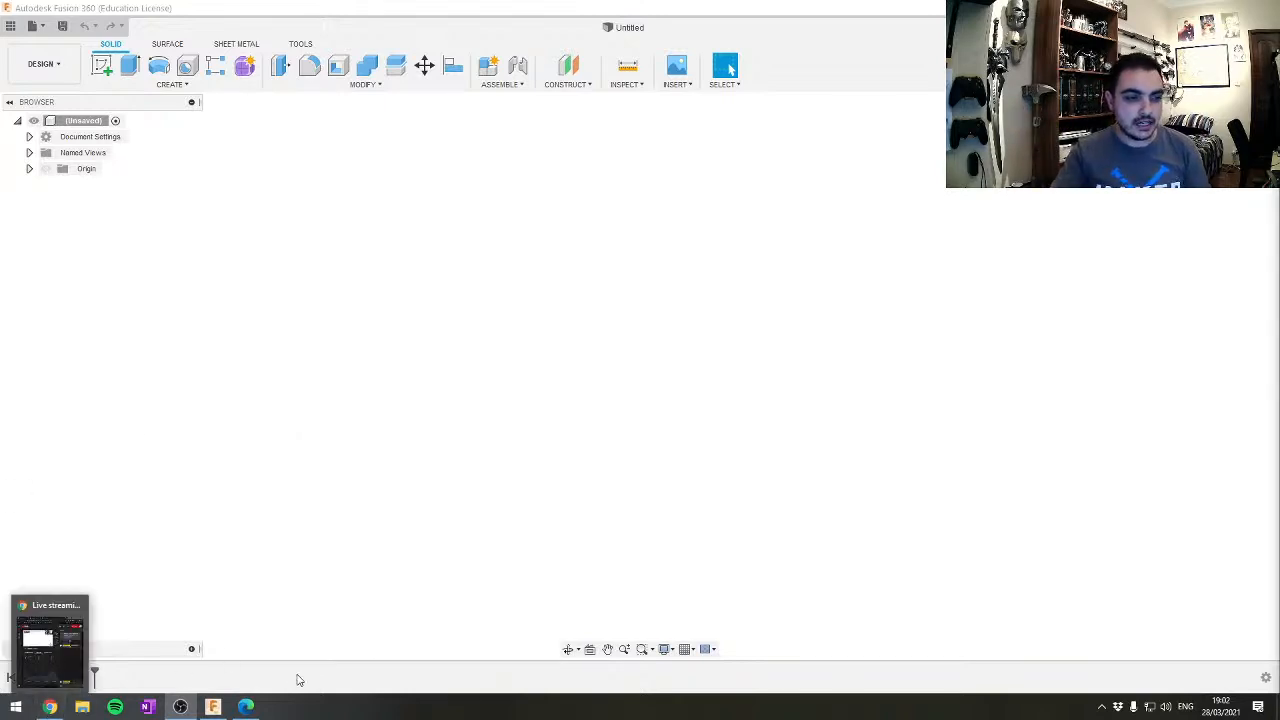
Switch to the Google page in Microsoft Edge and decline its offer to switch
mouse_move(258, 708)
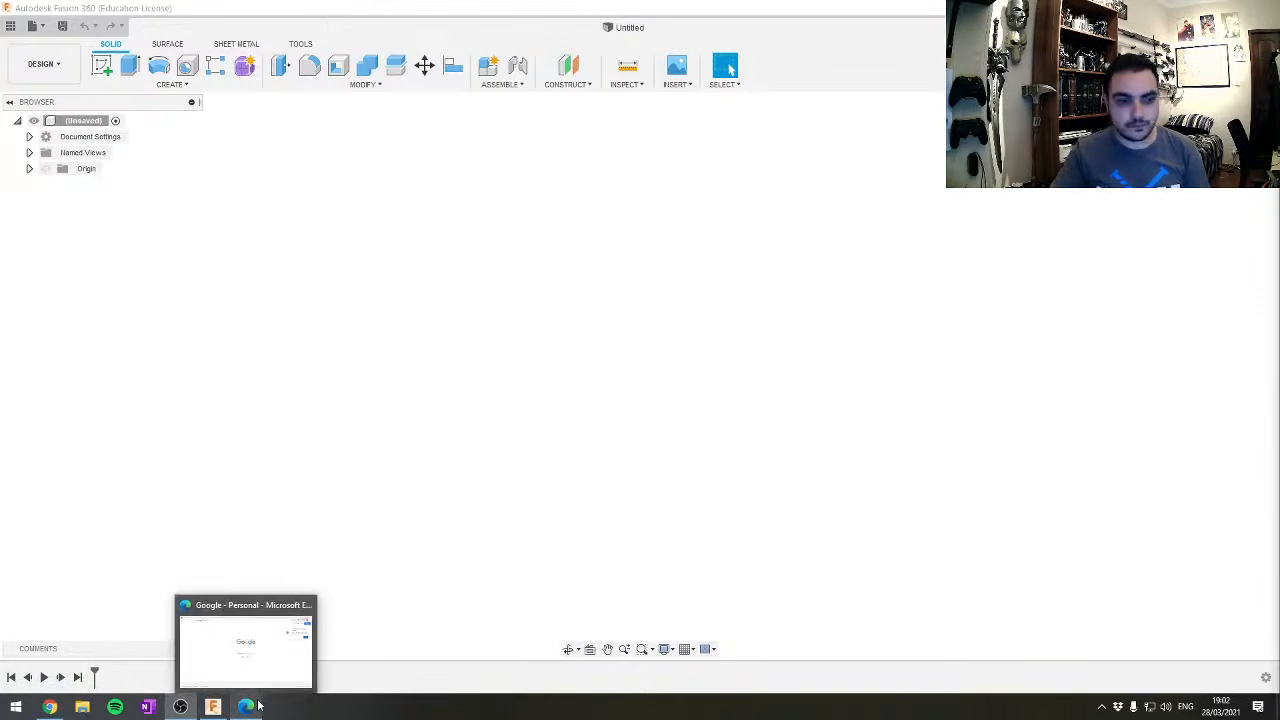
left_click(248, 645)
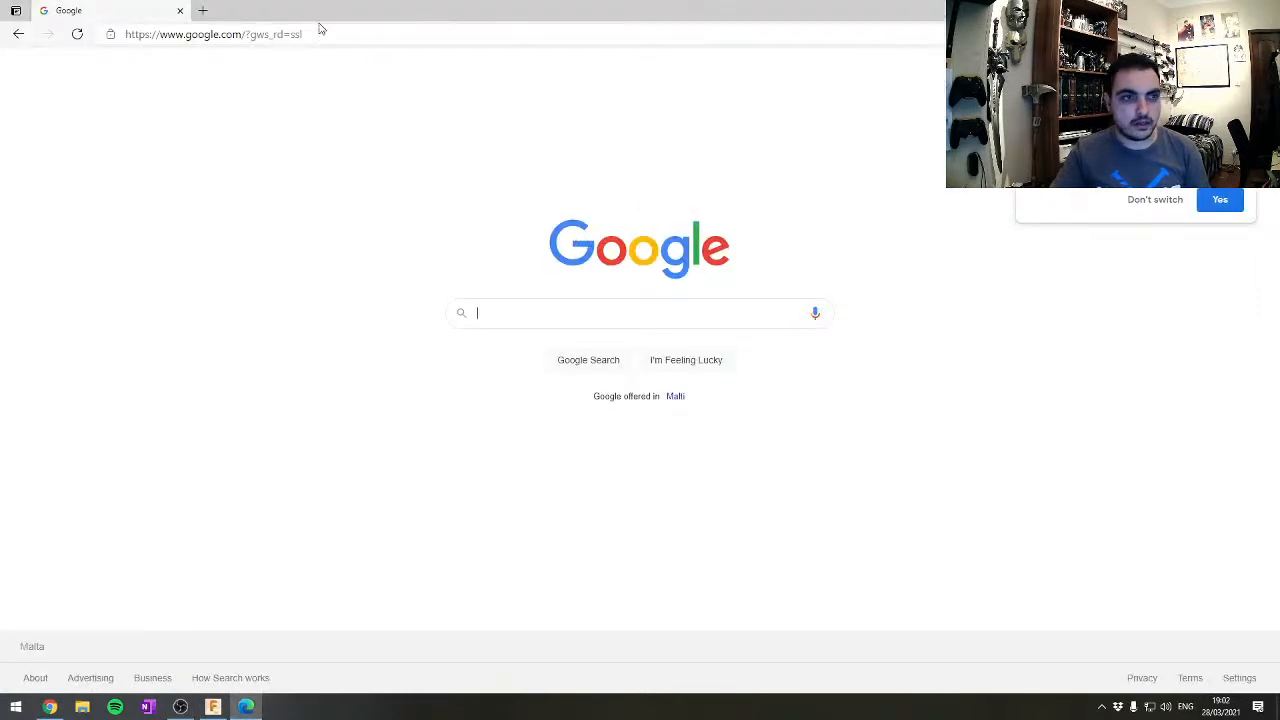
left_click(531, 315)
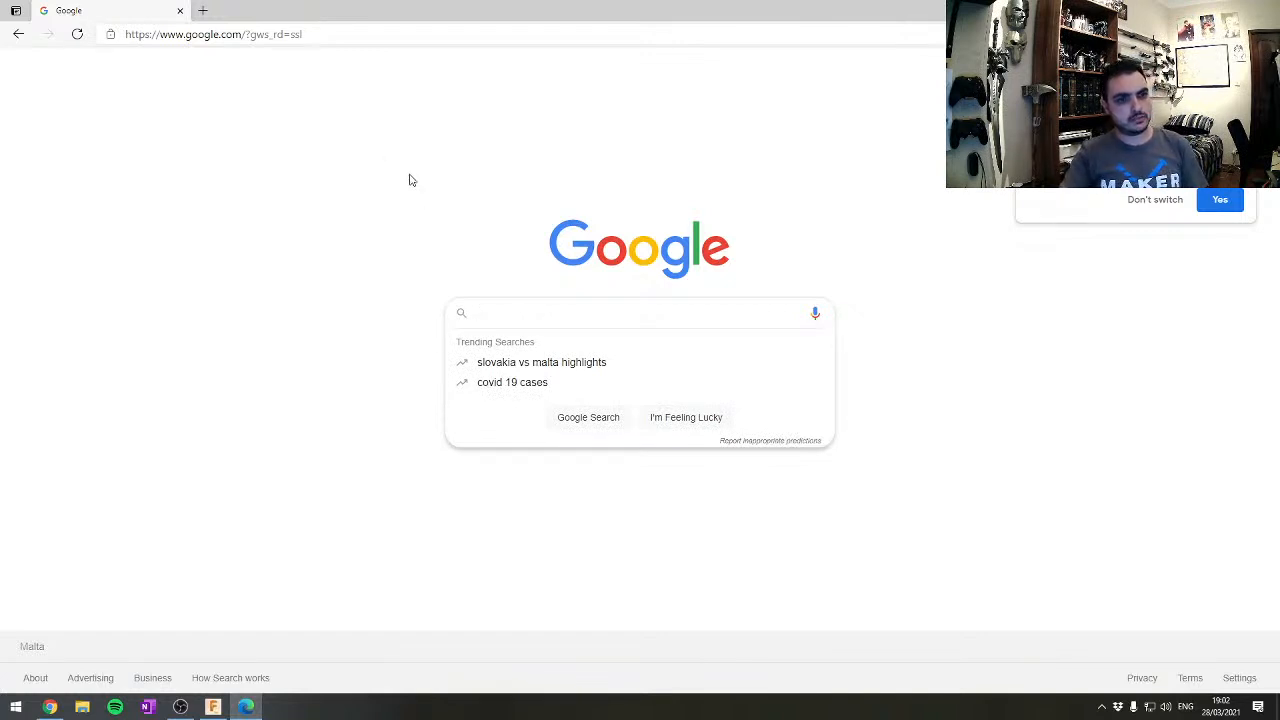
left_click(468, 204)
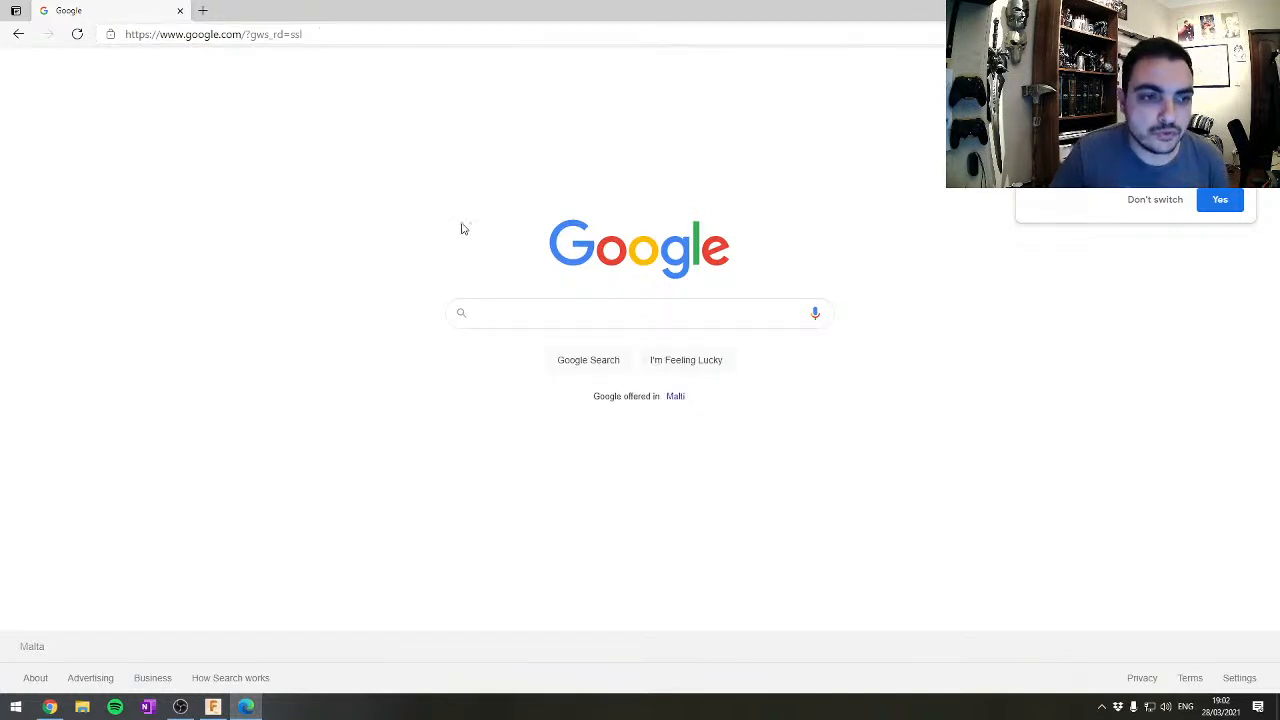
left_click(1150, 201)
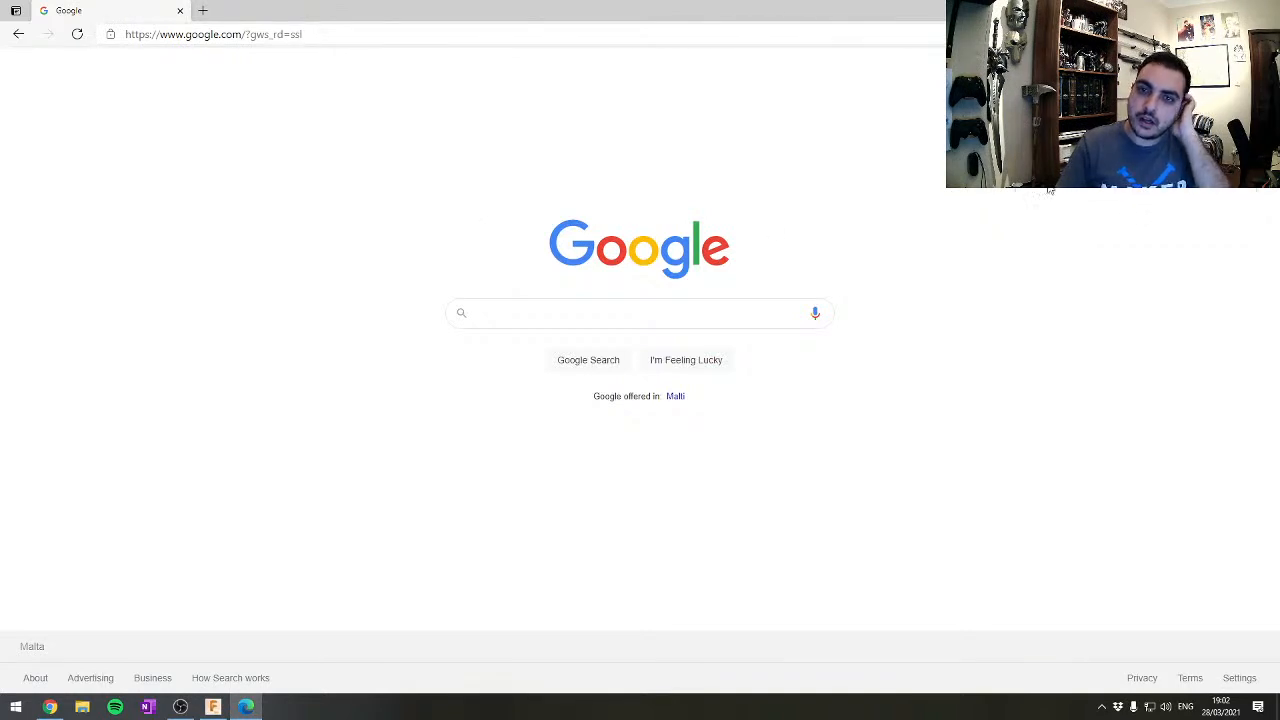
Search Google for "warhammer 40k spacemarines weapons" and show the image results
left_click(742, 315)
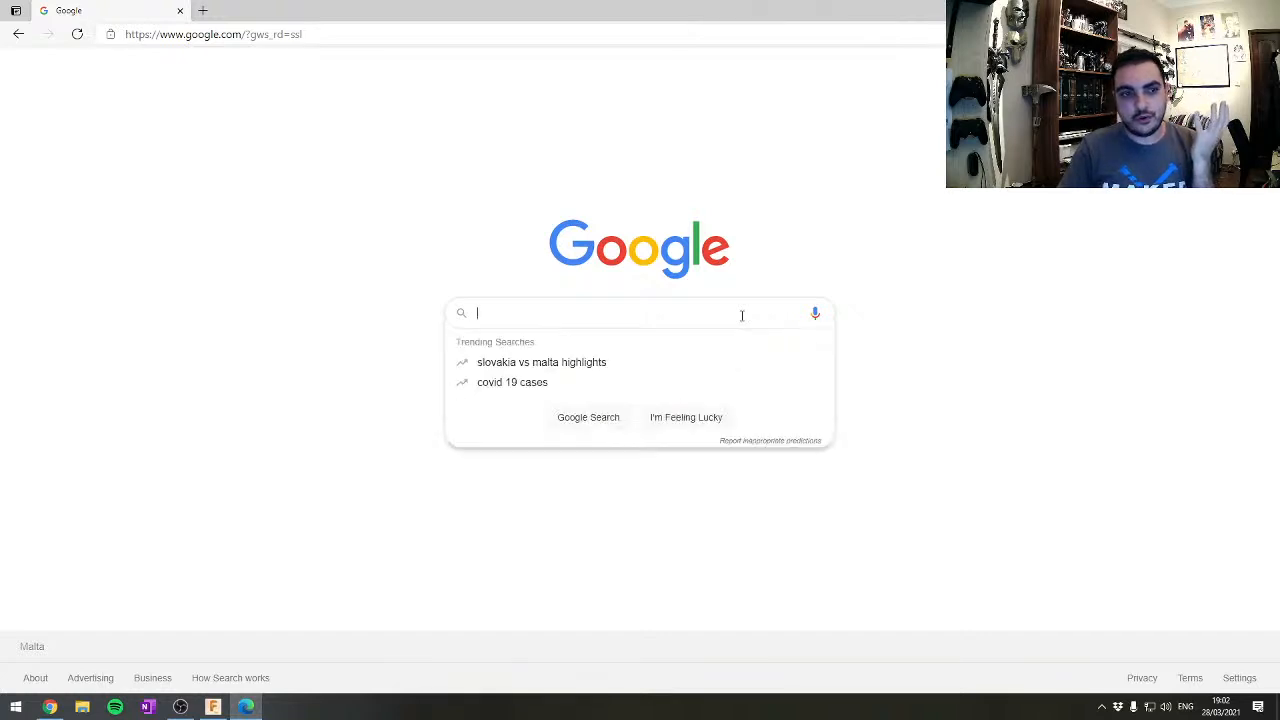
type("warhammer 3")
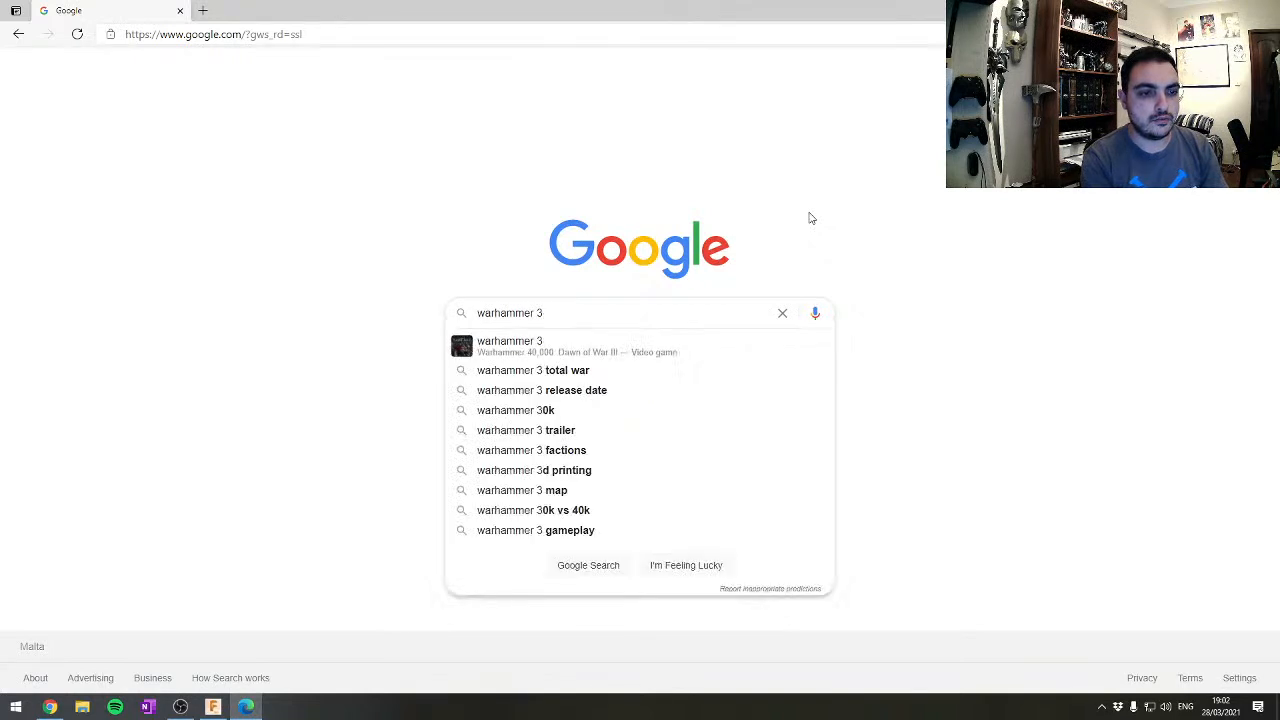
key("BackSpace")
type("40k")
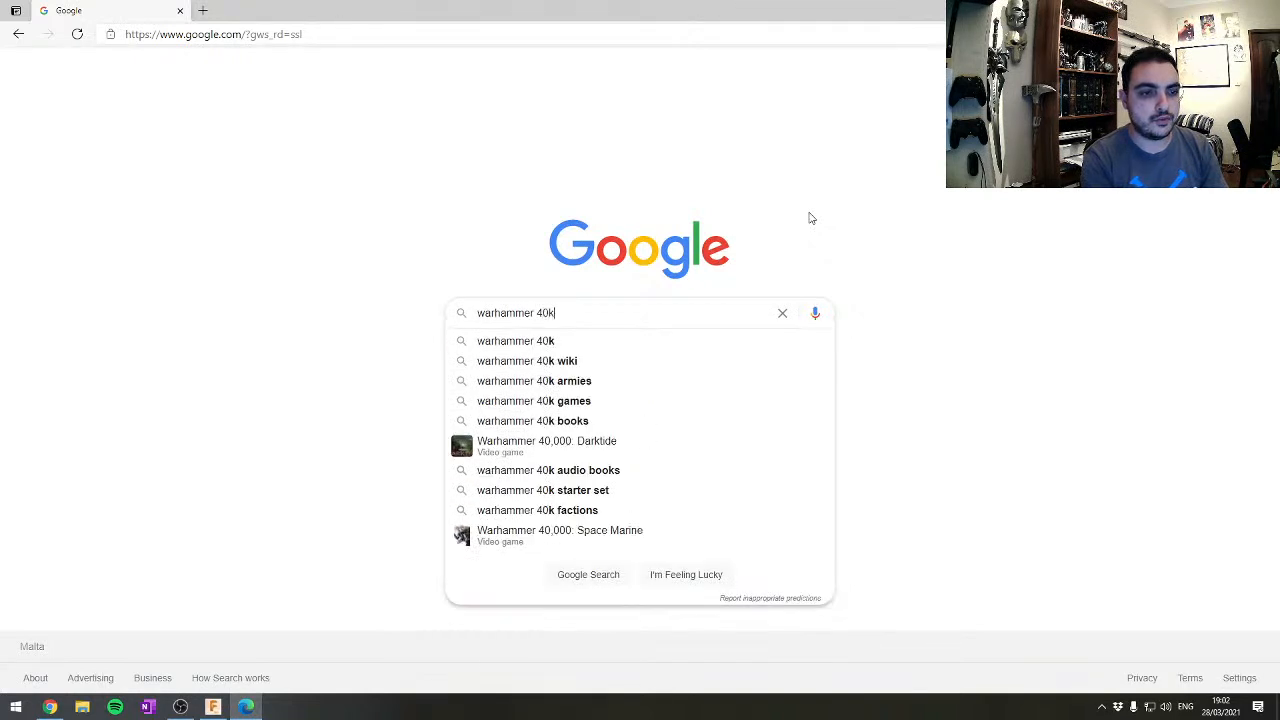
type(" spacemarines weapons")
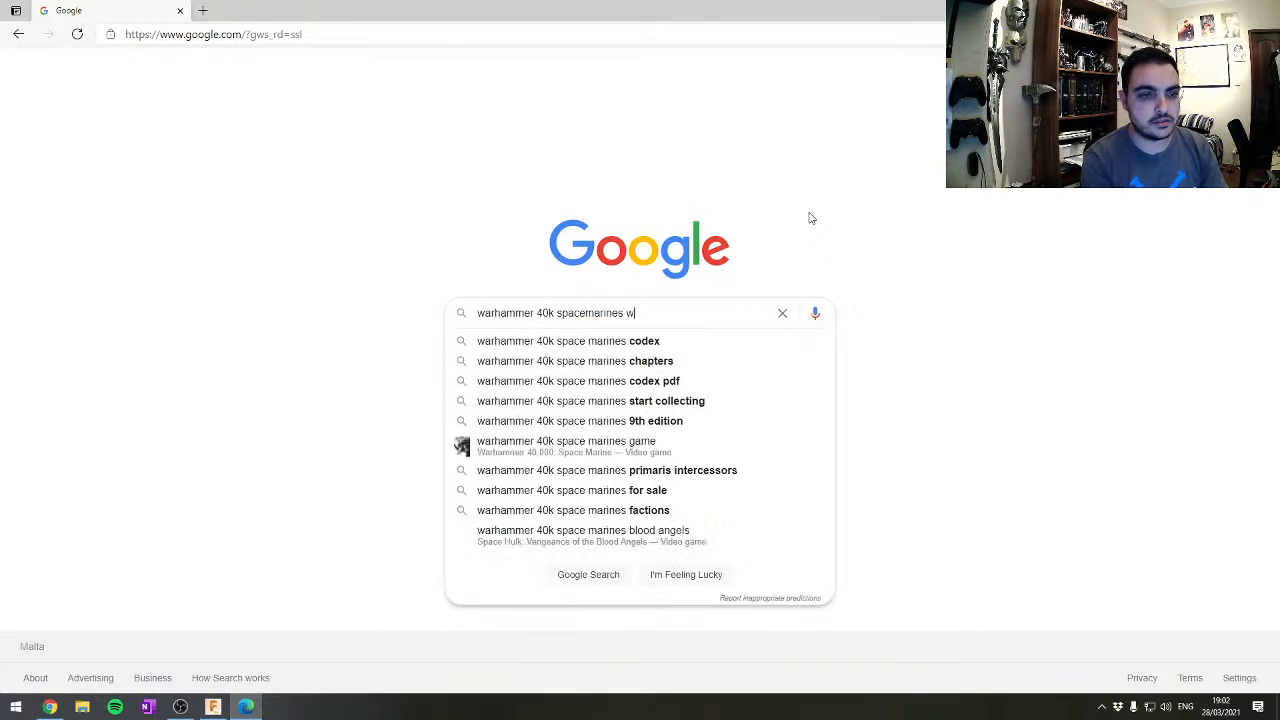
key("Return")
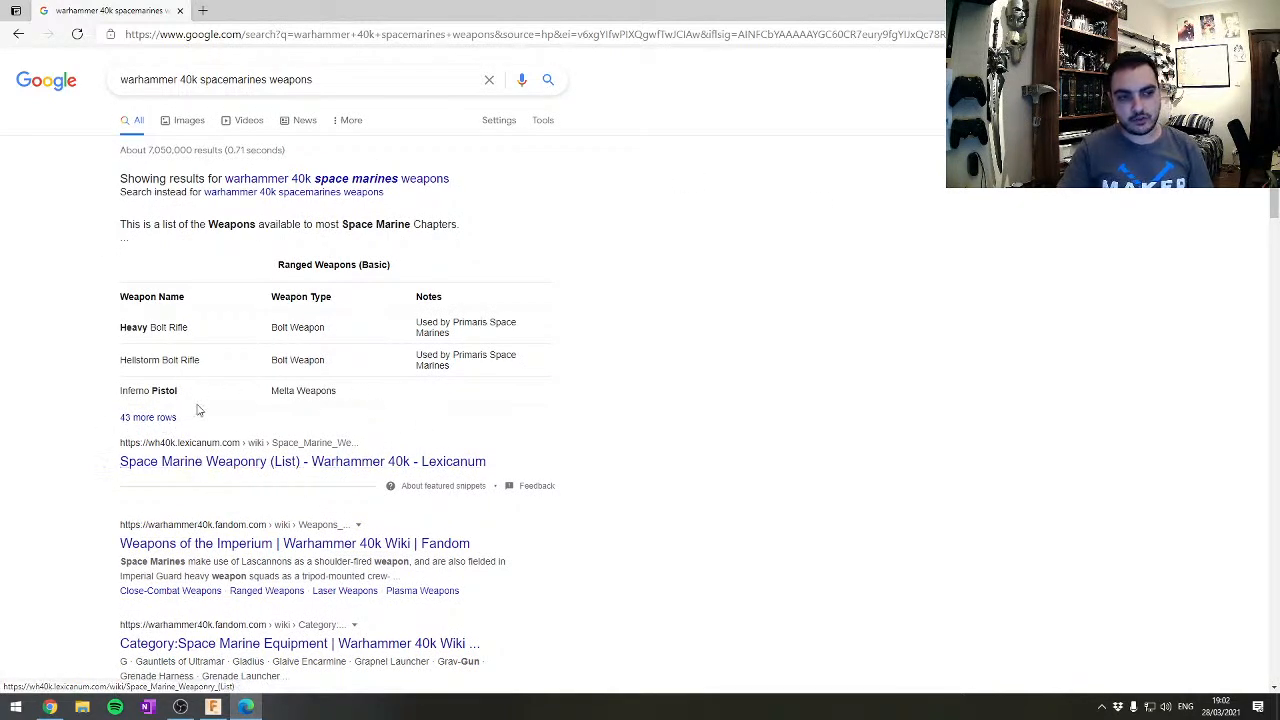
left_click(183, 121)
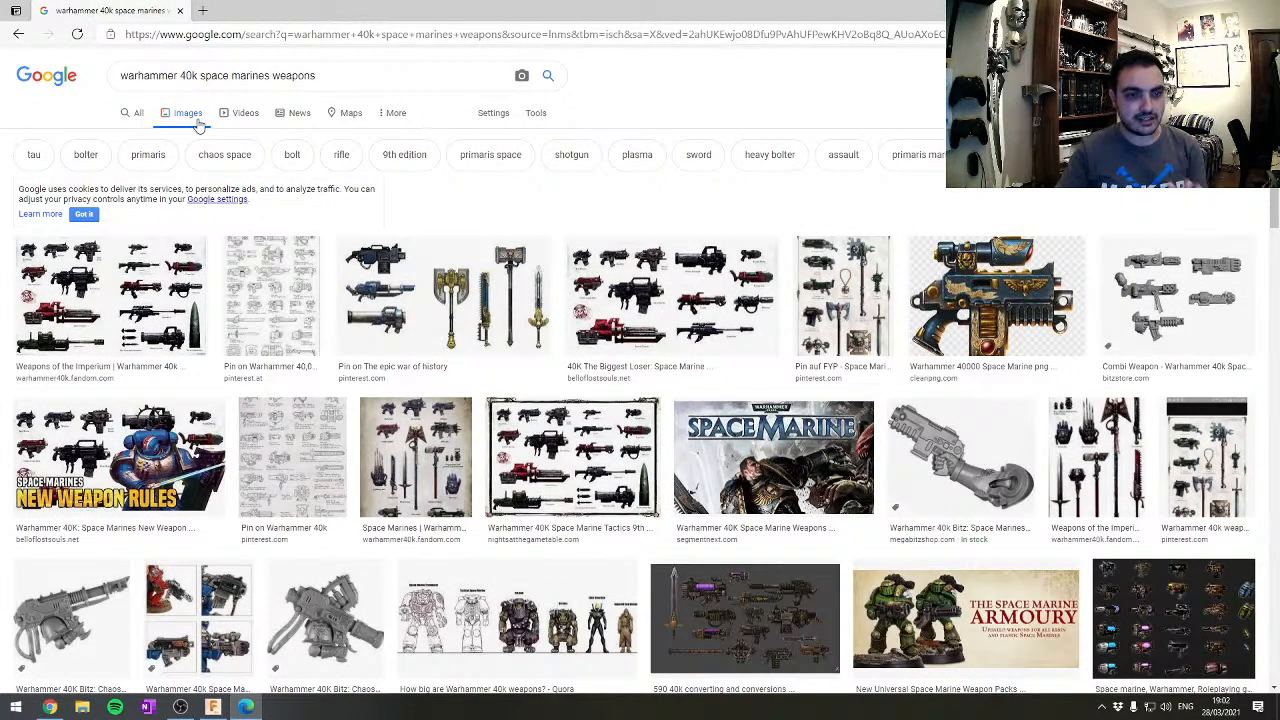
Examine the Space Marine weapon image results, previewing "Weapons of the Imperium" and "Pin on The epic war of history", for a design to model
left_click(124, 280)
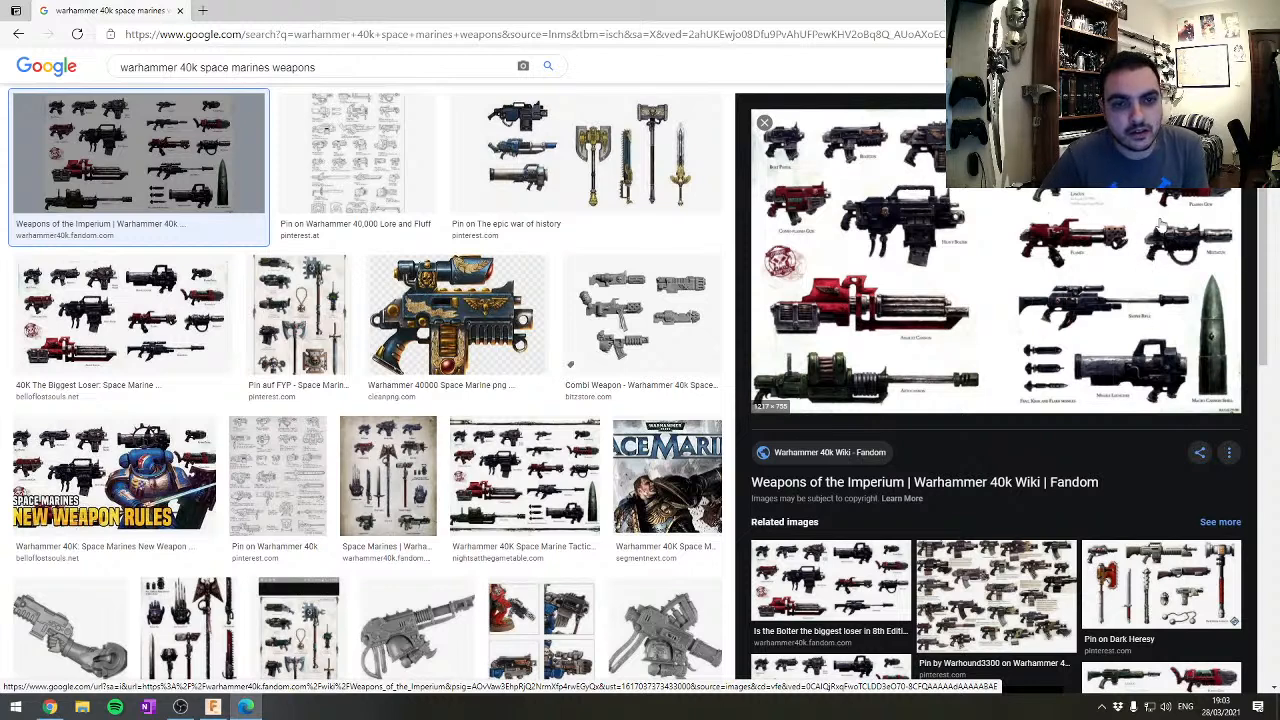
left_click(651, 145)
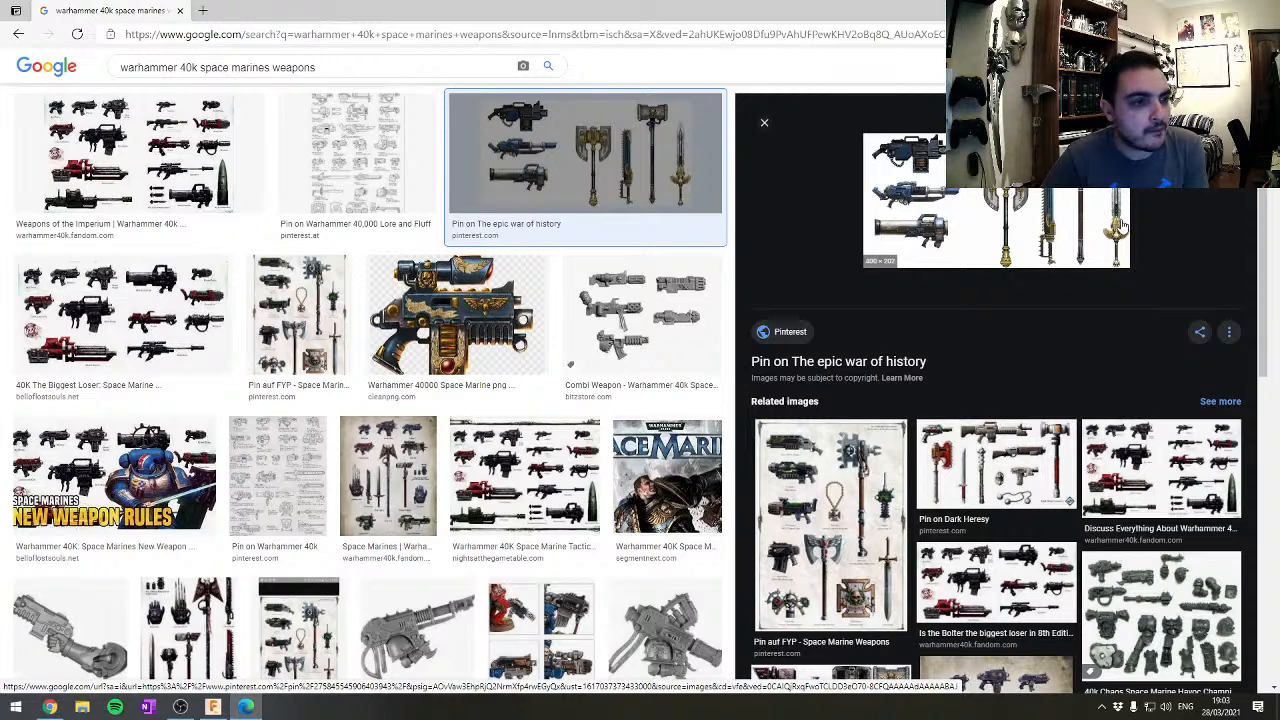
scroll(663, 347, "down", 3)
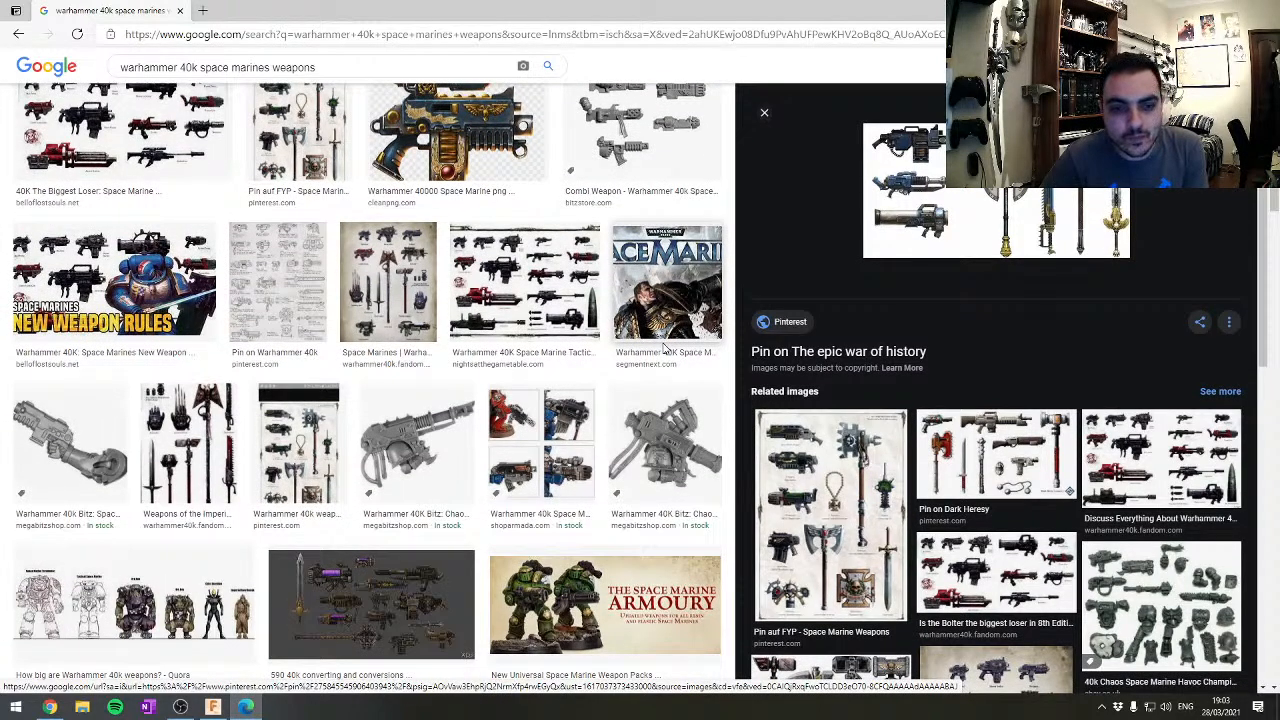
scroll(663, 347, "down", 7)
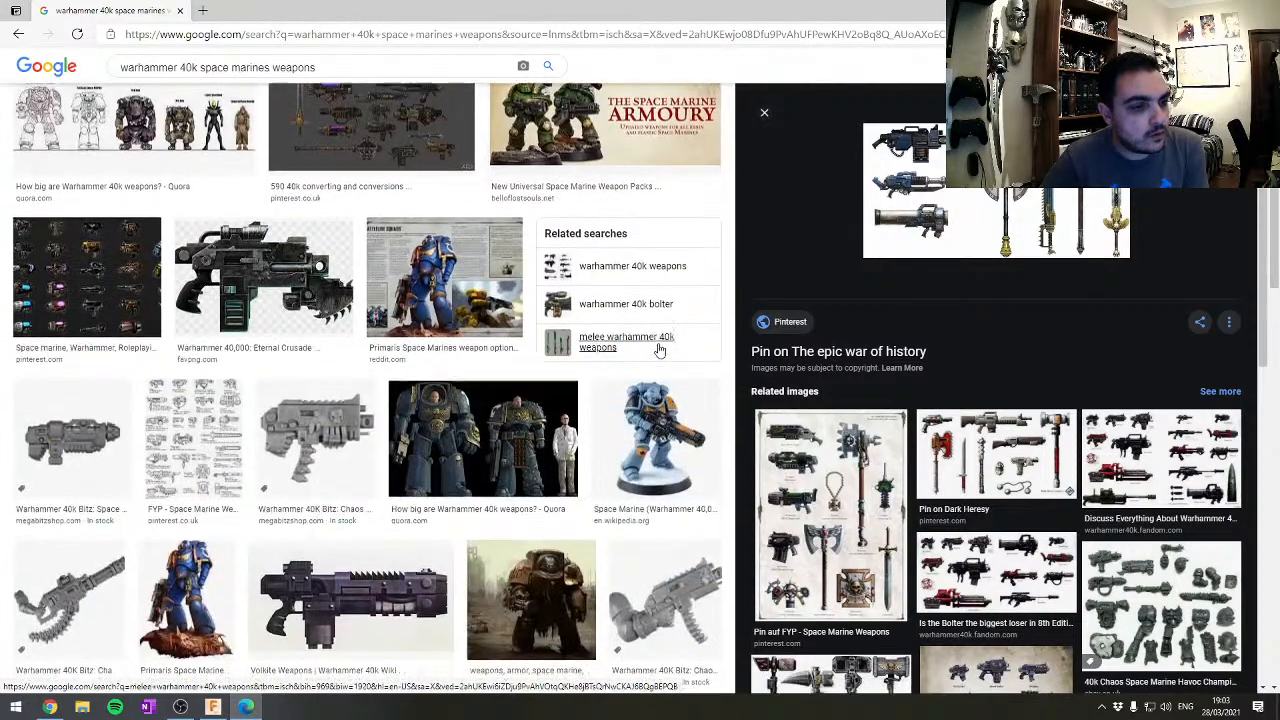
scroll(659, 347, "down", 7)
scroll(656, 351, "up", 3)
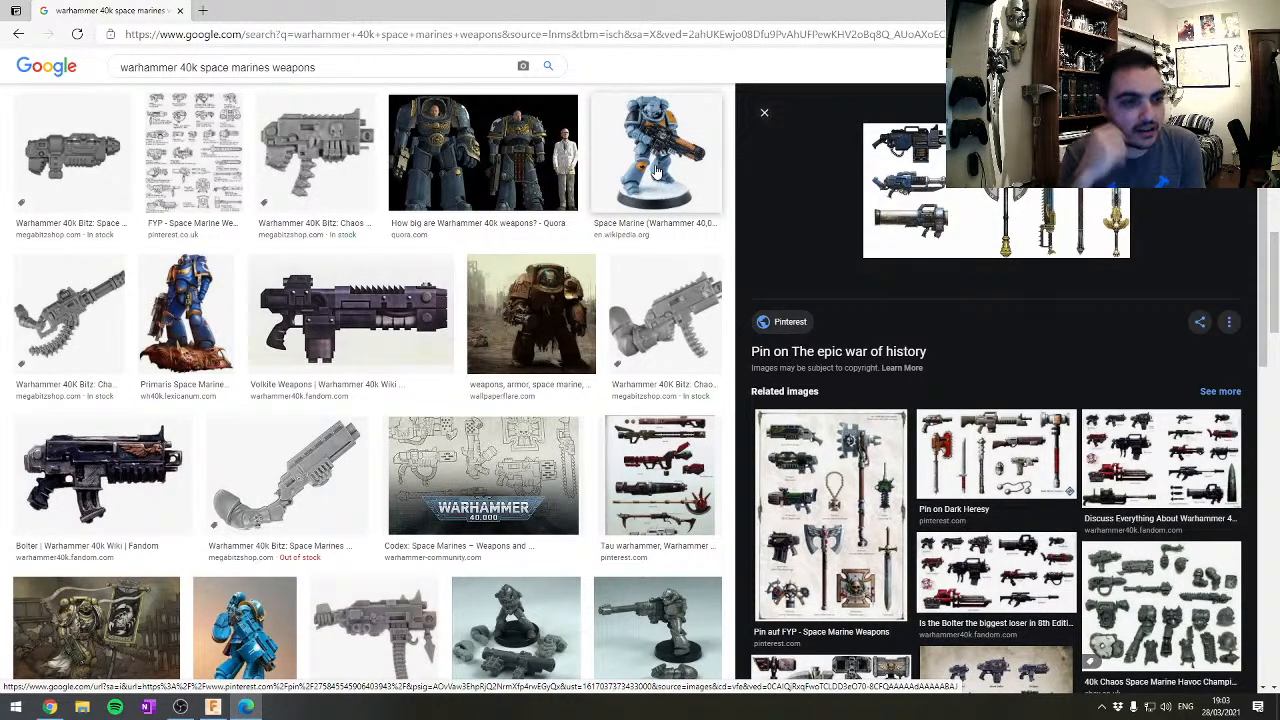
scroll(412, 302, "down", 1)
scroll(412, 302, "down", 3)
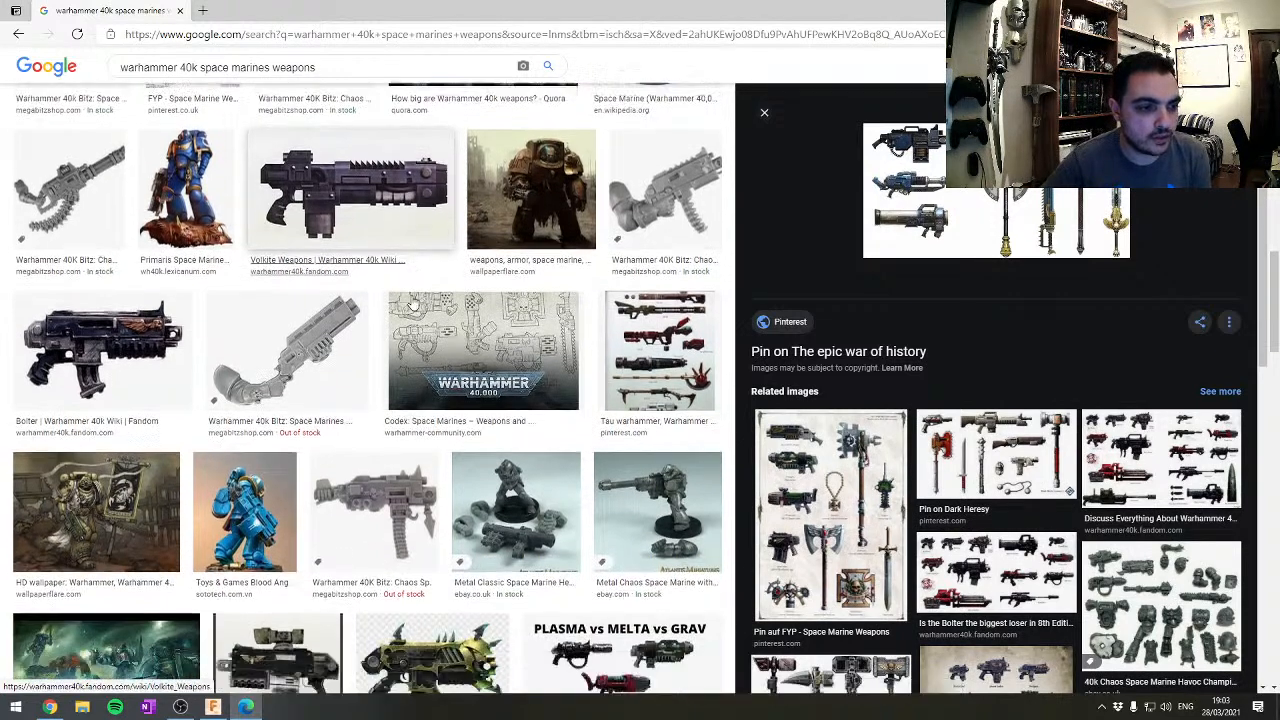
scroll(412, 302, "down", 1)
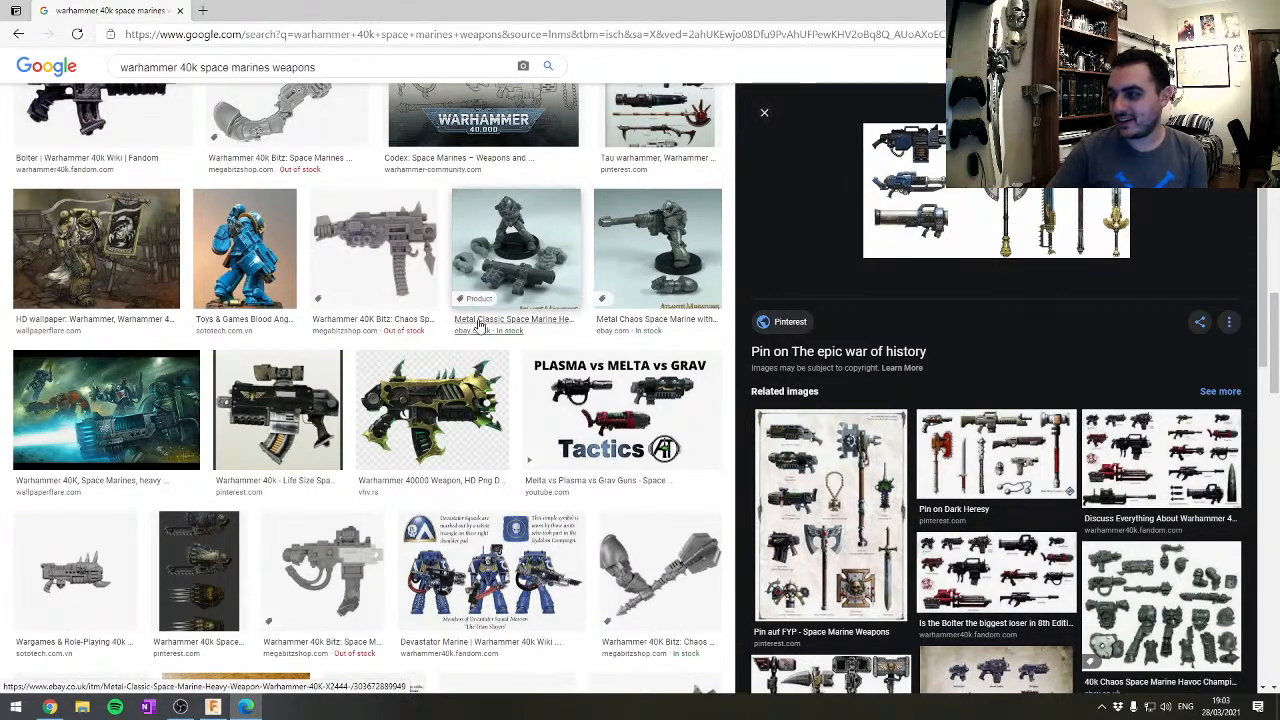
scroll(566, 375, "down", 2)
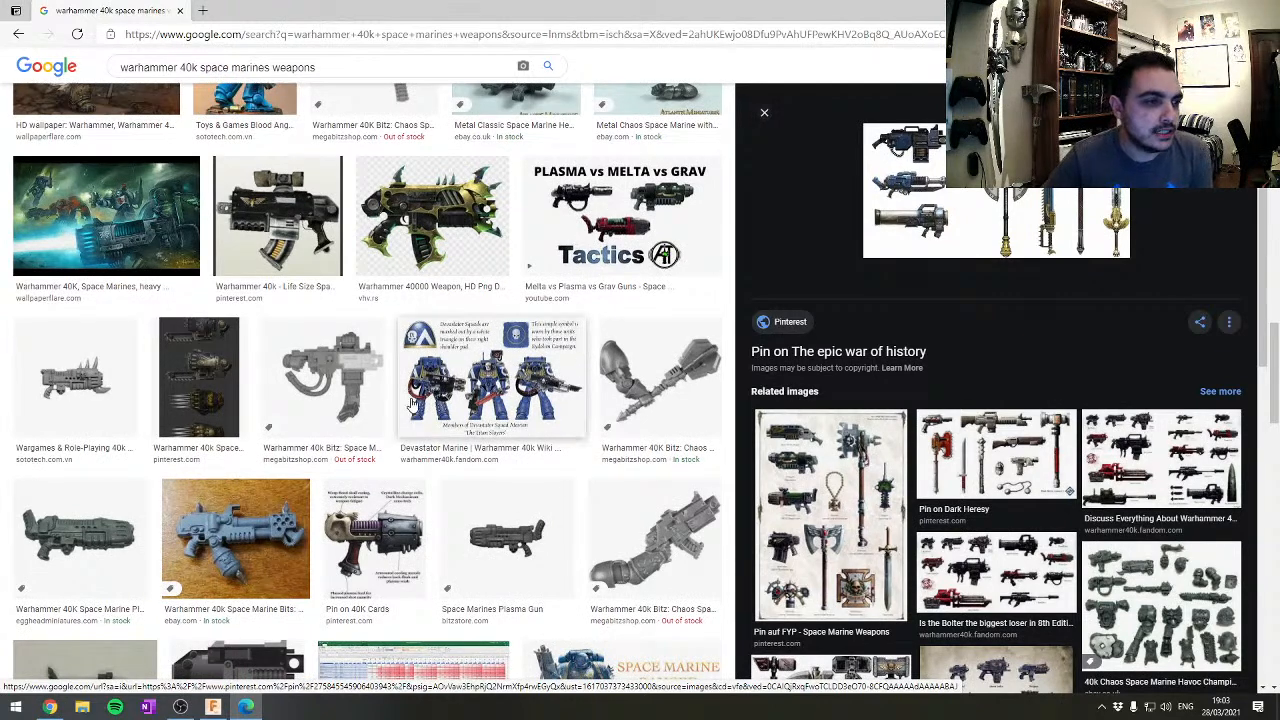
scroll(410, 405, "down", 1)
scroll(410, 405, "down", 2)
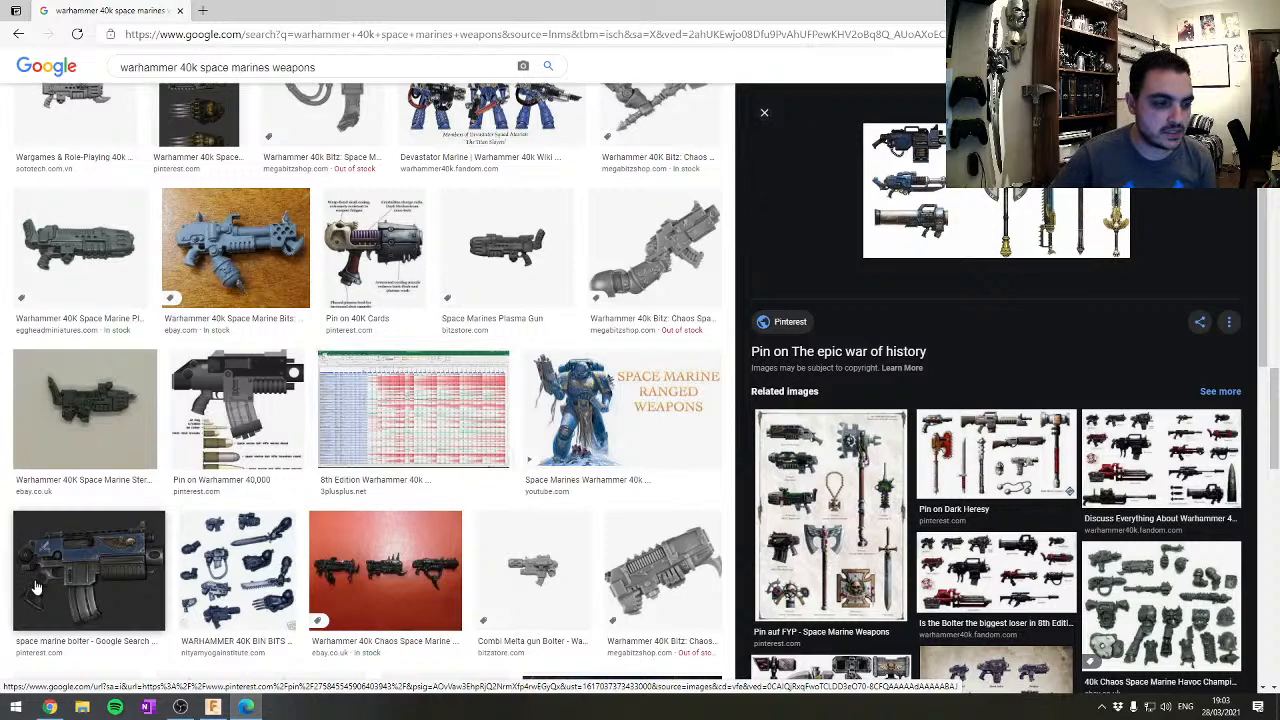
scroll(393, 400, "down", 4)
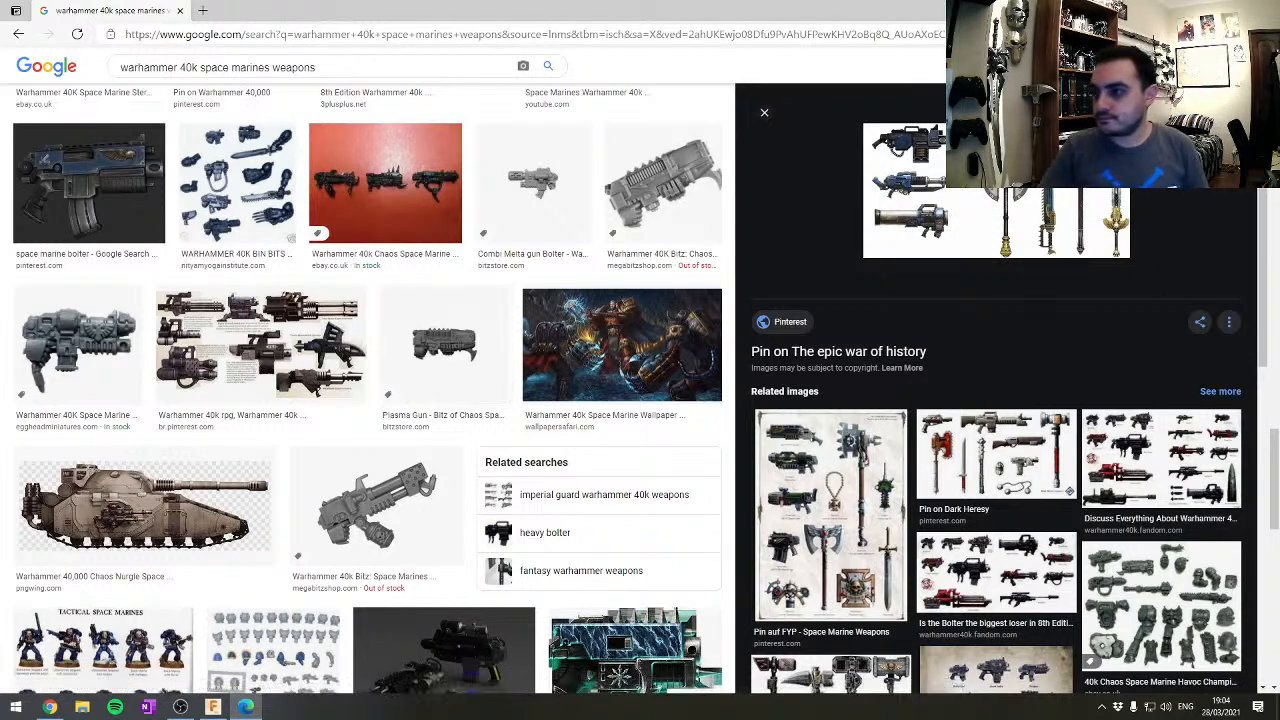
key("alt+Tab")
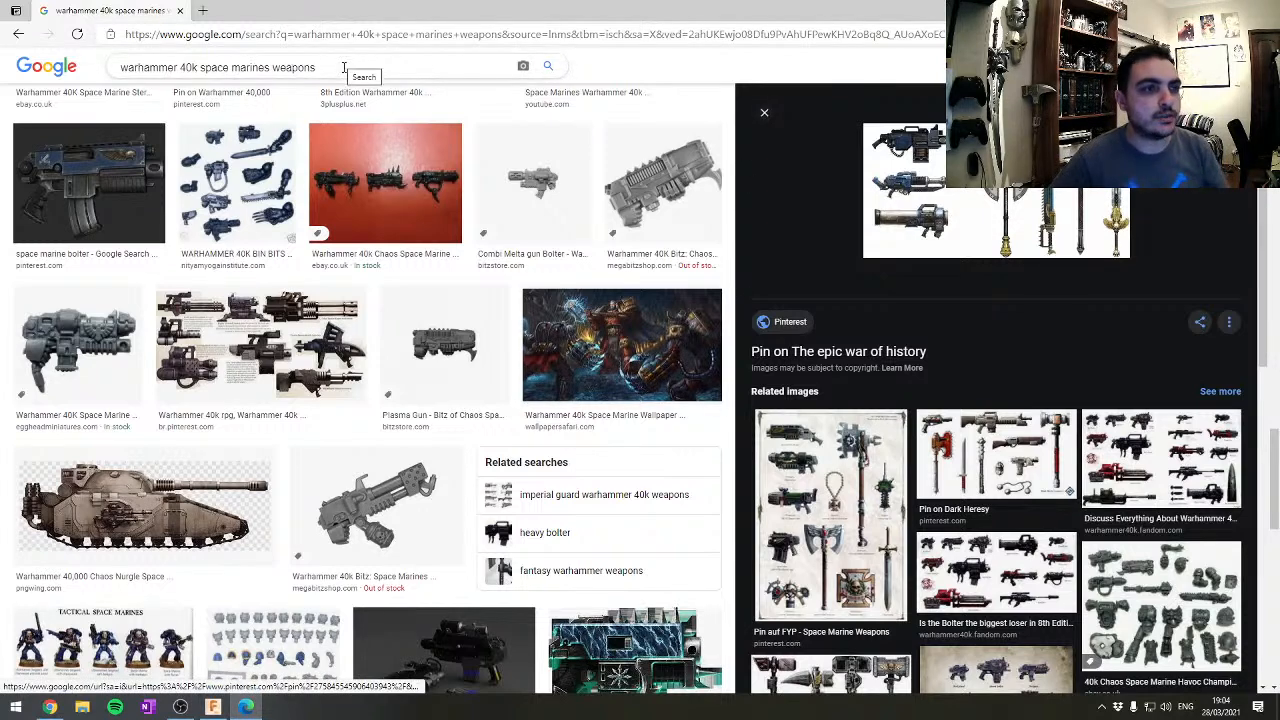
Refine the image search to "warhammer 40k space marines melee weapons"
left_click(272, 67)
type("melee")
key("Return")
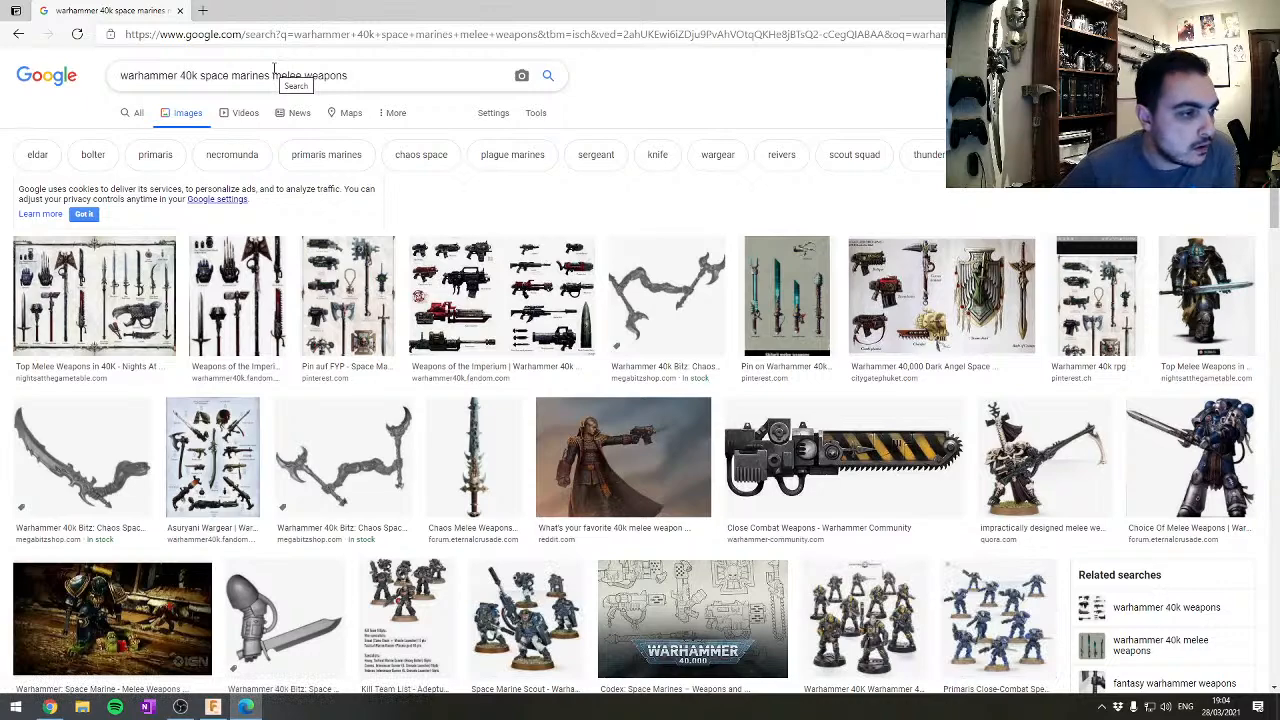
Preview the close-combat "Weapons of the Imperium" image, copy its image link and open it in a new tab
left_click(238, 295)
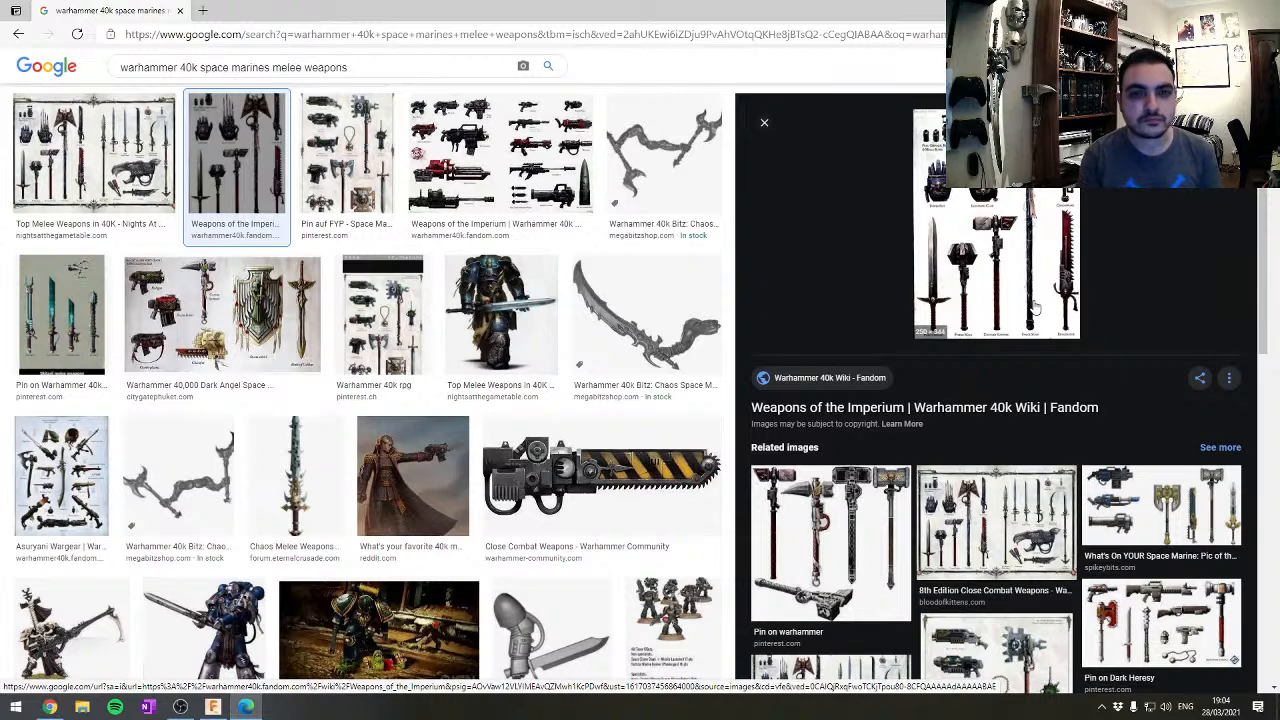
right_click(1035, 307)
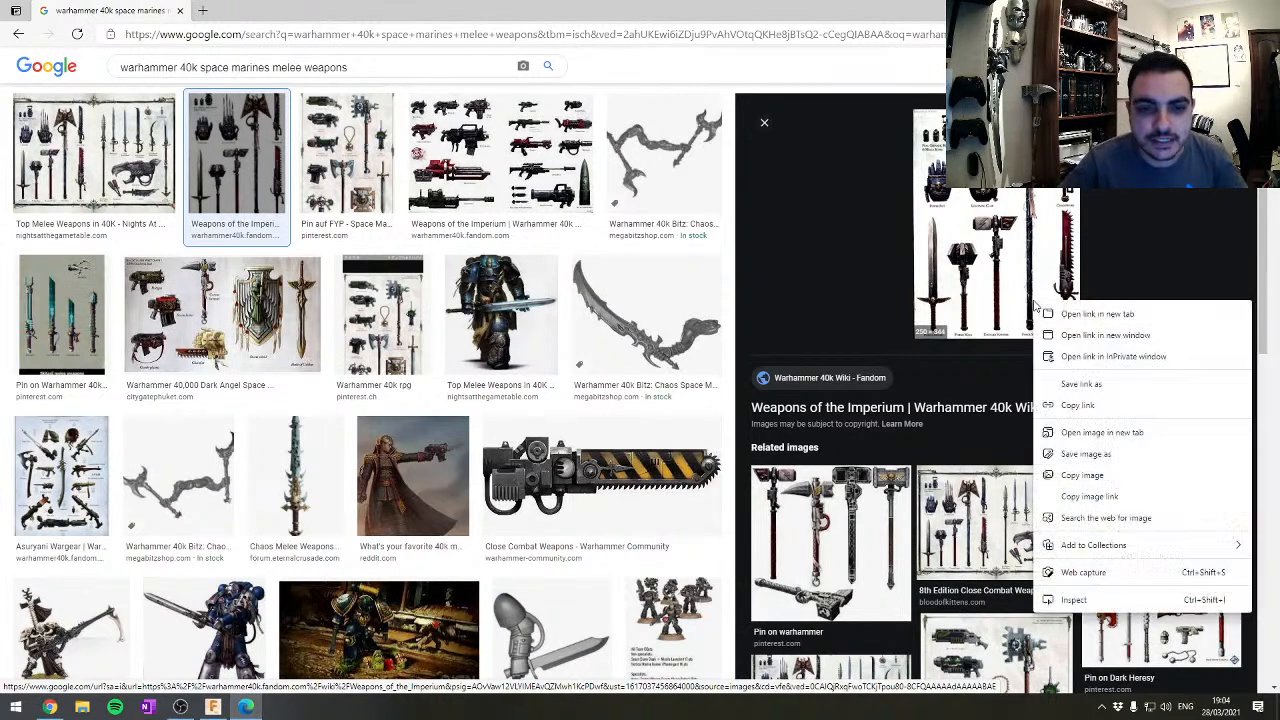
left_click(1108, 495)
key("ctrl+t")
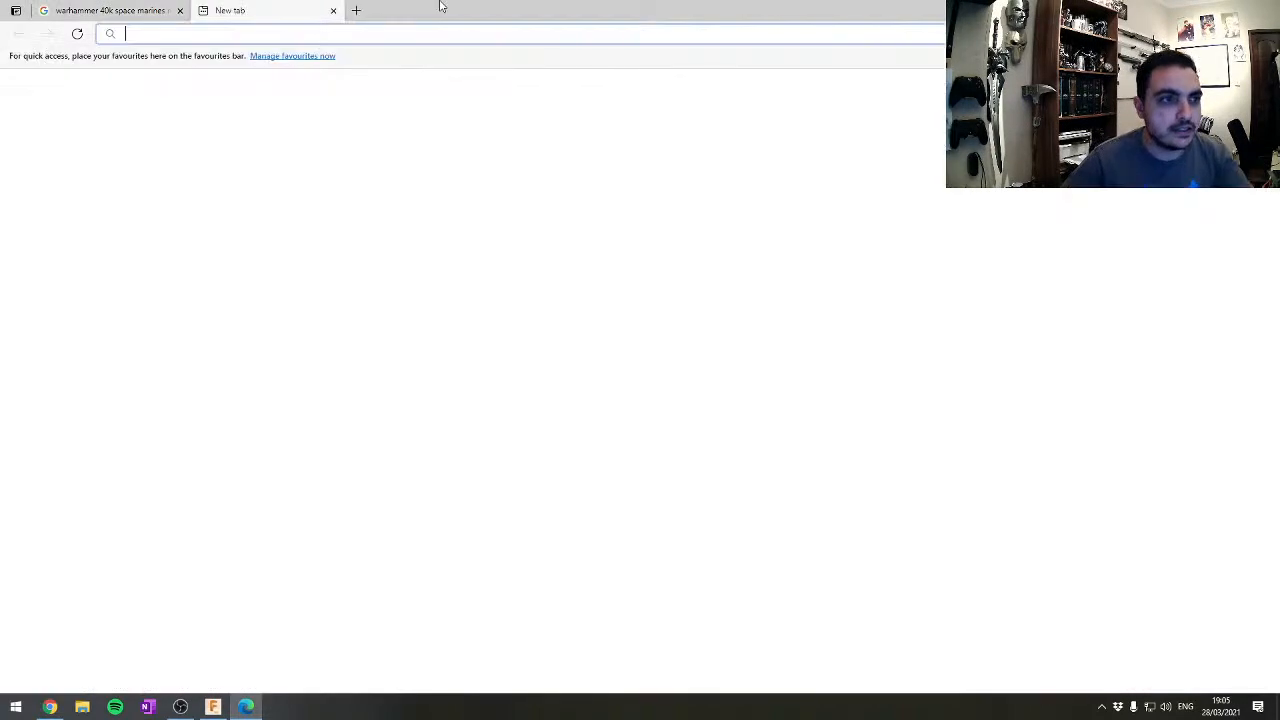
key("ctrl+v")
key("Return")
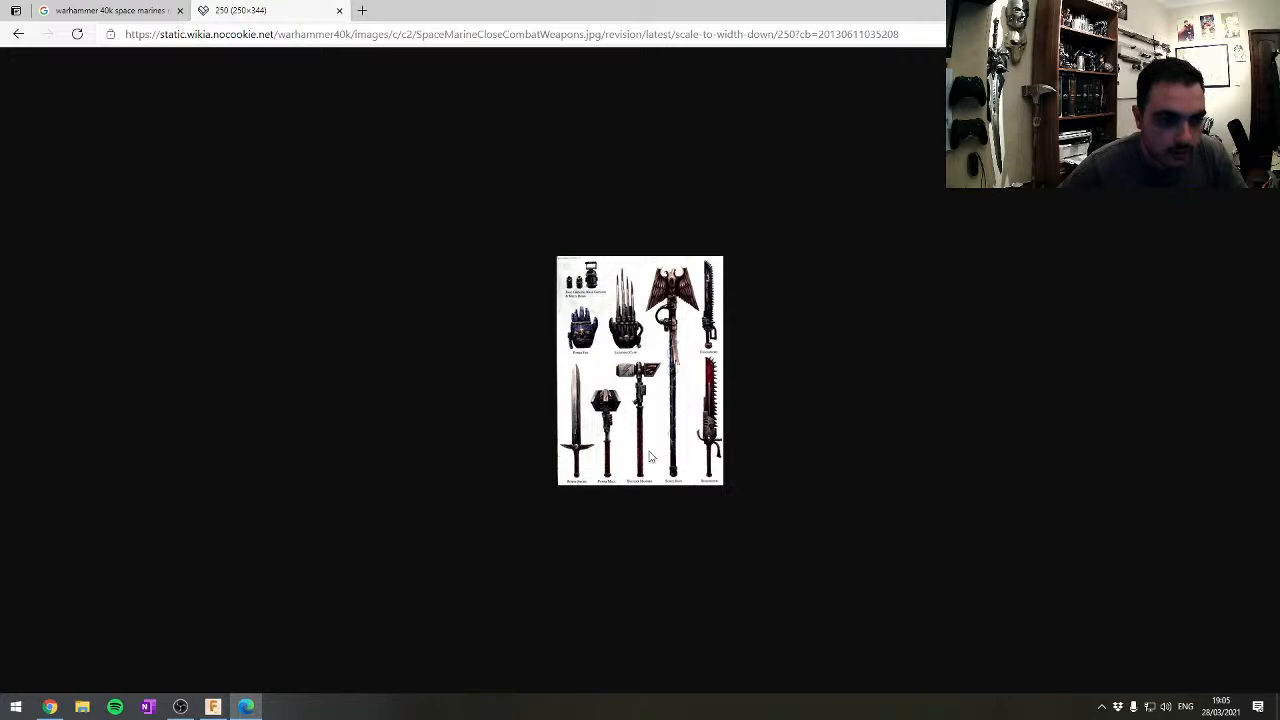
Return to the image results and change the search to "warhammer 40k space marines thunder hammer"
left_click(97, 8)
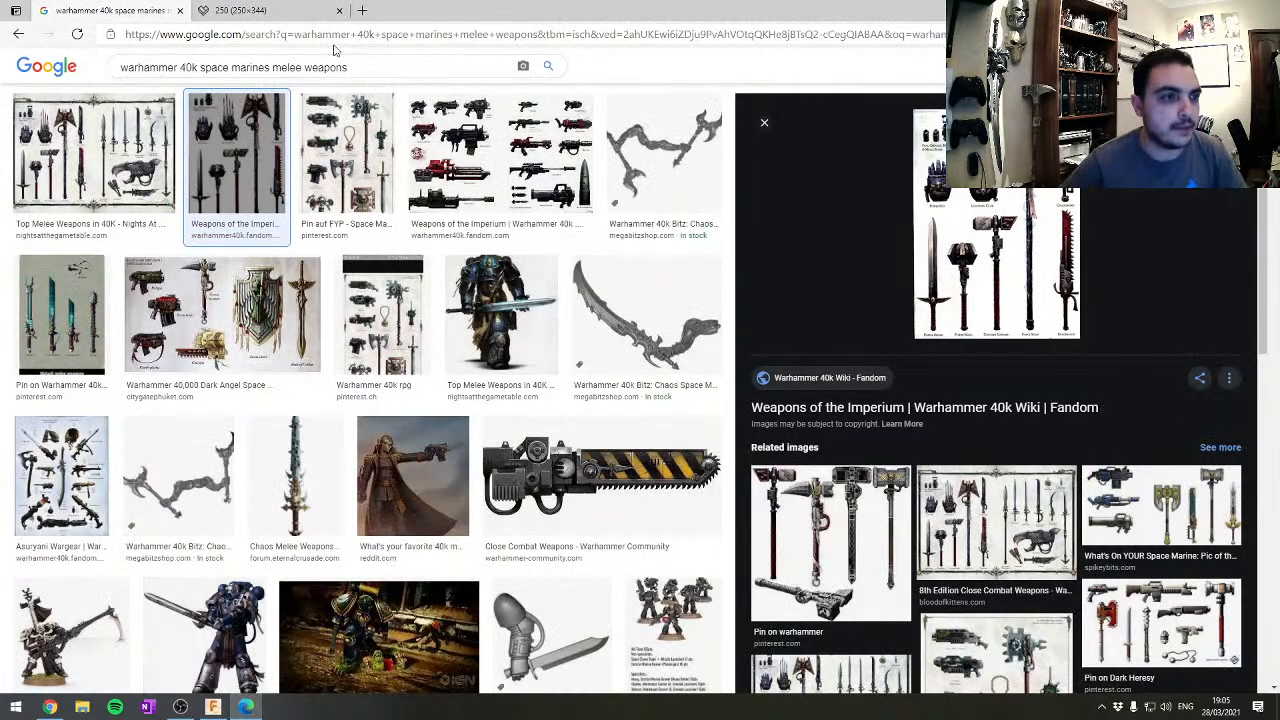
left_click_drag(275, 67, 651, 77)
type("thunder hammer")
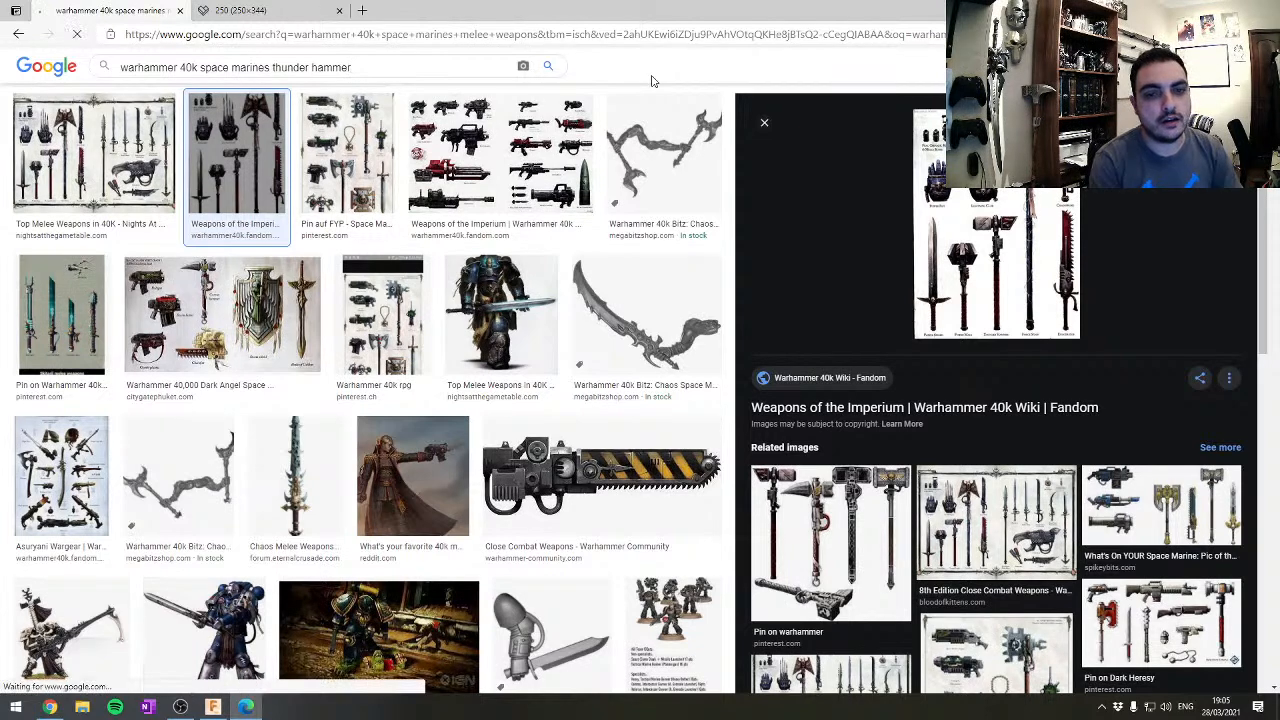
key("Return")
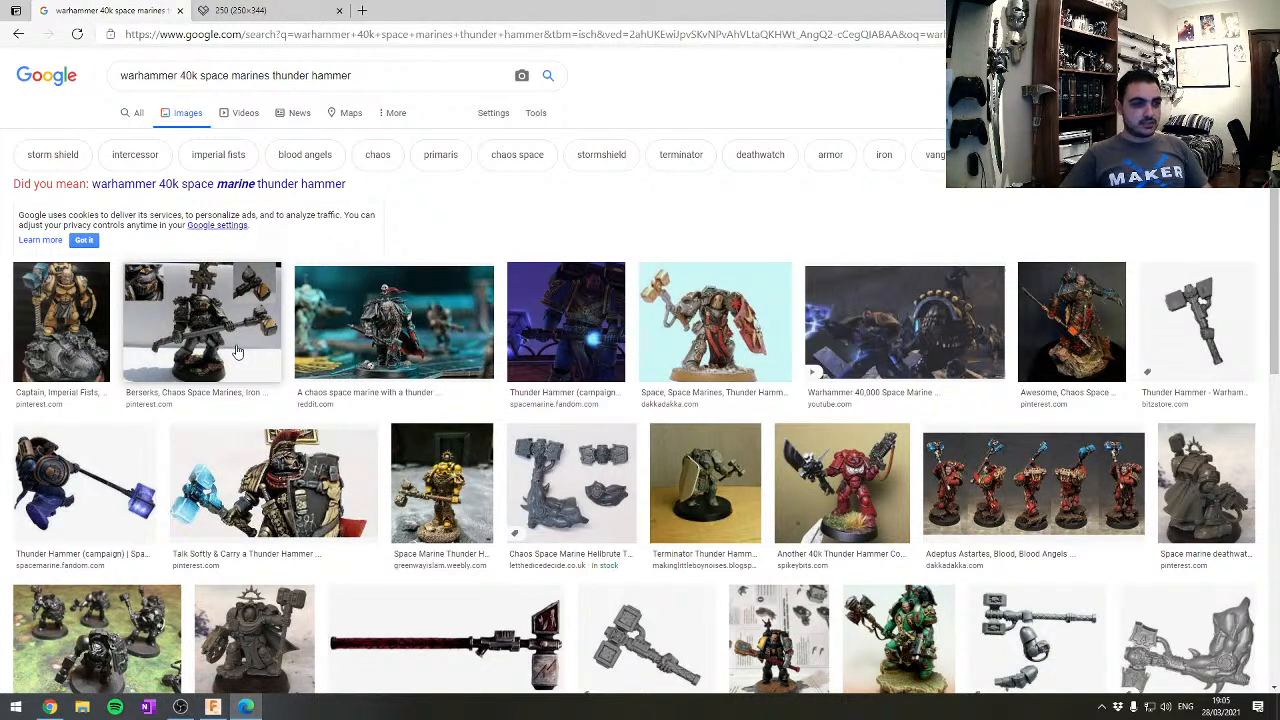
Browse the hammer results and copy the red-handled "Thunder Hammer | Warhammer 40k Wiki" image
left_click(715, 320)
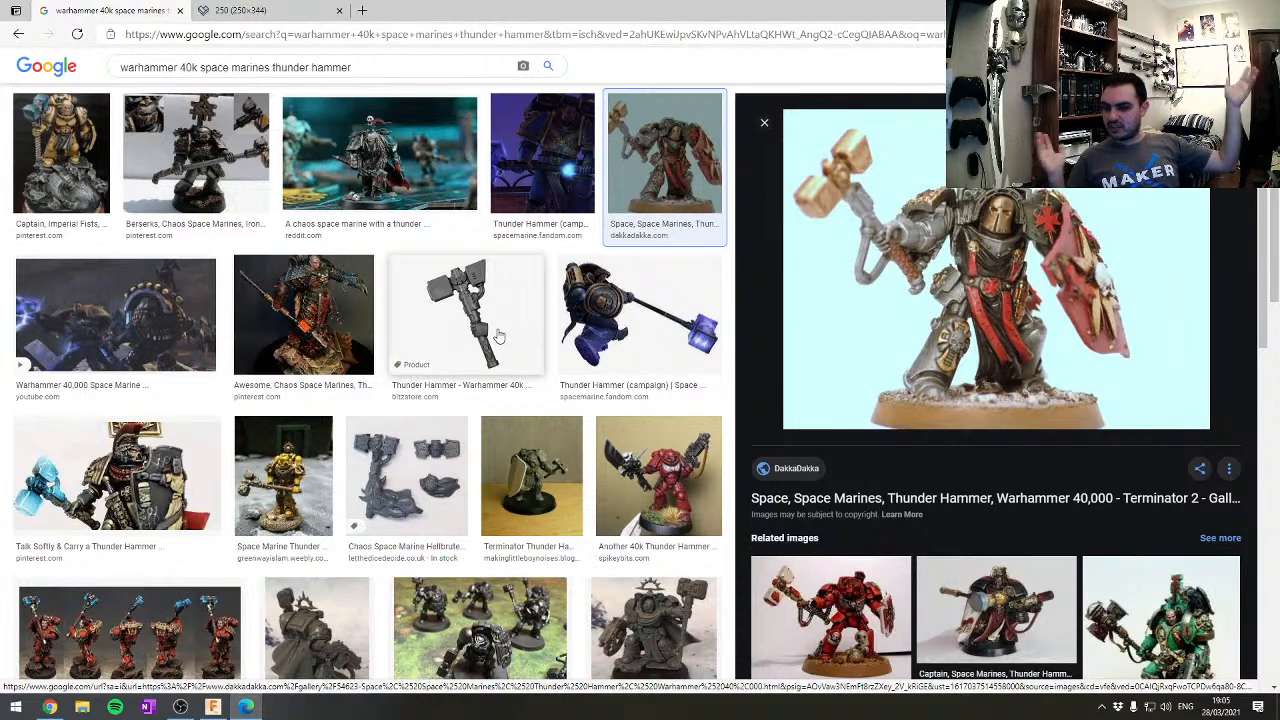
scroll(499, 336, "down", 4)
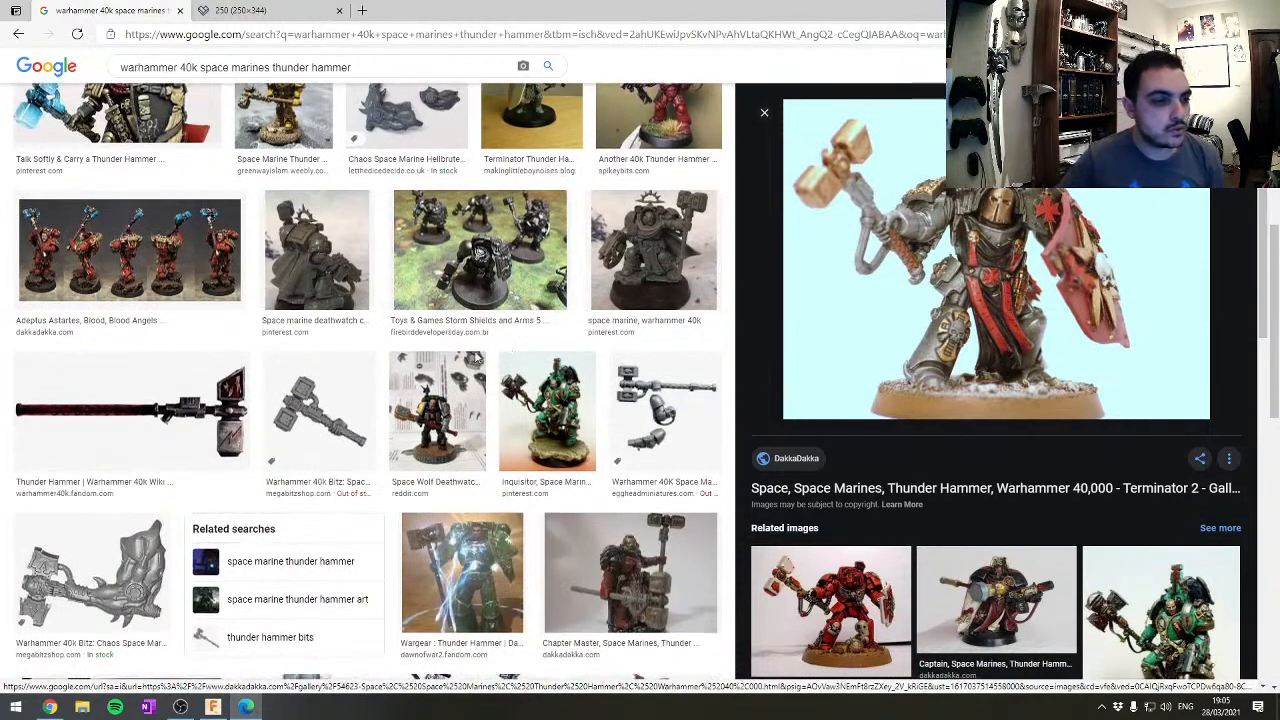
left_click(130, 410)
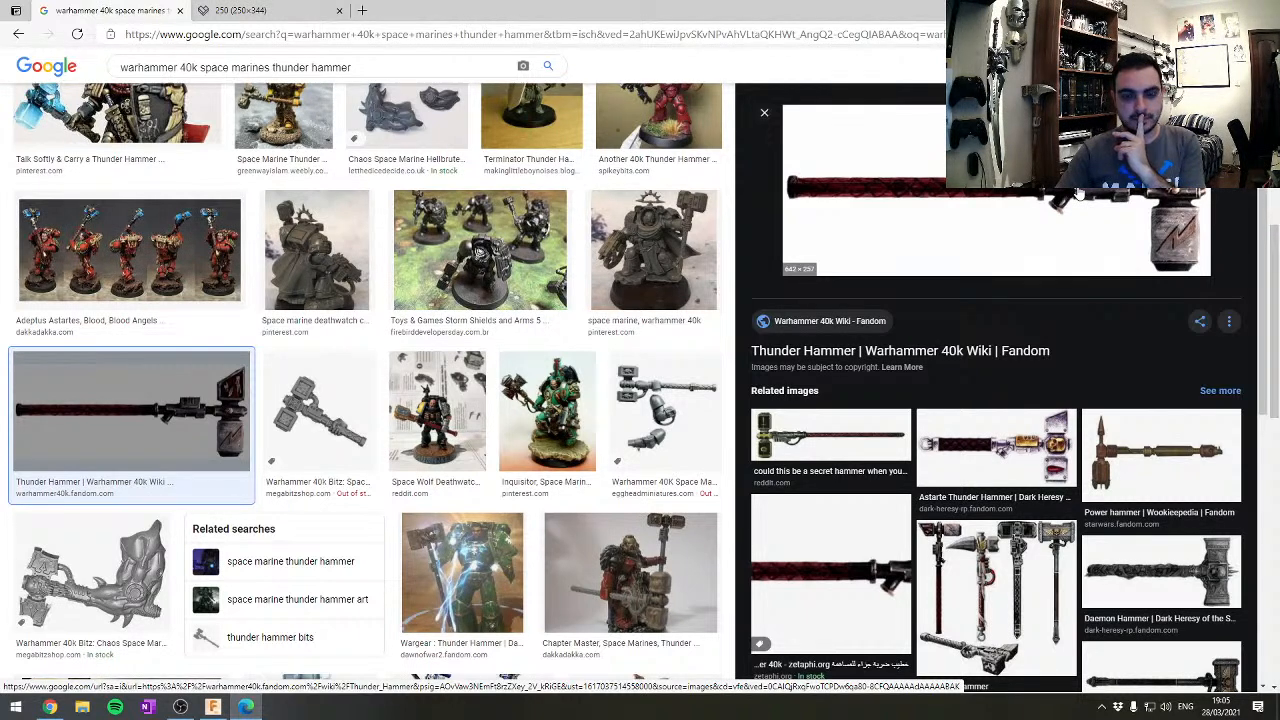
right_click(1078, 193)
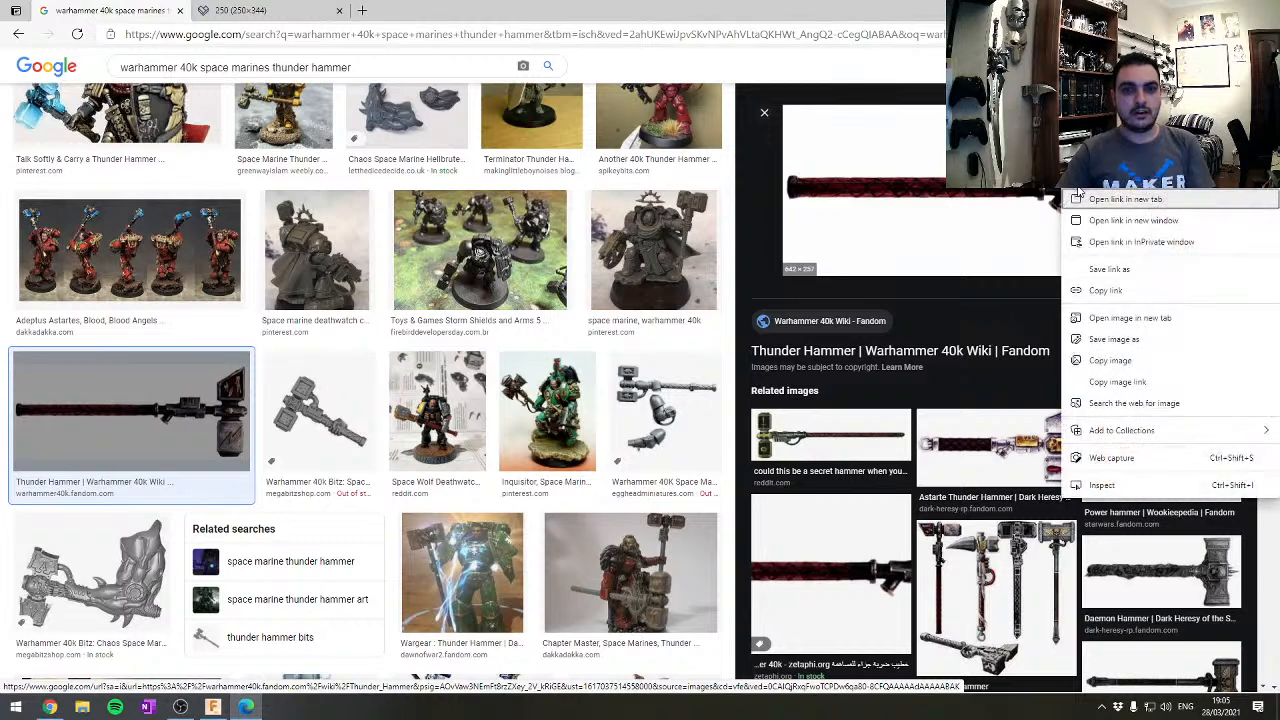
left_click(1110, 360)
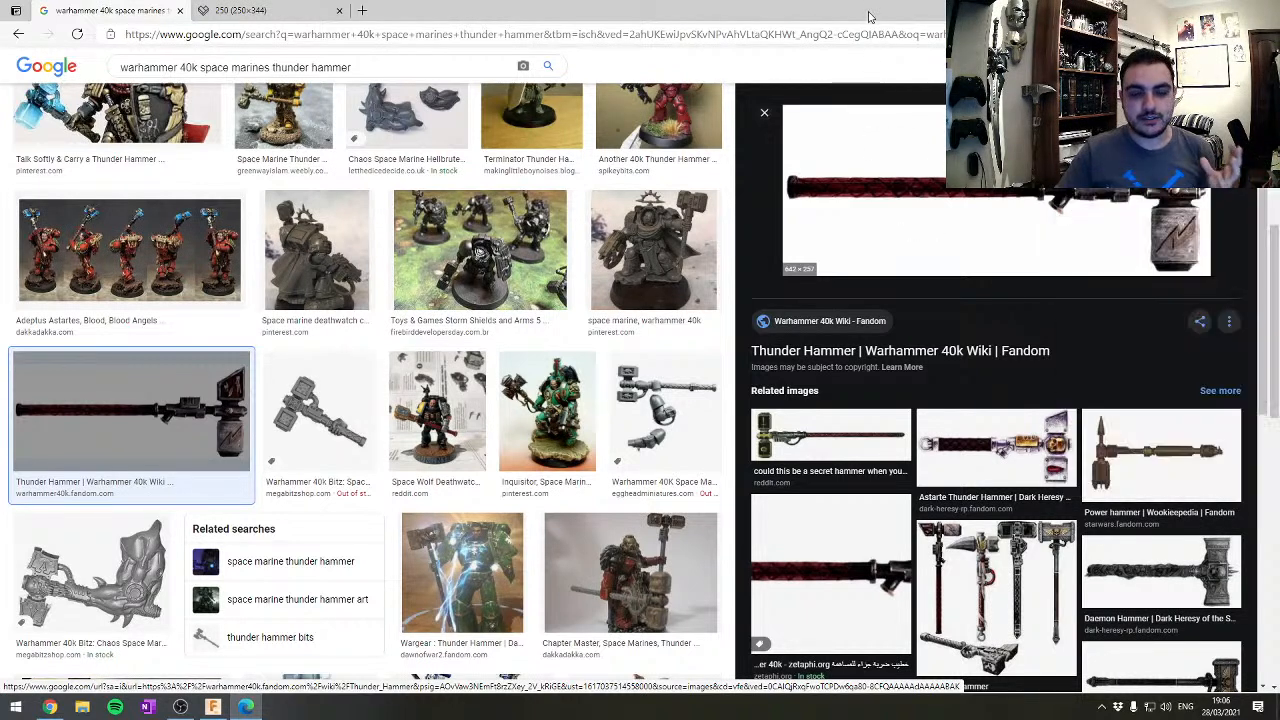
Compare the related hammer pictures, previewing the "Astarte Thunder Hammer" and the autogamma.org thunder hammer
left_click(1035, 459)
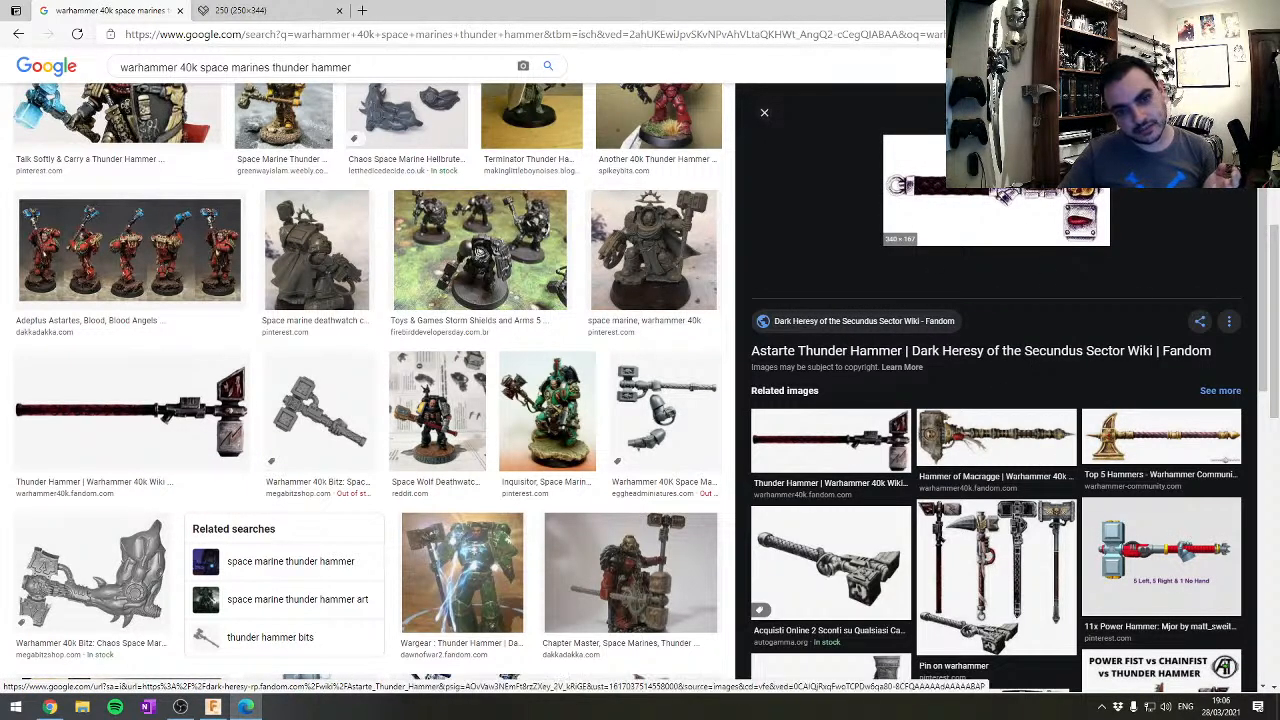
left_click(880, 450)
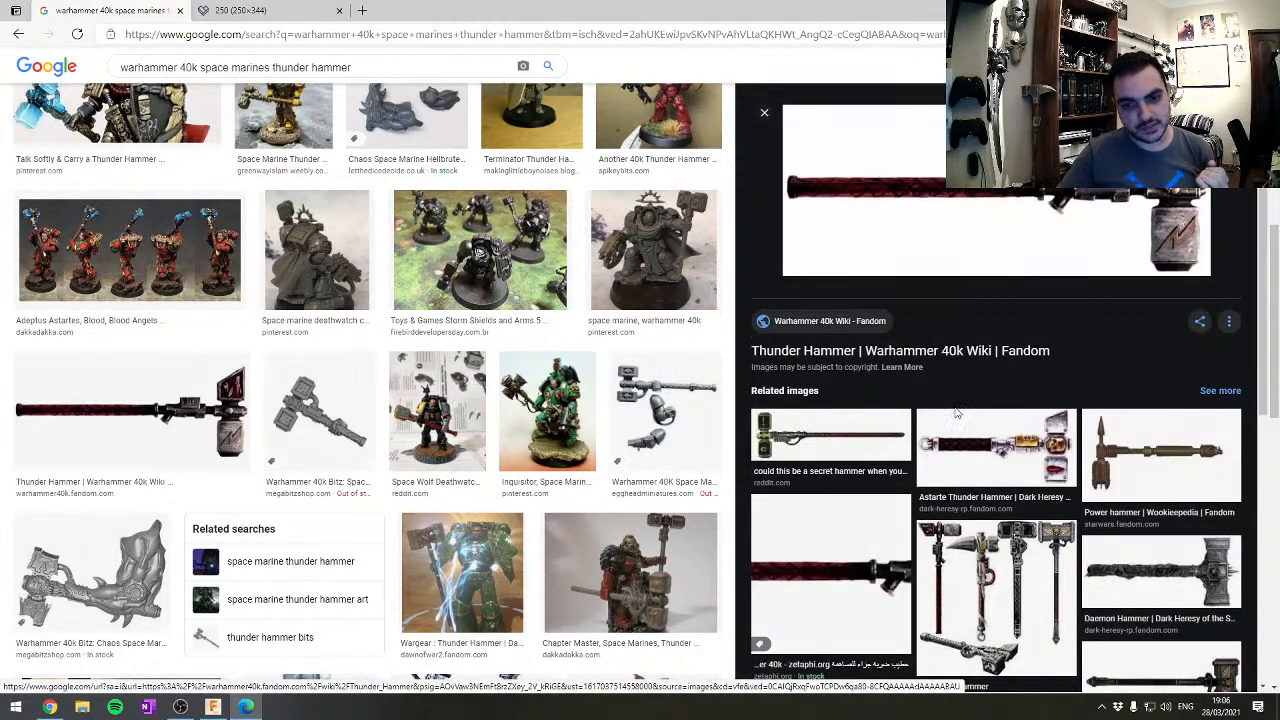
scroll(950, 410, "down", 4)
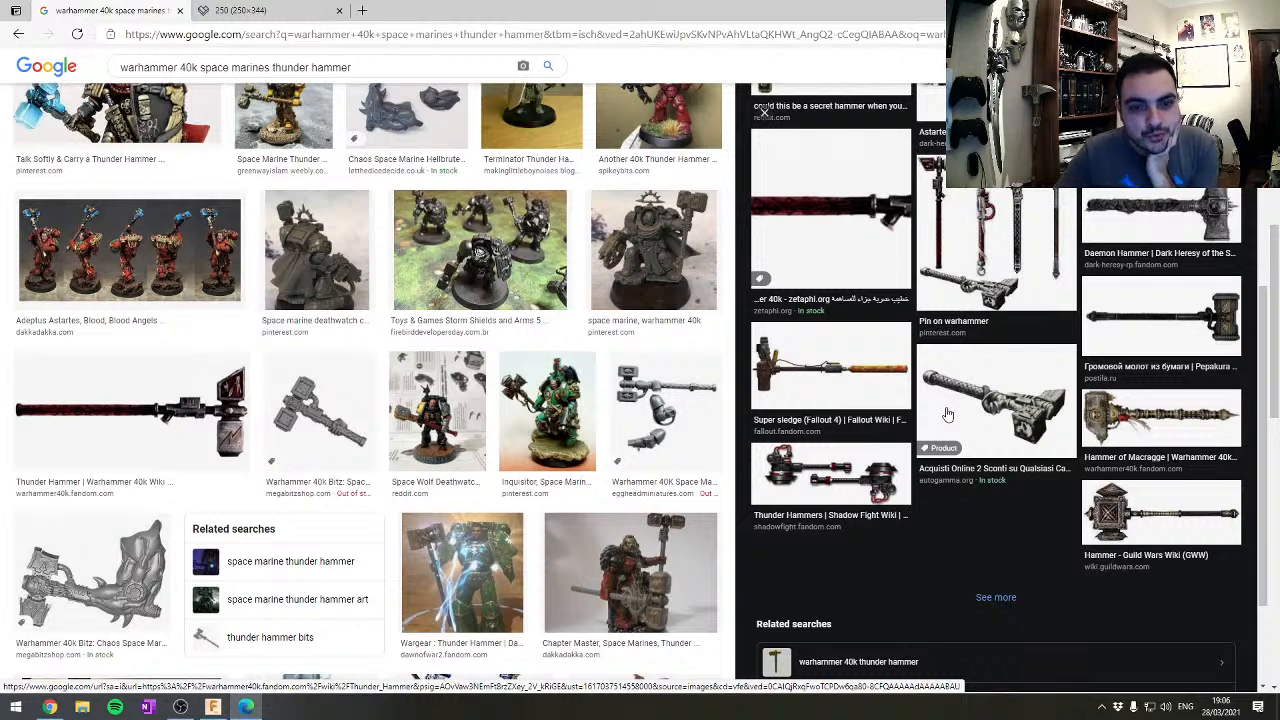
scroll(948, 414, "up", 5)
scroll(978, 258, "down", 6)
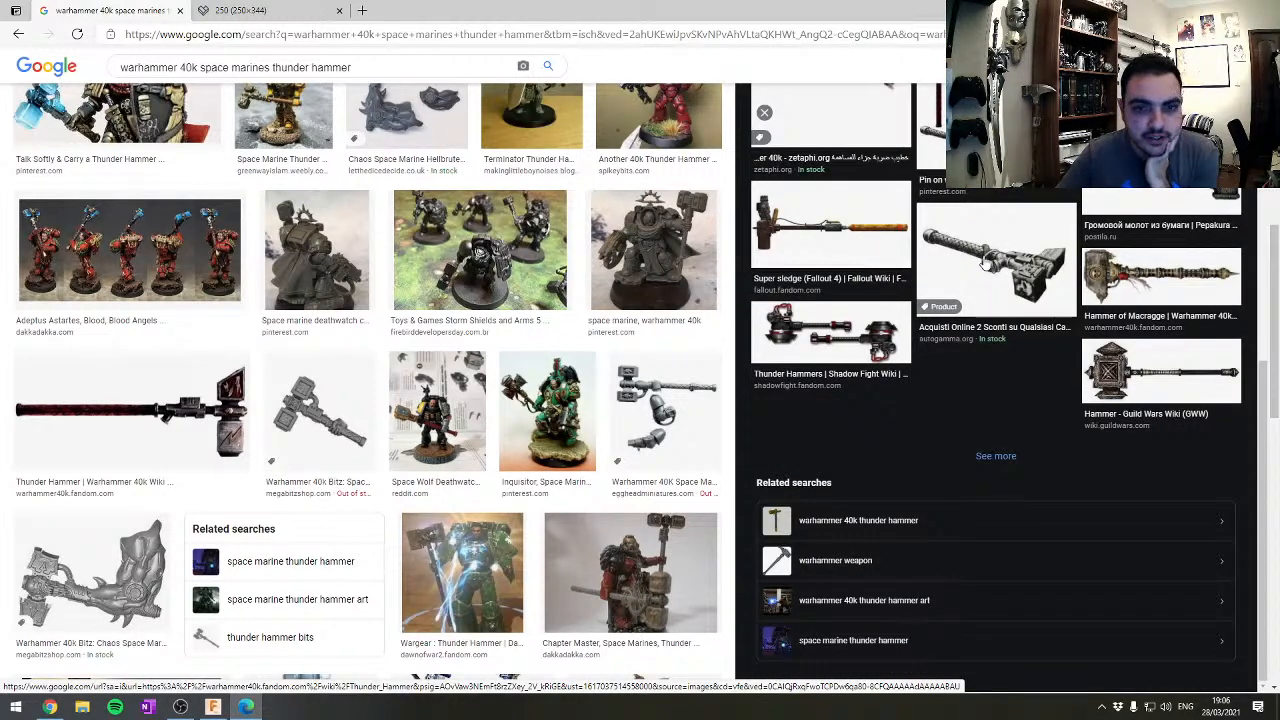
left_click(985, 262)
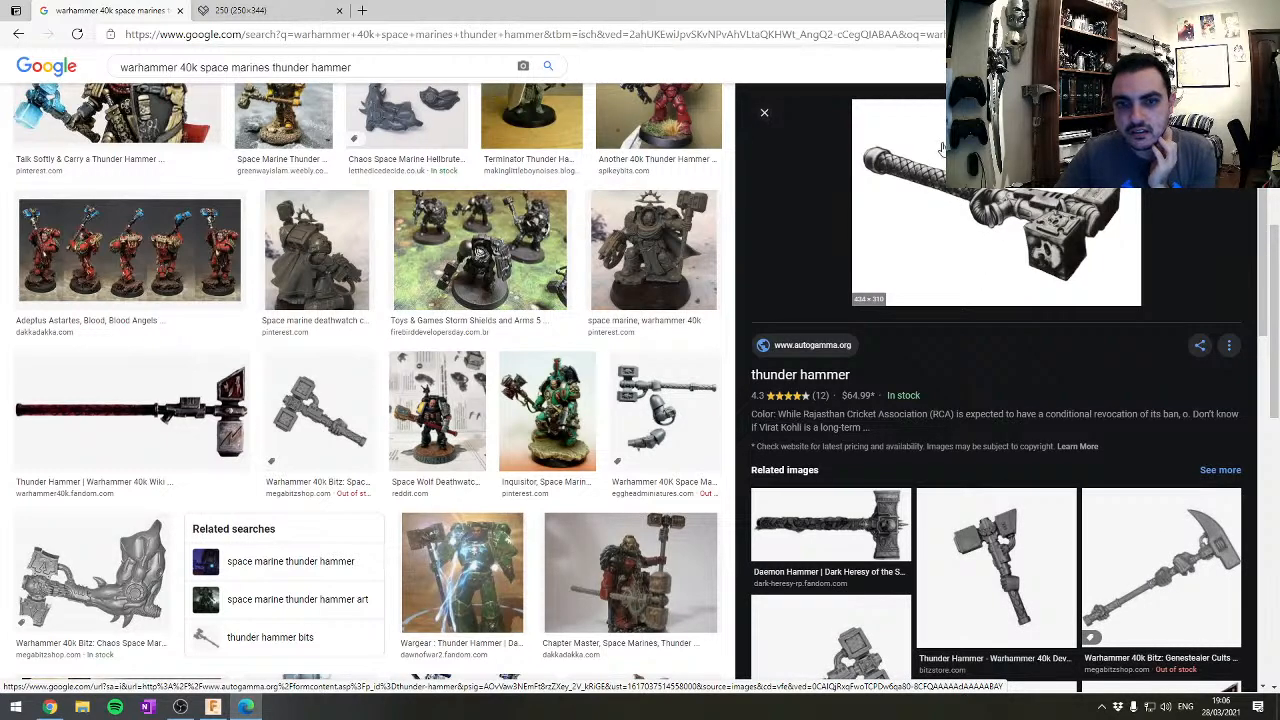
scroll(1005, 226, "up", 3)
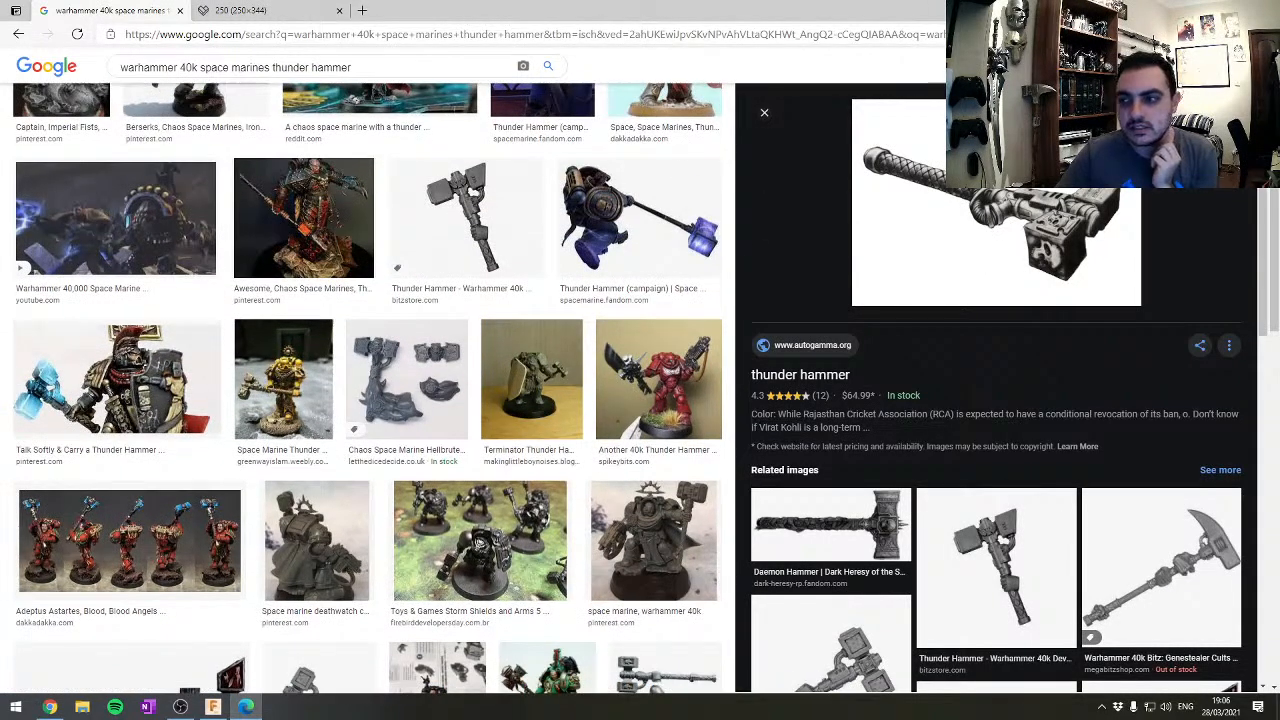
Take the browser window out of its maximized state and extend it to the screen's edge, leaving Fusion 360 partly visible
left_click_drag(800, 10, 554, 30)
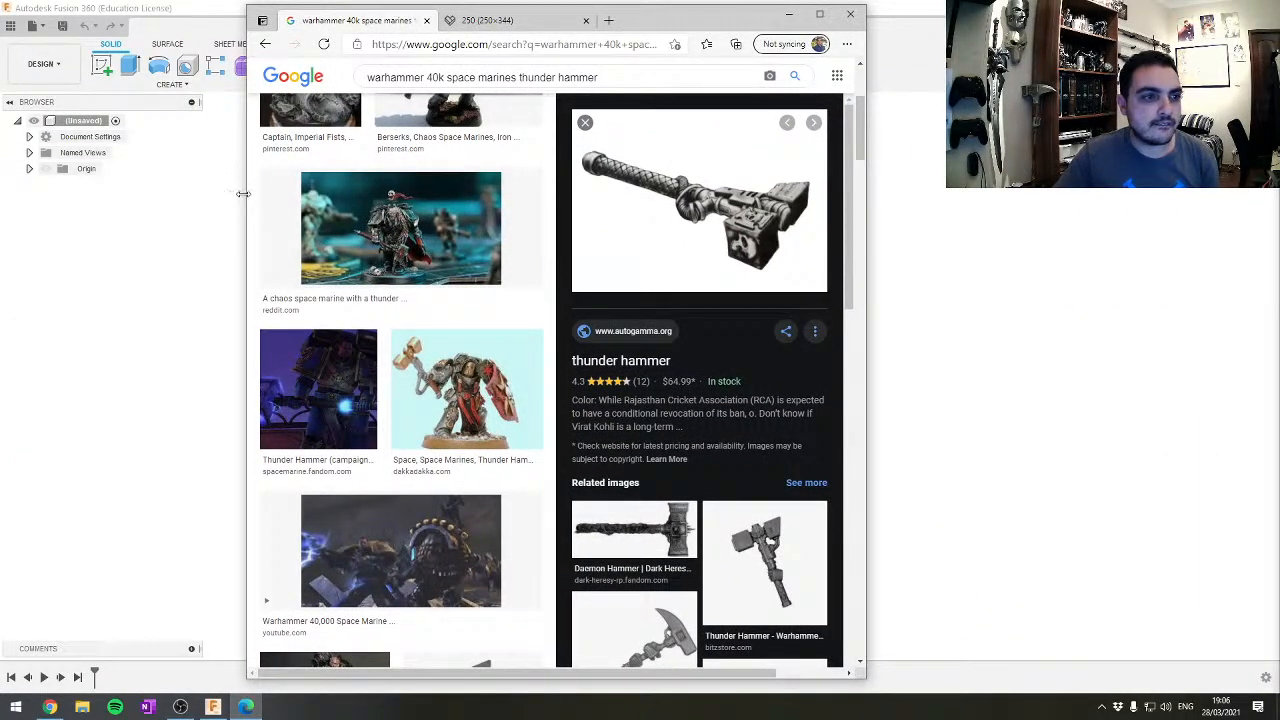
left_click_drag(243, 193, 1, 193)
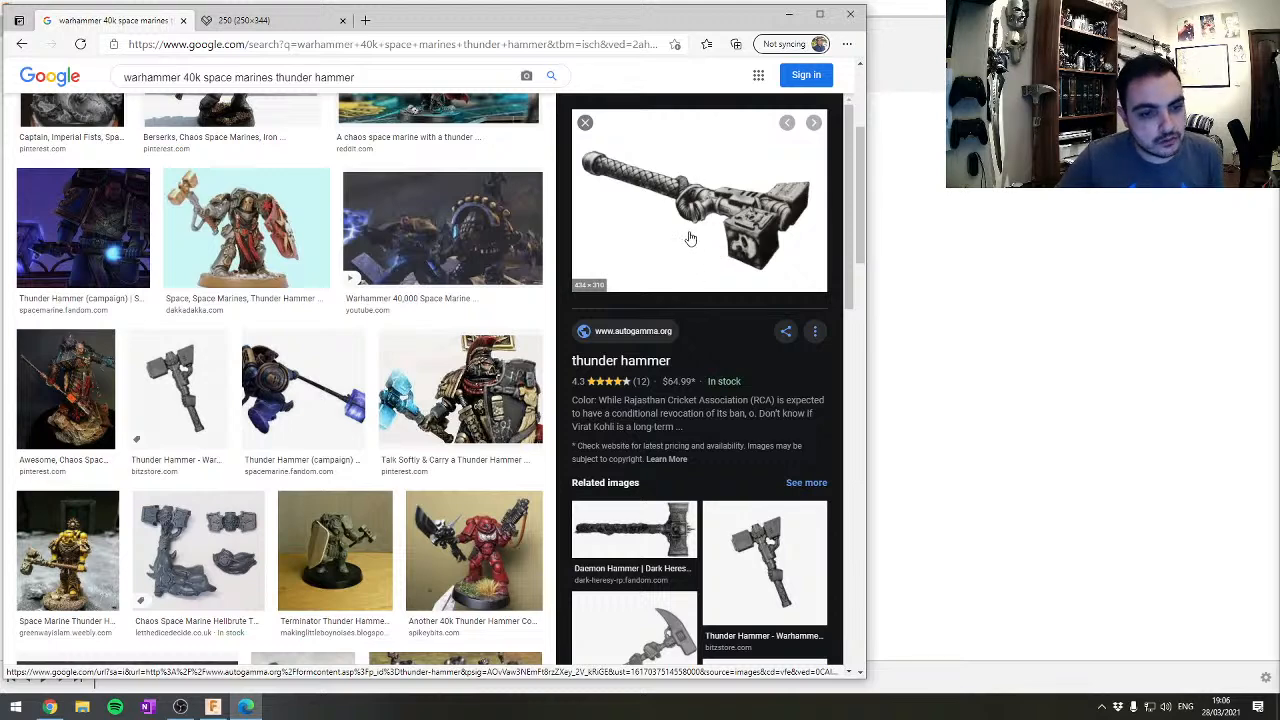
Browse the related images and preview BitzStore's grey "Thunder Hammer" Devastator bit and "Thunder Hammer E"
scroll(690, 238, "down", 2)
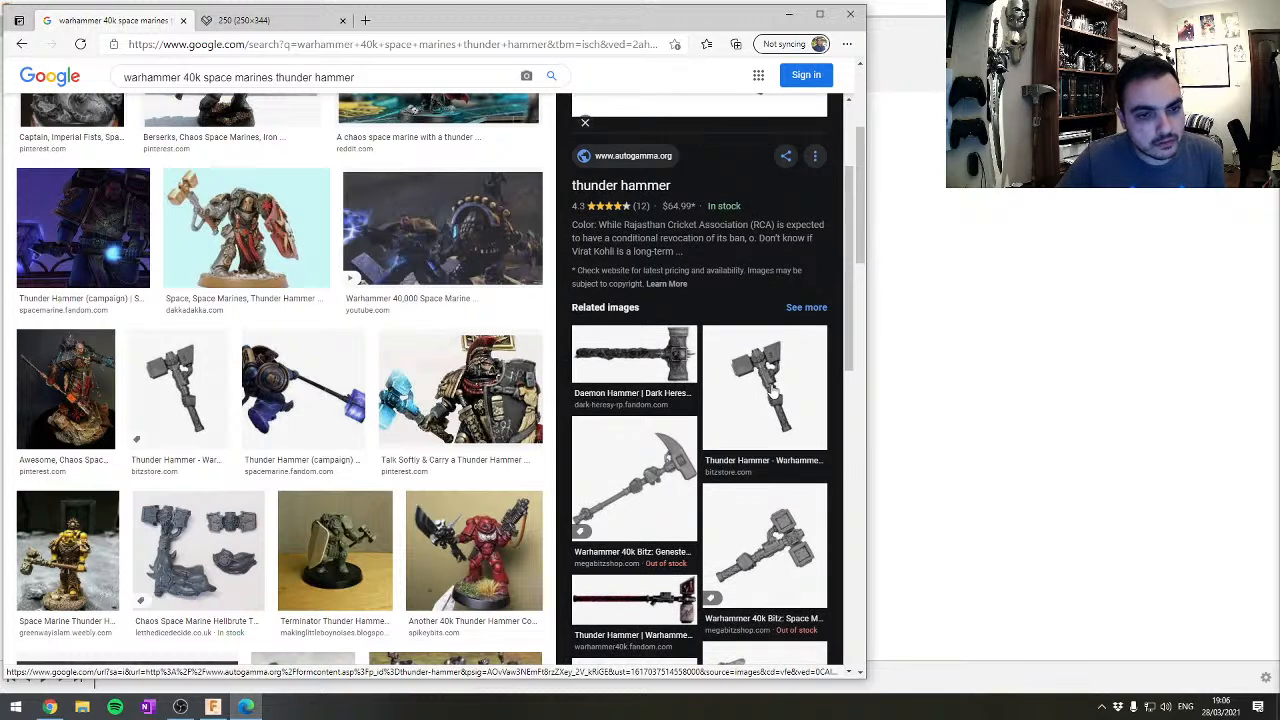
scroll(766, 394, "up", 2)
scroll(766, 394, "down", 1)
left_click(760, 440)
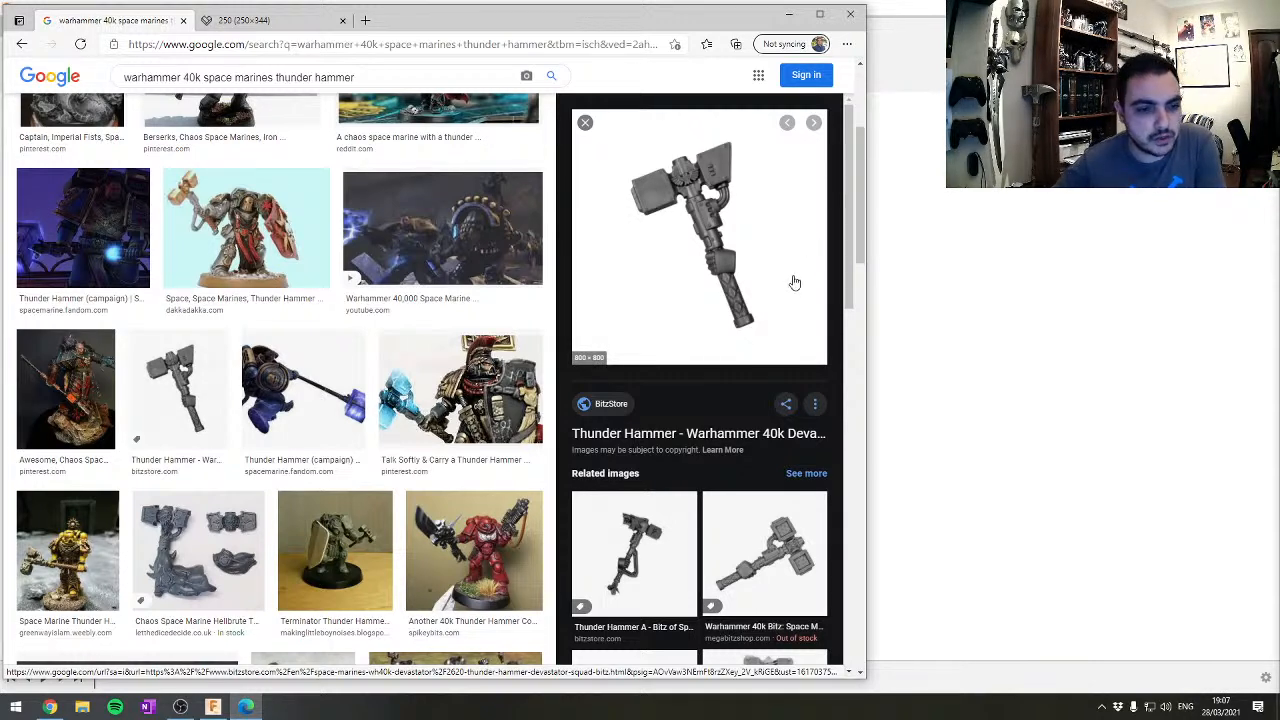
scroll(790, 250, "down", 5)
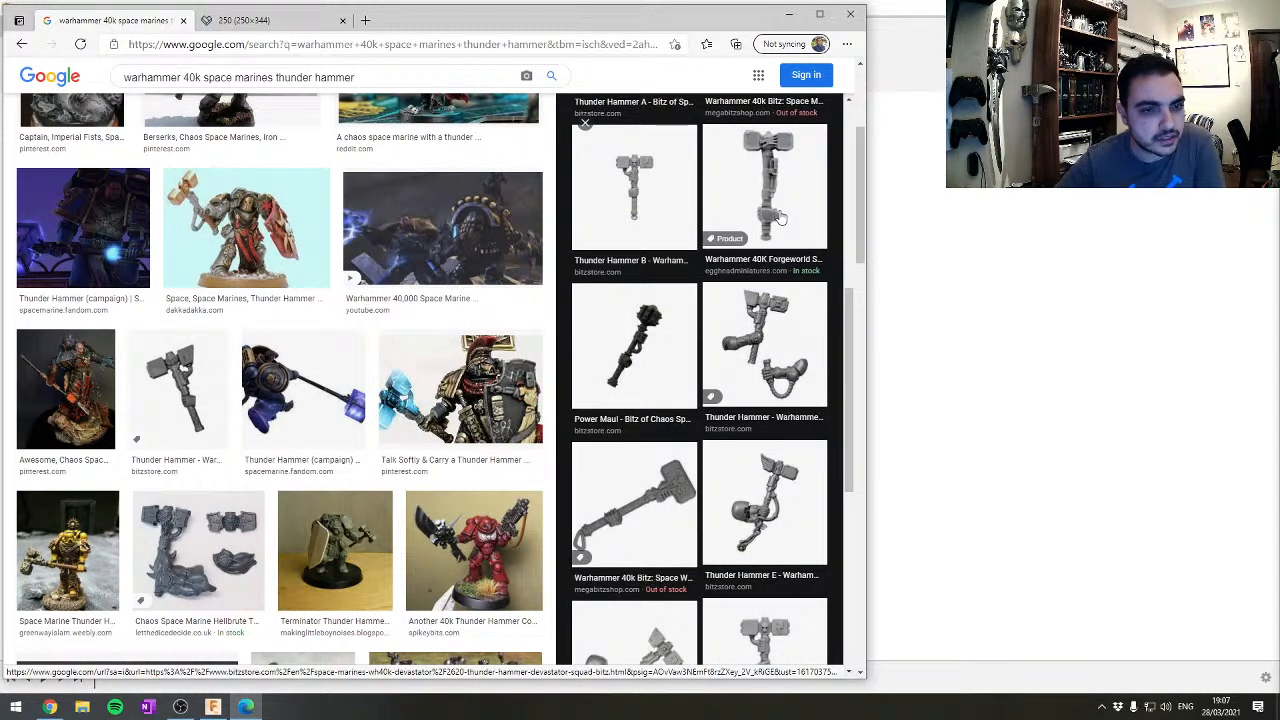
scroll(783, 218, "down", 3)
left_click(784, 326)
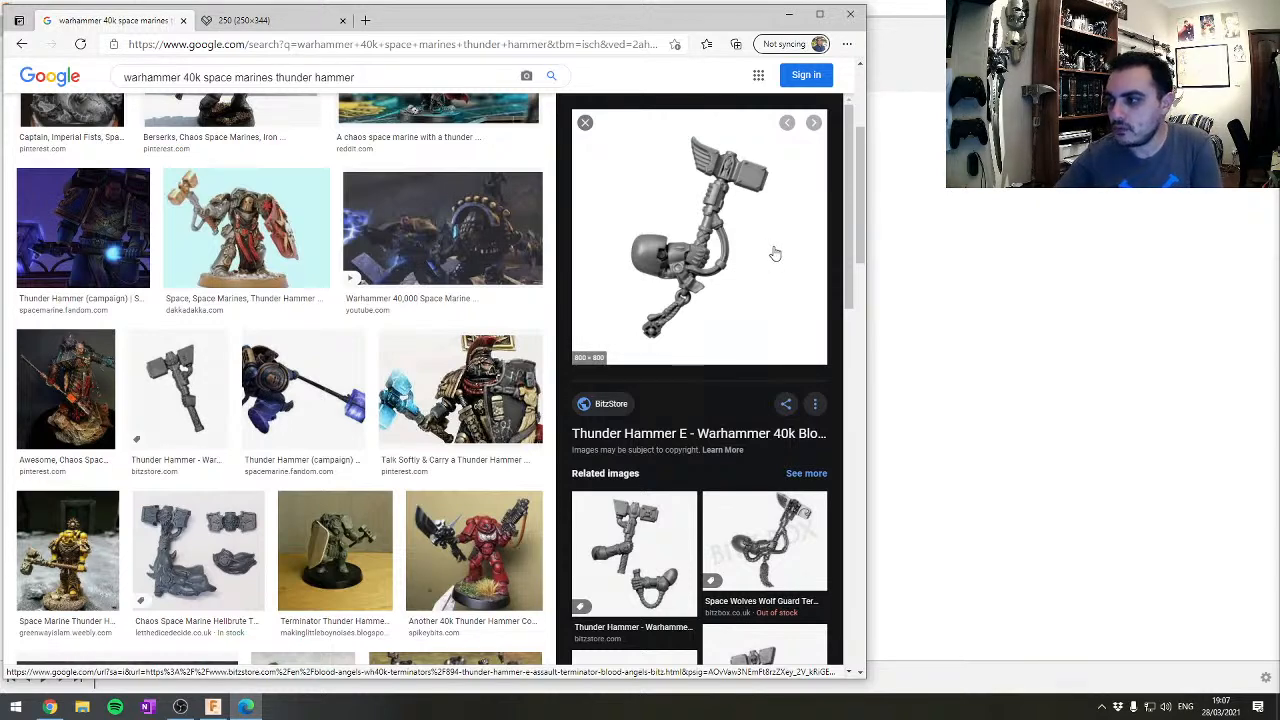
Find the red-handled "Thunder Hammer | Warhammer 40k Wiki" result again and copy its image link
scroll(777, 246, "up", 3)
scroll(228, 447, "down", 4)
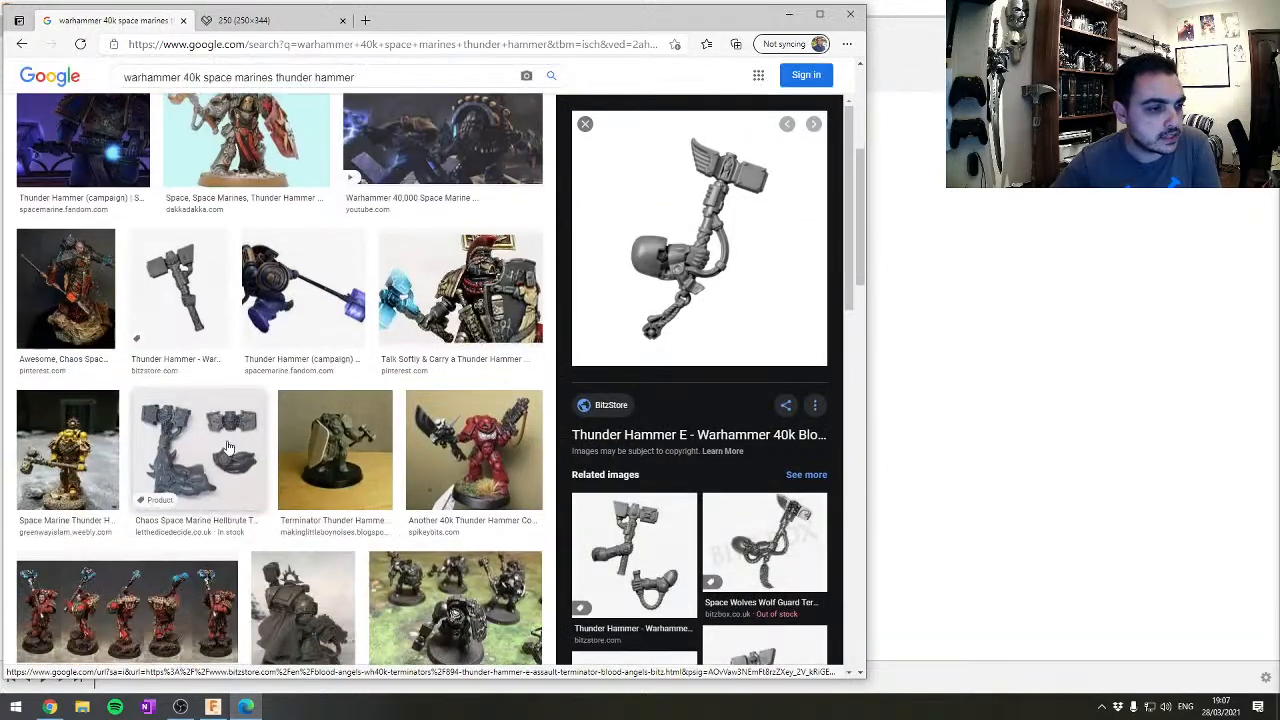
scroll(228, 447, "down", 5)
left_click(283, 235)
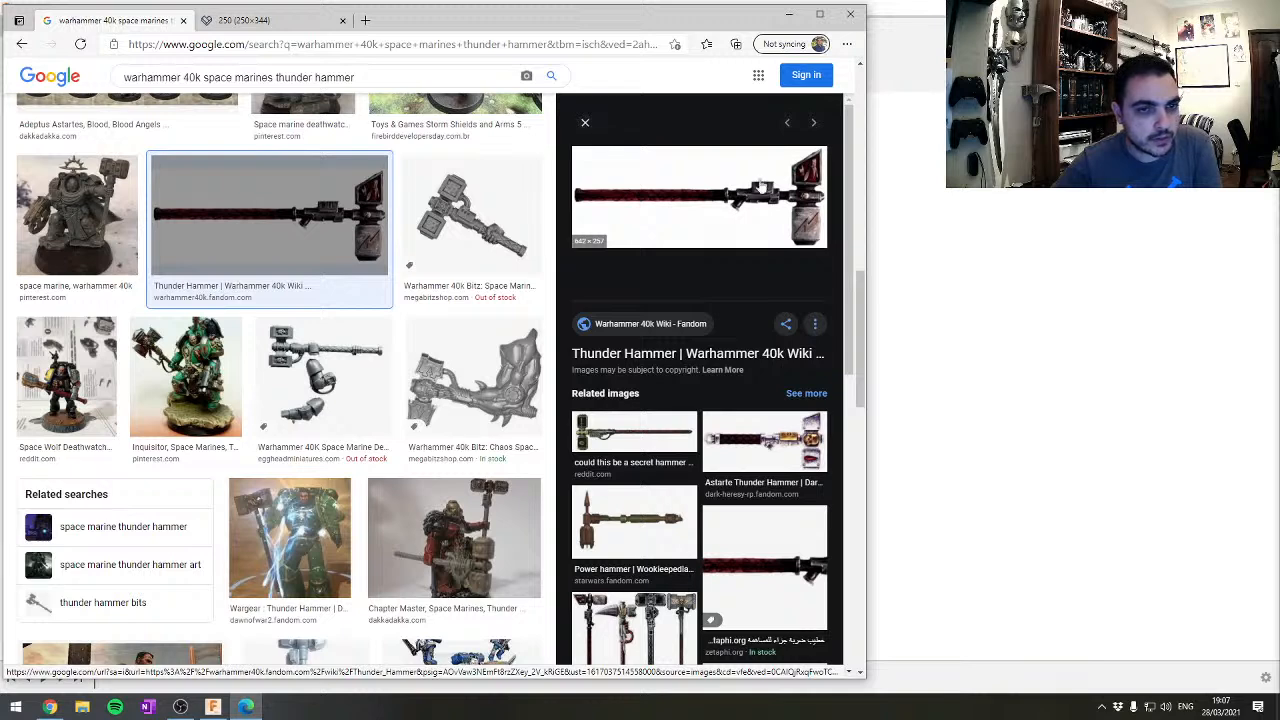
right_click(760, 210)
left_click(864, 408)
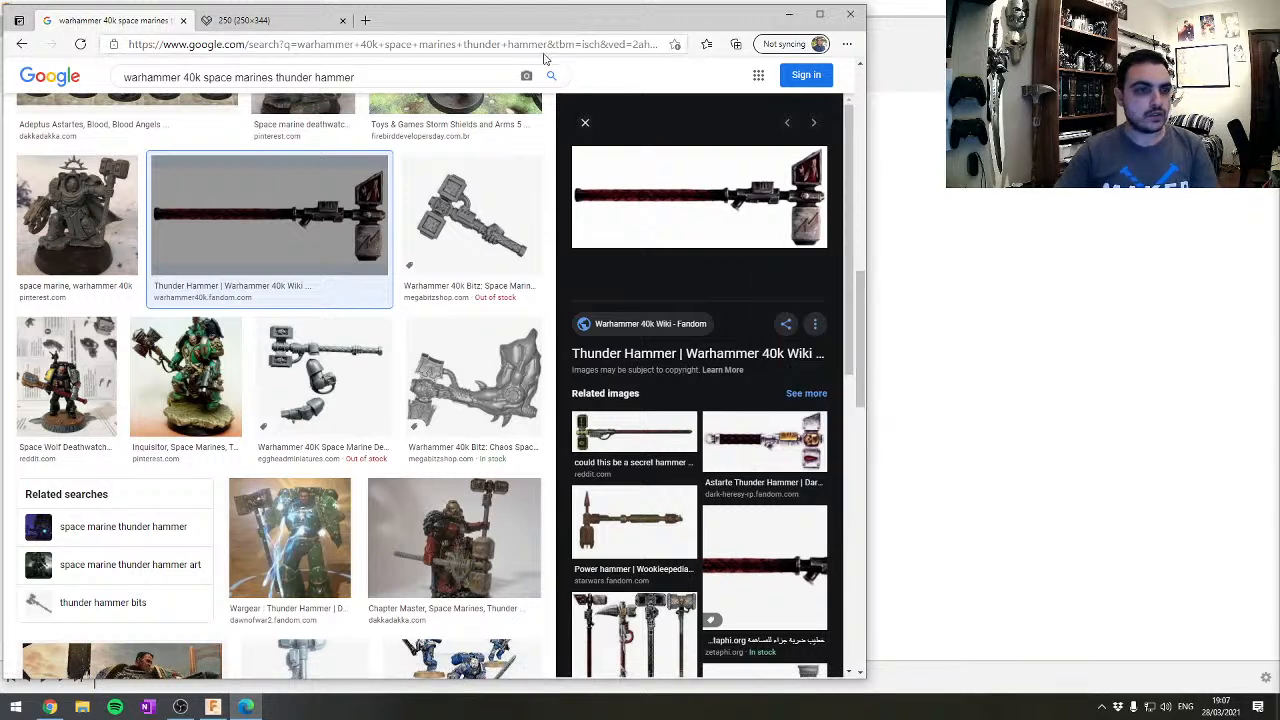
Open the copied hammer image link in the second browser tab, replacing the picture shown there
left_click(240, 20)
left_click(308, 44)
key("ctrl+v")
key("Return")
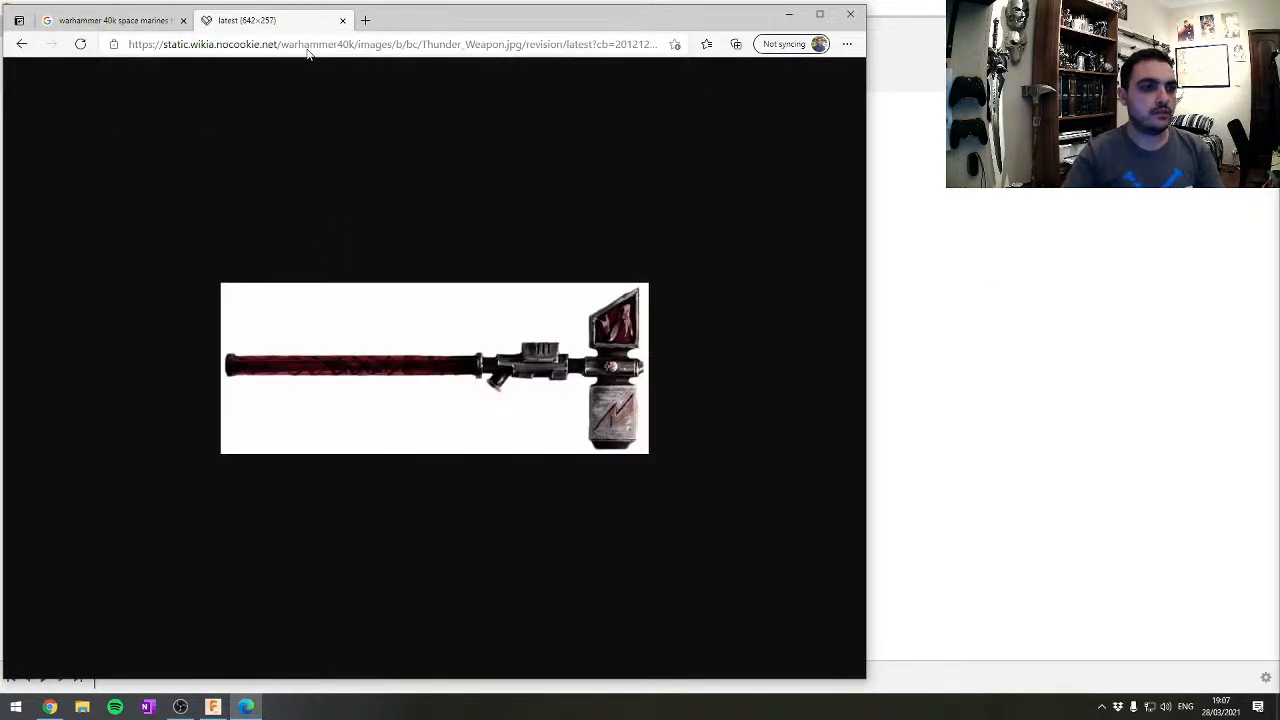
Save the hammer image as Thunder_Weapon.jpg and switch to Fusion 360
right_click(453, 359)
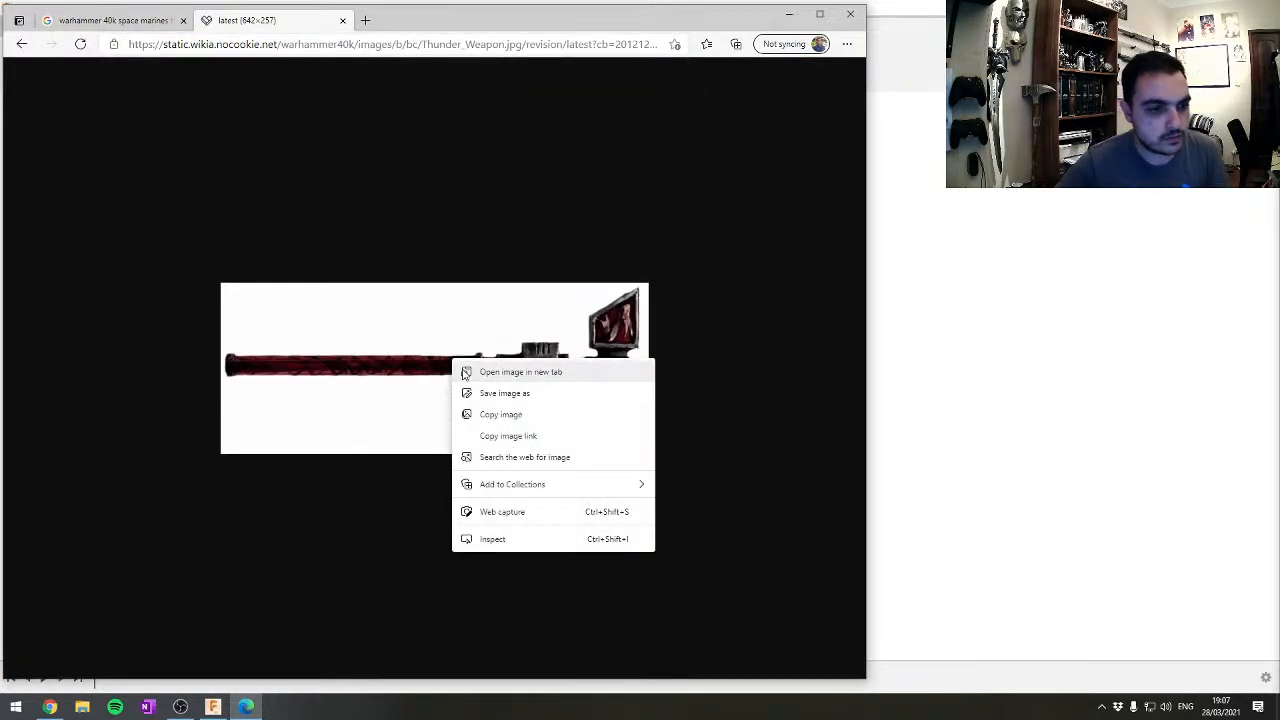
left_click(530, 396)
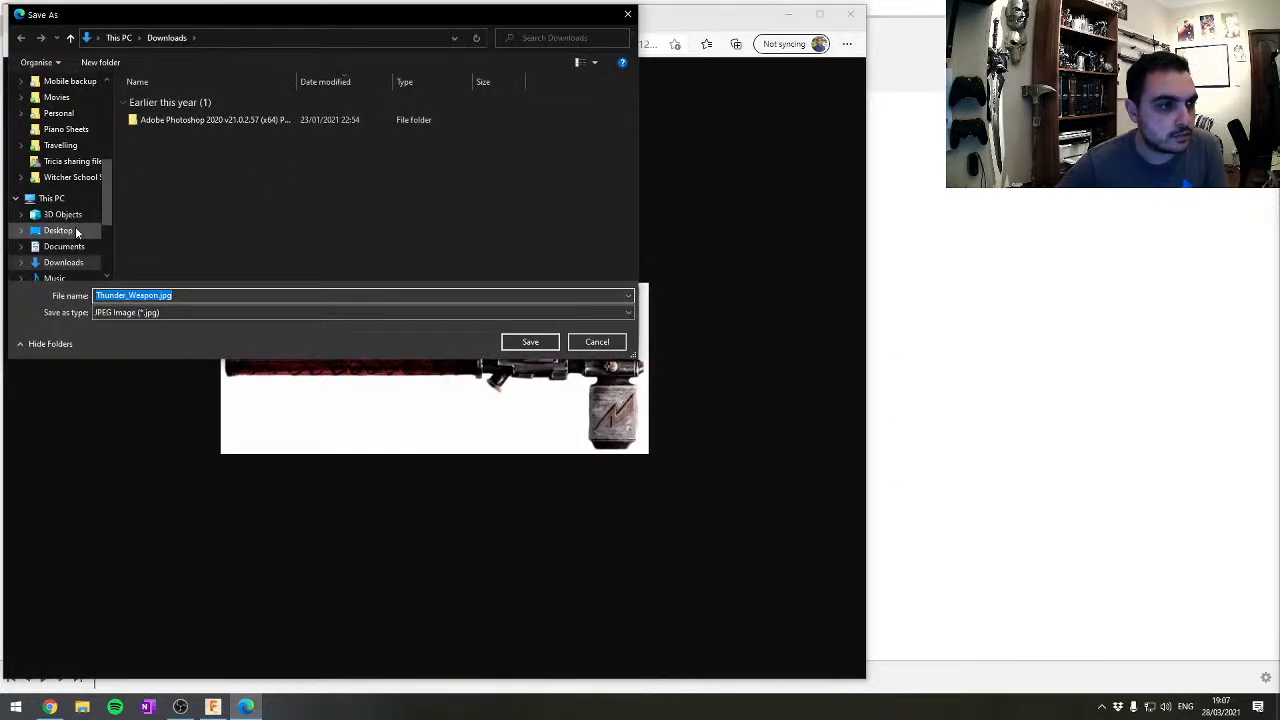
left_click(515, 343)
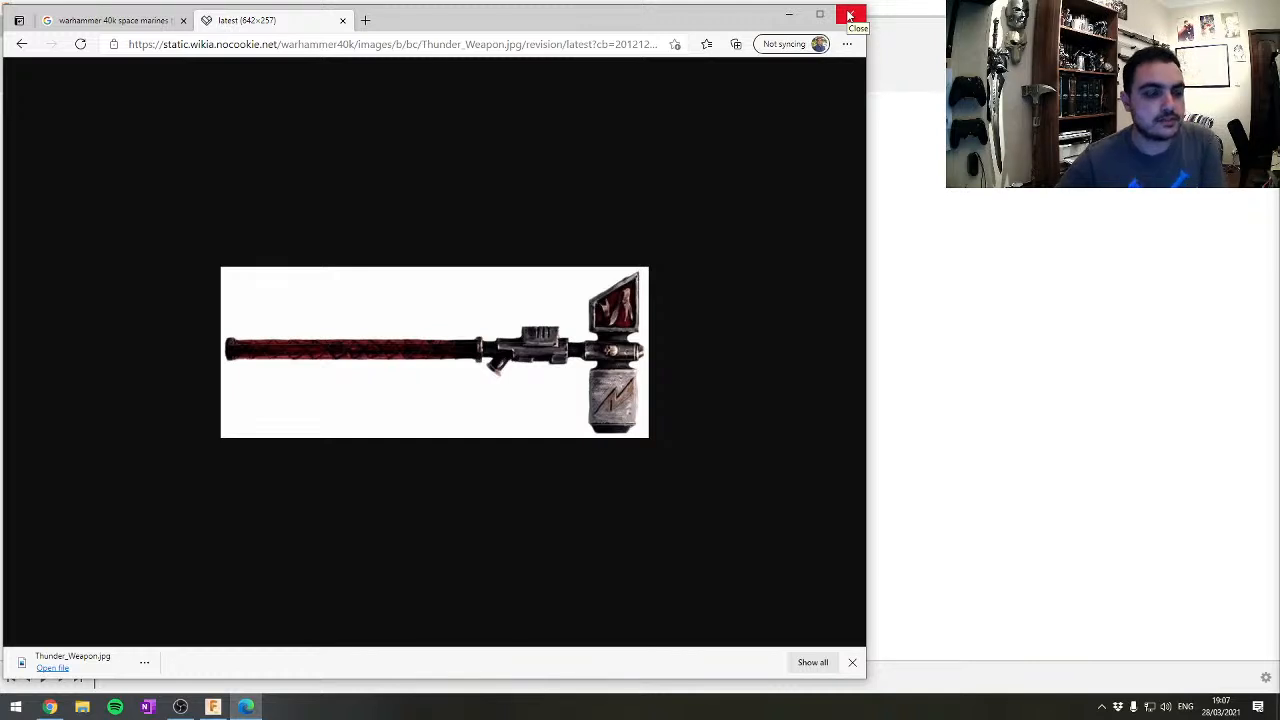
left_click(900, 12)
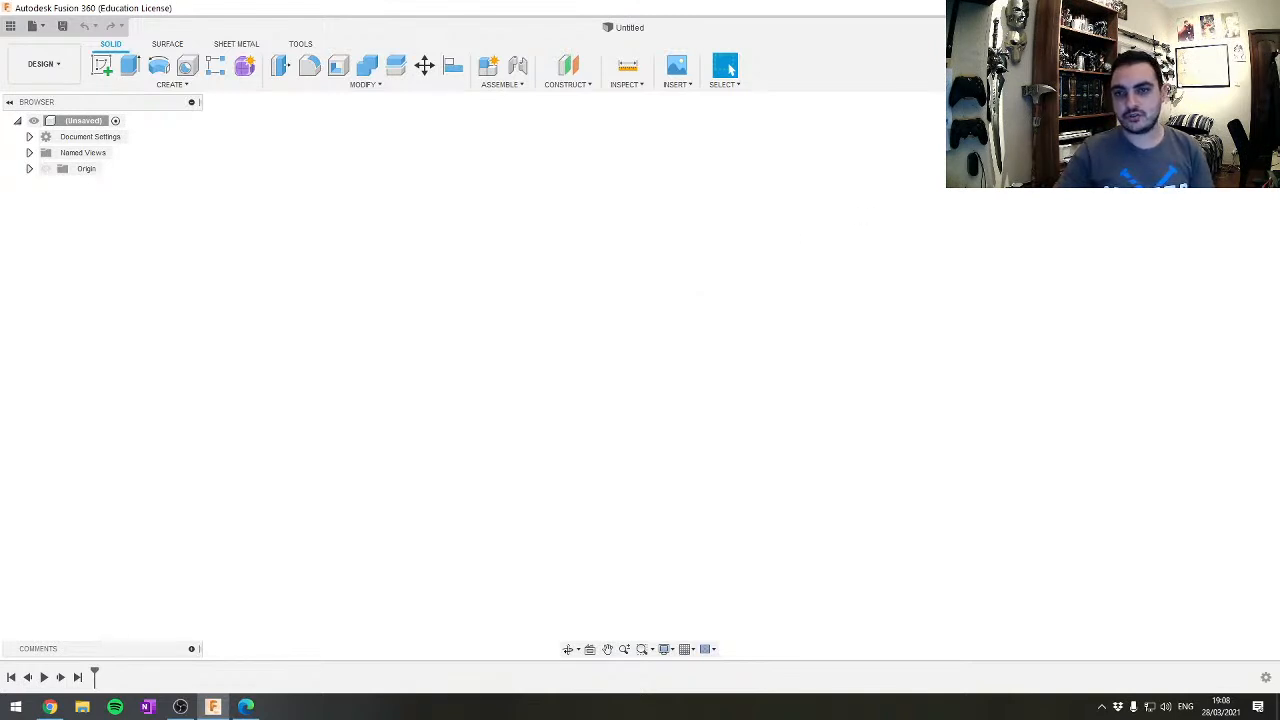
Create a cylinder about 78 mm in diameter and 35 mm high as a new body, centred on the origin of the horizontal plane
mouse_move(640, 376)
middle_mouse_down("shift")
mouse_move(656, 382)
mouse_move(640, 376)
mouse_move(600, 194)
middle_mouse_up("shift")
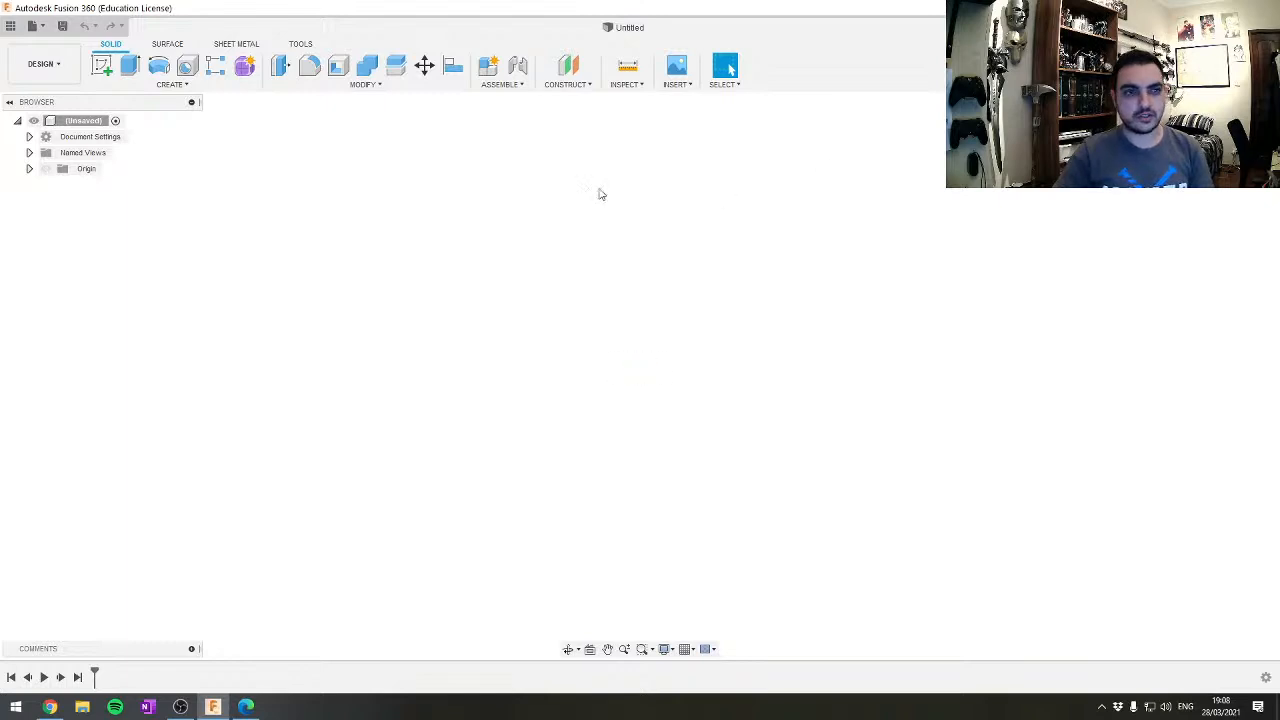
left_click(196, 85)
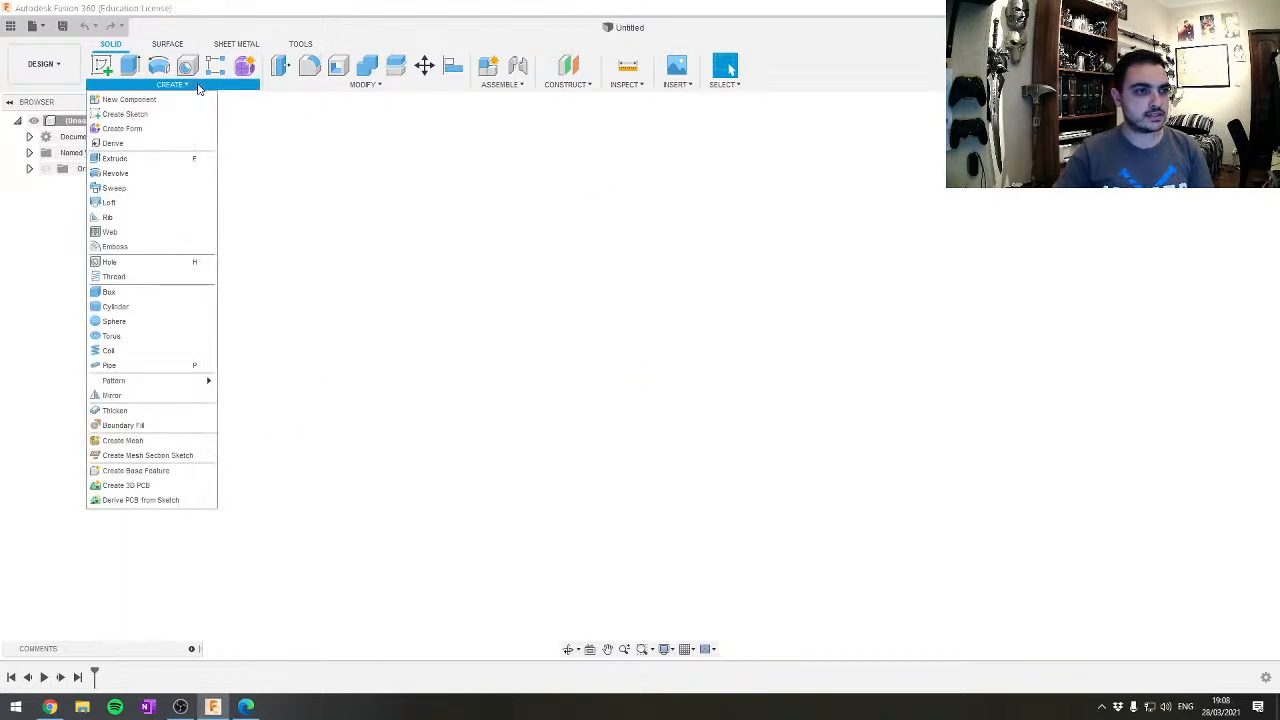
left_click(156, 308)
left_click(645, 445)
left_click(640, 376)
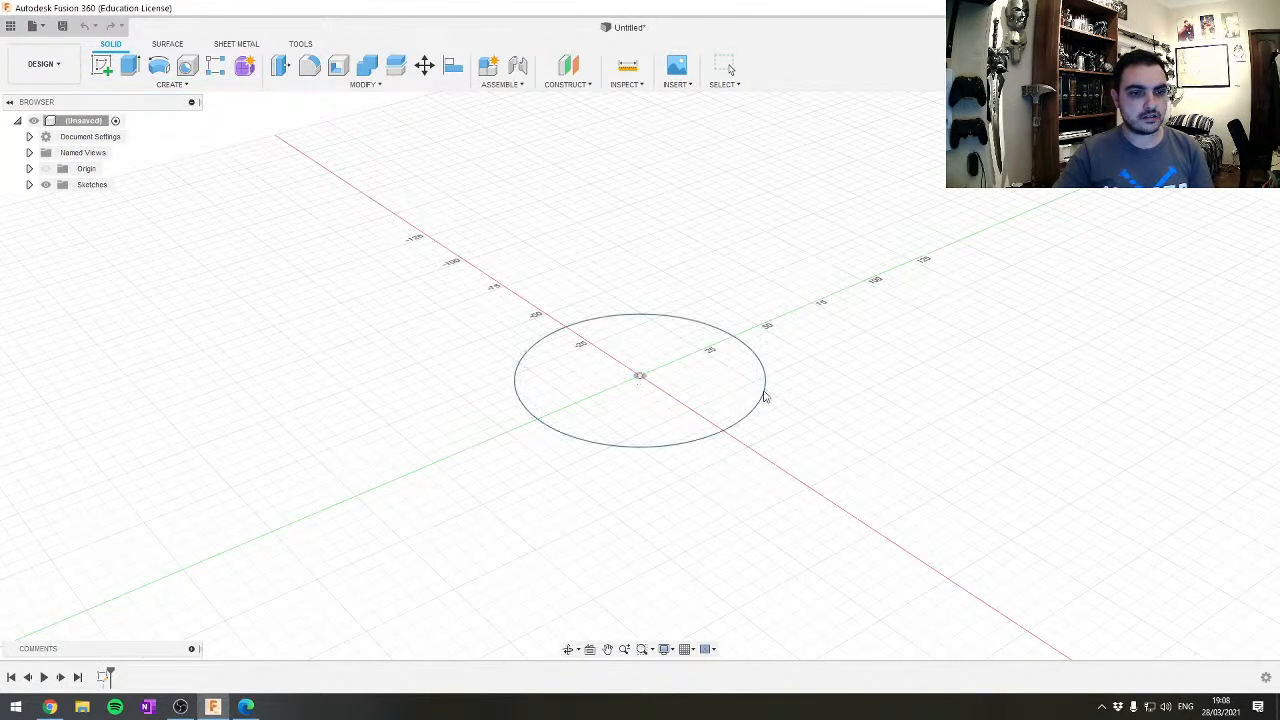
left_click(764, 397)
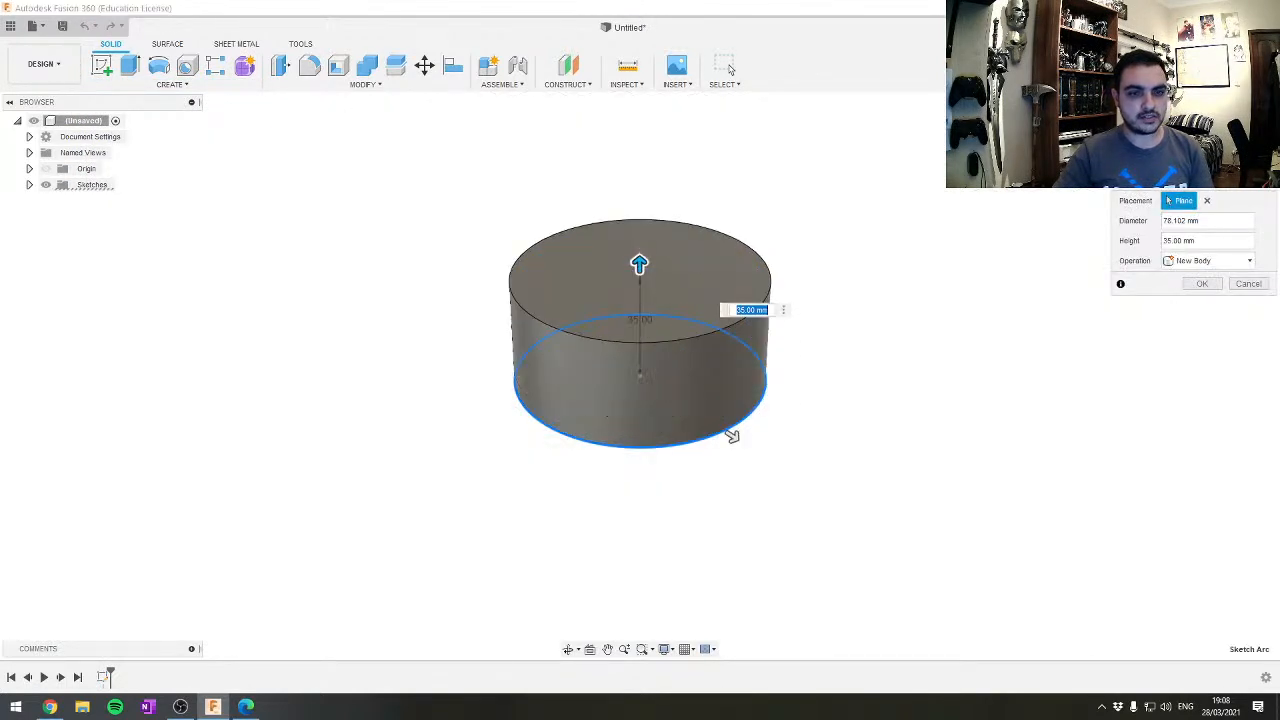
key("Return")
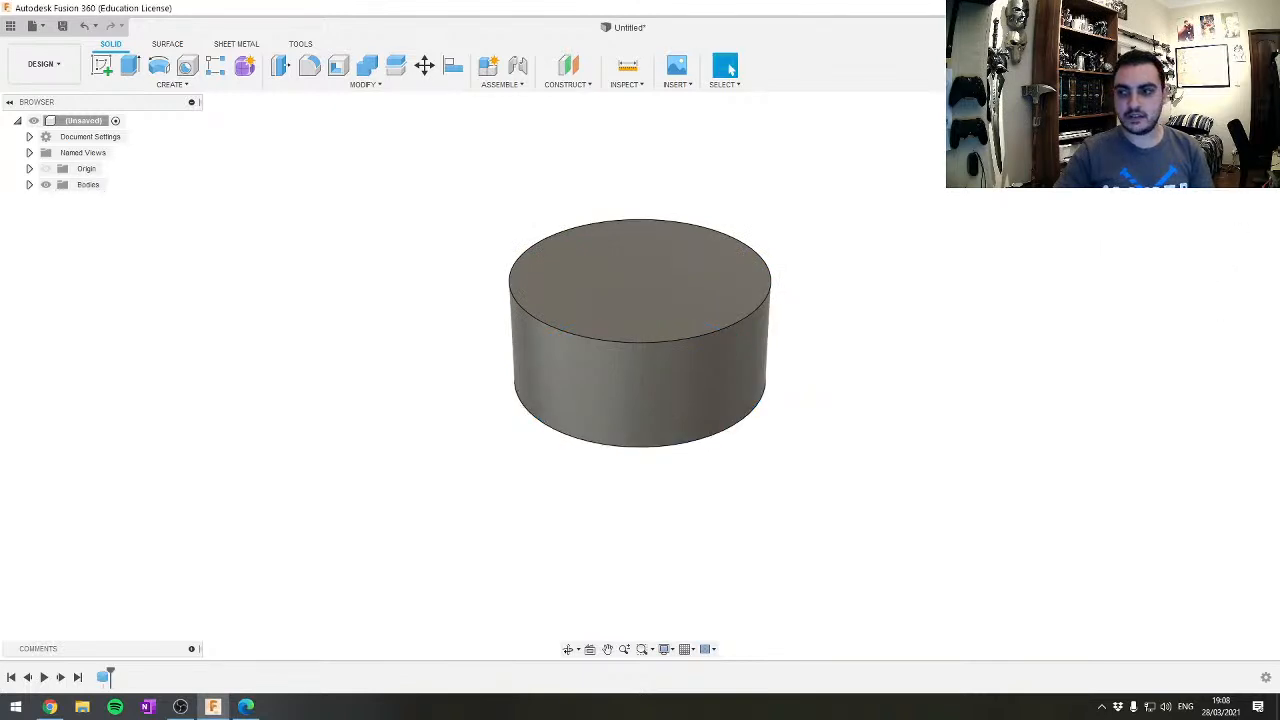
Remove the cylinder body from the design
mouse_move(640, 340)
middle_mouse_down("shift")
mouse_move(640, 380)
mouse_move(640, 318)
mouse_move(640, 392)
mouse_move(640, 320)
mouse_move(640, 345)
middle_mouse_up("shift")
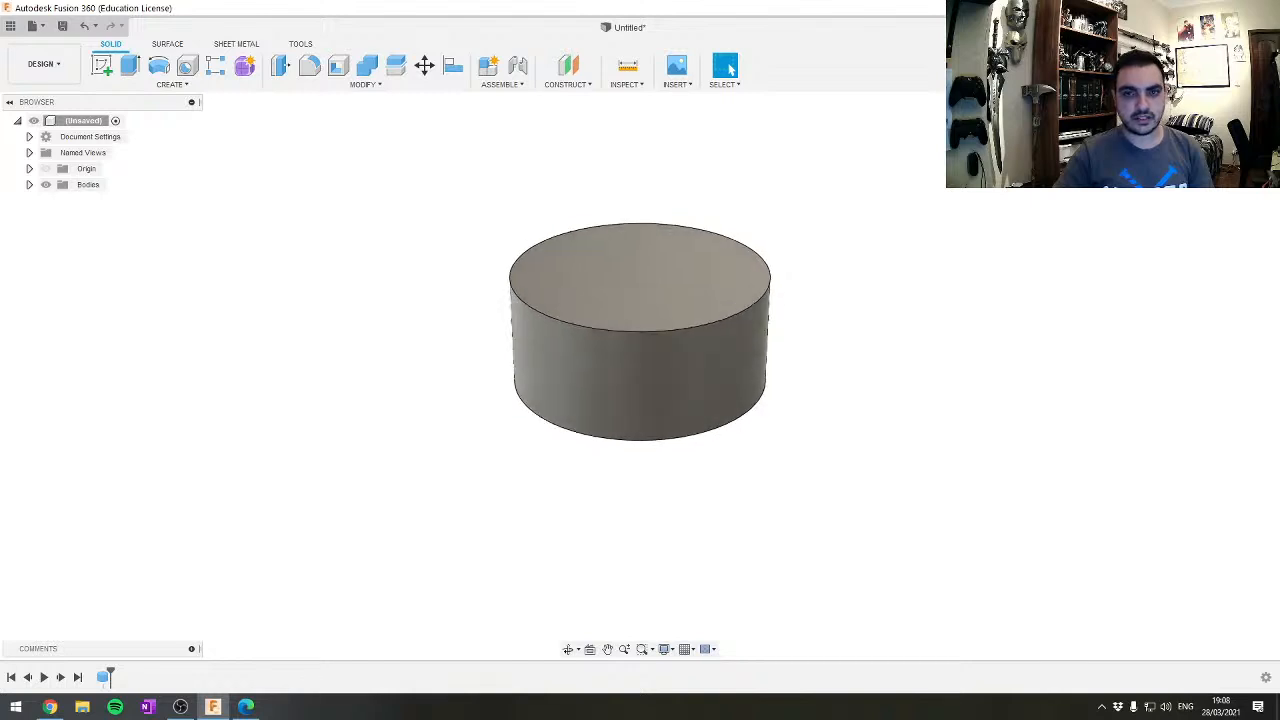
left_click(1197, 110)
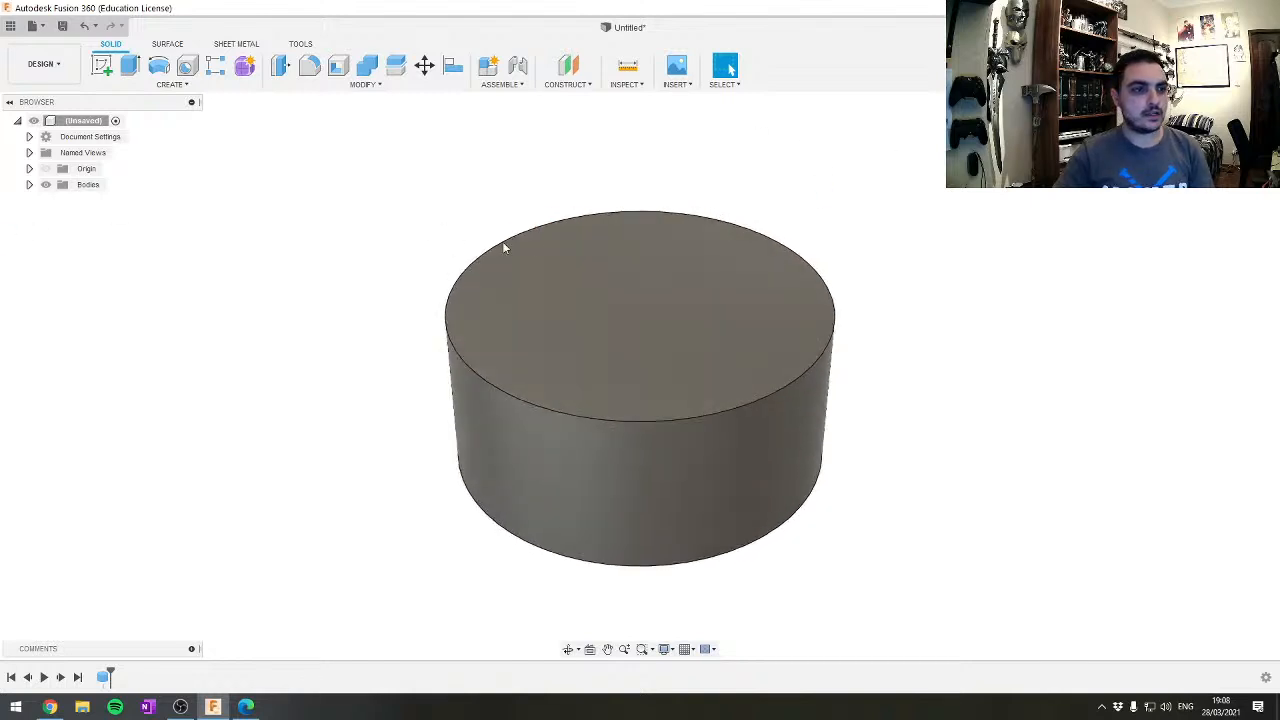
left_click(30, 185)
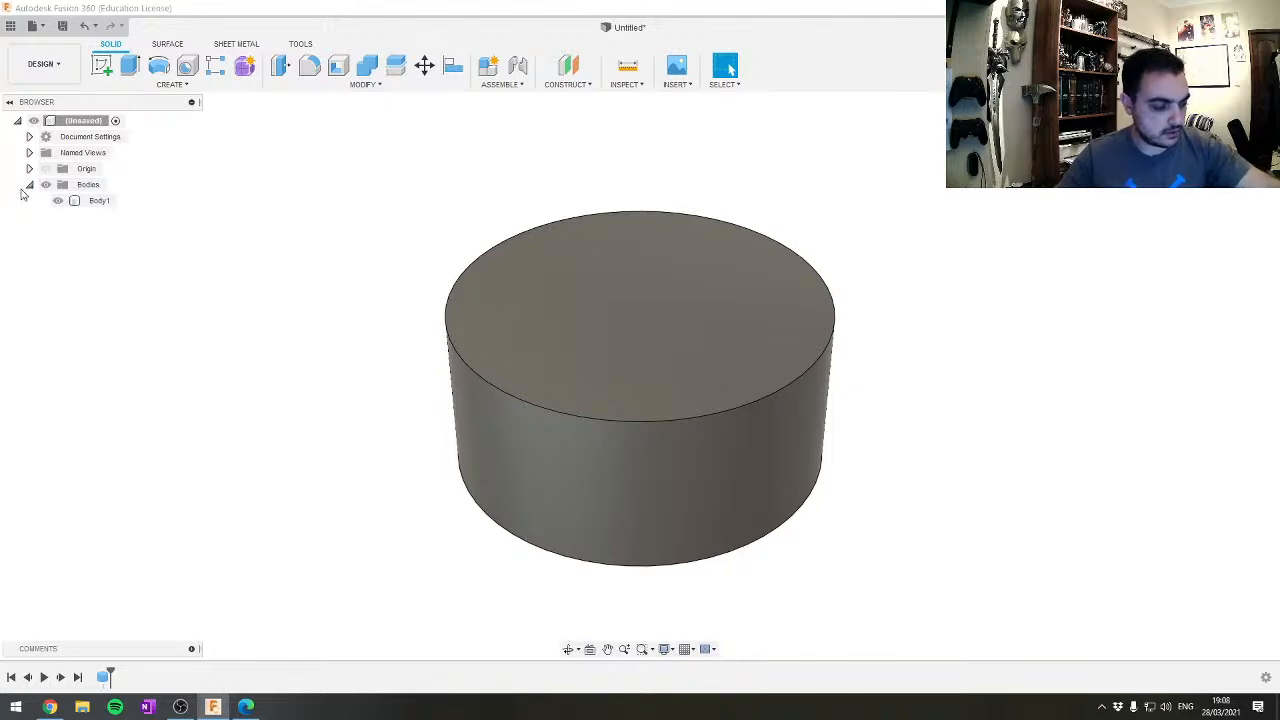
right_click(105, 202)
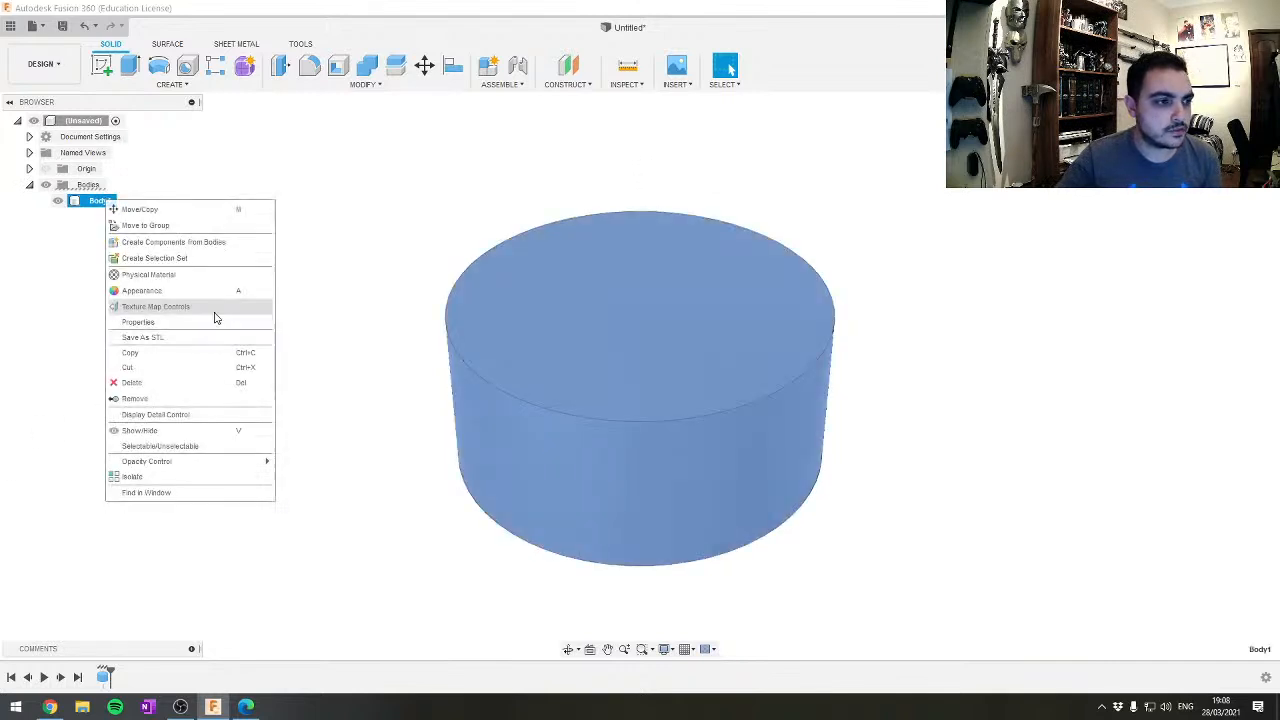
left_click(166, 397)
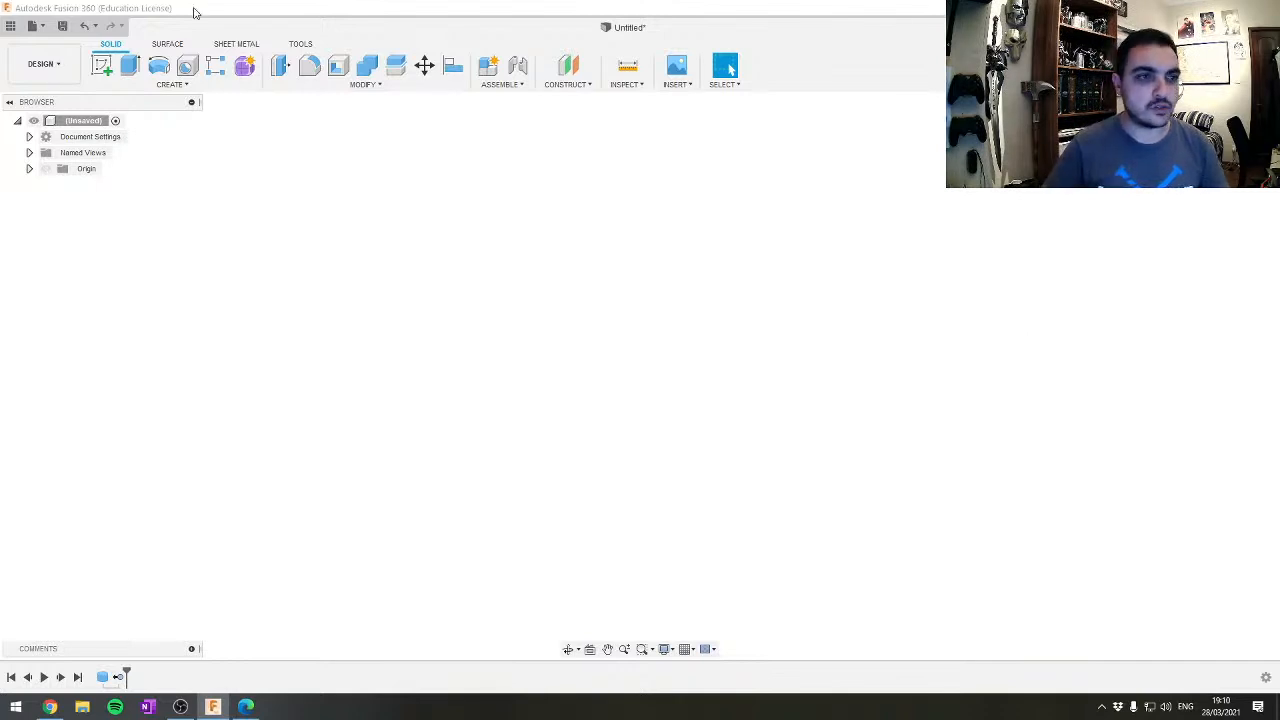
Insert the Thunder_Weapon image as a canvas on the horizontal XZ plane, uniformly enlarged to a plane scale of about 7.4
left_click(685, 86)
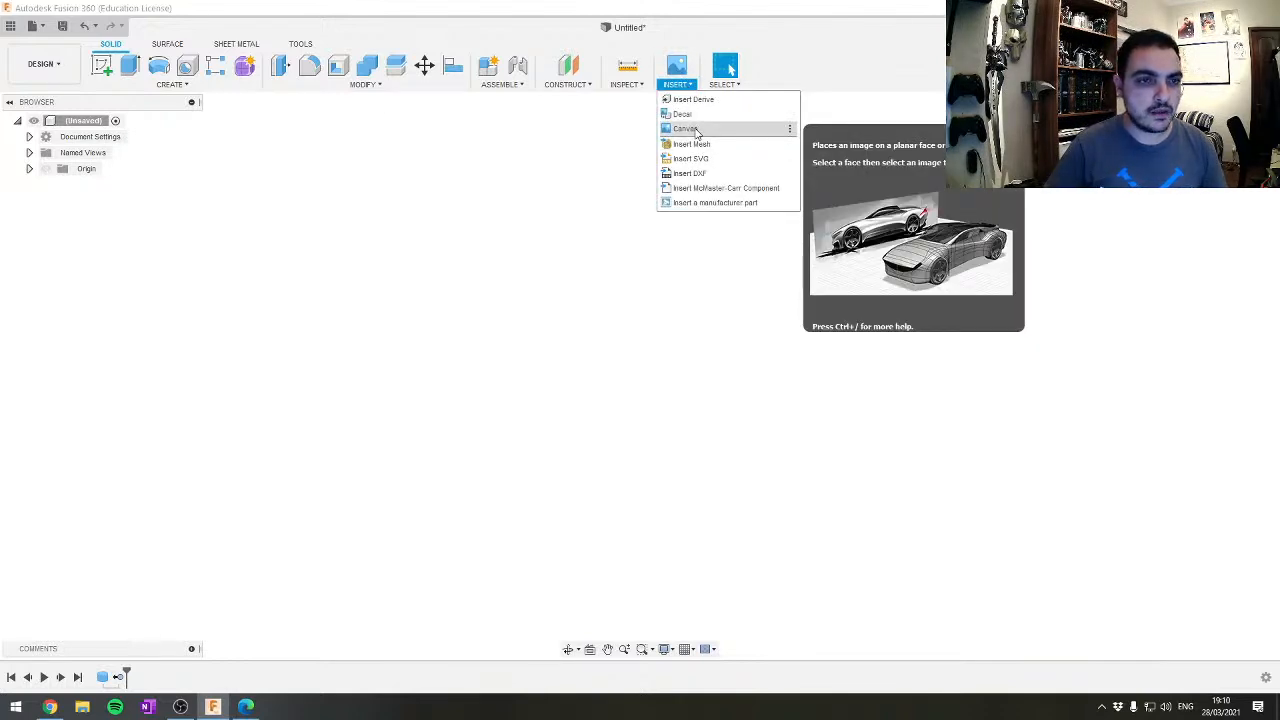
left_click(697, 131)
left_click(466, 474)
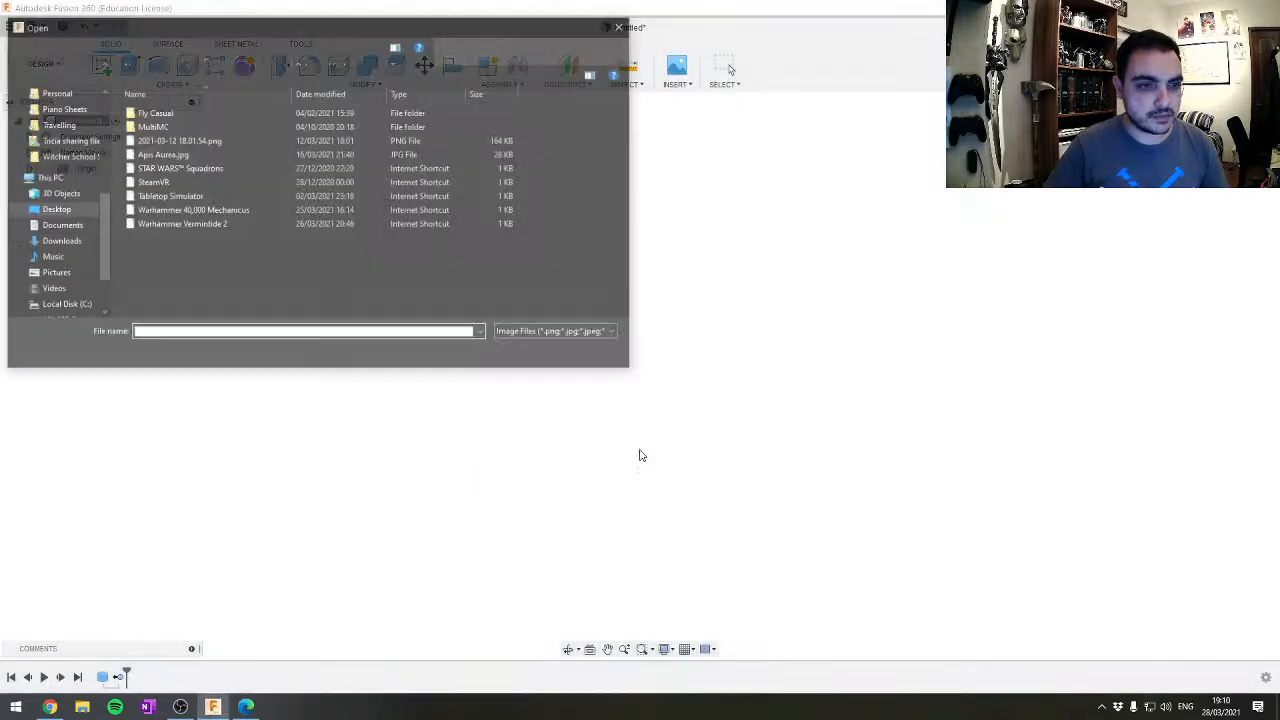
key("Escape")
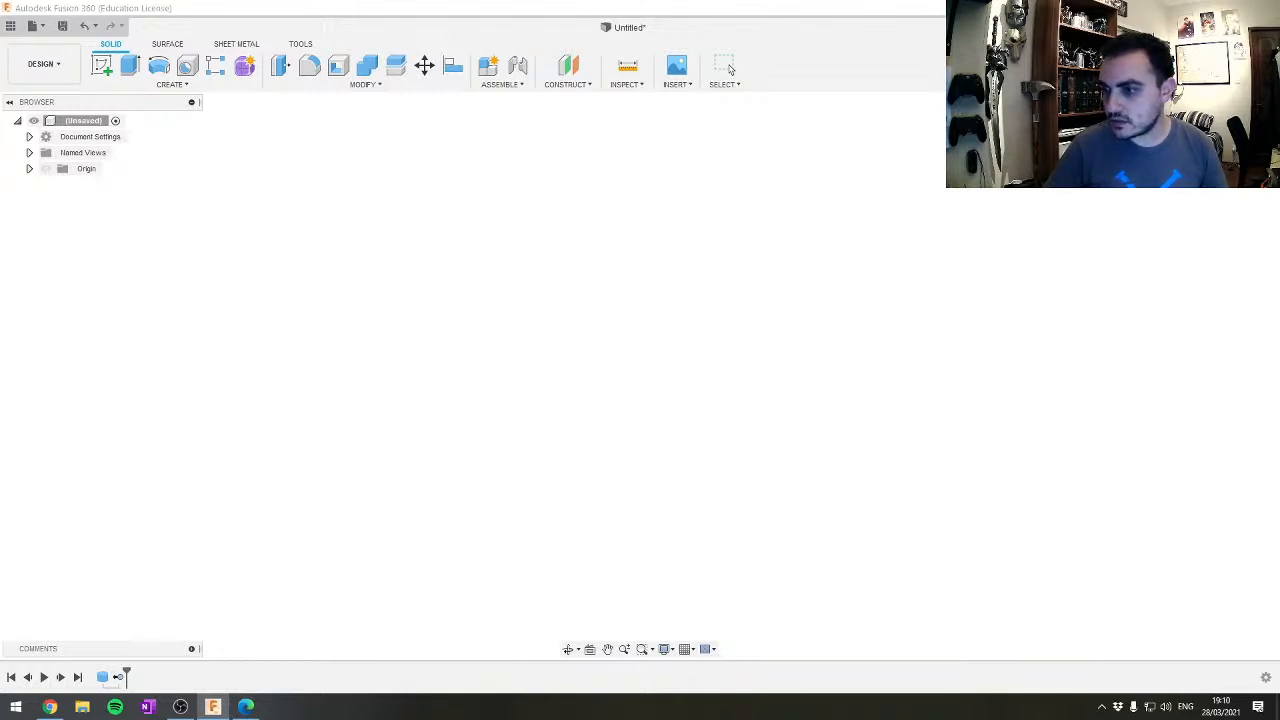
left_click(637, 485)
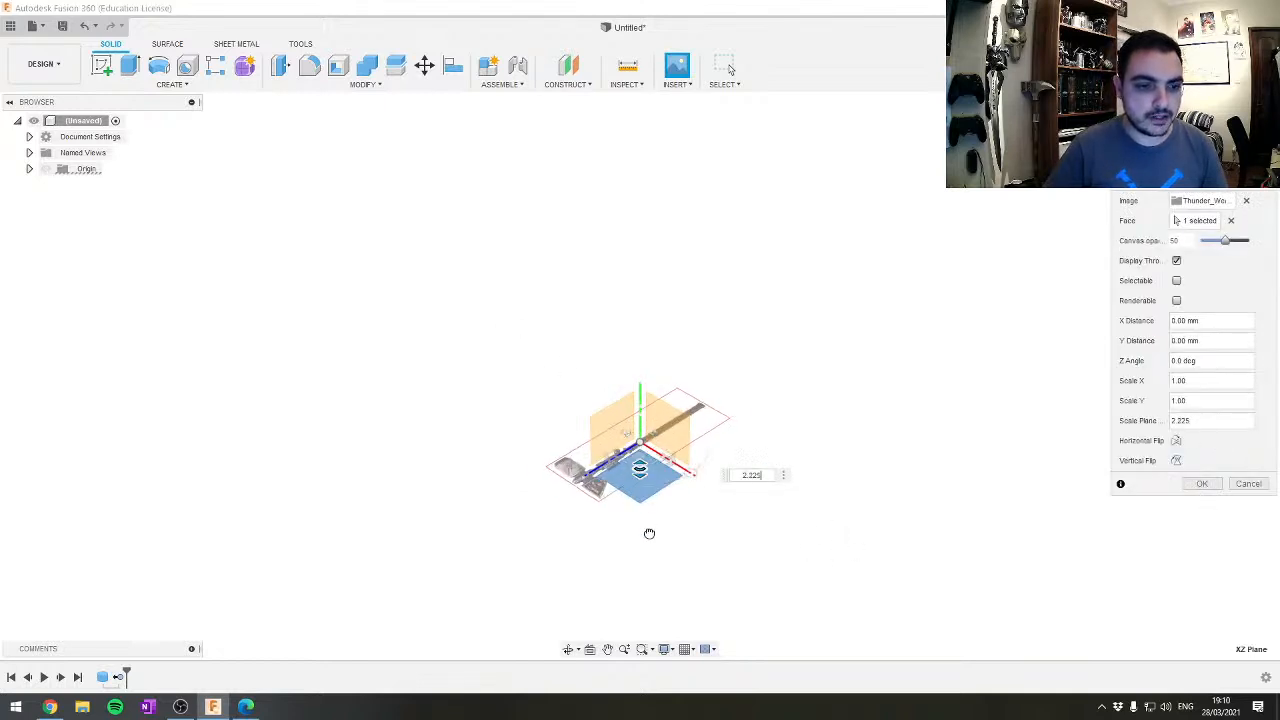
left_click_drag(649, 533, 657, 606)
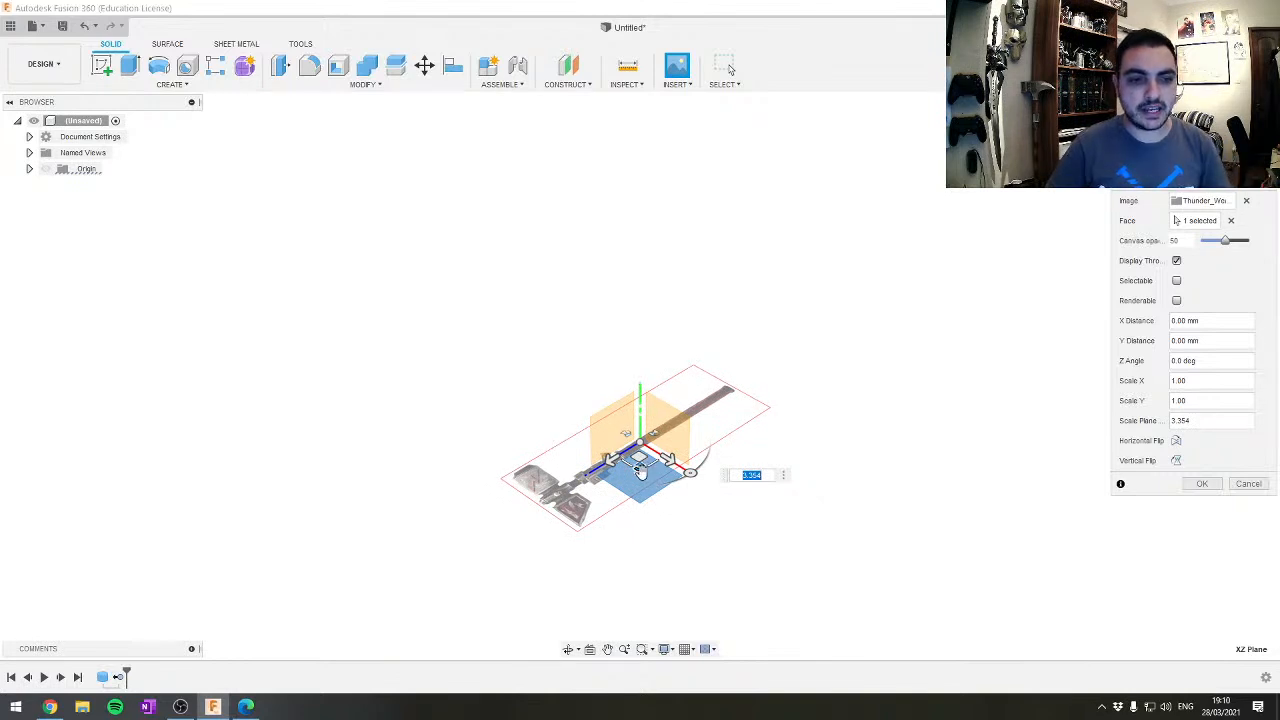
left_click_drag(640, 472, 636, 526)
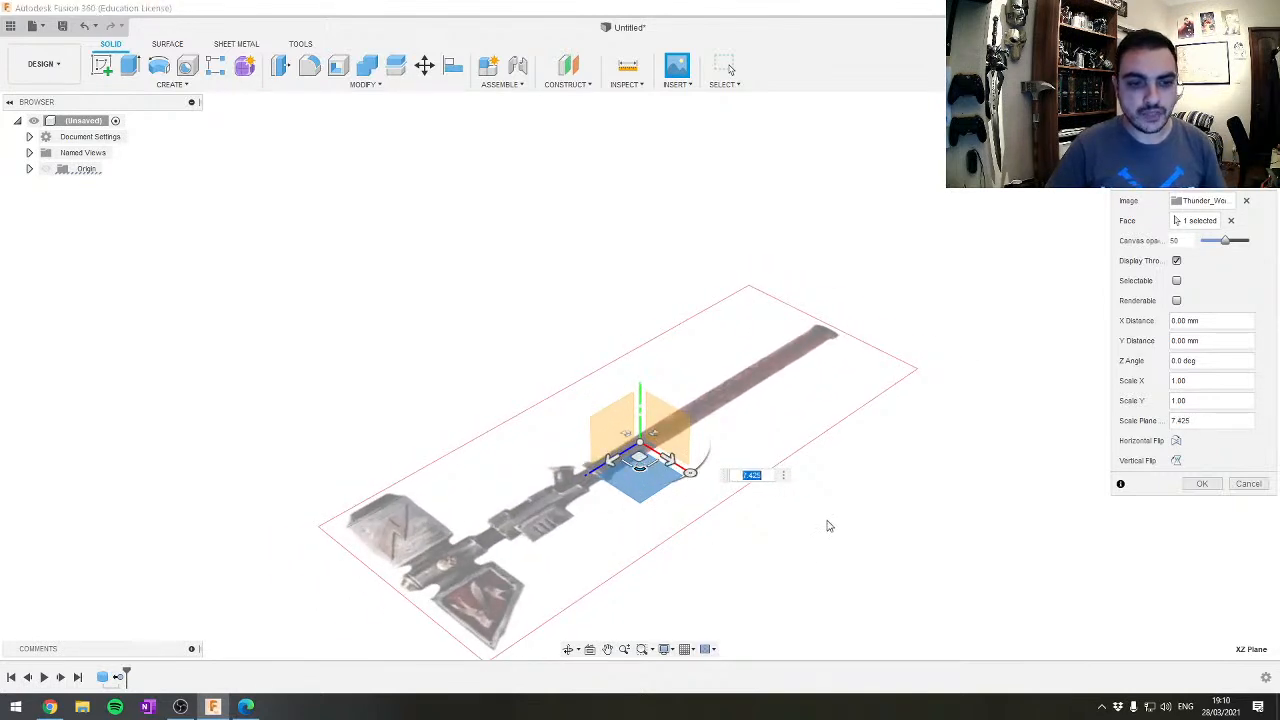
left_click(1201, 483)
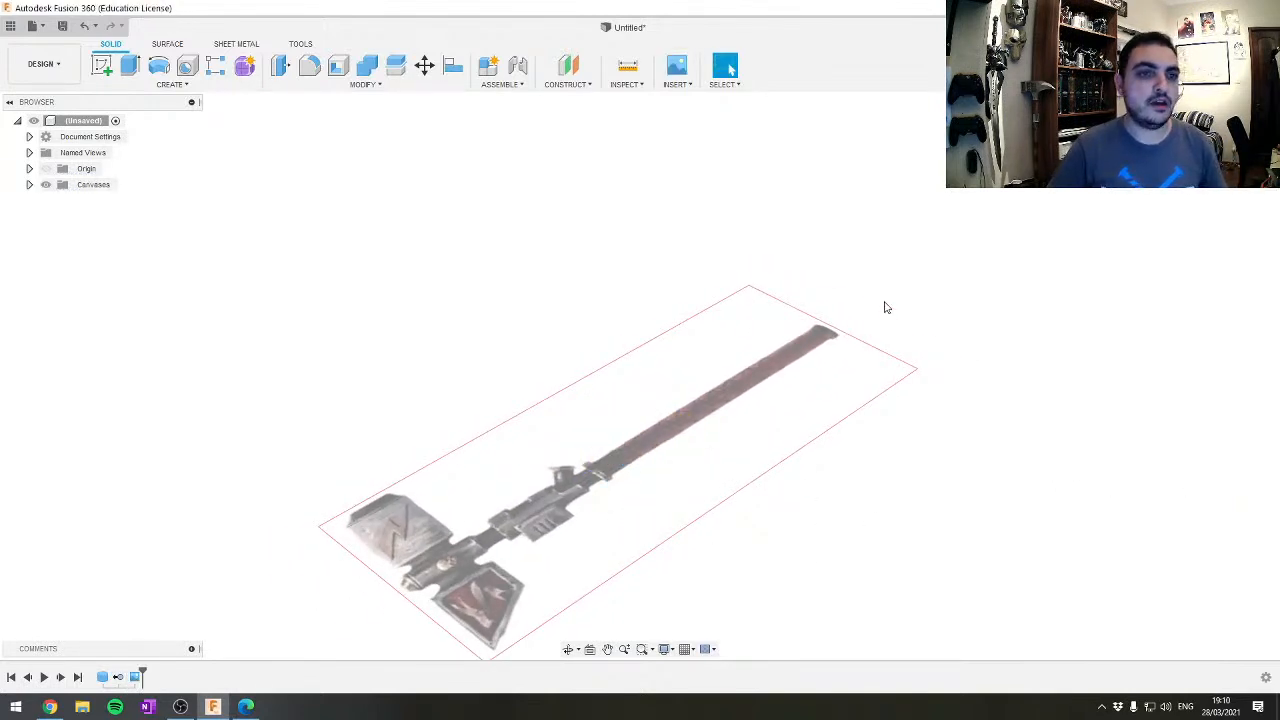
View the hammer canvas straight from above, turned so the handle runs horizontally and the whole image is in view
middle_click_drag(652, 457, 567, 278)
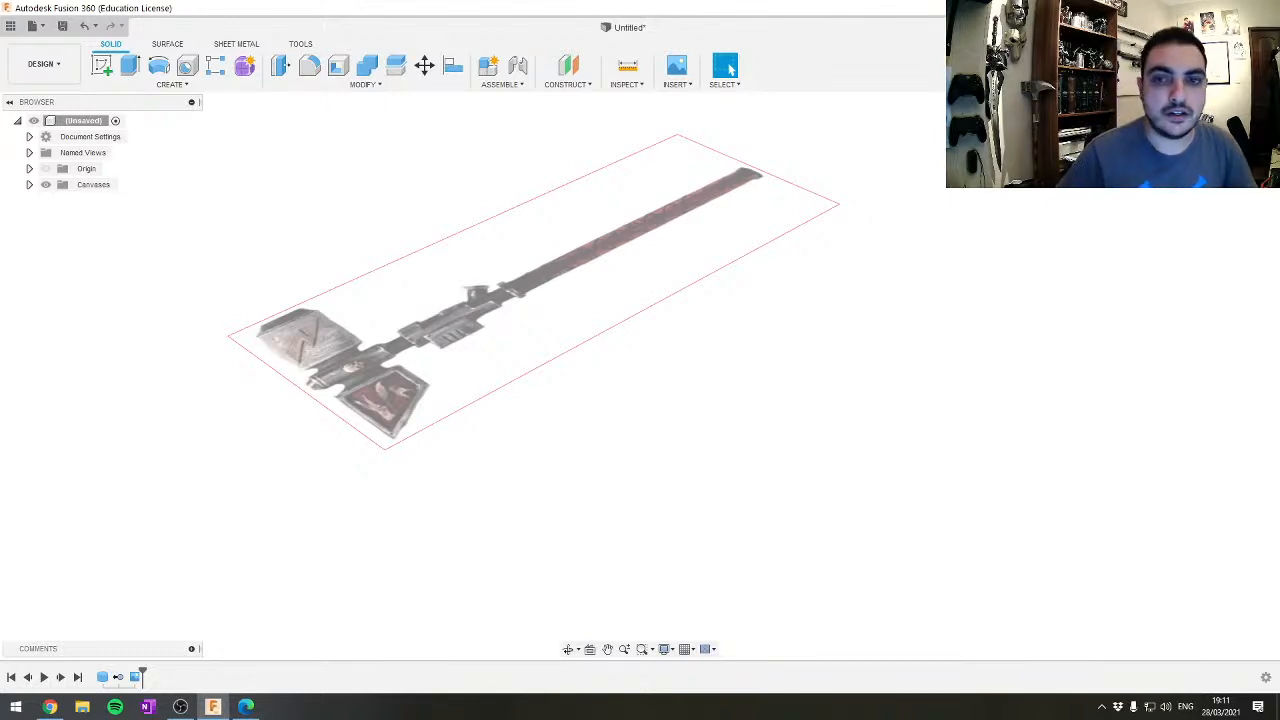
left_click(1236, 124)
scroll(1182, 210, "up", 3)
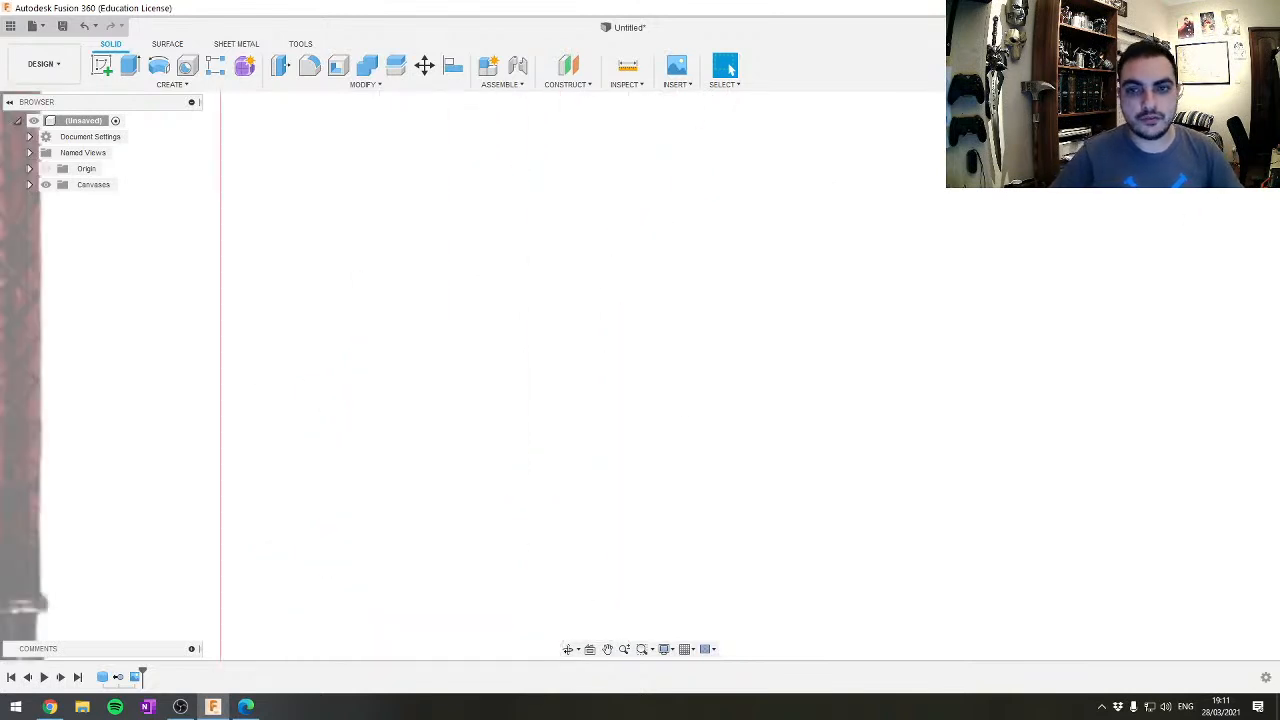
left_click(1260, 107)
middle_click_drag(343, 323, 760, 503)
scroll(745, 340, "down", 4)
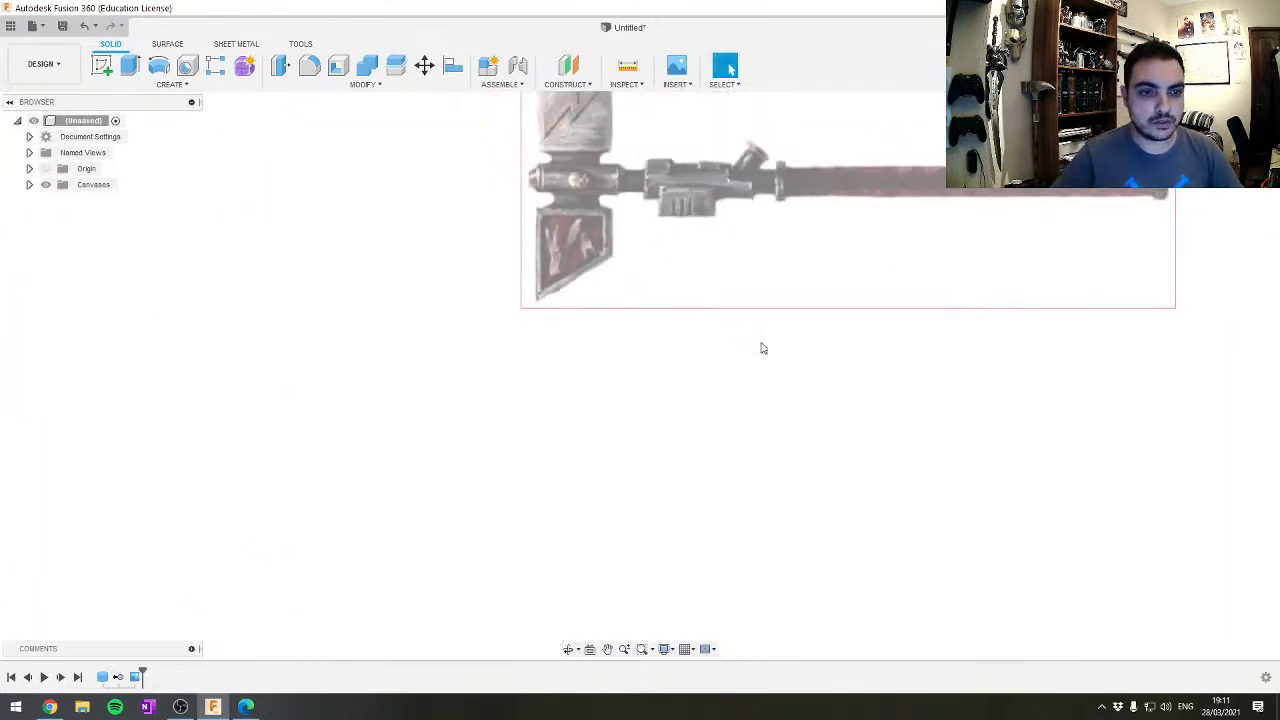
middle_click_drag(865, 258, 643, 351)
scroll(634, 350, "up", 3)
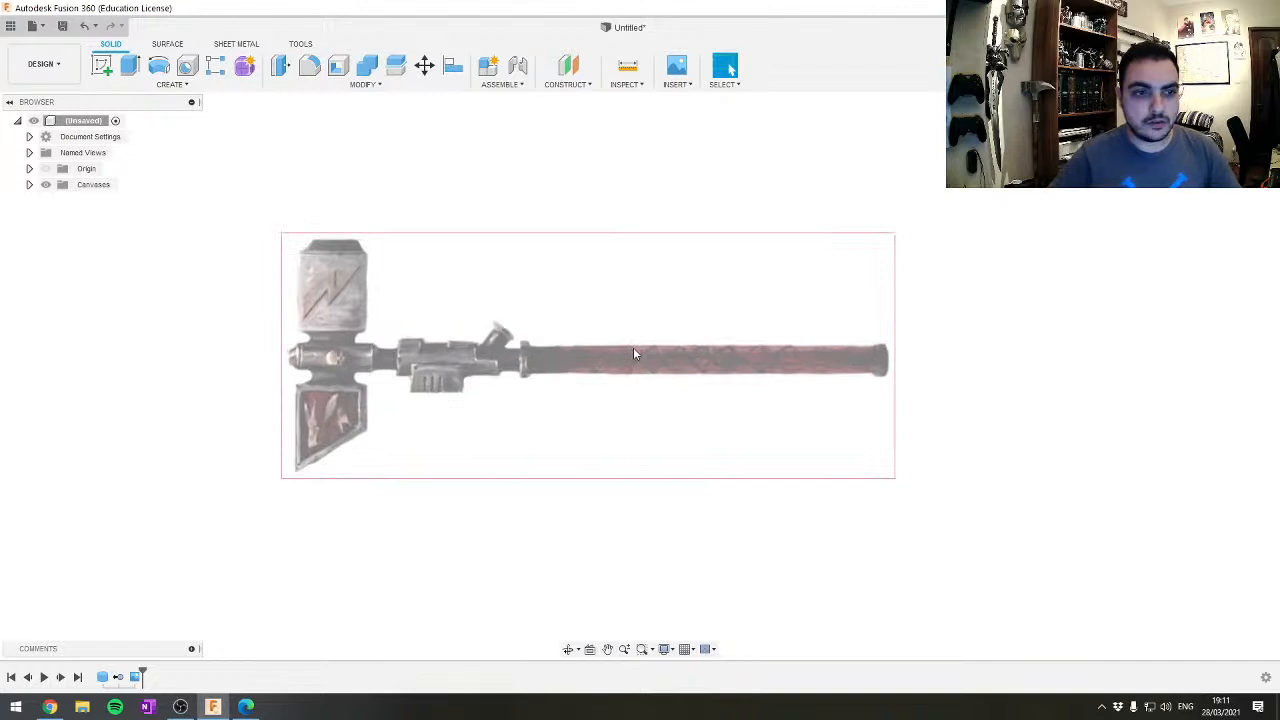
scroll(665, 340, "up", 1)
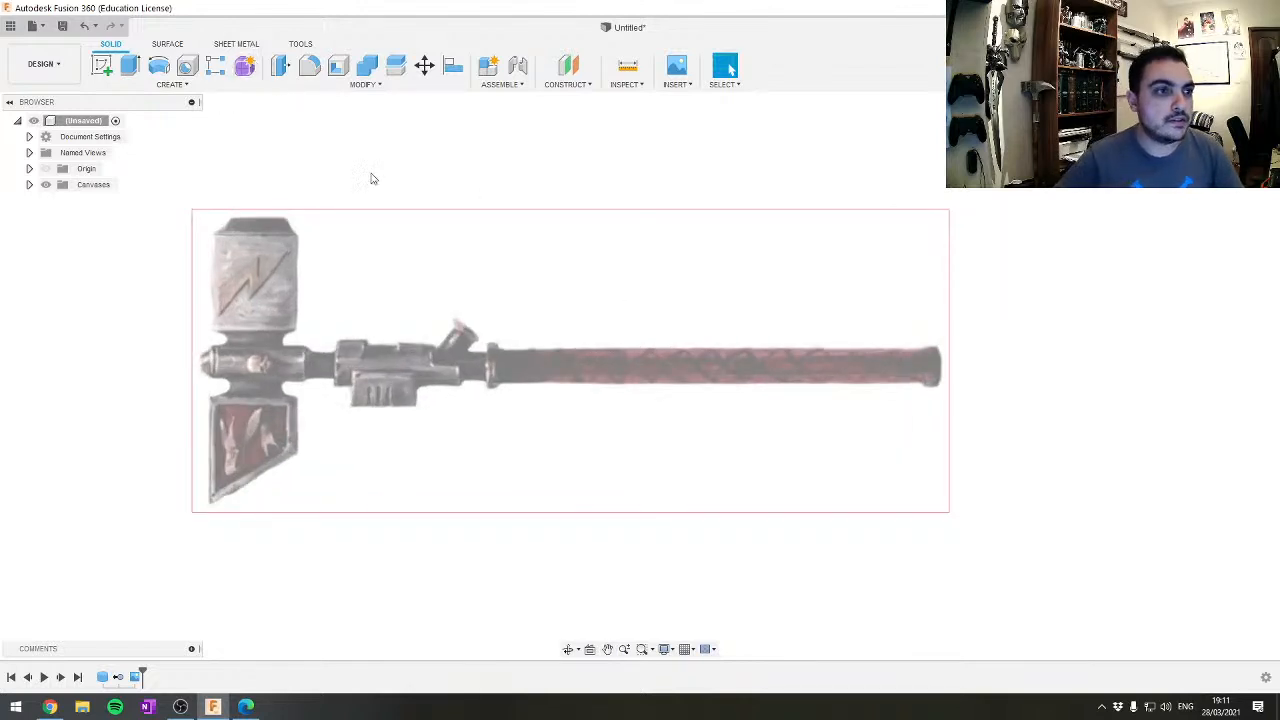
Start a box on the canvas plane with its first corner just above the hammer handle, and set its horizontal side to 10 cm
left_click(170, 84)
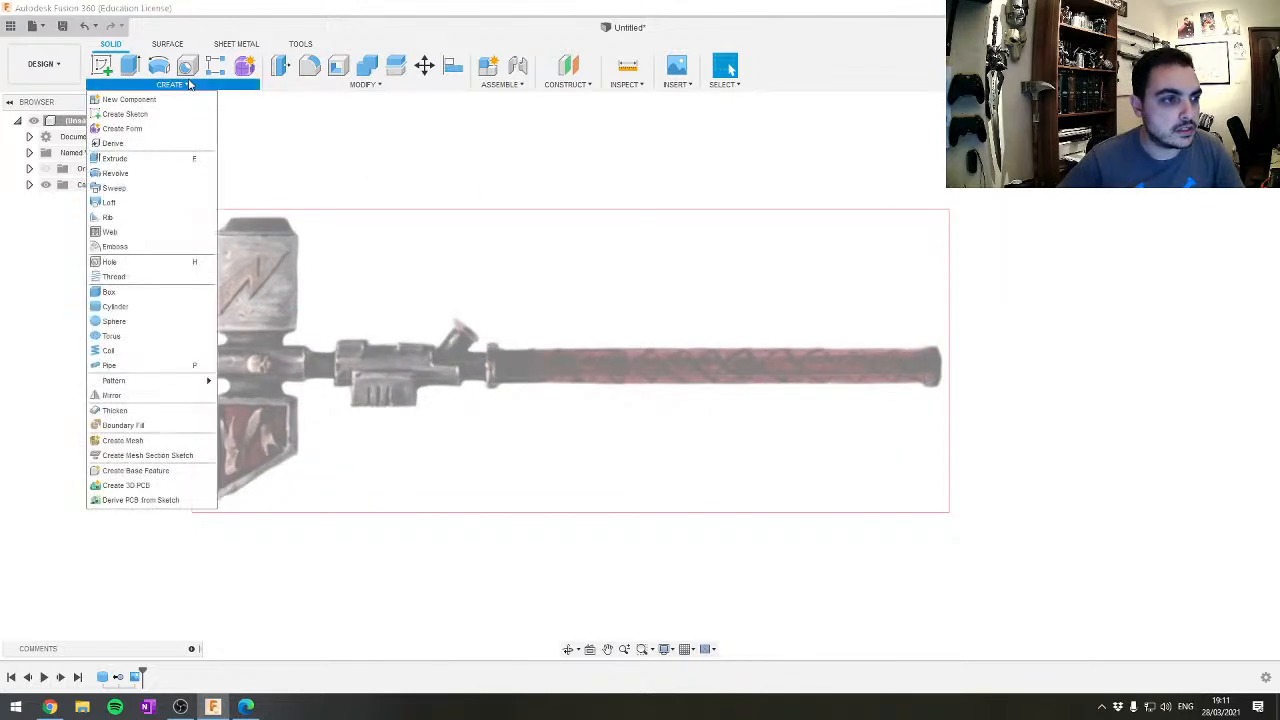
left_click(115, 306)
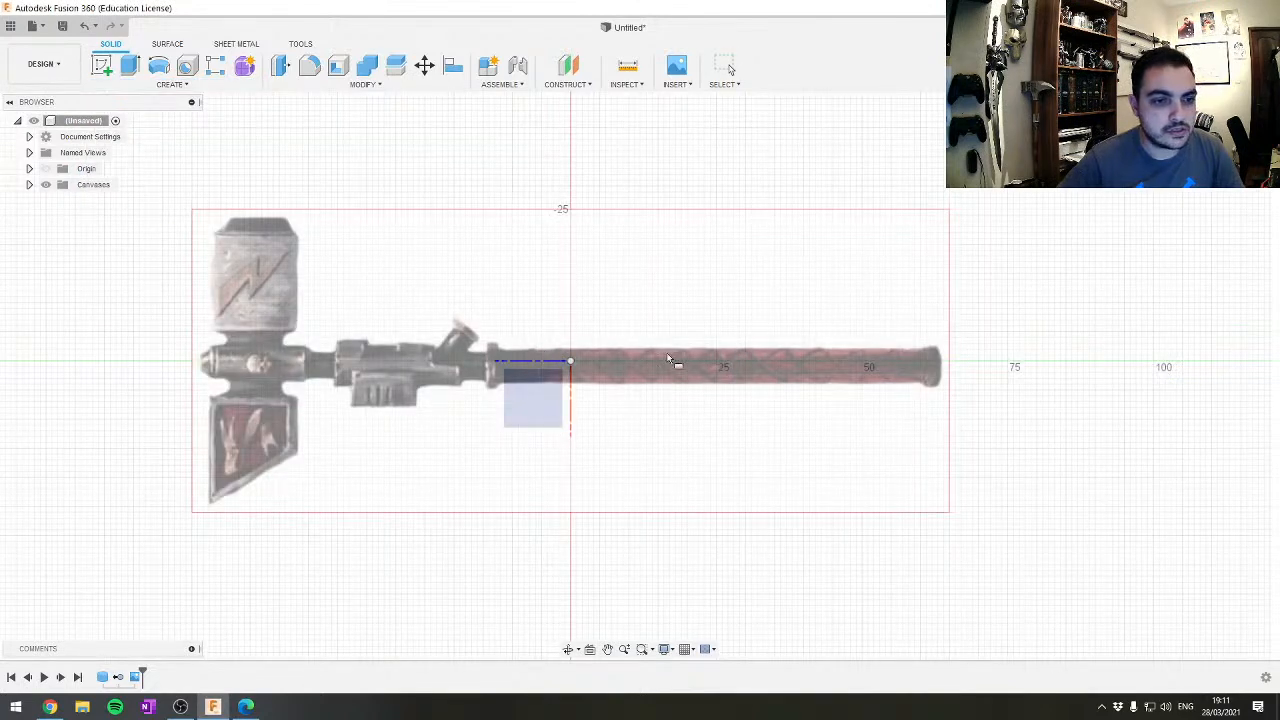
left_click(640, 302)
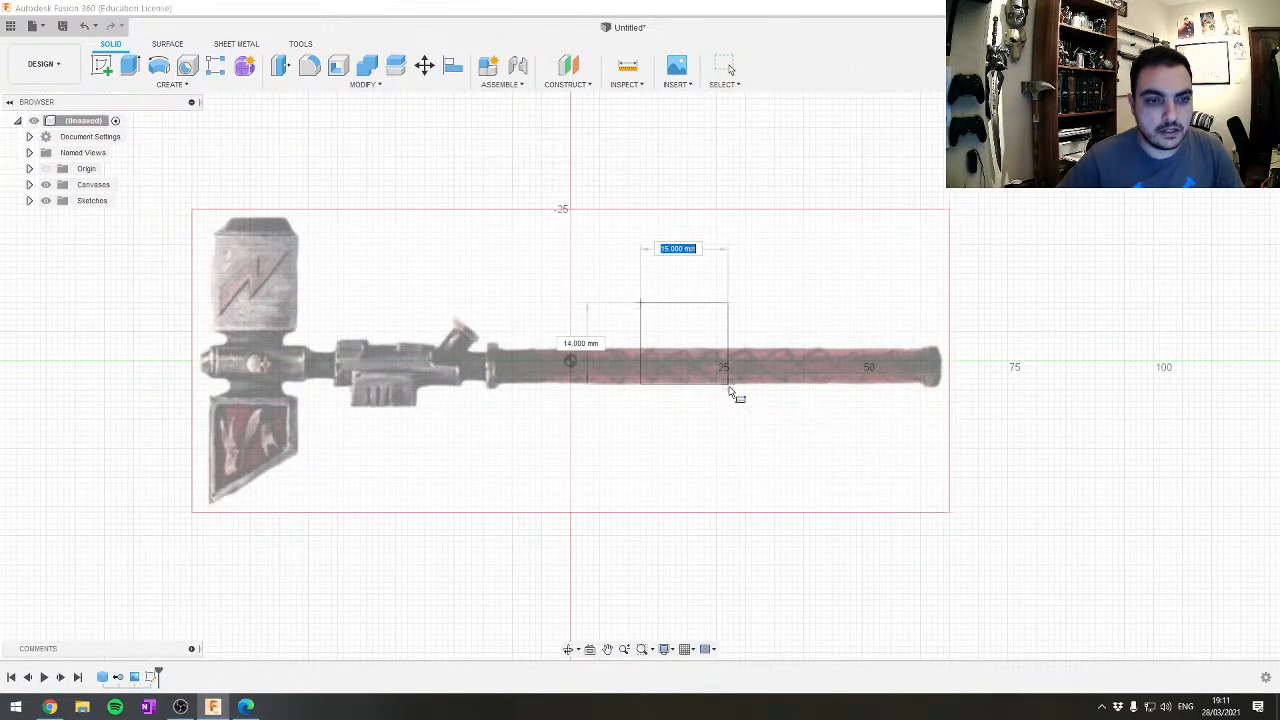
type("100")
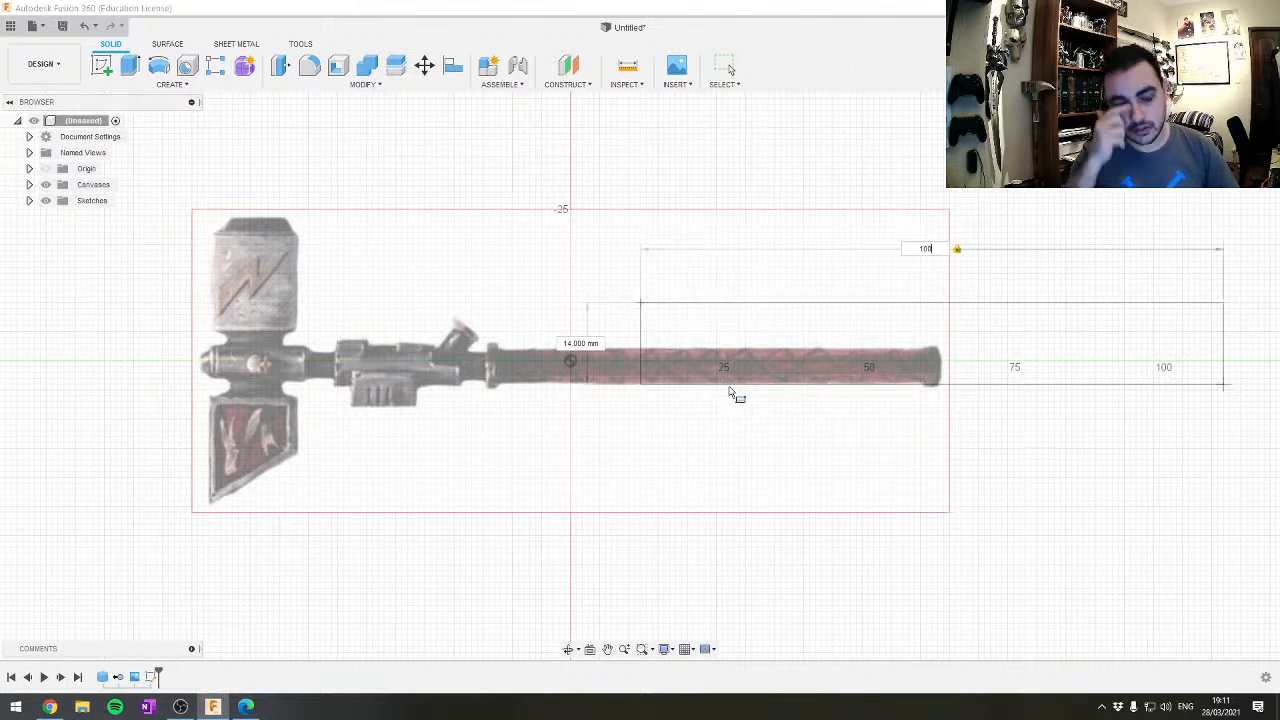
key("ctrl+a")
type("10")
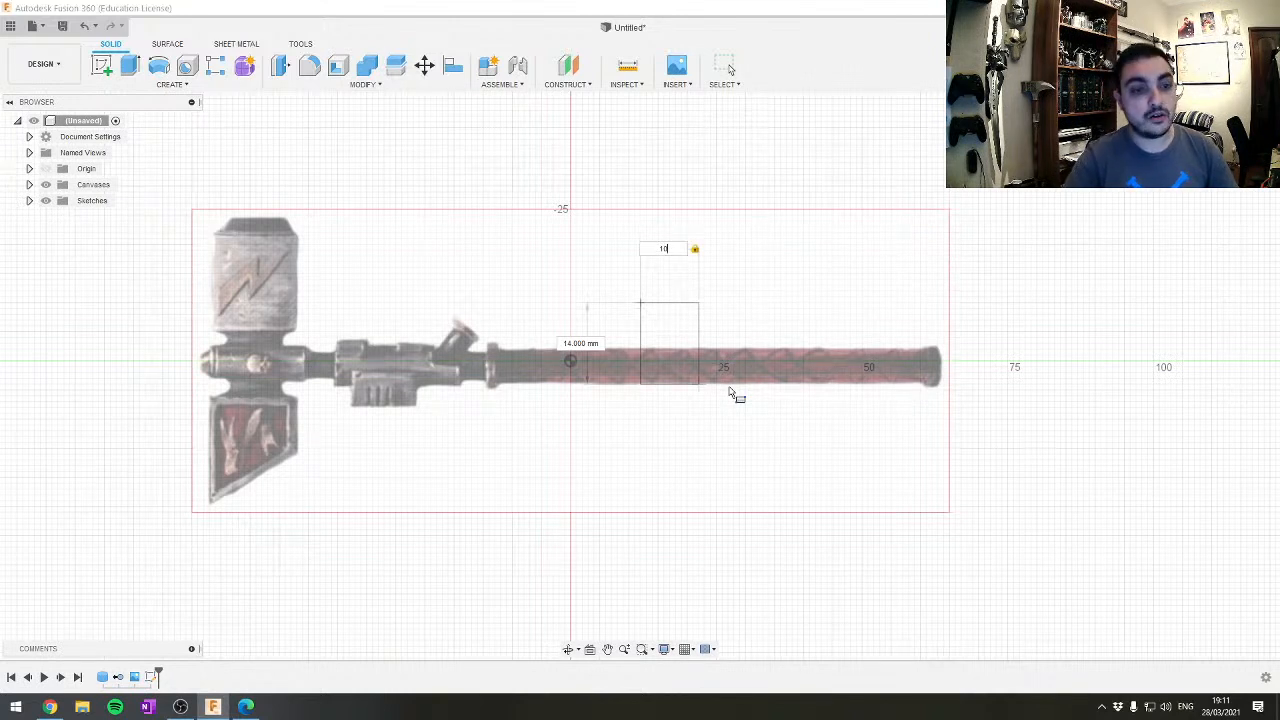
type("0")
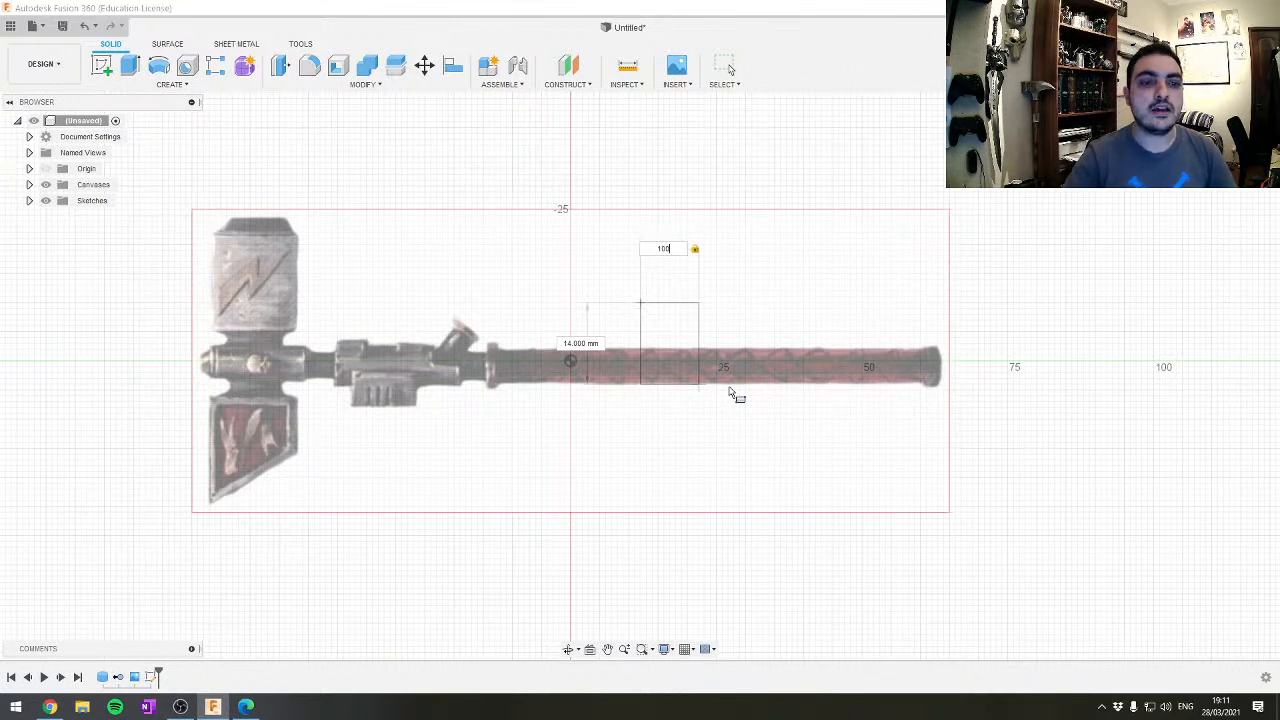
type(" mm")
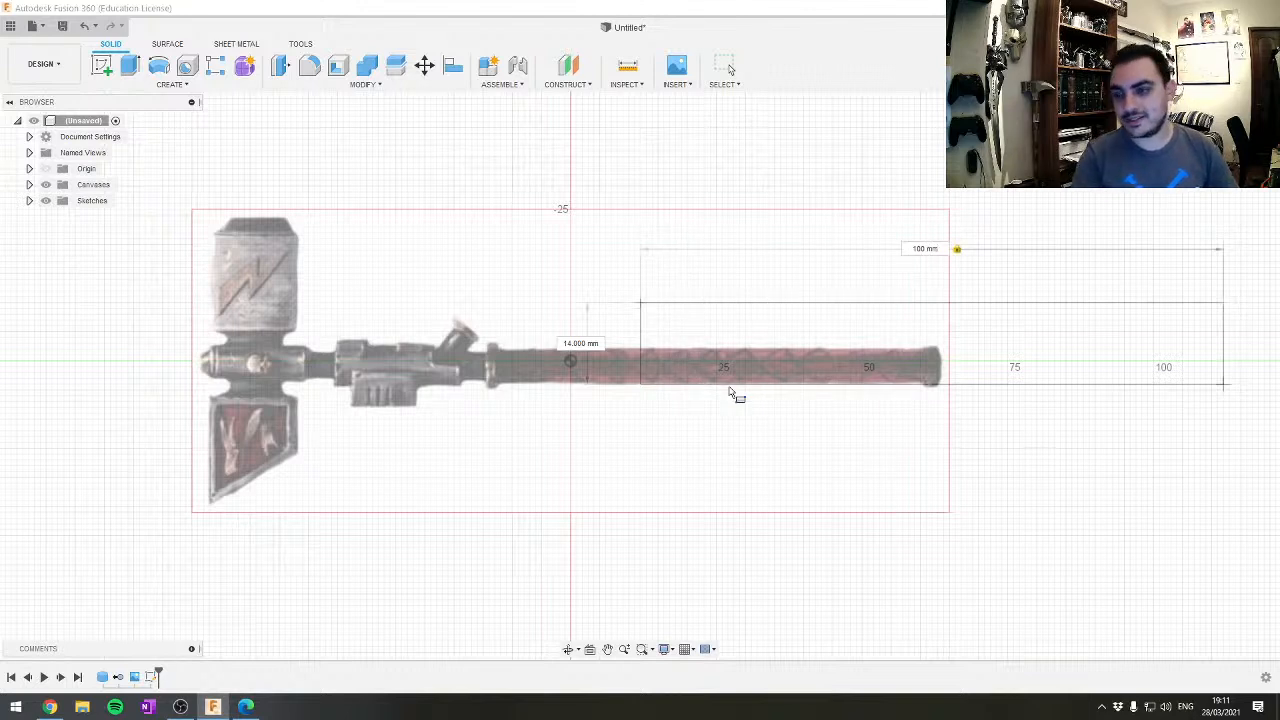
key("BackSpace")
key("BackSpace")
key("BackSpace")
key("BackSpace")
type("cm")
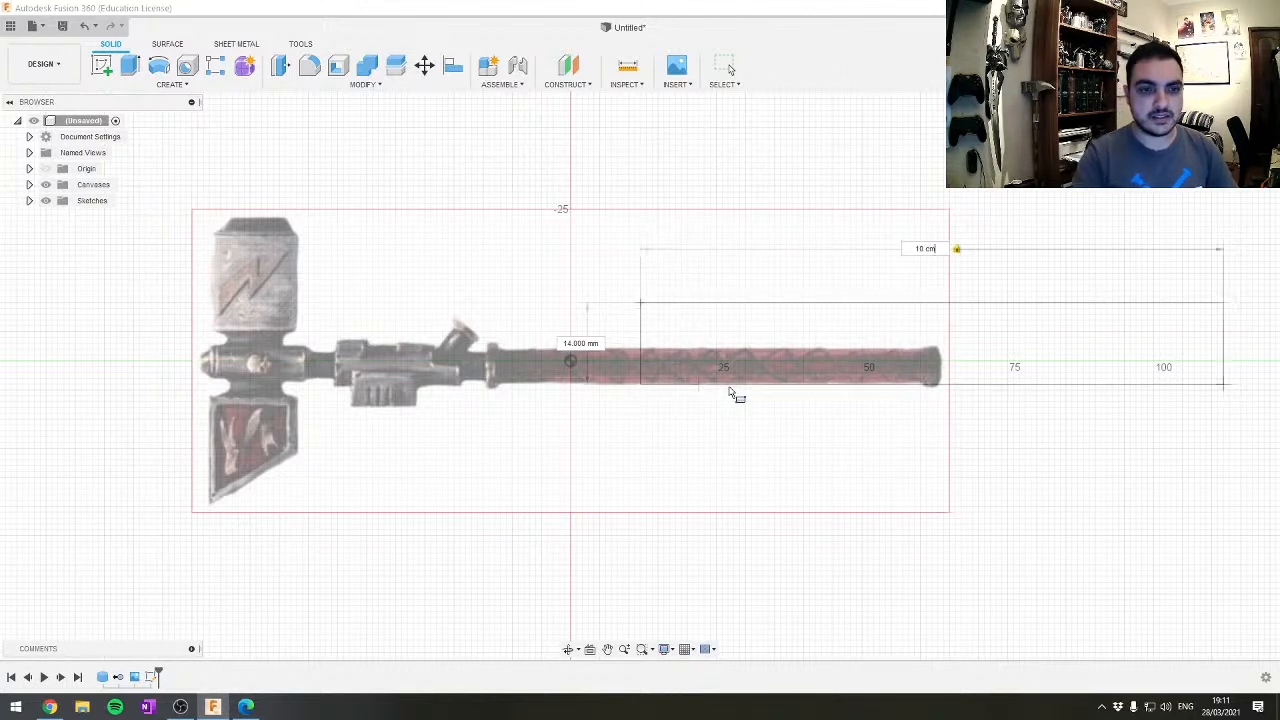
Set the box's other side to 2.5 cm and create it as a new body 1 mm high
key("Tab")
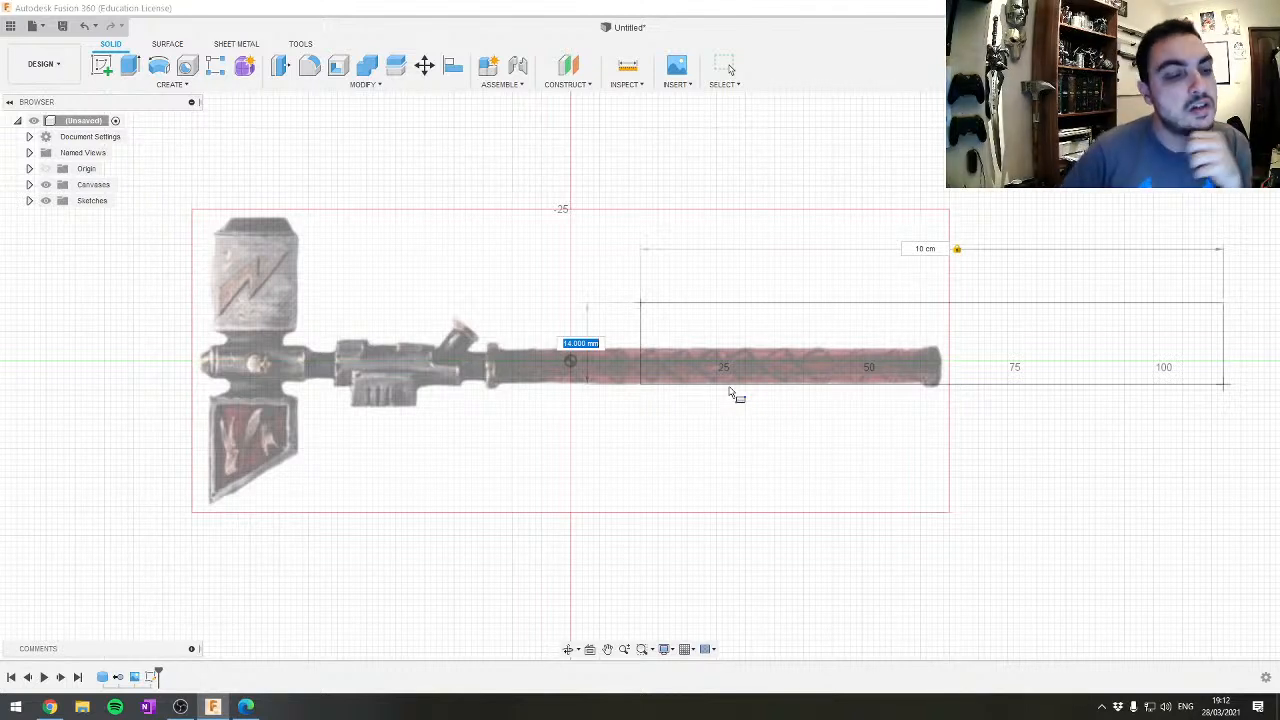
type("2.5")
key("Return")
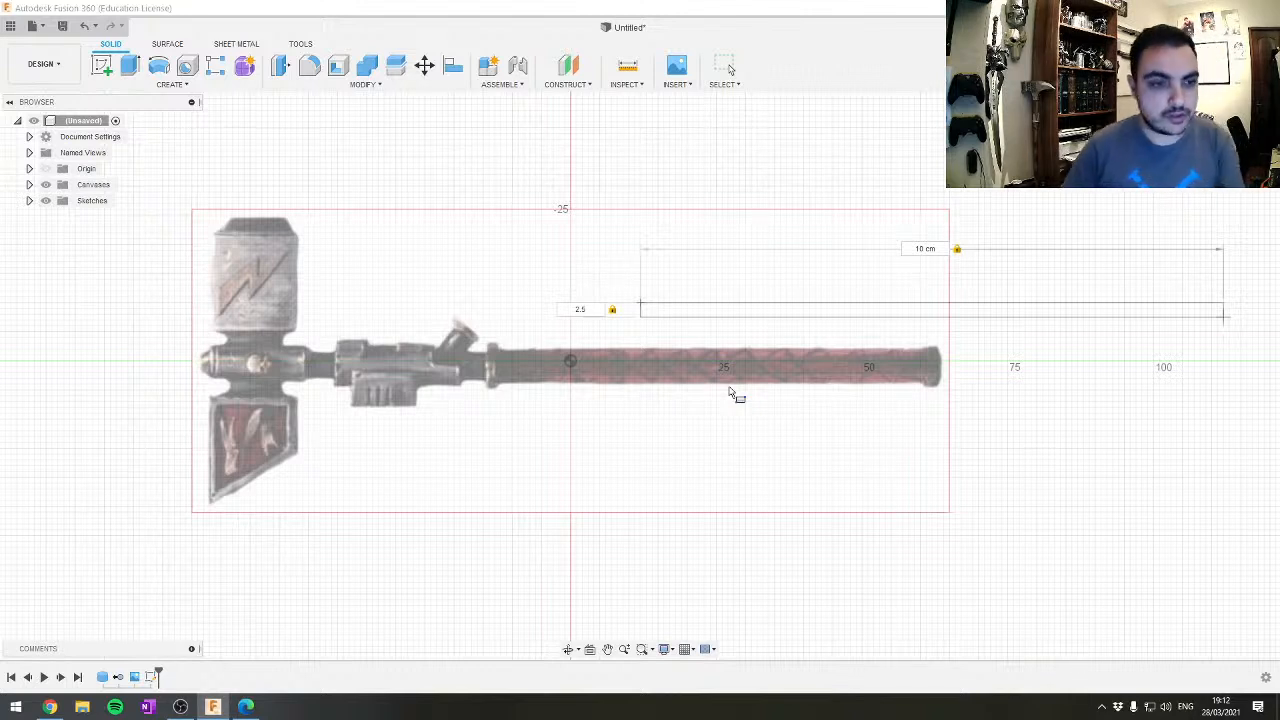
type("cm")
key("Return")
key("Return")
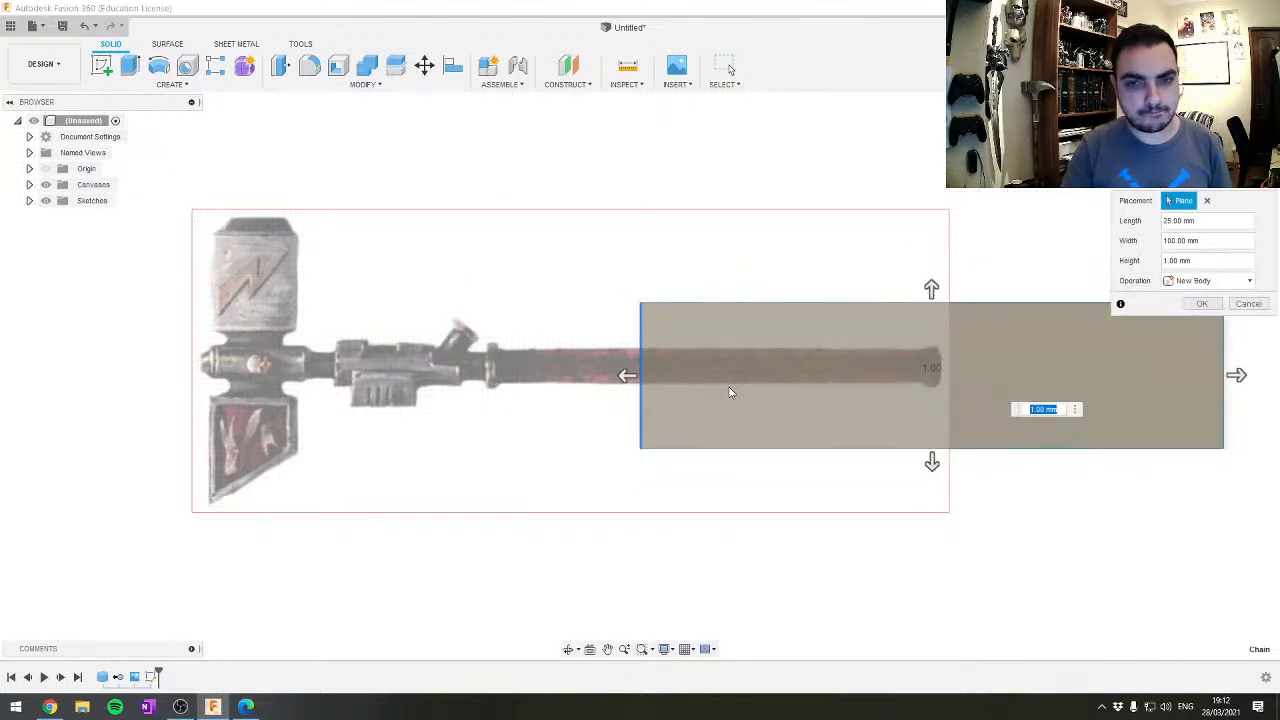
left_click(1200, 305)
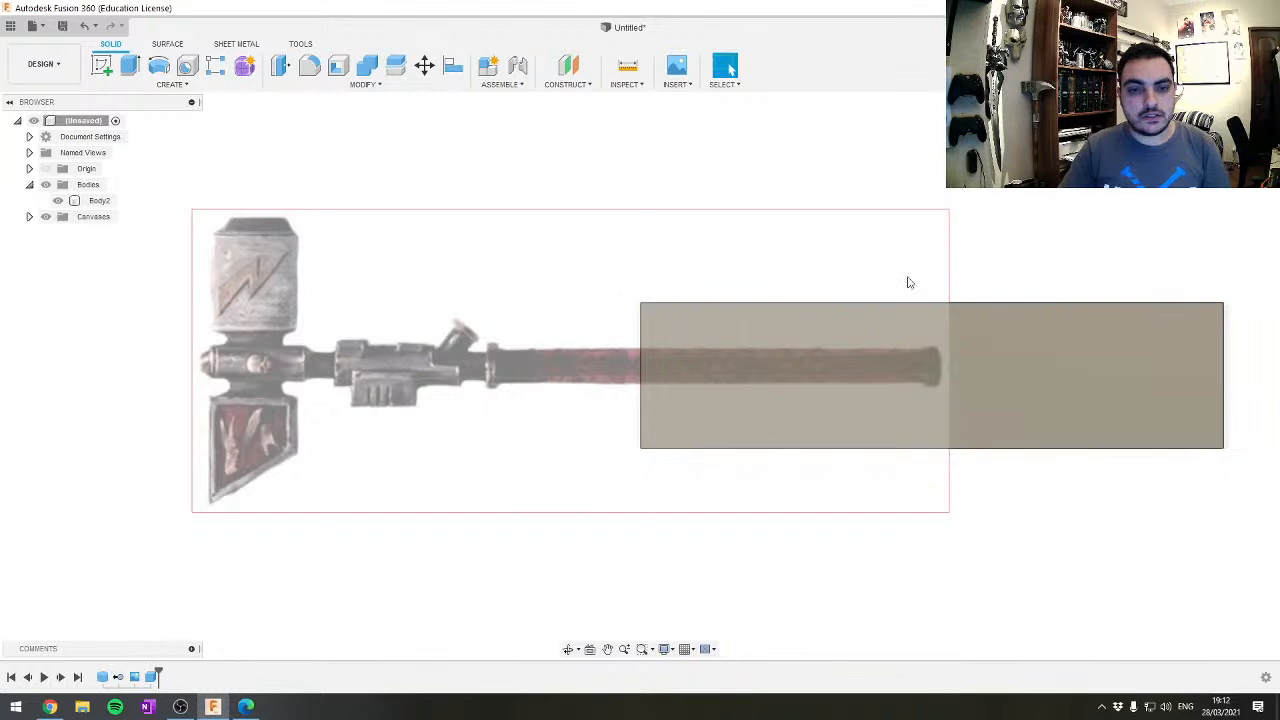
scroll(895, 288, "down", 3)
middle_click_drag(857, 300, 748, 290)
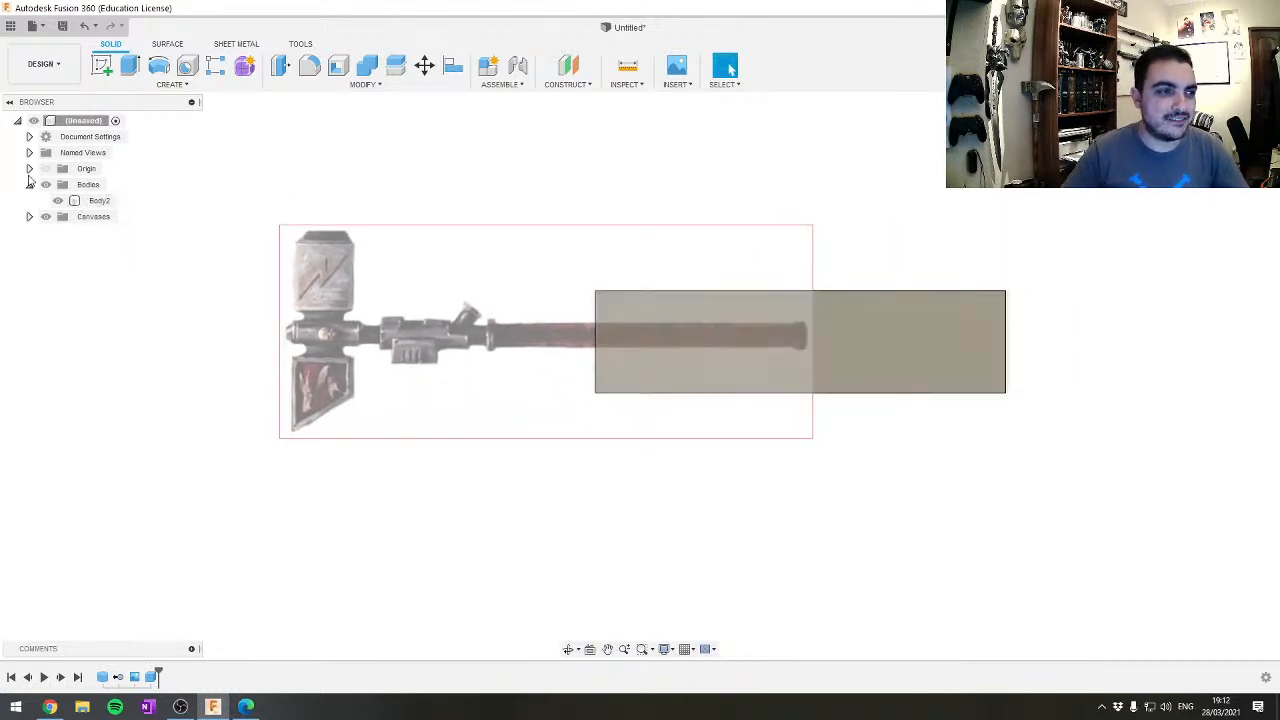
left_click(29, 216)
left_click(100, 234)
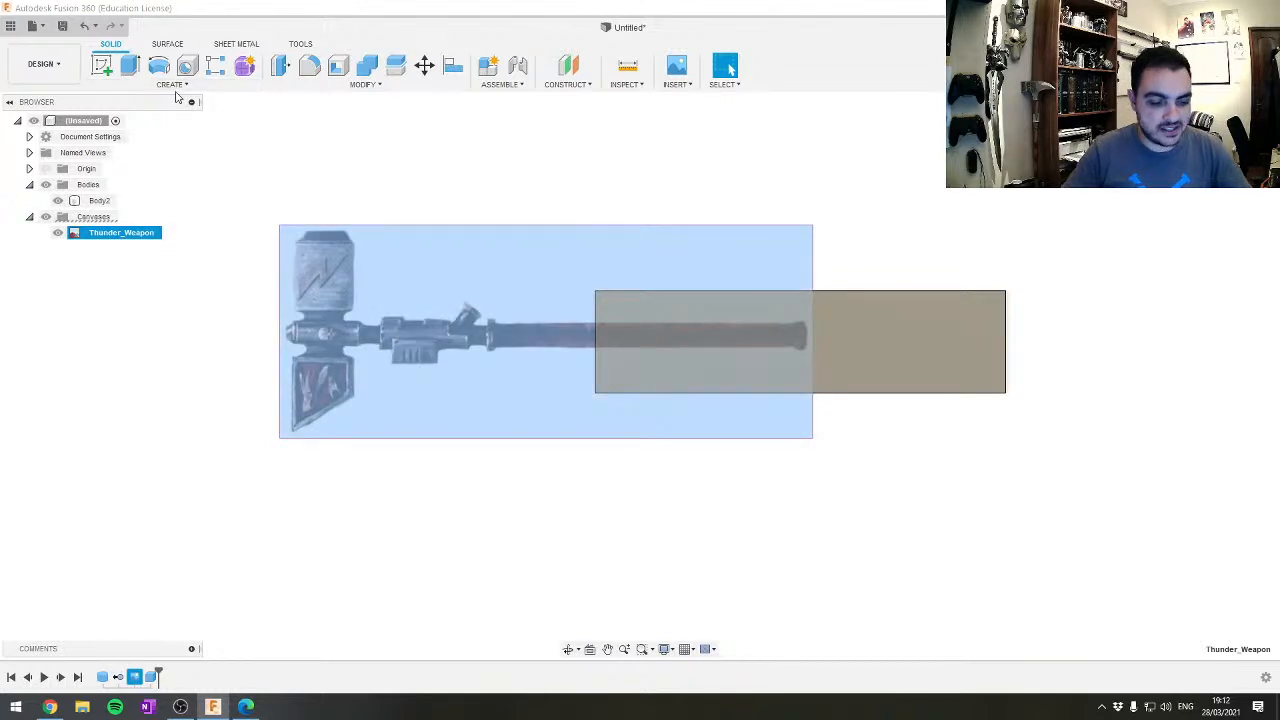
key("m")
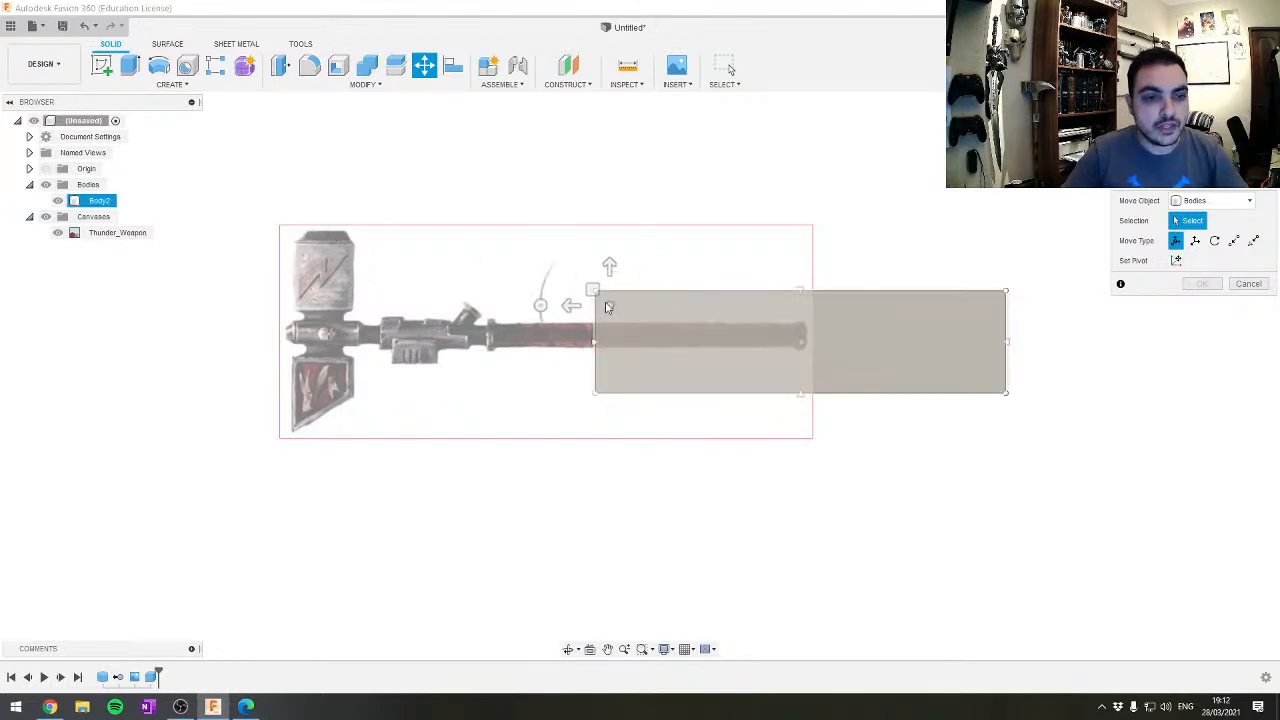
left_click(1008, 294)
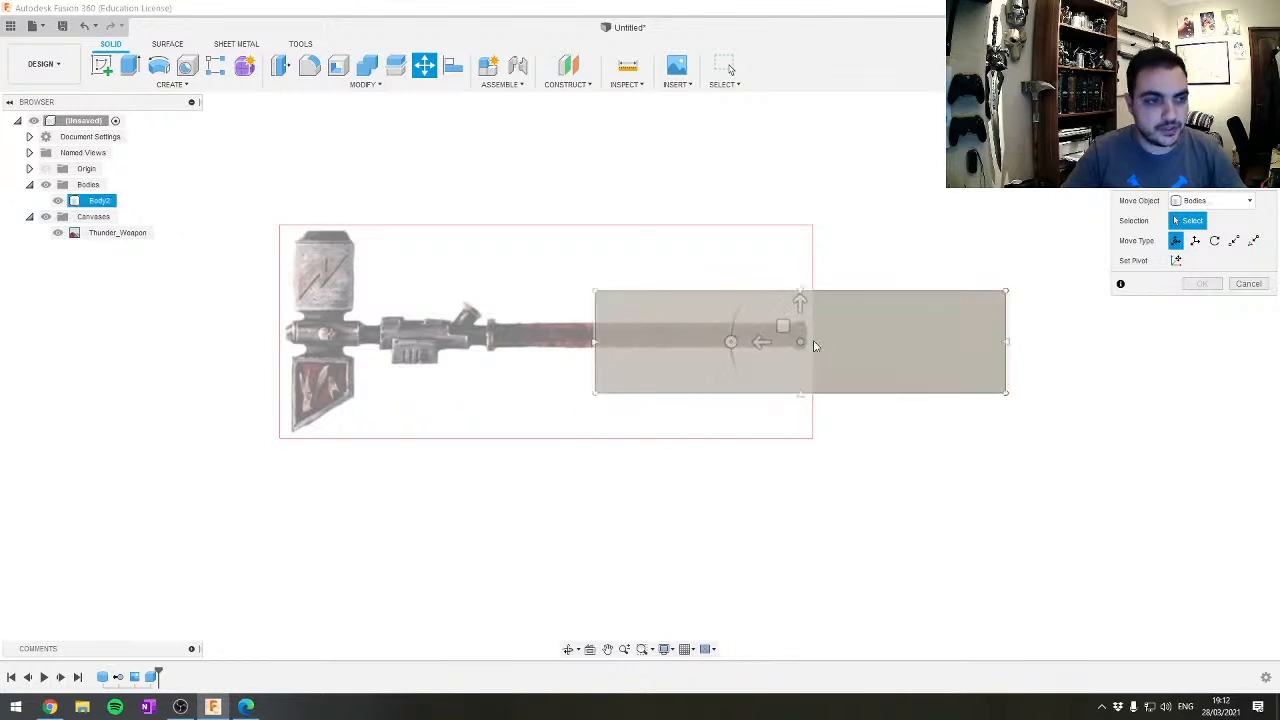
left_click(57, 200)
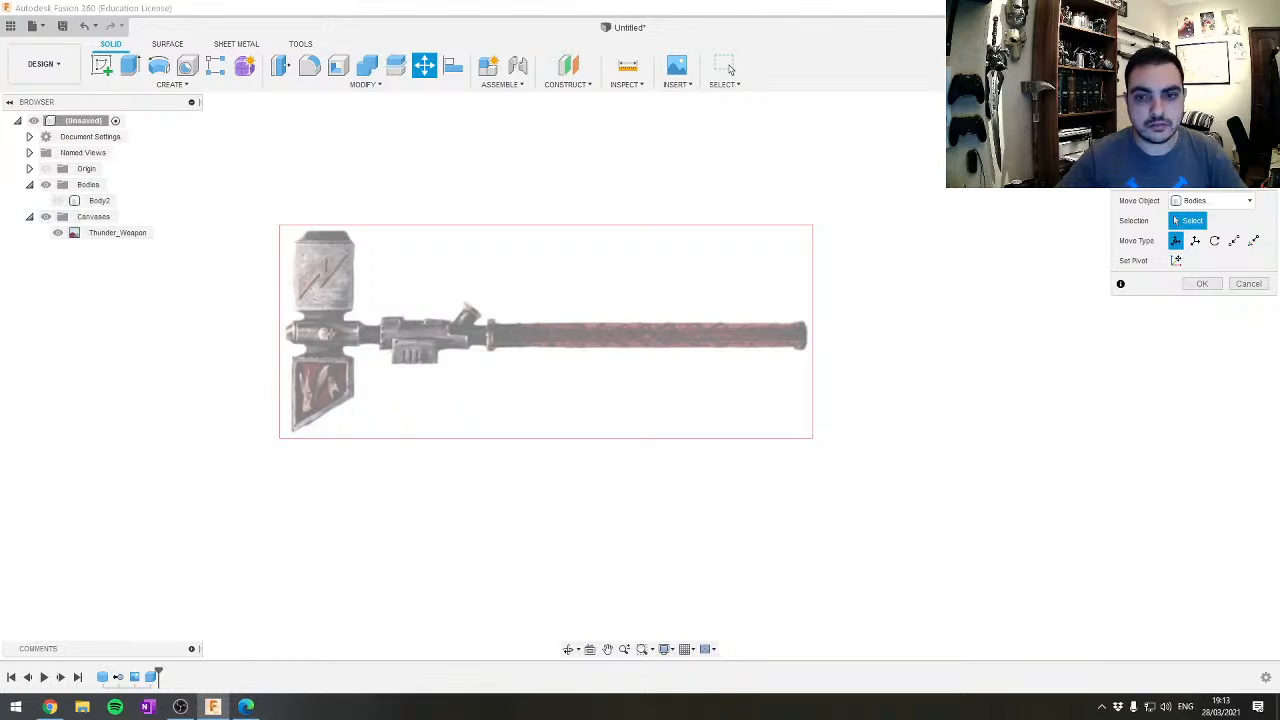
left_click(1248, 283)
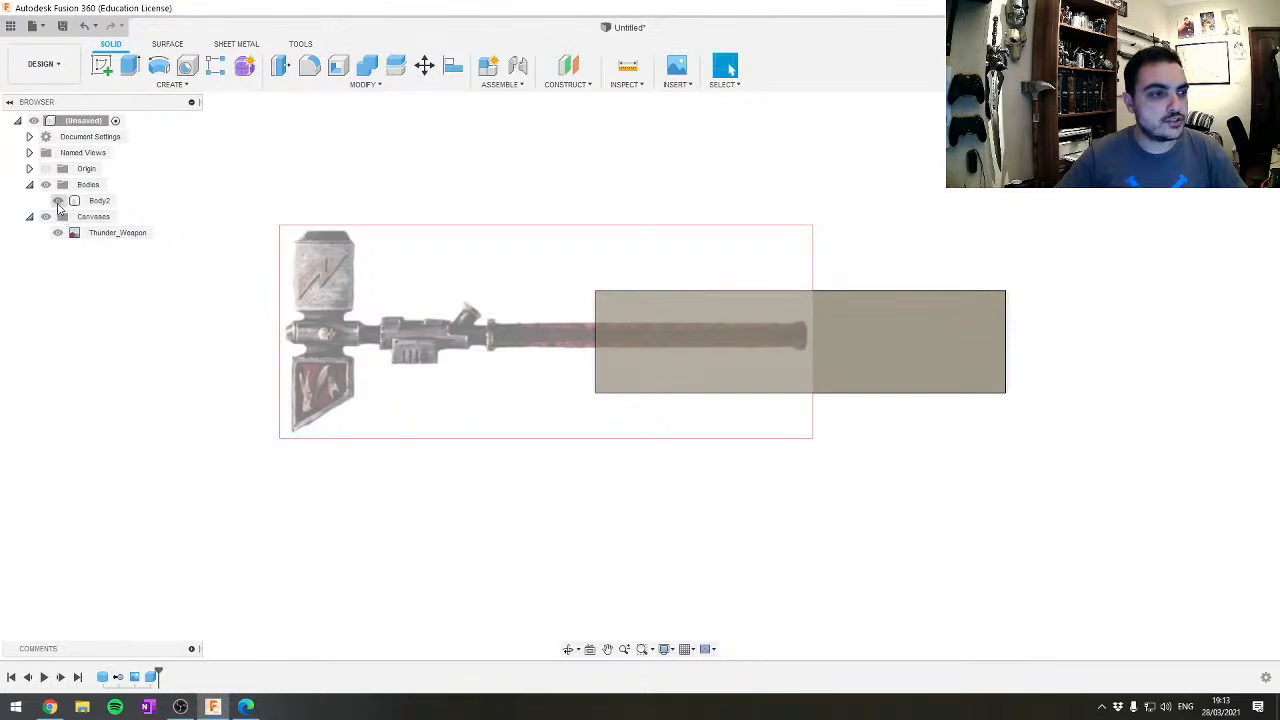
Hide the box body and calibrate the Thunder_Weapon canvas between the hammer head's outer tip and the far end of the handle
left_click(57, 200)
right_click(88, 234)
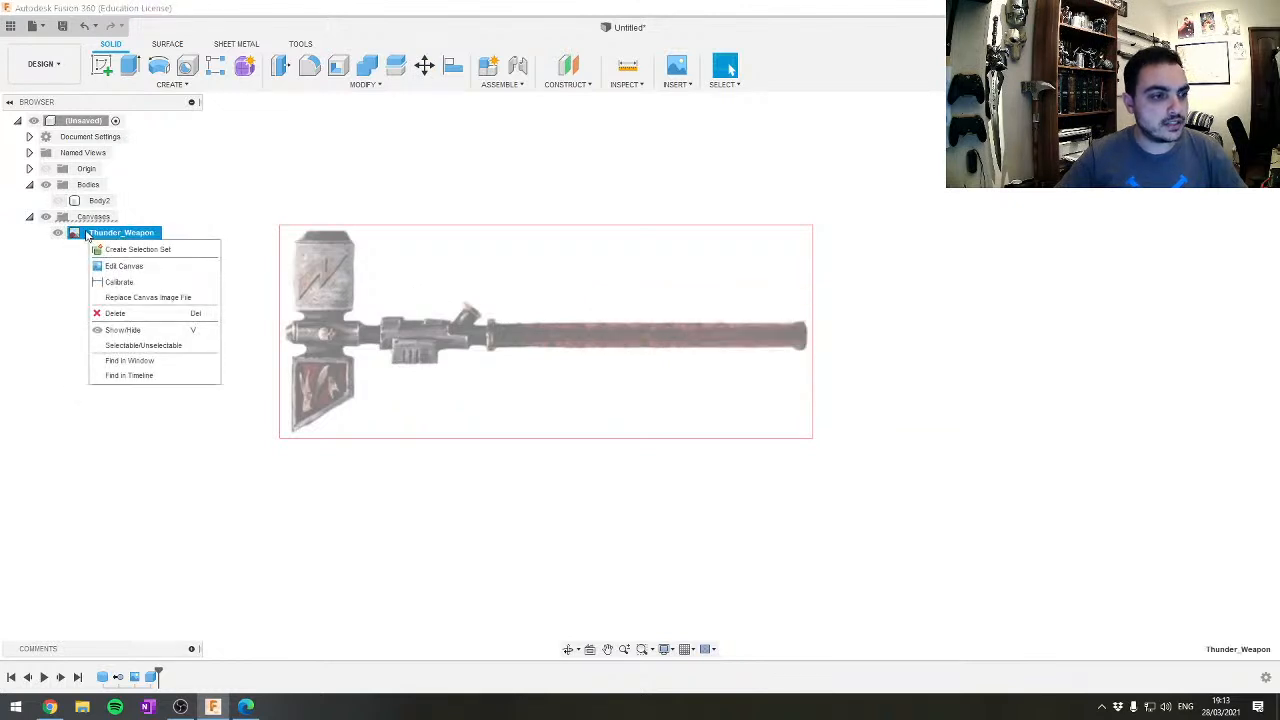
left_click(150, 282)
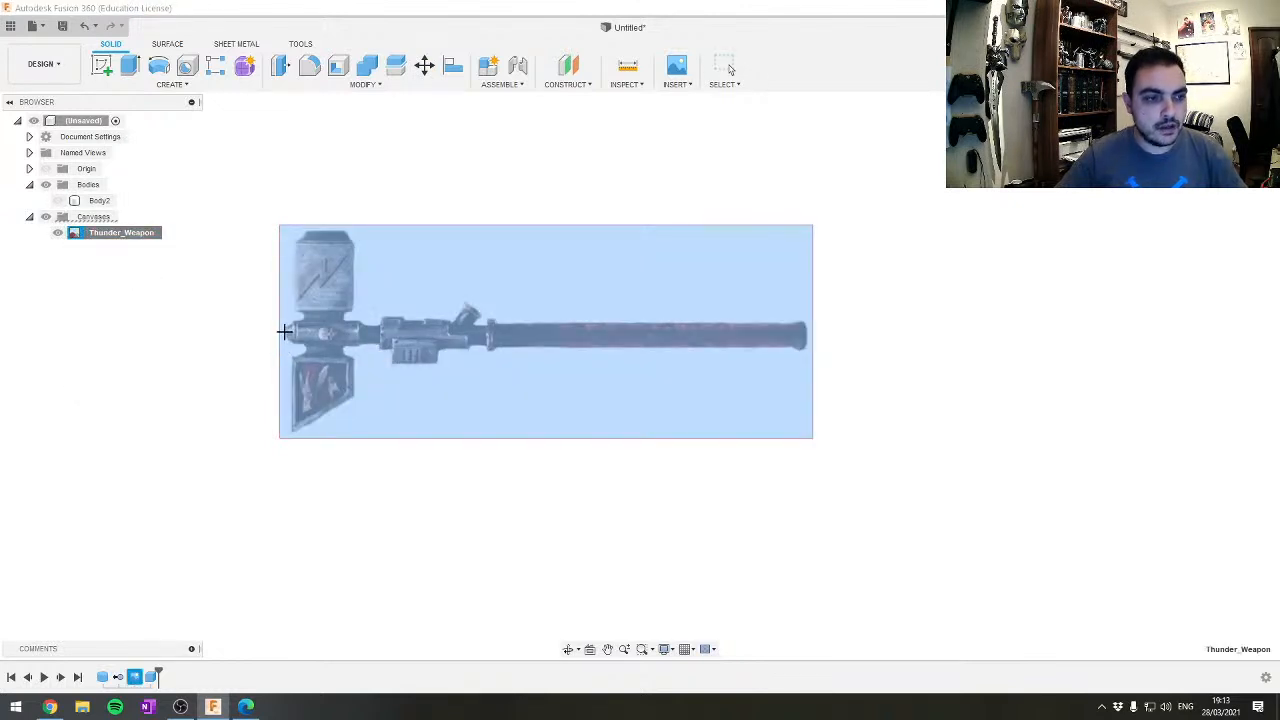
scroll(285, 333, "up", 5)
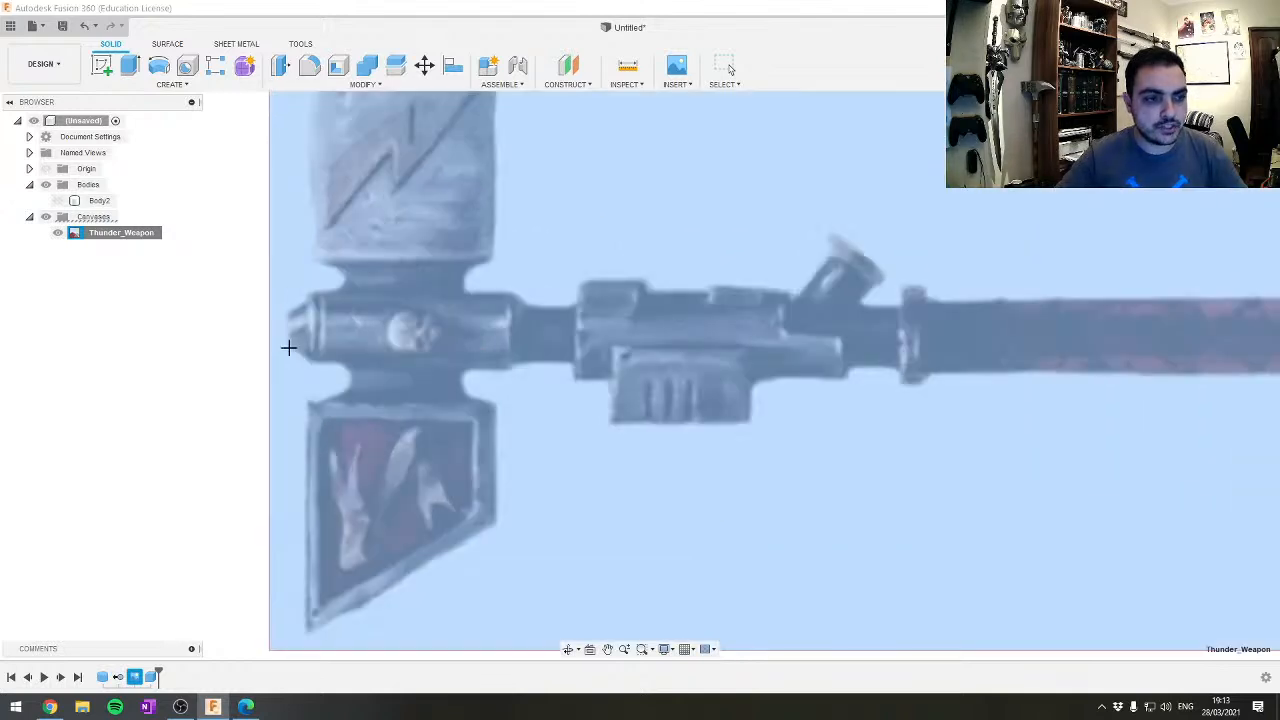
key("Escape")
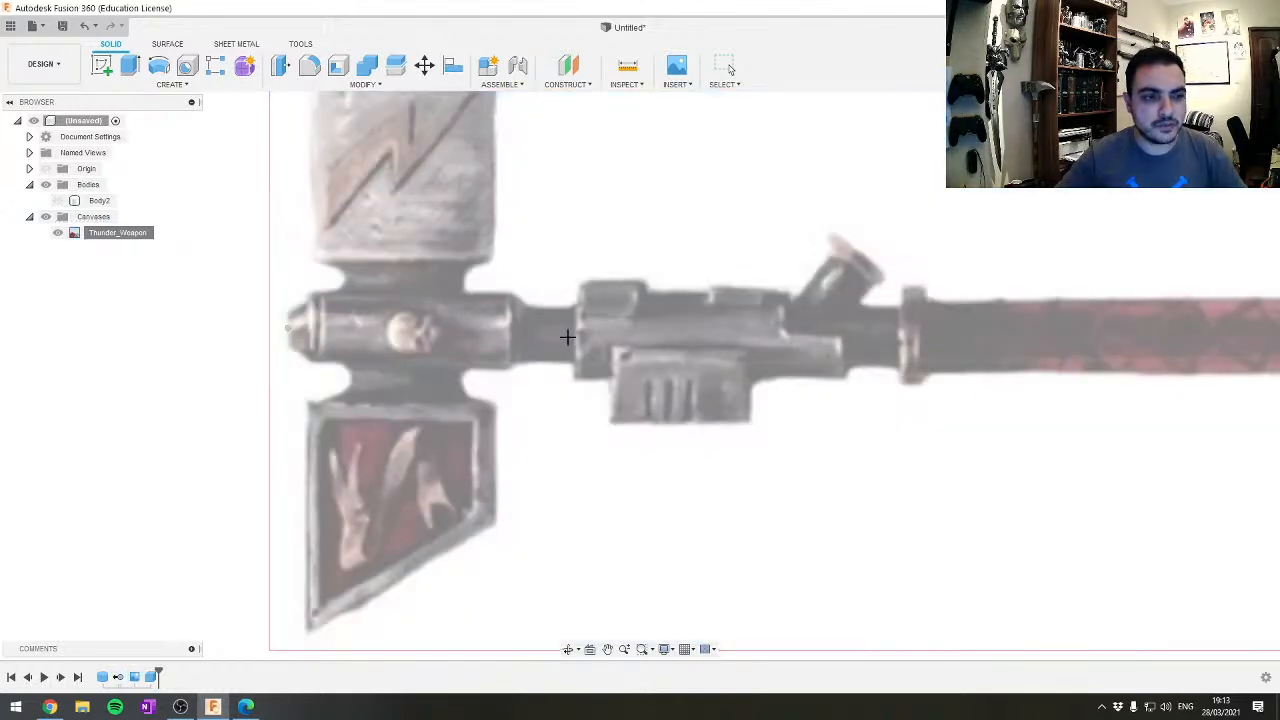
scroll(830, 327, "down", 3)
middle_click_drag(1108, 320, 620, 351)
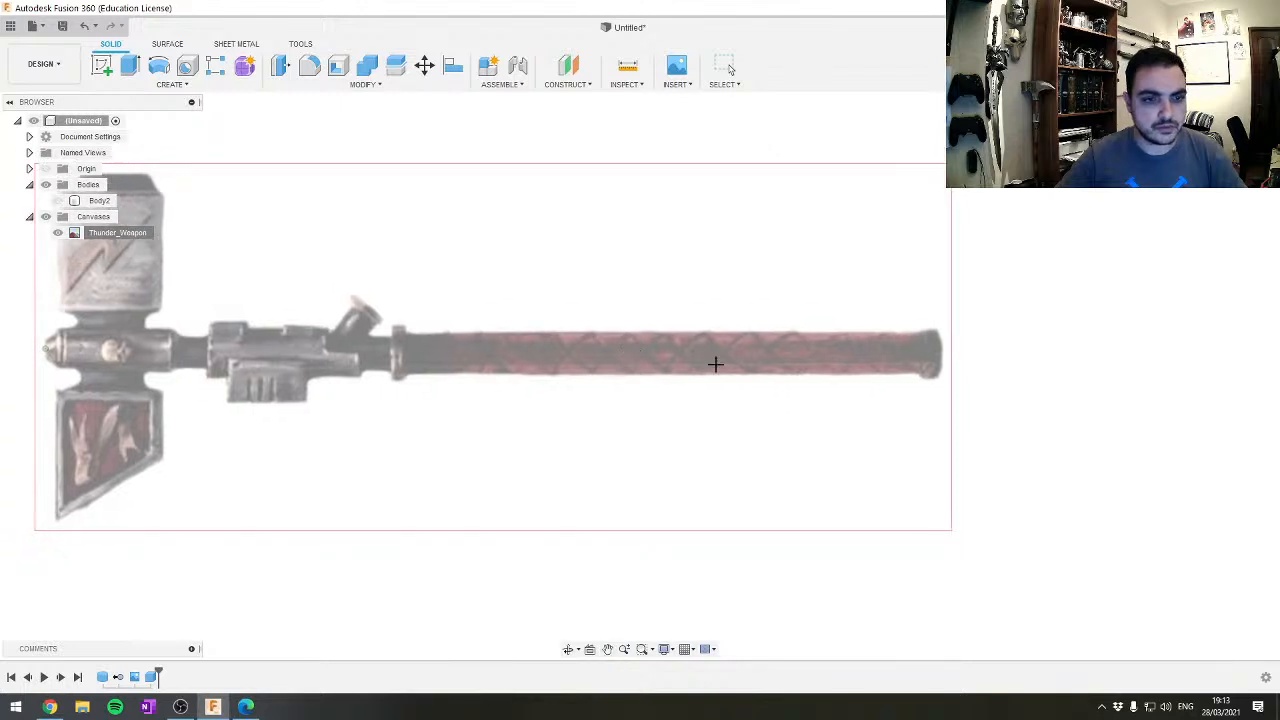
left_click(941, 353)
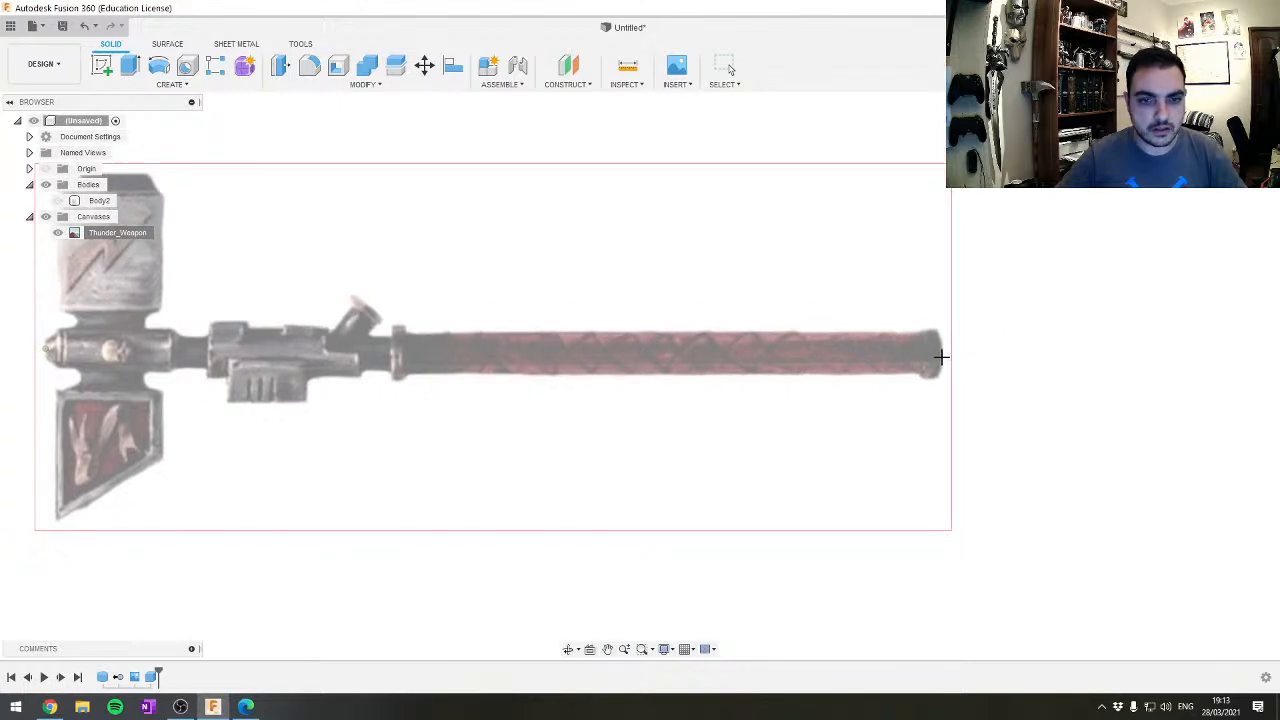
left_click(941, 353)
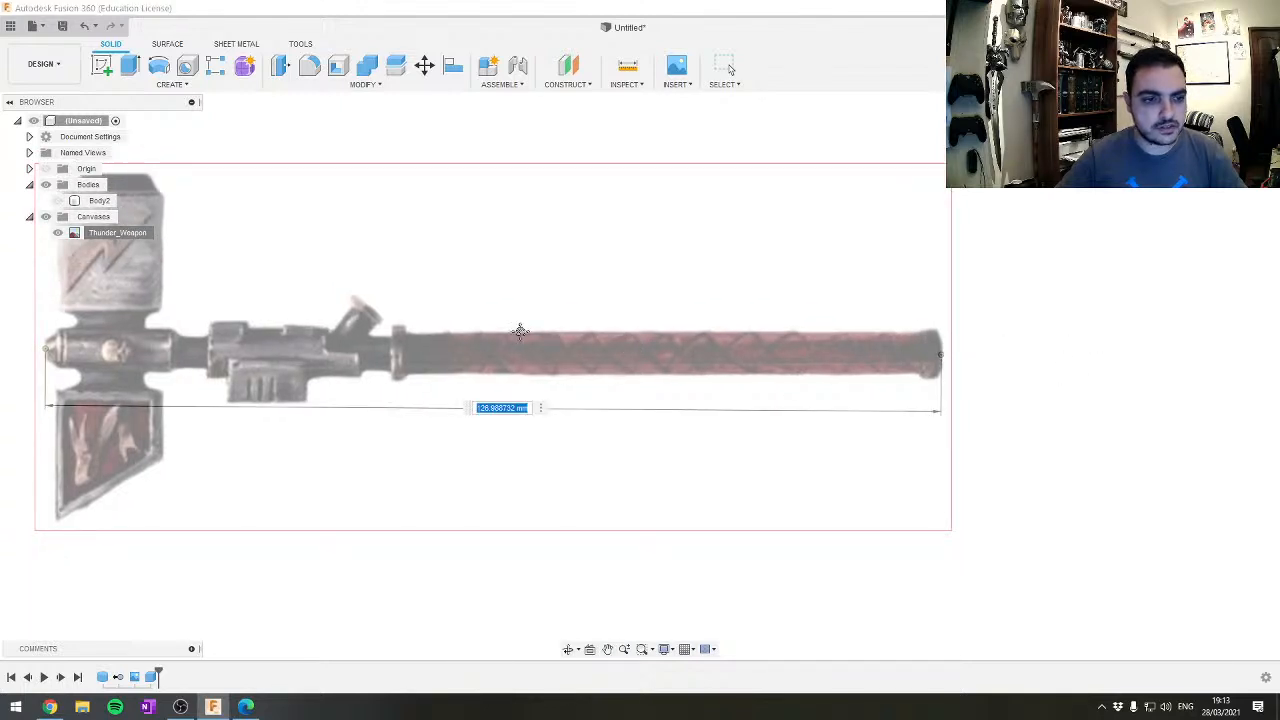
Set the calibration distance over the hammer's full length to 1 m and bring the whole canvas back into view
middle_click_drag(462, 392, 612, 337)
scroll(612, 337, "up", 2)
scroll(535, 381, "down", 2)
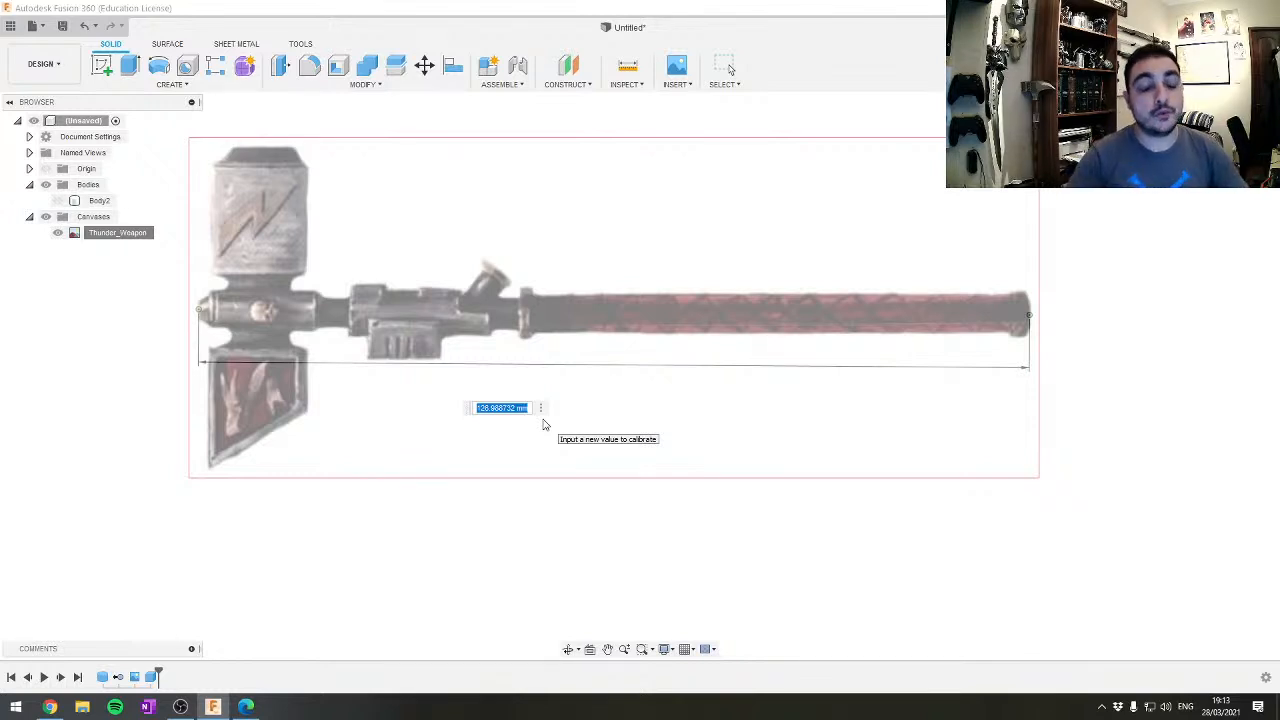
type("1 m")
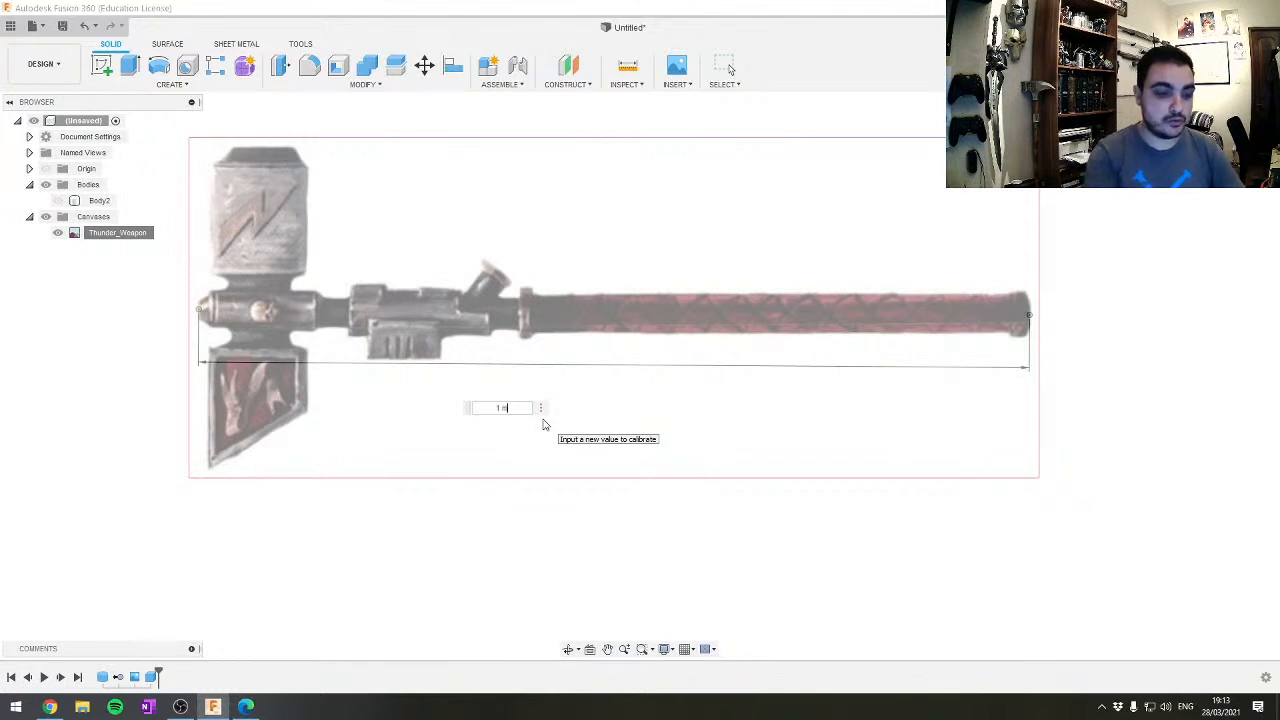
key("Return")
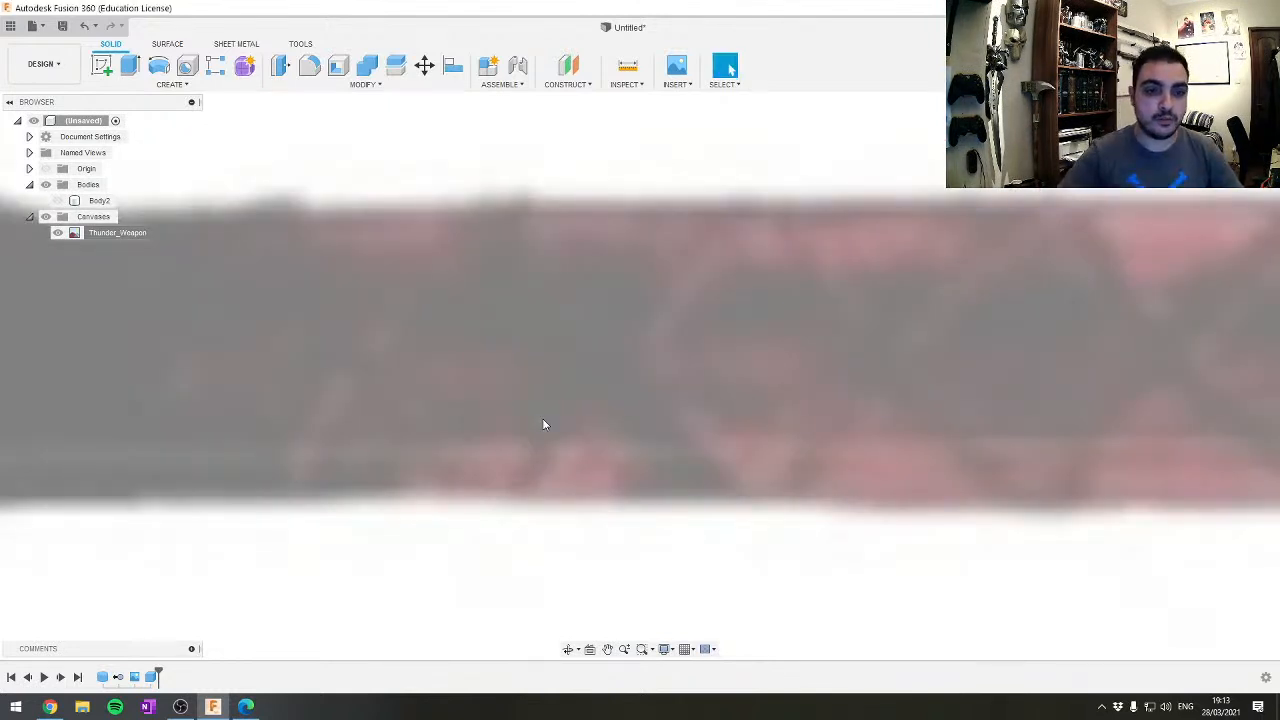
scroll(563, 378, "down", 5)
scroll(564, 370, "down", 5)
scroll(562, 365, "up", 2)
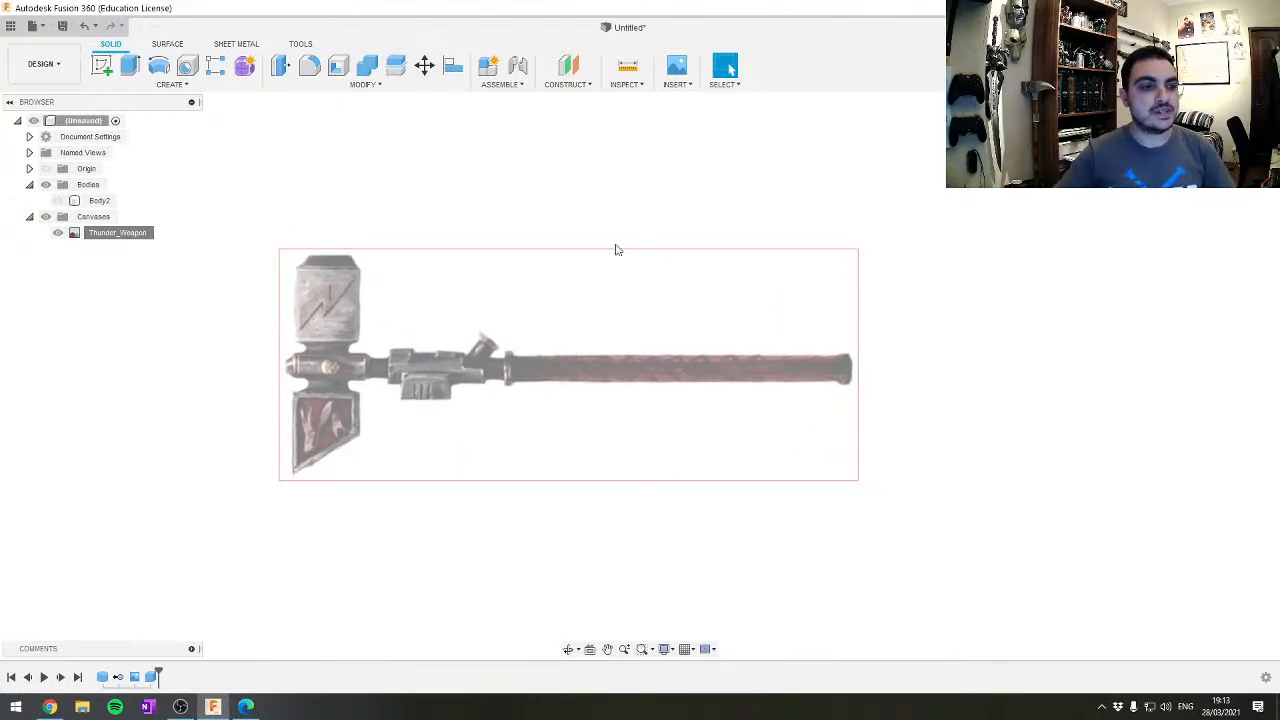
middle_click_drag(487, 283, 573, 260)
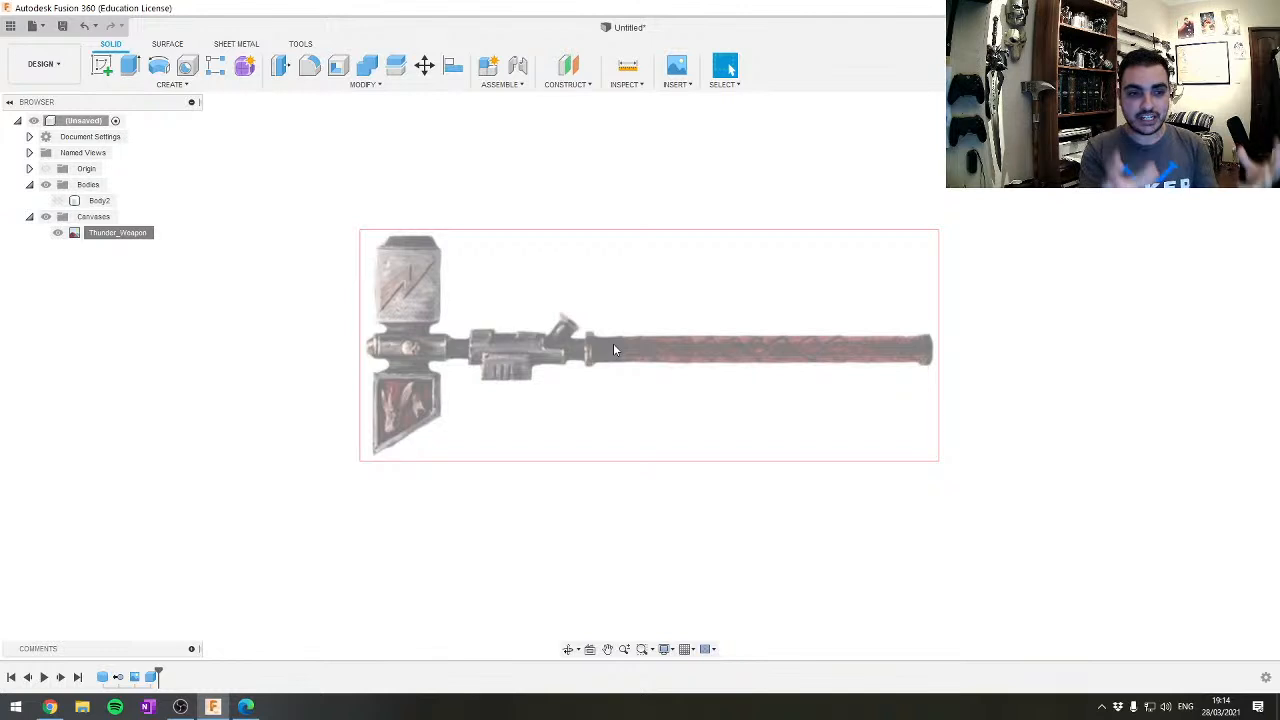
scroll(613, 343, "up", 2)
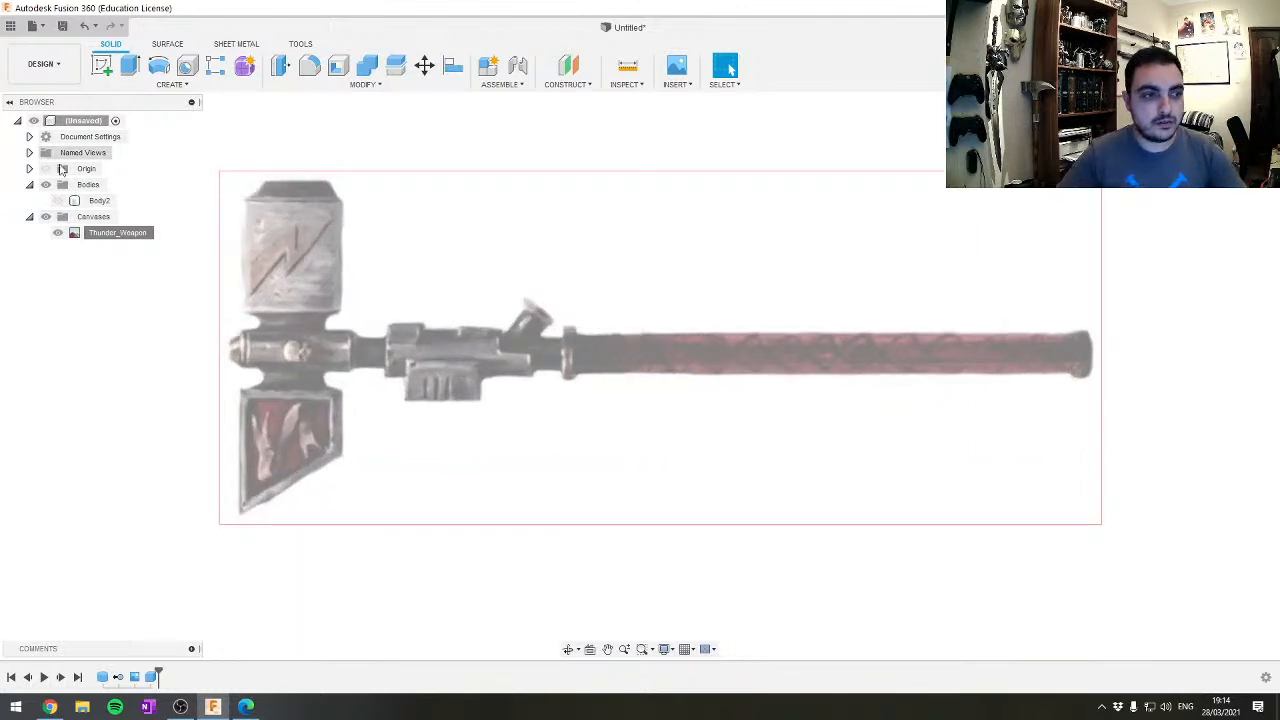
Show the box body again and compare its size with the handle on the calibrated canvas
left_click(95, 200)
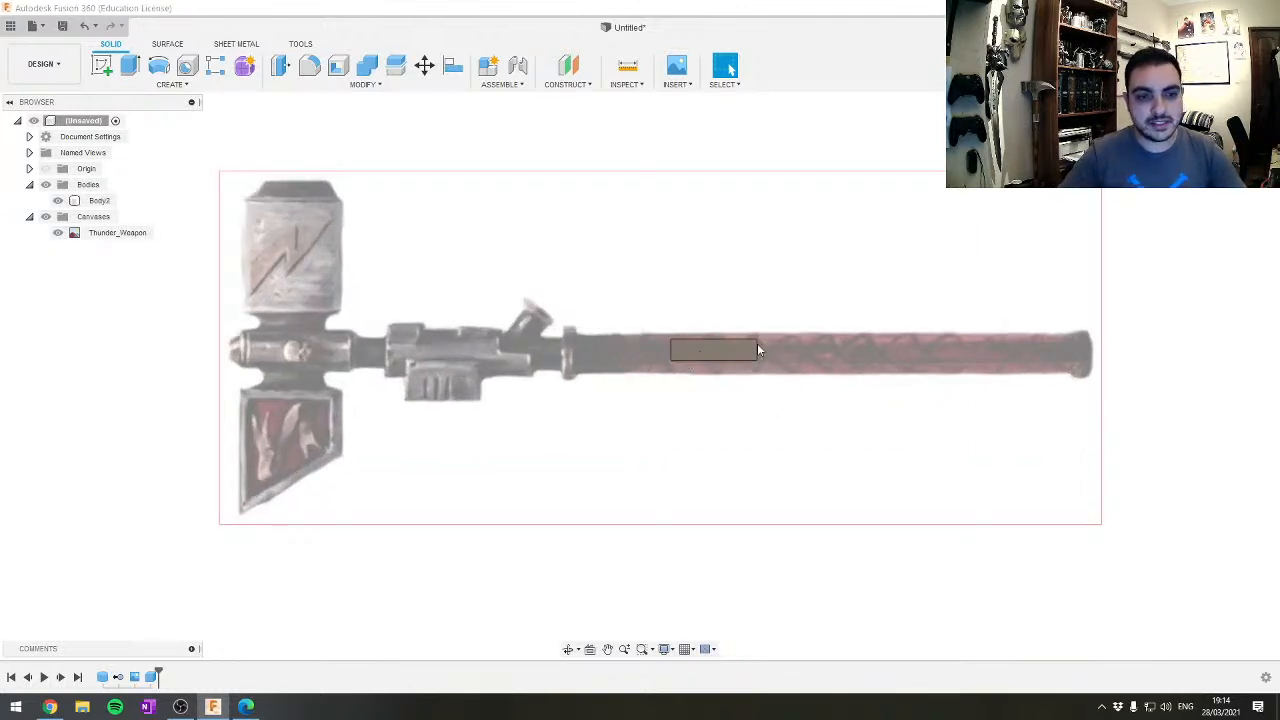
left_click(686, 346)
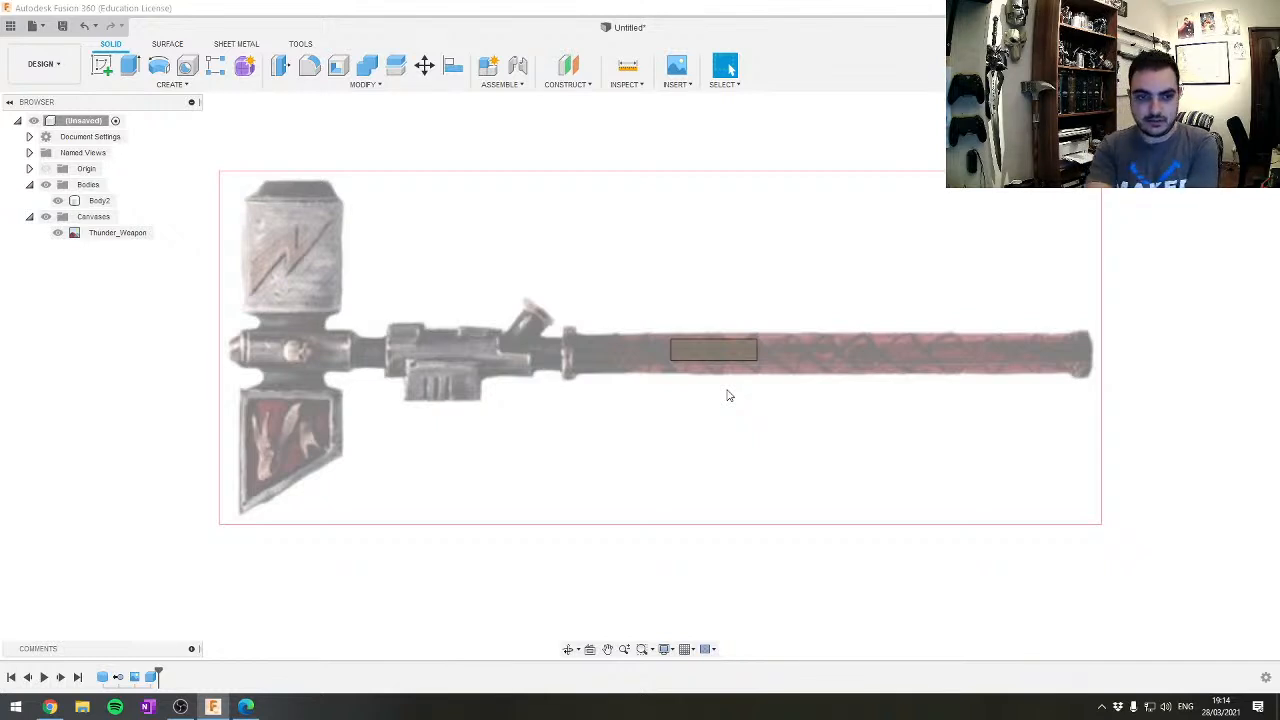
left_click(697, 350)
Paste a copy of the box body and try to shift it 330 mm along the handle towards its far end
left_click(102, 201)
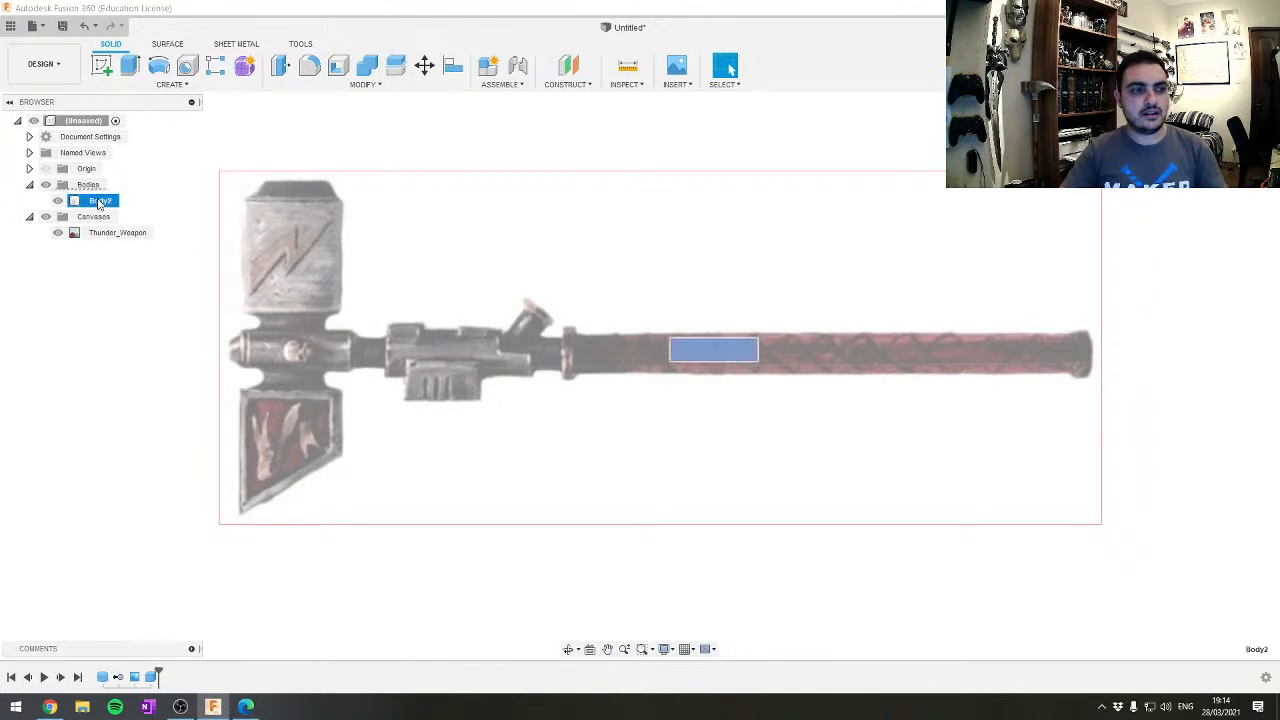
key("ctrl+c")
key("ctrl+v")
left_click_drag(716, 340, 1003, 340)
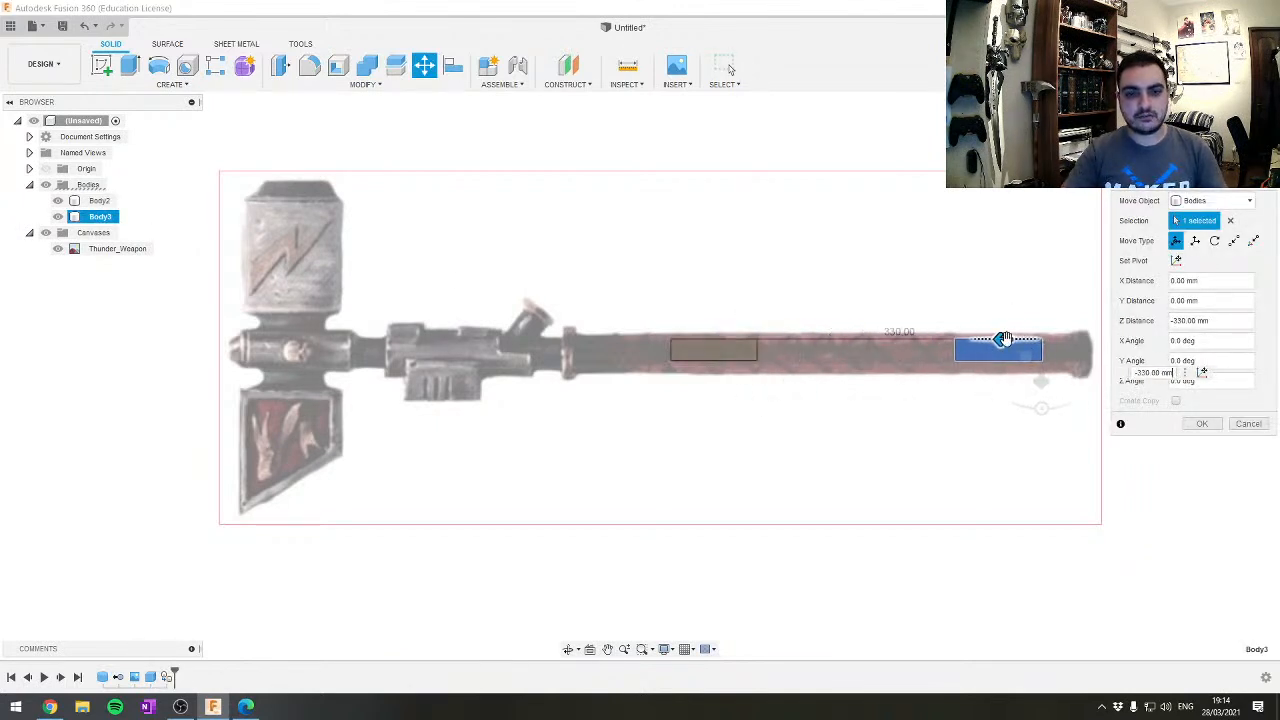
key("Return")
left_click(706, 342)
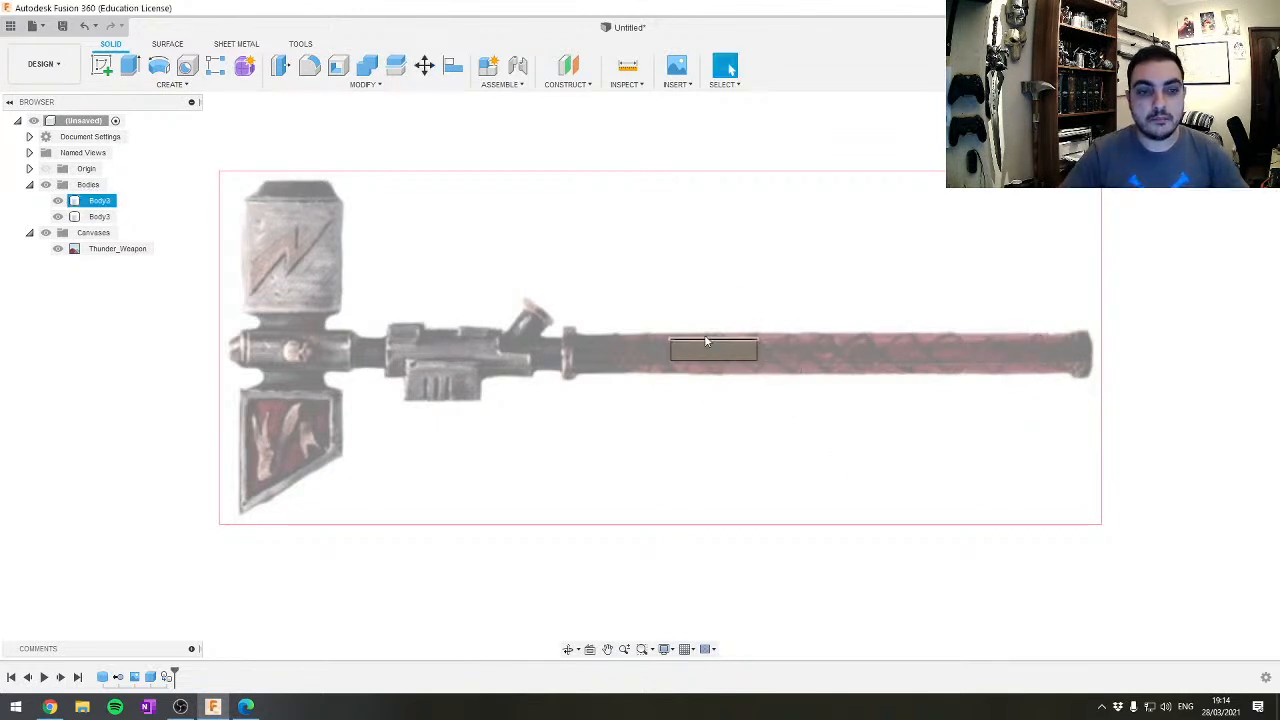
Remove the copied box body and the original box body from the design
right_click(100, 217)
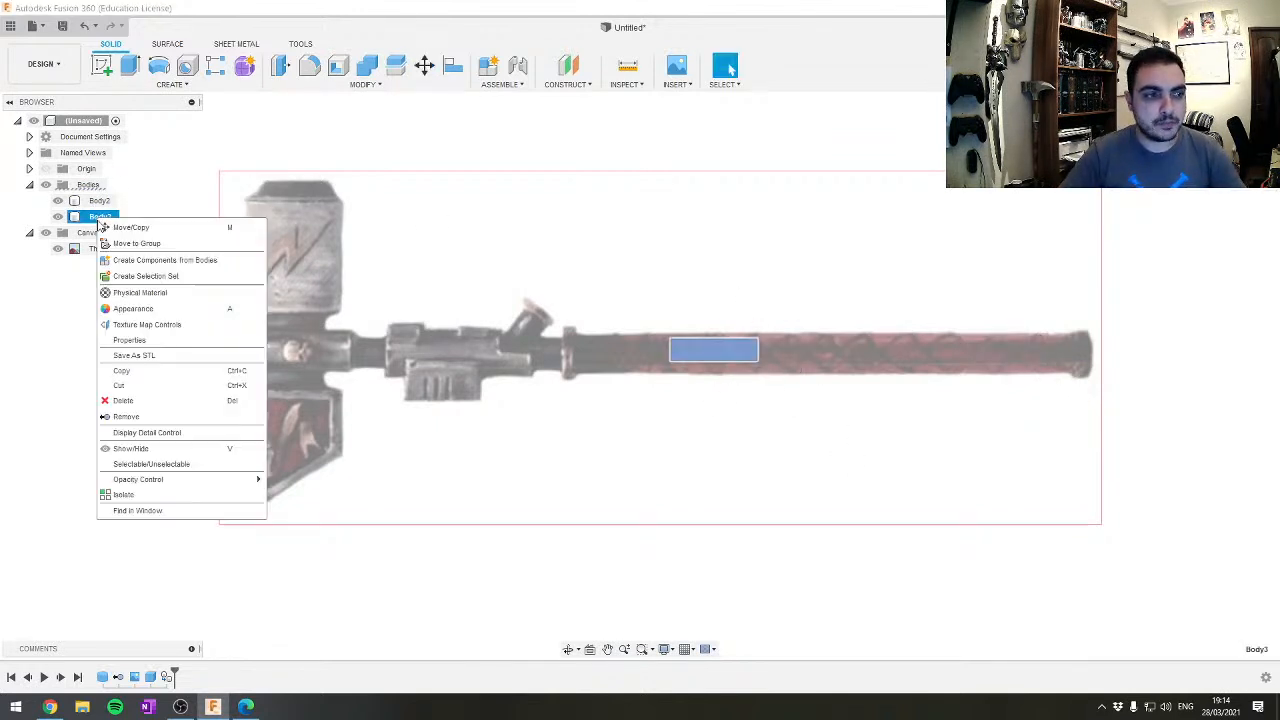
left_click(136, 420)
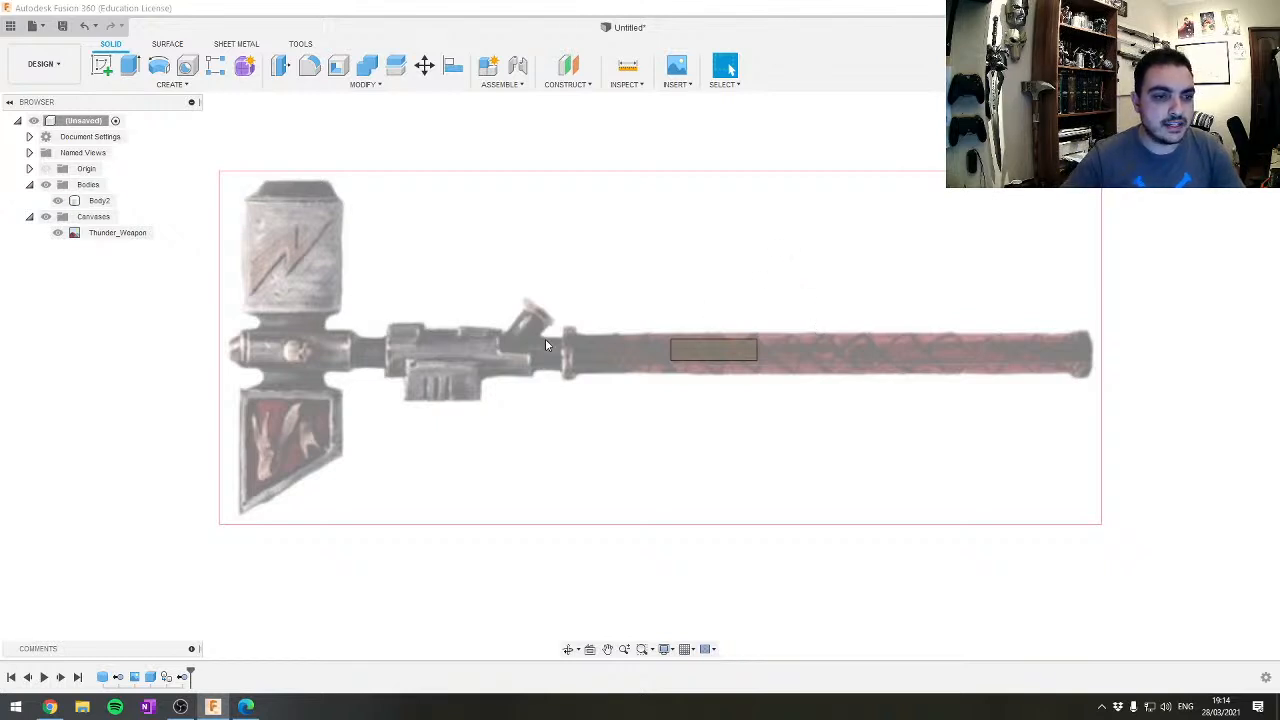
right_click(99, 201)
key("Escape")
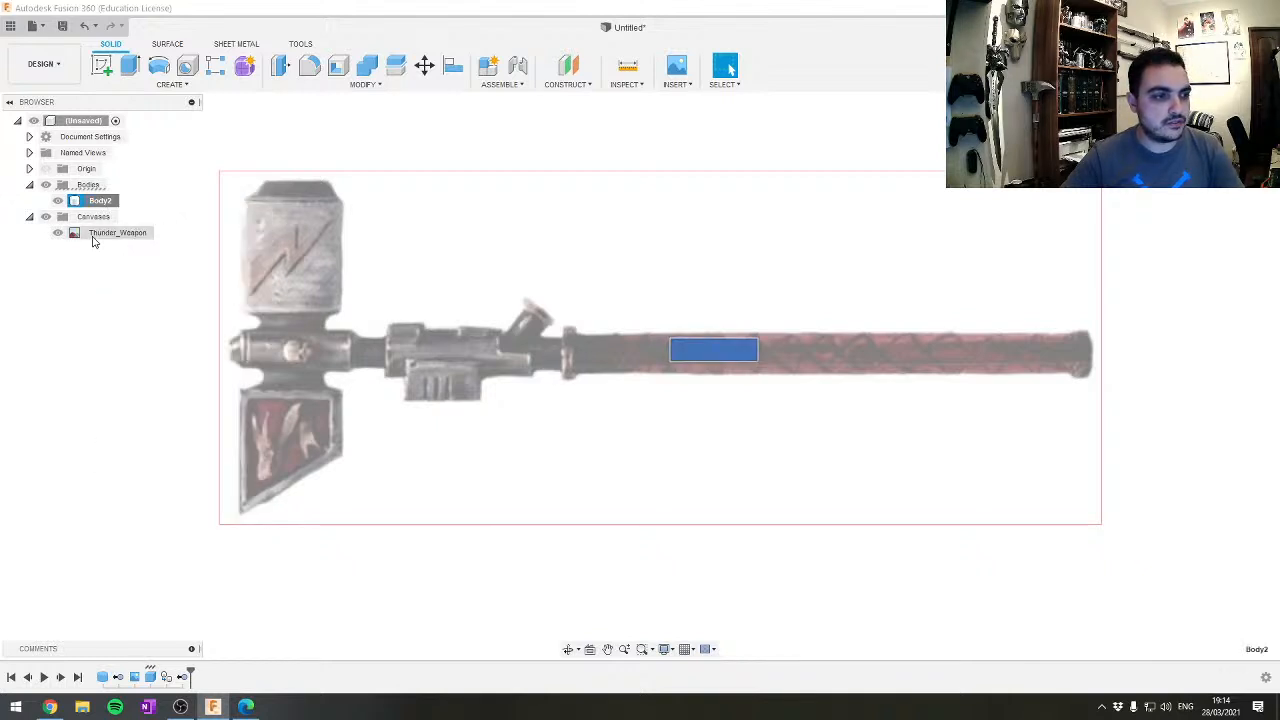
right_click(93, 202)
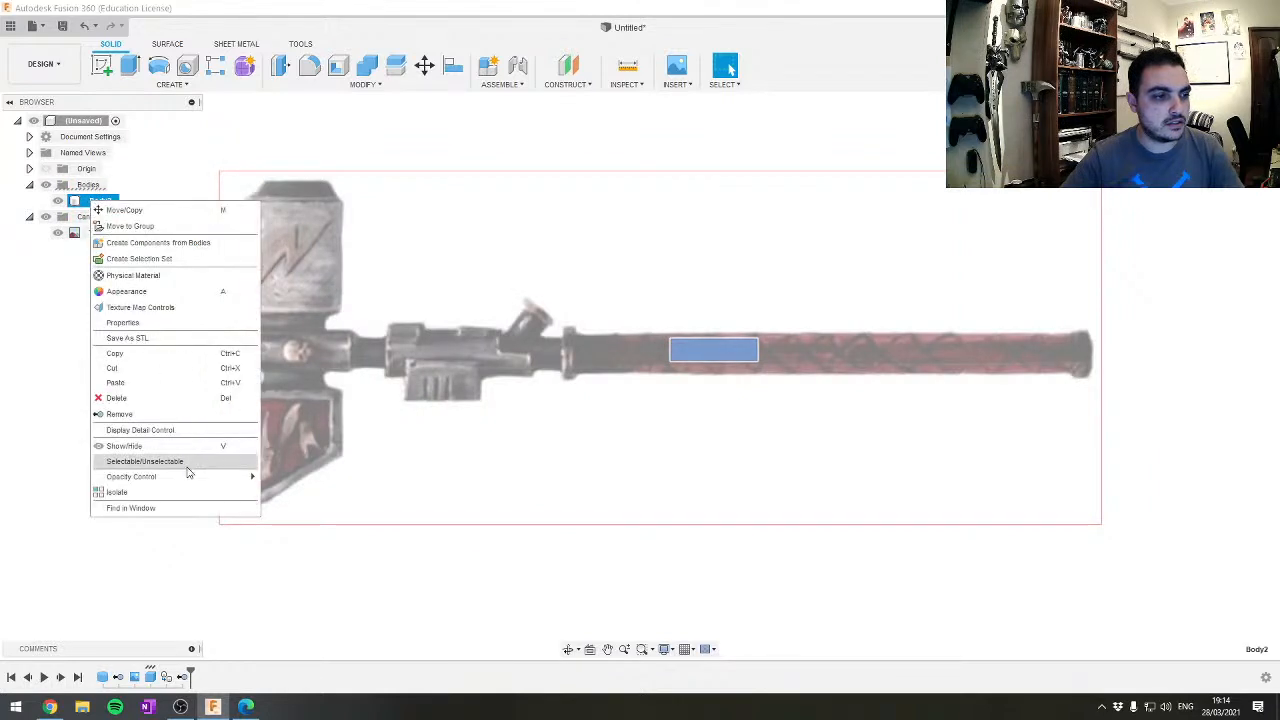
left_click(160, 414)
Recalibrate the Thunder_Weapon canvas across the thickness of the bare shaft just before the handle collar, setting that distance to 2.5 cm
right_click(117, 203)
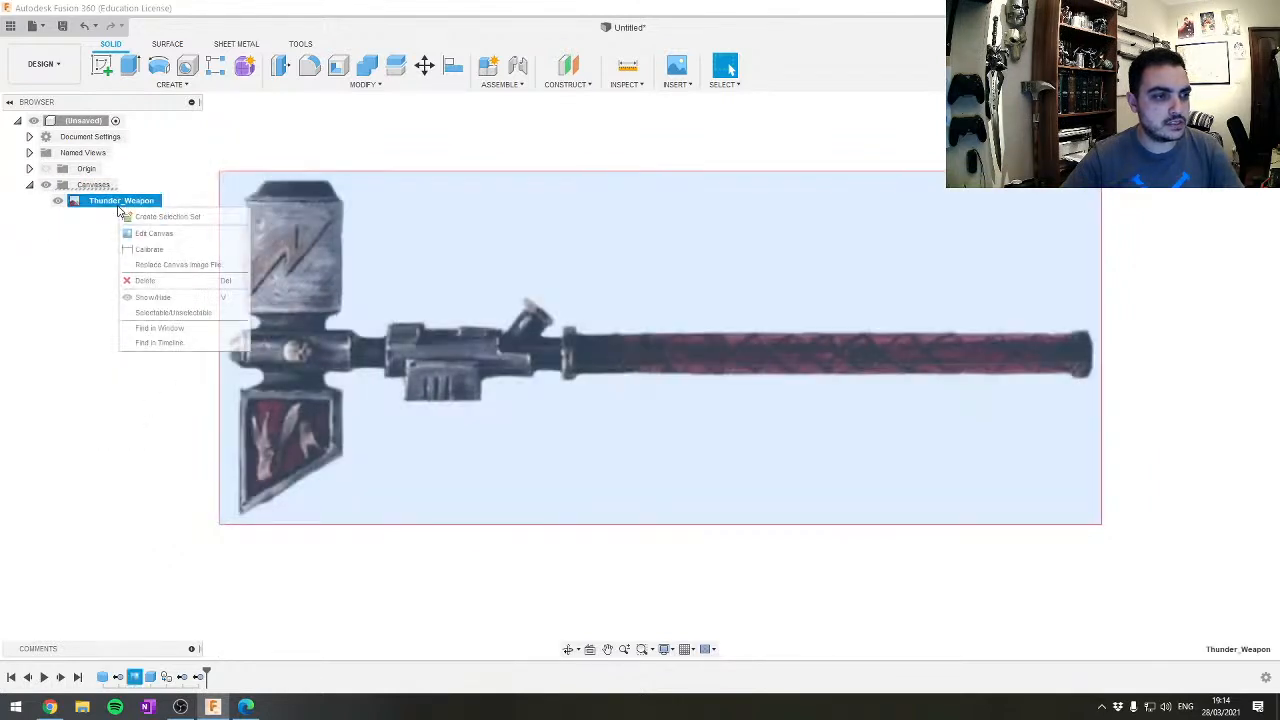
left_click(135, 248)
scroll(560, 348, "up", 3)
scroll(572, 347, "up", 2)
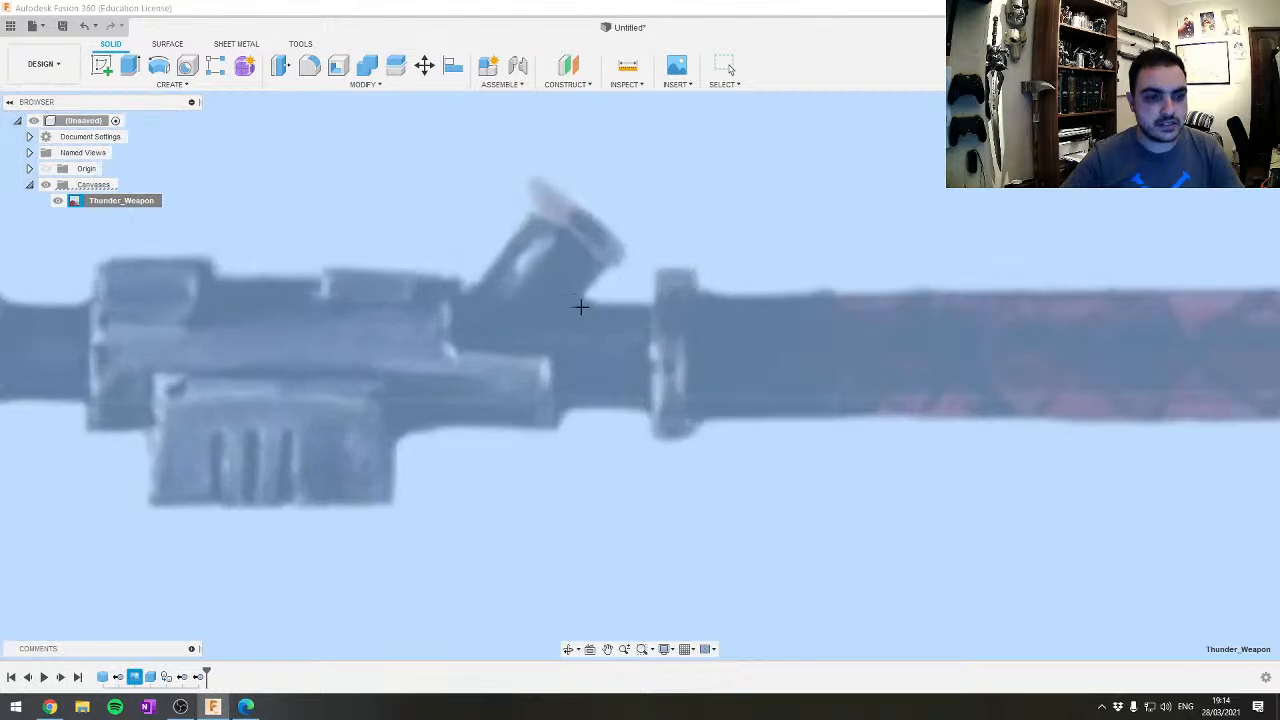
left_click(586, 303)
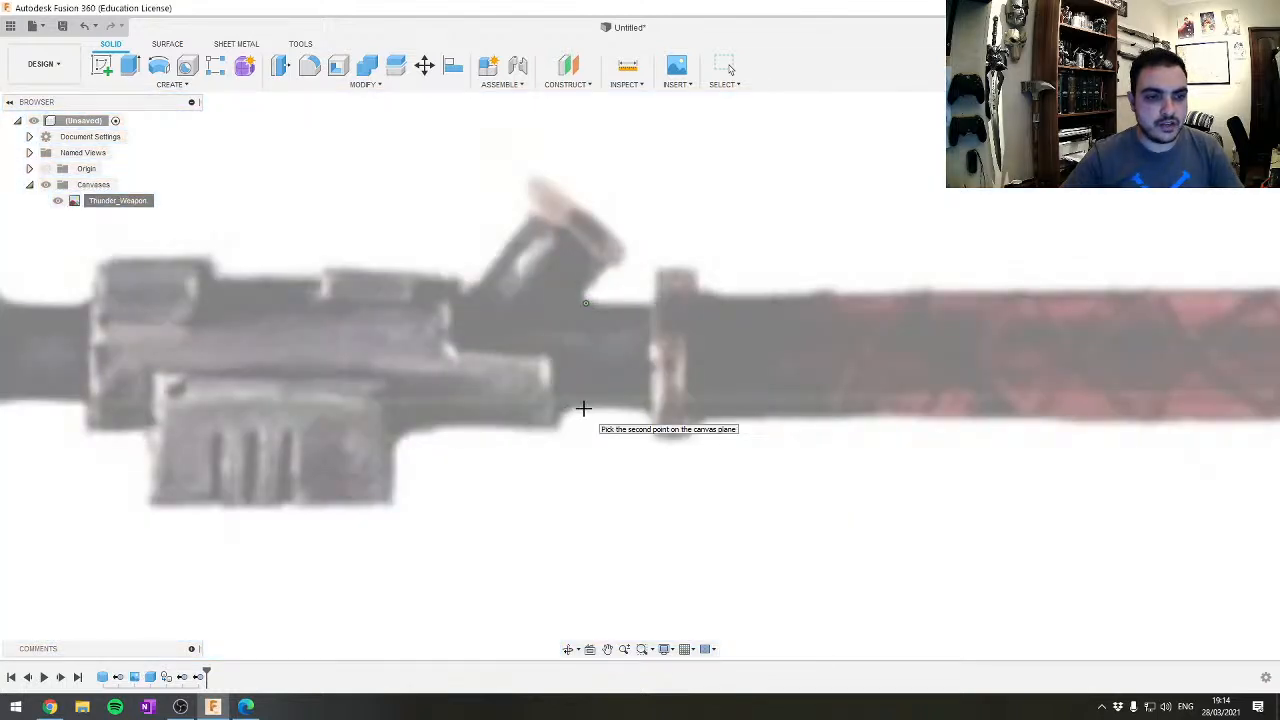
left_click(585, 408)
type("2.5 cm")
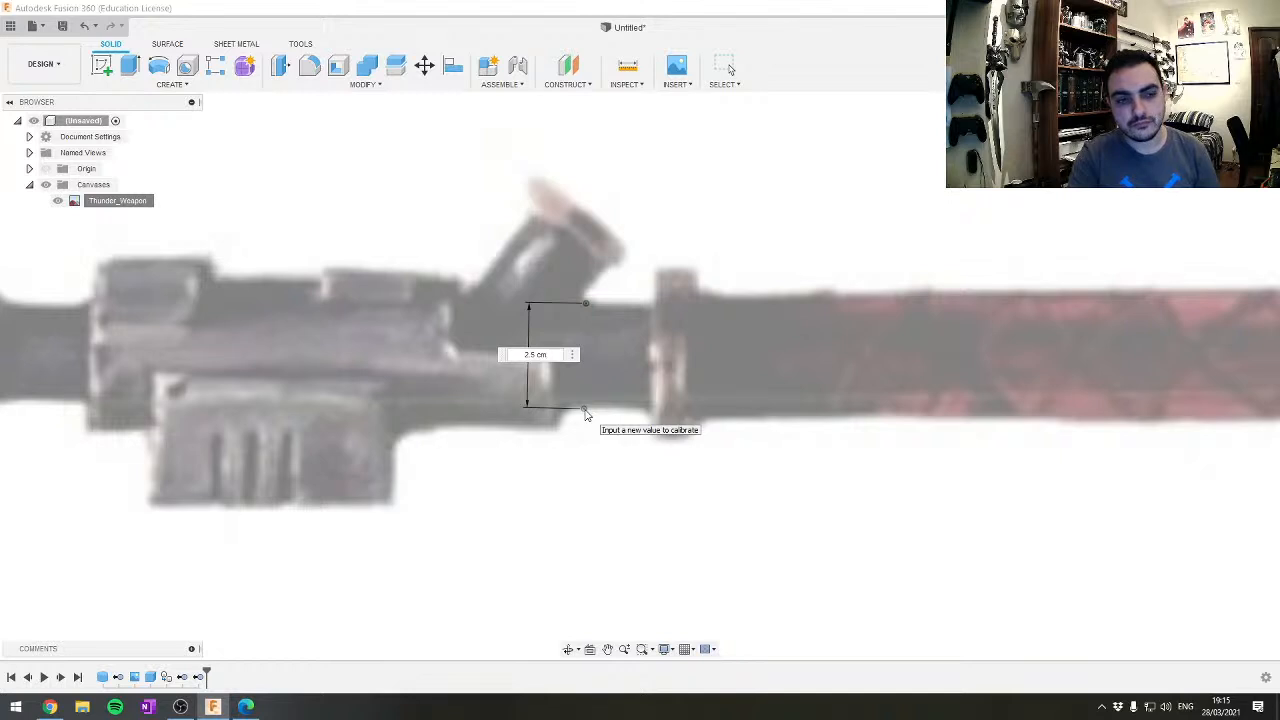
key("Return")
scroll(588, 413, "down", 5)
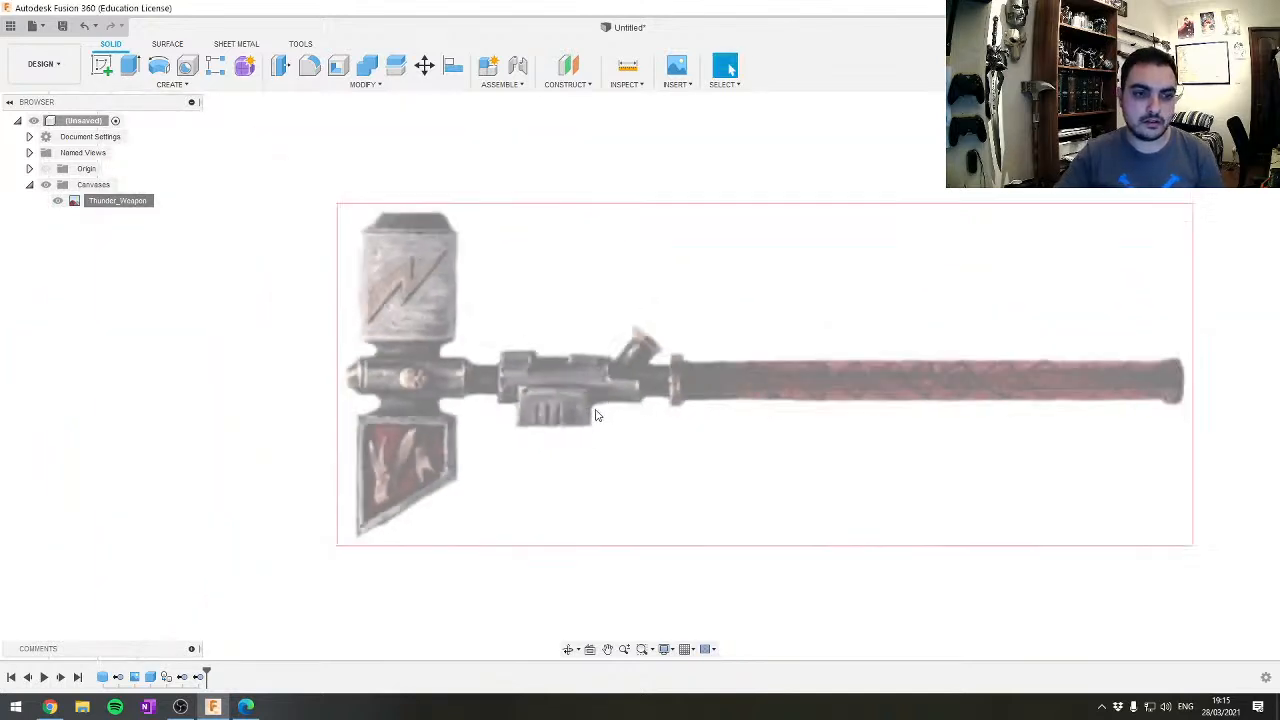
scroll(588, 413, "up", 3)
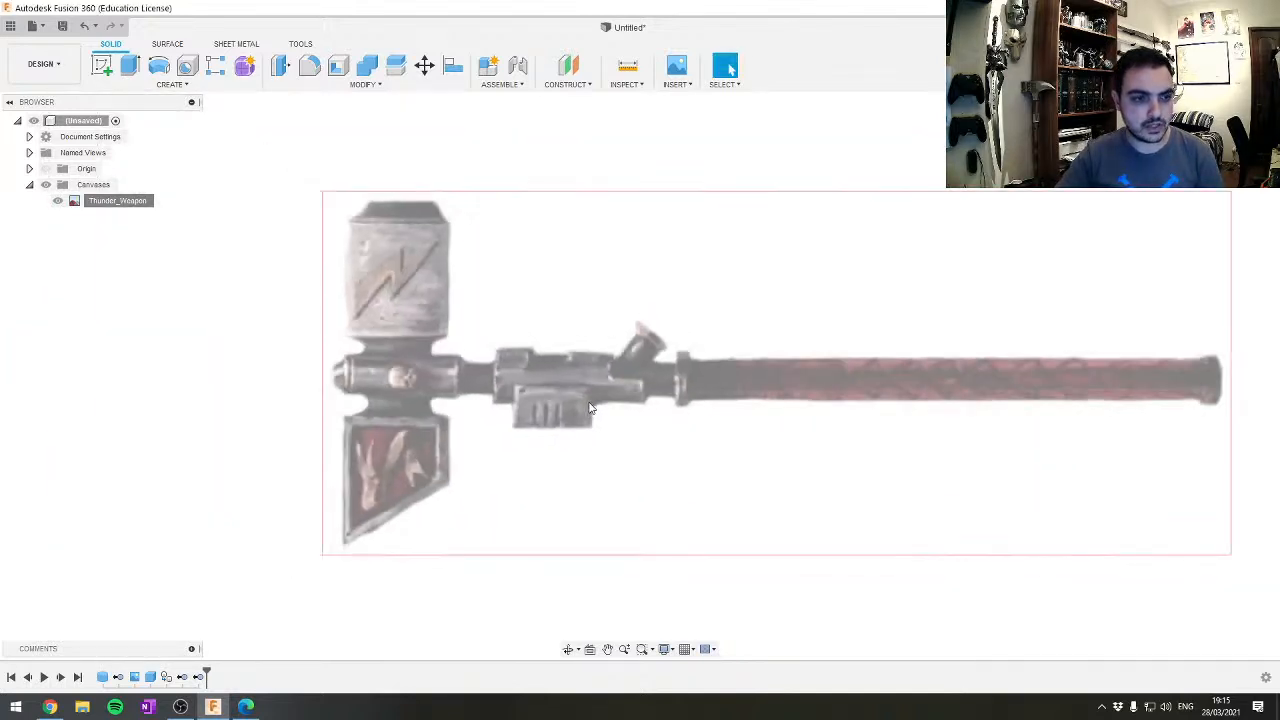
mouse_move(809, 391)
middle_mouse_down()
mouse_move(663, 363)
mouse_move(690, 385)
middle_mouse_up()
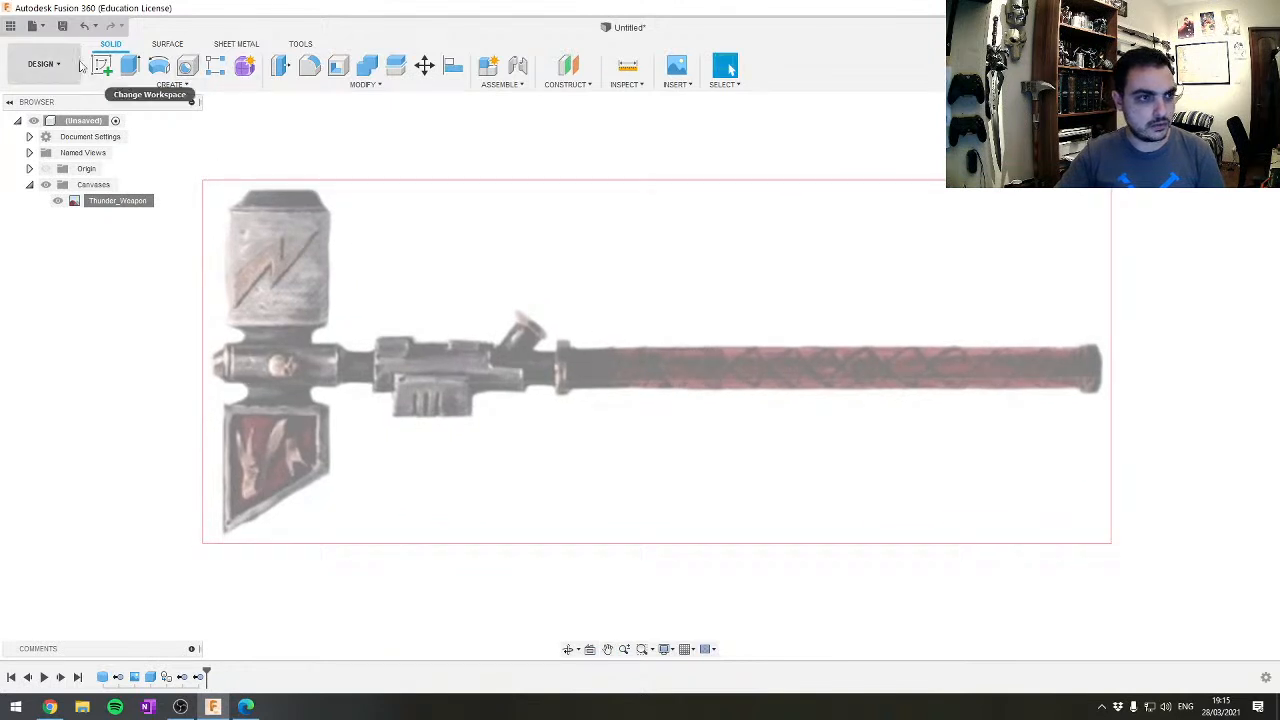
Start a sketch on the canvas plane and check the hammer's overall length with a temporary horizontal line from head tip to handle end
left_click(102, 66)
left_click(633, 380)
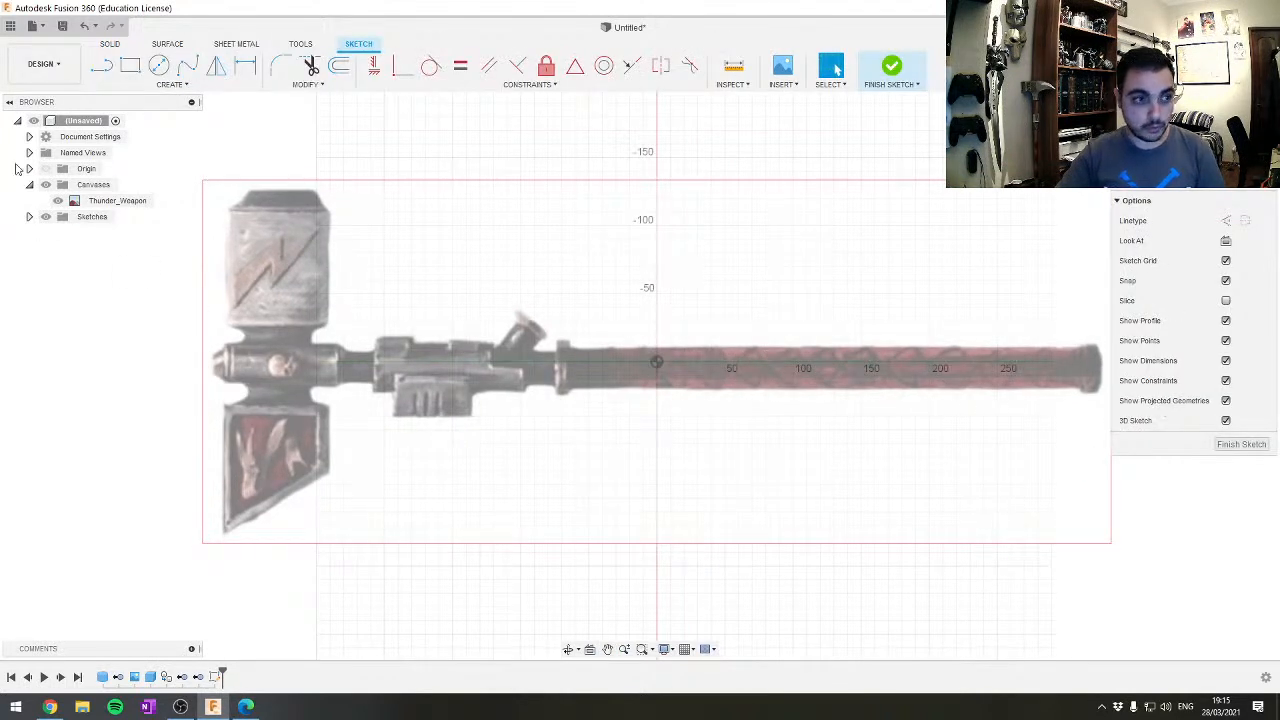
left_click(101, 66)
left_click(656, 362)
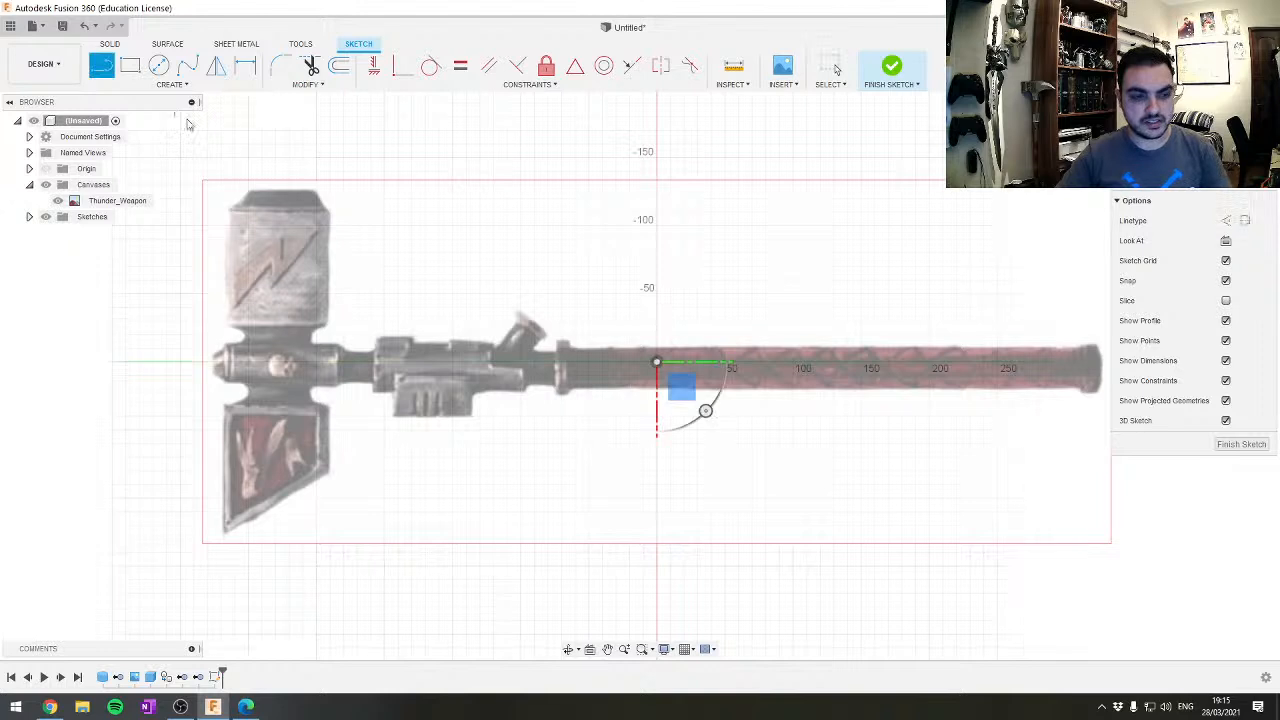
left_click(213, 363)
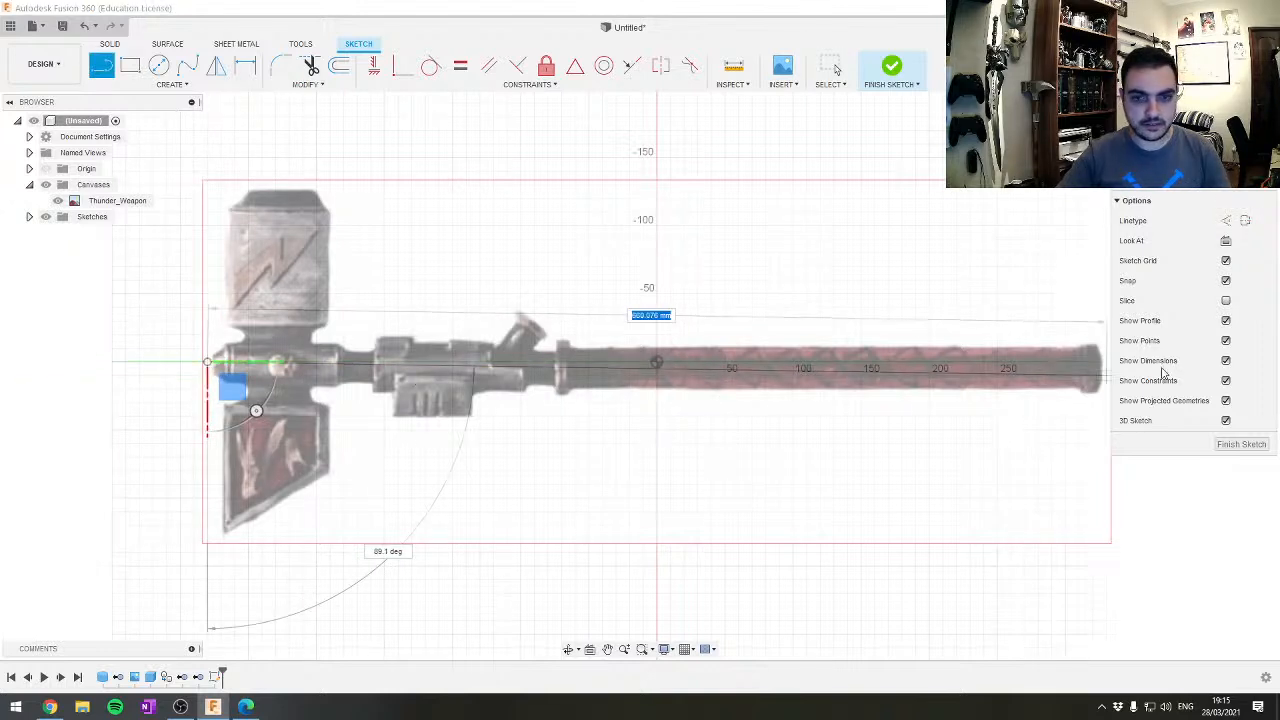
middle_click_drag(1077, 366, 1027, 366)
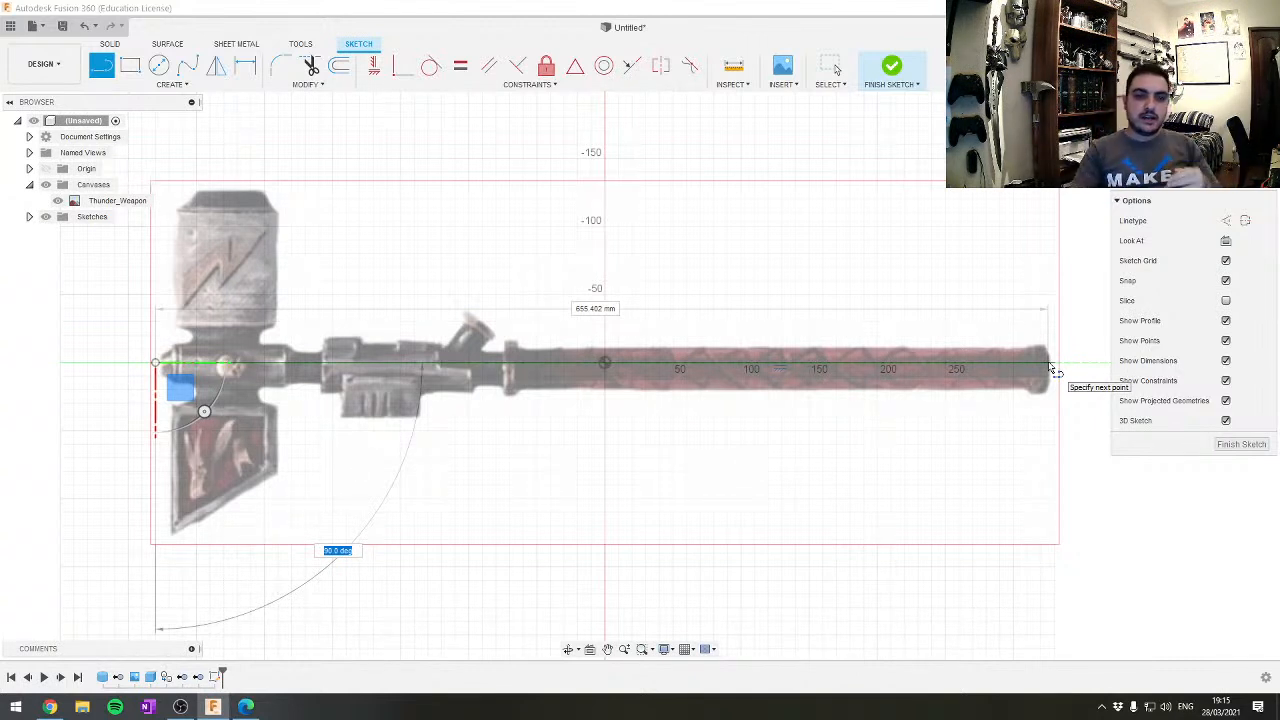
key("Escape")
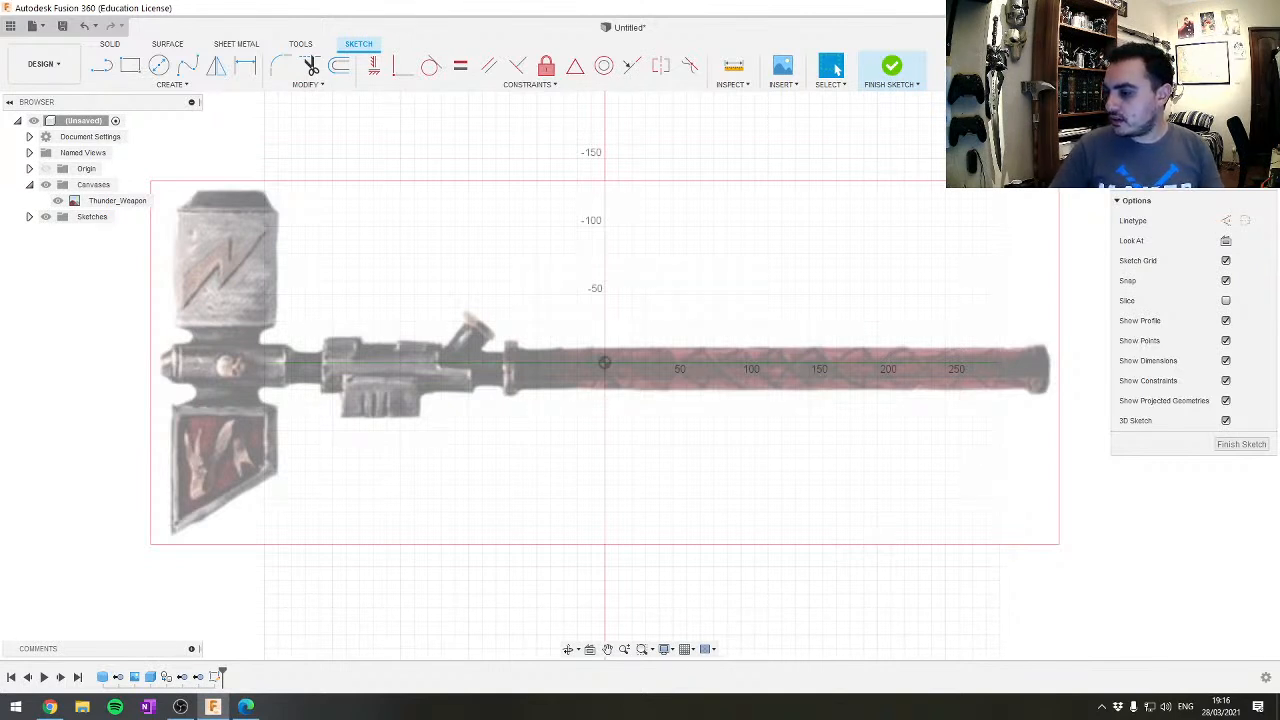
Start a two-point rectangle and compare the side edges of the hammer head's upper block and lower blade on the canvas
left_click(49, 707)
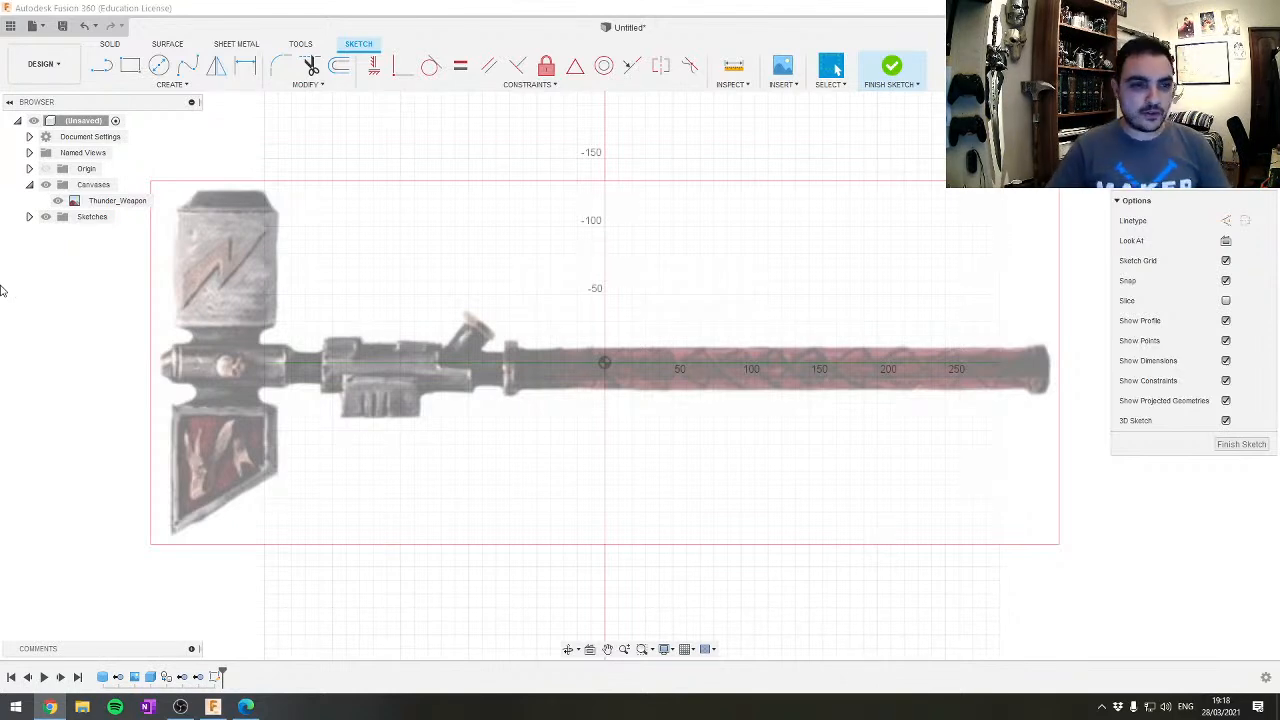
scroll(796, 390, "down", 2)
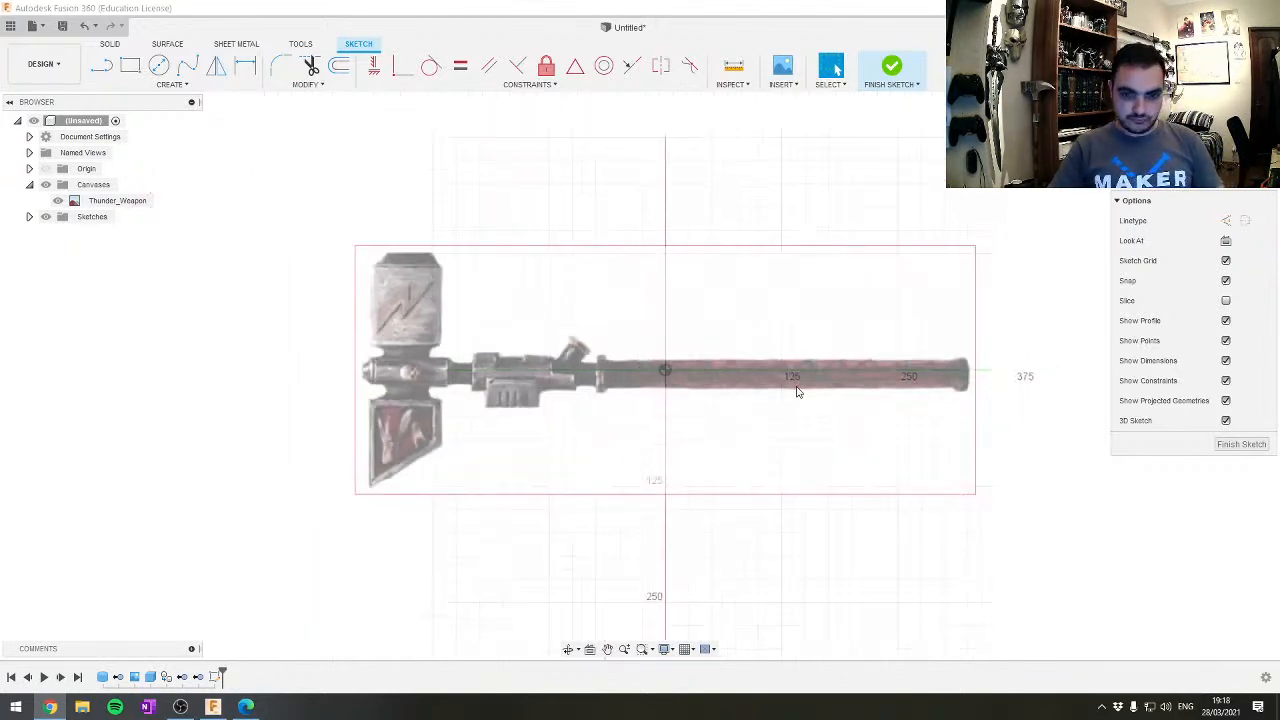
scroll(433, 344, "up", 5)
middle_click_drag(301, 307, 677, 300)
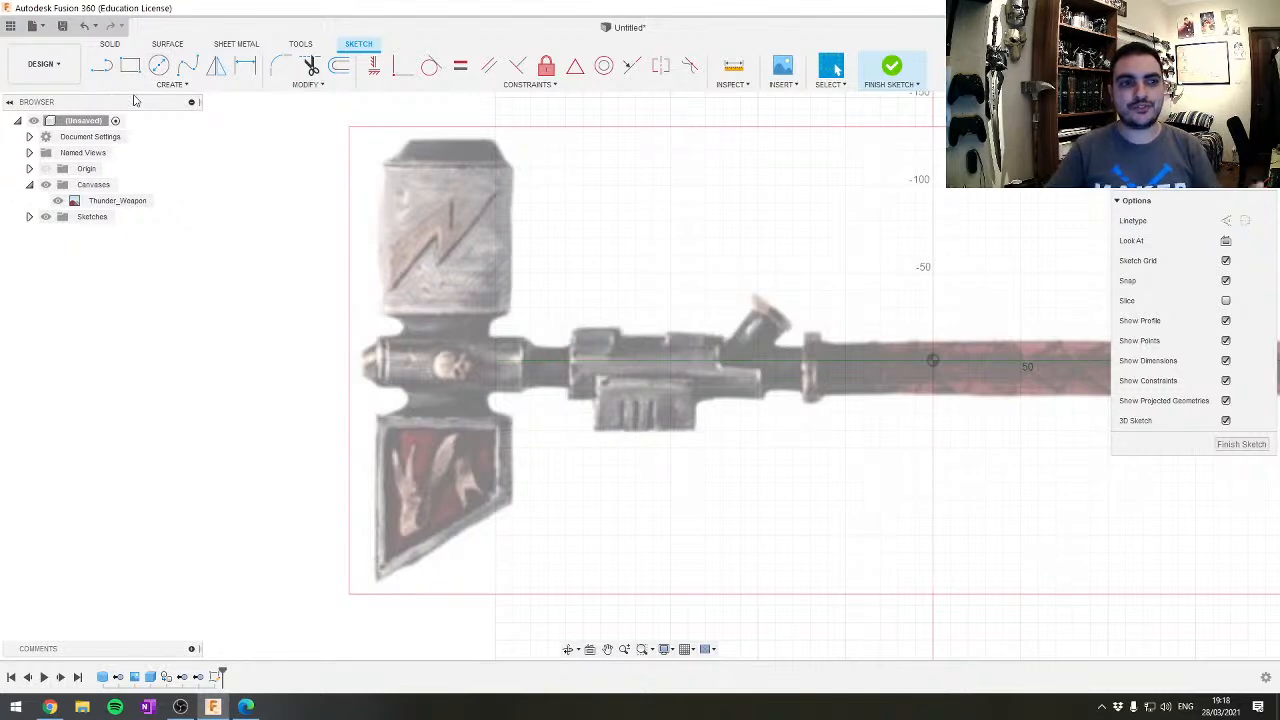
left_click(129, 68)
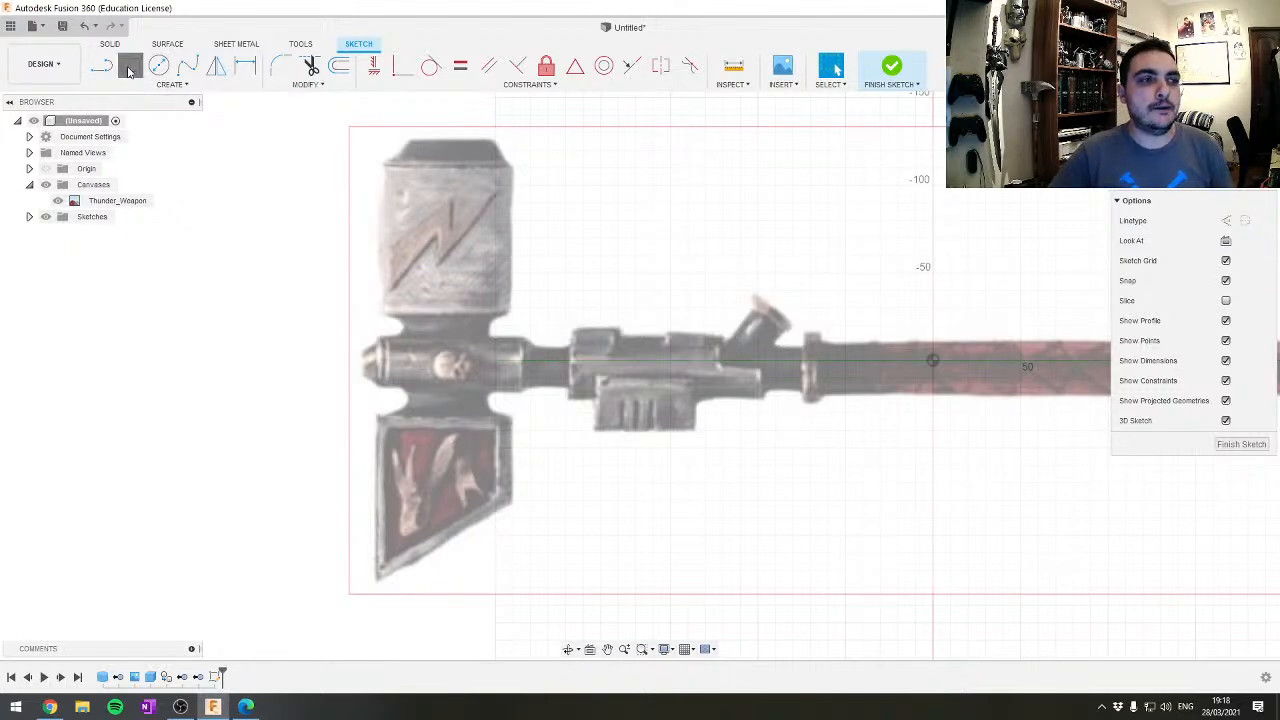
scroll(406, 196, "up", 3)
scroll(378, 155, "up", 2)
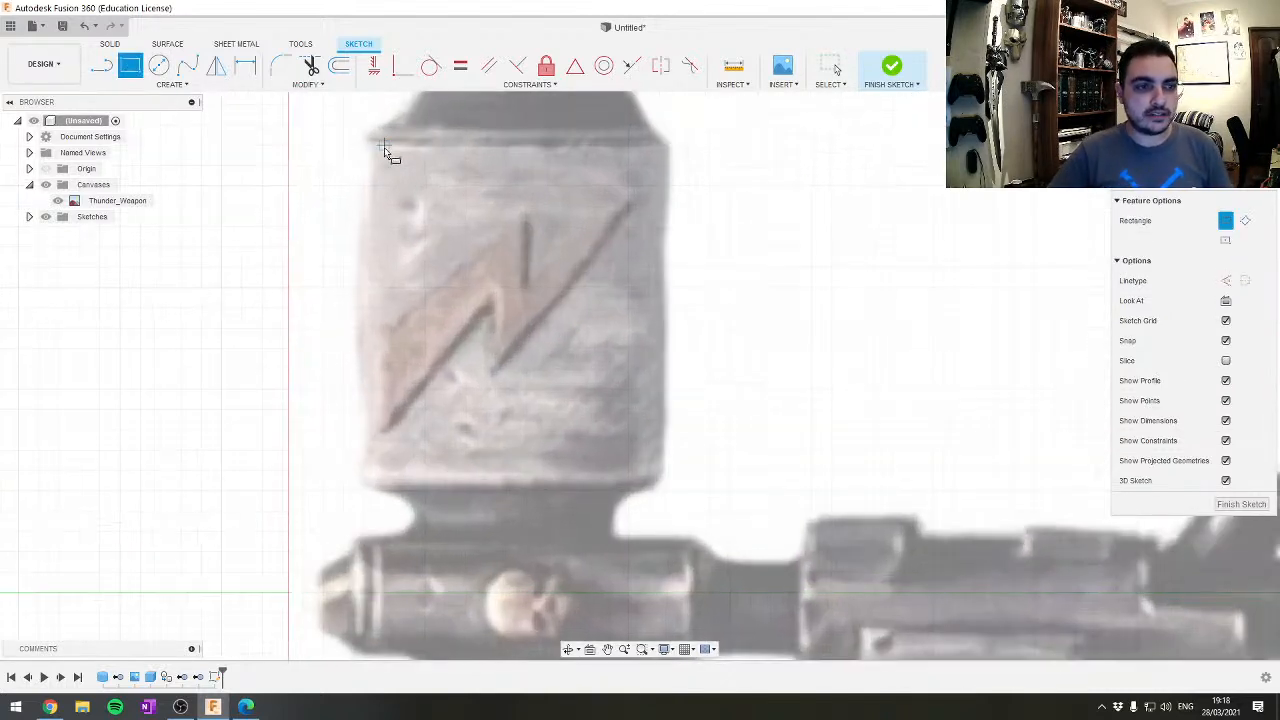
scroll(505, 222, "down", 4)
scroll(471, 150, "up", 1)
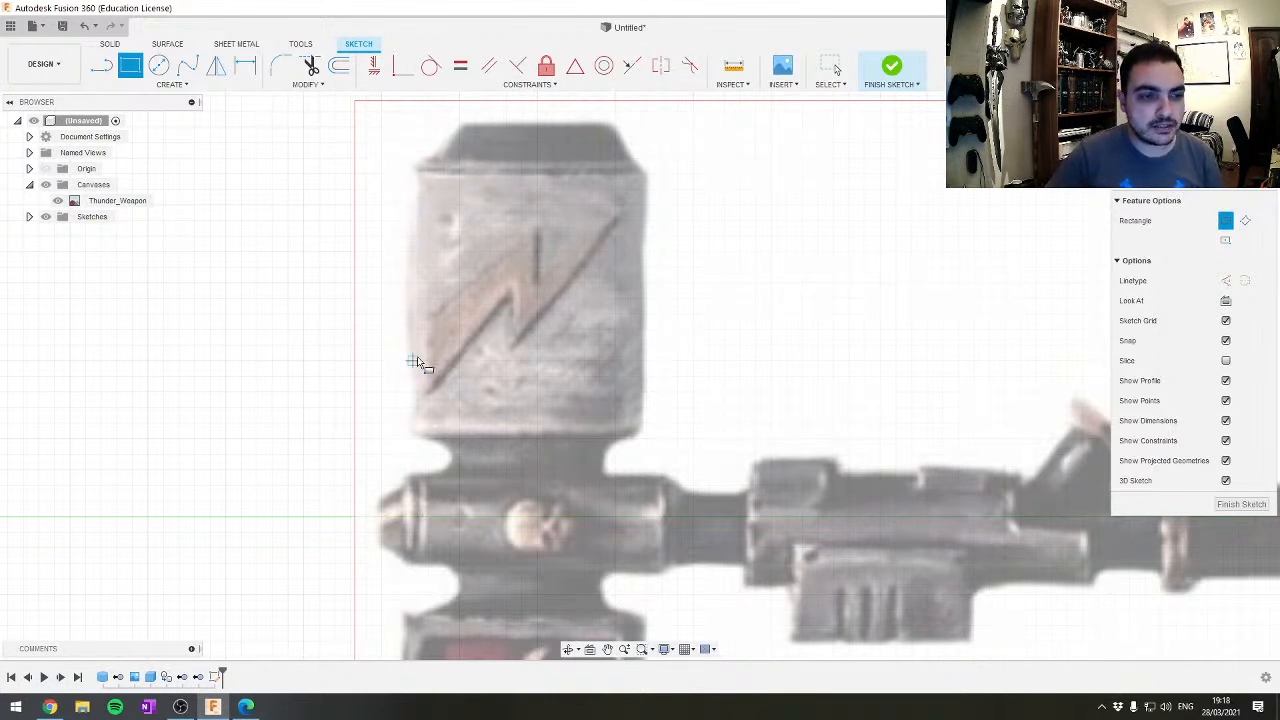
scroll(615, 335, "up", 3)
scroll(656, 399, "down", 3)
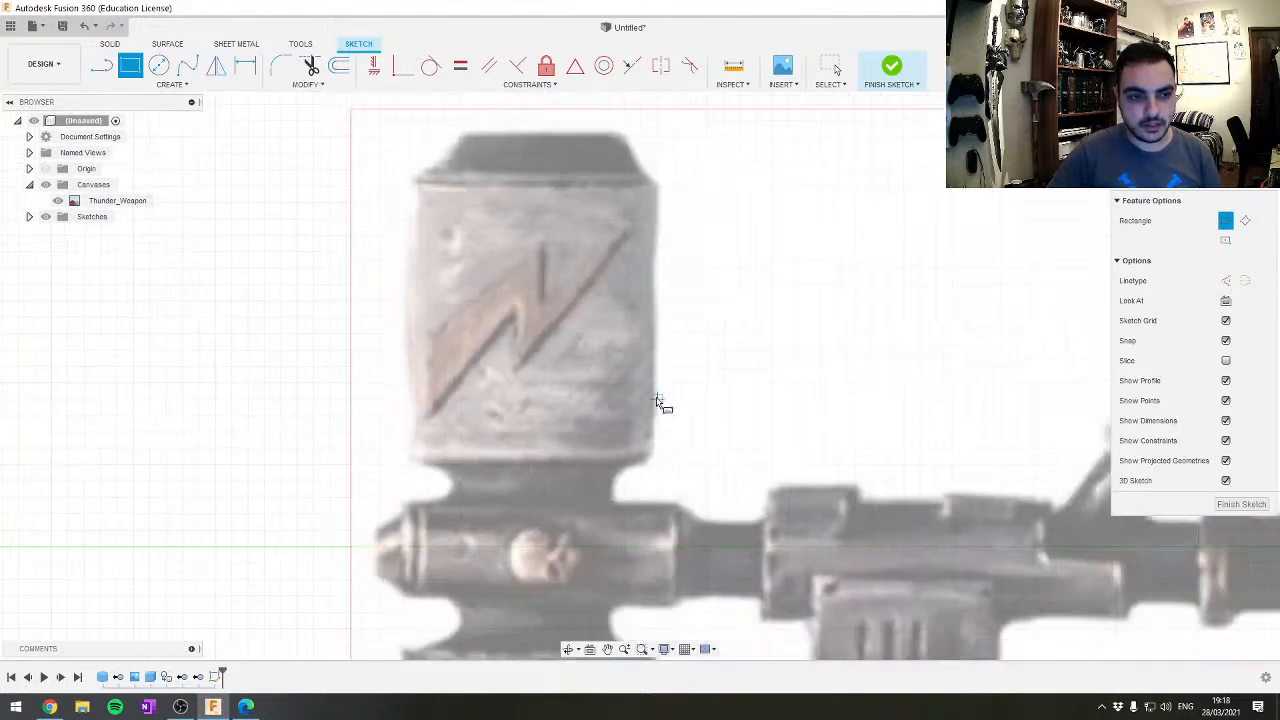
scroll(654, 277, "down", 3)
scroll(654, 220, "up", 4)
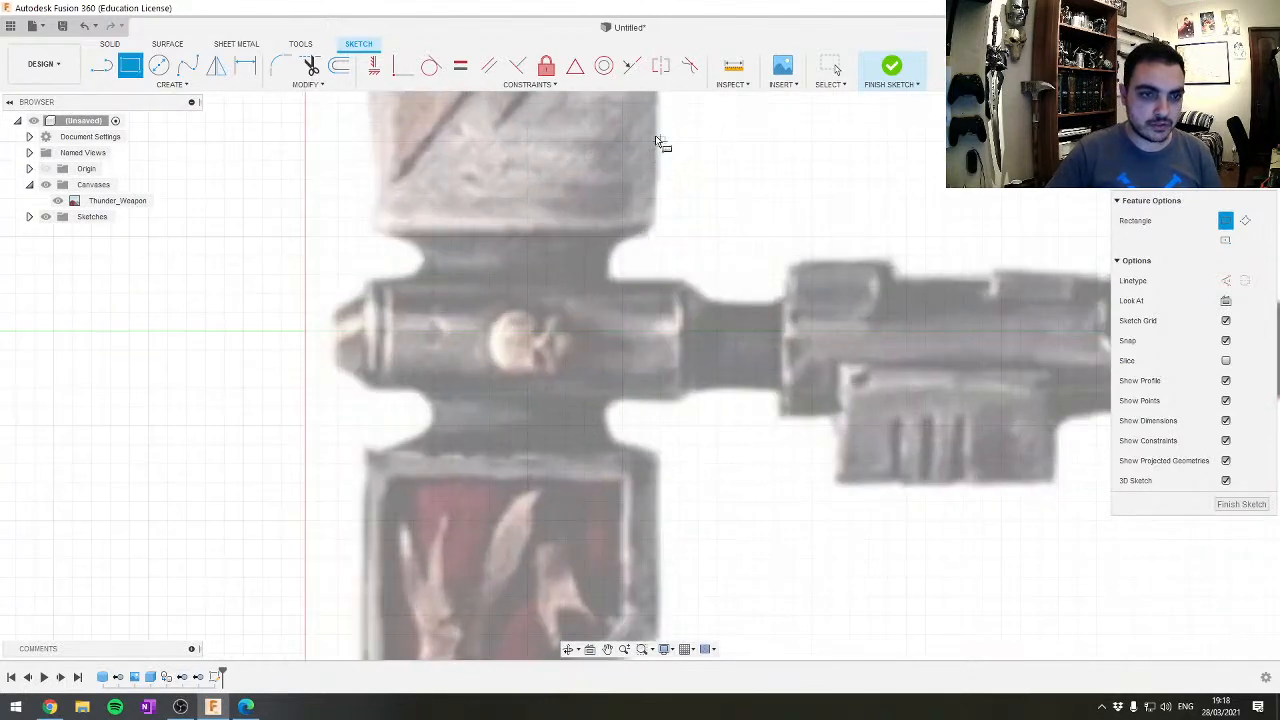
middle_click_drag(646, 358, 641, 153)
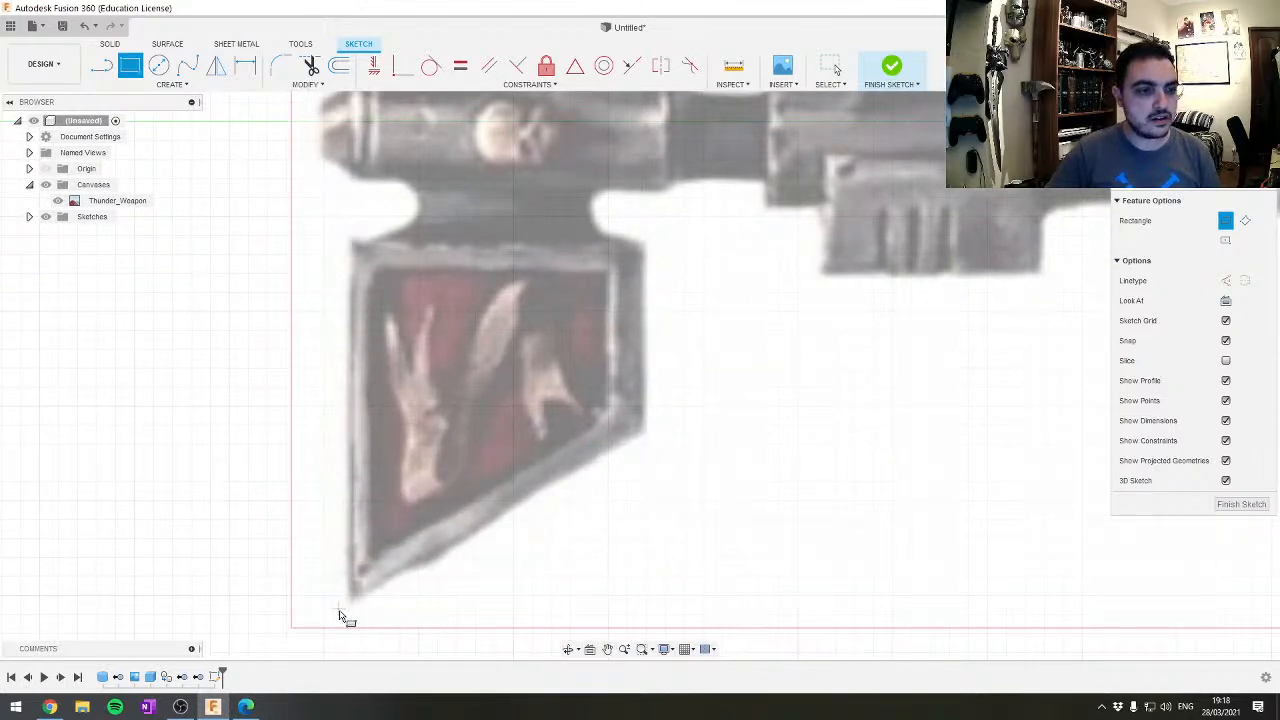
scroll(665, 322, "down", 5)
middle_click_drag(636, 192, 632, 411)
scroll(595, 349, "up", 4)
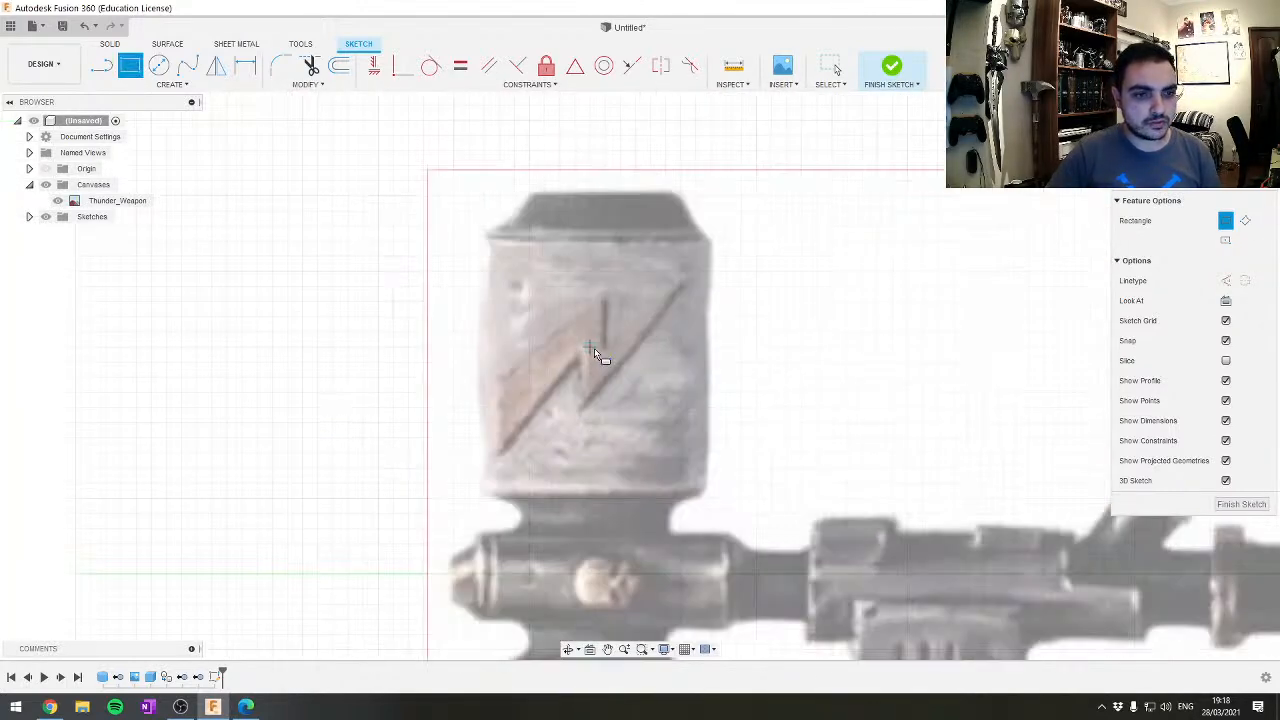
Sketch a rectangle about 75 mm wide around the hammer head's upper block, from the top of its cap to its lower edge
scroll(595, 355, "up", 2)
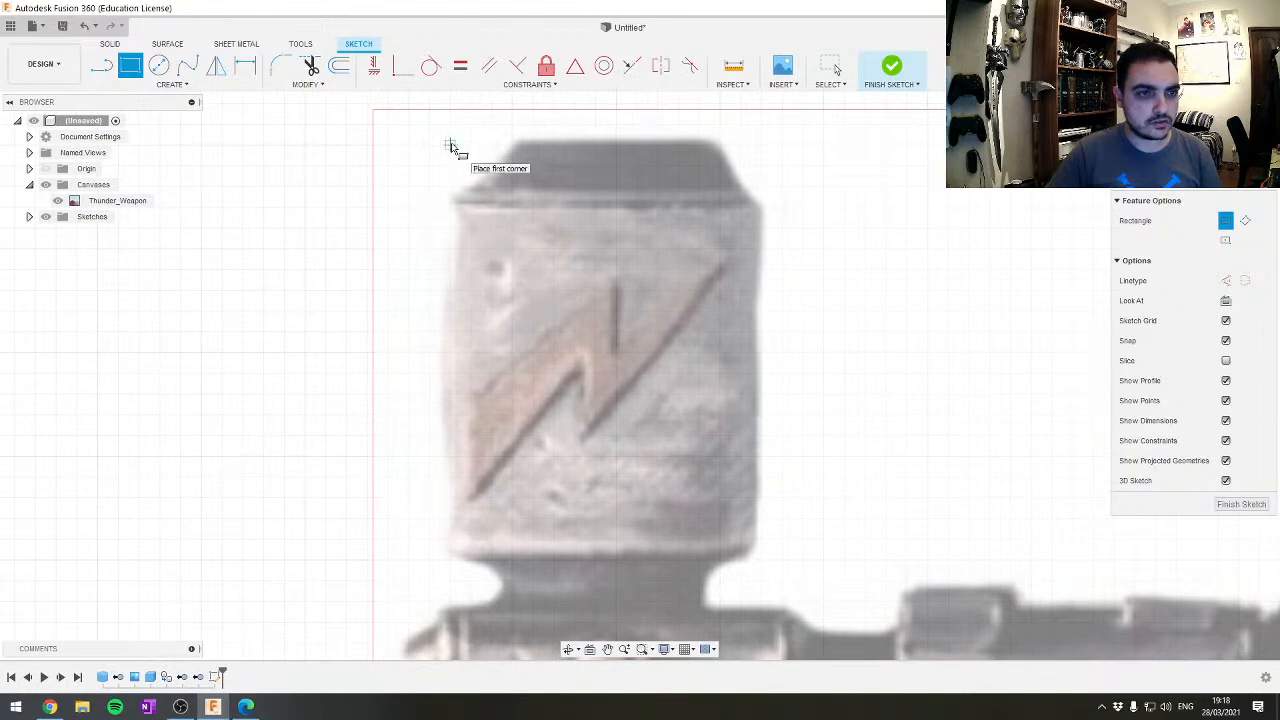
scroll(450, 145, "up", 3)
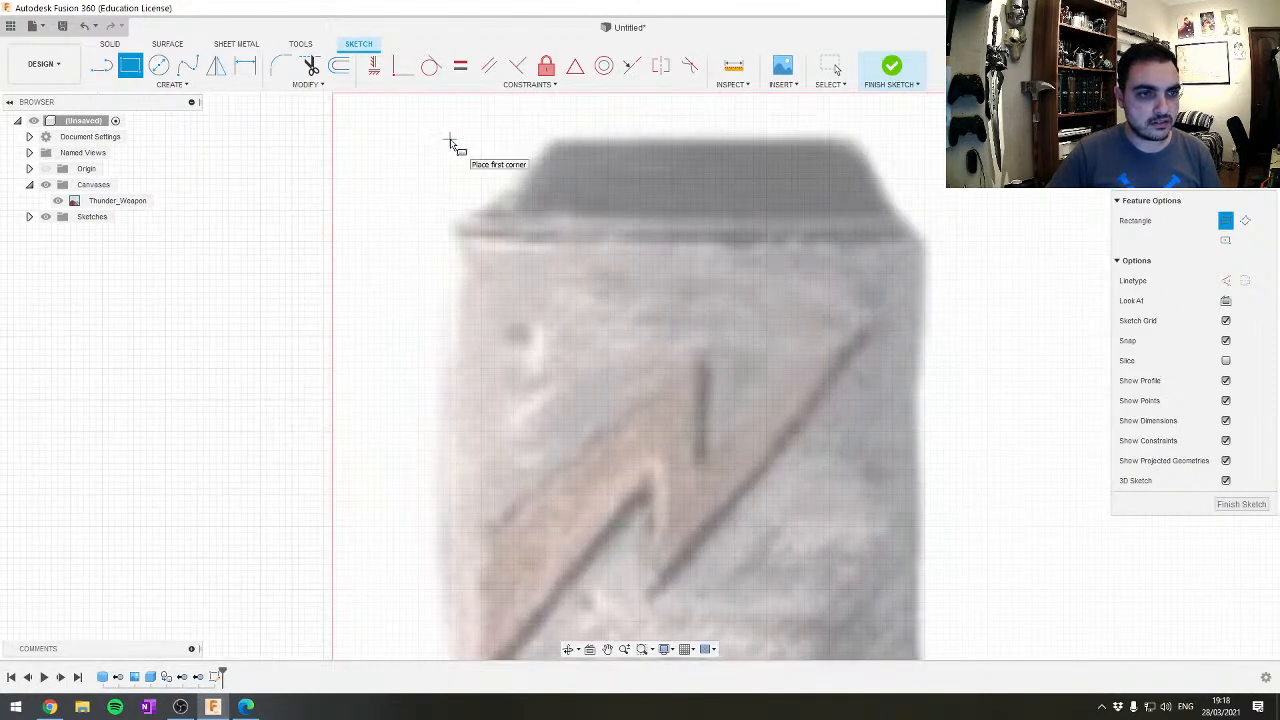
left_click(450, 140)
scroll(815, 376, "down", 2)
middle_click_drag(906, 469, 825, 307)
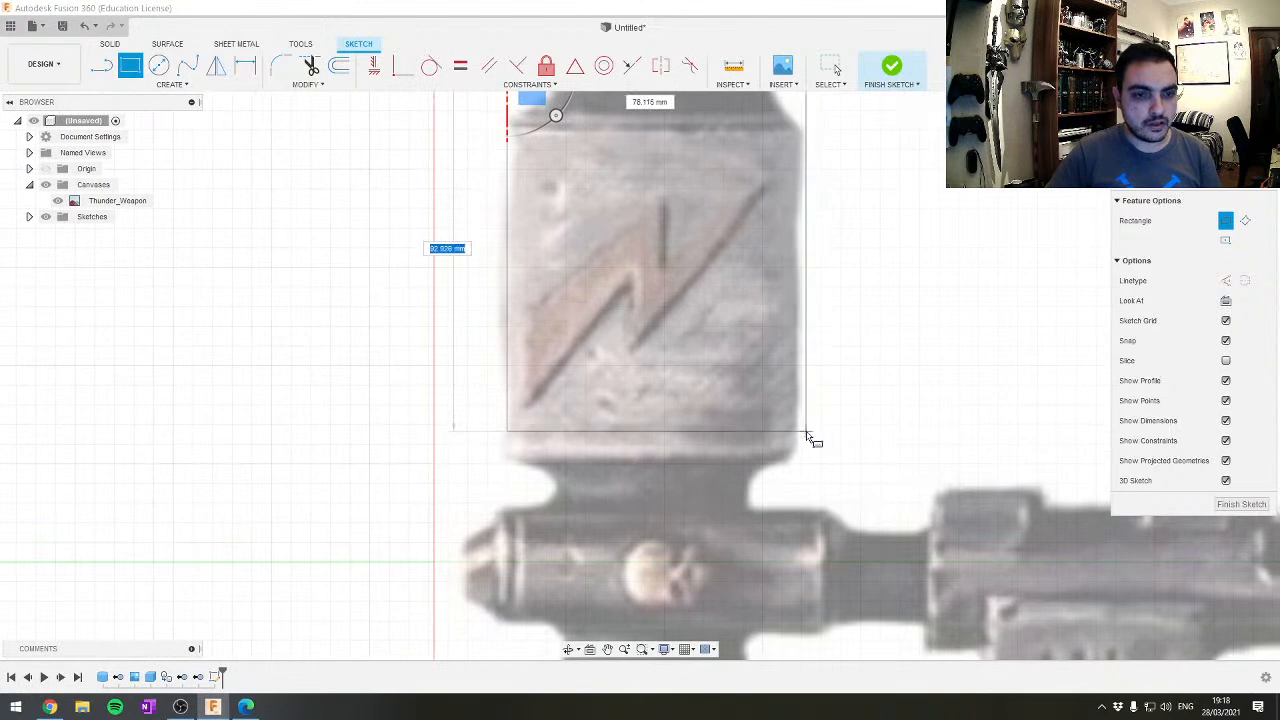
middle_click_drag(806, 431, 806, 465)
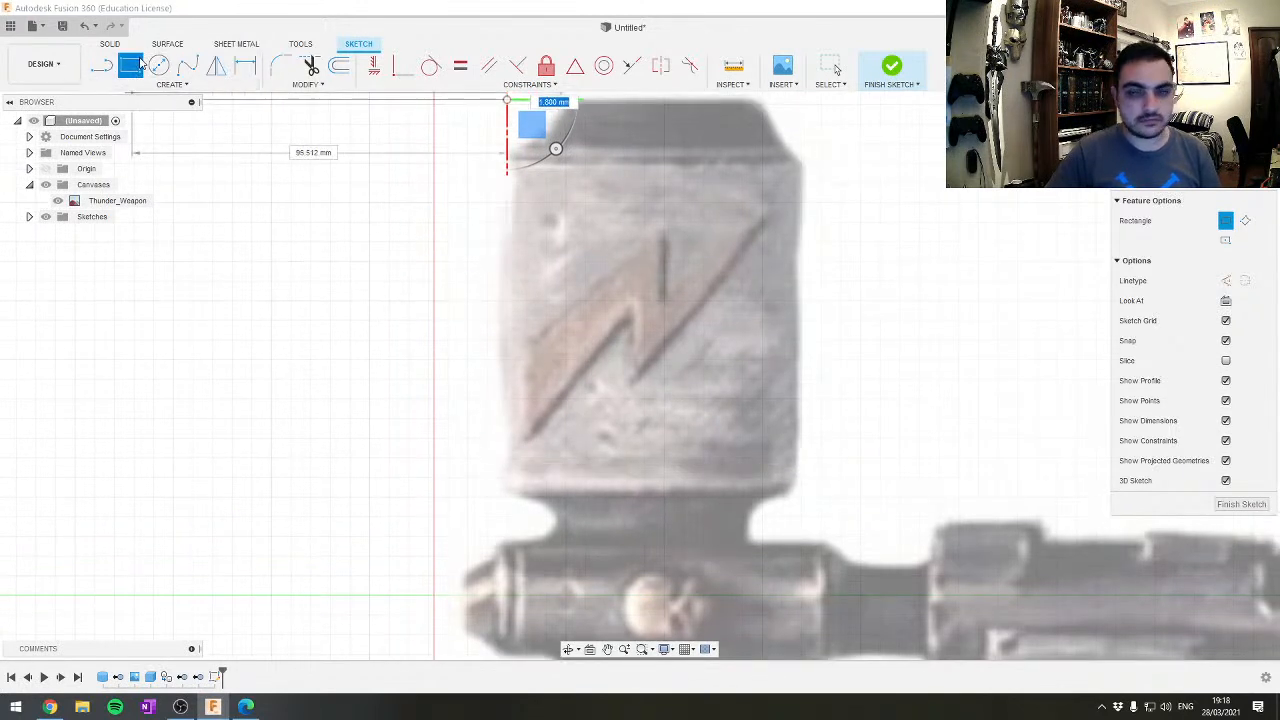
left_click(800, 493)
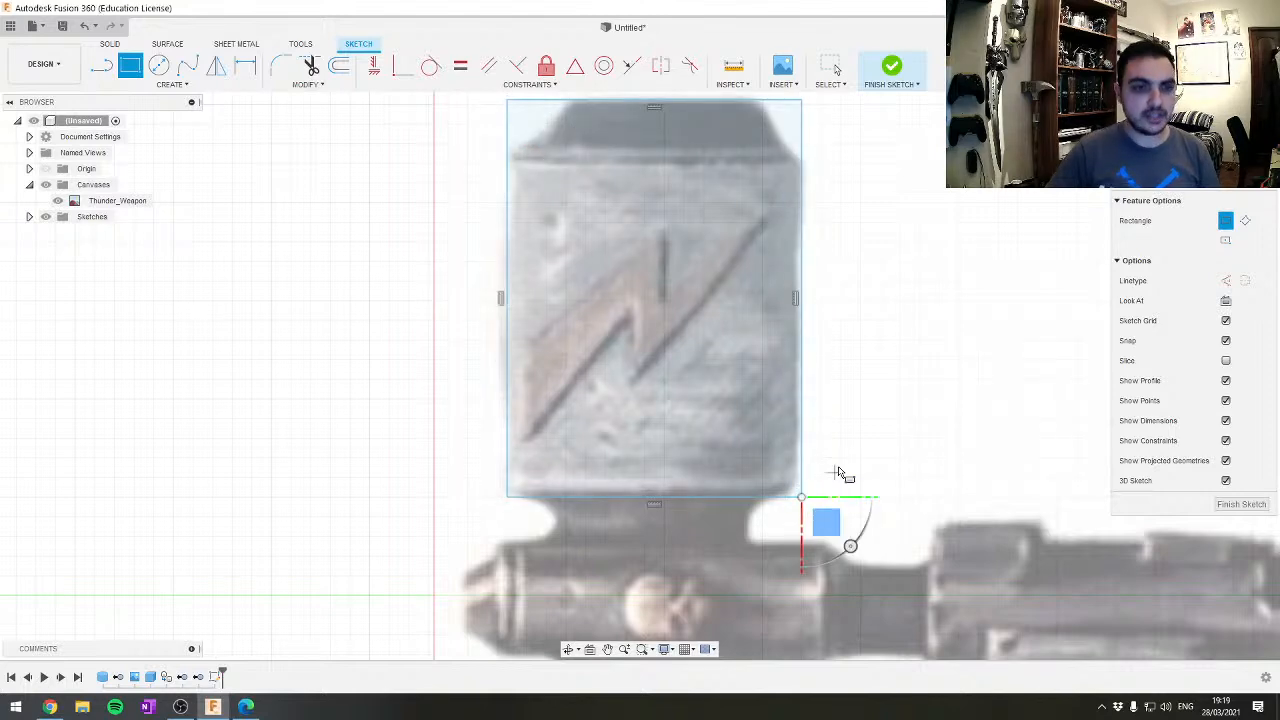
Sketch a second rectangle about 75 mm wide over the straight part of the lower blade, aligned with the upper rectangle's sides
scroll(840, 447, "down", 3)
mouse_move(843, 443)
middle_mouse_down()
mouse_move(800, 240)
mouse_move(794, 249)
middle_mouse_up()
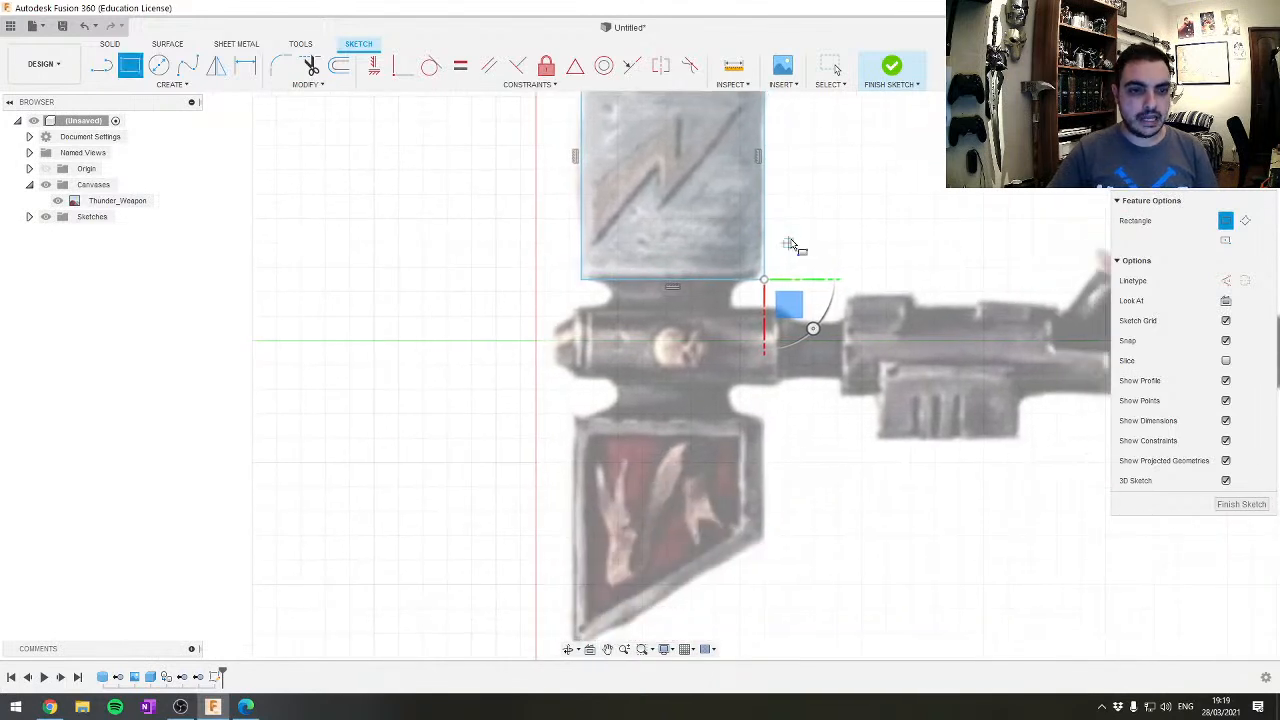
left_click(586, 421)
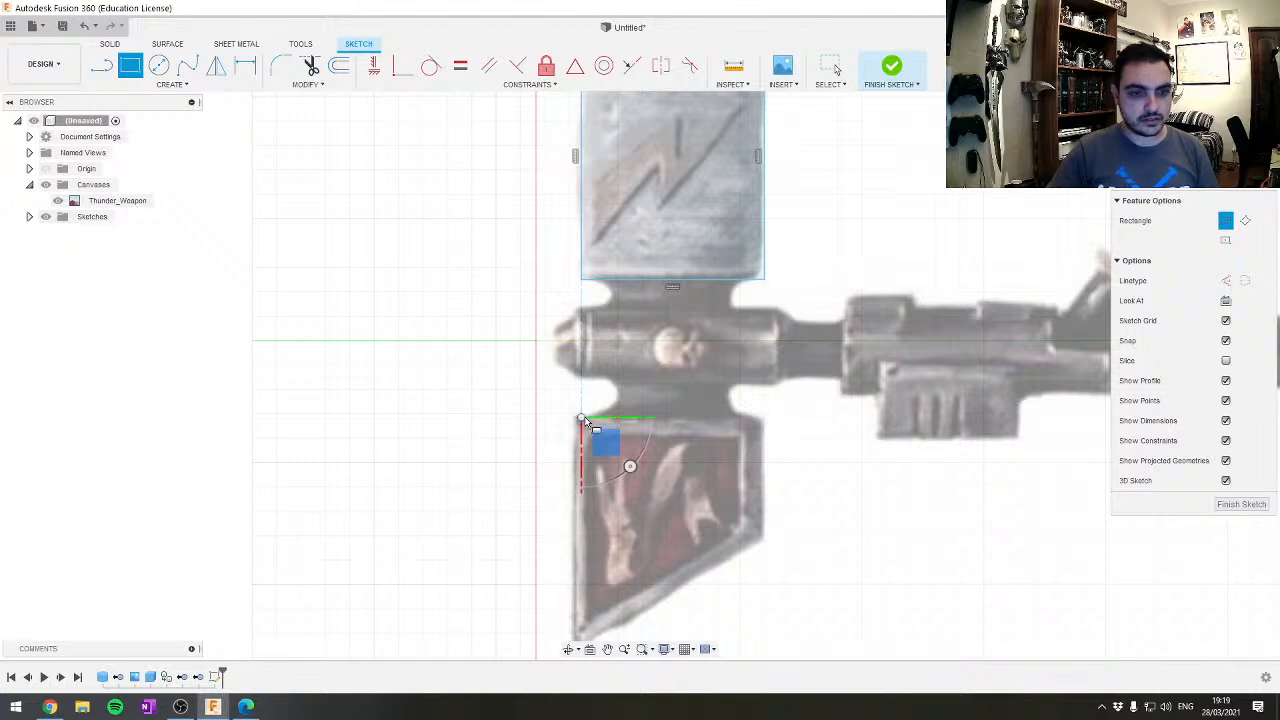
middle_click_drag(803, 569, 758, 476)
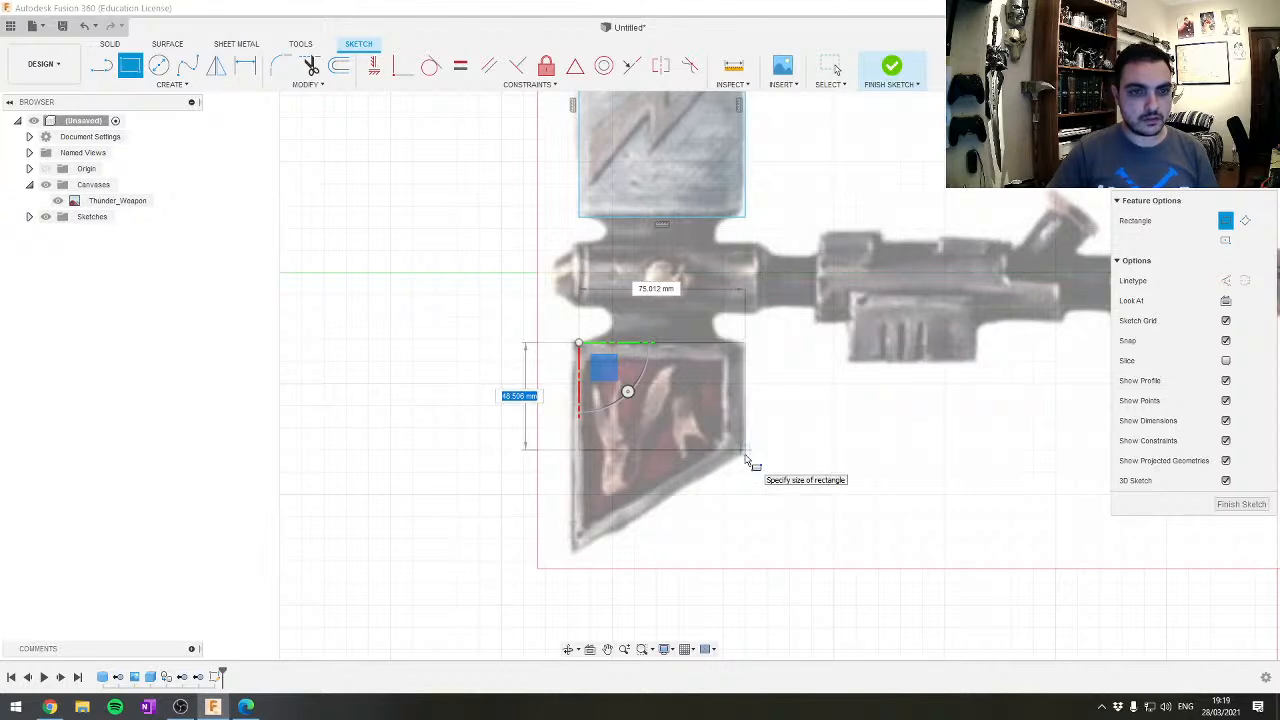
scroll(745, 460, "up", 2)
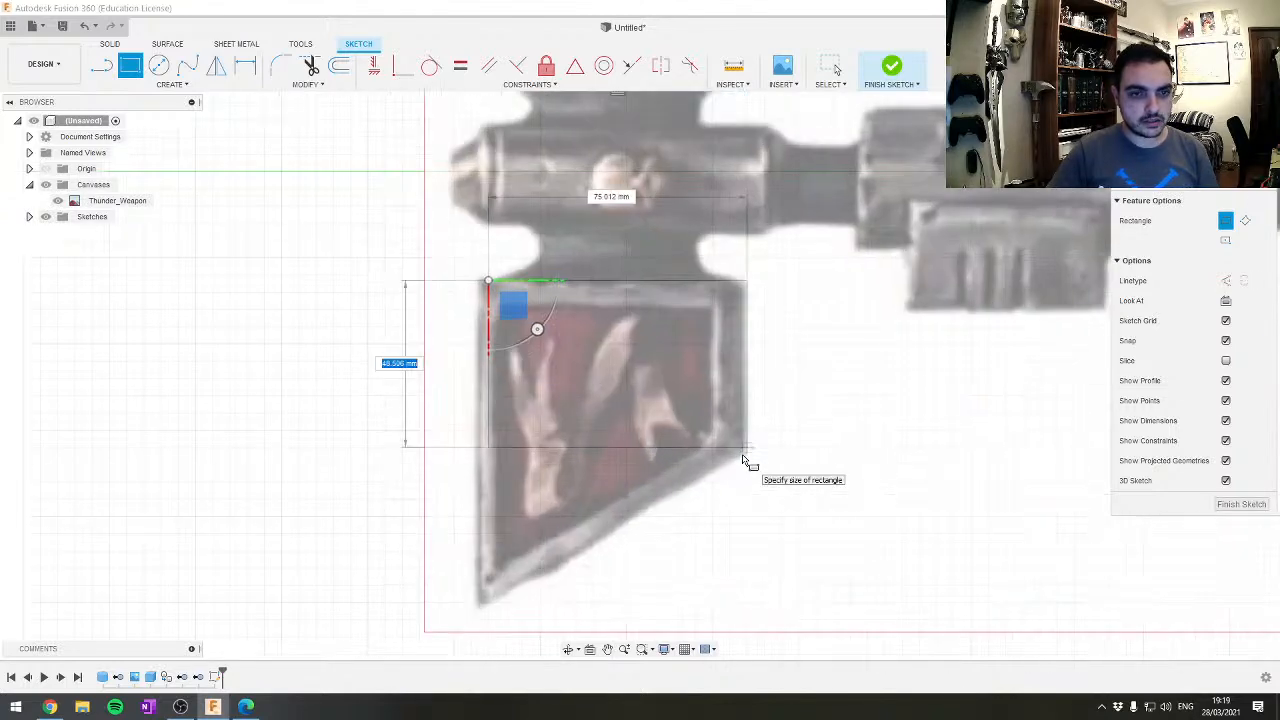
middle_click_drag(752, 423, 749, 480)
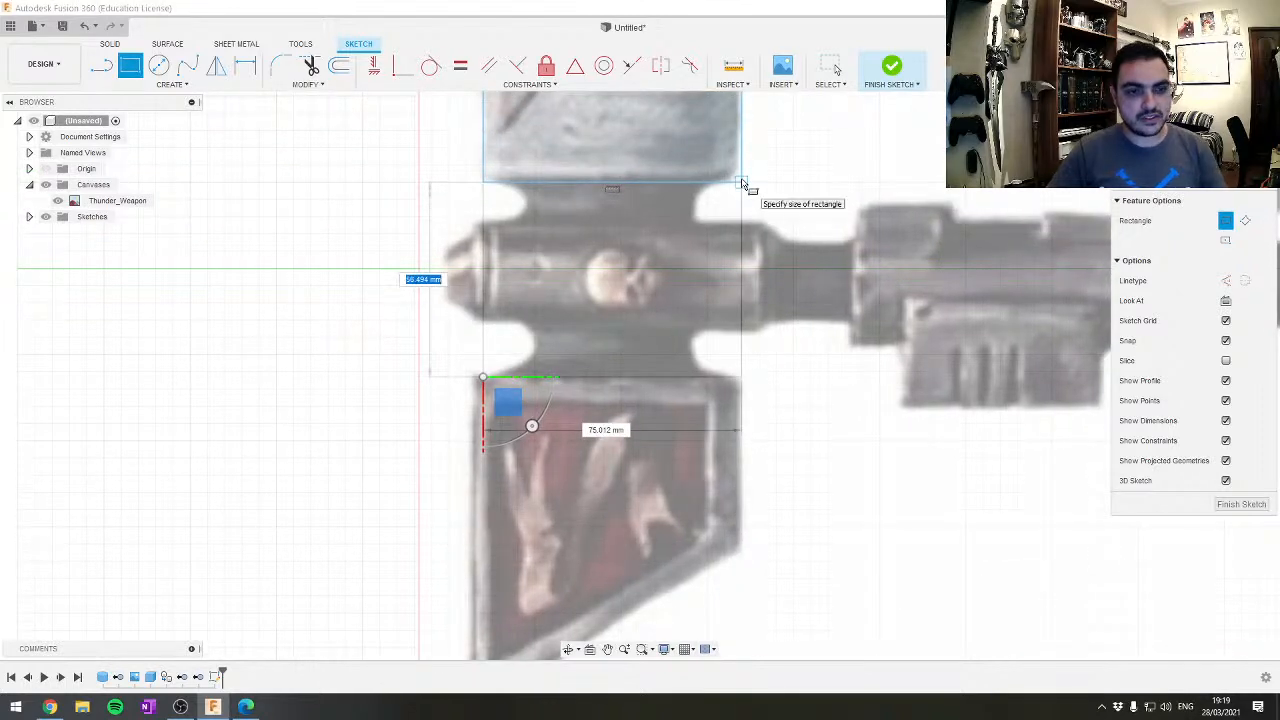
key("Tab")
key("Tab")
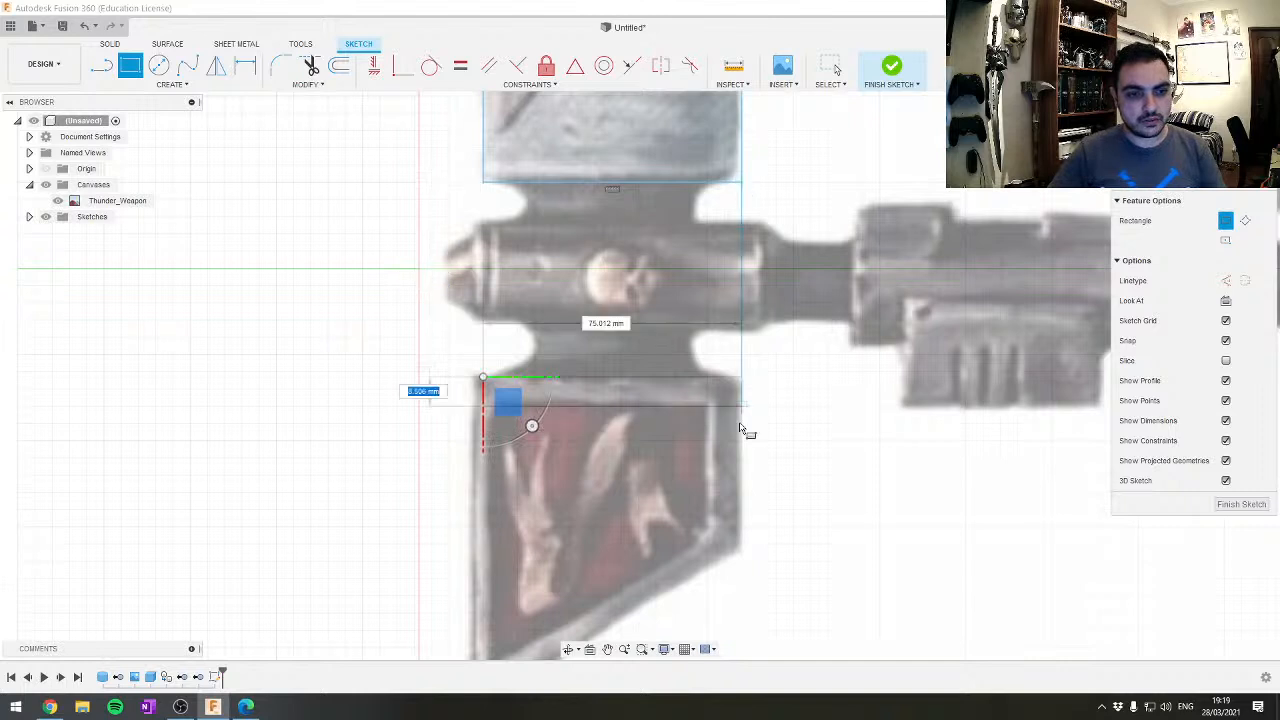
middle_click_drag(737, 551, 730, 470)
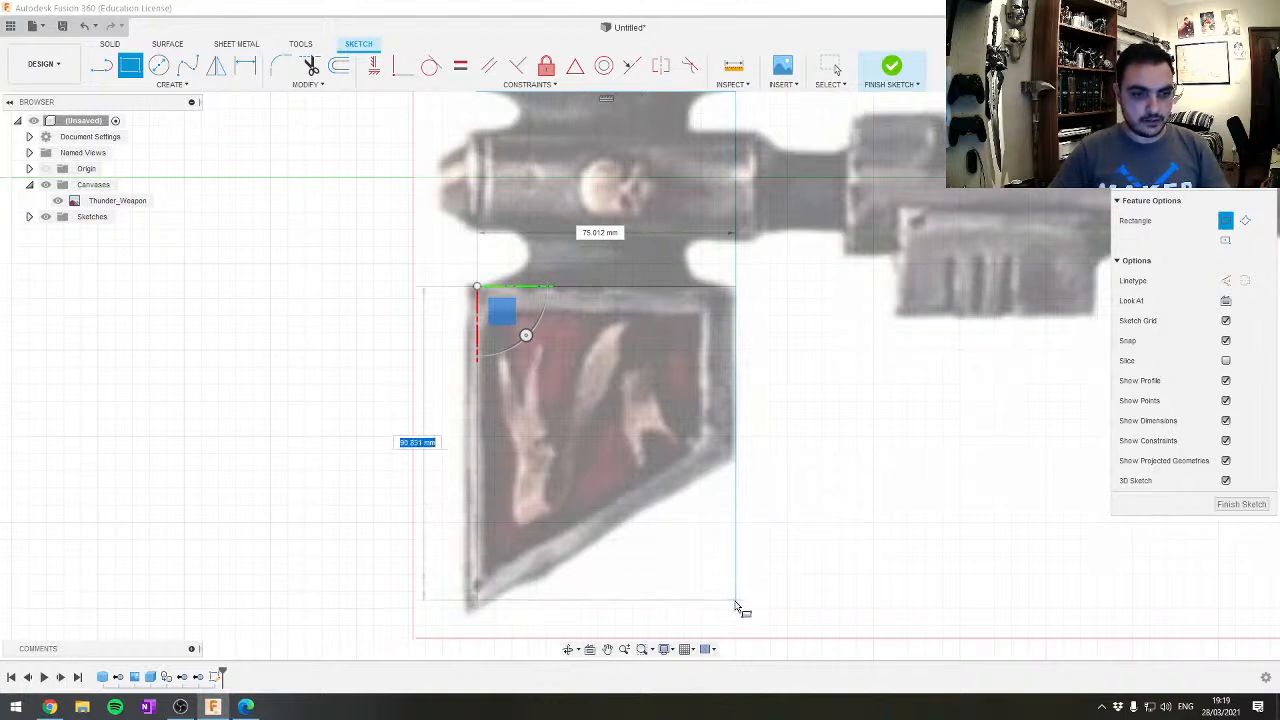
left_click(740, 466)
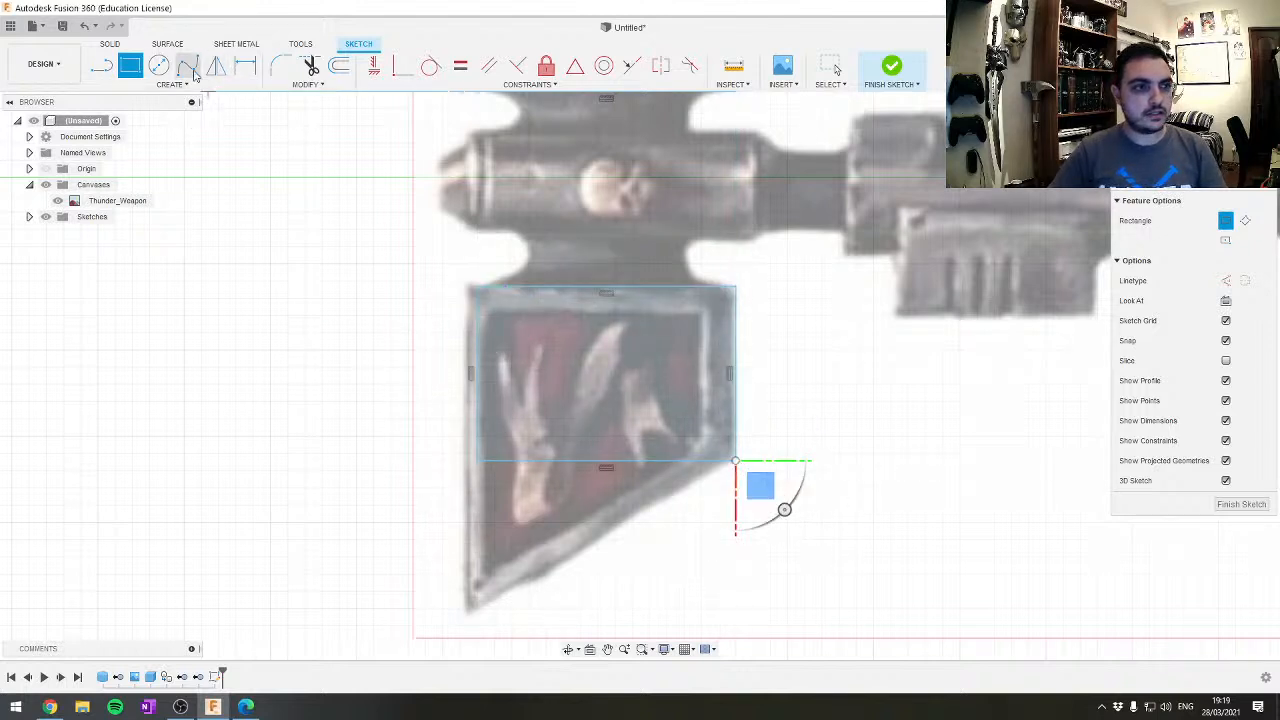
Draw a vertical line from the blade rectangle's outer lower corner to the blade tip and a slanted line back to its opposite lower corner
key("l")
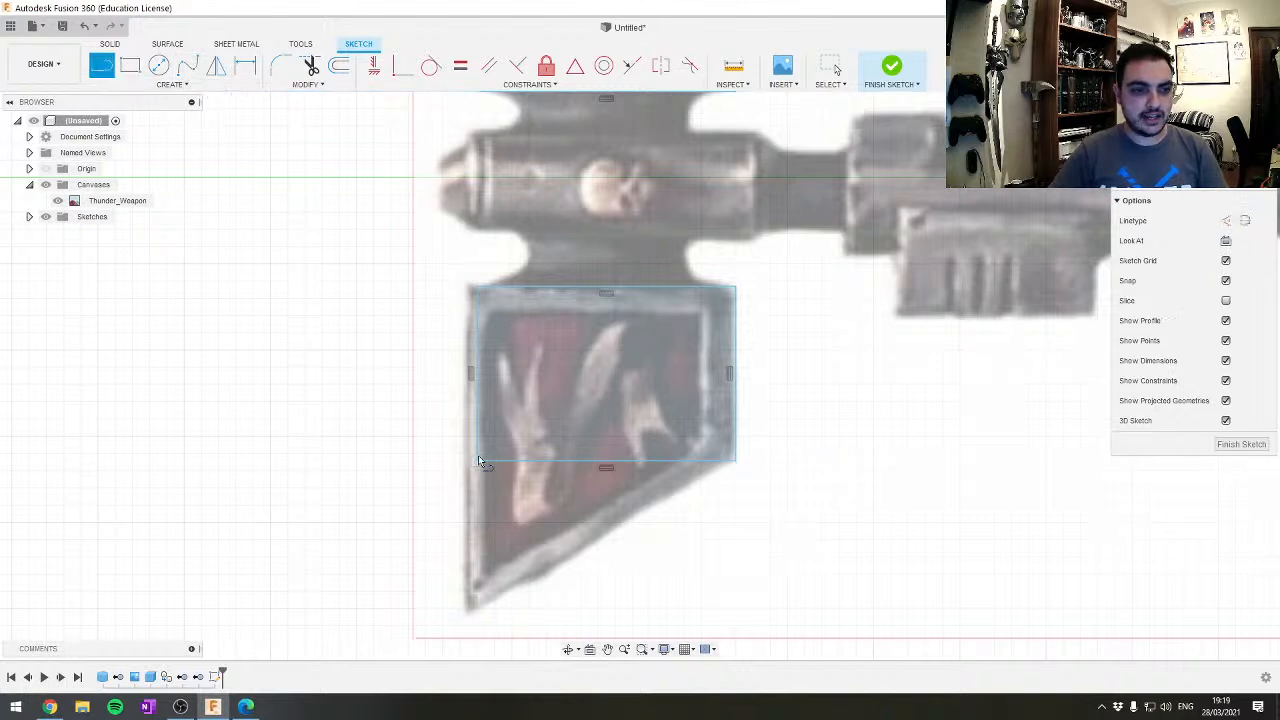
left_click(477, 462)
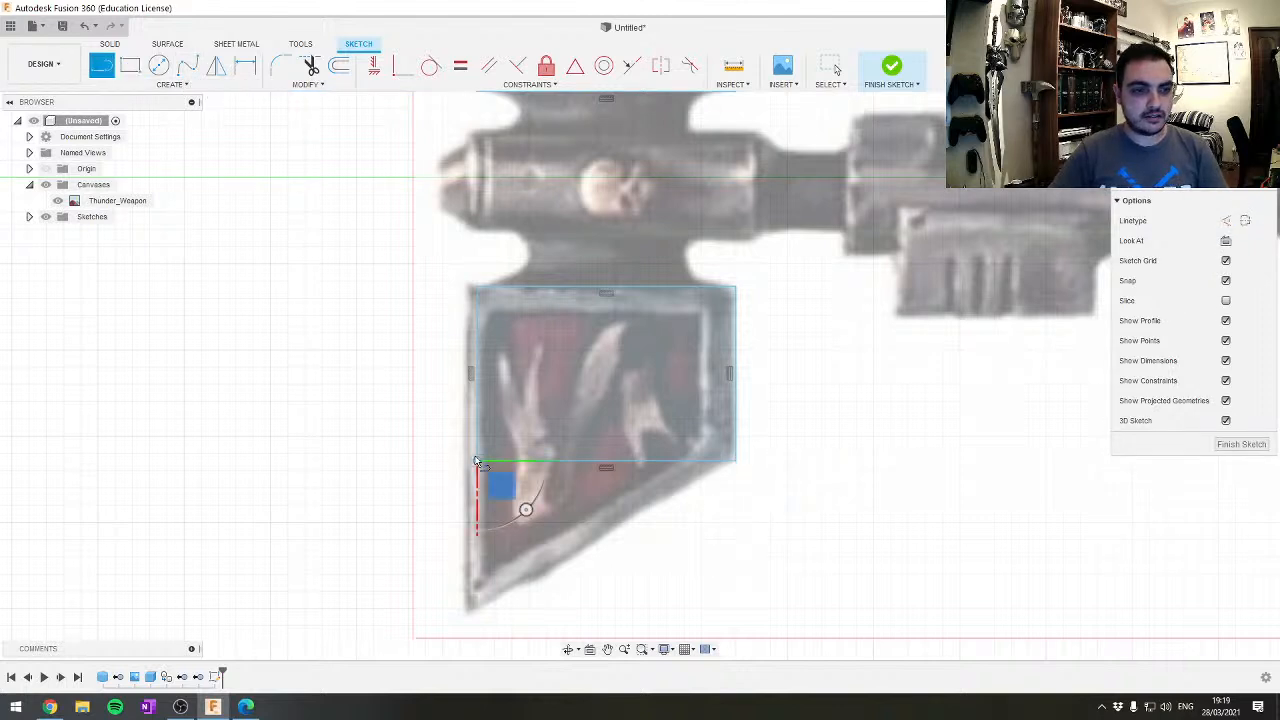
left_click(477, 606)
left_click(736, 462)
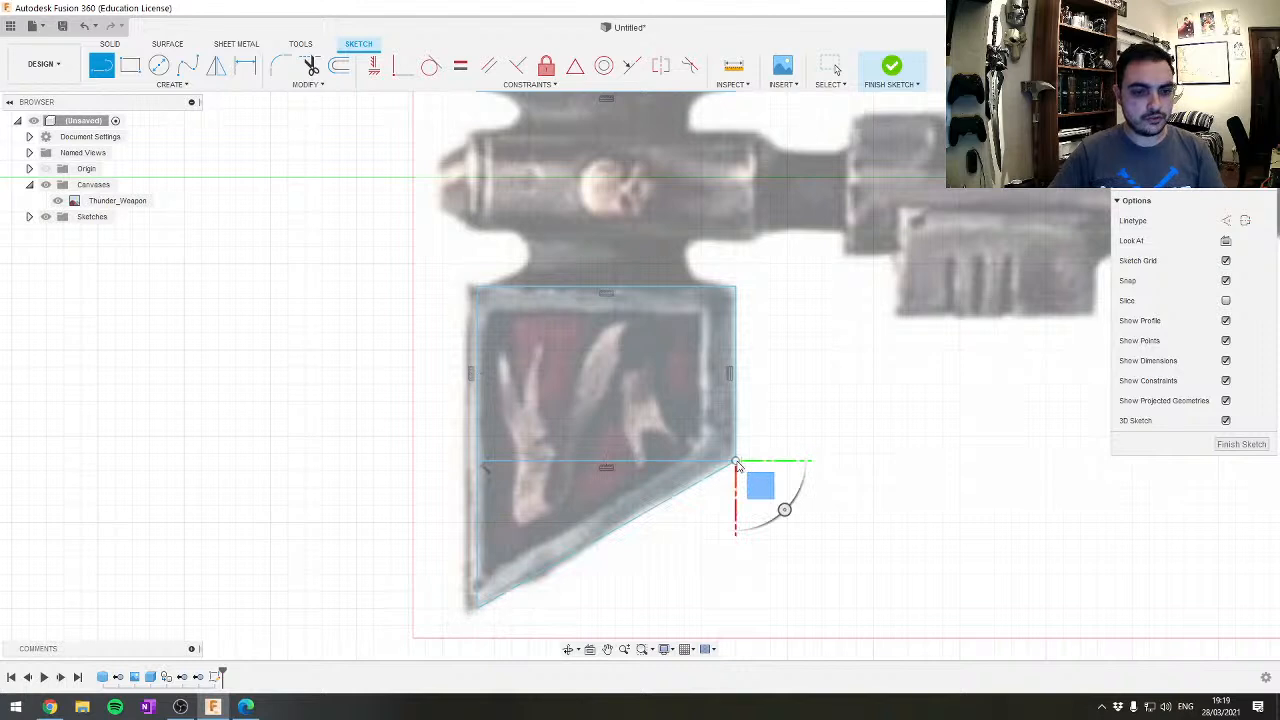
key("Escape")
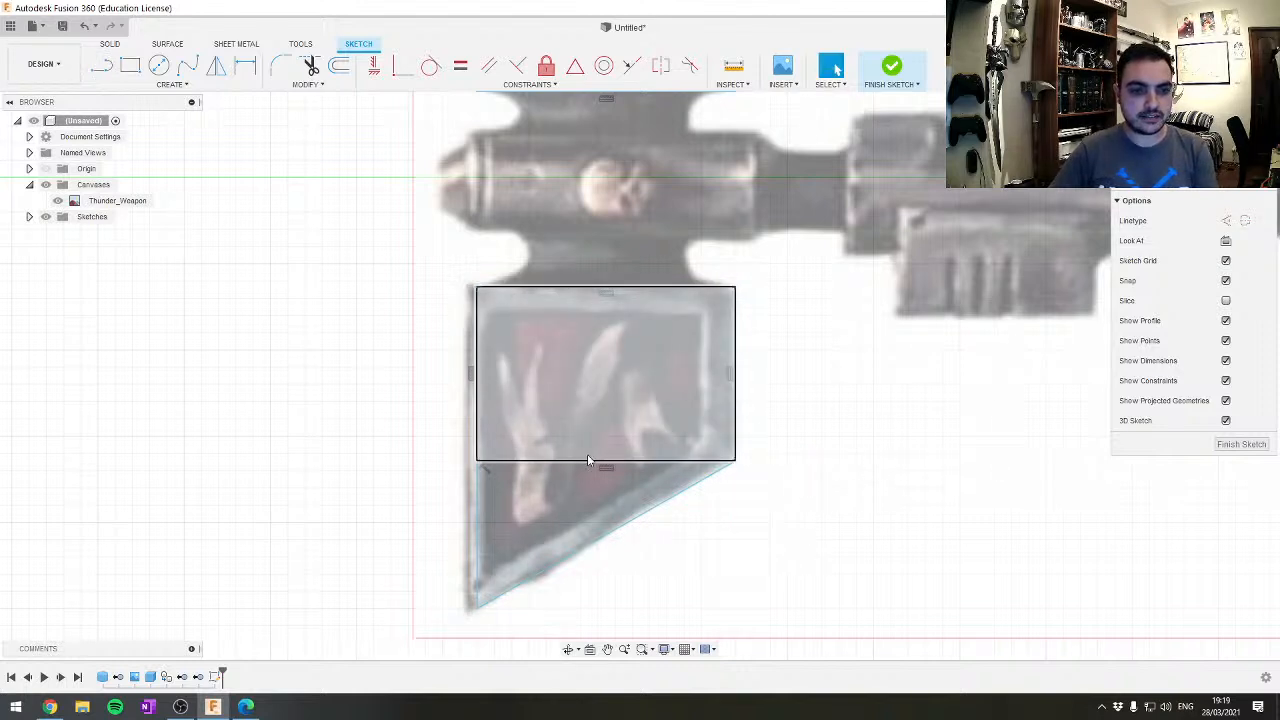
Delete the horizontal line dividing the blade outline and check that the blade forms a single closed profile
left_click(587, 457)
left_click(590, 462)
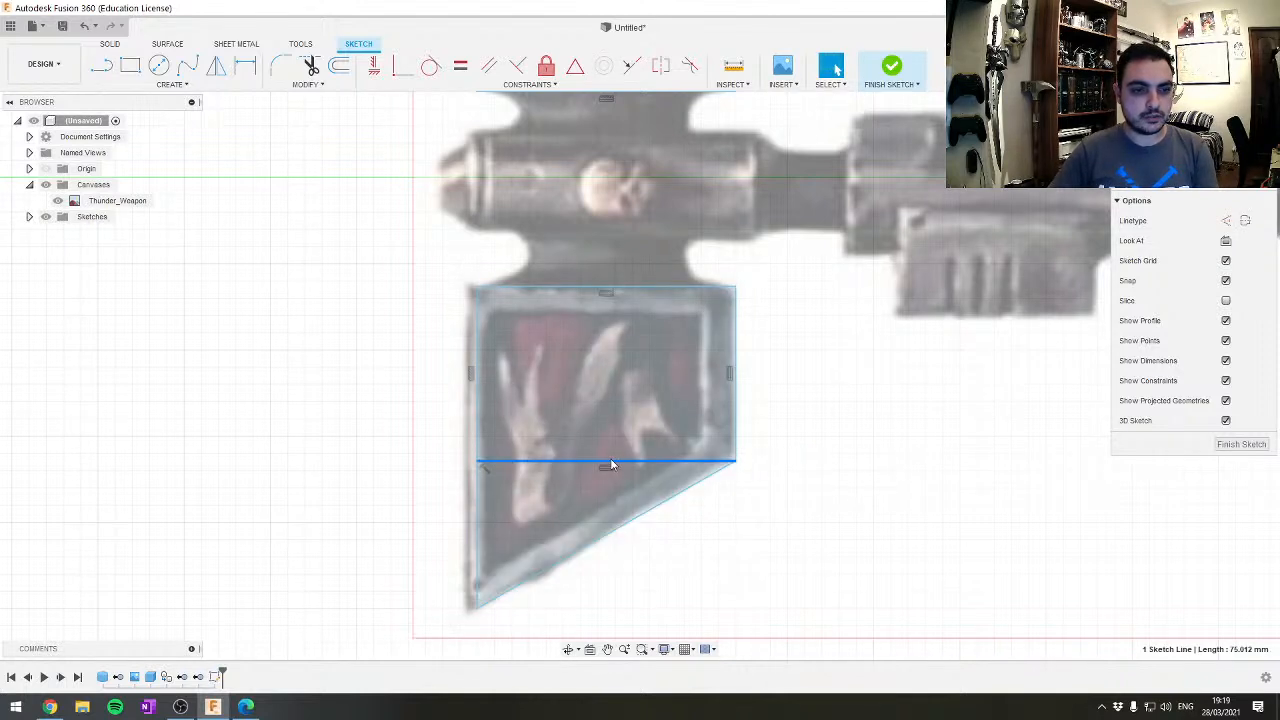
left_click(560, 440)
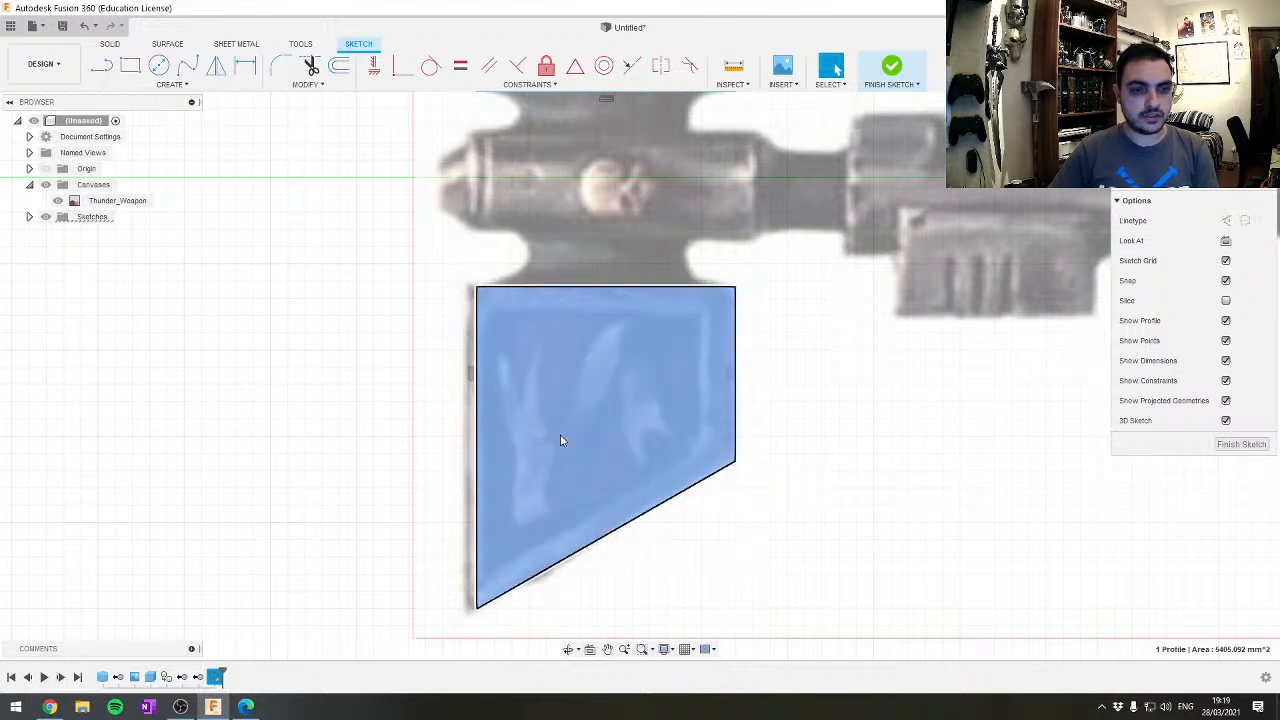
left_click(903, 347)
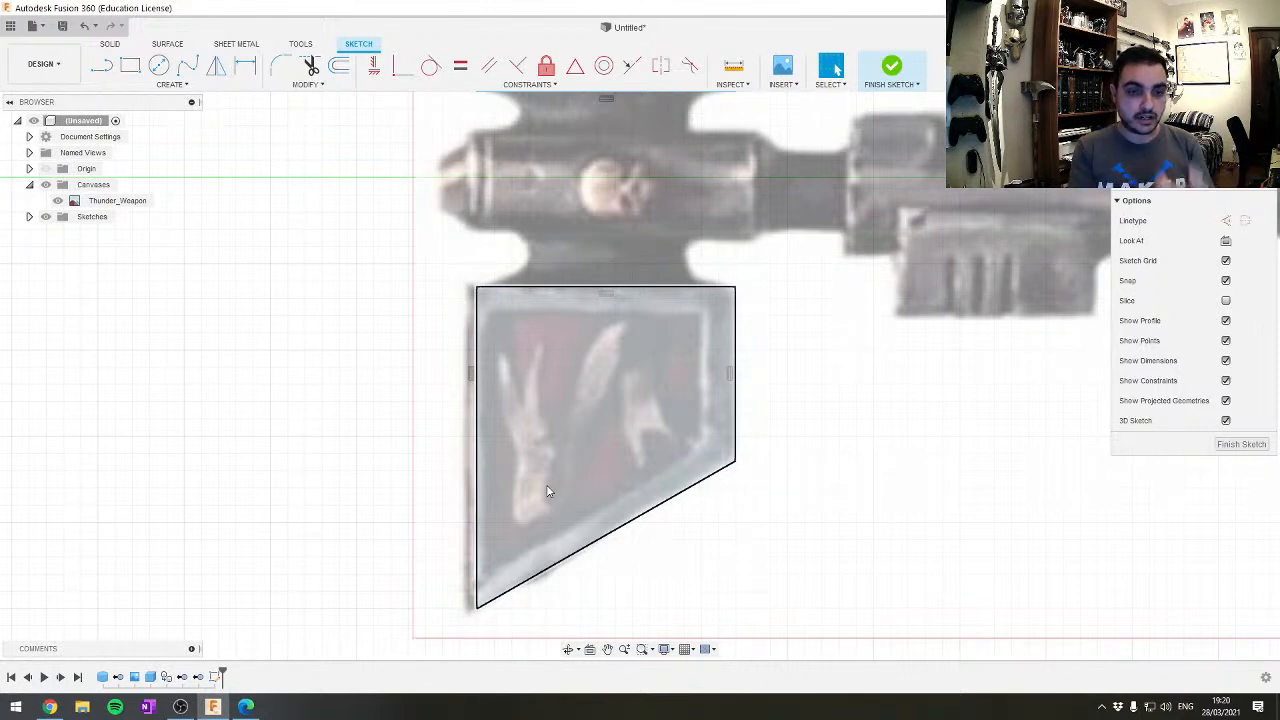
scroll(547, 491, "down", 5)
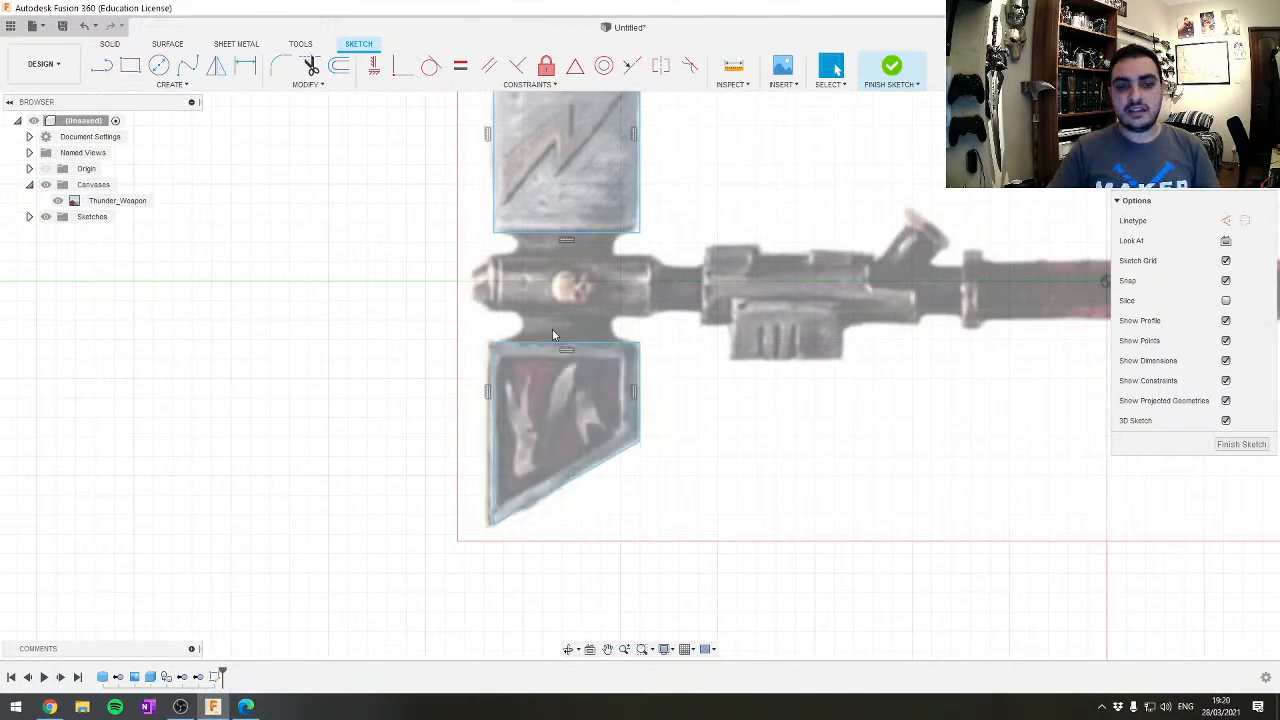
key("Escape")
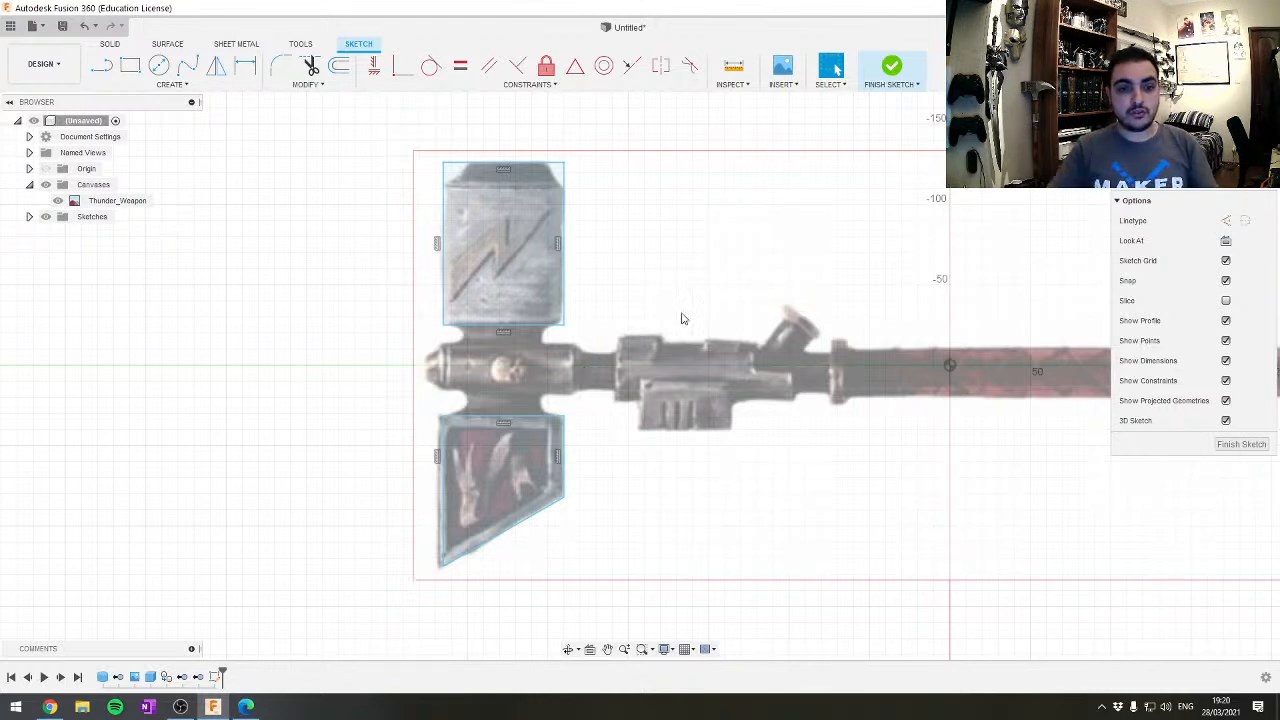
key("F6")
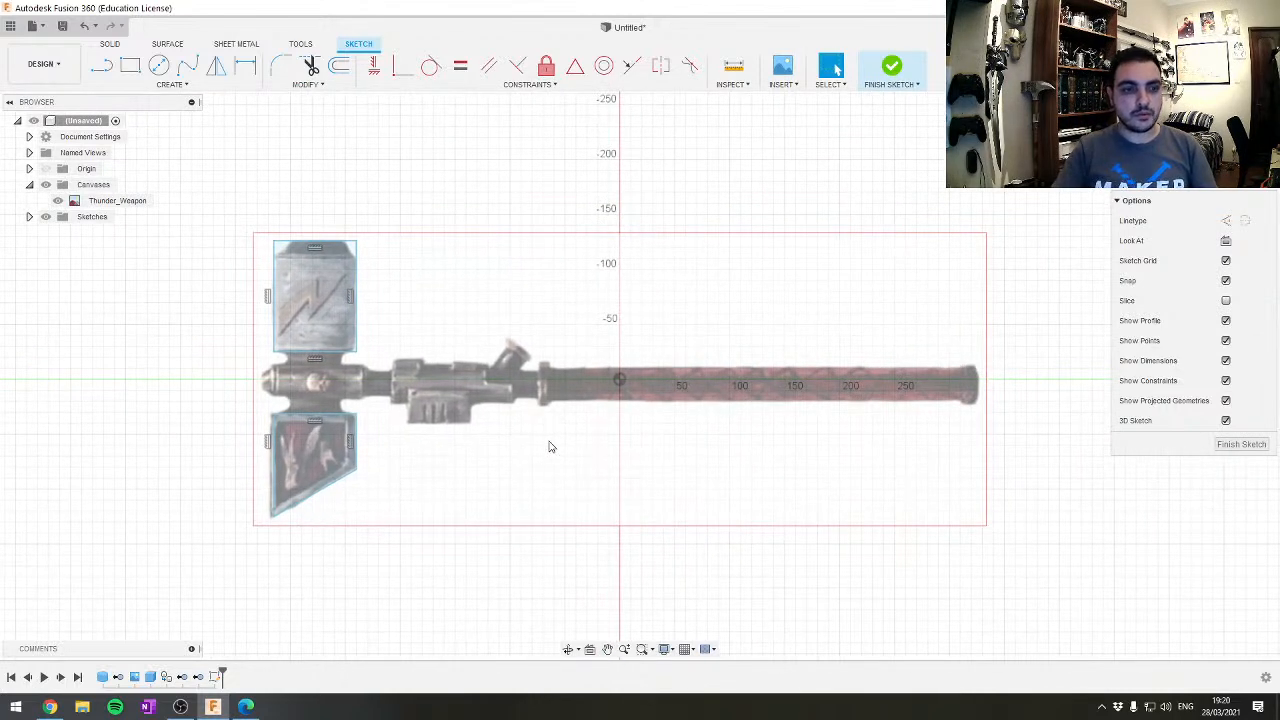
middle_click_drag(549, 443, 754, 434)
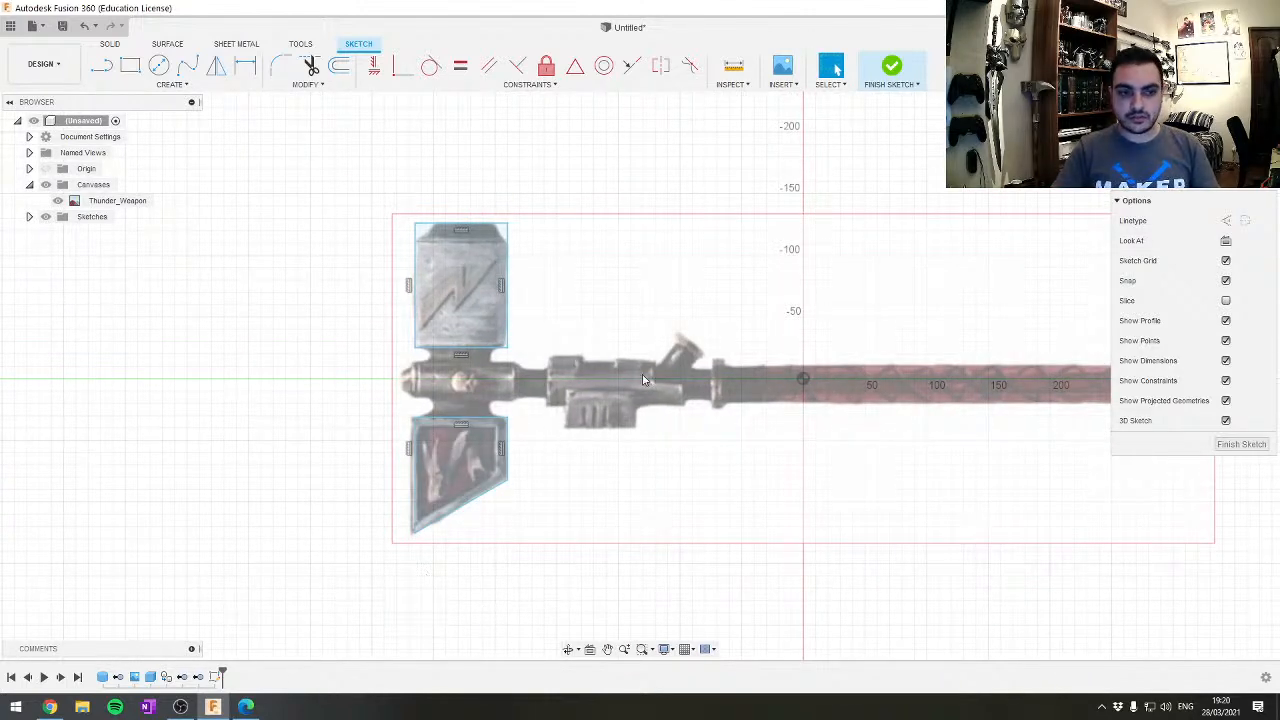
middle_click_drag(837, 460, 685, 501)
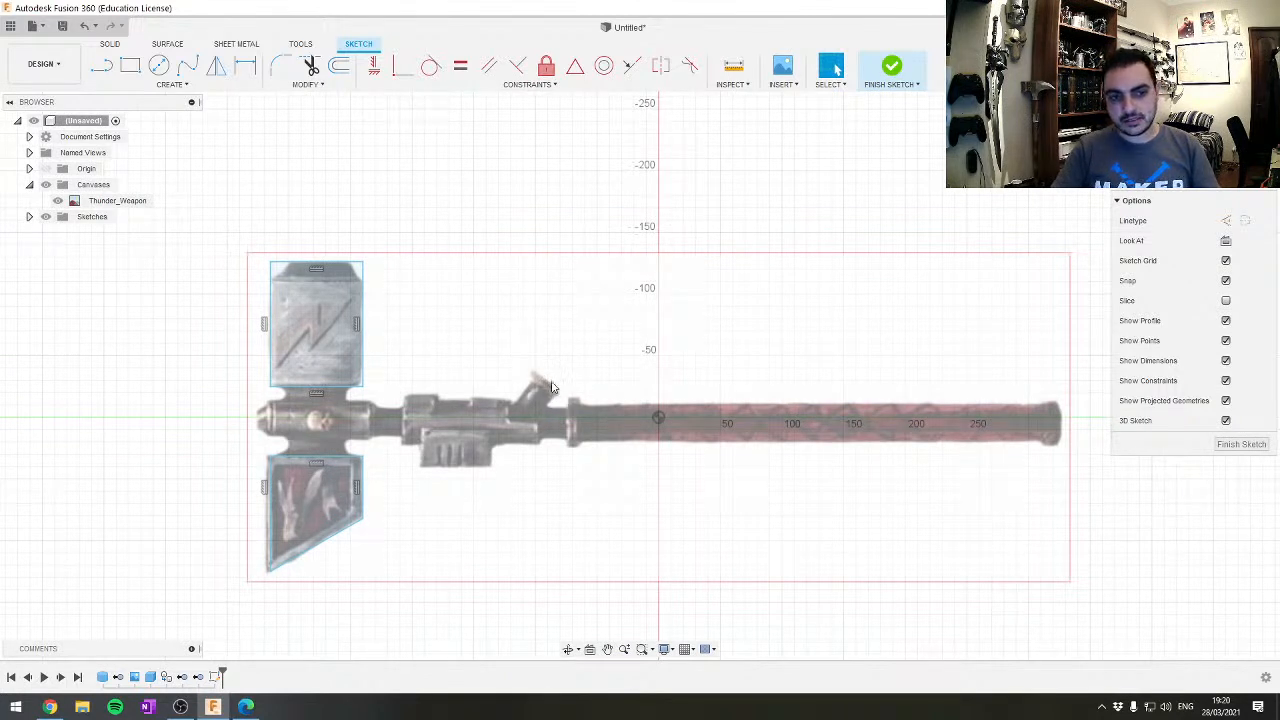
Examine the handle and head on the reference canvas, closing in on the socket between the upper block and the blade
middle_click_drag(731, 406, 617, 408)
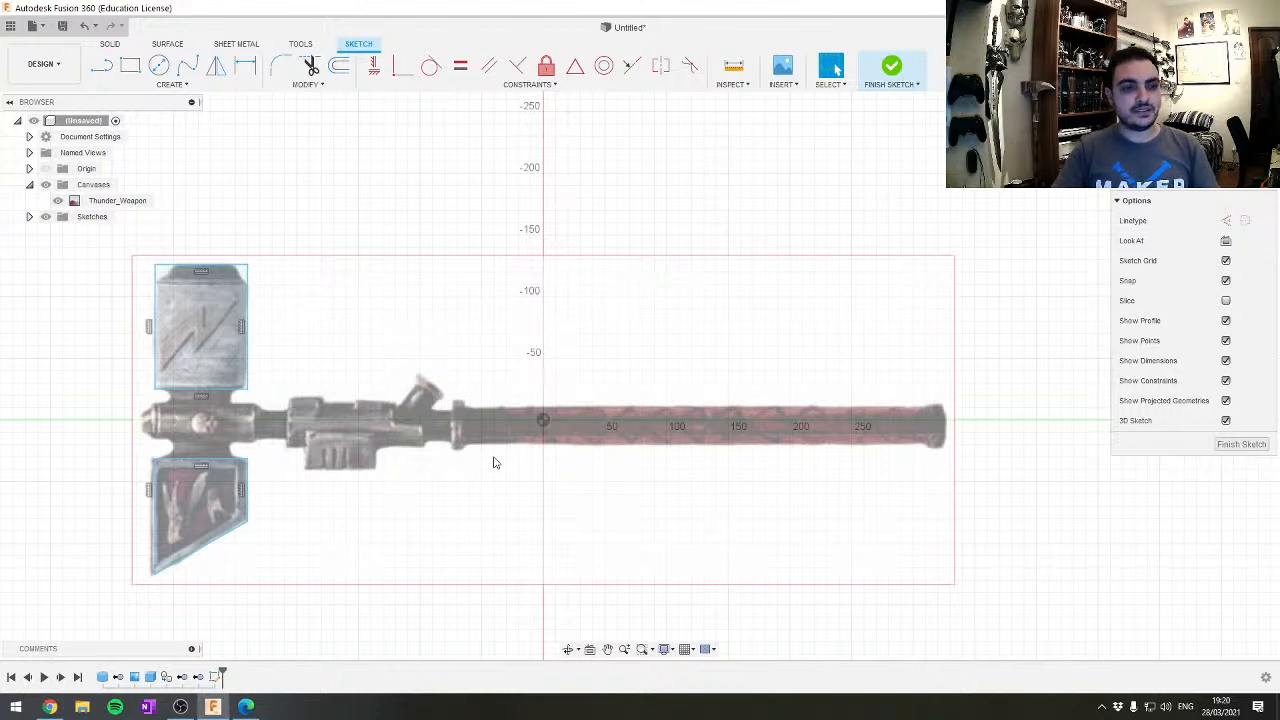
middle_click_drag(493, 462, 662, 440)
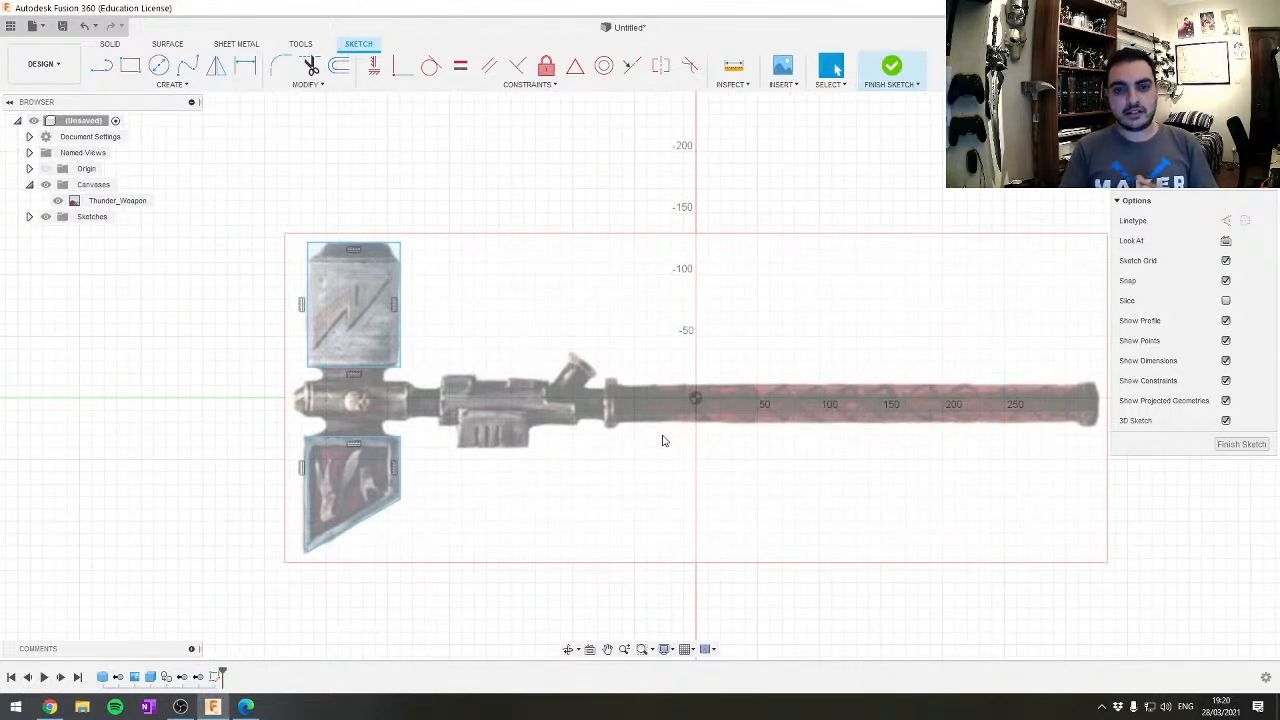
middle_click_drag(430, 416, 591, 403)
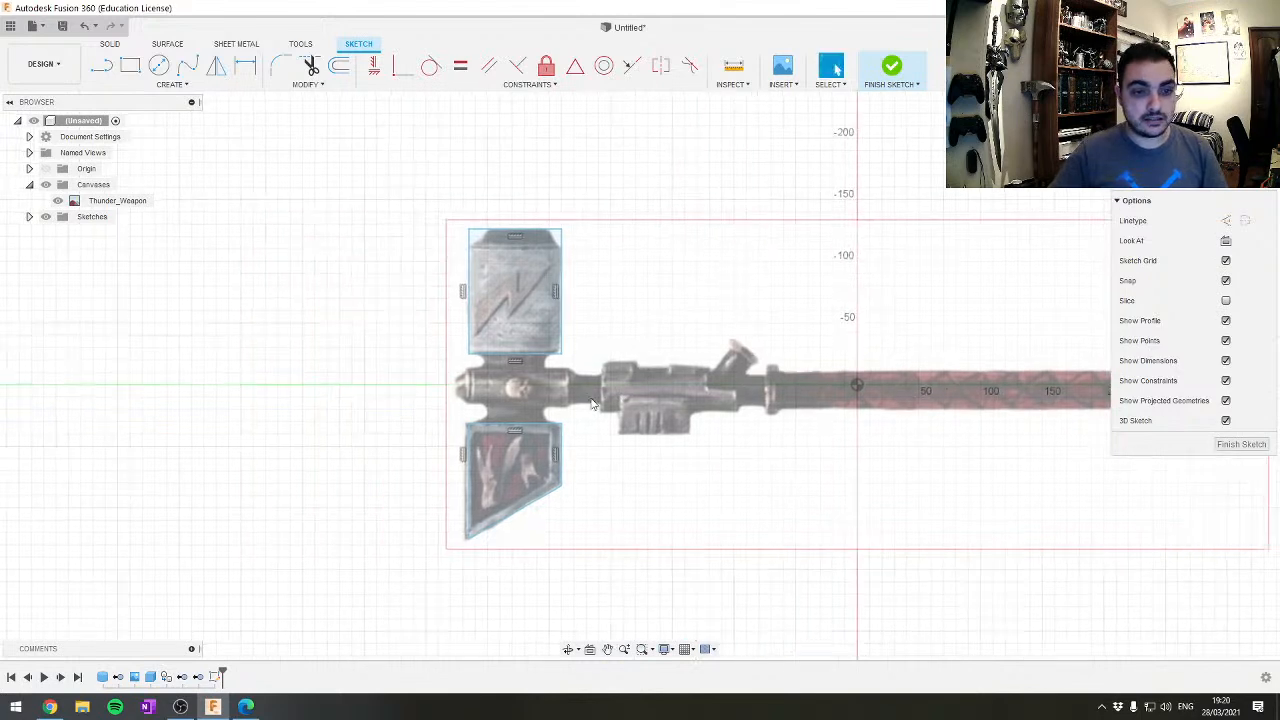
middle_click_drag(891, 392, 855, 391)
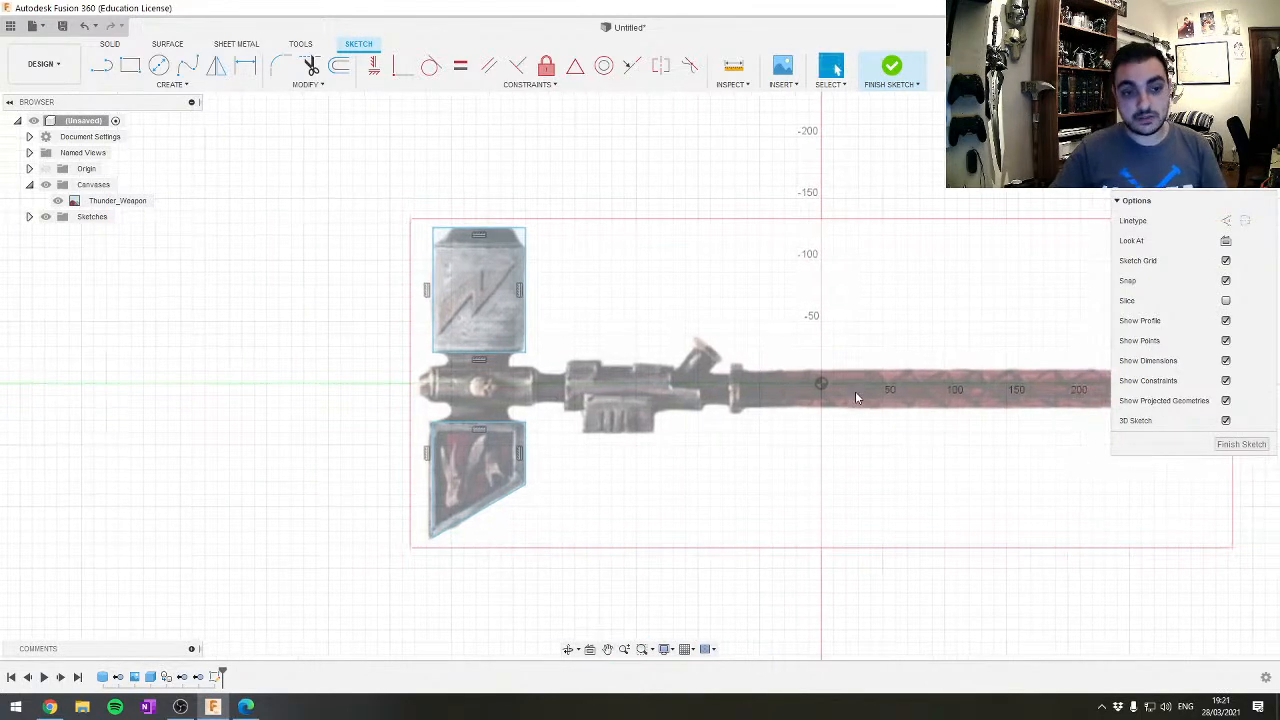
scroll(855, 391, "down", 1)
scroll(909, 378, "up", 3)
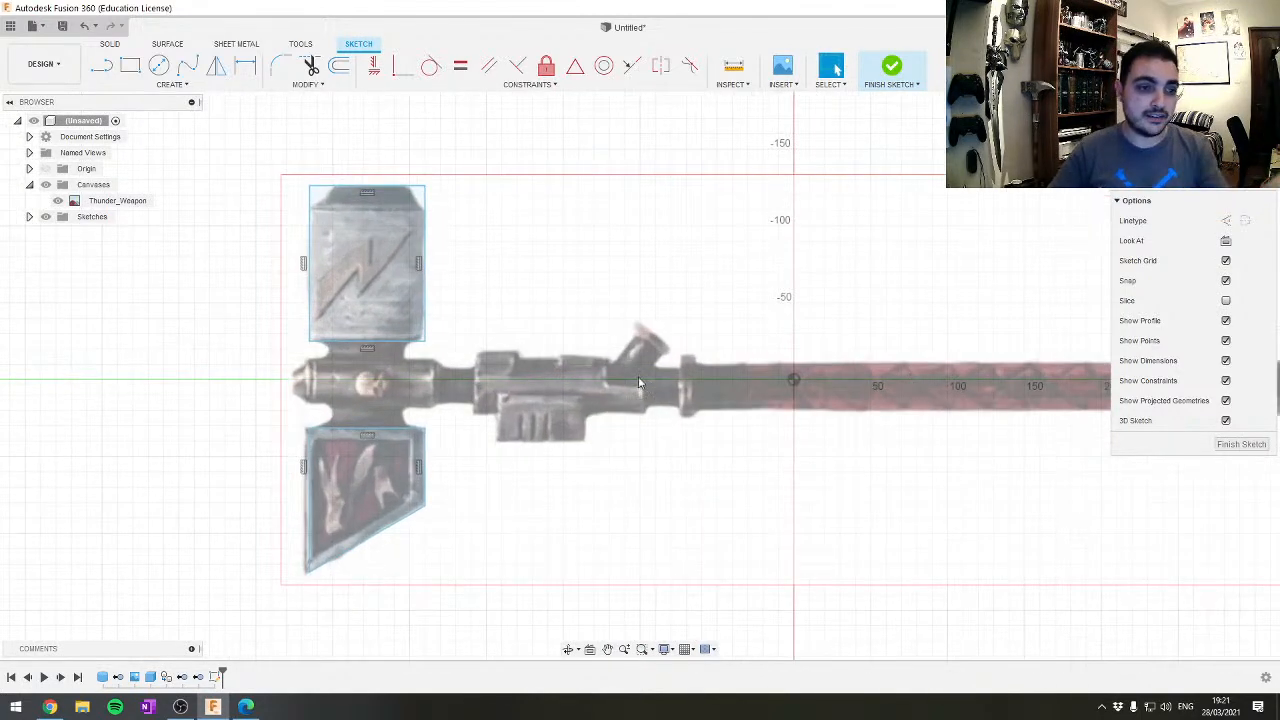
middle_click_drag(556, 458, 877, 414)
scroll(877, 414, "up", 3)
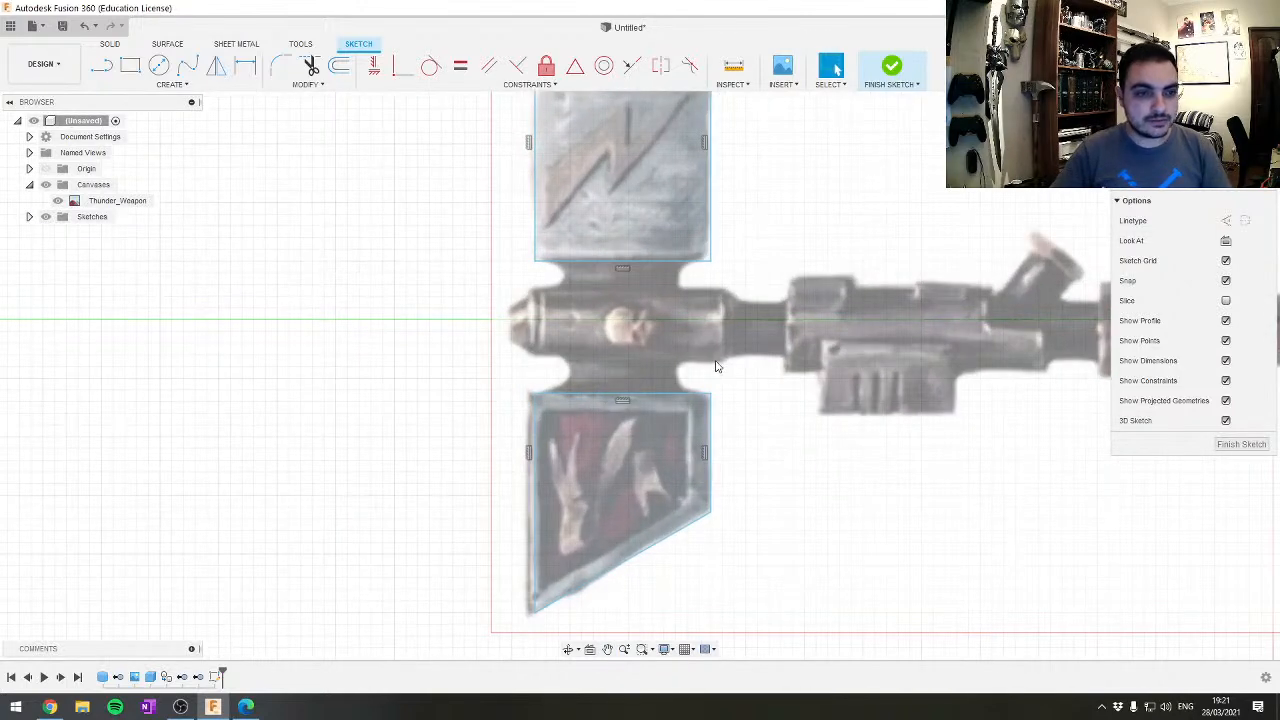
middle_click_drag(751, 326, 793, 340)
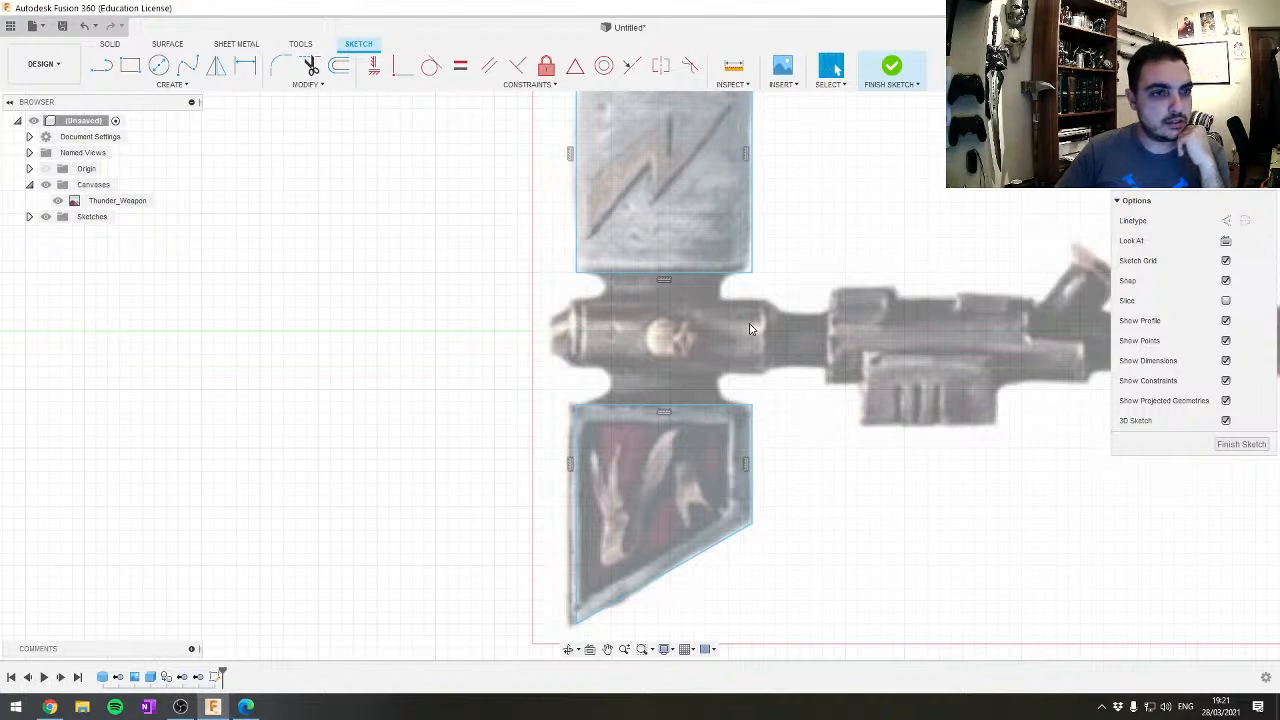
Sketch a rectangle about 80 mm by 30 mm over the skull-marked socket between the block and blade, starting at the block's outer side
left_click(130, 65)
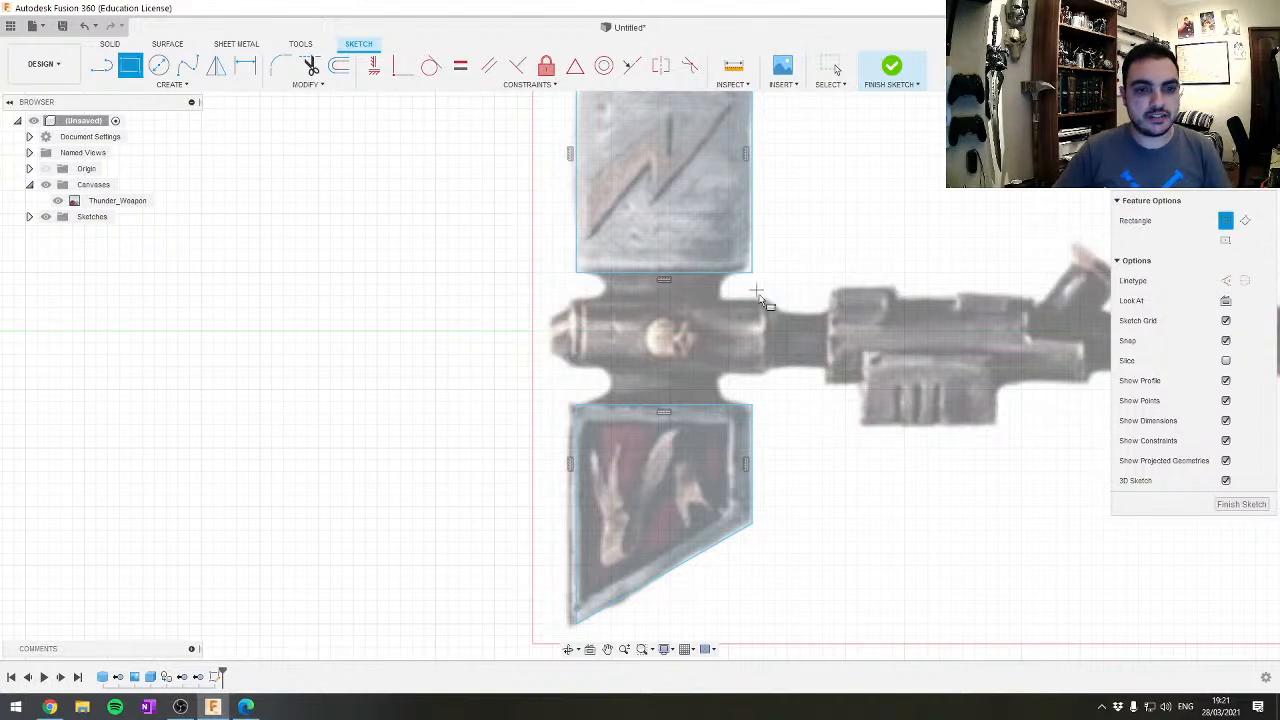
scroll(764, 300, "up", 2)
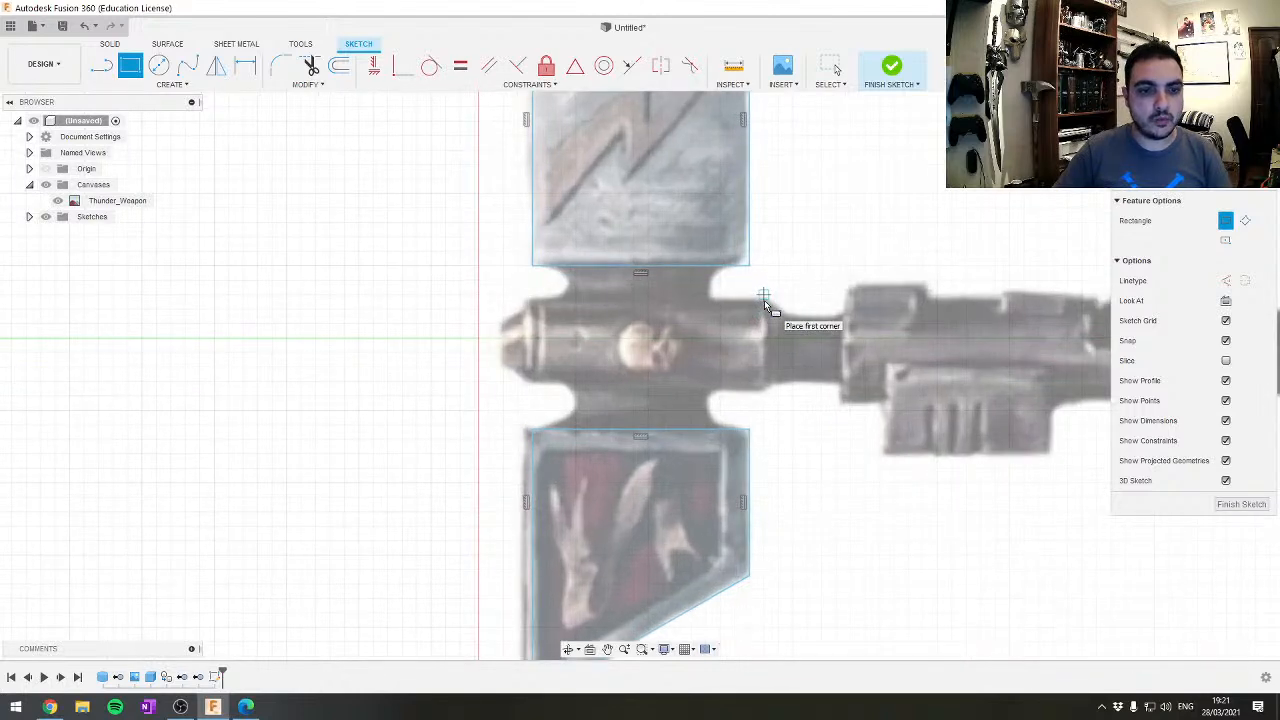
left_click(764, 296)
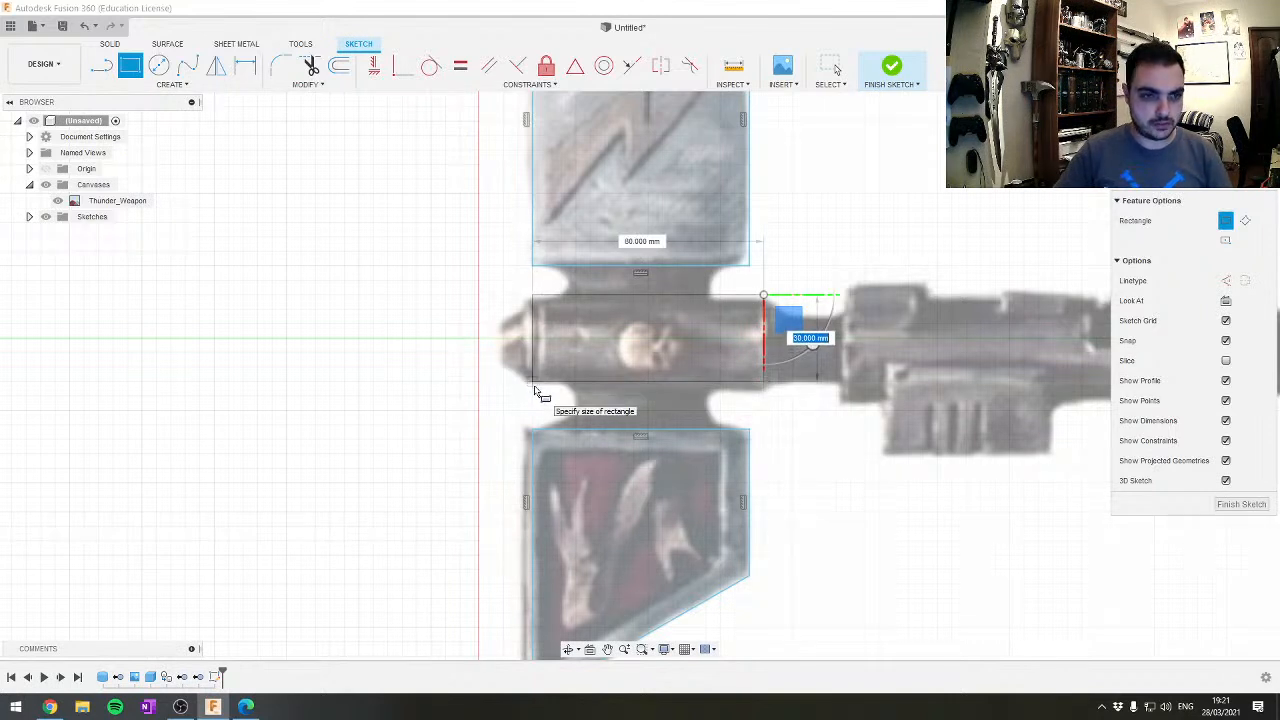
left_click(534, 387)
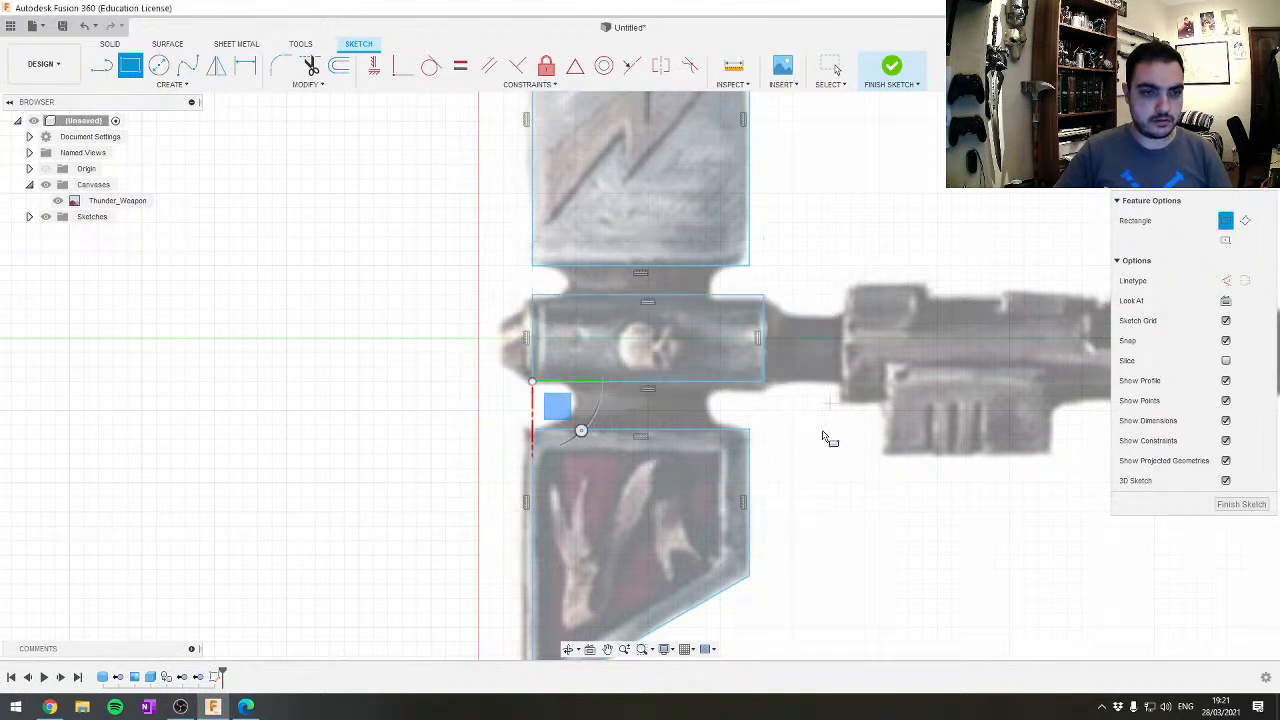
Compare the three head outlines with the reference image, including the upper block's cap and the socket
middle_click_drag(806, 431, 752, 428)
scroll(511, 437, "down", 3)
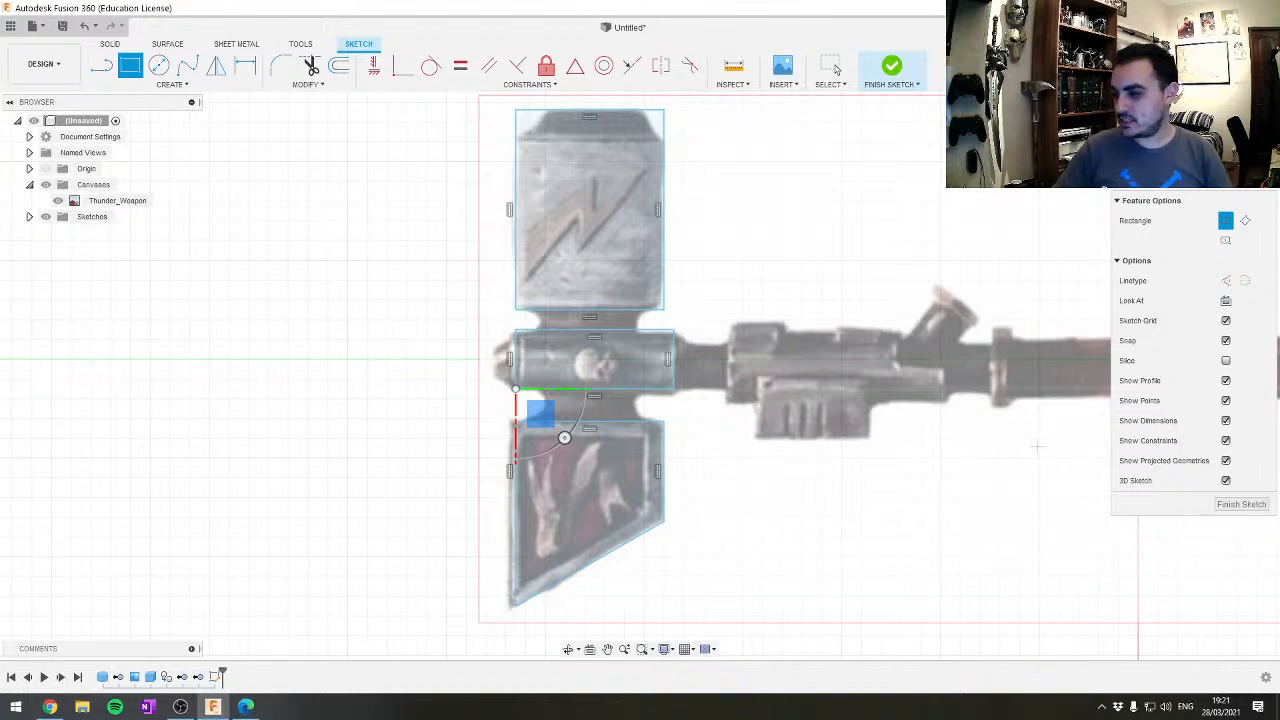
left_click(752, 10)
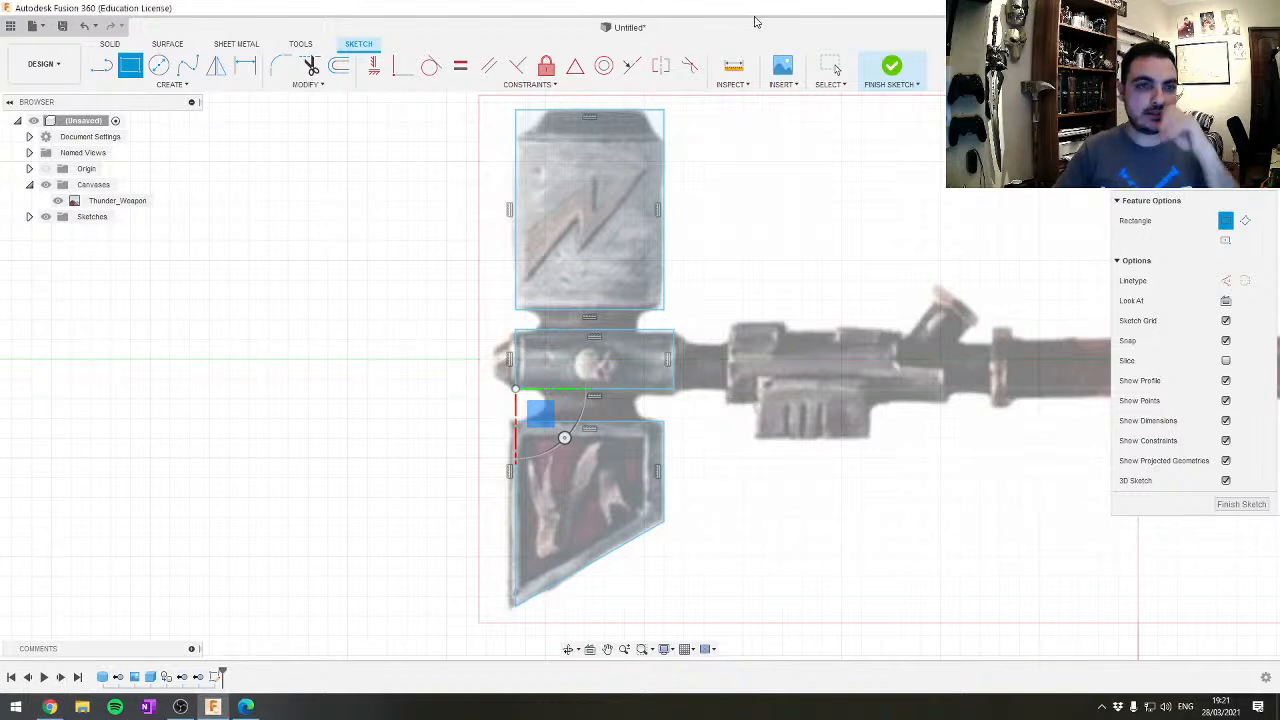
scroll(760, 405, "up", 3)
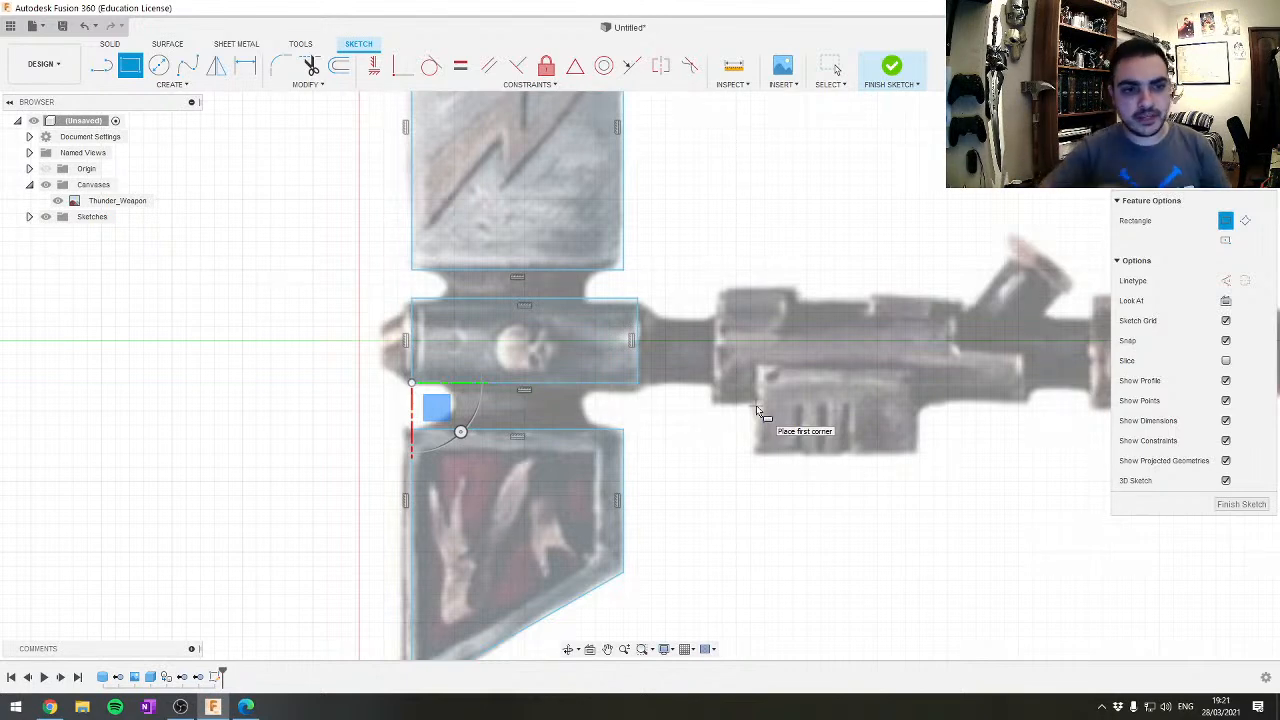
scroll(766, 393, "down", 3)
scroll(718, 358, "up", 2)
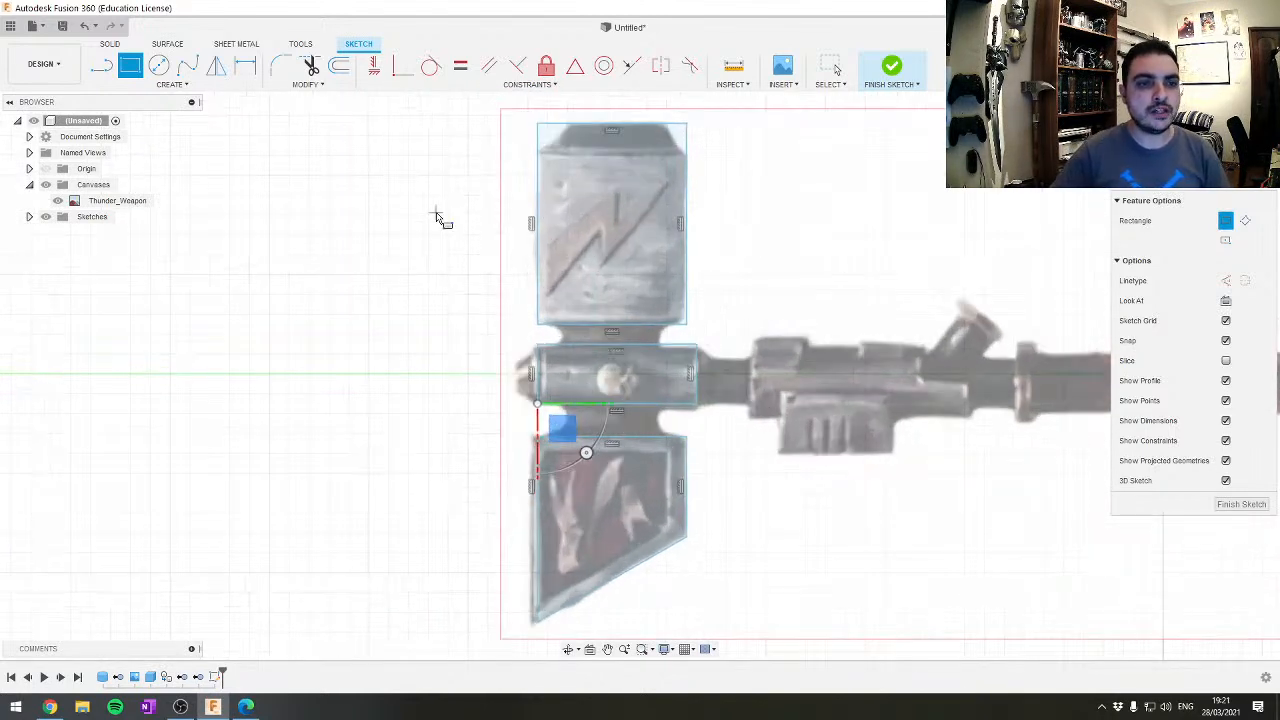
scroll(480, 150, "up", 2)
scroll(509, 282, "up", 4)
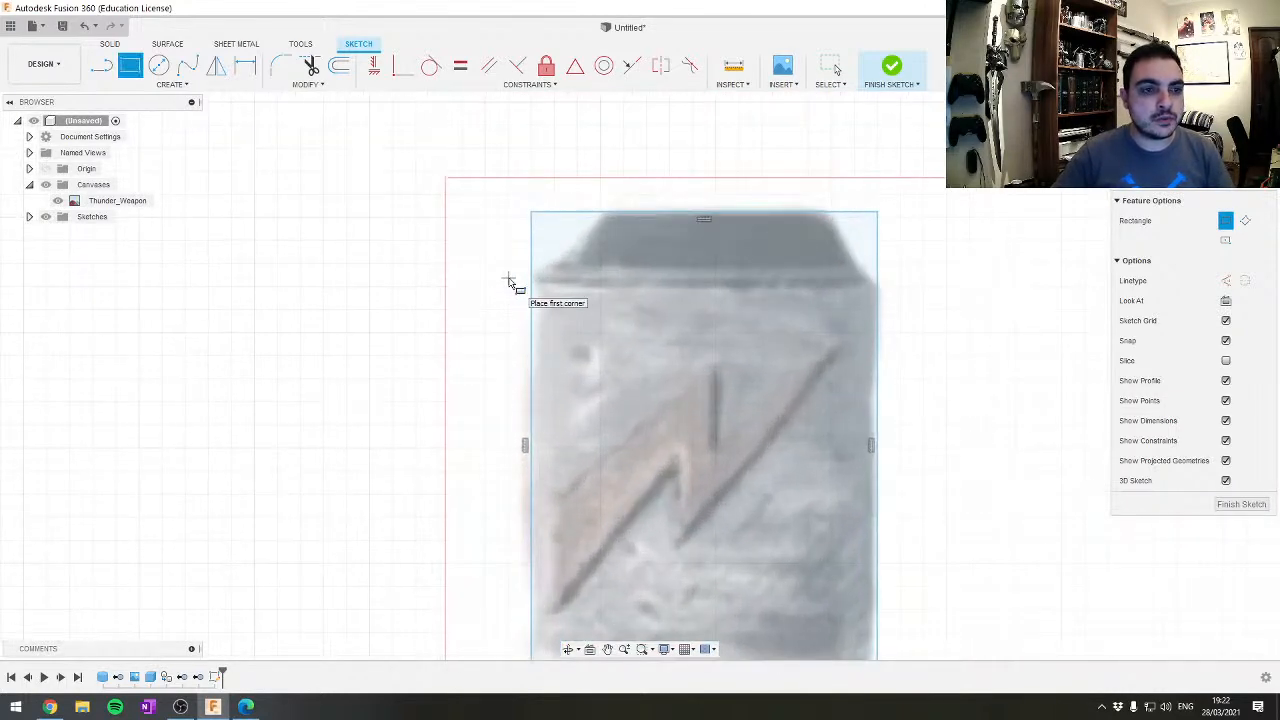
scroll(740, 300, "down", 2)
middle_click_drag(757, 320, 737, 171)
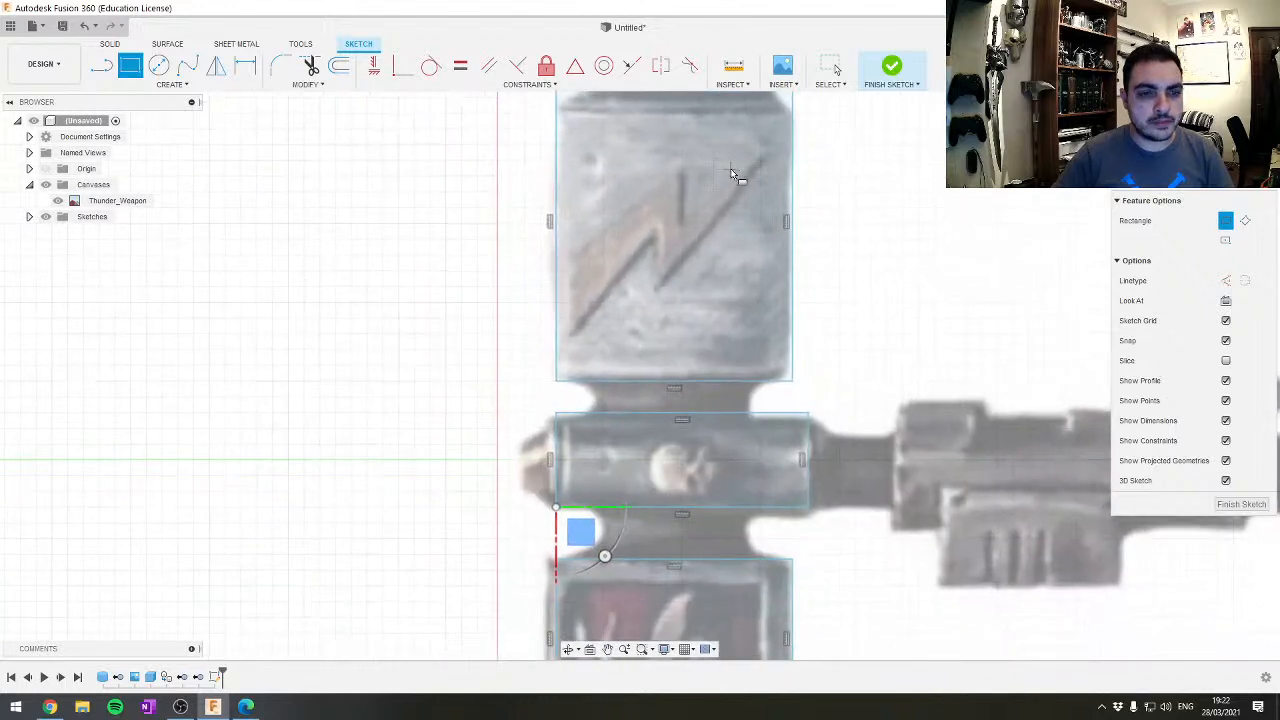
Finish the sketch and select the upper block's profile
key("Escape")
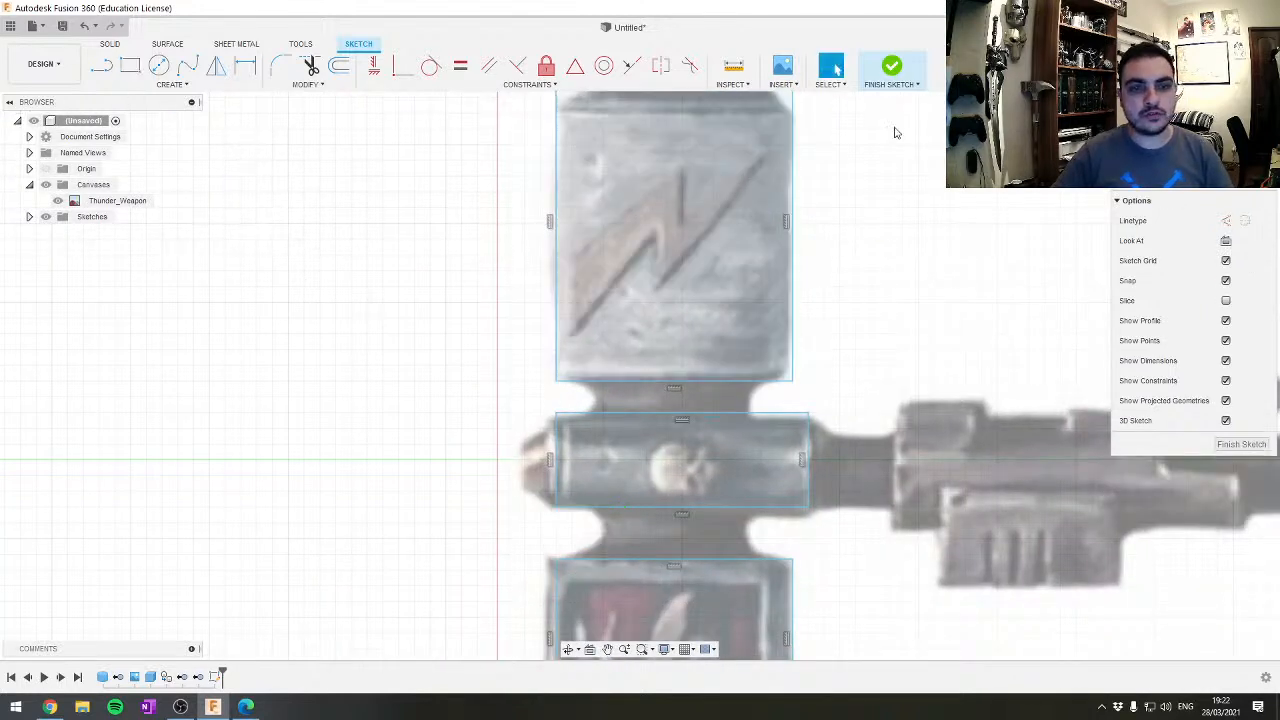
left_click(891, 66)
scroll(880, 200, "down", 3)
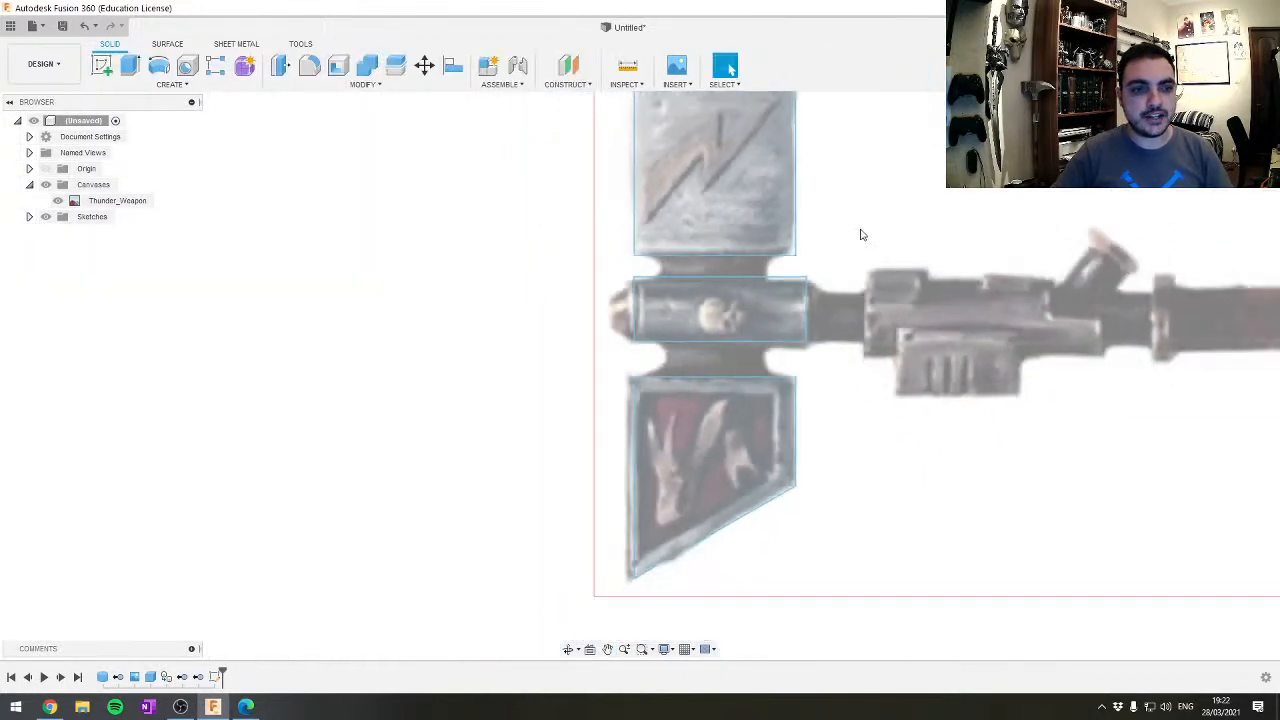
scroll(663, 277, "down", 1)
left_click(660, 268)
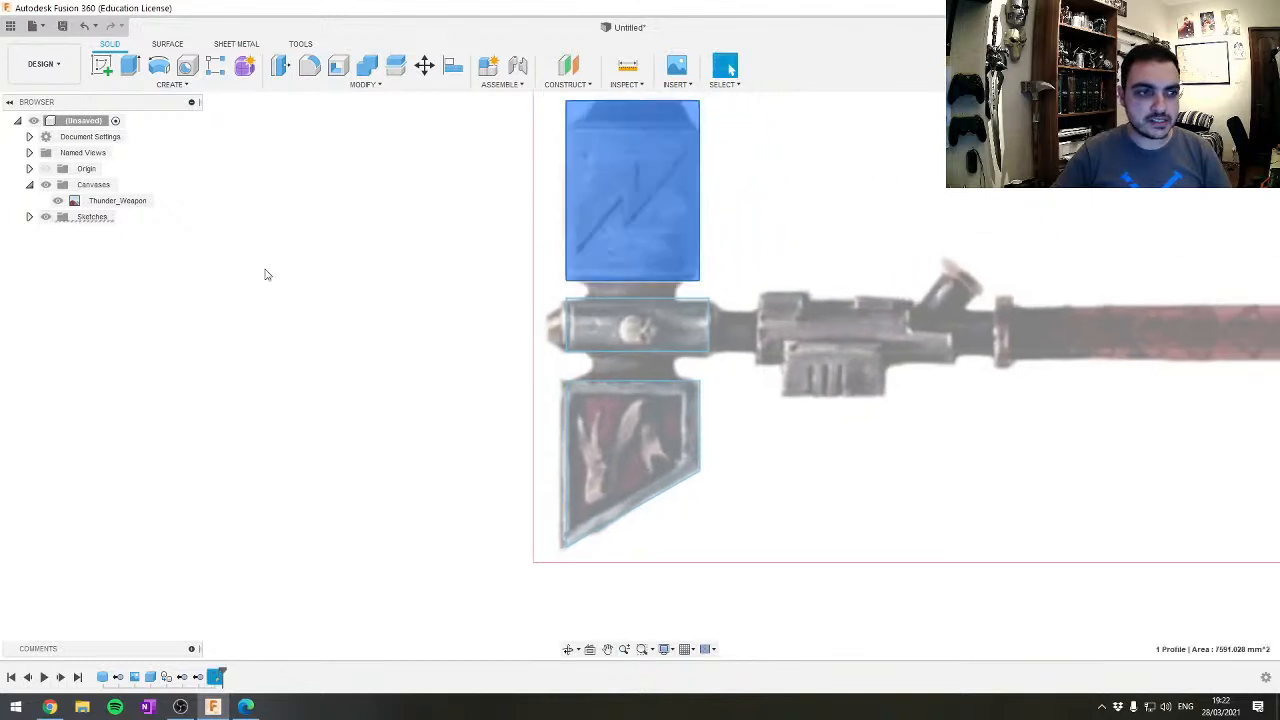
Reopen the head sketch for editing and rename it Hammer Head
left_click(29, 217)
double_click(106, 234)
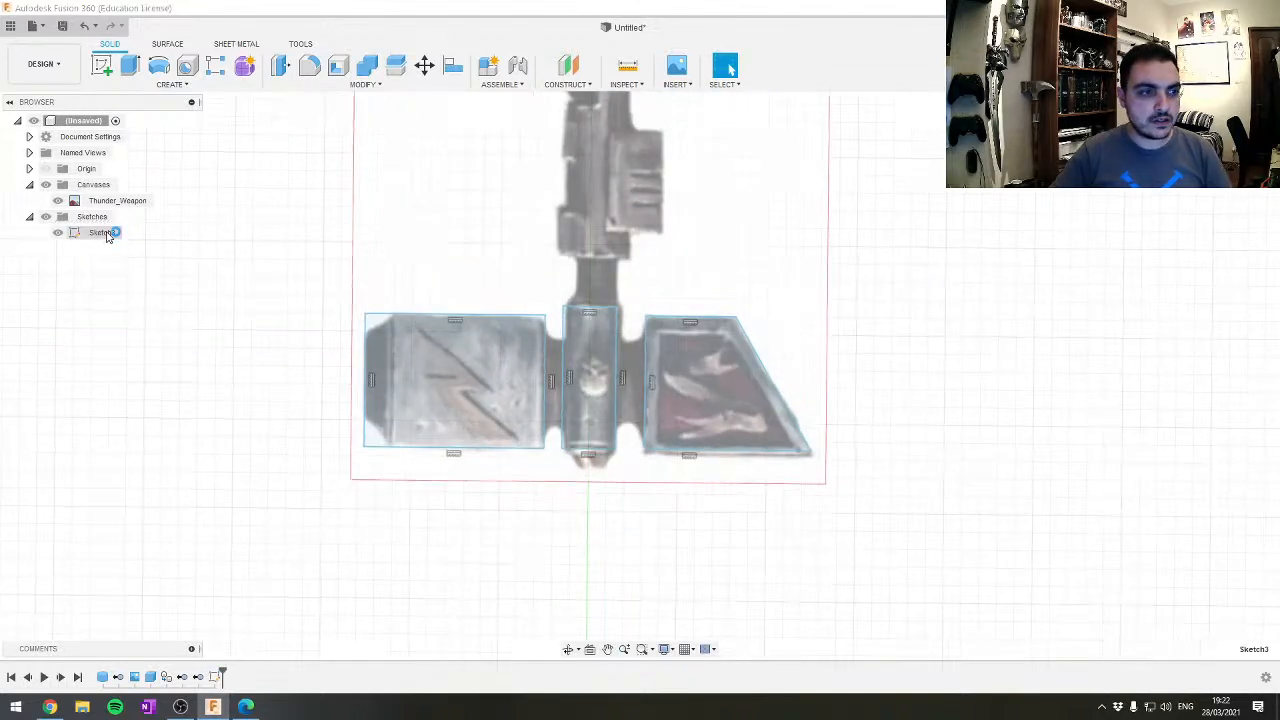
left_click(104, 233)
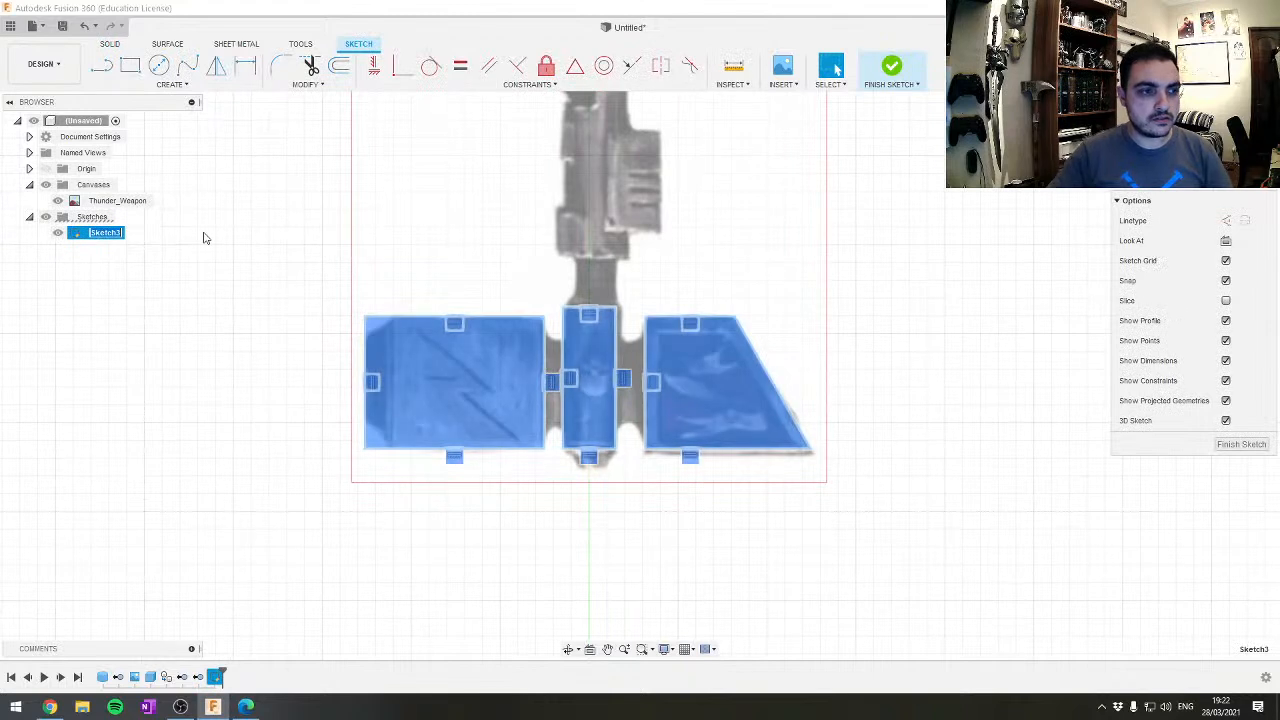
type("Hammer Head")
key("Return")
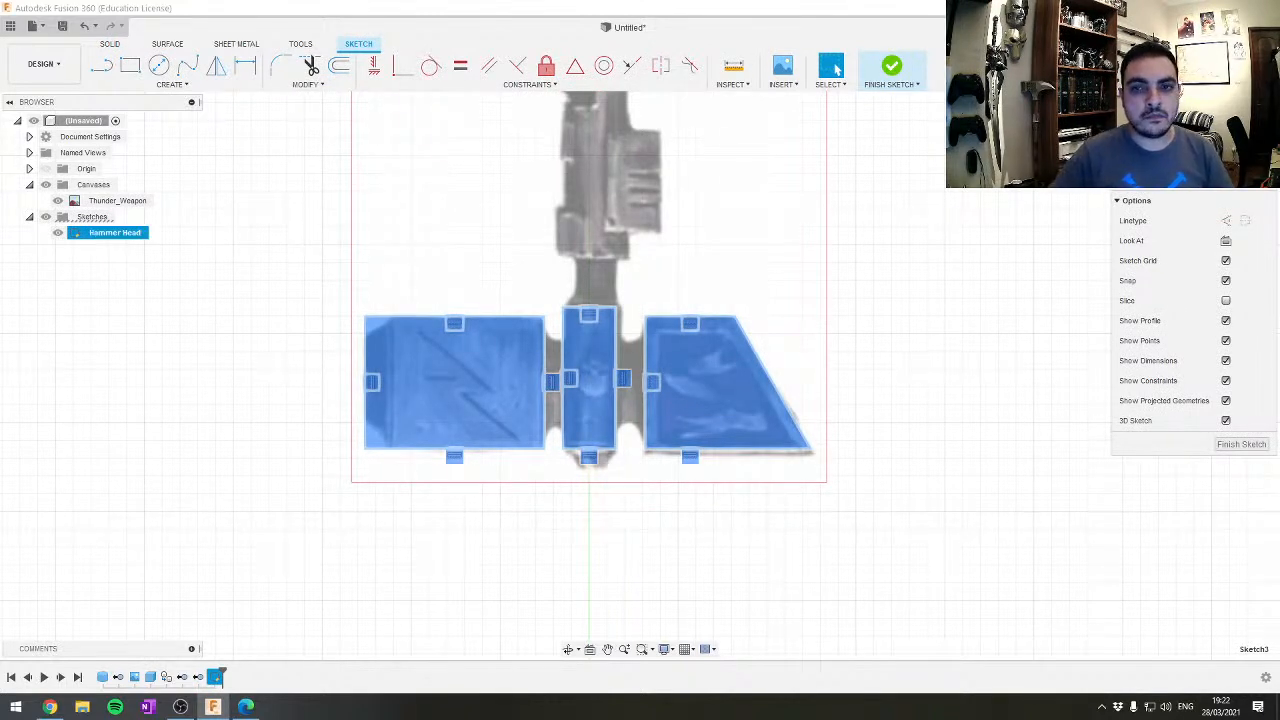
Rotate the view so the handle runs horizontally and check the block, socket and blade profiles by selecting all three
left_click(1255, 112)
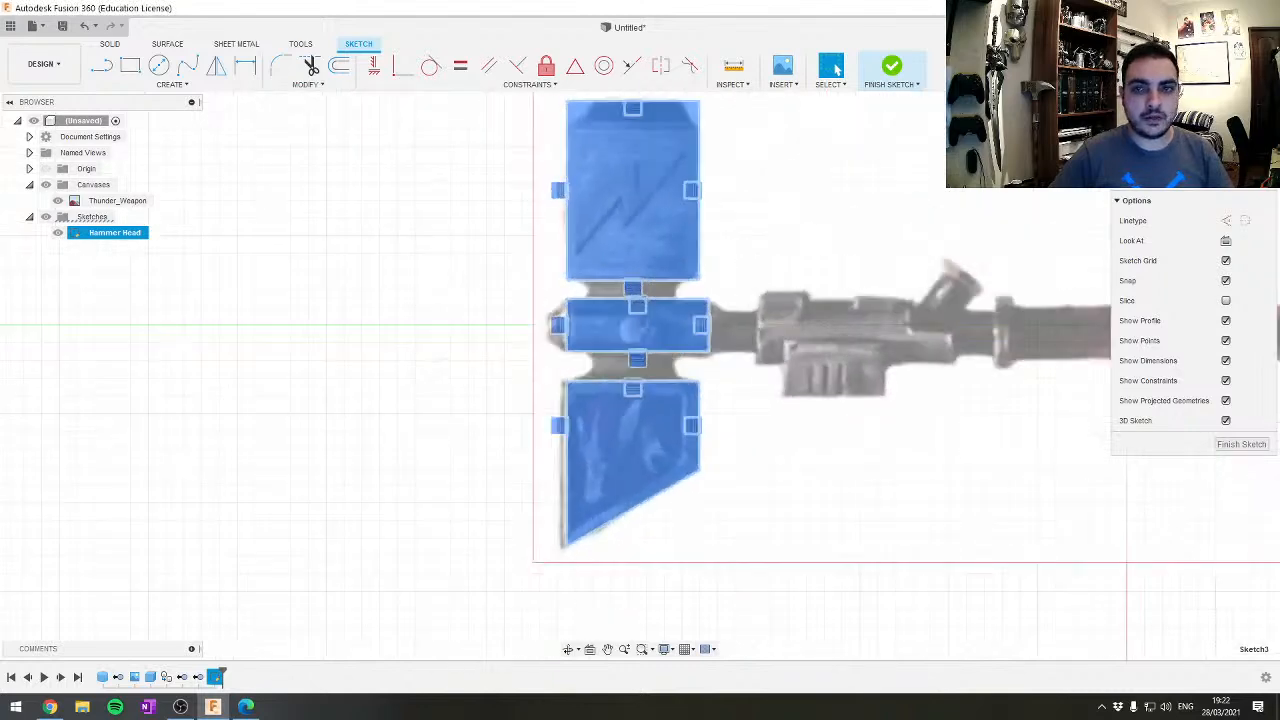
left_click(1255, 112)
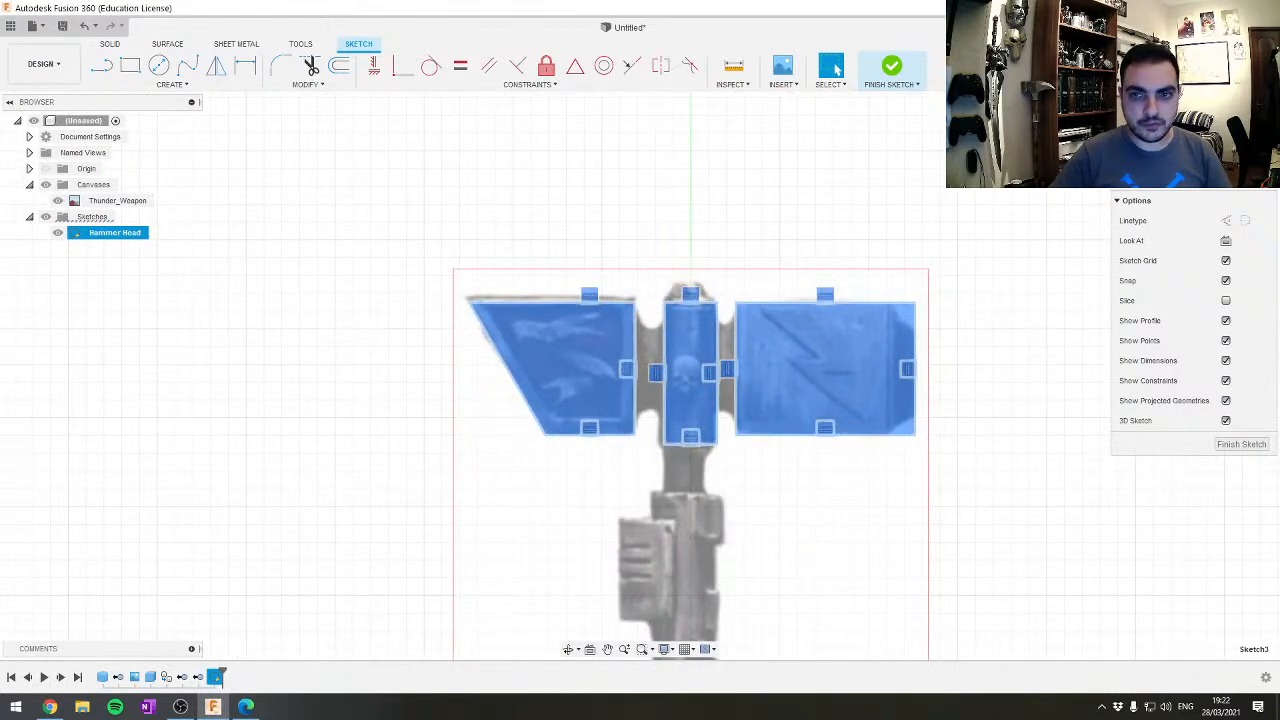
left_click(1241, 110)
middle_click_drag(840, 243, 839, 294)
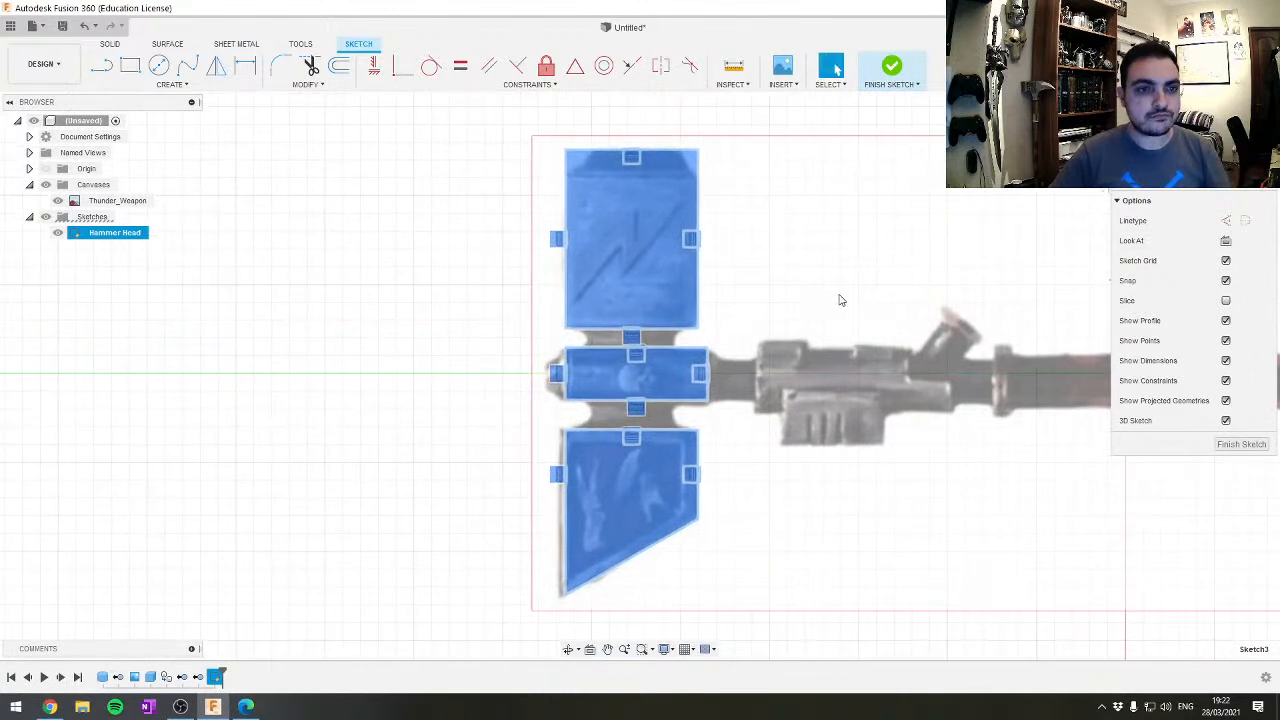
left_click(843, 270)
left_click(635, 240)
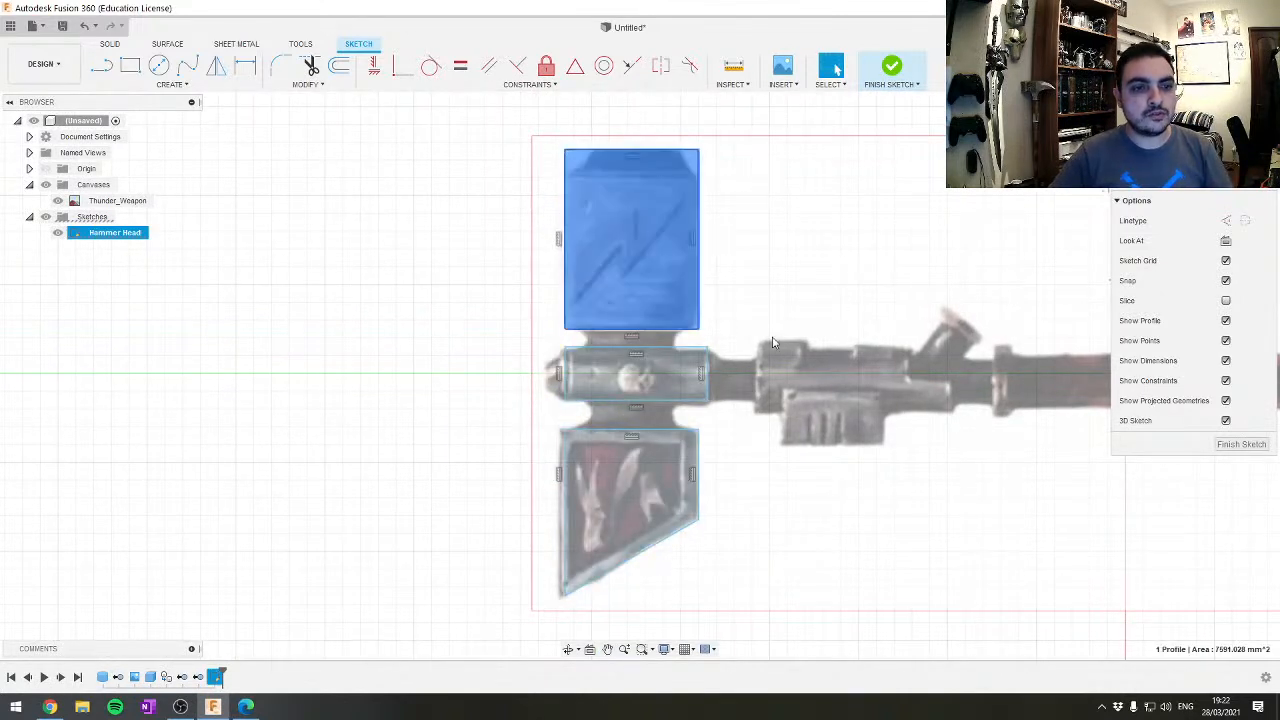
left_click(645, 375, "shift")
left_click(630, 500, "shift")
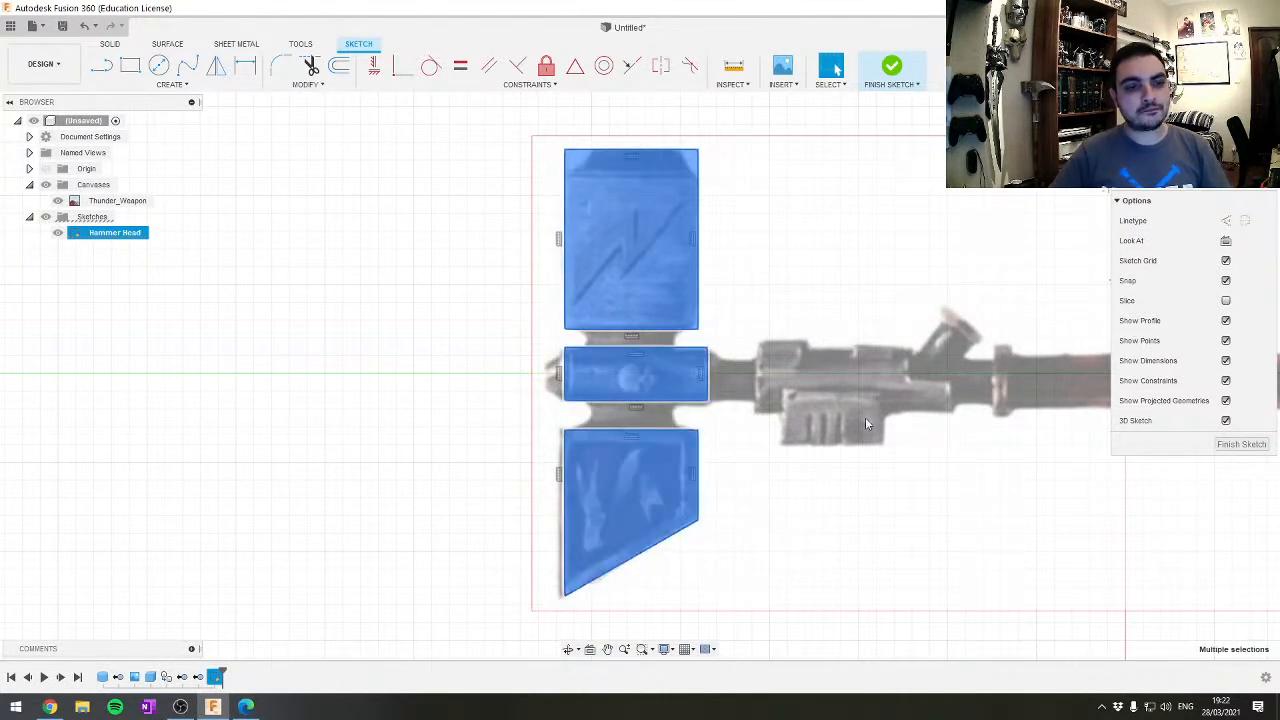
Try extruding the upper block and lower blade profiles together by 60 mm as new bodies
left_click(837, 262)
left_click(613, 250)
left_click(640, 500, "shift")
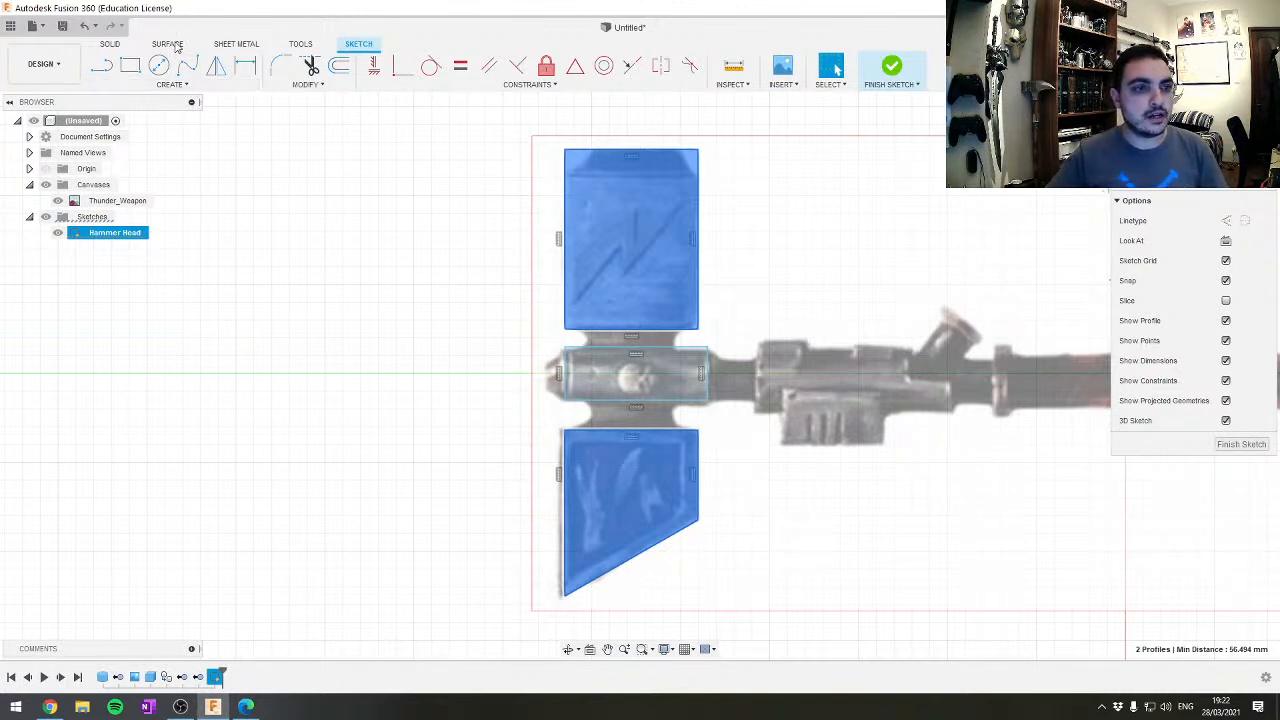
key("e")
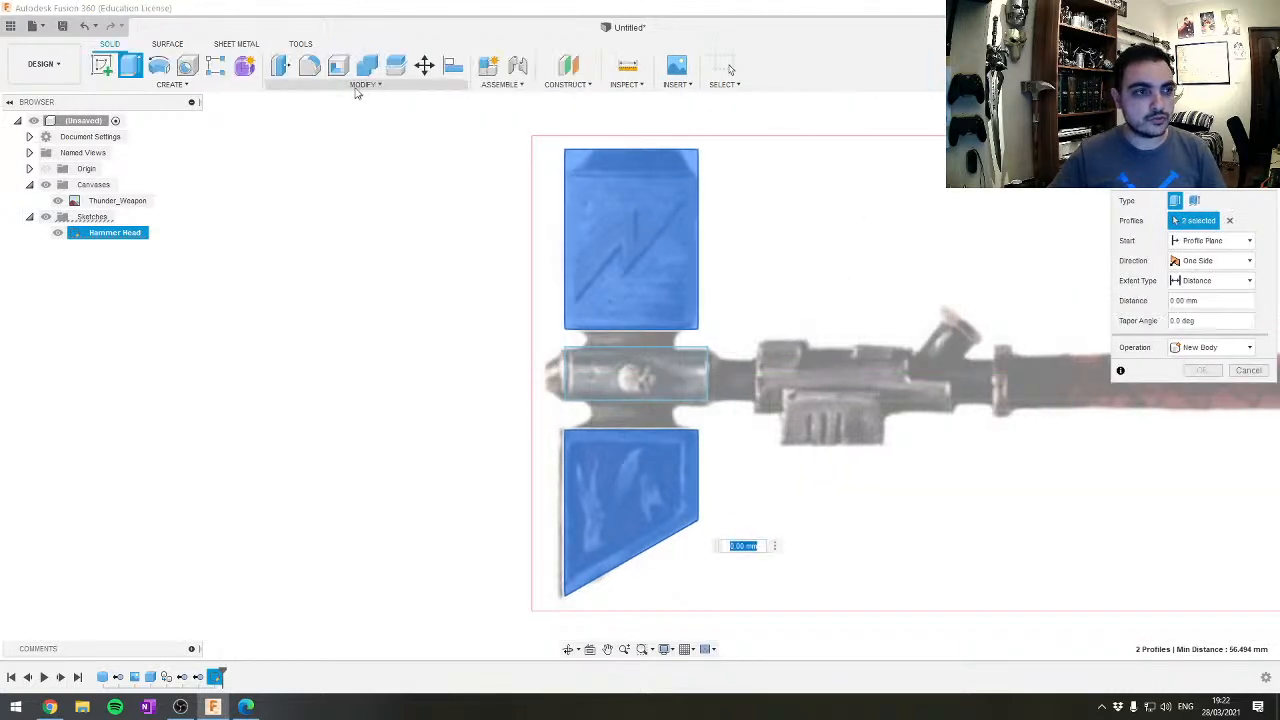
left_click(170, 84)
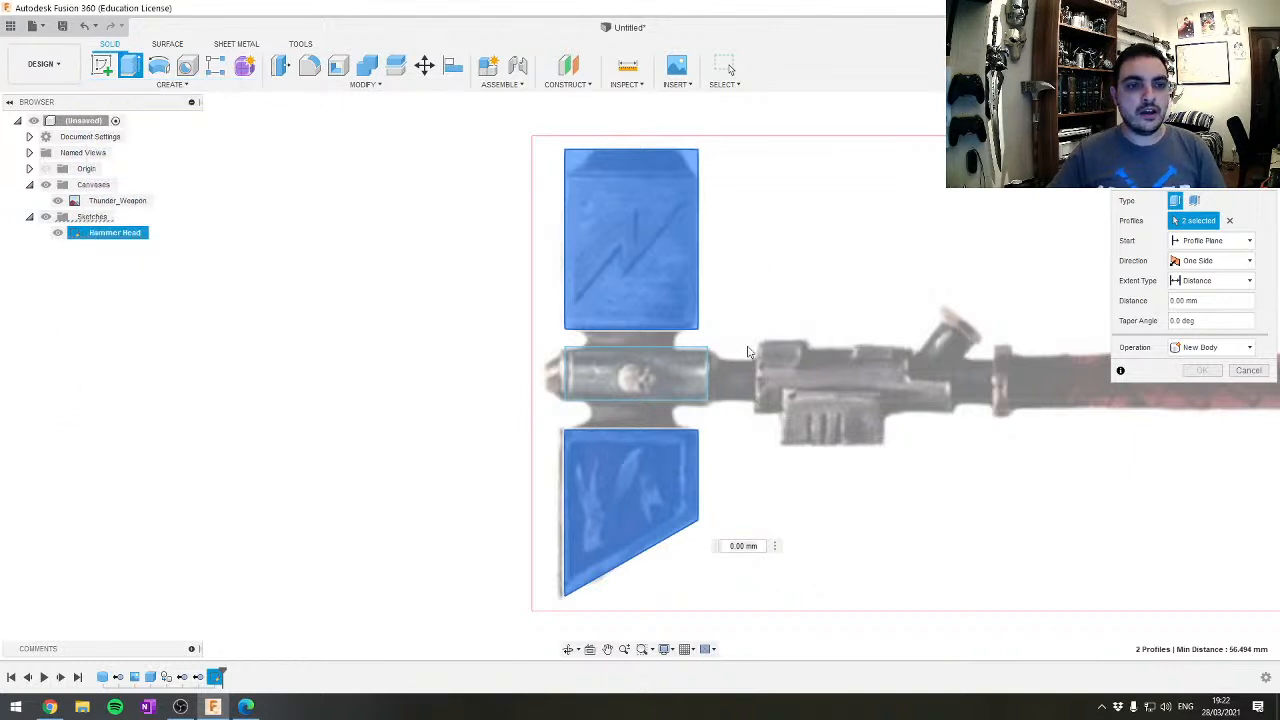
middle_click_drag(830, 228, 796, 272)
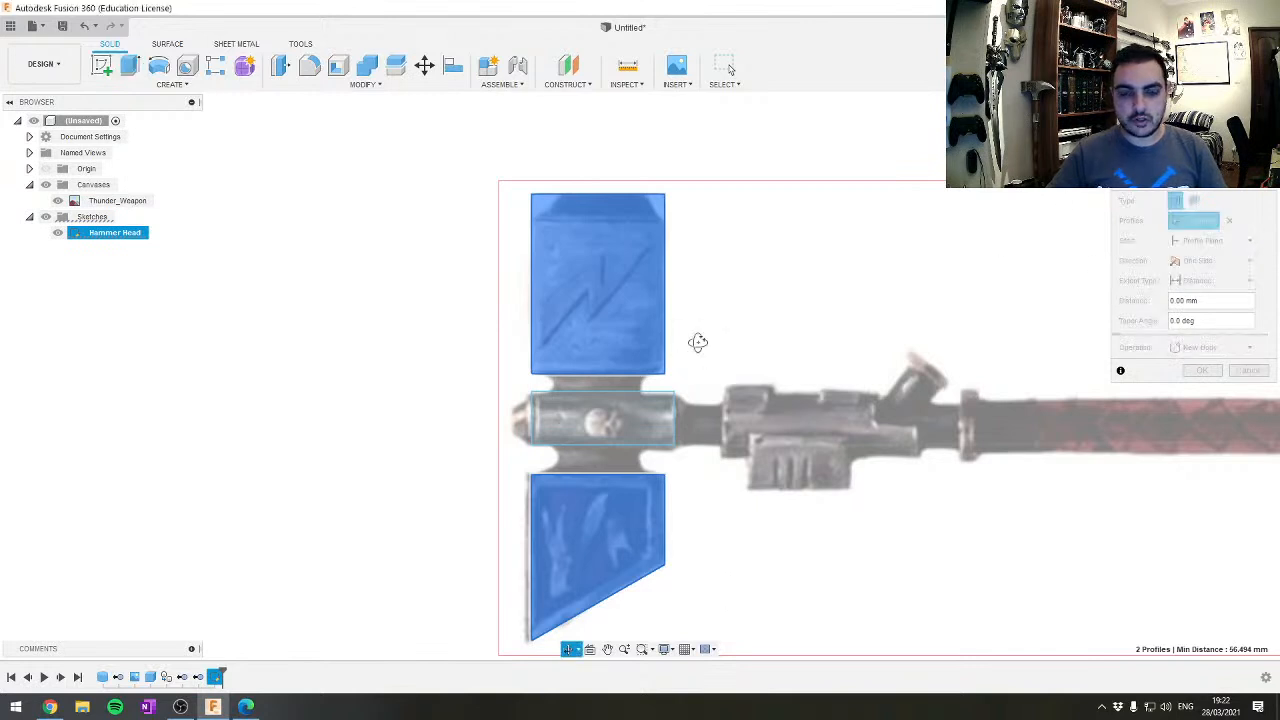
middle_click_drag(694, 343, 700, 266, "shift")
left_click_drag(574, 393, 609, 260)
middle_click_drag(810, 195, 803, 241)
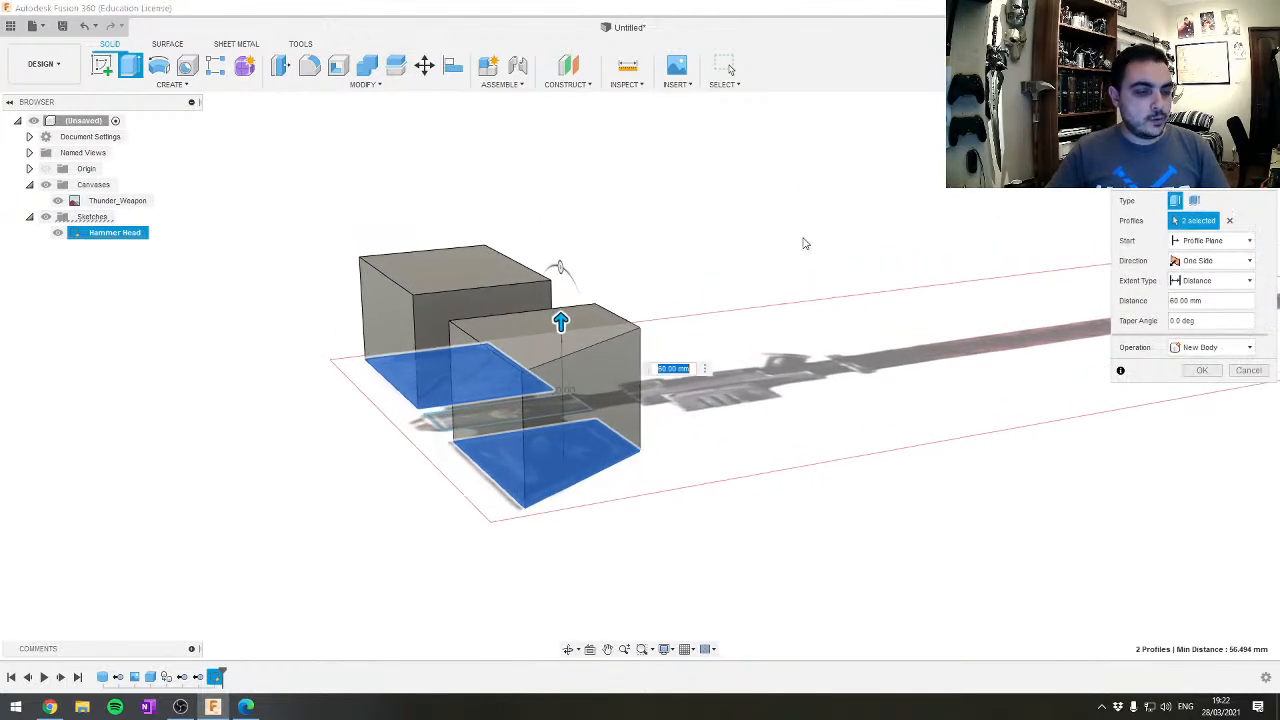
key("Escape")
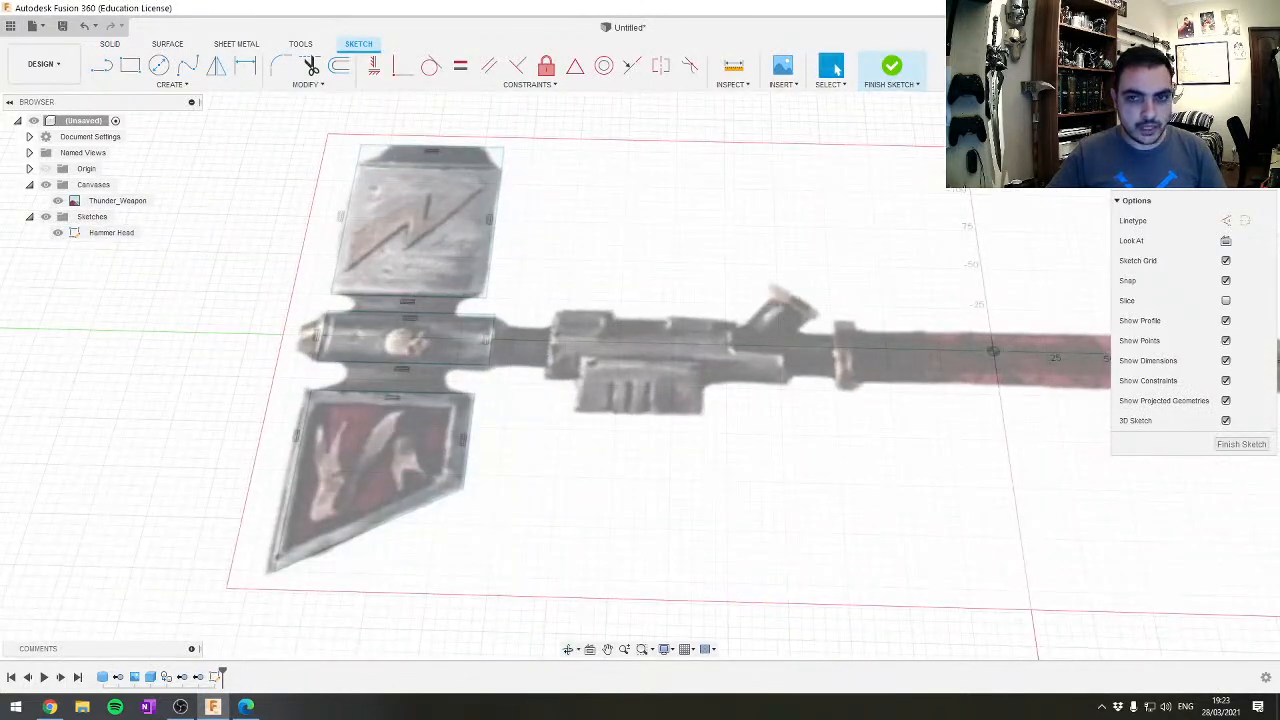
Return to the straight-on sketch view and select the upper block's profile
middle_click_drag(619, 301, 812, 320)
left_click(649, 197)
middle_click_drag(860, 221, 896, 324)
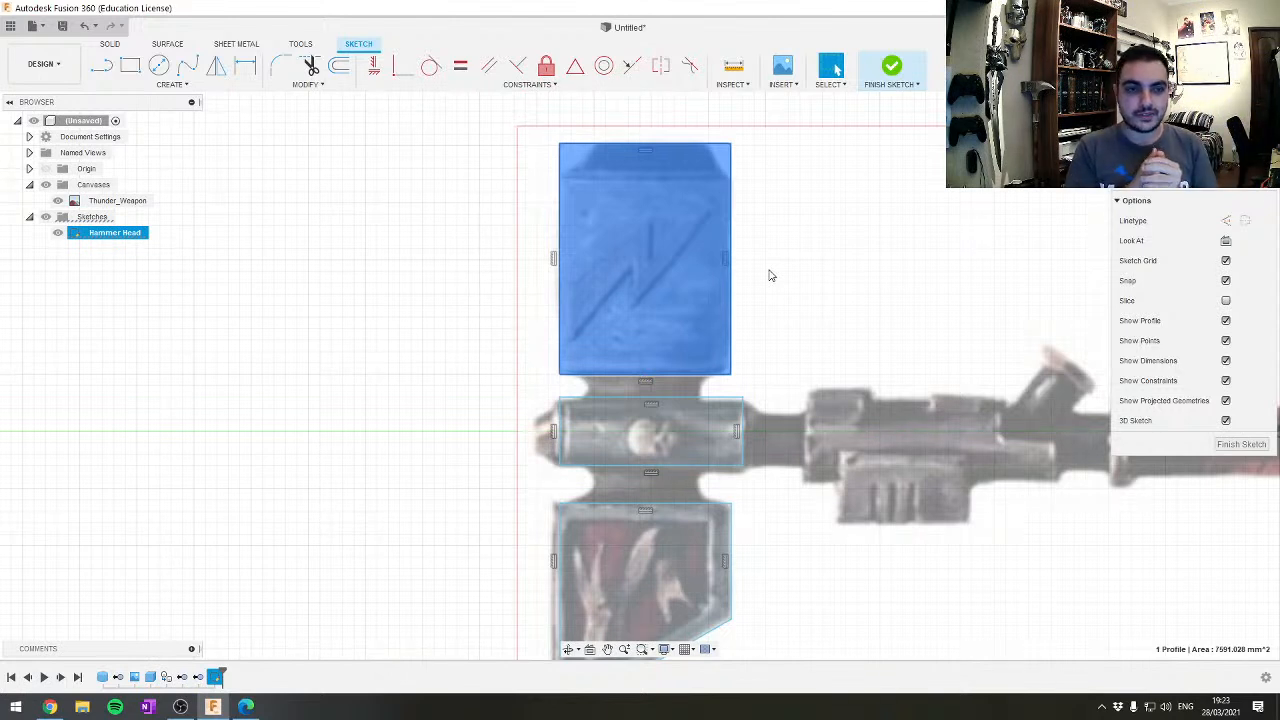
Check the length of the upper block's lower edge and the area of its profile by selecting each
left_click(740, 287)
scroll(643, 377, "up", 1)
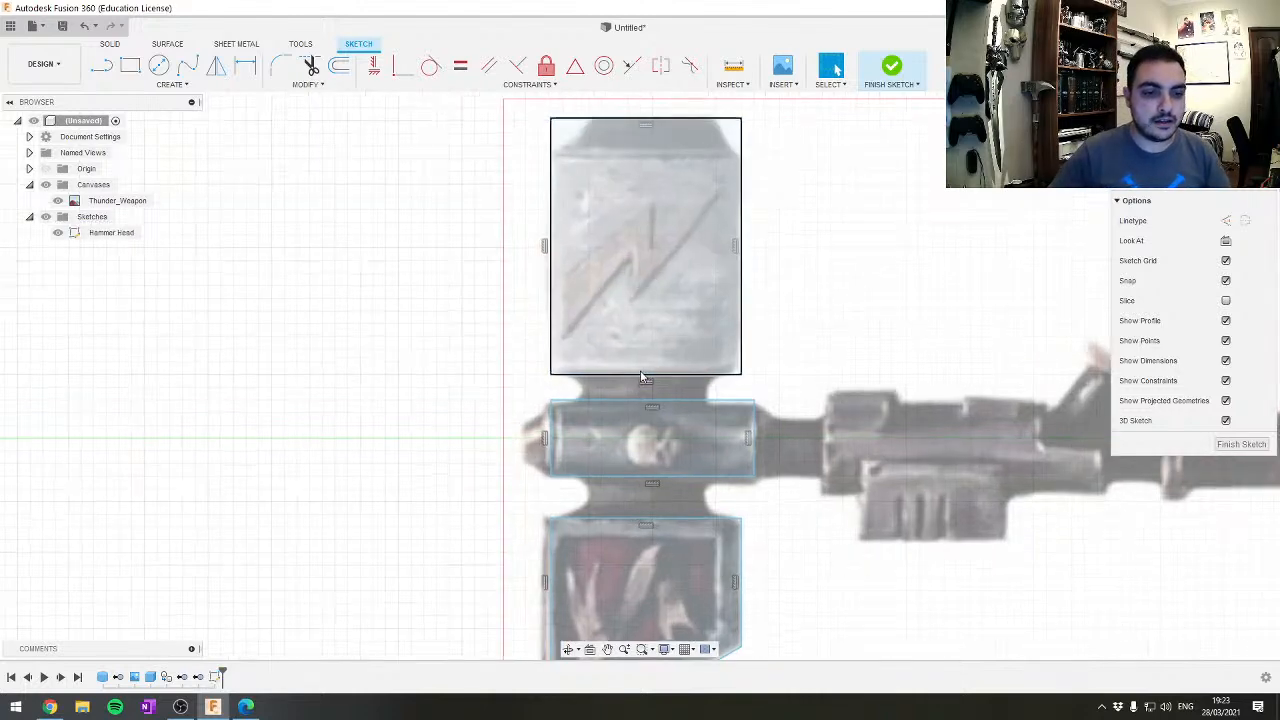
scroll(643, 377, "up", 2)
left_click(651, 377)
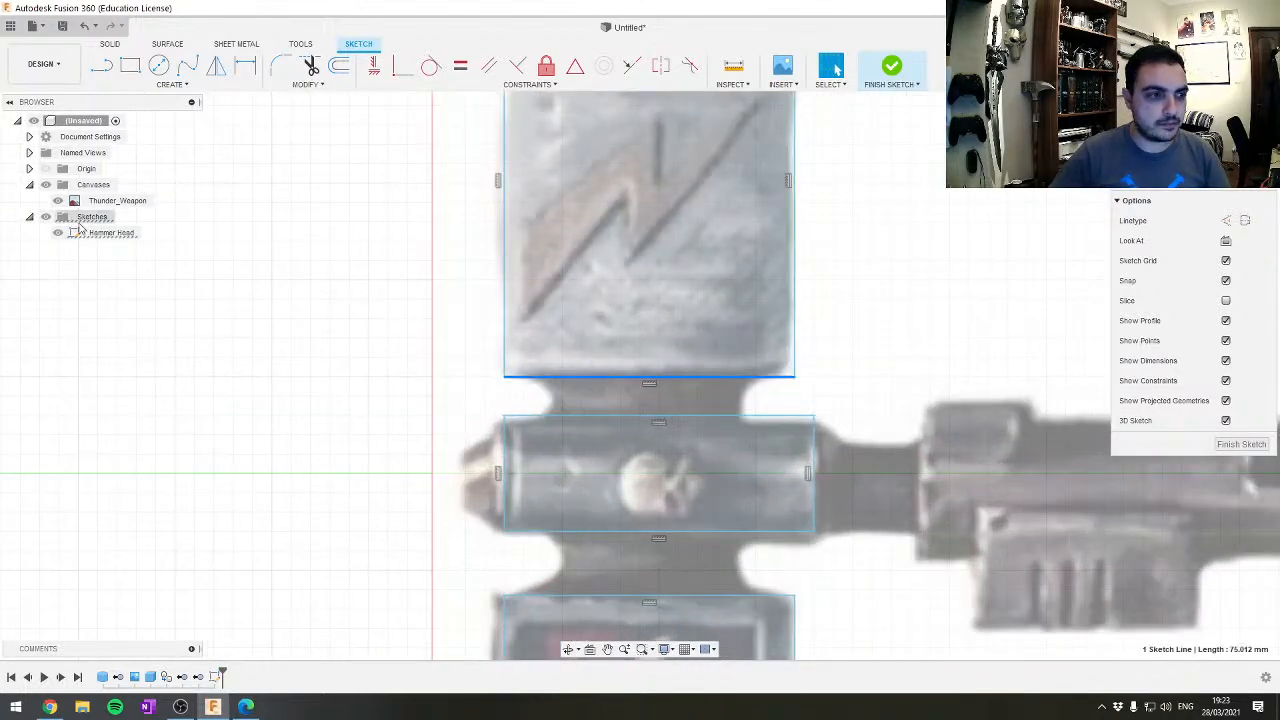
left_click(109, 237)
left_click(798, 339)
left_click(745, 307)
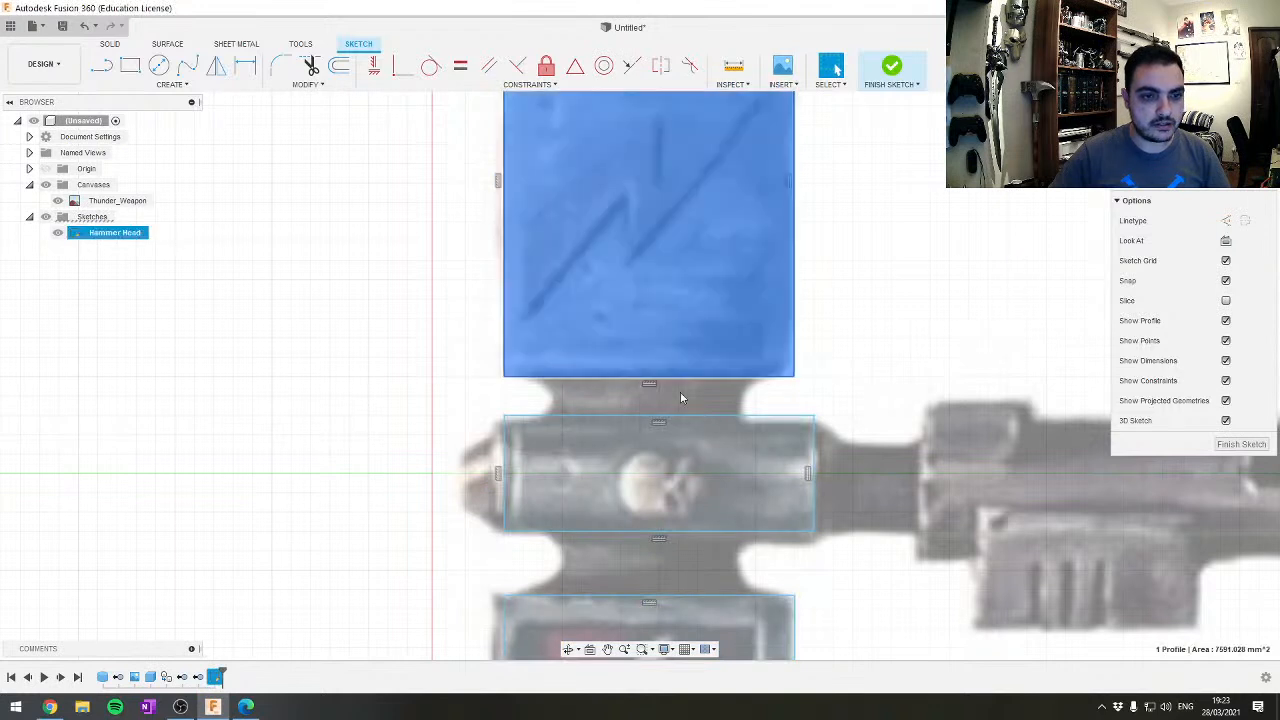
left_click(917, 274)
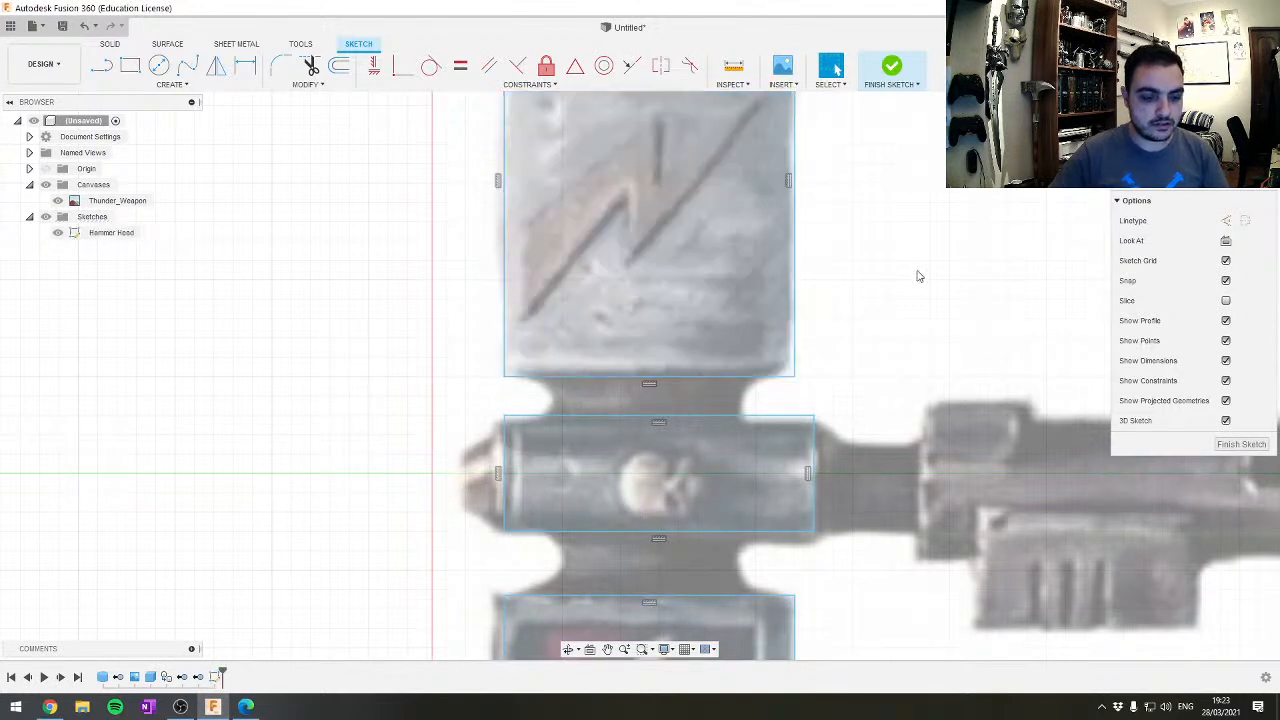
Measure the distance between the upper block's two long sides in the sketch and copy the result to the clipboard
left_click(735, 70)
left_click(793, 340)
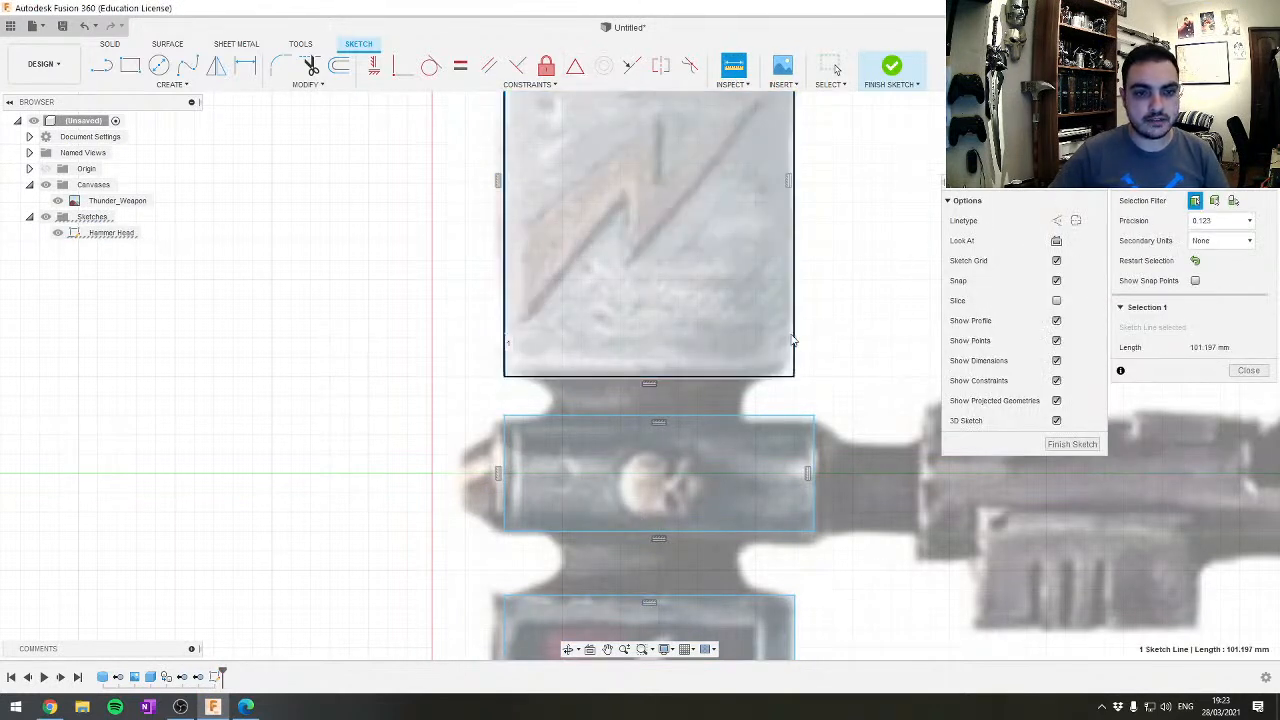
left_click(793, 343)
scroll(831, 366, "down", 3)
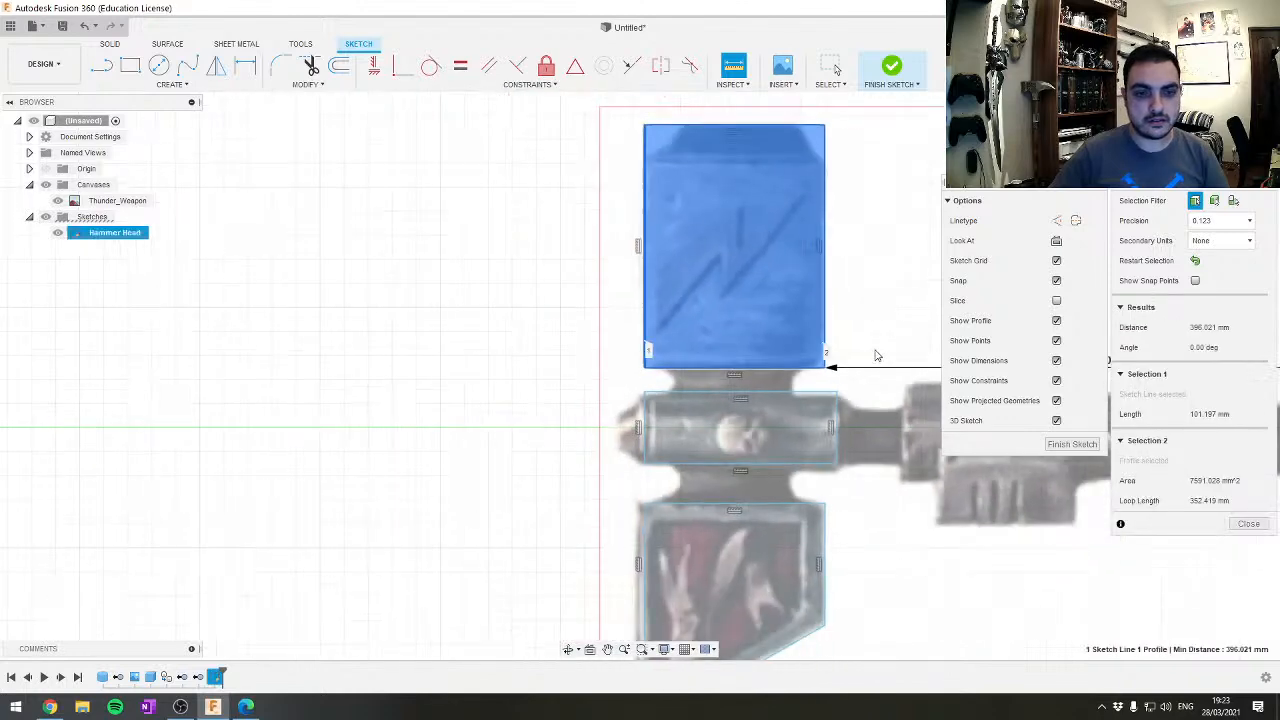
middle_click_drag(831, 366, 361, 281)
middle_click_drag(466, 271, 700, 363)
left_click(780, 363)
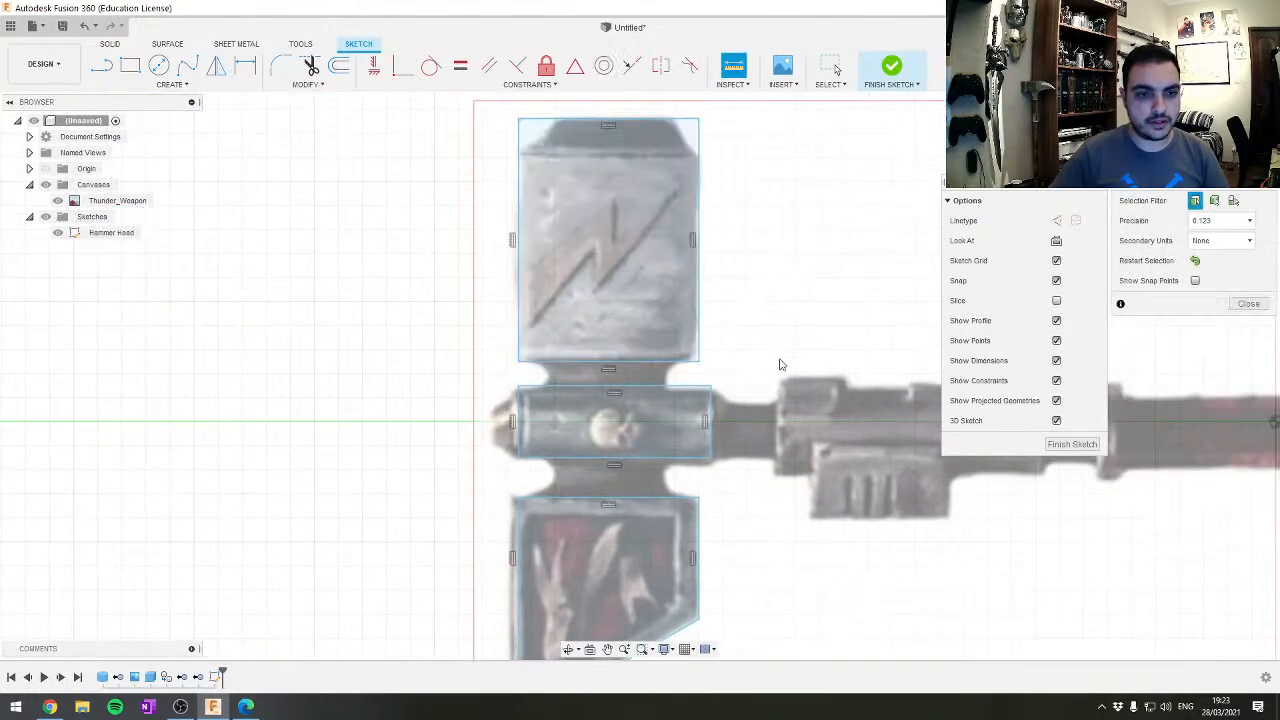
left_click(701, 317)
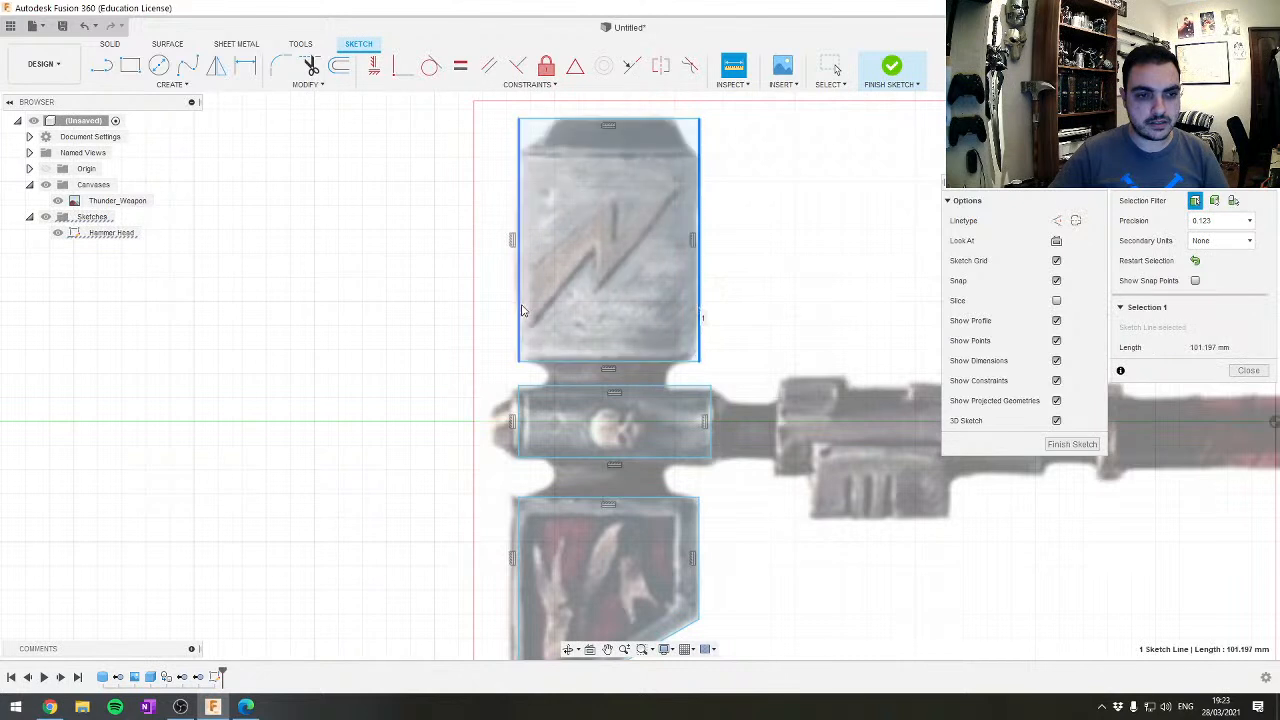
left_click(521, 309)
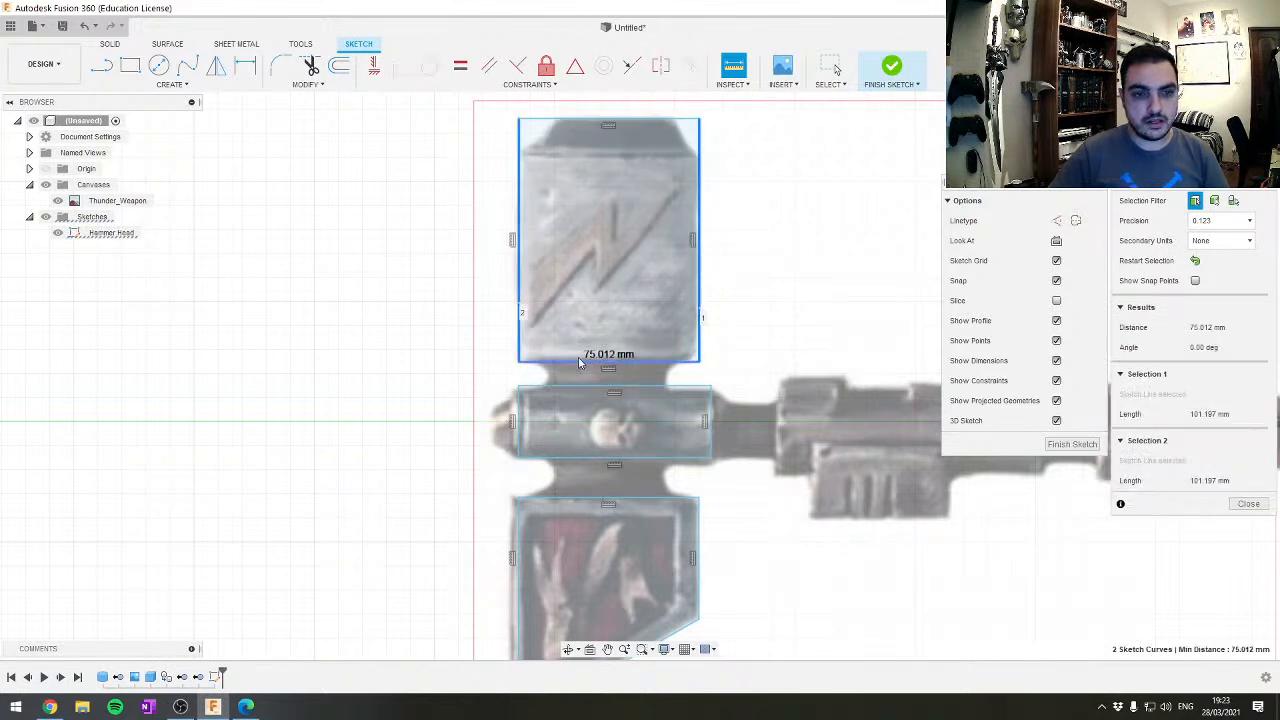
left_click(1211, 329)
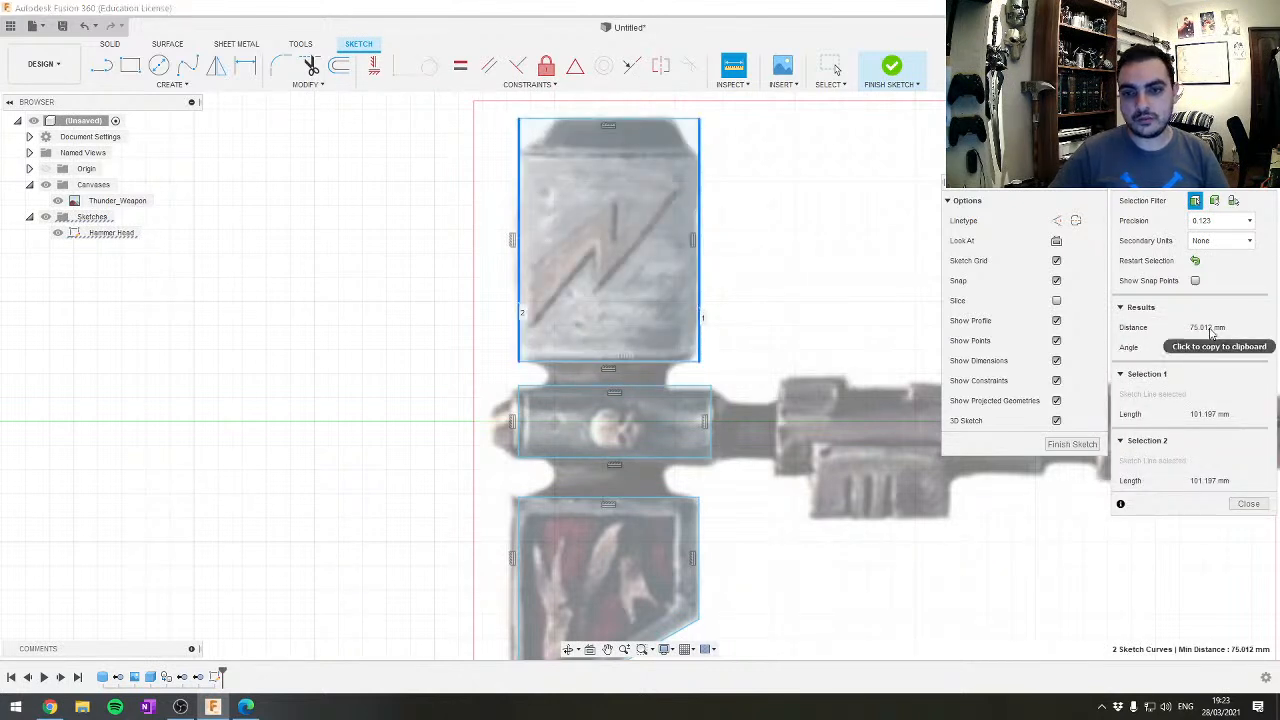
key("Escape")
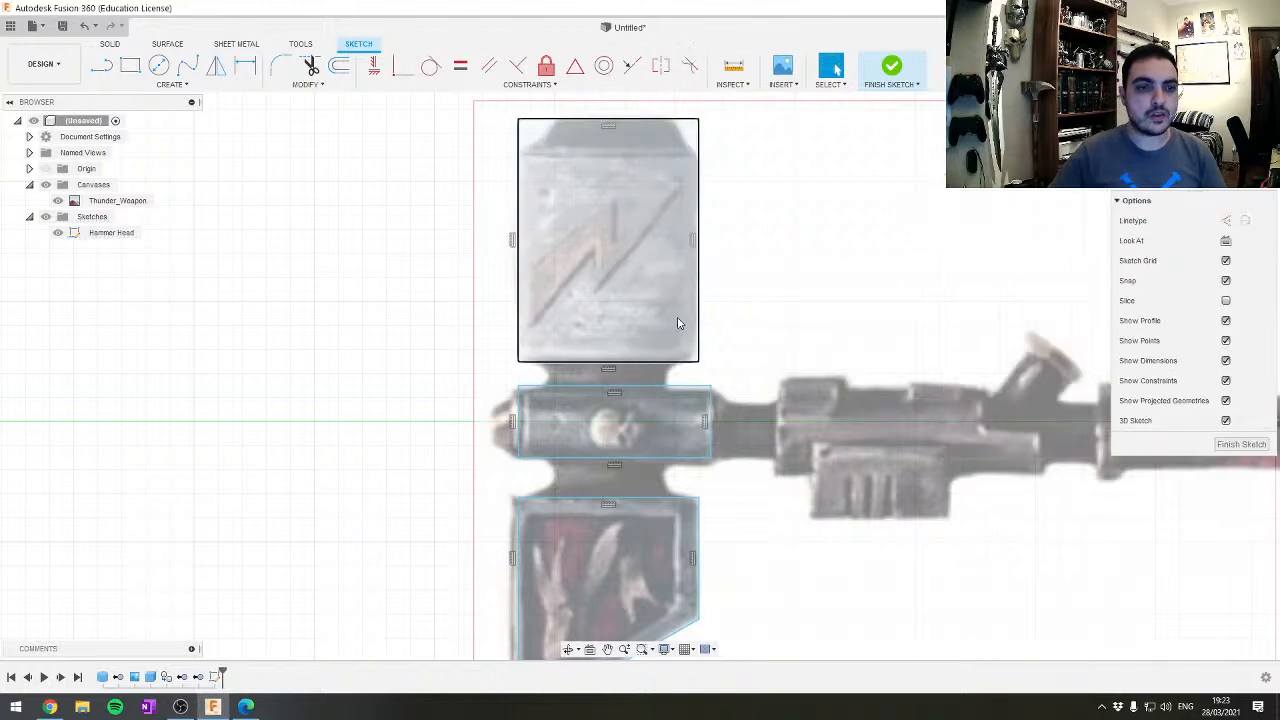
Extrude the upper block and lower blade profiles together by 75.012 mm / 2 as new bodies
left_click(687, 289)
left_click(606, 571)
key("e")
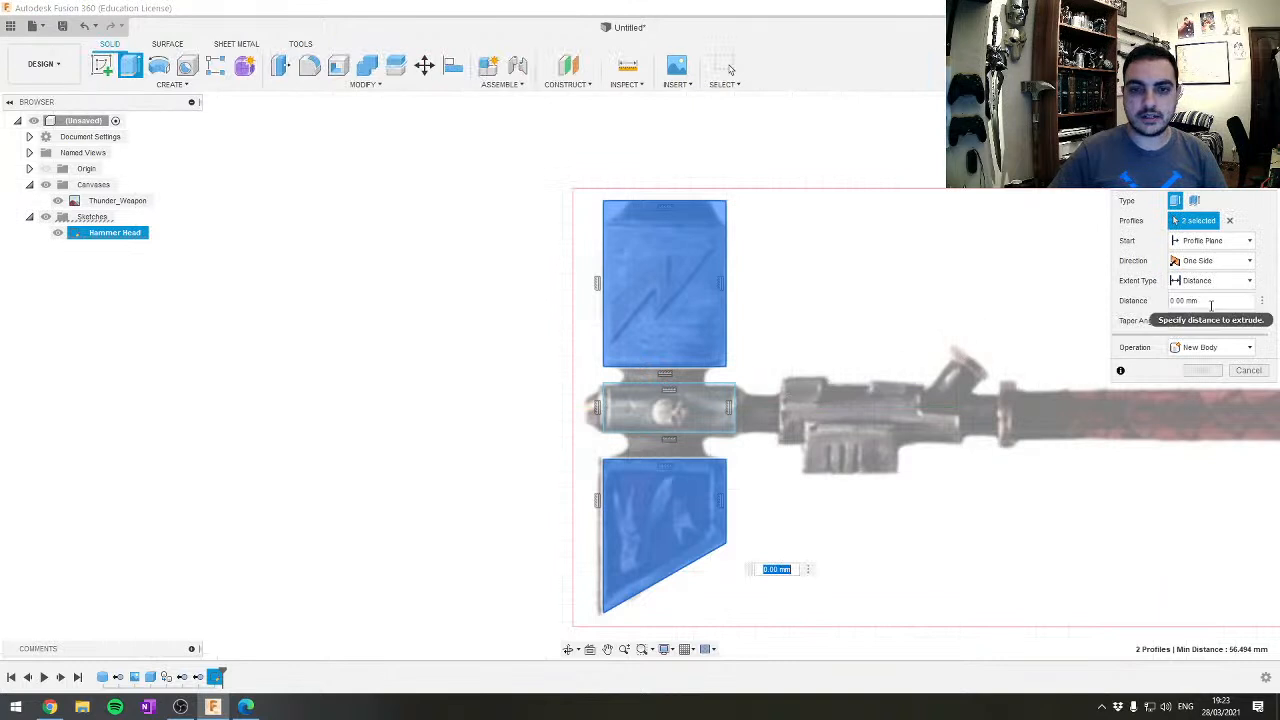
type("75.012 mm")
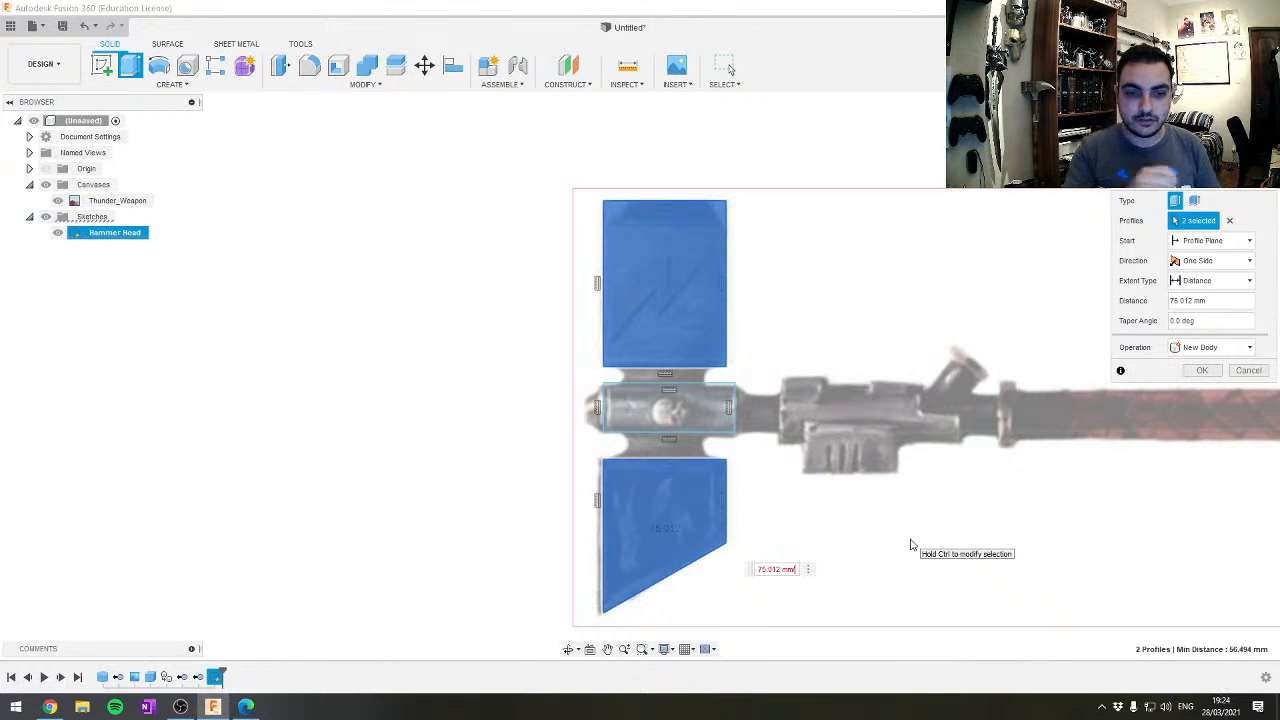
type("/2")
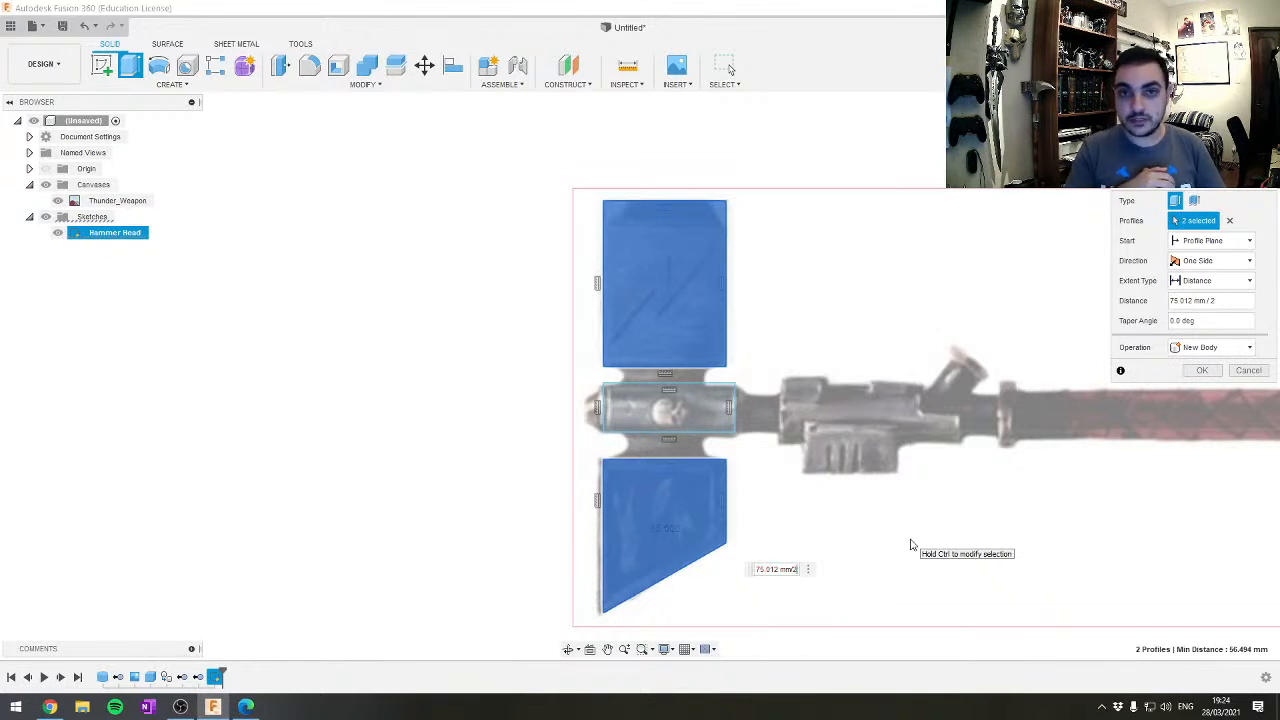
key("Return")
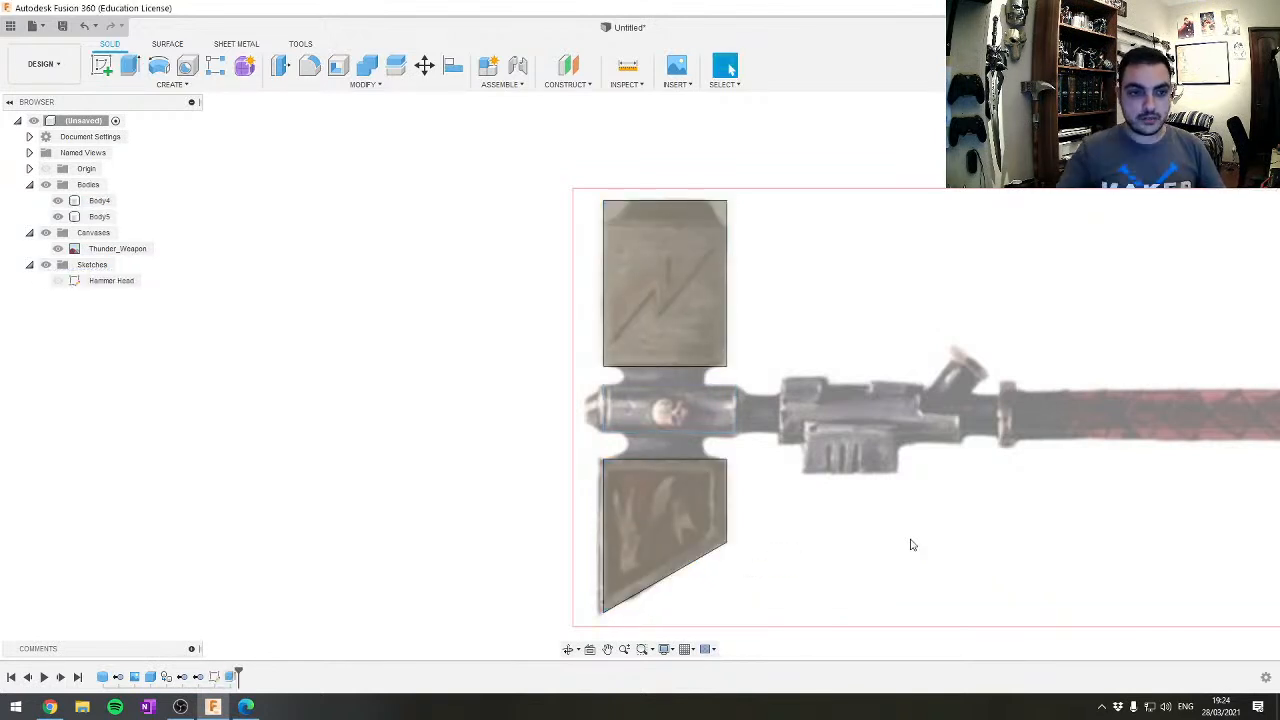
Examine the two extruded bodies at an angle and compare the upper block's sloped outer end with the canvas straight on
scroll(670, 490, "down", 3)
middle_click_drag(589, 331, 745, 330, "shift")
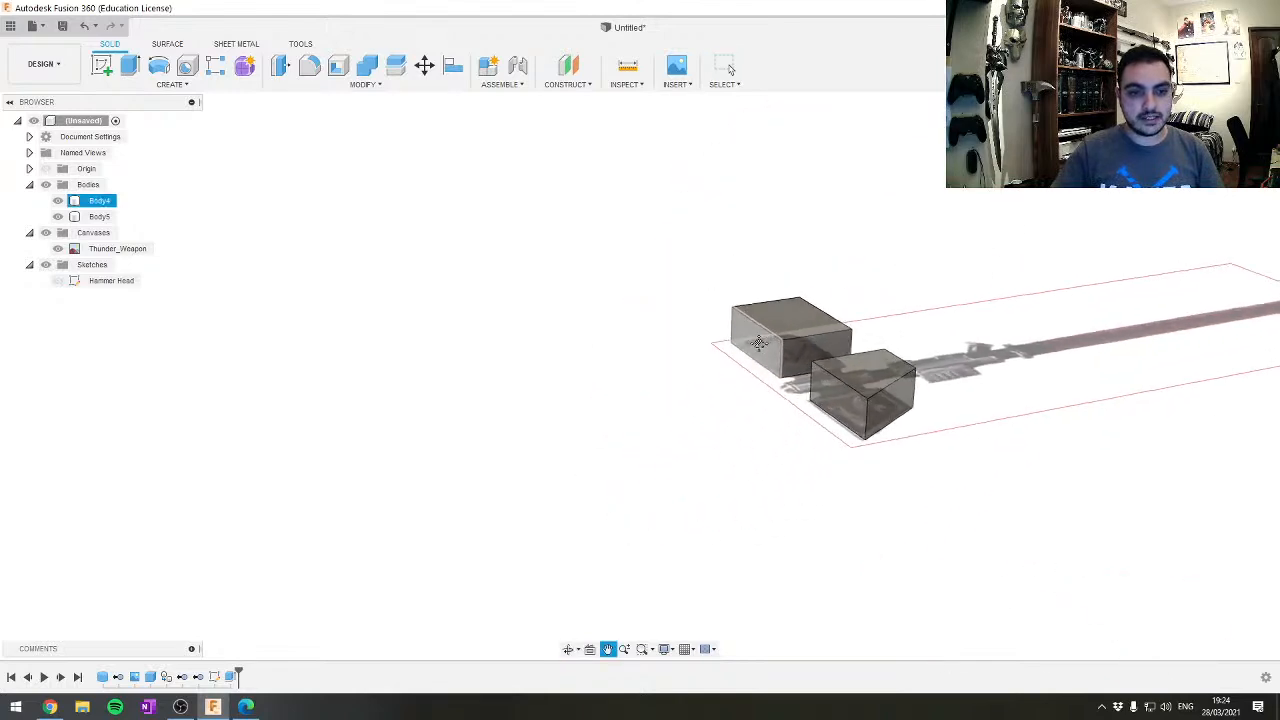
scroll(723, 357, "up", 5)
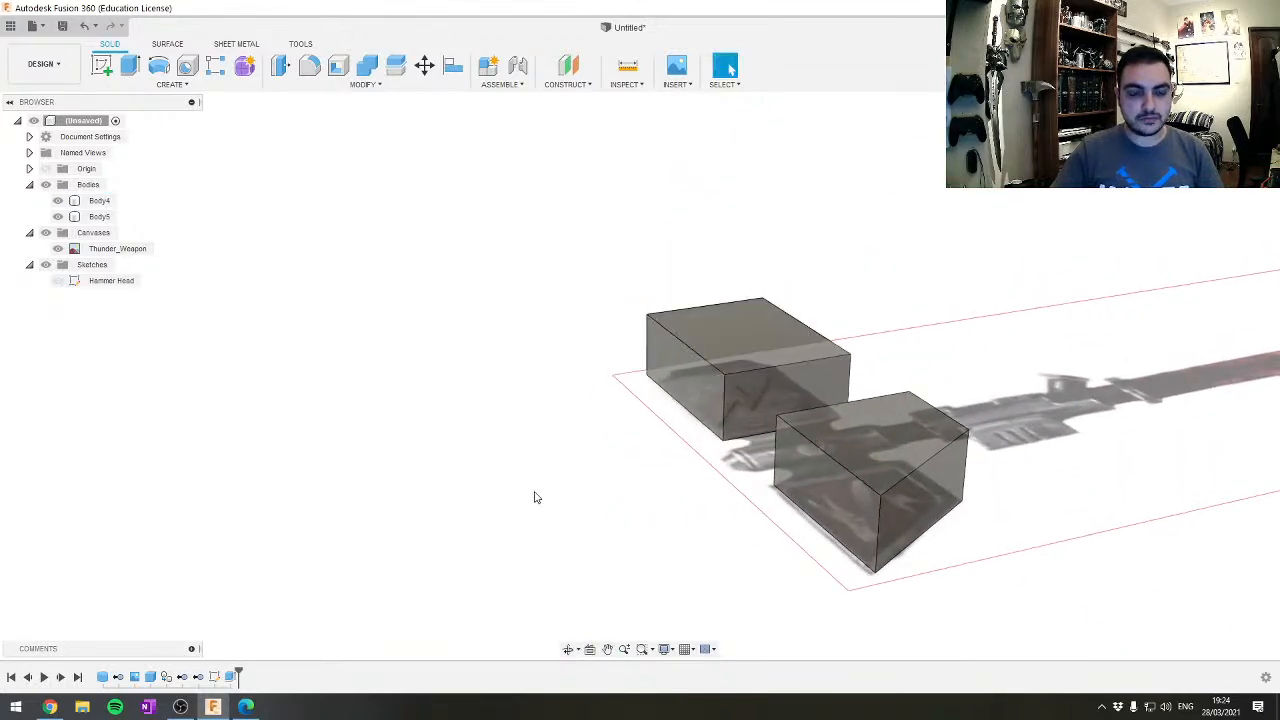
middle_click_drag(669, 431, 425, 396)
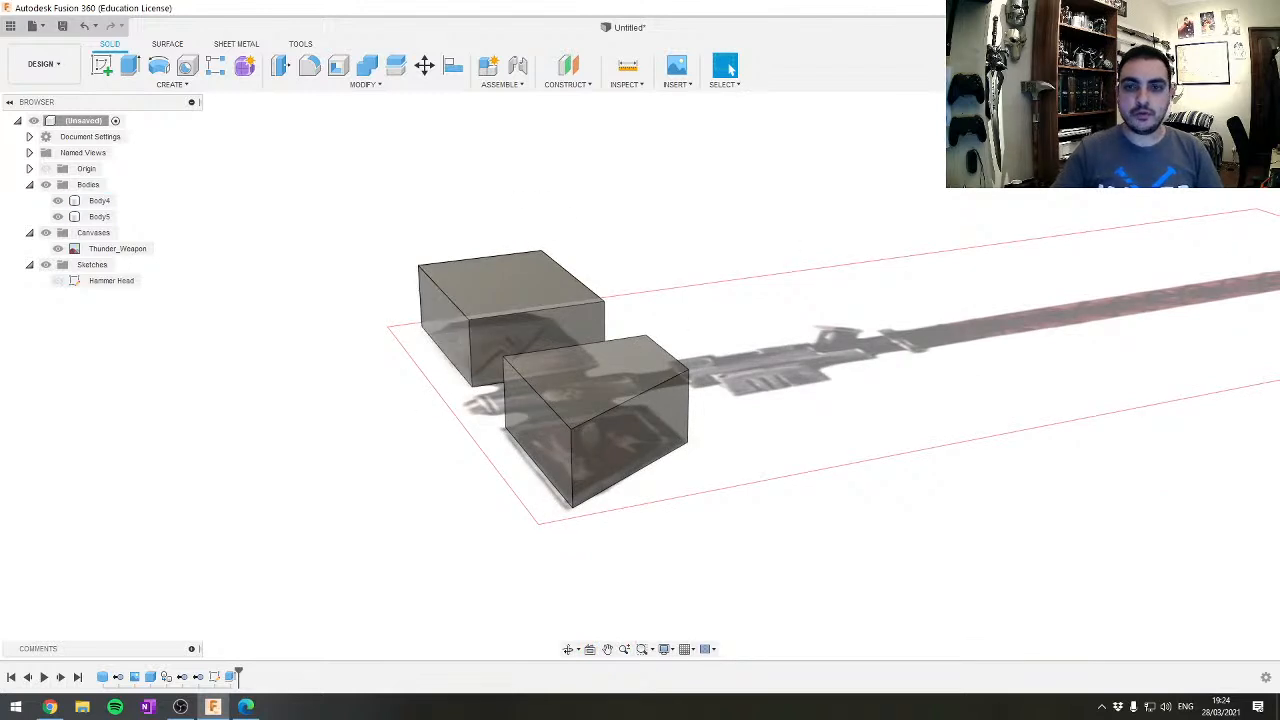
left_click(1232, 124)
middle_click_drag(682, 330, 860, 354)
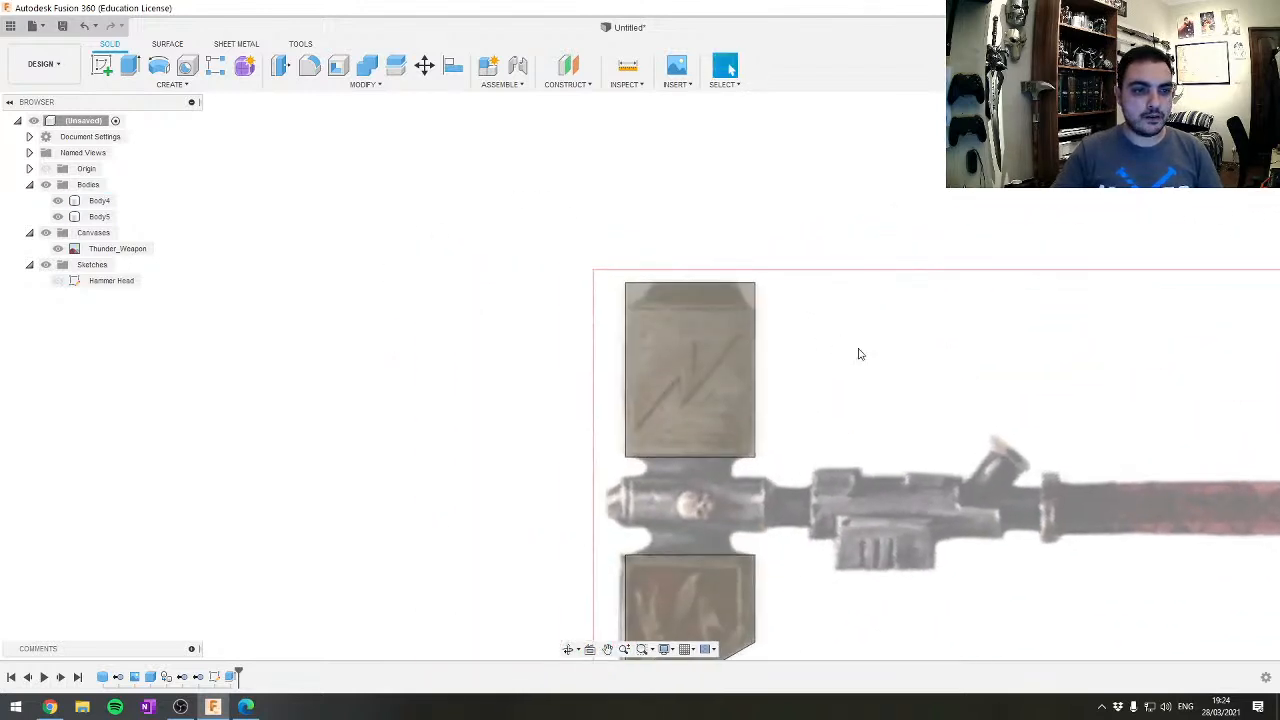
scroll(860, 354, "up", 5)
scroll(572, 330, "up", 3)
middle_click_drag(547, 303, 564, 345)
left_click_drag(563, 345, 636, 378)
key("Escape")
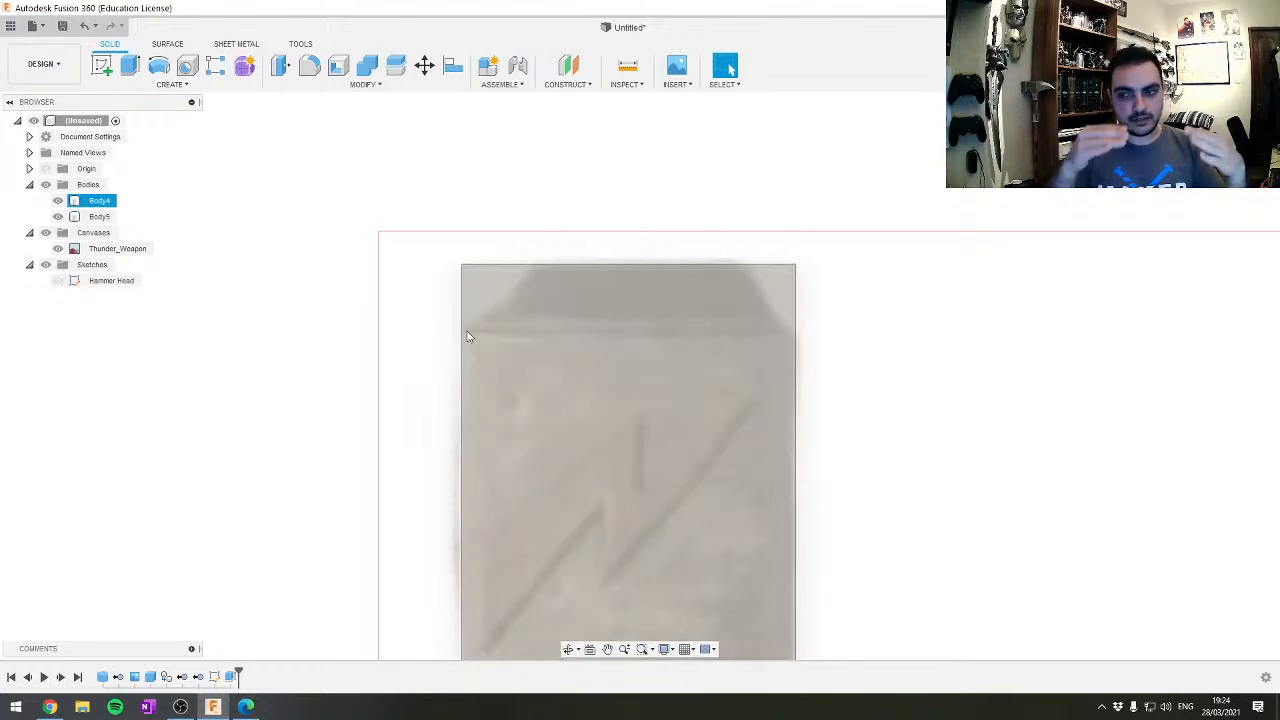
Sketch a horizontal line about 75 mm long across the upper block's front face, where the canvas bevel begins, and finish the sketch
scroll(520, 300, "up", 1)
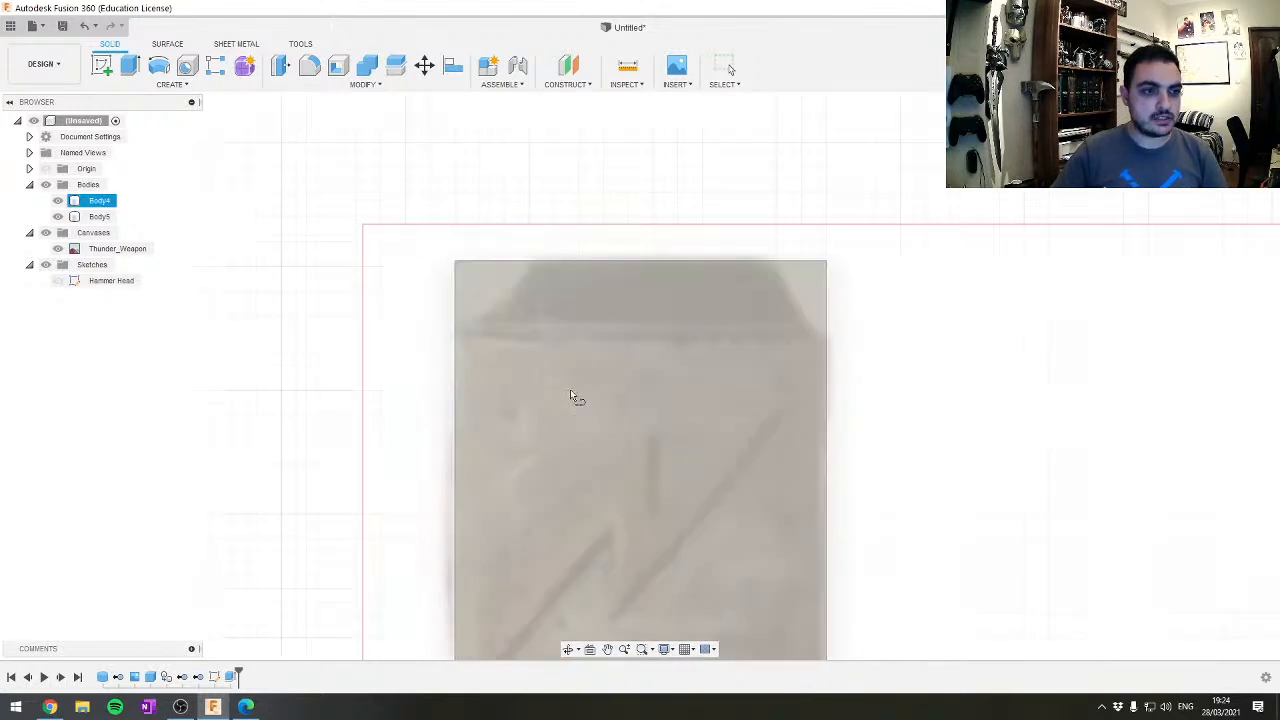
left_click(572, 392)
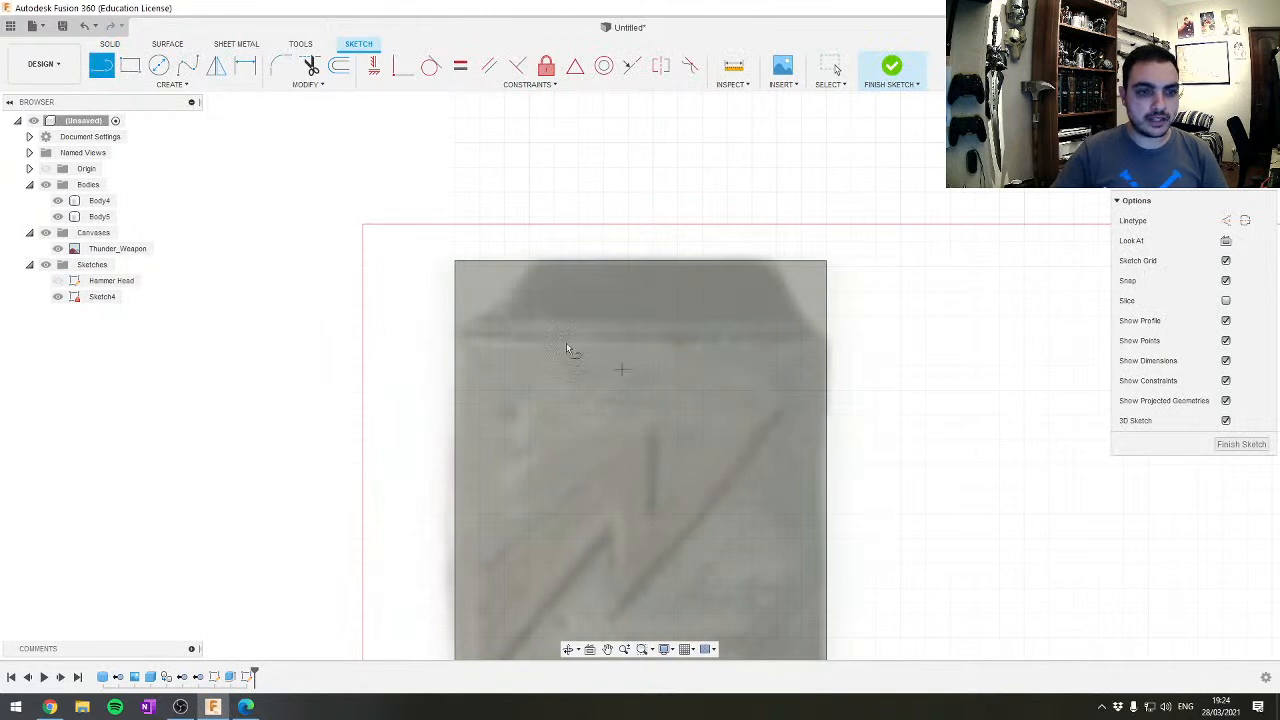
left_click(456, 337)
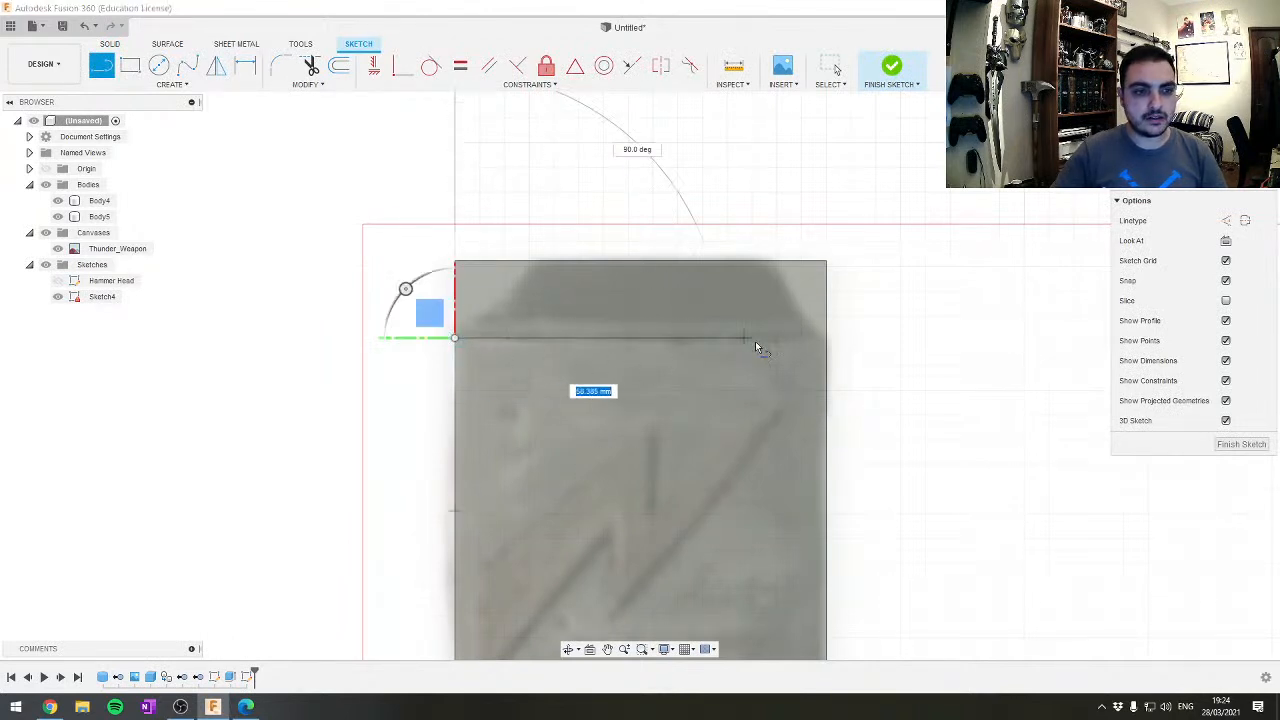
left_click(827, 340)
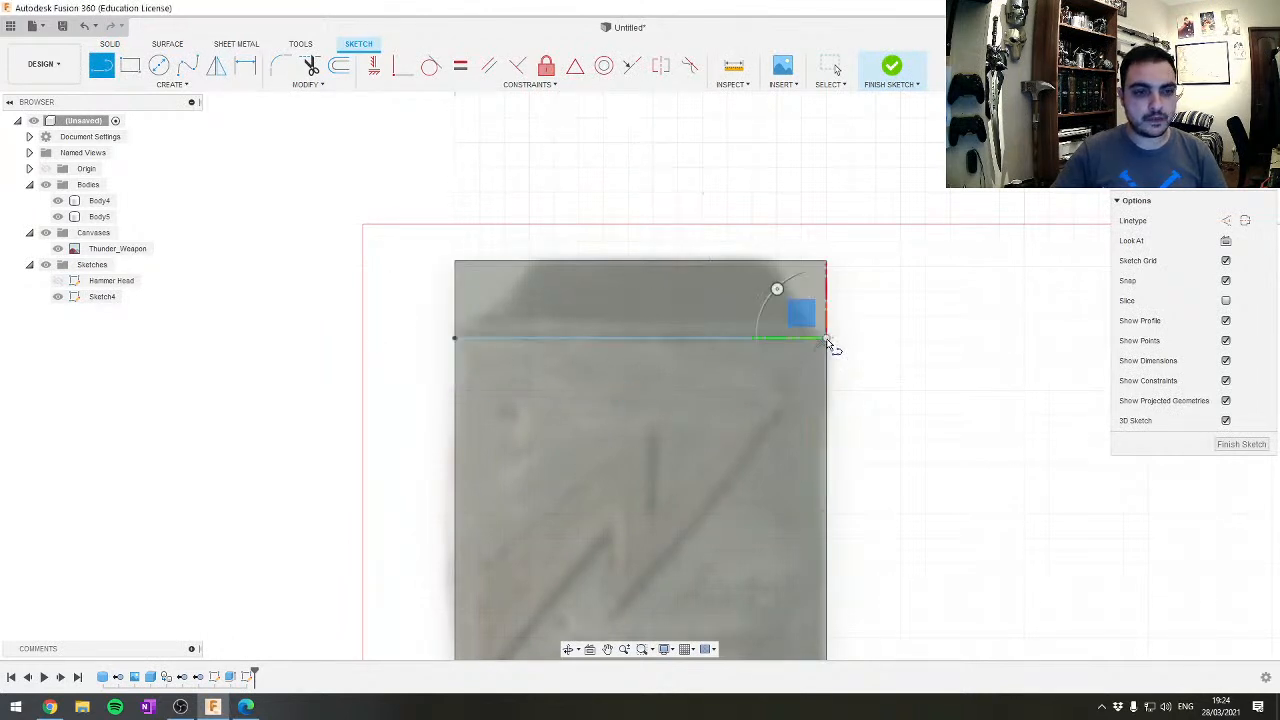
key("Escape")
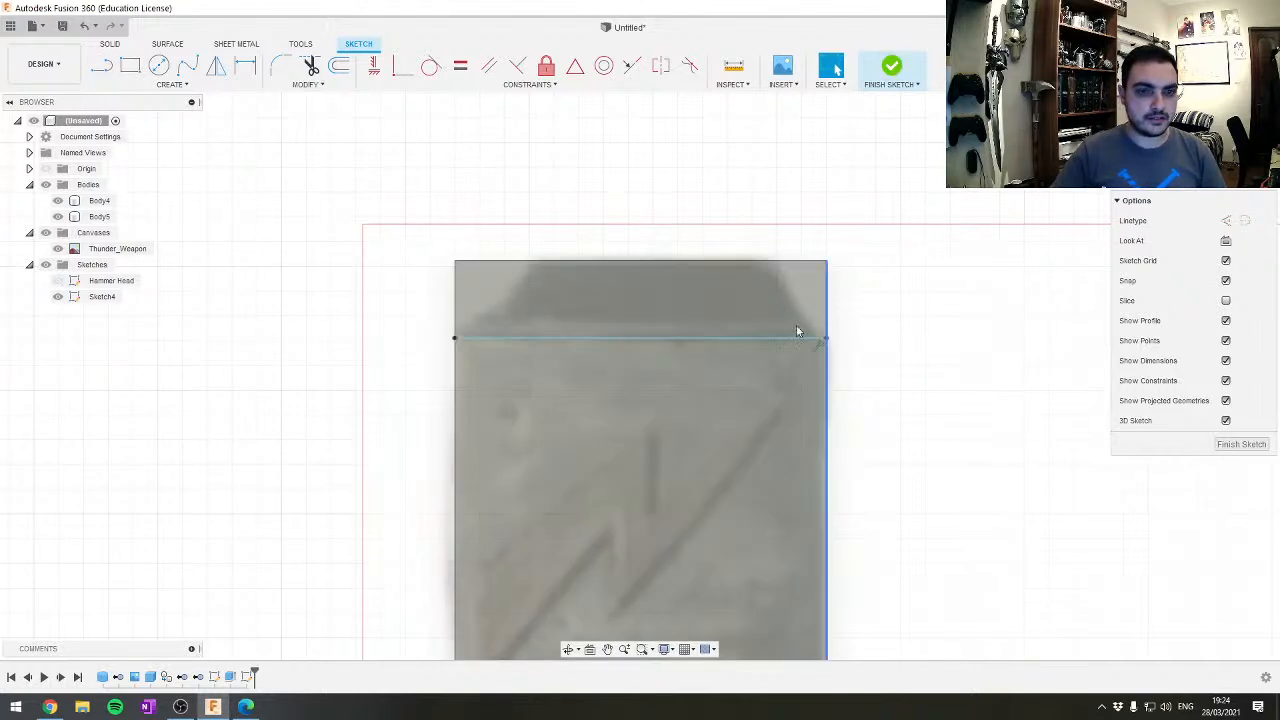
left_click(891, 66)
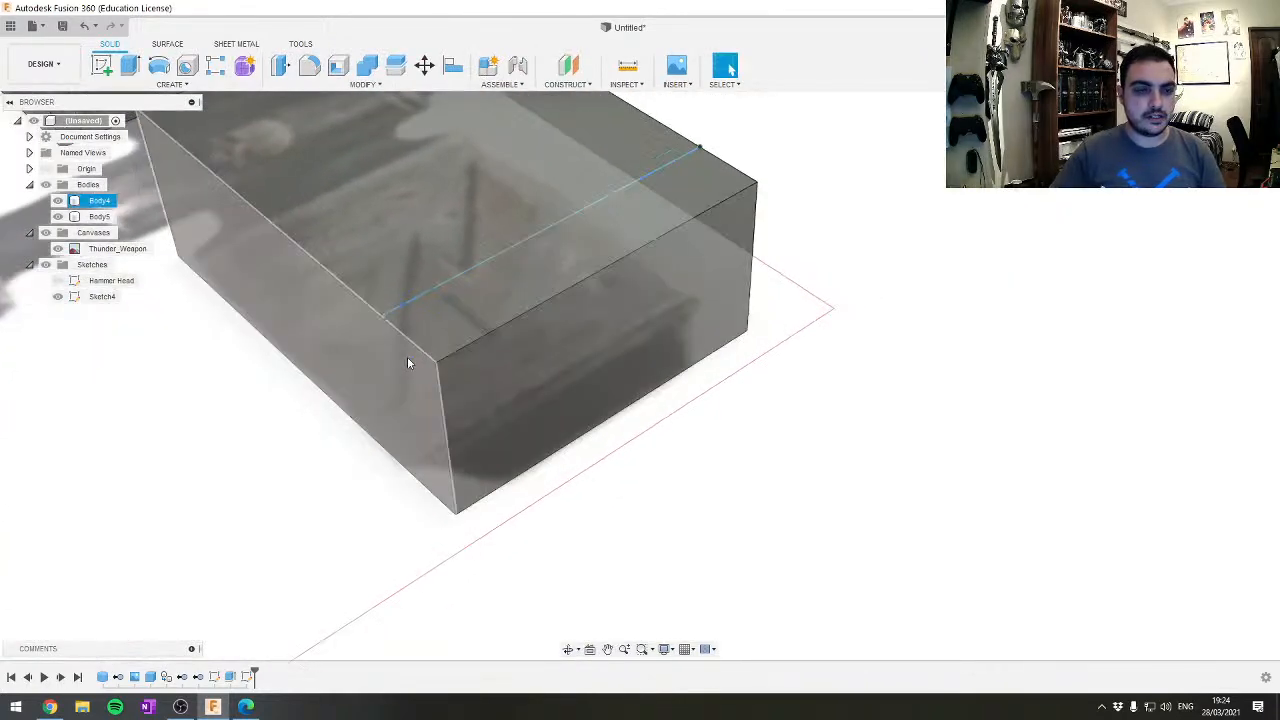
Measure the distance between the new sketch line and the upper block's parallel outer edge
middle_click_drag(314, 377, 568, 446)
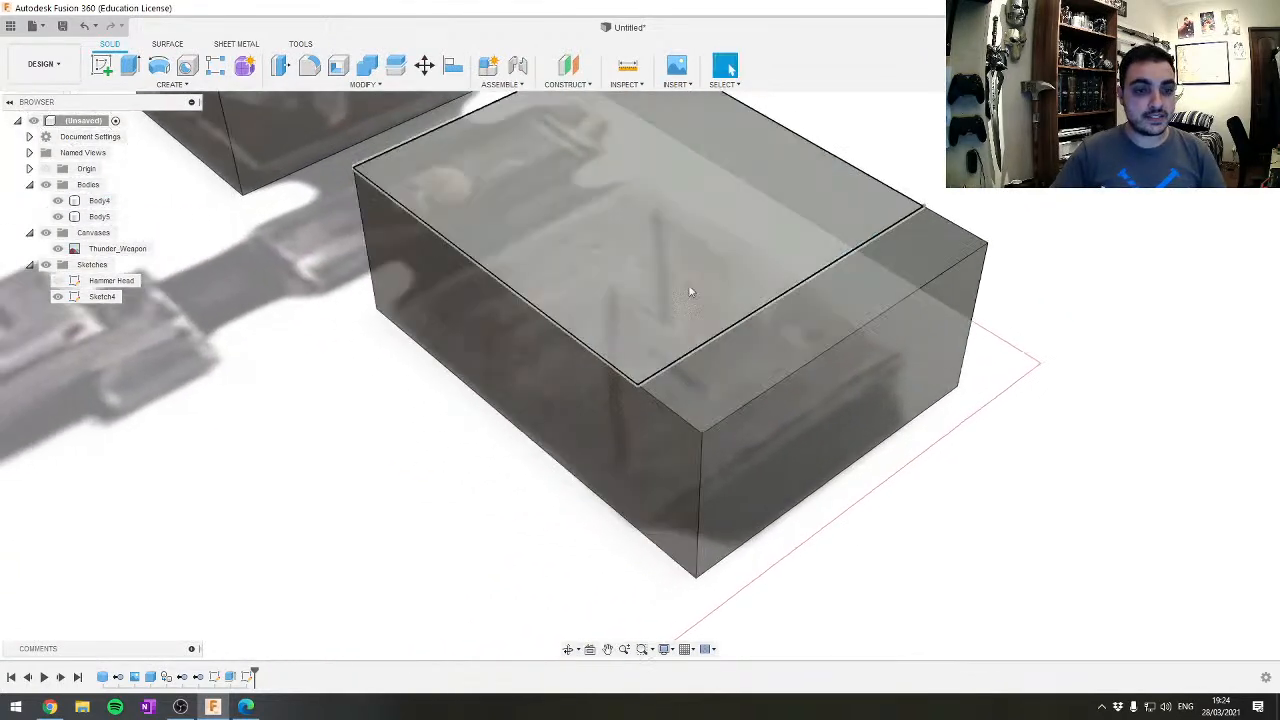
scroll(729, 300, "down", 3)
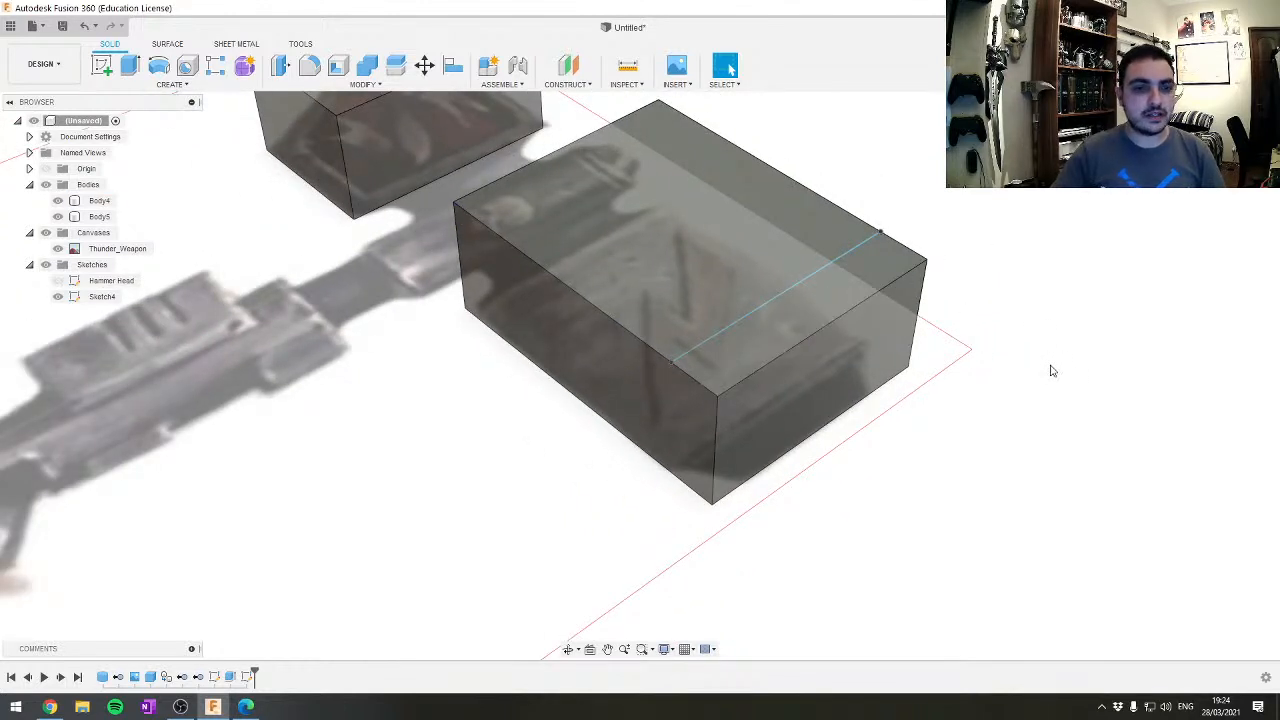
key("i")
scroll(729, 300, "up", 3)
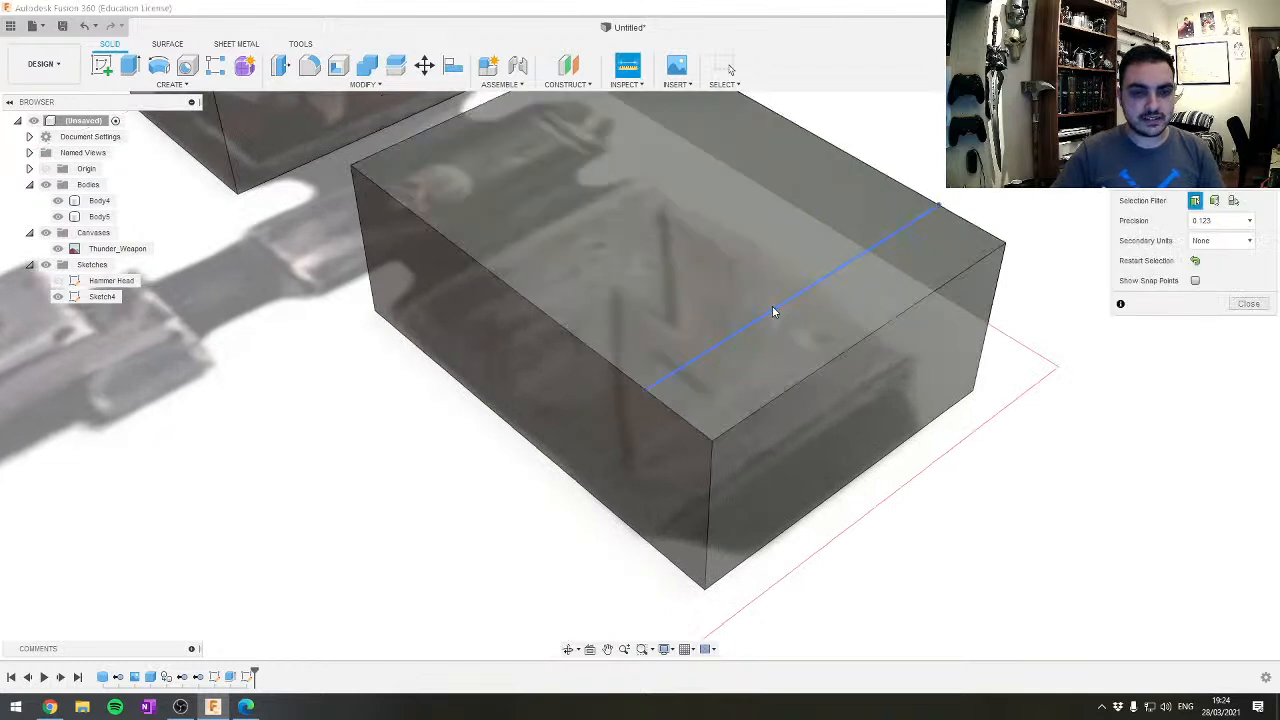
left_click(775, 313)
left_click(842, 362)
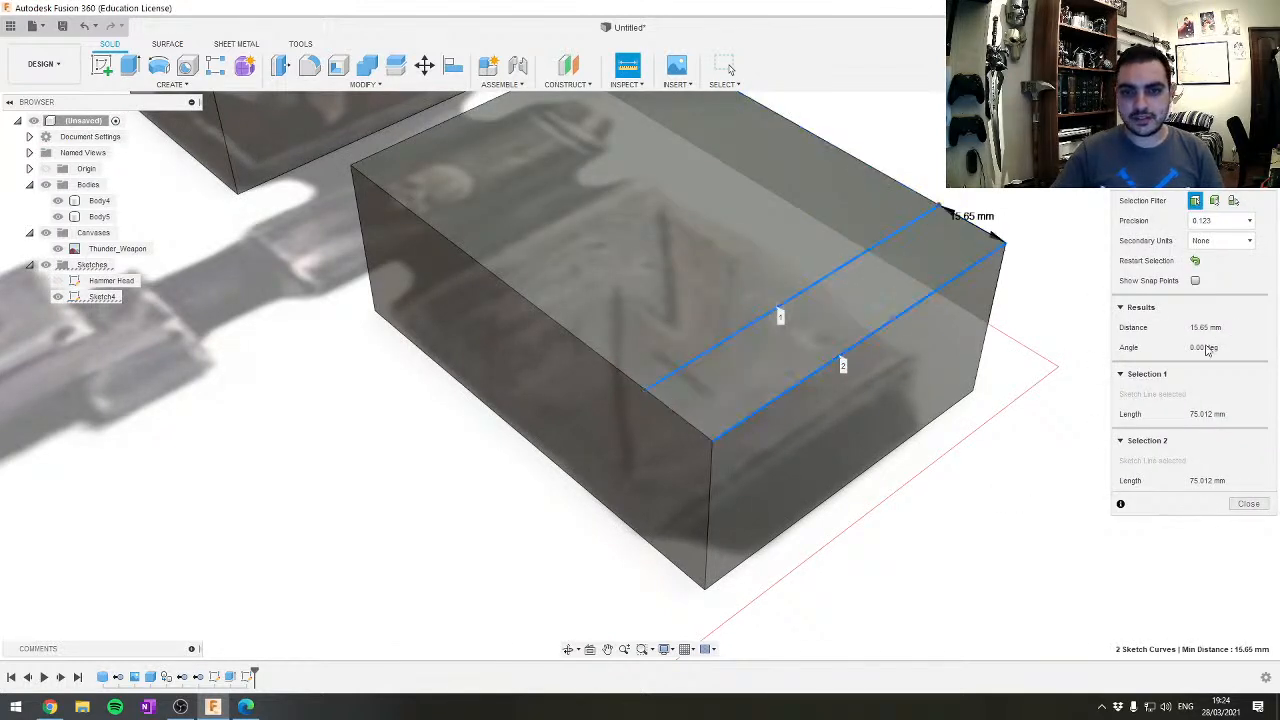
key("Escape")
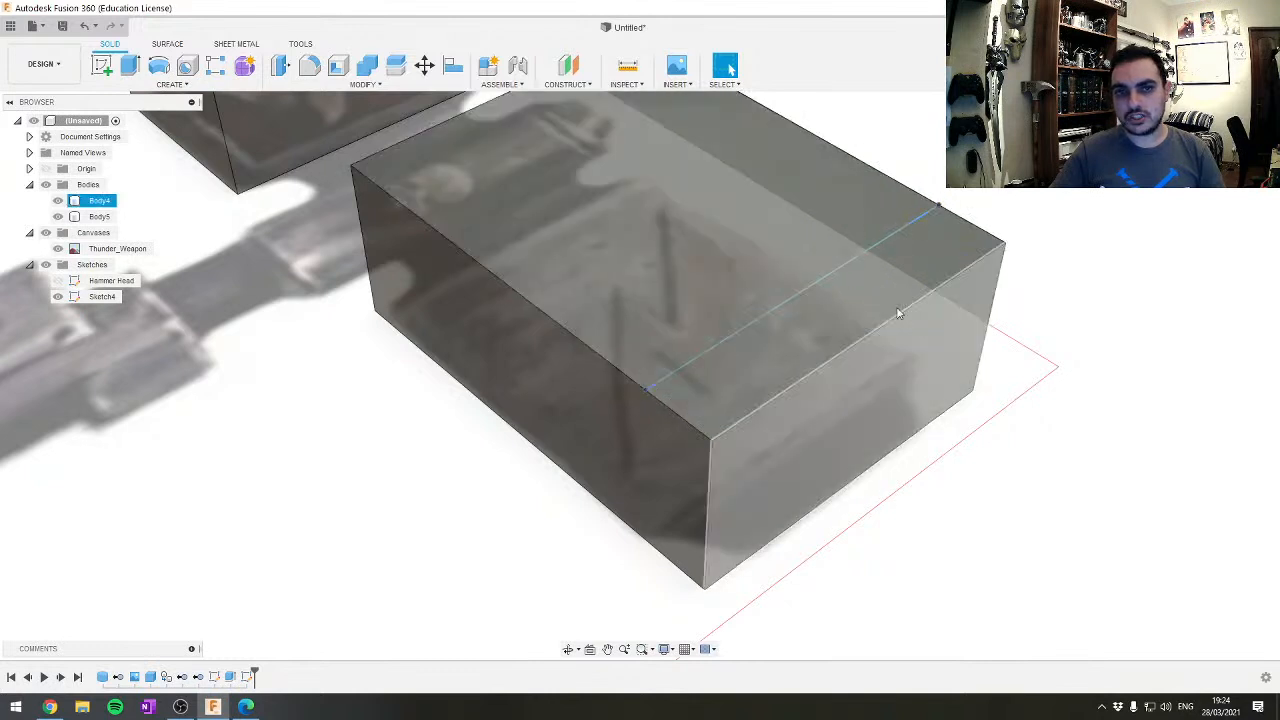
Chamfer the three edges around the upper block's outer end by 15.65 mm and delete the reference line's sketch
left_click(365, 84)
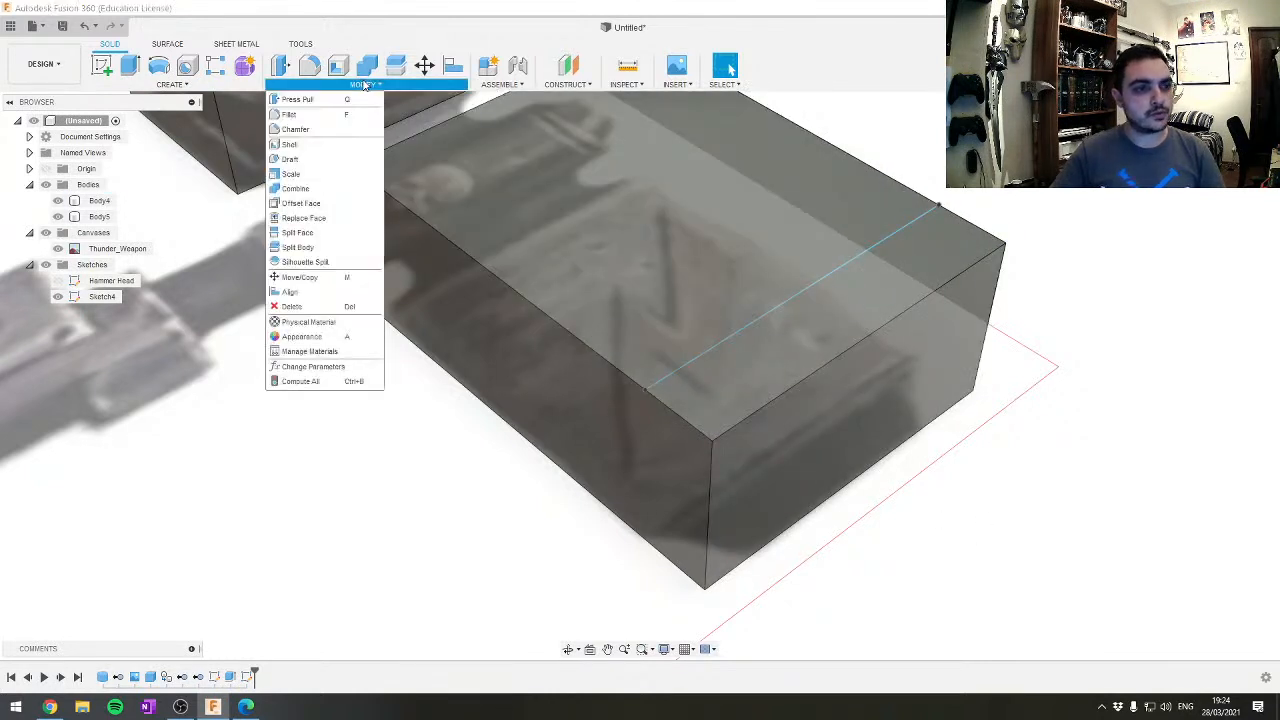
left_click(295, 129)
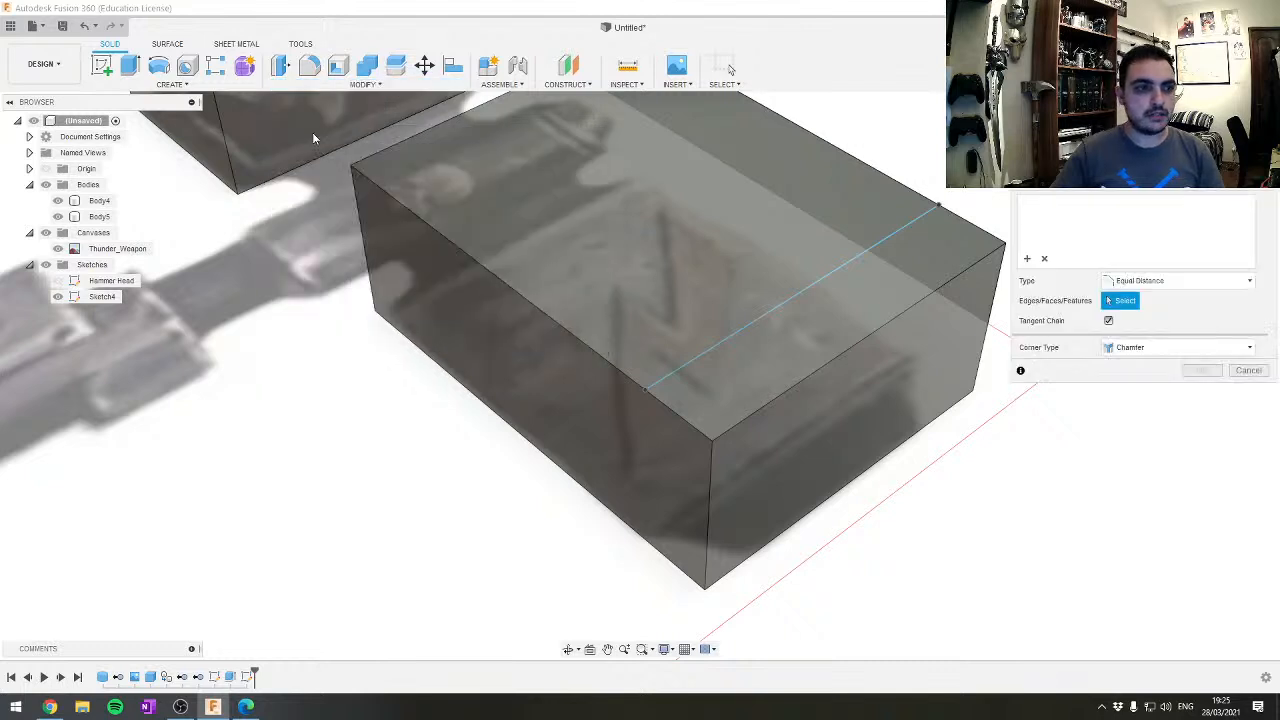
left_click(840, 355)
left_click(707, 512)
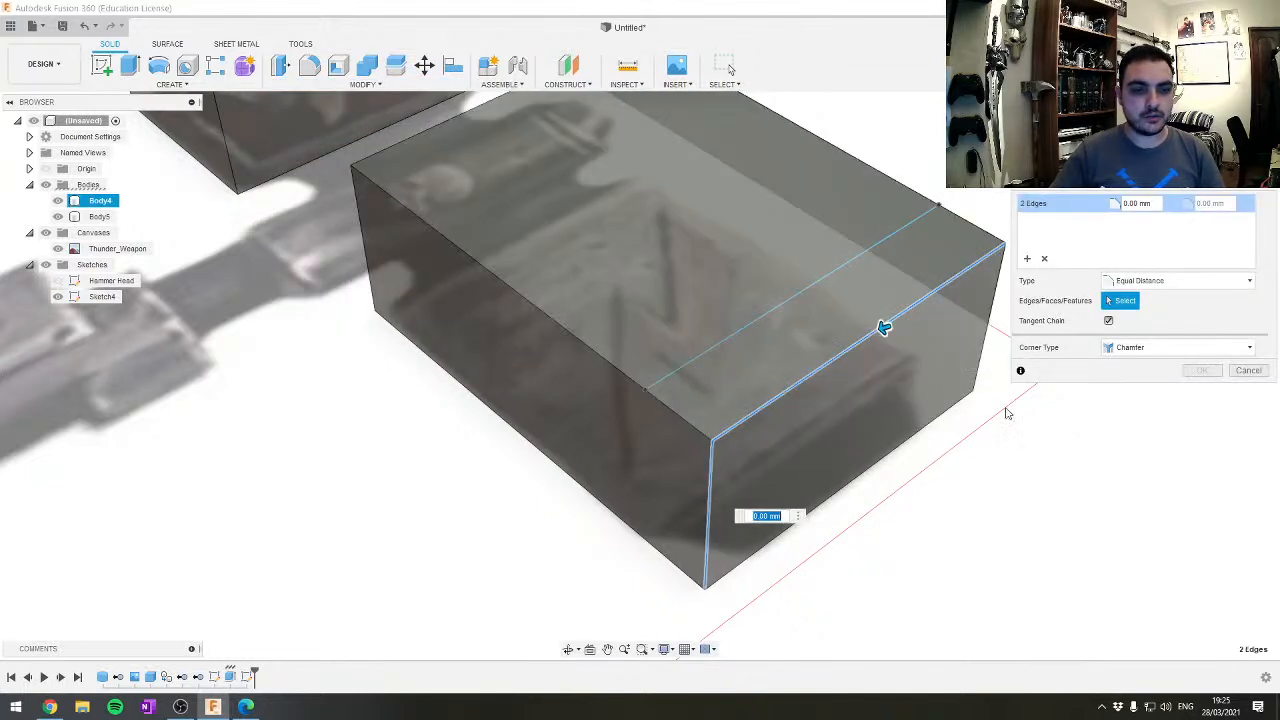
left_click(1000, 313)
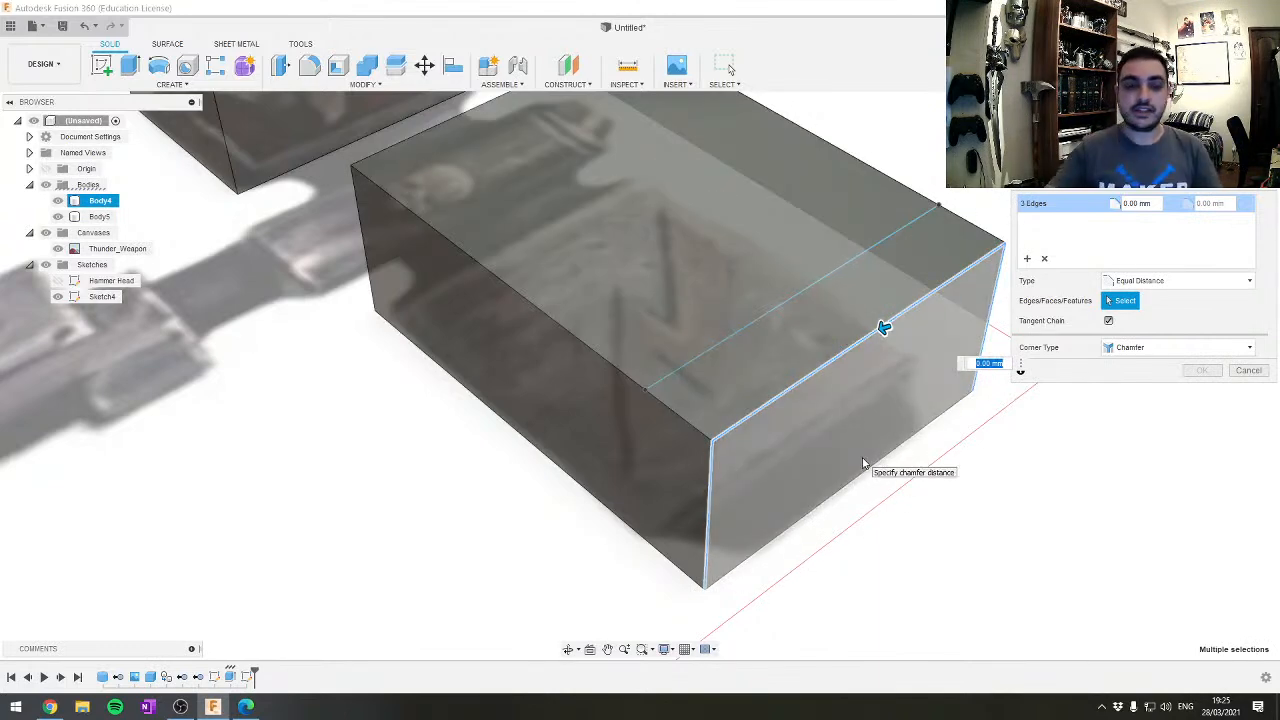
middle_click_drag(937, 259, 687, 249)
type("15.65")
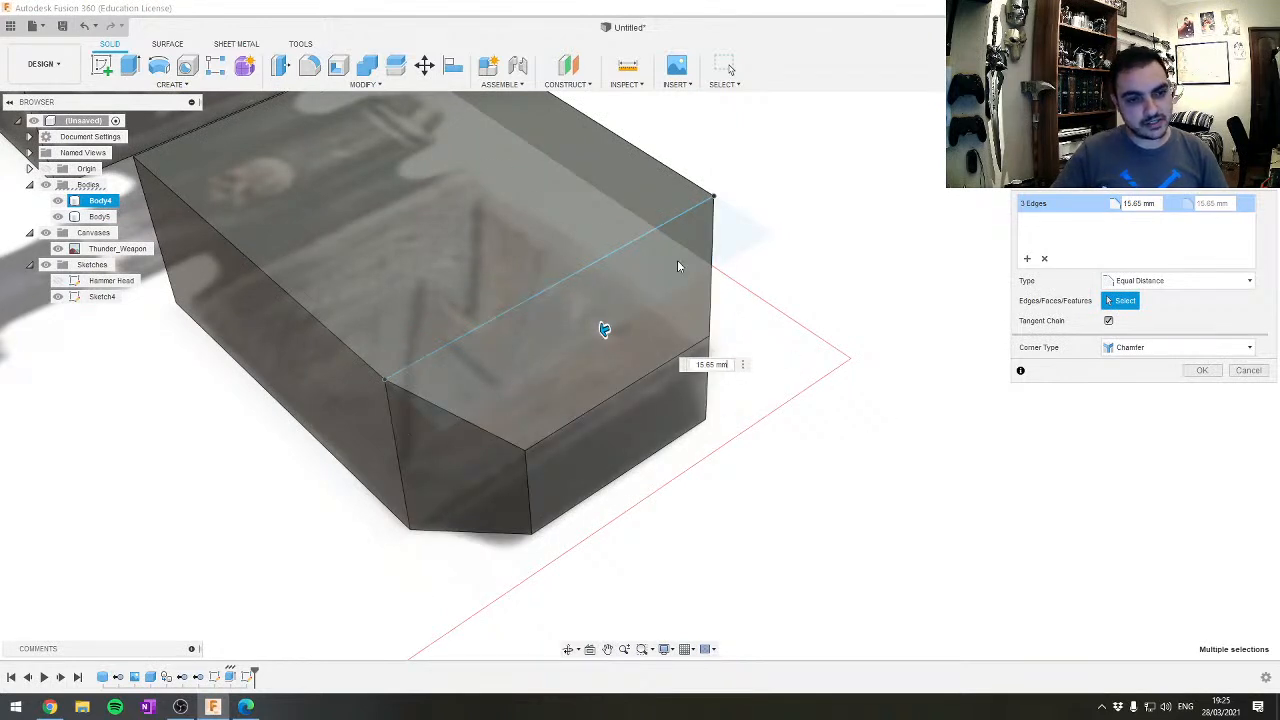
left_click(1202, 370)
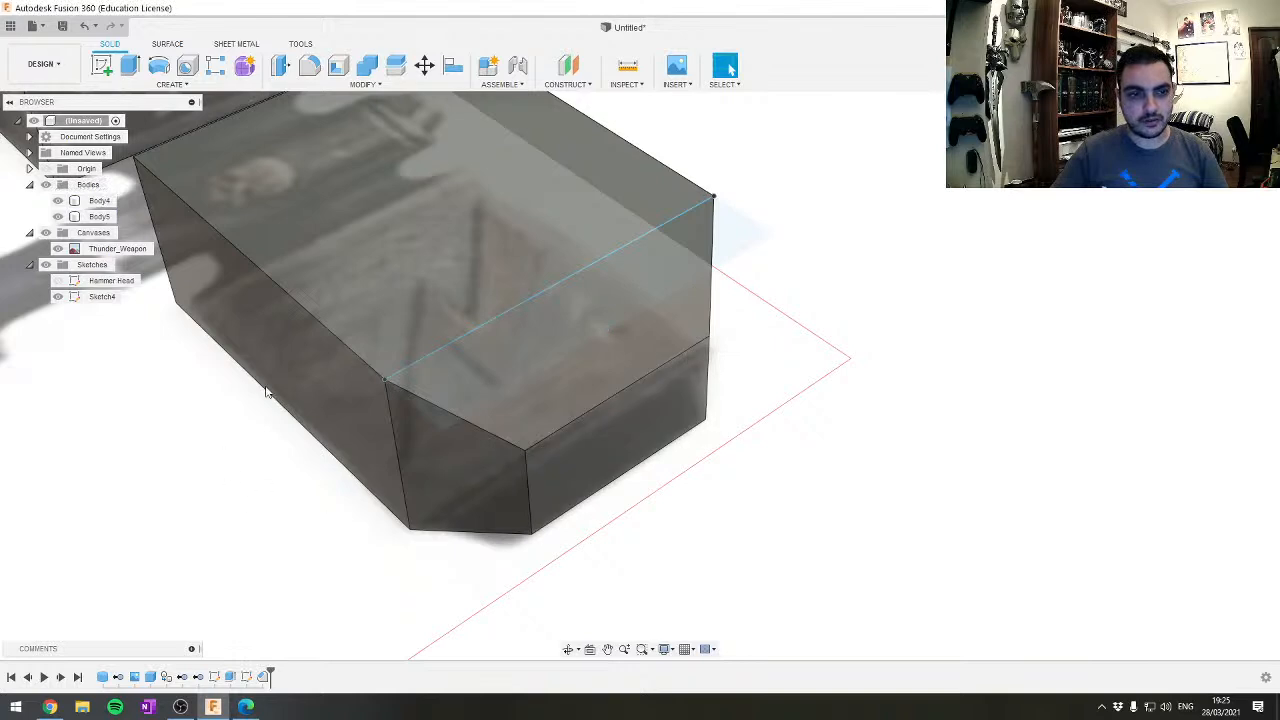
right_click(98, 297)
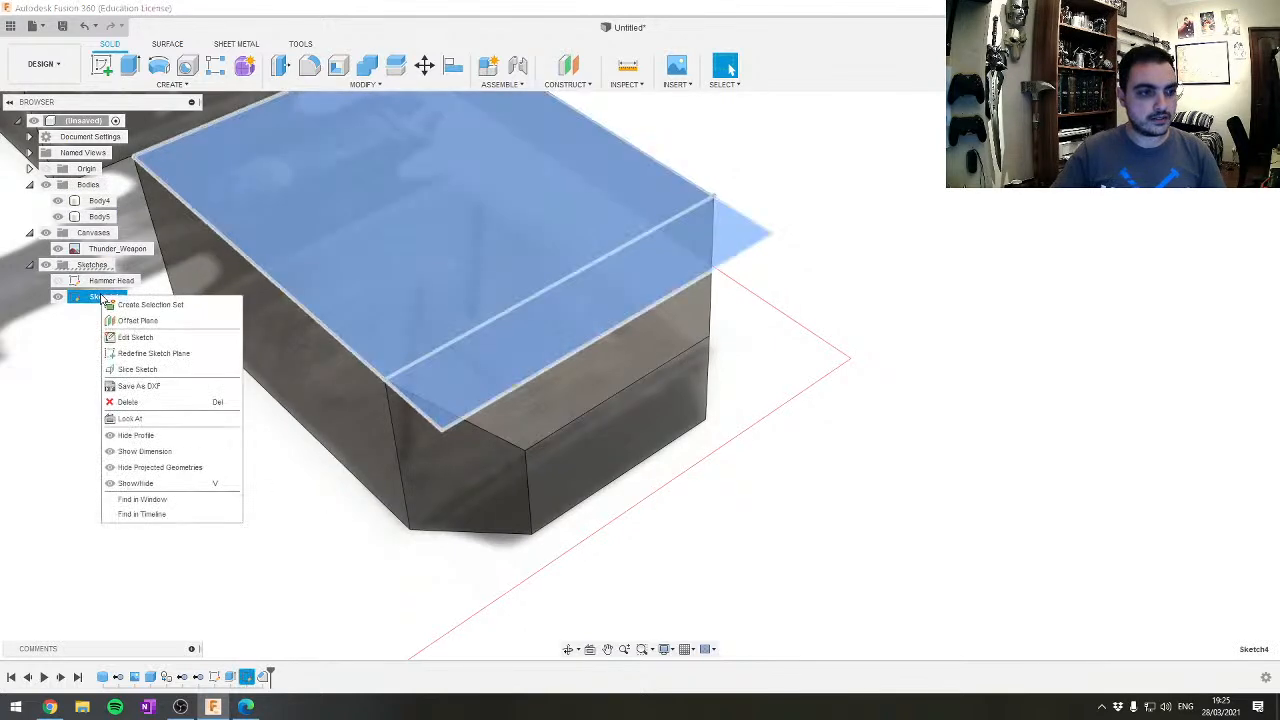
left_click(167, 404)
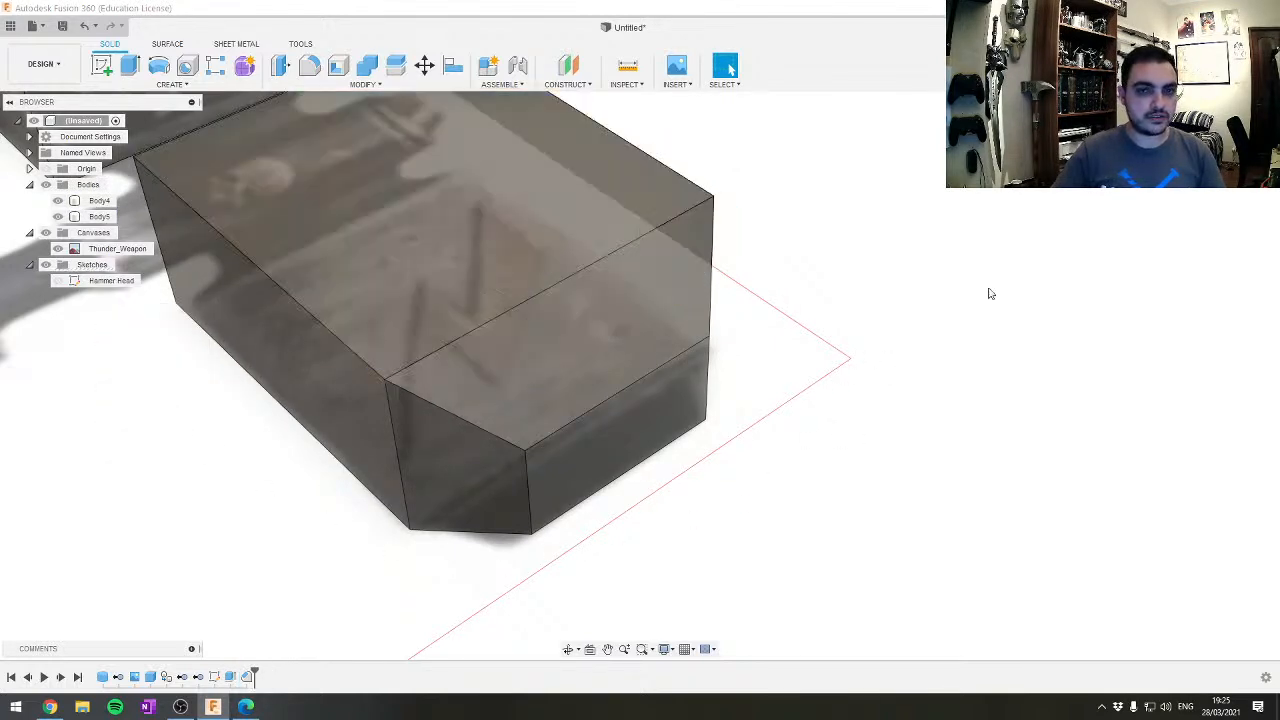
Compare the upper block's chamfered end with the canvas straight on and inspect its bevels at an angle
scroll(232, 404, "down", 1)
middle_click_drag(232, 404, 734, 392)
middle_click_drag(534, 349, 591, 392, "shift")
scroll(660, 368, "down", 2)
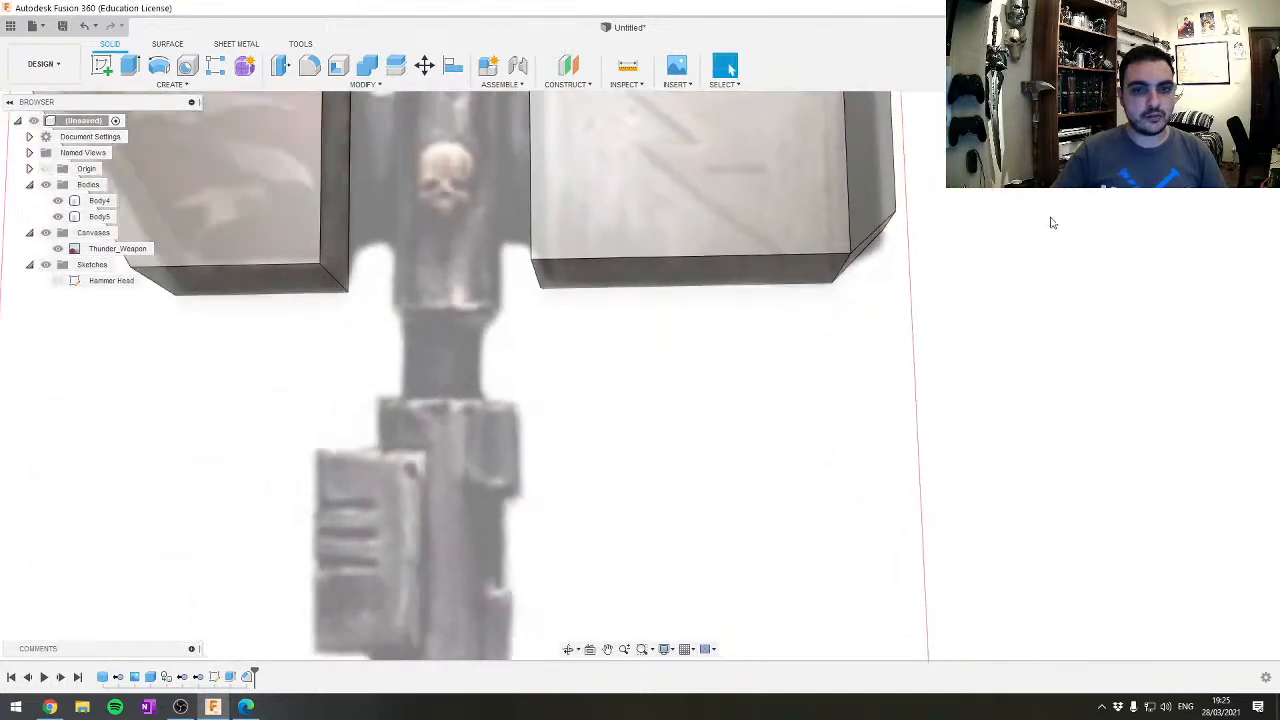
scroll(1052, 223, "down", 1)
left_click(1223, 140)
middle_click_drag(1013, 238, 1008, 349)
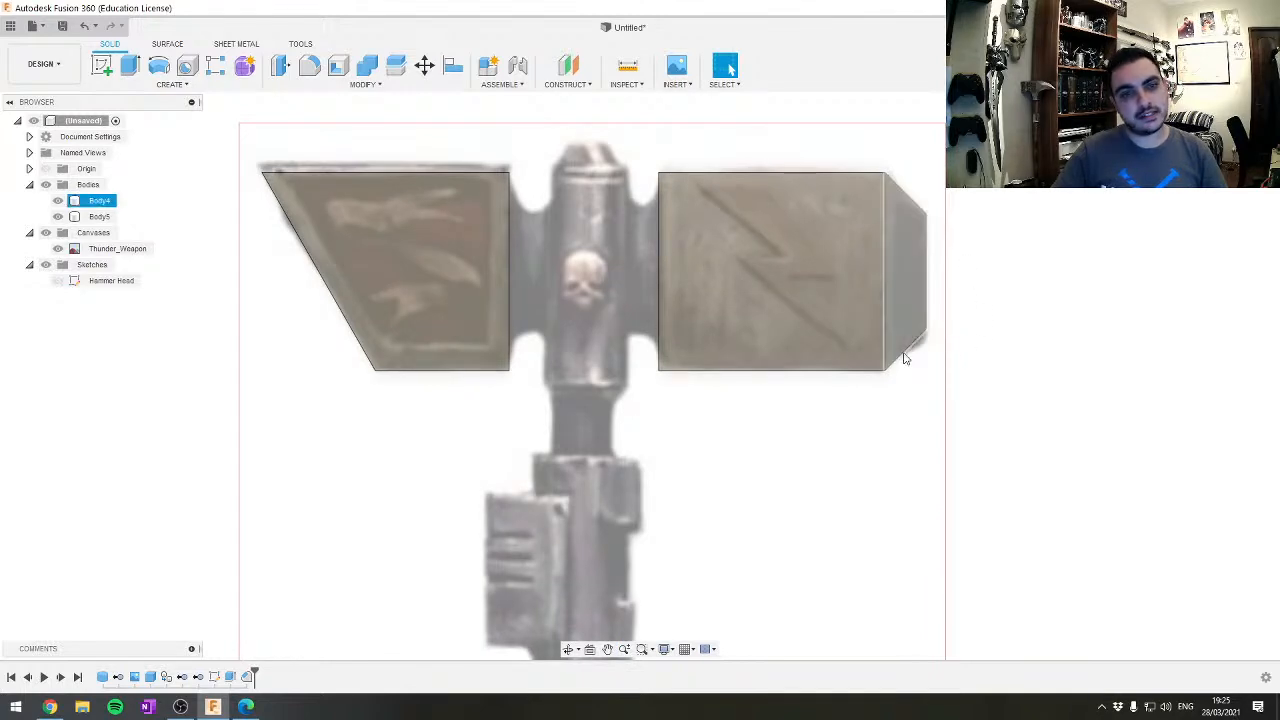
middle_click_drag(984, 340, 922, 283, "shift")
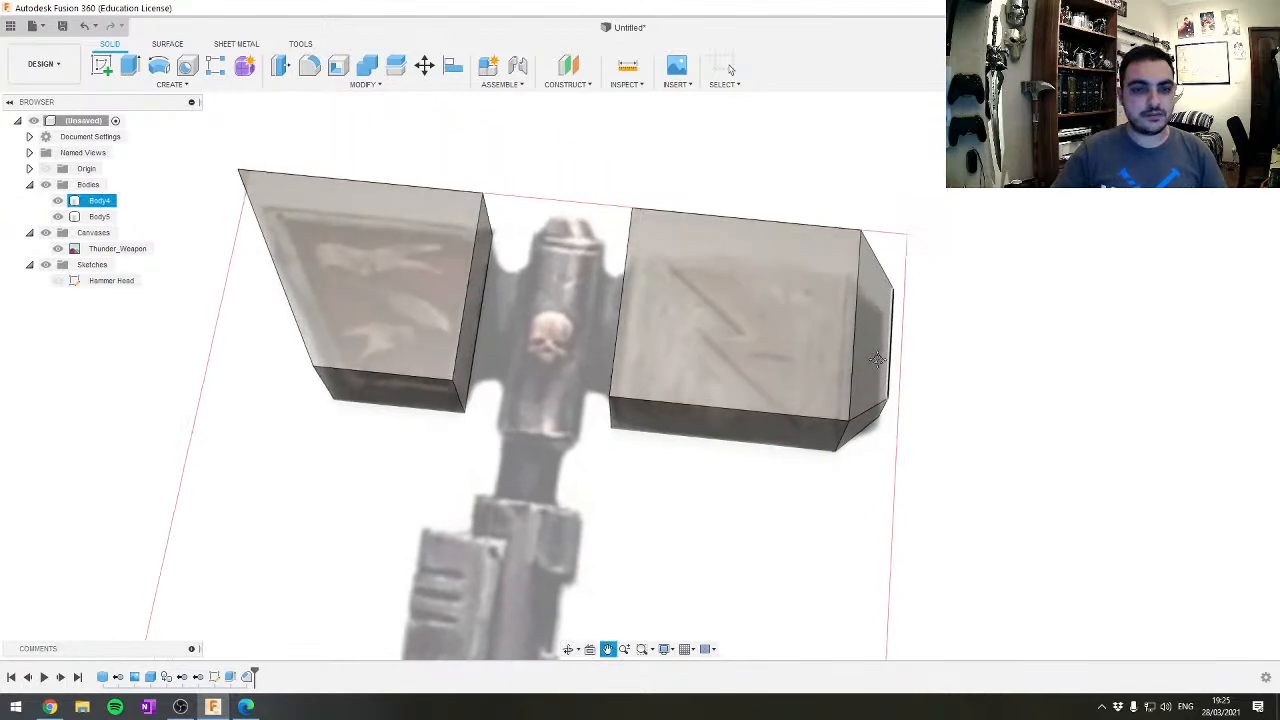
scroll(674, 397, "up", 6)
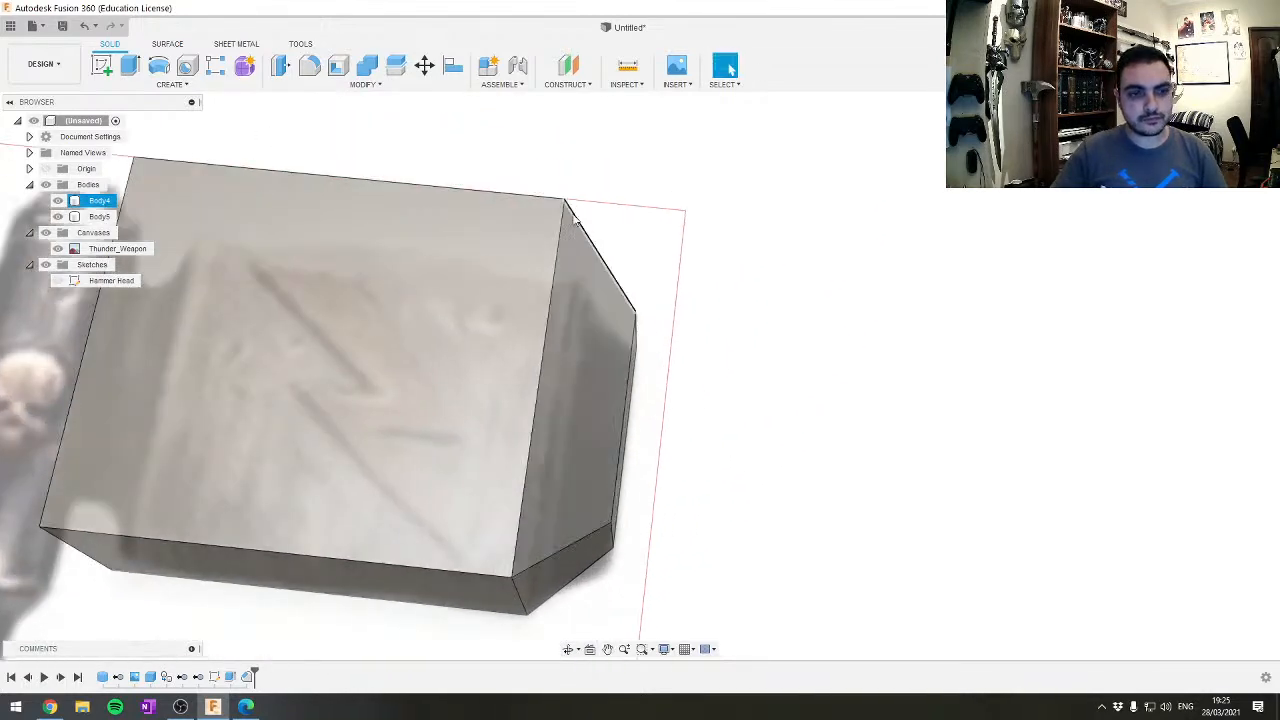
middle_click_drag(504, 423, 745, 332, "shift")
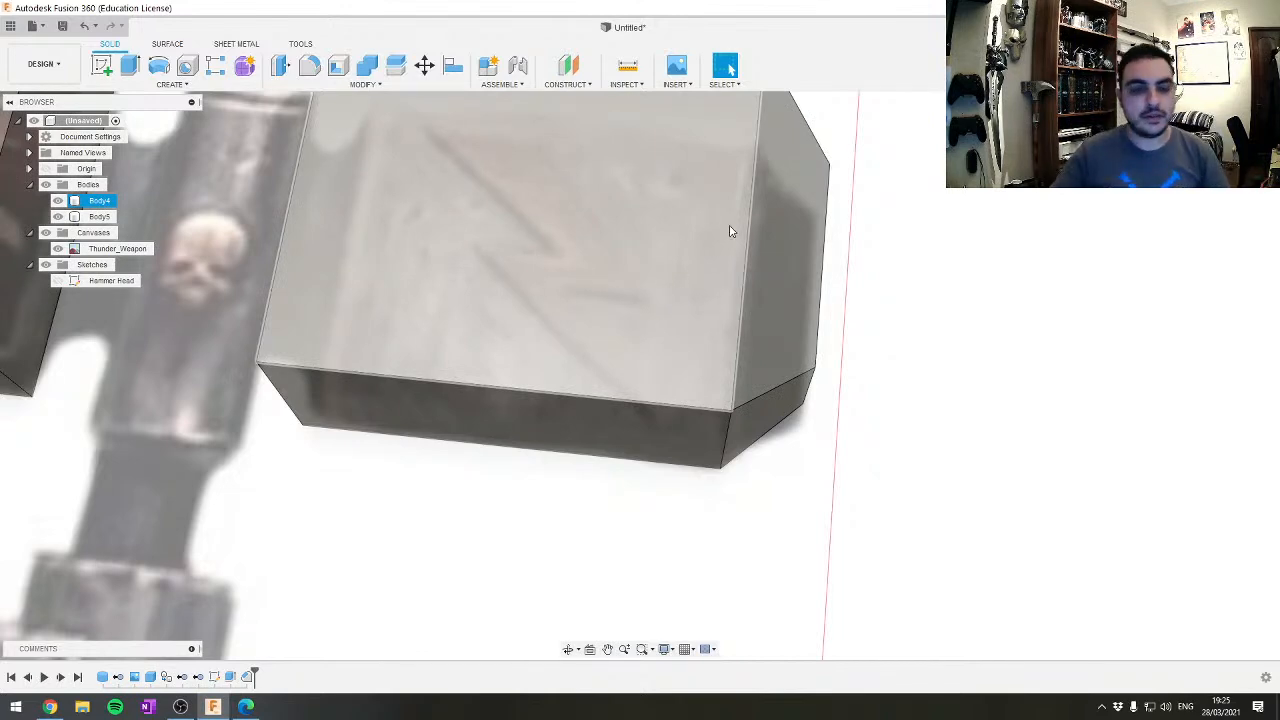
Extrude the large front faces of both the block and the blade outward by 5 mm, joined to their bodies
scroll(863, 314, "down", 3)
middle_click_drag(861, 320, 744, 260, "shift")
middle_click_drag(831, 261, 614, 388)
left_click(750, 300)
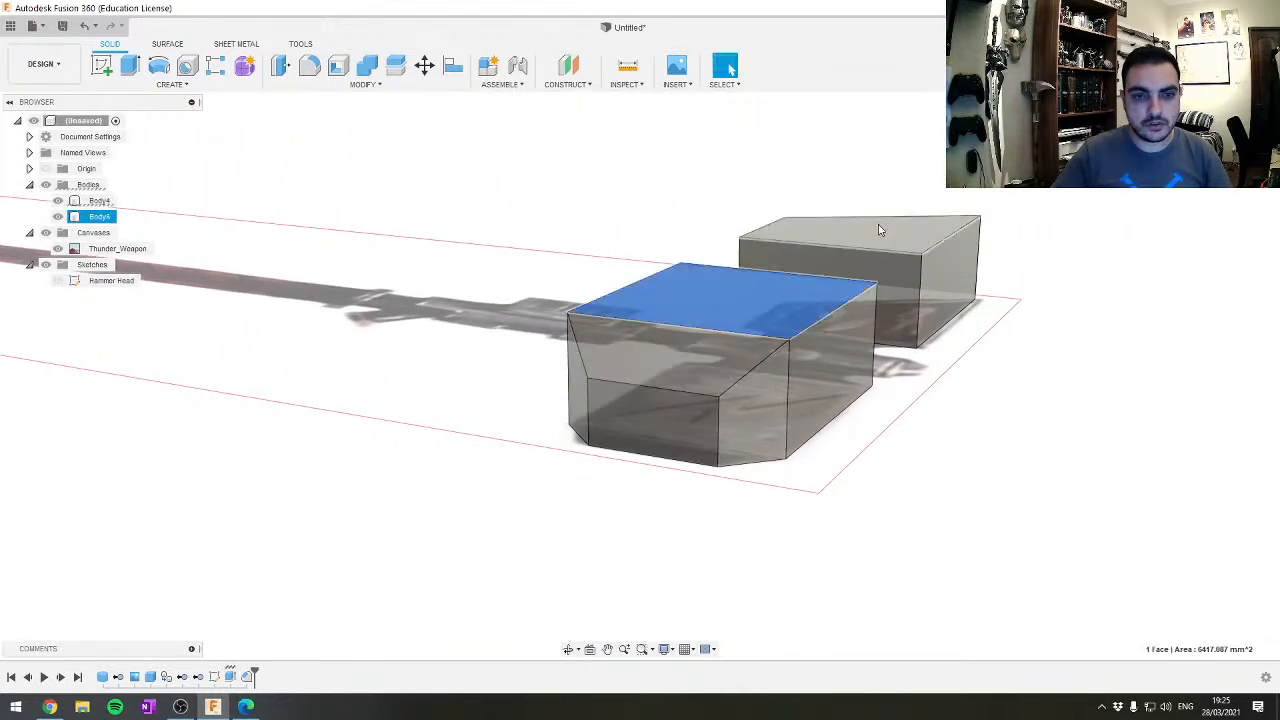
left_click(882, 230, "ctrl")
left_click(966, 275, "ctrl")
left_click(840, 350, "ctrl")
middle_click_drag(590, 355, 500, 360, "shift")
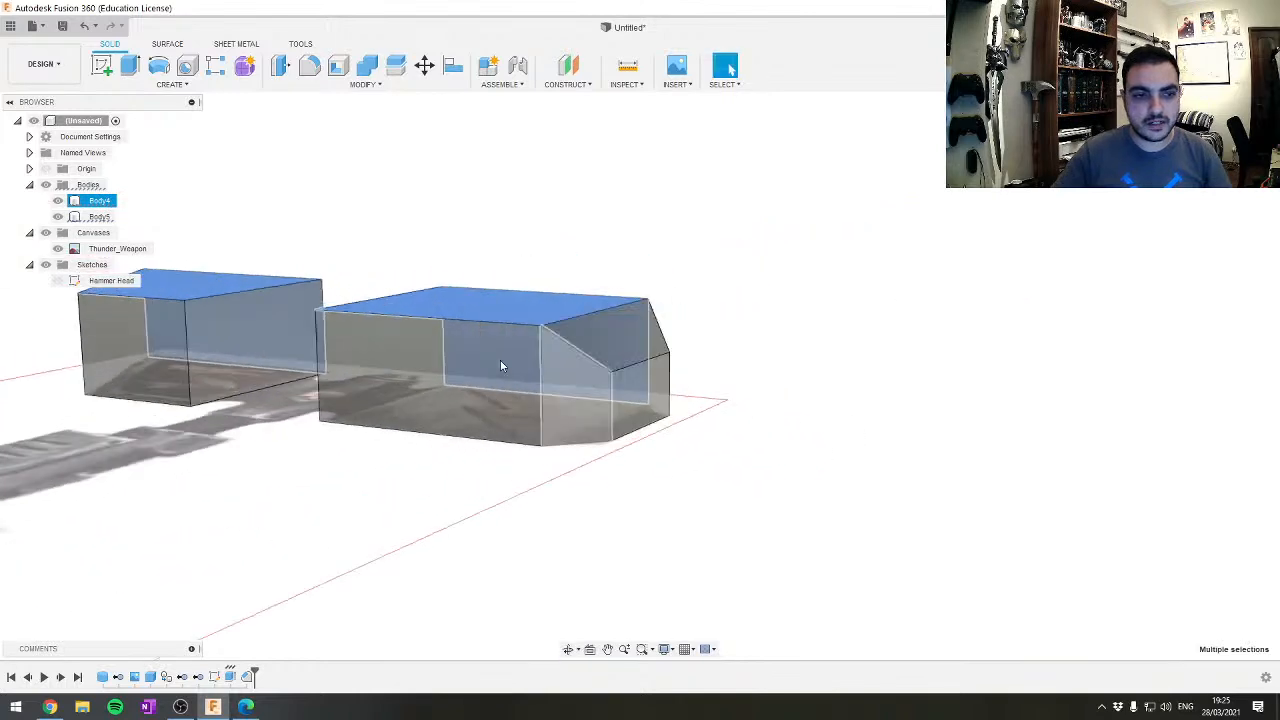
left_click(500, 360, "ctrl")
left_click(170, 340, "ctrl")
middle_click_drag(170, 340, 586, 450)
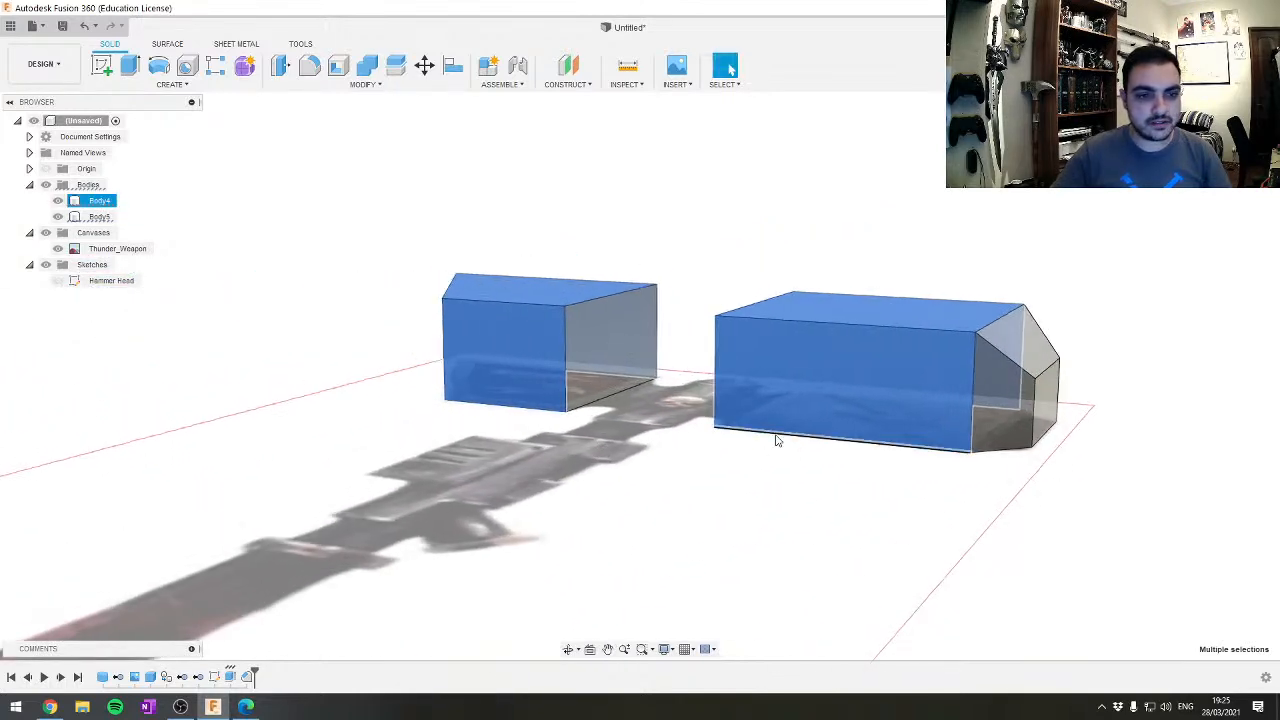
key("e")
middle_click_drag(737, 441, 490, 465, "shift")
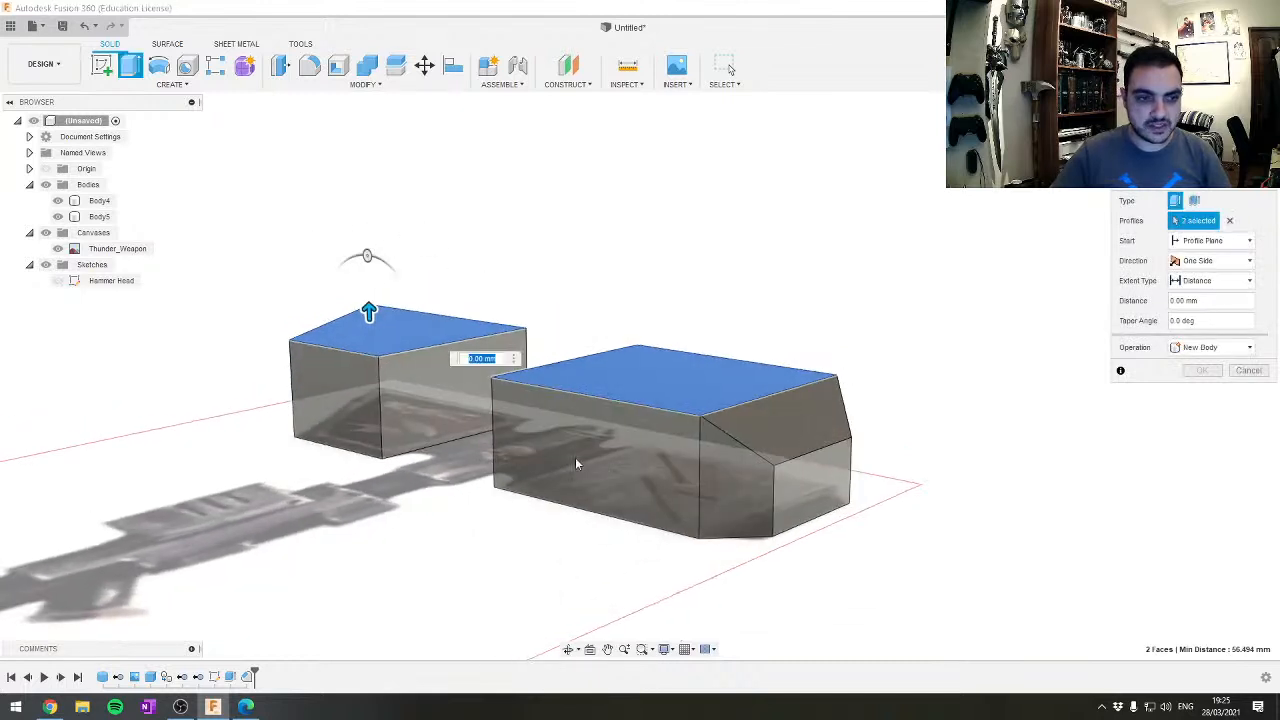
type("5")
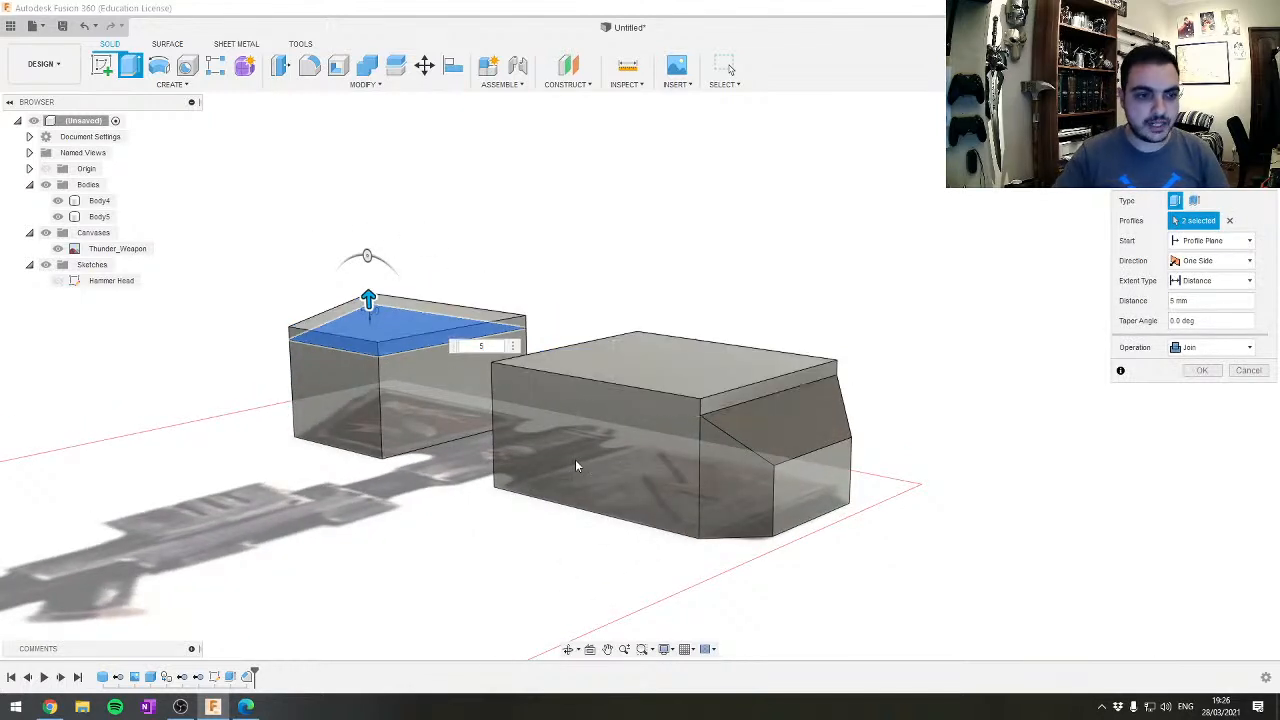
key("Return")
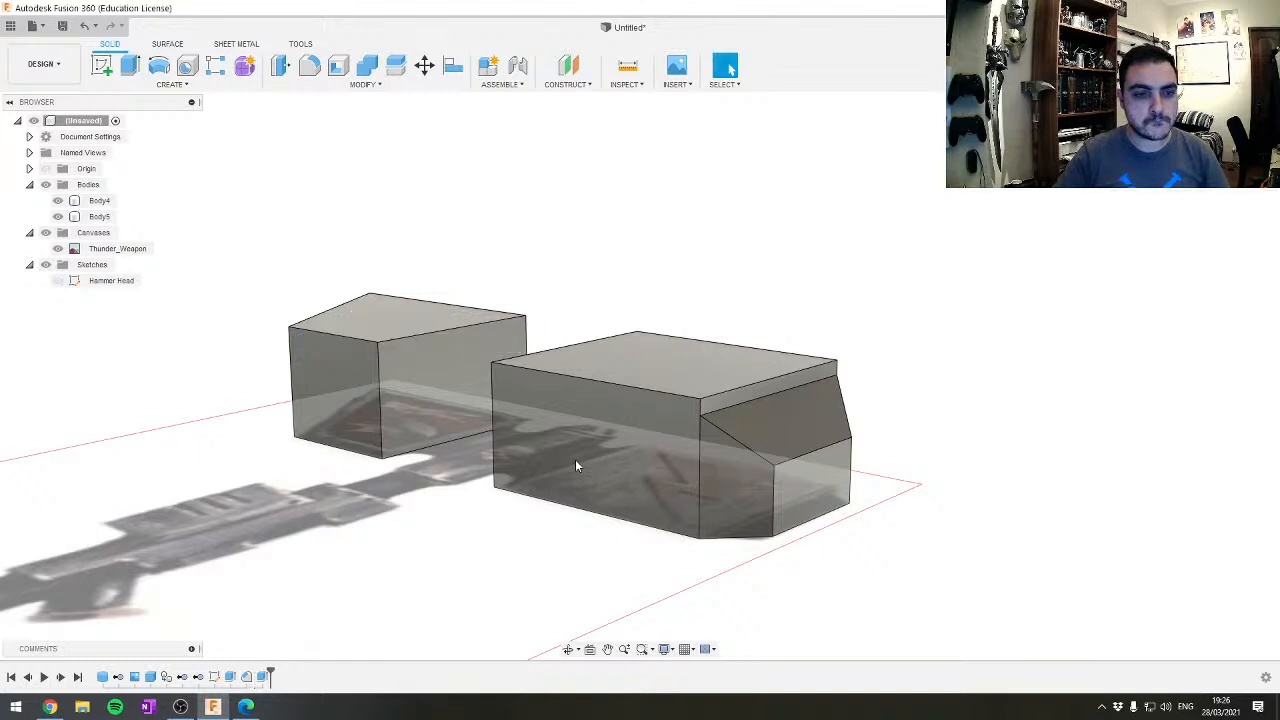
Extrude the handle-side faces of the block and the blade outward by 5 mm
left_click(575, 467)
left_click(334, 372, "ctrl")
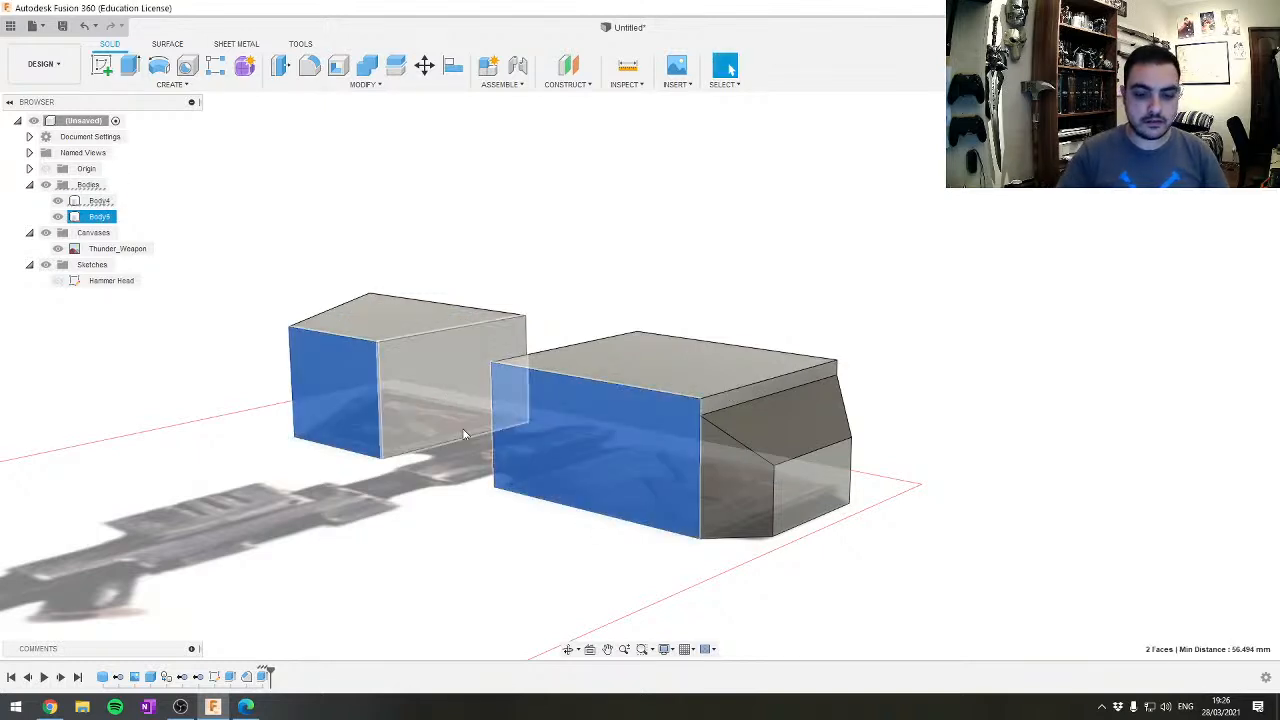
key("e")
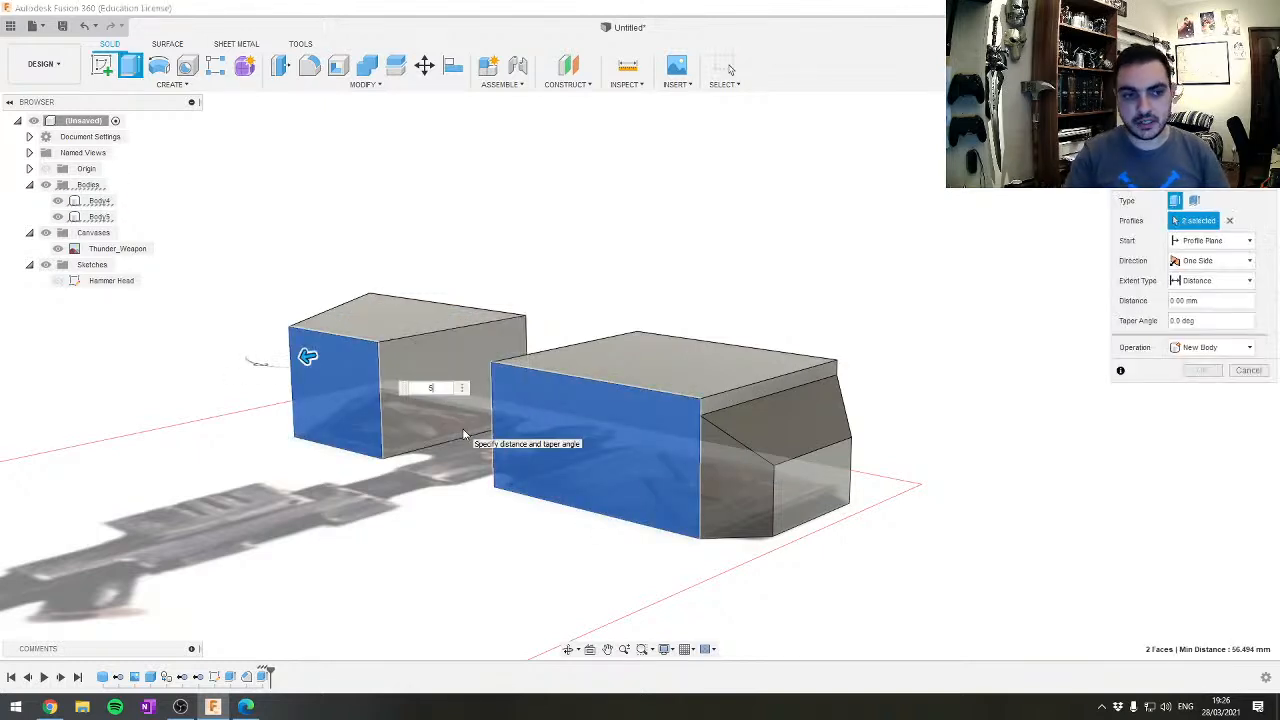
type("5")
key("Return")
Extrude the block's opposite long side face outward and inspect the raised border around both bodies
middle_click_drag(617, 406, 791, 379, "shift")
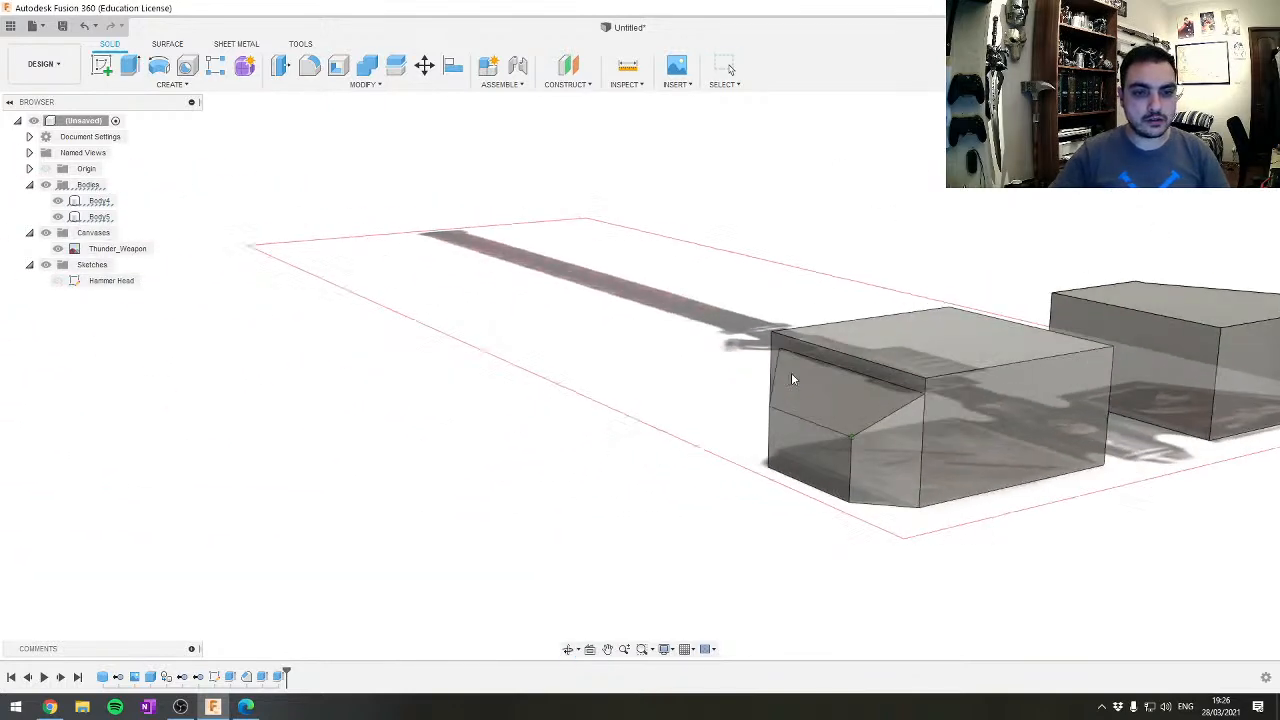
left_click(956, 414)
key("e")
key("Escape")
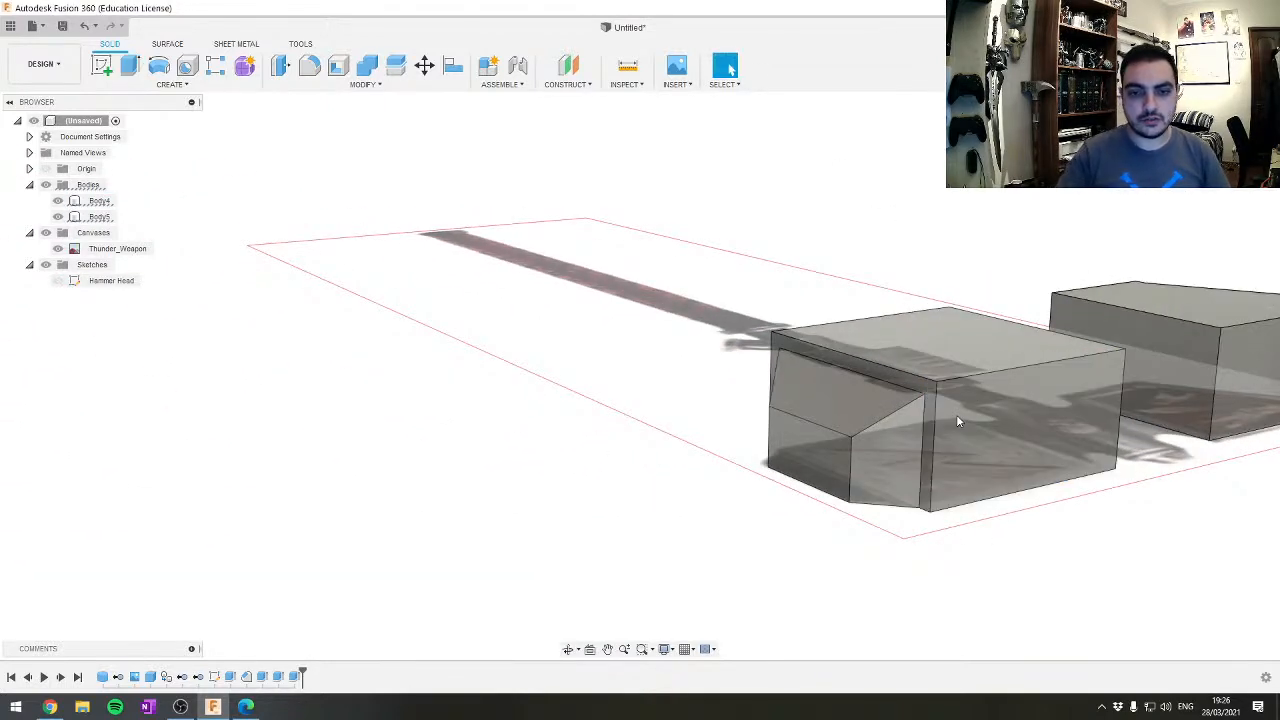
middle_click_drag(956, 414, 527, 398, "shift")
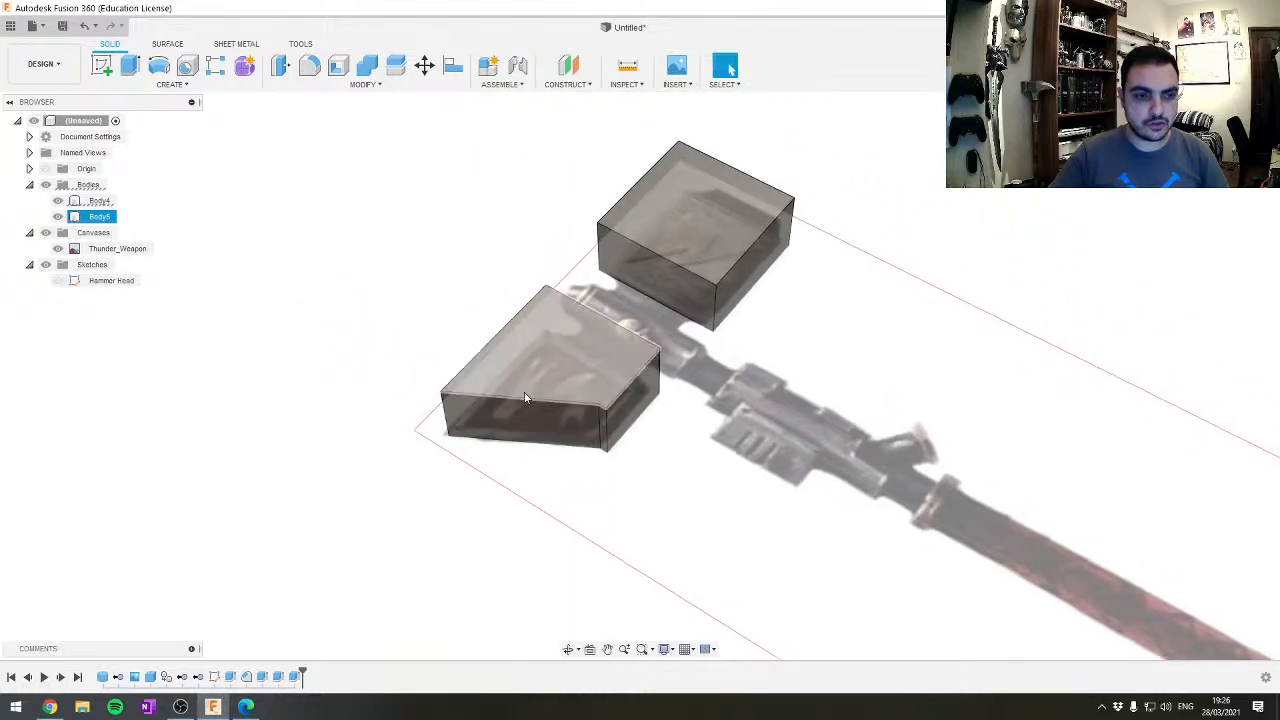
middle_click_drag(871, 320, 435, 348, "shift")
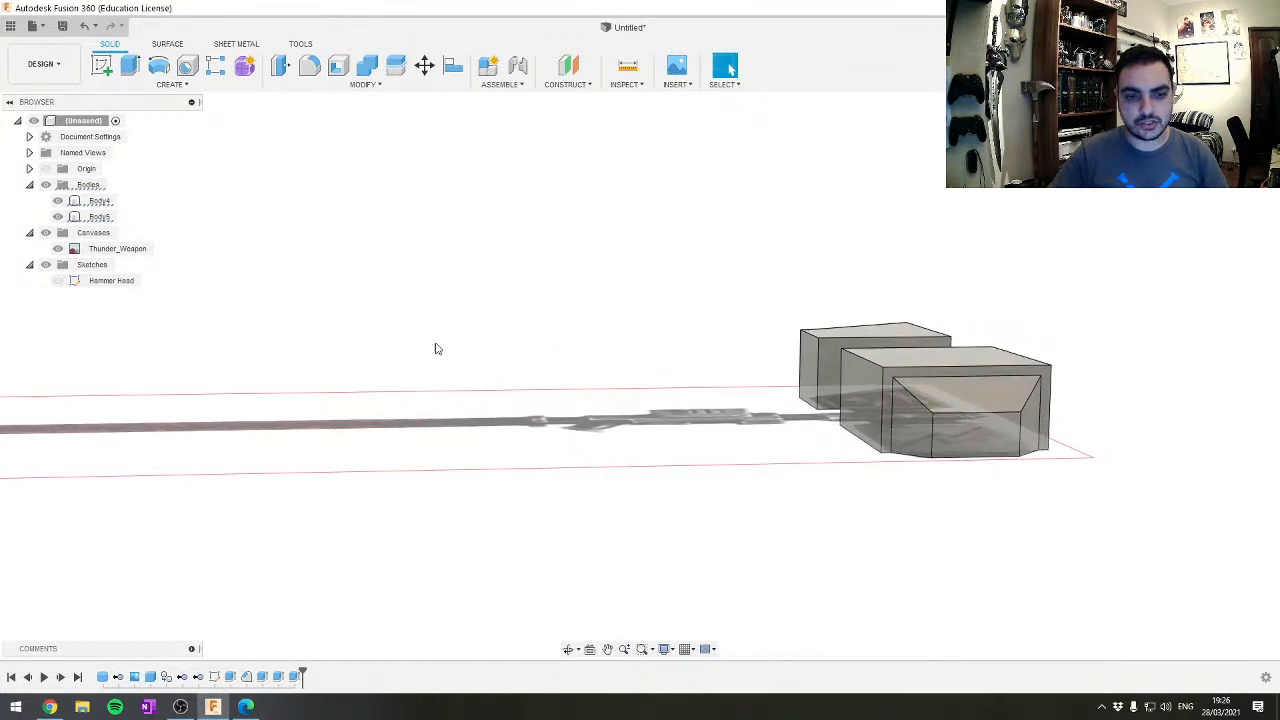
Add a user parameter named Offset1 in mm with the expression 10
left_click(294, 679)
left_click(262, 679, "shift")
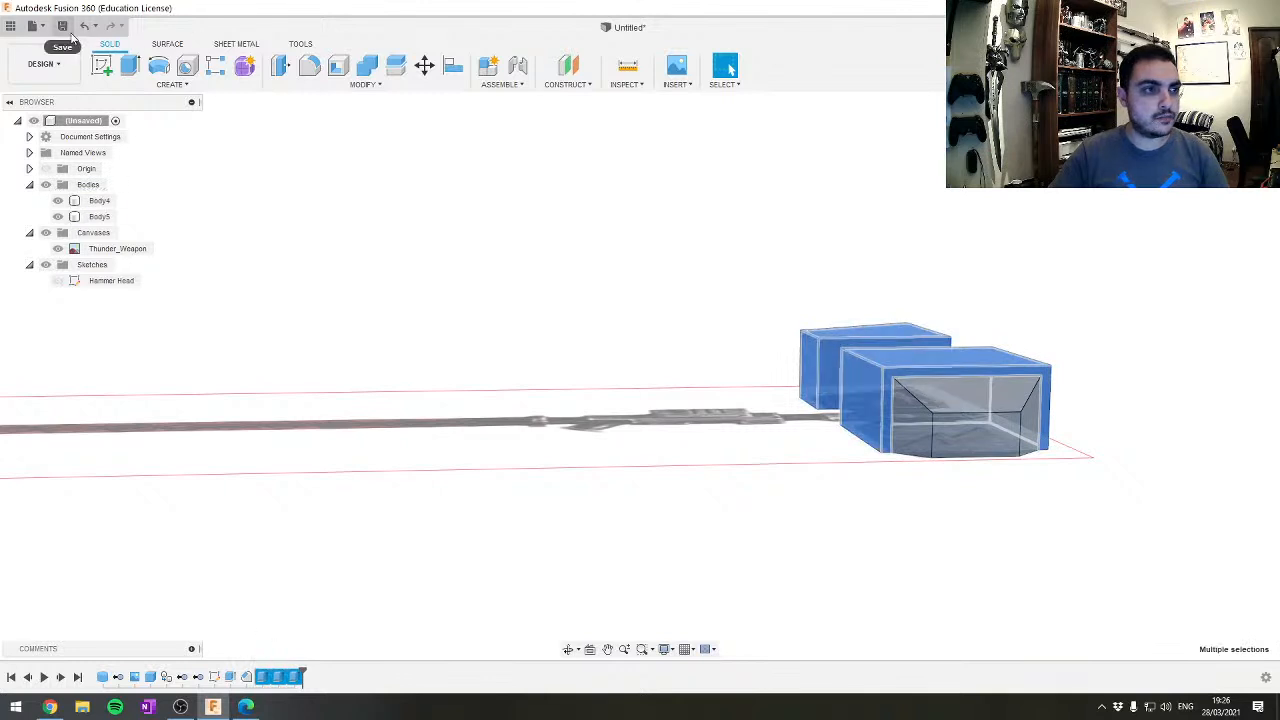
left_click(323, 86)
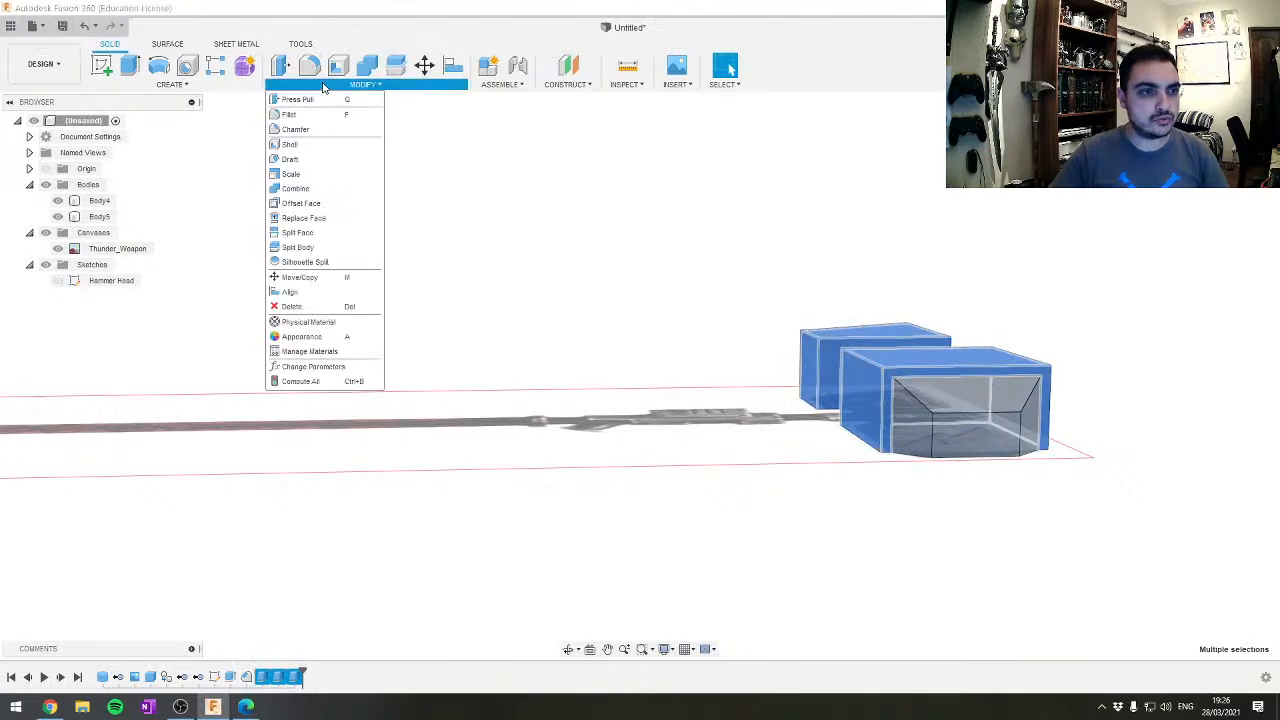
left_click(318, 367)
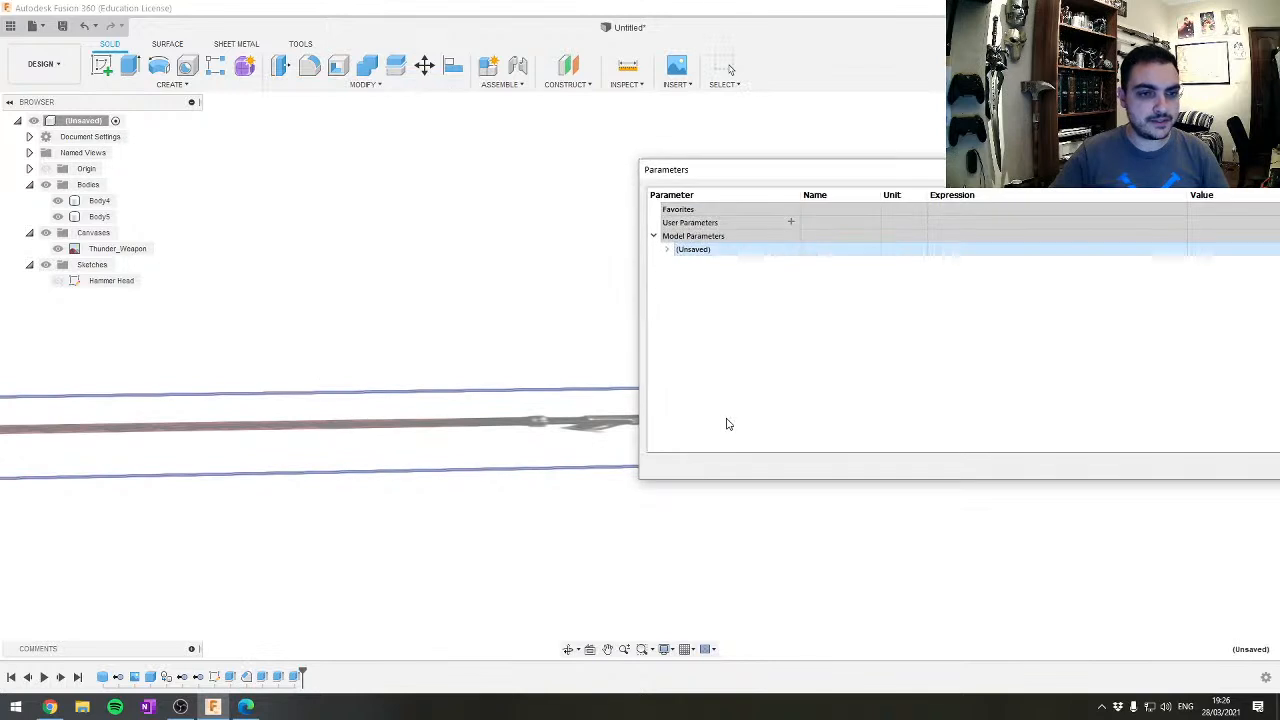
left_click_drag(771, 166, 411, 208)
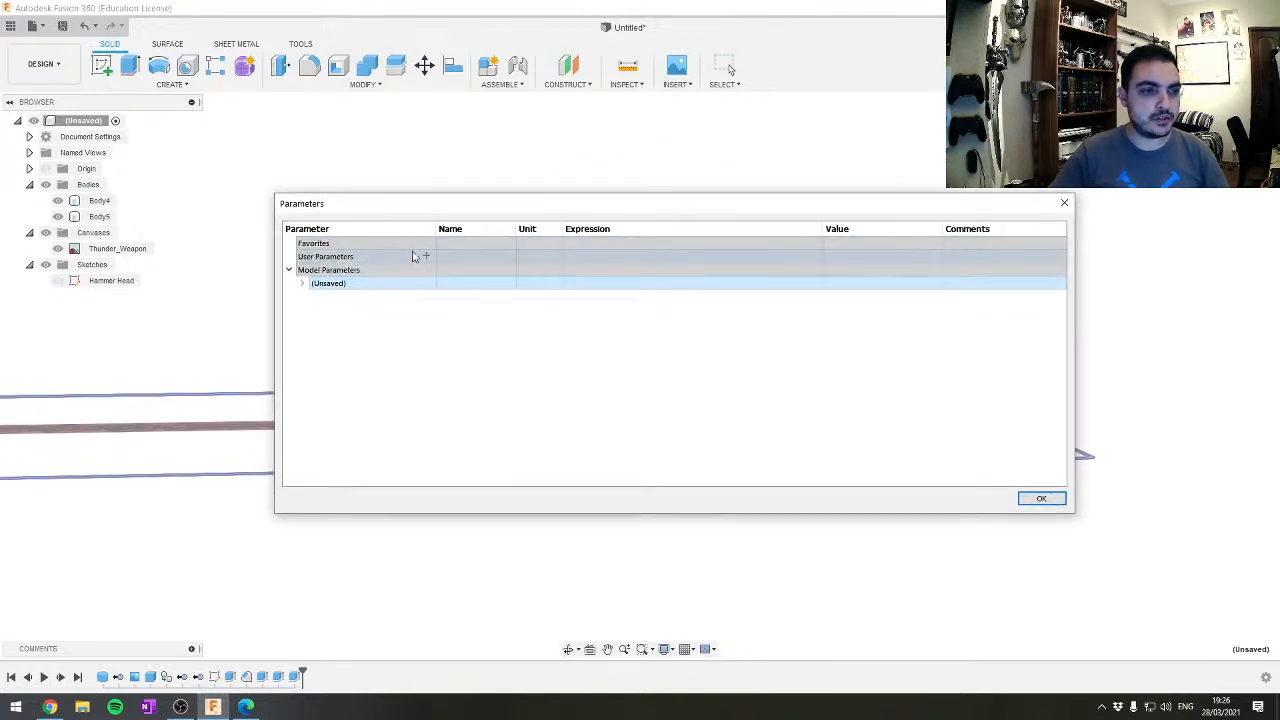
left_click(426, 257)
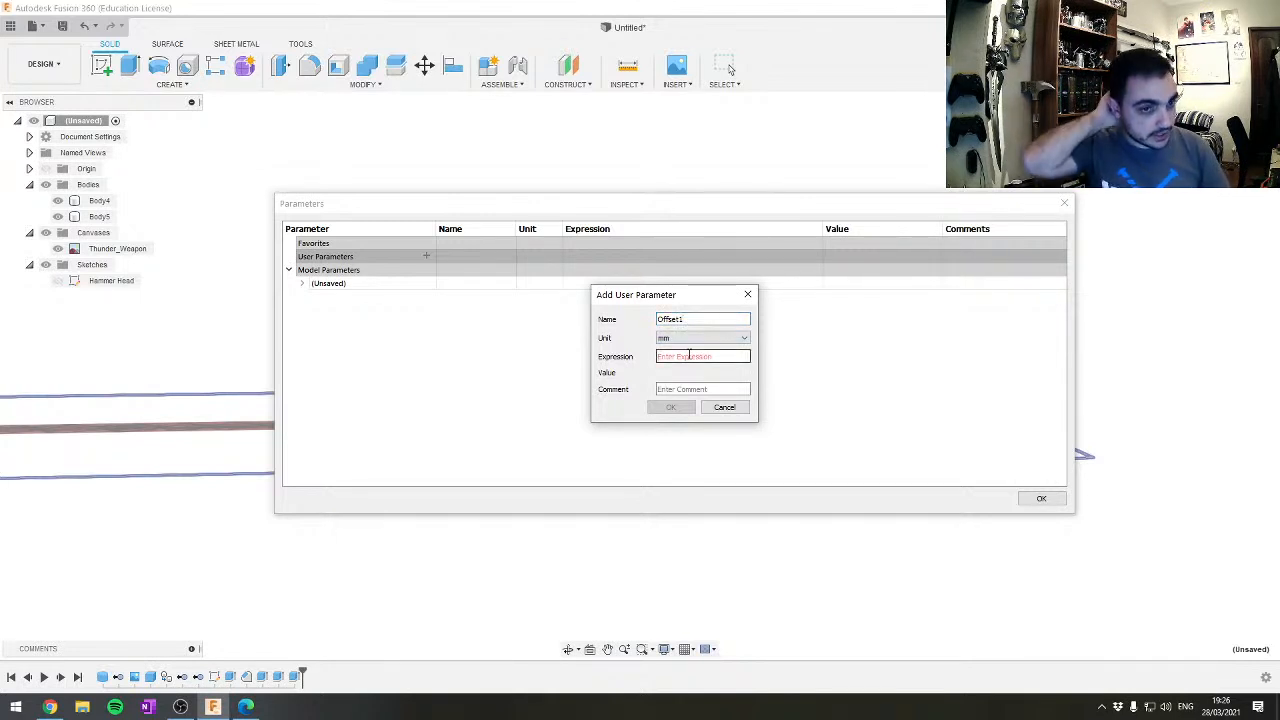
left_click(680, 340)
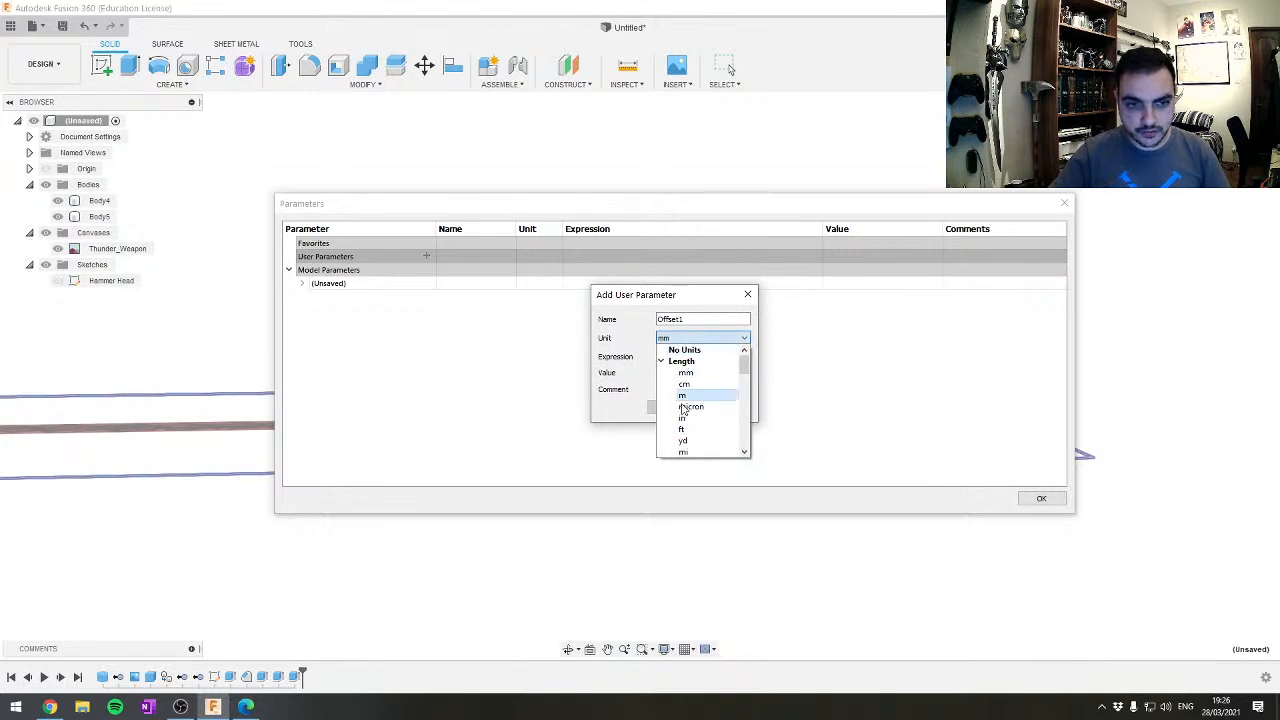
left_click(661, 355)
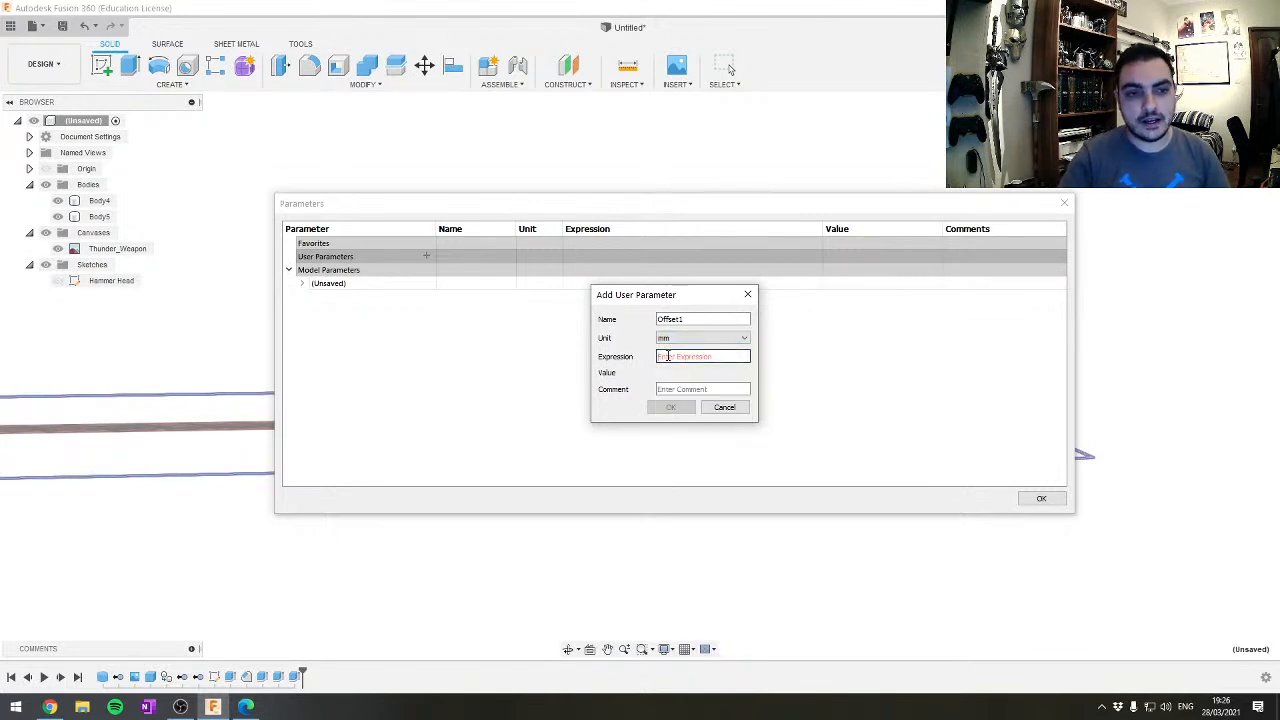
type("10")
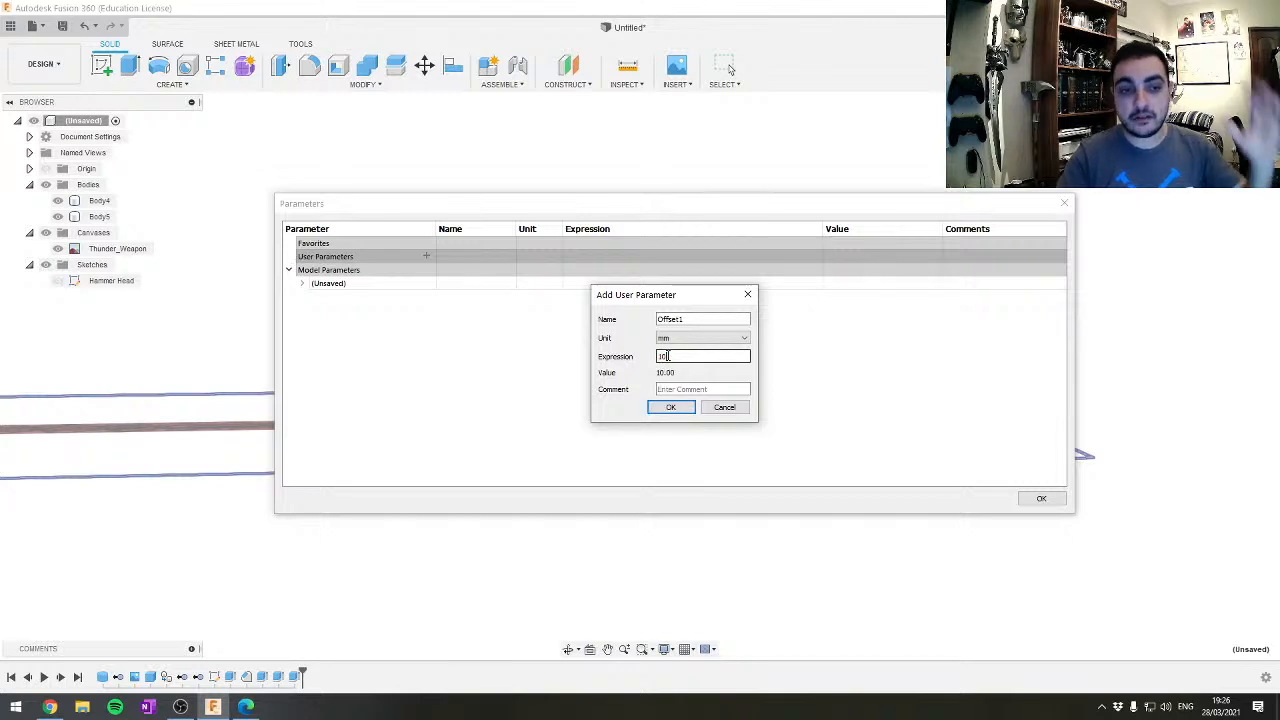
key("Return")
left_click(1040, 499)
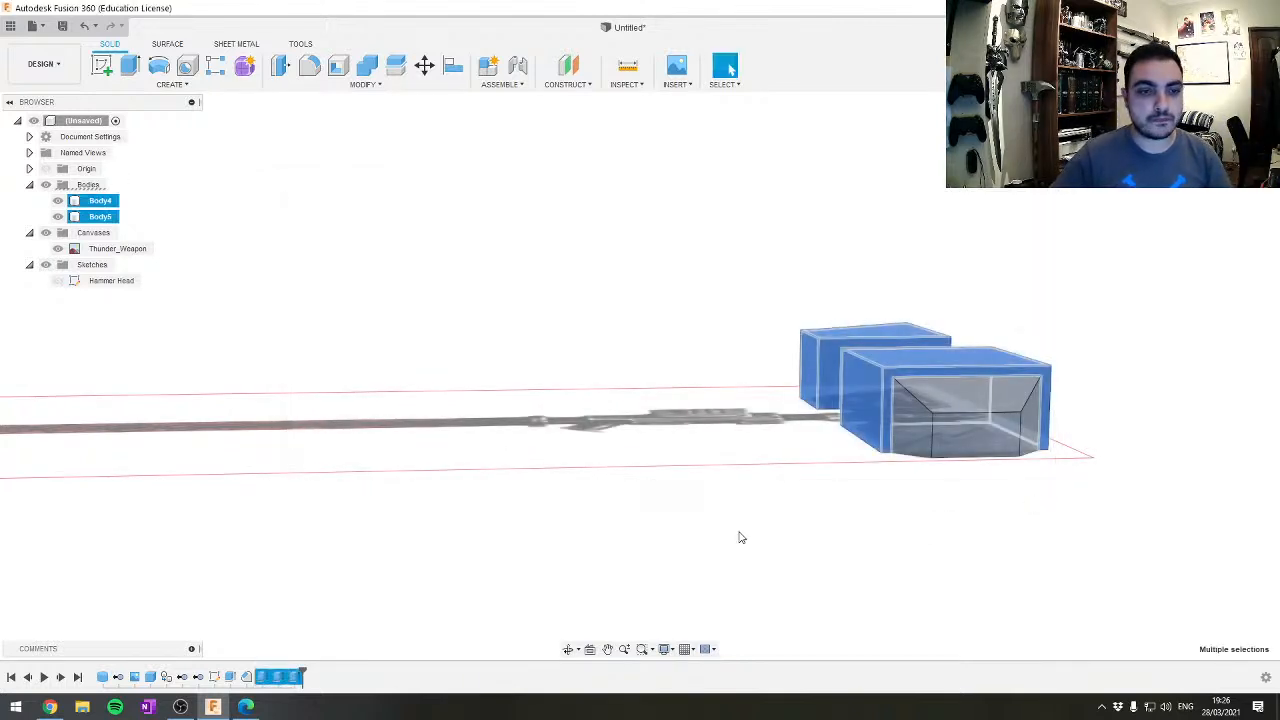
Roll the timeline back to before the three 5 mm face extrusions and try deleting all features after the history marker
left_click(296, 678)
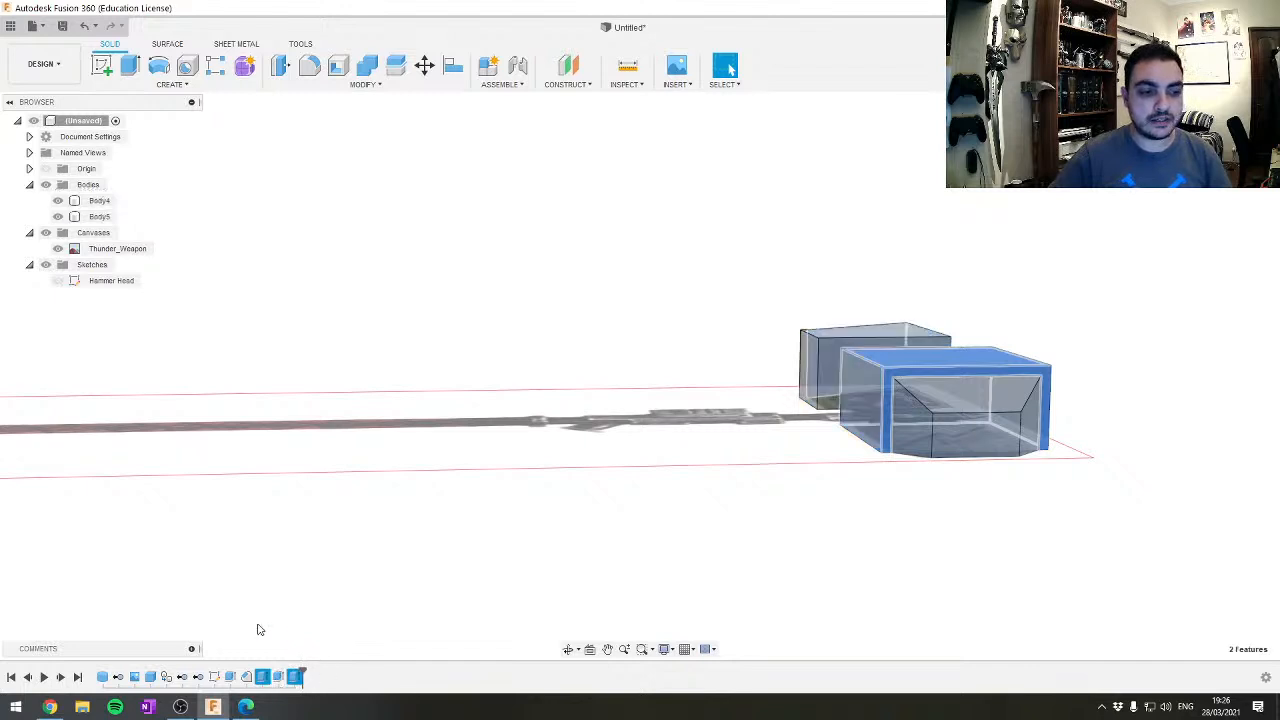
left_click_drag(302, 673, 274, 676)
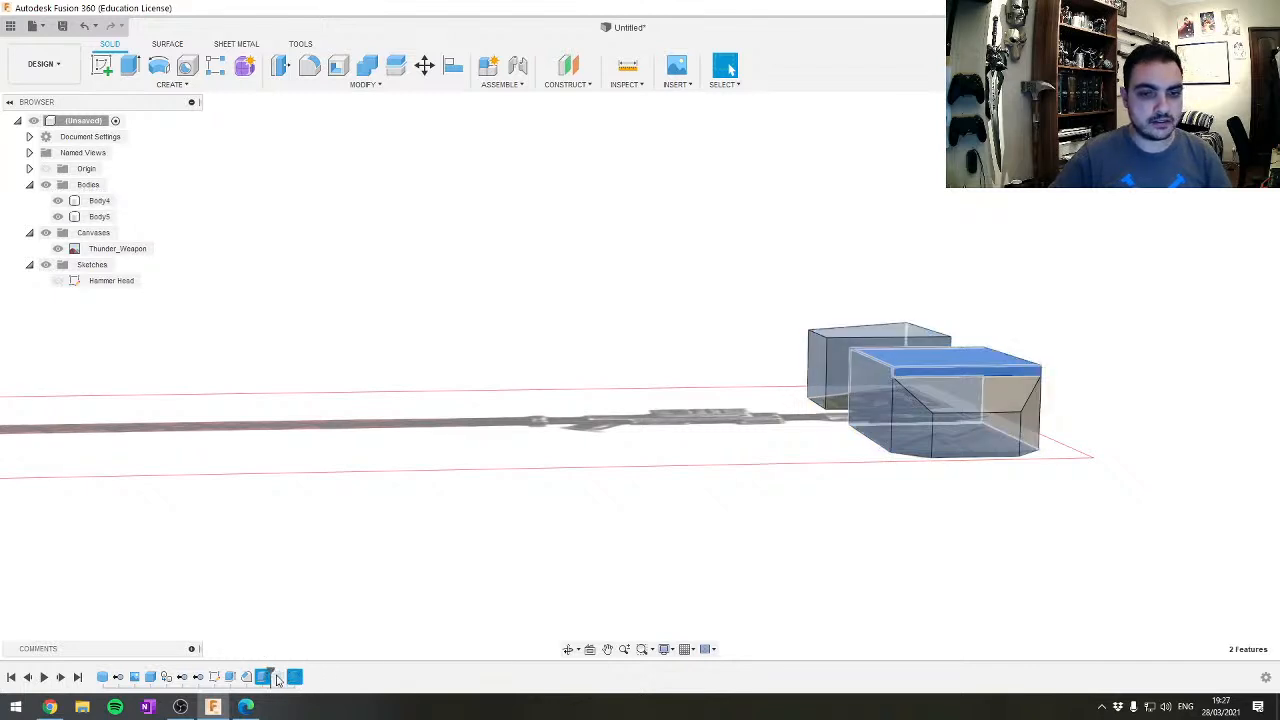
middle_click_drag(573, 582, 545, 586)
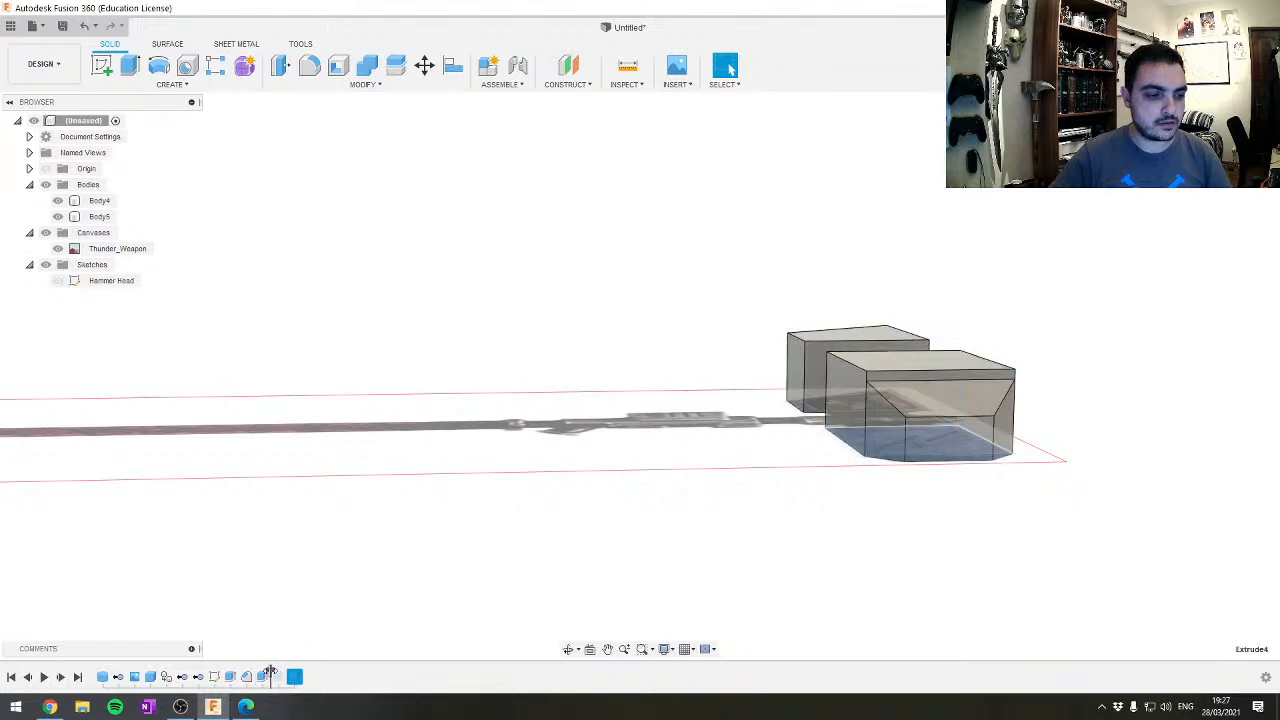
left_click_drag(268, 676, 252, 676)
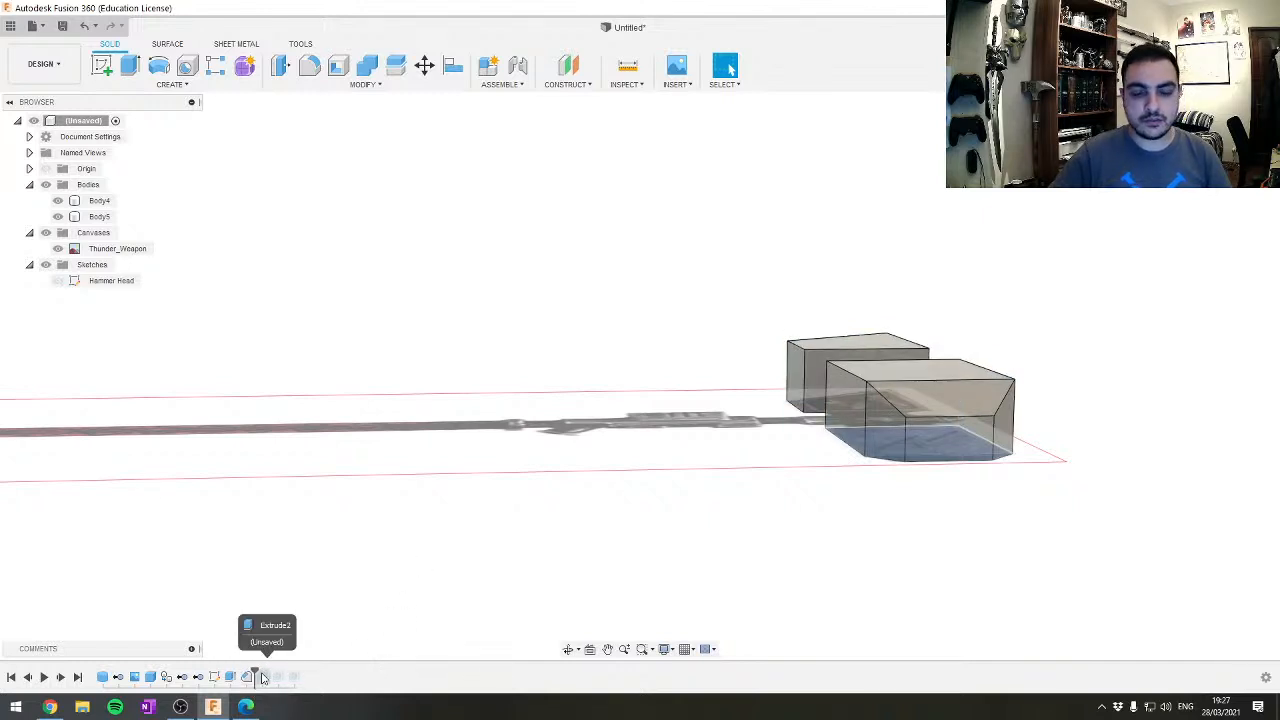
right_click(263, 678)
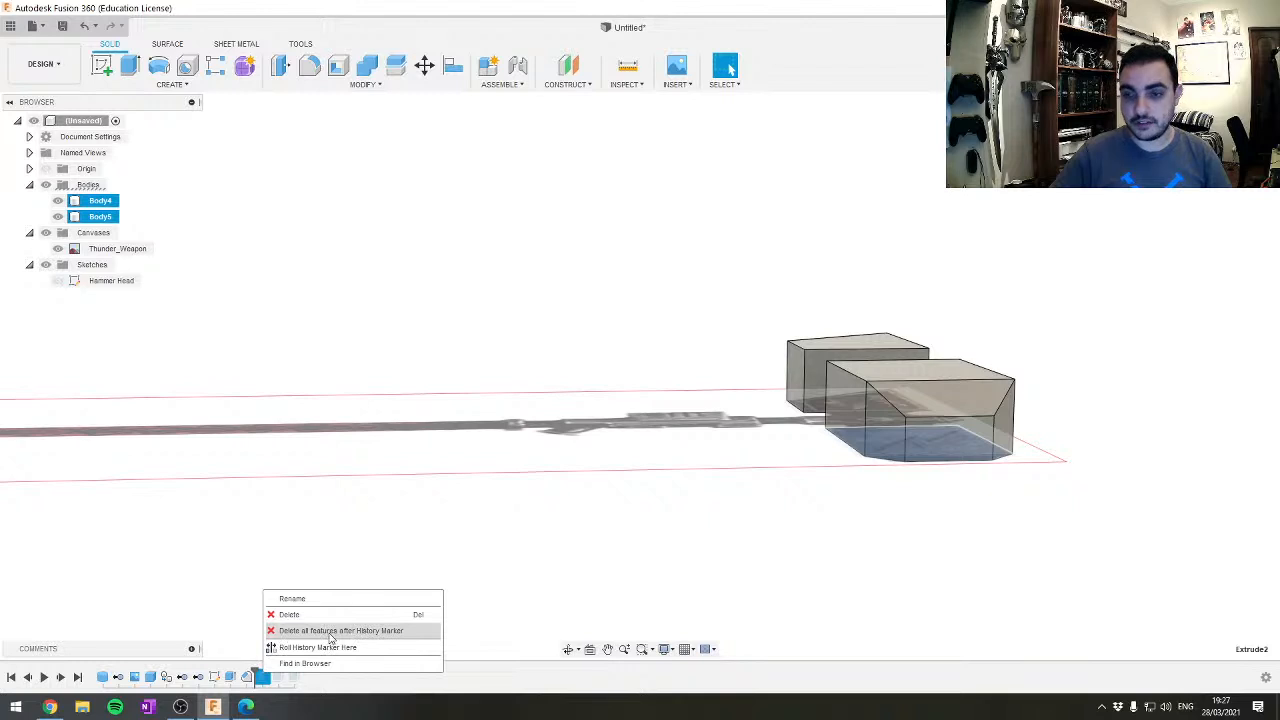
left_click(331, 633)
middle_click_drag(776, 575, 490, 572)
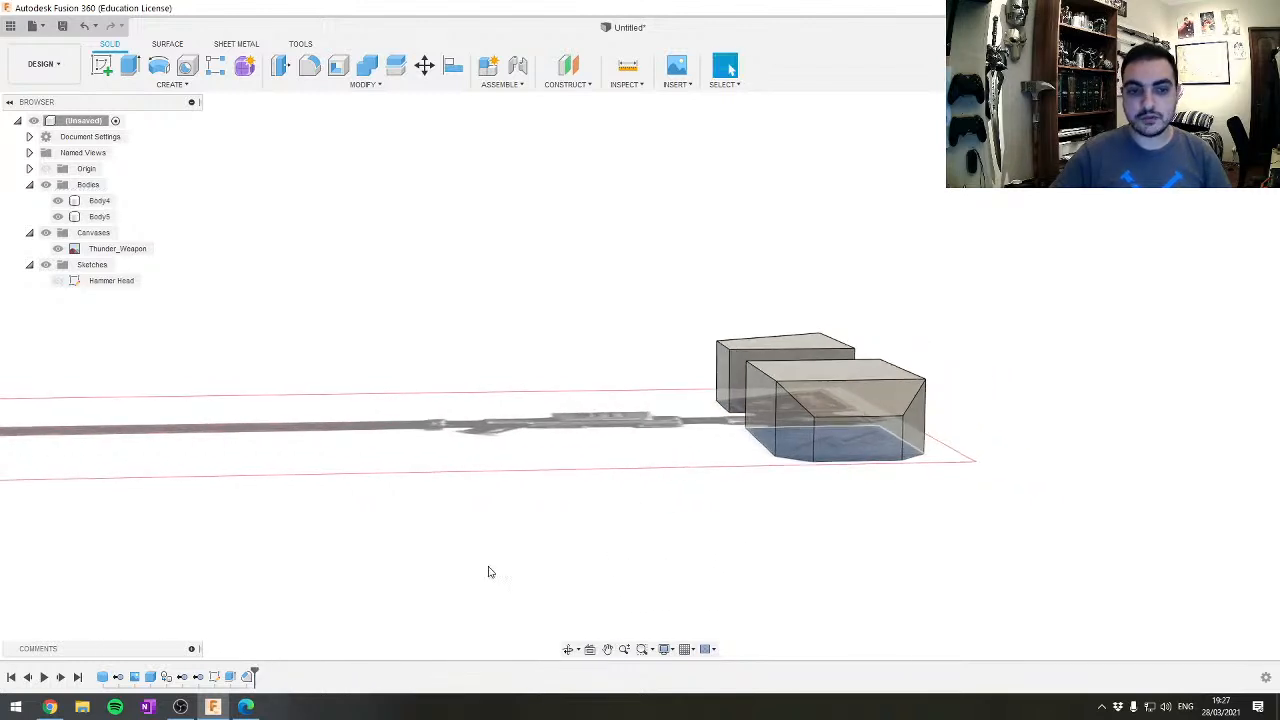
mouse_move(838, 474)
middle_mouse_down("shift")
mouse_move(470, 560)
mouse_move(463, 370)
middle_mouse_up("shift")
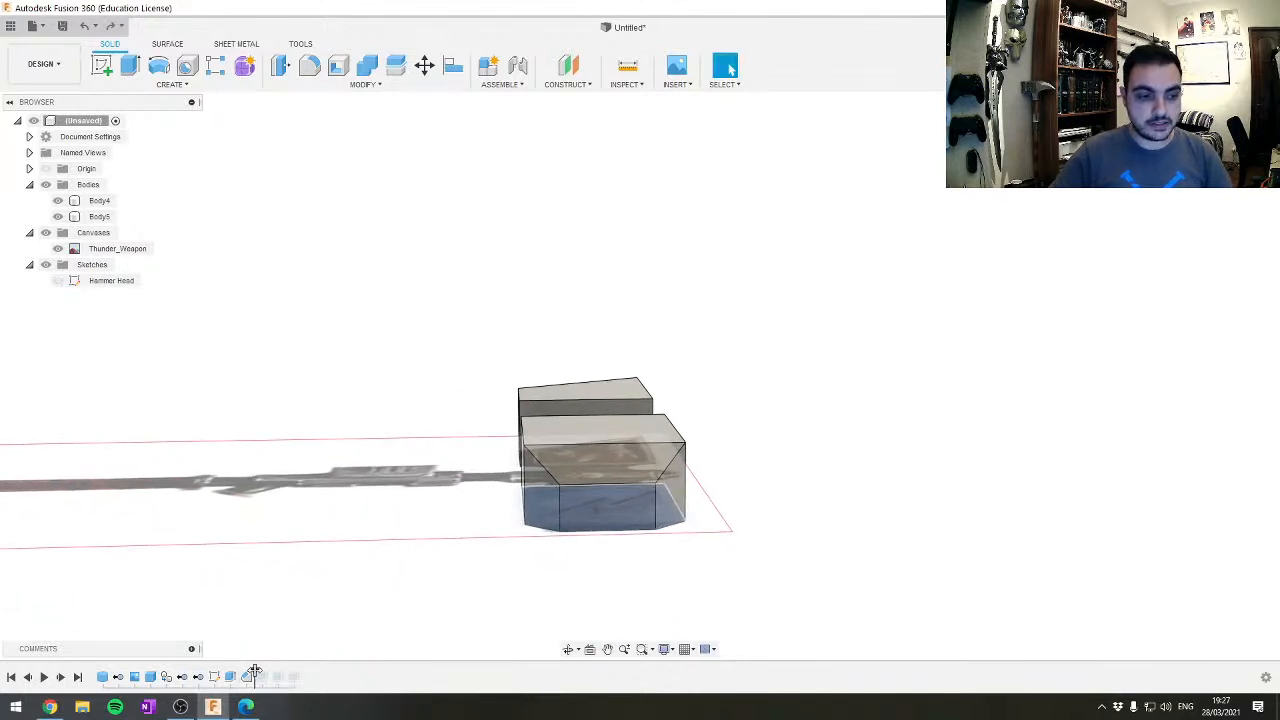
Roll the timeline forward to its end and open the first 5 mm face extrusion for editing
left_click_drag(255, 672, 304, 676)
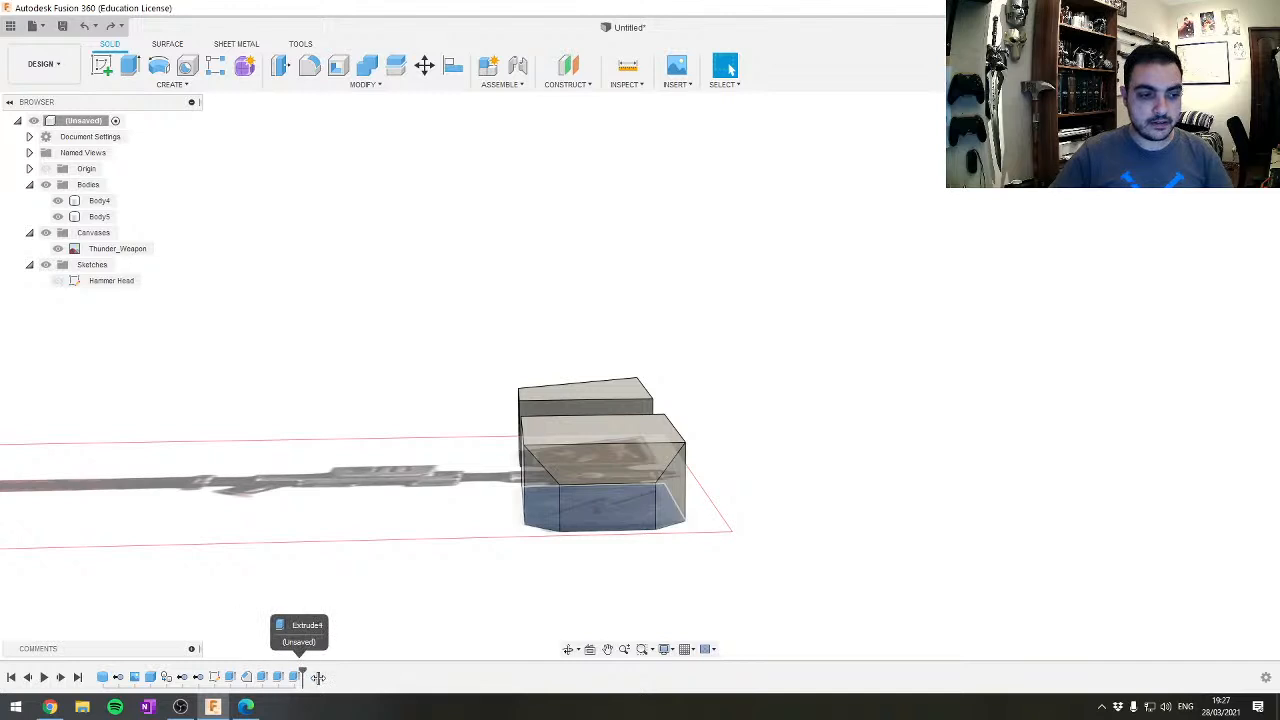
double_click(263, 679)
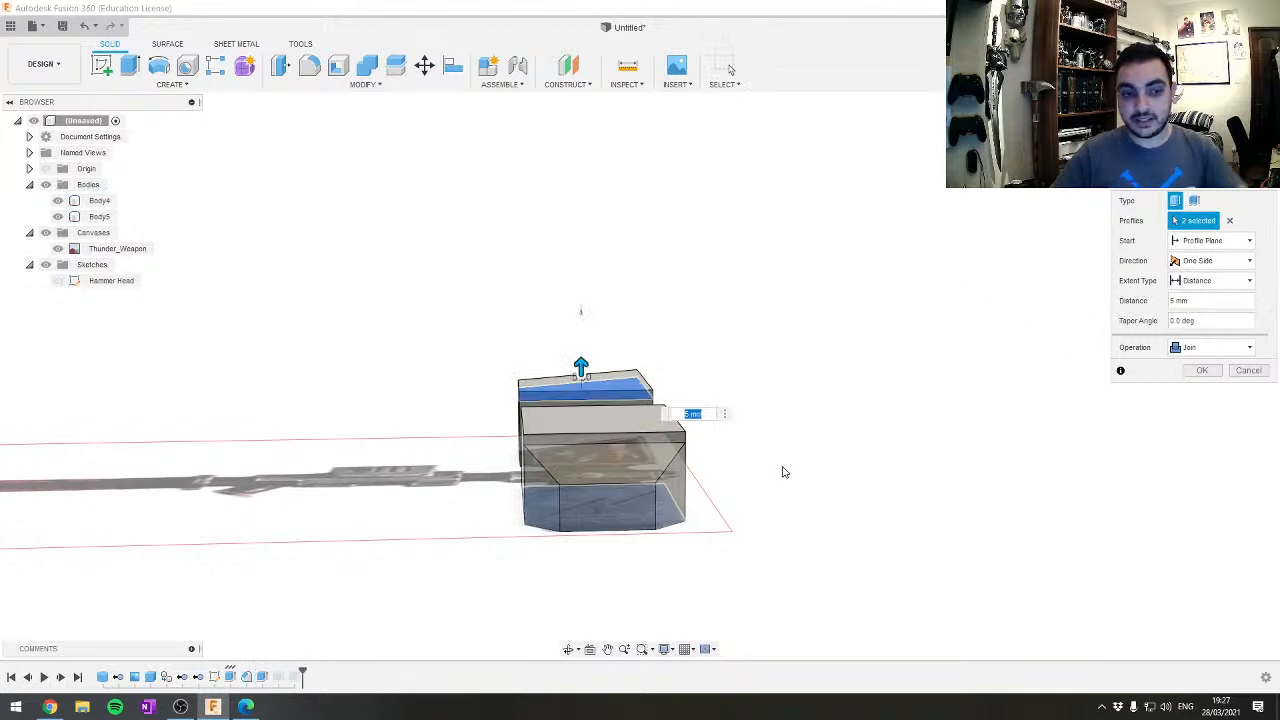
left_click(1198, 301)
key("Return")
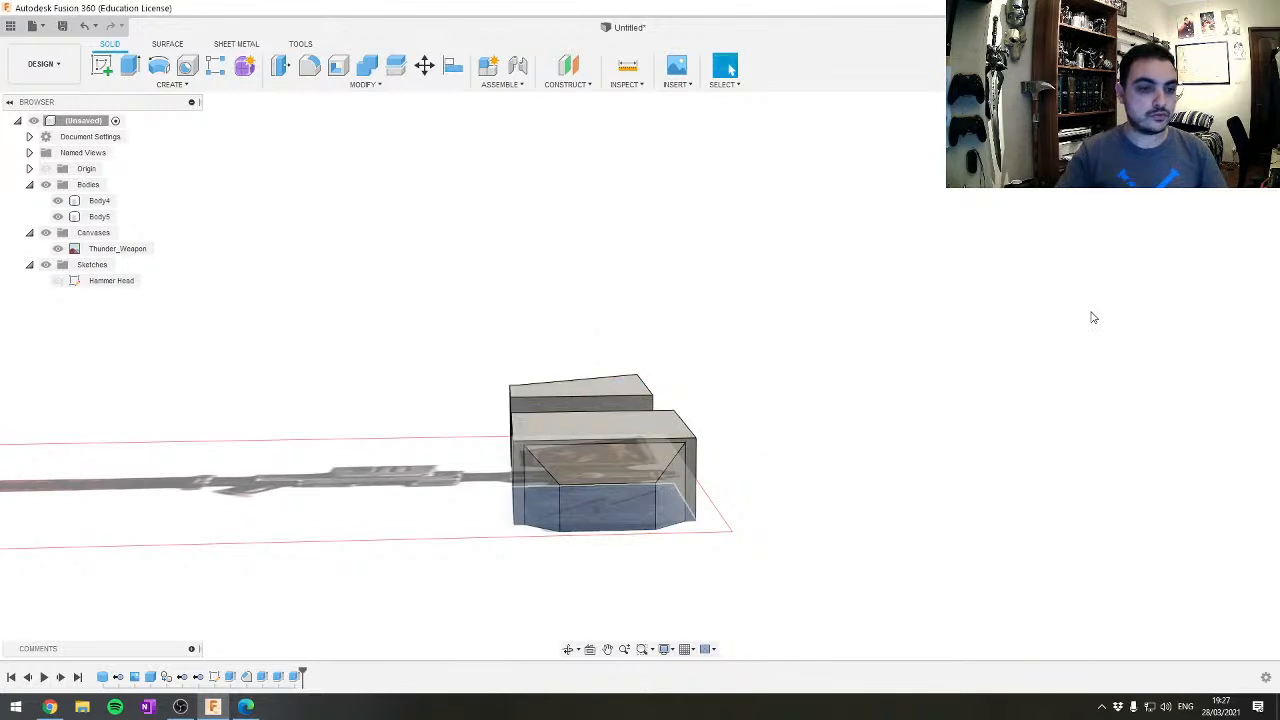
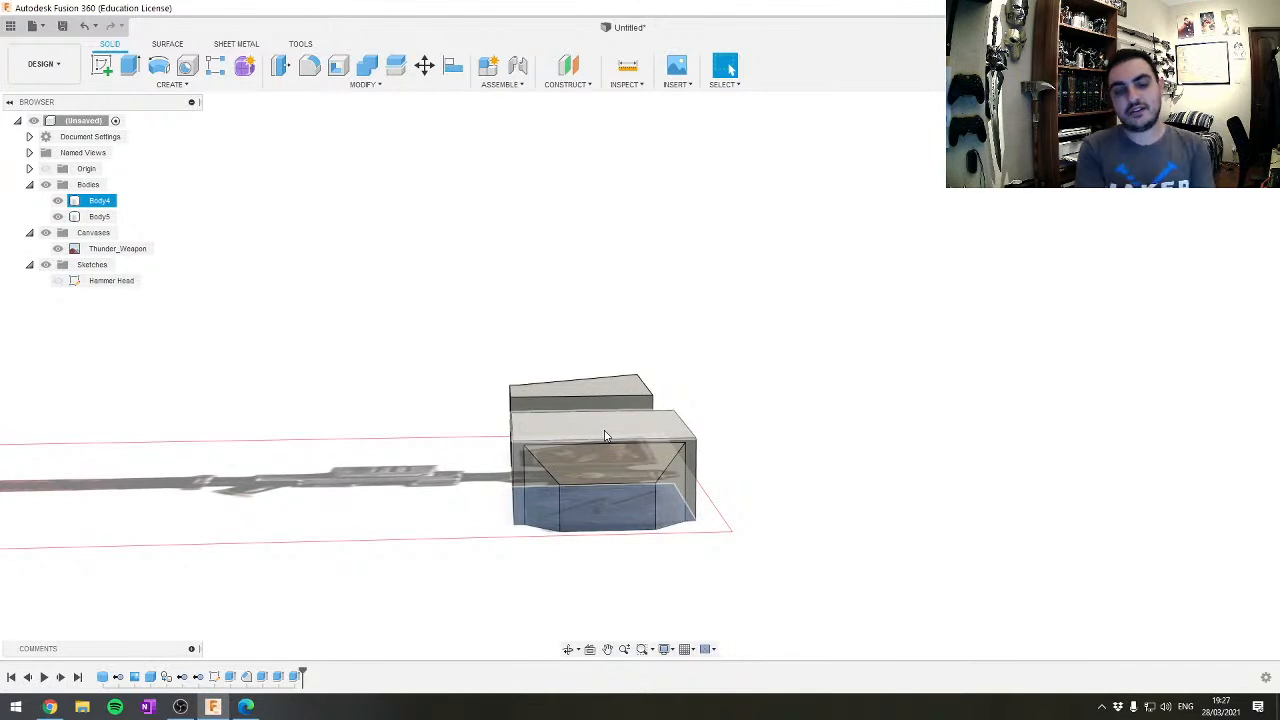
Delete the three face extrusions that follow the chamfer in the timeline
left_click(650, 210)
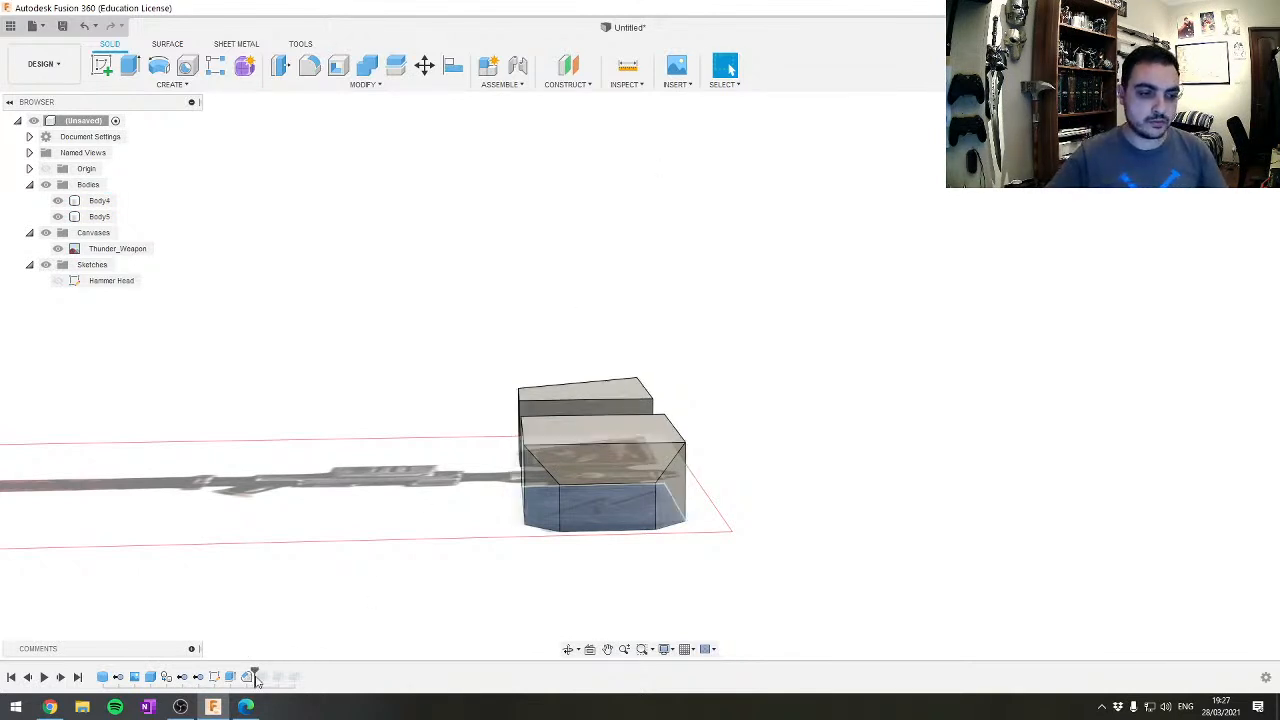
right_click(262, 677)
left_click(293, 650)
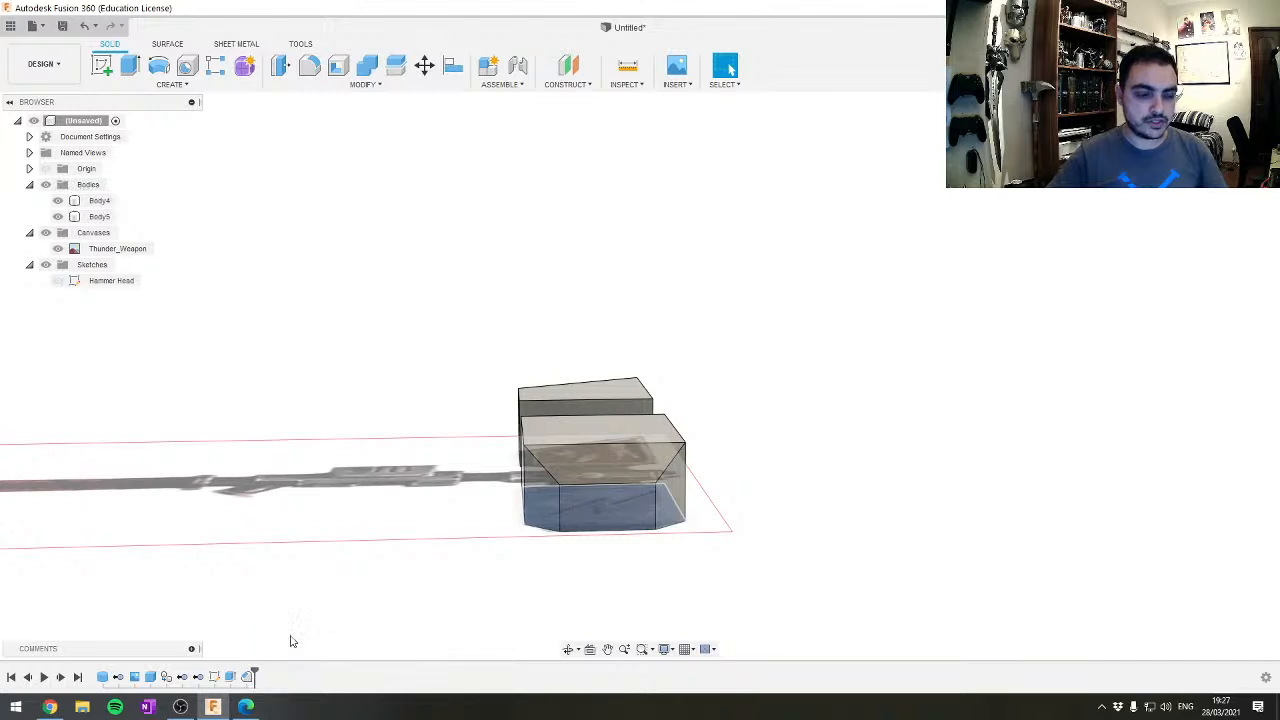
Extrude the large front faces of the block and the blade outward by Offset1, joined to their bodies
mouse_move(360, 503)
middle_mouse_down("shift")
mouse_move(337, 360)
mouse_move(357, 372)
middle_mouse_up("shift")
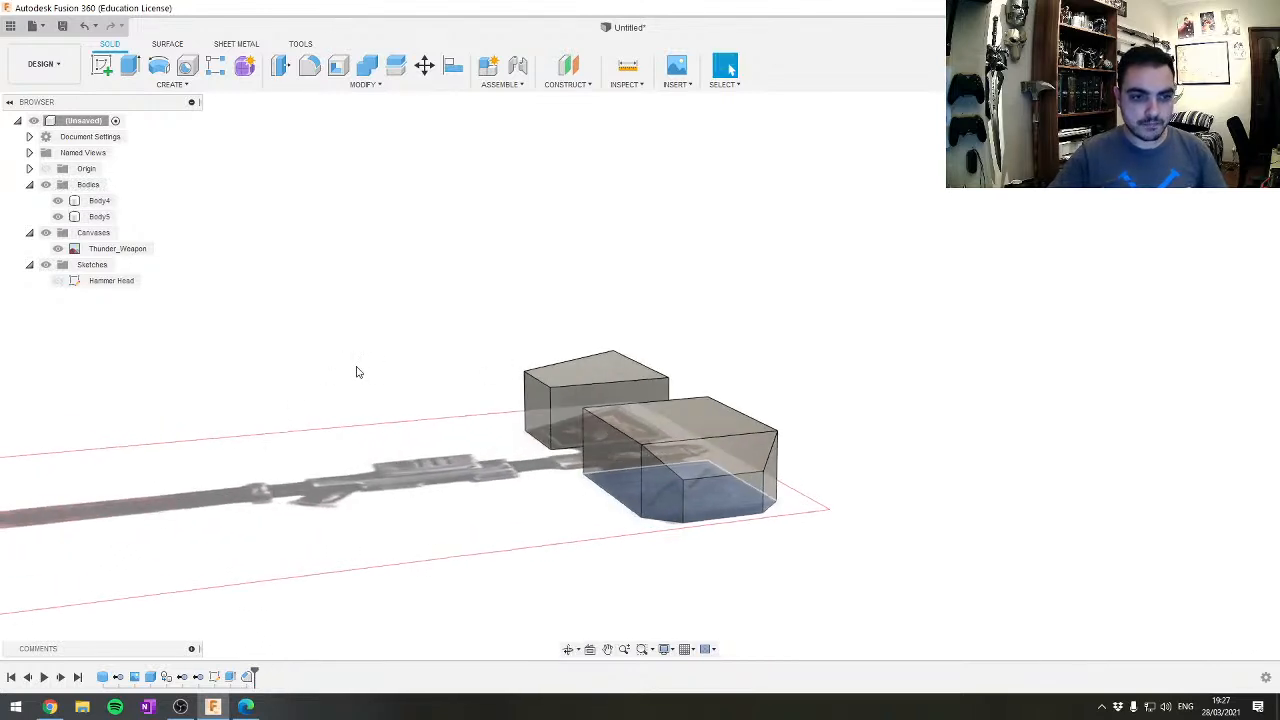
left_click(686, 414)
left_click(603, 369)
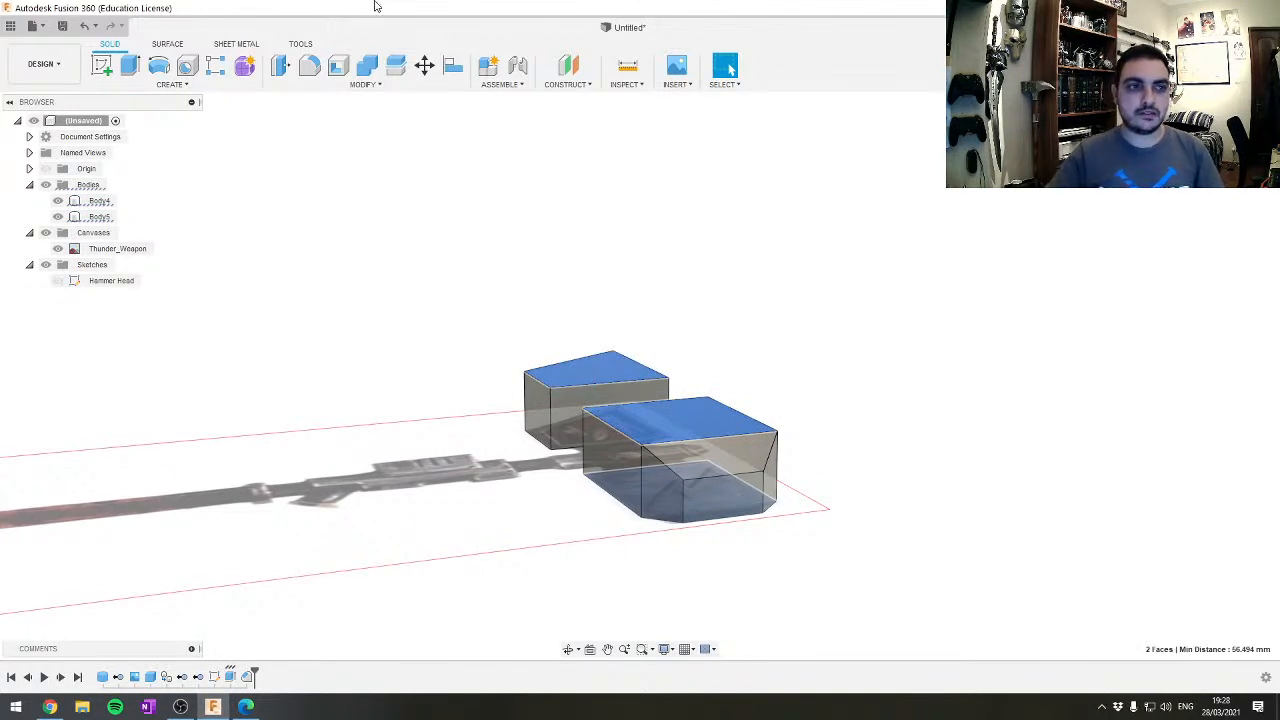
left_click(340, 85)
left_click(628, 385)
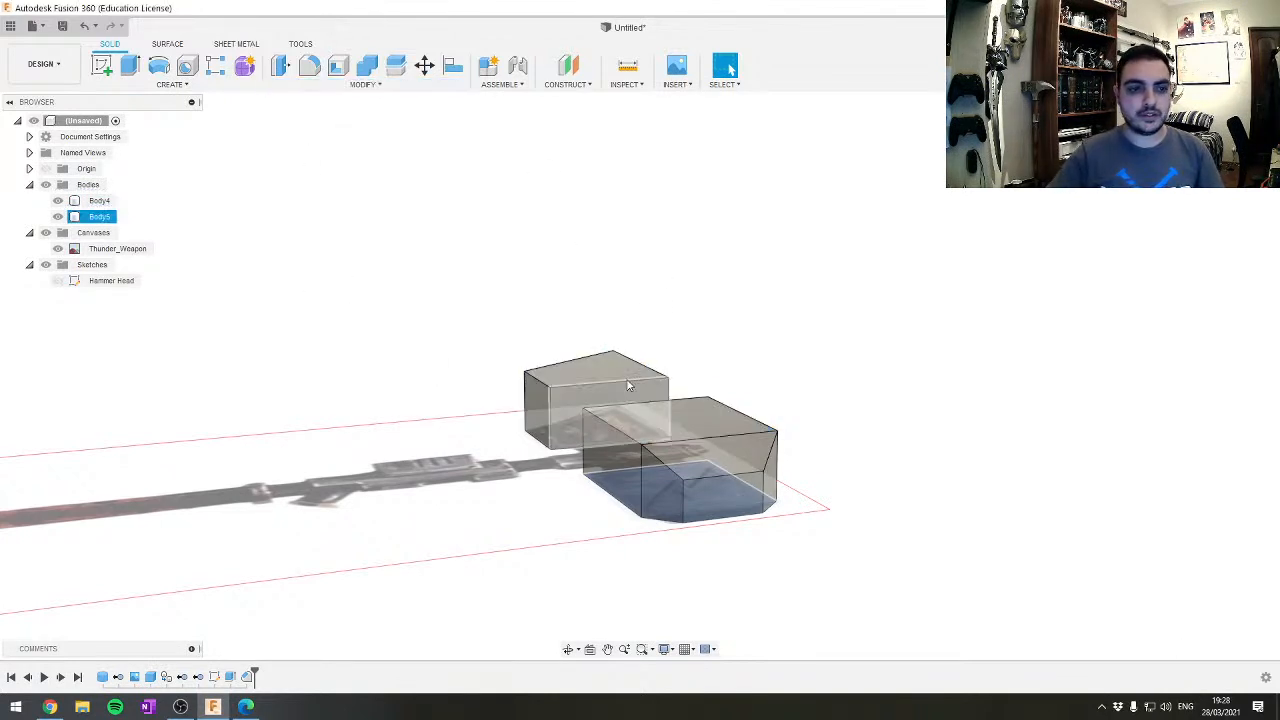
left_click(628, 385)
left_click(690, 420)
key("e")
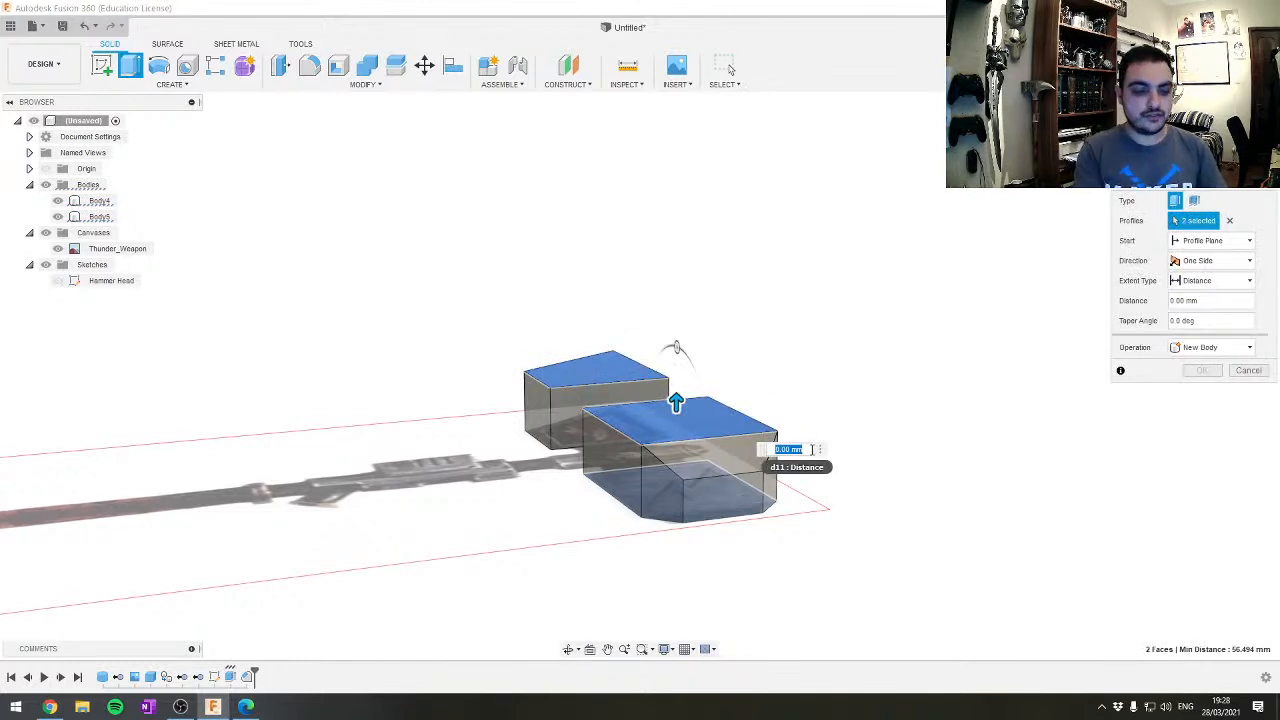
type("of")
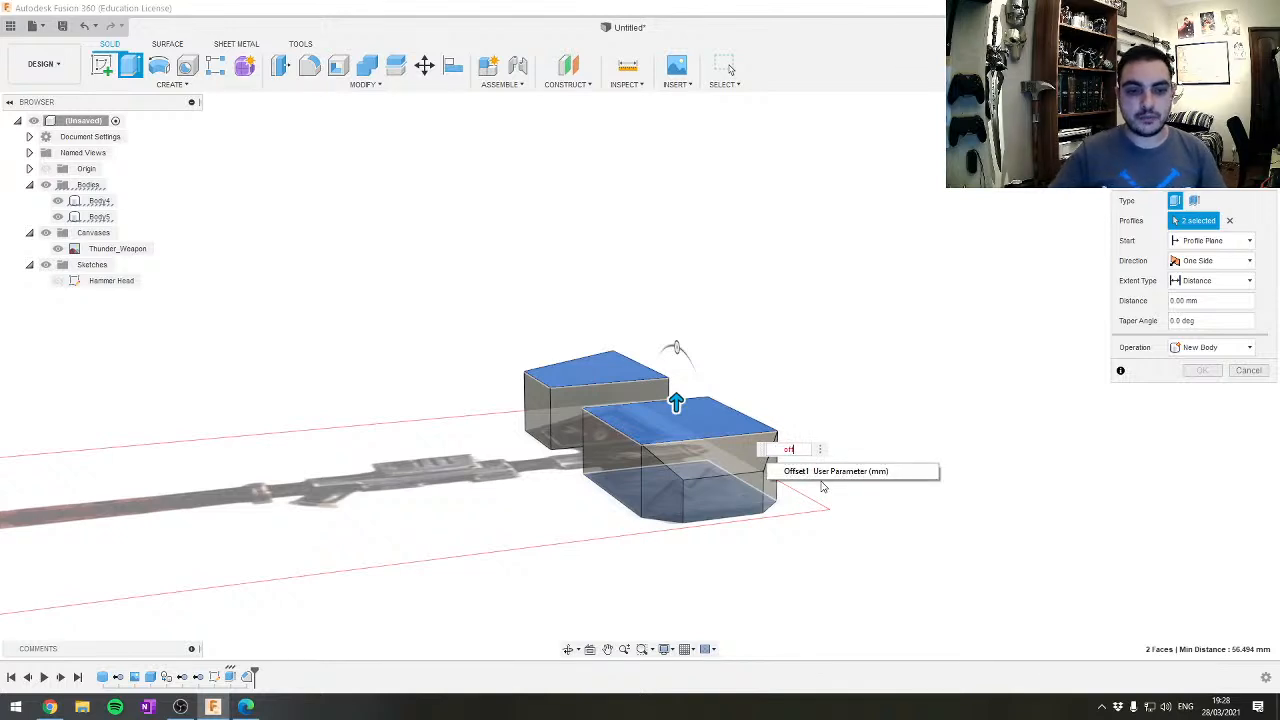
left_click(820, 471)
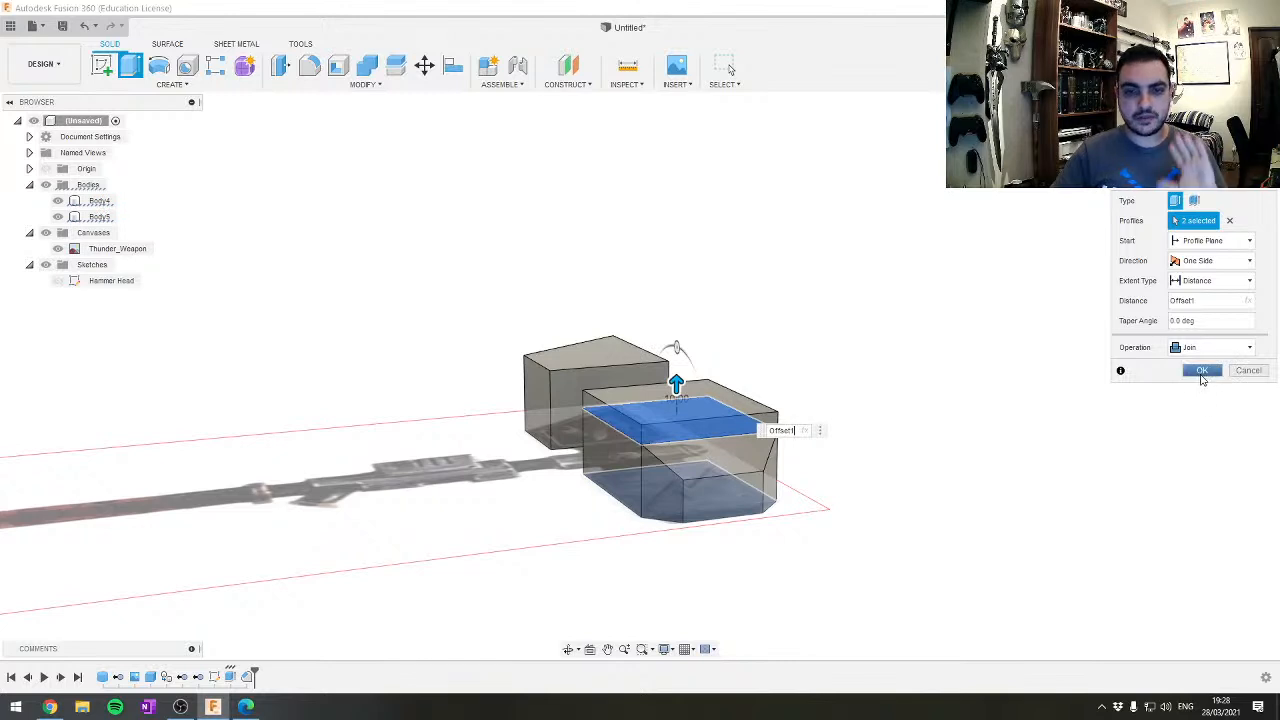
left_click(1202, 370)
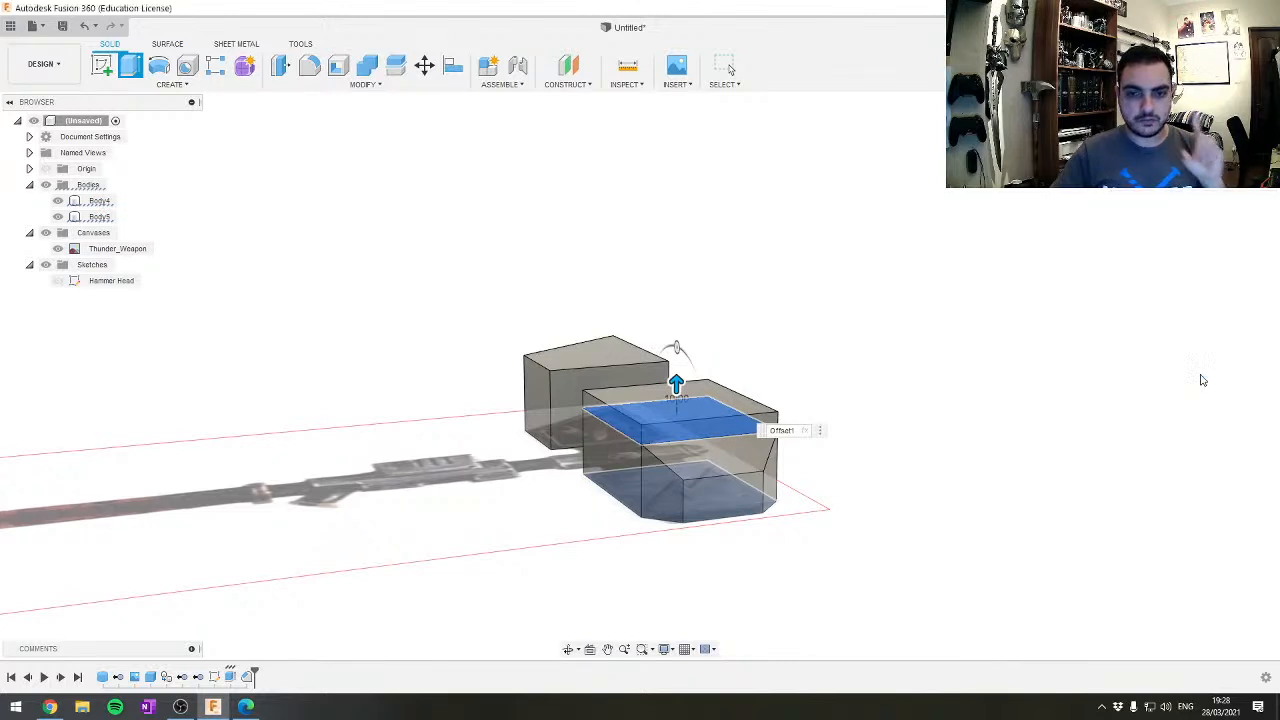
left_click(541, 397)
type("e")
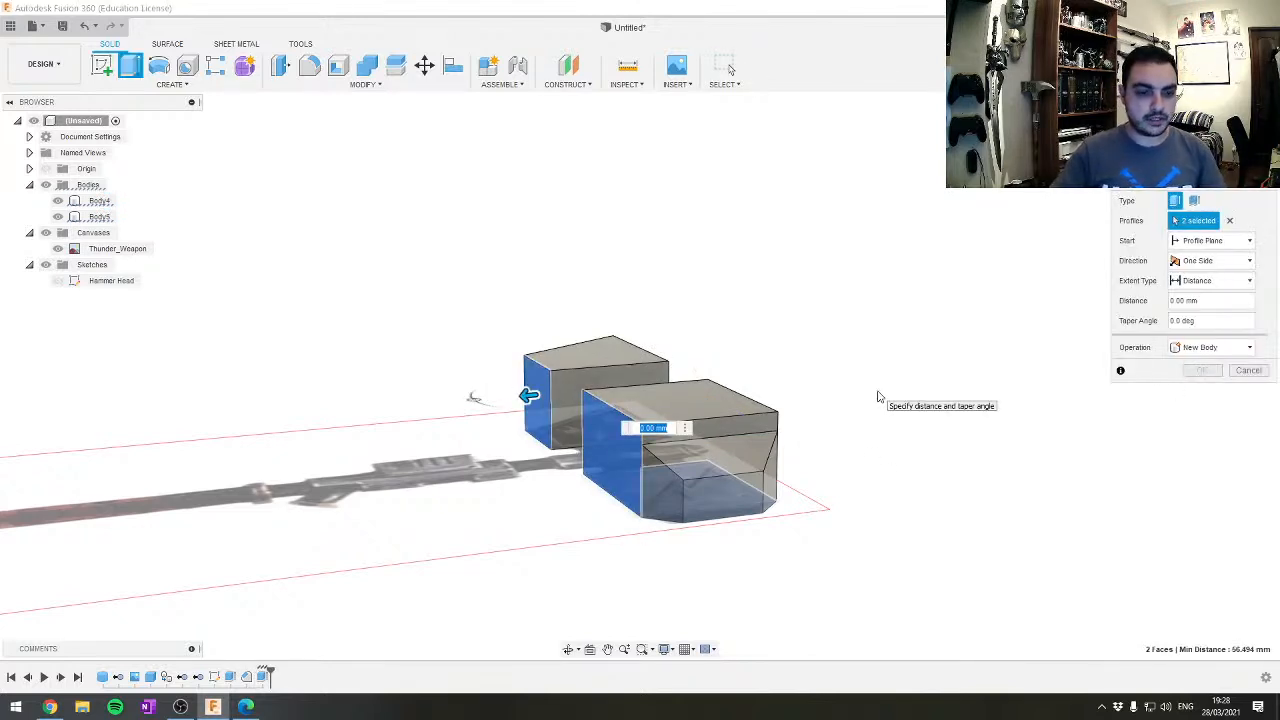
type("Offset1")
key("Return")
middle_click_drag(880, 397, 712, 501, "shift")
left_click_drag(1036, 382, 1126, 420)
key("Escape")
Extrude the block and blade faces that point away from the handle outward by Offset1, joined to their bodies
middle_click_drag(1003, 551, 921, 559)
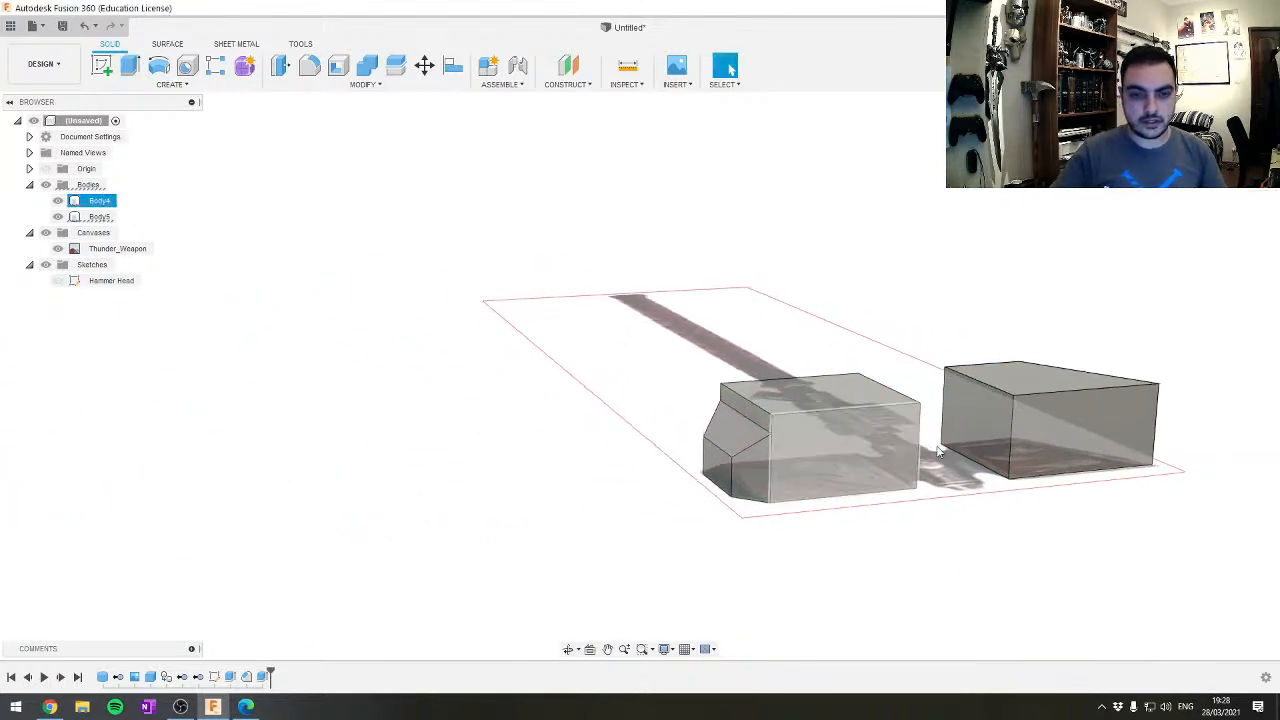
left_click(1024, 439)
left_click(855, 465)
type("e")
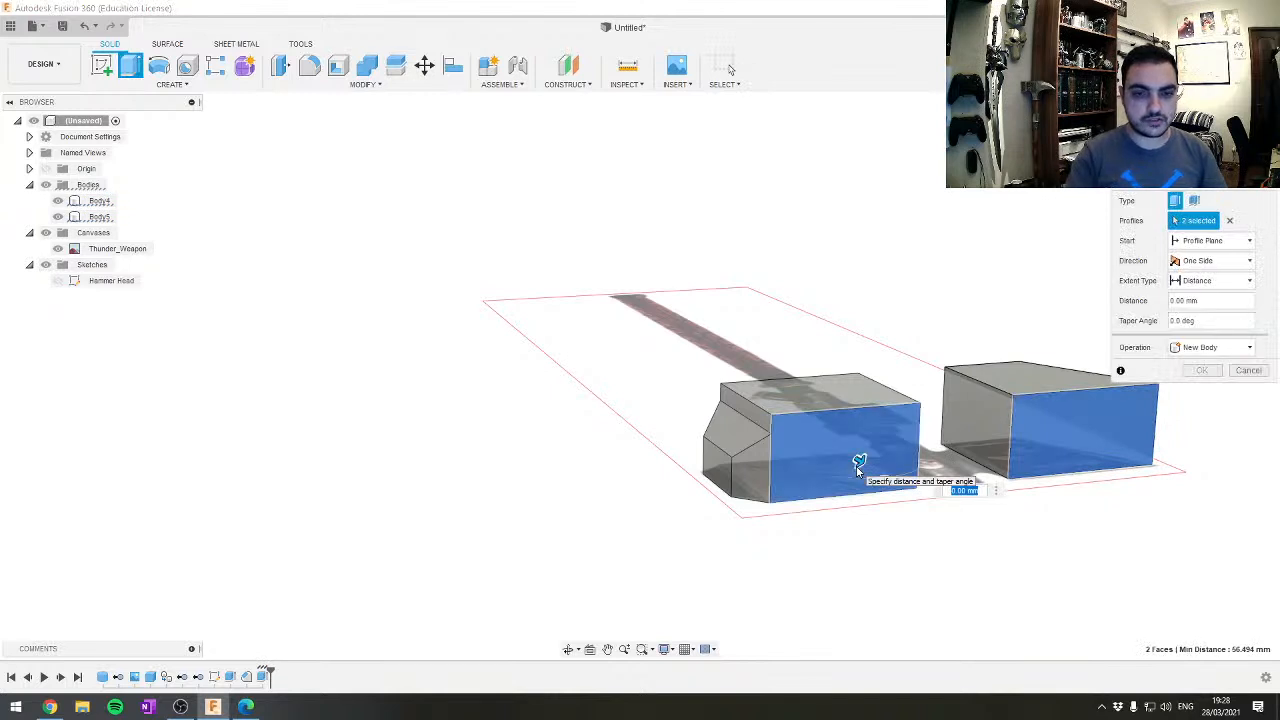
type("Offset1")
key("Return")
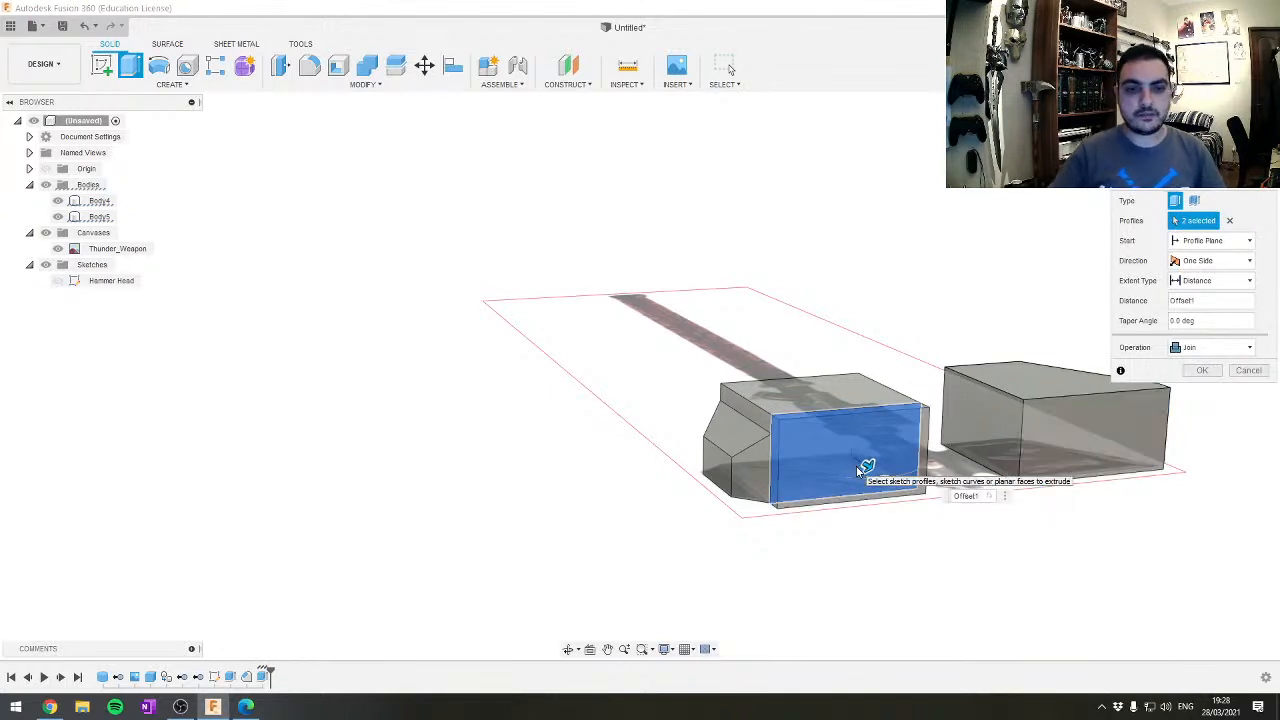
left_click(1208, 370)
Extrude the handle-side faces of the block and the blade outward by Offset1
middle_click_drag(986, 377, 560, 429)
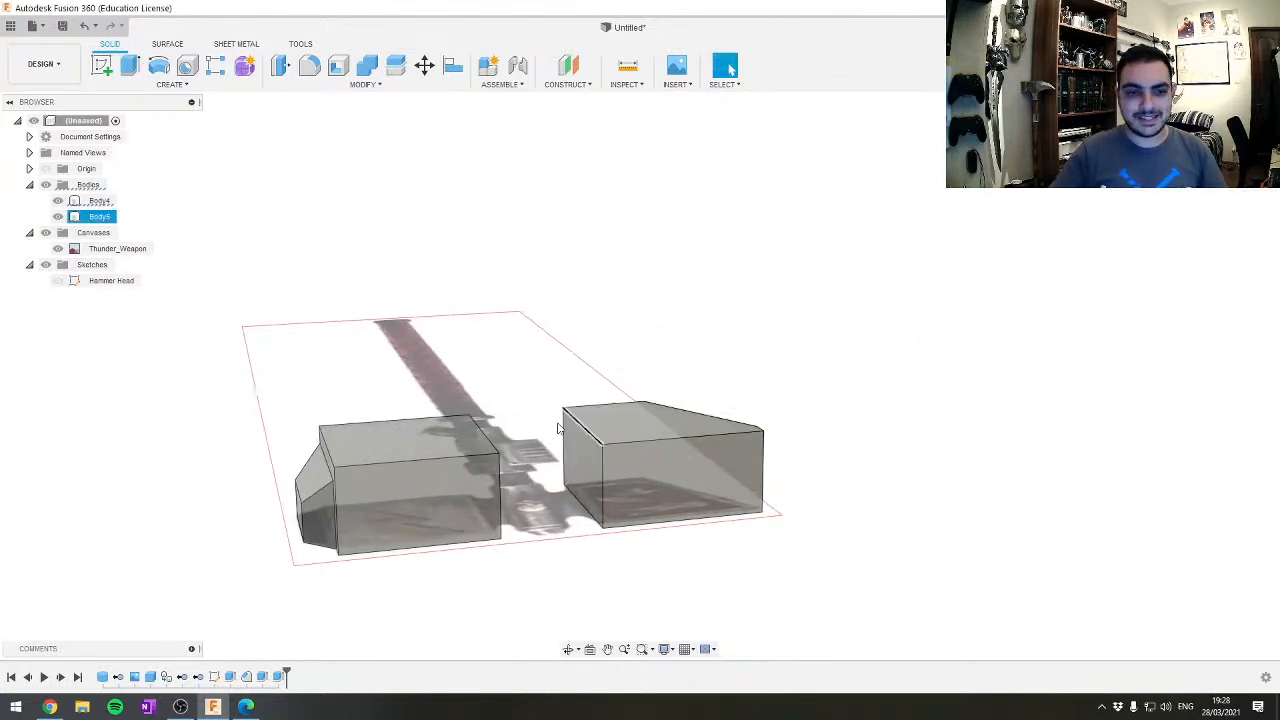
middle_click_drag(480, 430, 692, 456, "shift")
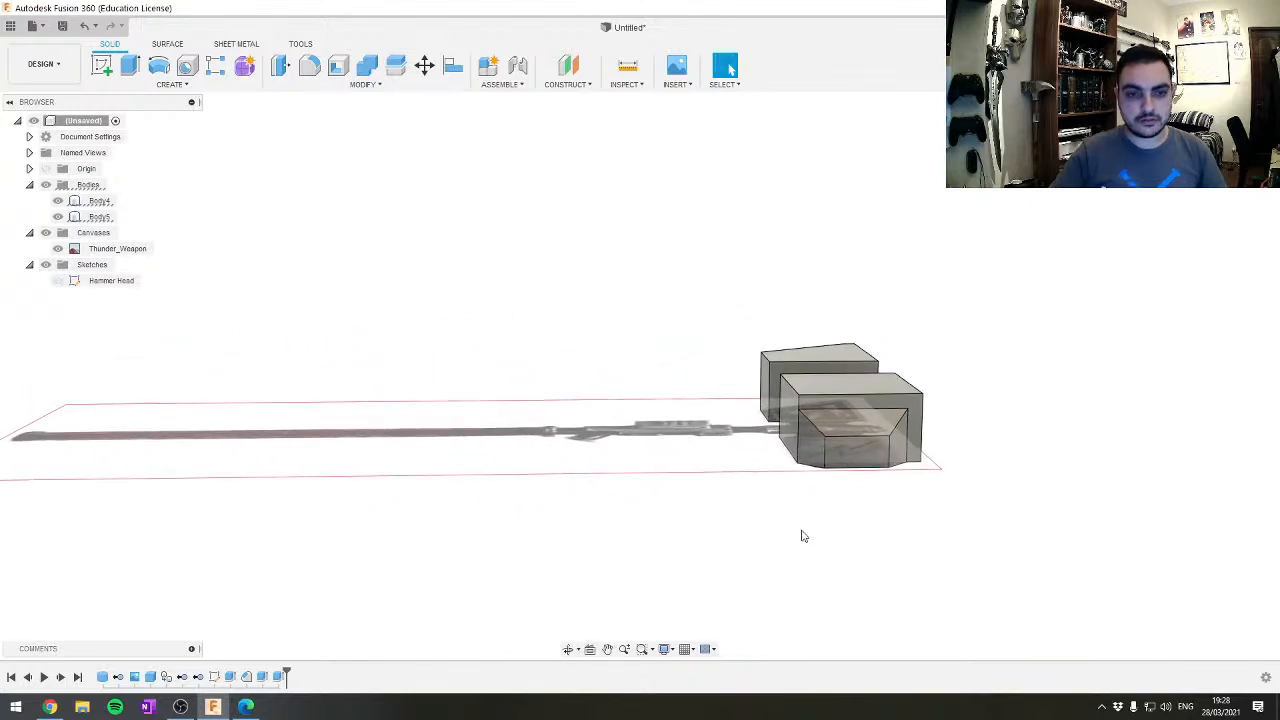
scroll(795, 413, "up", 1)
left_click(792, 412)
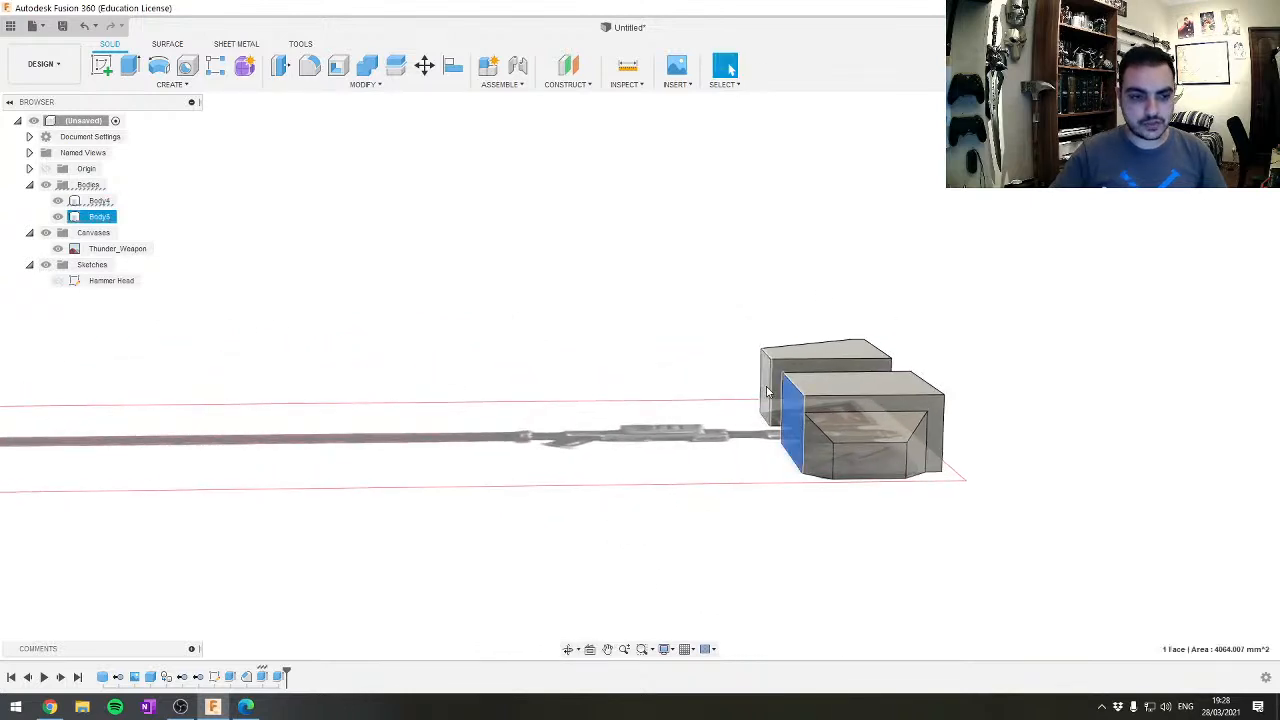
left_click(768, 392, "ctrl")
type("eOffset")
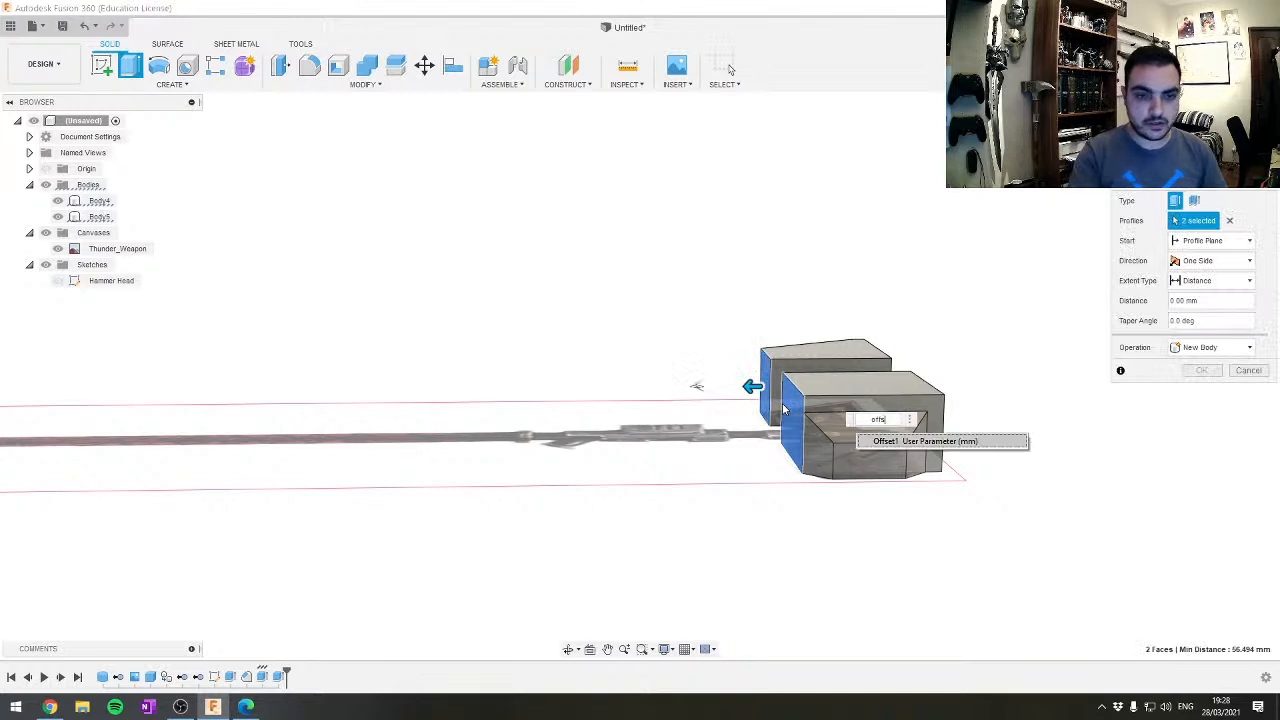
key("Return")
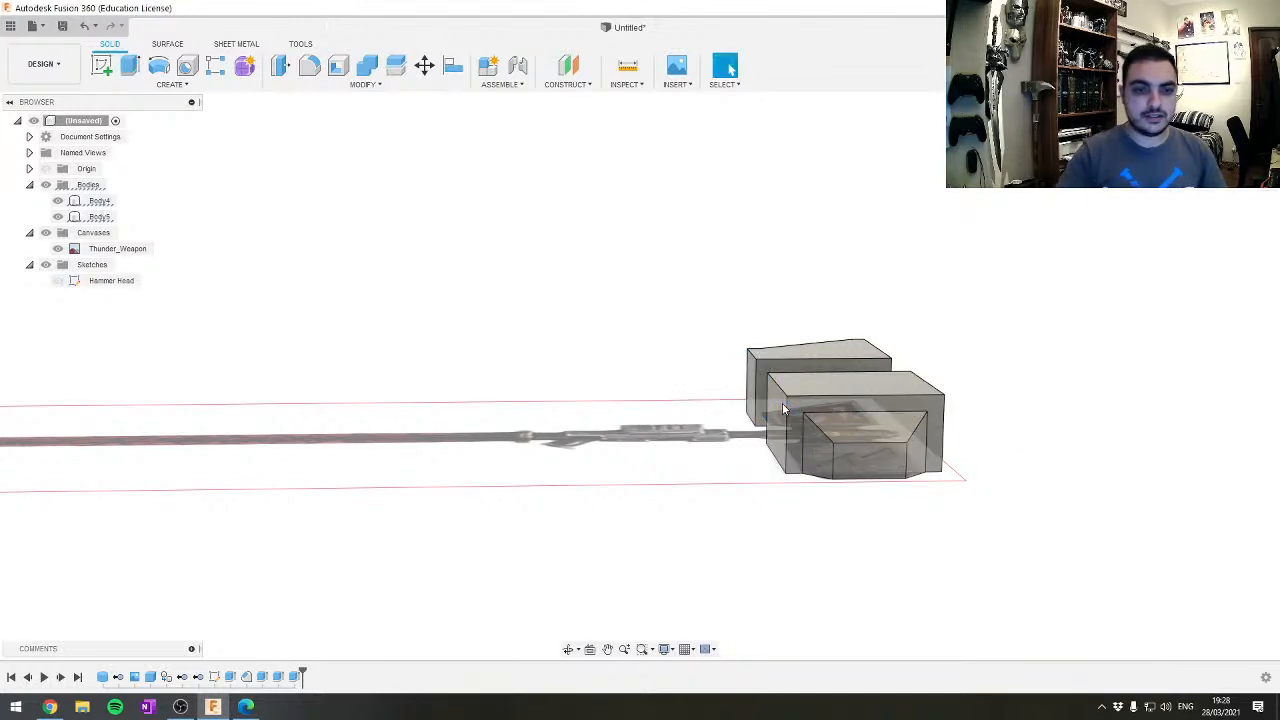
middle_click_drag(782, 403, 680, 398, "shift")
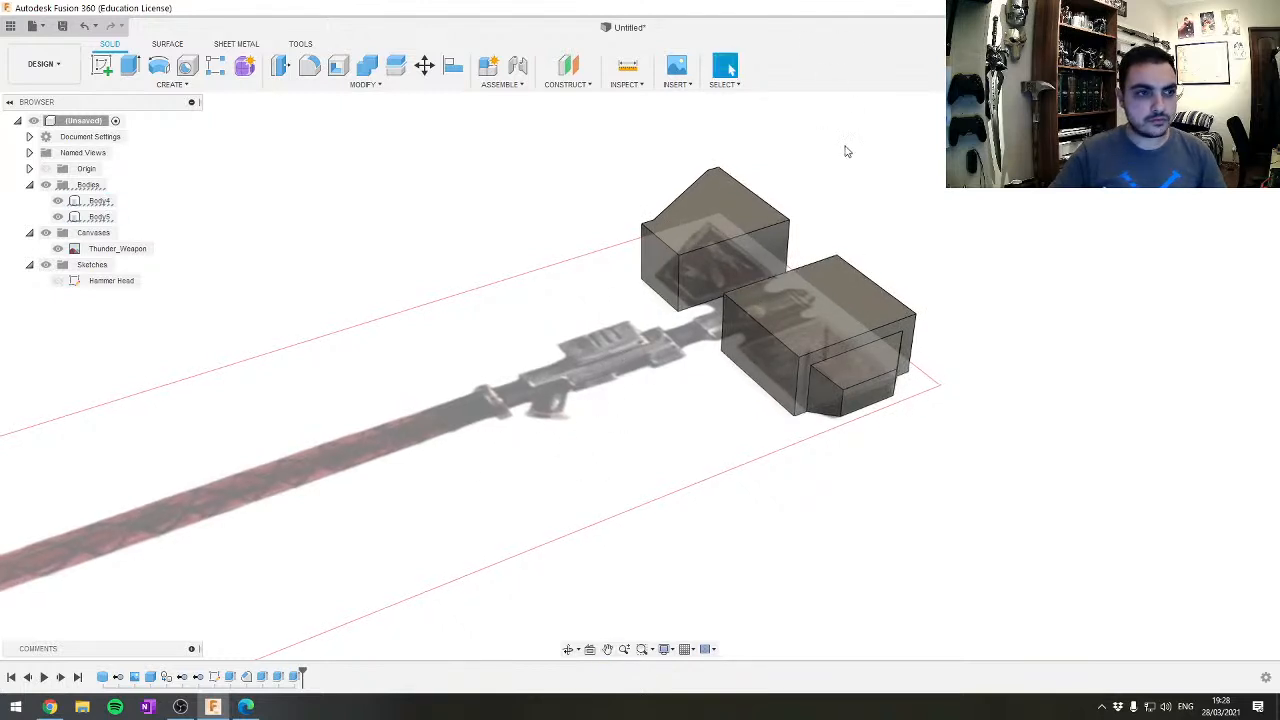
middle_click_drag(610, 370, 577, 404)
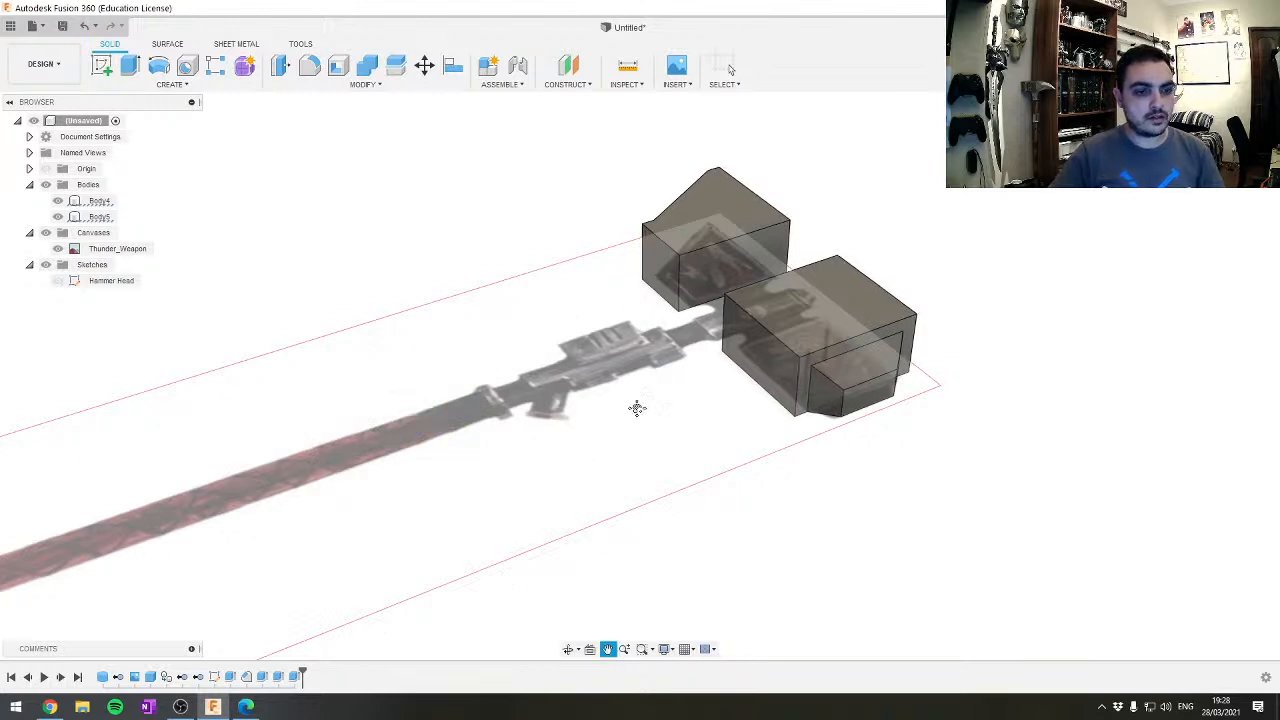
left_click(608, 650)
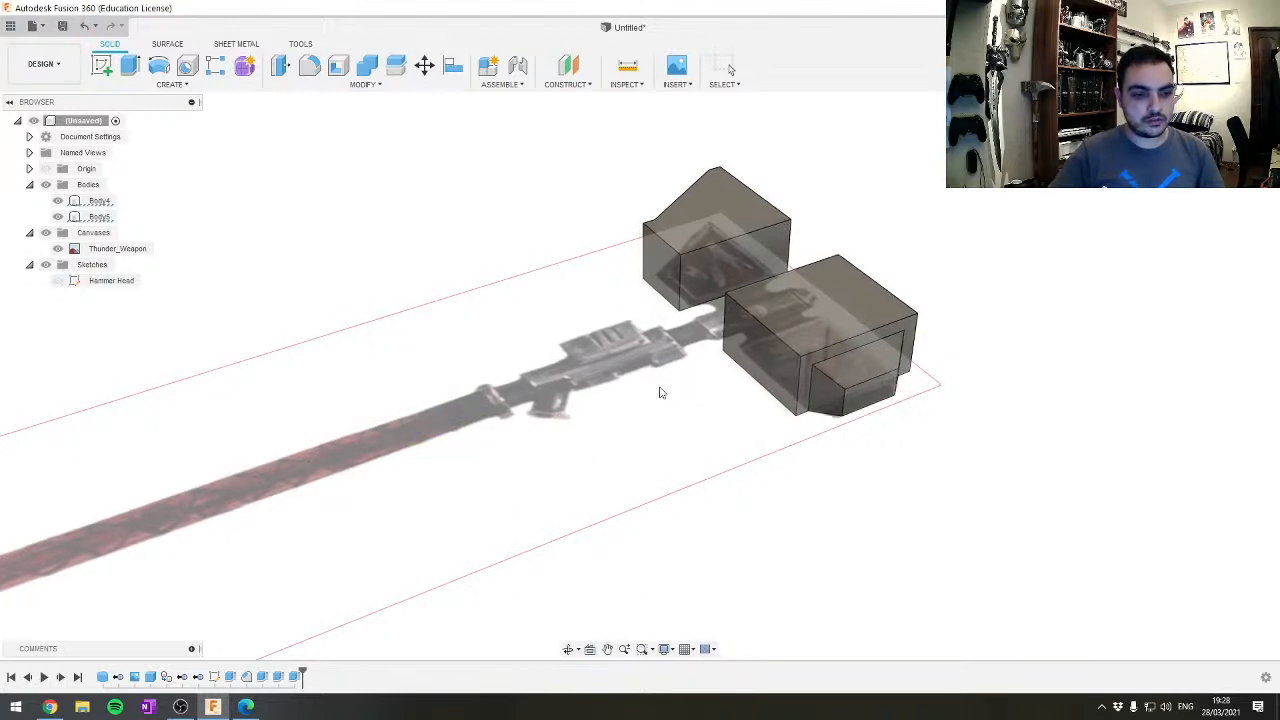
key("Escape")
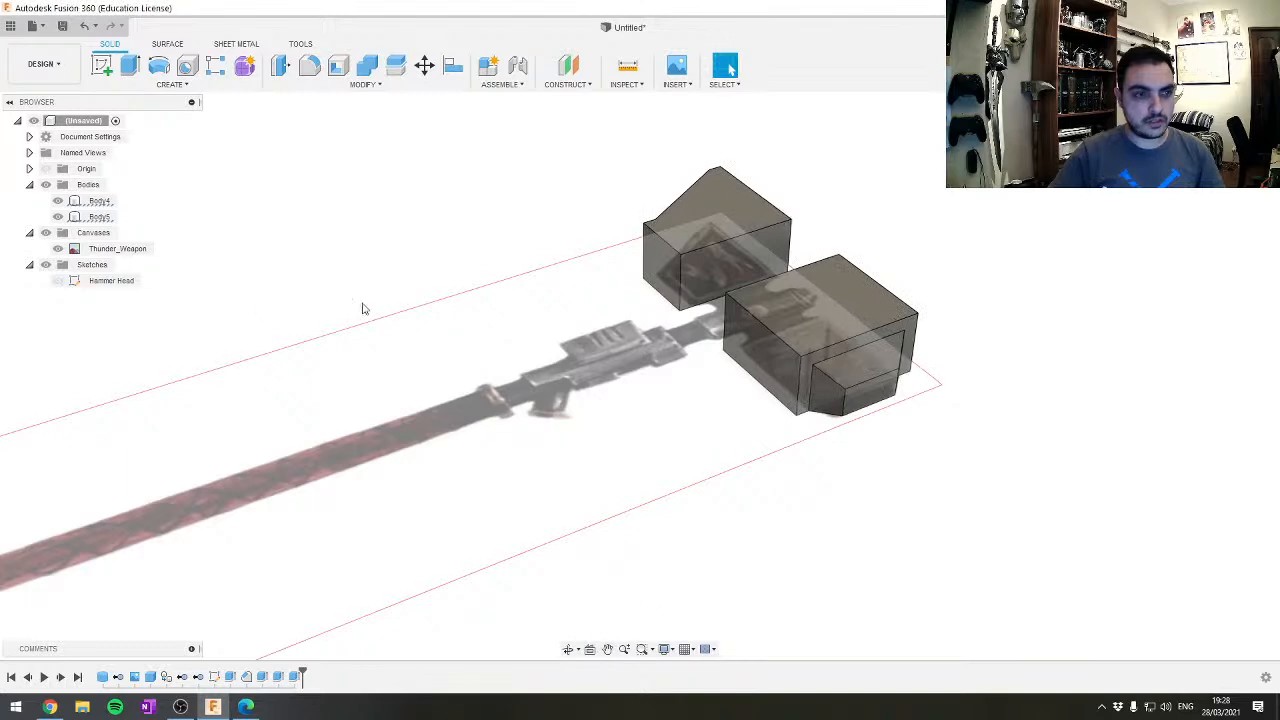
middle_click_drag(603, 333, 674, 343, "shift")
scroll(674, 343, "up", 4)
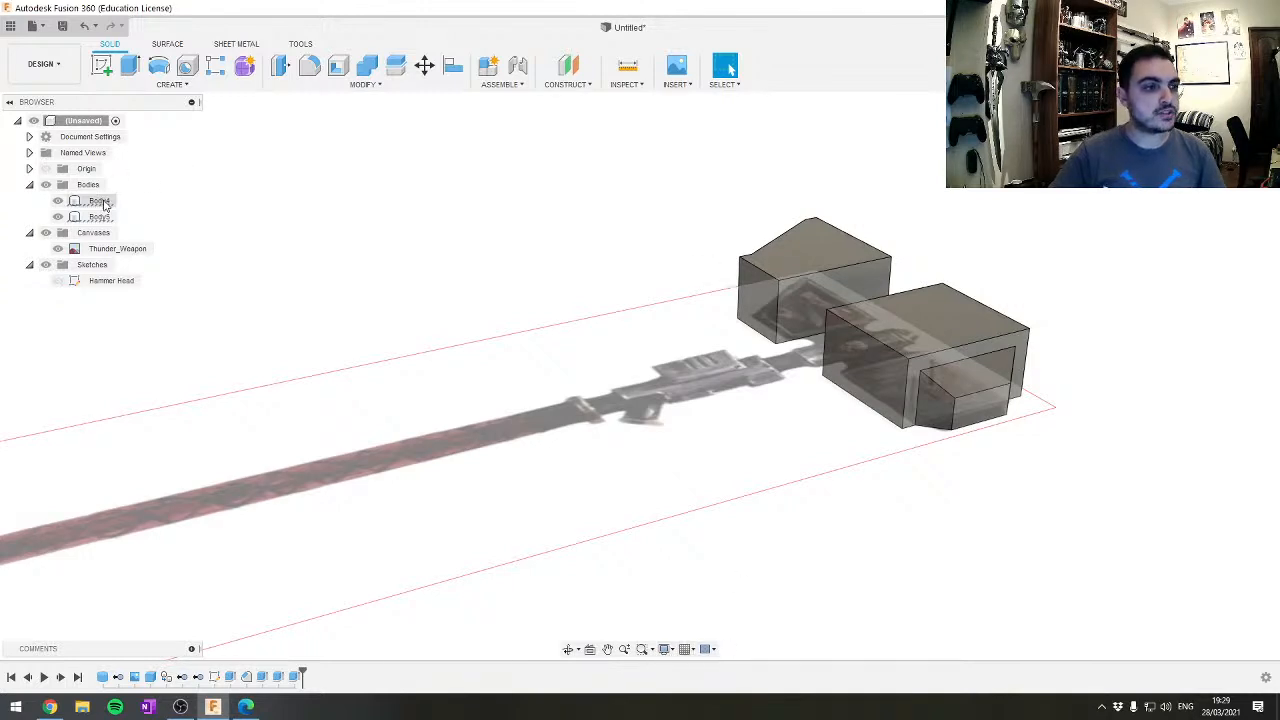
Set the user parameter Offset1 to 2 mm
left_click(103, 203)
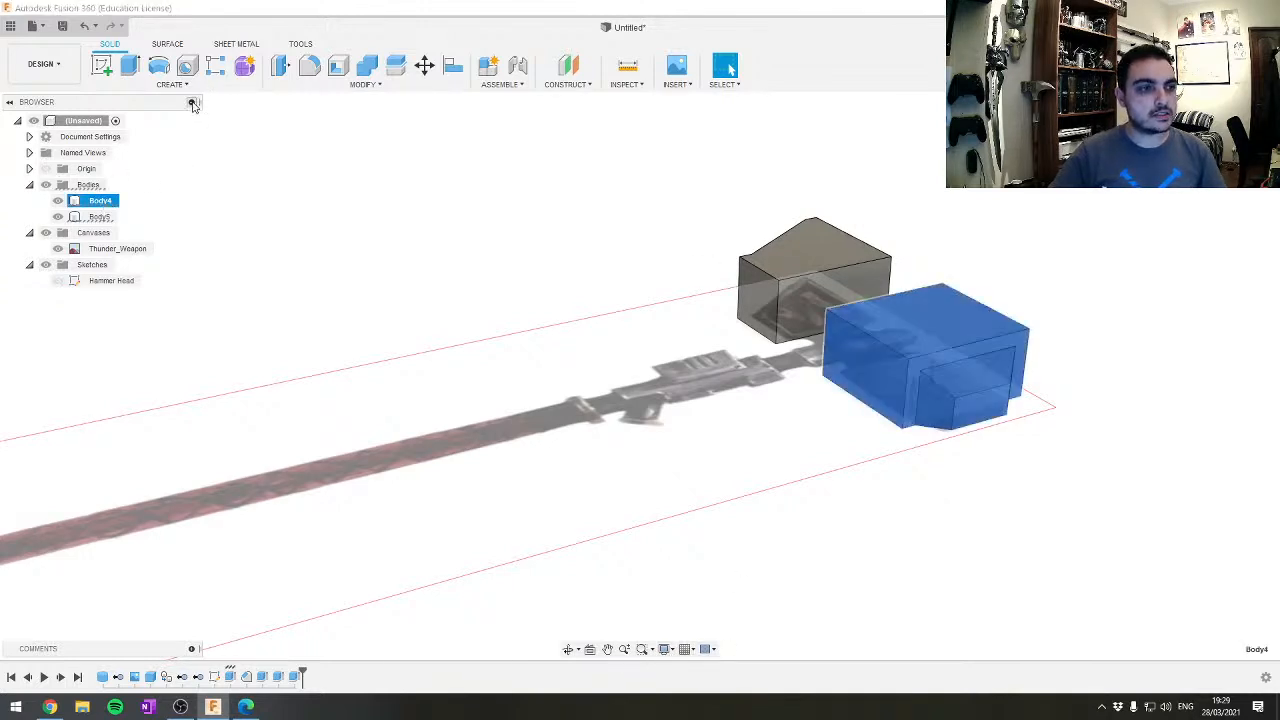
left_click(335, 88)
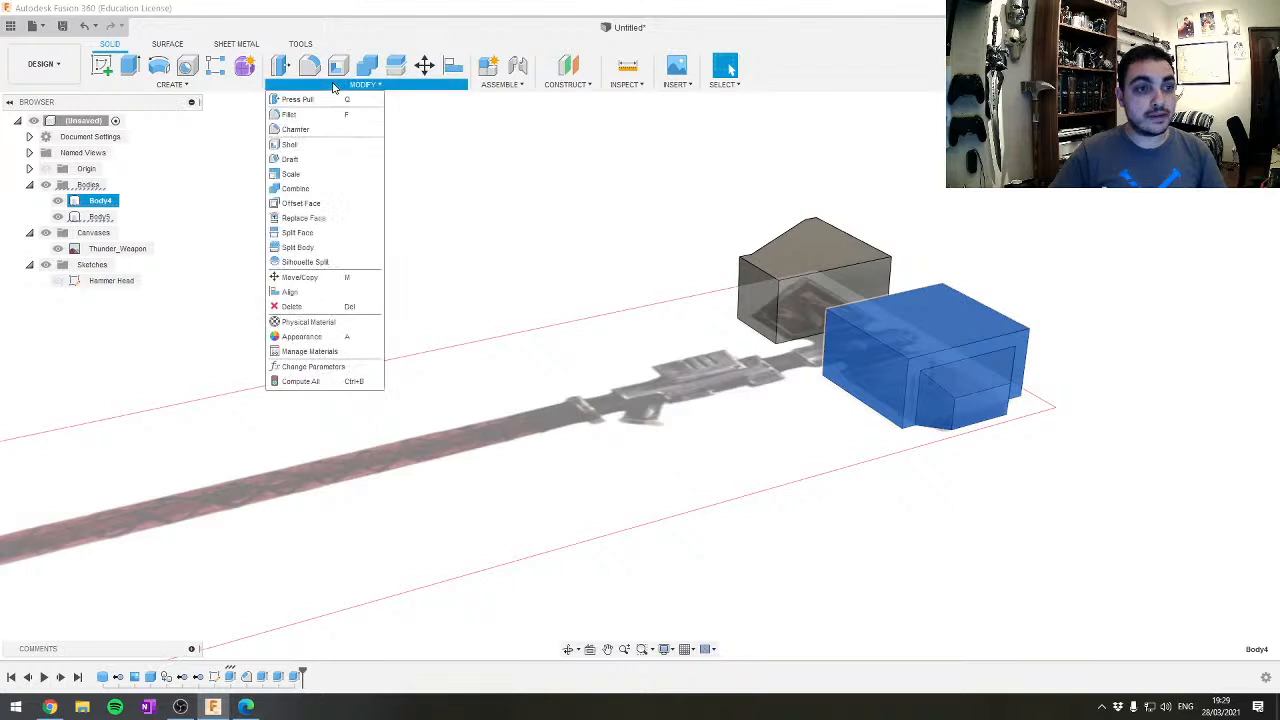
left_click(298, 367)
left_click(578, 270)
left_click(570, 270)
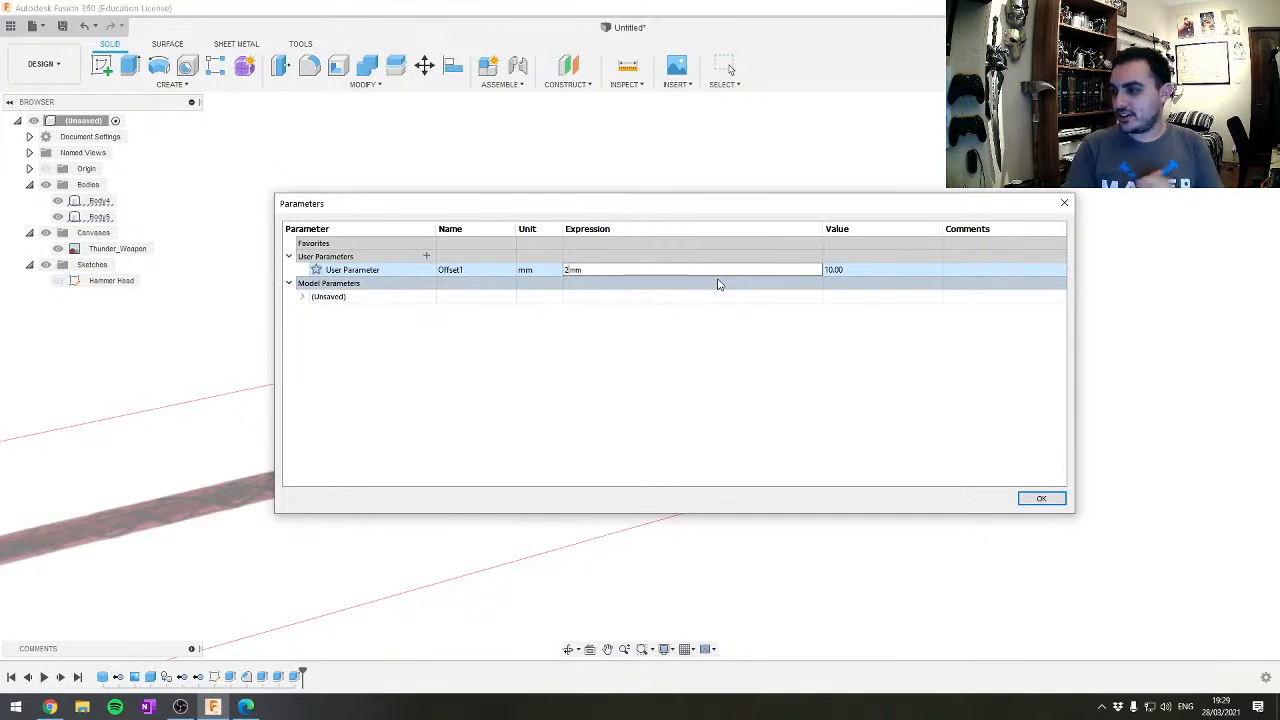
key("Return")
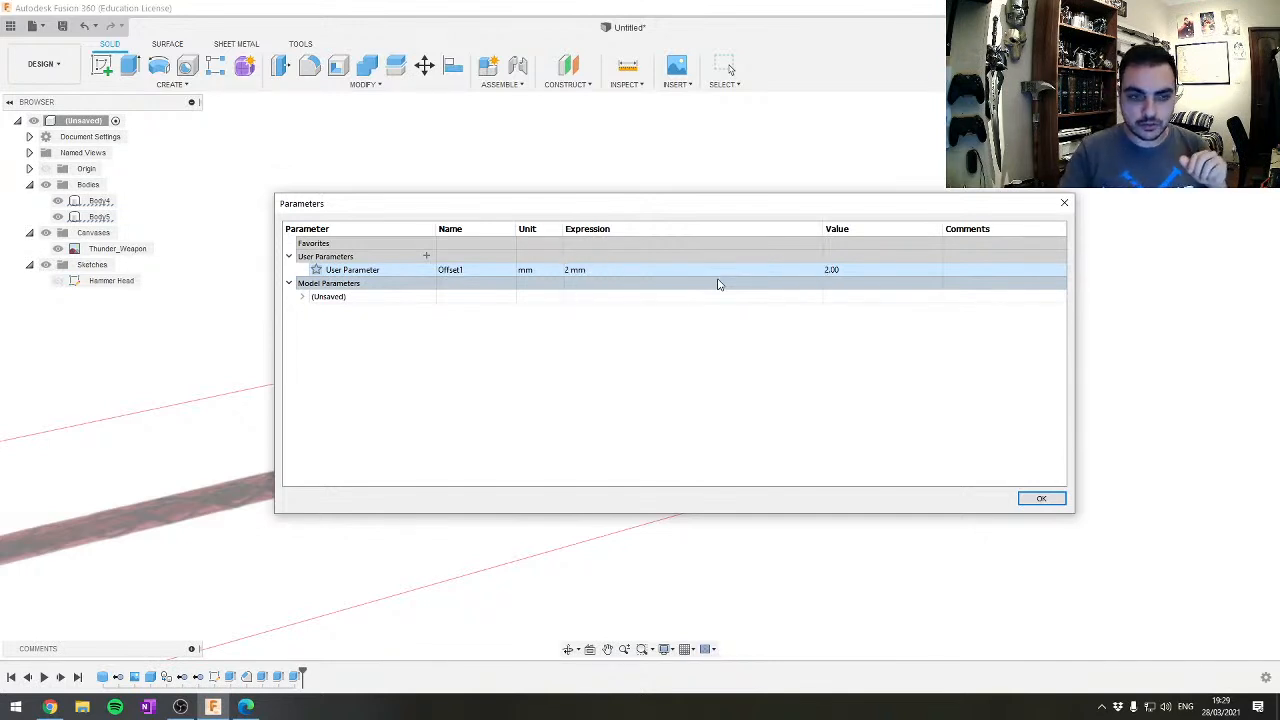
left_click(1045, 498)
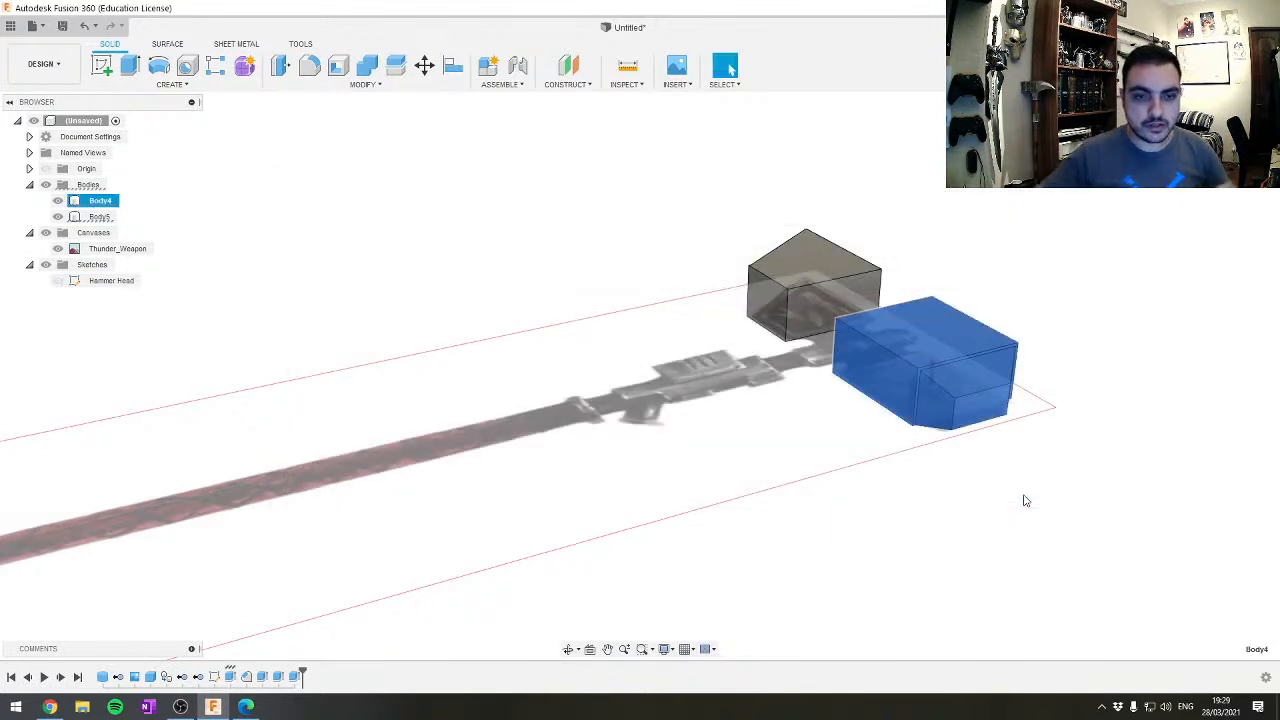
Examine the block's chamfered end, the blade and their thickness against the reference canvas from several angles
scroll(978, 435, "up", 6)
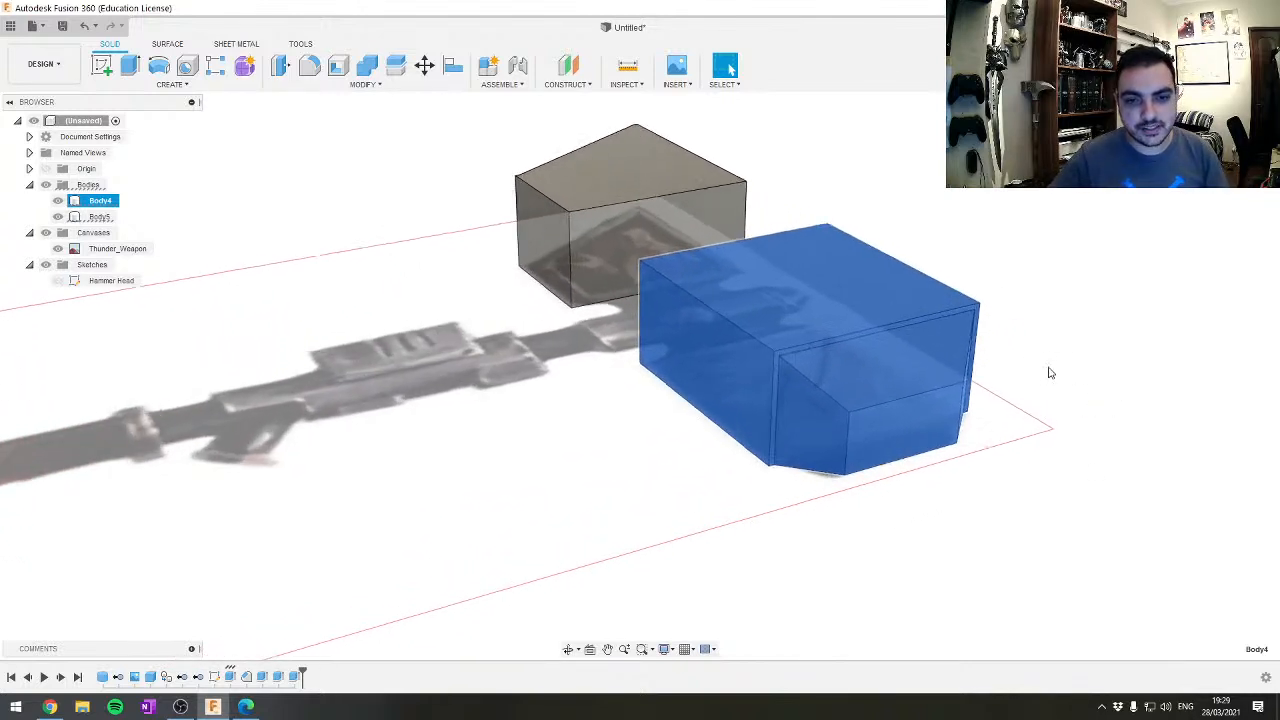
left_click(1049, 389)
scroll(1049, 389, "up", 1)
scroll(997, 336, "up", 2)
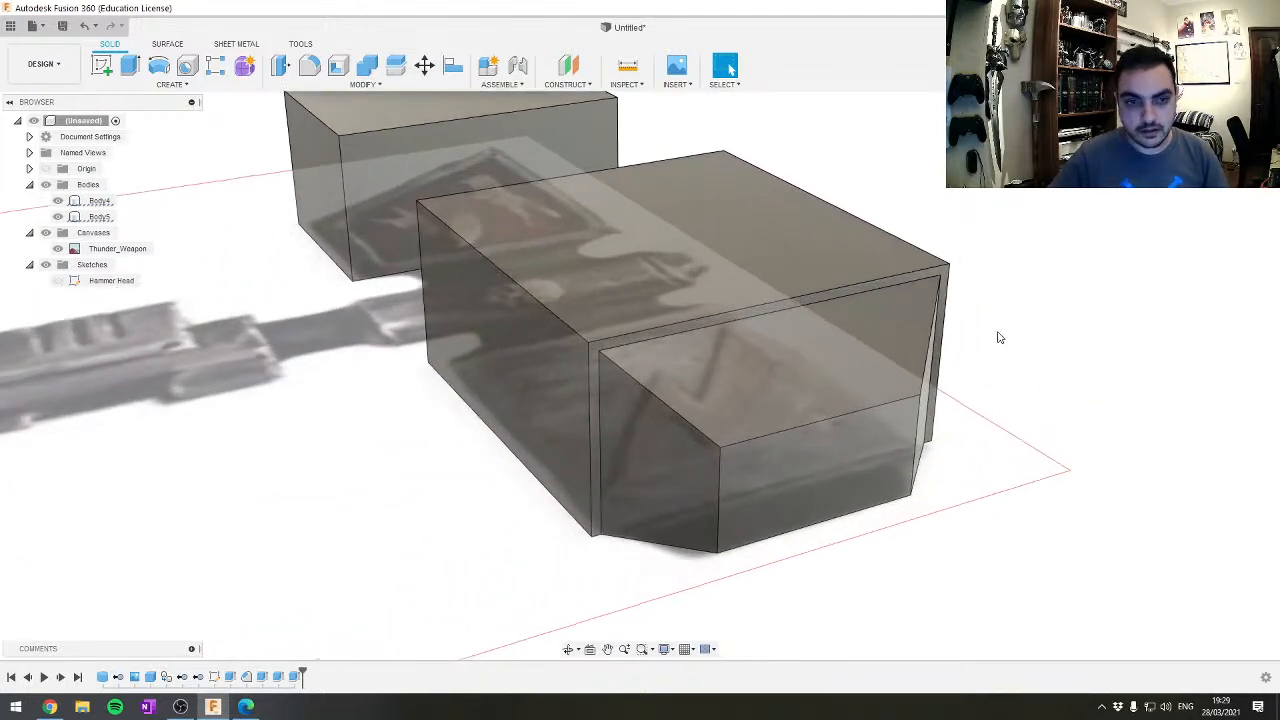
middle_click_drag(960, 405, 846, 389)
left_click(621, 259)
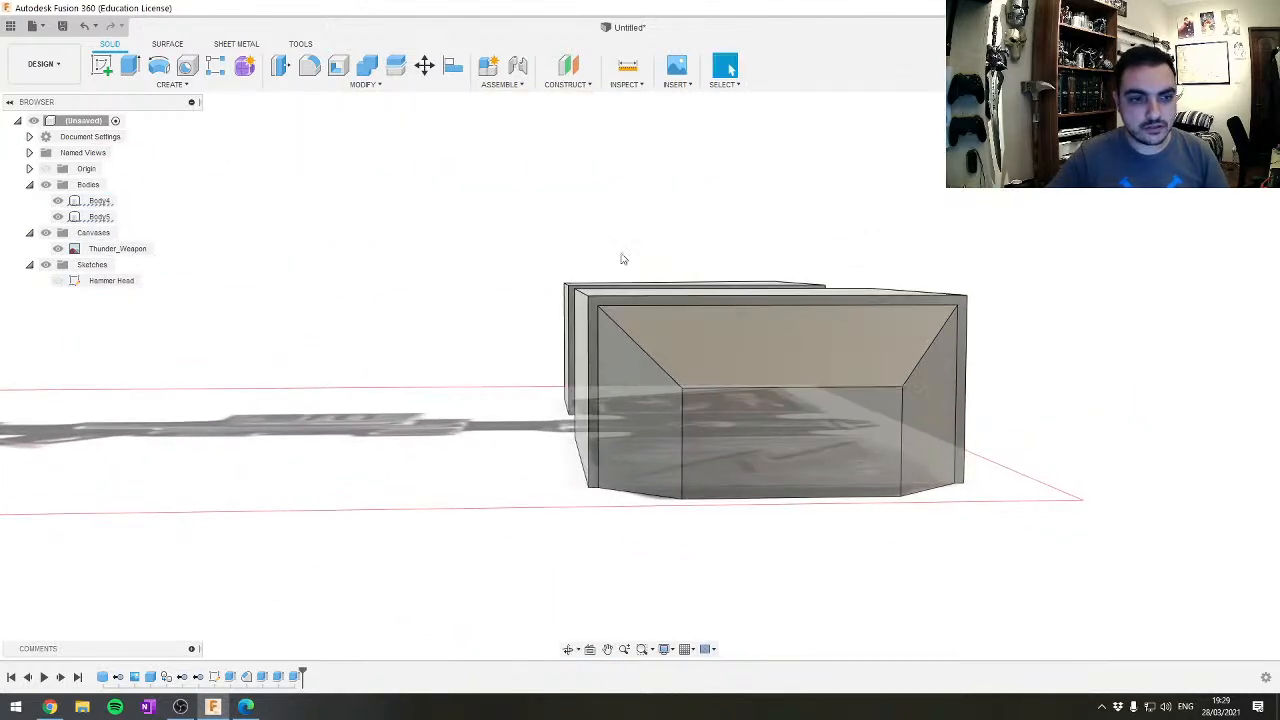
middle_click_drag(124, 296, 588, 562, "shift")
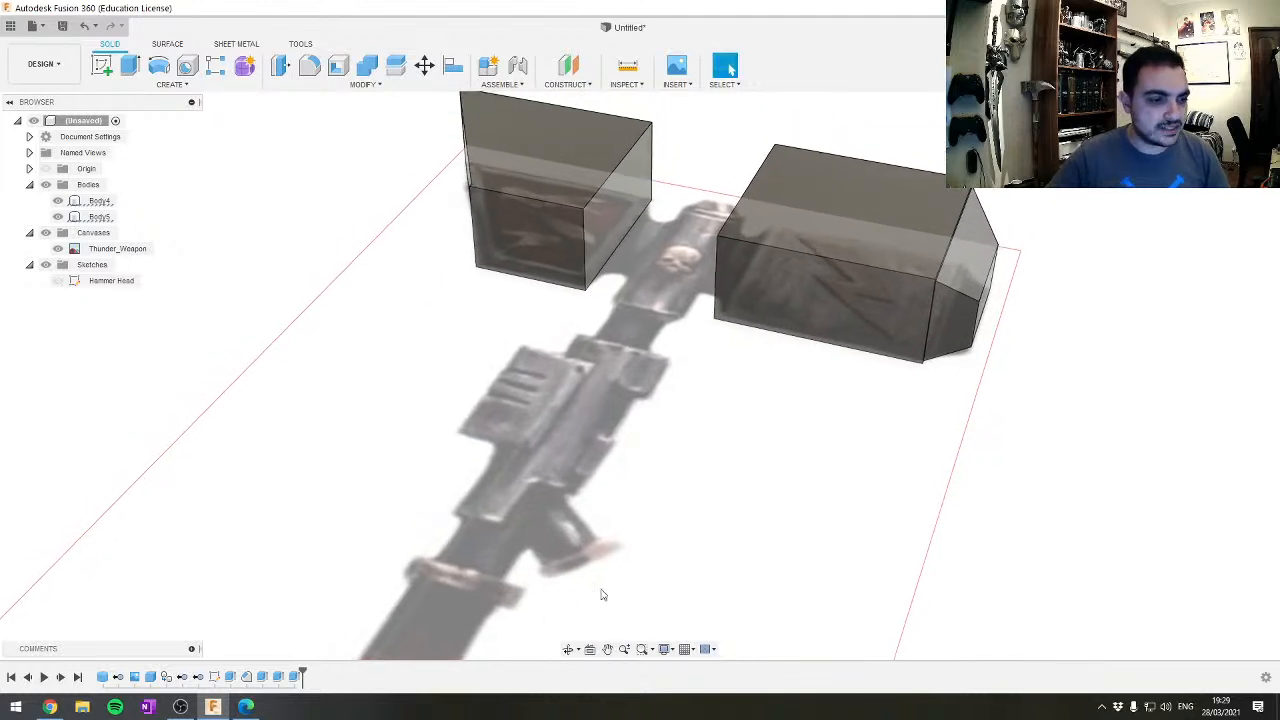
left_click(610, 653)
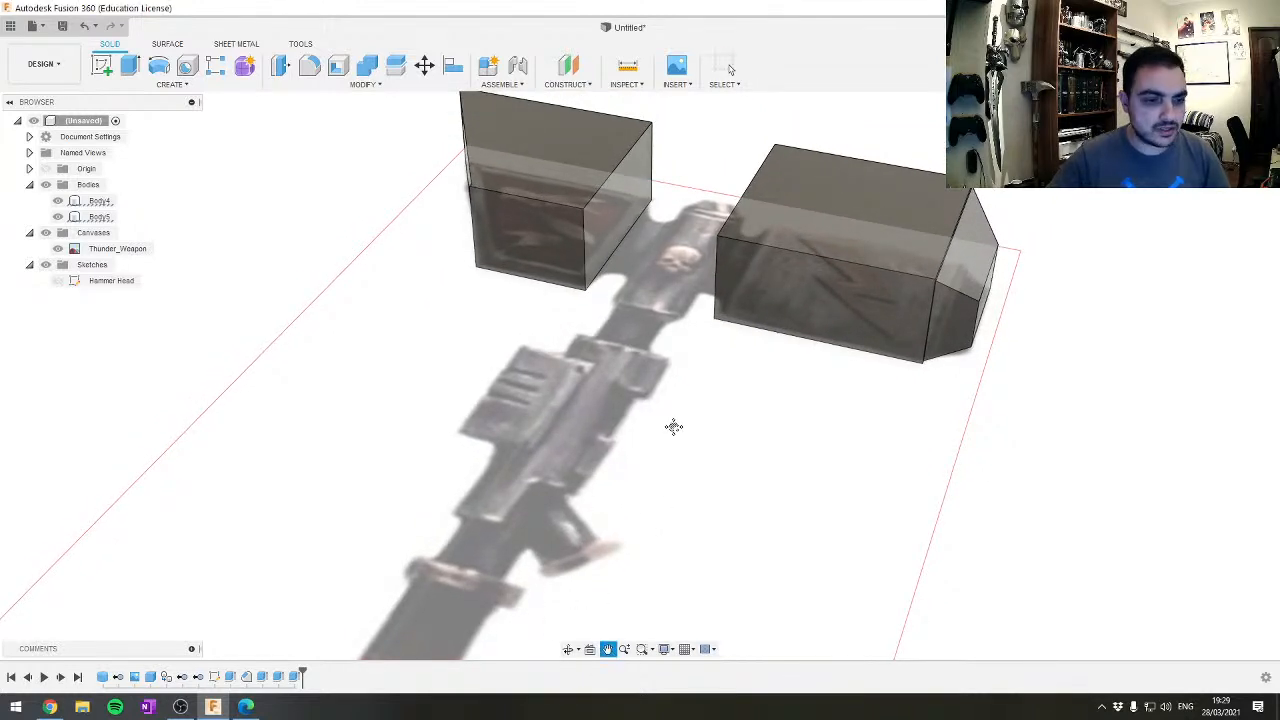
scroll(677, 429, "down", 4)
scroll(682, 429, "up", 2)
scroll(731, 351, "up", 2)
scroll(709, 389, "down", 5)
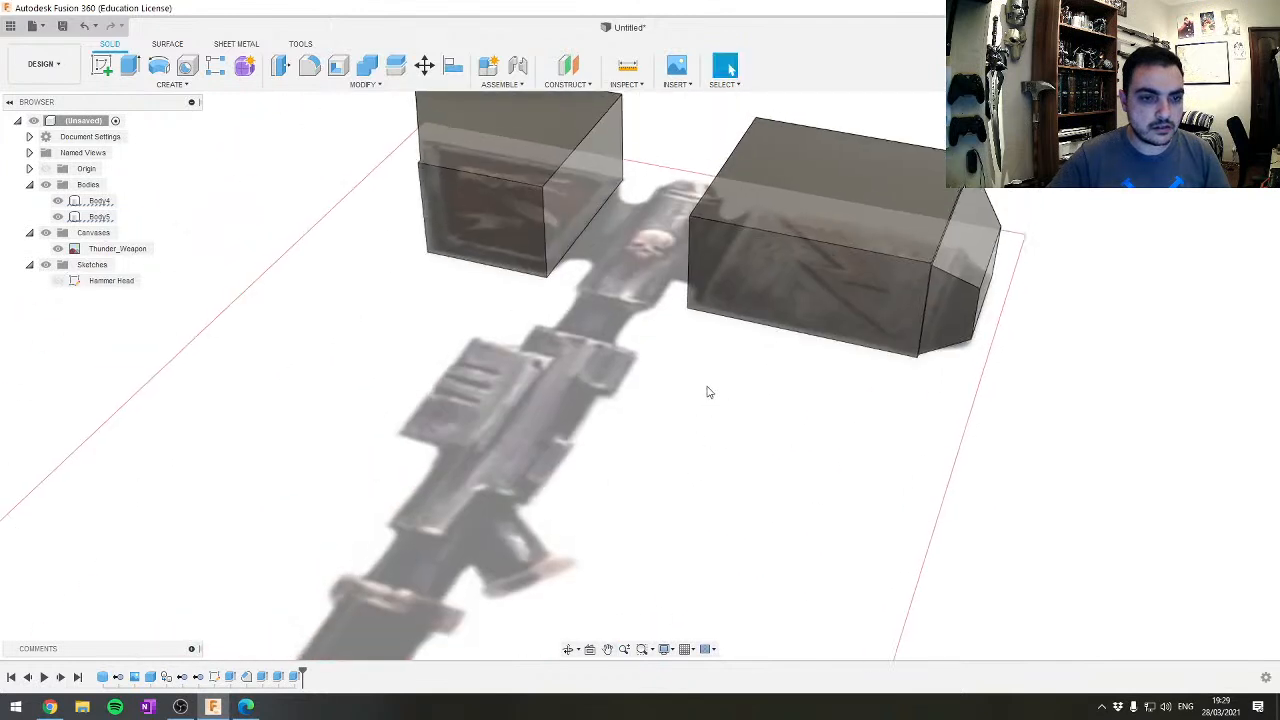
middle_click_drag(731, 383, 713, 321)
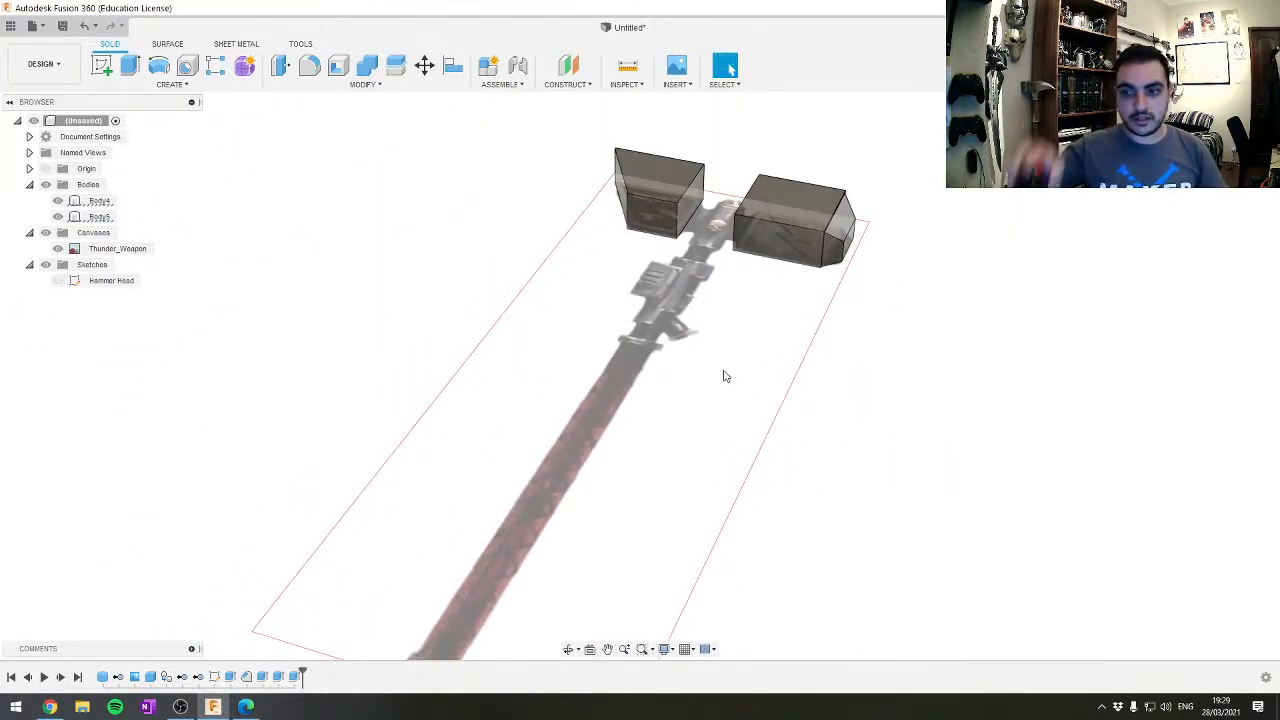
middle_click_drag(723, 351, 836, 238, "shift")
middle_click_drag(765, 346, 762, 344)
middle_click_drag(832, 312, 751, 380)
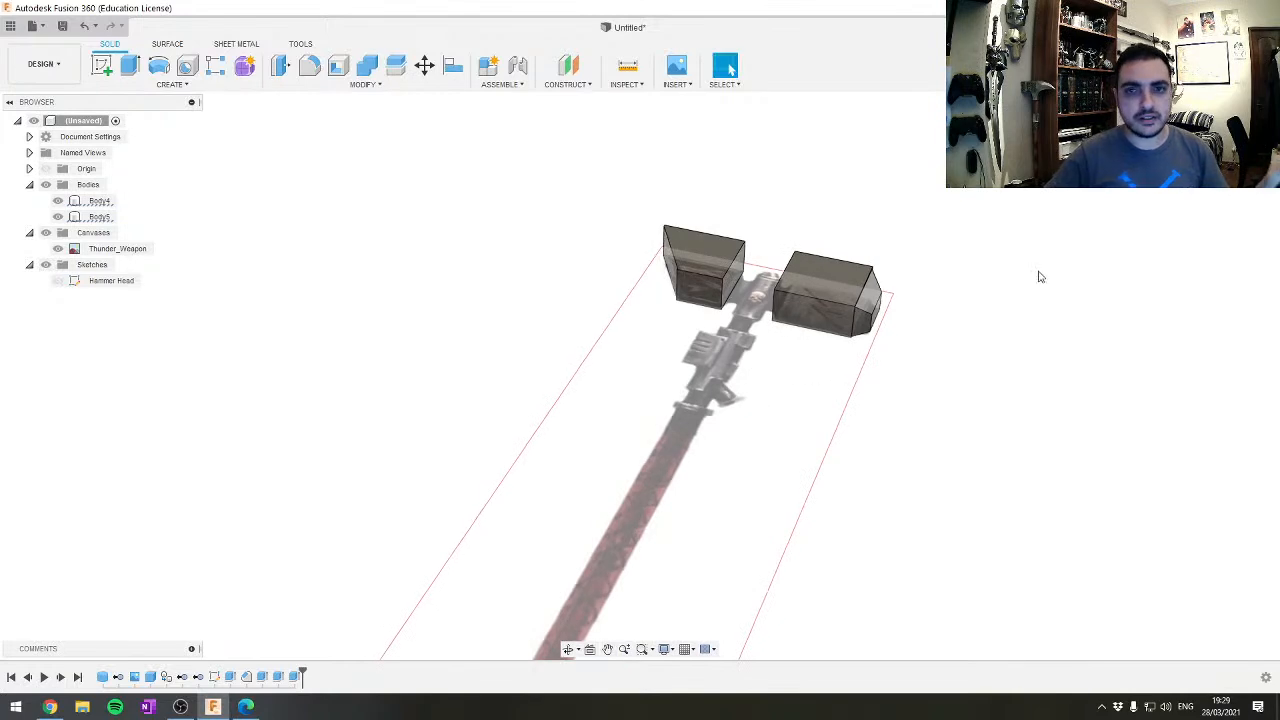
middle_click_drag(974, 320, 975, 322, "shift")
middle_click_drag(699, 391, 491, 142)
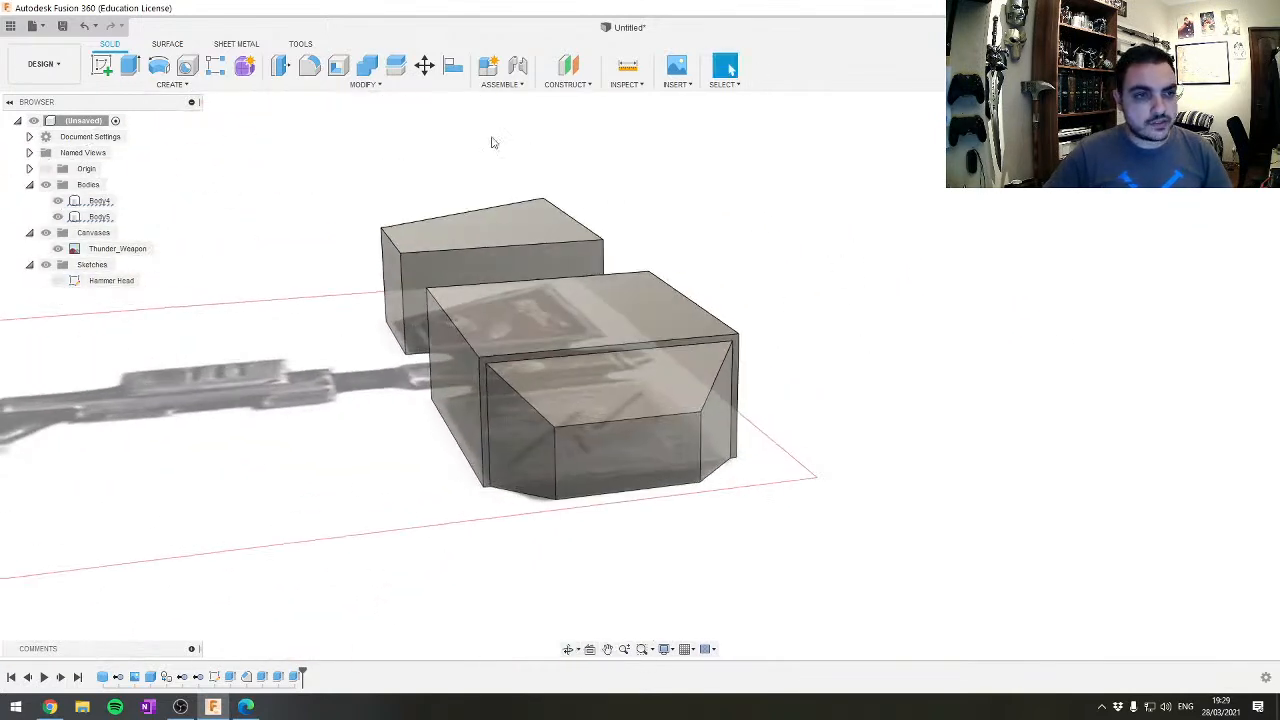
left_click(334, 86)
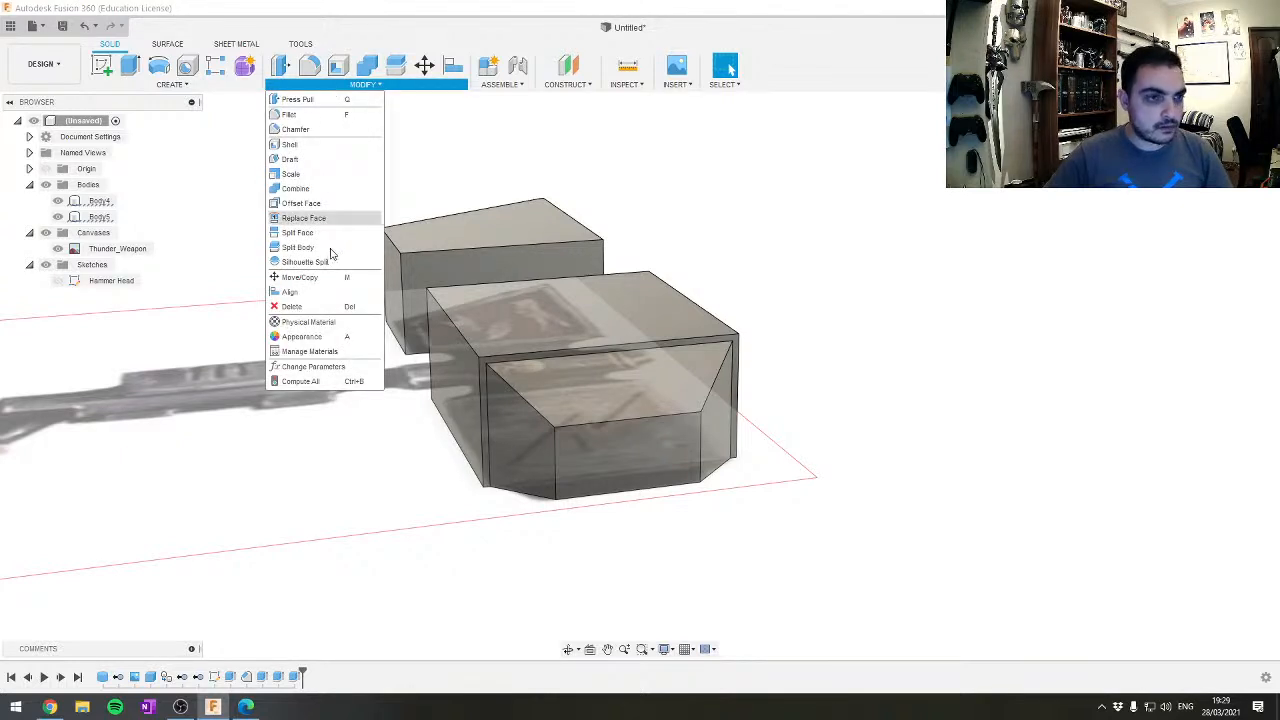
left_click(914, 272)
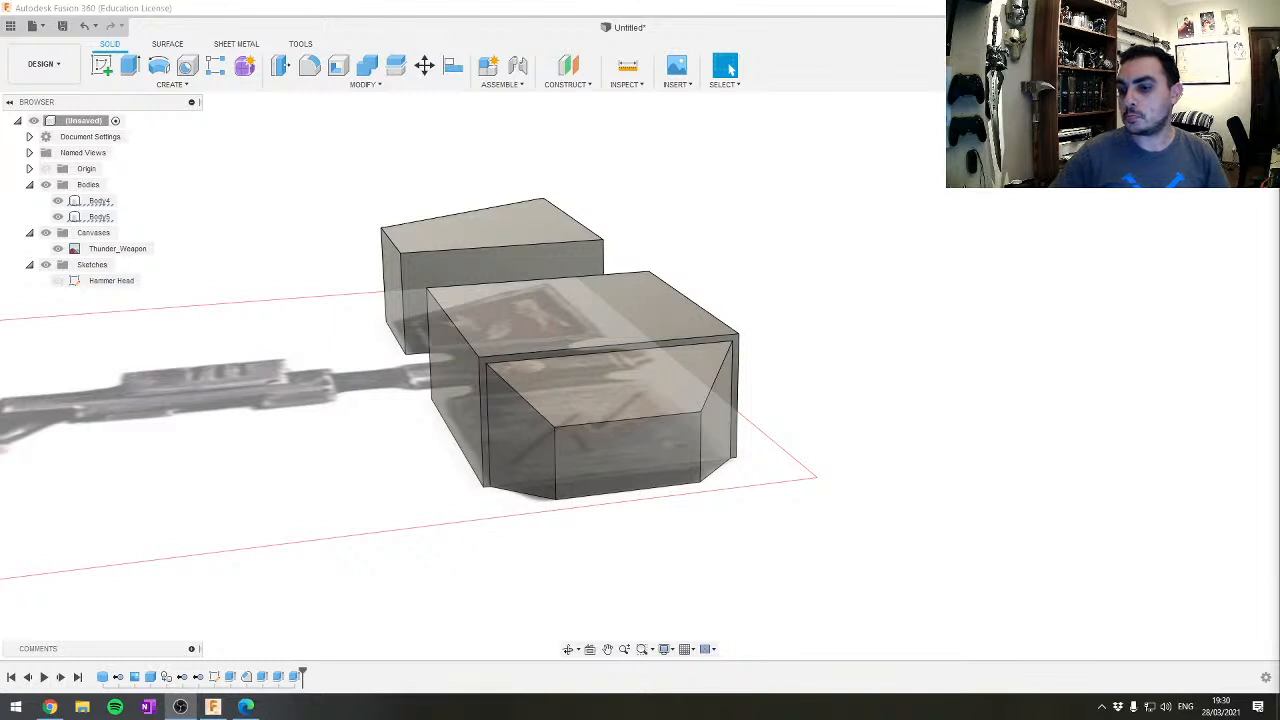
right_click(1165, 706)
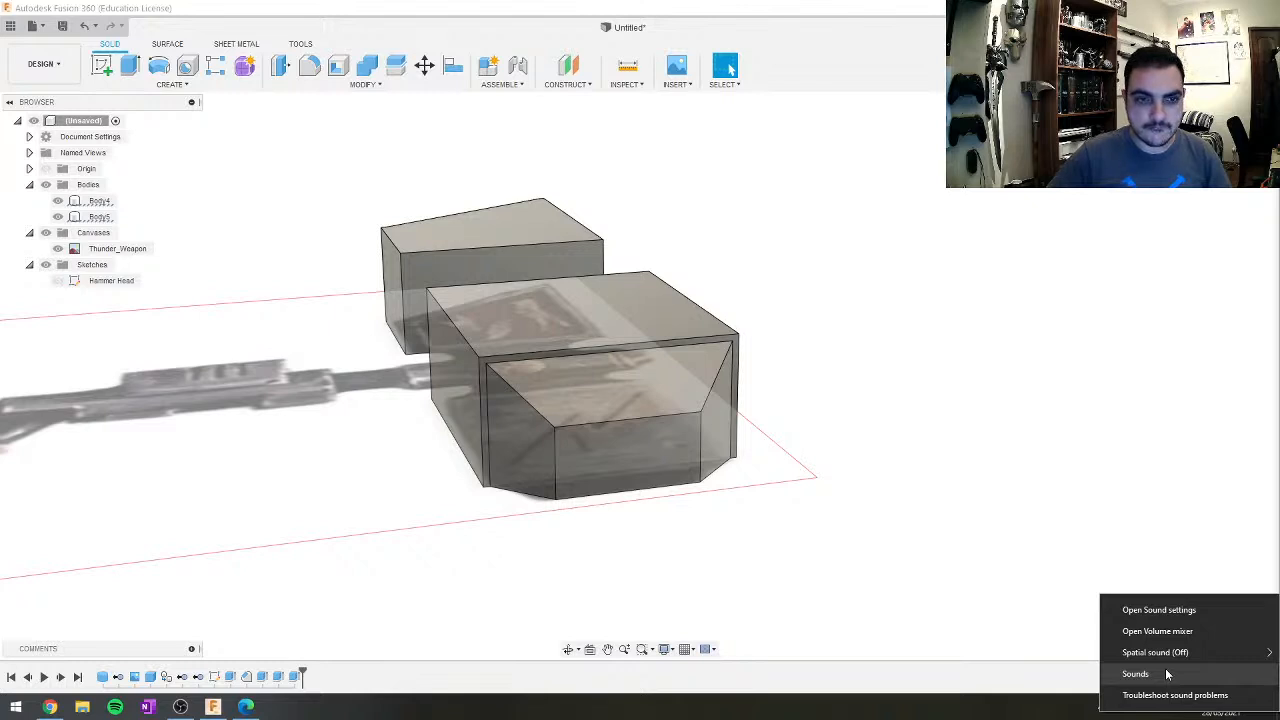
left_click(1136, 674)
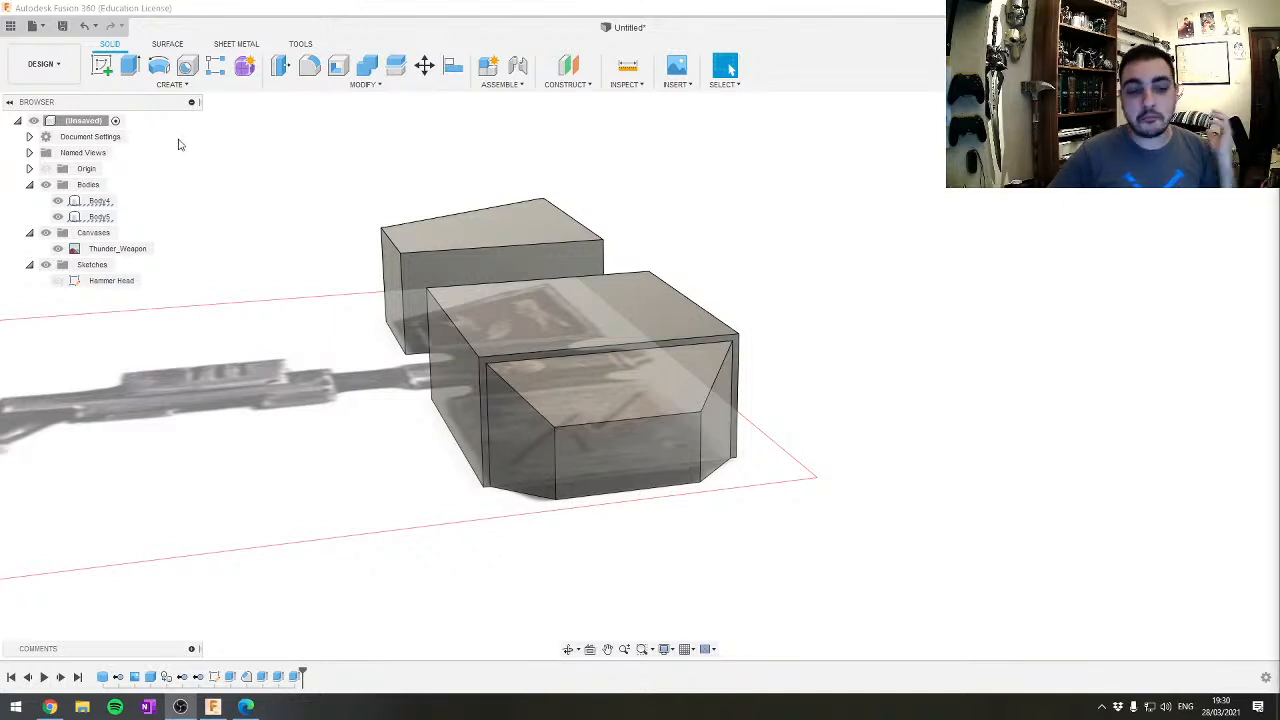
Review the user parameter Offset1 in the design's parameters without changing it
scroll(623, 334, "up", 3)
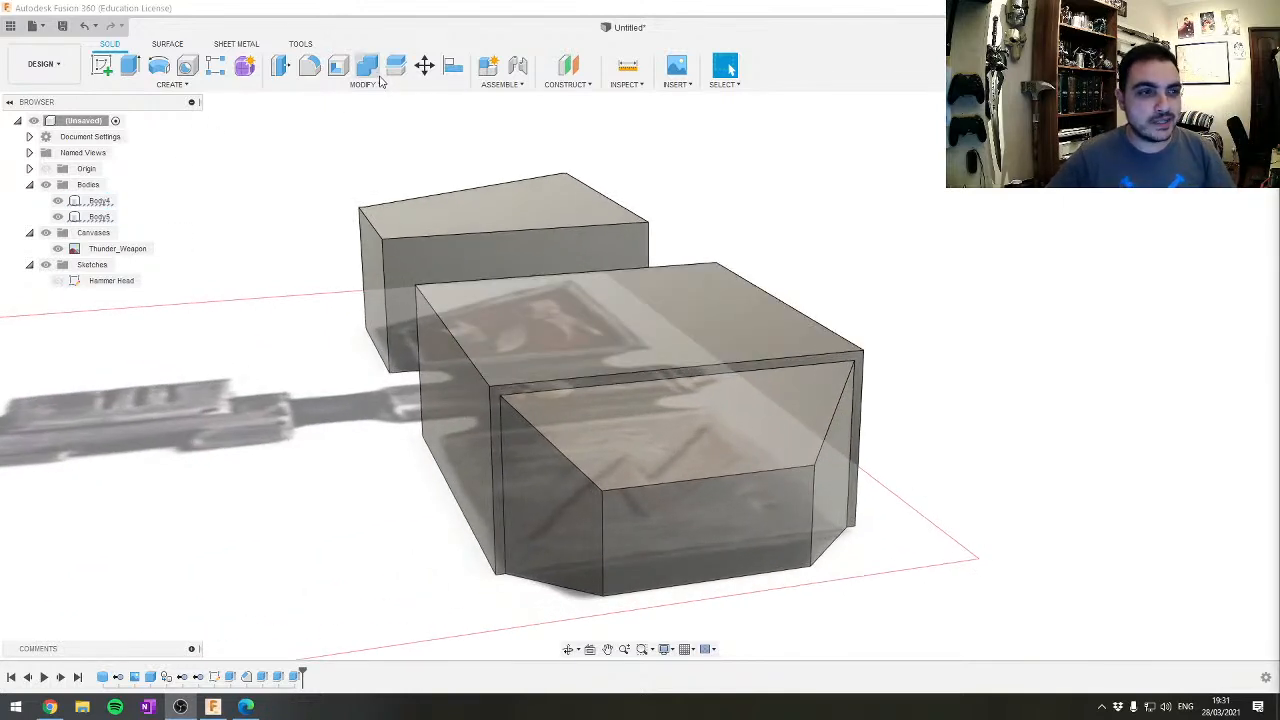
left_click(372, 84)
left_click(322, 363)
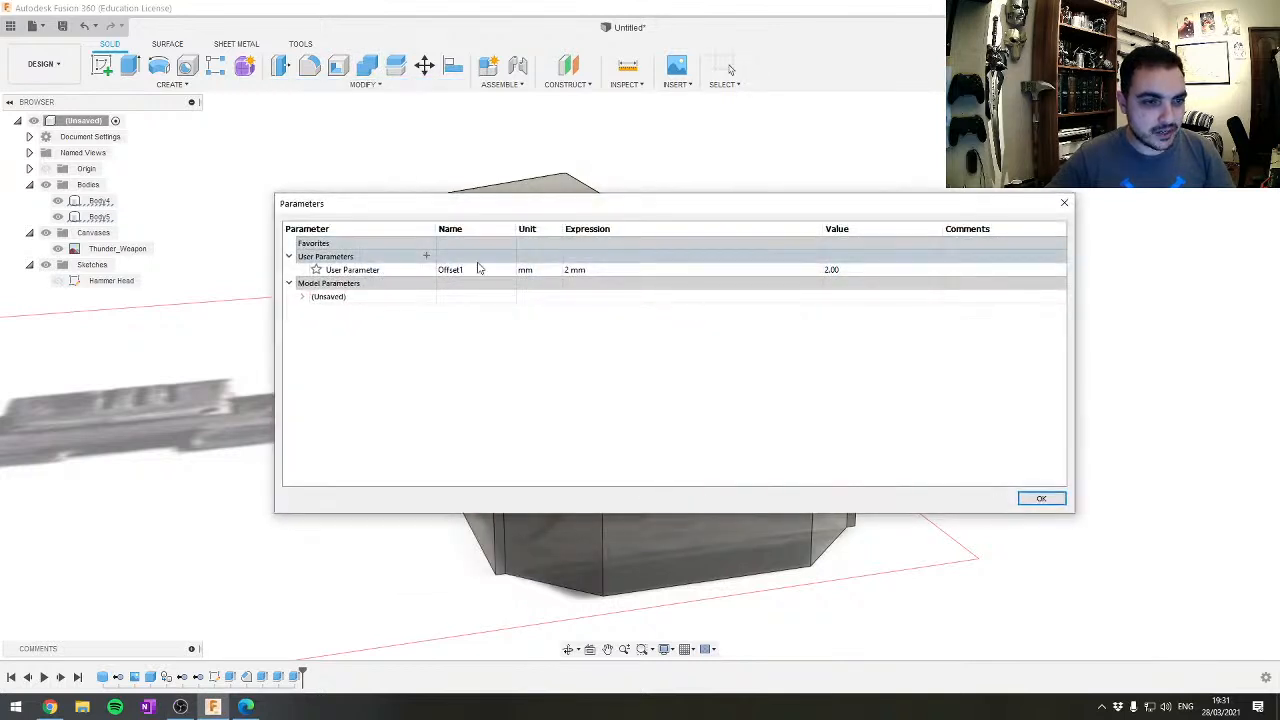
left_click_drag(614, 207, 738, 150)
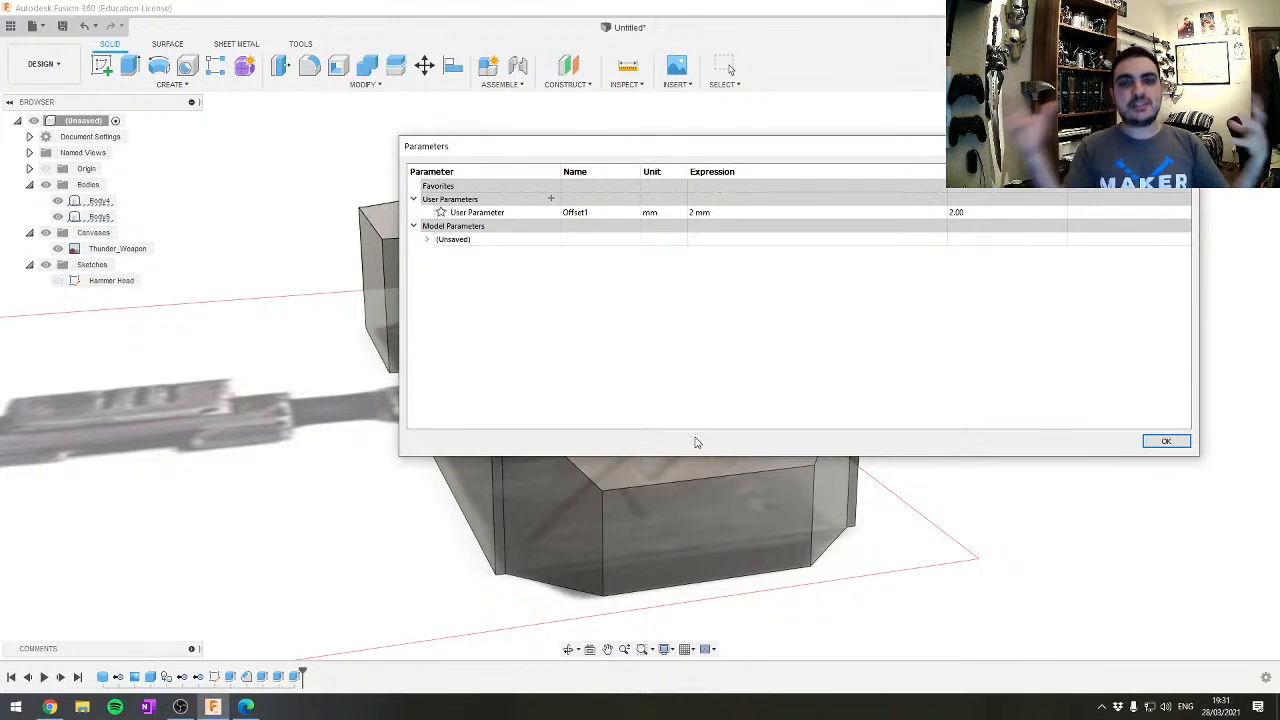
key("Escape")
Examine the whole hammer head from the blade side
scroll(722, 335, "down", 1)
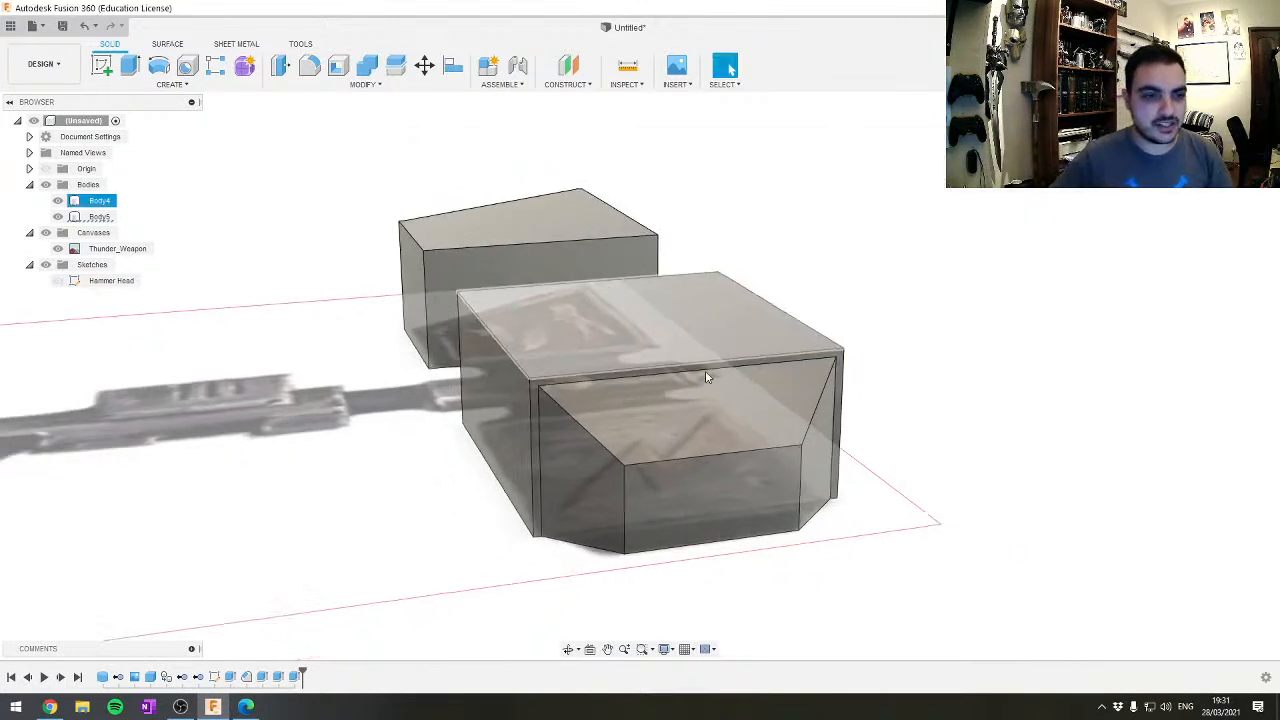
scroll(706, 377, "down", 4)
middle_click_drag(560, 451, 591, 338)
scroll(363, 377, "up", 6)
scroll(726, 335, "down", 5)
scroll(489, 321, "up", 1)
scroll(489, 321, "down", 2)
middle_click_drag(473, 301, 621, 361)
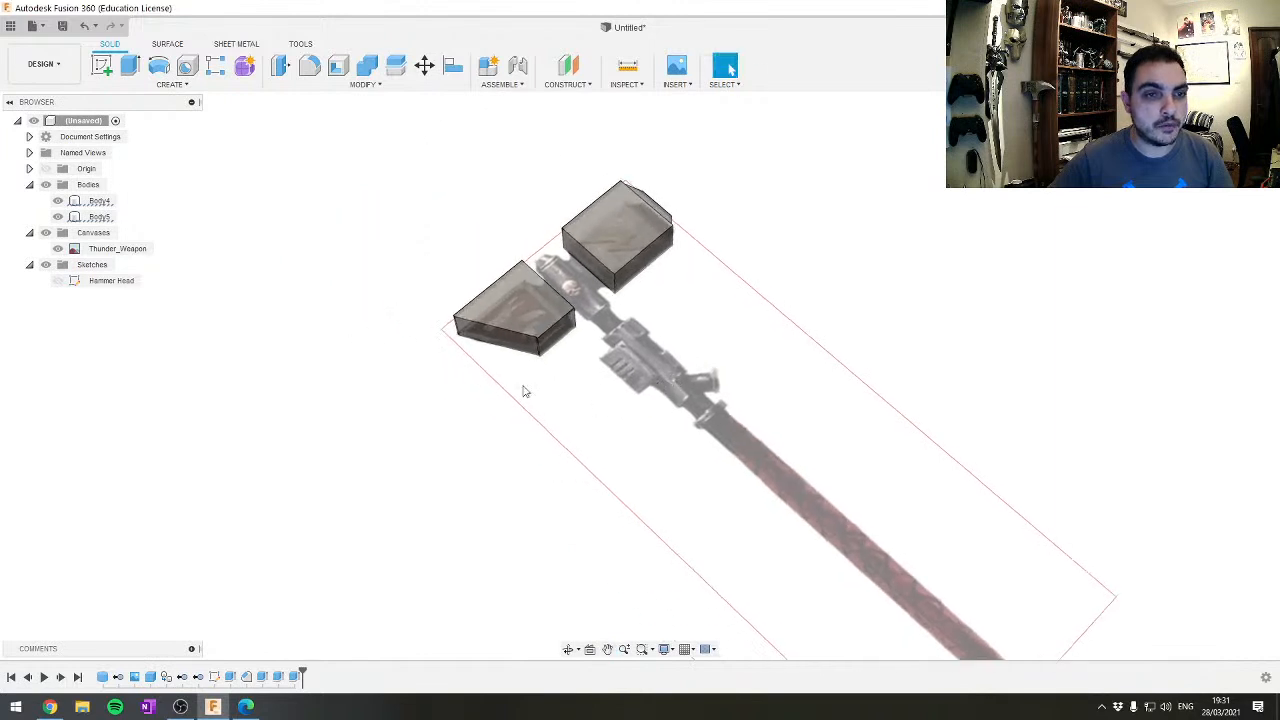
Try to offset the narrow vertical face at the blade's outer sharp corner by the parameter Offset1
scroll(626, 357, "up", 3)
left_click(566, 291)
scroll(754, 326, "up", 2)
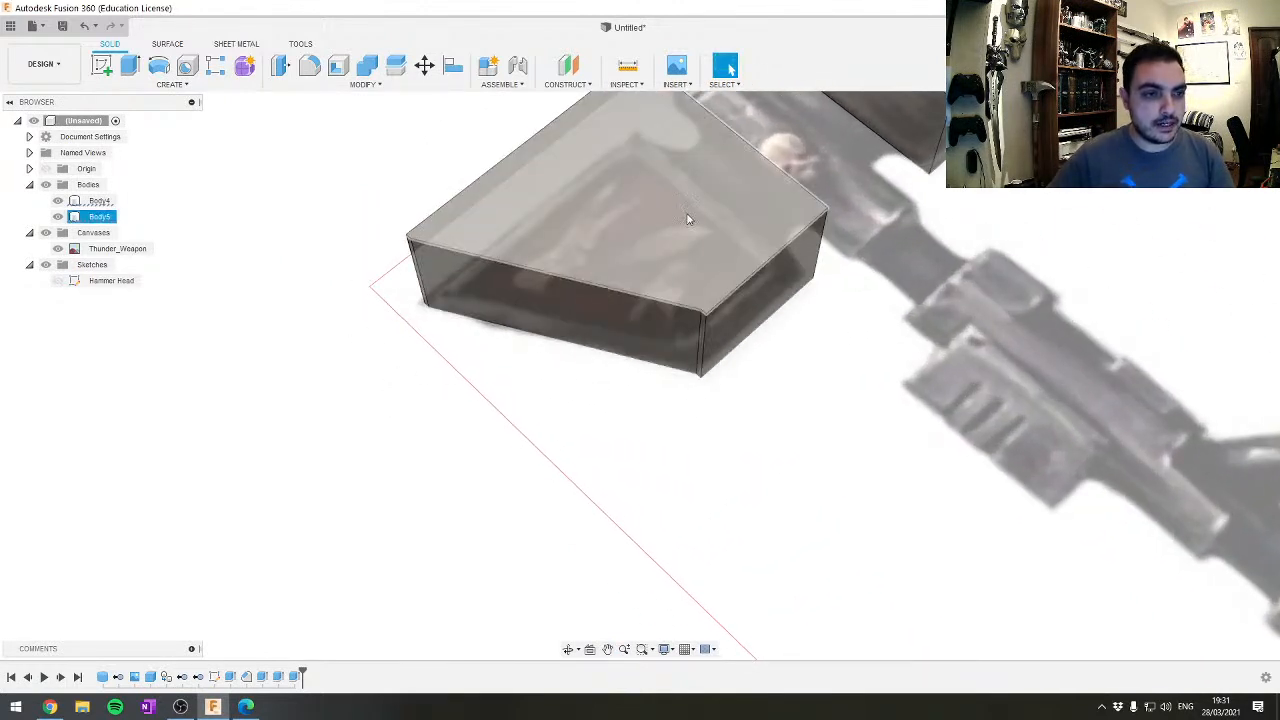
scroll(337, 246, "up", 4)
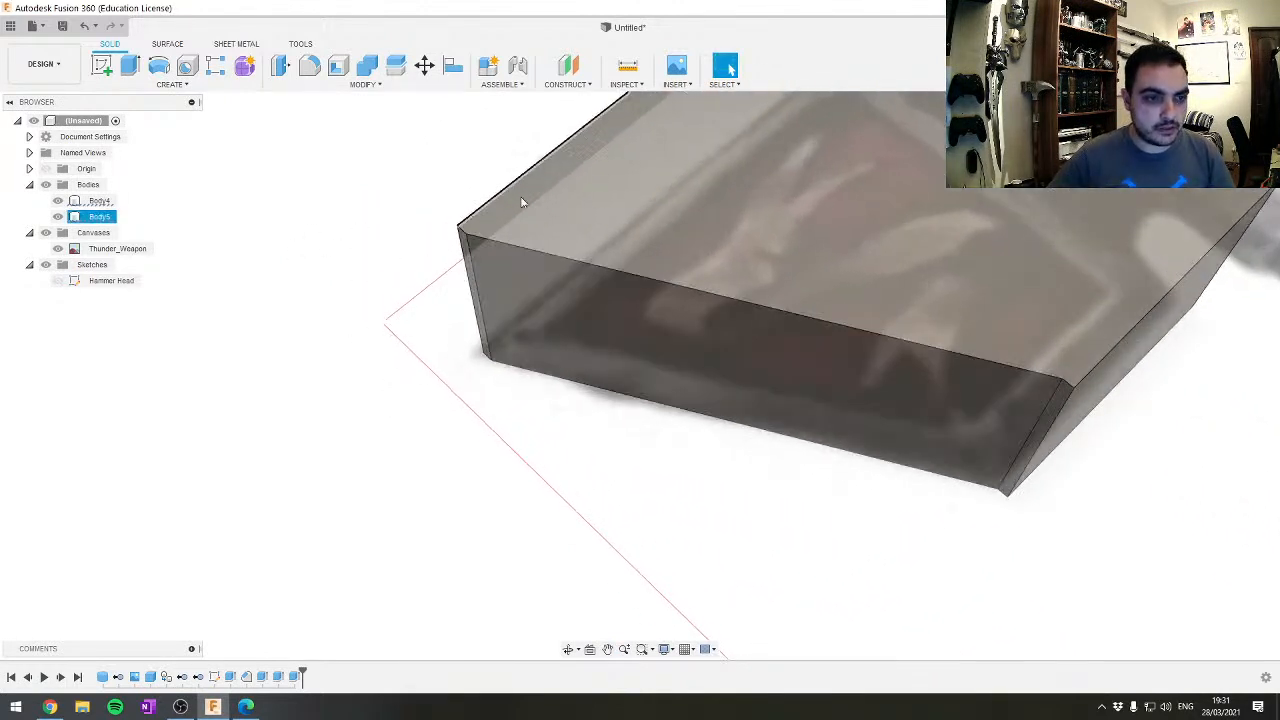
scroll(894, 403, "down", 1)
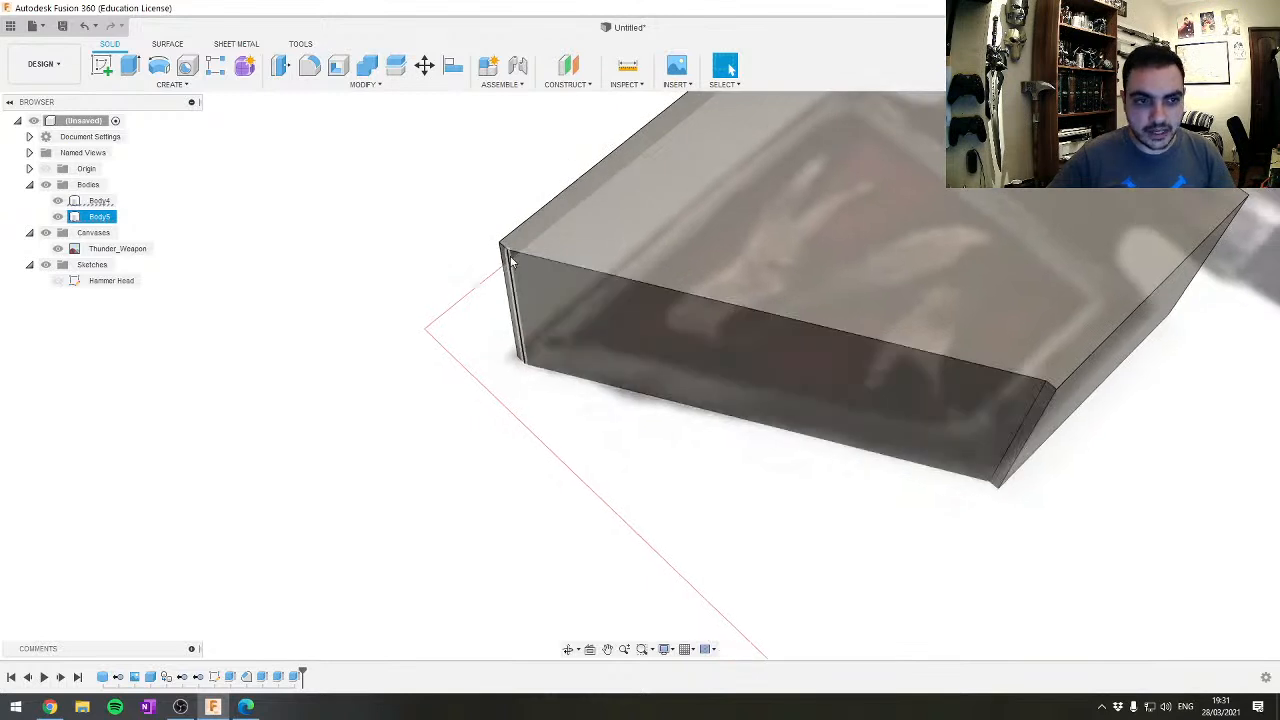
scroll(510, 263, "up", 2)
scroll(507, 272, "up", 1)
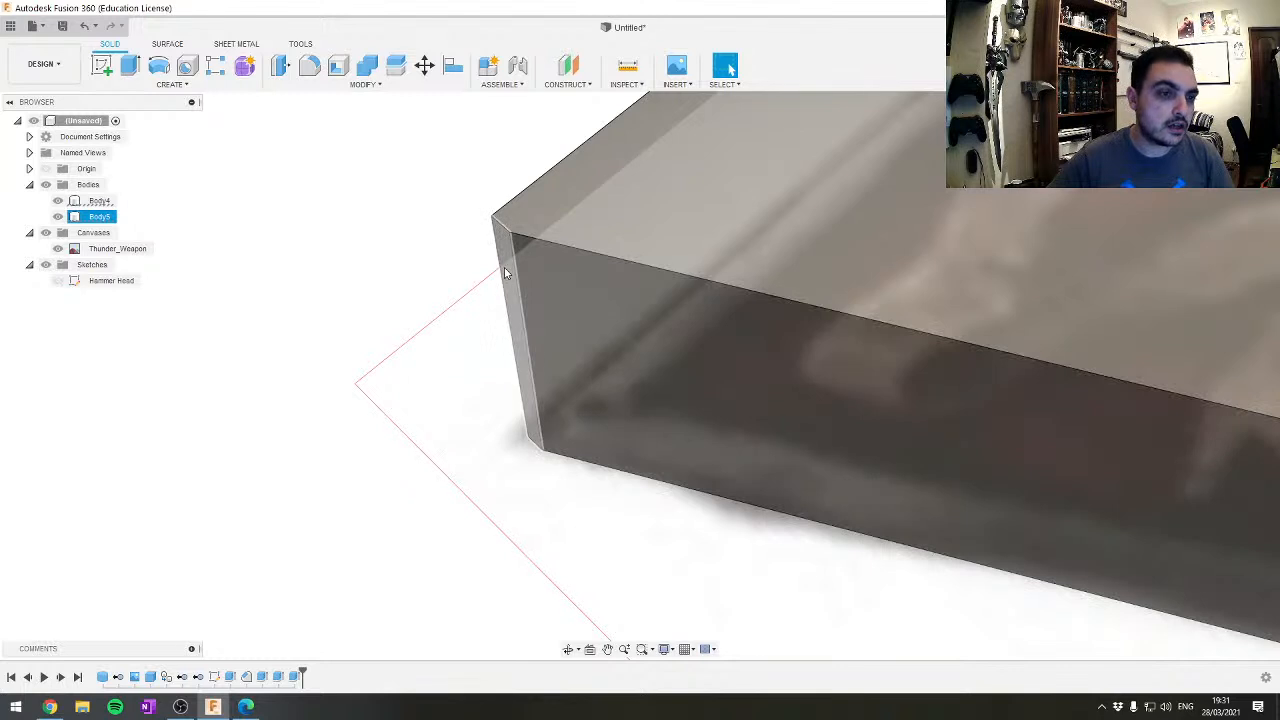
left_click(505, 272)
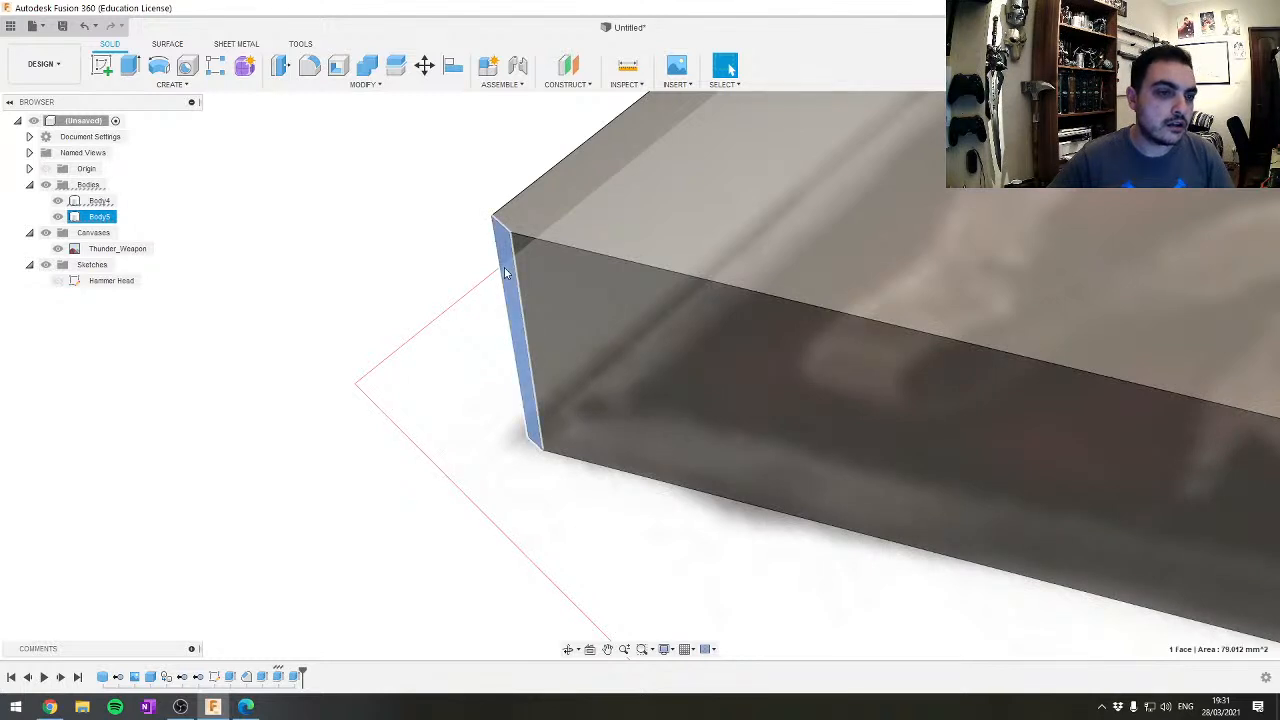
key("q")
mouse_move(491, 276)
left_mouse_down()
mouse_move(471, 288)
mouse_move(484, 284)
left_mouse_up()
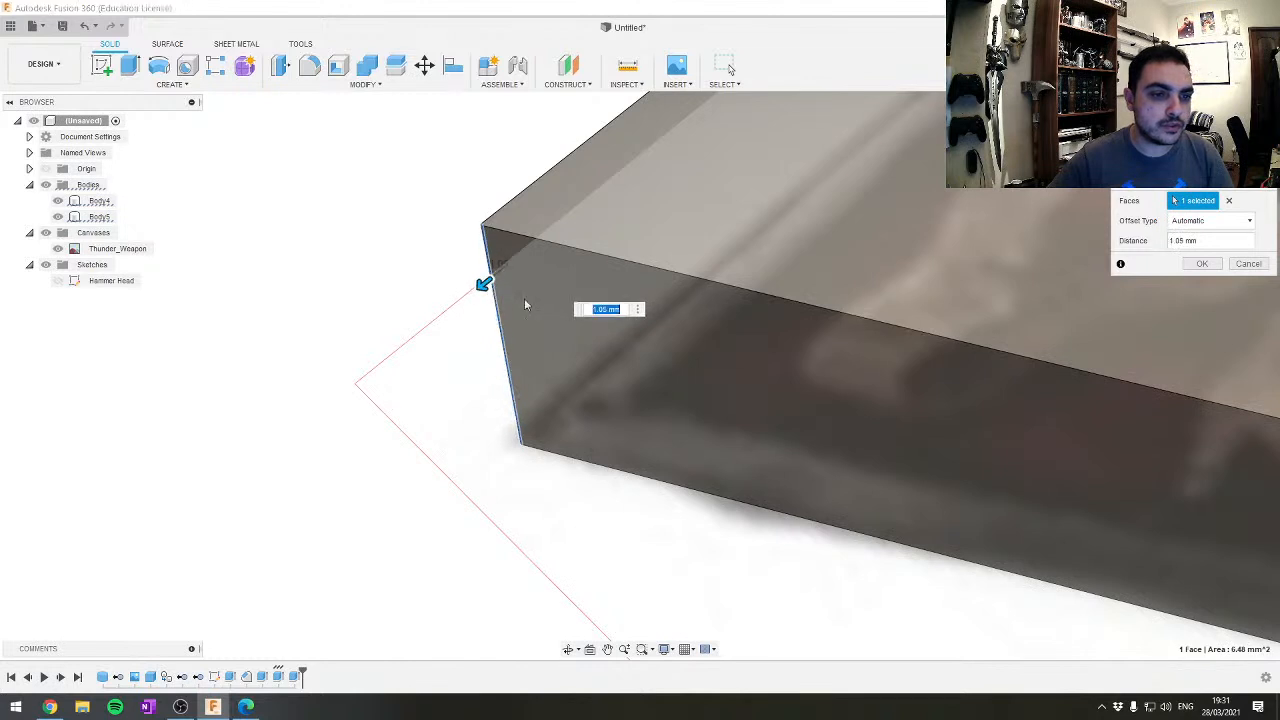
type("Offset")
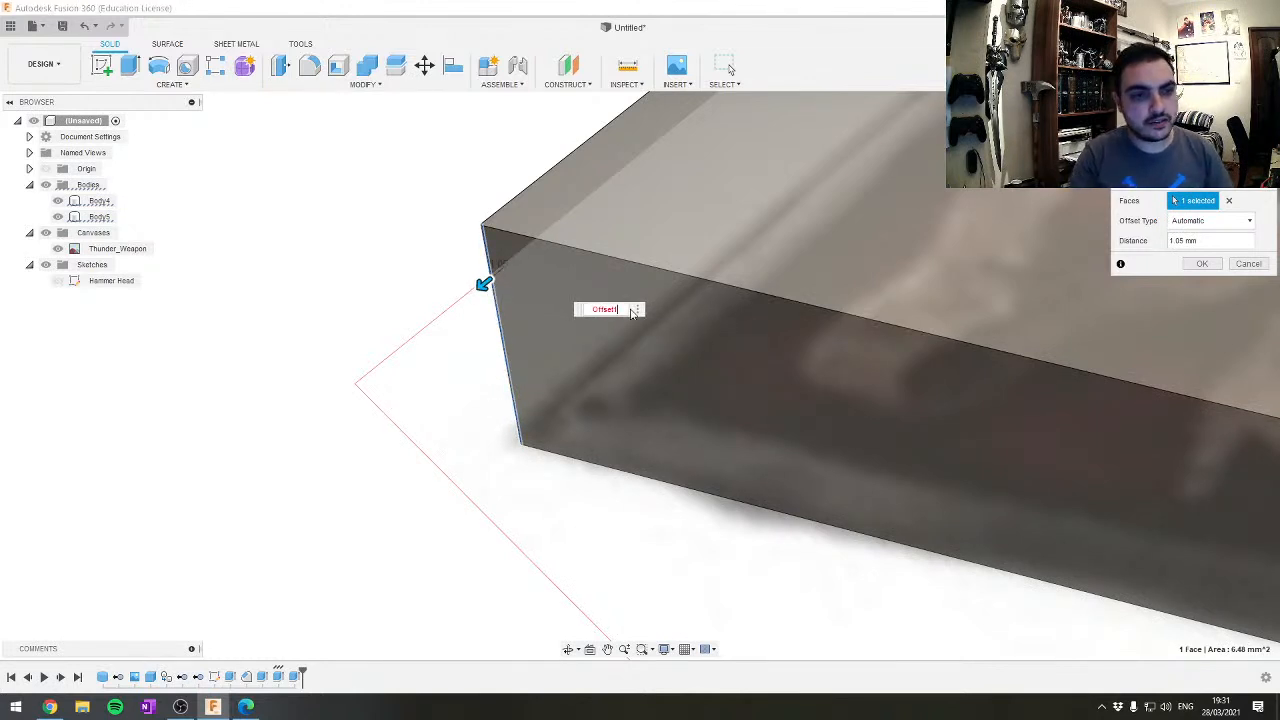
type("1")
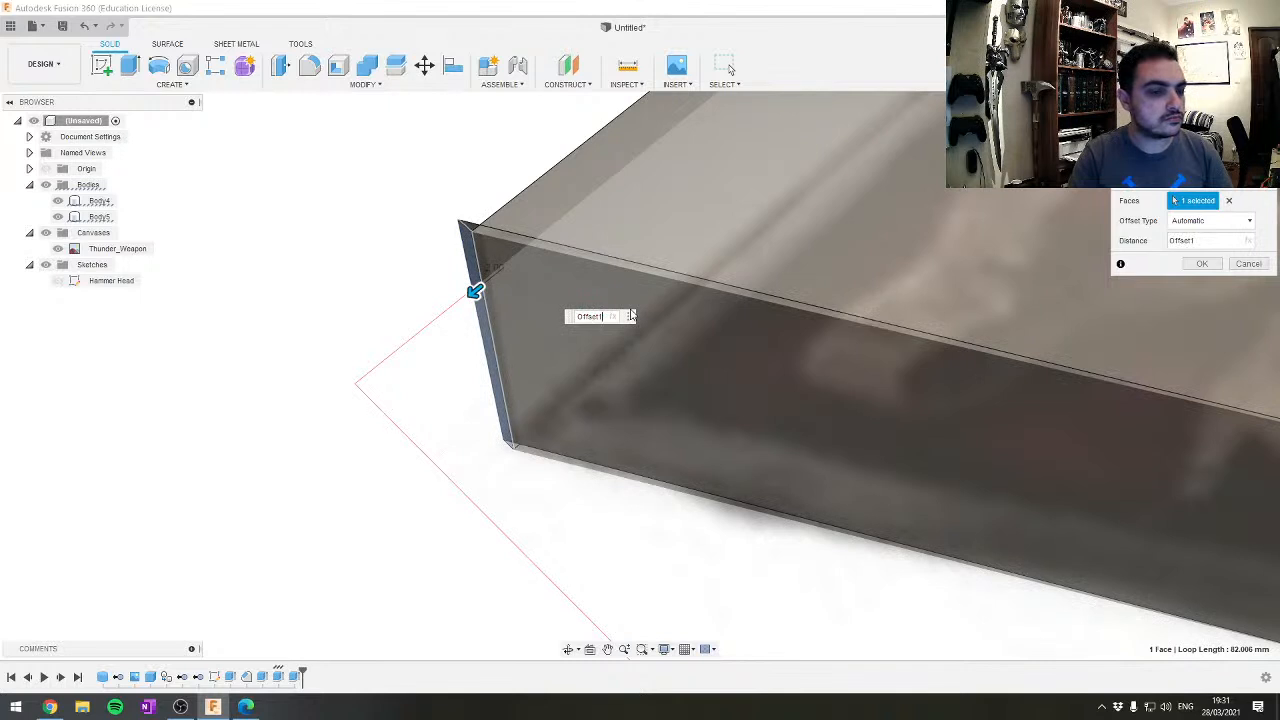
key("Return")
Press Pull the narrow vertical face at the blade's outer corner outward until the adjoining sides almost meet in a sharp edge
scroll(630, 309, "up", 3)
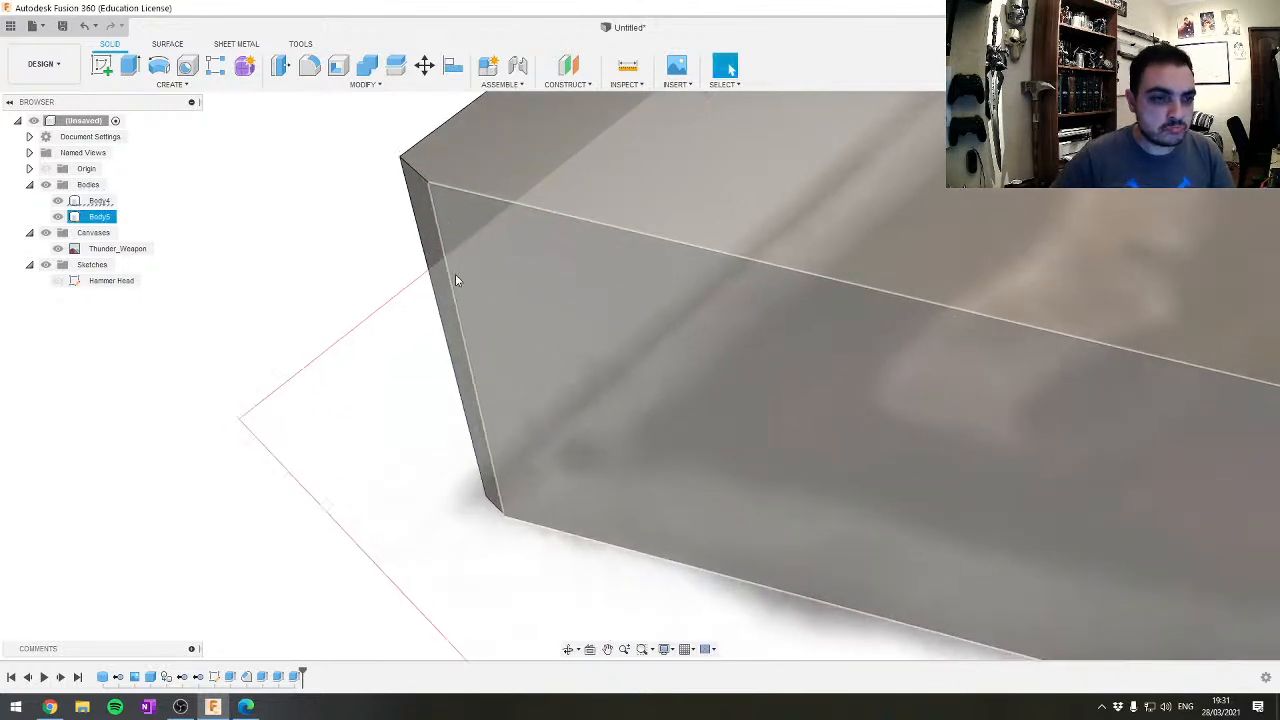
left_click(432, 265)
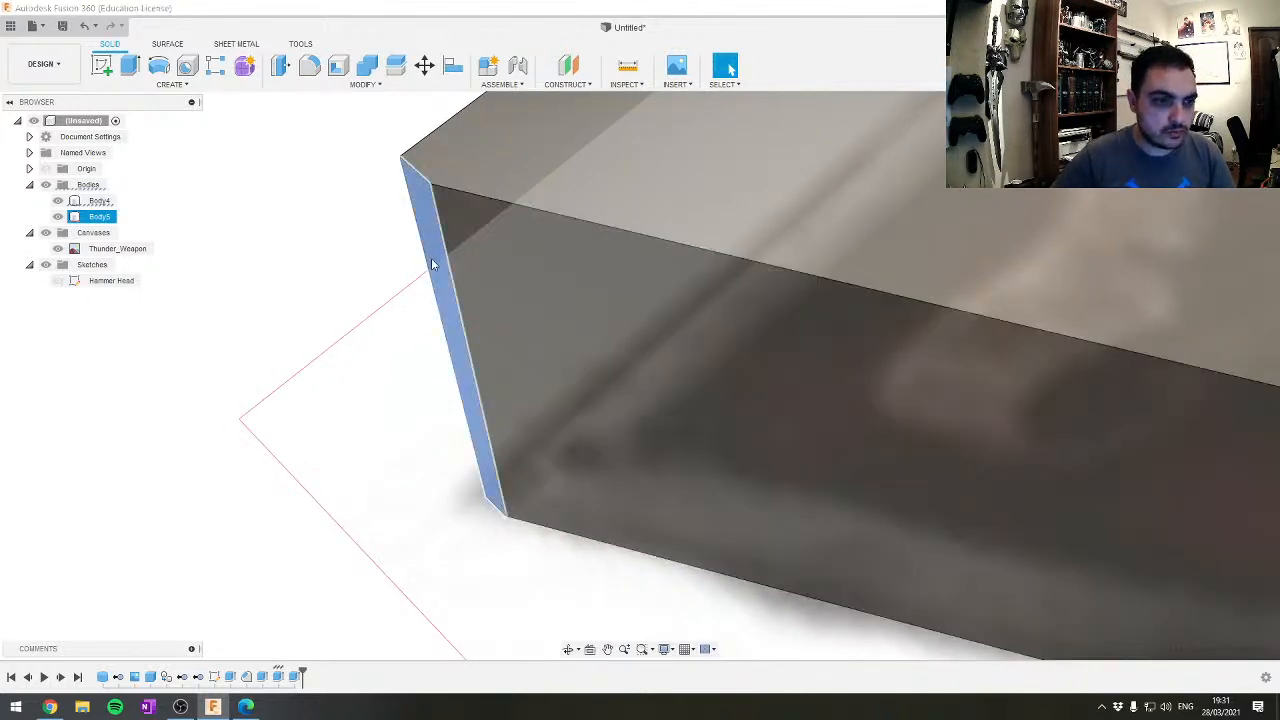
key("q")
left_click_drag(428, 251, 405, 264)
left_click(1206, 264)
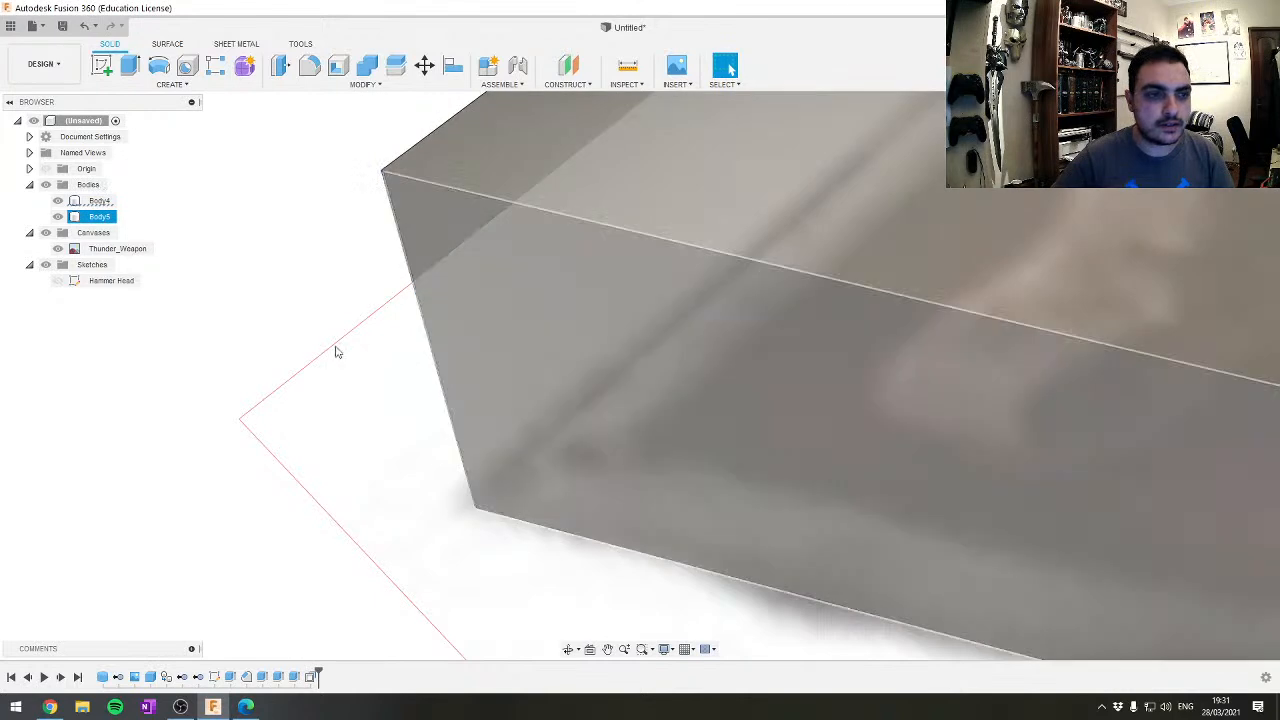
scroll(306, 331, "down", 3)
scroll(345, 277, "up", 5)
scroll(364, 255, "up", 2)
scroll(456, 202, "down", 3)
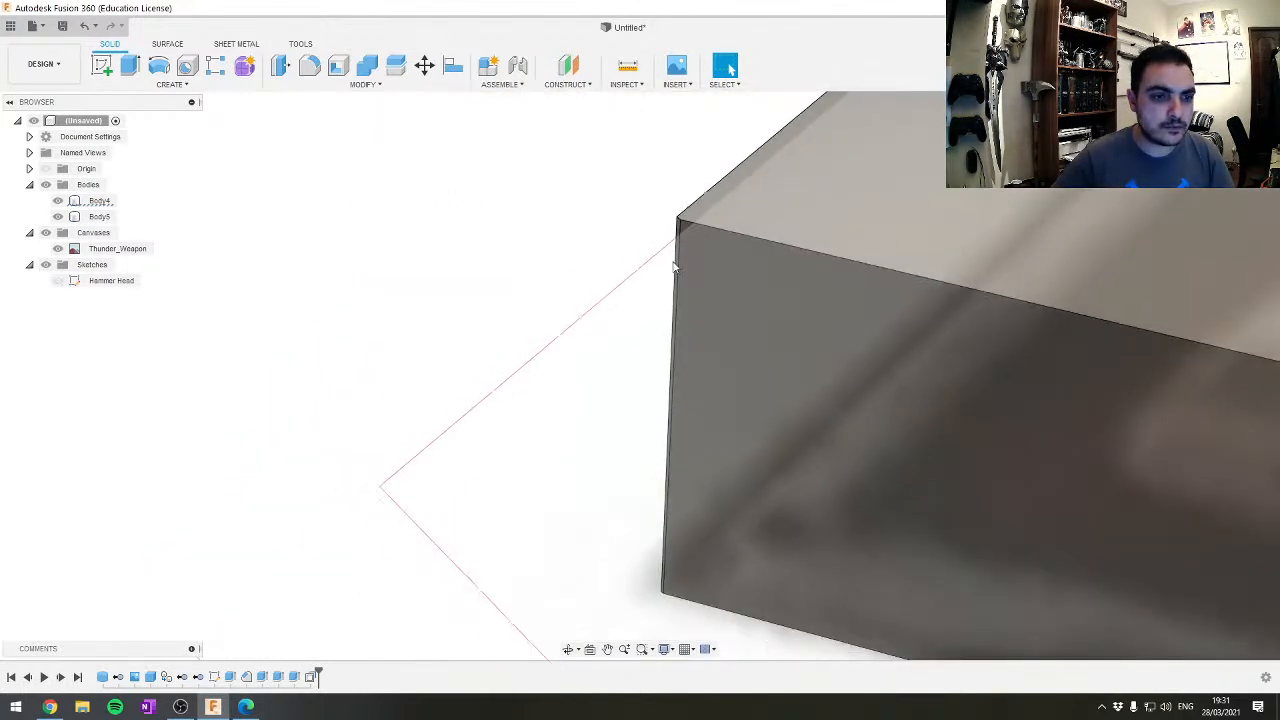
middle_click_drag(677, 263, 560, 400)
scroll(500, 515, "up", 1)
scroll(745, 502, "down", 10)
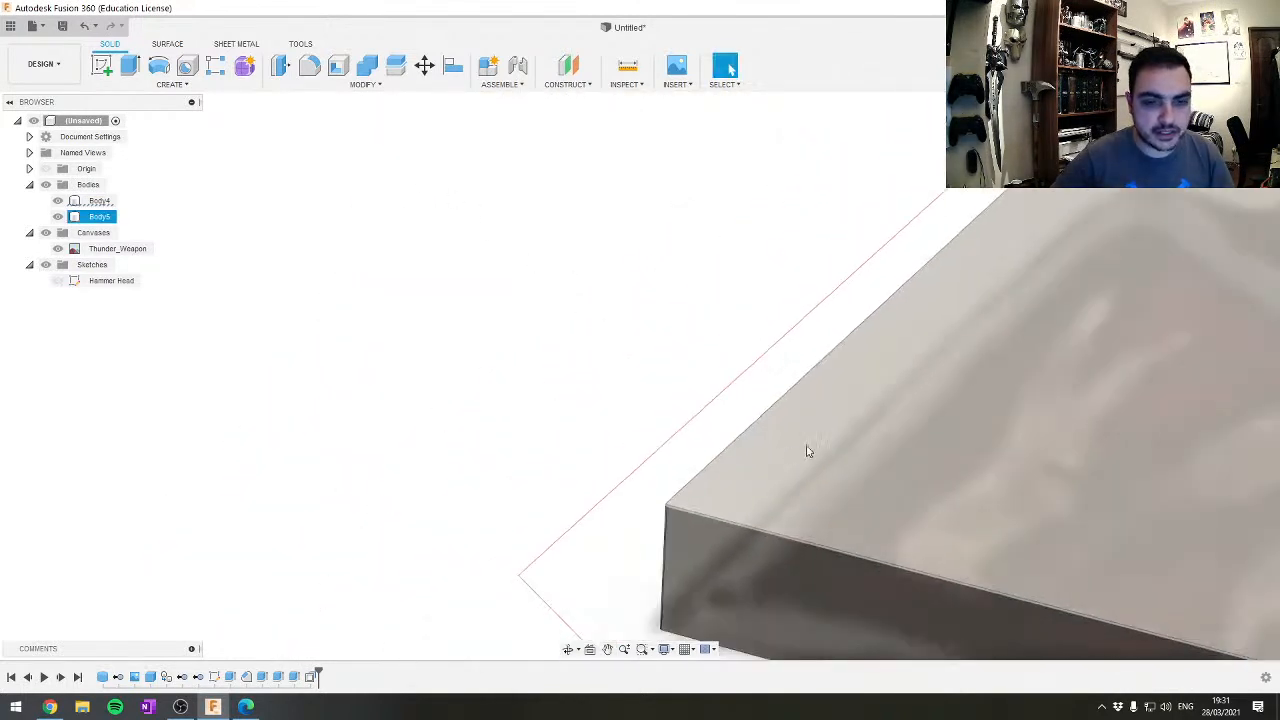
Sketch a line on the blade's upper face from the sharpened outer corner to the near corner beside the remaining narrow face
middle_click_drag(1073, 394, 402, 325)
scroll(478, 370, "up", 5)
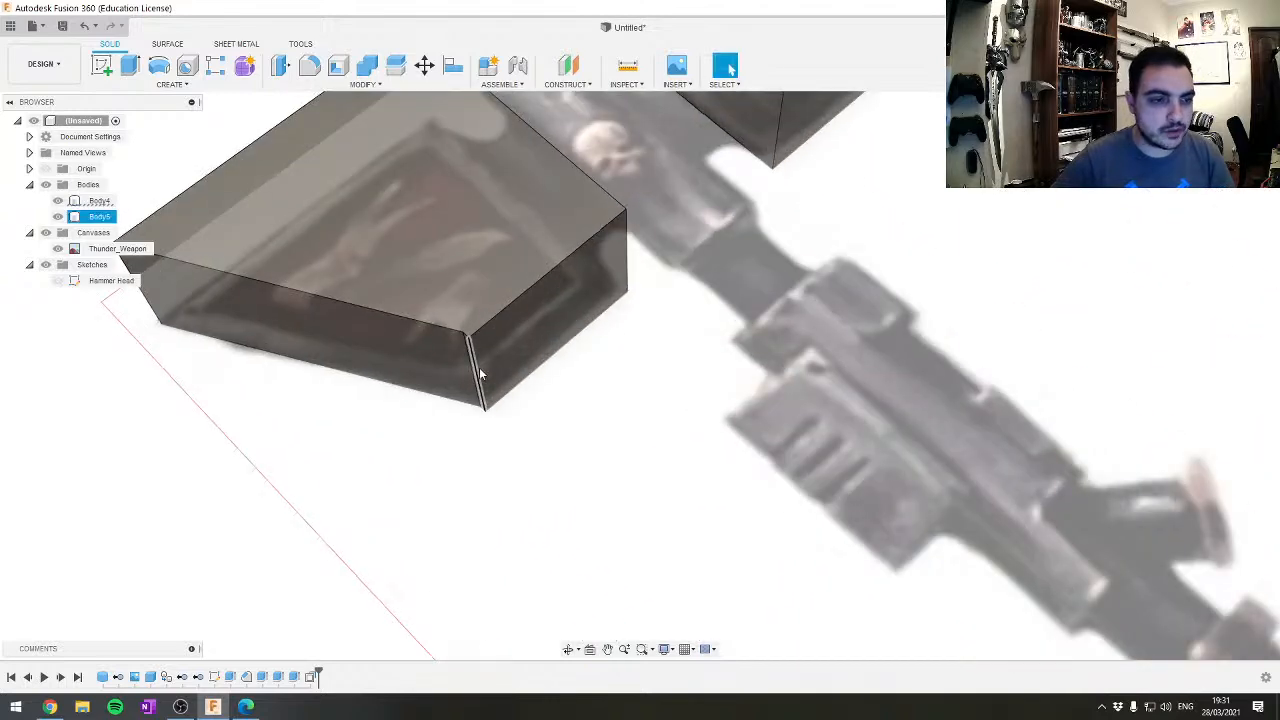
middle_click_drag(396, 174, 615, 400)
scroll(625, 418, "up", 2)
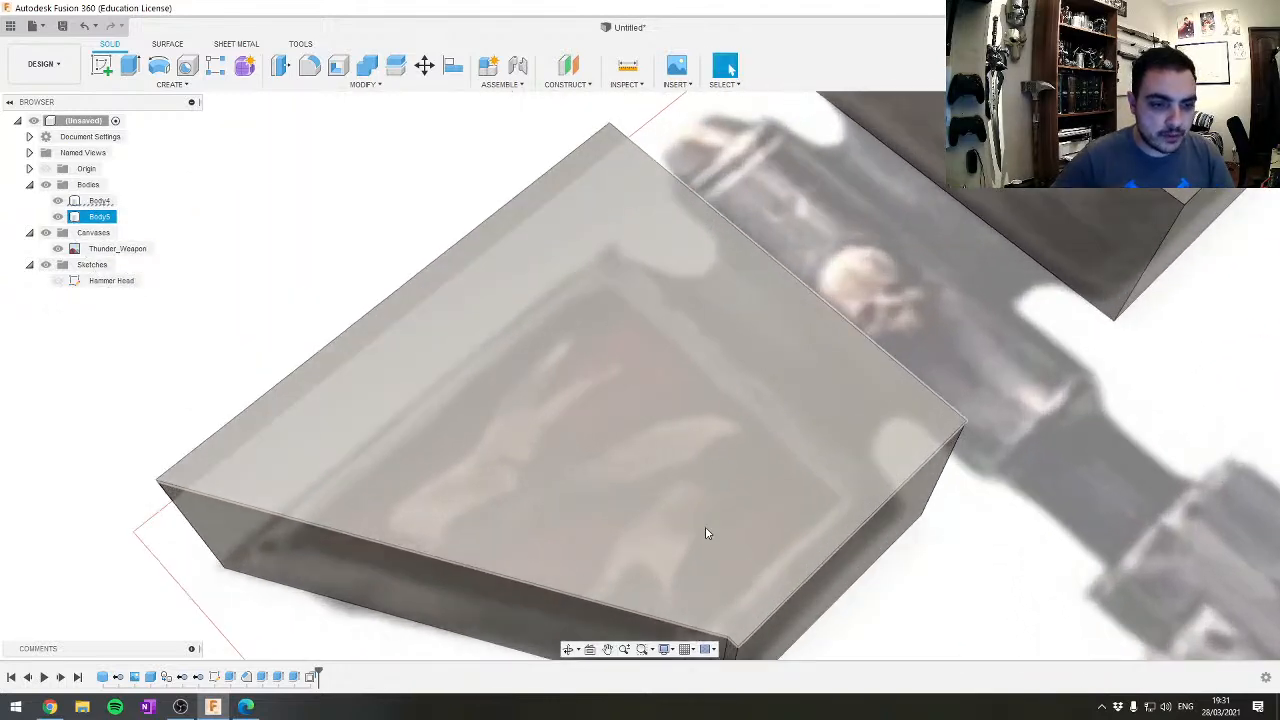
left_click(662, 441)
key("l")
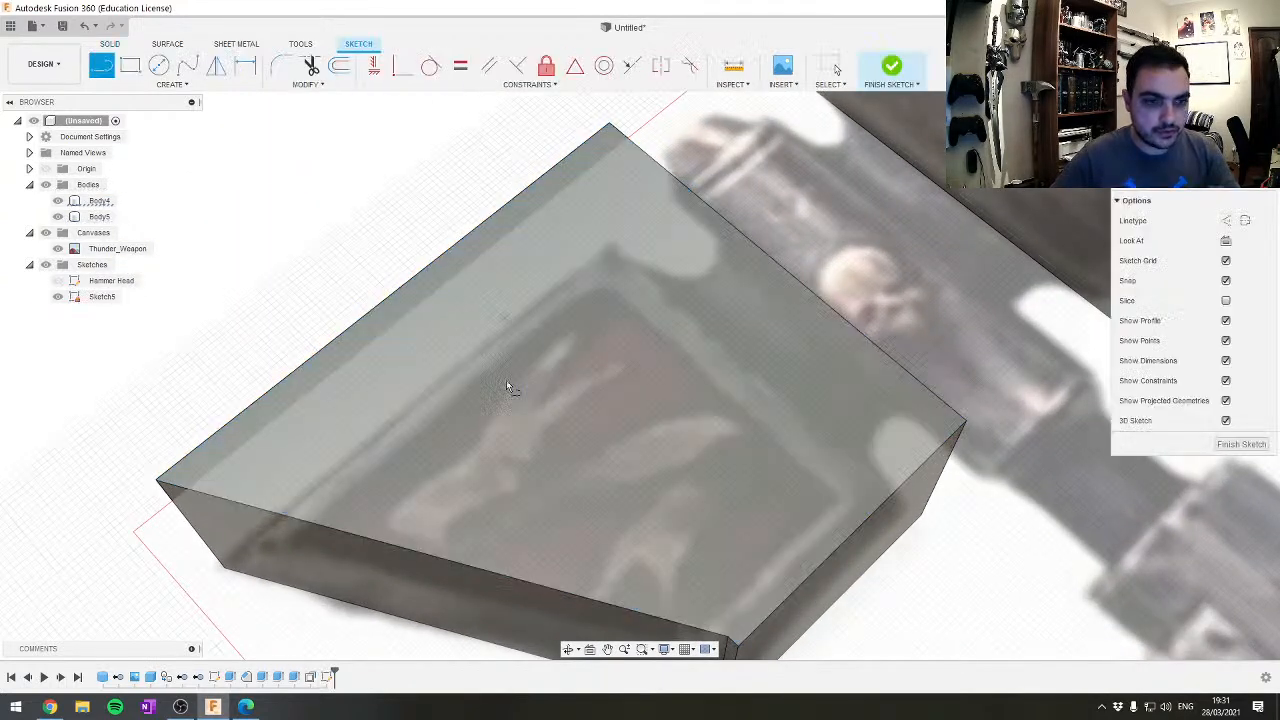
middle_click_drag(771, 529, 787, 454)
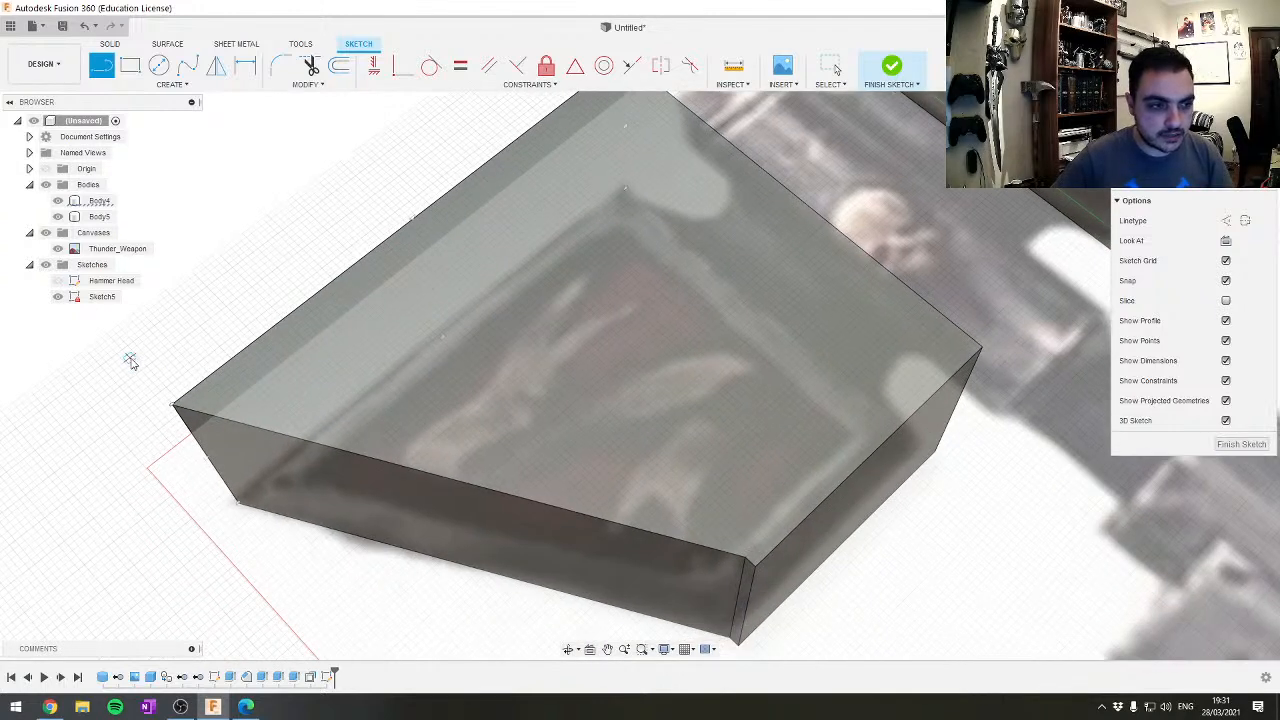
left_click(175, 406)
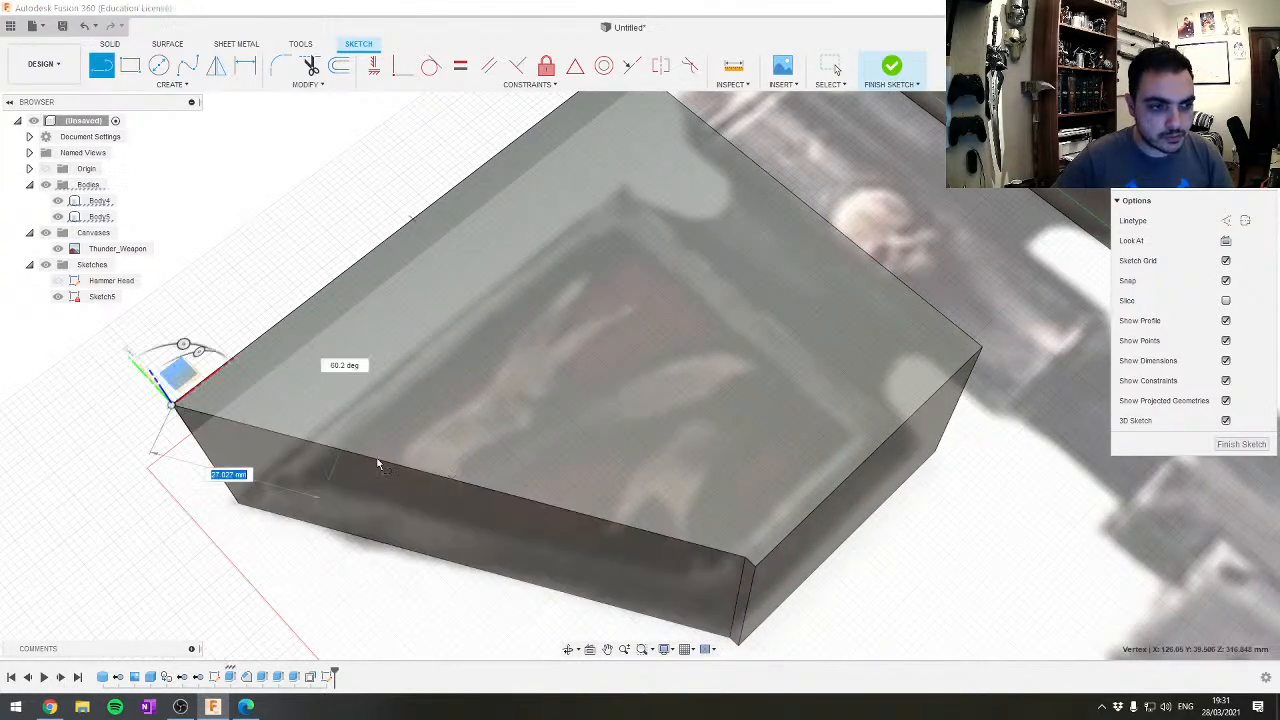
left_click(748, 562)
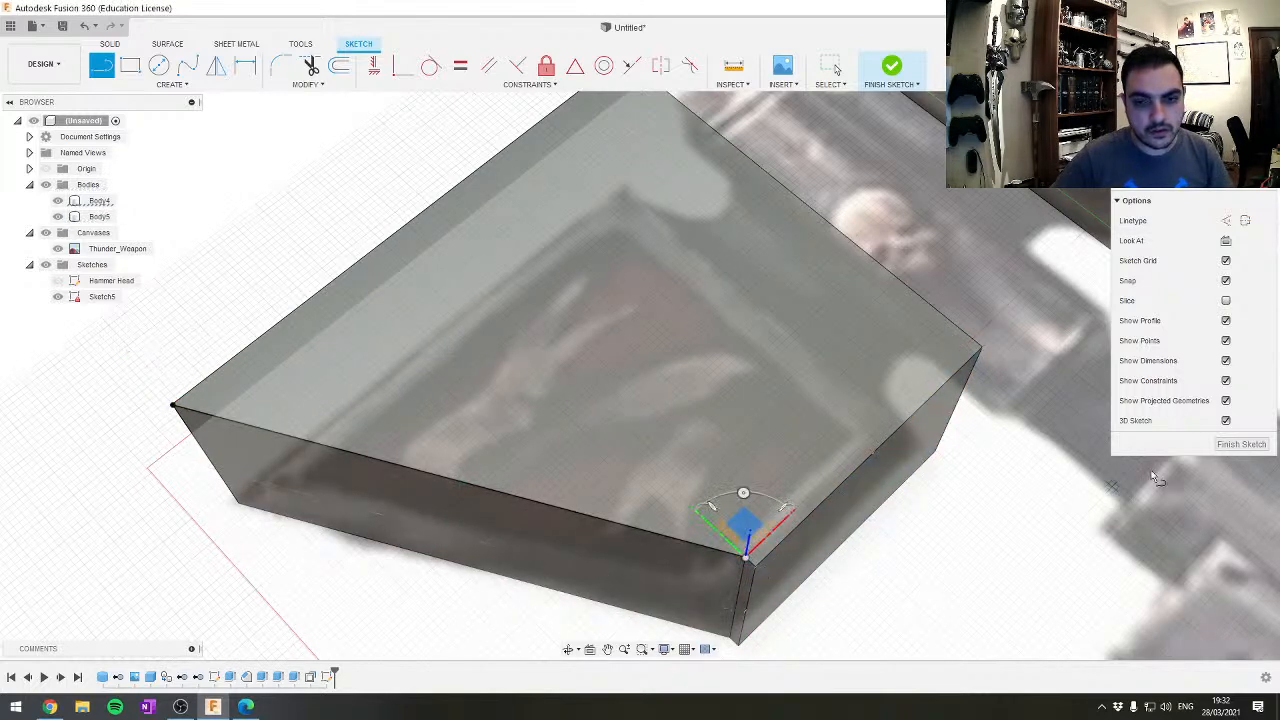
left_click(1241, 444)
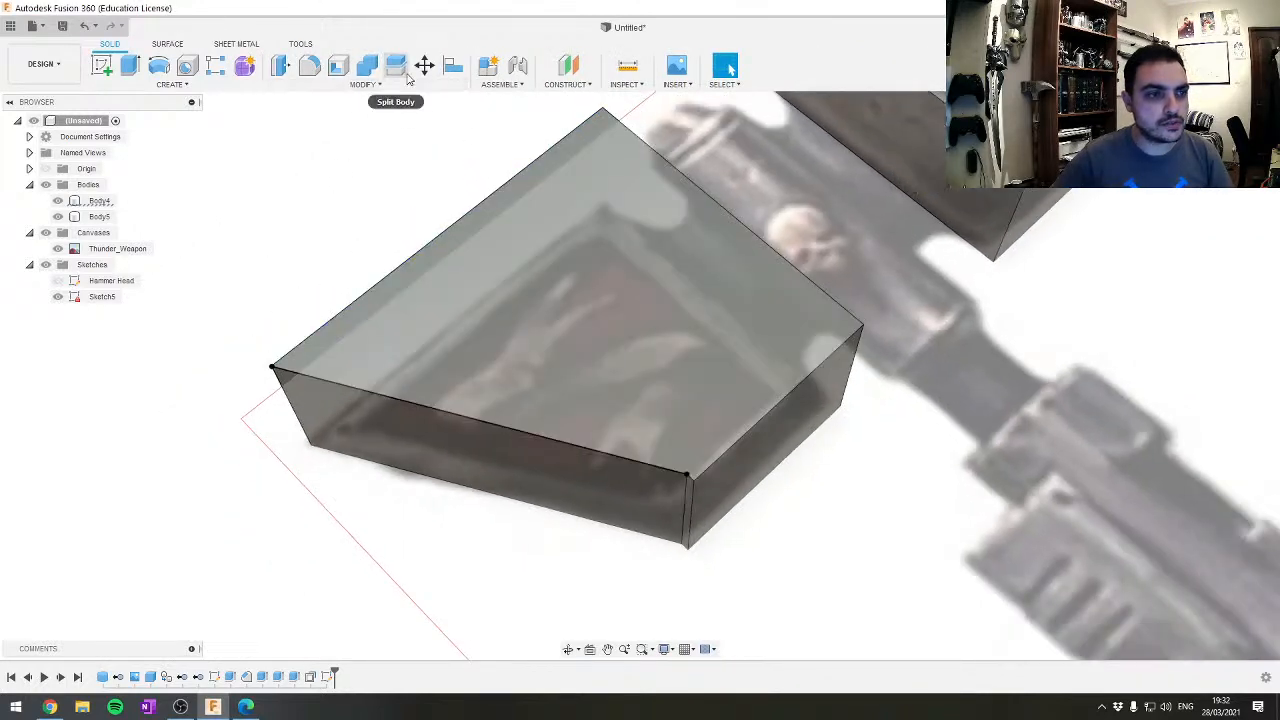
Split the blade body with the sketched line as an extended splitting tool, separating the sliver at the near corner
left_click(395, 65)
left_click(648, 295)
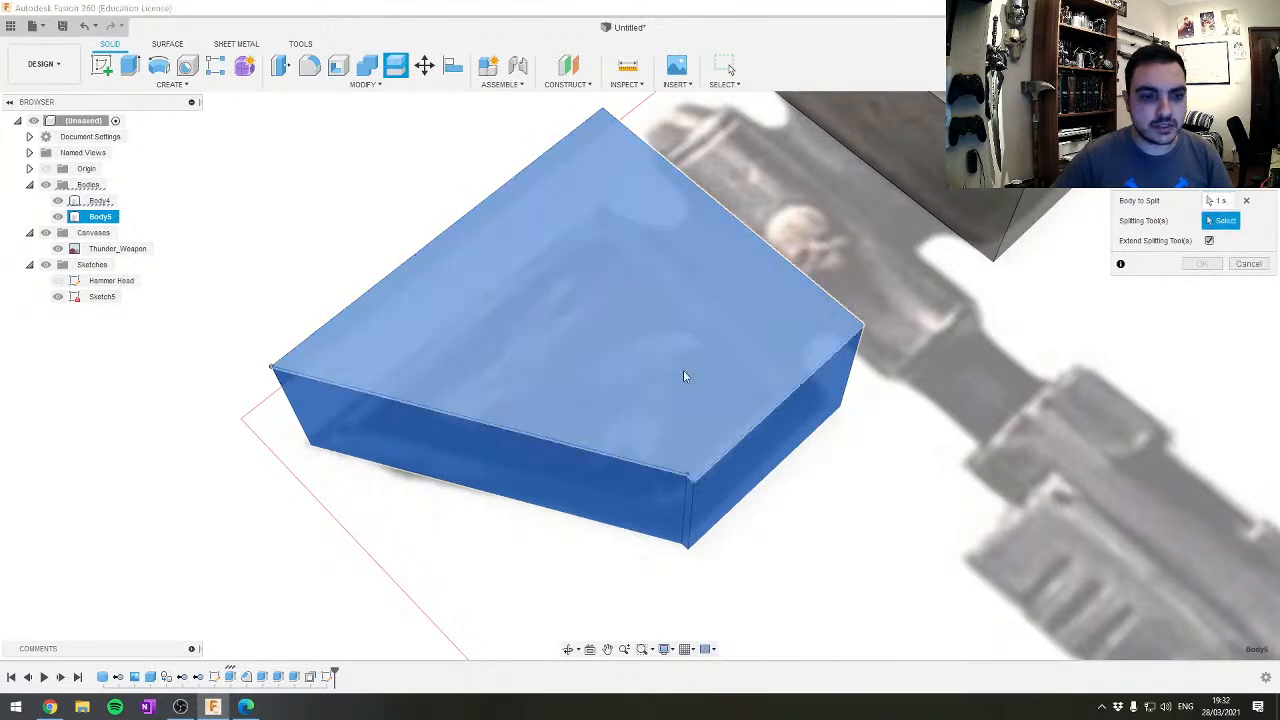
left_click(586, 450)
mouse_move(820, 523)
middle_mouse_down("shift")
mouse_move(837, 494)
mouse_move(794, 460)
mouse_move(849, 477)
mouse_move(960, 420)
middle_mouse_up("shift")
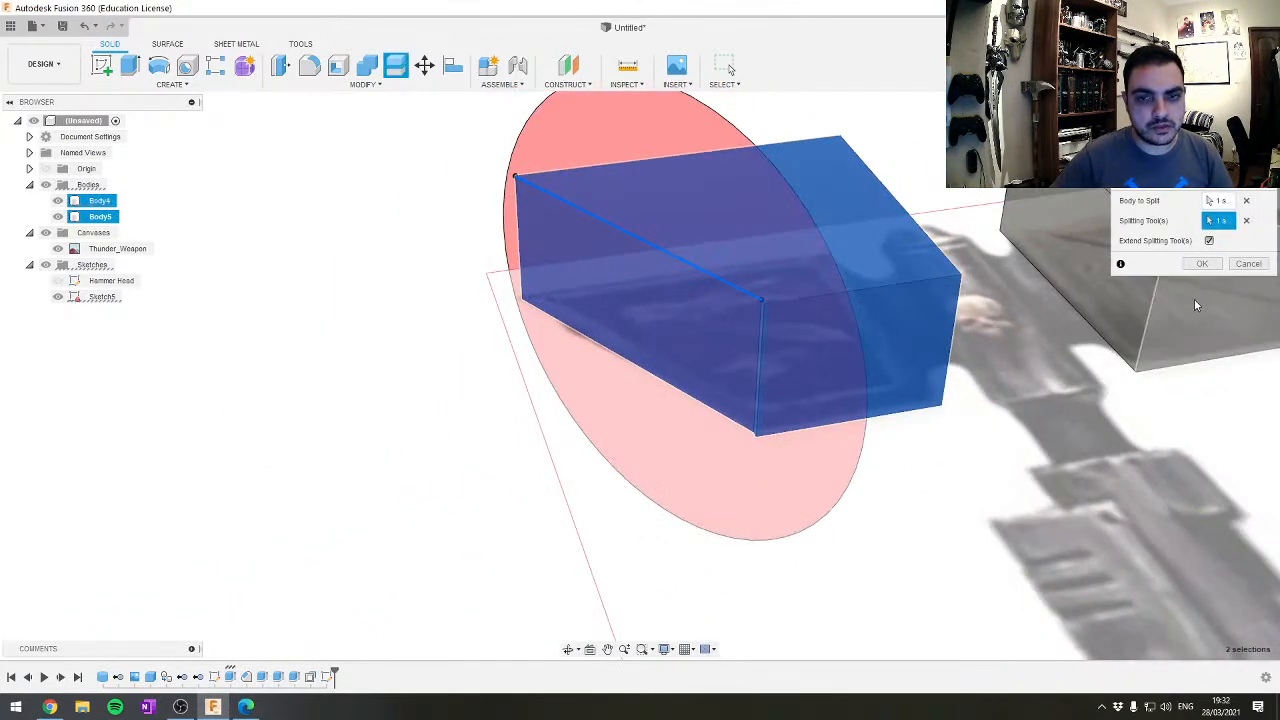
left_click(1203, 264)
scroll(627, 336, "up", 5)
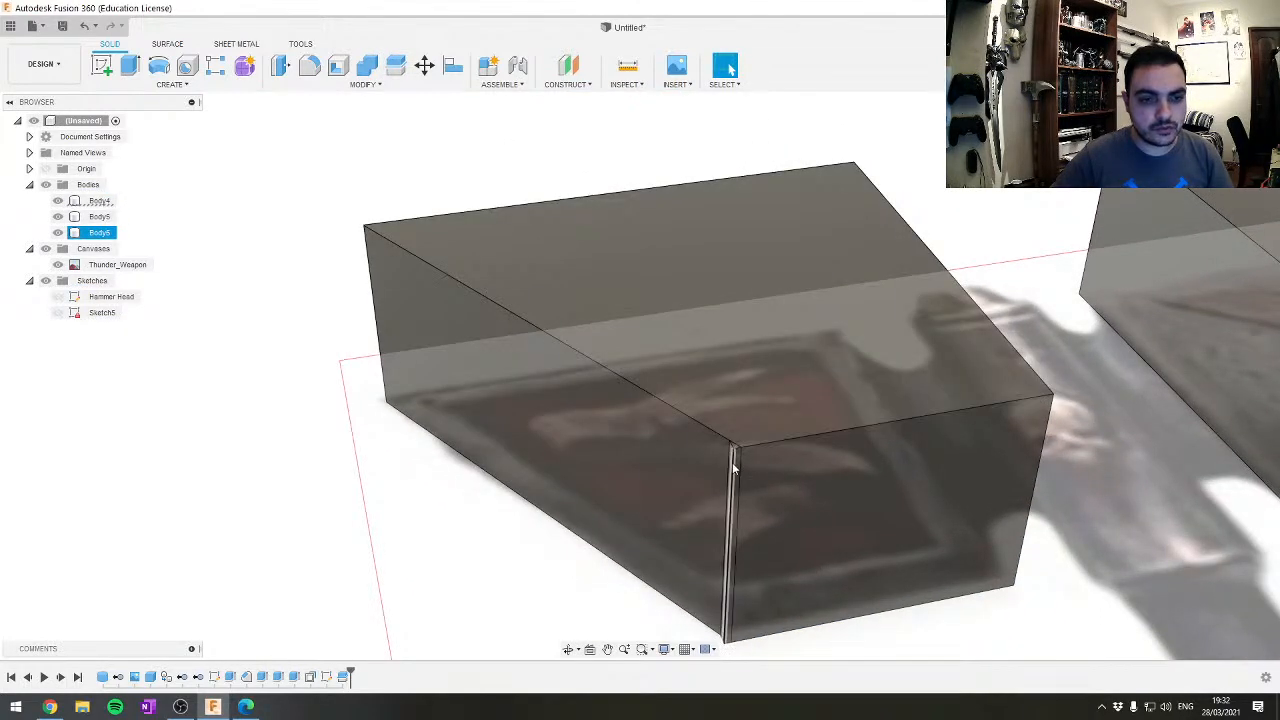
Remove the thin leftover sliver body at the front corner of the slanted hammer-head block
left_click(101, 219)
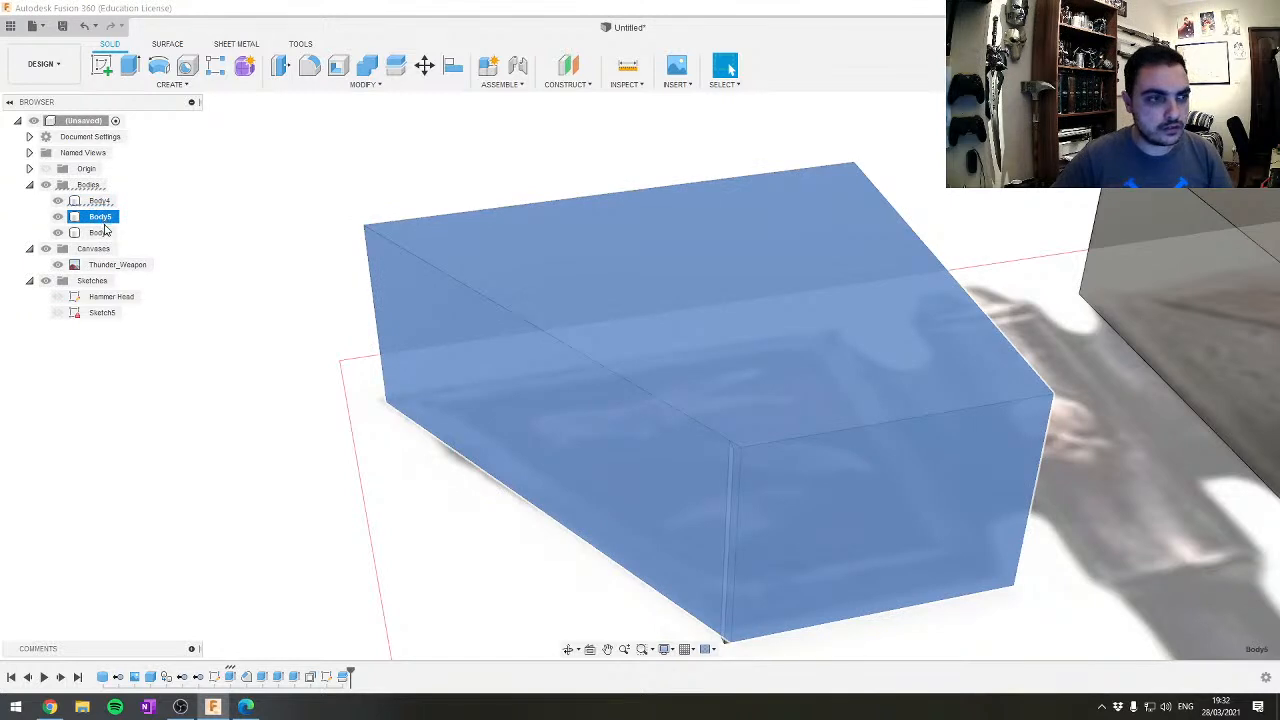
left_click(104, 232)
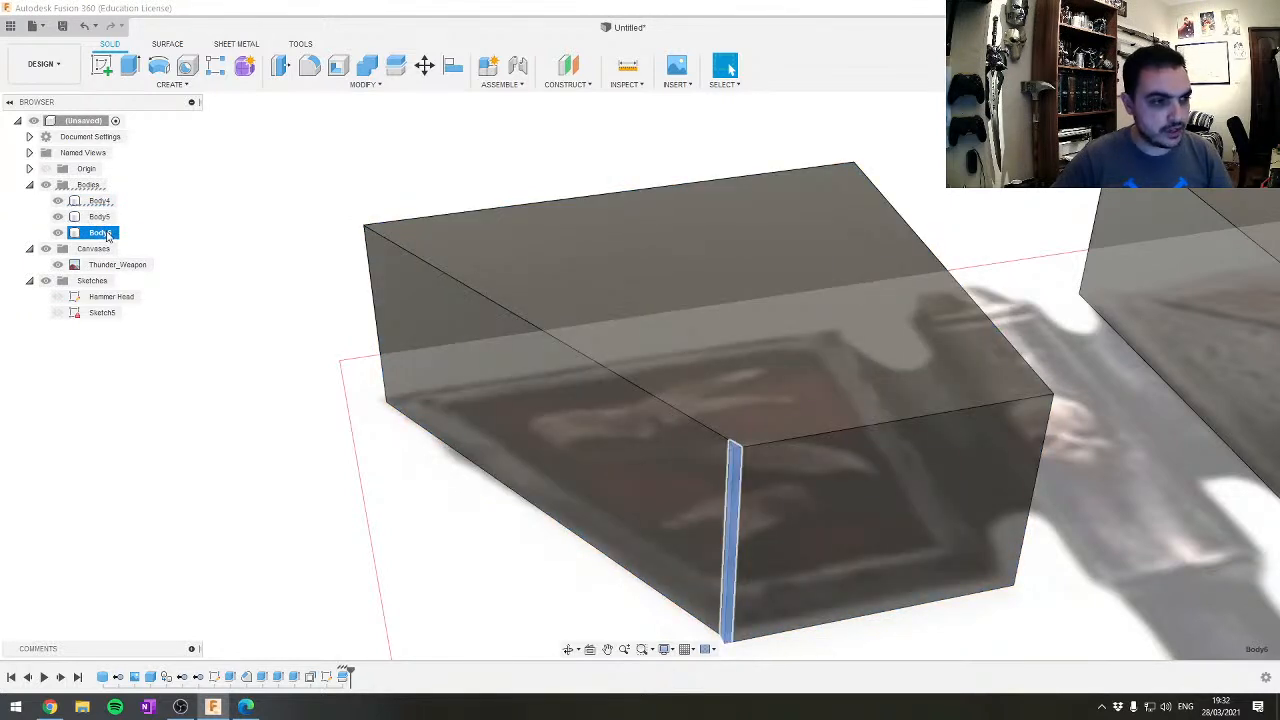
right_click(107, 235)
left_click(186, 433)
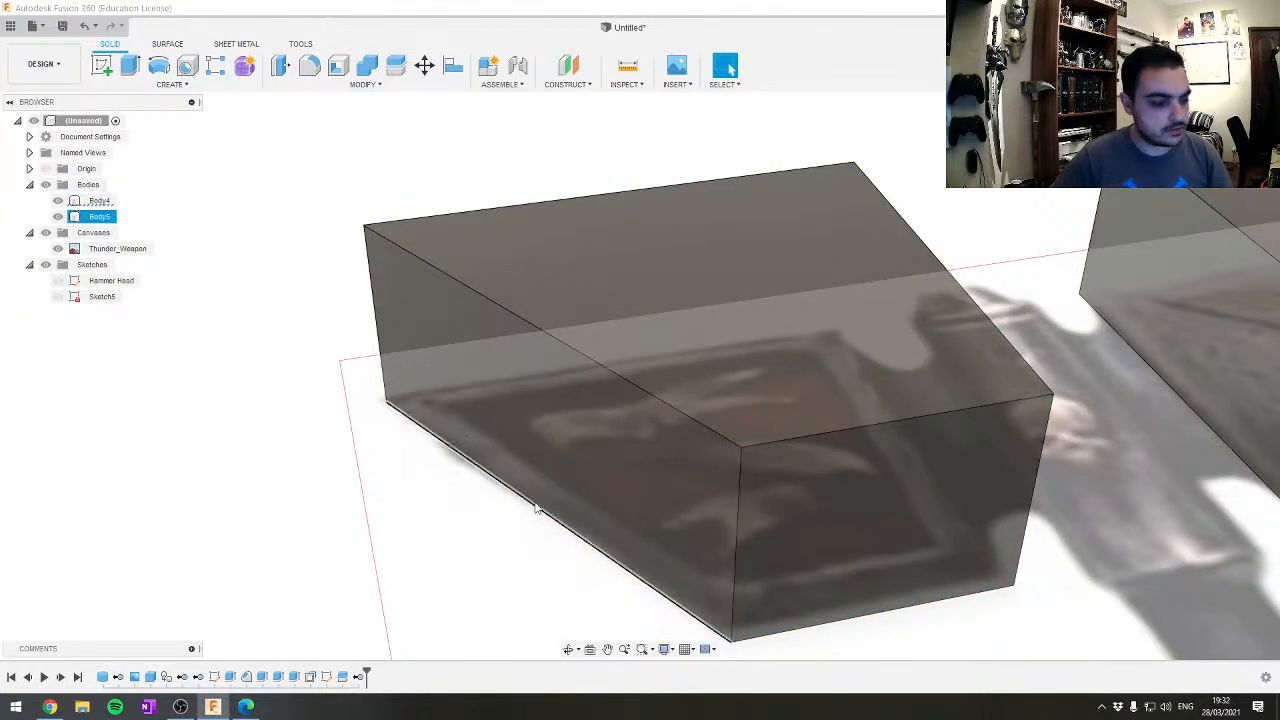
Start a new sketch on the top face of the slanted hammer-head block, viewed from above
scroll(700, 469, "down", 3)
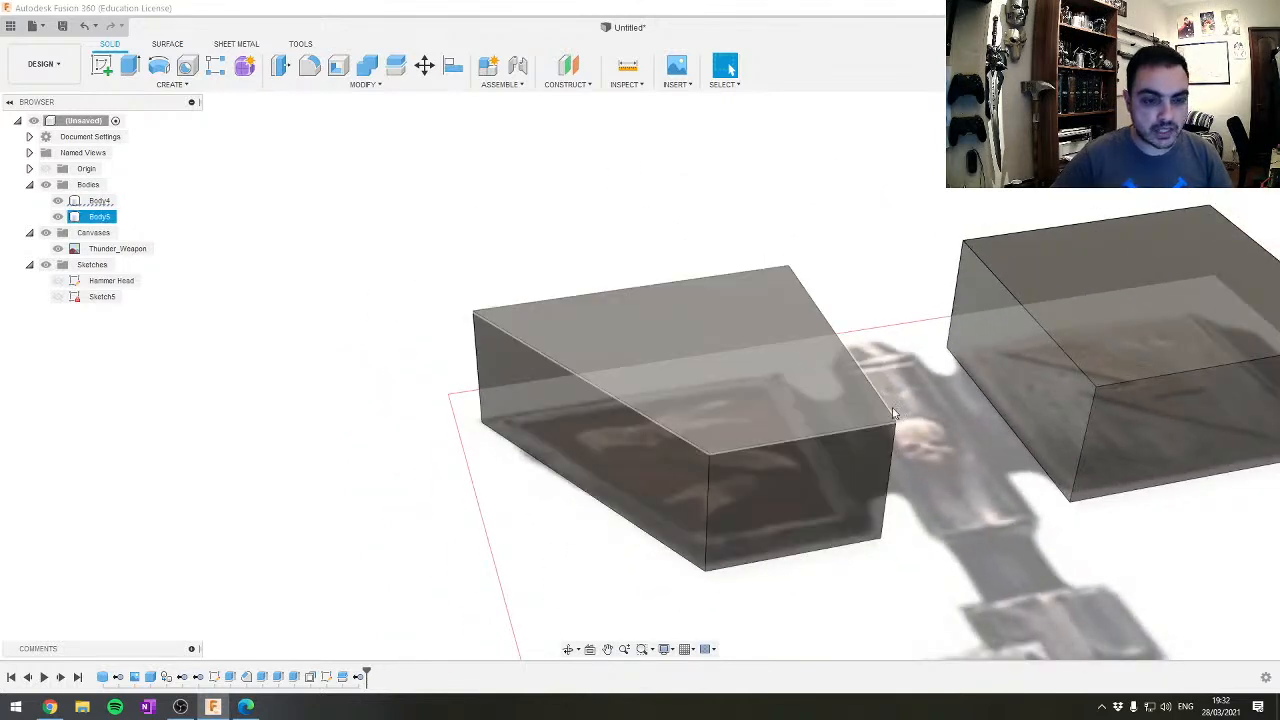
scroll(893, 414, "down", 1)
middle_click_drag(893, 414, 464, 451)
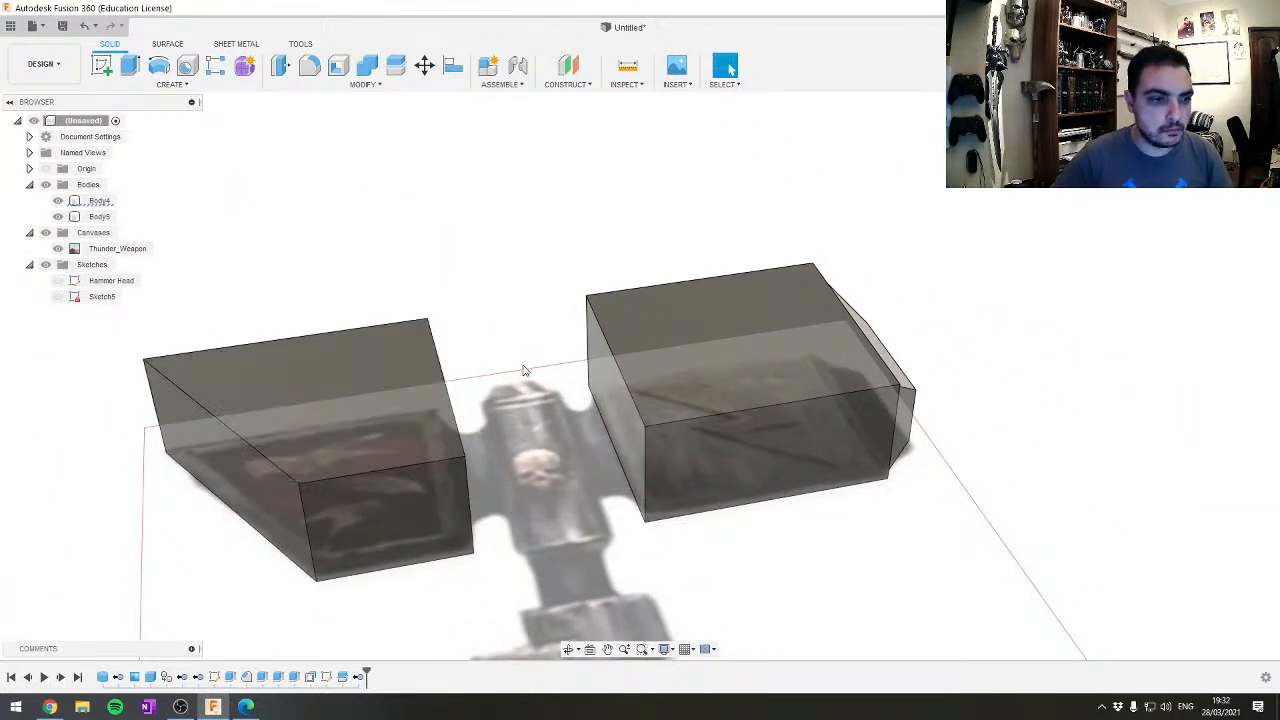
middle_click_drag(642, 352, 695, 328)
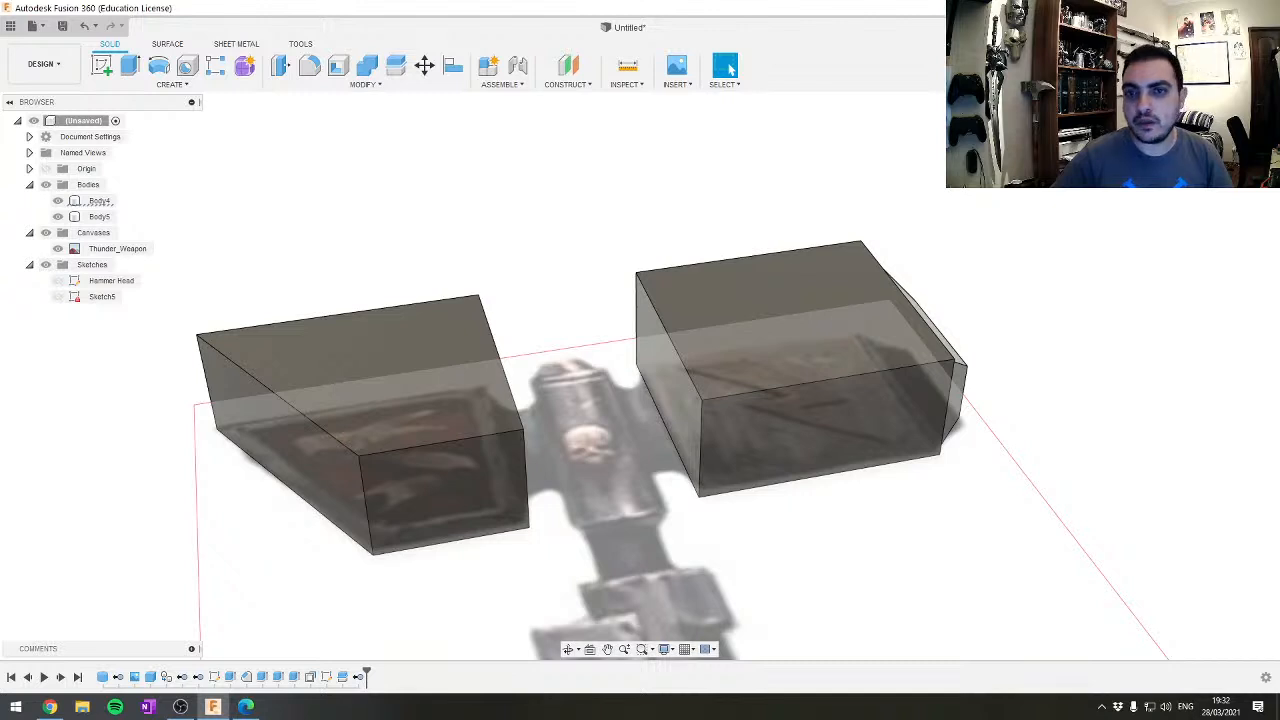
left_click(1229, 128)
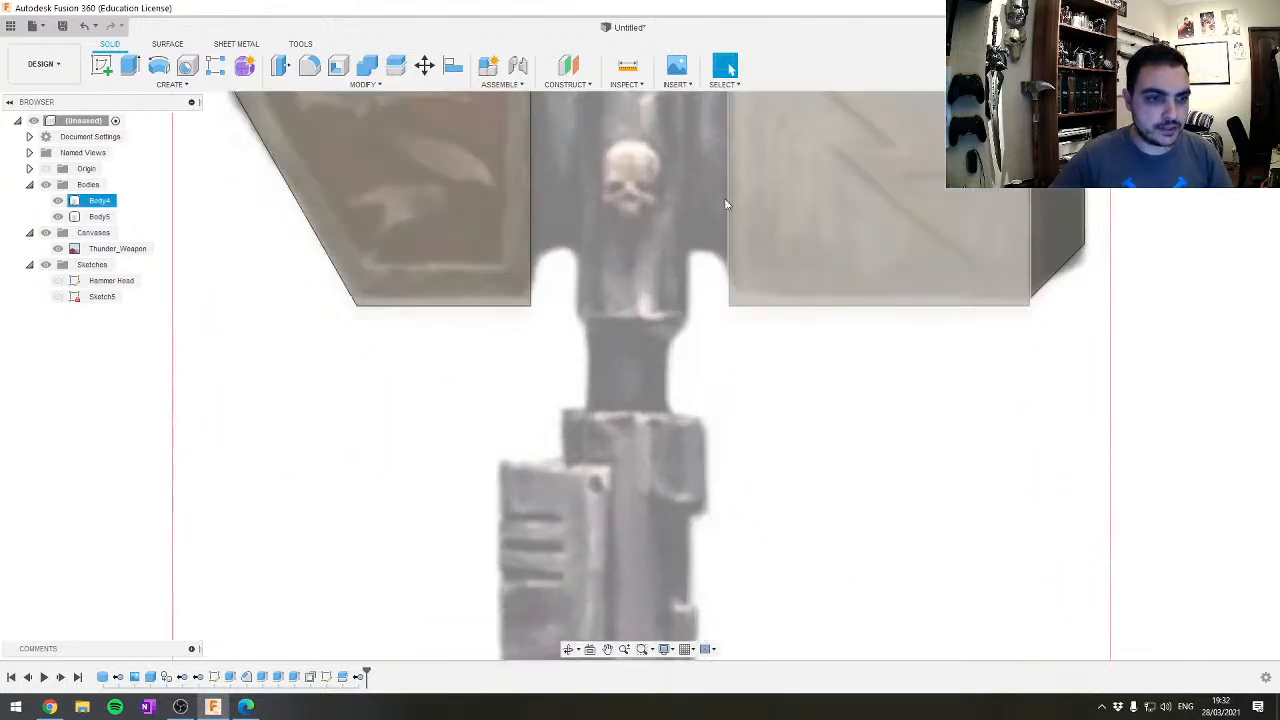
middle_click_drag(621, 171, 778, 390)
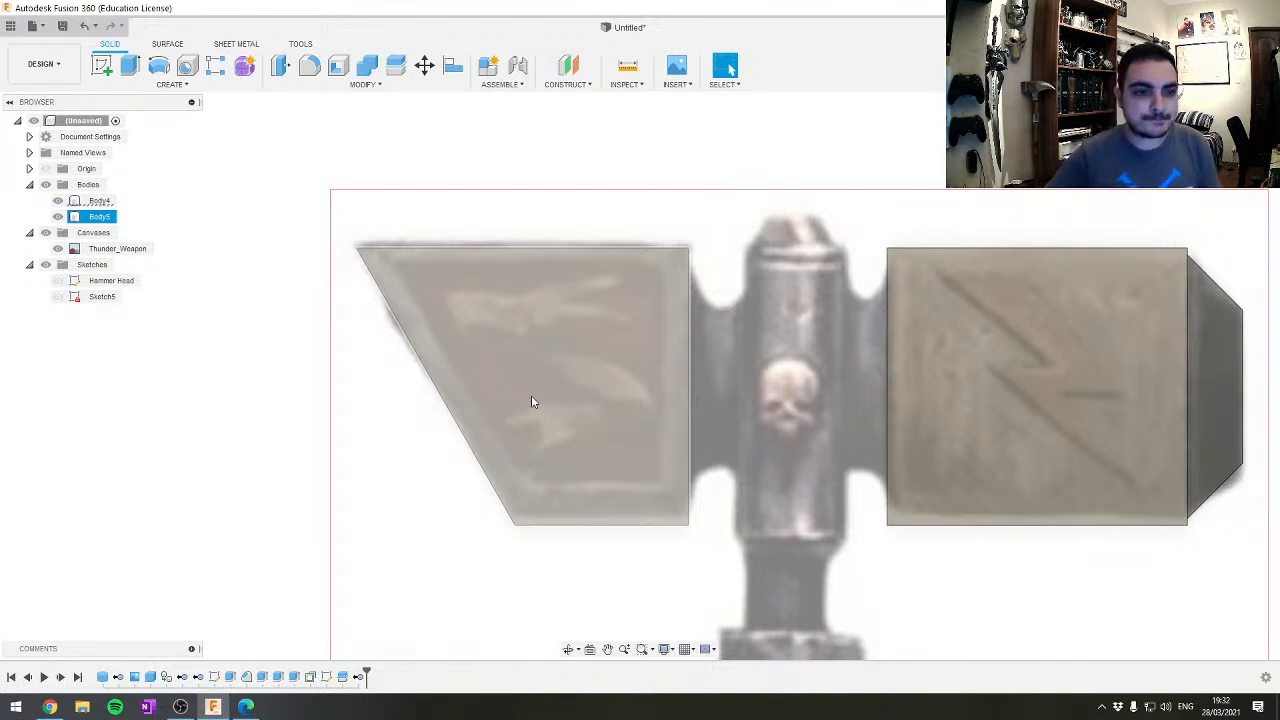
scroll(555, 392, "up", 3)
scroll(562, 388, "down", 1)
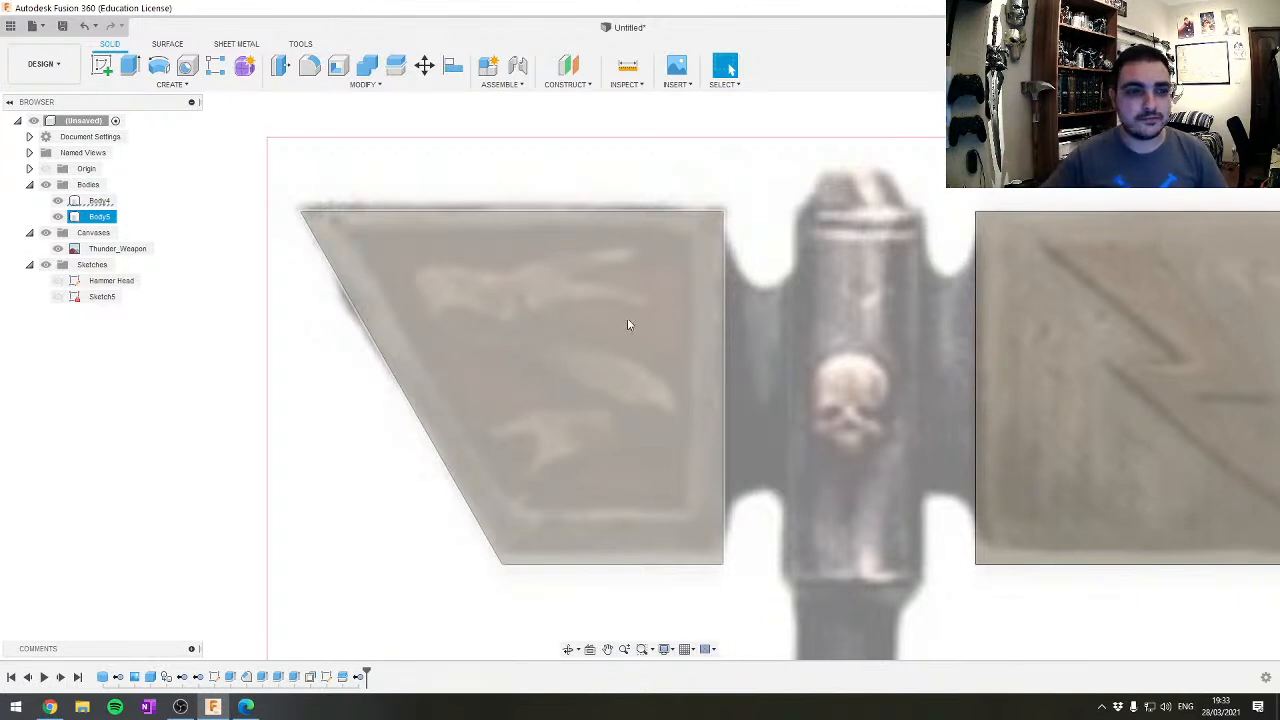
scroll(645, 273, "up", 2)
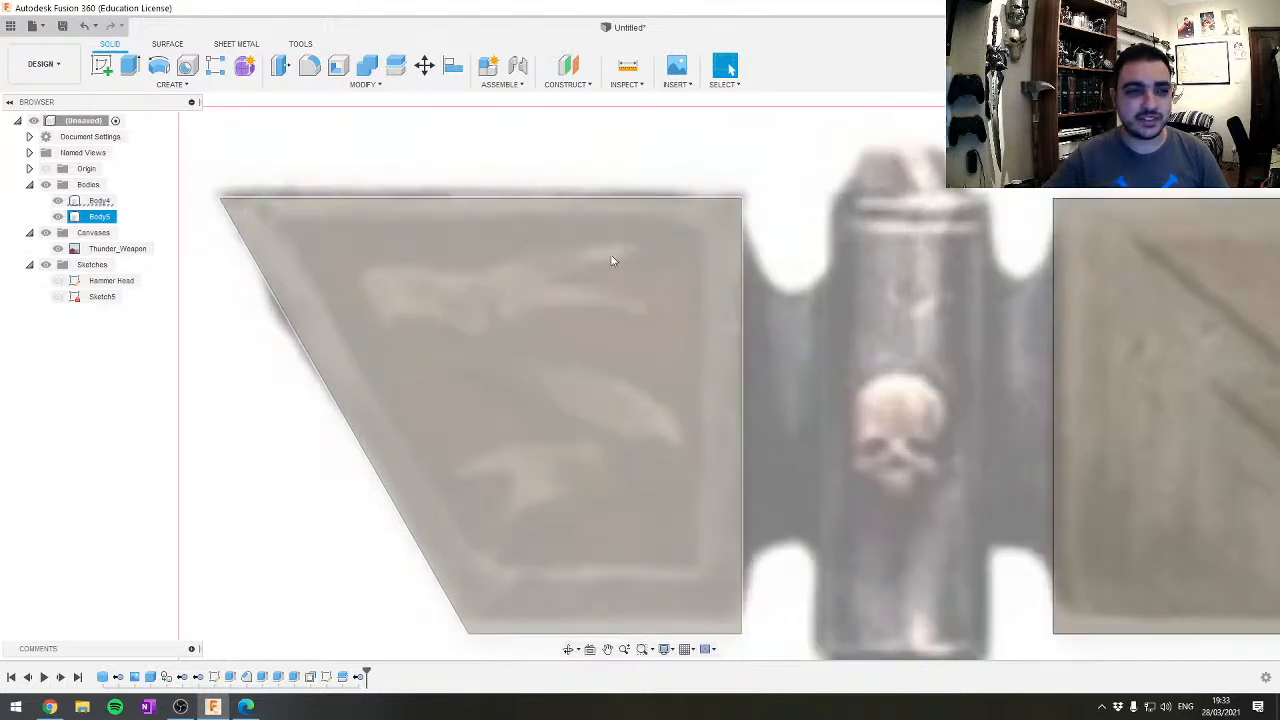
left_click(131, 85)
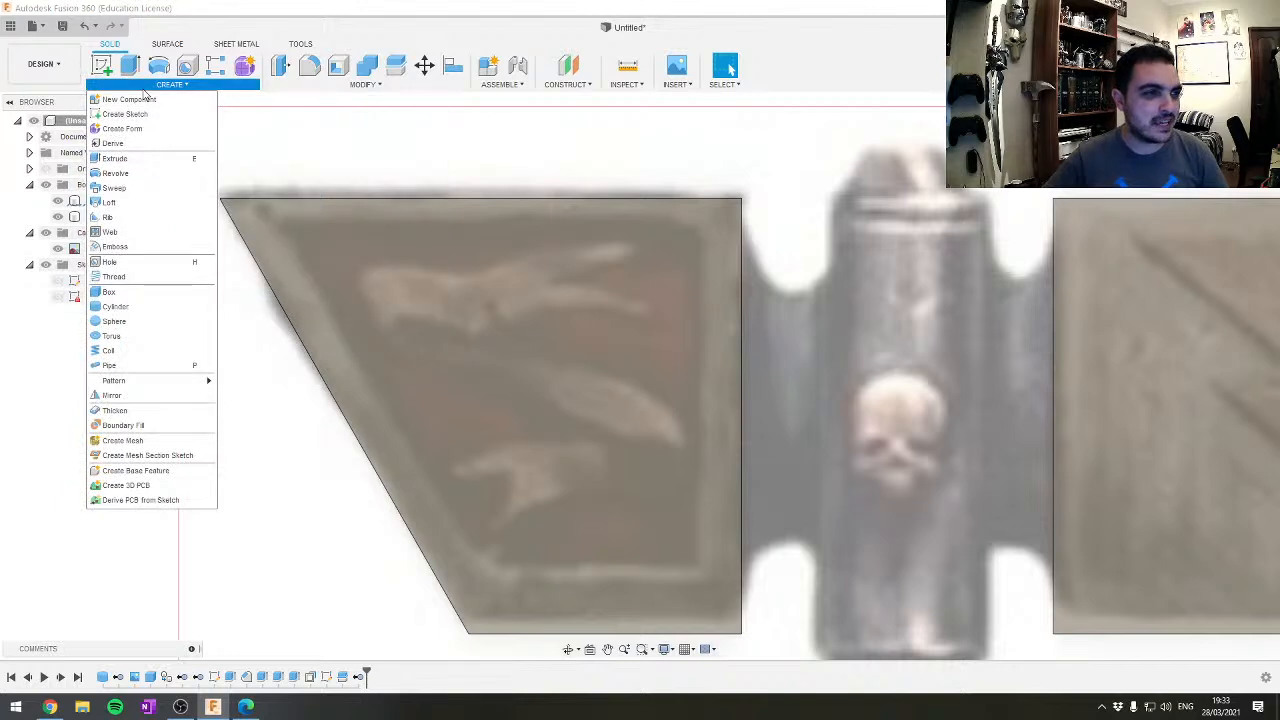
left_click(124, 114)
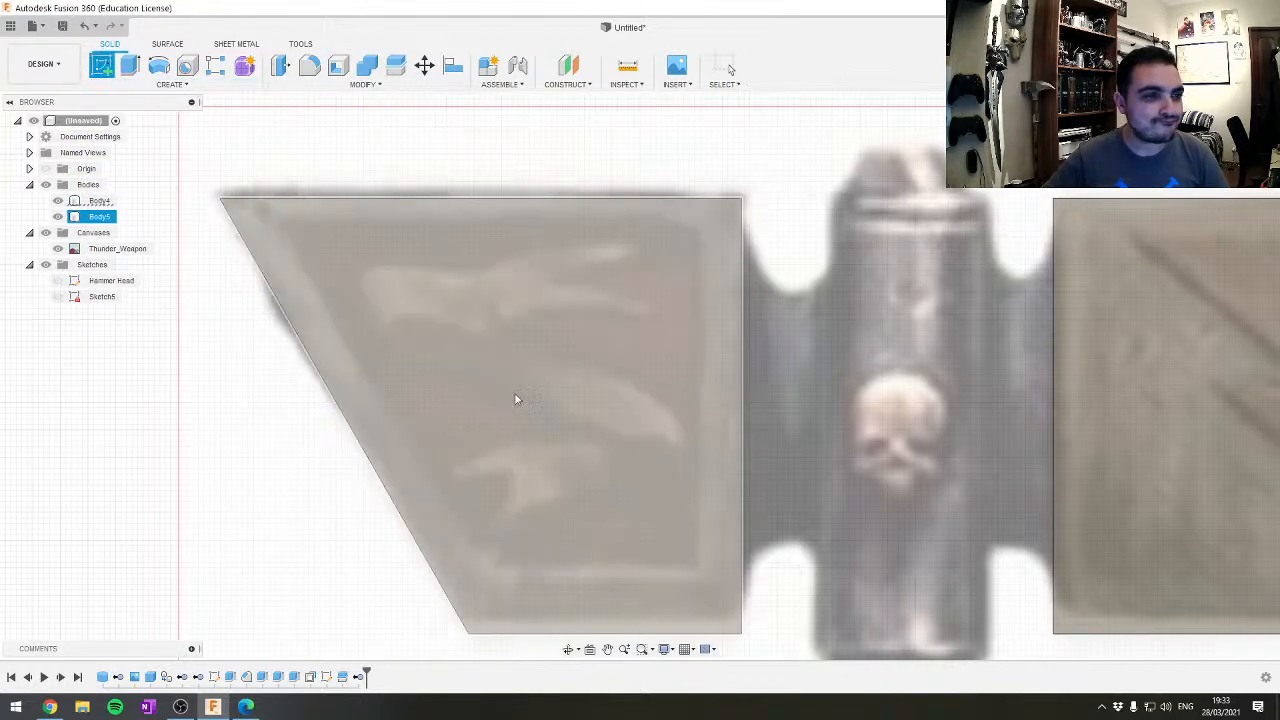
left_click(517, 397)
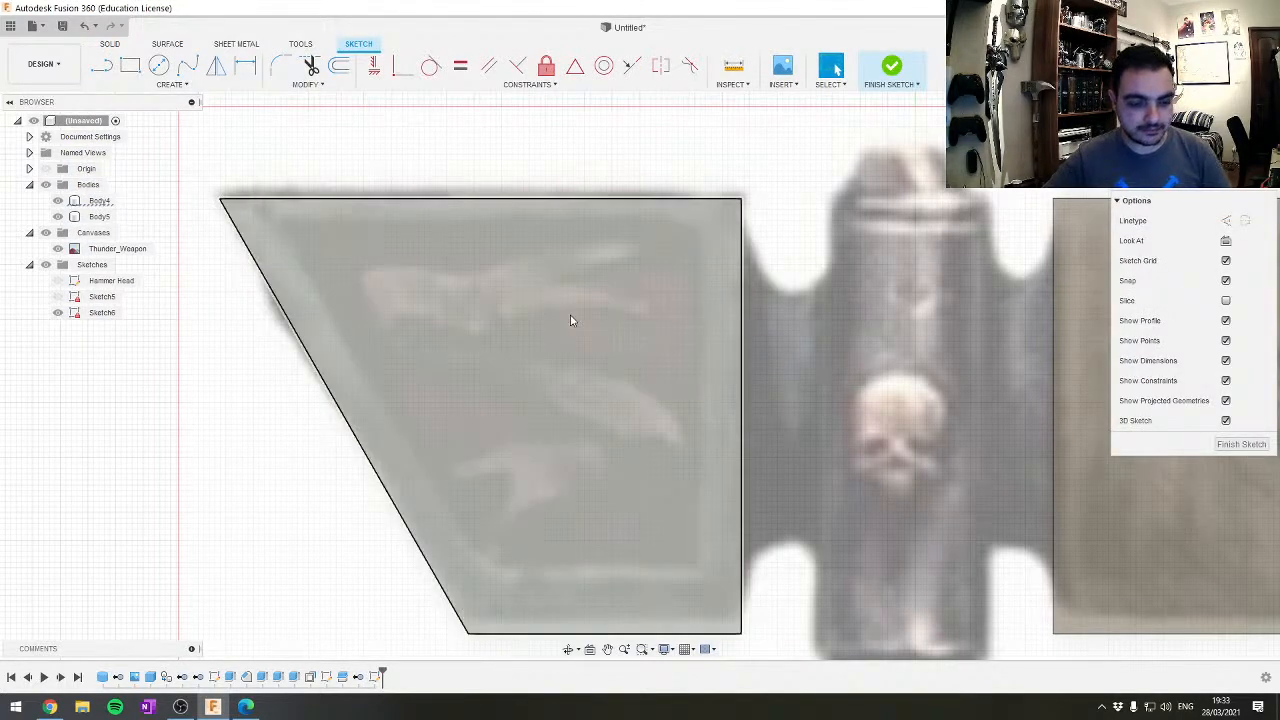
key("l")
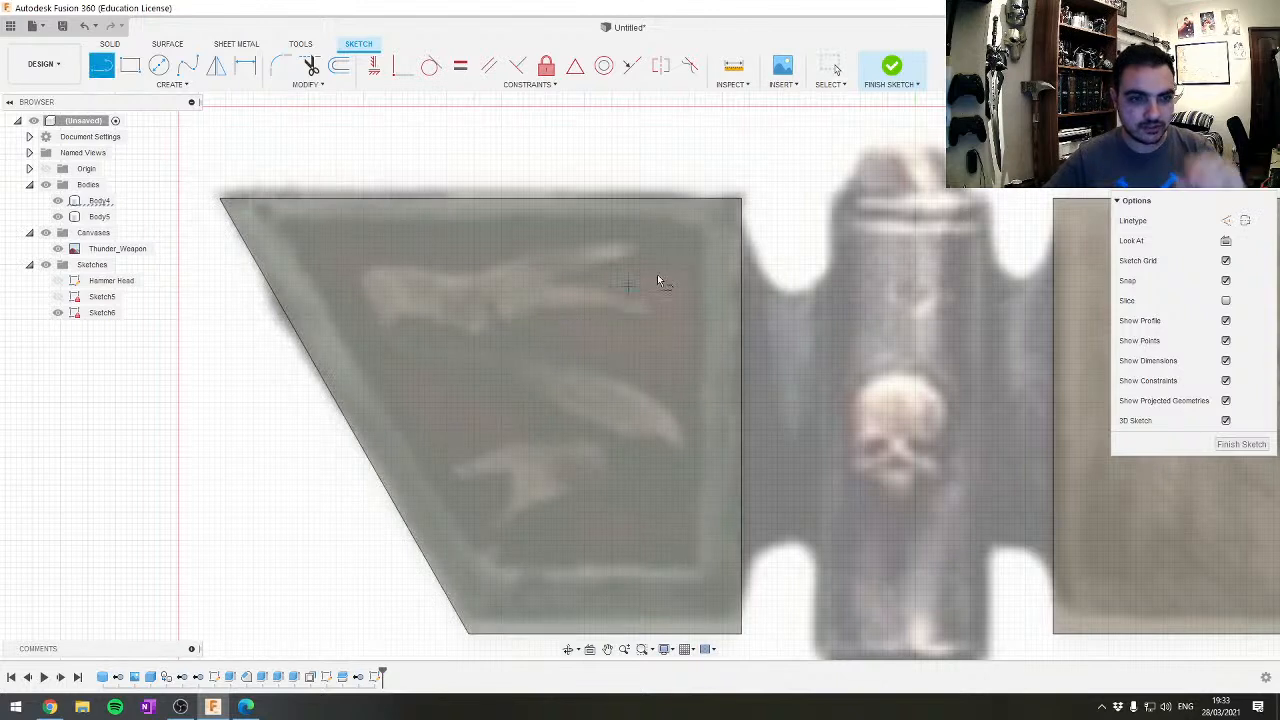
left_click(695, 225)
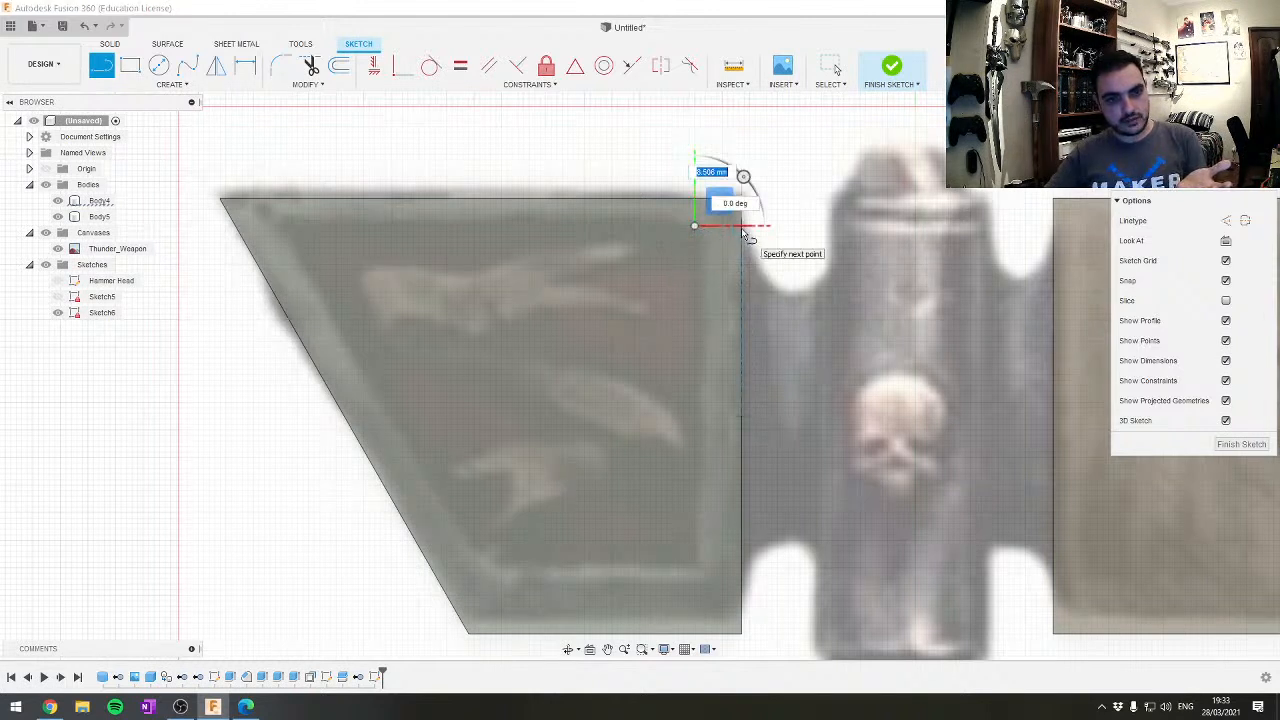
key("Escape")
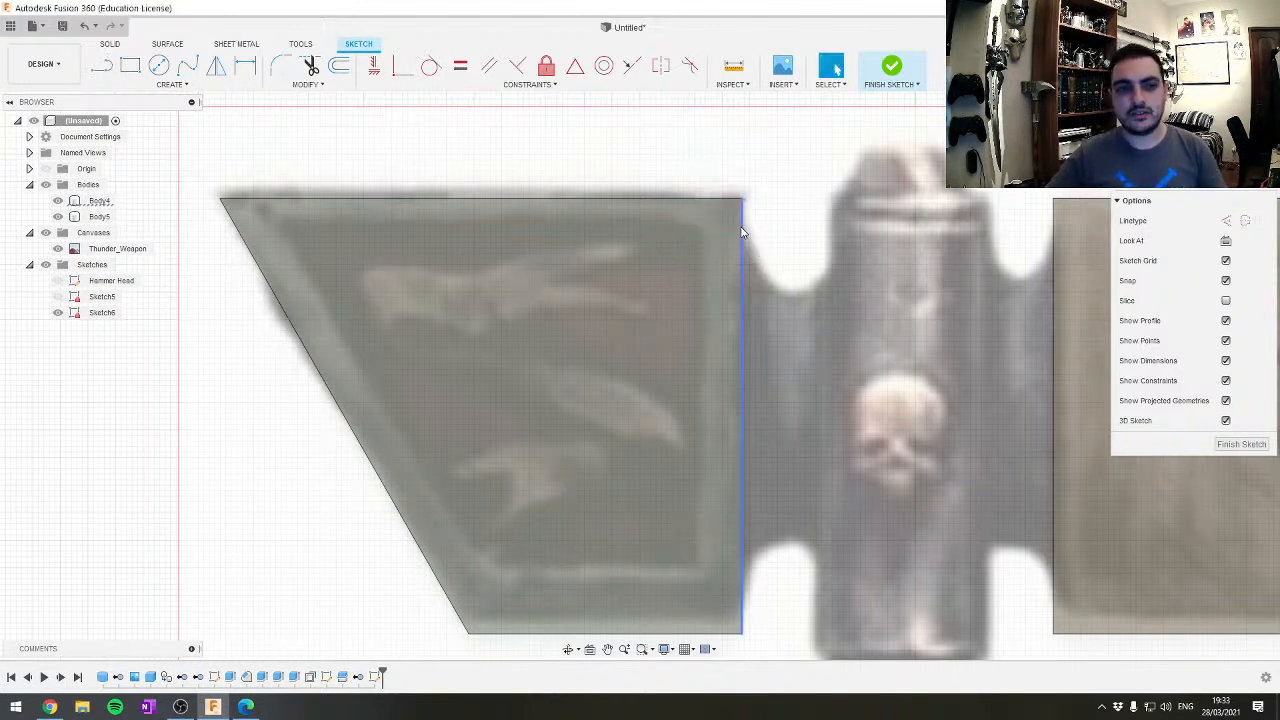
Draw a 10 mm horizontal guide line inward from the block's vertical edge facing the shaft, near the upper corner
key("l")
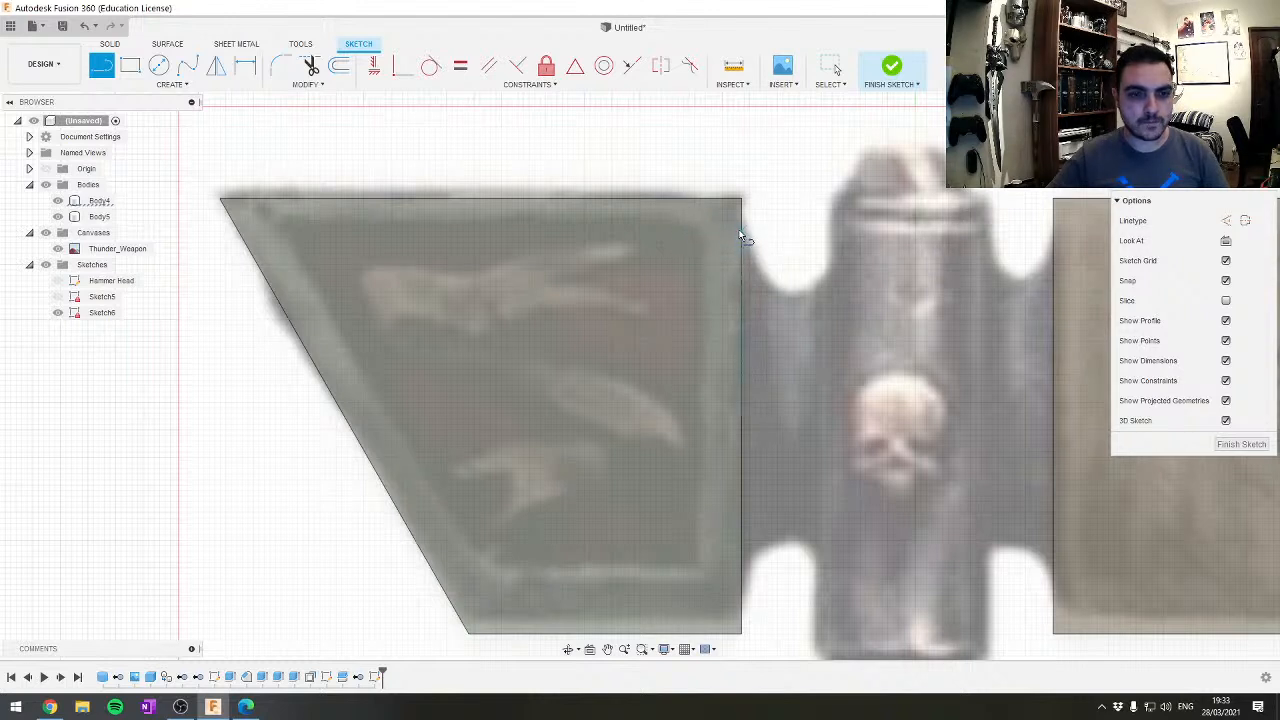
left_click(741, 228)
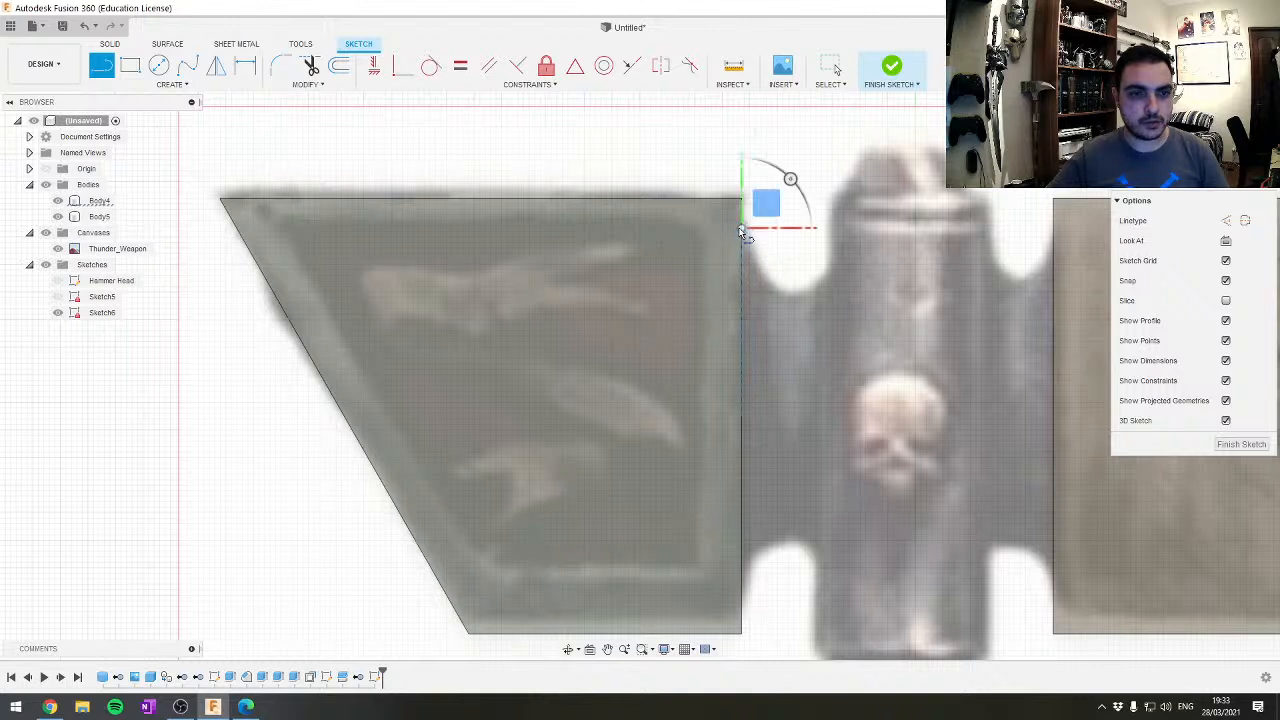
type("10")
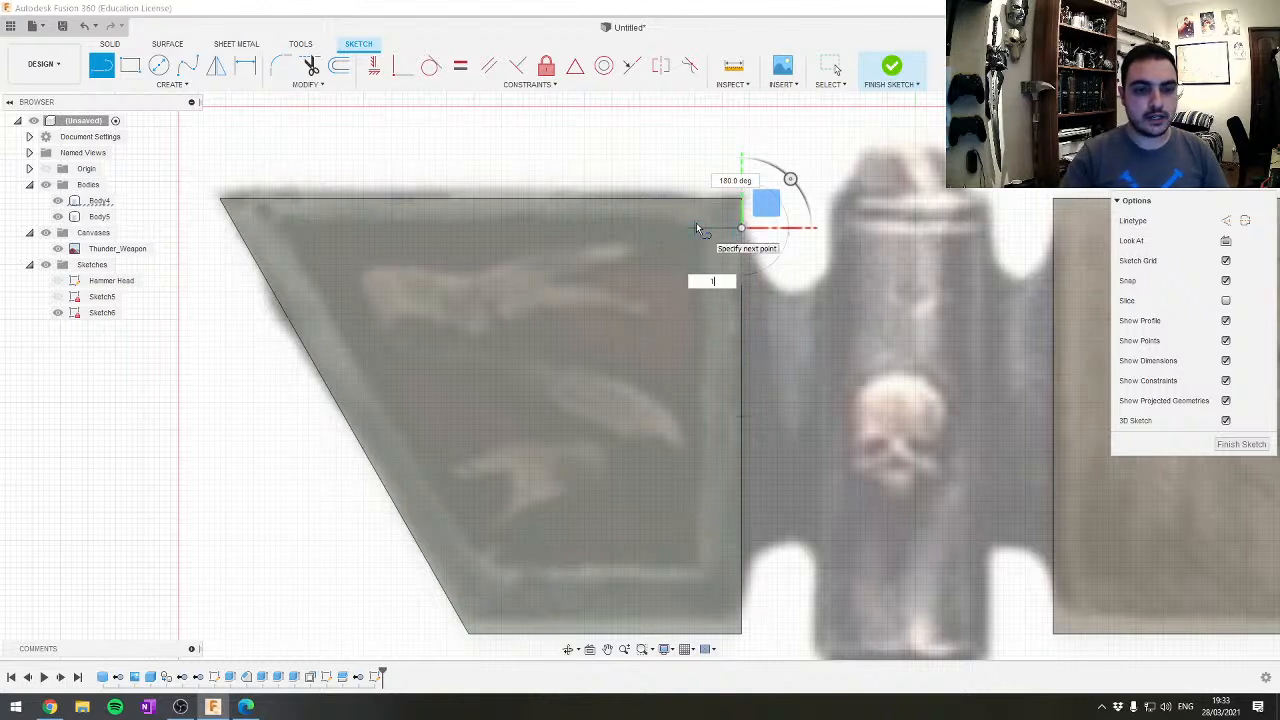
key("Tab")
key("Return")
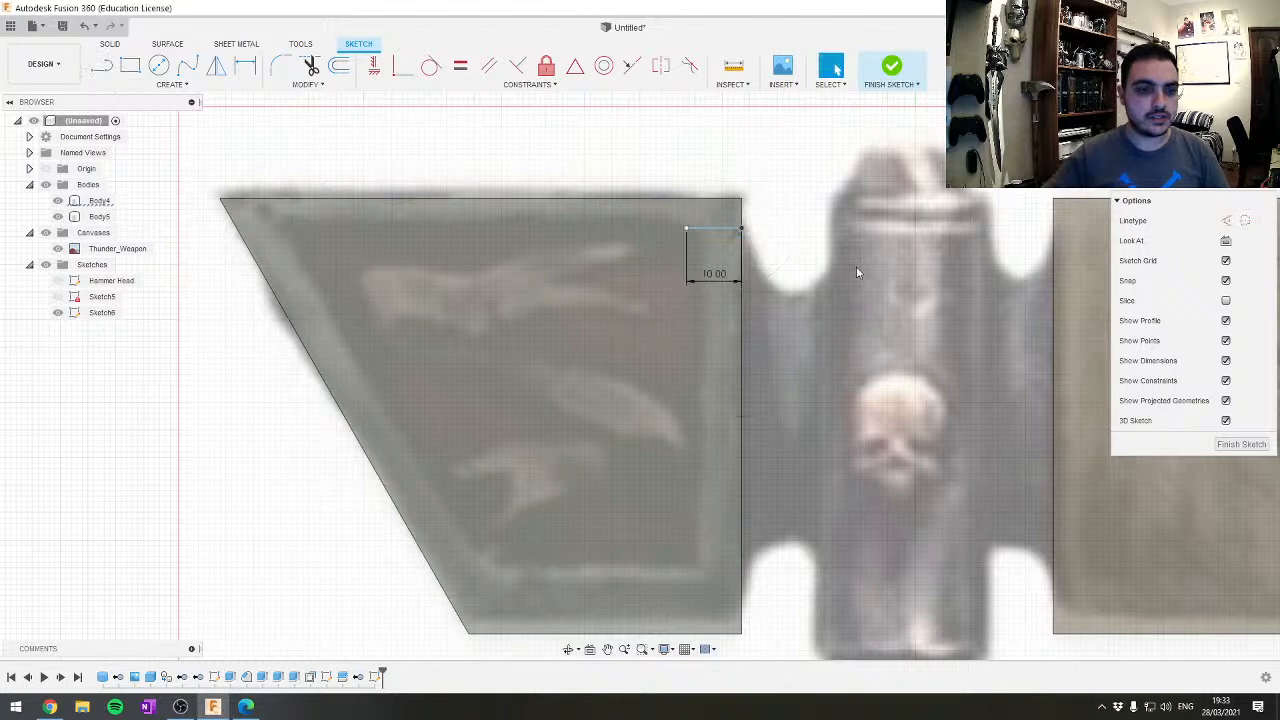
Draw a 10 mm vertical line down from the block's upper edge, aligned with the inner end of the horizontal guide line
left_click(686, 228)
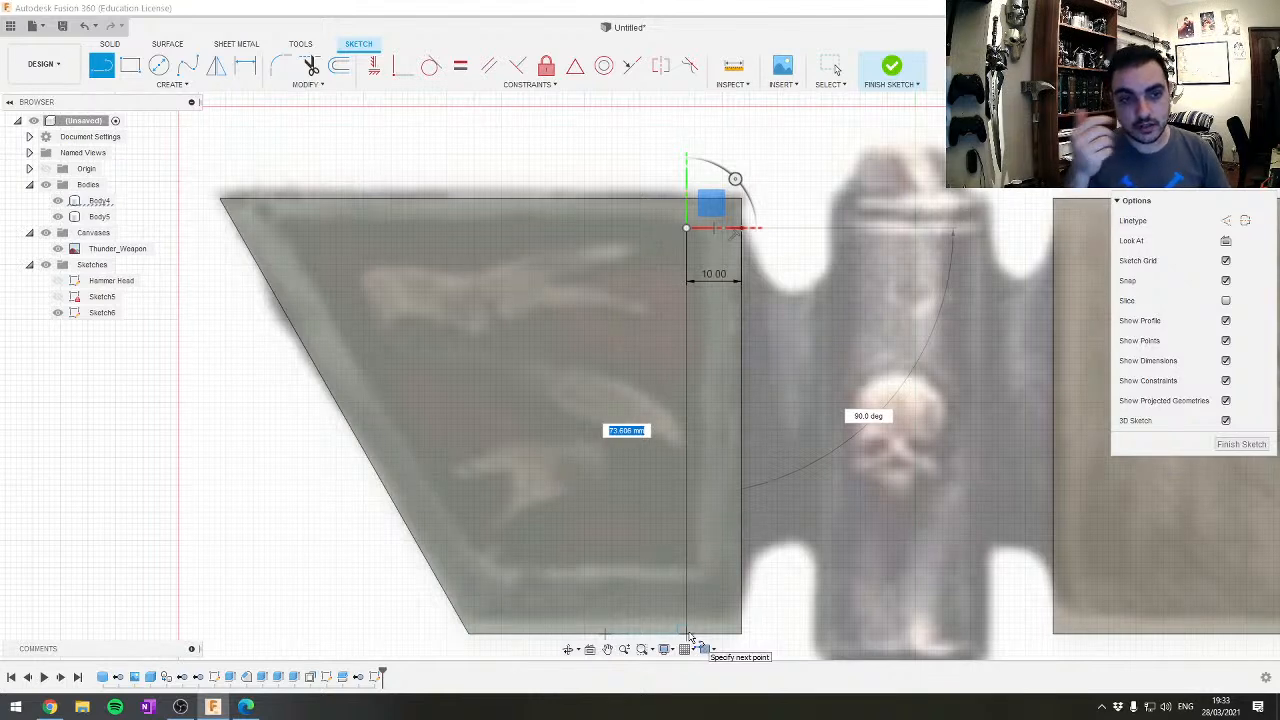
key("Escape")
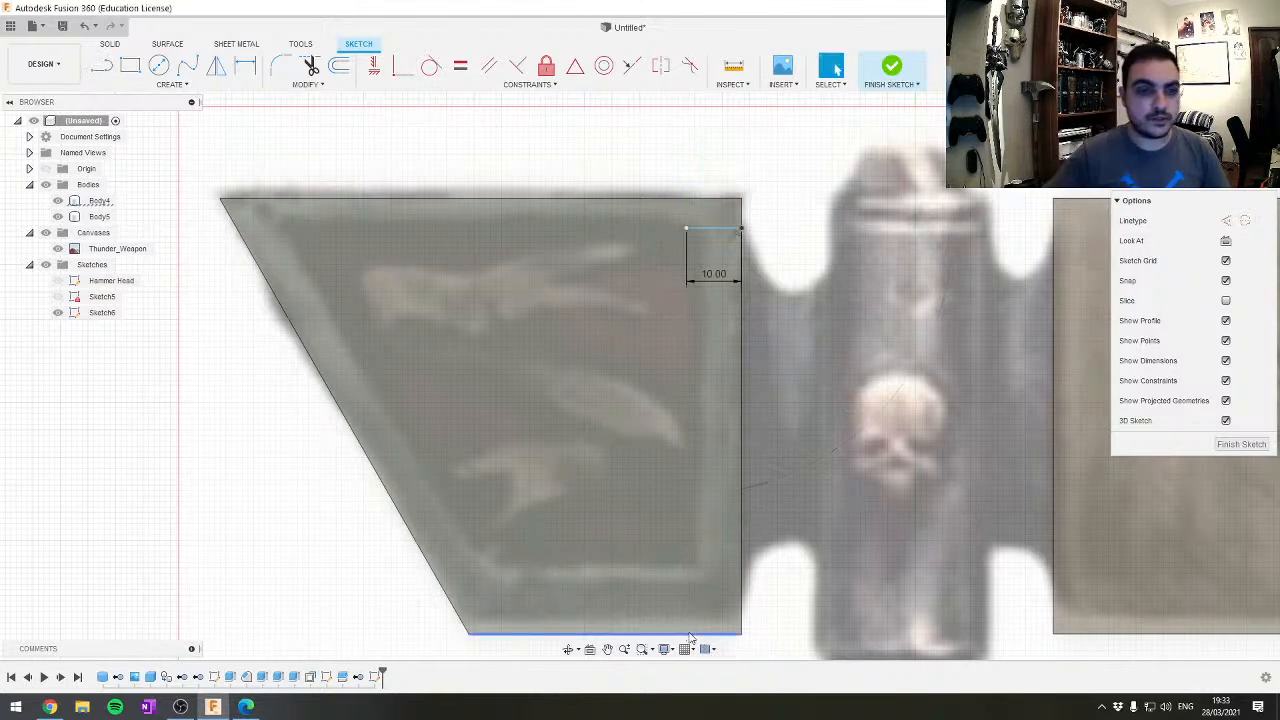
scroll(694, 271, "down", 2)
scroll(691, 199, "up", 5)
key("l")
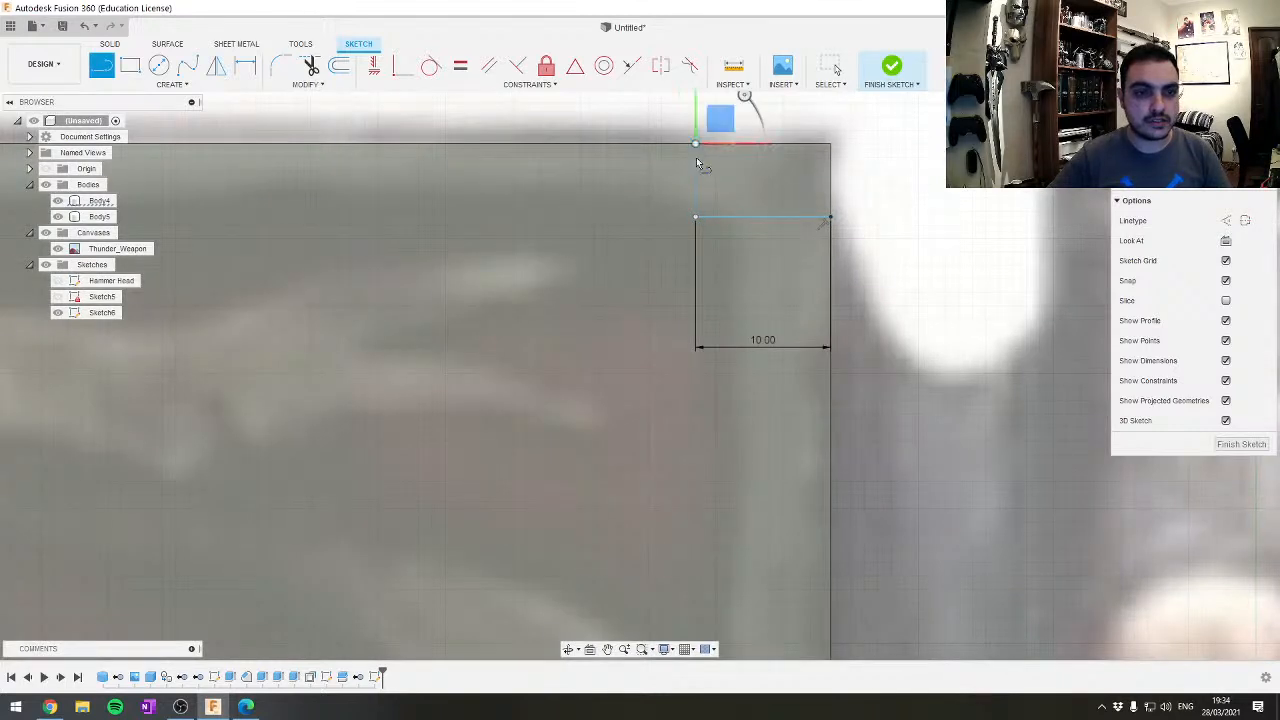
left_click(695, 216)
type("20")
key("BackSpace")
key("BackSpace")
type("10")
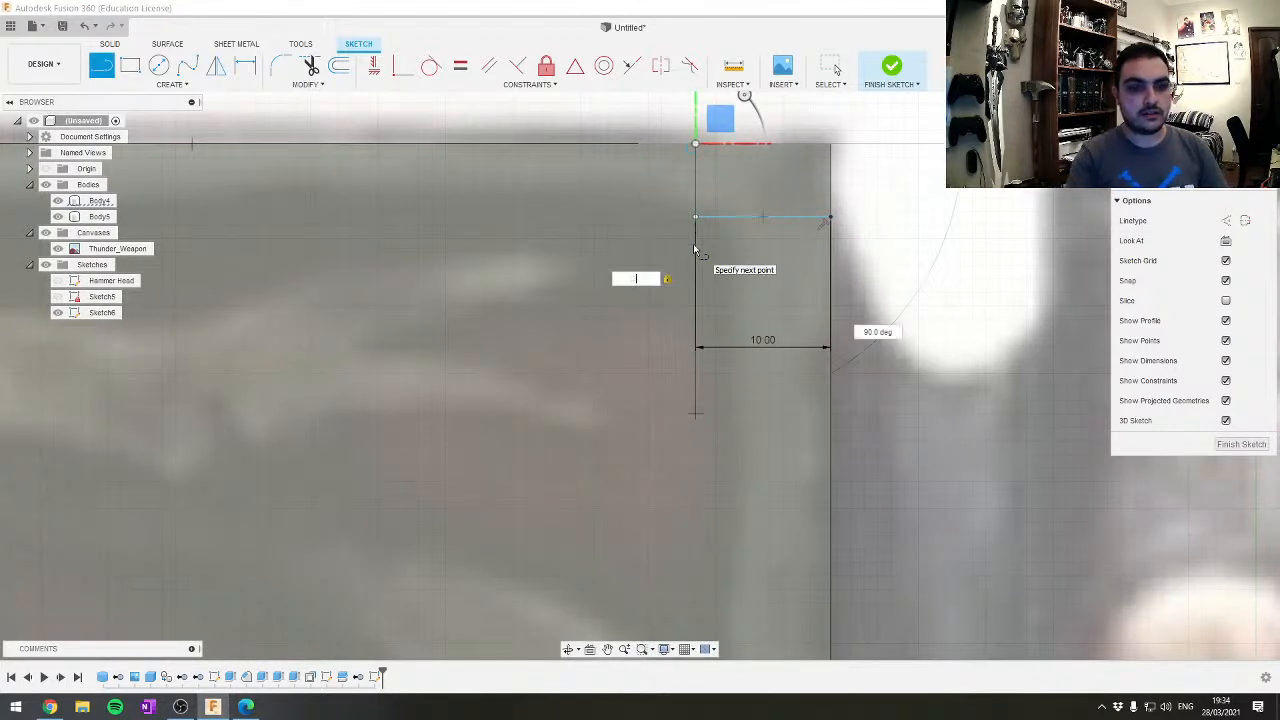
key("Return")
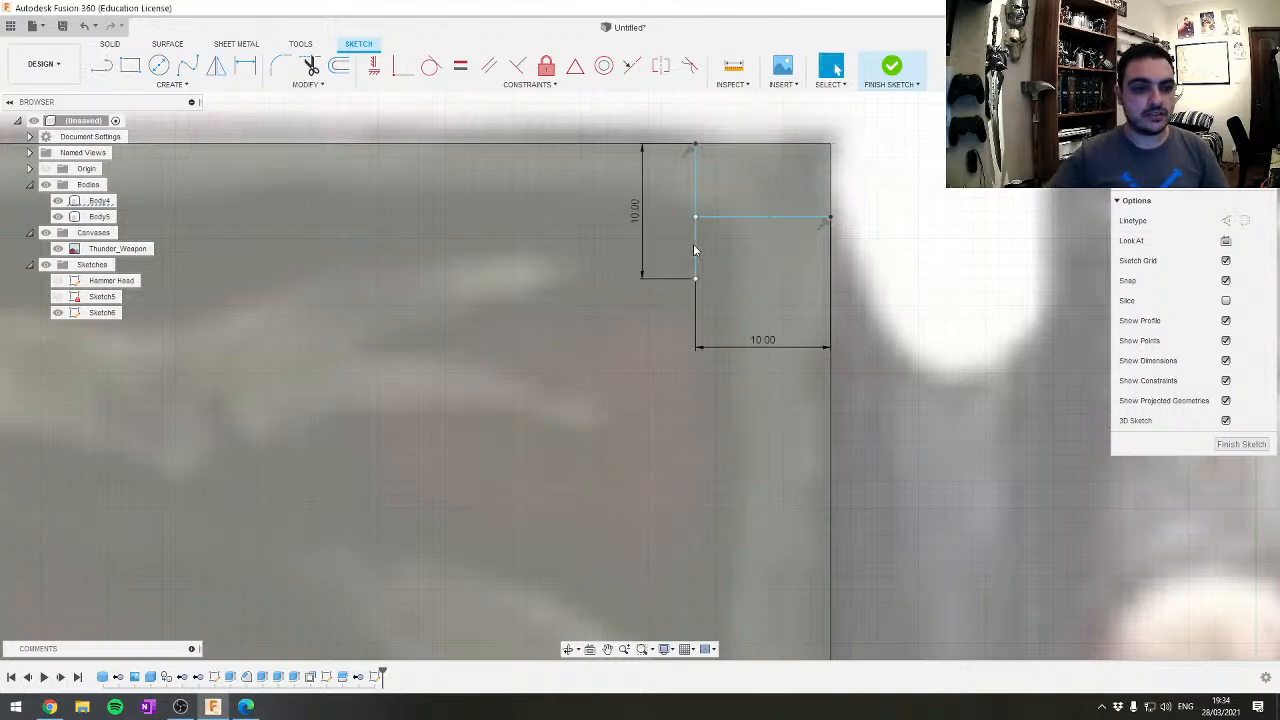
key("Escape")
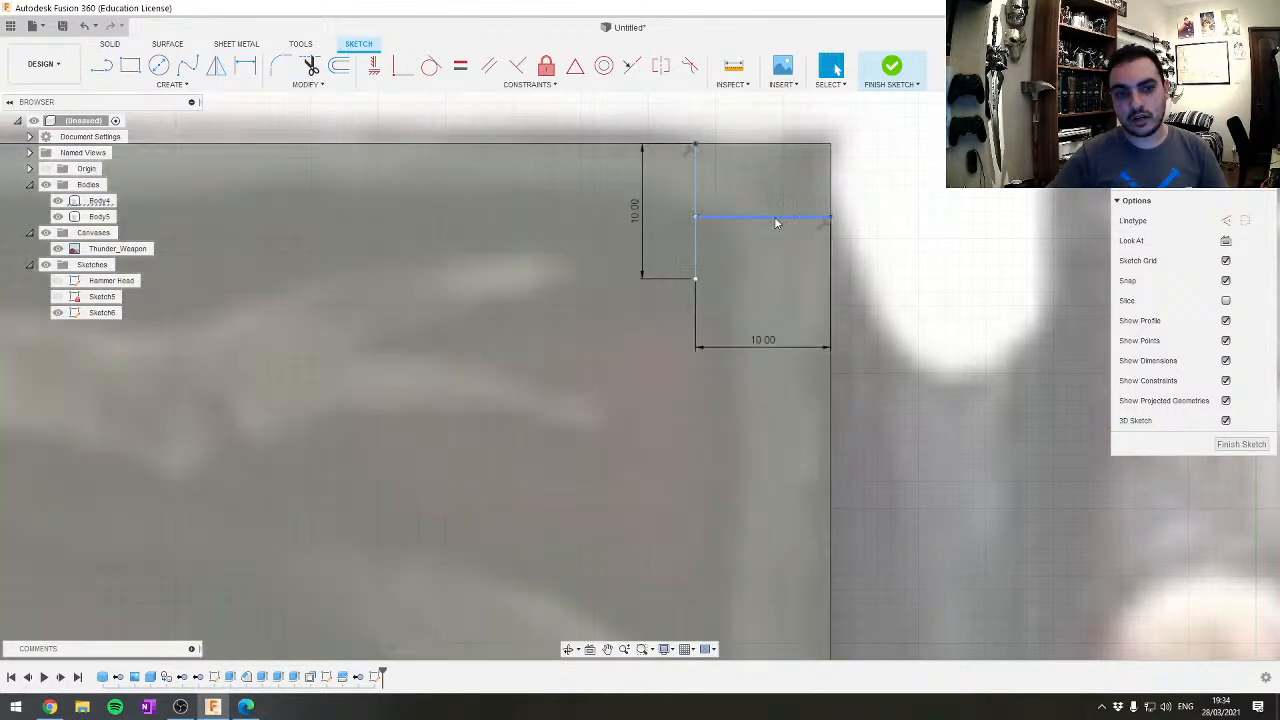
Delete the horizontal 10 mm guide line from the sketch
left_click(774, 216)
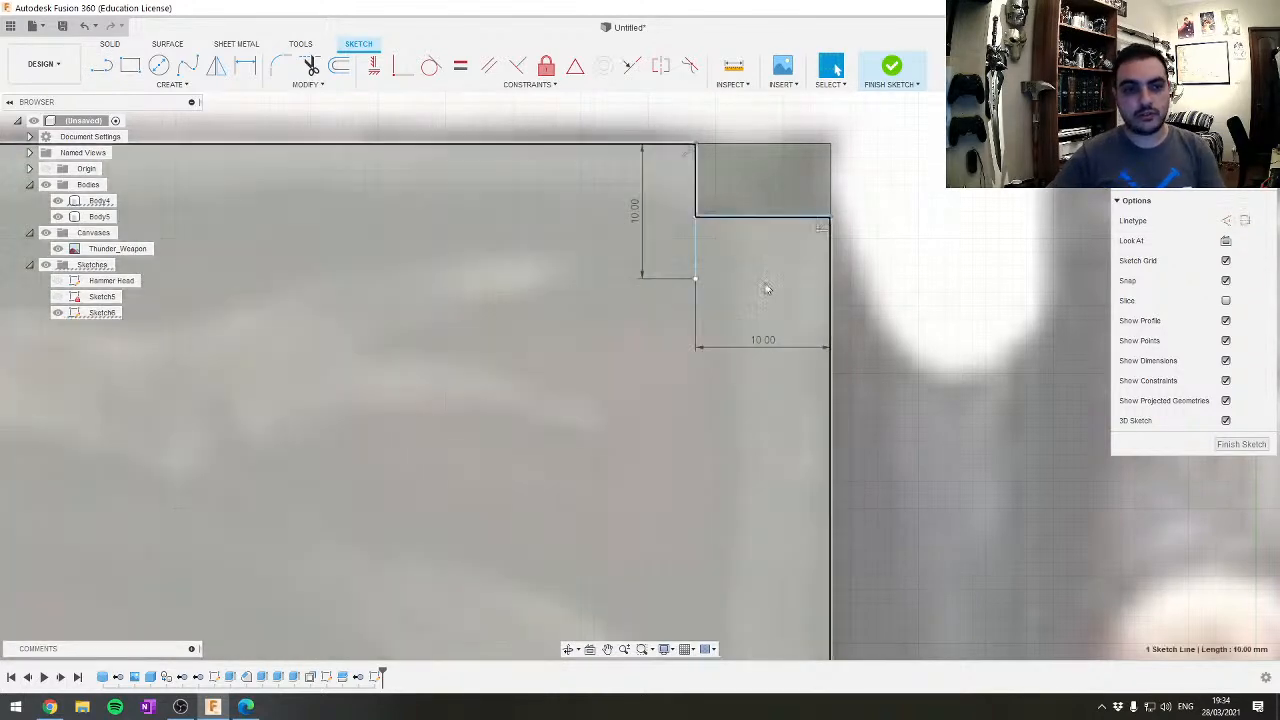
key("Delete")
scroll(730, 295, "down", 2)
scroll(730, 295, "down", 3)
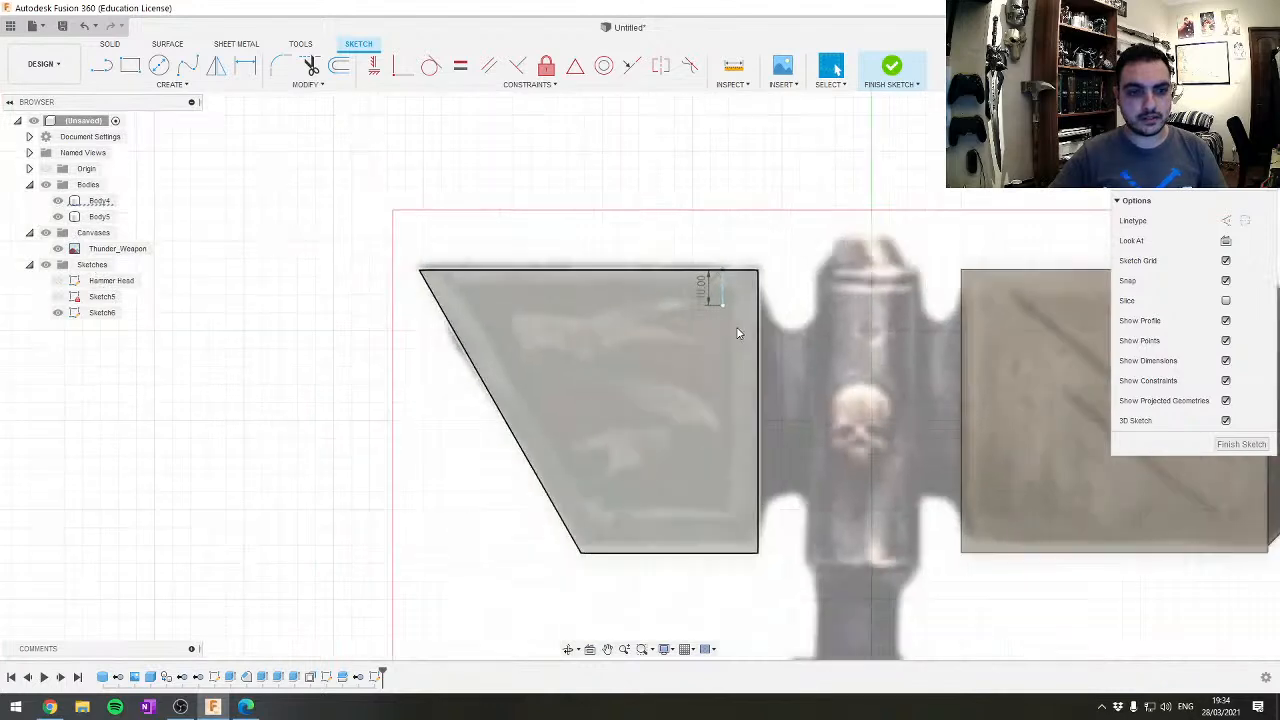
Continue the vertical line downward by 59.012 mm from the short segment's end, stopping 10 mm above the block's lower edge
key("l")
scroll(722, 335, "up", 3)
middle_click_drag(705, 357, 697, 229)
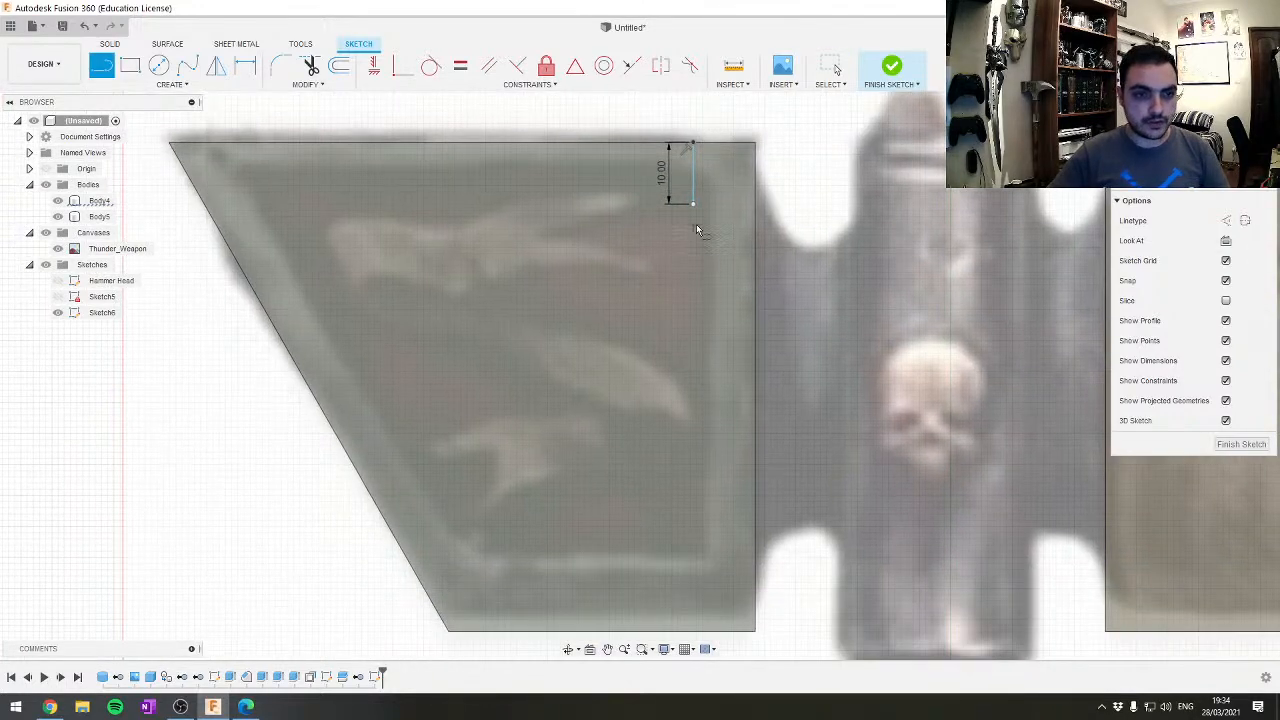
left_click(694, 205)
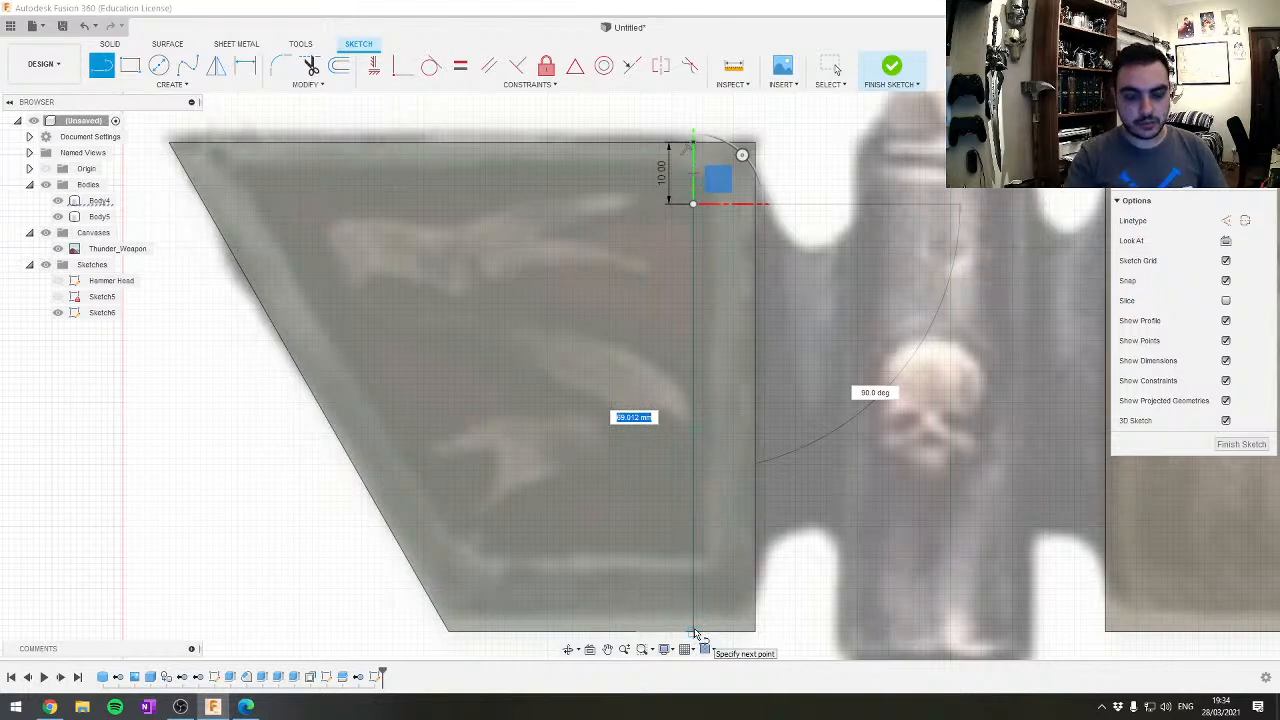
key("Right")
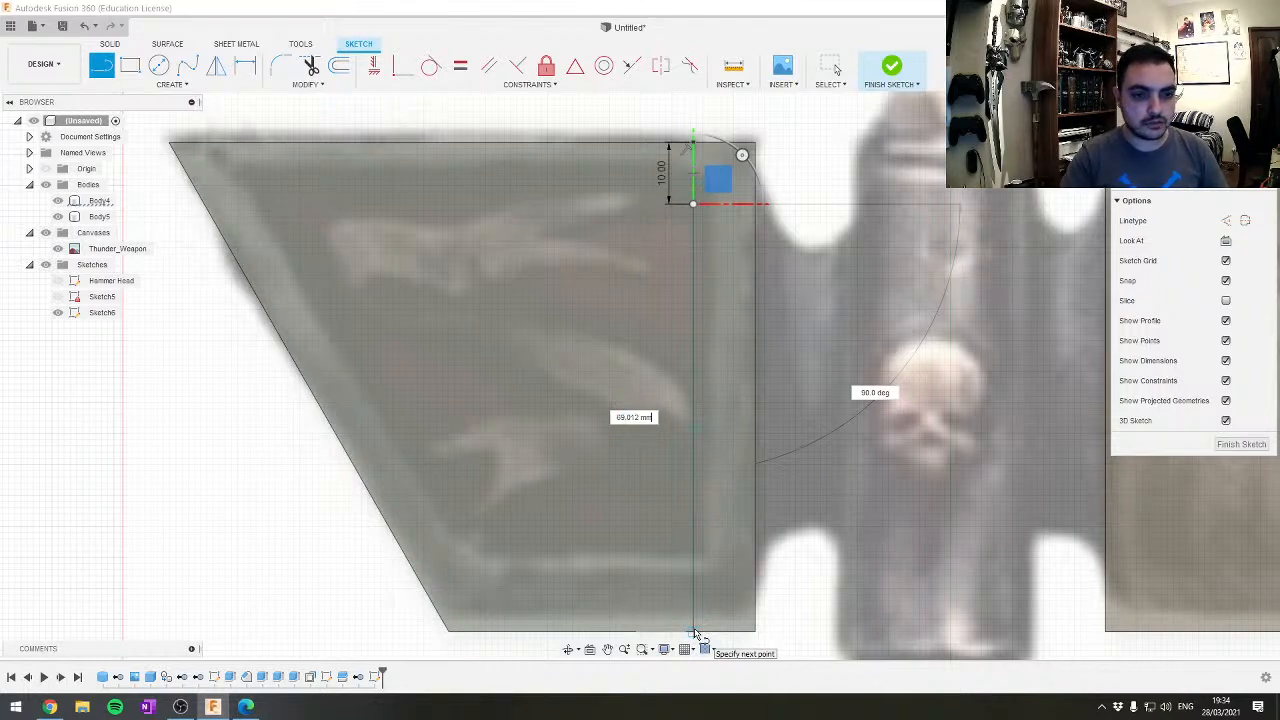
type("-10")
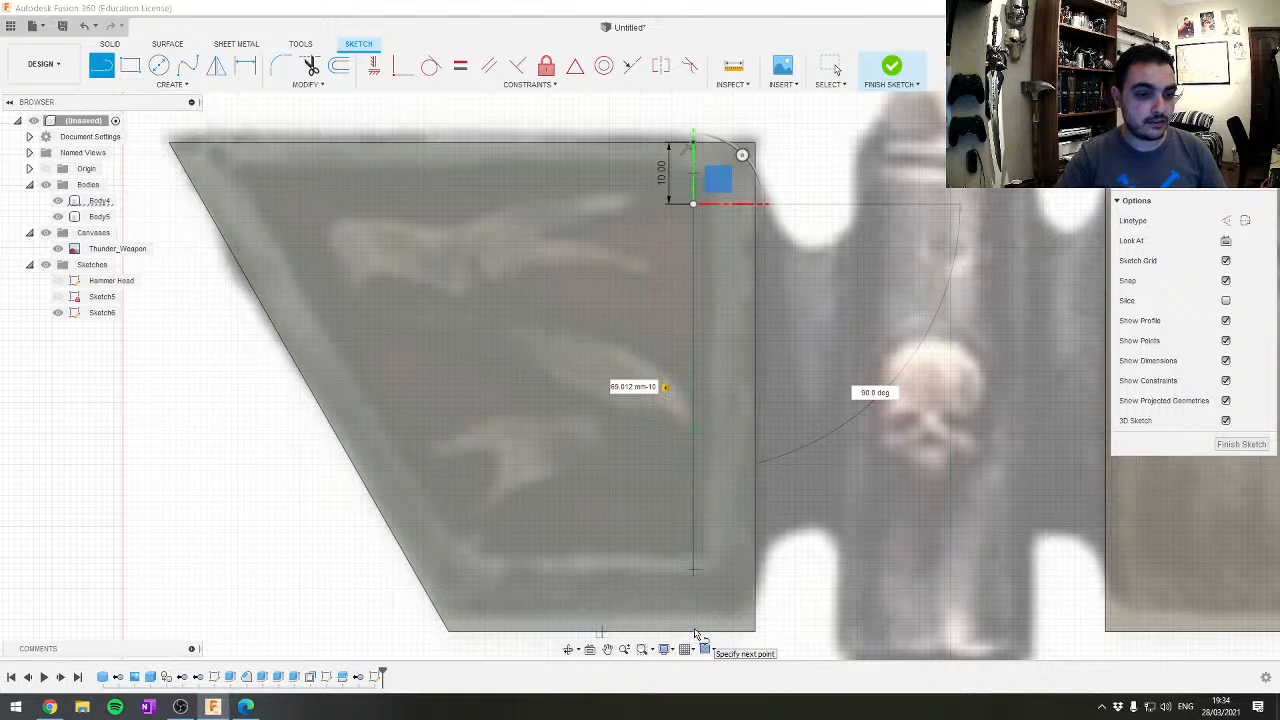
key("Return")
key("Escape")
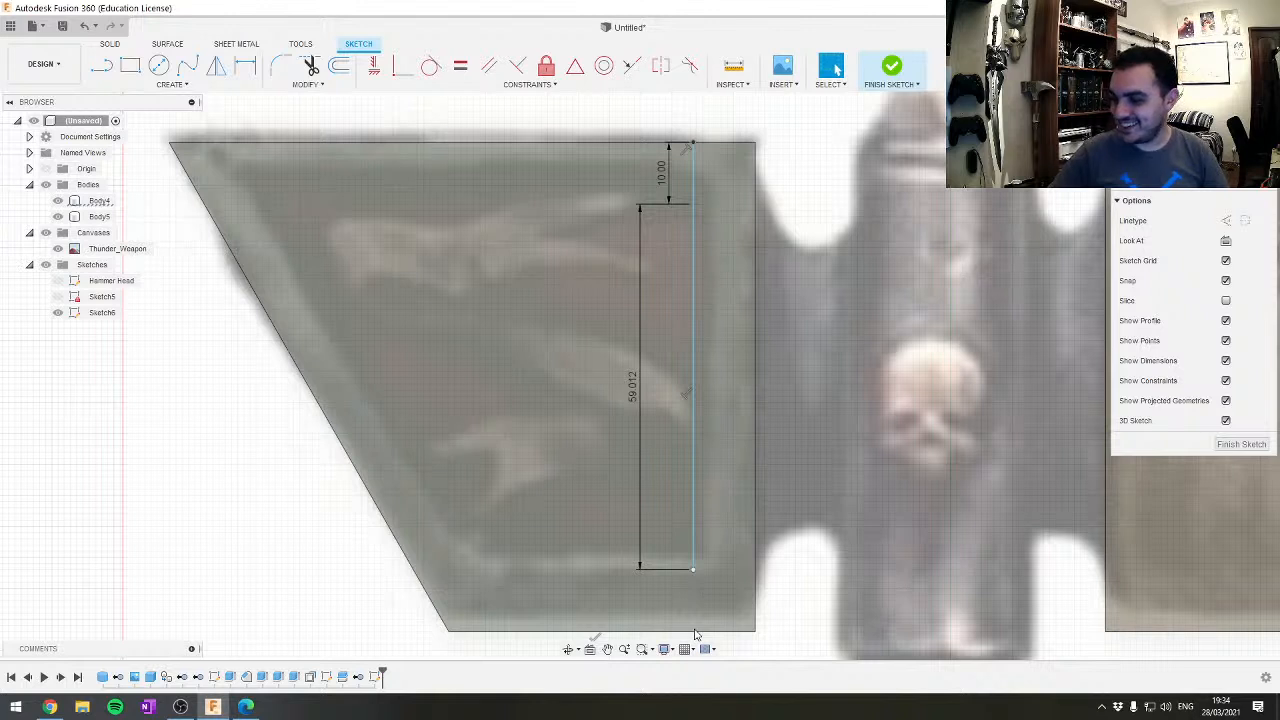
Draw a 35.182 mm horizontal line from the vertical line's lower end, stopping 10 mm short of the block's slanted edge
key("l")
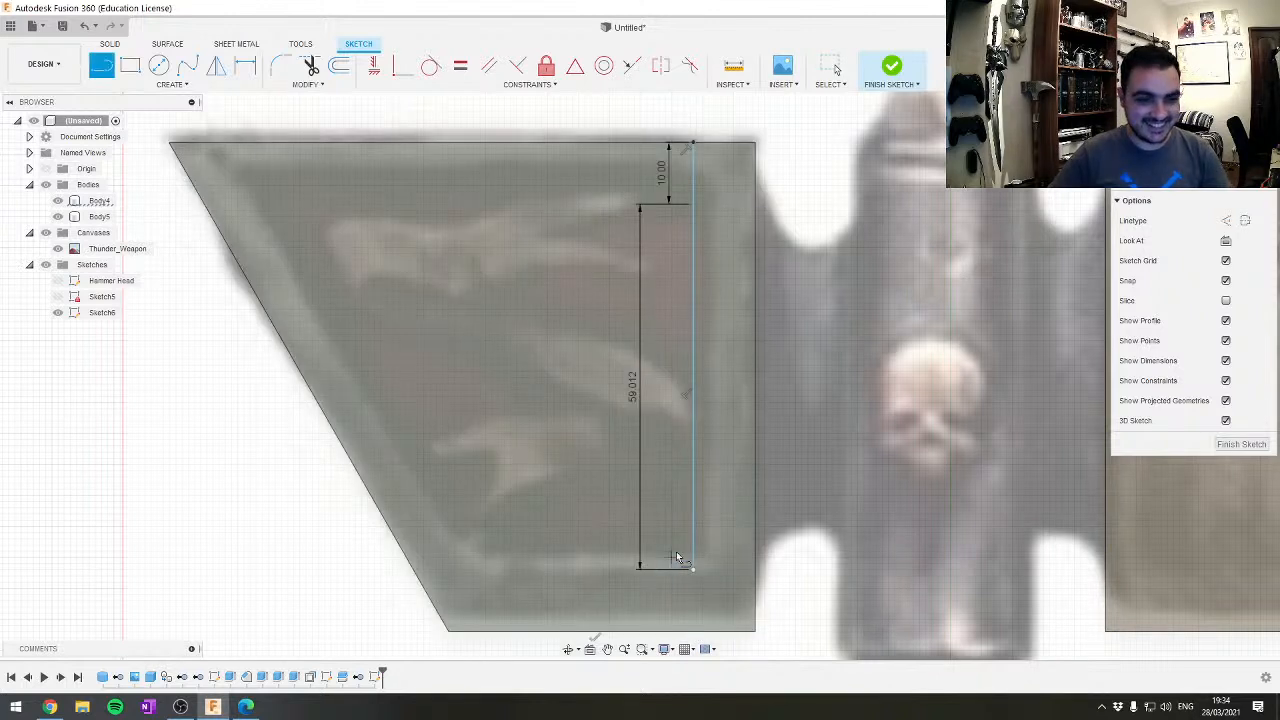
left_click(693, 569)
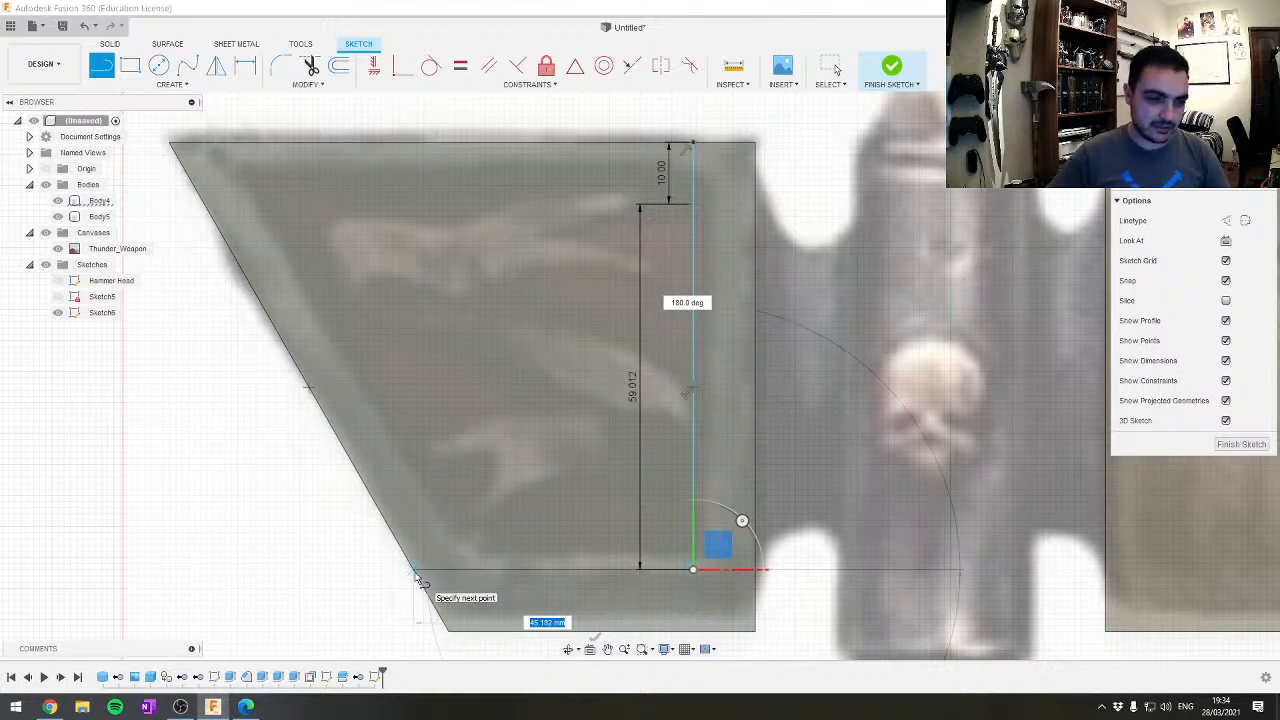
key("End")
type("-10")
key("Tab")
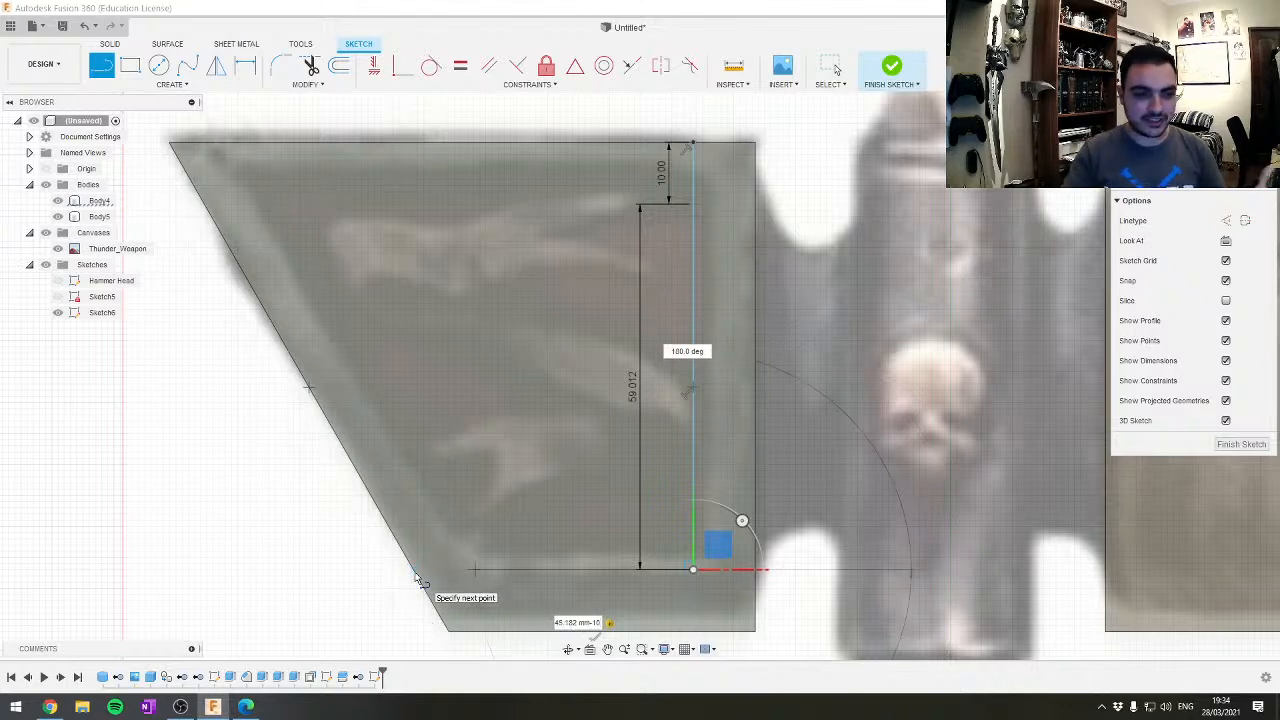
key("Return")
key("Escape")
Draw a 10 mm line down from the block's upper edge over the existing vertical guide segment
mouse_move(283, 277)
middle_mouse_down()
mouse_move(334, 266)
mouse_move(420, 334)
middle_mouse_up()
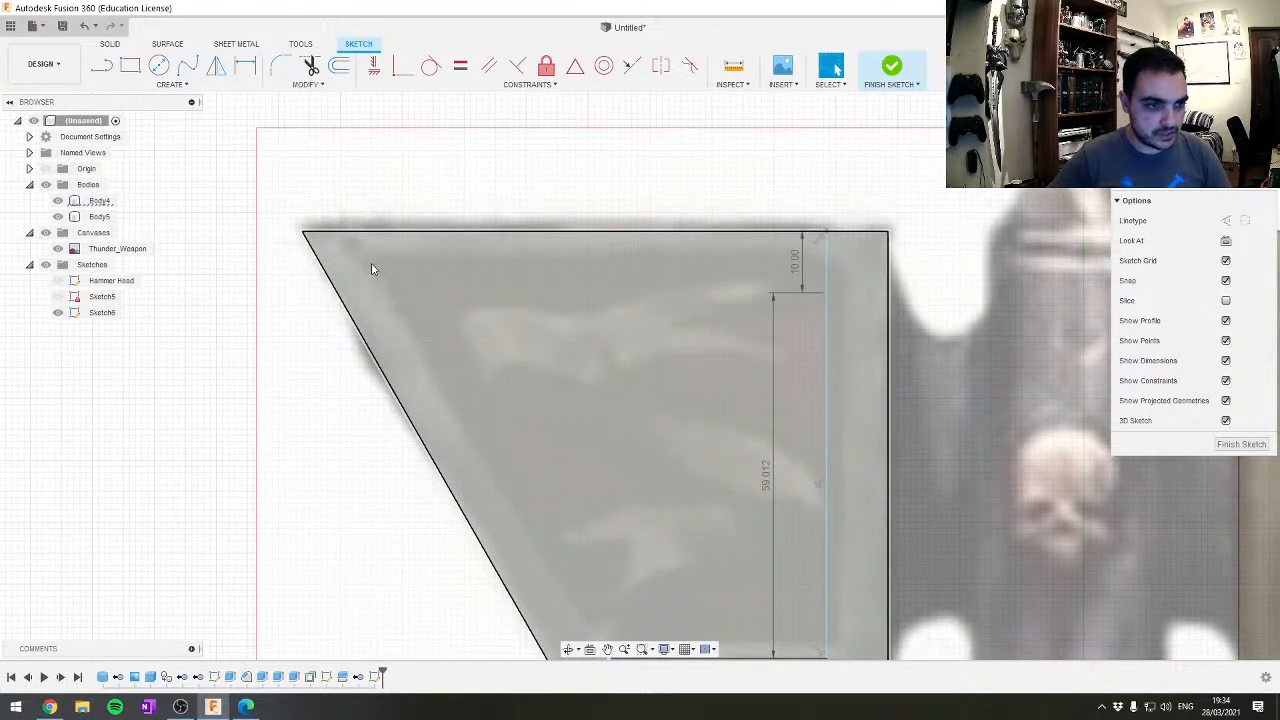
key("l")
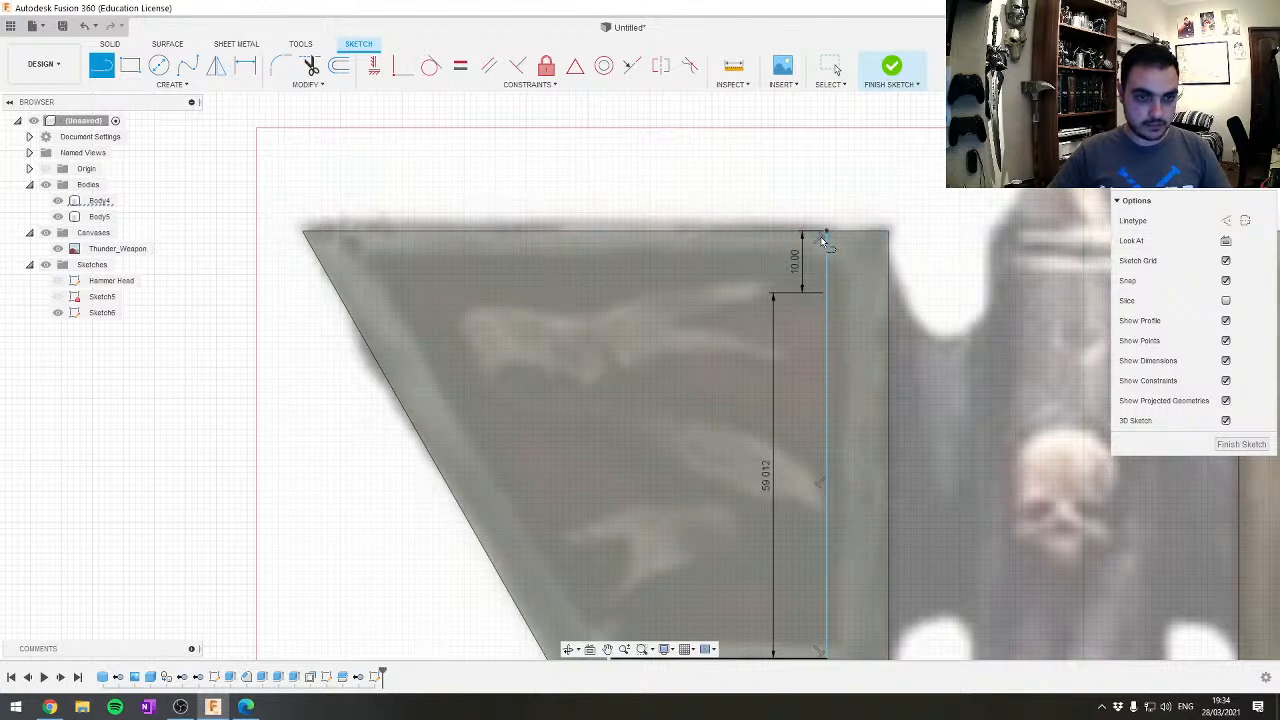
left_click(826, 231)
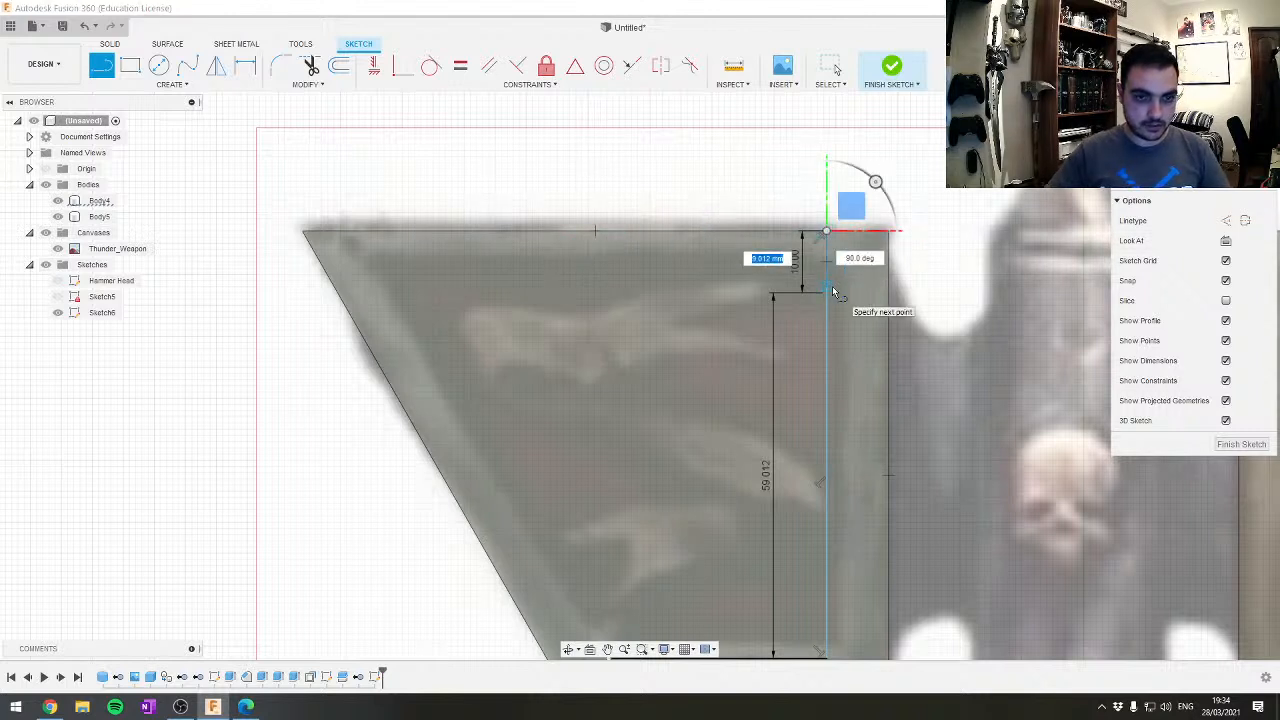
type("10")
key("Return")
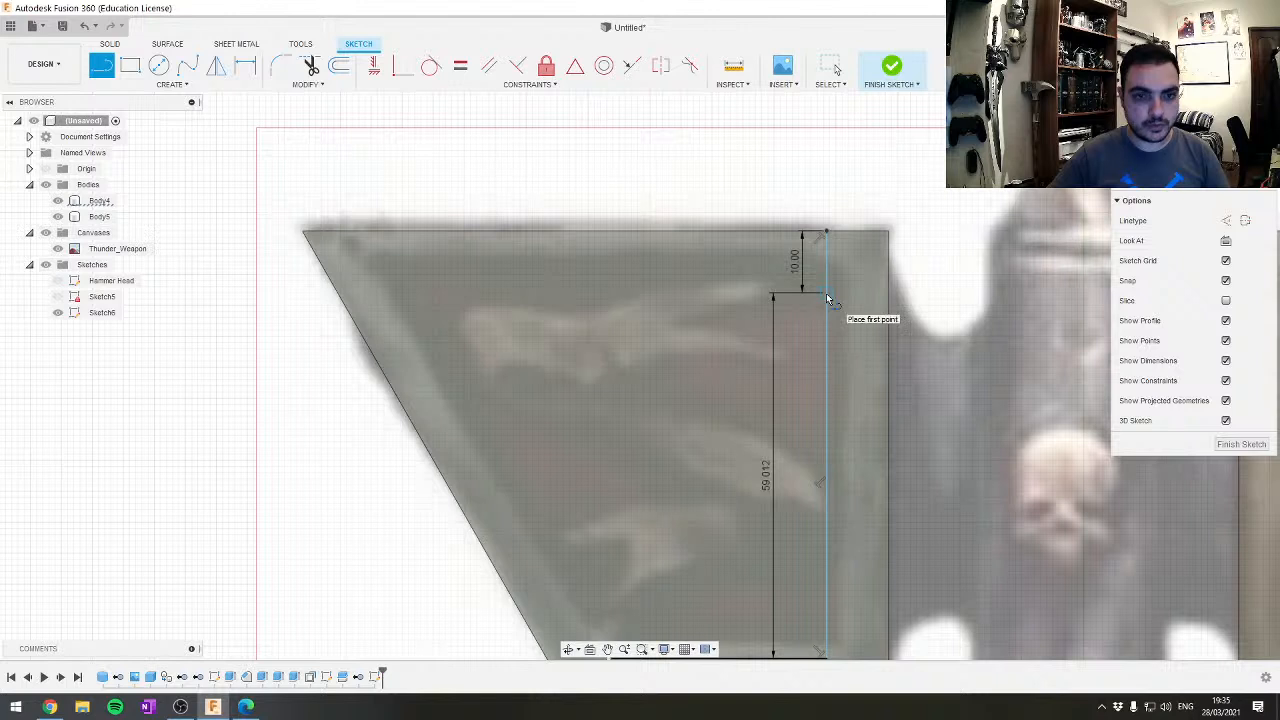
left_click(826, 293)
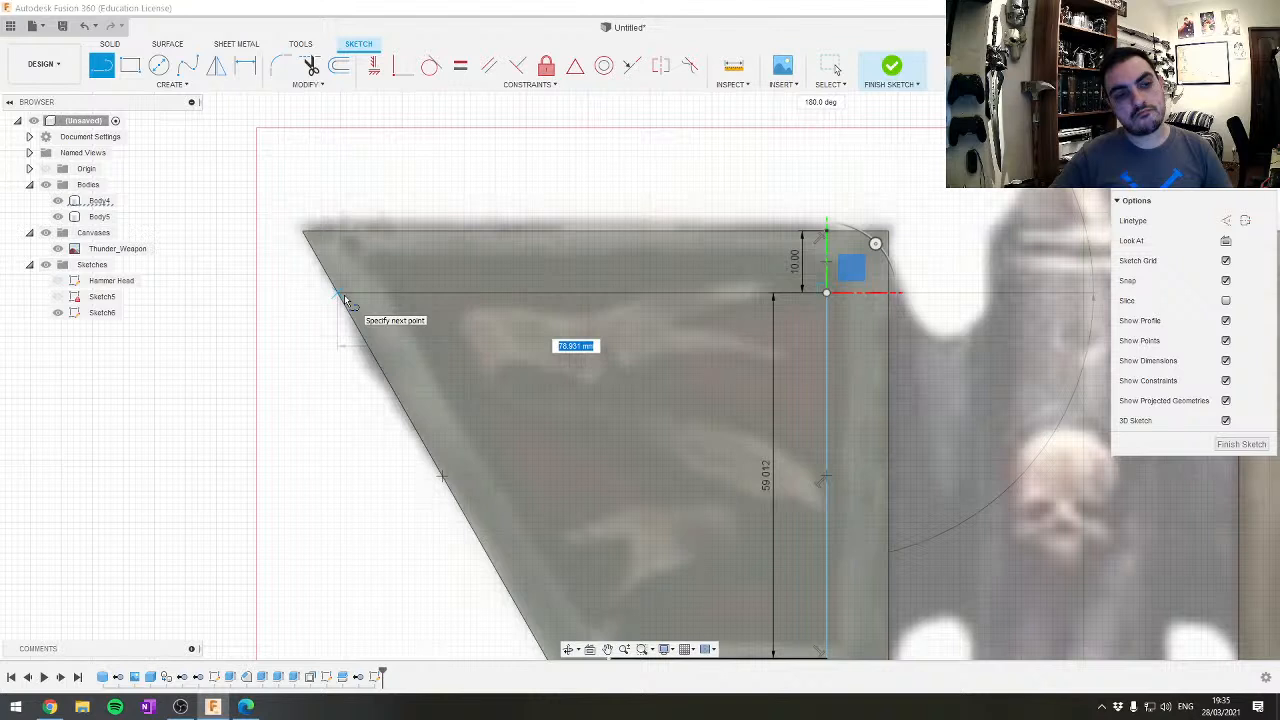
type("10")
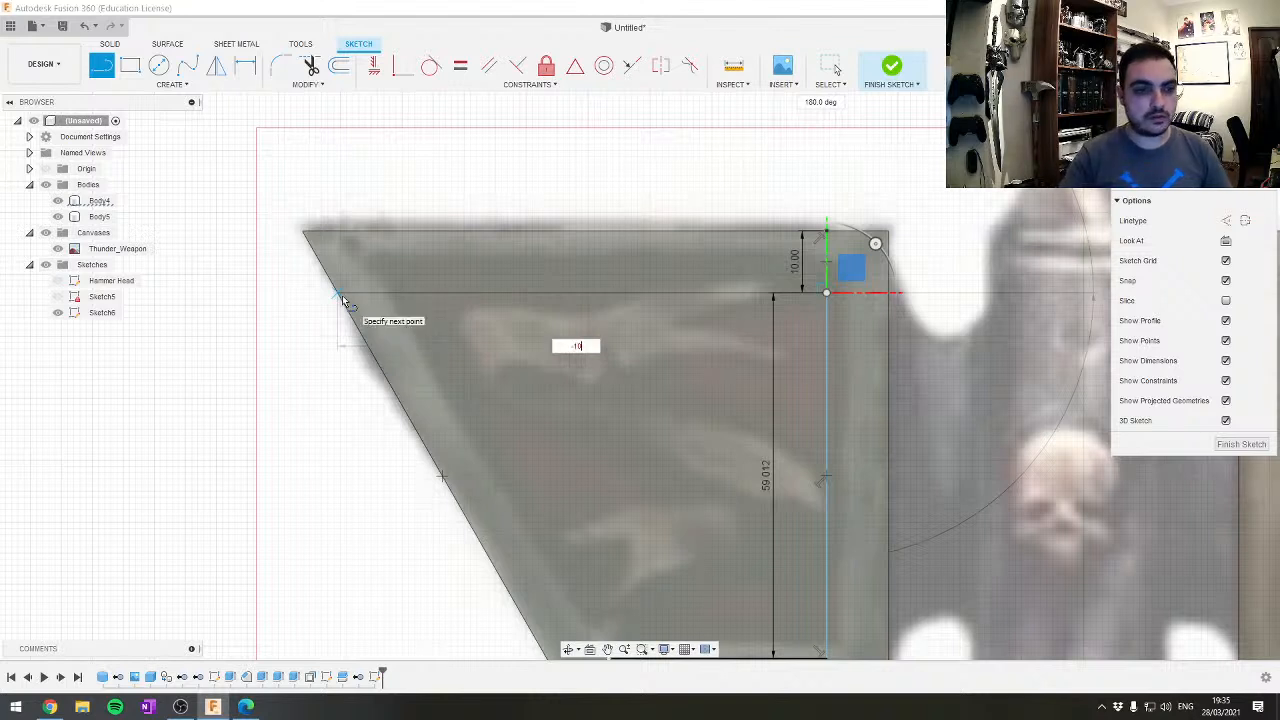
key("Escape")
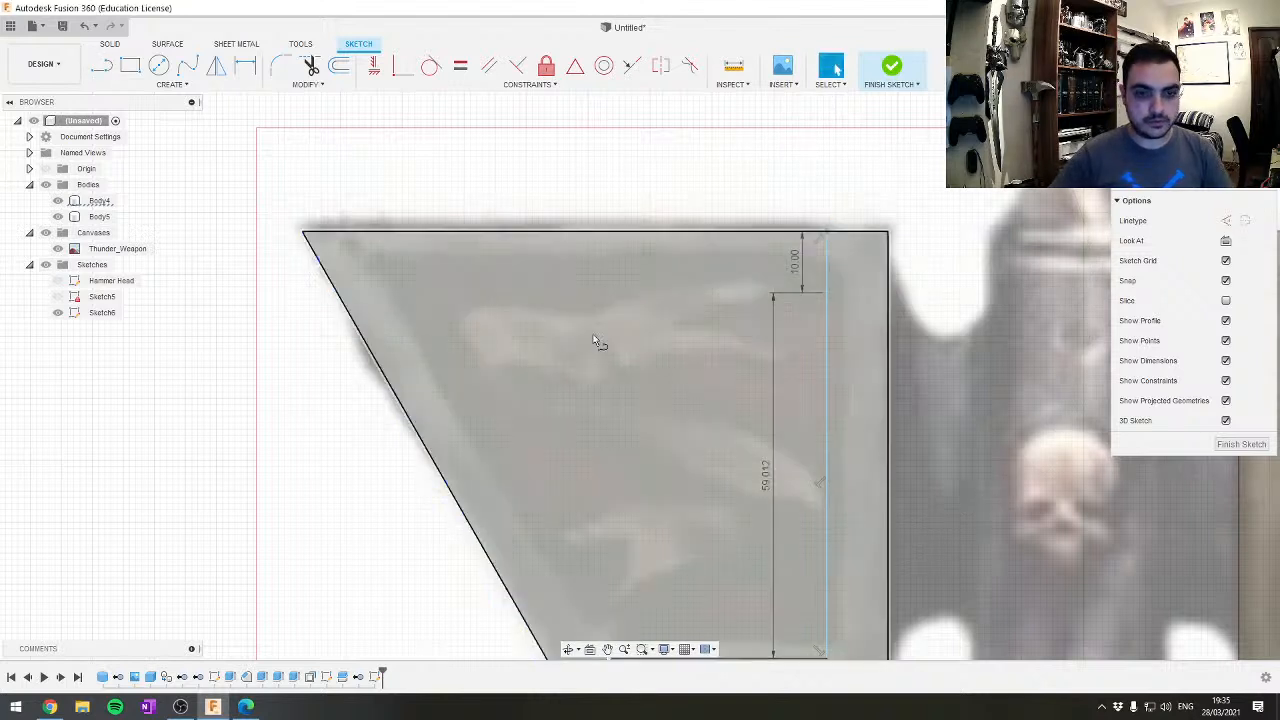
Draw a 68.931 mm horizontal line from the point 10 mm below the upper edge, stopping 10 mm short of the slanted edge
key("l")
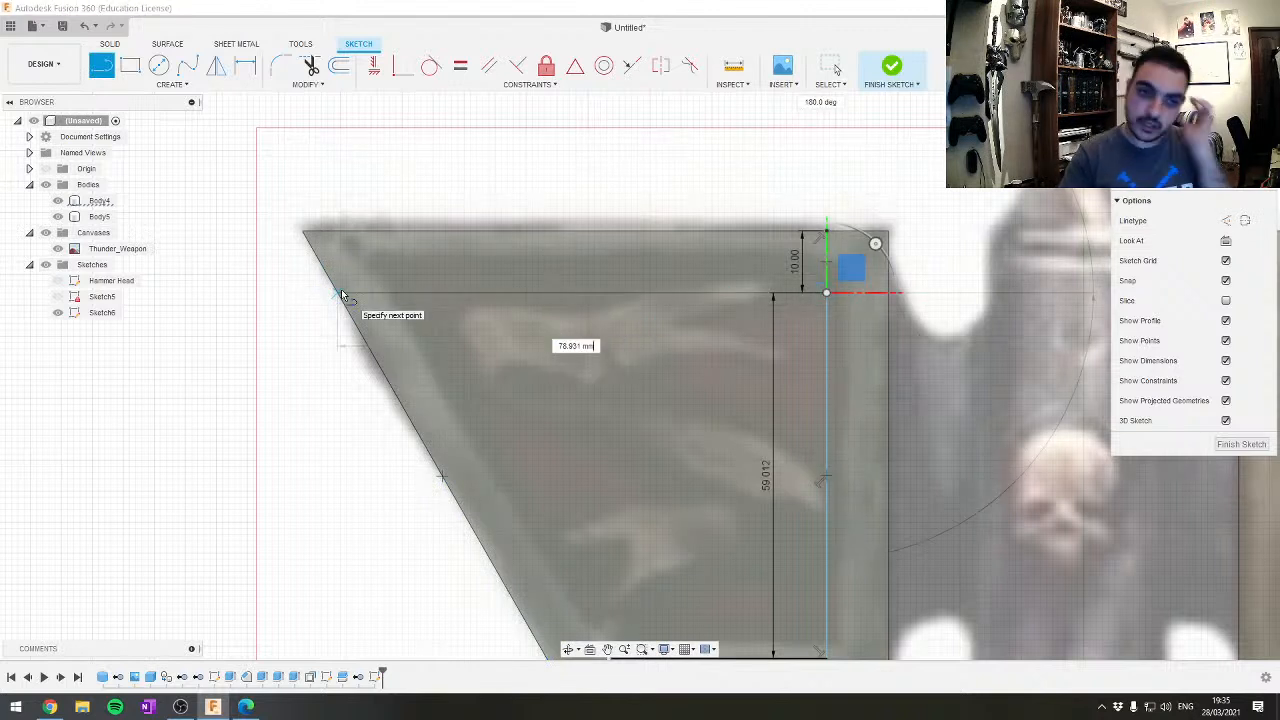
type("-10")
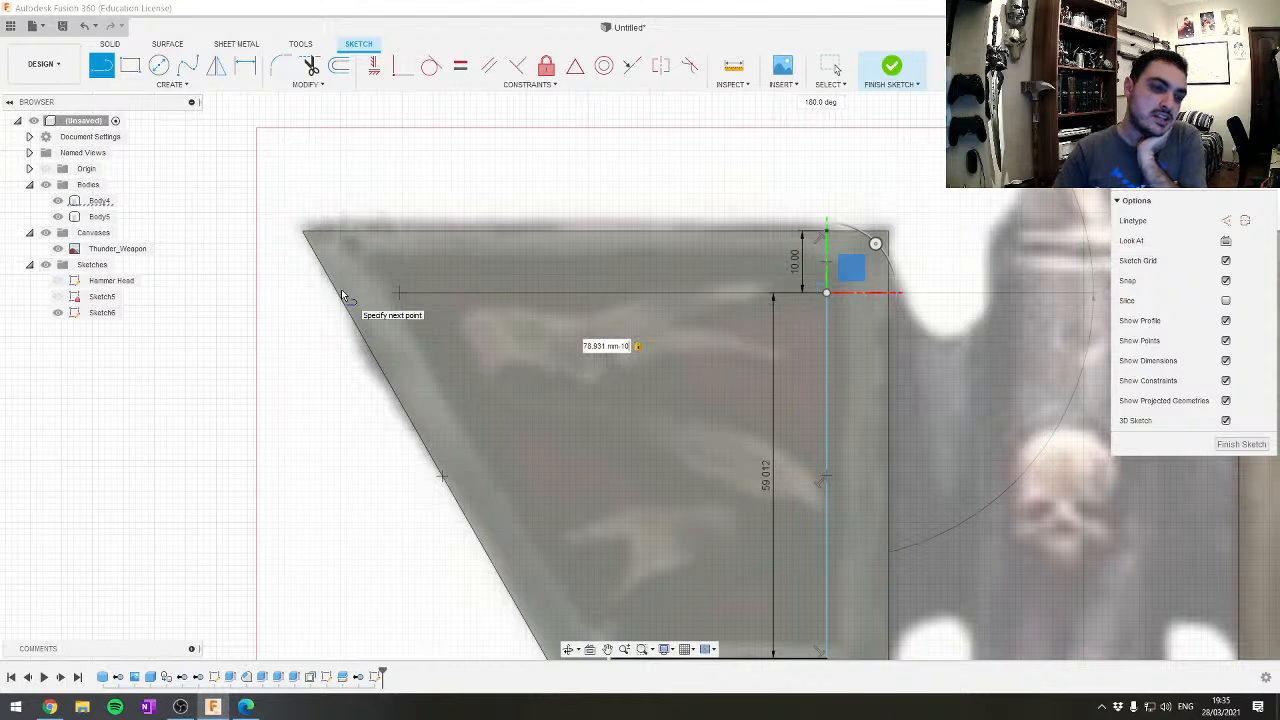
key("Return")
key("Escape")
scroll(645, 405, "down", 2)
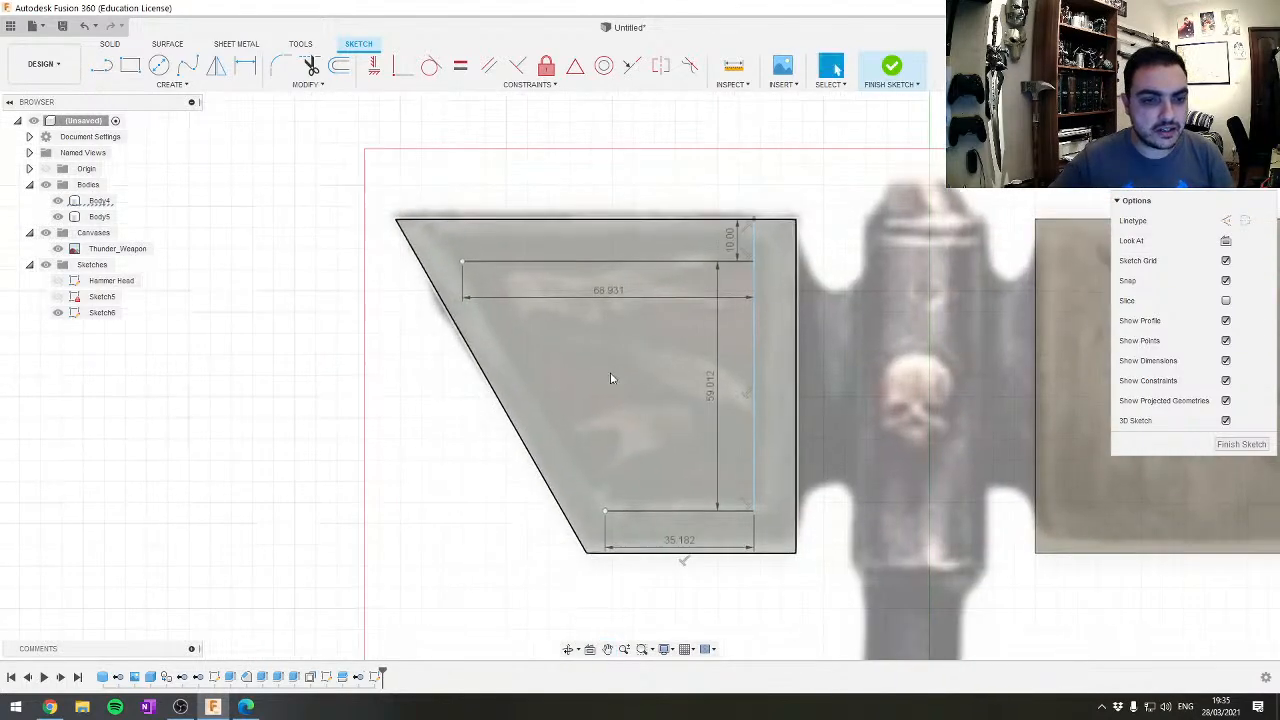
Join the free ends of the two horizontal lines with a slanted line and remove the 10 mm guide segment above the outline
scroll(611, 378, "up", 2)
key("l")
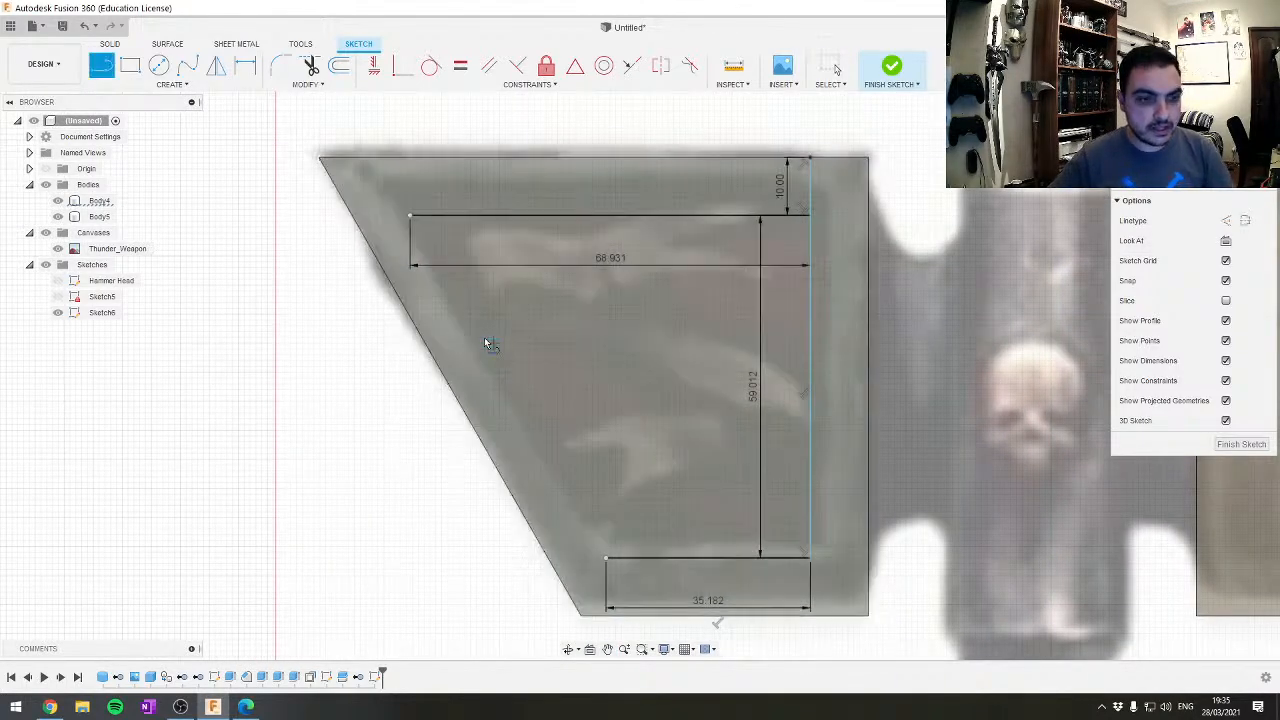
left_click(410, 218)
left_click(605, 557)
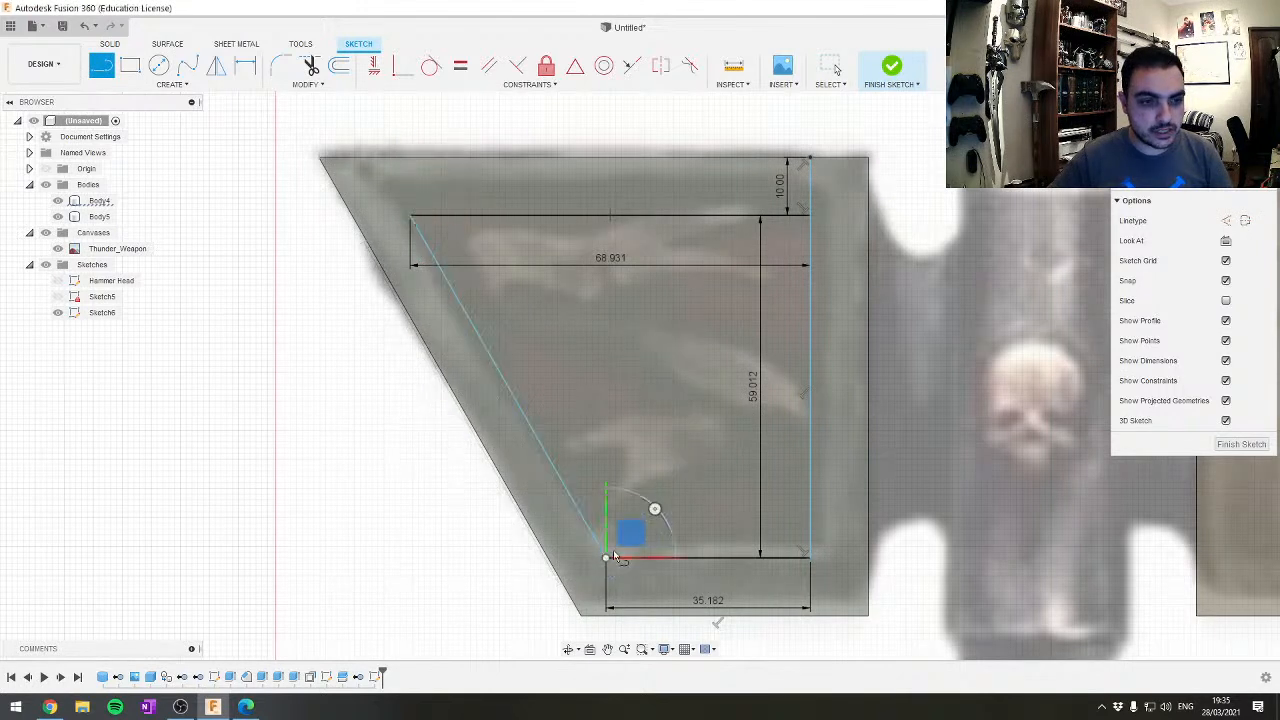
scroll(691, 388, "down", 2)
scroll(693, 388, "up", 3)
key("Escape")
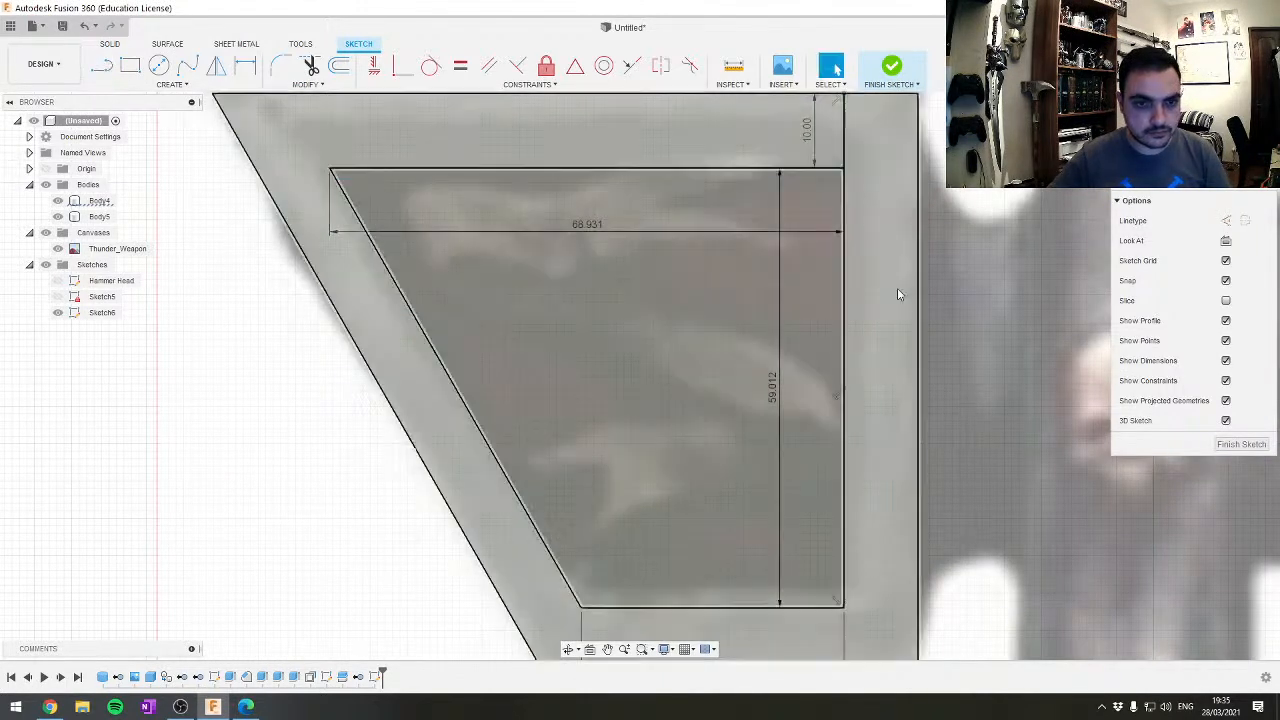
scroll(726, 423, "down", 2)
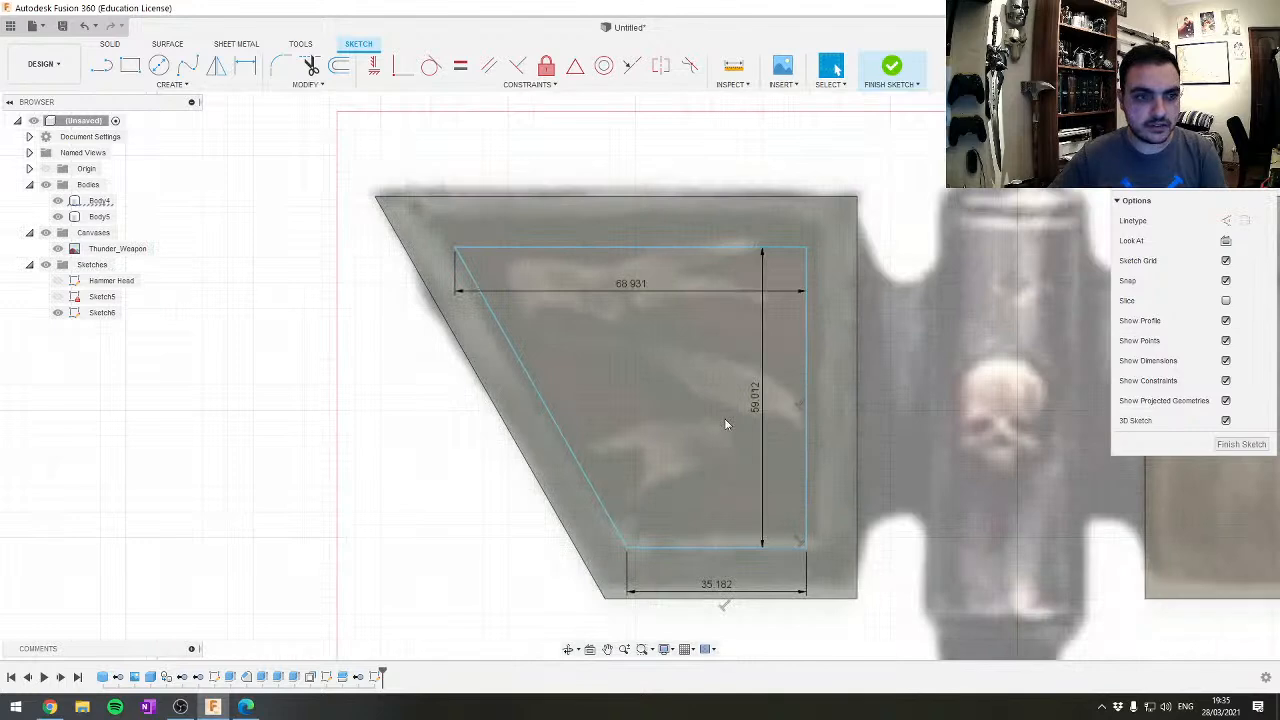
Extrude the closed inset panel profile by -5 mm as a cut into the slanted block's top face
left_click(641, 388)
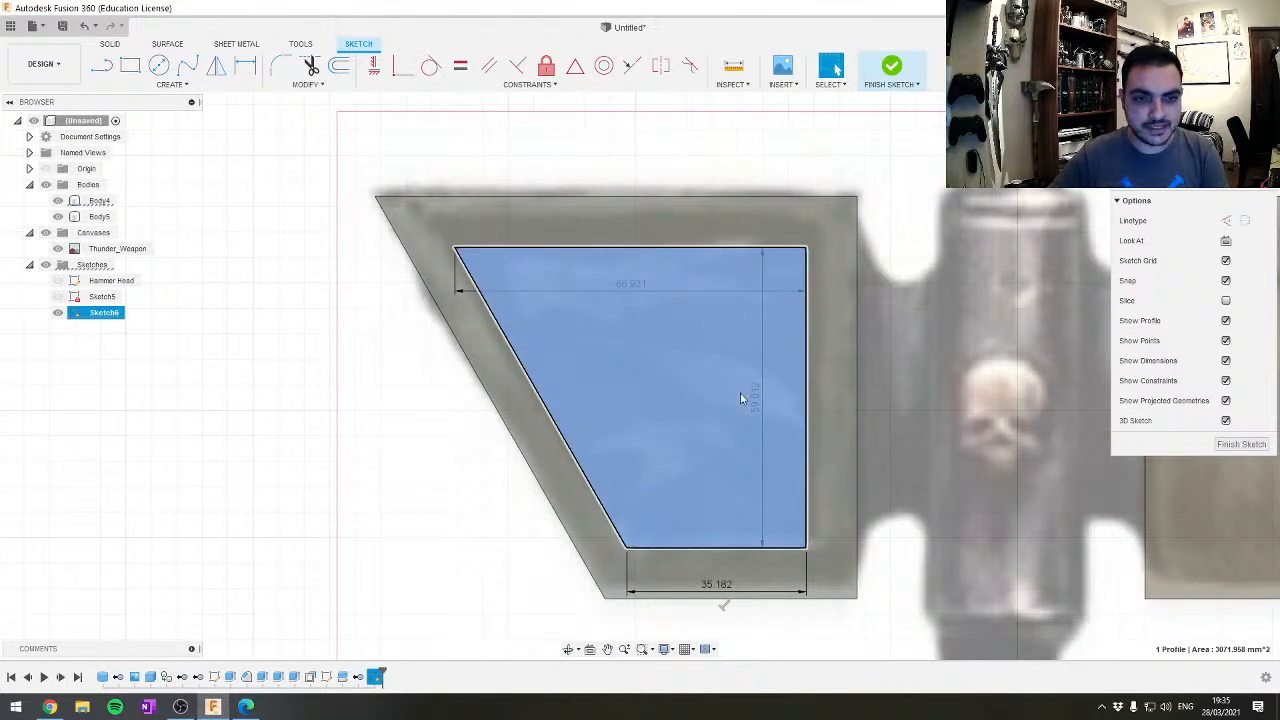
mouse_move(676, 393)
middle_mouse_down("shift")
mouse_move(694, 363)
mouse_move(617, 474)
mouse_move(726, 351)
mouse_move(535, 514)
mouse_move(583, 477)
mouse_move(760, 197)
mouse_move(623, 429)
mouse_move(603, 585)
mouse_move(740, 296)
middle_mouse_up("shift")
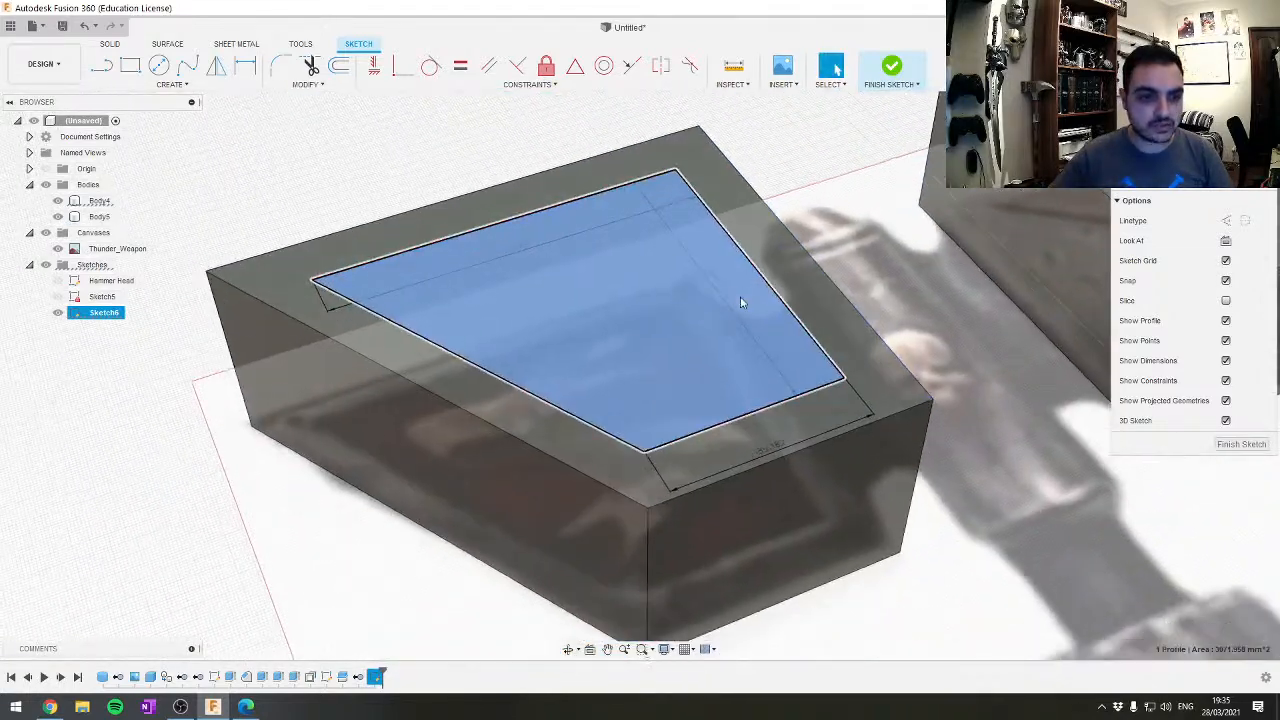
key("e")
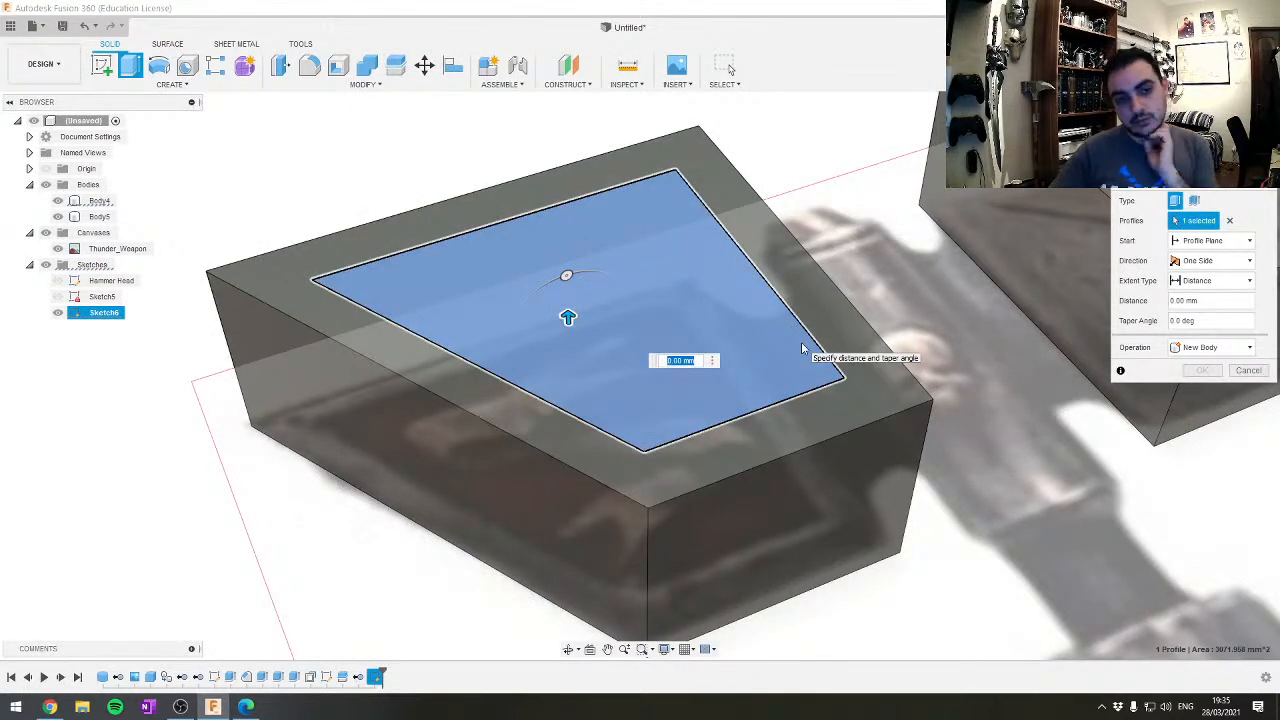
type("-5")
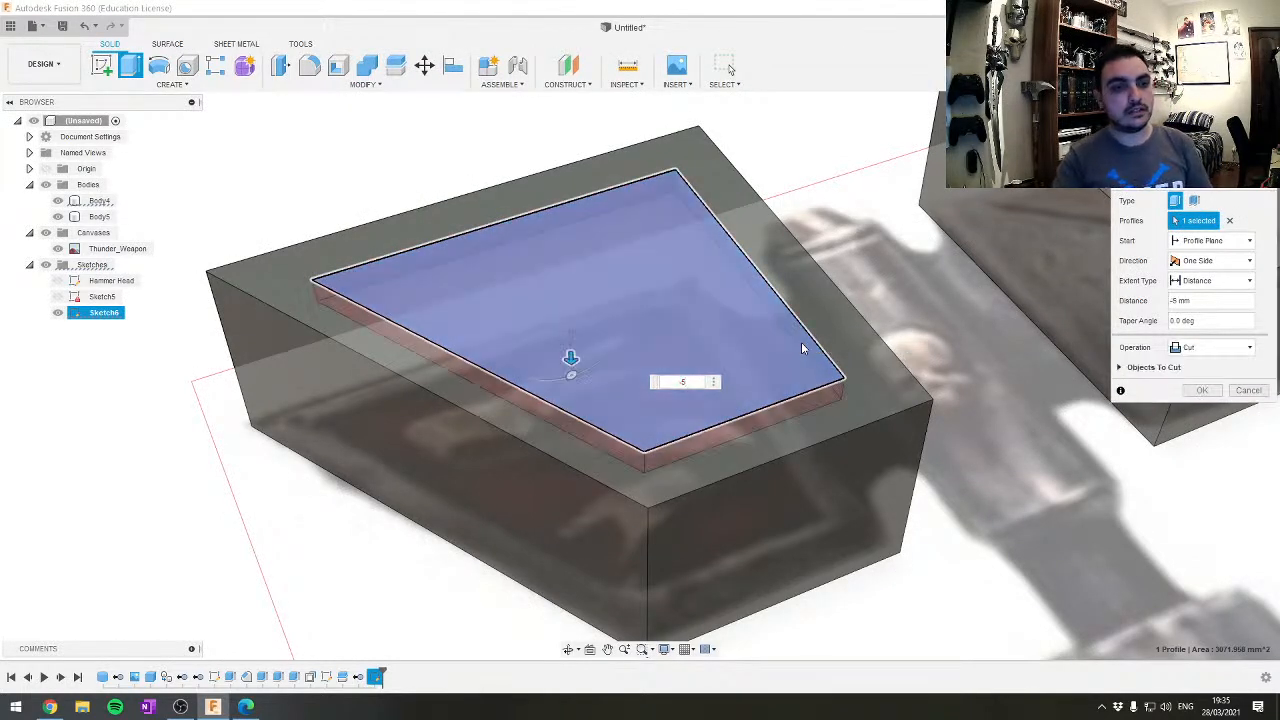
key("Return")
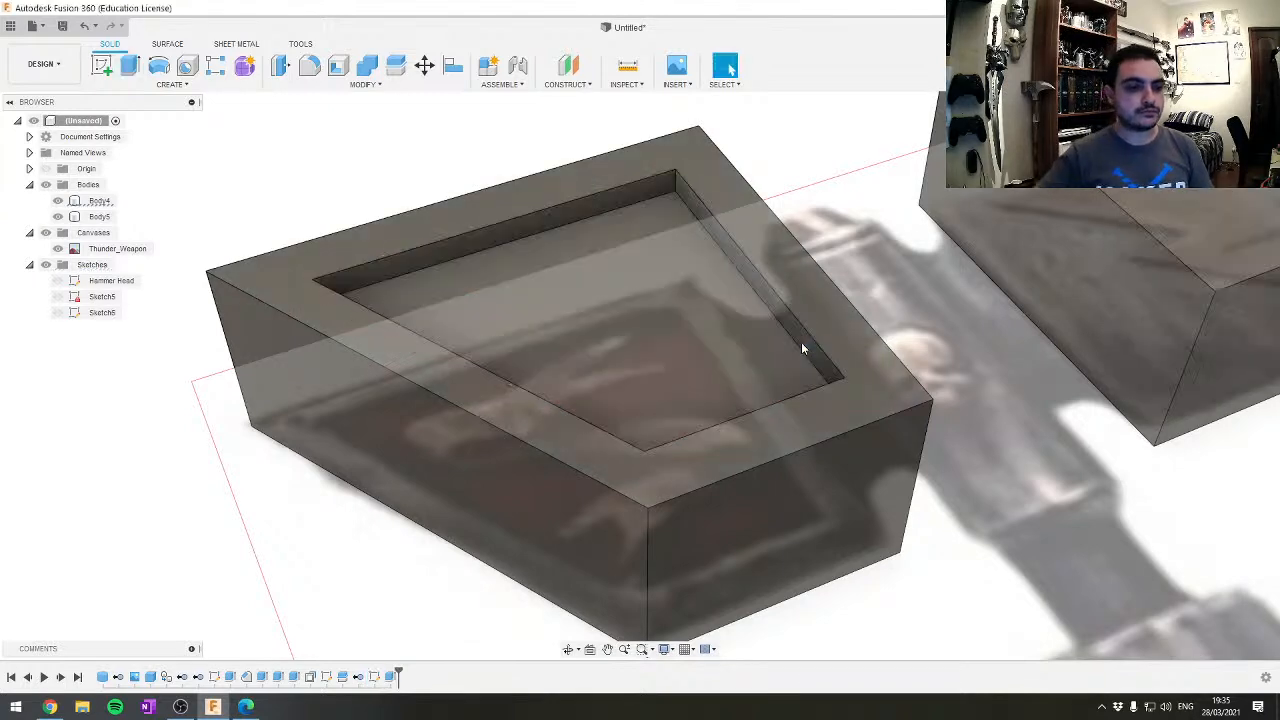
Fillet the four upper rim edges of the recessed panel with a constant 2 mm radius
scroll(454, 297, "up", 2)
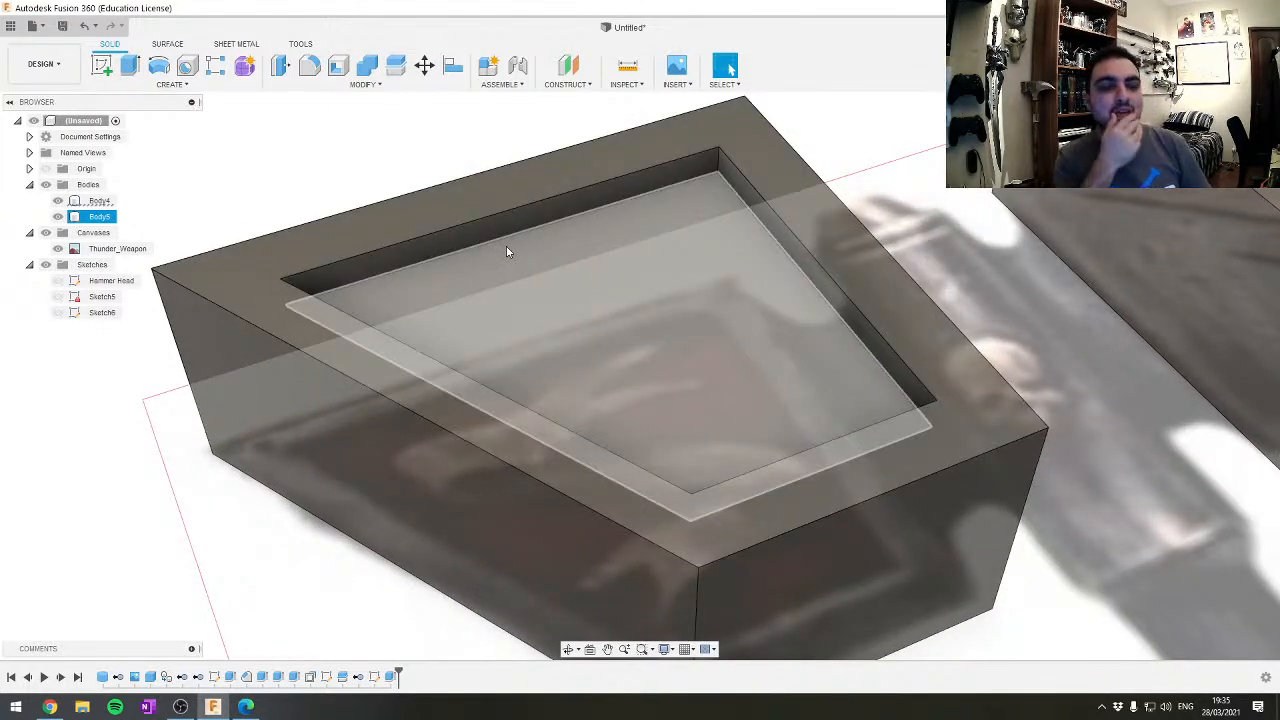
scroll(507, 253, "up", 2)
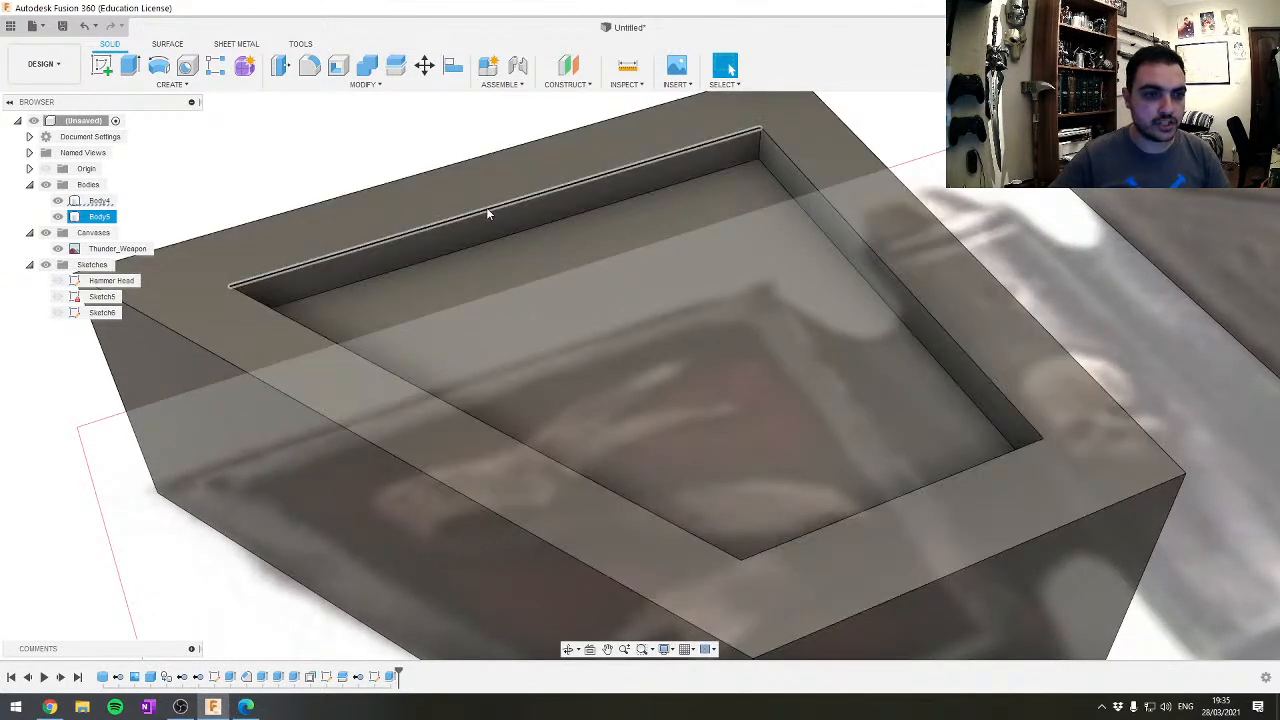
left_click(487, 209)
left_click(852, 236)
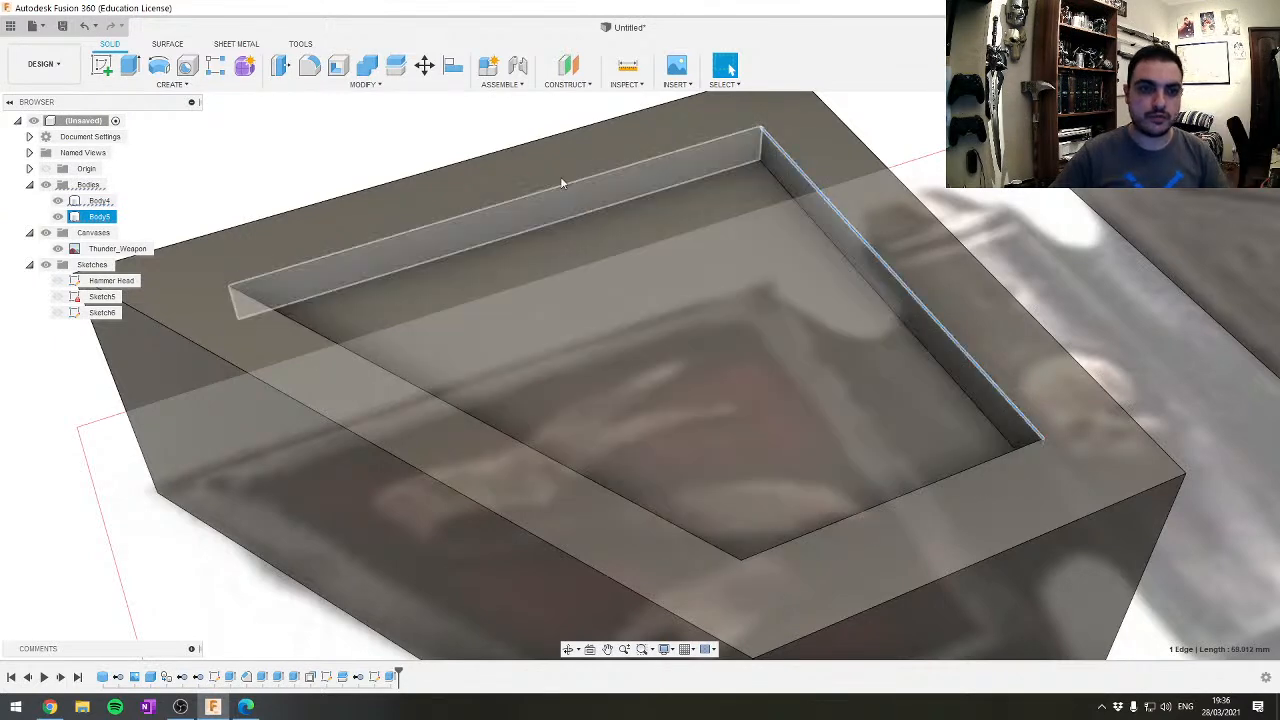
left_click(346, 86)
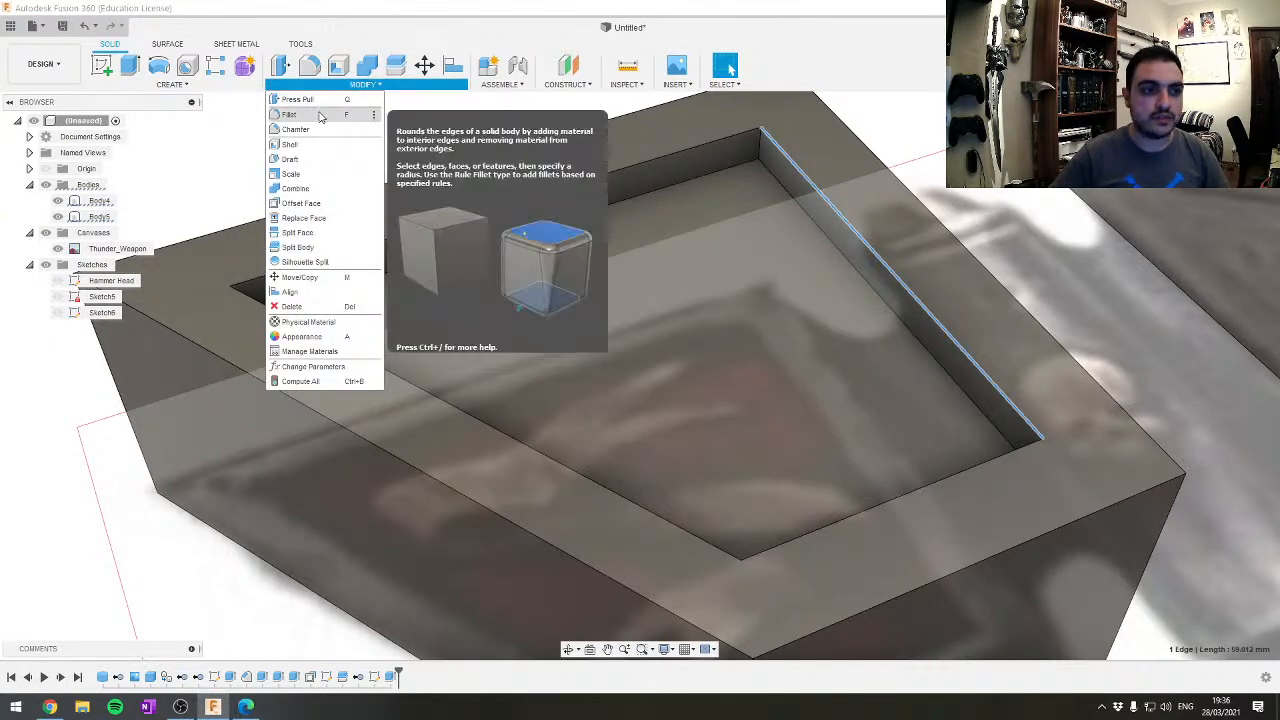
left_click(318, 114)
left_click(523, 199)
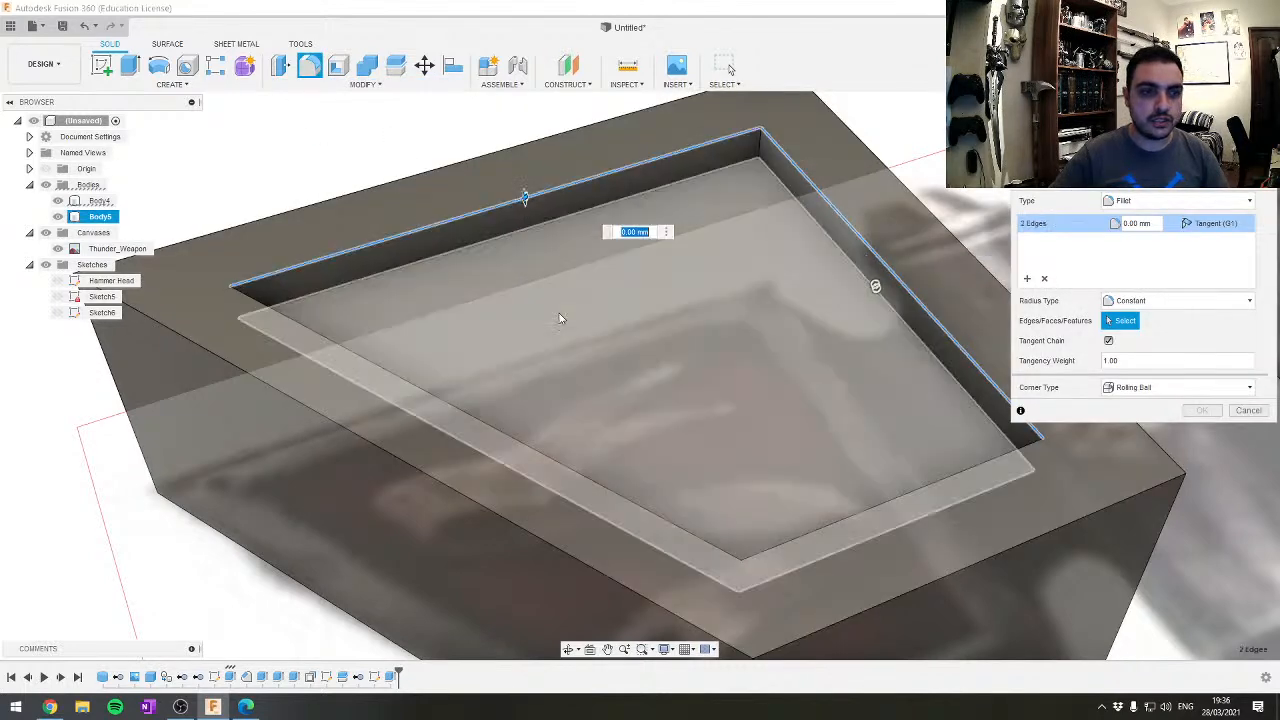
left_click(540, 453)
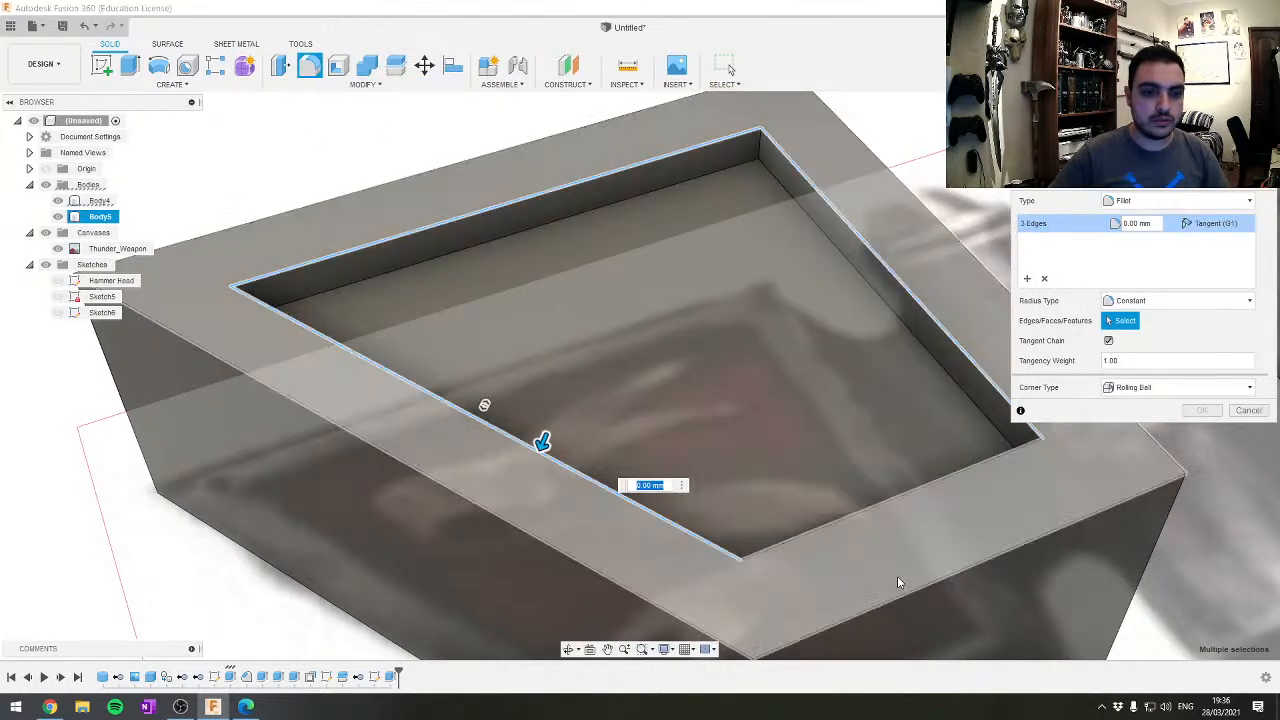
left_click(867, 509)
scroll(741, 306, "down", 1)
middle_click_drag(768, 422, 731, 376)
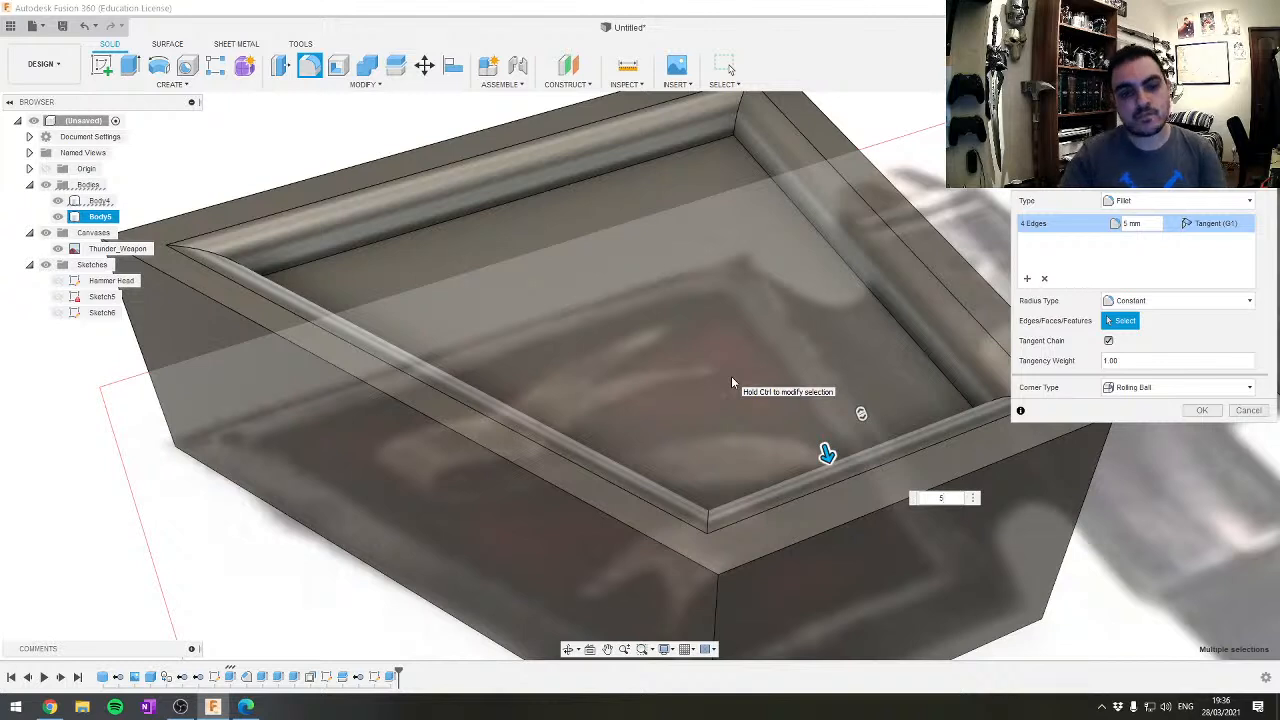
key("BackSpace")
type("2")
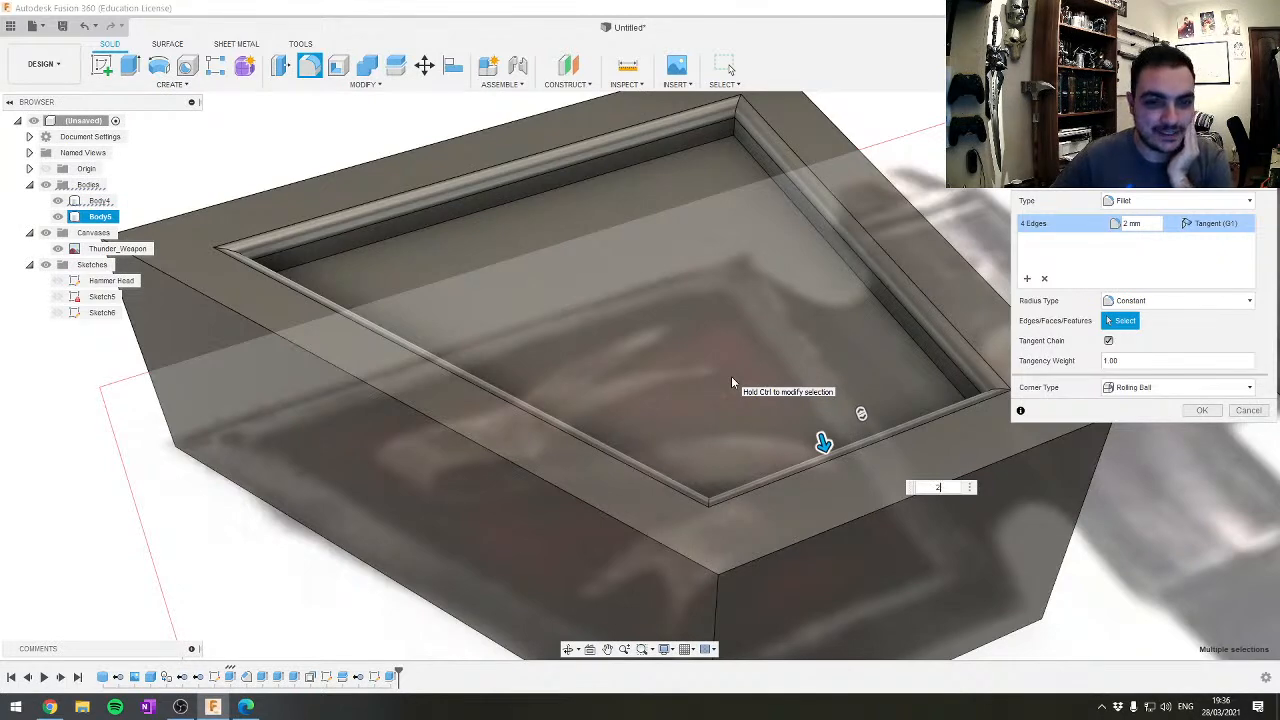
key("Return")
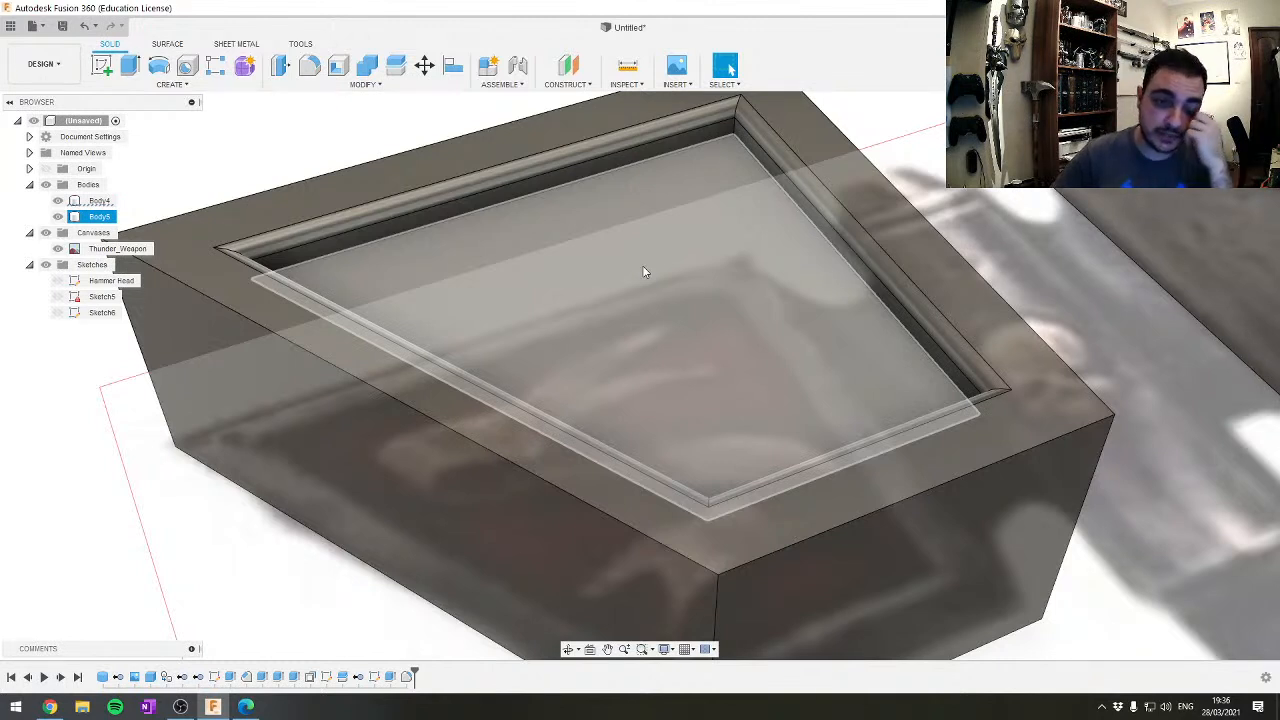
Extrude the recess floor 3 mm upward to make the panel shallower
scroll(642, 265, "down", 2)
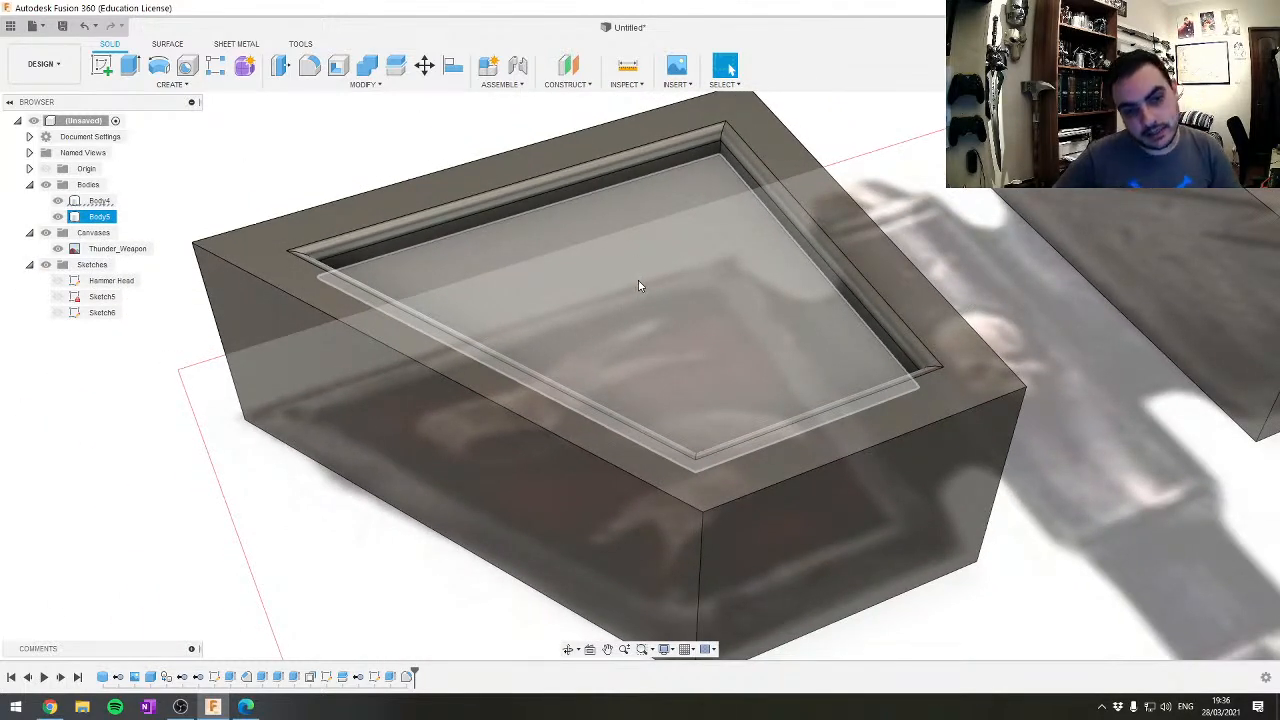
left_click(638, 280)
key("e")
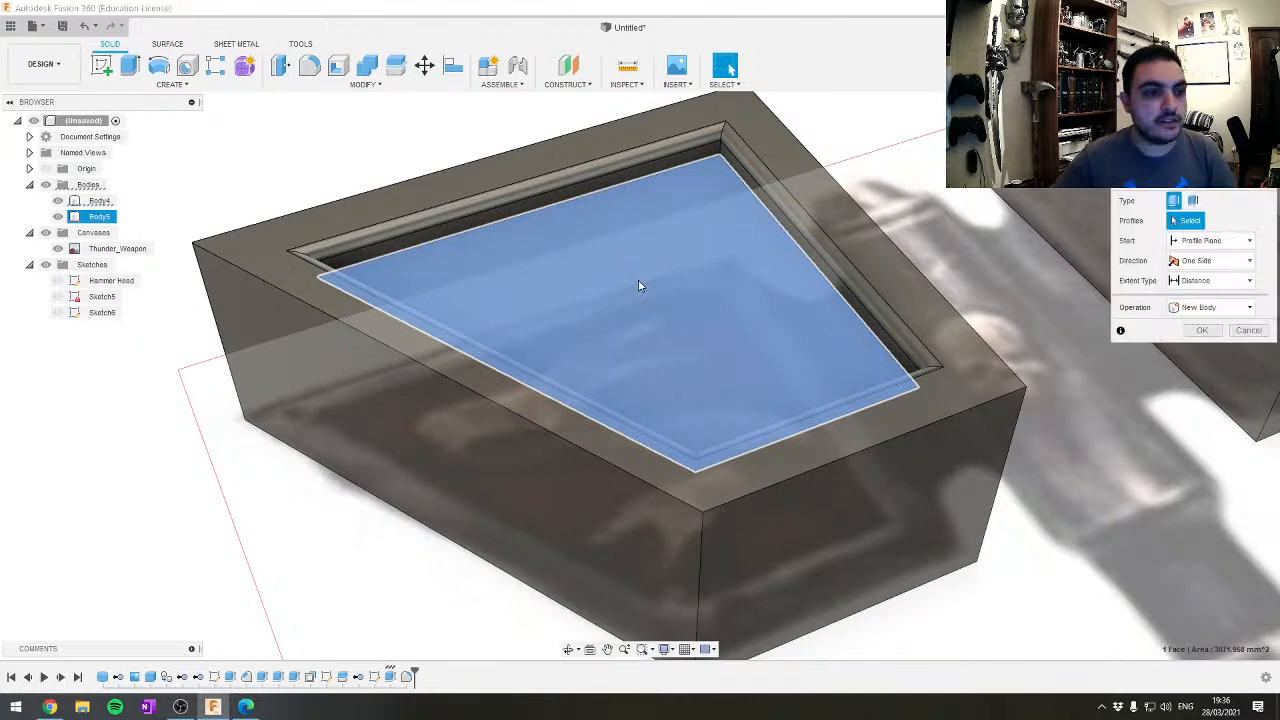
type("3")
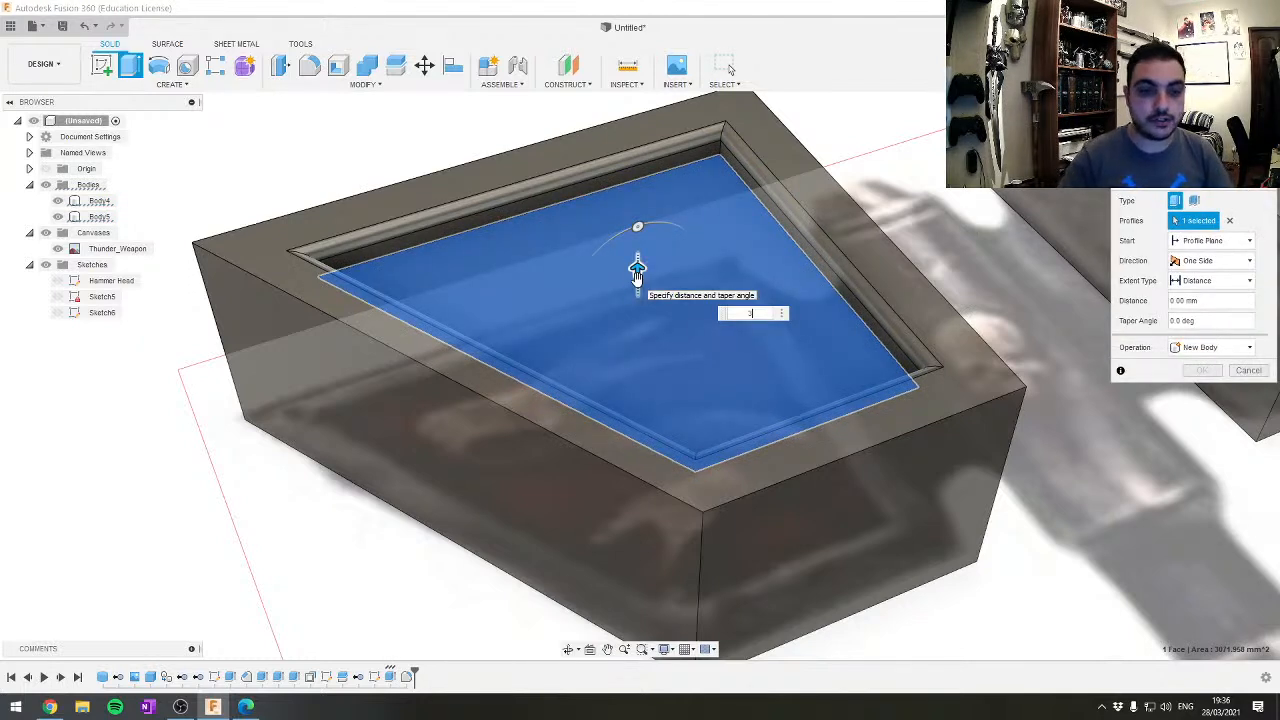
key("Return")
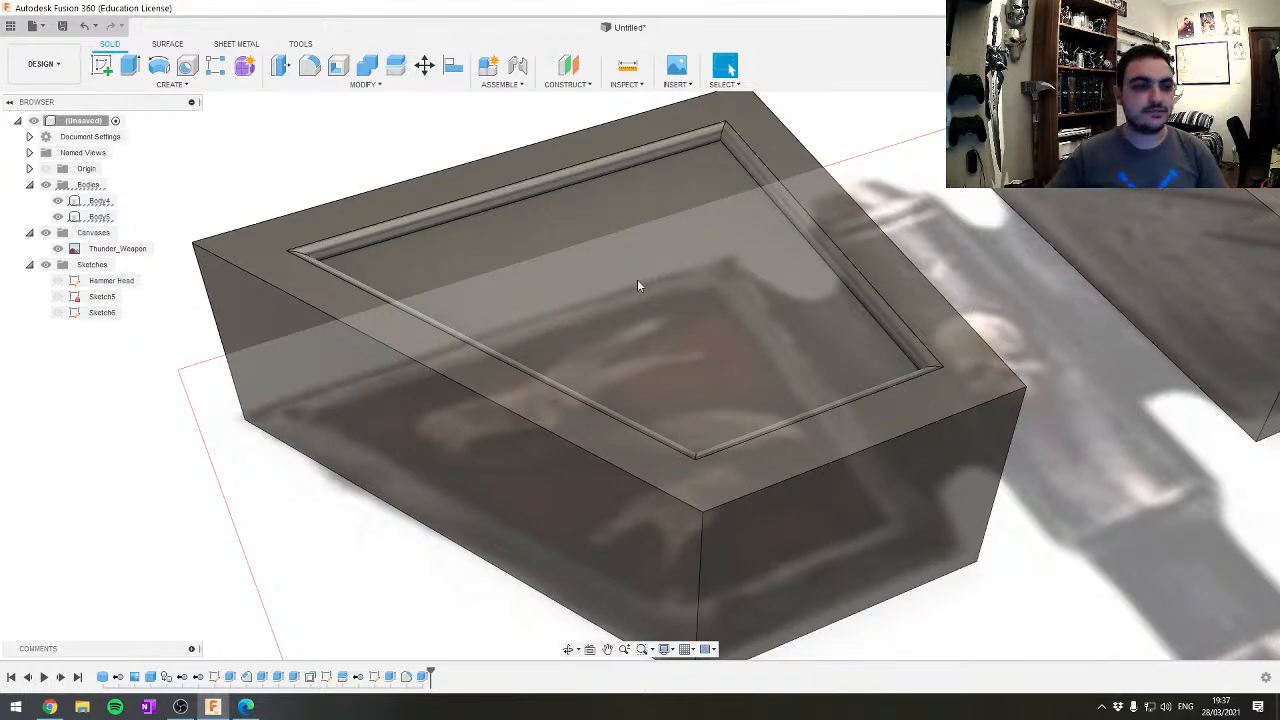
Undo the 3 mm extrusion that raised the recess floor of the slanted block
scroll(637, 279, "up", 5)
scroll(714, 245, "down", 5)
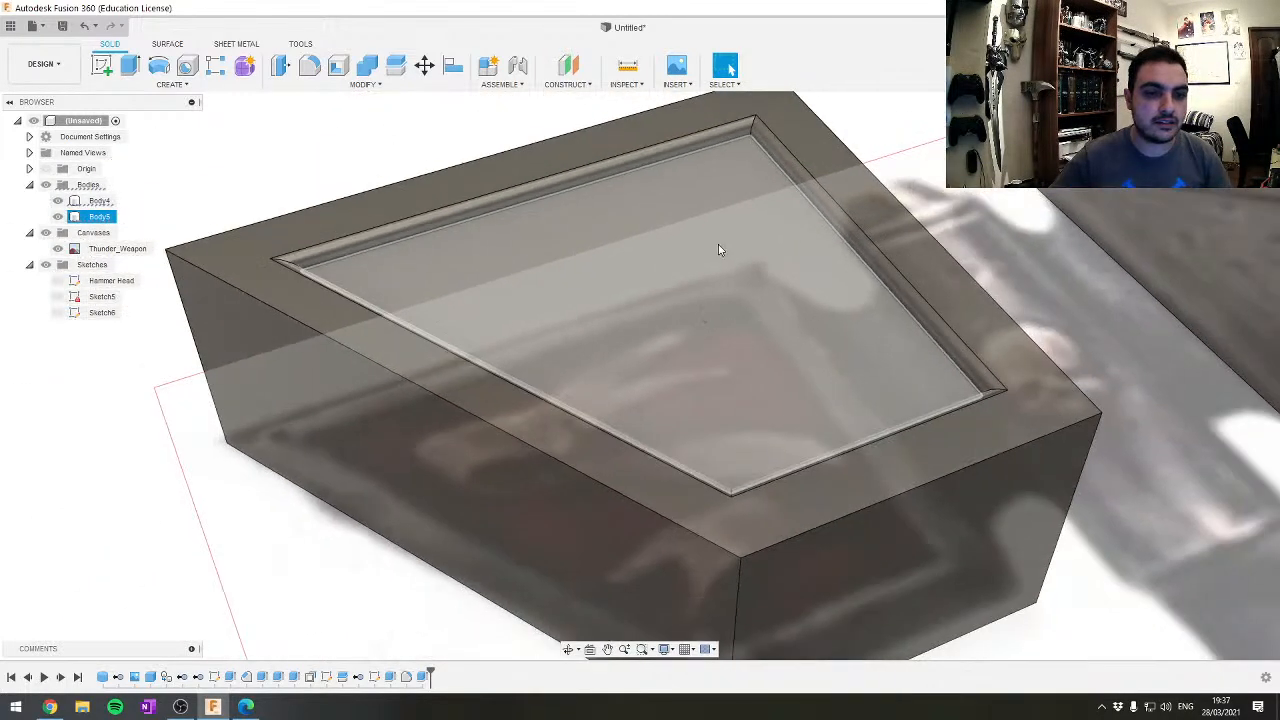
middle_click_drag(714, 237, 339, 307, "shift")
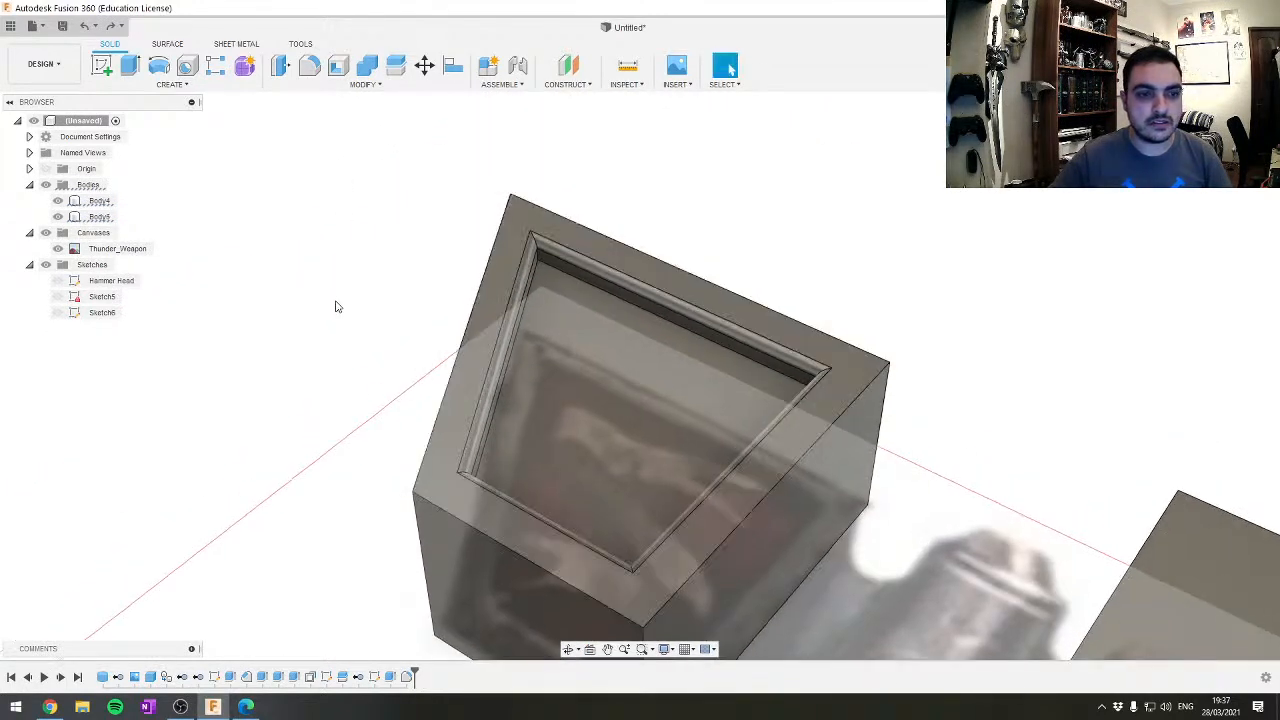
middle_click_drag(443, 351, 400, 330, "shift")
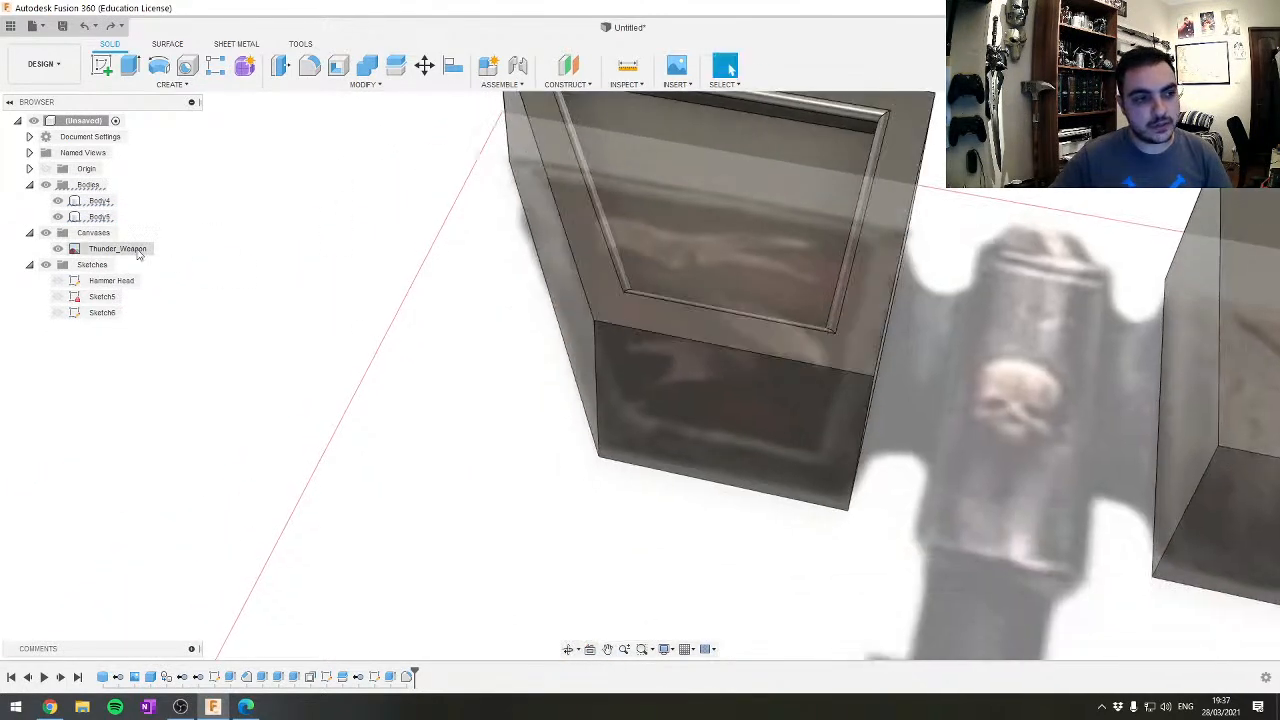
Hide the Thunder_Weapon canvas to examine the recessed panel in the slanted block, and show the canvas again
left_click(58, 248)
middle_click_drag(455, 280, 183, 450, "shift")
left_click(577, 323)
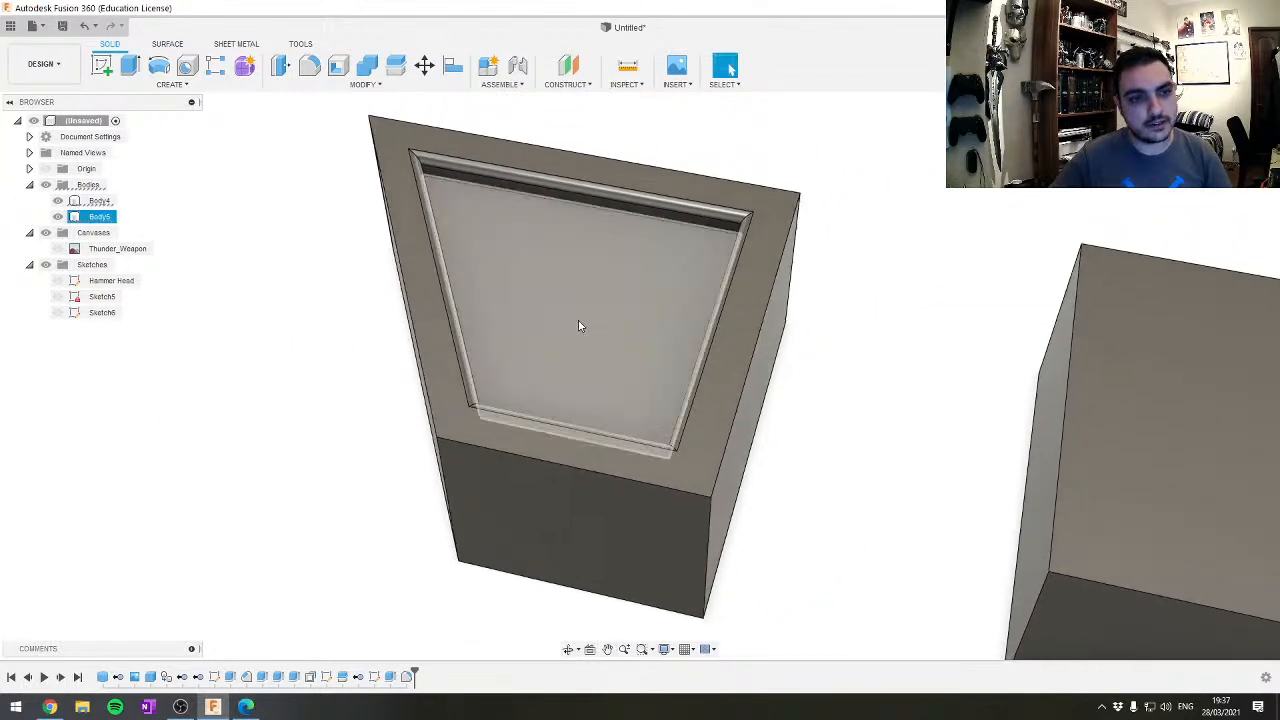
middle_click_drag(577, 323, 620, 310, "shift")
key("Escape")
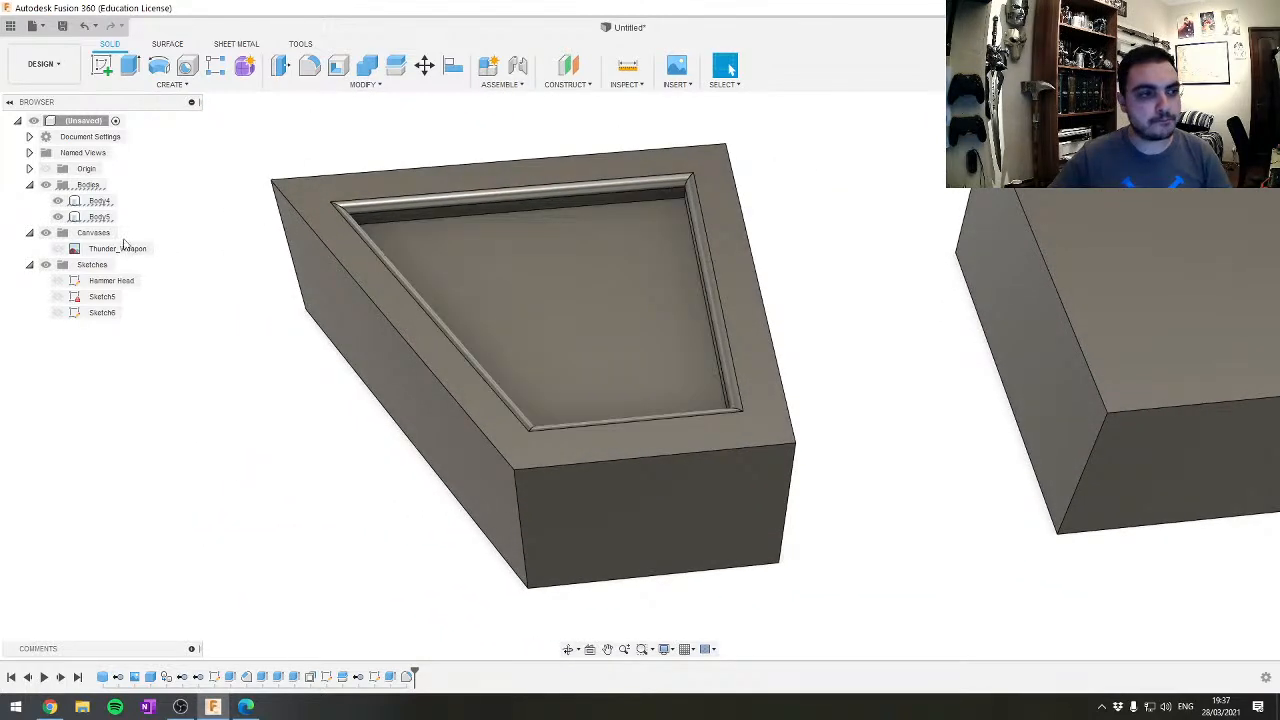
left_click(57, 248)
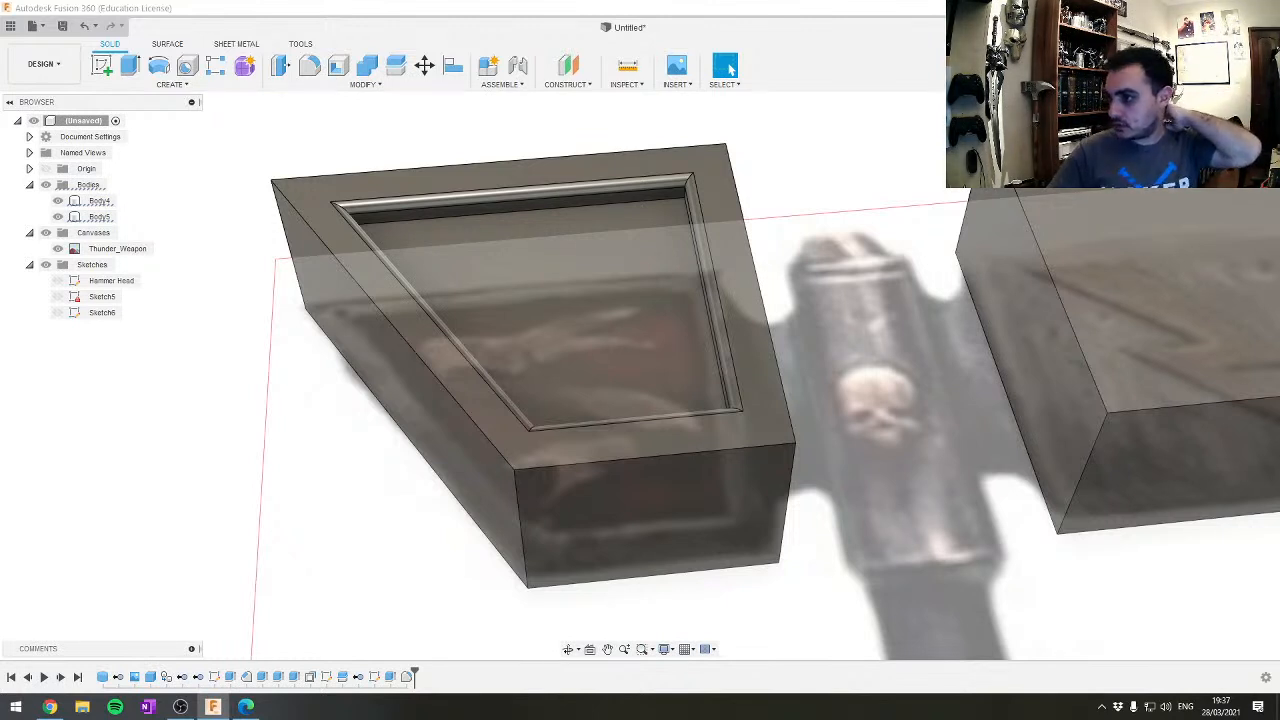
Compare both hammer head blocks with the reference canvas, viewing them from directly above
left_click(1121, 351)
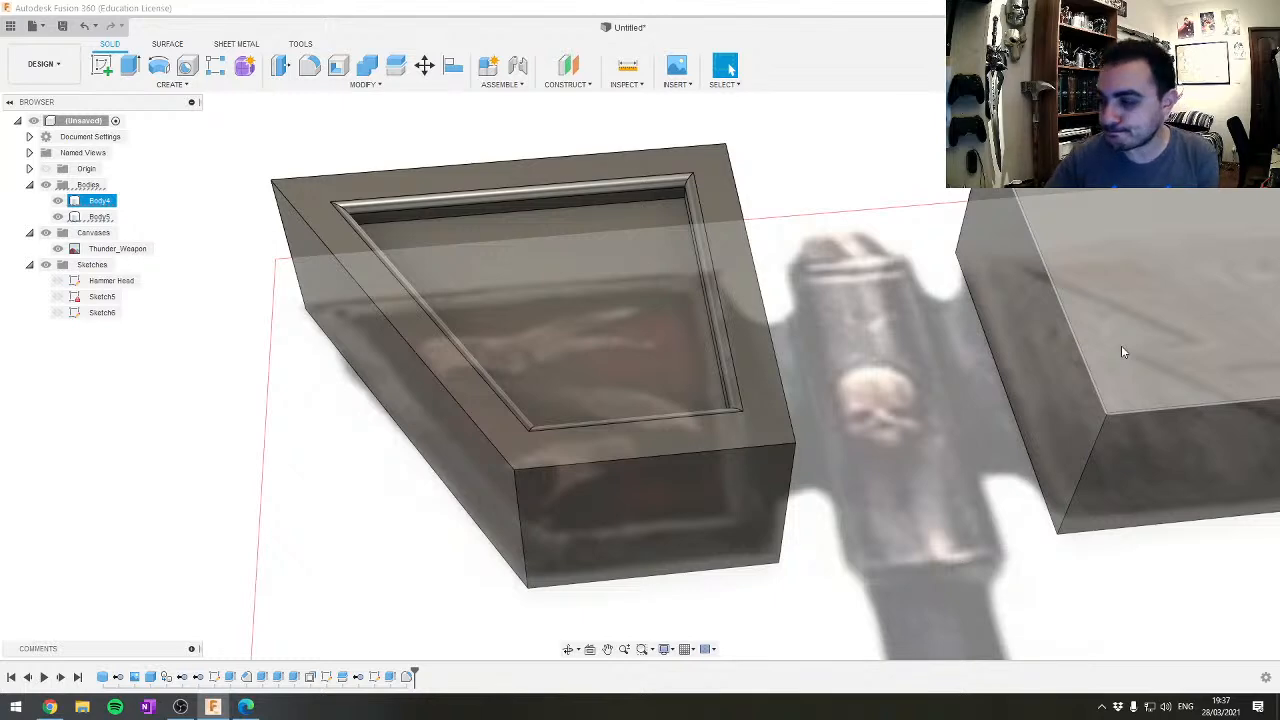
scroll(514, 267, "down", 2)
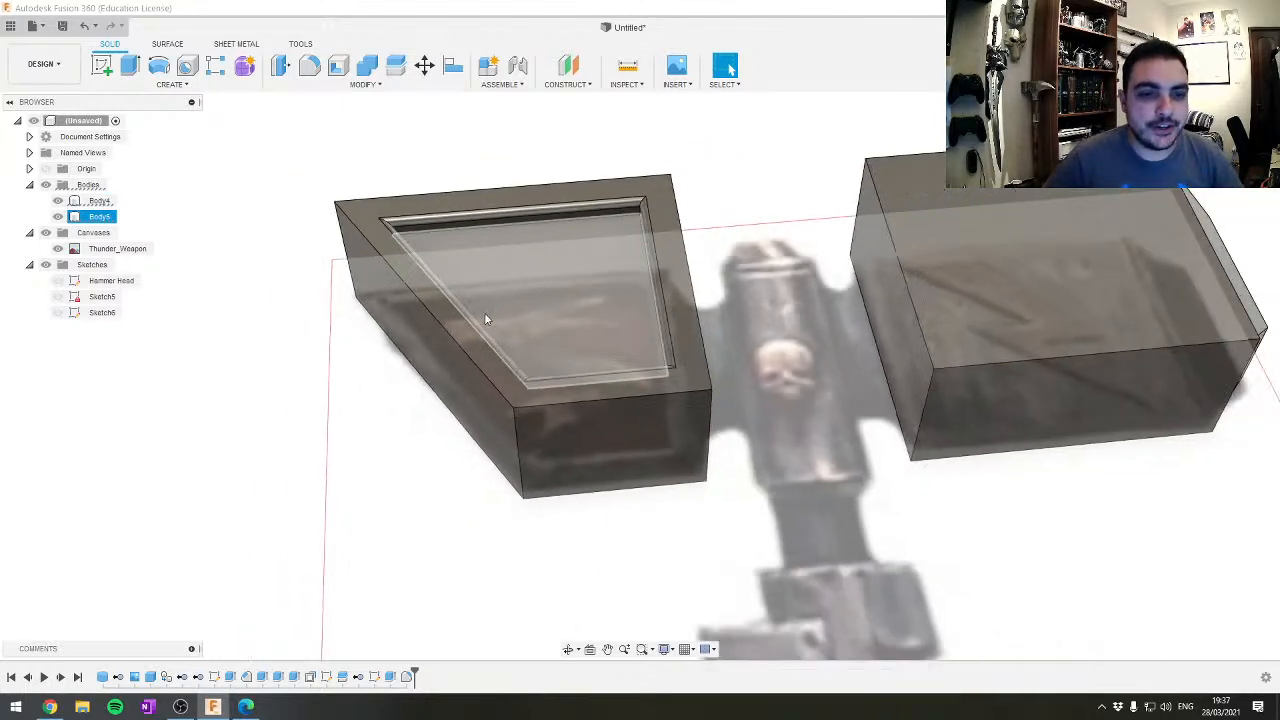
middle_click_drag(731, 262, 578, 298)
left_click(1230, 135)
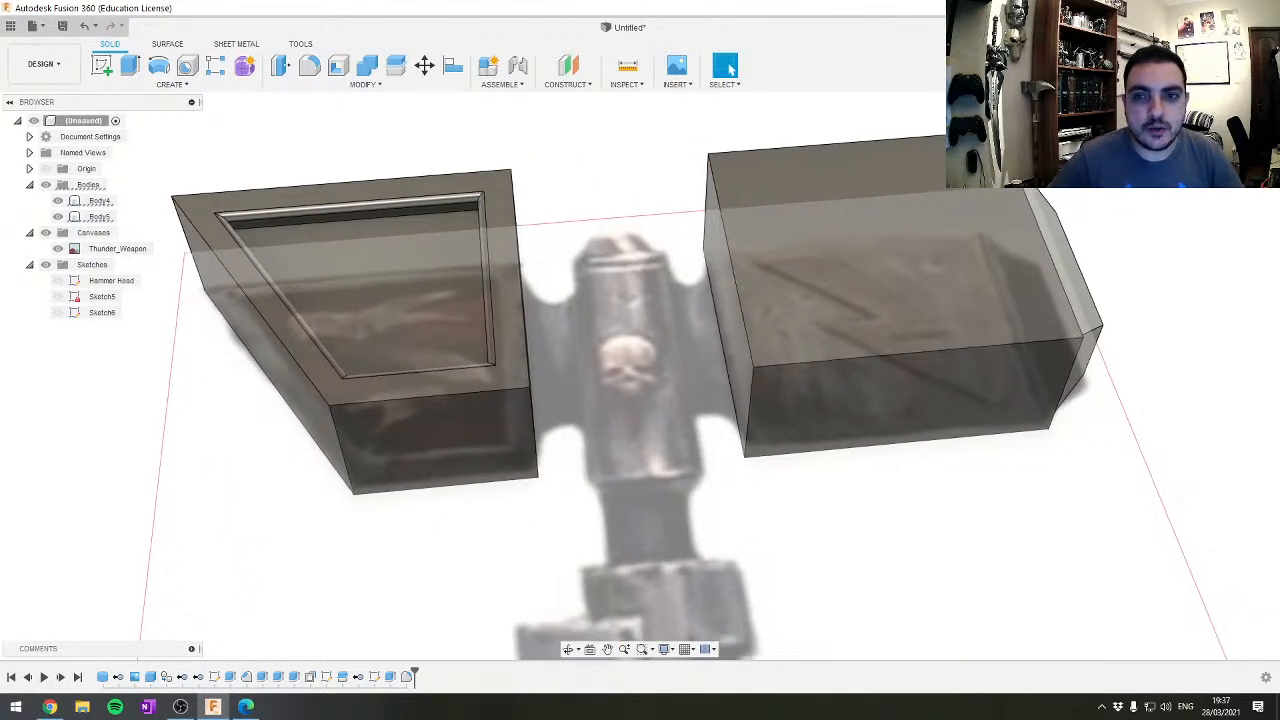
scroll(846, 229, "down", 4)
middle_click_drag(867, 201, 864, 433)
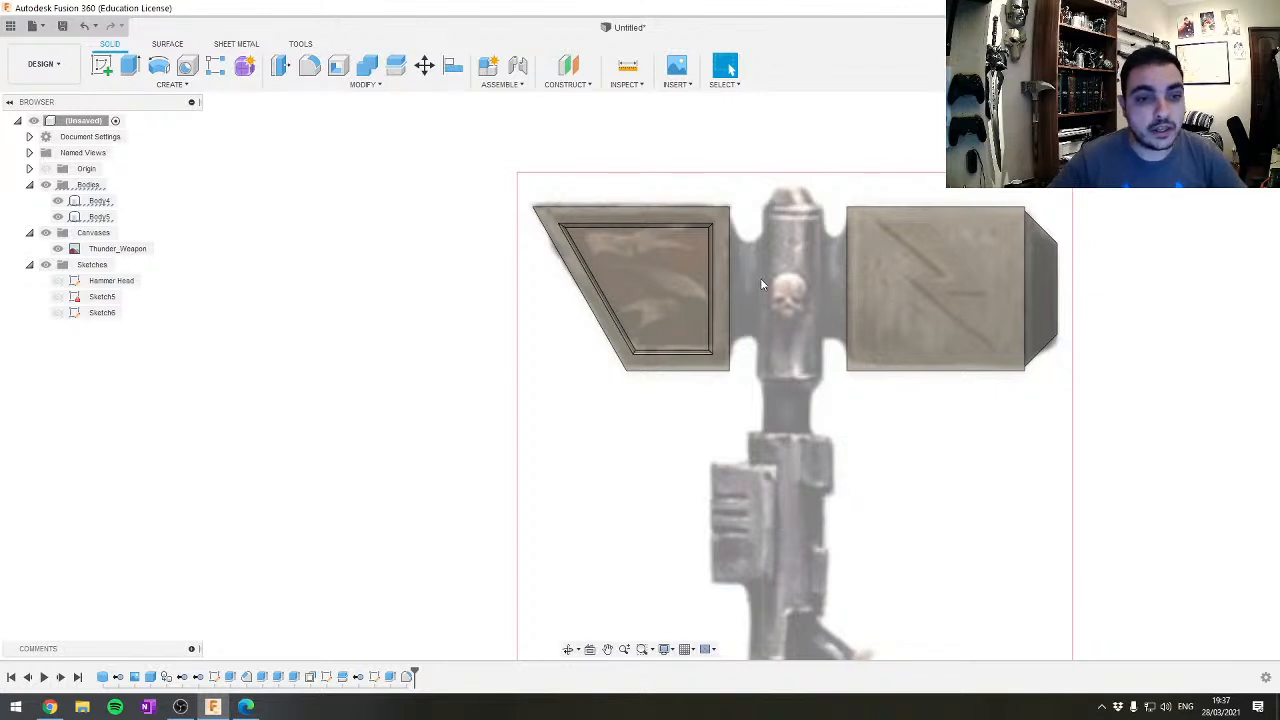
middle_click_drag(761, 284, 632, 300)
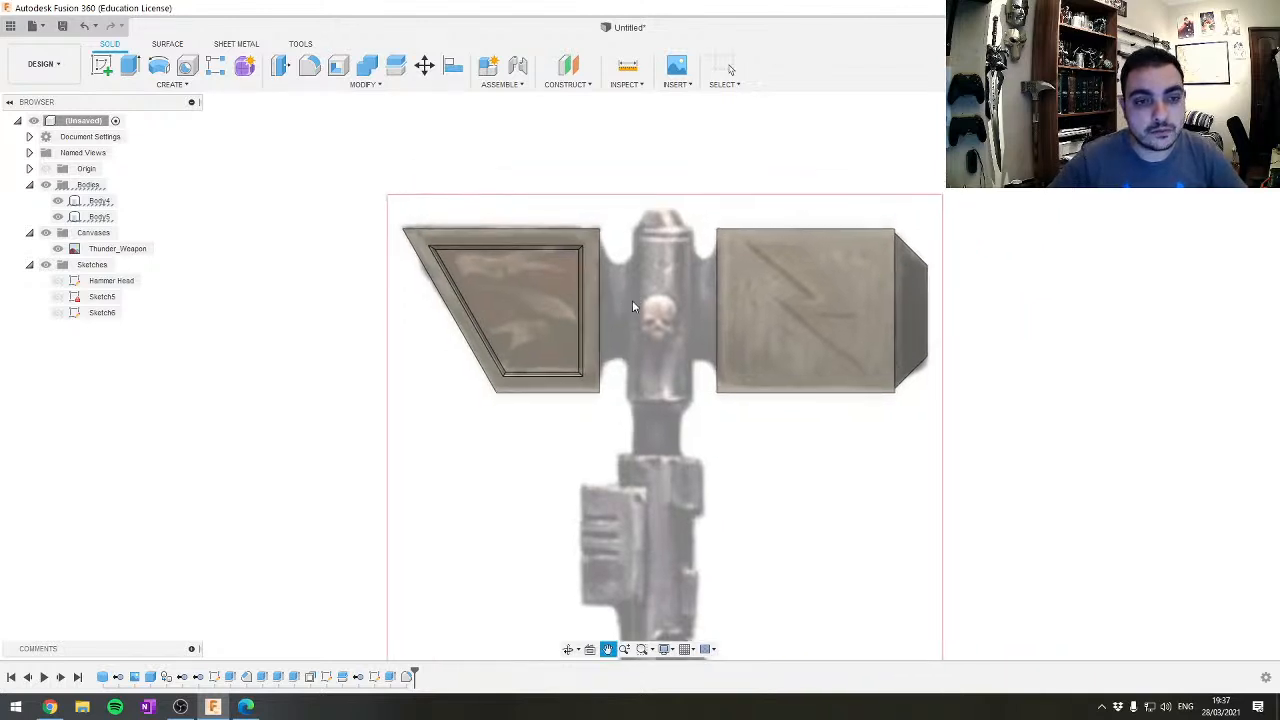
left_click(698, 310)
middle_click_drag(524, 280, 644, 270)
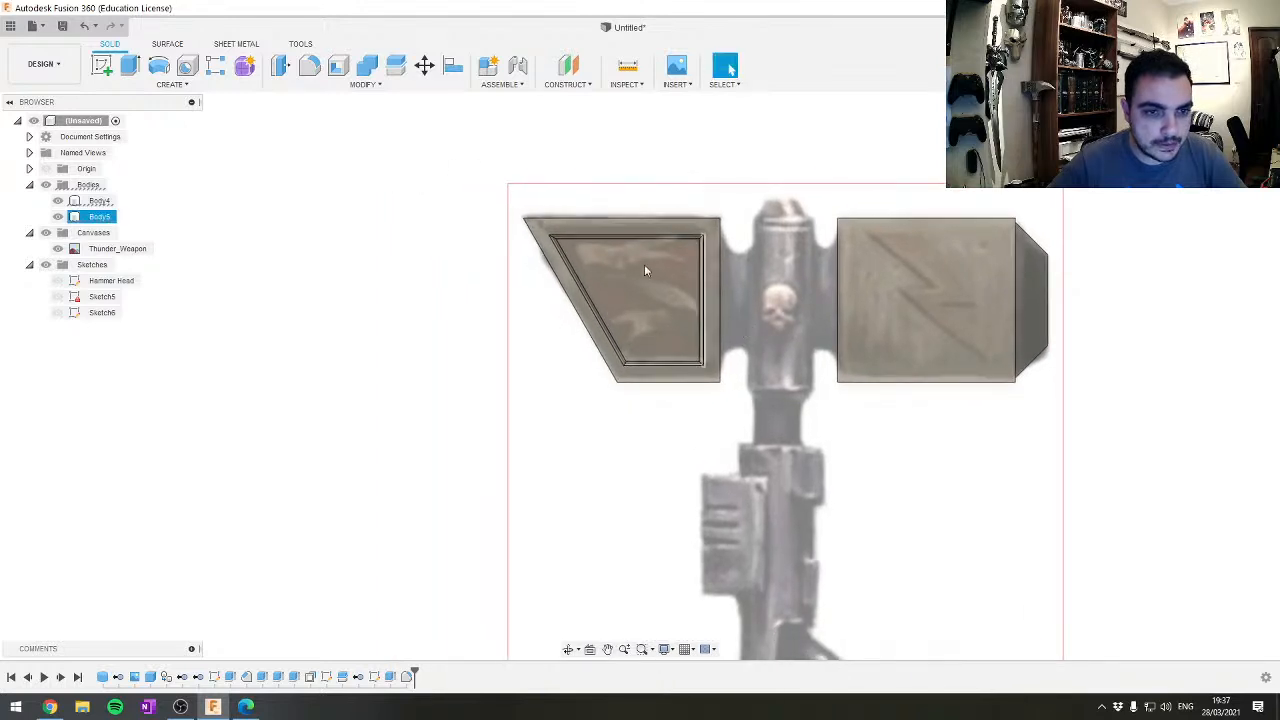
Start a new sketch on the top face of the rectangular hammer block, over the canvas's lightning bolt marking
left_click(964, 243)
middle_click_drag(885, 281, 628, 281)
scroll(539, 316, "up", 3)
middle_click_drag(547, 285, 654, 257)
scroll(652, 259, "up", 3)
scroll(632, 254, "down", 2)
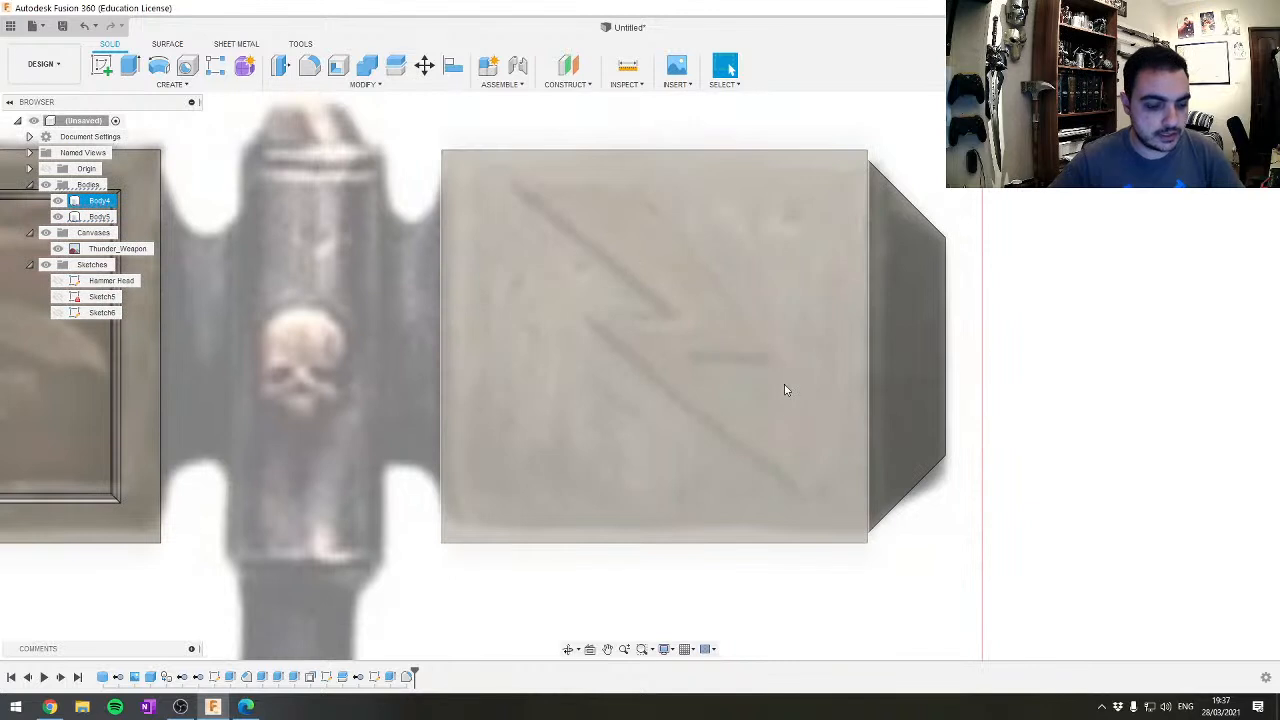
left_click(540, 264)
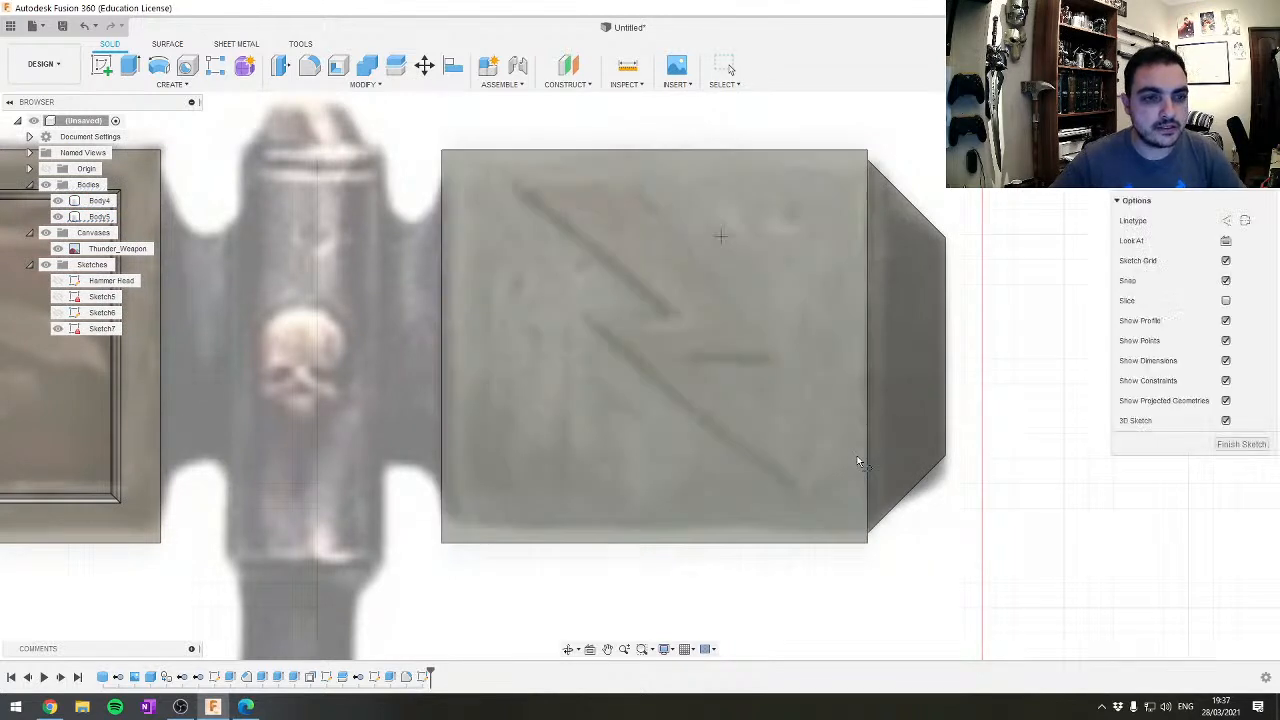
Trace the lightning bolt as a closed seven-line outline, with a top edge about 24 mm and an upper outer slanted edge about 44 mm long
left_click(516, 185)
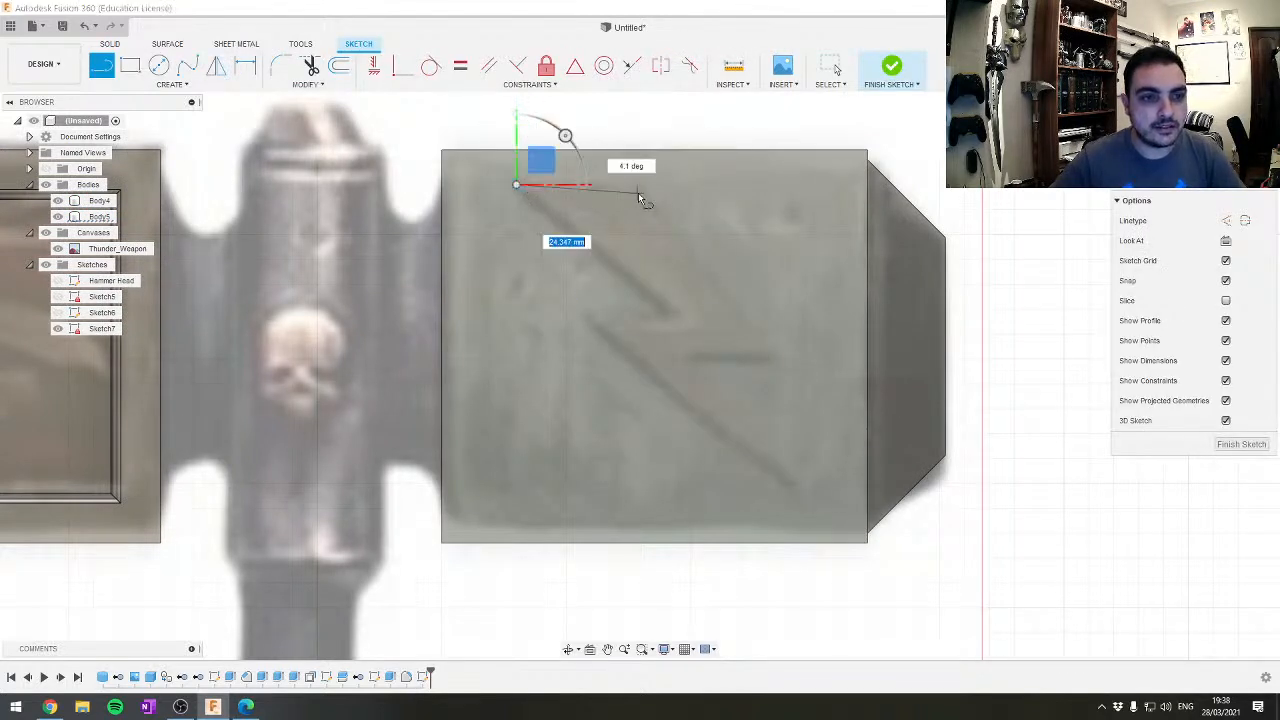
left_click(640, 184)
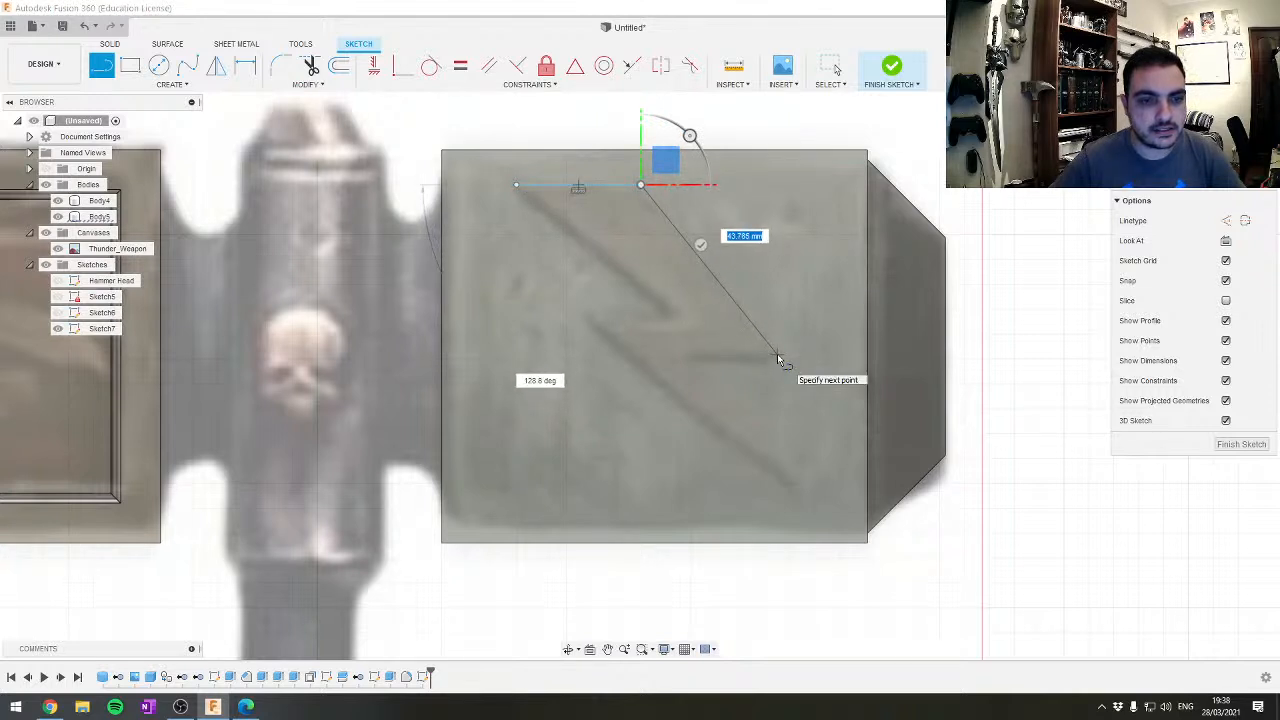
left_click(779, 358)
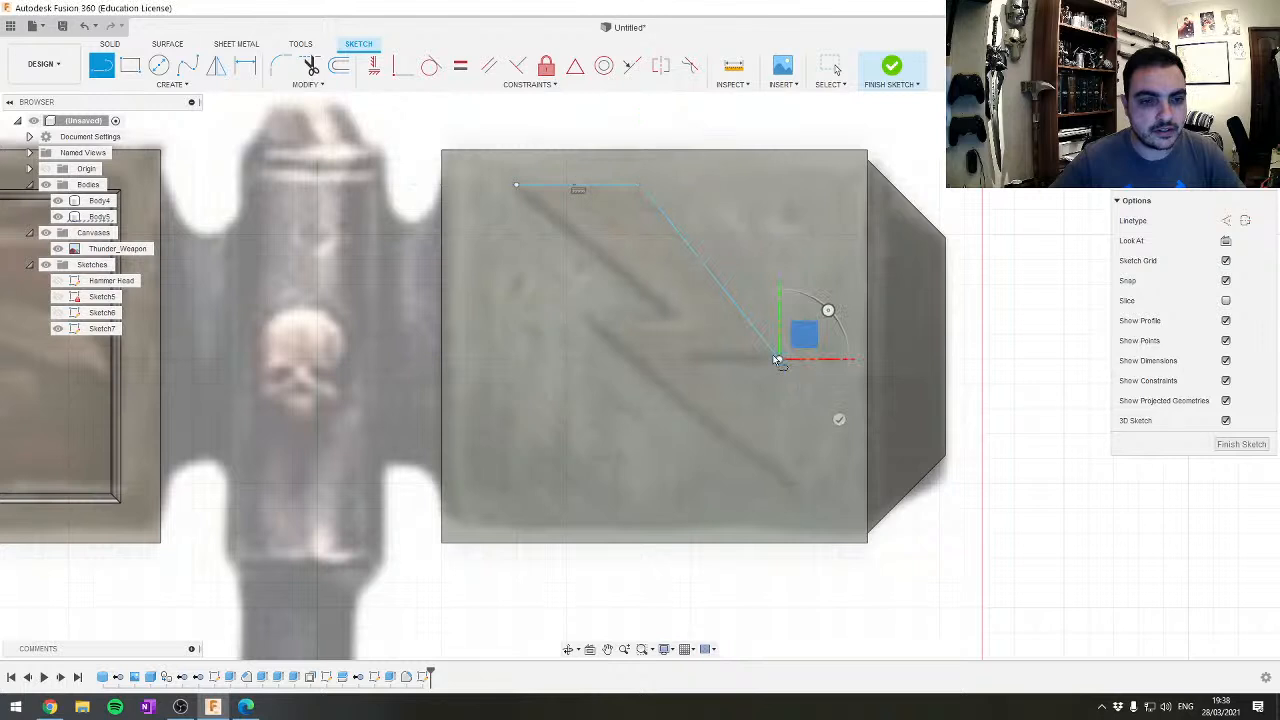
left_click(700, 358)
left_click(800, 485)
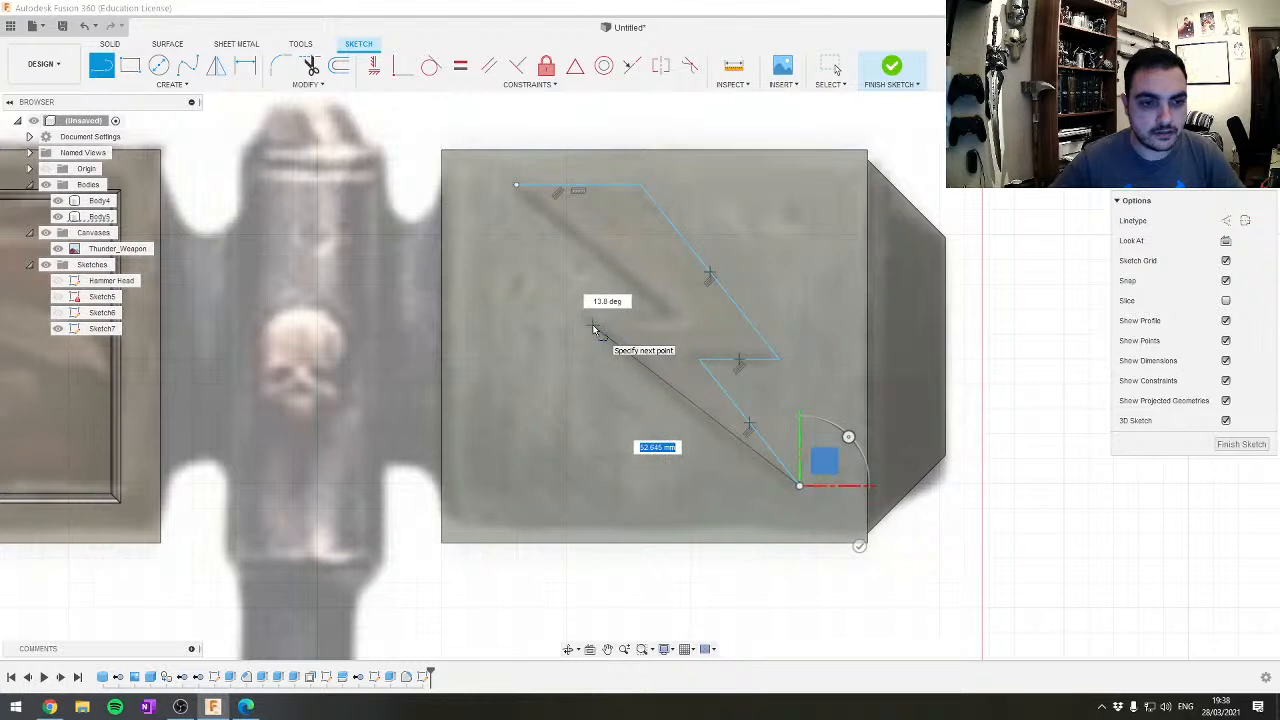
left_click(594, 326)
left_click(684, 325)
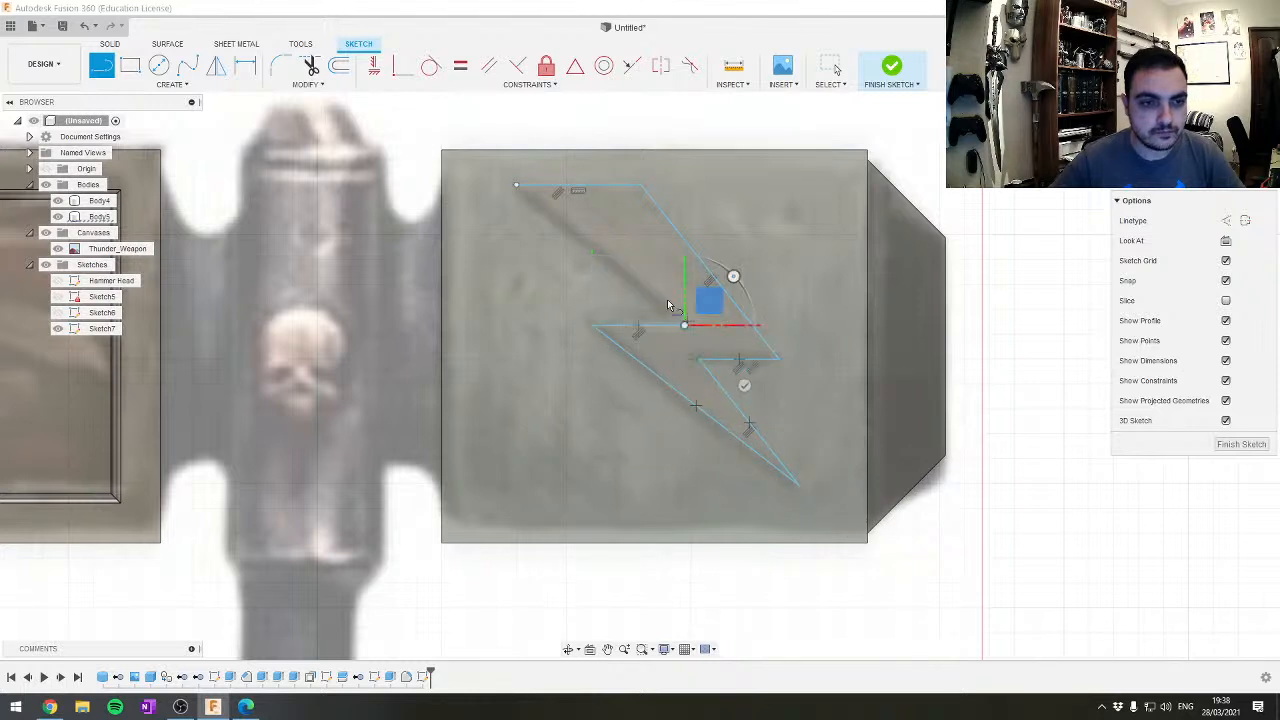
left_click(516, 184)
key("Escape")
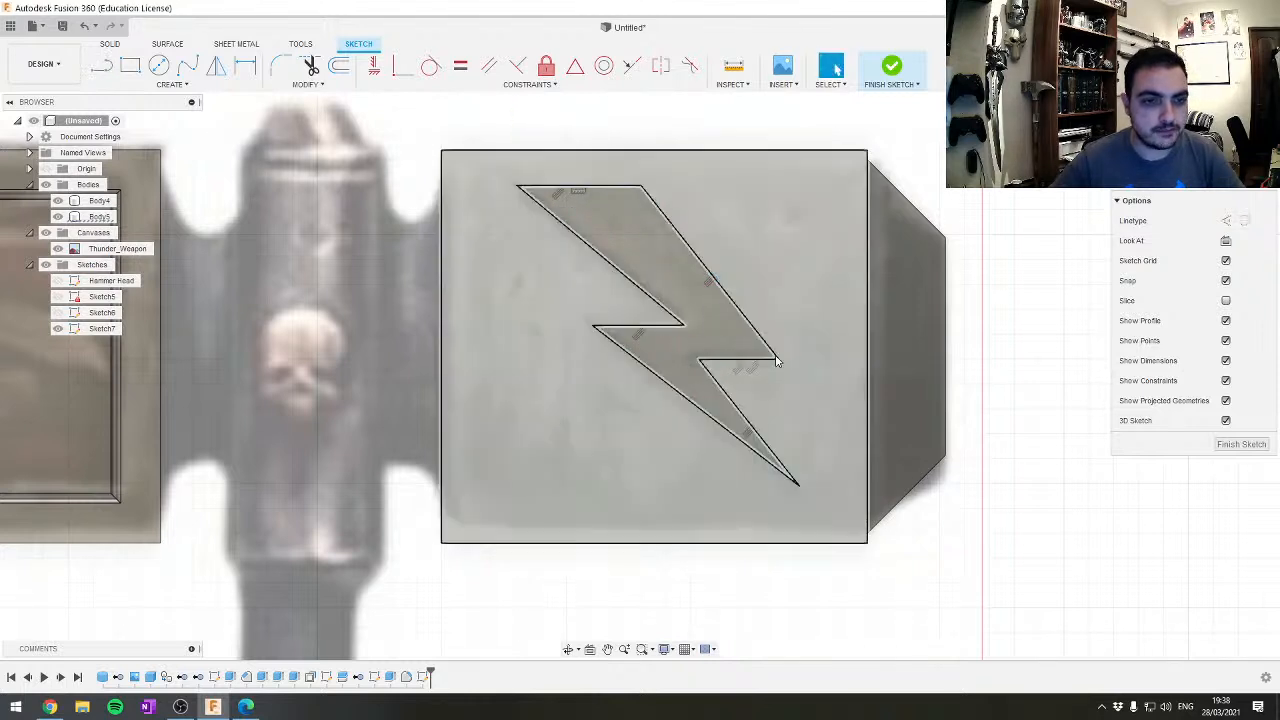
Extrude the lightning bolt profile as a shallow cut into the rectangular block's top face
left_click(652, 247)
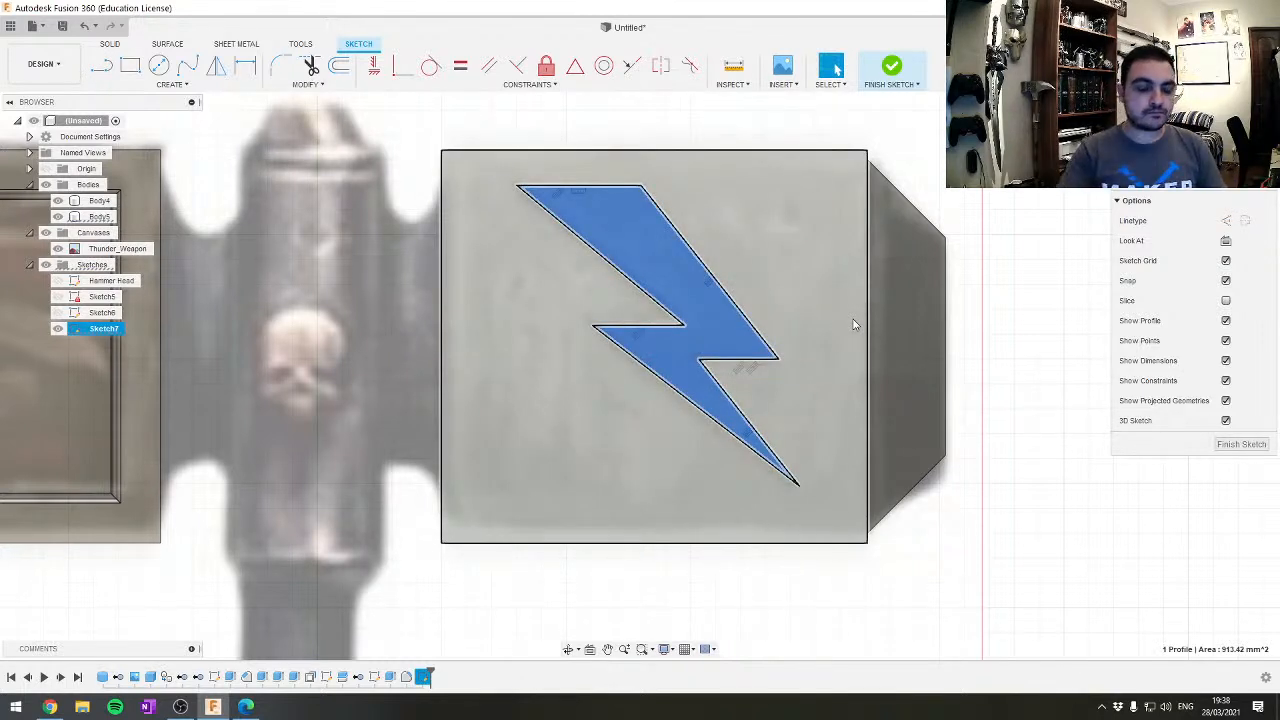
key("e")
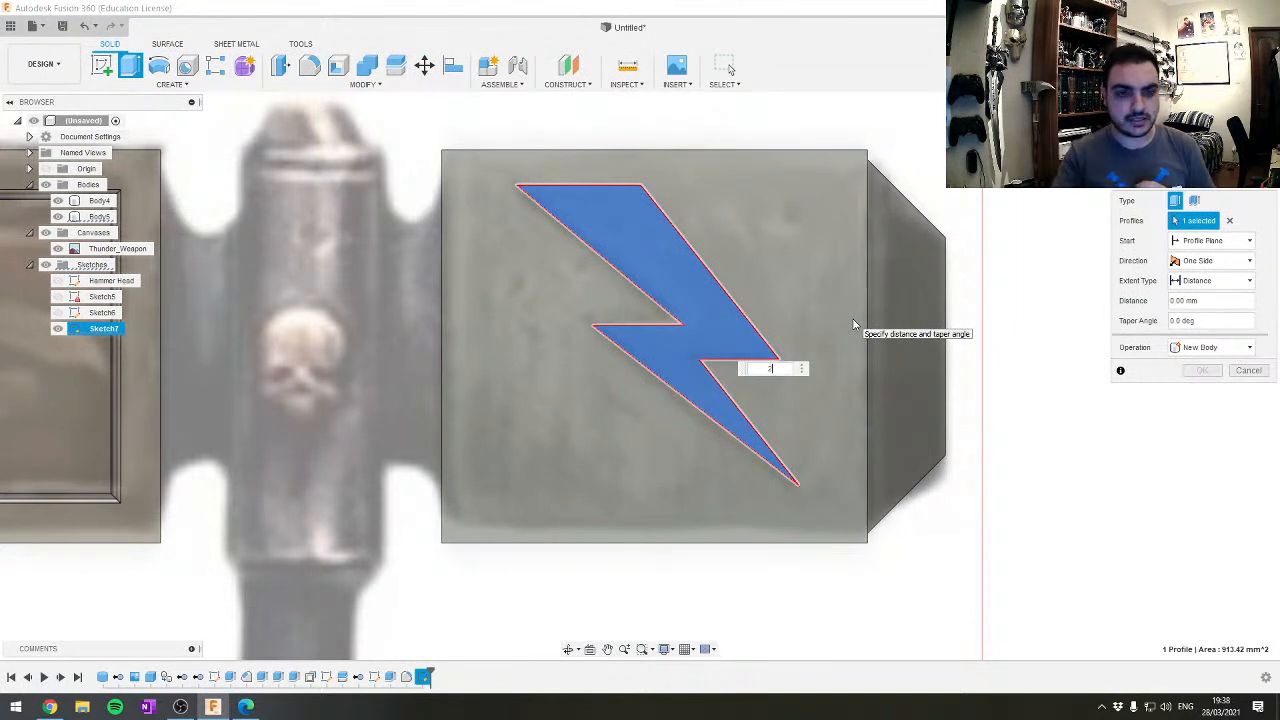
key("Return")
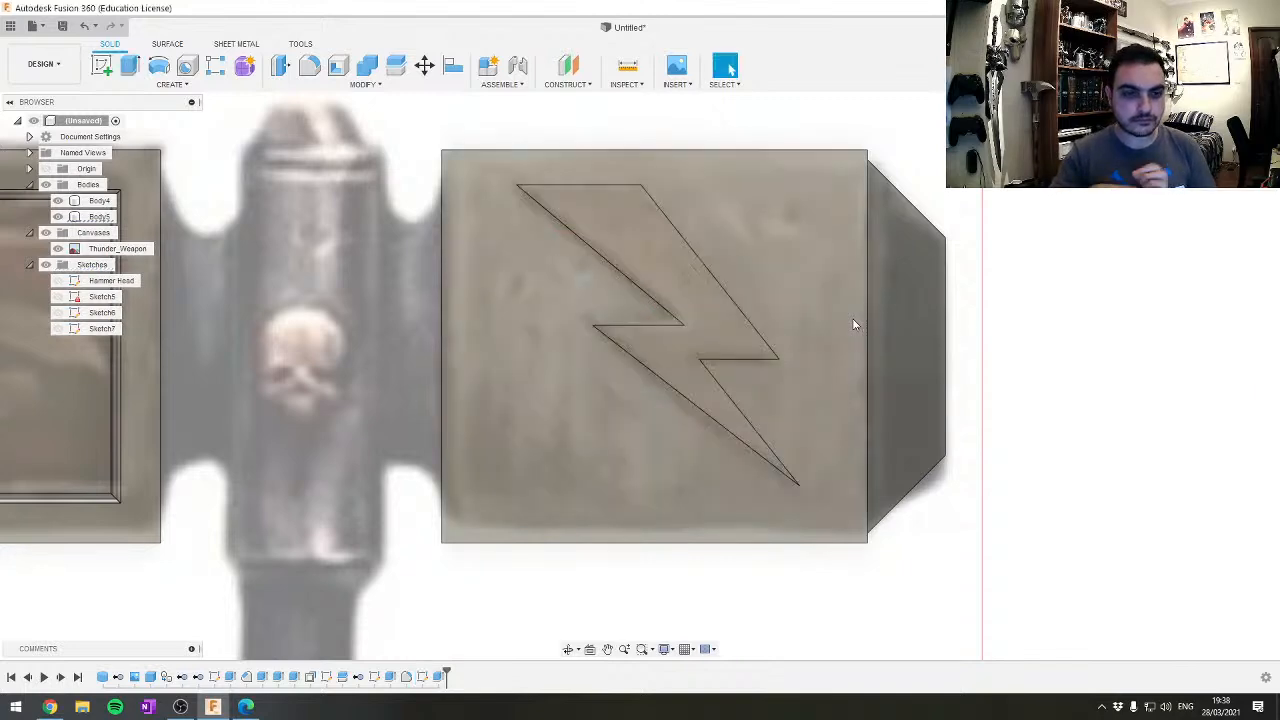
Hide the Thunder_Weapon canvas and examine the lightning bolt recess from several angles
scroll(669, 322, "down", 5)
middle_click_drag(557, 440, 475, 326, "shift")
scroll(540, 335, "up", 4)
middle_click_drag(920, 388, 840, 273)
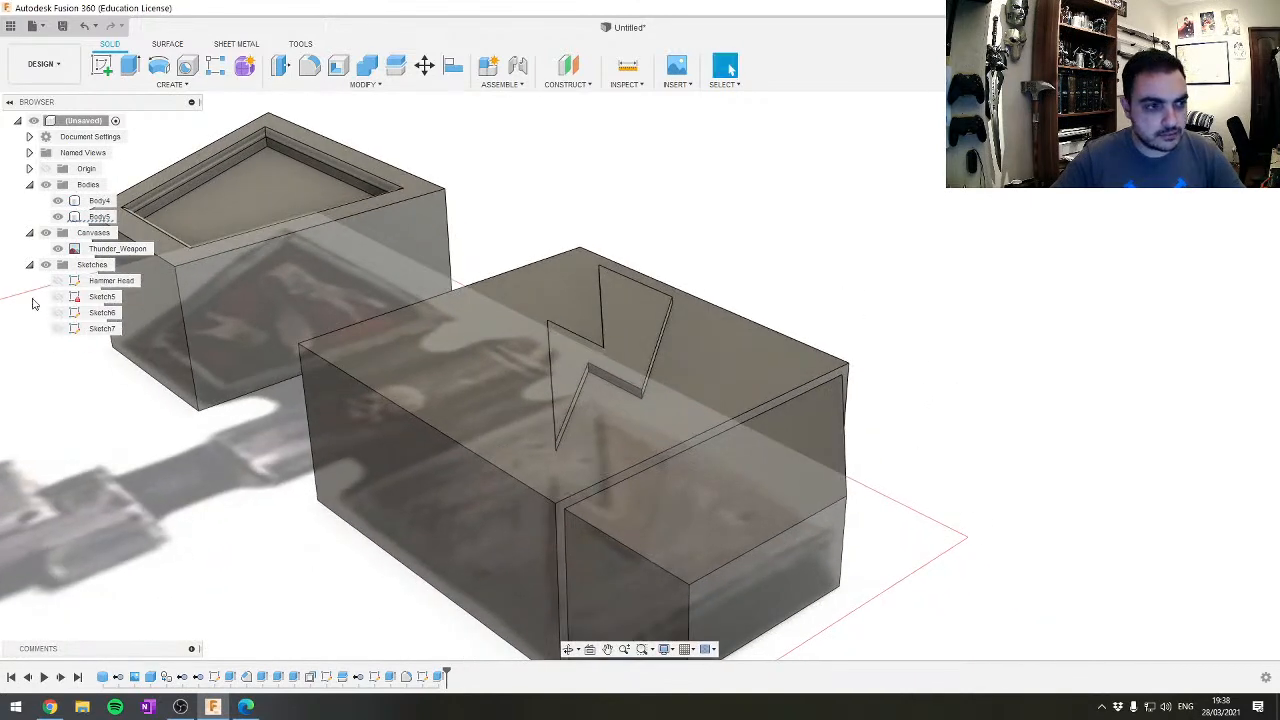
left_click(58, 248)
middle_click_drag(749, 314, 914, 297)
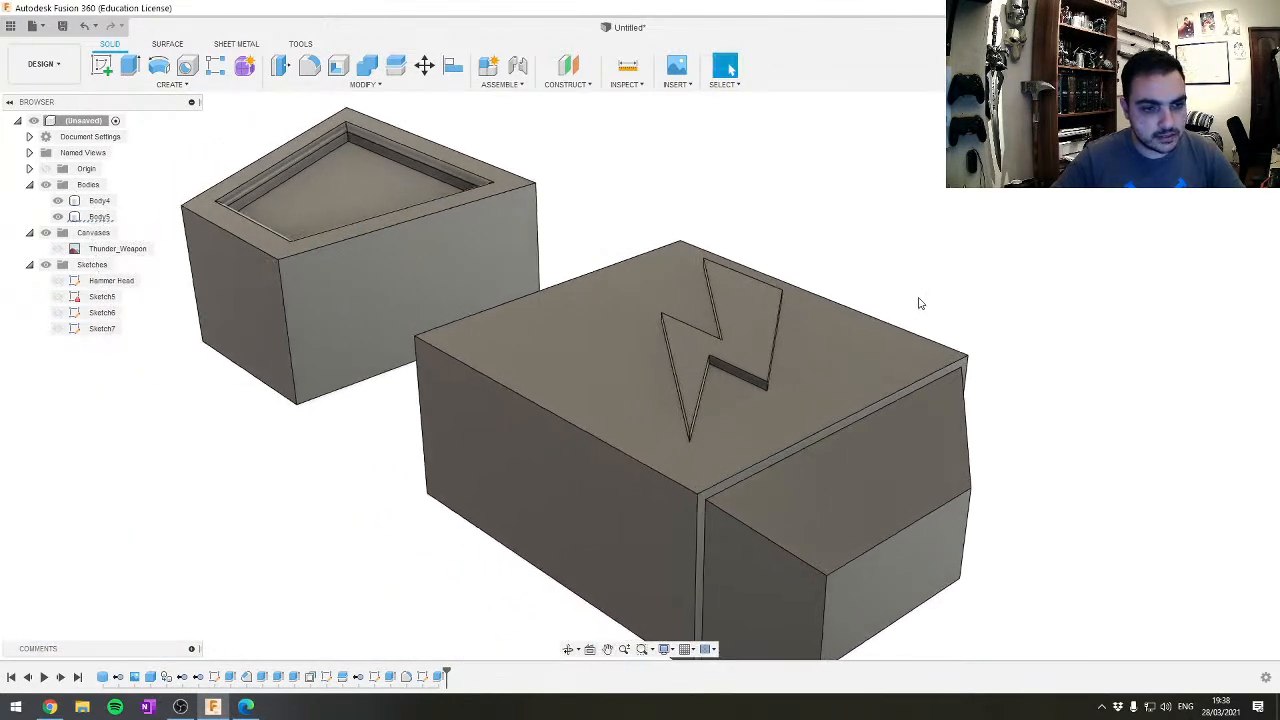
left_click(612, 360)
scroll(757, 386, "up", 6)
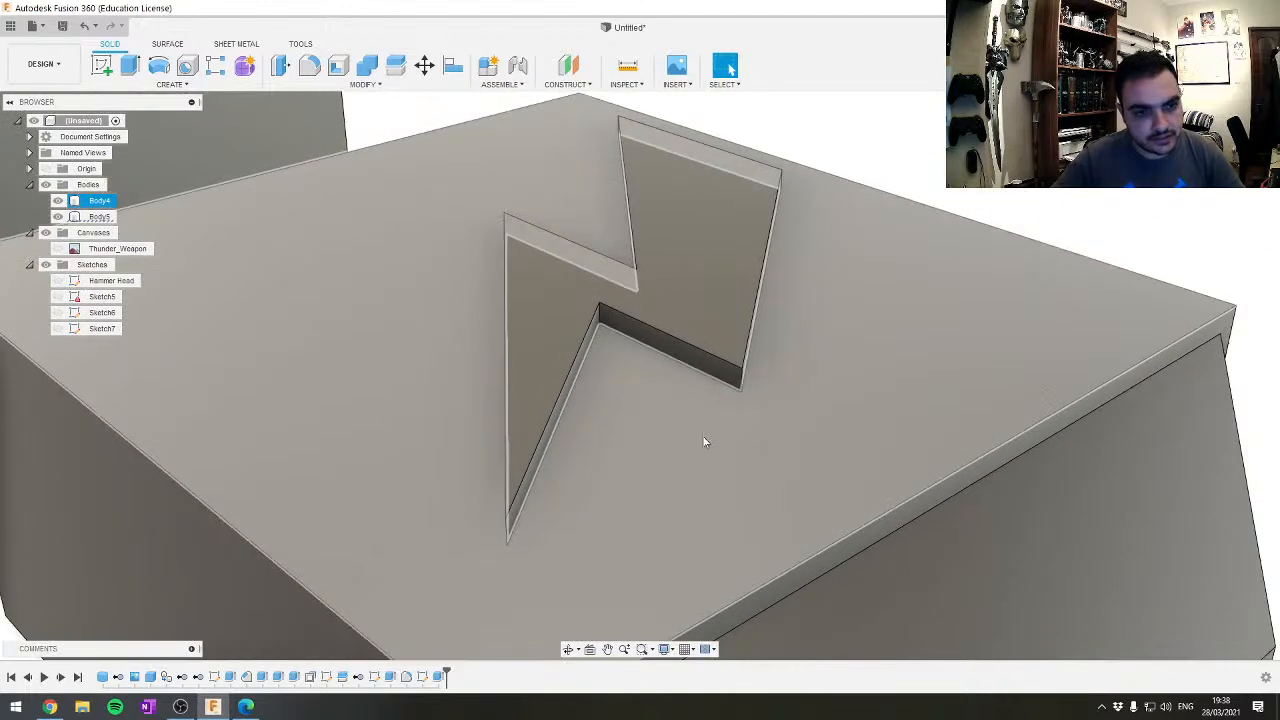
scroll(703, 441, "down", 5)
middle_click_drag(410, 352, 474, 362, "shift")
middle_click_drag(469, 309, 450, 388)
scroll(461, 384, "up", 3)
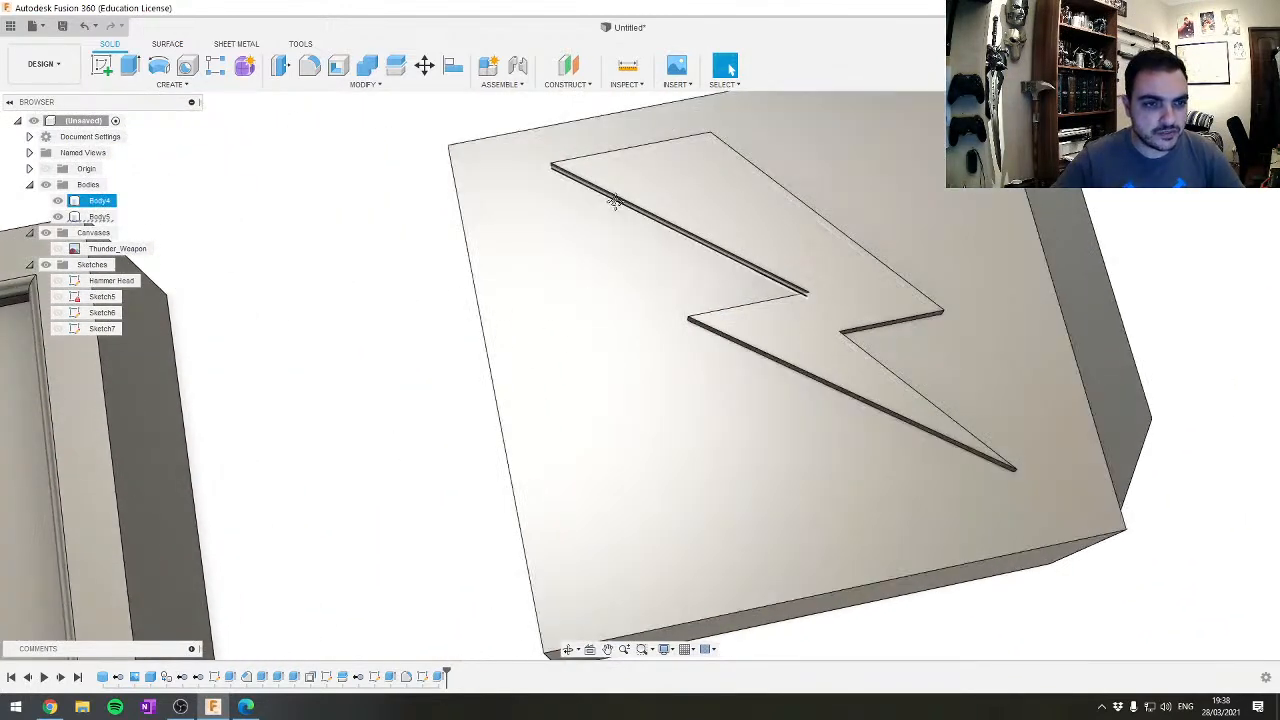
Try to fillet the seven upper rim edges of the lightning bolt recess with a constant radius of 1 mm and of 2 mm
middle_click_drag(611, 203, 494, 380)
scroll(494, 380, "up", 1)
left_click(309, 65)
left_click(514, 325)
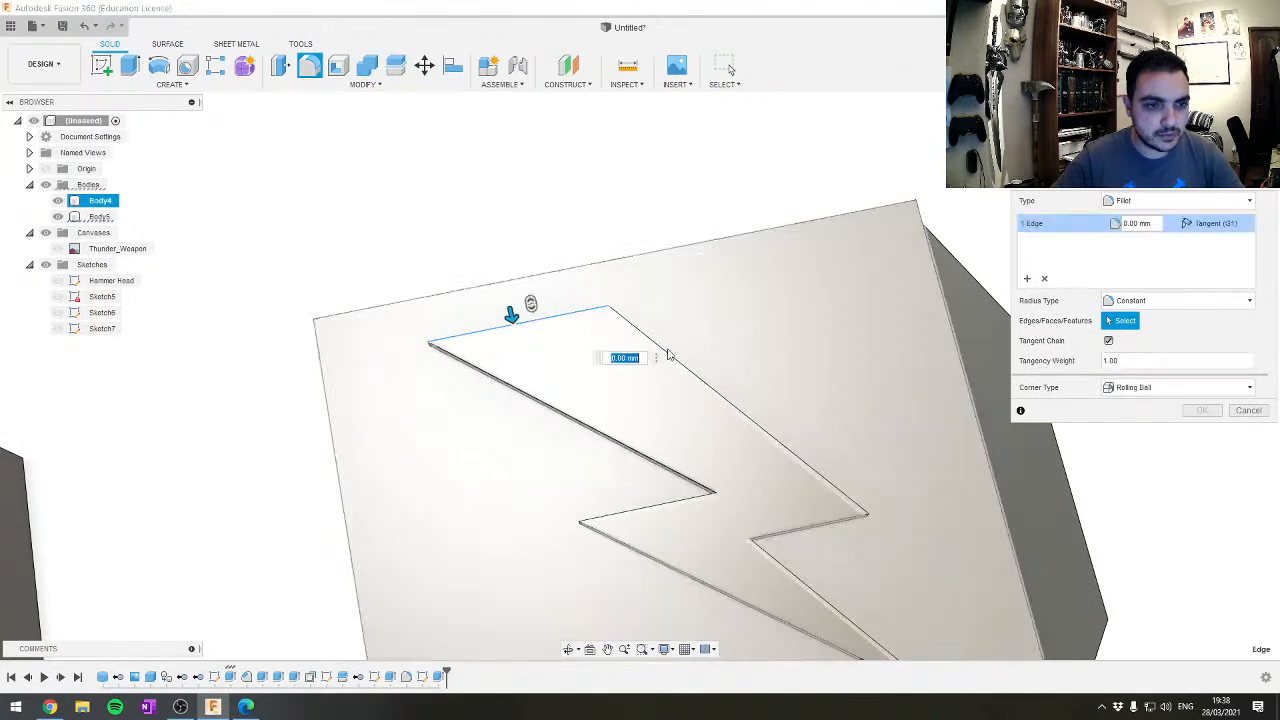
left_click(640, 330)
left_click(595, 420)
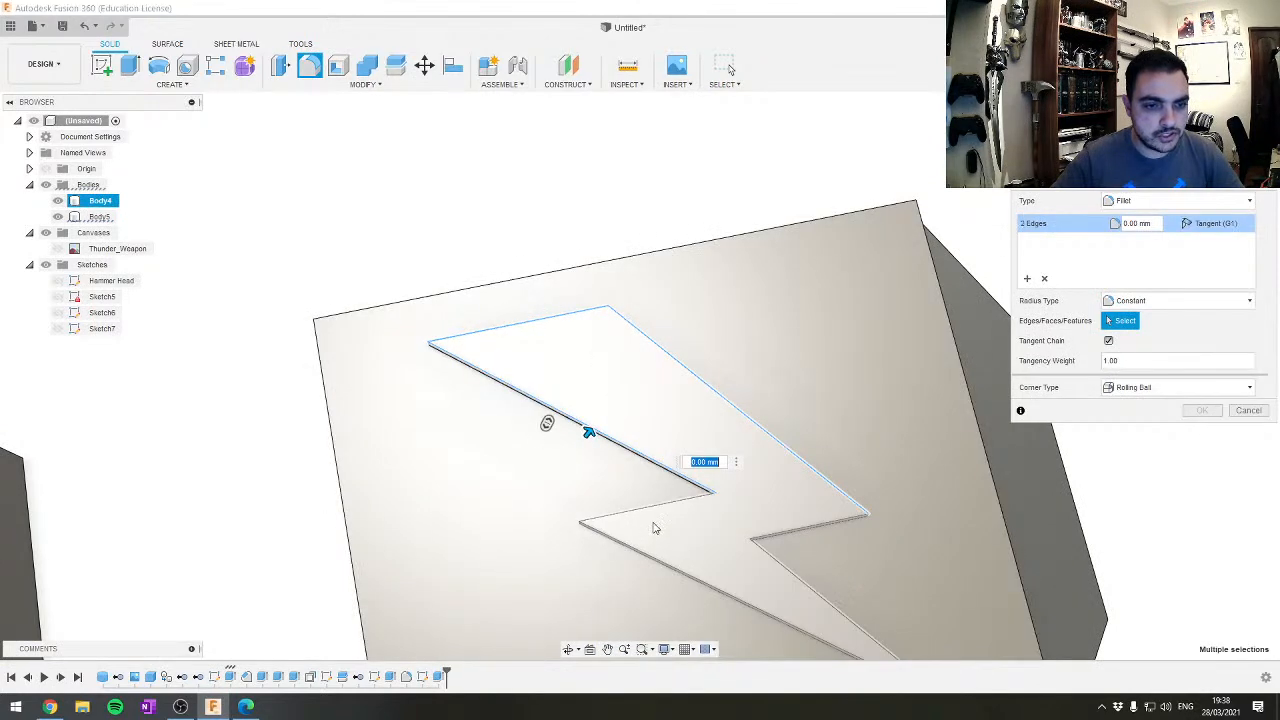
left_click(651, 508)
left_click(672, 566)
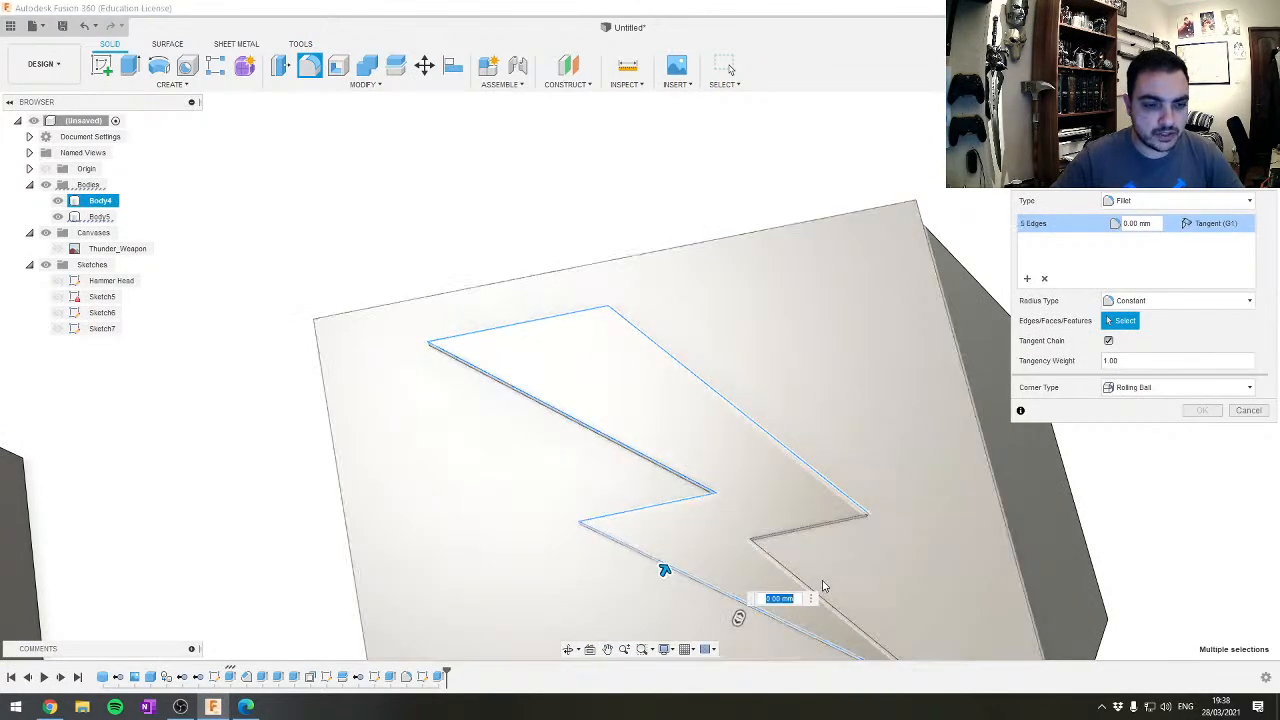
left_click(818, 597)
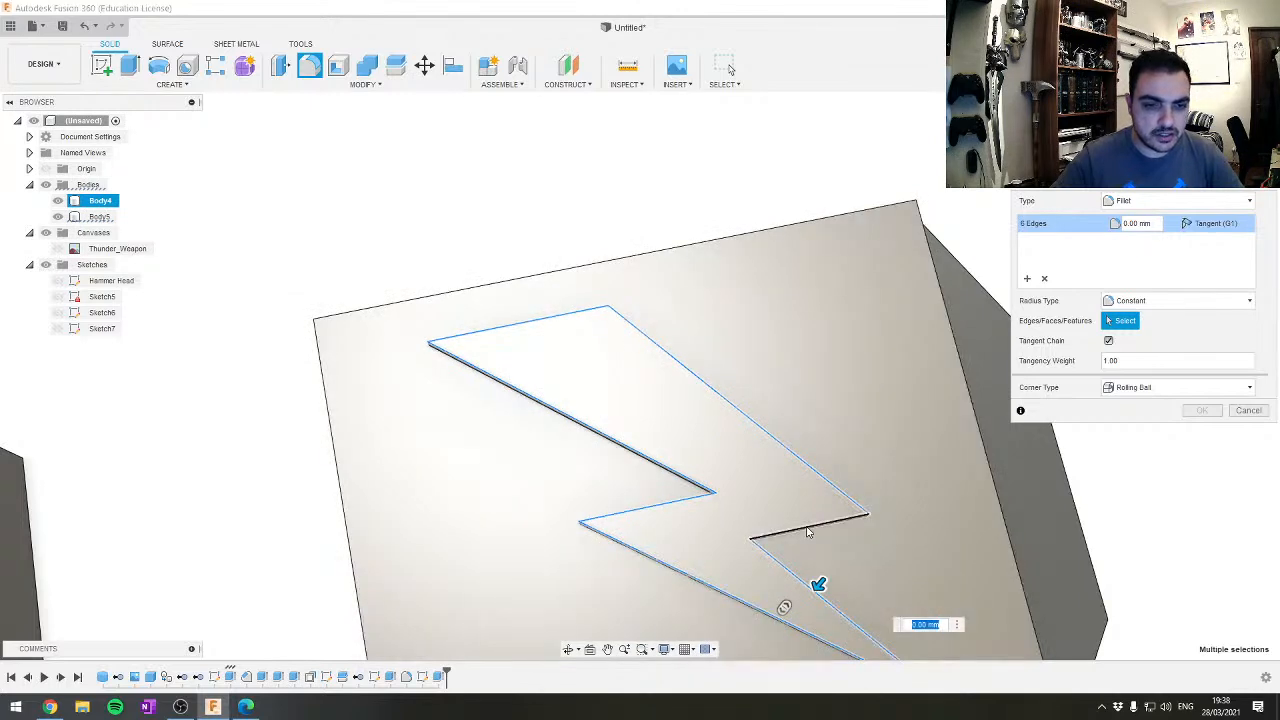
left_click(808, 531)
scroll(740, 590, "up", 5)
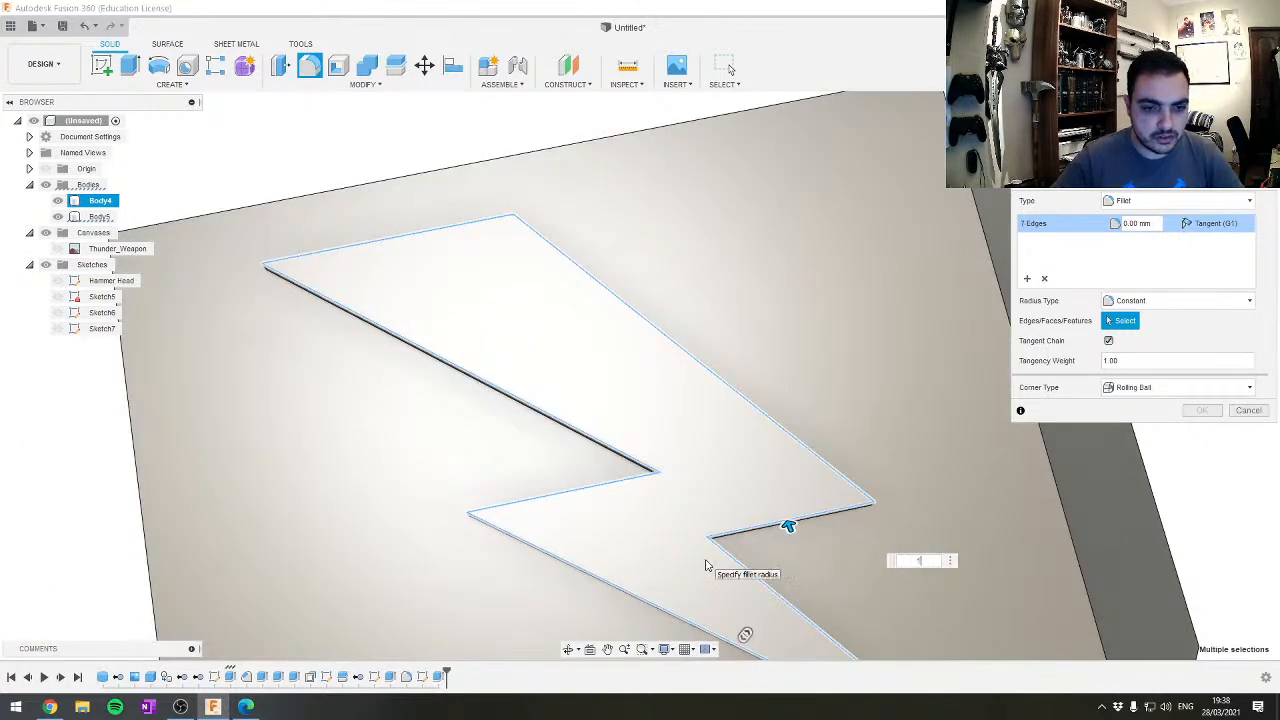
type("1")
middle_click_drag(677, 567, 663, 378, "shift")
type("2")
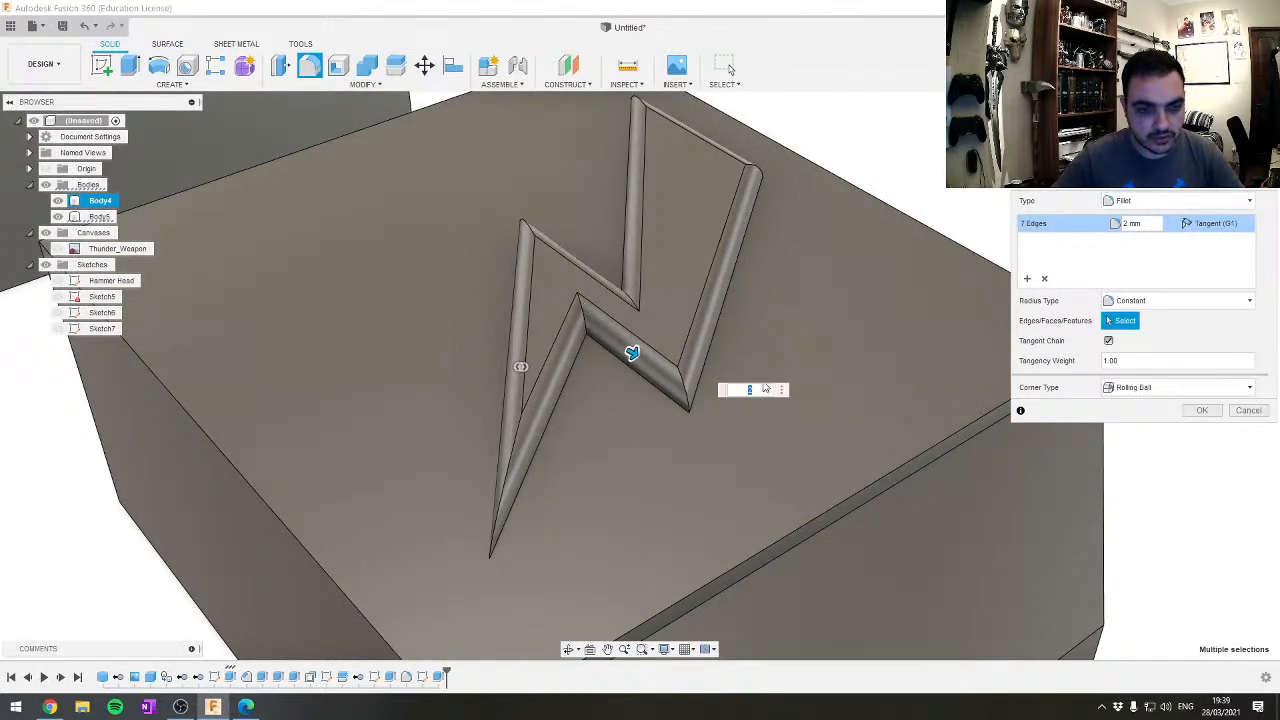
key("Escape")
scroll(500, 300, "down", 7)
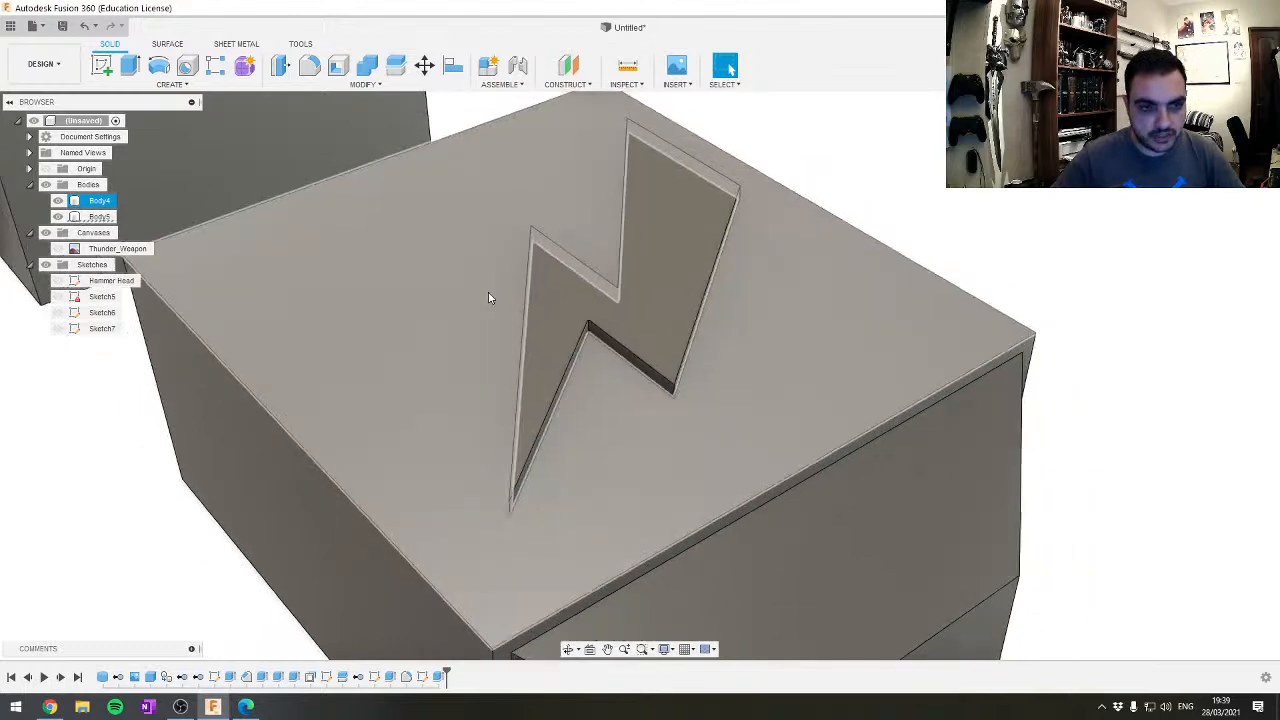
middle_click_drag(455, 282, 737, 432)
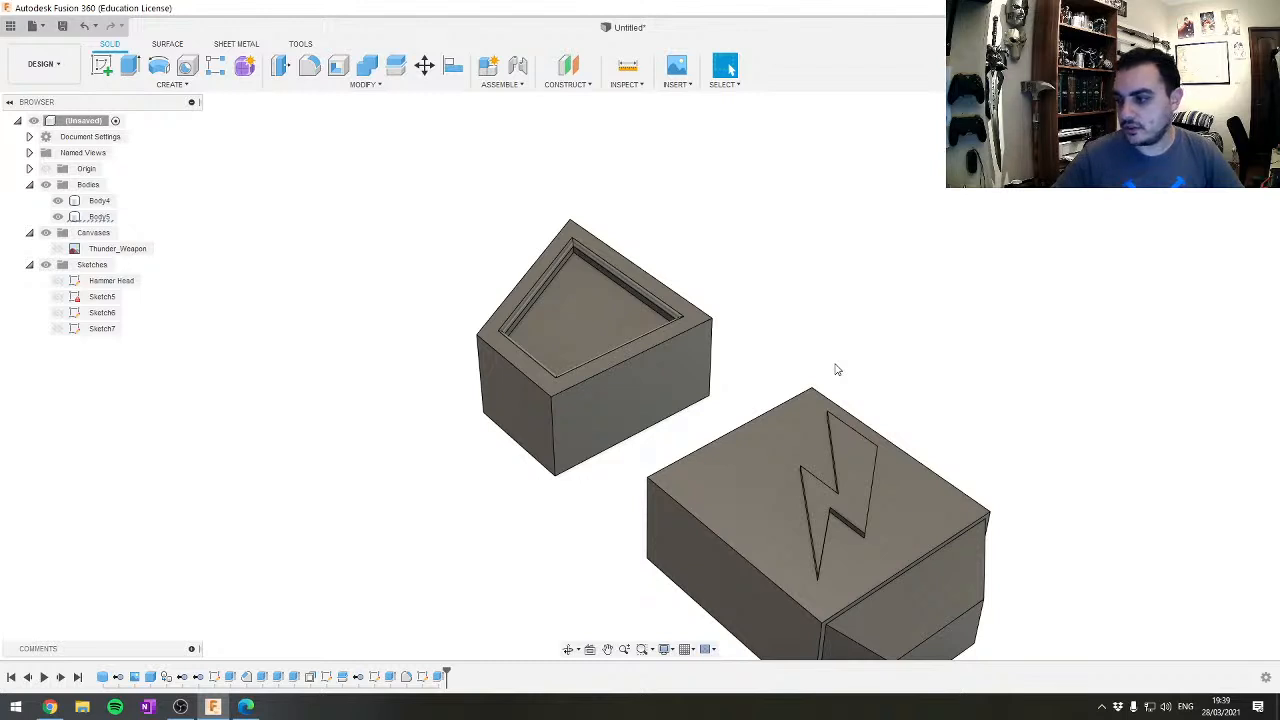
Show the Thunder_Weapon canvas and compare both hammer head blocks with the reference image from above
middle_click_drag(737, 348, 585, 245)
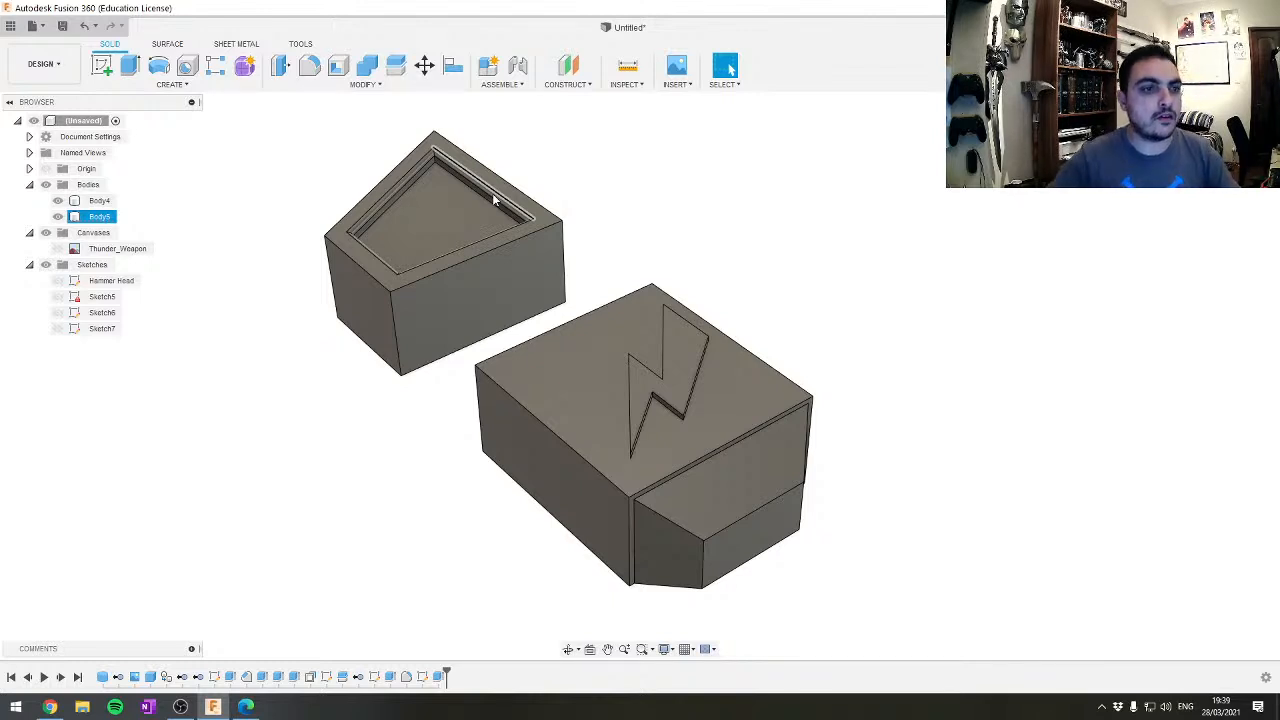
left_click(57, 249)
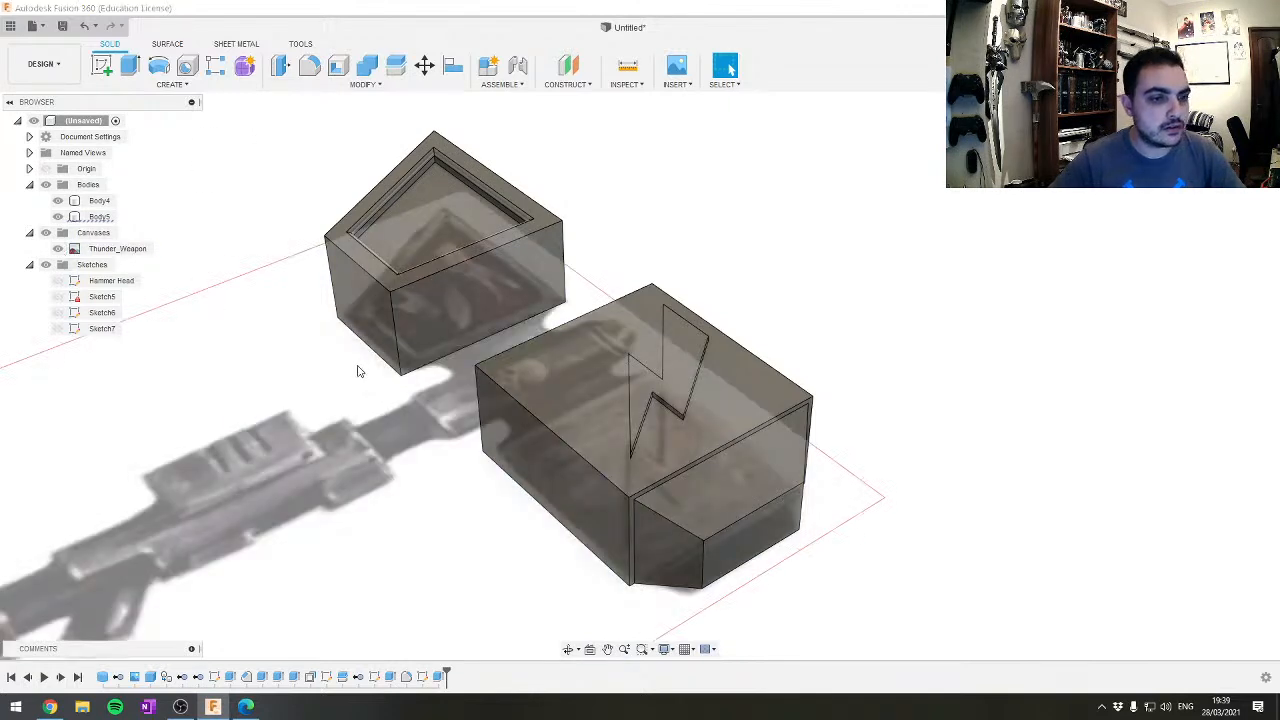
left_click(1222, 125)
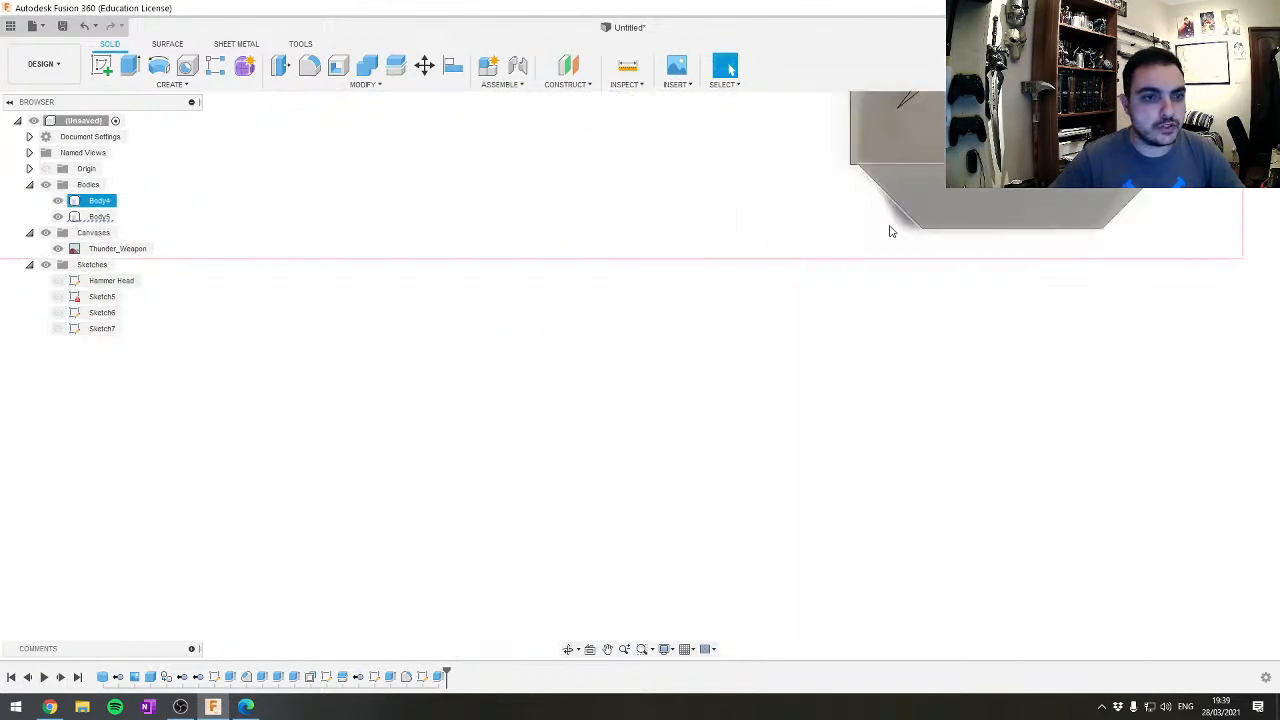
middle_click_drag(795, 209, 737, 560)
scroll(814, 349, "down", 5)
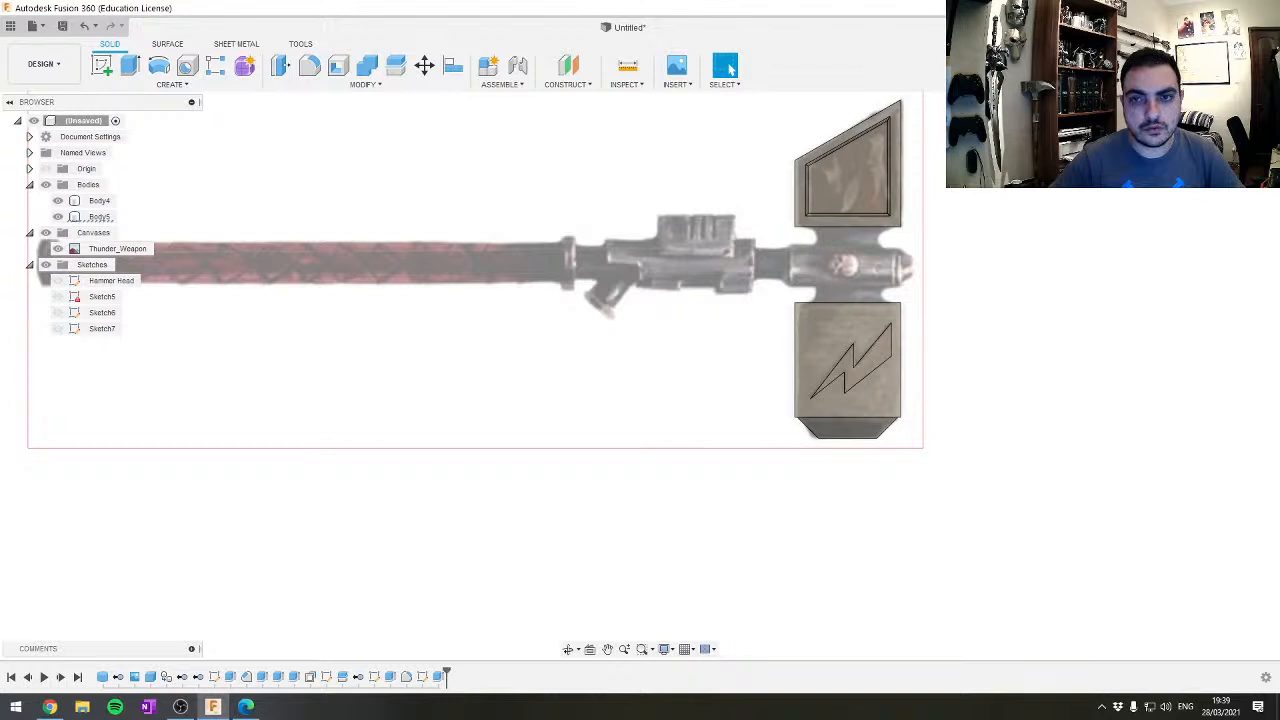
left_click(1246, 105)
middle_click_drag(544, 290, 651, 472)
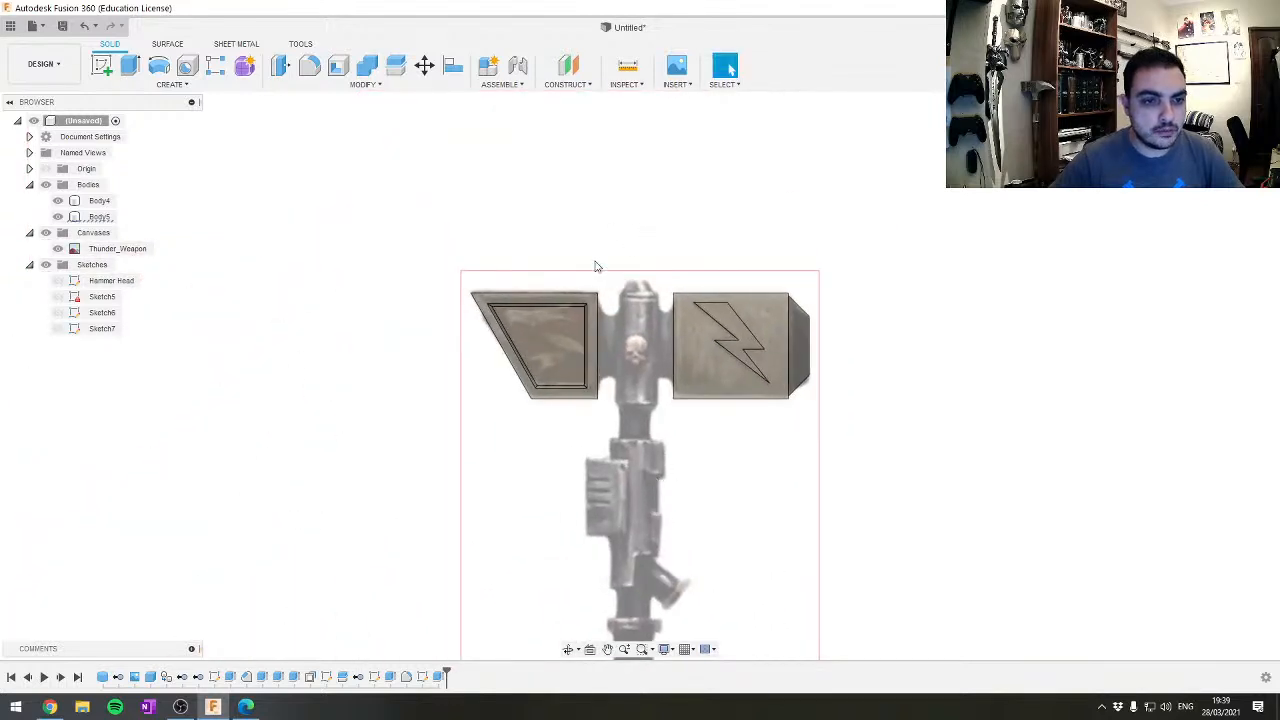
scroll(731, 534, "up", 2)
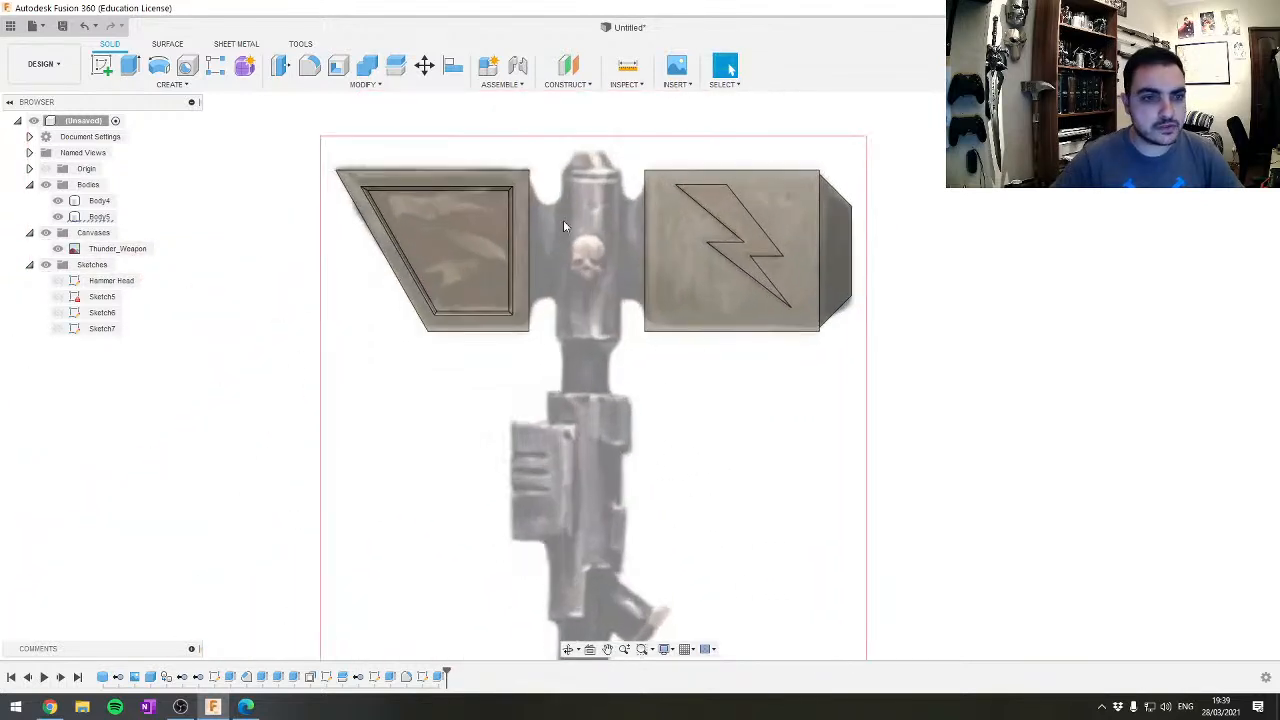
middle_click_drag(575, 283, 605, 366)
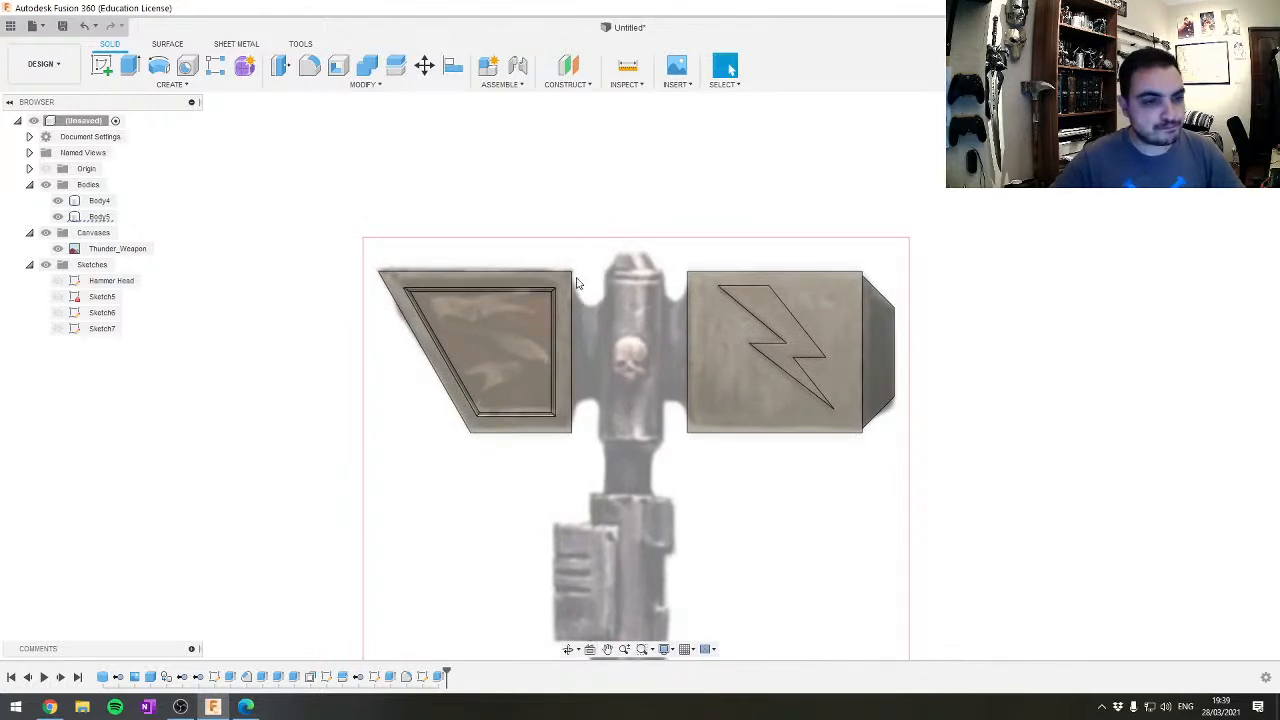
left_click(509, 320)
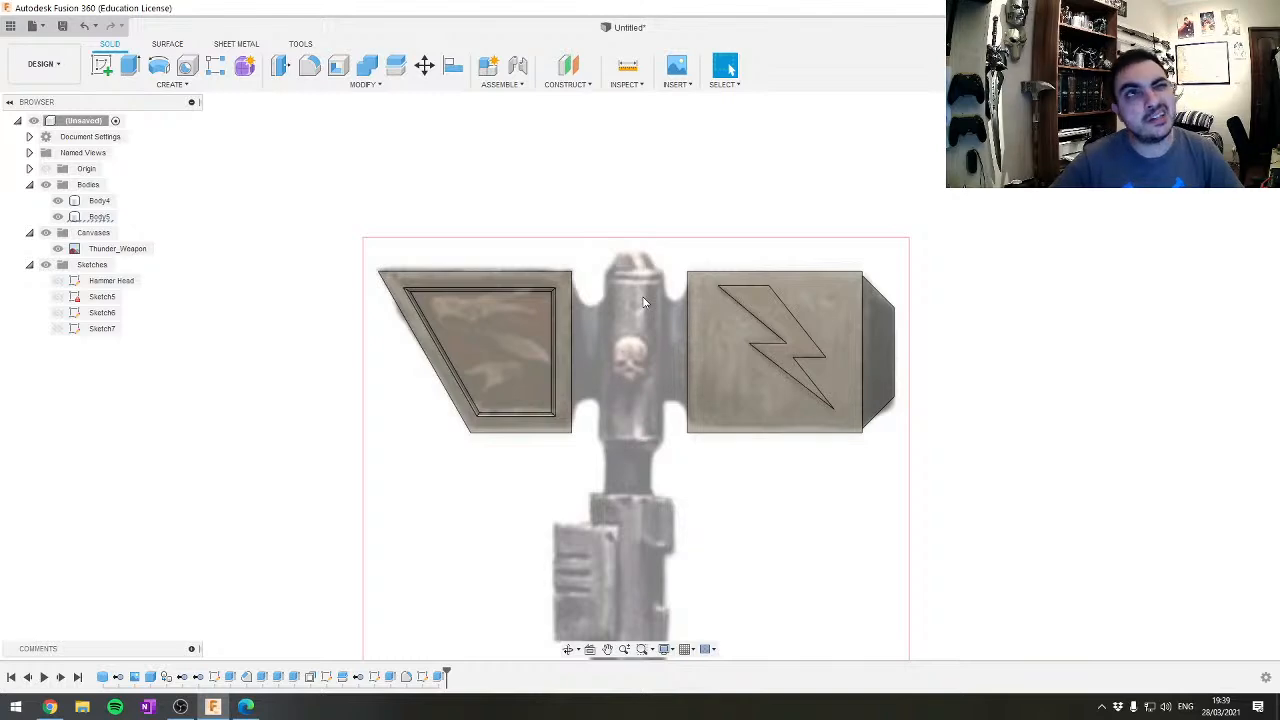
Examine the gap between the two blocks and the shaft pictured on the canvas from the hammer head's front end
middle_click_drag(588, 266, 626, 388, "shift")
middle_click_drag(602, 466, 692, 463)
middle_click_drag(760, 300, 880, 514, "shift")
middle_click_drag(780, 434, 846, 200, "shift")
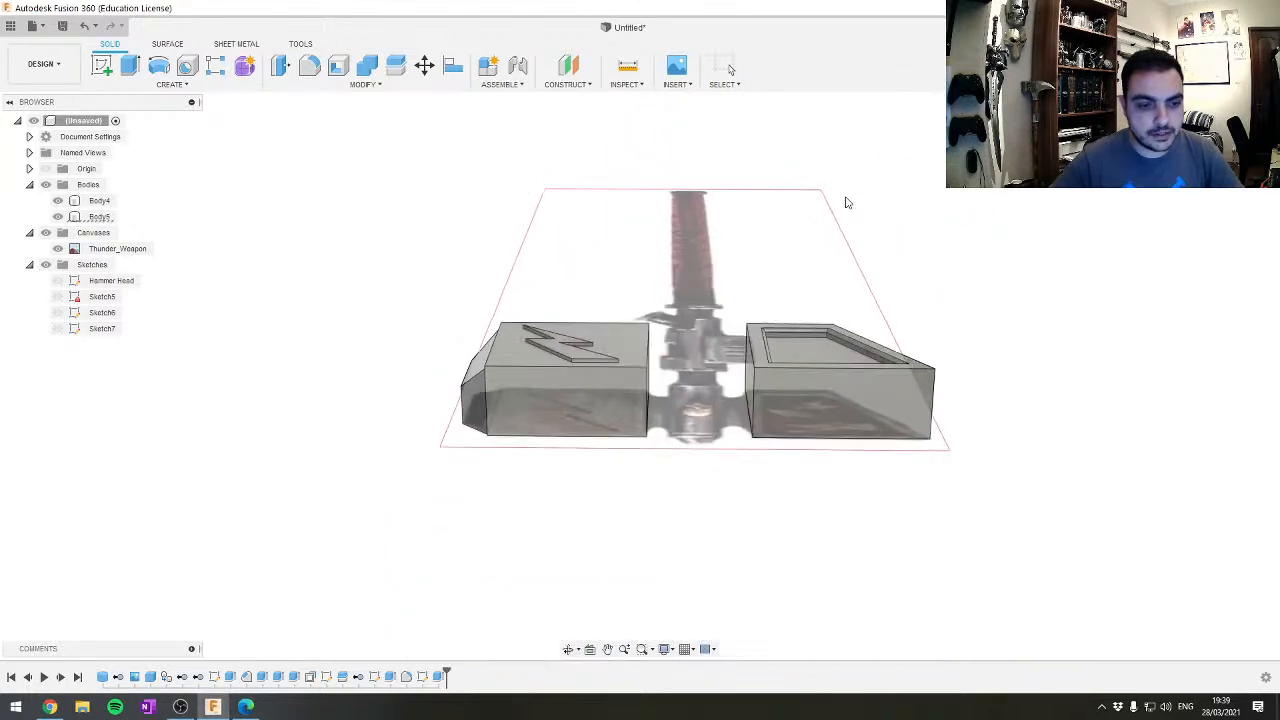
scroll(709, 471, "up", 6)
middle_click_drag(690, 459, 570, 450)
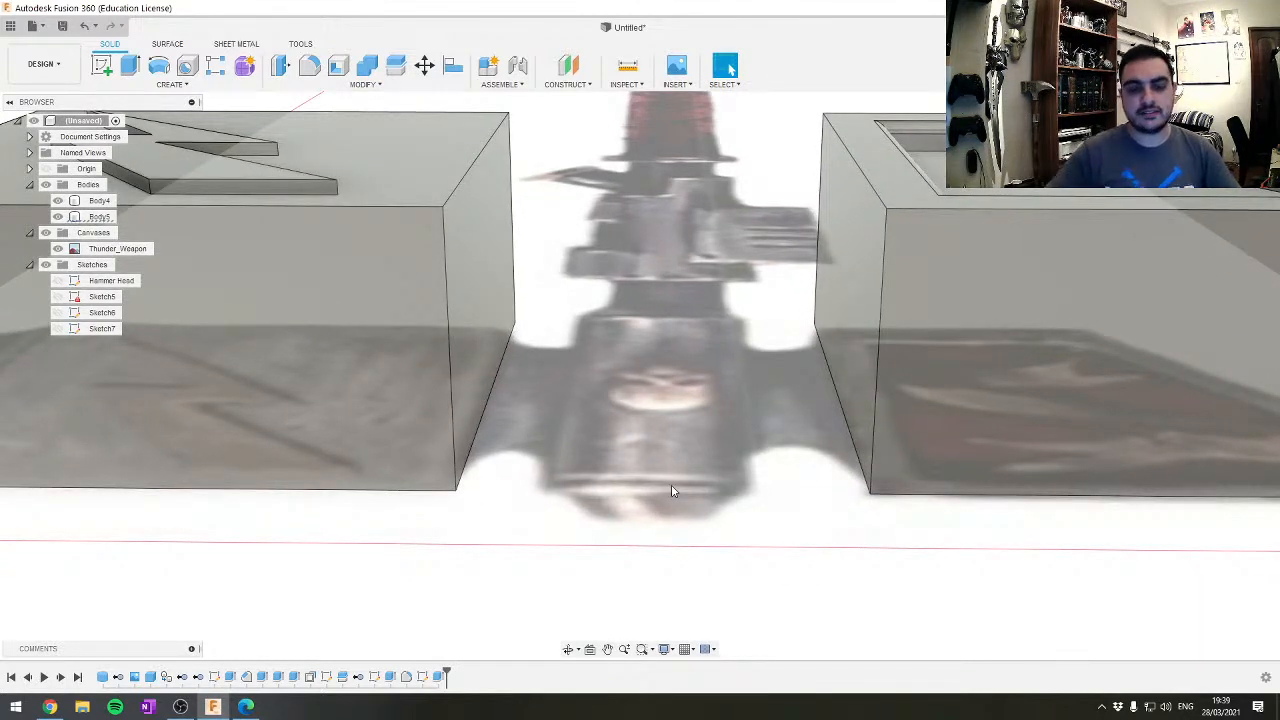
scroll(672, 490, "down", 5)
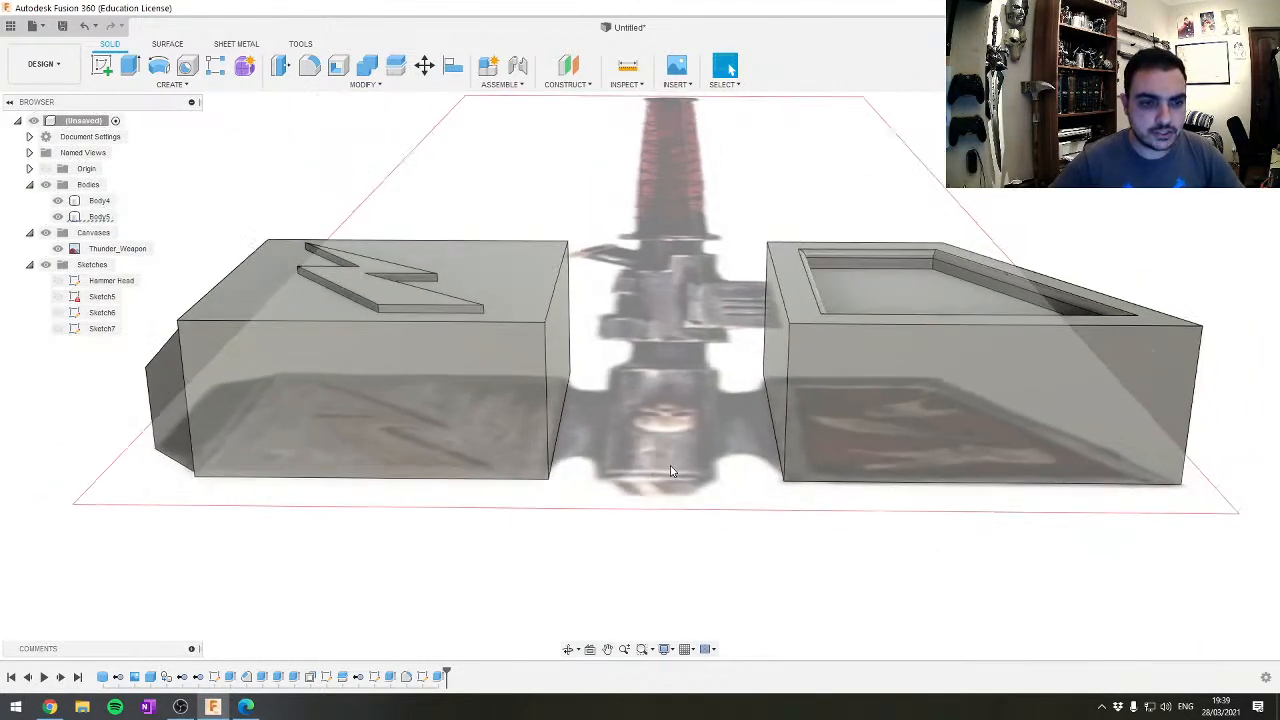
Sketch a 25 mm diameter circle centred on the origin, using the rectangular block's front end face as the sketch plane
left_click(1230, 134)
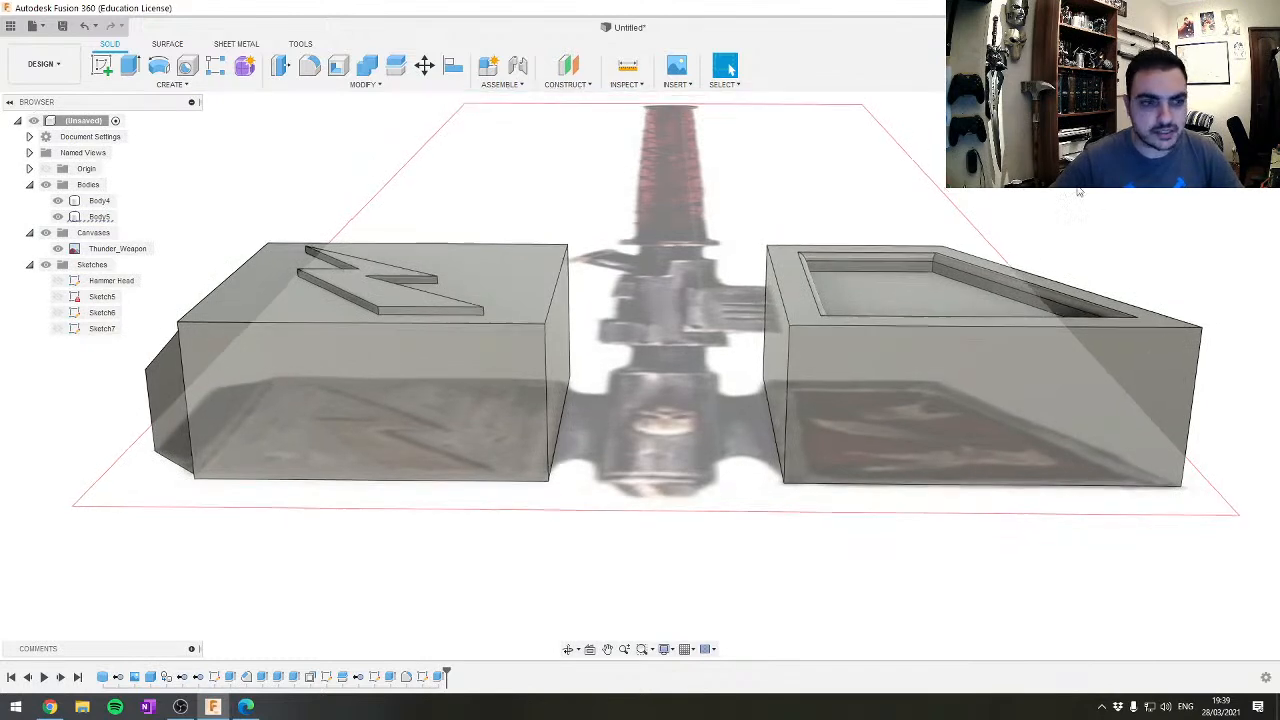
left_click(108, 68)
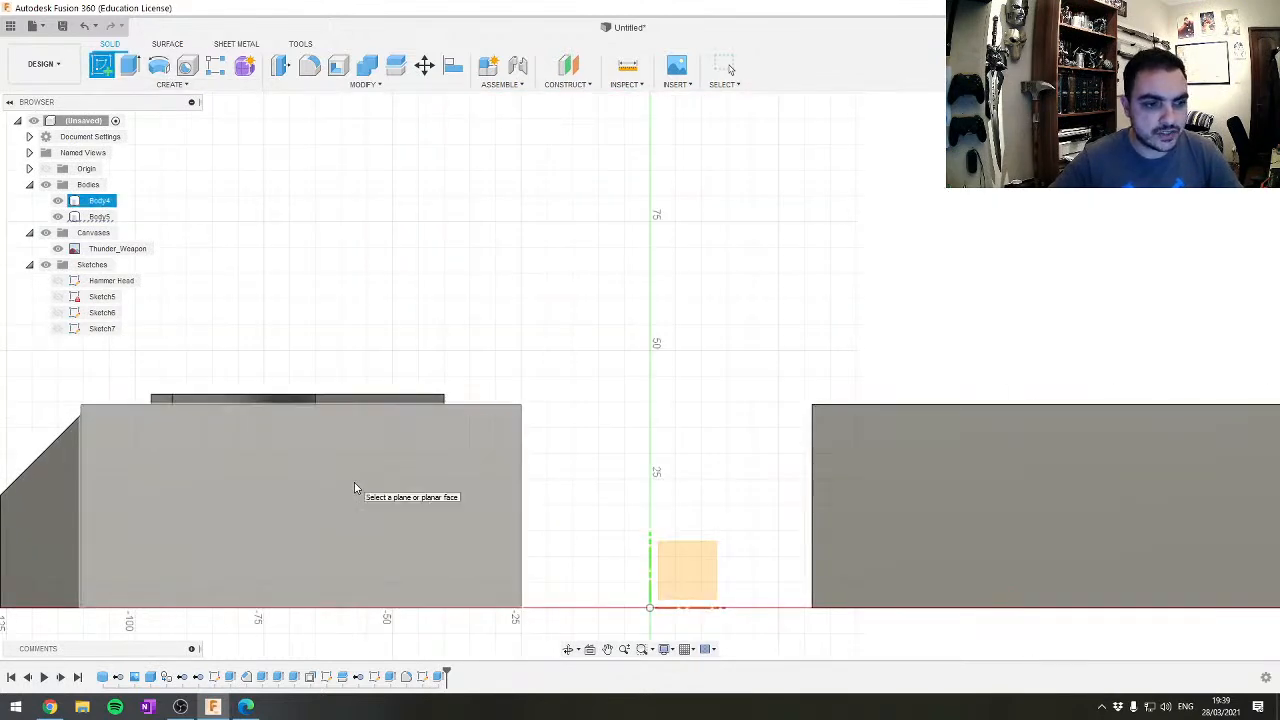
left_click(275, 489)
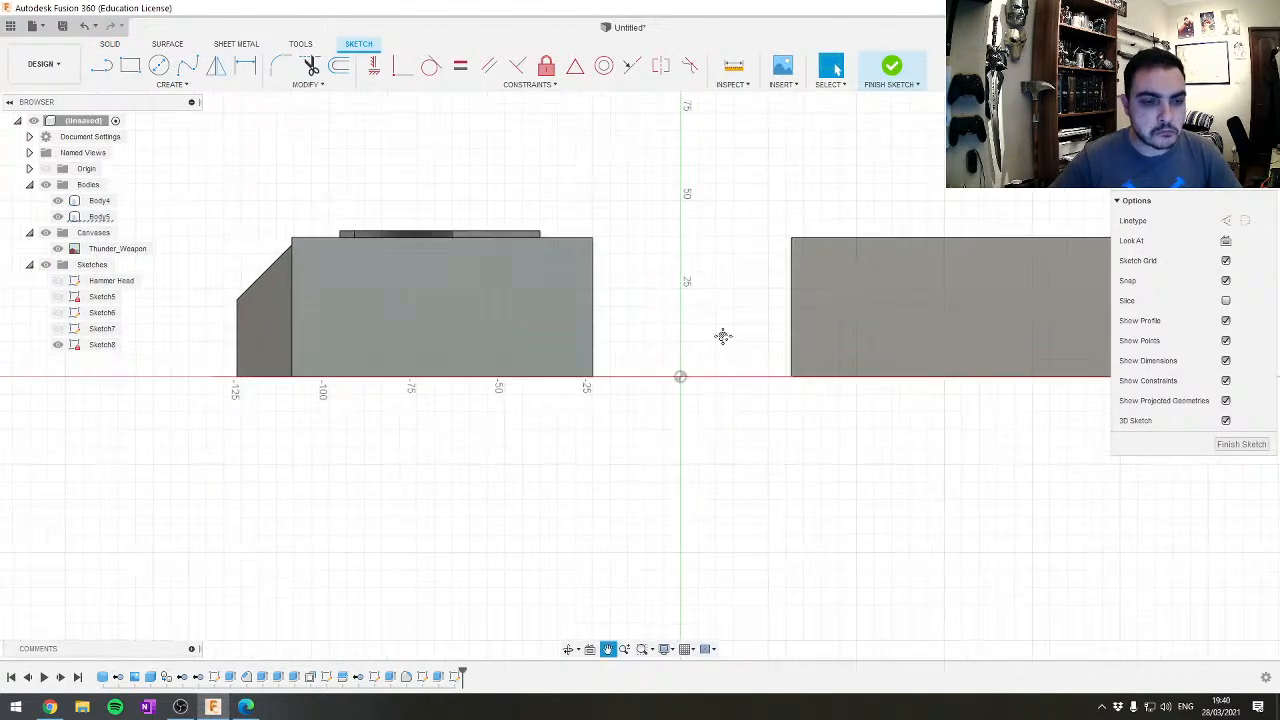
key("c")
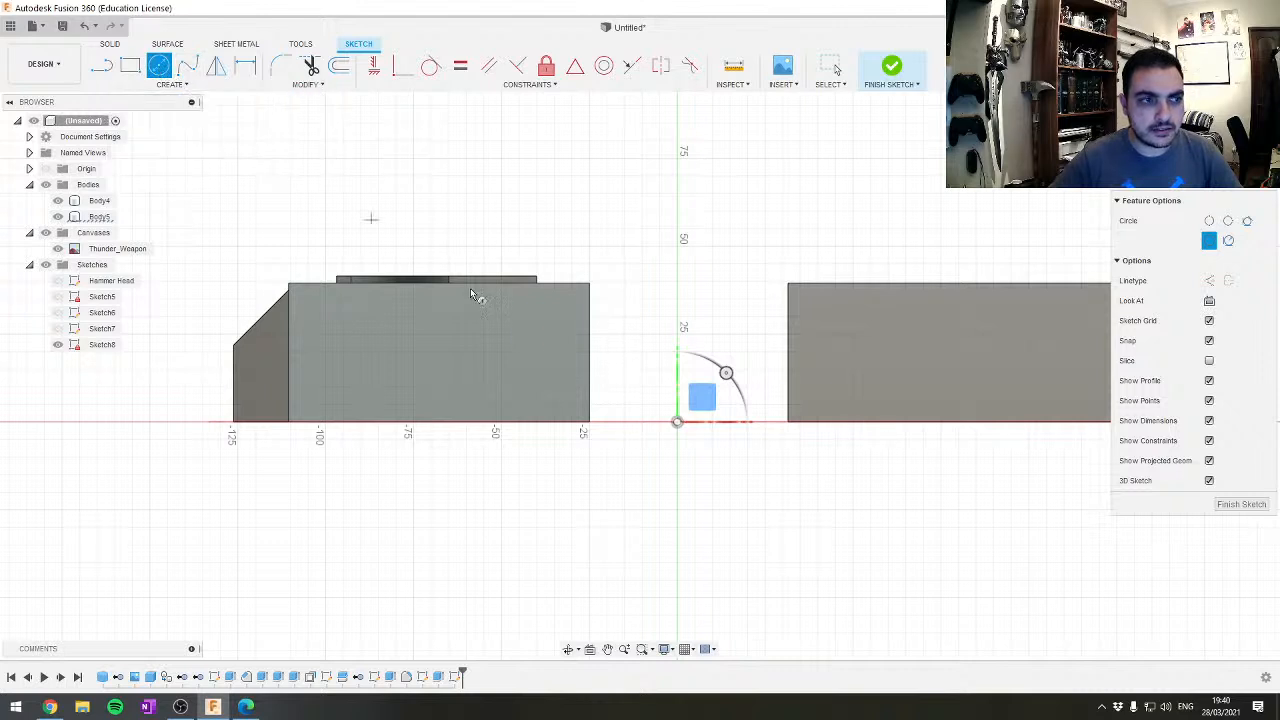
left_click(678, 422)
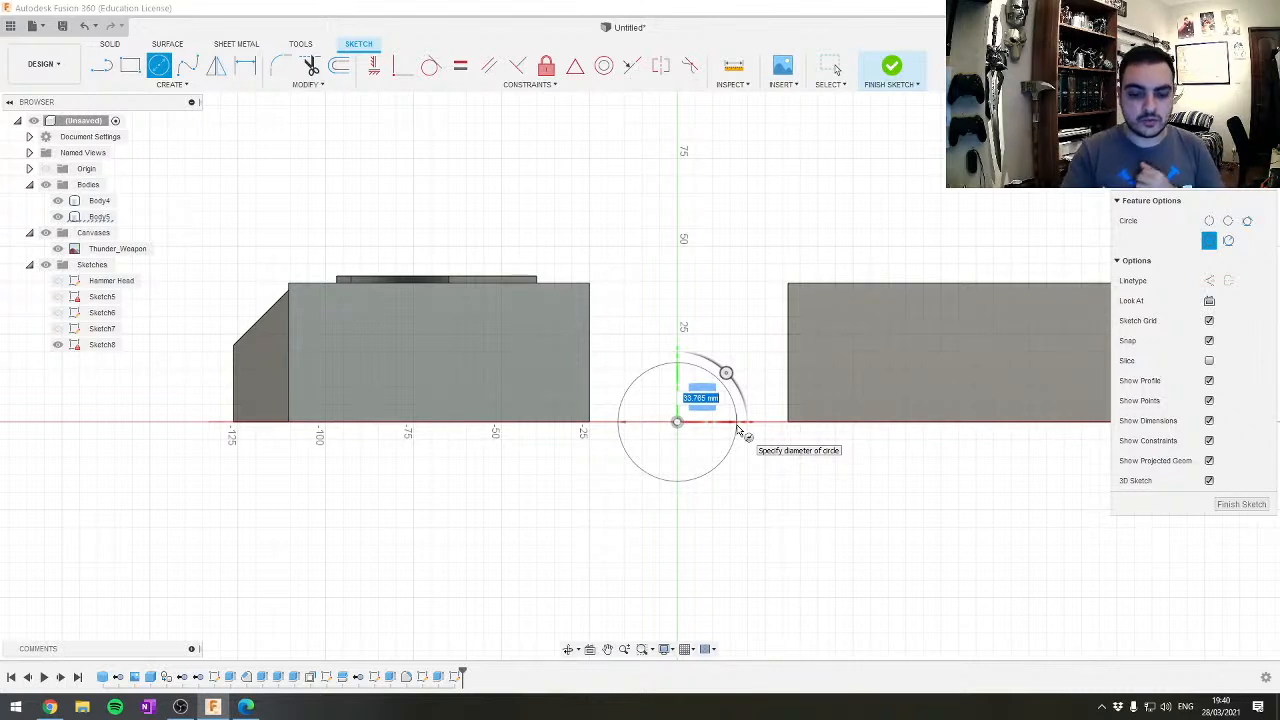
type("25")
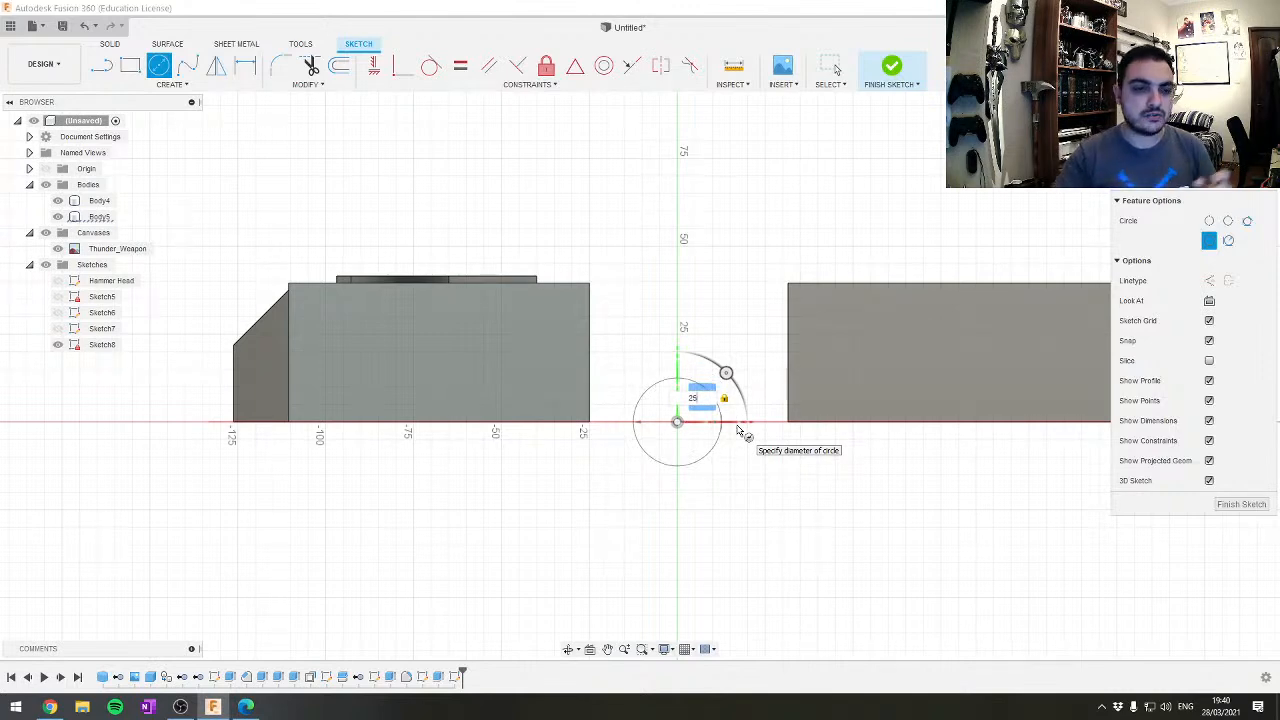
key("Return")
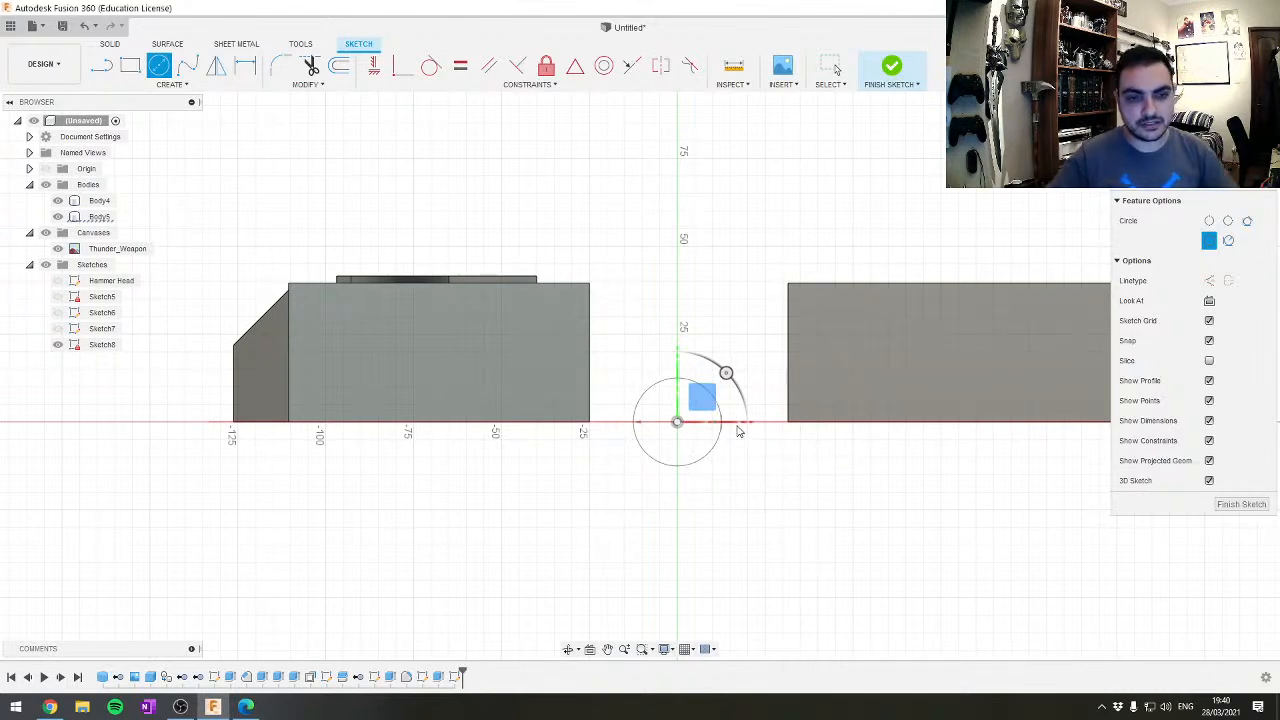
key("Escape")
Extrude the circle profile -650 mm along the weapon's handle as a new body
scroll(834, 400, "down", 5)
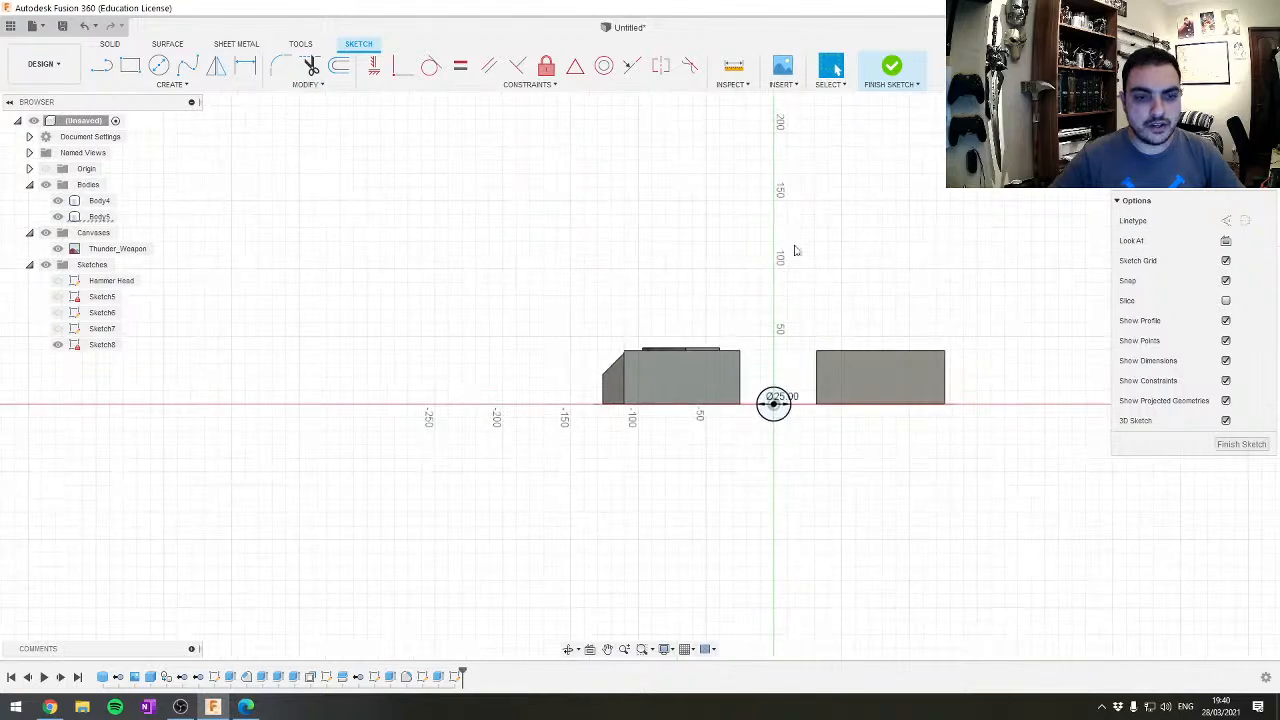
middle_click_drag(884, 272, 811, 286)
scroll(709, 286, "up", 6)
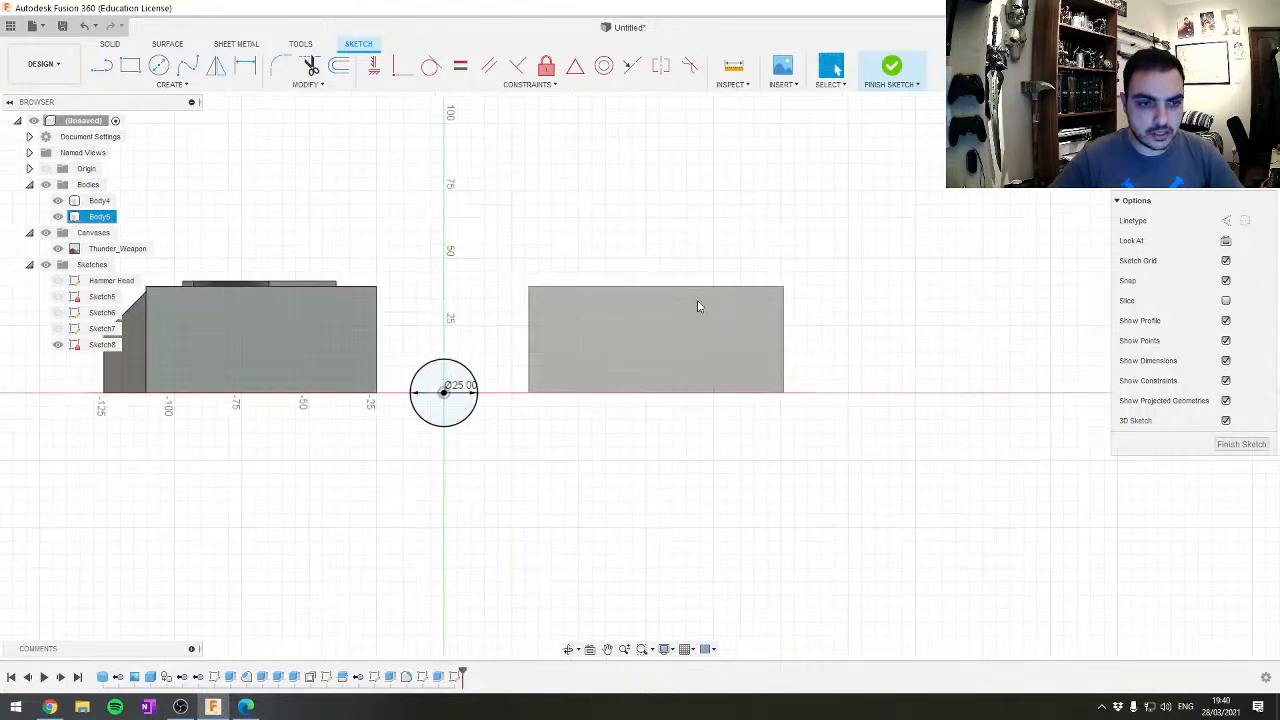
middle_click_drag(594, 260, 593, 380, "shift")
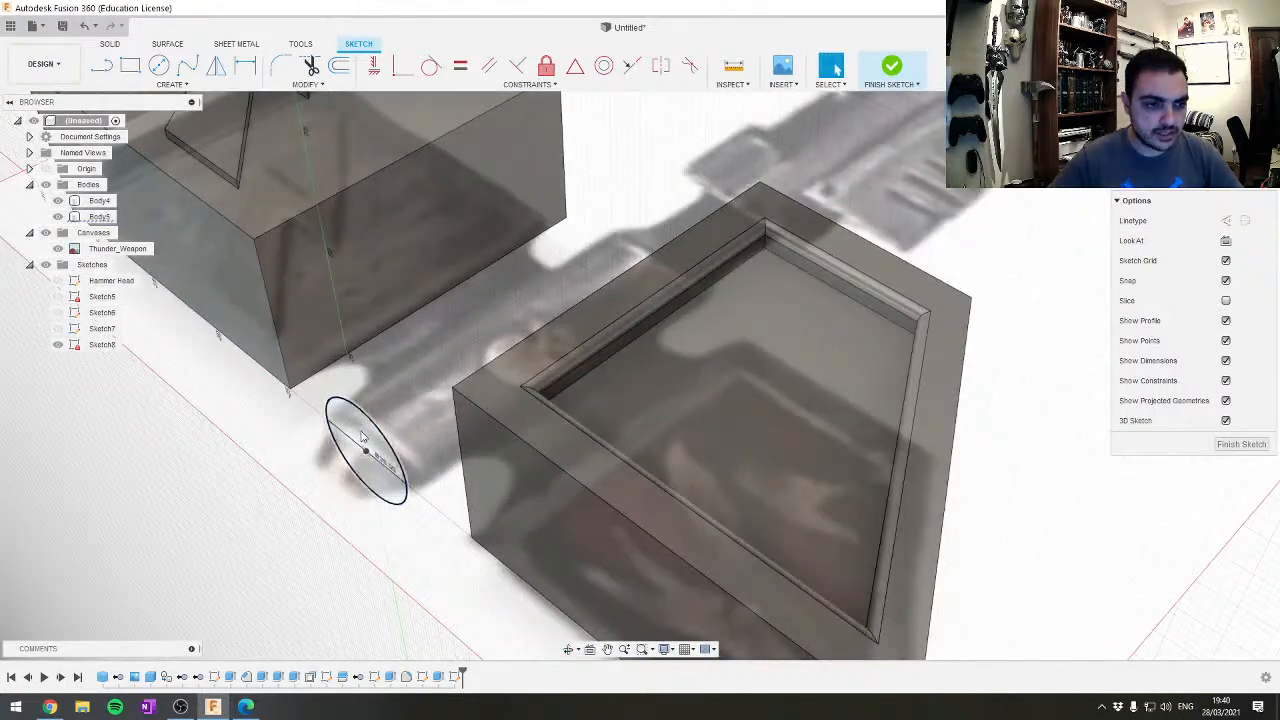
scroll(593, 373, "down", 5)
key("e")
scroll(493, 436, "down", 3)
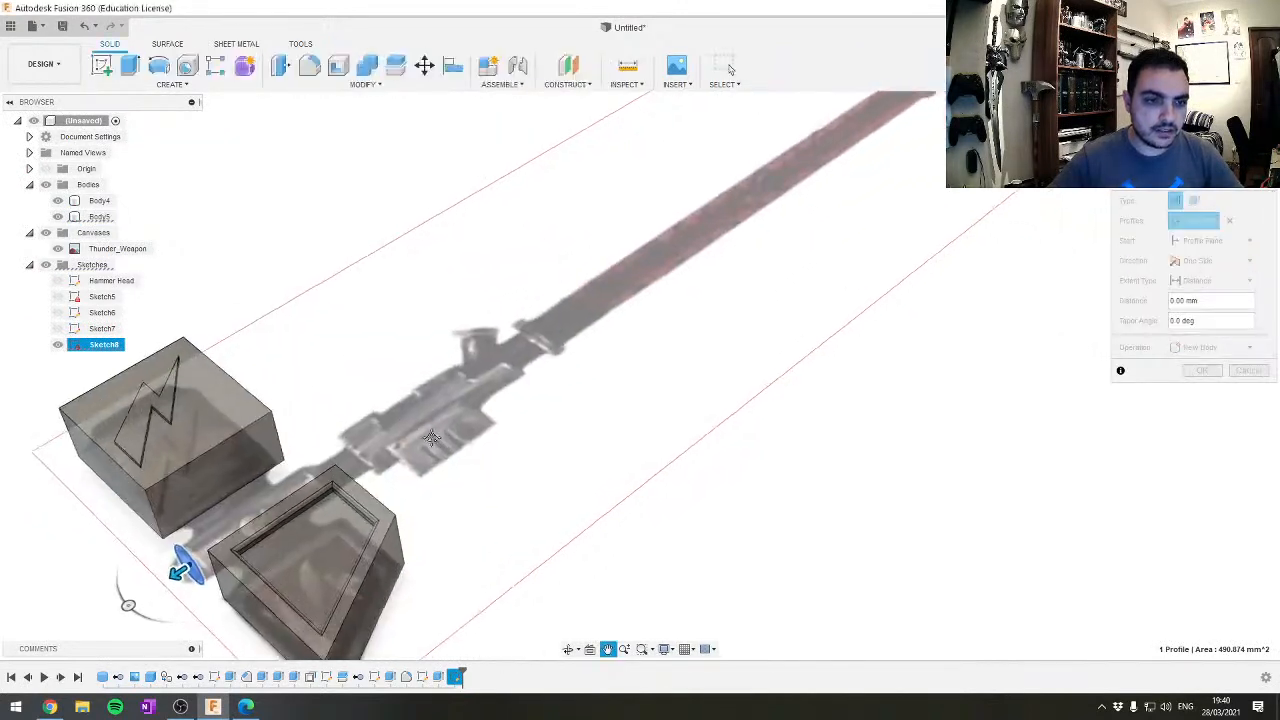
left_click_drag(242, 532, 823, 229)
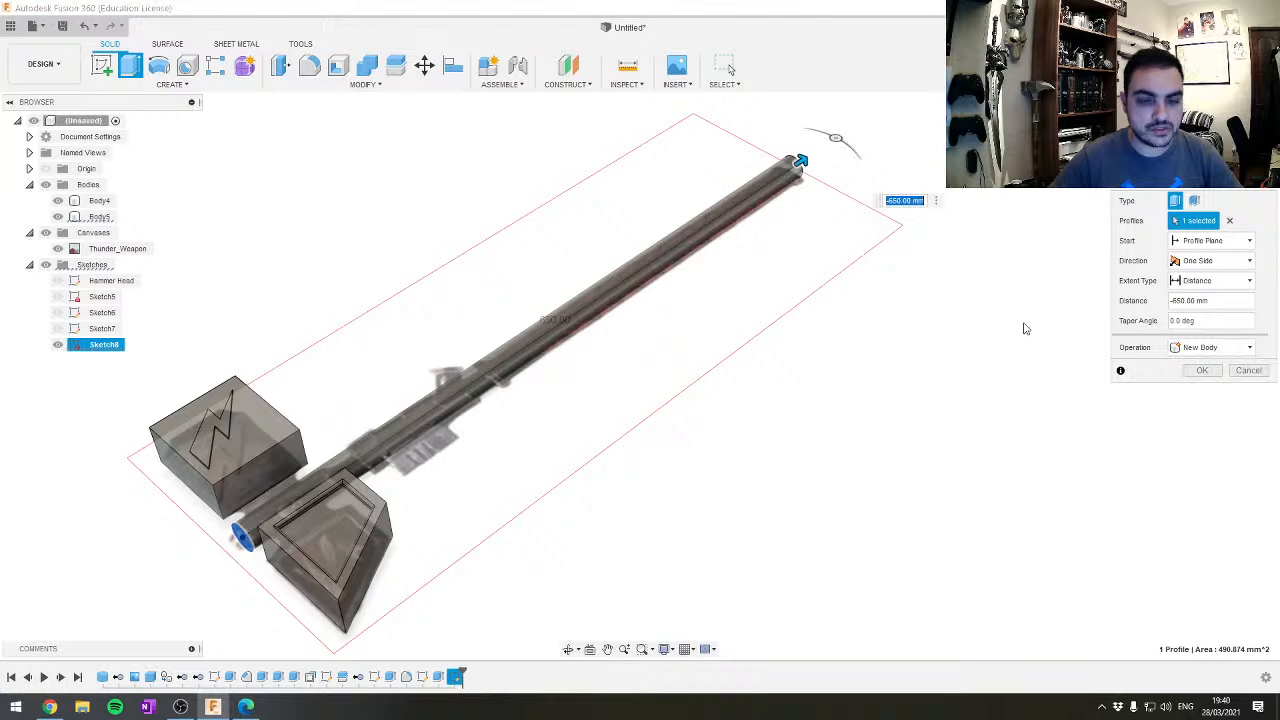
middle_click_drag(611, 434, 740, 420)
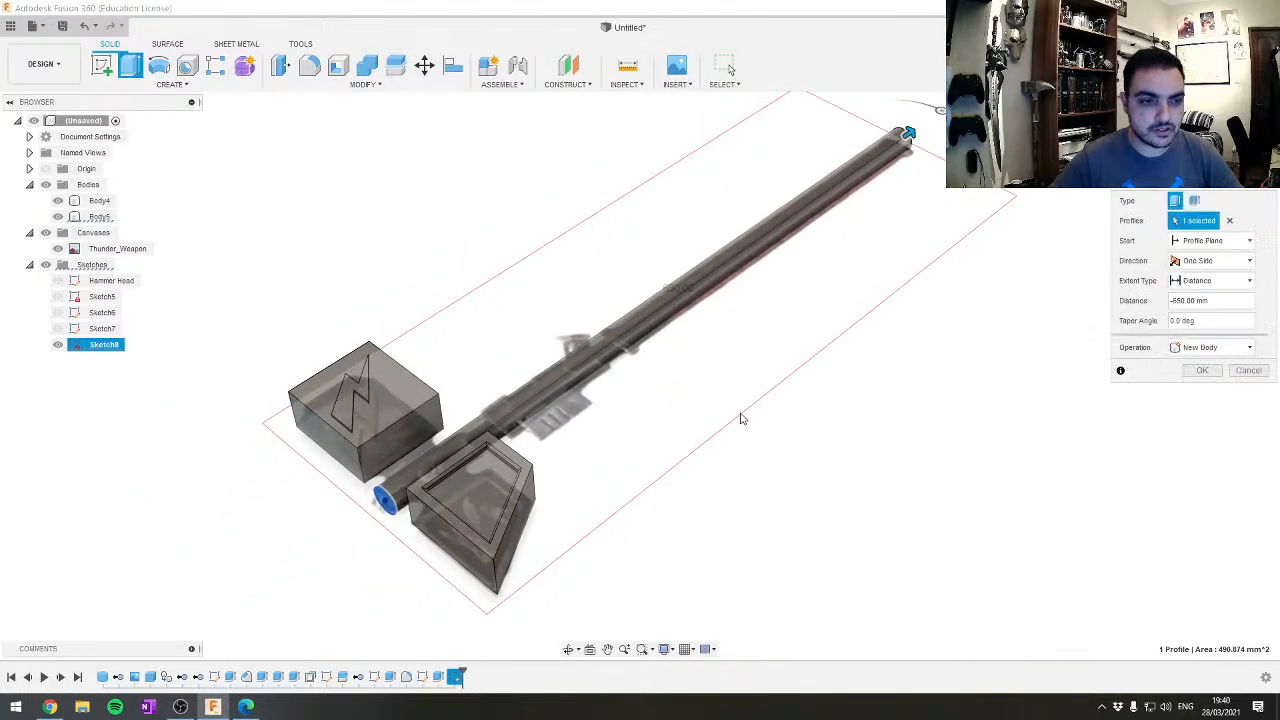
left_click(1203, 371)
Examine the cylindrical shaft against the canvas along its length and at its end between the two blocks
middle_click_drag(563, 516, 436, 570, "shift")
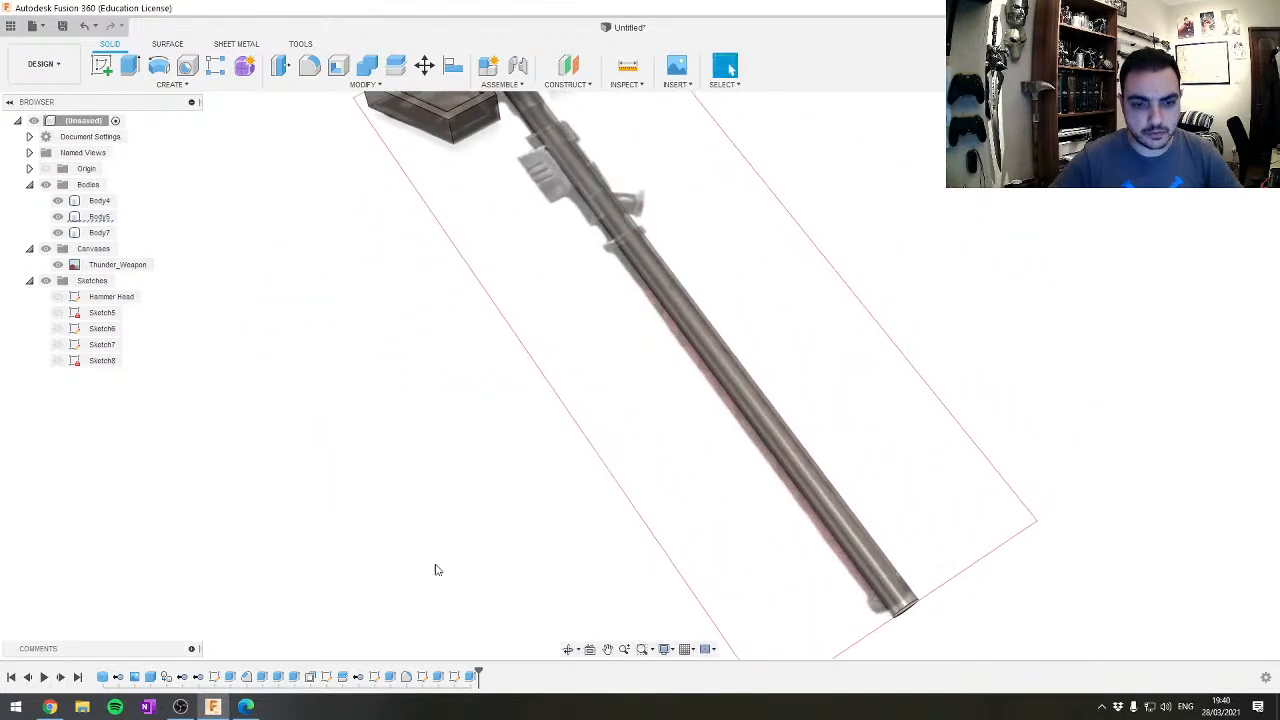
middle_click_drag(826, 565, 529, 438, "shift")
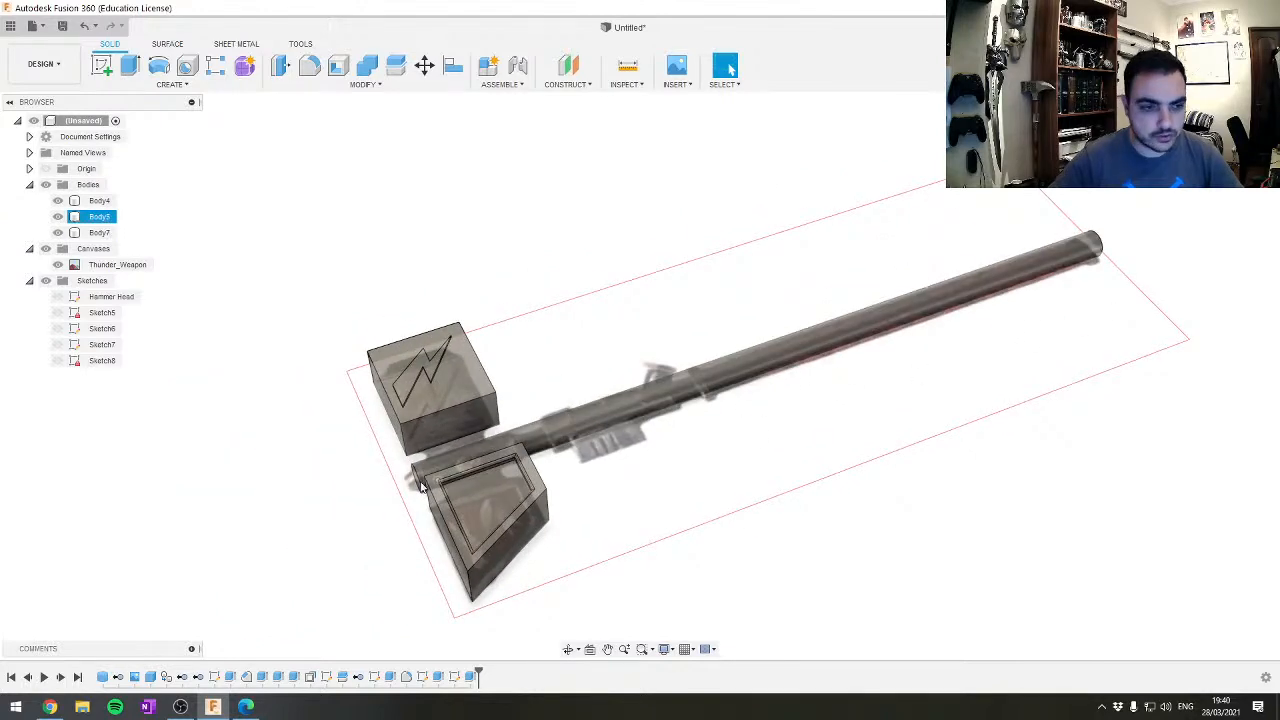
scroll(358, 522, "up", 4)
scroll(358, 520, "up", 3)
middle_click_drag(392, 460, 521, 395, "shift")
left_click(520, 400)
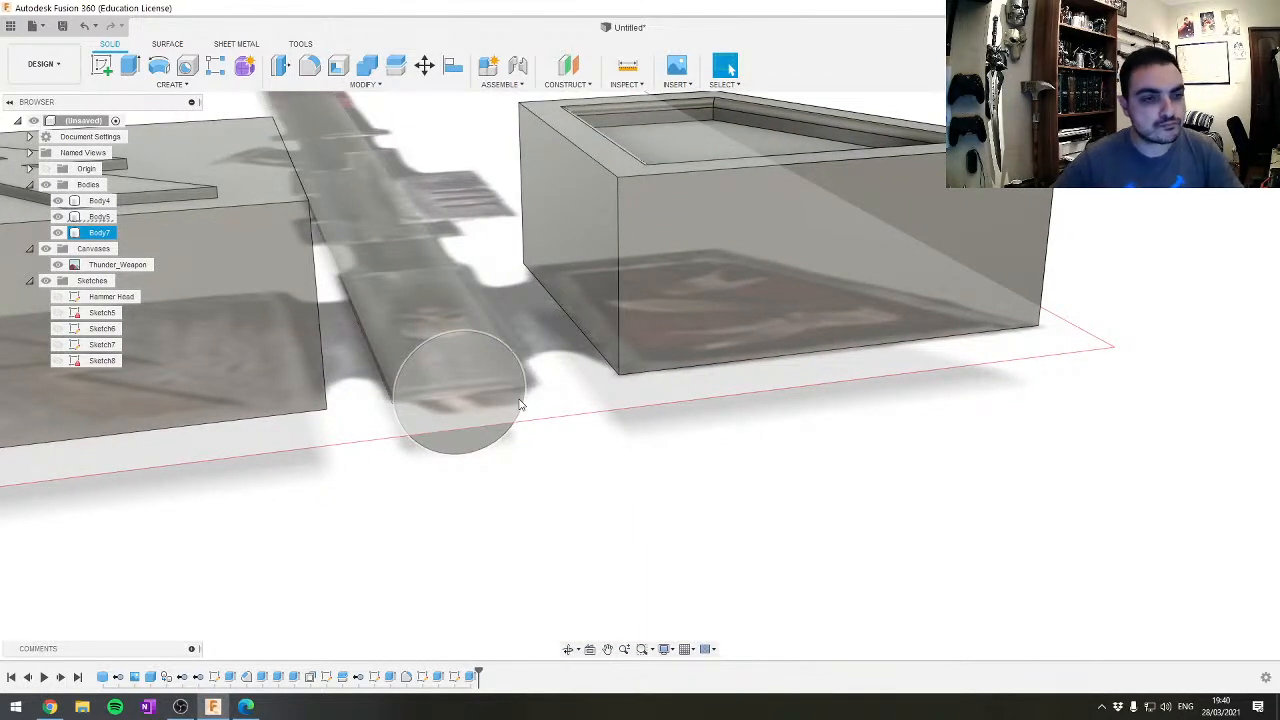
left_click(560, 374)
middle_click_drag(560, 374, 551, 346, "shift")
left_click(461, 395)
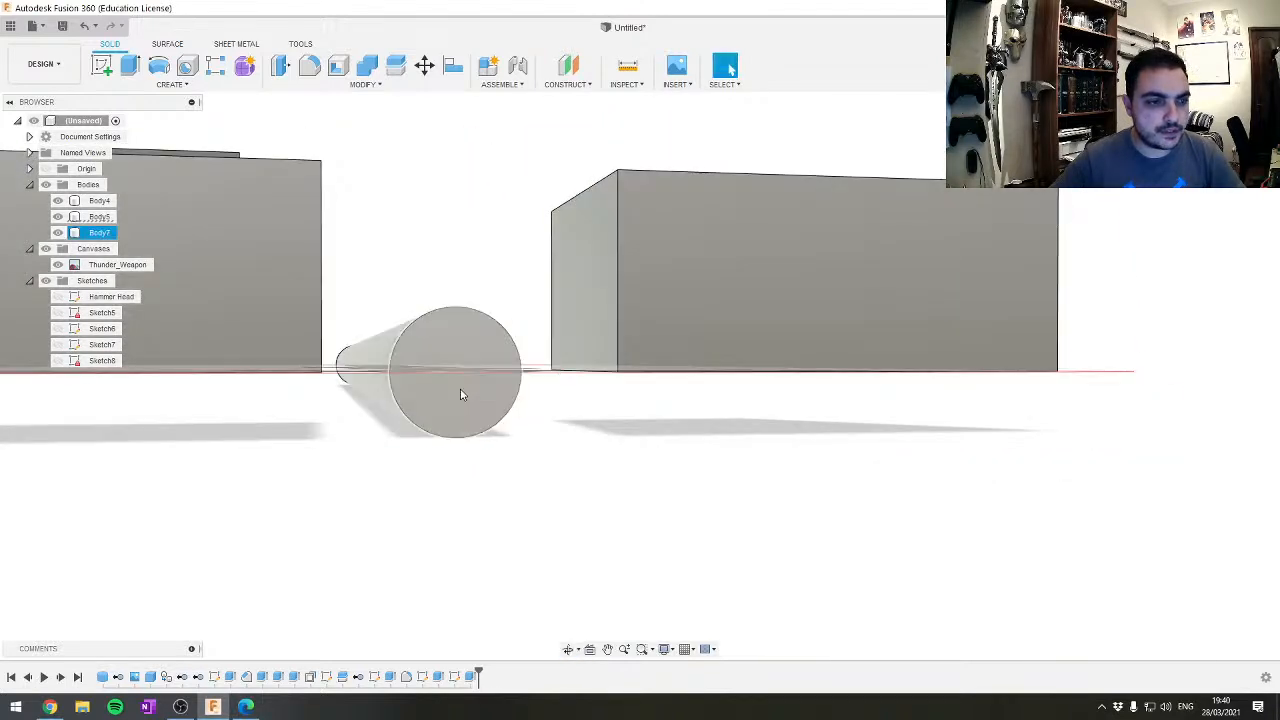
scroll(443, 398, "up", 1)
middle_click_drag(514, 320, 672, 268, "shift")
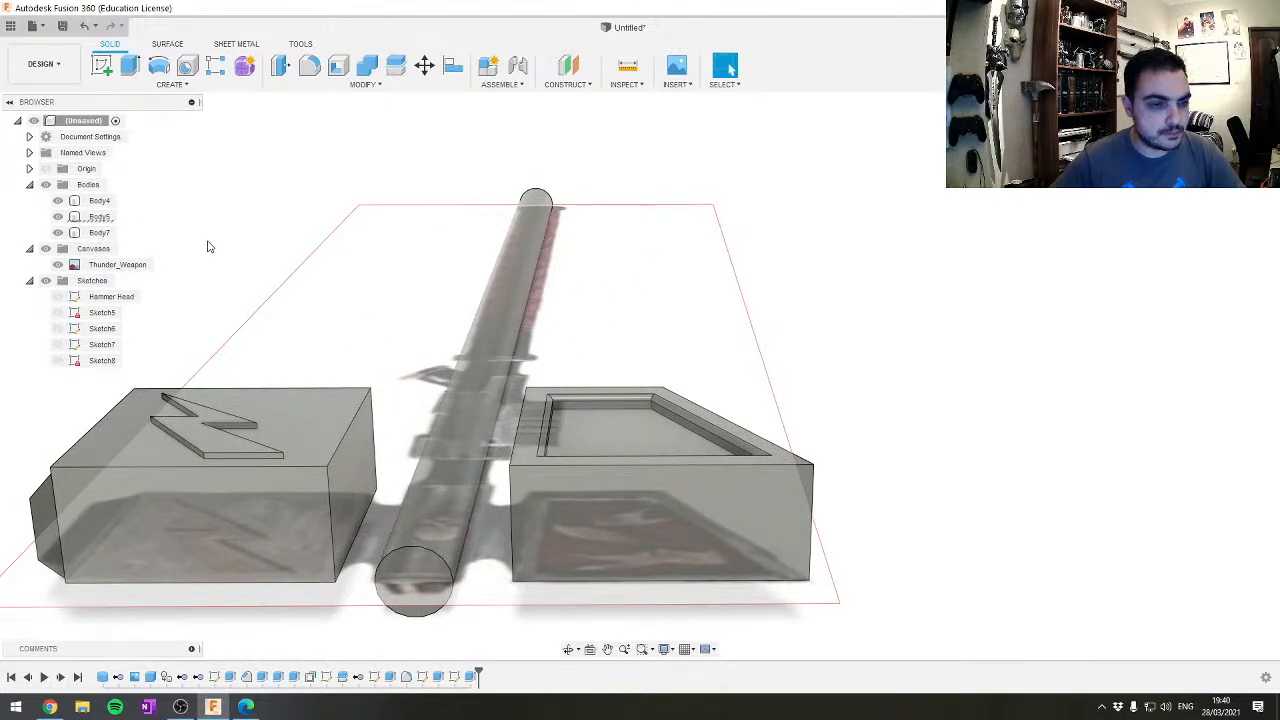
middle_click_drag(415, 436, 500, 336, "shift")
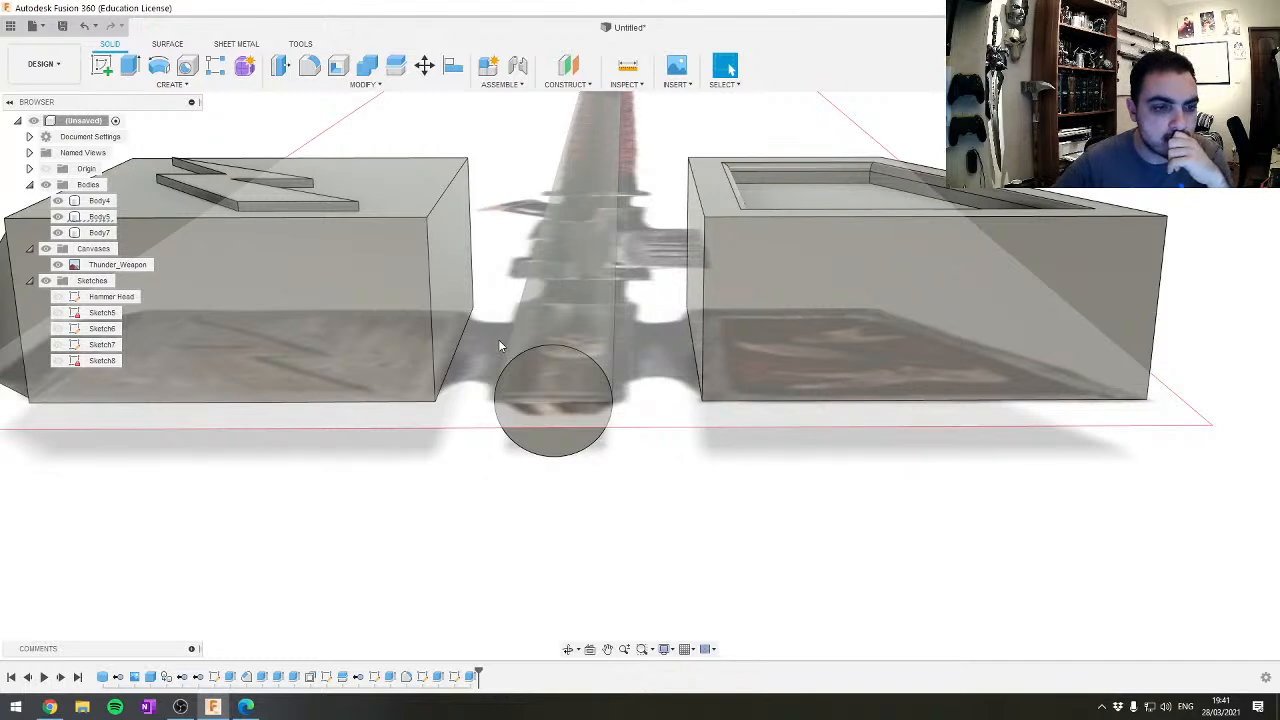
Sketch a 30 mm diameter circle centred on the origin, using the shaft's front end face as the sketch plane
left_click(1235, 130)
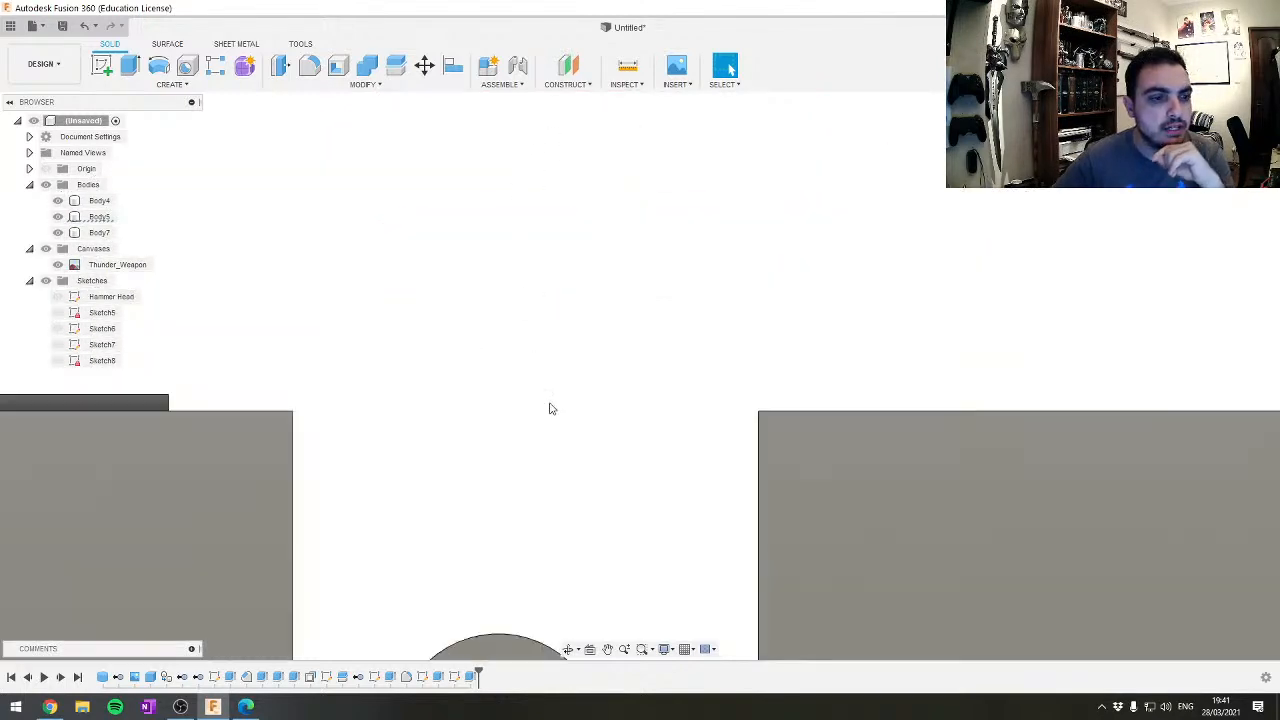
middle_click_drag(551, 406, 603, 175)
left_click(103, 66)
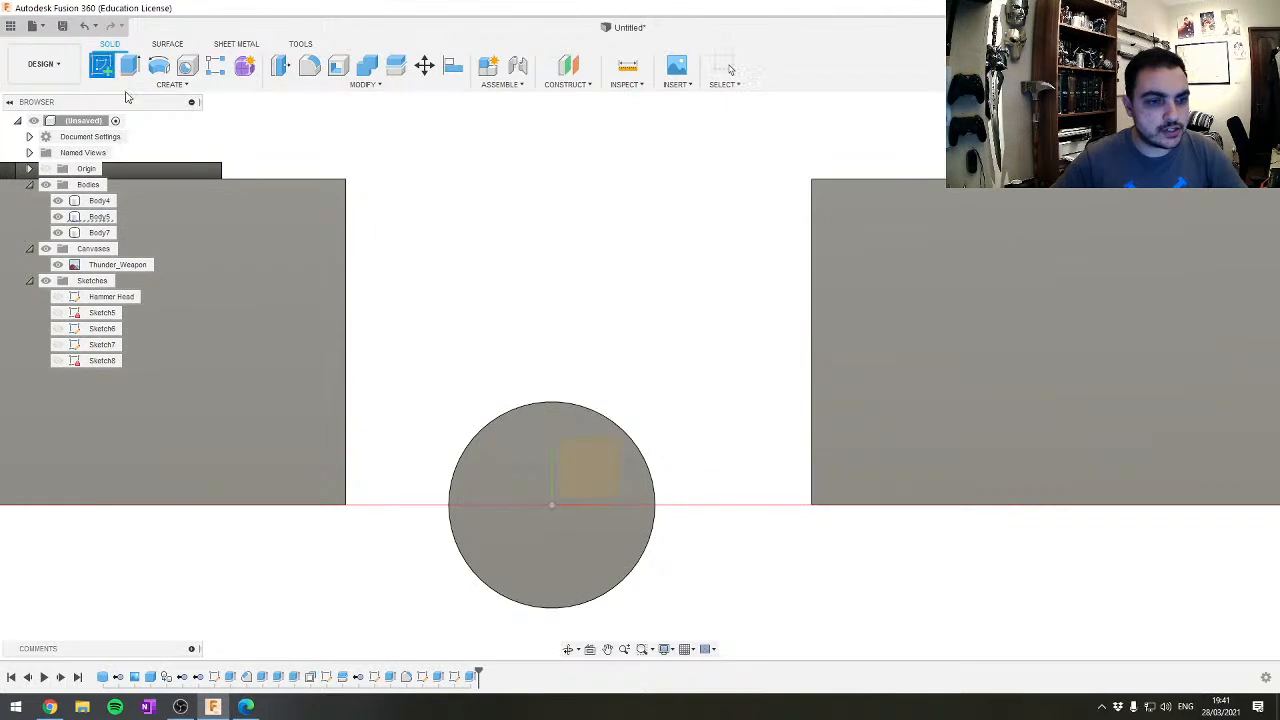
left_click(497, 446)
key("c")
left_click(551, 507)
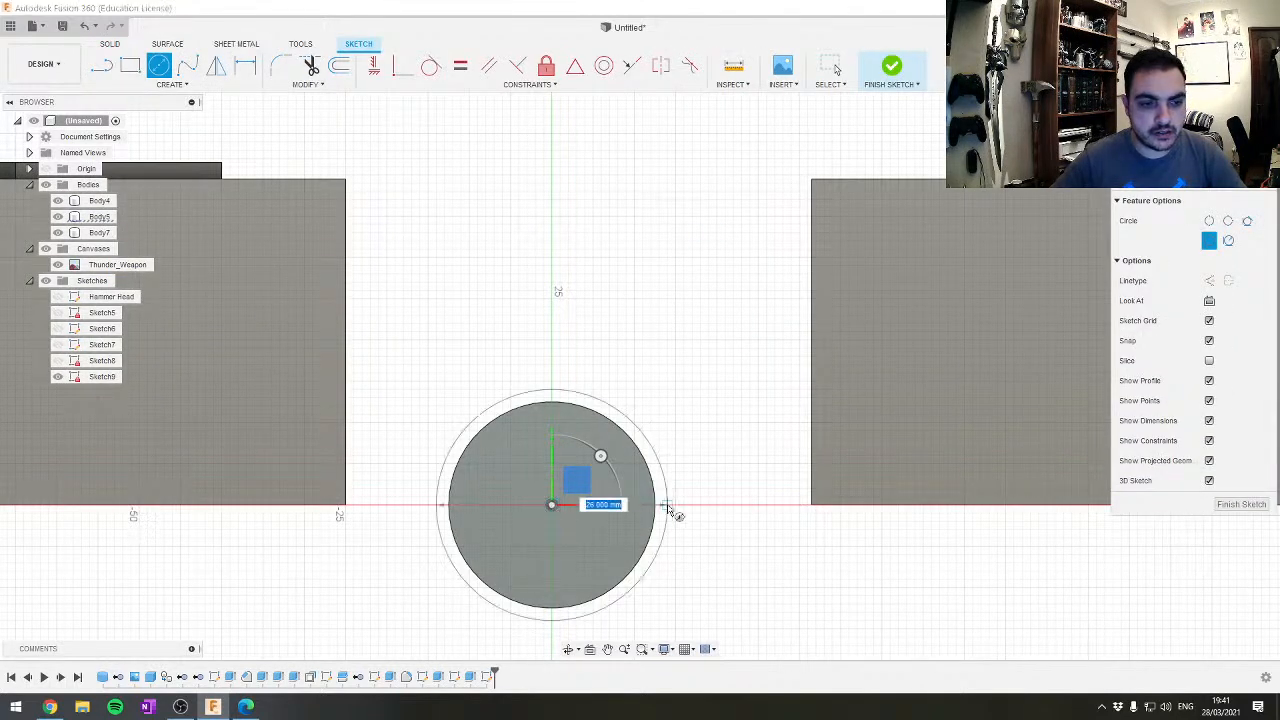
scroll(724, 516, "down", 1)
scroll(717, 514, "down", 3)
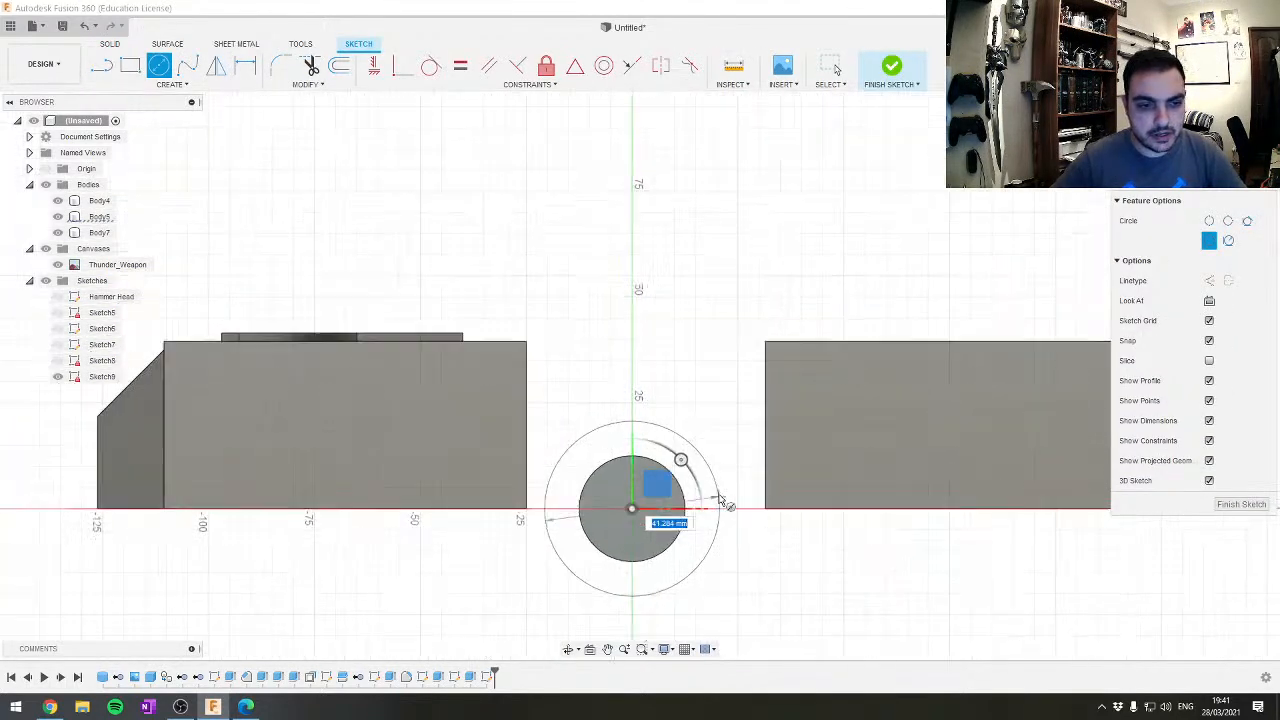
middle_click_drag(713, 492, 716, 535, "shift")
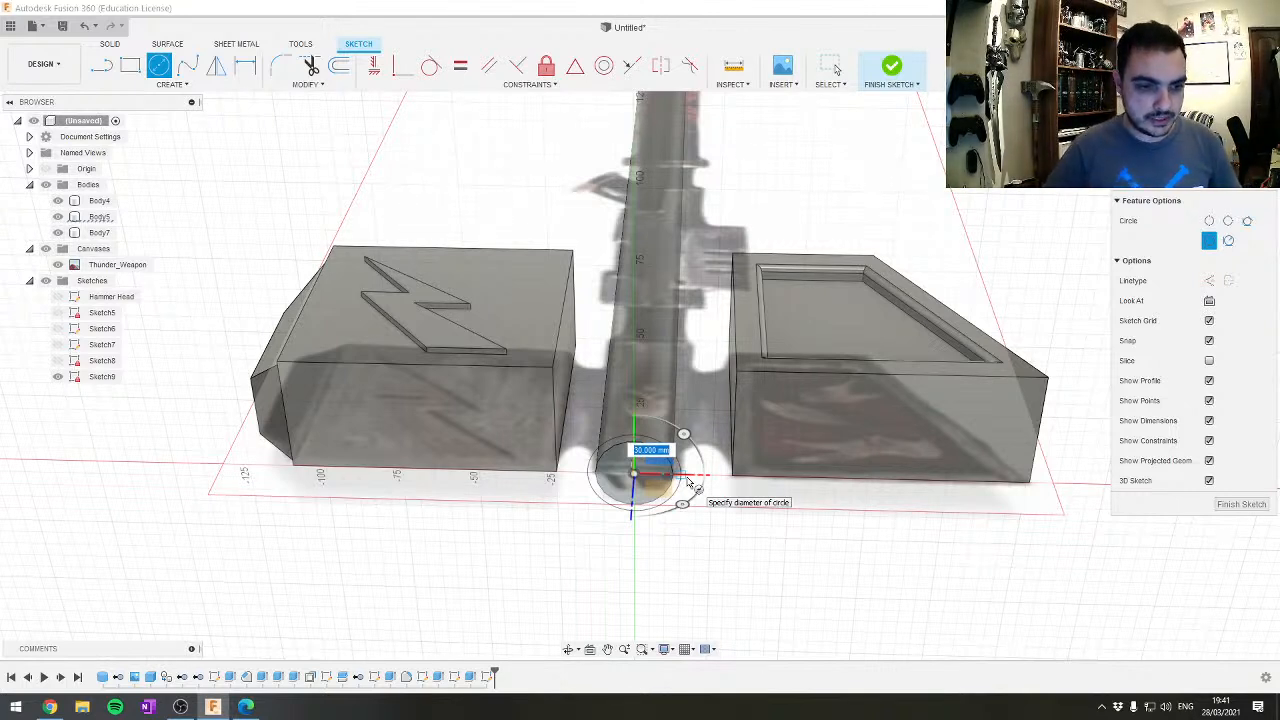
left_click(687, 480)
scroll(600, 376, "up", 3)
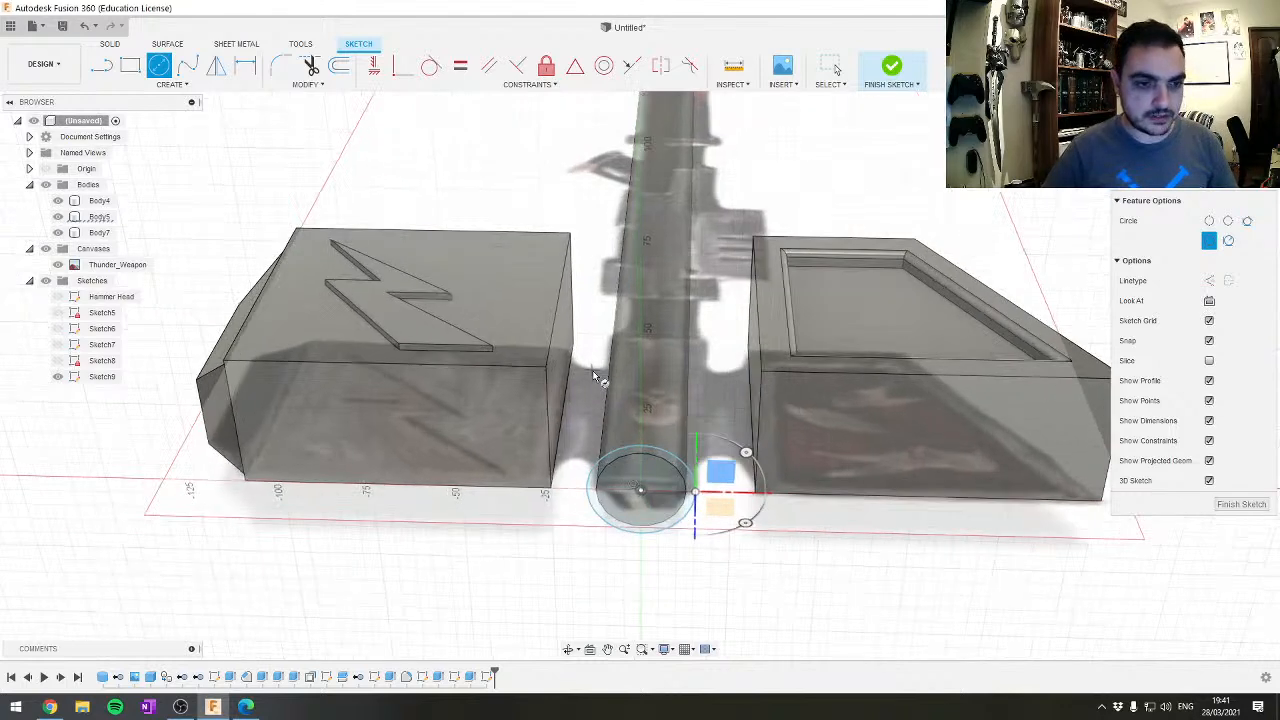
key("Escape")
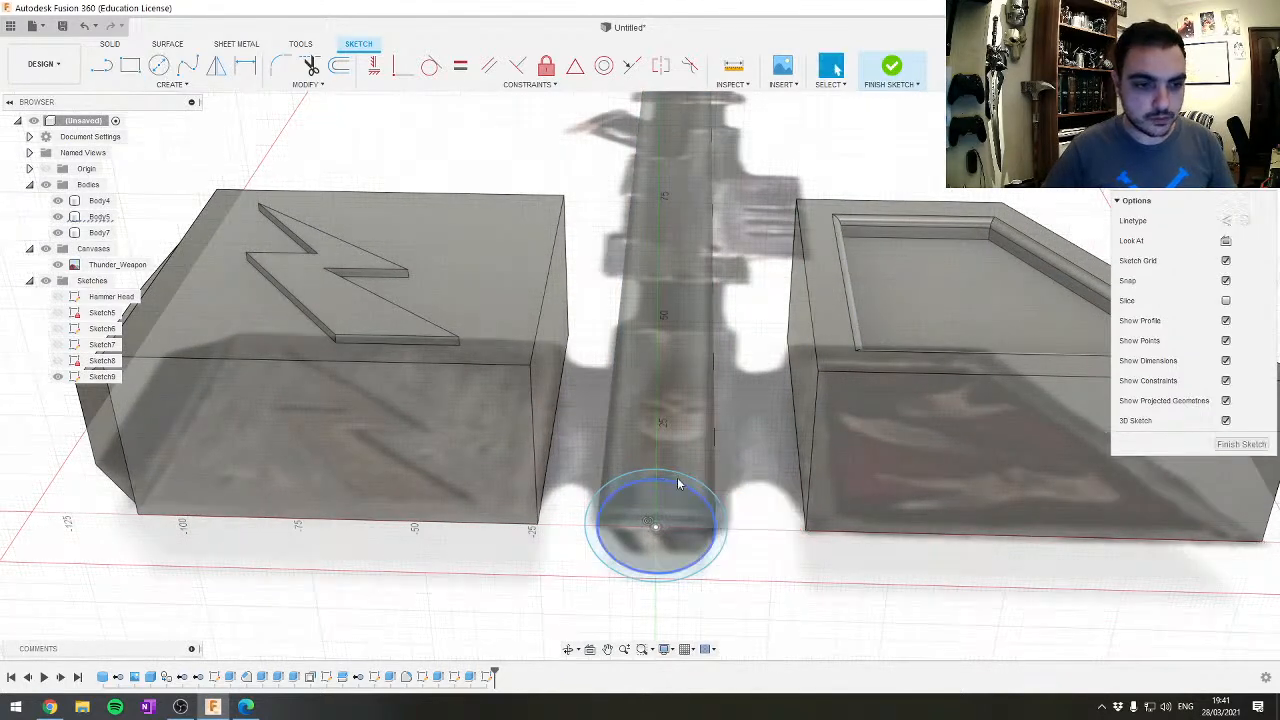
Extrude the ring between the two circles -80 mm along the shaft, joining it to the shaft body
left_click(678, 484)
key("e")
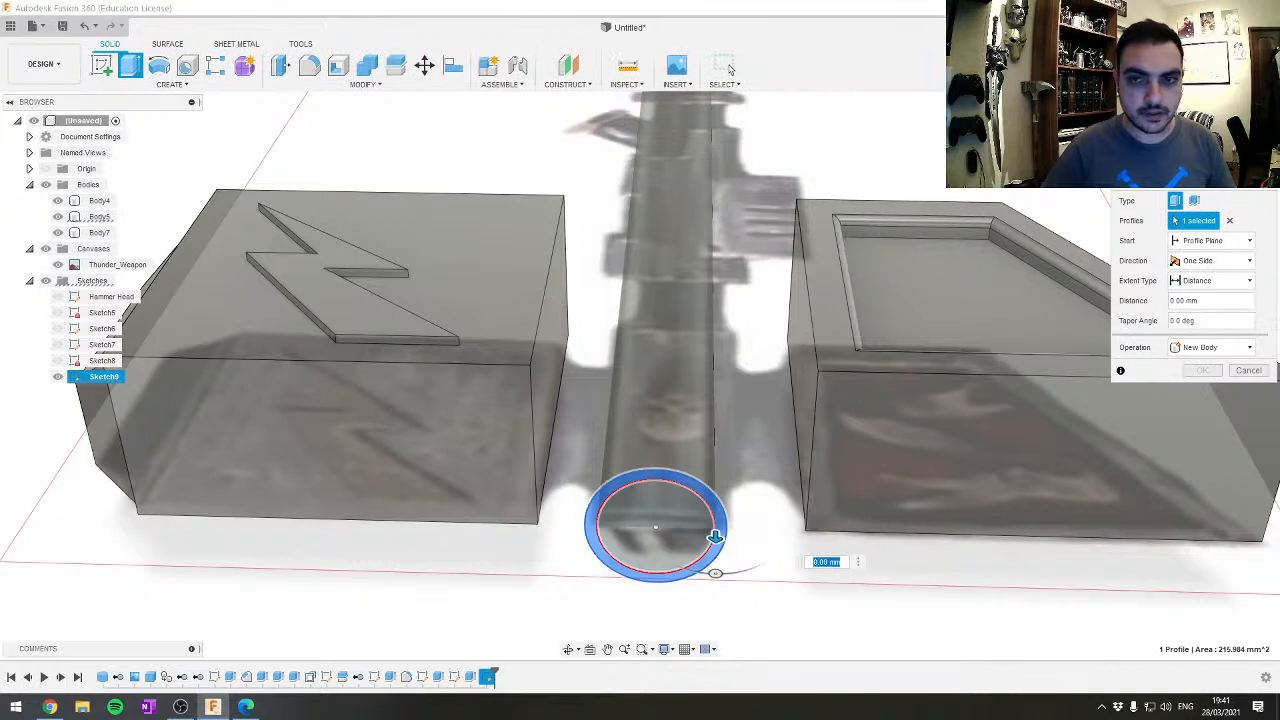
left_click(1230, 135)
scroll(838, 191, "down", 5)
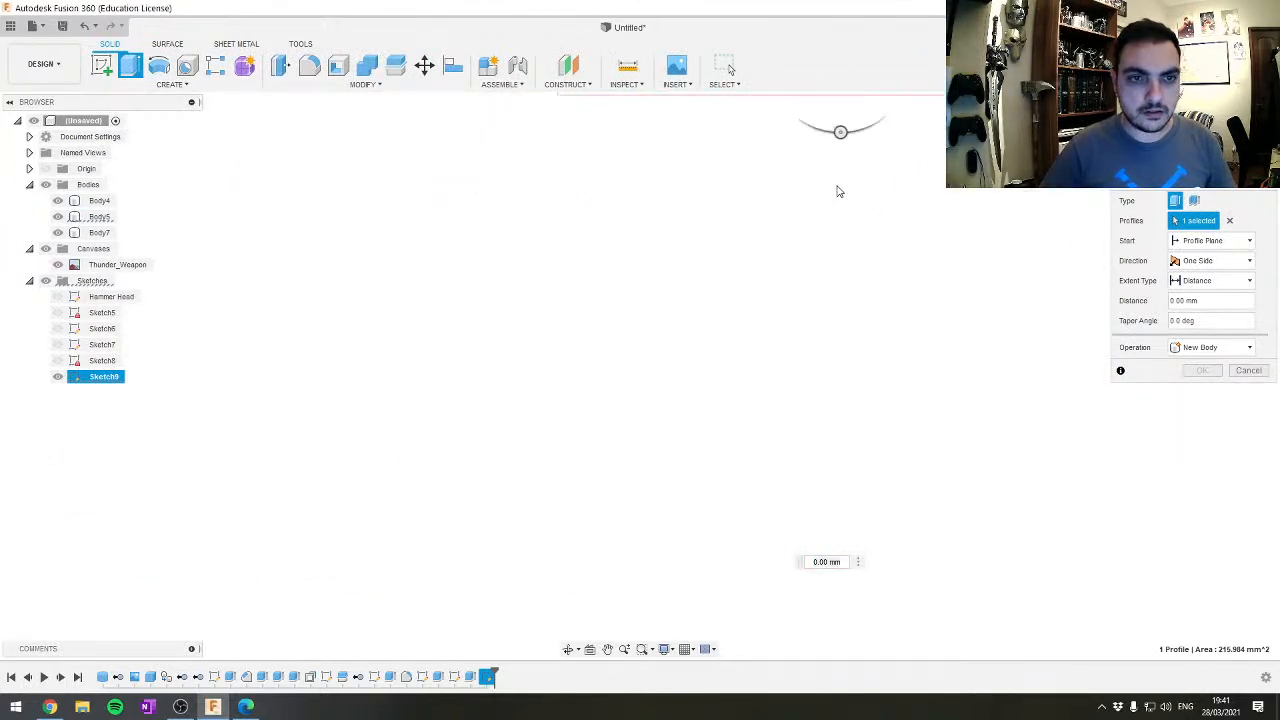
middle_click_drag(829, 158, 737, 563)
scroll(748, 495, "up", 5)
scroll(749, 505, "down", 2)
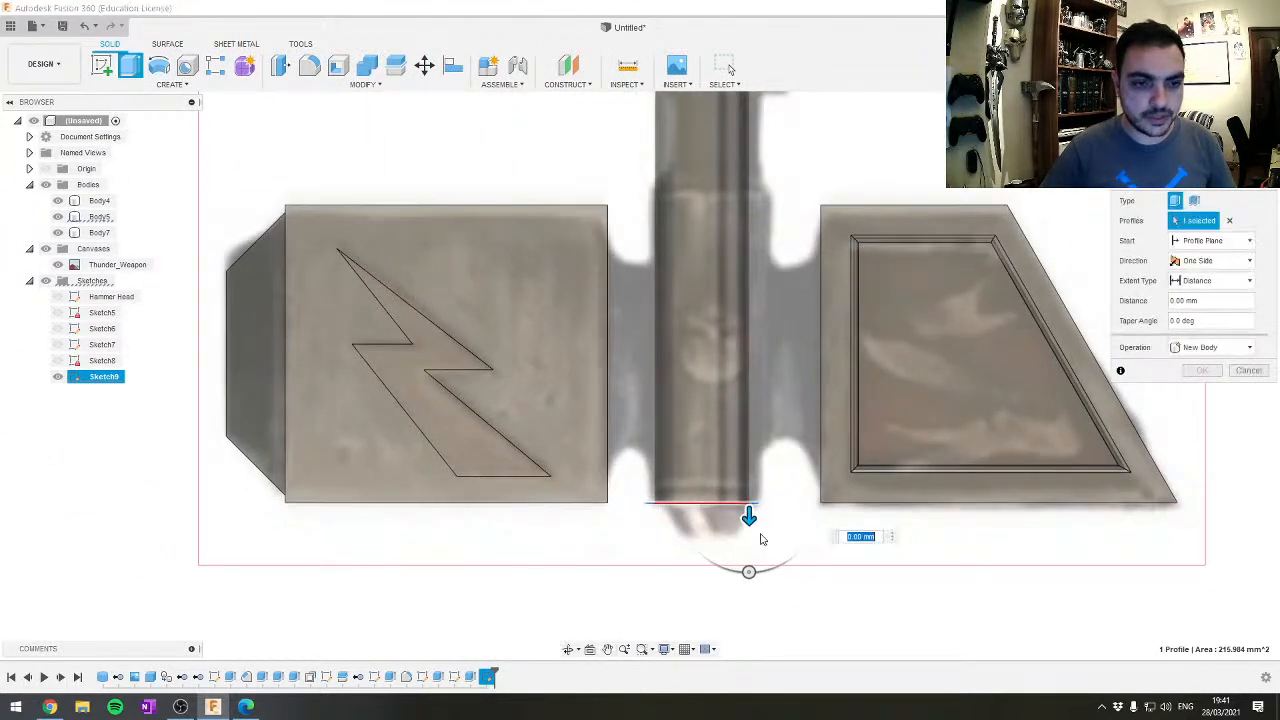
left_click_drag(749, 516, 749, 189)
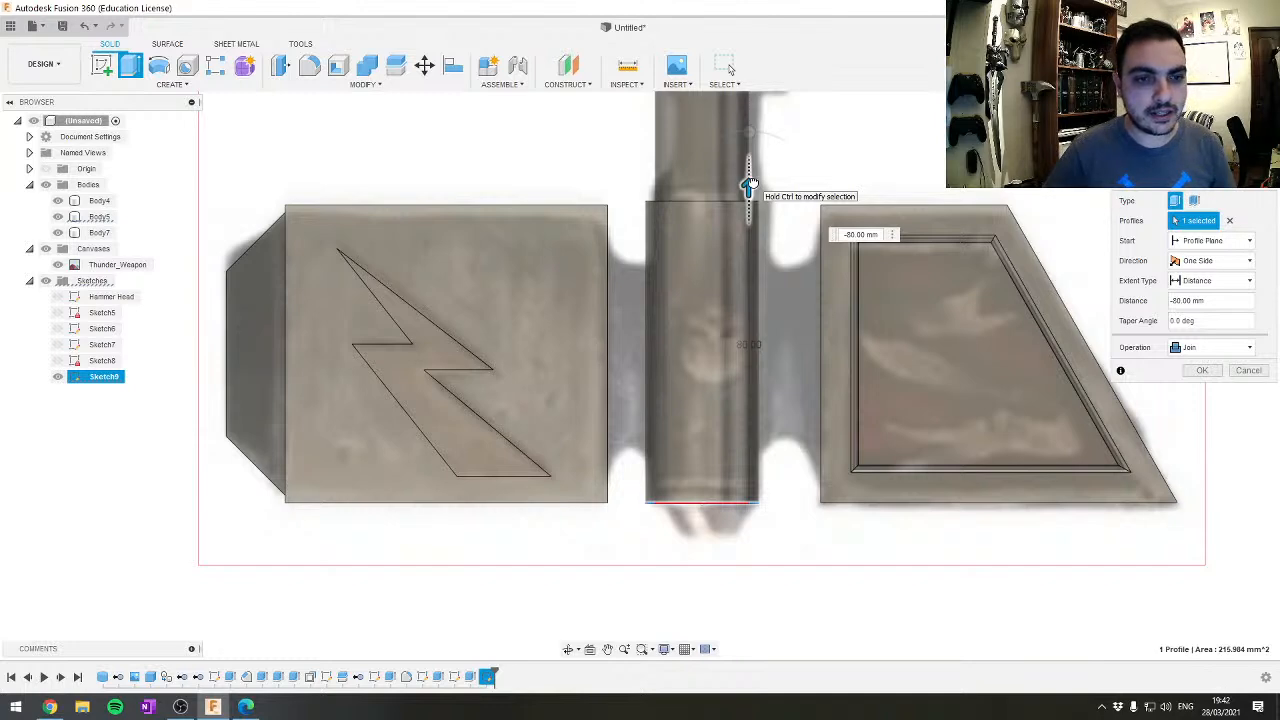
Try longer distances for the ring extrusion along the pictured handle, up to -222 mm
middle_click_drag(1040, 240, 865, 205, "shift")
middle_click_drag(865, 205, 534, 371)
scroll(535, 372, "up", 2)
left_click_drag(438, 357, 807, 380)
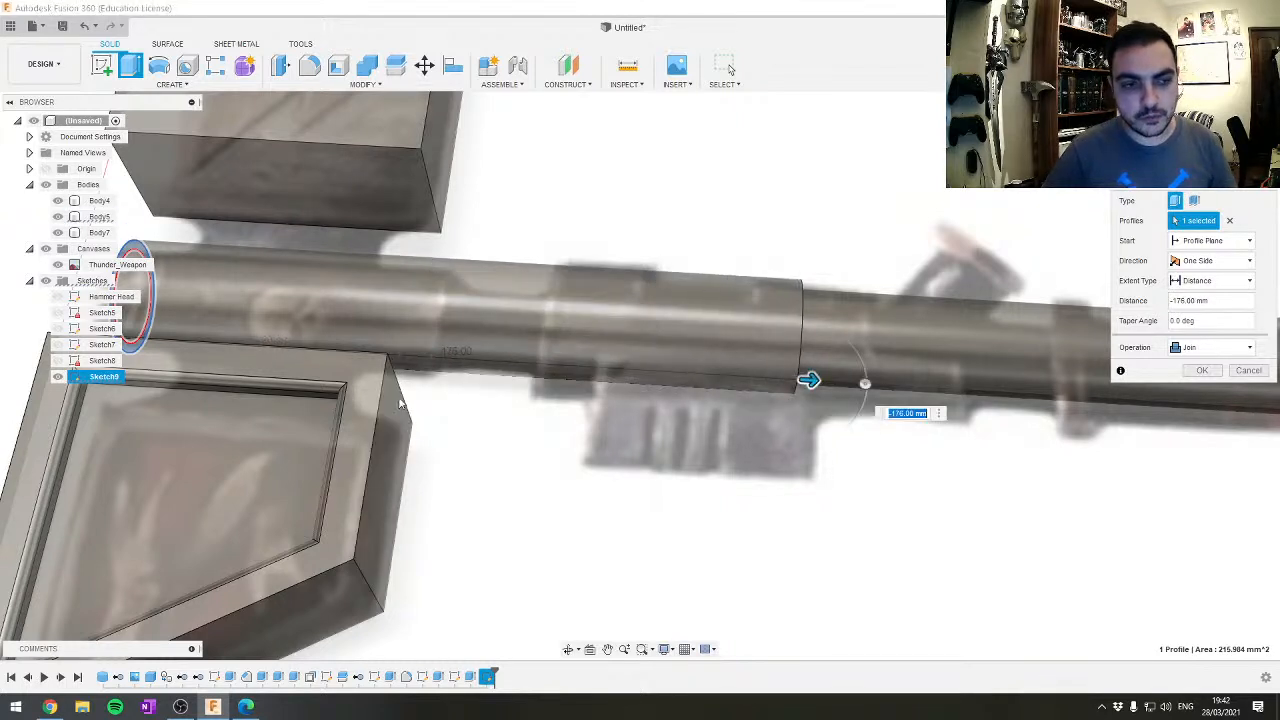
left_click(390, 474)
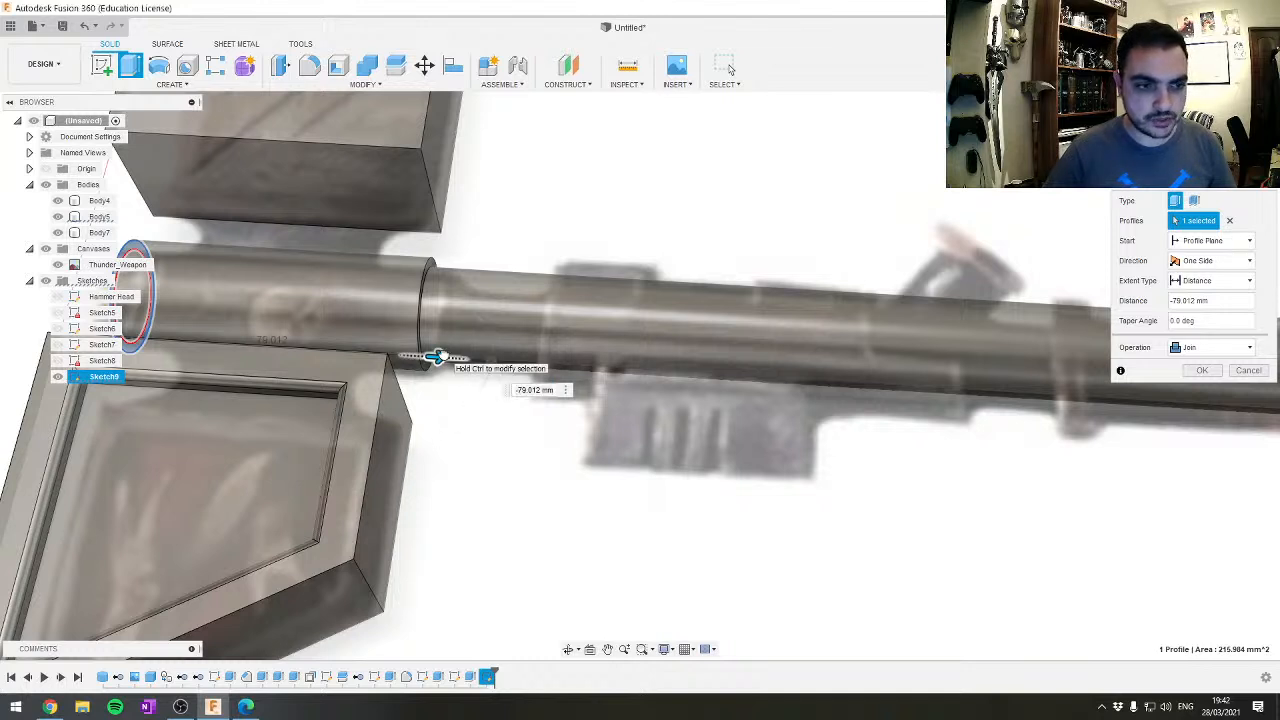
left_click_drag(445, 370, 996, 415)
middle_click_drag(985, 440, 866, 509)
scroll(866, 509, "up", 3)
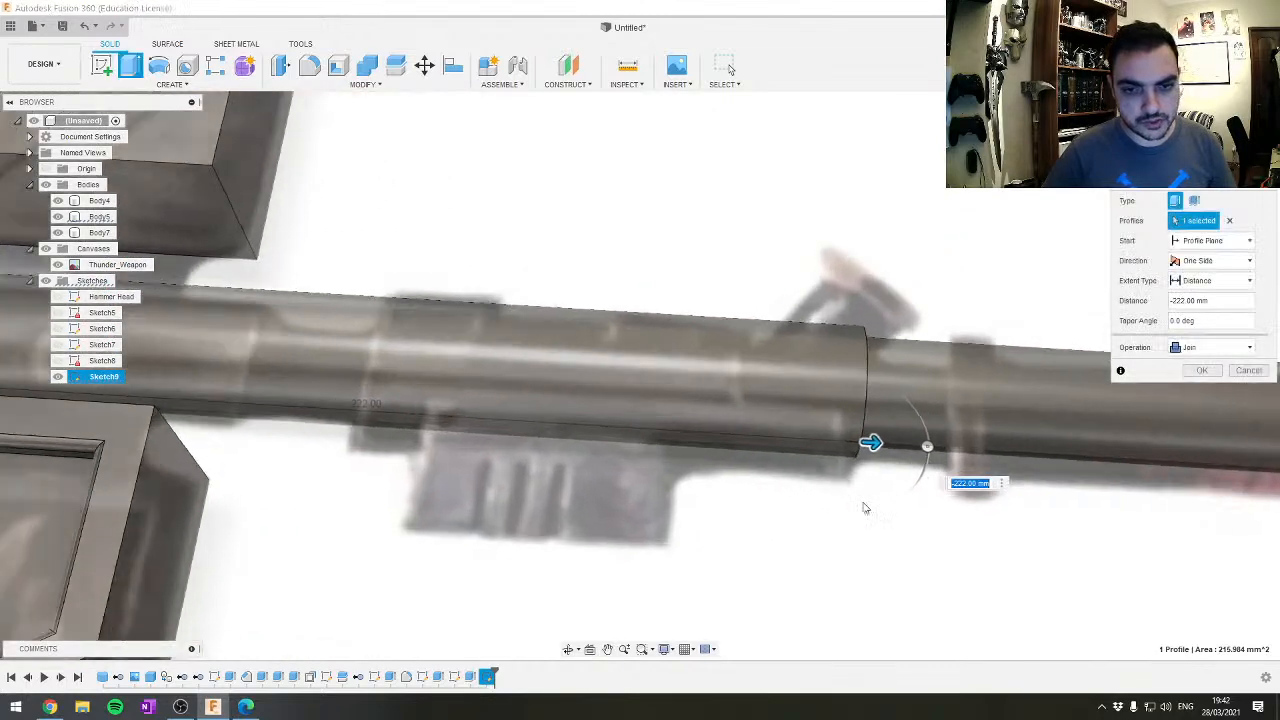
Set the ring extrusion's distance to -220 mm against the canvas and complete the joined sleeve
left_click(1231, 137)
scroll(943, 335, "down", 5)
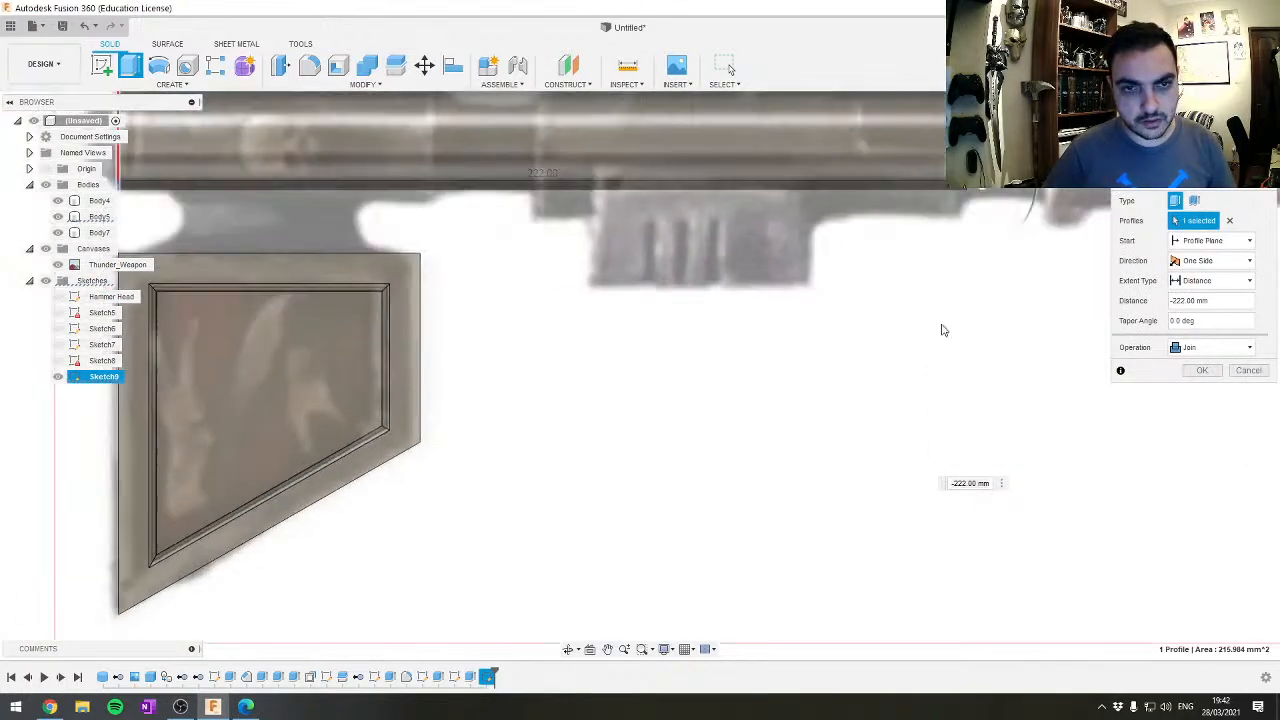
middle_click_drag(957, 278, 884, 376)
mouse_move(899, 320)
left_mouse_down()
mouse_move(869, 325)
mouse_move(889, 324)
left_mouse_up()
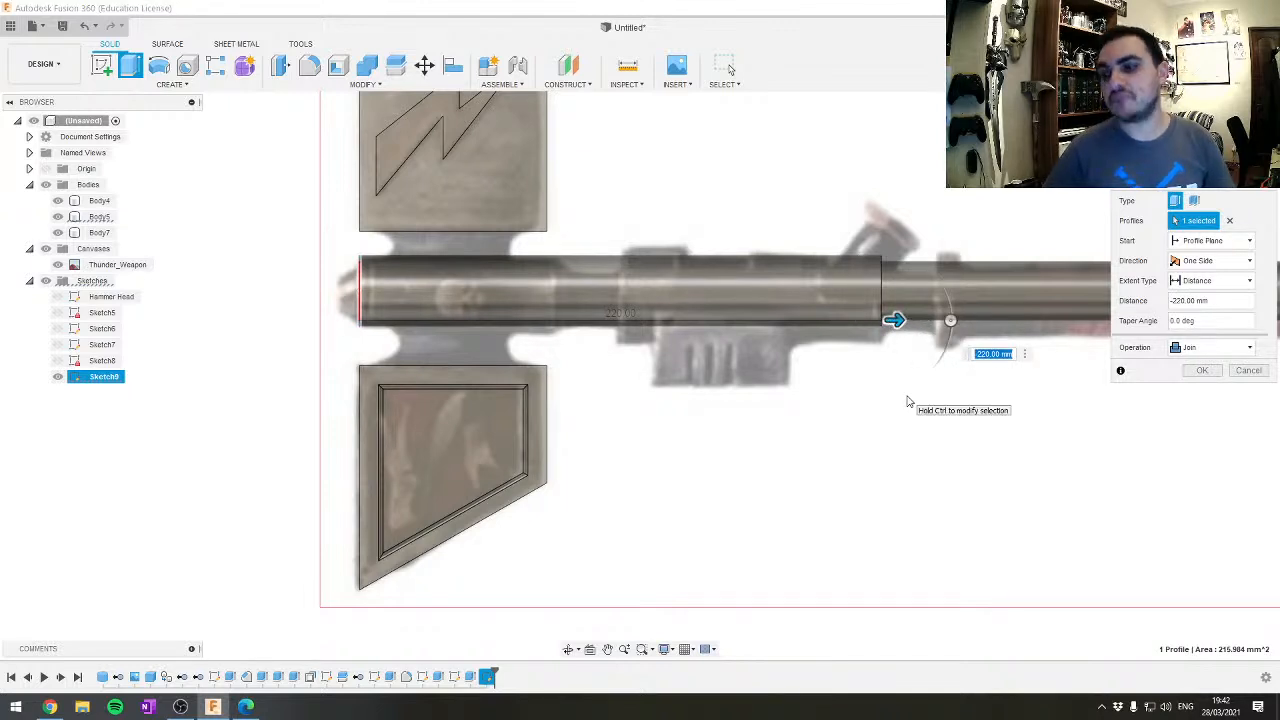
scroll(843, 456, "up", 3)
scroll(583, 402, "down", 2)
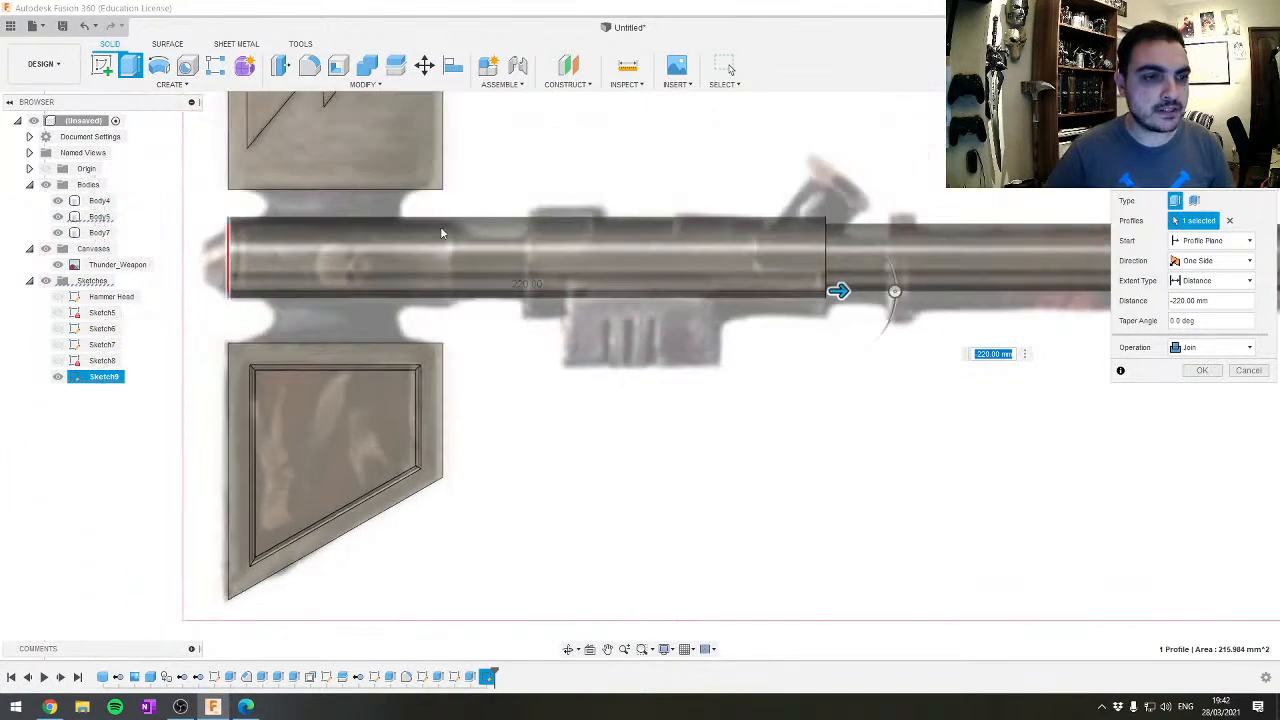
left_click(1200, 371)
Create a new sketch on the canvas plane, finish it and reopen it for editing
left_click(370, 378)
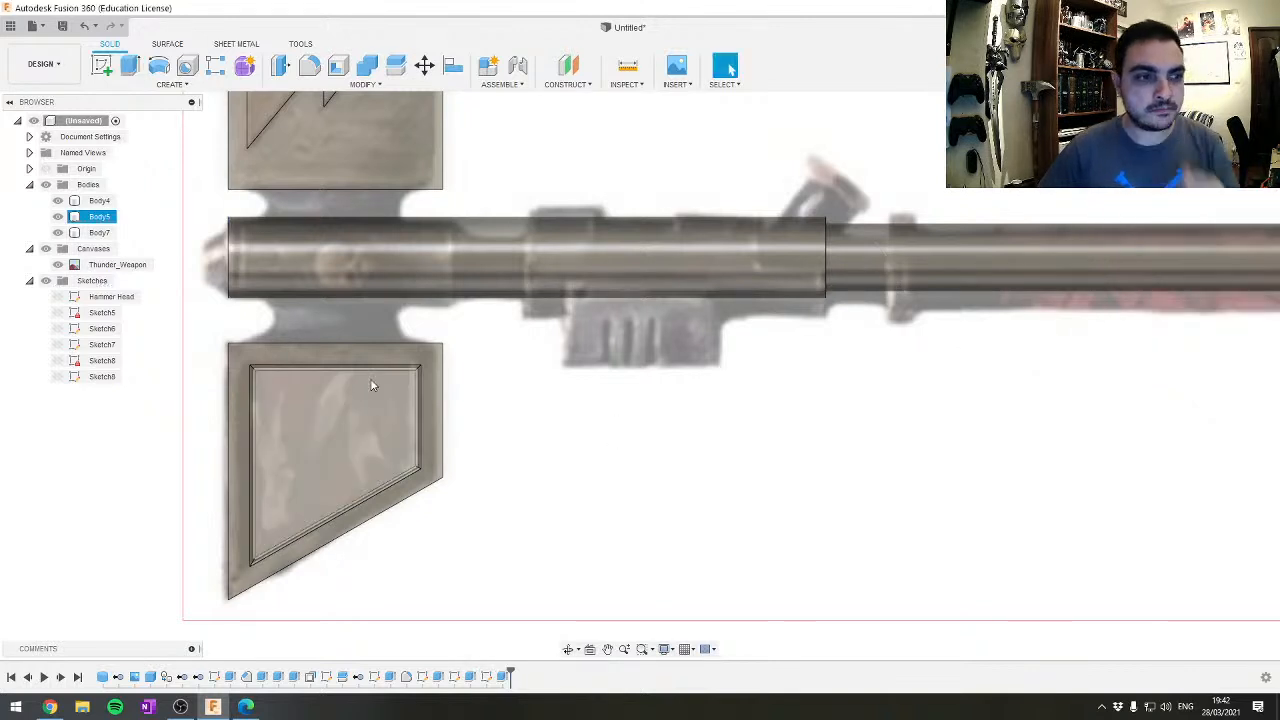
middle_click_drag(370, 378, 565, 416)
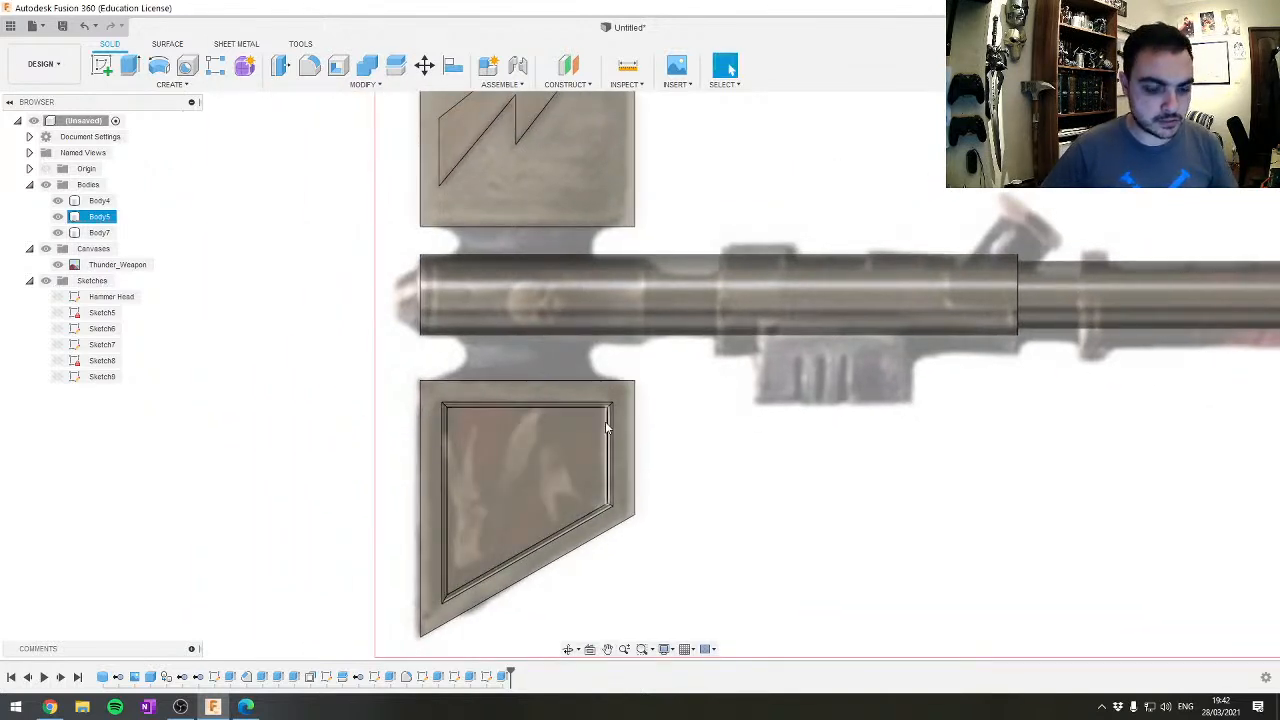
key("l")
left_click(707, 394)
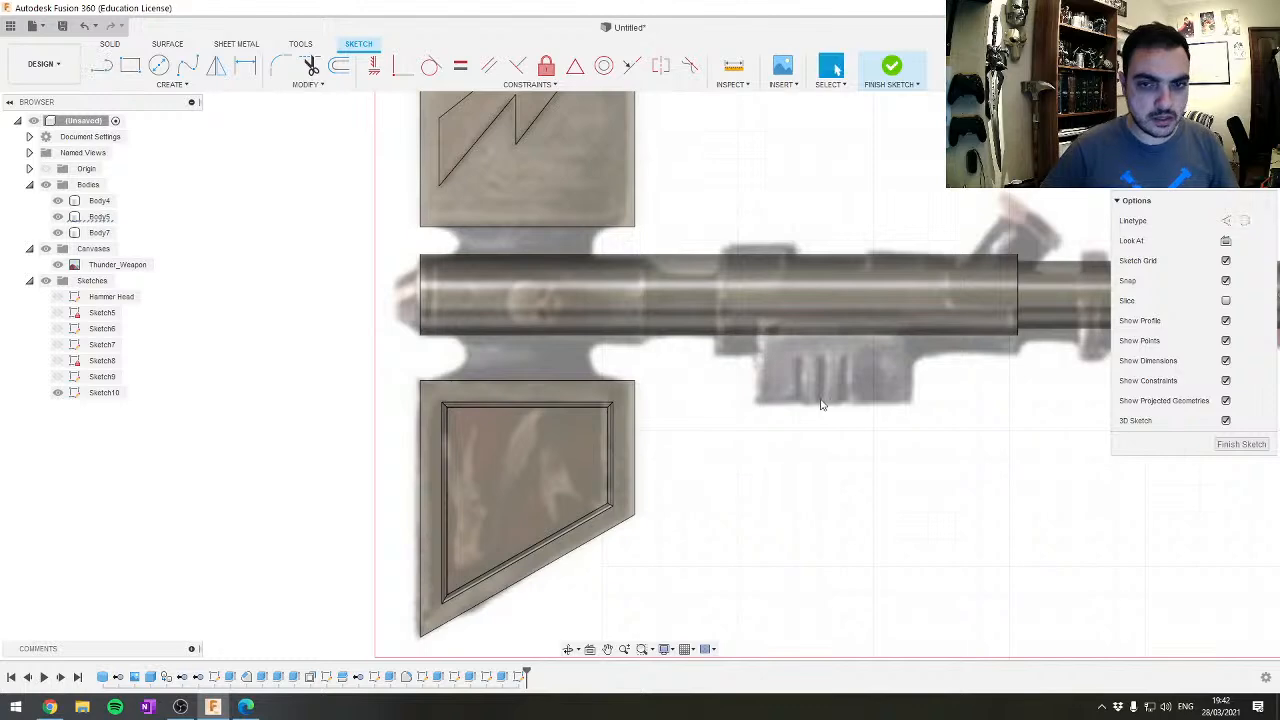
left_click(891, 66)
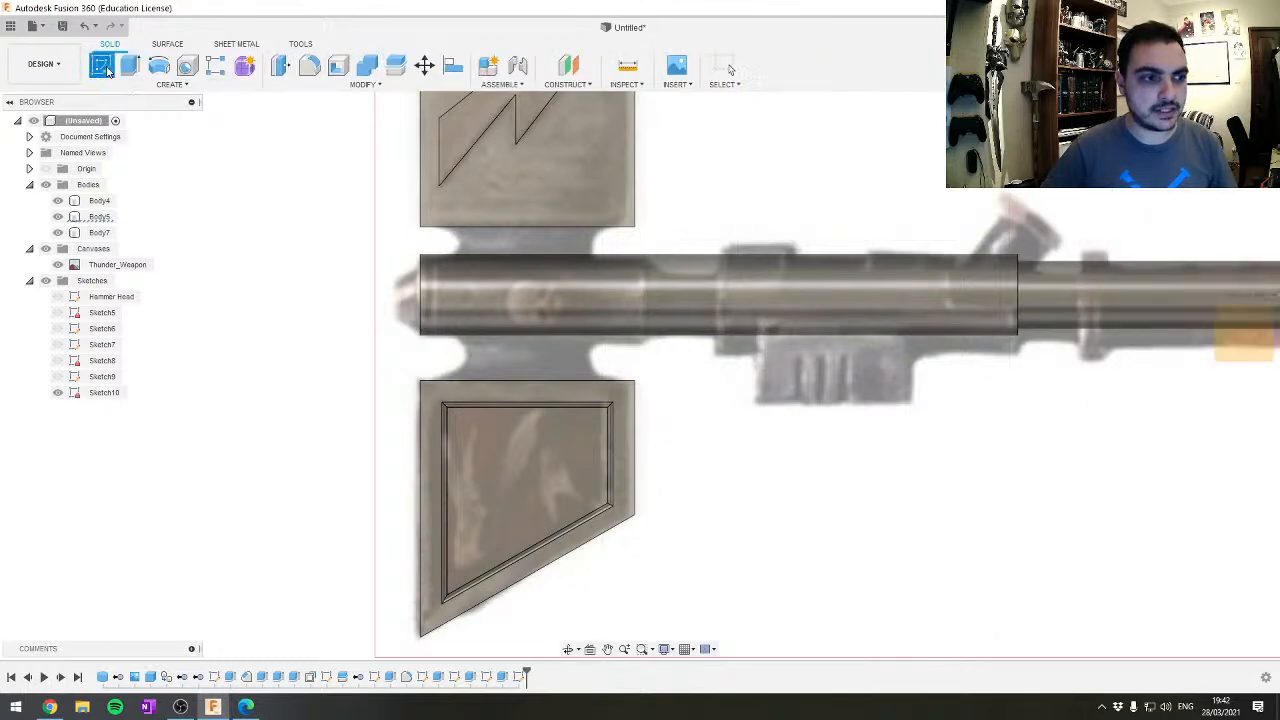
left_click(100, 395)
double_click(102, 395)
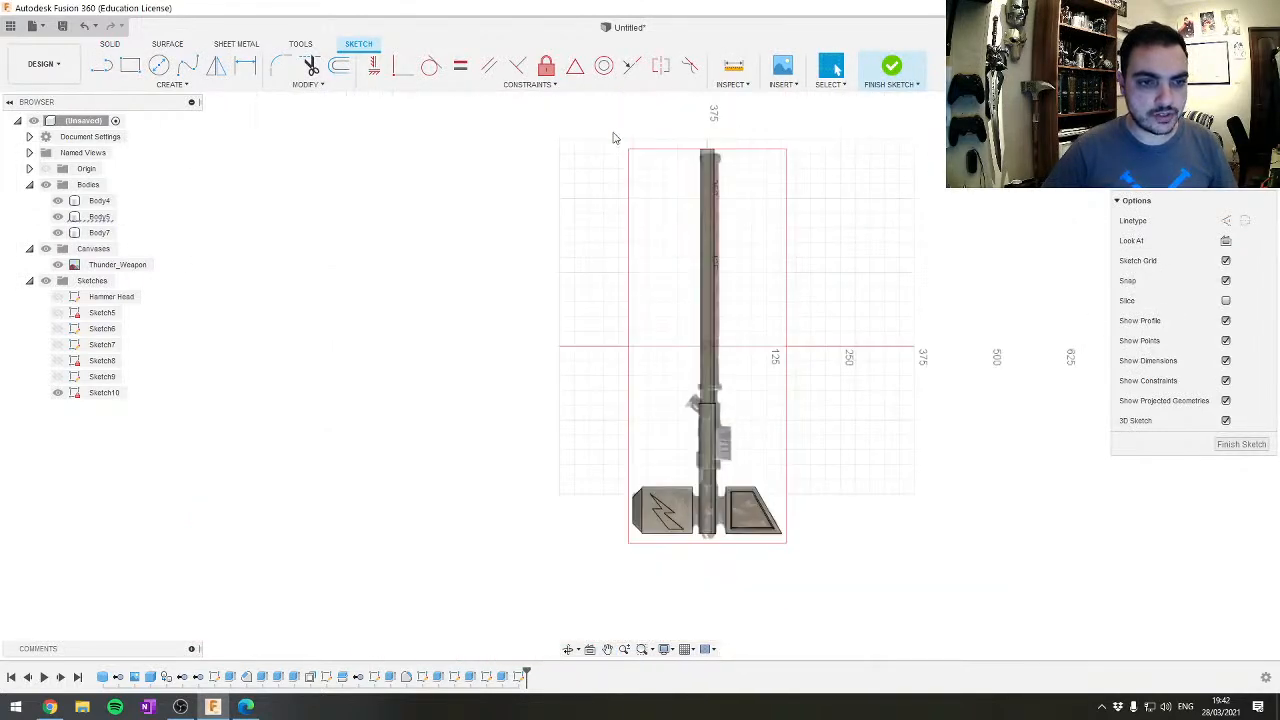
scroll(826, 397, "up", 5)
scroll(800, 303, "down", 1)
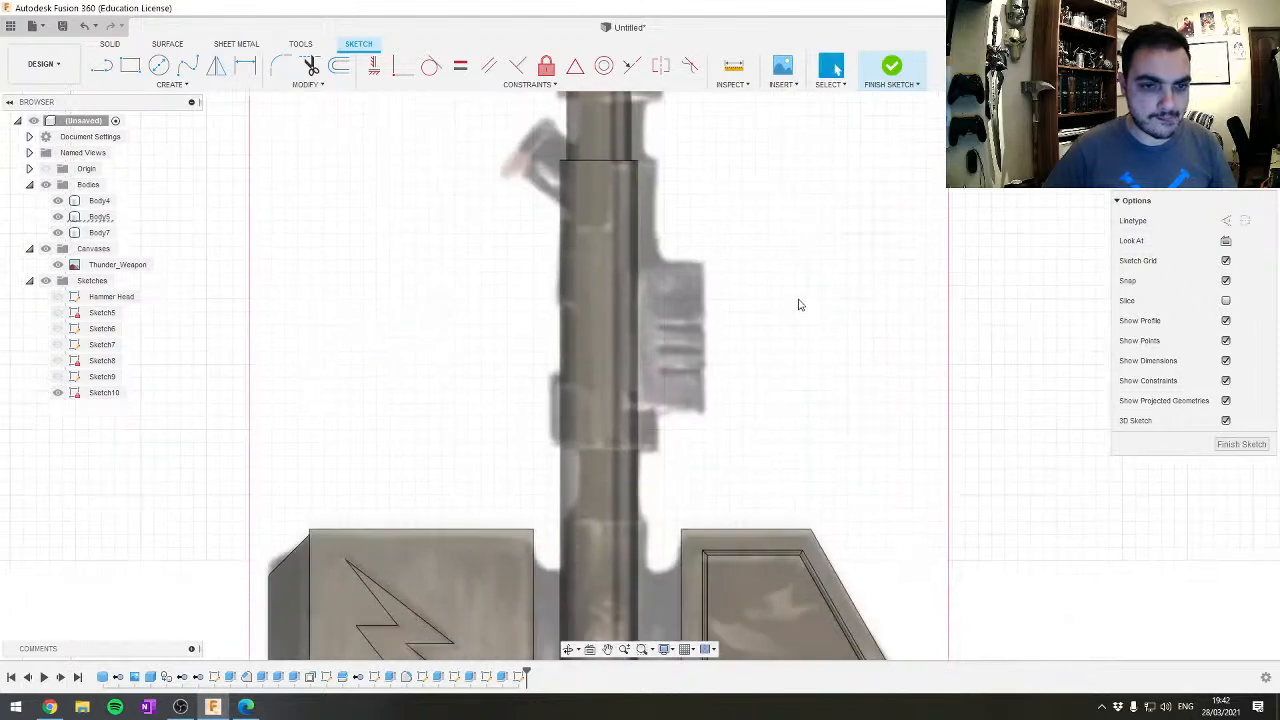
middle_click_drag(742, 463, 630, 544, "shift")
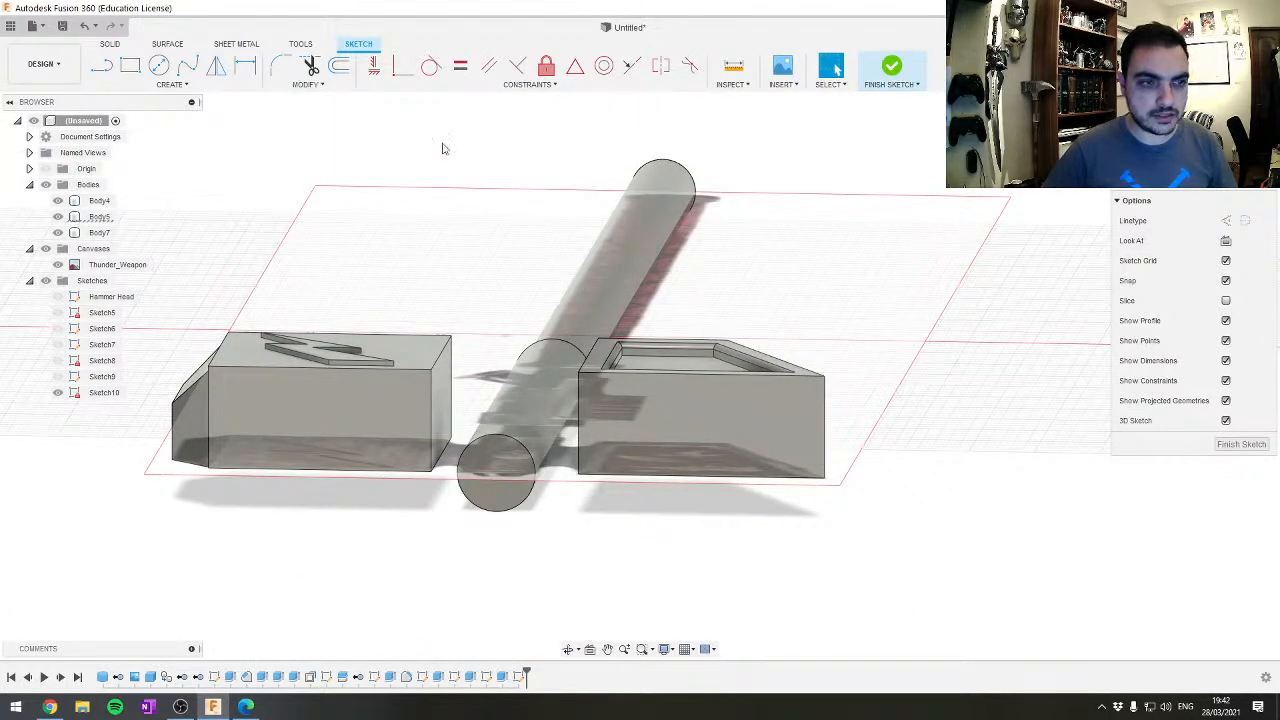
left_click_drag(646, 243, 655, 296, "shift")
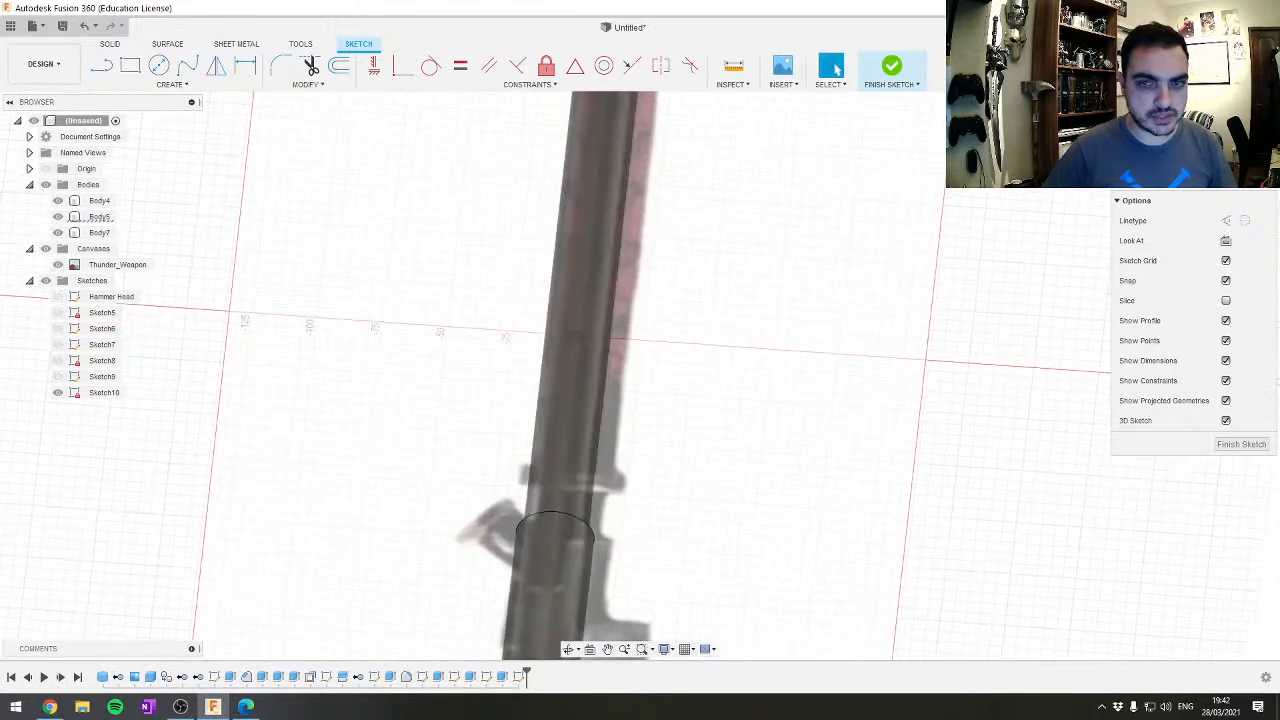
left_click(1226, 131)
middle_click_drag(696, 470, 806, 371)
key("l")
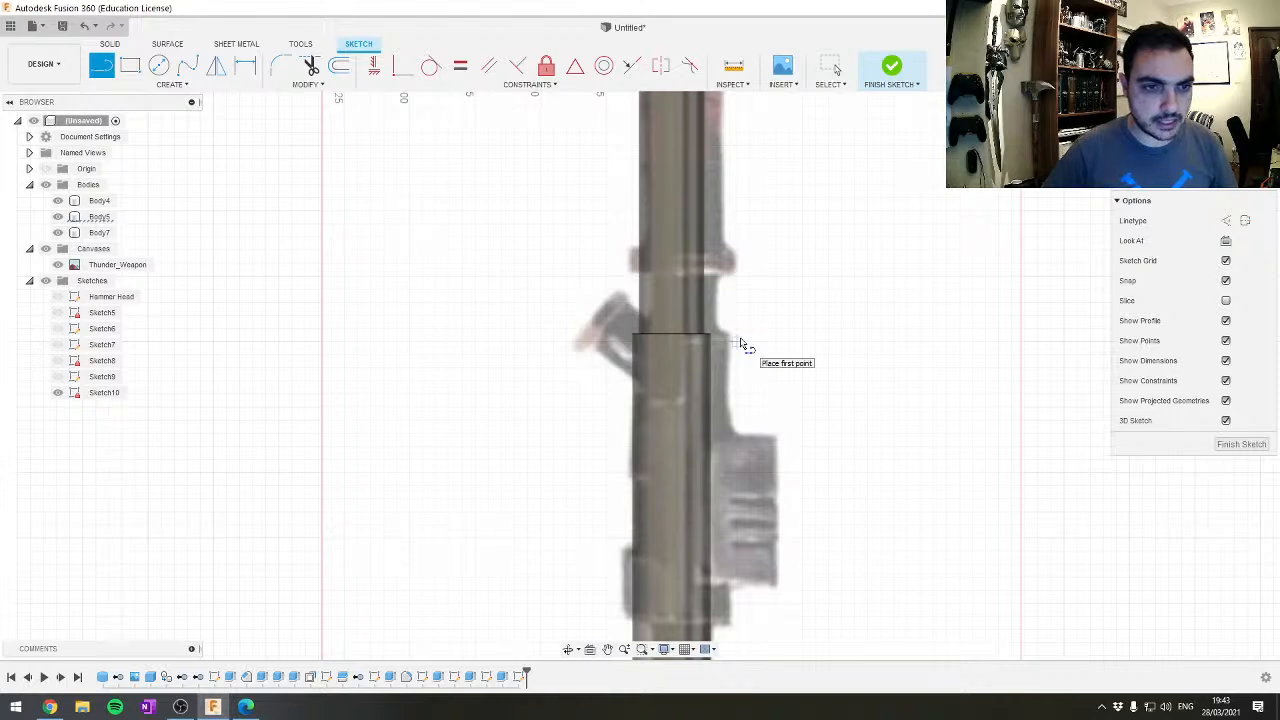
mouse_move(771, 409)
middle_mouse_down()
mouse_move(743, 223)
mouse_move(735, 255)
middle_mouse_up()
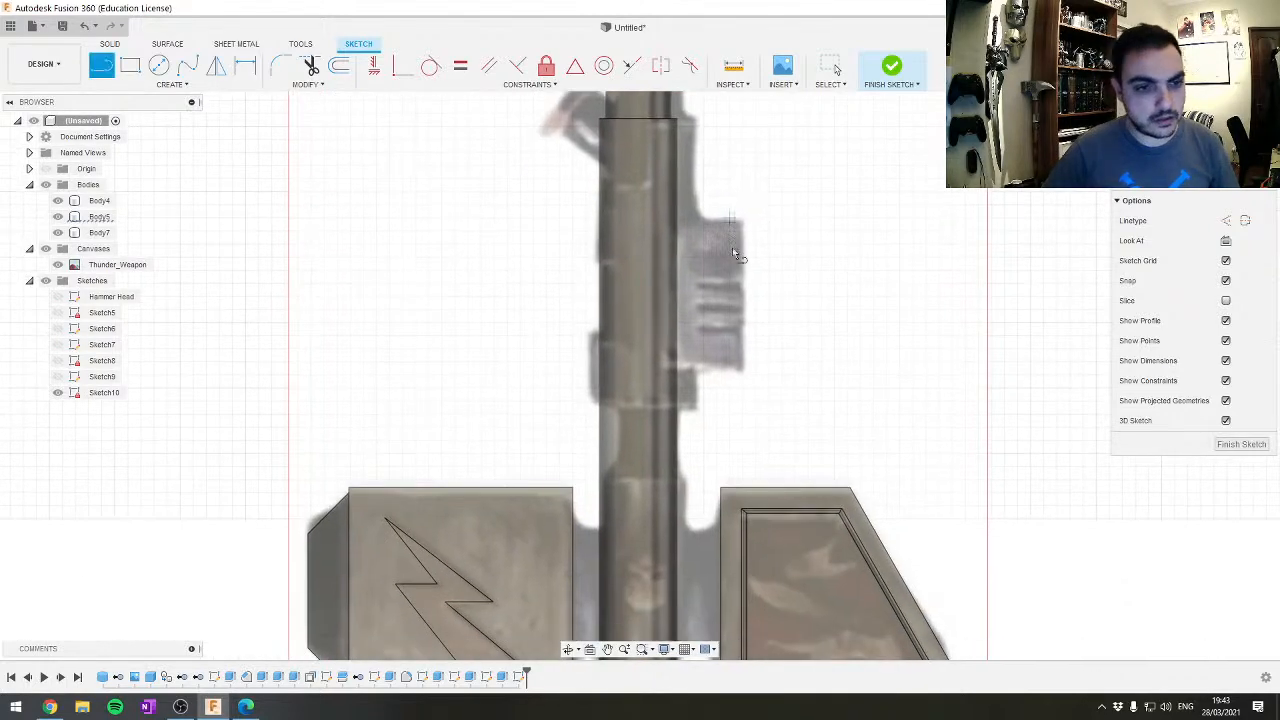
left_click(703, 414)
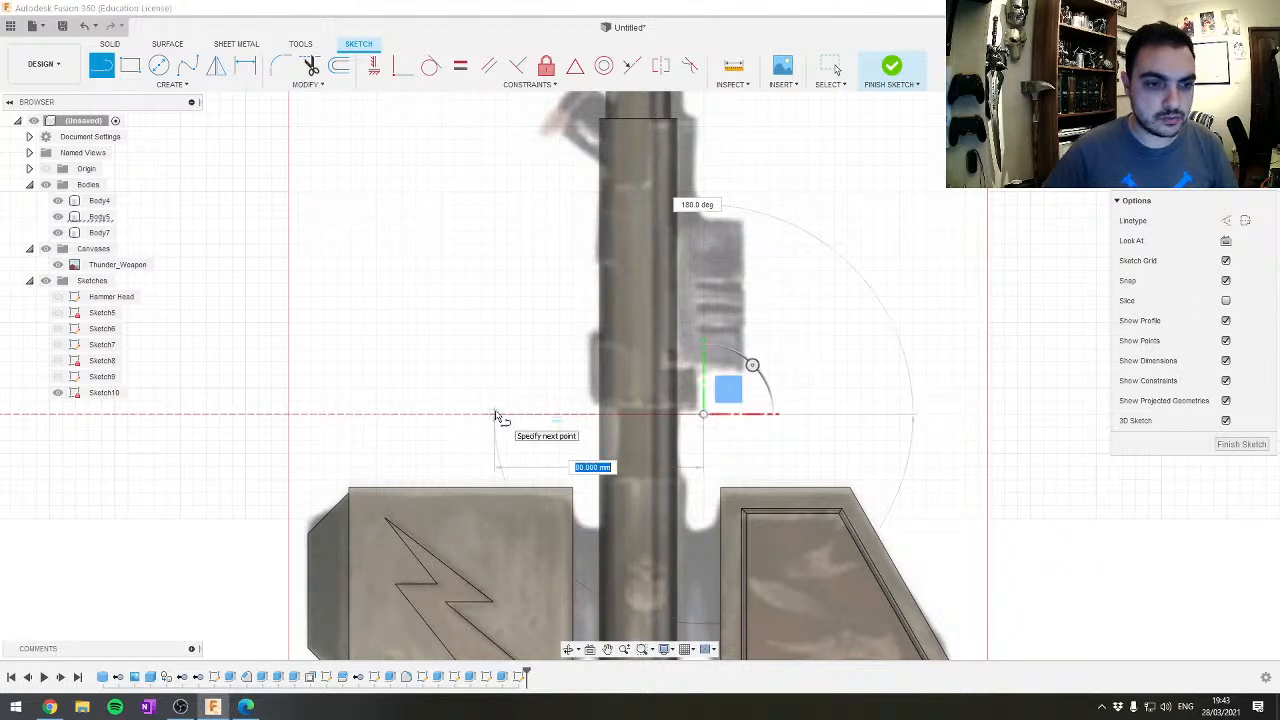
key("Escape")
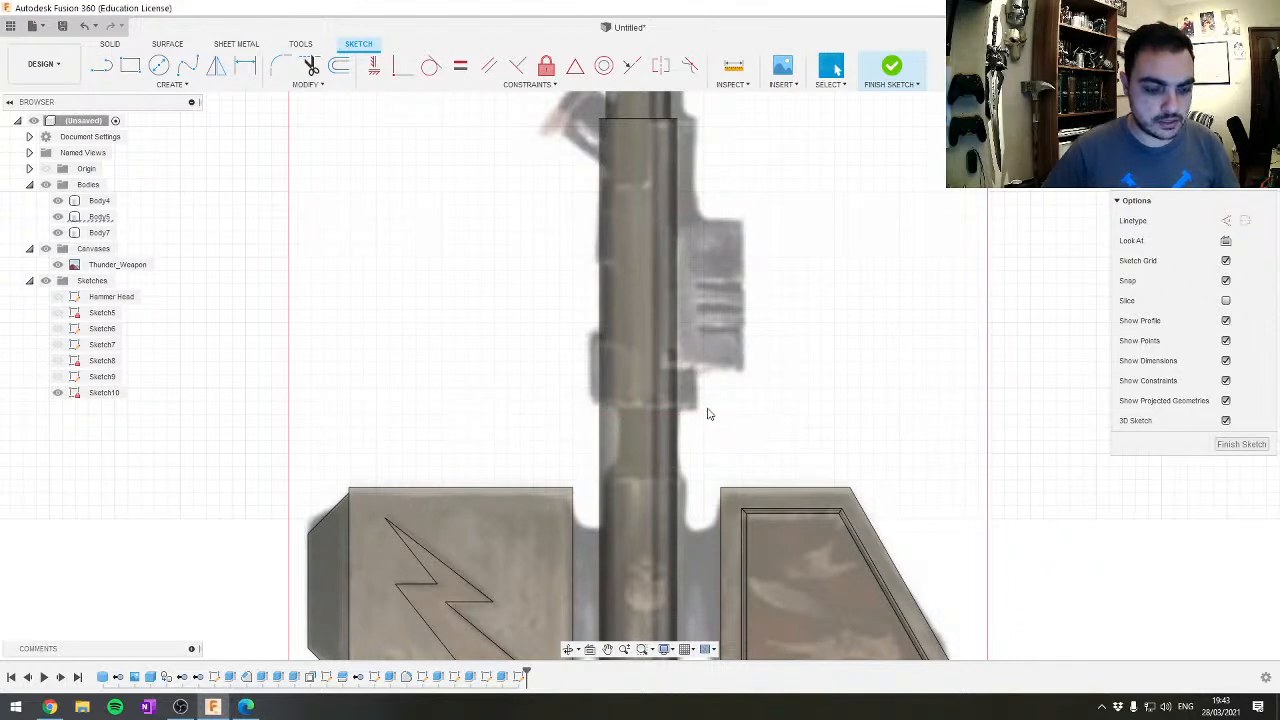
Sketch a horizontal line across the shaft along the head-side edge of the wider band pictured on the canvas
key("l")
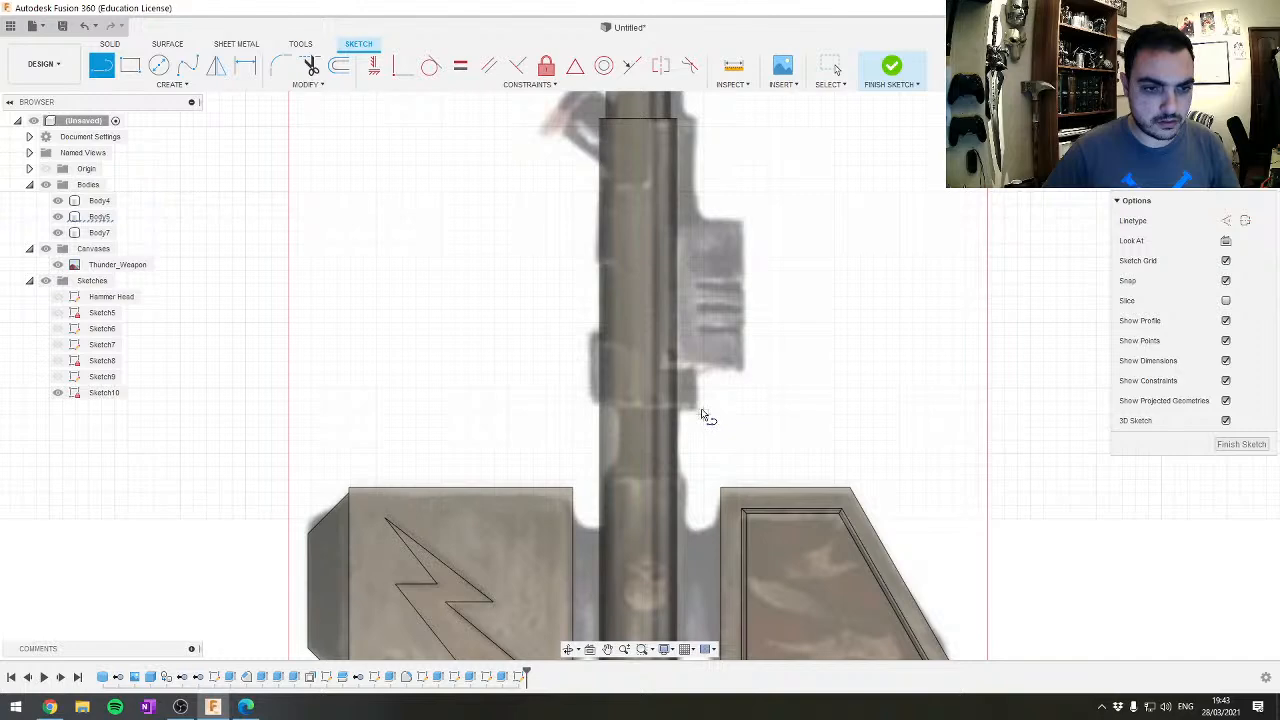
scroll(703, 414, "up", 5)
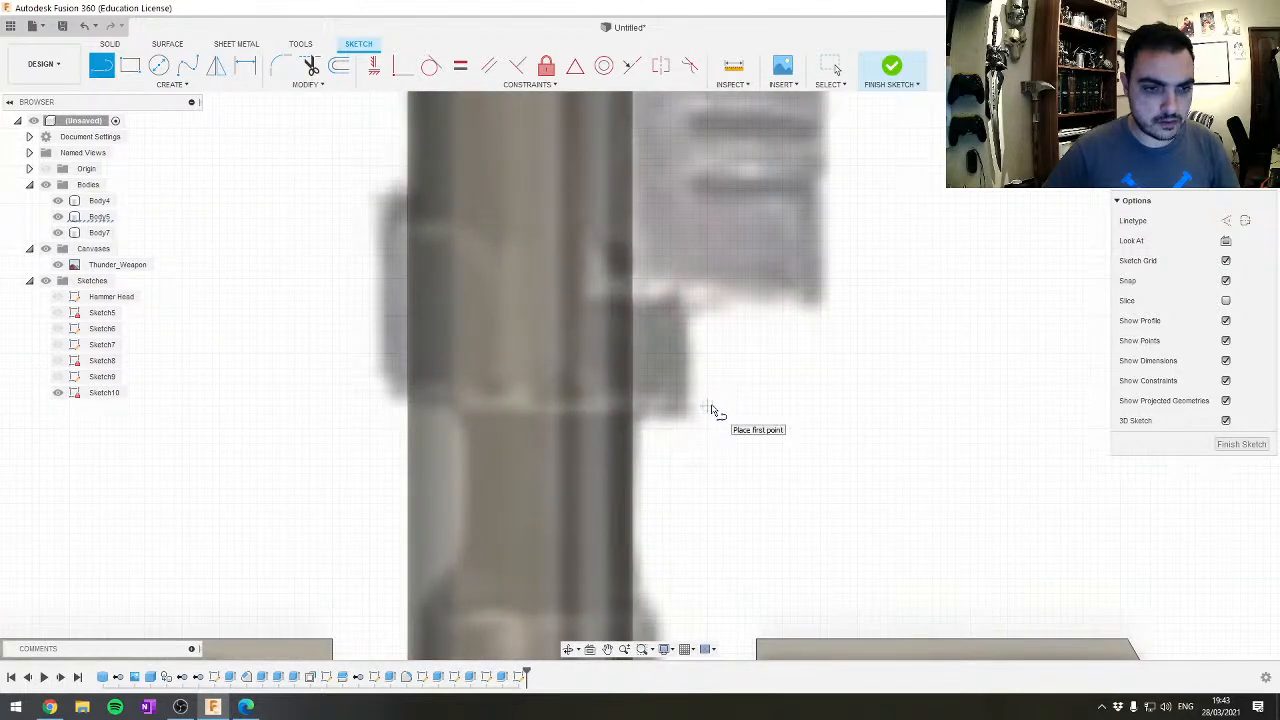
left_click(709, 407)
left_click(222, 411)
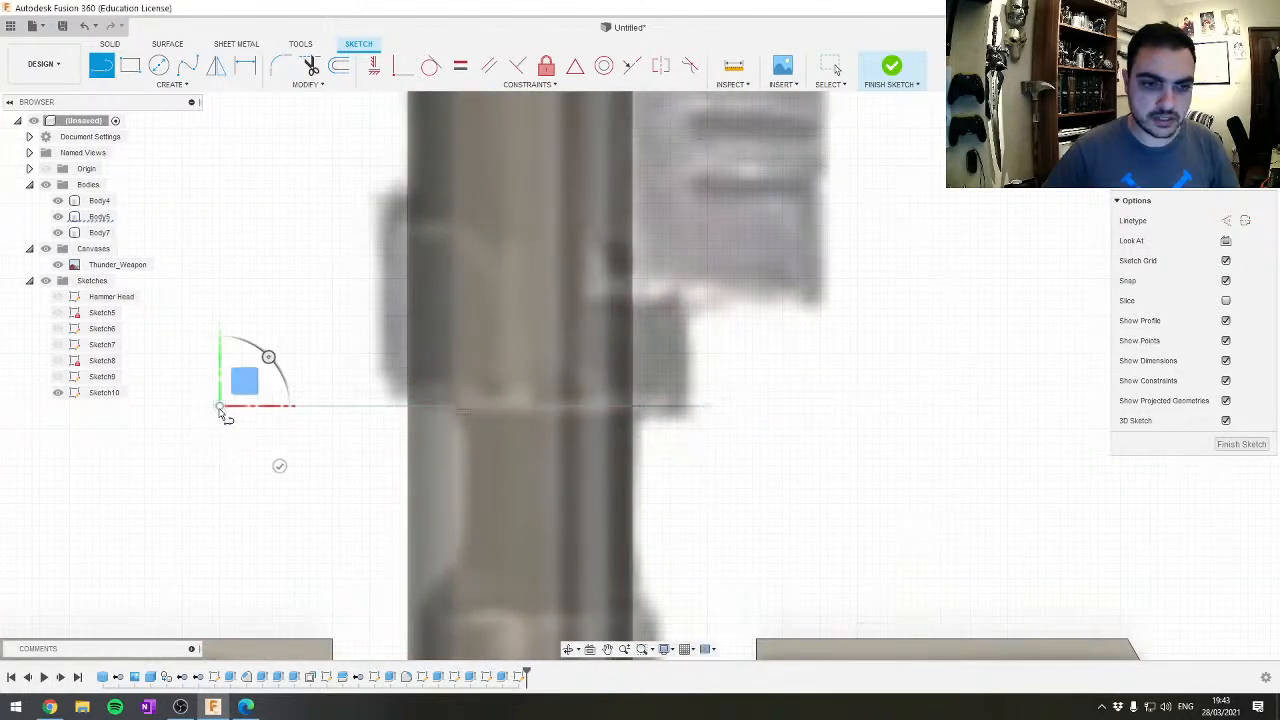
scroll(278, 465, "down", 5)
key("Escape")
middle_click_drag(272, 472, 466, 366)
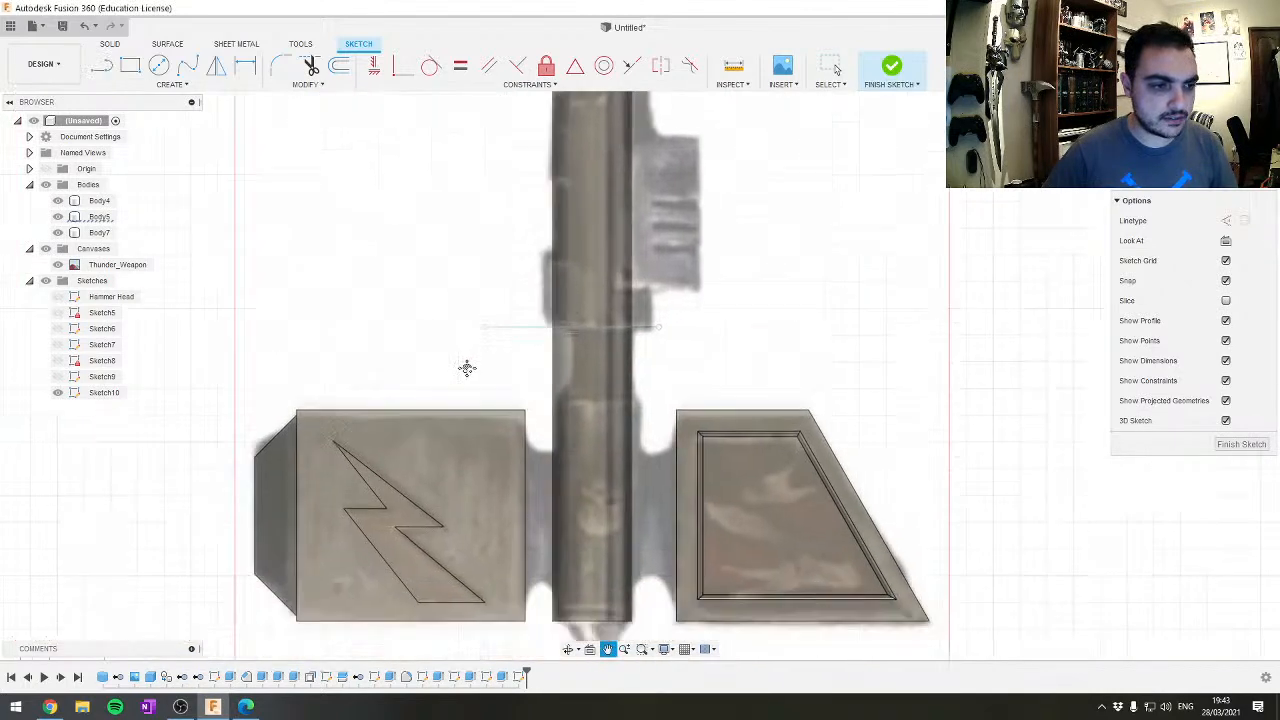
scroll(477, 351, "up", 3)
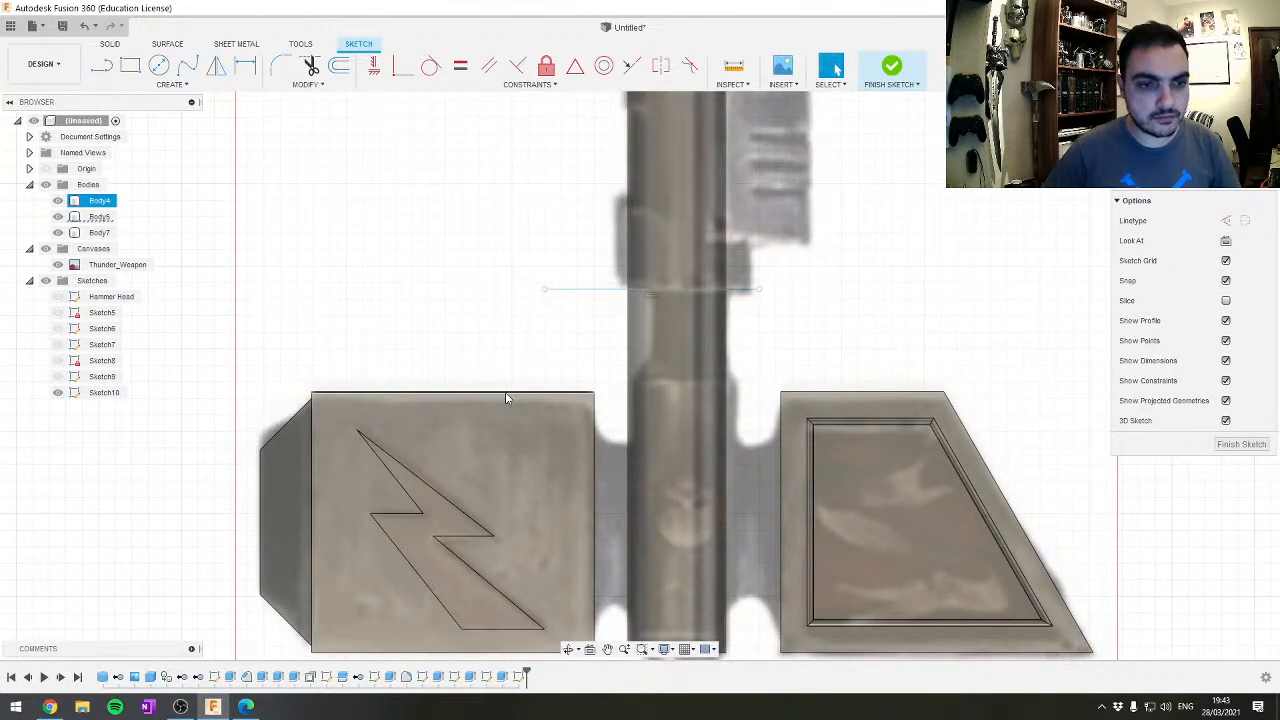
key("l")
left_click(818, 335)
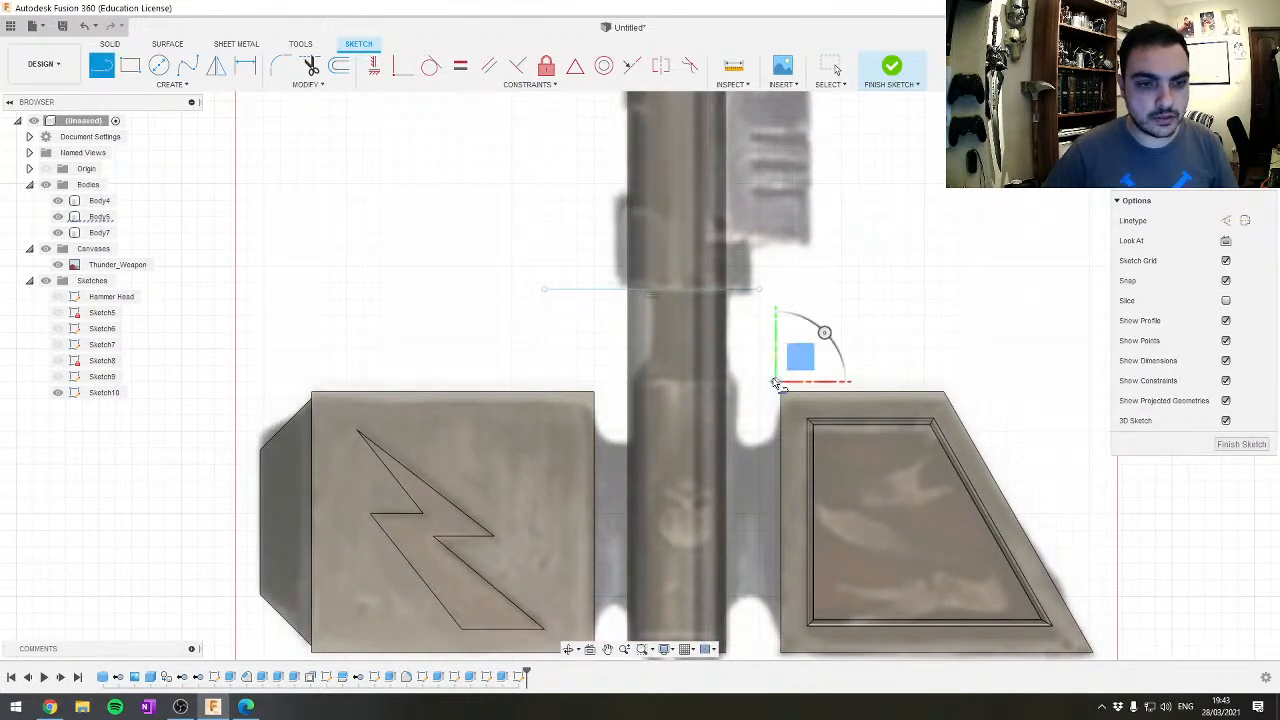
key("Escape")
Sketch a second horizontal line across the shaft, parallel to the first and just above the hammer head blocks
scroll(728, 375, "up", 2)
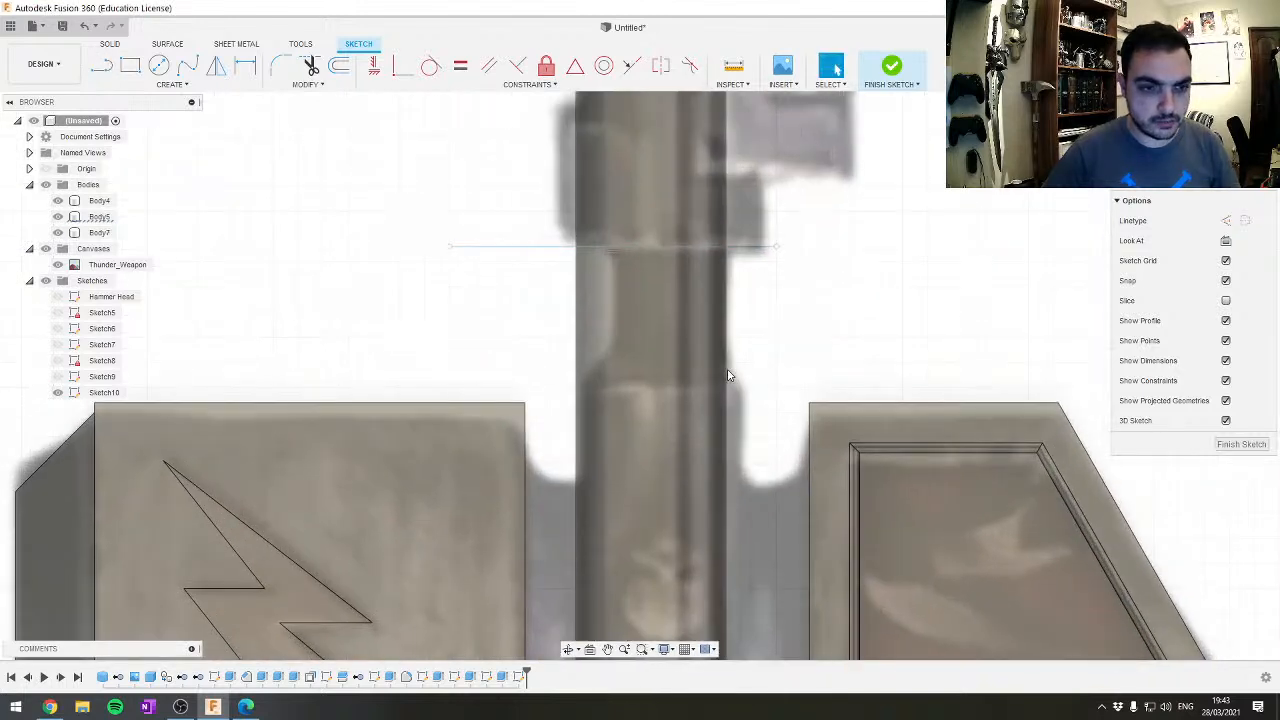
key("l")
left_click(776, 362)
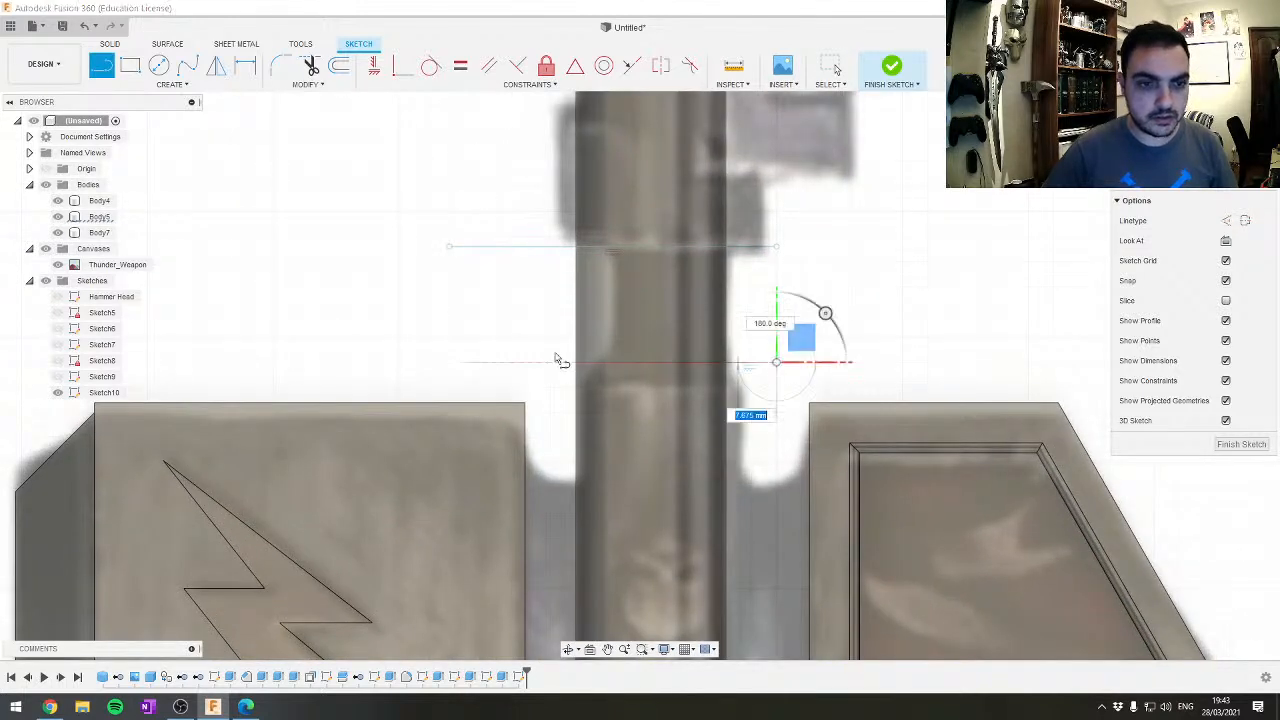
left_click(452, 369)
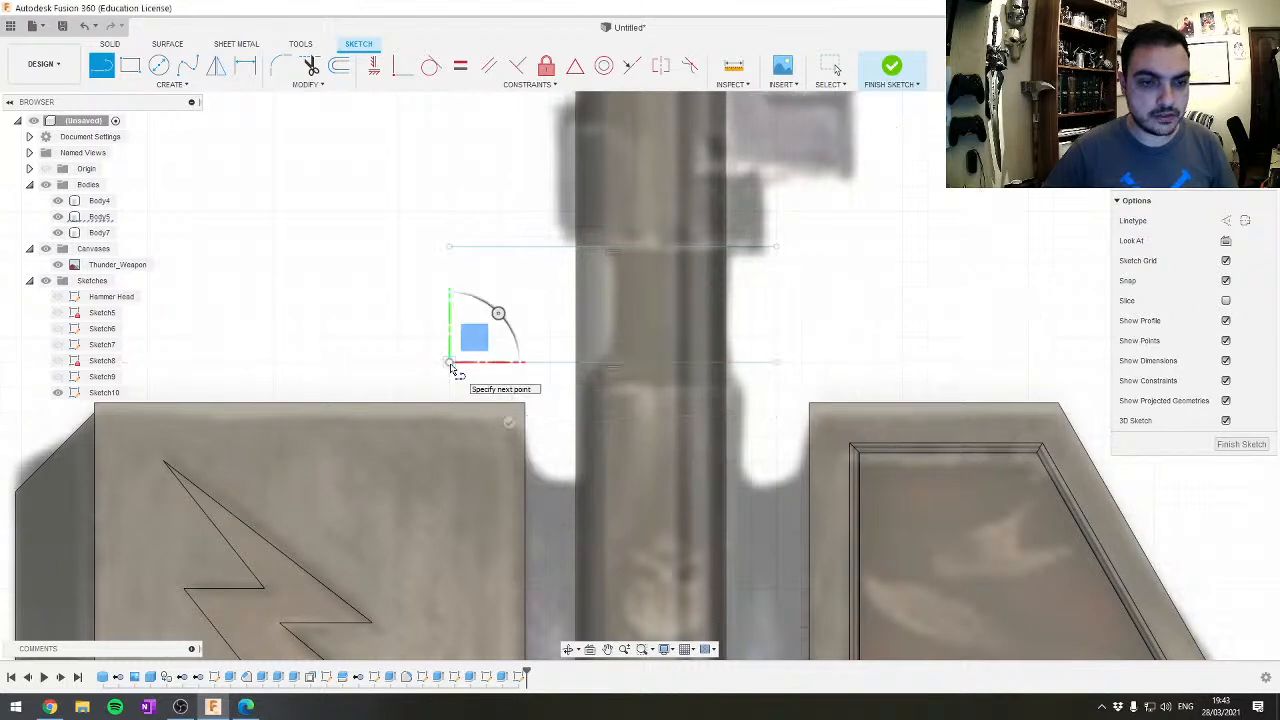
key("Escape")
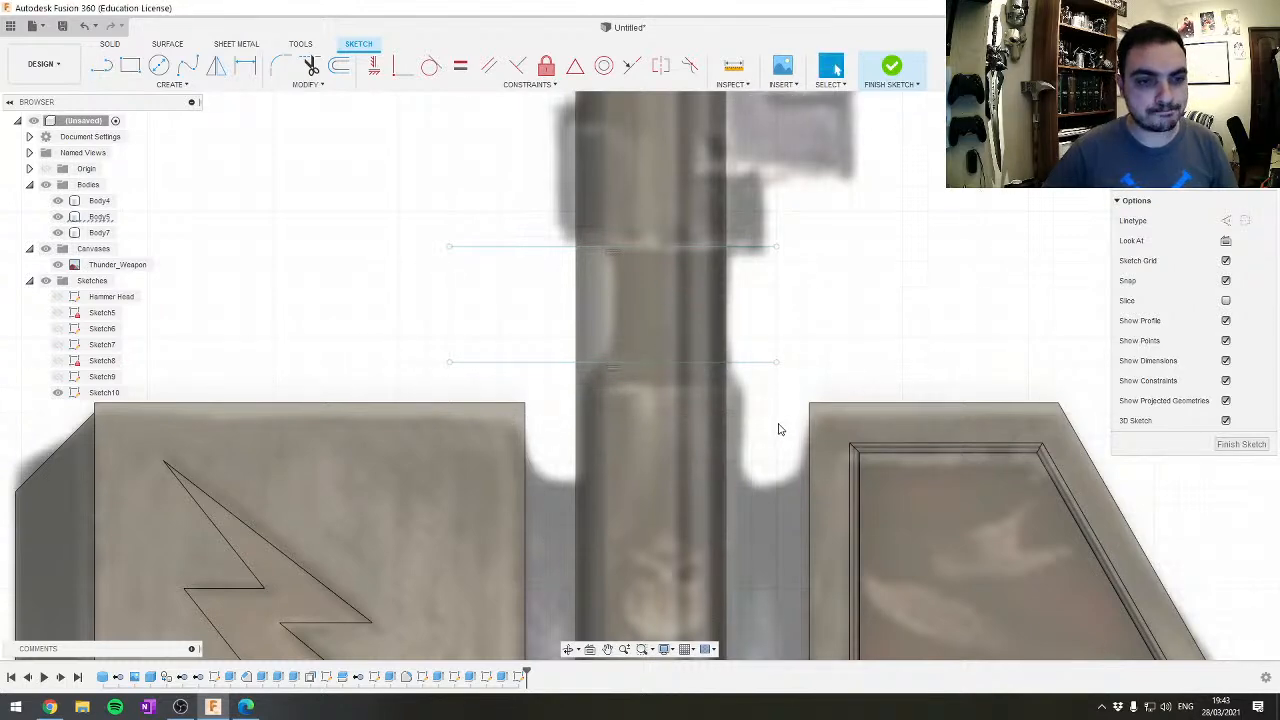
scroll(779, 429, "down", 5)
middle_click_drag(777, 528, 755, 481, "shift")
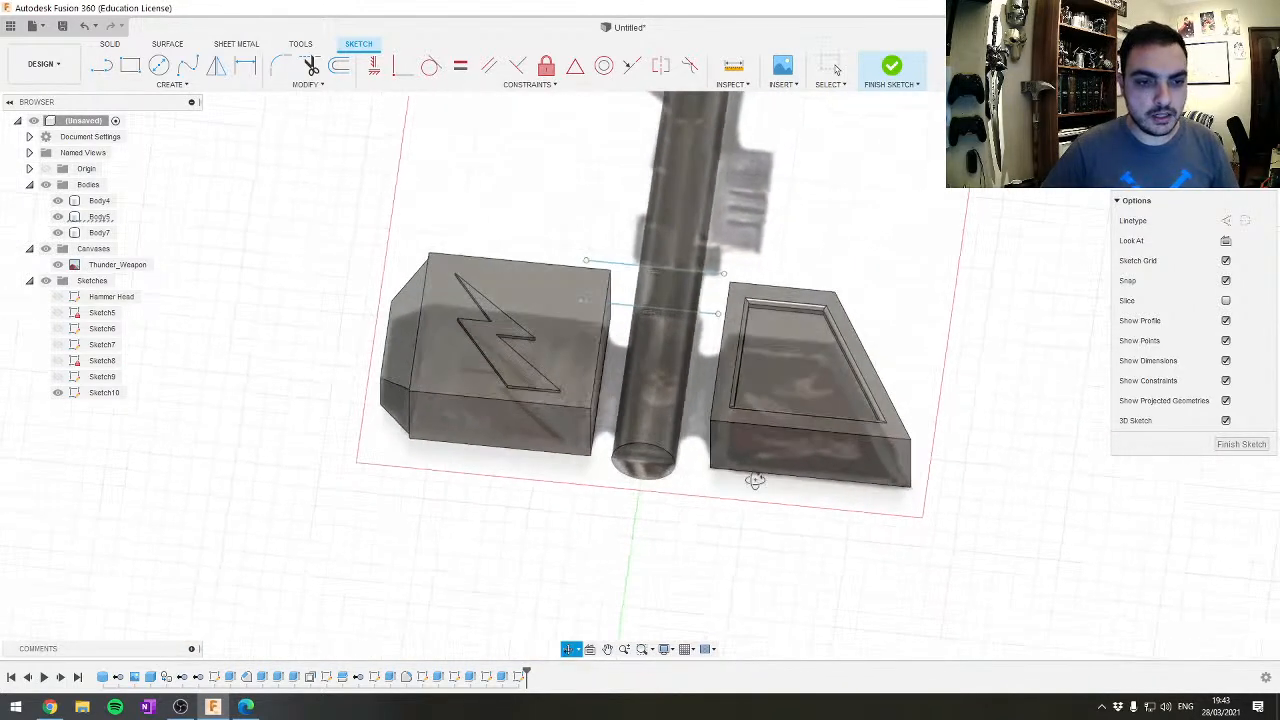
left_click(660, 401)
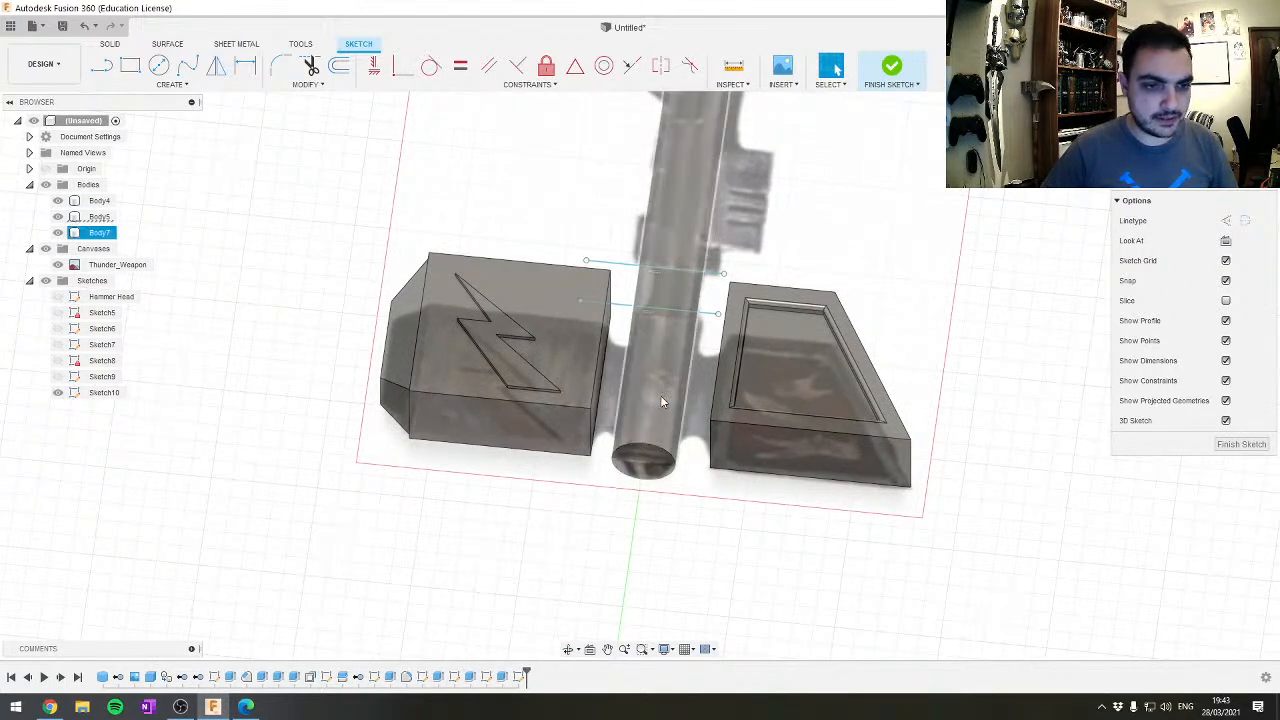
key("e")
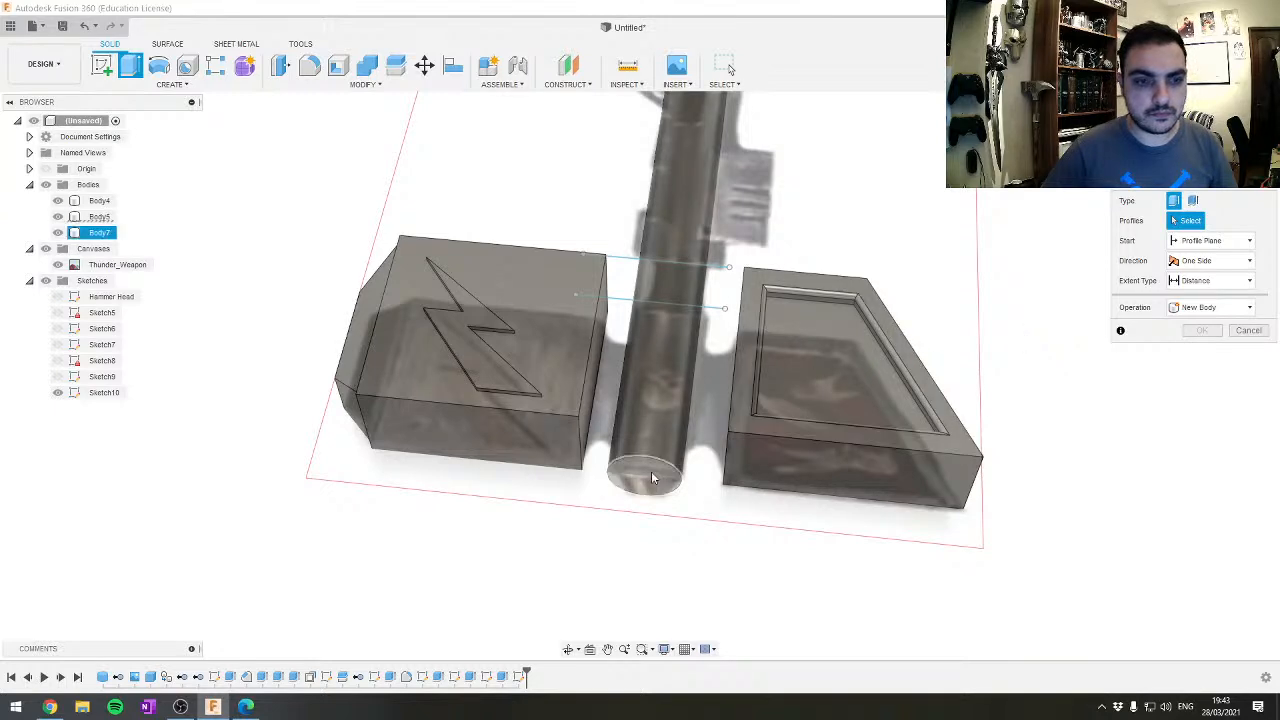
key("q")
left_click(670, 388)
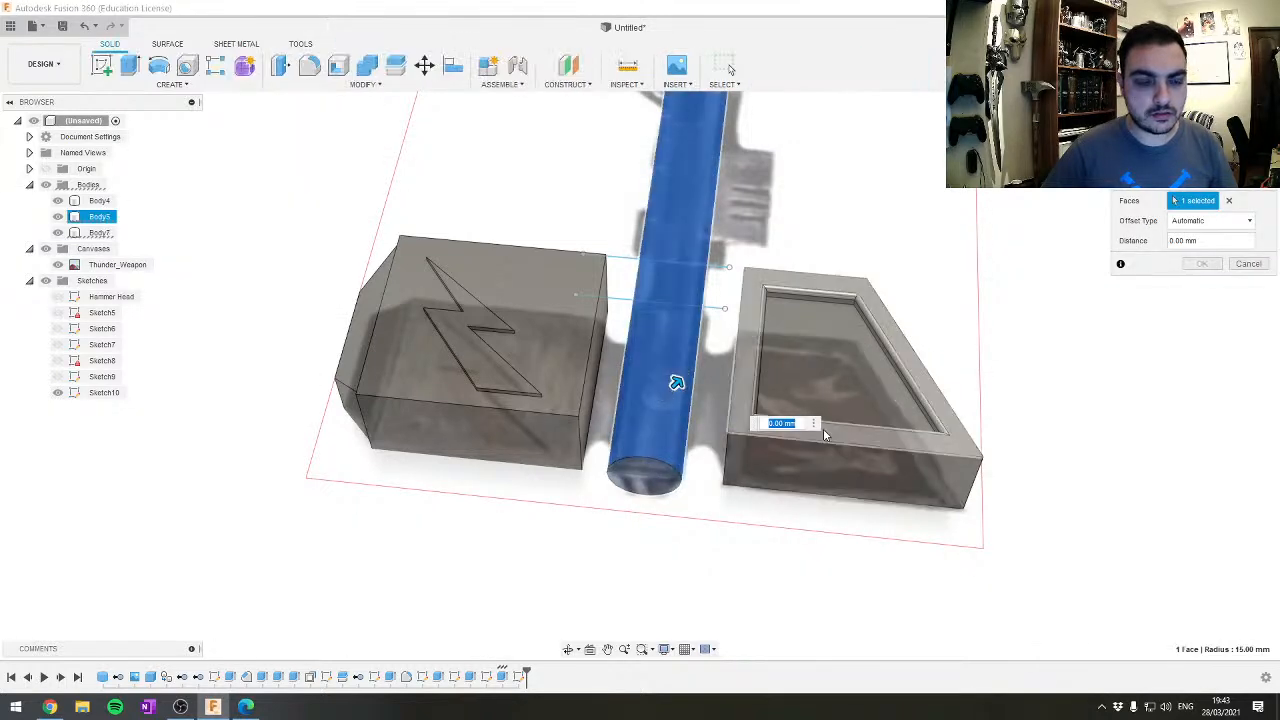
key("Escape")
scroll(672, 408, "down", 3)
scroll(676, 413, "up", 5)
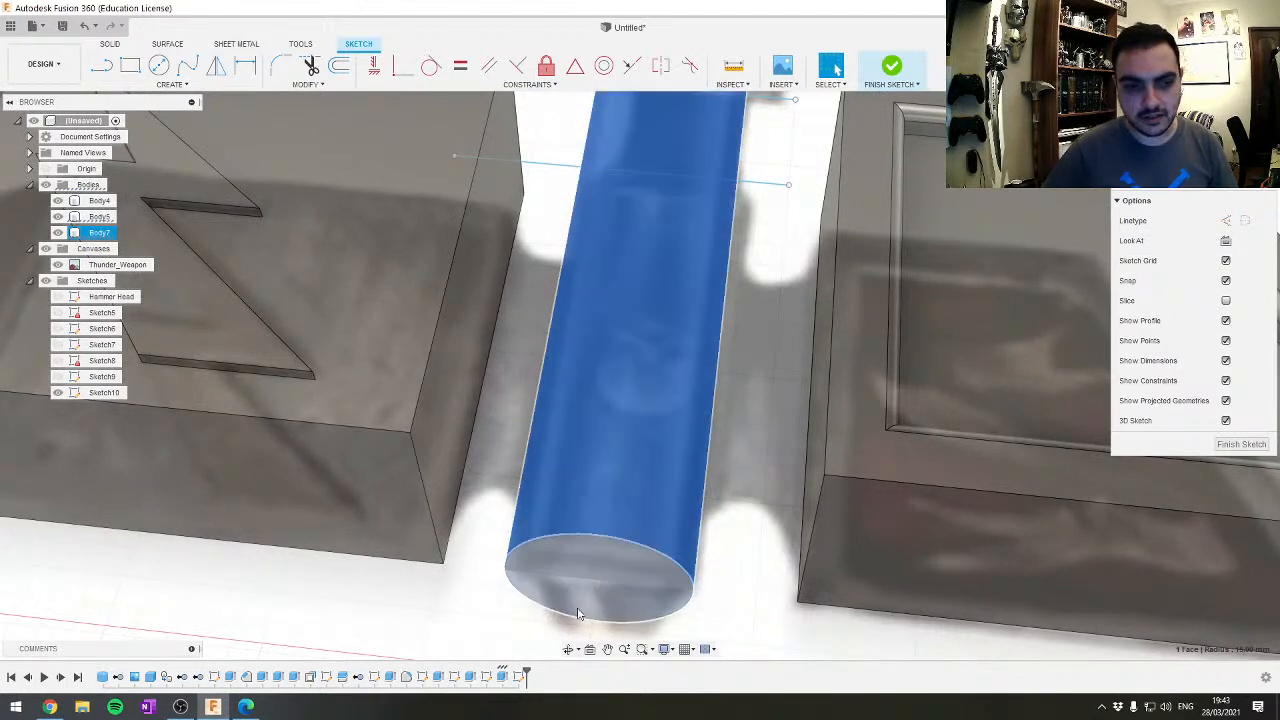
mouse_move(713, 570)
middle_mouse_down("shift")
mouse_move(748, 508)
mouse_move(706, 591)
middle_mouse_up("shift")
scroll(724, 510, "down", 5)
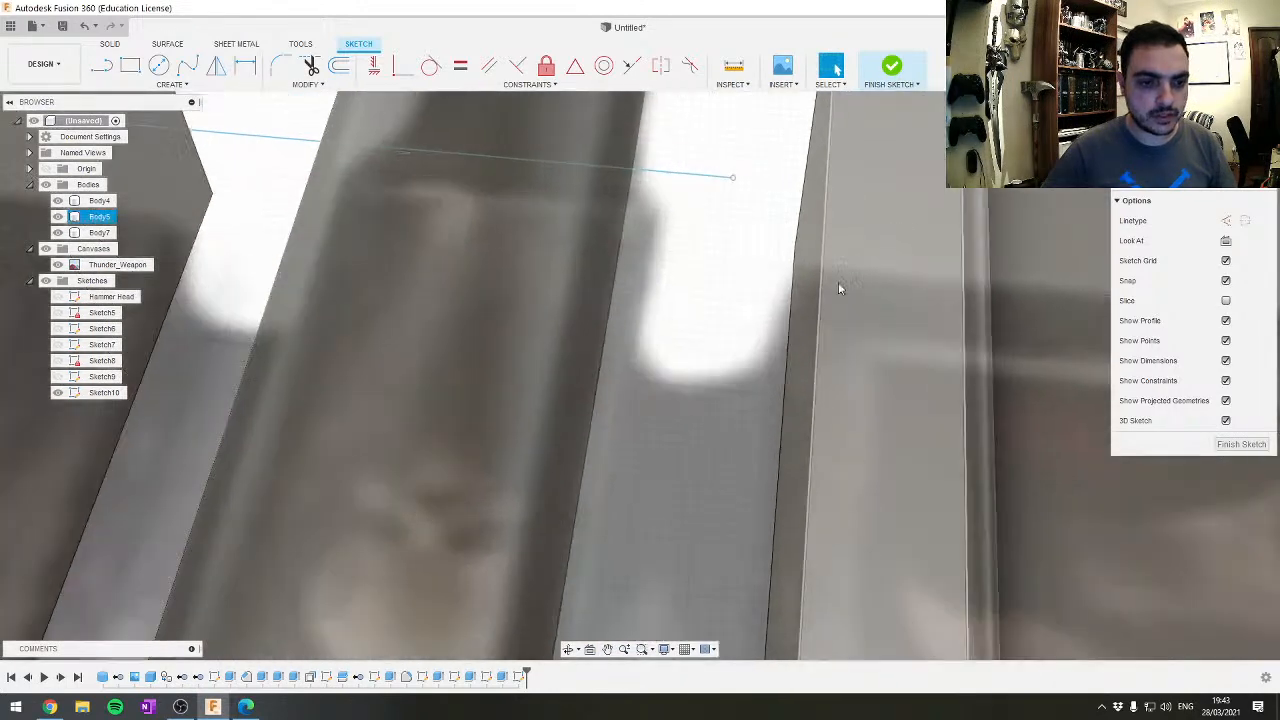
Find the shaft sleeve's ring sketch in the design history and open it for editing
left_click(425, 677)
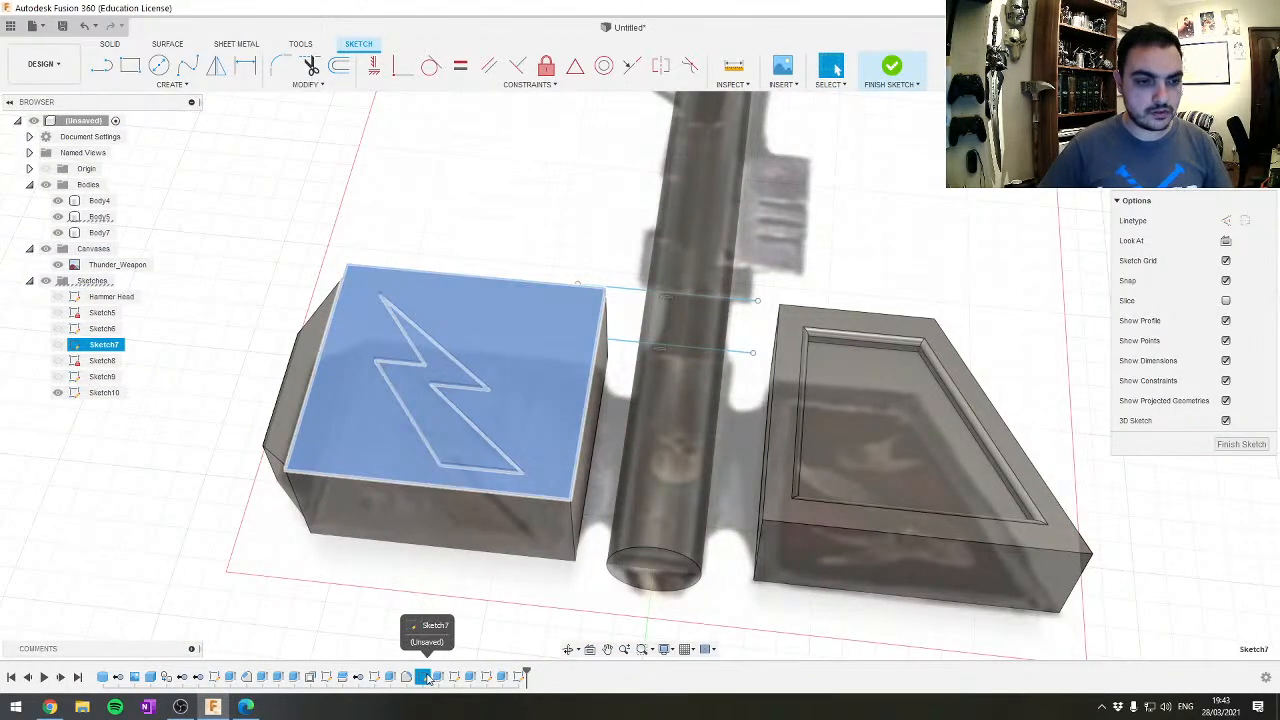
left_click(455, 677)
key("Escape")
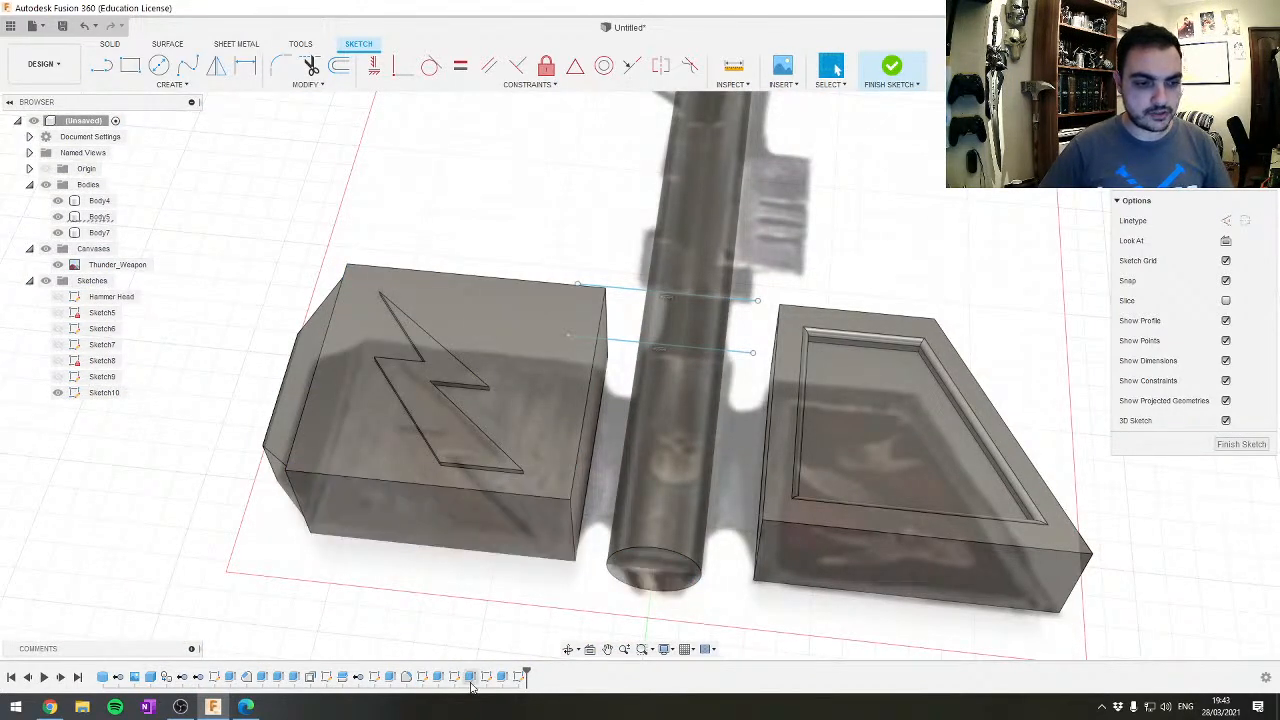
left_click(471, 677)
key("Escape")
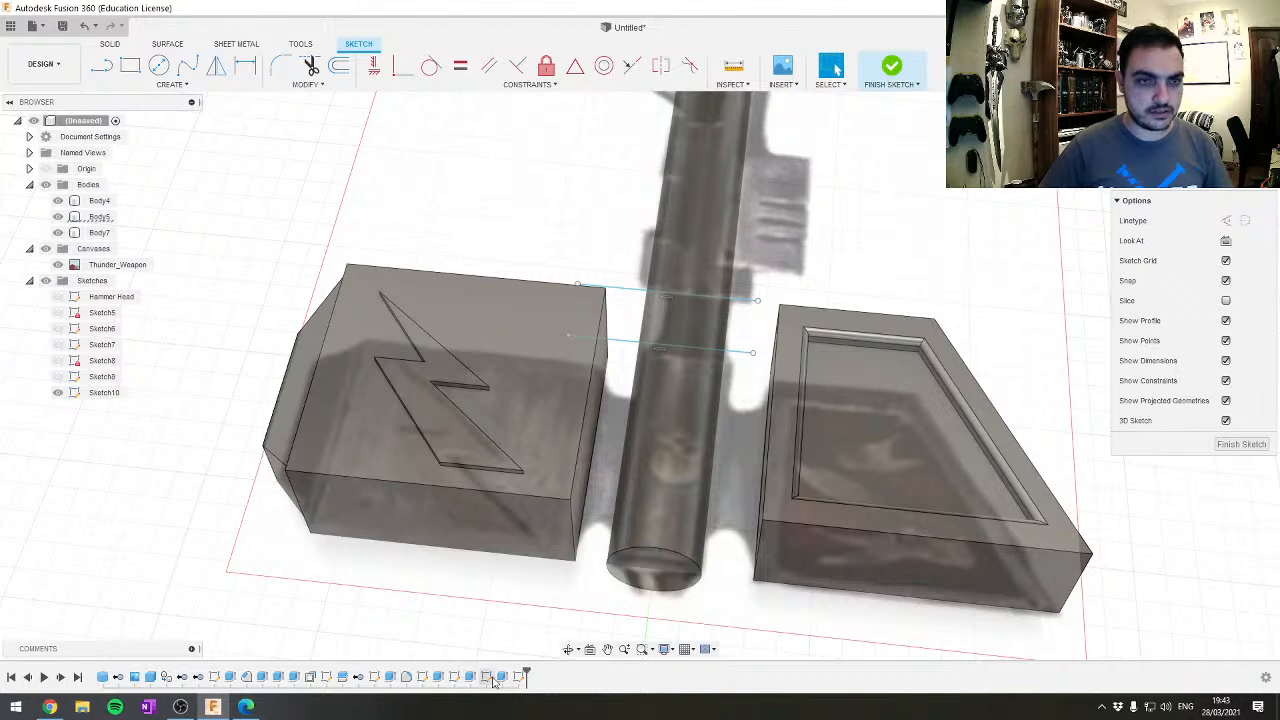
left_click(489, 678)
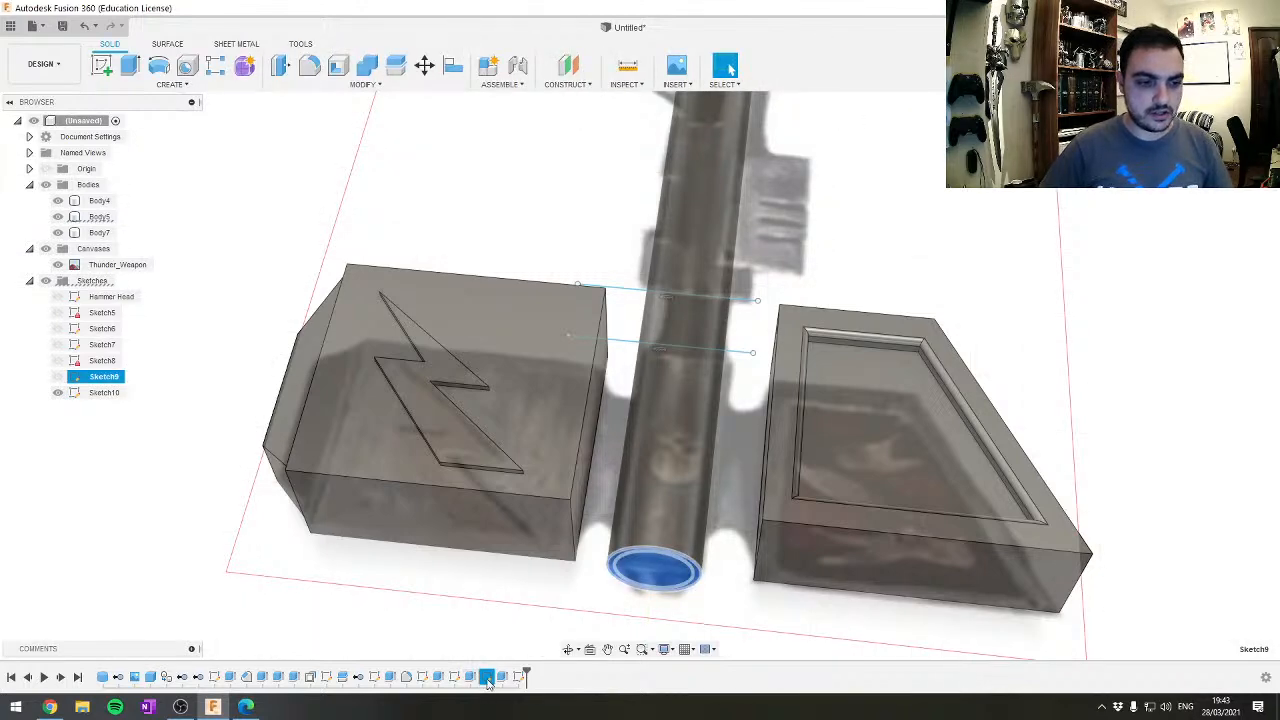
double_click(486, 677)
Check the radius of the ring sketch's outer circle and finish the sketch without editing it
scroll(740, 275, "up", 5)
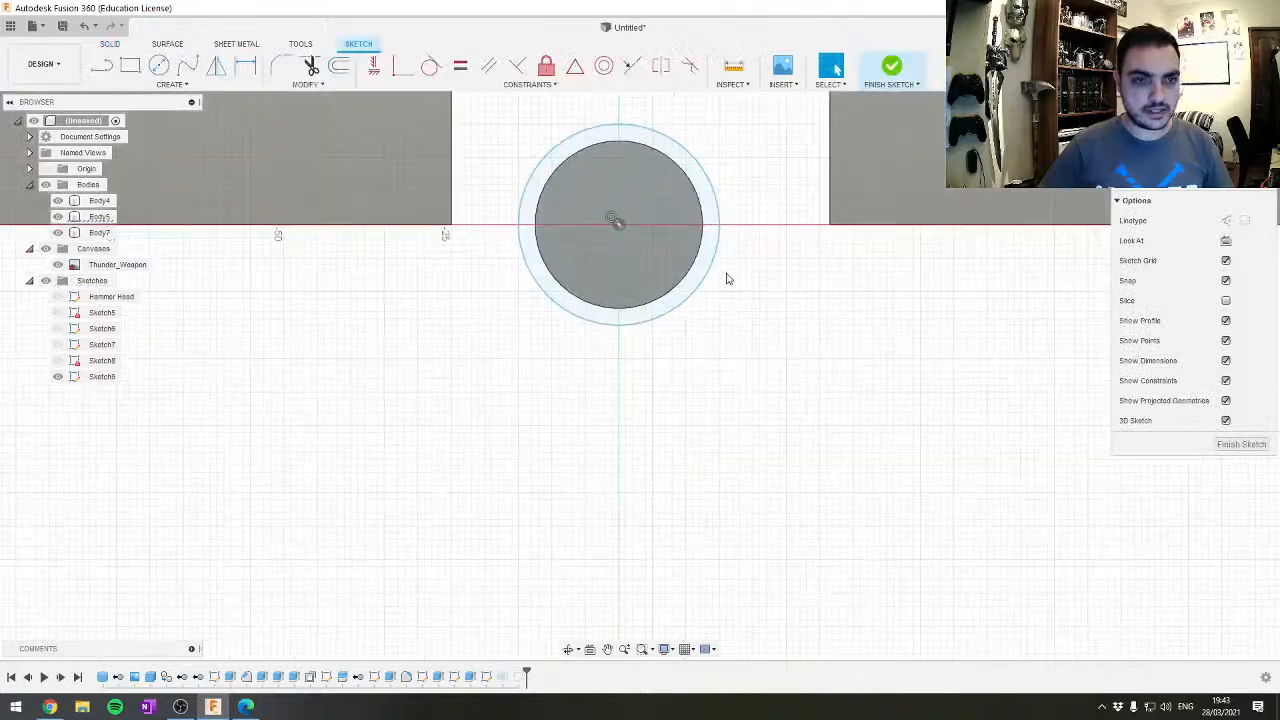
middle_click_drag(726, 277, 846, 449)
scroll(528, 414, "up", 3)
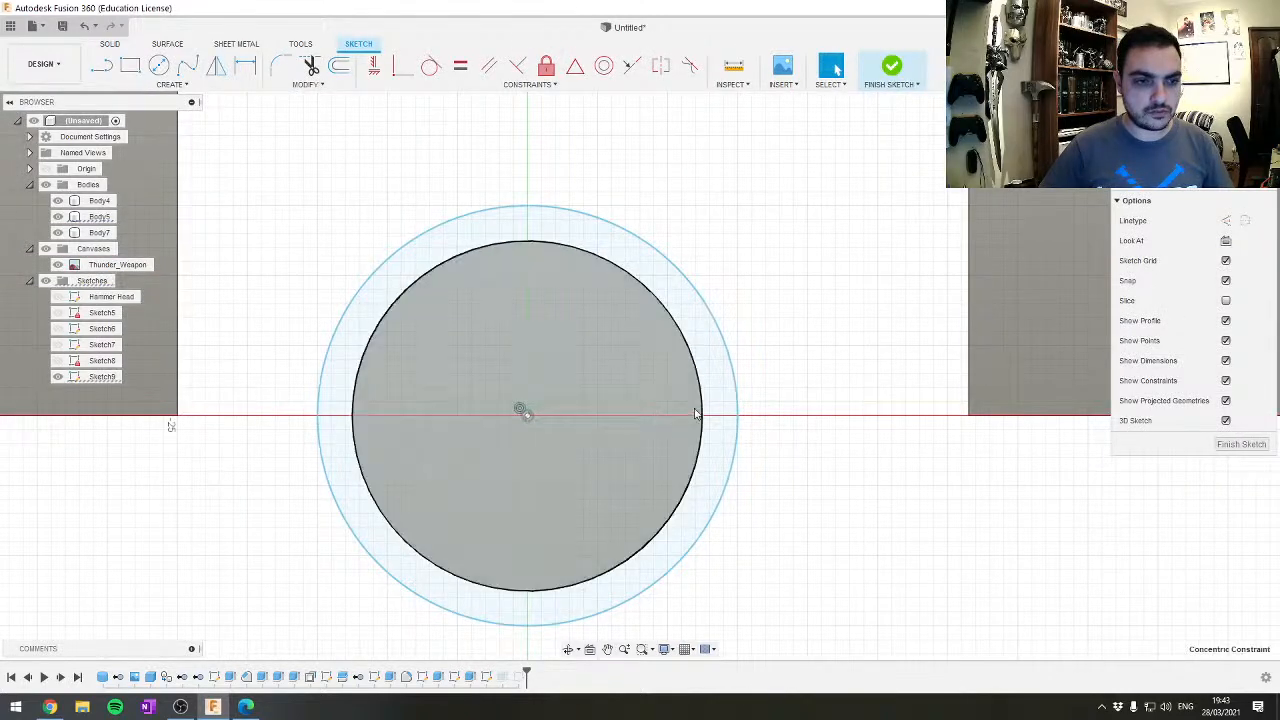
left_click(737, 404)
left_click(740, 405)
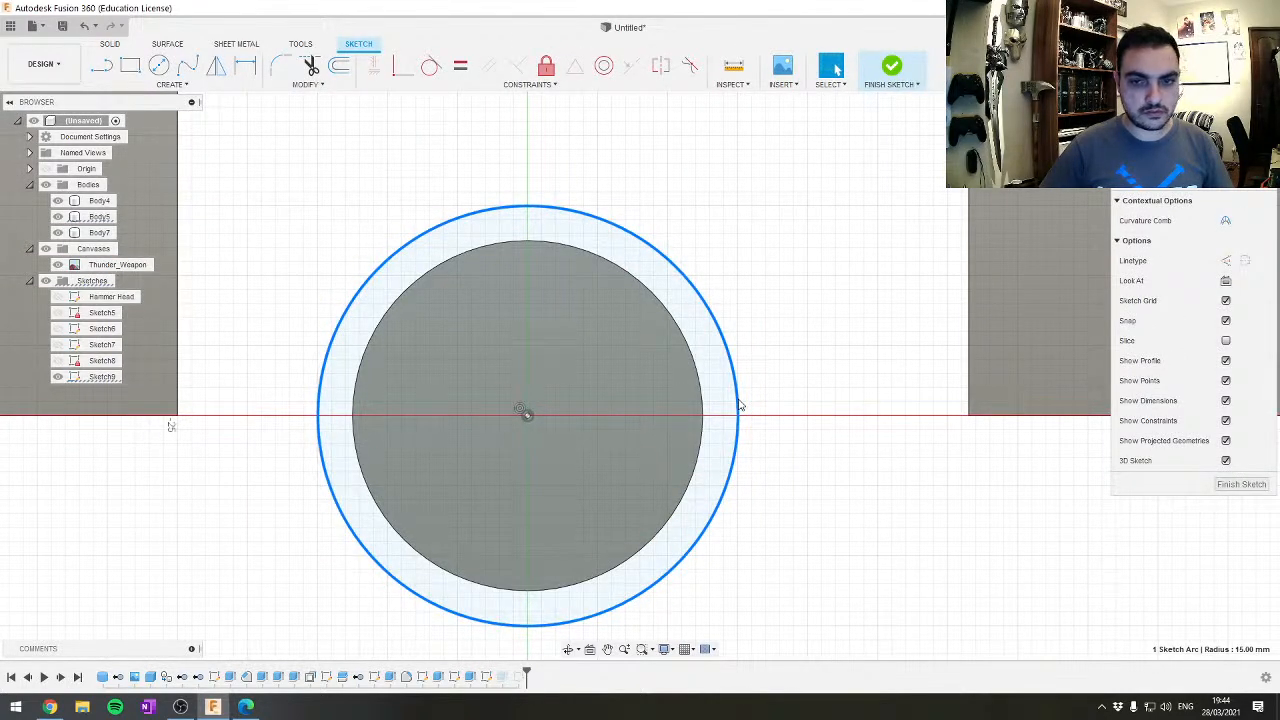
scroll(749, 417, "down", 3)
scroll(700, 434, "up", 1)
left_click(813, 262)
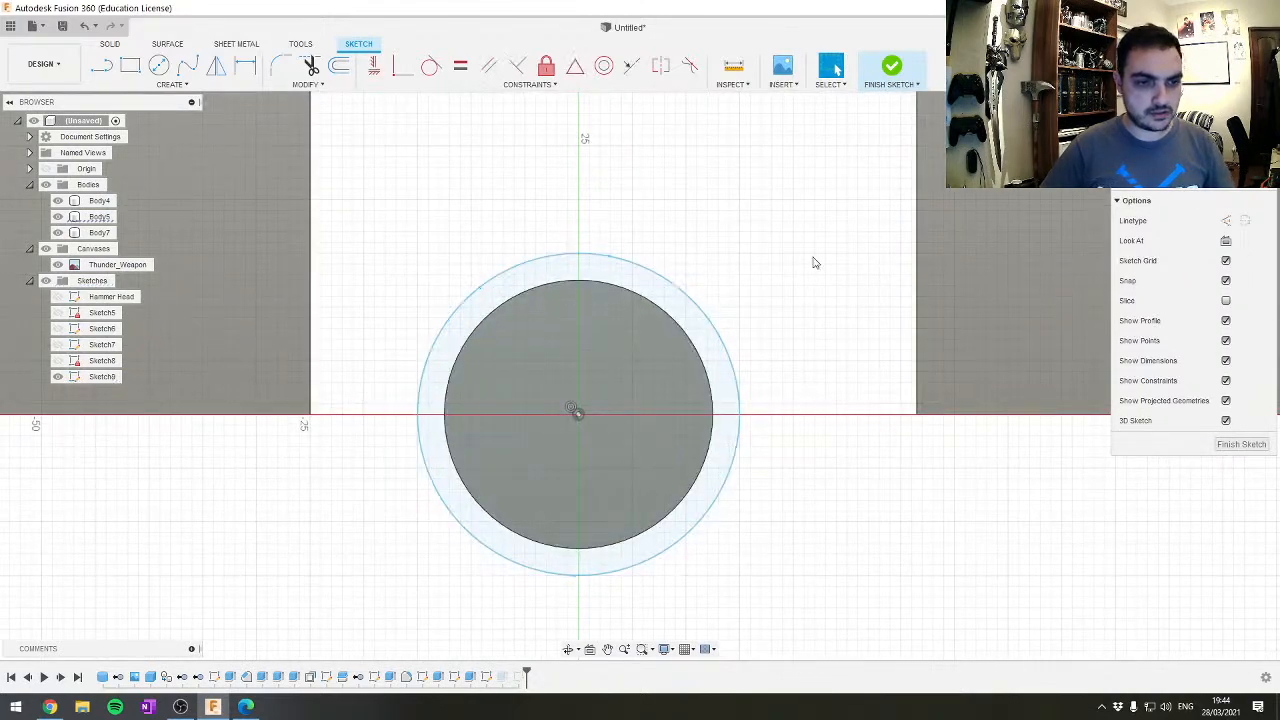
mouse_move(813, 262)
middle_mouse_down("shift")
mouse_move(825, 290)
mouse_move(846, 242)
mouse_move(756, 459)
middle_mouse_up("shift")
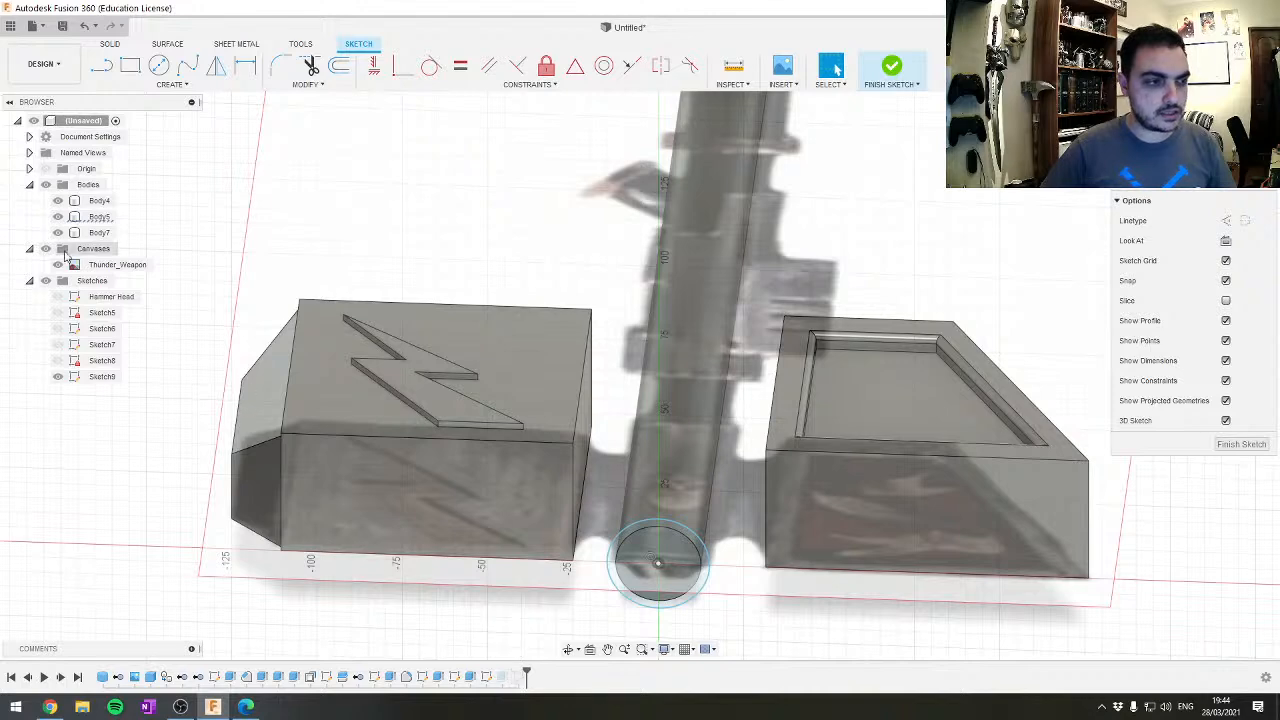
left_click(891, 66)
Offset the cylindrical outer face of the shaft's thicker sleeve outward by 3 mm with Press Pull
left_click(679, 478)
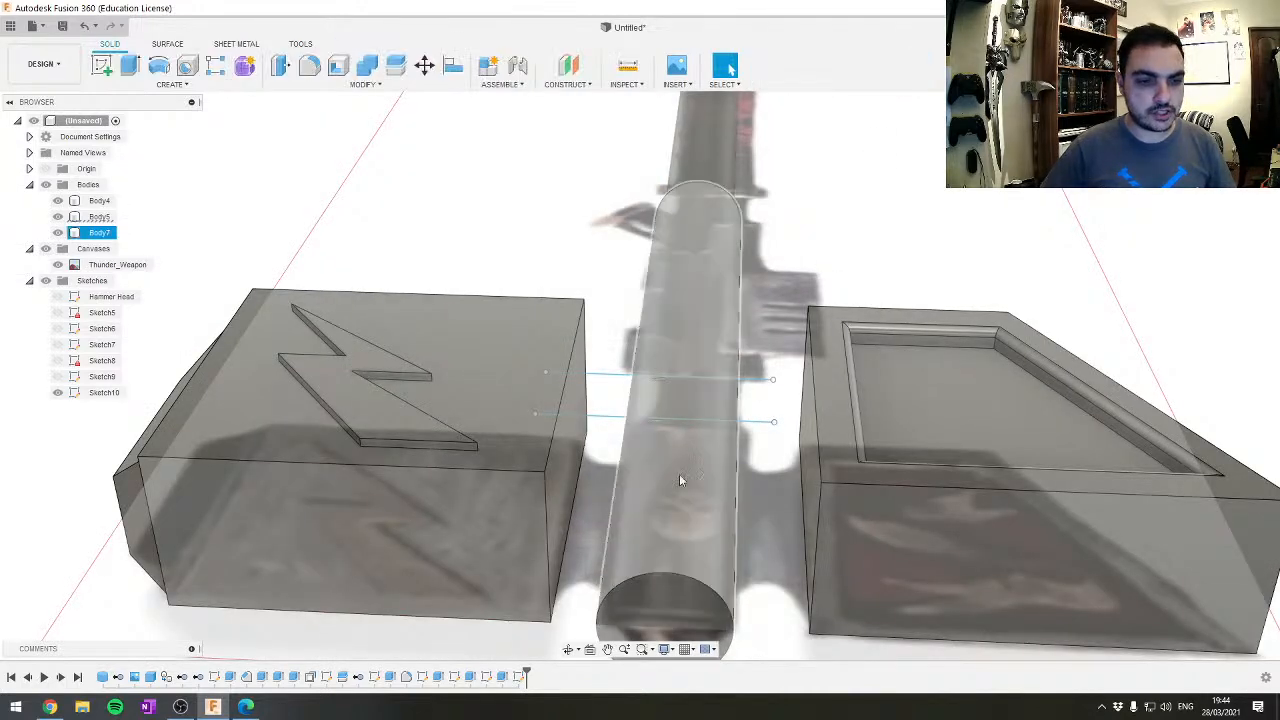
left_click(679, 479)
middle_click_drag(679, 479, 520, 430, "shift")
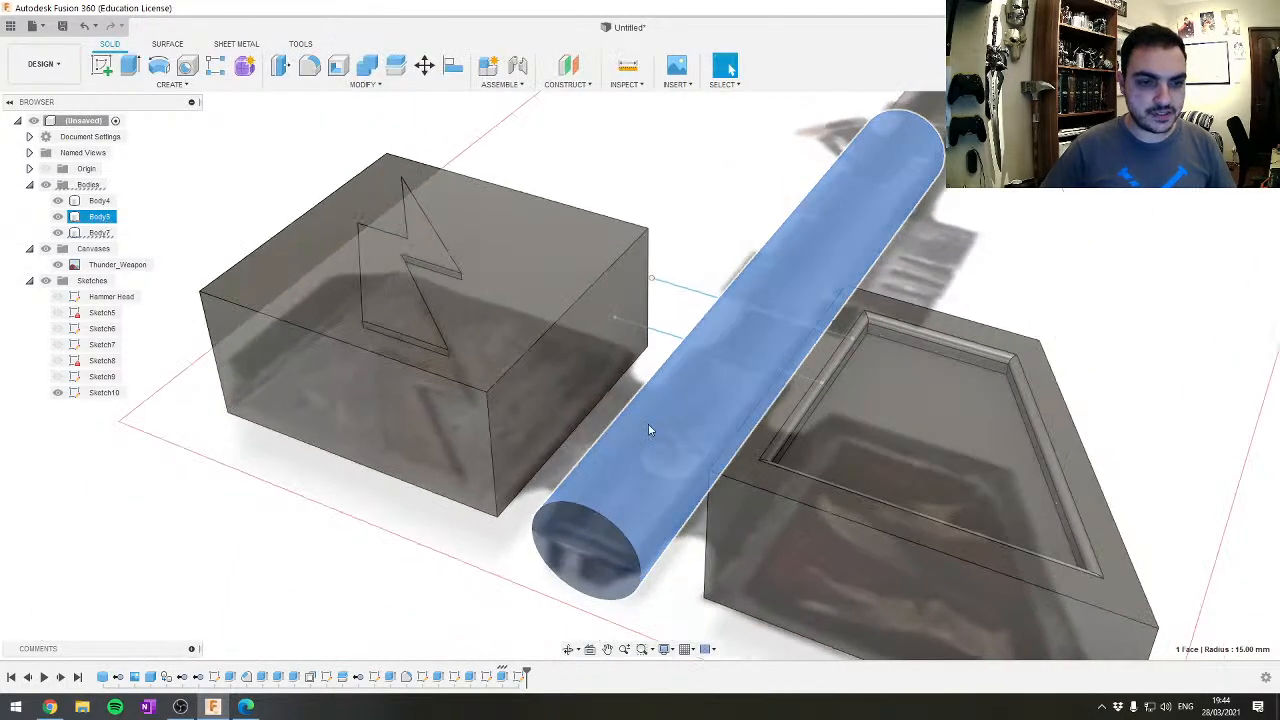
left_click(342, 85)
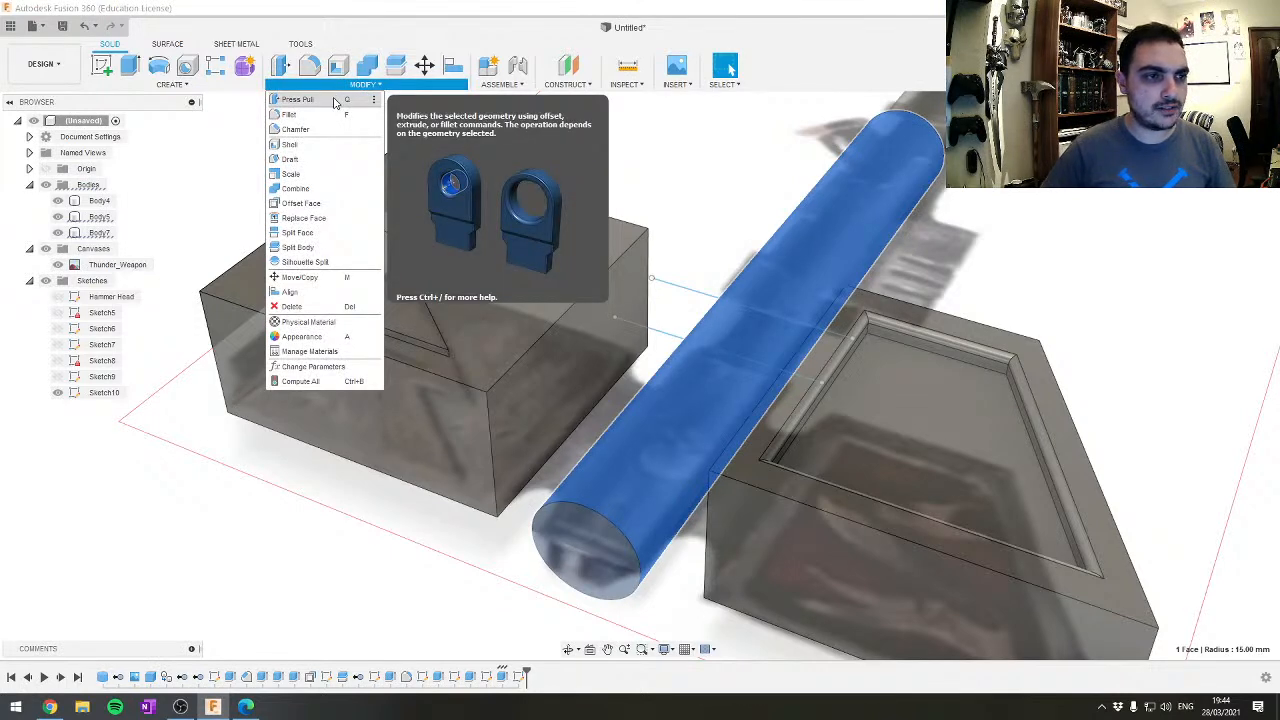
left_click(297, 99)
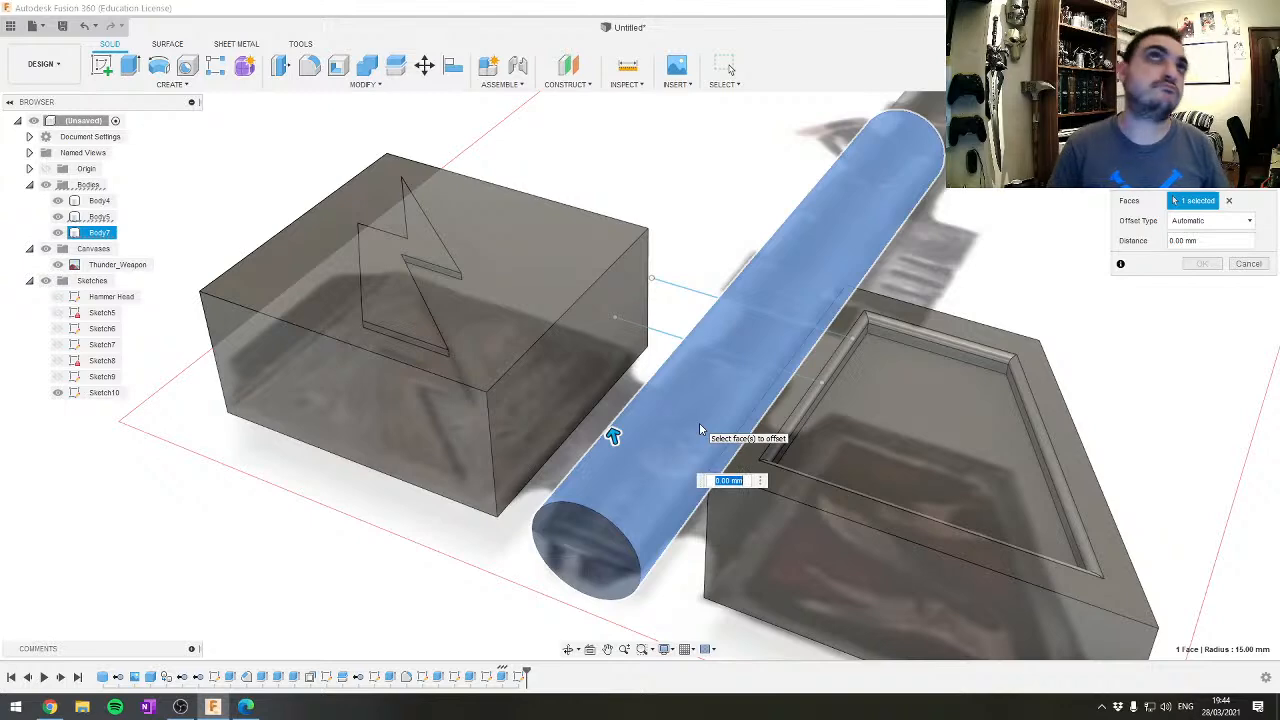
type("3")
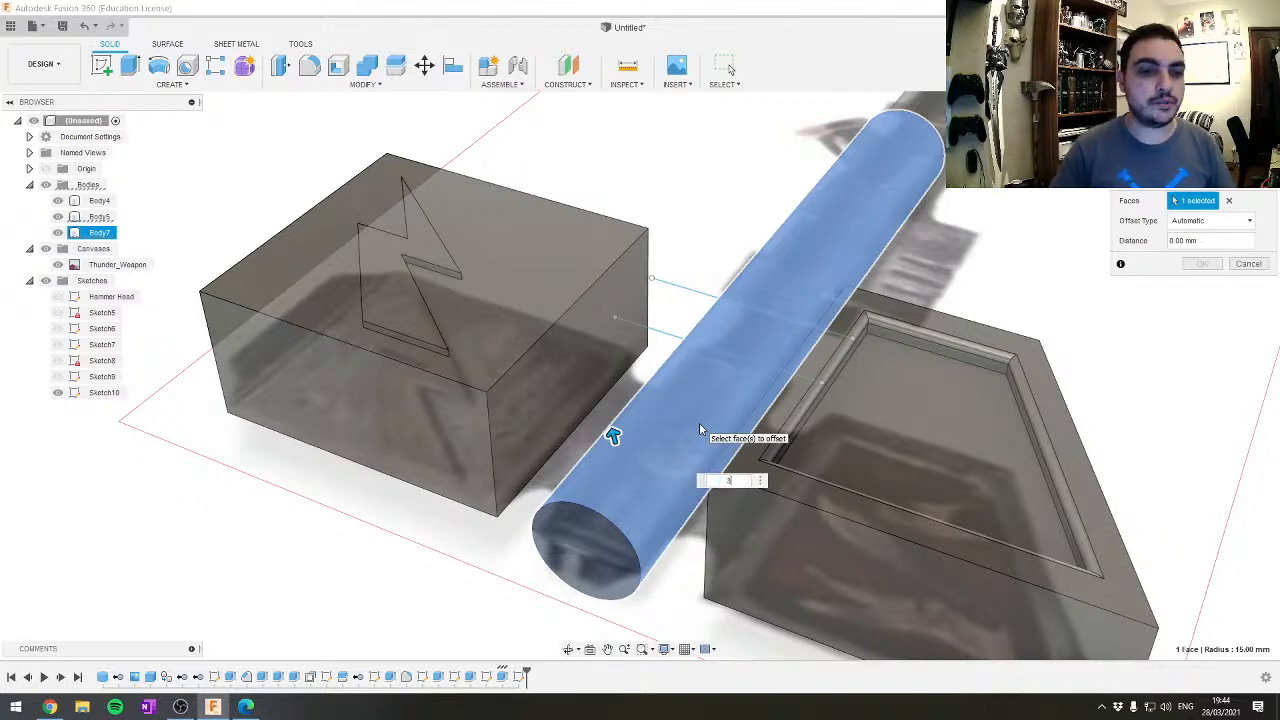
key("Return")
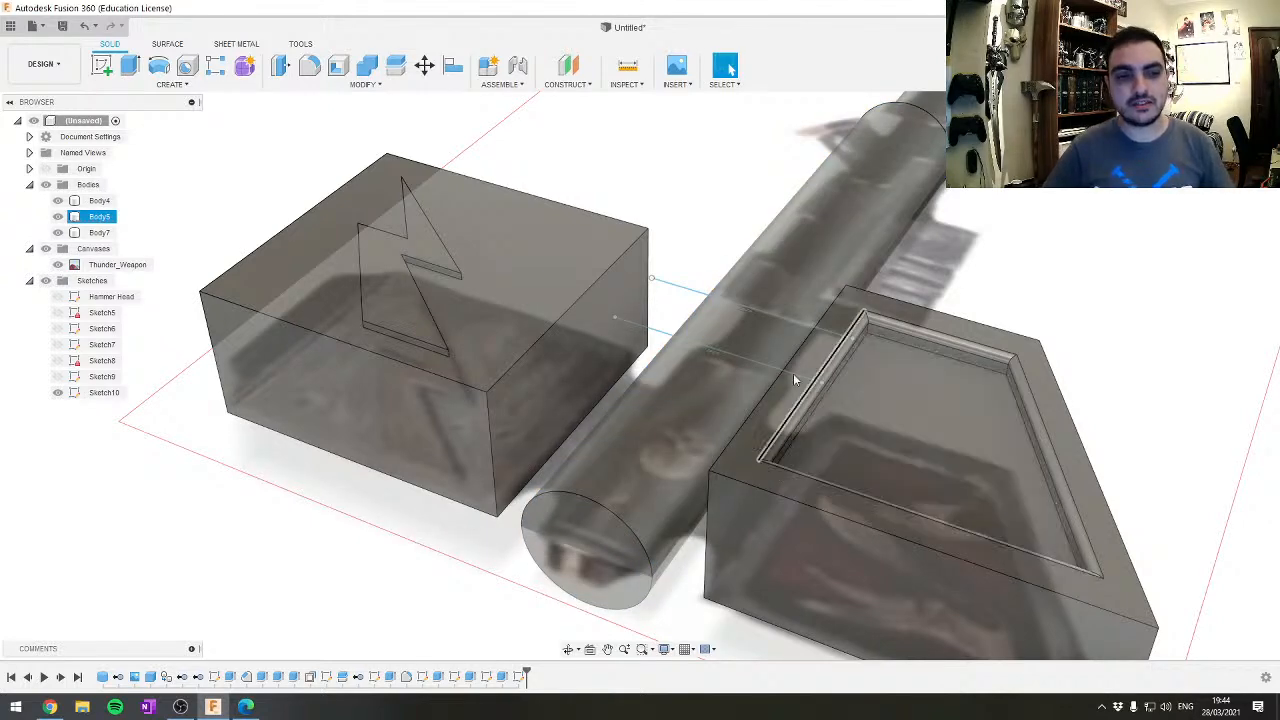
middle_click_drag(793, 373, 708, 403, "shift")
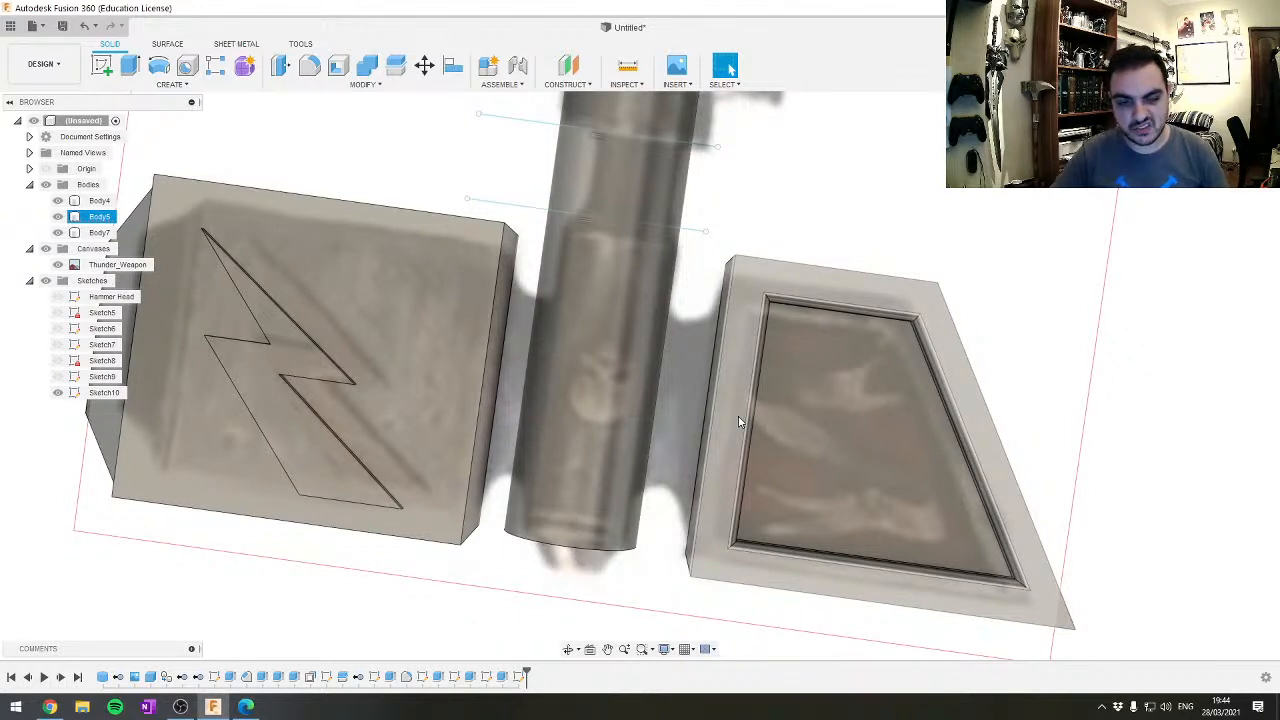
Rename the hammer head body with the lightning bolt as Cheeks
scroll(738, 420, "down", 5)
left_click(100, 214)
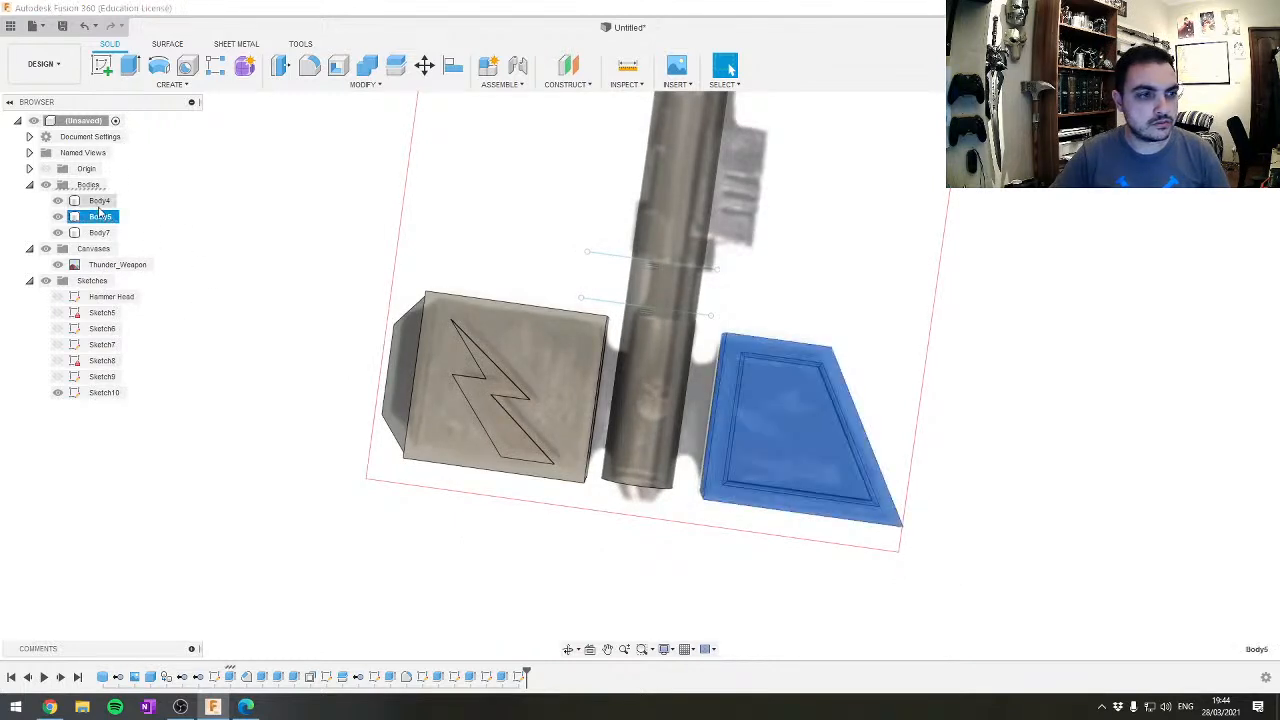
left_click(101, 234)
left_click(102, 202)
left_click(102, 202)
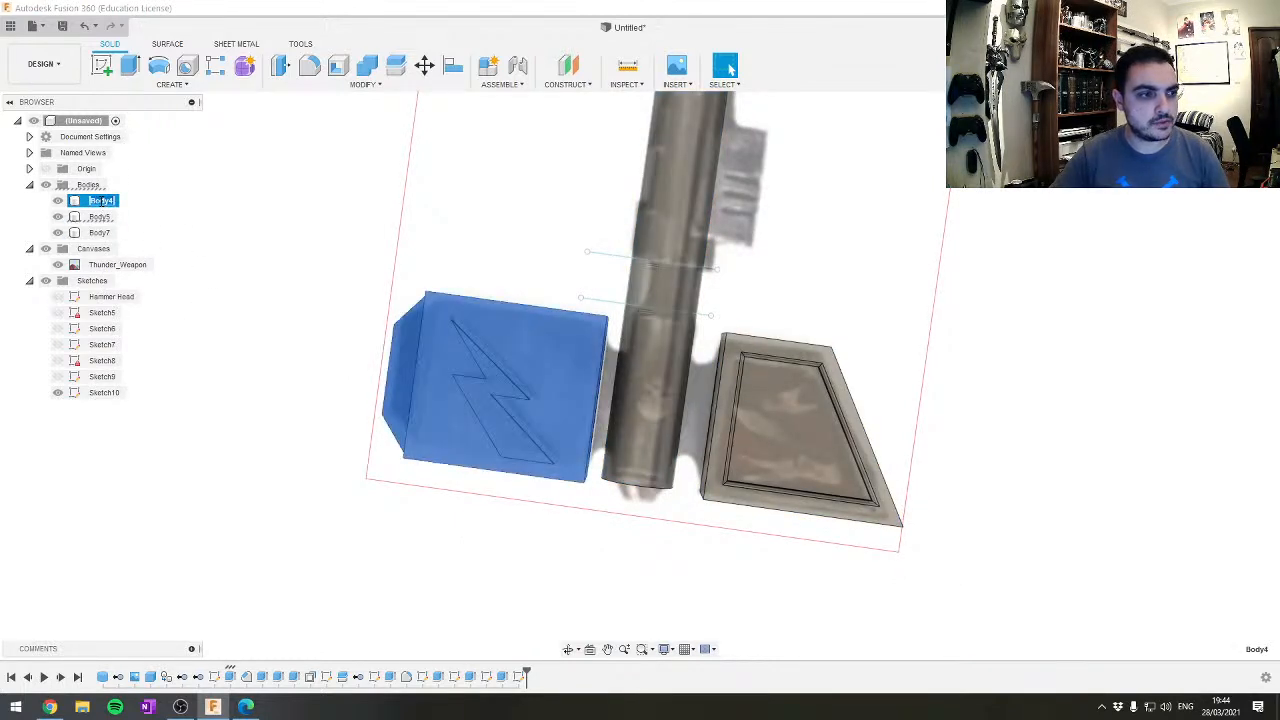
key("Return")
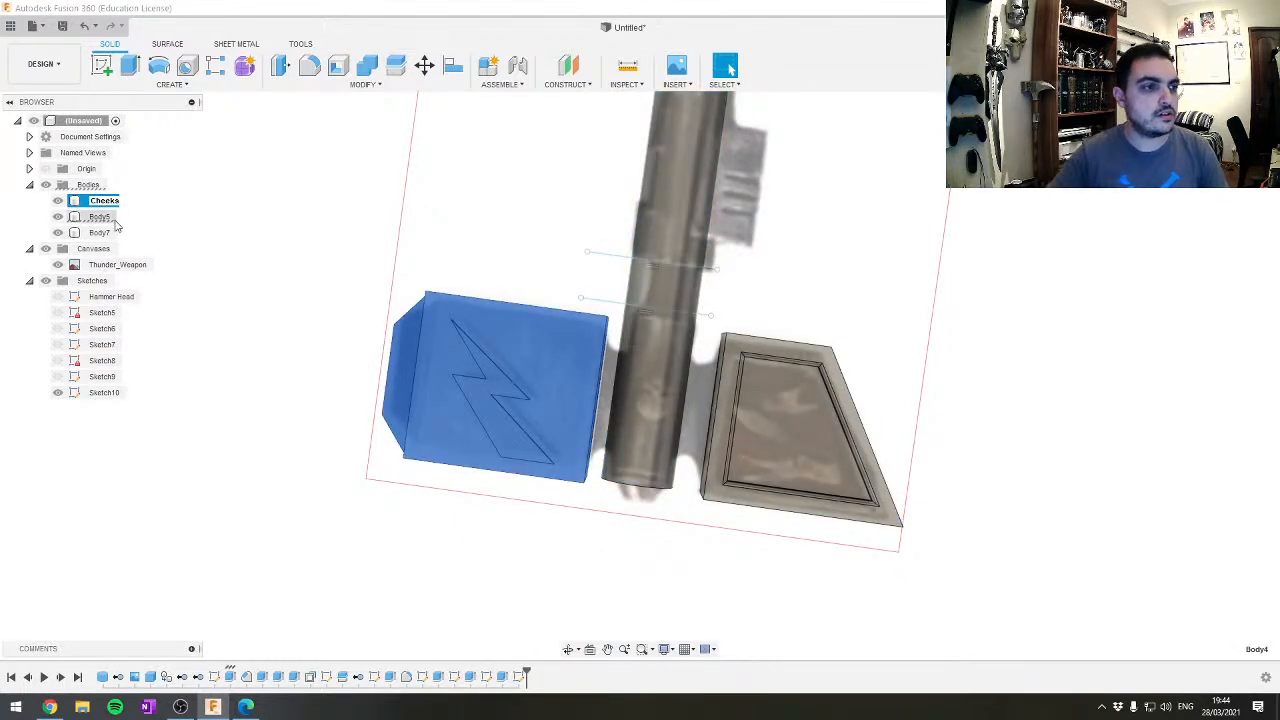
Rename the trapezoidal head body as Back and the cylindrical handle body as Shaft
left_click(101, 216)
left_click(101, 216)
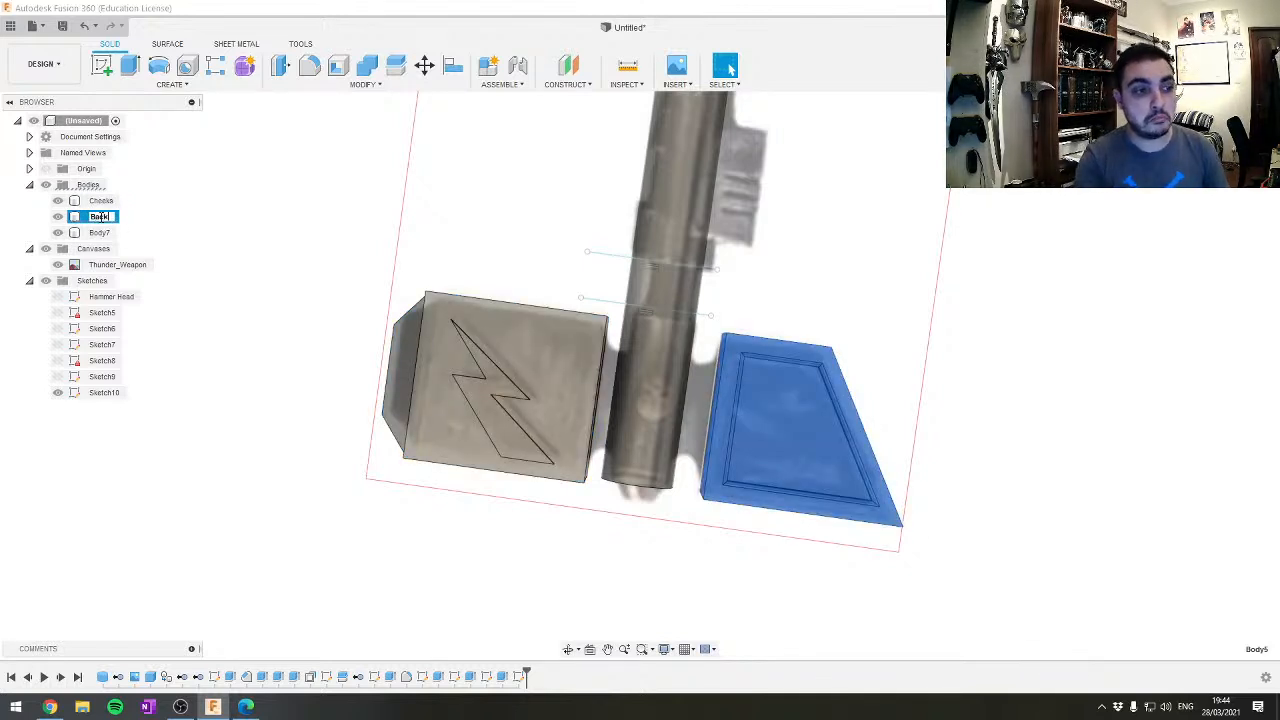
type("Back")
key("Return")
left_click(101, 232)
left_click(101, 232)
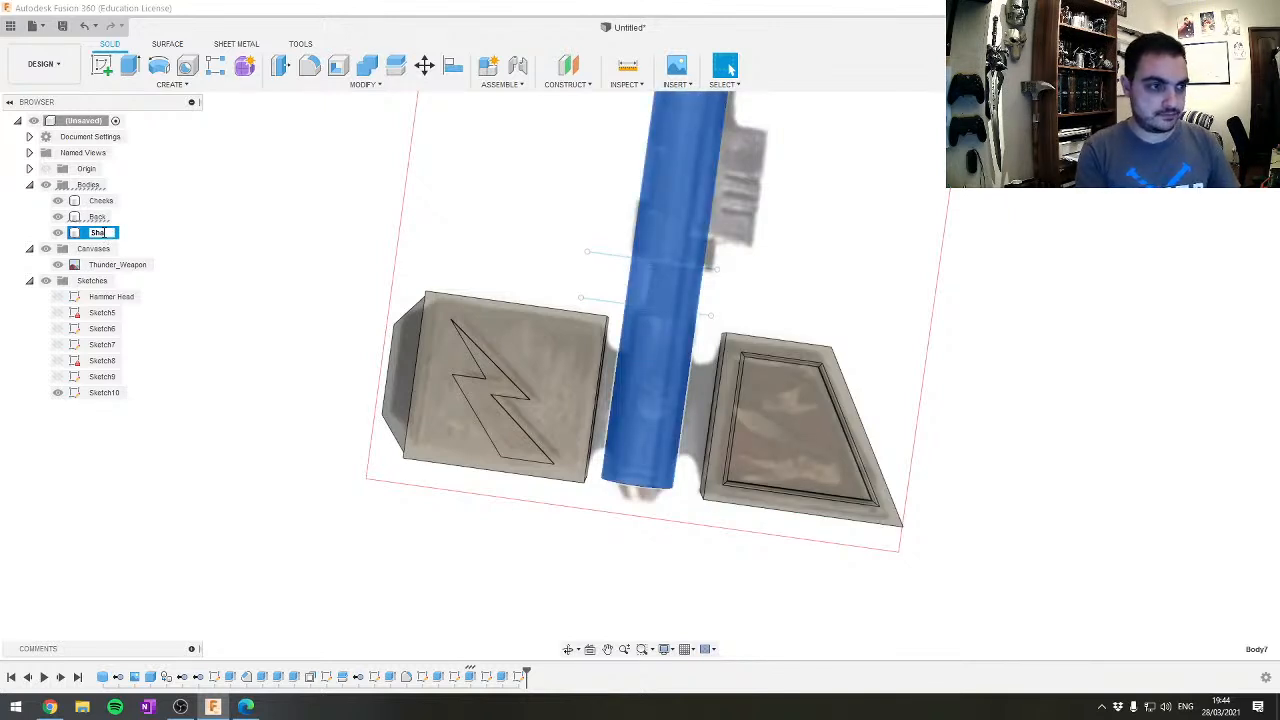
type("Shaft")
key("Return")
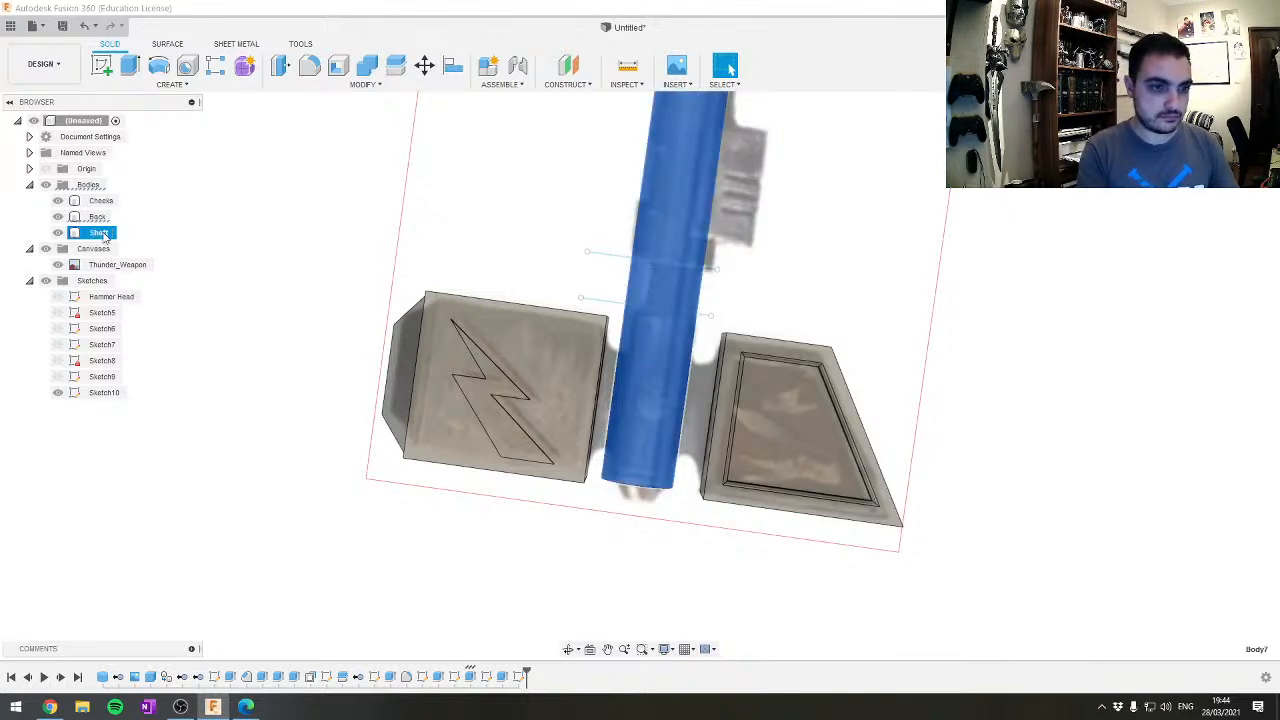
scroll(771, 294, "down", 5)
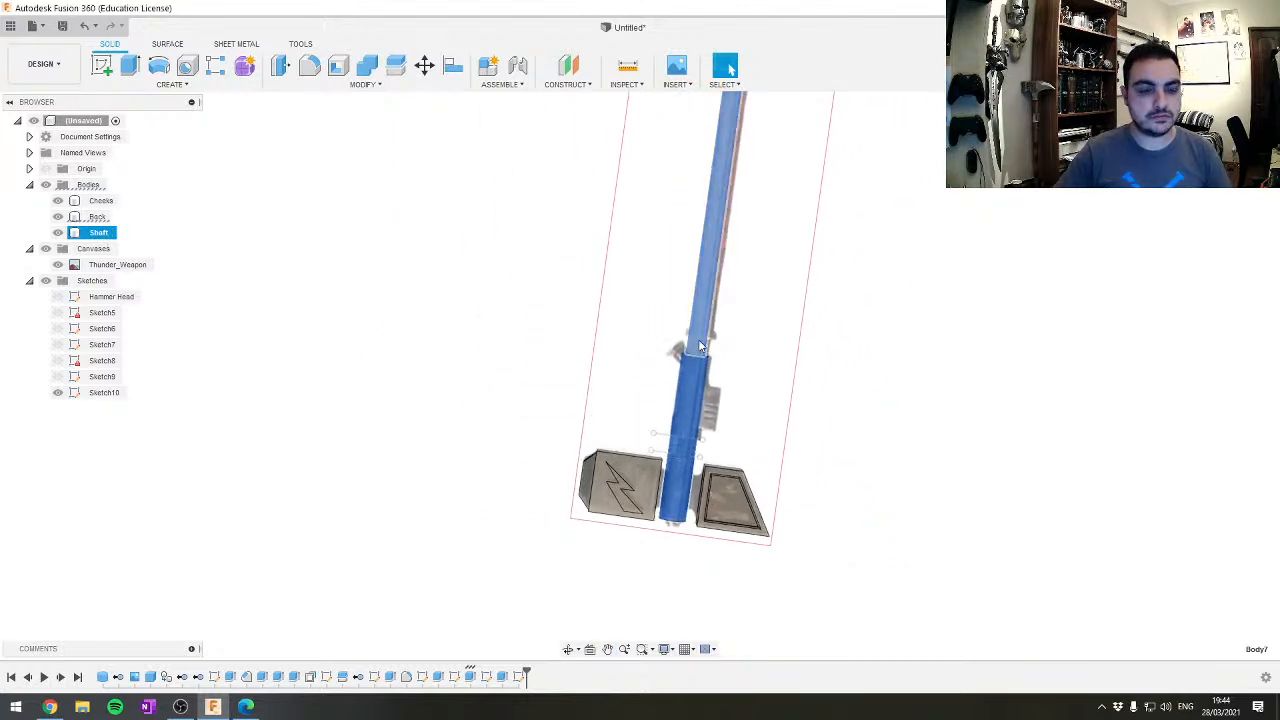
Split the Shaft body with the two sketch lines crossing the sleeve just beyond the hammer head, keeping the splitting tools extended
scroll(760, 337, "up", 3)
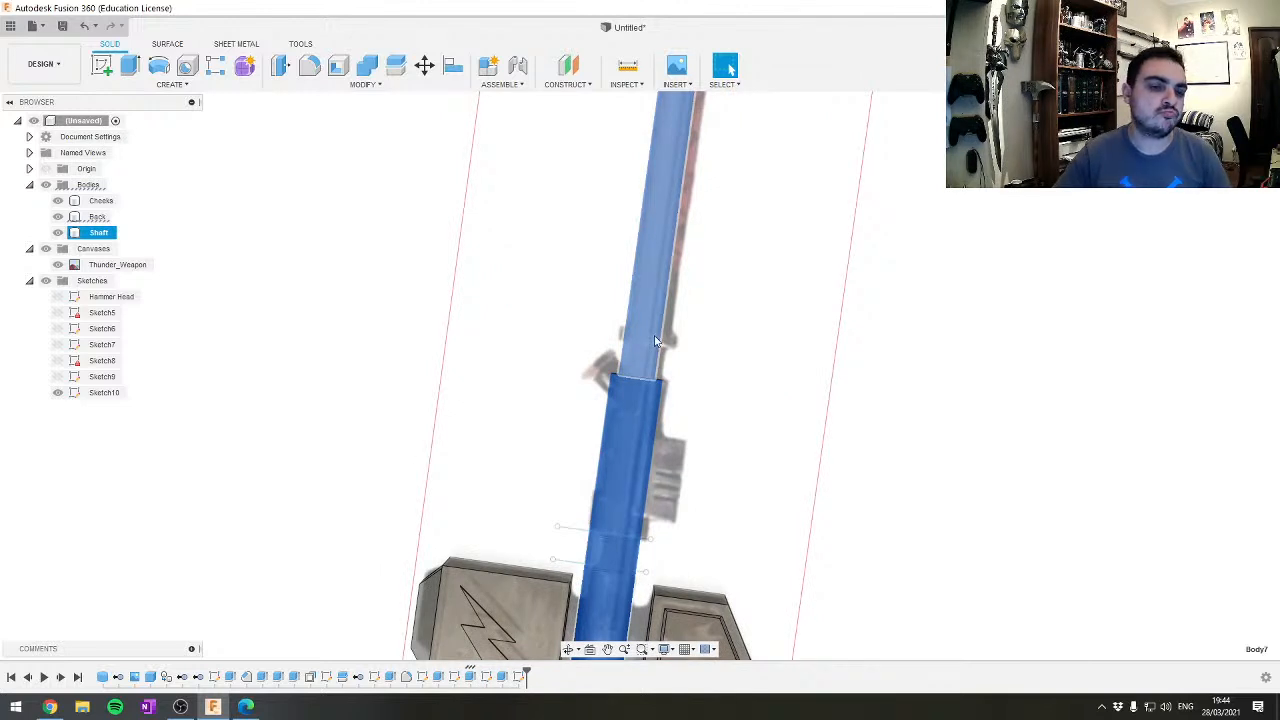
scroll(694, 437, "down", 4)
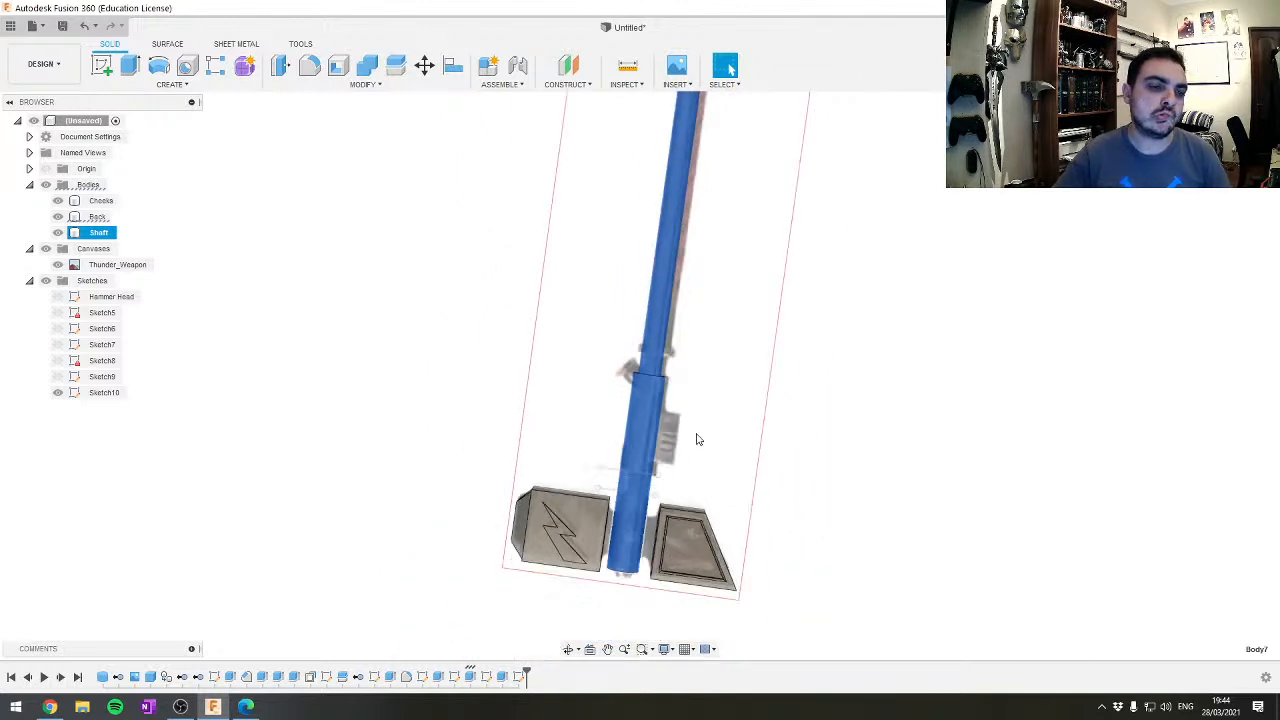
scroll(755, 320, "up", 3)
left_click(810, 208)
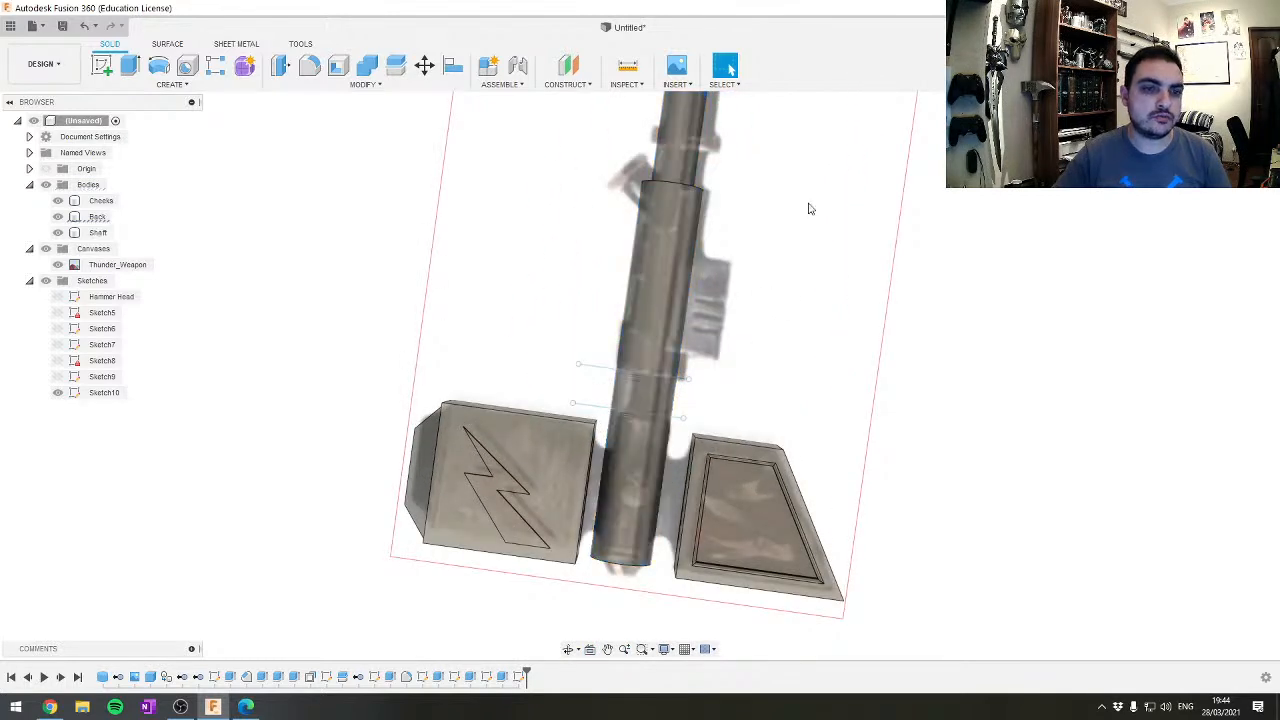
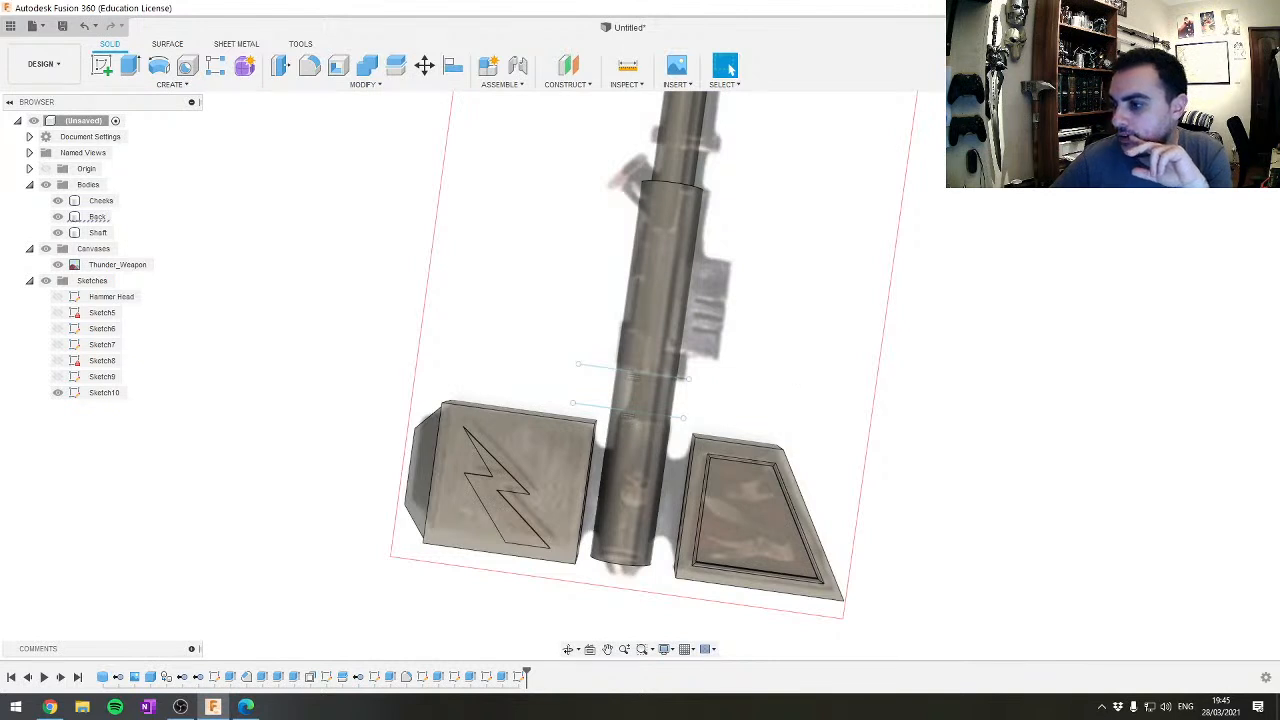
scroll(656, 295, "up", 3)
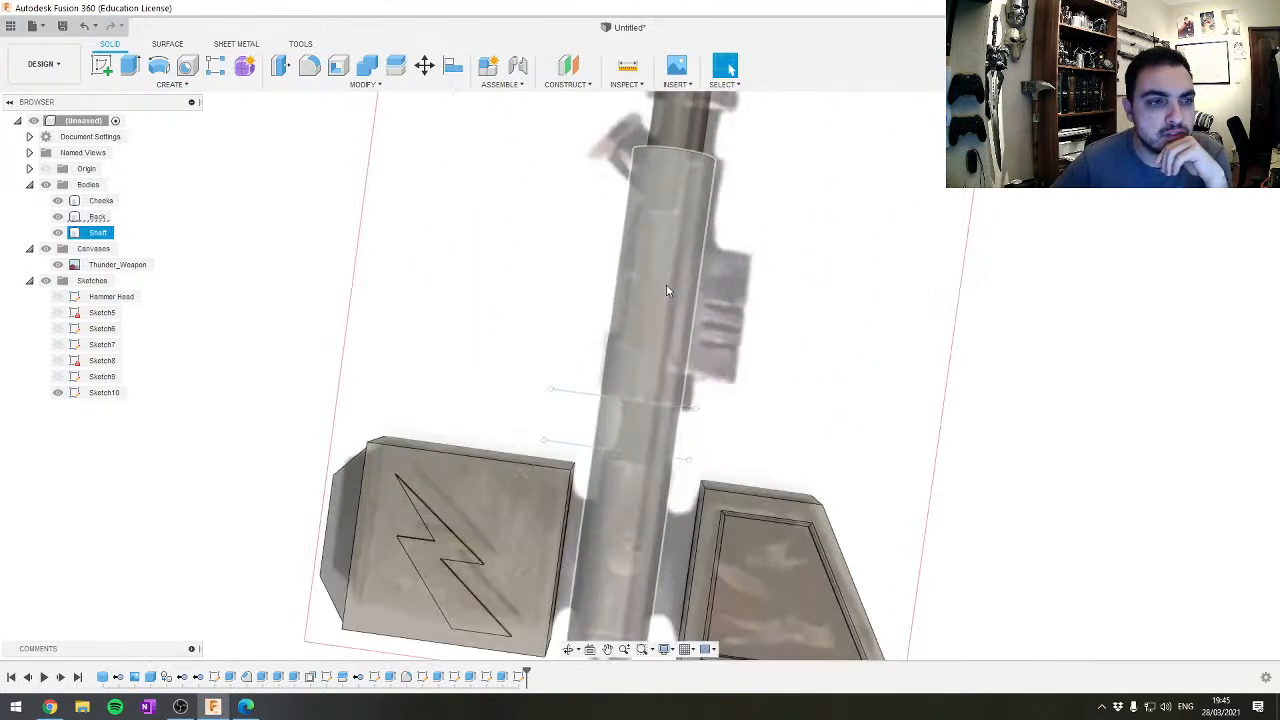
left_click(98, 233)
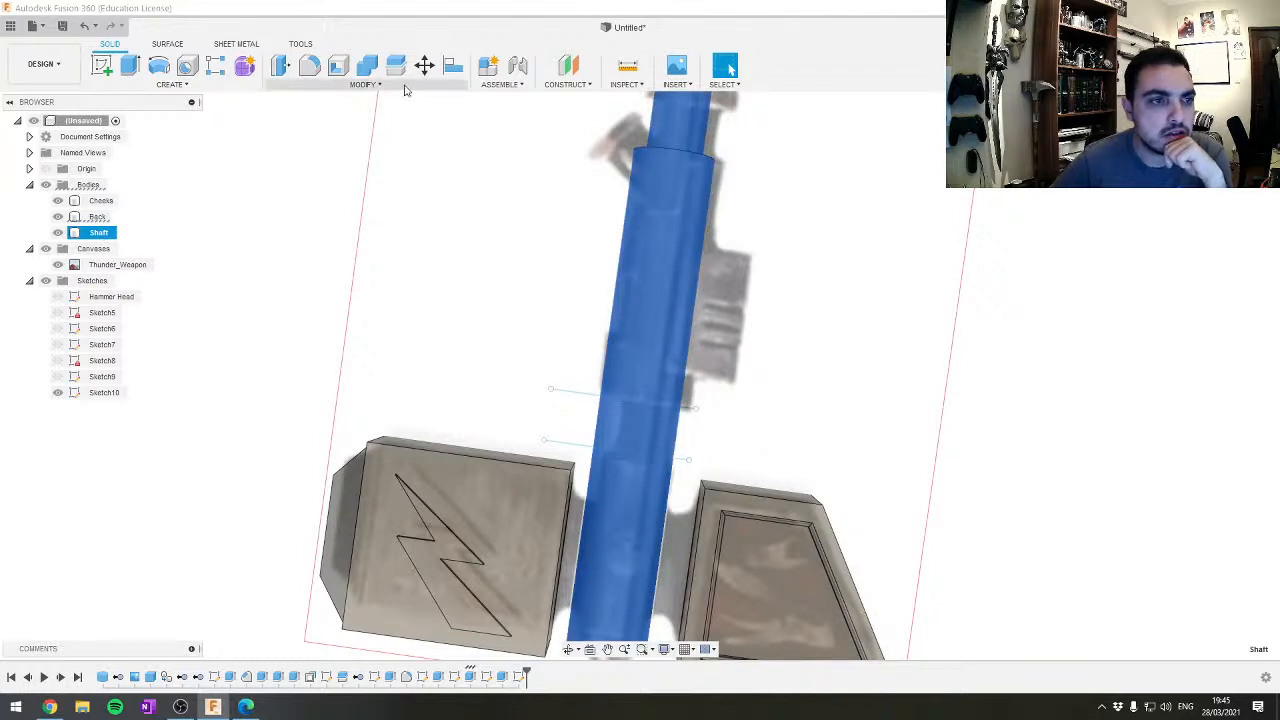
left_click(372, 84)
left_click(396, 65)
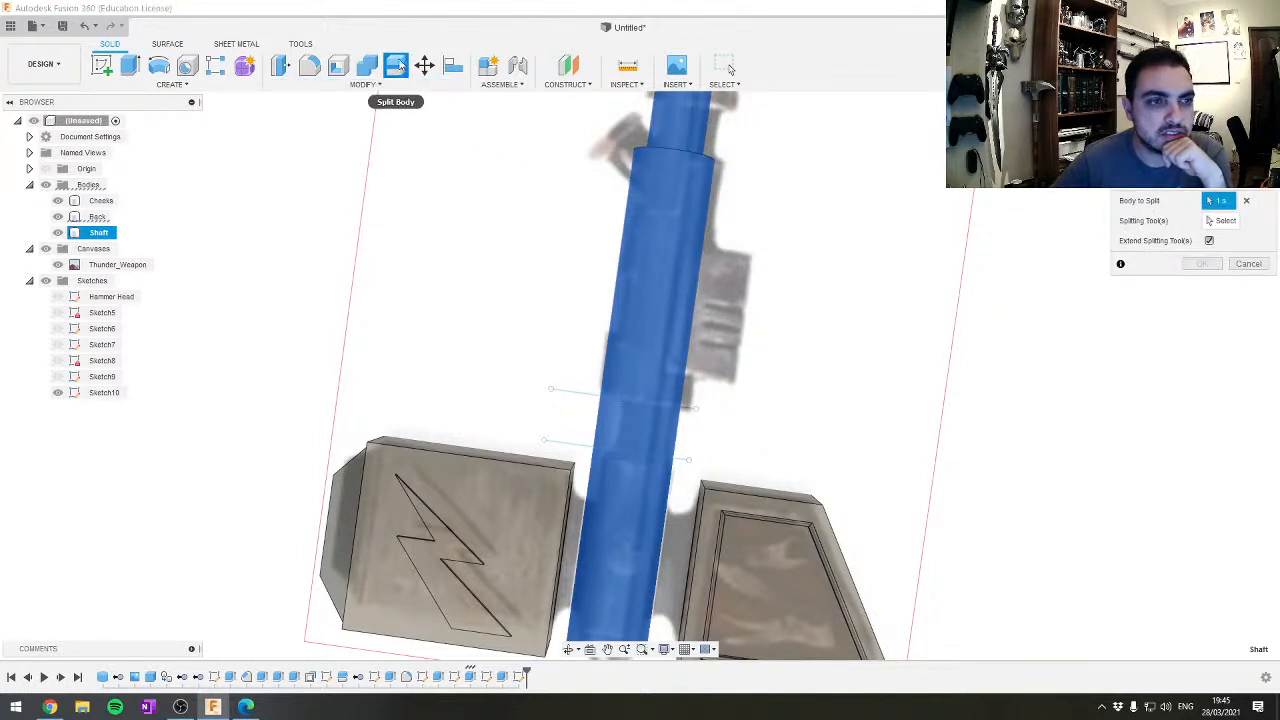
left_click(1221, 224)
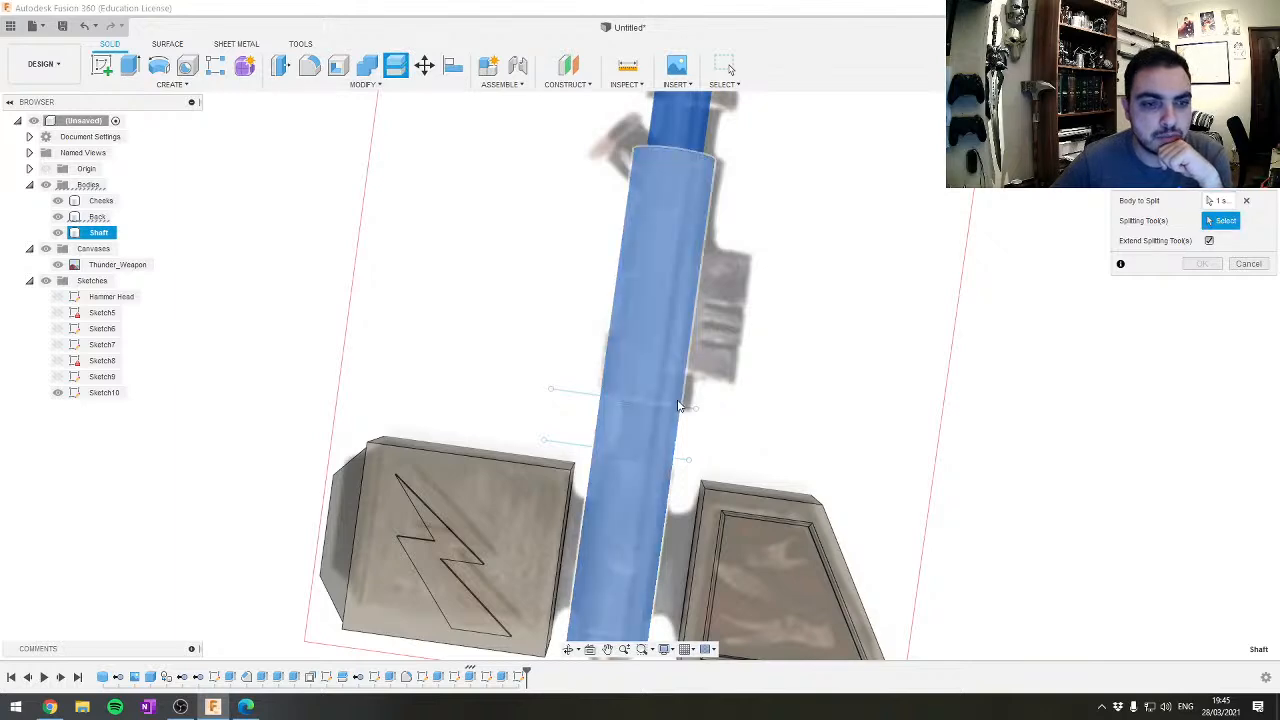
left_click(658, 457)
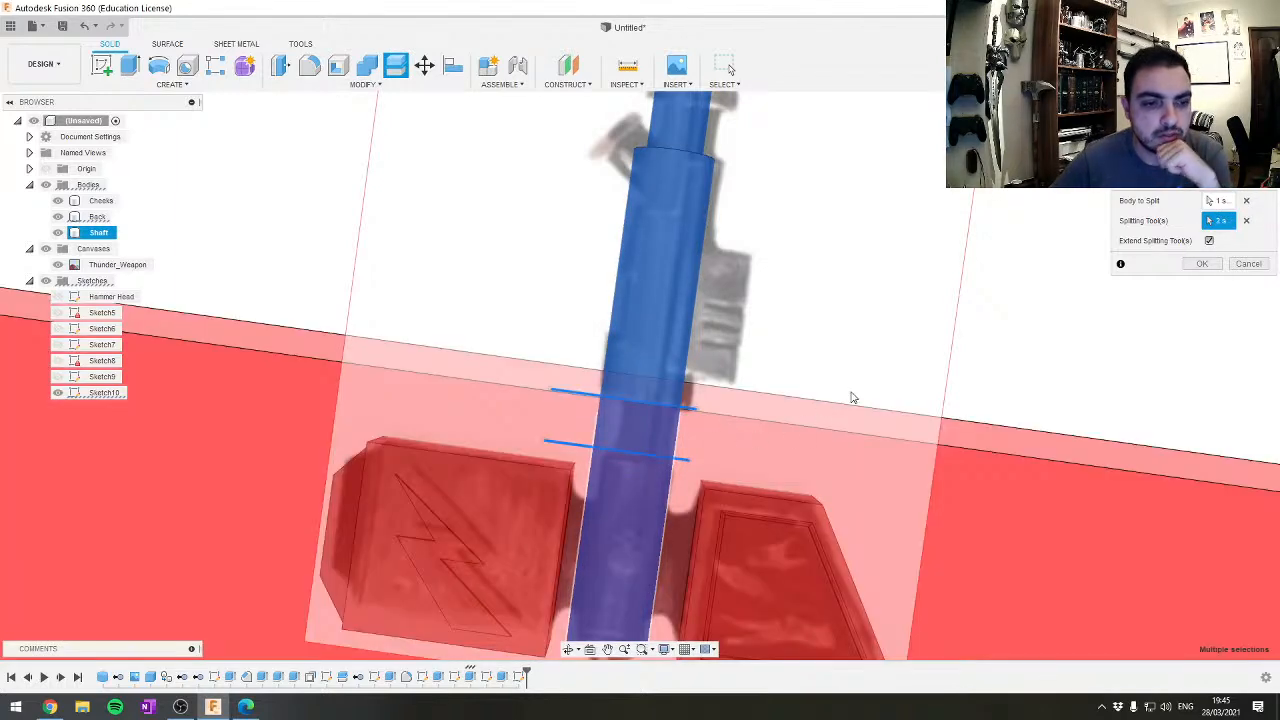
middle_click_drag(829, 397, 736, 268, "shift")
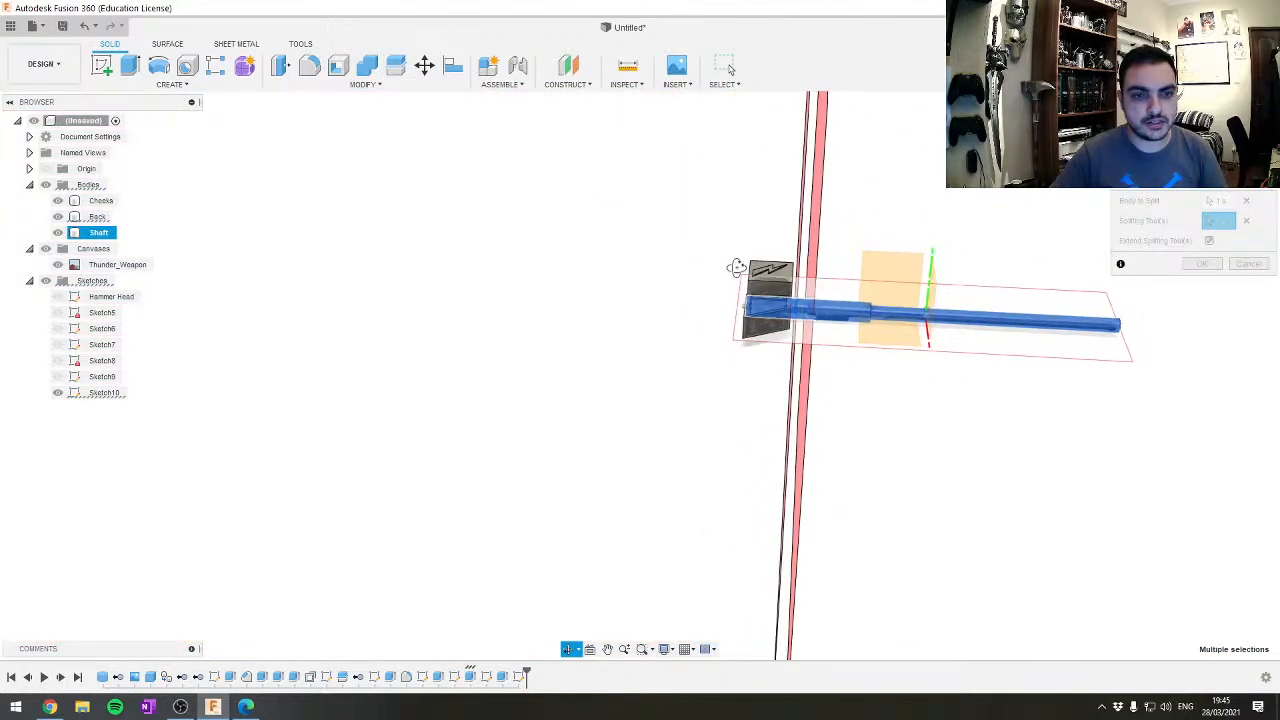
scroll(869, 319, "up", 4)
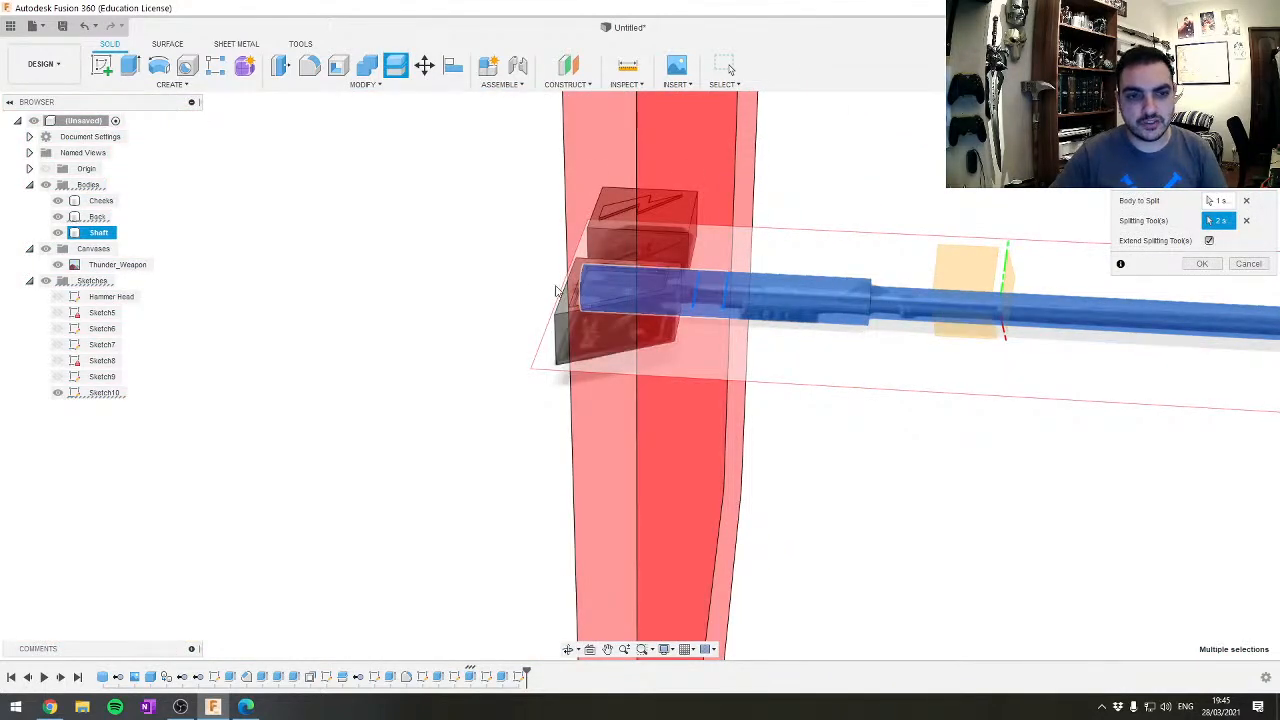
middle_click_drag(762, 285, 766, 292, "shift")
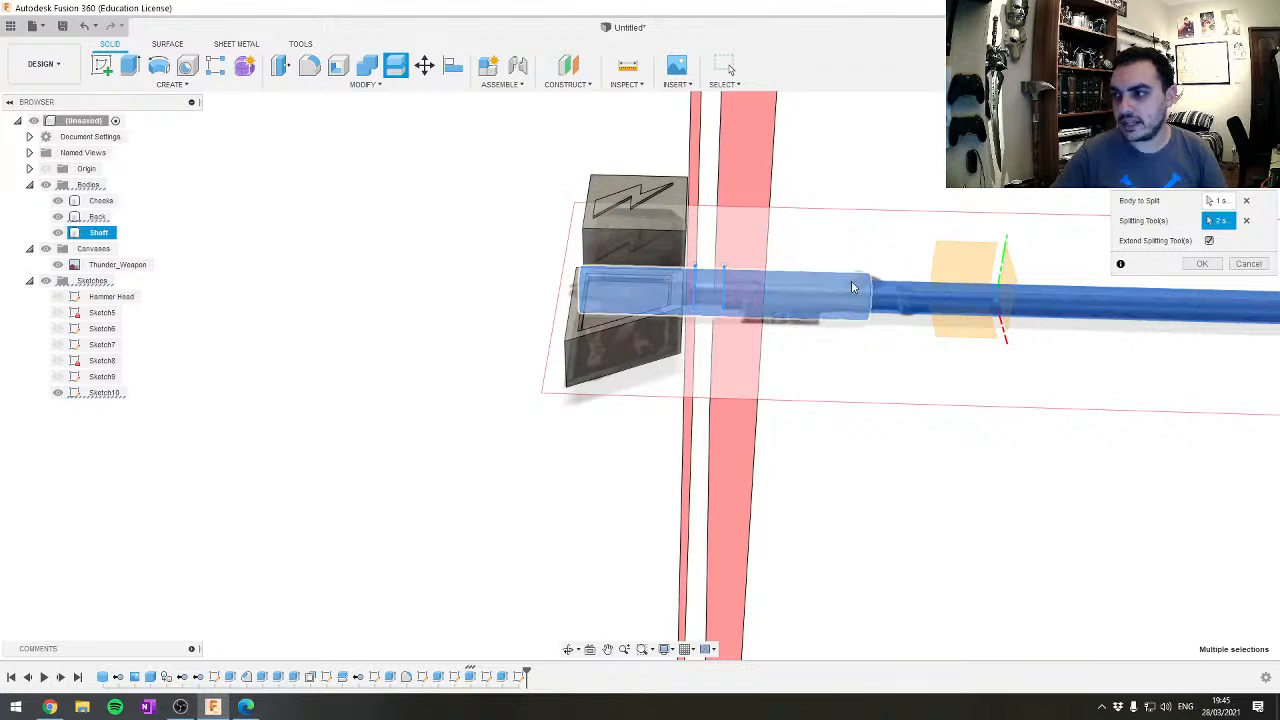
left_click(1200, 264)
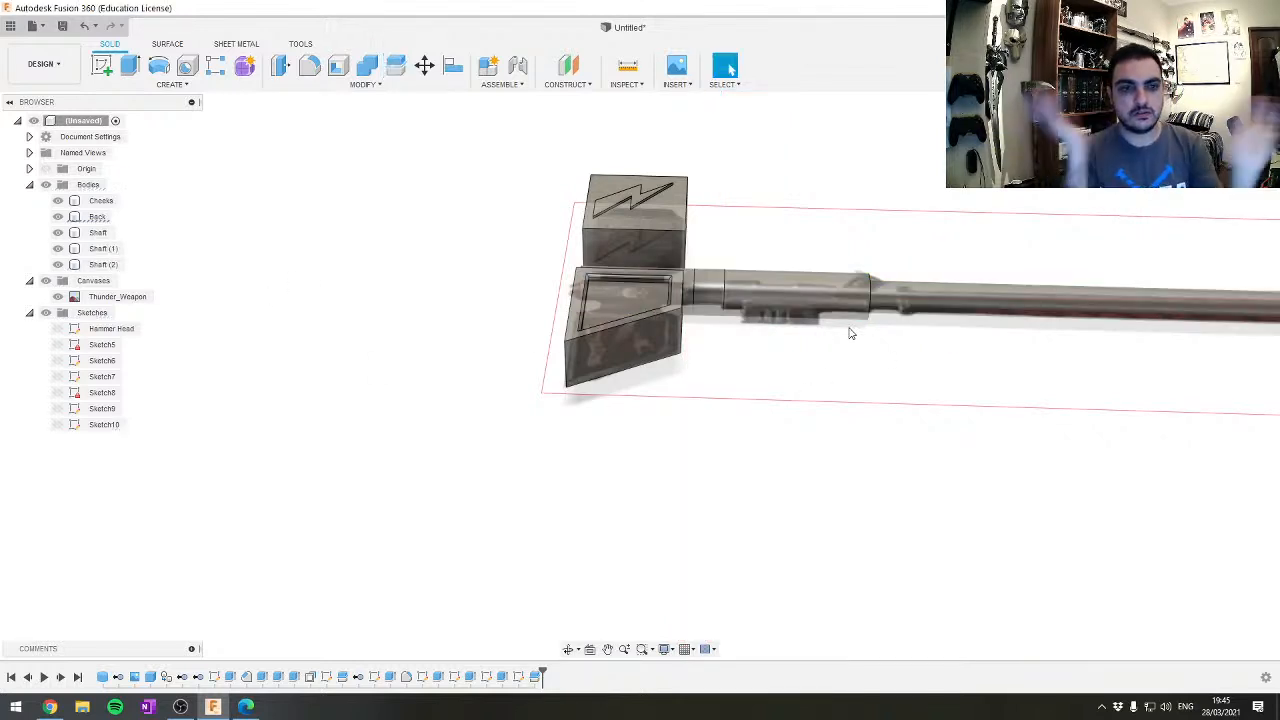
Show Sketch8 with the inner circle on the shaft's head-side end face
scroll(845, 325, "up", 3)
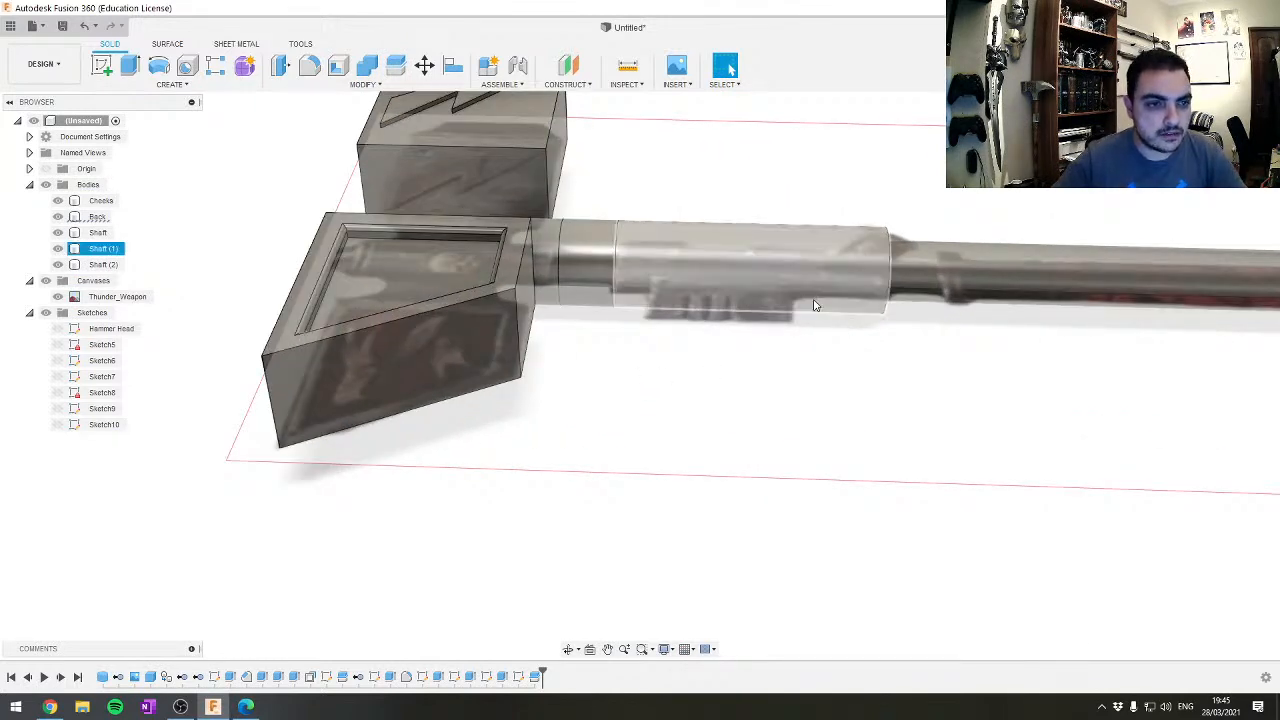
middle_click_drag(594, 206, 664, 204, "shift")
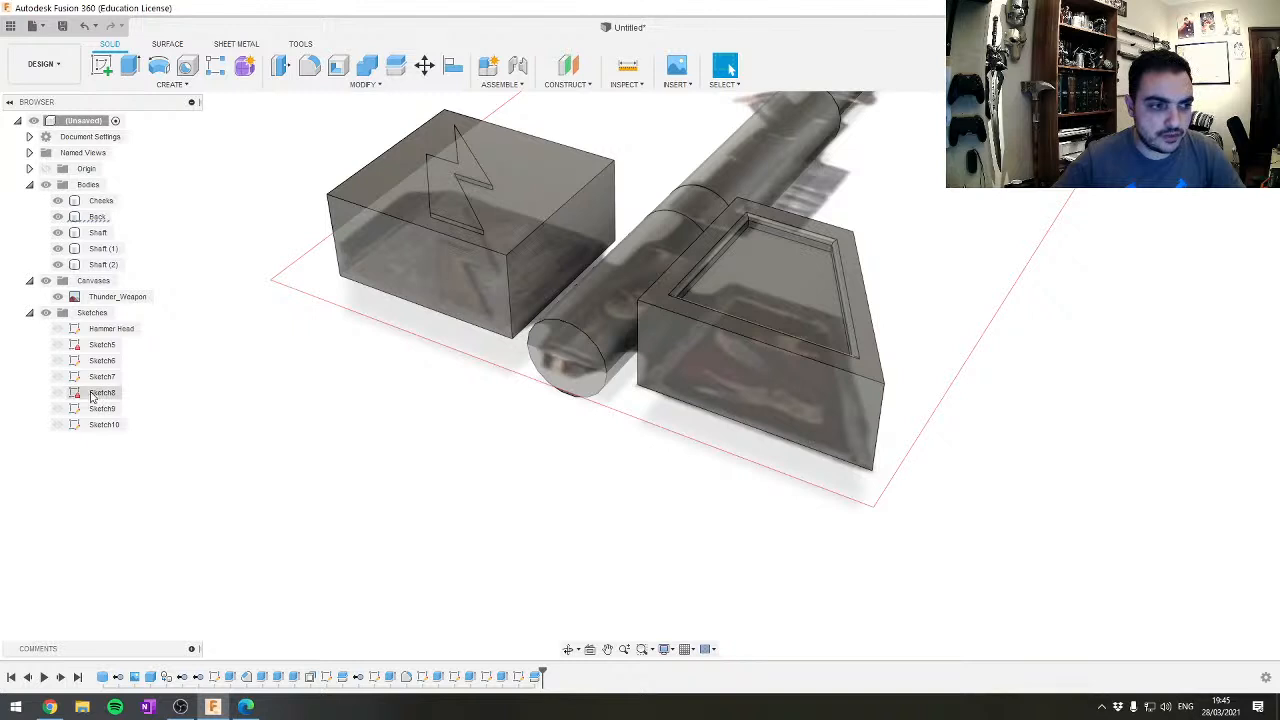
left_click(456, 677)
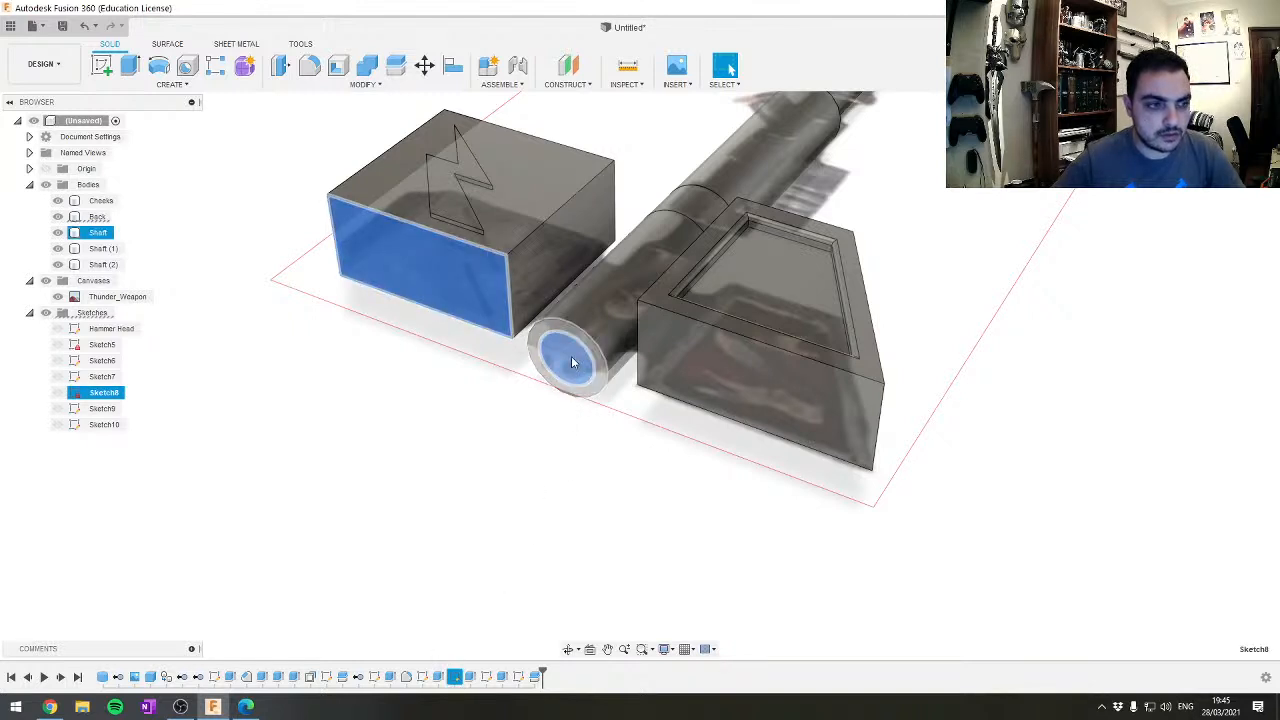
left_click(249, 477)
left_click(57, 392)
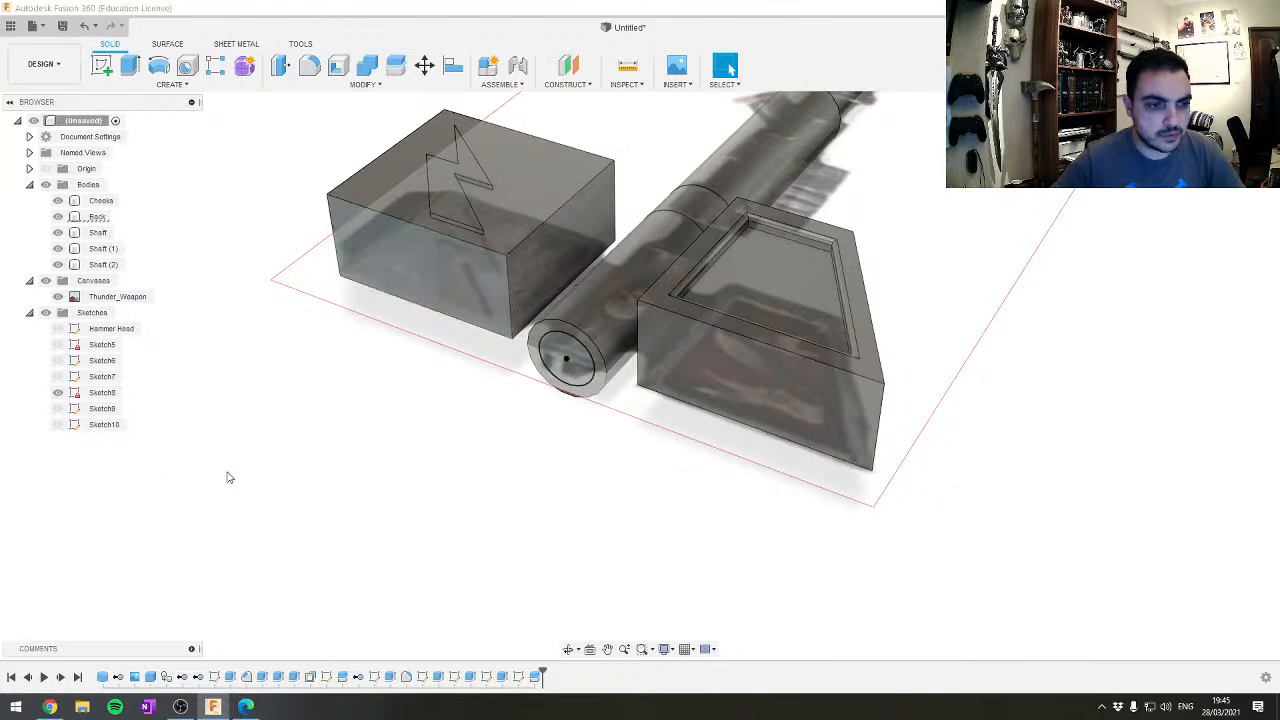
Extrude the inner circle profile at the shaft's head end as a cut with a distance of -700 mm
left_click(103, 392)
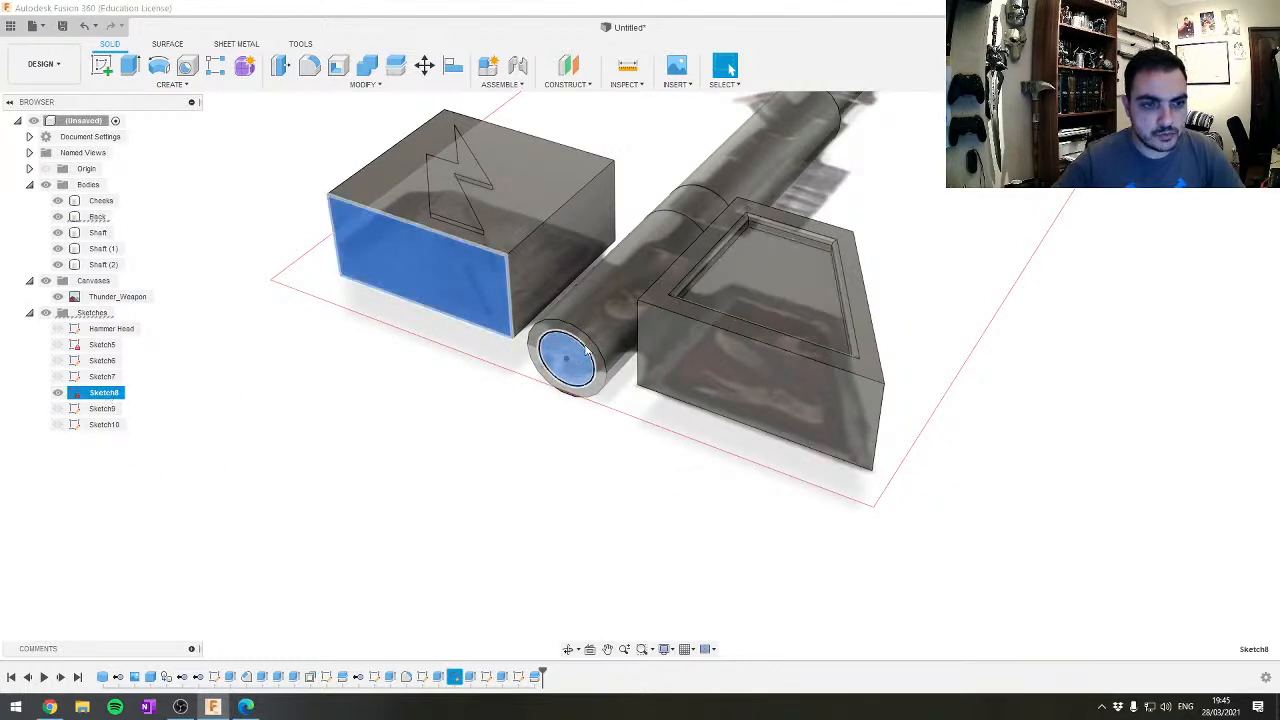
left_click(566, 358)
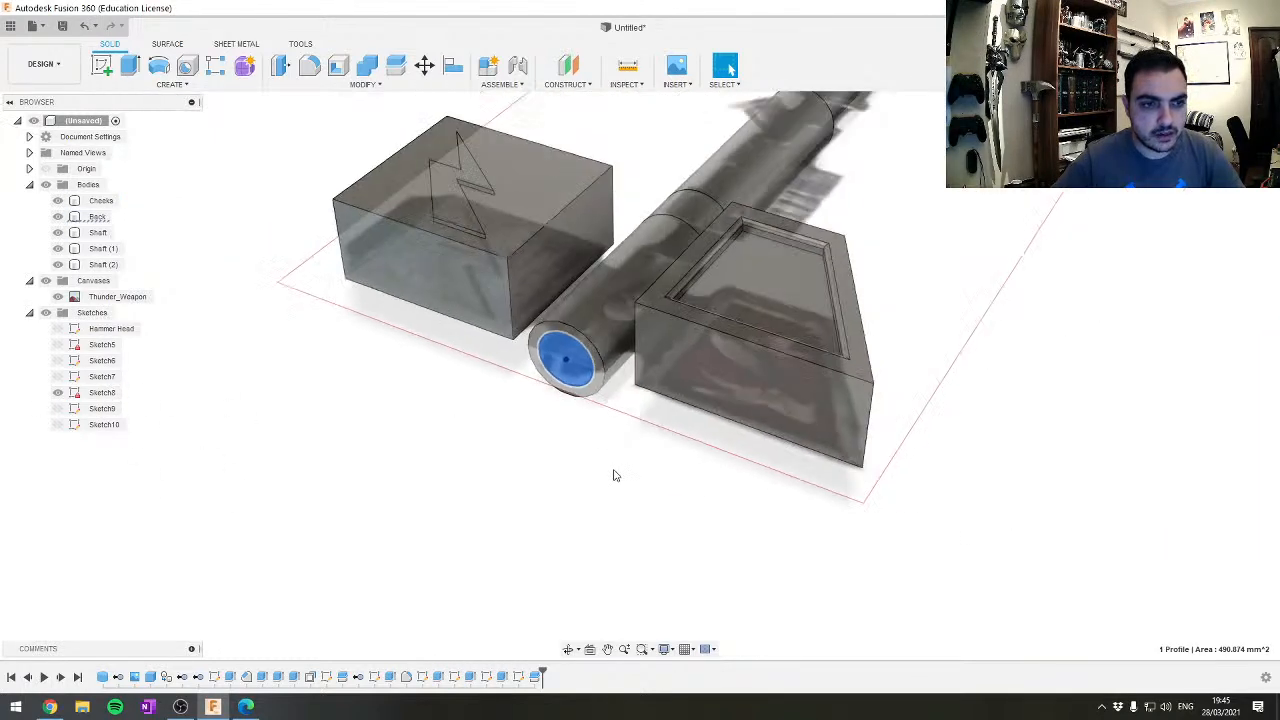
key("e")
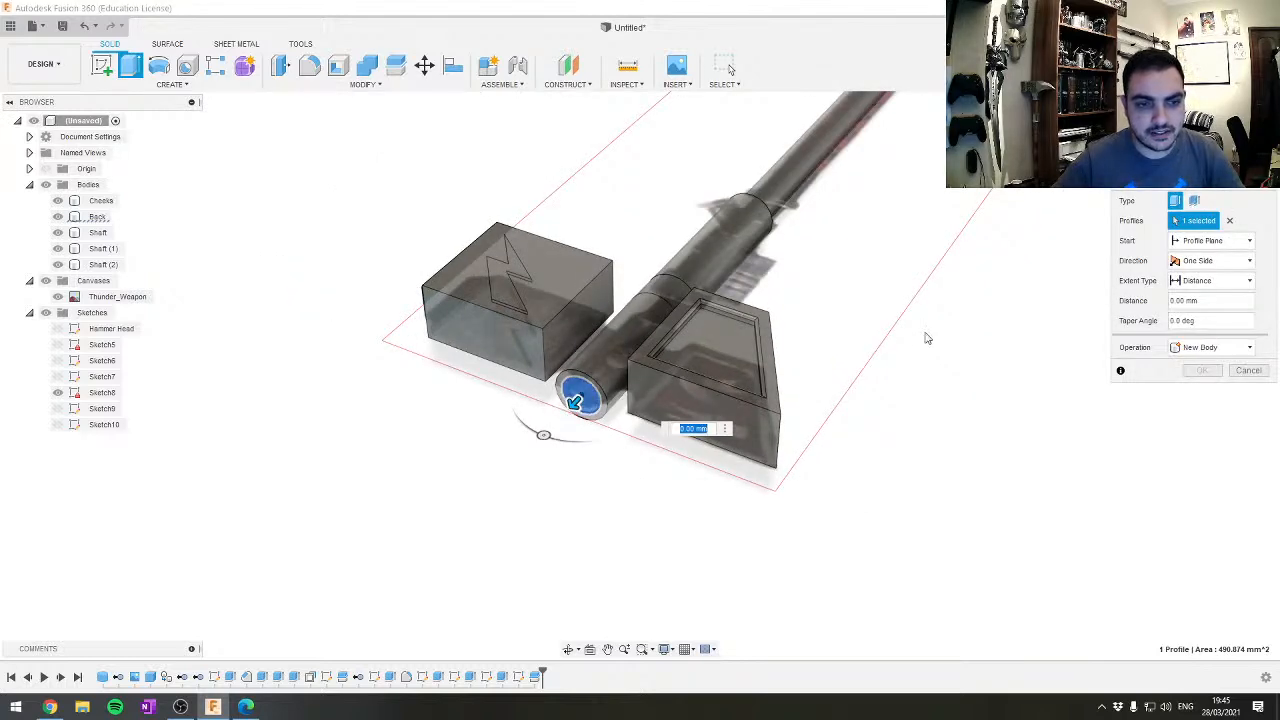
scroll(928, 338, "down", 2)
middle_click_drag(928, 338, 688, 526)
scroll(688, 526, "down", 3)
left_click_drag(498, 557, 837, 242)
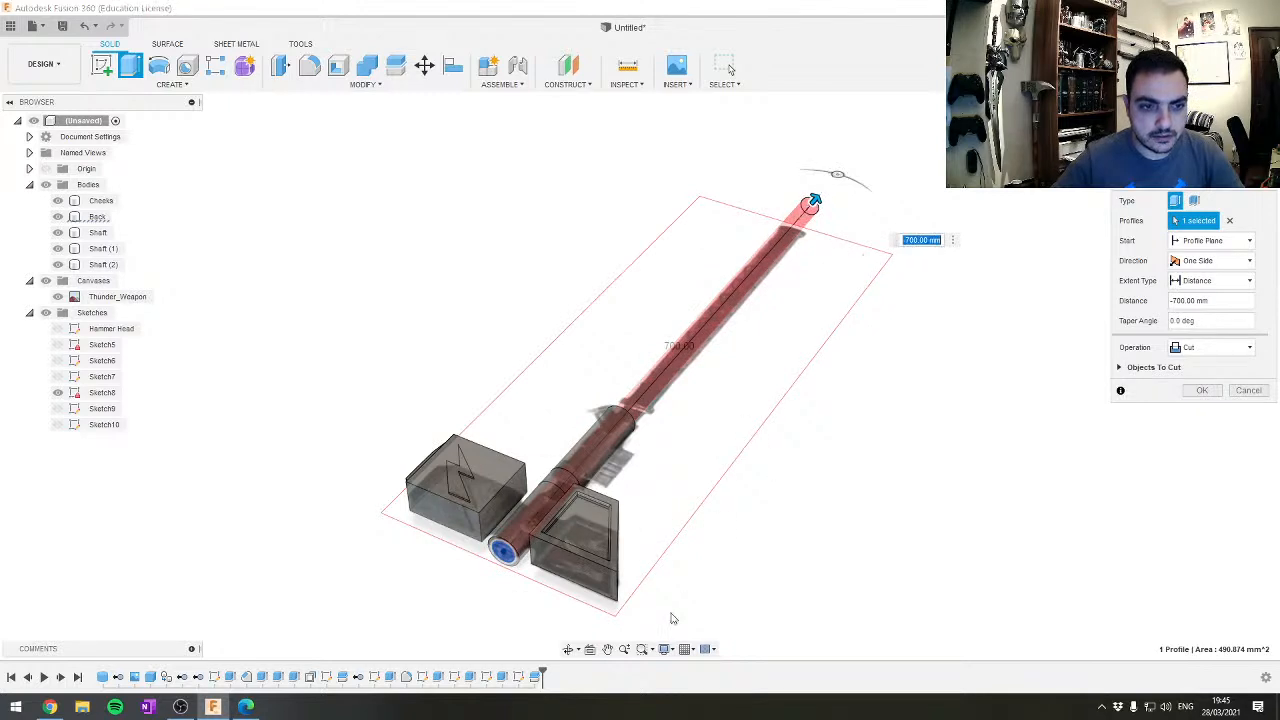
left_click(1204, 390)
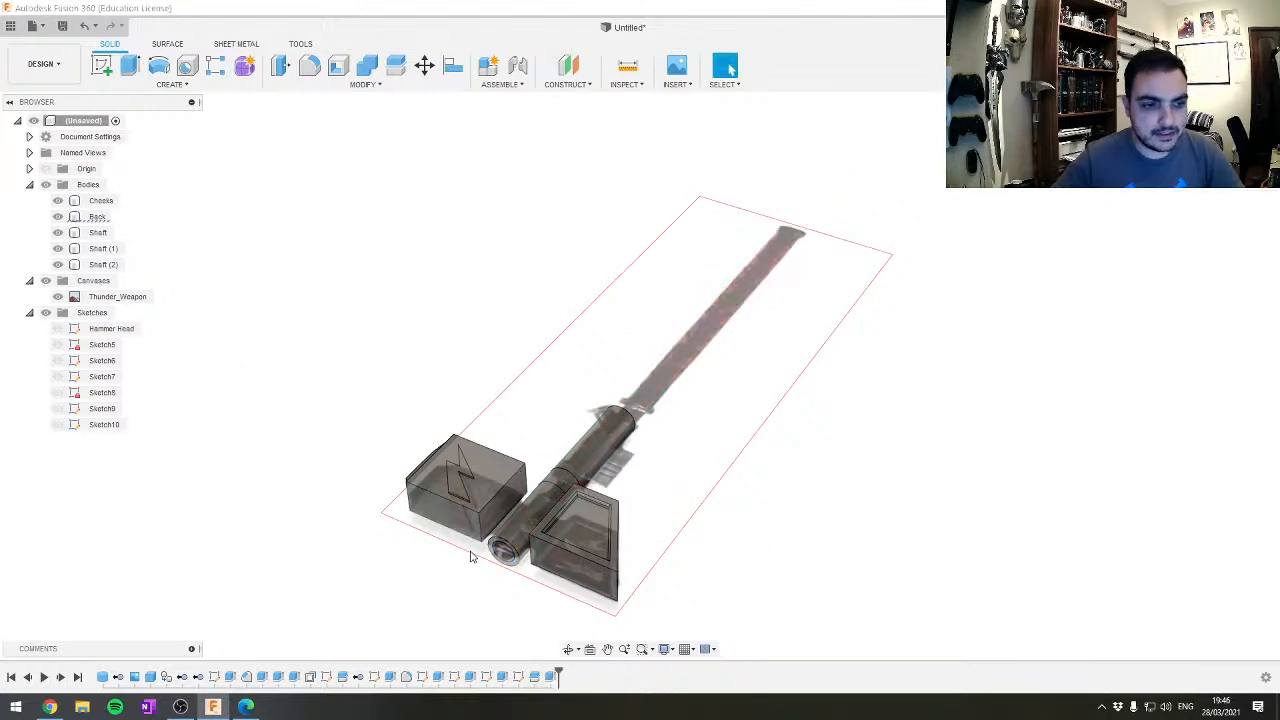
Remove the short Shaft (2) body between the two longer shaft sections
scroll(506, 571, "up", 5)
middle_click_drag(506, 571, 730, 68, "shift")
middle_click_drag(560, 481, 487, 523, "shift")
scroll(743, 588, "down", 5)
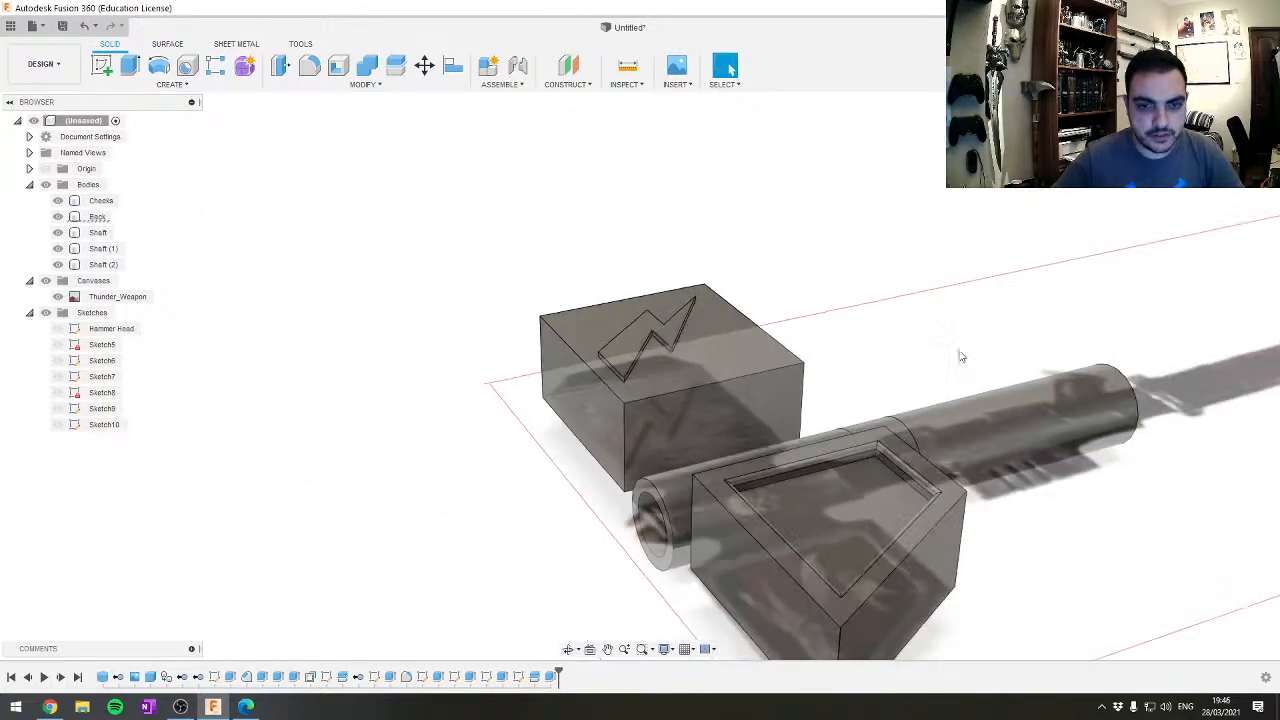
middle_click_drag(963, 357, 577, 228)
left_click(1238, 122)
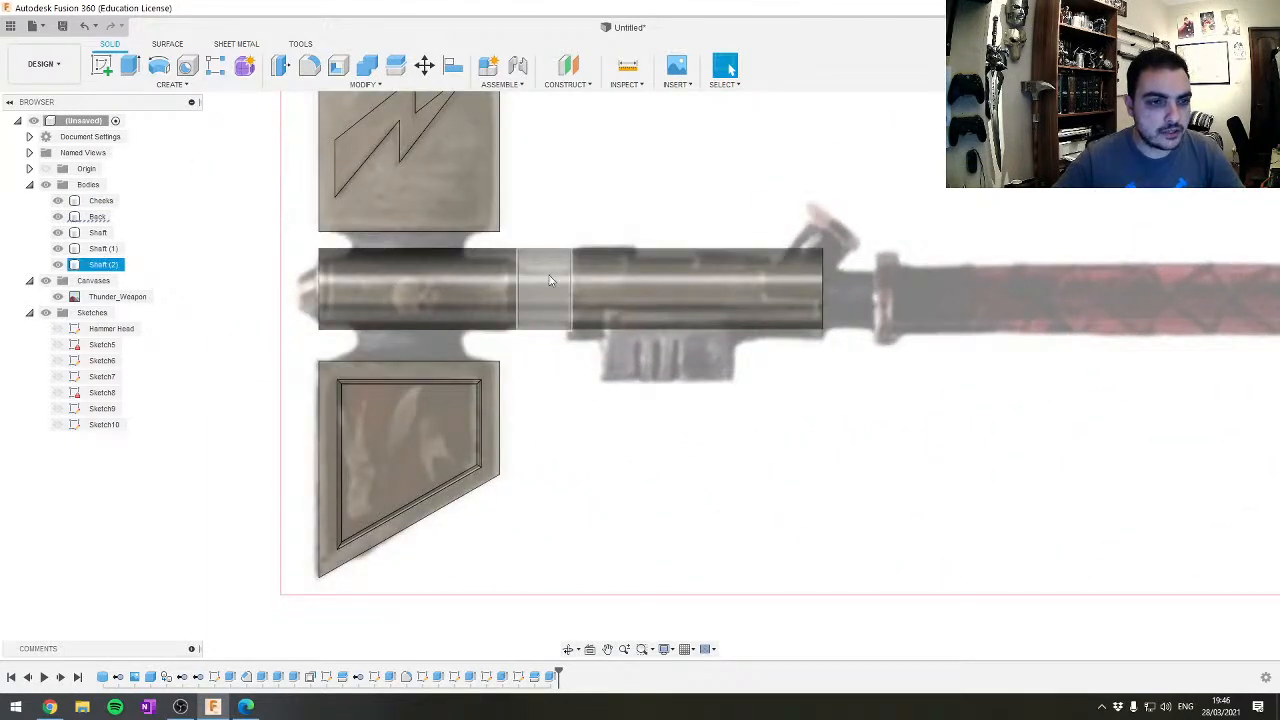
scroll(531, 272, "up", 3)
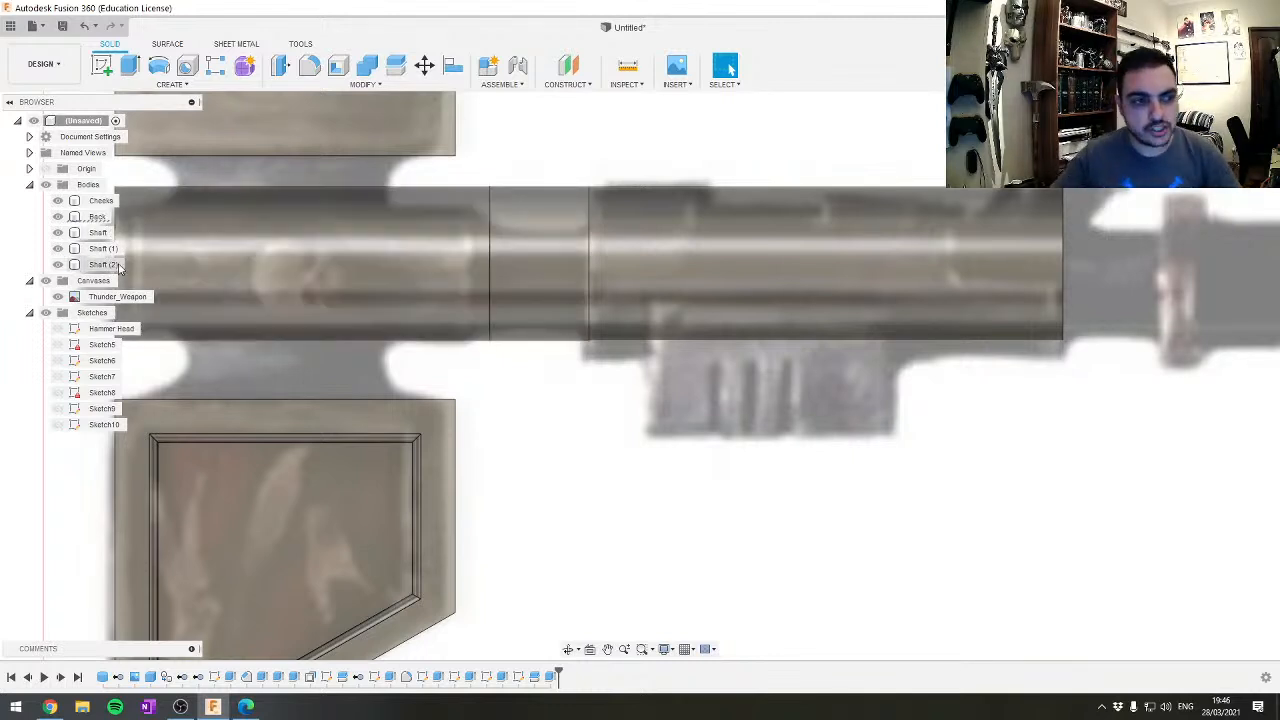
left_click(104, 264)
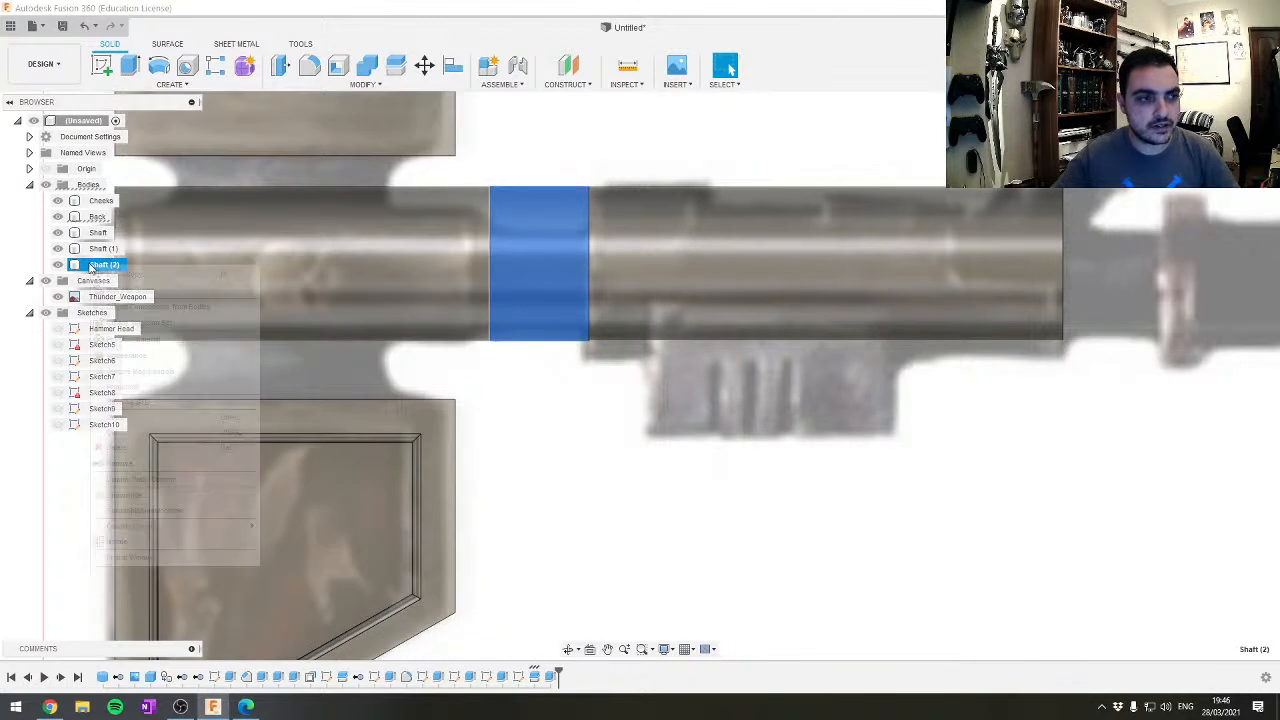
right_click(92, 265)
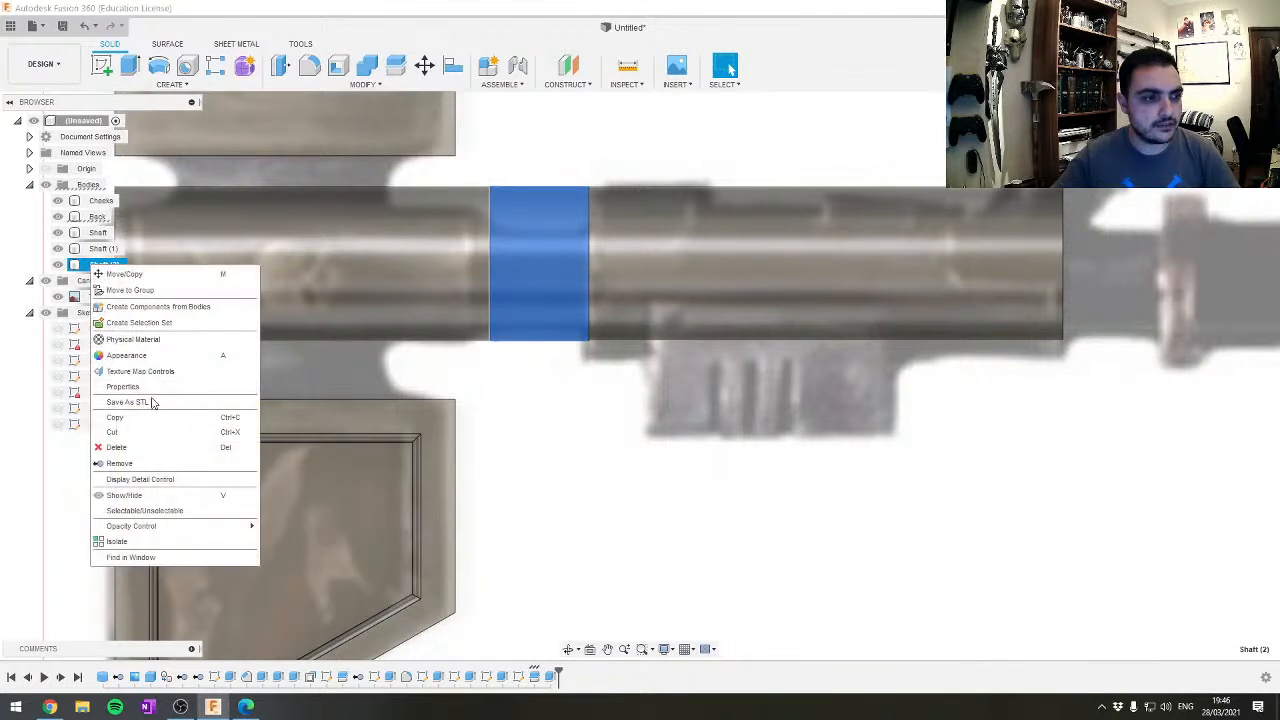
left_click(120, 463)
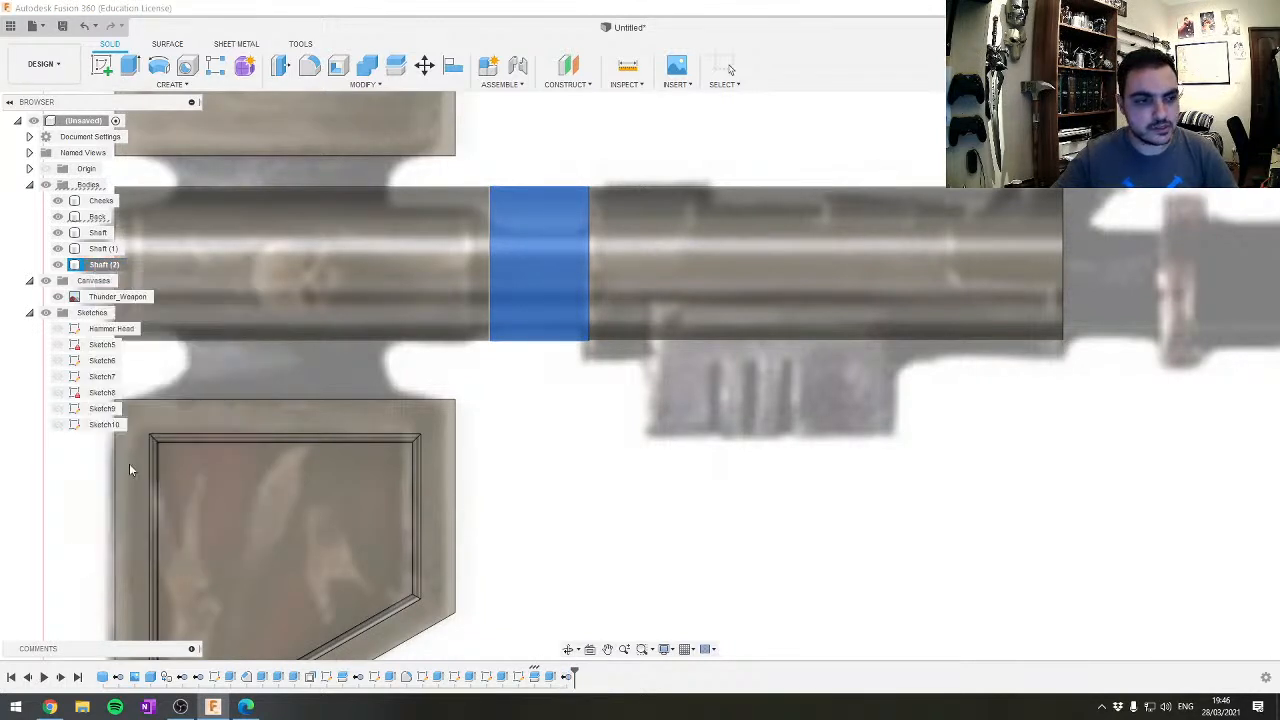
Extrude the ring-shaped end face of the head-side shaft section 1 mm into the gap, joined to the body
middle_click_drag(594, 396, 620, 429)
scroll(690, 265, "up", 5)
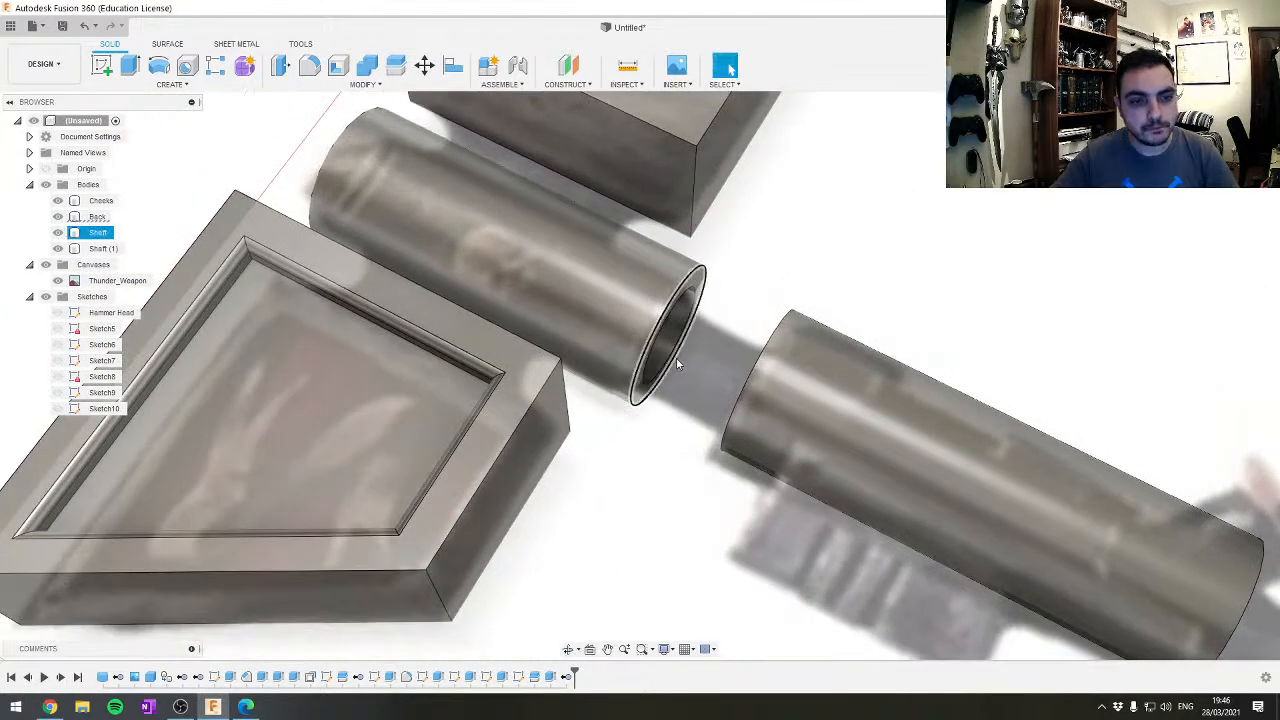
left_click(697, 258)
type("e")
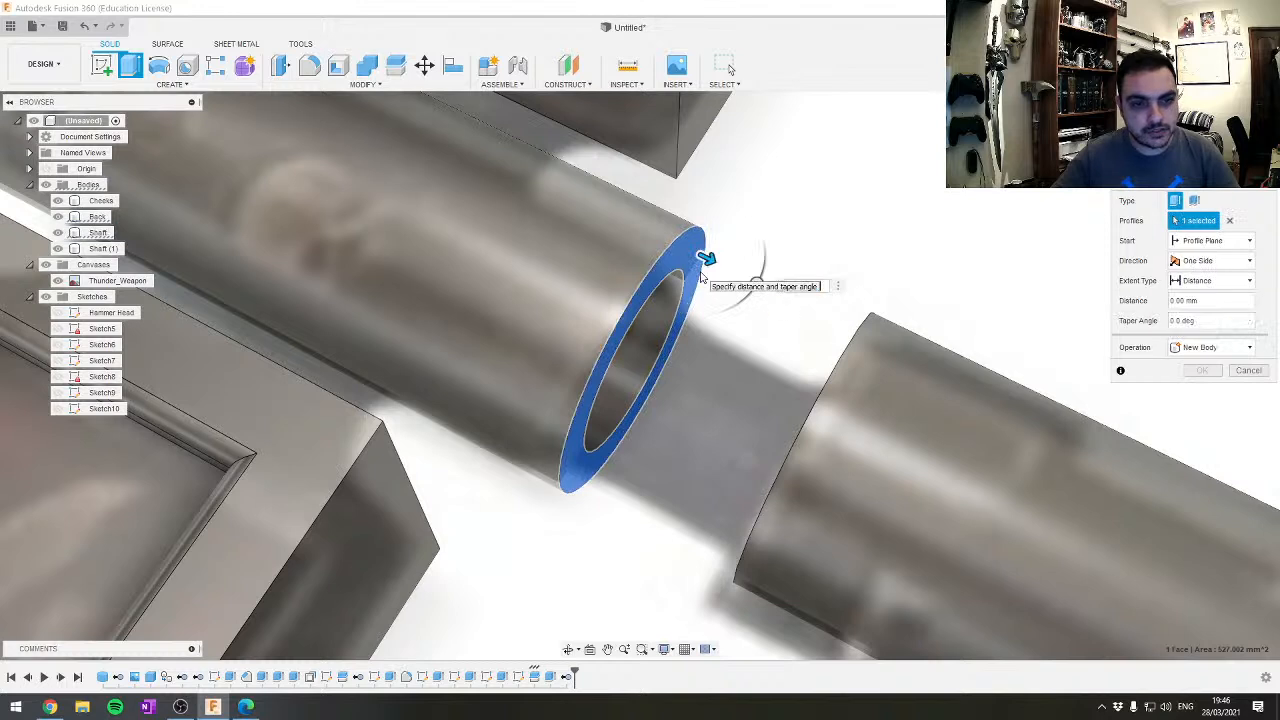
type("1")
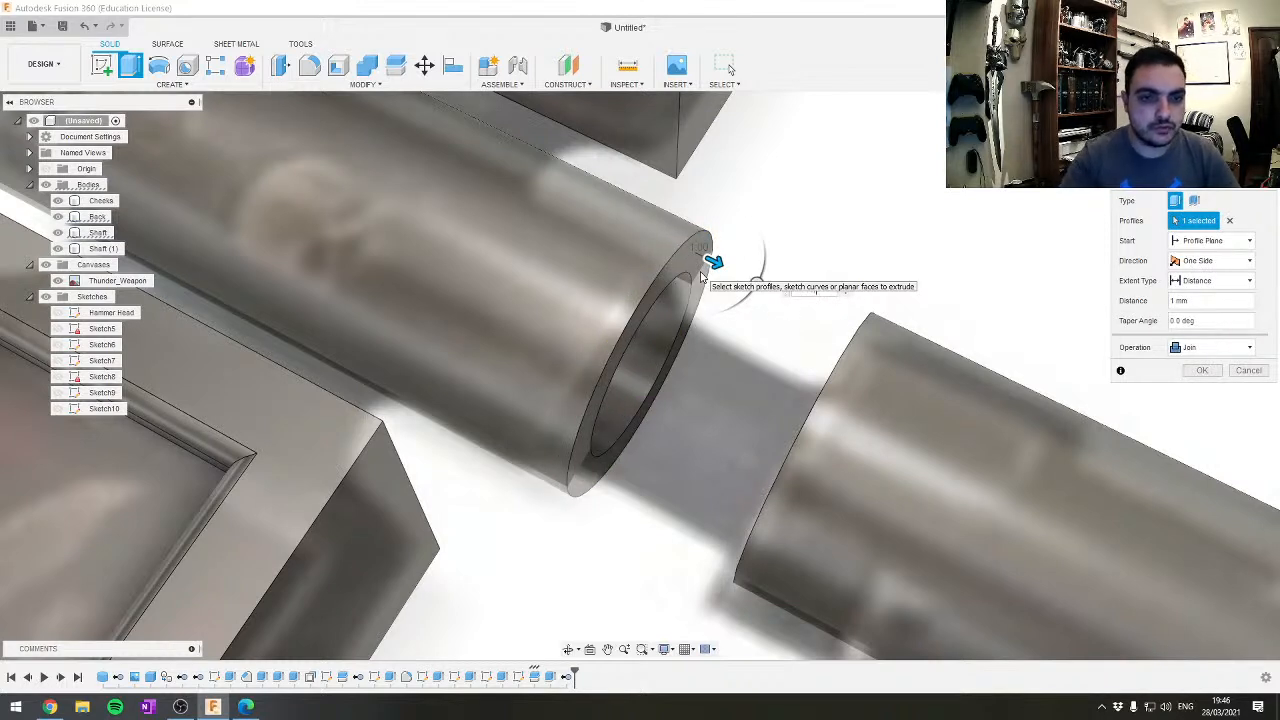
key("Return")
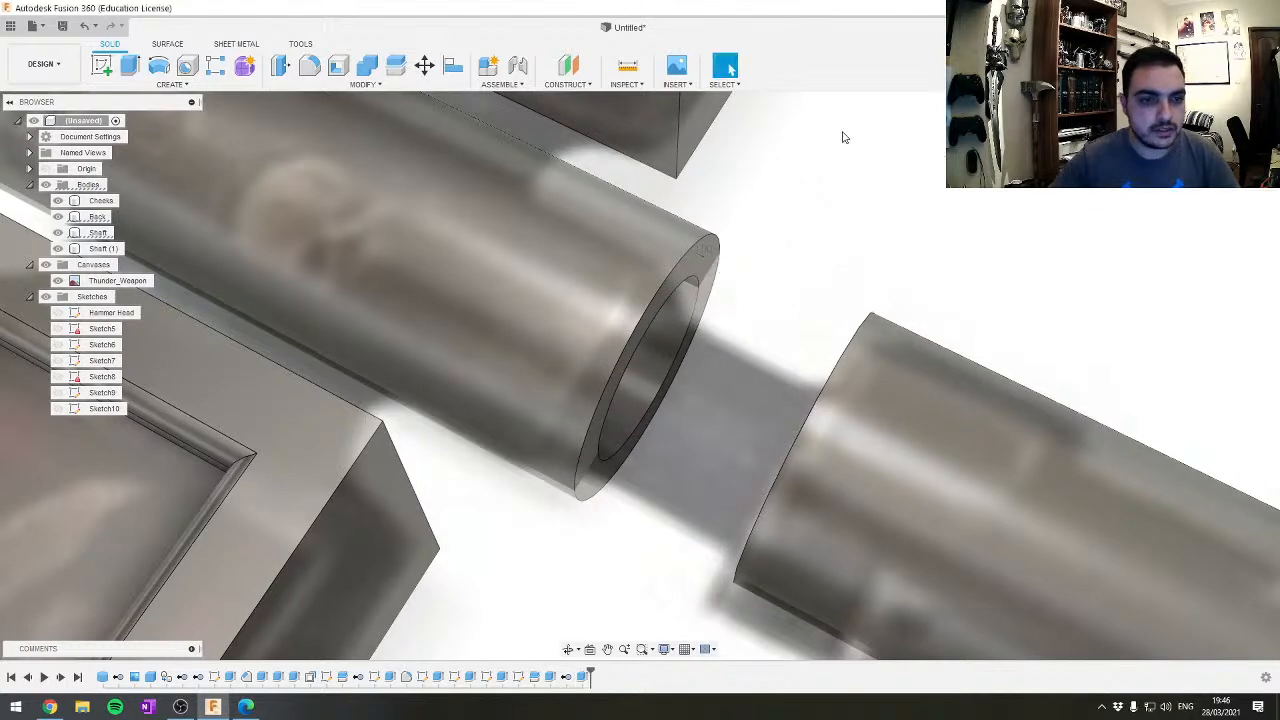
Chamfer the outer circular edge on the gap-side end of the head-side shaft section by 5 mm with equal distance
scroll(717, 263, "up", 2)
left_click(701, 258)
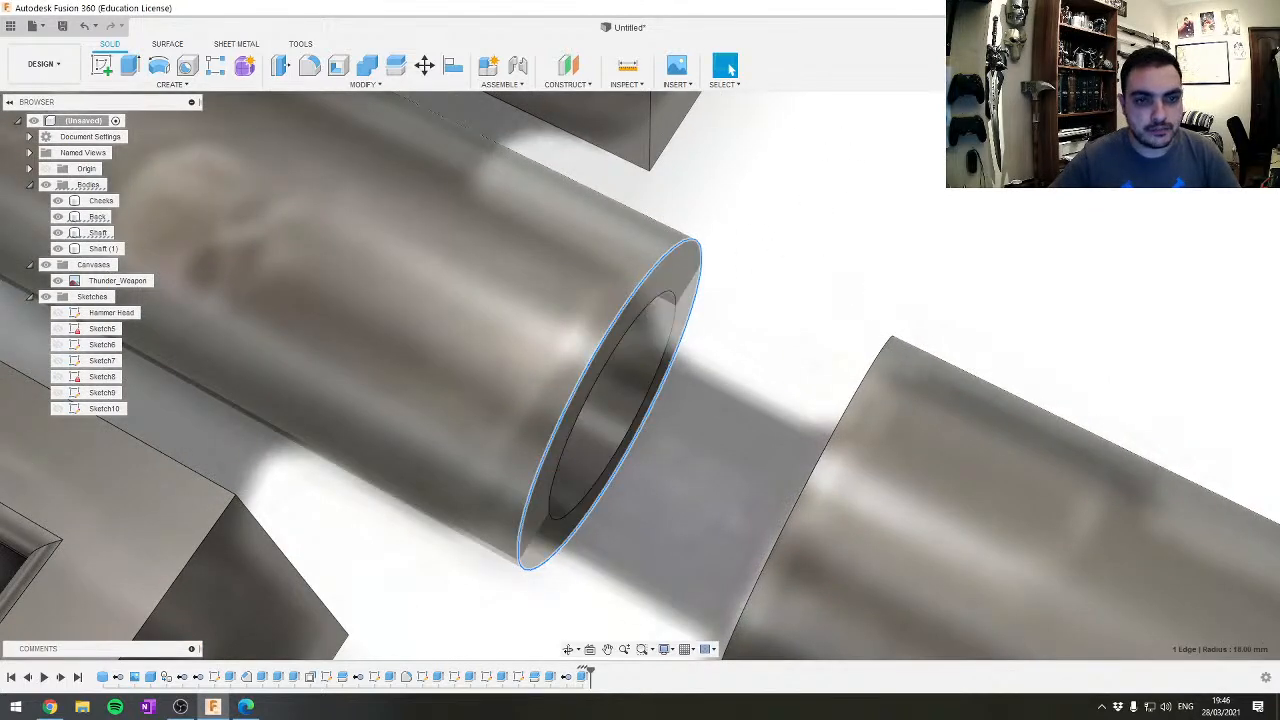
left_click(1230, 132)
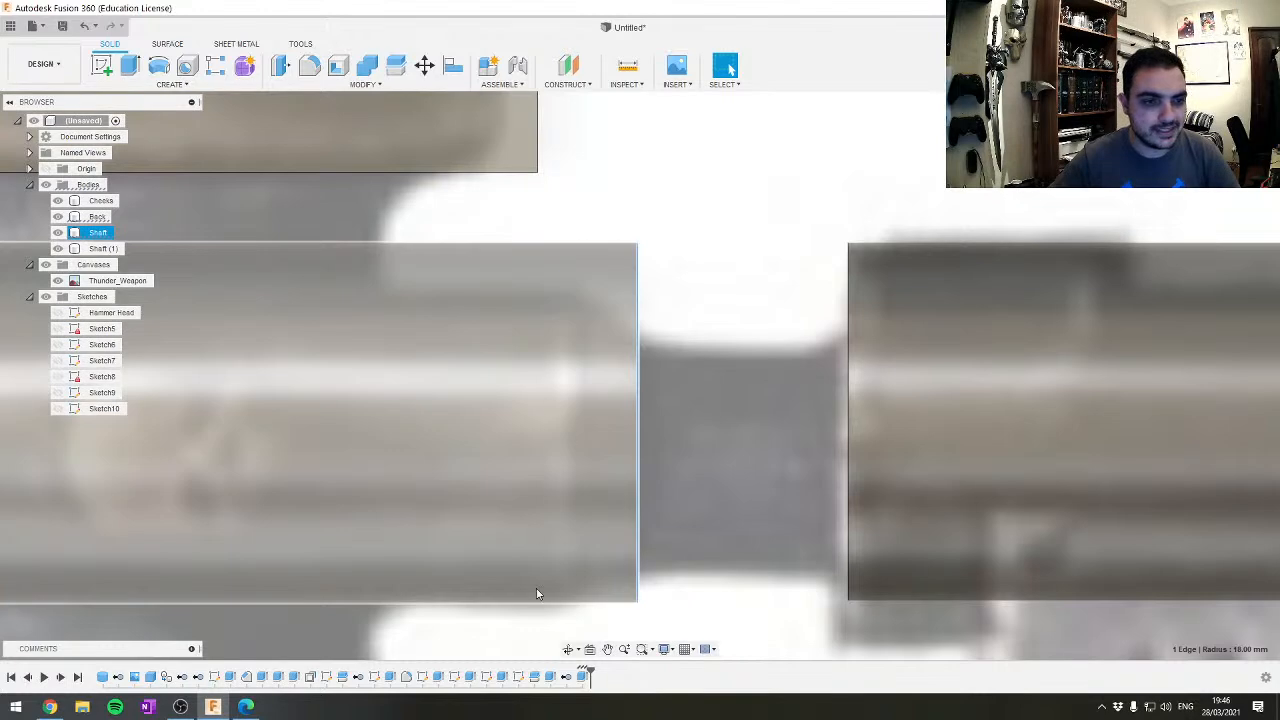
scroll(546, 643, "down", 3)
scroll(567, 564, "down", 3)
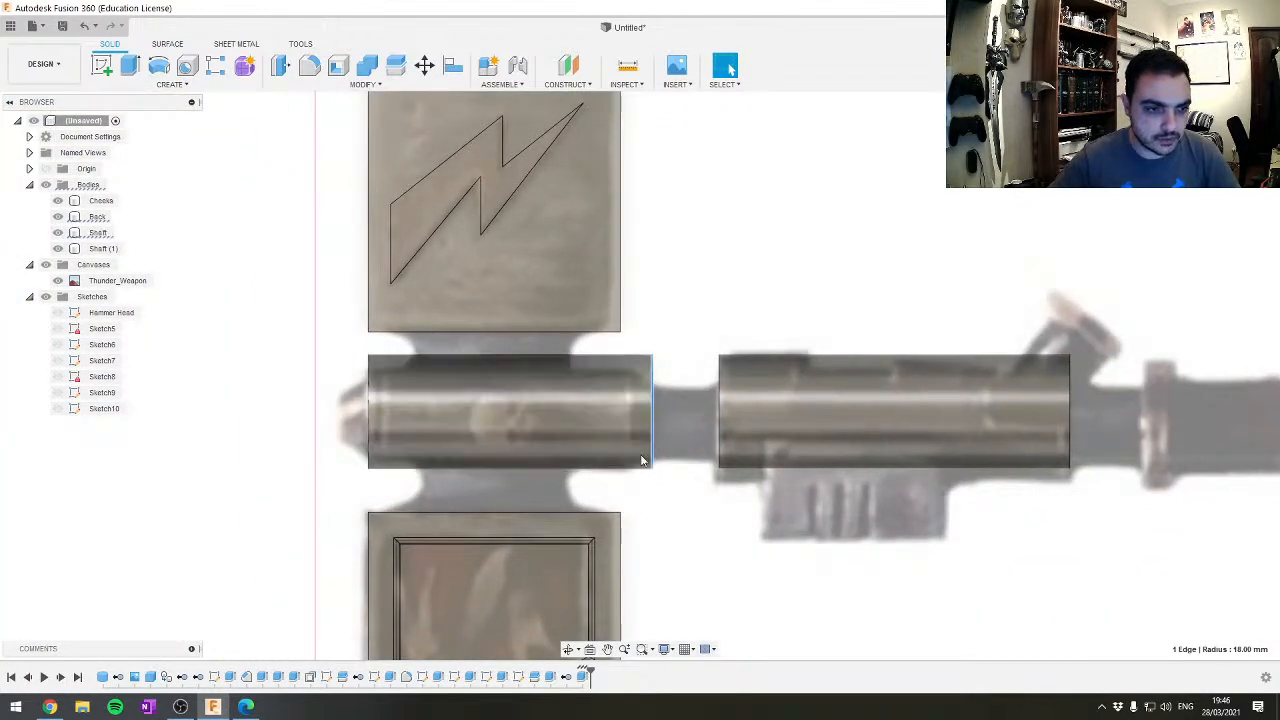
left_click(363, 84)
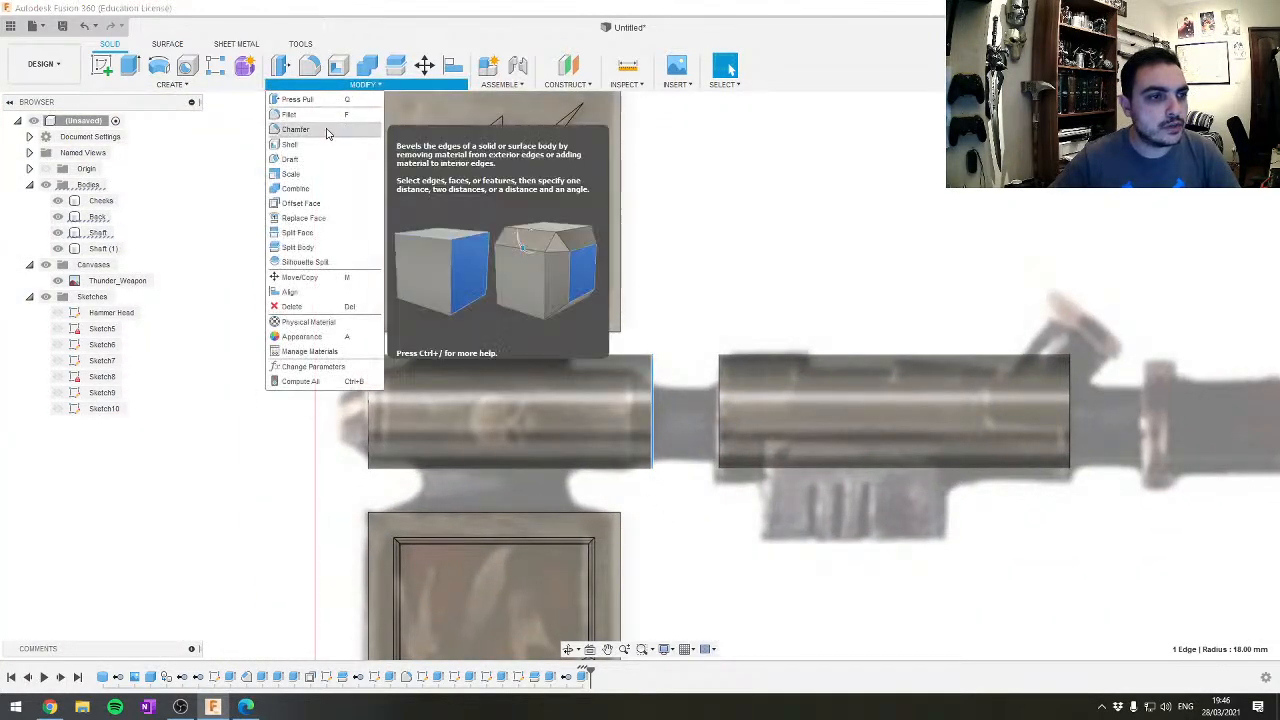
left_click(321, 135)
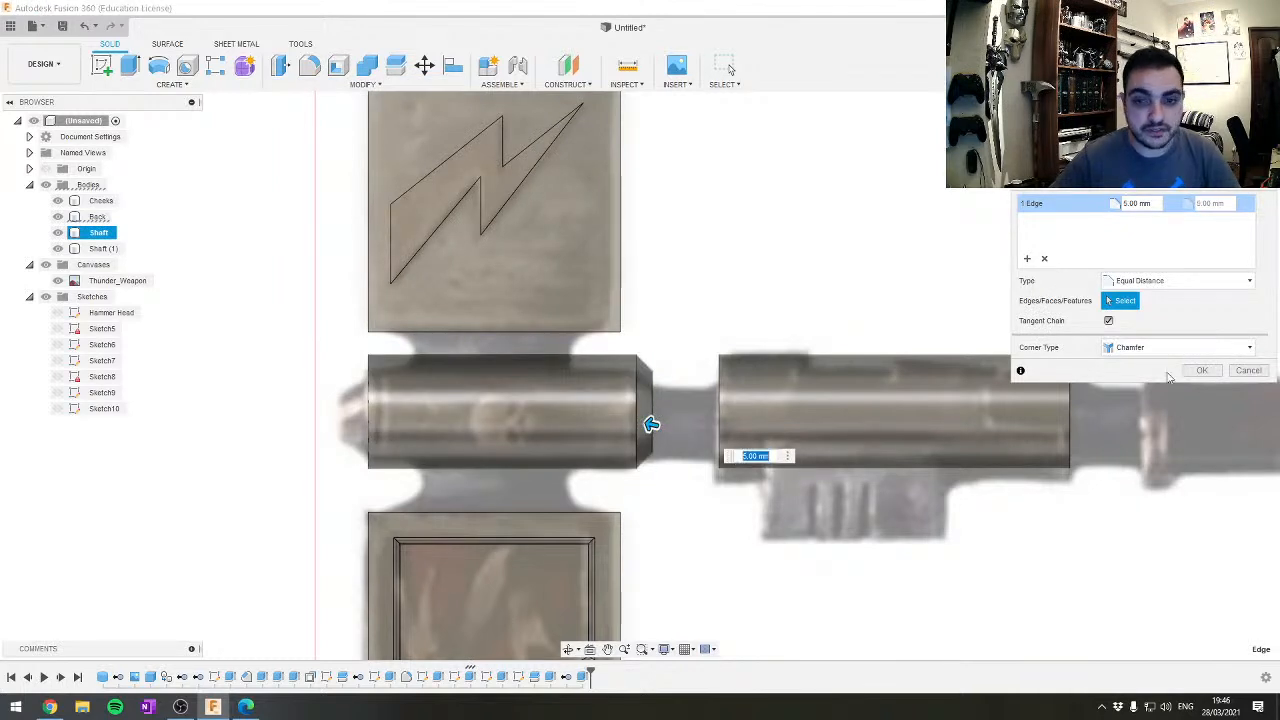
left_click(1200, 371)
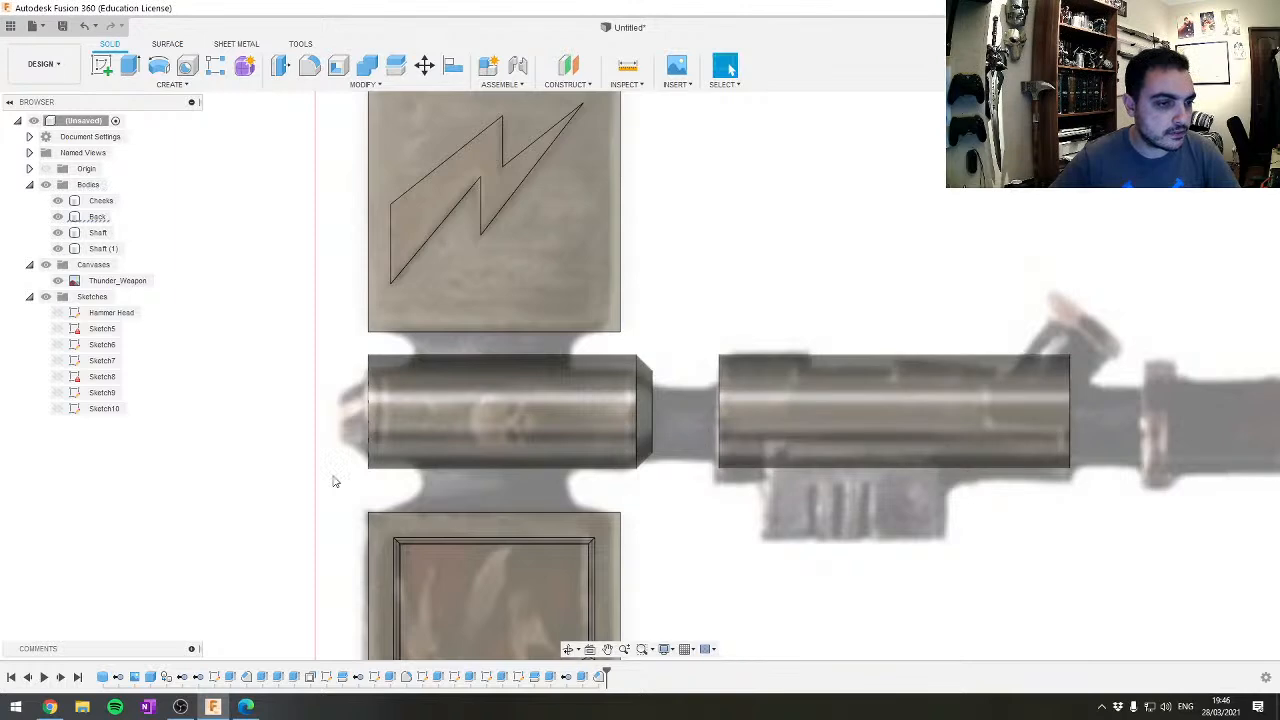
middle_click_drag(331, 477, 746, 426)
middle_click_drag(532, 421, 441, 335, "shift")
scroll(469, 384, "up", 3)
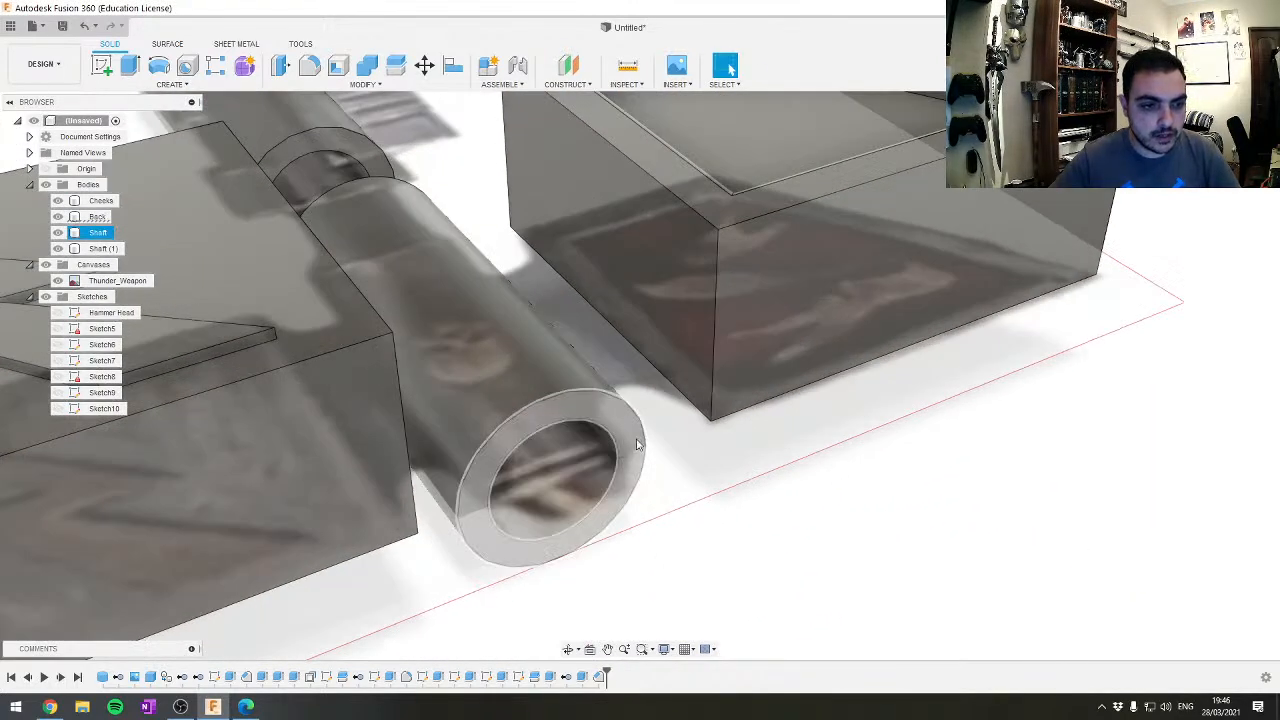
middle_click_drag(532, 397, 740, 370, "shift")
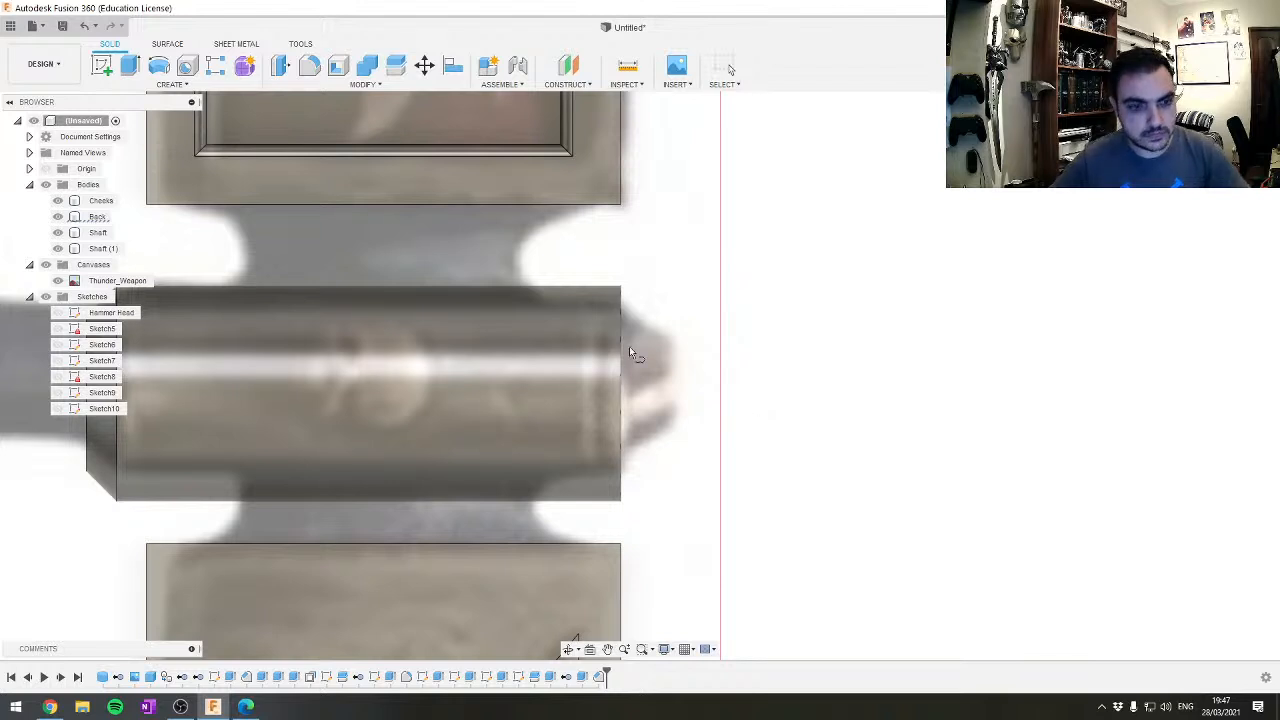
left_click(625, 296)
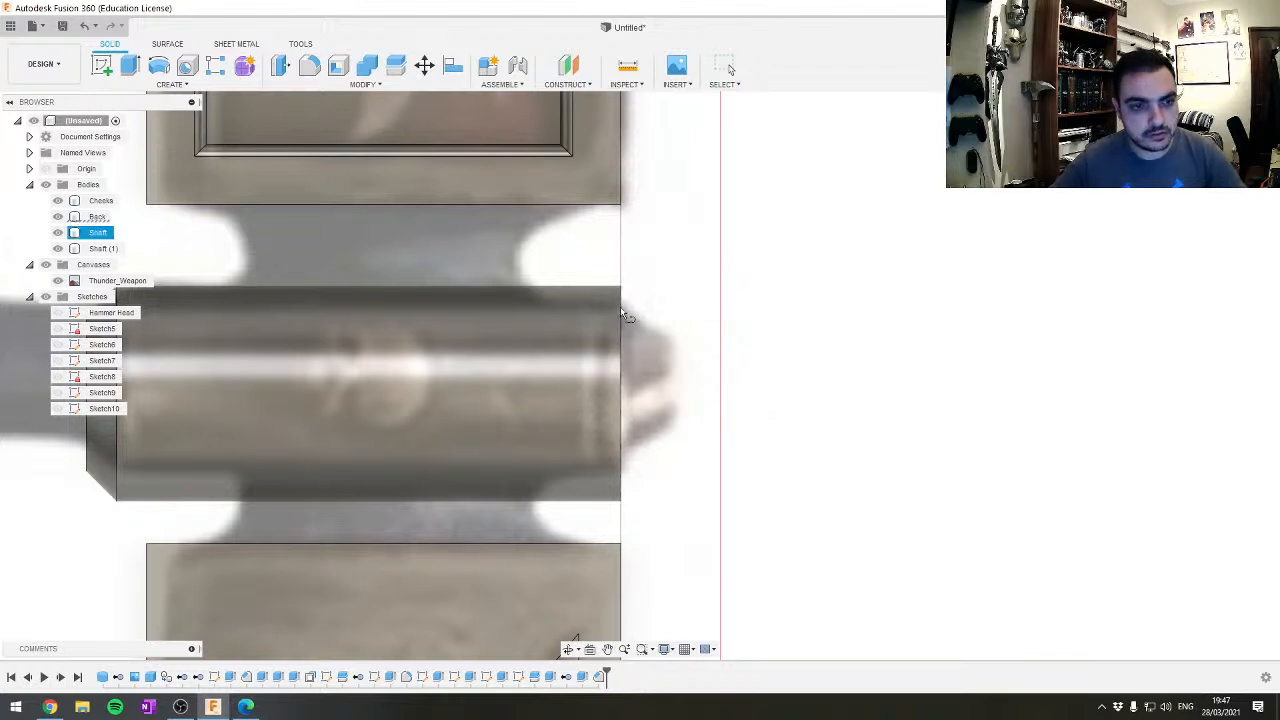
left_click(622, 316)
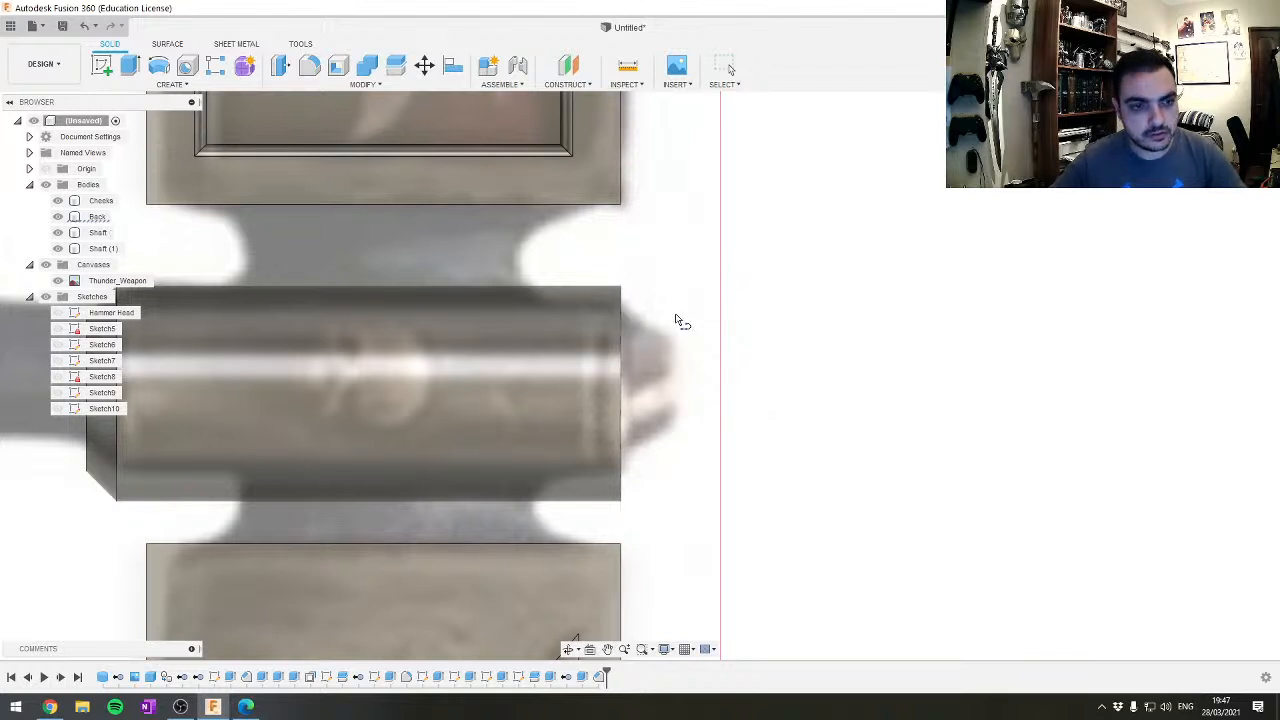
left_click(621, 308)
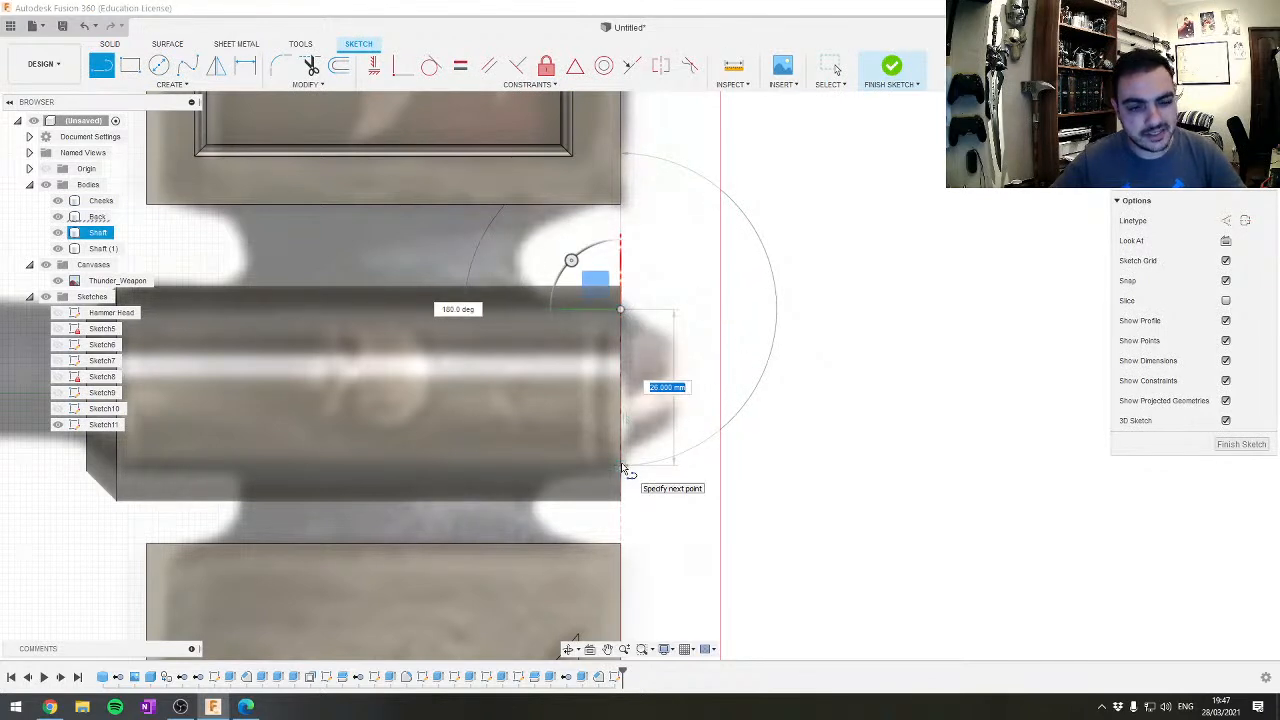
key("Escape")
left_click(97, 428)
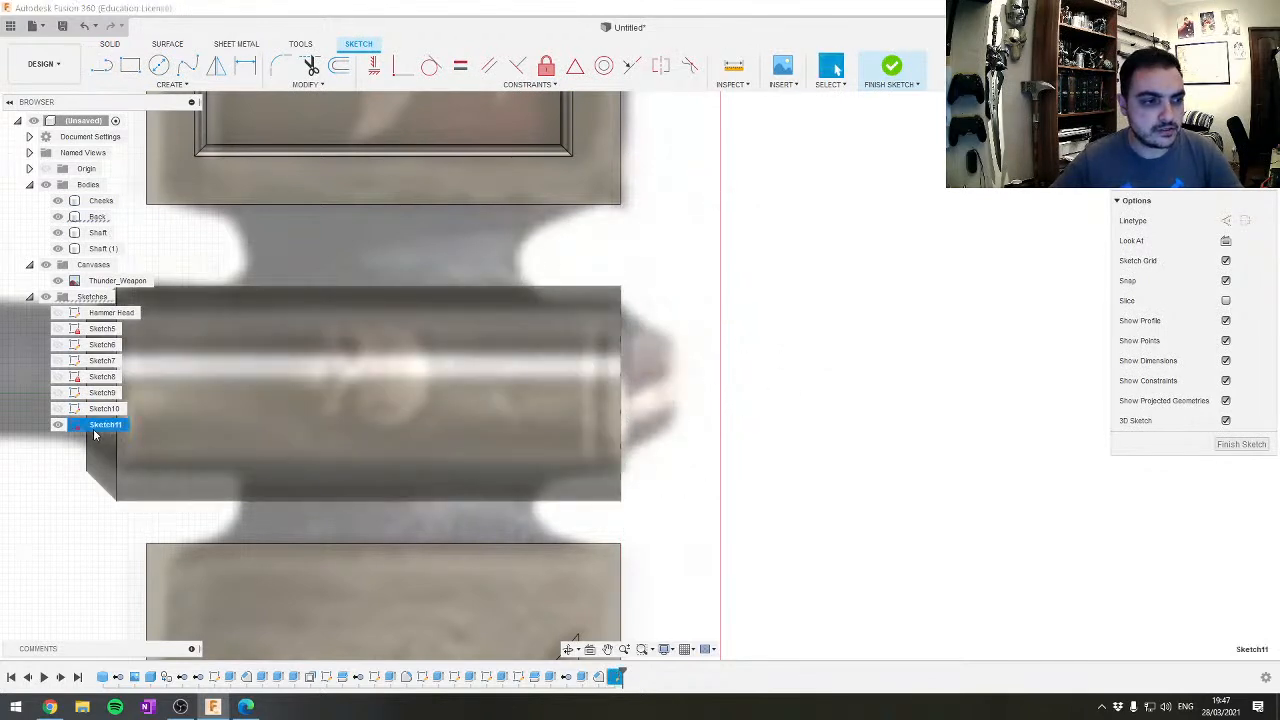
right_click(95, 430)
left_click(128, 506)
Sketch a 25 mm diameter circle centred on the ring-shaped end face at the shaft's head end
middle_click_drag(234, 486, 608, 449, "shift")
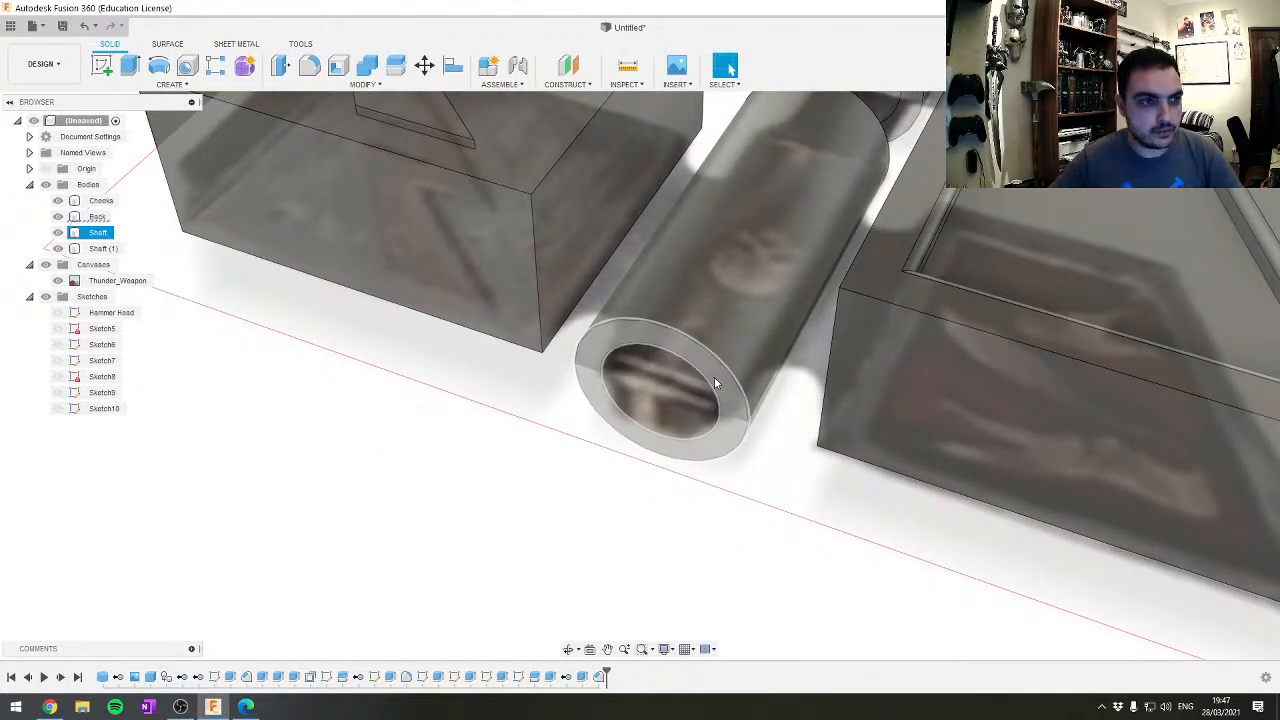
left_click(101, 65)
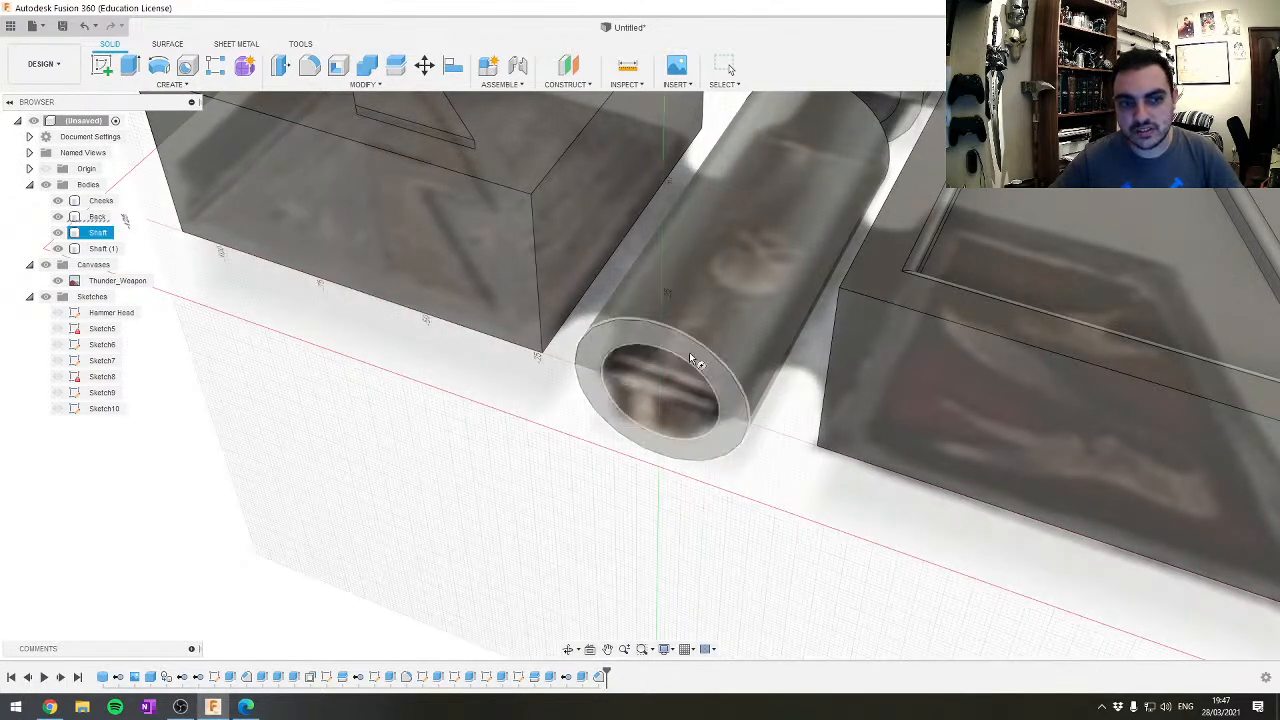
left_click(689, 358)
key("c")
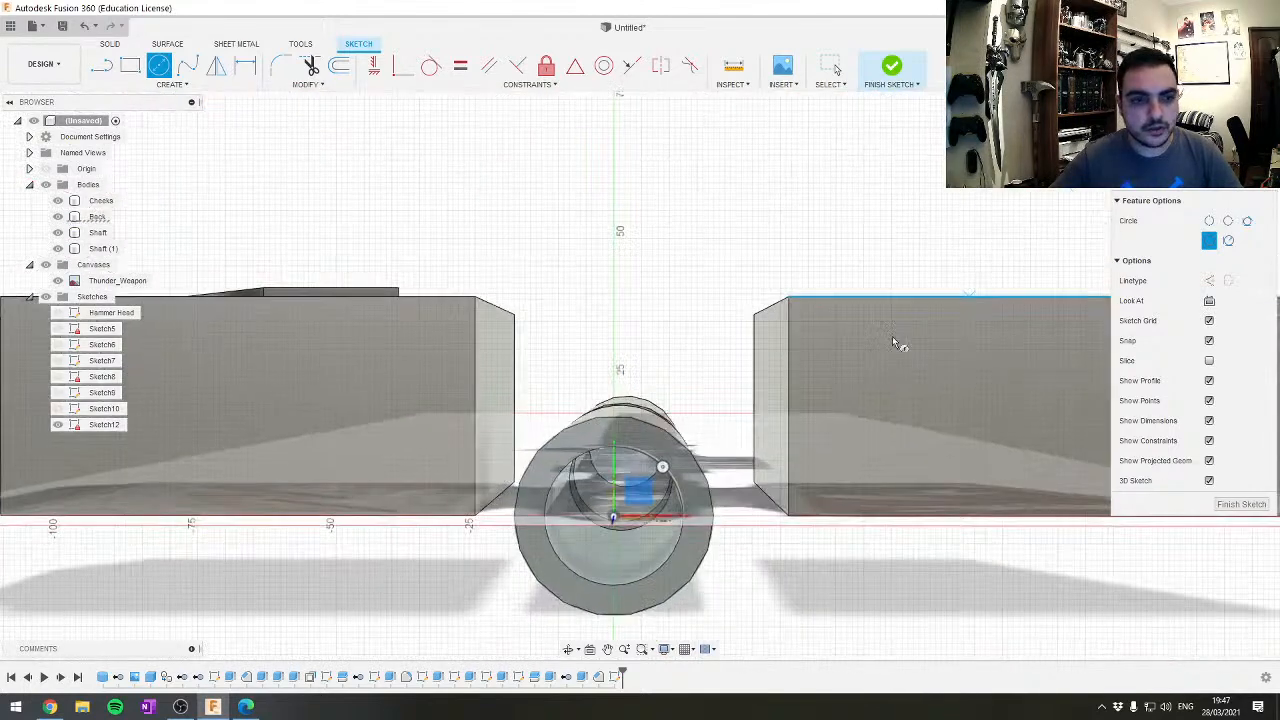
left_click(612, 527)
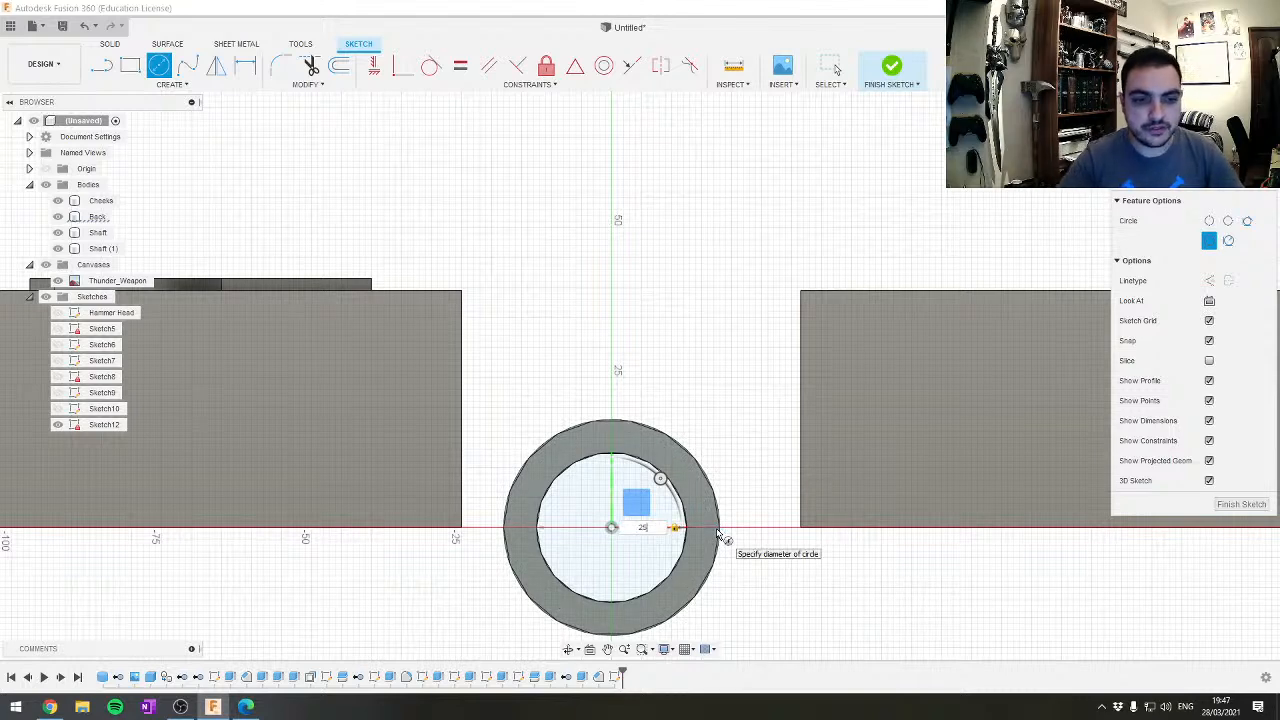
key("Return")
key("Escape")
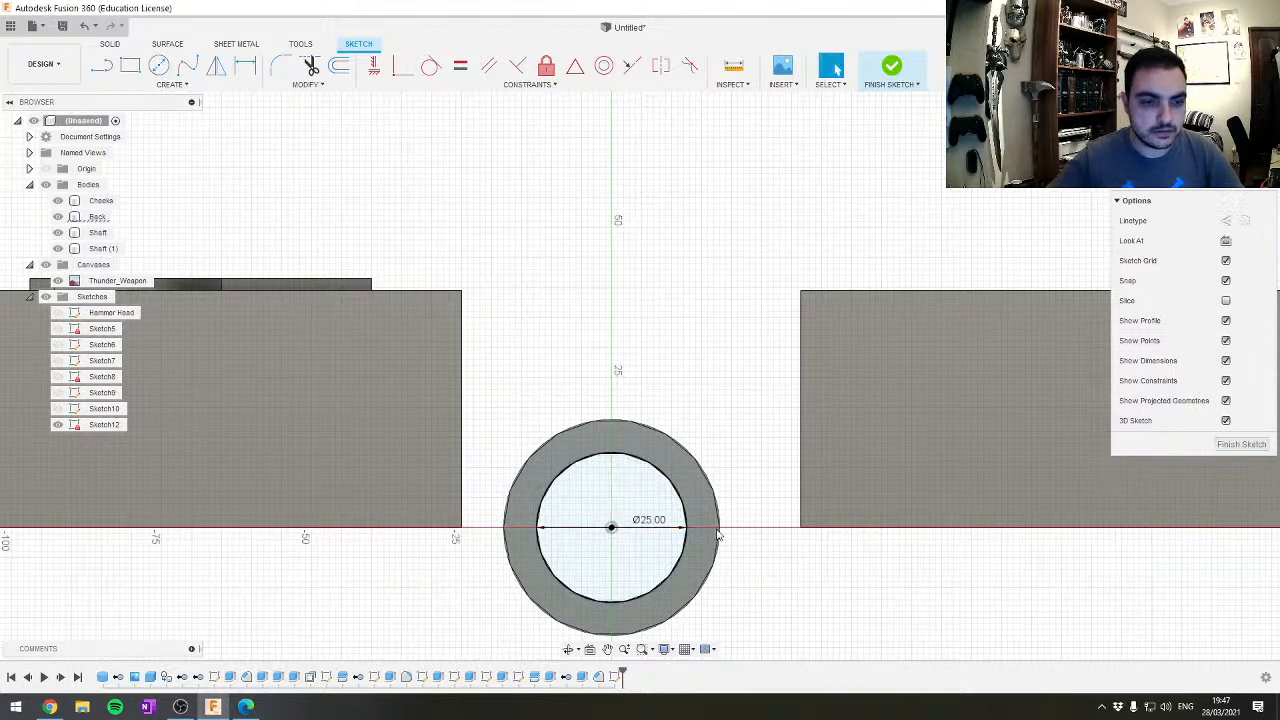
Start extruding the 25 mm circle profile outward from the shaft's head end with a distance of 10 mm
scroll(718, 535, "down", 3)
scroll(534, 536, "up", 4)
middle_click_drag(534, 540, 604, 458, "shift")
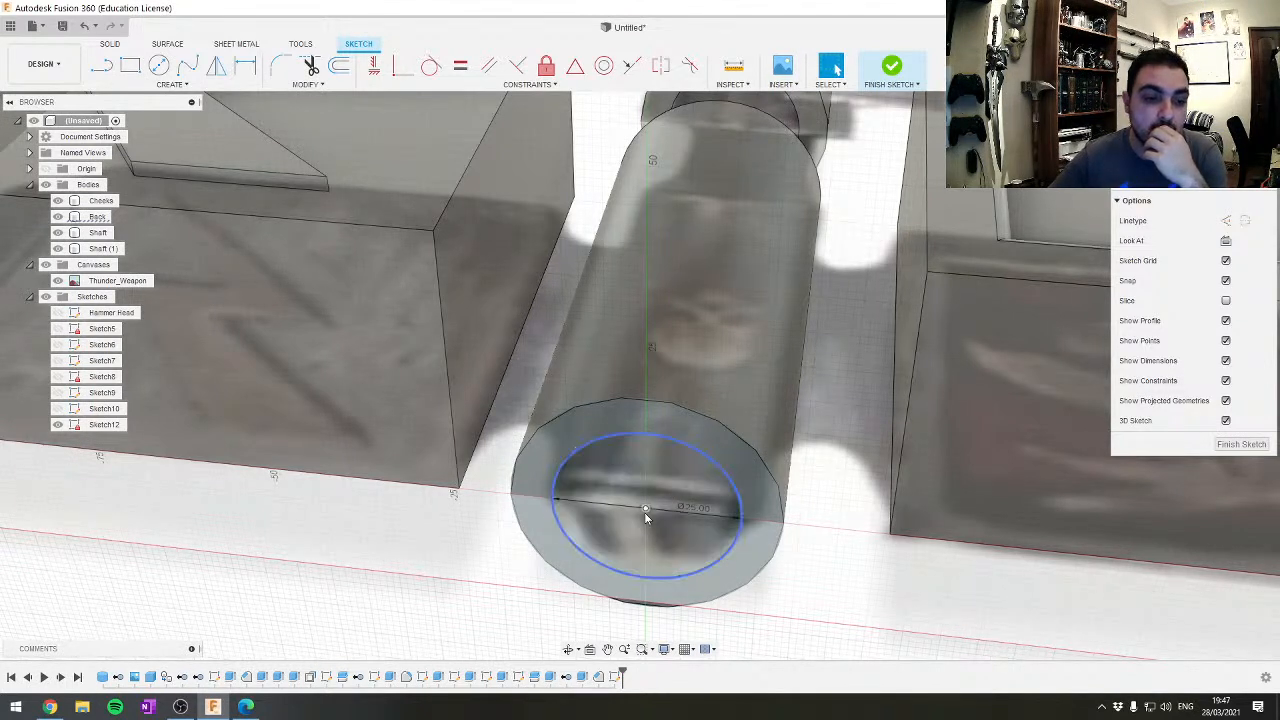
left_click(682, 482)
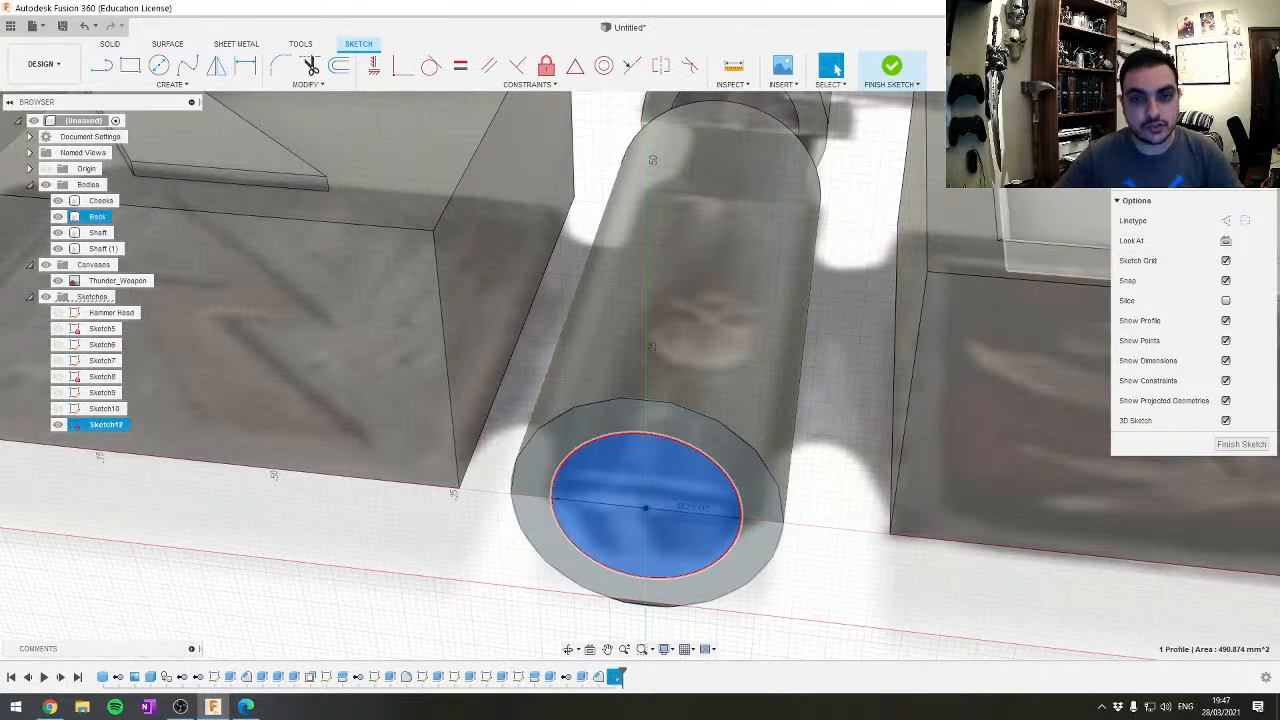
left_click(1232, 138)
key("e")
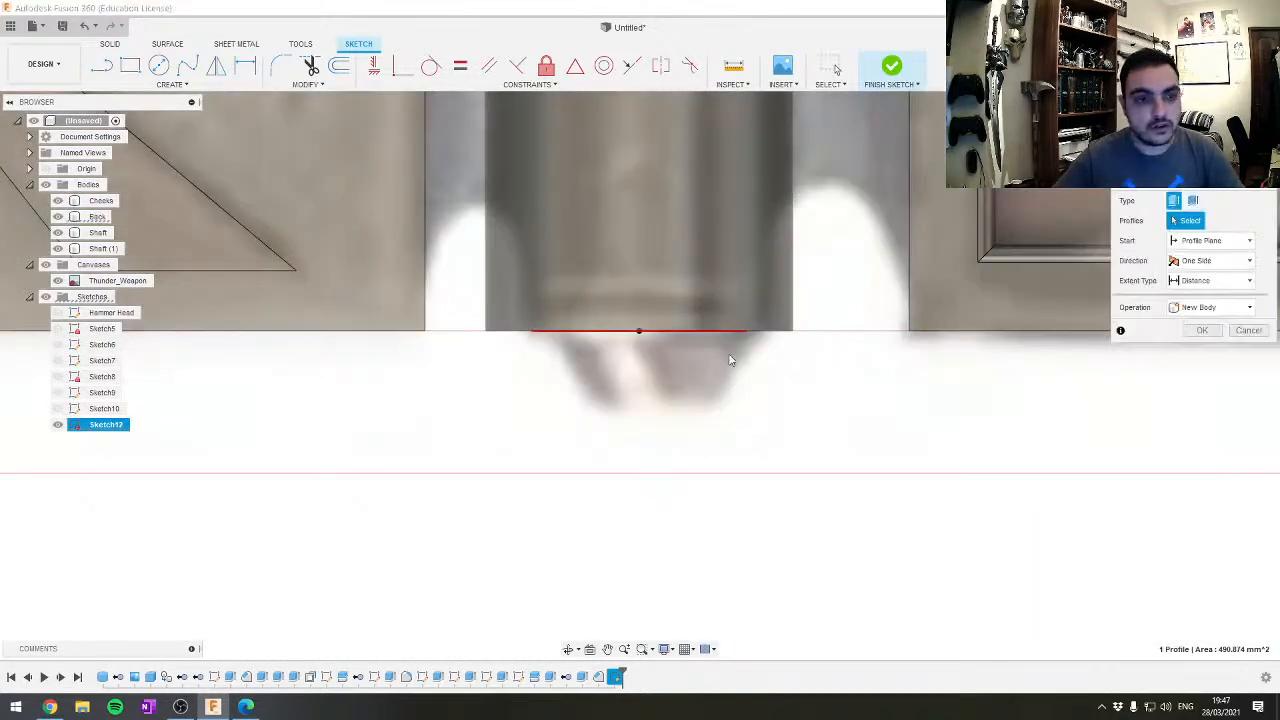
left_click_drag(638, 347, 641, 424)
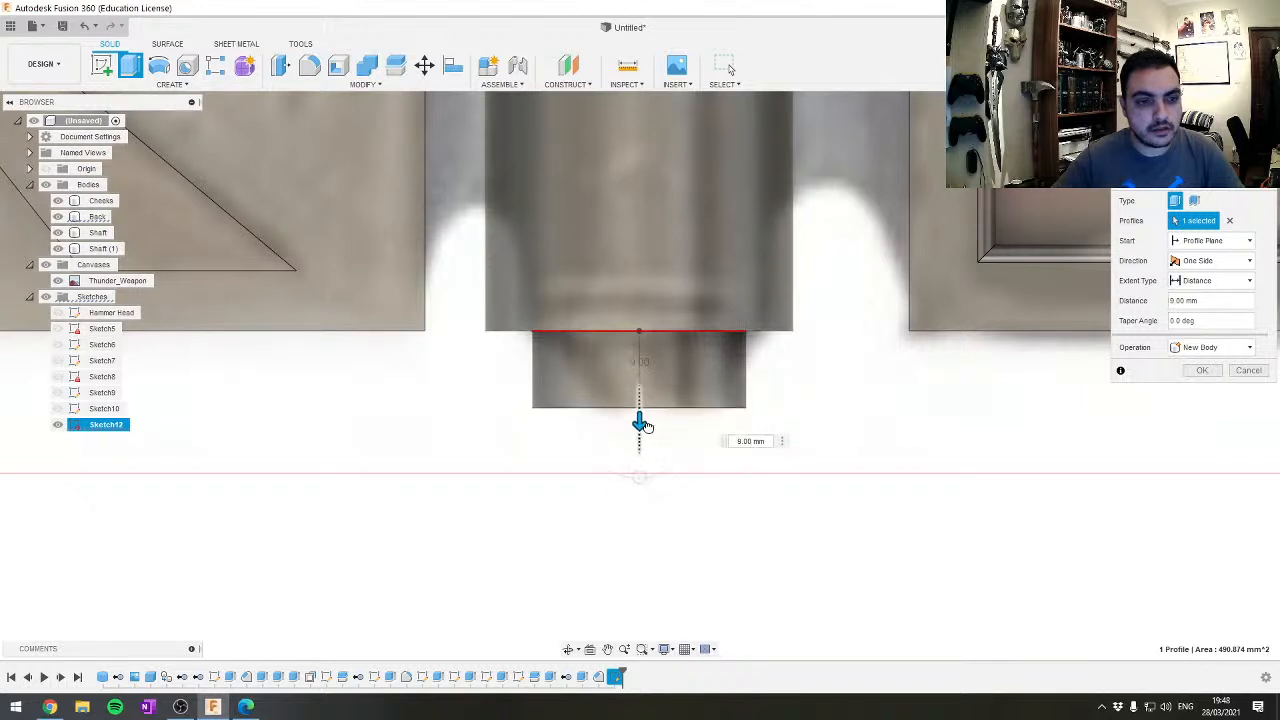
left_click_drag(642, 424, 640, 430)
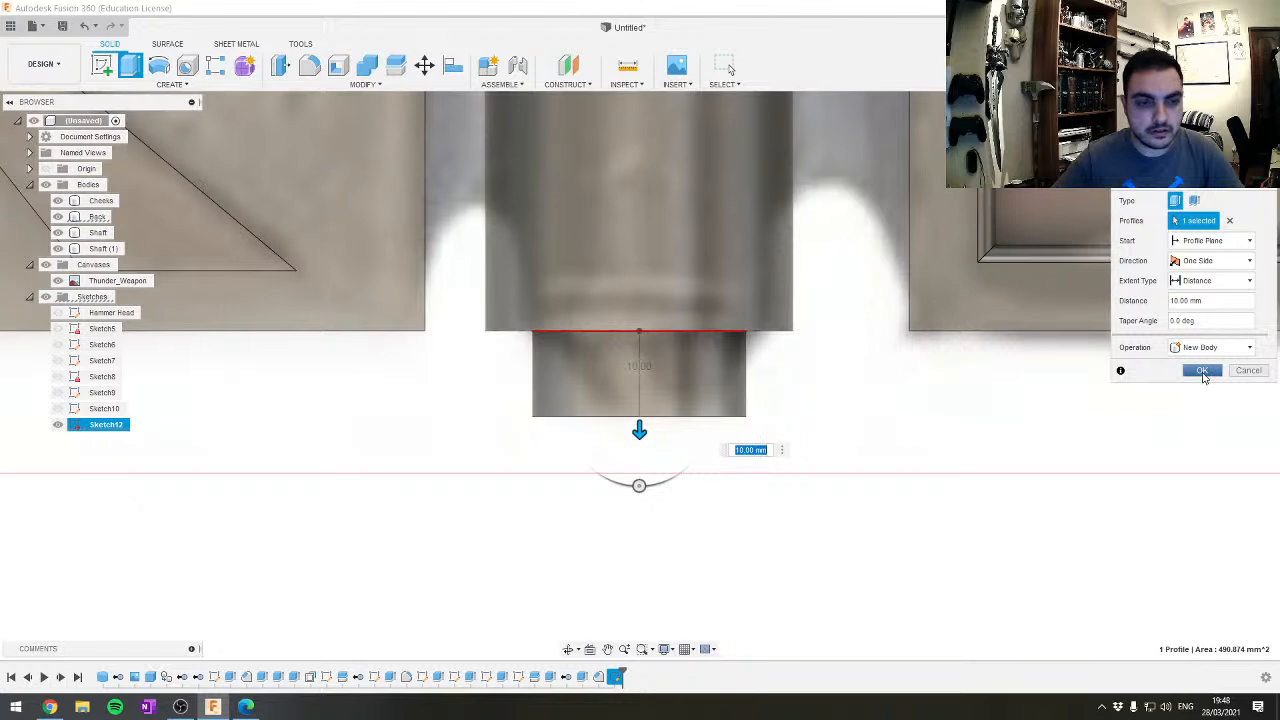
Try a two-sided direction for the extrusion, with 10 mm on the second side going into the shaft
left_click(1212, 261)
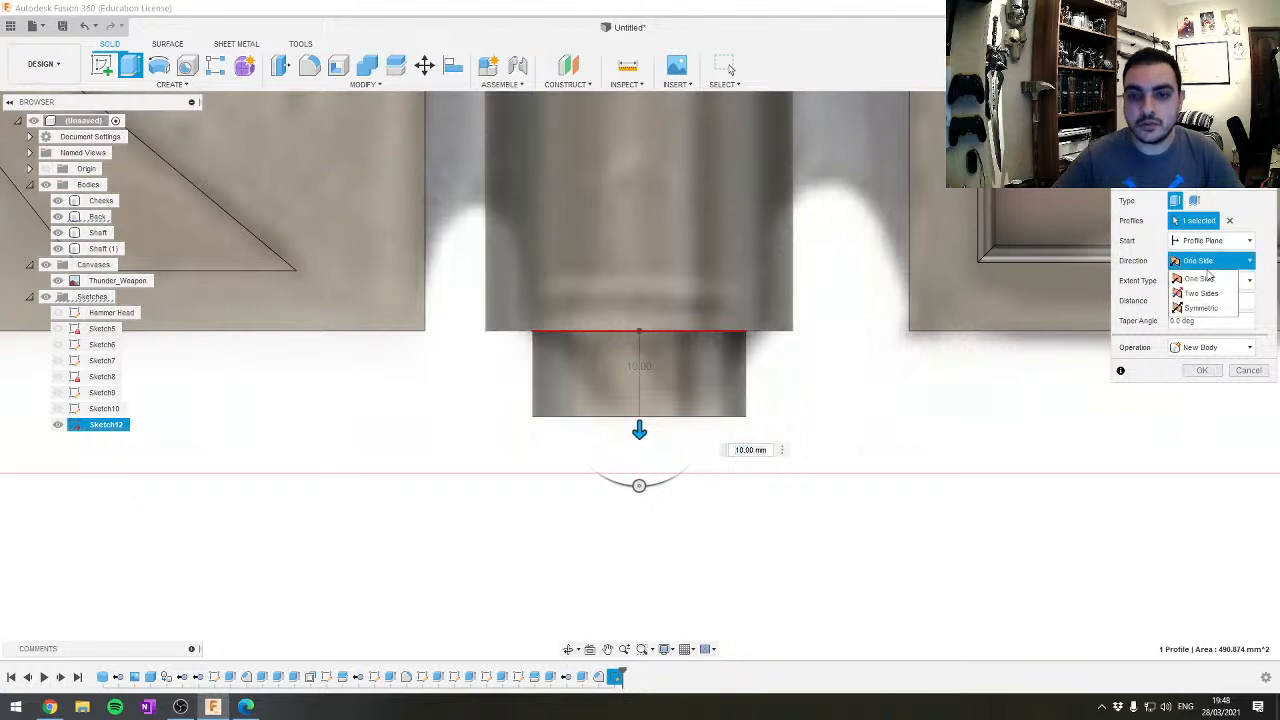
left_click(1203, 294)
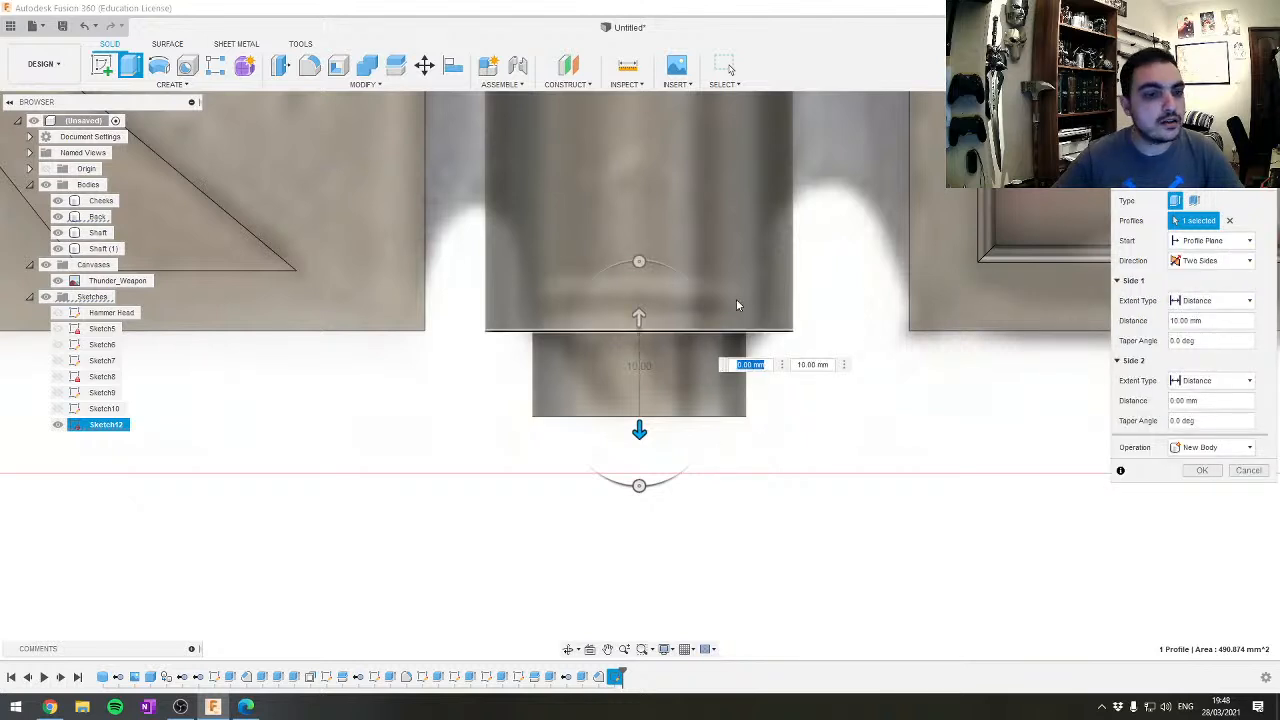
scroll(850, 290, "down", 3)
middle_click_drag(852, 285, 808, 406)
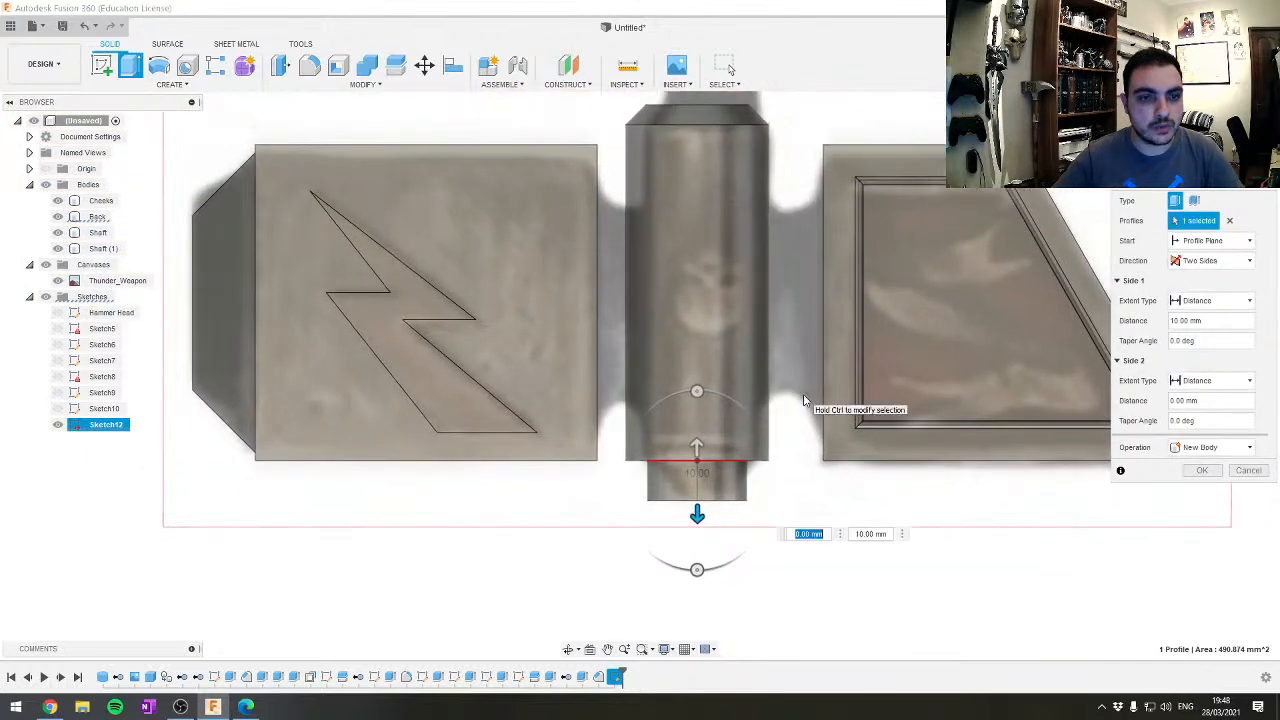
left_click_drag(696, 446, 697, 385)
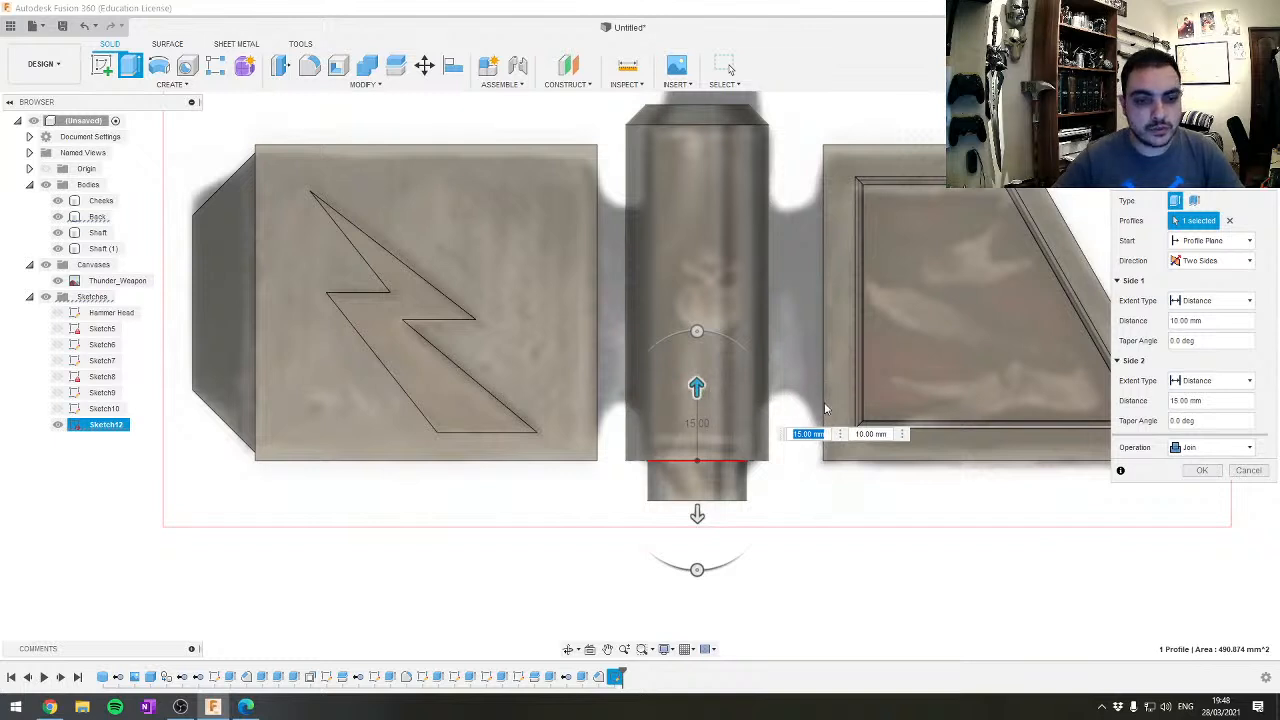
type("10")
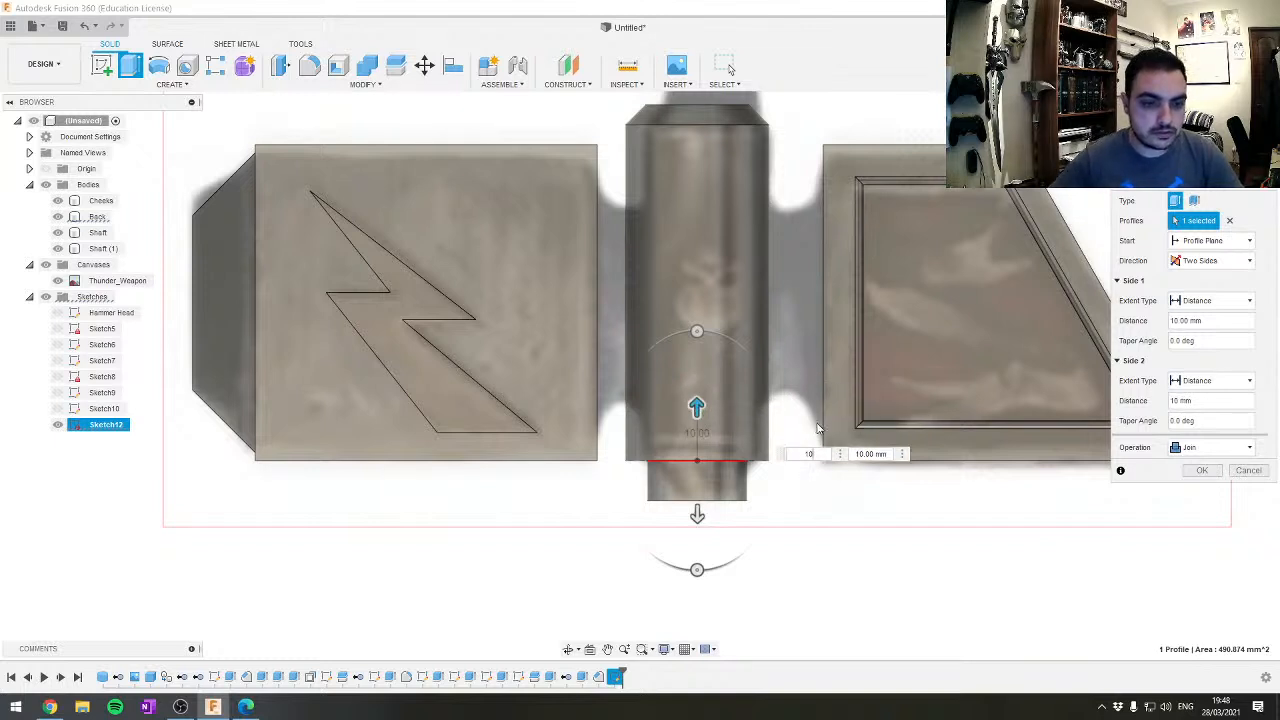
Make the 10 mm extrusion symmetric about the profile plane and join it to the shaft
left_click(1210, 262)
left_click(1199, 308)
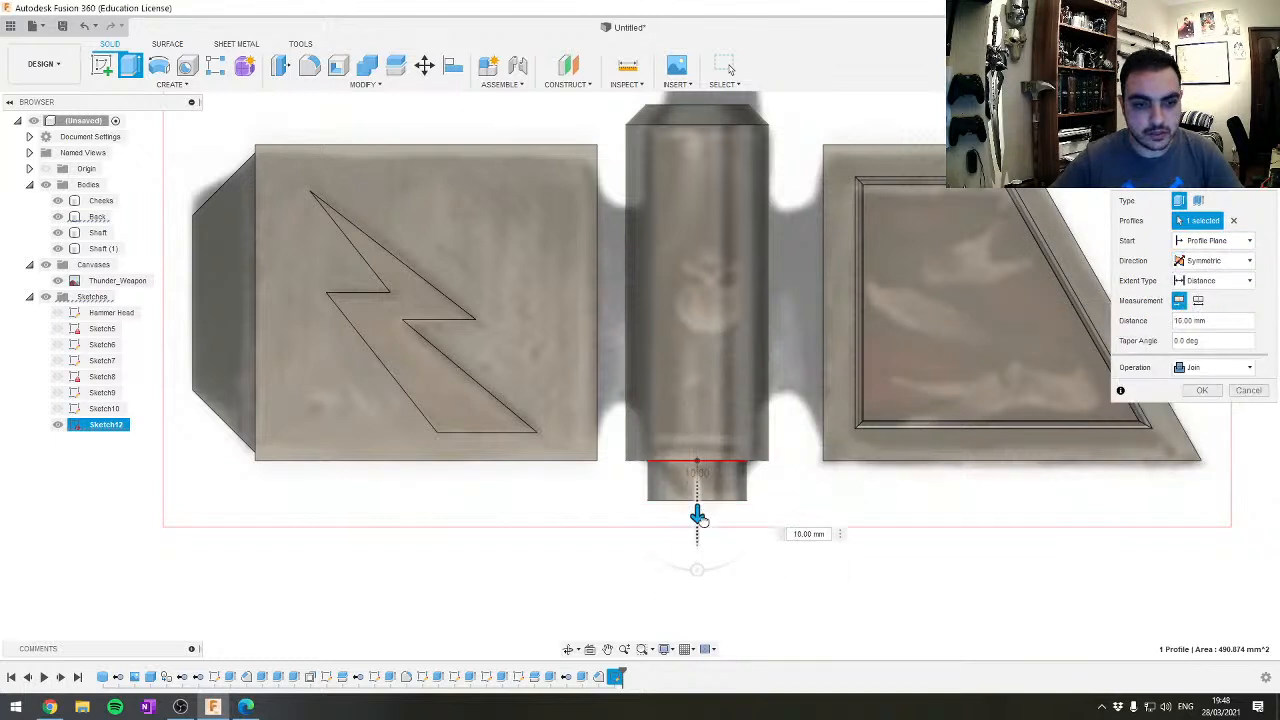
mouse_move(697, 406)
left_mouse_down()
mouse_move(696, 425)
mouse_move(697, 403)
left_mouse_up()
left_click(1202, 390)
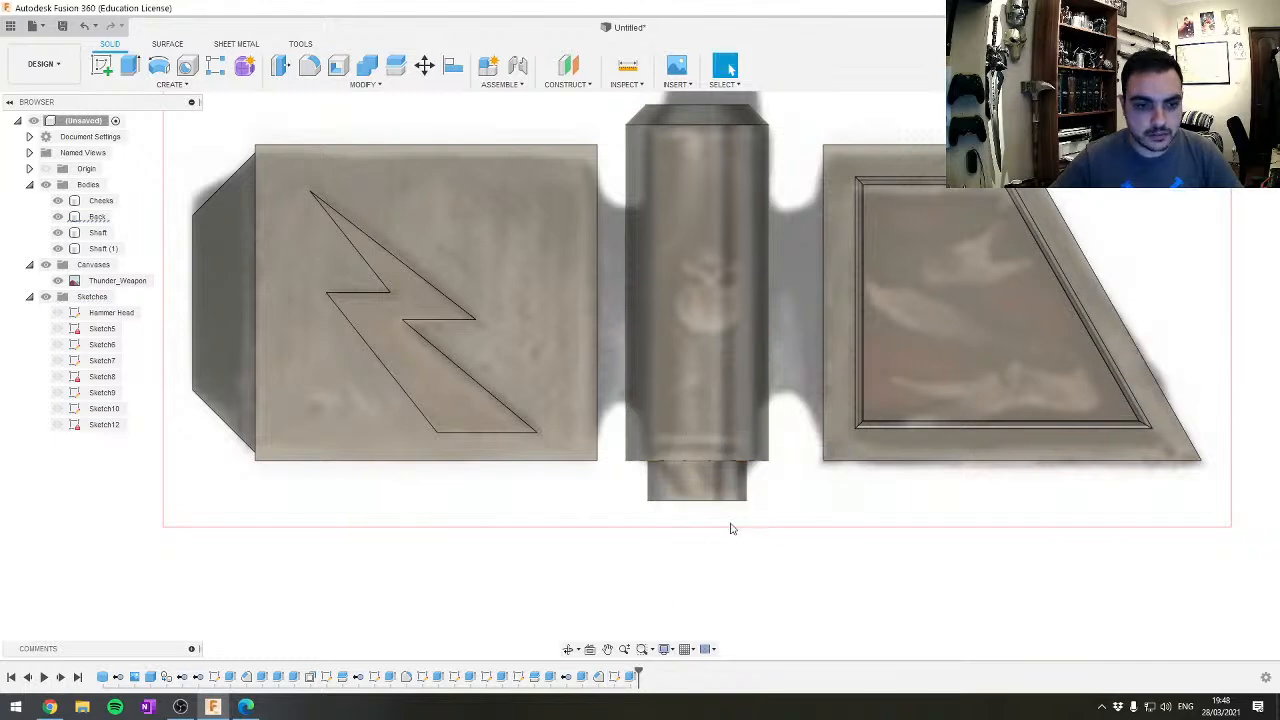
Start a 10 mm chamfer on the outer circular edge of the 25 mm plug's end and change its type to Two Distance
middle_click_drag(731, 528, 721, 484, "shift")
scroll(720, 490, "up", 3)
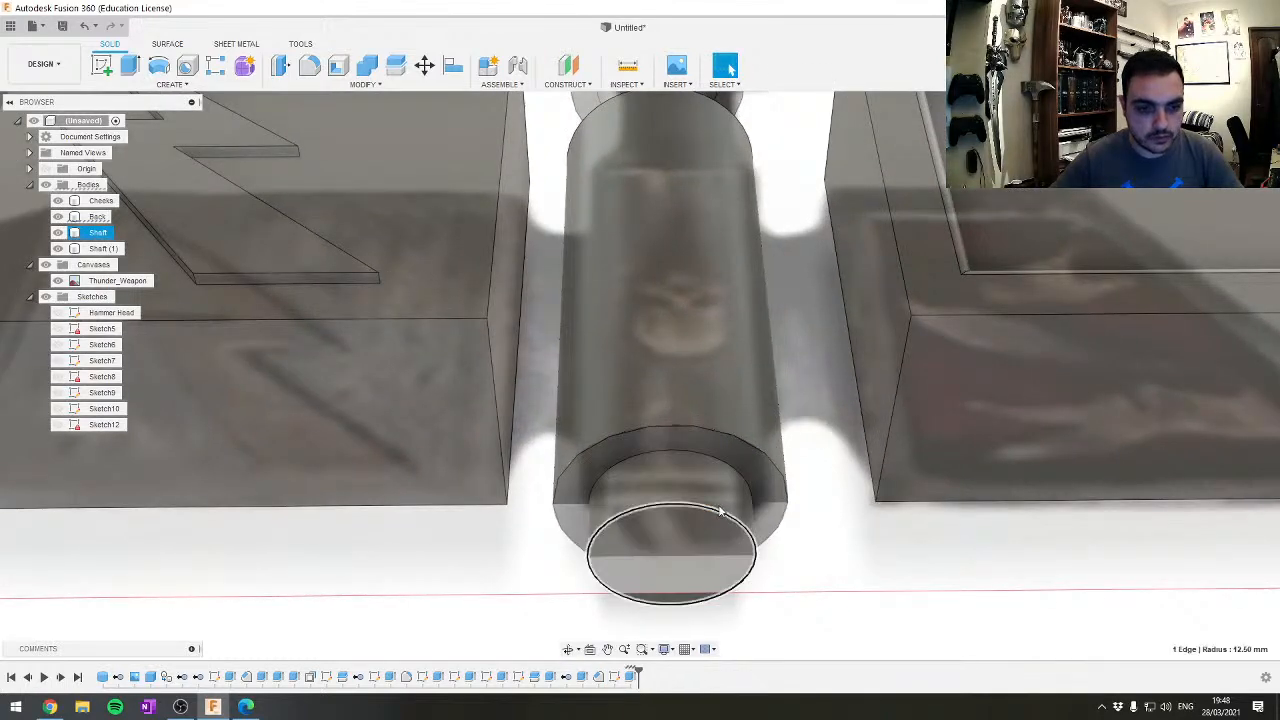
left_click(720, 512)
left_click(365, 84)
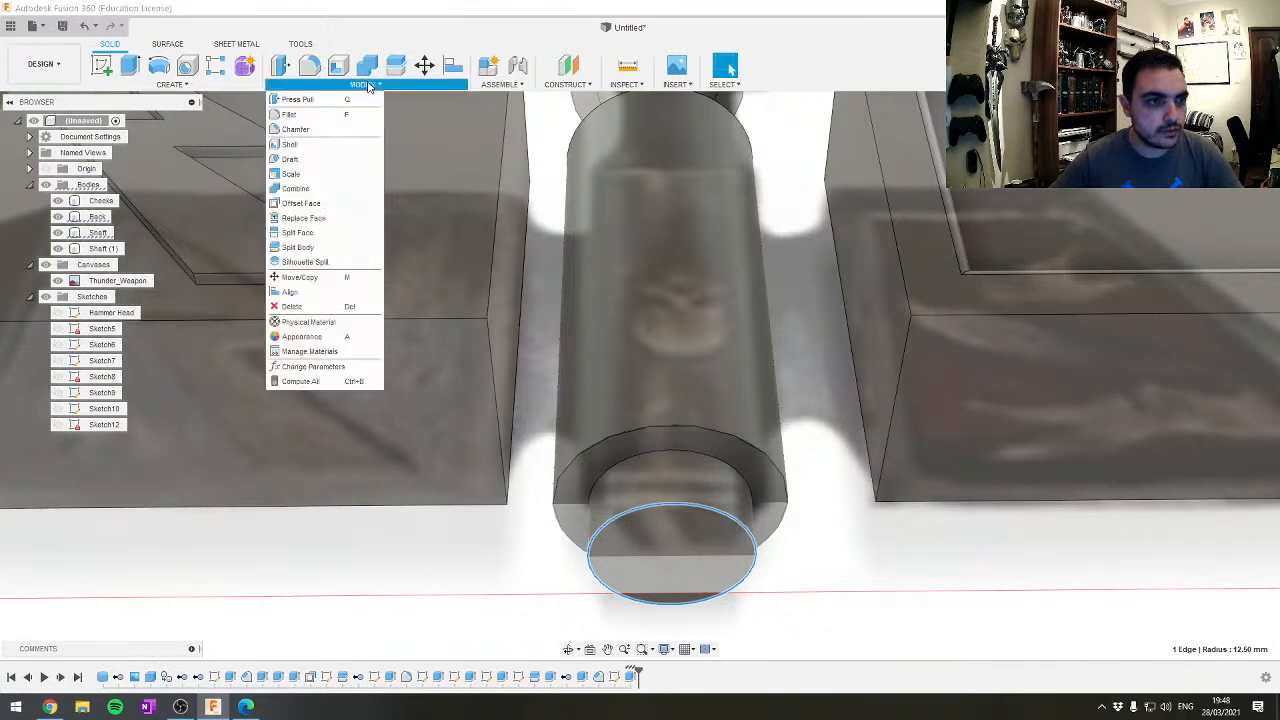
left_click(313, 131)
type("10")
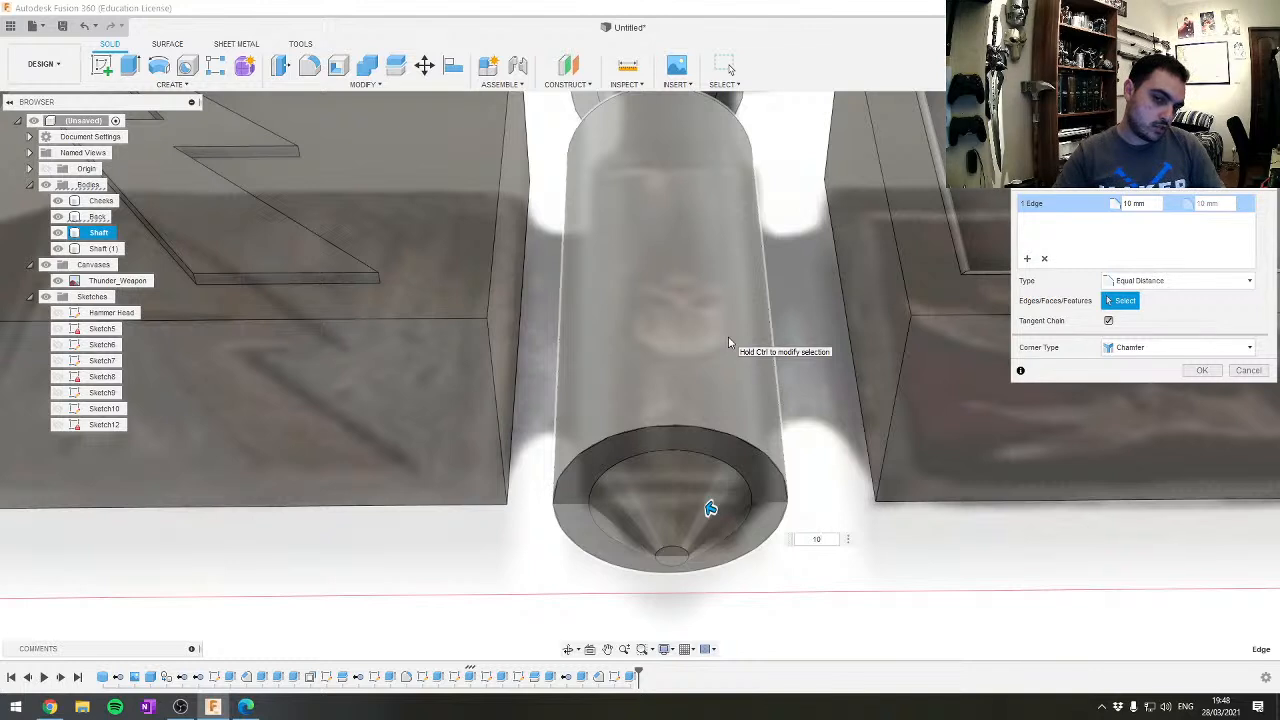
left_click(1148, 282)
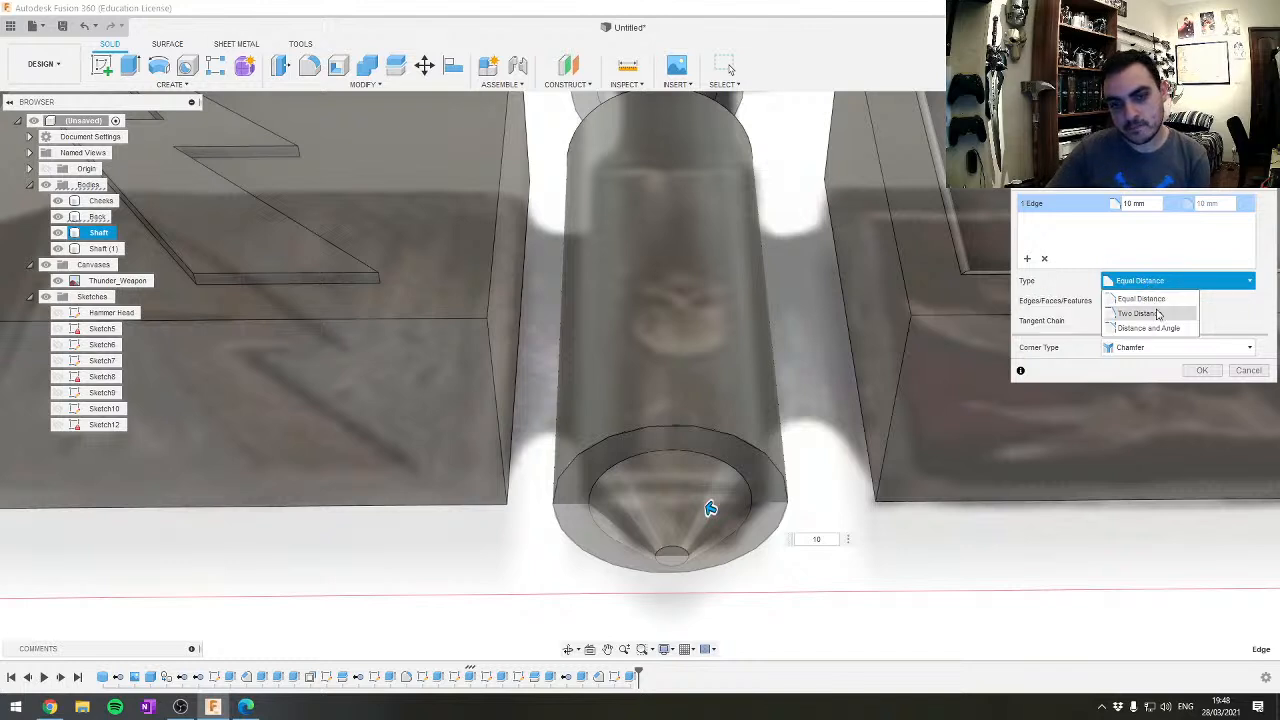
left_click(1159, 314)
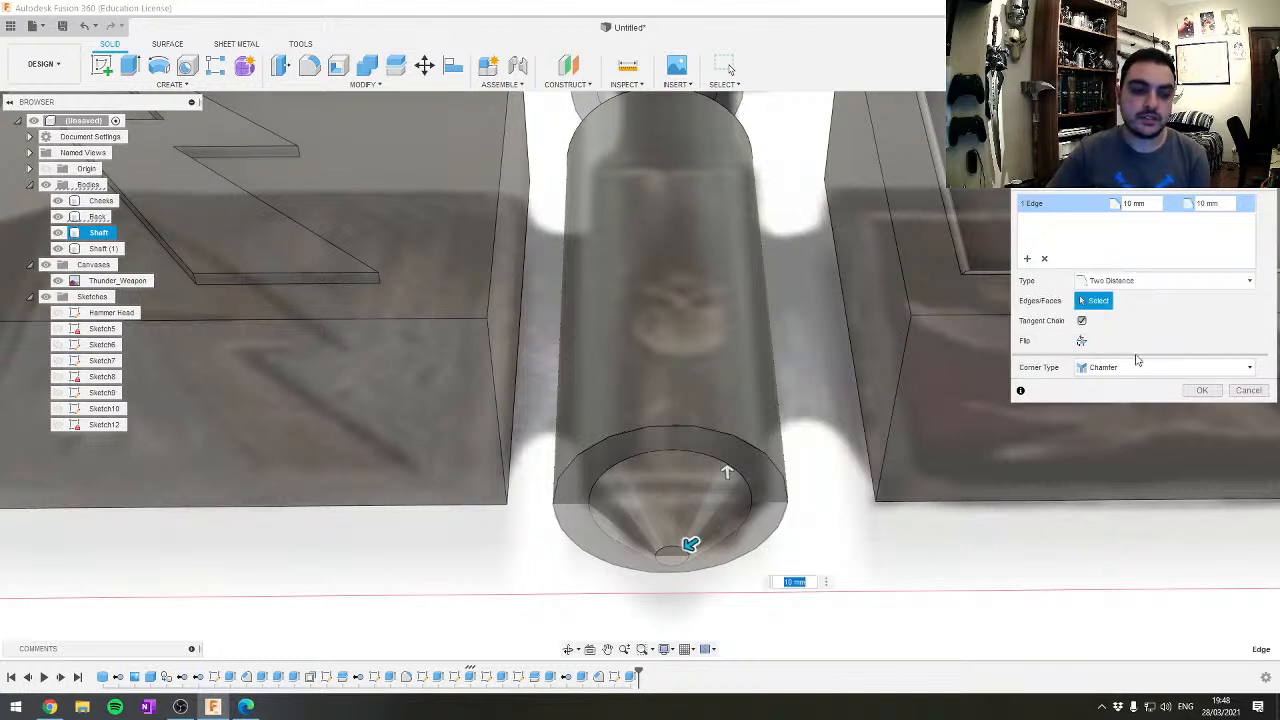
Set the tip chamfer's distances to 4 mm across the end face and 8 mm along the plug, and apply it
mouse_move(690, 543)
left_mouse_down()
mouse_move(720, 526)
mouse_move(709, 532)
left_mouse_up()
left_click(1110, 281)
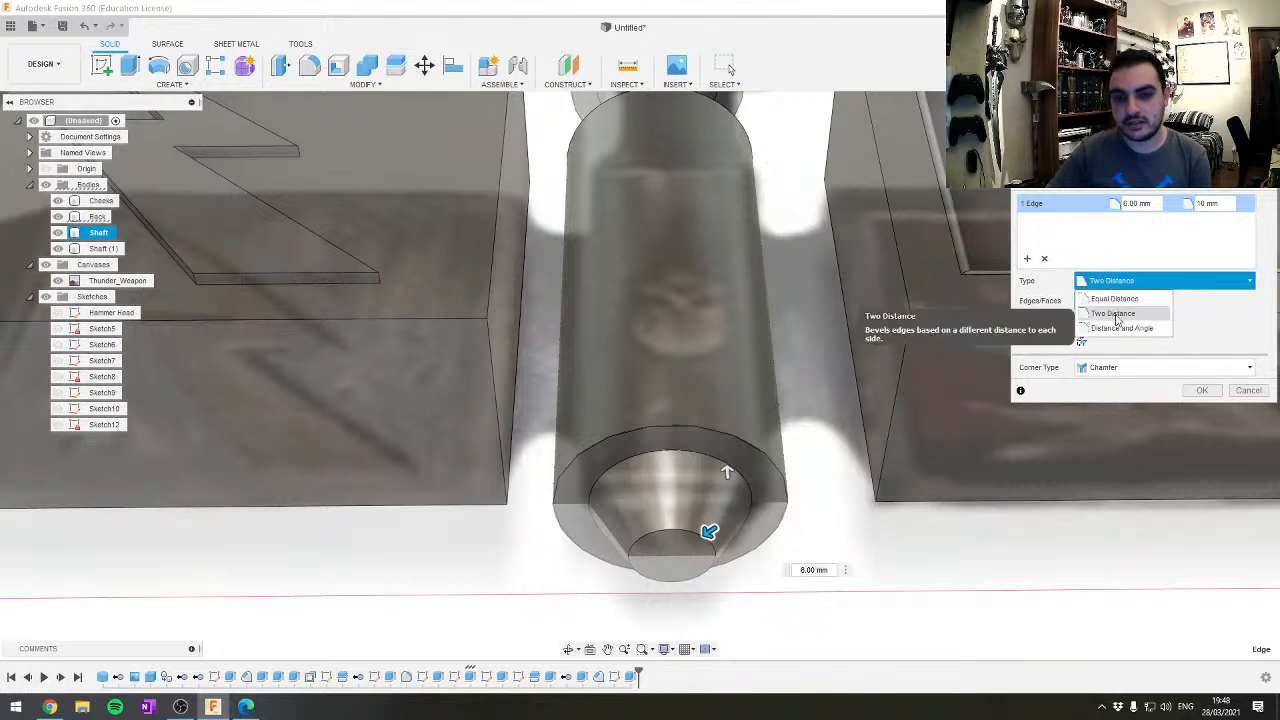
left_click(1113, 314)
left_click(1236, 134)
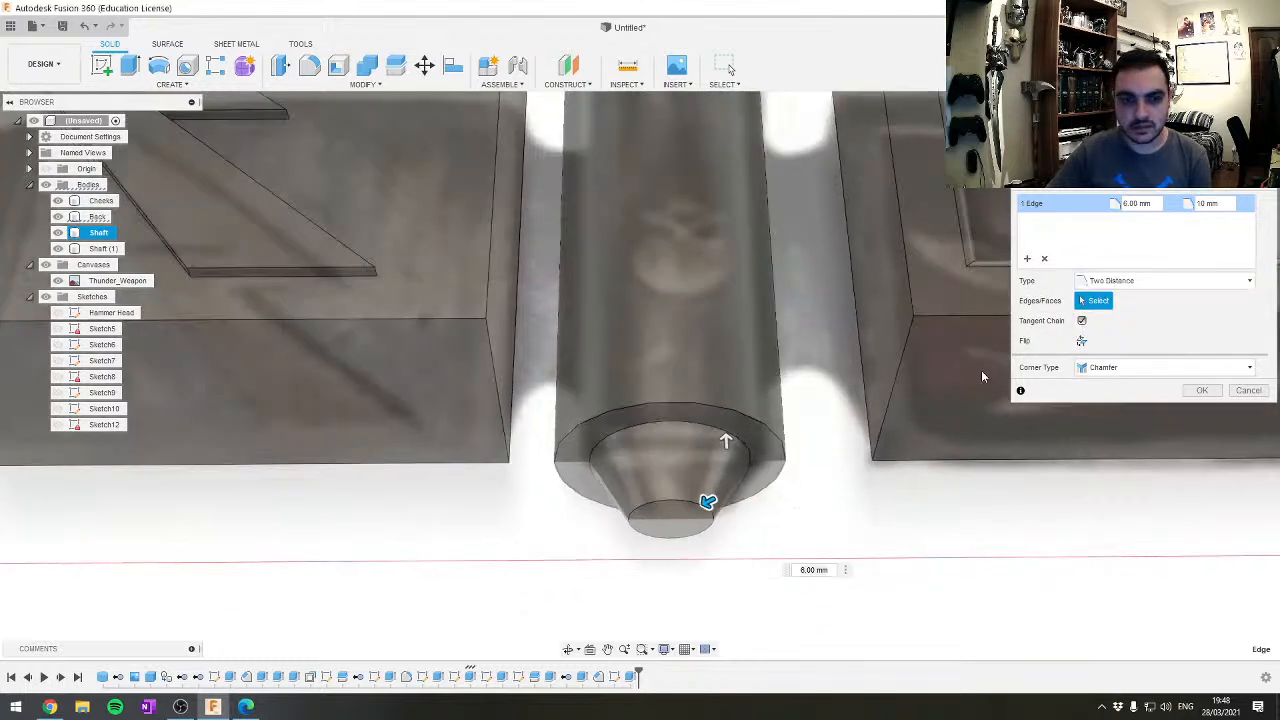
left_click_drag(715, 407, 737, 357)
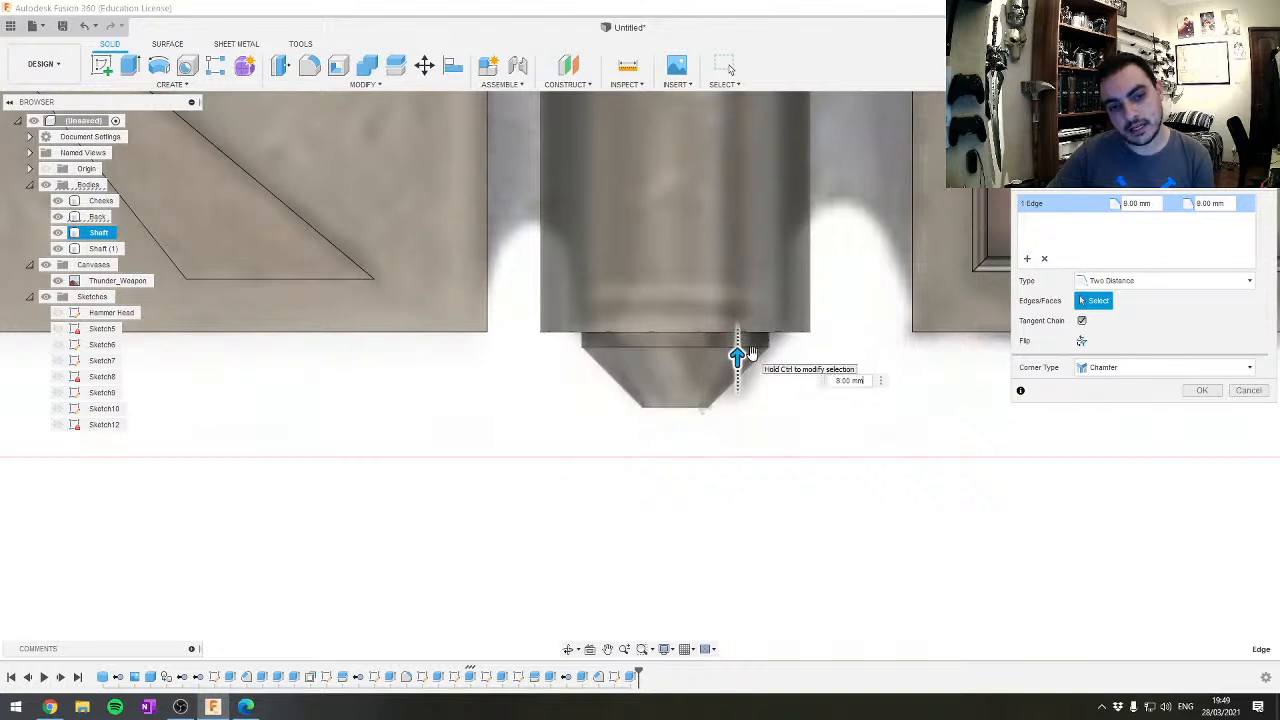
left_click_drag(737, 356, 727, 402)
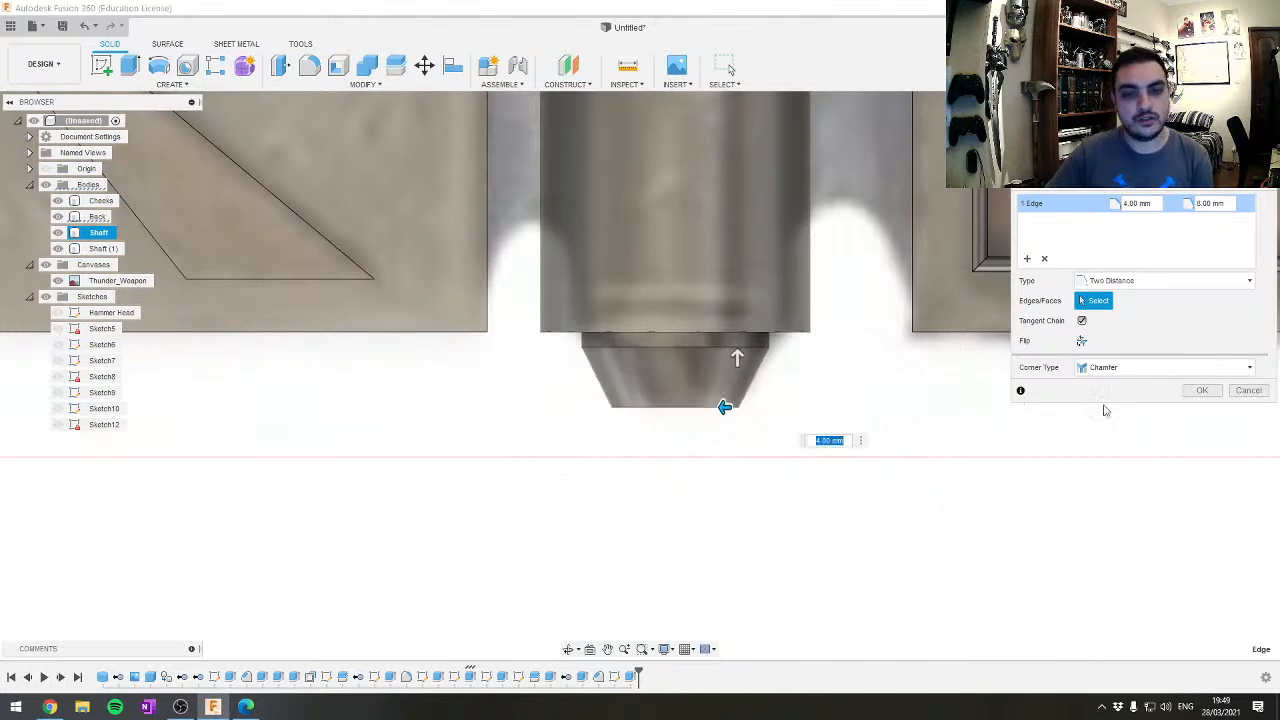
left_click(1214, 393)
Inspect the tapered tip, hammer head and lower shaft section from several angles against the reference canvas
scroll(865, 407, "down", 3)
middle_click_drag(853, 428, 748, 446, "shift")
scroll(647, 342, "up", 3)
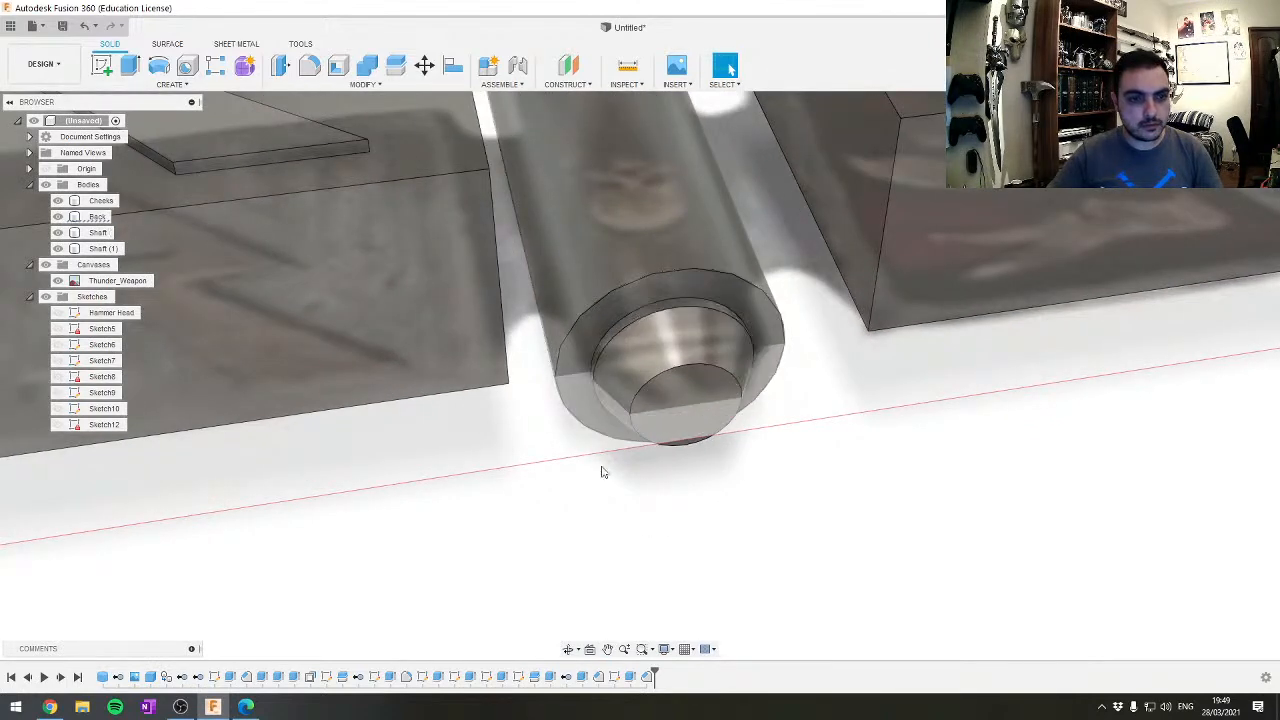
scroll(560, 450, "down", 3)
middle_click_drag(486, 429, 470, 416, "shift")
left_click_drag(470, 416, 470, 416)
middle_click_drag(470, 416, 563, 449, "shift")
scroll(563, 449, "down", 5)
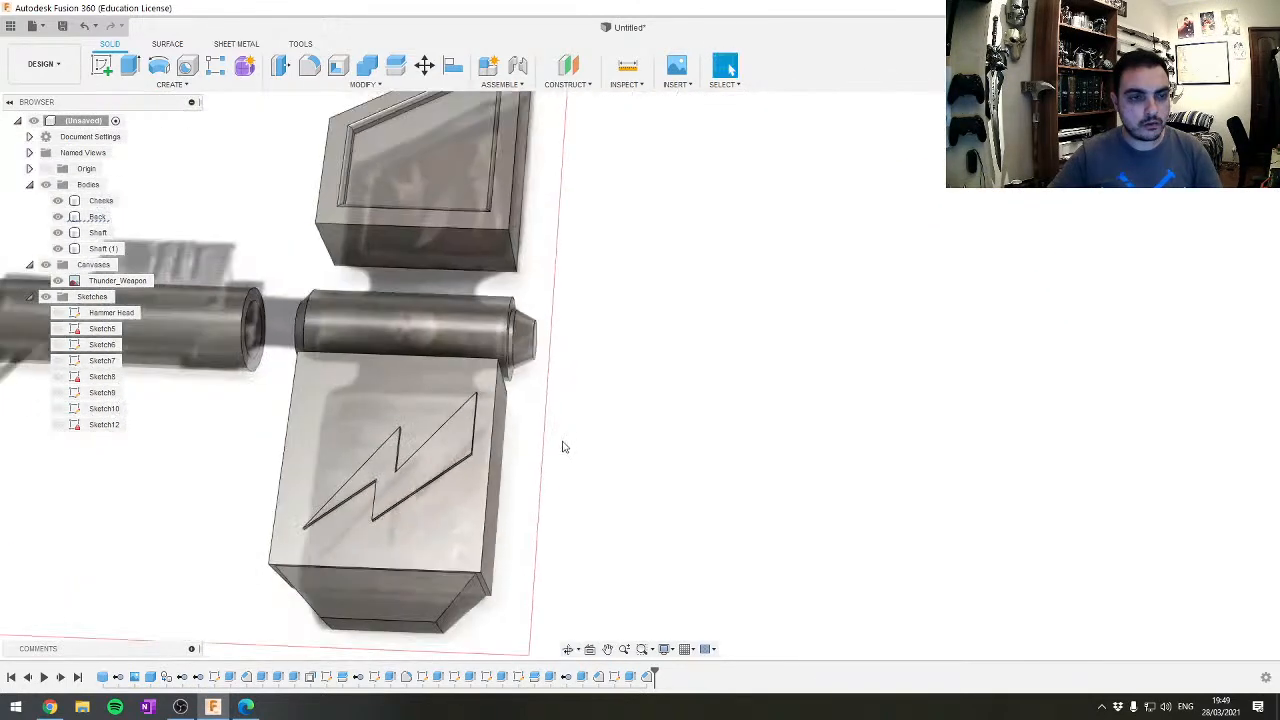
middle_click_drag(440, 366, 864, 391)
middle_click_drag(553, 371, 694, 463, "shift")
scroll(641, 396, "up", 5)
scroll(641, 396, "down", 3)
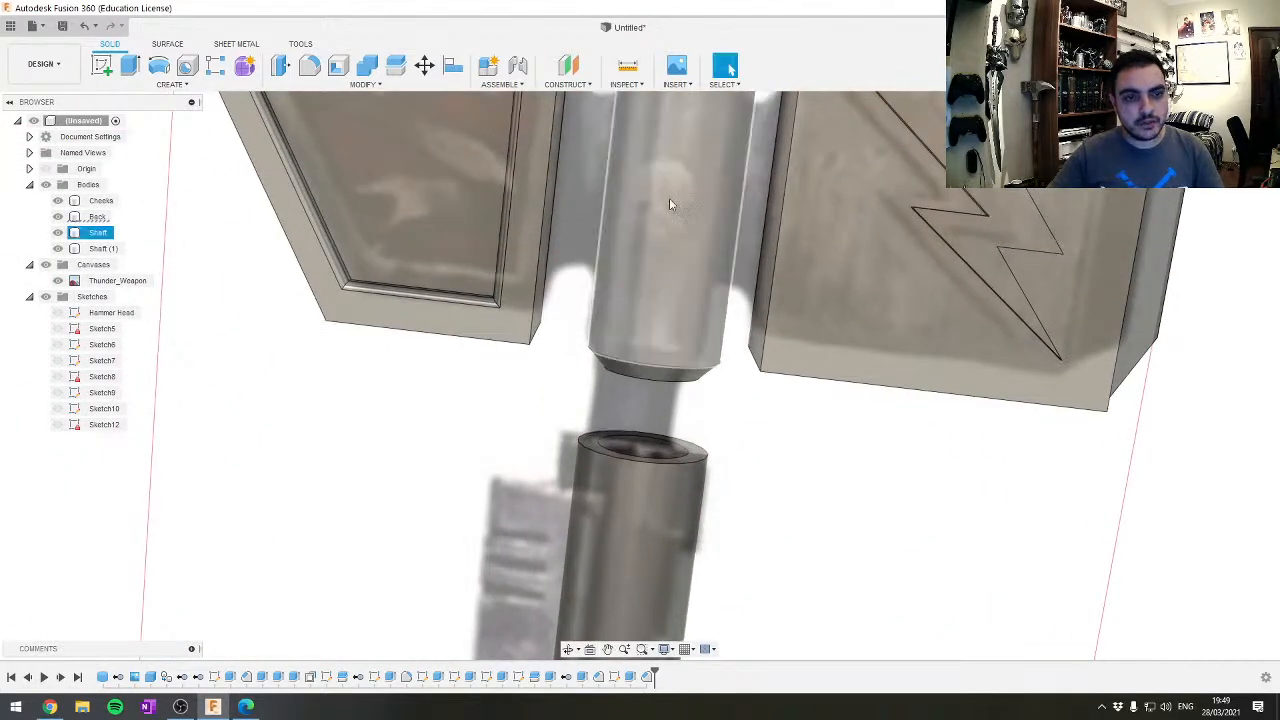
scroll(669, 200, "down", 5)
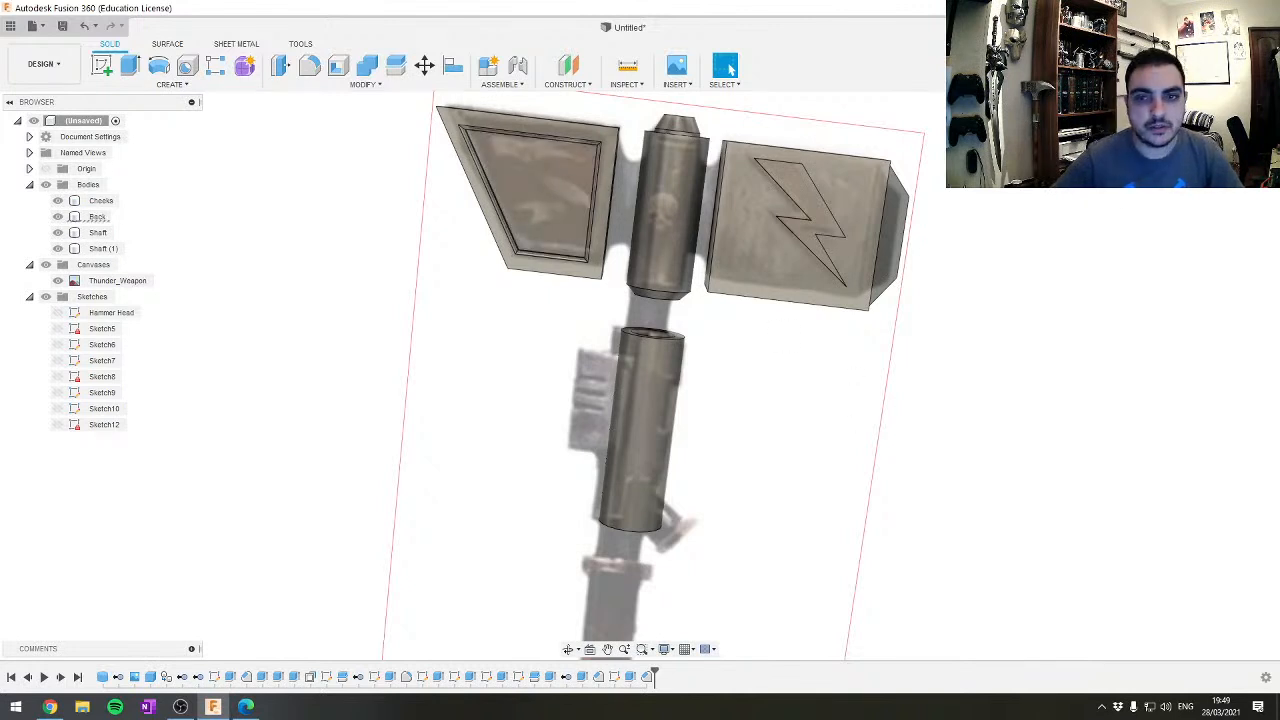
scroll(754, 491, "up", 3)
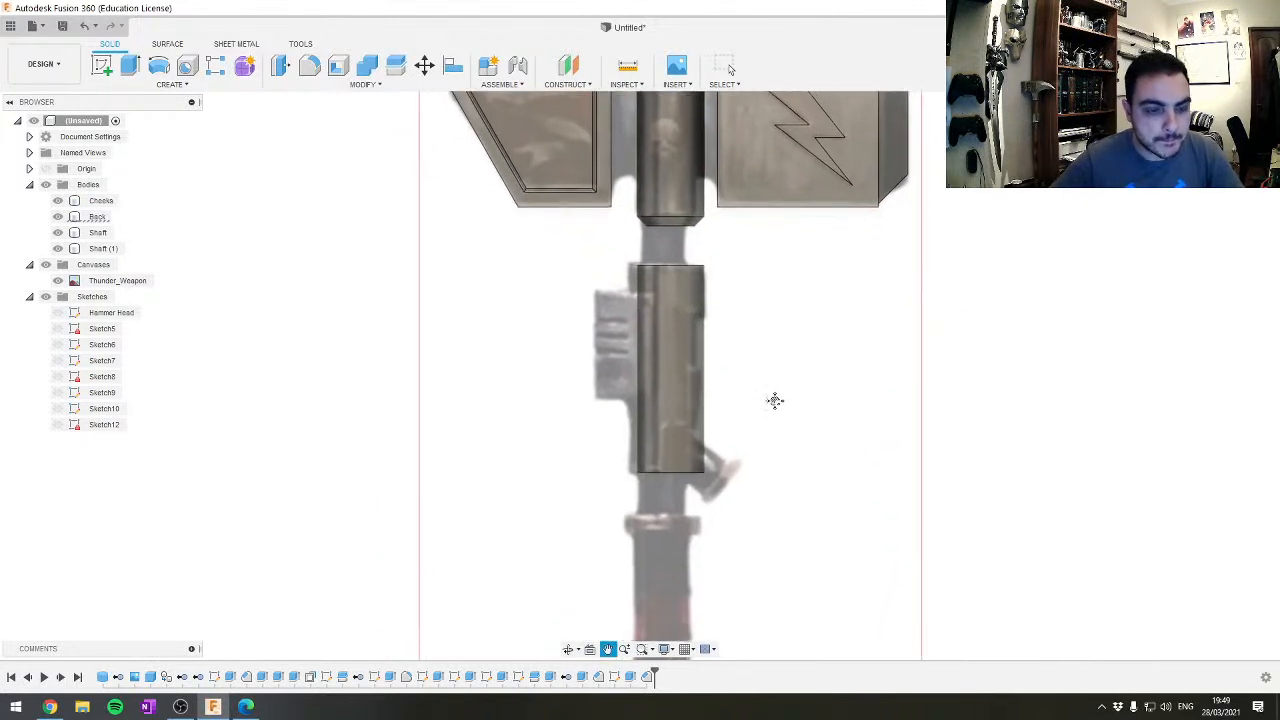
middle_click_drag(774, 400, 779, 391)
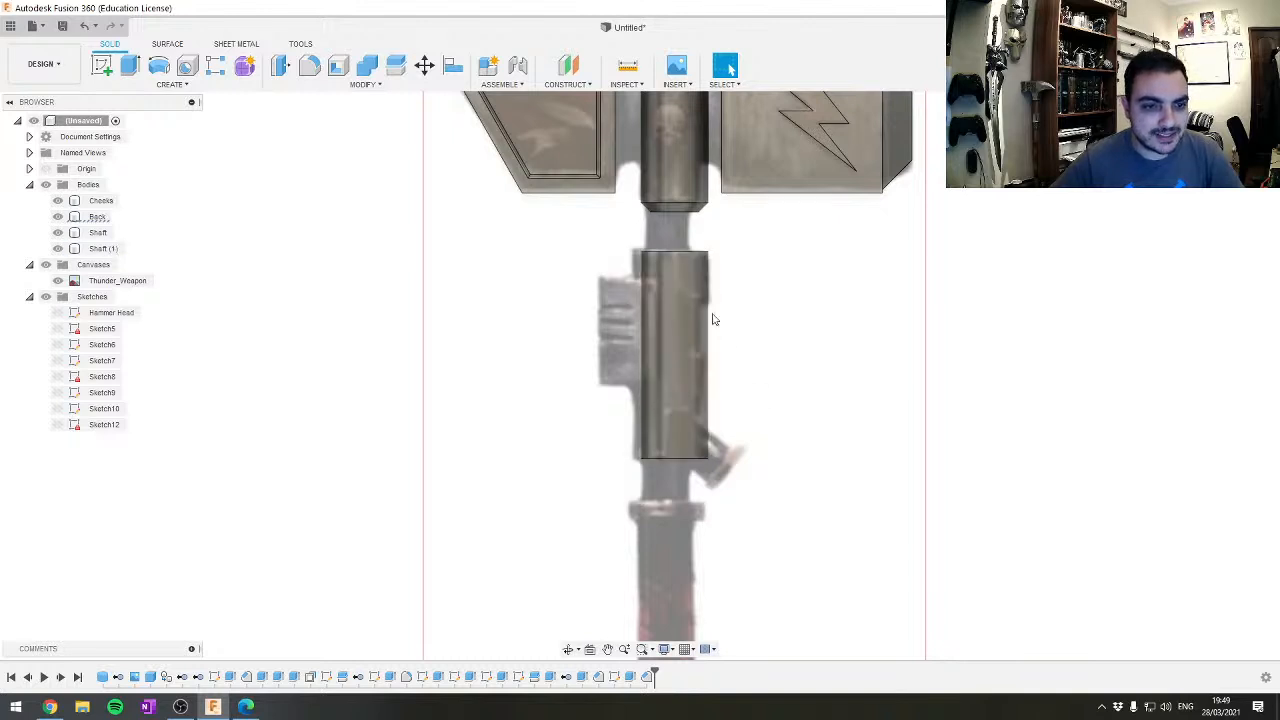
Start a new sketch in the front view over the lower shaft section and prepare the Line tool
scroll(757, 357, "up", 3)
scroll(757, 359, "up", 1)
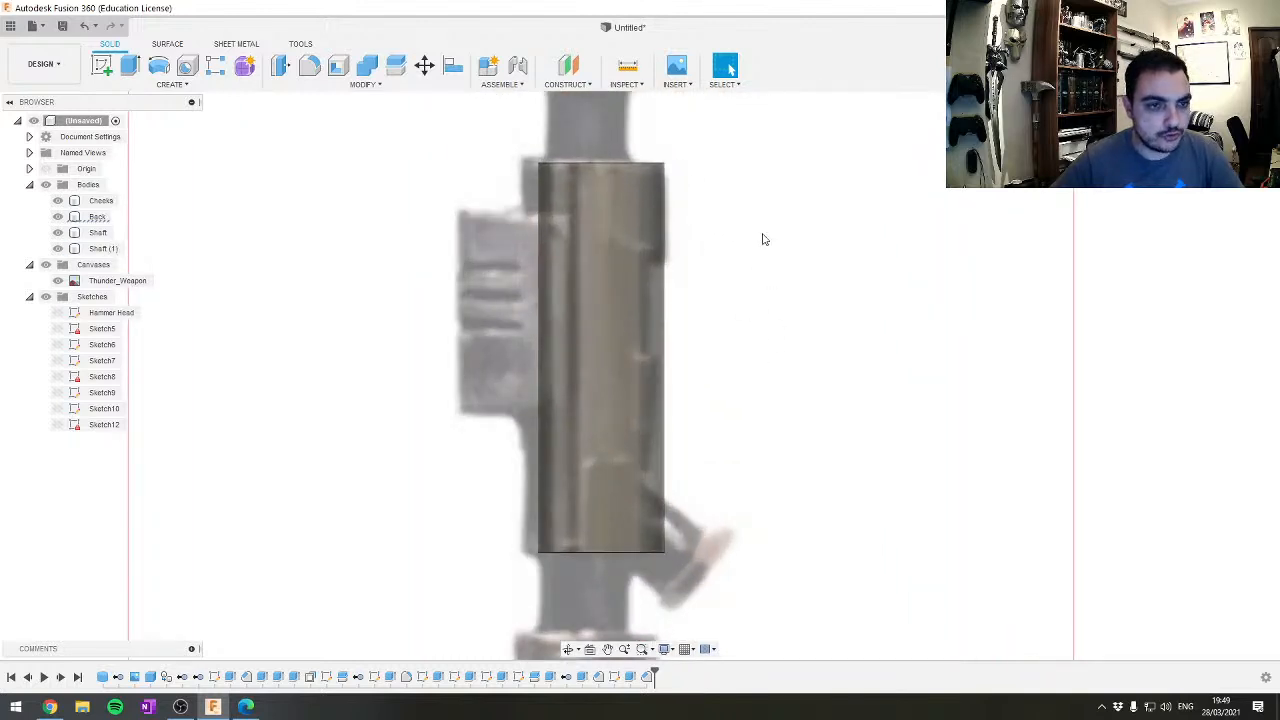
left_click(730, 272)
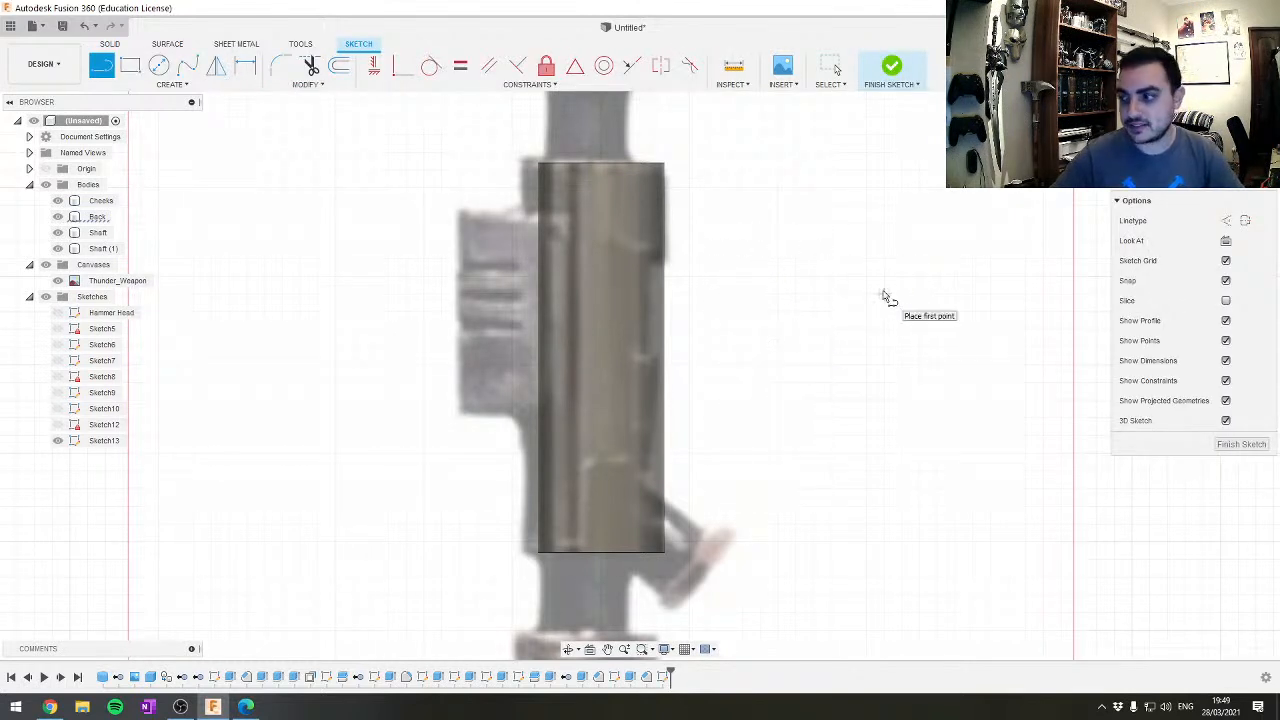
left_click(671, 251)
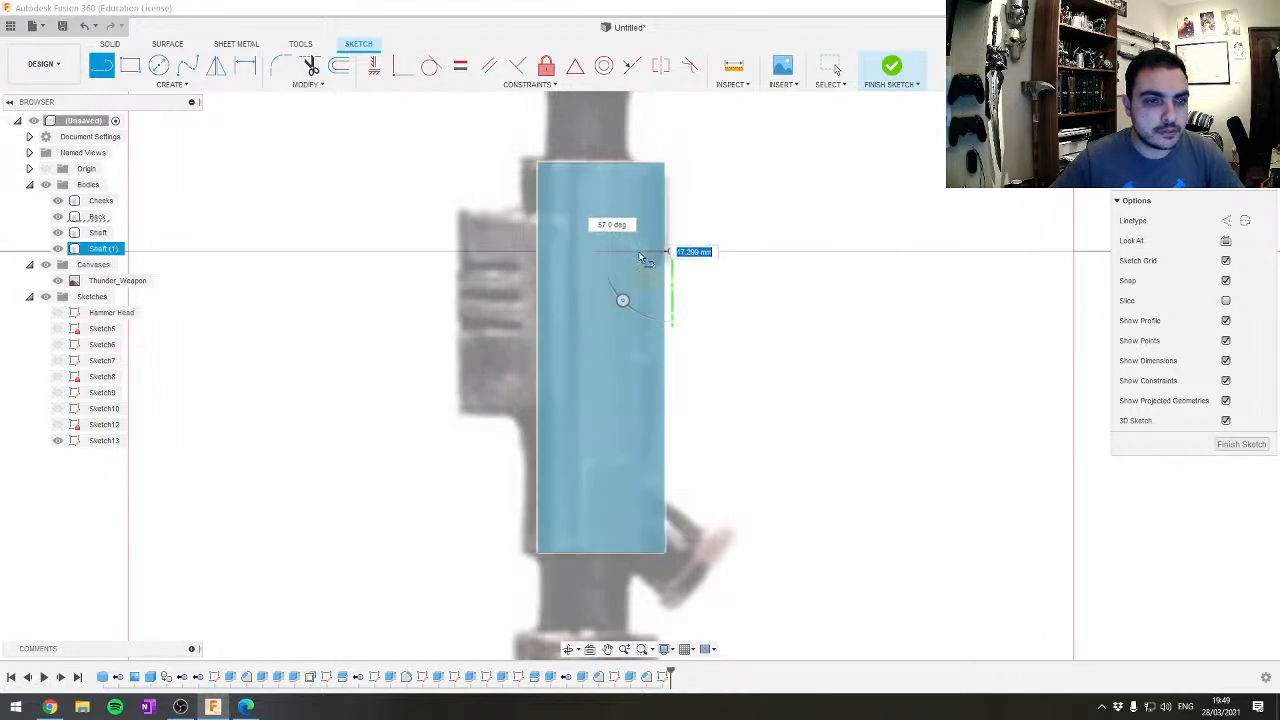
key("Escape")
key("l")
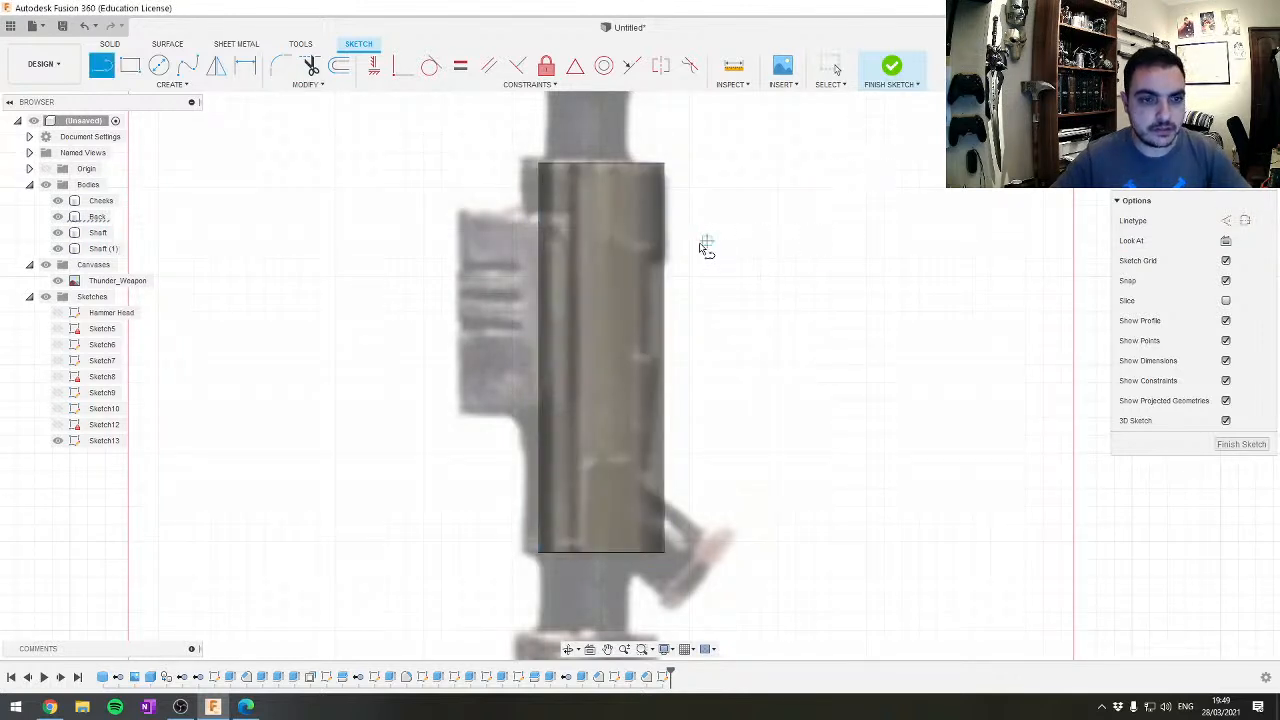
Draw a three-sided open notch outline into the lower shaft section's plain edge, following the recess on the reference image
left_click(689, 258)
scroll(645, 260, "up", 5)
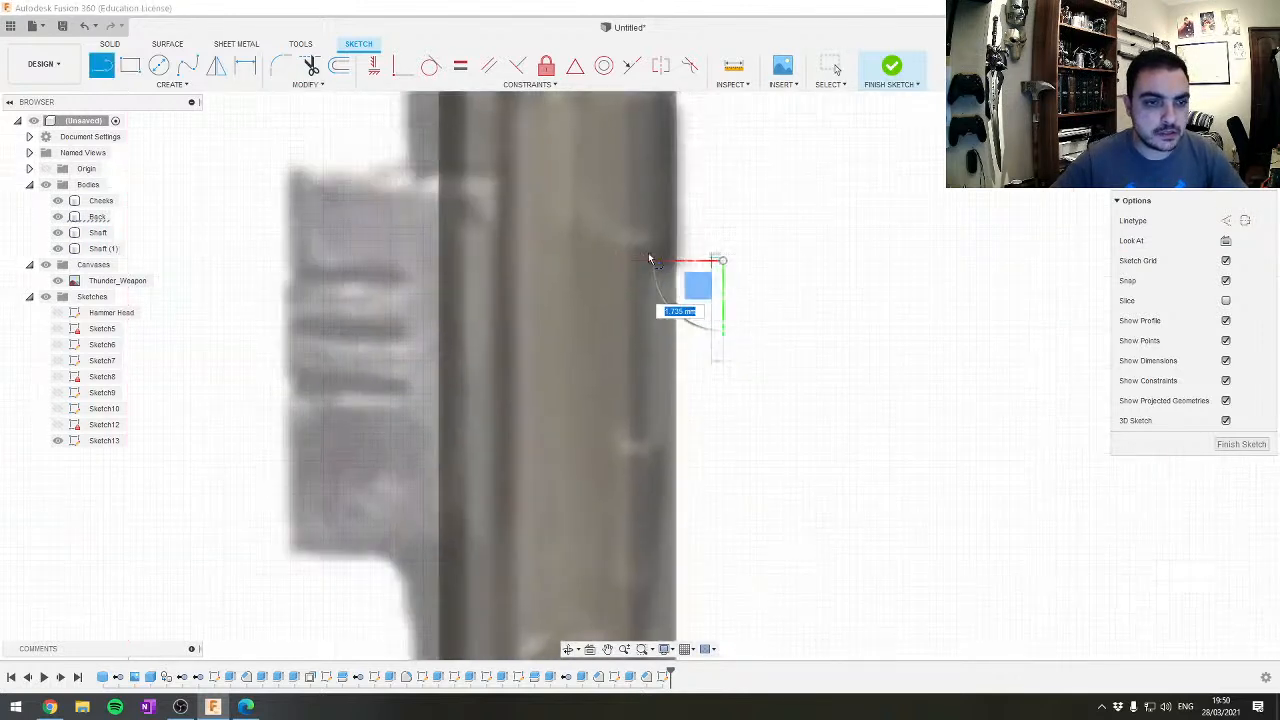
left_click(628, 268)
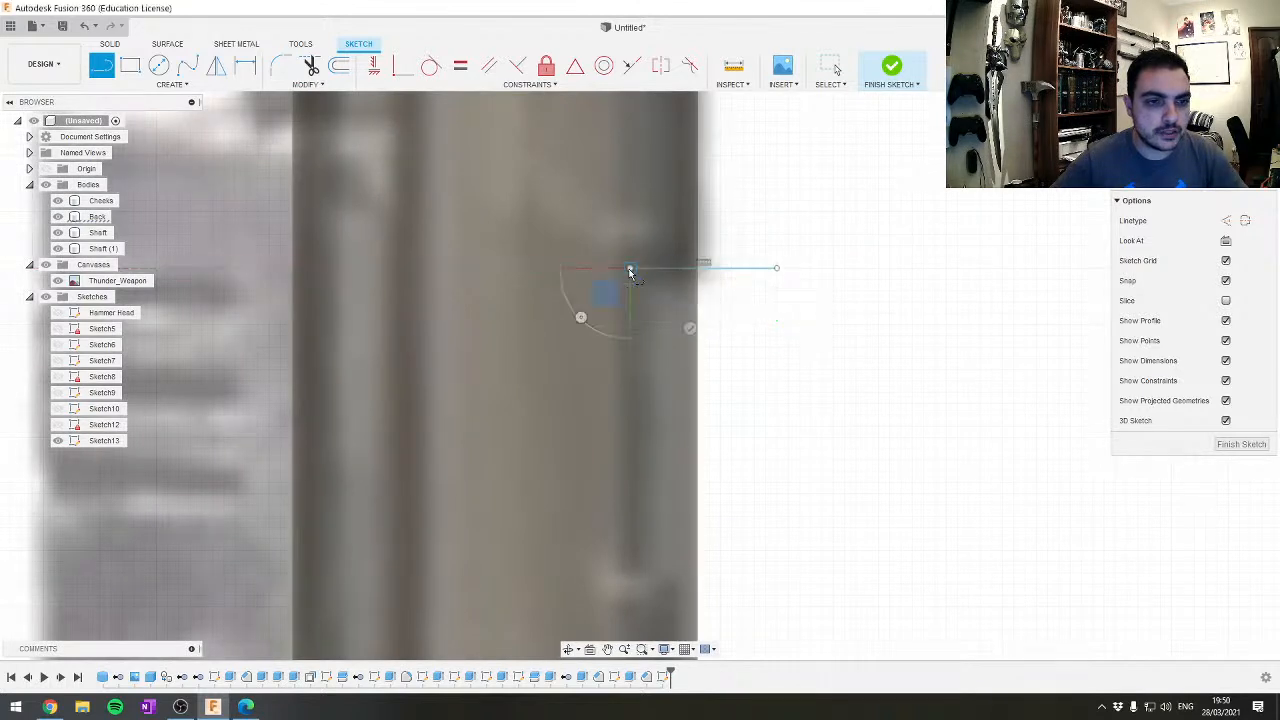
scroll(653, 348, "down", 2)
left_click(640, 518)
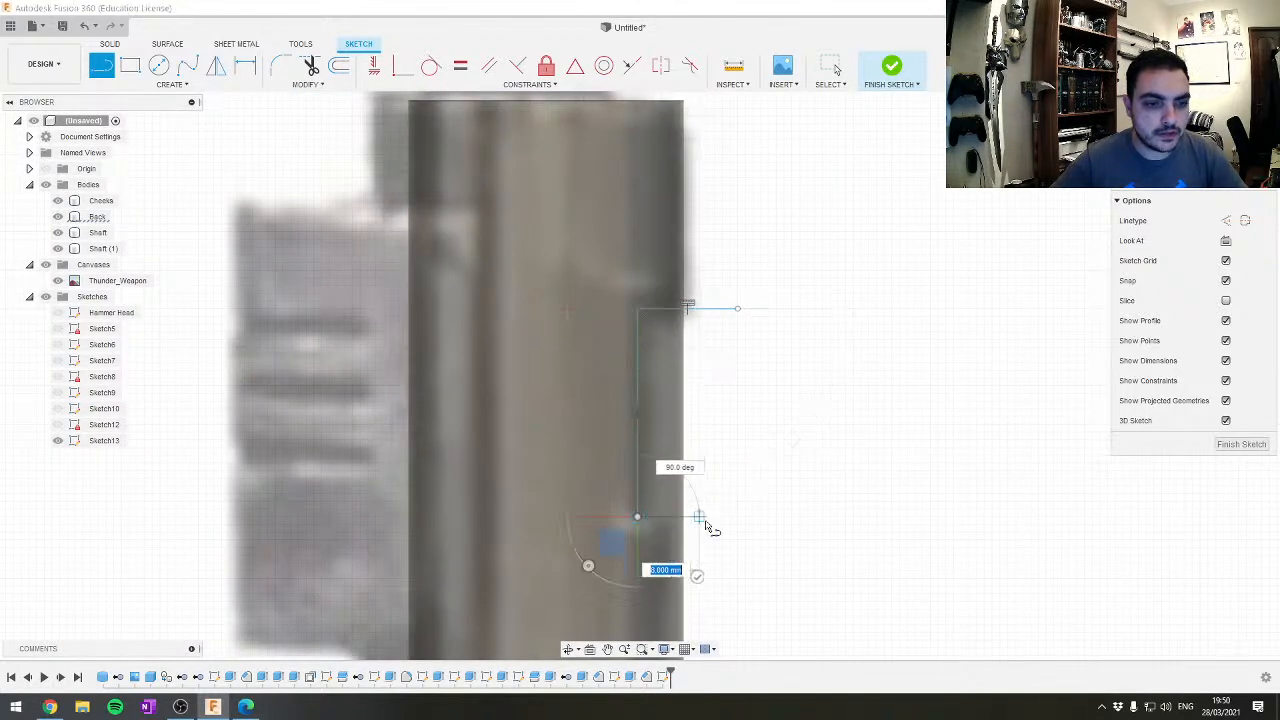
left_click(738, 518)
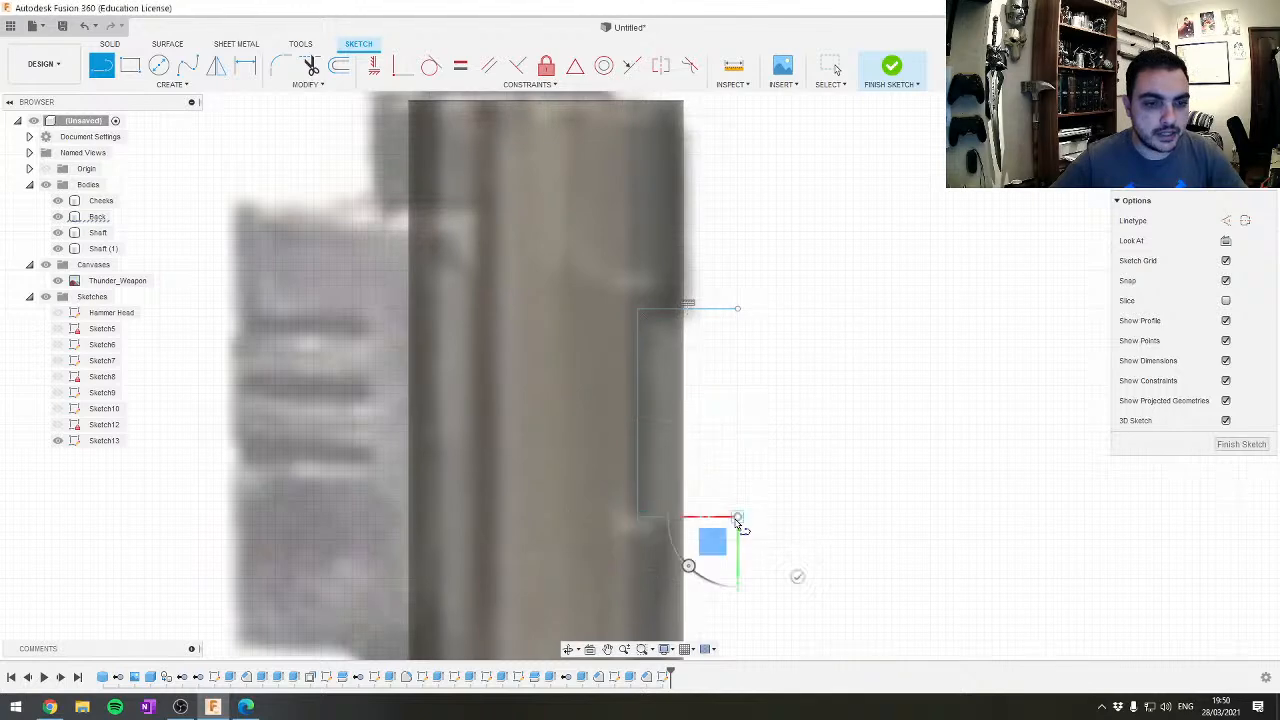
scroll(837, 518, "down", 1)
middle_click_drag(837, 518, 821, 238)
scroll(838, 349, "down", 3)
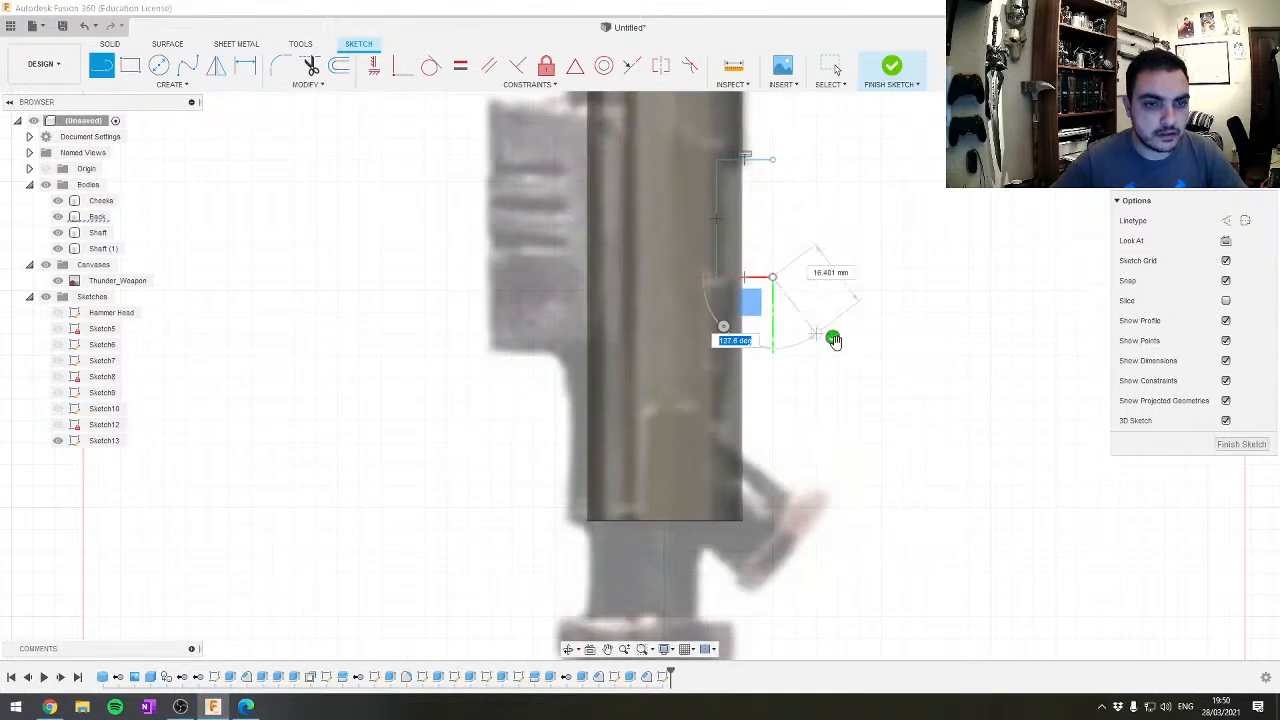
key("Escape")
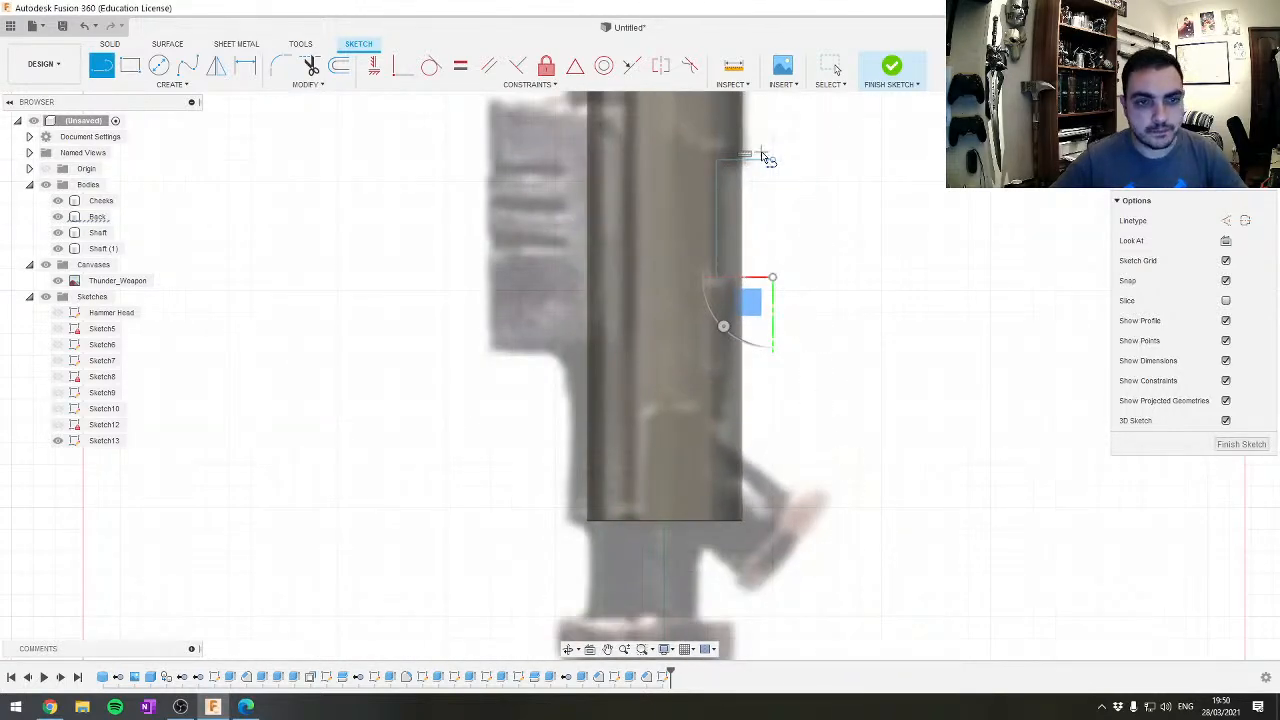
Draw a horizontal line about 17 mm long inward from the shaft's edge and a vertical line about 22 mm long to its lower end
left_click(745, 419)
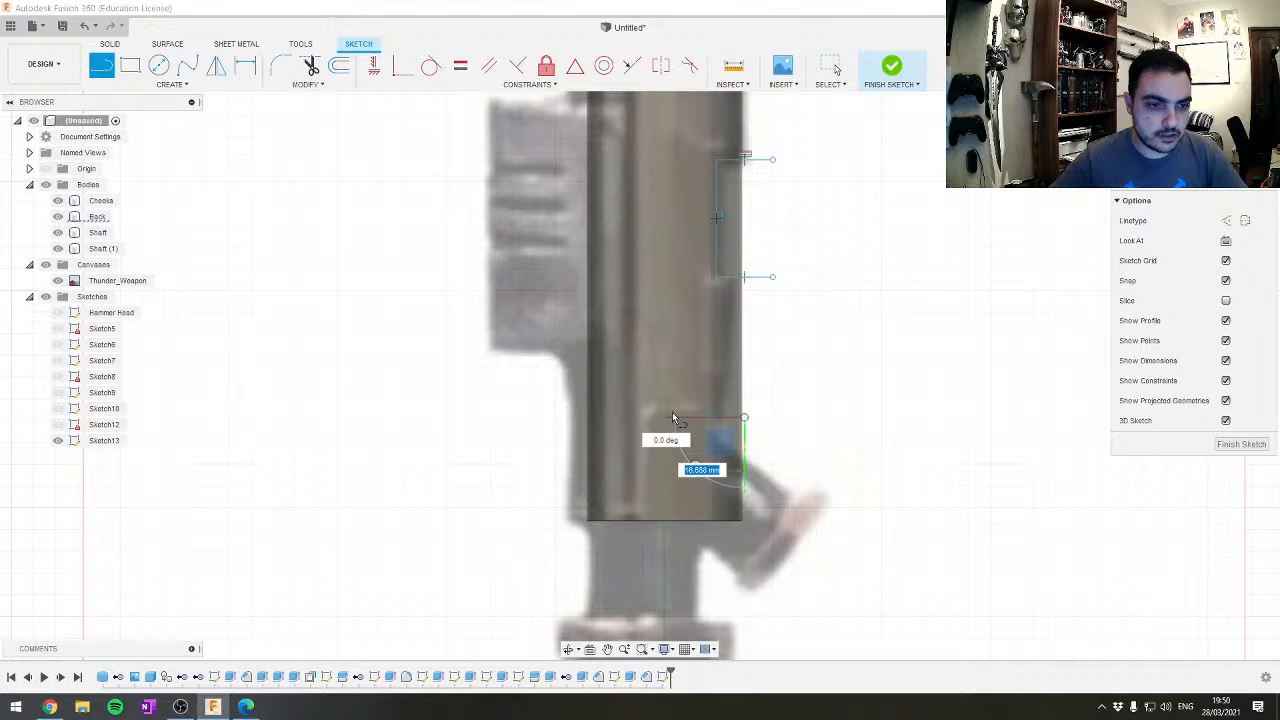
left_click(672, 418)
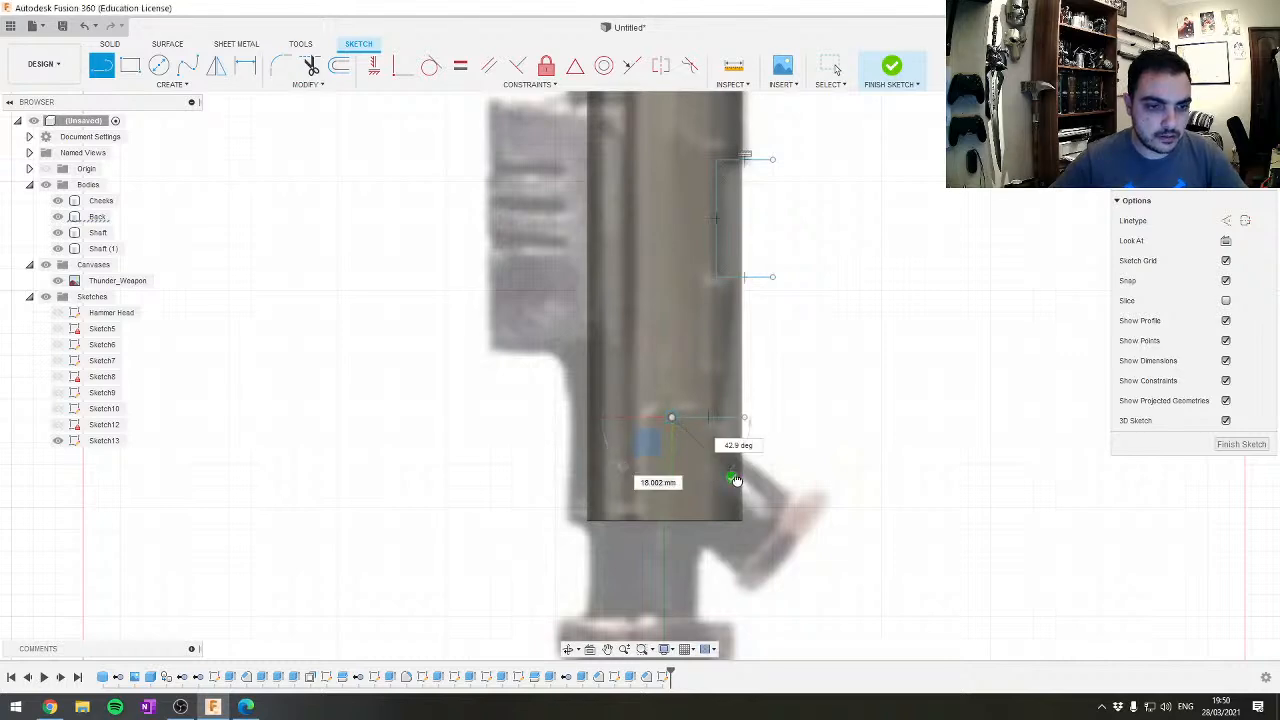
scroll(660, 447, "up", 5)
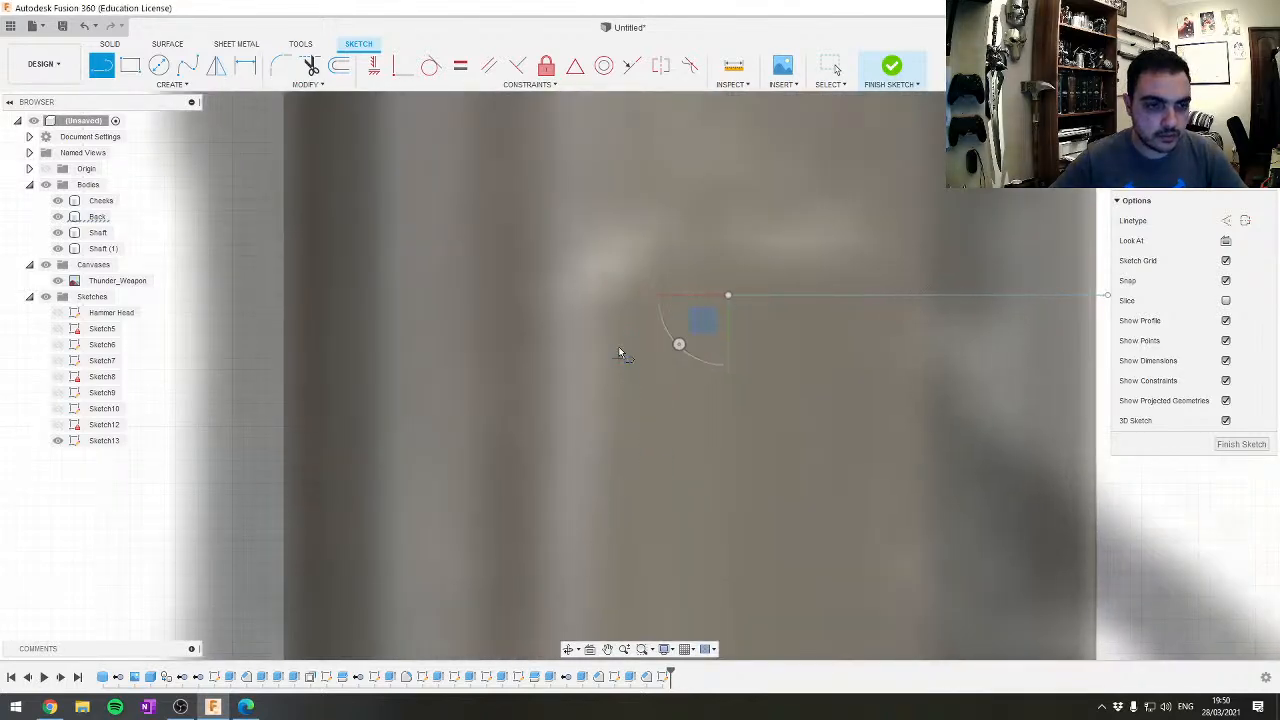
scroll(614, 334, "down", 2)
scroll(633, 576, "down", 4)
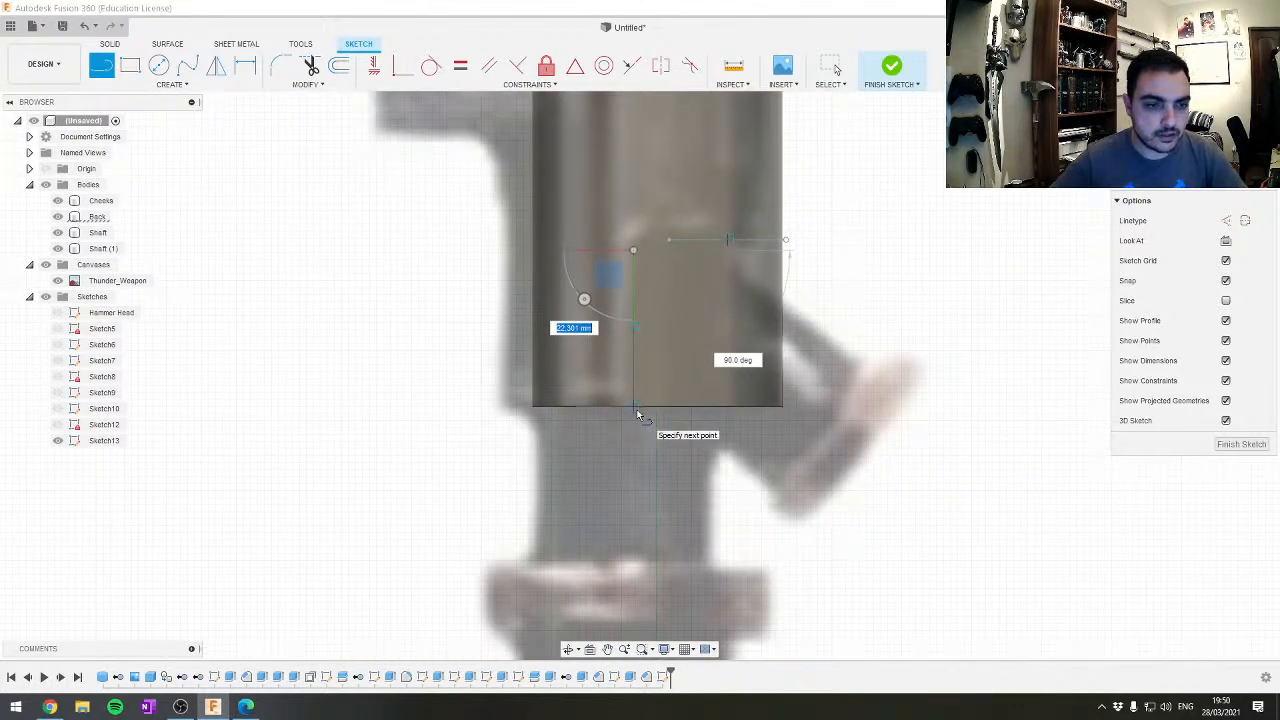
left_click(637, 412)
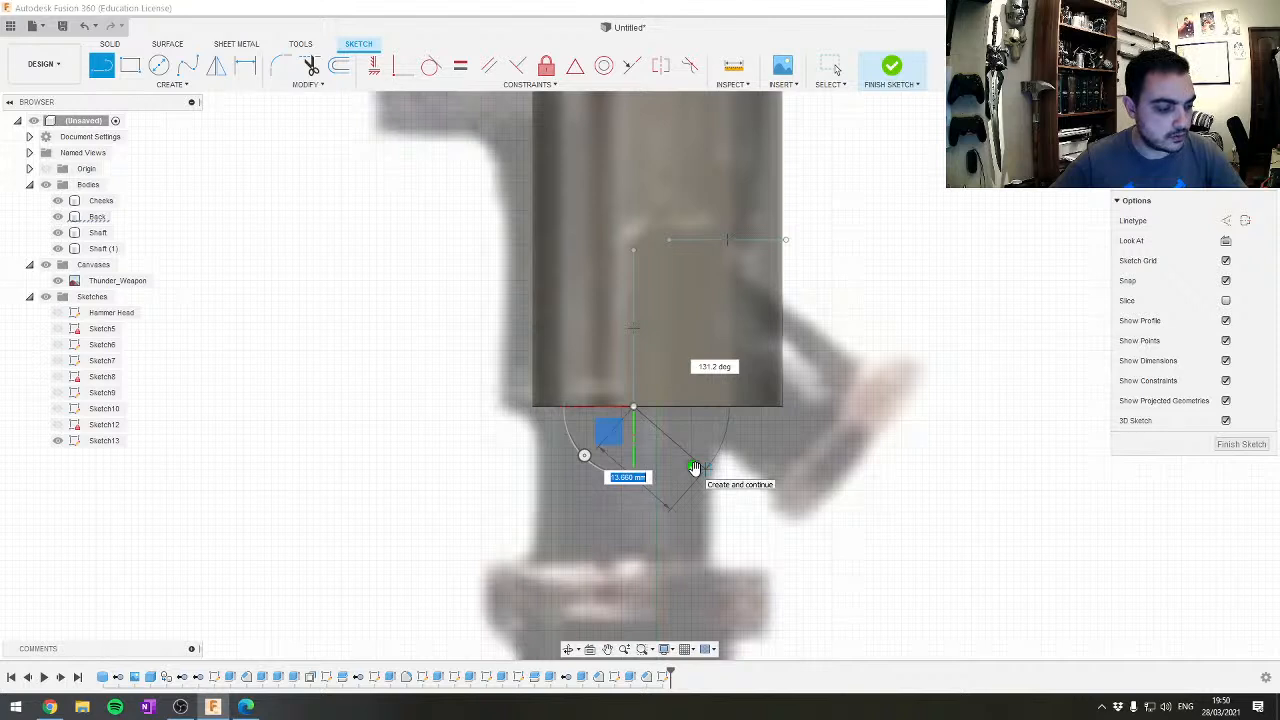
key("Escape")
Draw an arc rounding the corner between the horizontal line's inner end and the vertical line on the lower shaft section
middle_click_drag(848, 288, 845, 459)
key("l")
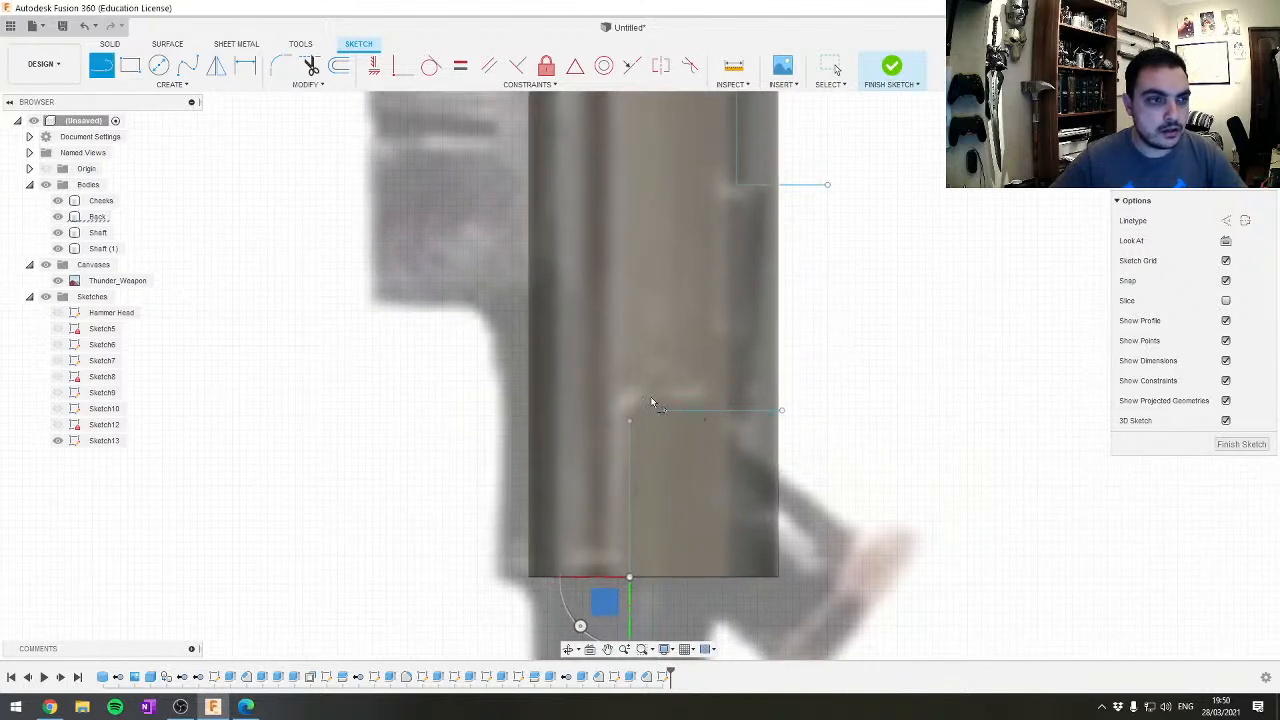
left_click(172, 84)
mouse_move(154, 146)
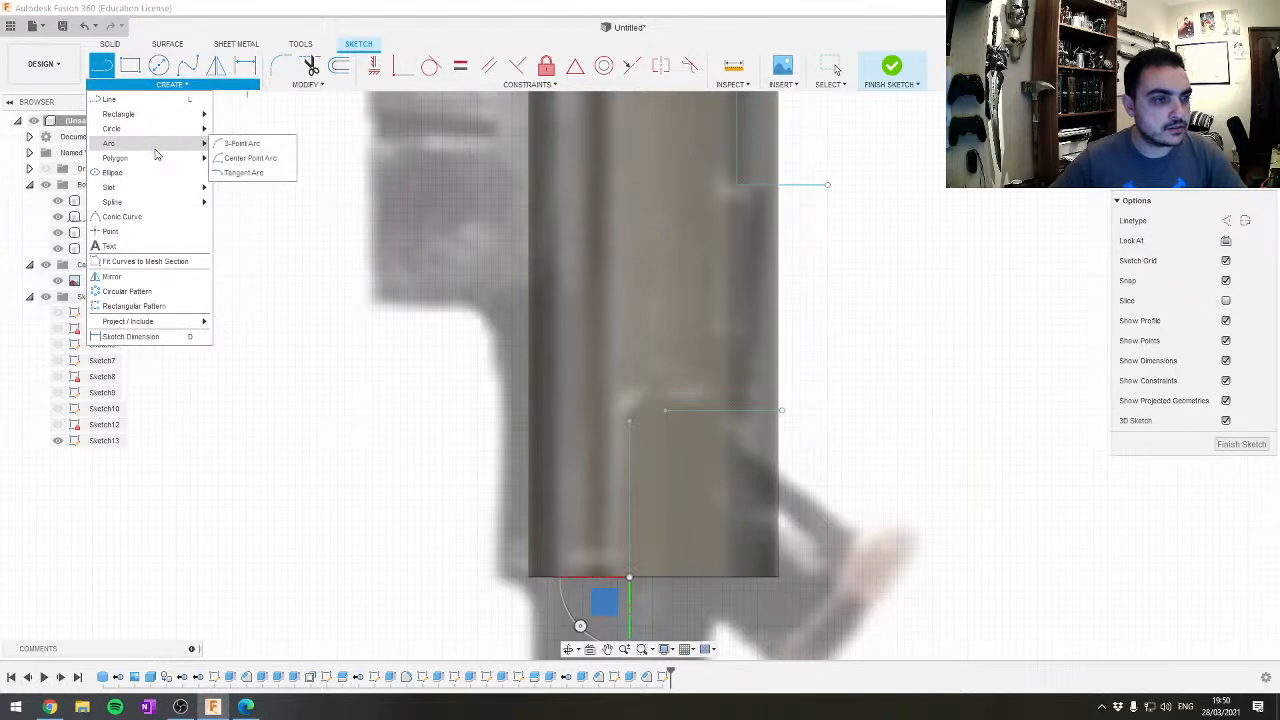
left_click(247, 160)
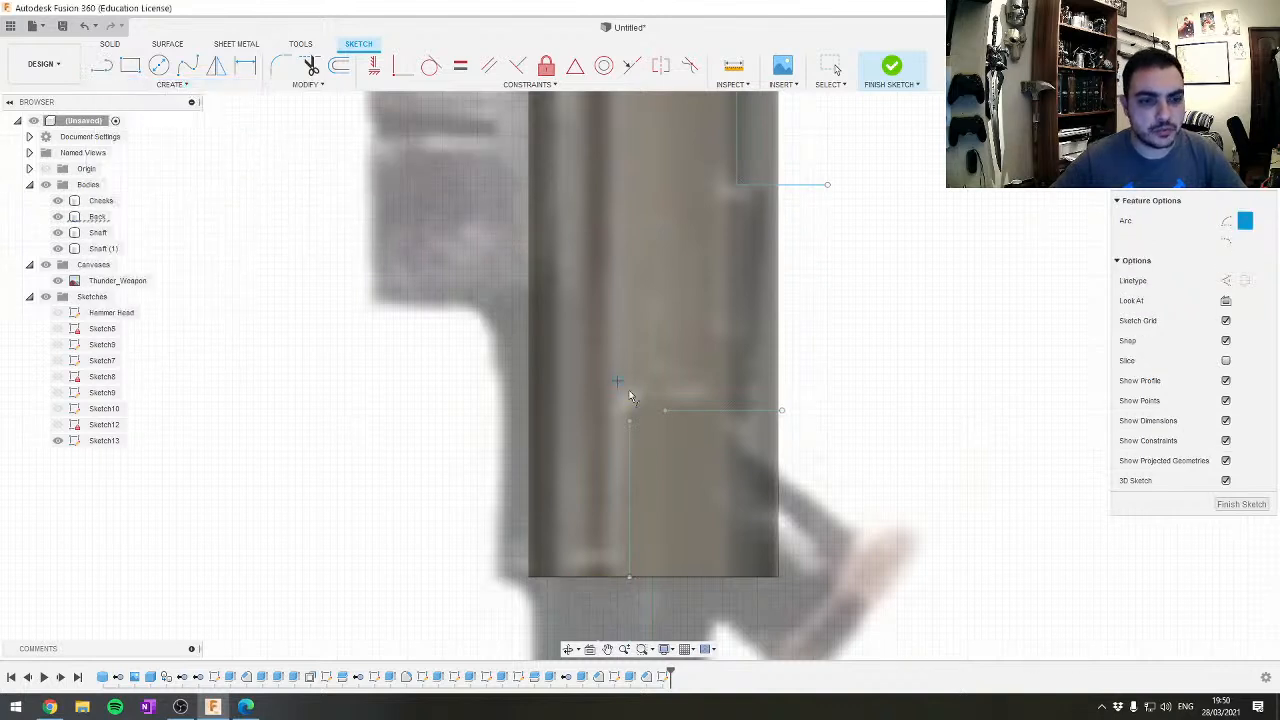
left_click(665, 410)
left_click(598, 410)
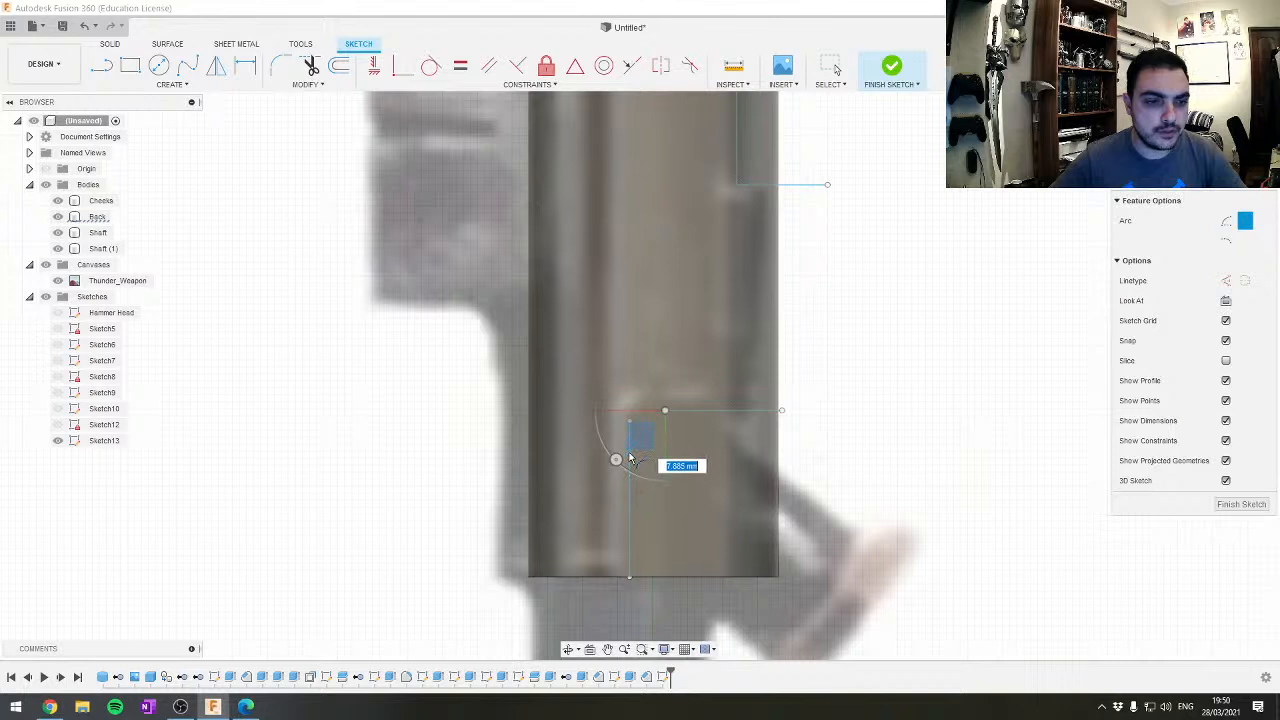
left_click(630, 455)
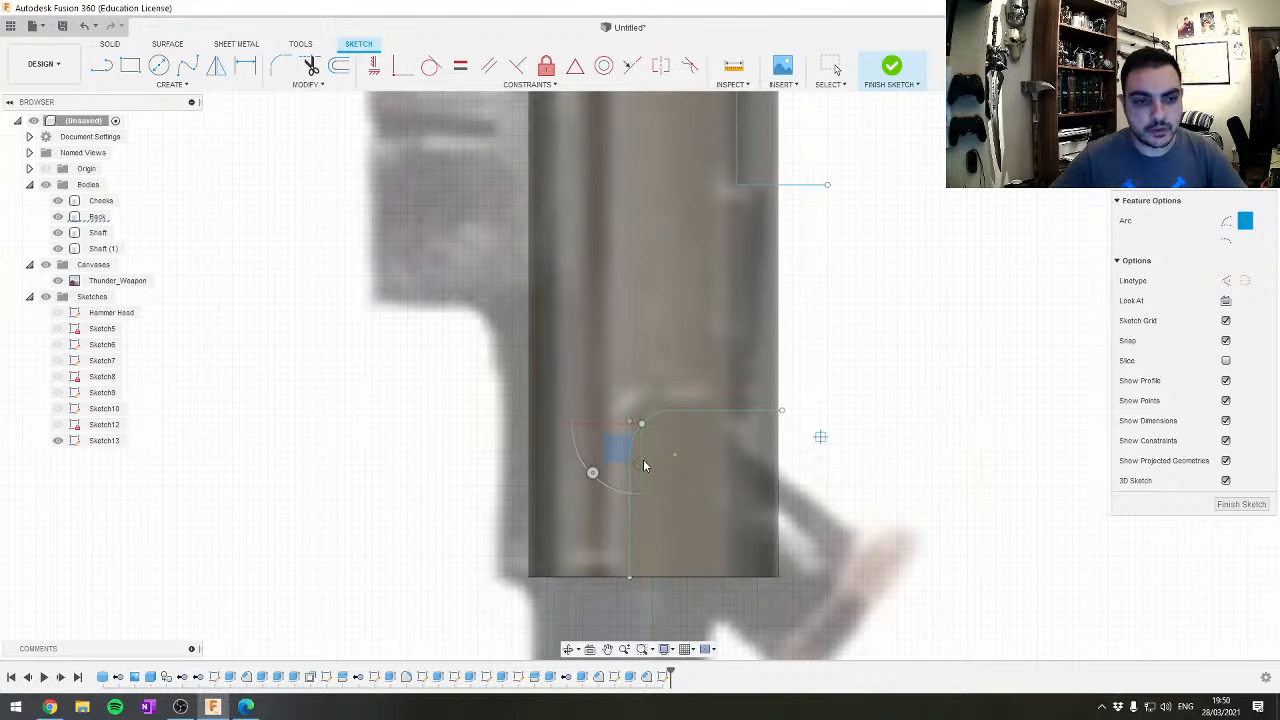
key("Escape")
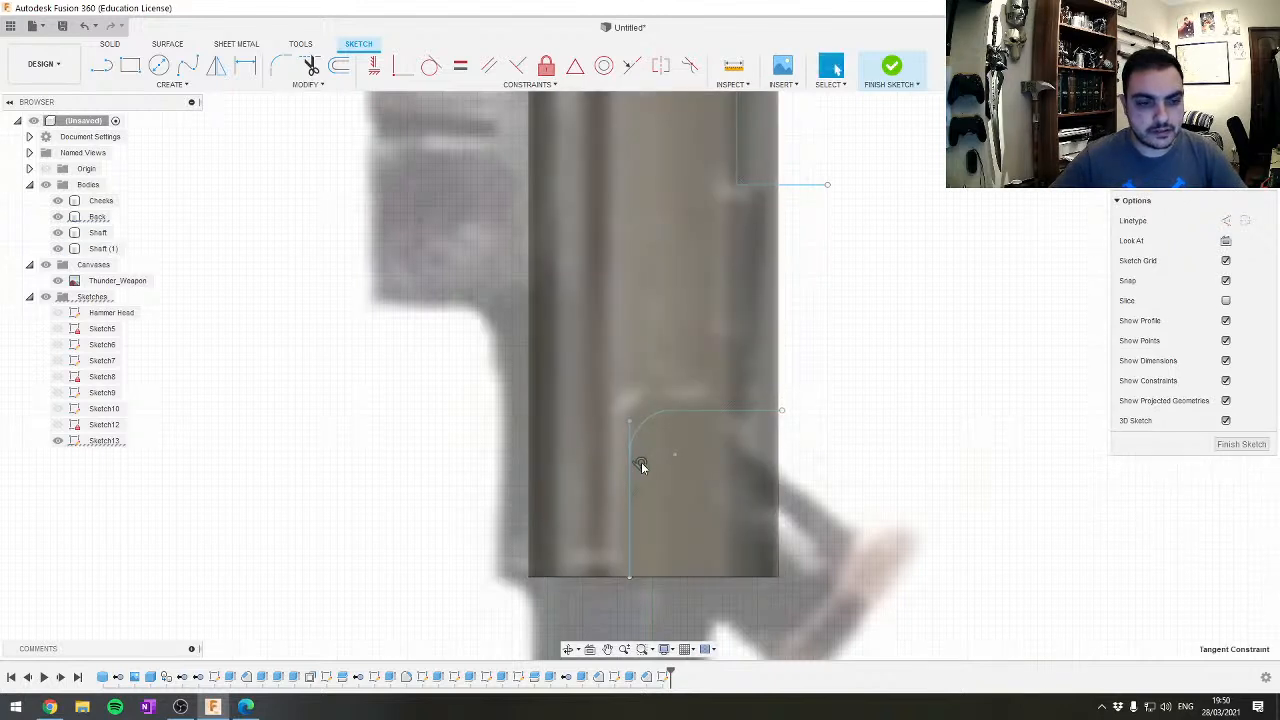
right_click(641, 466)
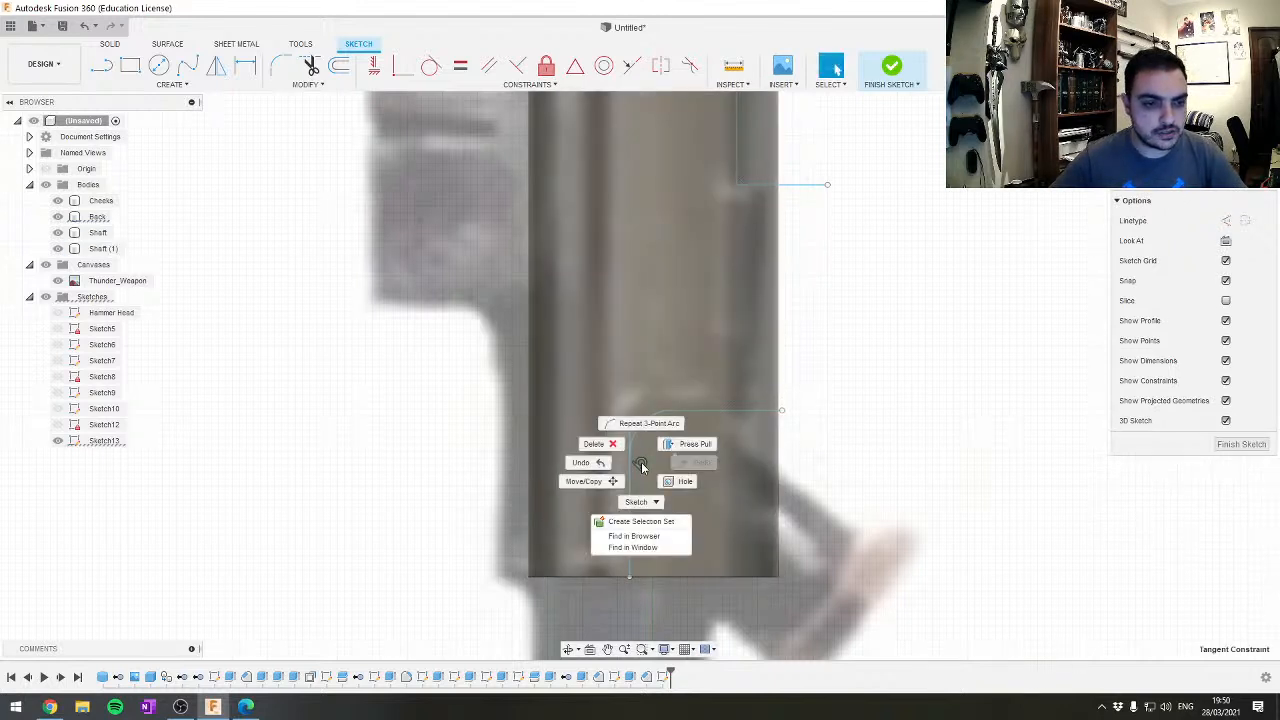
left_click(643, 467)
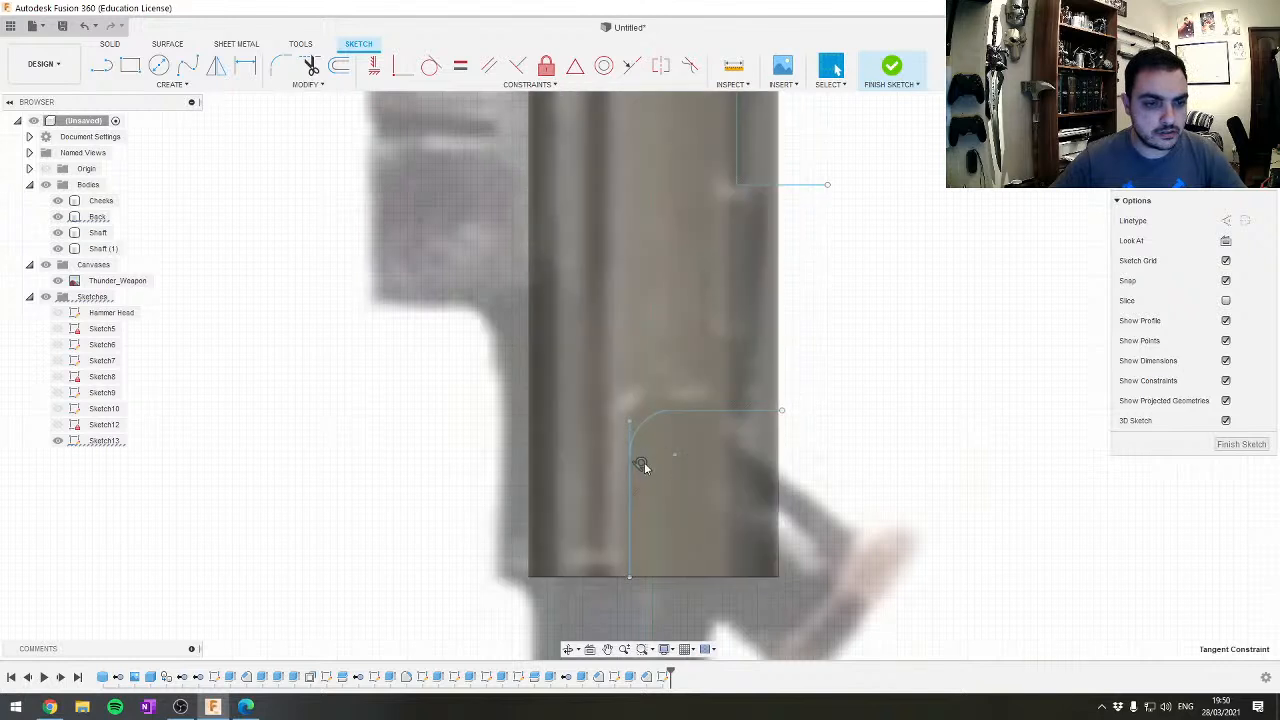
right_click(643, 465)
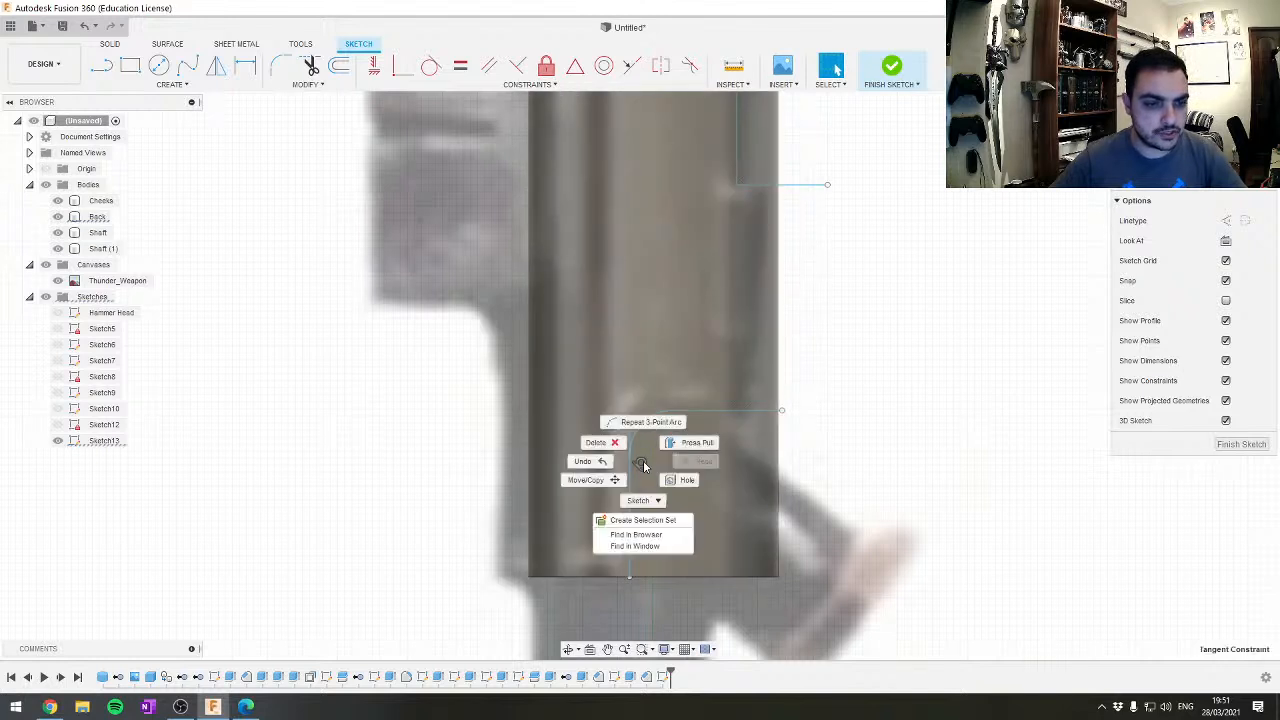
left_click(939, 472)
Bring the vertical line's upper end to the arc's lower end, and undo the extra adjustment at the arc's other end
scroll(938, 470, "down", 3)
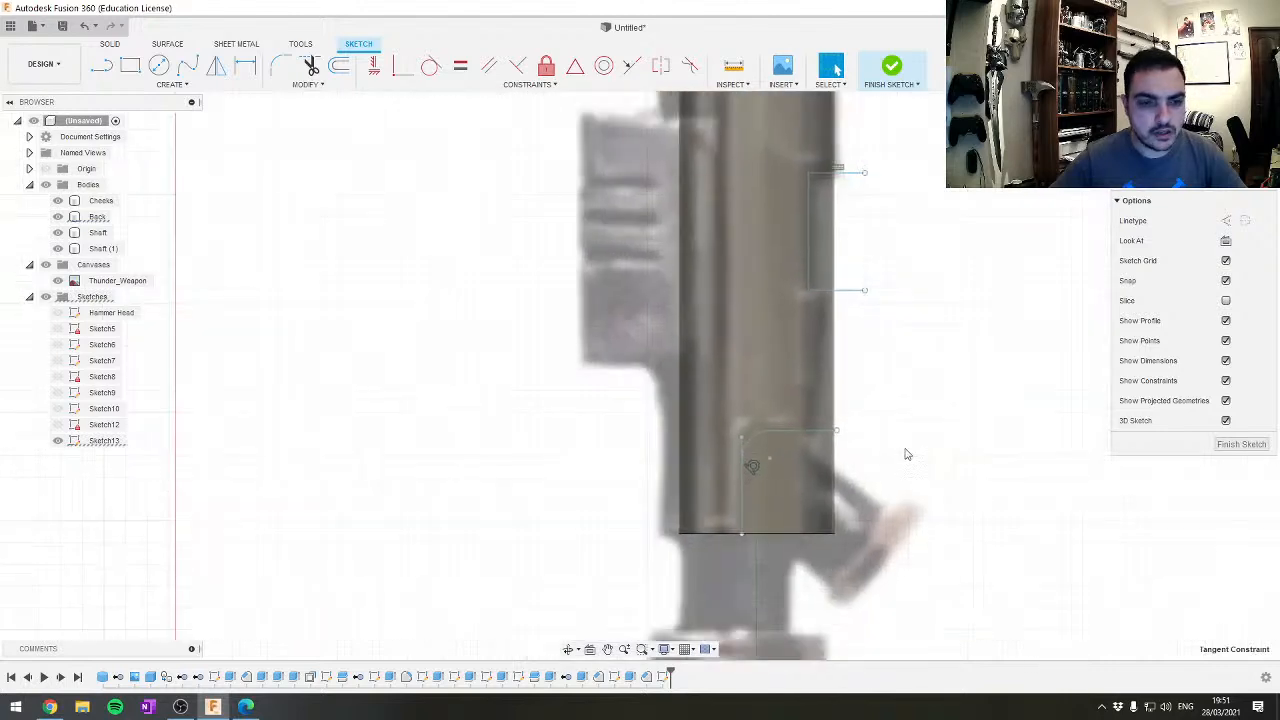
middle_click_drag(906, 451, 811, 429)
scroll(811, 429, "up", 4)
left_click_drag(499, 402, 503, 446)
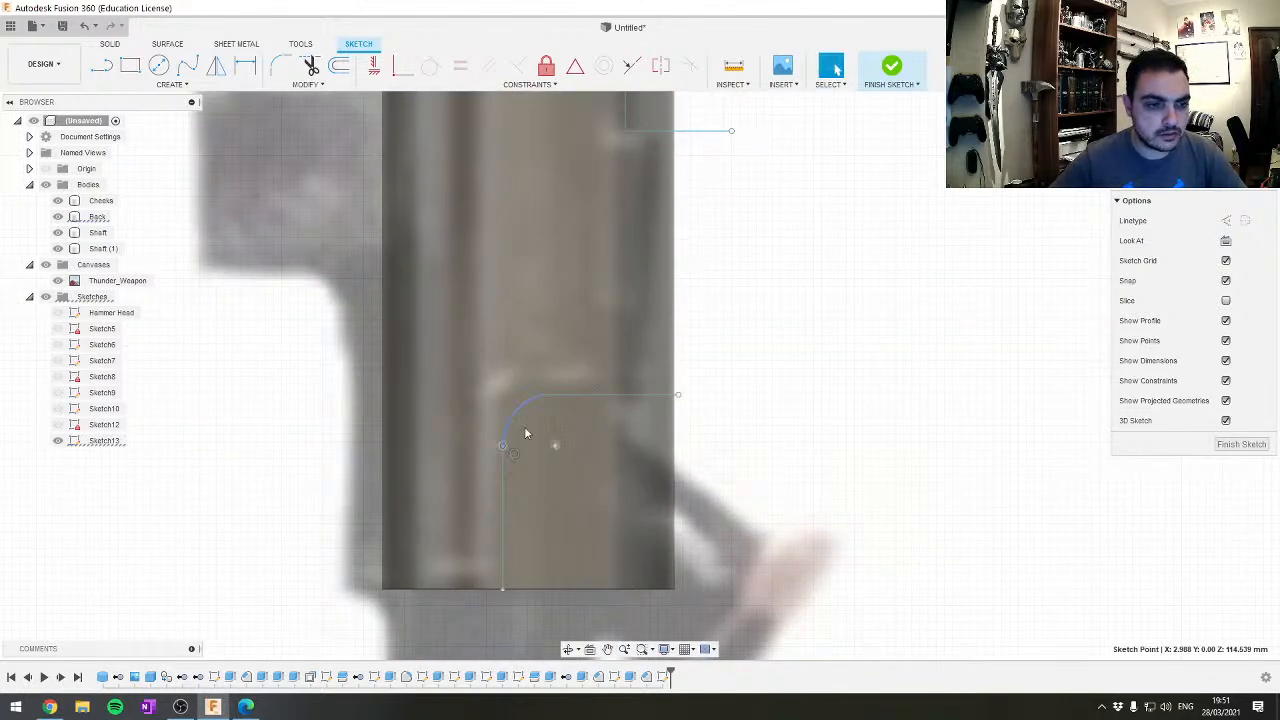
mouse_move(542, 397)
left_mouse_down()
mouse_move(616, 389)
mouse_move(616, 410)
left_mouse_up()
left_click(867, 428)
key("ctrl+z")
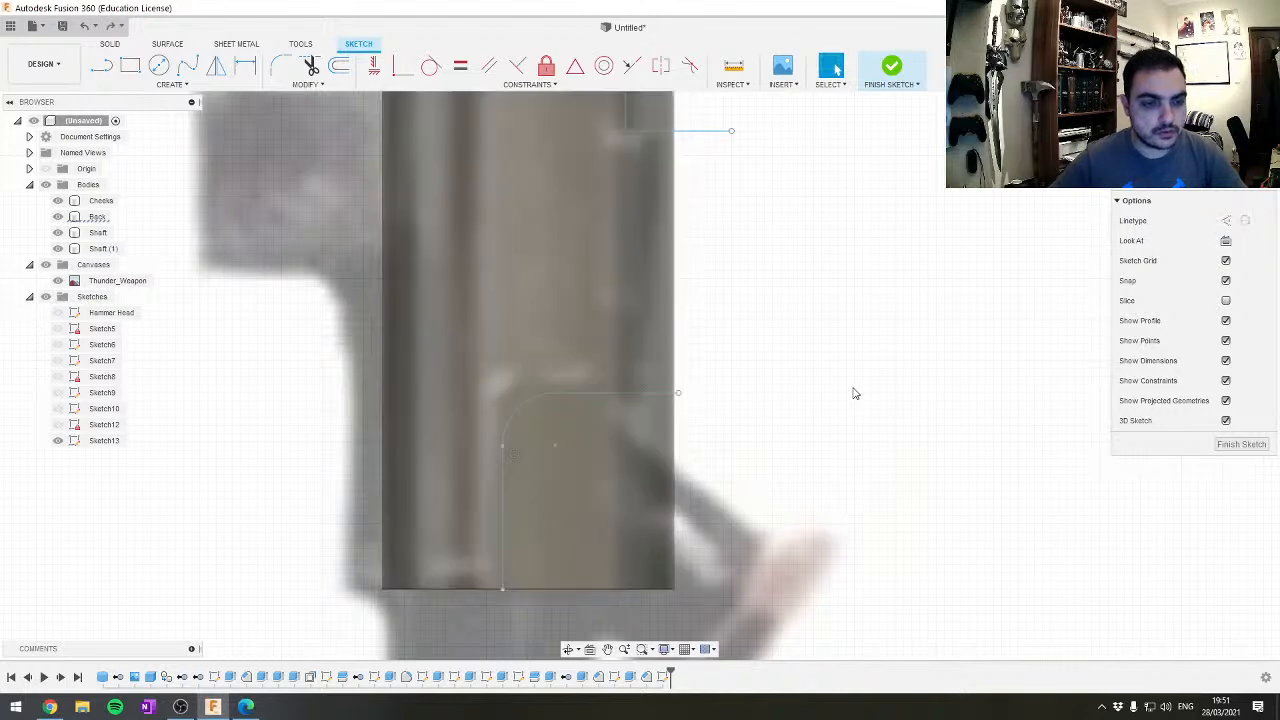
Inspect the lower shaft section and its cutout outlines from the front and at an angle, with and without the reference canvas
scroll(857, 421, "down", 5)
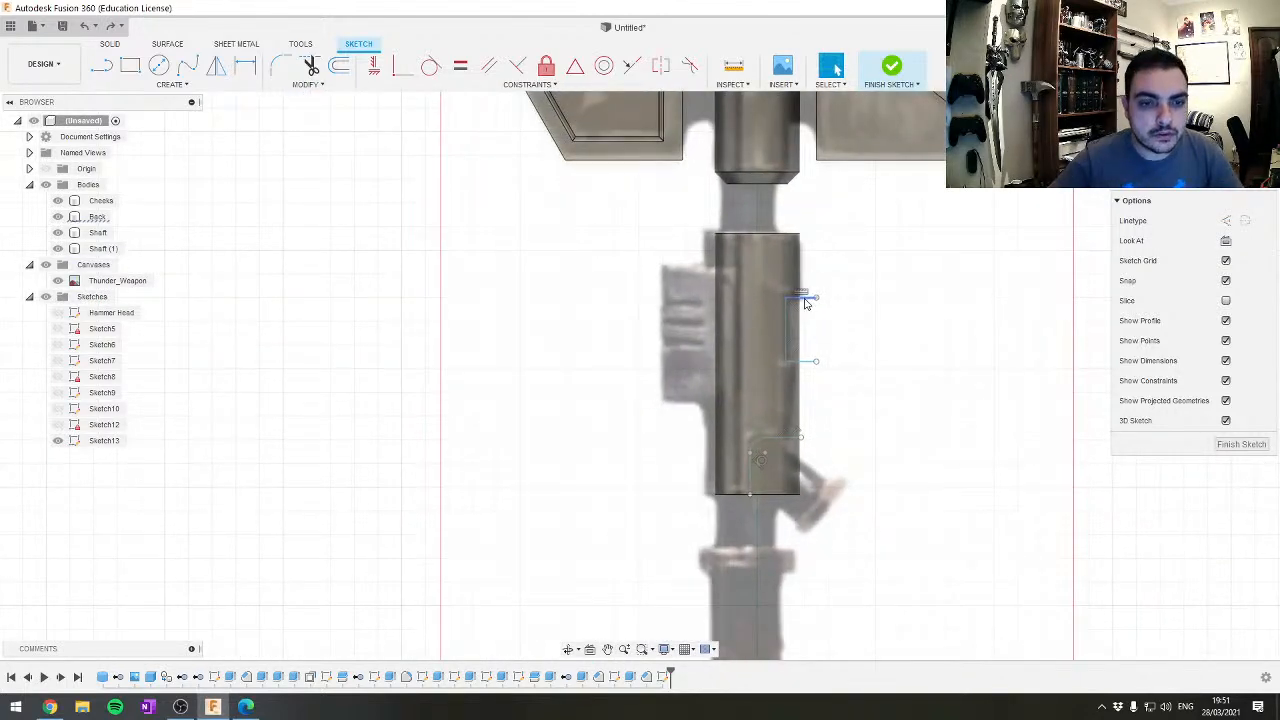
scroll(807, 303, "up", 3)
scroll(700, 275, "down", 2)
left_click(692, 260)
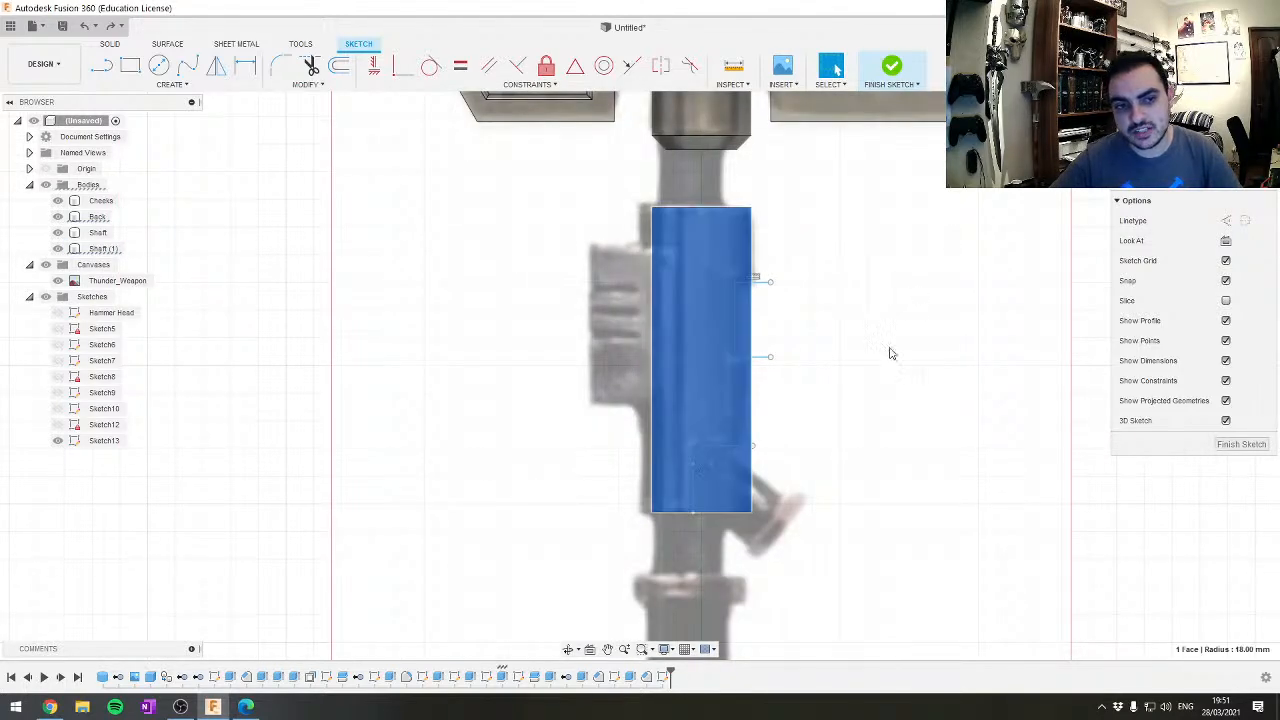
mouse_move(890, 353)
middle_mouse_down("shift")
mouse_move(860, 363)
mouse_move(843, 406)
mouse_move(840, 354)
mouse_move(899, 516)
mouse_move(841, 485)
middle_mouse_up("shift")
left_click(629, 418)
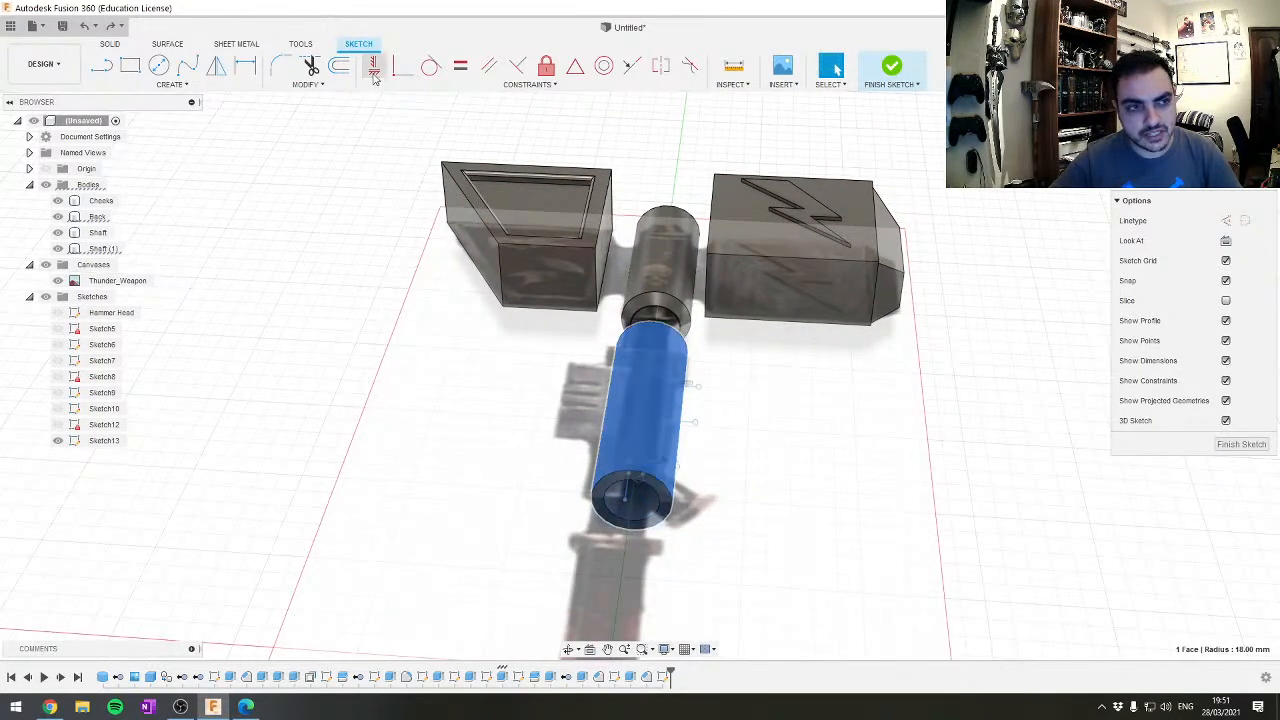
left_click(57, 280)
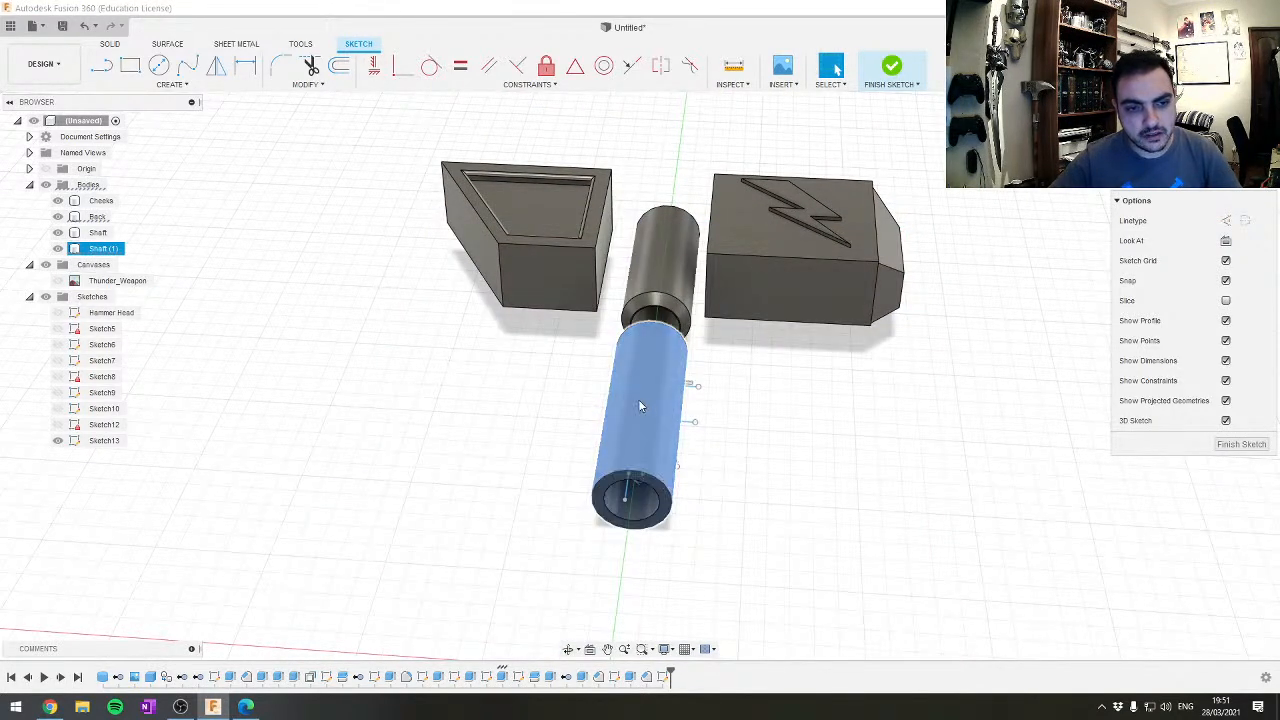
left_click(57, 280)
Rename the shaft body between the hammer heads as Joint Top and the lower shaft section's body as Greebly
left_click(96, 249)
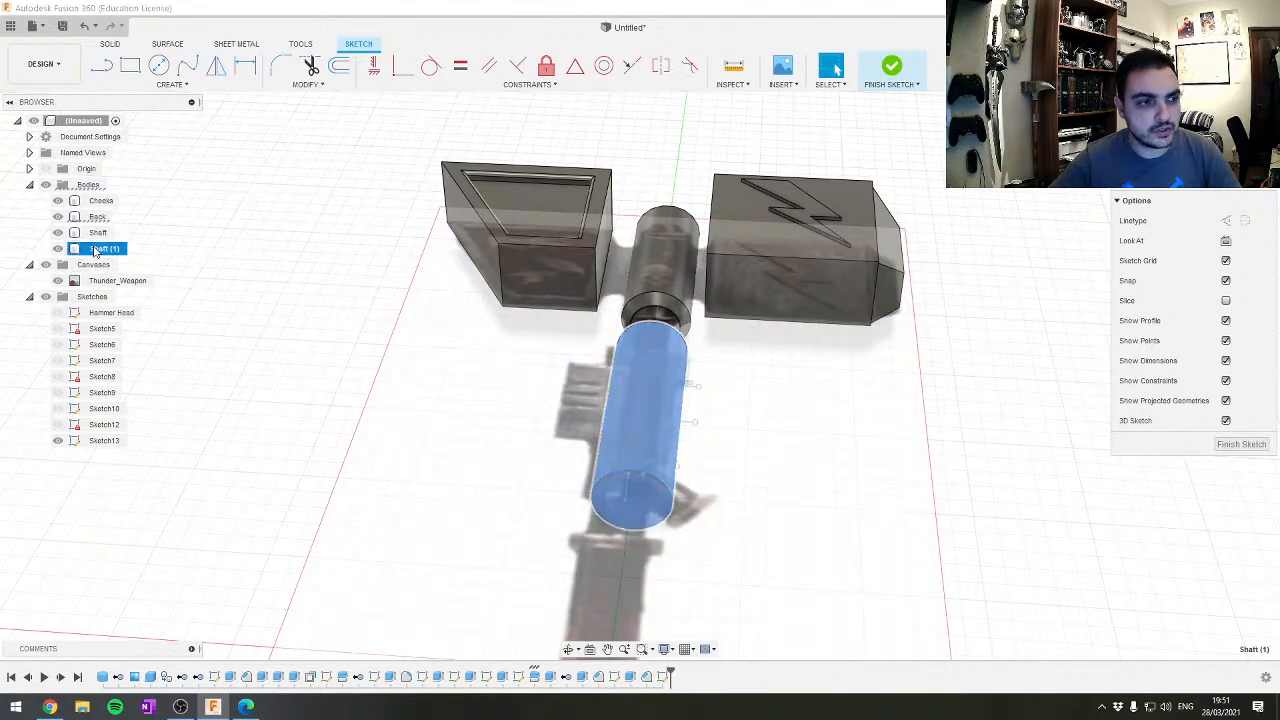
double_click(98, 232)
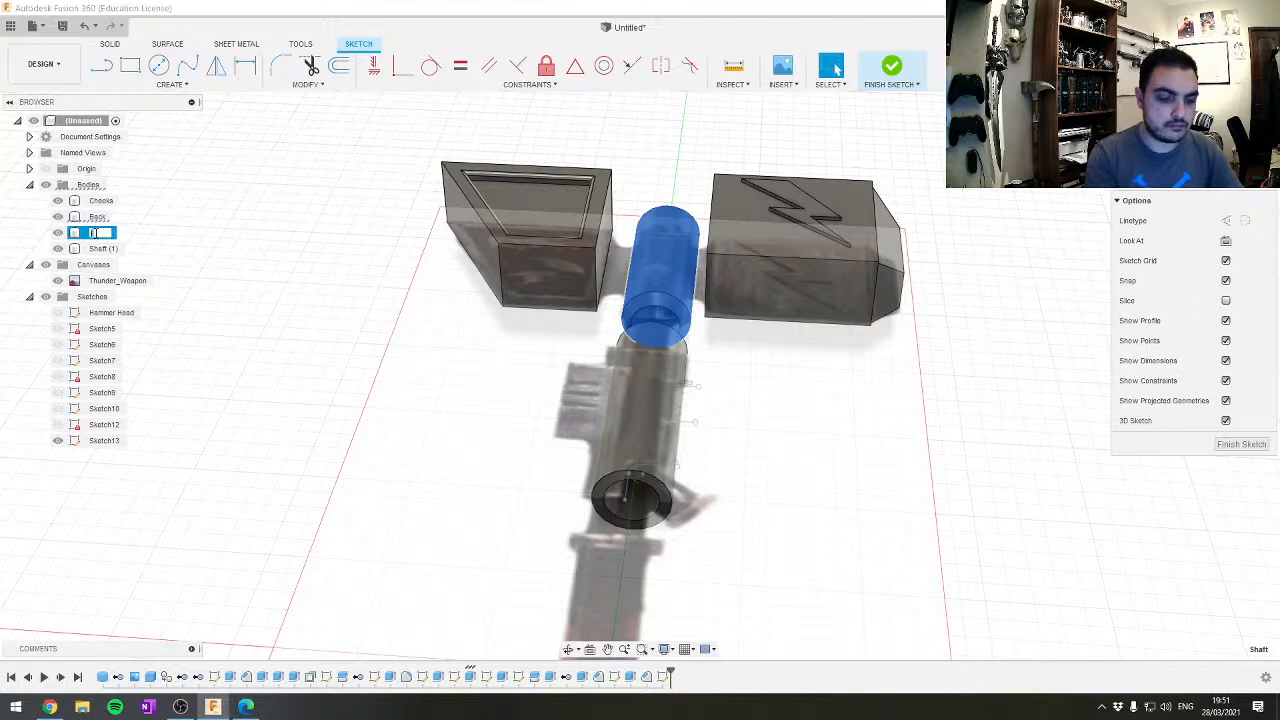
type("JOINT 1")
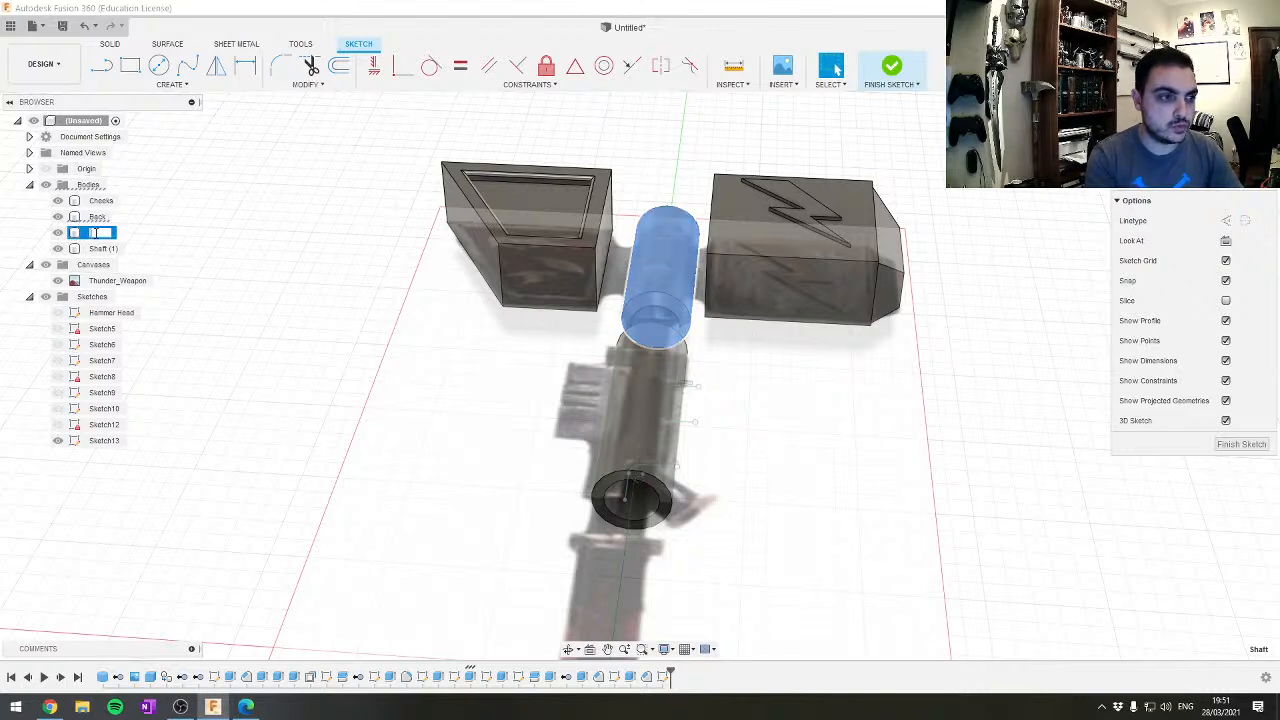
key("Return")
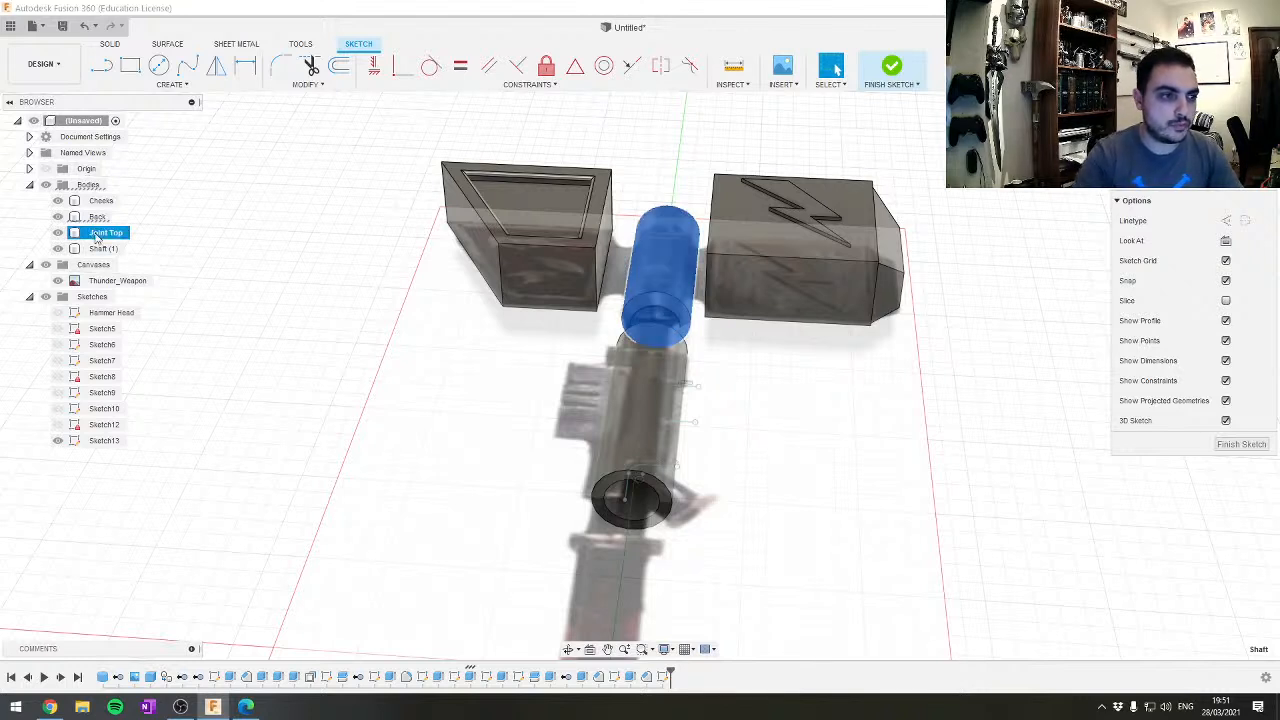
left_click(100, 251)
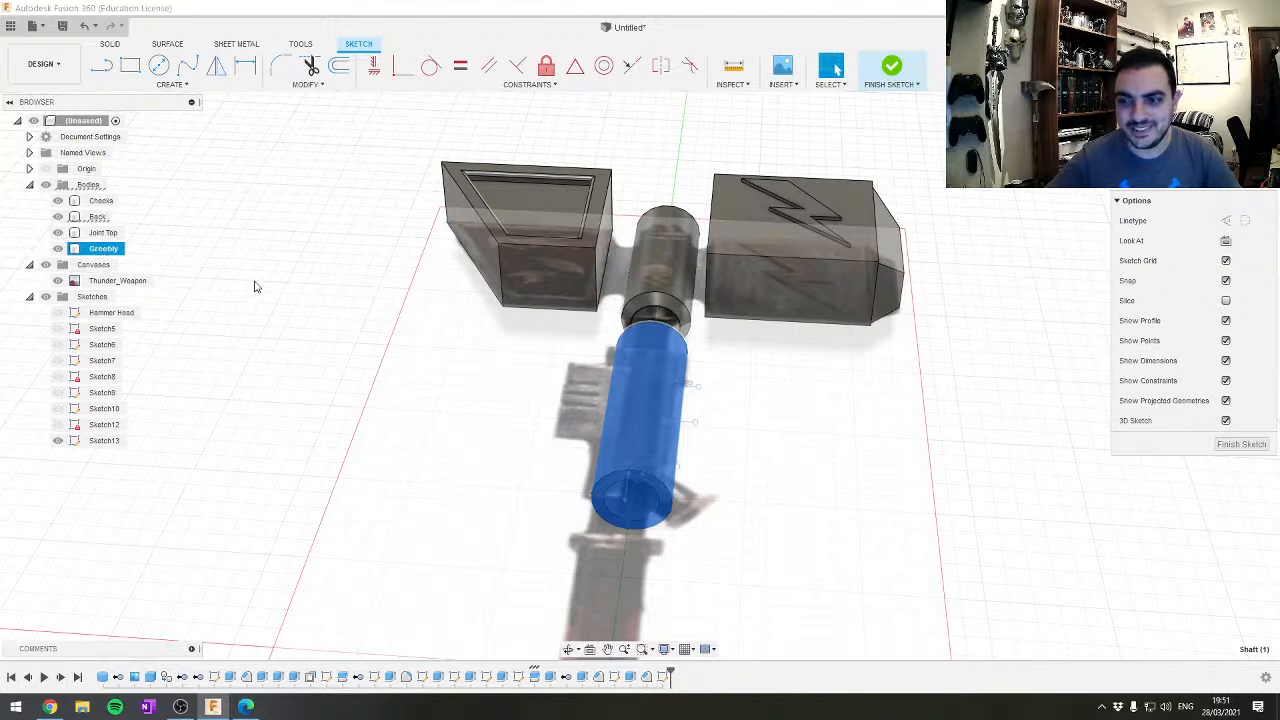
Return to a straight-on view of the cutout sketch and finish the sketch
scroll(508, 404, "up", 2)
left_click(1226, 241)
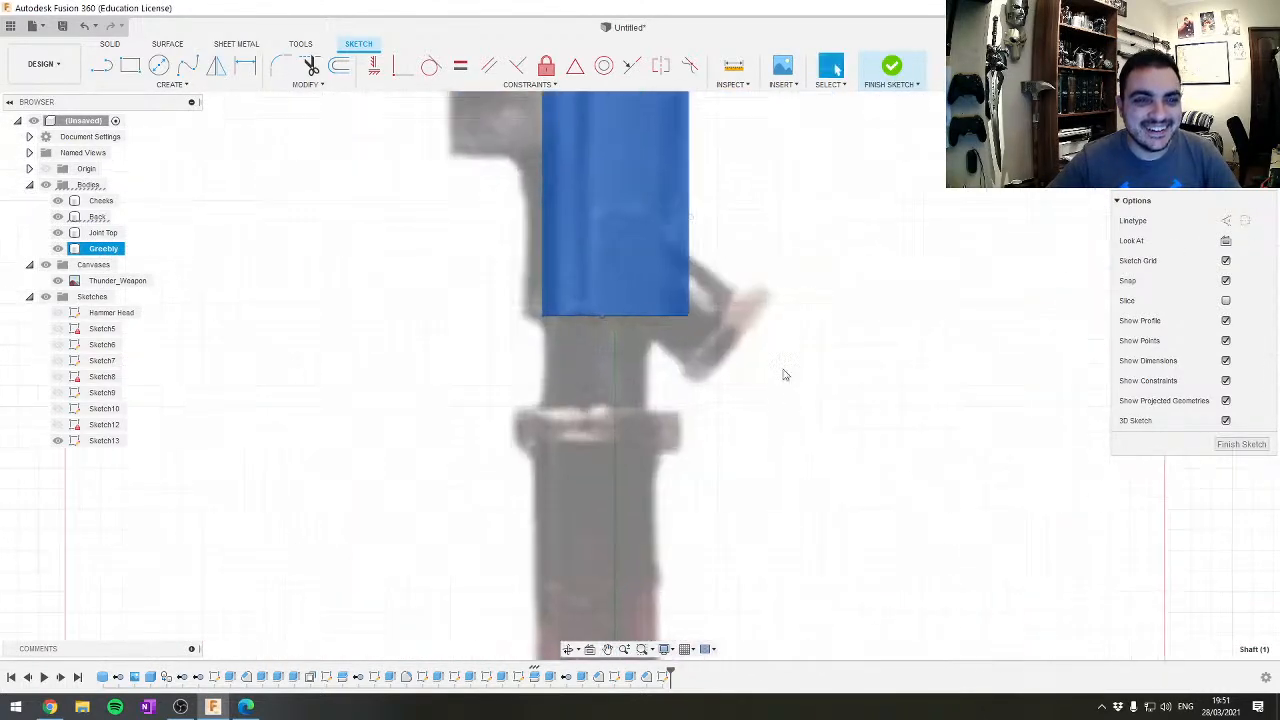
scroll(741, 345, "down", 3)
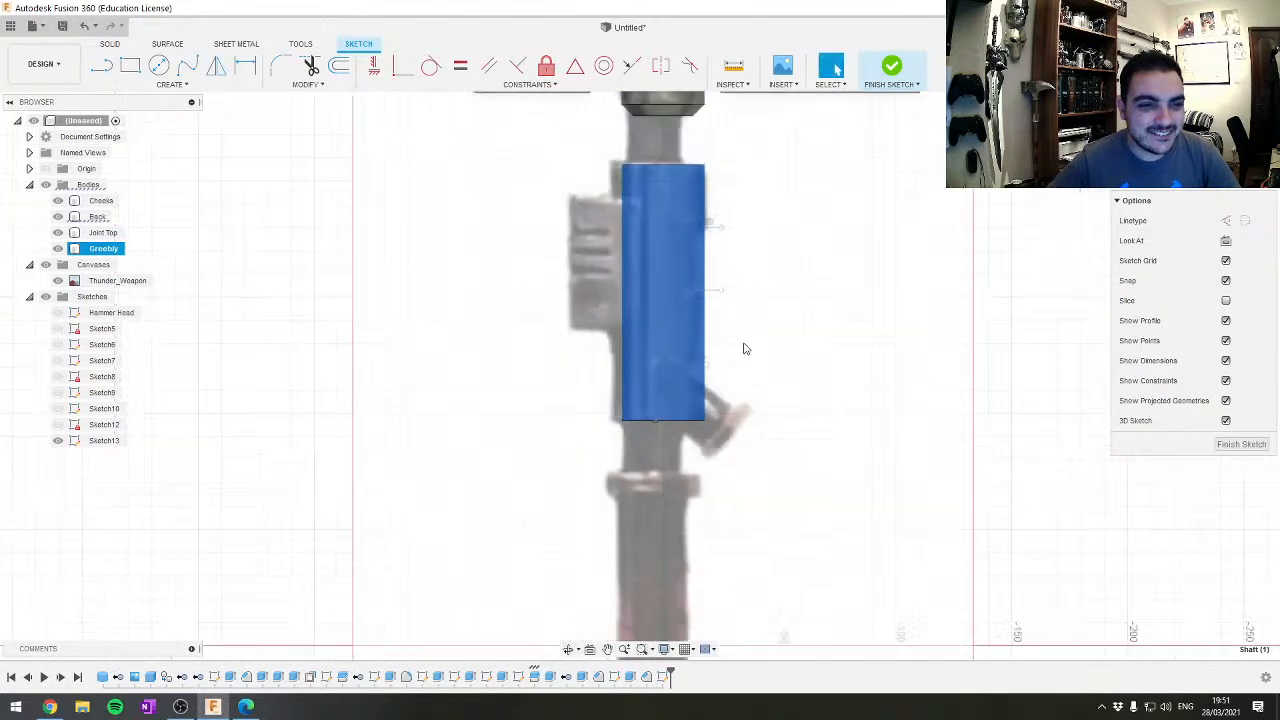
left_click(106, 252)
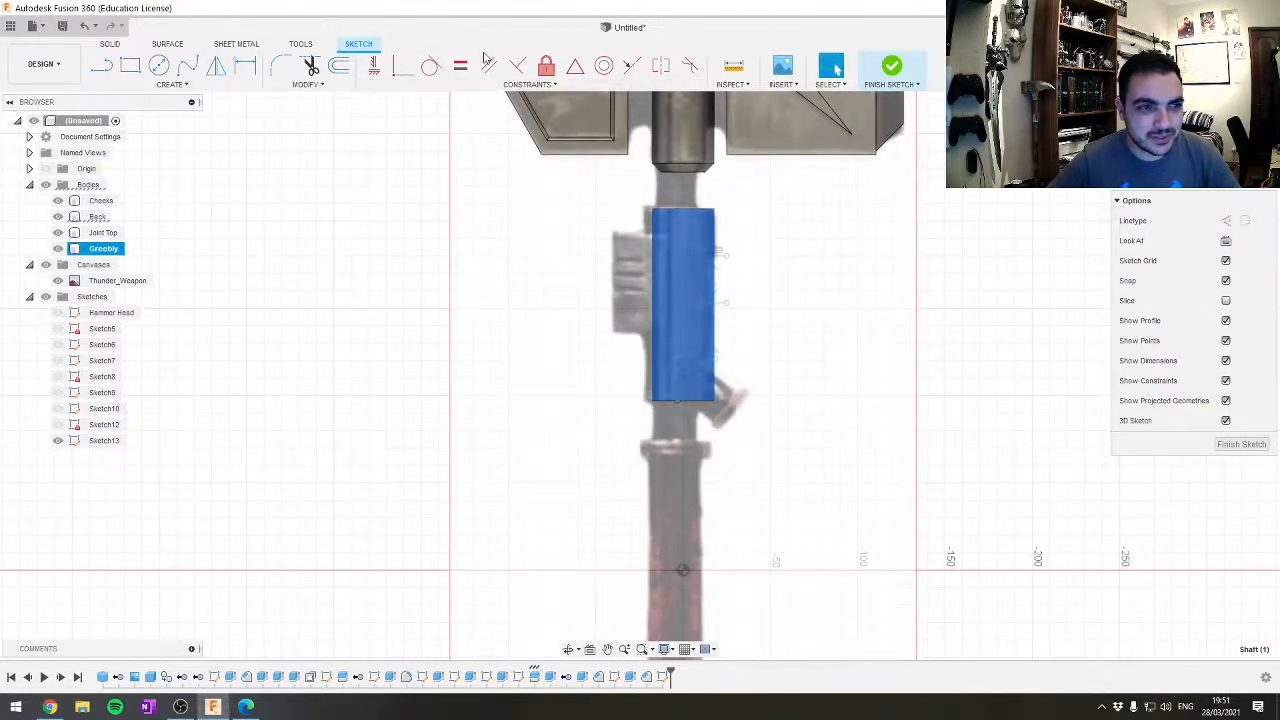
left_click(876, 70)
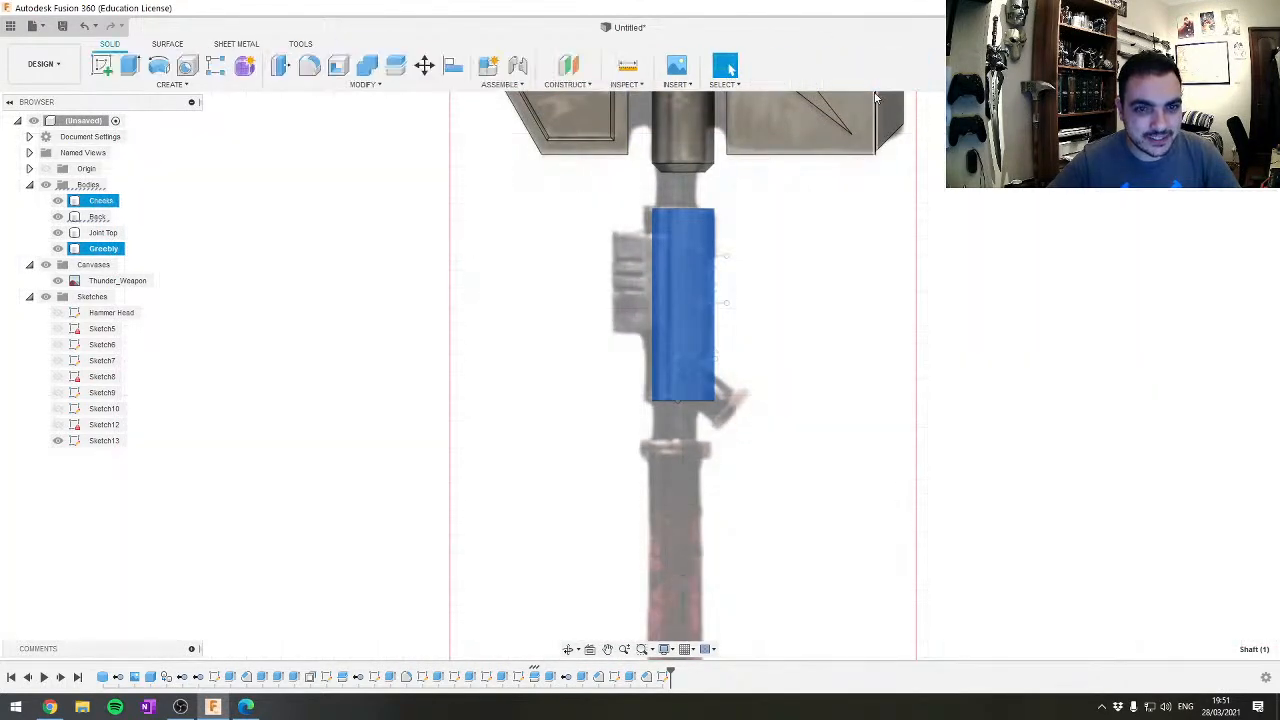
Split the Greebly body with the side notch outline and the rounded lower outline as extended splitting tools
left_click(396, 66)
left_click(1222, 221)
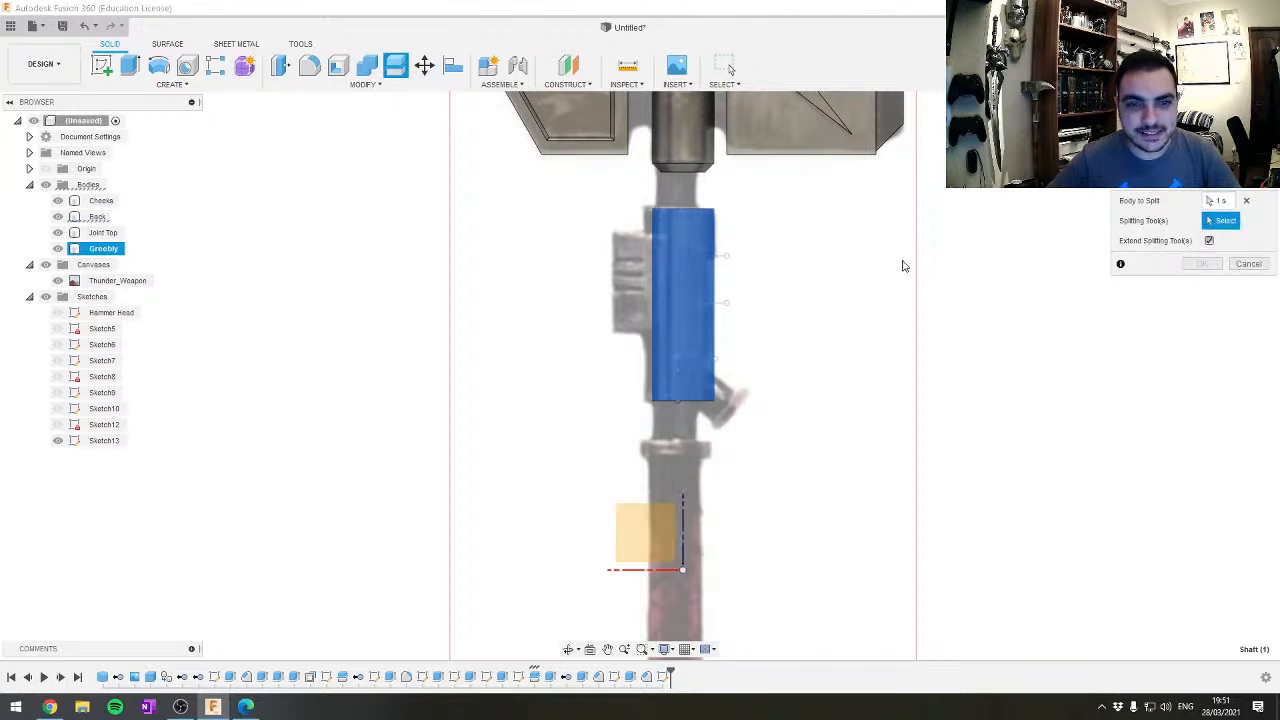
left_click(721, 258)
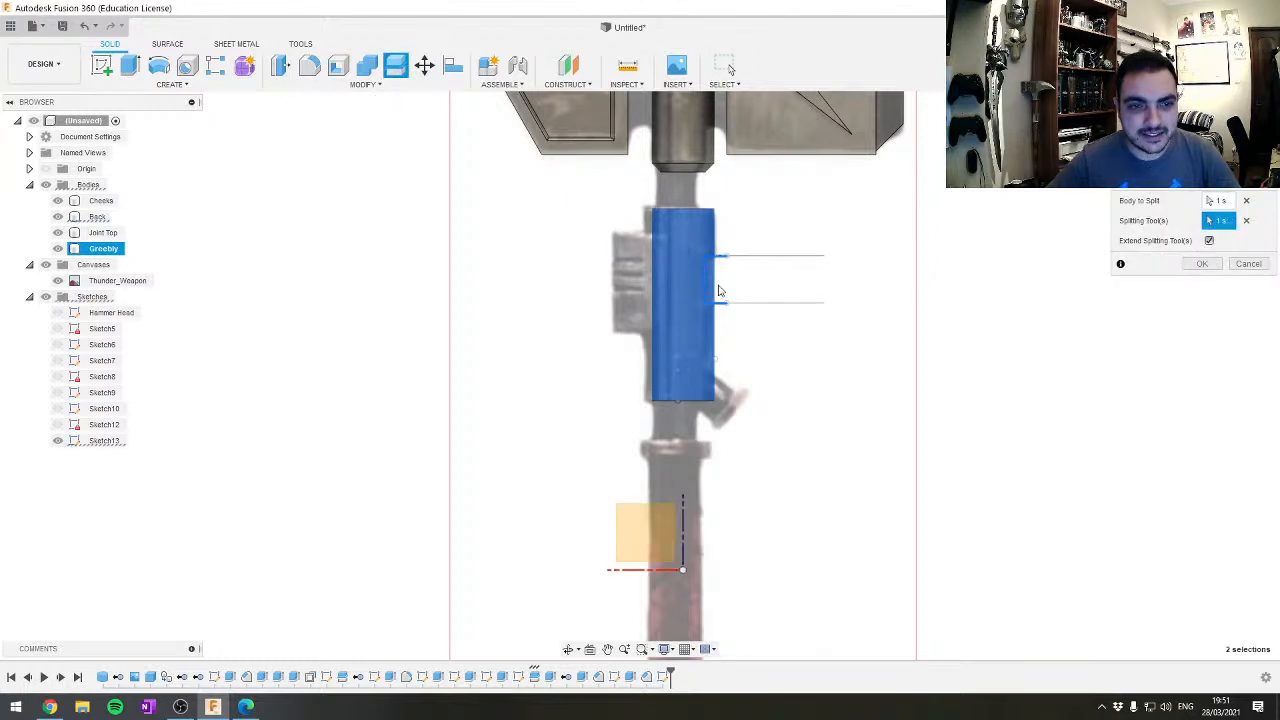
left_click(707, 362)
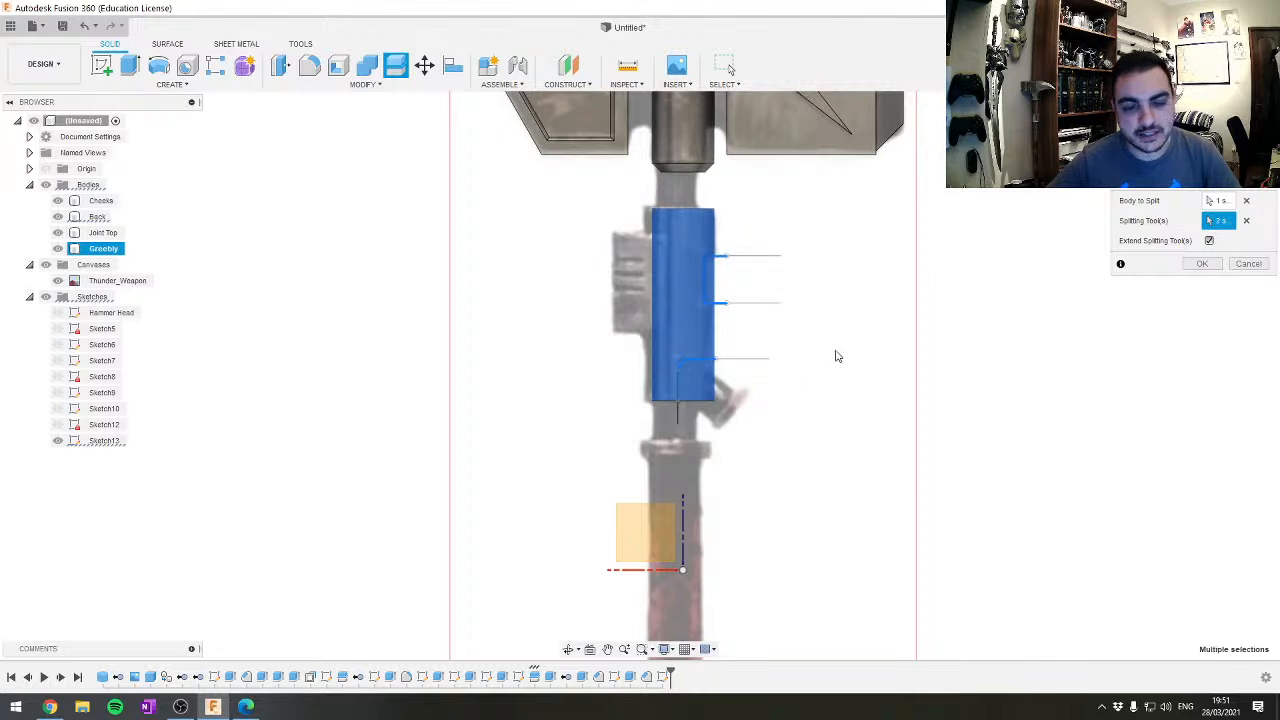
middle_click_drag(793, 437, 820, 363, "shift")
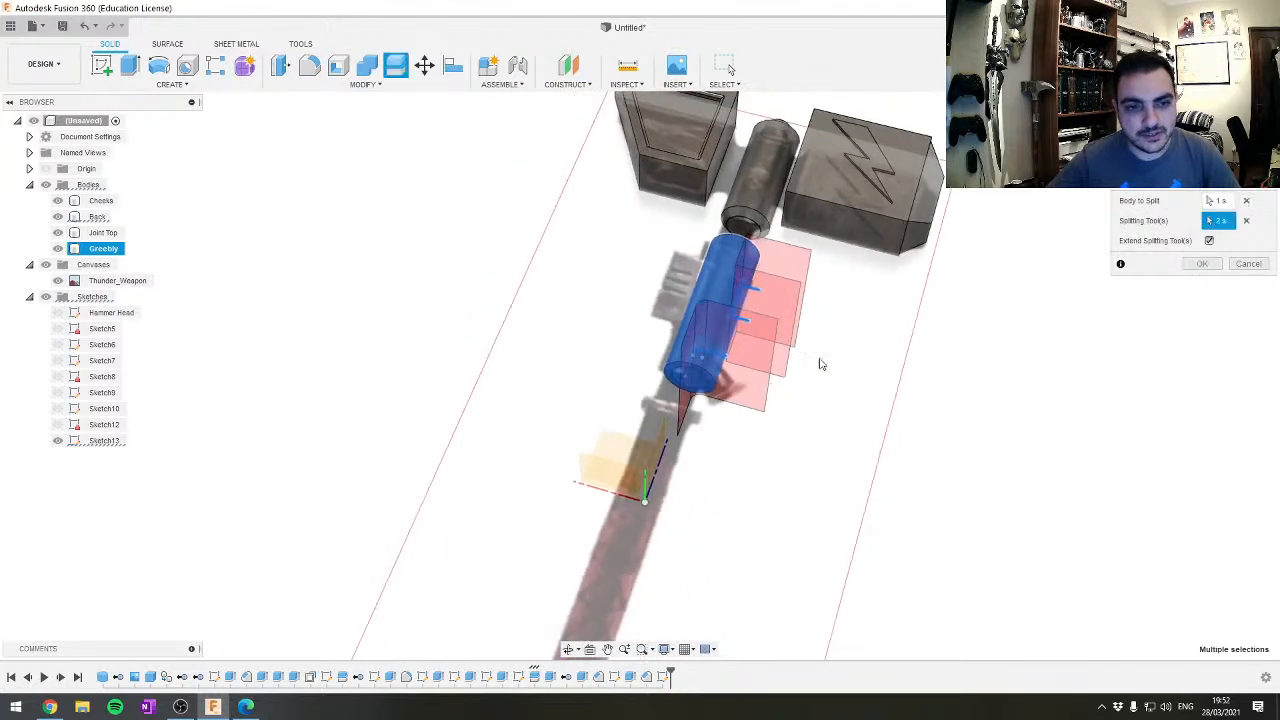
left_click(1204, 265)
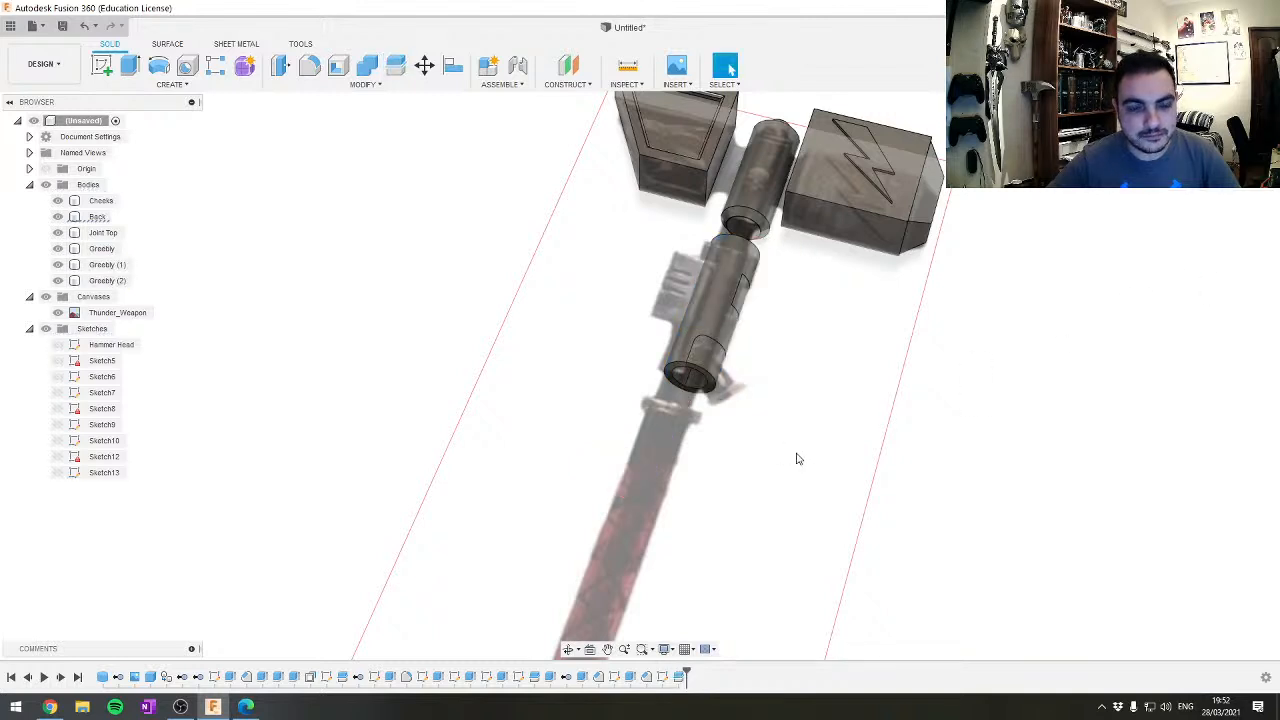
Remove the two split-off pieces, Greebly and Greebly (1), to open the side notch and the lower cutout in the shaft section
middle_click_drag(797, 458, 743, 349, "shift")
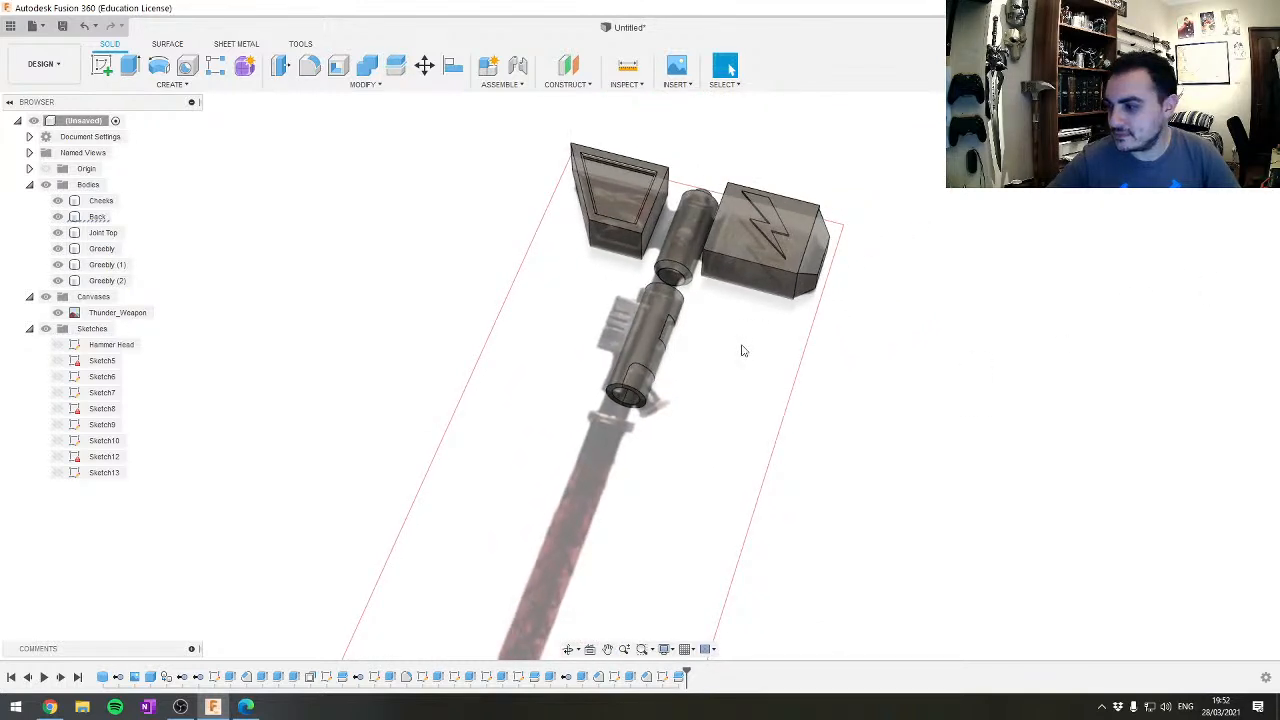
scroll(740, 423, "up", 2)
left_click(646, 393)
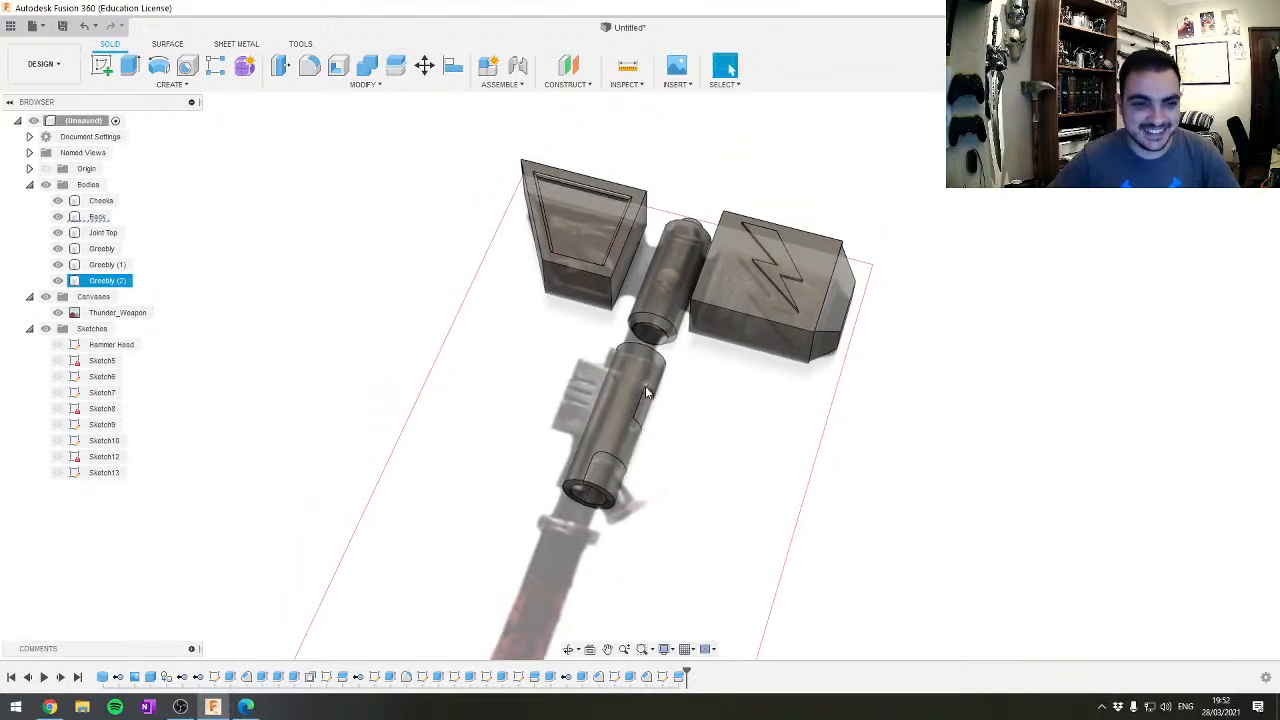
scroll(650, 410, "up", 2)
left_click(104, 266)
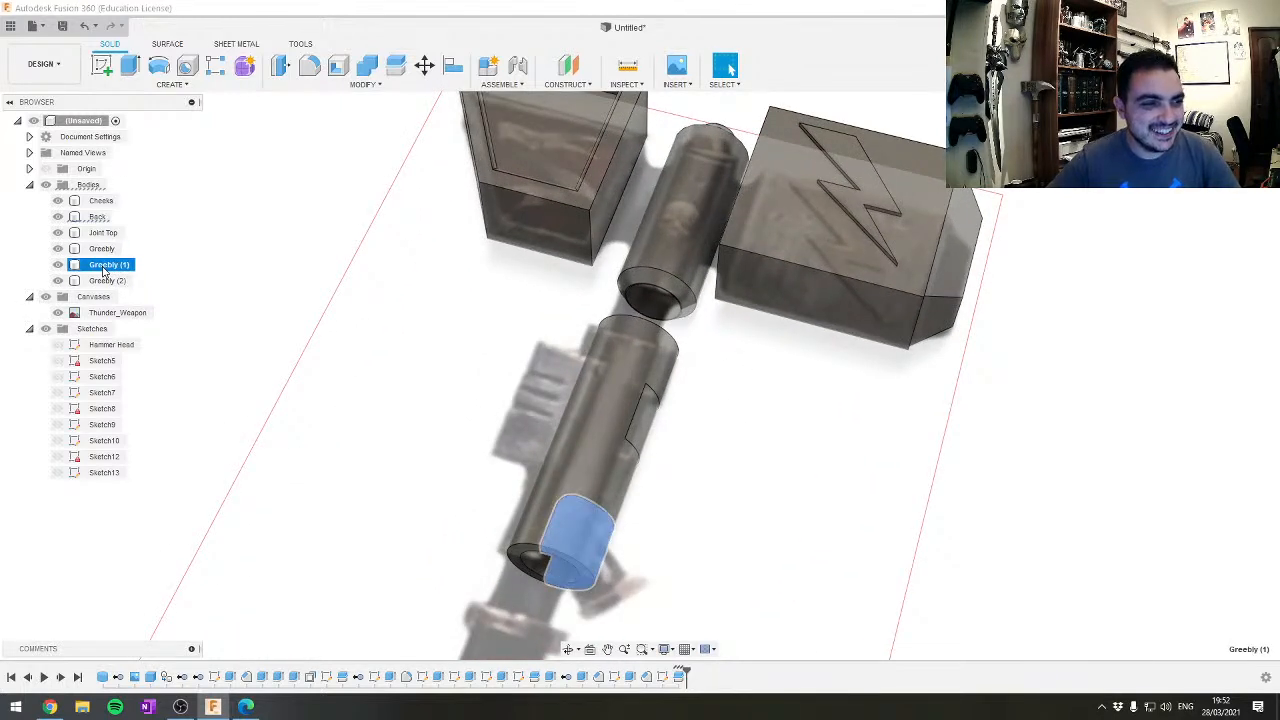
left_click(103, 248, "ctrl")
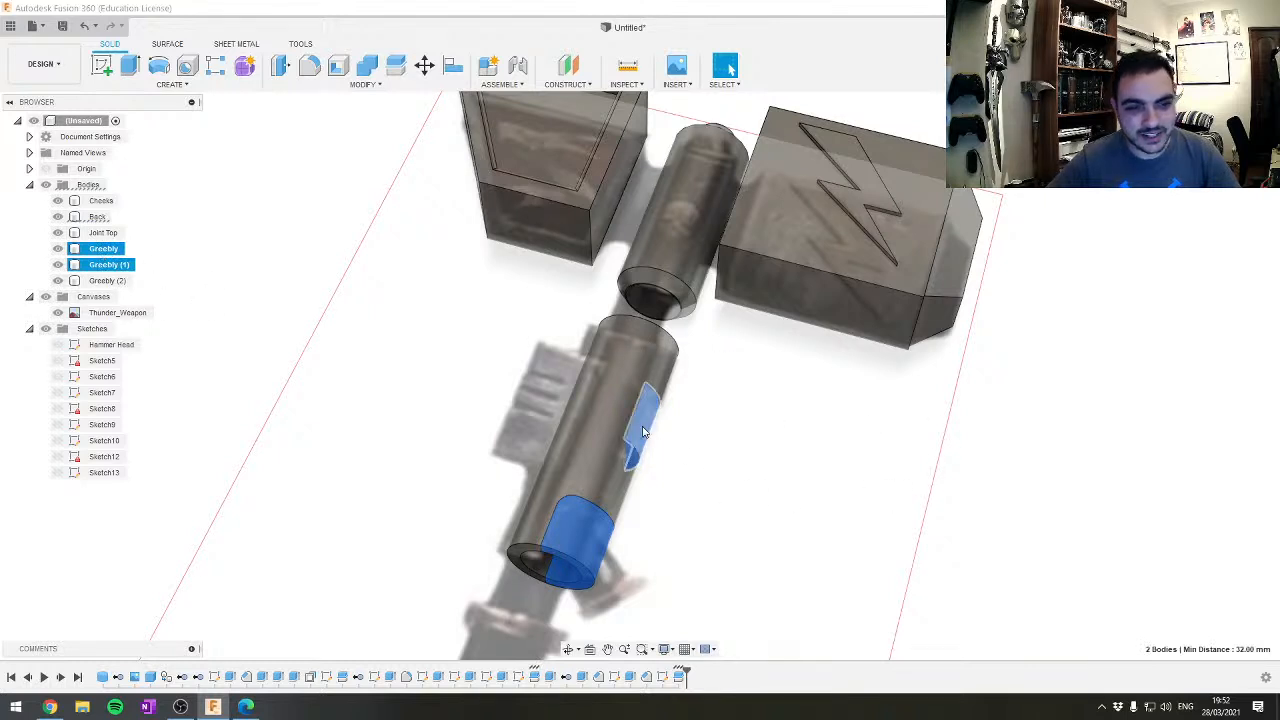
right_click(90, 255)
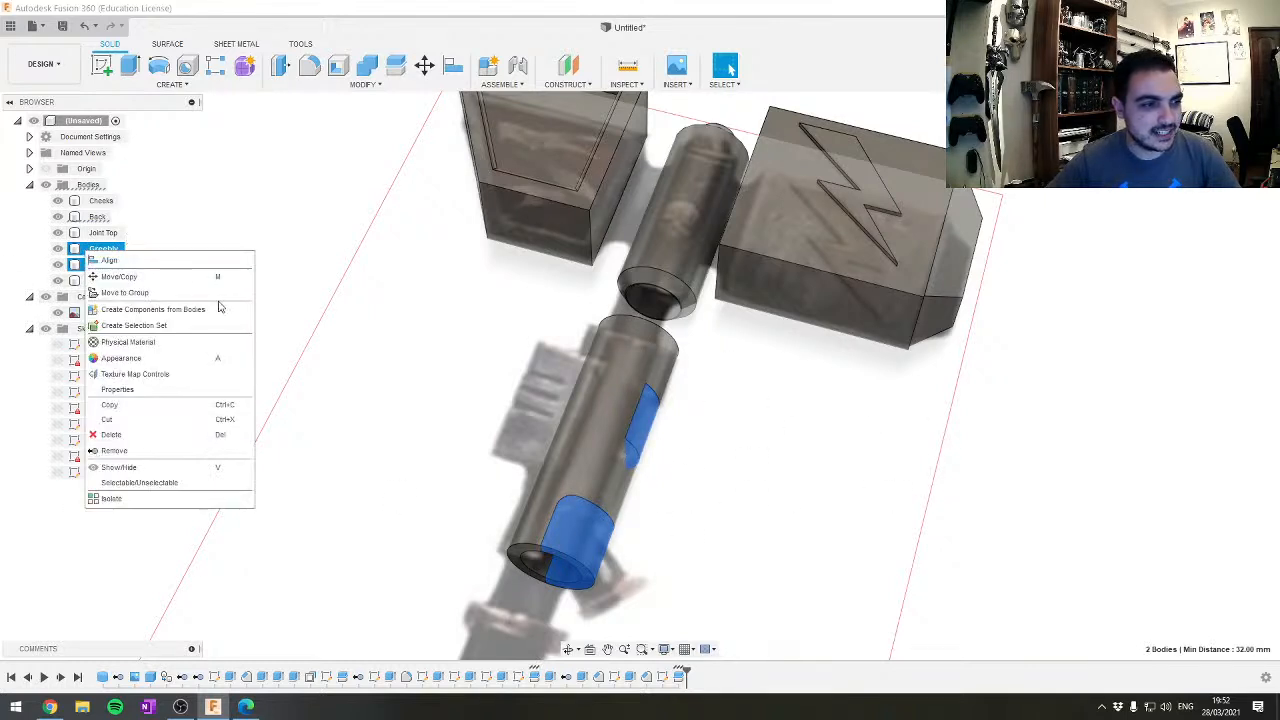
left_click(147, 453)
Examine the side notch and the lower cutout of the shaft section at an angle, and the notch faces straight-on
middle_click_drag(716, 447, 742, 263)
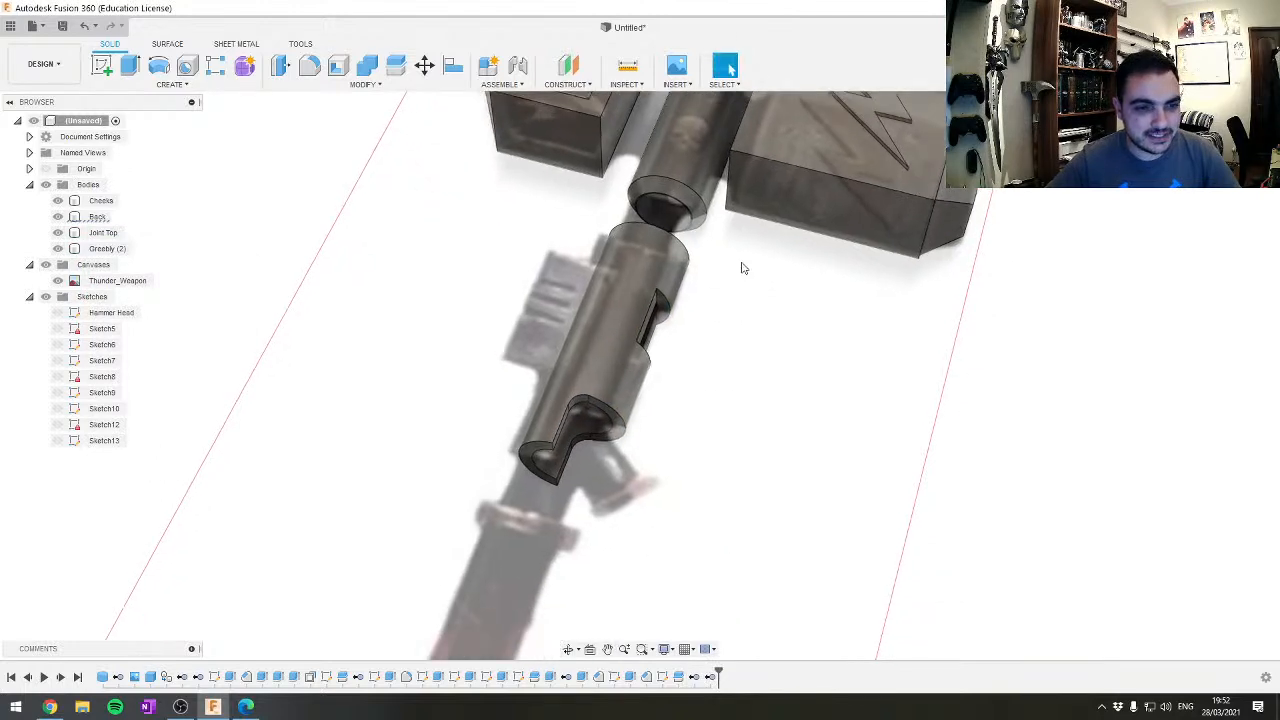
middle_click_drag(705, 416, 778, 366, "shift")
scroll(778, 366, "up", 6)
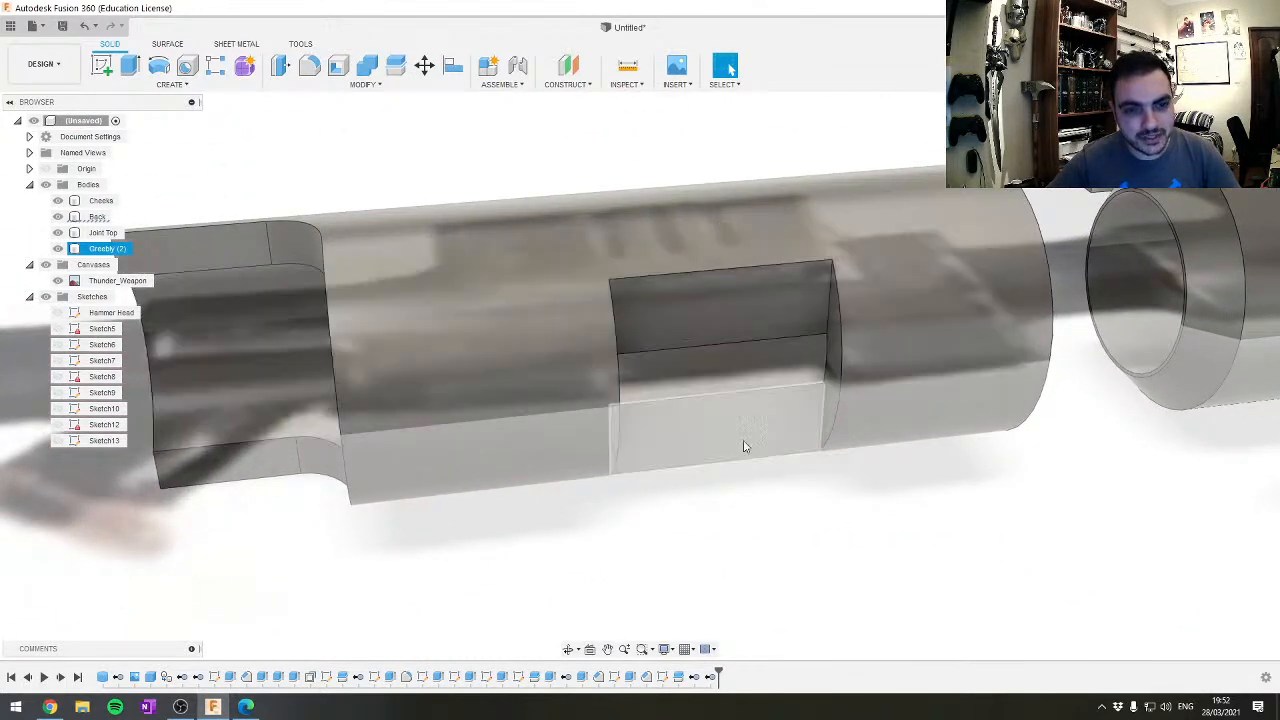
middle_click_drag(746, 446, 717, 406, "shift")
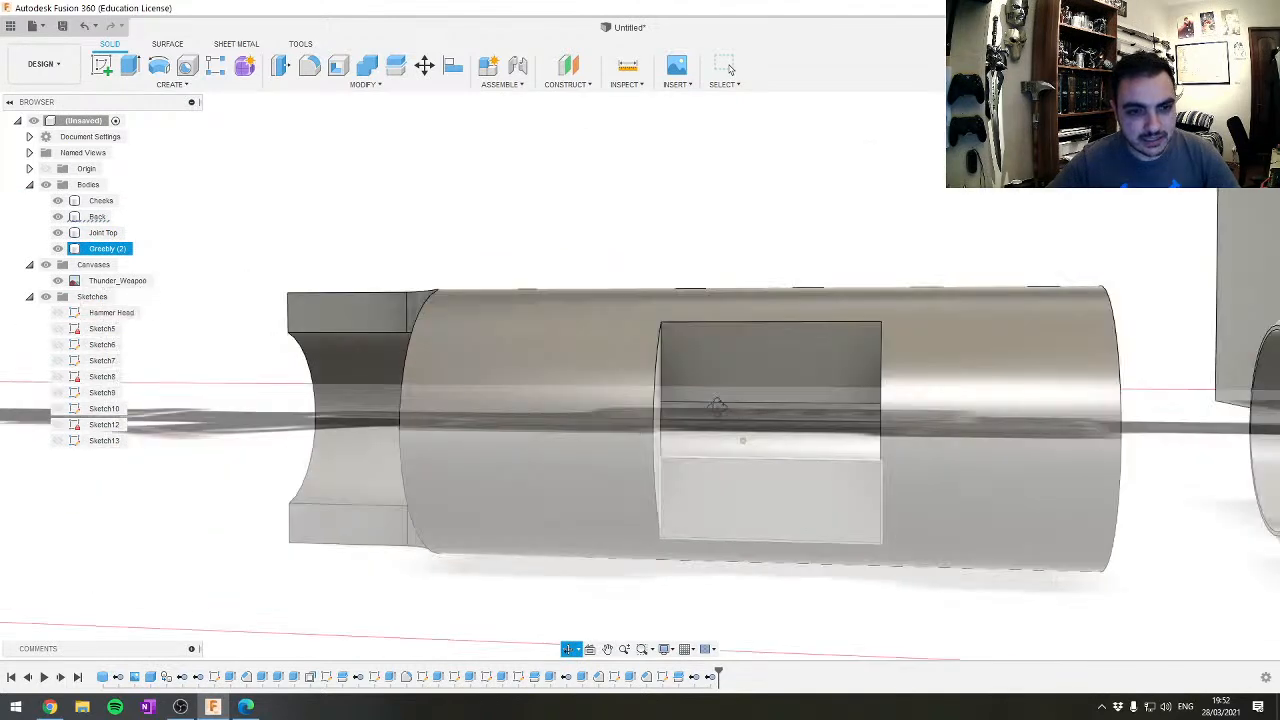
middle_click_drag(944, 350, 914, 354)
scroll(665, 485, "up", 5)
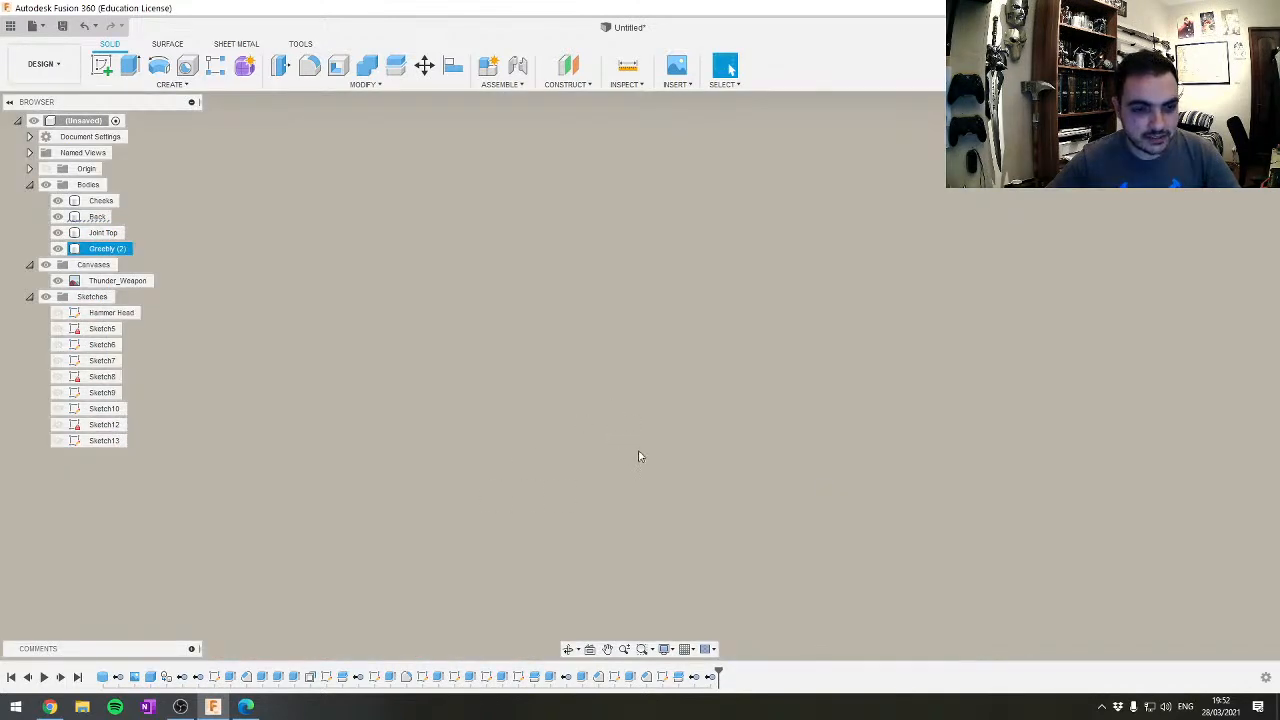
scroll(729, 411, "down", 6)
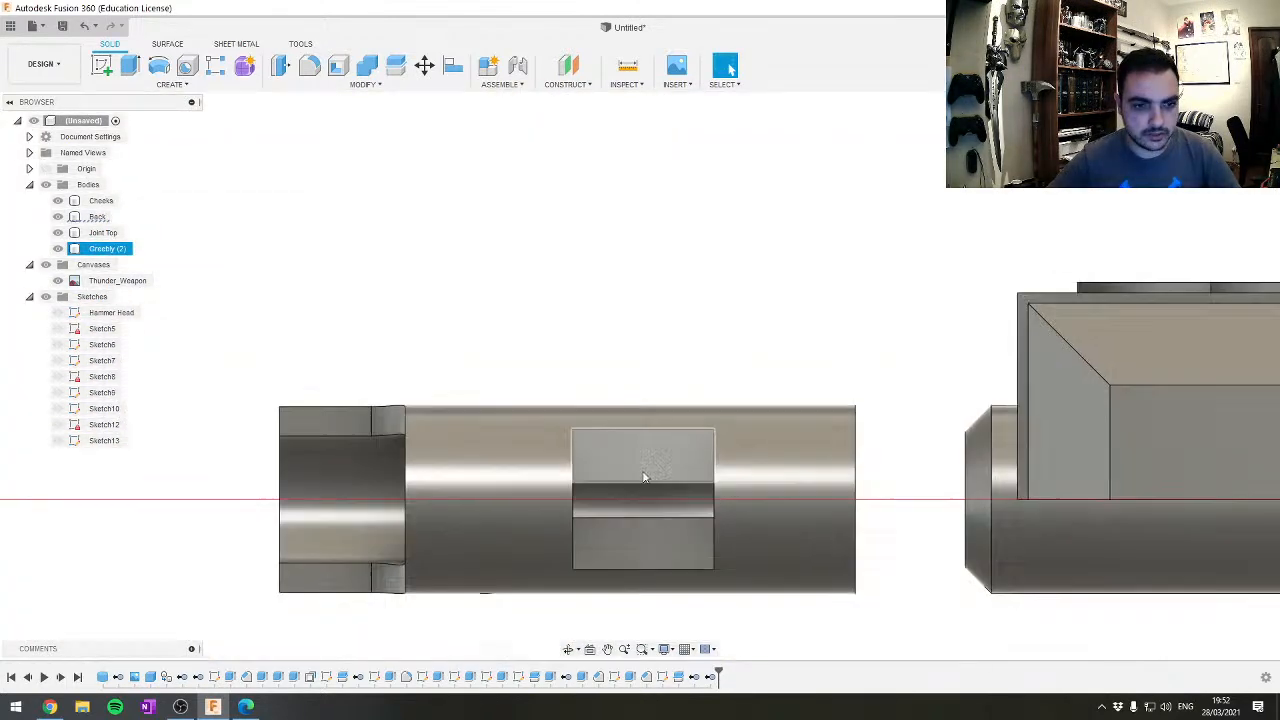
middle_click_drag(646, 474, 633, 409)
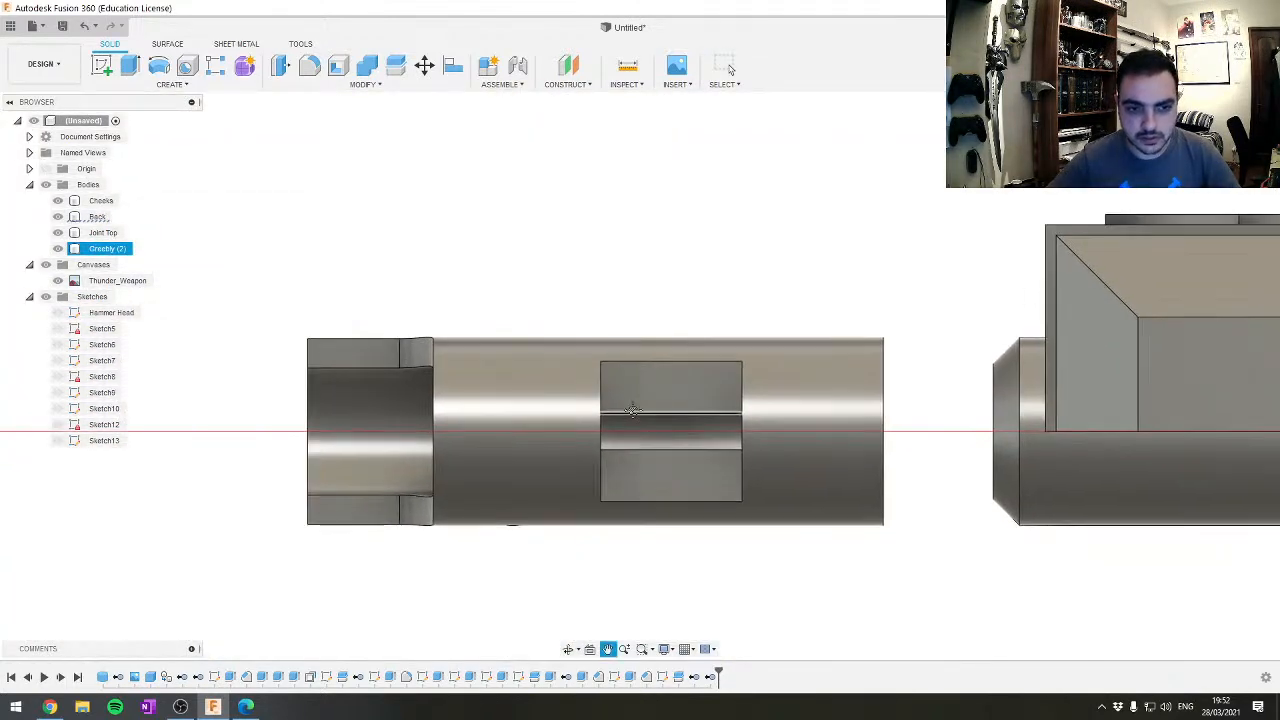
scroll(634, 409, "up", 2)
scroll(635, 409, "up", 2)
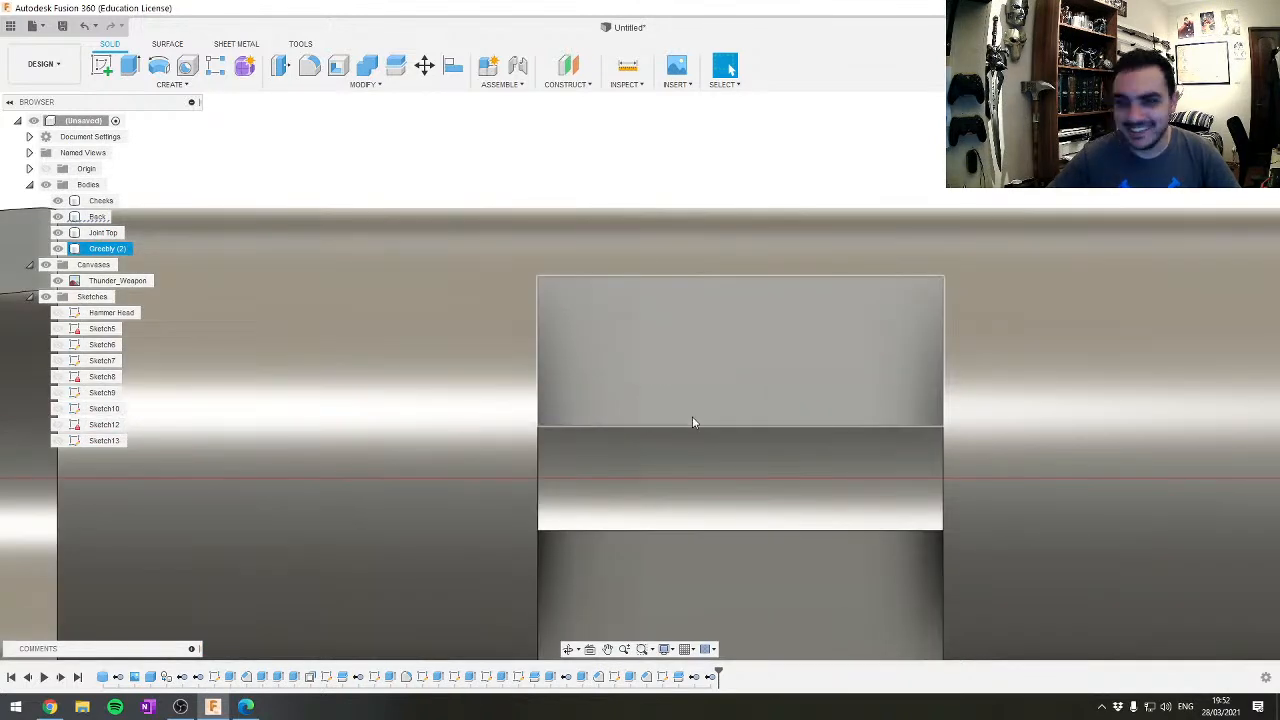
scroll(710, 392, "up", 2)
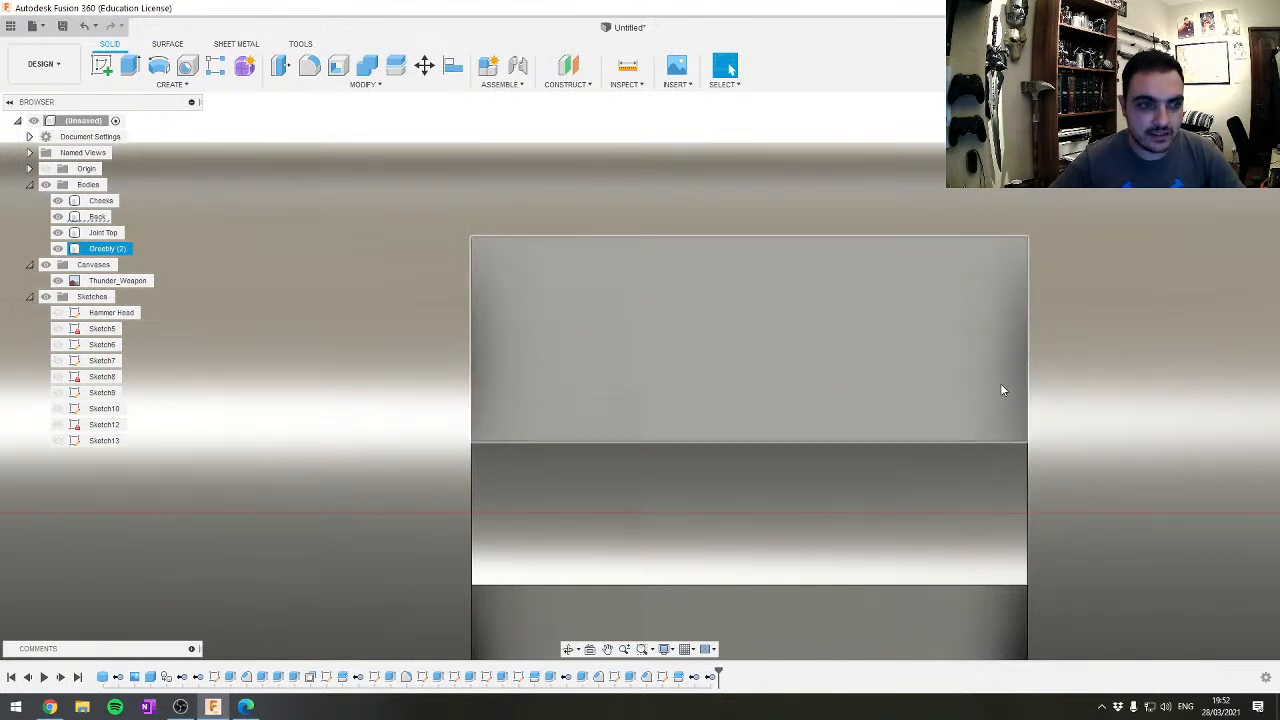
Start a sketch on the notch's upper flat face and draw a 5 mm vertical line down from the midpoint of its upper edge
left_click(780, 337)
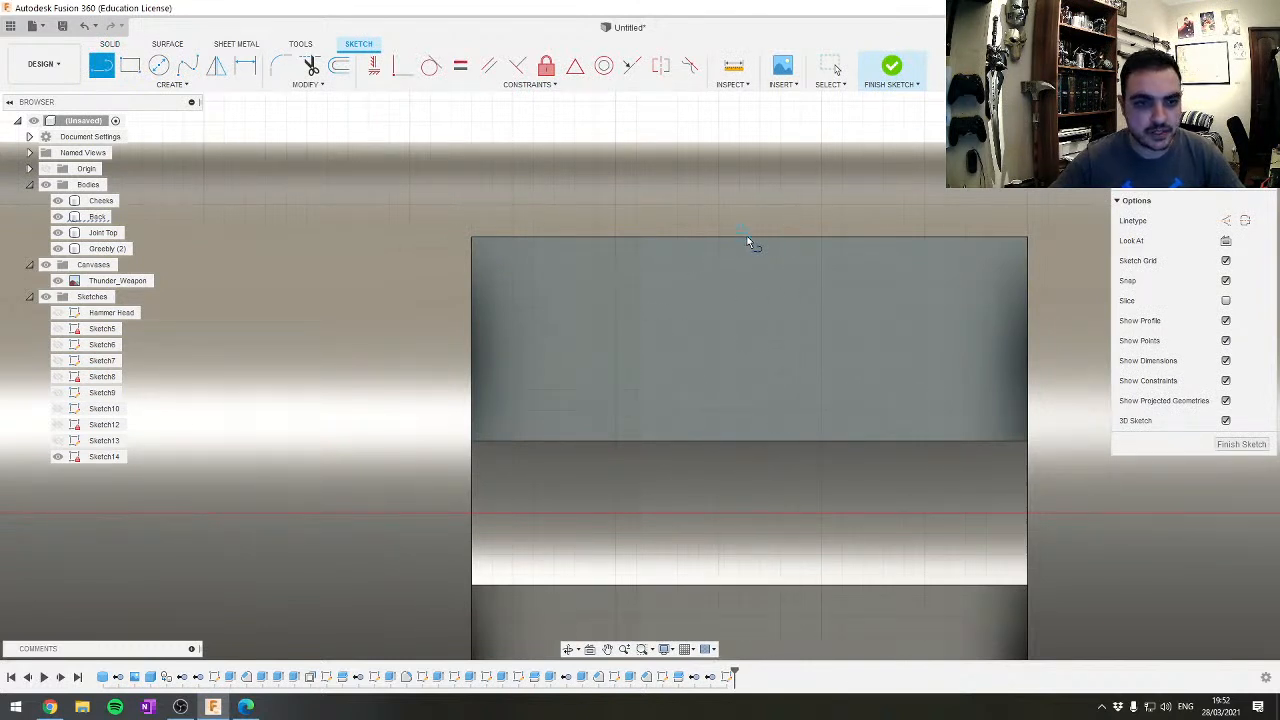
left_click(748, 237)
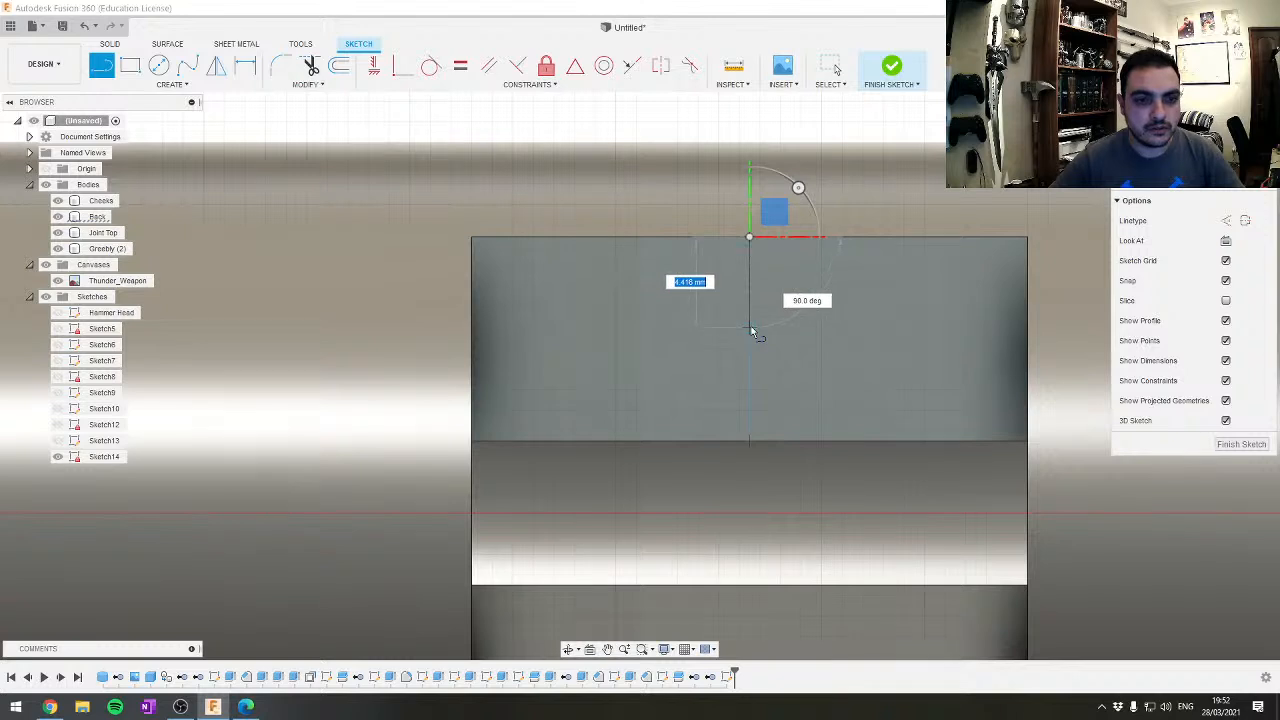
type("5")
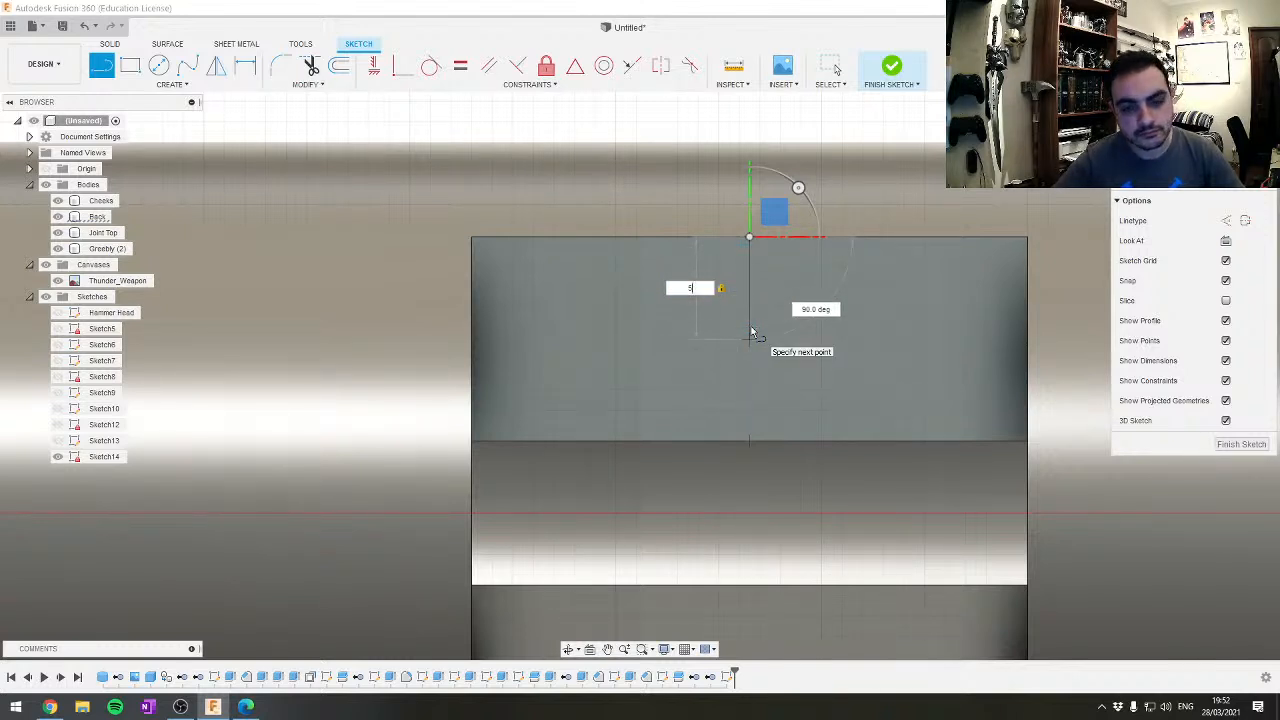
key("Return")
key("Escape")
Draw horizontal lines about 13.5 mm long from the vertical line's lower end to both side edges of the face, locking the second at 0 deg
key("l")
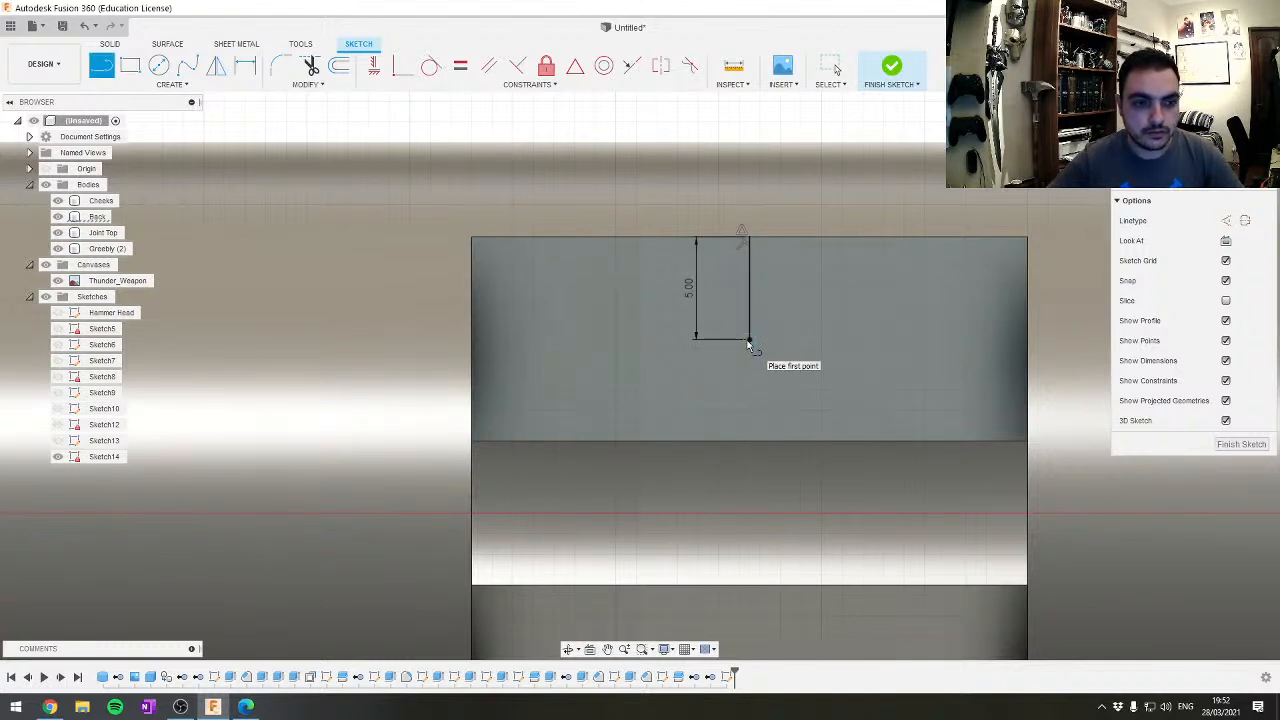
left_click(748, 340)
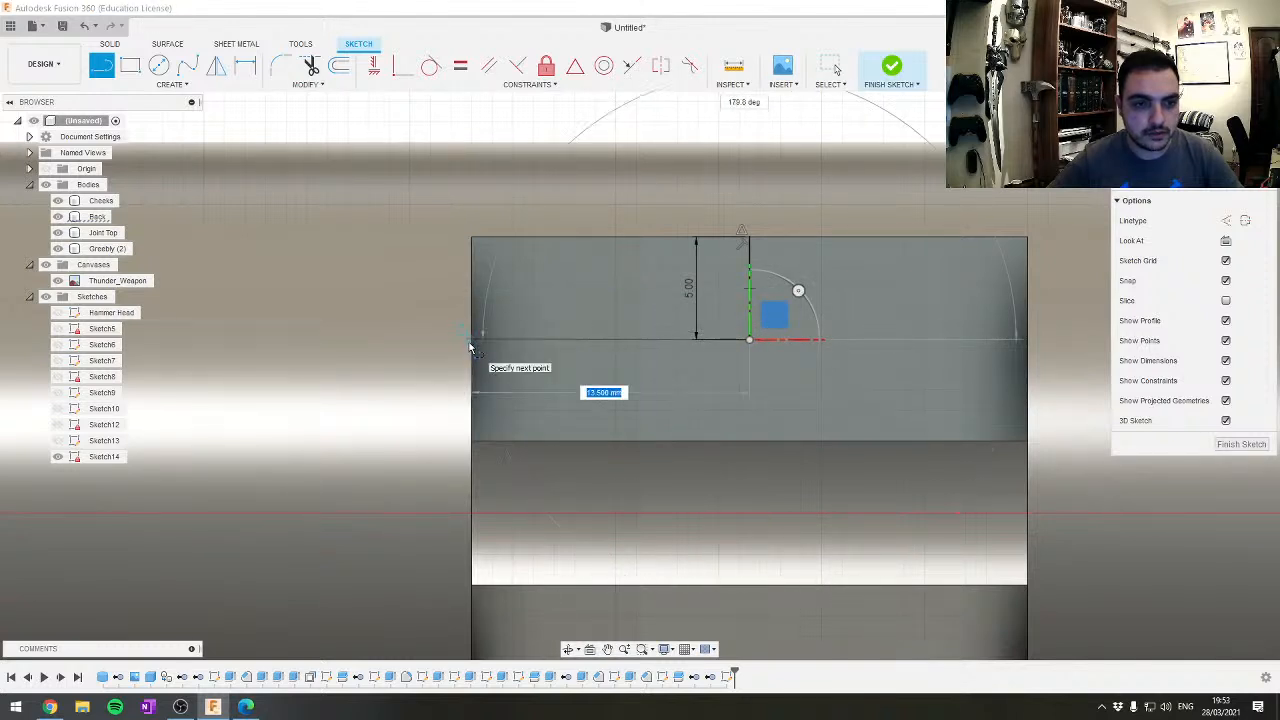
left_click(471, 341)
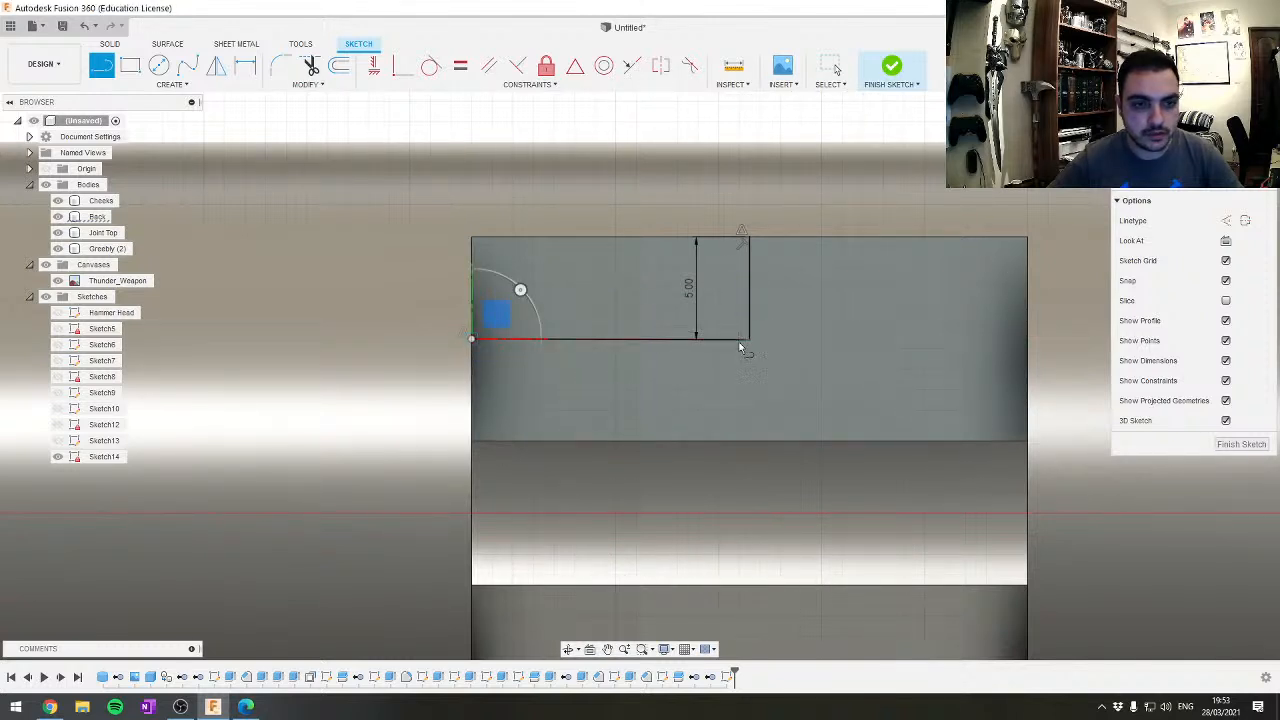
left_click(749, 341)
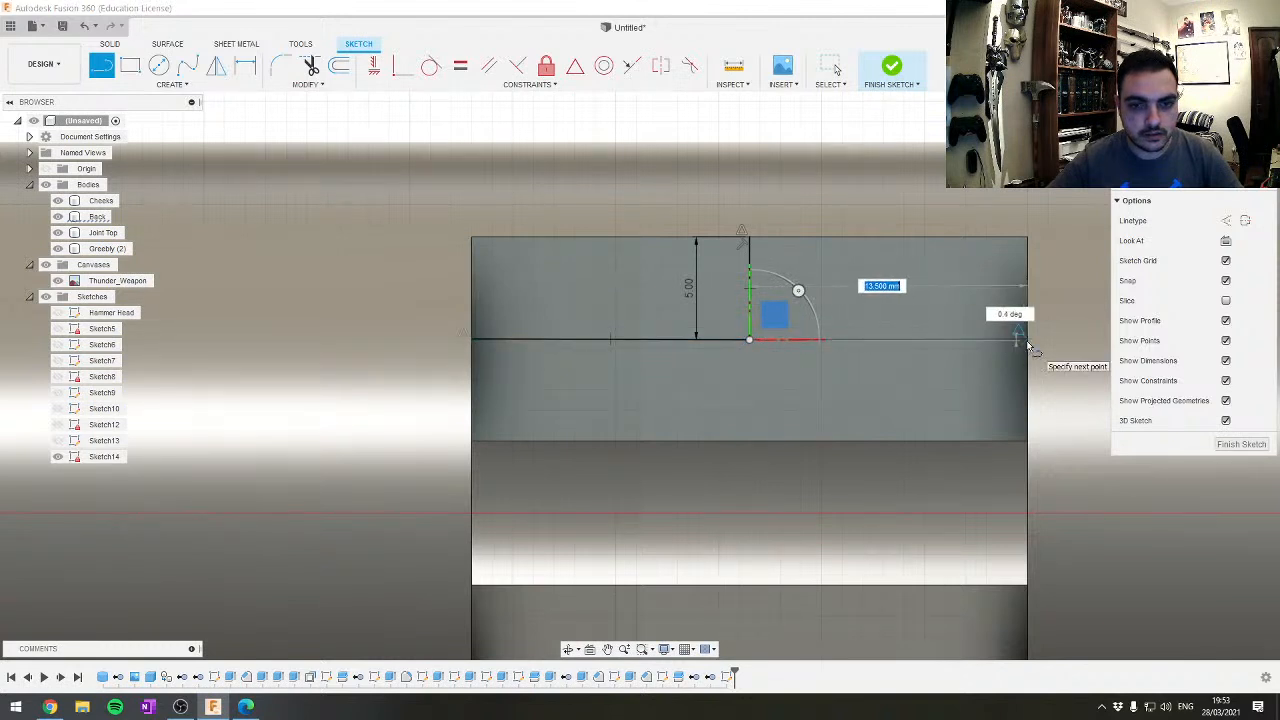
key("Tab")
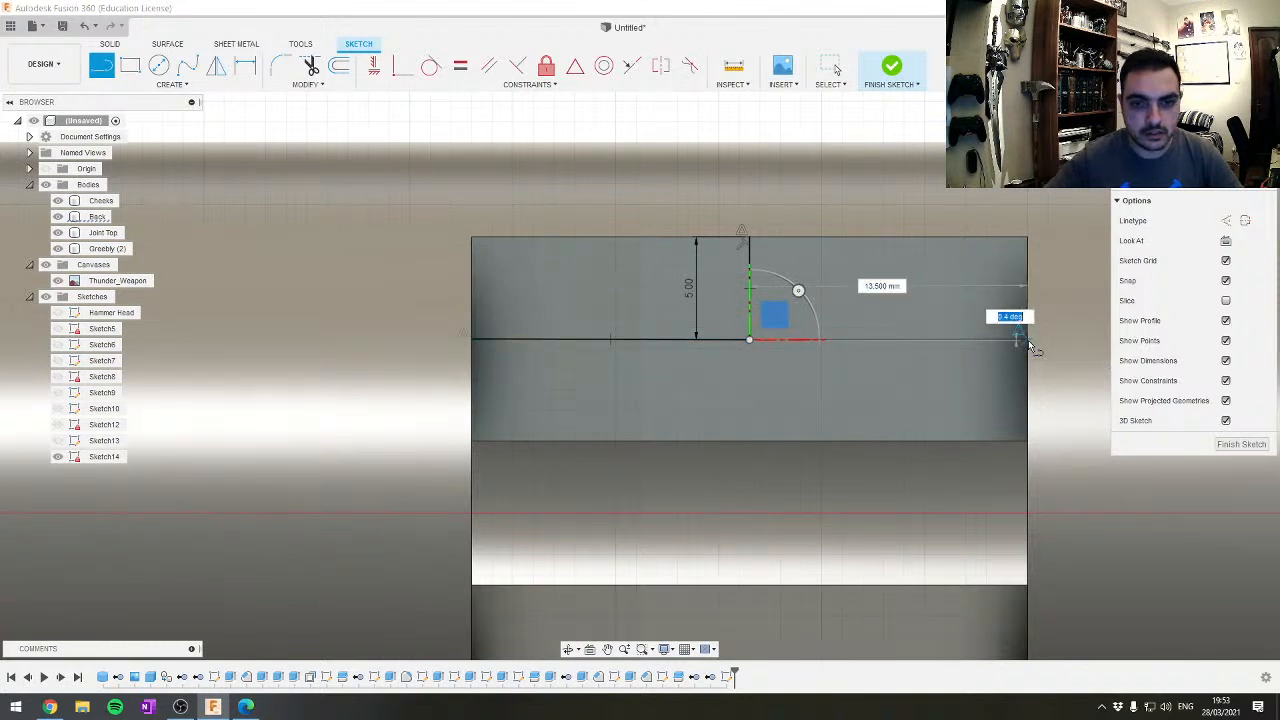
key("Tab")
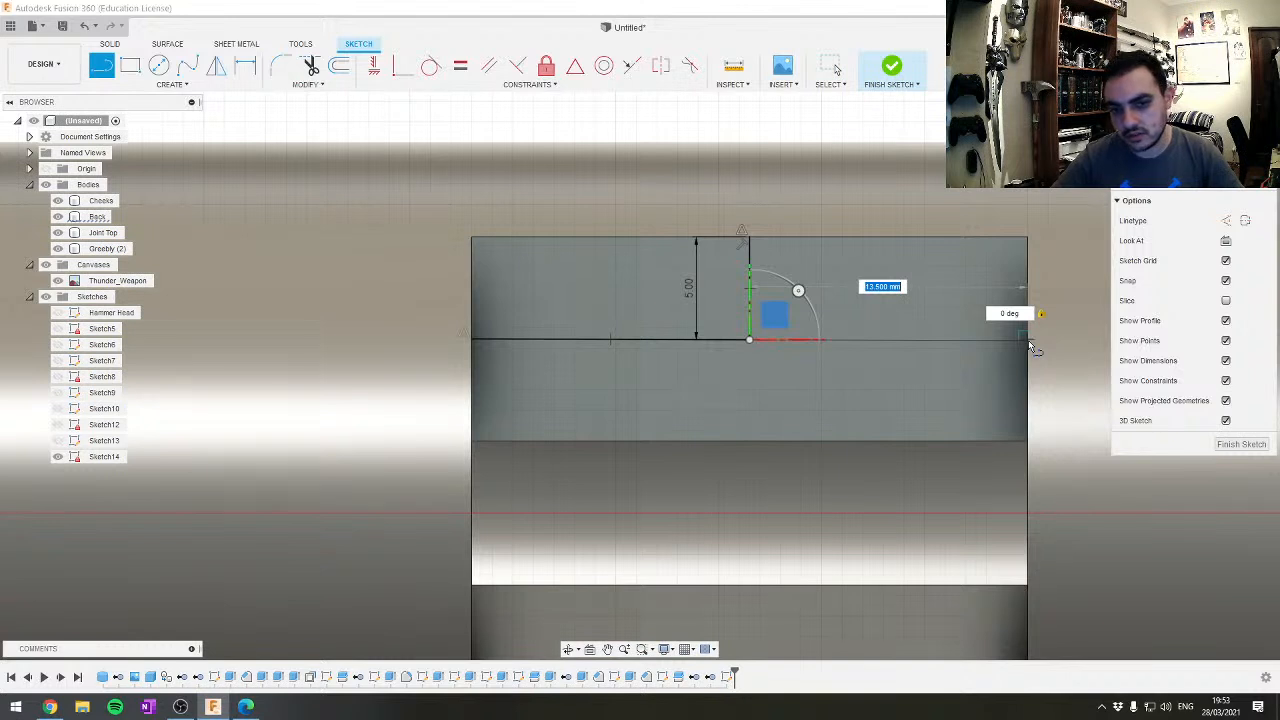
Finish the horizontal 13.5 mm line to the recess wall's right edge and delete the 5 mm vertical guide line
key("Return")
key("Escape")
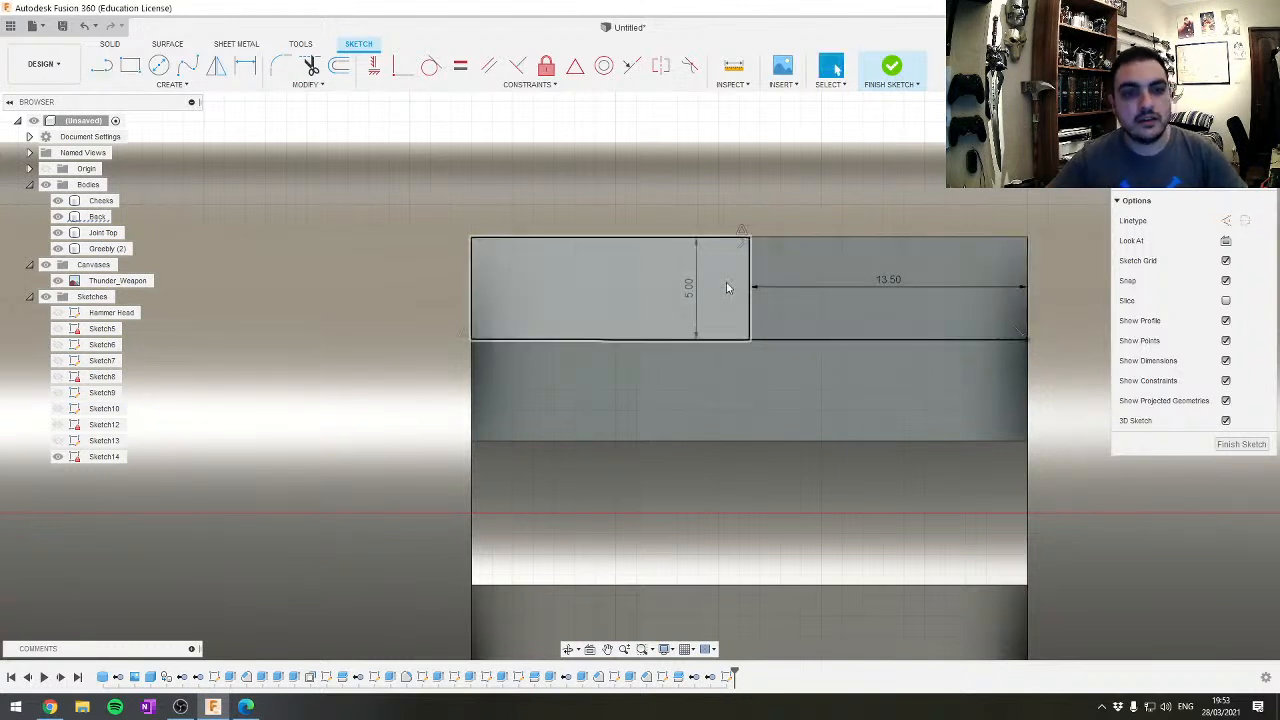
left_click(752, 280)
key("Delete")
Extrude the rectangular profile below the sketch line as a cut into the recess wall of Greebly (2)
left_click(705, 395)
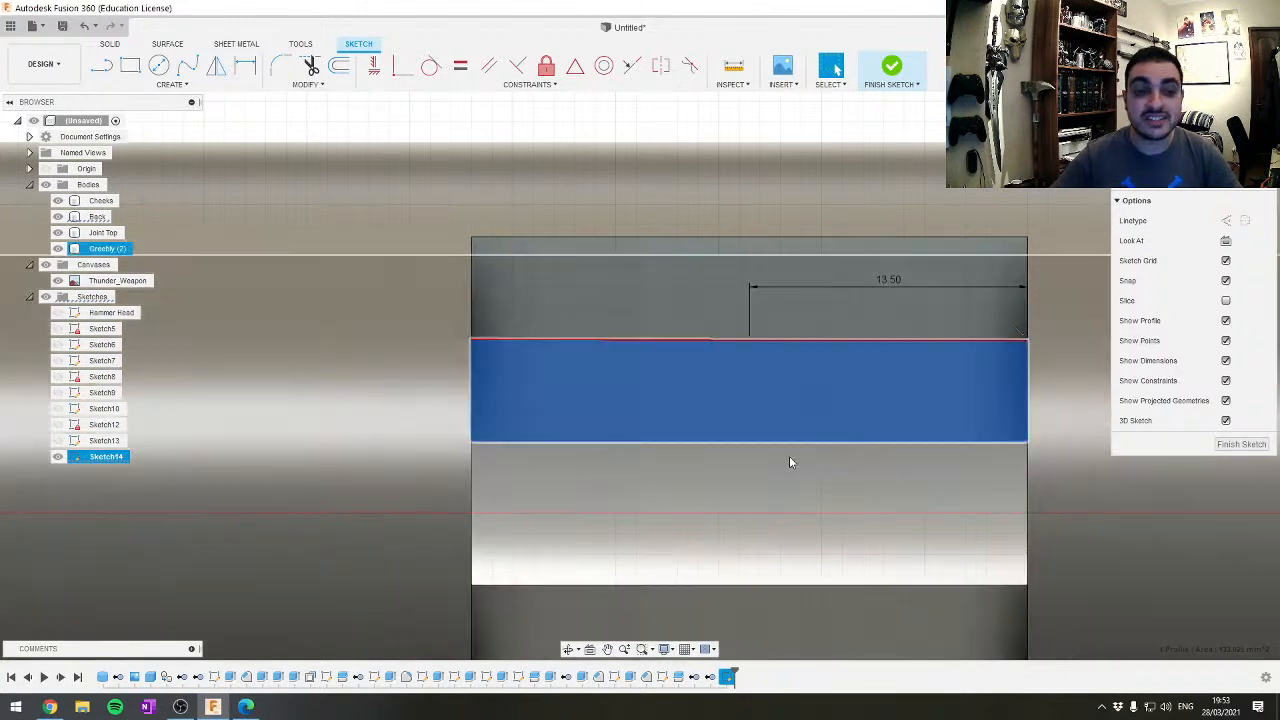
key("e")
mouse_move(569, 437)
middle_mouse_down("shift")
mouse_move(406, 429)
mouse_move(481, 440)
mouse_move(545, 372)
middle_mouse_up("shift")
left_click_drag(550, 373, 475, 374)
left_click(1203, 391)
Examine the new cut and its narrow ledge inside the cylinder's recess from several angles
middle_click_drag(586, 357, 556, 308, "shift")
middle_click_drag(265, 385, 654, 355)
scroll(865, 377, "up", 4)
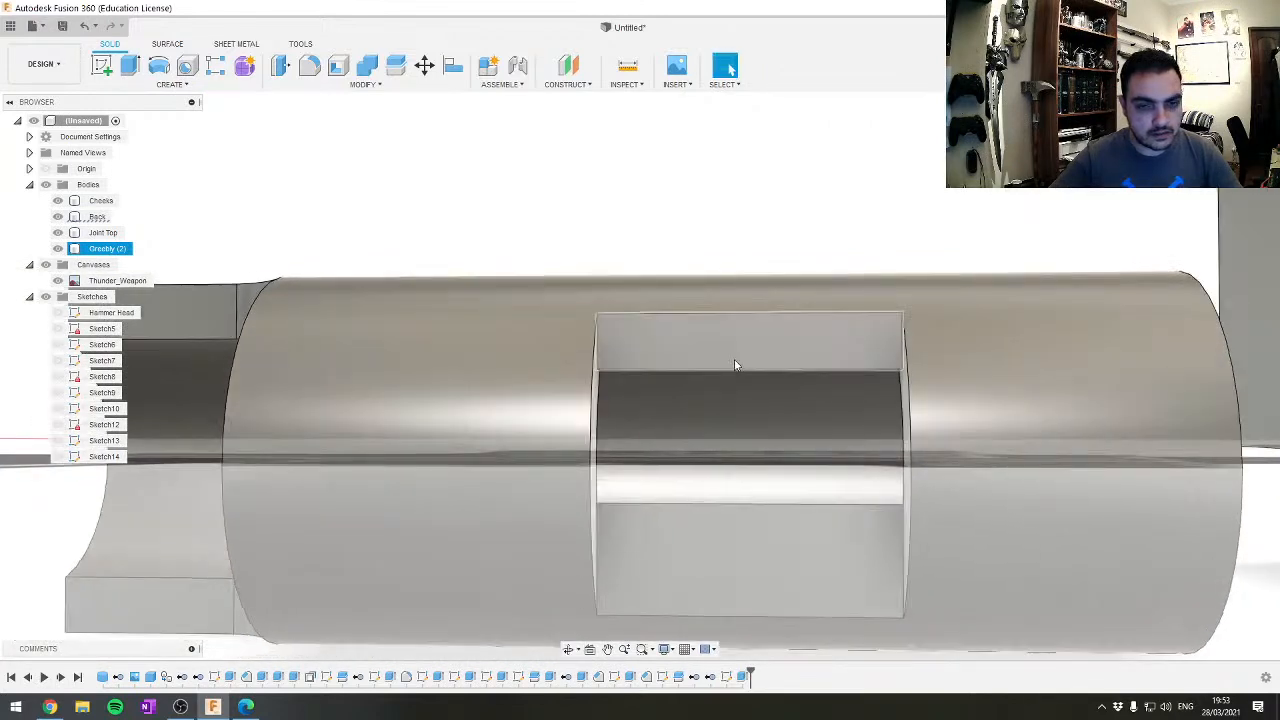
scroll(750, 364, "up", 6)
scroll(602, 424, "down", 8)
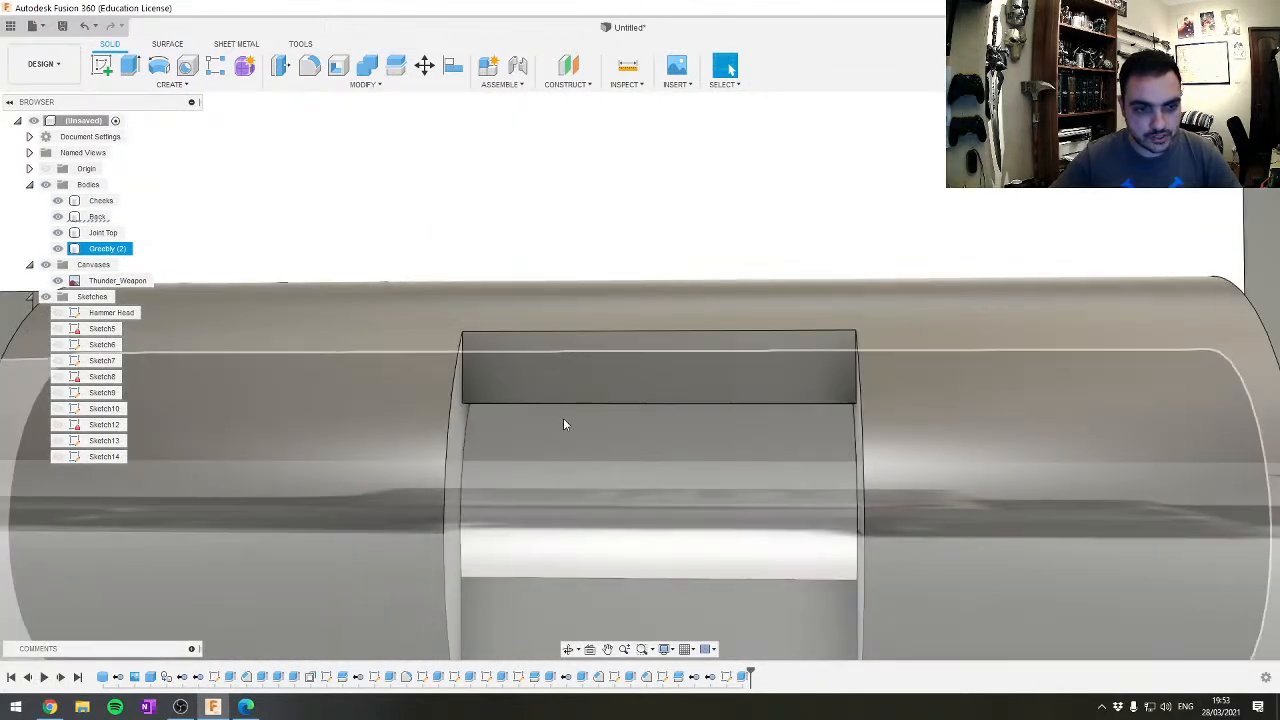
middle_click_drag(563, 425, 517, 413, "shift")
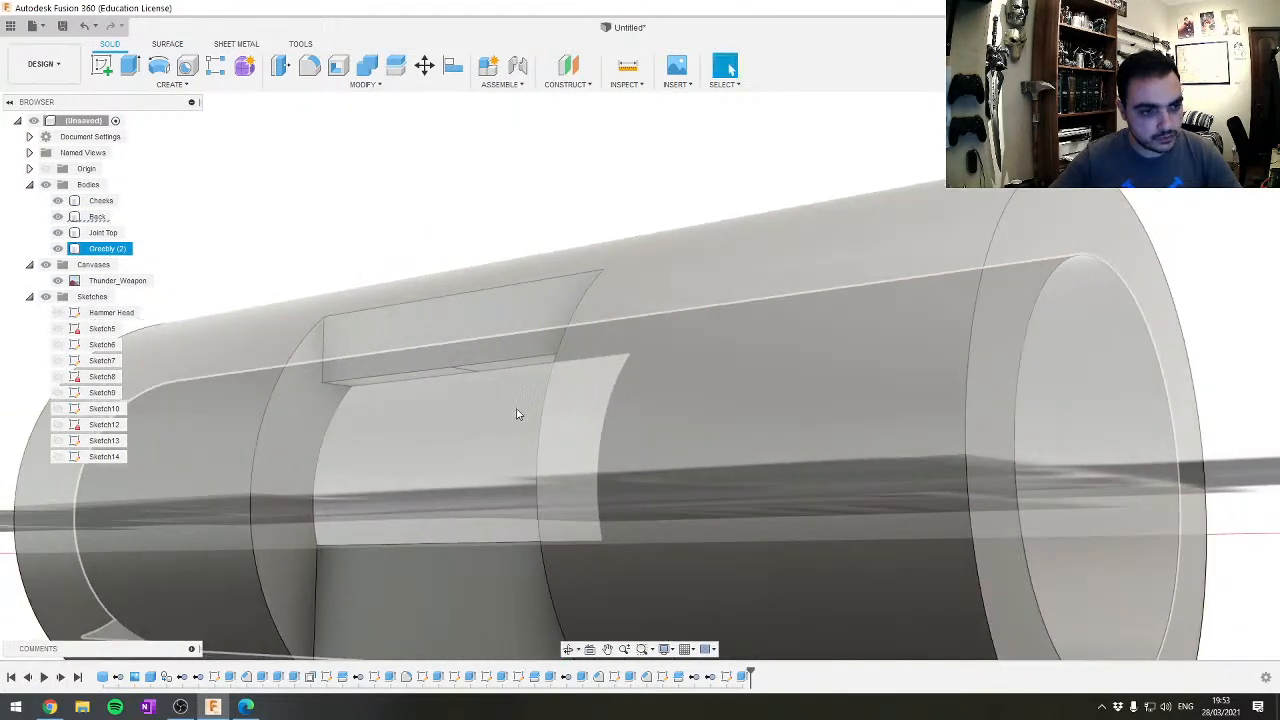
scroll(476, 380, "up", 6)
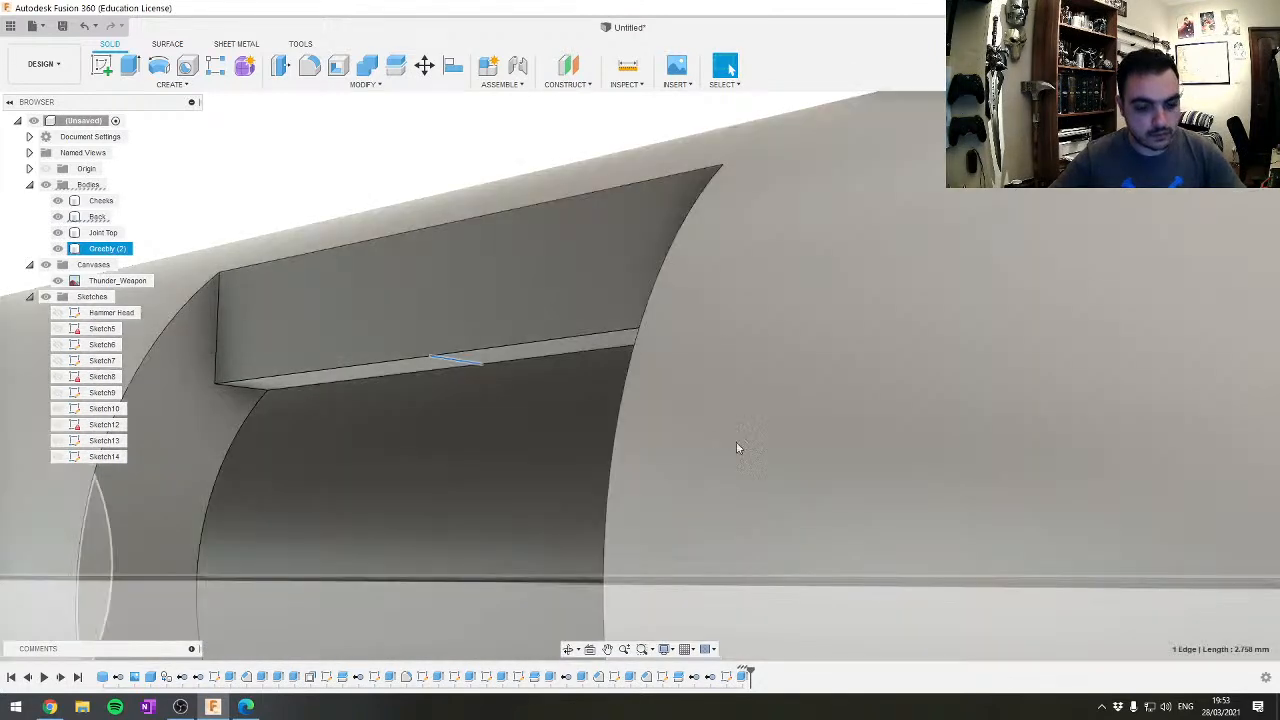
middle_click_drag(737, 443, 511, 429, "shift")
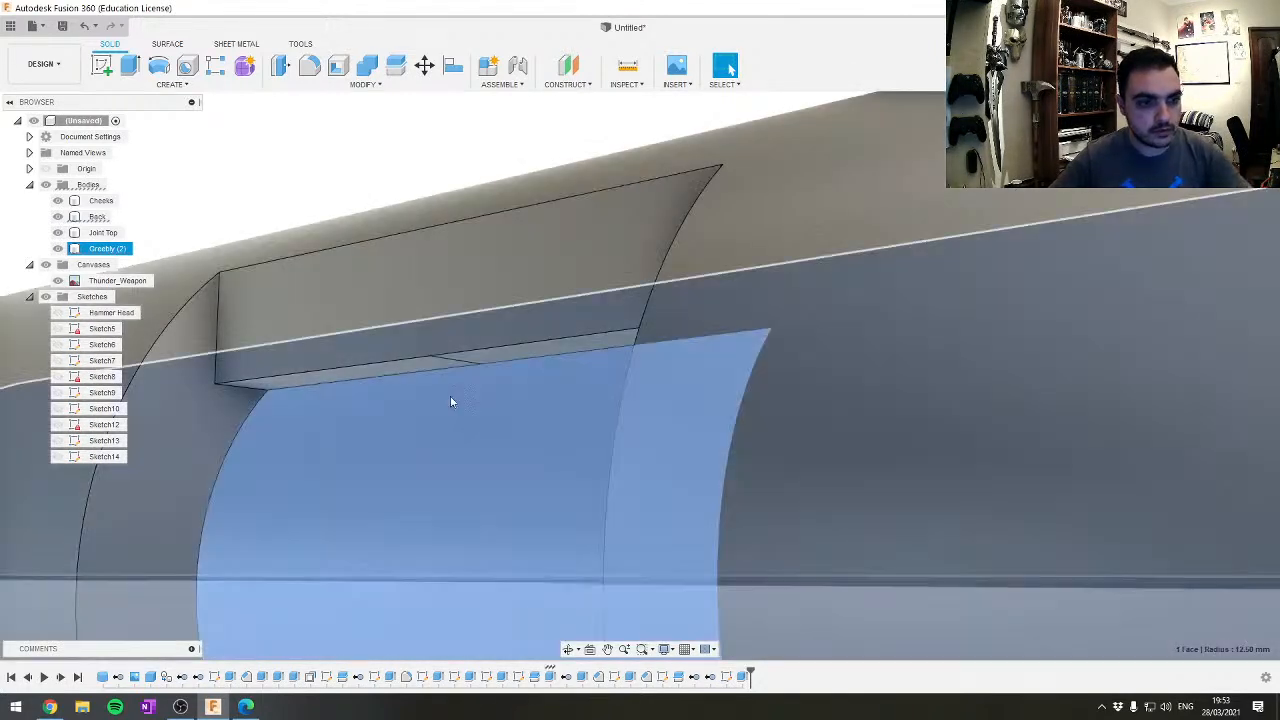
middle_click_drag(451, 400, 535, 453, "shift")
Hide the Thunder_Weapon canvas and inspect the recess ledge up close
middle_click_drag(560, 580, 583, 591, "shift")
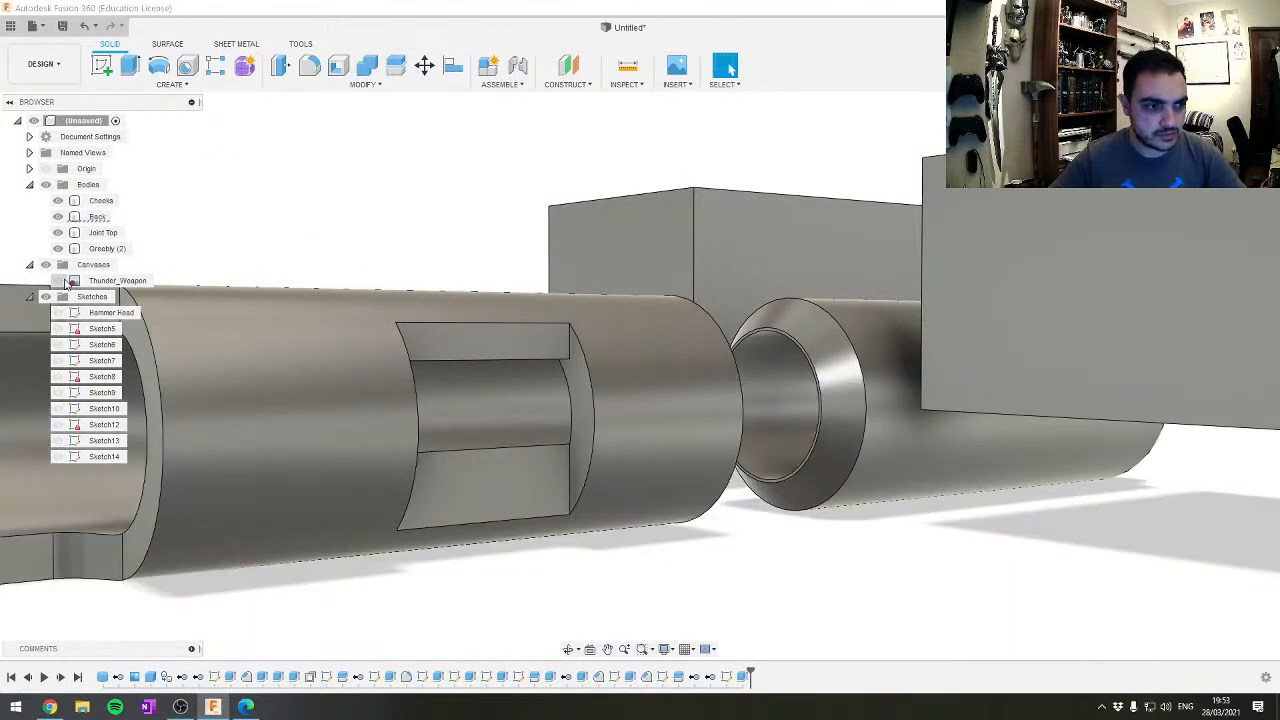
left_click(642, 493)
scroll(731, 453, "up", 5)
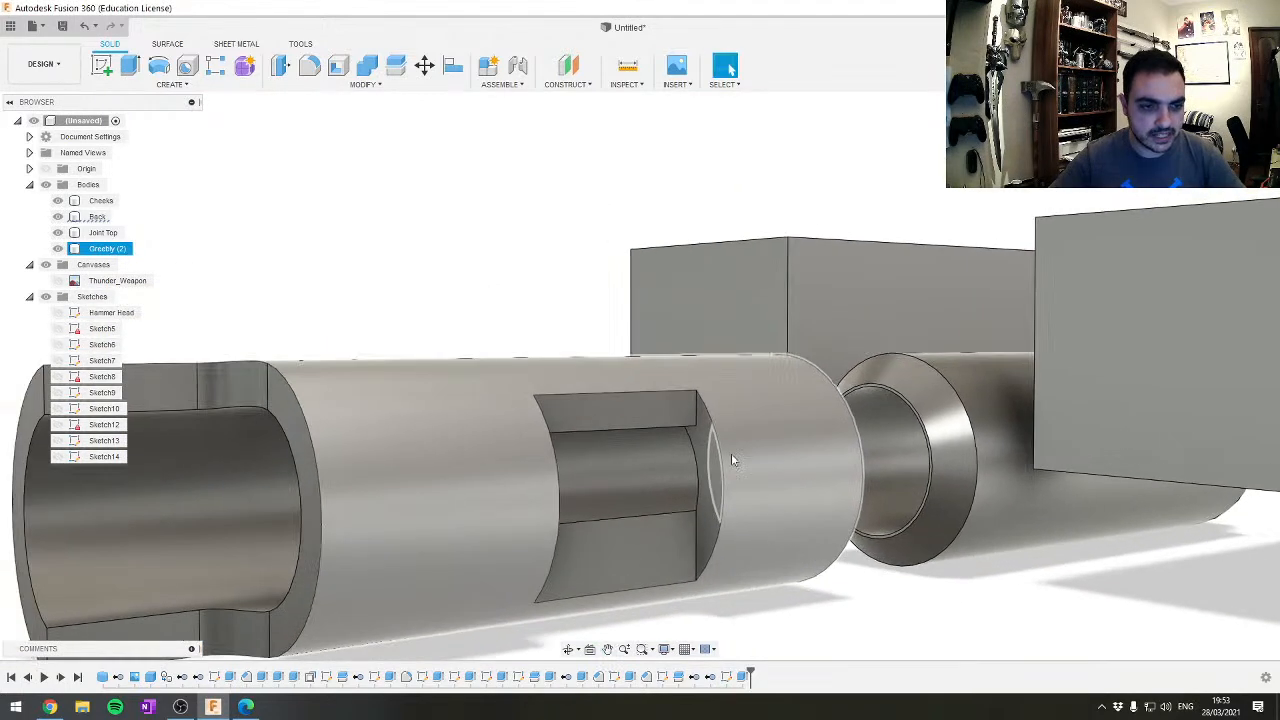
middle_click_drag(667, 379, 763, 457, "shift")
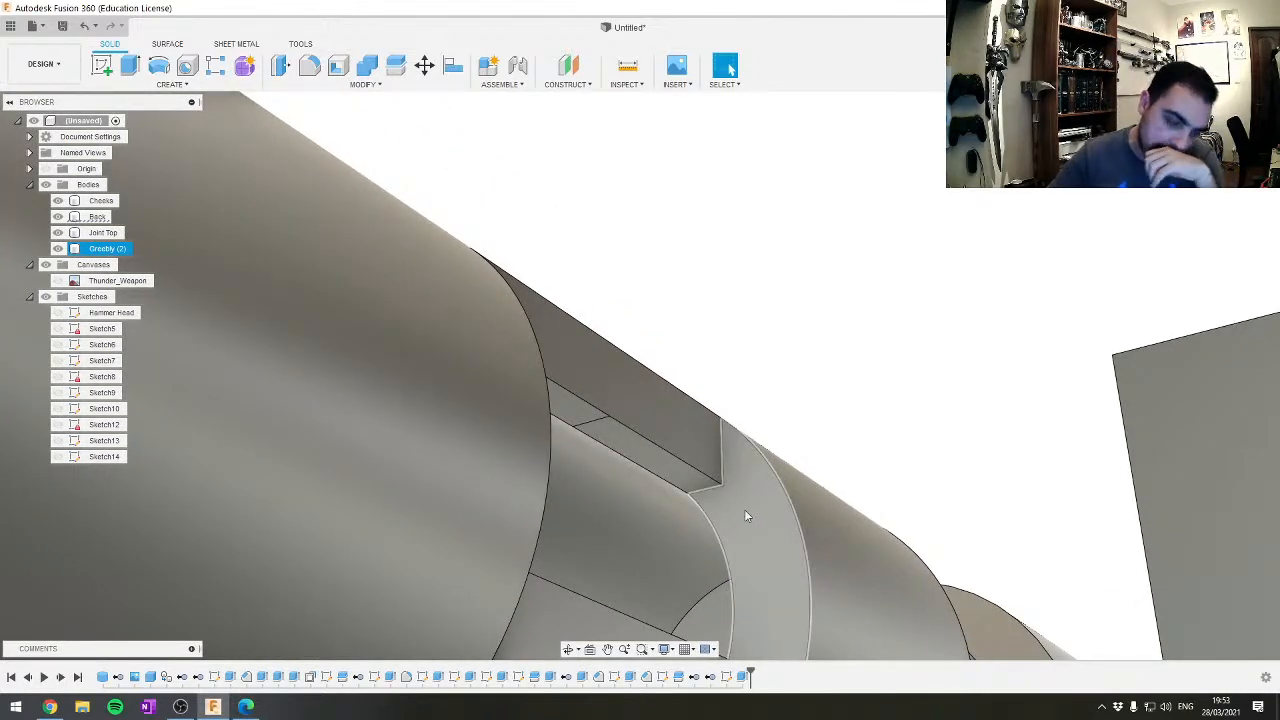
scroll(744, 516, "down", 3)
key("Escape")
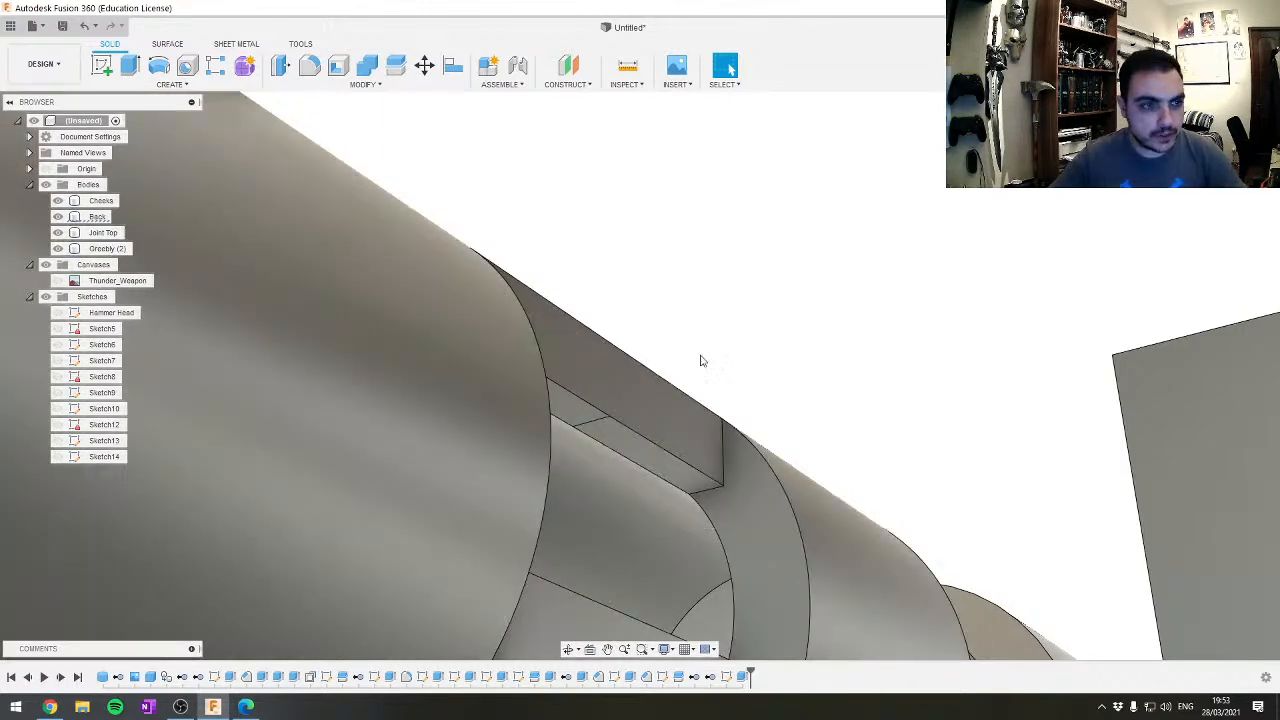
middle_click_drag(700, 360, 690, 388, "shift")
scroll(690, 400, "up", 5)
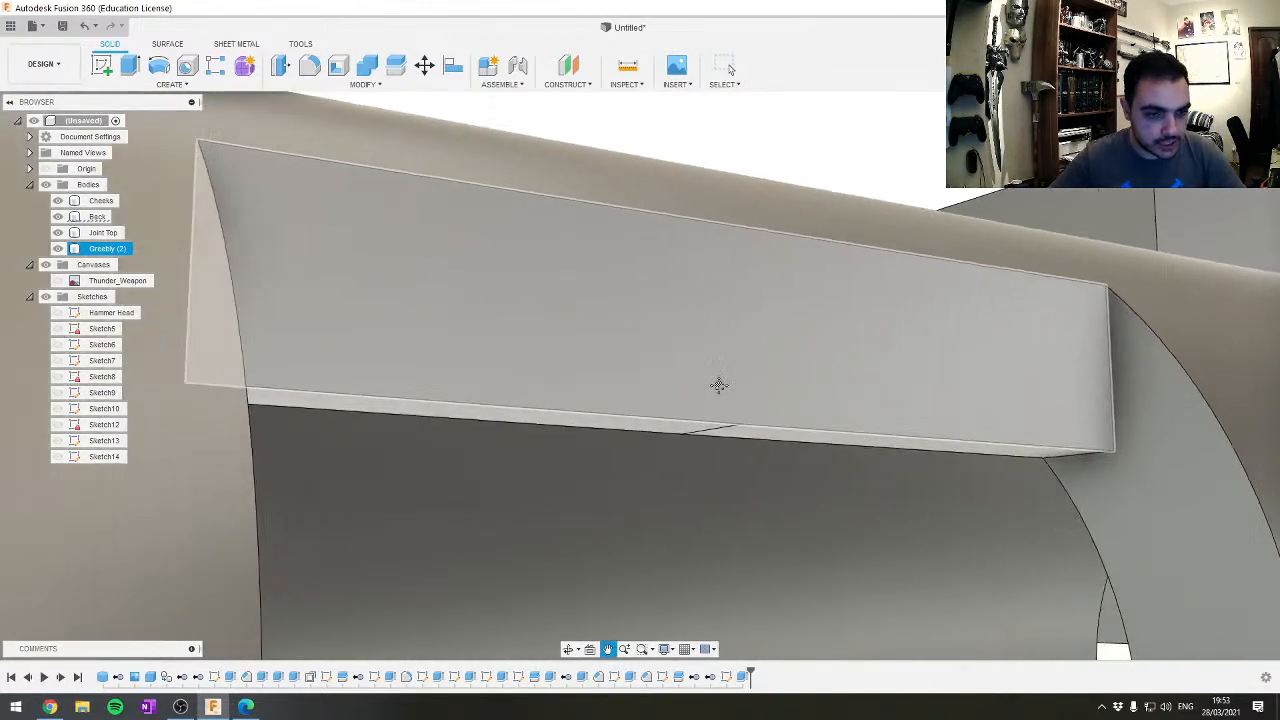
Try to chamfer the two collinear edges where the ledge meets the upper recess wall
left_click(766, 394)
left_click(771, 386, "shift")
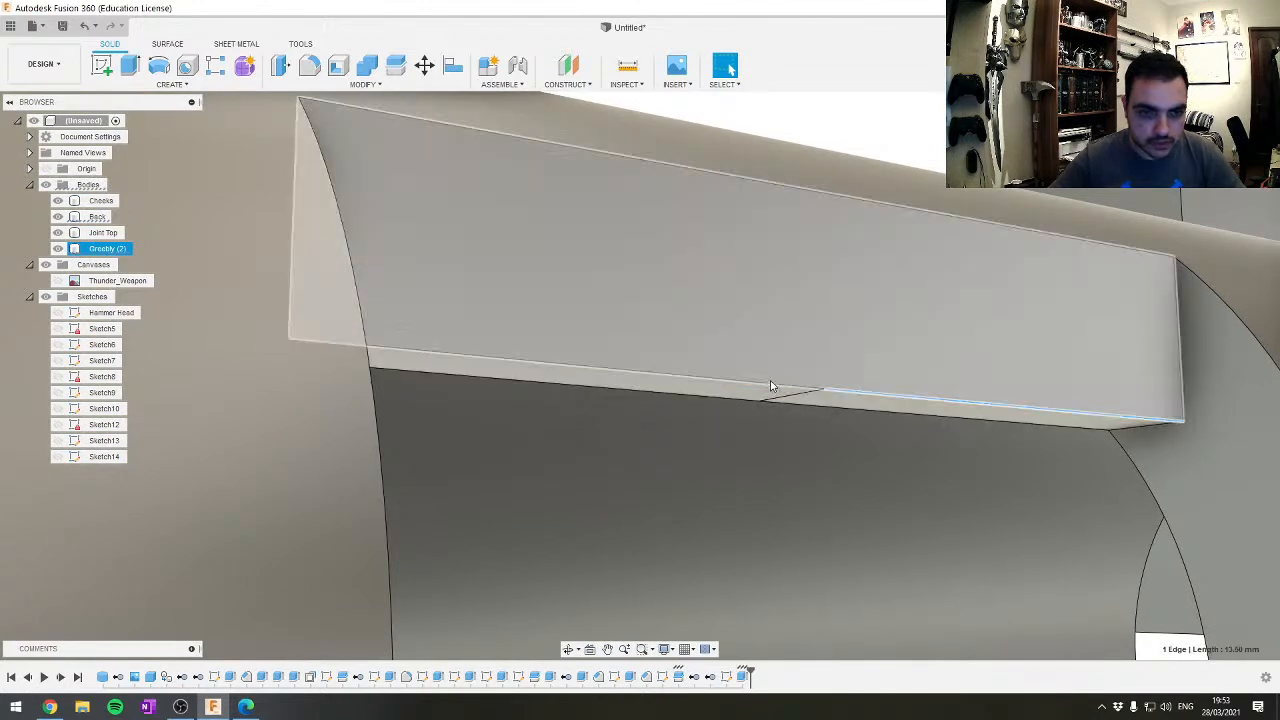
left_click(818, 393)
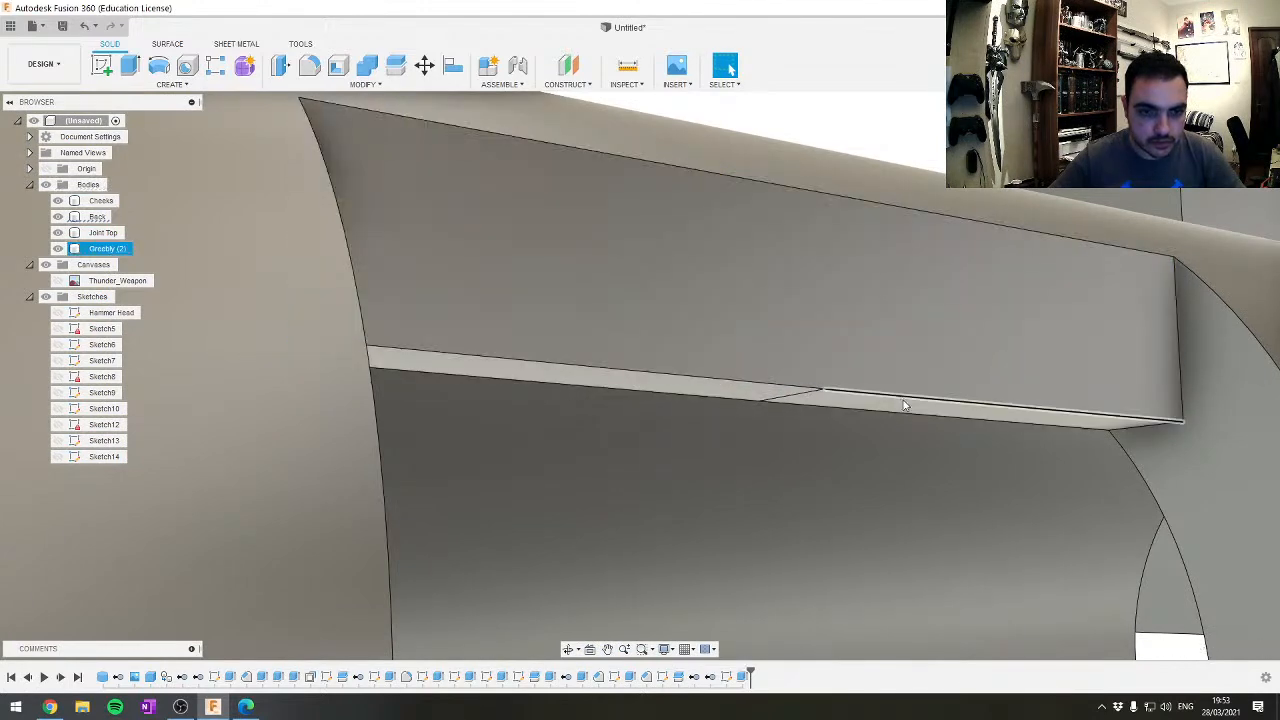
left_click(790, 387, "shift")
left_click(365, 84)
left_click(330, 124)
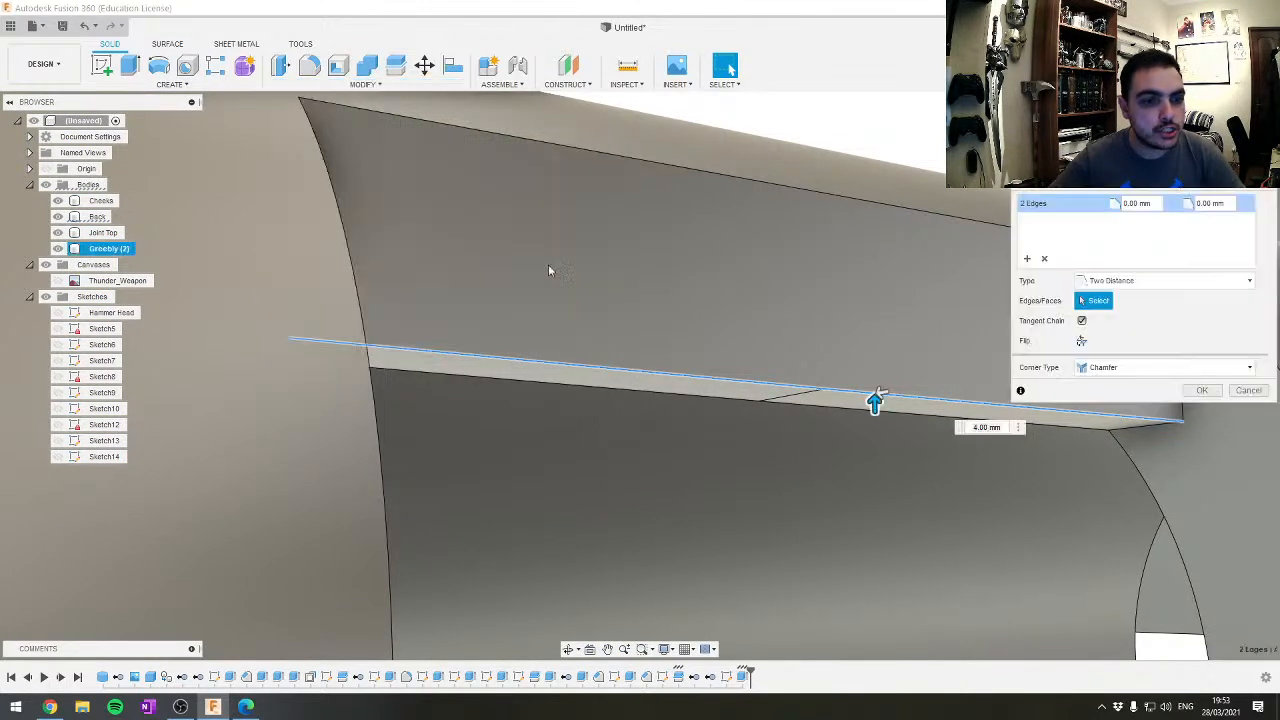
left_click(1150, 281)
left_click(1137, 292)
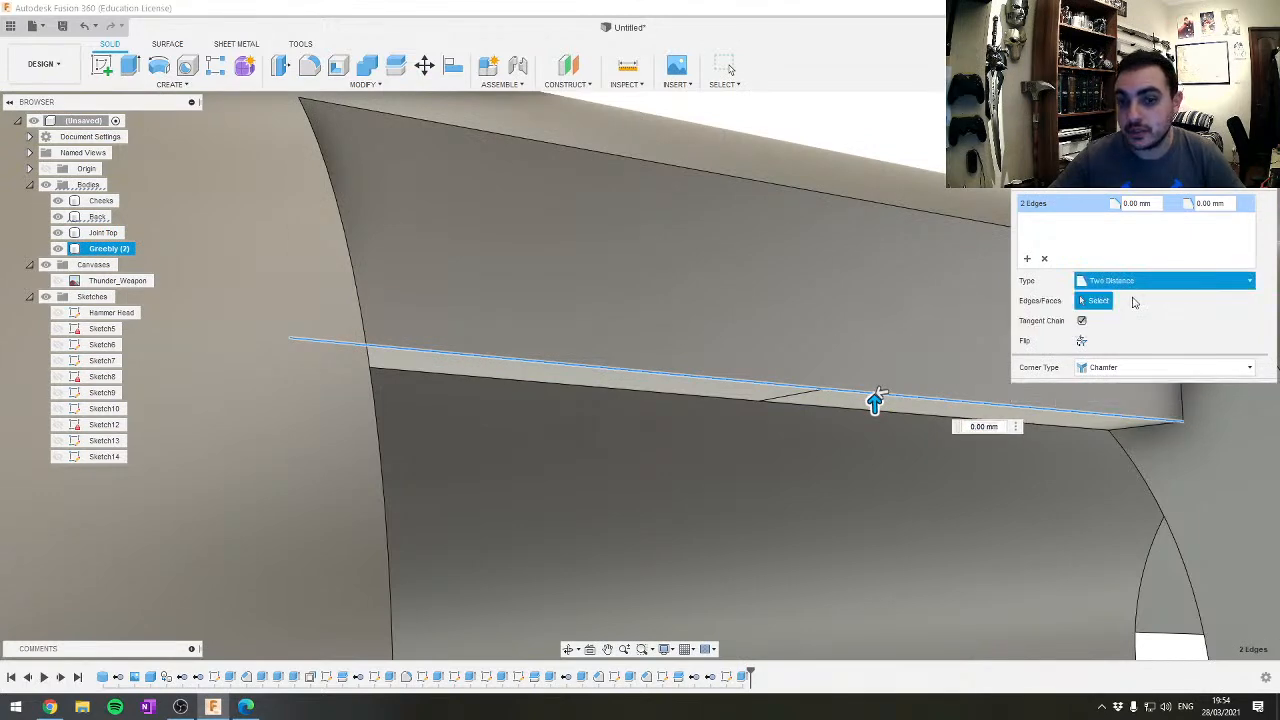
middle_click_drag(1080, 424, 986, 423)
left_click_drag(654, 366, 634, 334)
key("Return")
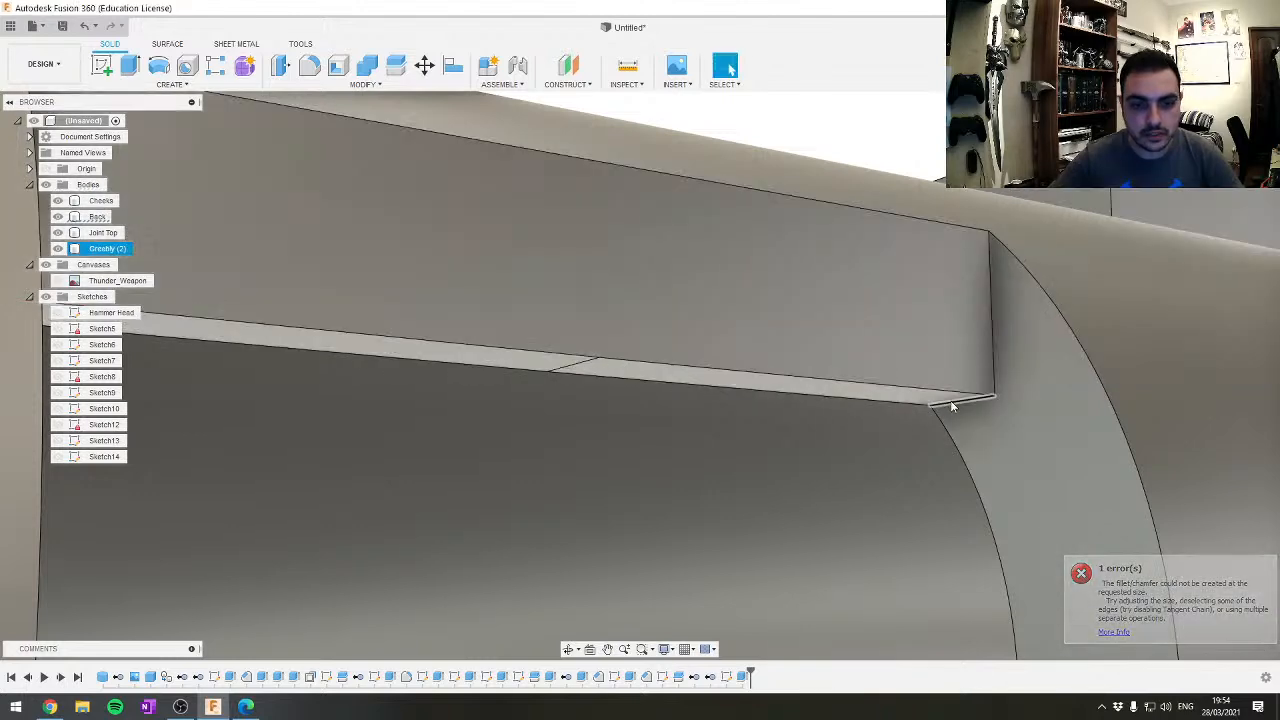
Measure the distance between the two long edges of the ledge inside the recess
scroll(918, 387, "up", 3)
scroll(872, 443, "down", 3)
key("i")
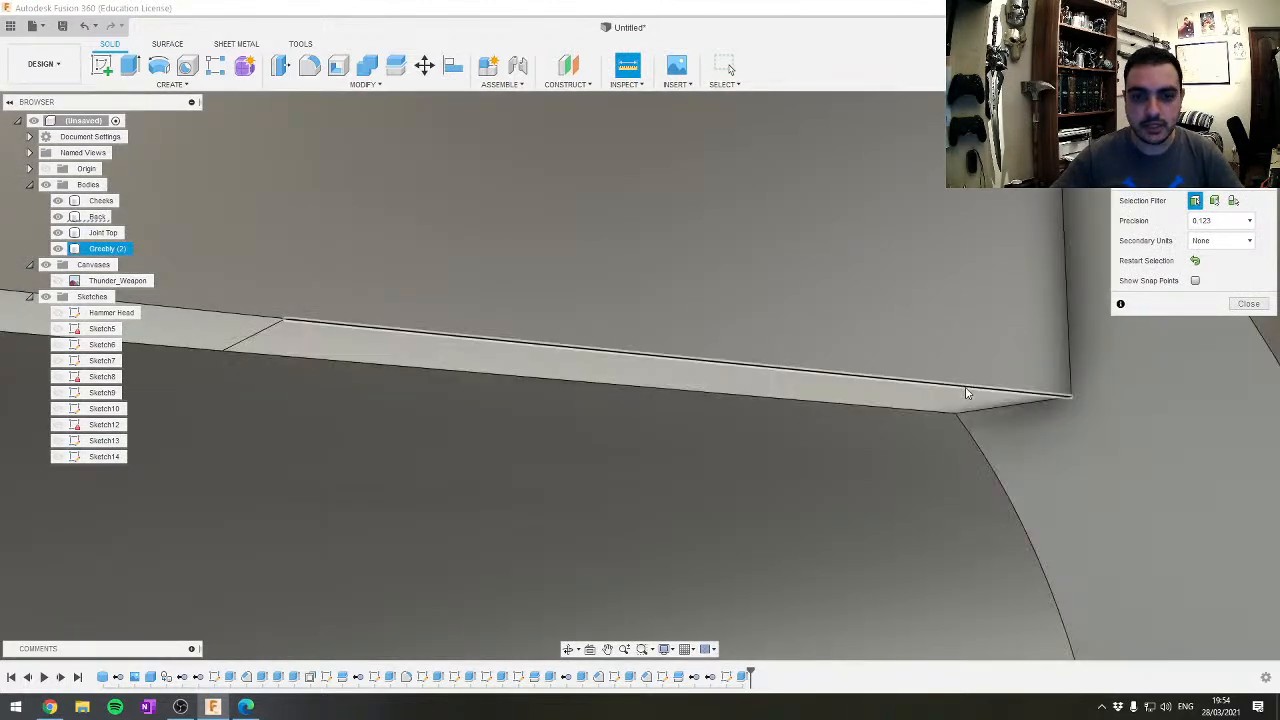
left_click(971, 399)
left_click(919, 413)
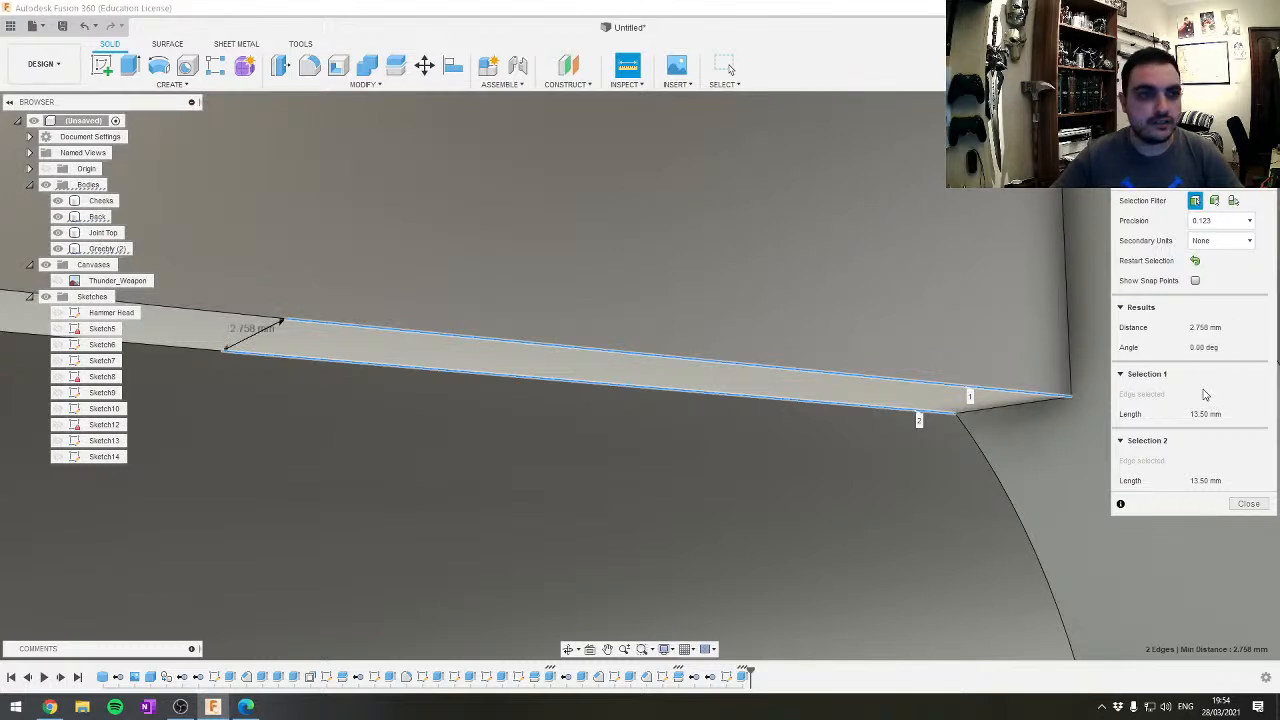
key("Escape")
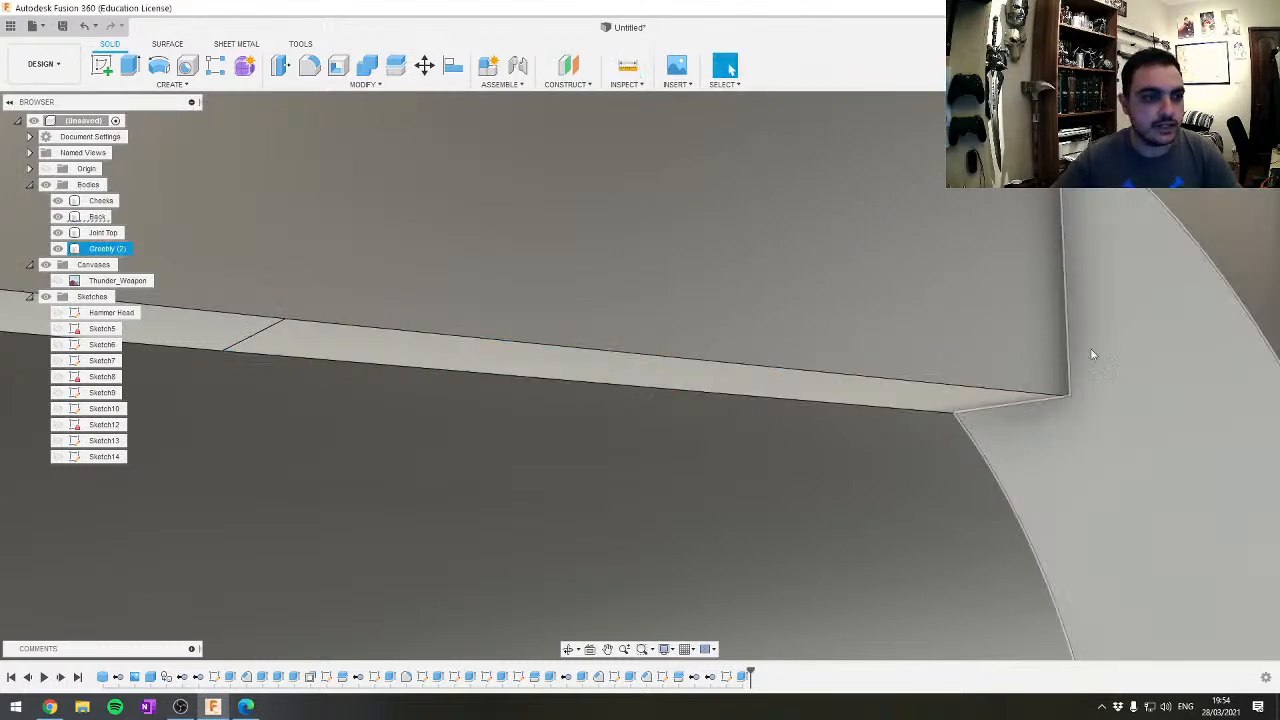
Chamfer the two collinear outer edges of the ledge with an equal distance of 2.758 mm
left_click(700, 360)
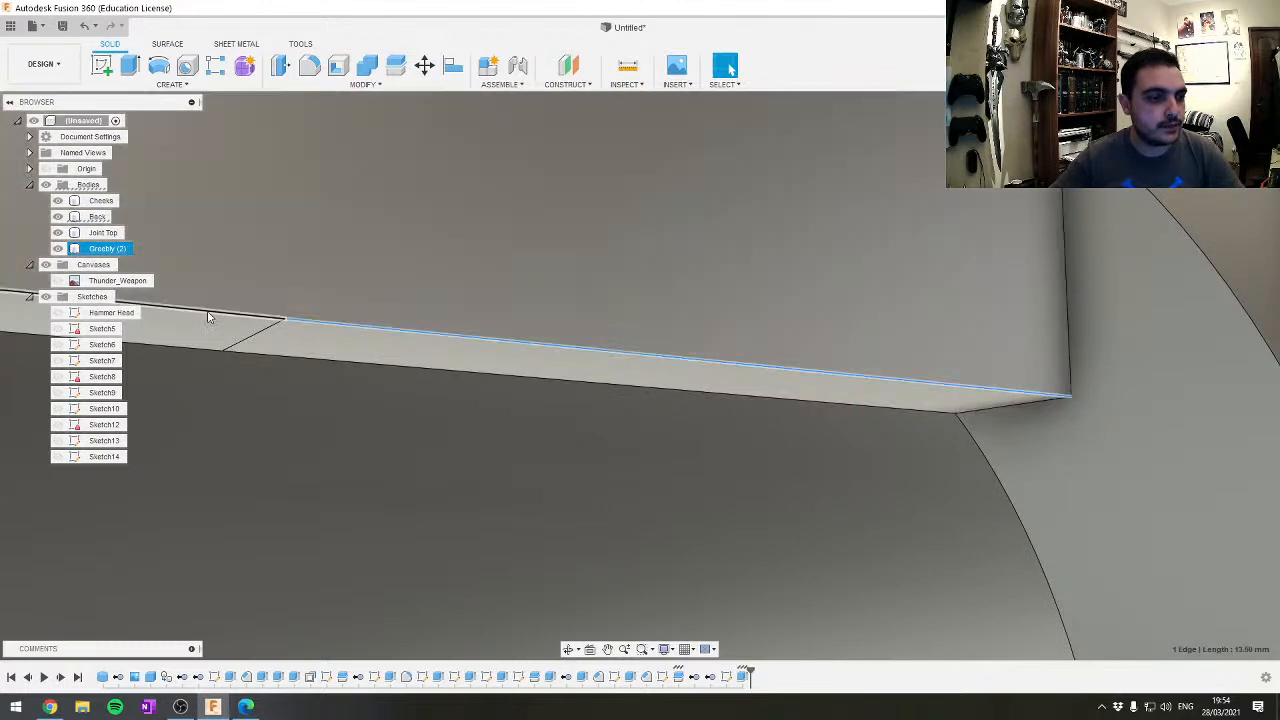
left_click(208, 314, "shift")
middle_click_drag(443, 337, 345, 85, "shift")
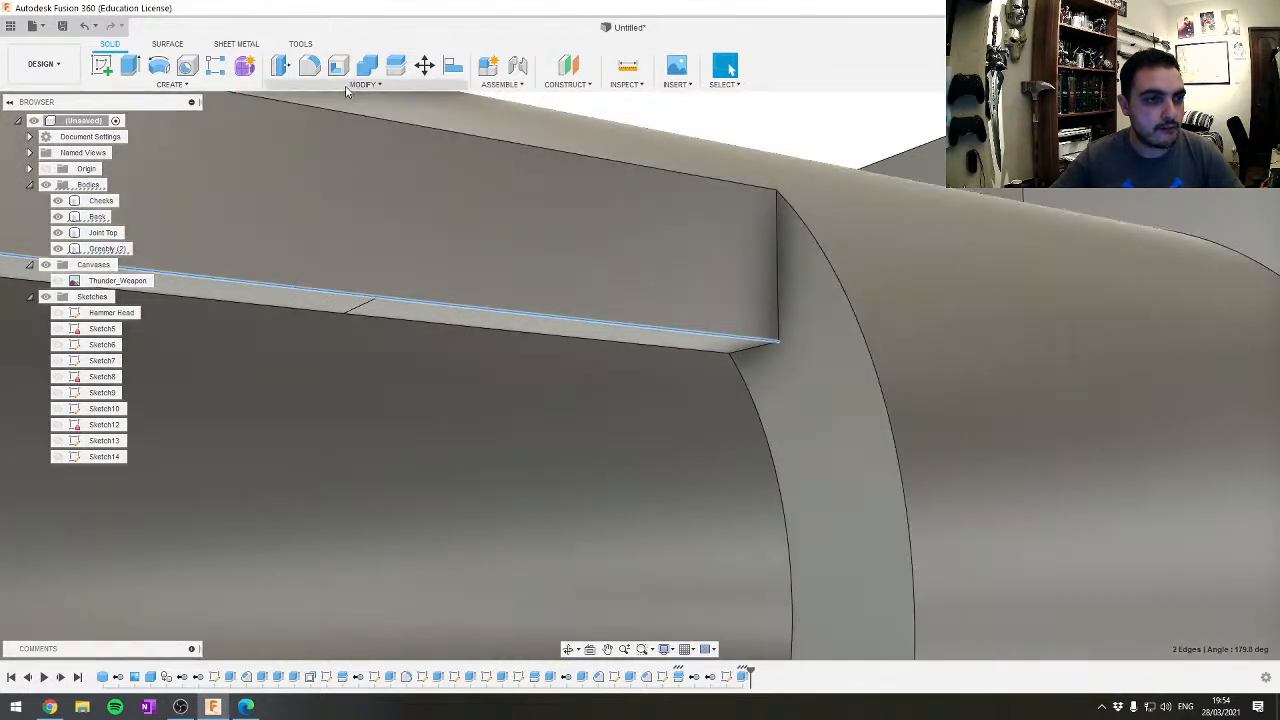
left_click(358, 85)
left_click(334, 128)
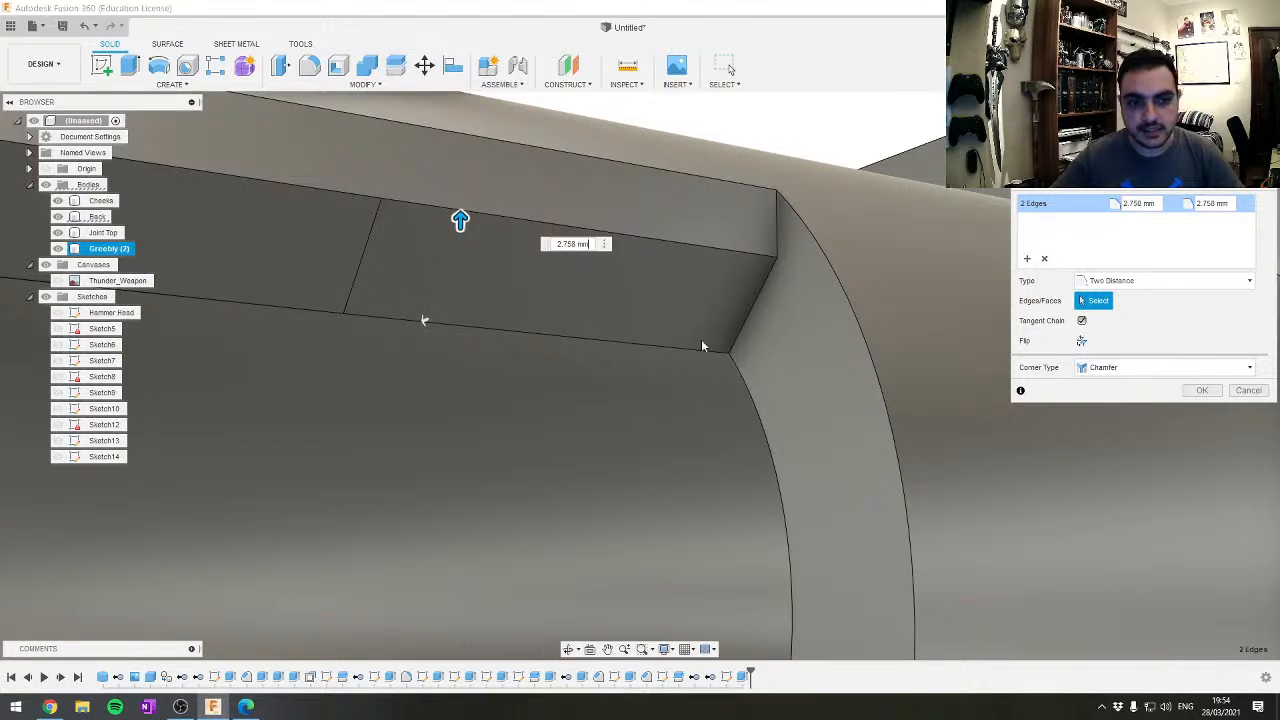
left_click(1134, 282)
left_click(1134, 296)
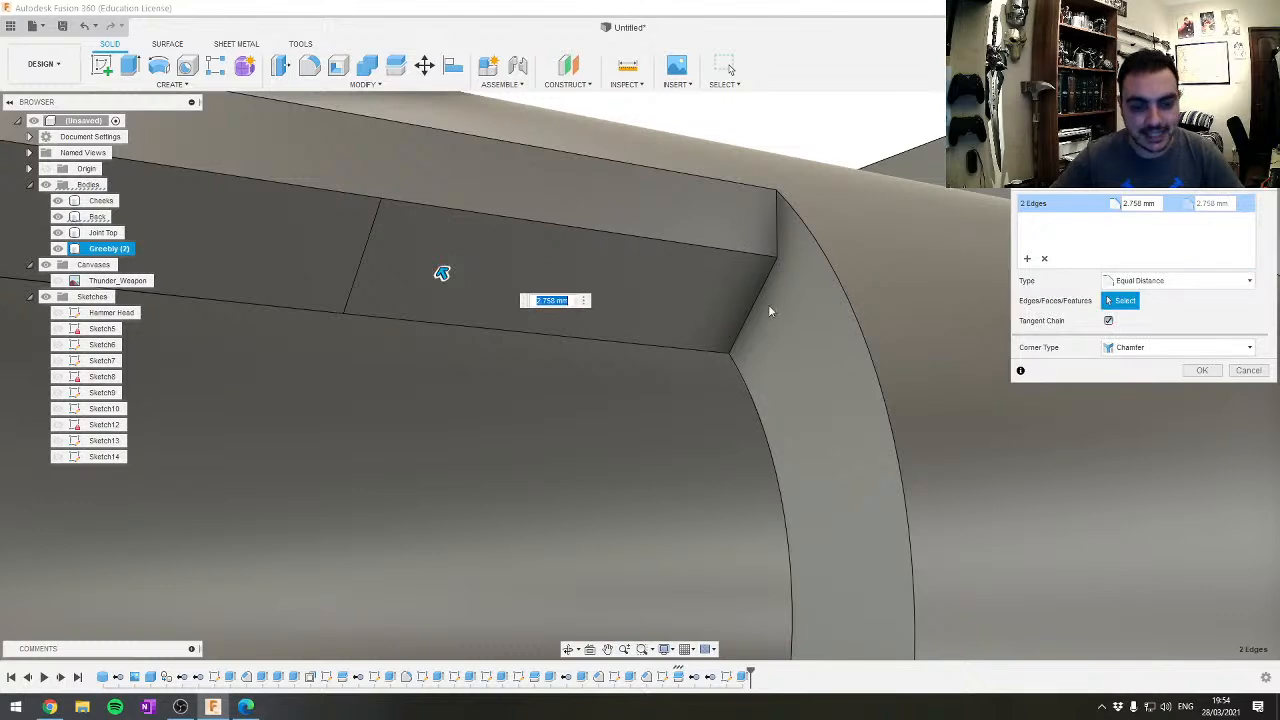
left_click(1202, 371)
Examine the chamfered ledge and the opposite wall of the recess from several angles
scroll(752, 478, "down", 5)
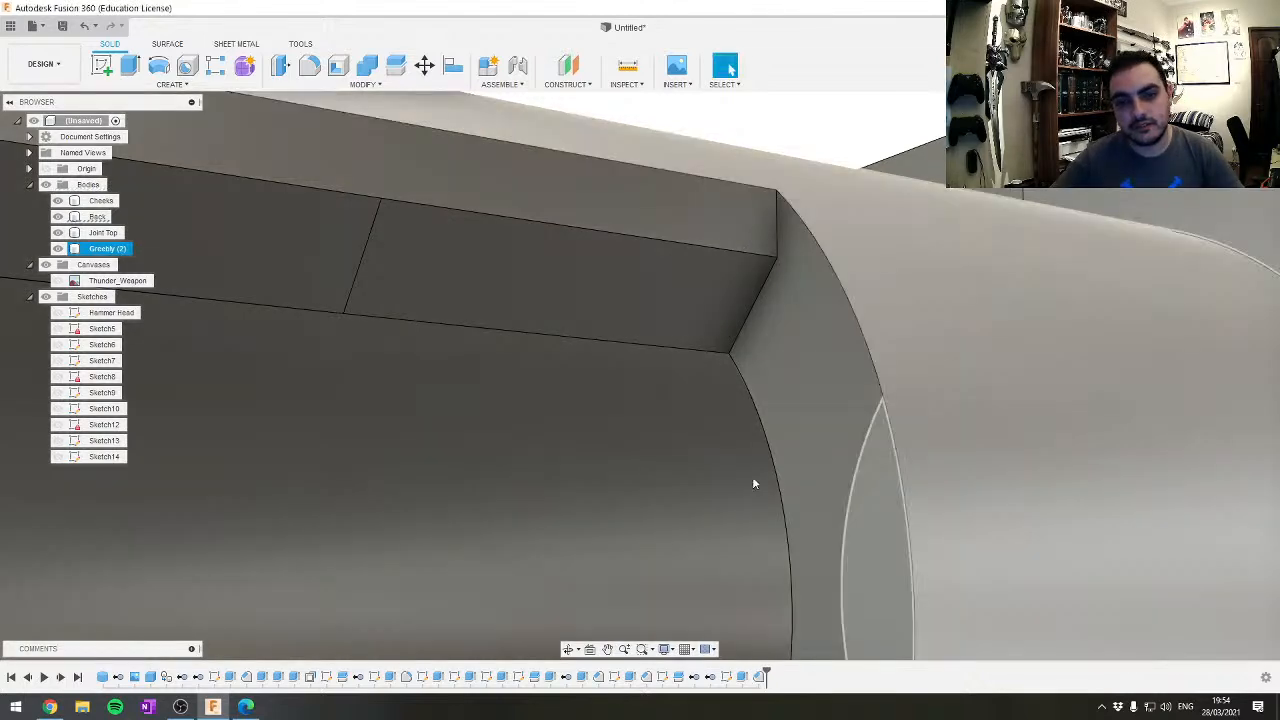
scroll(709, 262, "up", 5)
scroll(674, 312, "up", 4)
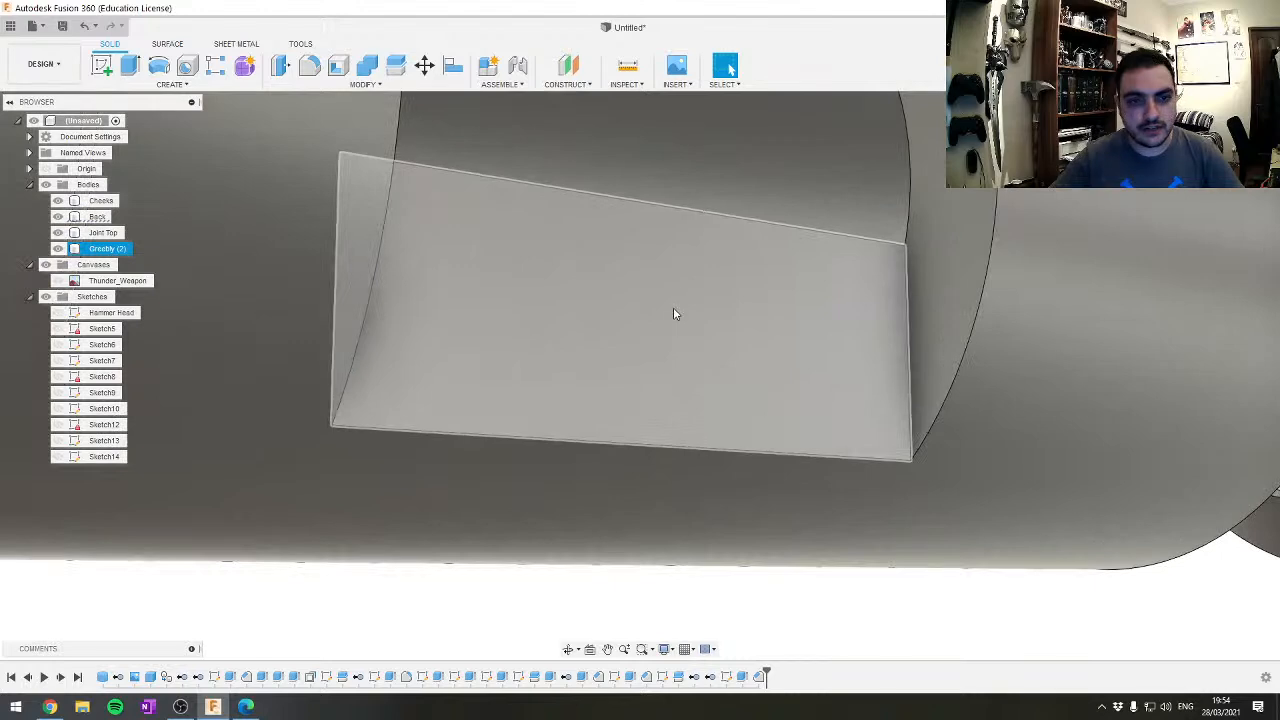
scroll(692, 299, "down", 3)
middle_click_drag(694, 298, 660, 446)
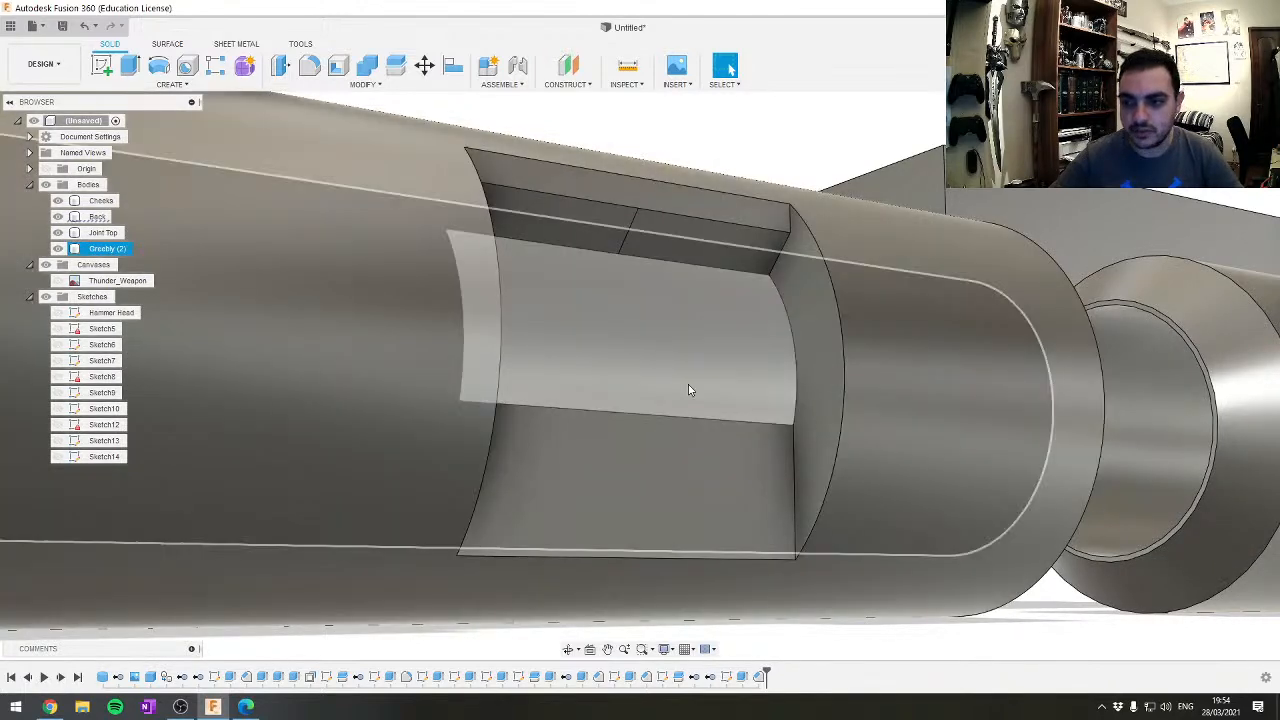
scroll(690, 391, "down", 5)
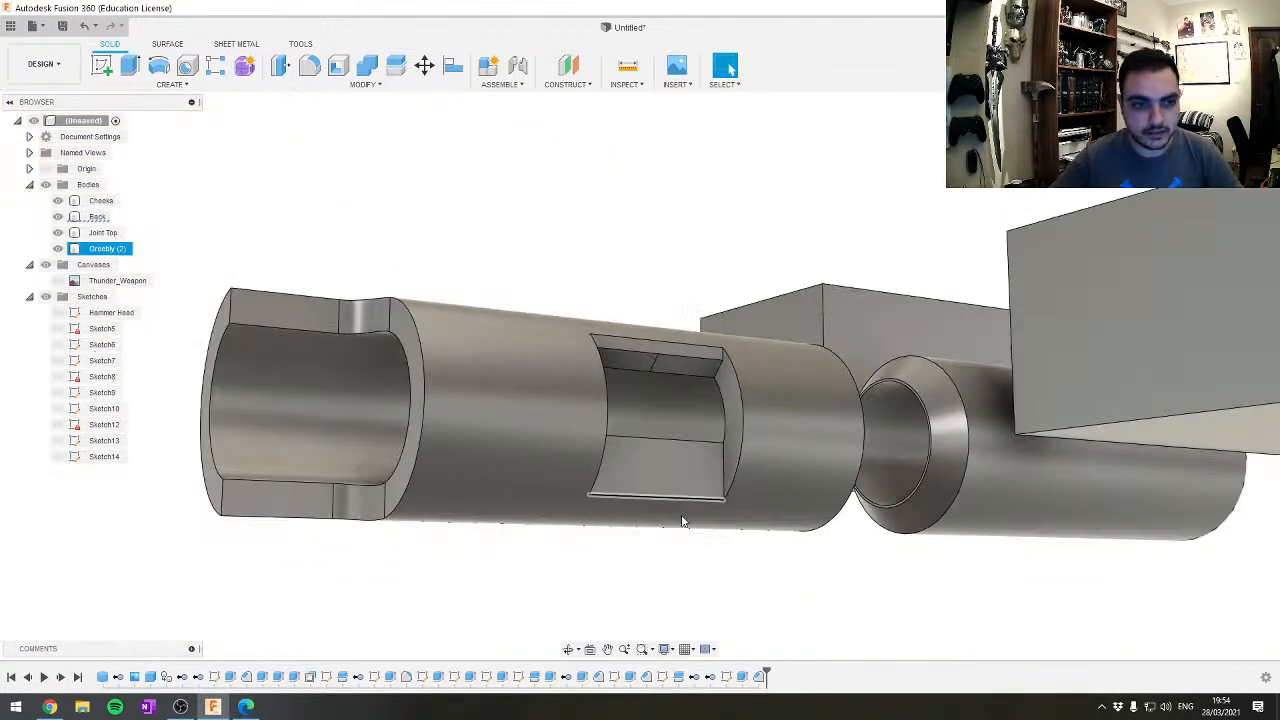
middle_click_drag(448, 575, 380, 591, "shift")
scroll(571, 531, "up", 6)
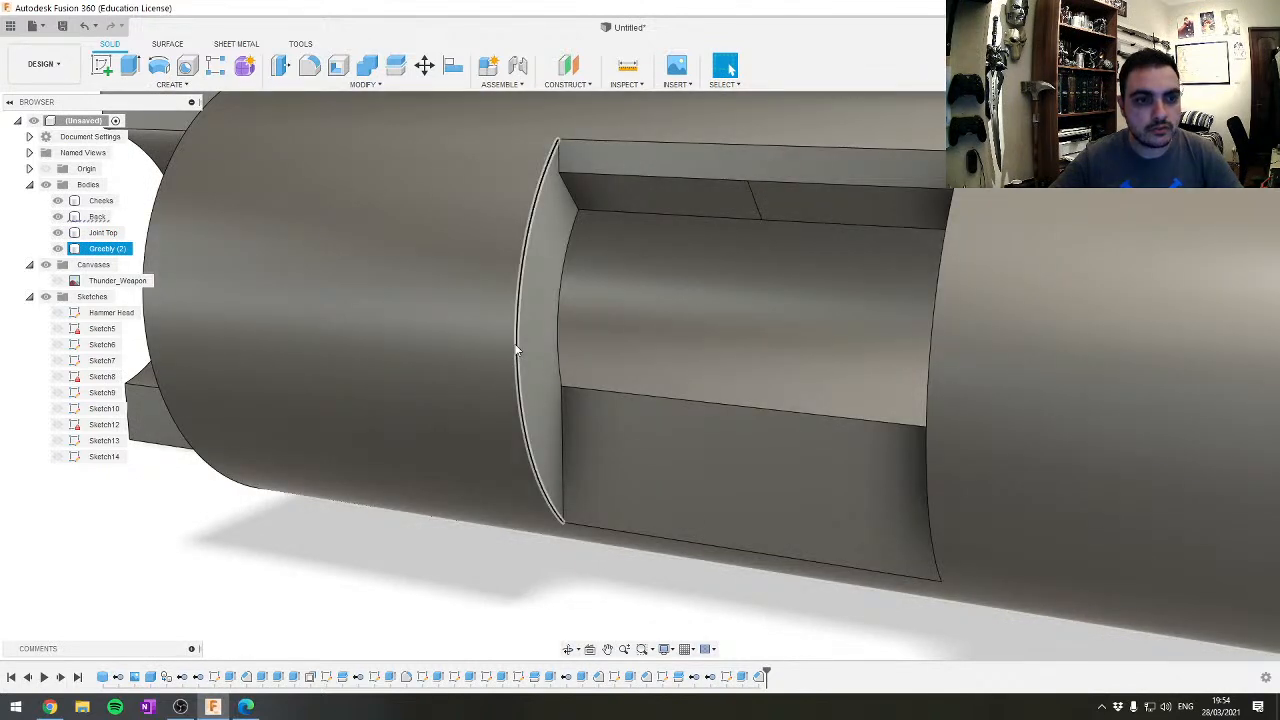
Try to chamfer the recess's curved outer edge nearest the notched open end, at 2.758 mm and at 2 mm
left_click(517, 350)
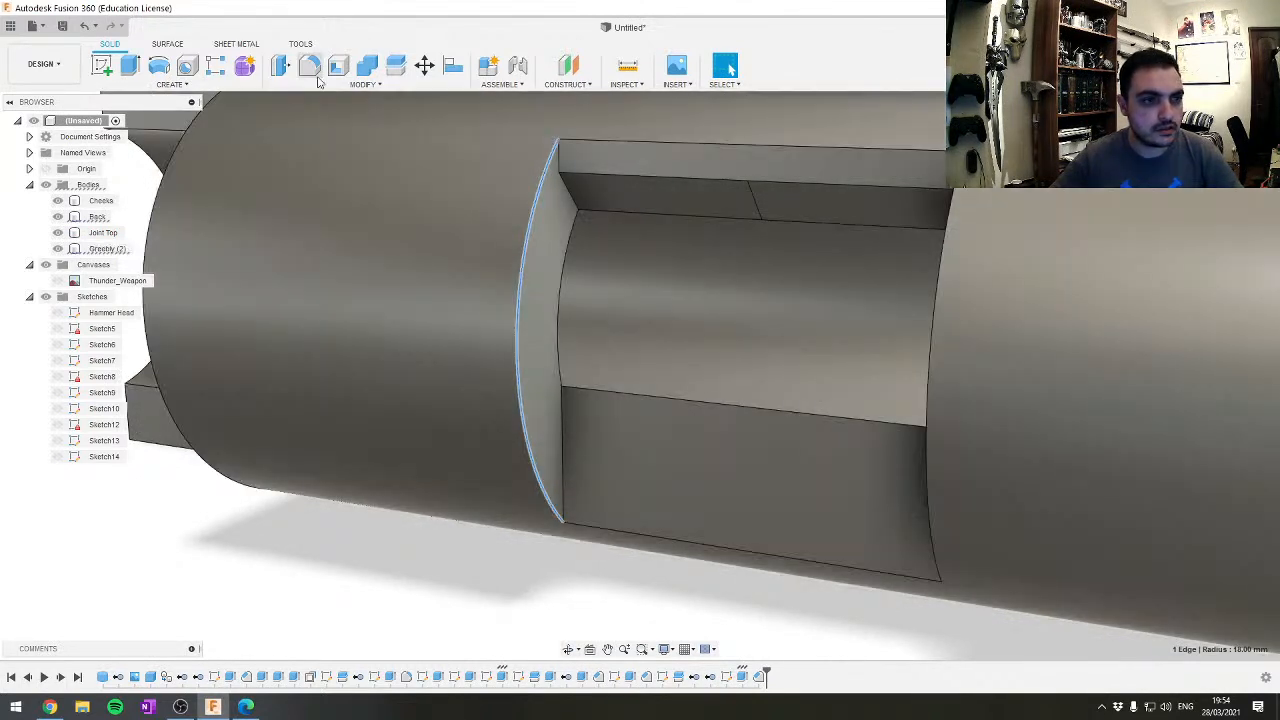
left_click(341, 87)
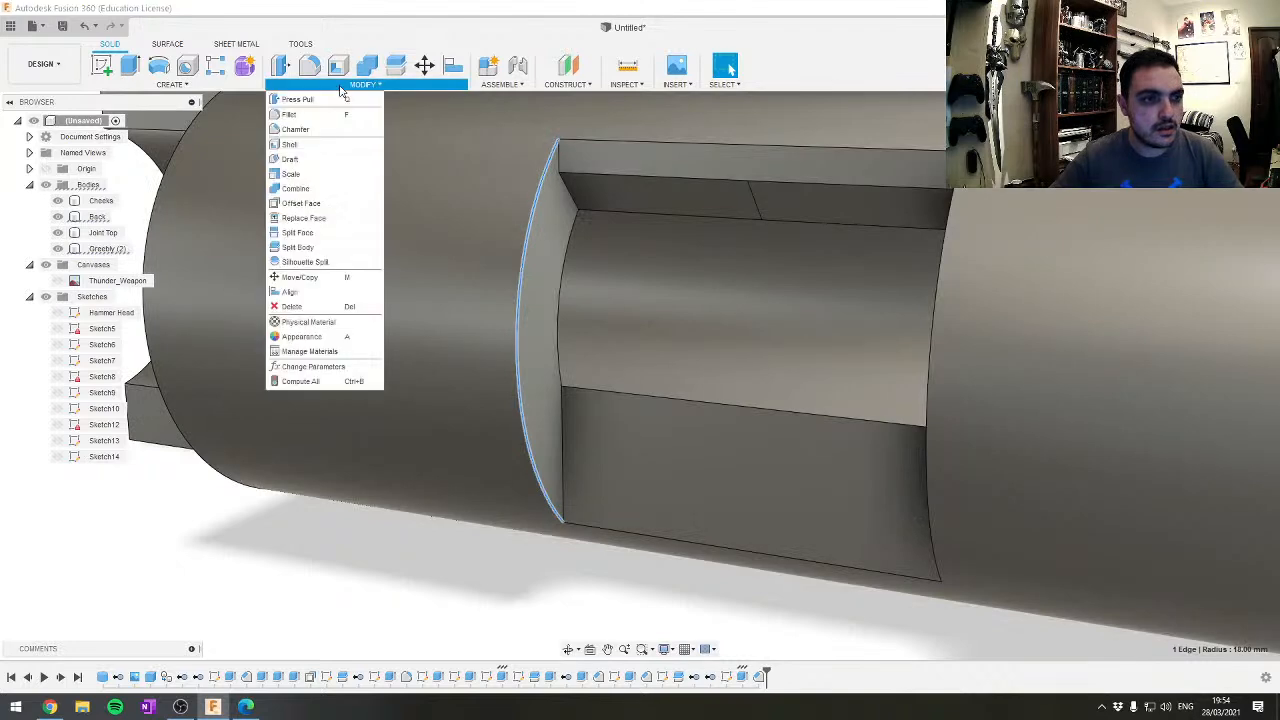
left_click(310, 130)
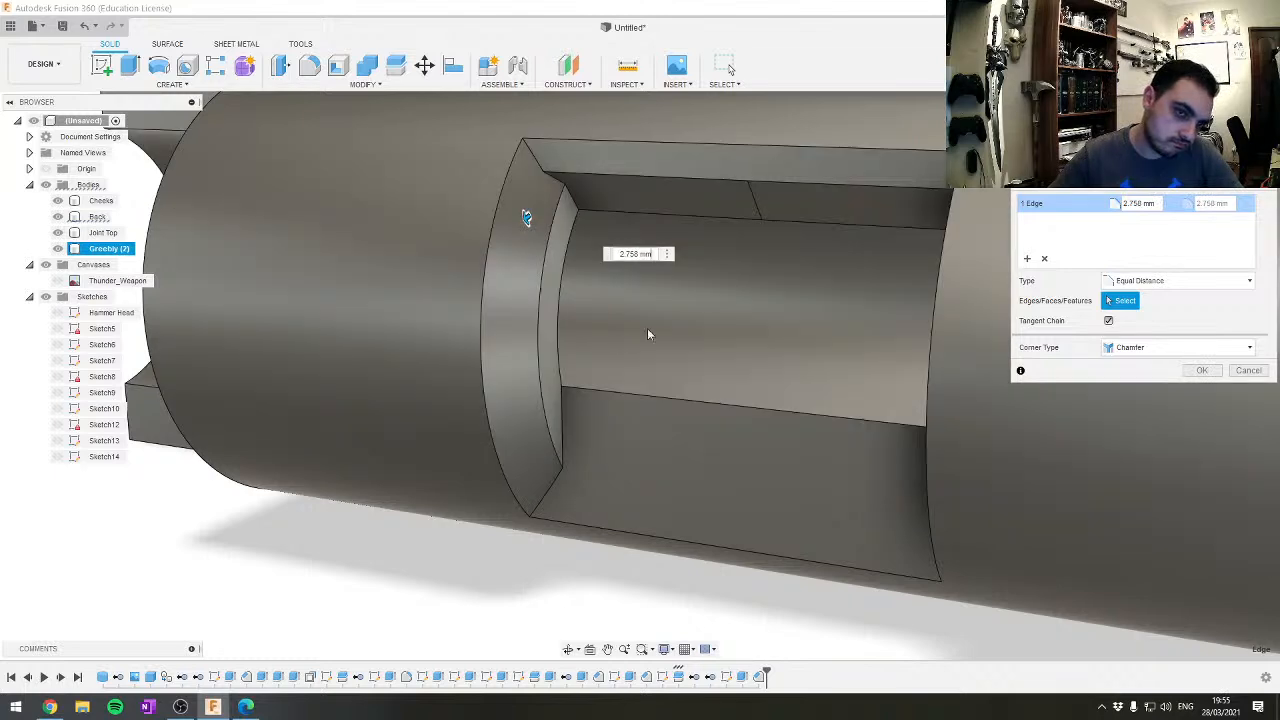
middle_click_drag(564, 331, 594, 320, "shift")
middle_click_drag(778, 257, 635, 386)
scroll(701, 335, "up", 5)
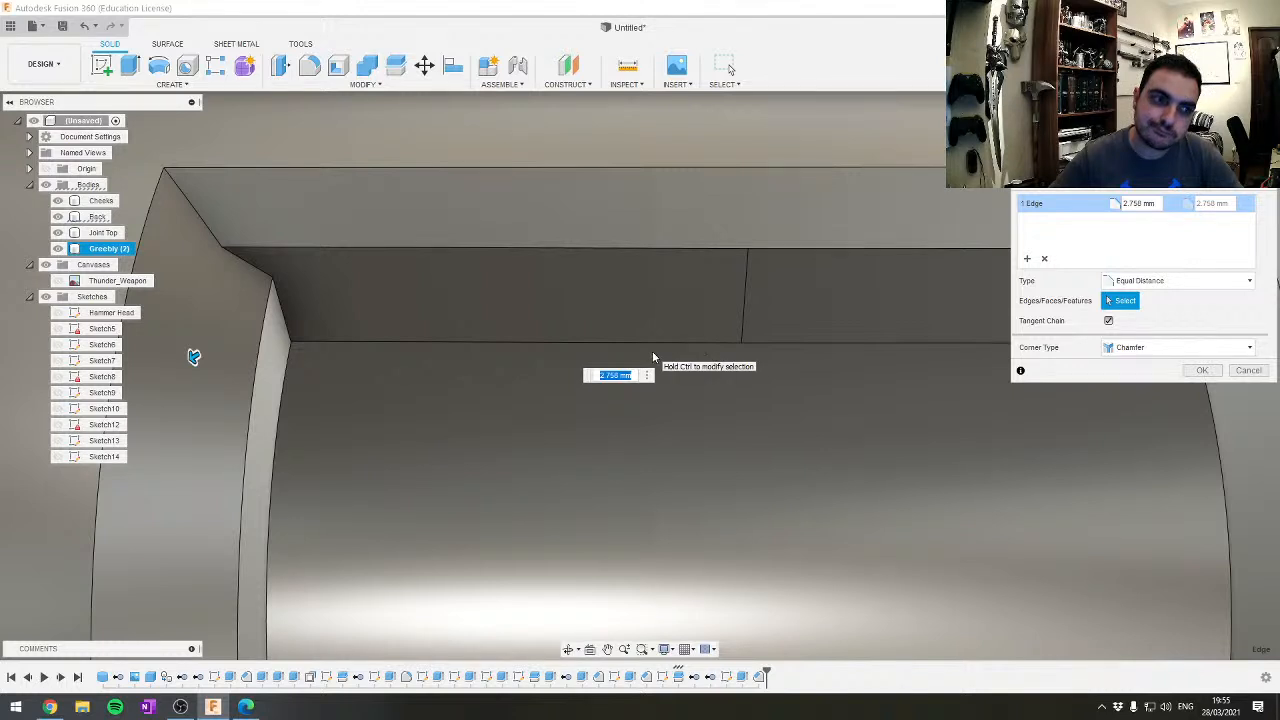
scroll(652, 356, "down", 3)
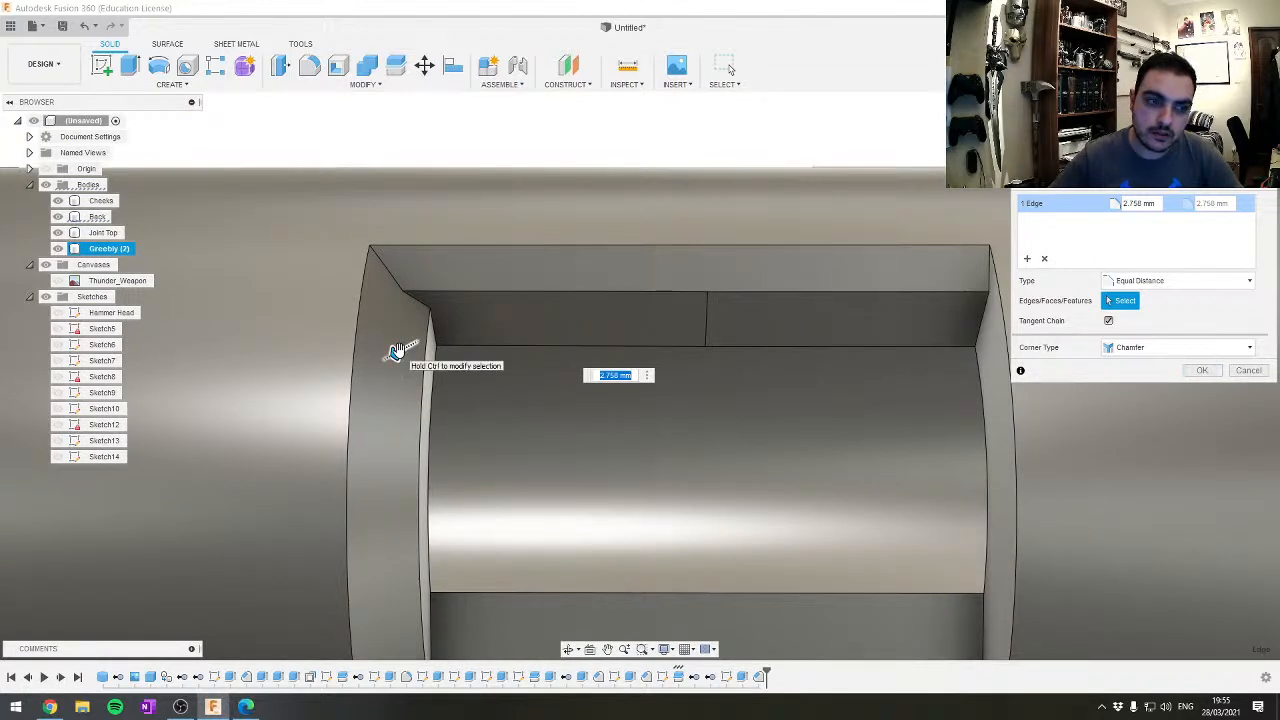
mouse_move(397, 350)
left_mouse_down()
mouse_move(413, 344)
mouse_move(403, 354)
left_mouse_up()
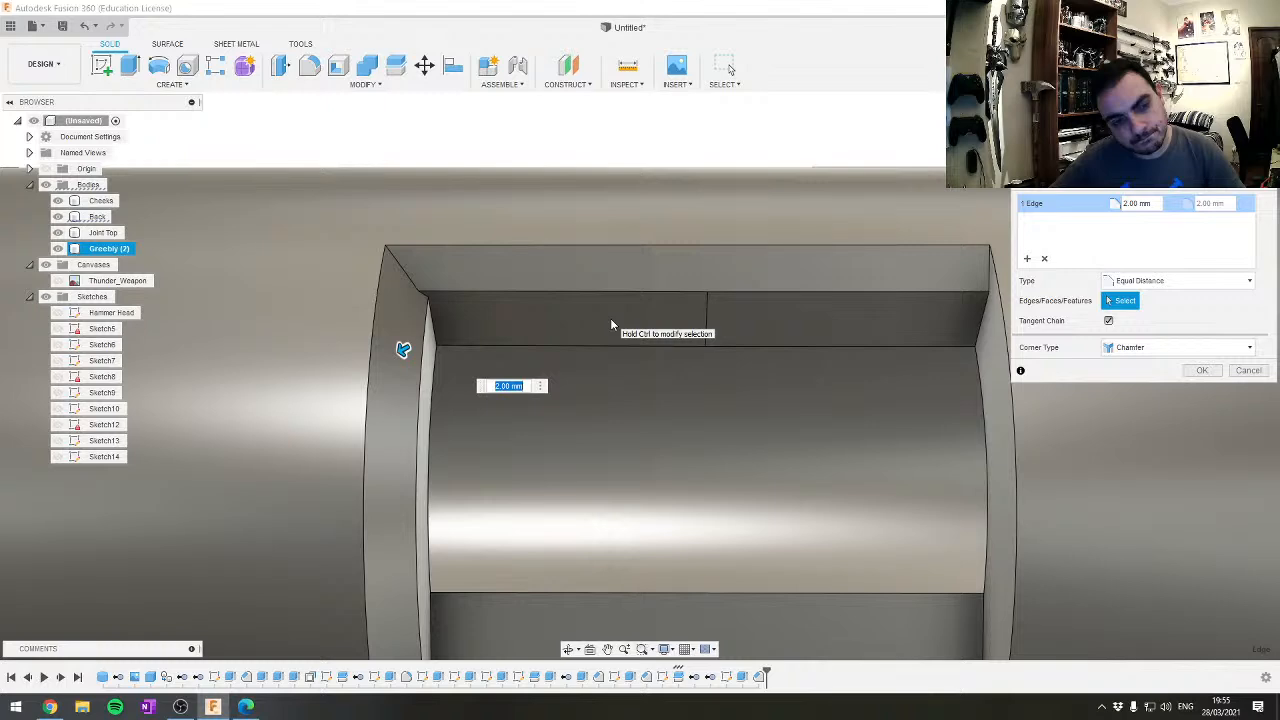
key("Return")
Measure the distance from the recess's curved outer edge nearest the notched end to the inner corner vertex of the existing chamfer
middle_click_drag(674, 374, 461, 387, "shift")
key("i")
left_click(461, 387)
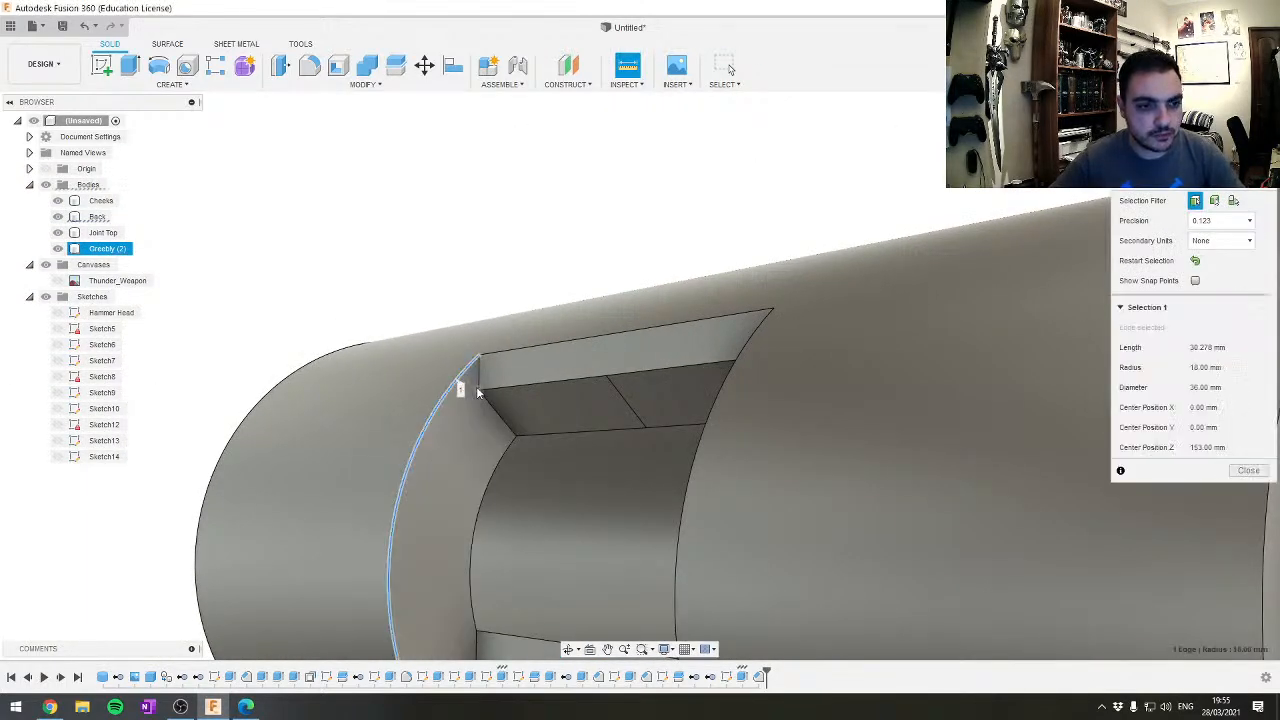
left_click(481, 395)
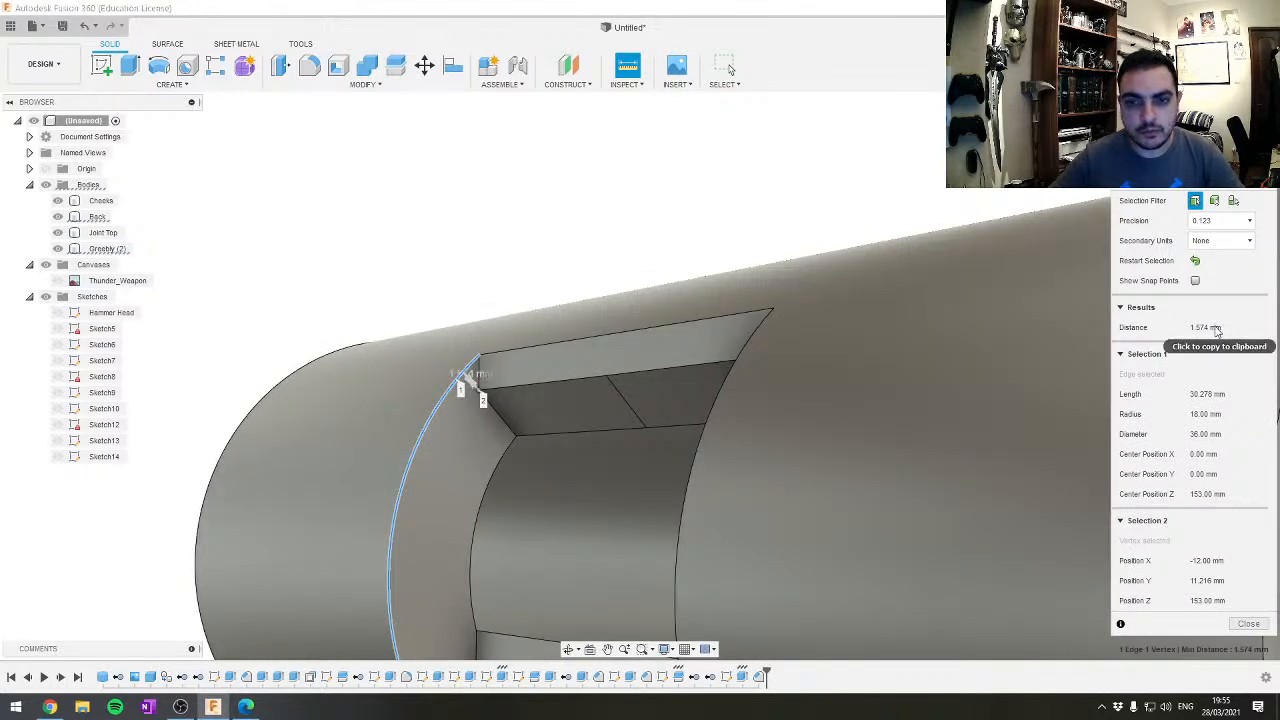
key("Escape")
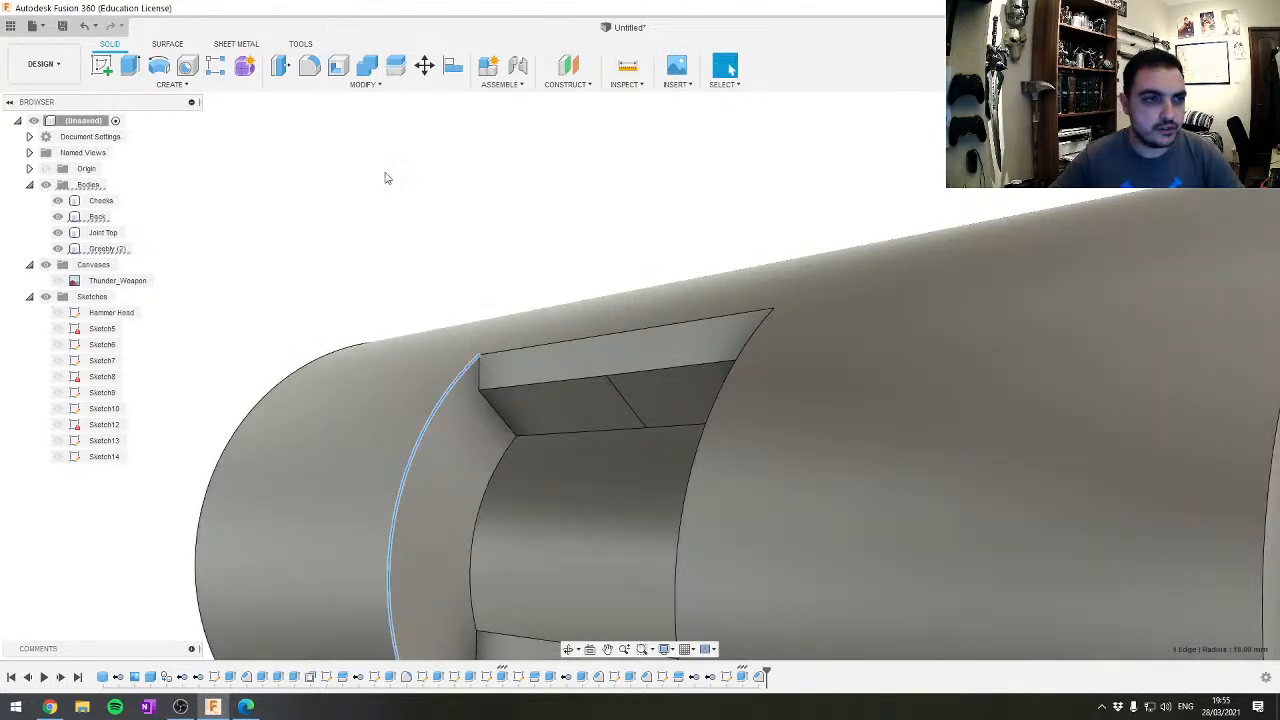
Chamfer the recess's curved outer edge nearest the notched open end with an equal distance of 1.574 mm
left_click(374, 84)
left_click(330, 127)
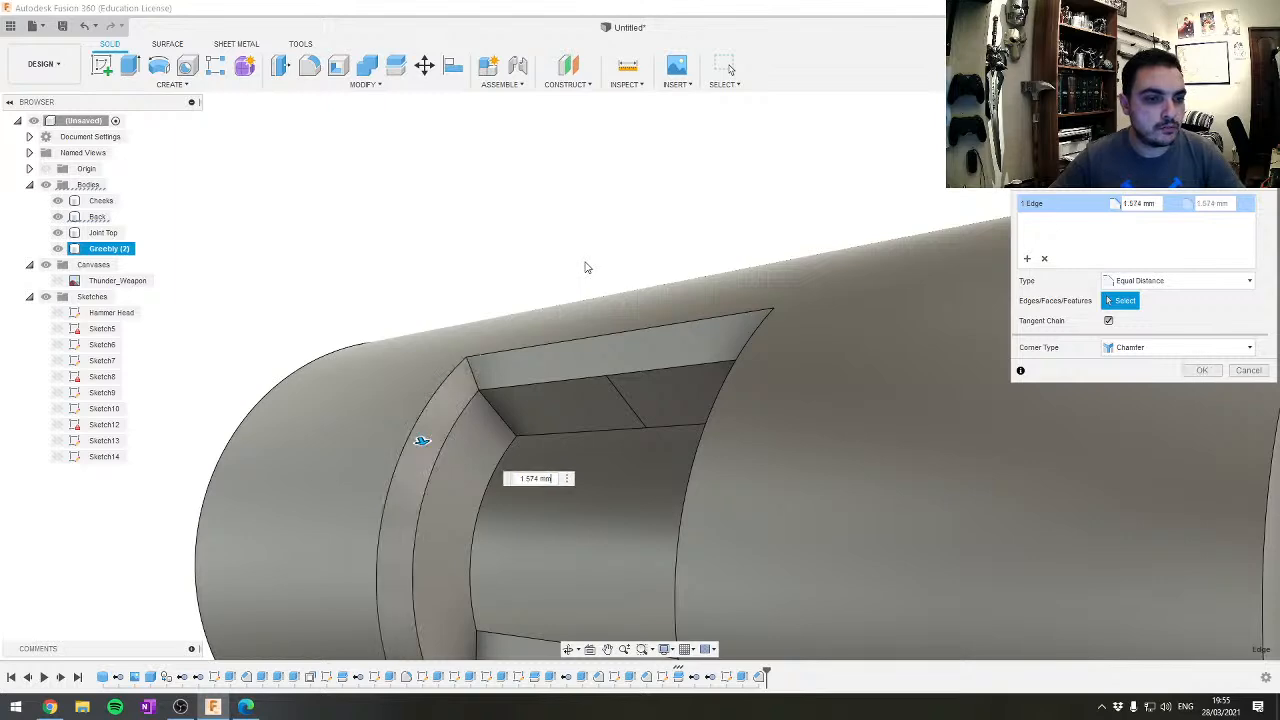
left_click(1201, 370)
Chamfer the curved outer edge at the opposite end of the recess with an equal distance of 1.574 mm
middle_click_drag(372, 385, 474, 397, "shift")
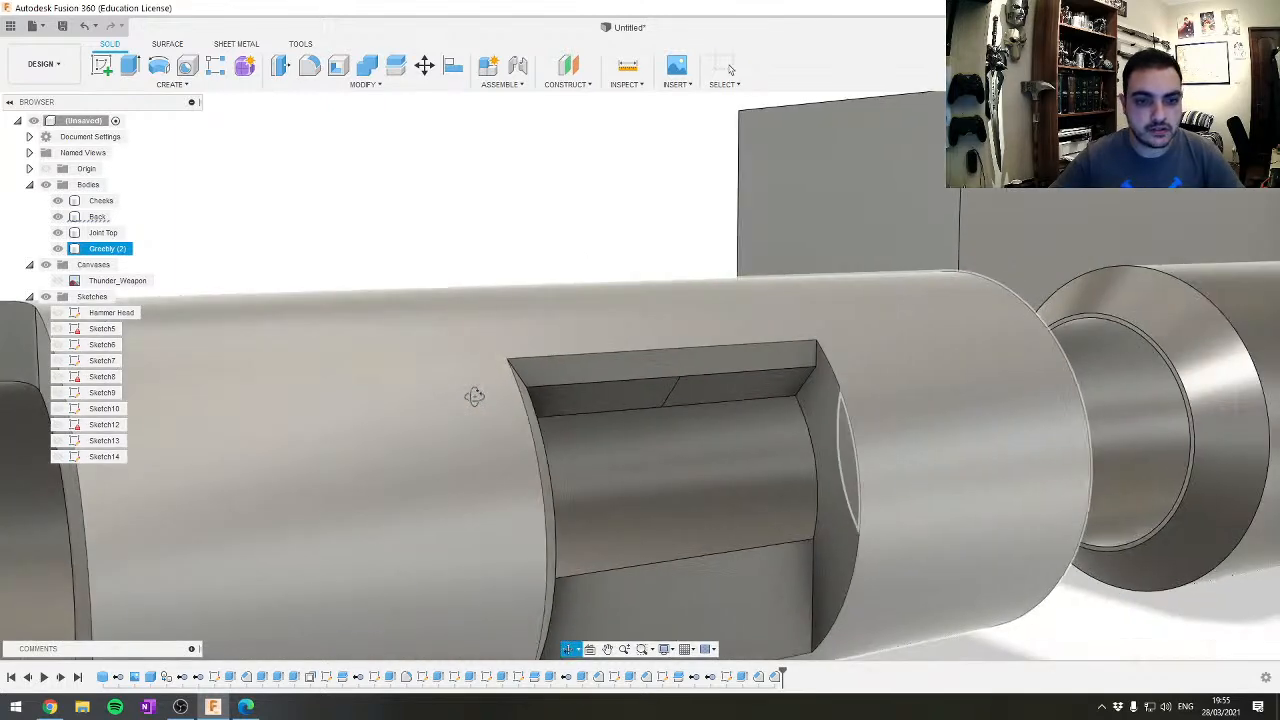
scroll(762, 425, "up", 4)
left_click(891, 361)
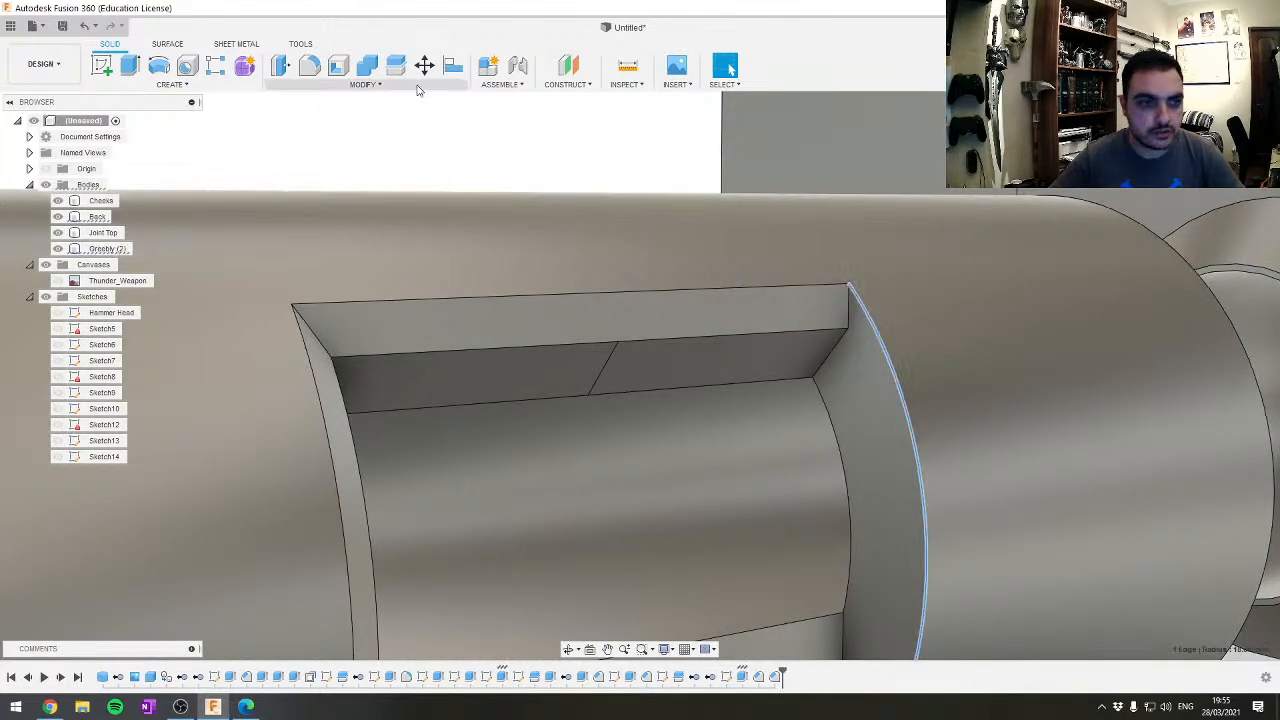
left_click(364, 84)
left_click(330, 127)
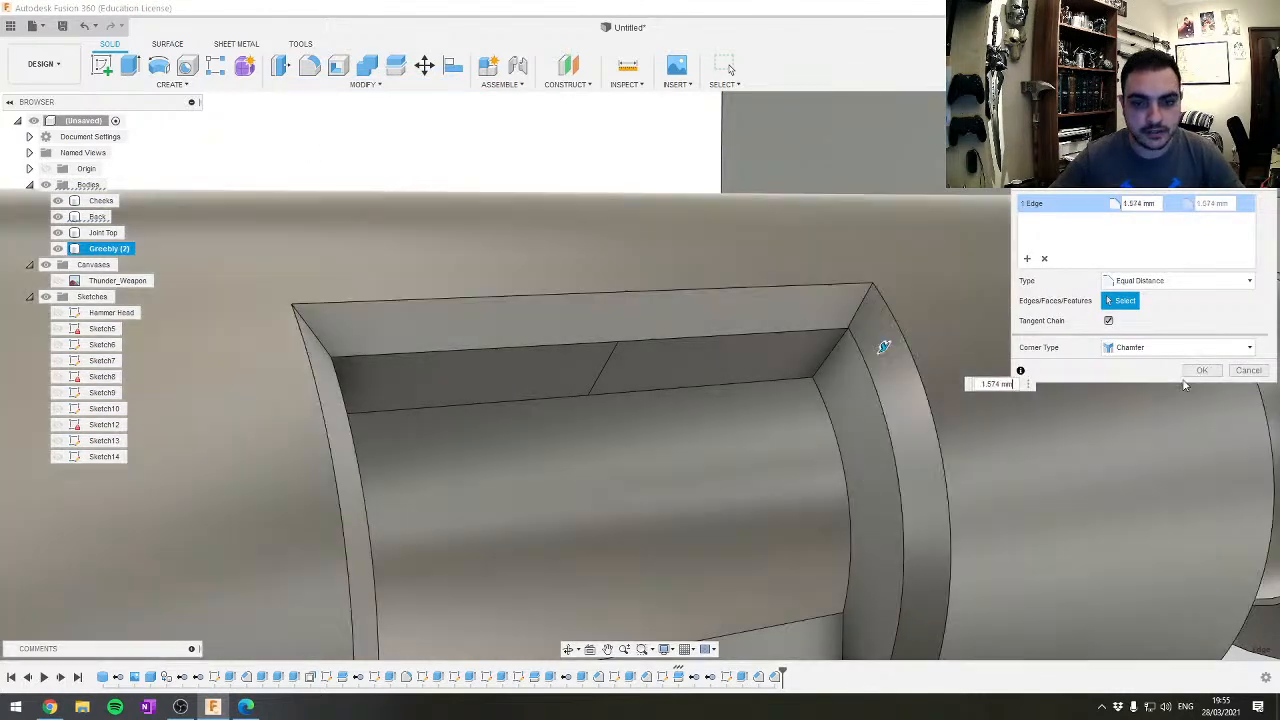
left_click(1202, 371)
Try to chamfer the outer edges around the notched open end of the cylinder together at 1.574 mm
scroll(682, 419, "down", 3)
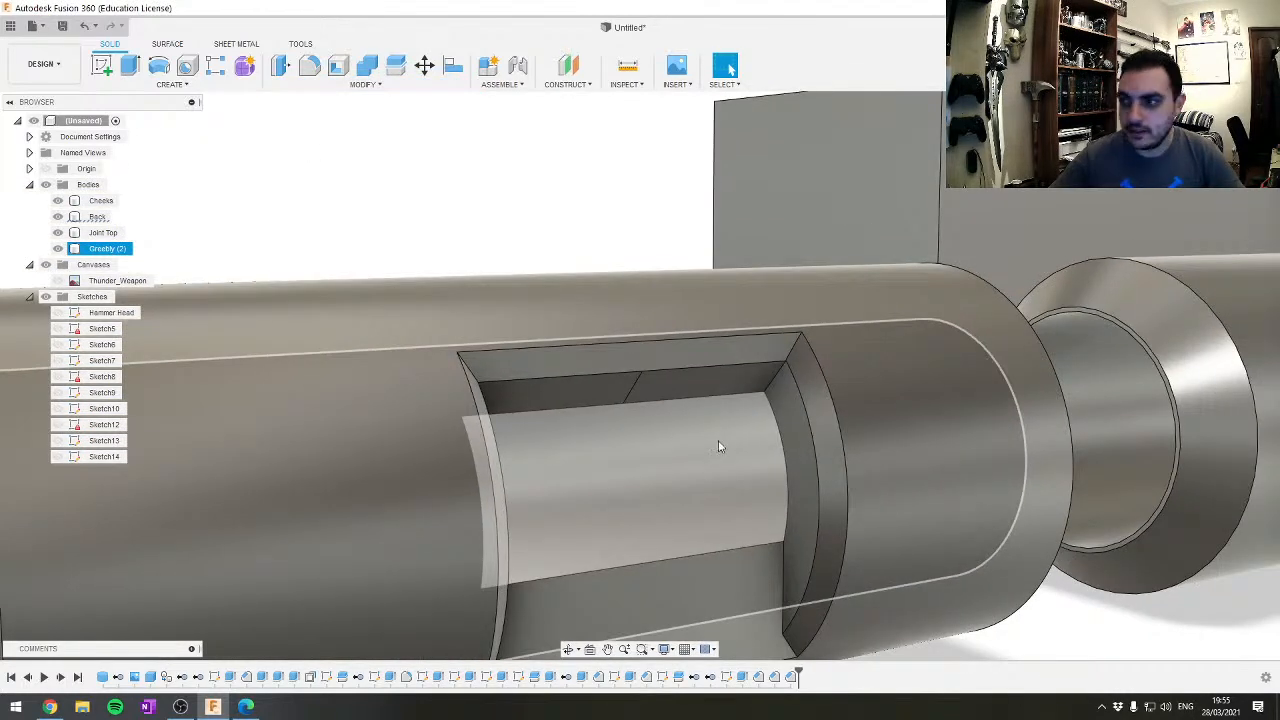
middle_click_drag(717, 443, 1237, 203, "shift")
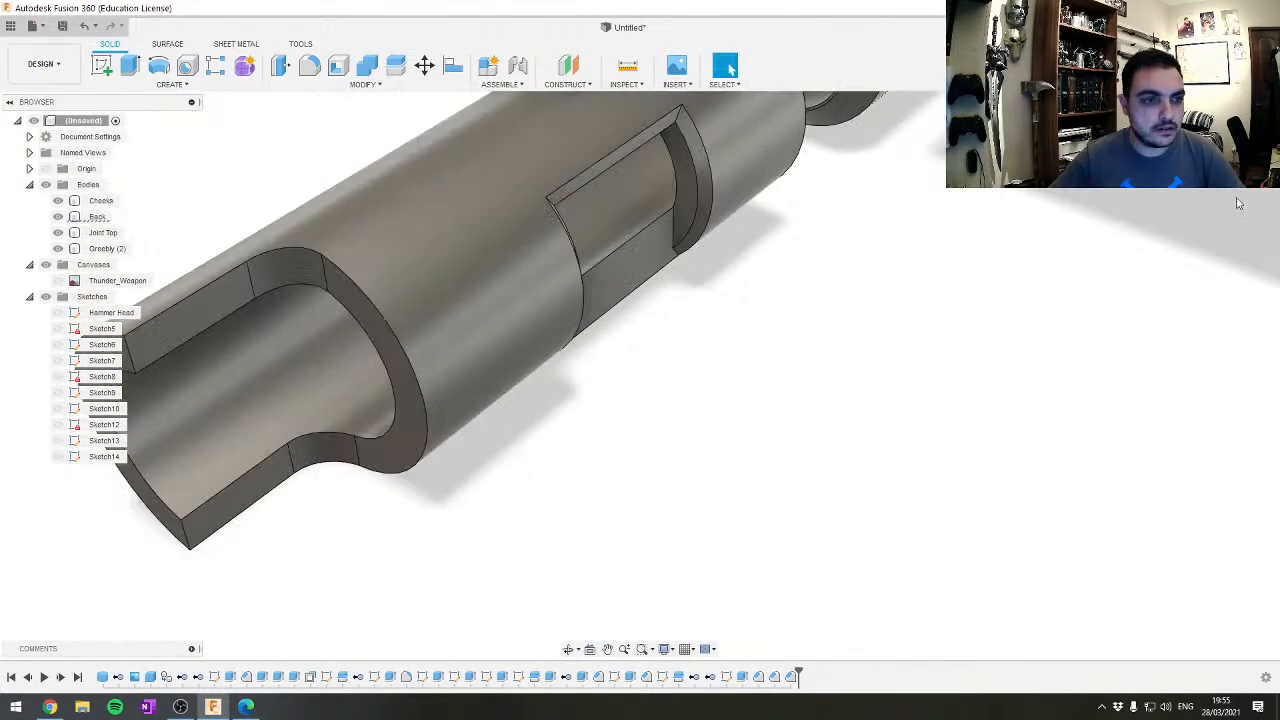
scroll(499, 358, "down", 5)
middle_click_drag(496, 369, 776, 436)
scroll(700, 325, "up", 5)
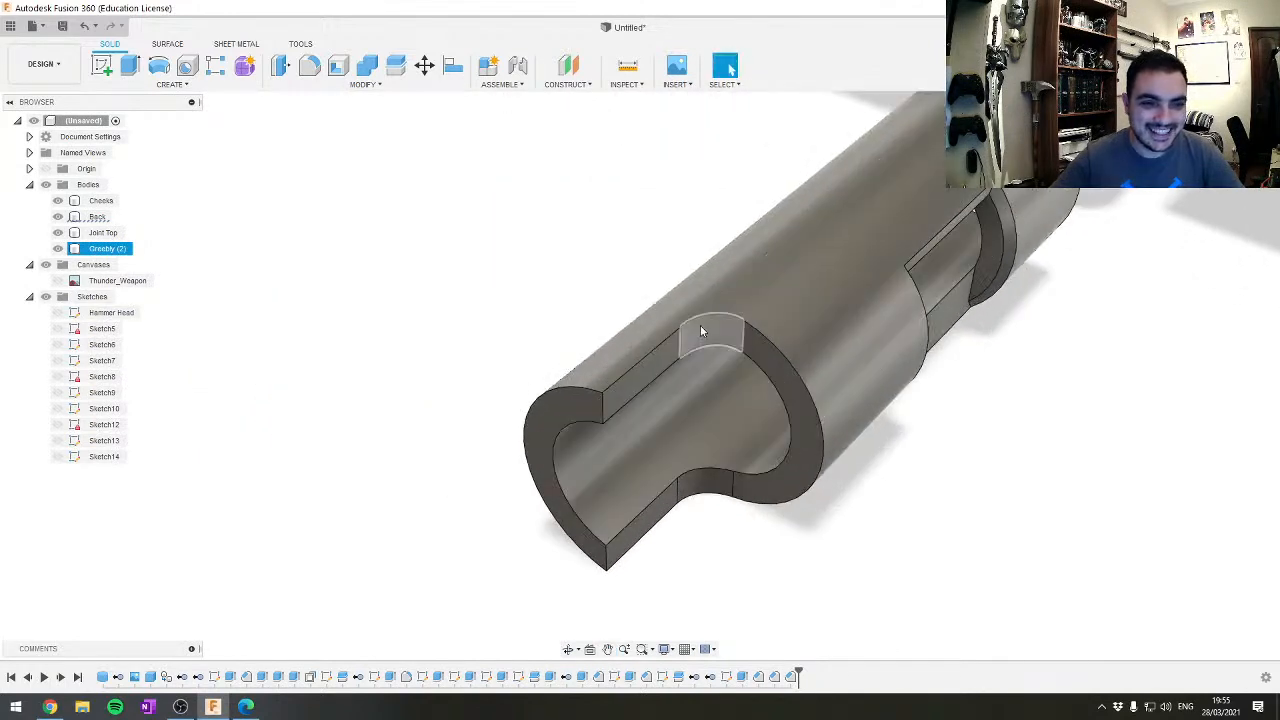
left_click(603, 392)
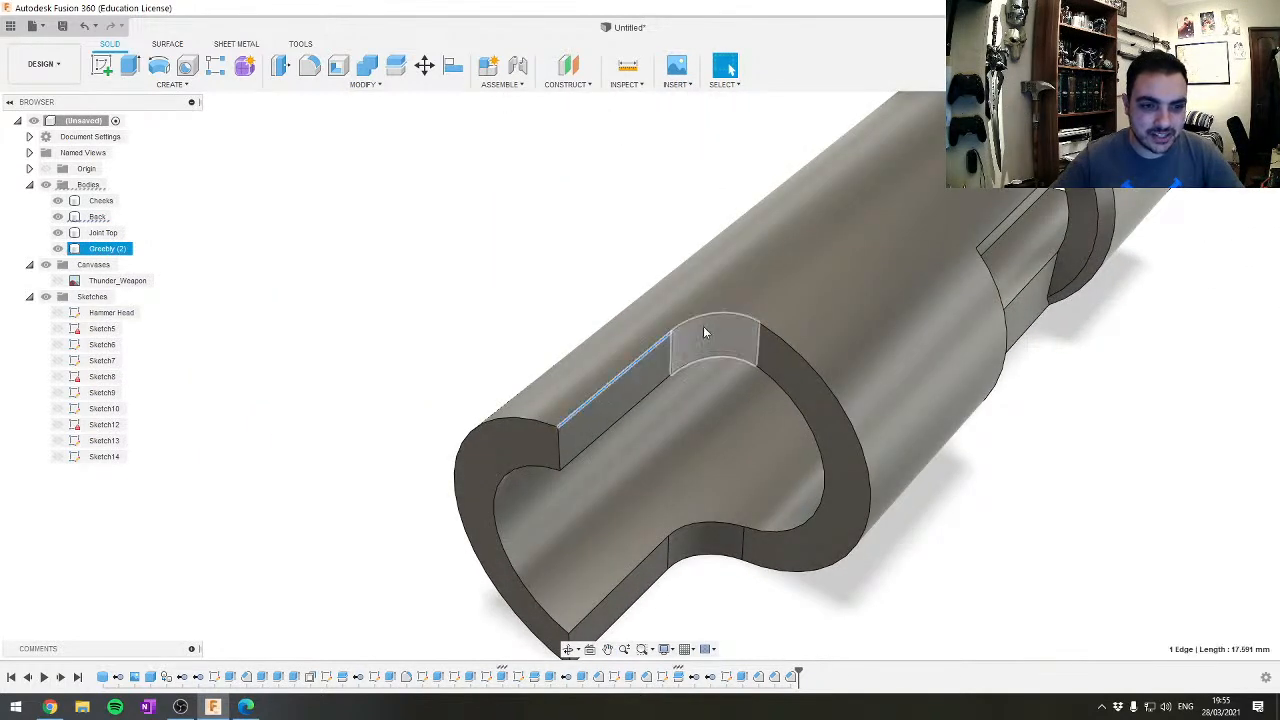
double_click(806, 362)
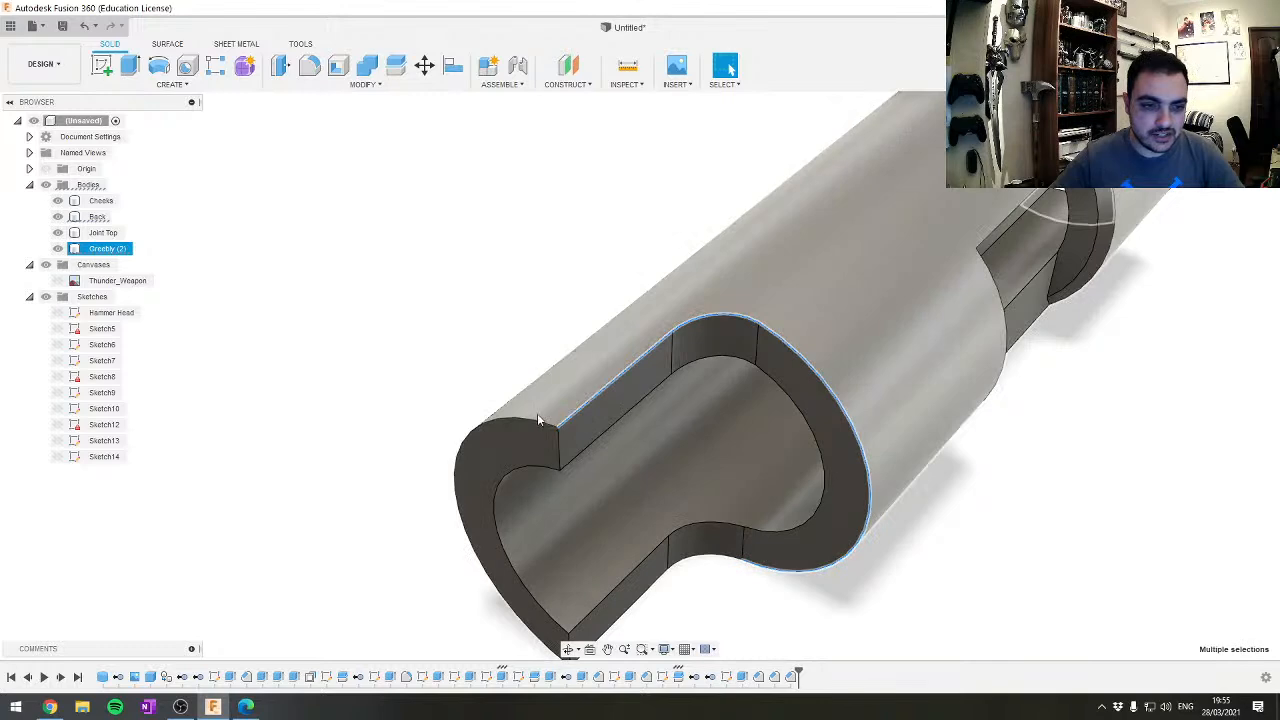
left_click(366, 84)
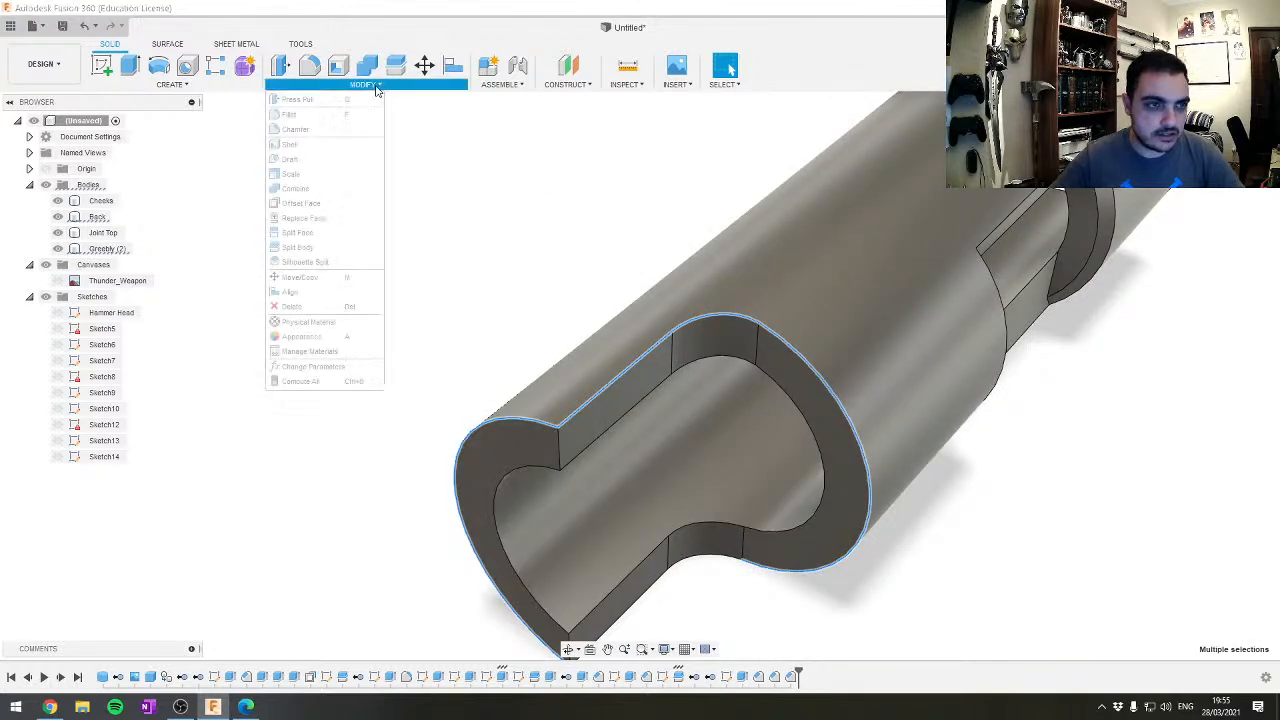
left_click(325, 136)
key("Return")
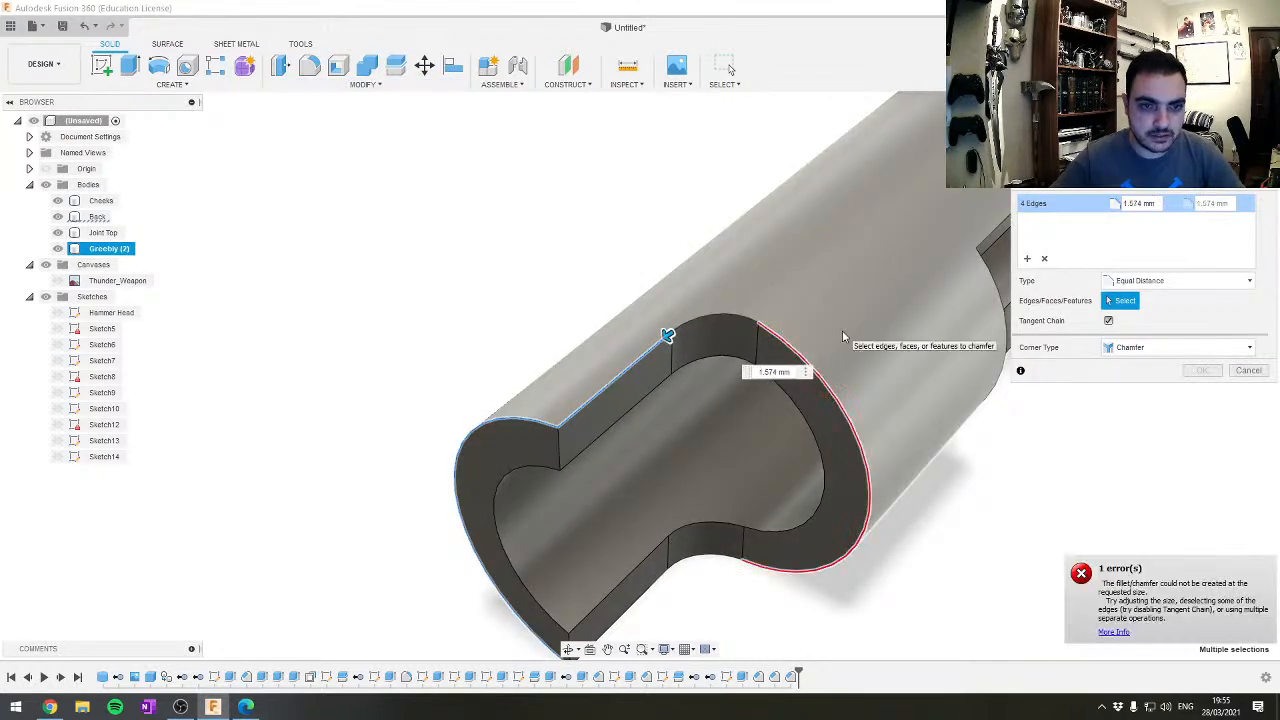
key("Escape")
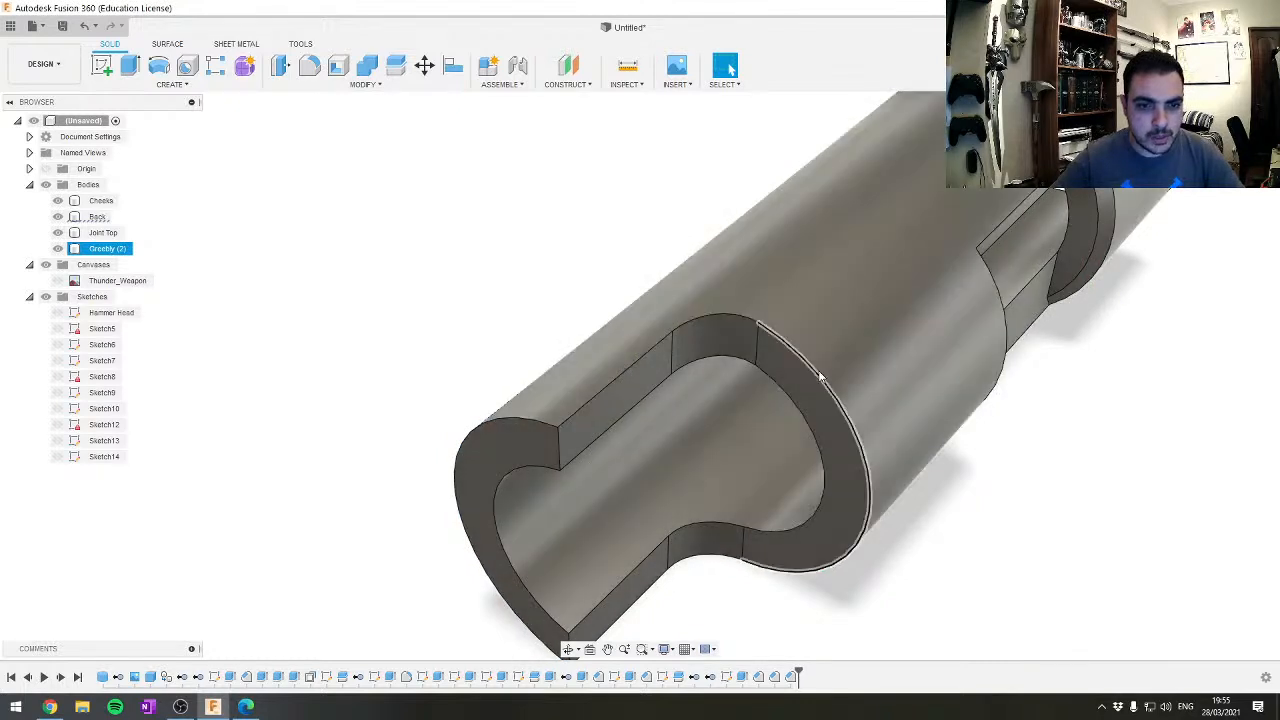
Try to chamfer only the large outer arc edge of the notched open end, at 1.574 mm and at 4 mm
left_click(818, 375)
left_click(366, 84)
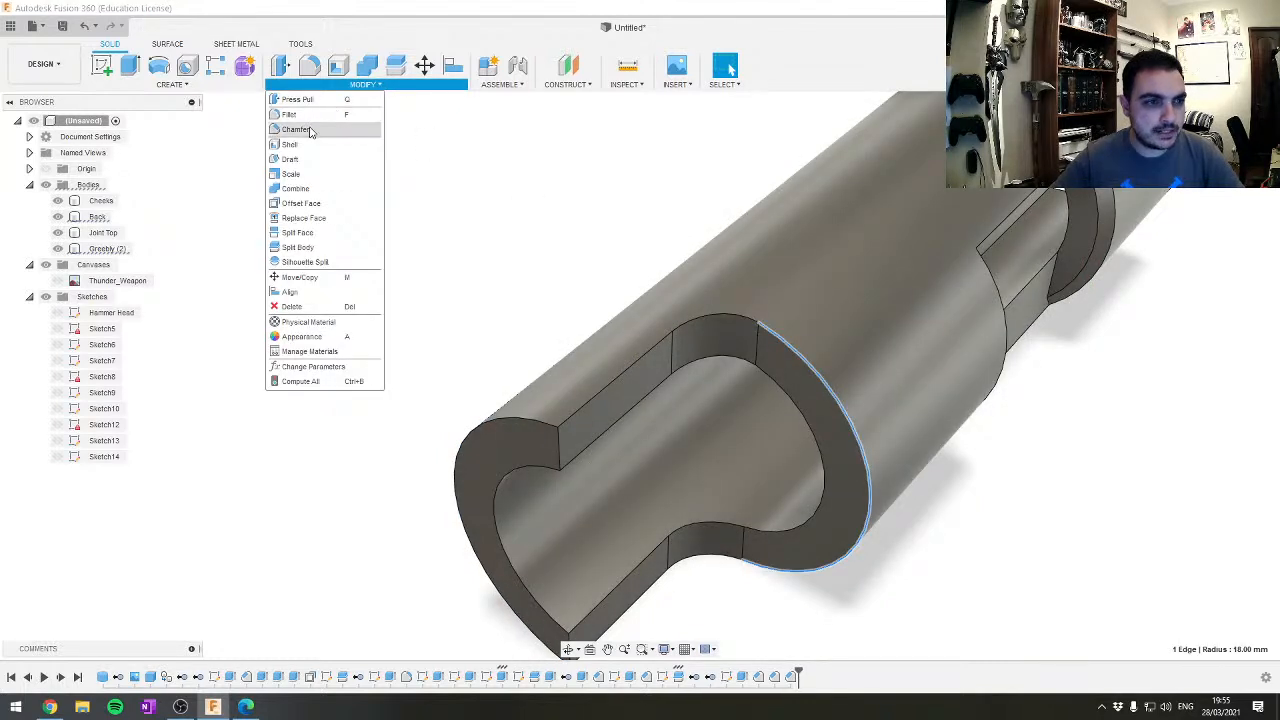
left_click(313, 136)
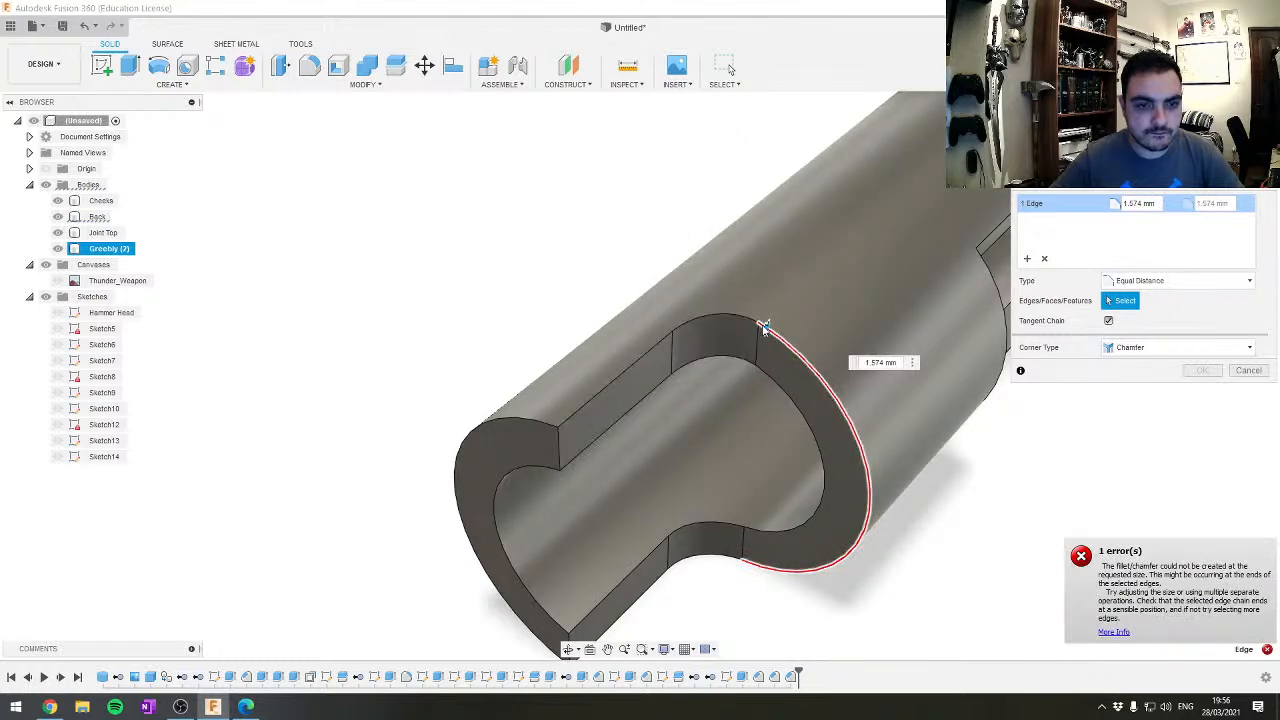
left_click_drag(765, 325, 745, 319)
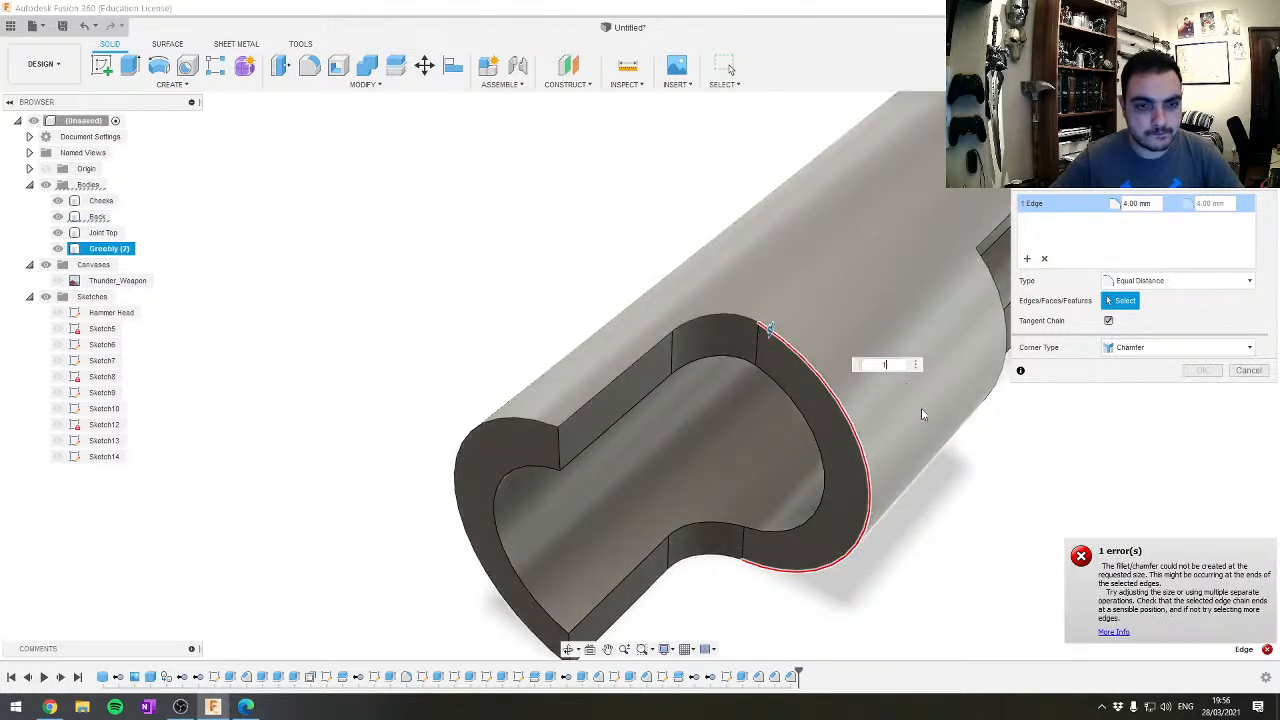
key("Escape")
Chamfer the notch's upper straight outer edge and its adjoining rounded corner with an equal distance of 1.574 mm
middle_click_drag(909, 440, 877, 437, "shift")
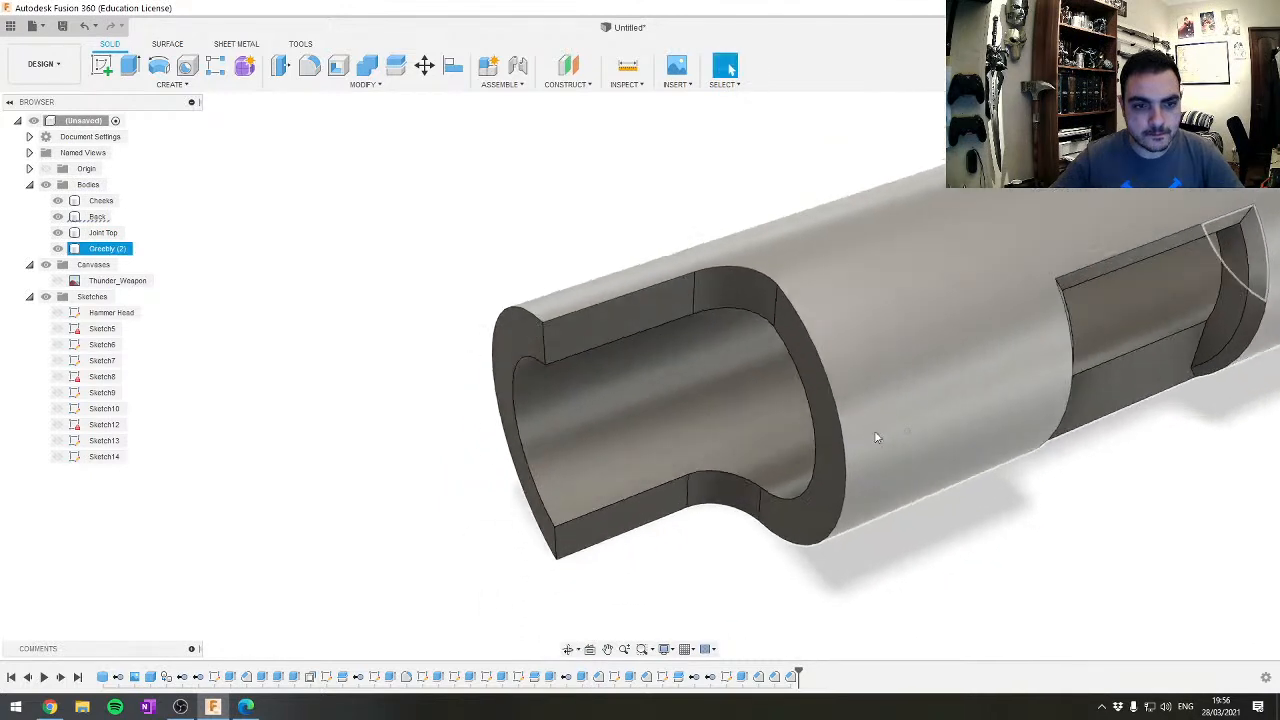
scroll(755, 275, "up", 2)
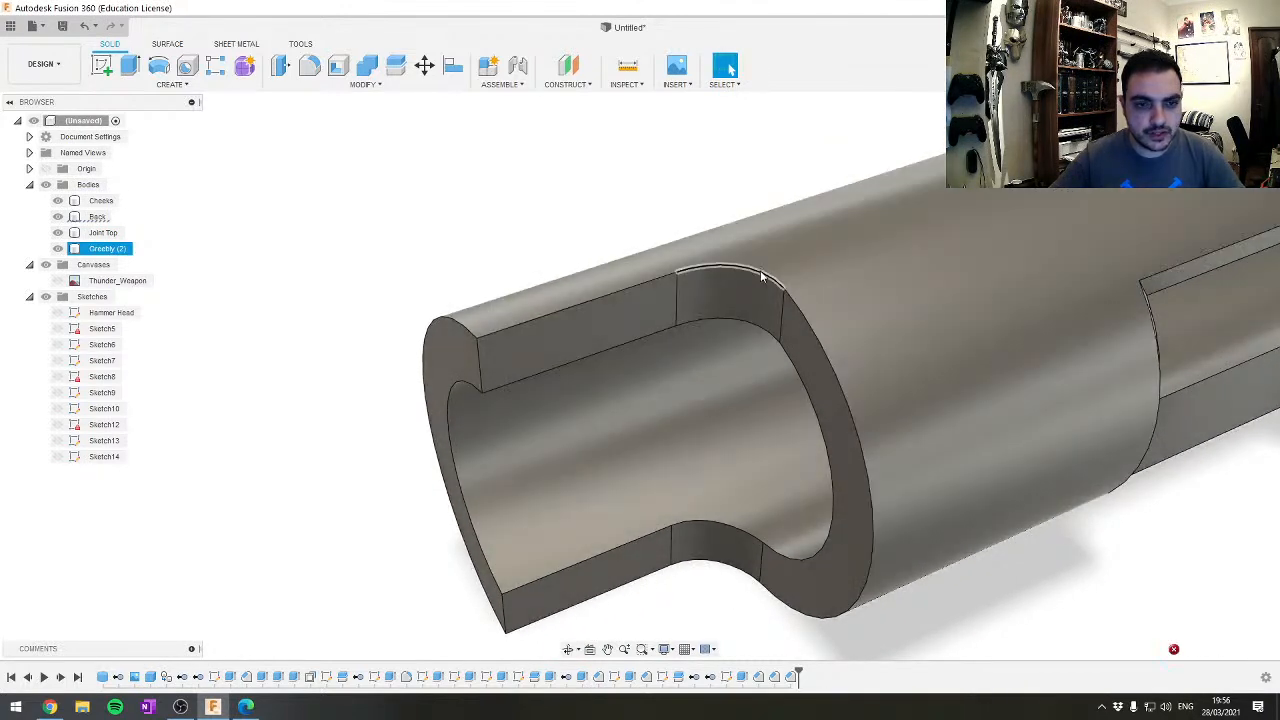
left_click(760, 270)
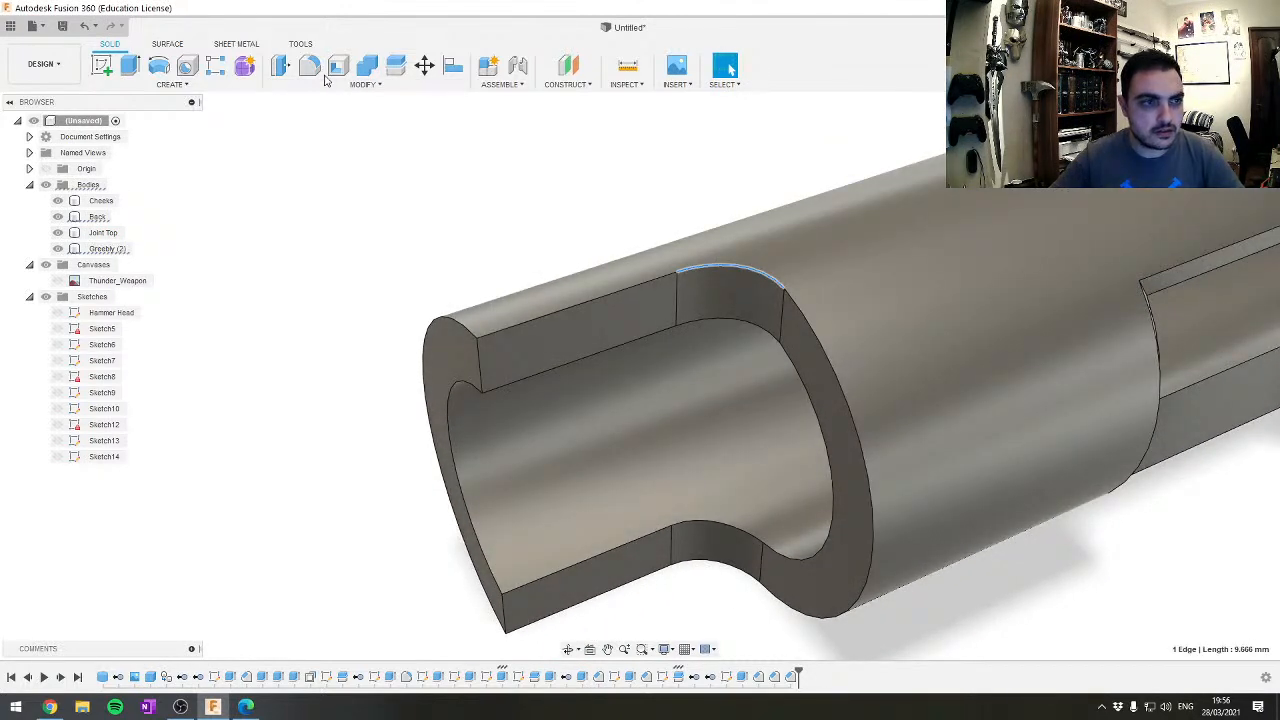
left_click(365, 84)
left_click(368, 127)
type("1.5")
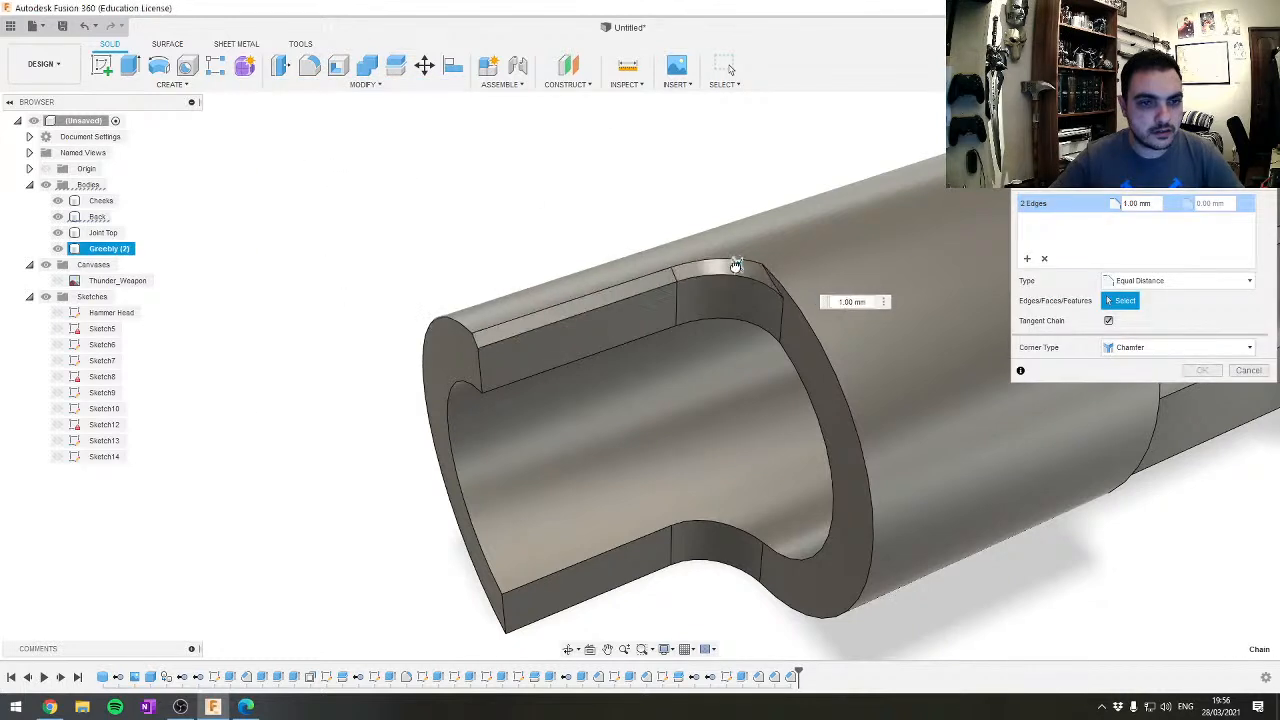
left_click_drag(914, 342, 924, 347)
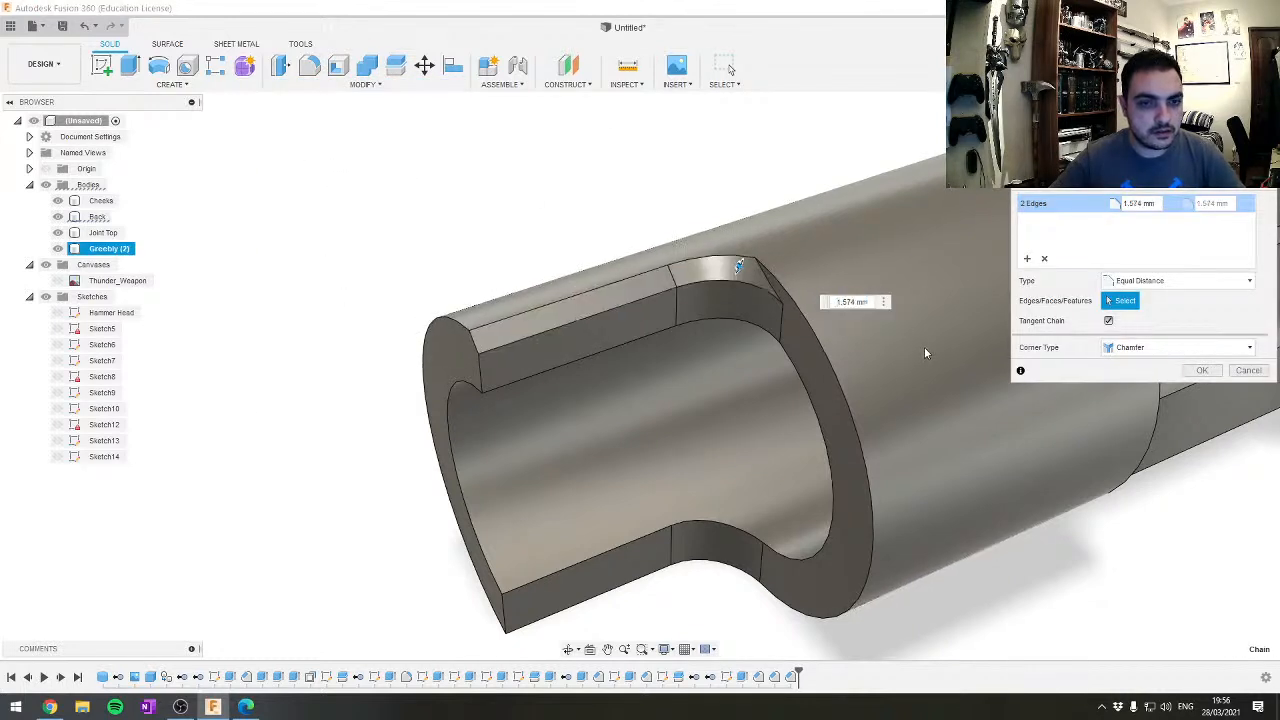
left_click(1202, 370)
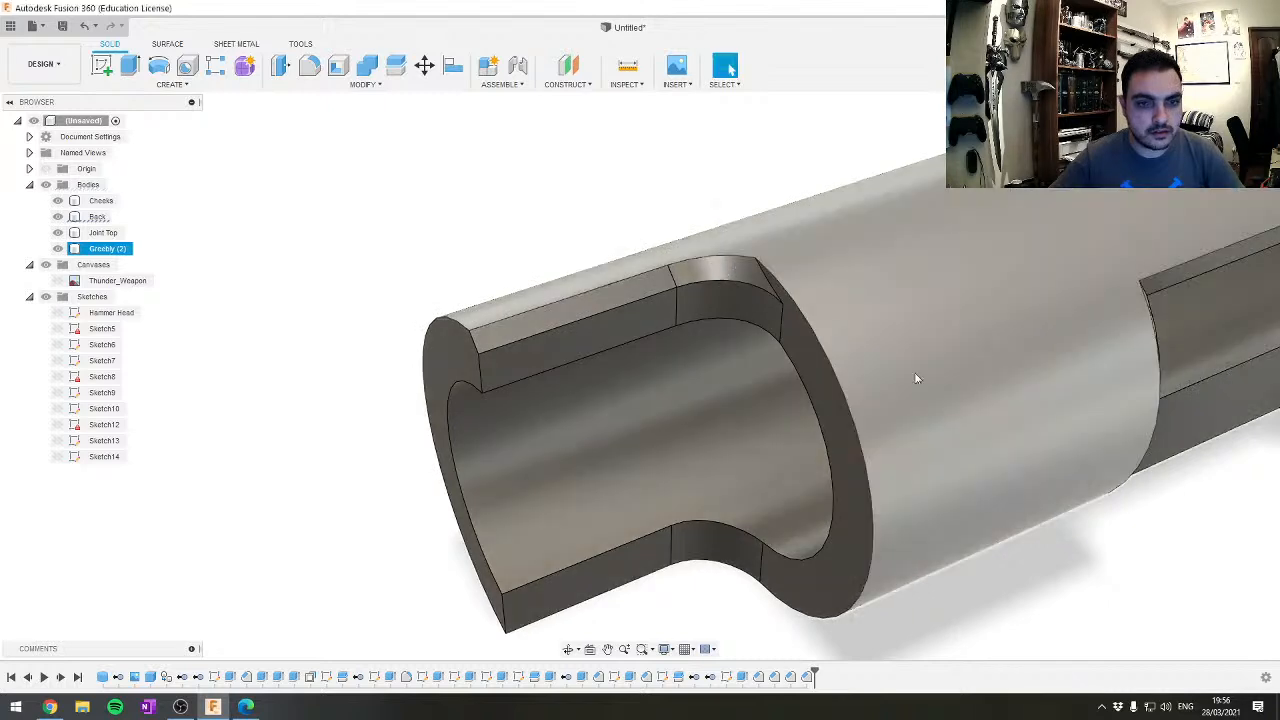
Try to chamfer the adjacent large outer arc at 1.574 mm, and undo the chamfer on the notch's upper edge
left_click(858, 440)
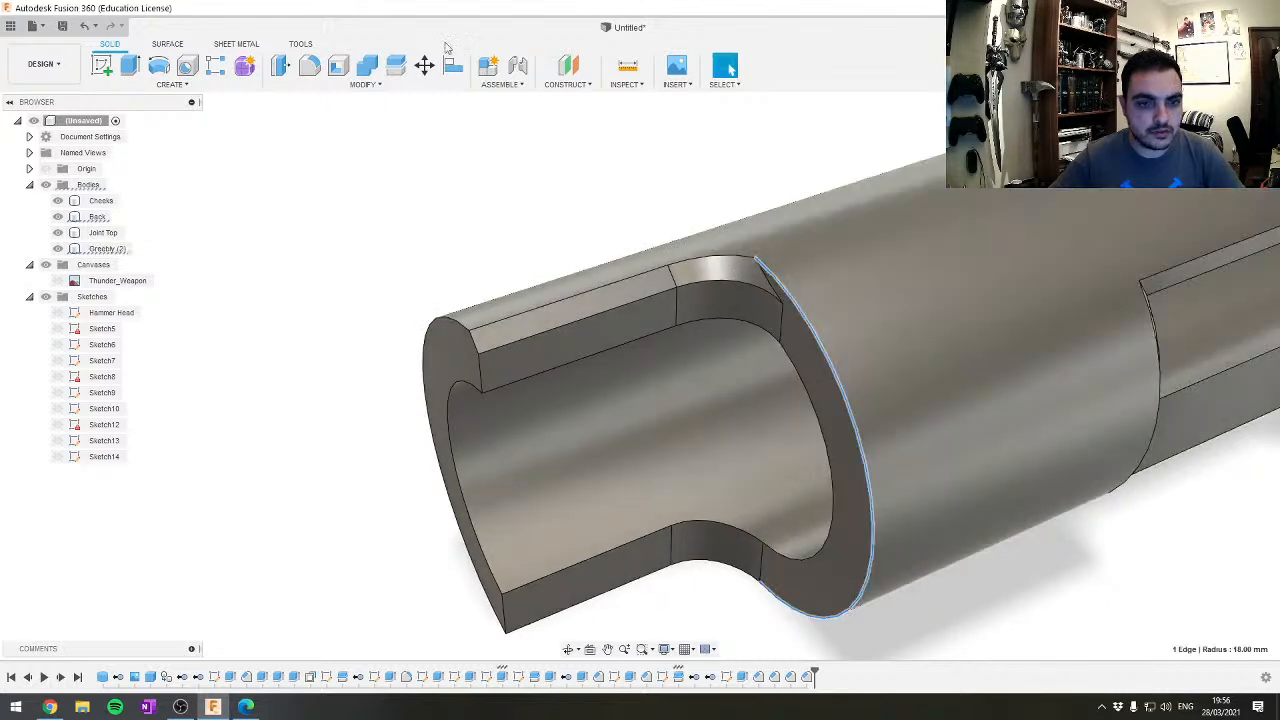
left_click(381, 87)
left_click(305, 130)
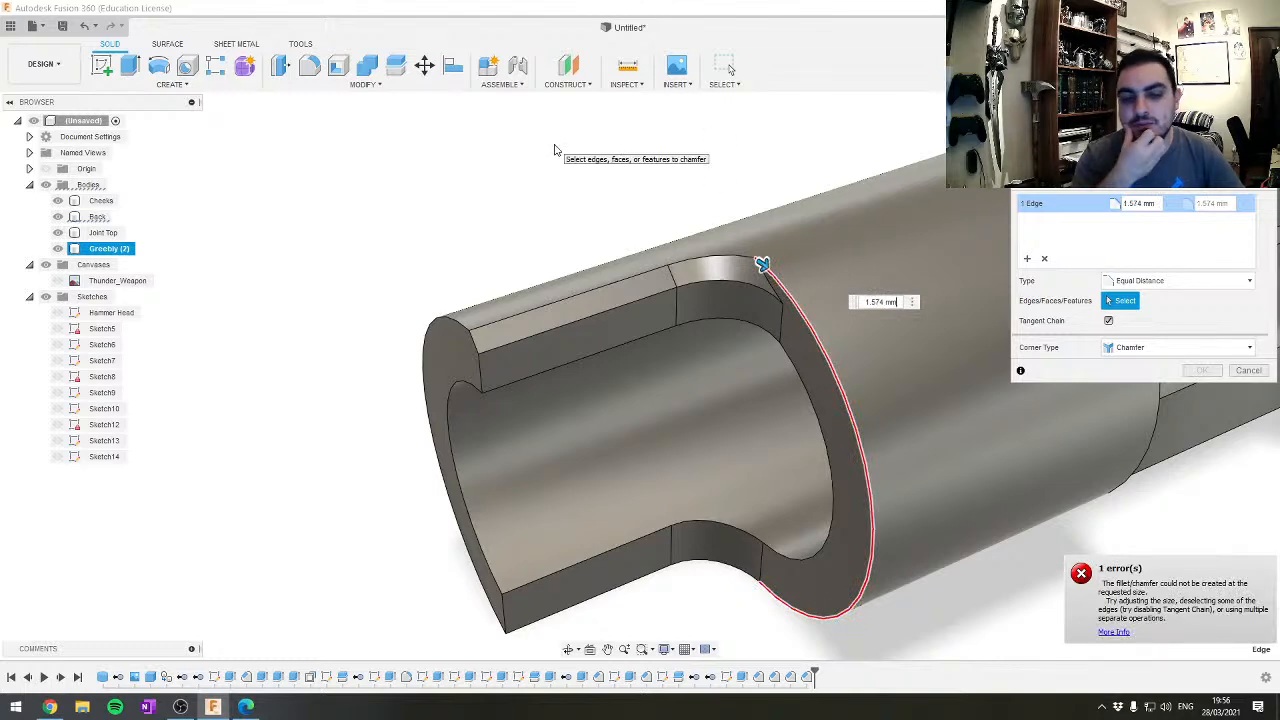
key("Escape")
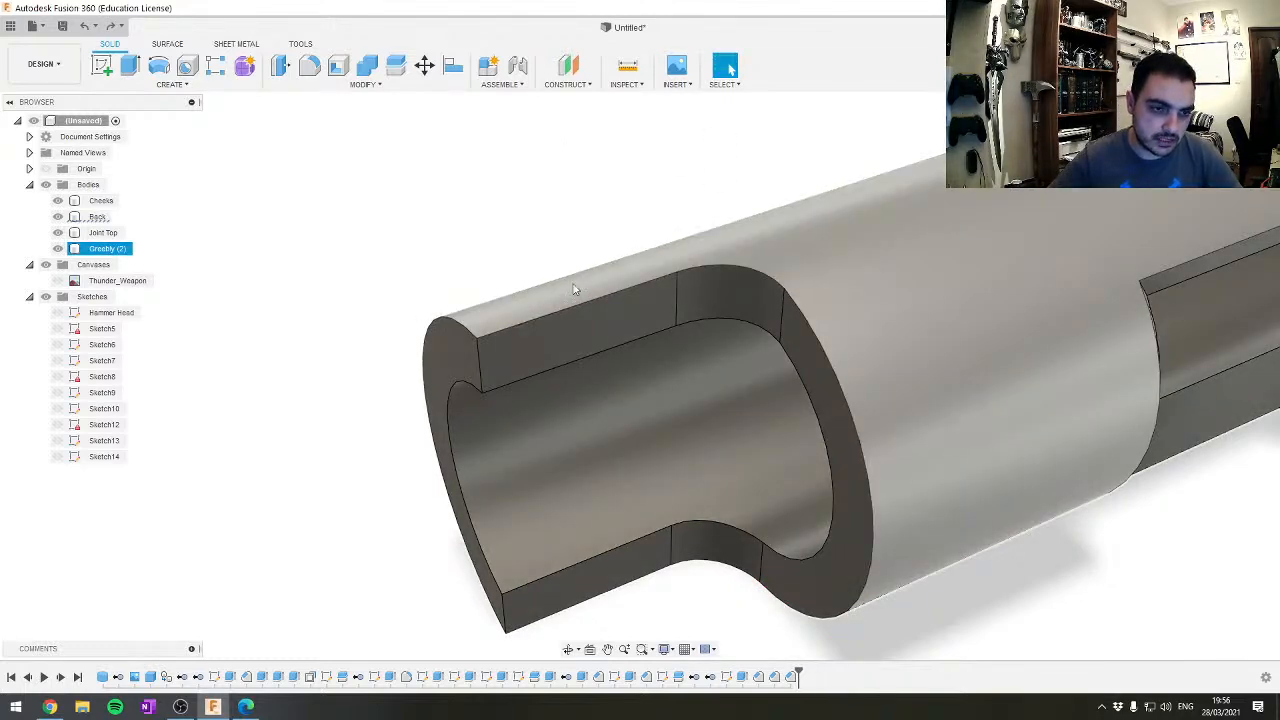
middle_click_drag(571, 280, 619, 276, "shift")
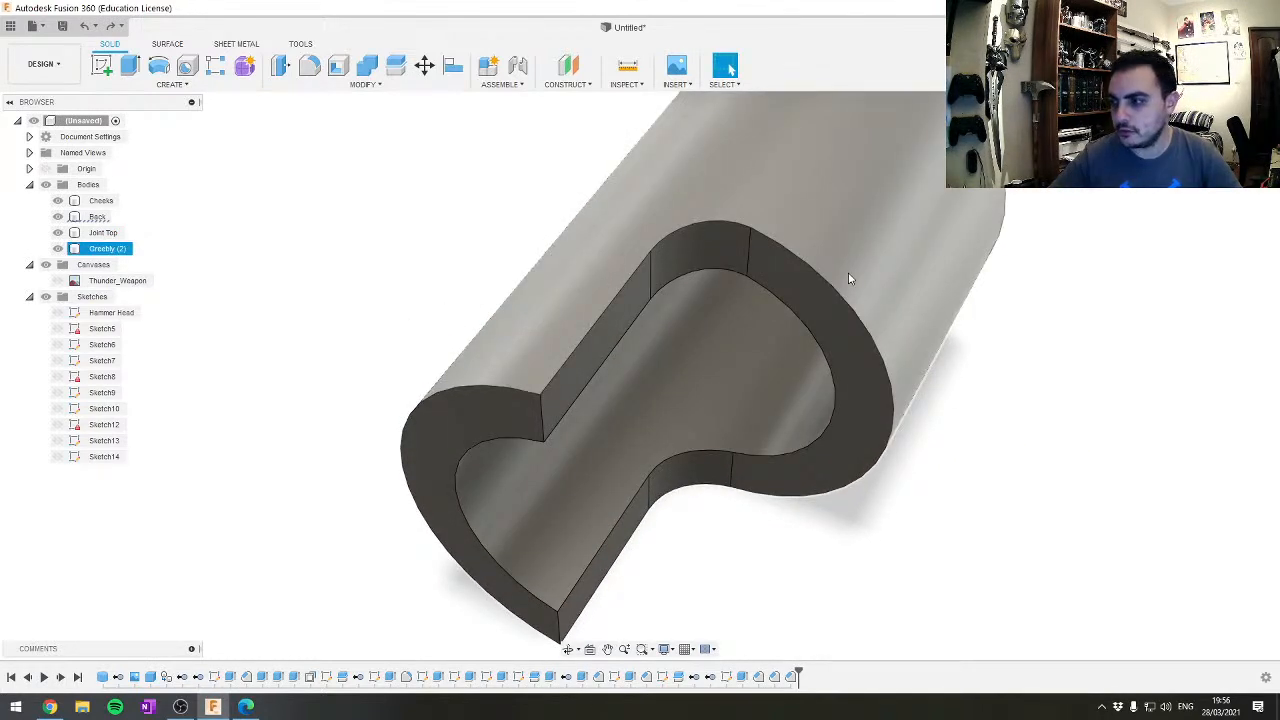
scroll(850, 279, "down", 1)
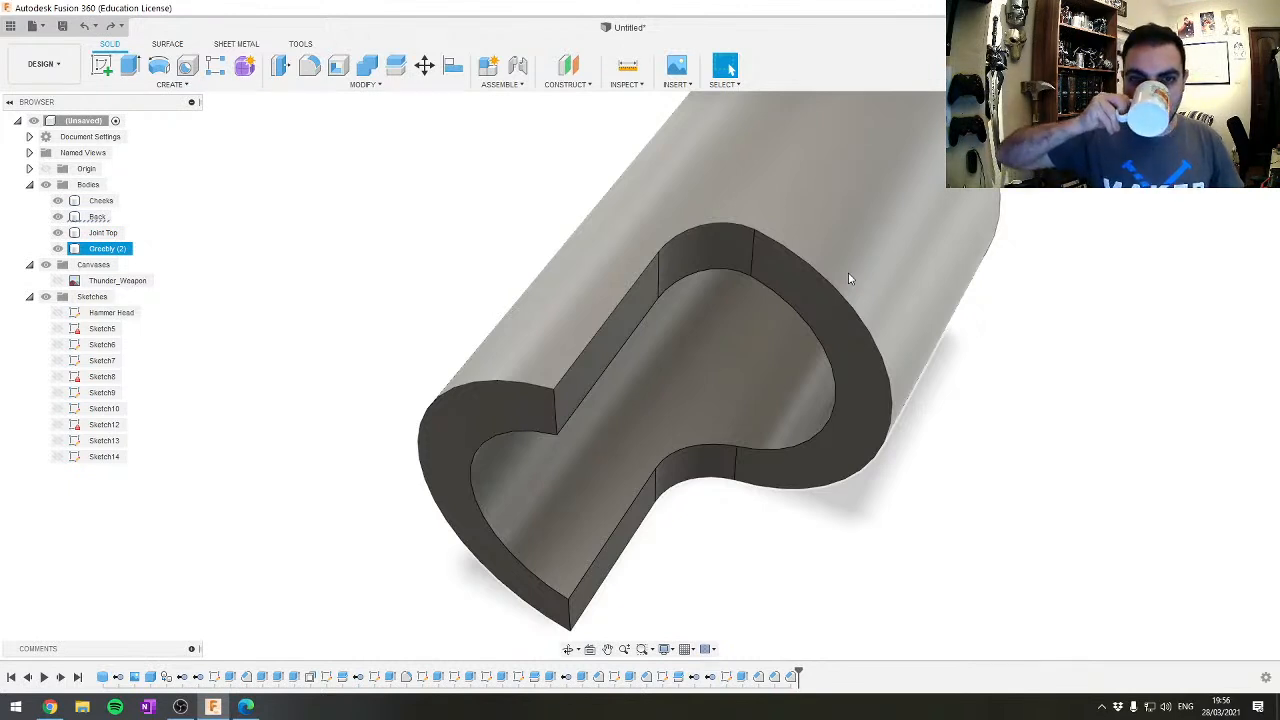
Show the Thunder_Weapon reference canvas and compare the Greebly (2) body with the reference image
scroll(859, 212, "down", 4)
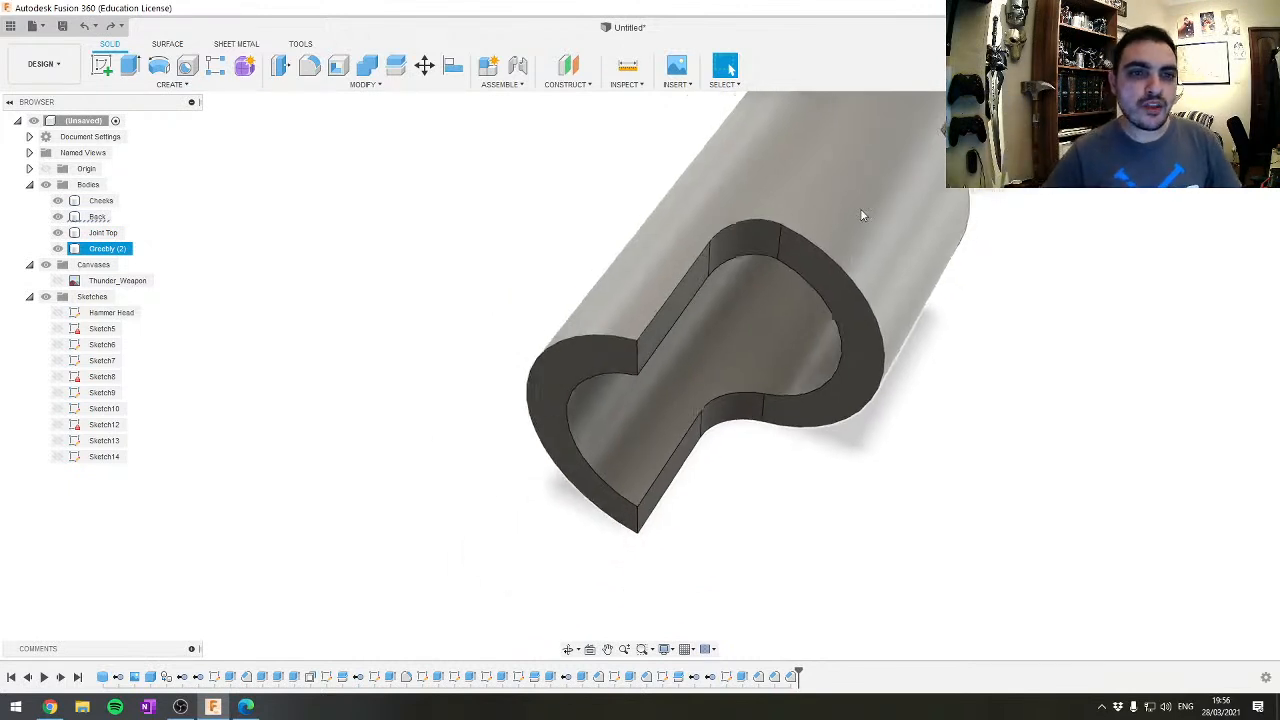
middle_click_drag(860, 192, 630, 385)
scroll(671, 350, "down", 4)
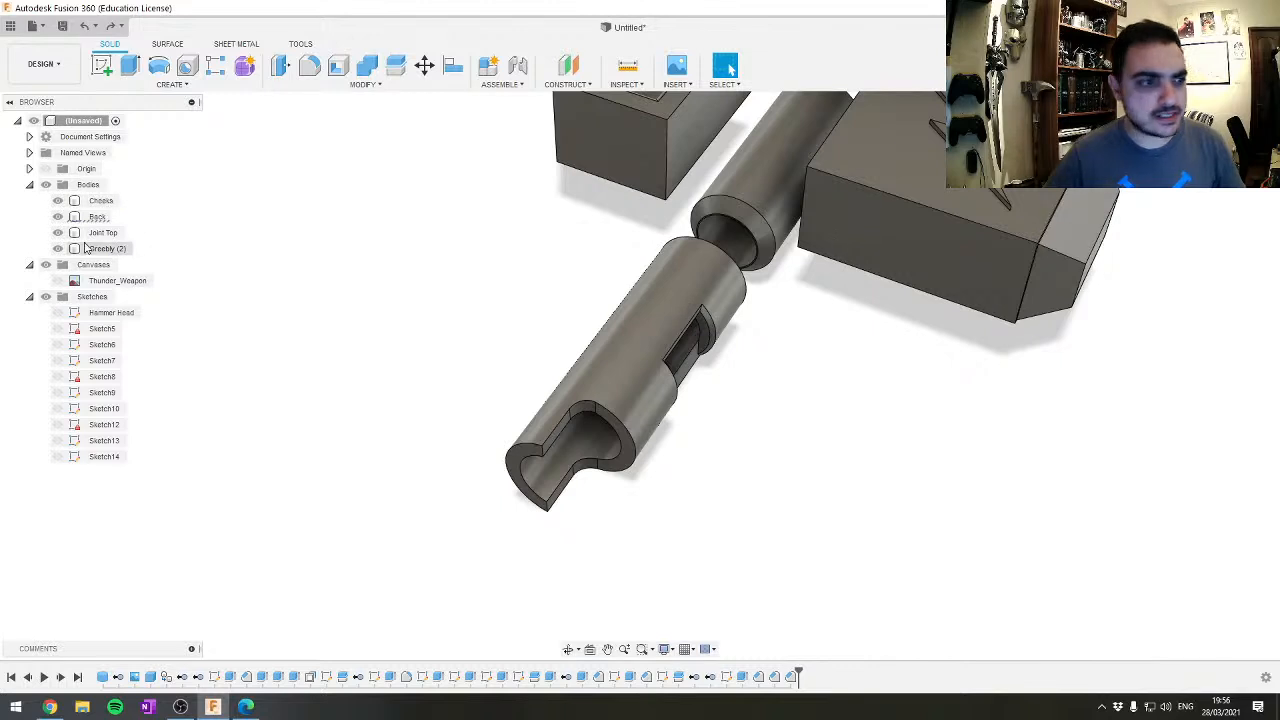
left_click(56, 283)
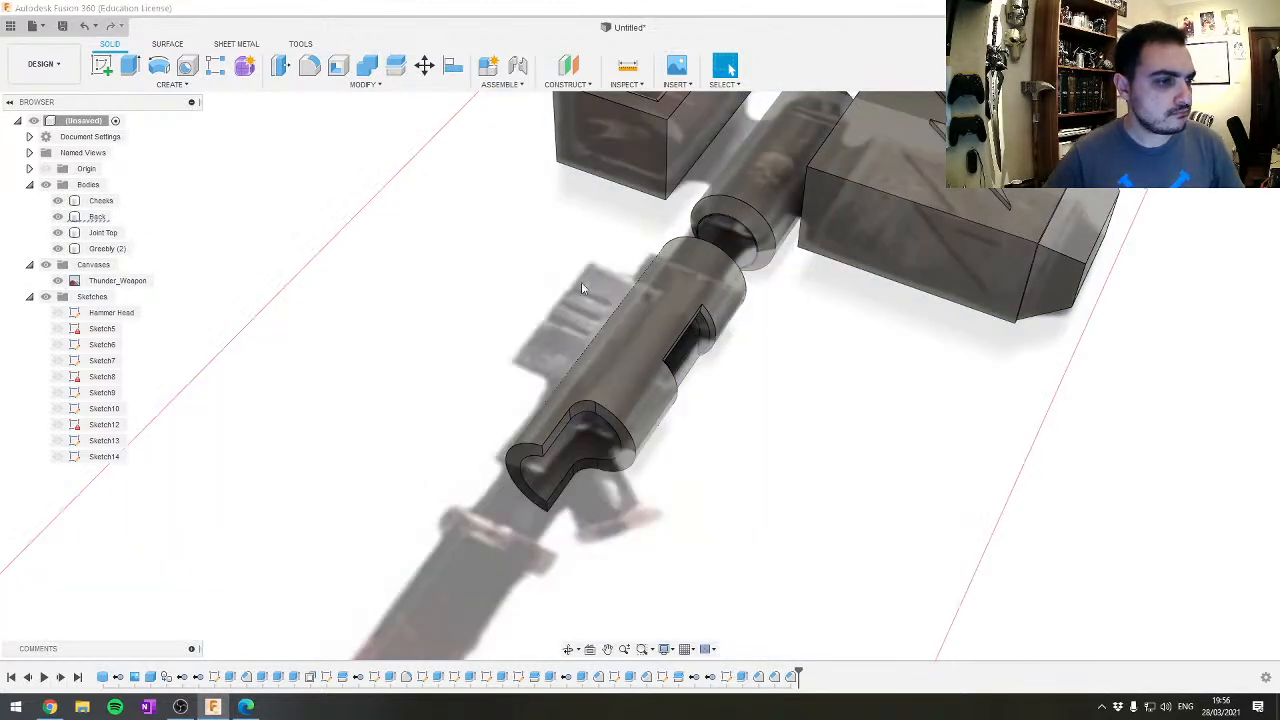
middle_click_drag(582, 283, 614, 312, "shift")
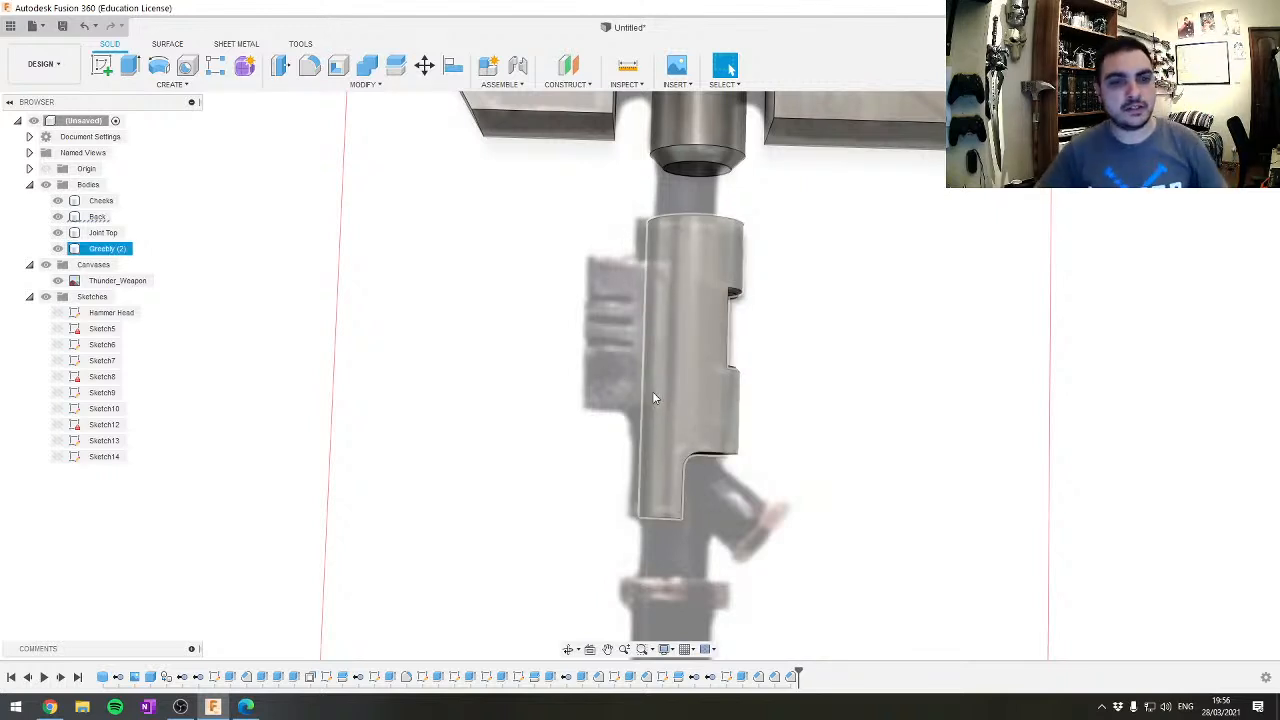
scroll(652, 391, "down", 5)
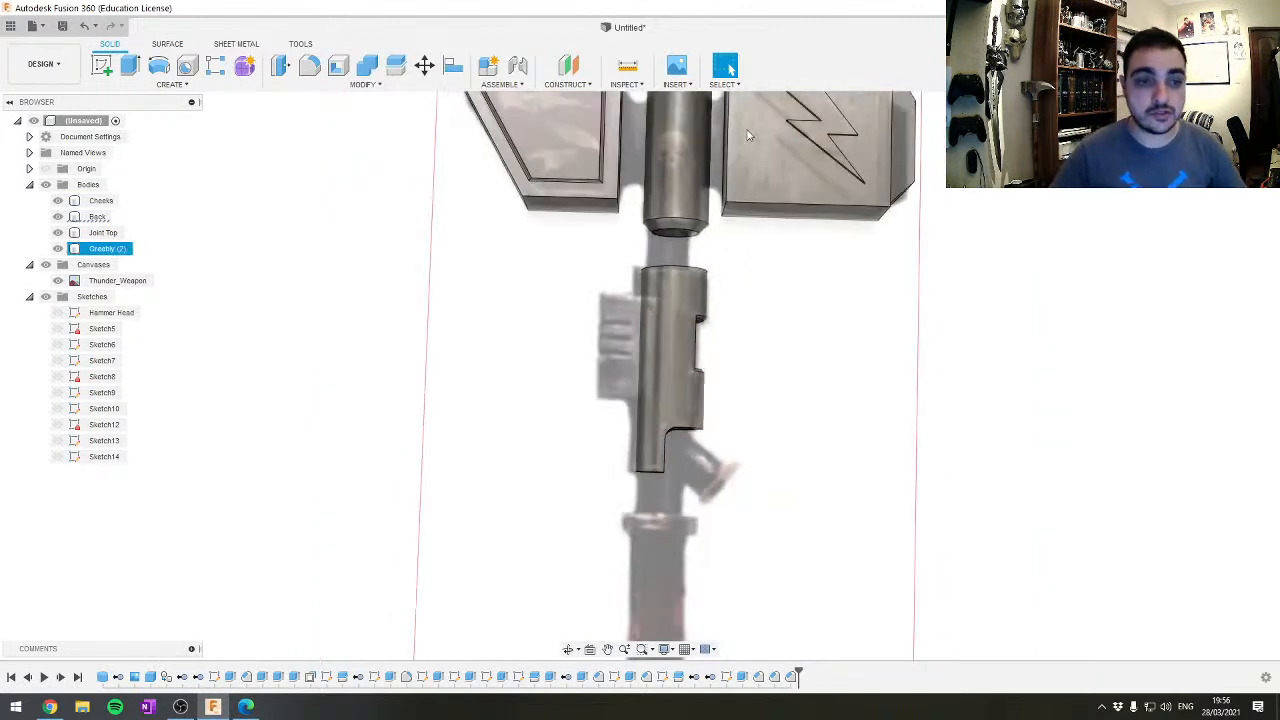
scroll(878, 325, "up", 4)
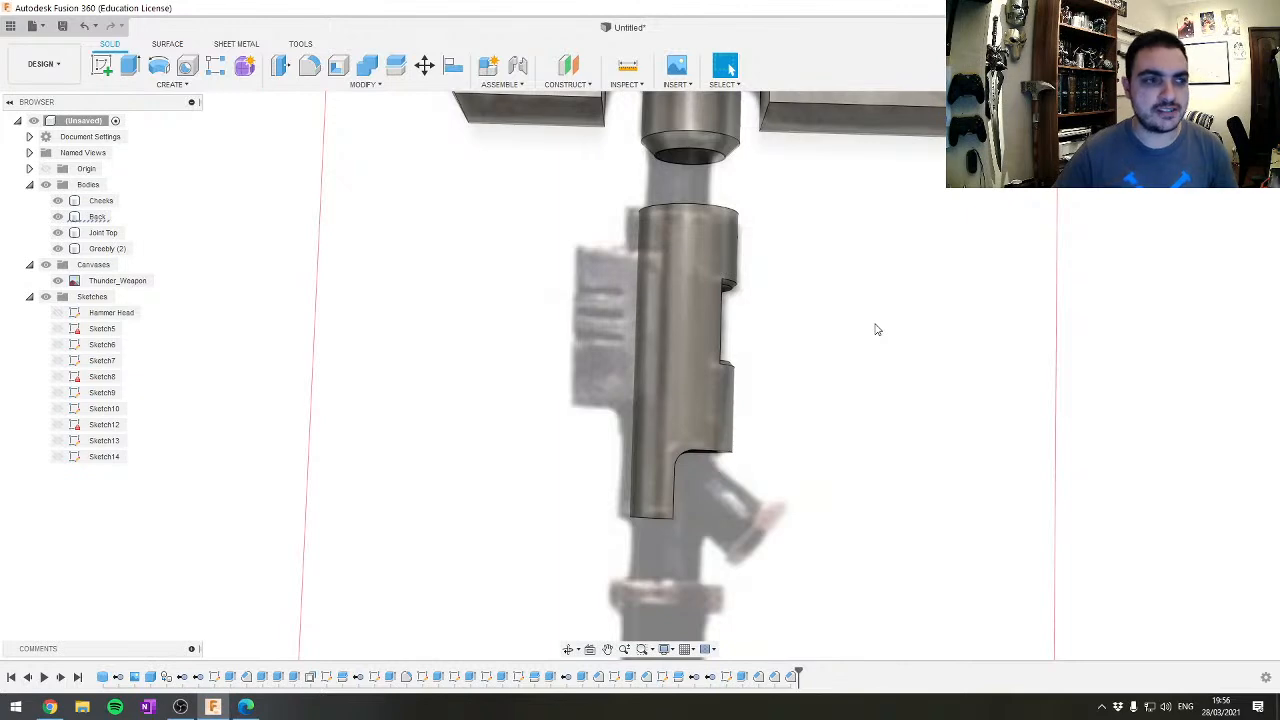
scroll(876, 326, "down", 4)
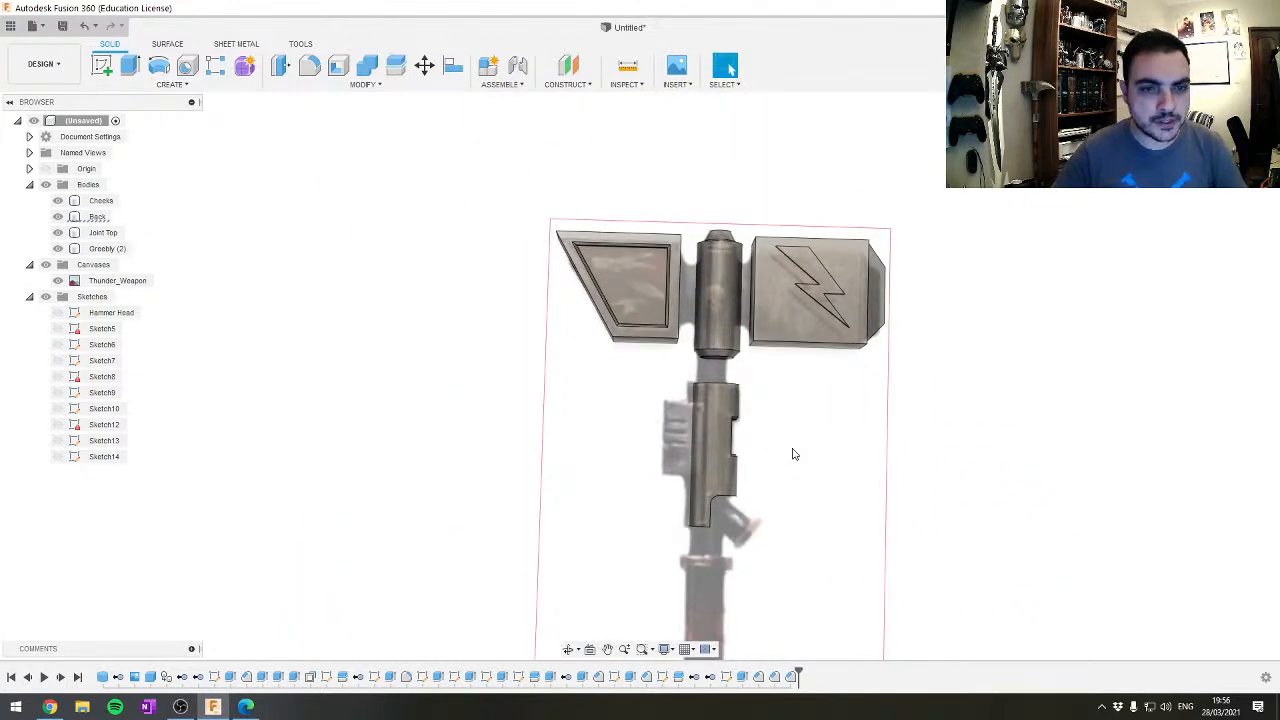
Measure the distance from the outer tip of the Back body to the upper outer corner of the Cheeks block
left_click(591, 238)
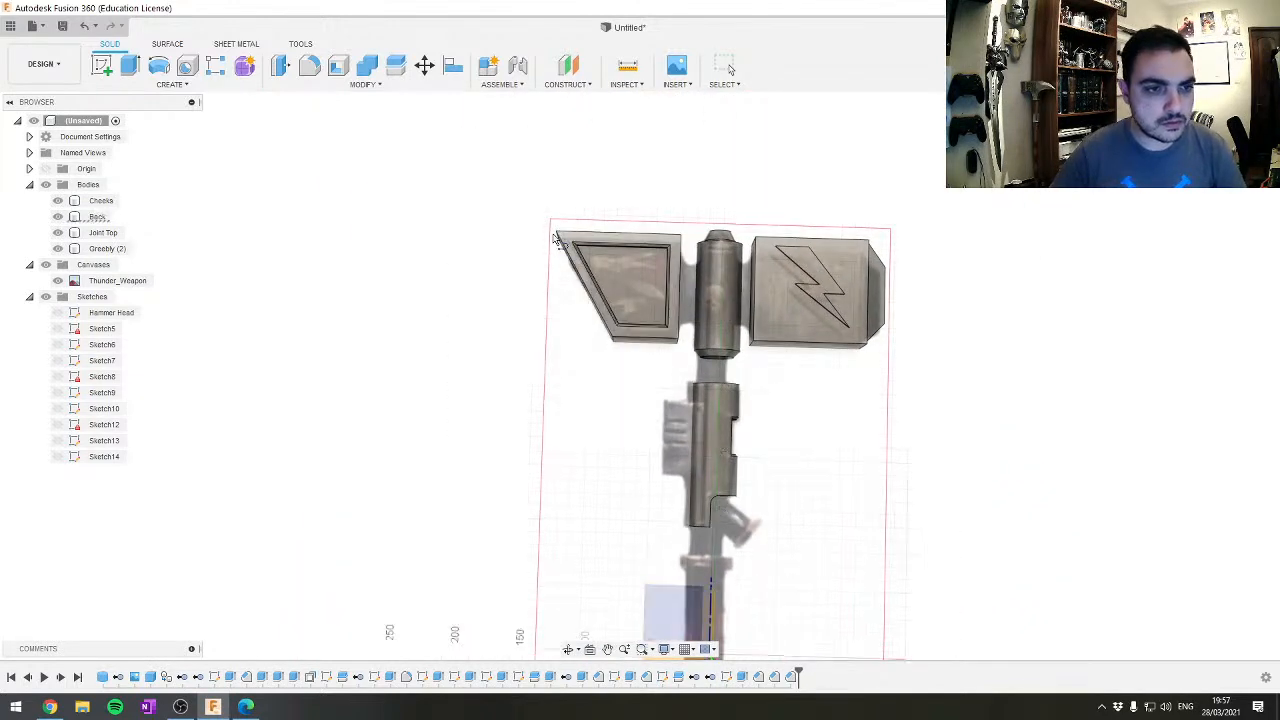
scroll(570, 239, "up", 2)
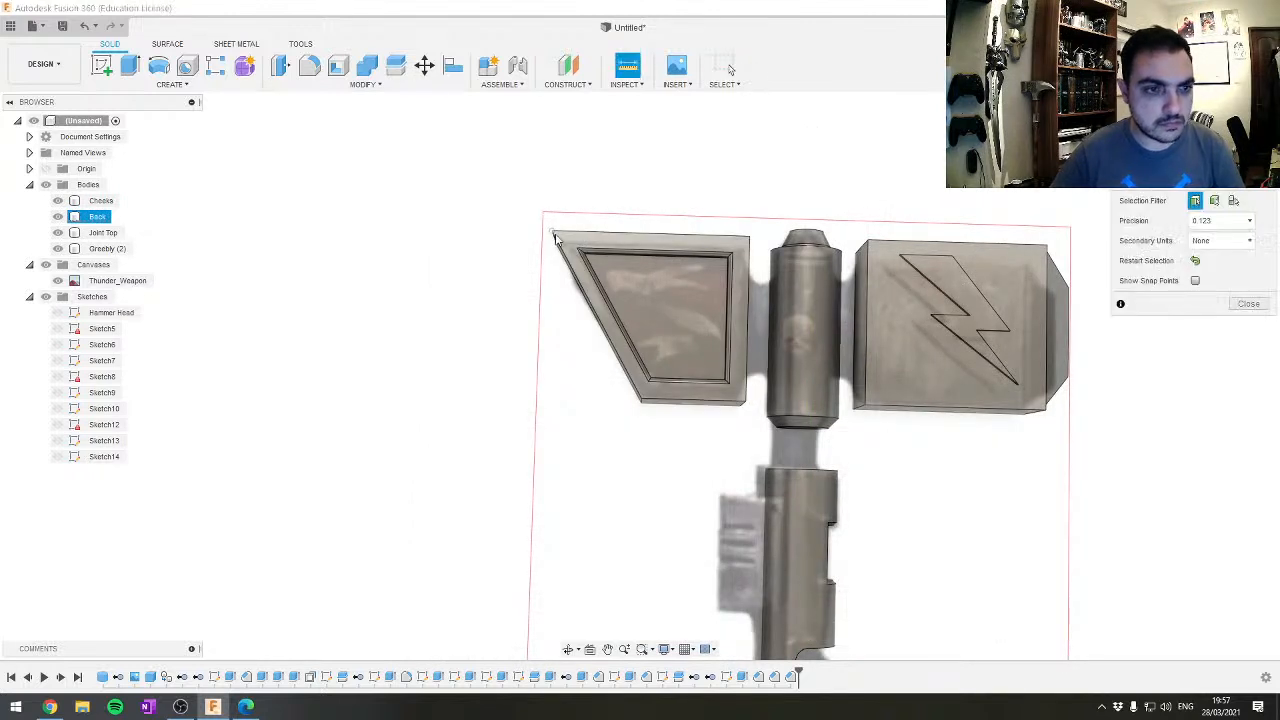
left_click(551, 232)
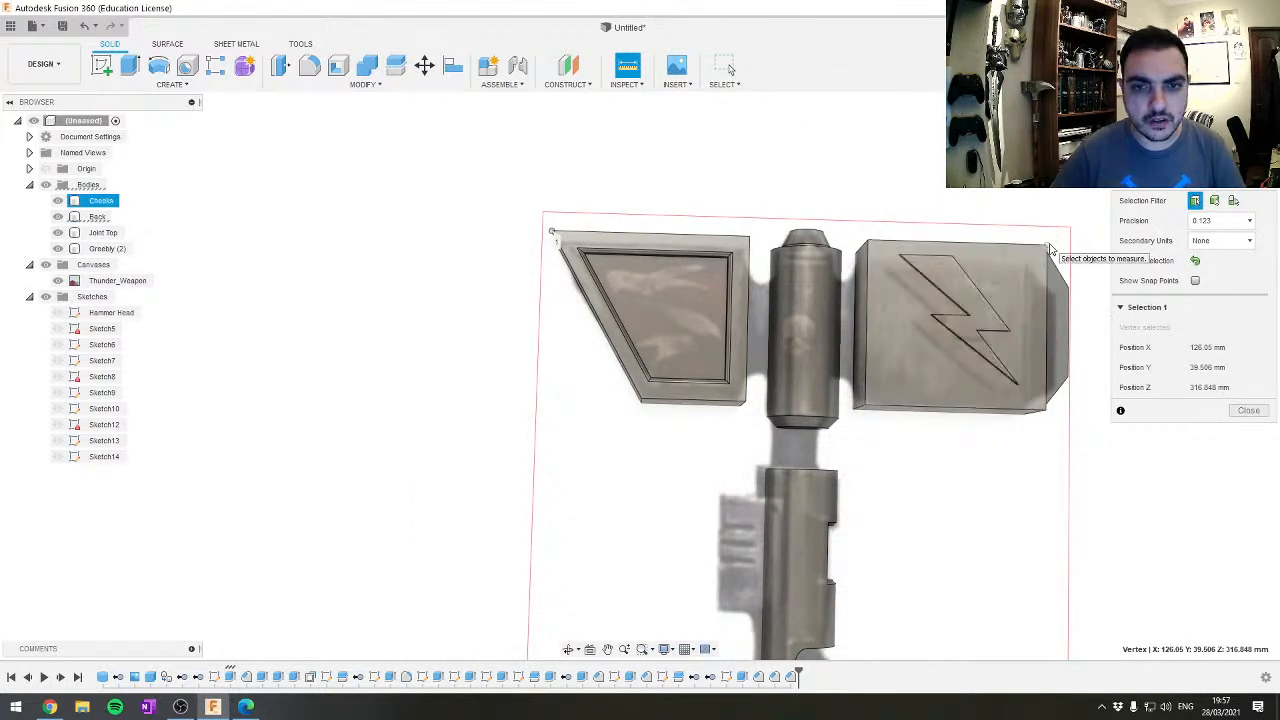
left_click(1048, 247)
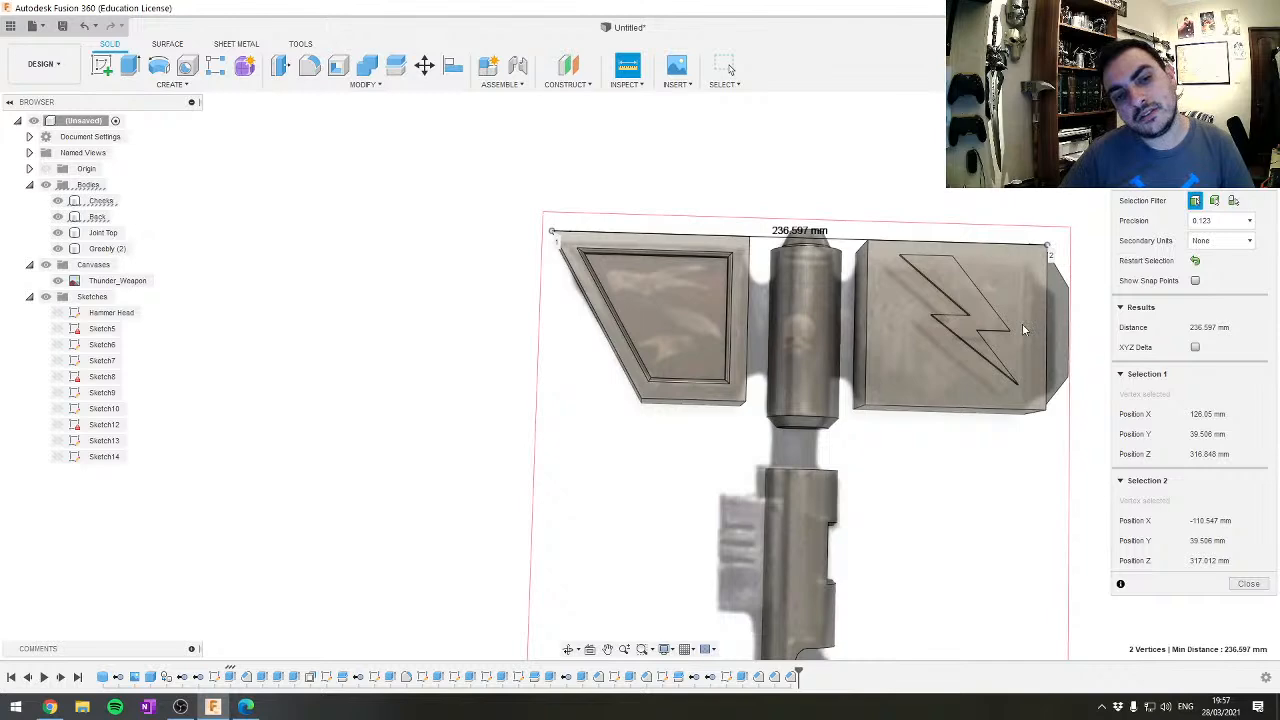
middle_click_drag(1020, 326, 849, 348)
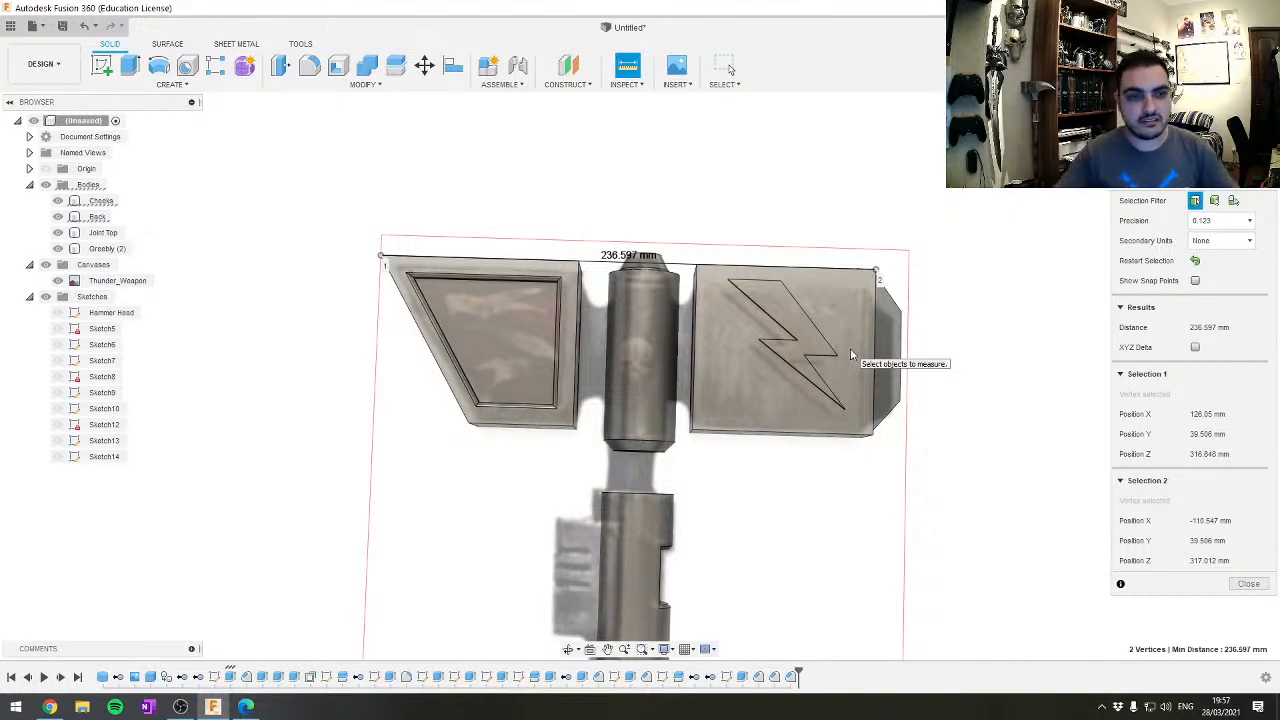
key("Escape")
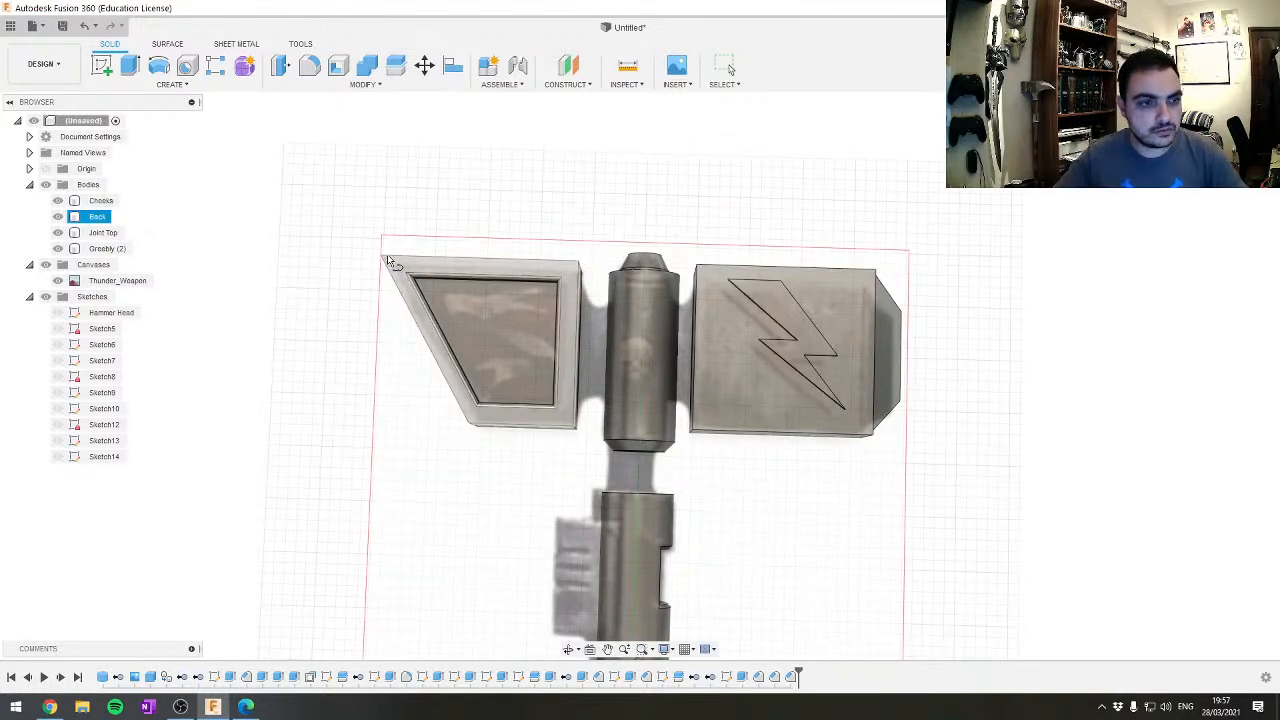
Measure from the Back body's outer tip to the upper corner of the tapered striking face on the Cheeks block
left_click(398, 277)
key("i")
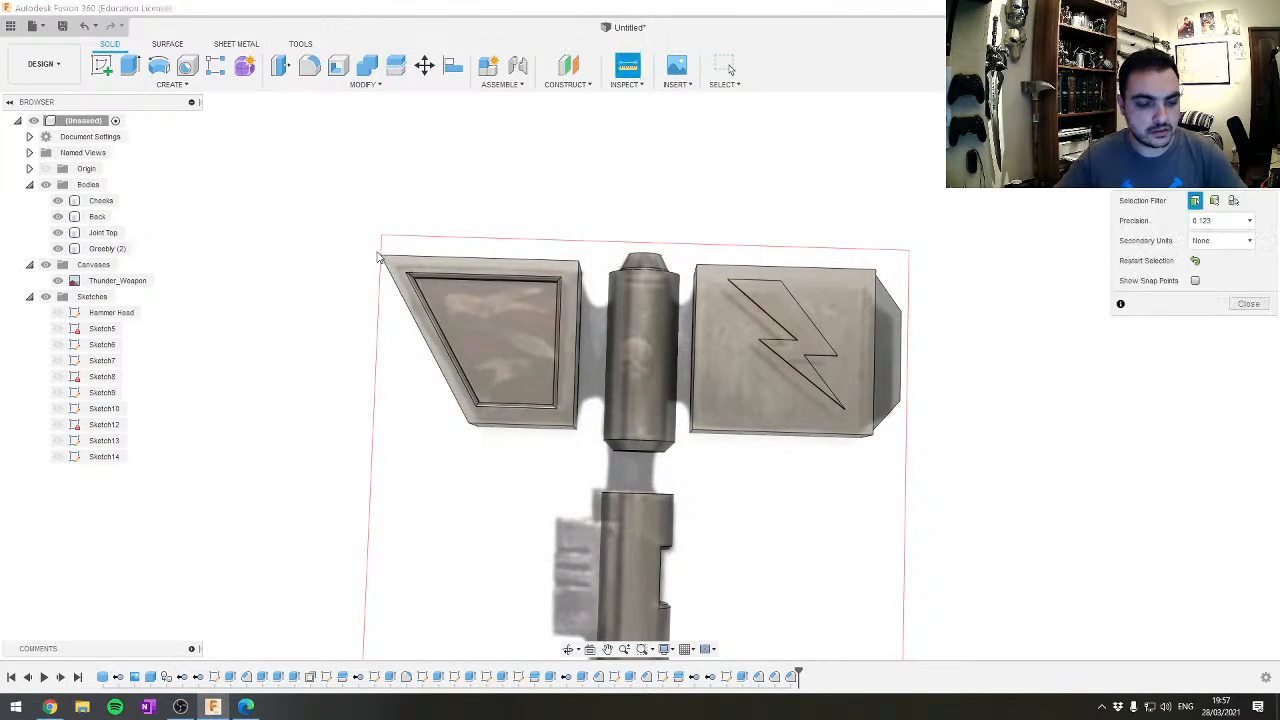
left_click(381, 256)
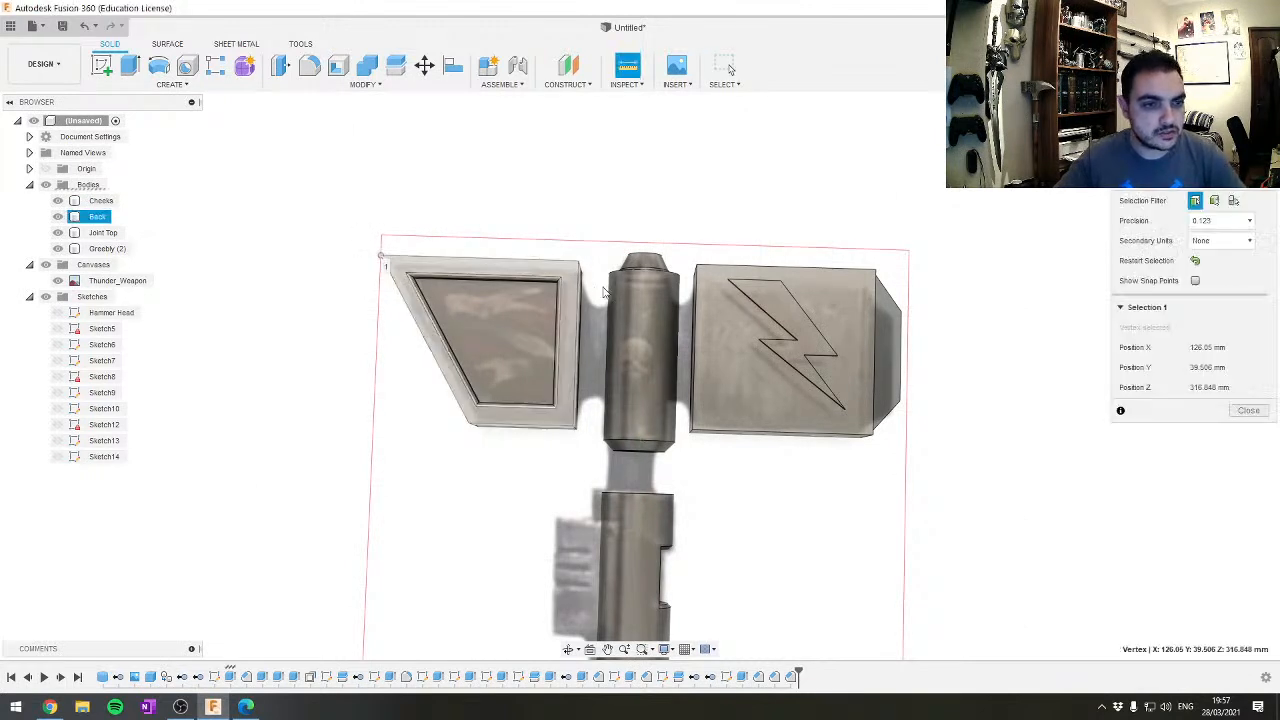
left_click(900, 311)
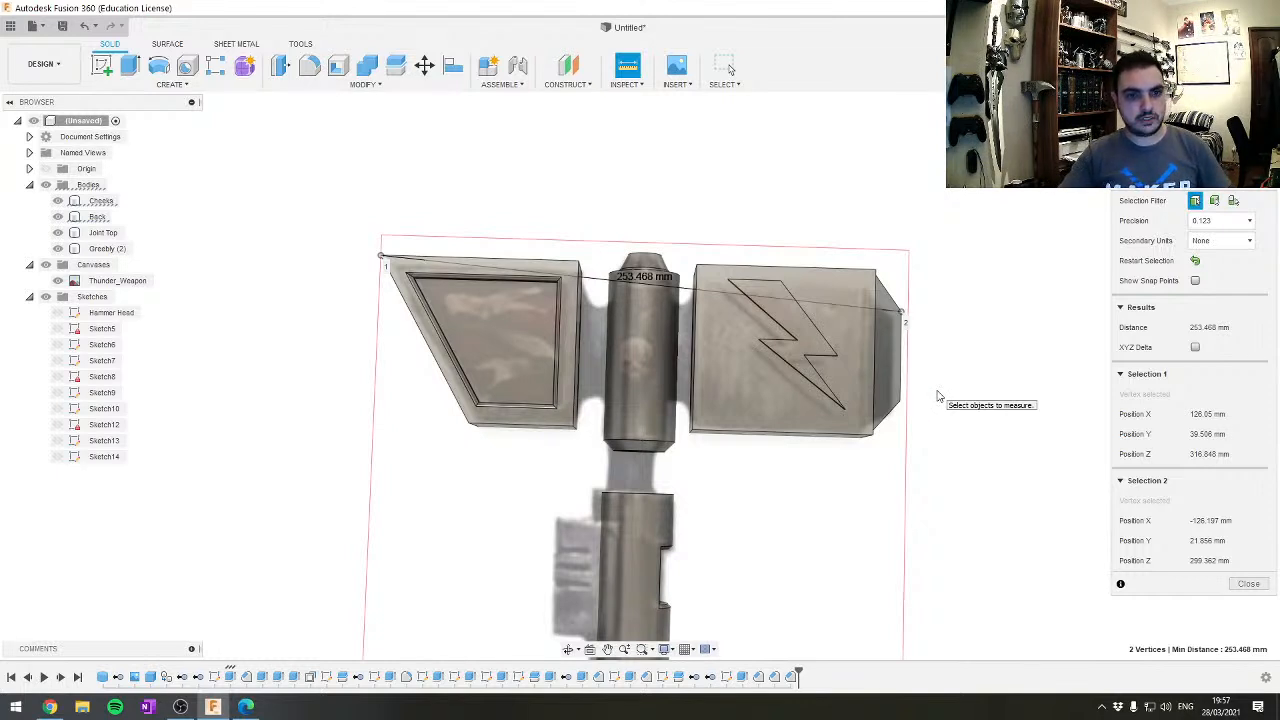
key("Escape")
Measure again from the Back body's outer tip to the Cheeks block's upper corner before its taper
key("i")
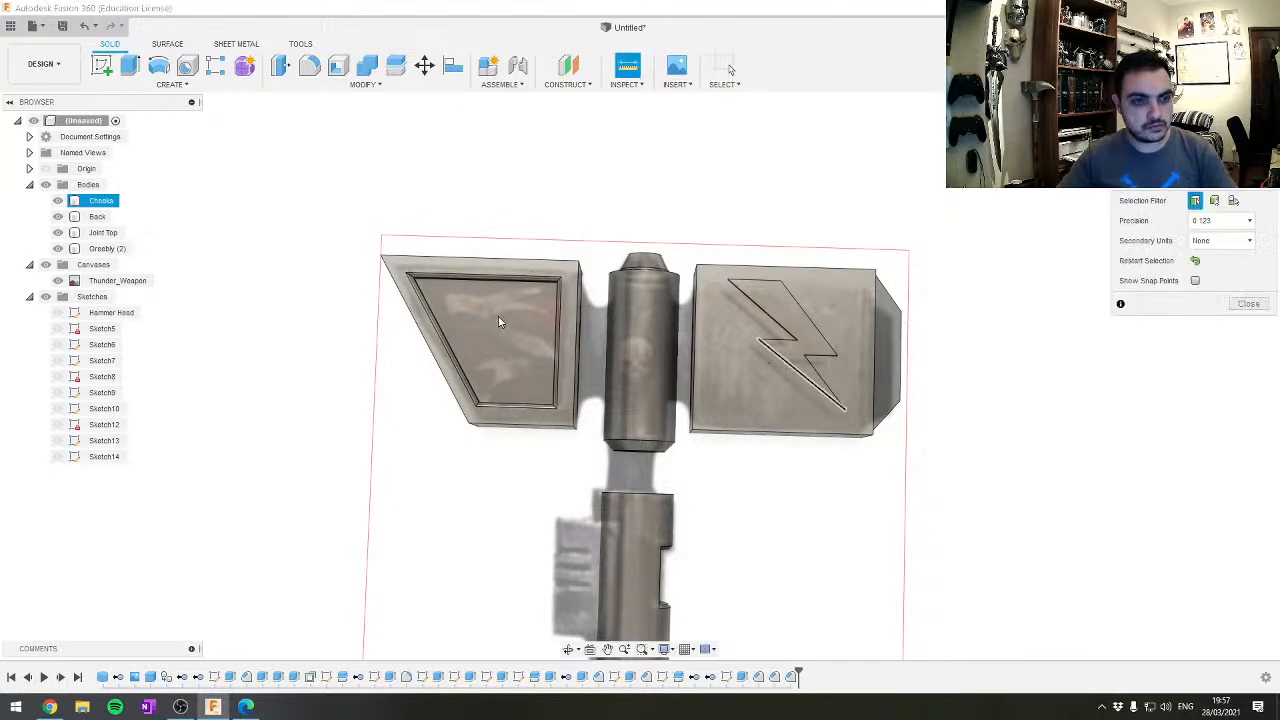
left_click(381, 256)
left_click(876, 271)
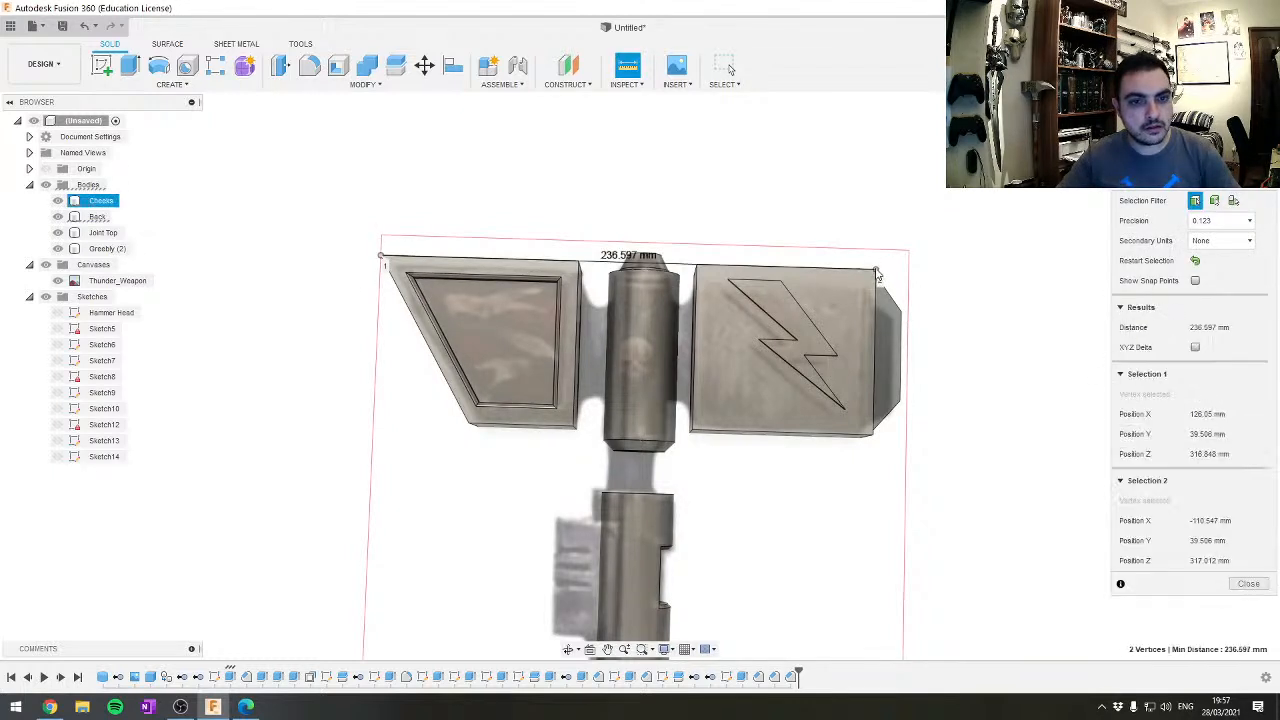
key("Escape")
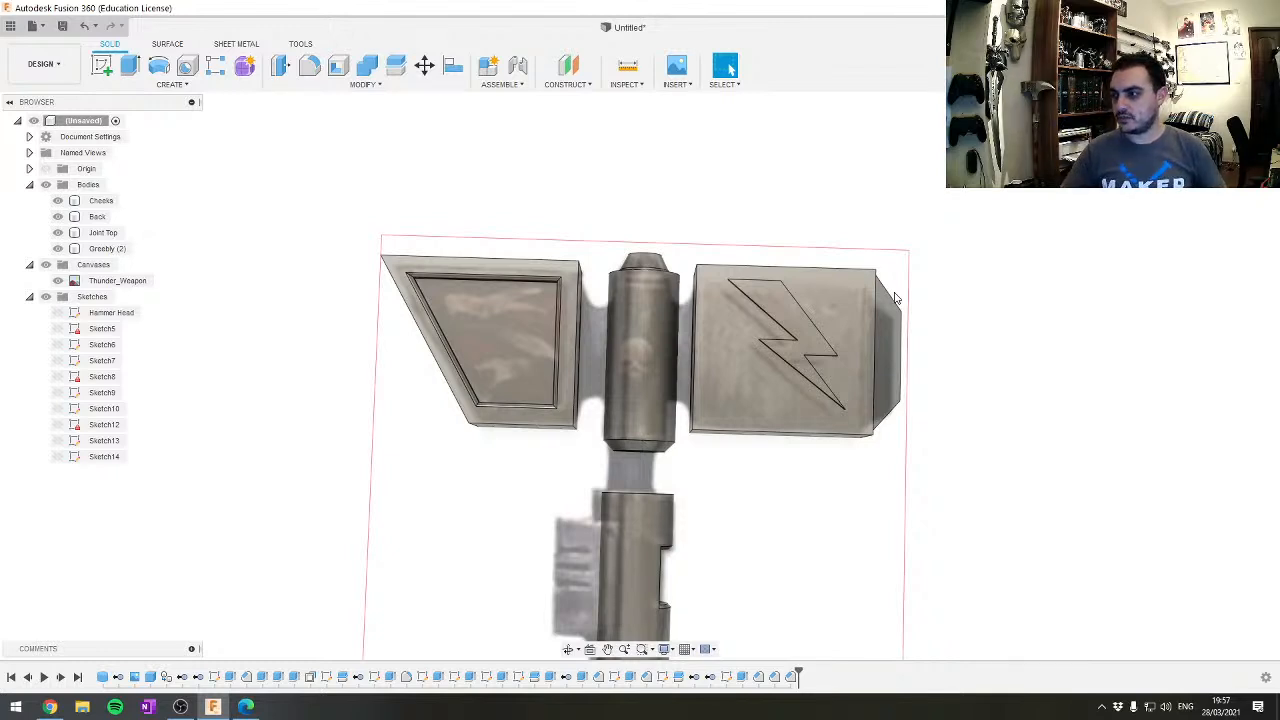
scroll(803, 349, "up", 5)
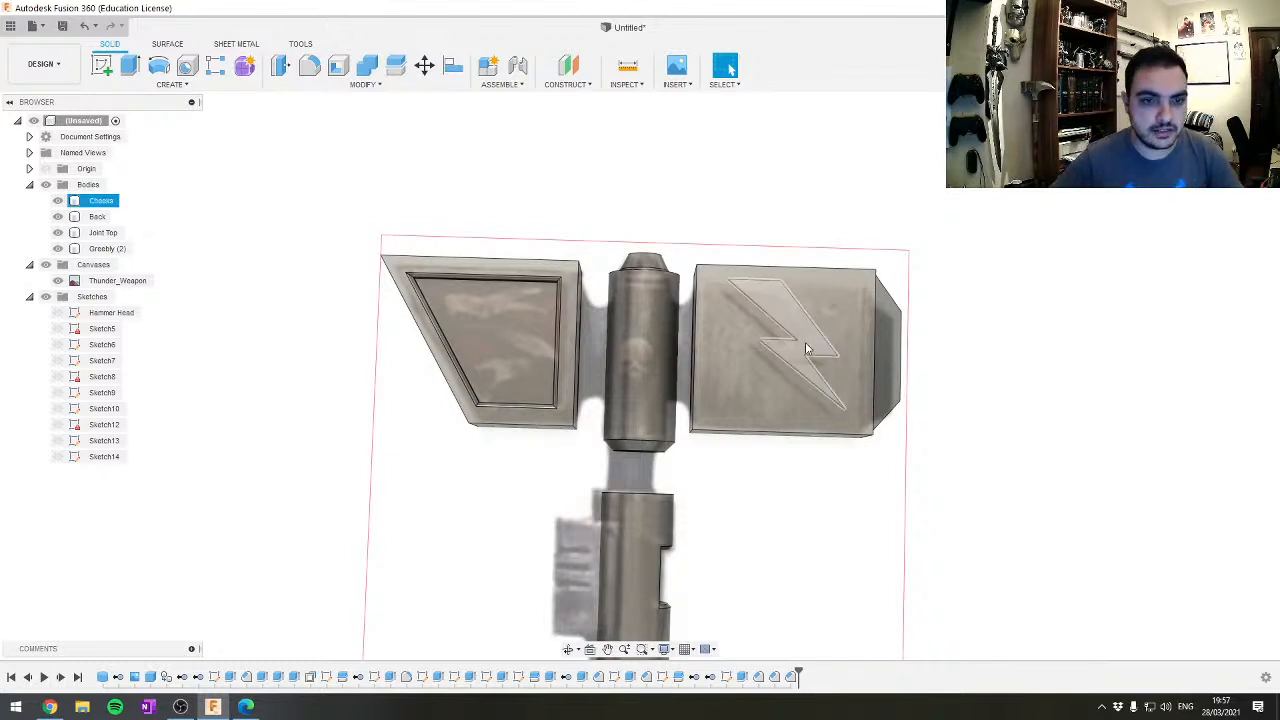
middle_click_drag(697, 486, 812, 68)
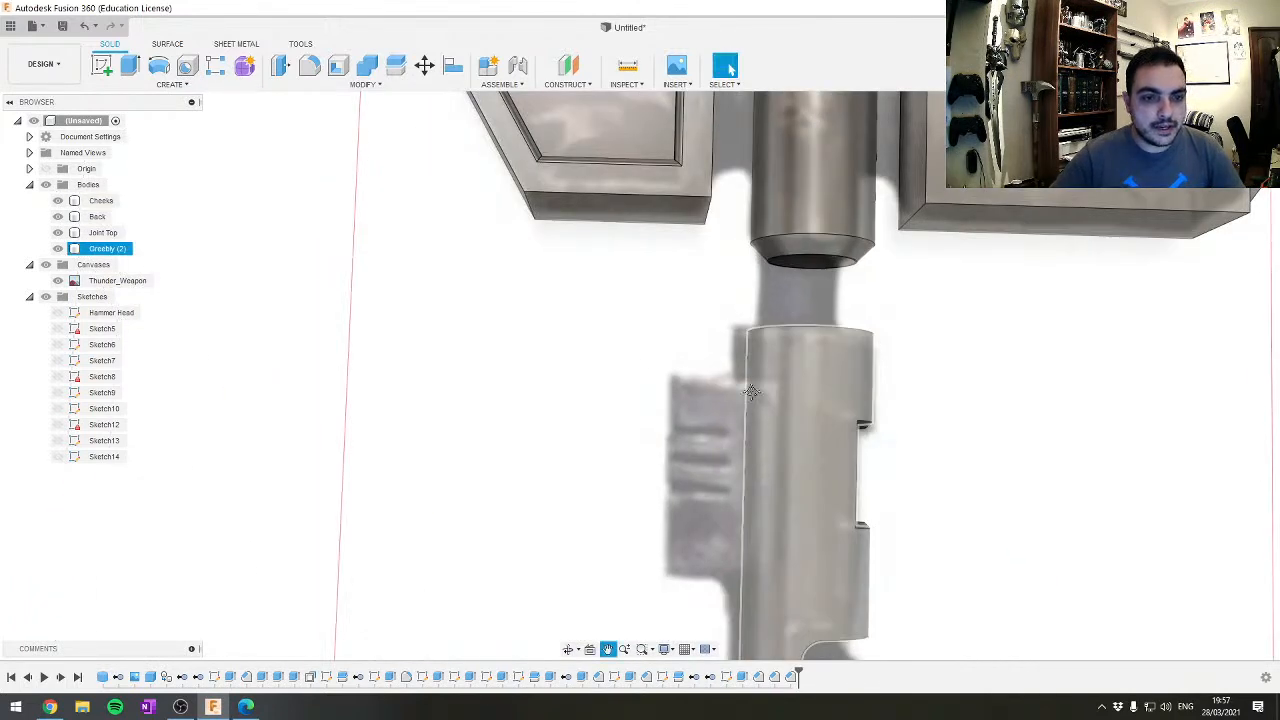
middle_click_drag(753, 393, 637, 147)
middle_click_drag(481, 262, 491, 414)
scroll(488, 362, "up", 2)
scroll(488, 330, "down", 1)
scroll(491, 414, "down", 1)
key("l")
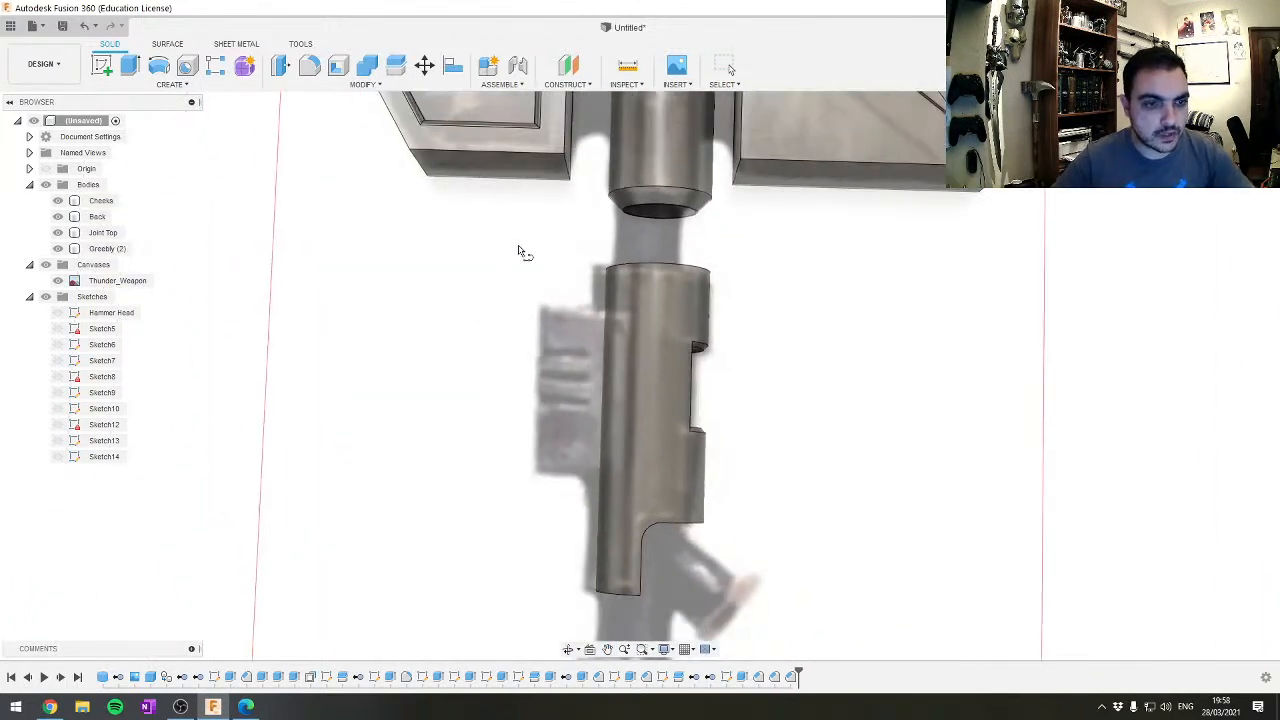
key("Escape")
left_click(535, 330)
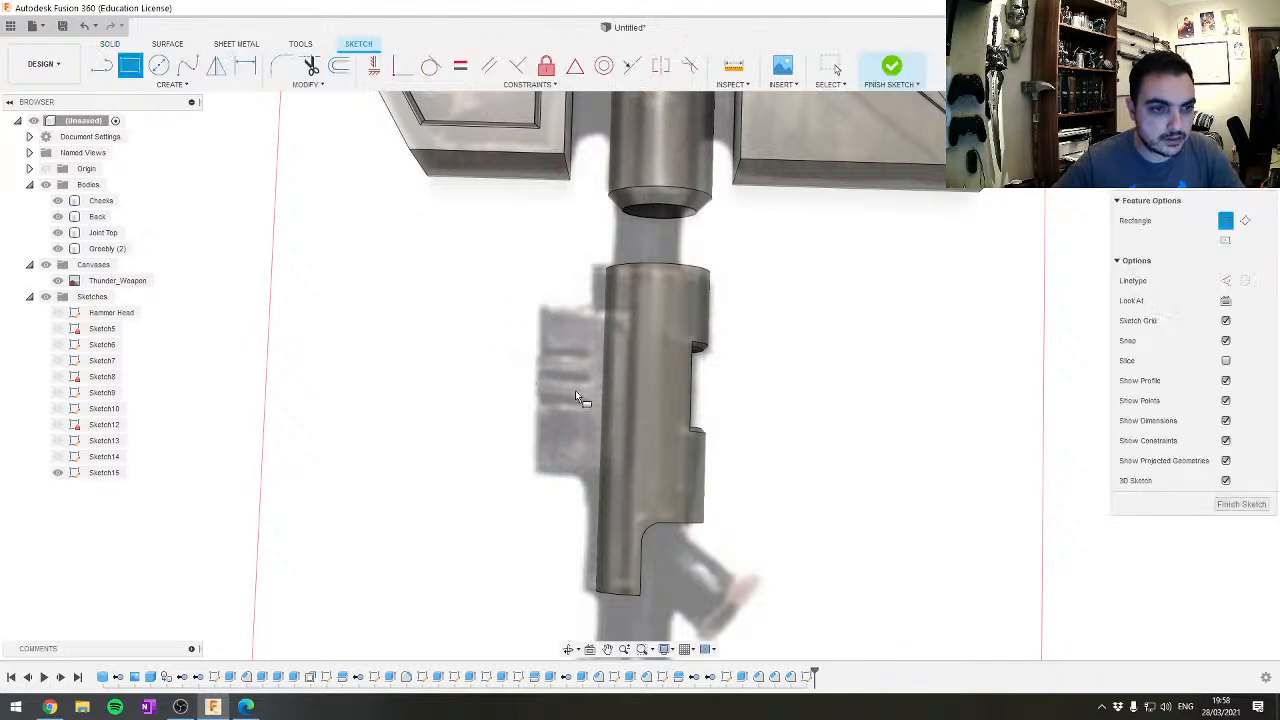
scroll(511, 366, "up", 3)
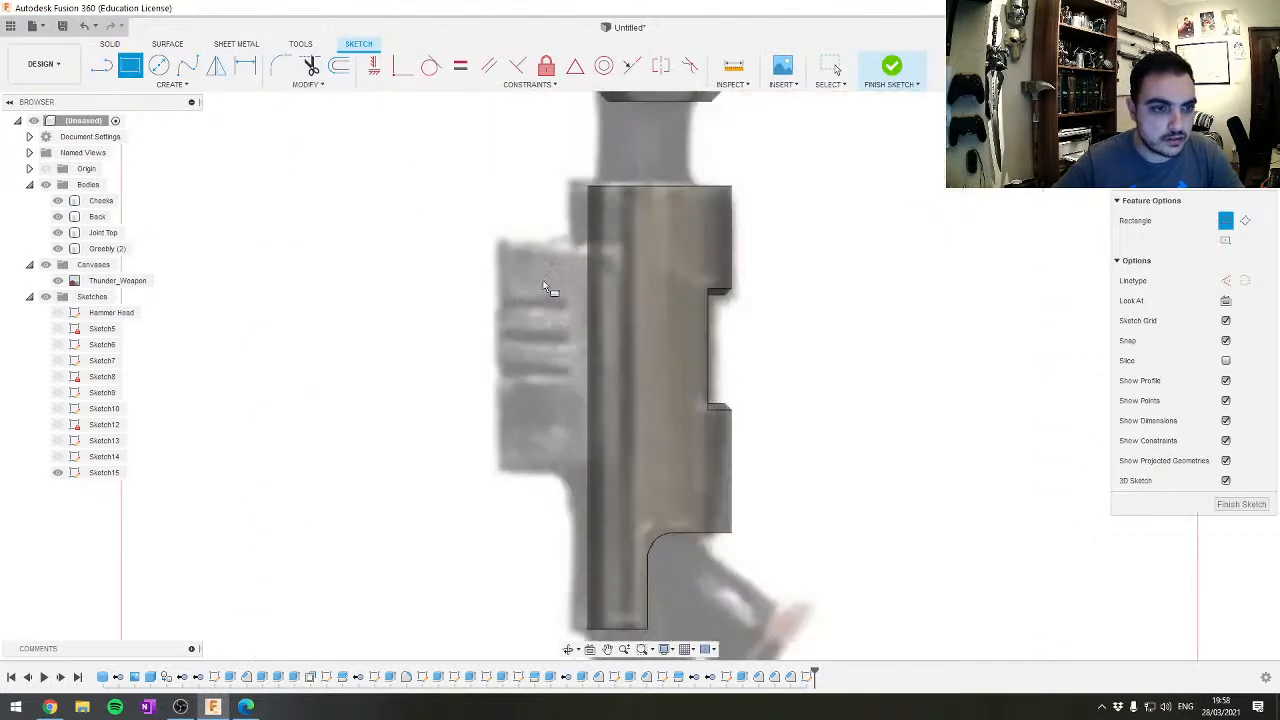
scroll(495, 255, "up", 1)
scroll(560, 250, "down", 3)
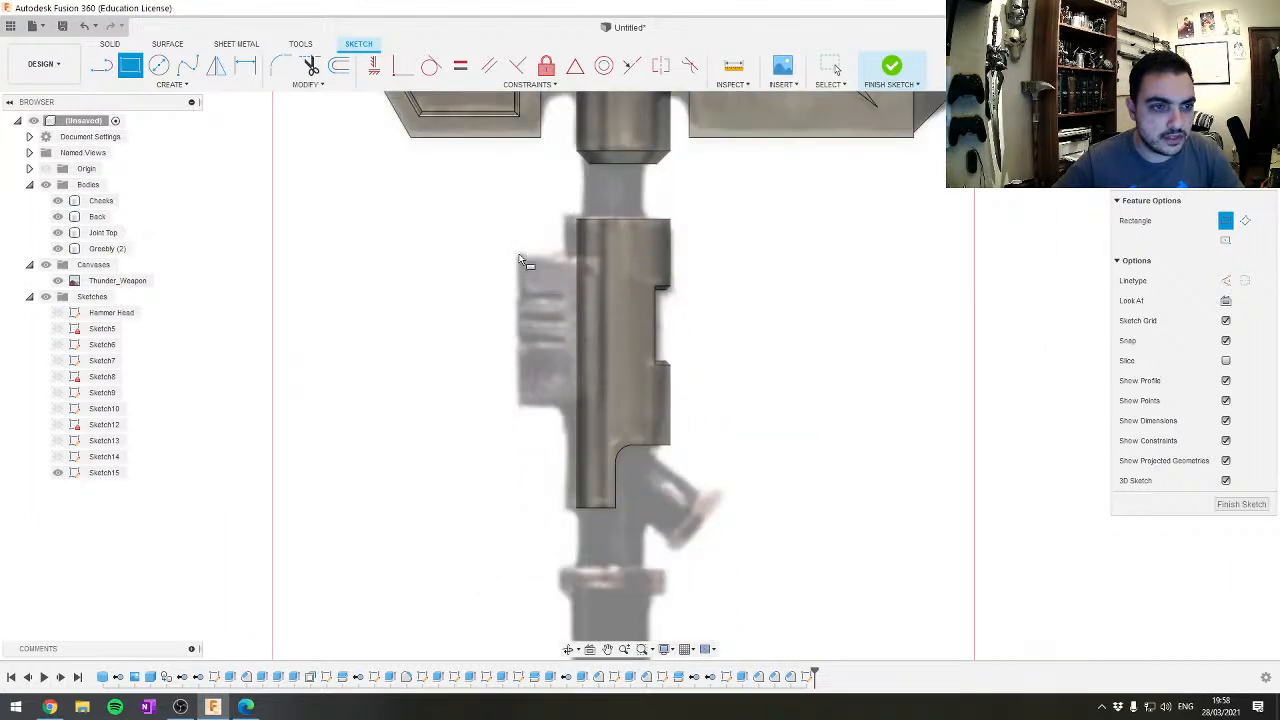
key("Escape")
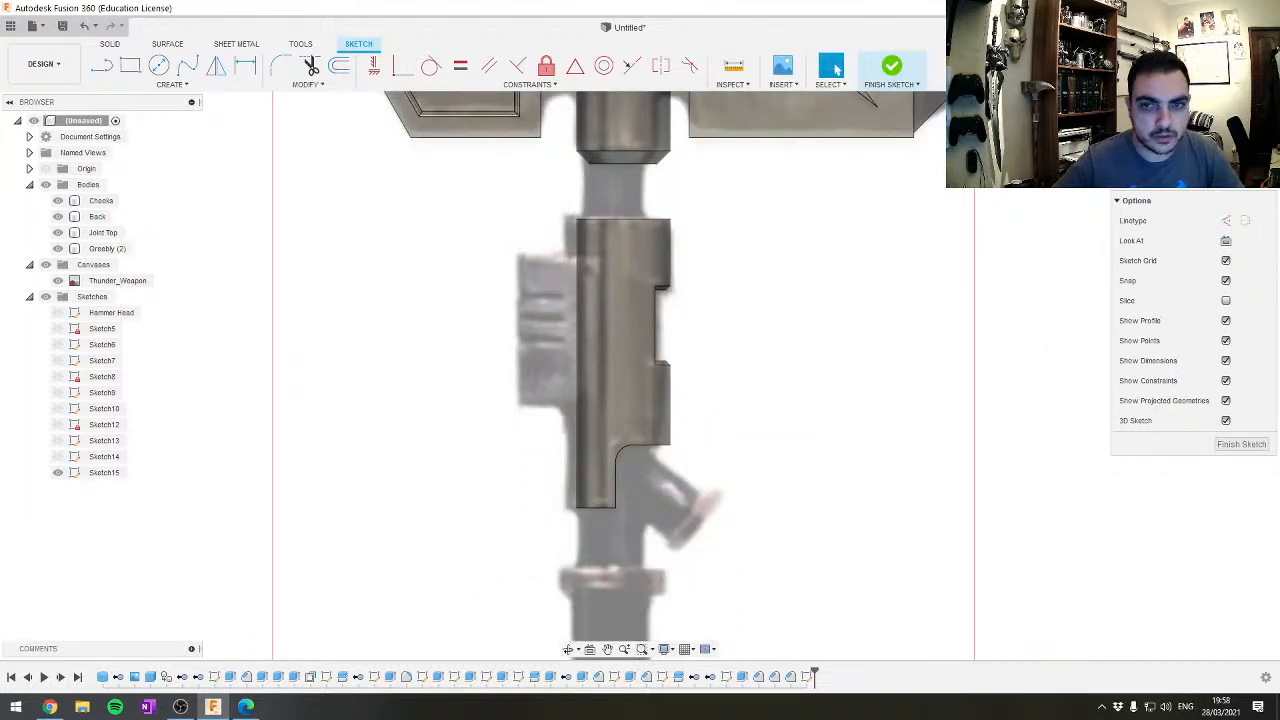
left_click(884, 76)
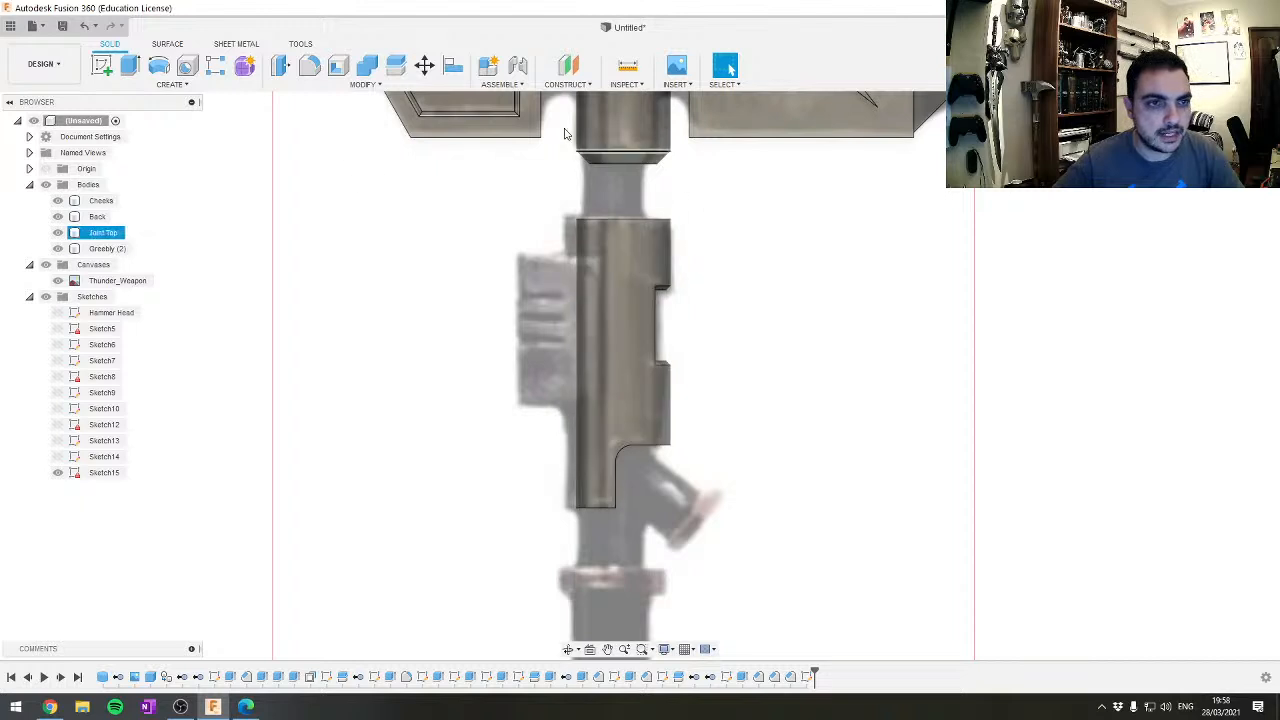
Sketch a rectangle about 33.5 by 58.4 mm over the ribbed side block in the canvas, overlapping the Greebly (2) cylinder
key("r")
left_click(520, 246)
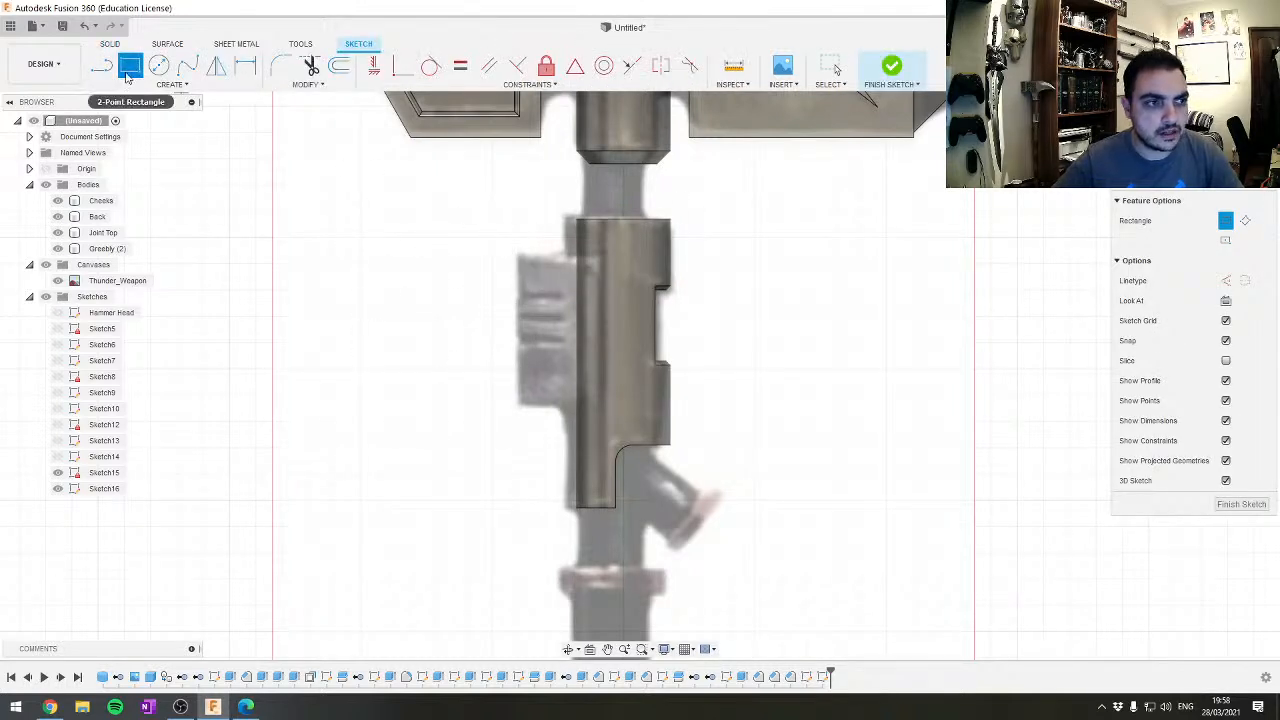
left_click(518, 255)
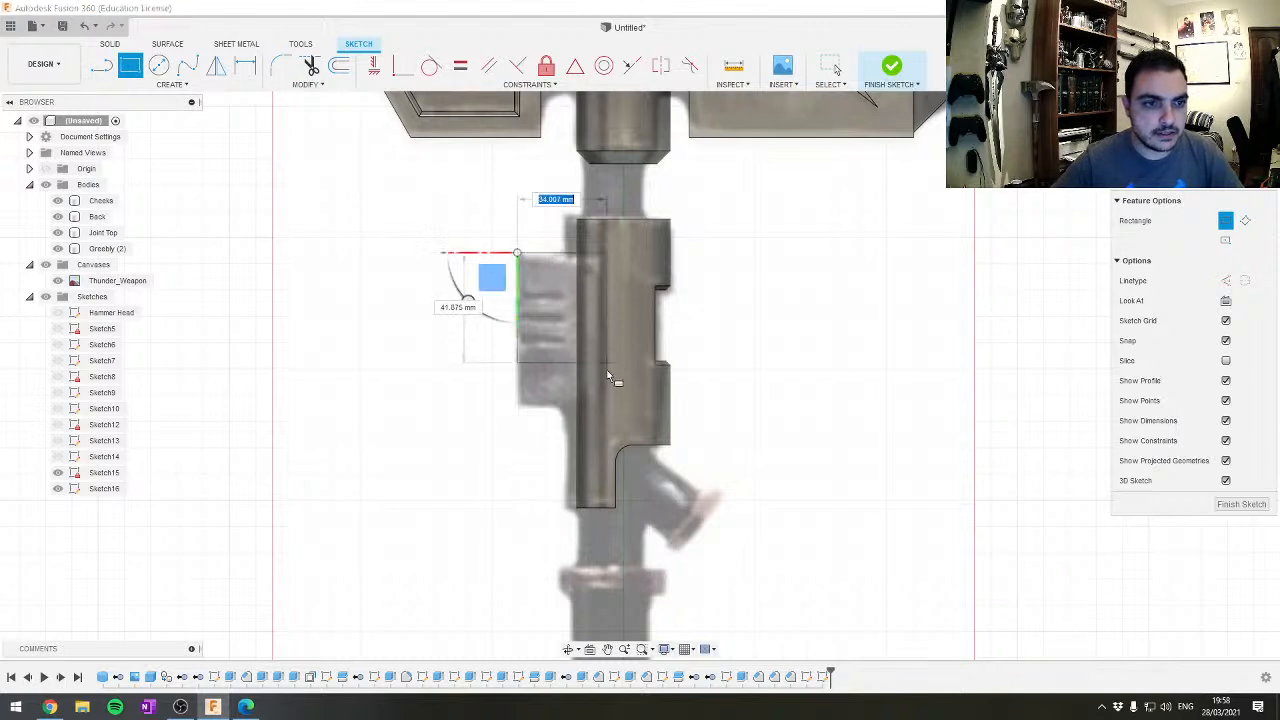
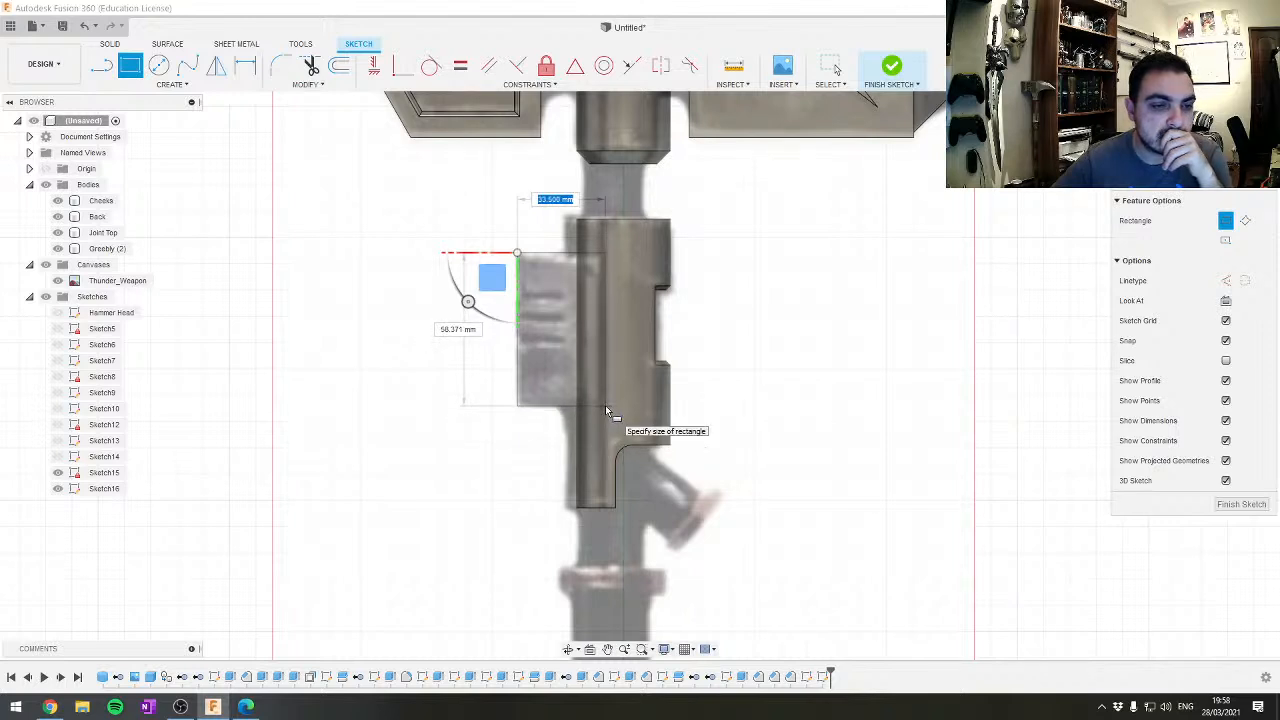
left_click(605, 407)
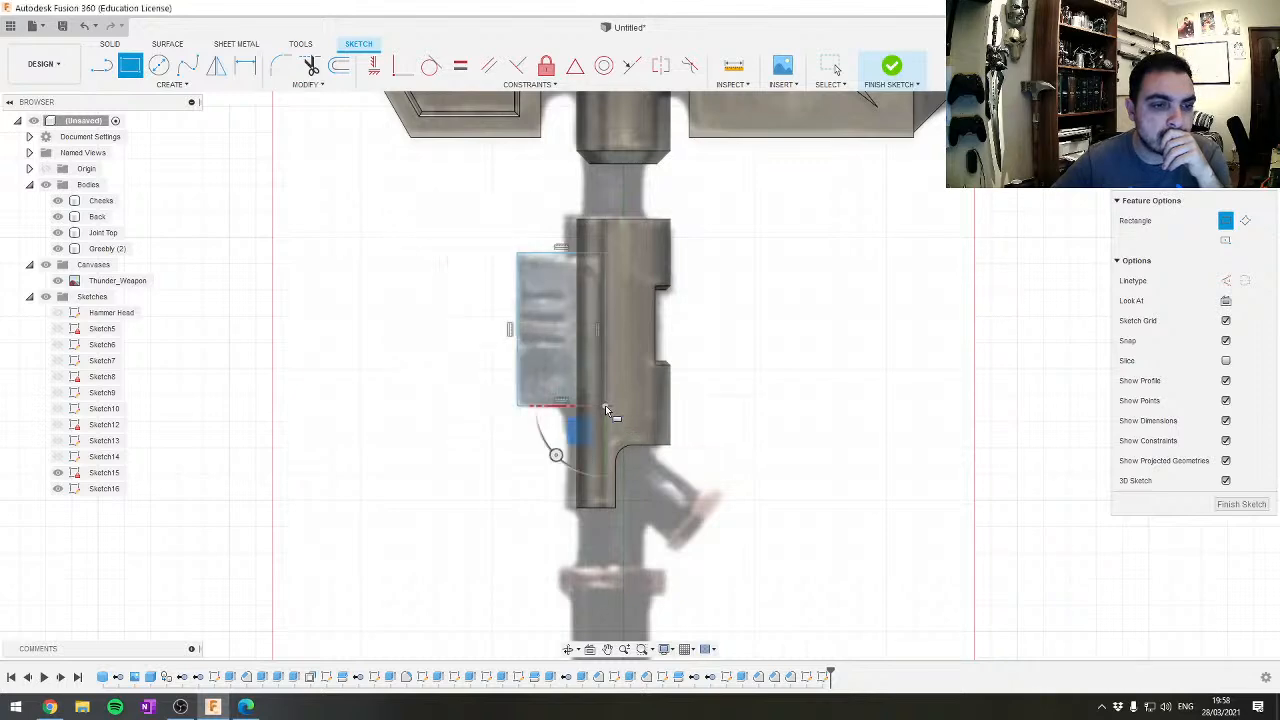
key("Escape")
Extrude the rectangle over the ribbed side block upward by about 17.7 mm as a new body overlapping the Greebly (2) cylinder
middle_click_drag(337, 429, 275, 352, "shift")
scroll(997, 297, "up", 3)
mouse_move(535, 352)
middle_mouse_down("shift")
mouse_move(451, 474)
mouse_move(443, 526)
mouse_move(491, 369)
middle_mouse_up("shift")
left_click(491, 368)
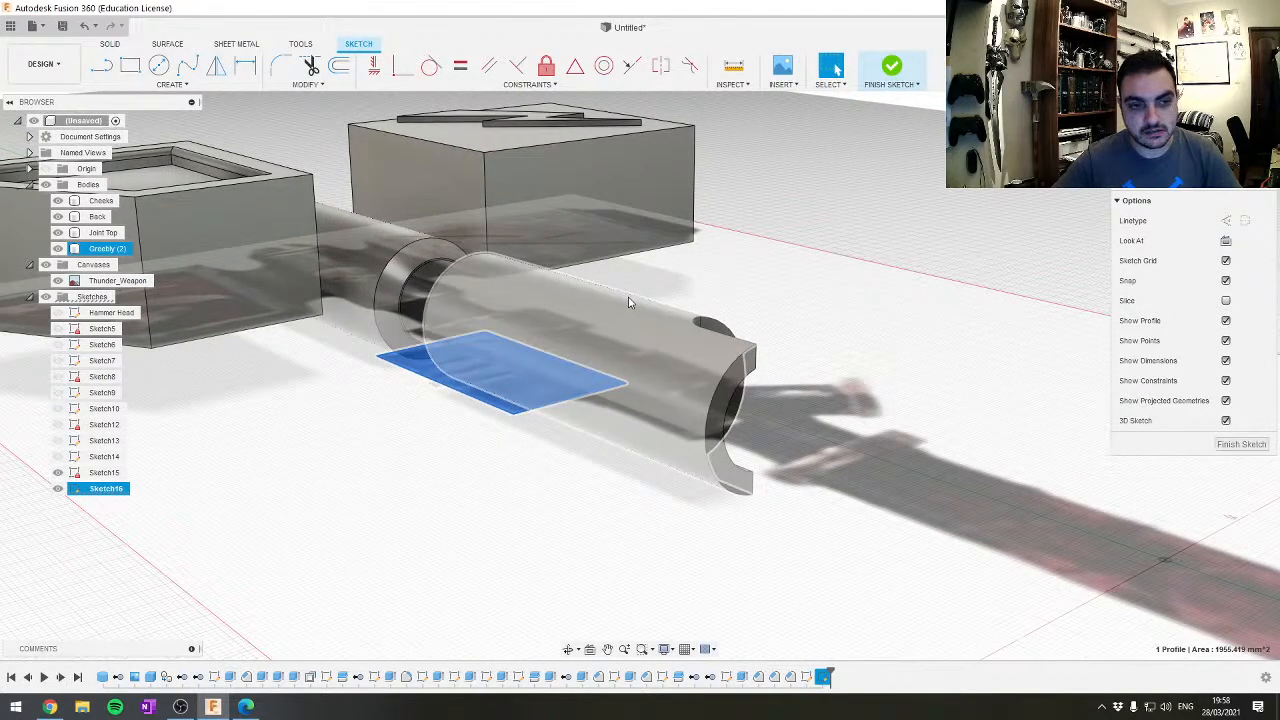
key("e")
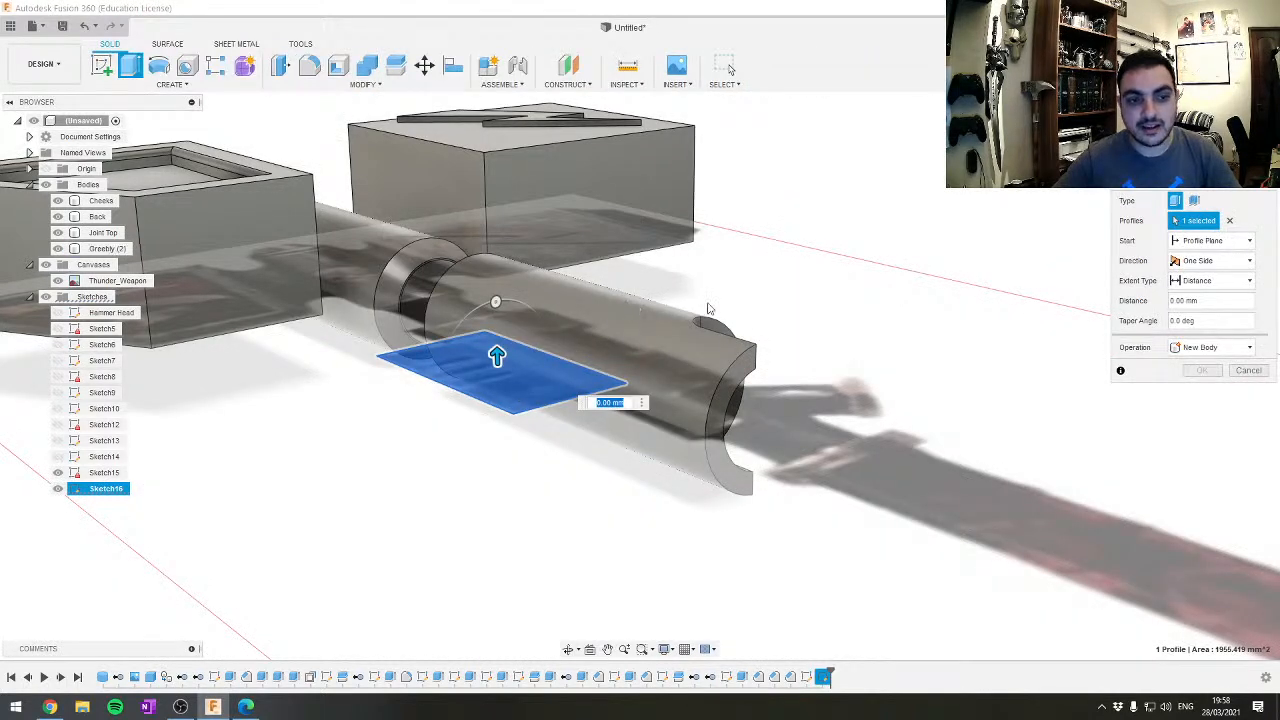
middle_click_drag(813, 321, 584, 377)
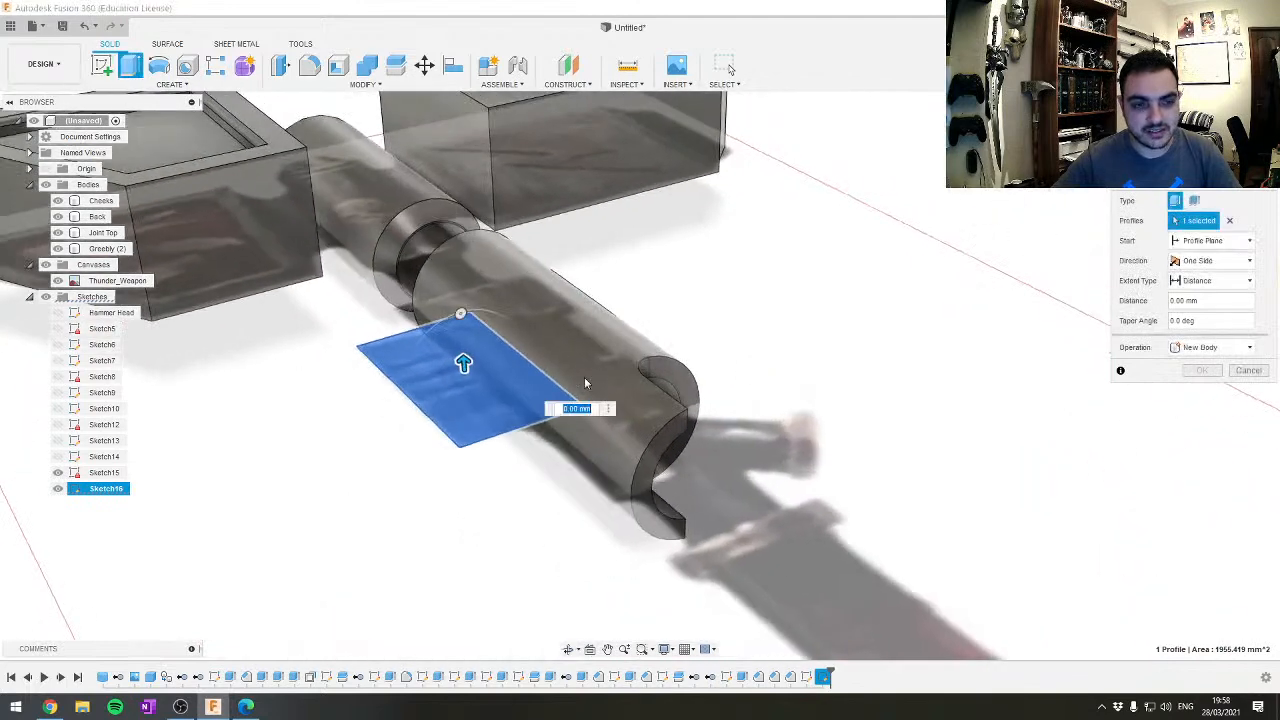
left_click(648, 363)
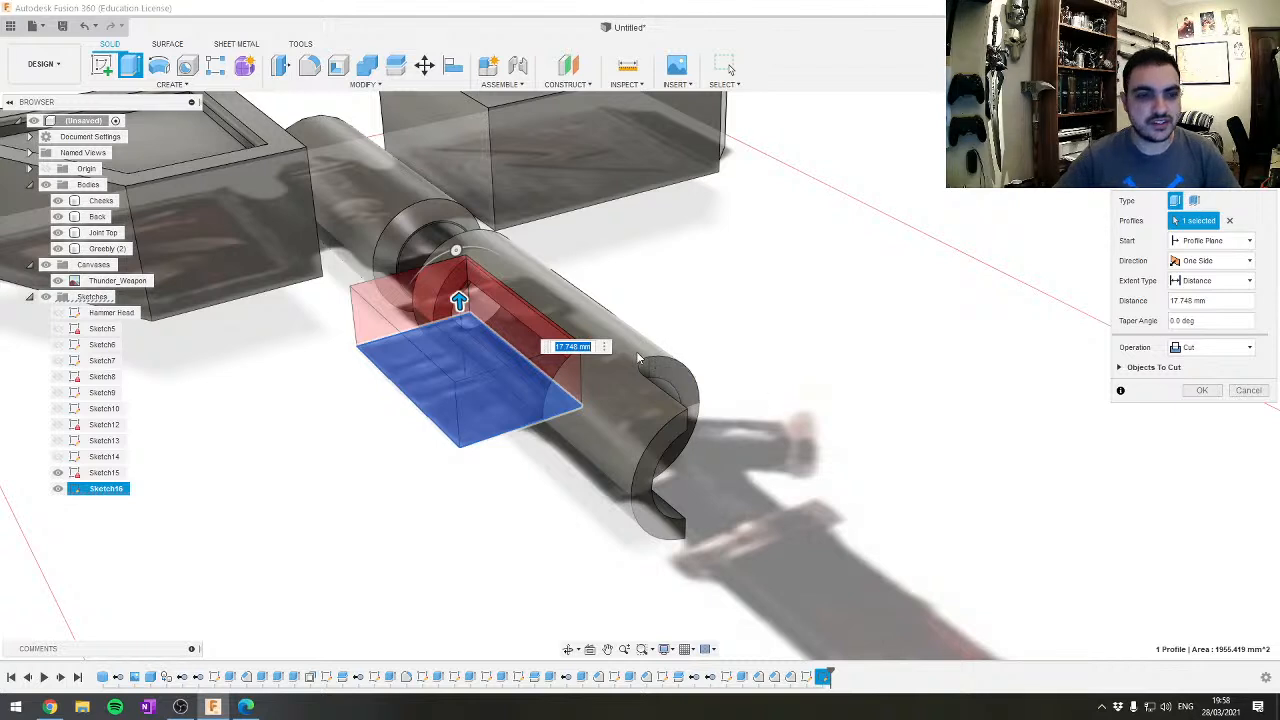
left_click(1204, 350)
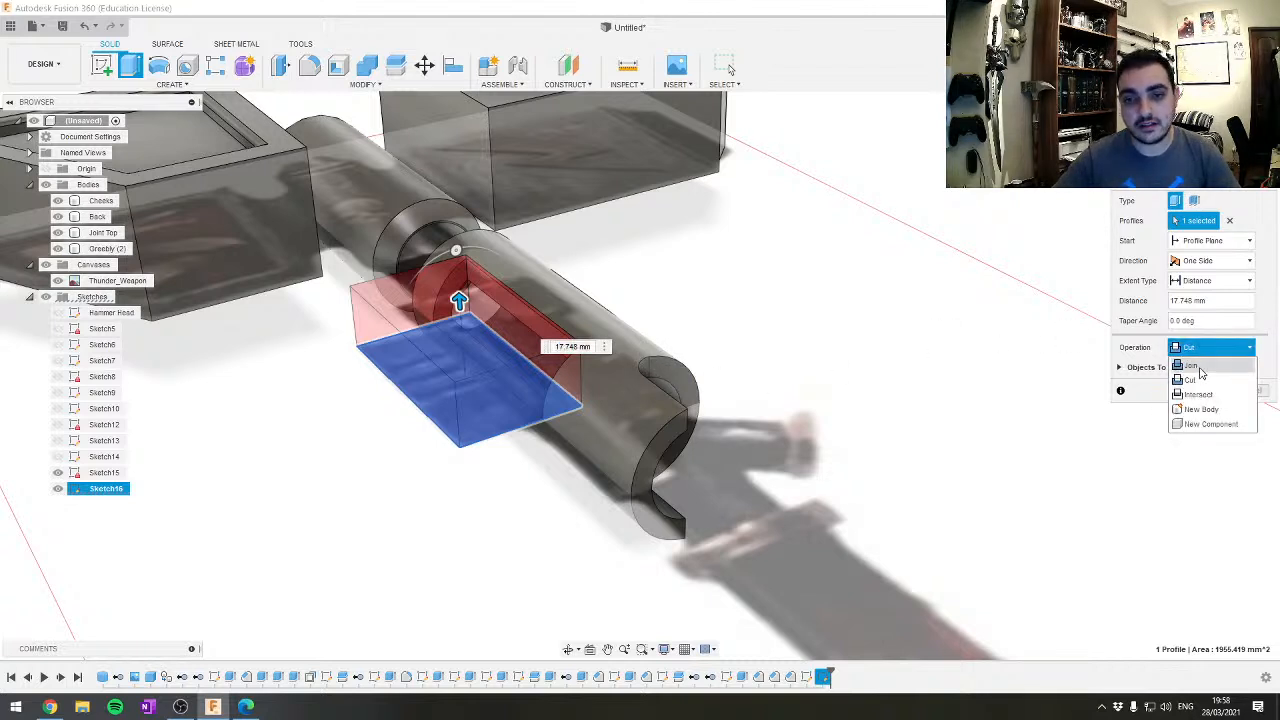
left_click(1200, 409)
middle_click_drag(479, 474, 417, 486, "shift")
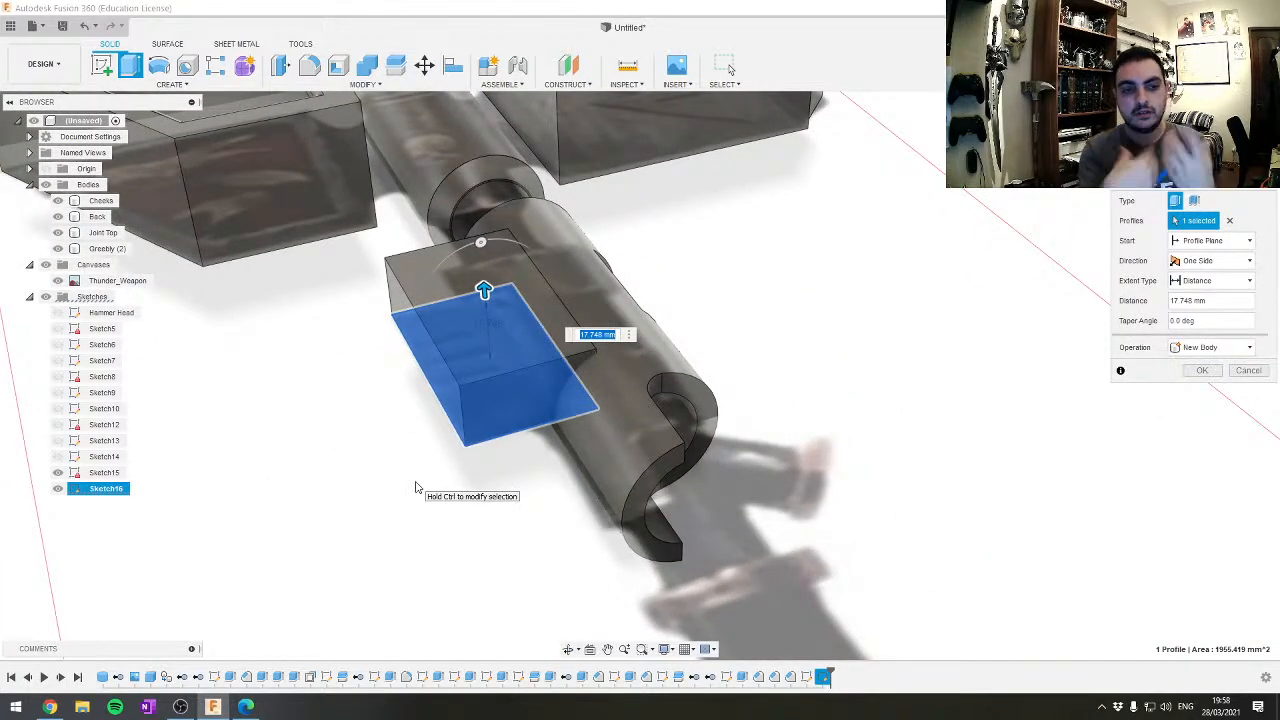
left_click(1204, 371)
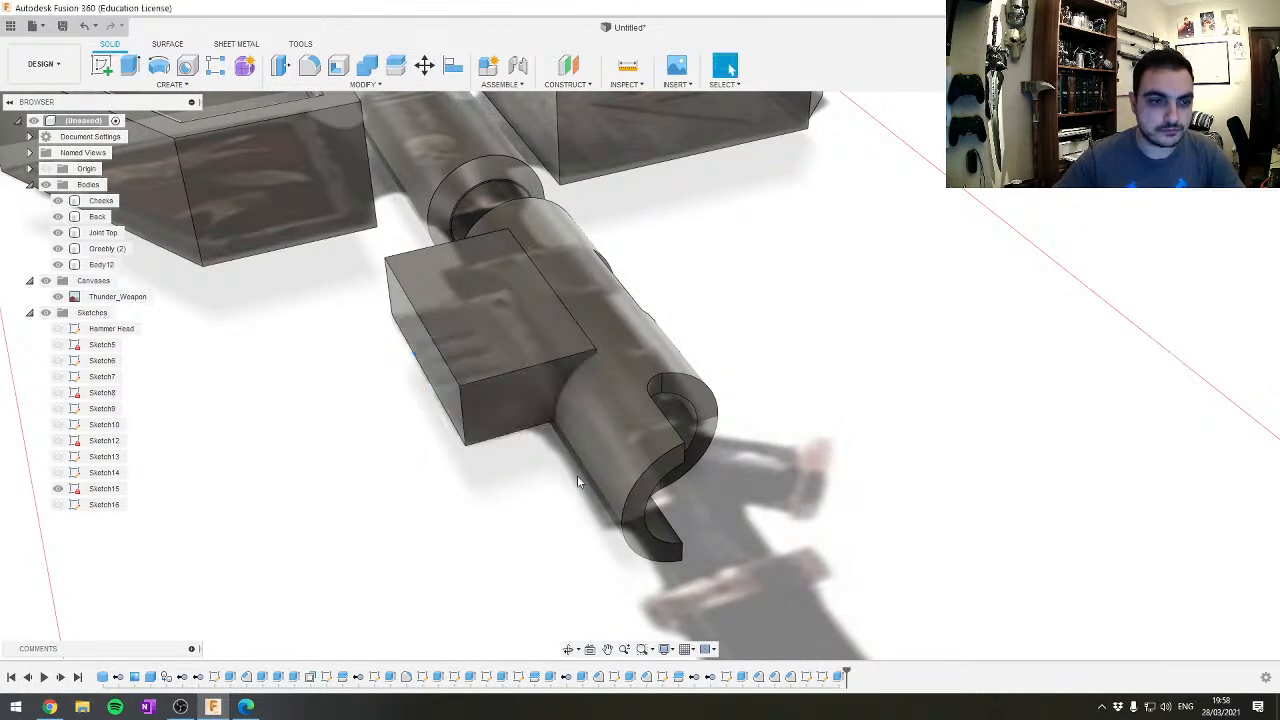
Examine the side block from the handle's end and from above against the ribbed block in the canvas
middle_click_drag(577, 475, 677, 458, "shift")
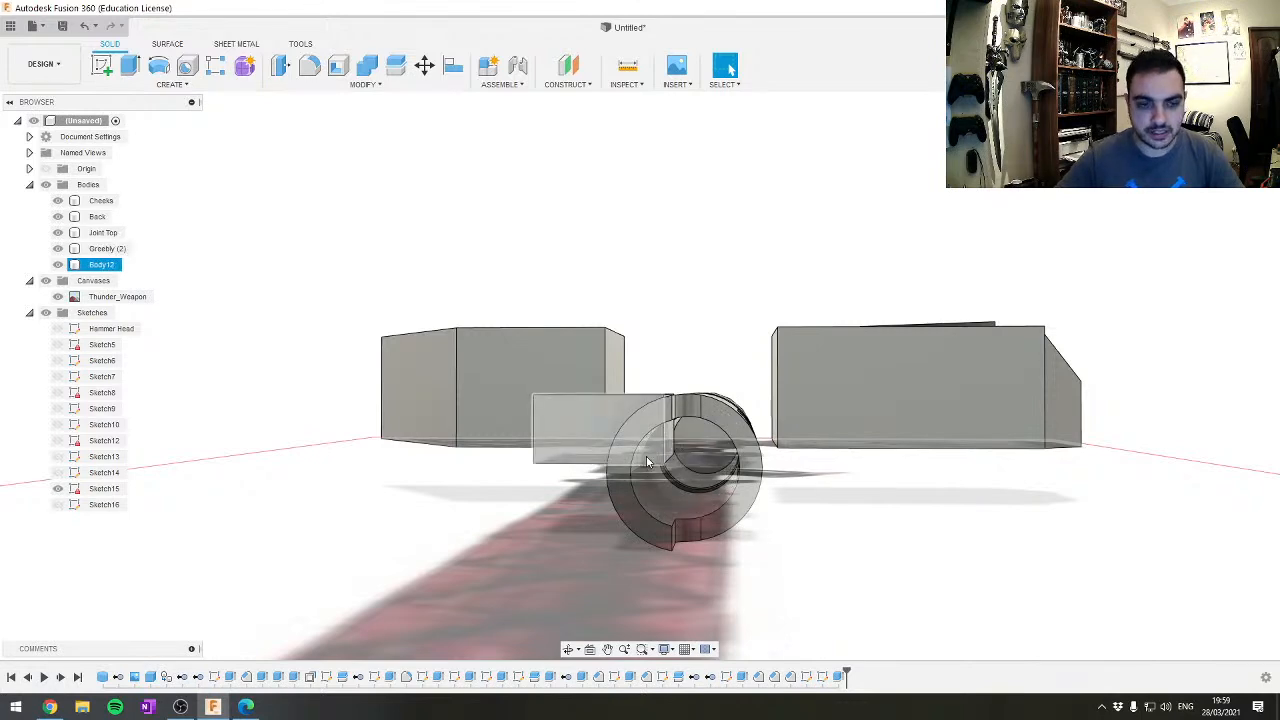
middle_click_drag(506, 393, 551, 208, "shift")
scroll(555, 464, "up", 5)
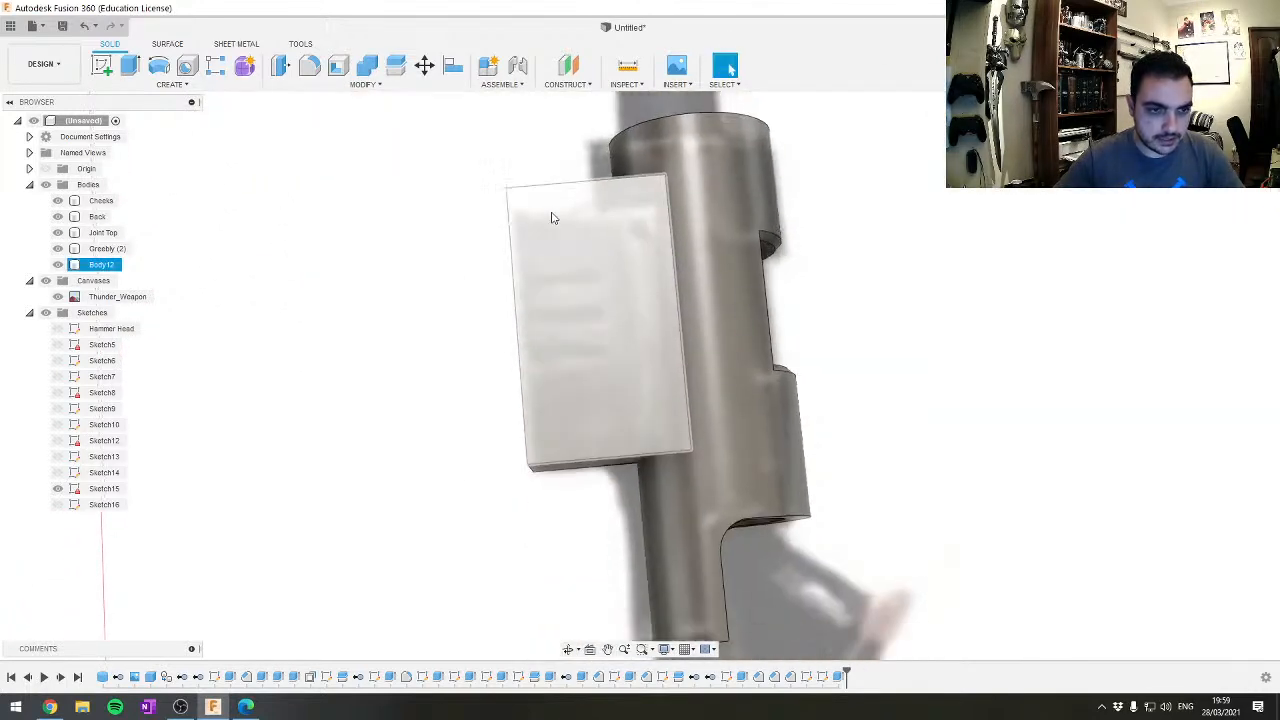
left_click(1228, 140)
scroll(643, 217, "up", 6)
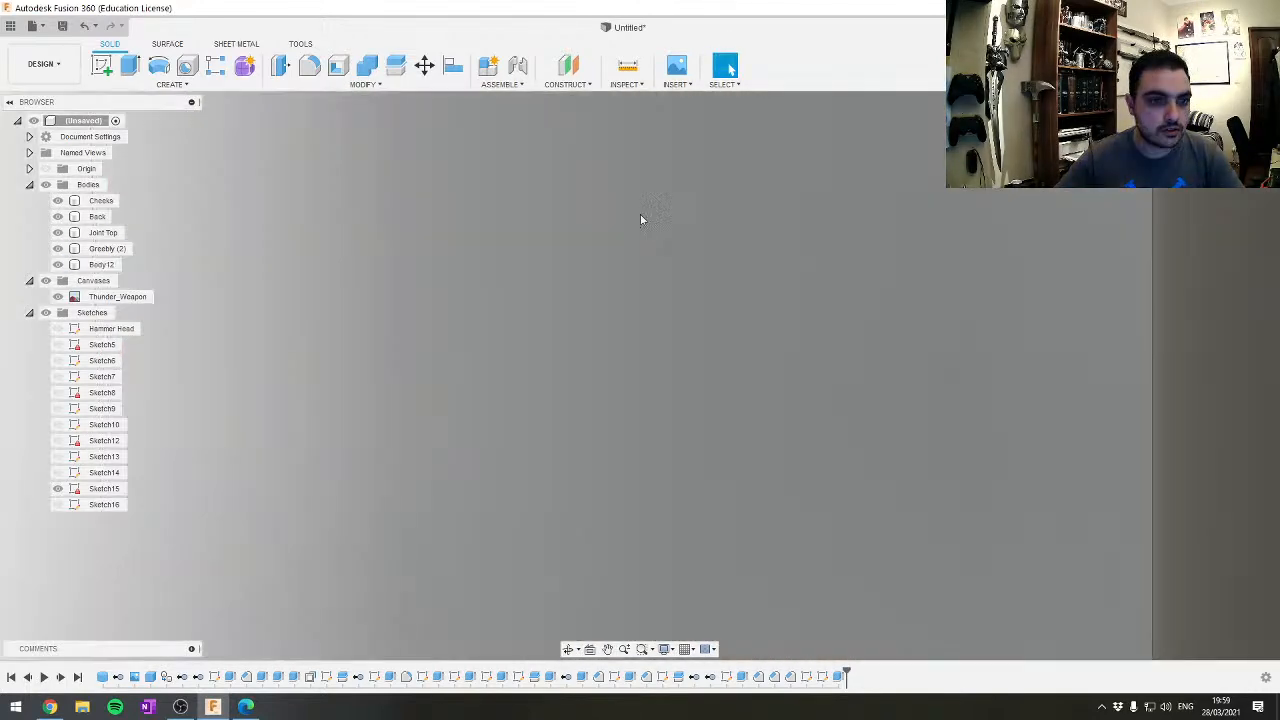
scroll(660, 254, "down", 5)
scroll(743, 371, "down", 4)
scroll(663, 297, "up", 8)
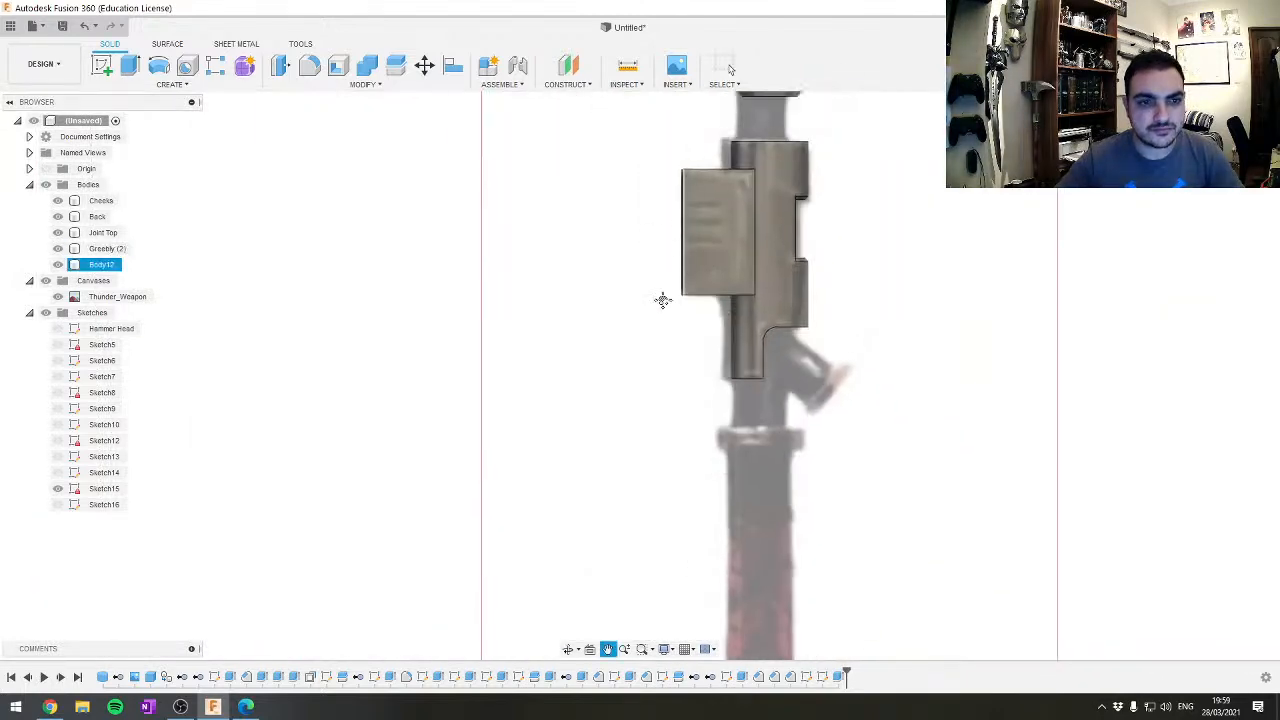
left_click(646, 337)
scroll(627, 410, "down", 5)
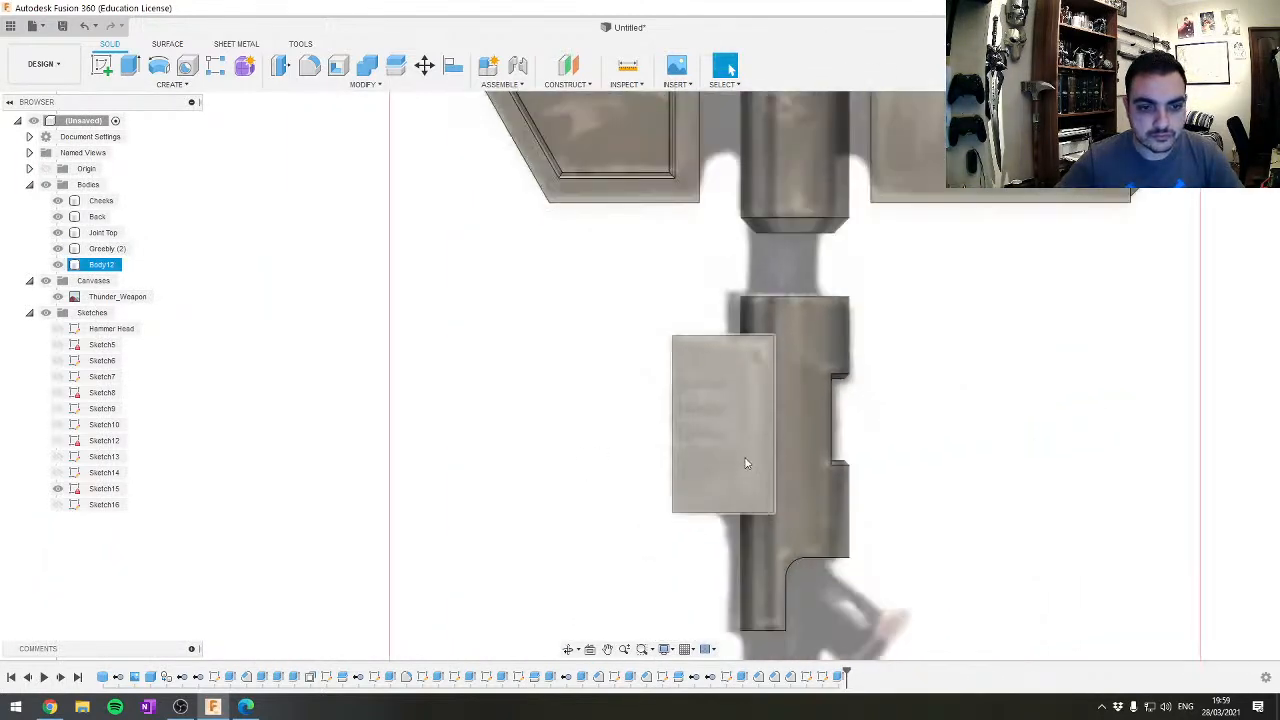
scroll(714, 392, "up", 4)
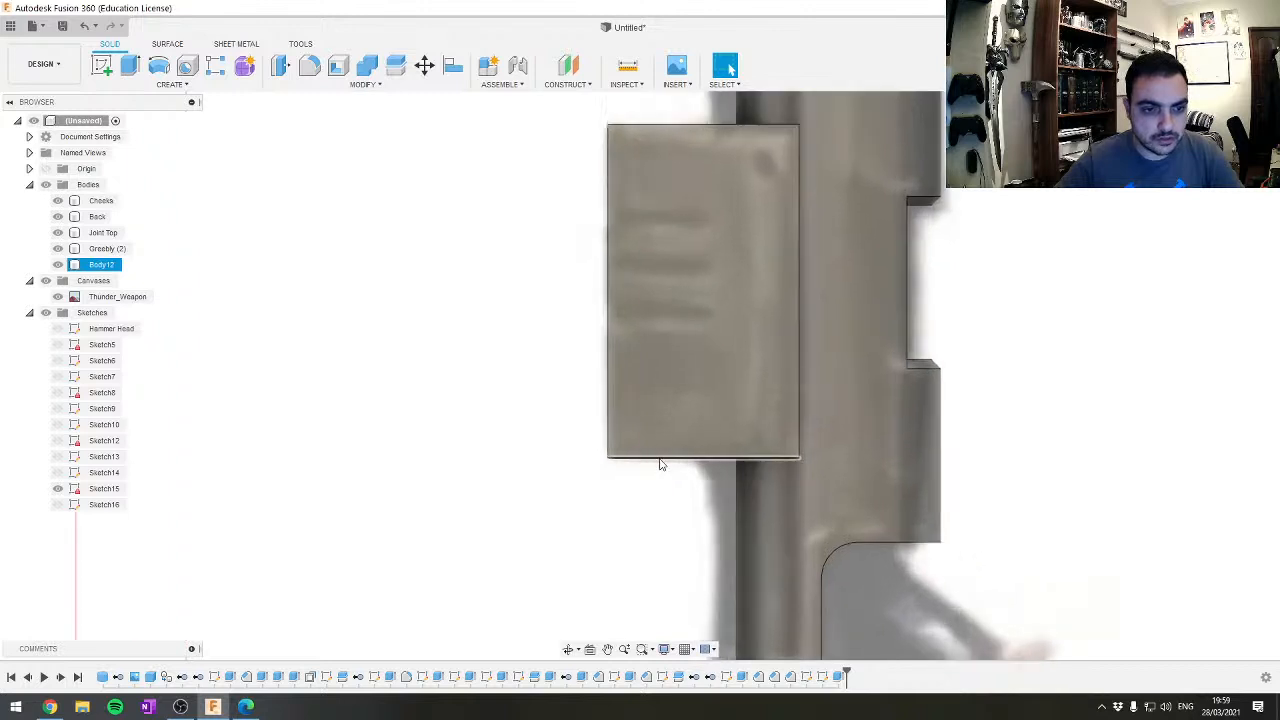
left_click(490, 240)
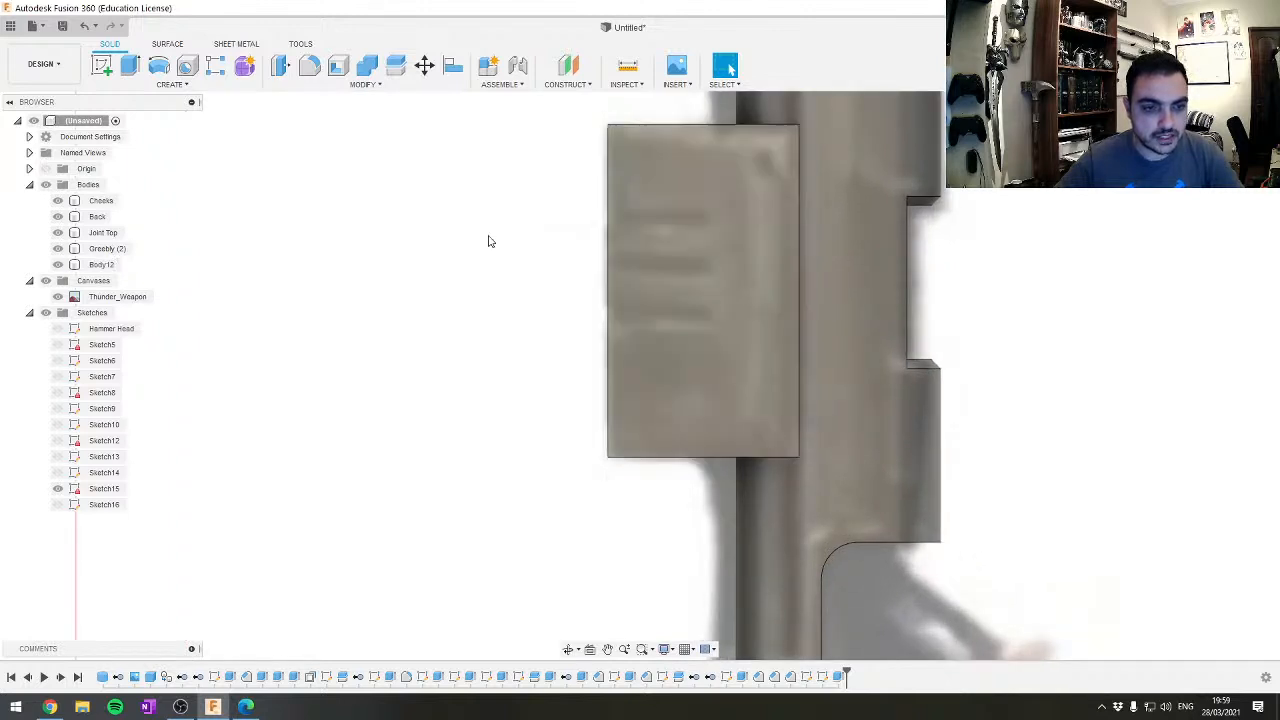
Fillet the side block's three outer top edges and its two vertical outer corner edges with a 1 mm radius
left_click(309, 65)
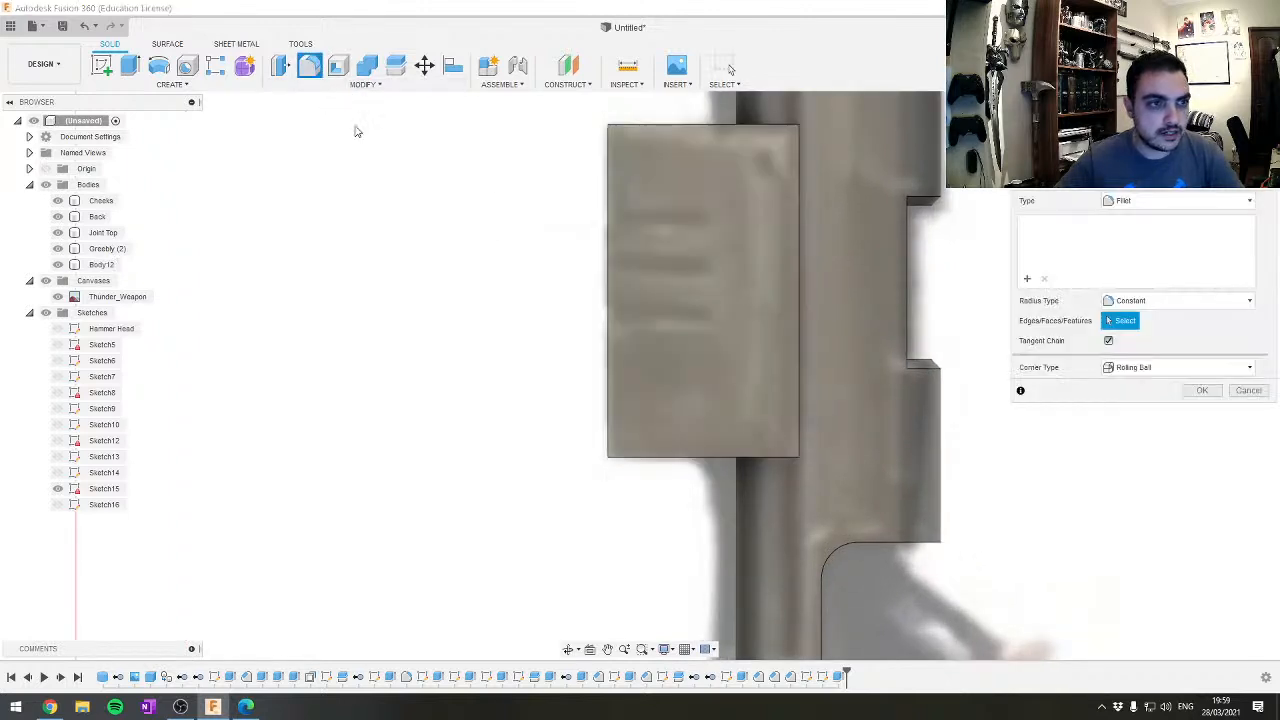
left_click(700, 125)
left_click(701, 457)
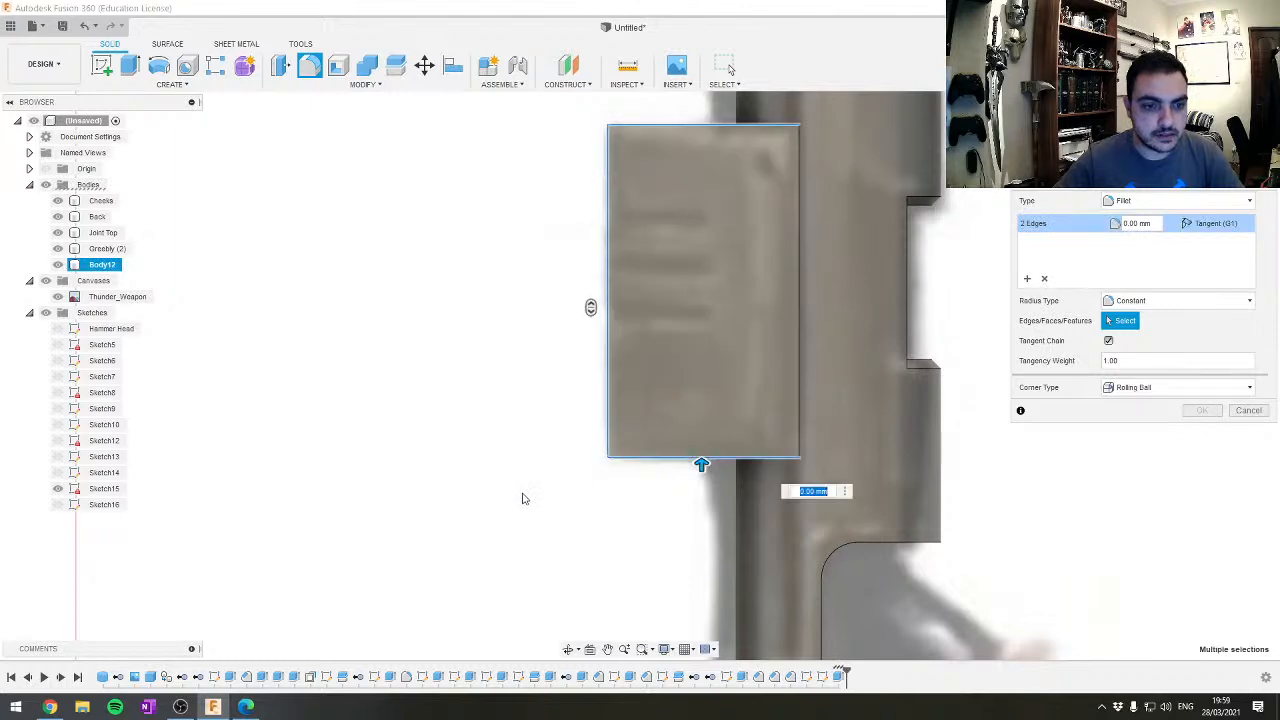
scroll(523, 500, "down", 5)
middle_click_drag(523, 500, 598, 418, "shift")
left_click(604, 388)
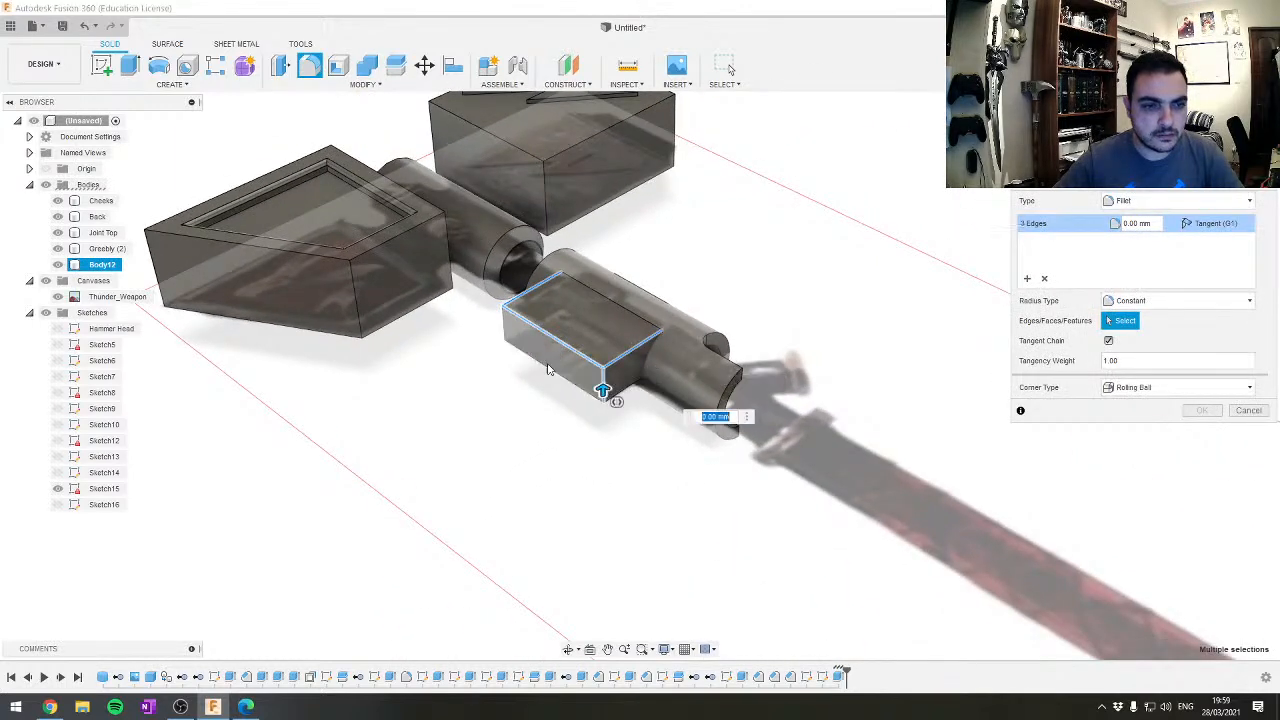
left_click(506, 327)
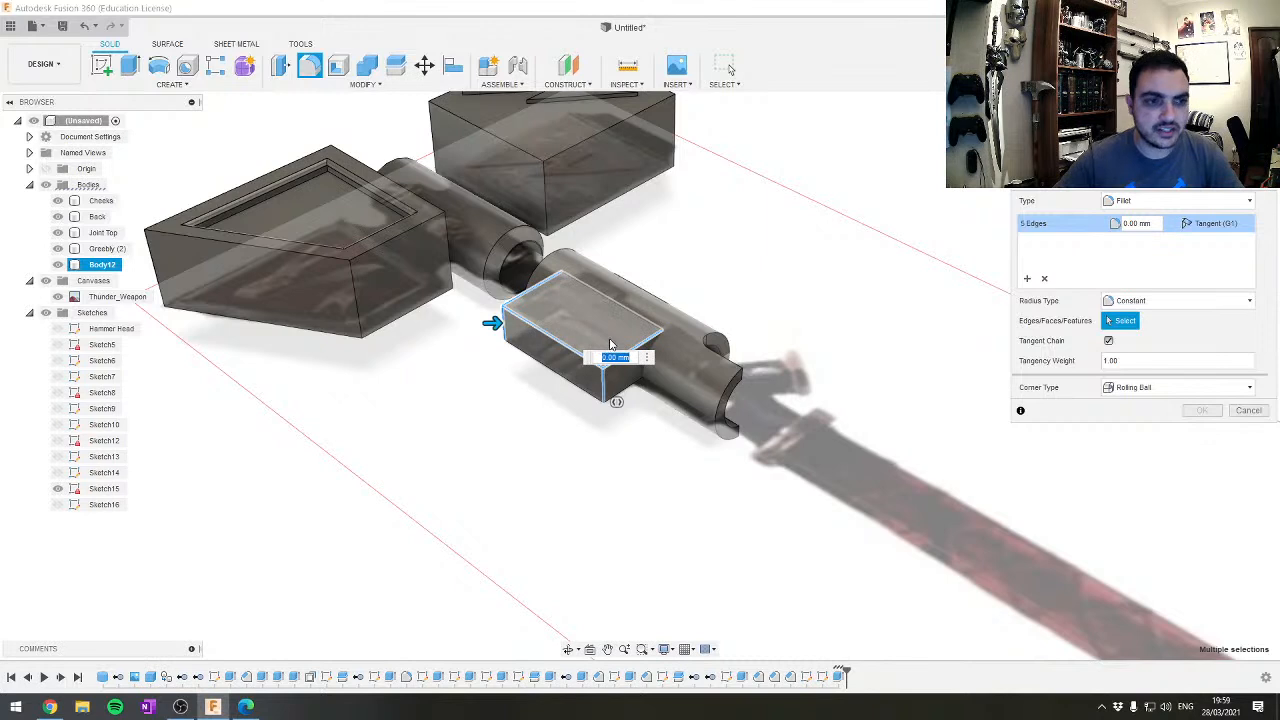
type("o")
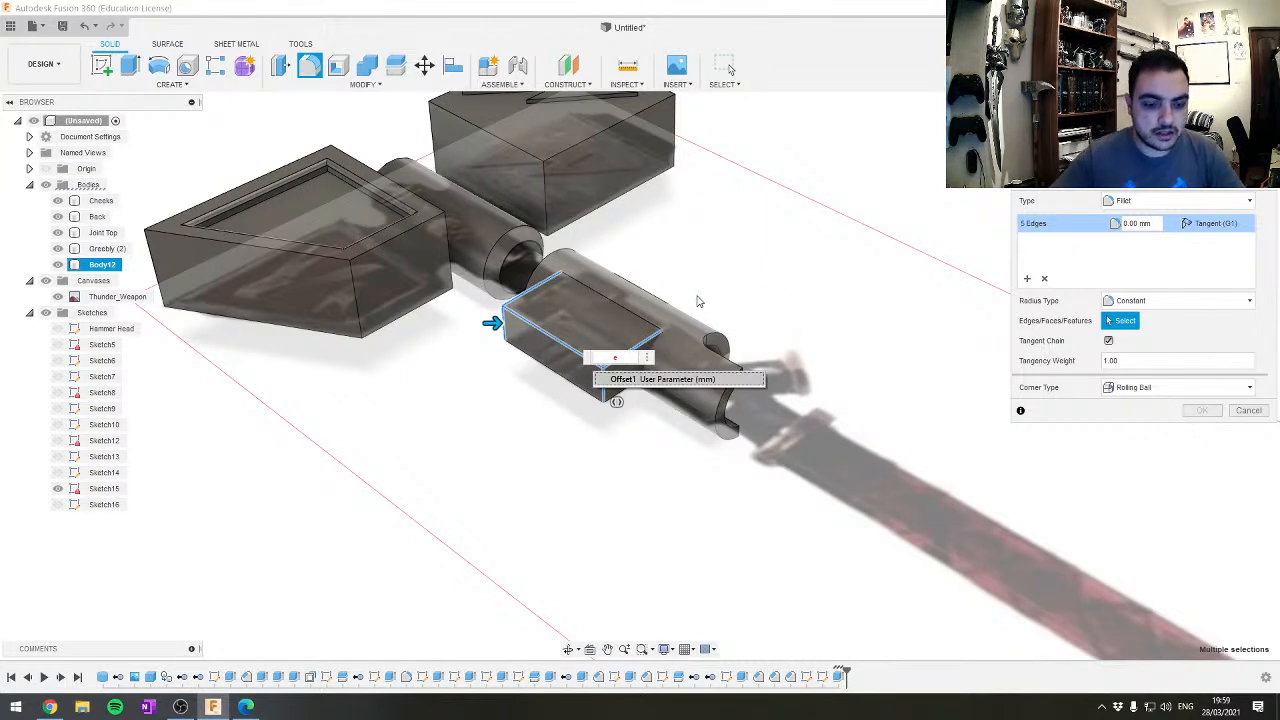
key("BackSpace")
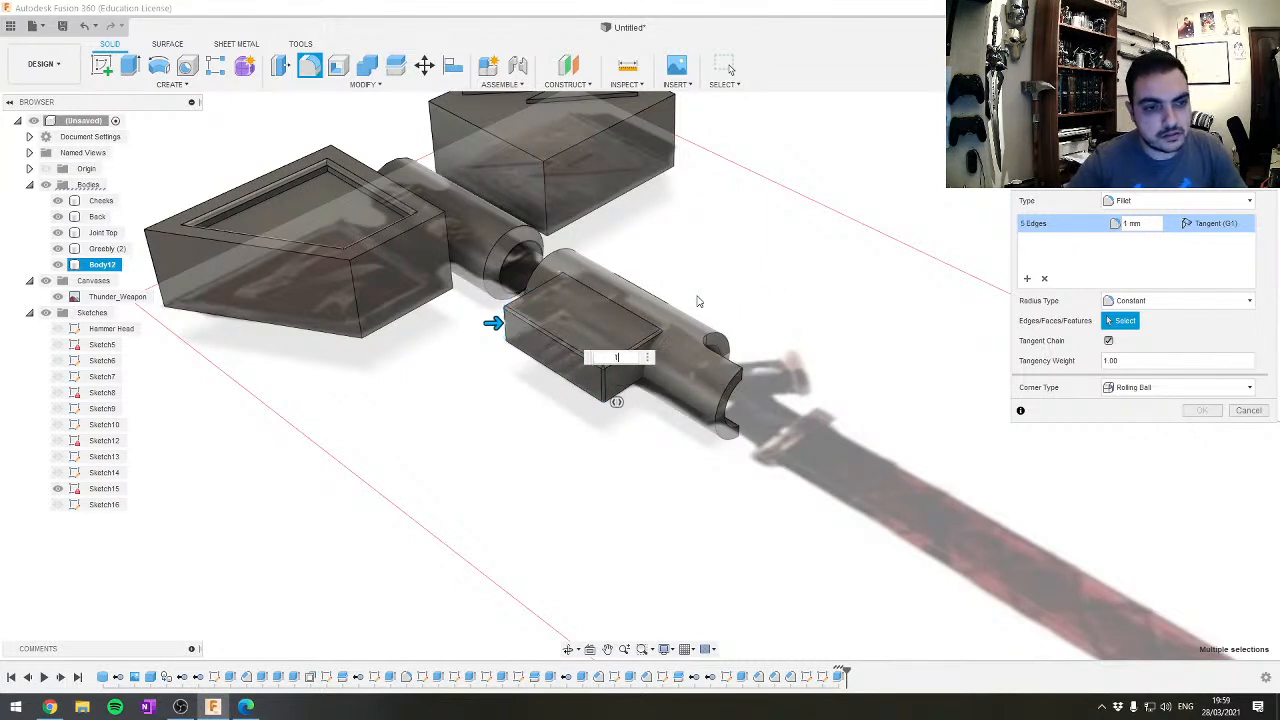
type("1")
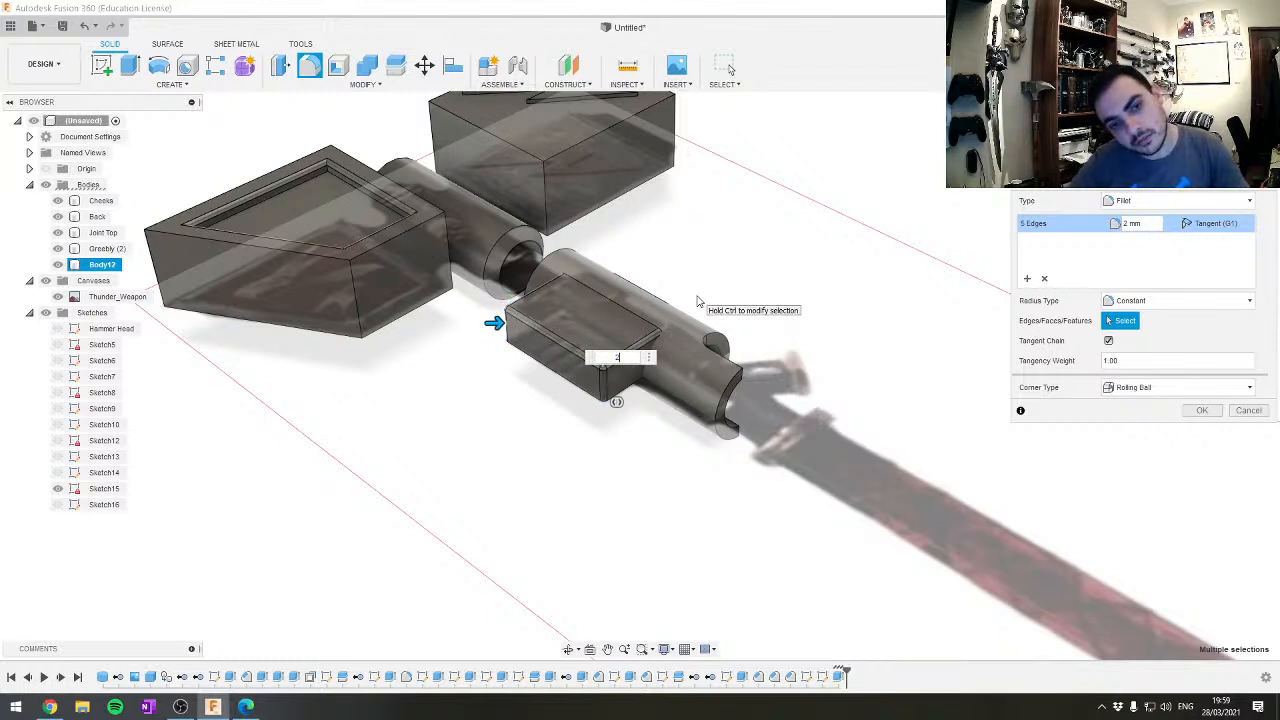
type("1")
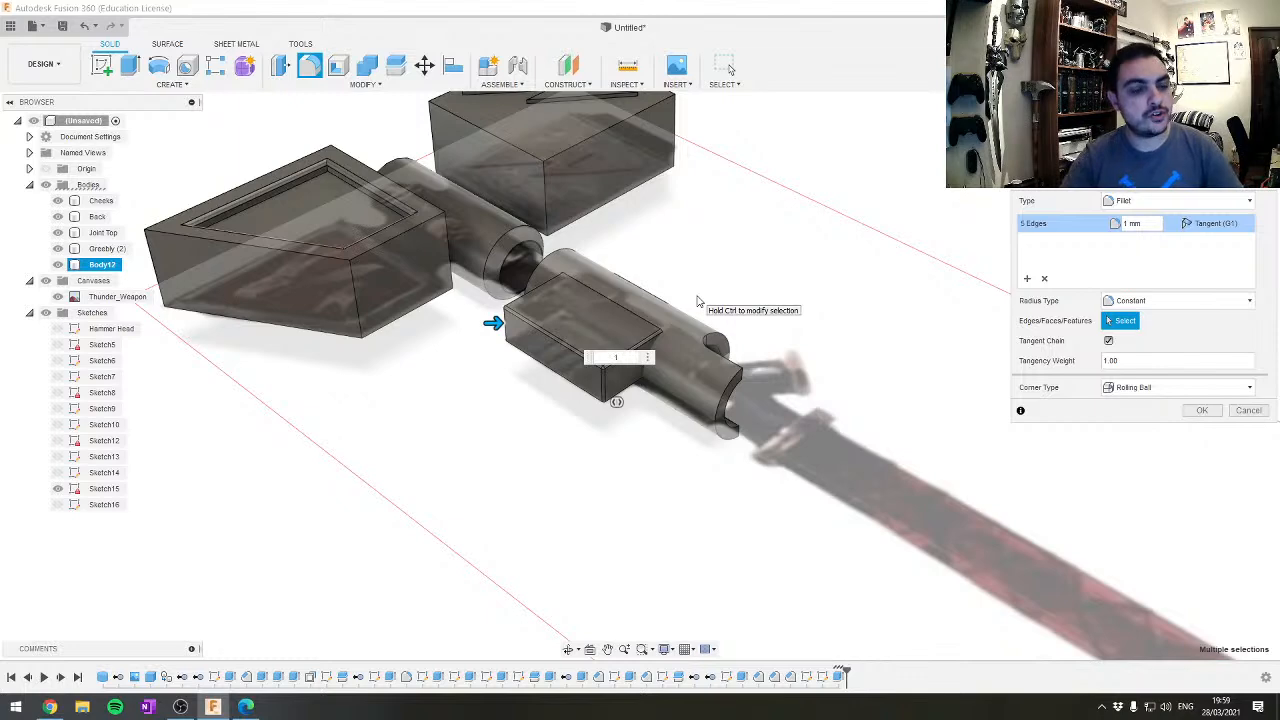
key("Return")
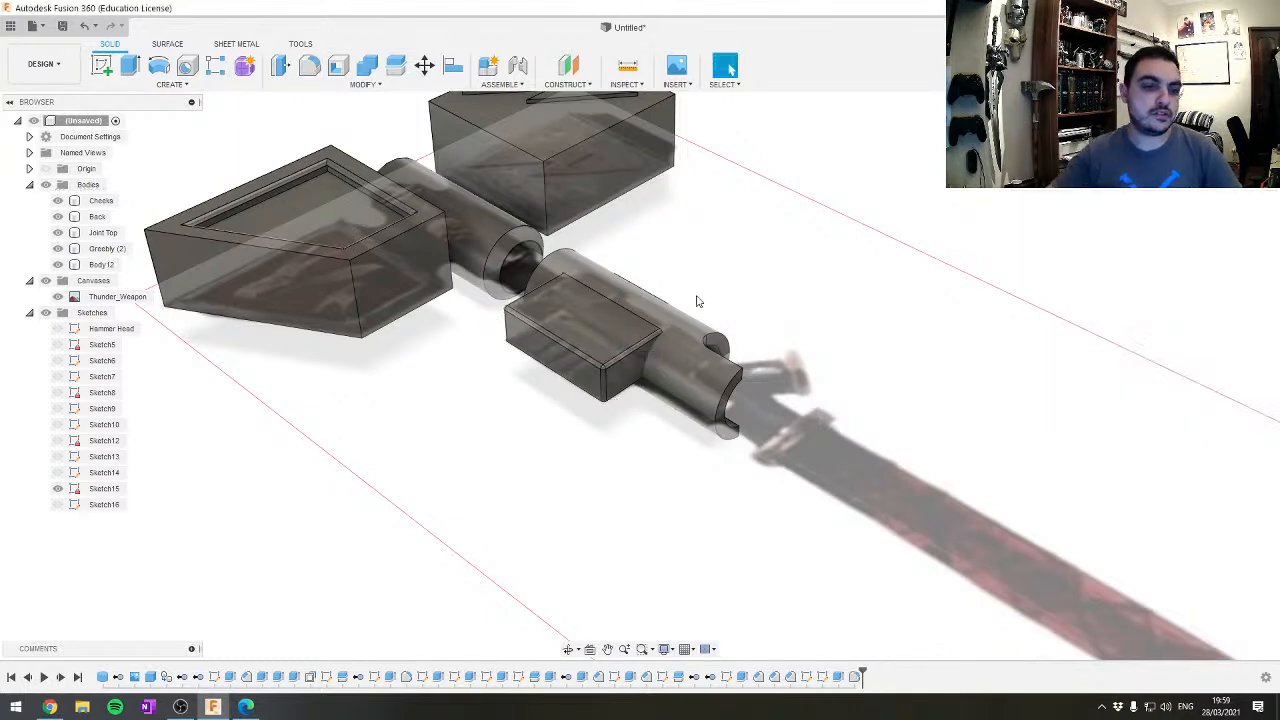
Examine the block's rounded edges and compare its top face with the rib marks in the canvas
scroll(697, 301, "down", 3)
scroll(585, 276, "up", 6)
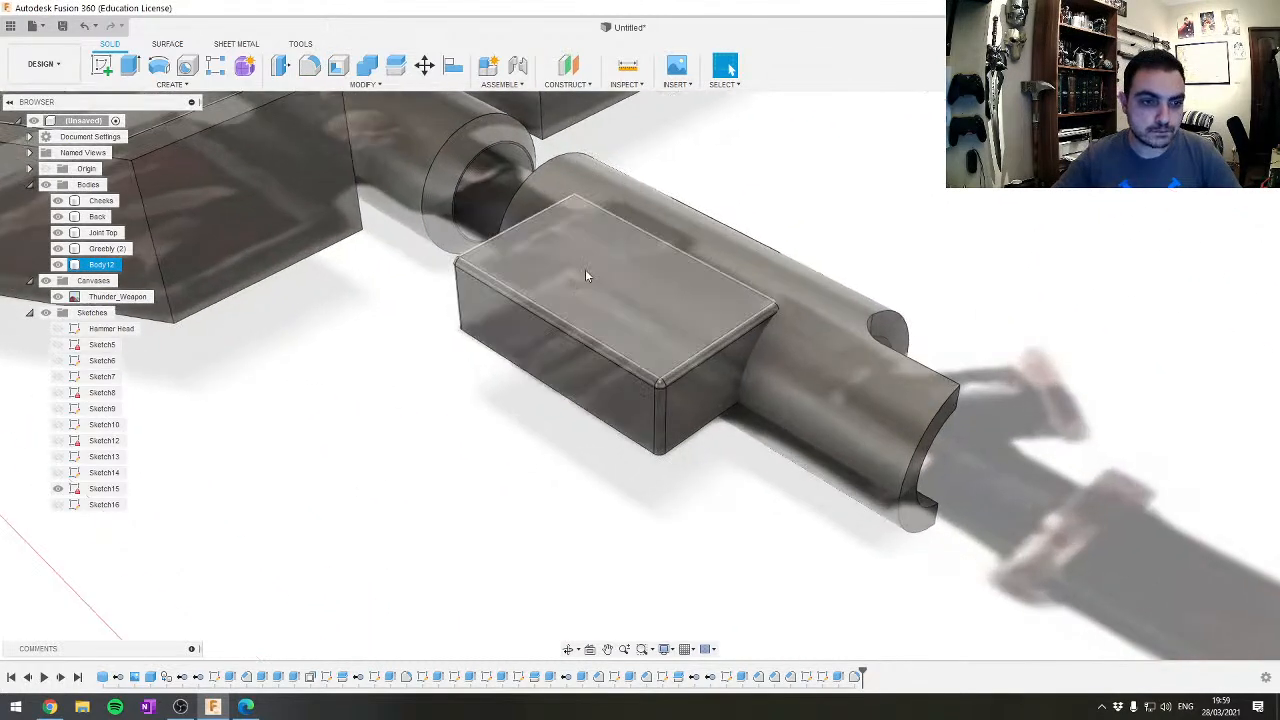
middle_click_drag(586, 276, 517, 343, "shift")
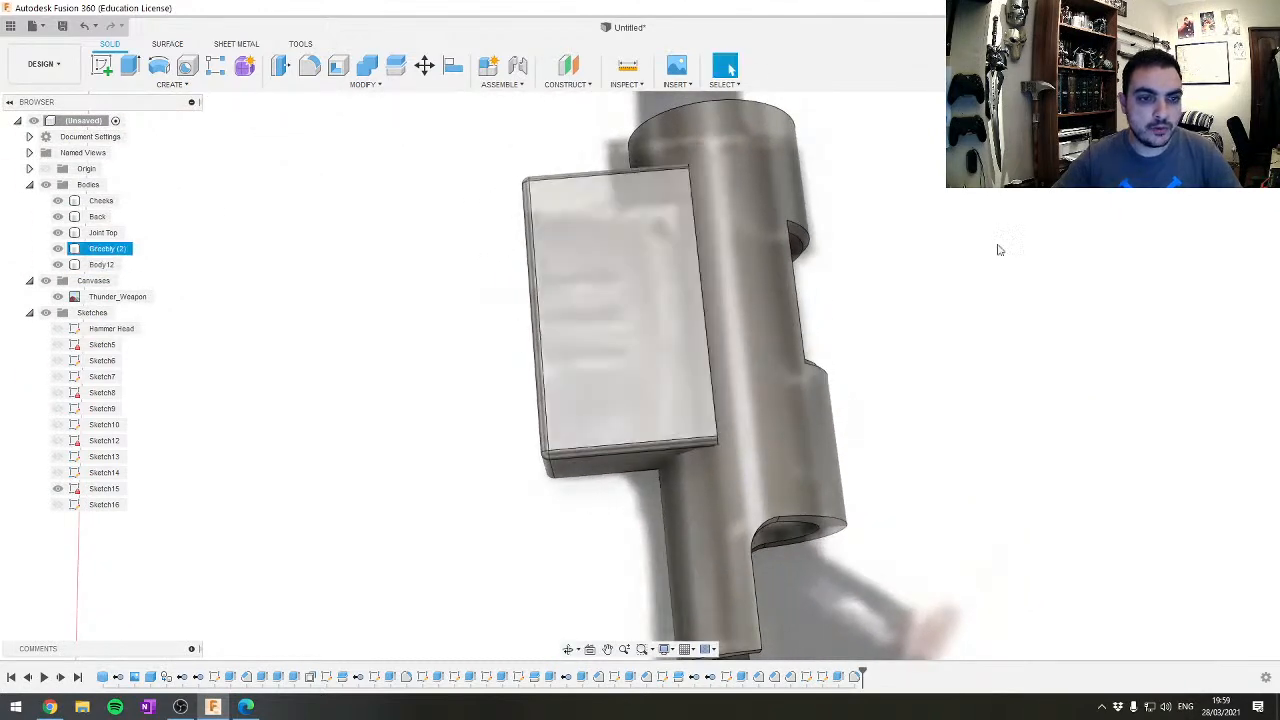
middle_click_drag(791, 560, 799, 295)
scroll(660, 168, "up", 5)
scroll(762, 310, "down", 2)
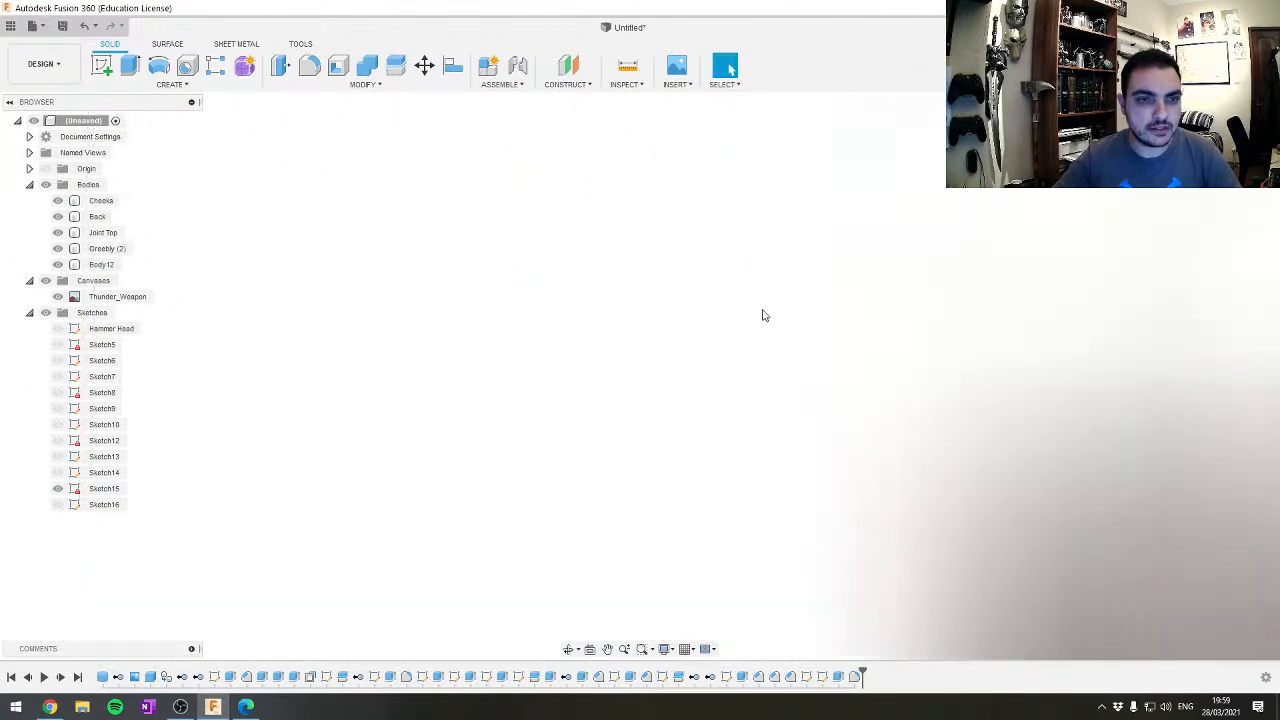
scroll(765, 400, "down", 5)
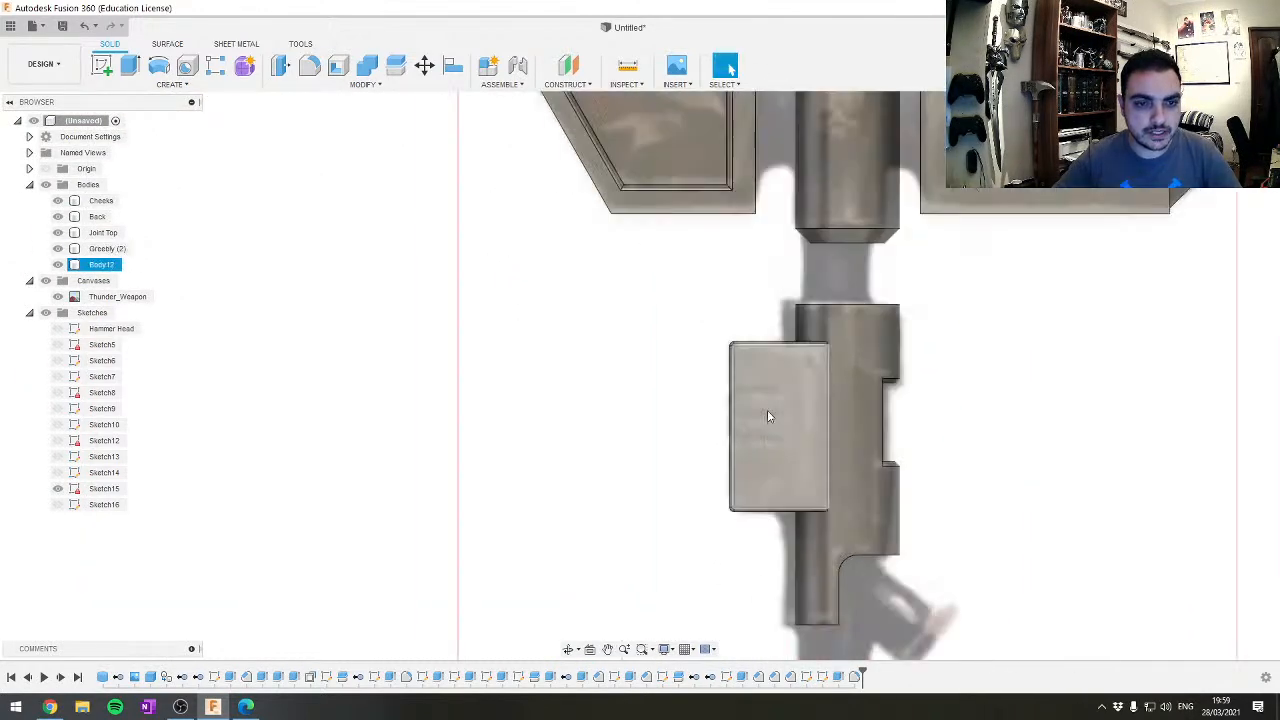
scroll(780, 430, "up", 4)
scroll(794, 443, "down", 4)
scroll(823, 477, "up", 3)
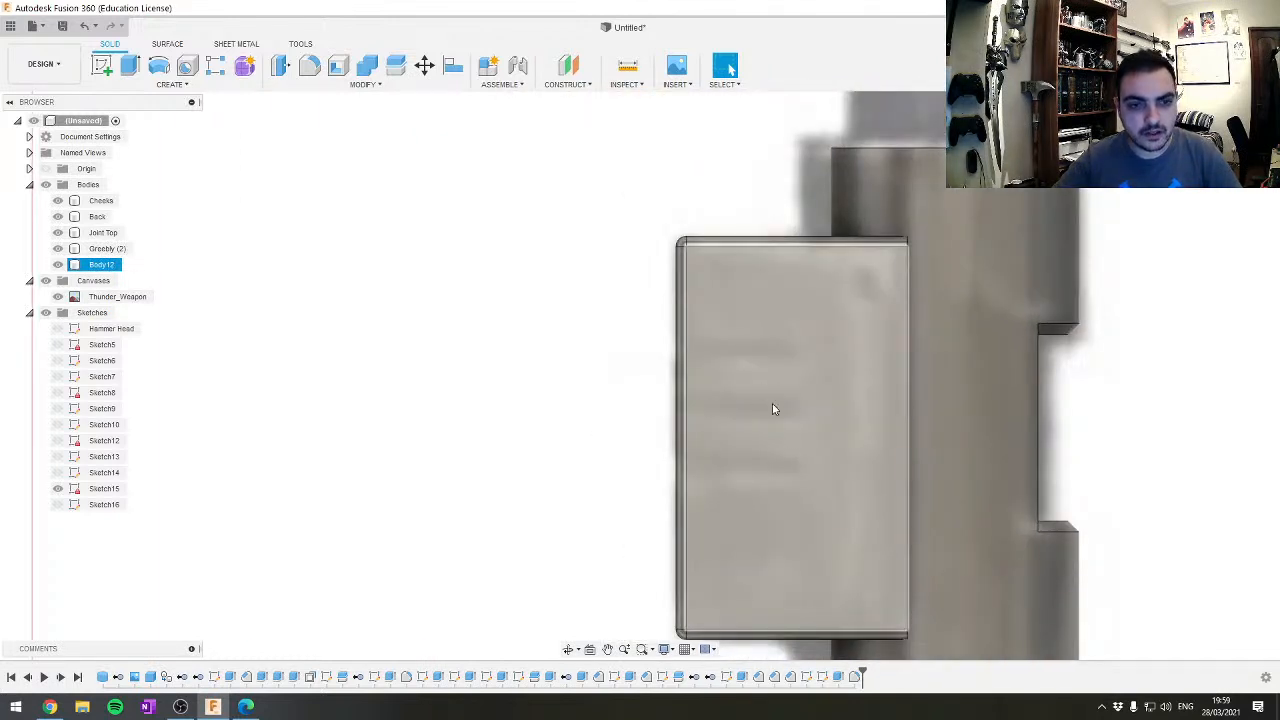
Sketch three parallel horizontal lines on the side block's top face, tracing the canvas rib marks inward from the block's outer edge
key("l")
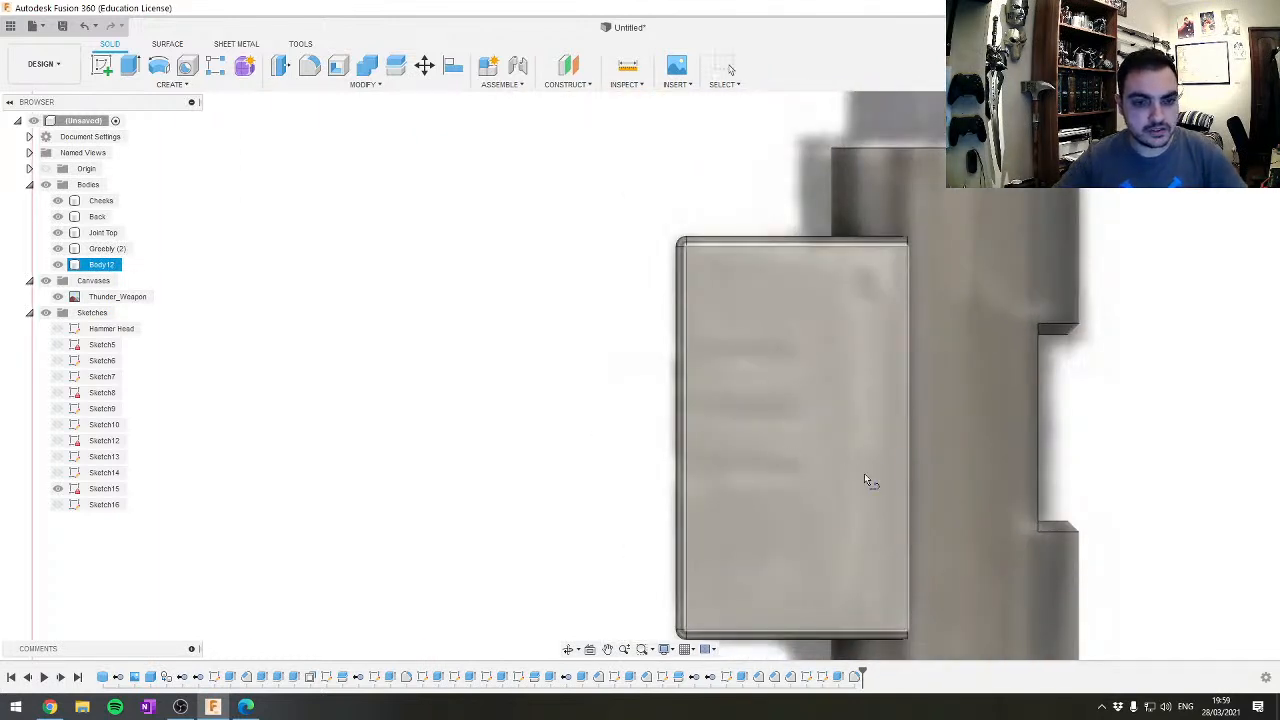
left_click(836, 398)
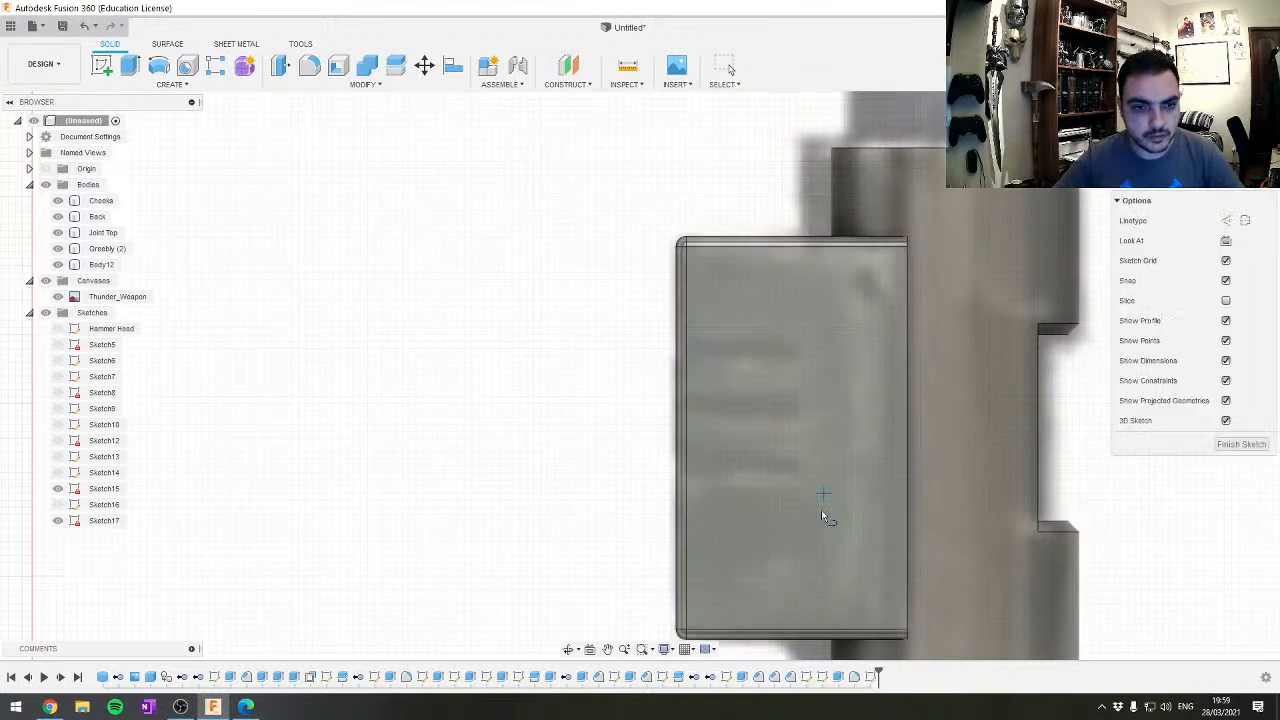
left_click(799, 408)
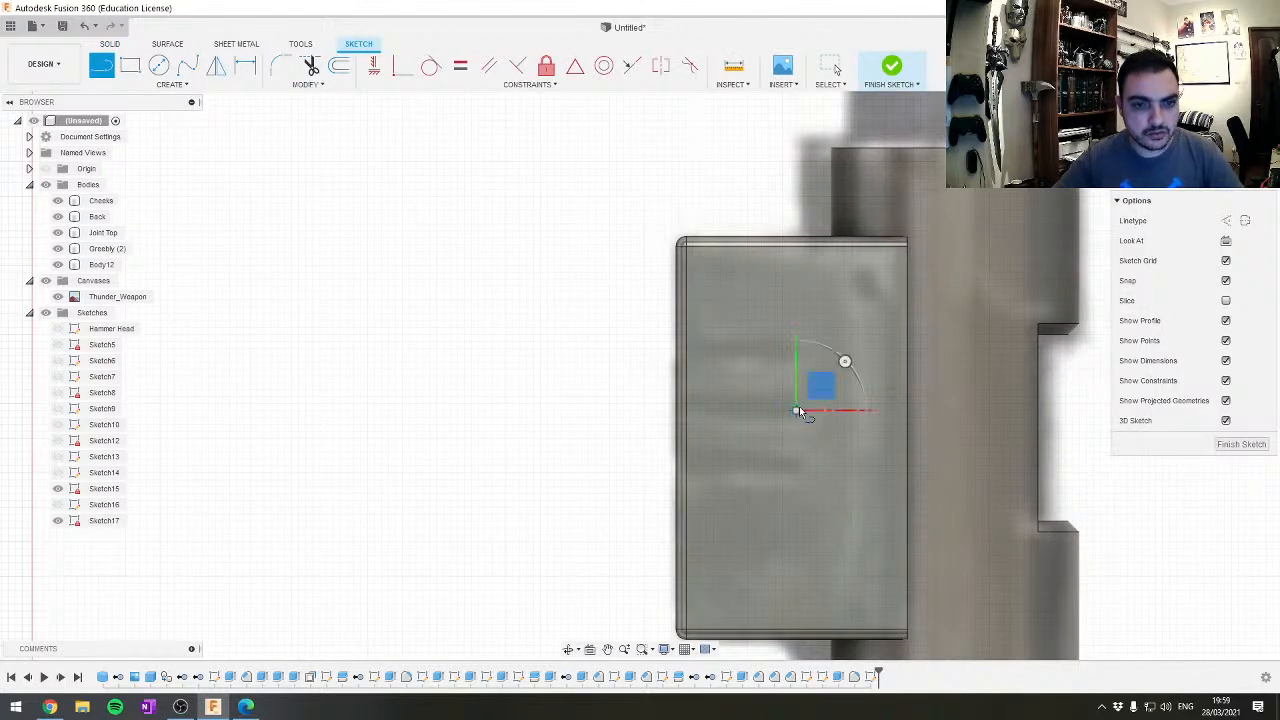
left_click(798, 467)
left_click(687, 466)
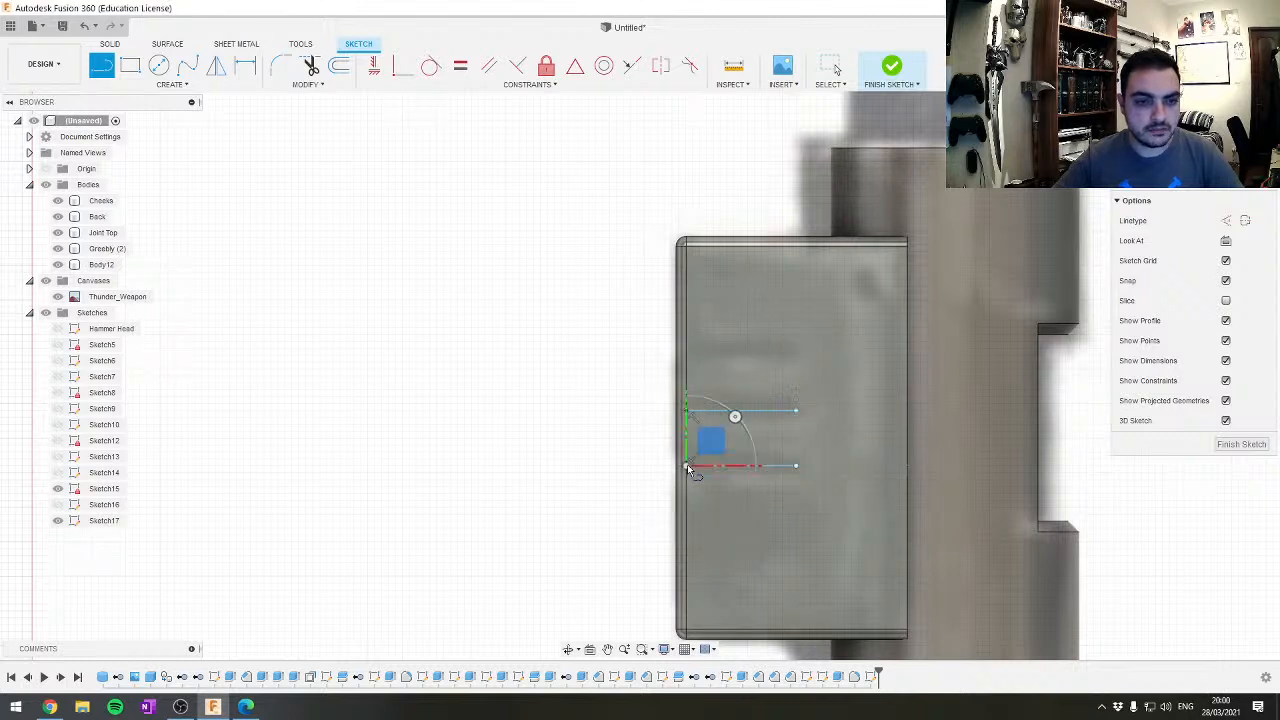
left_click(797, 348)
left_click(686, 349)
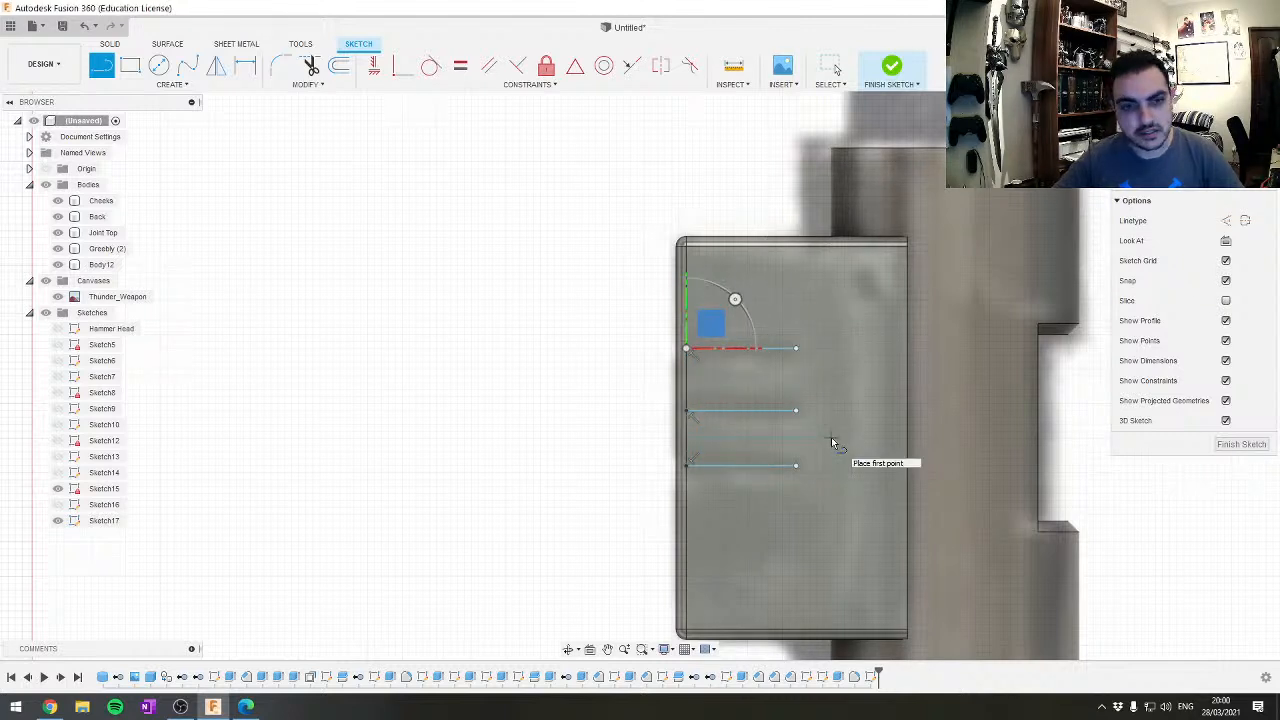
key("Escape")
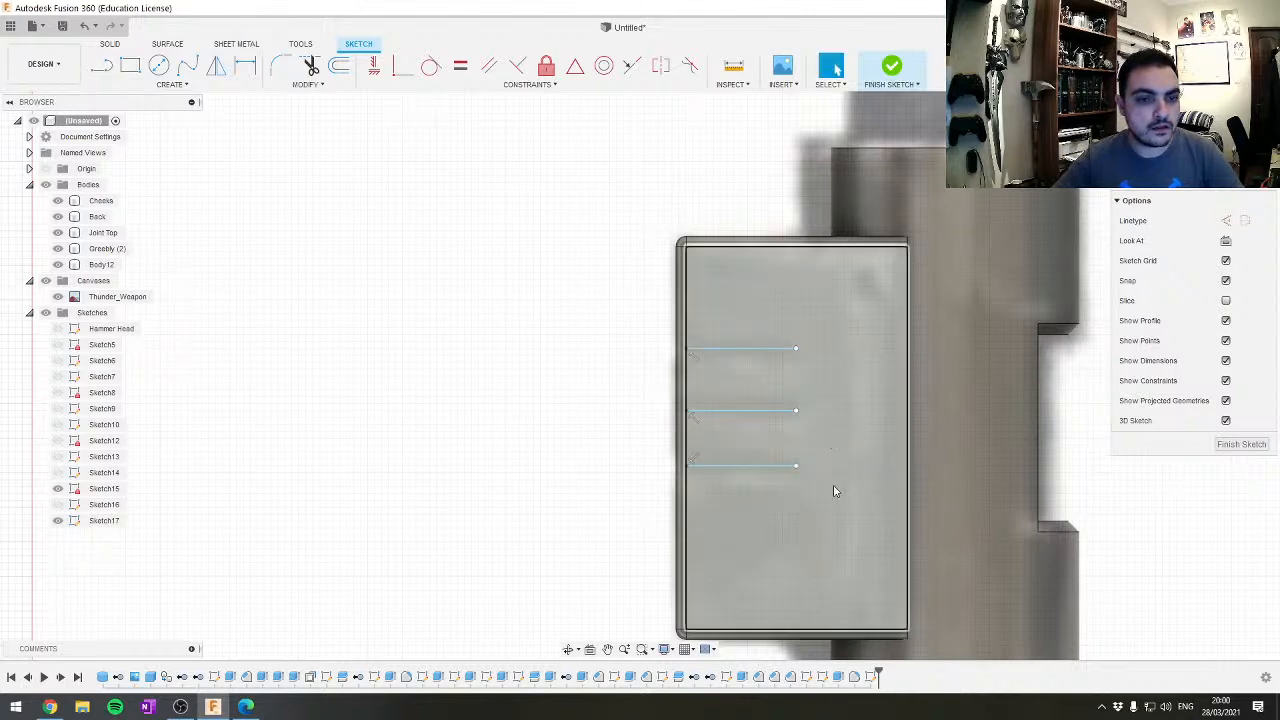
scroll(834, 494, "down", 4)
scroll(842, 500, "down", 4)
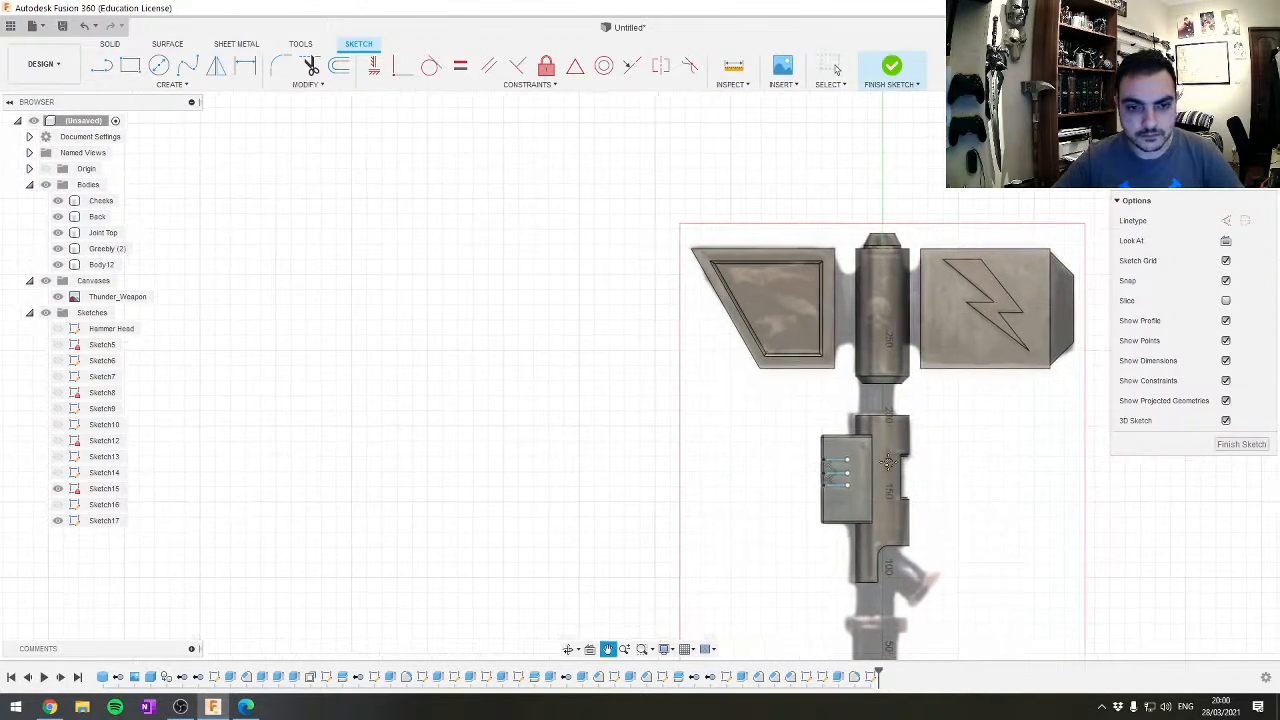
Check the three rib lines against the canvas marks and finish the sketch on the block's top face
scroll(842, 500, "up", 1)
mouse_move(842, 500)
middle_mouse_down()
mouse_move(711, 380)
mouse_move(750, 350)
middle_mouse_up()
scroll(700, 390, "up", 3)
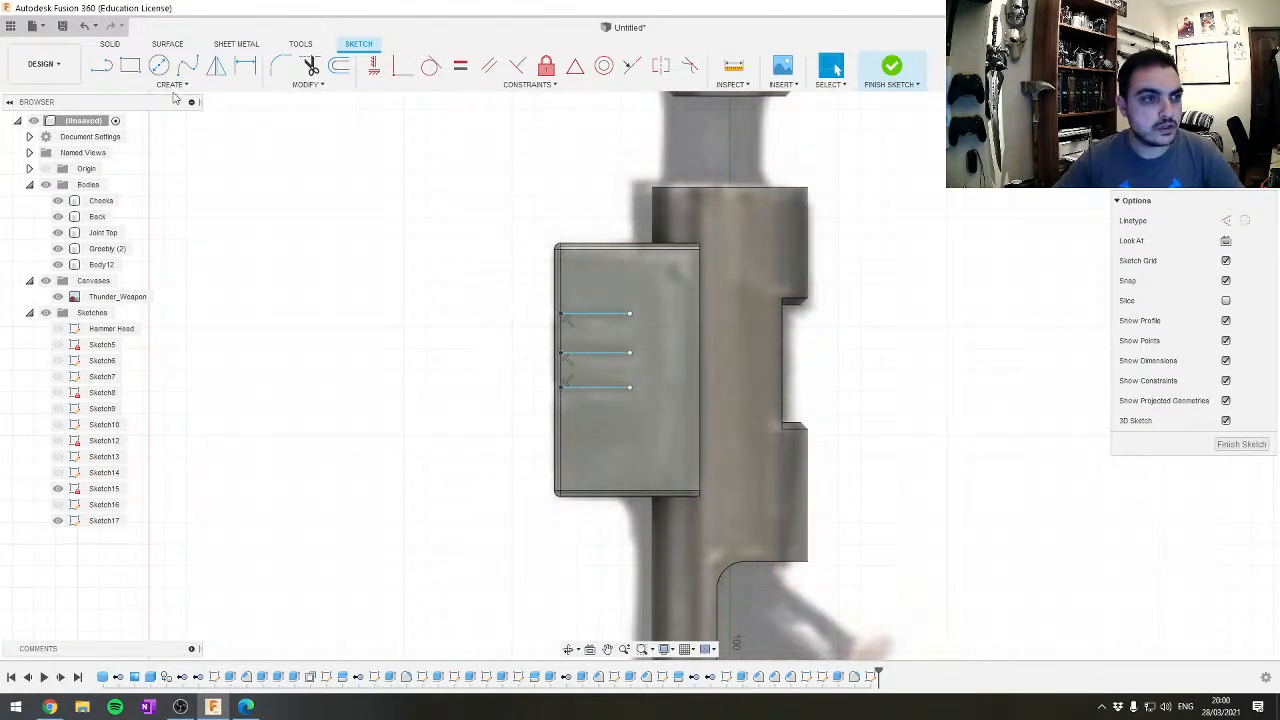
scroll(493, 258, "up", 5)
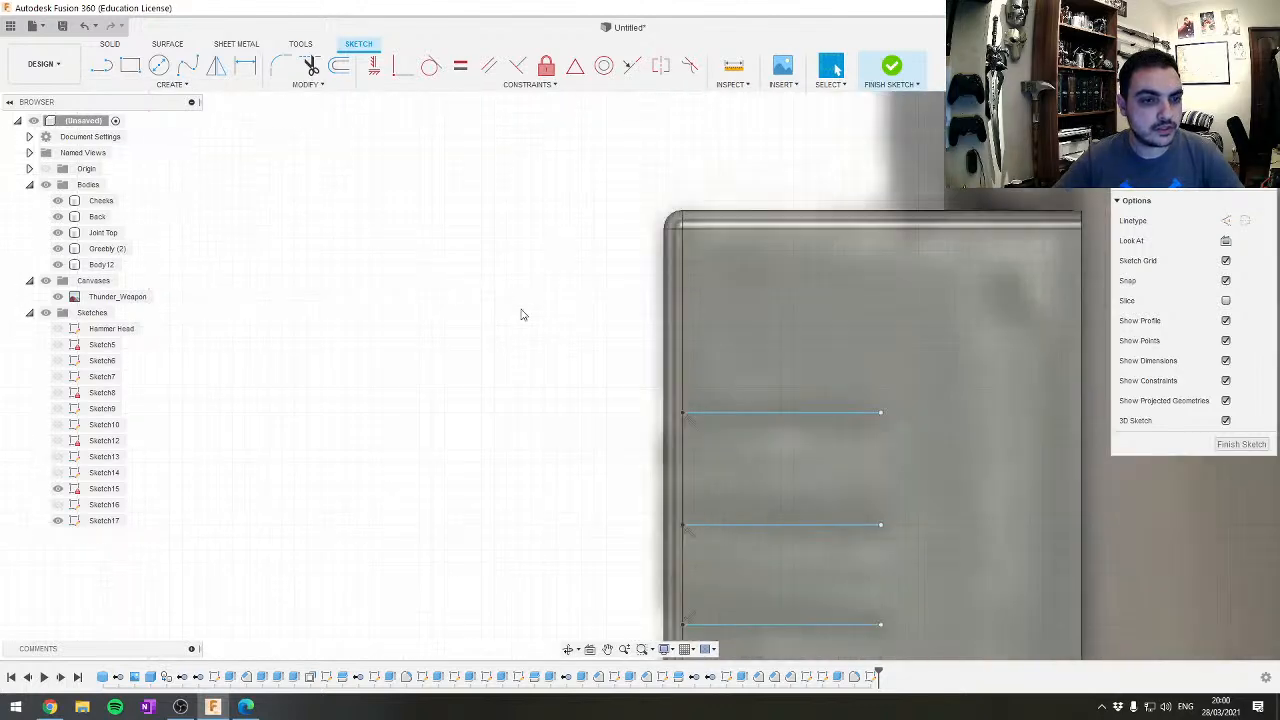
middle_click_drag(548, 360, 467, 291)
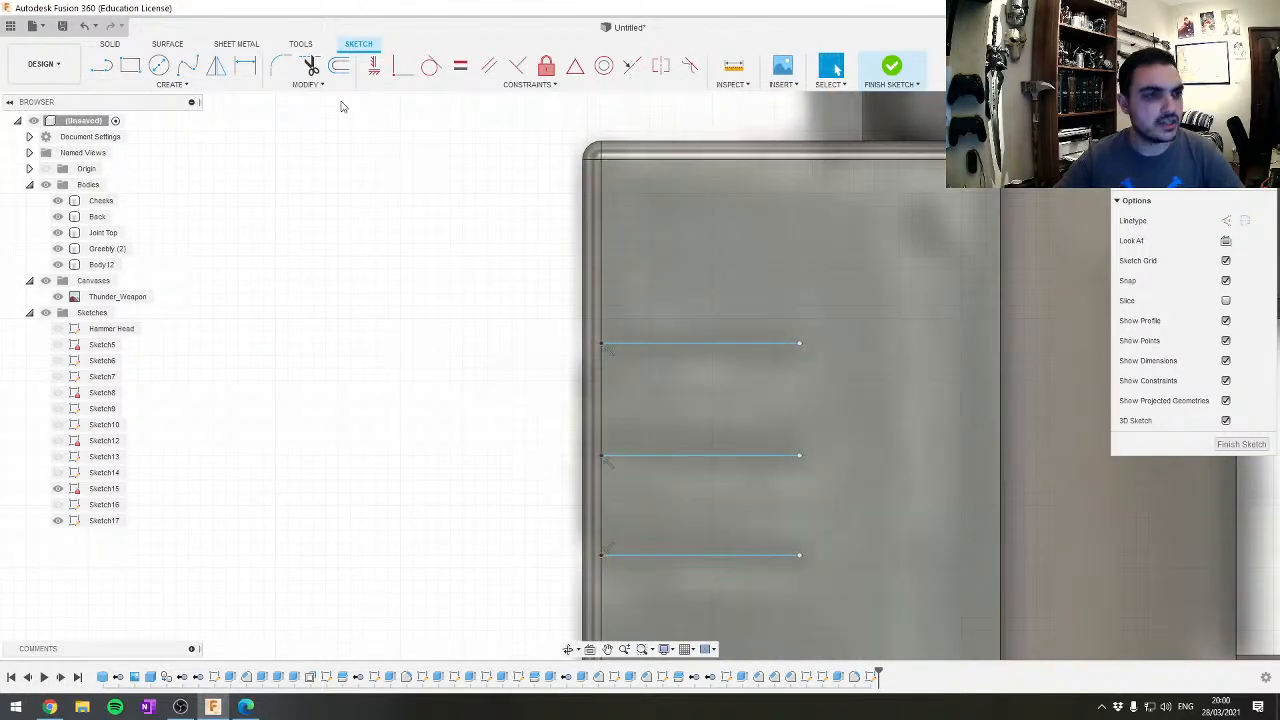
left_click(891, 70)
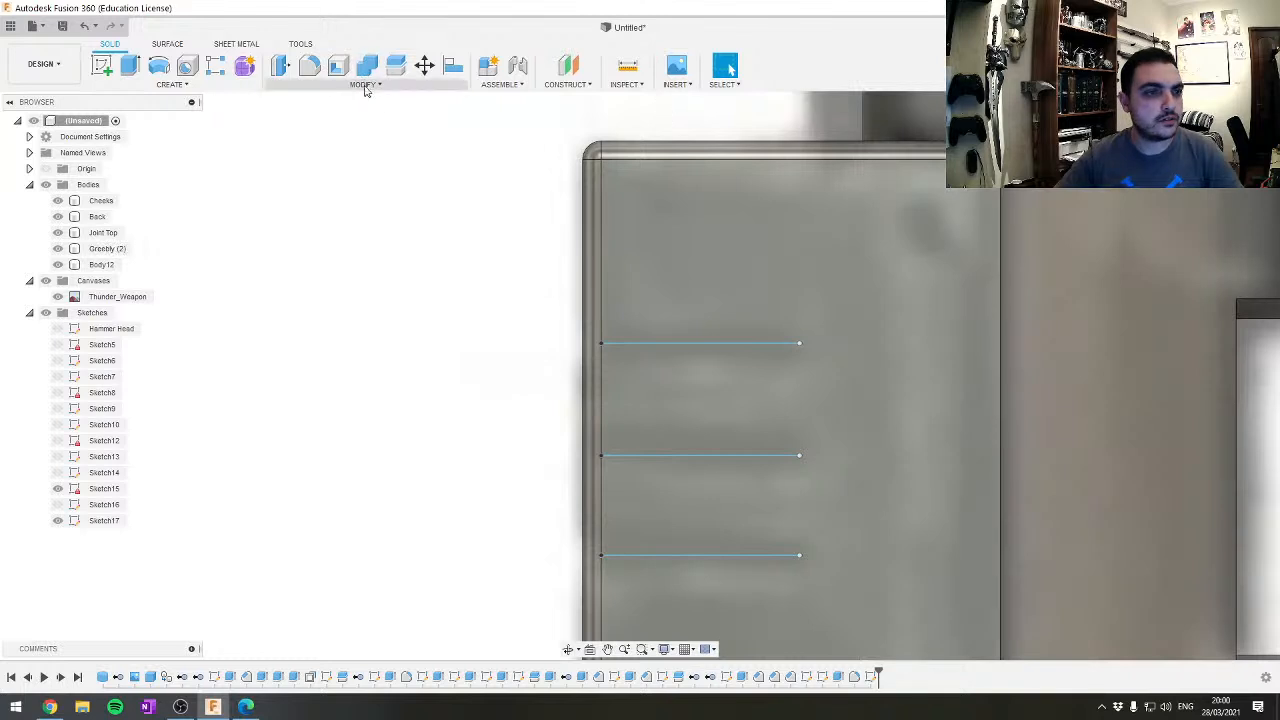
Cut a pipe with a 2.5 mm circular section along the rib line nearest the hammer head, grooving the side block
left_click(171, 86)
left_click(157, 372)
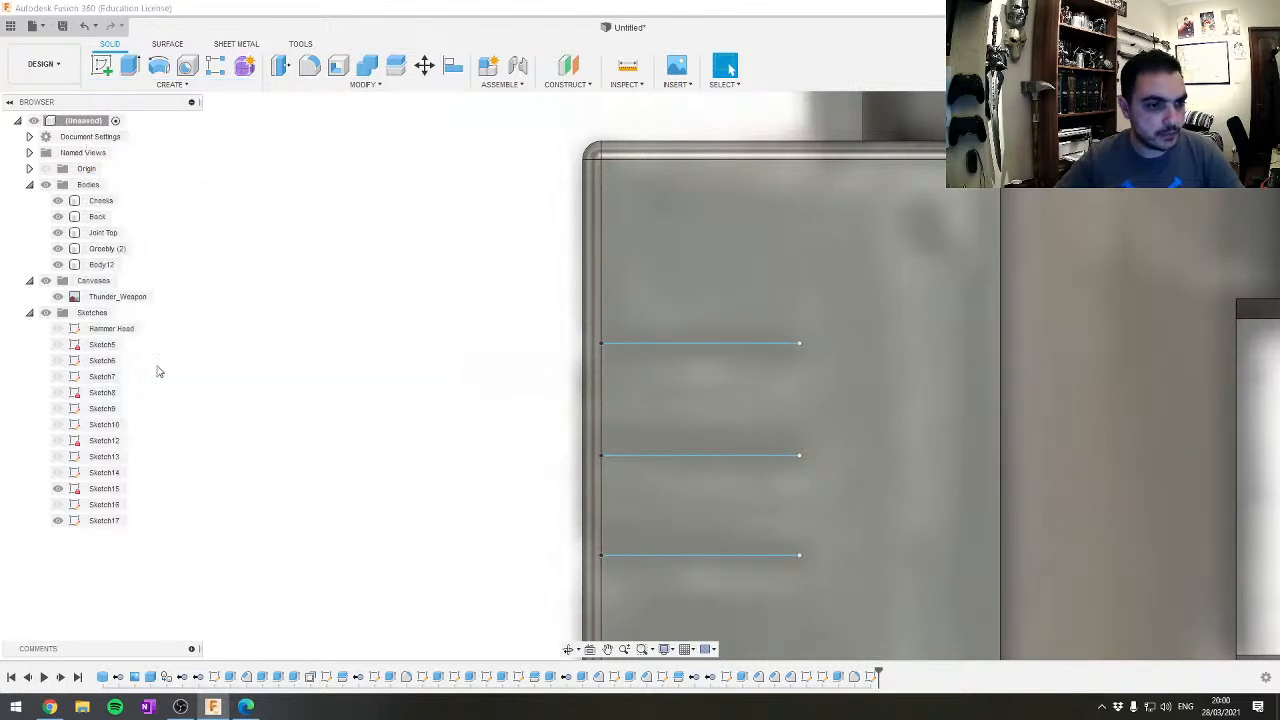
left_click(681, 343)
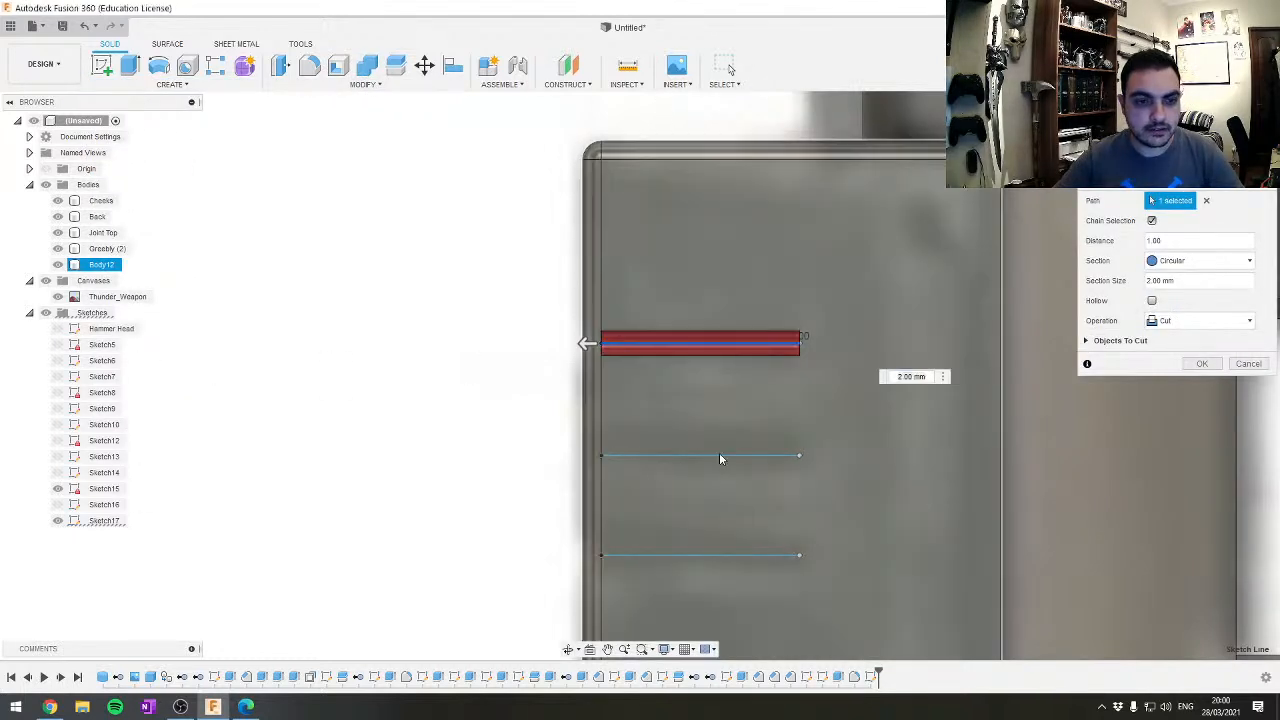
type("0")
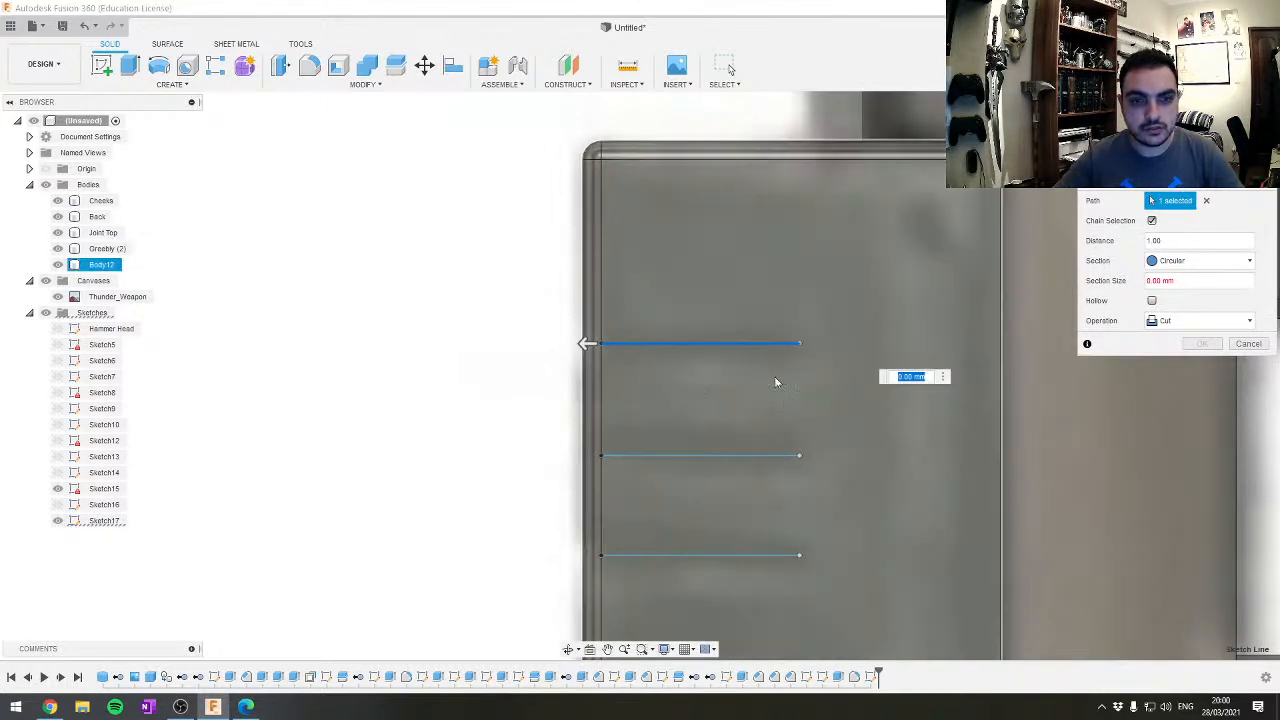
scroll(728, 354, "down", 5)
middle_click_drag(728, 354, 770, 341, "shift")
scroll(700, 370, "up", 10)
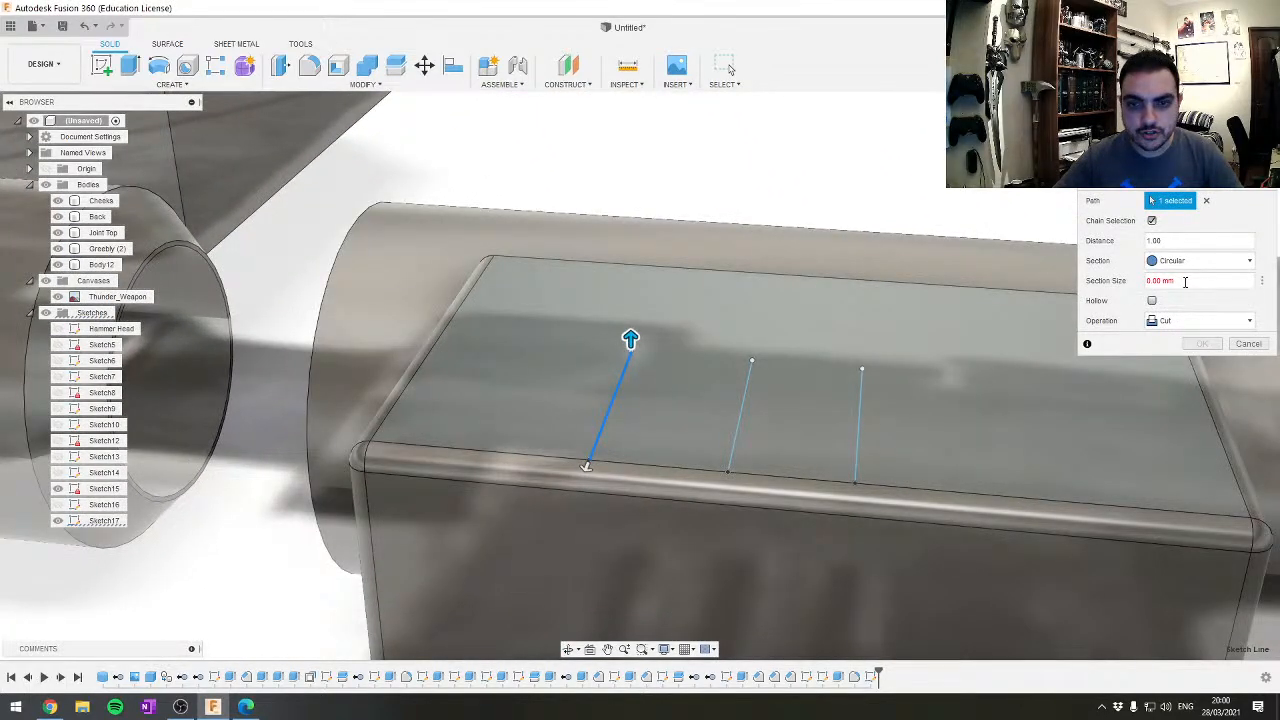
left_click_drag(1185, 282, 1141, 283)
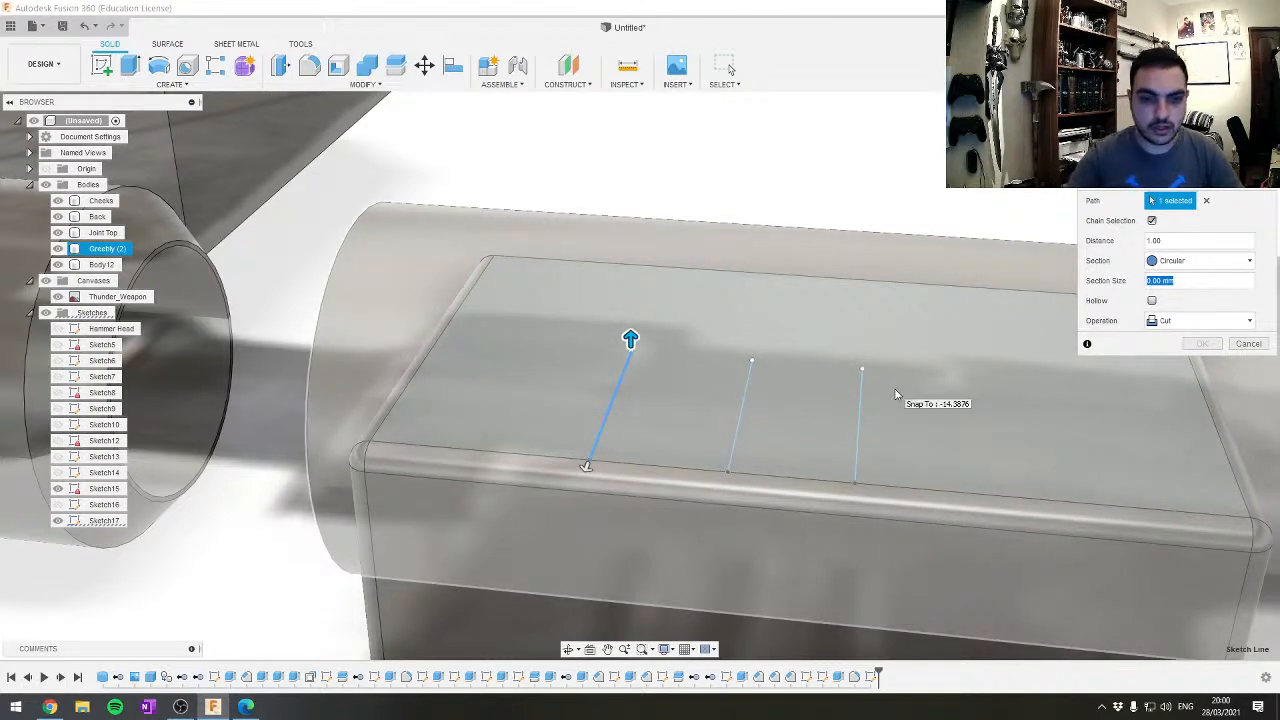
type("5")
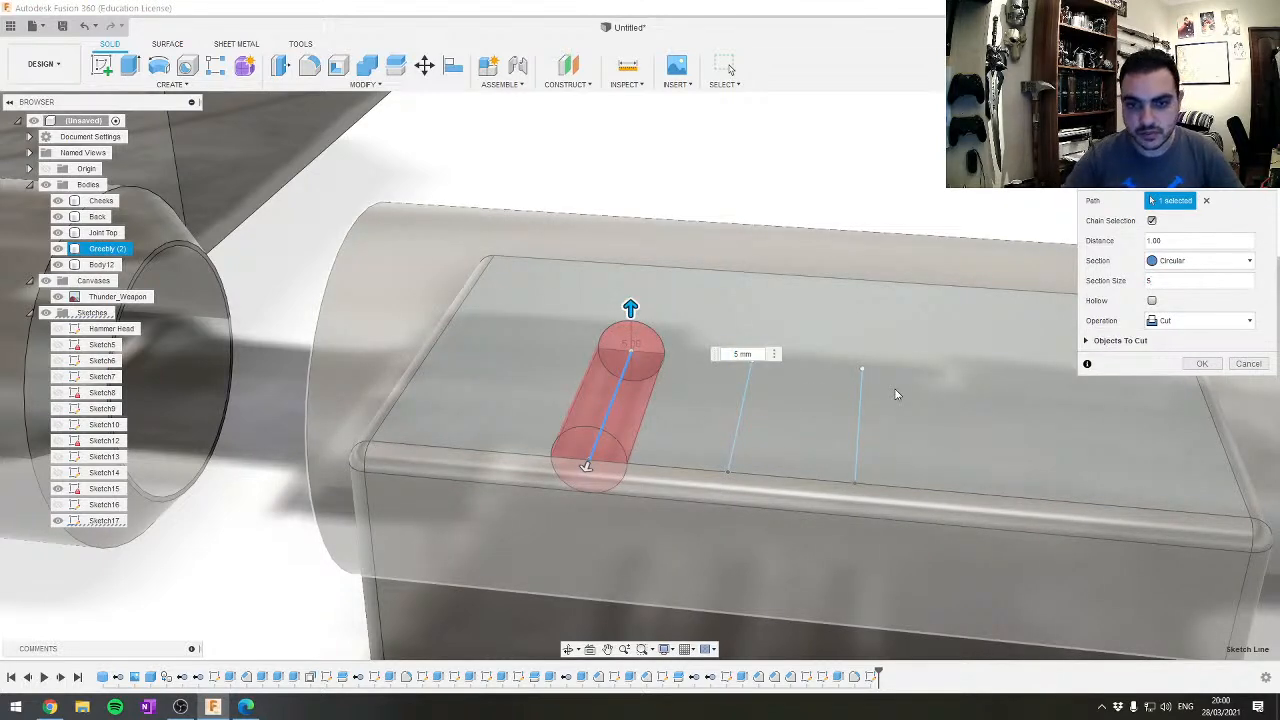
key("Return")
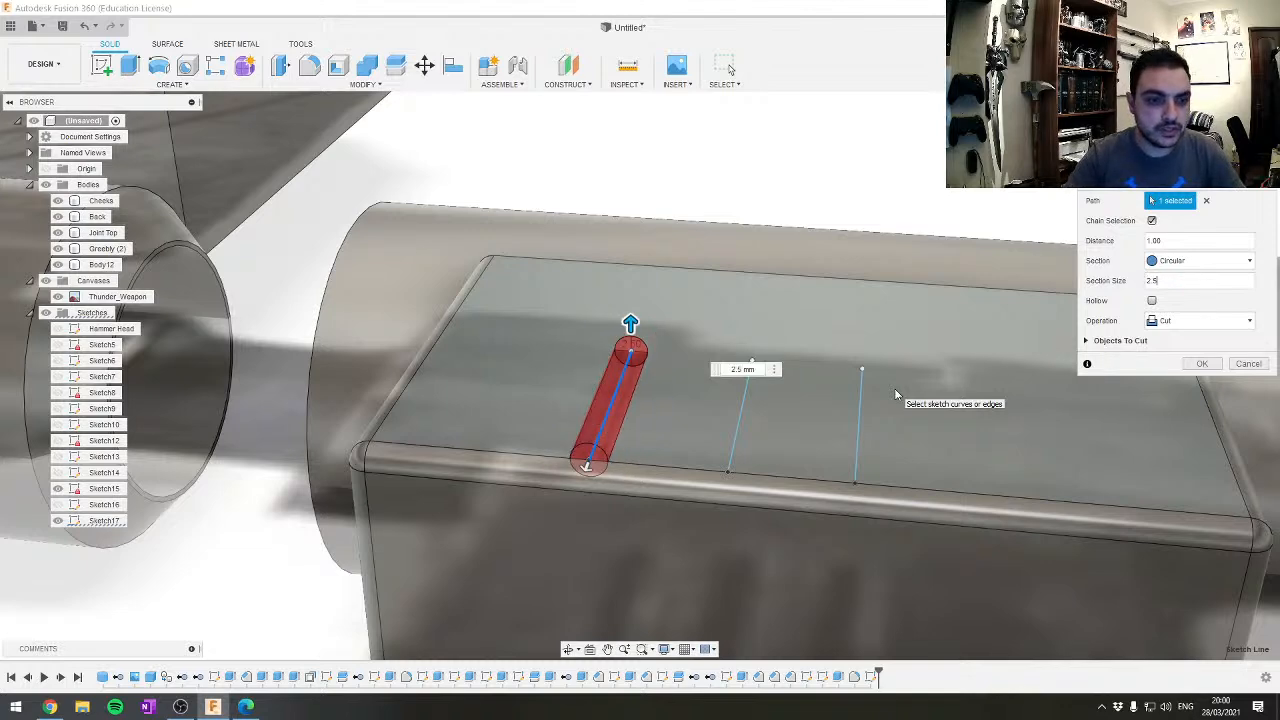
middle_click_drag(894, 388, 658, 428, "shift")
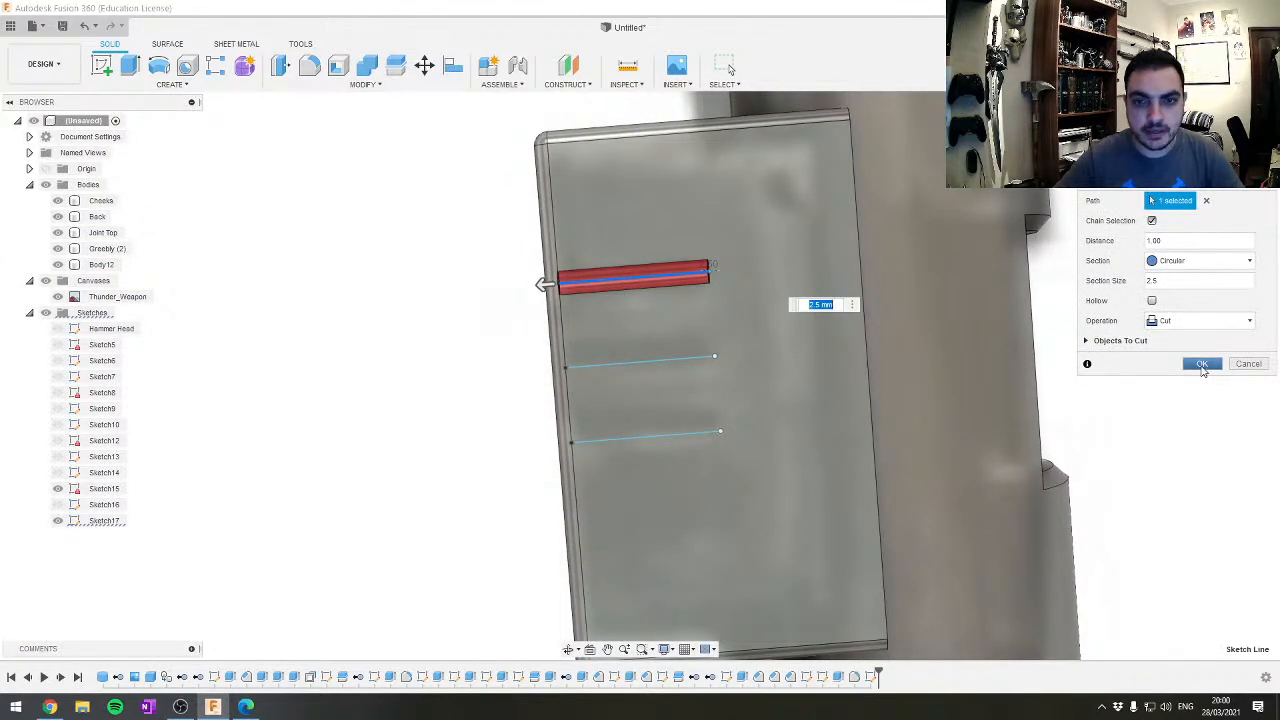
left_click(1202, 364)
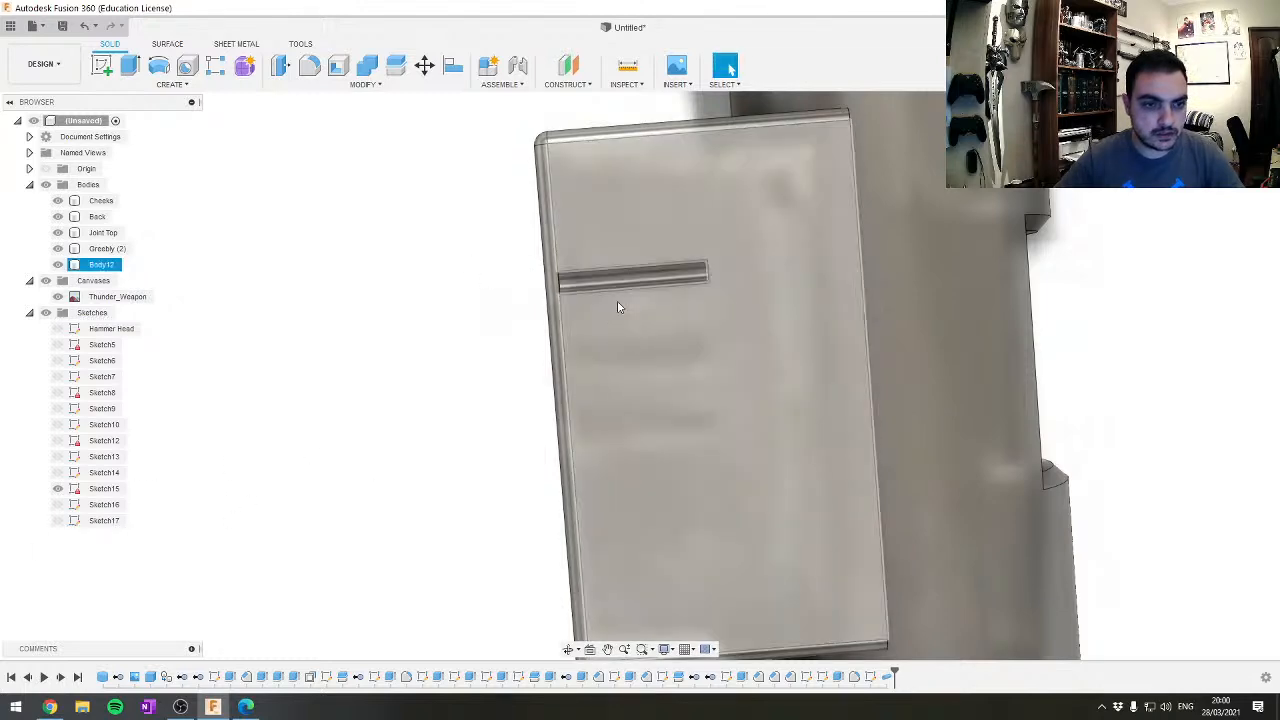
Extrude the semicircular face at the groove's outer end through the block's filleted edge, cutting the groove open to the side
middle_click_drag(520, 351, 491, 251, "shift")
scroll(589, 362, "up", 10)
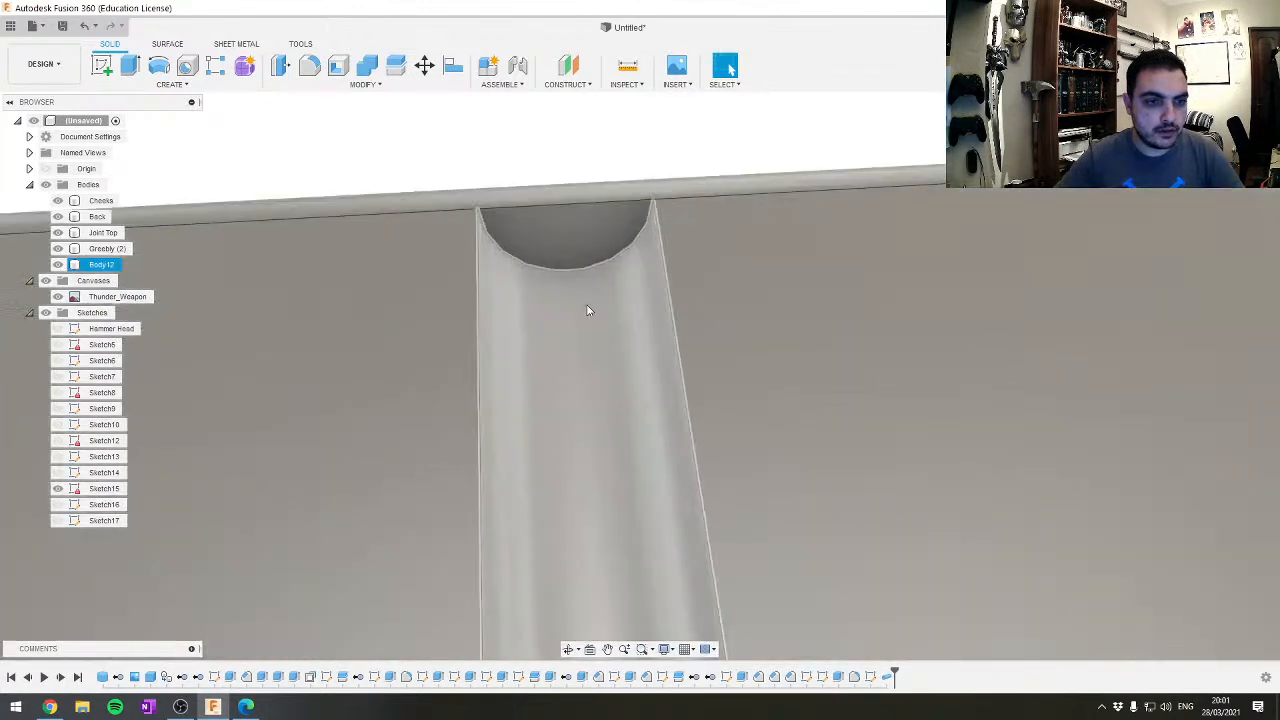
left_click(547, 242)
scroll(600, 385, "down", 5)
key("e")
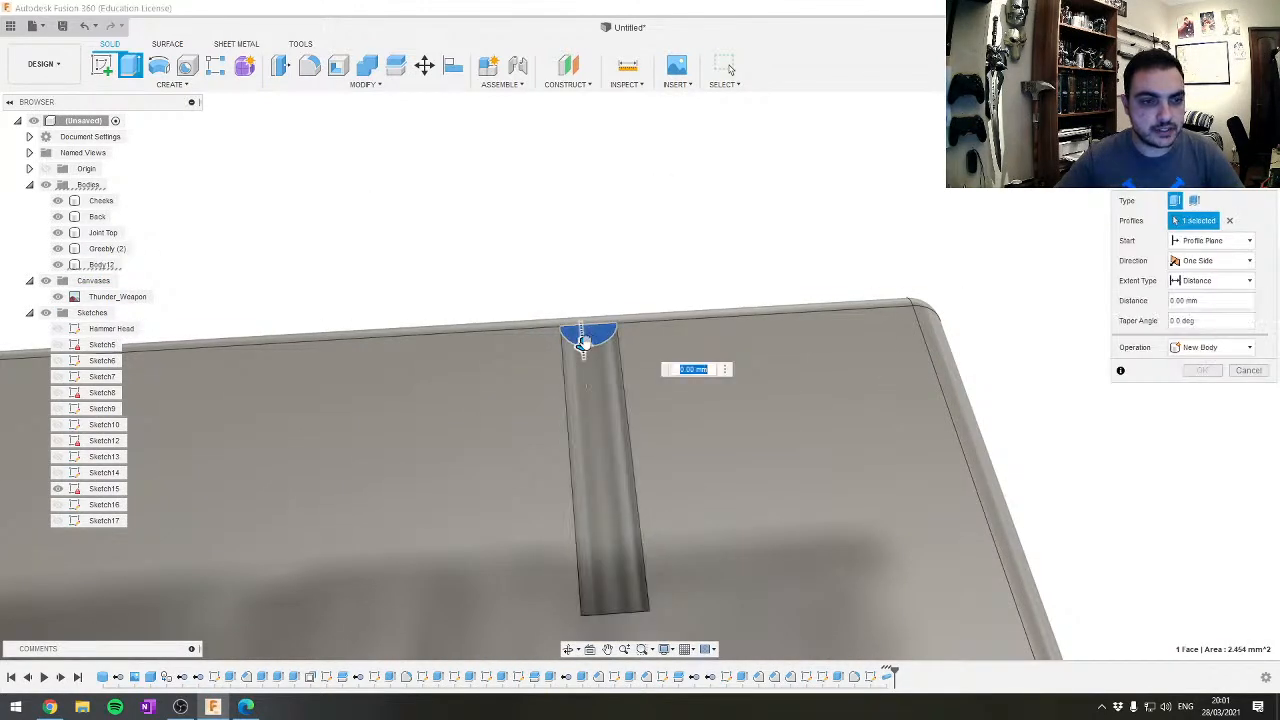
left_click_drag(584, 341, 538, 183)
left_click(1203, 391)
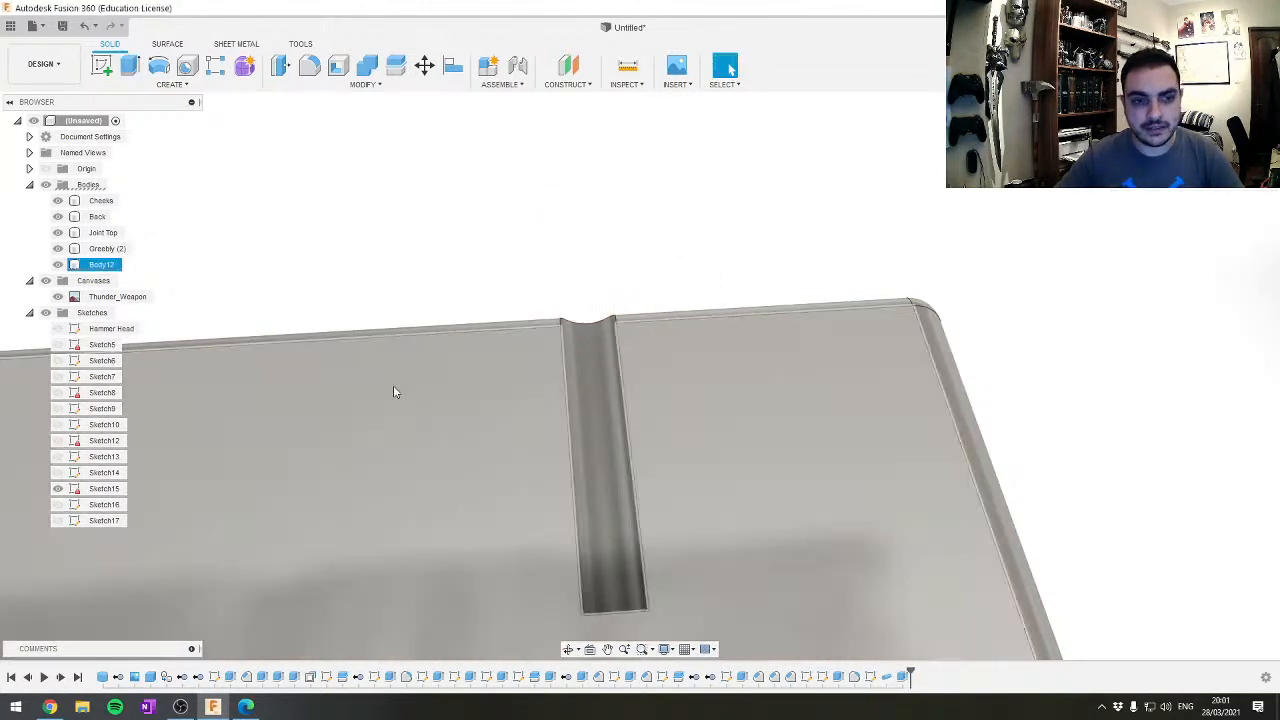
Examine the flat inner end of the groove up close and relative to the whole block
middle_click_drag(394, 386, 757, 411, "shift")
scroll(750, 390, "up", 5)
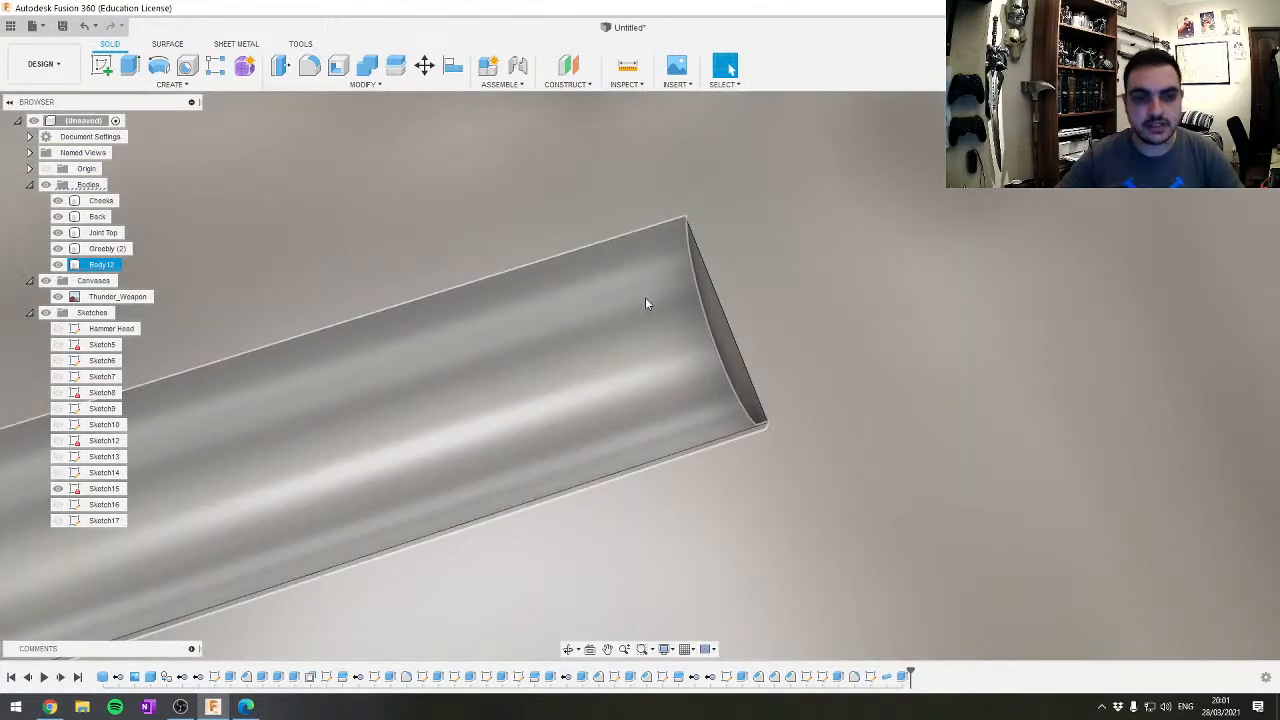
scroll(566, 403, "down", 6)
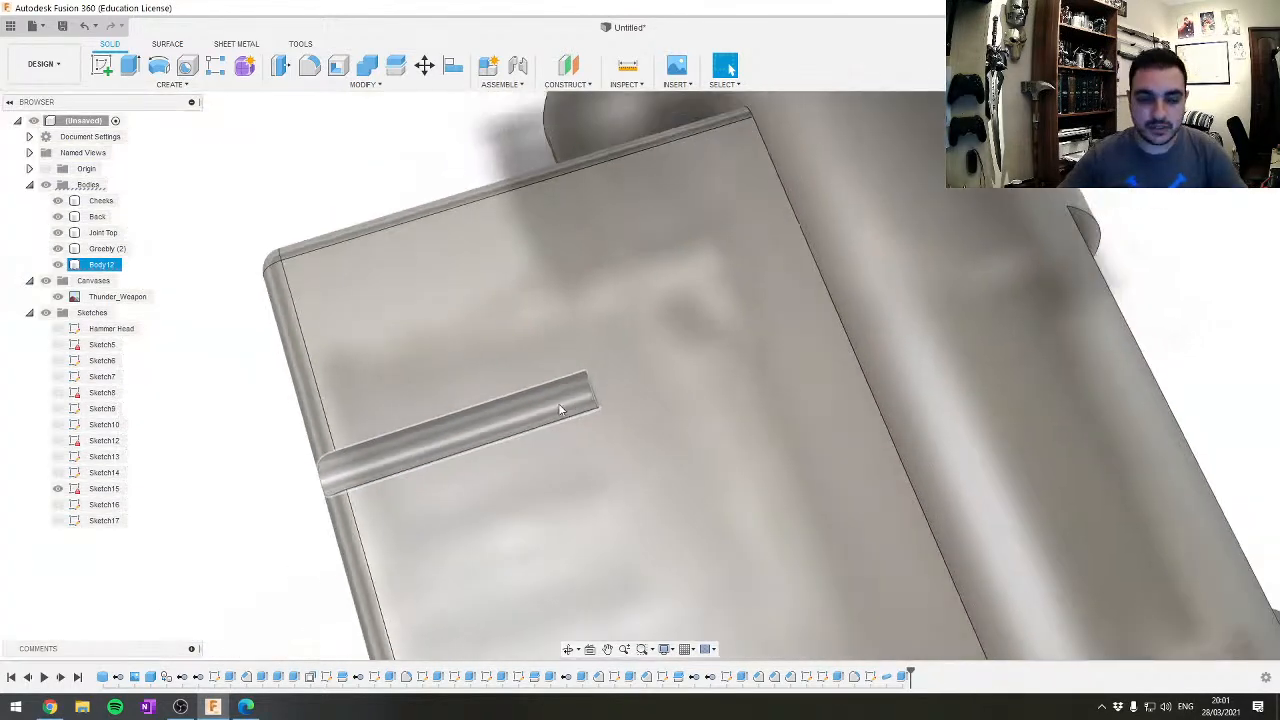
scroll(790, 342, "up", 3)
middle_click_drag(790, 342, 456, 452, "shift")
scroll(456, 452, "down", 2)
scroll(408, 450, "up", 2)
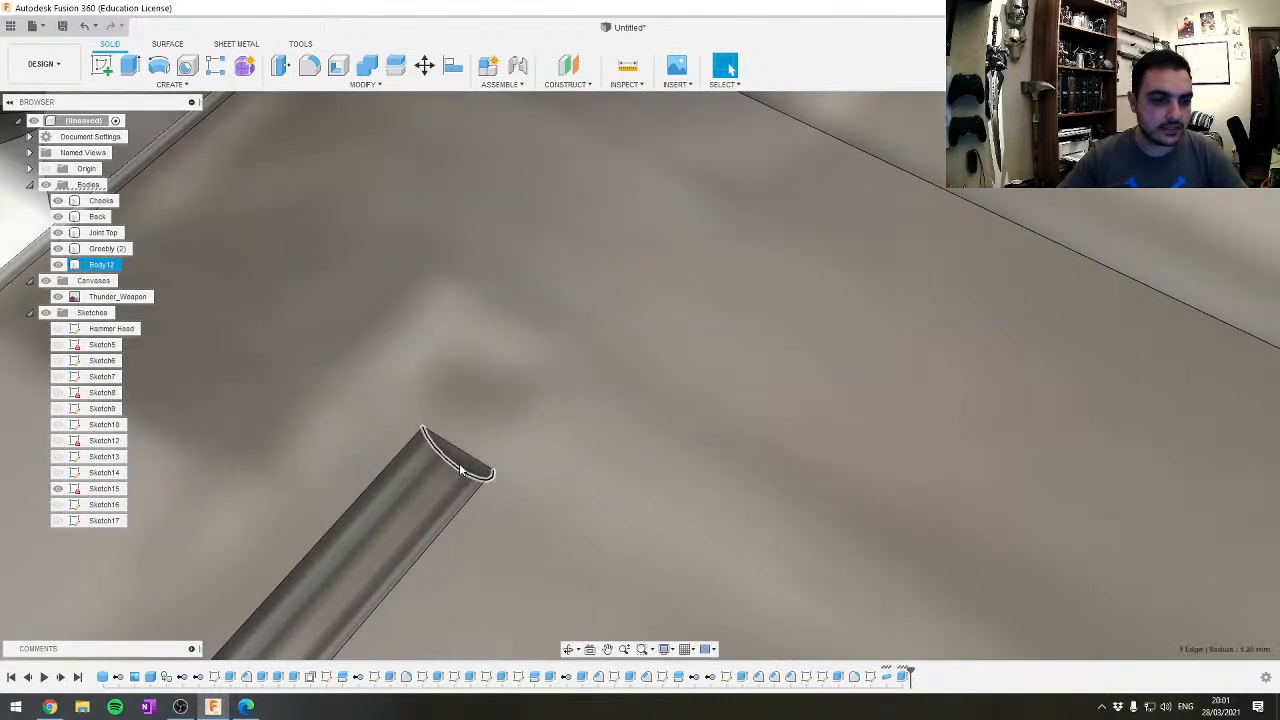
Revolve the semicircular face at the groove's inner end about its straight edge as a 360-degree cut, rounding that end
left_click(462, 462)
middle_click_drag(456, 458, 1000, 245, "shift")
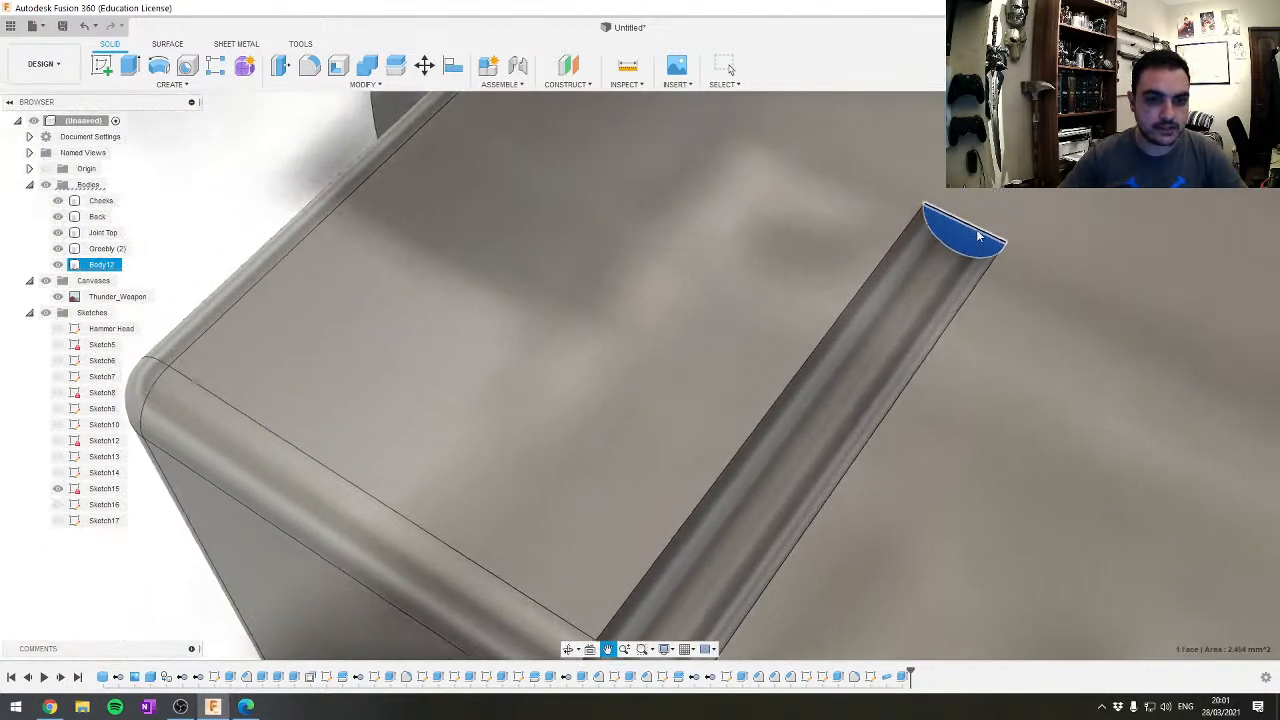
left_click(244, 86)
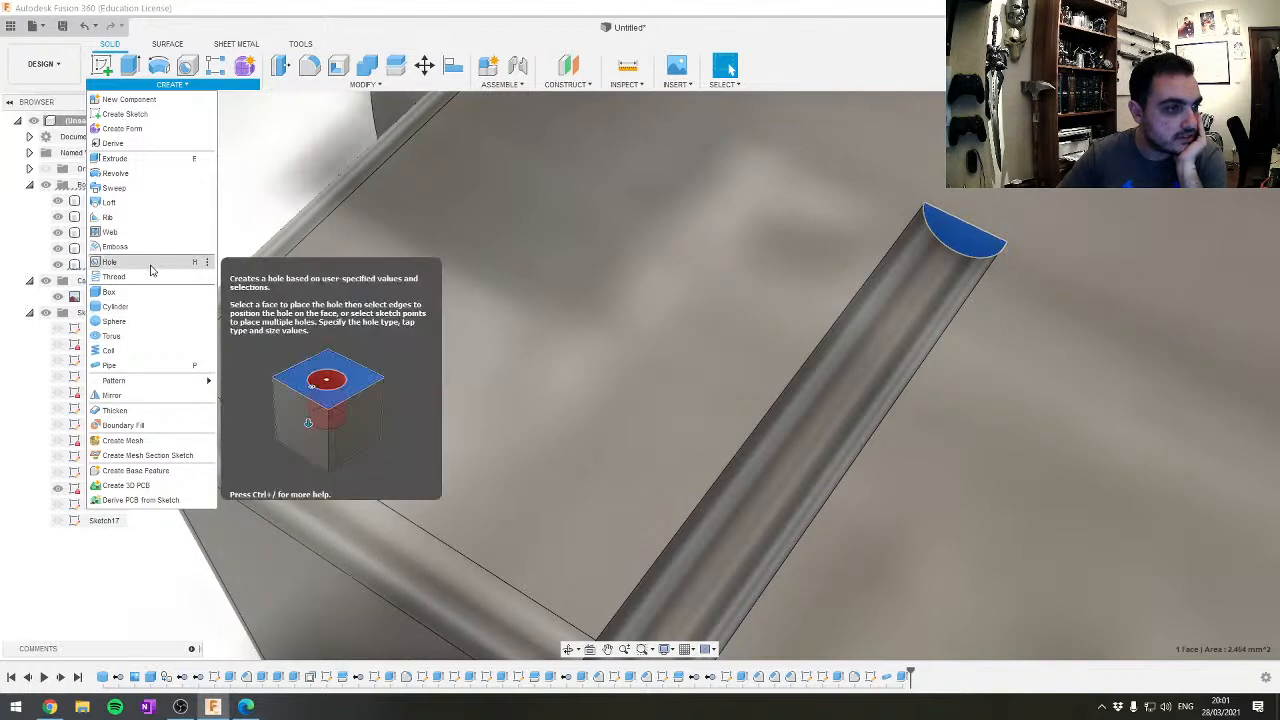
left_click(372, 85)
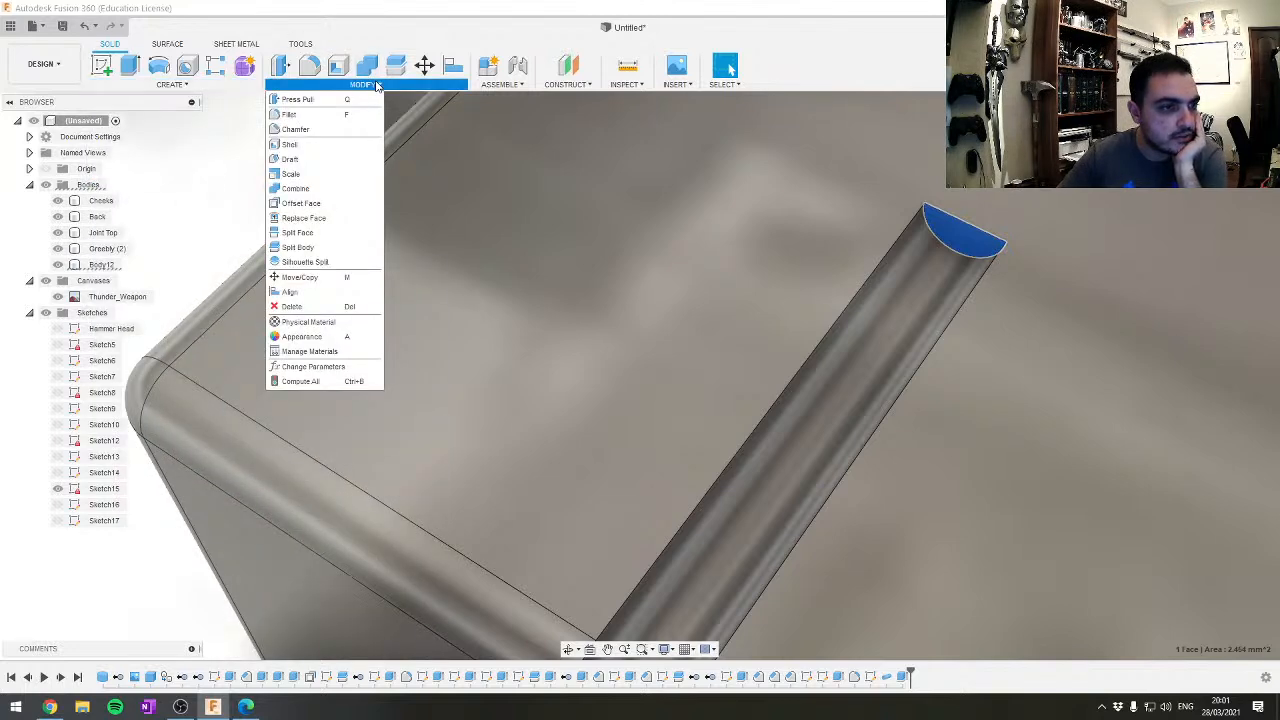
left_click(210, 86)
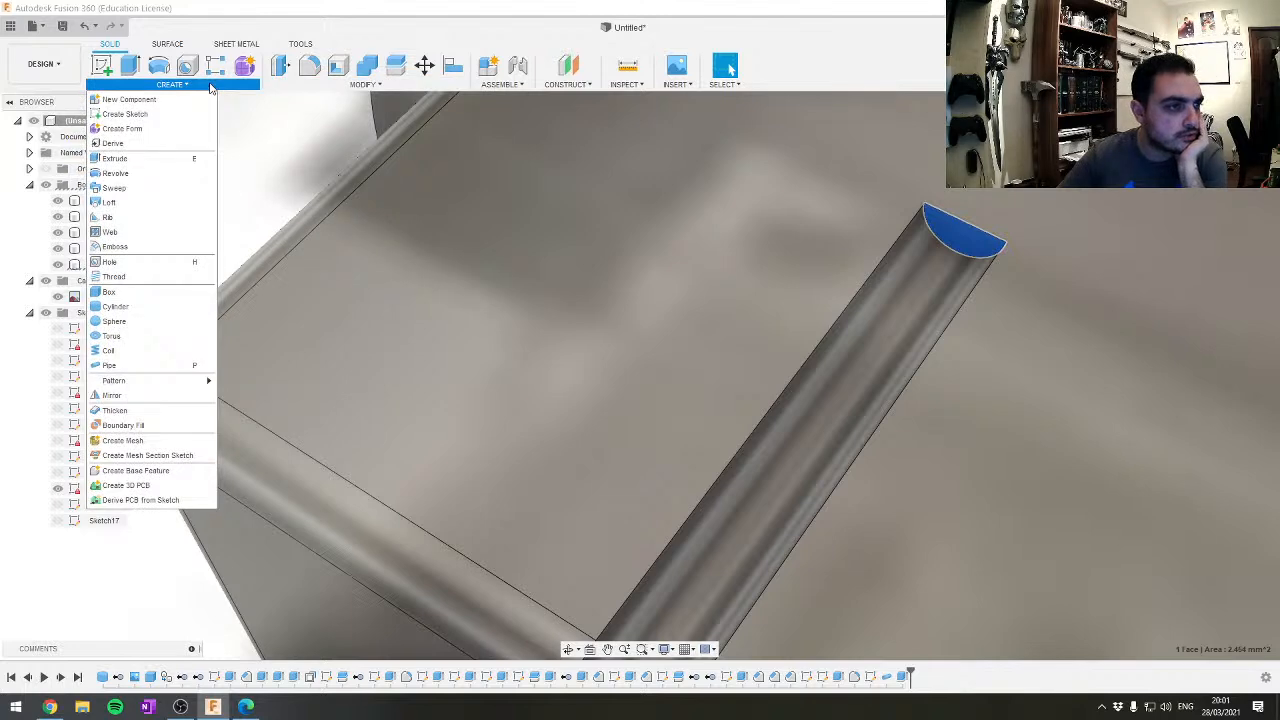
left_click(112, 173)
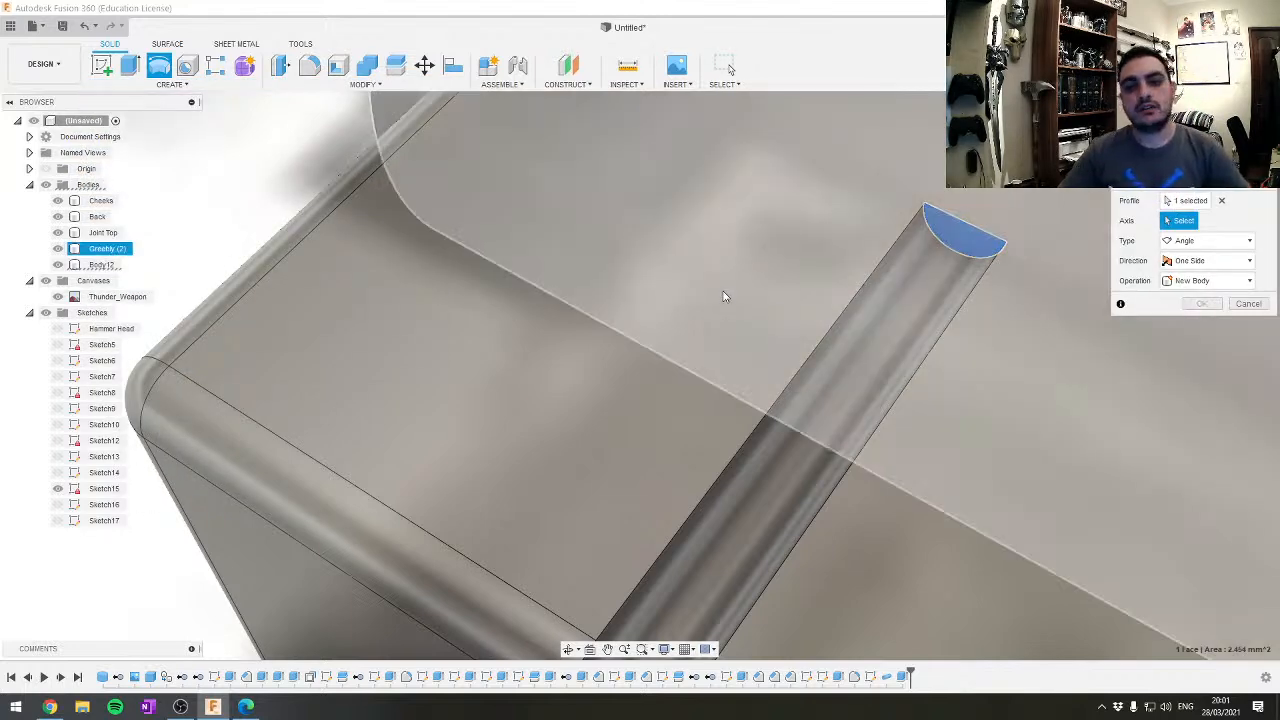
middle_click_drag(725, 296, 598, 371)
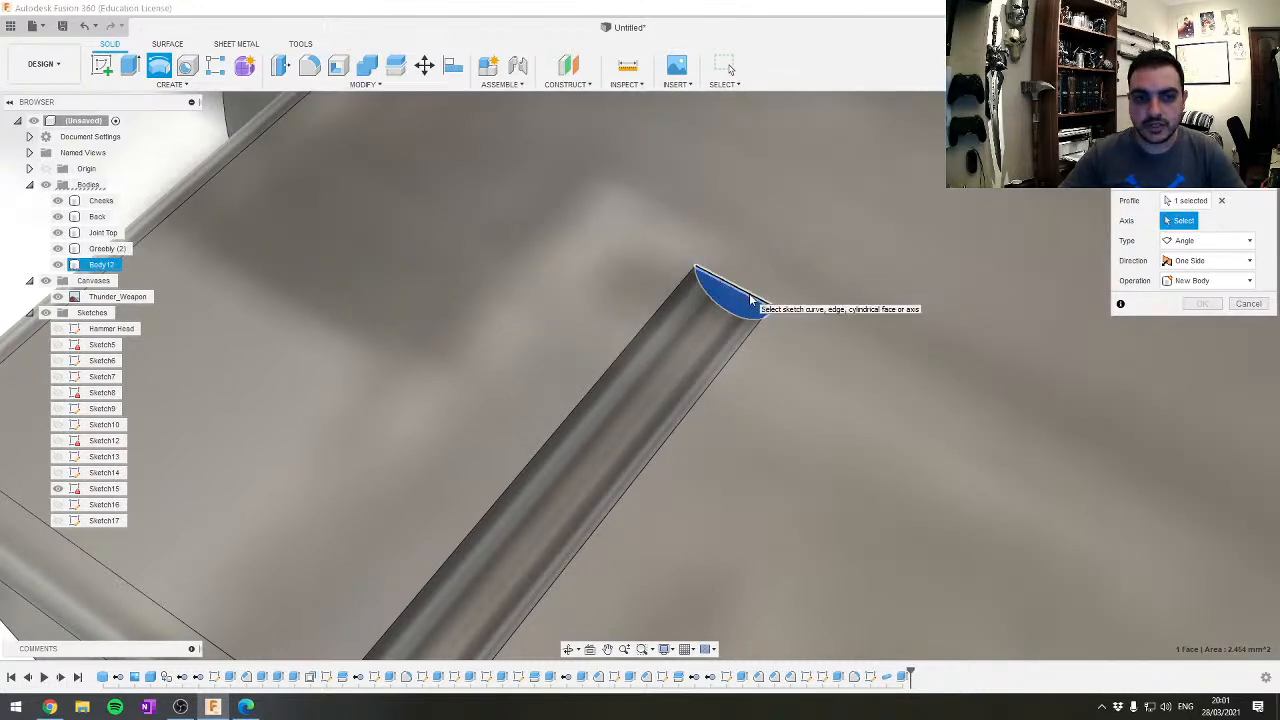
left_click(737, 288)
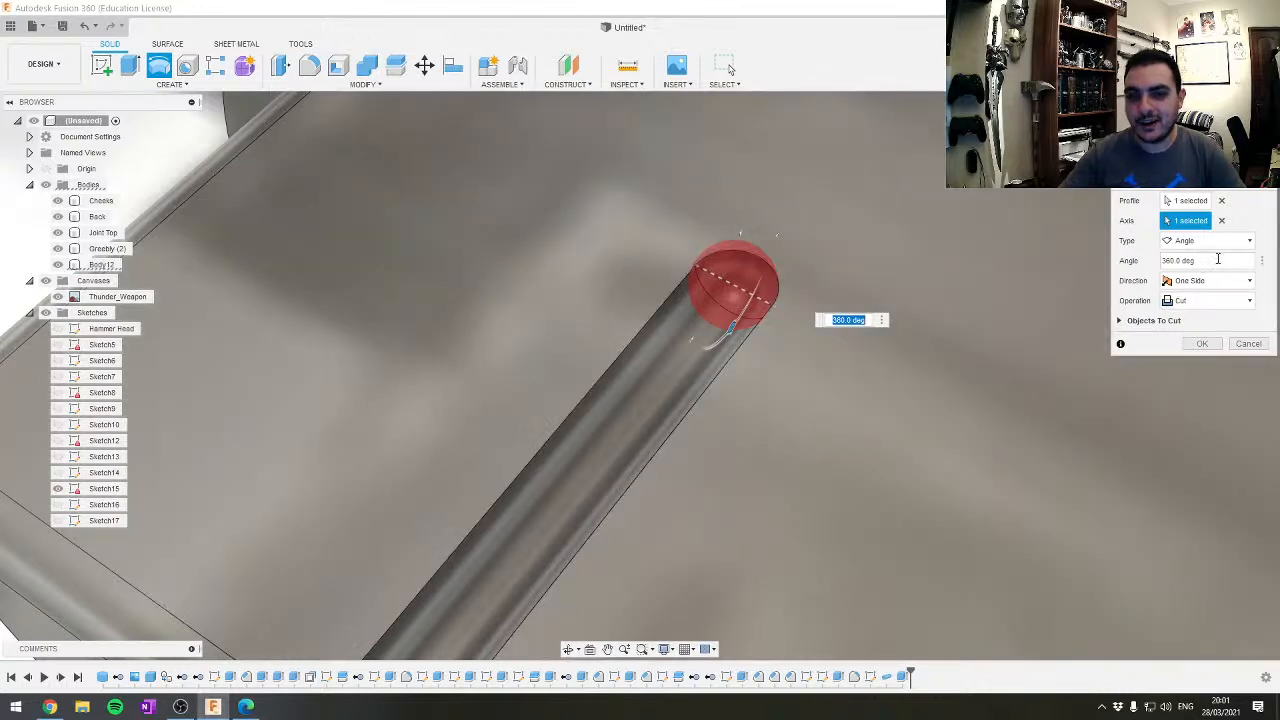
left_click(1218, 259)
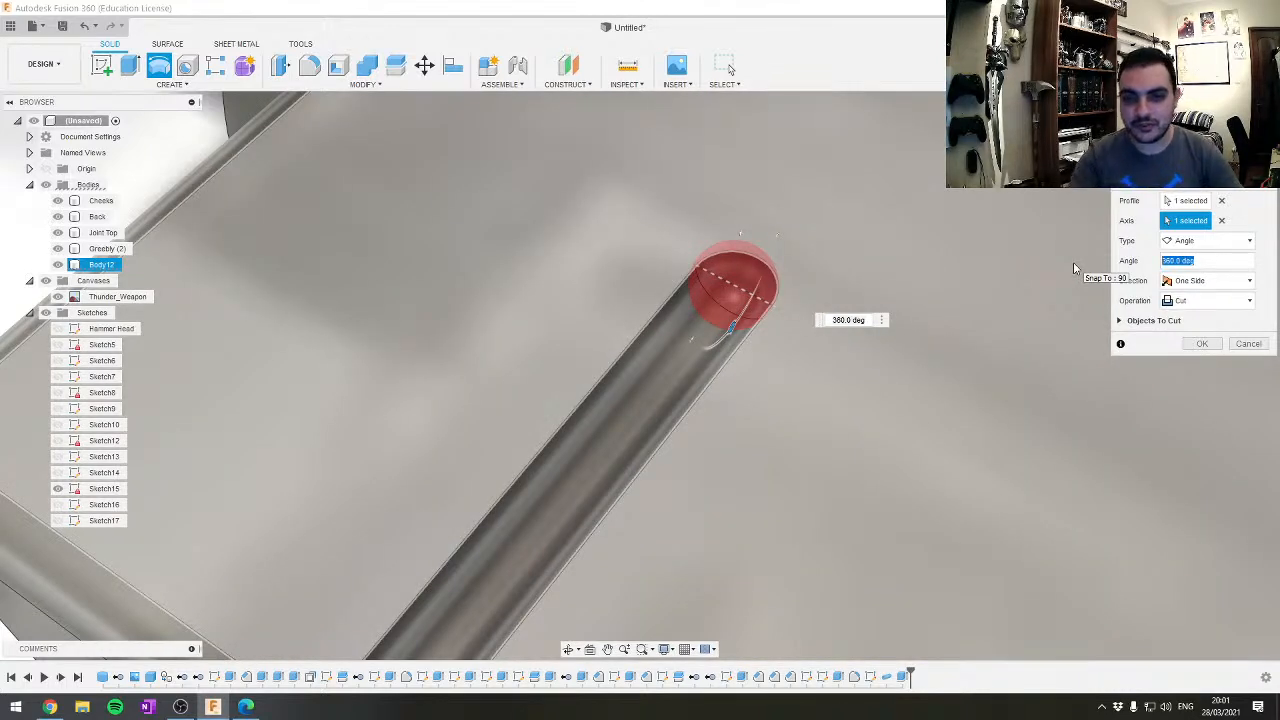
type("45")
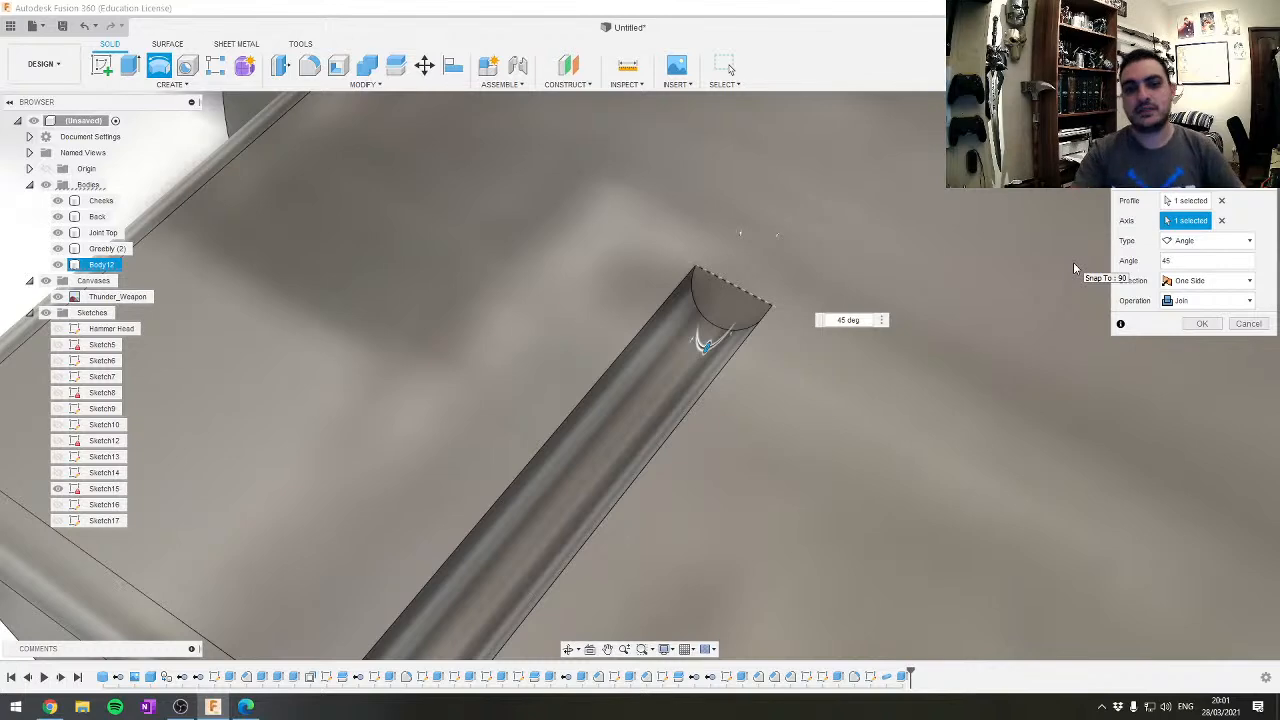
key("BackSpace")
key("BackSpace")
type("360")
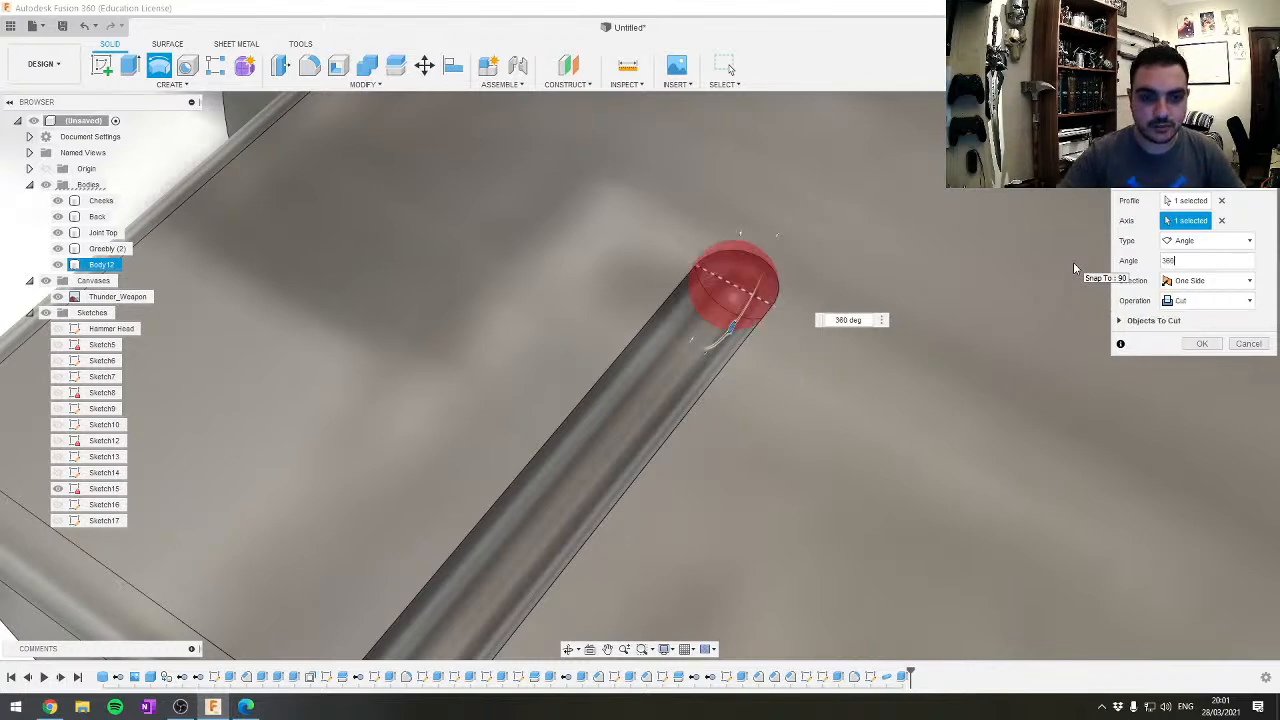
key("Return")
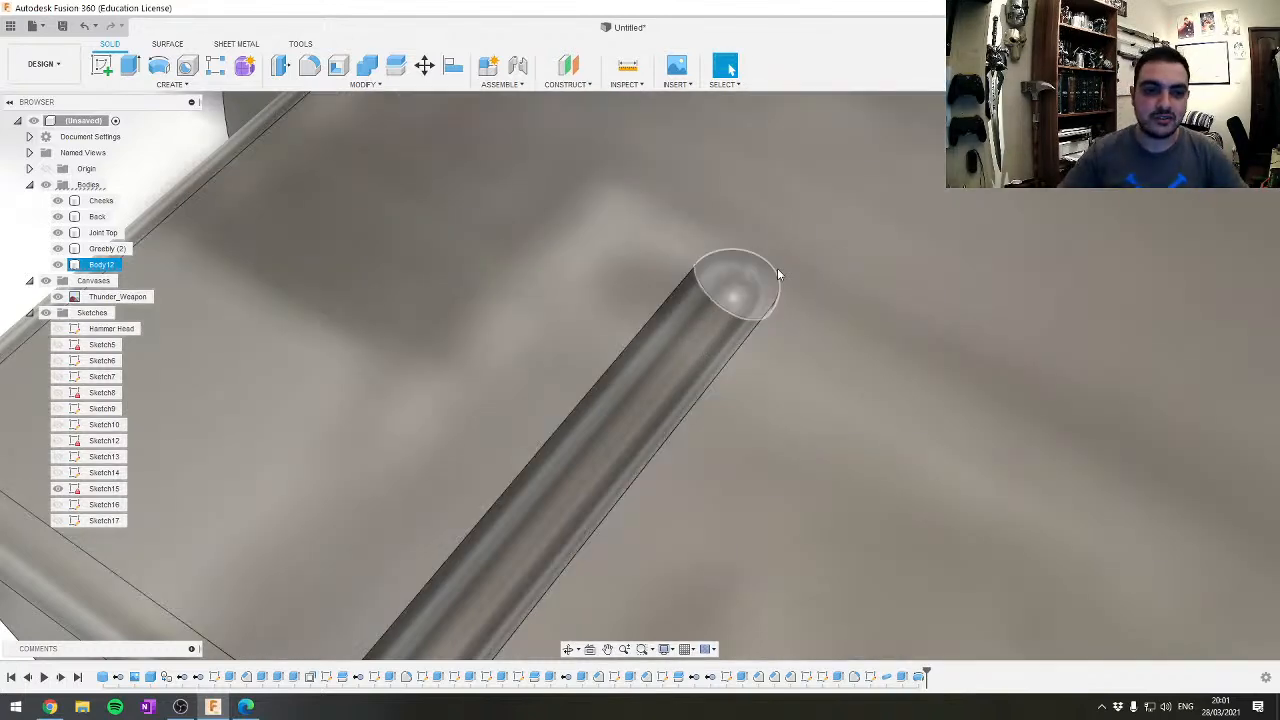
Examine the round-ended groove from above against the remaining canvas rib marks and from the block's outer side
scroll(800, 360, "down", 5)
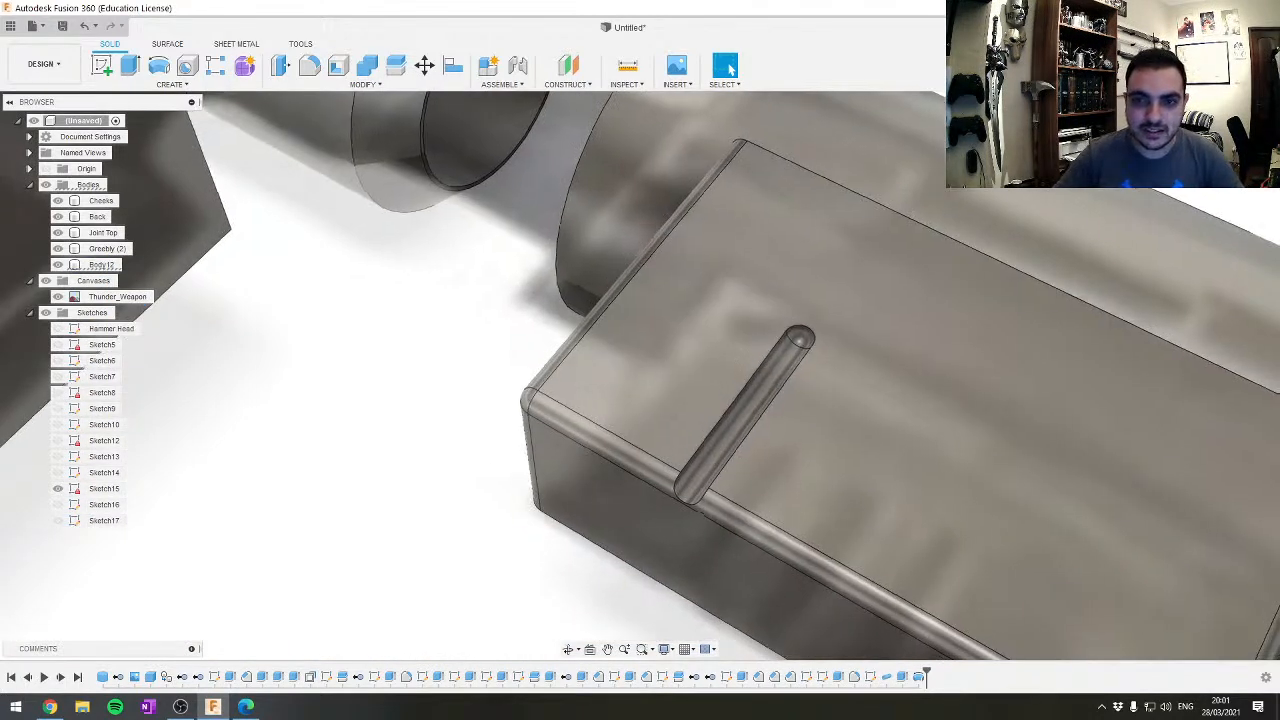
left_click(1236, 138)
left_click(1256, 112)
middle_click_drag(617, 384, 782, 46)
middle_click_drag(800, 223, 795, 323)
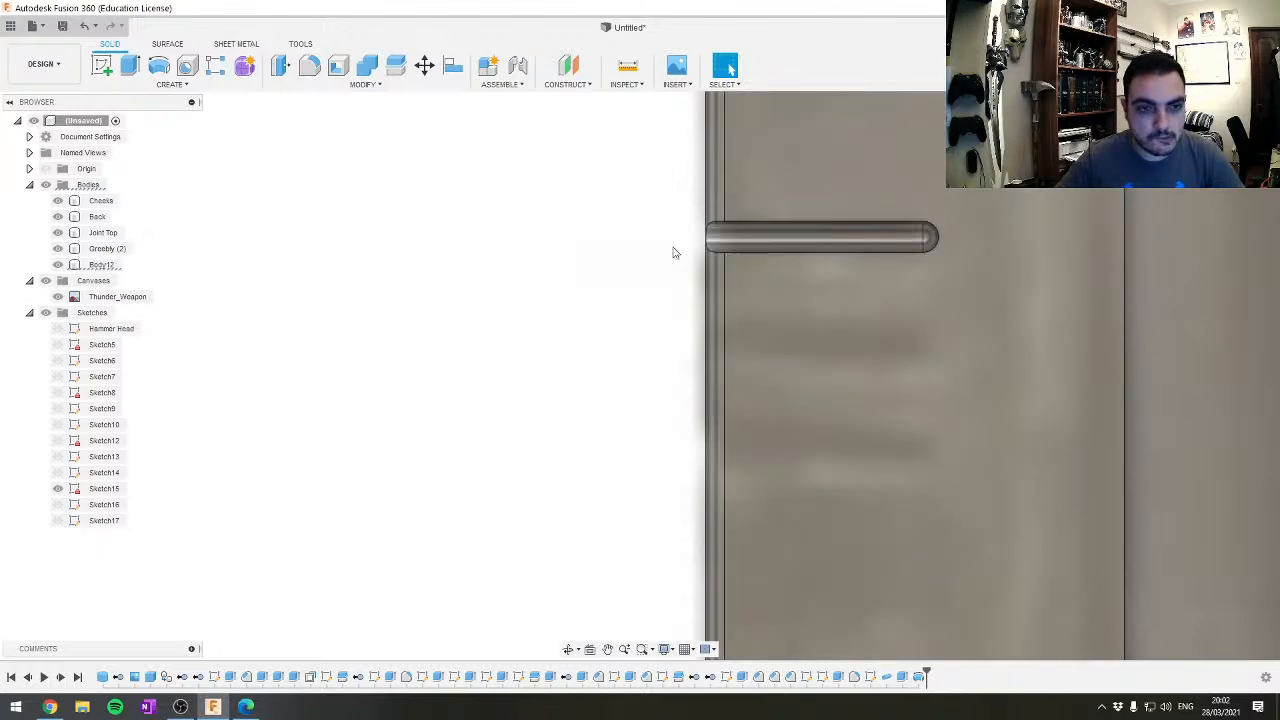
middle_click_drag(674, 251, 732, 398, "shift")
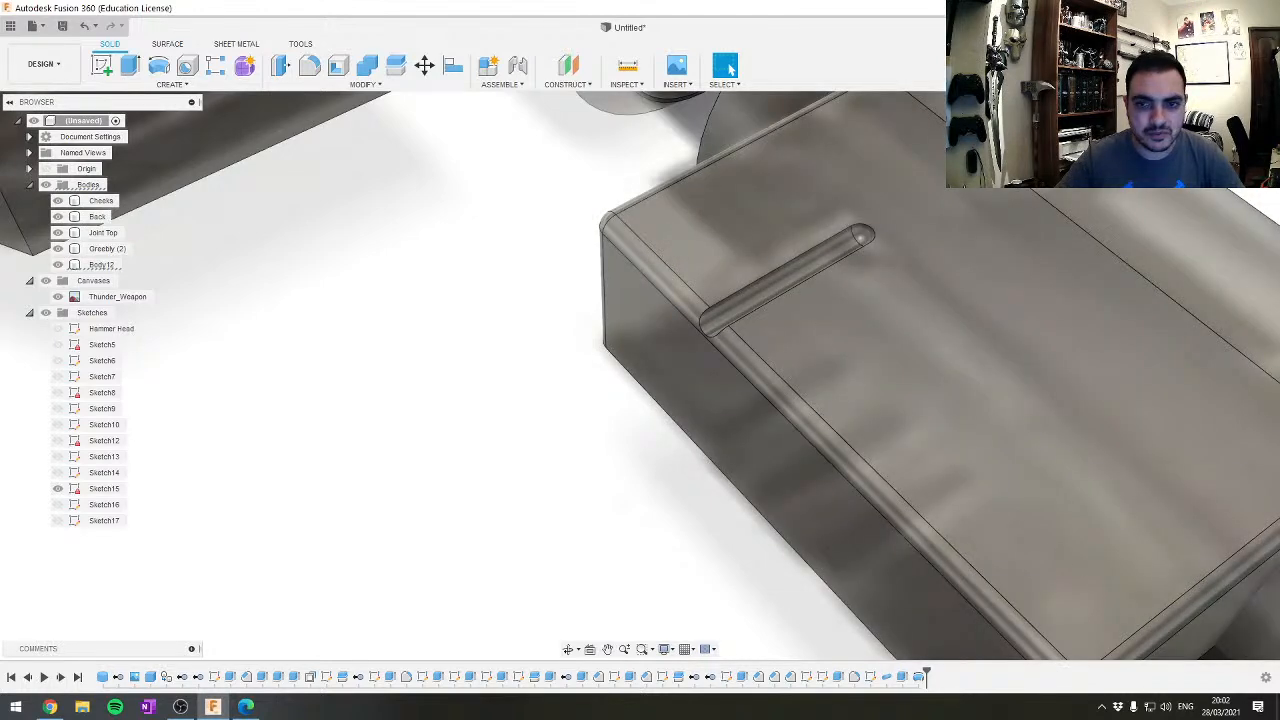
left_click(1238, 135)
middle_click_drag(544, 362, 649, 362)
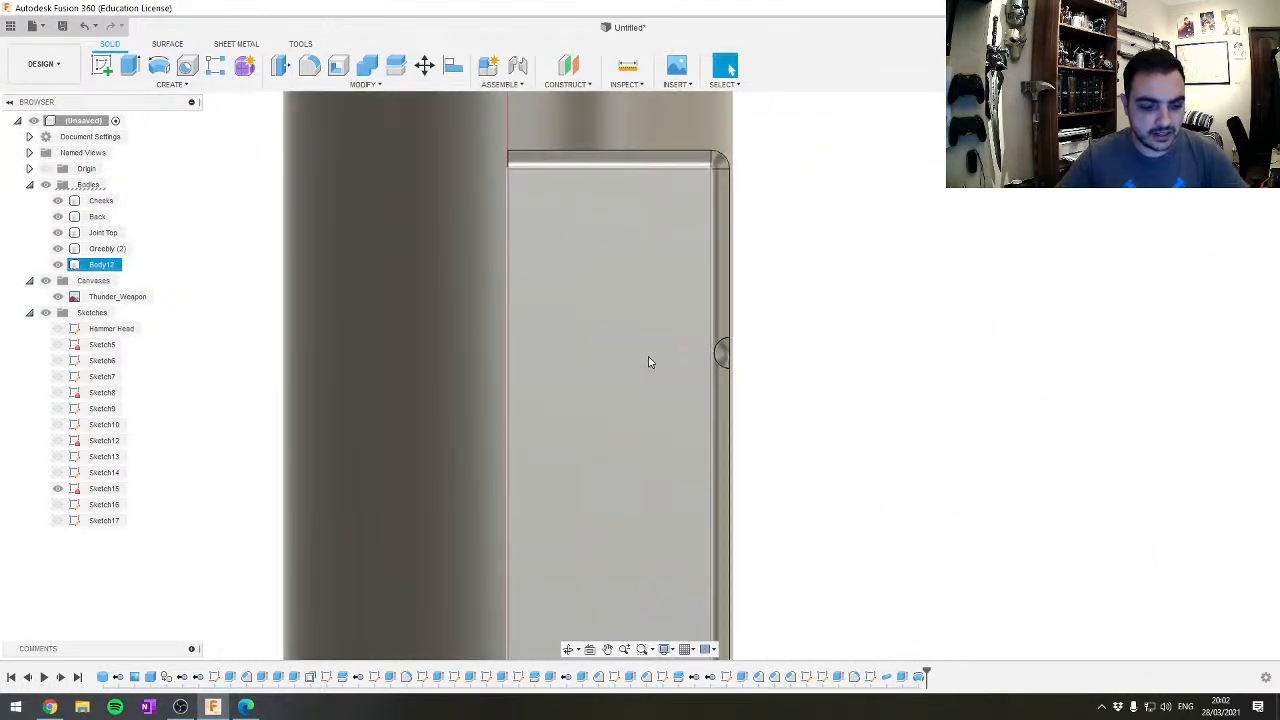
scroll(737, 357, "up", 5)
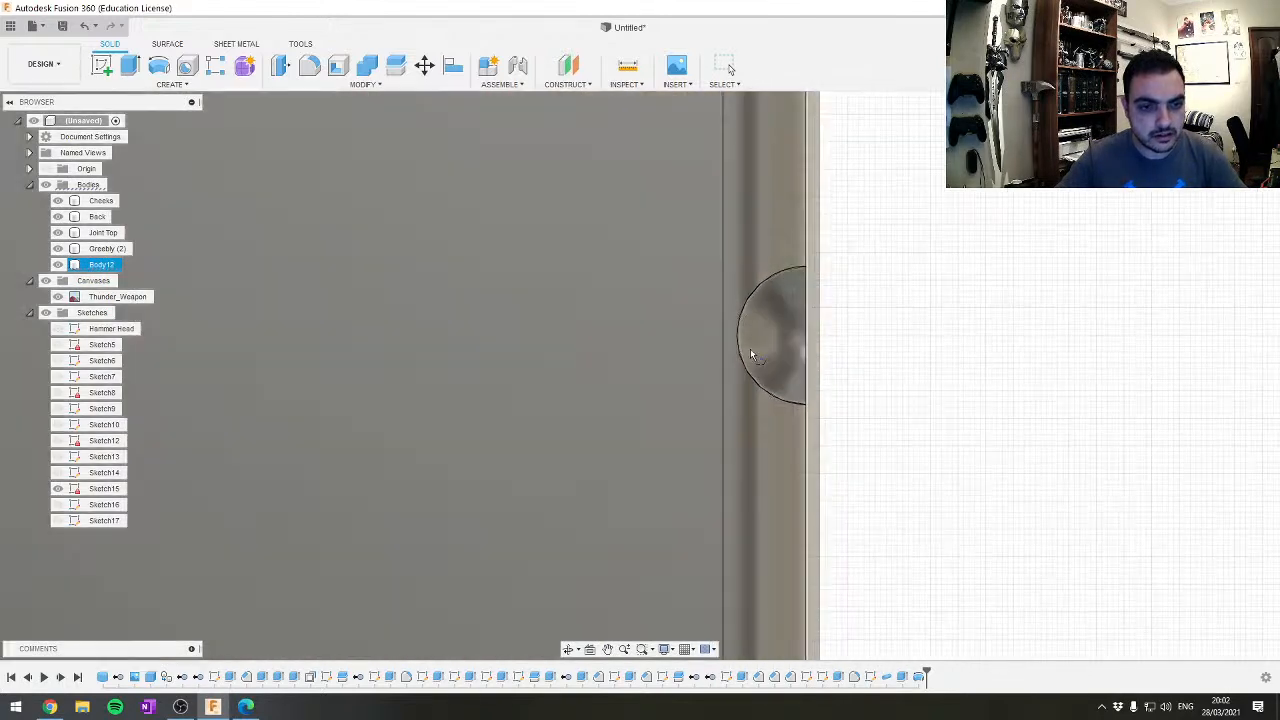
Start a new sketch on the block's flat outer side face, ready for a line by the groove's open end
left_click(632, 373)
scroll(663, 401, "down", 4)
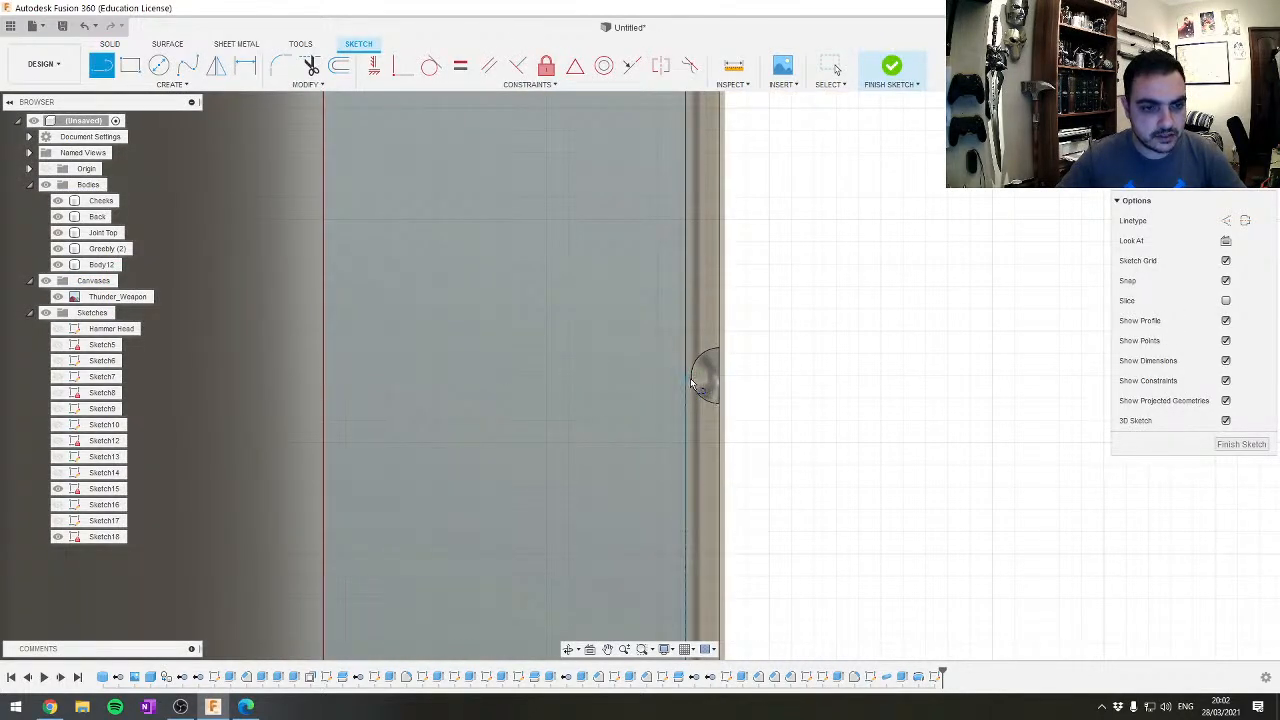
scroll(700, 383, "up", 3)
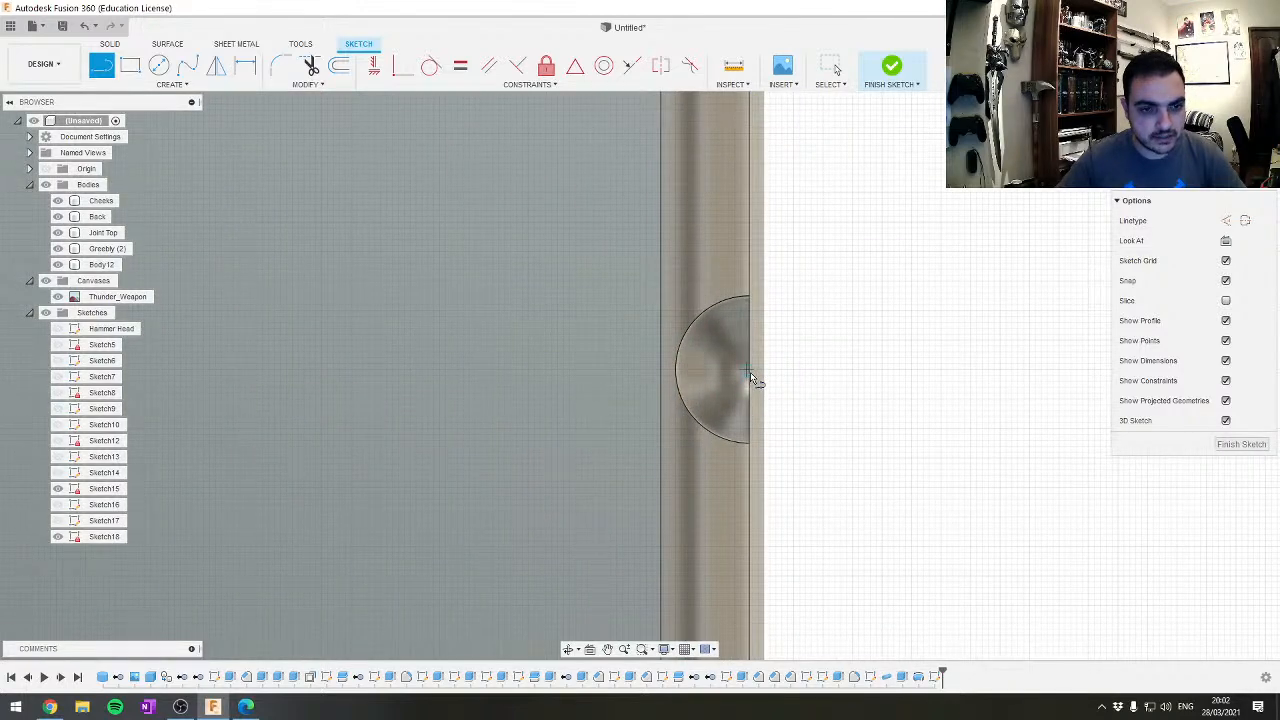
scroll(752, 377, "up", 2)
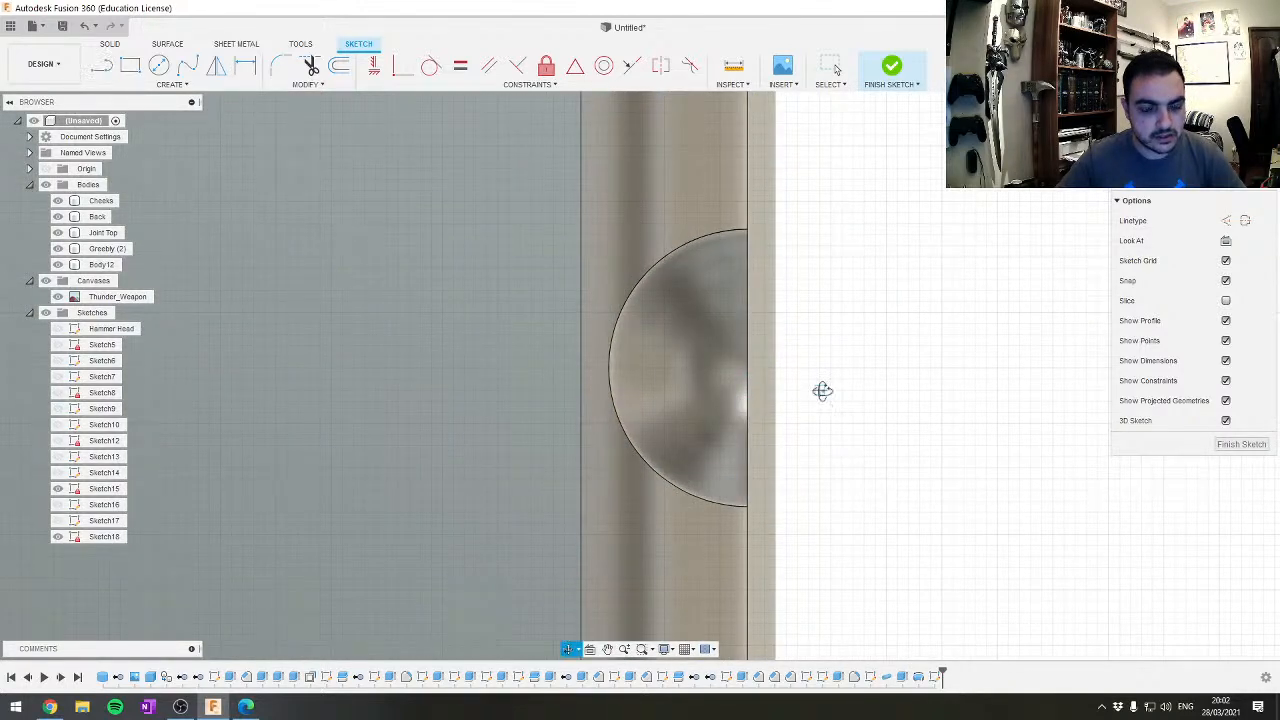
Draw a vertical line about 18.7 mm long from the centre of the groove's rounded inner end to the level of the block's bottom edge
middle_click_drag(822, 390, 729, 337, "shift")
scroll(729, 337, "up", 3)
scroll(726, 334, "down", 6)
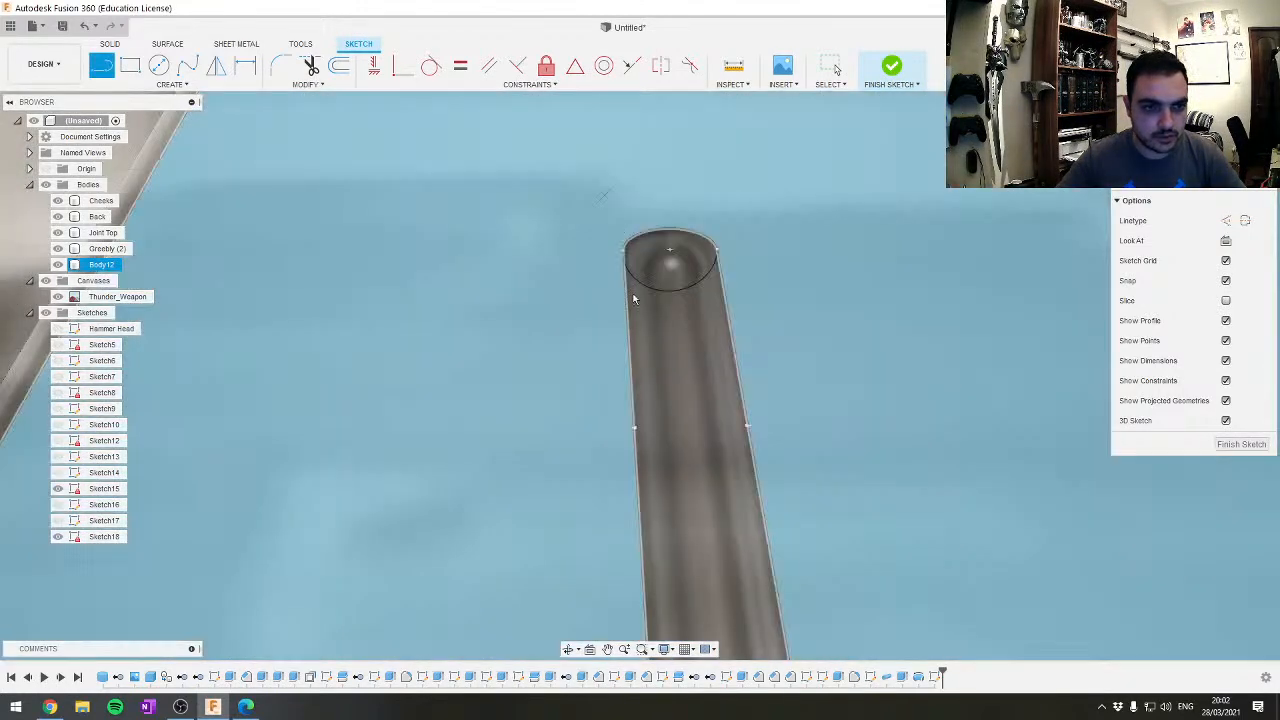
middle_click_drag(711, 425, 683, 210, "shift")
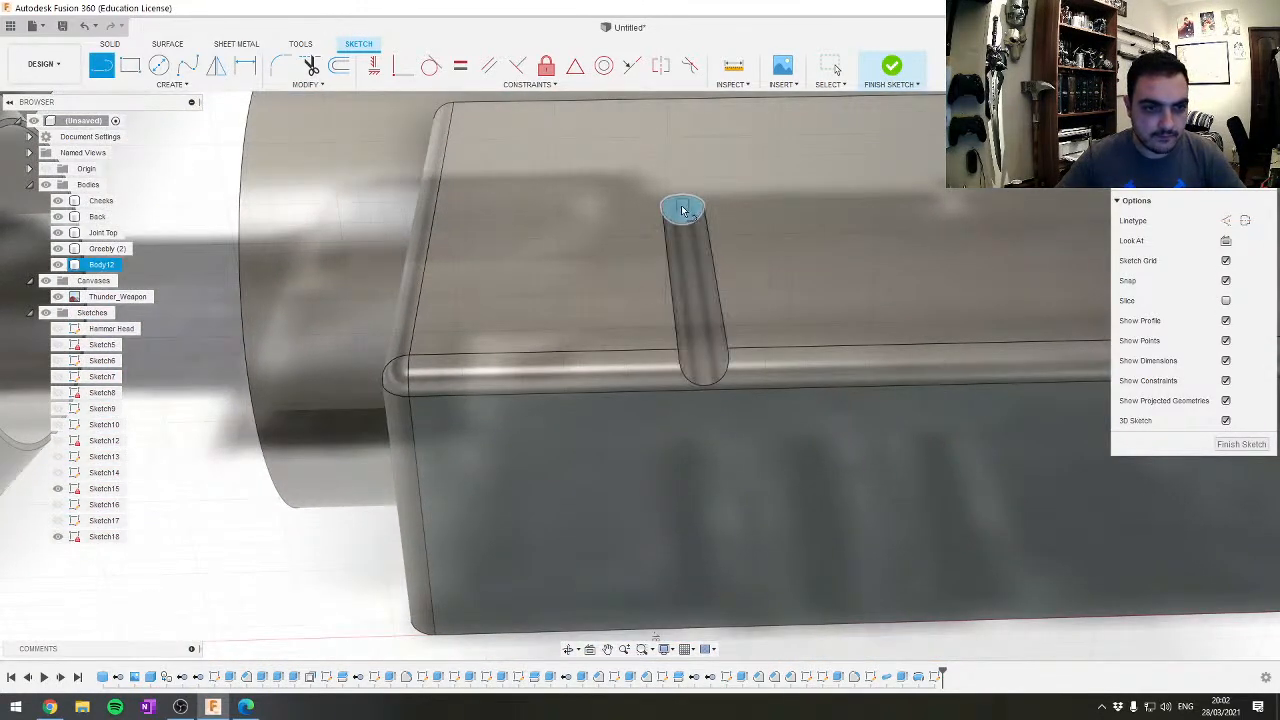
left_click(683, 210)
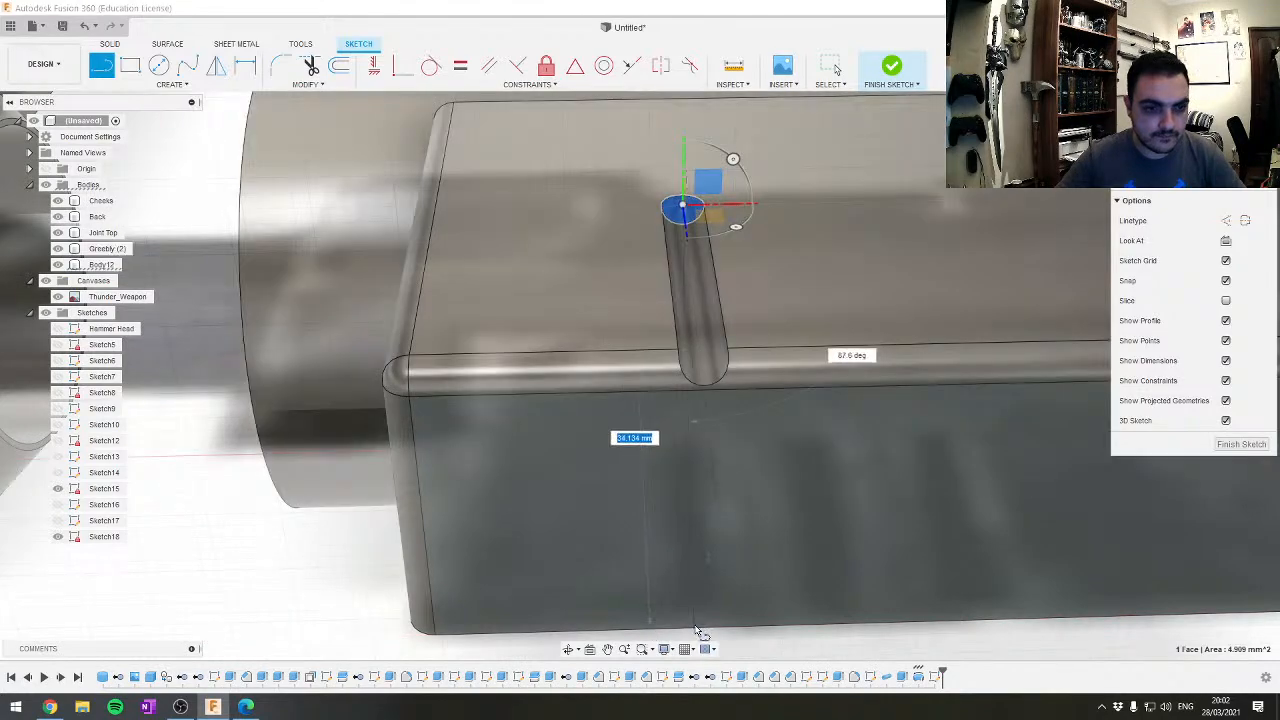
middle_click_drag(697, 623, 691, 580, "shift")
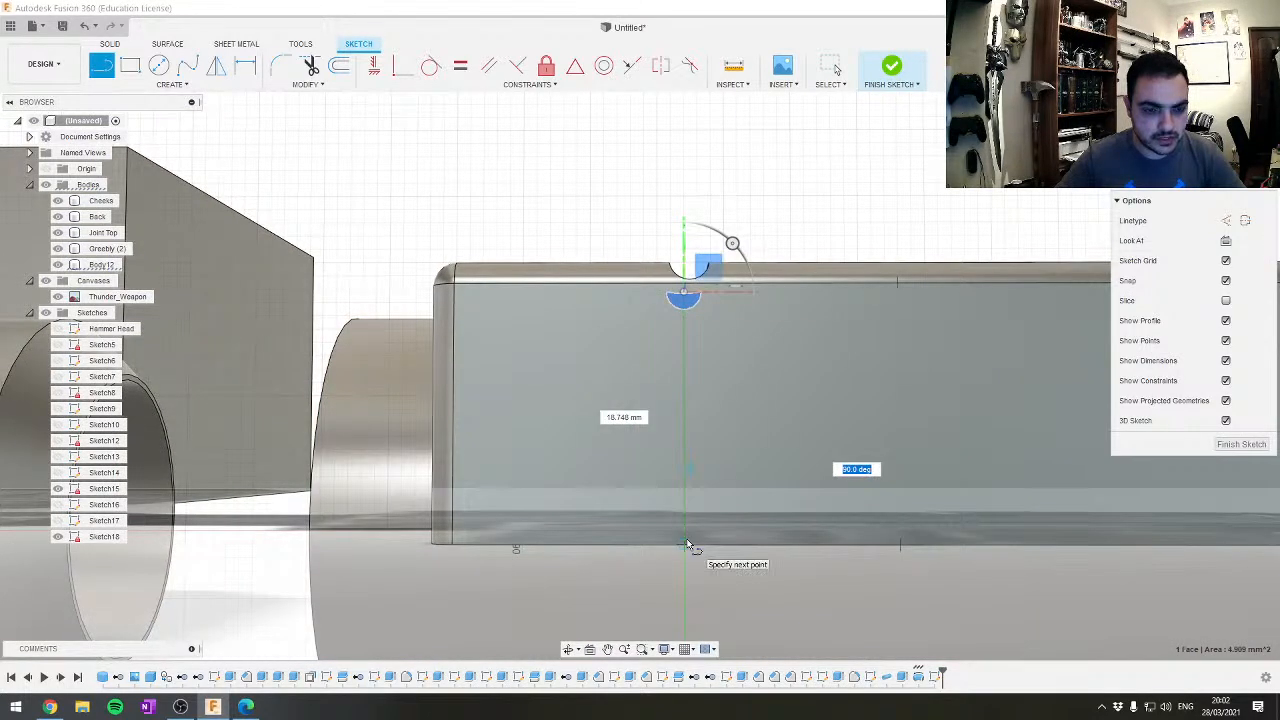
left_click(687, 545)
key("Escape")
Try to move the vertical line 17.40 mm along Z towards the block's outer side face
middle_click_drag(843, 299, 849, 400, "shift")
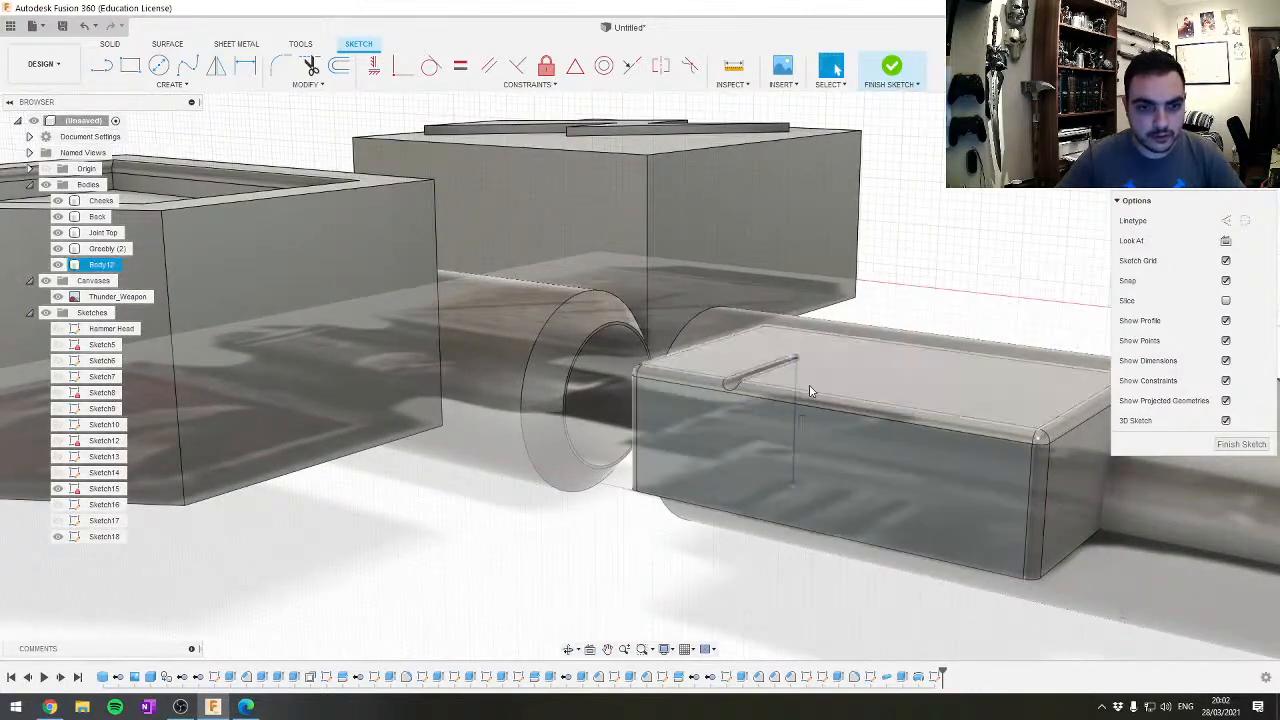
left_click(796, 420)
key("m")
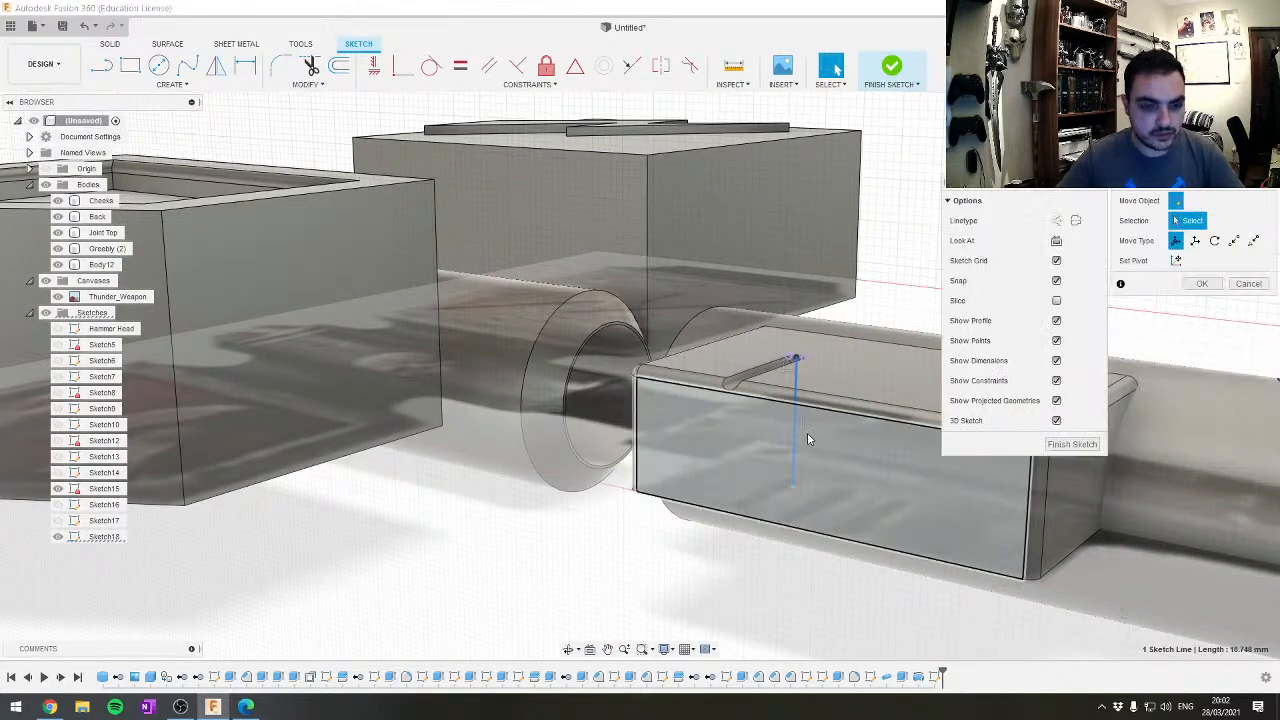
mouse_move(773, 432)
left_mouse_down()
mouse_move(693, 437)
mouse_move(736, 555)
left_mouse_up()
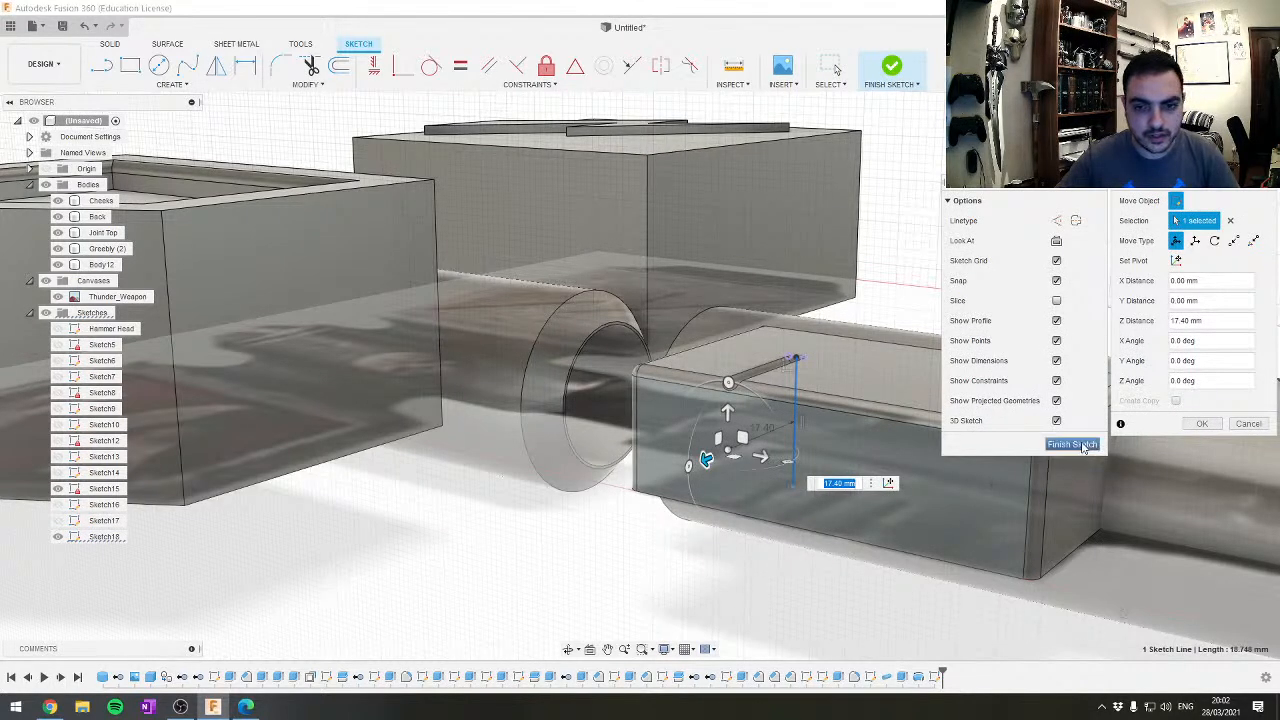
left_click(1201, 425)
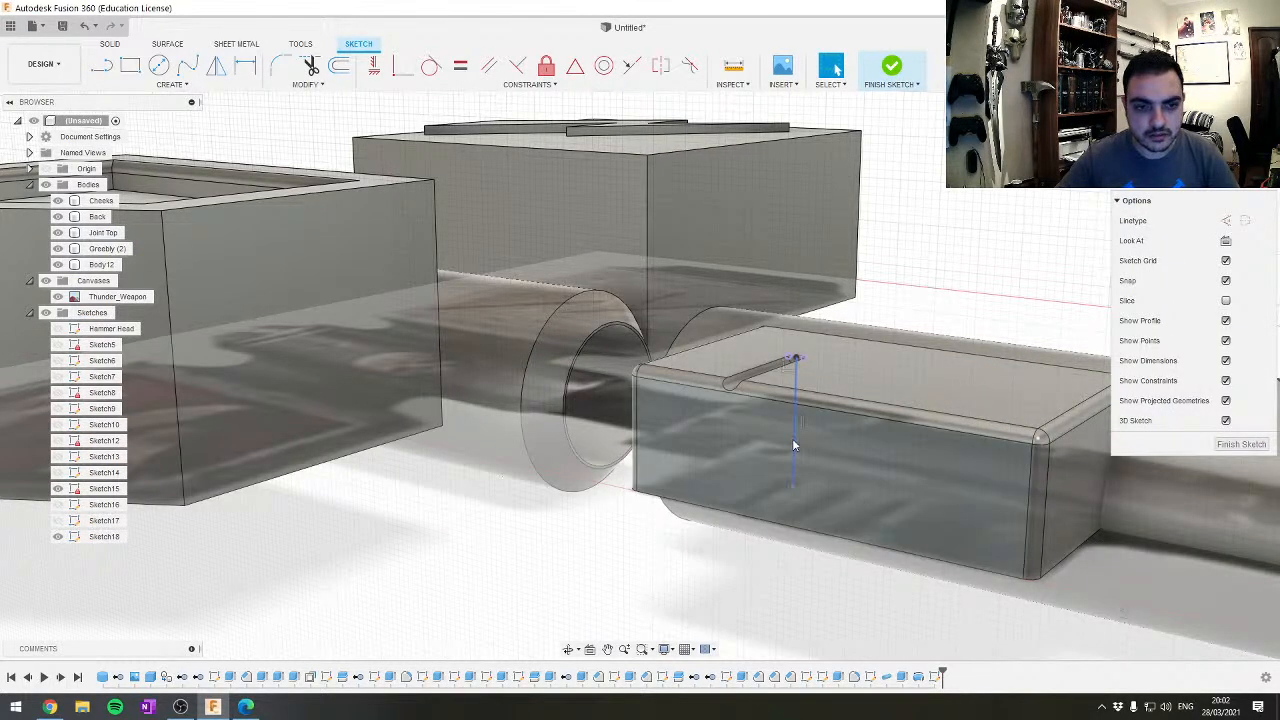
Try to move the vertical line's two end points together towards the groove's open end
left_click(794, 445)
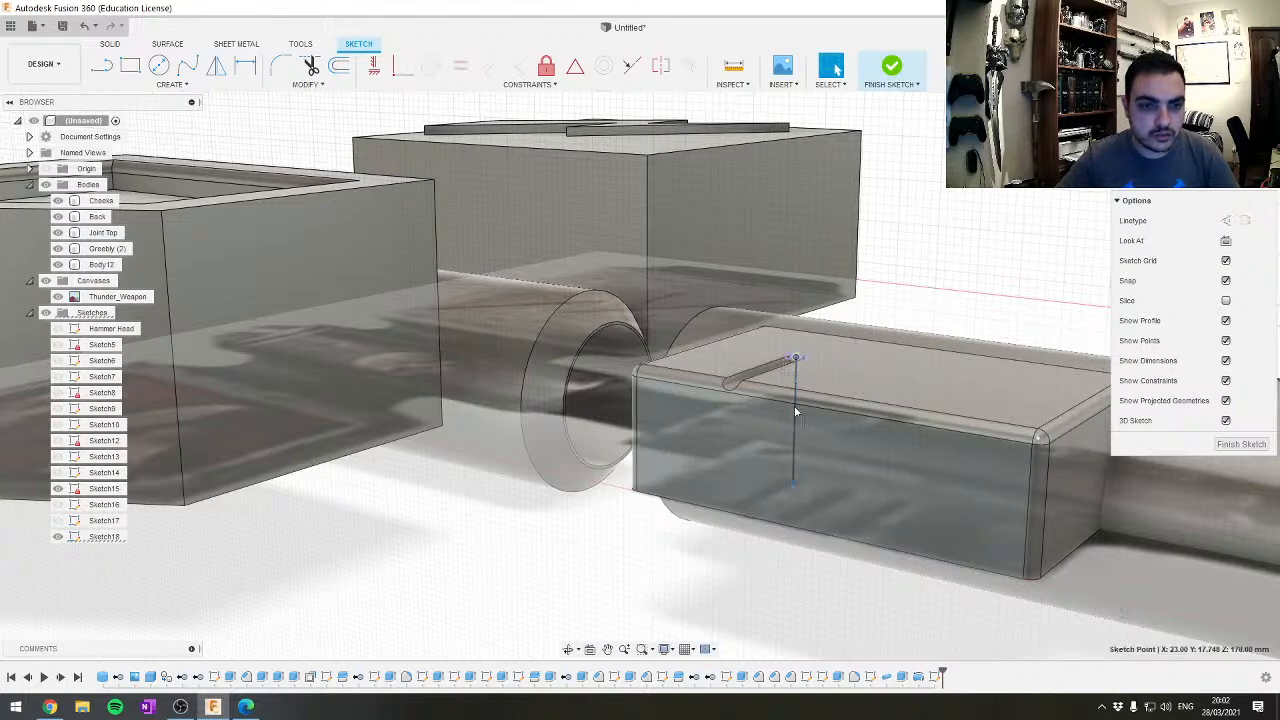
left_click(794, 484, "shift")
key("m")
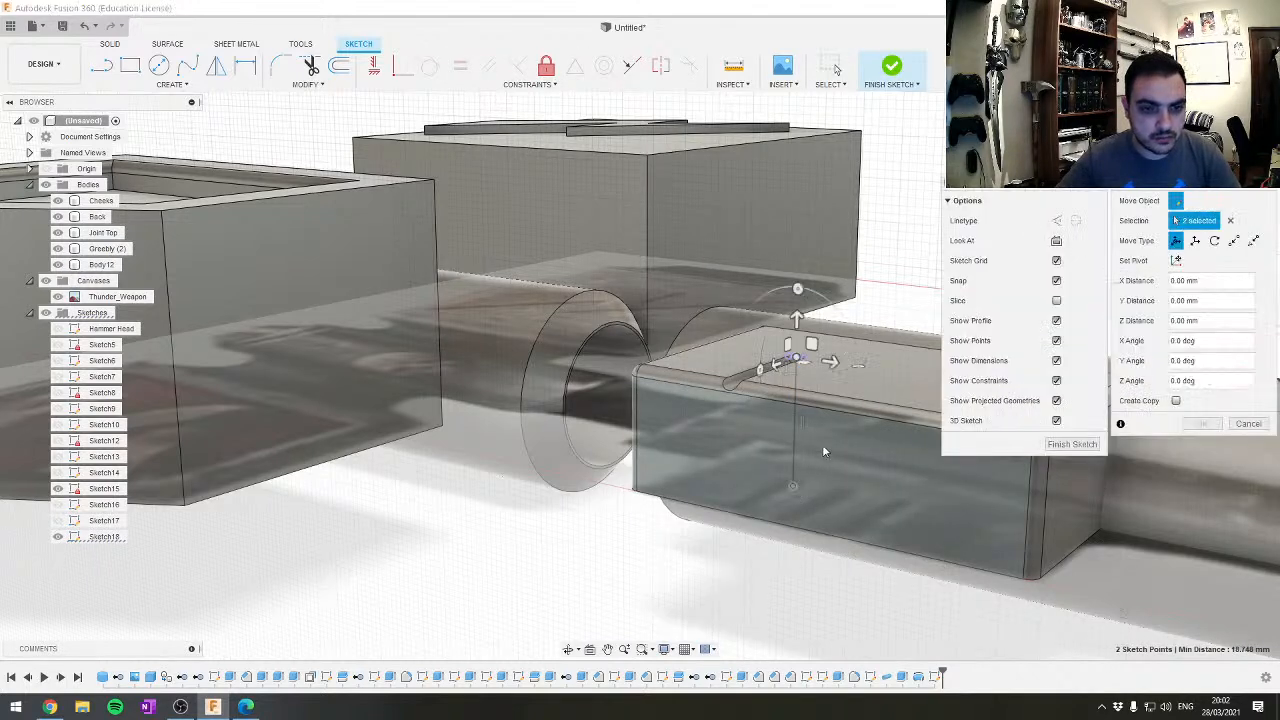
left_click_drag(776, 365, 734, 381)
key("Escape")
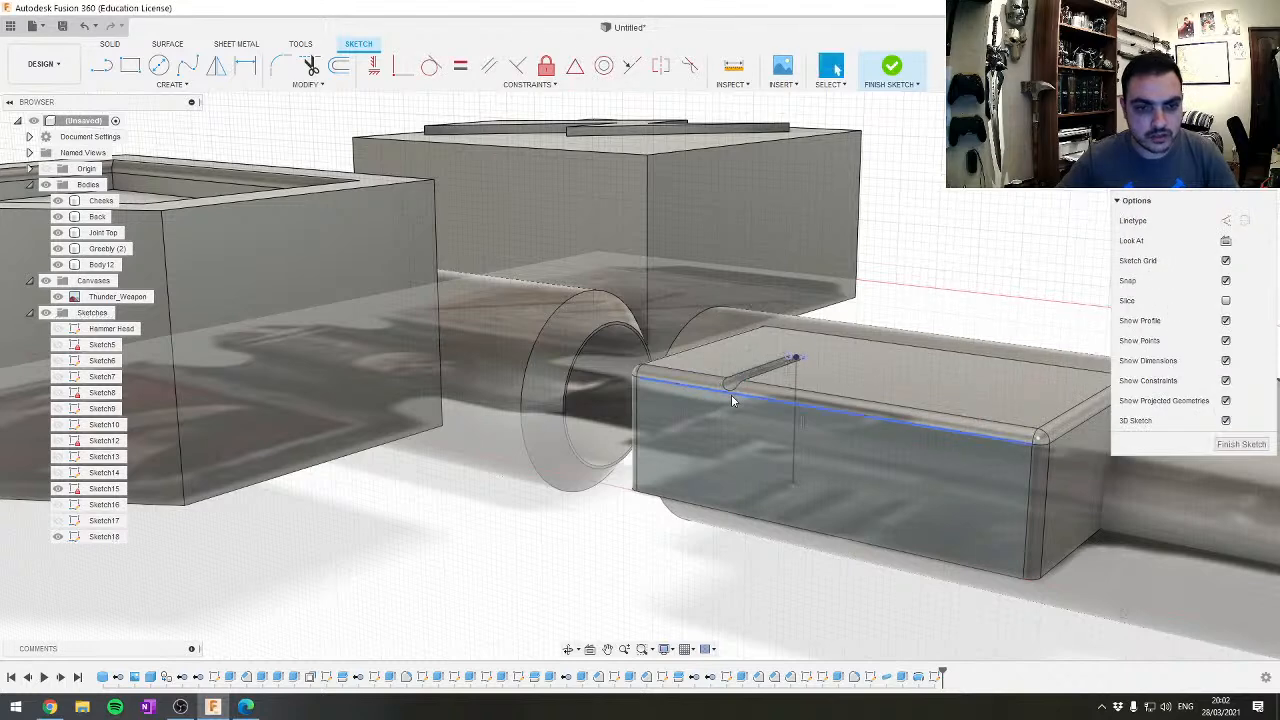
Show Sketch17 and draw a vertical line about 18.4 mm long from the rib line's outer end at the groove's opening to the block's bottom edge
scroll(722, 390, "up", 2)
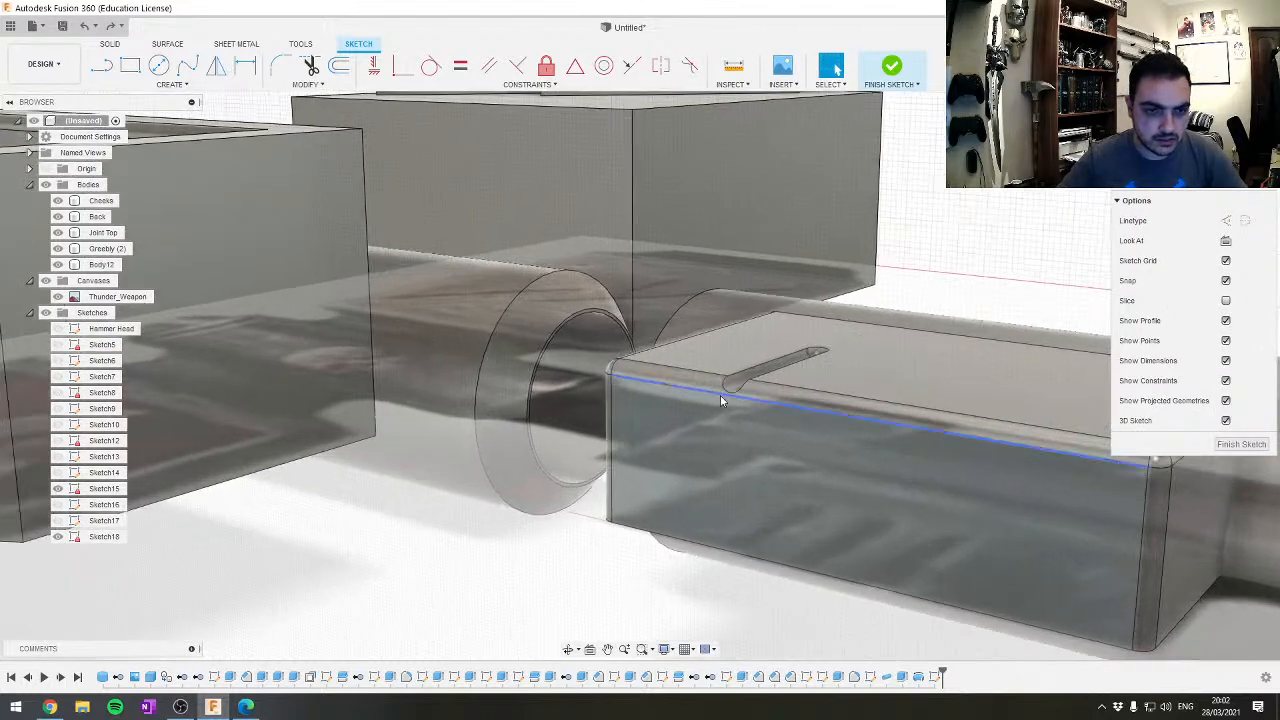
scroll(720, 397, "up", 3)
scroll(720, 397, "up", 2)
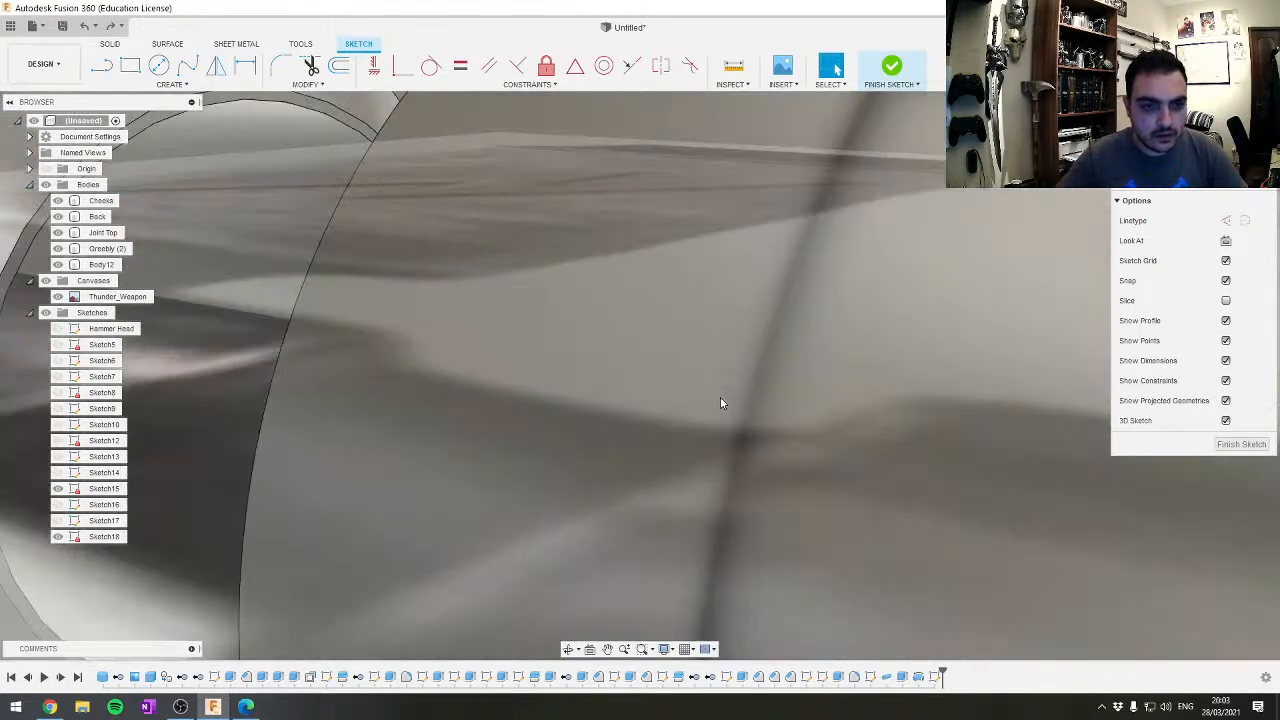
scroll(720, 403, "down", 5)
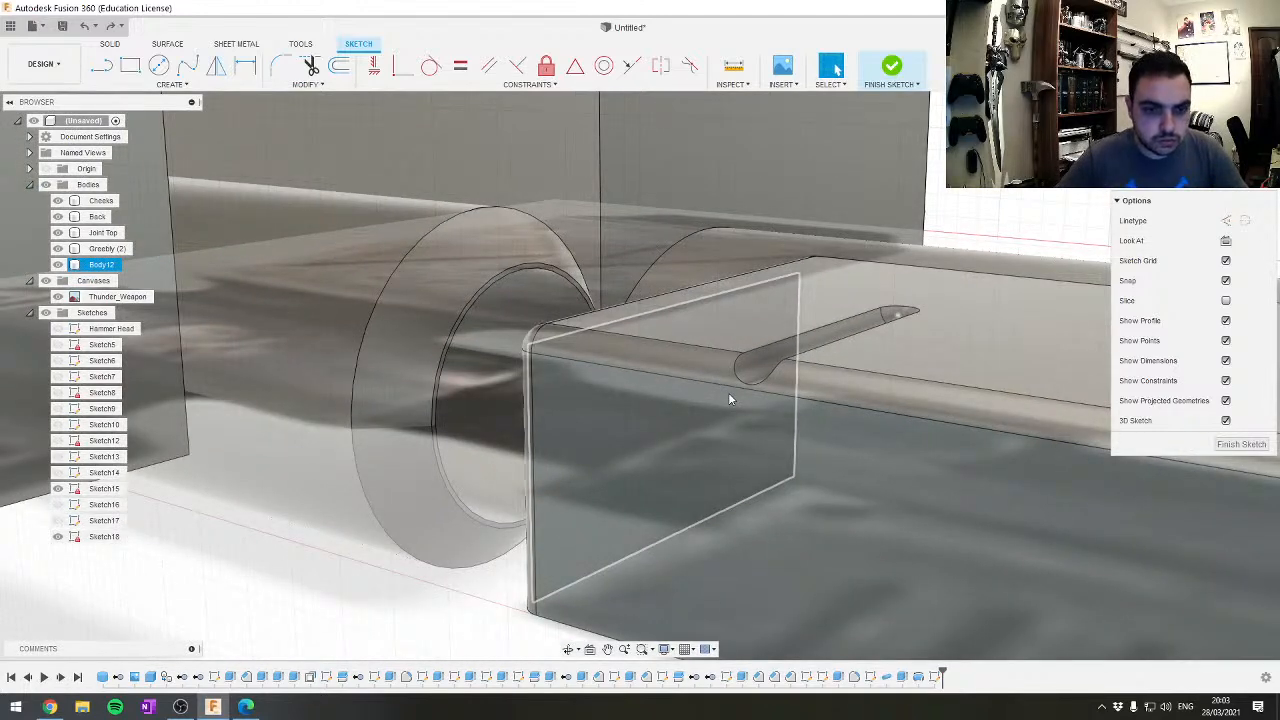
key("l")
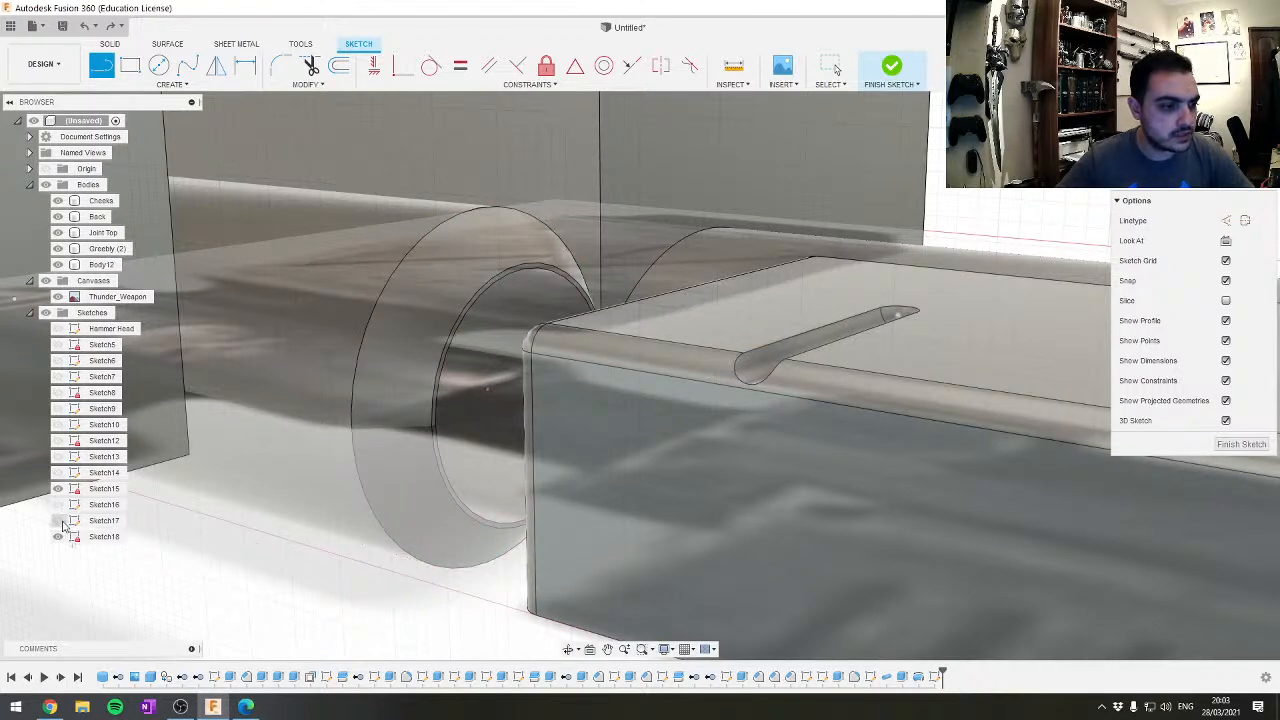
left_click(764, 358)
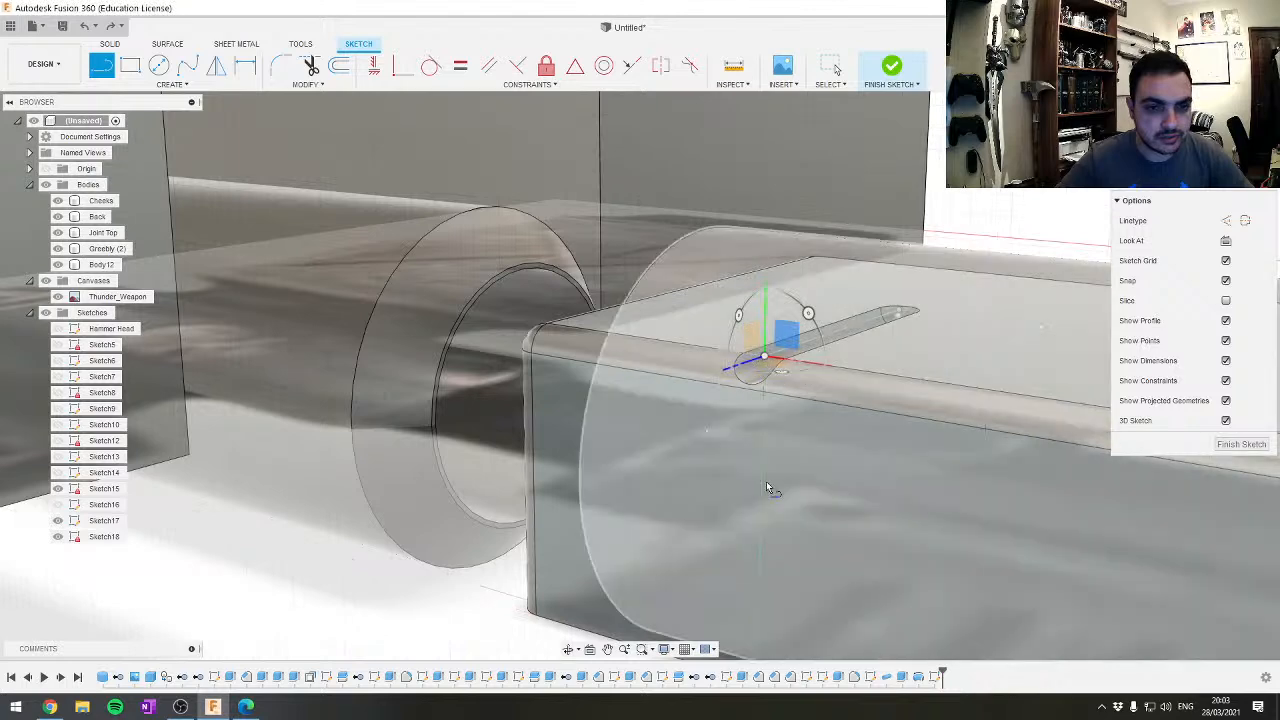
middle_click_drag(767, 484, 797, 399, "shift")
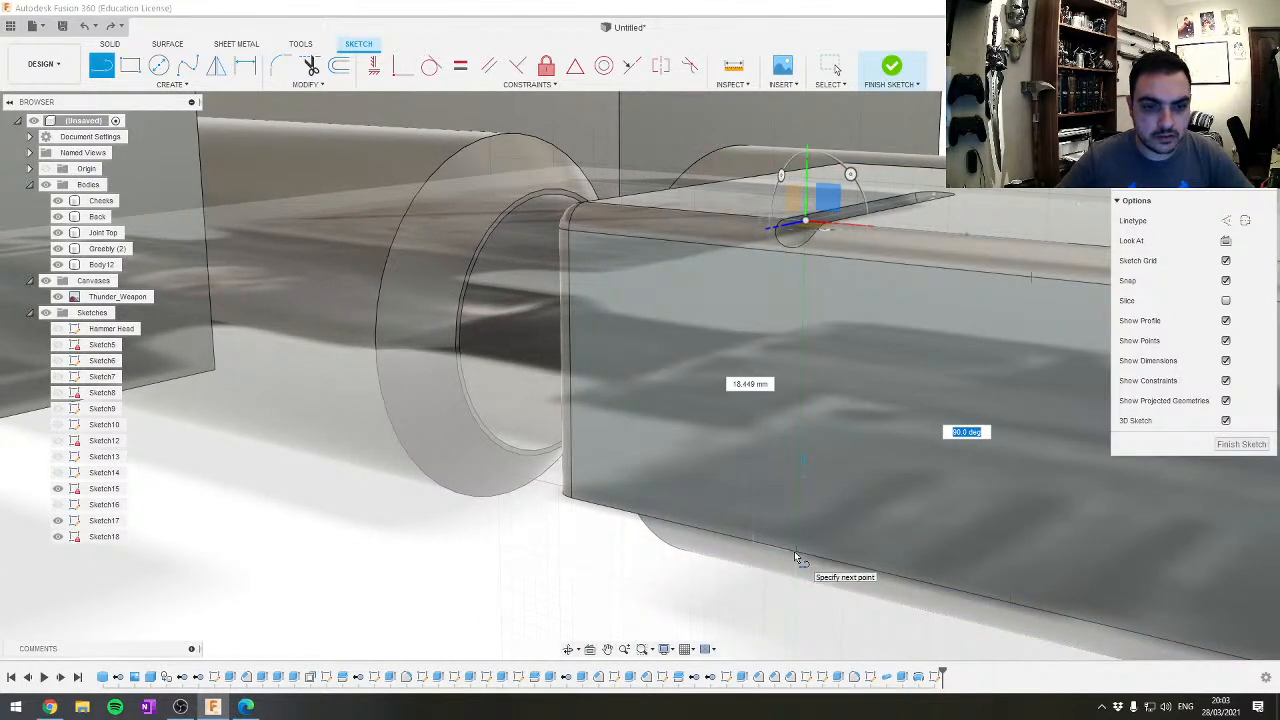
left_click(794, 551)
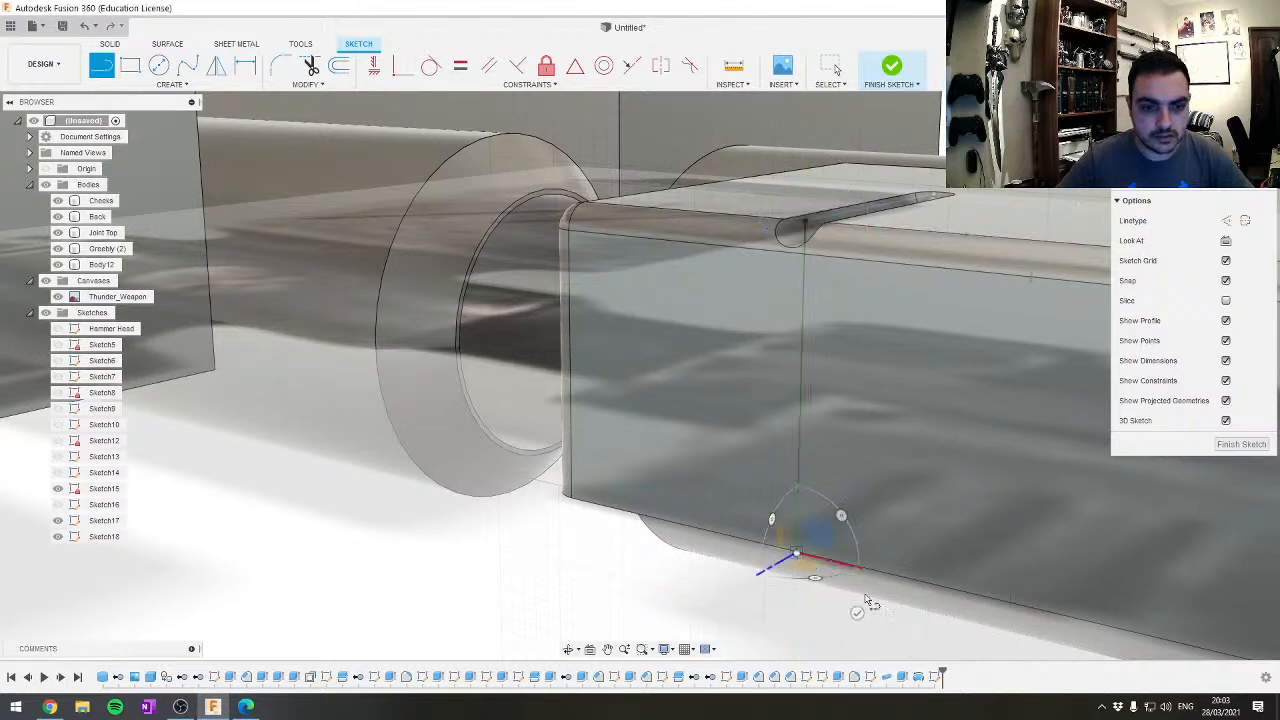
key("Escape")
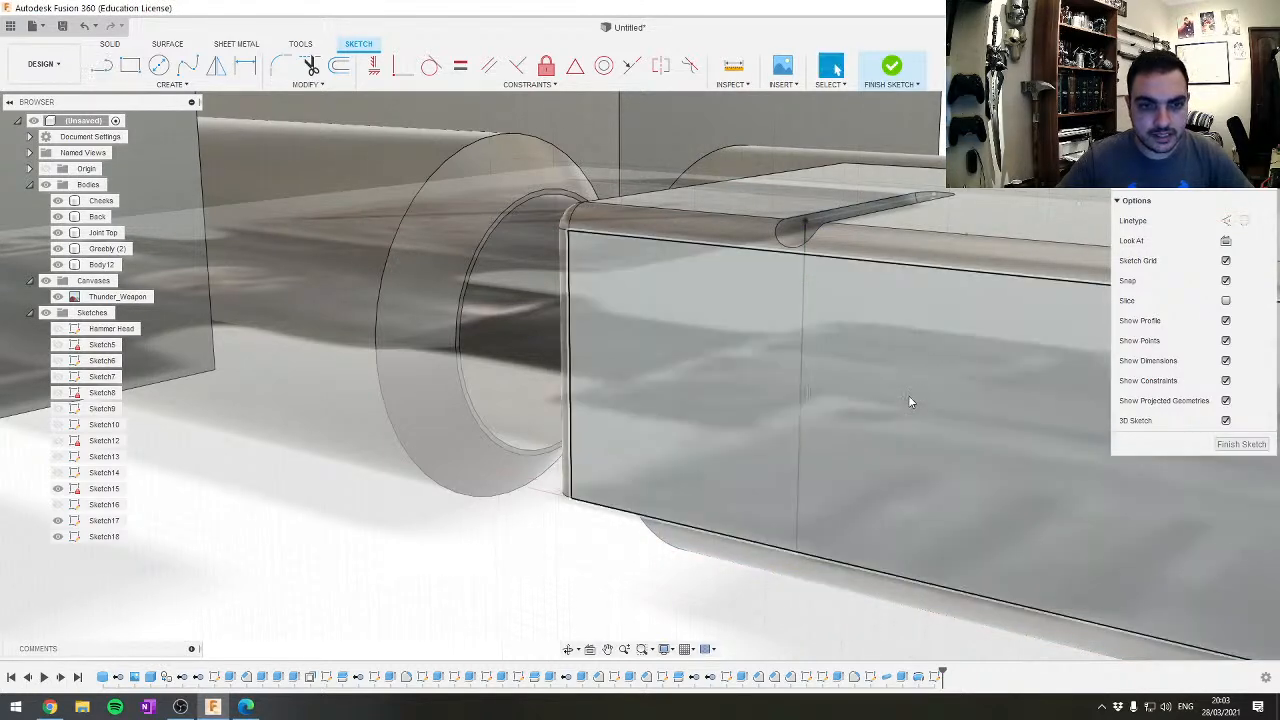
Finish the sketch and create a circular pipe of 2.50 mm section size along the vertical line as a new body
middle_click_drag(908, 396, 962, 382, "shift")
scroll(962, 382, "down", 4)
scroll(962, 245, "down", 1)
middle_click_drag(962, 245, 685, 463)
scroll(685, 468, "up", 6)
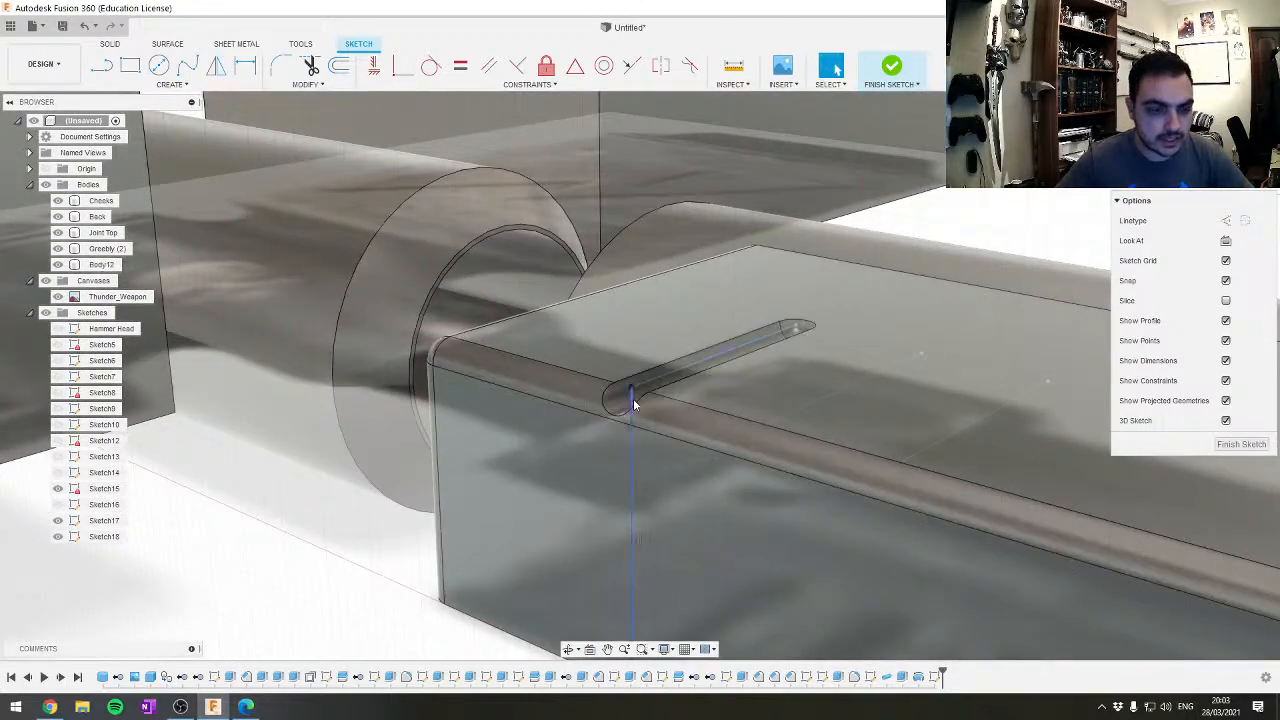
middle_click_drag(617, 425, 783, 254, "shift")
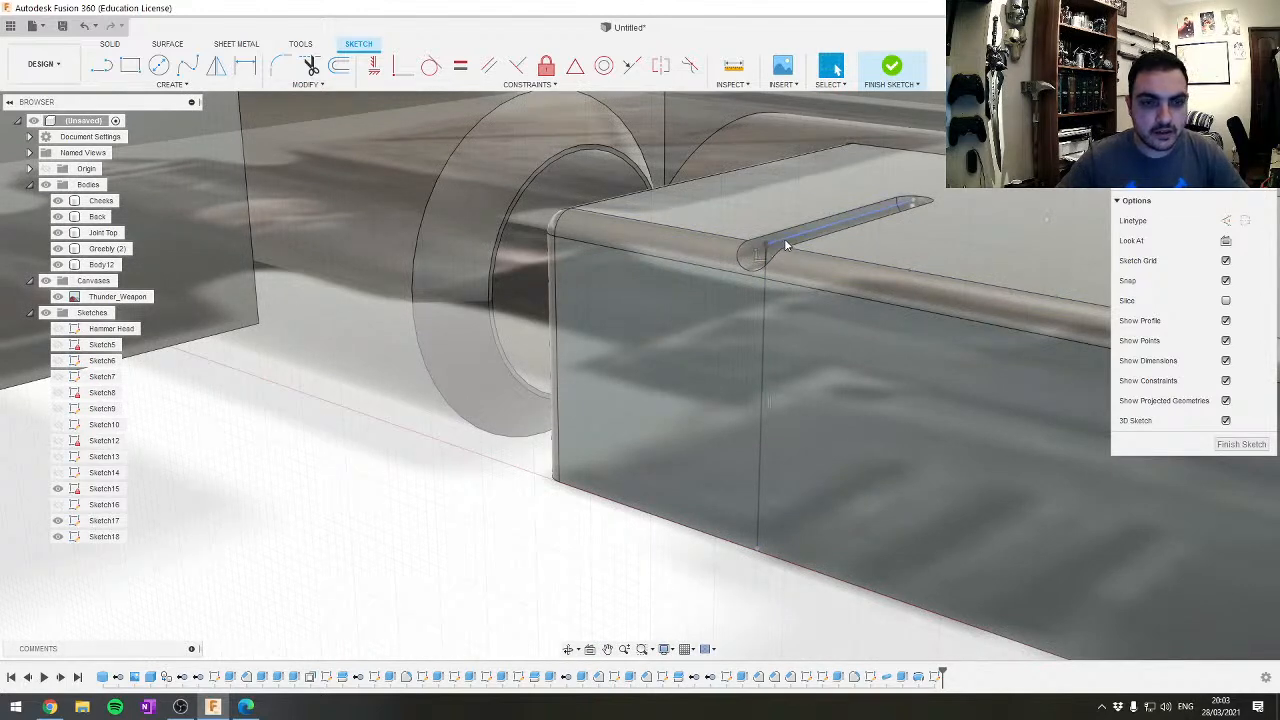
left_click(762, 341)
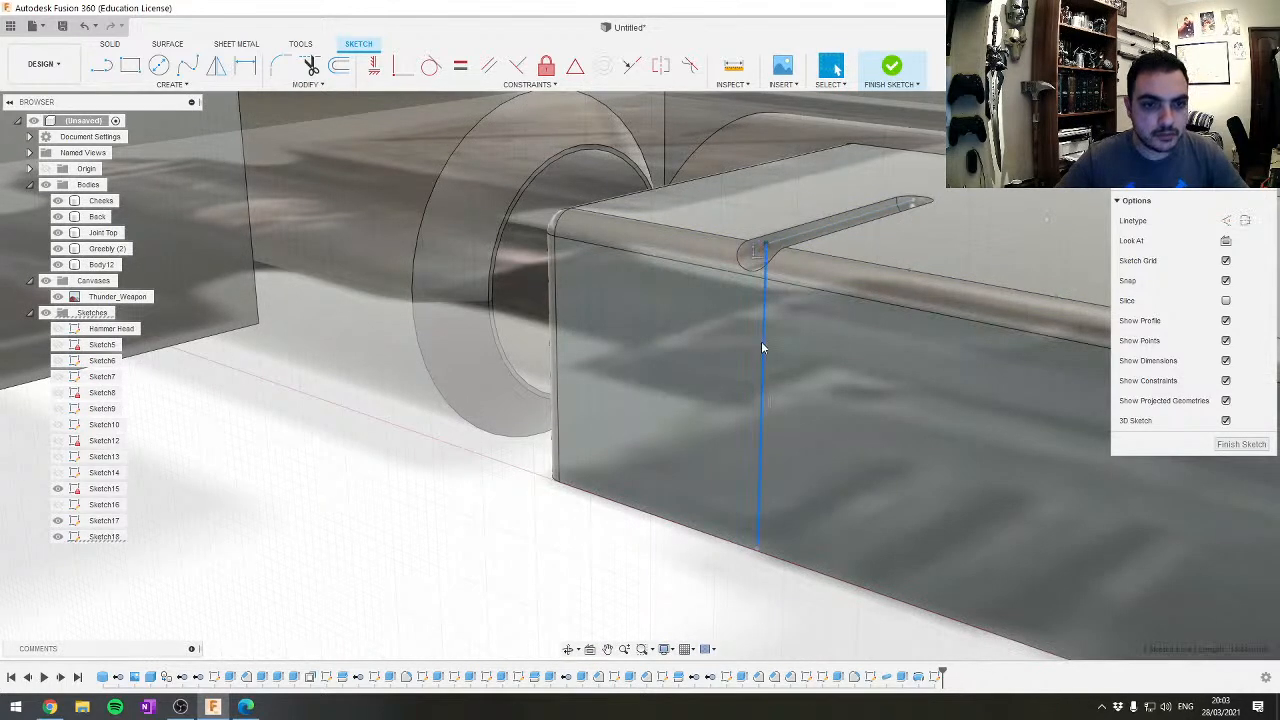
left_click(891, 66)
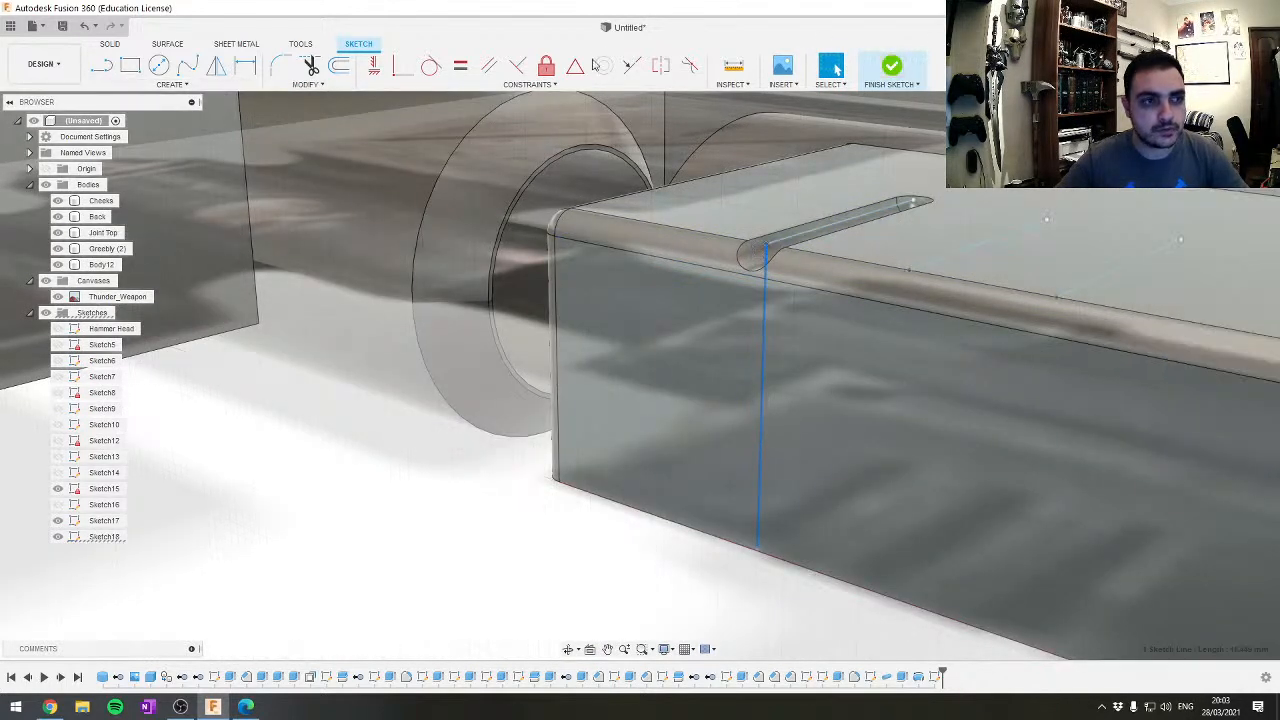
left_click(203, 86)
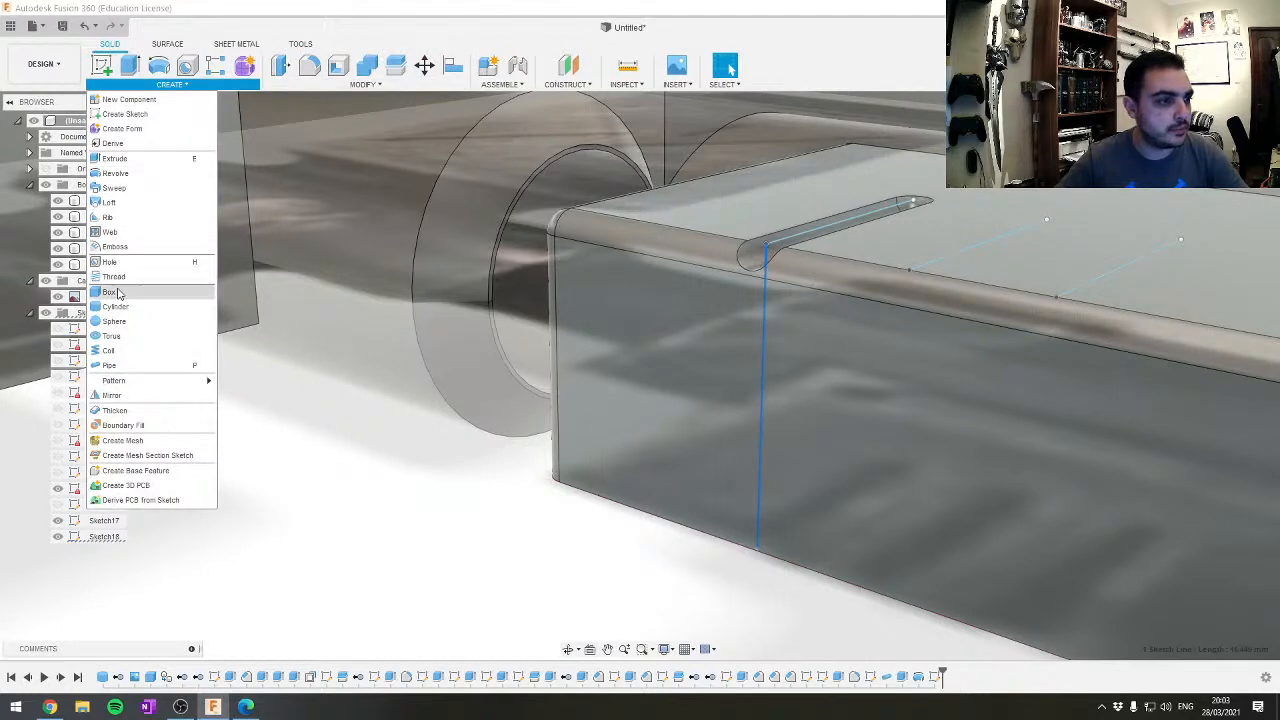
left_click(112, 365)
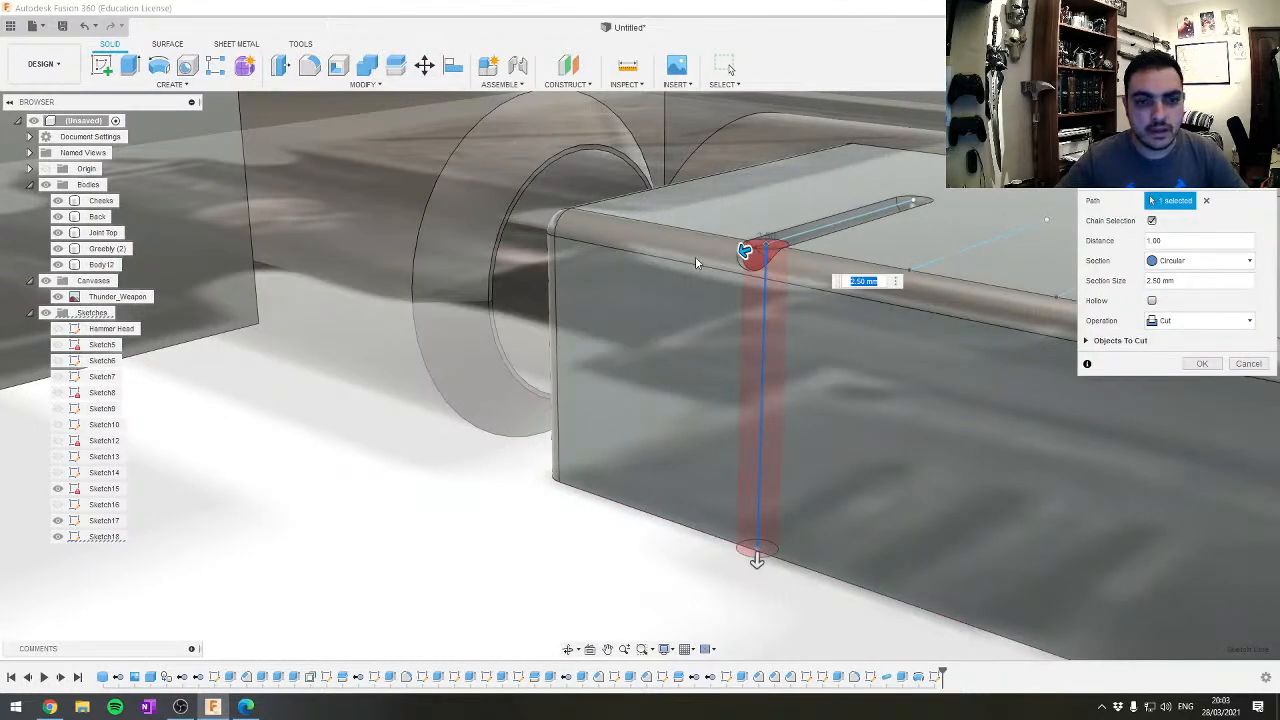
left_click(1176, 322)
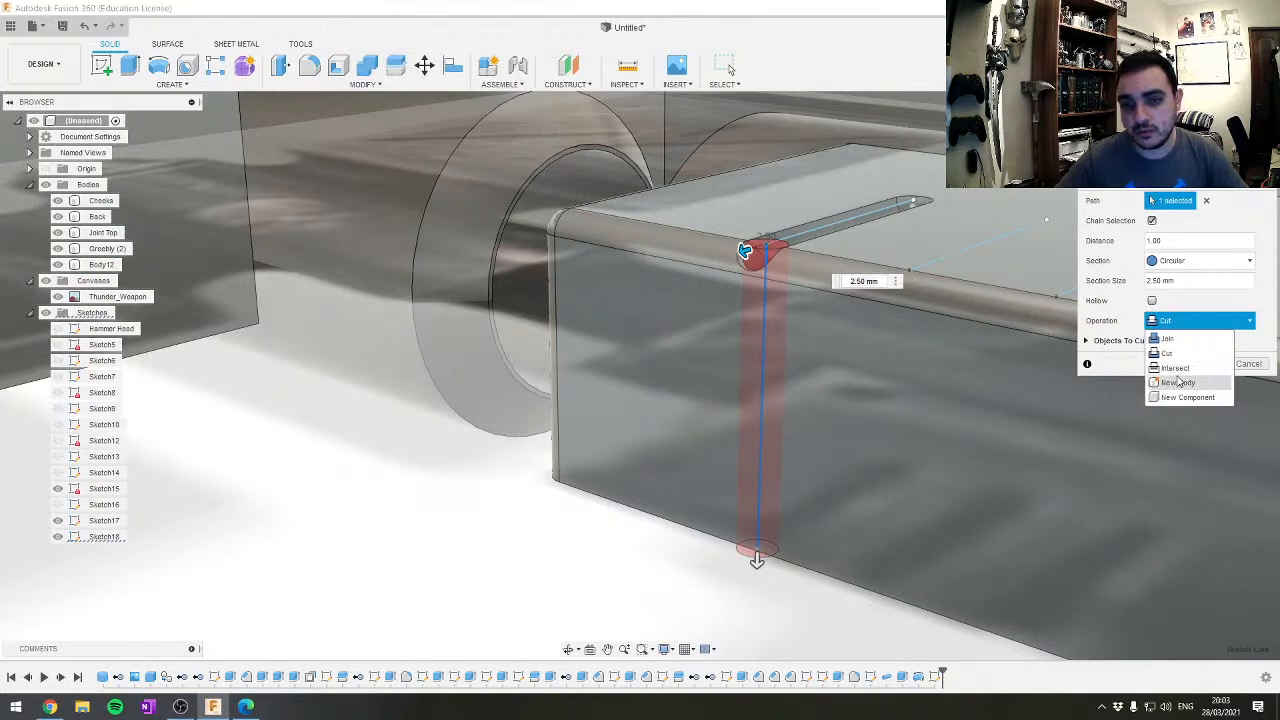
left_click(1180, 378)
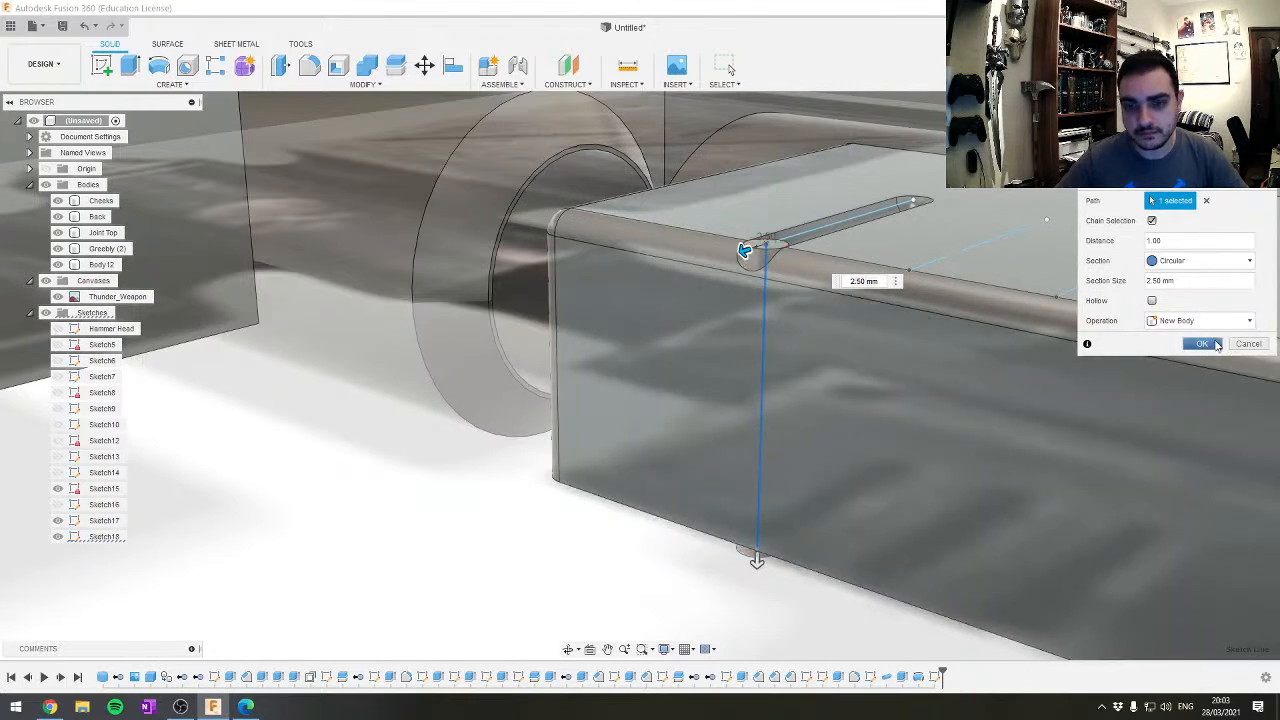
left_click(1215, 344)
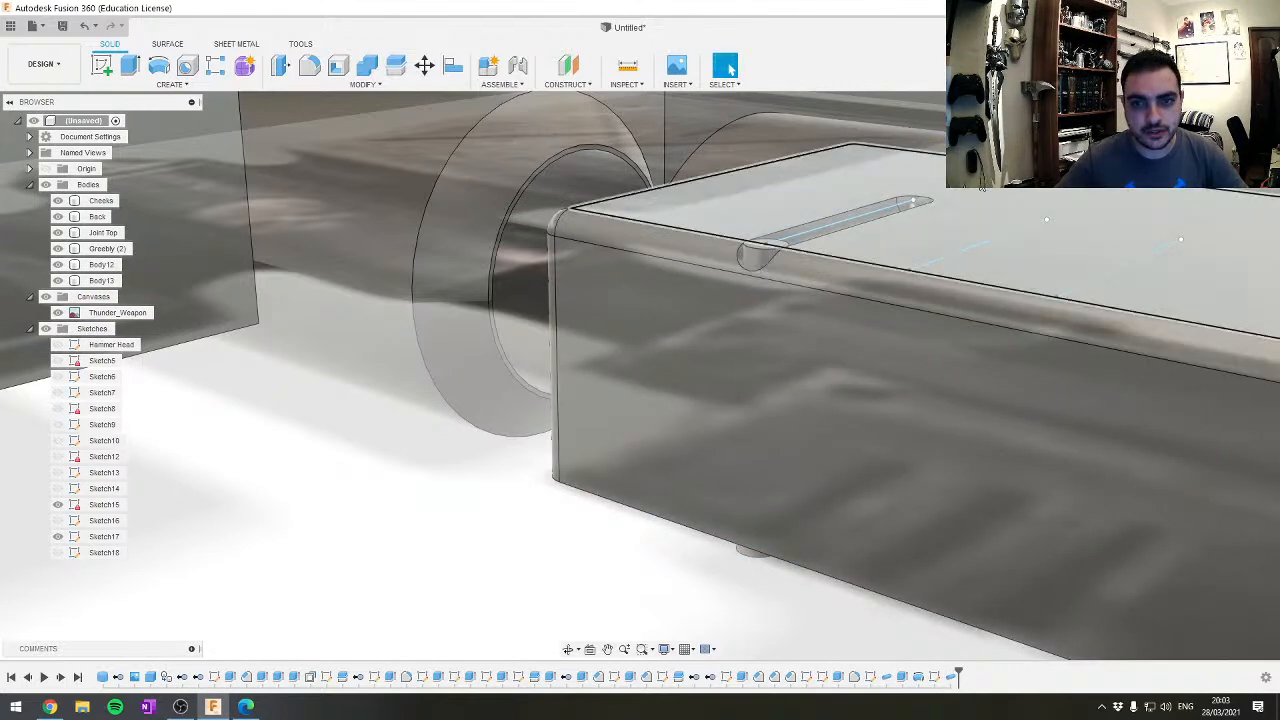
Hide Sketch17 and check the new pipe against the groove's open end from above
middle_click_drag(982, 186, 397, 204, "shift")
left_click(58, 536)
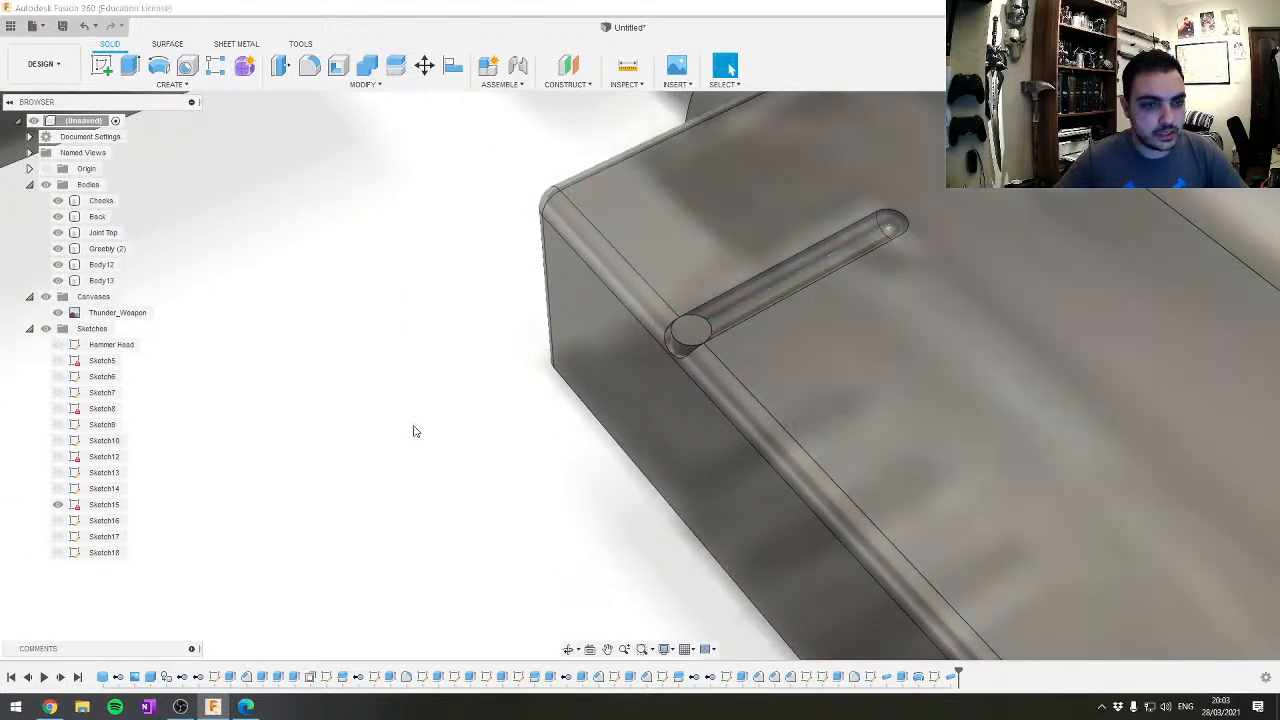
middle_click_drag(708, 341, 766, 351, "shift")
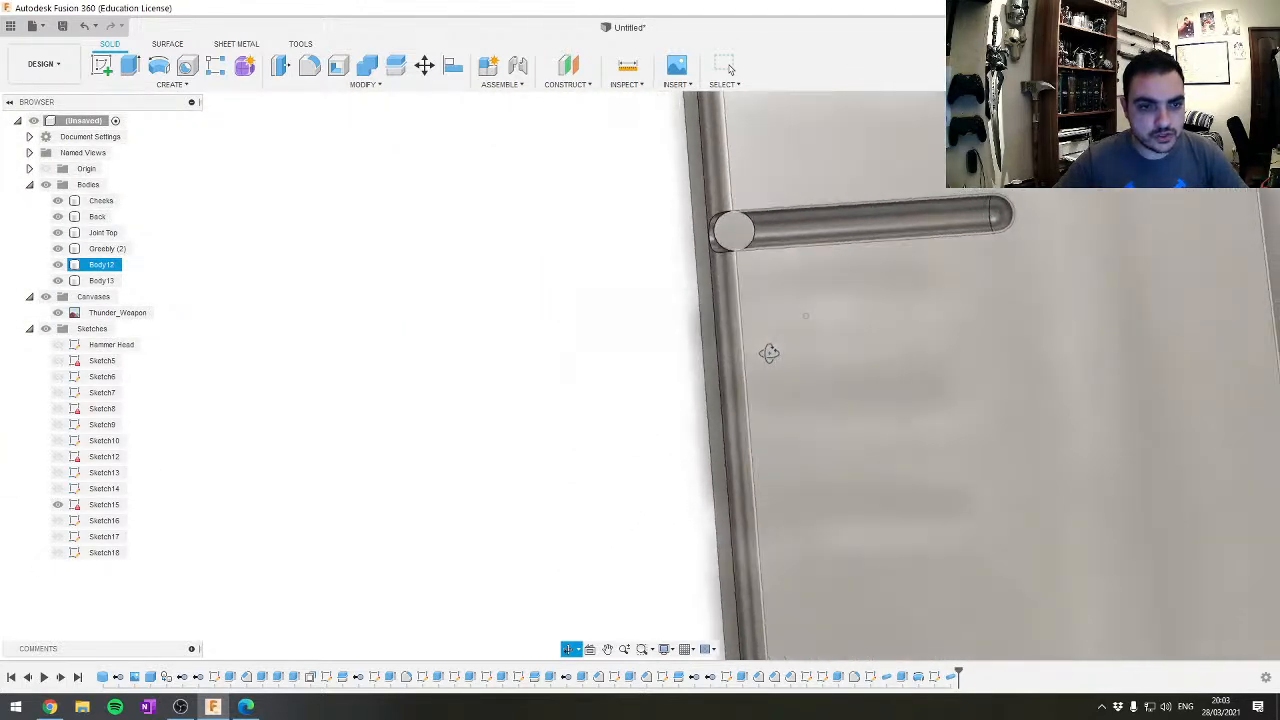
left_click(738, 233)
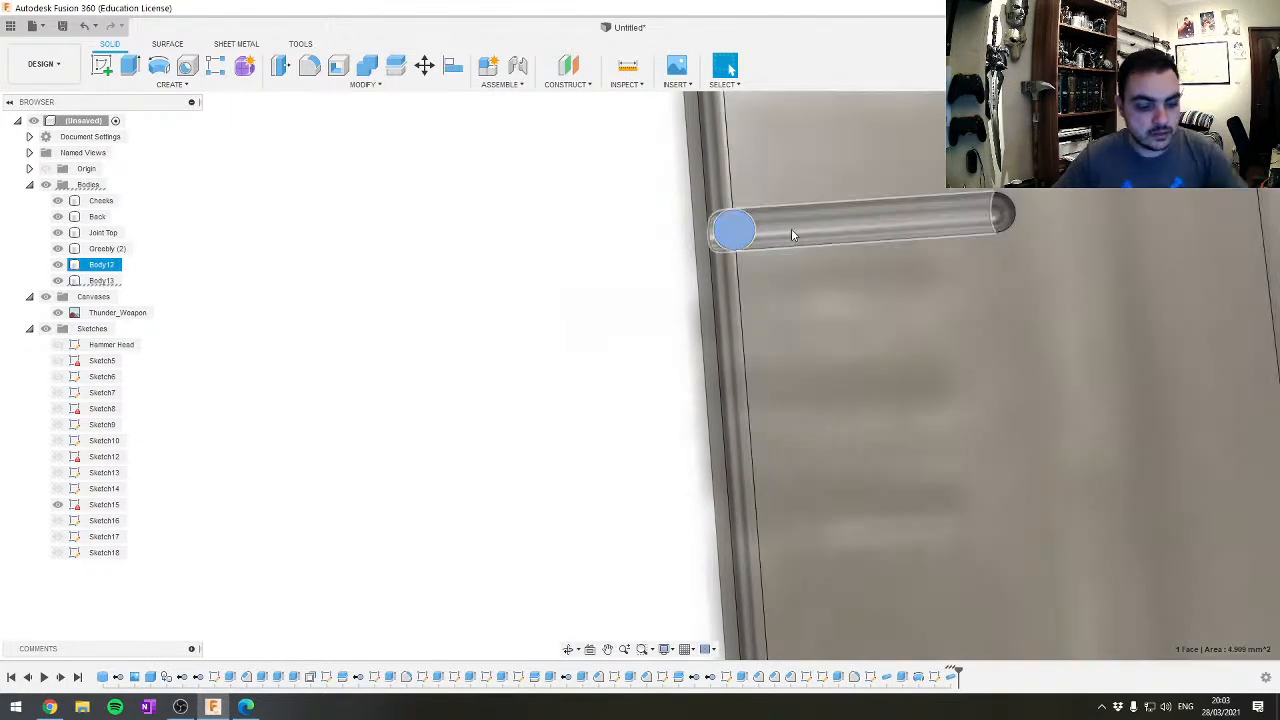
left_click(114, 285)
middle_click_drag(430, 252, 646, 335, "shift")
key("m")
left_click(646, 333)
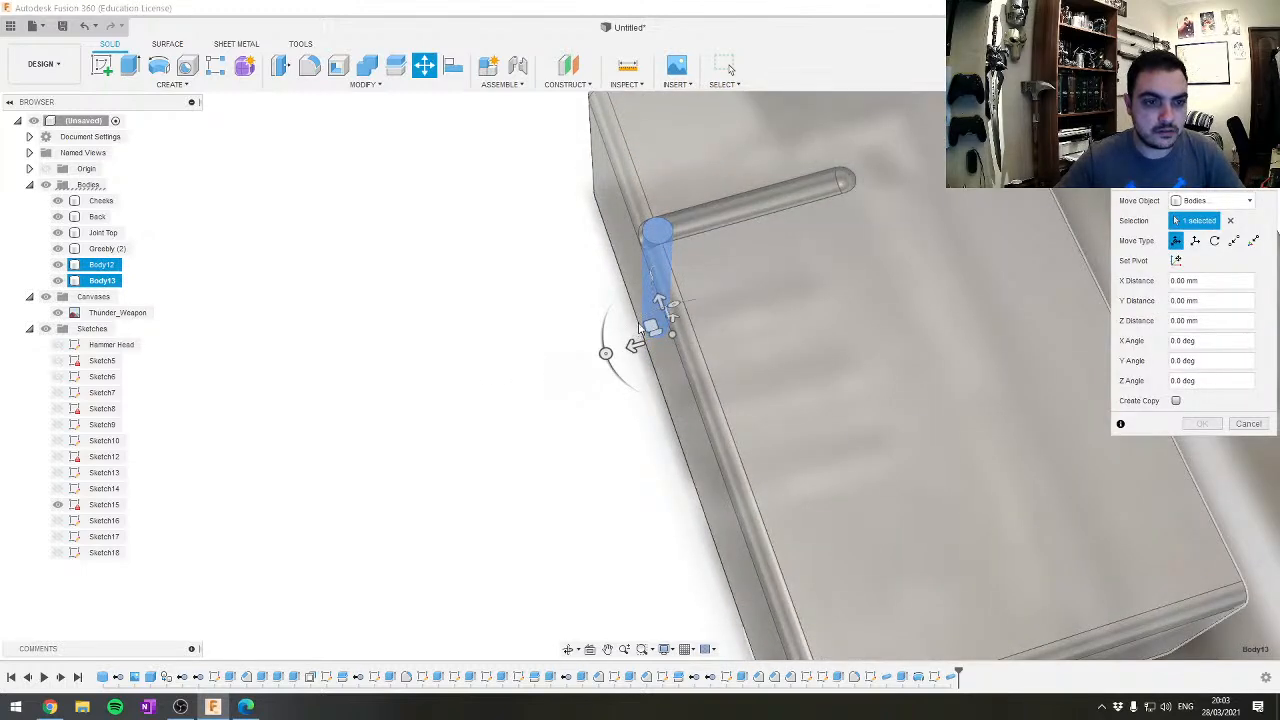
left_click(639, 274)
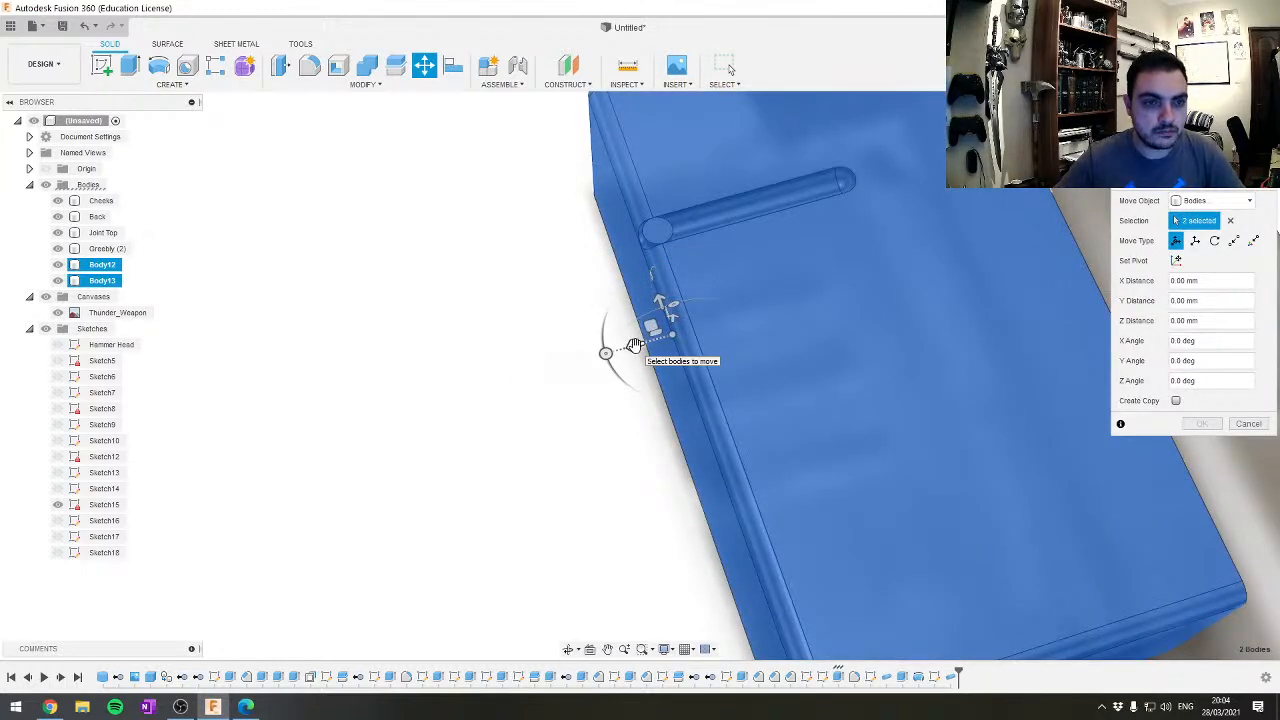
key("Escape")
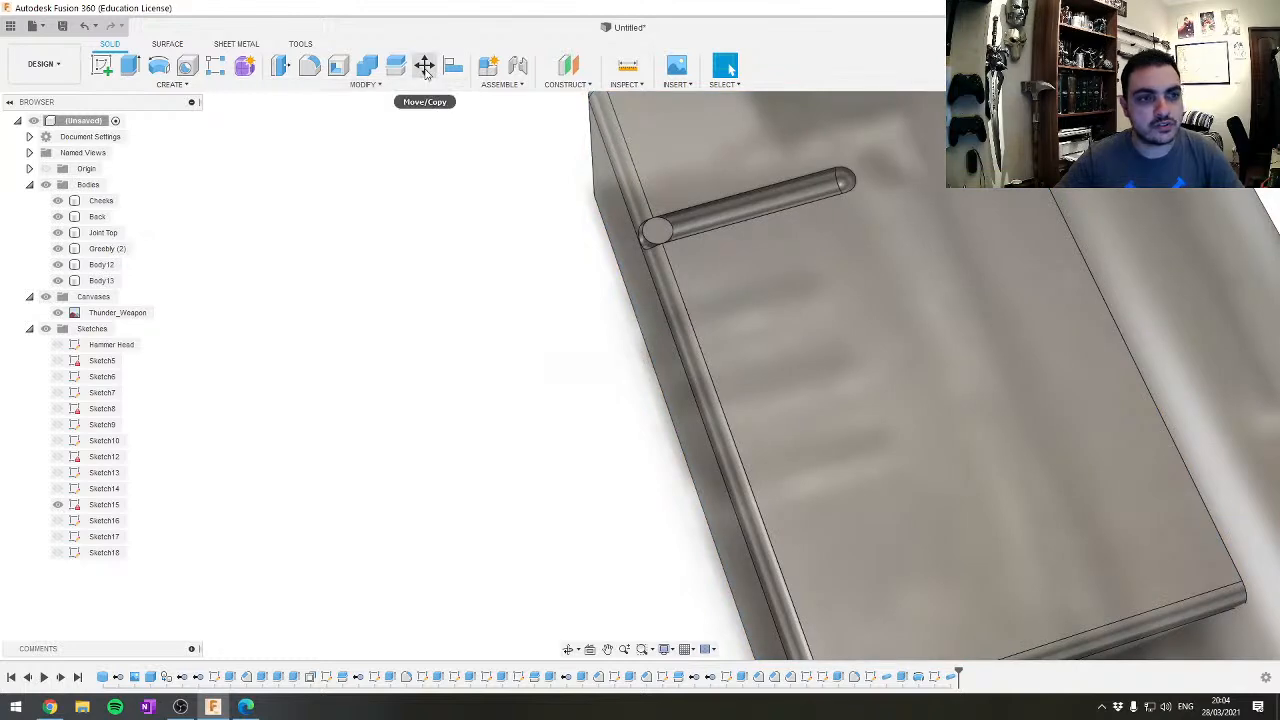
Try to align the vertical pipe's end face with the block's outer side face
left_click(365, 84)
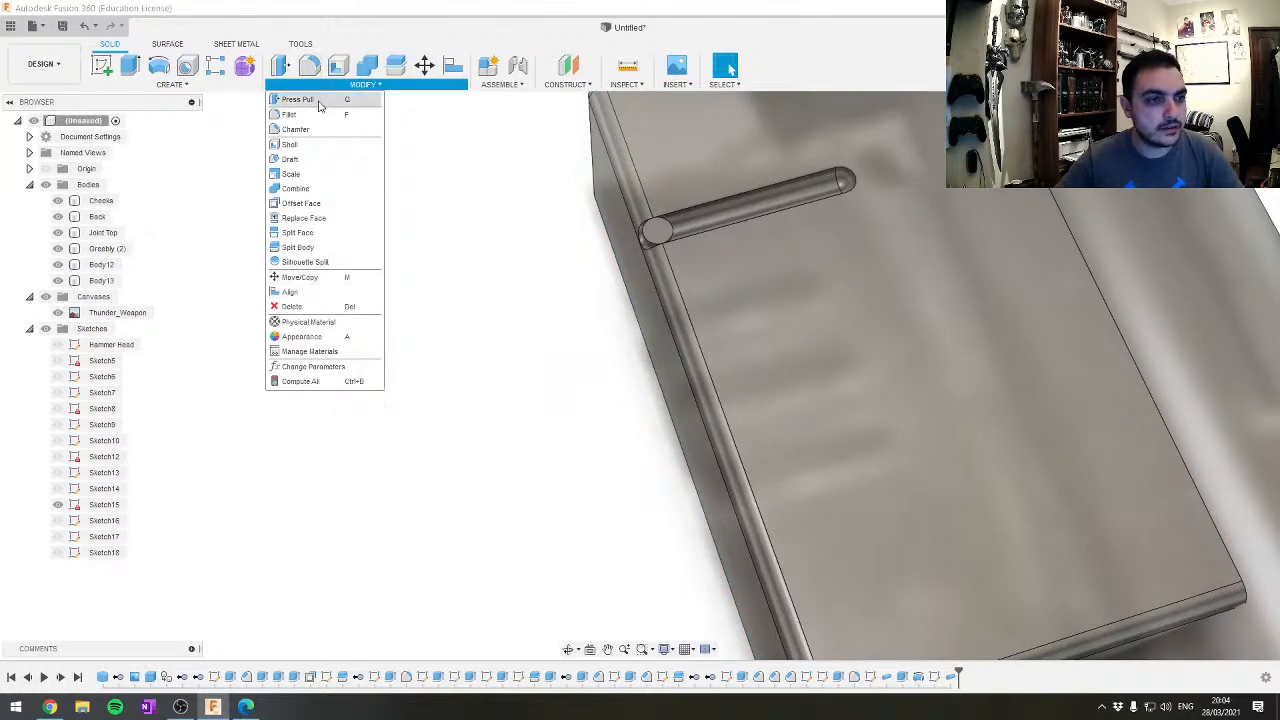
left_click(300, 291)
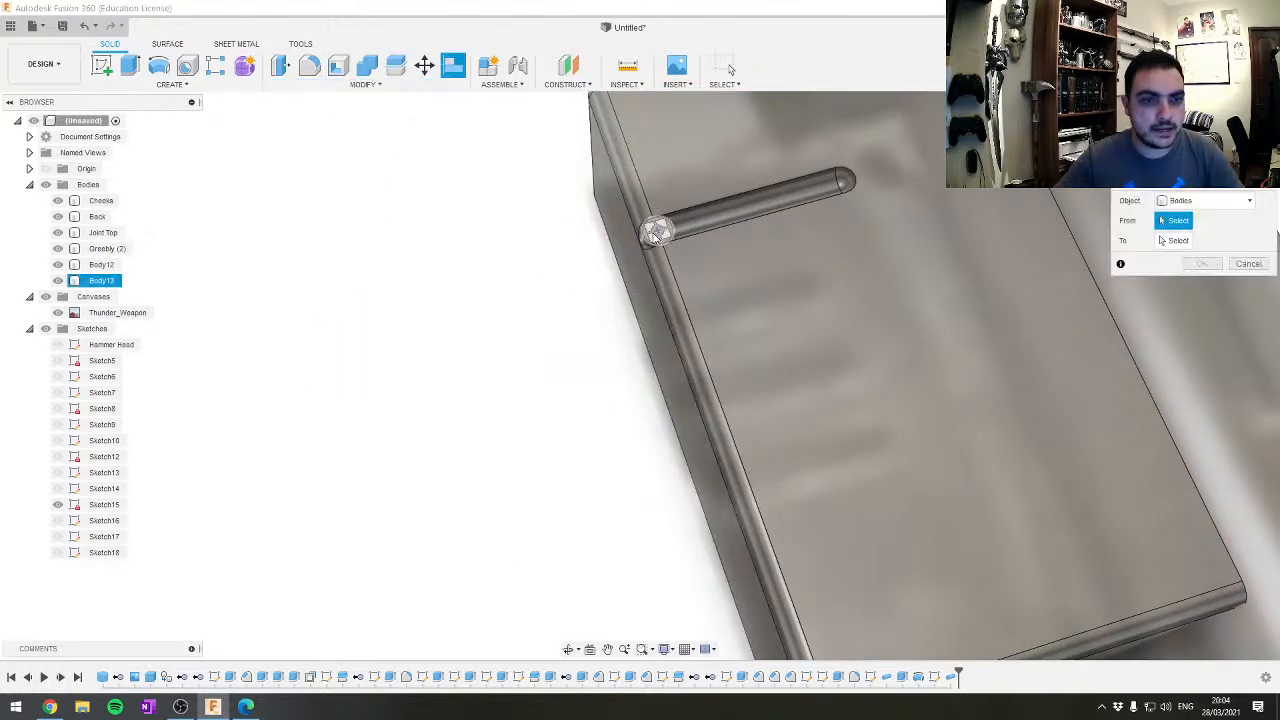
left_click(658, 234)
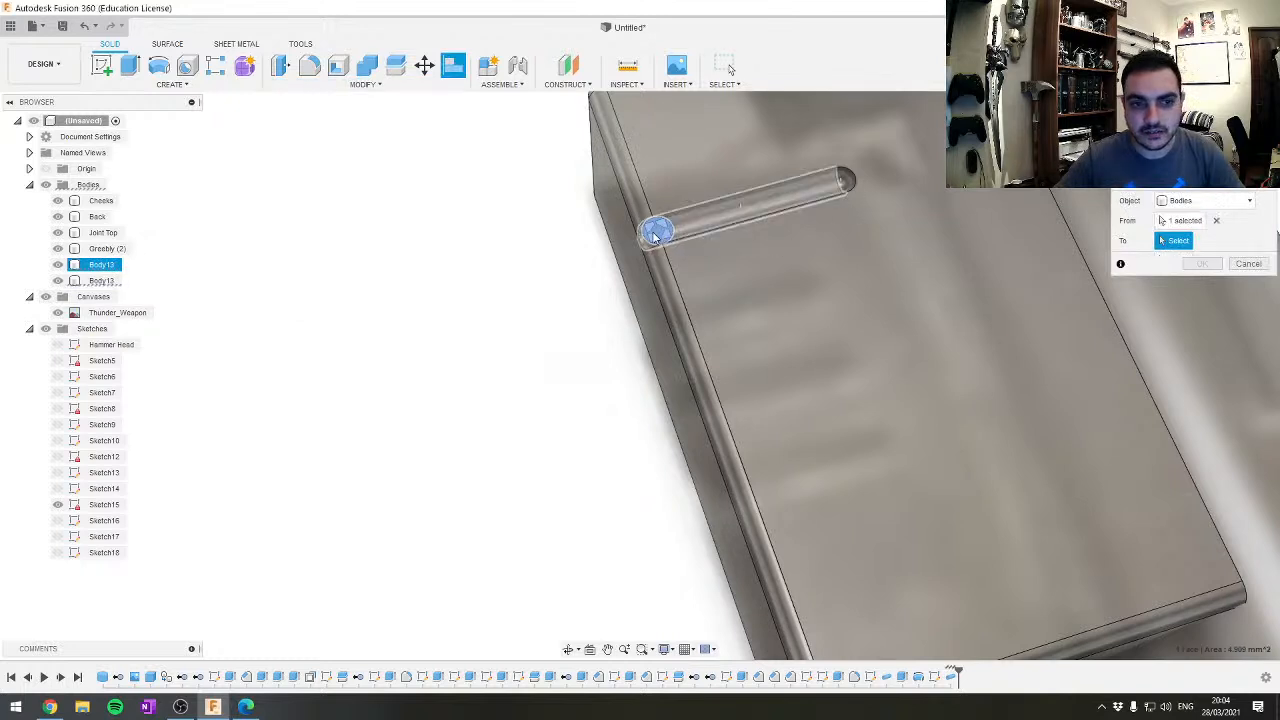
left_click(645, 307)
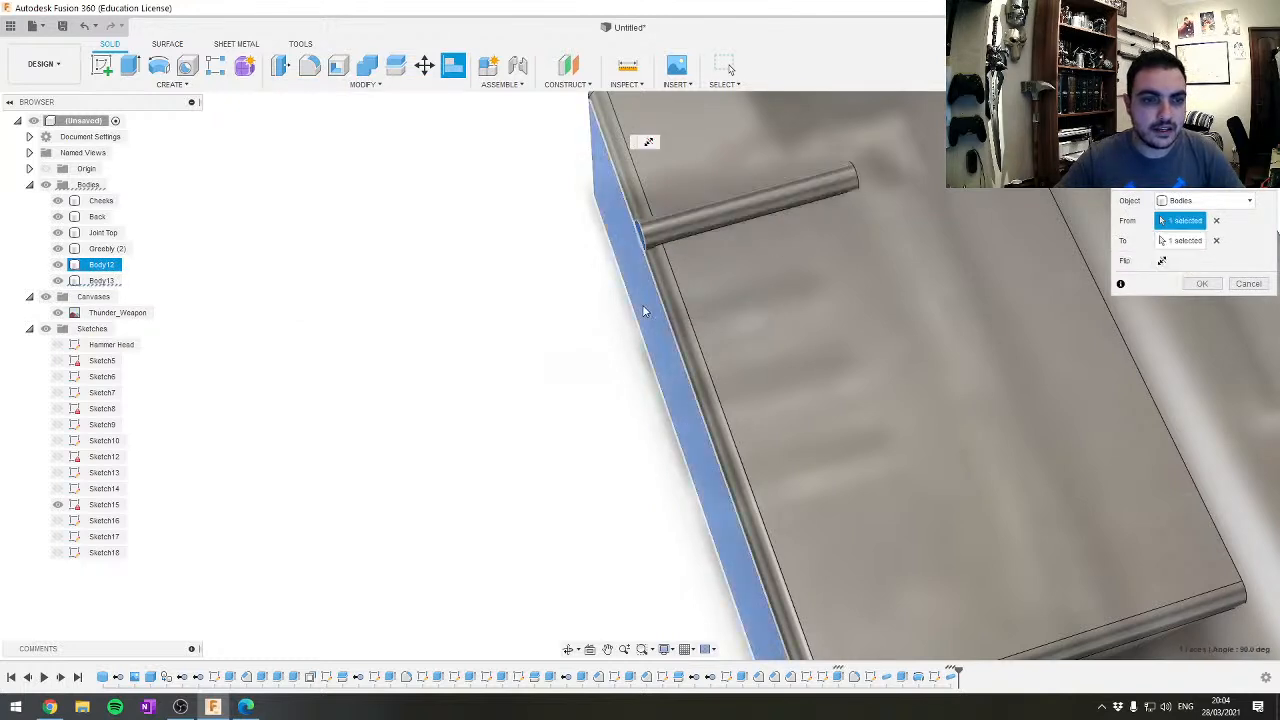
right_click(644, 311)
key("Return")
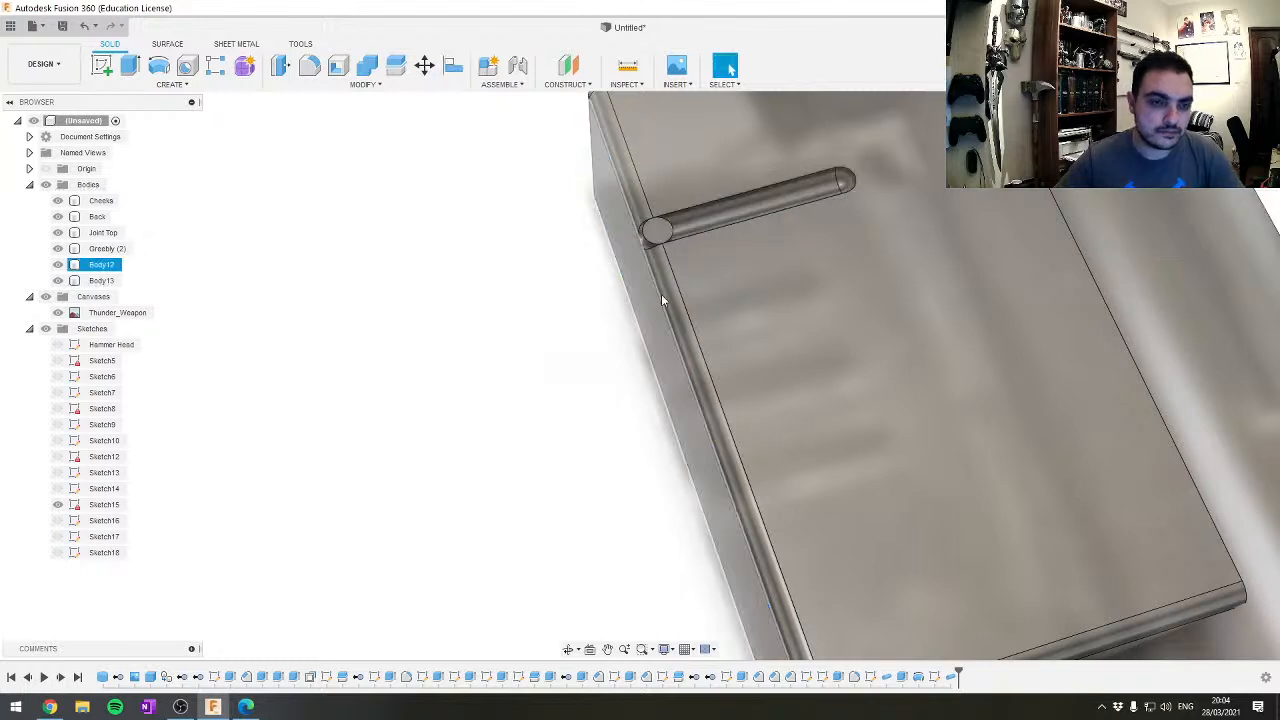
left_click(537, 271)
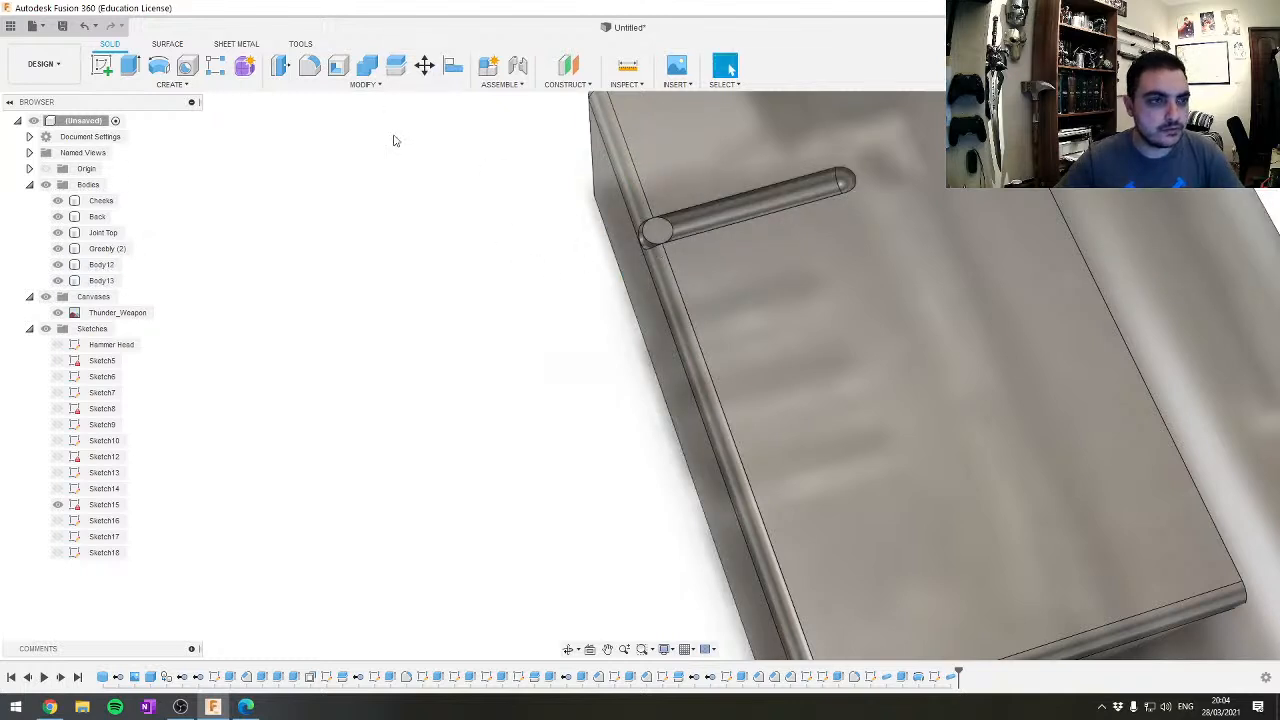
Try to align the vertical pipe's end face with the curved surface at the groove's open end
left_click(363, 84)
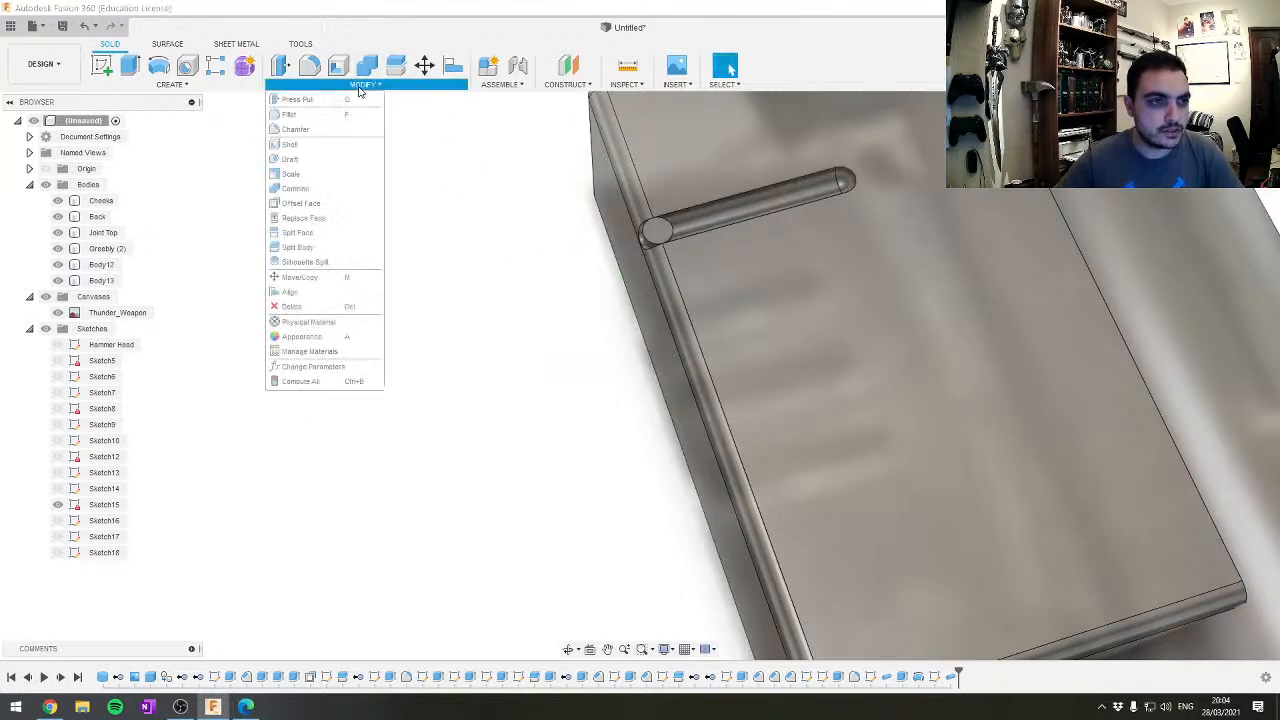
left_click(290, 292)
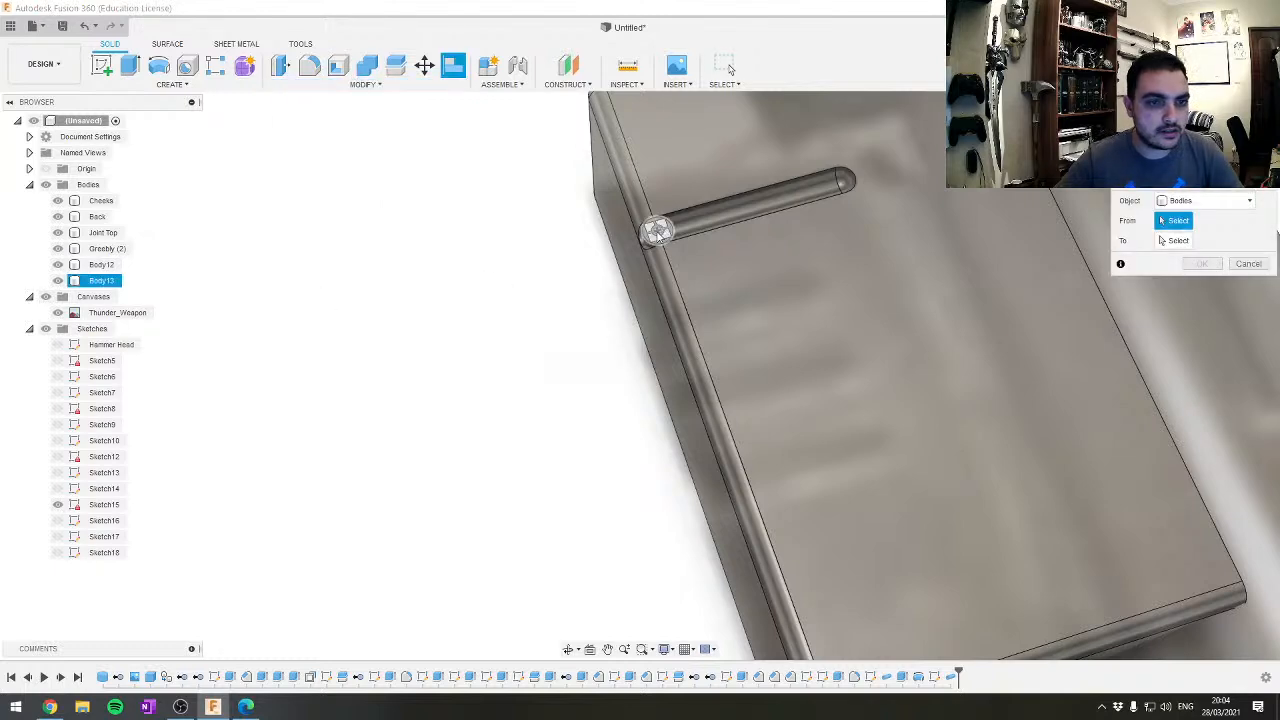
scroll(650, 236, "up", 5)
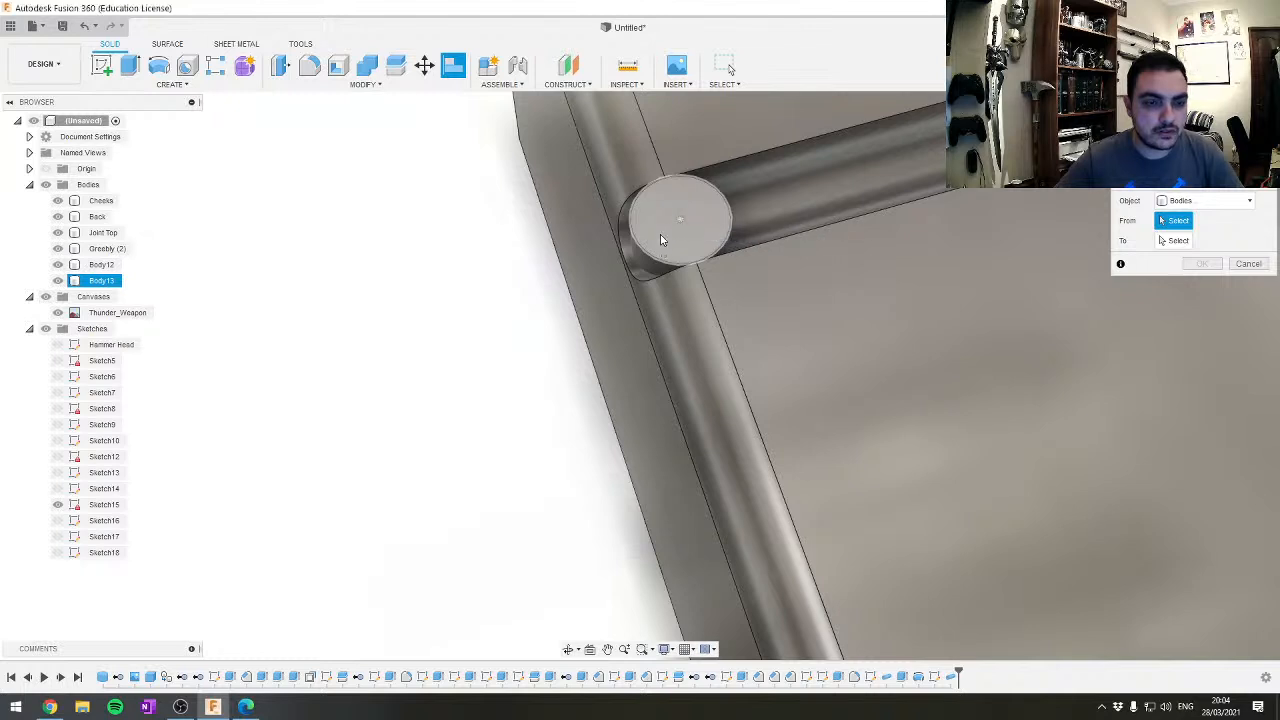
left_click(660, 240)
left_click(651, 265)
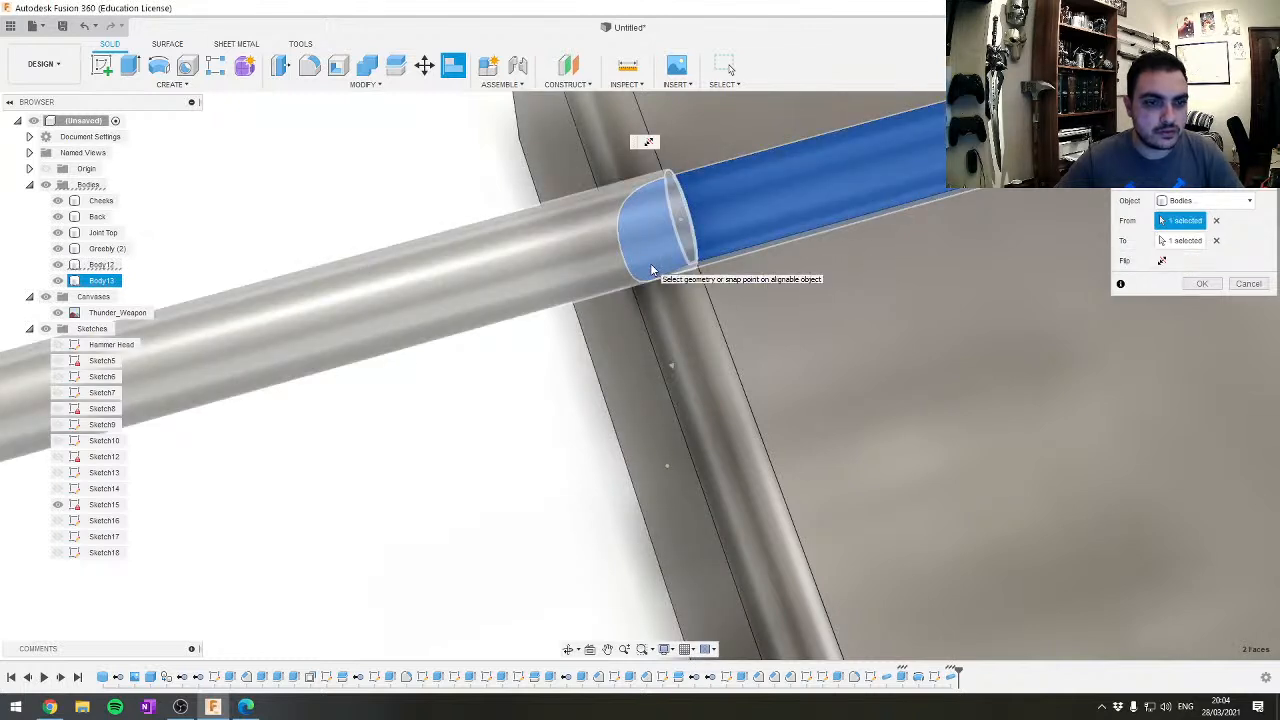
key("Return")
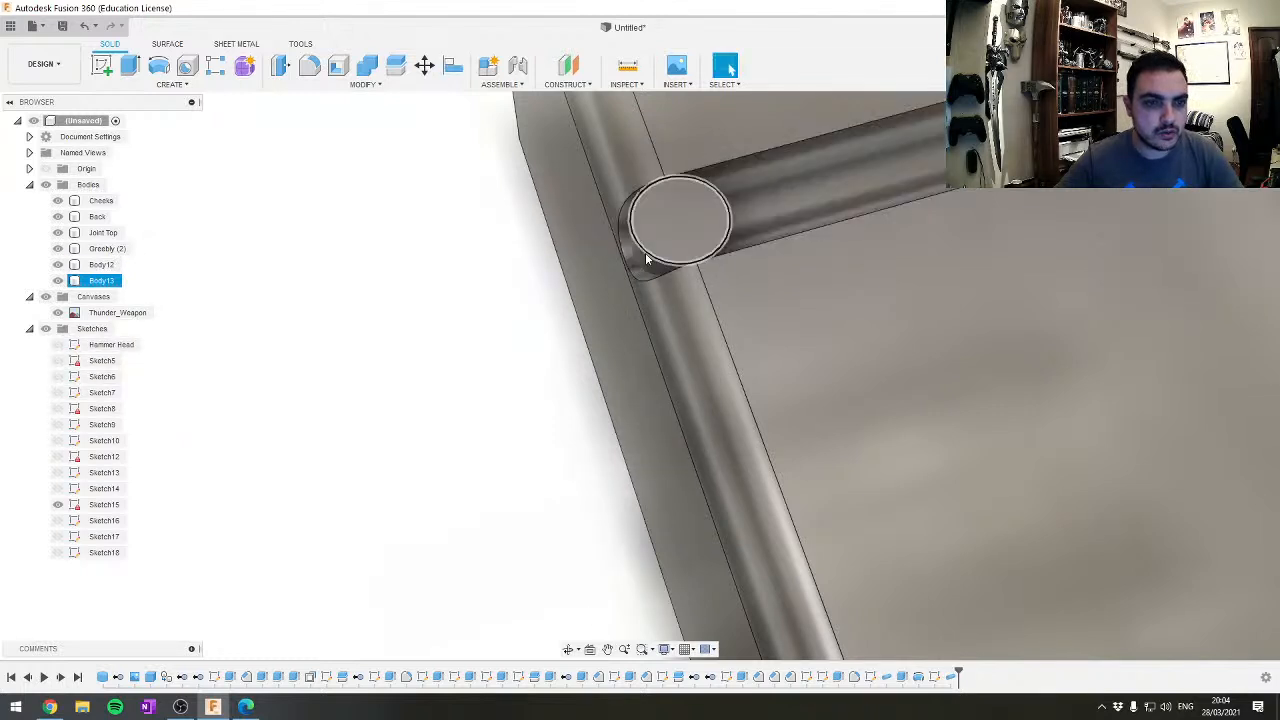
left_click(646, 270)
left_click(364, 84)
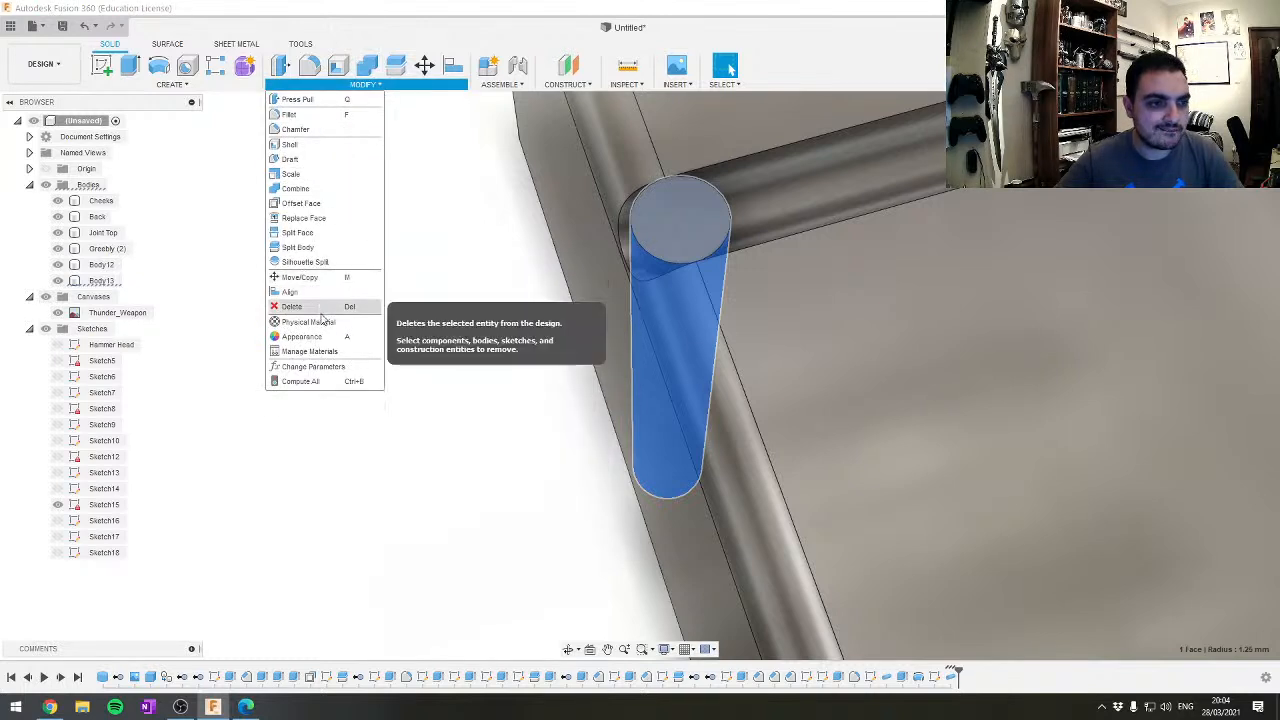
left_click(289, 291)
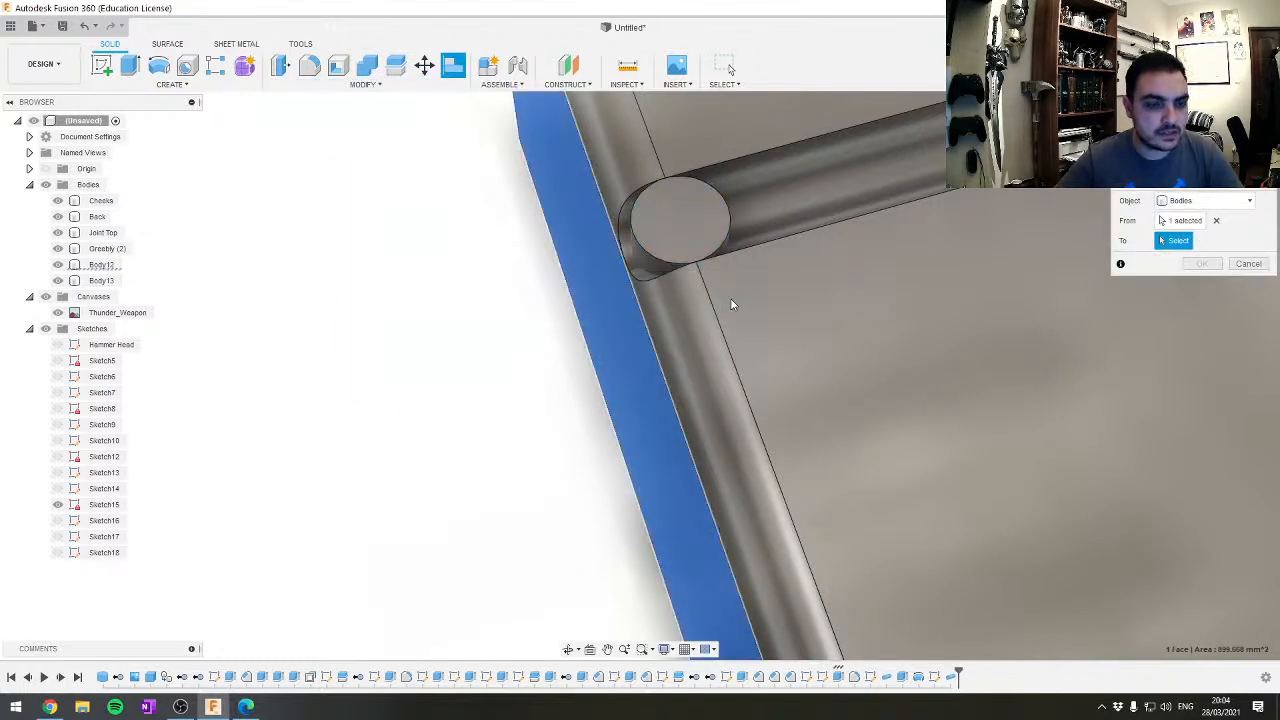
key("Escape")
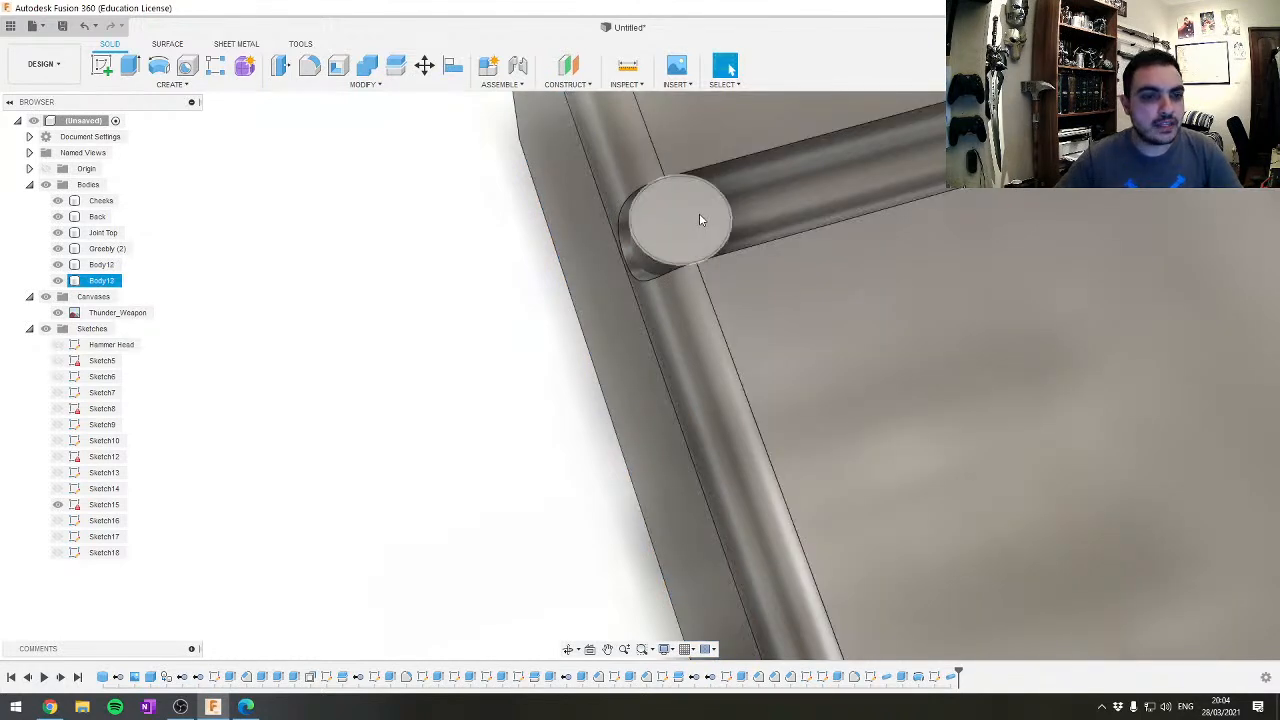
Move the vertical pipe 1.50 mm along X, outward from the groove's open end at the block's outer side
key("m")
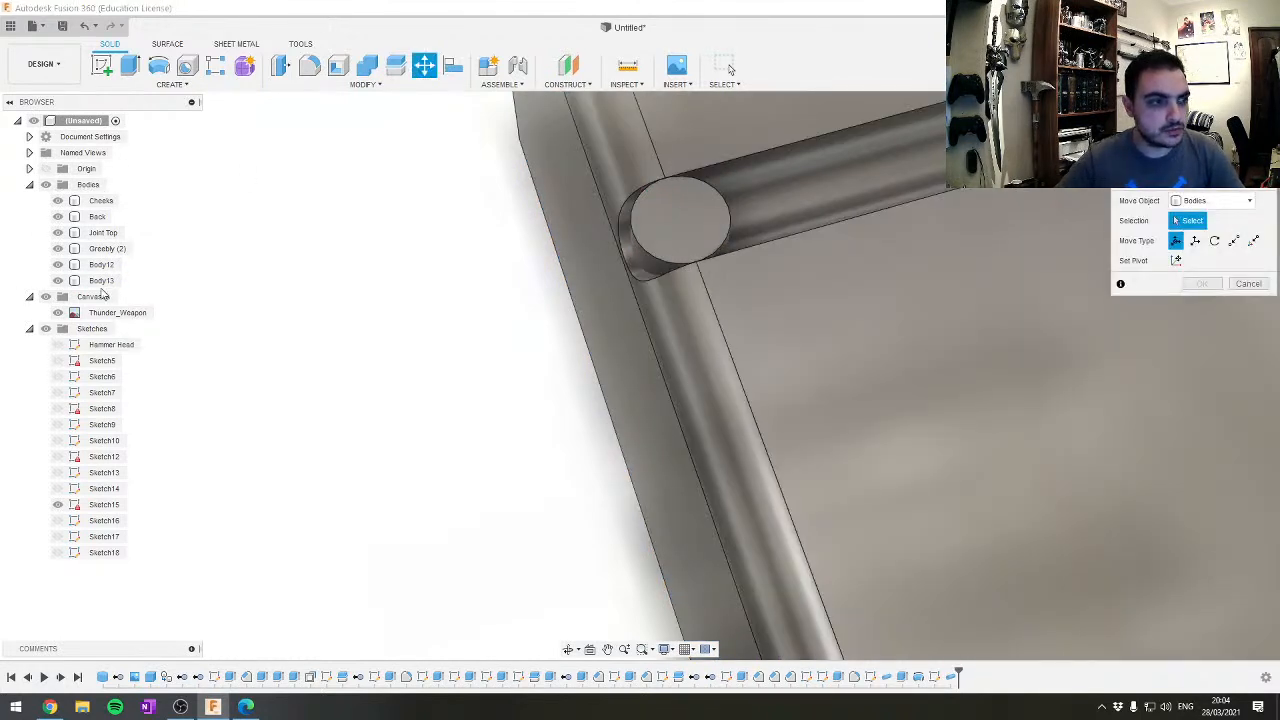
left_click(672, 280)
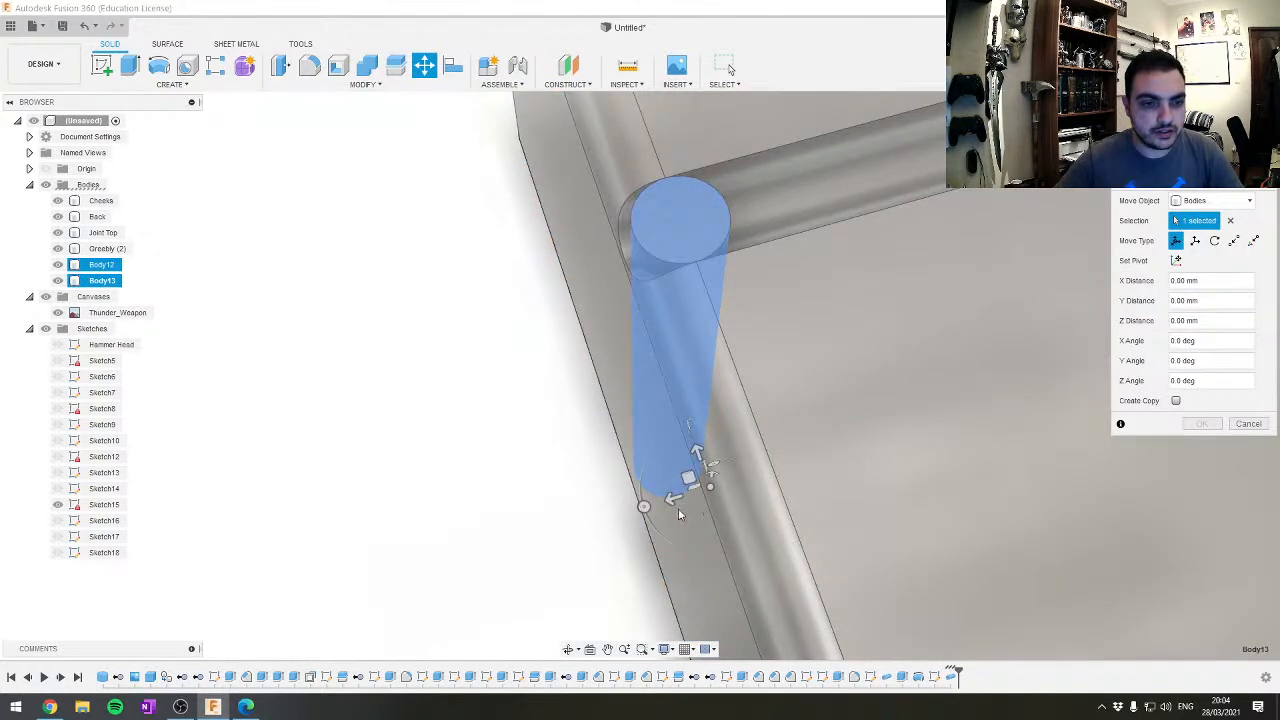
mouse_move(674, 500)
left_mouse_down()
mouse_move(630, 512)
mouse_move(680, 491)
mouse_move(655, 503)
left_mouse_up()
left_click(1234, 135)
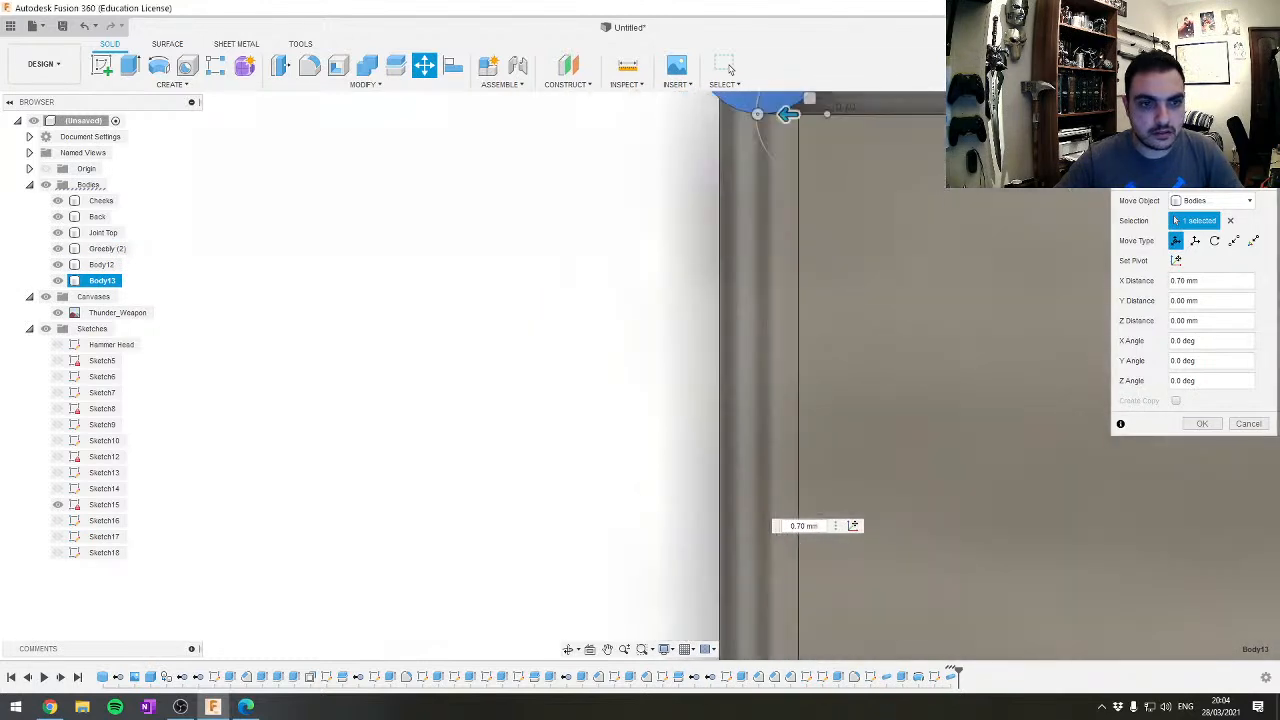
scroll(853, 198, "down", 2)
middle_click_drag(880, 192, 843, 368)
left_click_drag(762, 322, 734, 328)
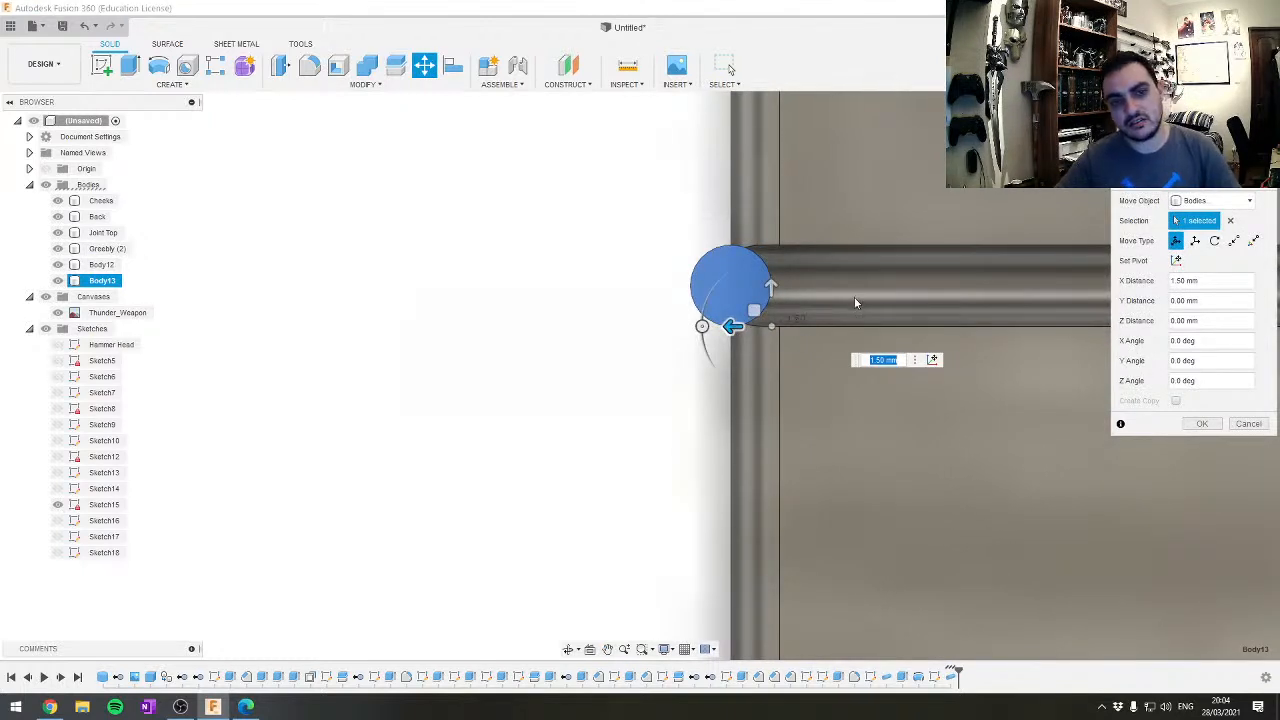
left_click(1203, 424)
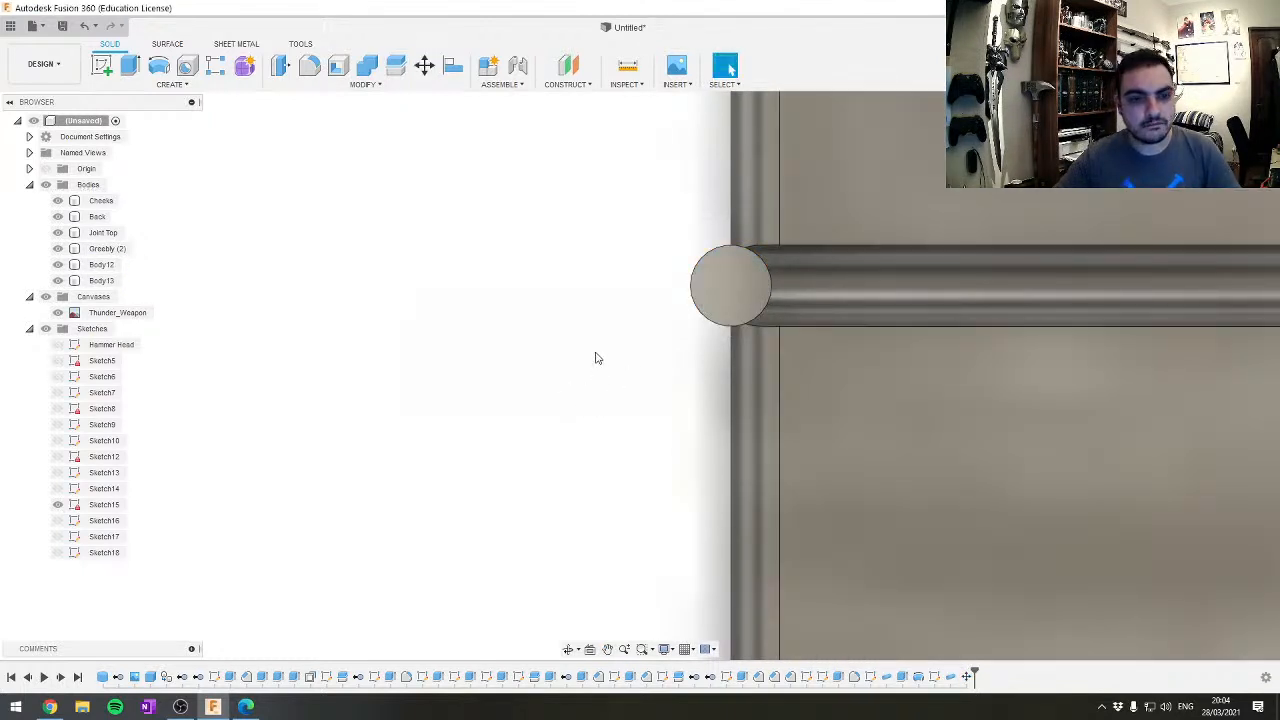
Cut the vertical pipe out of the filleted block with Combine, using the block as target and the pipe as tool body
middle_click_drag(602, 388, 626, 423, "shift")
scroll(626, 423, "up", 3)
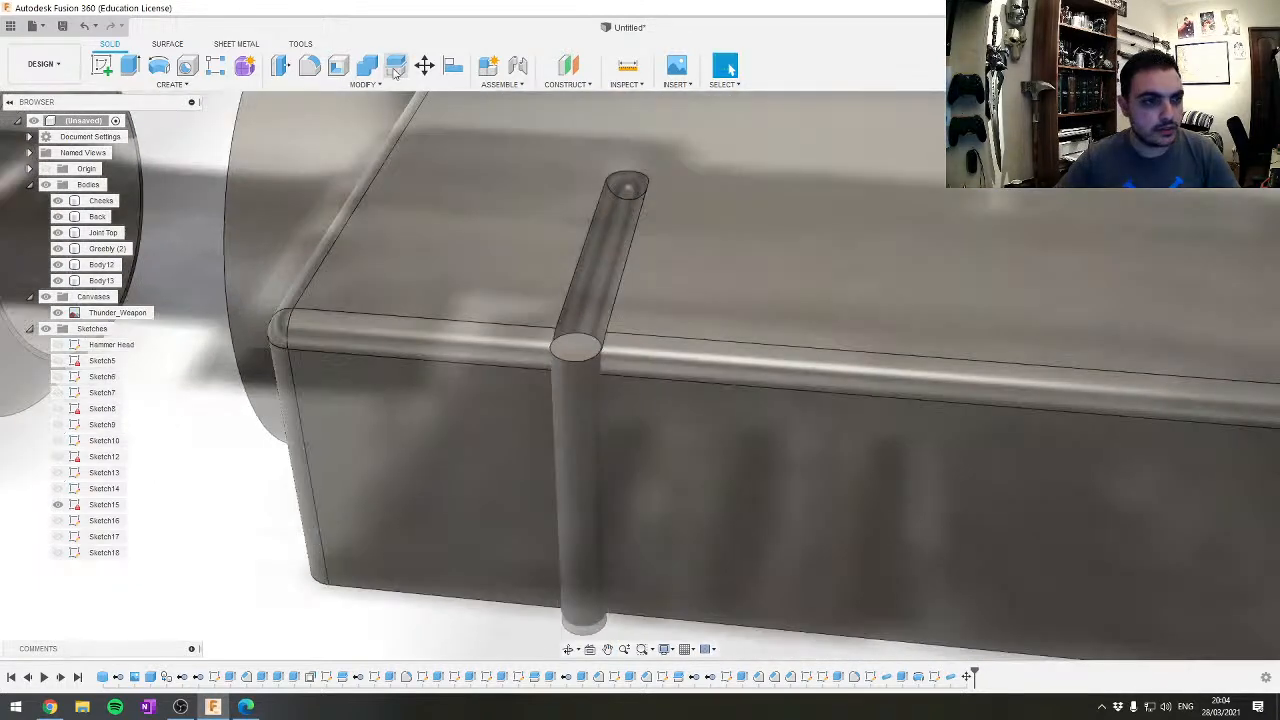
left_click(369, 67)
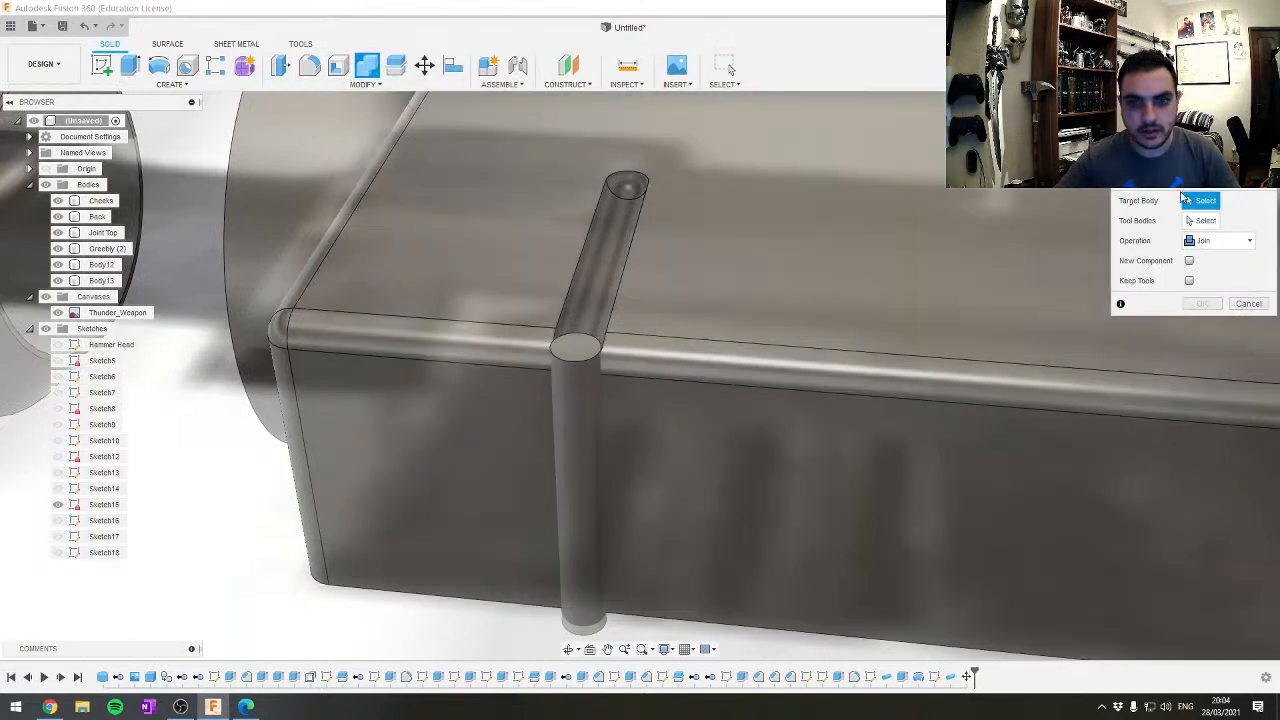
left_click(1228, 244)
left_click(1210, 270)
left_click(765, 238)
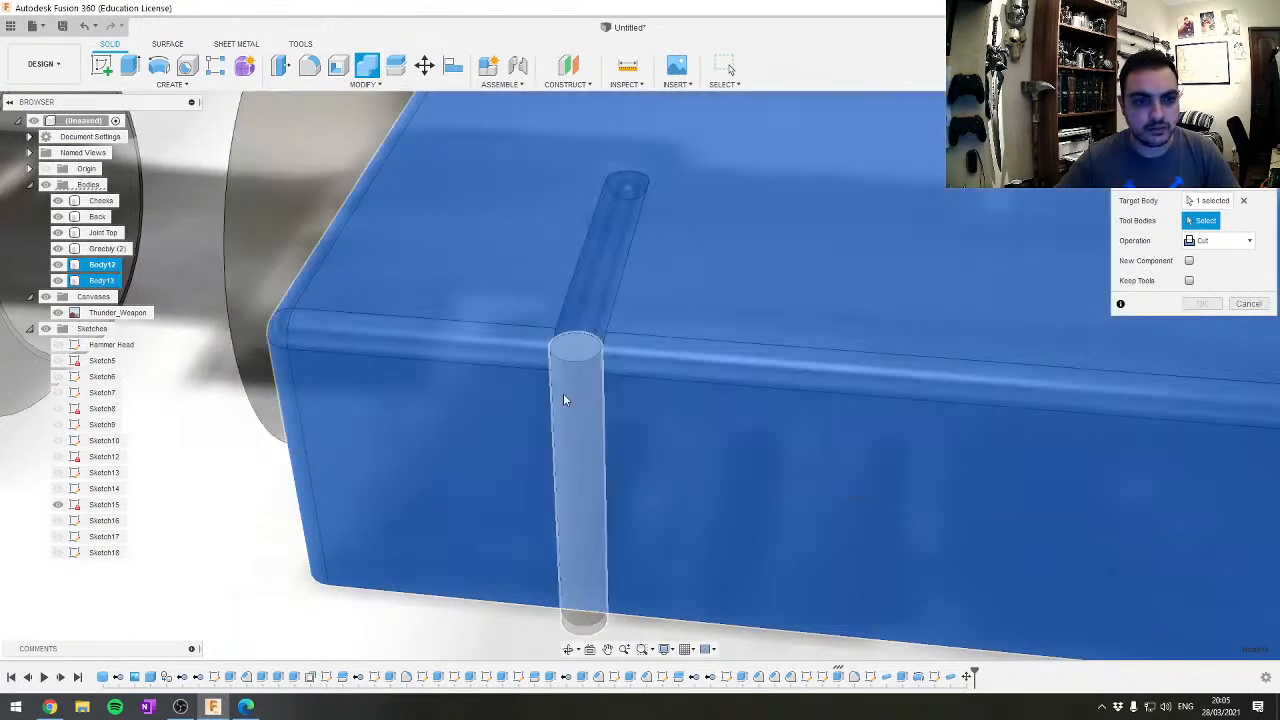
left_click(564, 399)
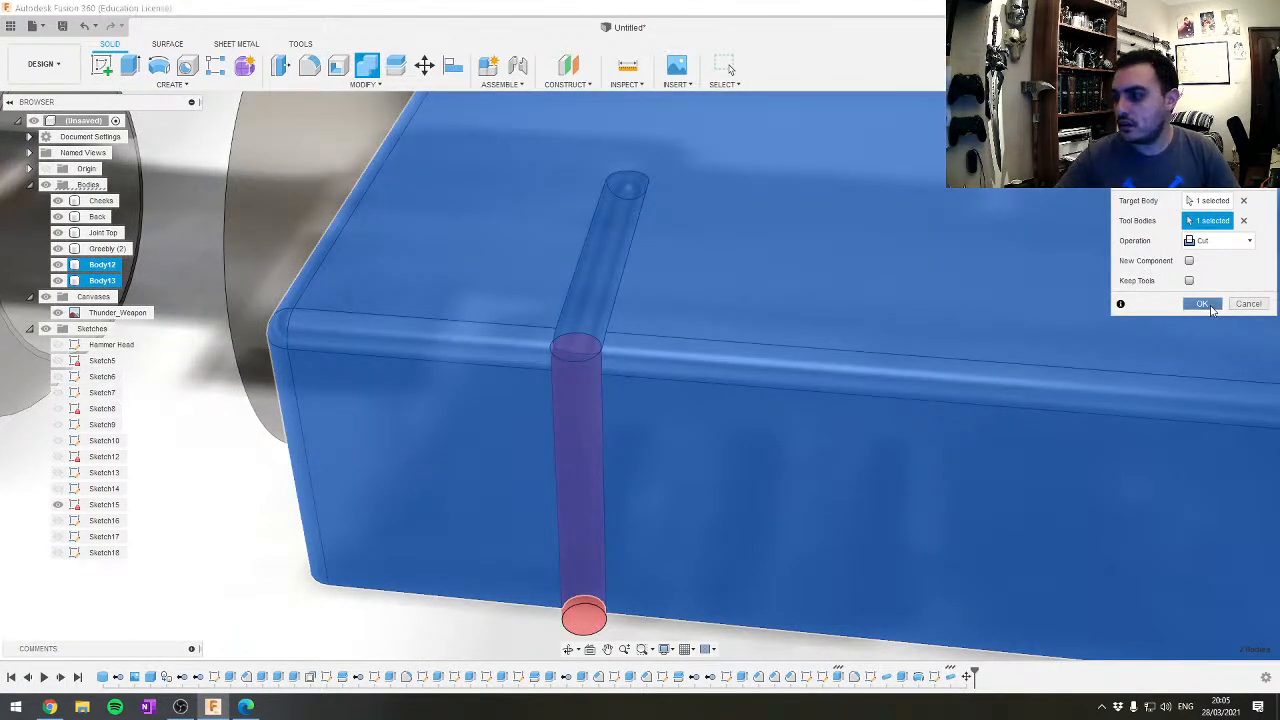
left_click(1202, 304)
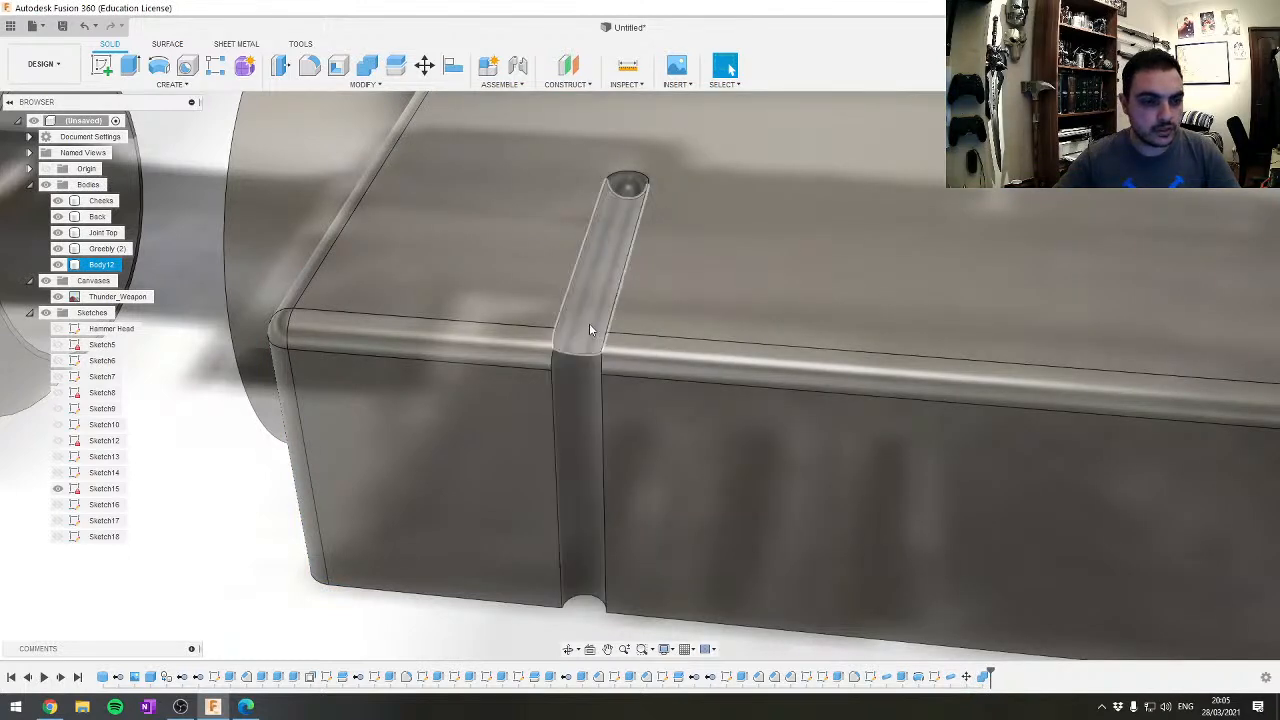
Fillet the edge where the top groove meets the vertical side groove with a 2.5 mm radius
scroll(589, 331, "up", 4)
middle_click_drag(588, 375, 632, 345, "shift")
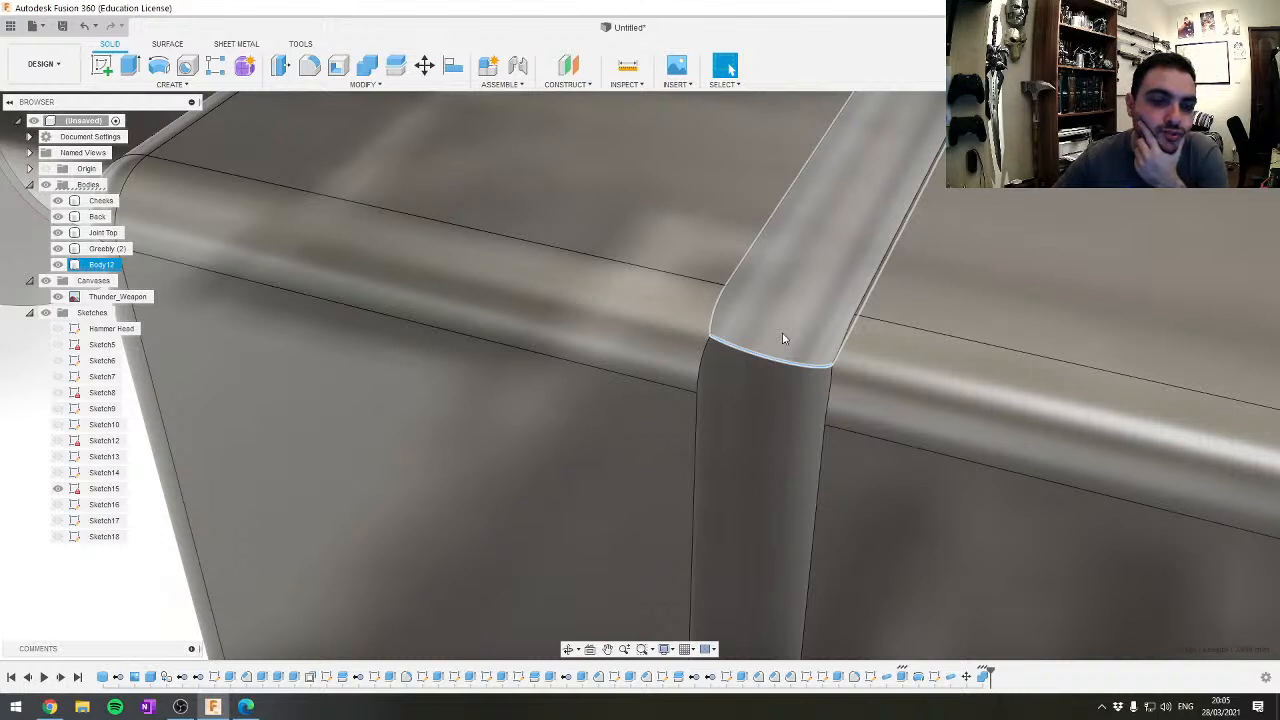
left_click(783, 340)
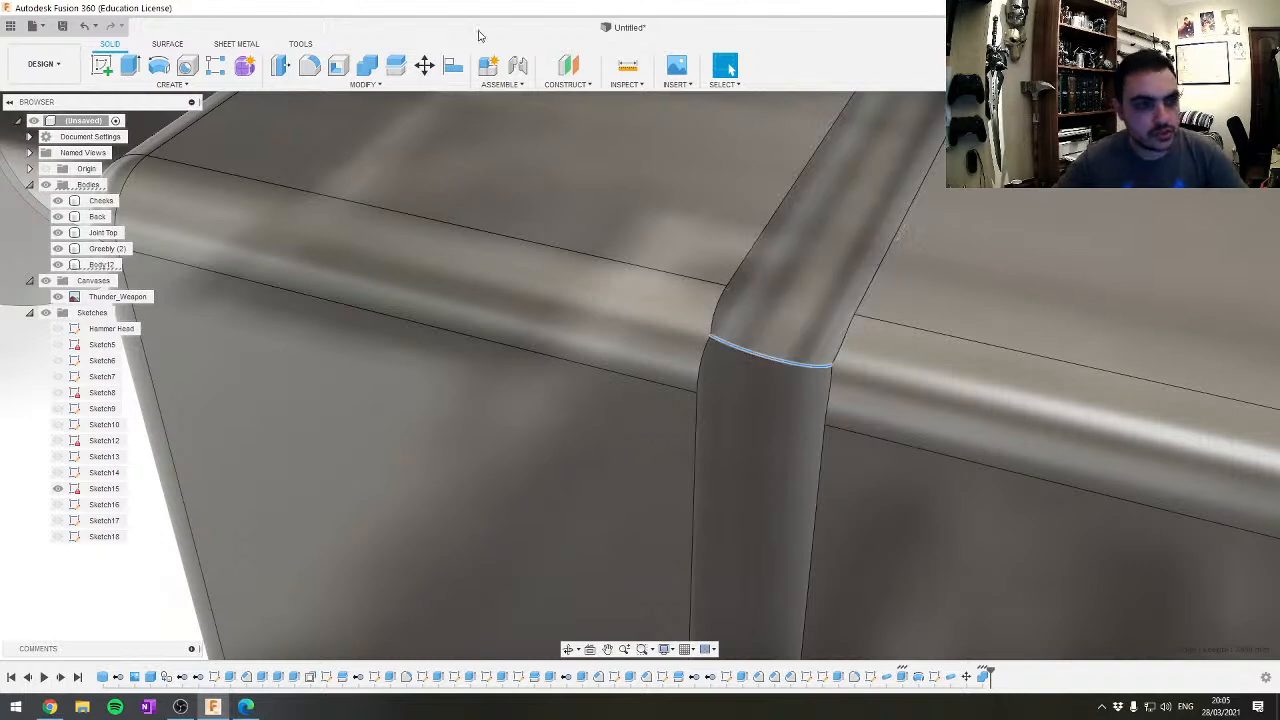
left_click(312, 70)
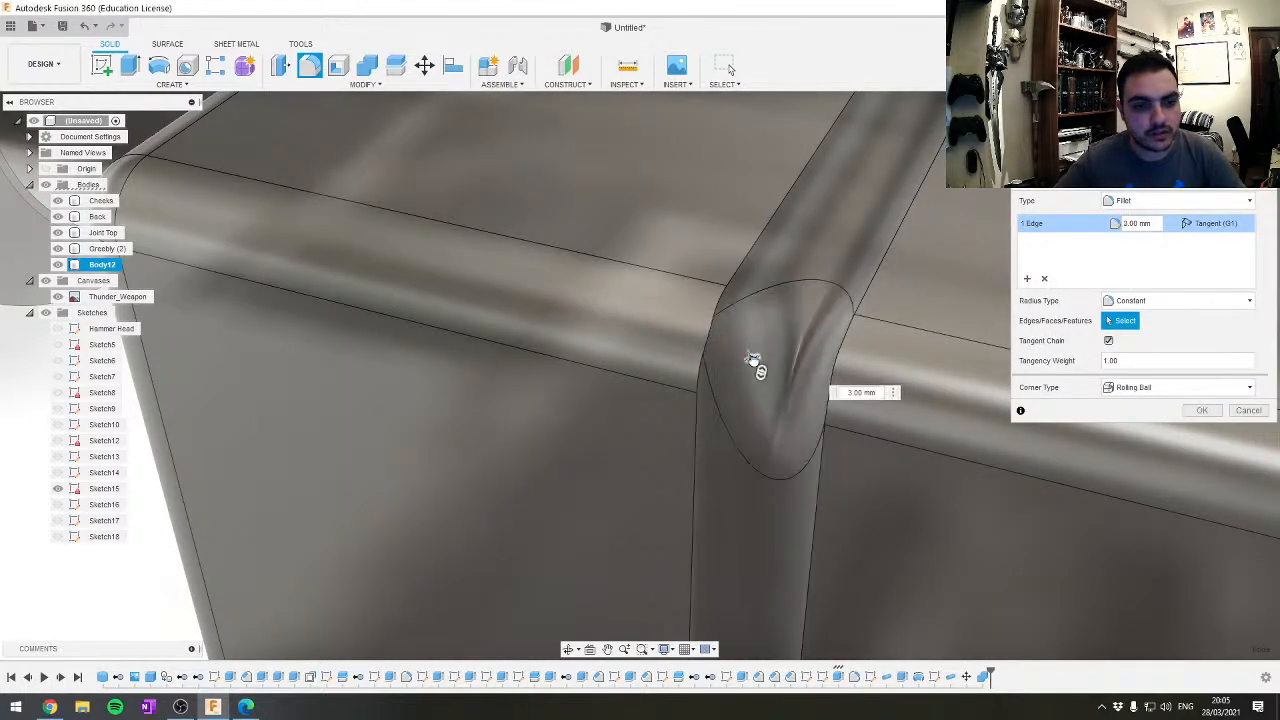
left_click_drag(741, 366, 757, 360)
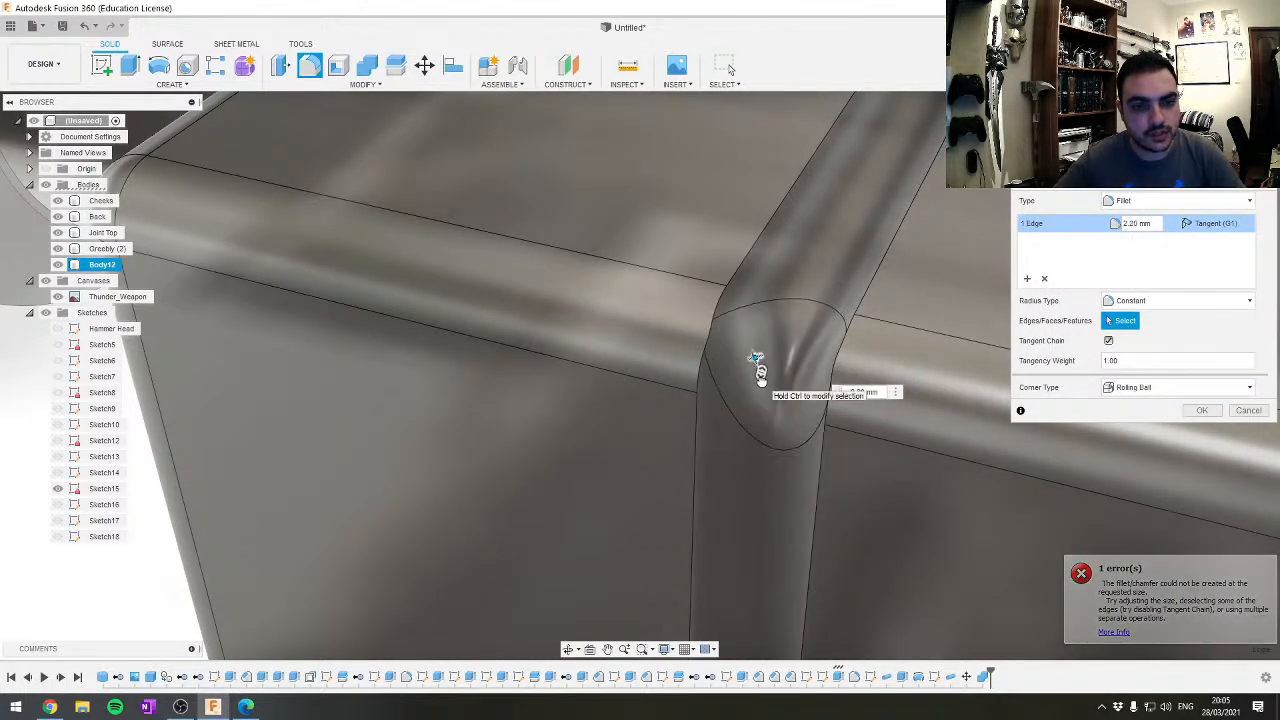
middle_click_drag(701, 445, 709, 310, "shift")
scroll(700, 320, "down", 3)
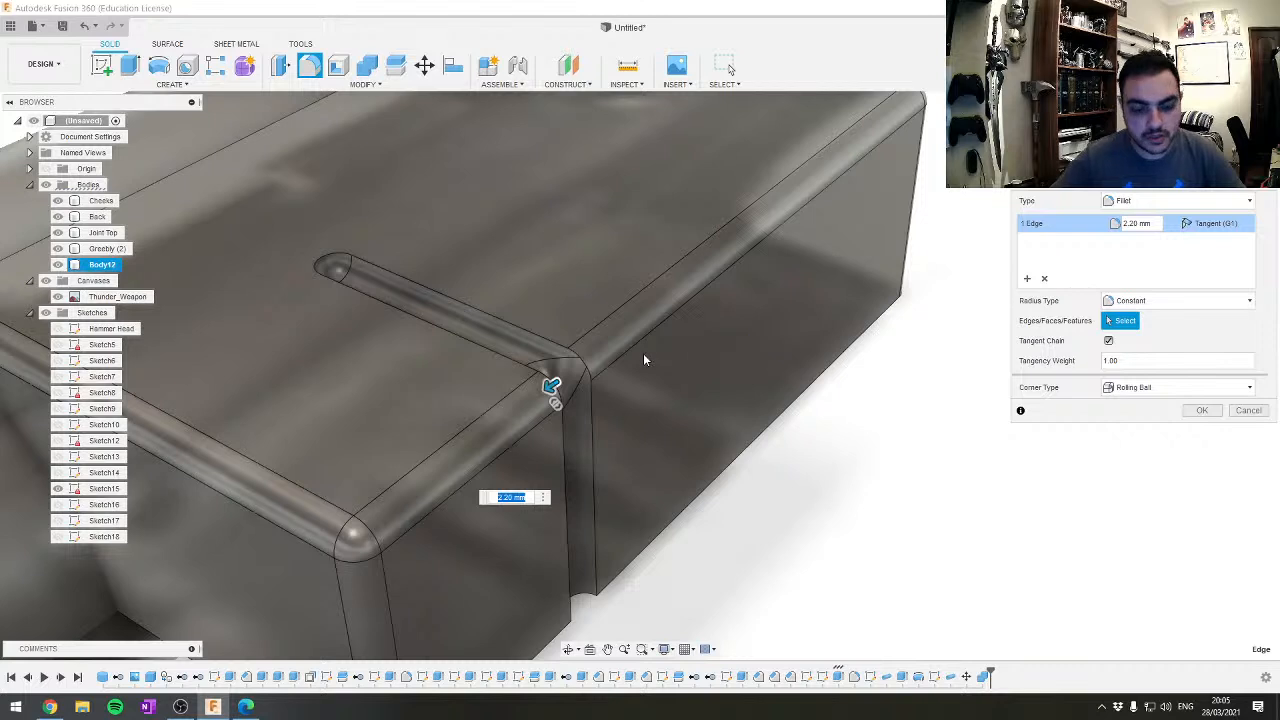
type("21.5")
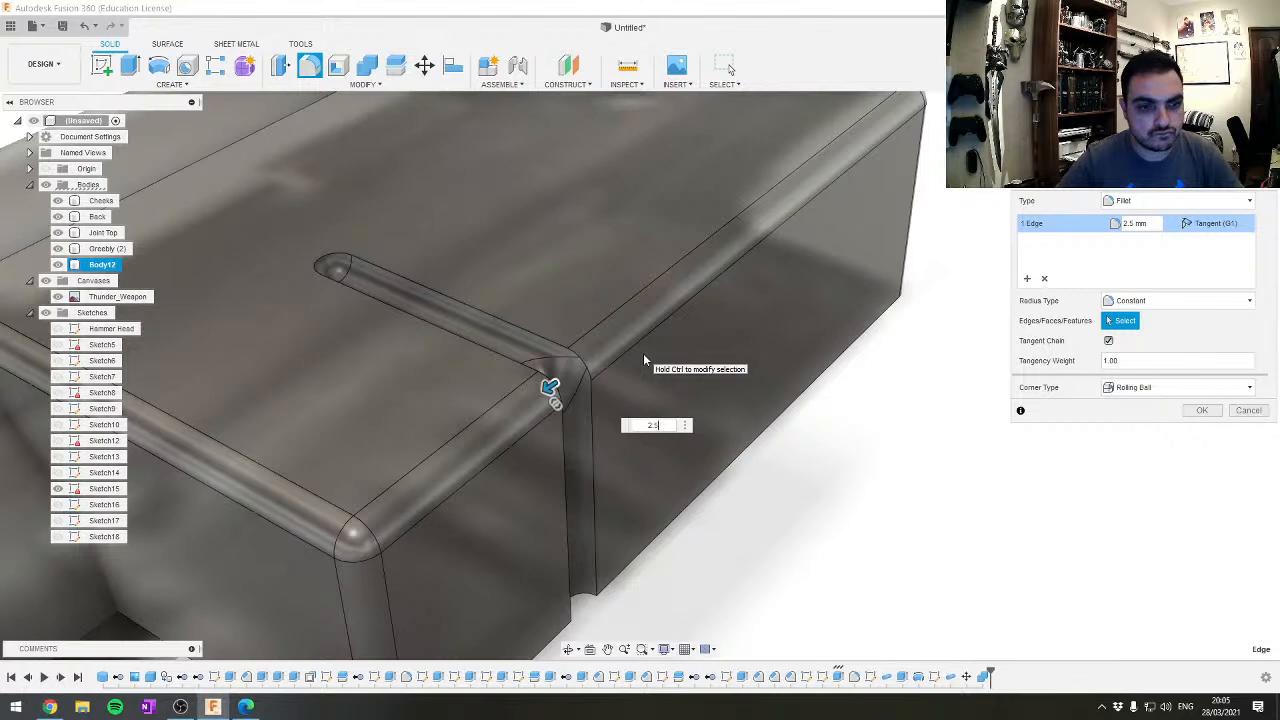
key("Return")
middle_click_drag(871, 306, 772, 467, "shift")
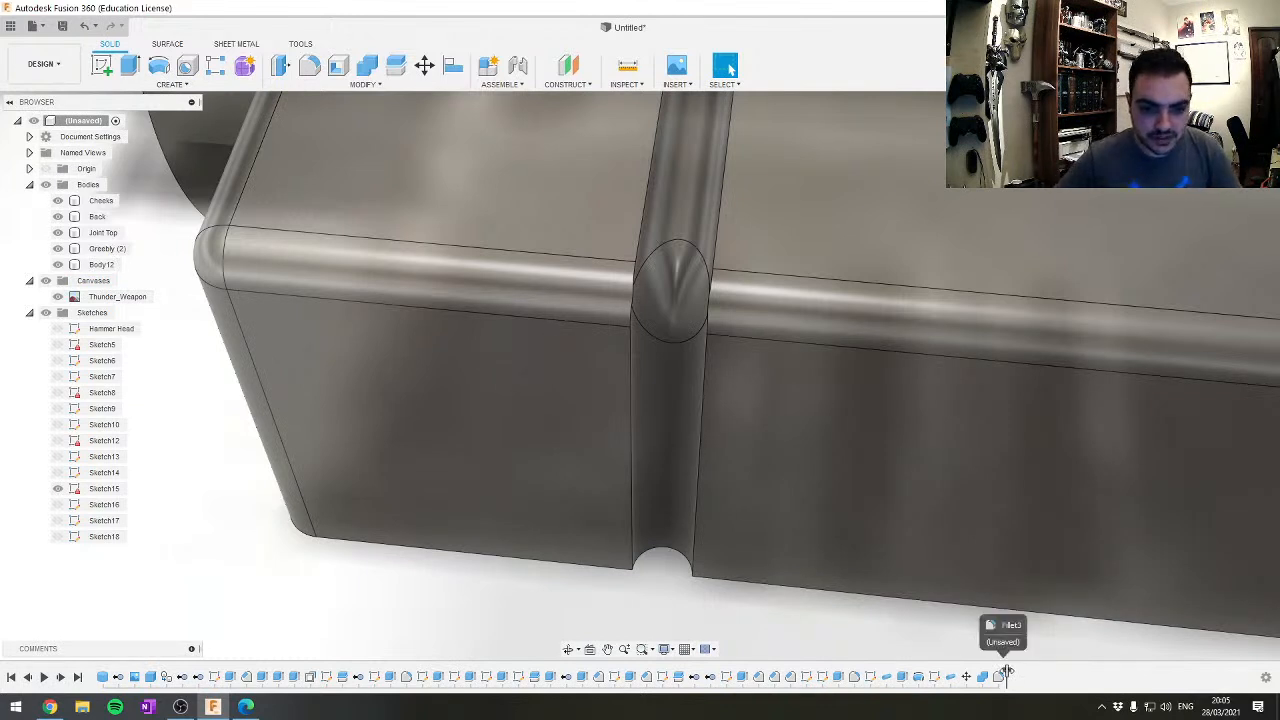
Roll the timeline back to before the first pipe and reopen the sketch containing the three groove centre lines for editing
left_click_drag(1006, 669, 893, 672)
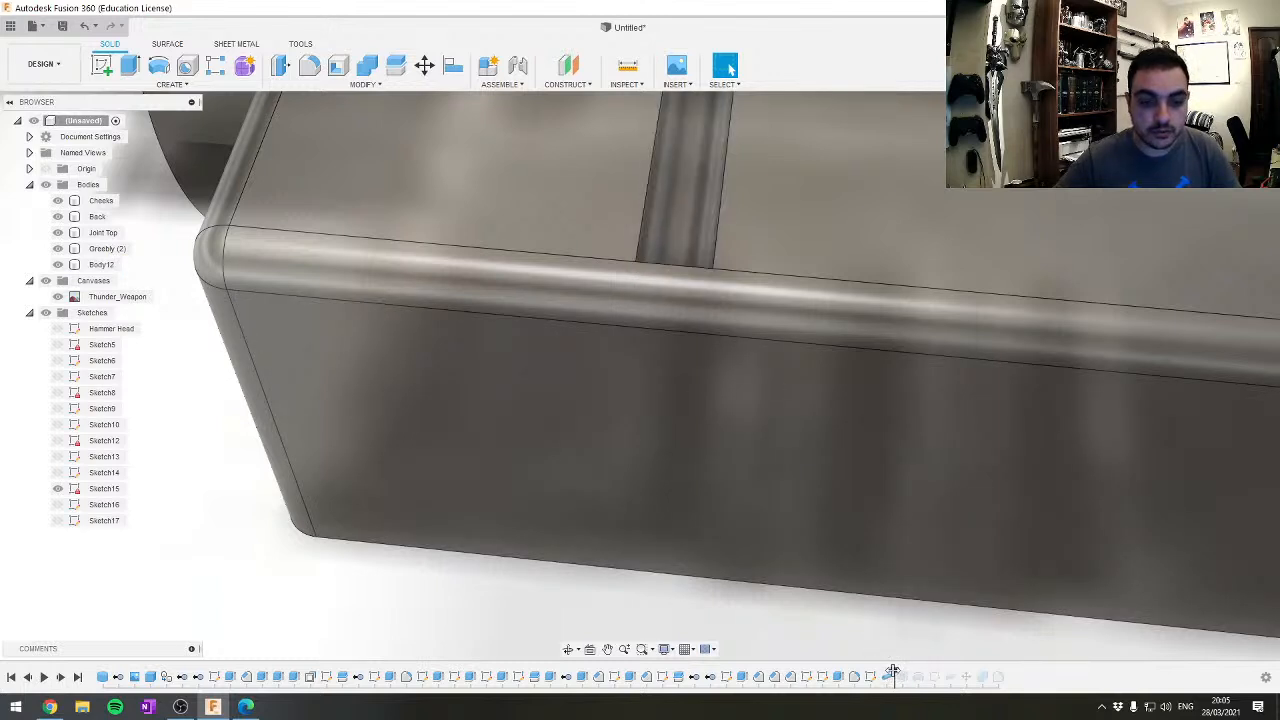
right_click(900, 682)
left_click(976, 641)
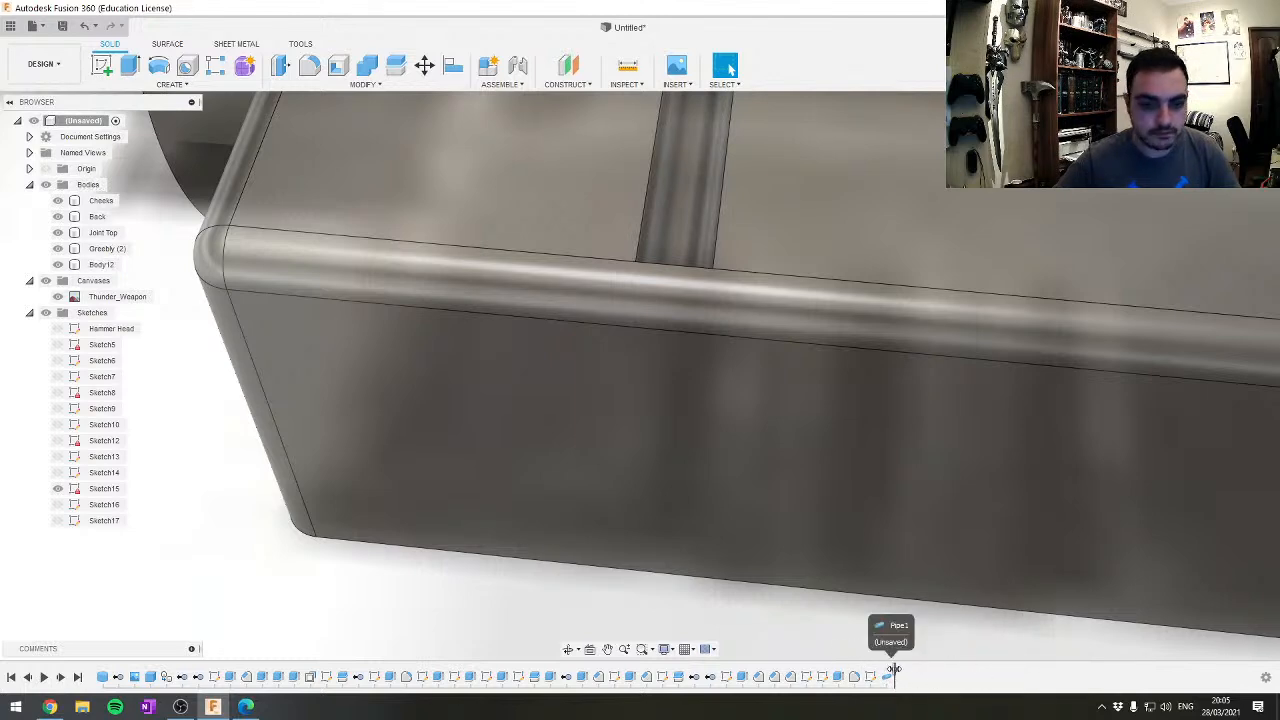
left_click_drag(894, 669, 877, 672)
double_click(873, 681)
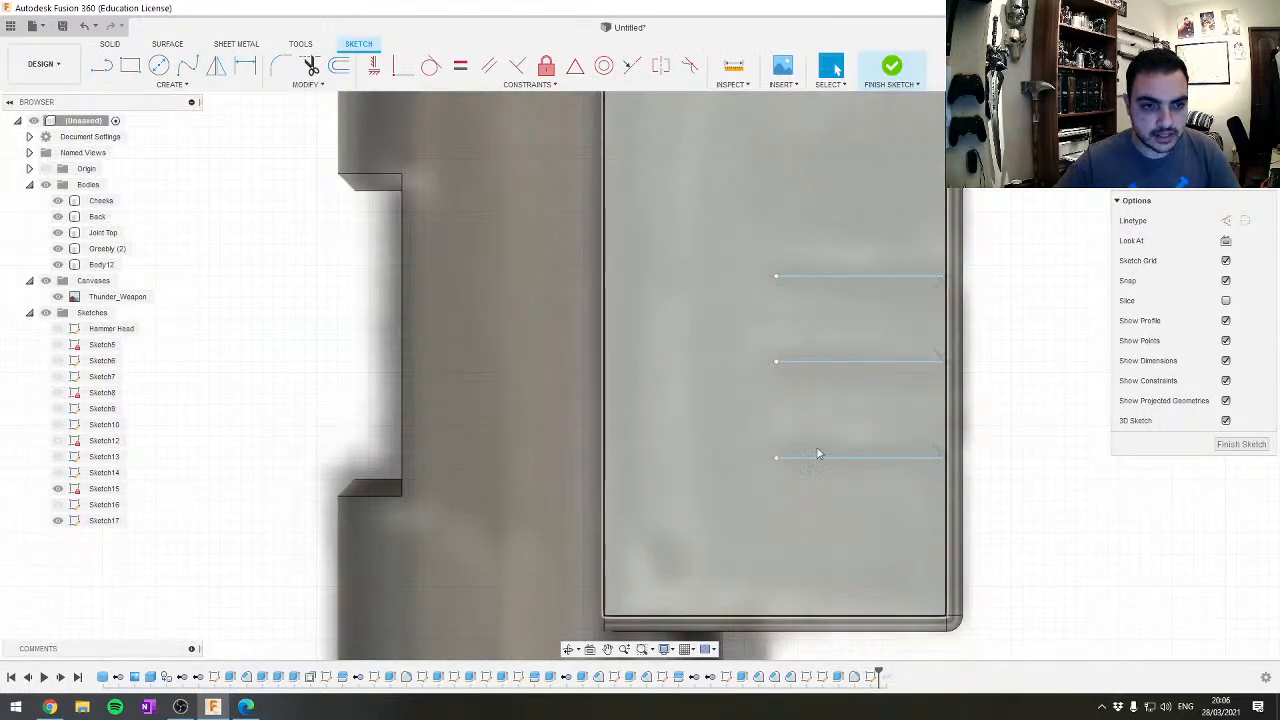
Try to move the outer endpoint of the groove line nearest the block's corner outward along X, past the rounded edge
middle_click_drag(958, 505, 906, 463, "shift")
middle_click_drag(400, 400, 1026, 480)
scroll(342, 345, "up", 2)
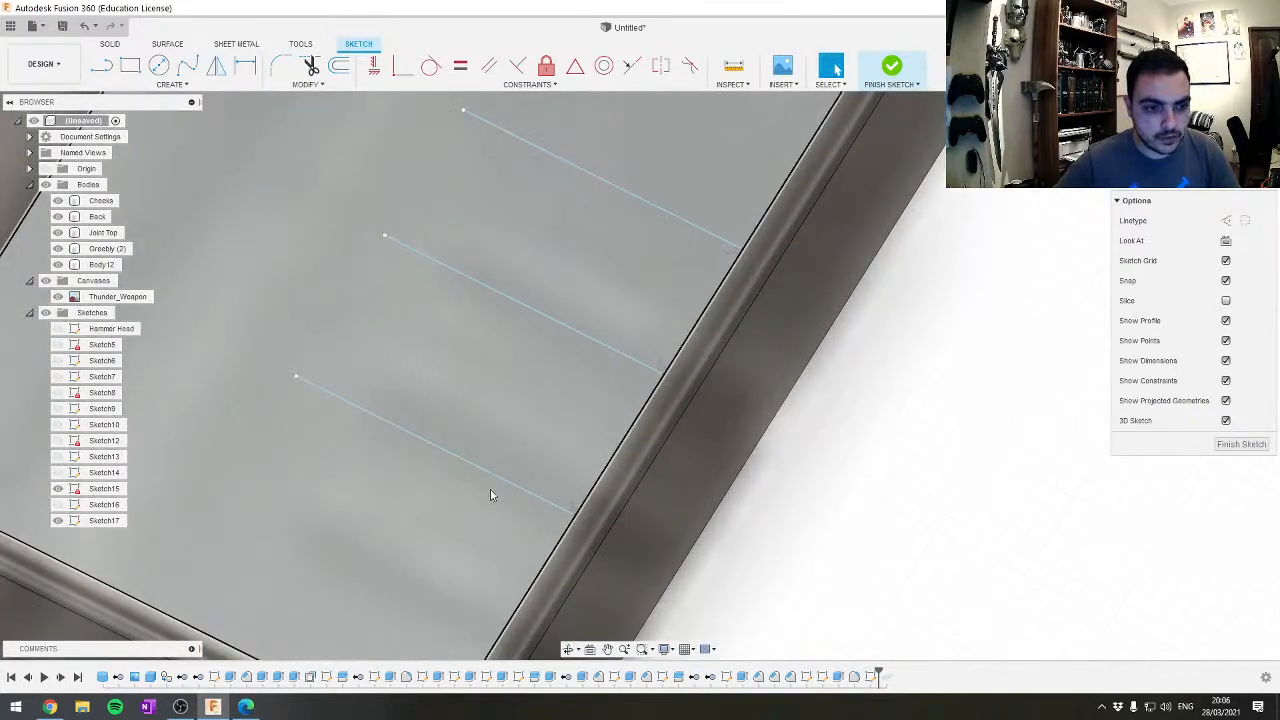
scroll(598, 423, "up", 2)
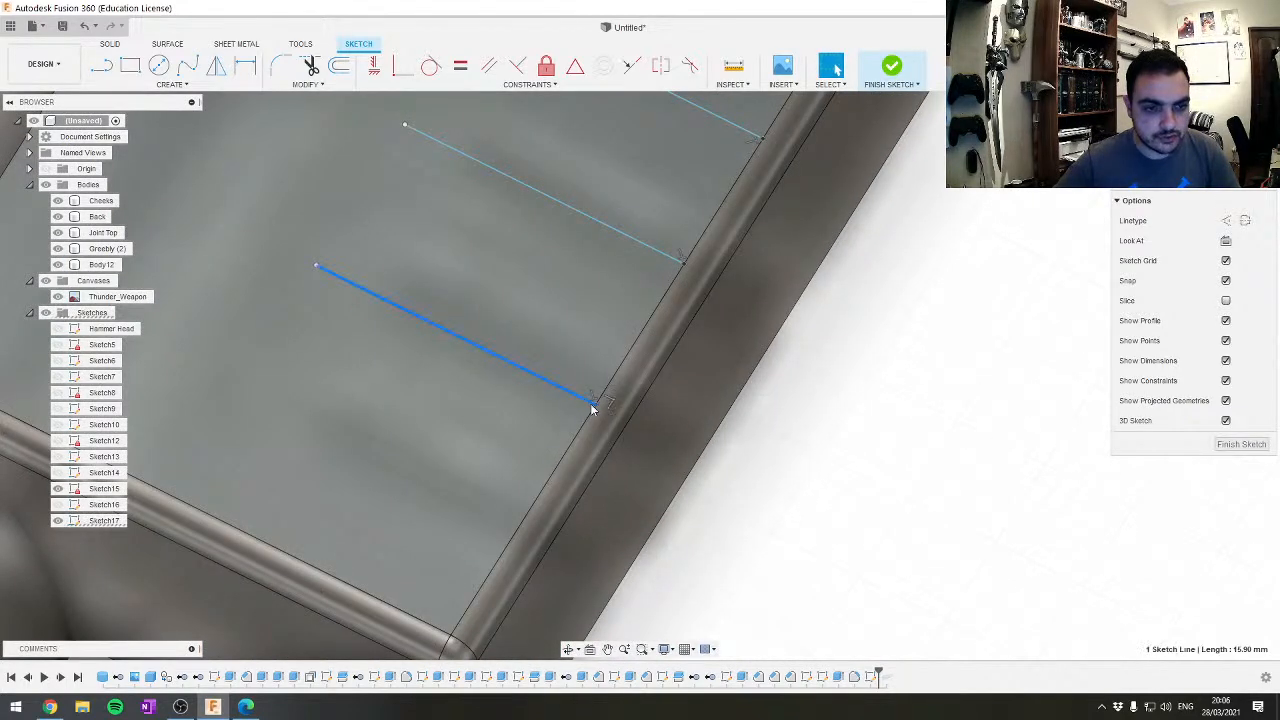
left_click(595, 405)
key("m")
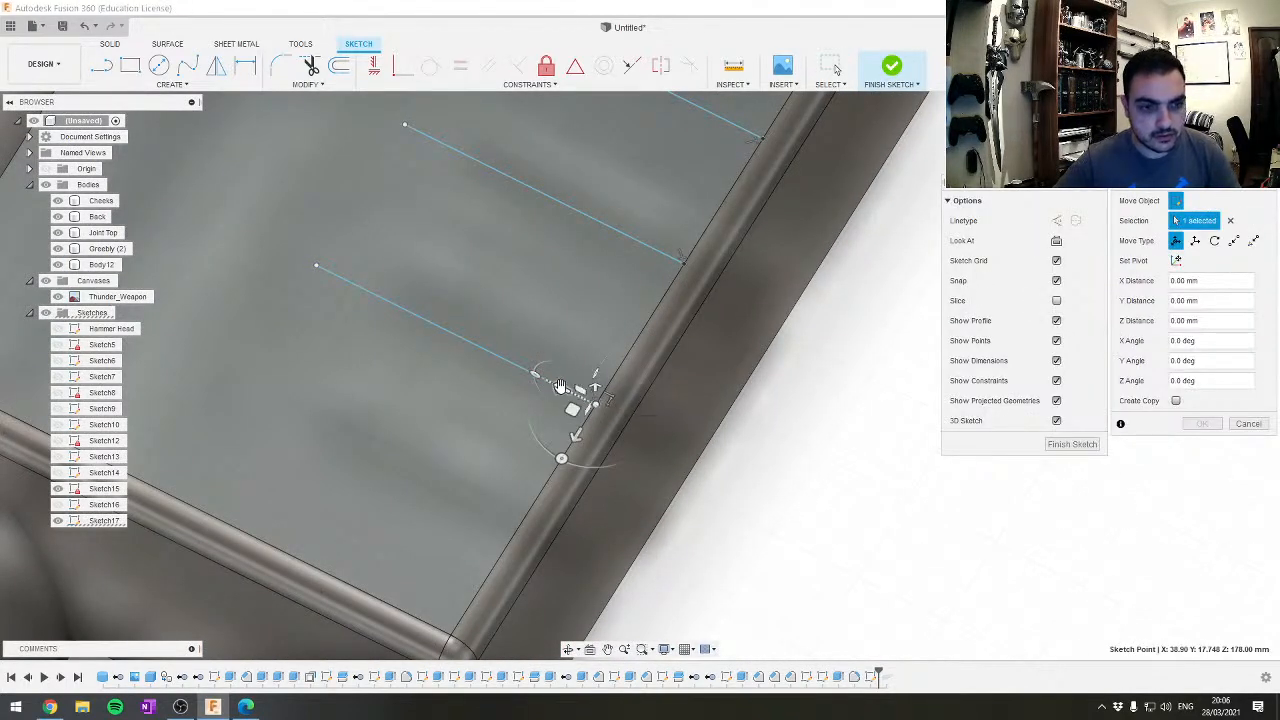
left_click_drag(561, 386, 667, 437)
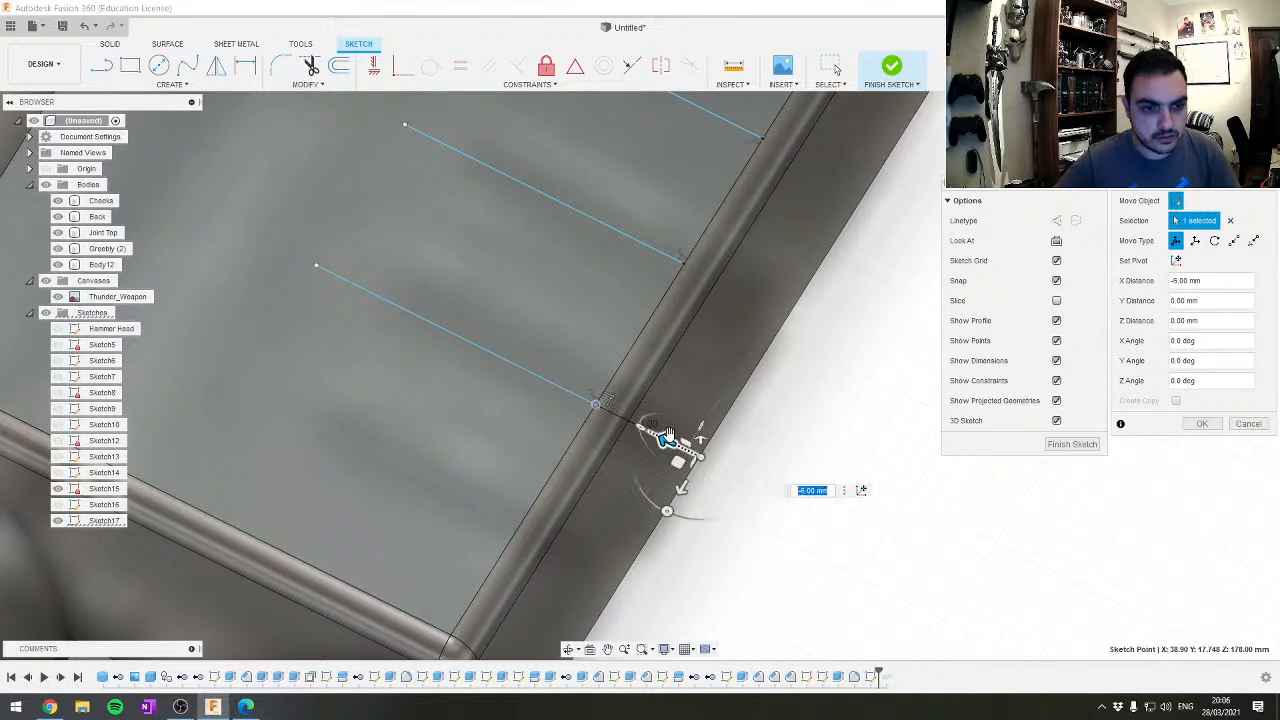
key("Return")
scroll(593, 407, "up", 5)
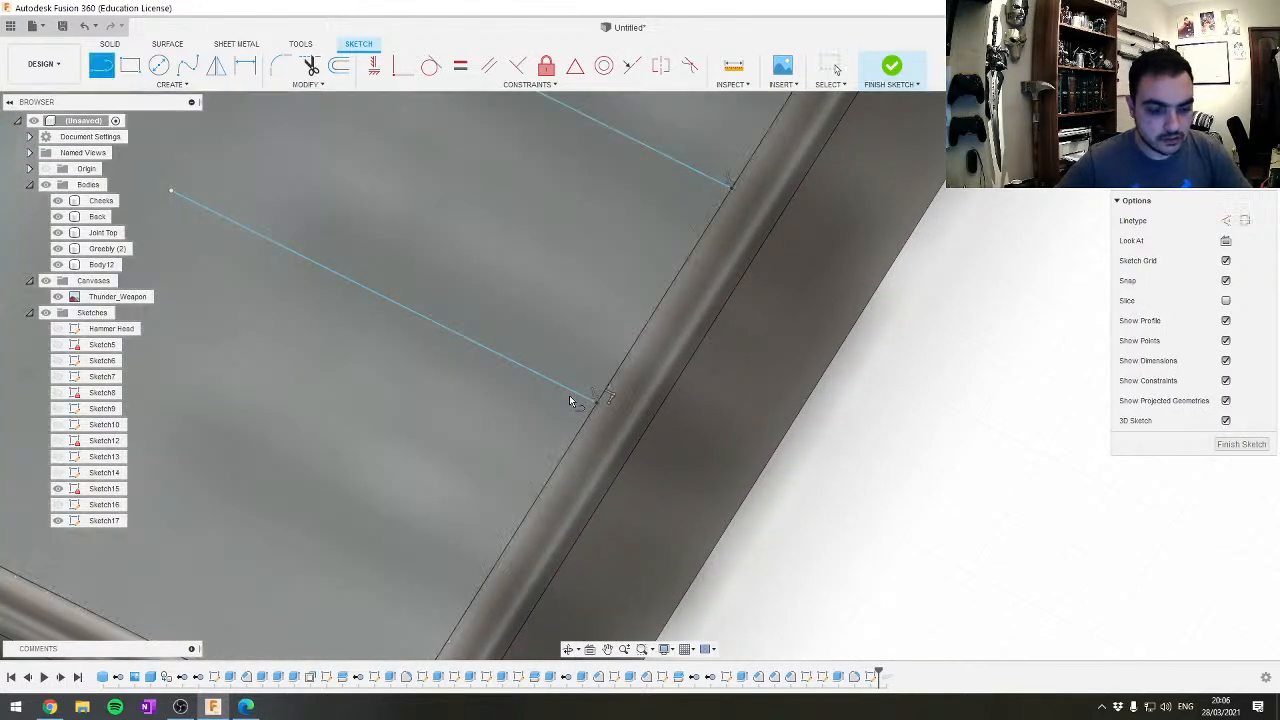
left_click(592, 401)
key("m")
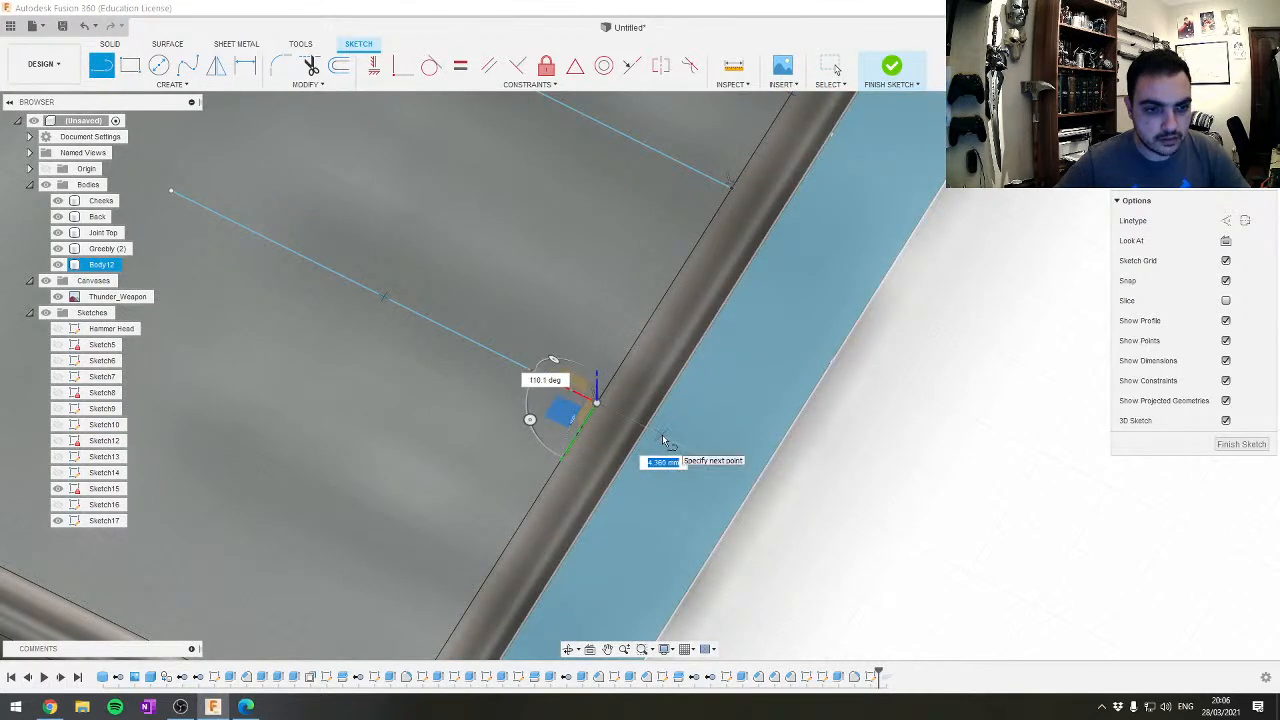
scroll(640, 430, "down", 10)
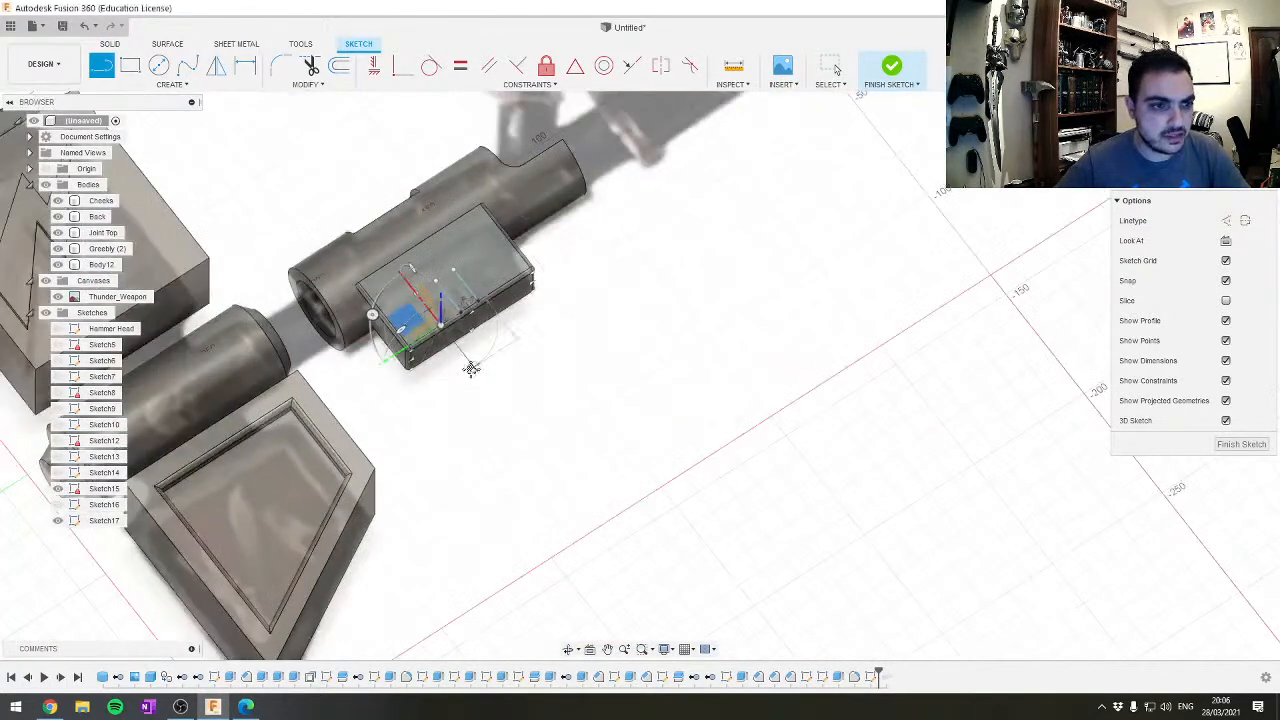
scroll(471, 368, "up", 10)
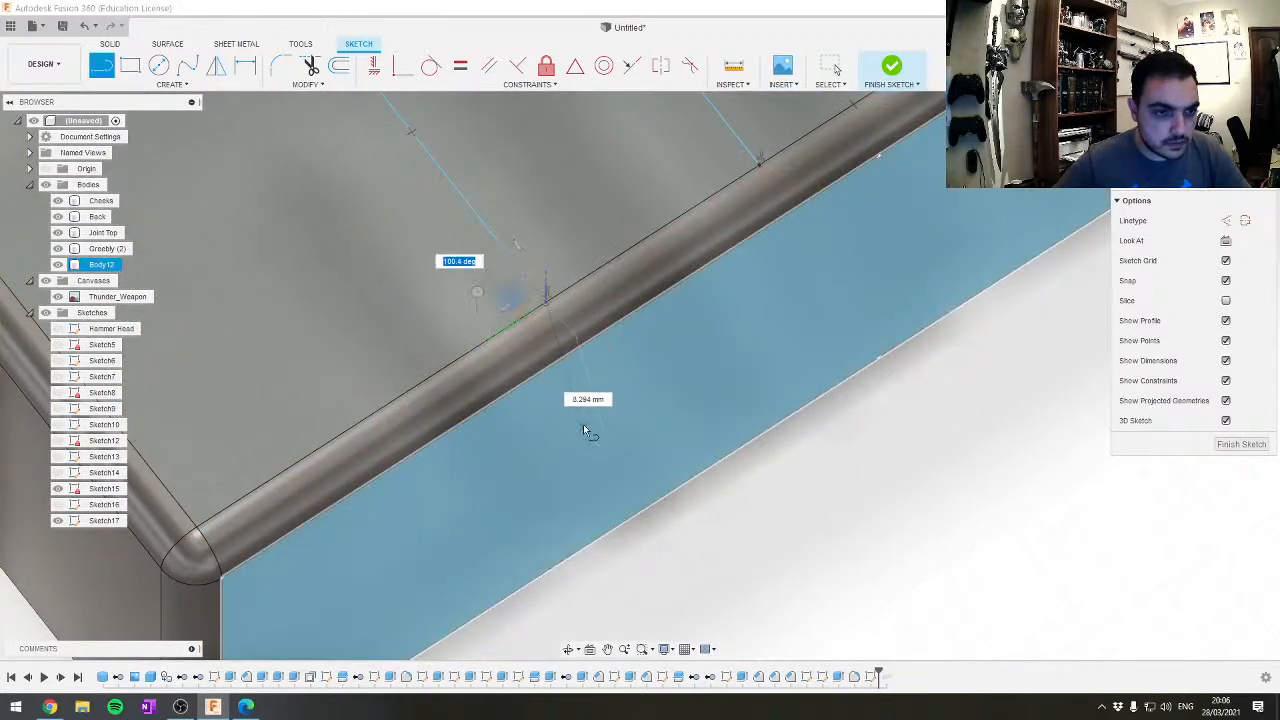
middle_click_drag(563, 437, 529, 323, "shift")
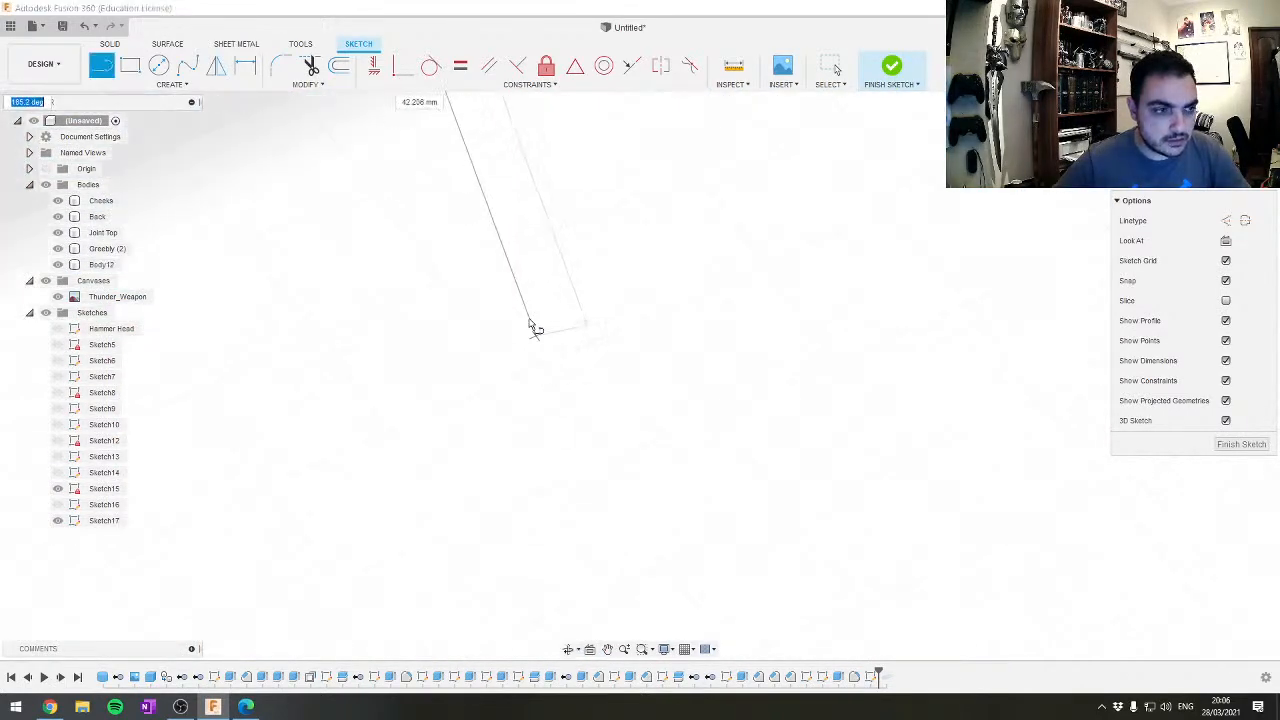
middle_click_drag(508, 170, 677, 354)
middle_click_drag(486, 151, 638, 495)
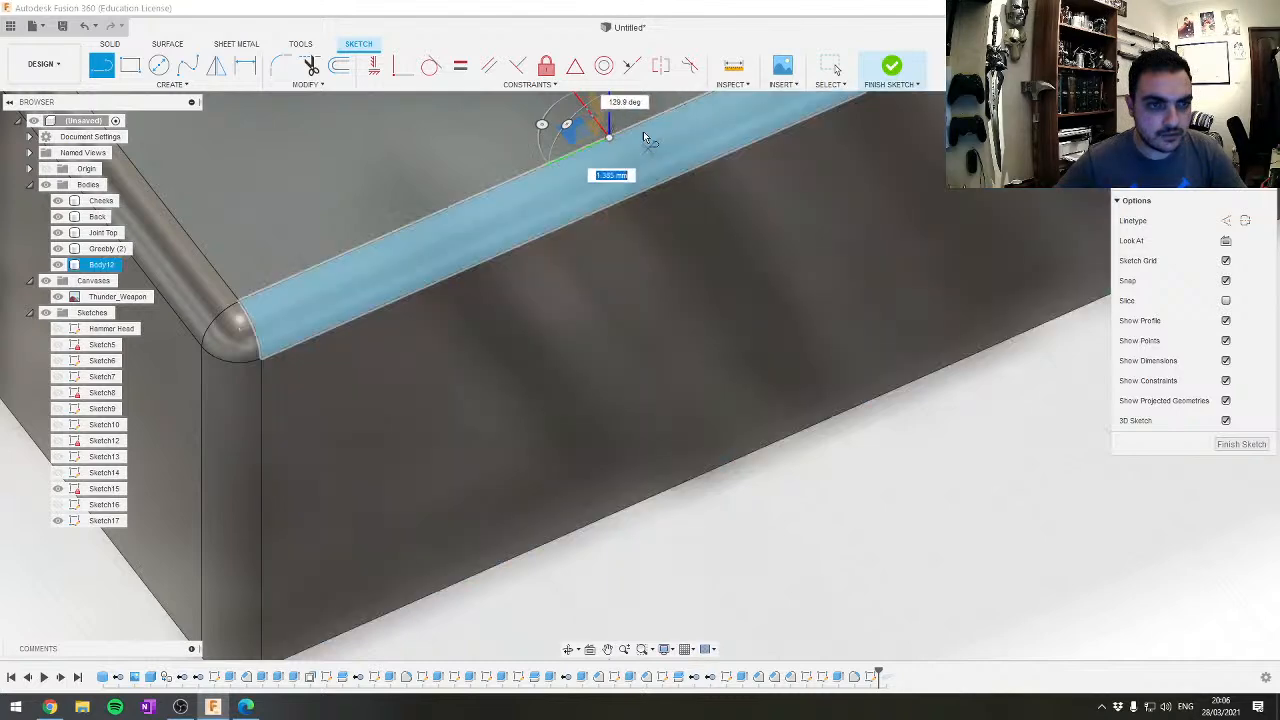
key("Escape")
Try to draw a vertical line about 2.8 mm long from the groove line's outer endpoint
mouse_move(626, 220)
middle_mouse_down()
mouse_move(674, 380)
mouse_move(702, 568)
middle_mouse_up()
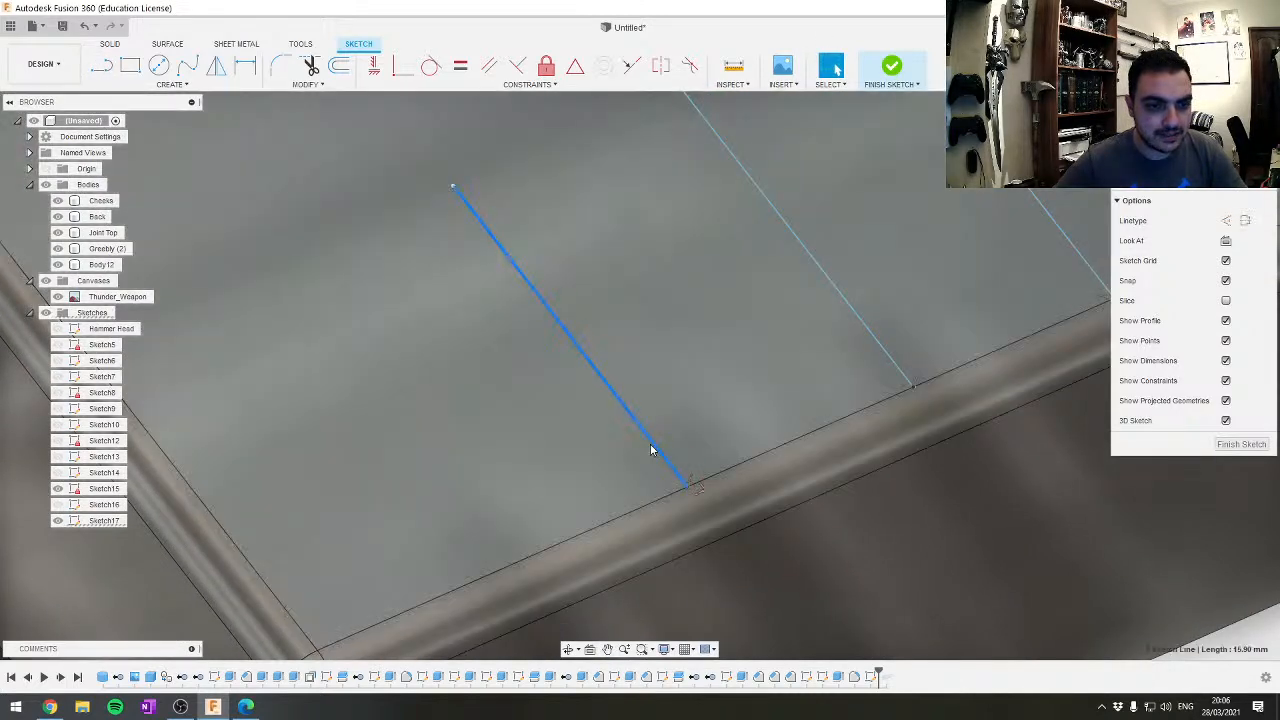
key("l")
left_click(702, 498)
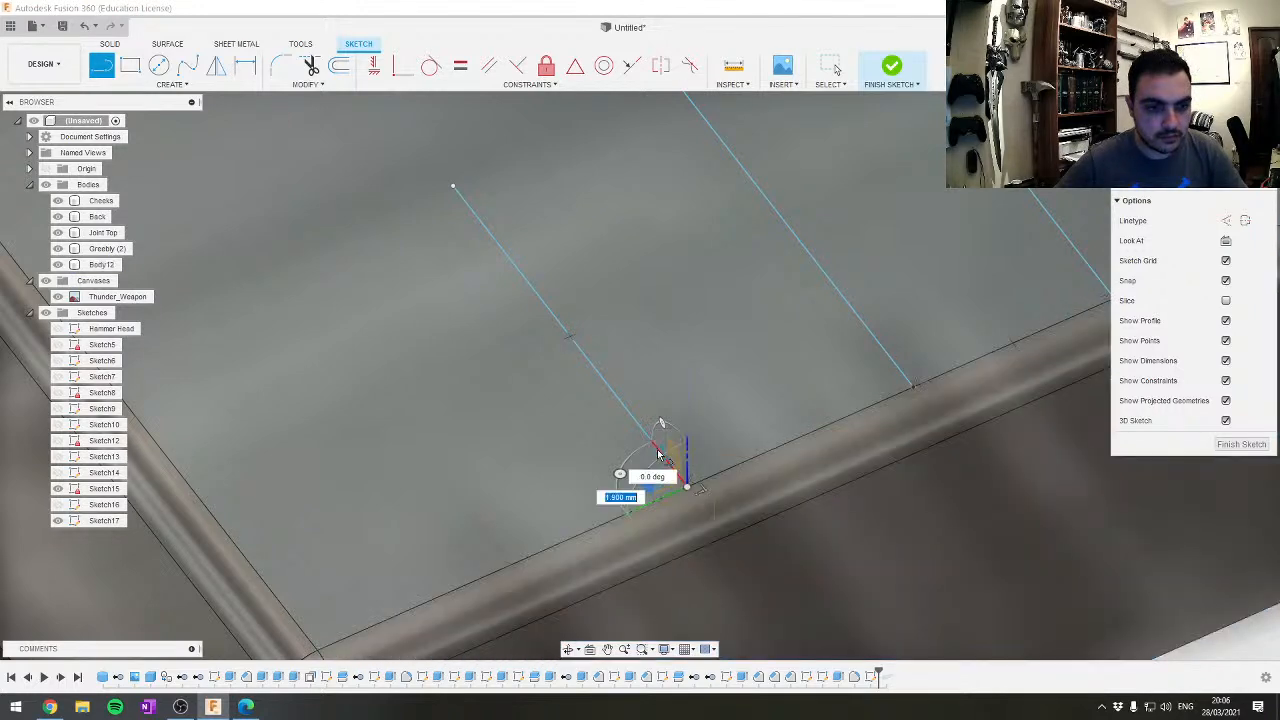
scroll(665, 465, "up", 3)
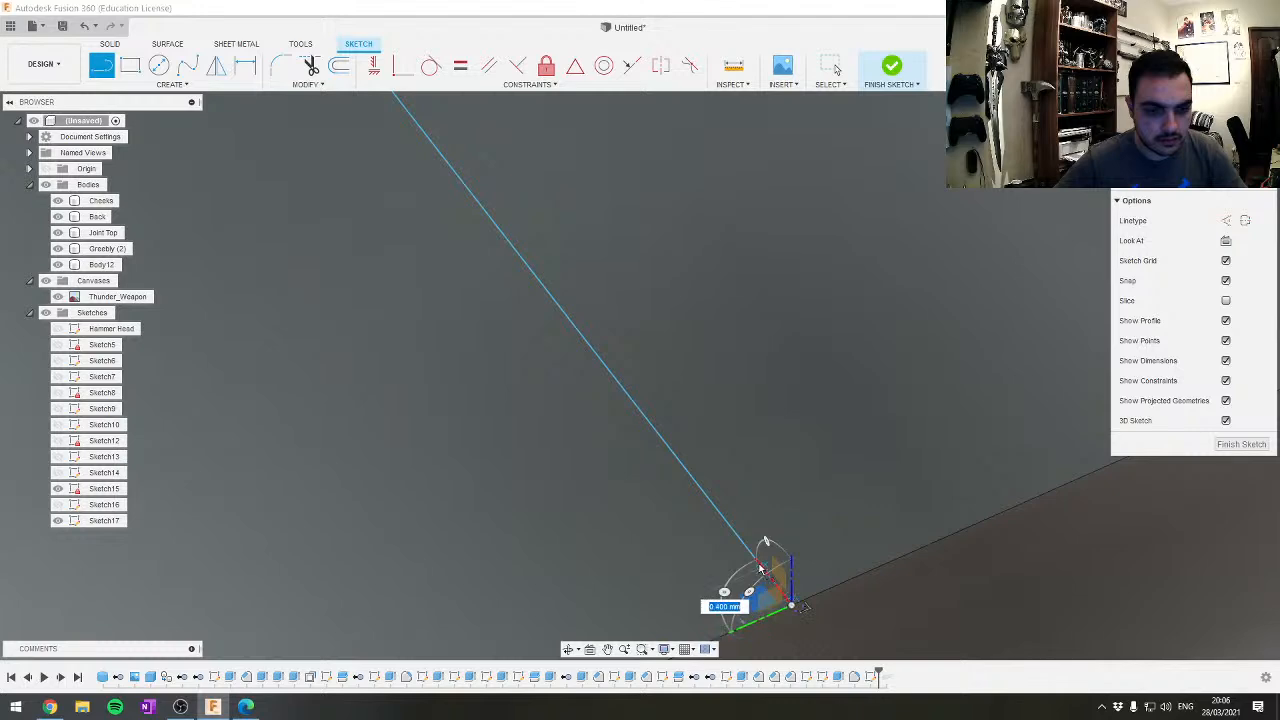
mouse_move(713, 508)
middle_mouse_down("shift")
mouse_move(714, 482)
mouse_move(705, 510)
mouse_move(702, 495)
mouse_move(895, 709)
mouse_move(918, 717)
middle_mouse_up("shift")
middle_click_drag(613, 294, 821, 597)
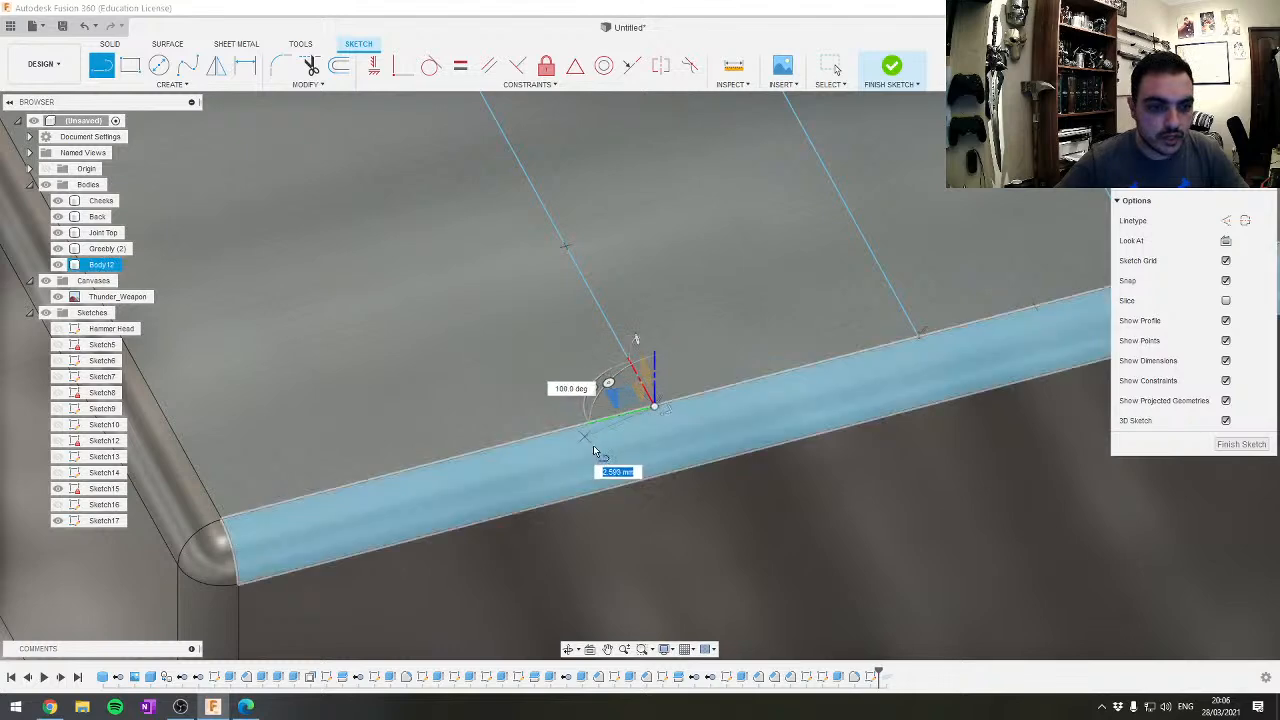
left_click(917, 335)
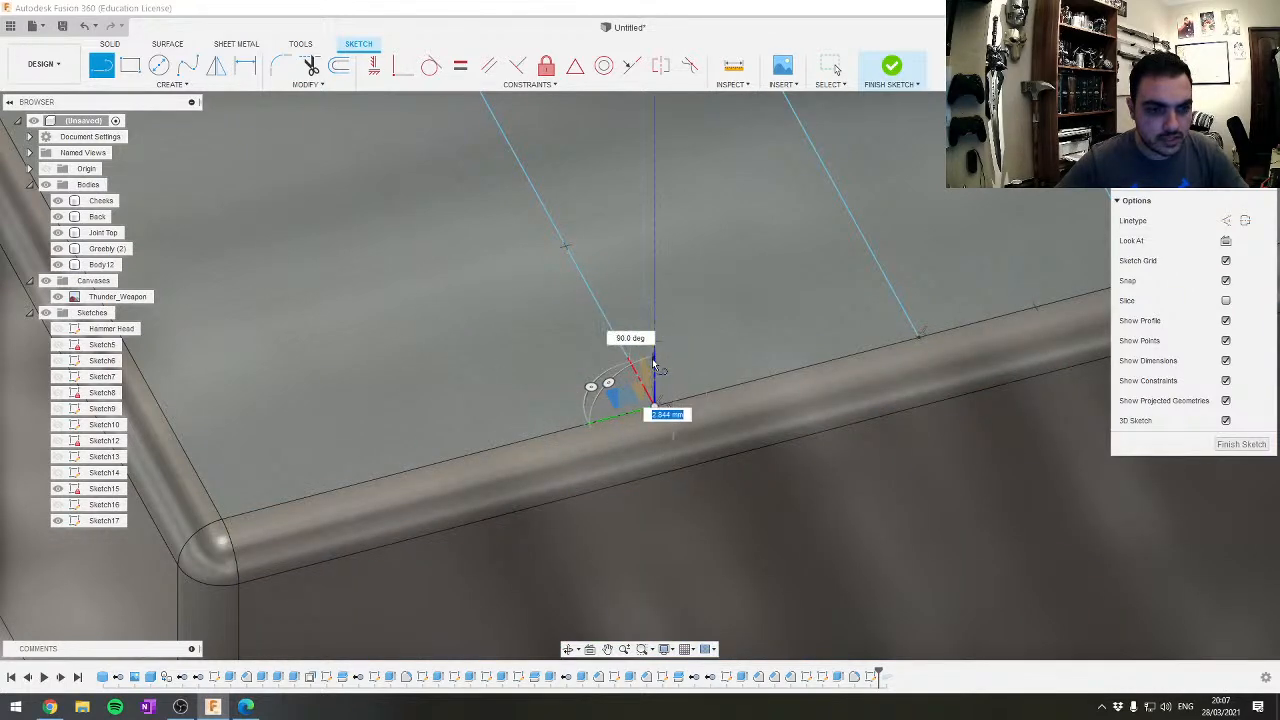
left_click(655, 363)
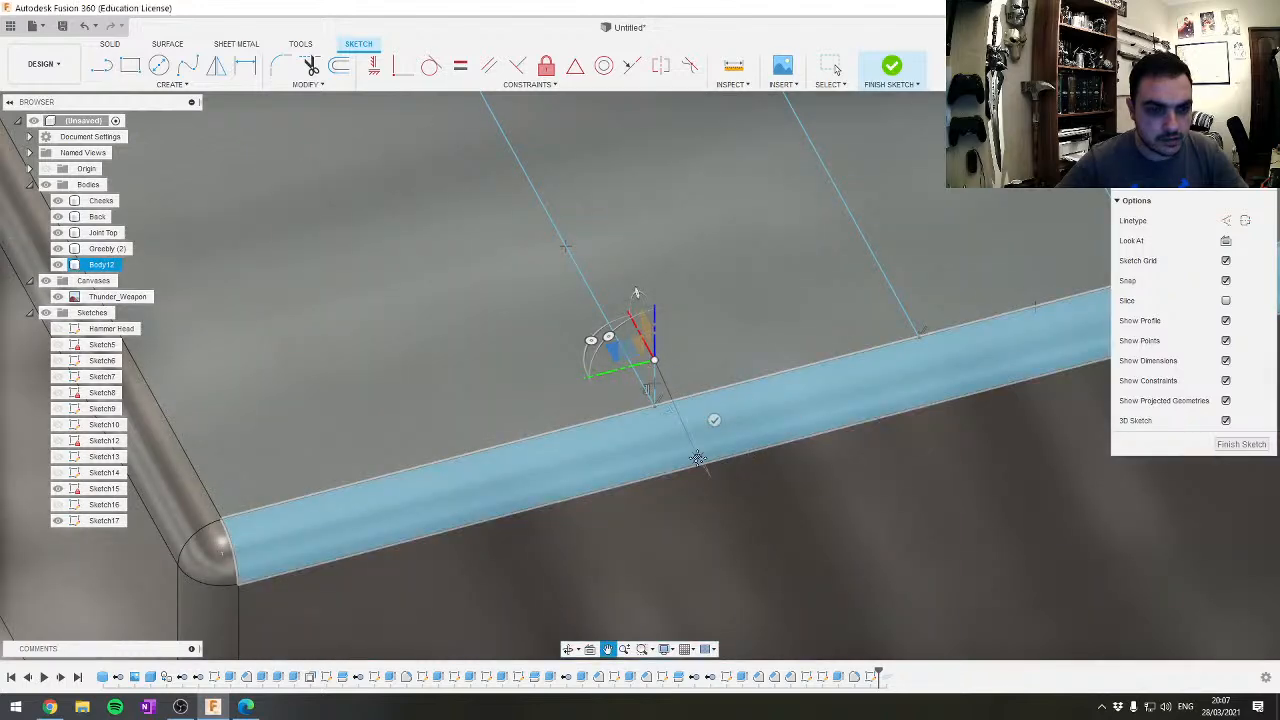
middle_click_drag(733, 456, 851, 471)
key("Escape")
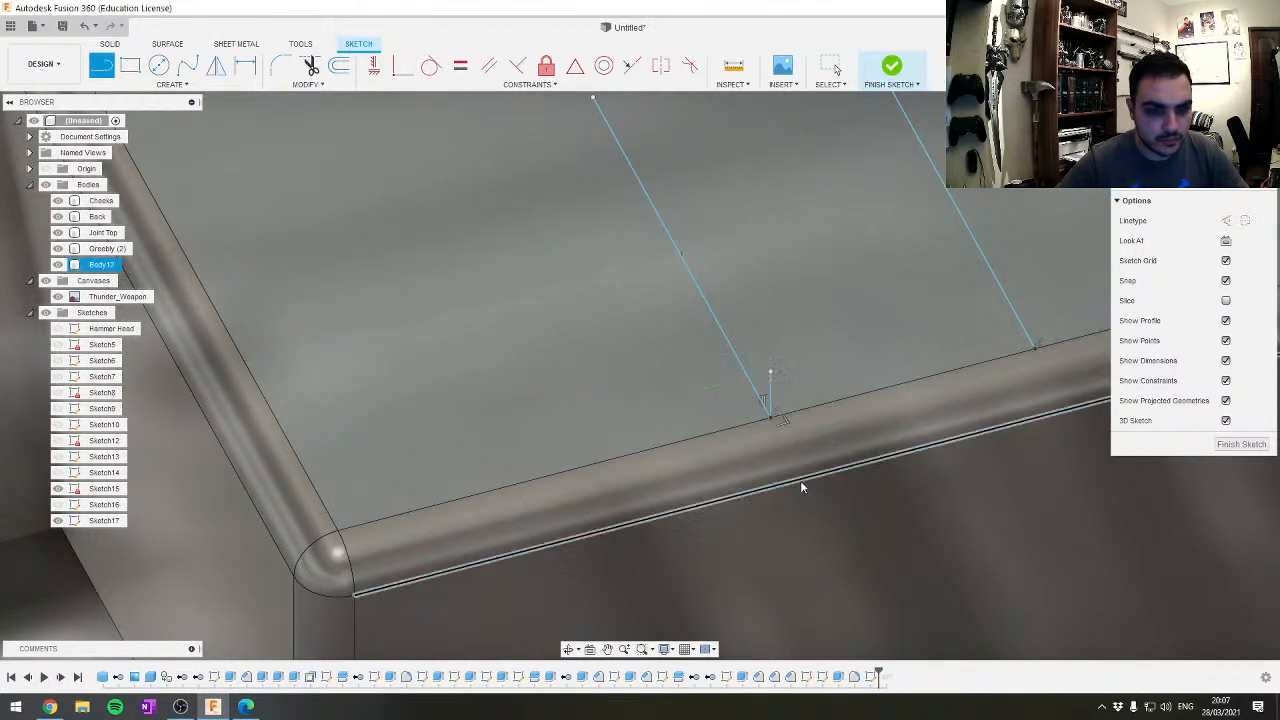
key("Escape")
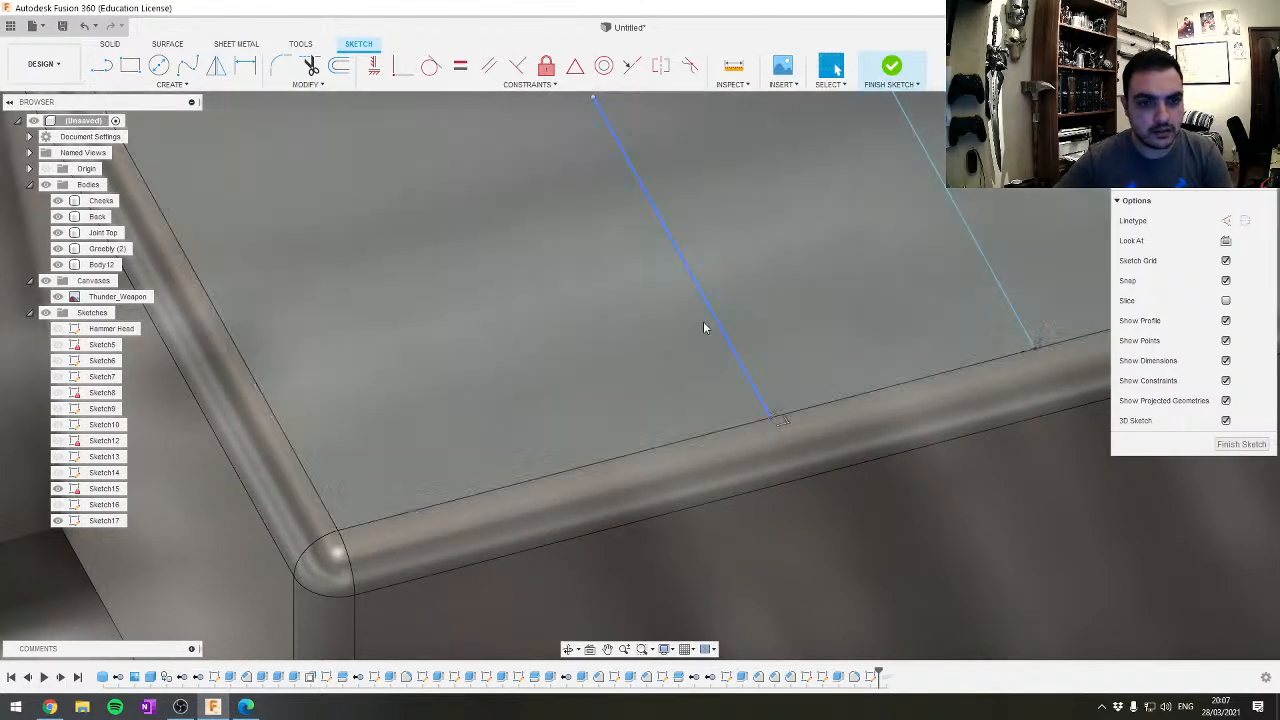
left_click(698, 335)
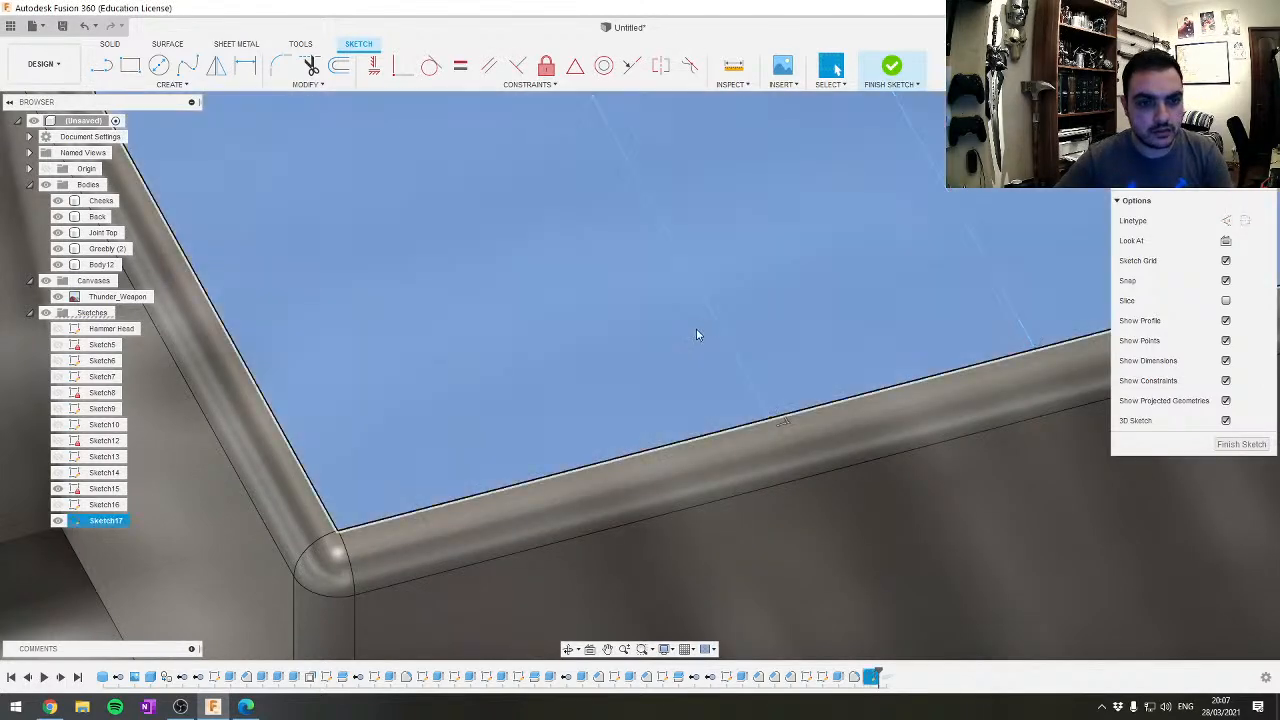
Extend the groove line nearest the corner outward across the block's rounded edge with a line at 180 degrees, about 3.1 mm long
key("l")
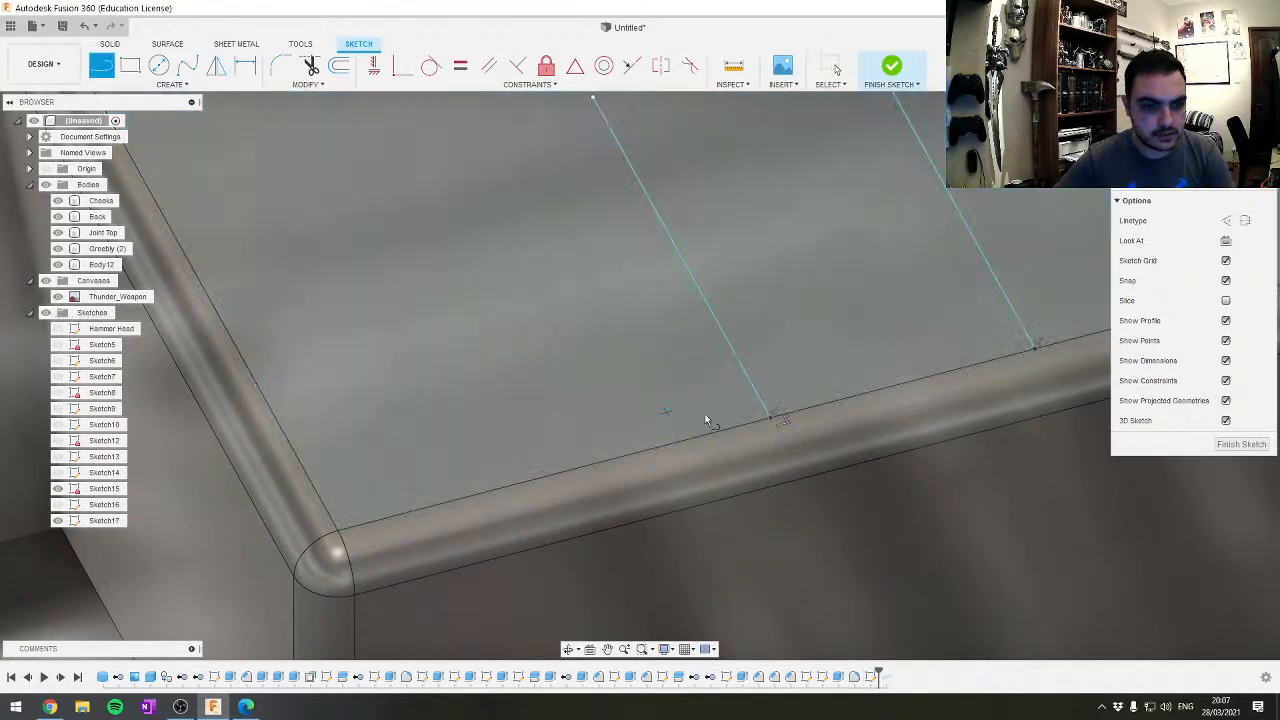
left_click(771, 420)
middle_click_drag(863, 606, 718, 531, "shift")
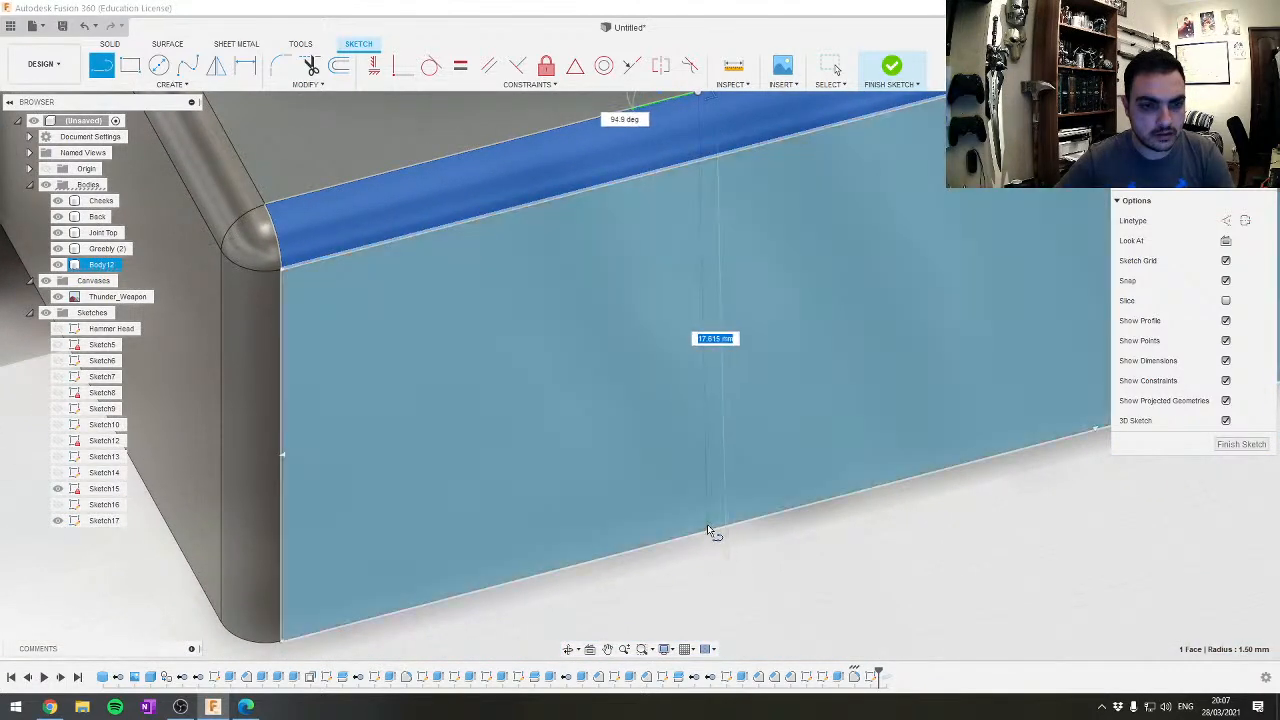
key("Tab")
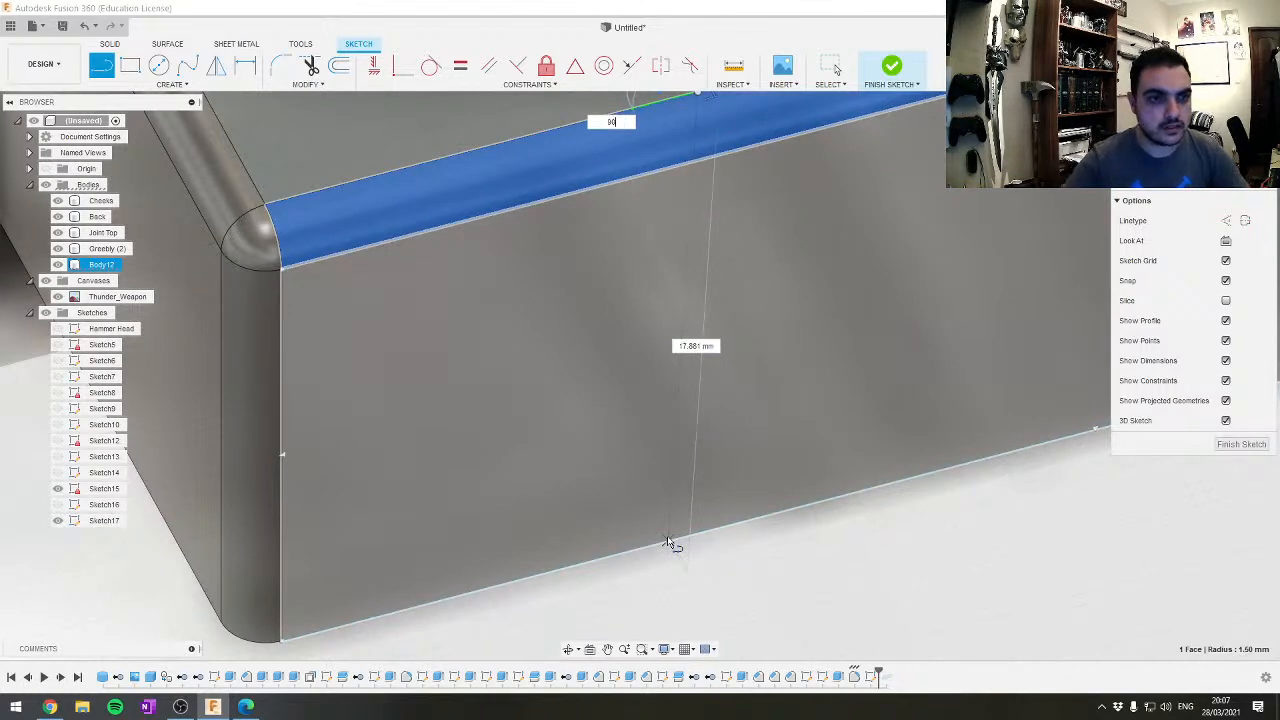
key("Tab")
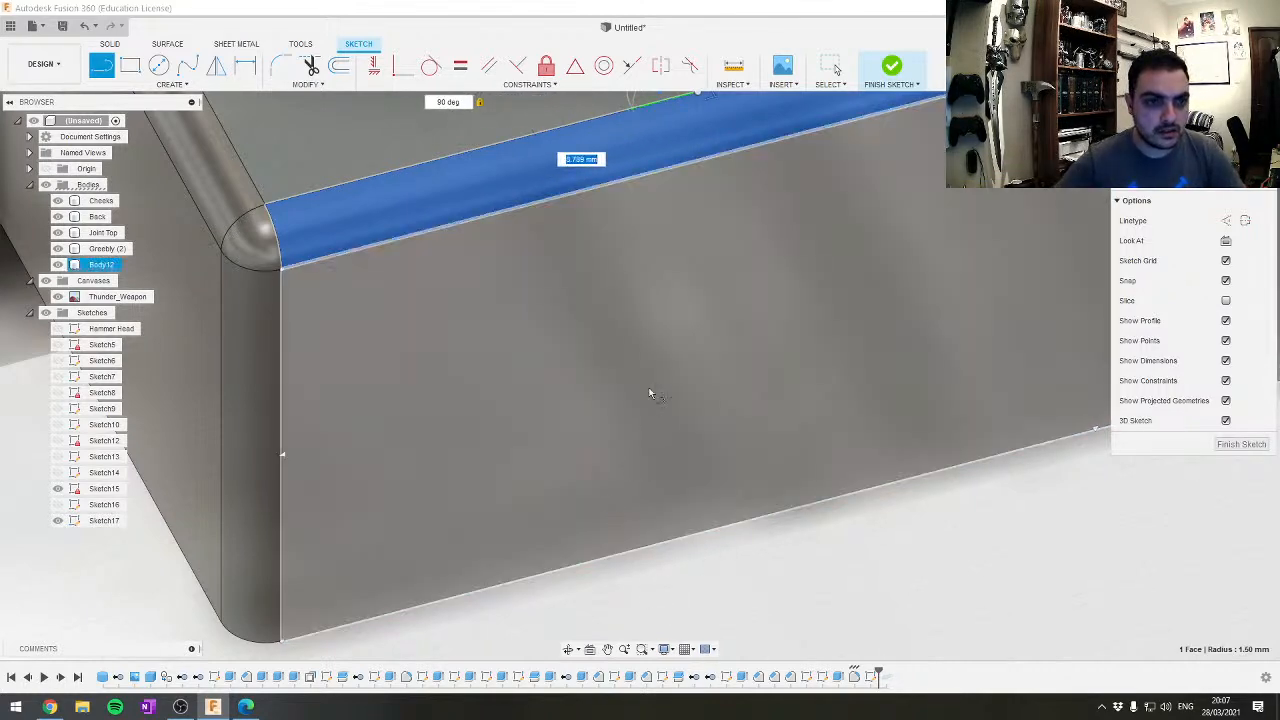
key("Tab")
middle_click_drag(651, 391, 697, 328, "shift")
key("Tab")
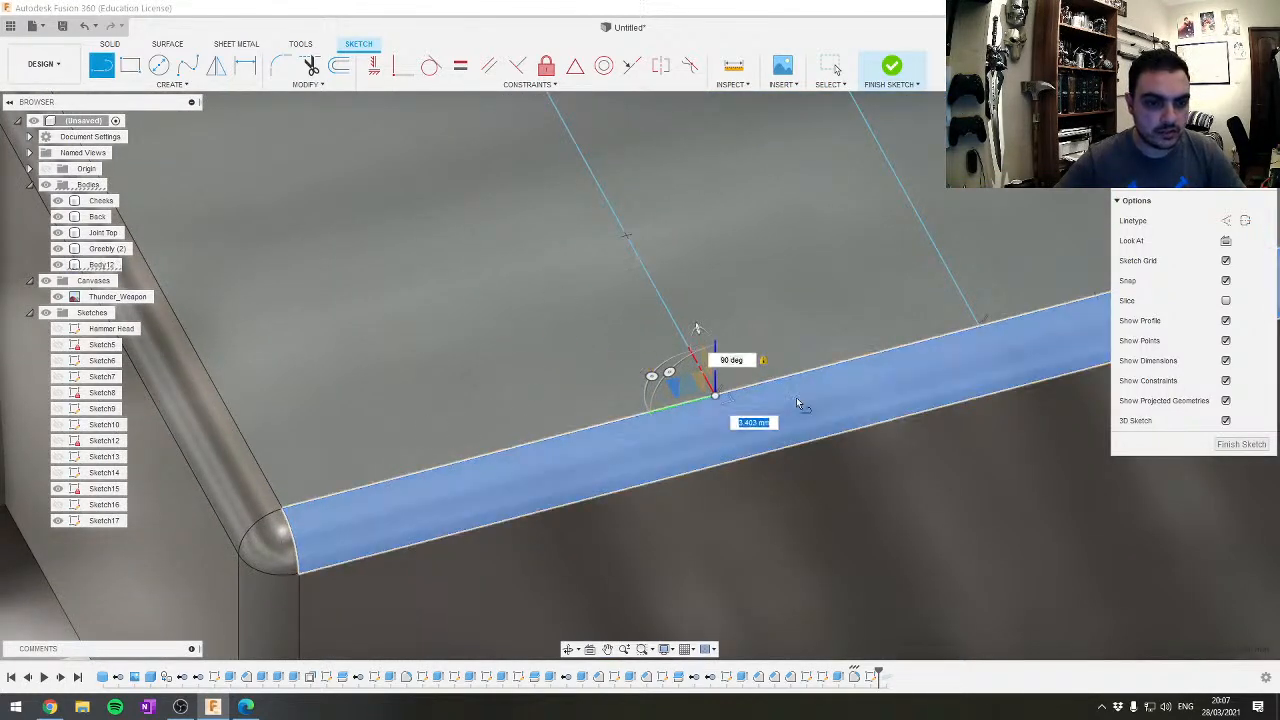
type("46")
key("Tab")
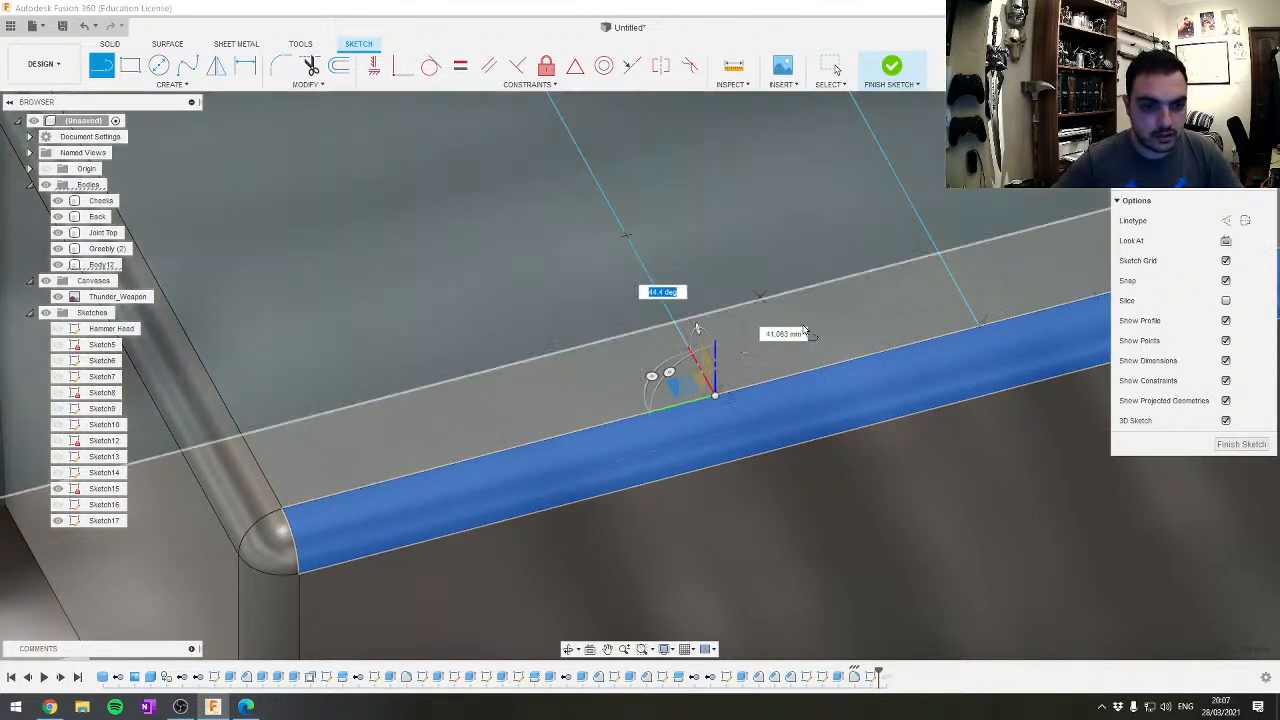
type("180")
key("Tab")
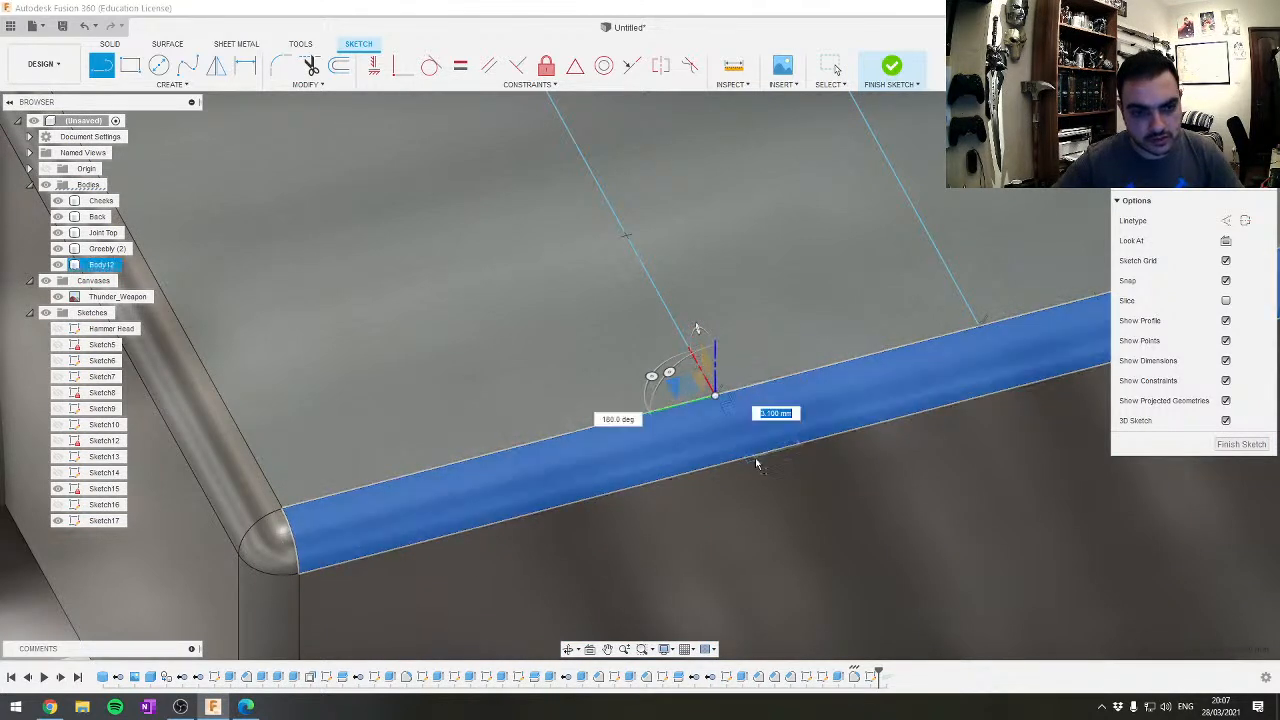
left_click(752, 460)
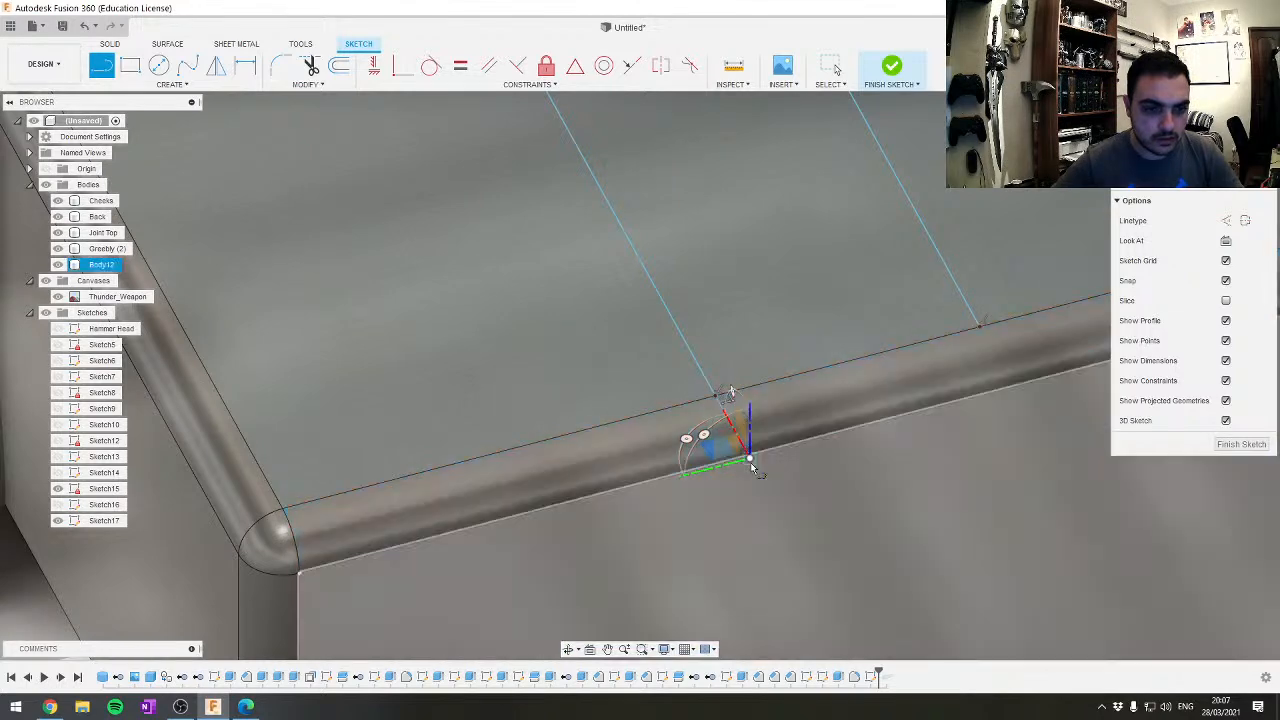
left_click(750, 459)
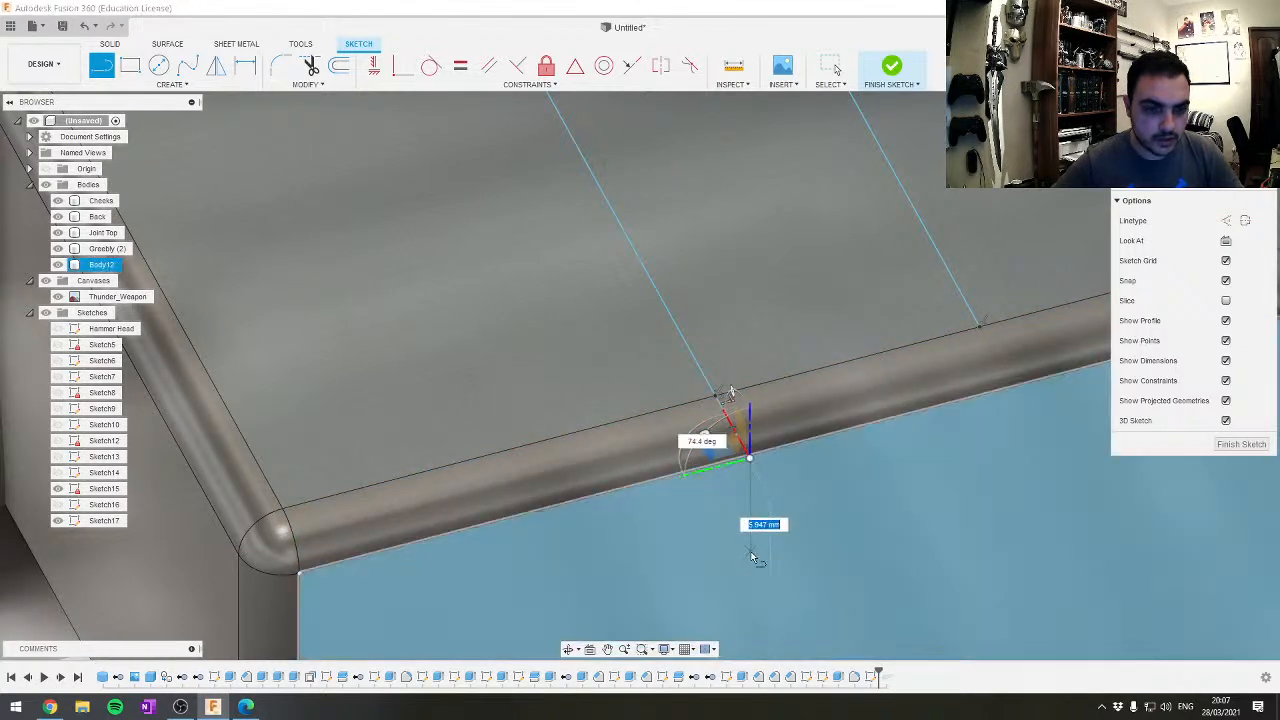
key("Escape")
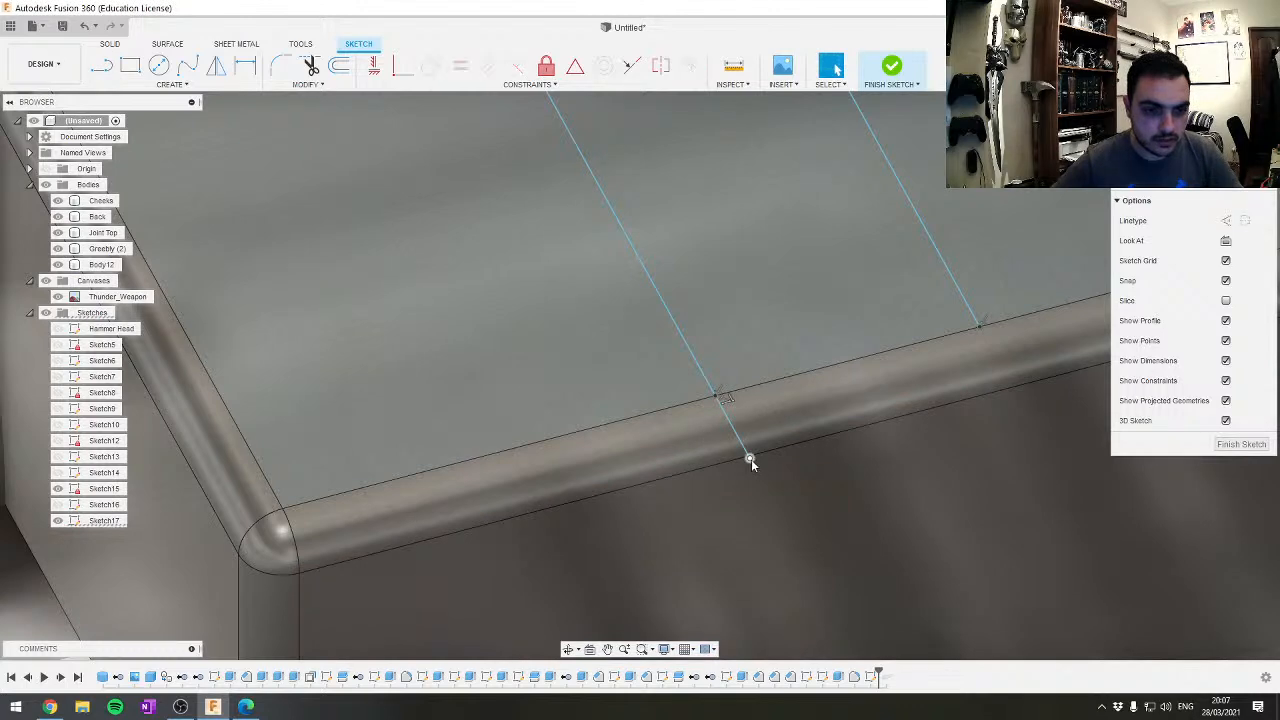
left_click(751, 459)
key("m")
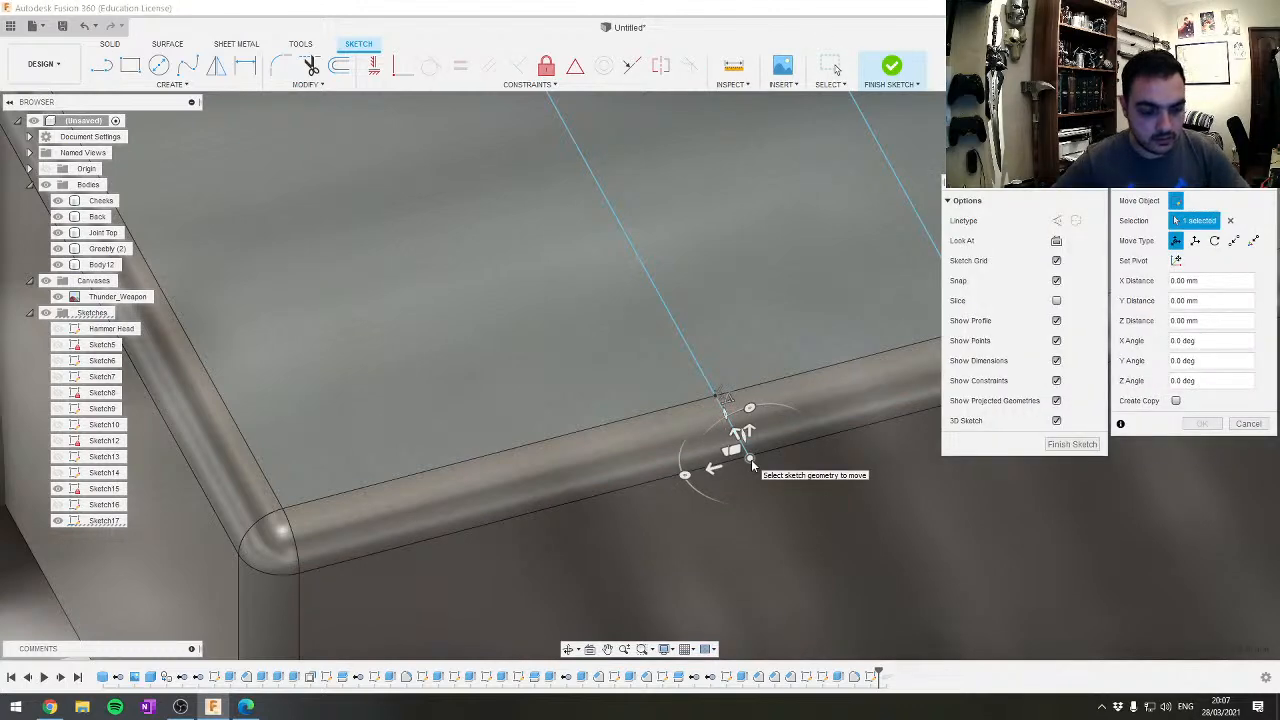
key("l")
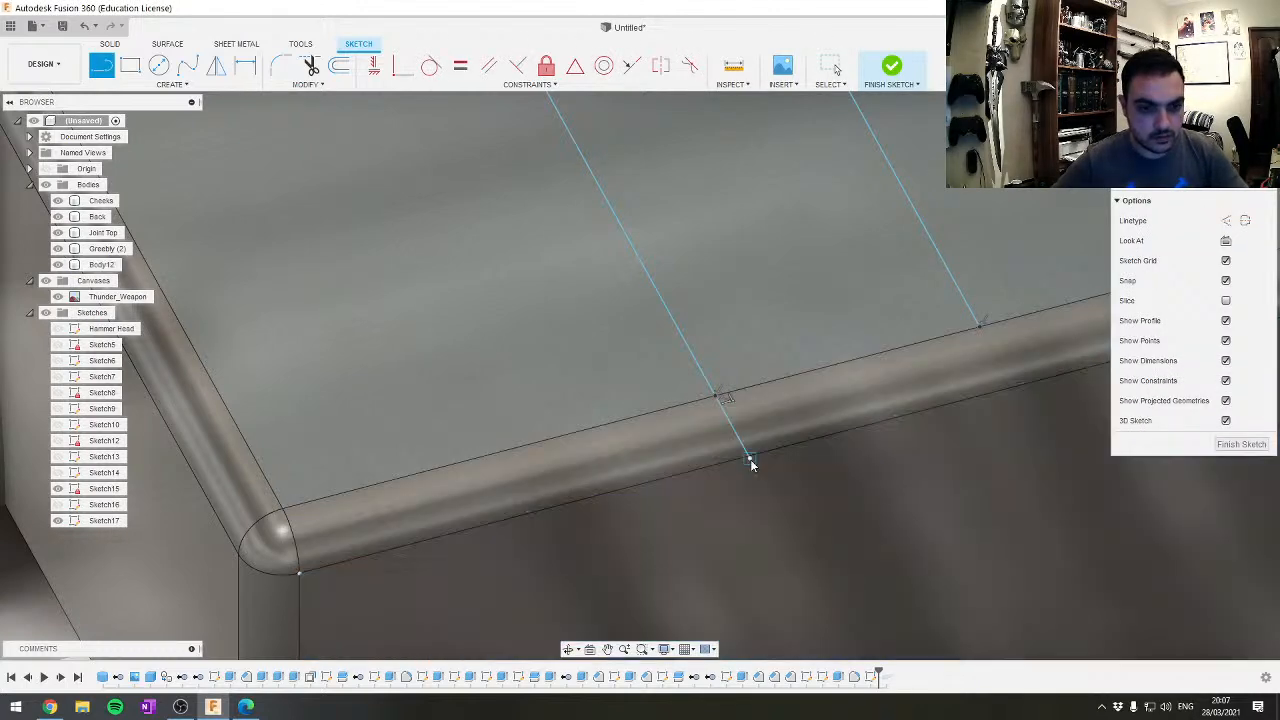
left_click(750, 459)
middle_click_drag(748, 560, 720, 343)
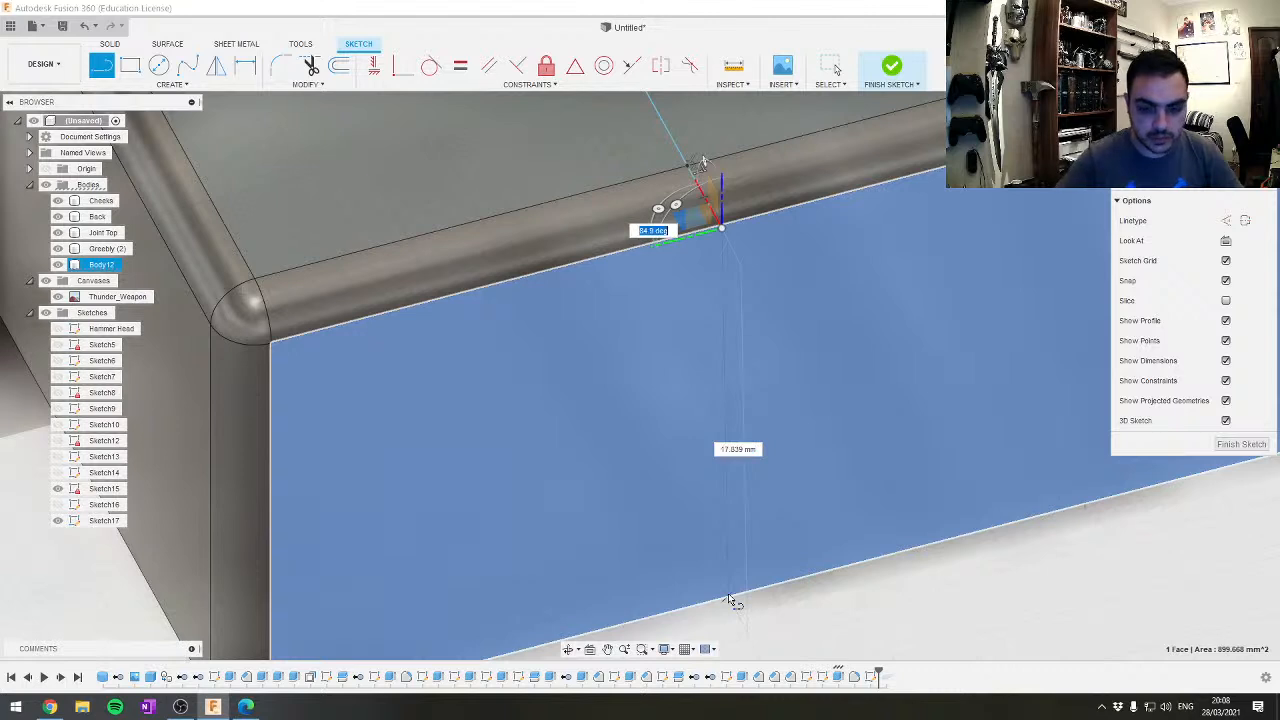
key("Tab")
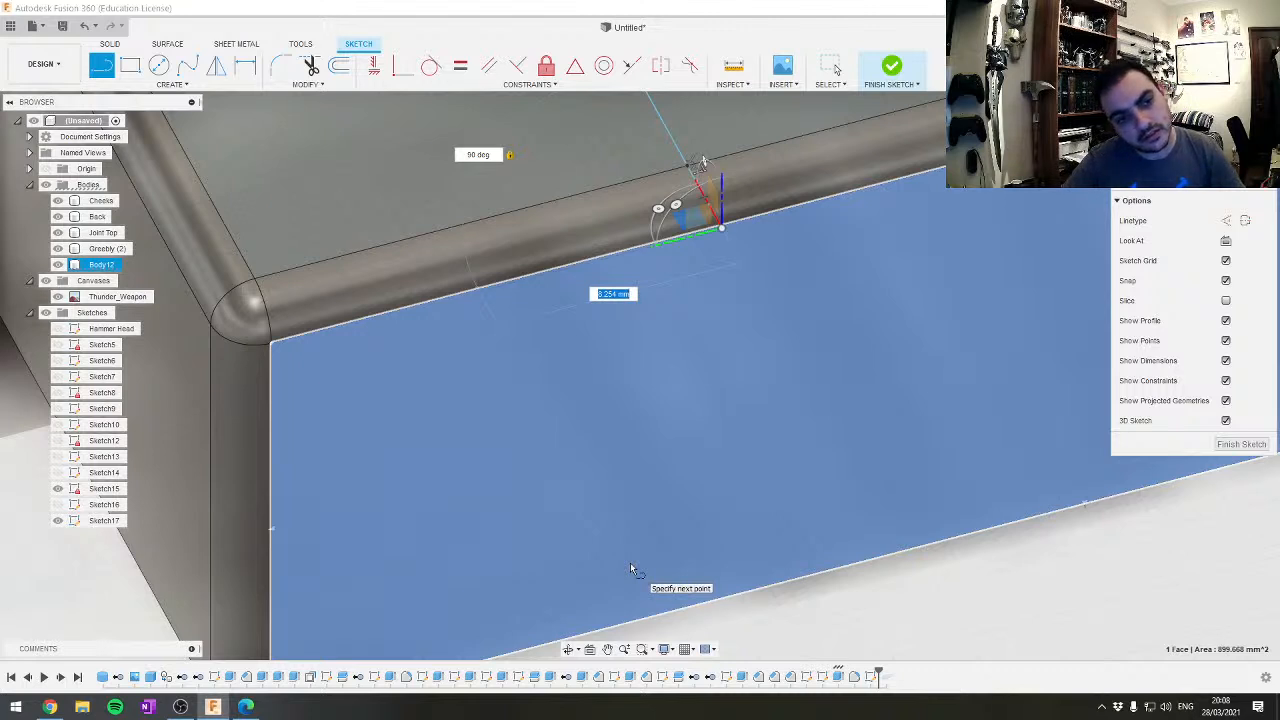
key("Tab")
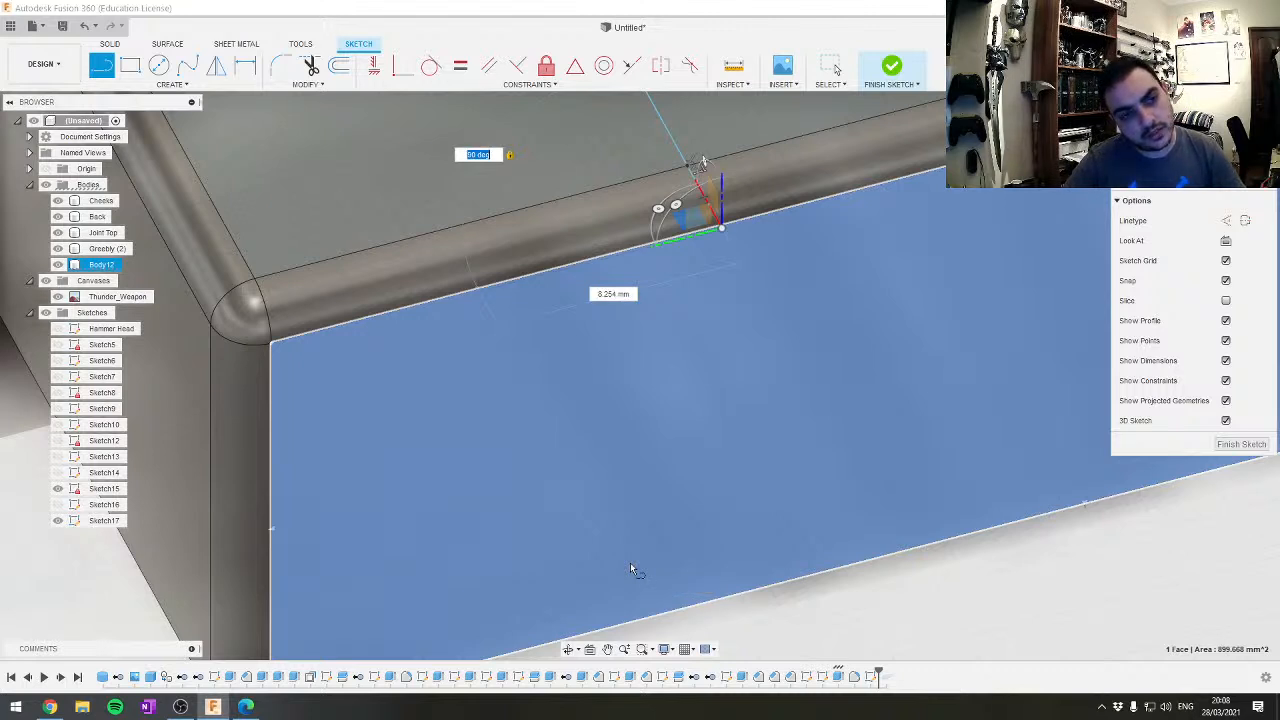
type("275")
key("Tab")
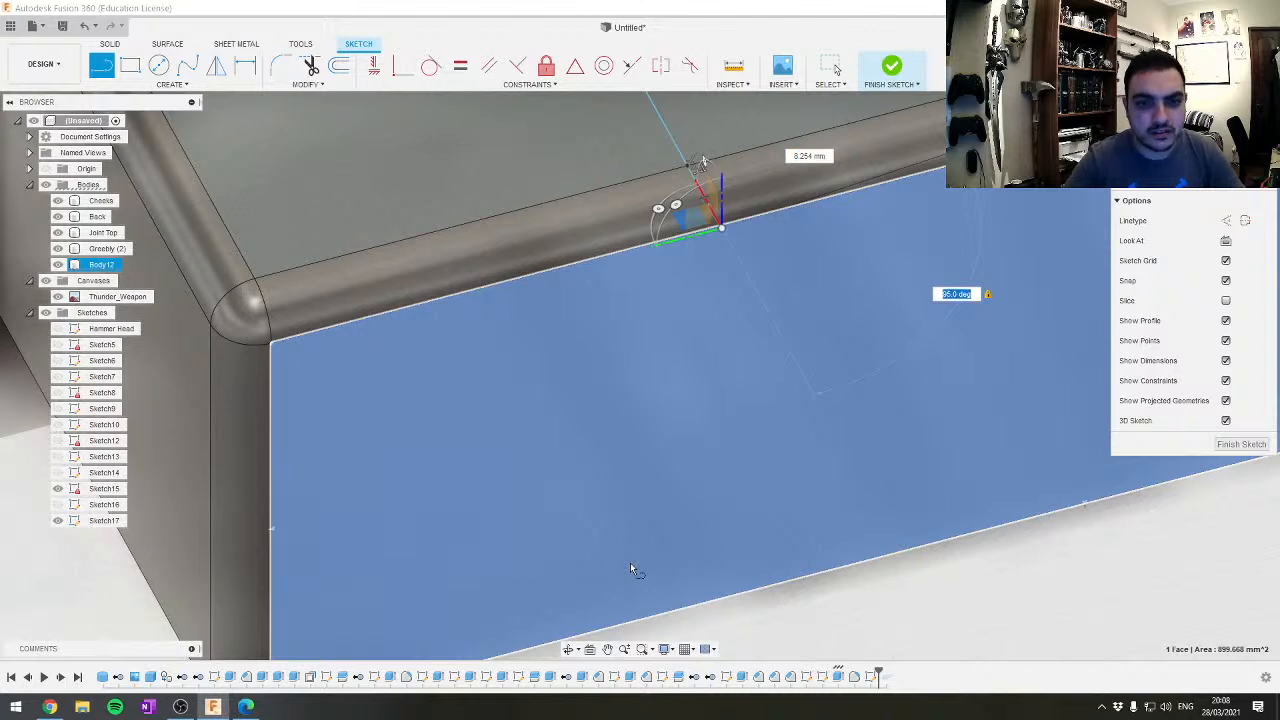
key("Escape")
key("Escape")
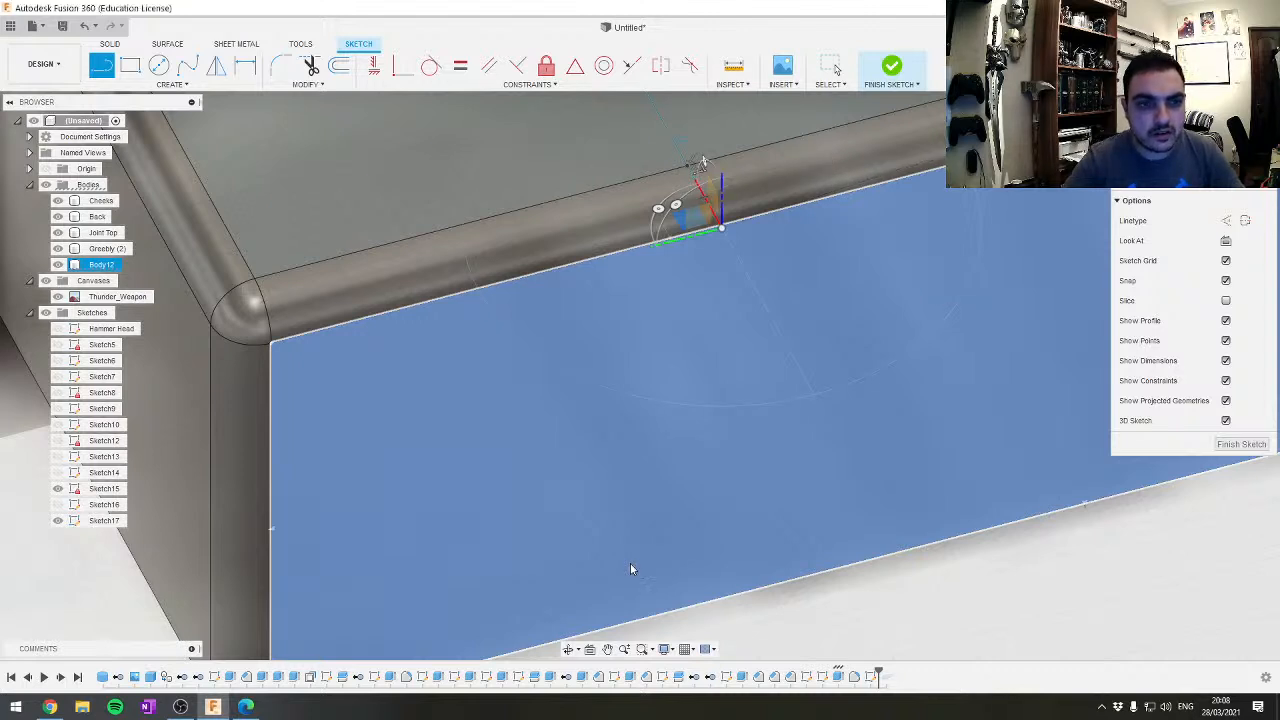
Finish editing the groove sketch and show its three centre lines on the block again
middle_click_drag(654, 568, 670, 366, "shift")
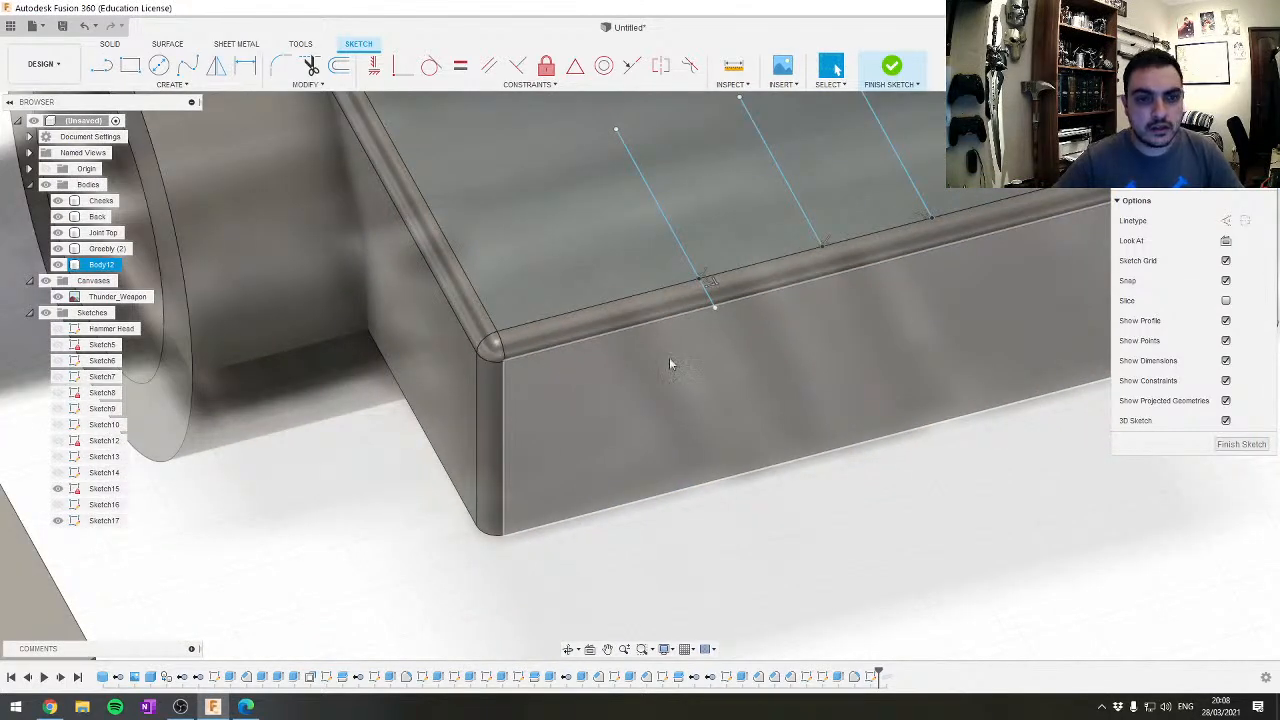
left_click(895, 70)
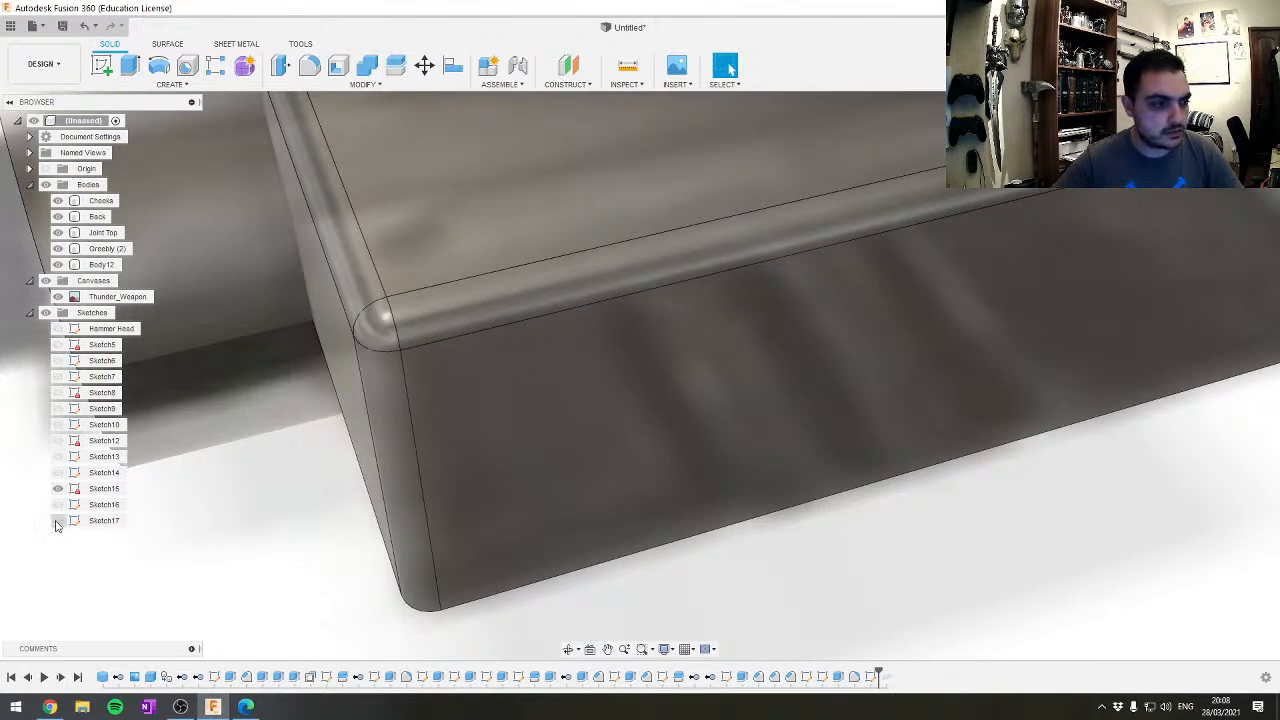
left_click(57, 521)
scroll(760, 300, "down", 4)
middle_click_drag(745, 294, 641, 396)
On the block's outer side face, sketch a 90-degree line from the extended groove line's end down past the lower edge
left_click(726, 495)
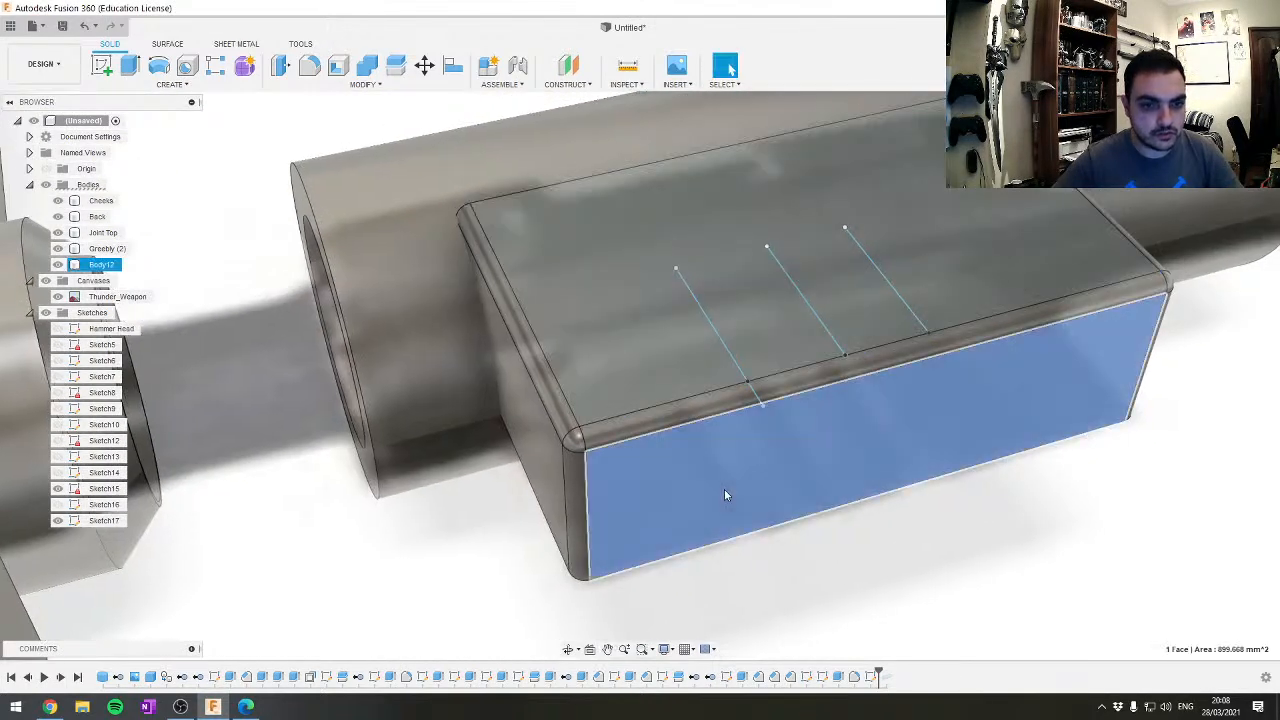
key("l")
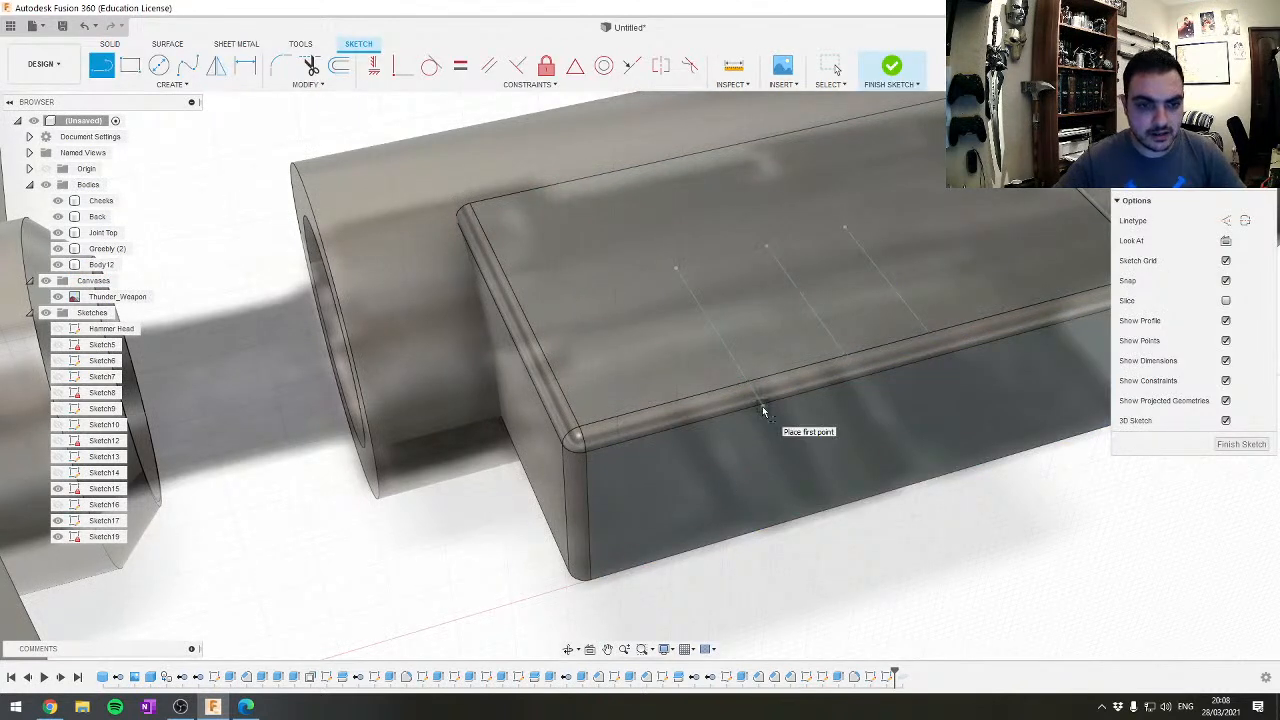
left_click(762, 406)
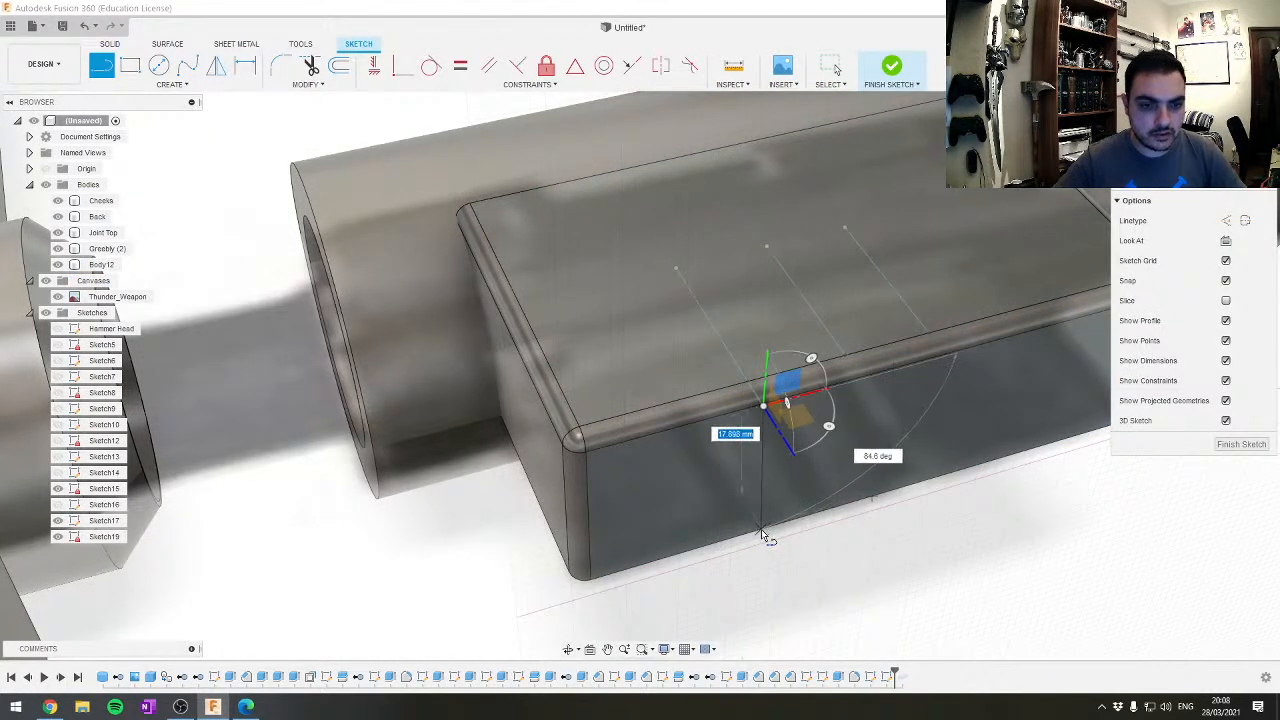
key("Tab")
type("90")
key("Tab")
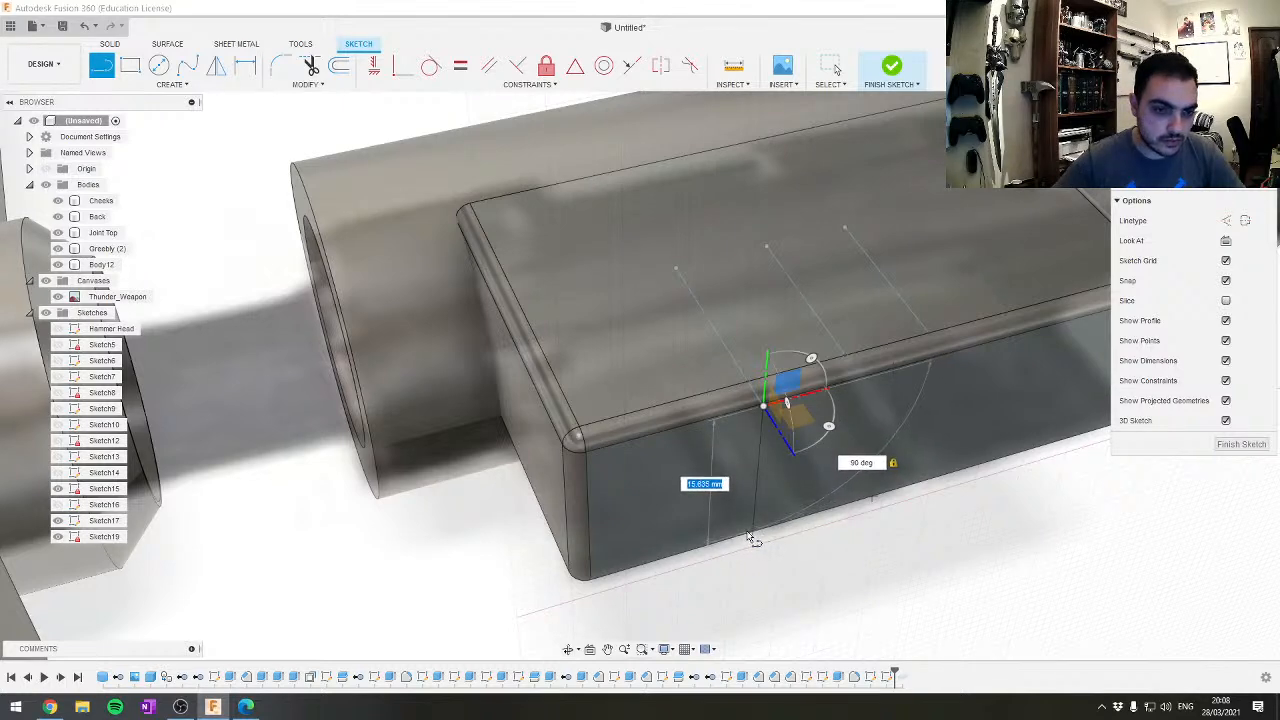
scroll(760, 540, "up", 6)
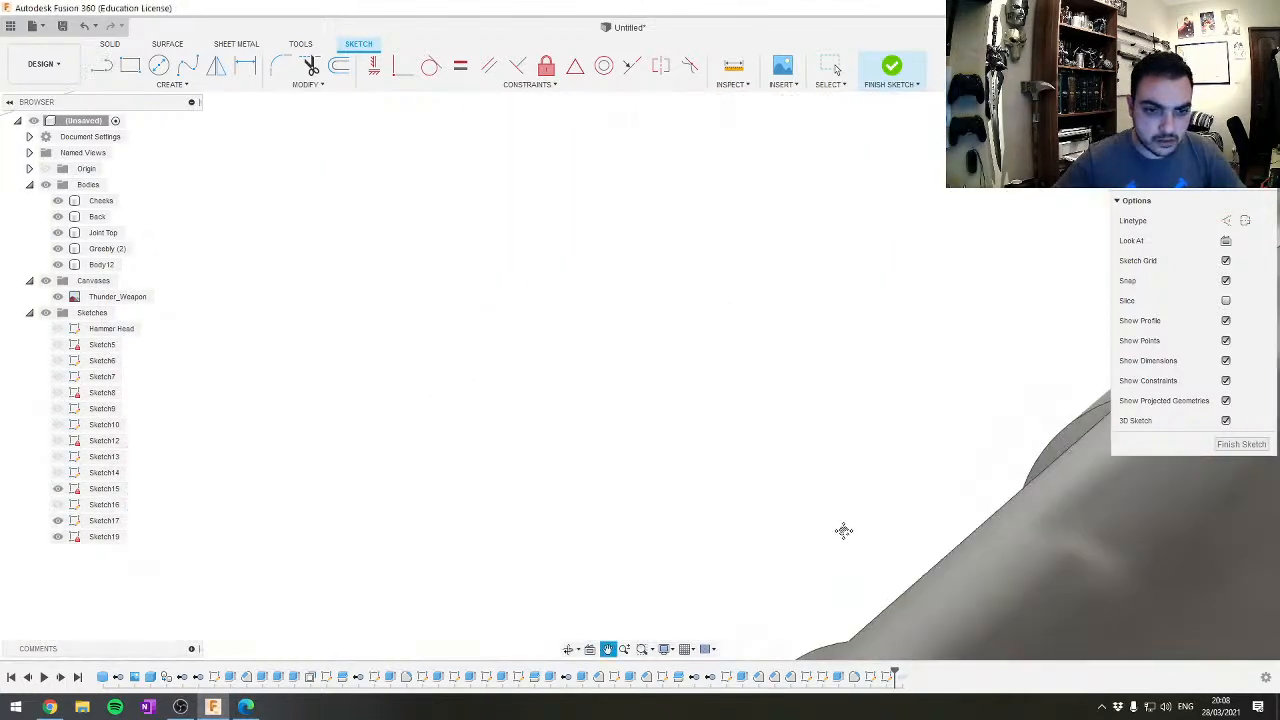
scroll(890, 505, "down", 5)
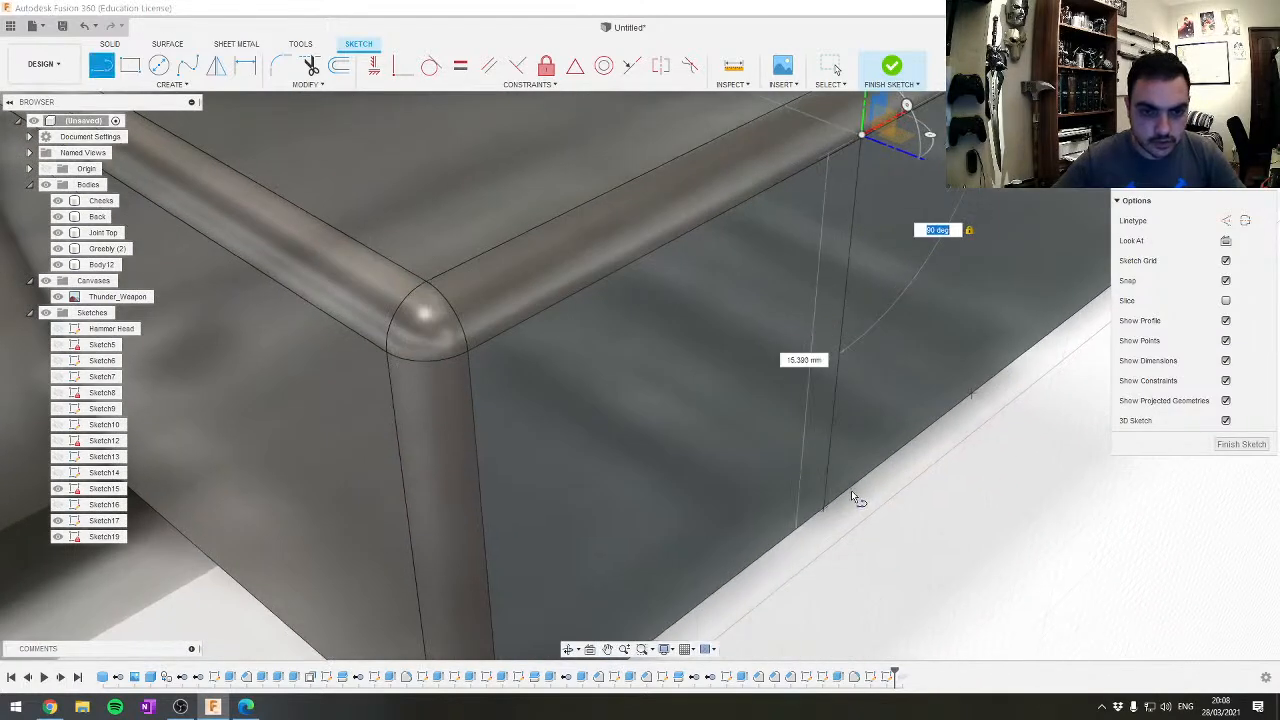
left_click(819, 571)
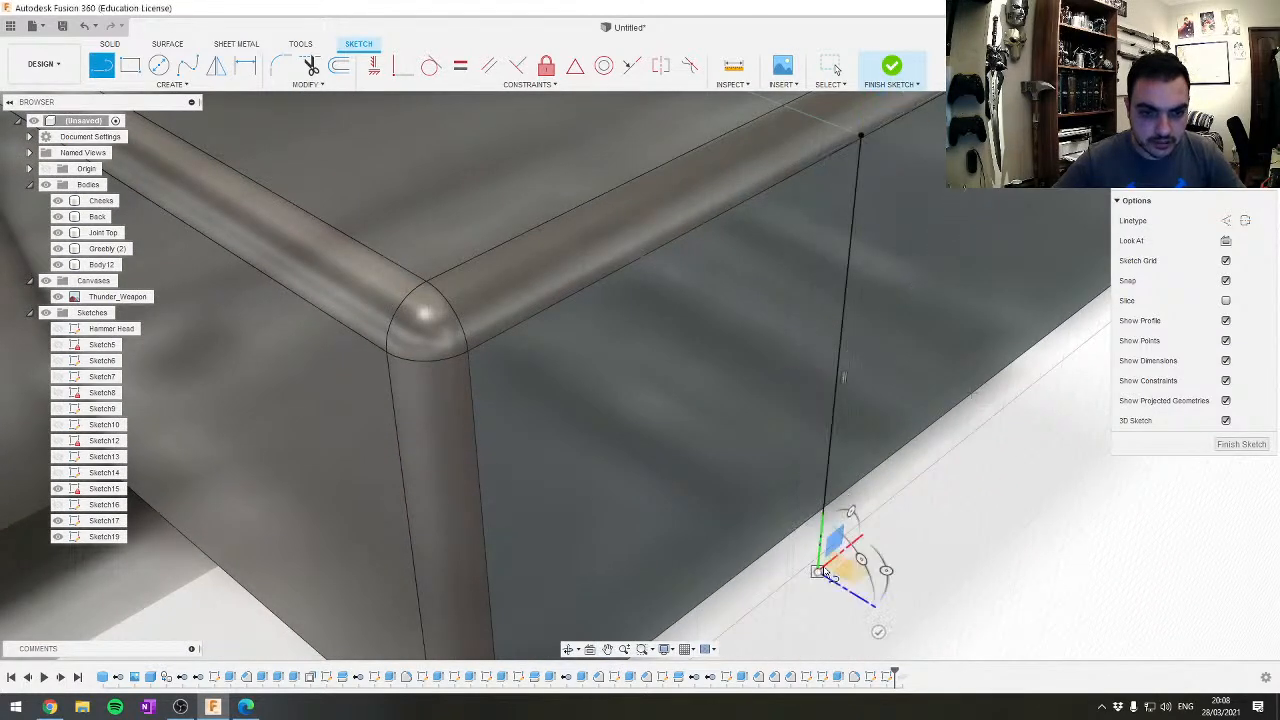
left_click(878, 632)
scroll(1016, 500, "down", 8)
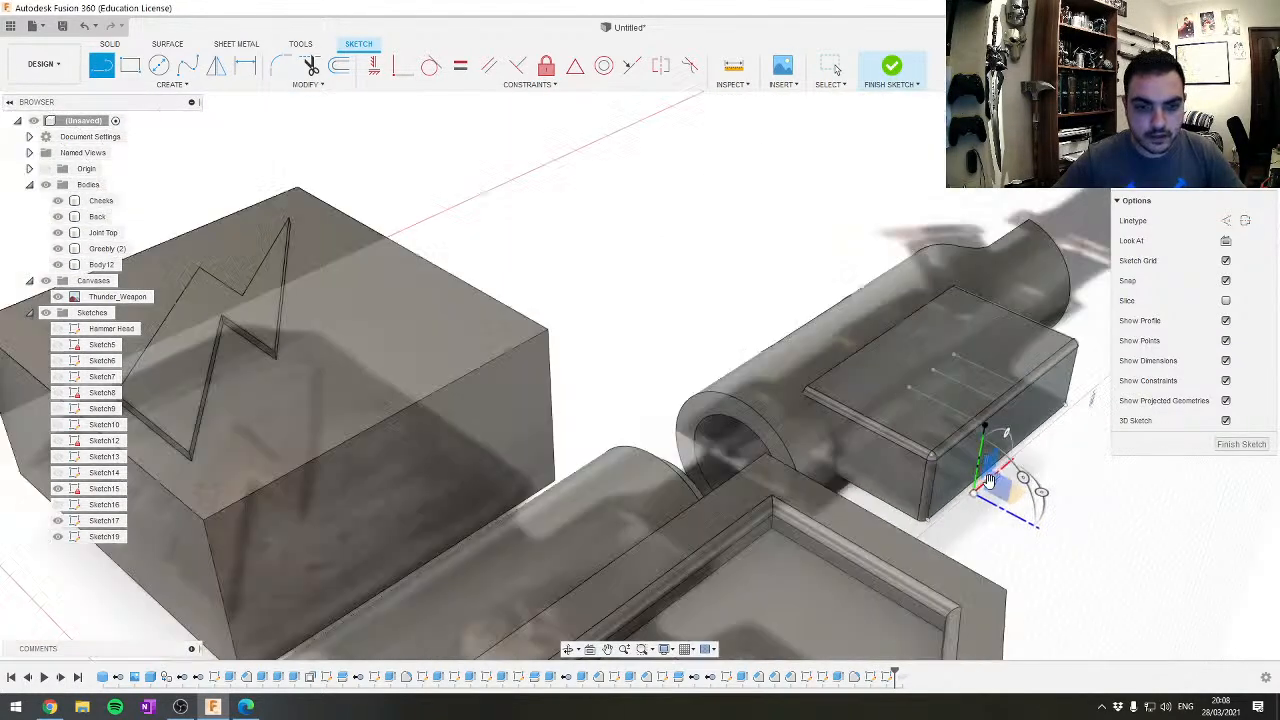
middle_click_drag(1010, 405, 769, 446)
scroll(769, 446, "up", 6)
middle_click_drag(866, 446, 786, 251)
key("Escape")
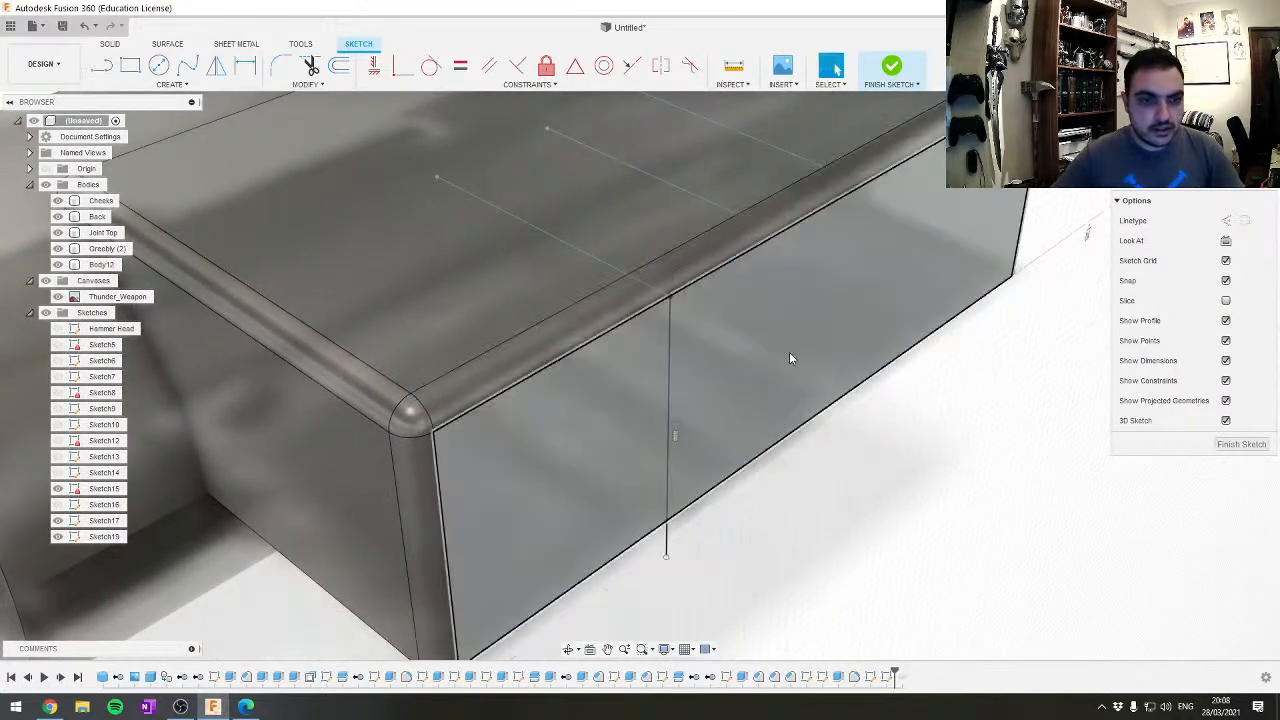
Finish the sketch, roll the timeline past the first pipe and add the vertical side line to its 2.5 mm cut path
left_click(891, 66)
left_click_drag(896, 673, 918, 674)
double_click(904, 677)
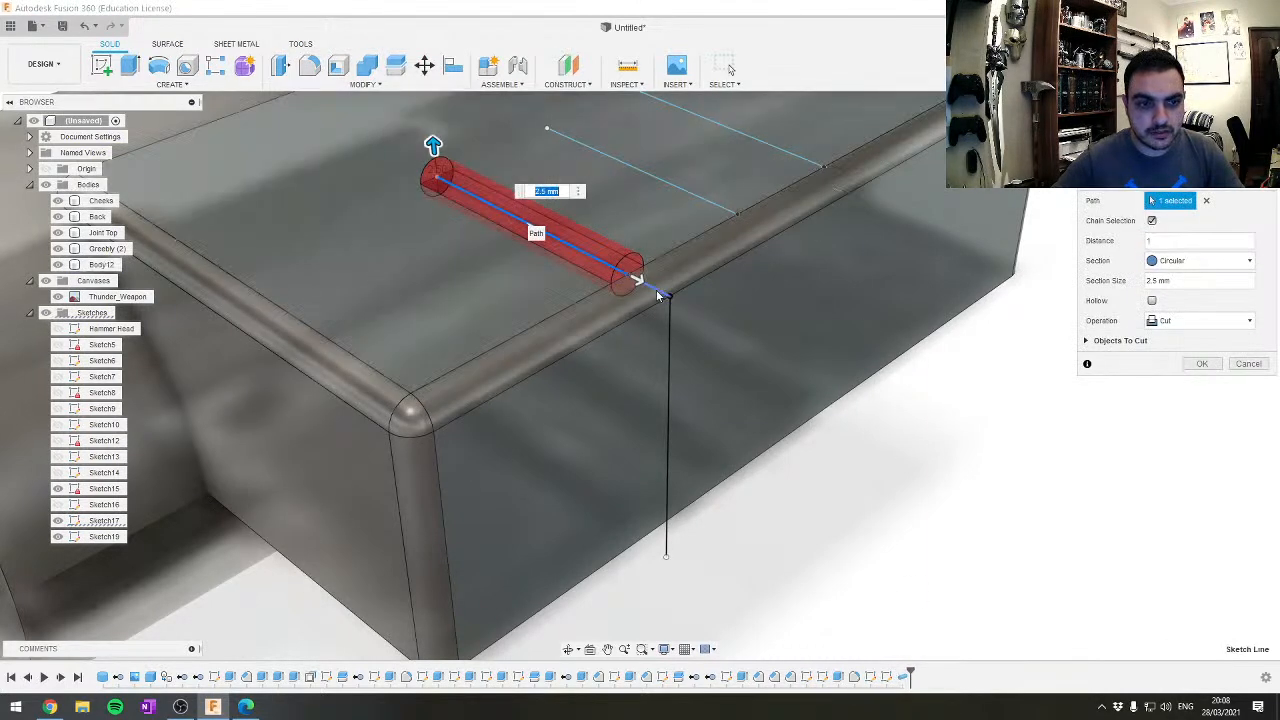
left_click(669, 341)
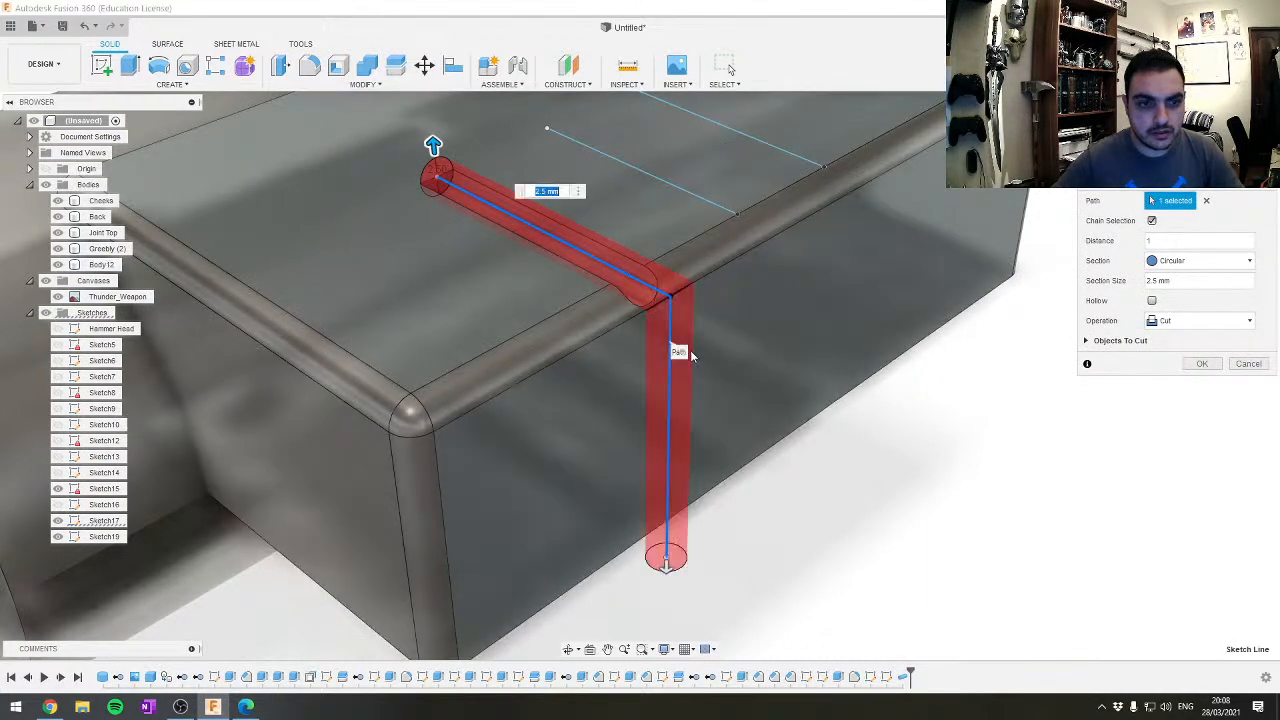
left_click(1202, 364)
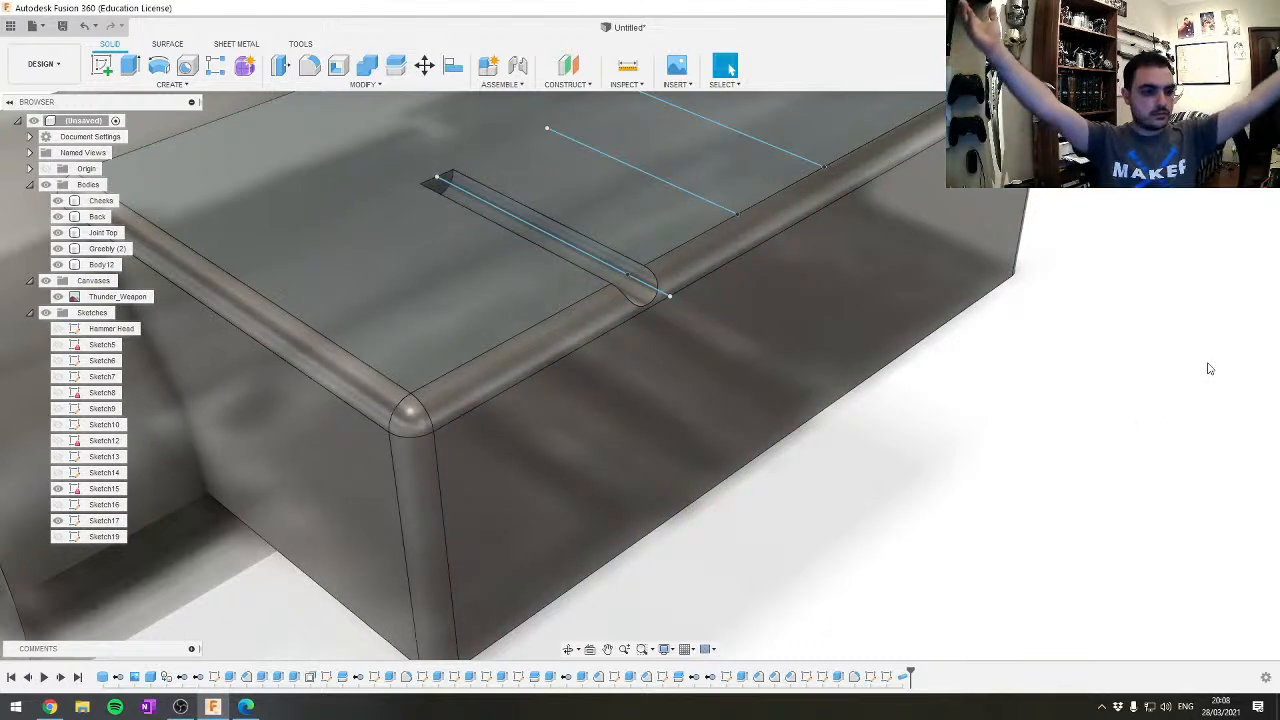
Show and select the sketch containing the vertical line on the block's outer side
left_click(57, 536)
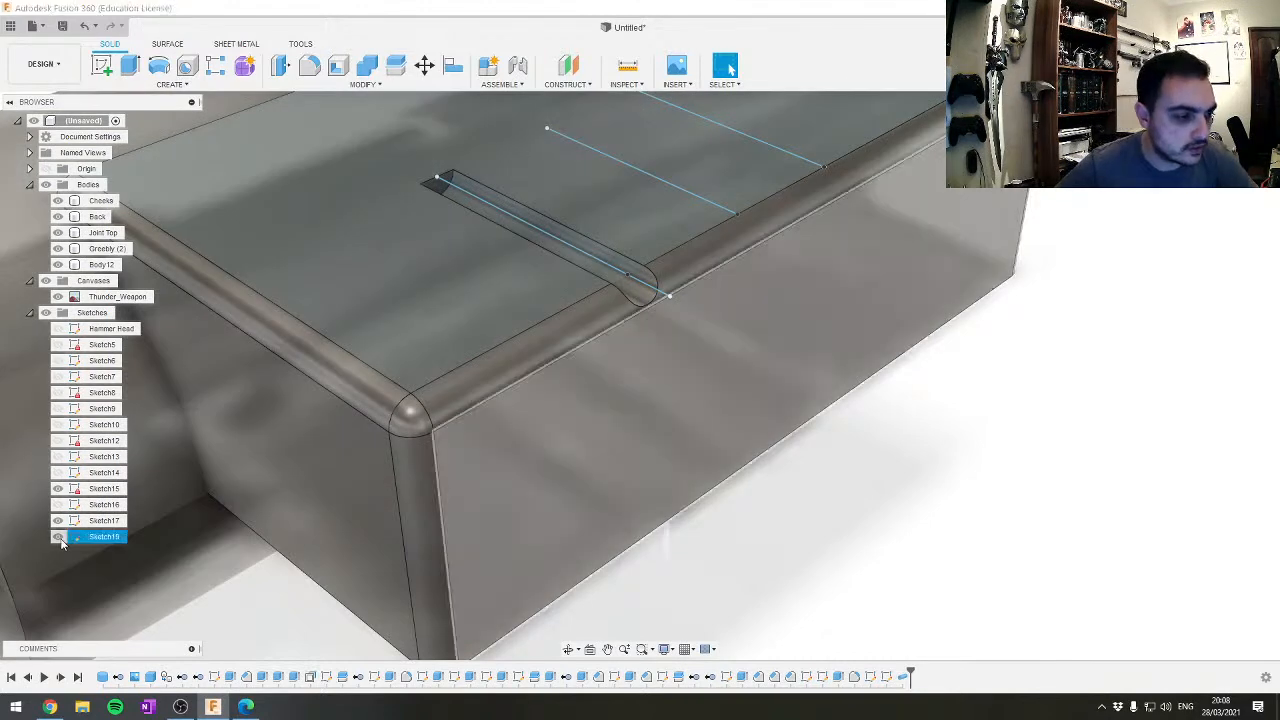
left_click(280, 510)
left_click(101, 540)
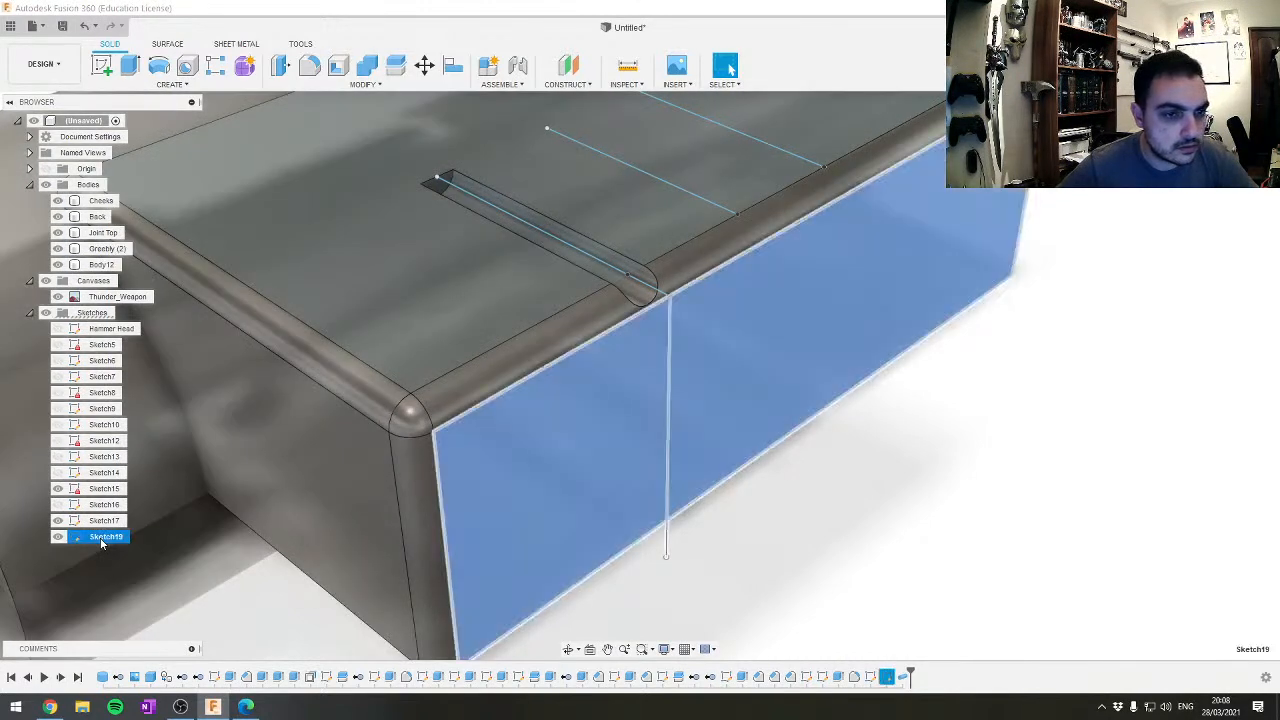
left_click(231, 86)
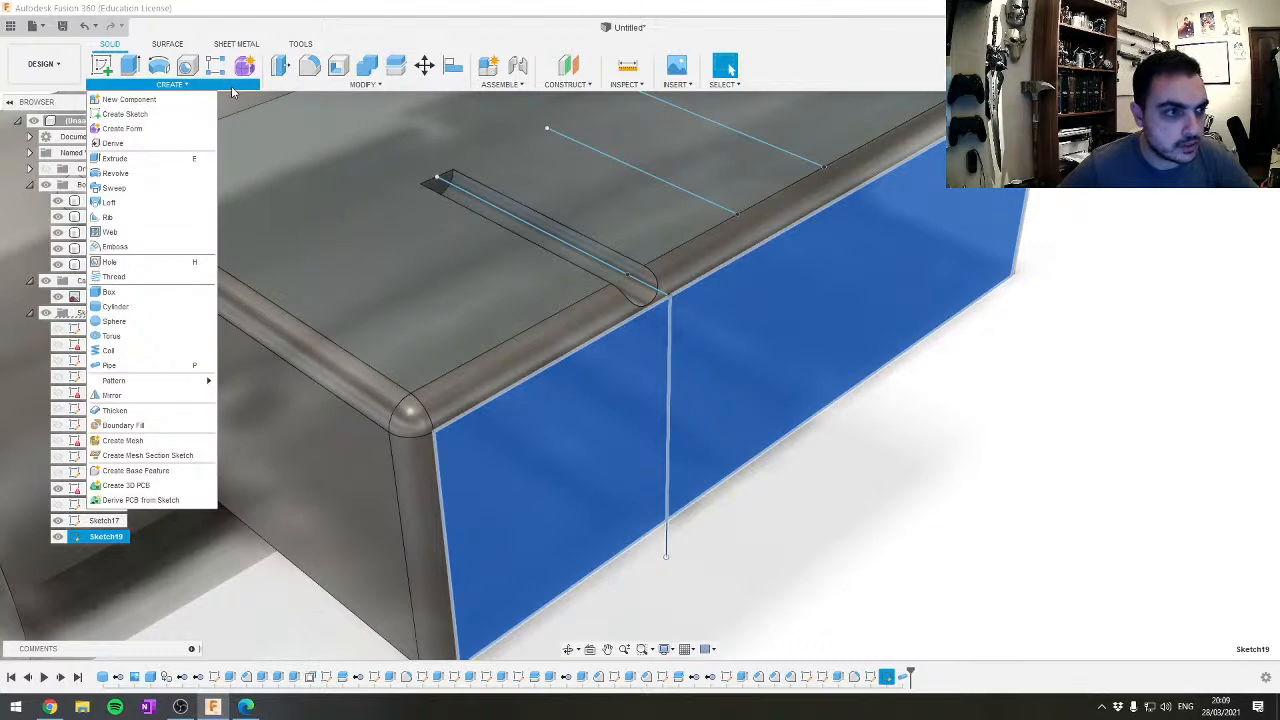
left_click(126, 368)
left_click(170, 84)
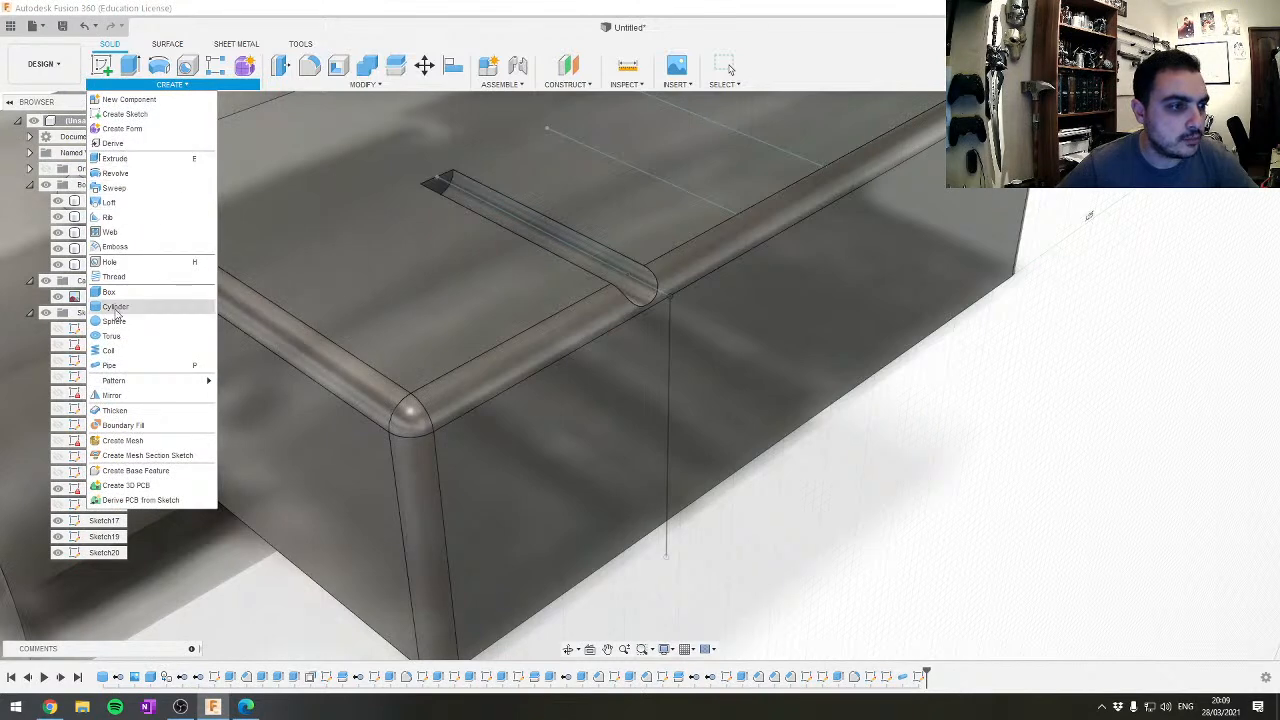
left_click(112, 365)
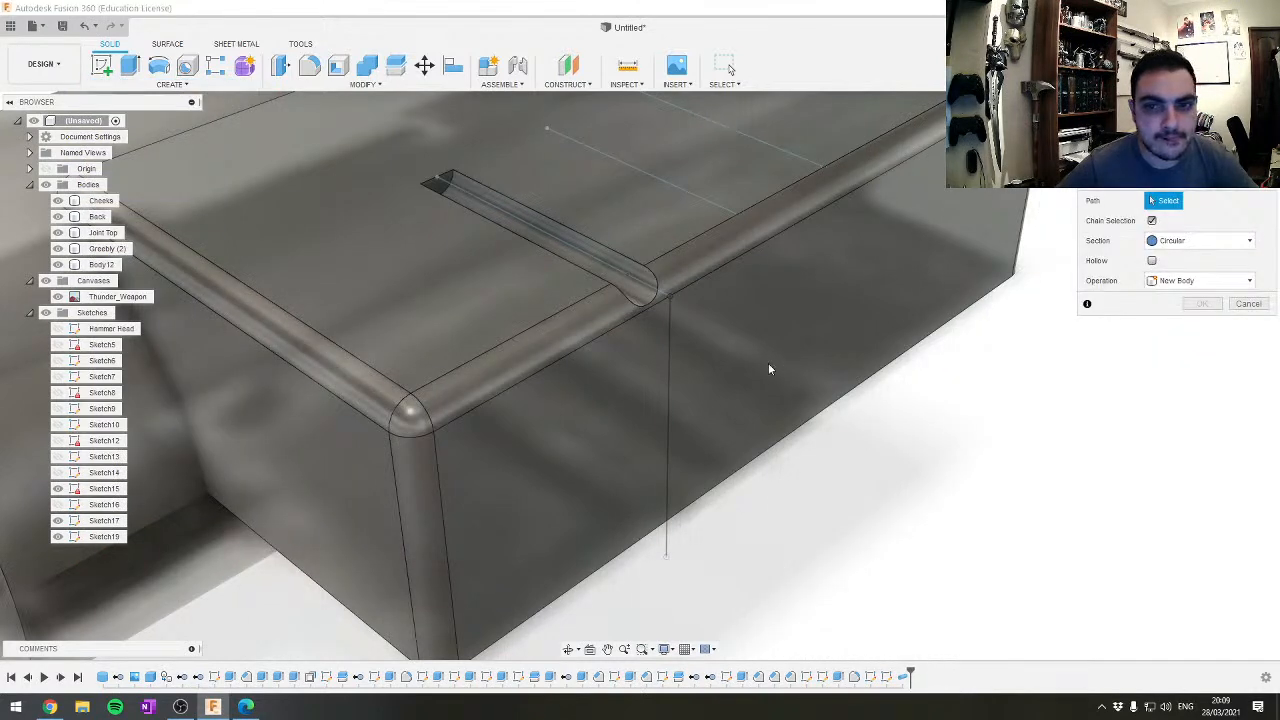
left_click(667, 391)
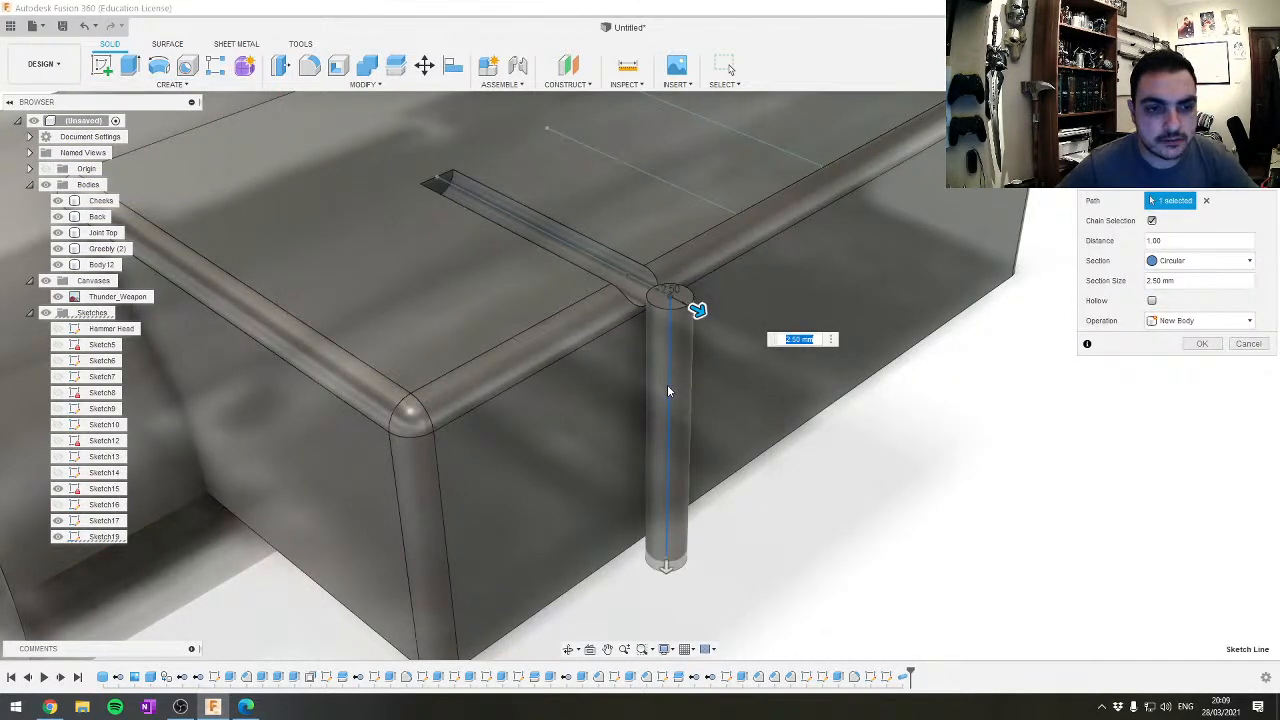
middle_click_drag(670, 399, 700, 405, "shift")
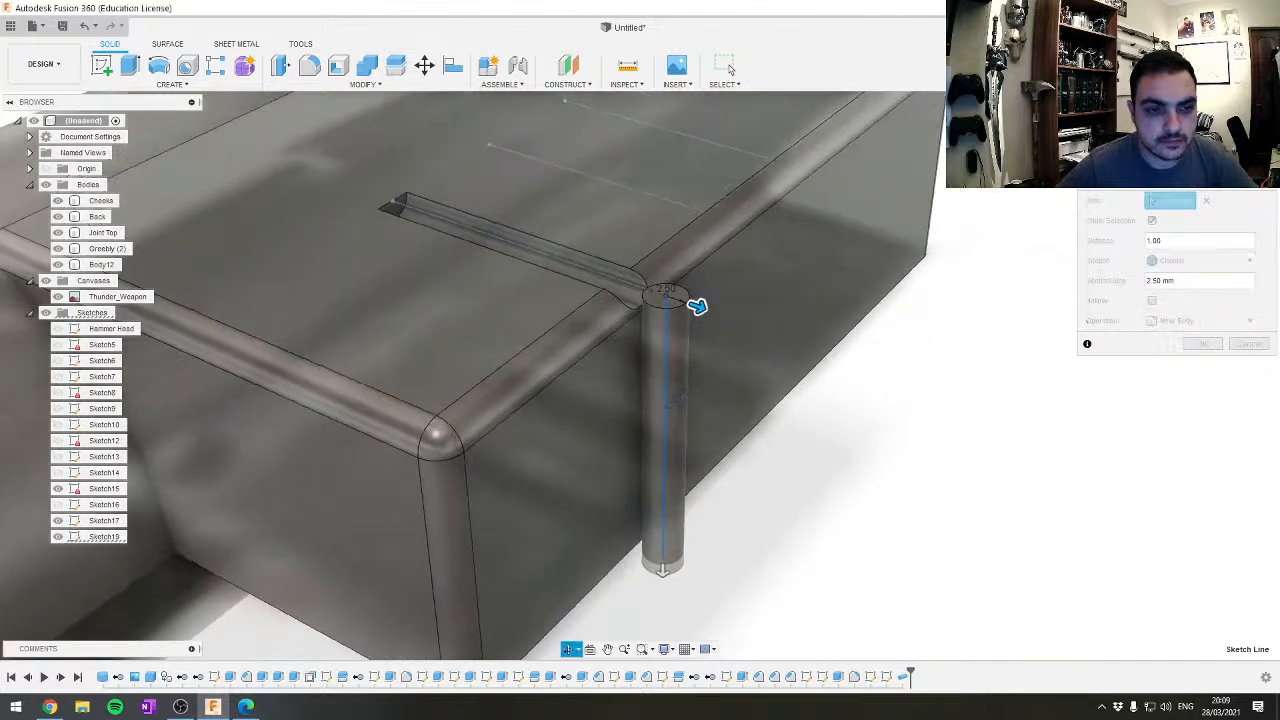
mouse_move(697, 306)
middle_mouse_down("shift")
mouse_move(729, 409)
mouse_move(725, 444)
mouse_move(783, 323)
mouse_move(755, 417)
mouse_move(763, 329)
middle_mouse_up("shift")
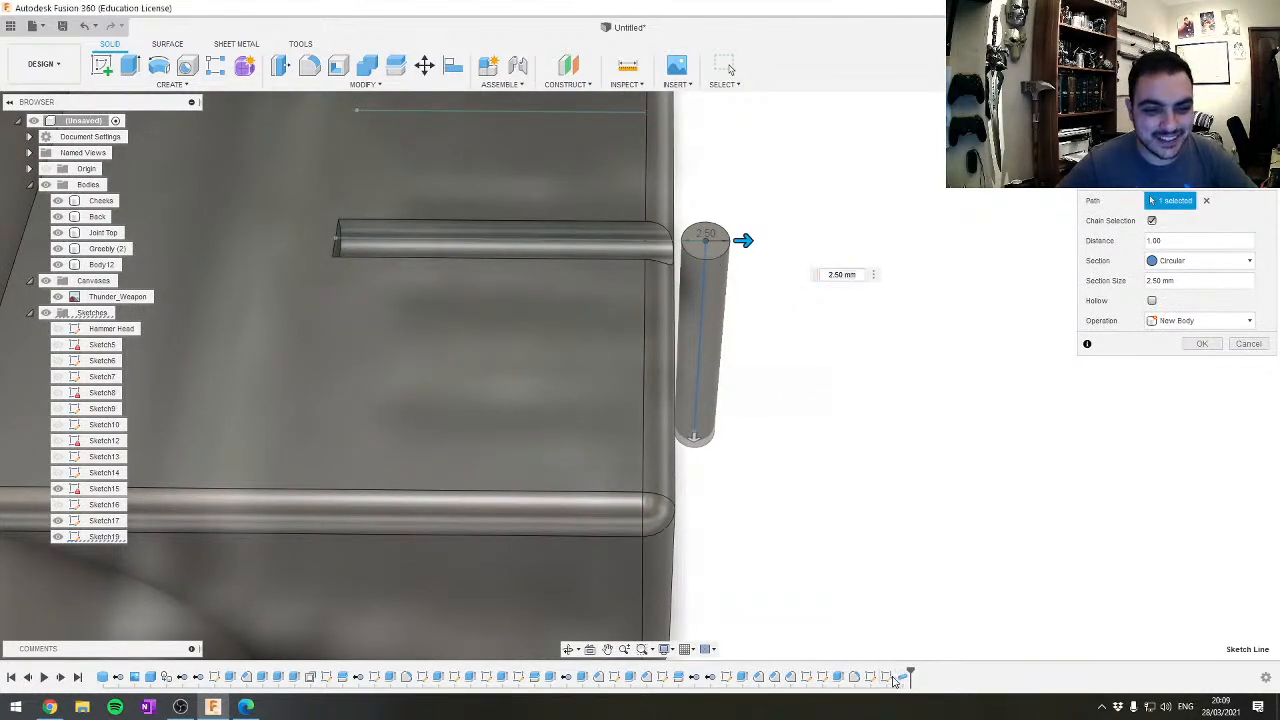
key("Escape")
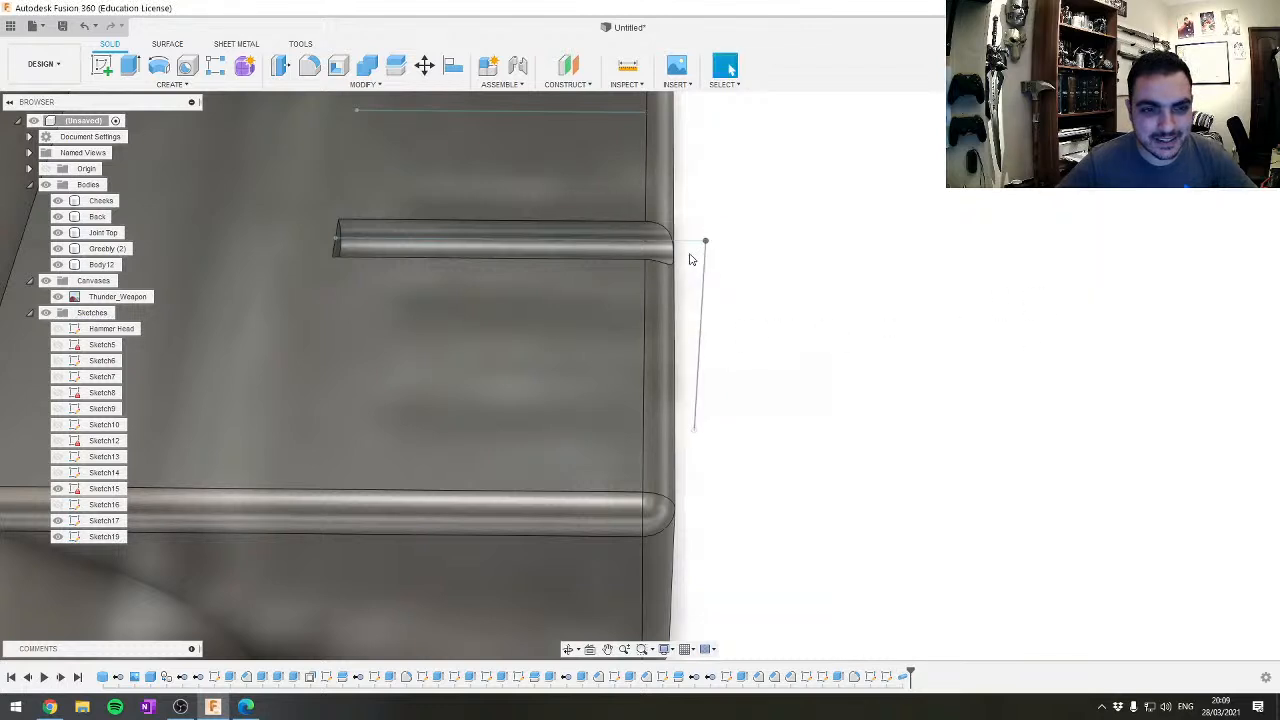
Open the sketch holding the groove centre lines for editing and try to move the extended line's outer end point
double_click(887, 678)
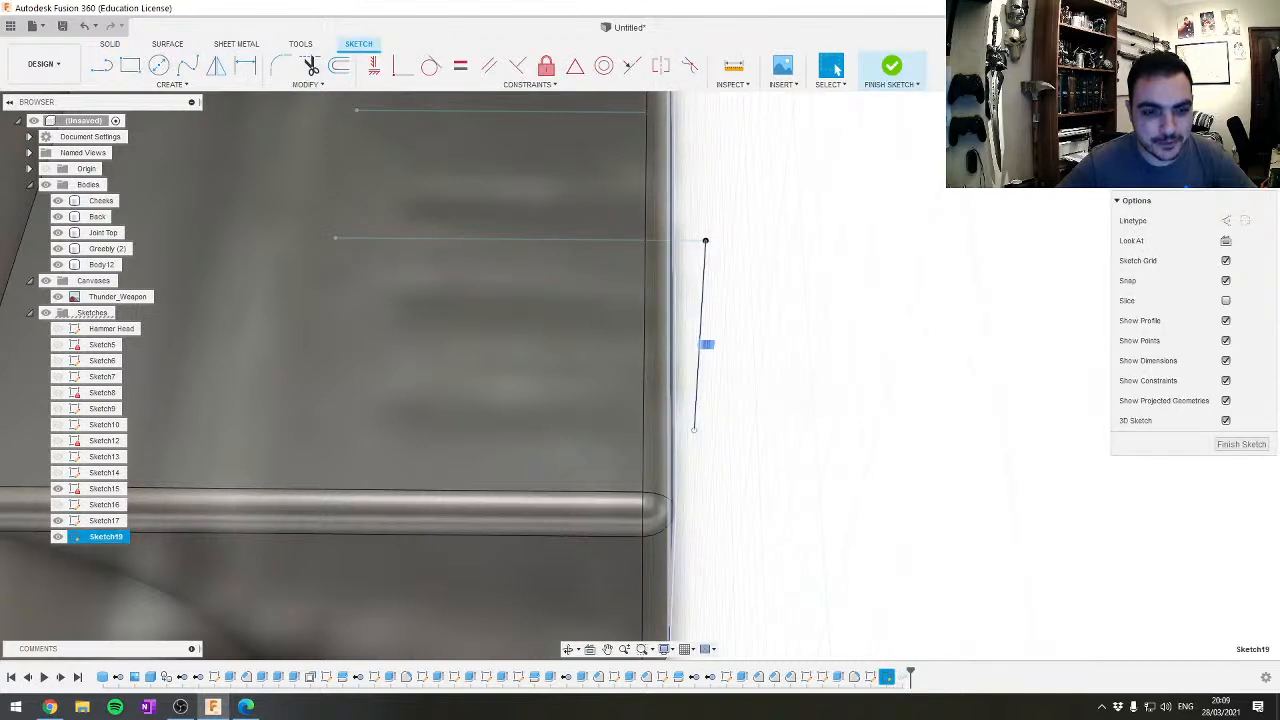
left_click(872, 678)
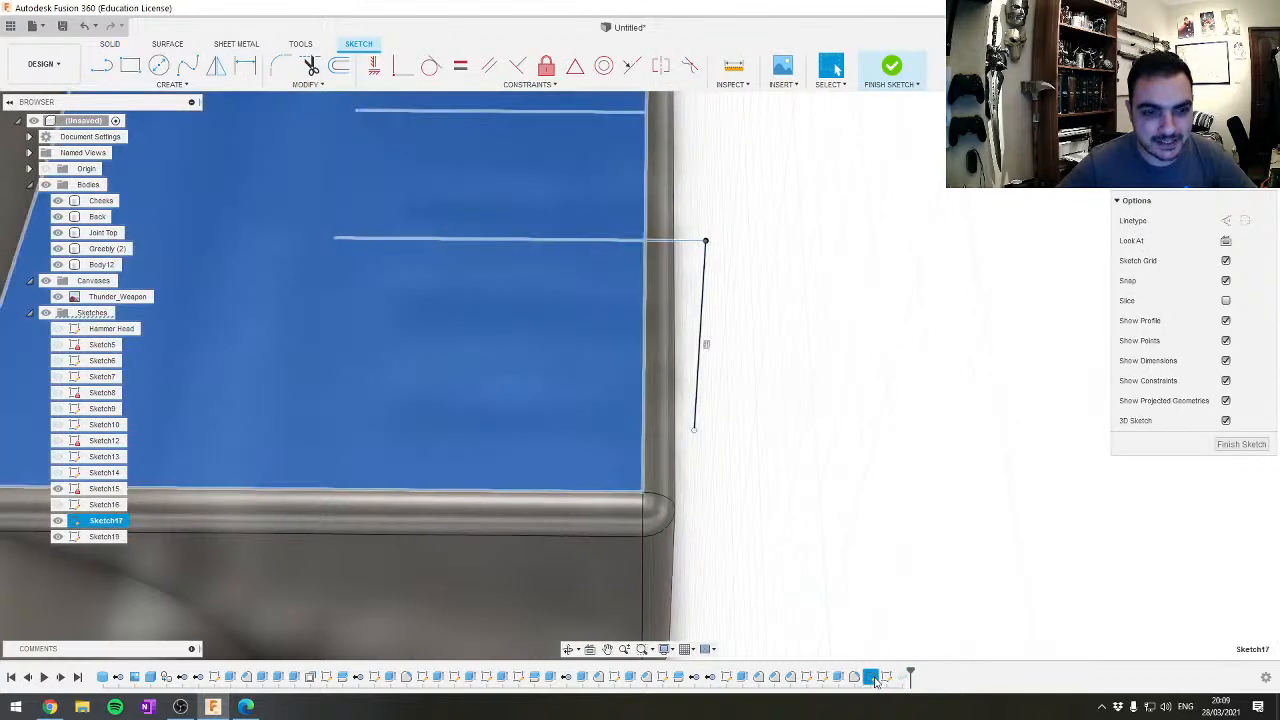
left_click(698, 240)
left_click(706, 242)
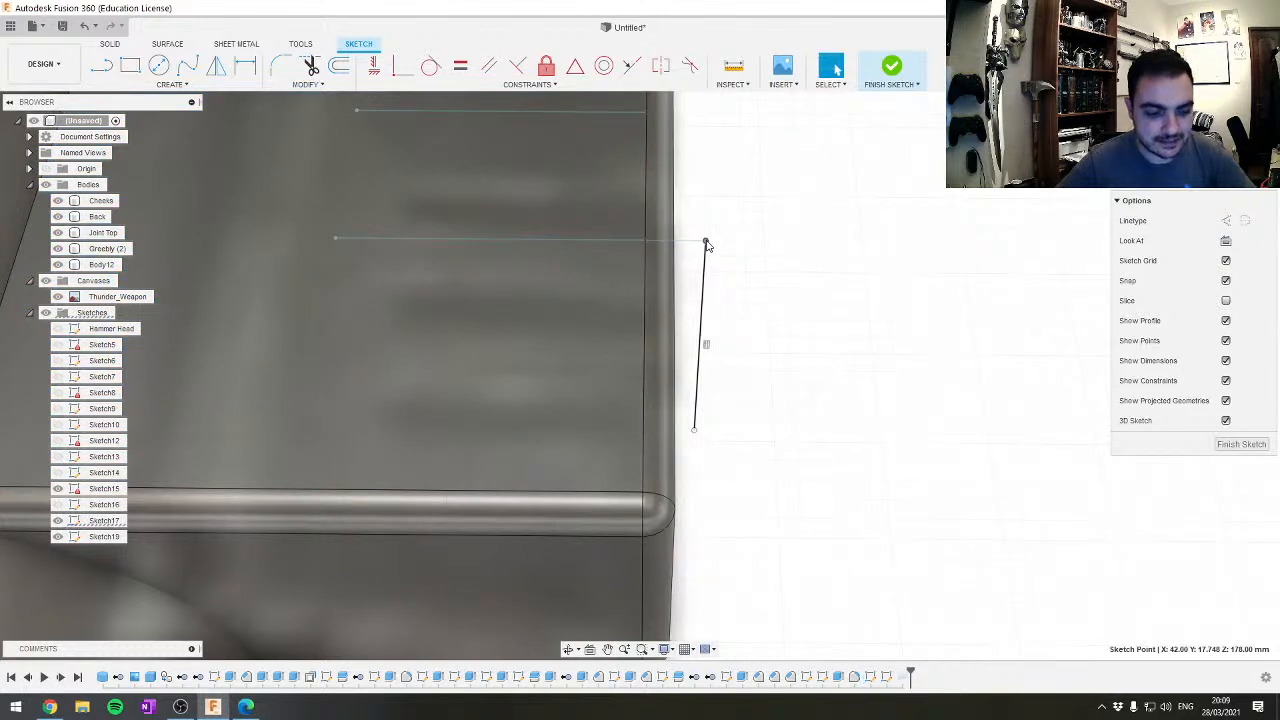
key("m")
left_click_drag(671, 240, 649, 243)
key("Escape")
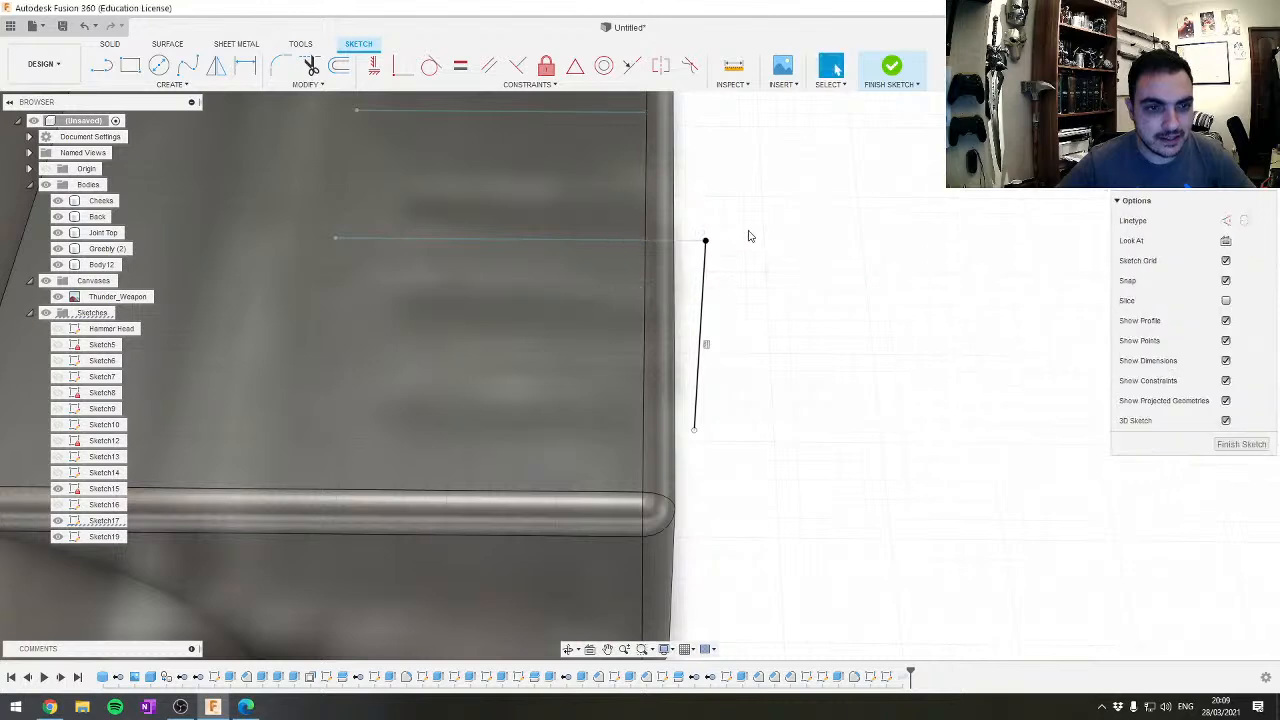
Try to move the short segment that extends the groove line past the block's rounded edge
scroll(697, 231, "up", 3)
scroll(648, 234, "down", 2)
scroll(689, 297, "down", 3)
scroll(666, 320, "up", 2)
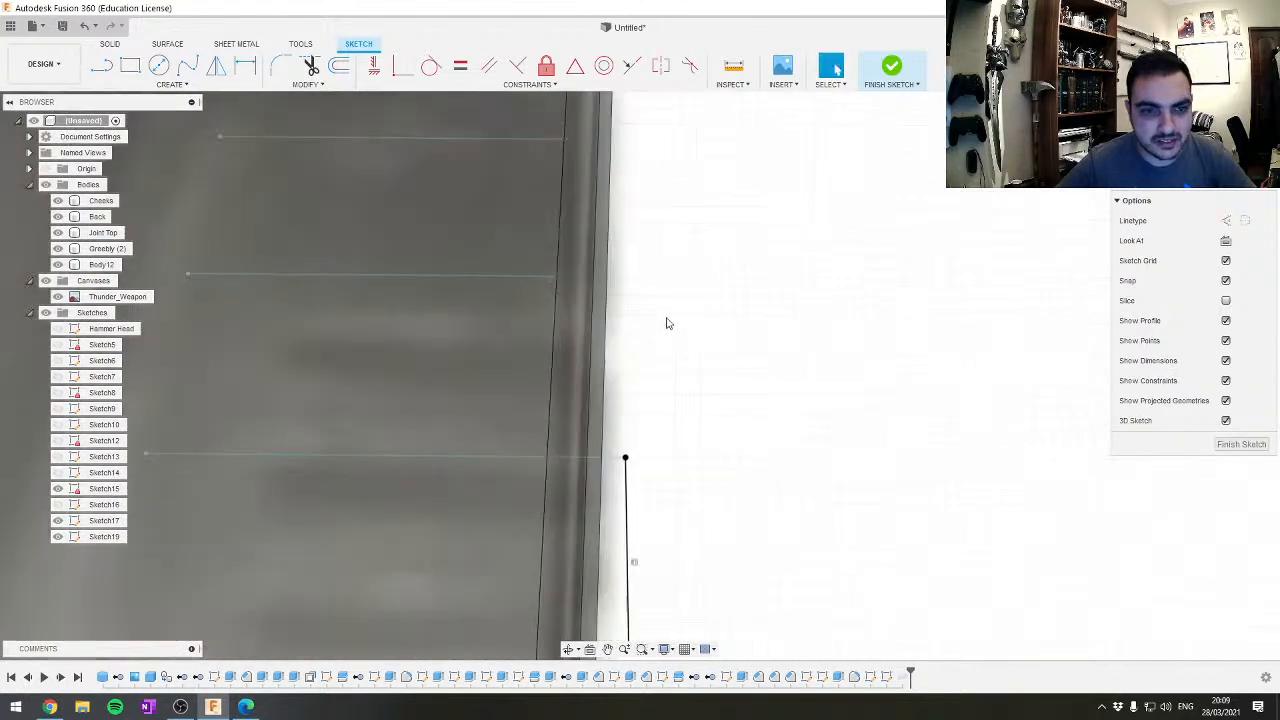
left_click(620, 457)
key("m")
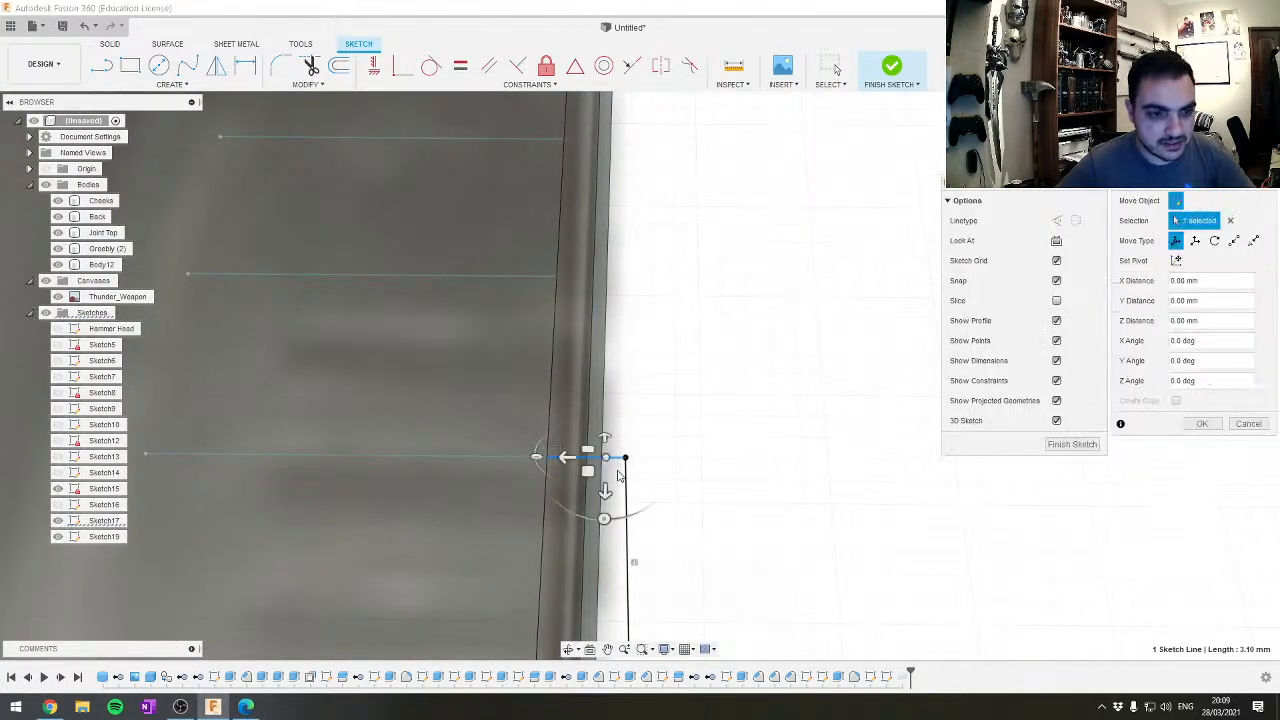
mouse_move(603, 467)
left_mouse_down()
mouse_move(572, 462)
mouse_move(620, 437)
left_mouse_up()
key("Escape")
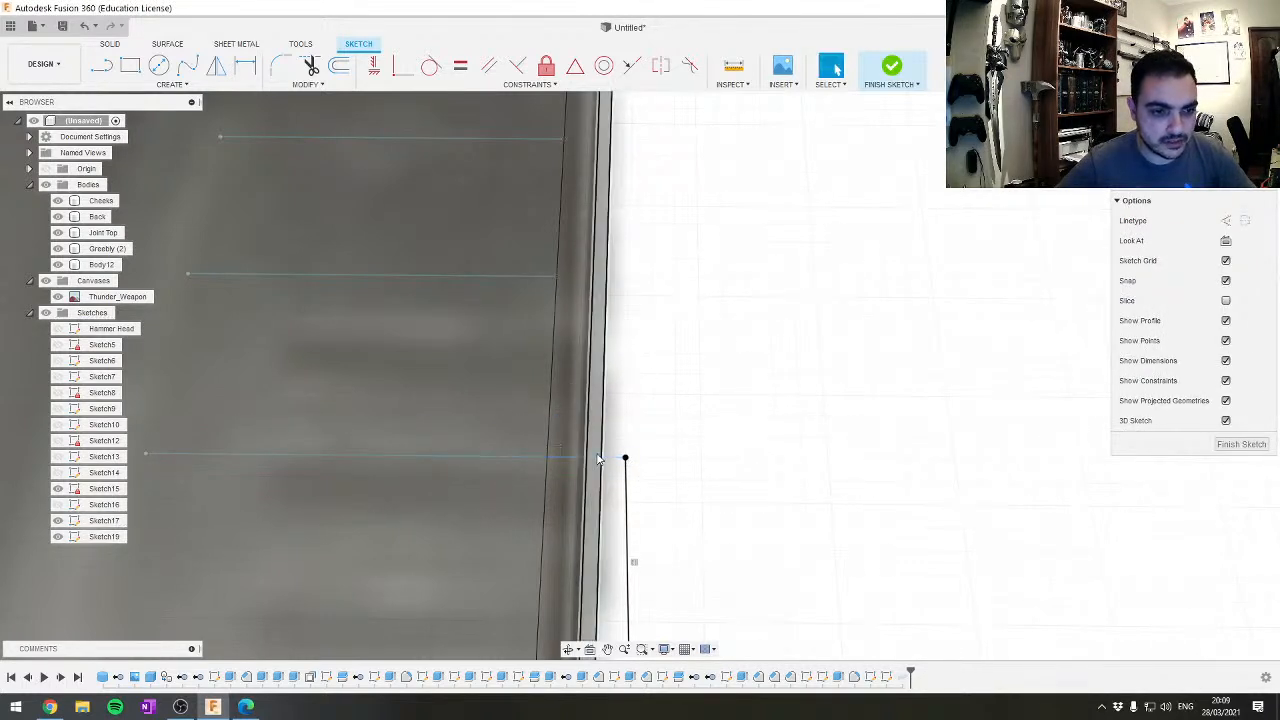
Try to move the vertical side line by -1.00 mm in Z
left_click(607, 470)
left_click(628, 478)
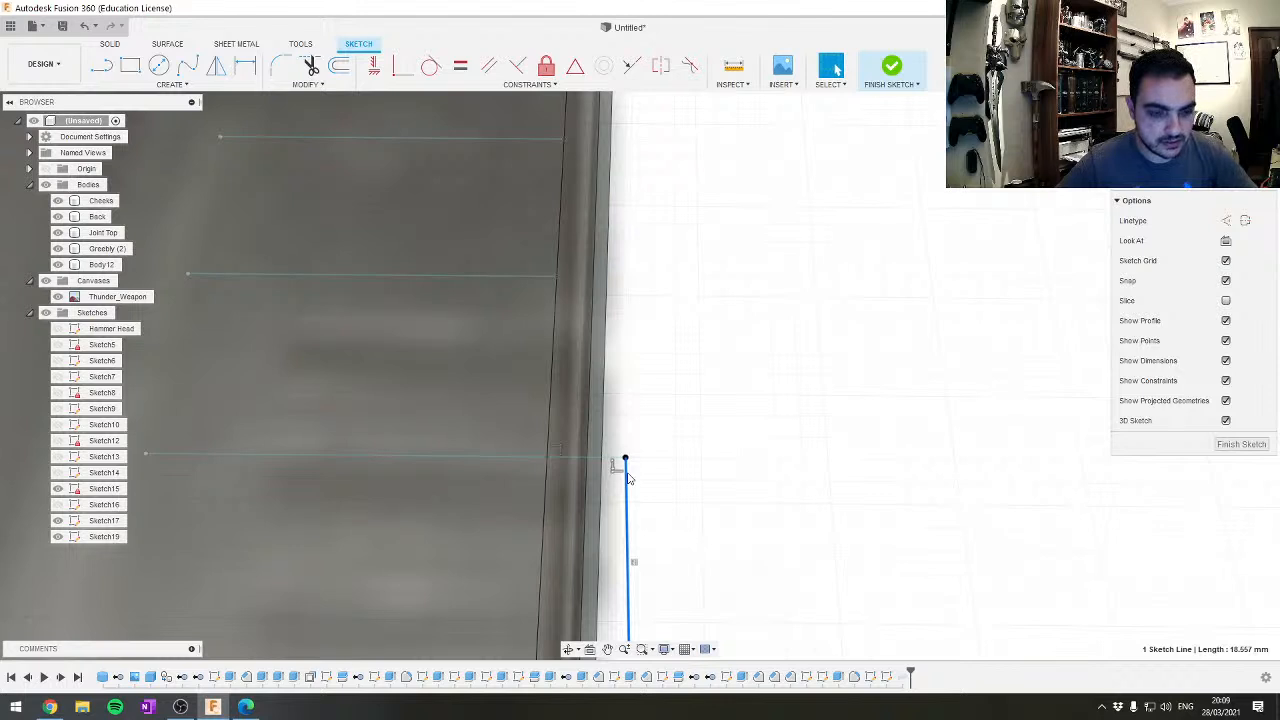
key("m")
left_click_drag(667, 472, 646, 474)
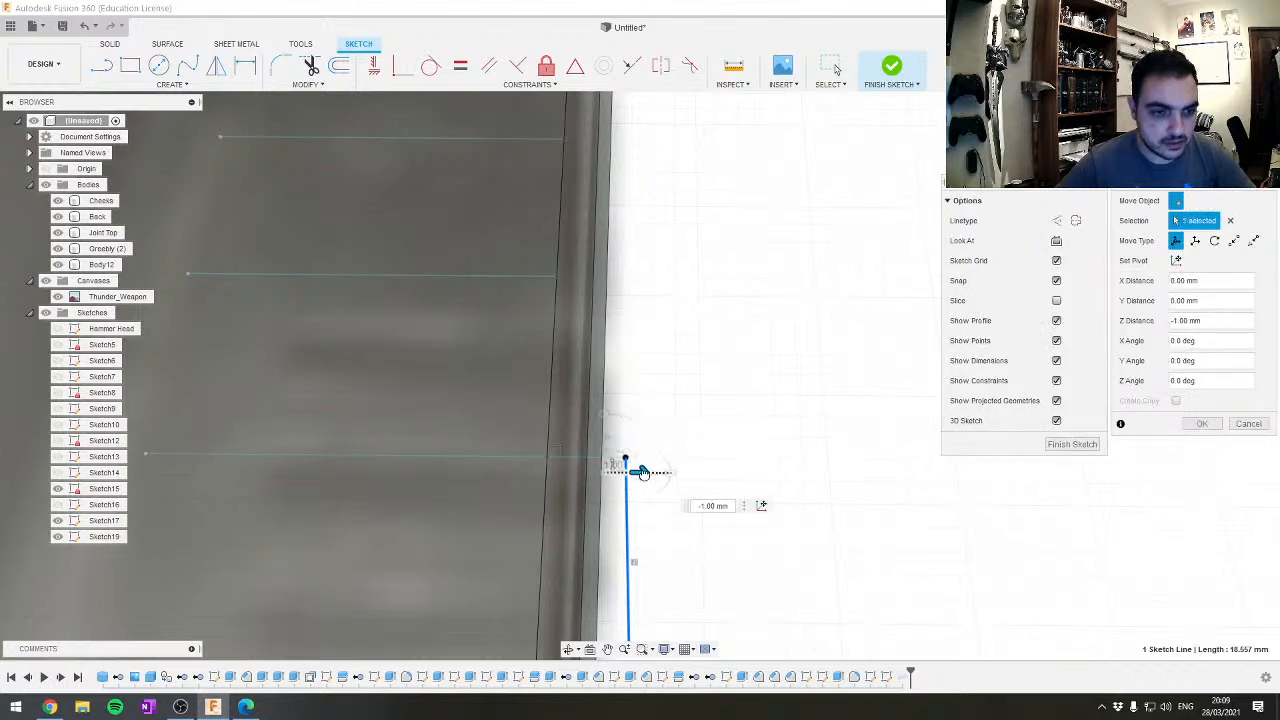
key("Return")
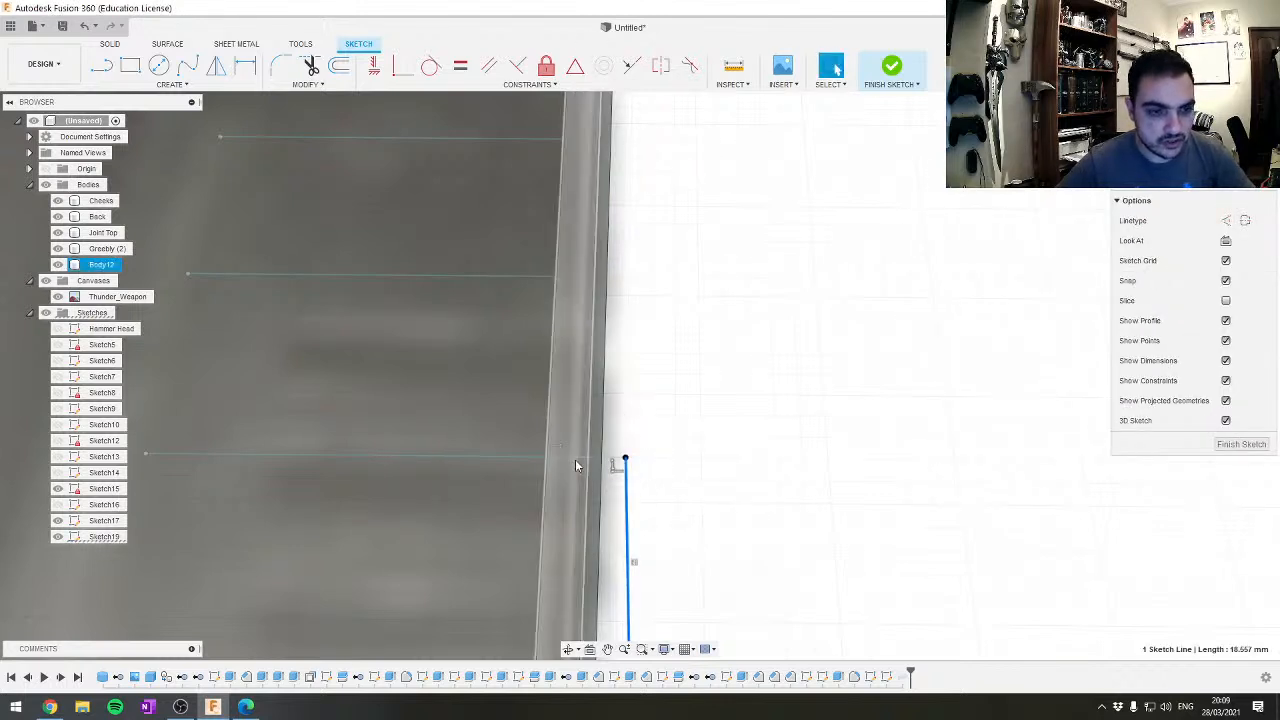
Move the groove line's short extension segment inward by 2.00 mm in X
left_click(577, 460)
key("m")
left_click_drag(548, 455, 490, 460)
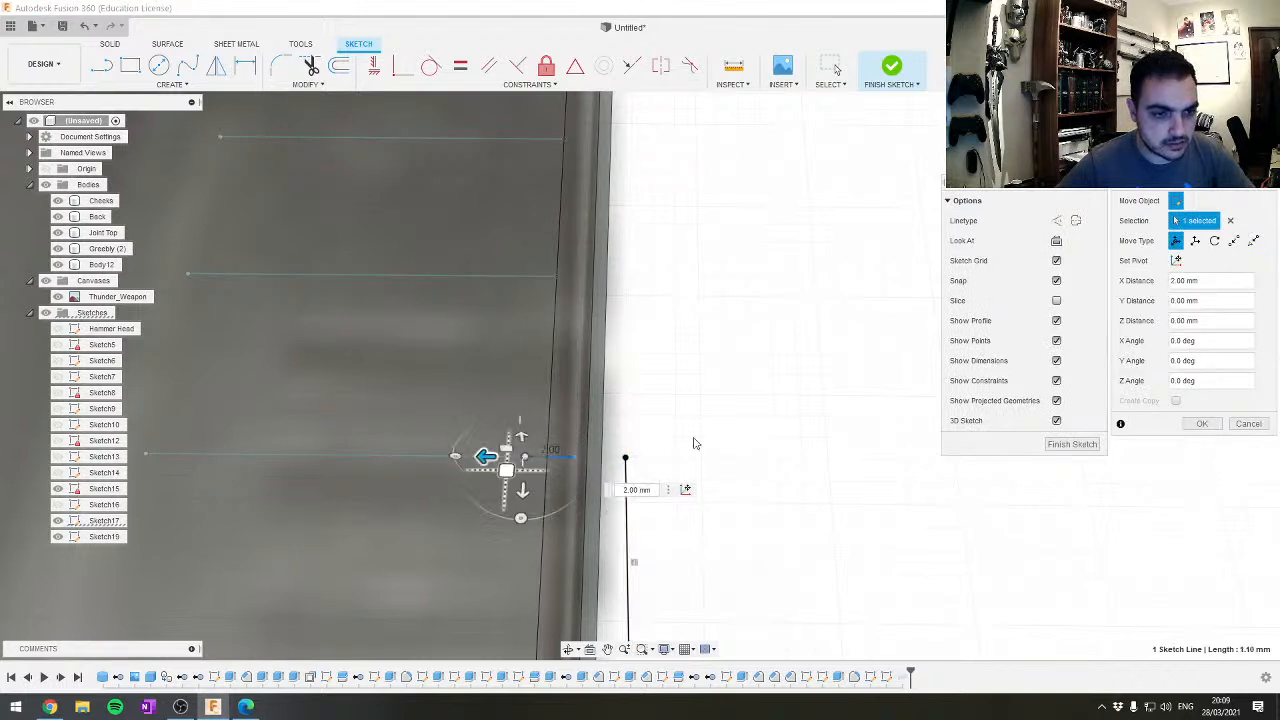
scroll(649, 480, "down", 3)
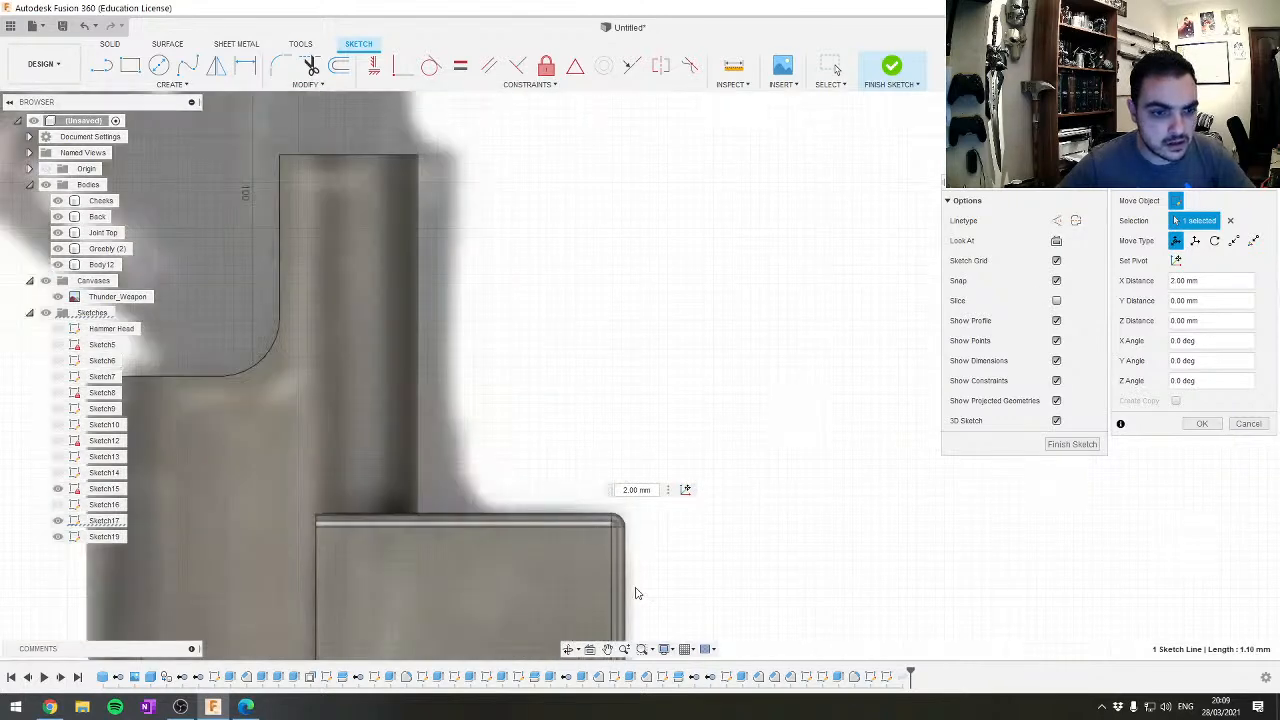
middle_click_drag(638, 594, 695, 228)
middle_click_drag(710, 515, 711, 284)
scroll(700, 449, "up", 4)
scroll(635, 201, "up", 7)
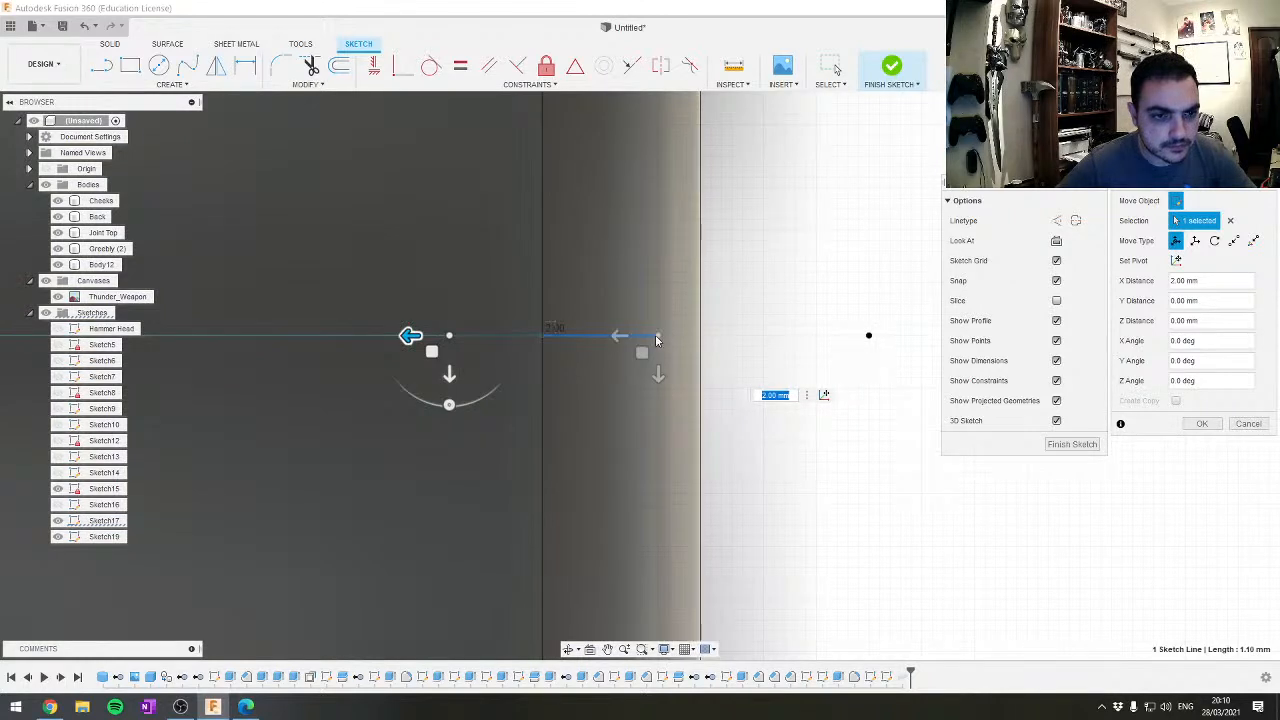
Move the extension segment's outer end point -0.40 mm in X onto the block's outer side and finish the sketch
left_click(659, 335)
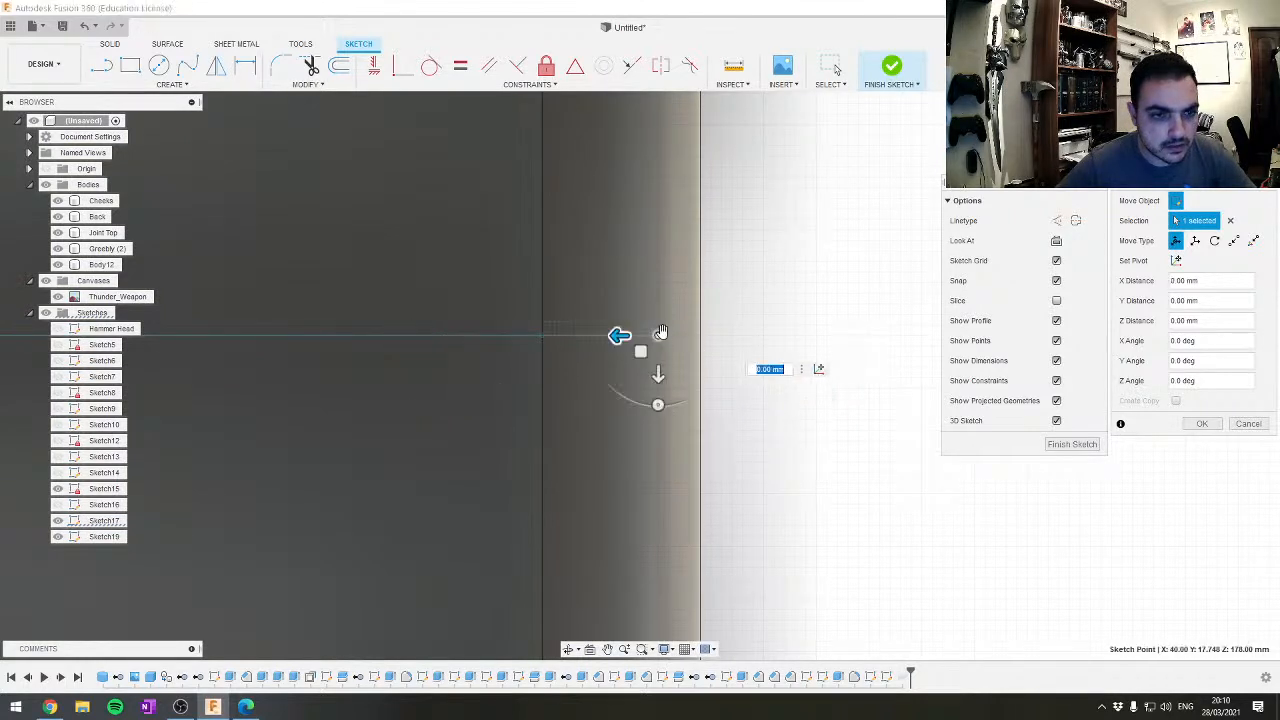
mouse_move(617, 335)
left_mouse_down()
mouse_move(674, 337)
mouse_move(661, 335)
left_mouse_up()
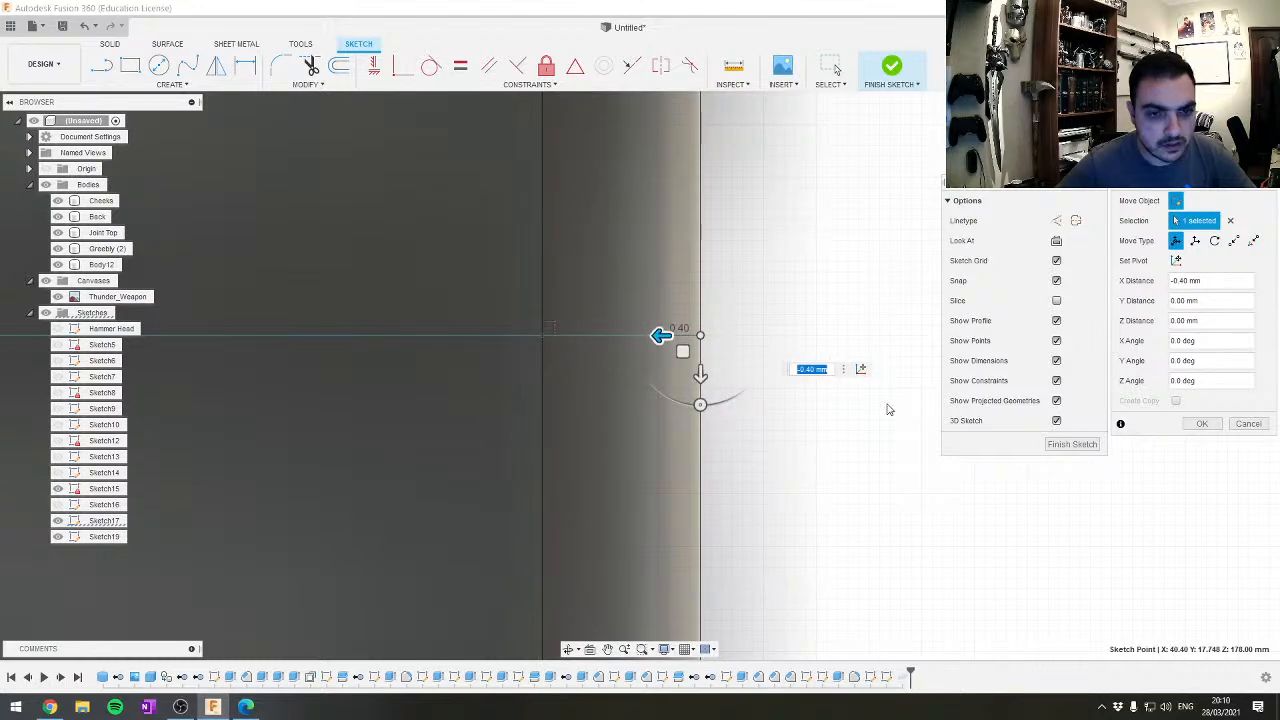
left_click(1074, 444)
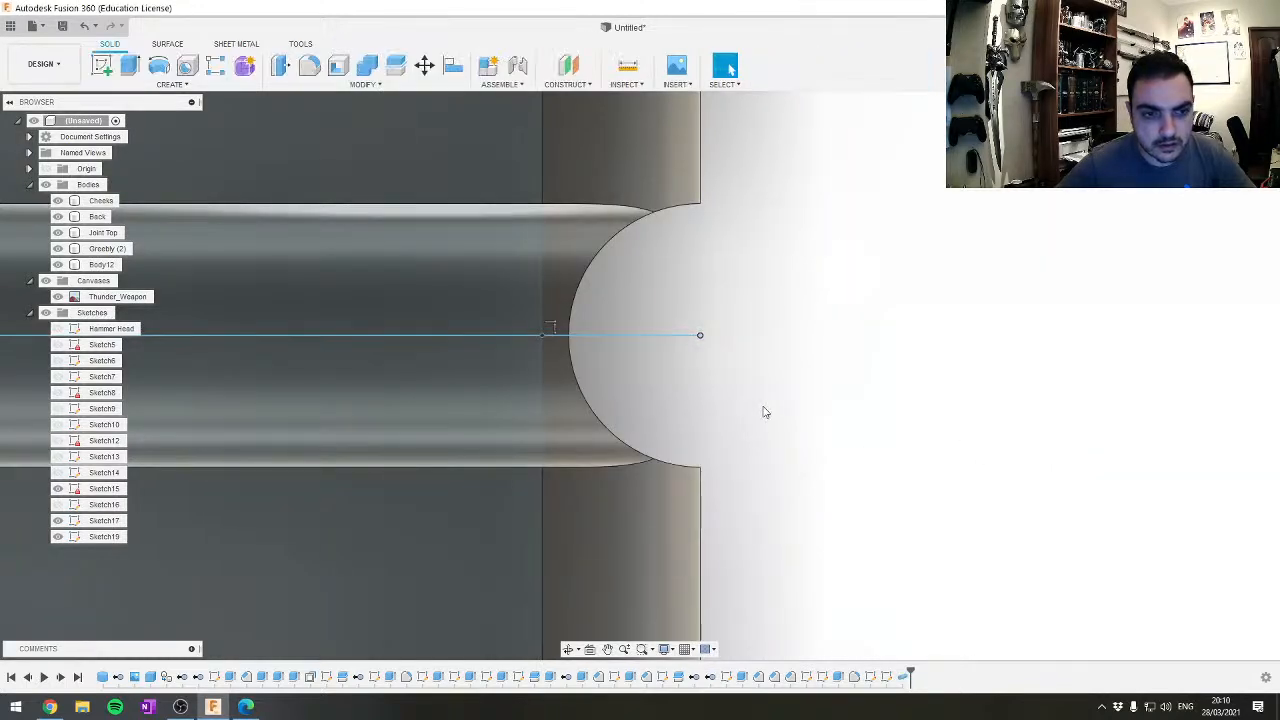
Examine how the cut groove meets the vertical line at the block's rounded edge
middle_click_drag(781, 440, 785, 410, "shift")
scroll(895, 365, "down", 5)
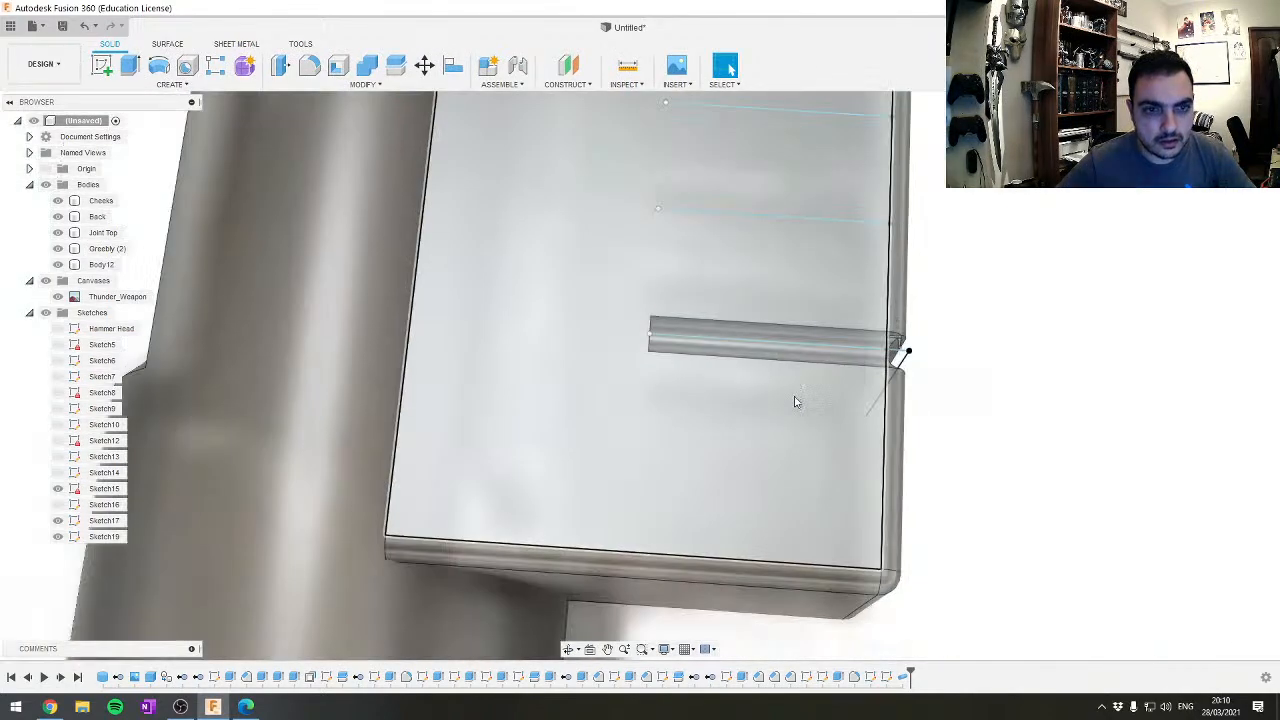
middle_click_drag(891, 382, 623, 240, "shift")
scroll(622, 240, "up", 5)
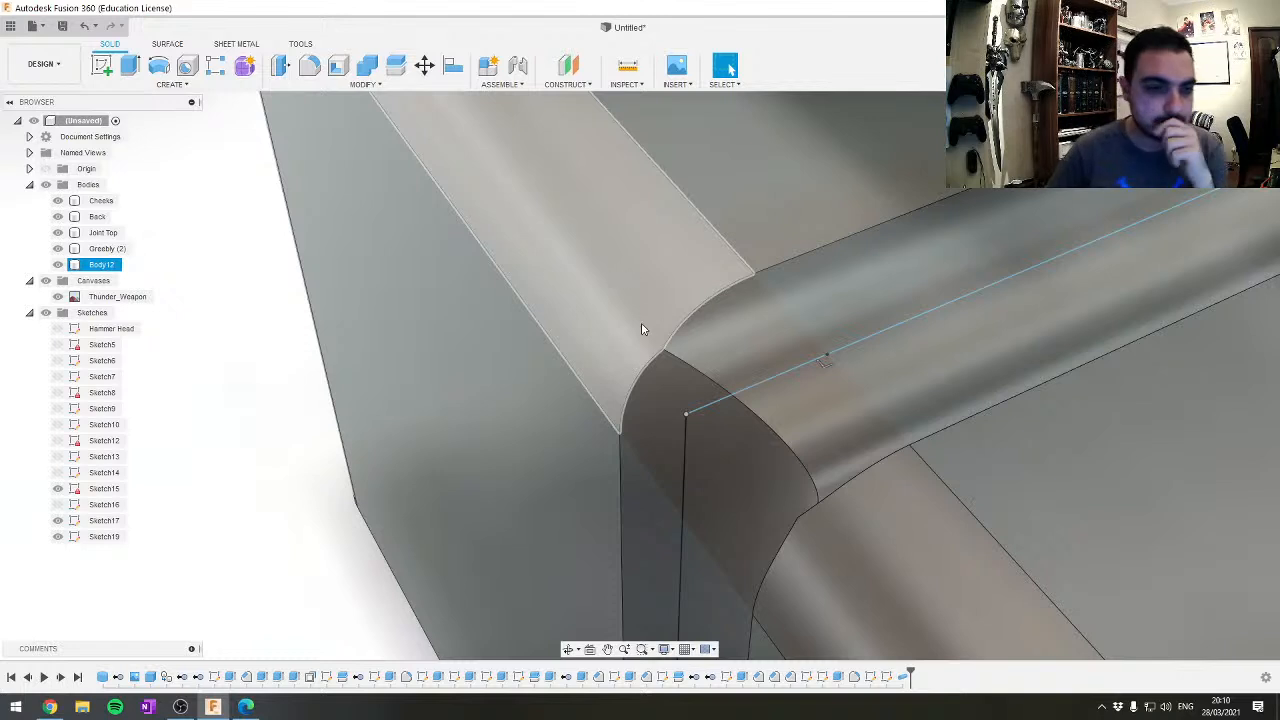
key("Escape")
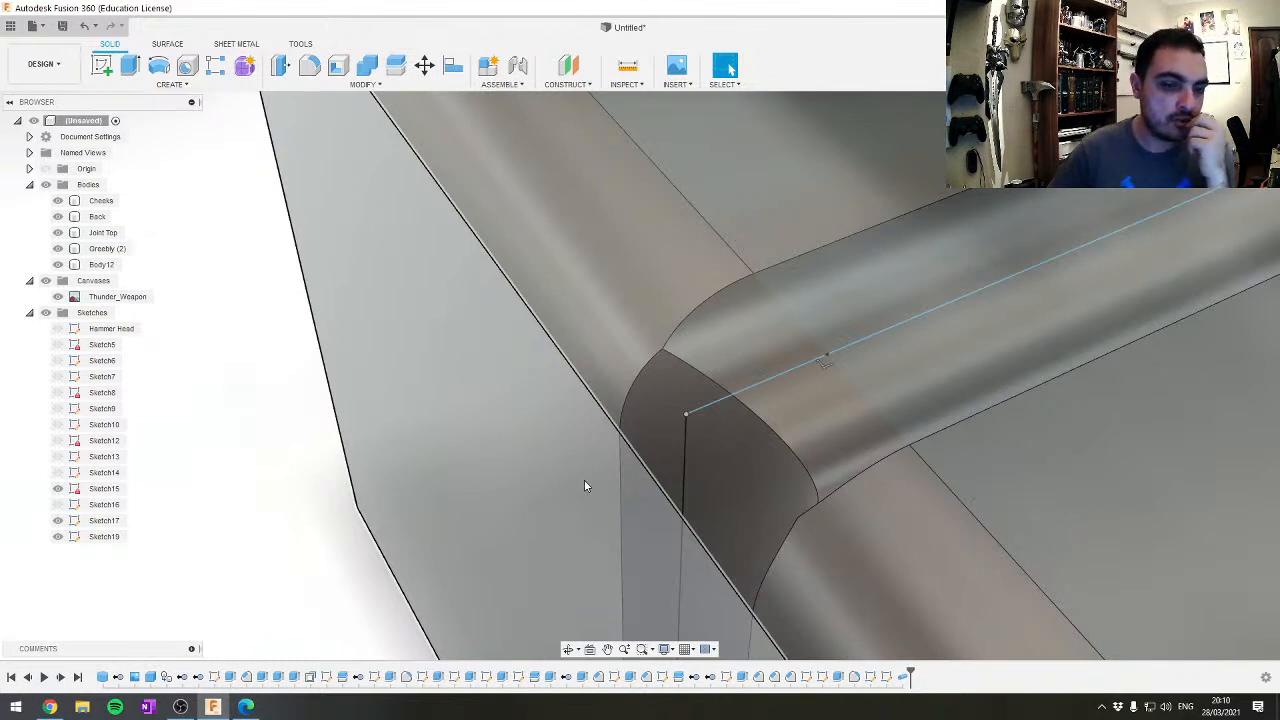
left_click(684, 471)
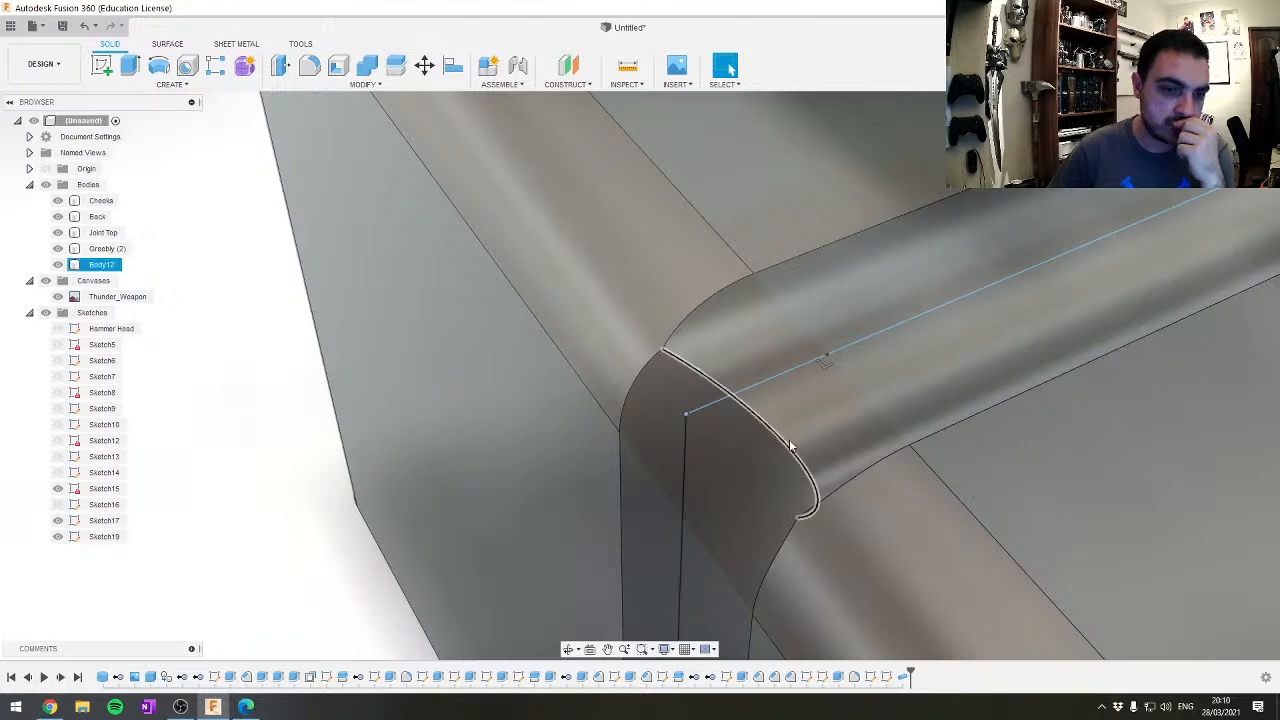
left_click(786, 440)
Undo the recent sketch and pipe edits back to the earlier groove that runs over the edge and down the side
key("ctrl+z")
key("ctrl+z")
key("ctrl+z")
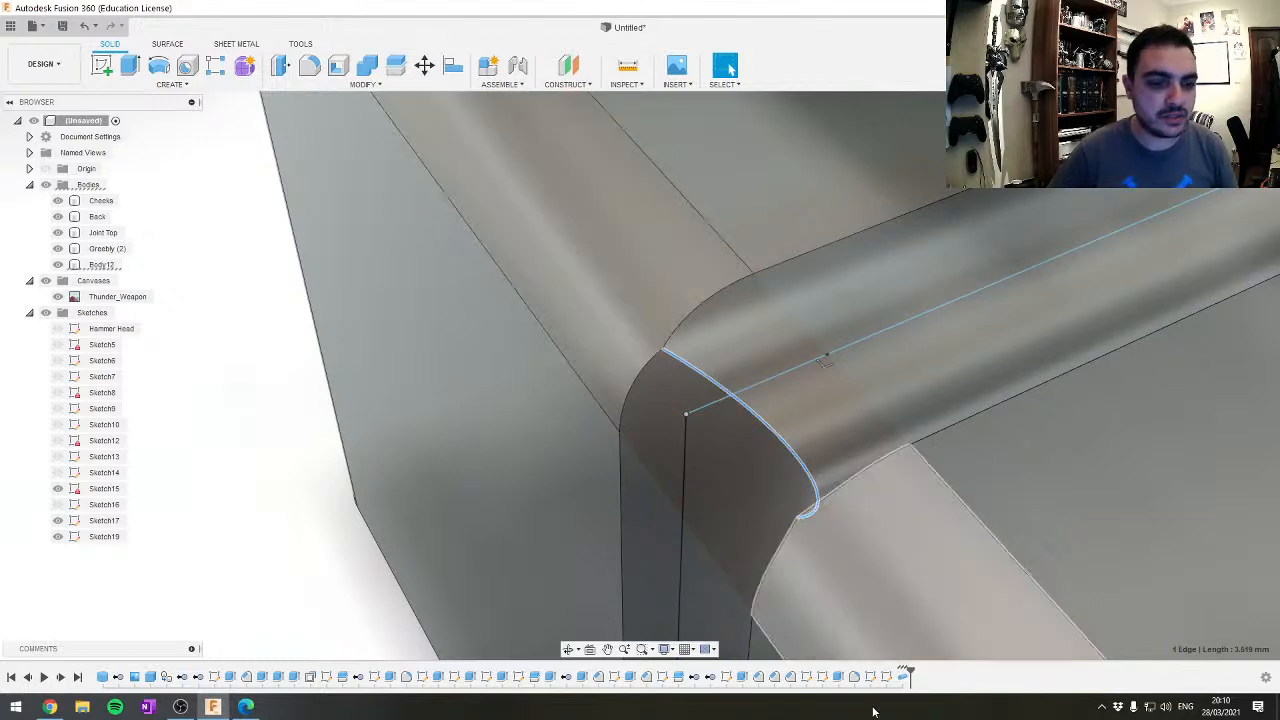
key("ctrl+z")
key("ctrl+z")
key("ctrl+z")
key("ctrl+z")
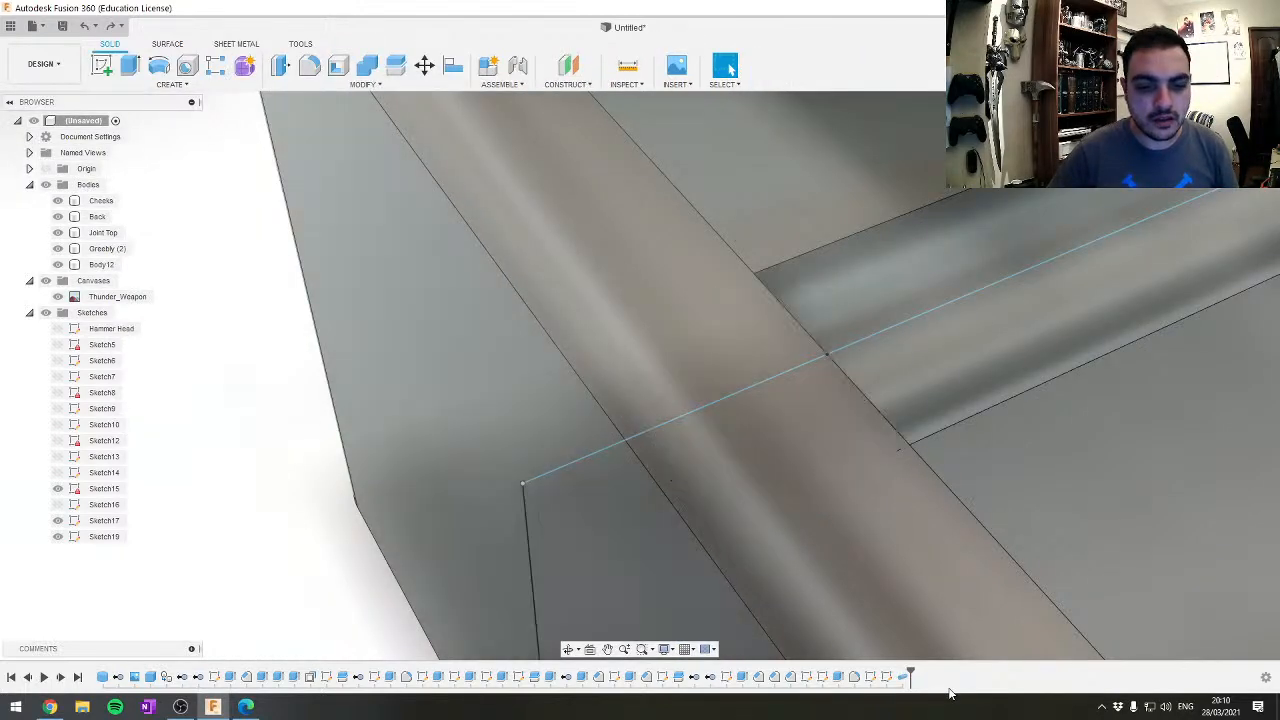
key("ctrl+z")
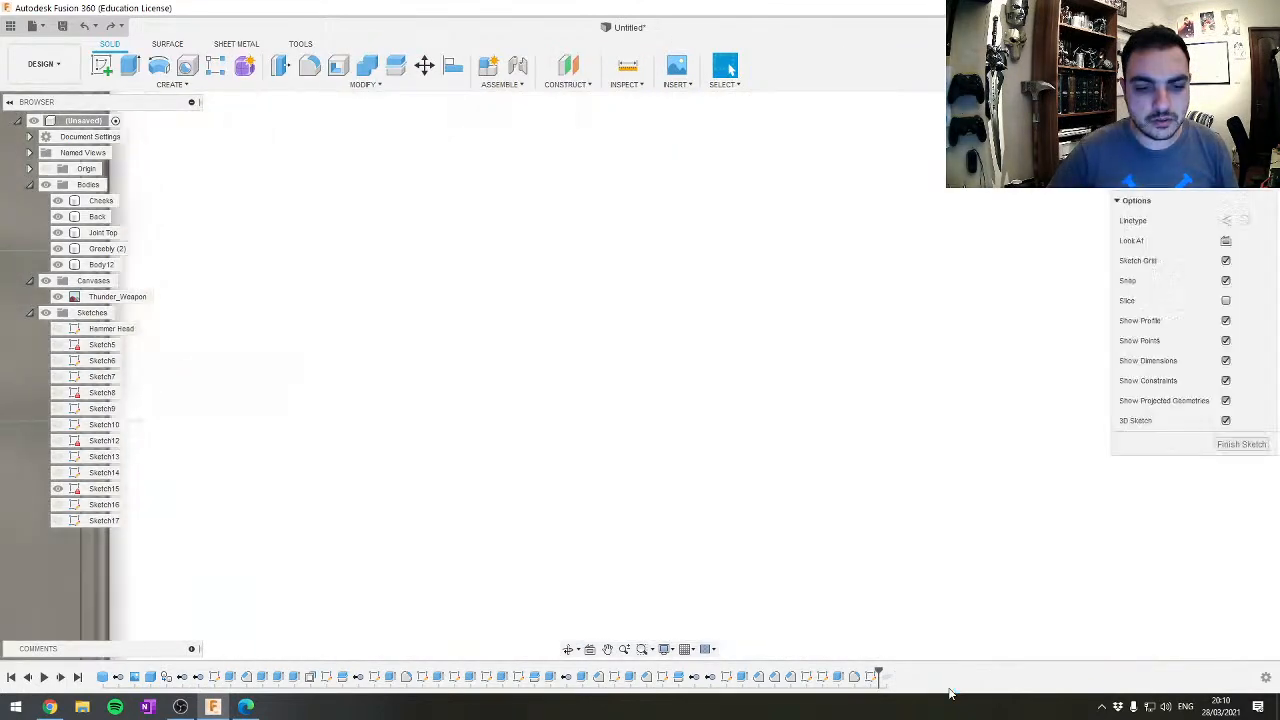
key("ctrl+z")
key("ctrl+z")
key("ctrl+z")
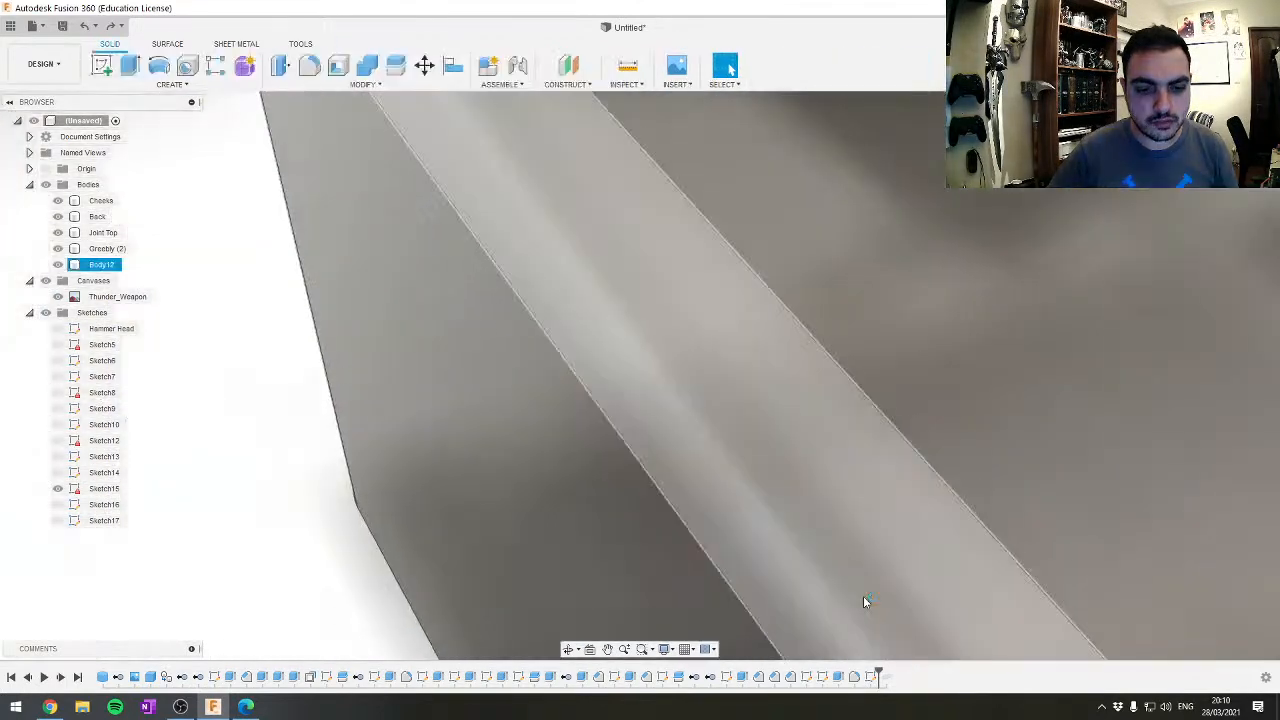
Examine the groove's bend over the rounded edge and its run down the block's outer side
scroll(923, 374, "down", 10)
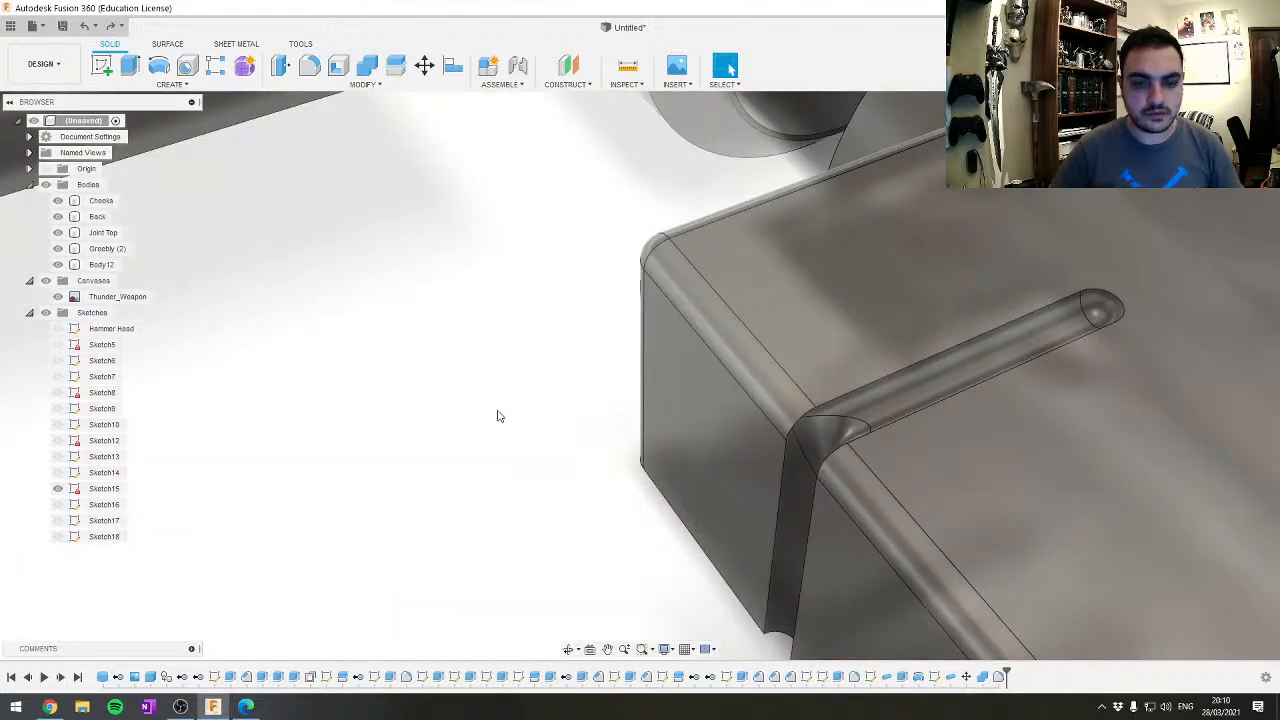
middle_click_drag(498, 416, 672, 409, "shift")
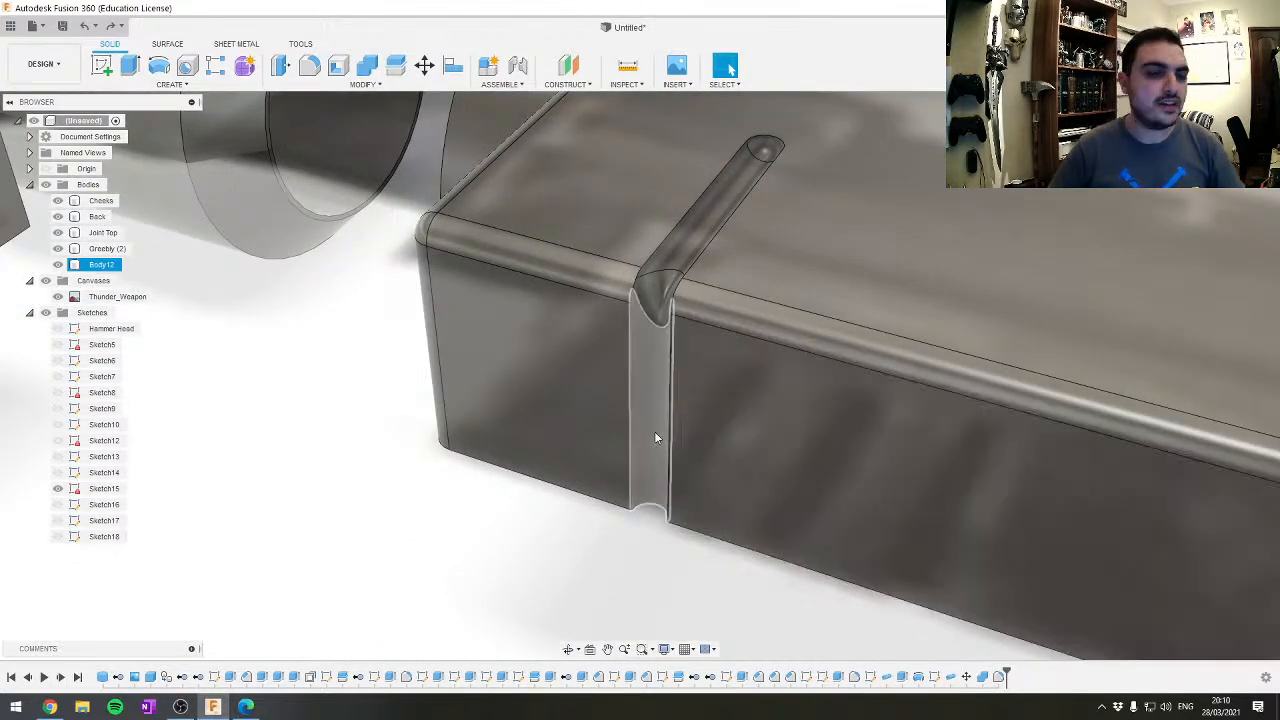
scroll(646, 366, "up", 5)
scroll(675, 355, "down", 5)
scroll(675, 355, "down", 6)
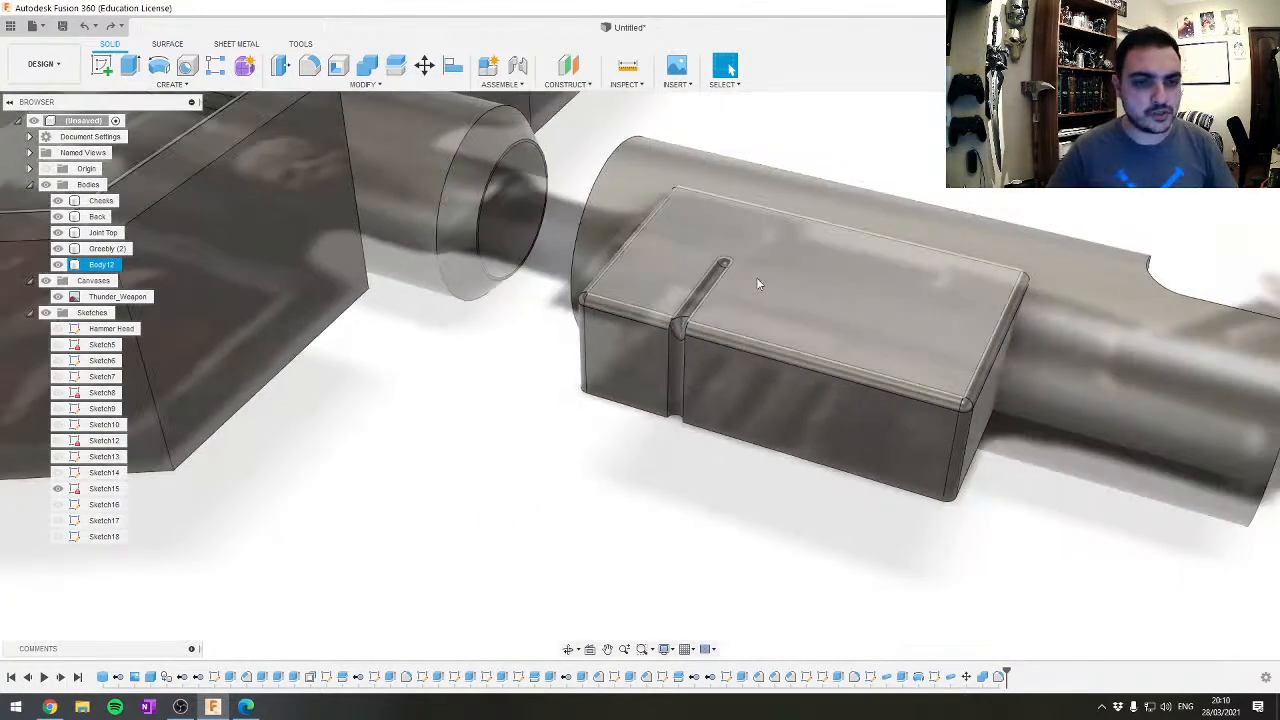
scroll(665, 308, "up", 5)
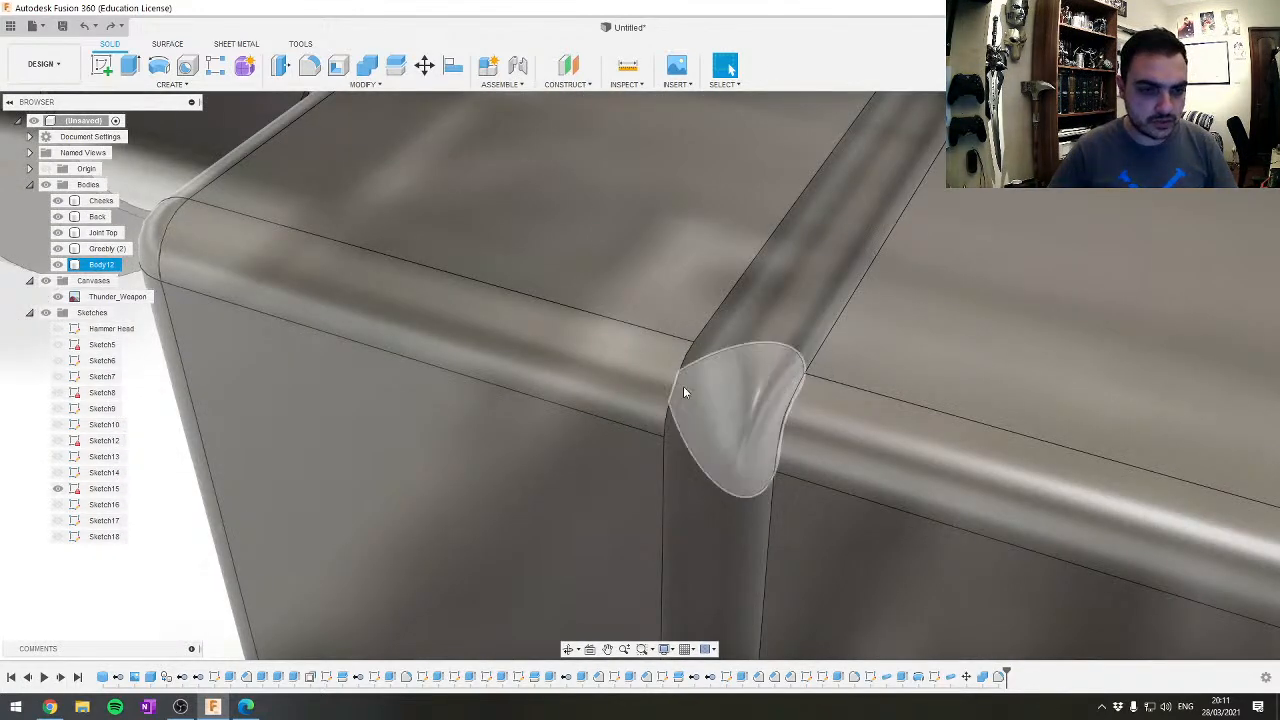
scroll(797, 437, "down", 8)
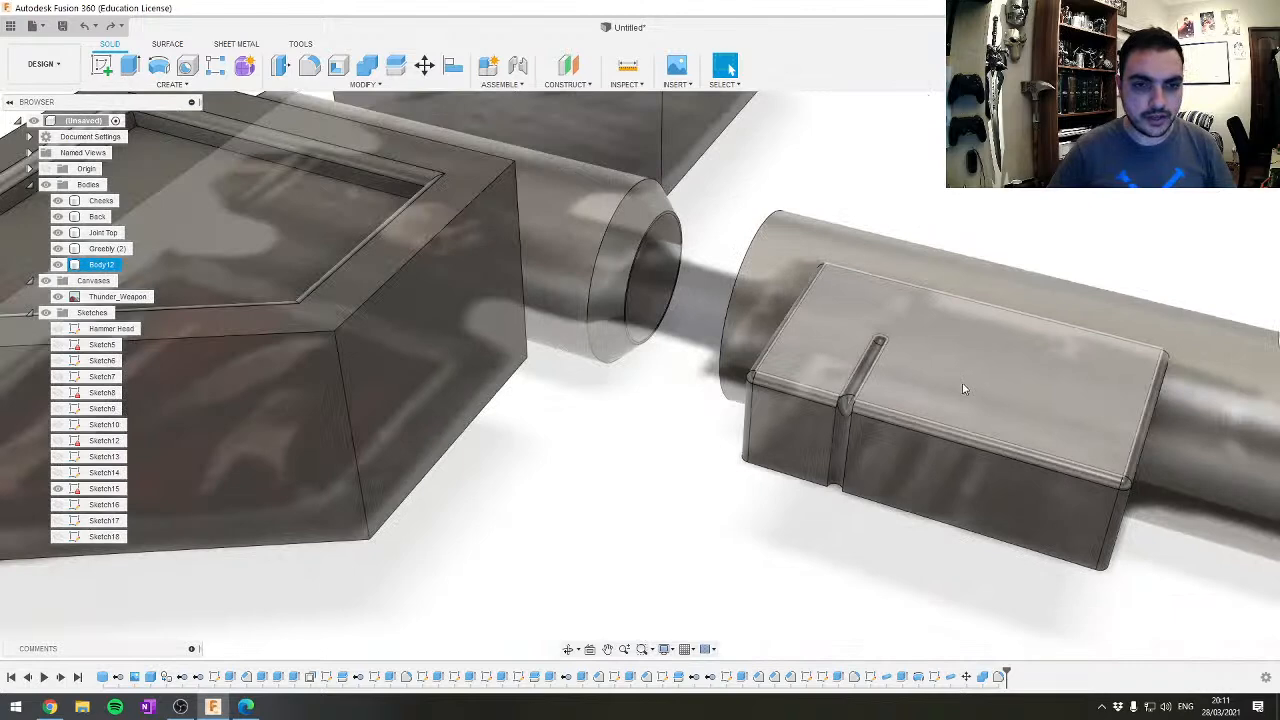
scroll(888, 398, "up", 3)
Start a Pattern on Path for faces and pick the groove's four faces, from its rounded end down the block's side, as objects
key("Escape")
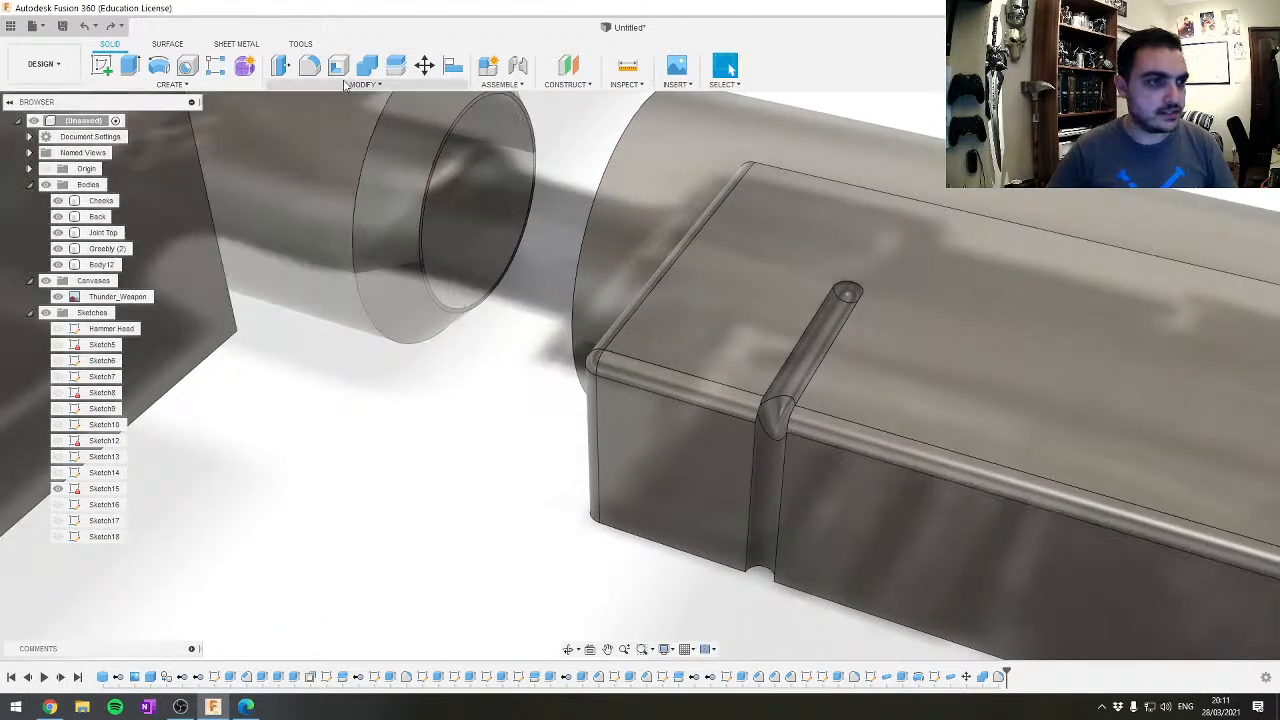
left_click(352, 85)
mouse_move(187, 84)
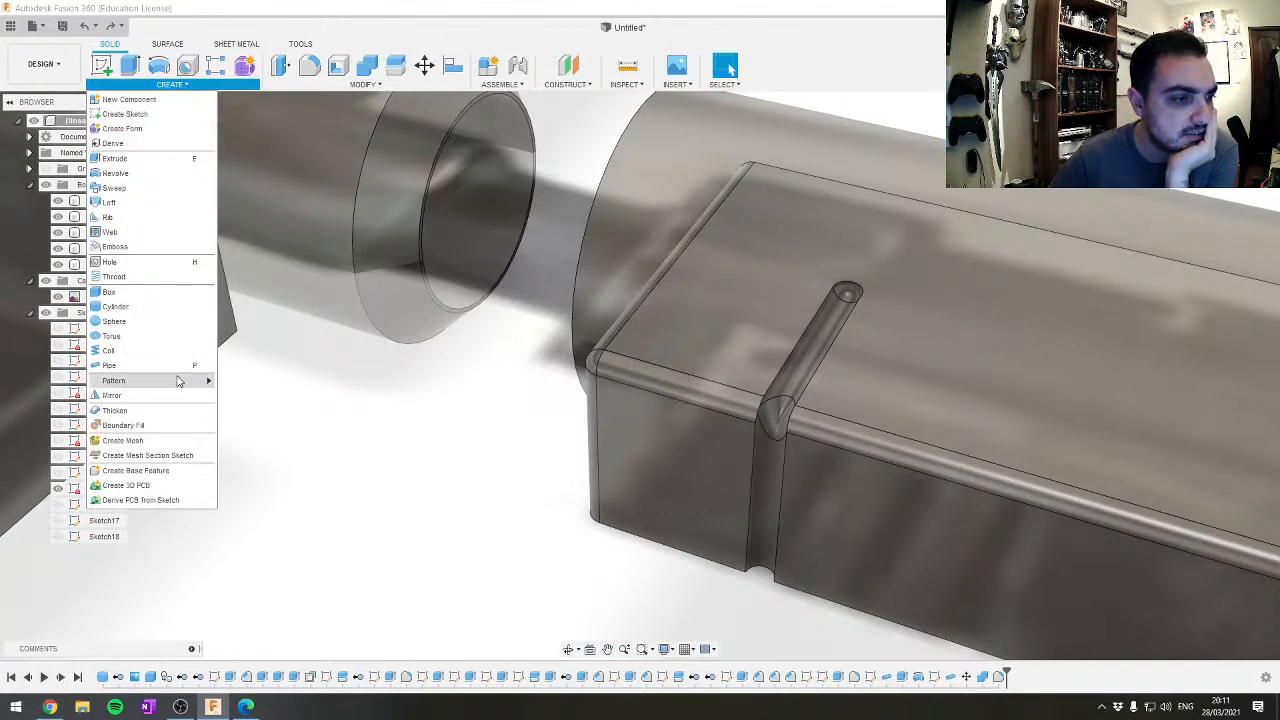
mouse_move(178, 381)
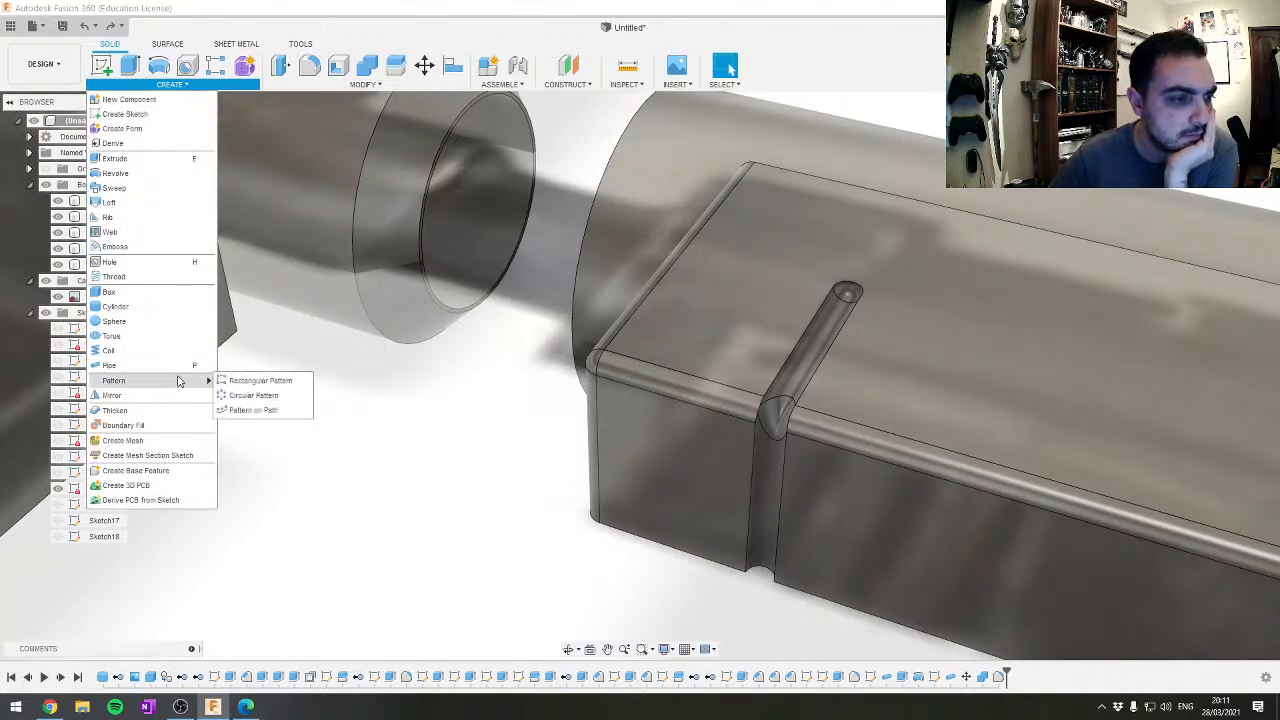
left_click(262, 411)
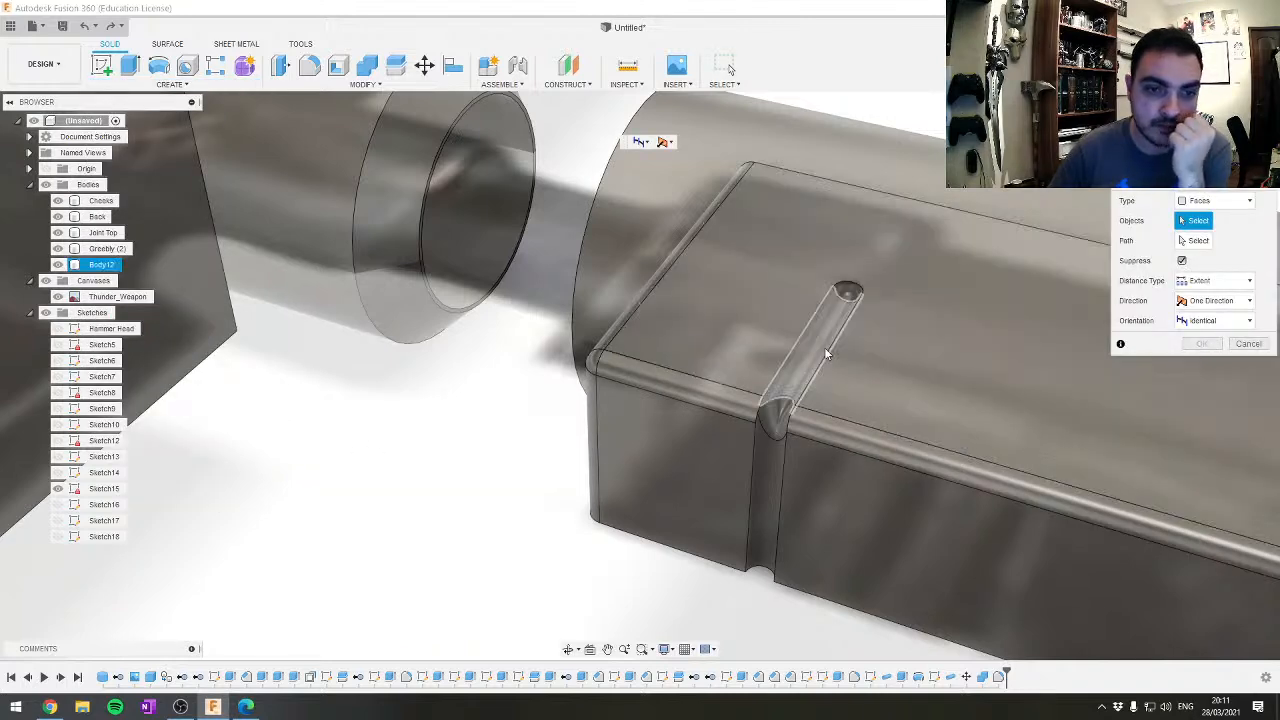
left_click(838, 325)
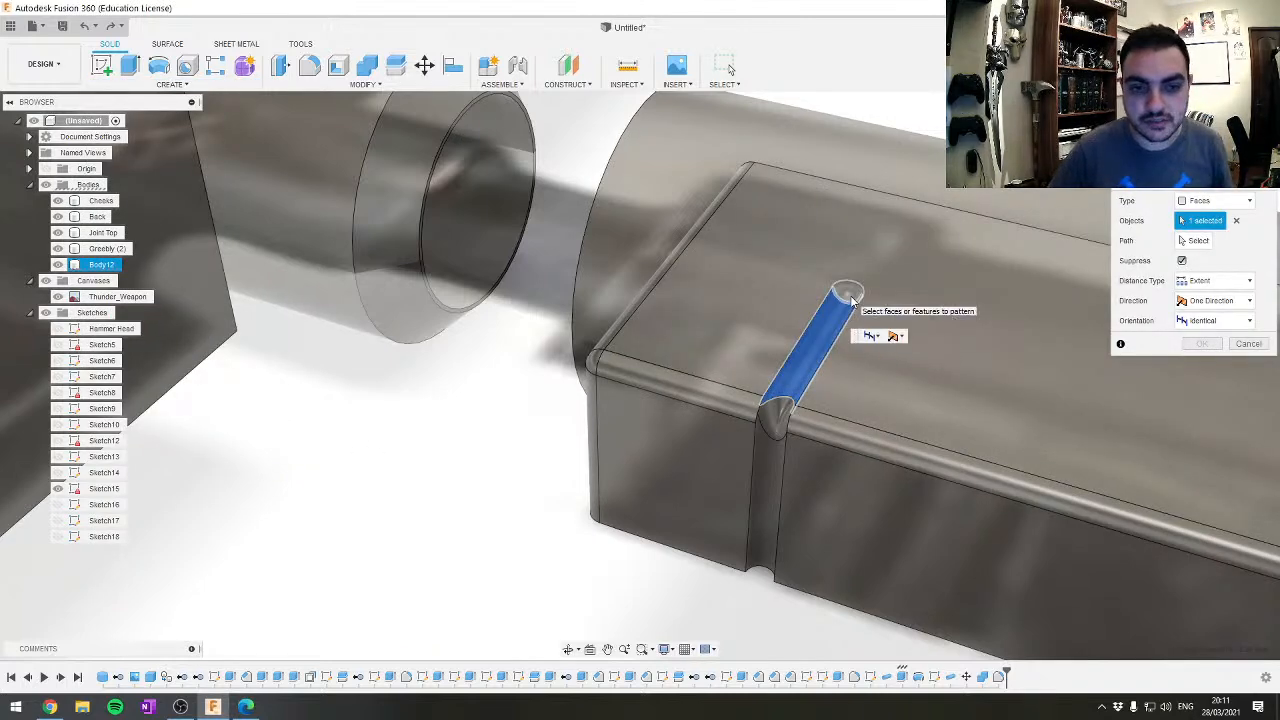
left_click(851, 298)
left_click(778, 418)
left_click(778, 488)
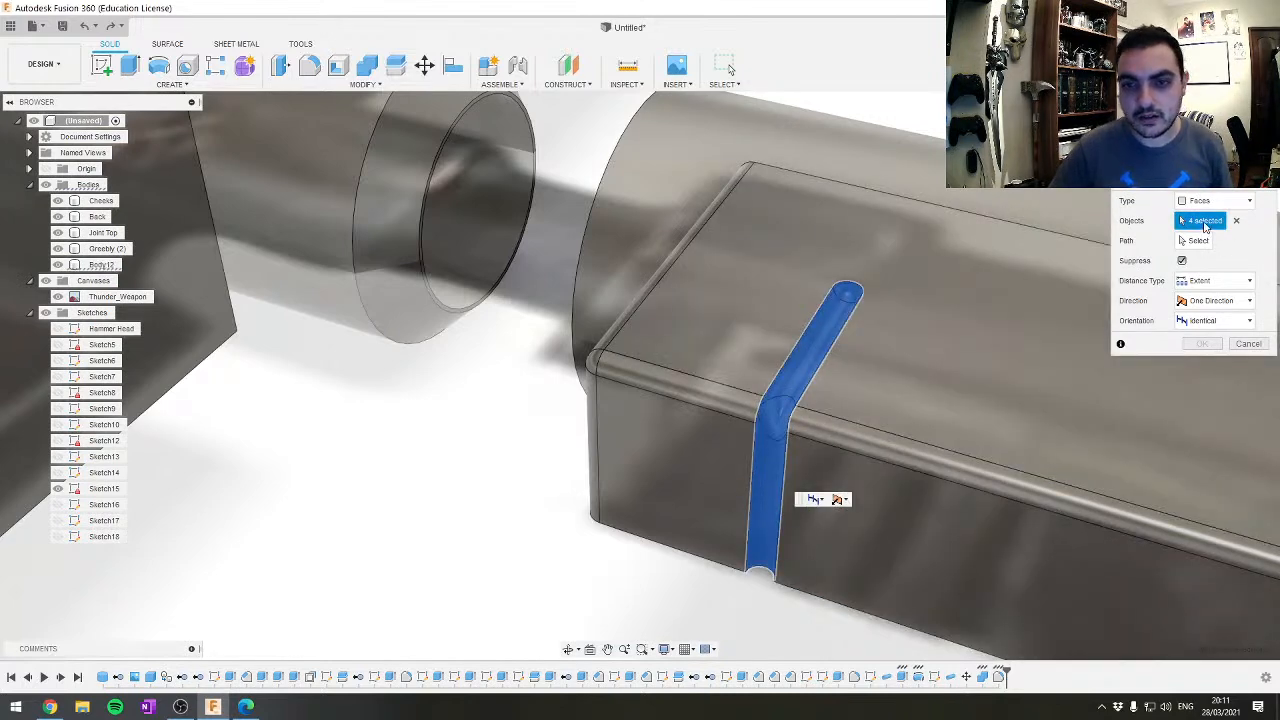
Set the block's long upper edge beside the groove as the pattern path and try a distance of 2.5 mm
left_click(1197, 241)
left_click(1050, 480)
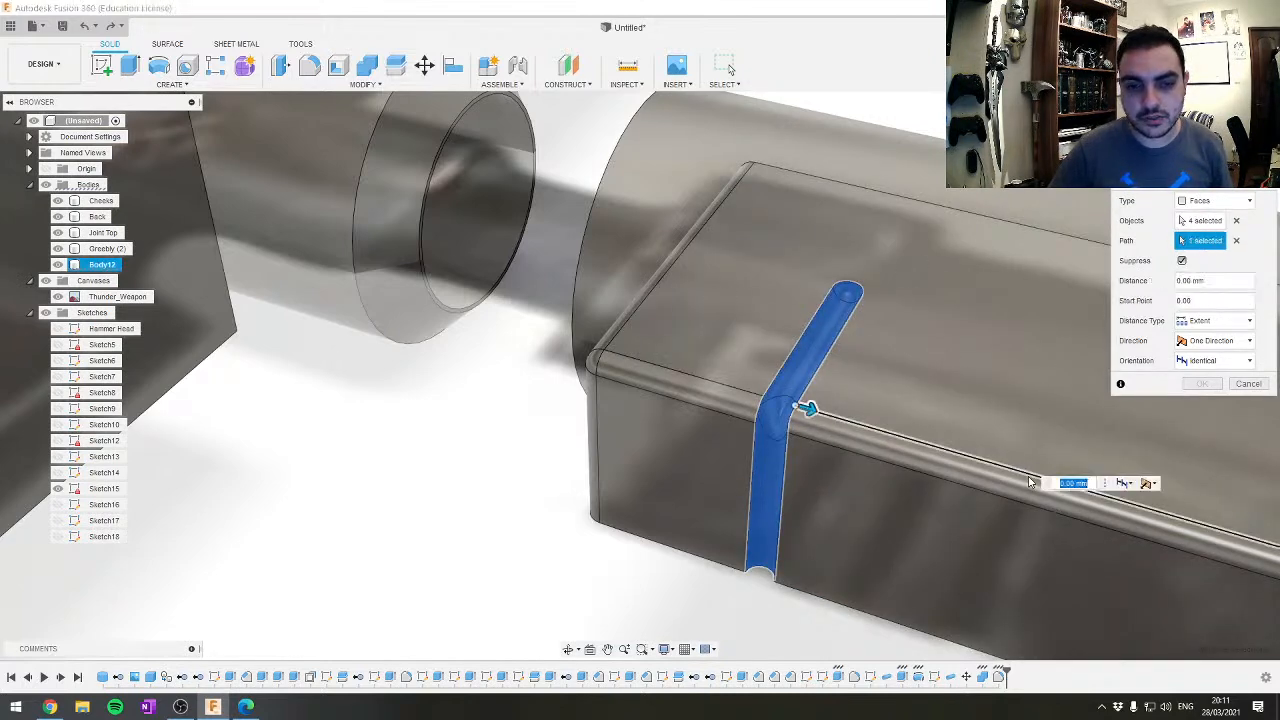
middle_click_drag(961, 551, 573, 533)
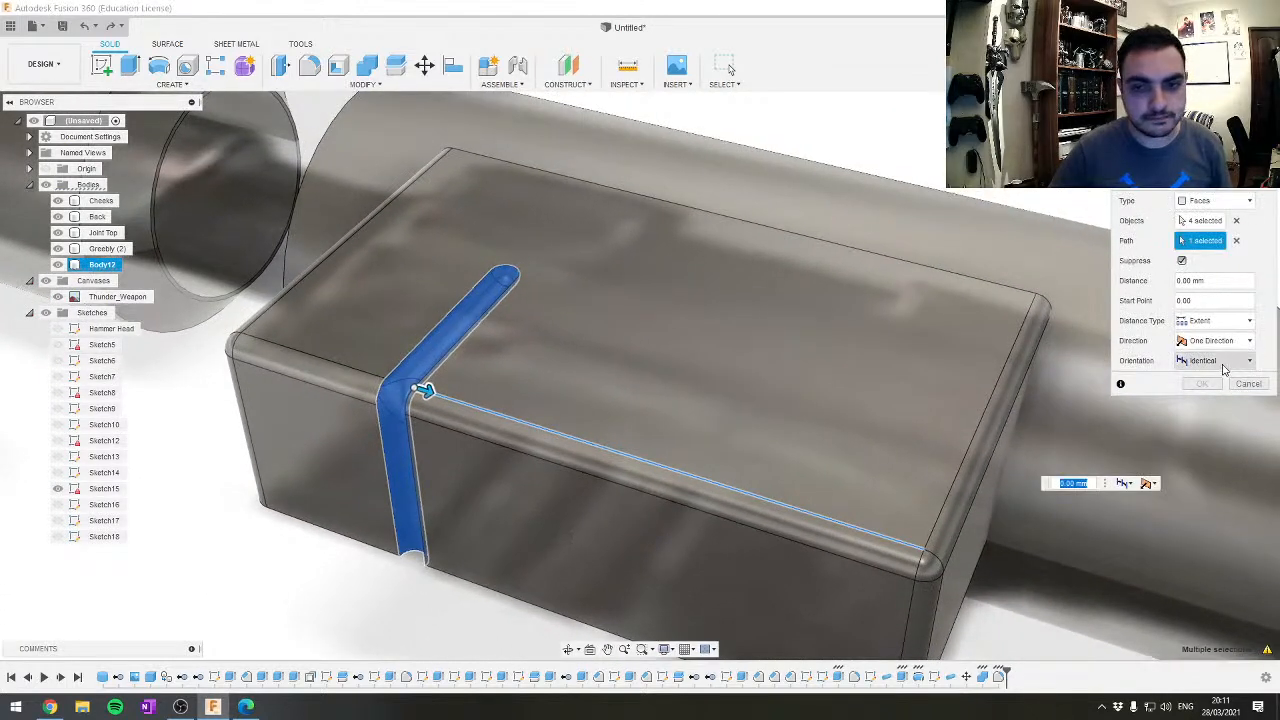
type("2.5")
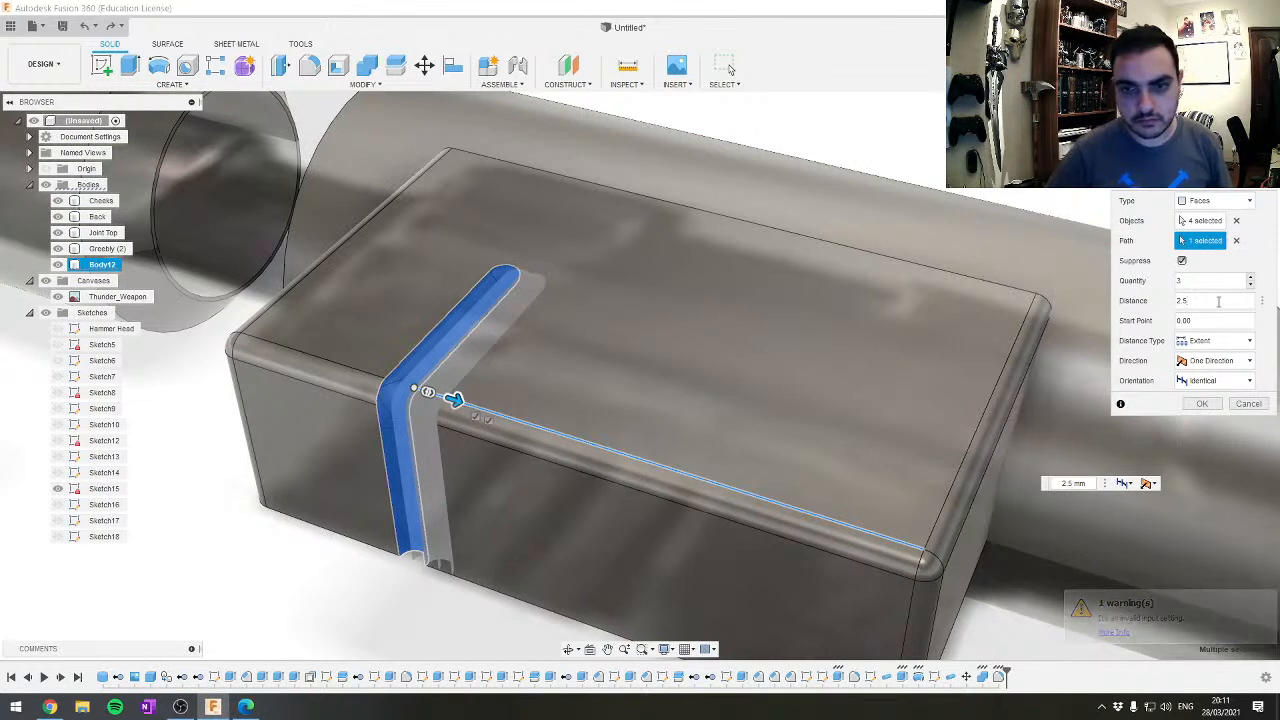
left_click_drag(1217, 301, 1118, 312)
key("BackSpace")
key("BackSpace")
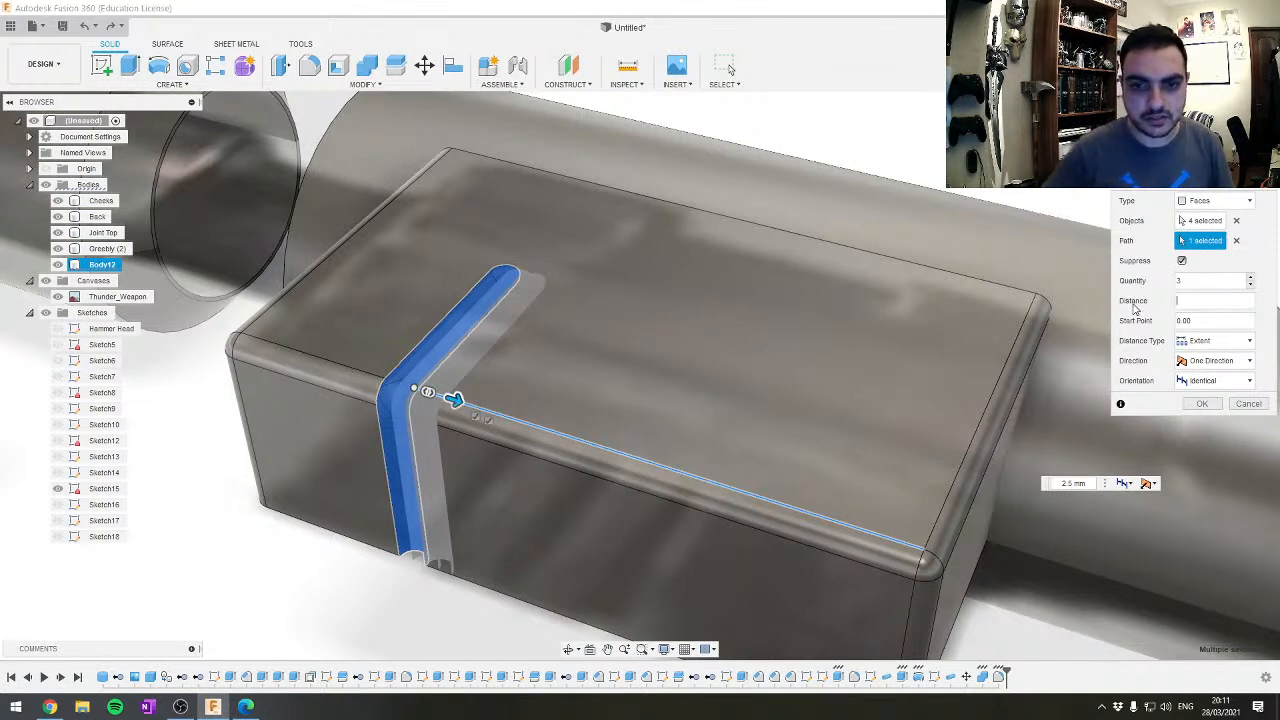
Spread three identical grooves over an 18 mm extent along the edge, aligned with the reference image, and complete the pattern
left_click_drag(455, 399, 686, 523)
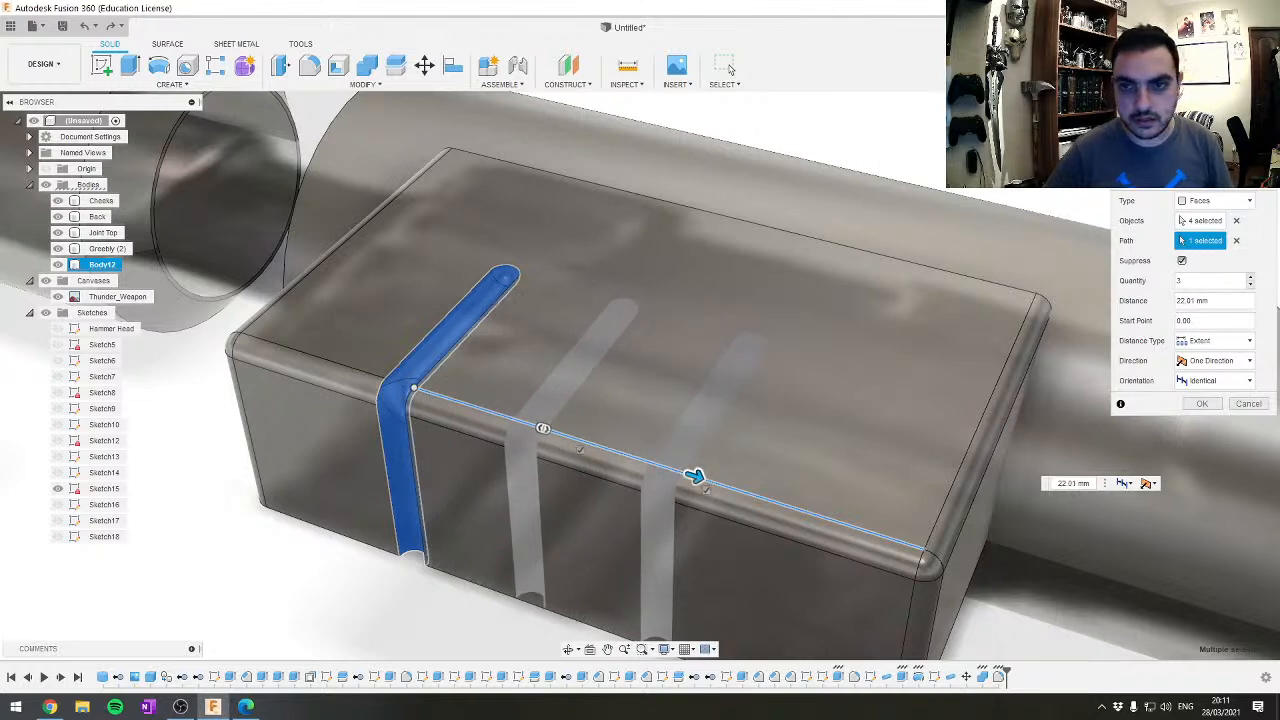
left_click(1235, 130)
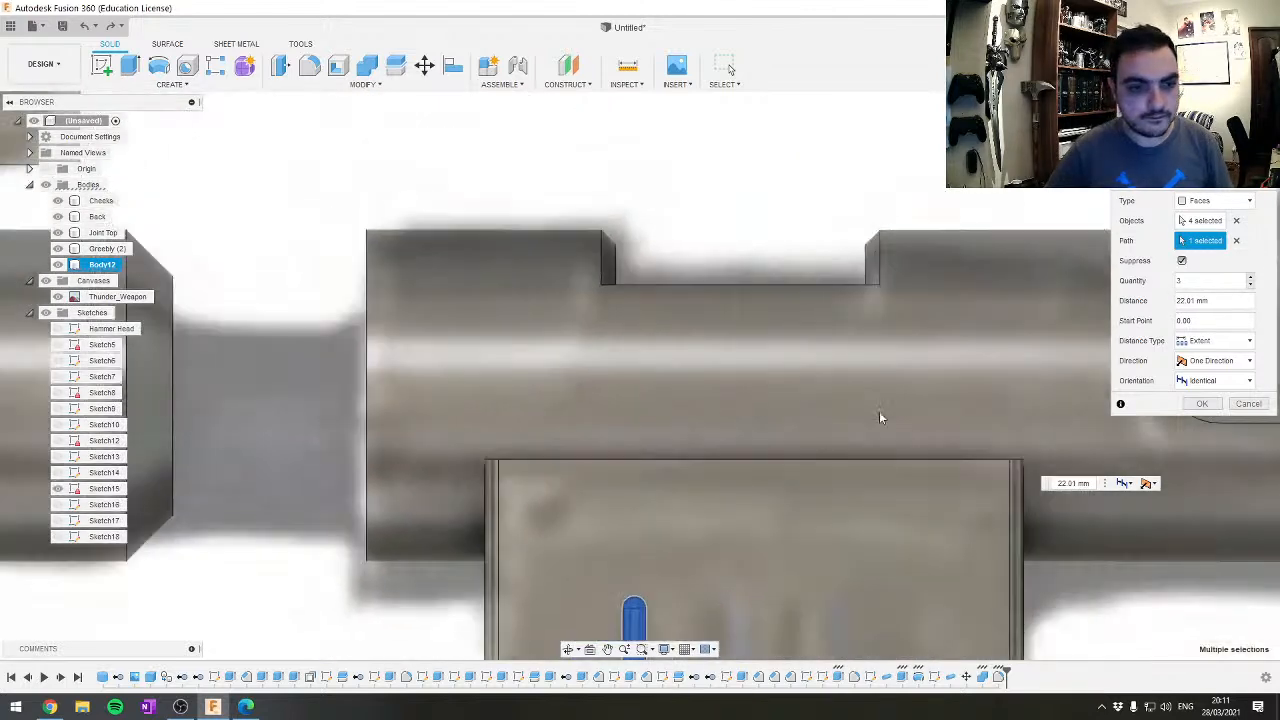
middle_click_drag(826, 420, 825, 219)
left_click_drag(864, 550, 818, 551)
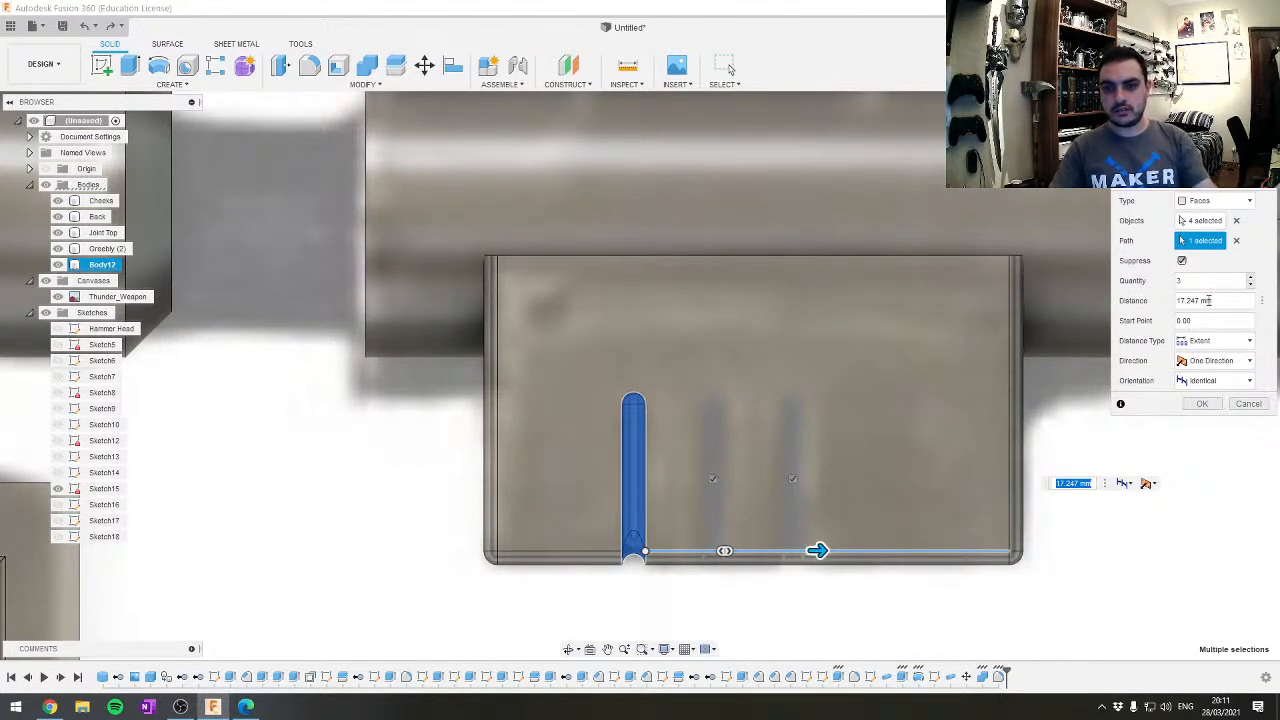
type("18")
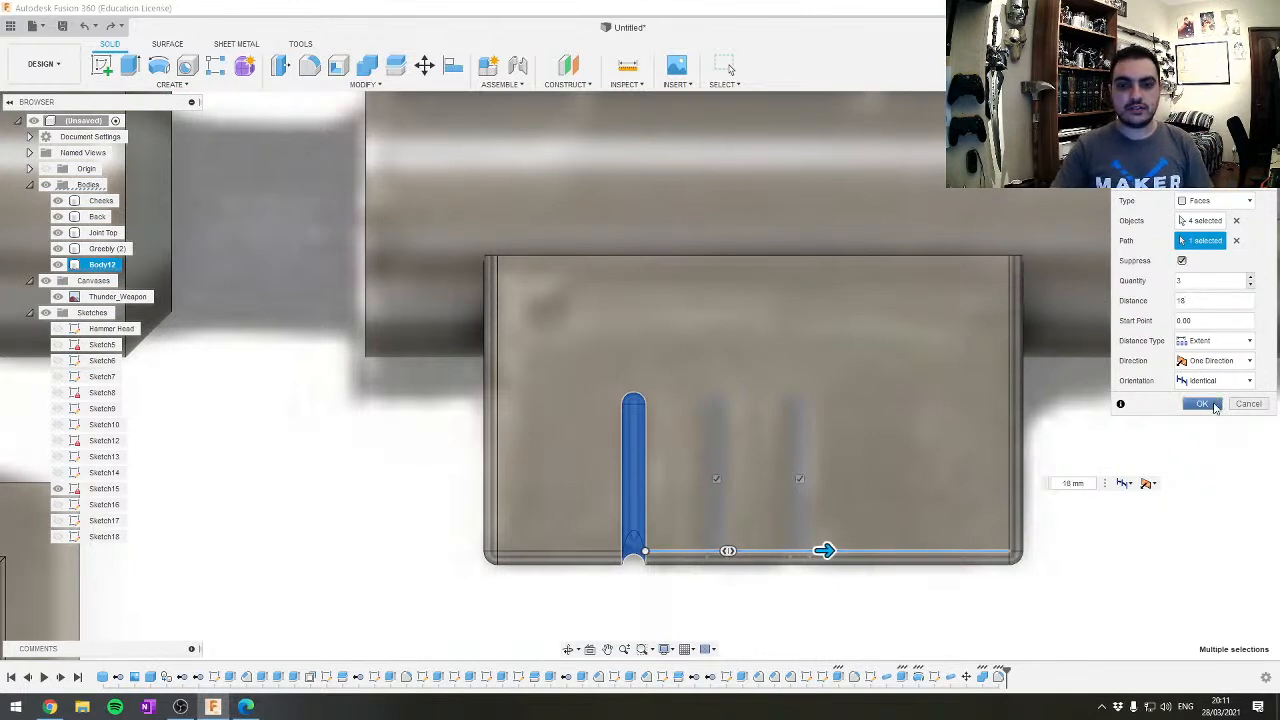
left_click(1202, 403)
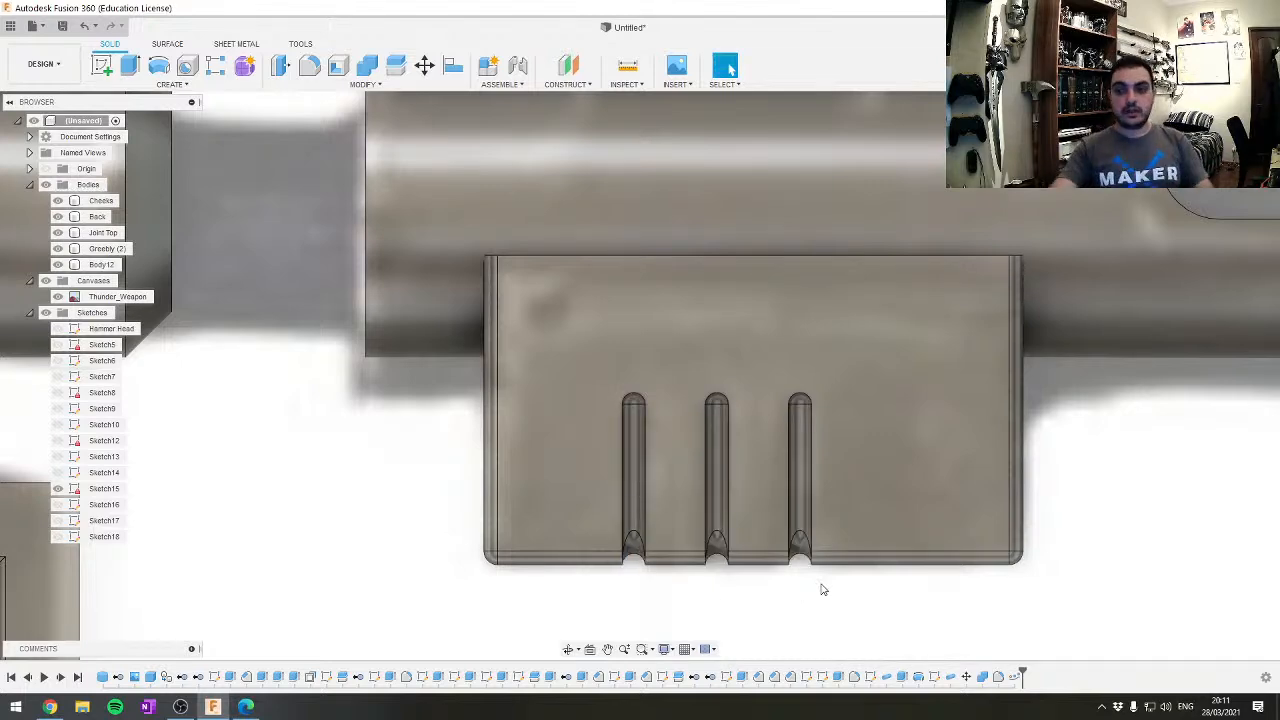
Compare the patterned grooves and the block's upper corner detail with the reference image
scroll(690, 477, "up", 3)
scroll(756, 523, "down", 7)
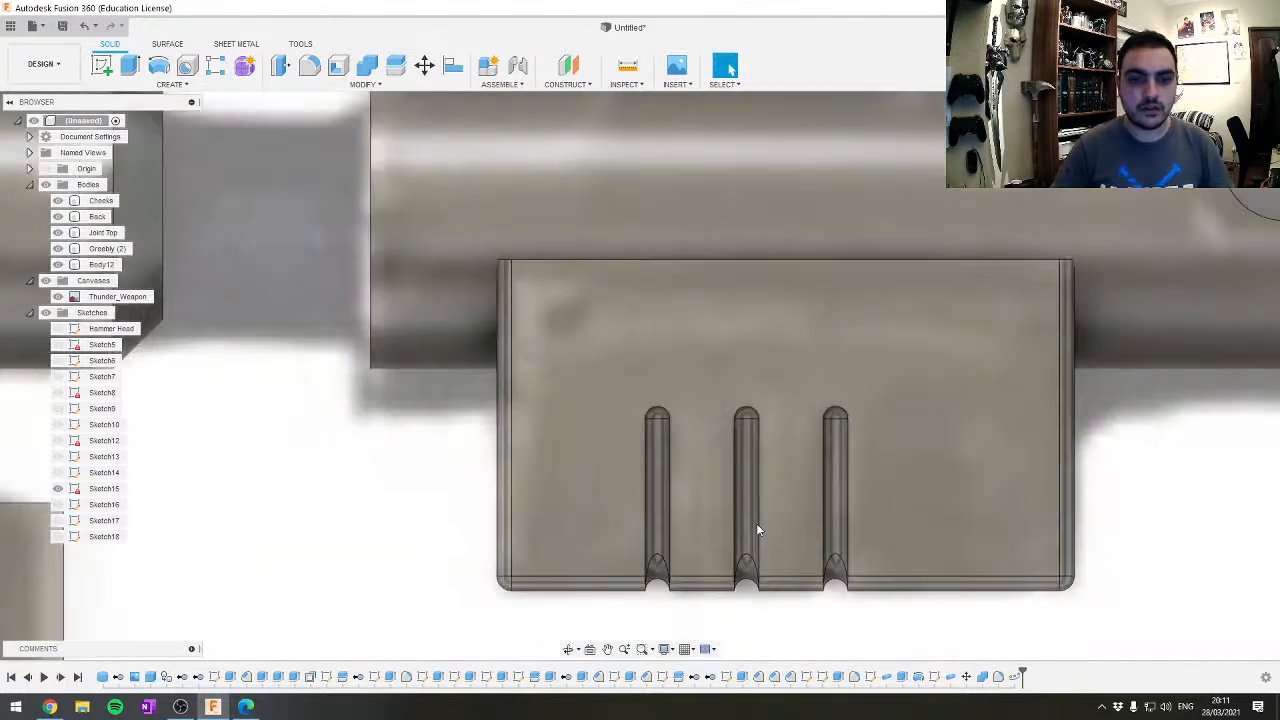
scroll(850, 580, "down", 3)
scroll(768, 512, "up", 2)
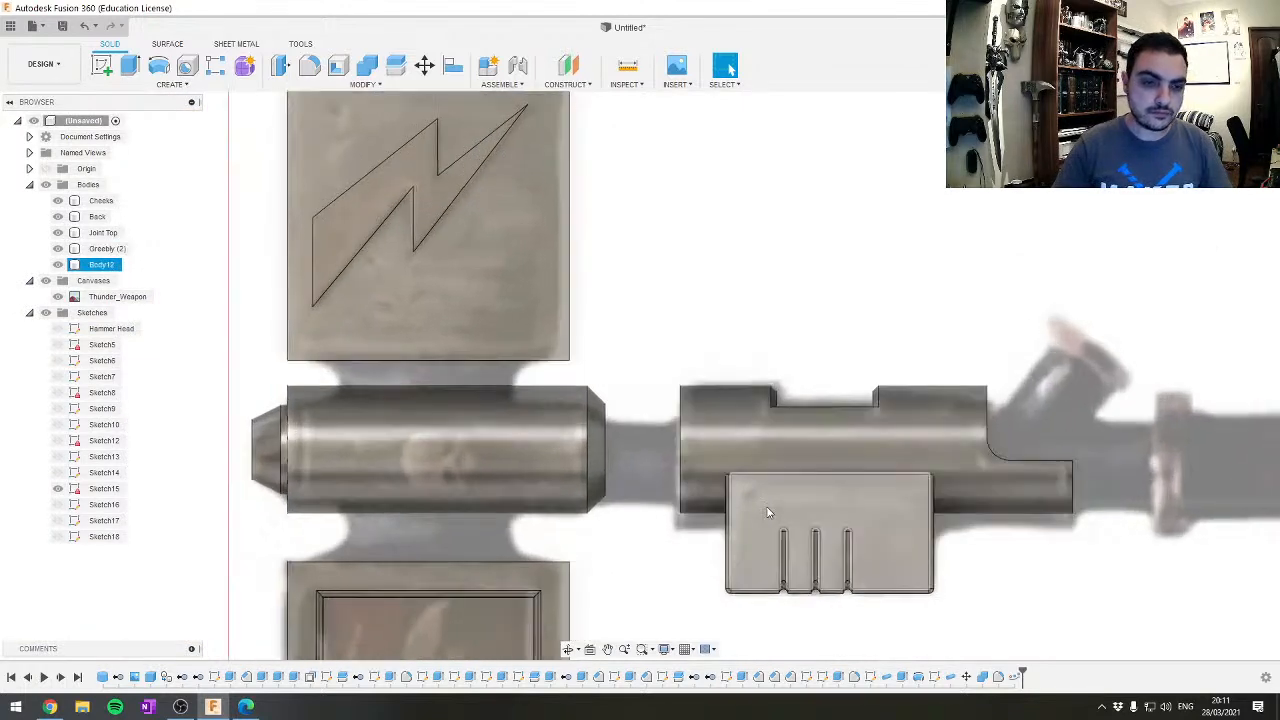
scroll(752, 500, "up", 4)
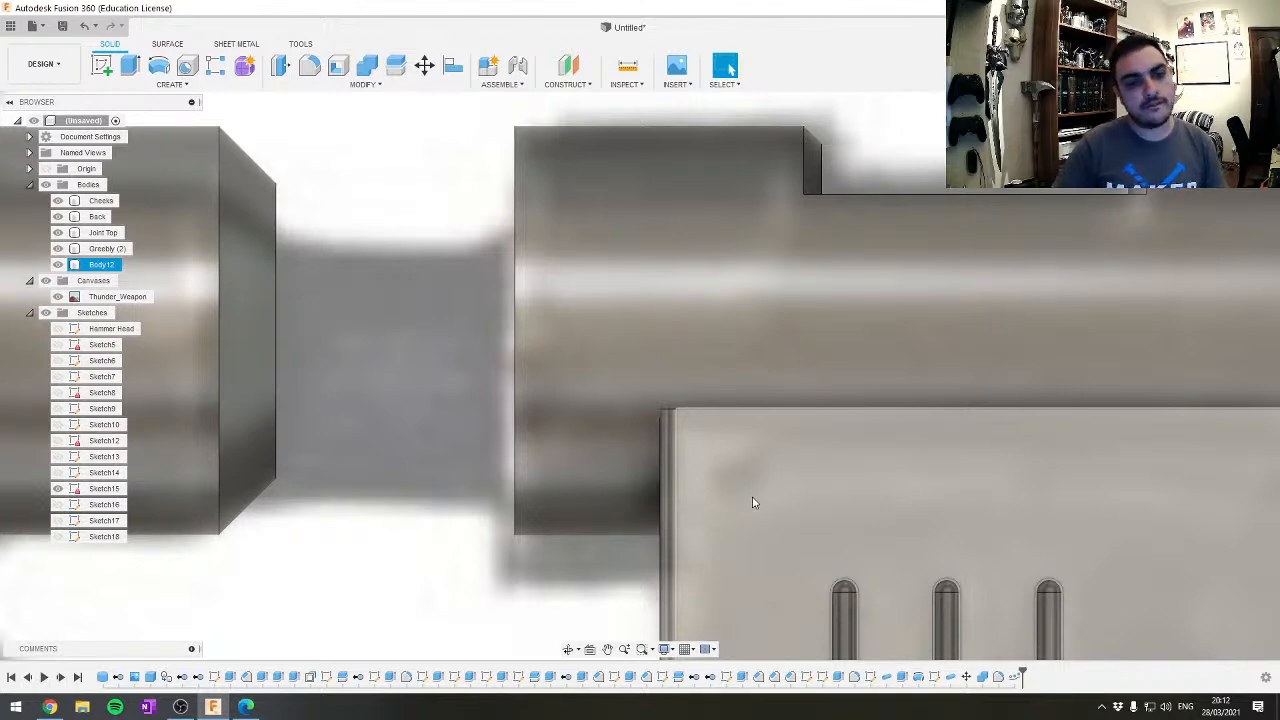
scroll(754, 503, "down", 2)
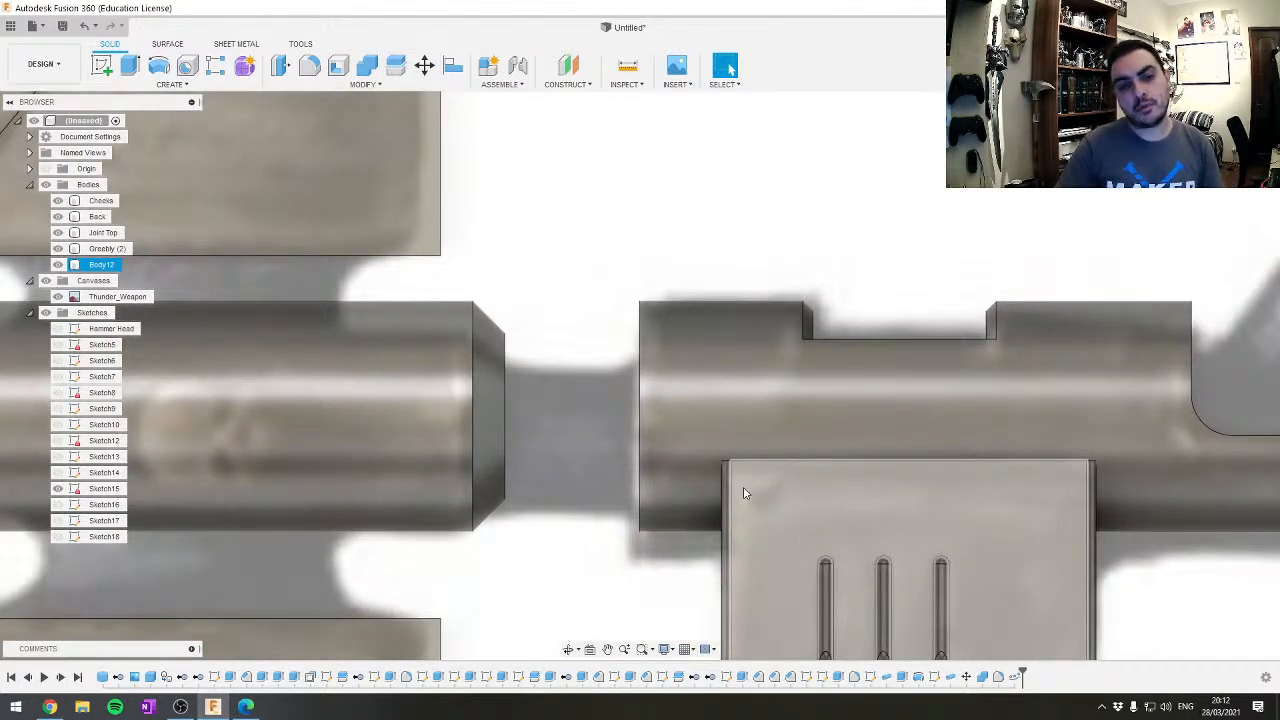
Examine the hammer head and the greeble bodies on the shaft against the reference canvas from several angles
scroll(756, 509, "down", 1)
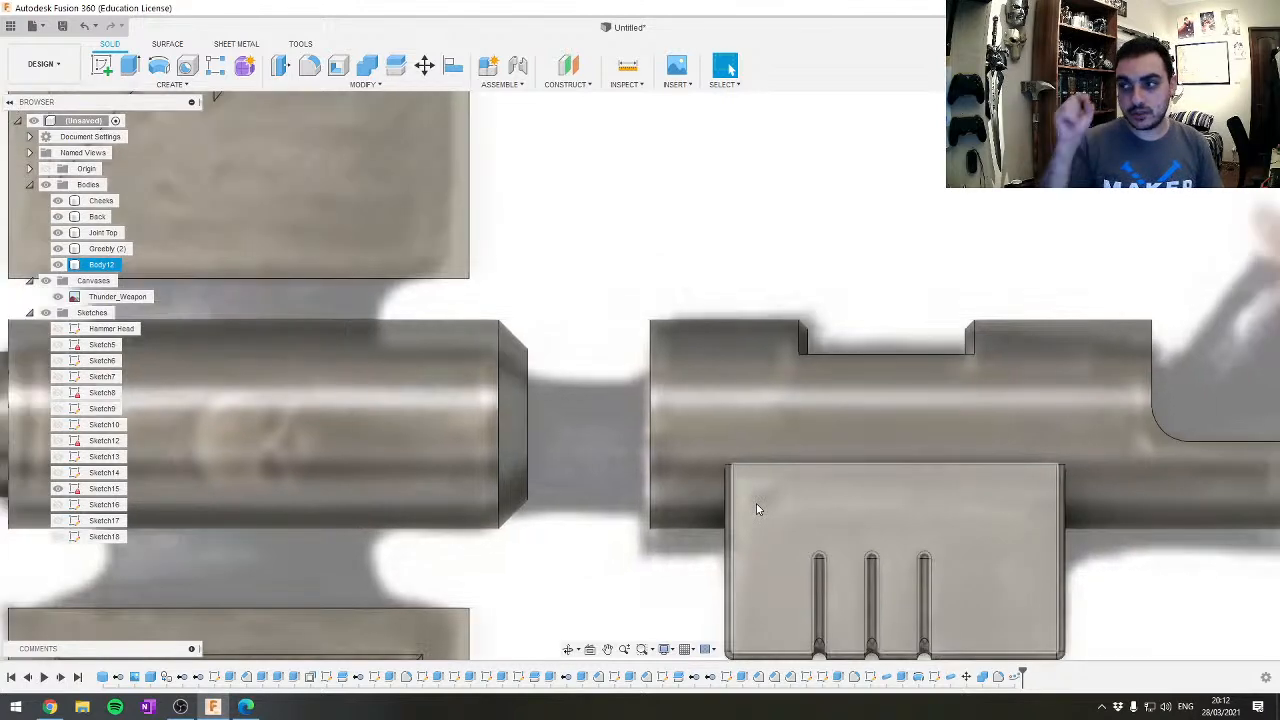
scroll(756, 509, "down", 3)
left_click(803, 586)
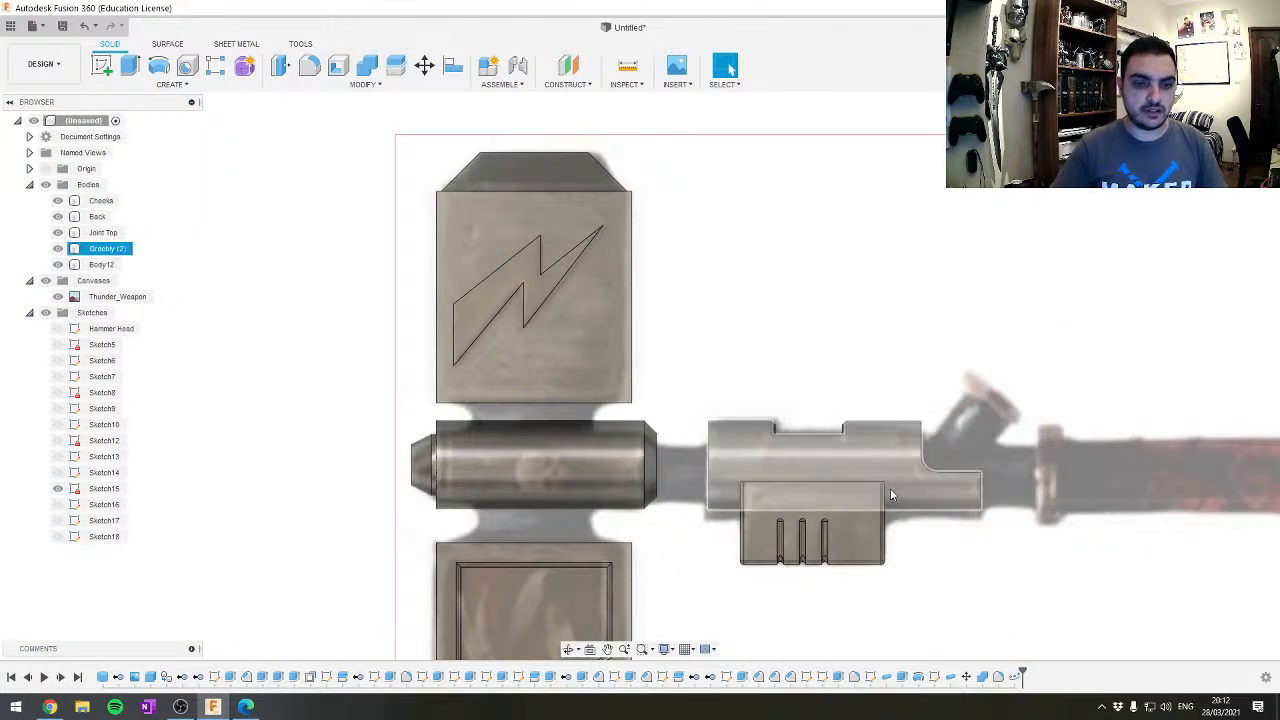
middle_click_drag(803, 586, 789, 493, "shift")
left_click(789, 493)
middle_click_drag(889, 491, 730, 403)
middle_click_drag(826, 457, 817, 490)
scroll(847, 503, "down", 3)
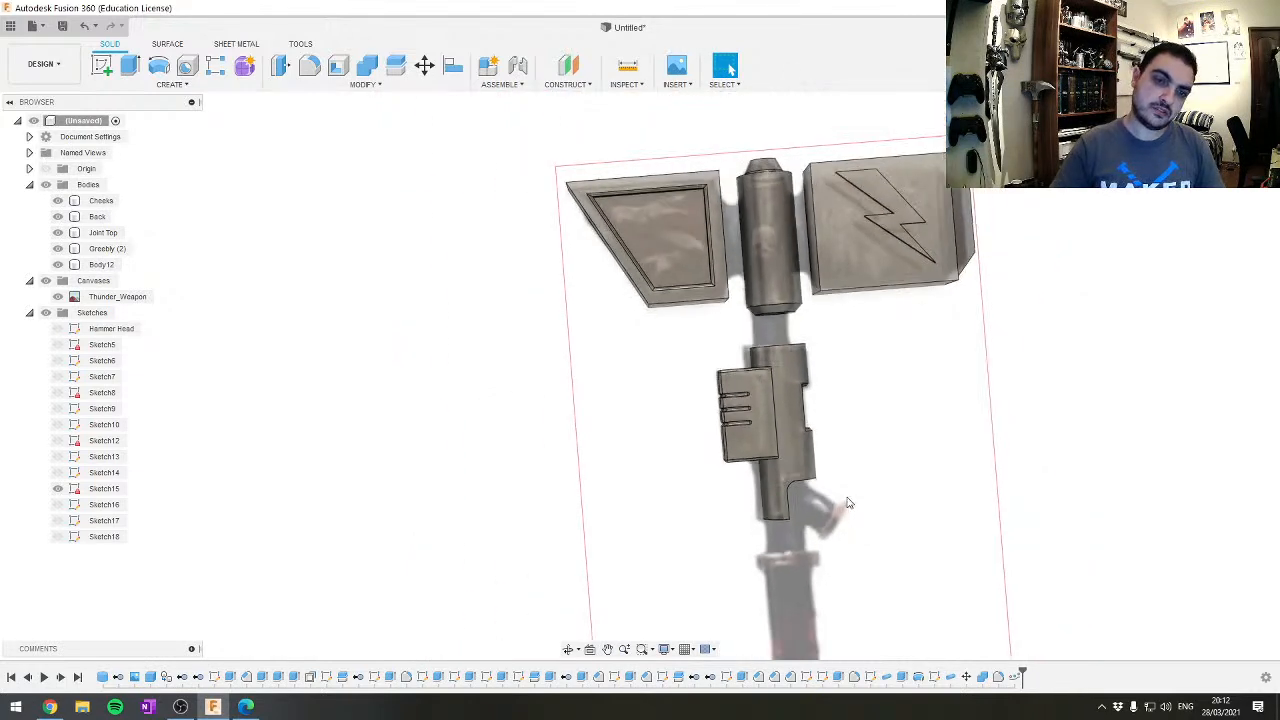
scroll(905, 450, "up", 3)
scroll(944, 429, "down", 2)
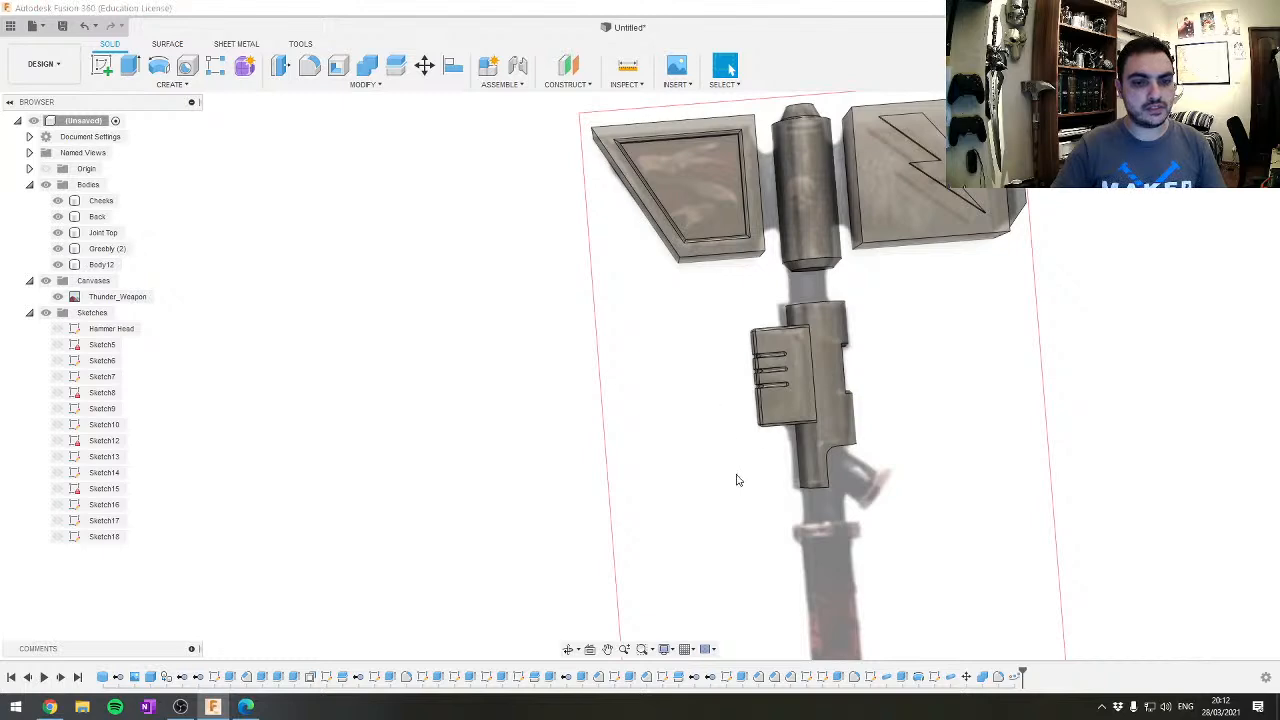
middle_click_drag(740, 480, 650, 395, "shift")
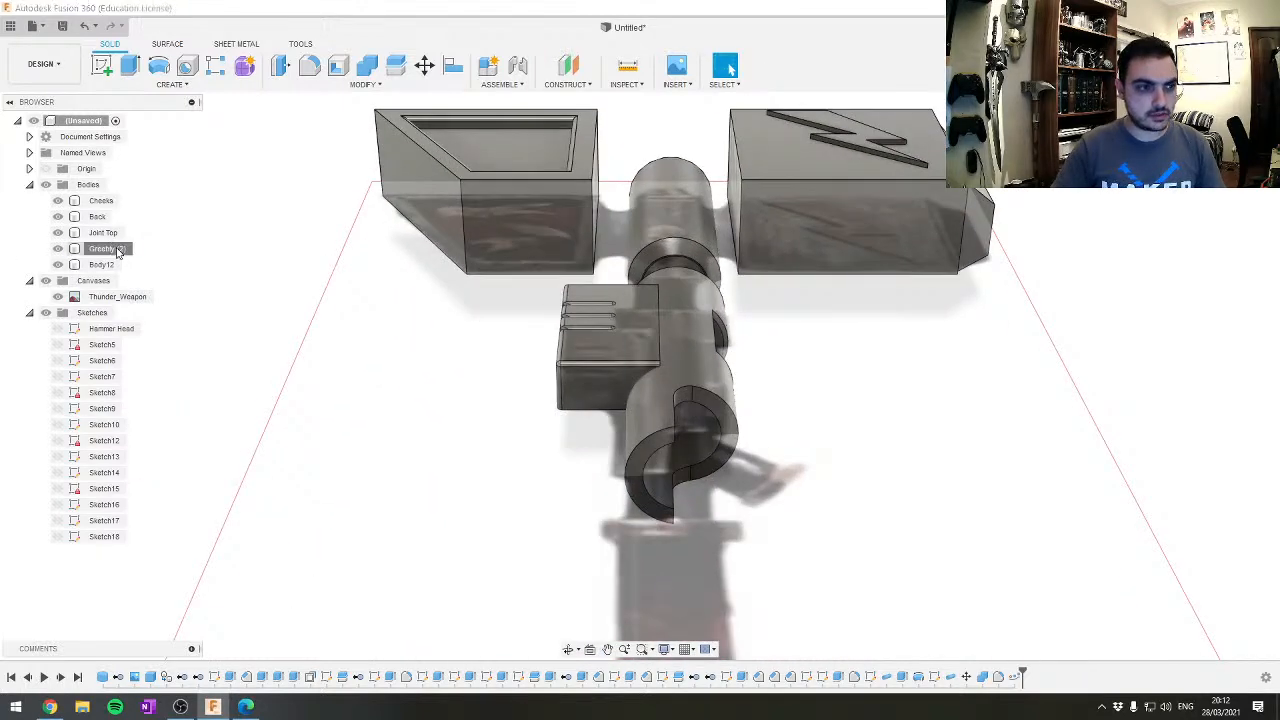
Combine the Greebly (2) body and Body12 into one body with the Join operation
left_click(108, 248)
left_click(104, 265, "ctrl")
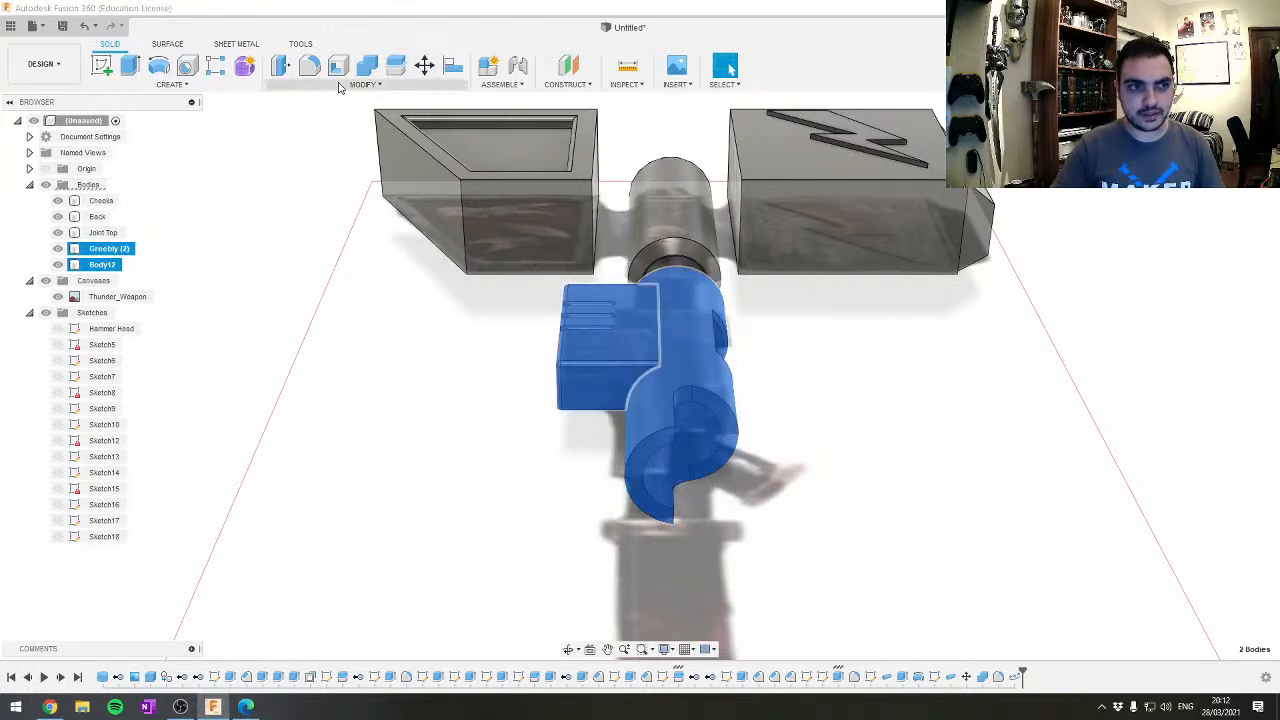
left_click(367, 65)
left_click(1220, 241)
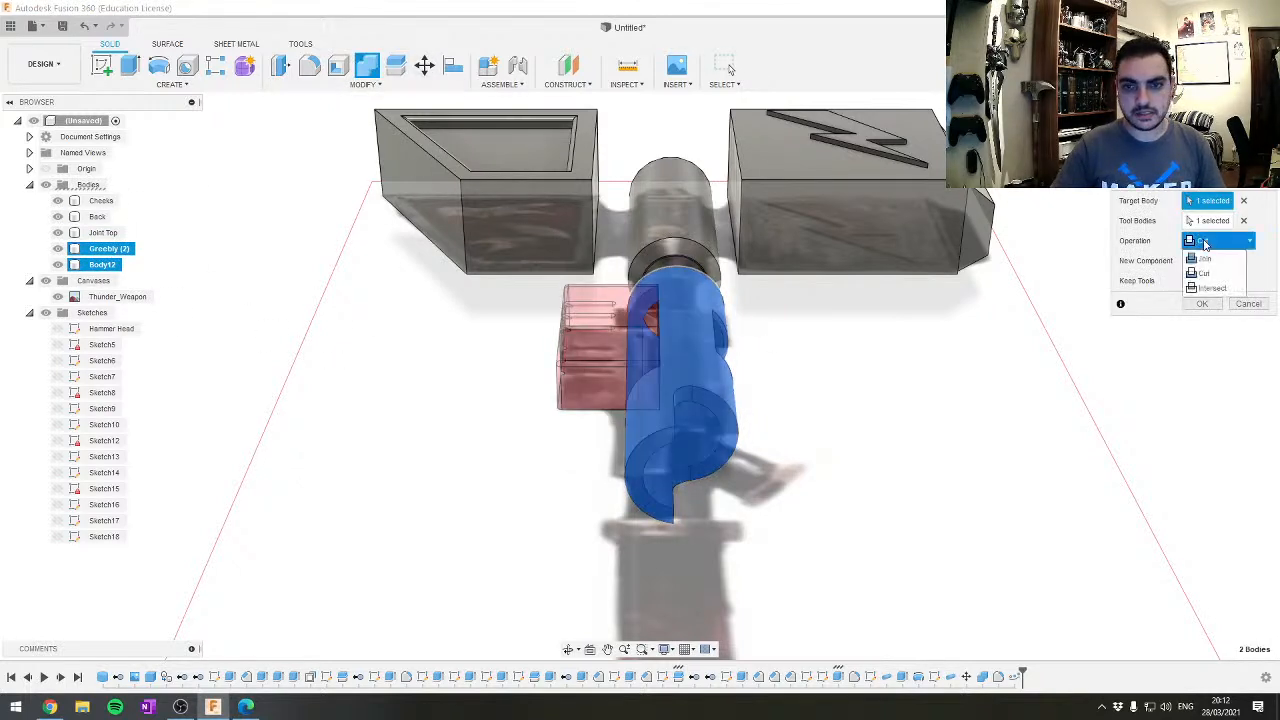
left_click(1217, 267)
left_click(1203, 304)
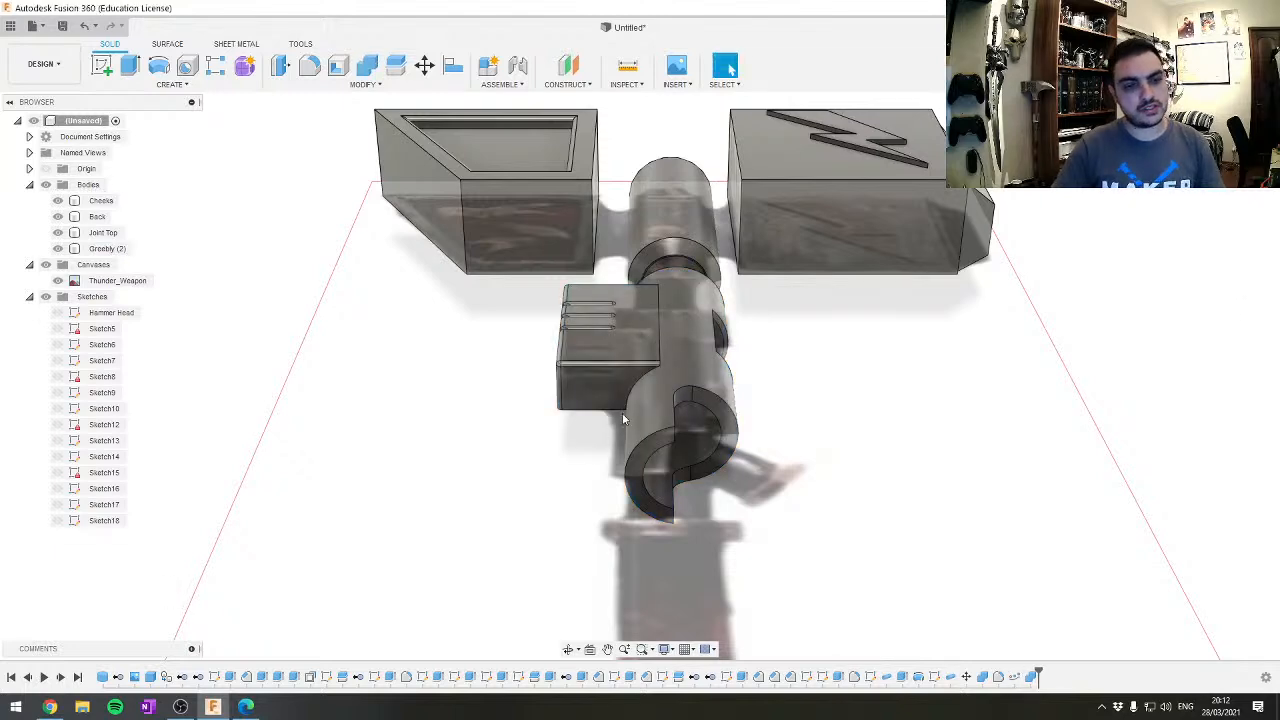
Rename the combined Greebly (2) body as Greebly
scroll(622, 420, "up", 3)
left_click(110, 249)
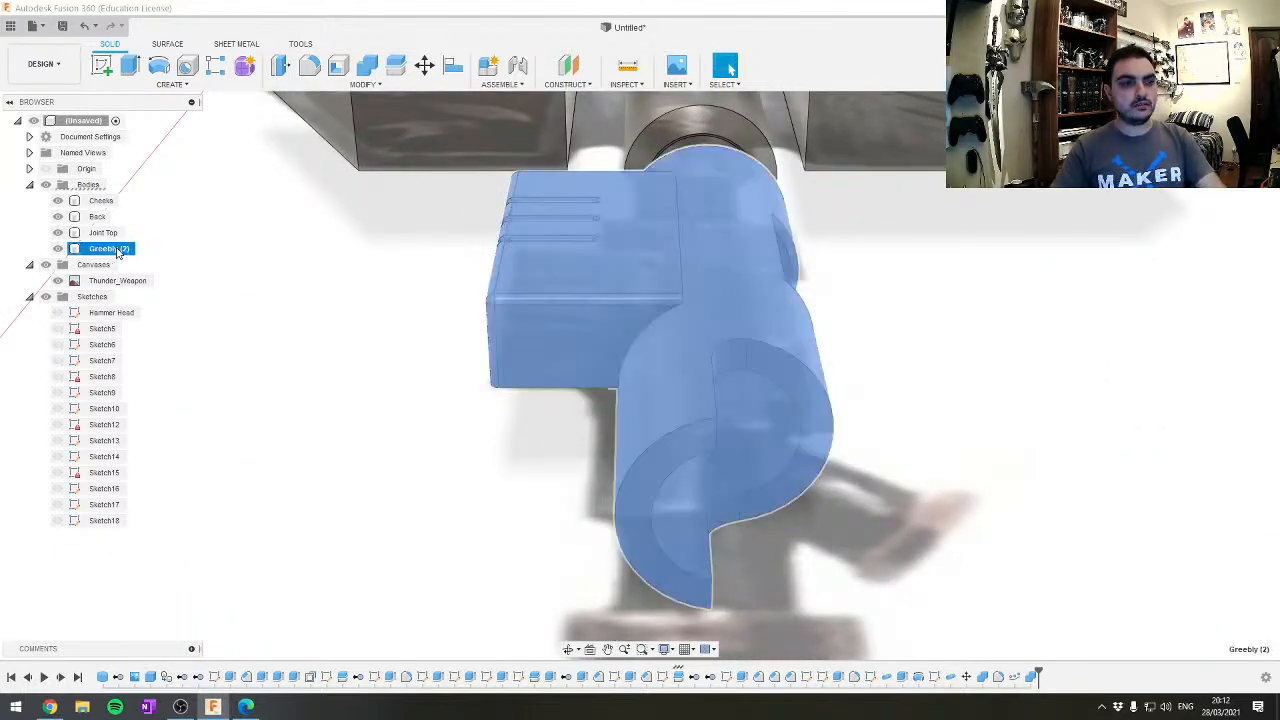
double_click(110, 249)
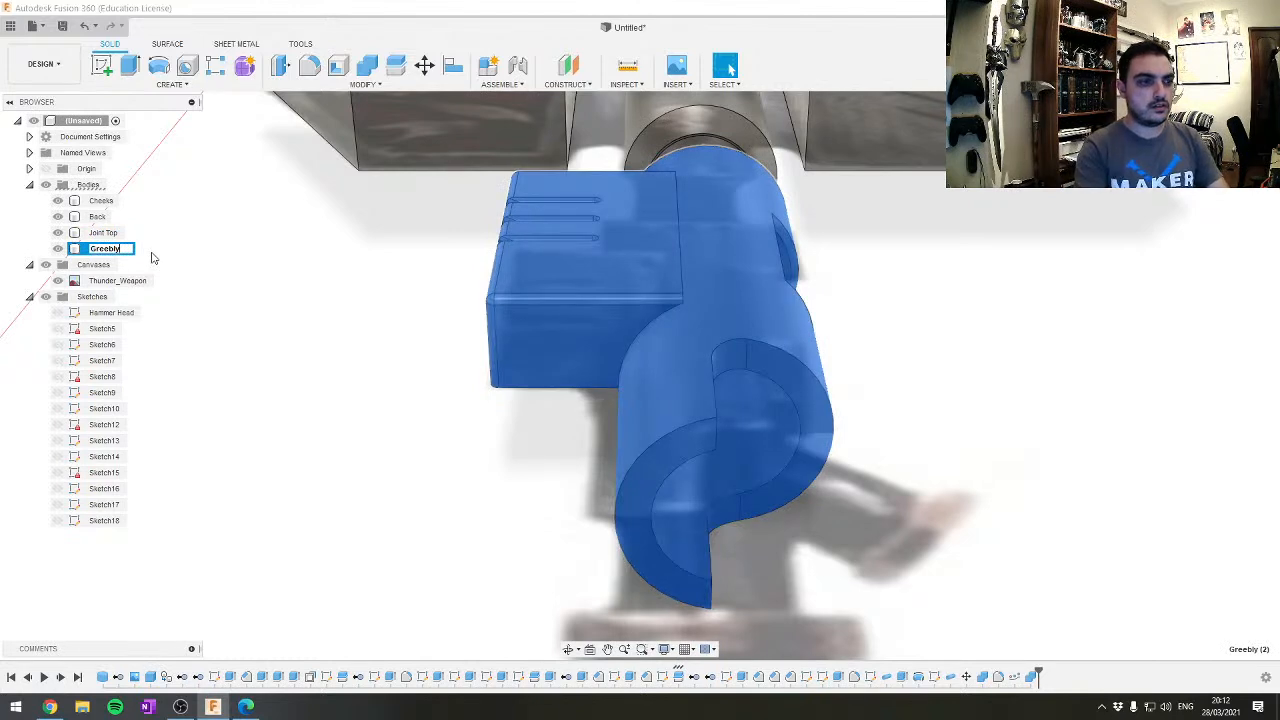
right_click(766, 250)
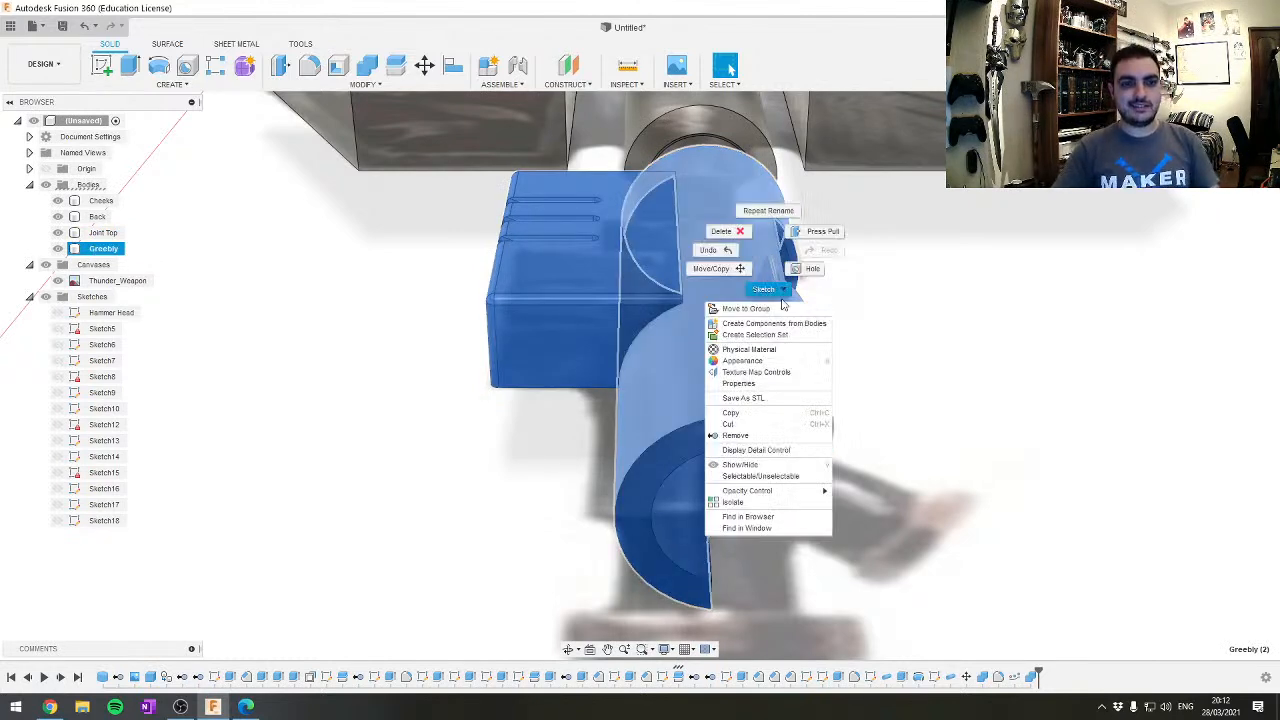
left_click(1014, 344)
left_click(938, 412)
Split the Greebly body using the tube's inner cylindrical face as the splitting tool, with the splitting tool extended
middle_click_drag(820, 454, 684, 424, "shift")
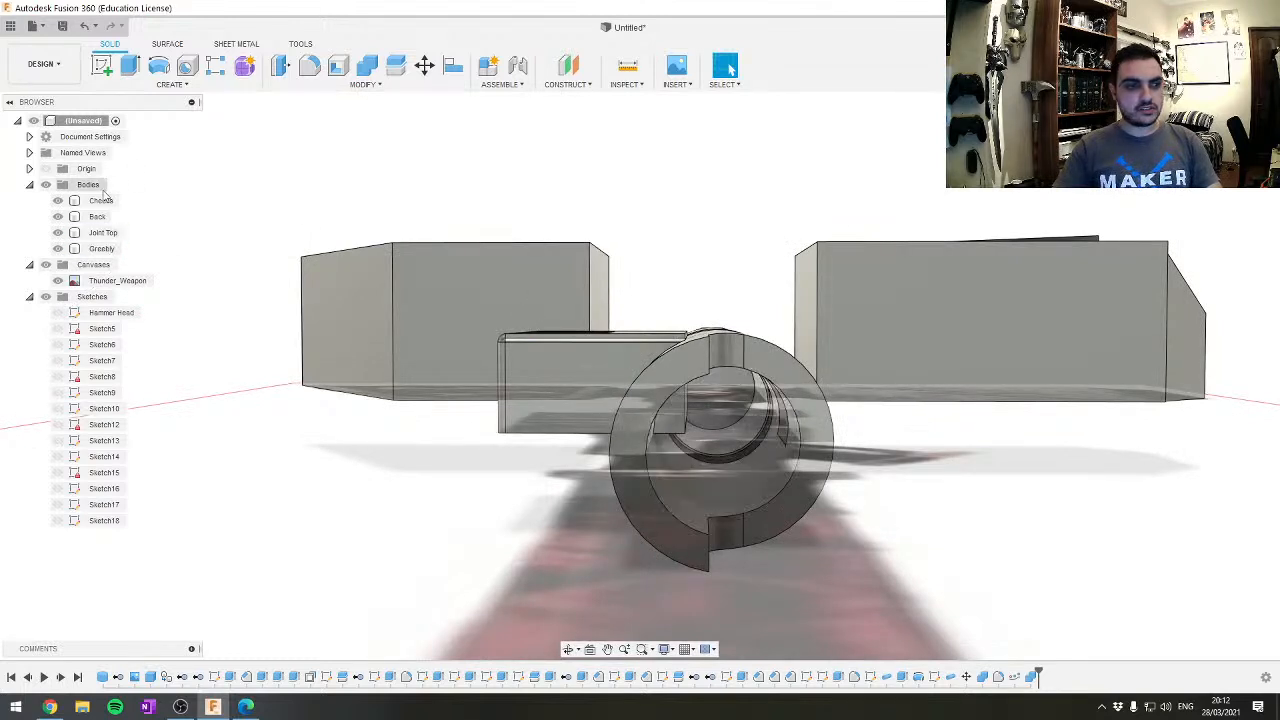
left_click(677, 427)
left_click(320, 86)
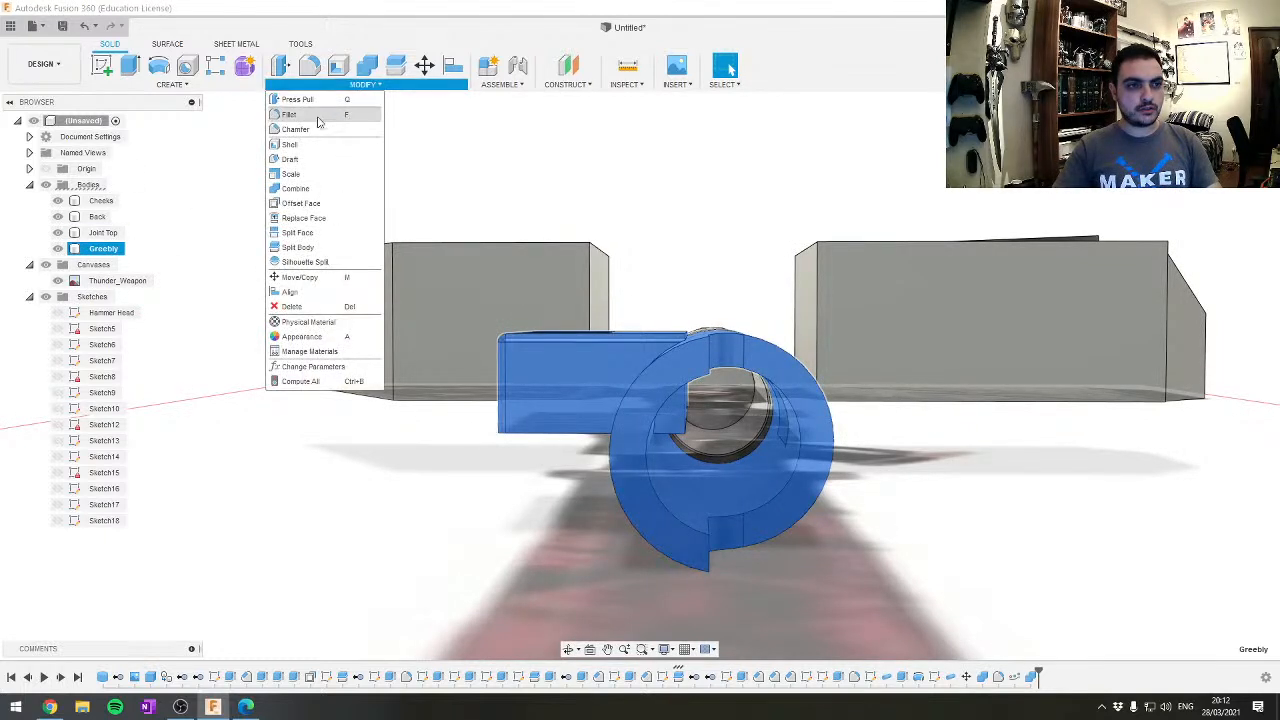
left_click(400, 66)
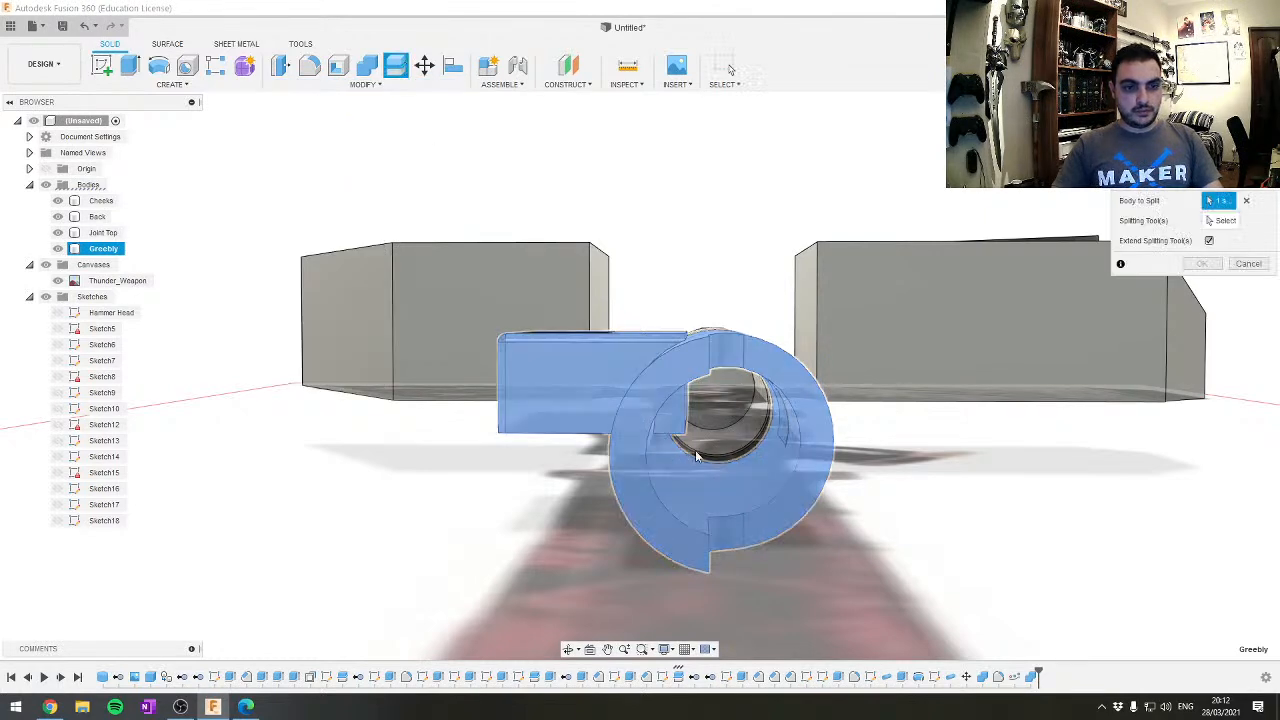
middle_click_drag(784, 408, 660, 408)
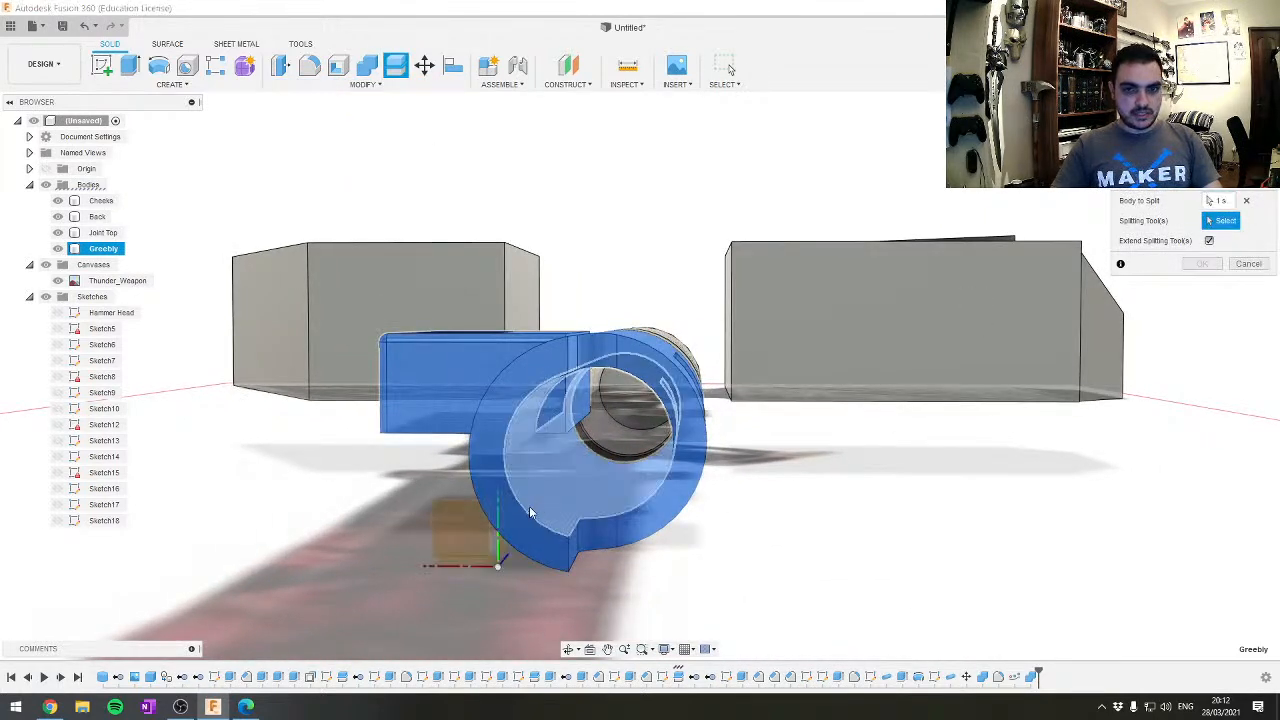
left_click(562, 501)
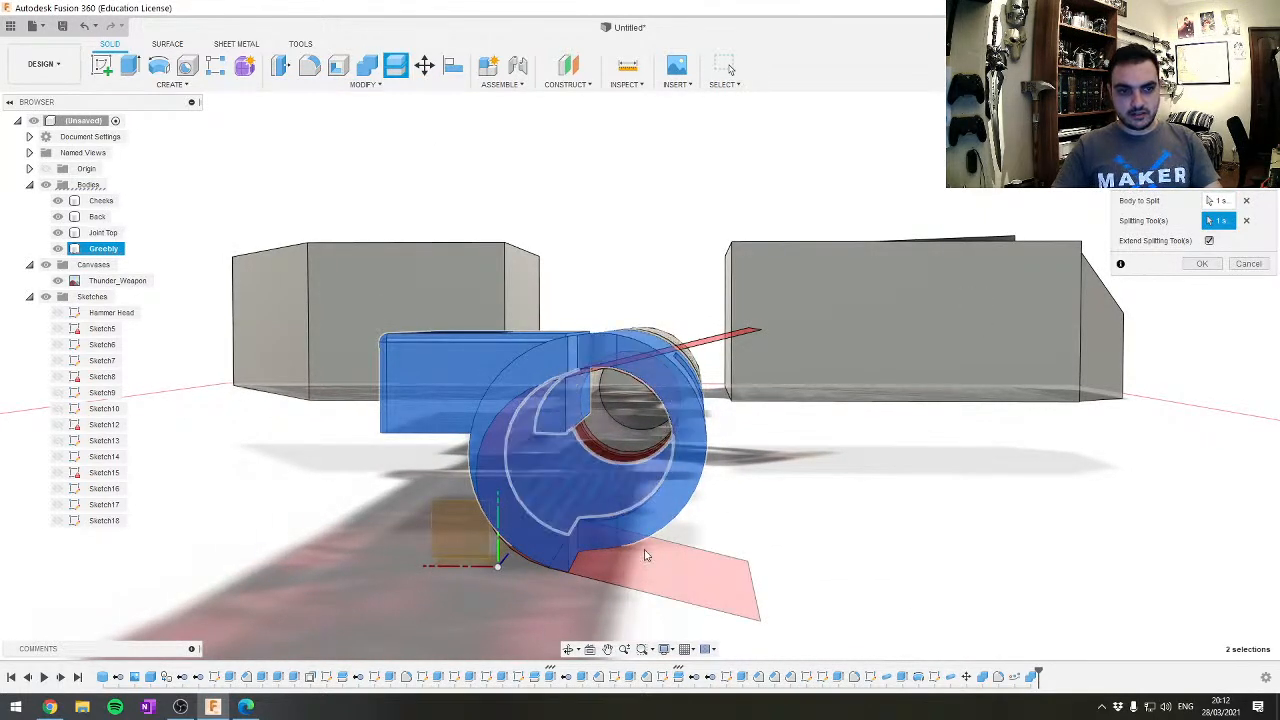
left_click(1201, 265)
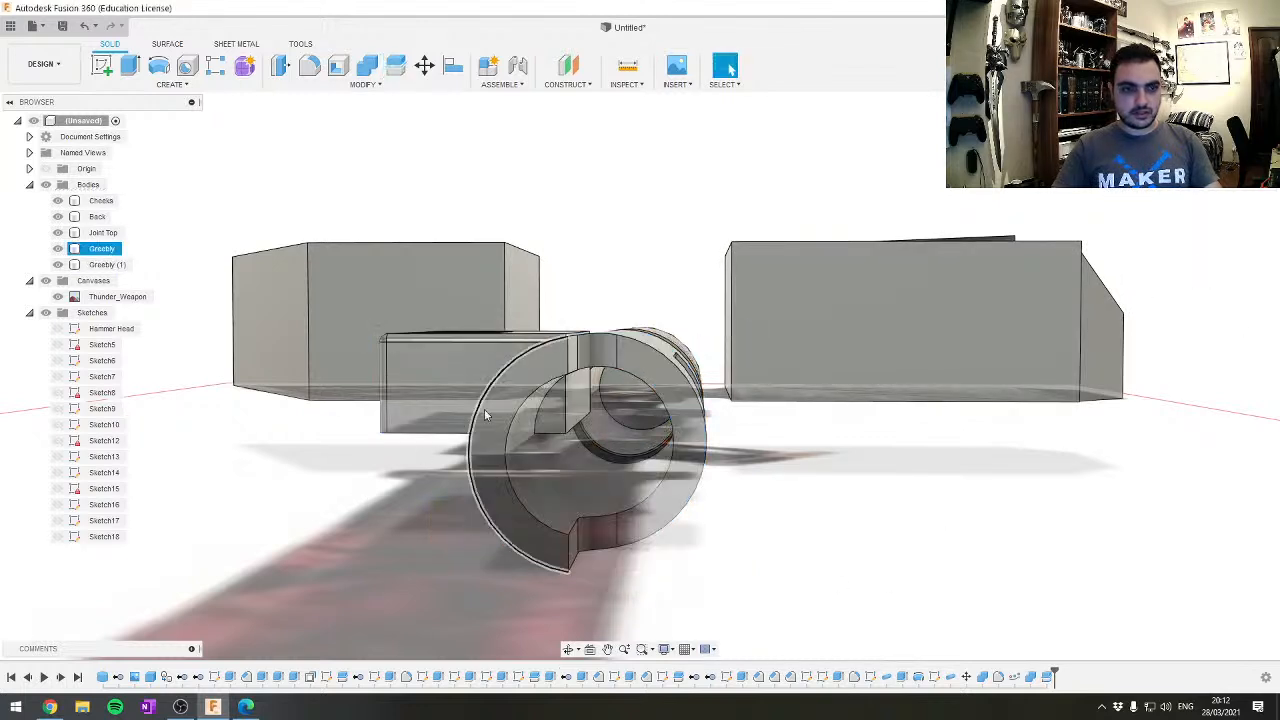
Remove the split-off Greebly (1) piece that protrudes into the tube's bore
left_click(108, 265)
right_click(108, 265)
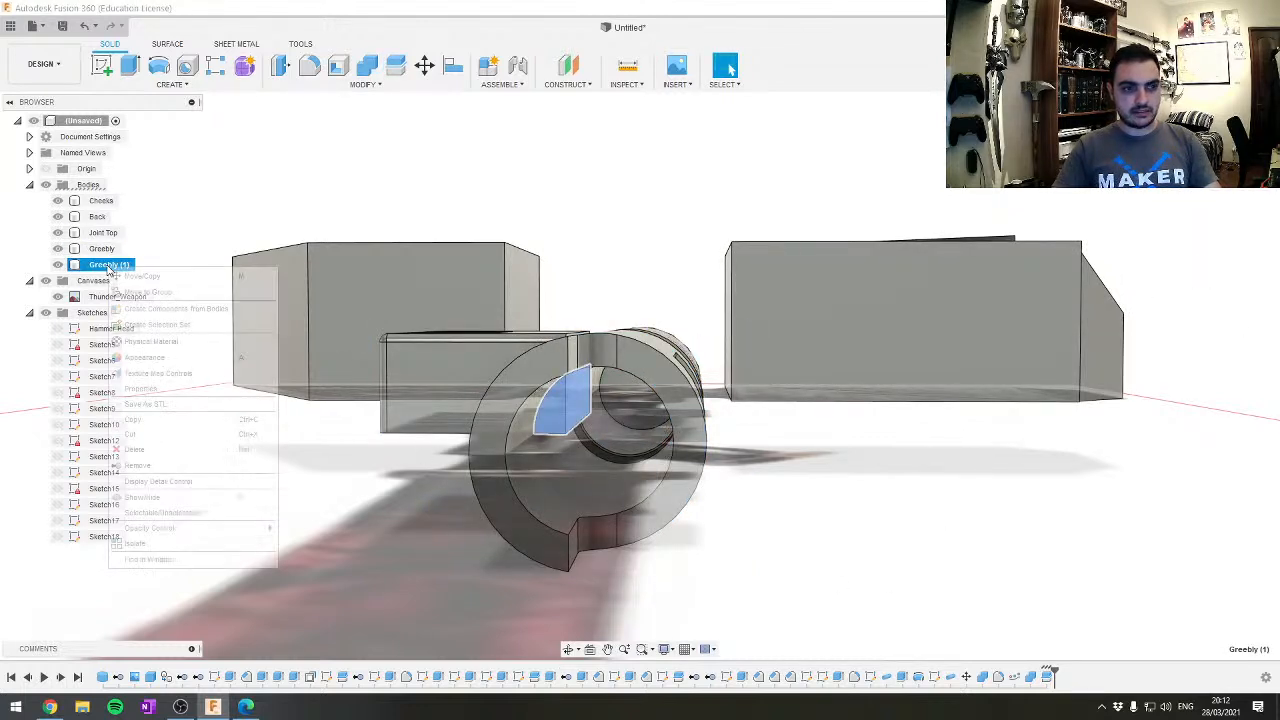
left_click(140, 463)
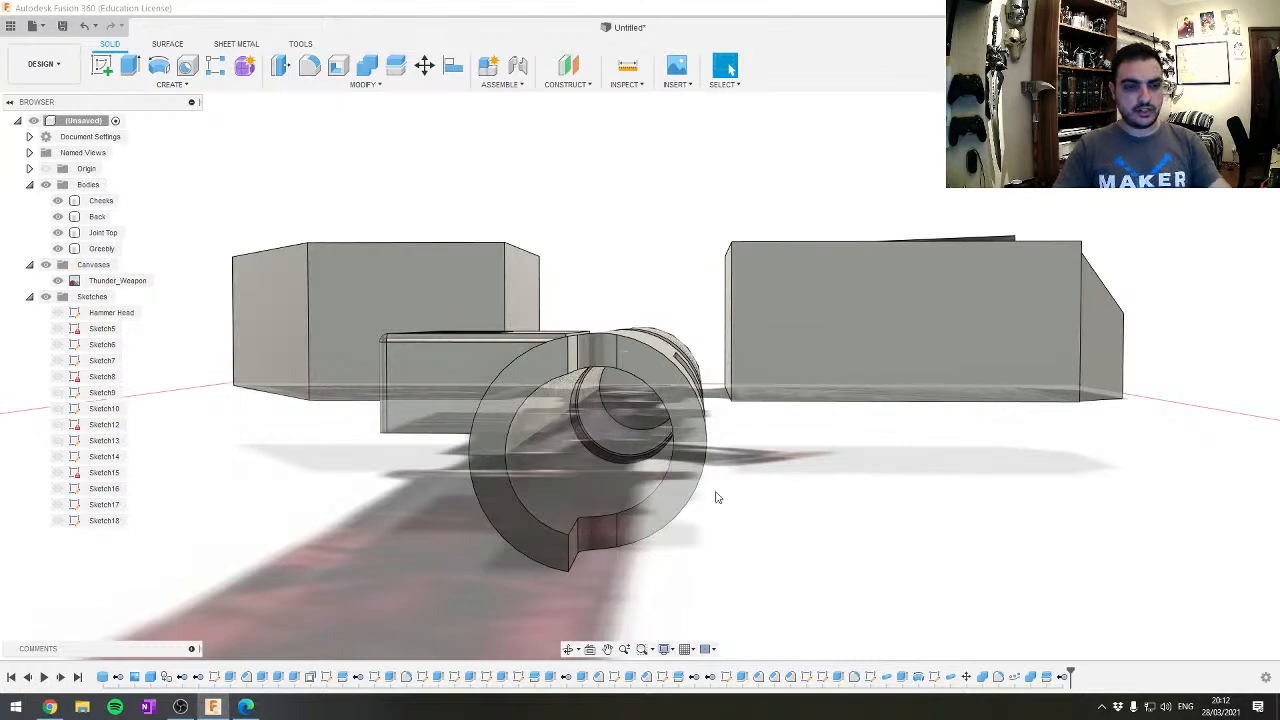
Inspect the inside of the Greebly tube with the Thunder_Weapon canvas temporarily hidden
scroll(401, 486, "up", 4)
mouse_move(477, 405)
middle_mouse_down("shift")
mouse_move(463, 396)
mouse_move(477, 408)
middle_mouse_up("shift")
left_click(58, 281)
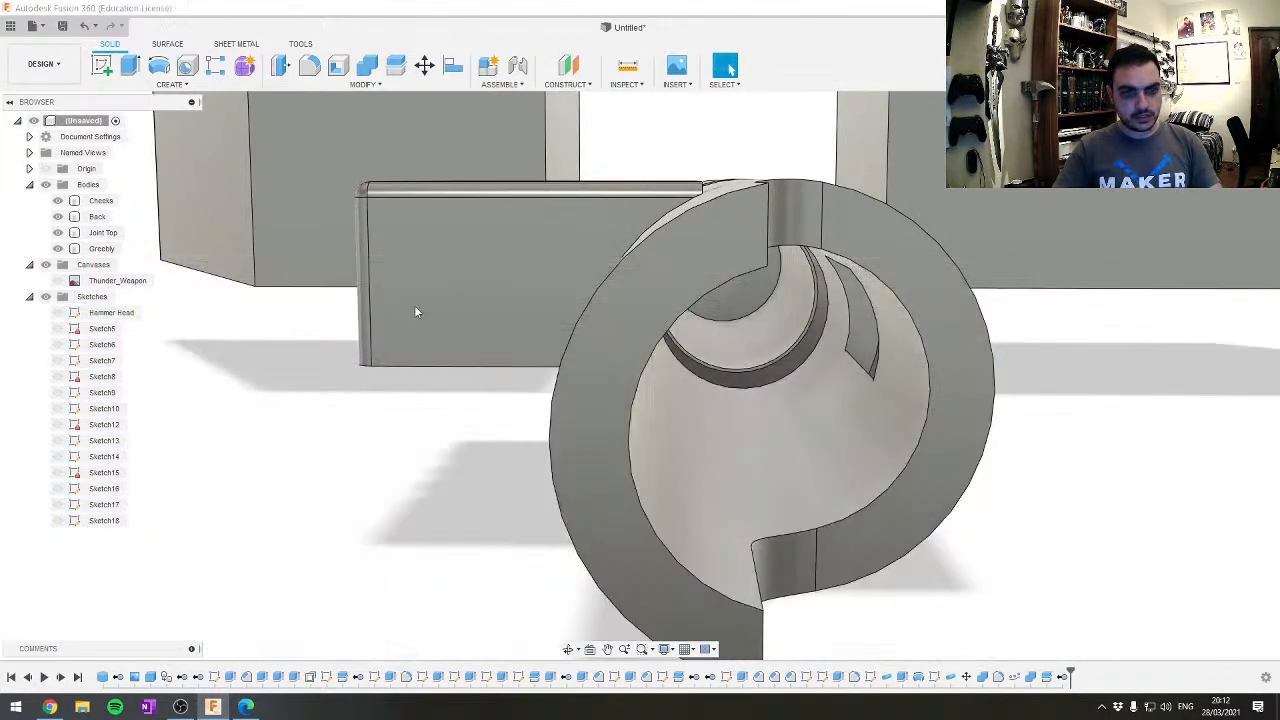
mouse_move(706, 312)
middle_mouse_down("shift")
mouse_move(655, 306)
mouse_move(687, 321)
middle_mouse_up("shift")
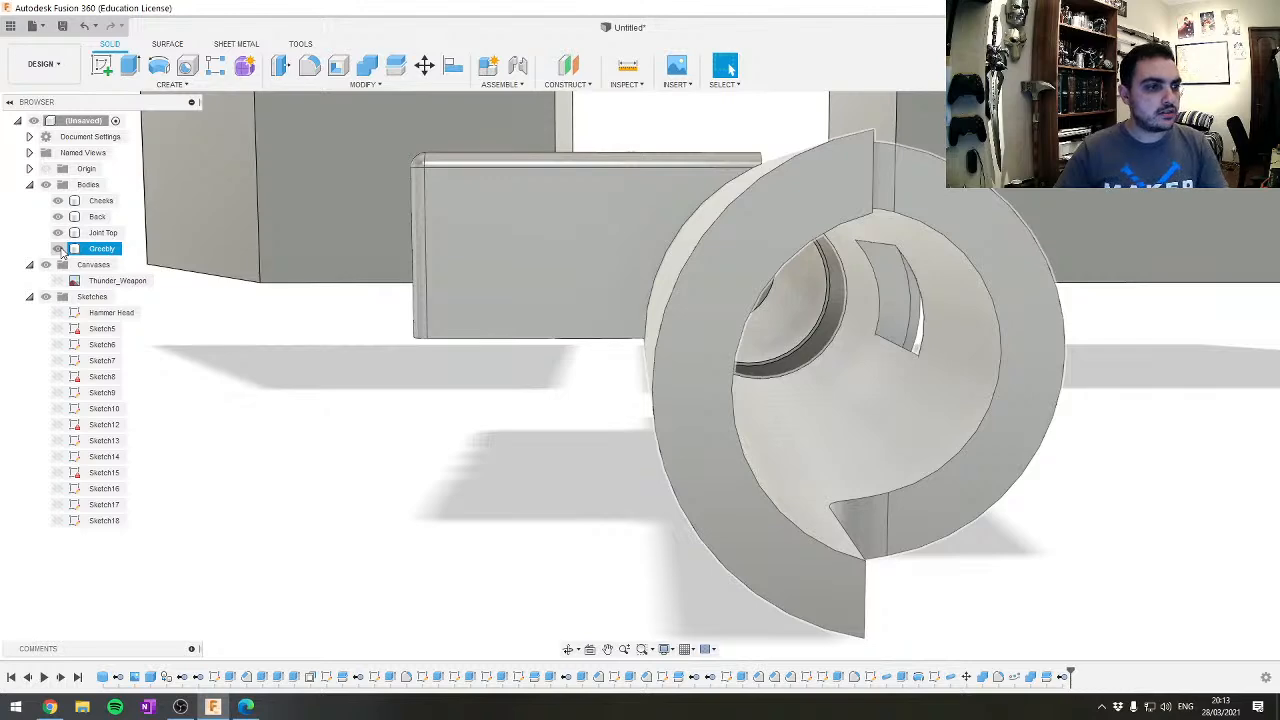
left_click(60, 281)
Examine the hammer head and the Joint Top cylinder against the reference canvas for details still missing
middle_click_drag(938, 203, 934, 264, "shift")
scroll(970, 290, "down", 10)
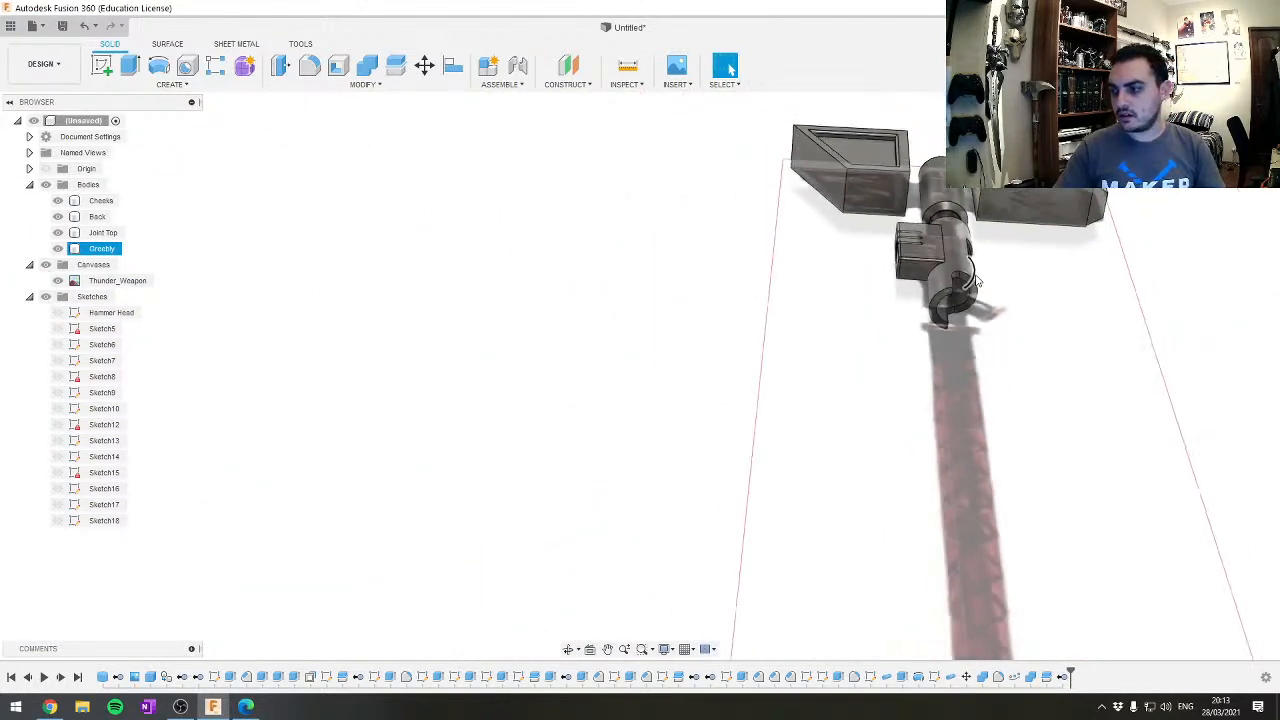
middle_click_drag(998, 217, 761, 351)
middle_click_drag(772, 303, 773, 309)
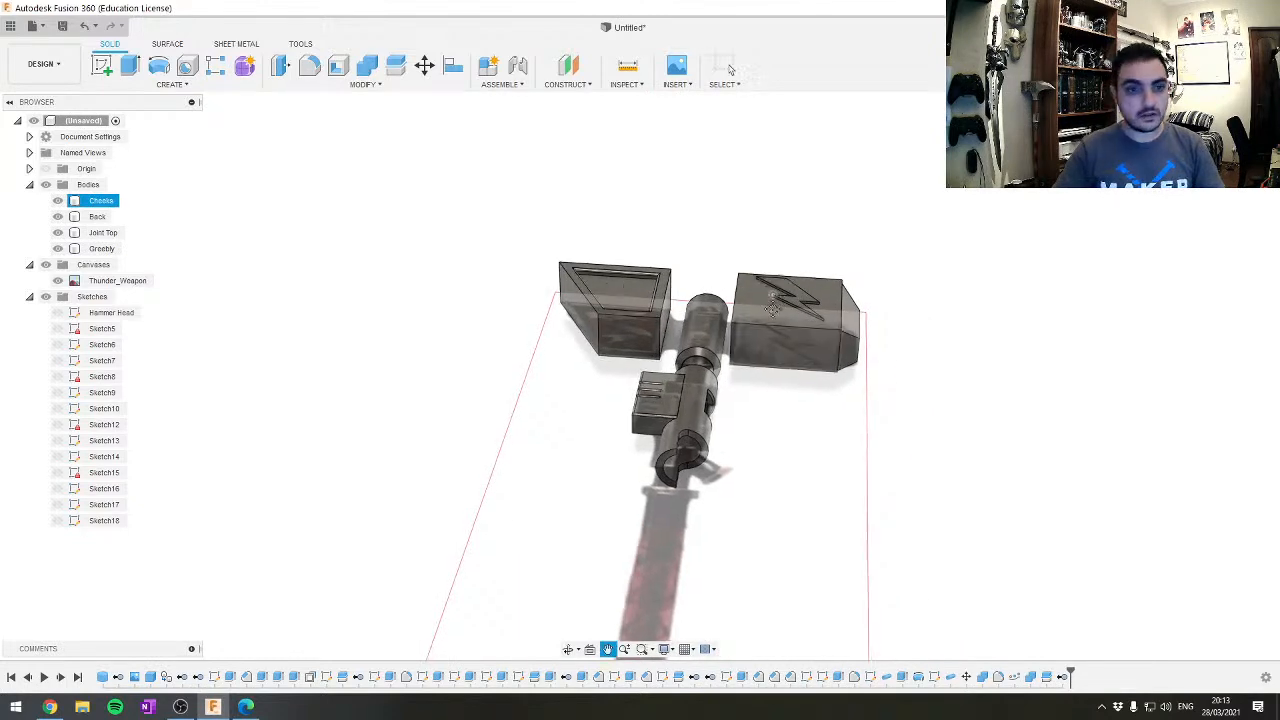
scroll(748, 304, "up", 6)
left_click(629, 305)
middle_click_drag(629, 305, 640, 415, "shift")
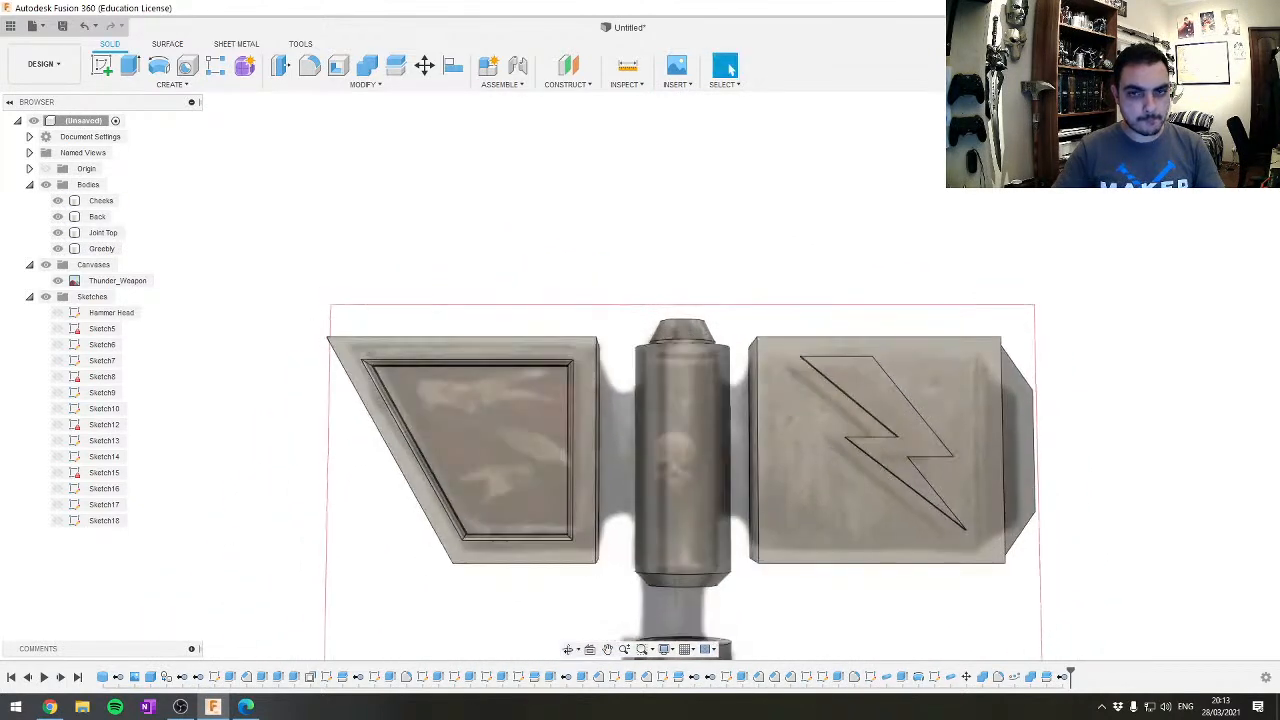
left_click(1228, 134)
middle_click_drag(765, 408, 749, 338)
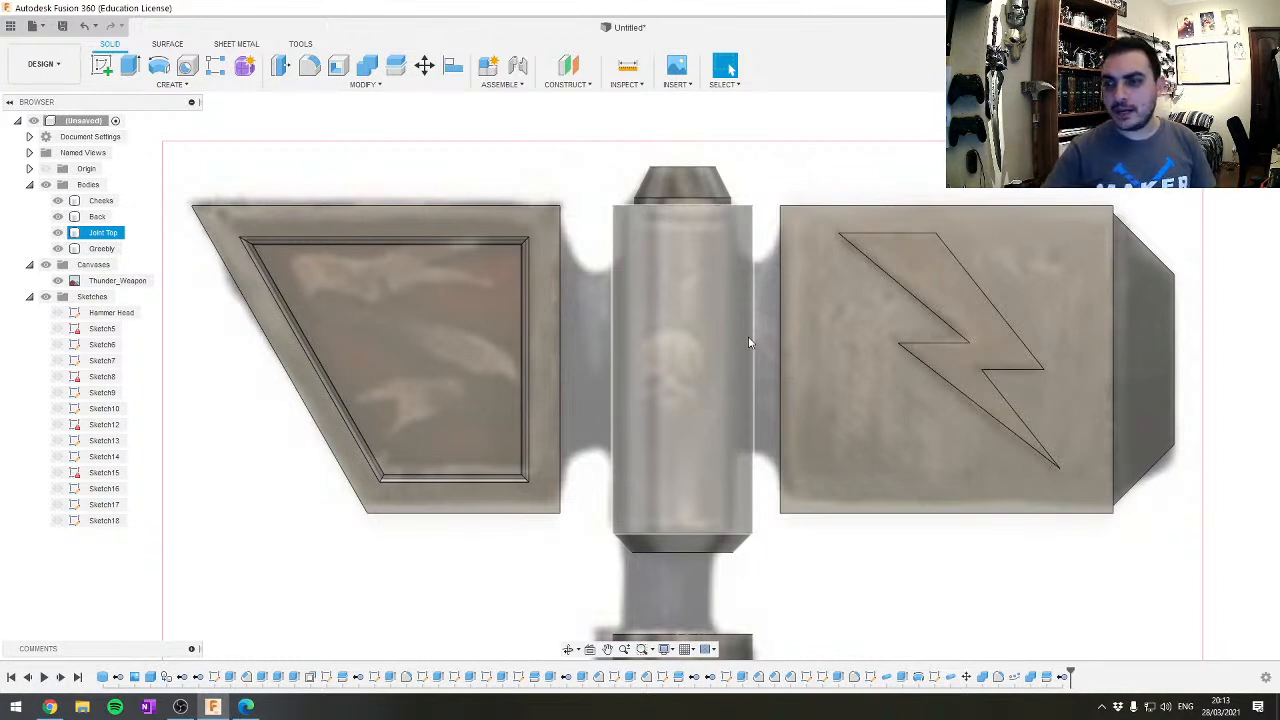
left_click(631, 182)
left_click(747, 286)
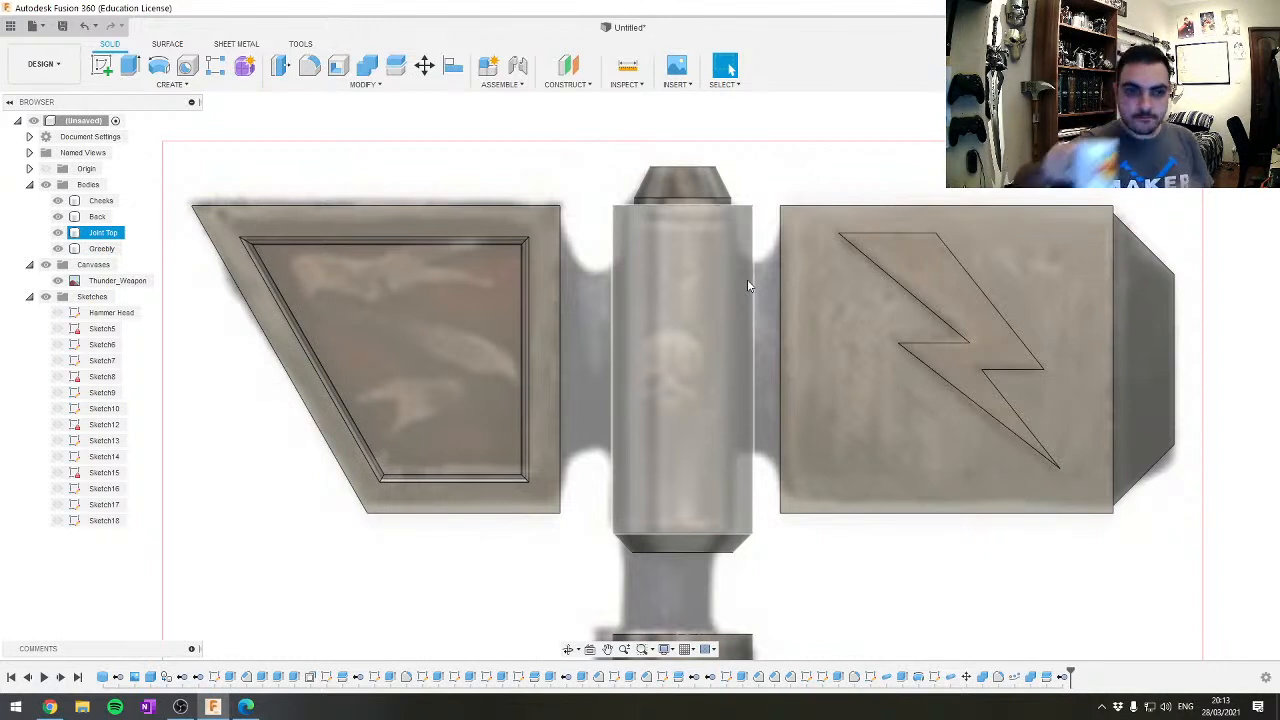
scroll(747, 279, "up", 5)
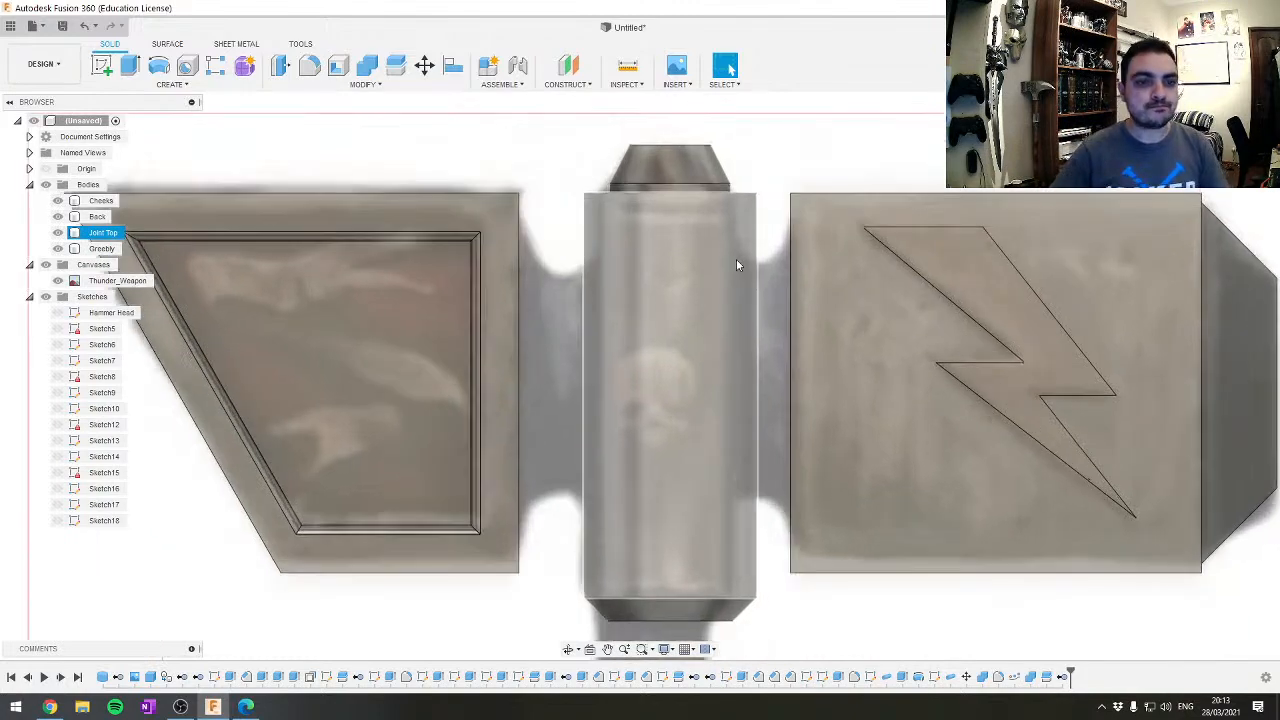
scroll(632, 250, "down", 5)
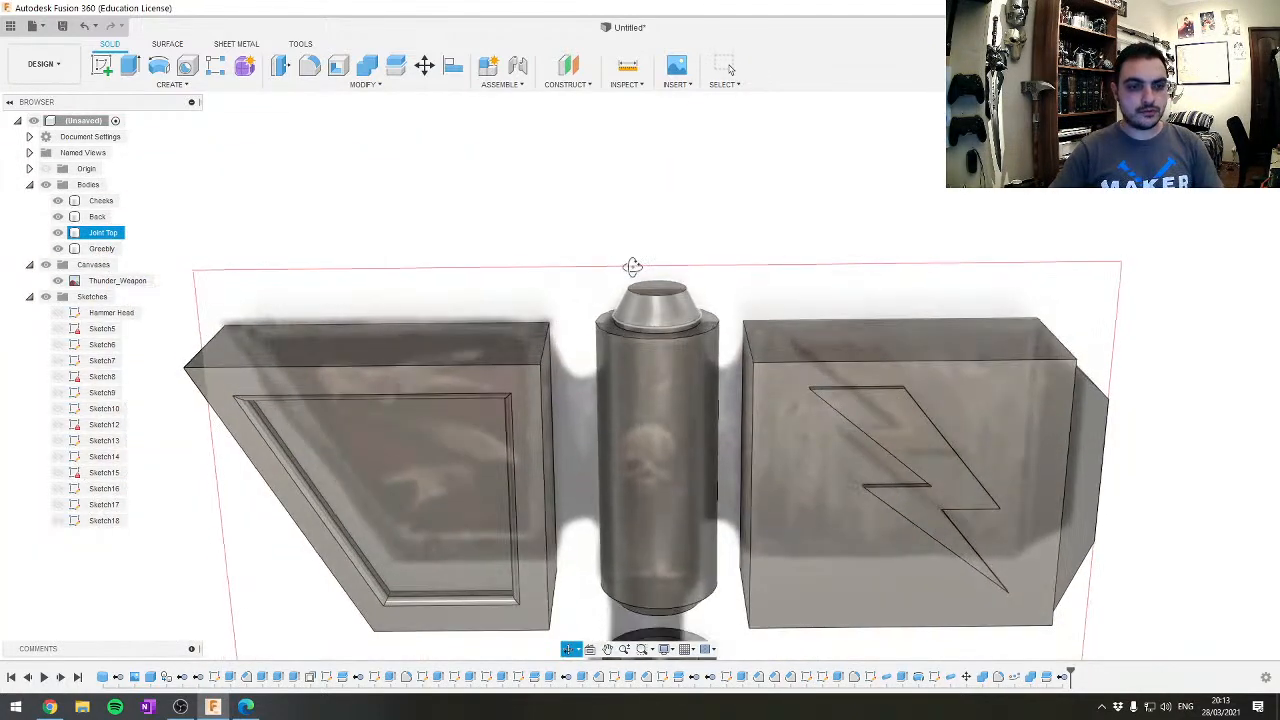
Chamfer the upper outer edge of the Joint Top cylinder by an equal distance of 1 mm
middle_click_drag(631, 266, 639, 303, "shift")
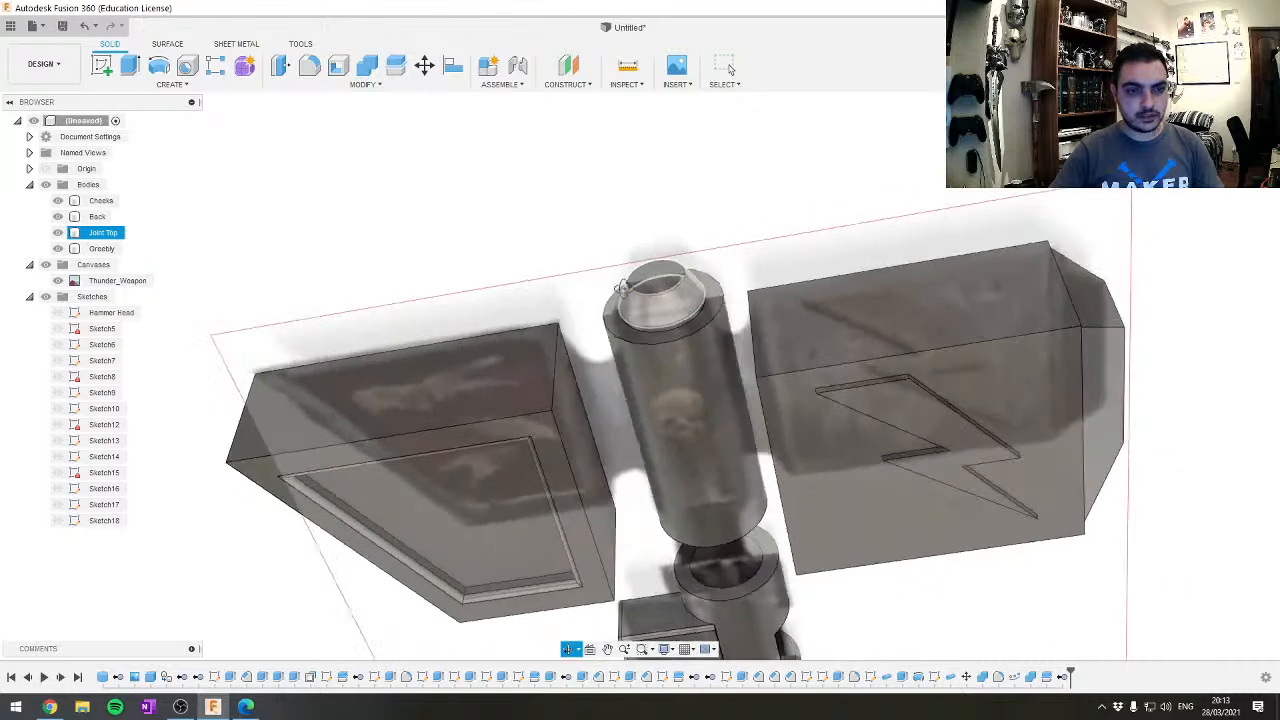
scroll(639, 303, "up", 4)
left_click(681, 360)
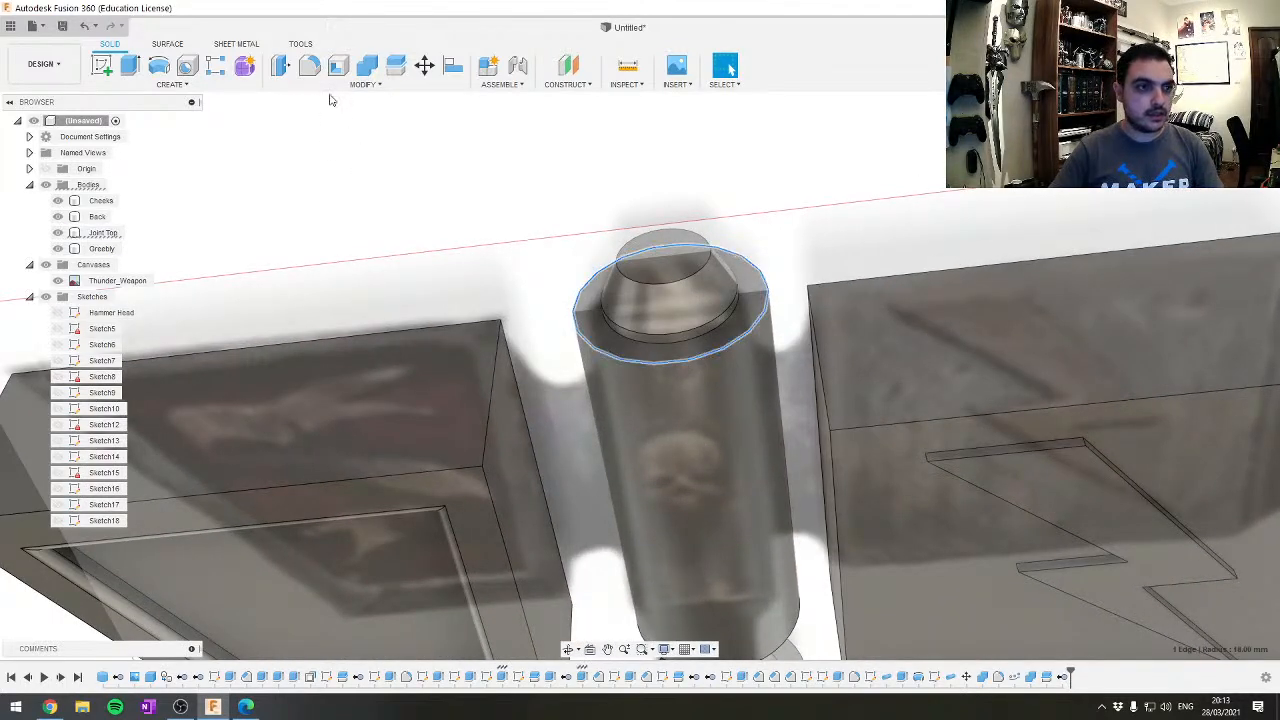
left_click(364, 84)
left_click(323, 130)
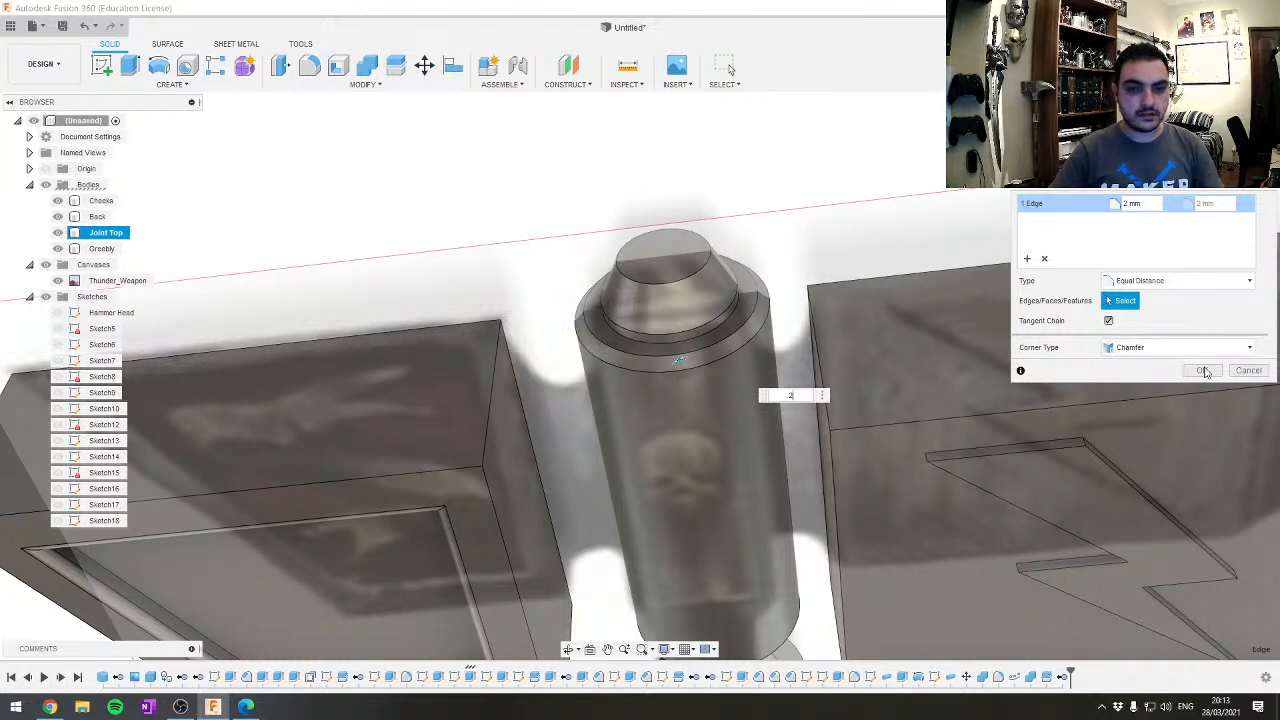
type("1")
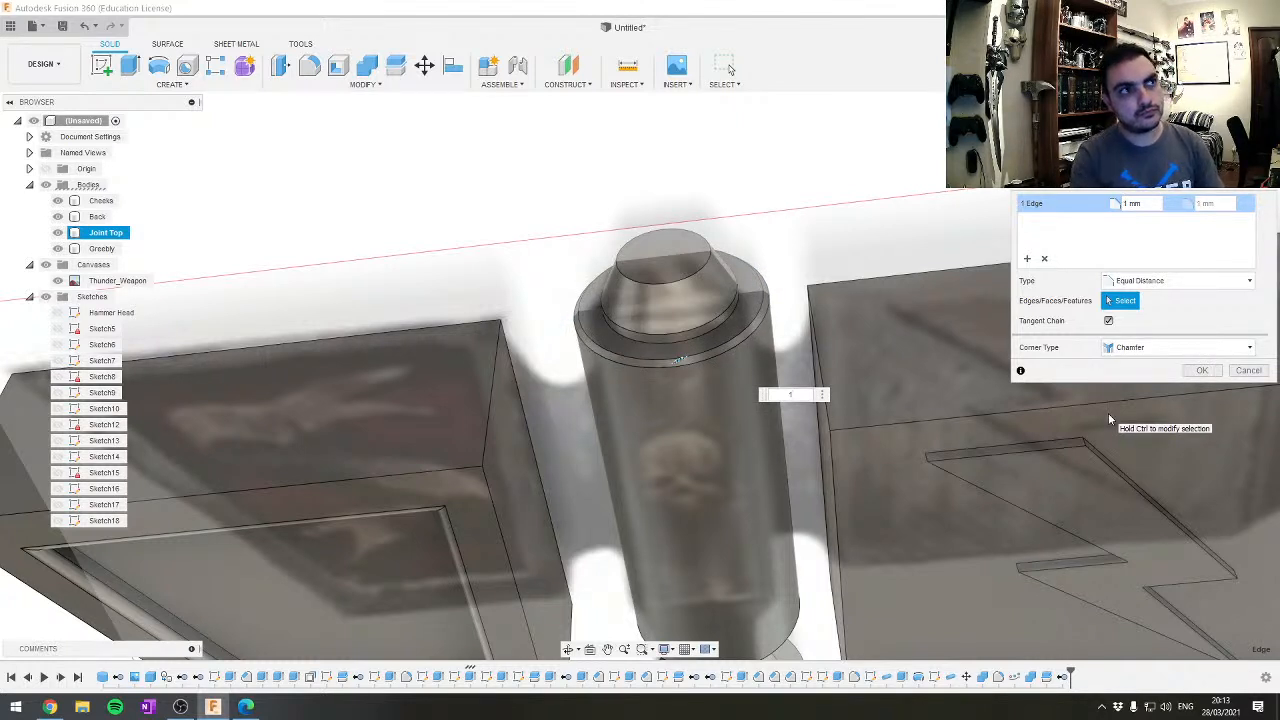
left_click(1207, 370)
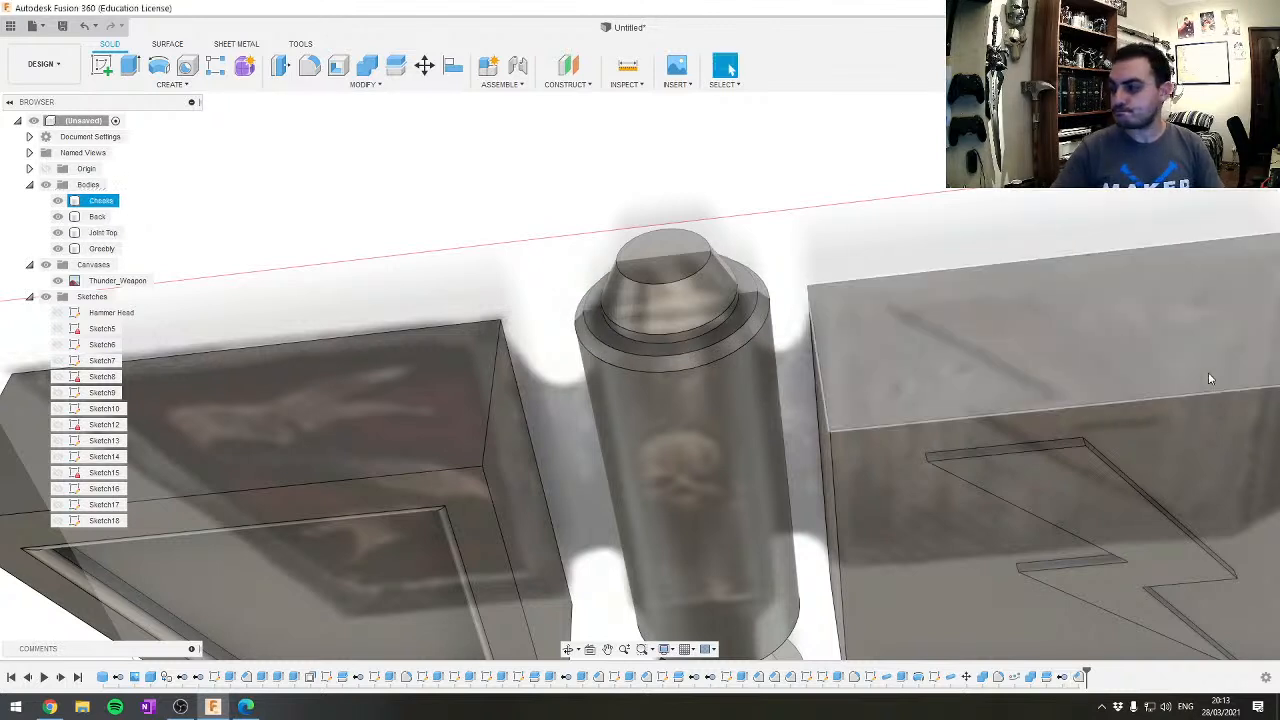
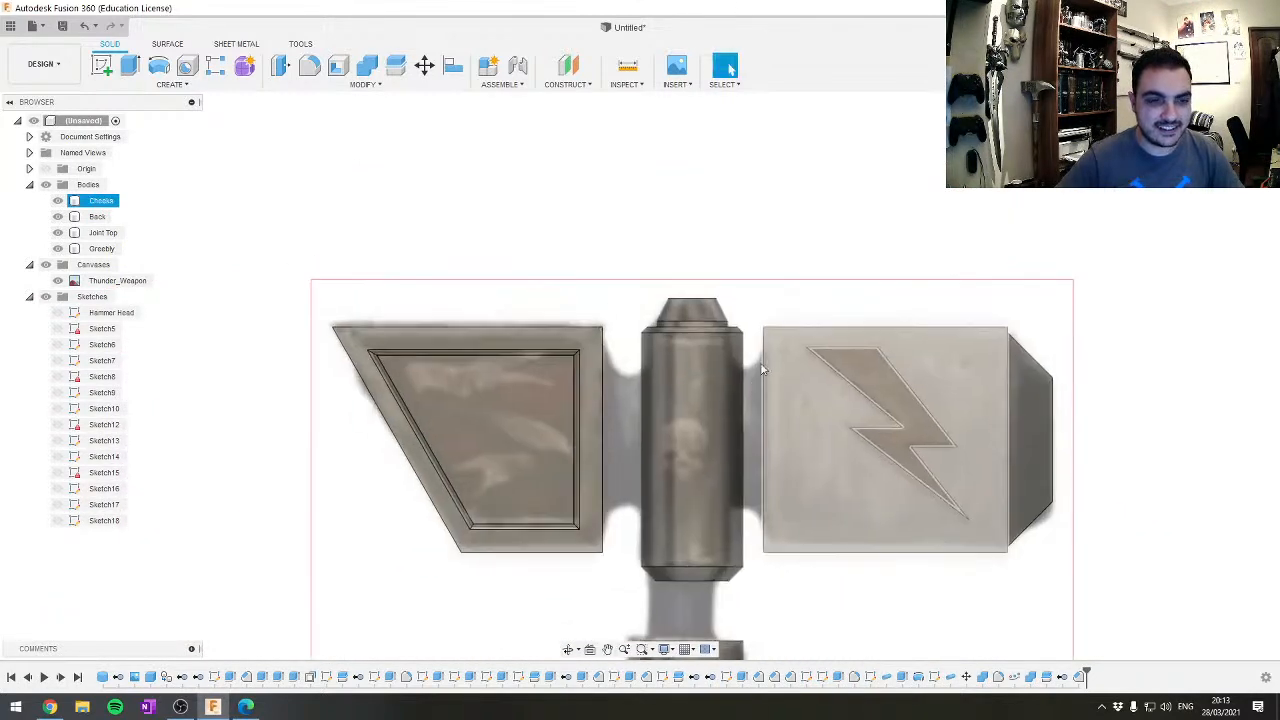
scroll(780, 330, "up", 5)
scroll(745, 345, "down", 3)
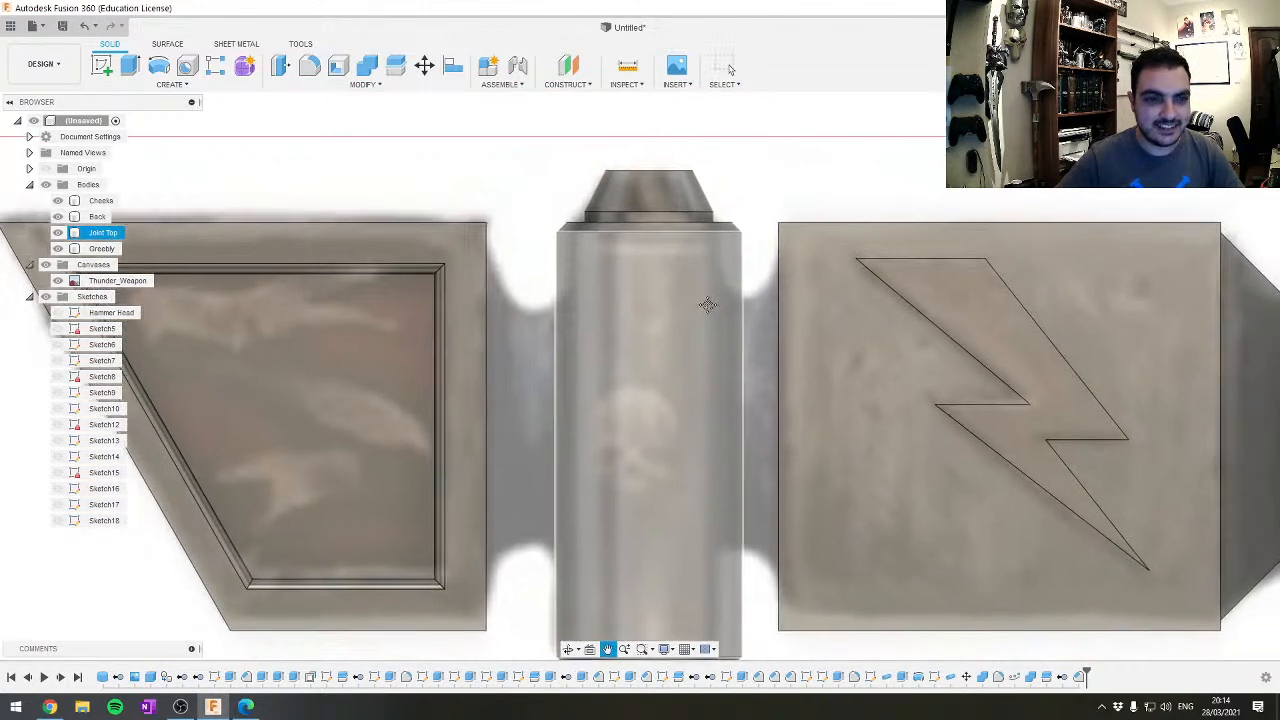
Sketch a 36 mm diameter circle centred on the flat end face of the cone atop the Joint Top cylinder
scroll(695, 330, "up", 2)
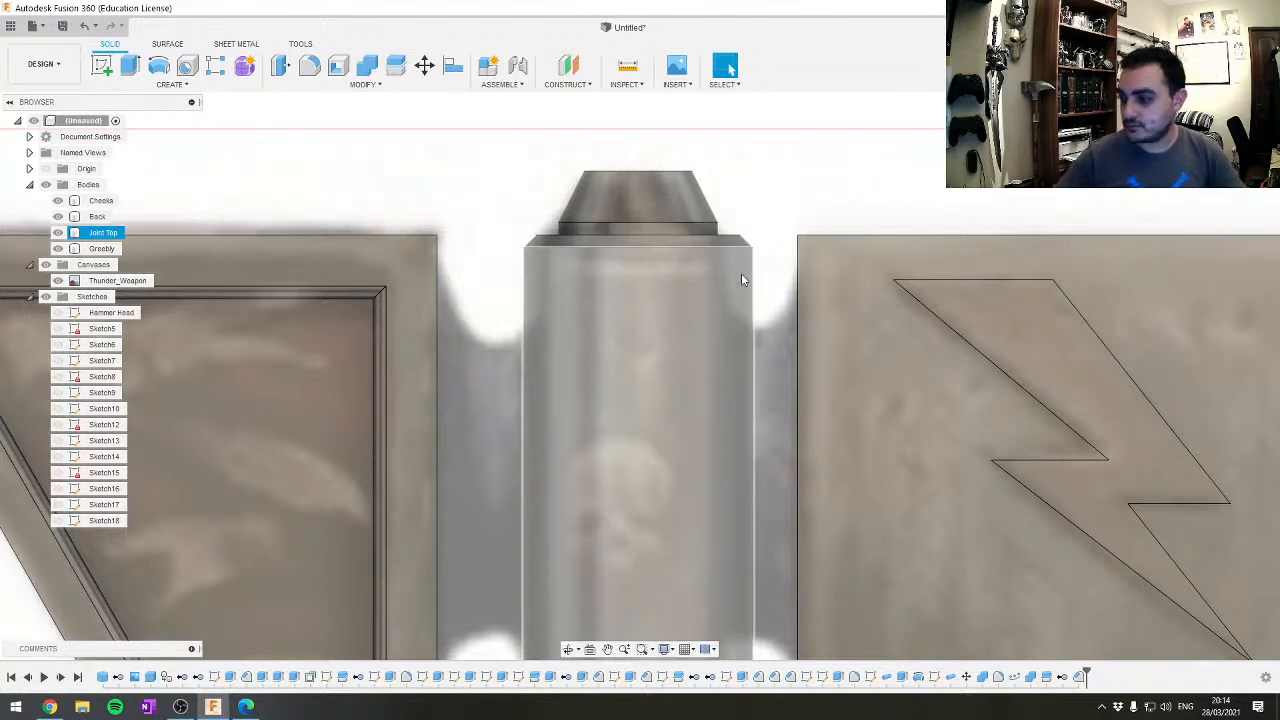
left_click(755, 278)
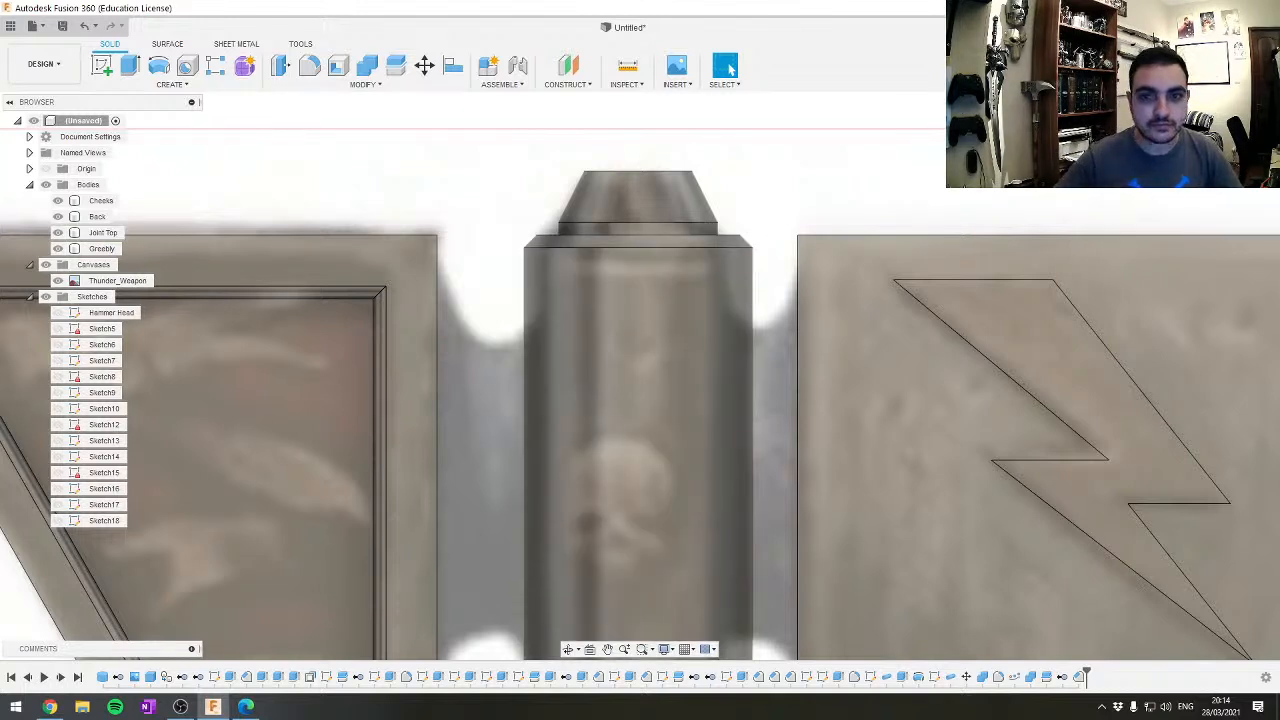
left_click(1236, 108)
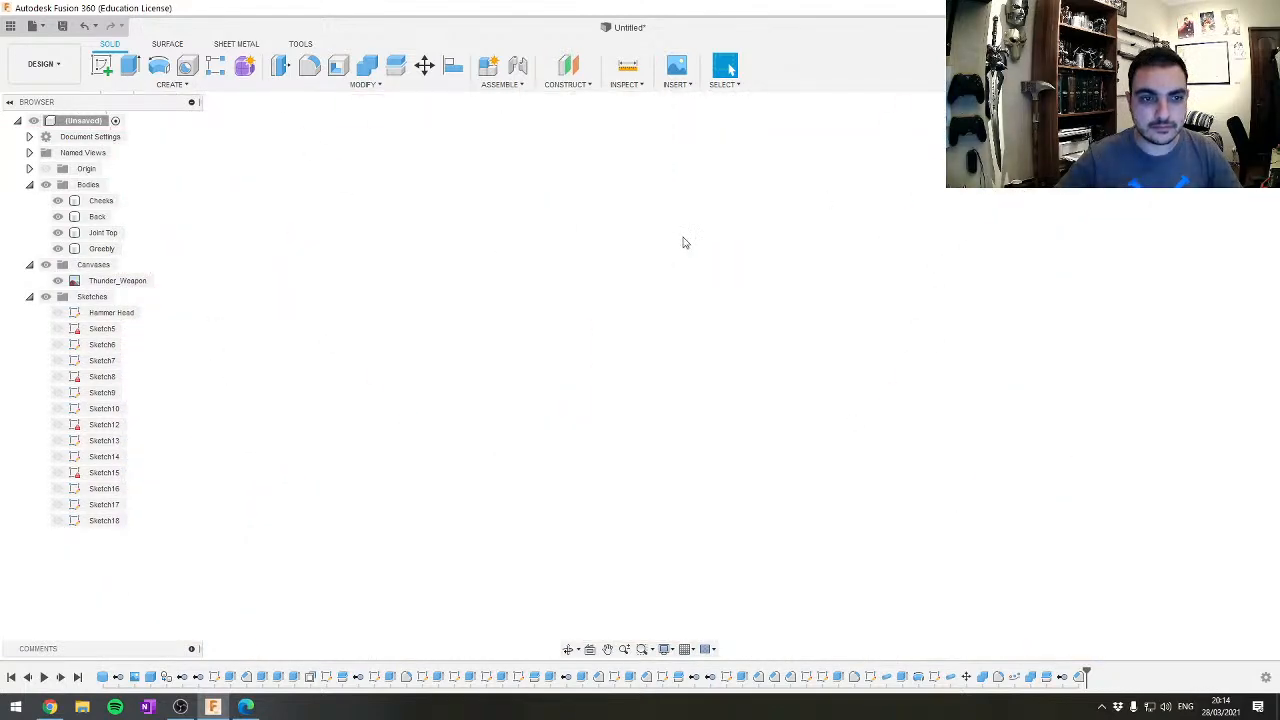
scroll(837, 271, "down", 8)
middle_click_drag(868, 182, 861, 218)
scroll(861, 218, "up", 3)
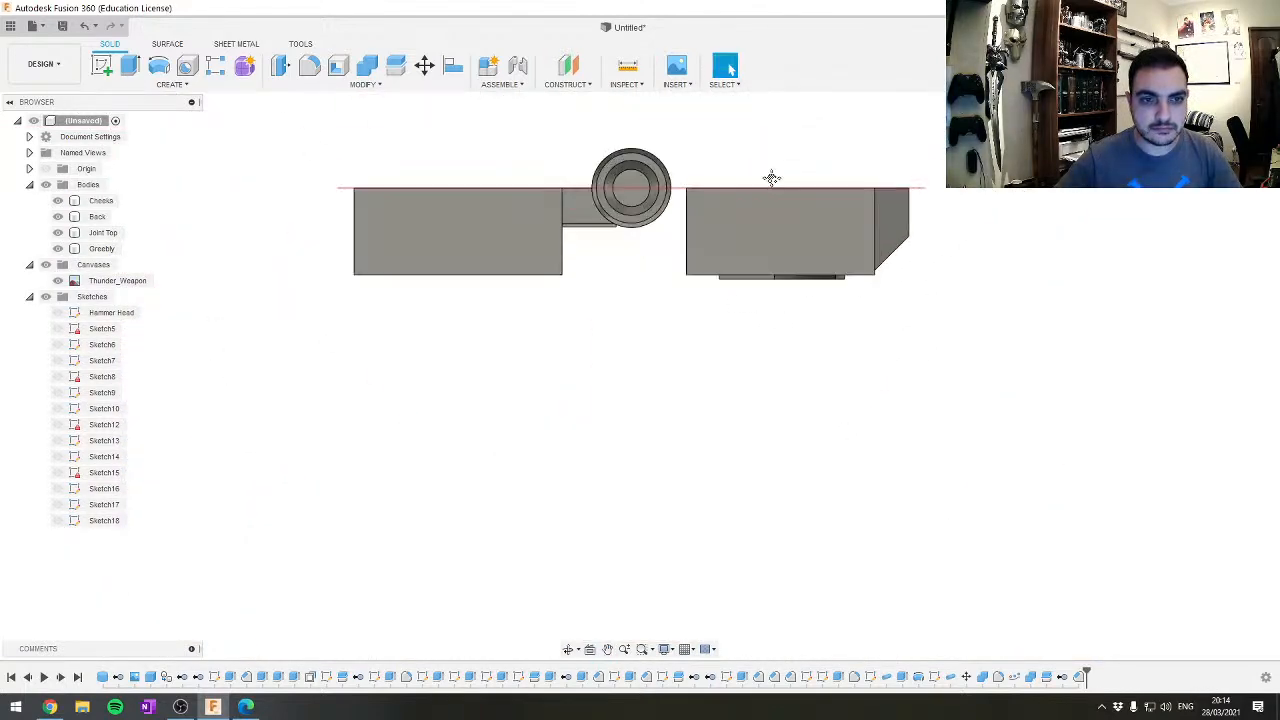
middle_click_drag(771, 177, 791, 249)
left_click(1250, 112)
left_click(1250, 112)
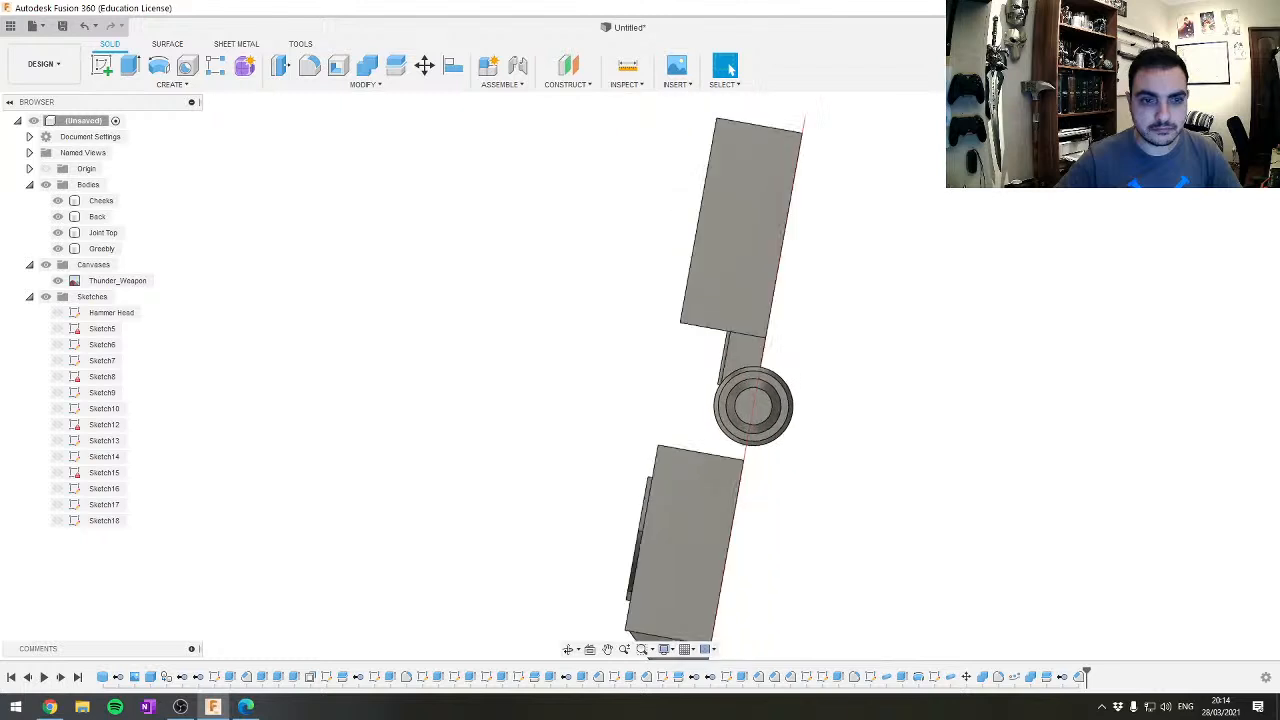
middle_click_drag(545, 441, 683, 260)
scroll(720, 326, "up", 5)
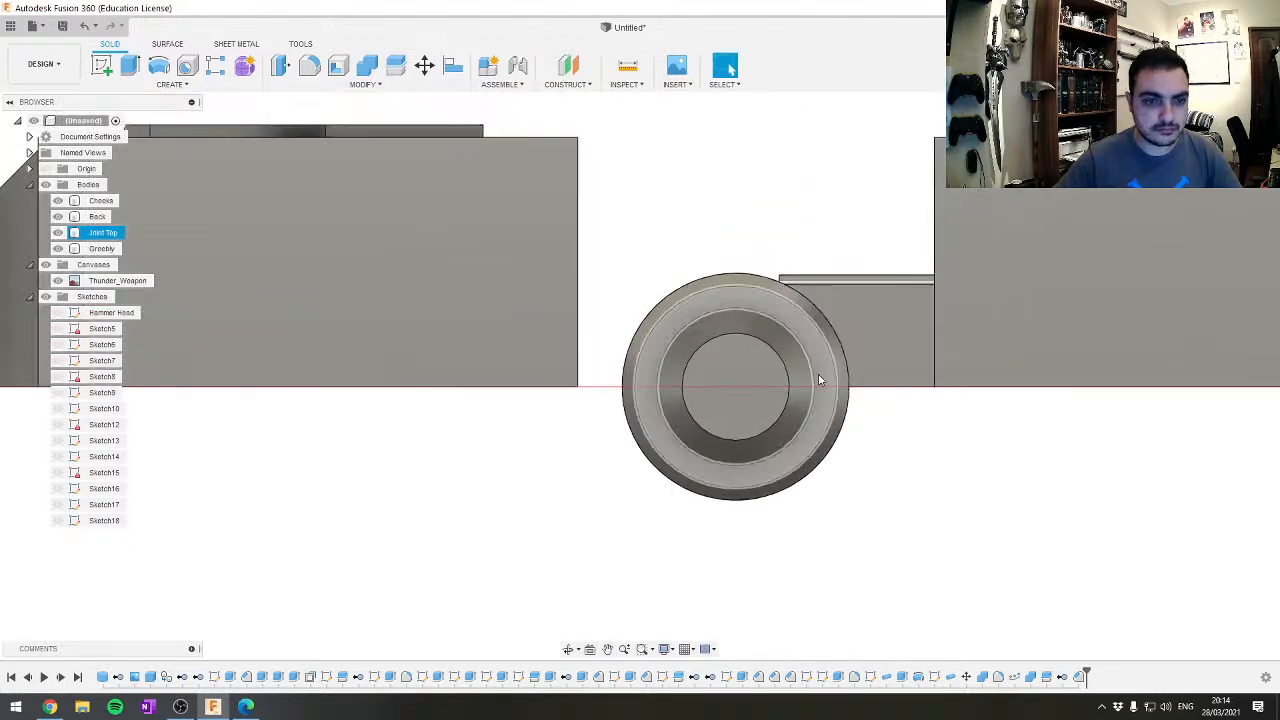
left_click(745, 395)
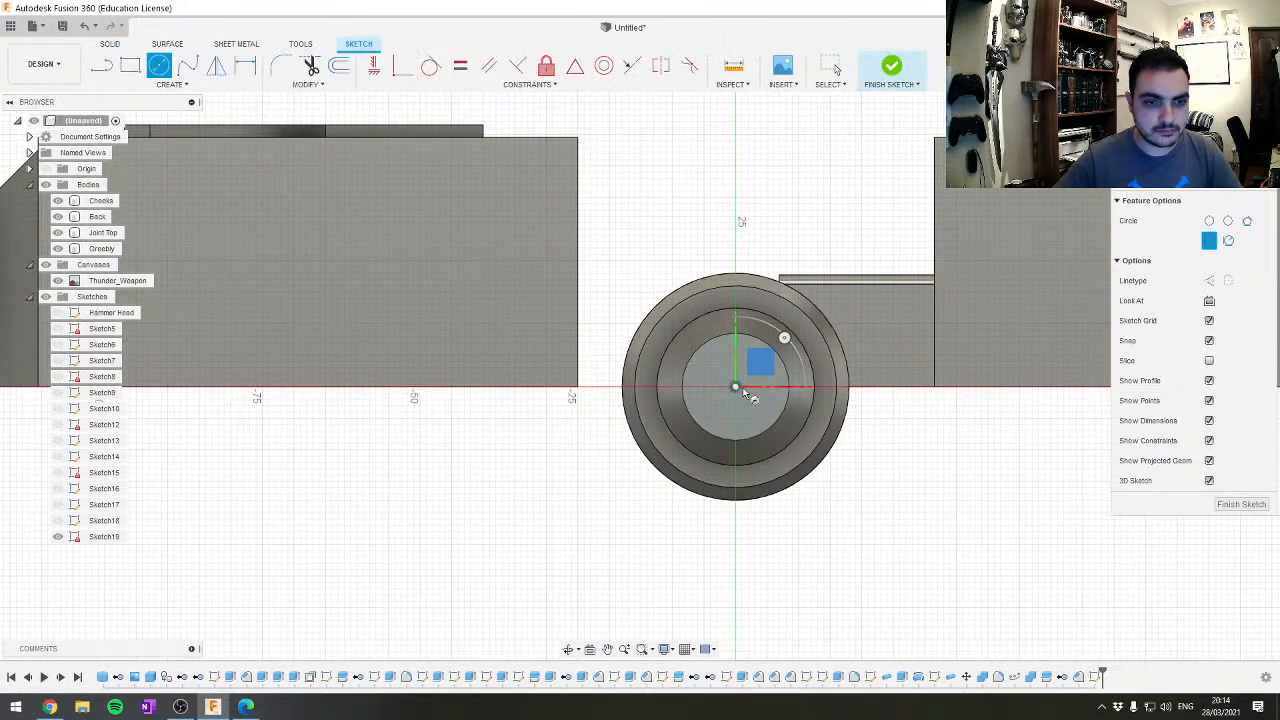
left_click(742, 390)
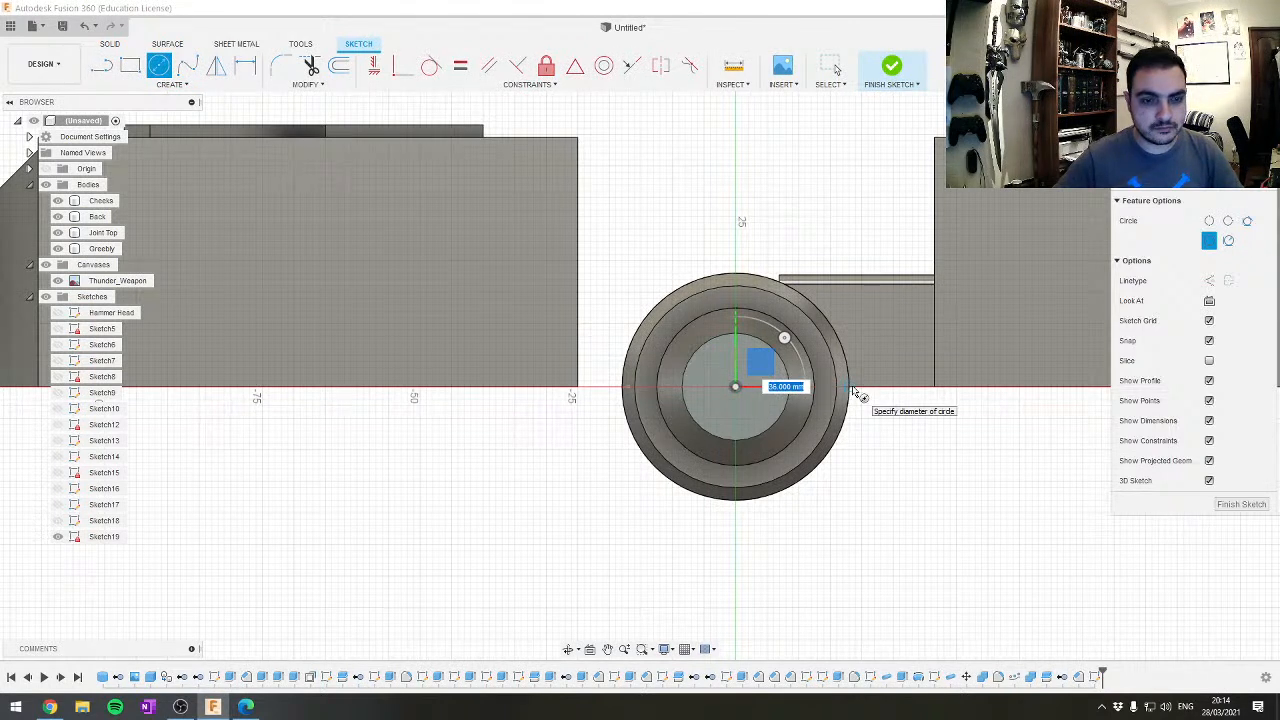
key("Escape")
key("Escape")
scroll(903, 480, "down", 3)
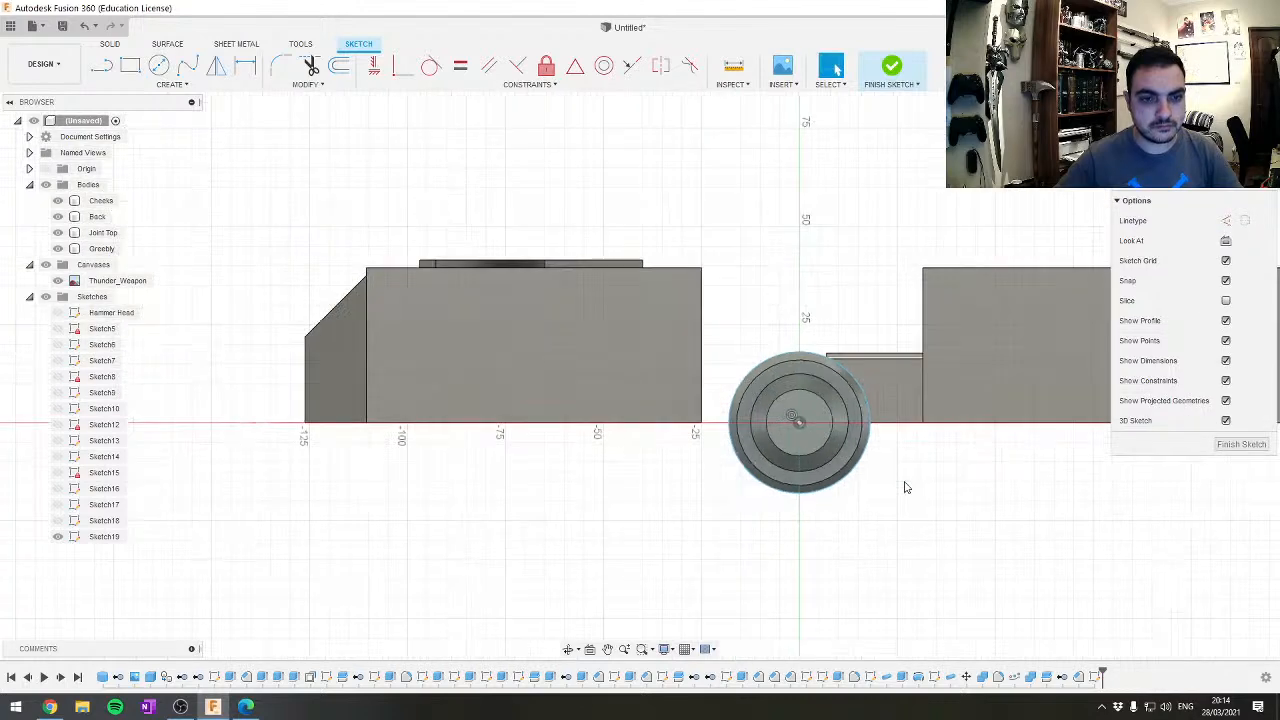
Create a Pipe along the 36 mm circle with a 2 mm circular section as a new body
mouse_move(903, 390)
middle_mouse_down("shift")
mouse_move(894, 429)
mouse_move(978, 449)
mouse_move(897, 437)
mouse_move(660, 551)
middle_mouse_up("shift")
scroll(982, 448, "up", 2)
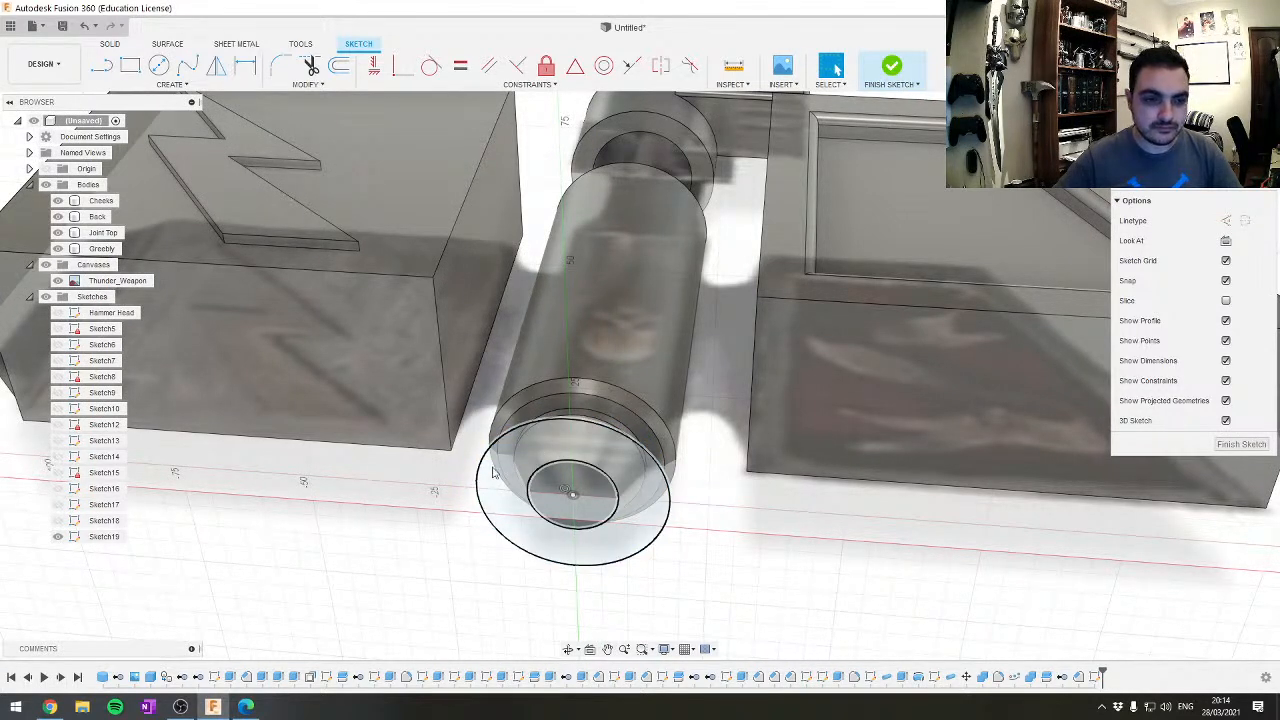
left_click(672, 520)
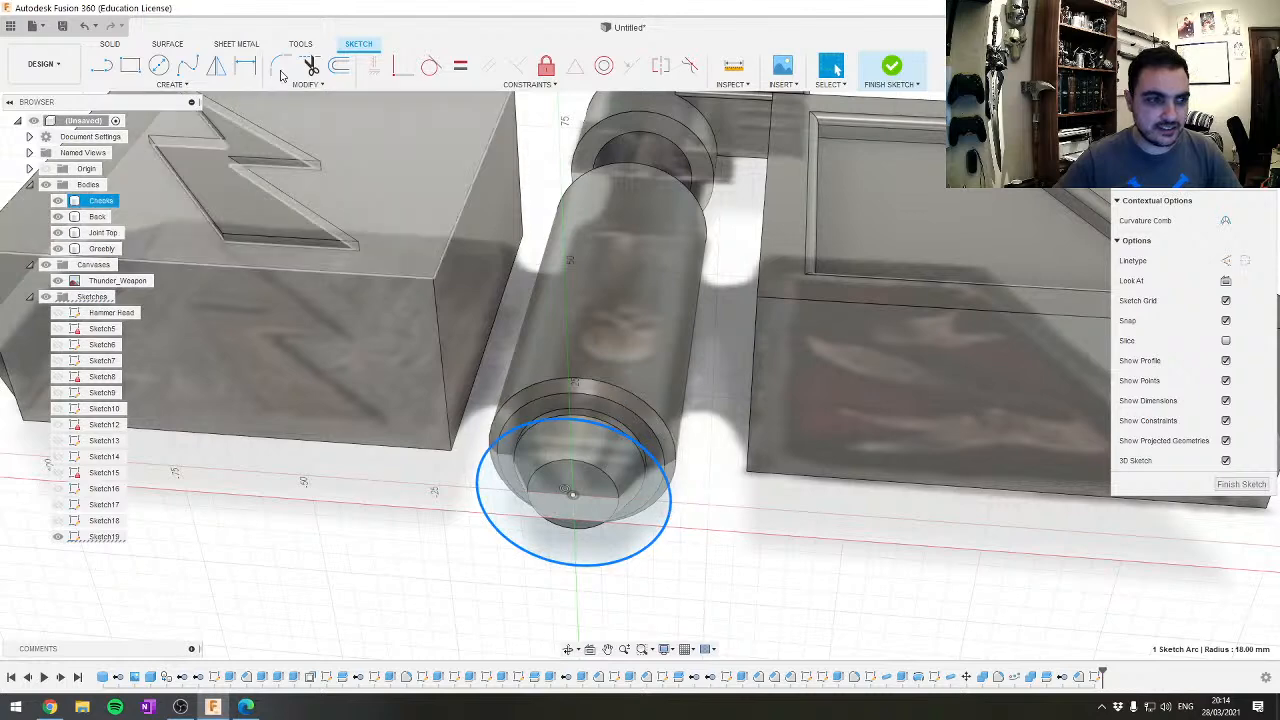
left_click(170, 84)
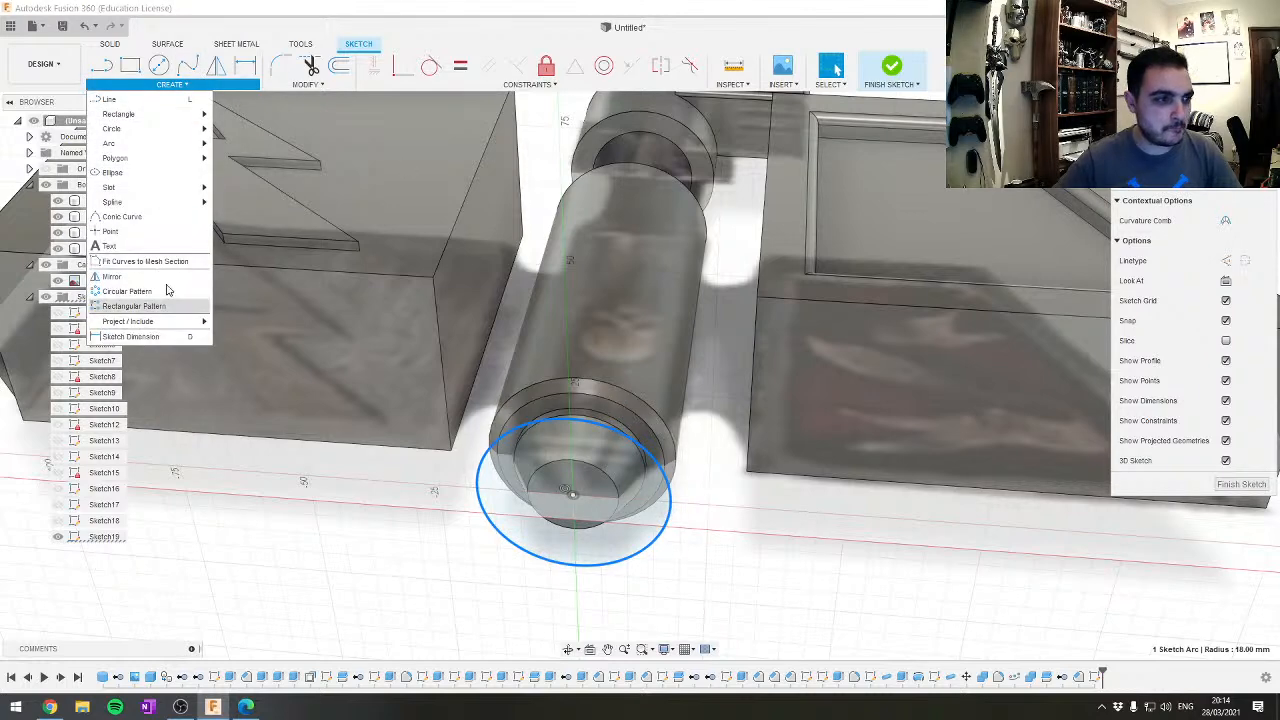
left_click(891, 68)
left_click(170, 84)
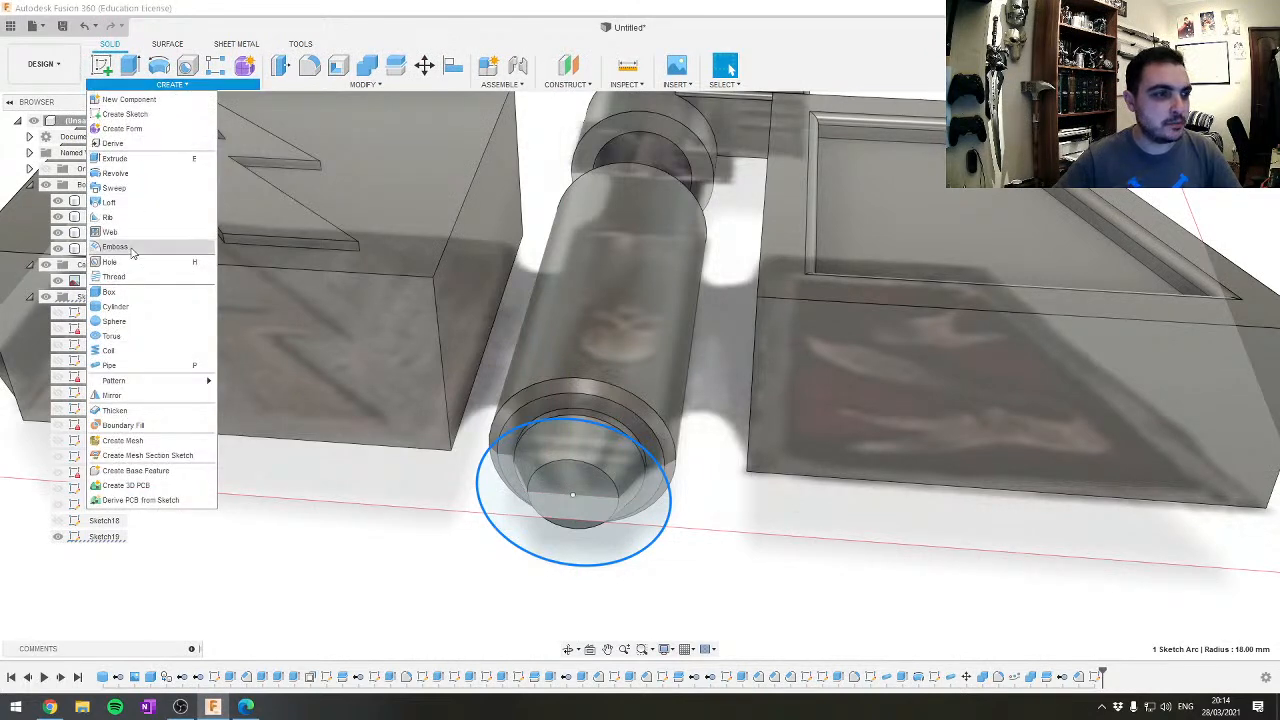
left_click(128, 366)
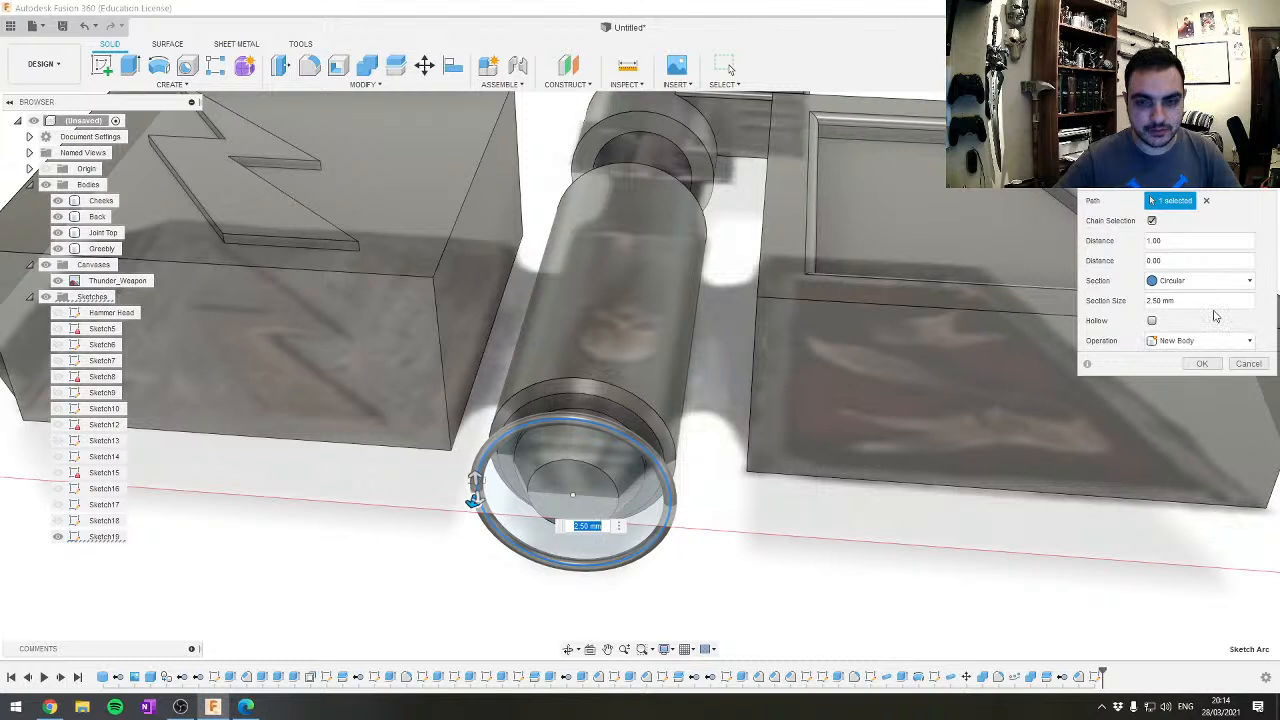
type("2")
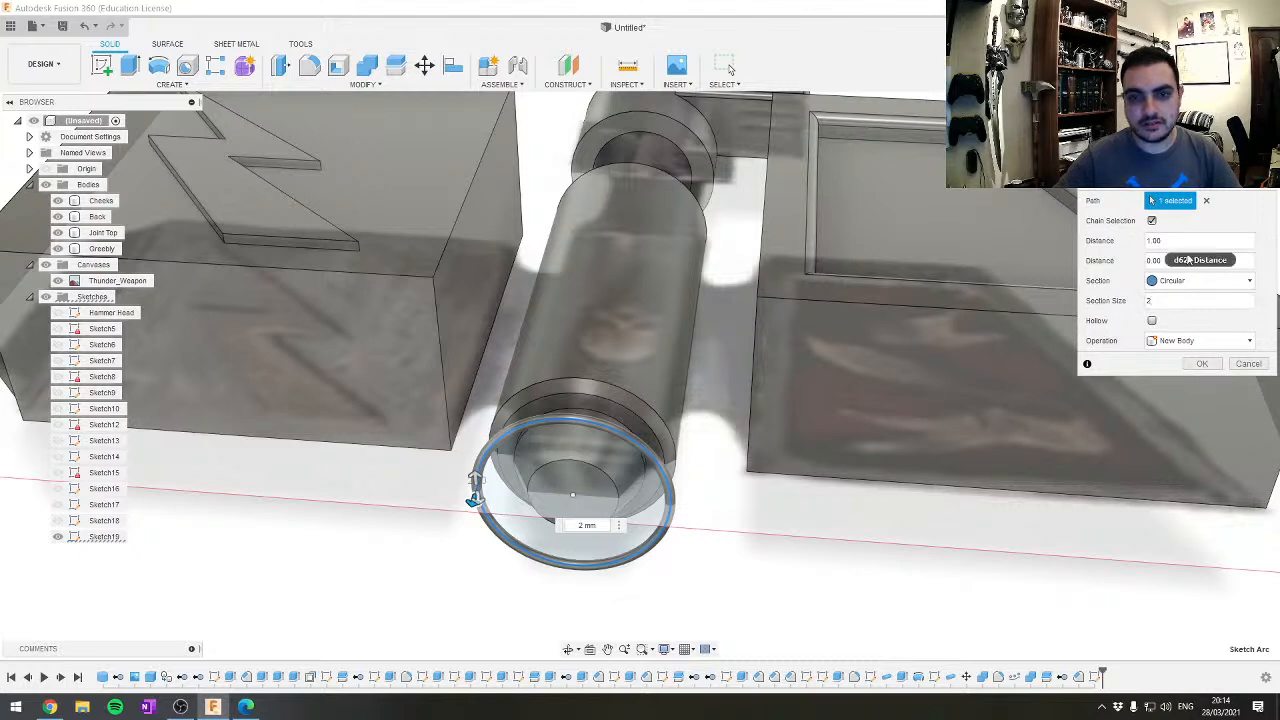
left_click(1203, 364)
Move the ring body -15 mm in Z so it wraps the Joint Top cylinder just below its chamfered end
middle_click_drag(694, 423, 667, 464, "shift")
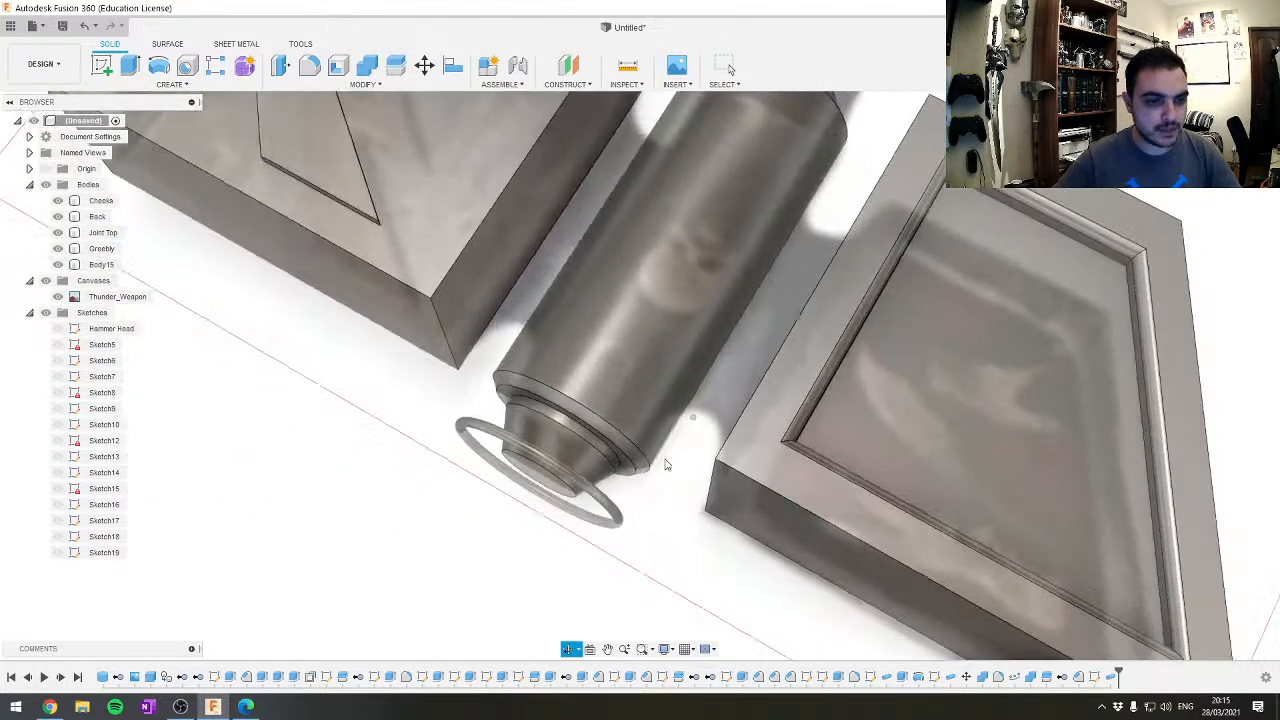
left_click(103, 267)
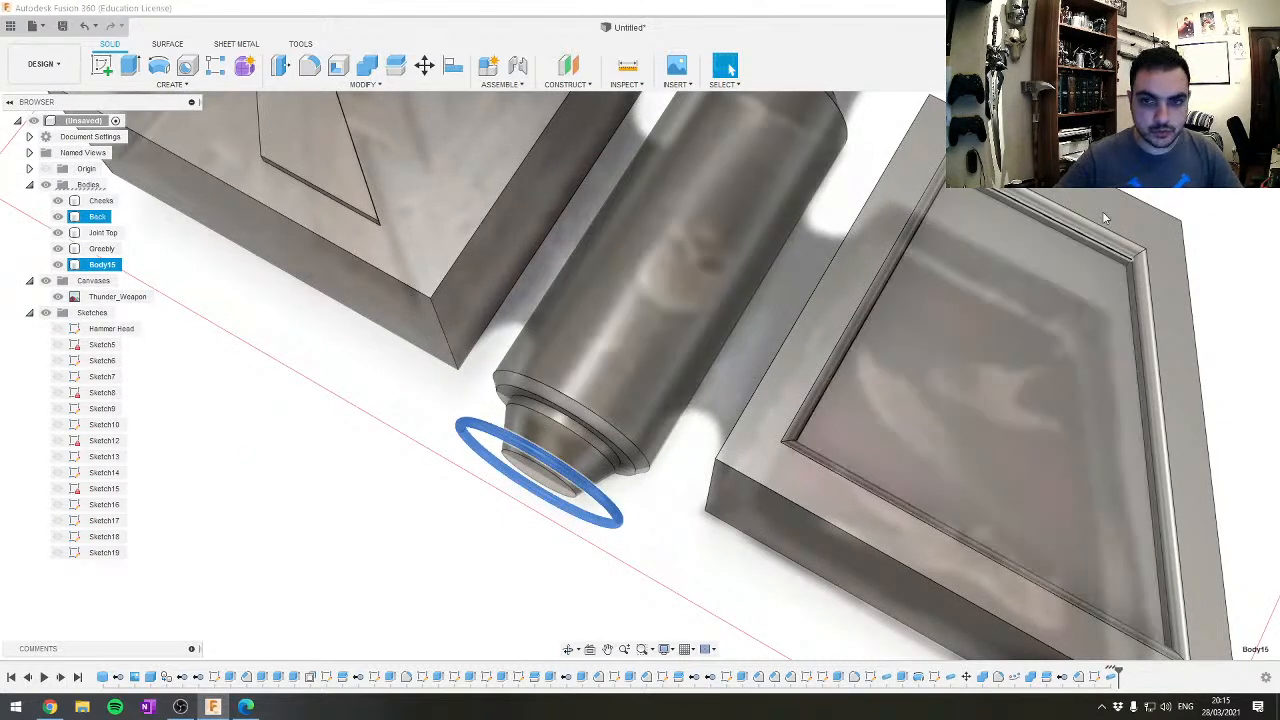
left_click(1232, 138)
key("m")
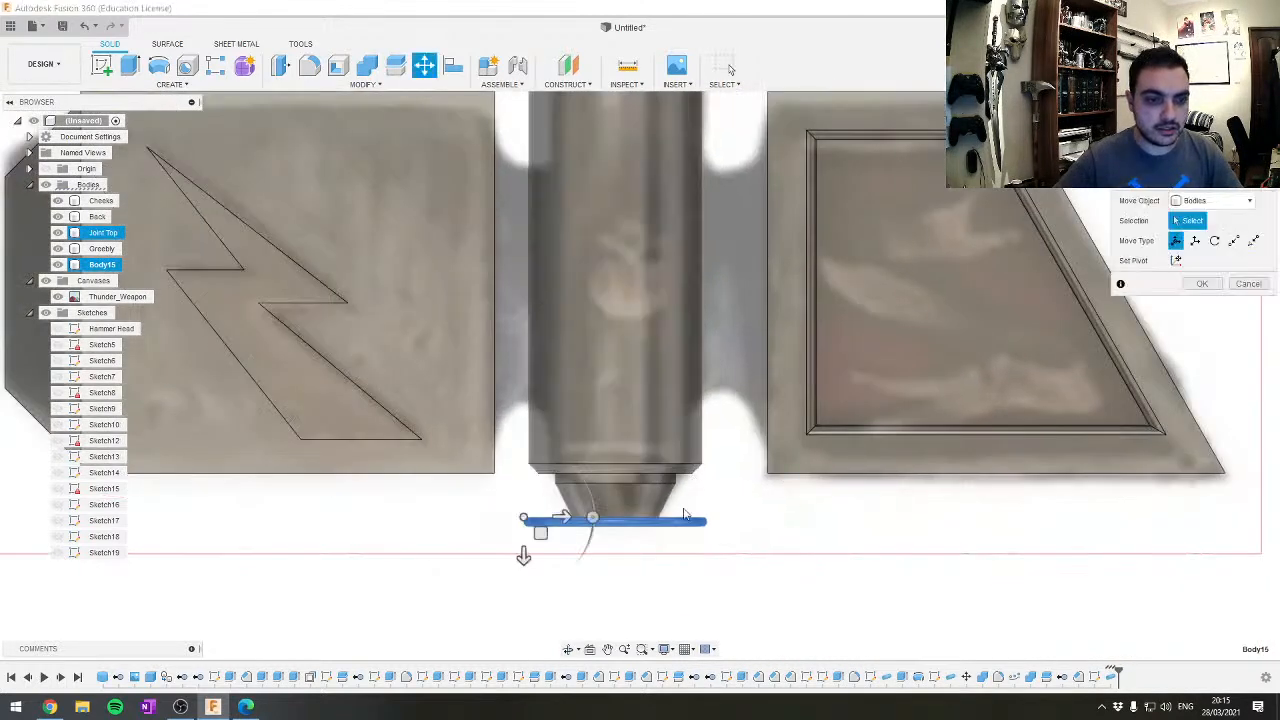
left_click_drag(523, 553, 523, 483)
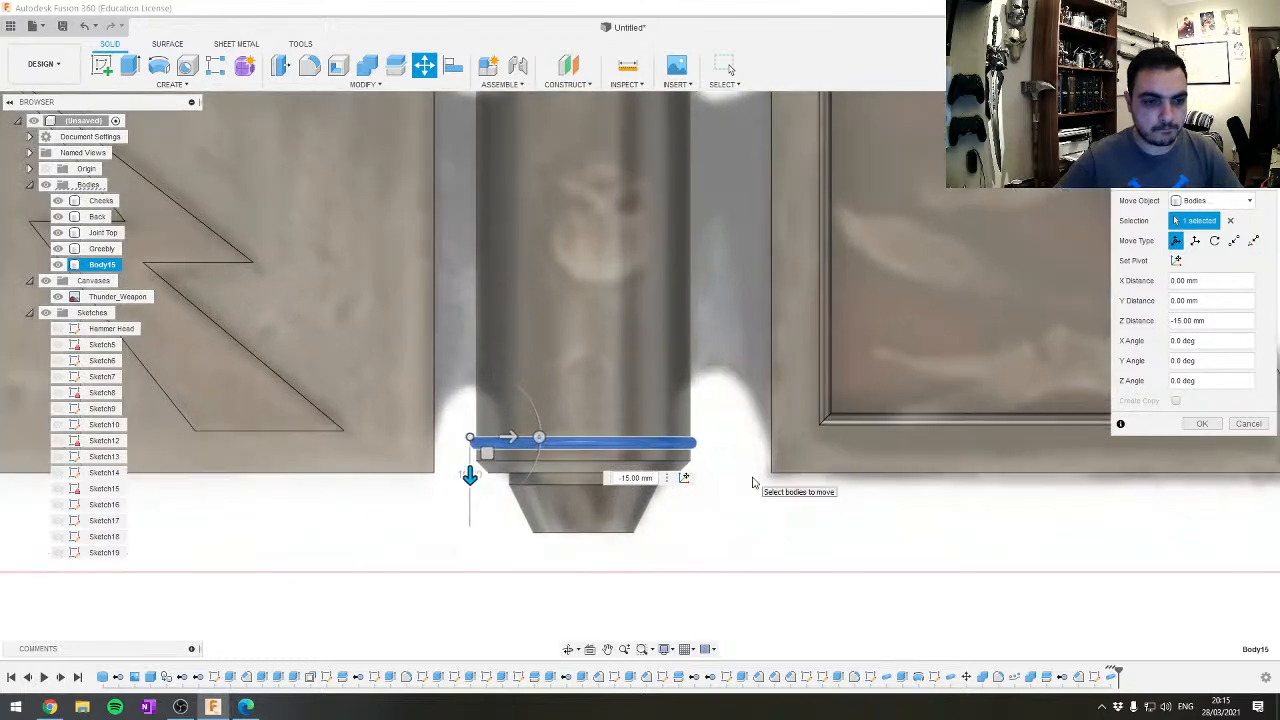
left_click(1202, 423)
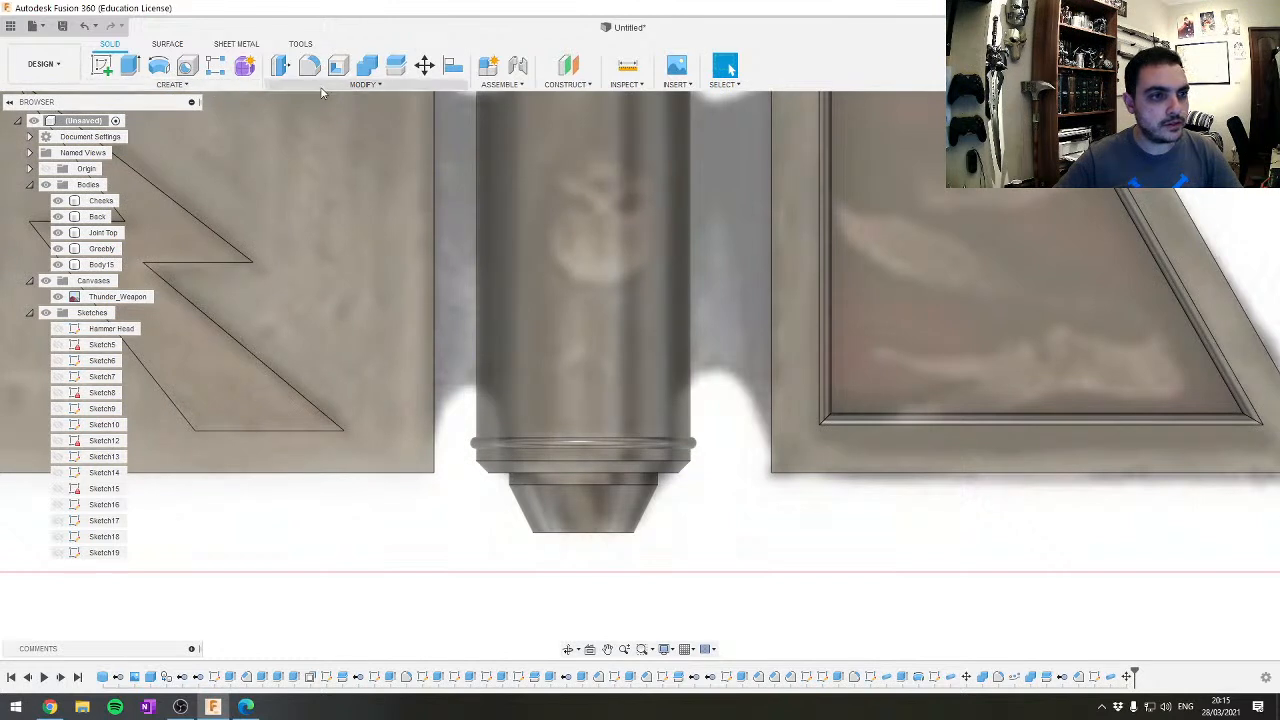
Cut the ring body out of the Joint Top cylinder with Combine to form a round groove
left_click(367, 65)
left_click(566, 288)
left_click(611, 446)
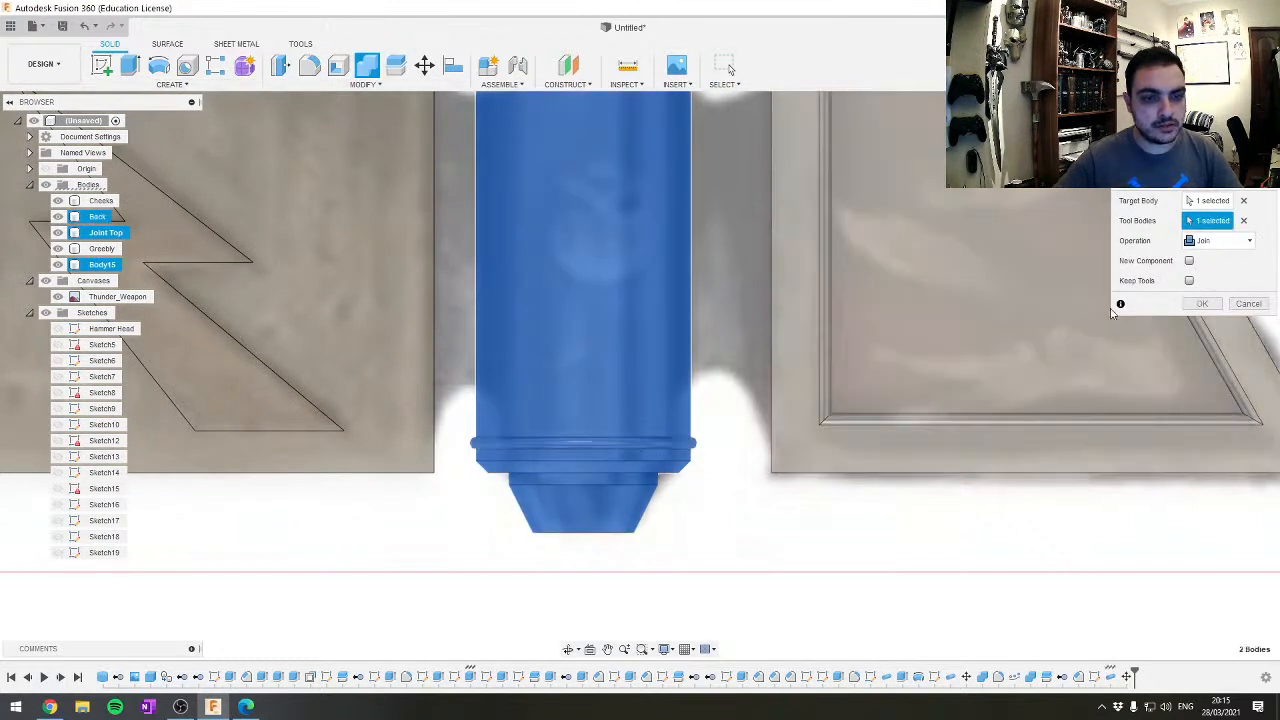
left_click(1220, 240)
left_click(1205, 263)
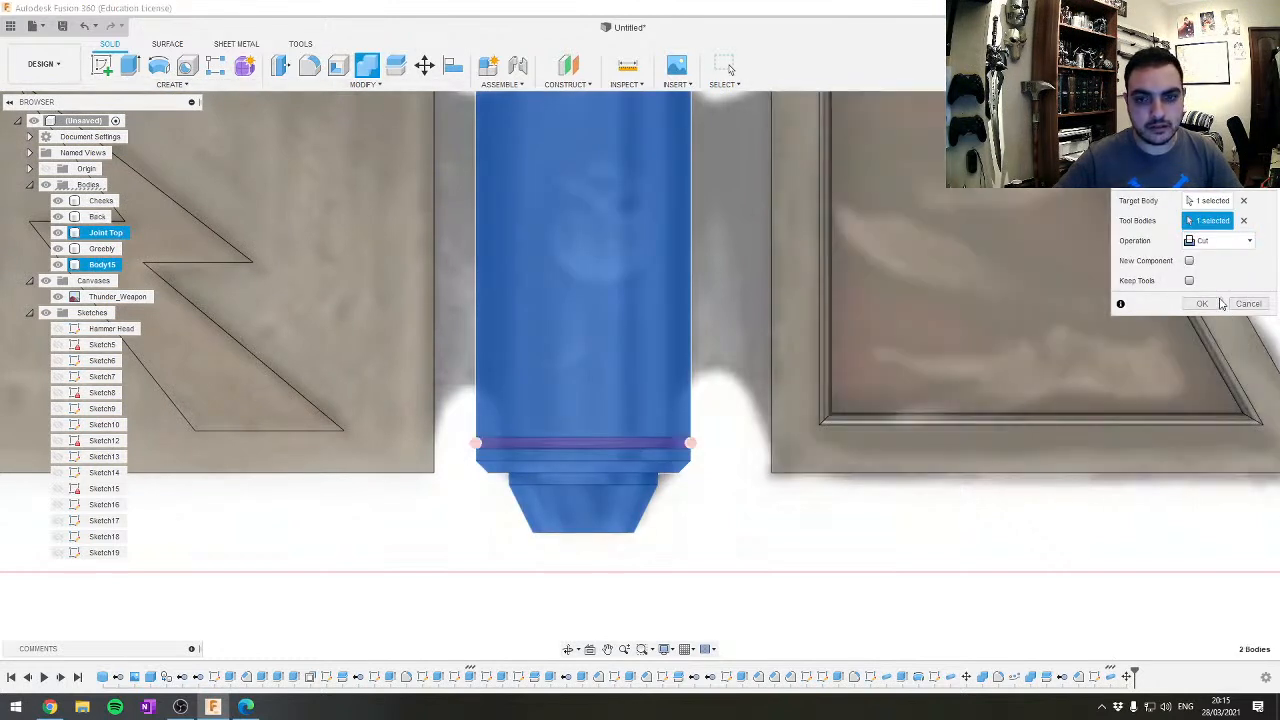
left_click(1202, 303)
Fillet both edges of the Joint Top's ring groove with a 1 mm radius
middle_click_drag(735, 514, 621, 259, "shift")
scroll(640, 300, "up", 5)
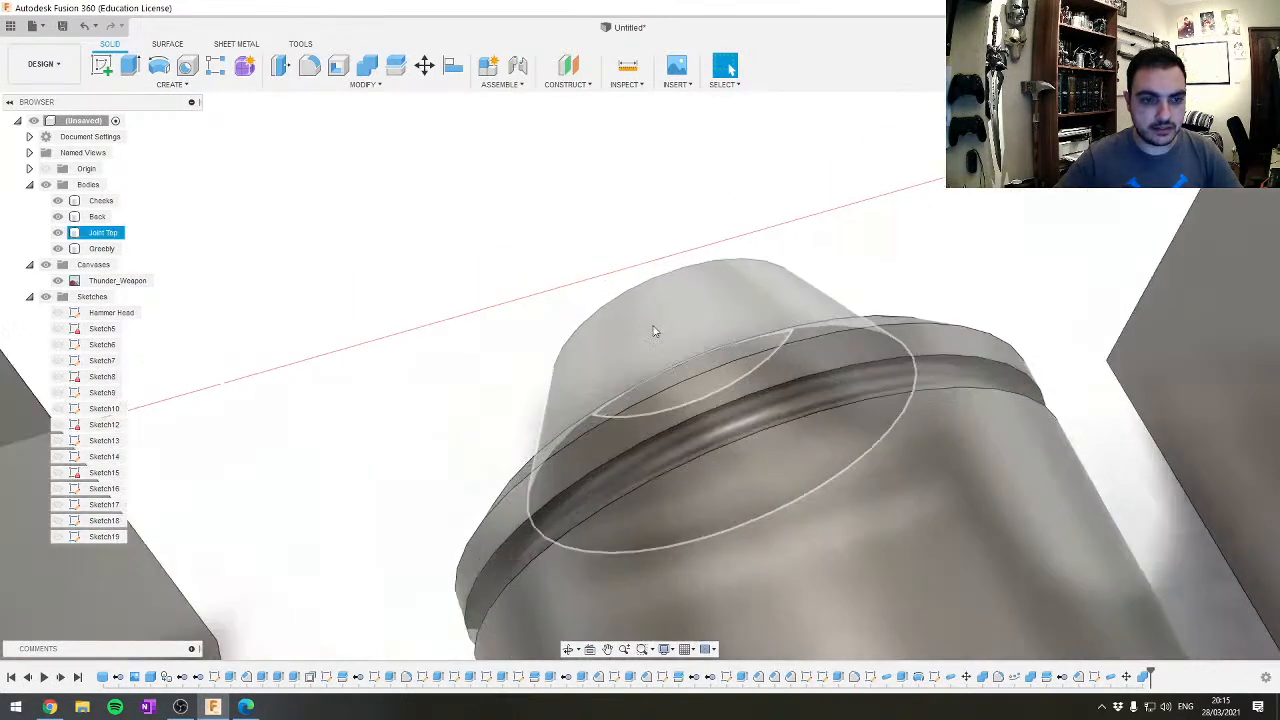
left_click(780, 379)
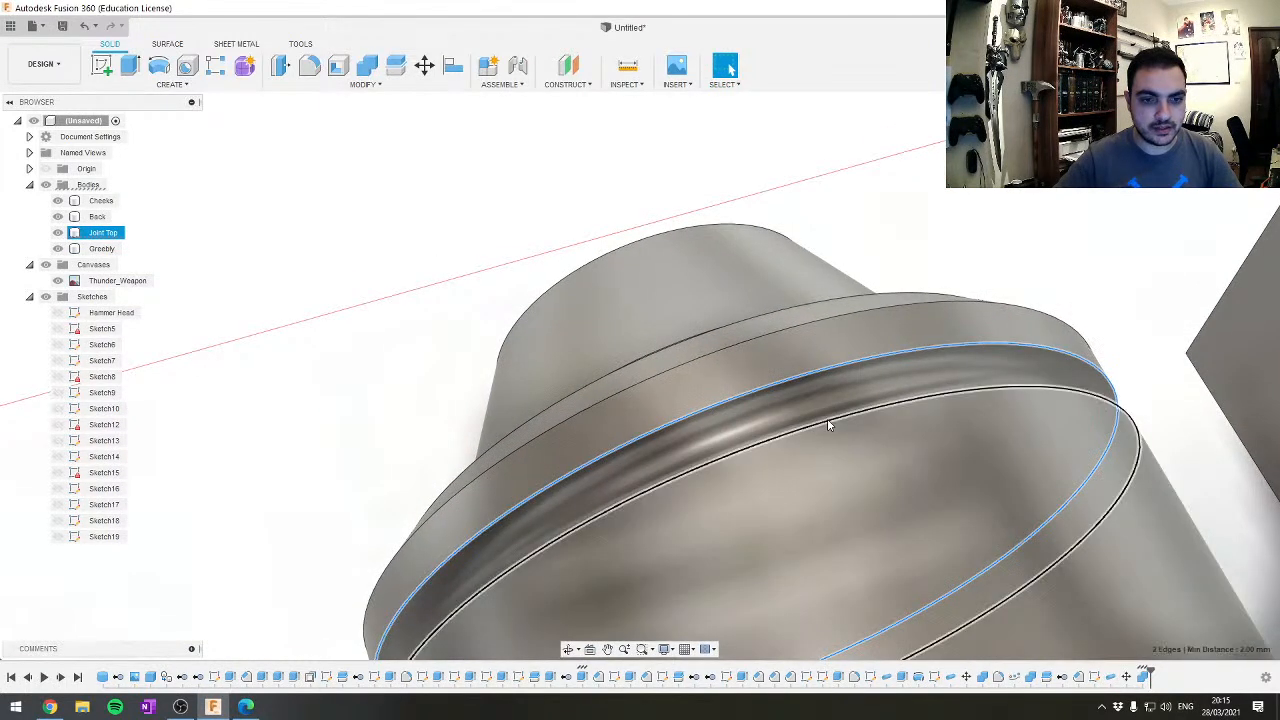
left_click(832, 425, "shift")
left_click(309, 65)
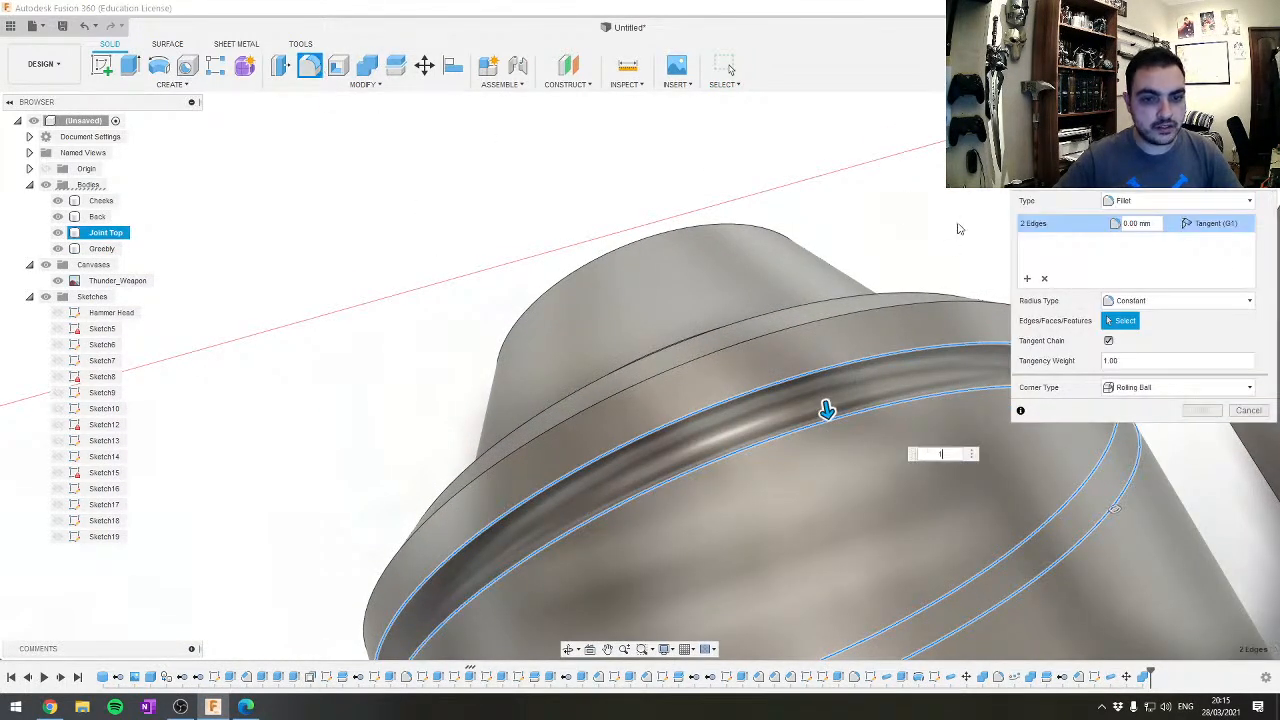
type("1")
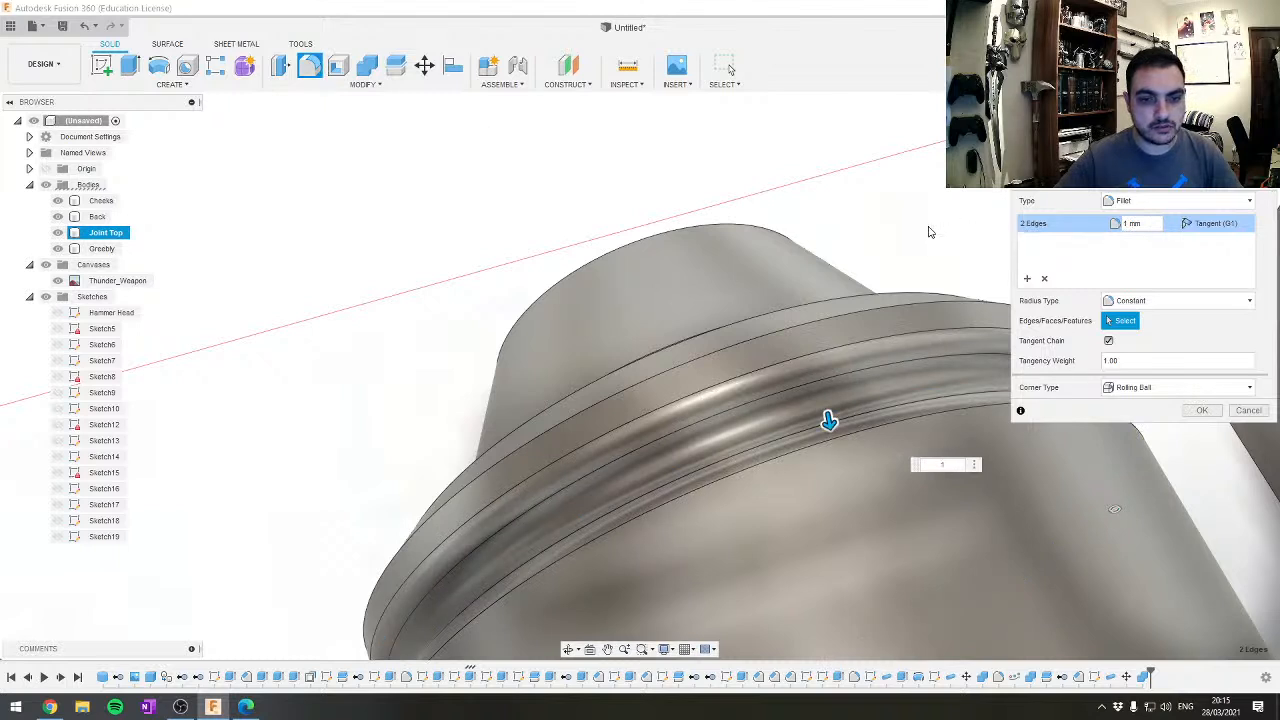
key("BackSpace")
type("2")
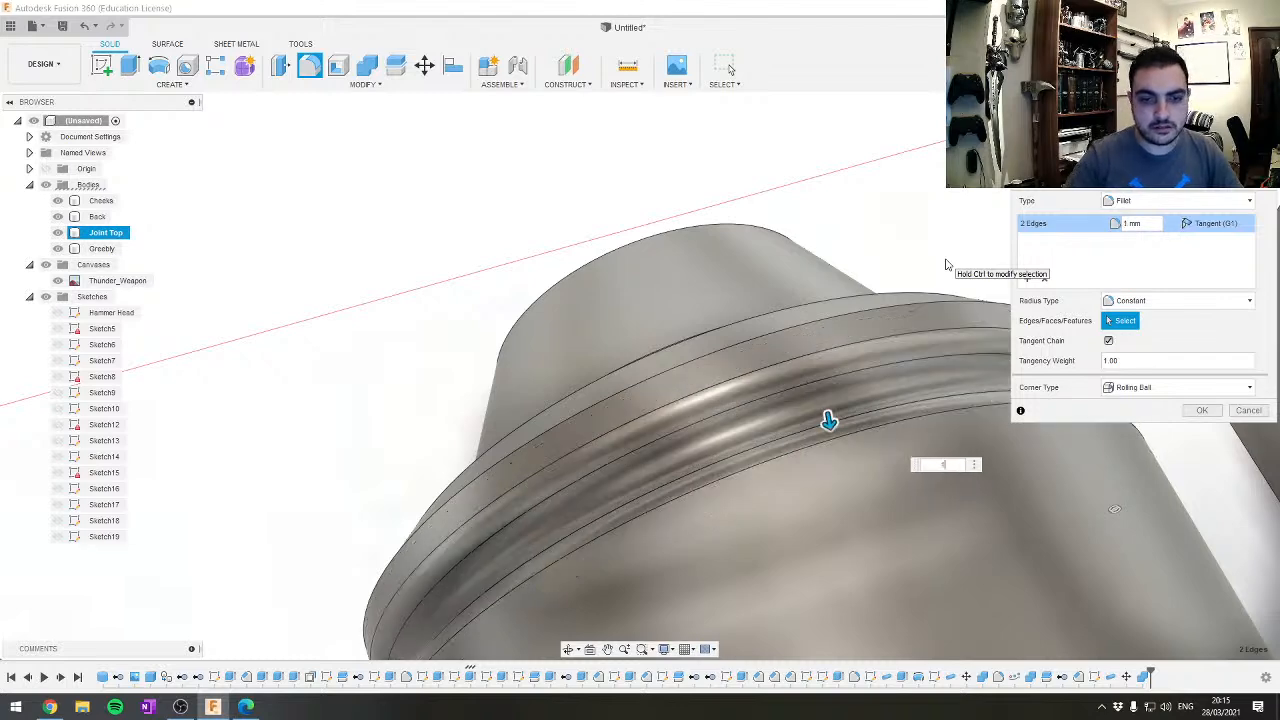
key("Return")
Examine the grooved Joint Top cylinder and the neighbouring head parts against the reference canvas
scroll(970, 282, "down", 6)
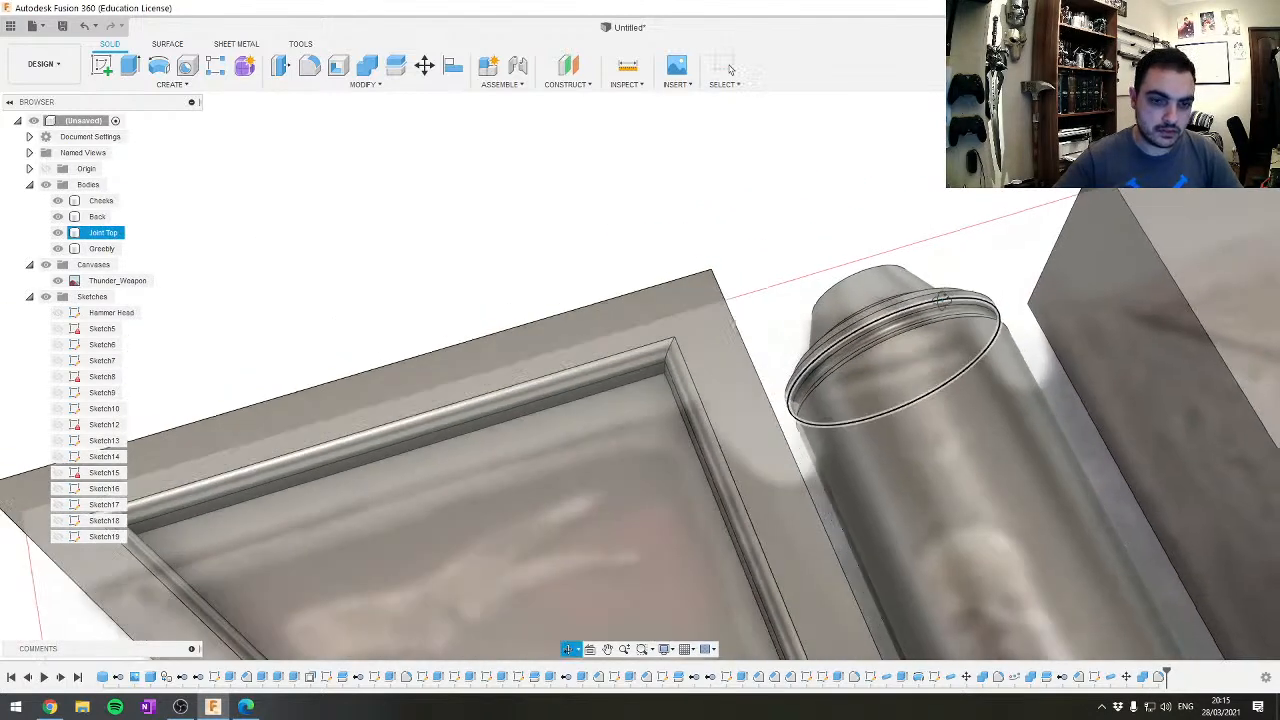
middle_click_drag(978, 294, 932, 335, "shift")
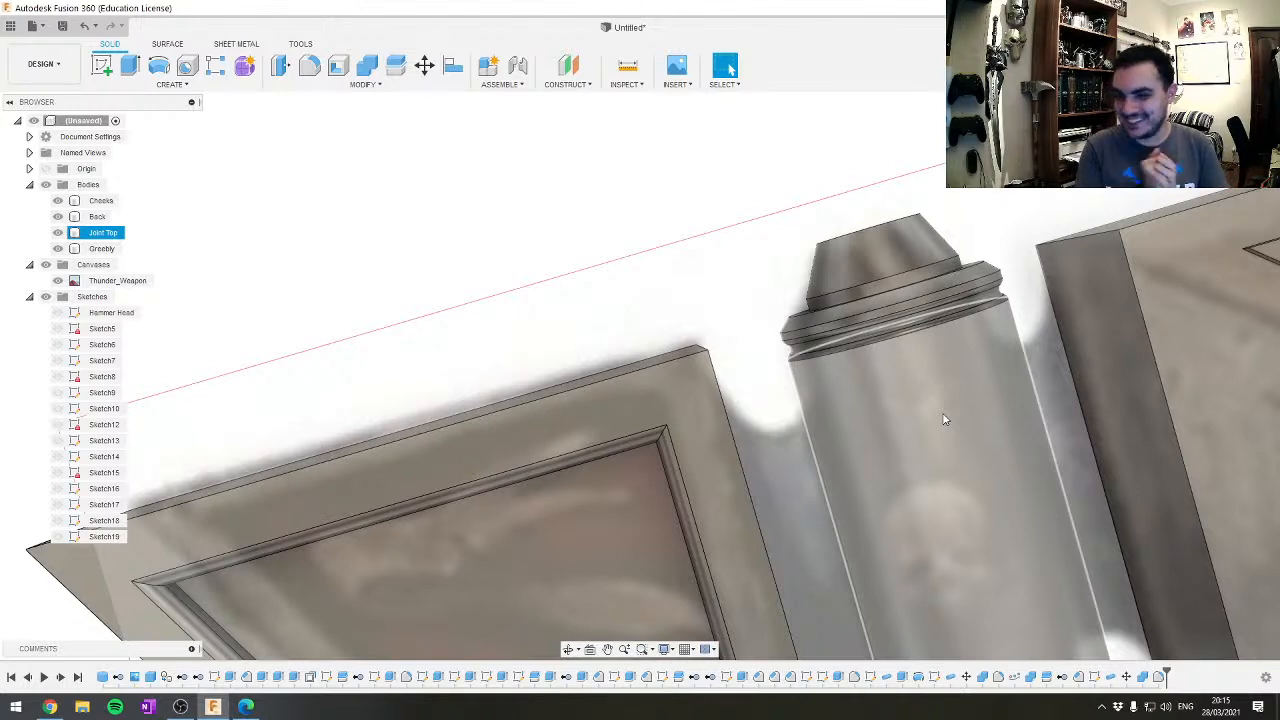
key("Escape")
scroll(826, 382, "down", 4)
middle_click_drag(760, 234, 720, 270, "shift")
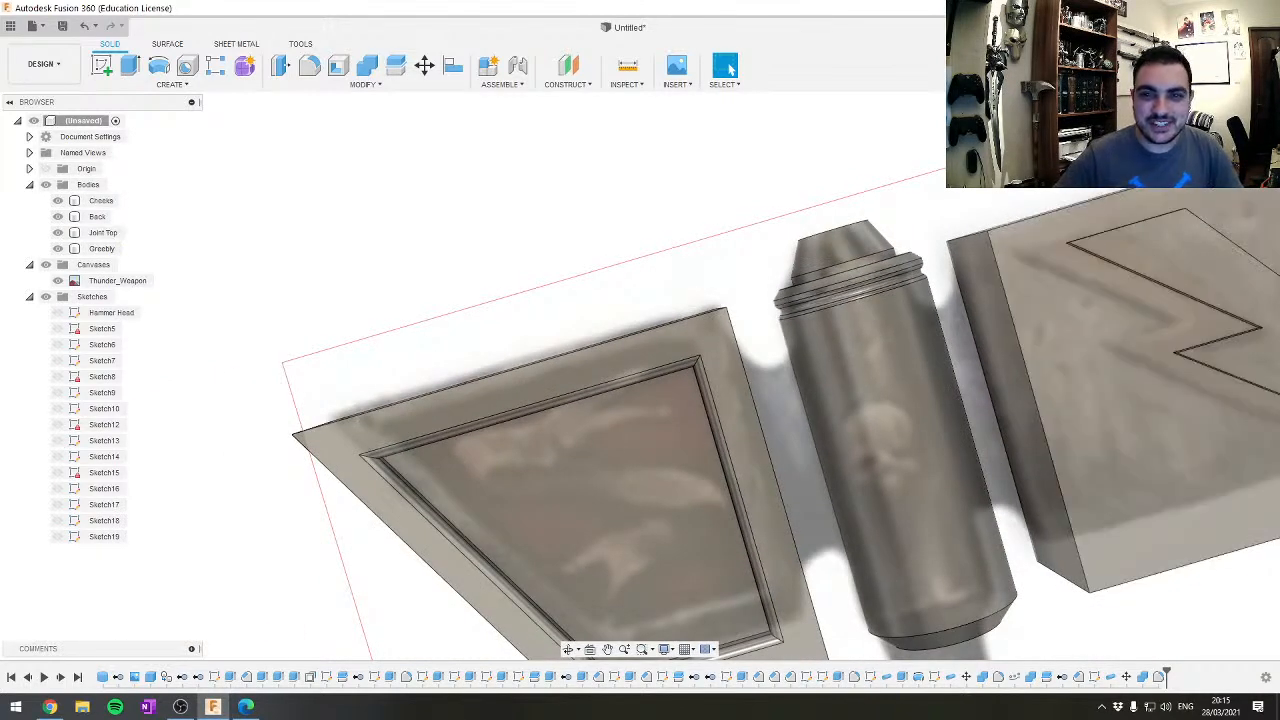
left_click(1237, 134)
middle_click_drag(905, 444, 685, 187)
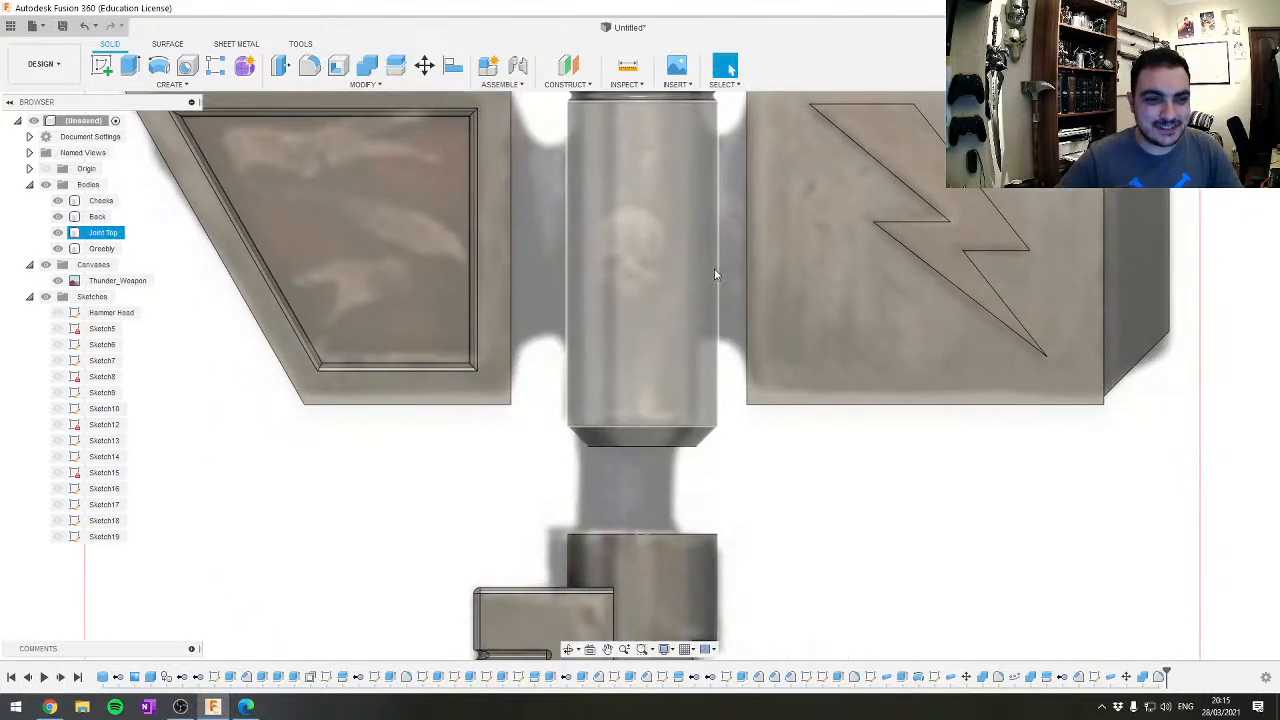
scroll(714, 263, "up", 3)
middle_click_drag(714, 263, 792, 396)
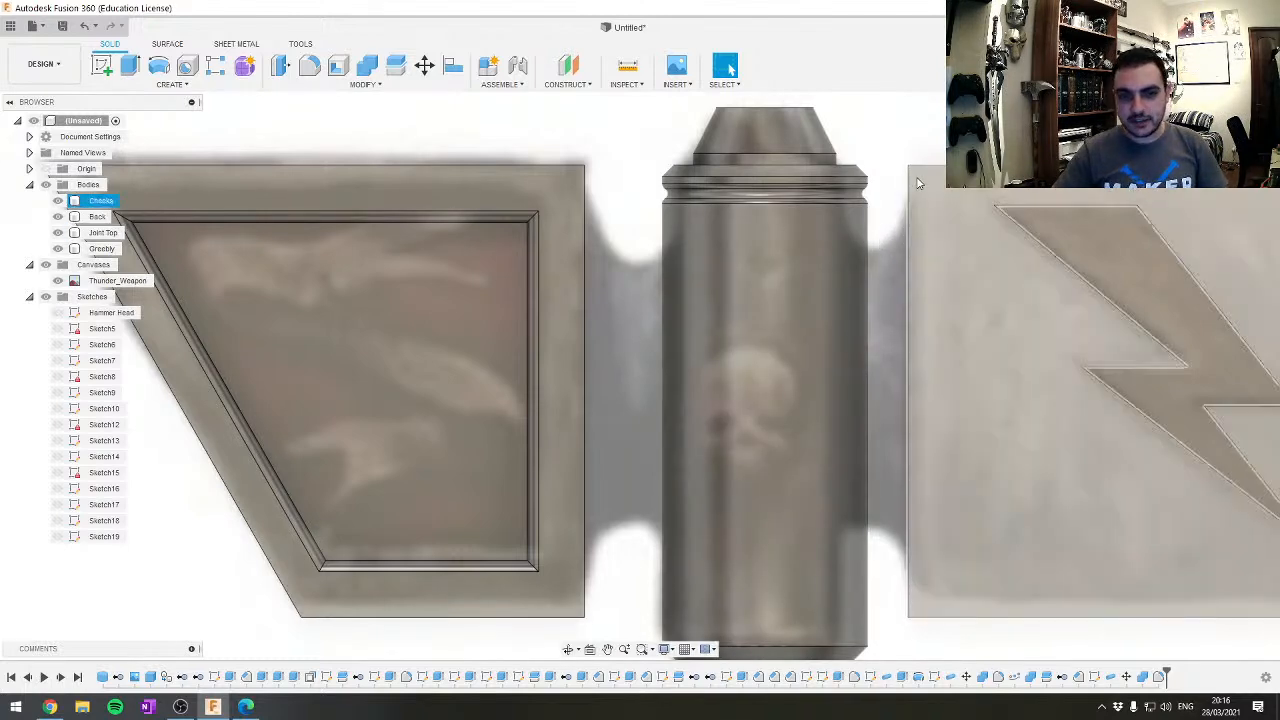
Move the Joint Top and Greebly bodies together -1 mm in X to align them with the reference canvas
scroll(880, 300, "down", 6)
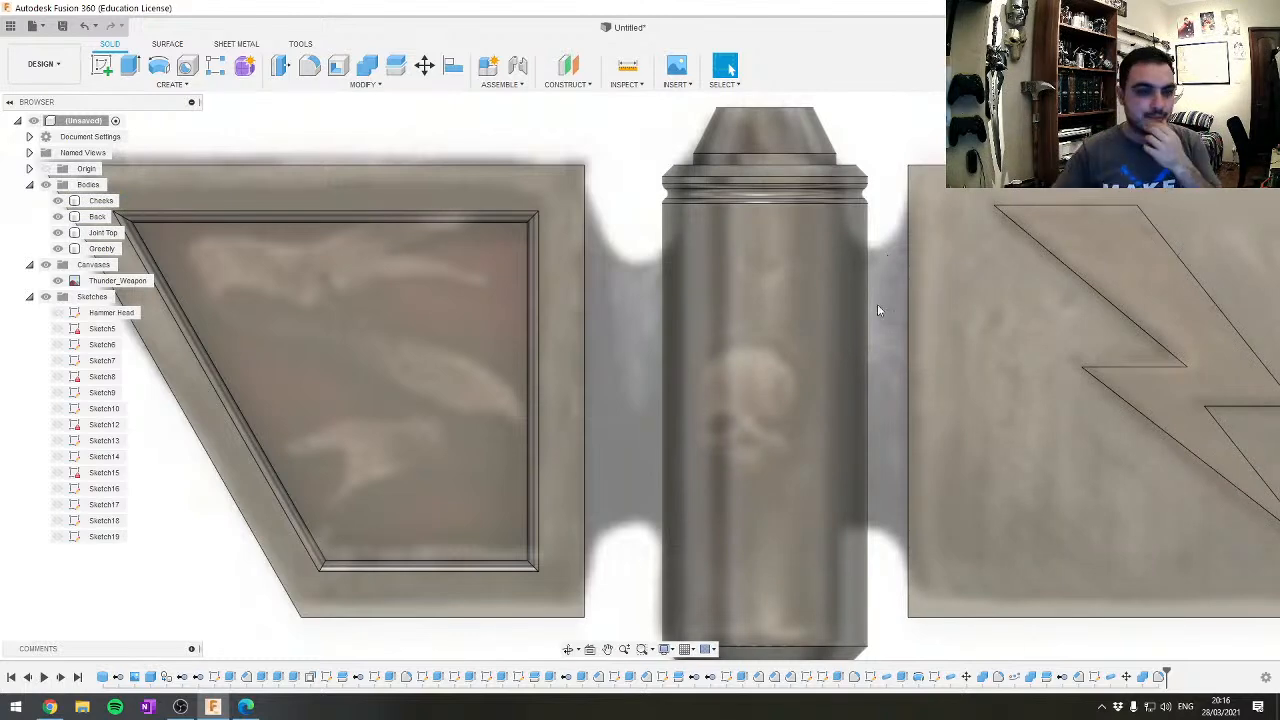
middle_click_drag(835, 409, 717, 312)
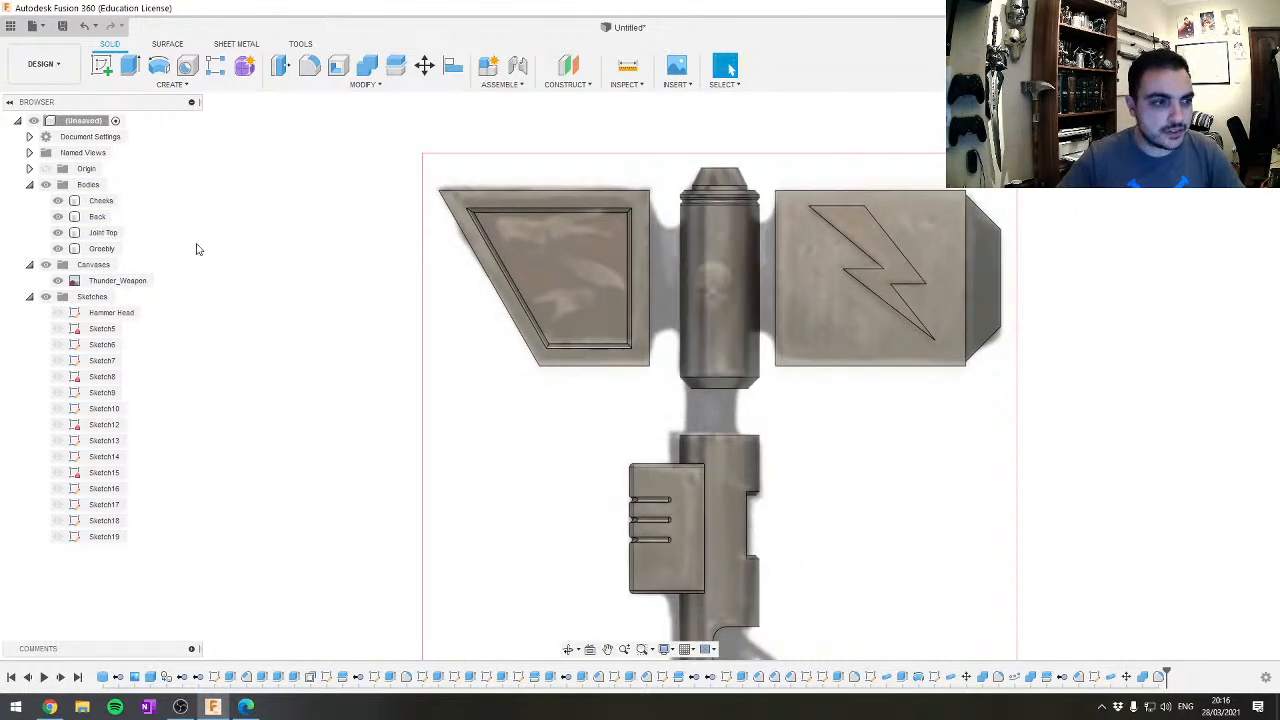
left_click(103, 232)
left_click(103, 248, "shift")
key("m")
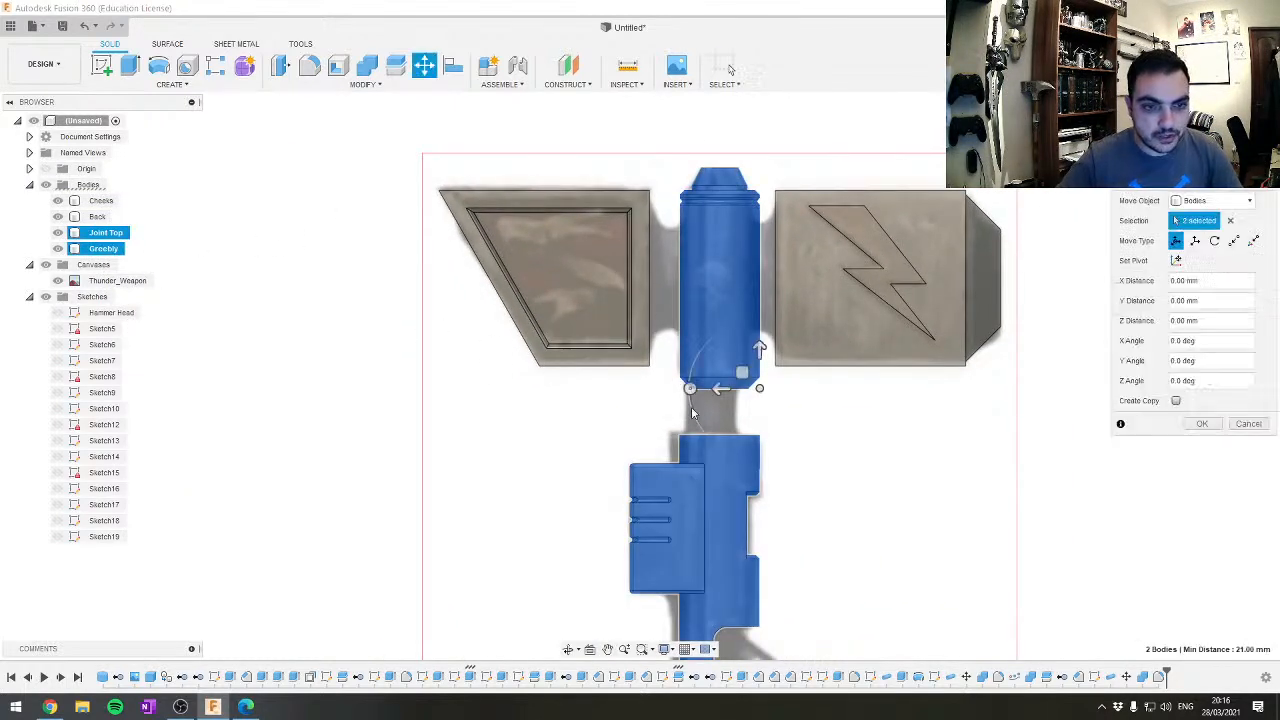
scroll(757, 370, "up", 5)
left_click_drag(731, 395, 711, 396)
scroll(778, 204, "down", 1)
scroll(769, 201, "up", 4)
scroll(767, 194, "down", 3)
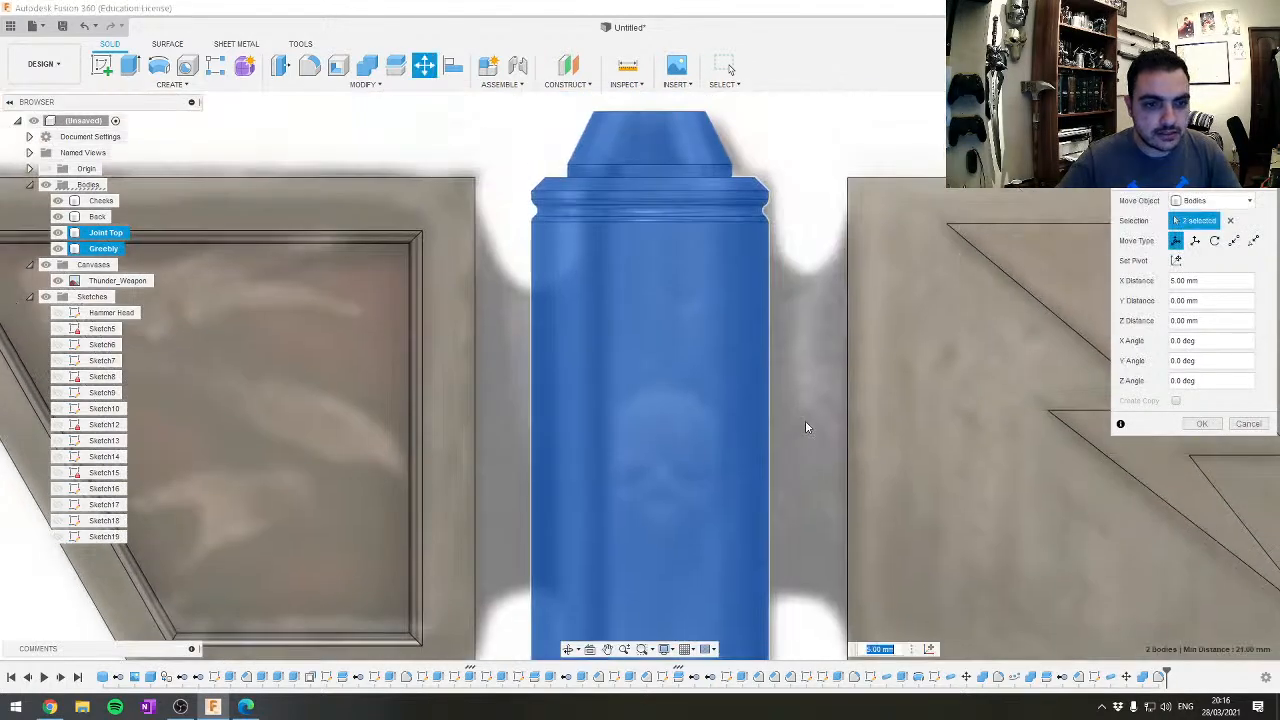
scroll(744, 180, "up", 3)
middle_click_drag(744, 181, 742, 190)
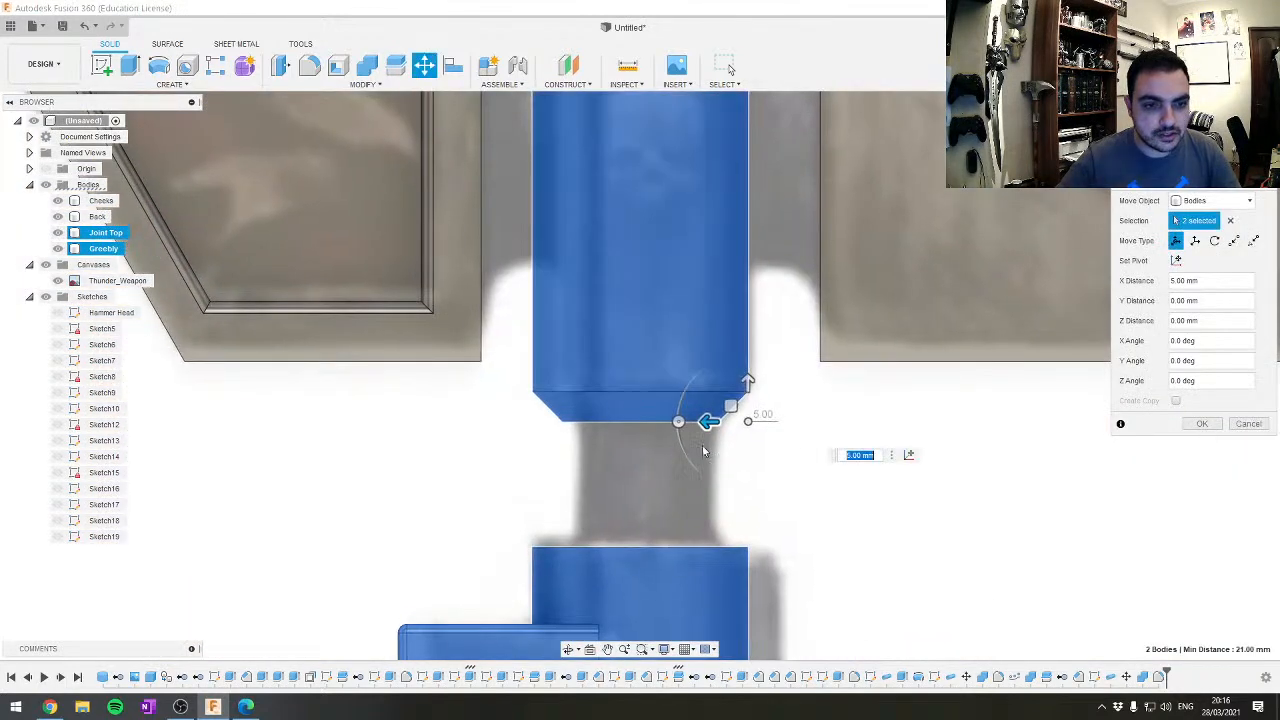
left_click_drag(680, 422, 716, 422)
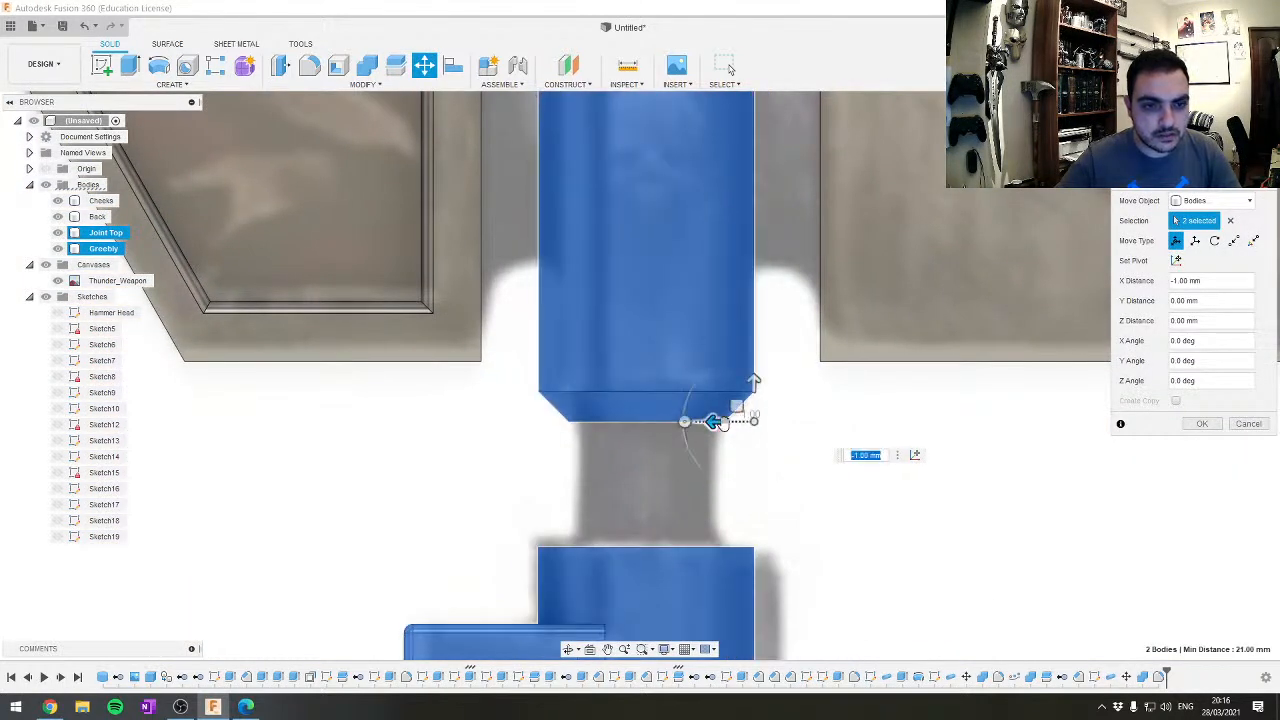
scroll(771, 271, "down", 5)
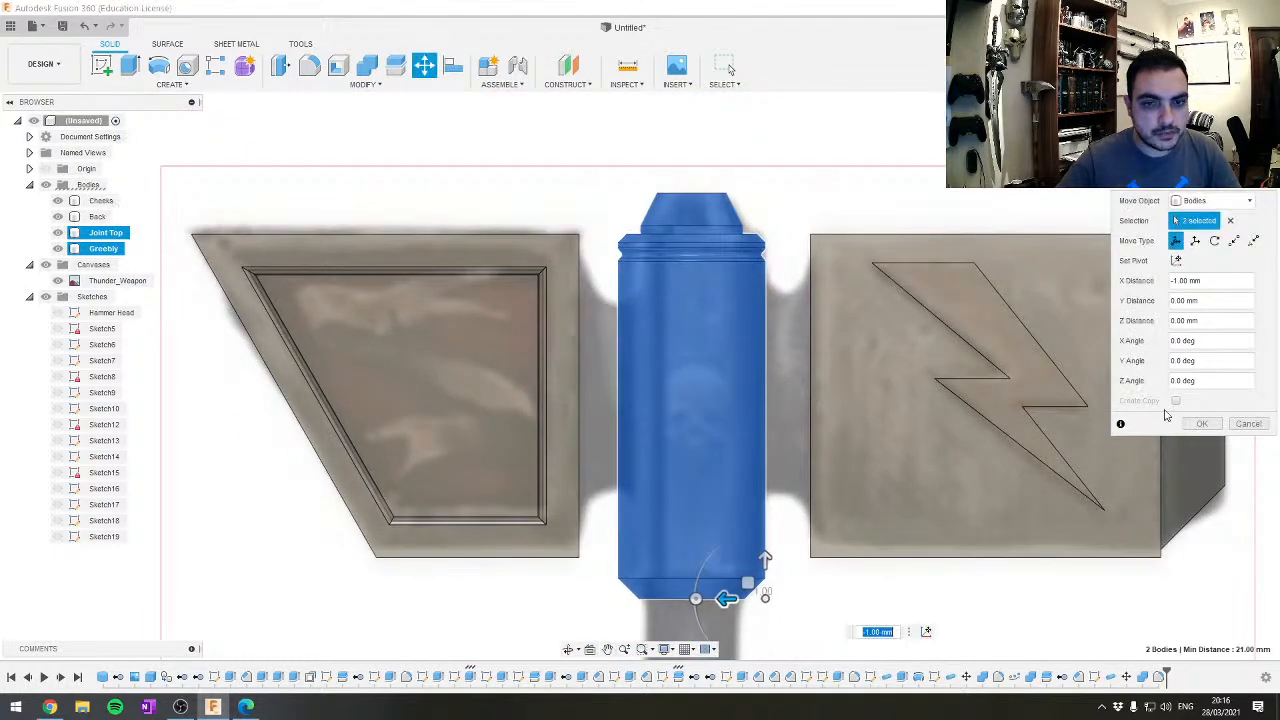
key("Return")
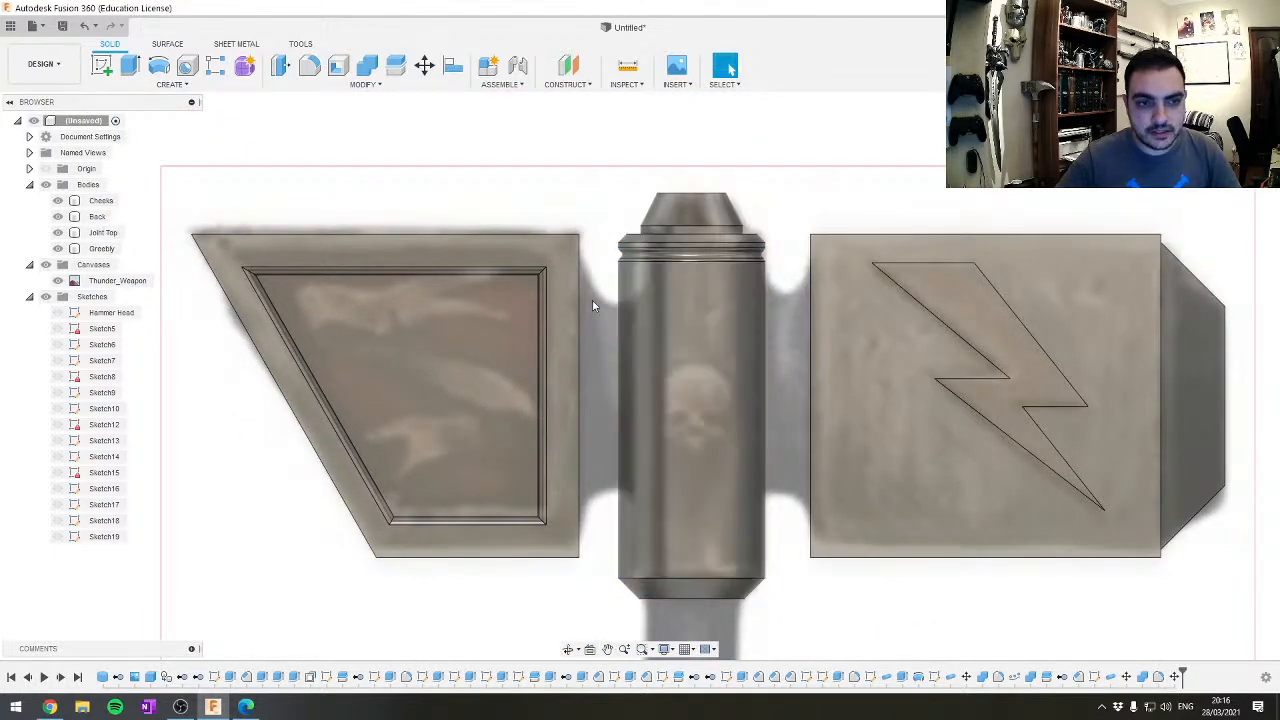
left_click(662, 530)
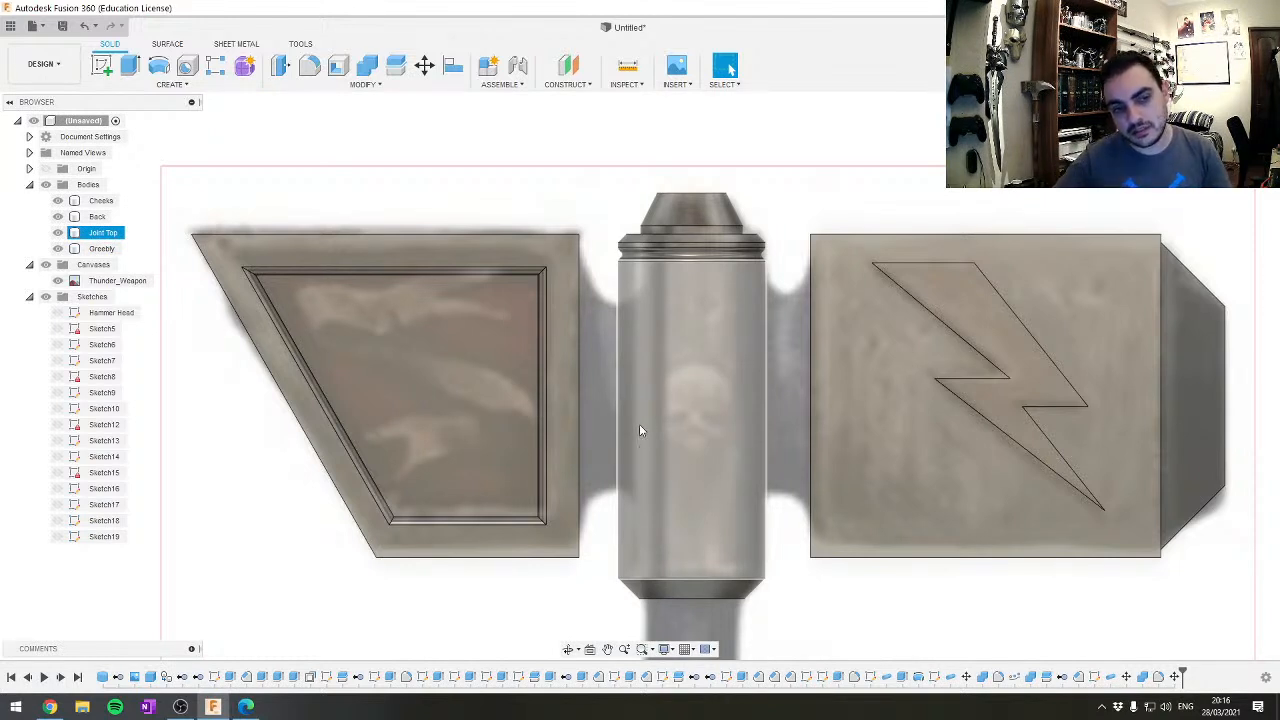
key("Escape")
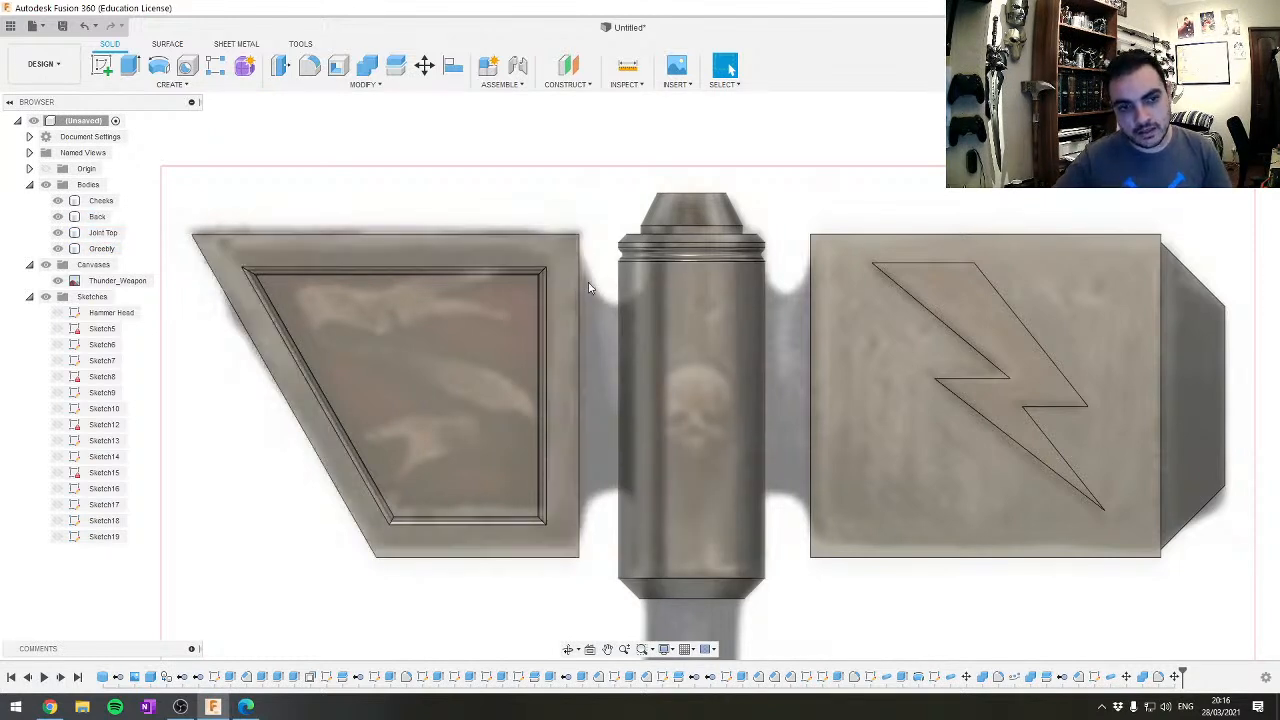
left_click(640, 305)
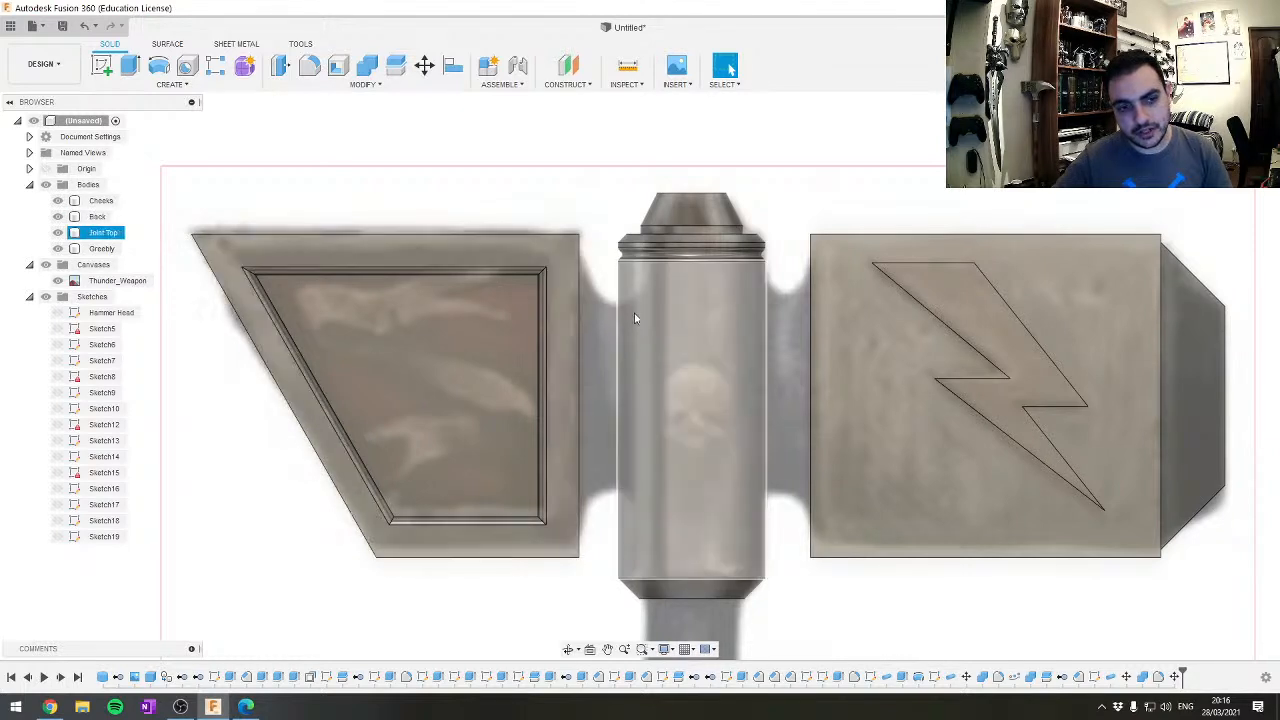
key("Escape")
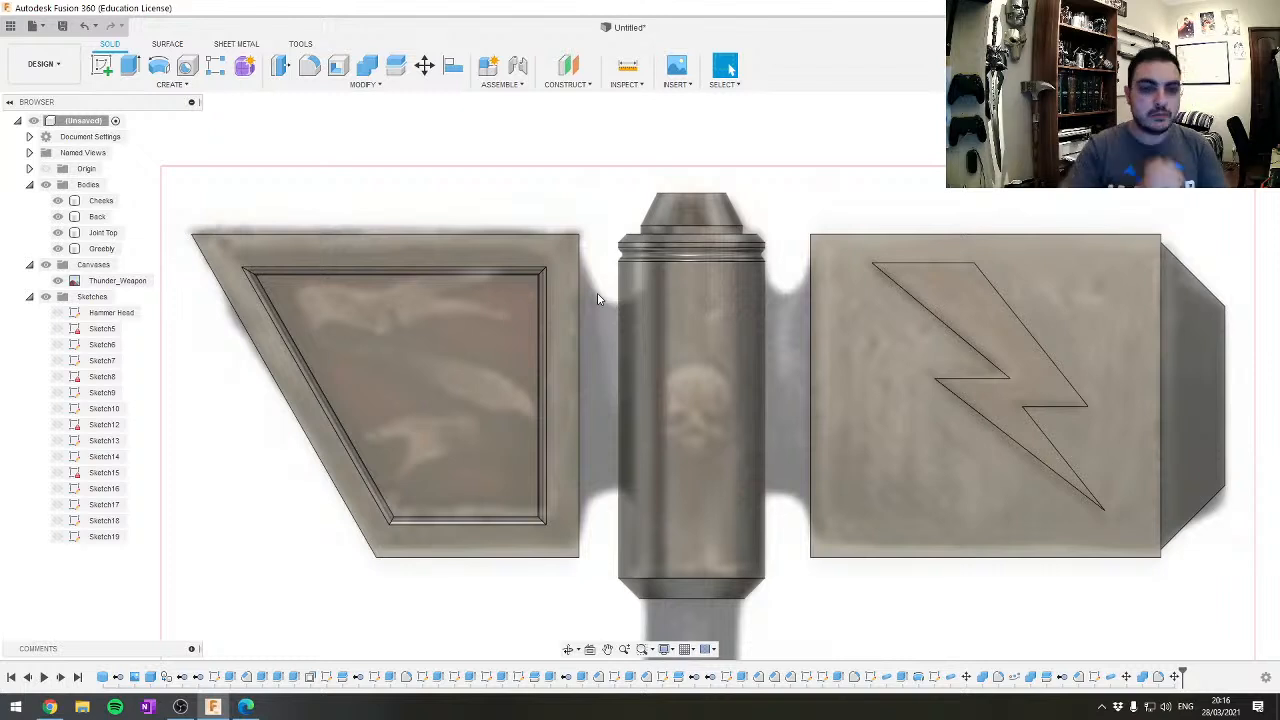
Start a new sketch over the gap between the Back body and the Joint Top cylinder
left_click(728, 336)
scroll(688, 331, "up", 2)
key("l")
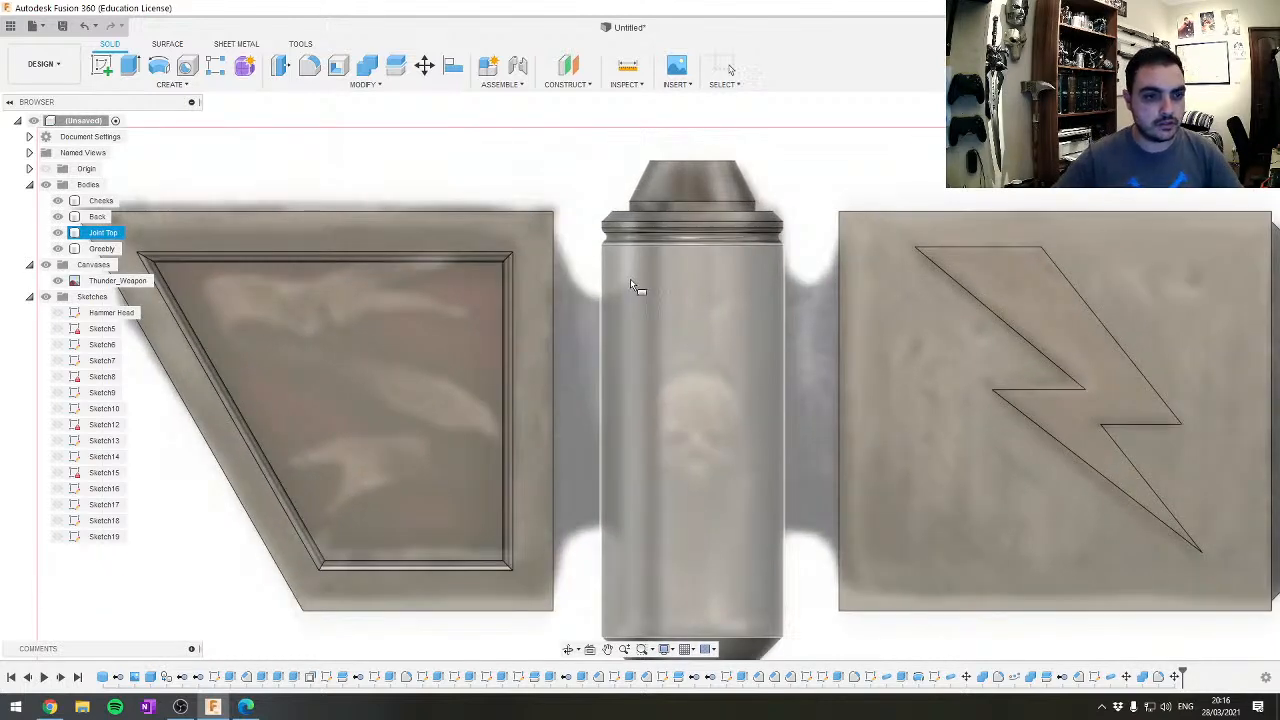
left_click(591, 293)
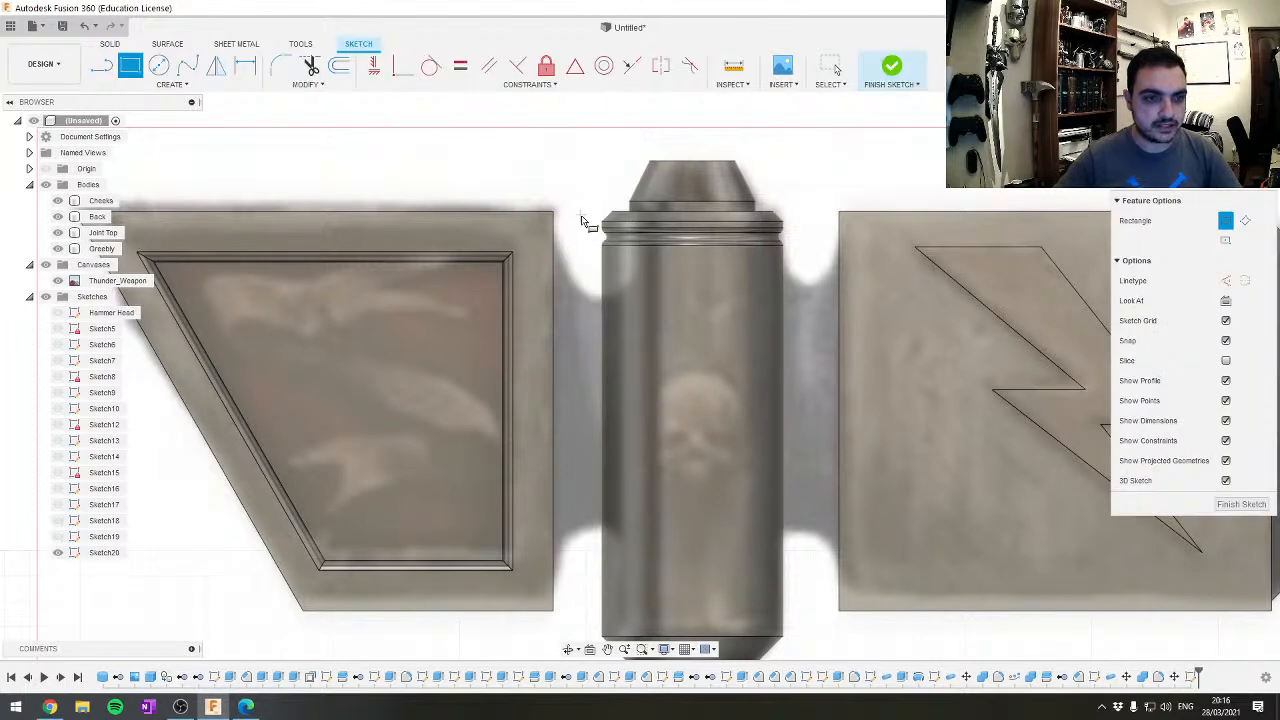
scroll(591, 285, "down", 3)
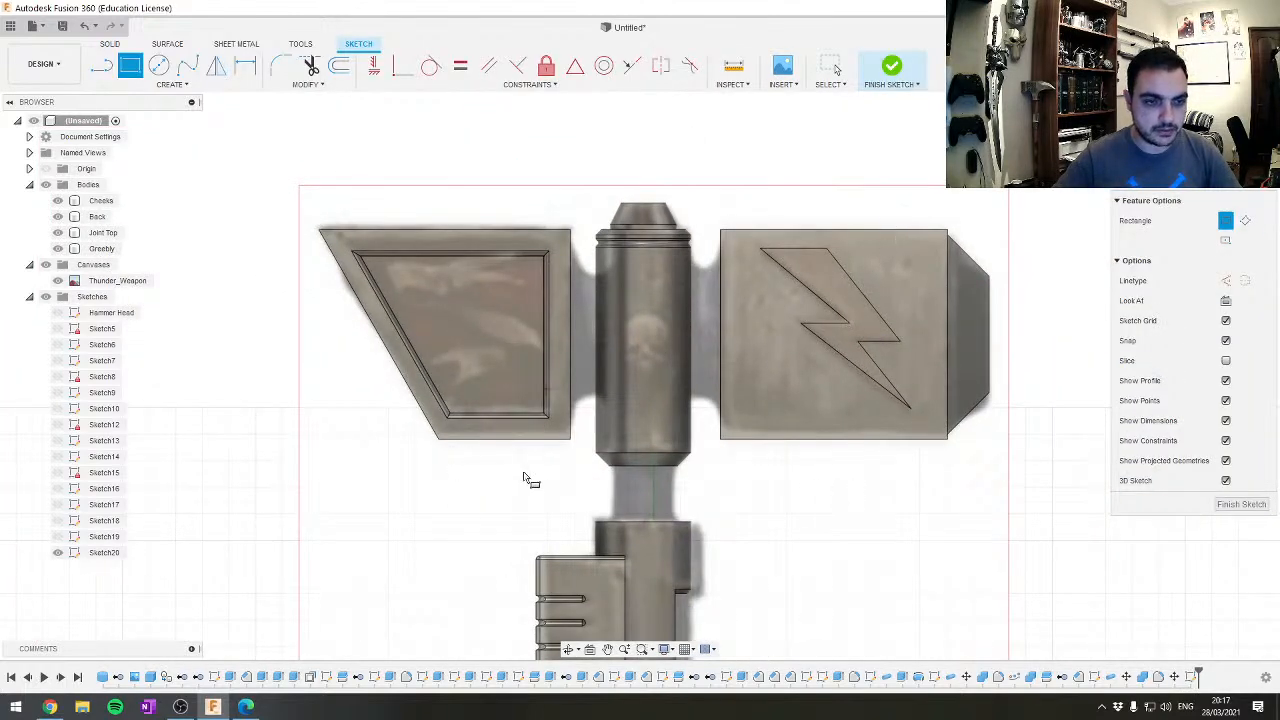
scroll(566, 294, "up", 5)
scroll(600, 215, "down", 3)
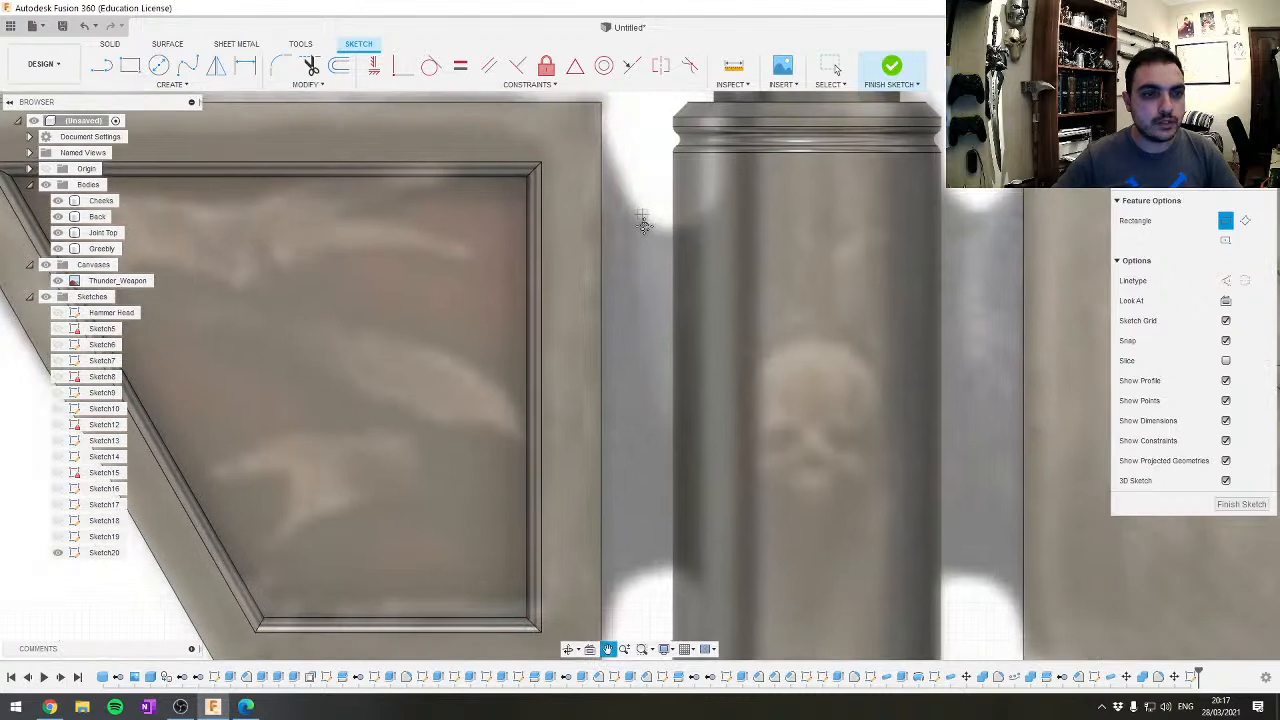
scroll(592, 210, "up", 2)
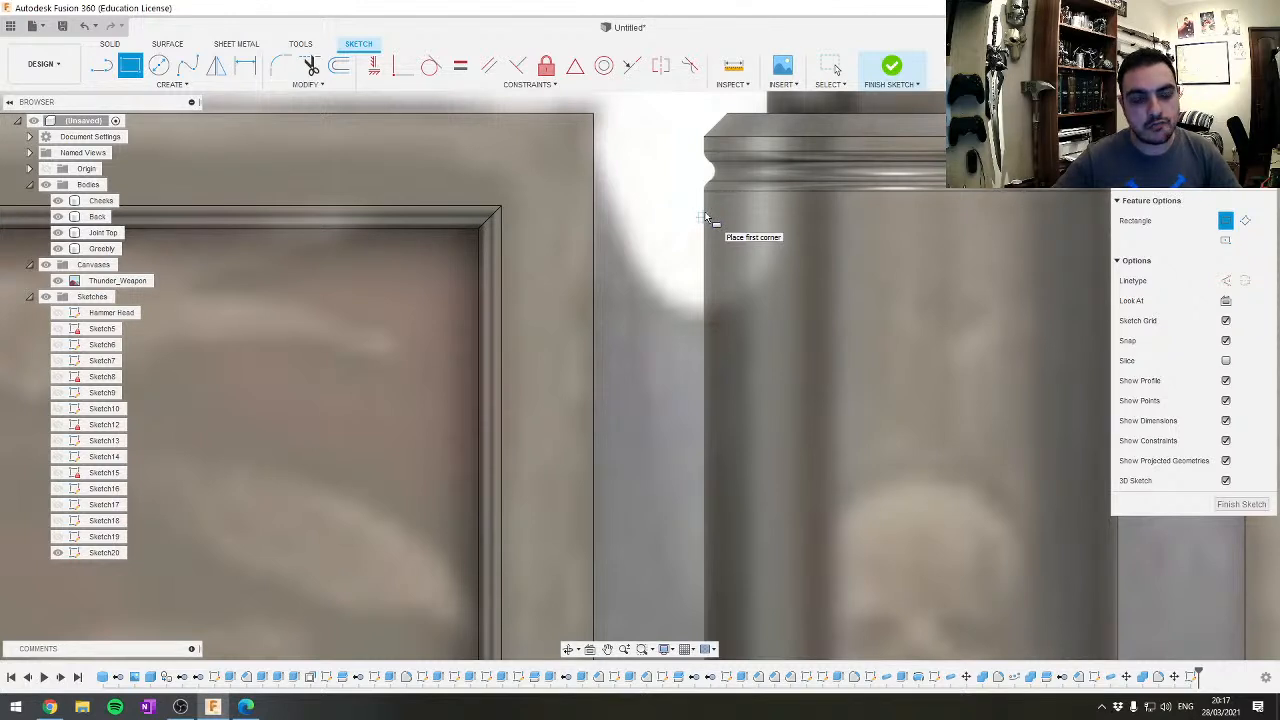
key("Escape")
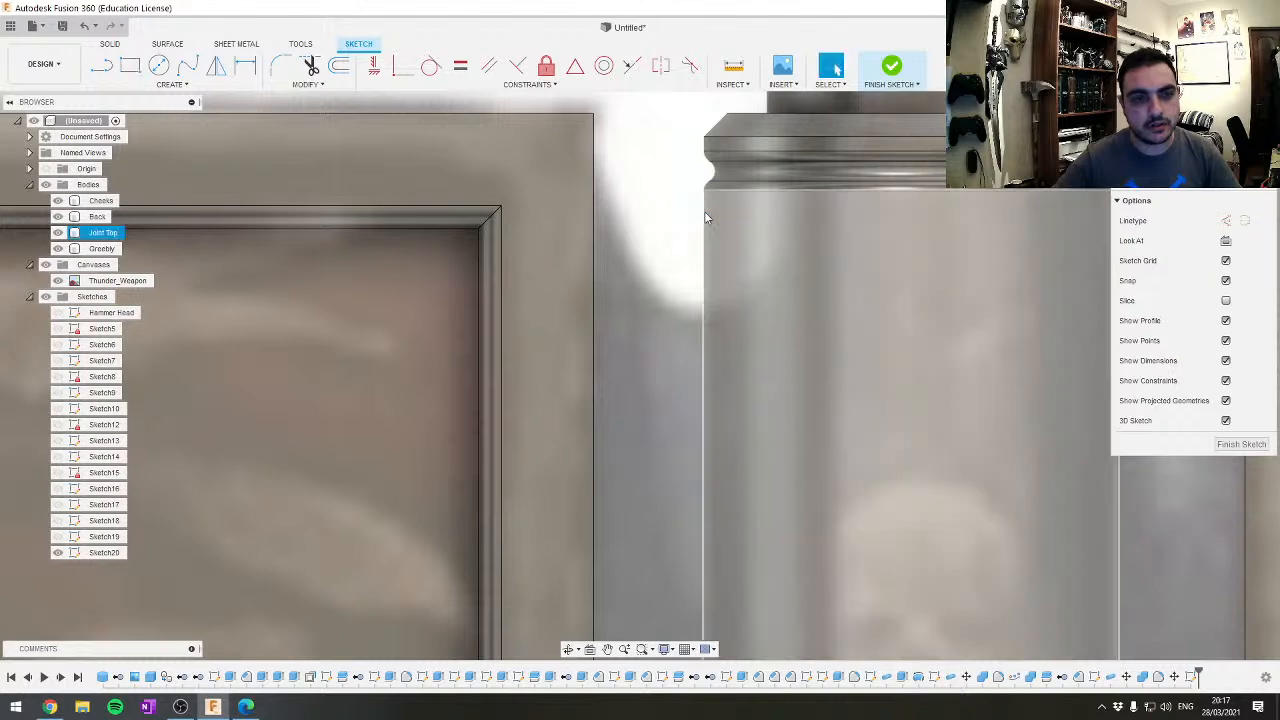
Measure the minimum distance between the Joint Top's cylindrical face and the facing side of the Back body
key("i")
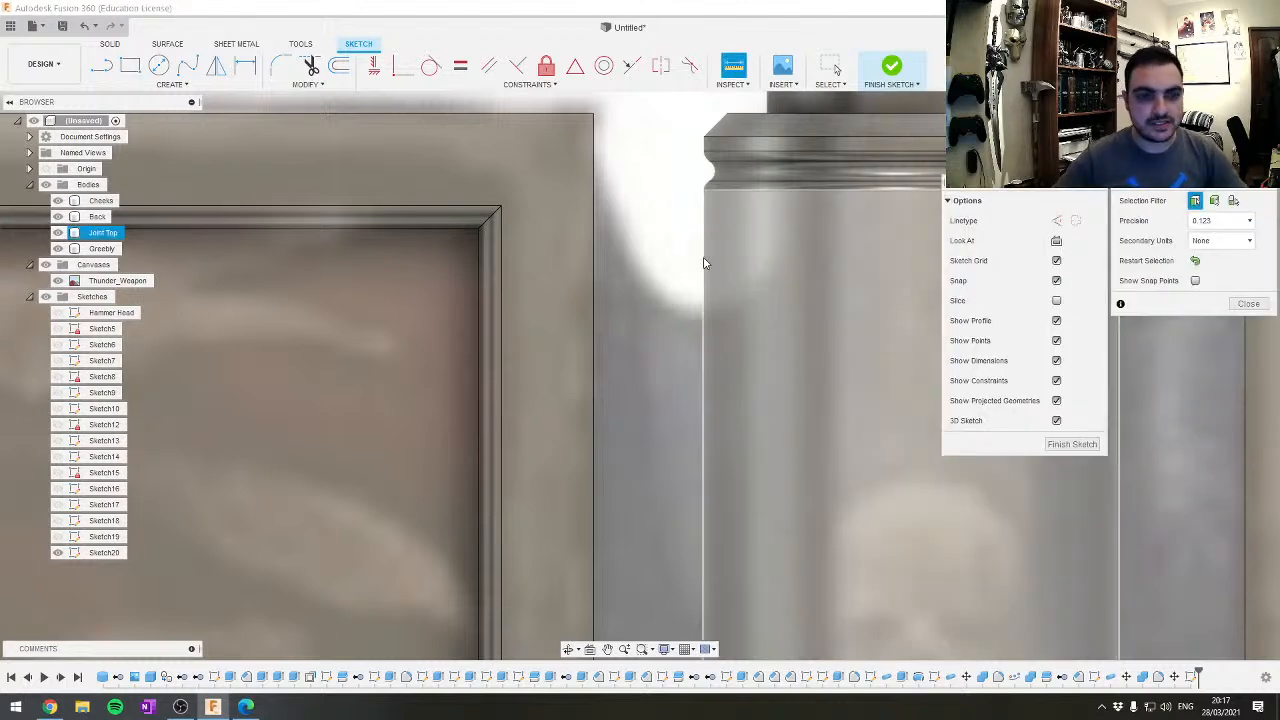
left_click(733, 261)
middle_click_drag(640, 323, 655, 293, "shift")
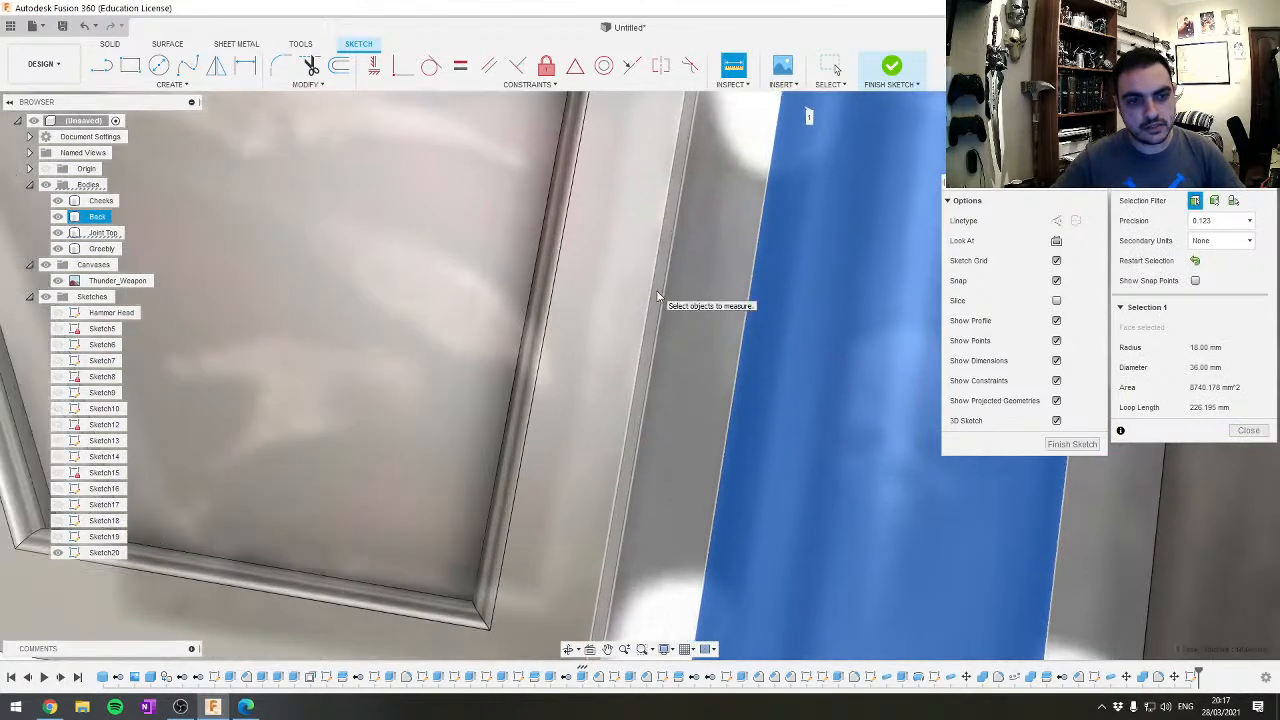
left_click(657, 295)
scroll(716, 296, "down", 5)
scroll(656, 296, "up", 5)
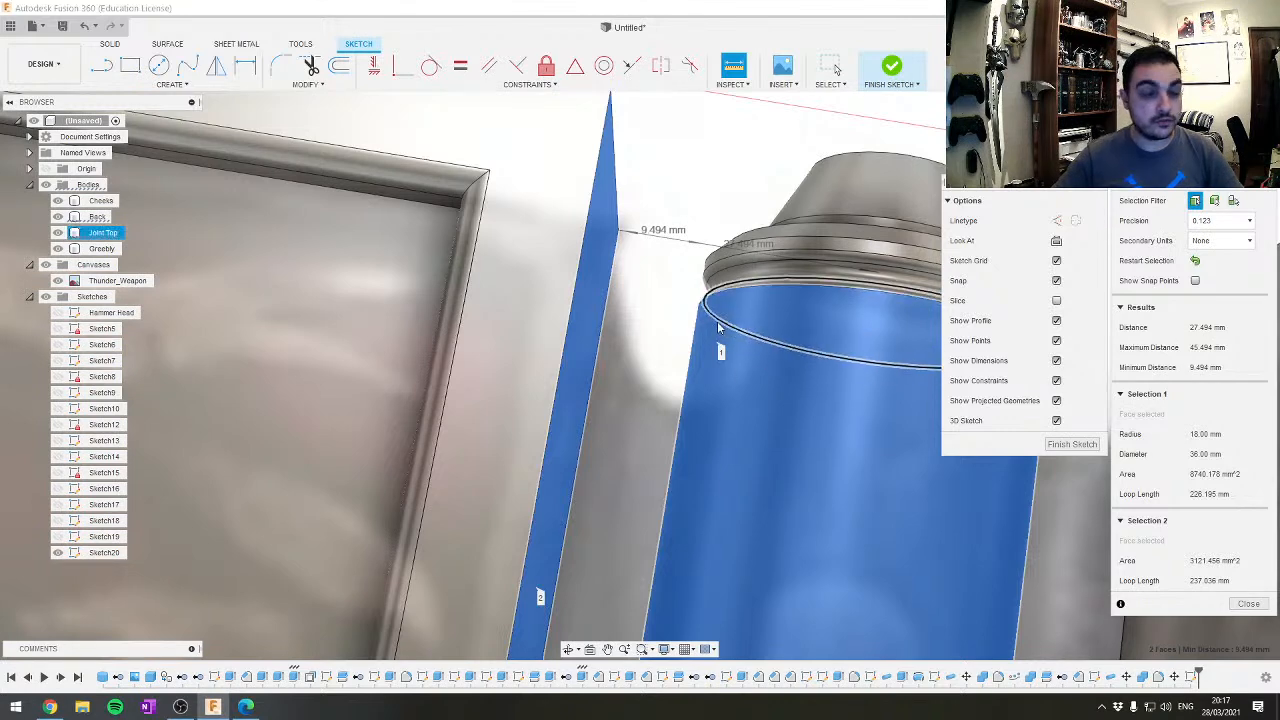
key("Escape")
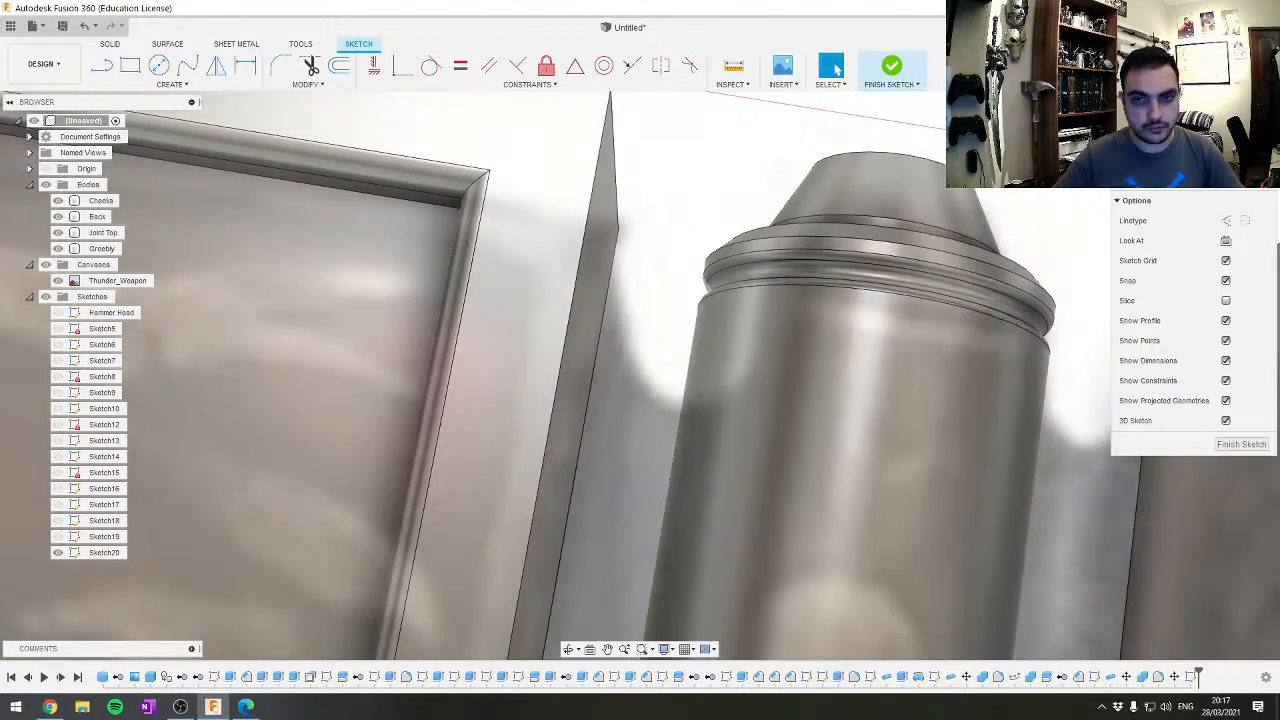
Sketch a tall rectangle 9.494 mm wide from the Joint Top's edge to the Back body and finish the sketch
key("r")
scroll(675, 248, "down", 4)
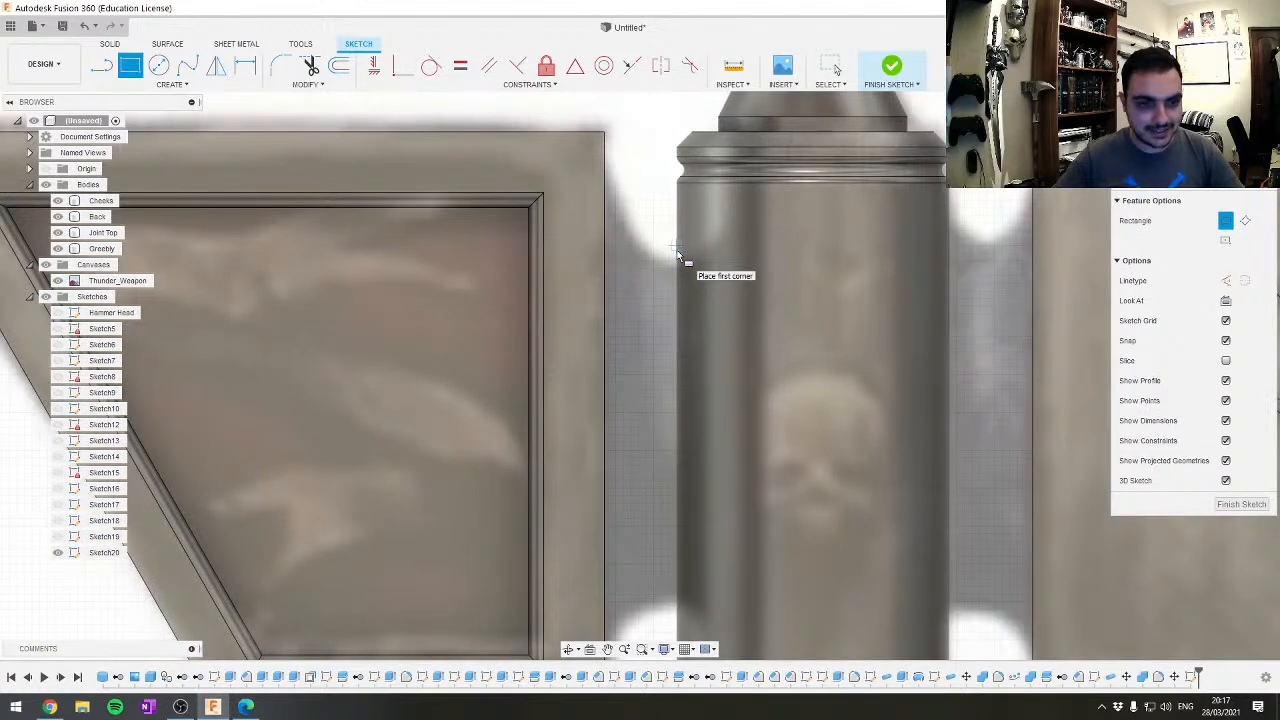
left_click(677, 192)
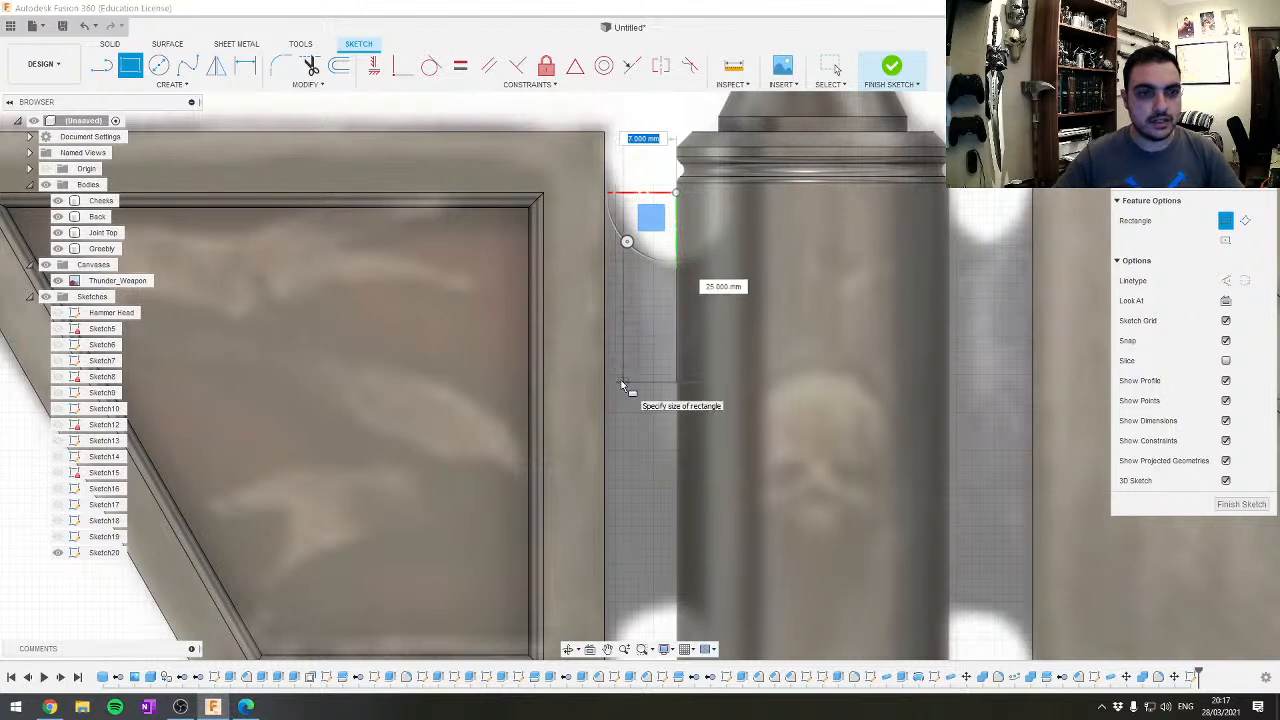
type("9.494 mm")
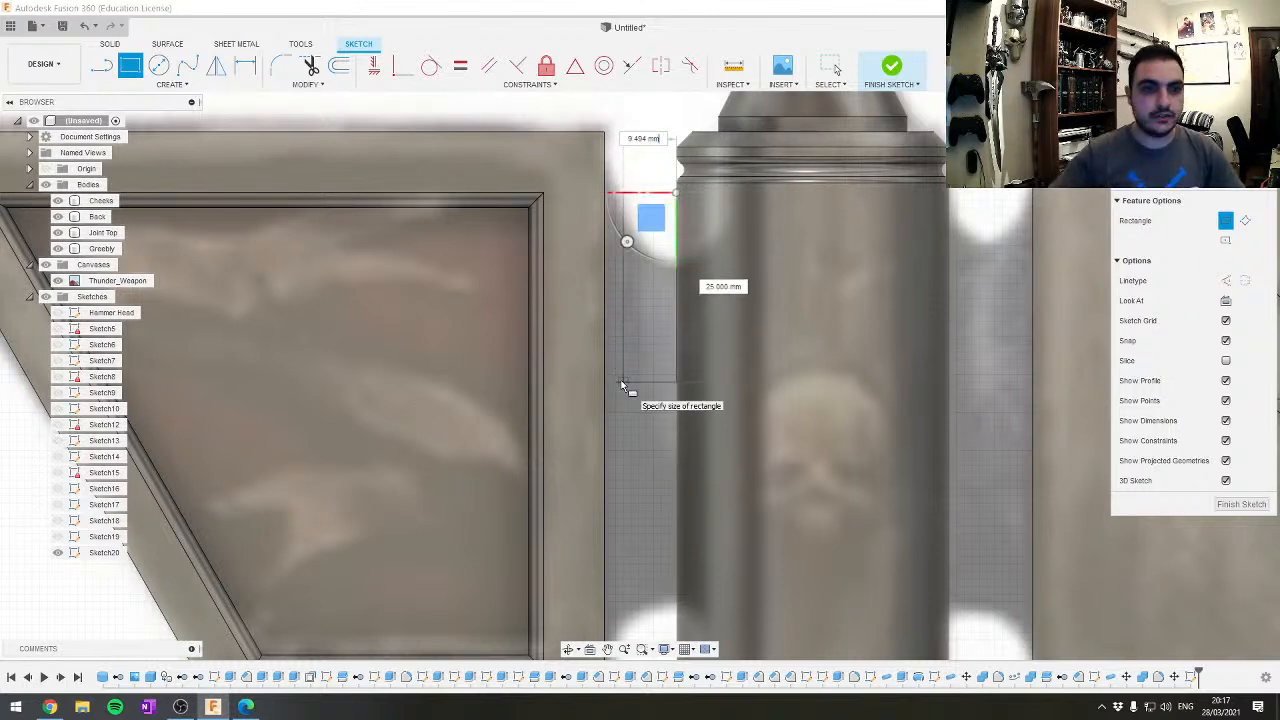
key("Tab")
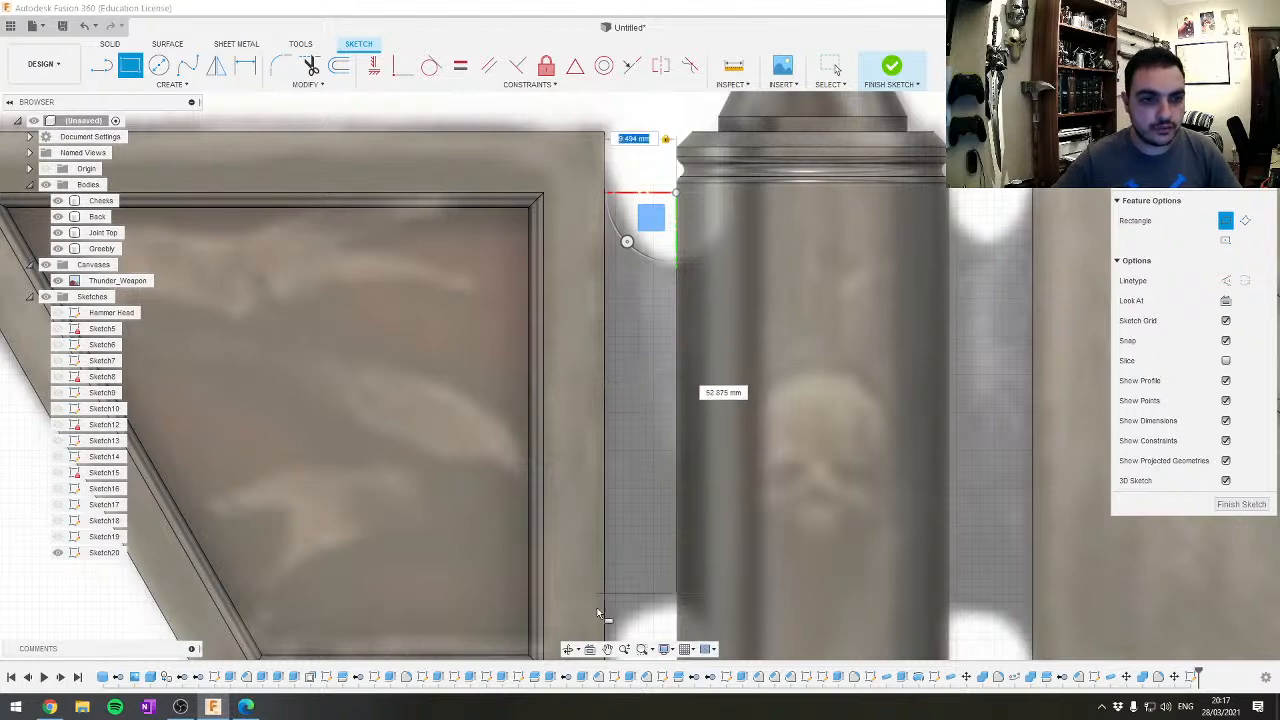
middle_click_drag(645, 580, 634, 439)
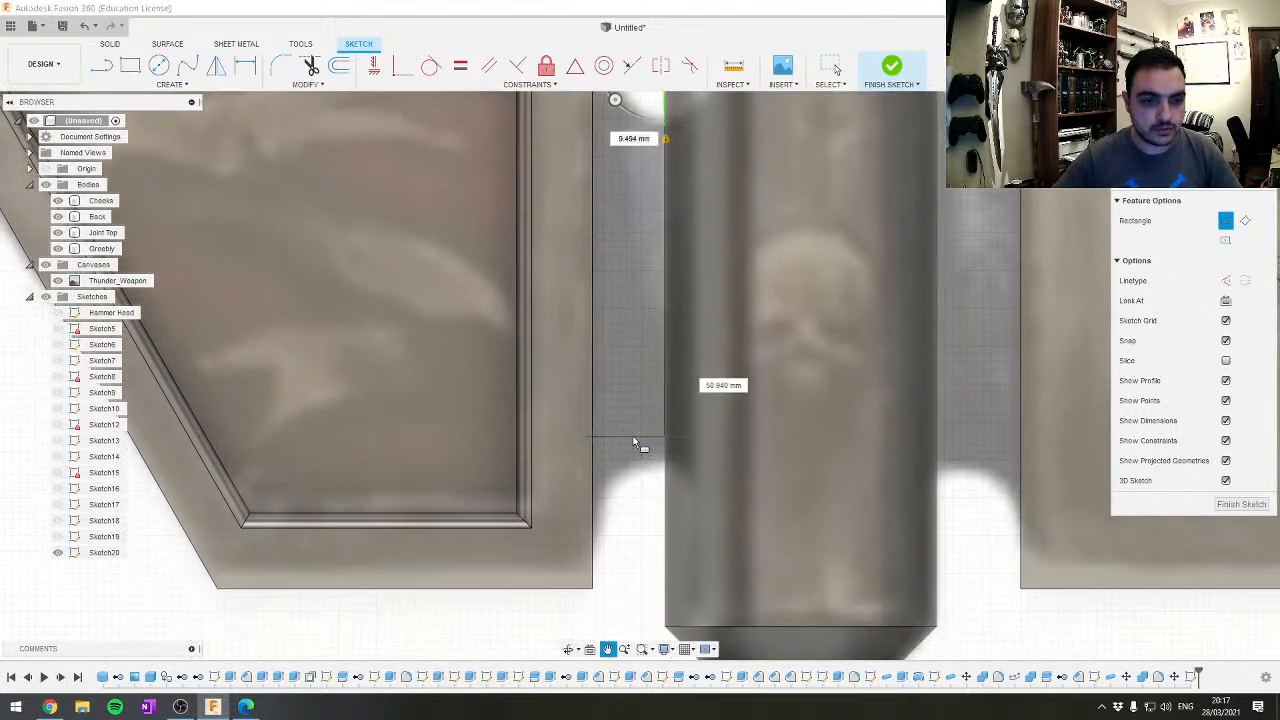
left_click(620, 565)
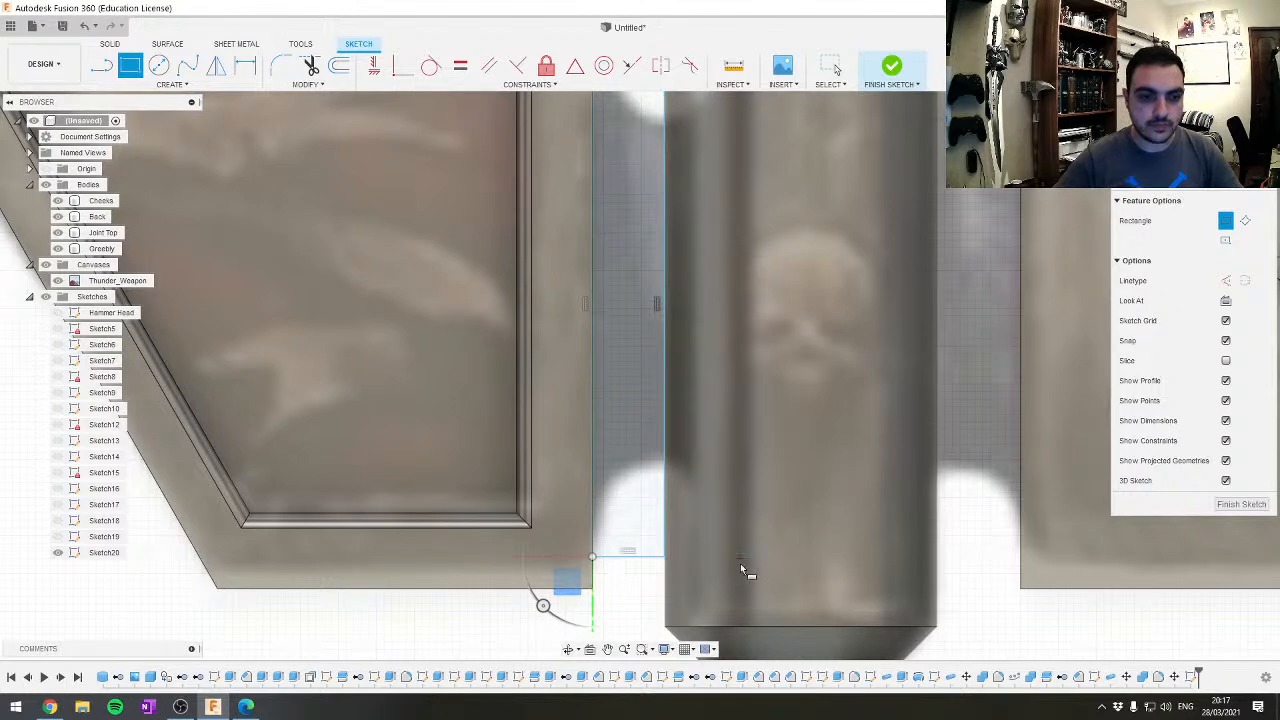
left_click(1232, 508)
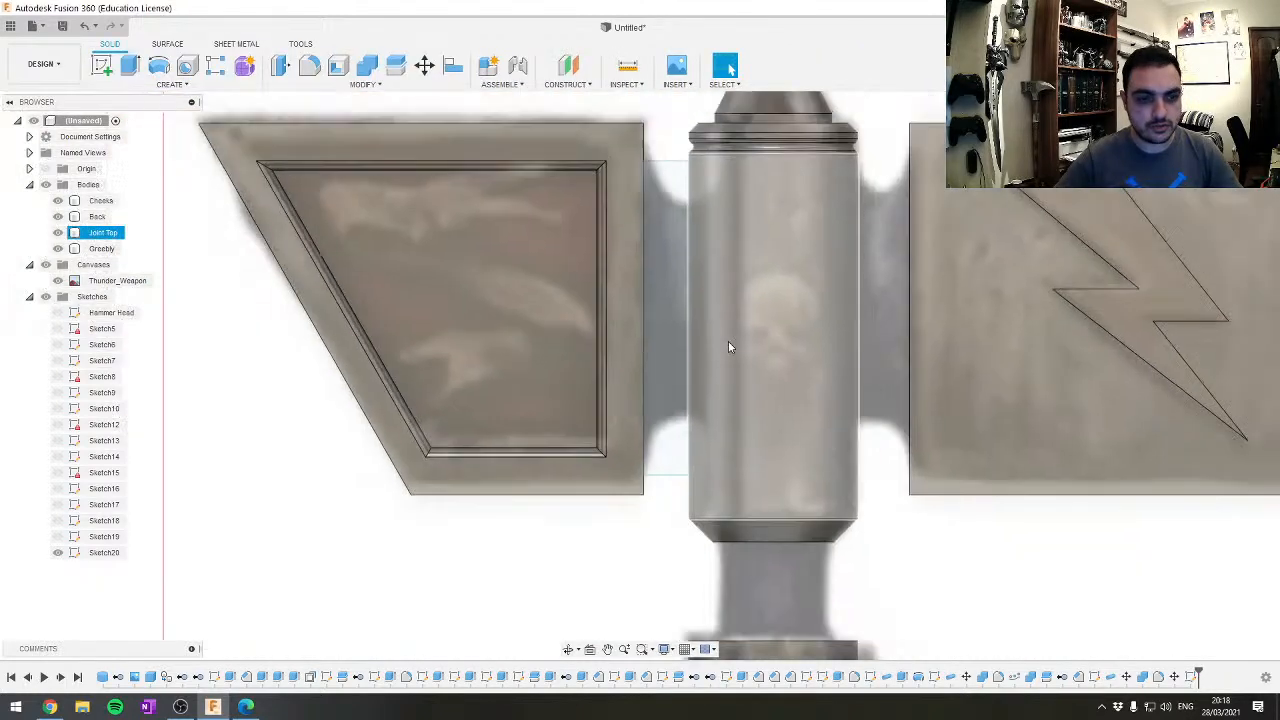
Reopen the gap rectangle's sketch and set the rectangle's width to 10 mm
left_click(677, 205)
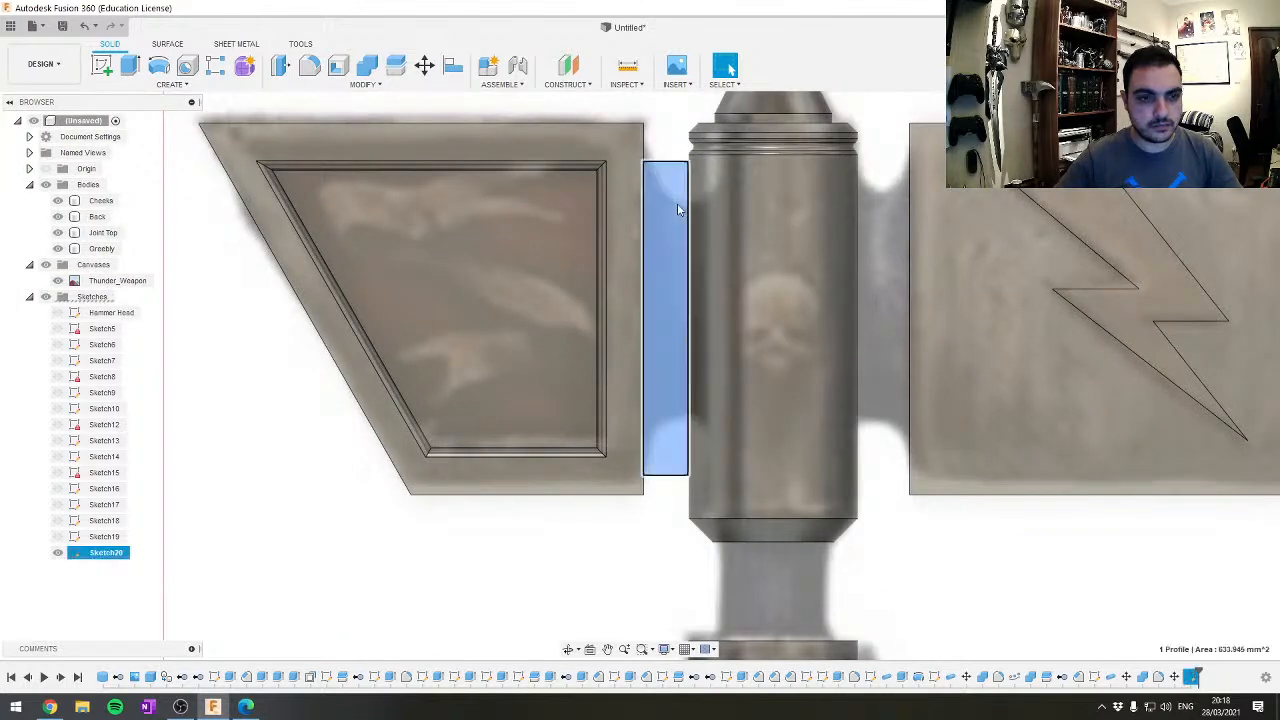
double_click(677, 205)
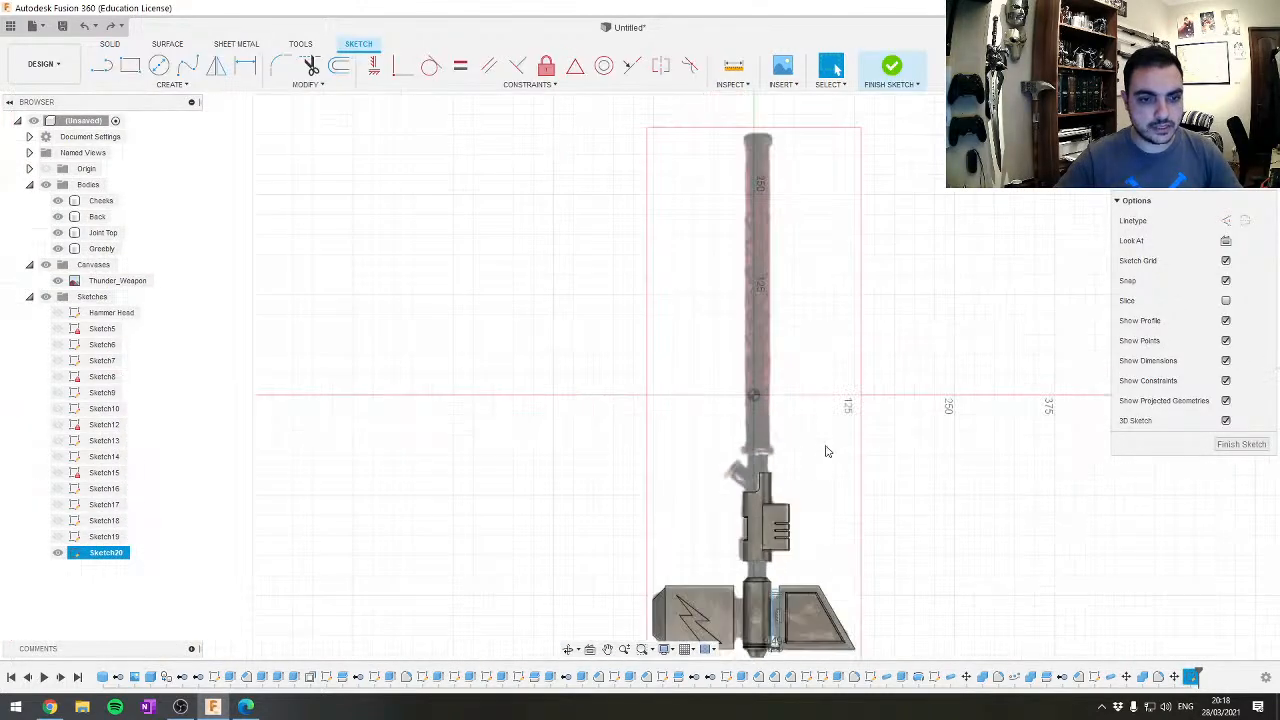
scroll(745, 428, "up", 10)
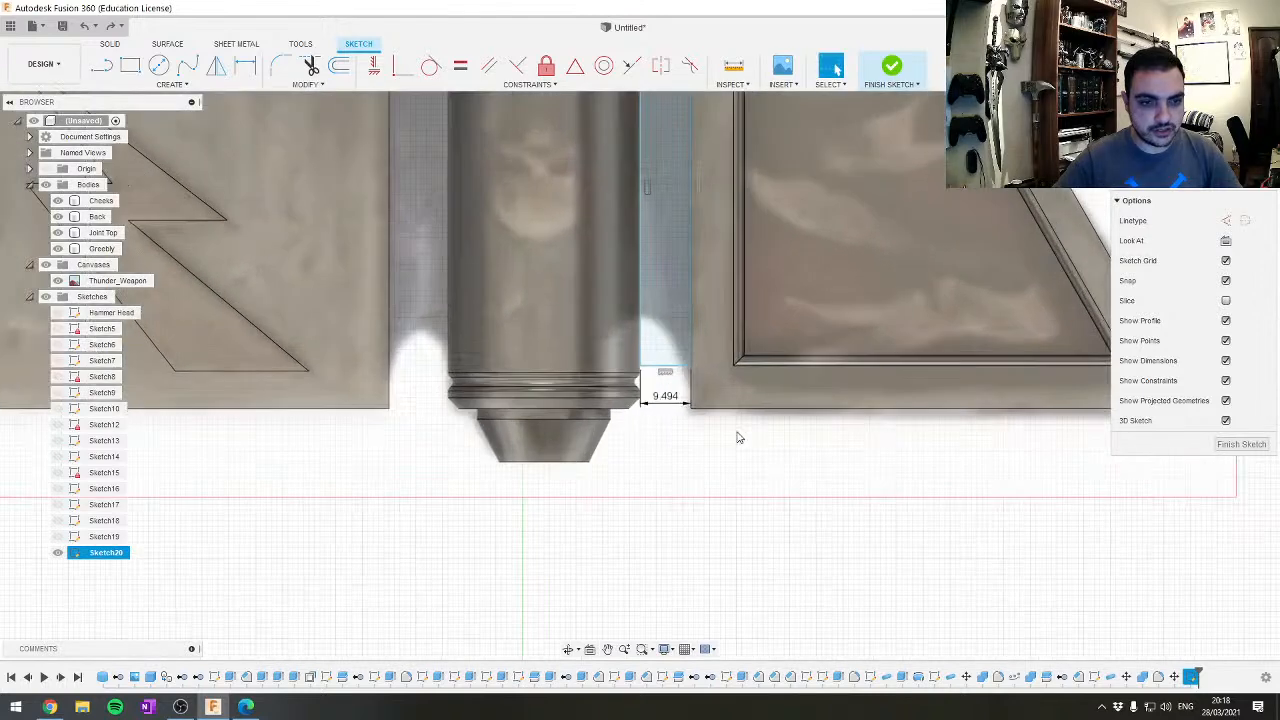
double_click(665, 397)
type("10")
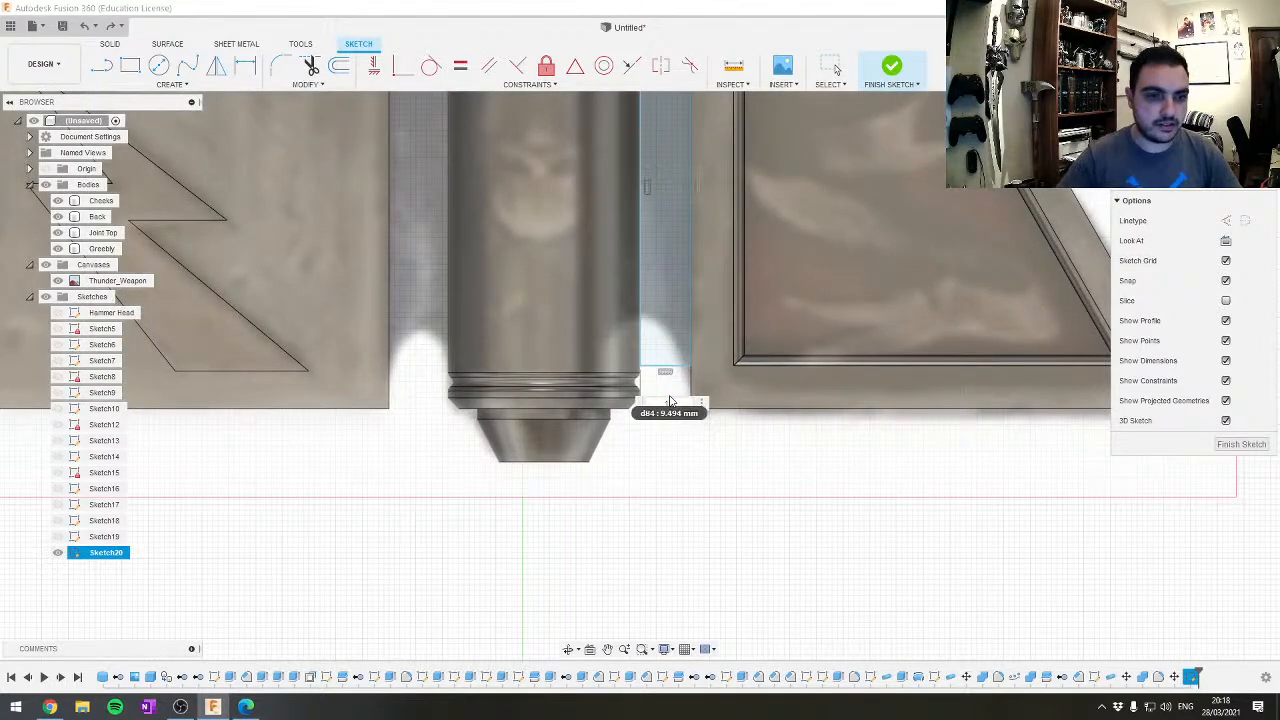
key("Return")
scroll(773, 356, "down", 4)
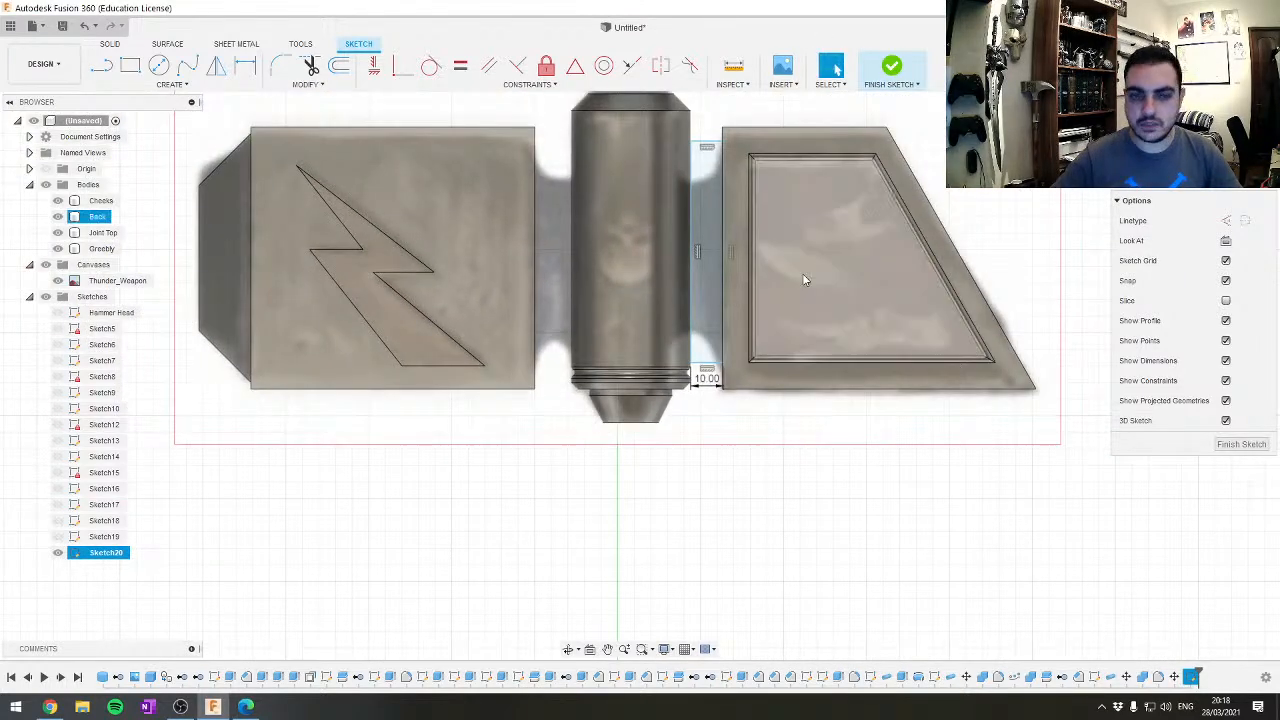
left_click(839, 256)
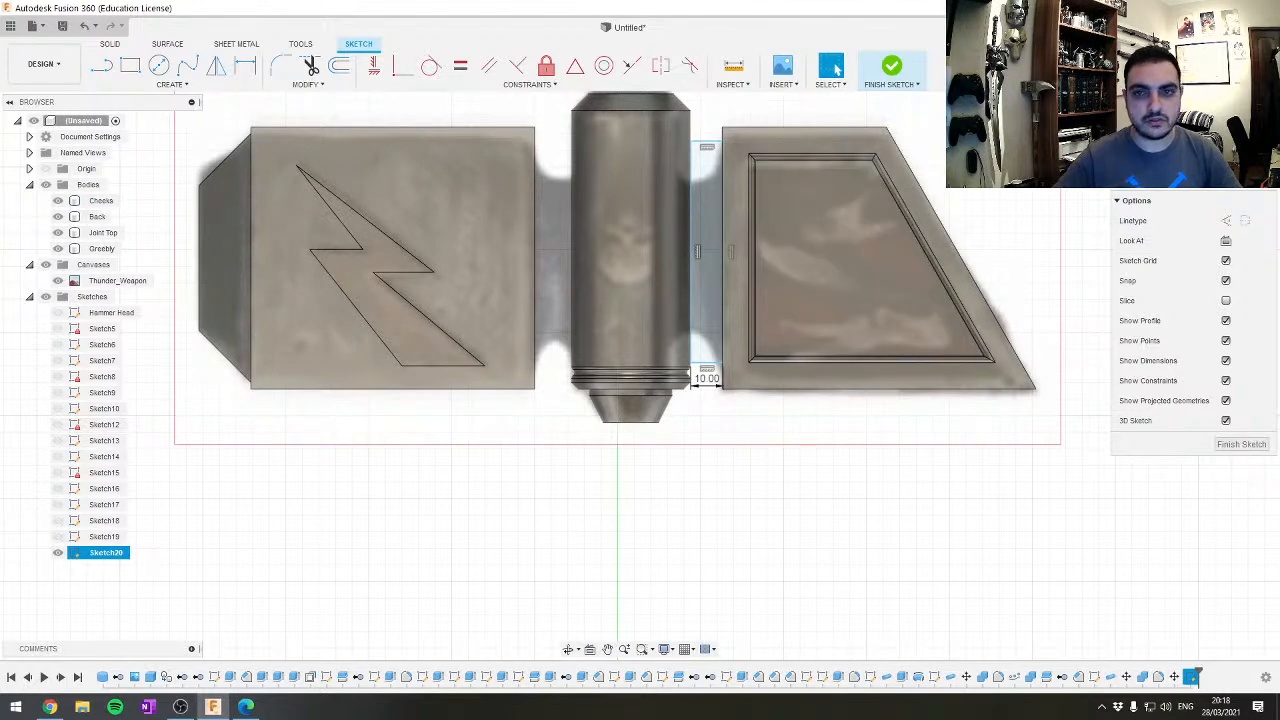
Extrude the gap rectangle between the Back body and the Joint Top 5 mm as a new body
left_click(1251, 107)
left_click(1251, 107)
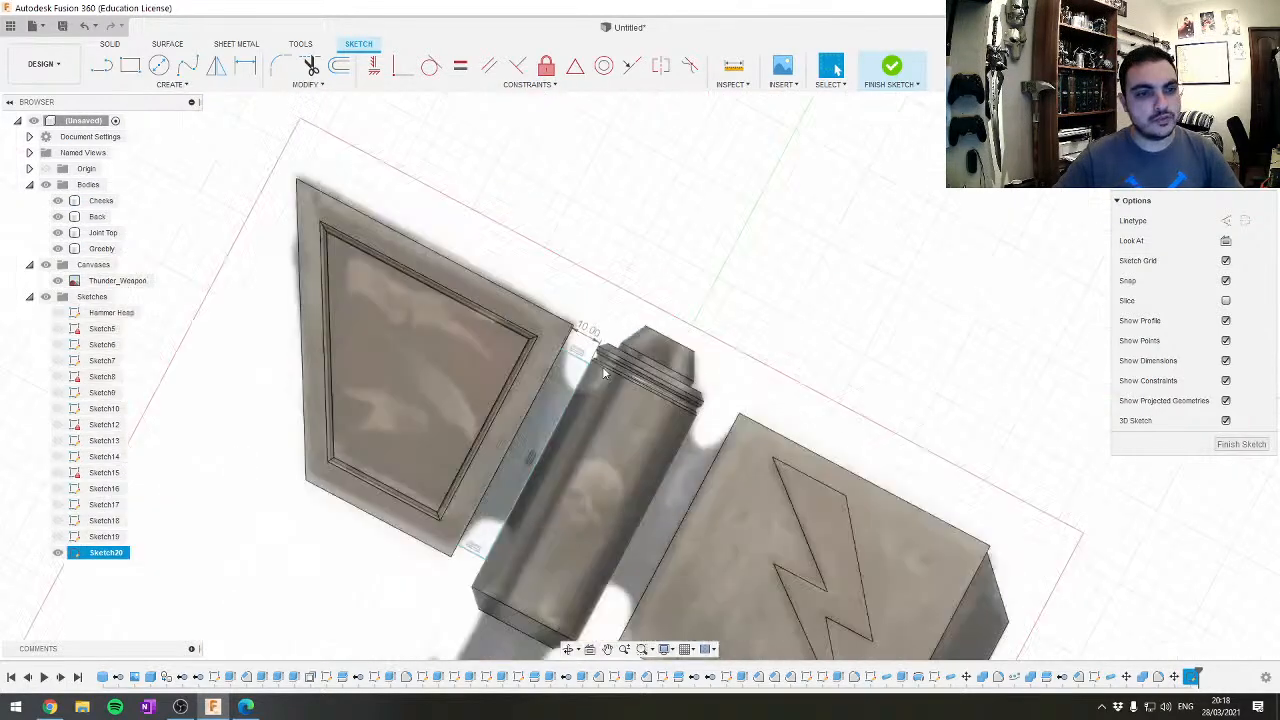
middle_click_drag(659, 388, 657, 344)
scroll(640, 330, "up", 3)
mouse_move(563, 306)
middle_mouse_down("shift")
mouse_move(549, 316)
mouse_move(655, 276)
middle_mouse_up("shift")
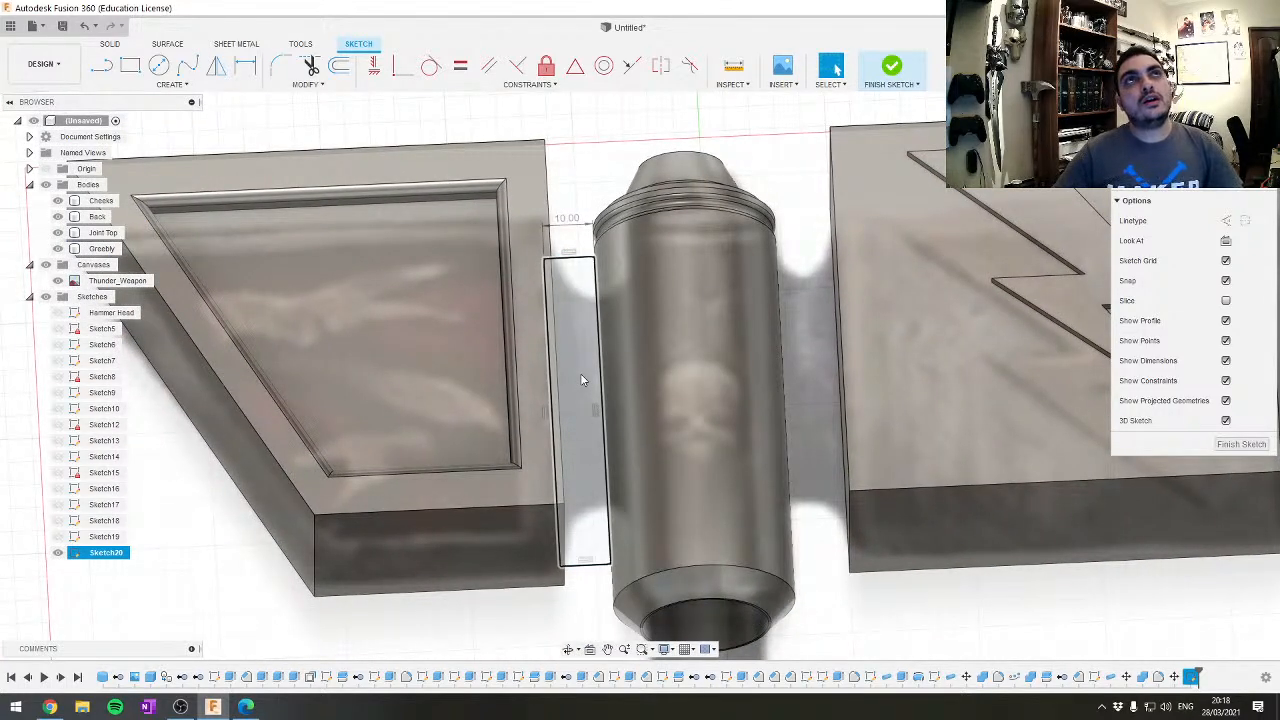
middle_click_drag(614, 403, 569, 7, "shift")
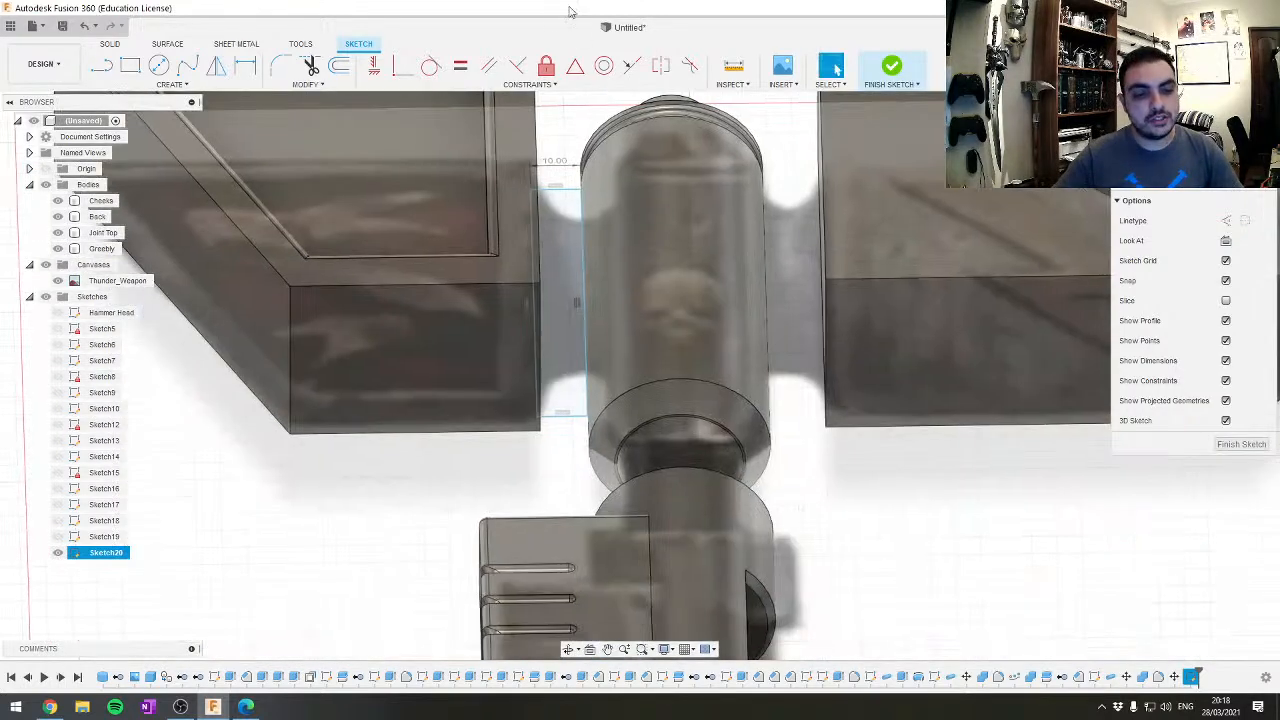
left_click(564, 288)
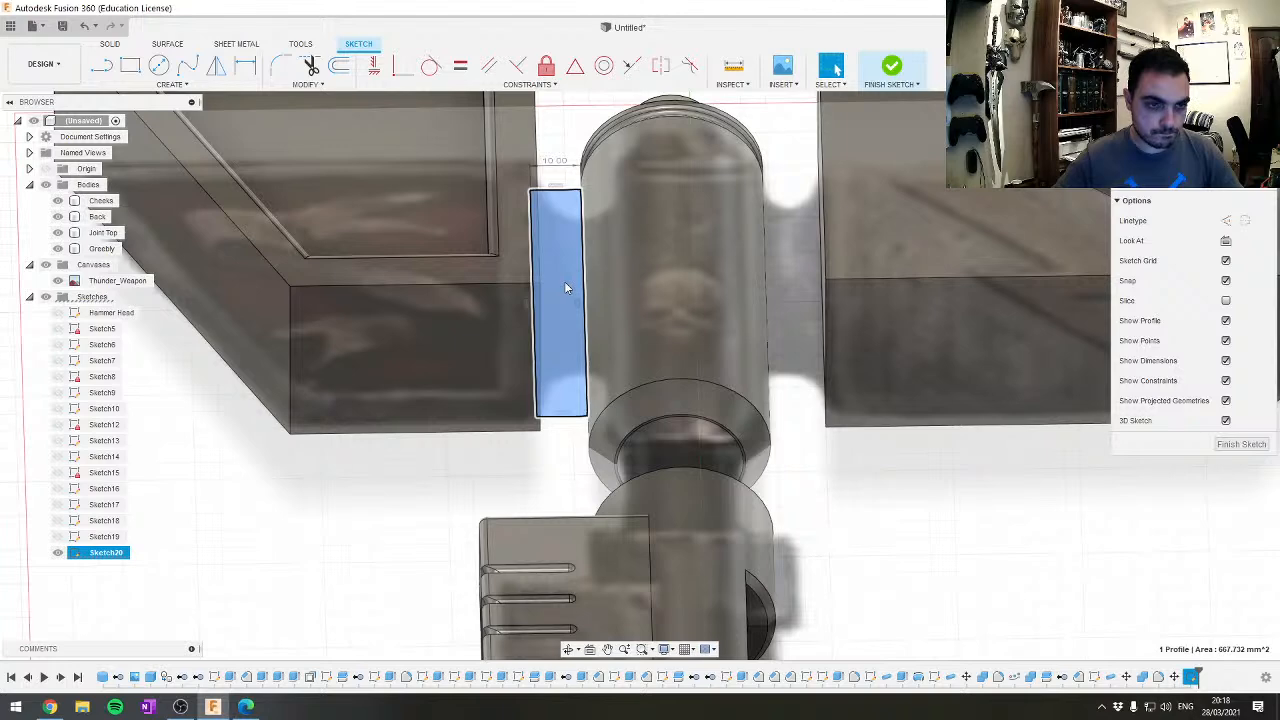
key("e")
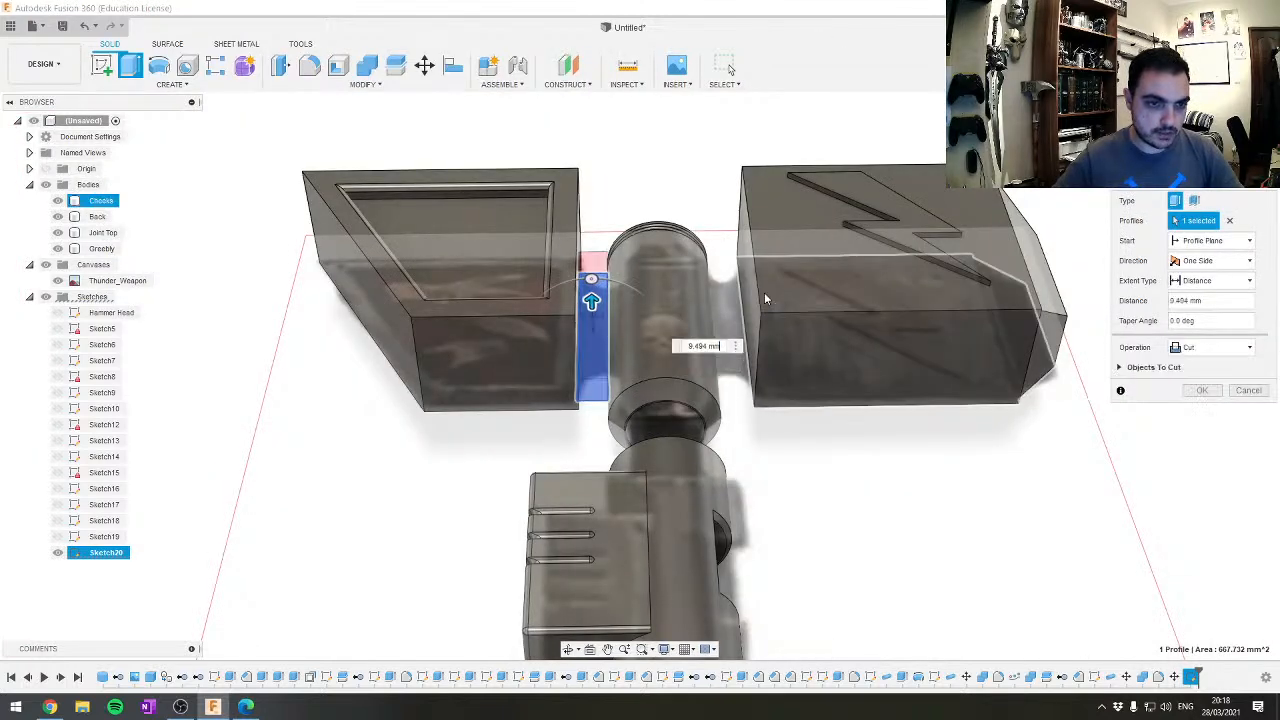
left_click(1230, 347)
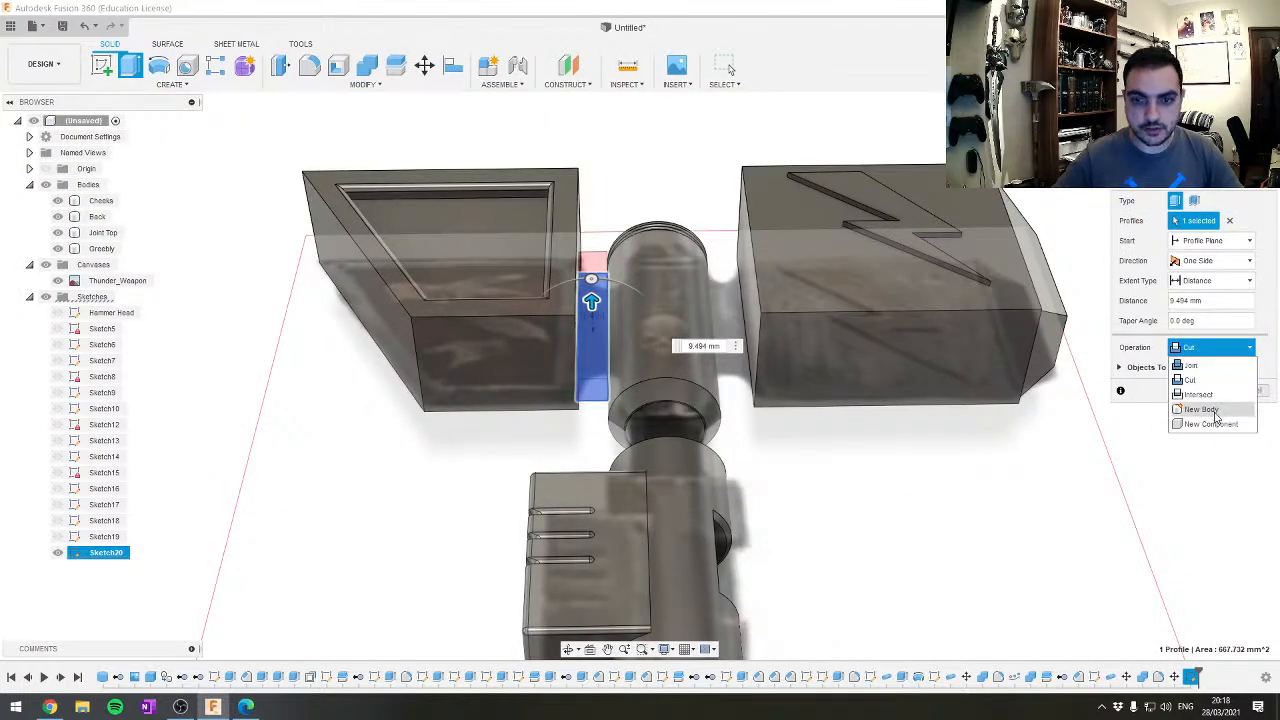
left_click(1203, 409)
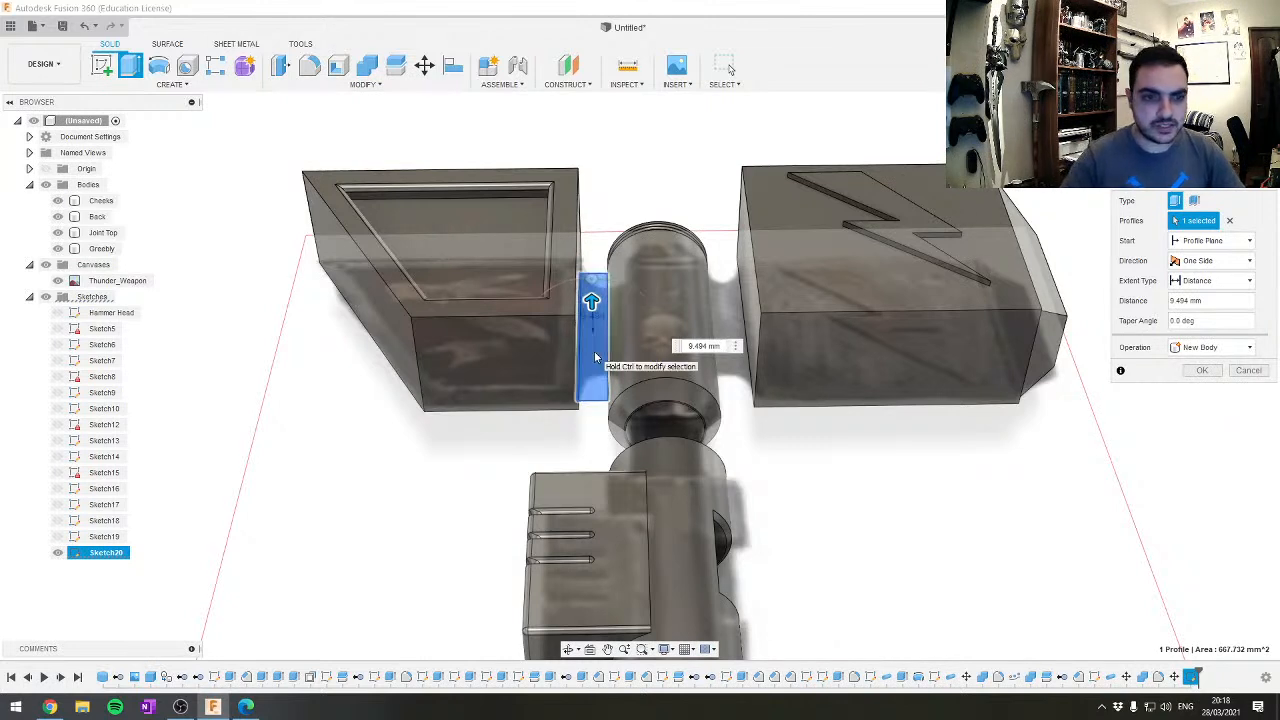
key("BackSpace")
key("BackSpace")
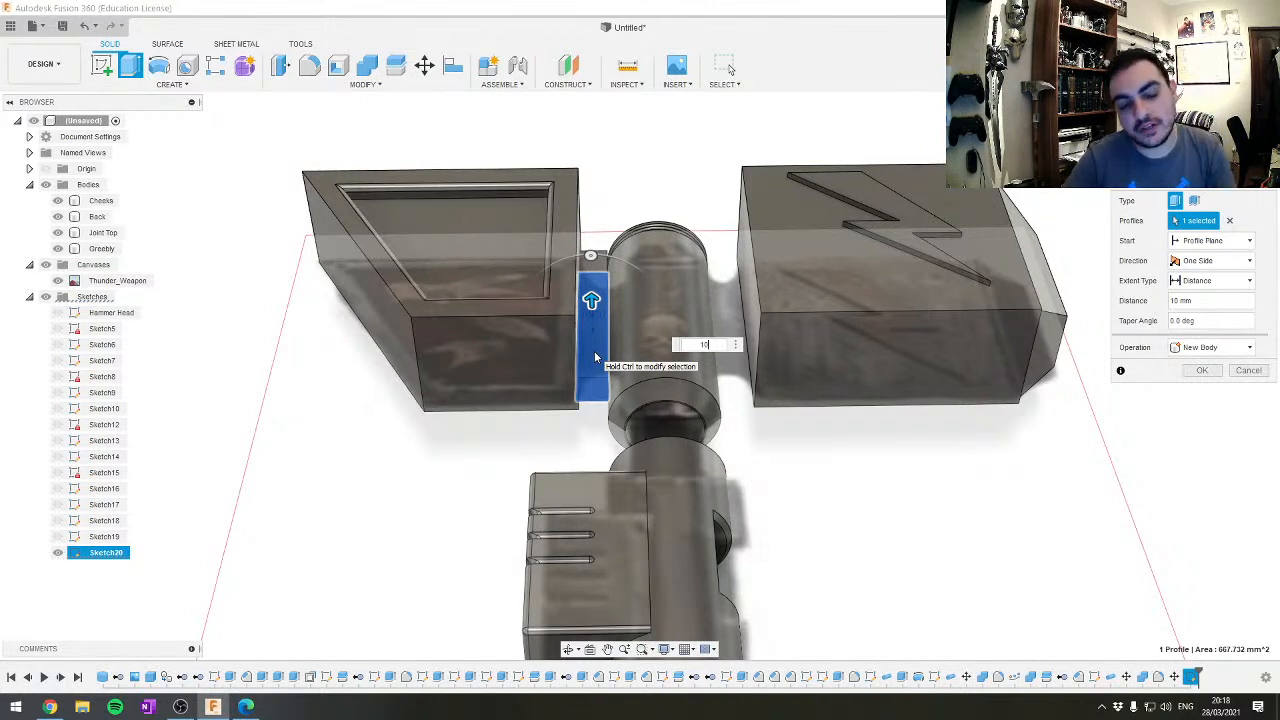
key("BackSpace")
key("BackSpace")
type("5")
key("Return")
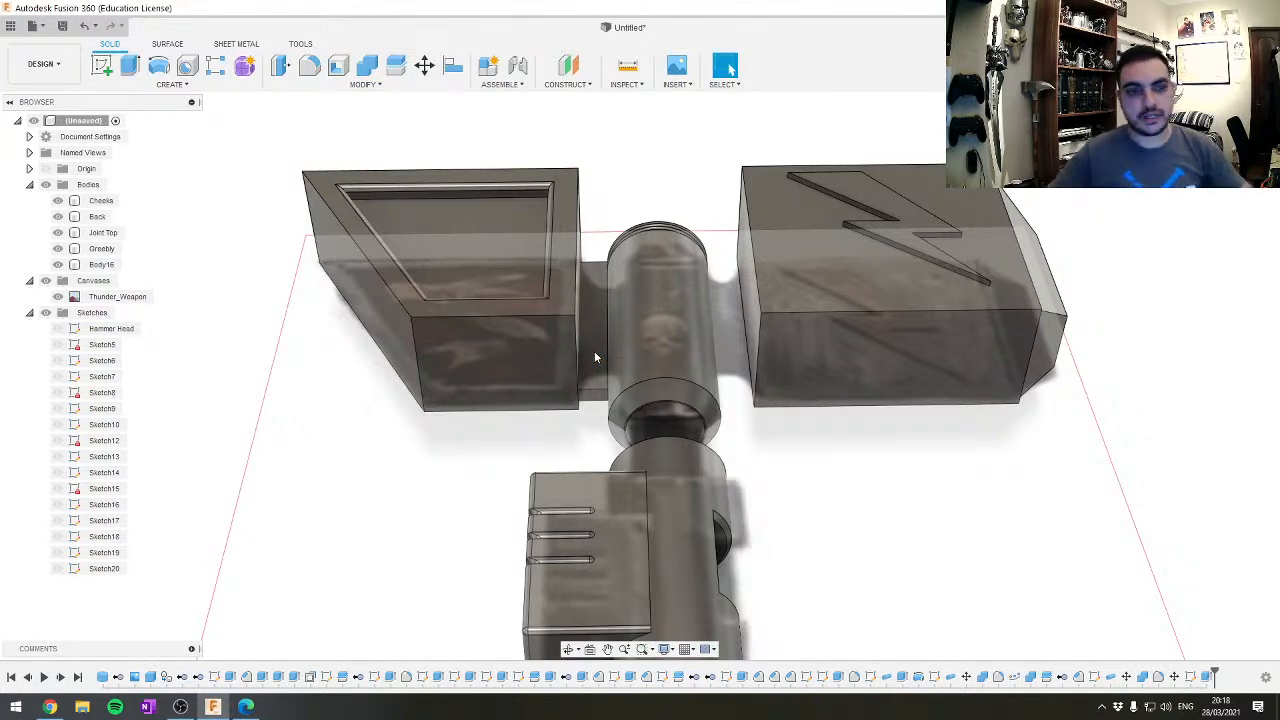
Examine the extruded connector body between the Back and the Joint Top from several angles
left_click(594, 351)
scroll(610, 333, "up", 5)
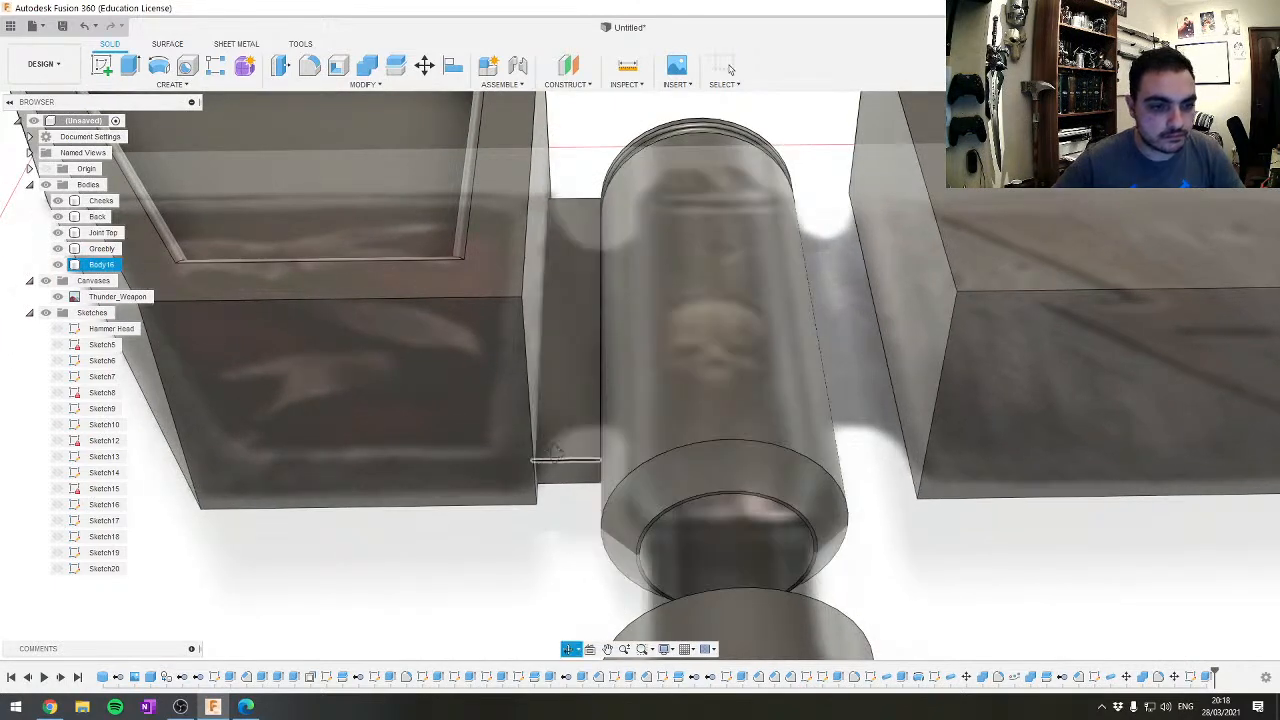
middle_click_drag(555, 453, 559, 375, "shift")
scroll(586, 434, "up", 5)
scroll(604, 424, "down", 5)
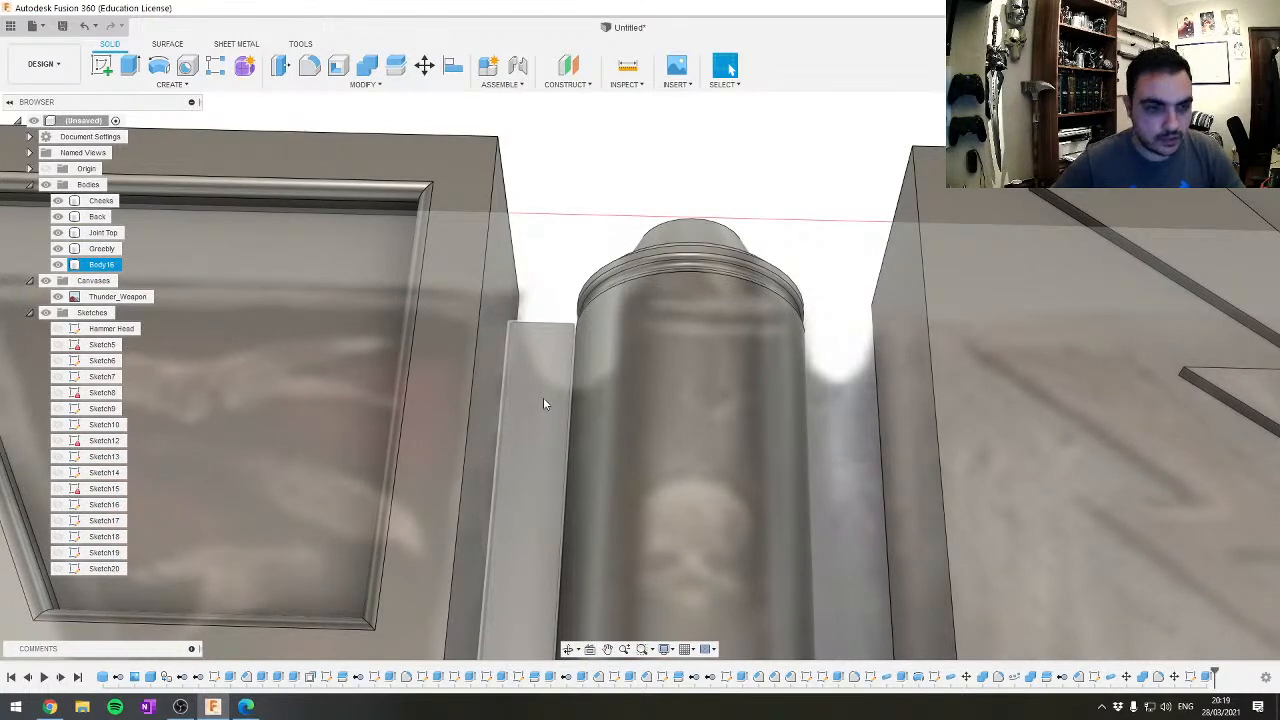
scroll(567, 433, "down", 2)
middle_click_drag(567, 433, 603, 239)
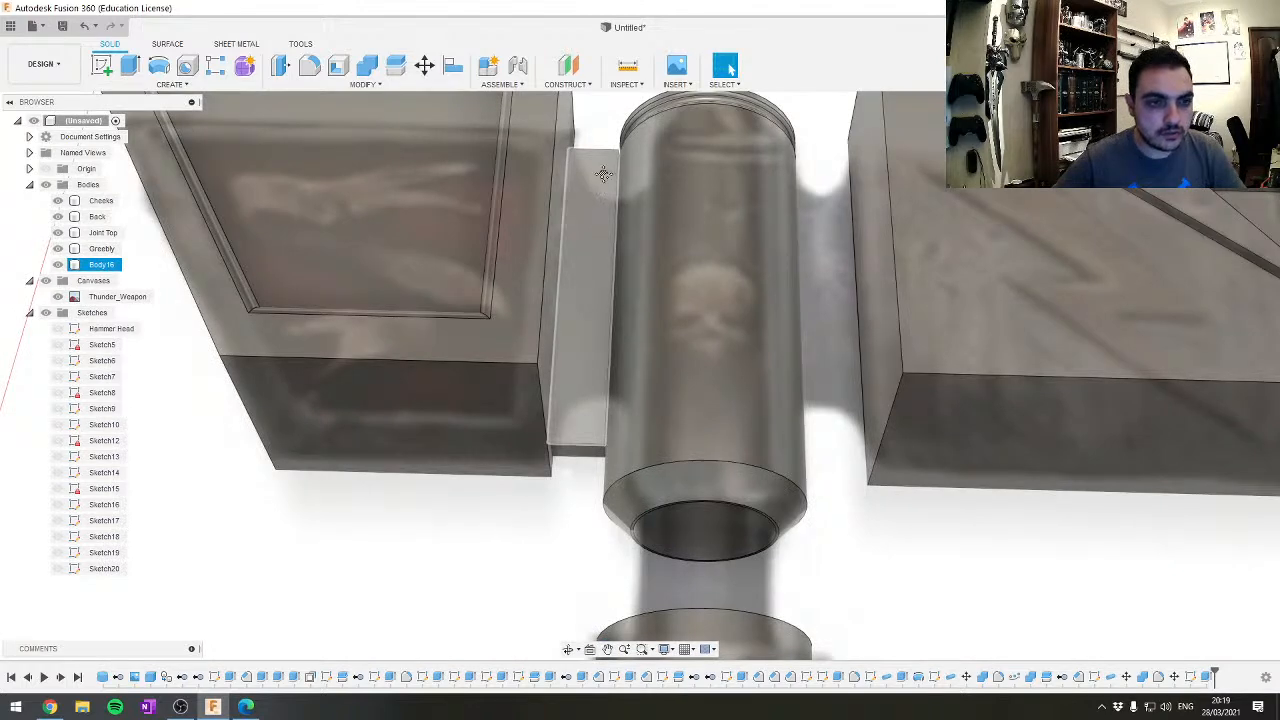
middle_click_drag(599, 183, 588, 326)
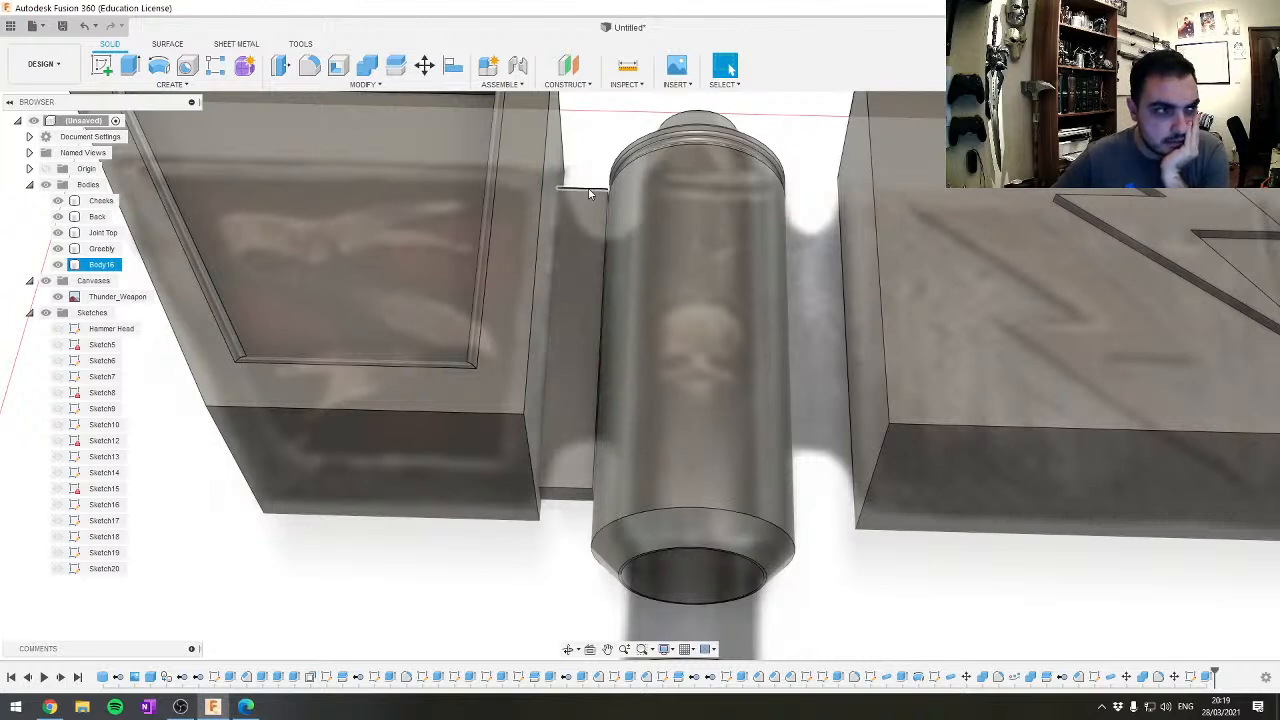
left_click(592, 196)
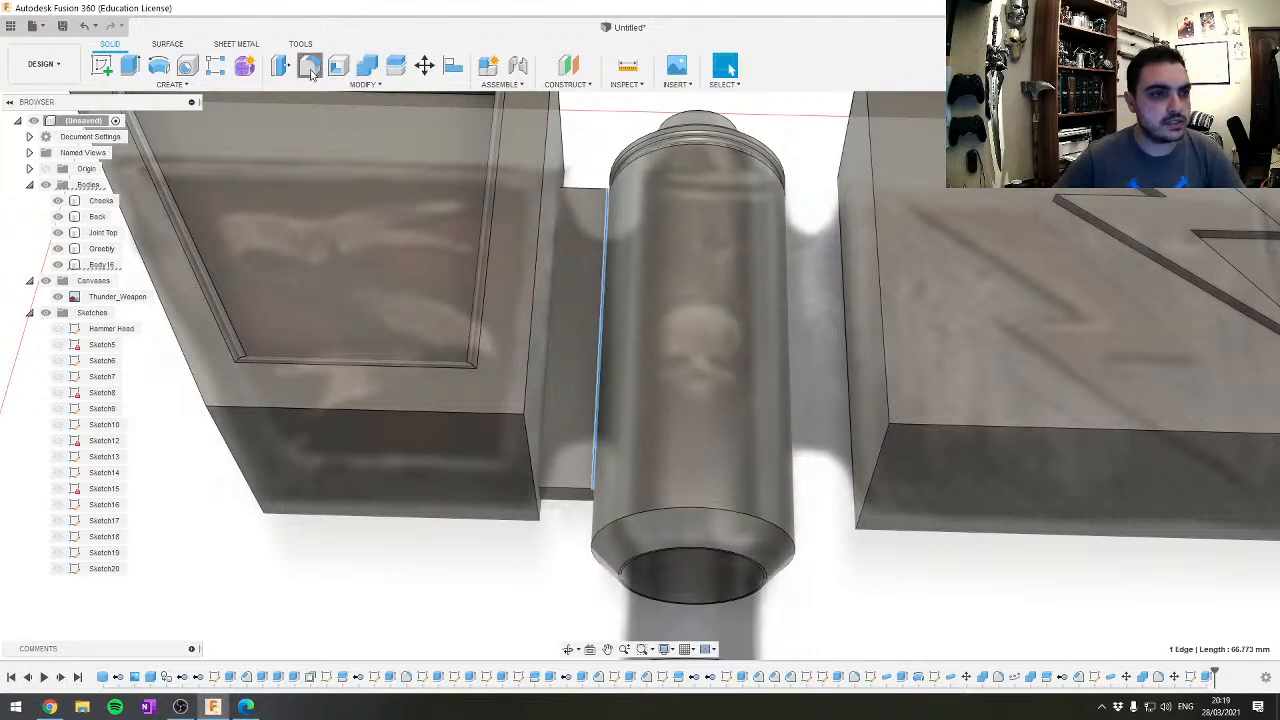
key("f")
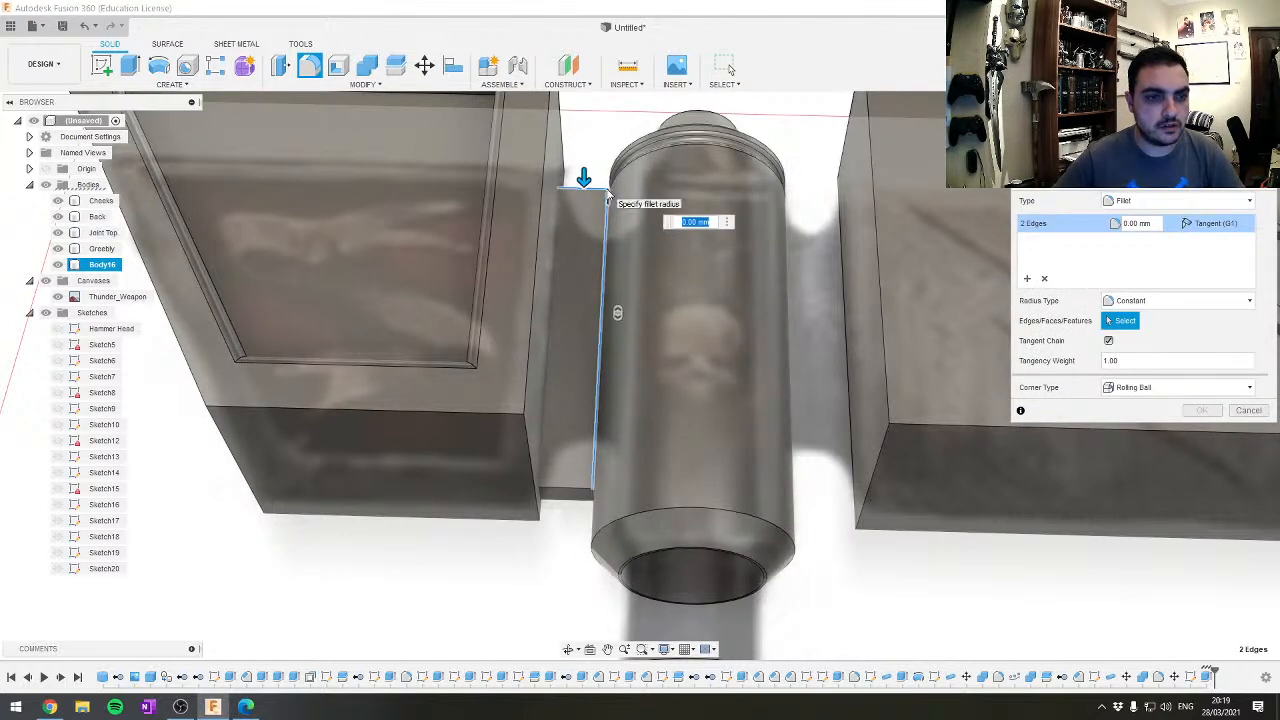
left_click(591, 190)
left_click(591, 188)
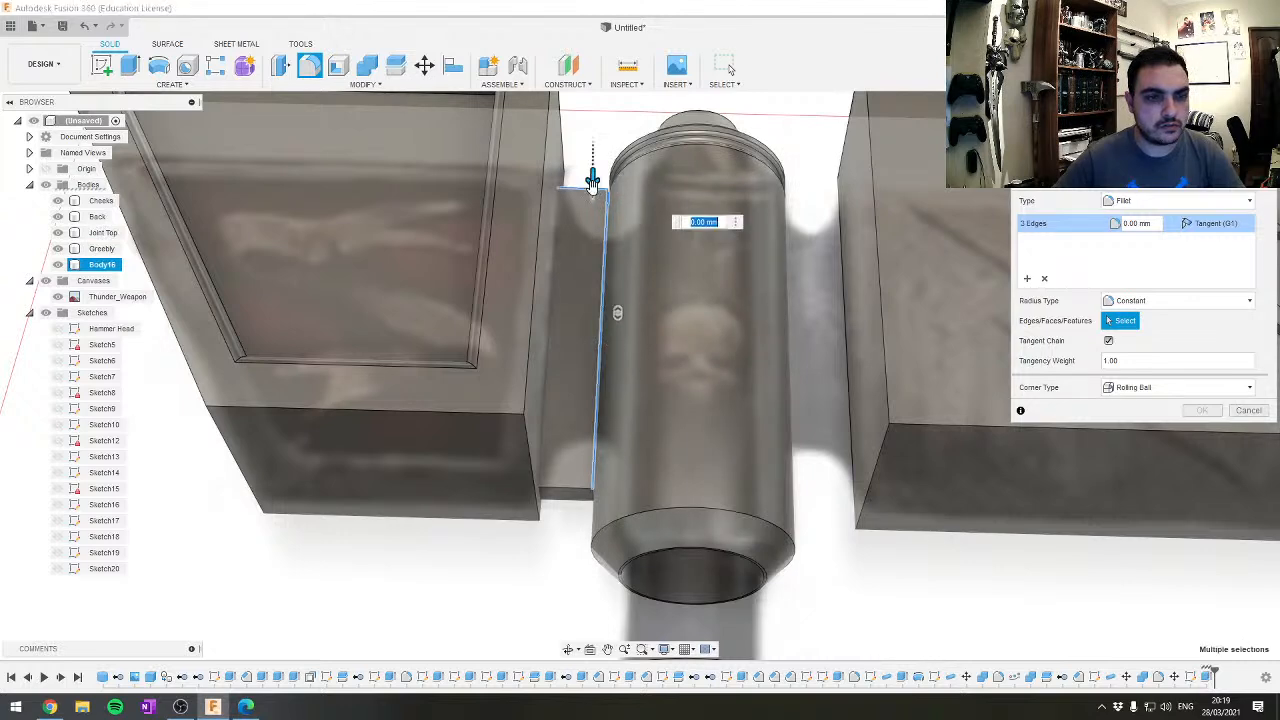
left_click(1248, 411)
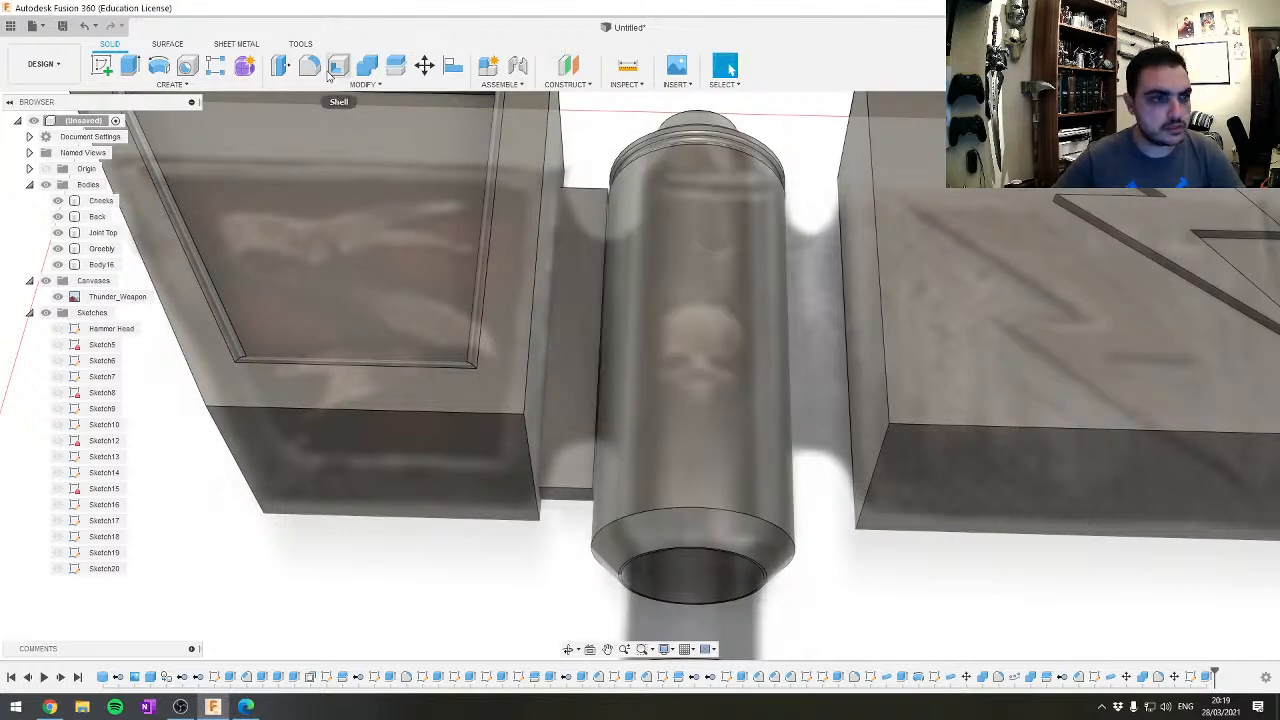
Try a 7 mm fillet with the Setback corner type on three edges of the connector body
left_click(310, 66)
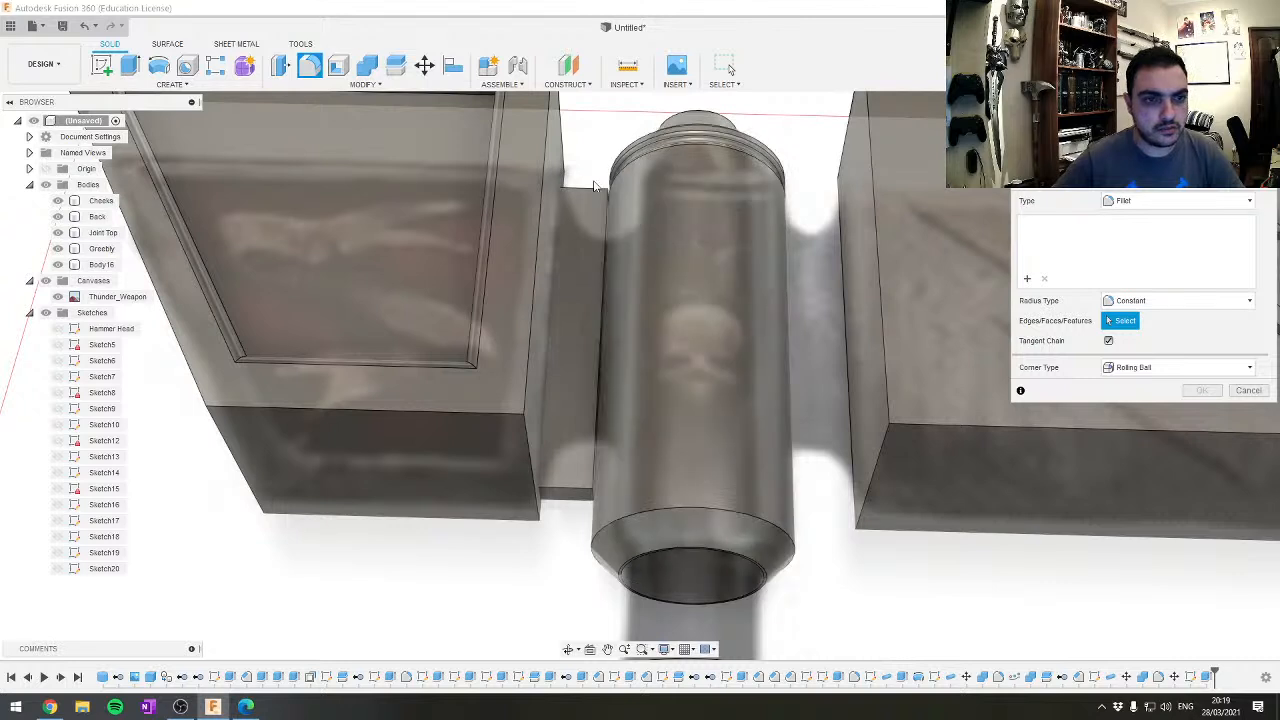
left_click(606, 222)
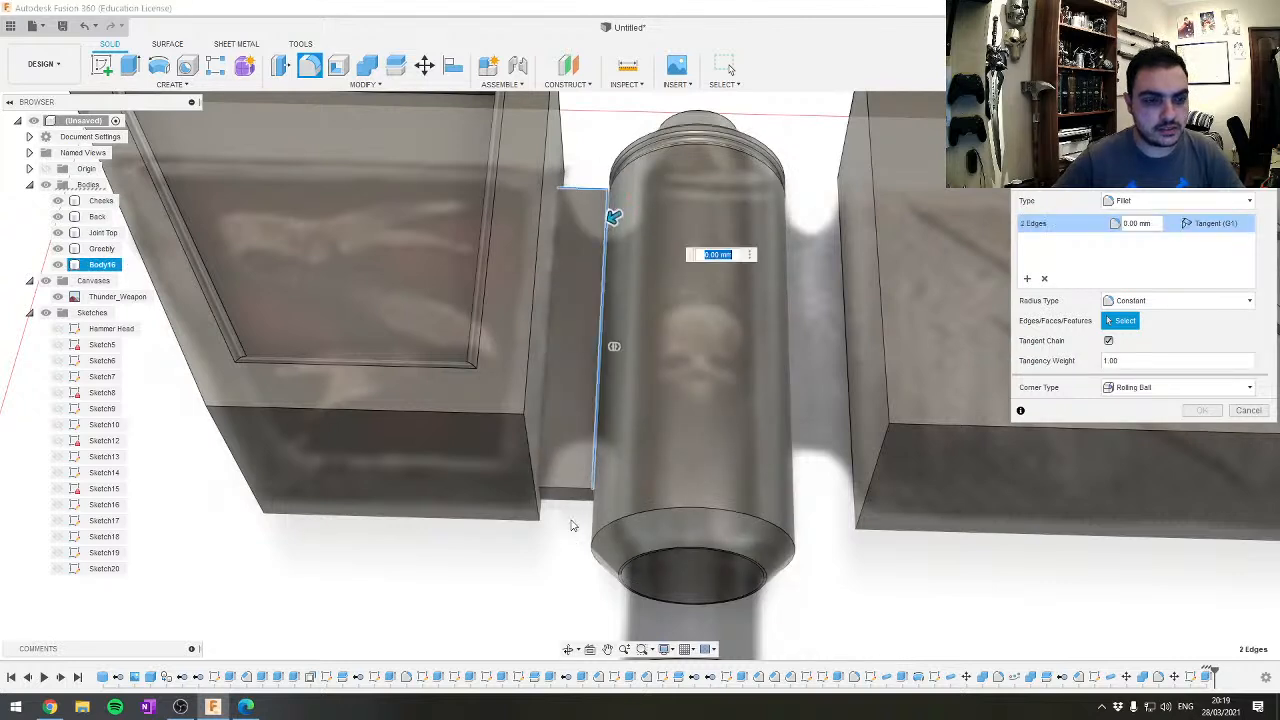
left_click(604, 500)
left_click(605, 533)
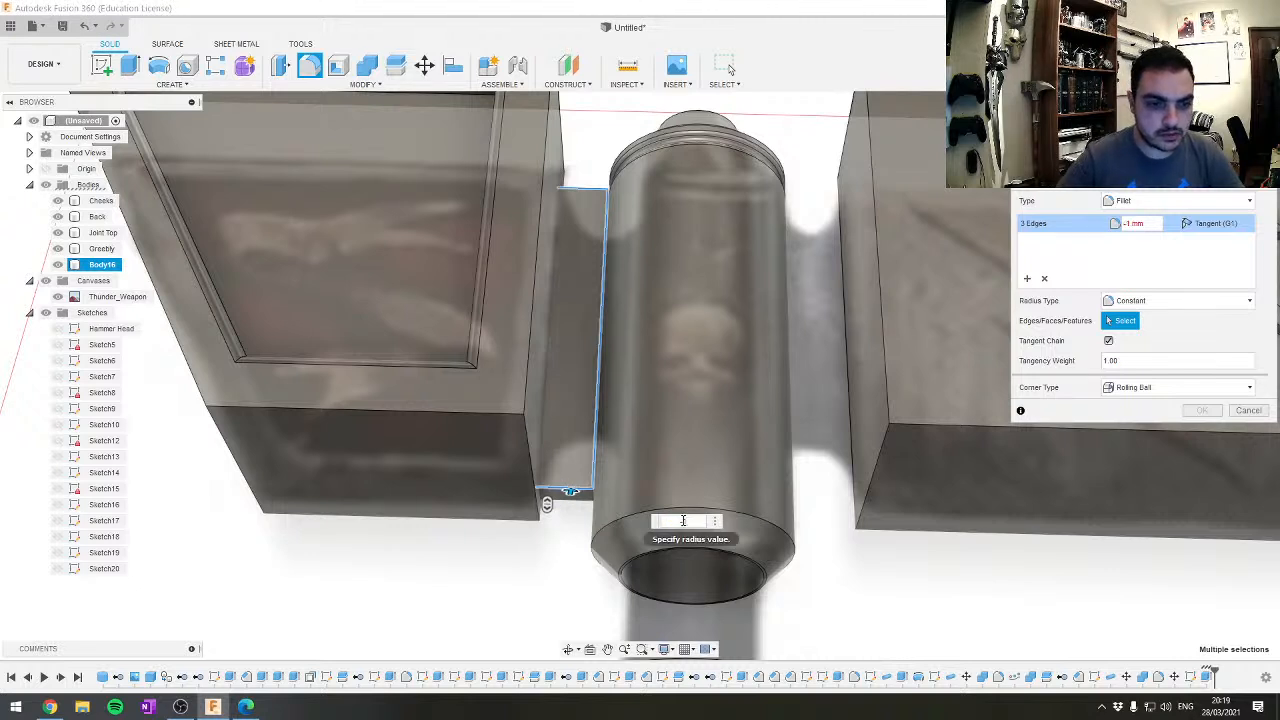
left_click_drag(689, 520, 646, 519)
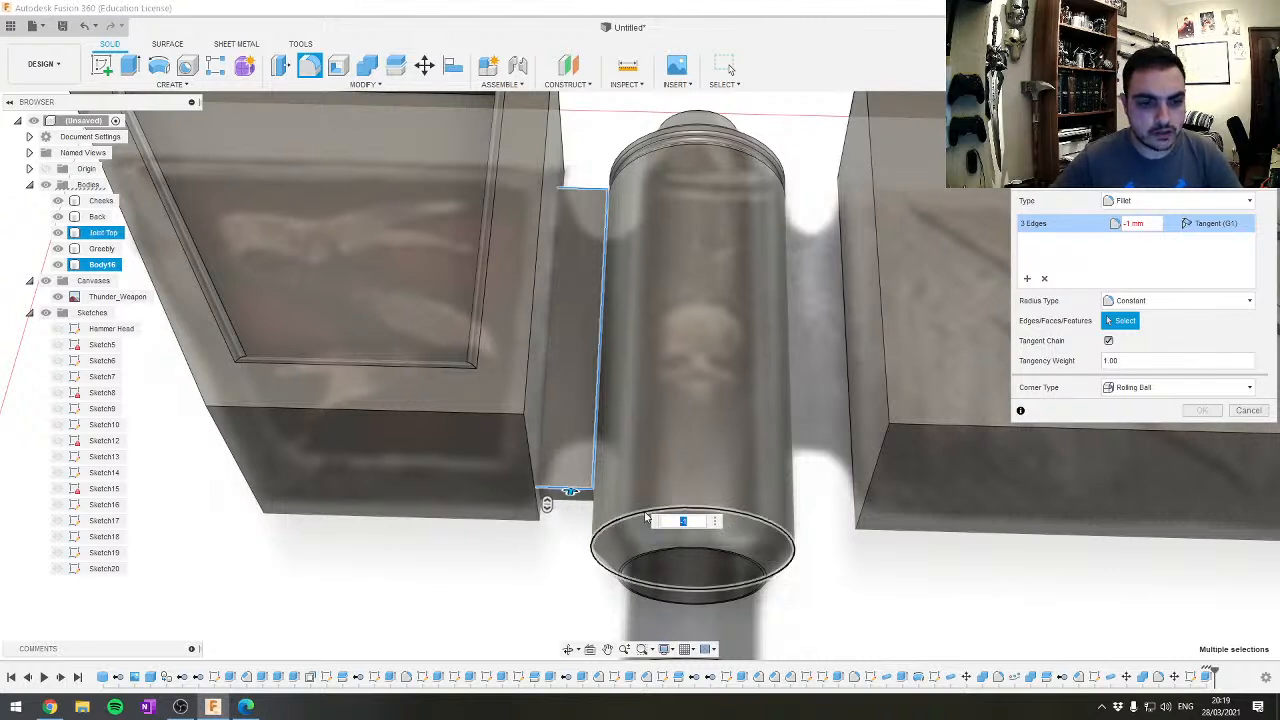
type("0")
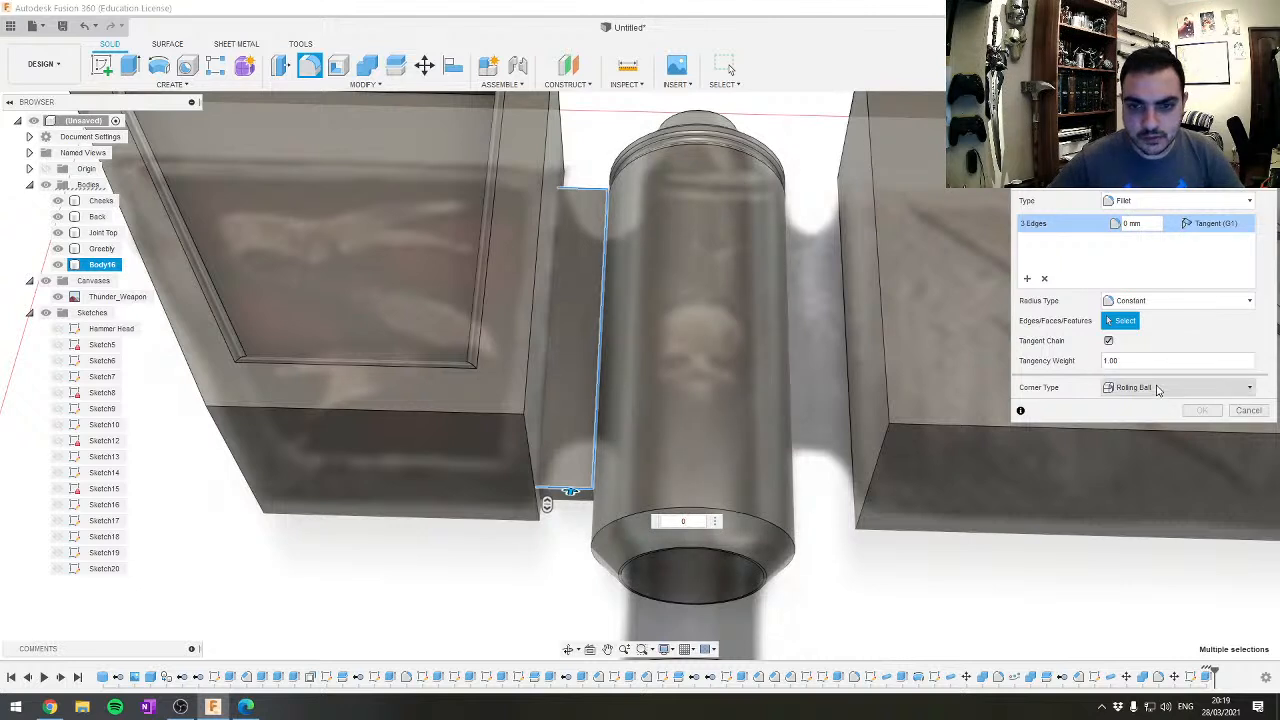
left_click(1157, 390)
left_click(1145, 407)
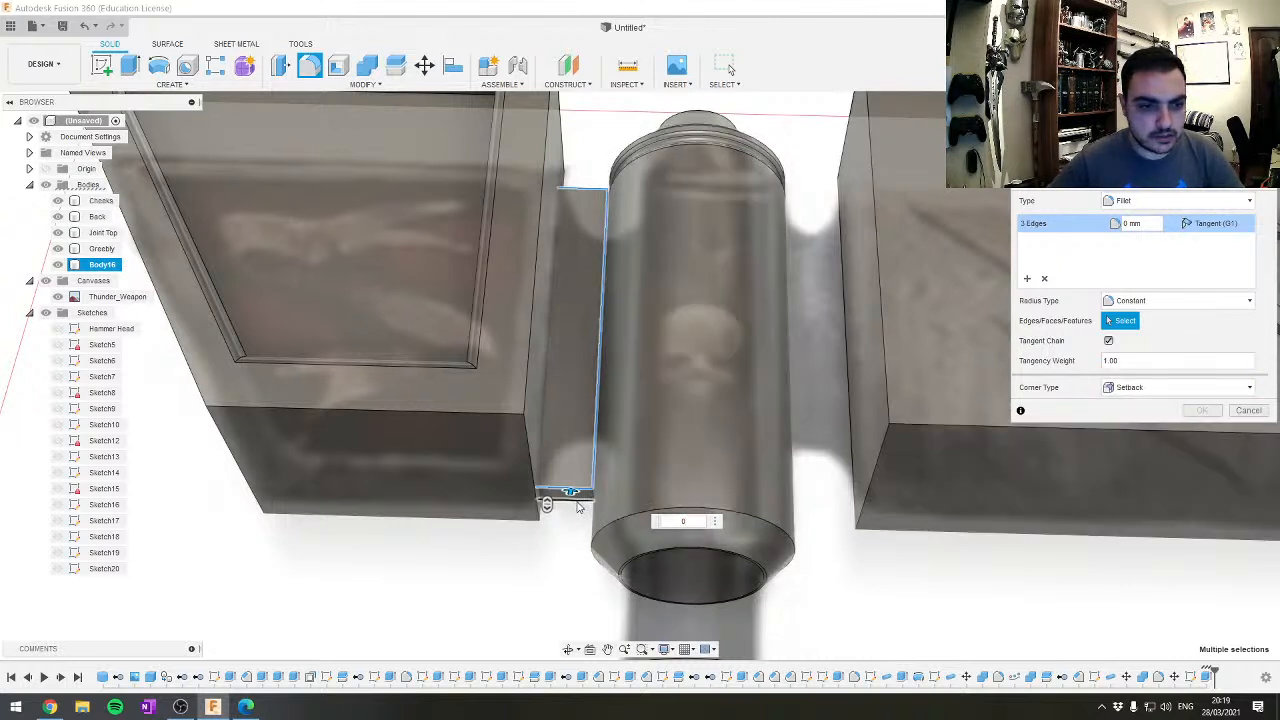
left_click_drag(571, 493, 573, 488)
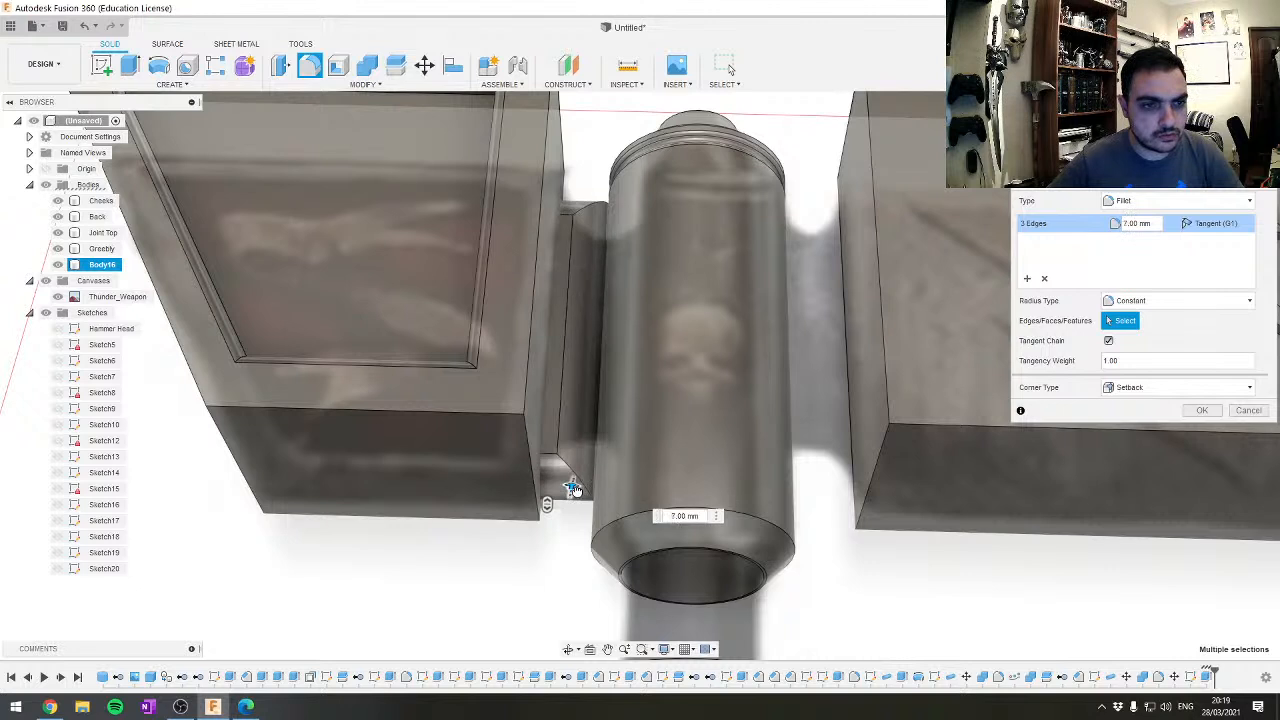
Try the connector's fillet with Rolling Ball corners, look at the radius type options, and discard the fillet
left_click(1178, 390)
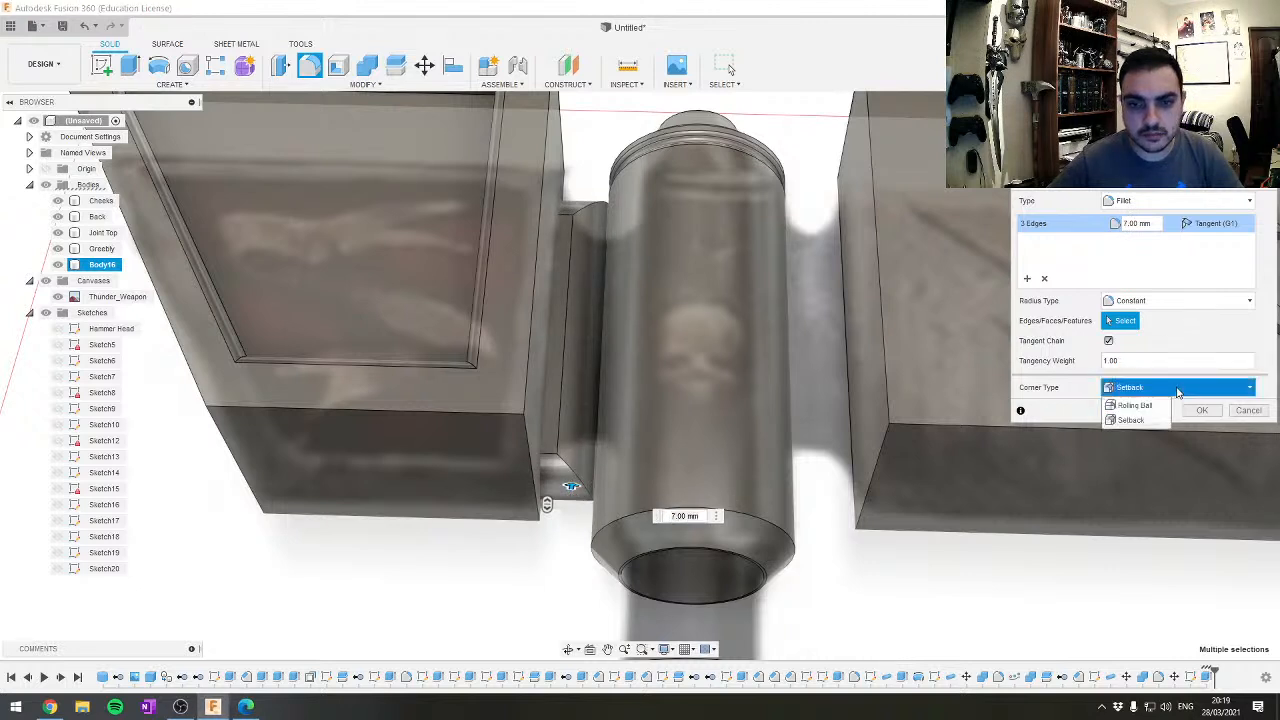
left_click(1136, 405)
left_click(1160, 302)
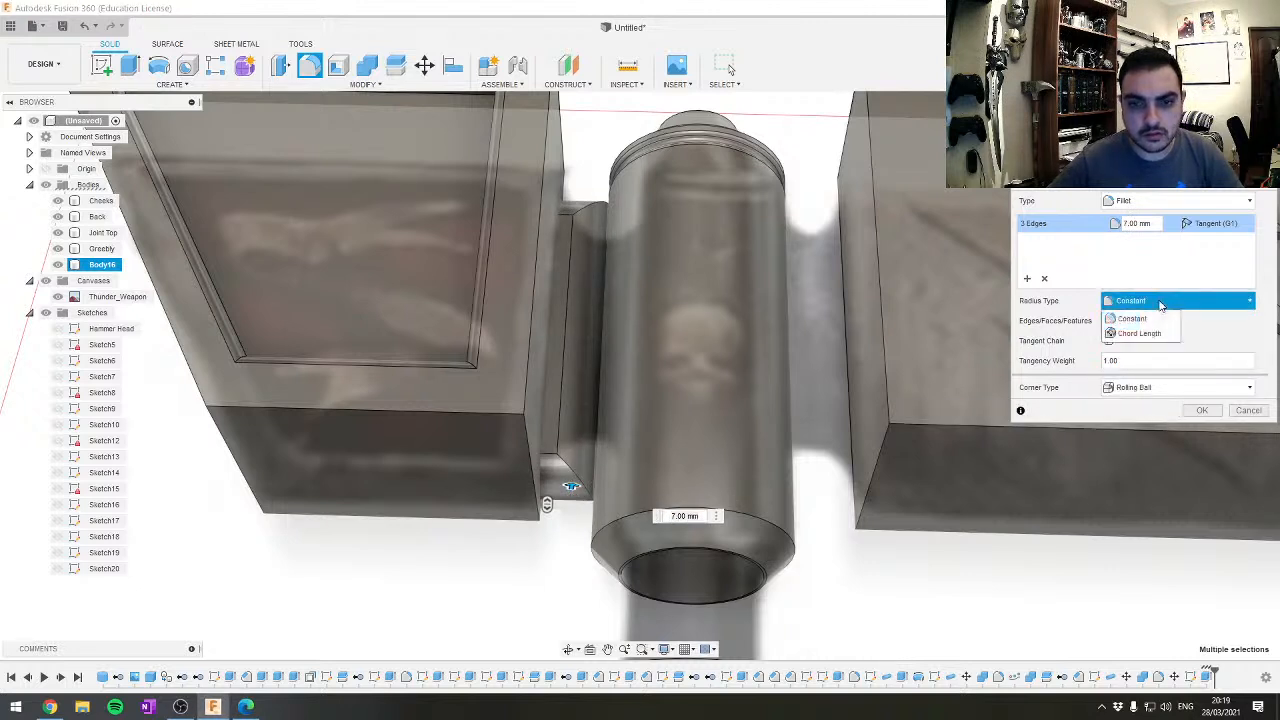
left_click(1263, 337)
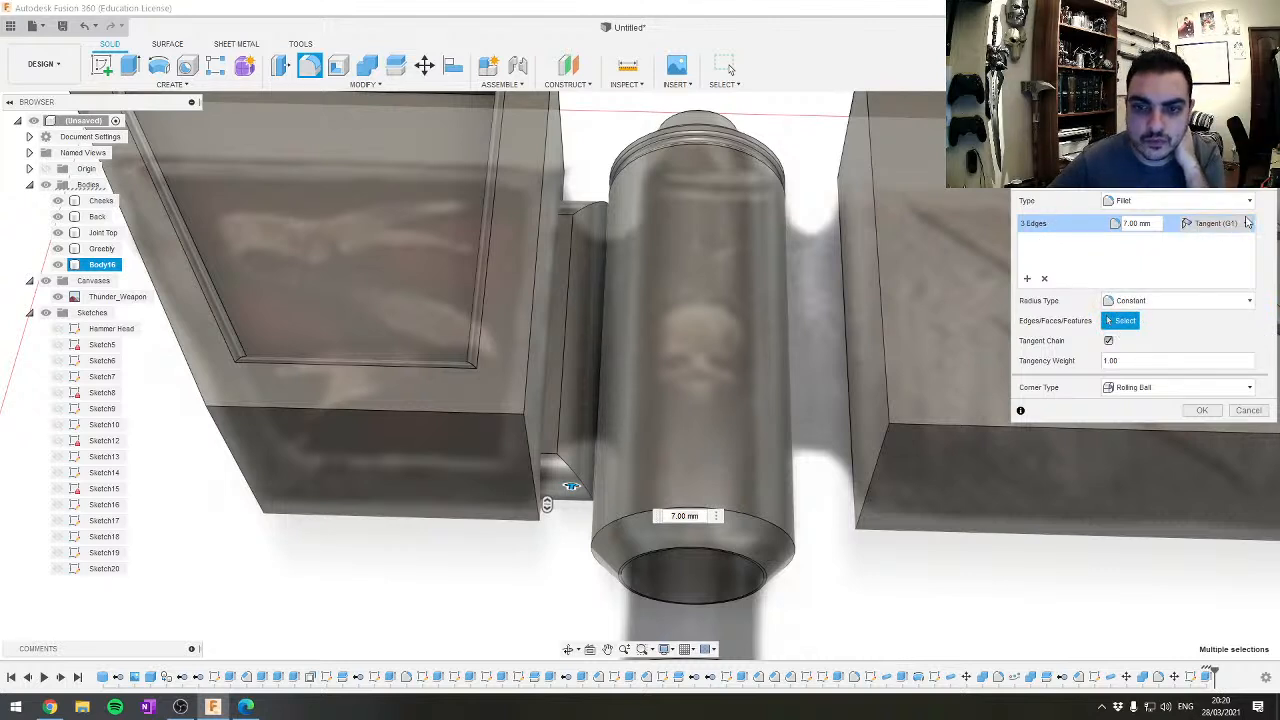
key("Escape")
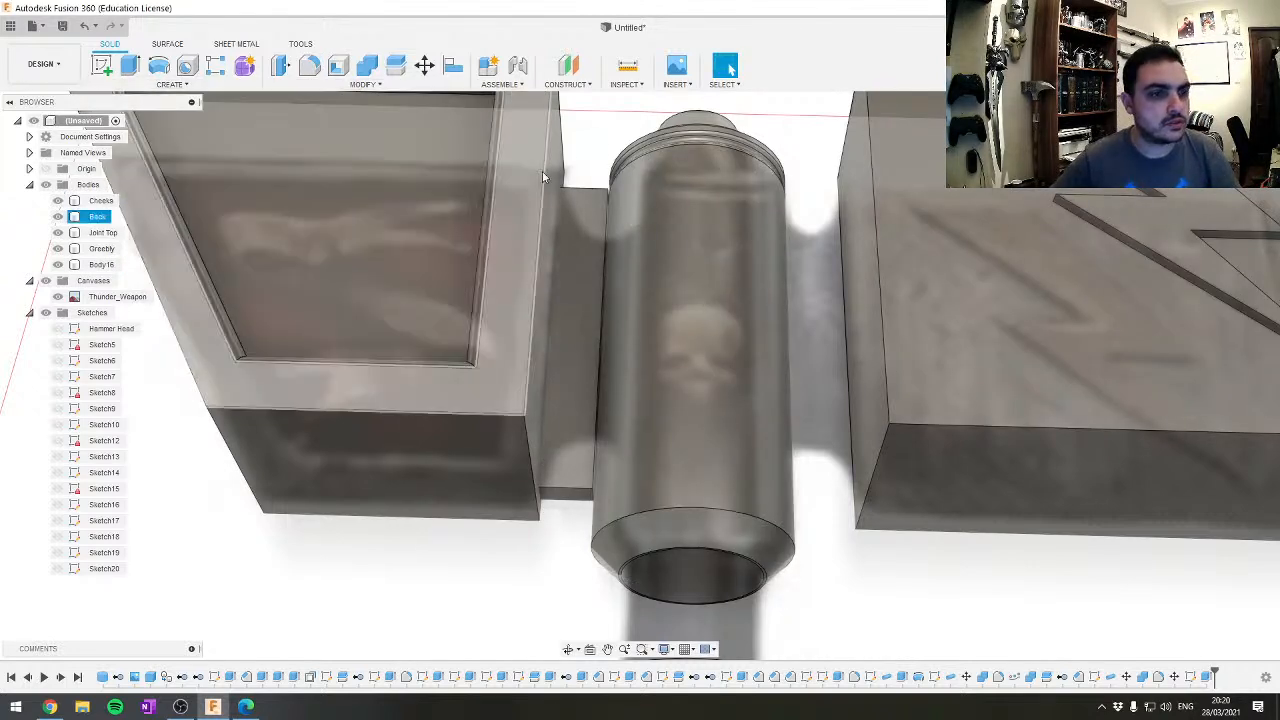
Cut a rounded notch with a 20 mm circular pipe along the connector's short thickness edge at its lower corner beside the Joint Top
left_click(172, 84)
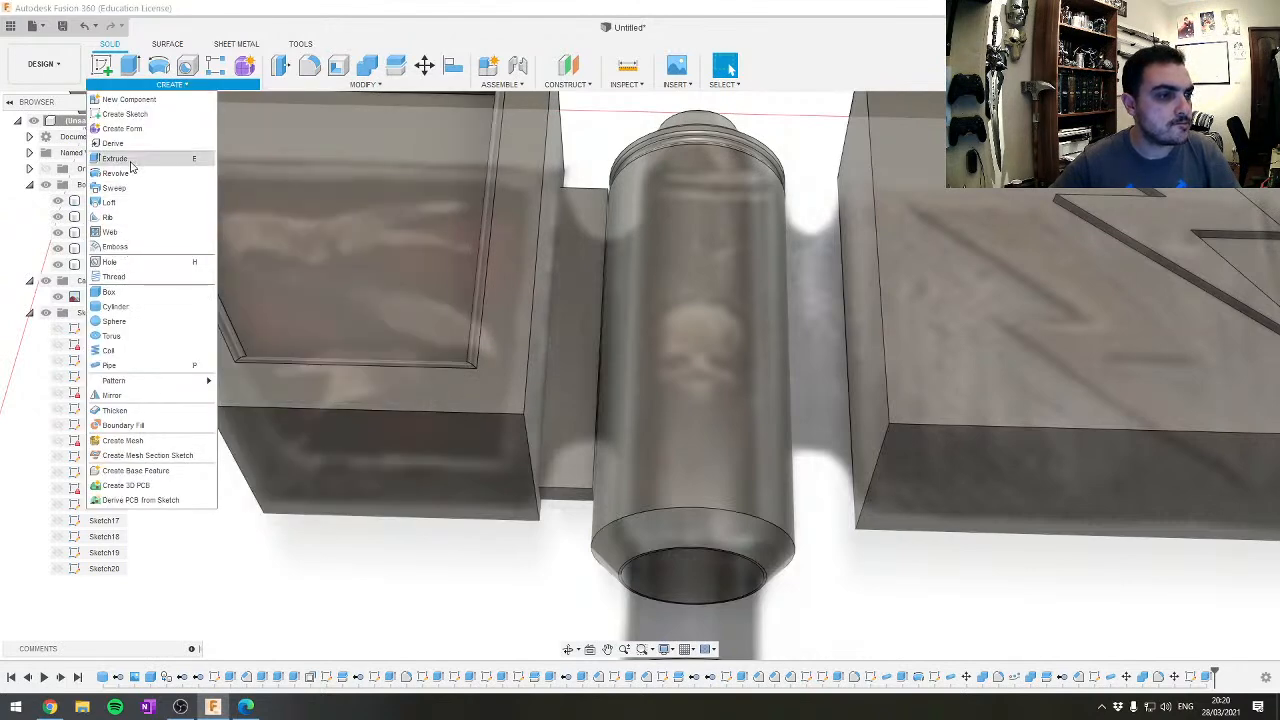
left_click(110, 365)
scroll(593, 488, "up", 3)
scroll(593, 488, "up", 4)
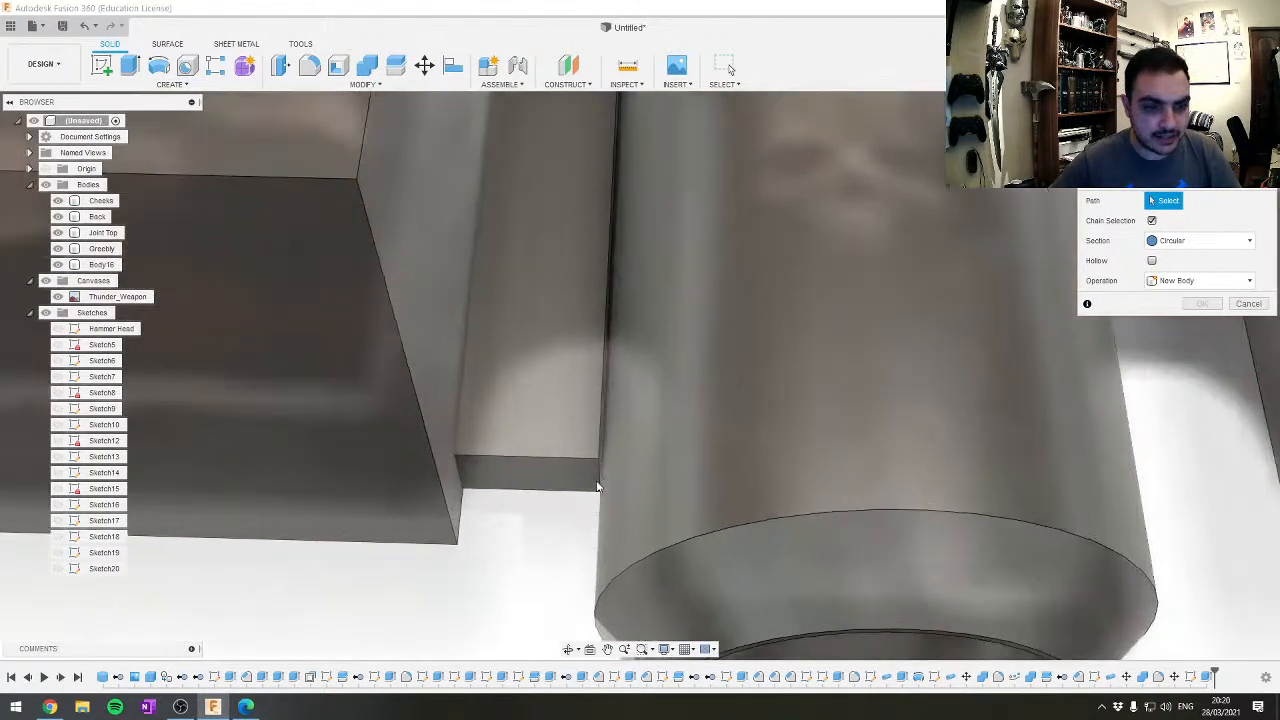
left_click(600, 461)
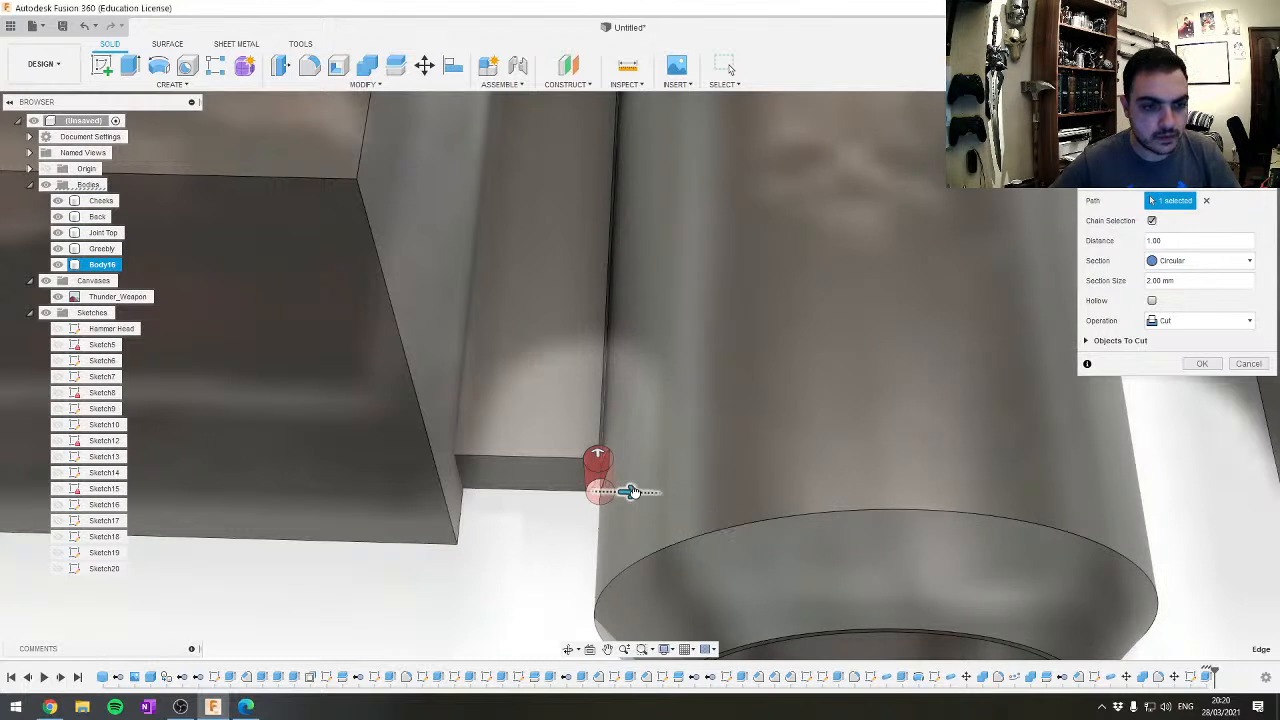
left_click_drag(632, 491, 760, 524)
type("20")
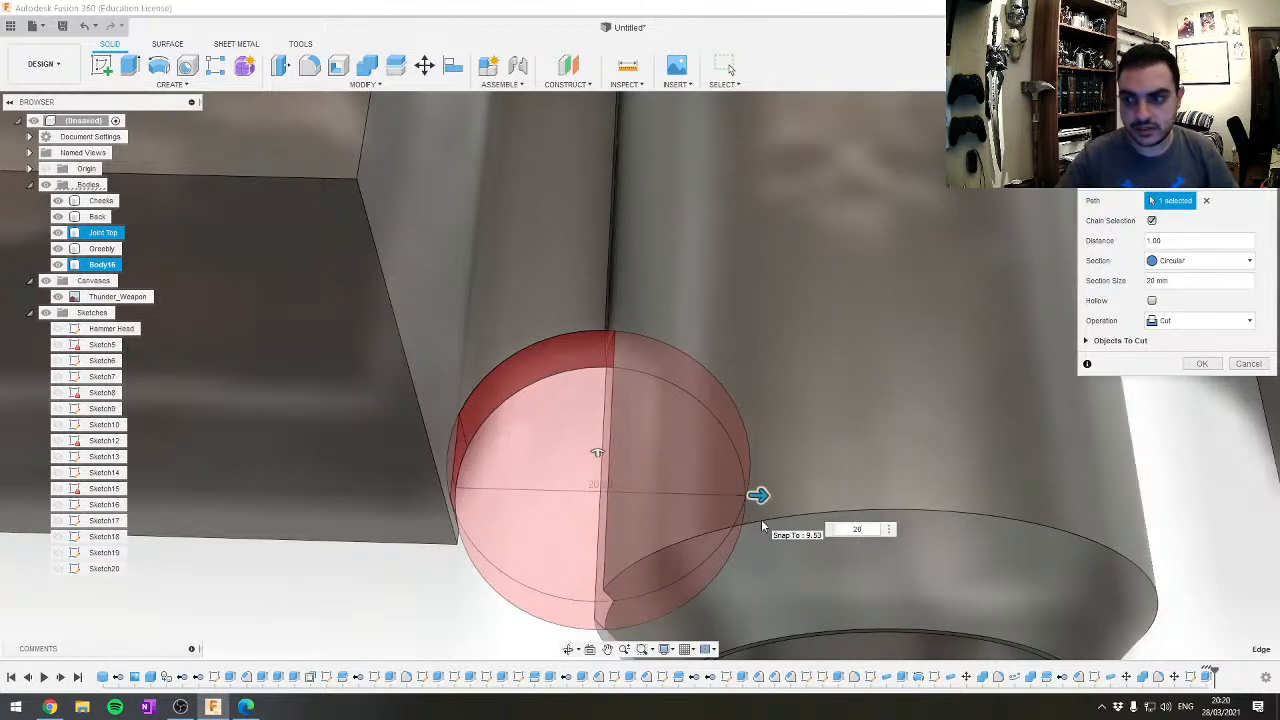
key("Return")
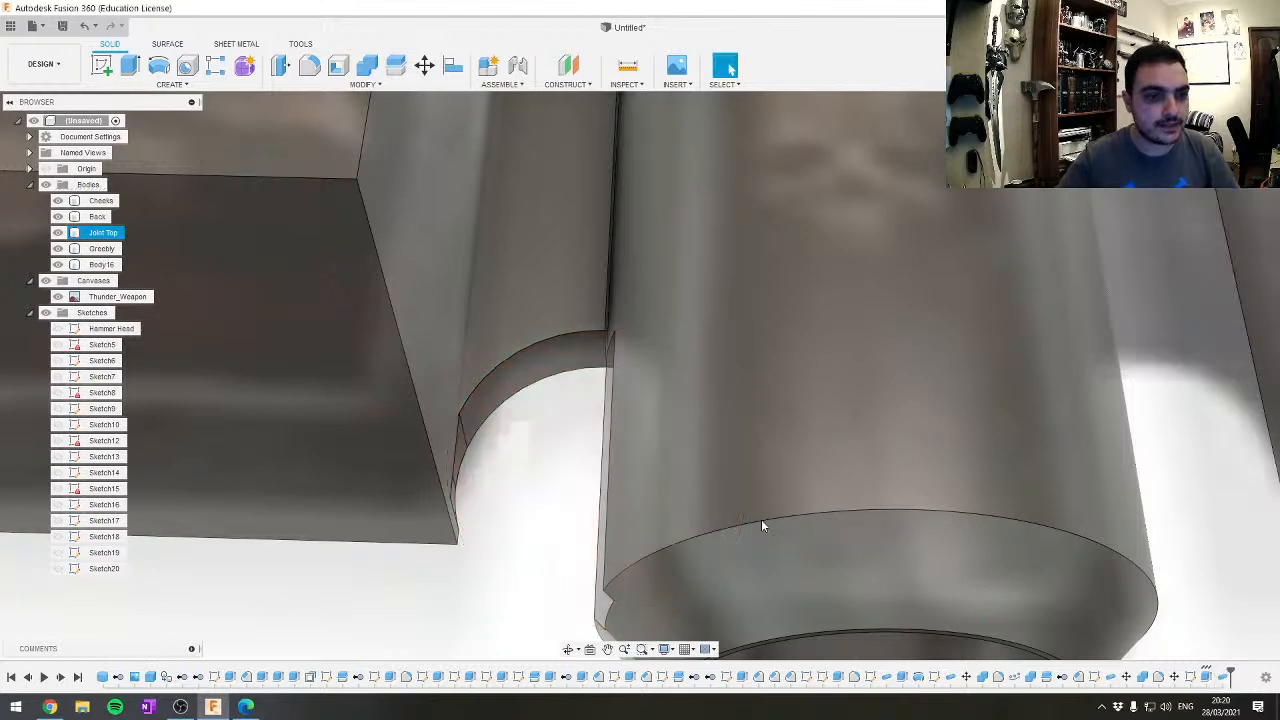
Try a 20 mm circular pipe cut along the connector's long edge, discard it, and undo the rounded notch at the connector's lower corner
middle_click_drag(761, 519, 637, 504)
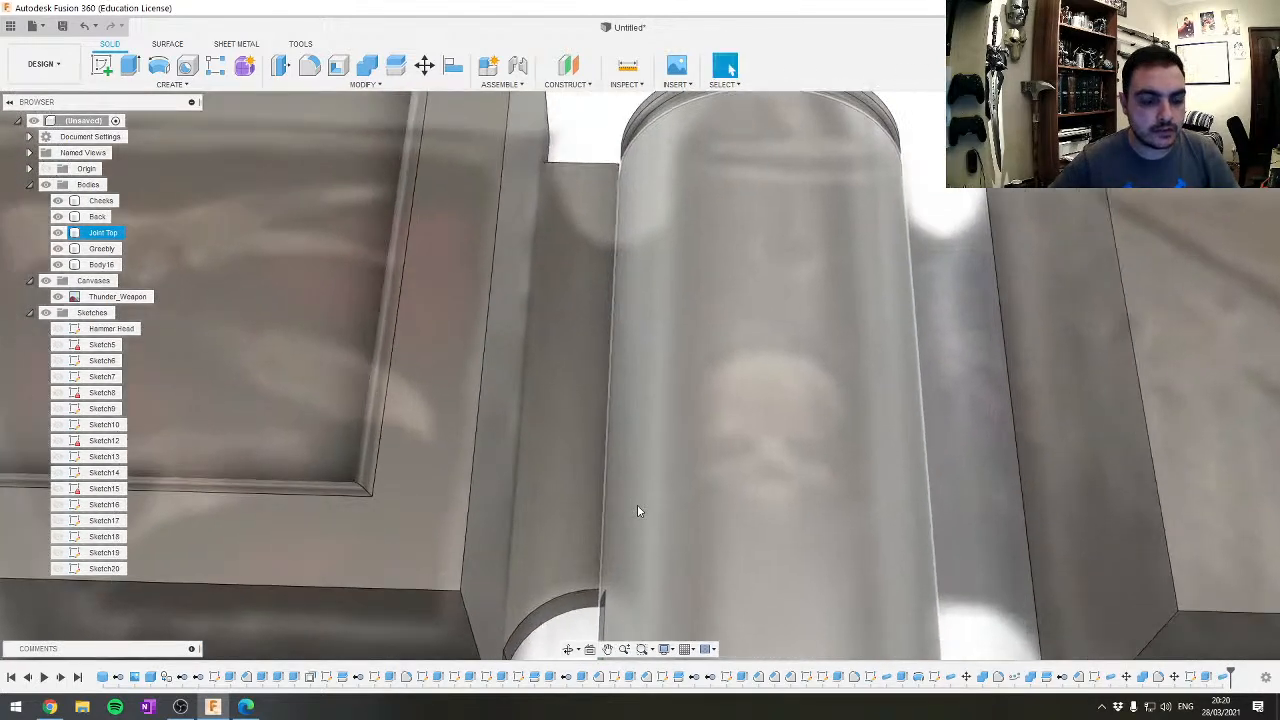
left_click(601, 528)
key("Return")
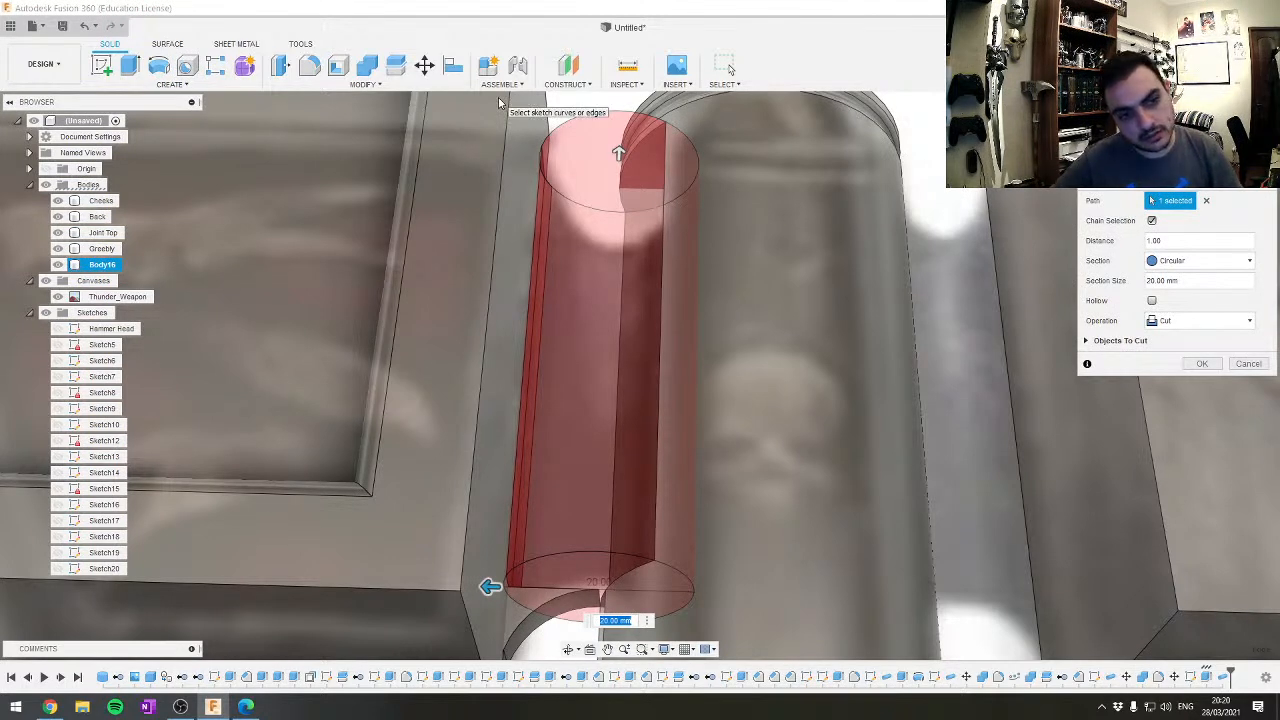
mouse_move(700, 300)
middle_mouse_down("shift")
mouse_move(714, 277)
mouse_move(698, 288)
middle_mouse_up("shift")
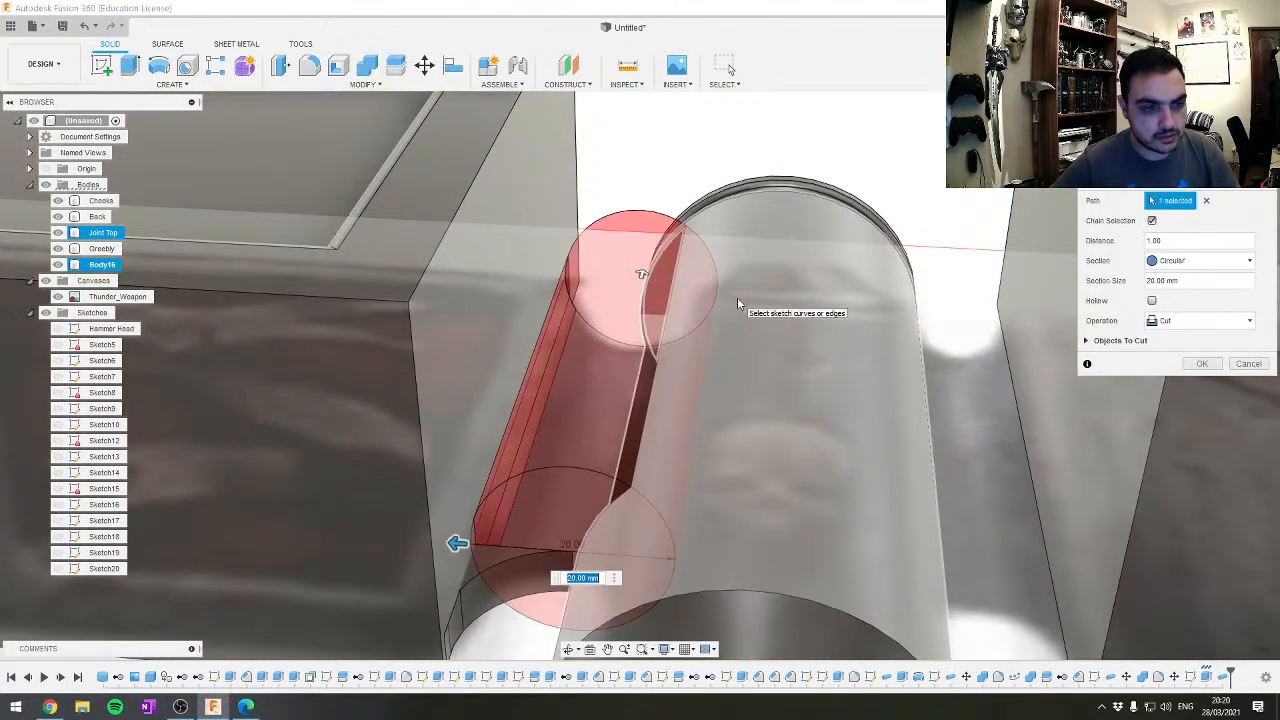
key("Escape")
middle_click_drag(755, 386, 681, 293, "shift")
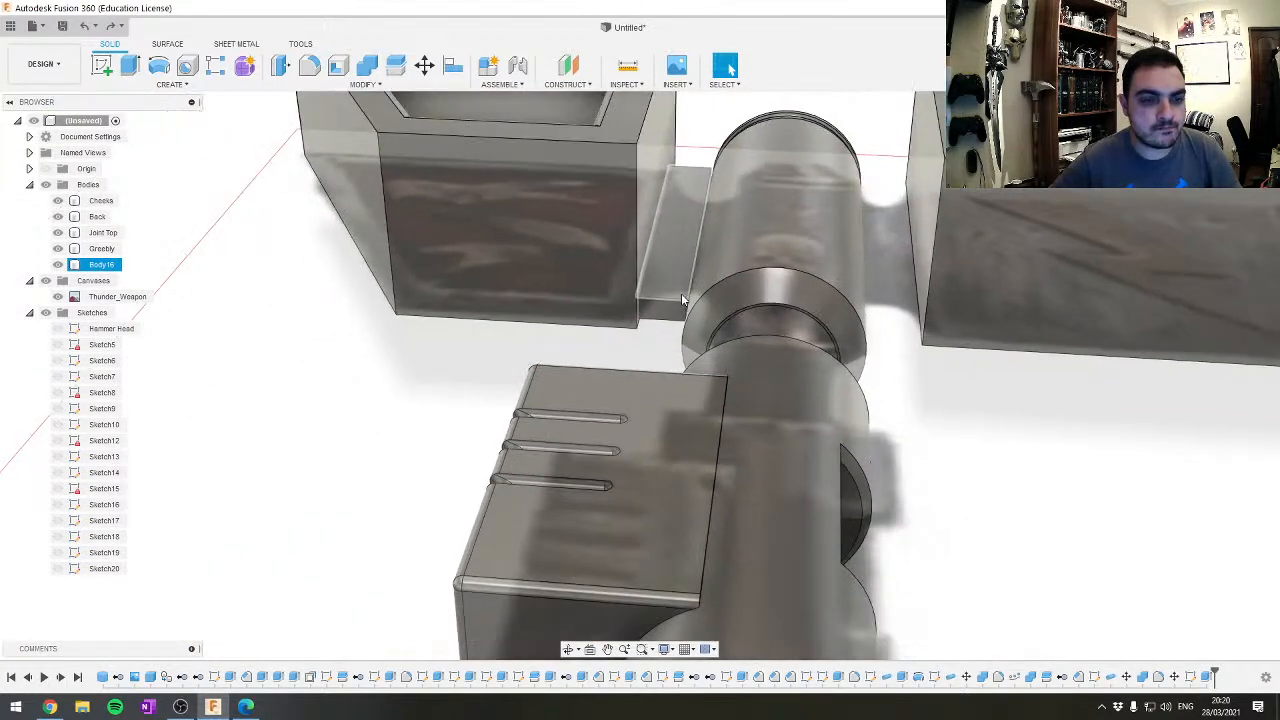
Try to extrude the connector body's upper face by 10 mm
left_click(681, 290)
type("e")
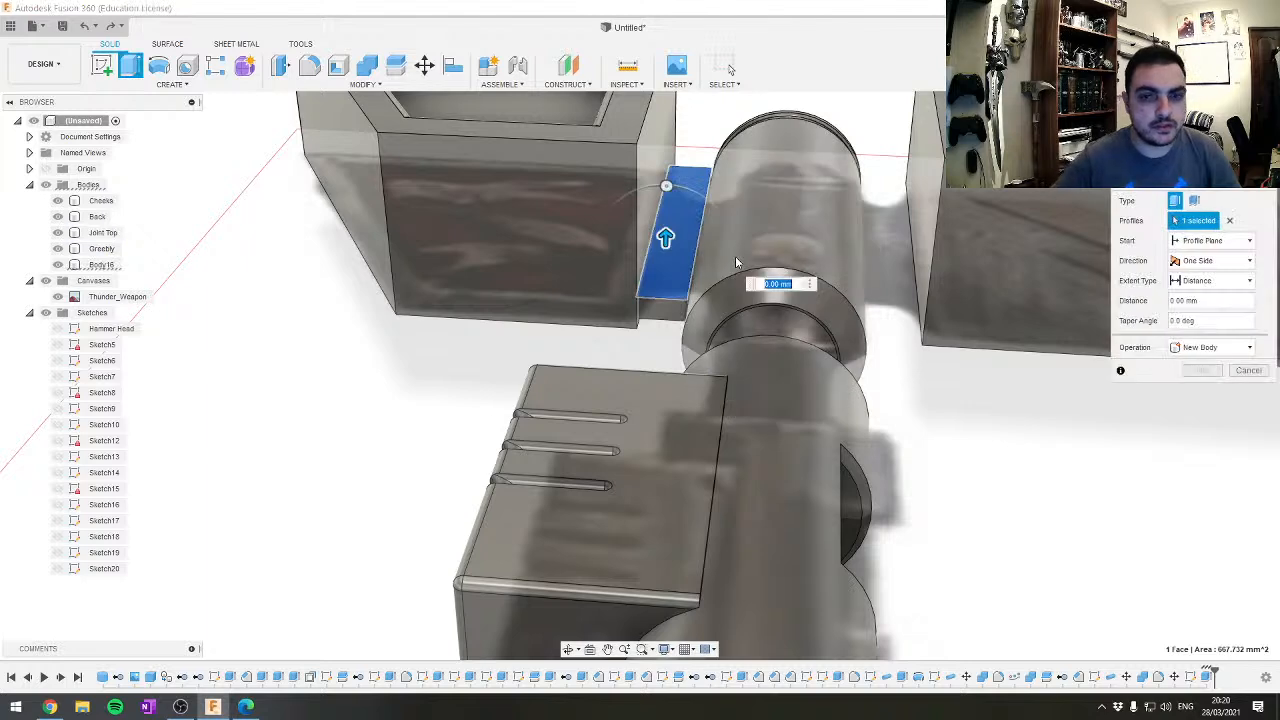
type("10")
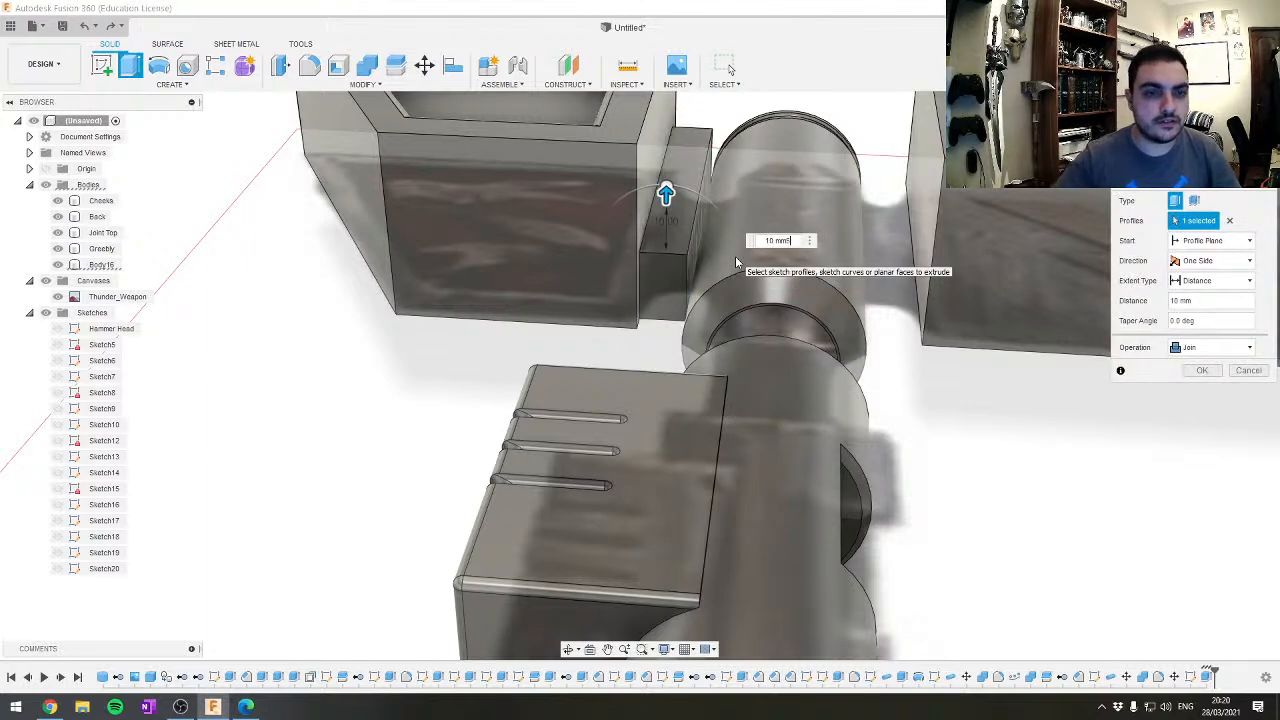
key("Escape")
Hide the Greebly, Back, Cheeks and Joint Top bodies so only the connector body remains over the reference canvas
scroll(210, 243, "down", 5)
middle_click_drag(340, 240, 496, 387)
key("Escape")
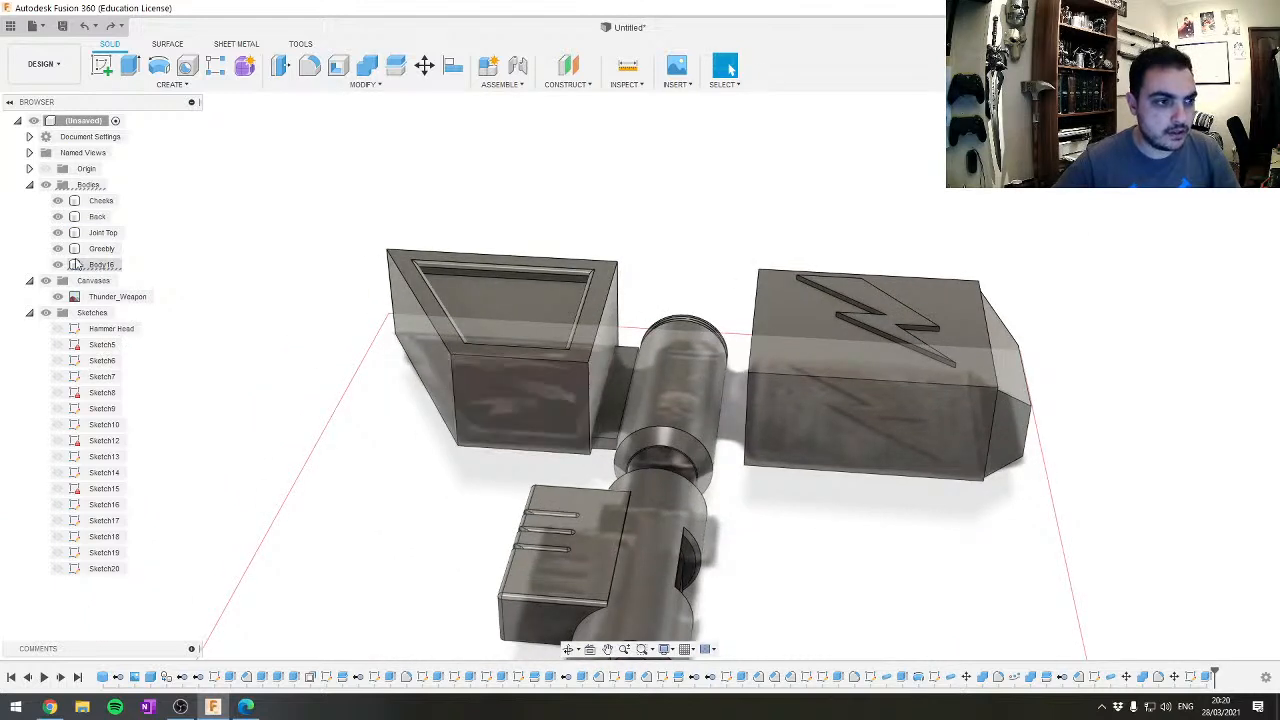
left_click(57, 264)
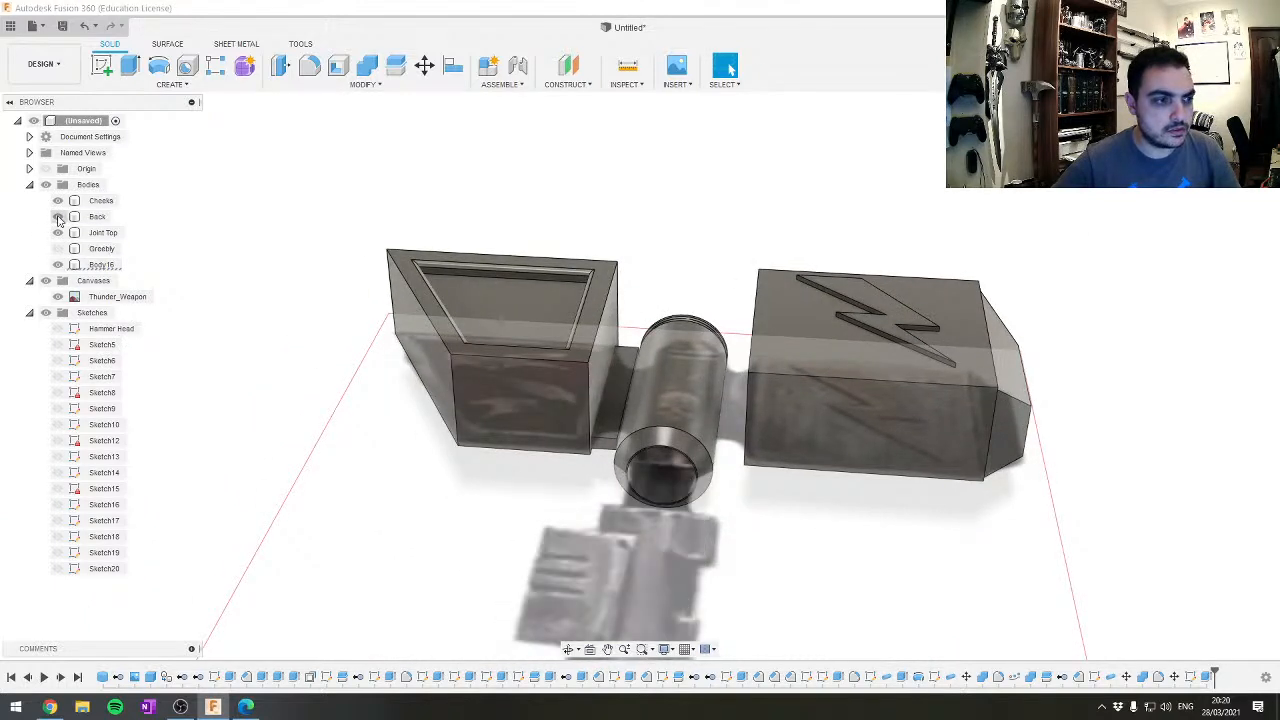
left_click(57, 217)
left_click(57, 201)
left_click(57, 233)
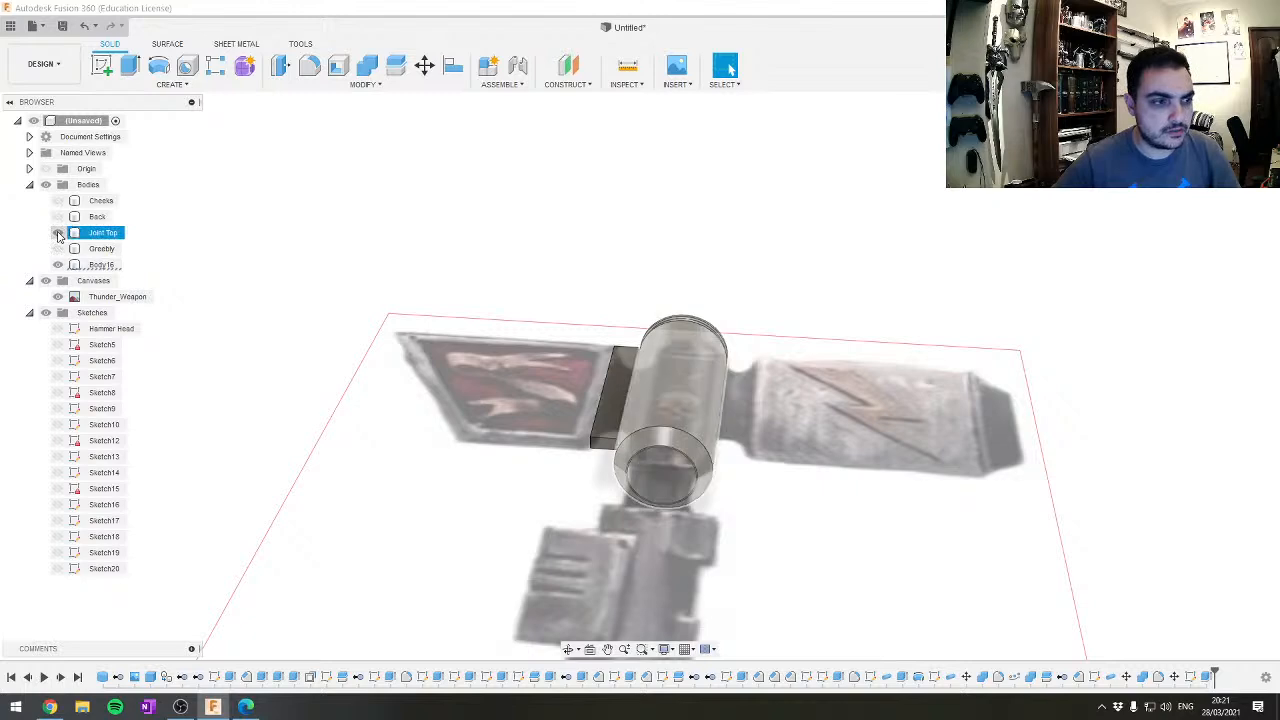
scroll(456, 320, "up", 4)
middle_click_drag(622, 385, 506, 174)
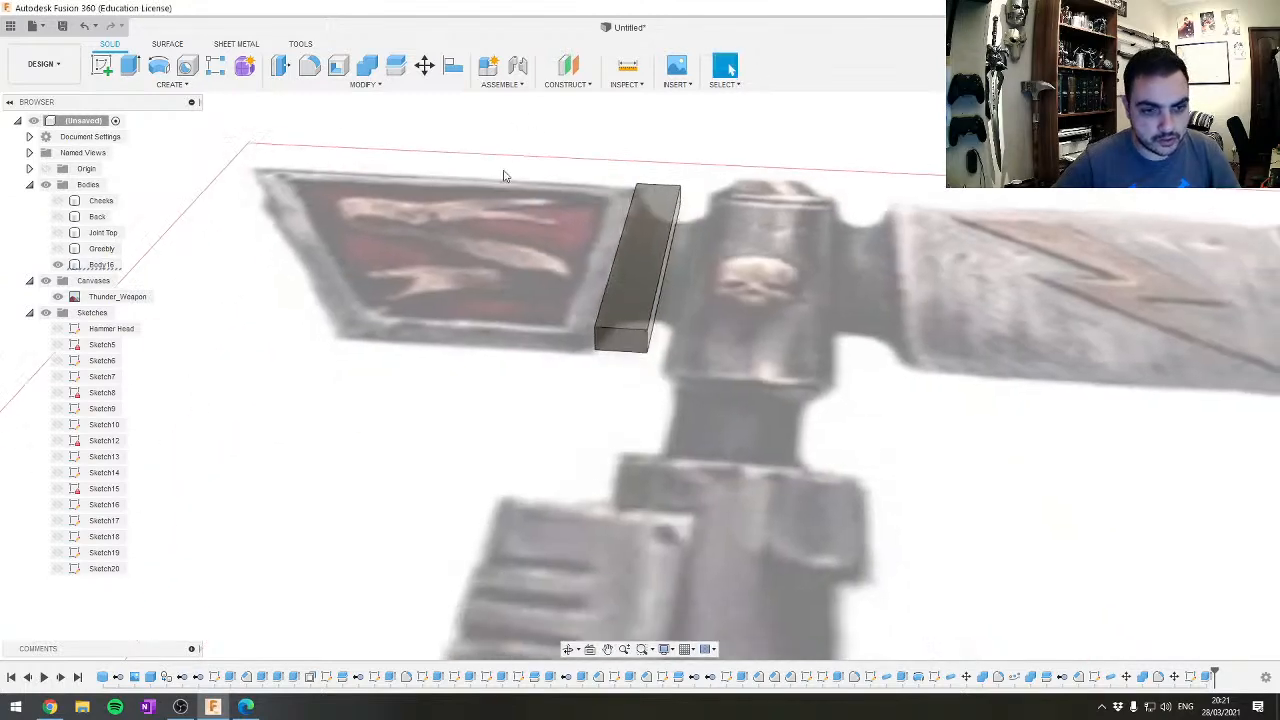
middle_click_drag(648, 196, 620, 302, "shift")
scroll(620, 302, "up", 3)
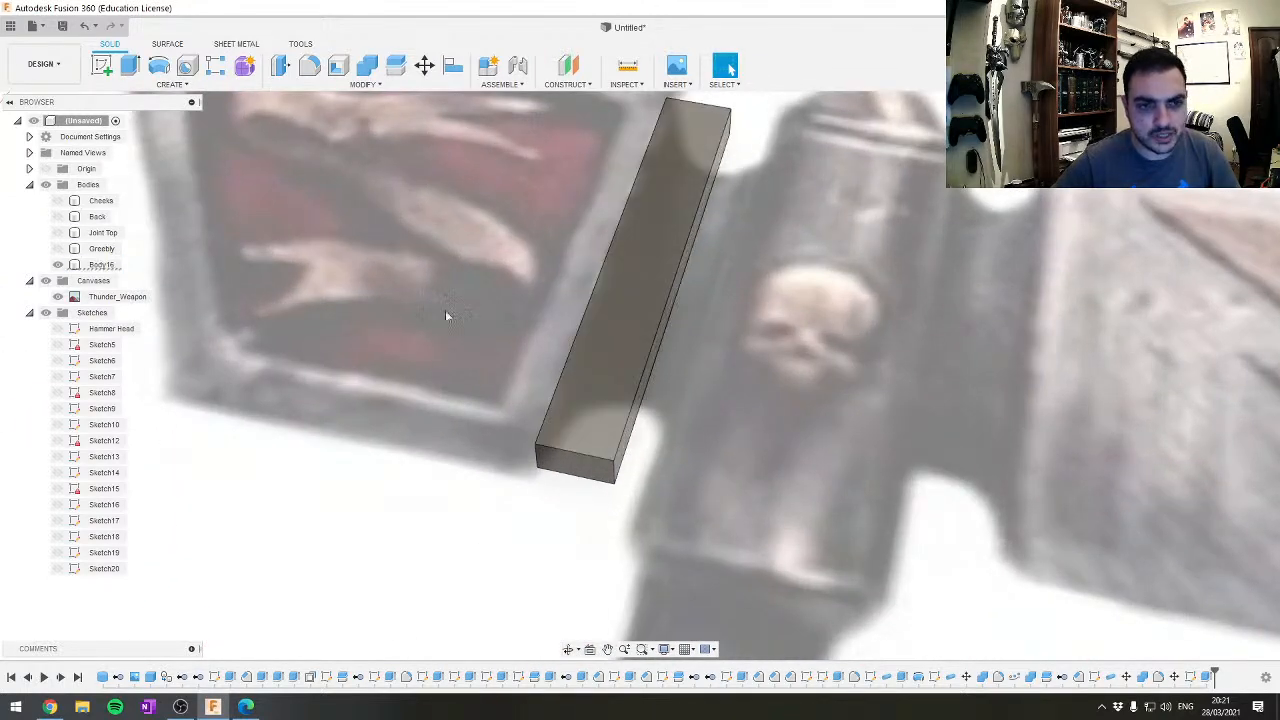
Try a 20 mm circular pipe cut along the isolated connector's long upper edge, look at the section shape options, and discard it
left_click(612, 449)
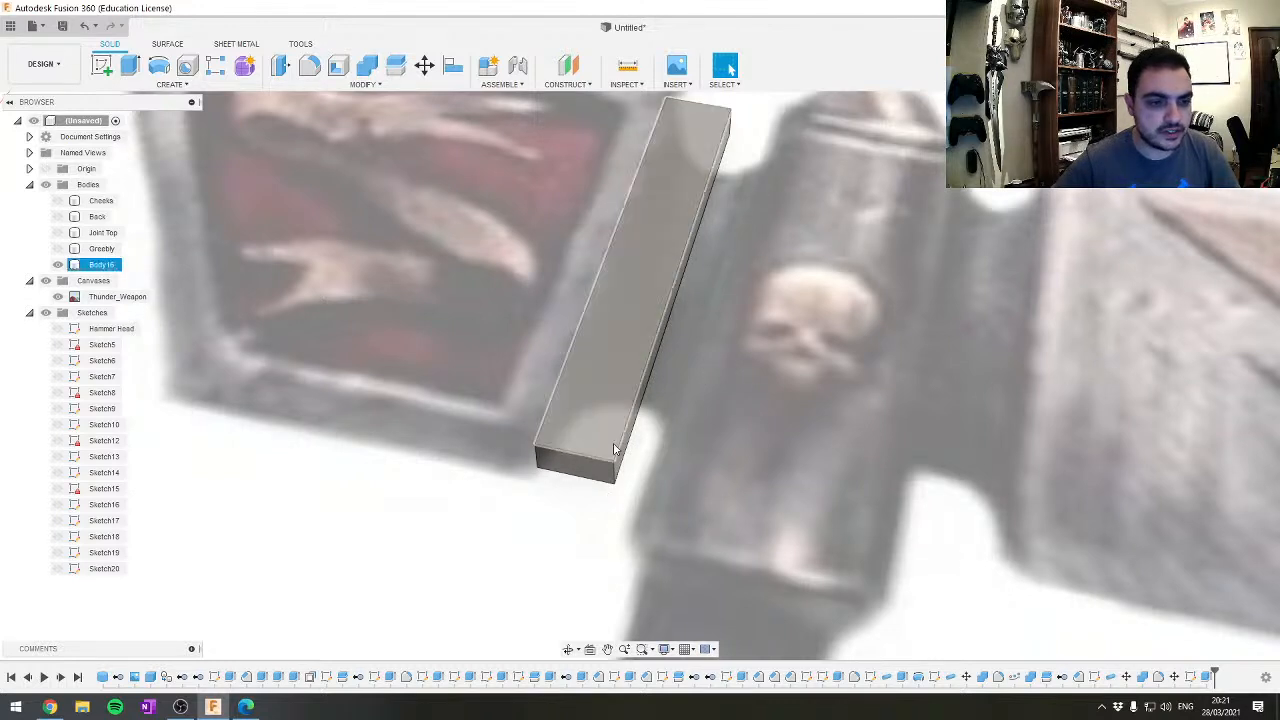
left_click(660, 320)
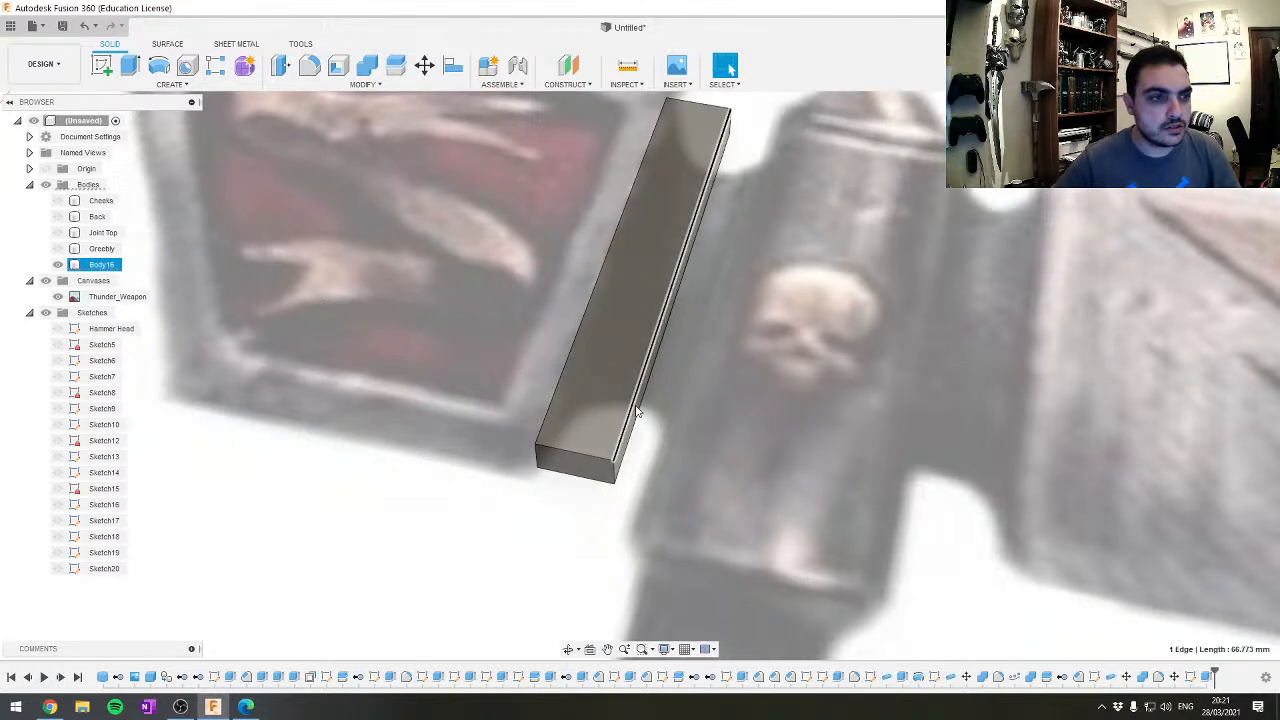
left_click(182, 84)
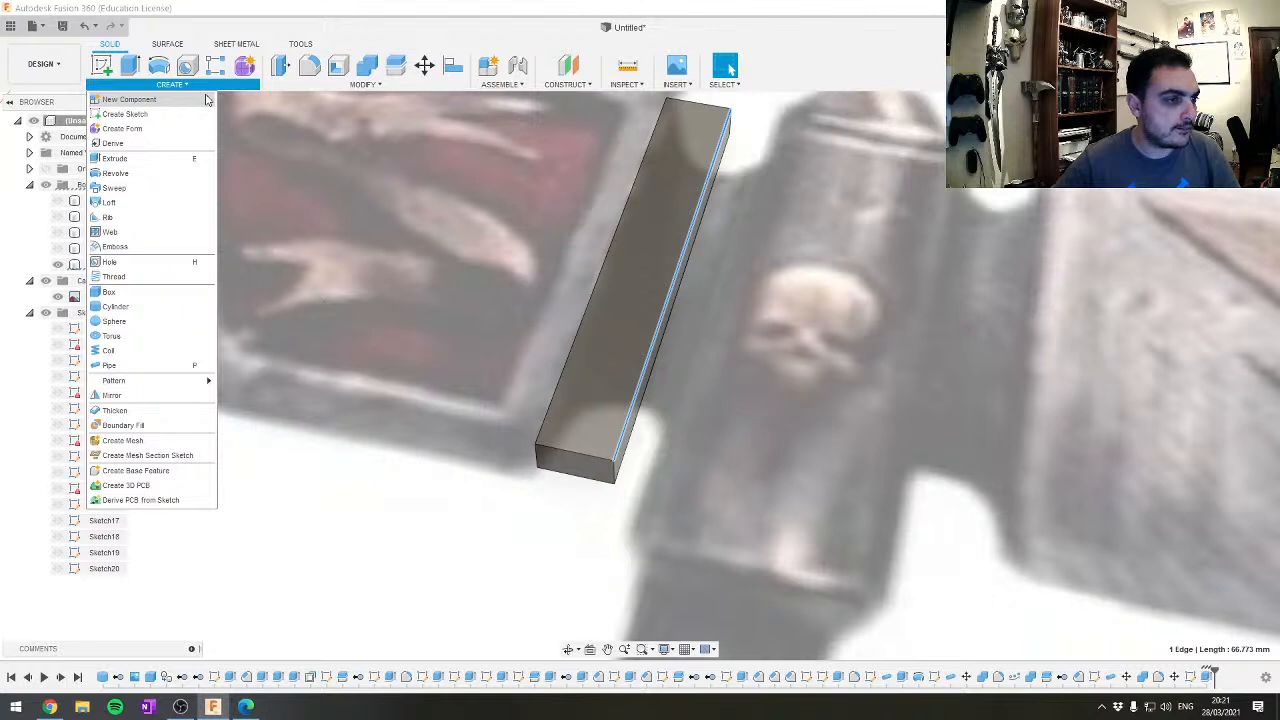
left_click(171, 365)
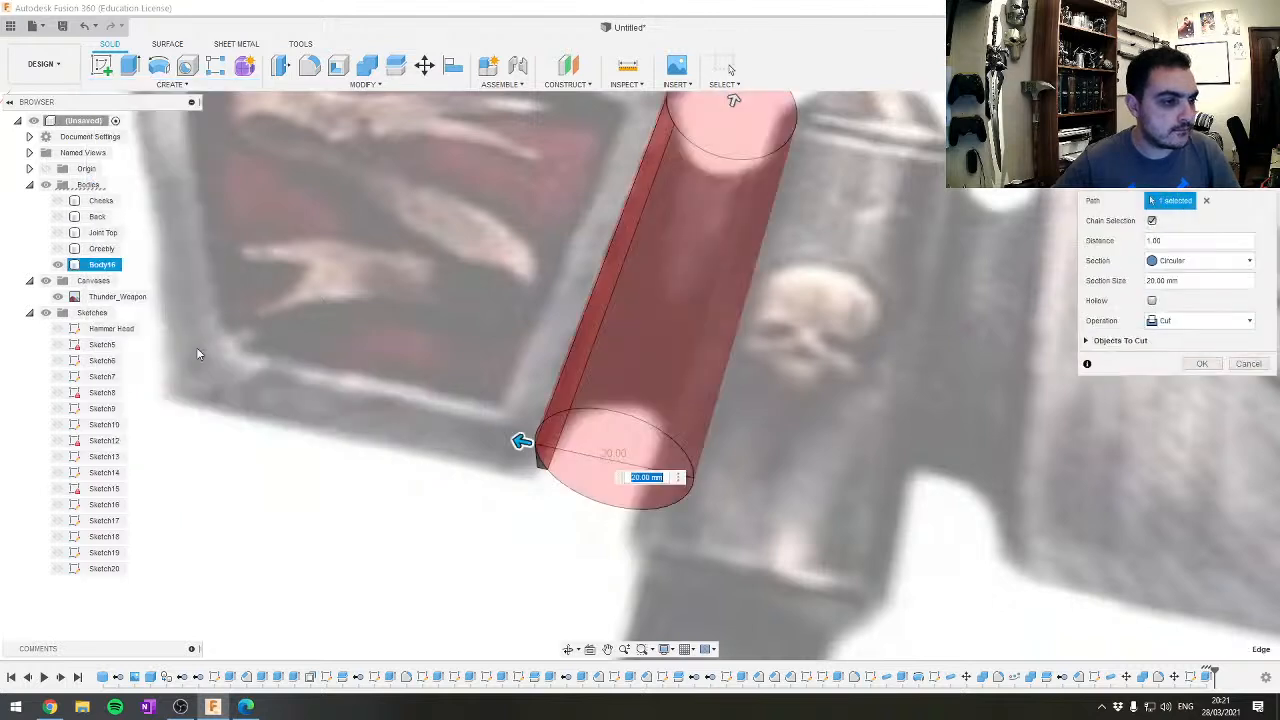
left_click(1187, 260)
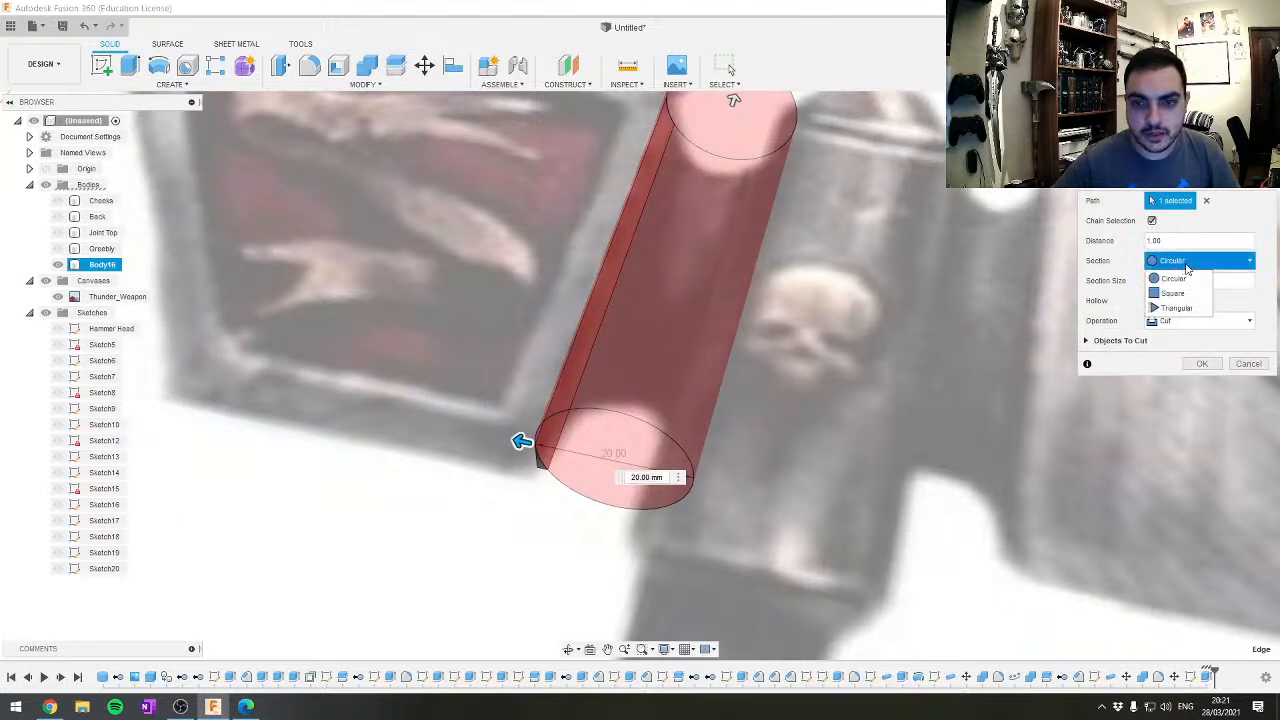
left_click(1187, 268)
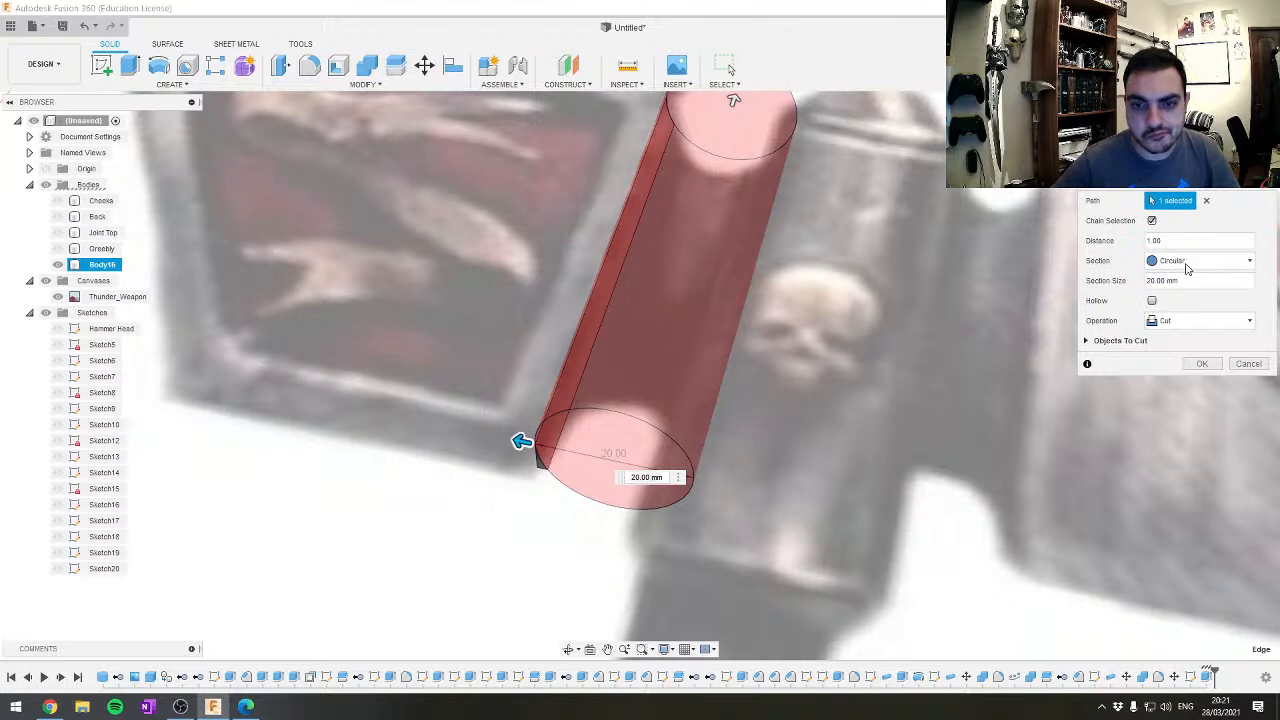
key("Escape")
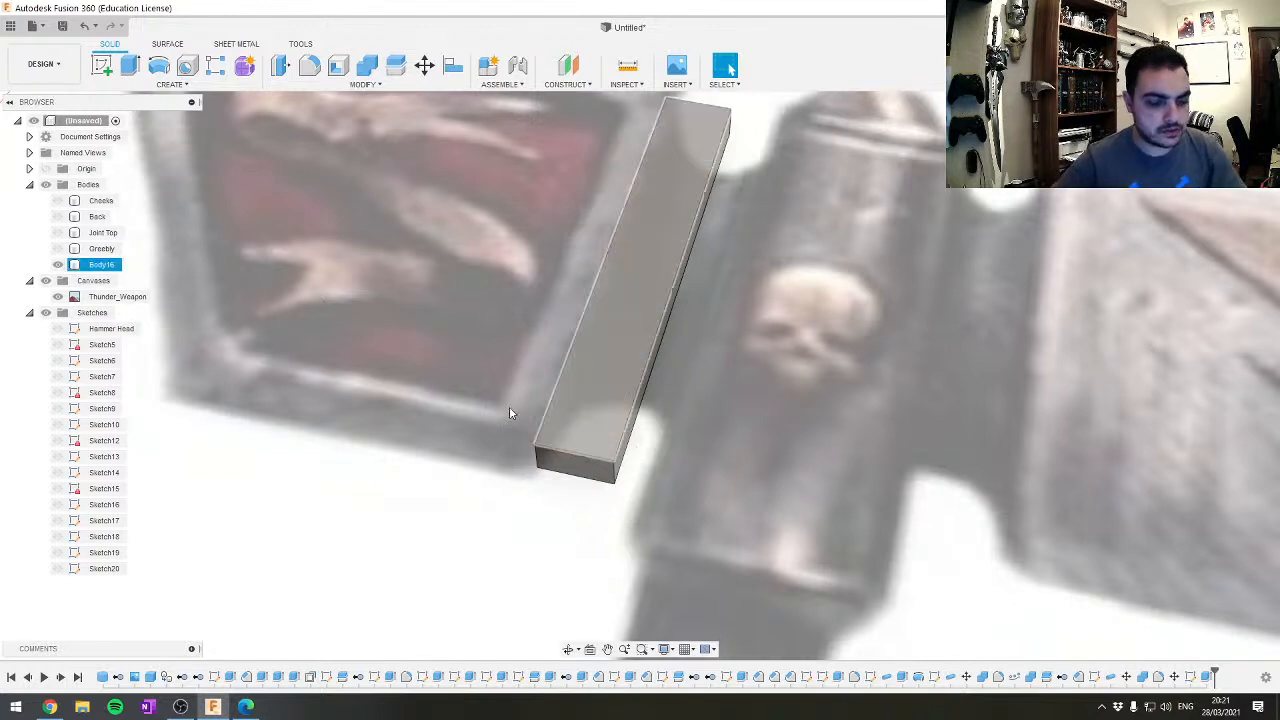
Start a sketch on the connector's lower end face and draw a 5 mm vertical line upward from the upper corner on the Back's side
left_click(104, 66)
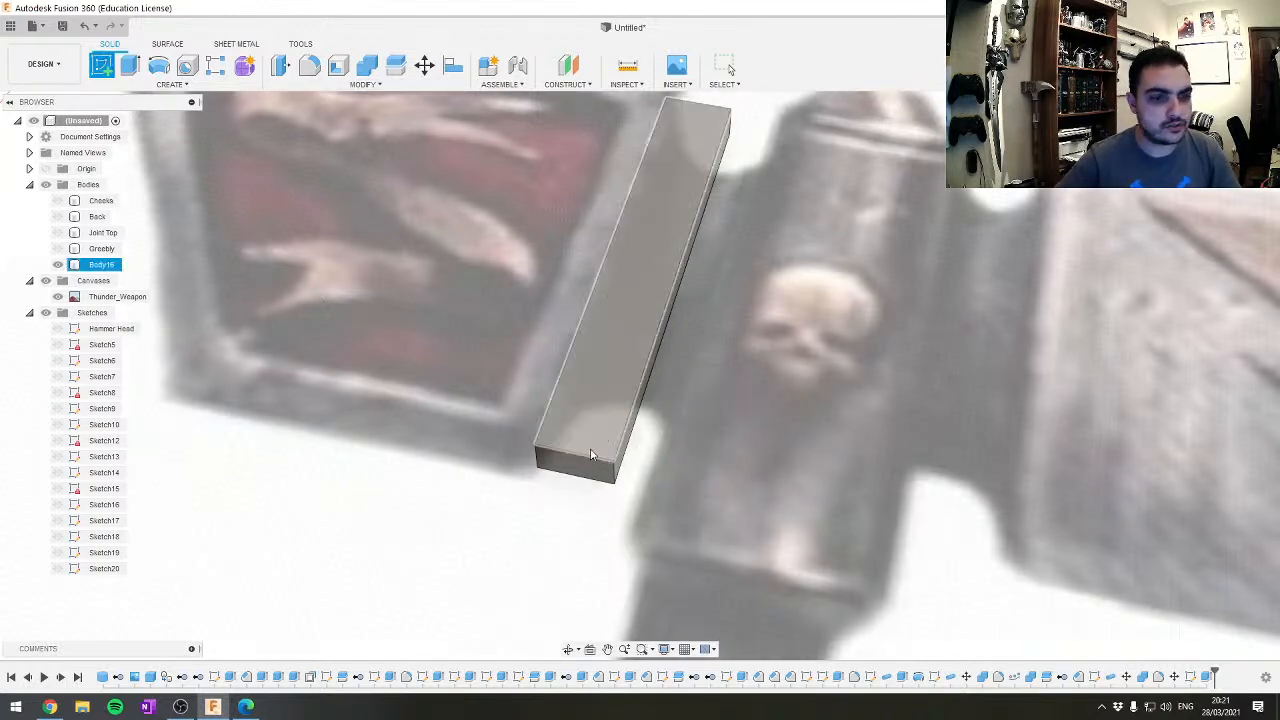
left_click(578, 474)
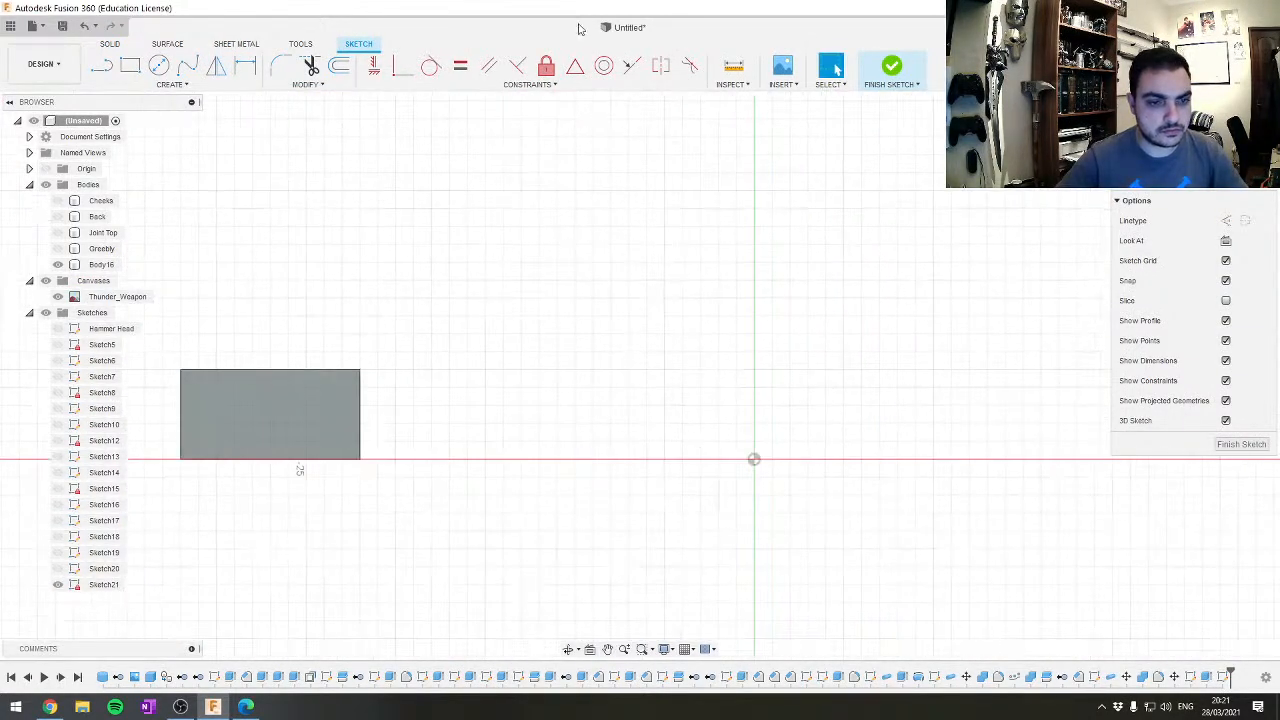
middle_click_drag(477, 391, 814, 400)
scroll(720, 405, "up", 3)
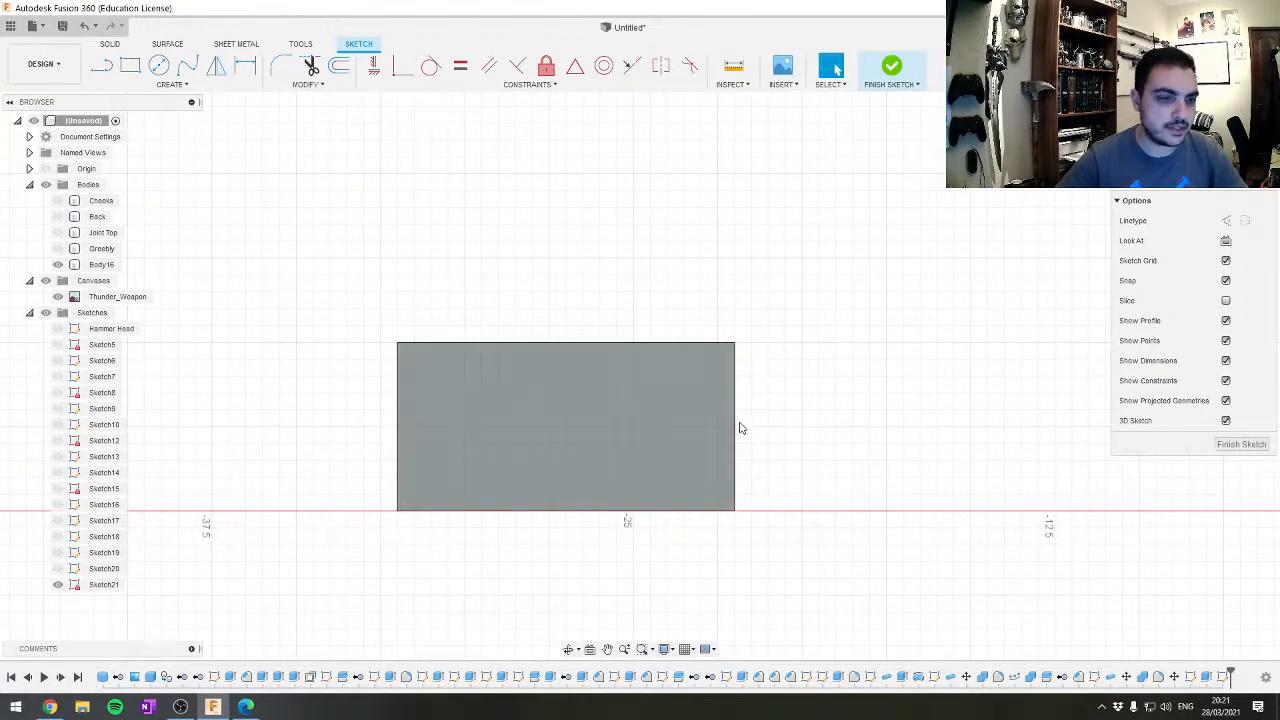
scroll(691, 329, "down", 2)
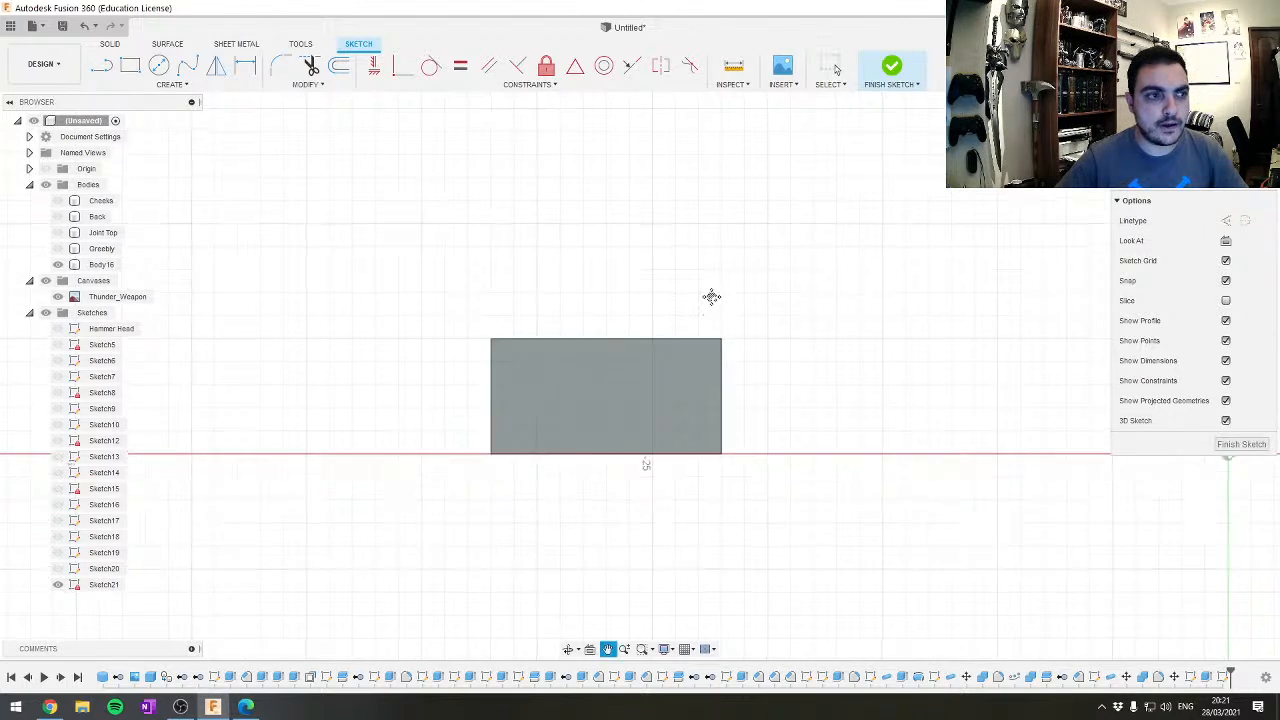
middle_click_drag(711, 294, 715, 348)
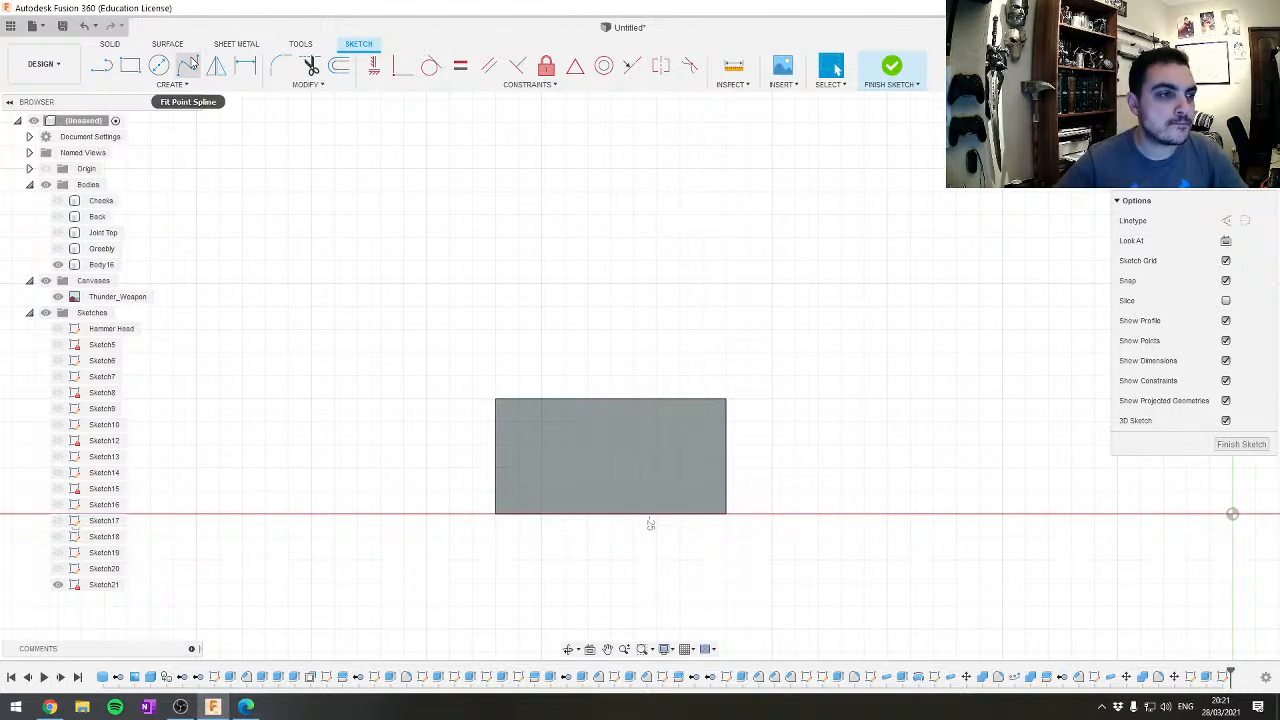
left_click(172, 85)
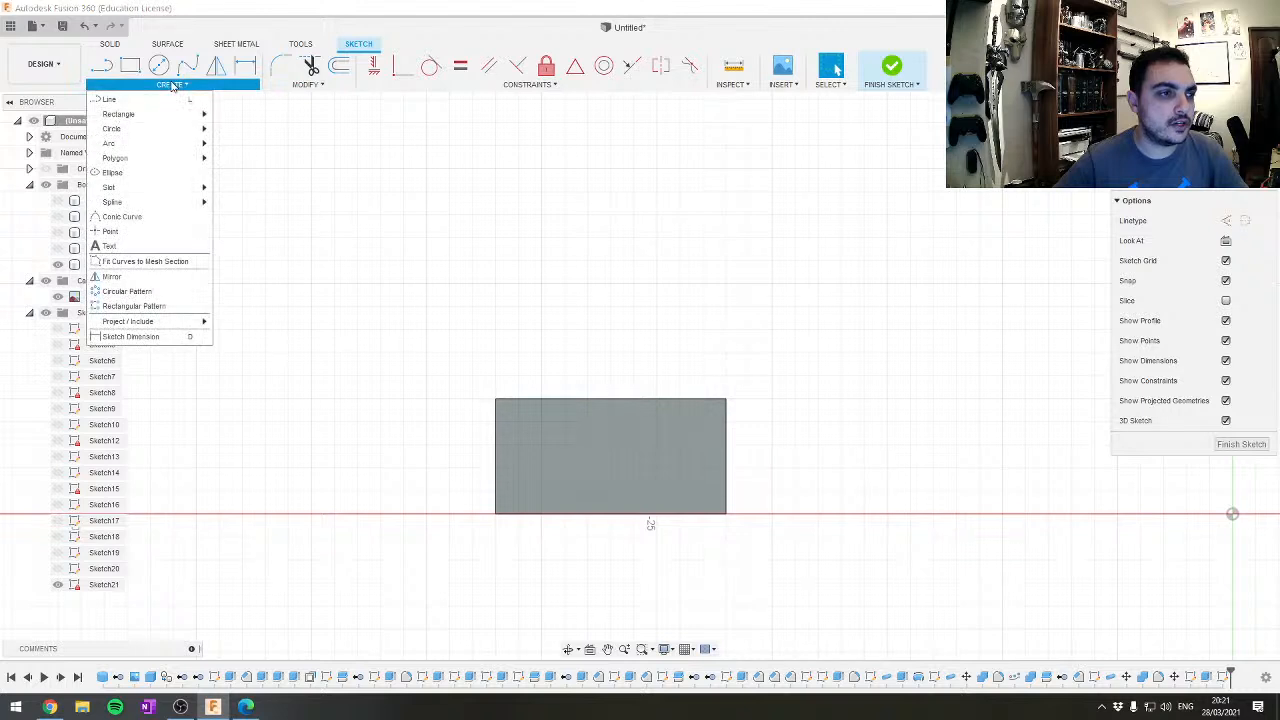
key("l")
left_click_drag(498, 399, 496, 276)
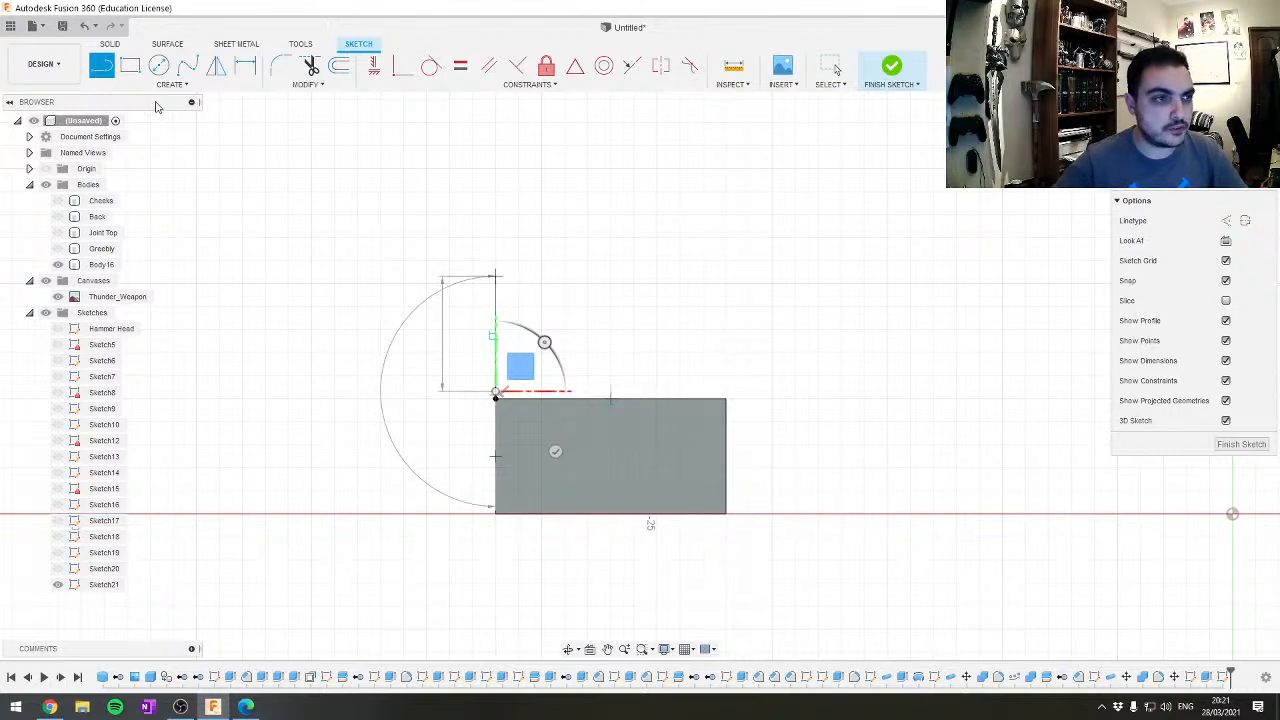
Draw a concave three-point arc from the vertical line's upper end to the opposite upper corner of the face, tangent to the face's upper edge
left_click(171, 85)
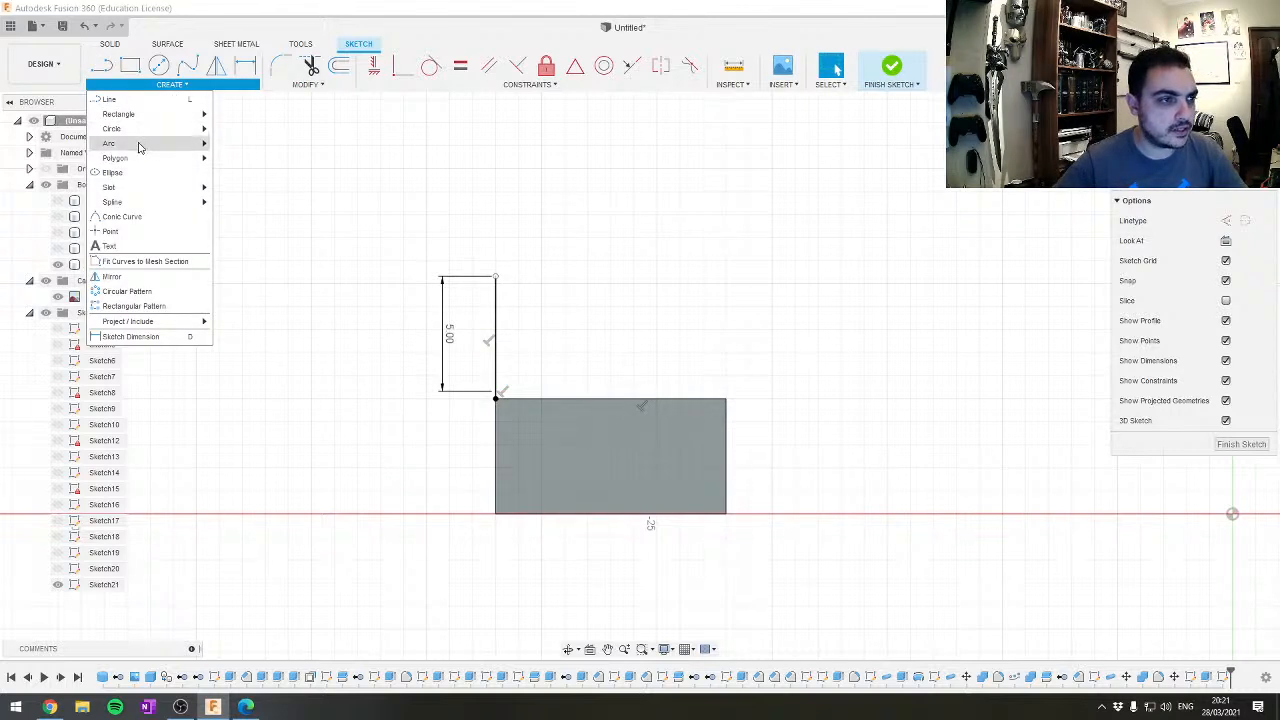
mouse_move(137, 145)
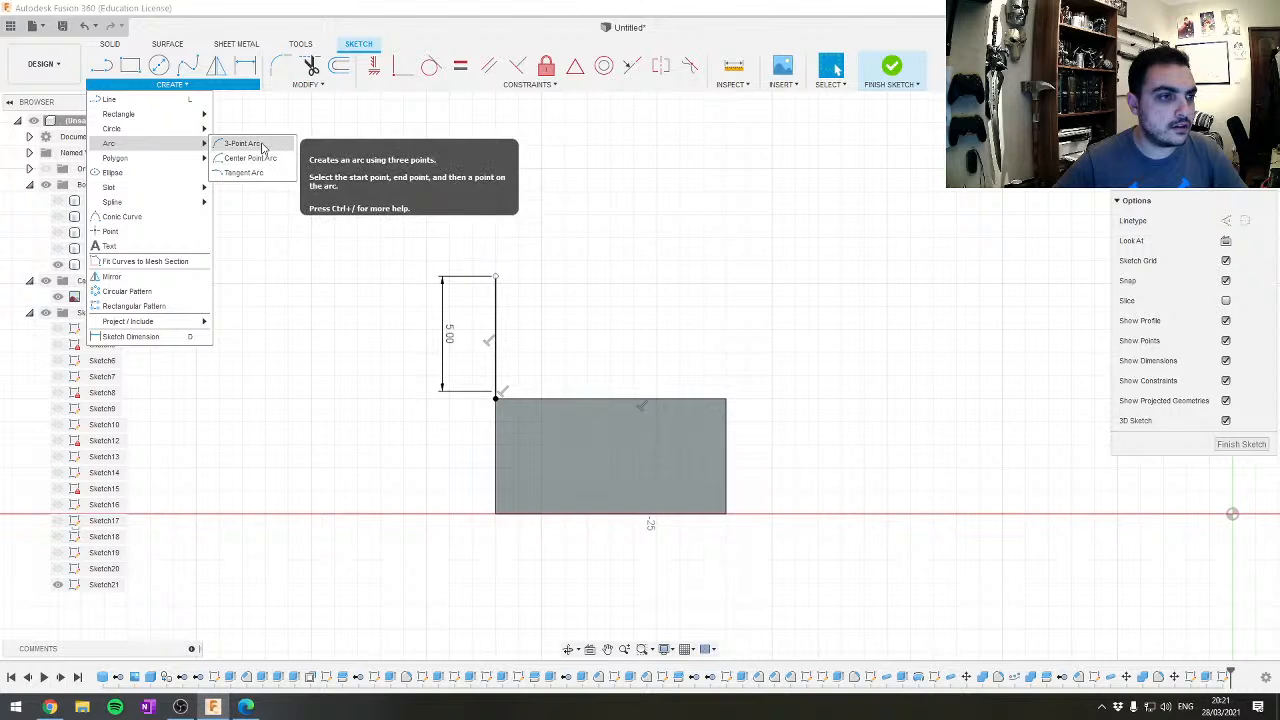
left_click(243, 144)
left_click(497, 277)
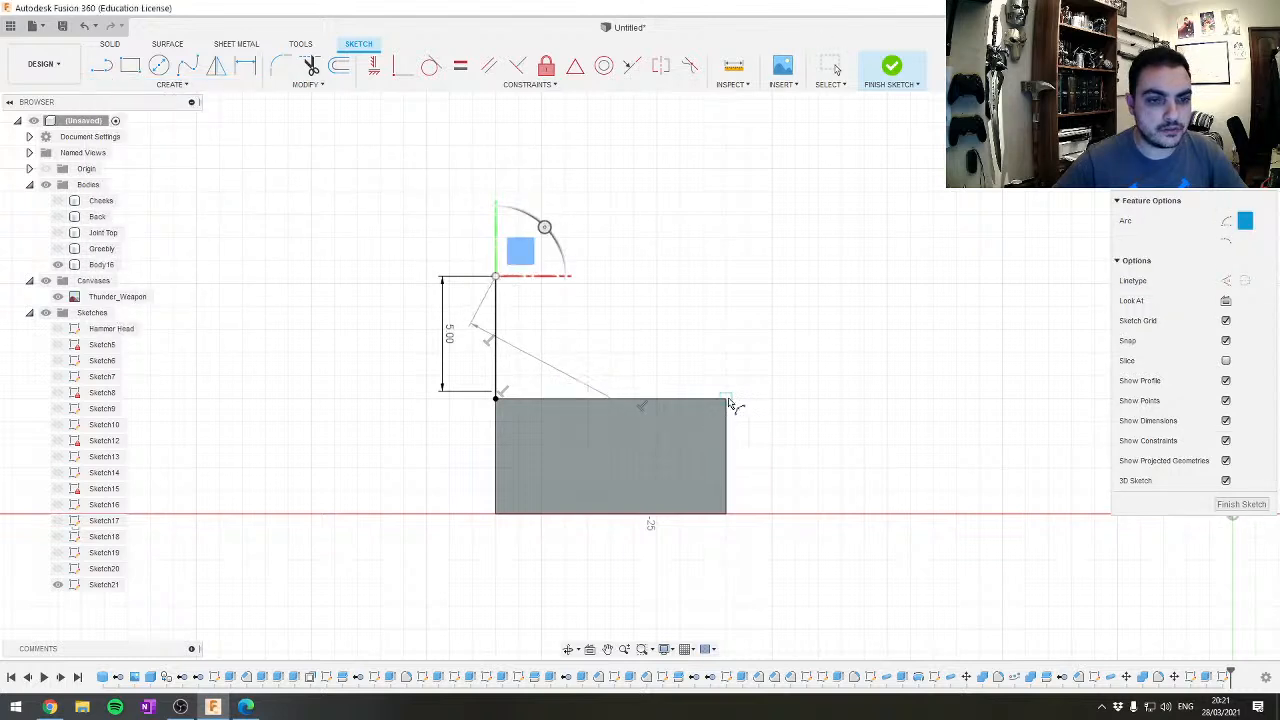
left_click(726, 399)
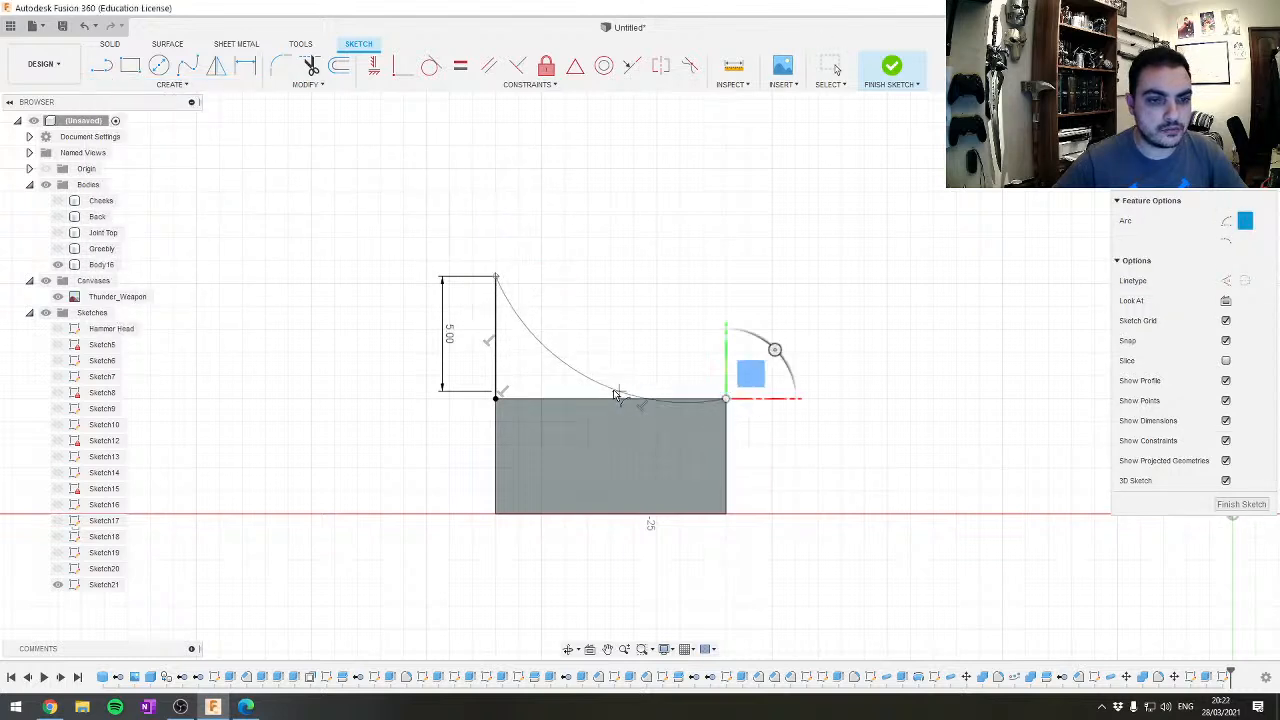
left_click(697, 397)
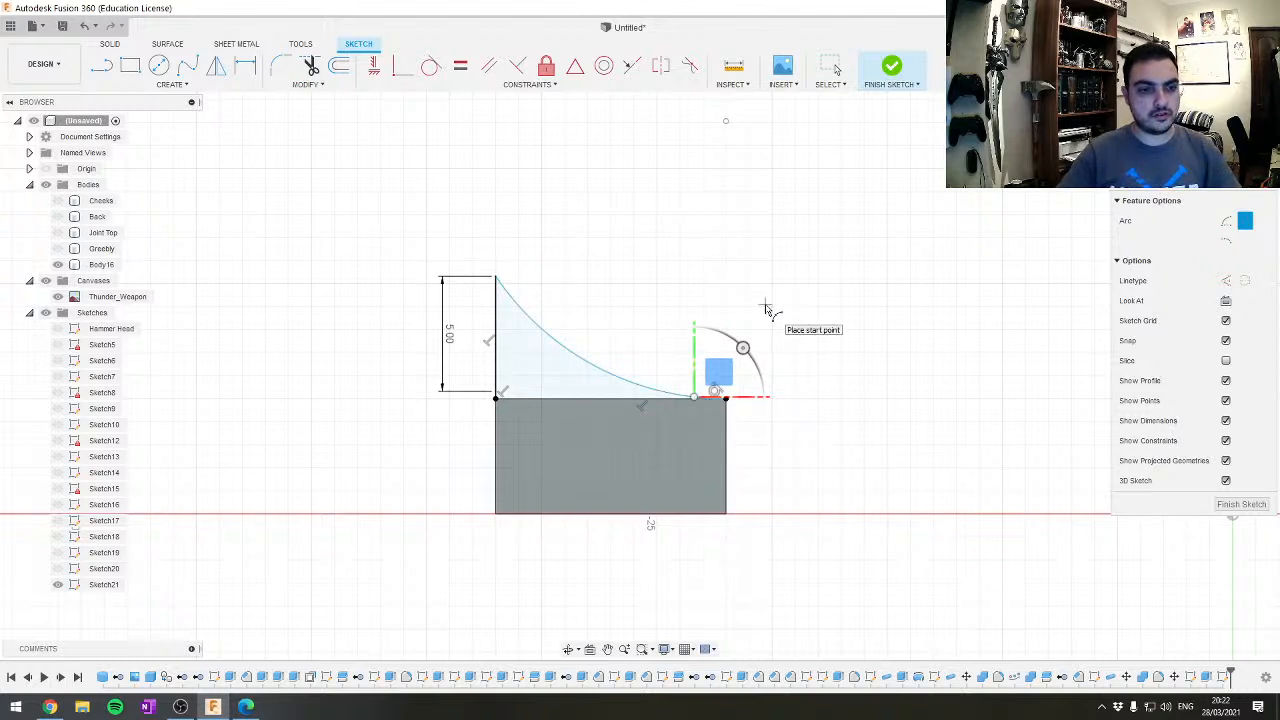
key("Escape")
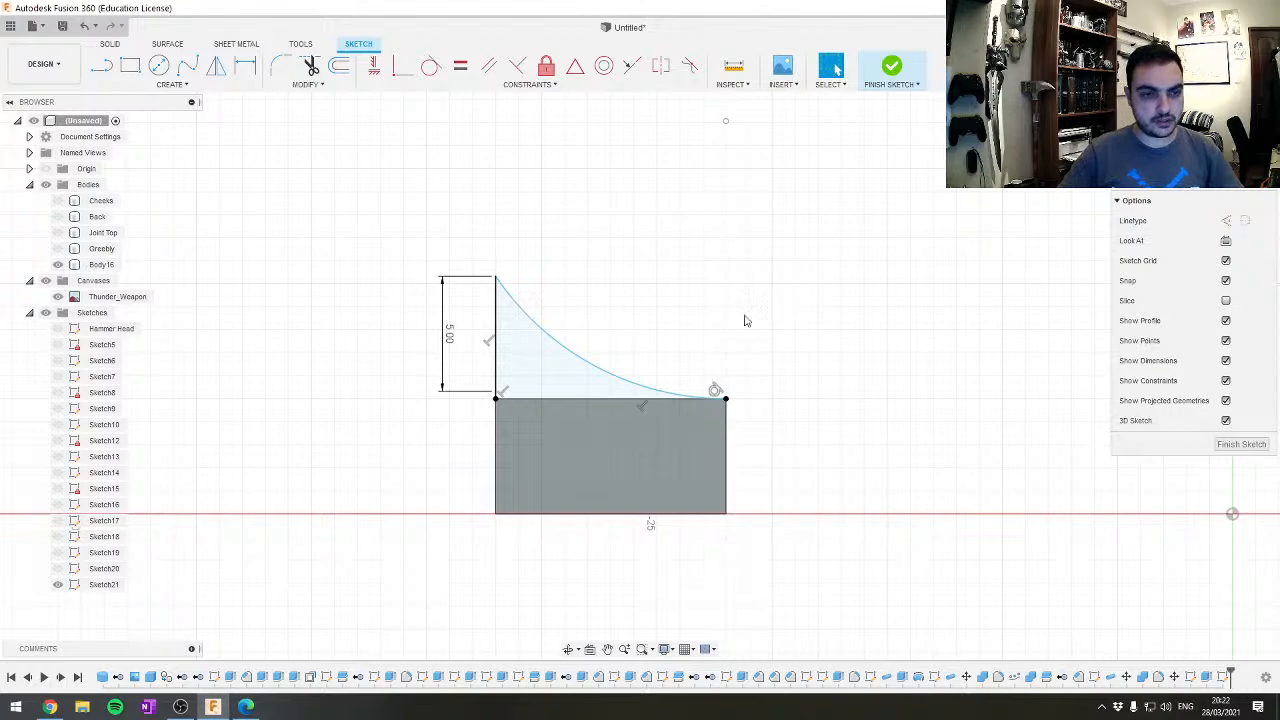
Extrude the curved profile along the connector's full length to its far end face and join it to the connector body
mouse_move(637, 286)
middle_mouse_down("shift")
mouse_move(637, 306)
mouse_move(584, 371)
middle_mouse_up("shift")
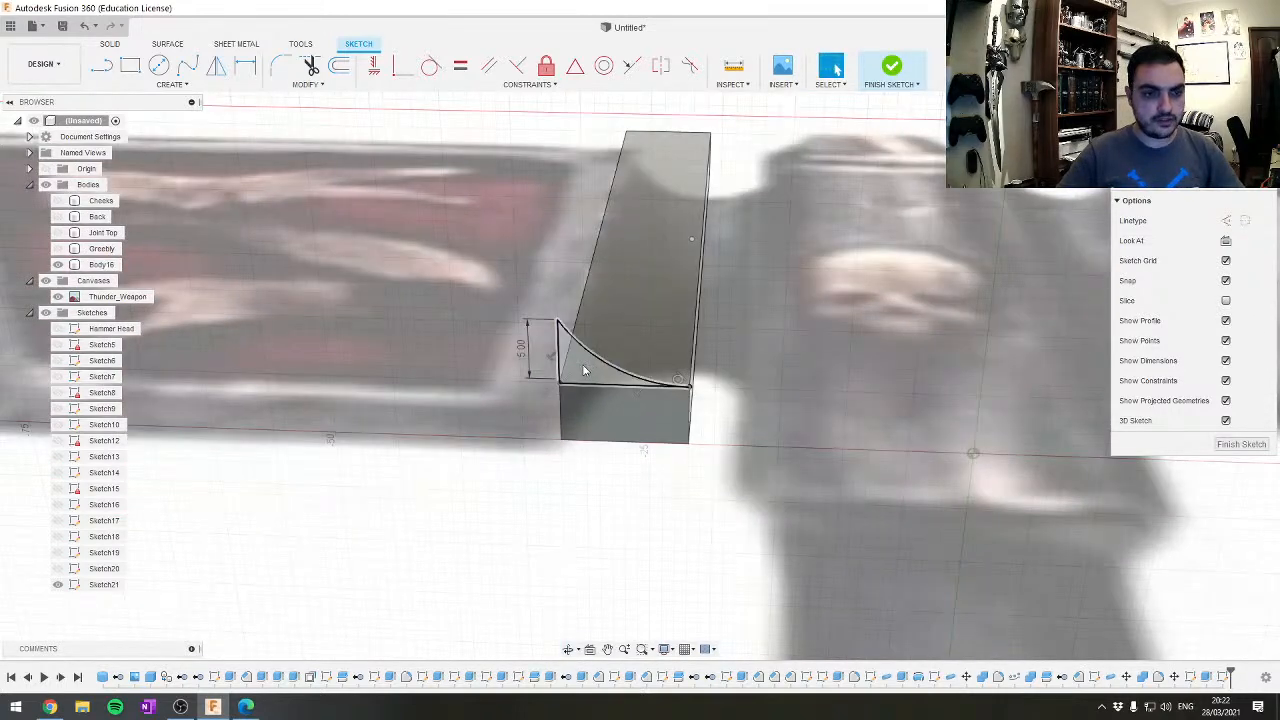
left_click(584, 371)
key("e")
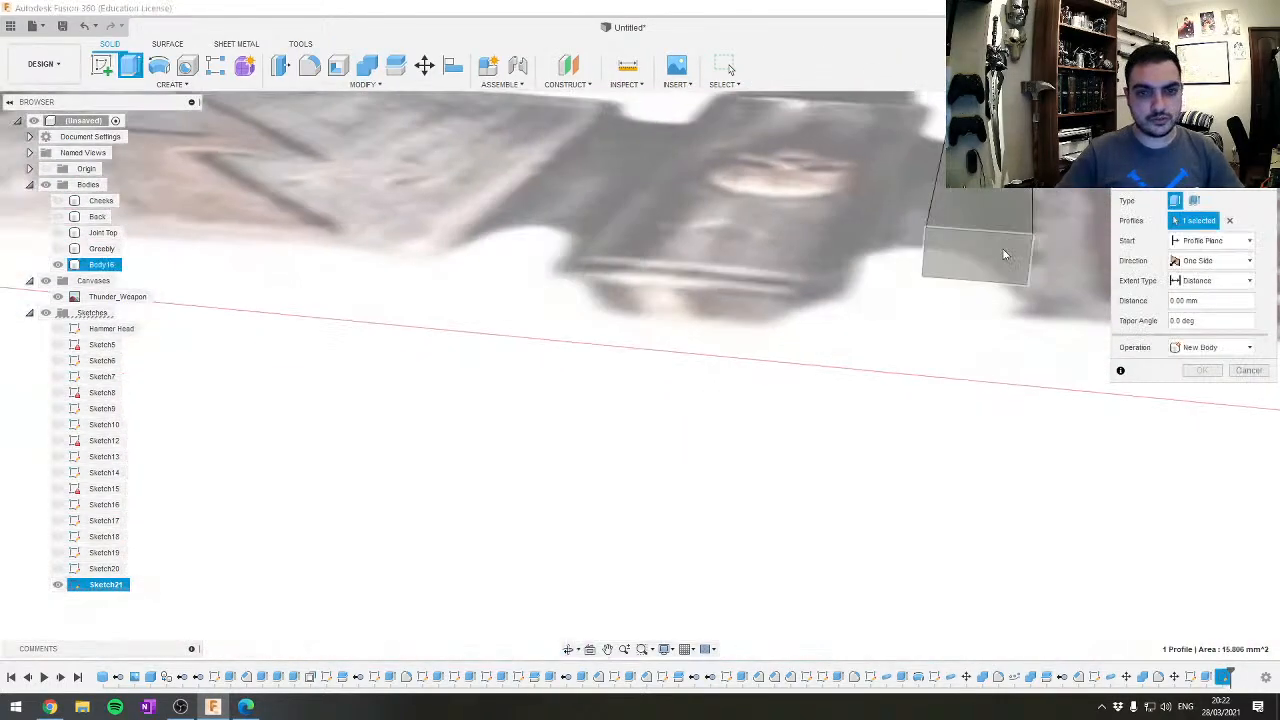
left_click(1005, 254)
left_click(1202, 370)
middle_click_drag(790, 229, 496, 448, "shift")
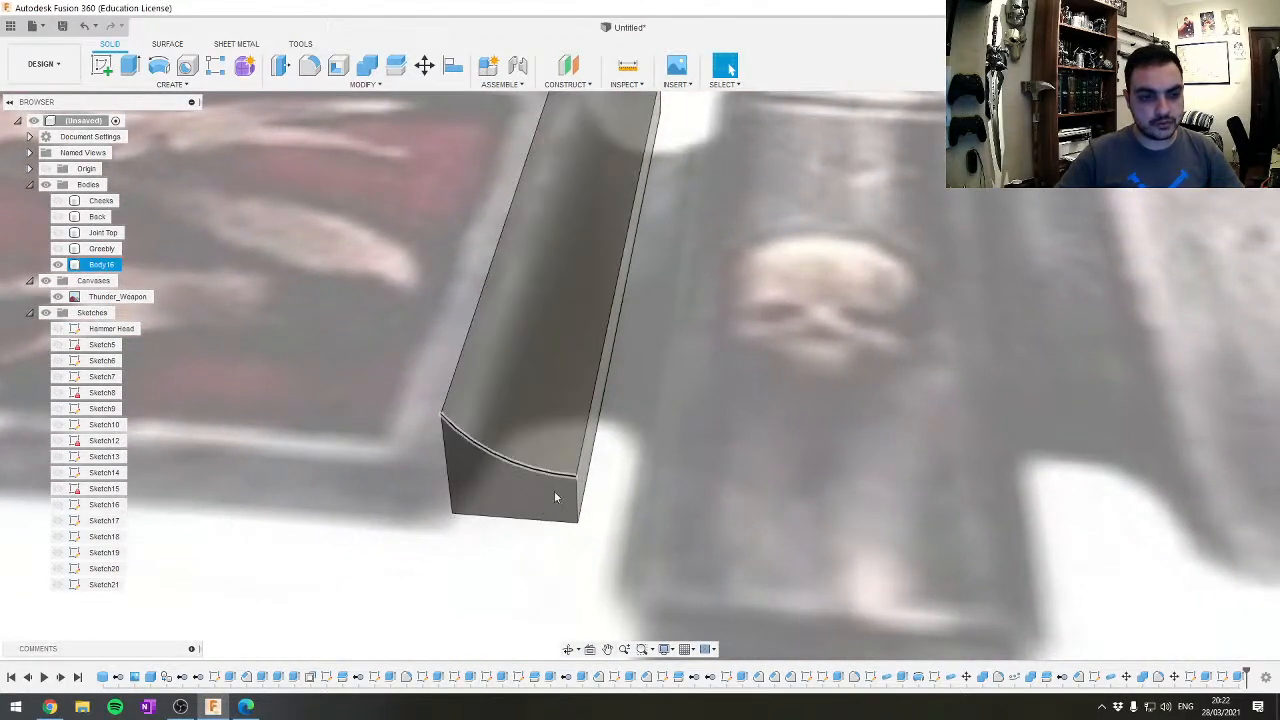
middle_click_drag(555, 497, 815, 212, "shift")
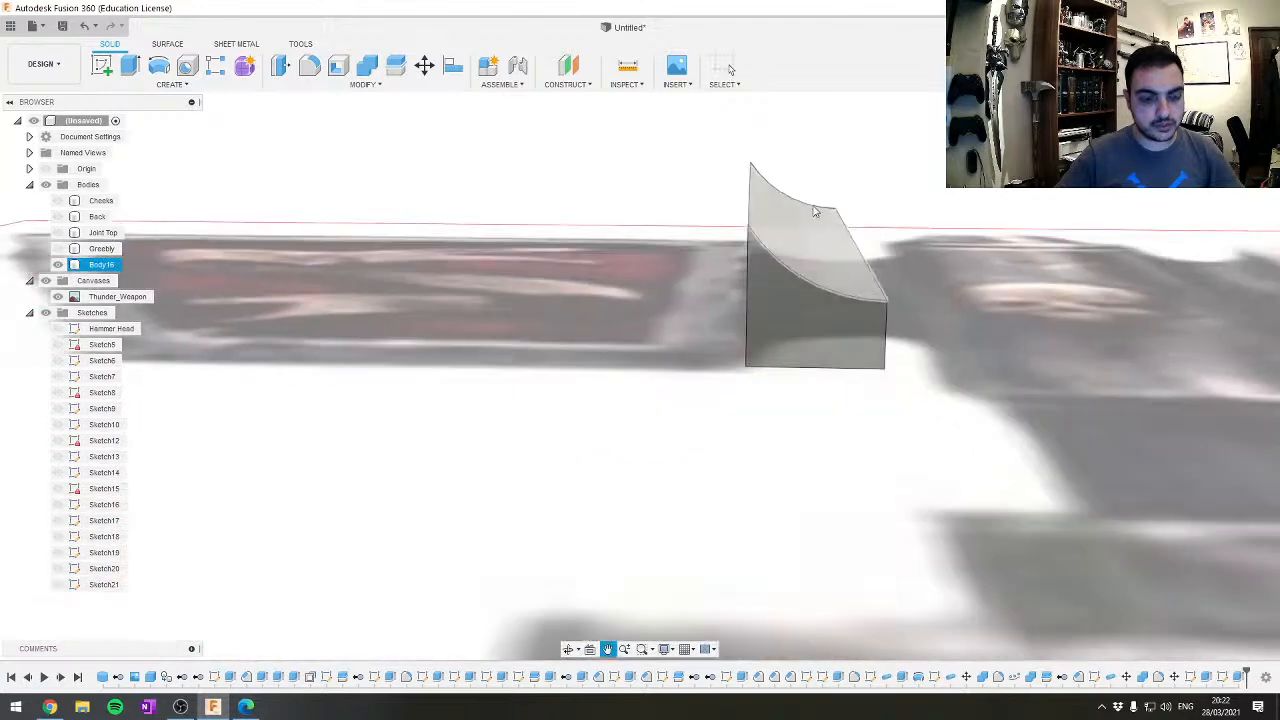
Start a sketch on the connector's long flat face and draw a 5 mm line from the end corner along the Back-side edge
middle_click_drag(1080, 220, 983, 231, "shift")
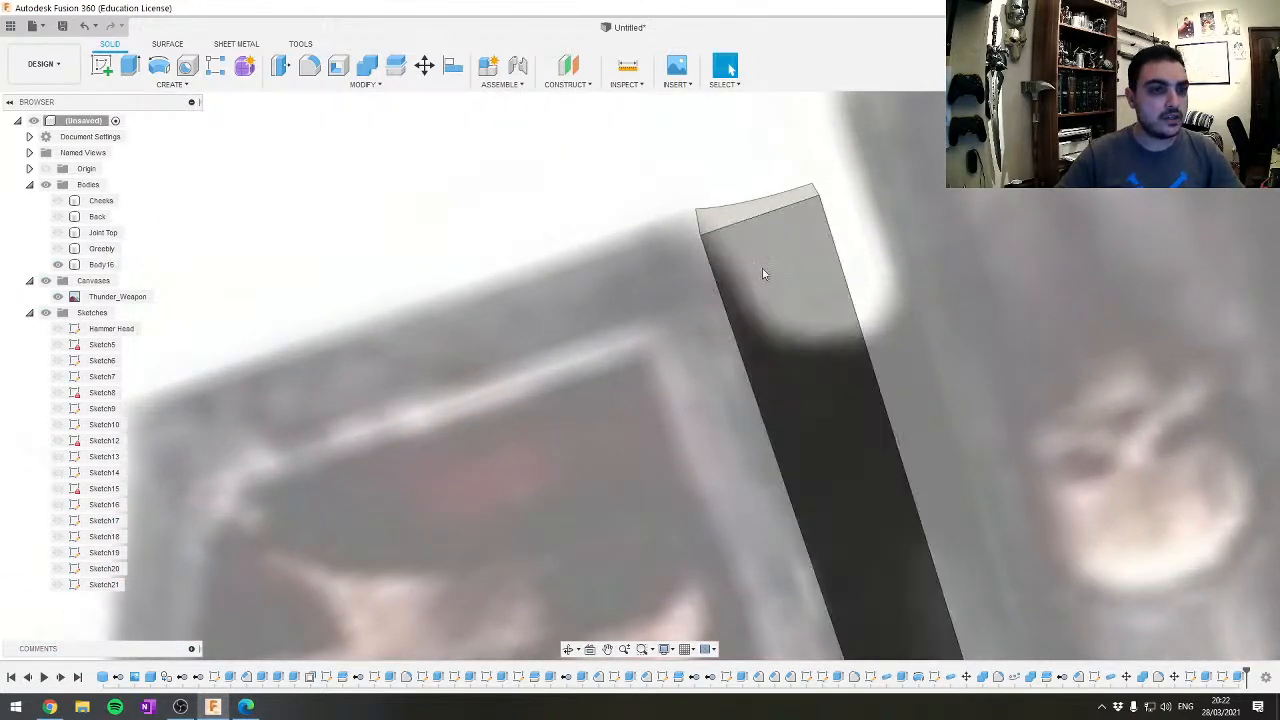
left_click(731, 290)
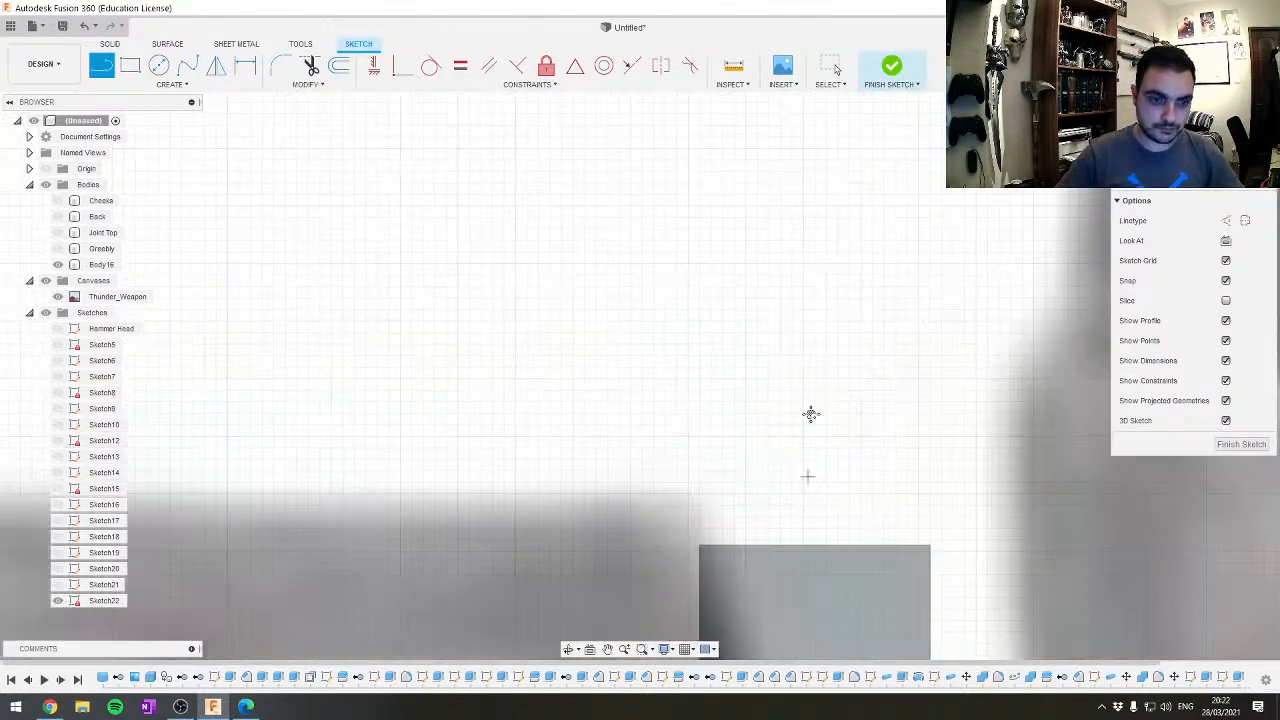
scroll(680, 203, "up", 3)
scroll(680, 220, "down", 7)
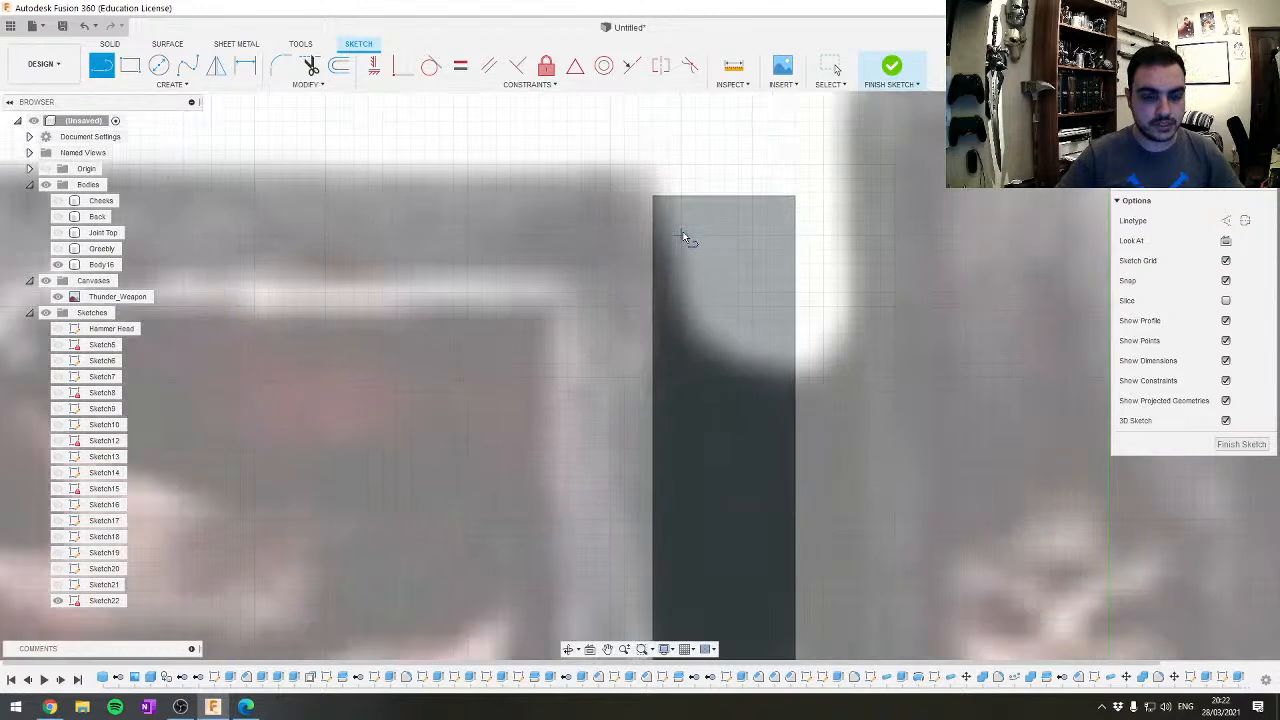
left_click(665, 211)
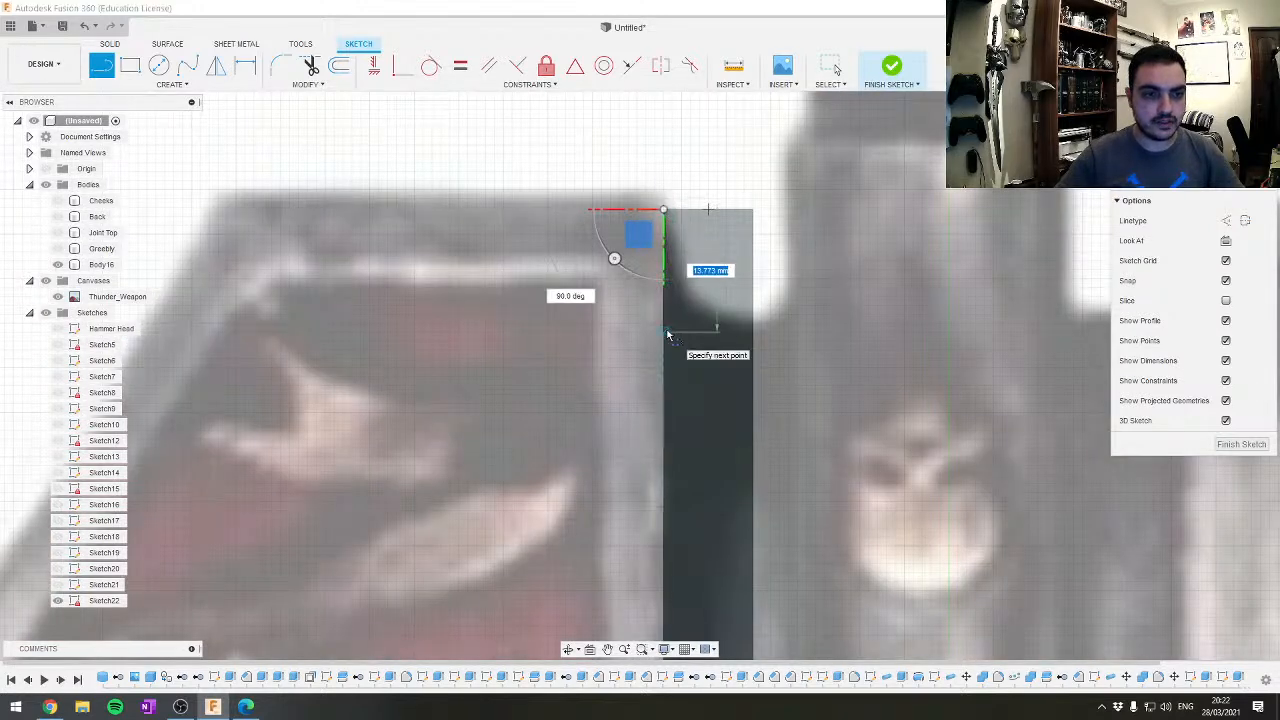
type("5")
key("Tab")
key("Return")
key("Escape")
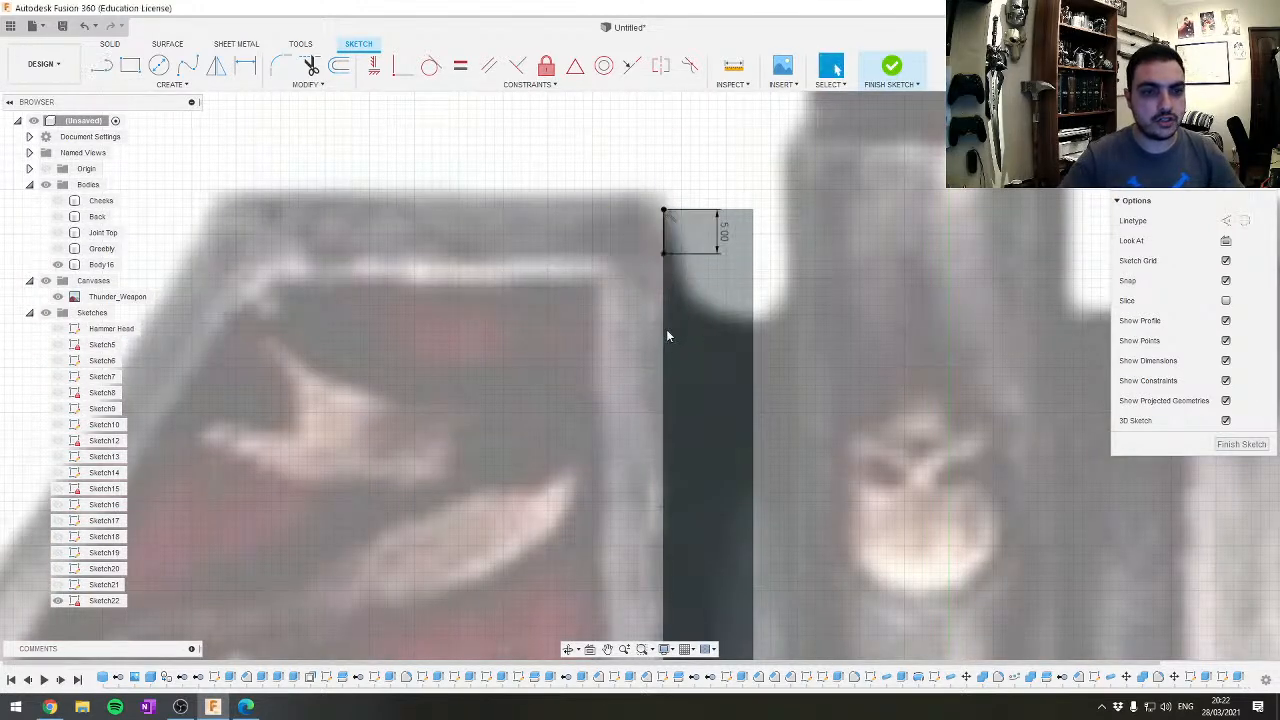
mouse_move(494, 177)
middle_mouse_down("shift")
mouse_move(666, 168)
mouse_move(836, 68)
middle_mouse_up("shift")
mouse_move(669, 207)
middle_mouse_down("shift")
mouse_move(663, 193)
mouse_move(648, 250)
middle_mouse_up("shift")
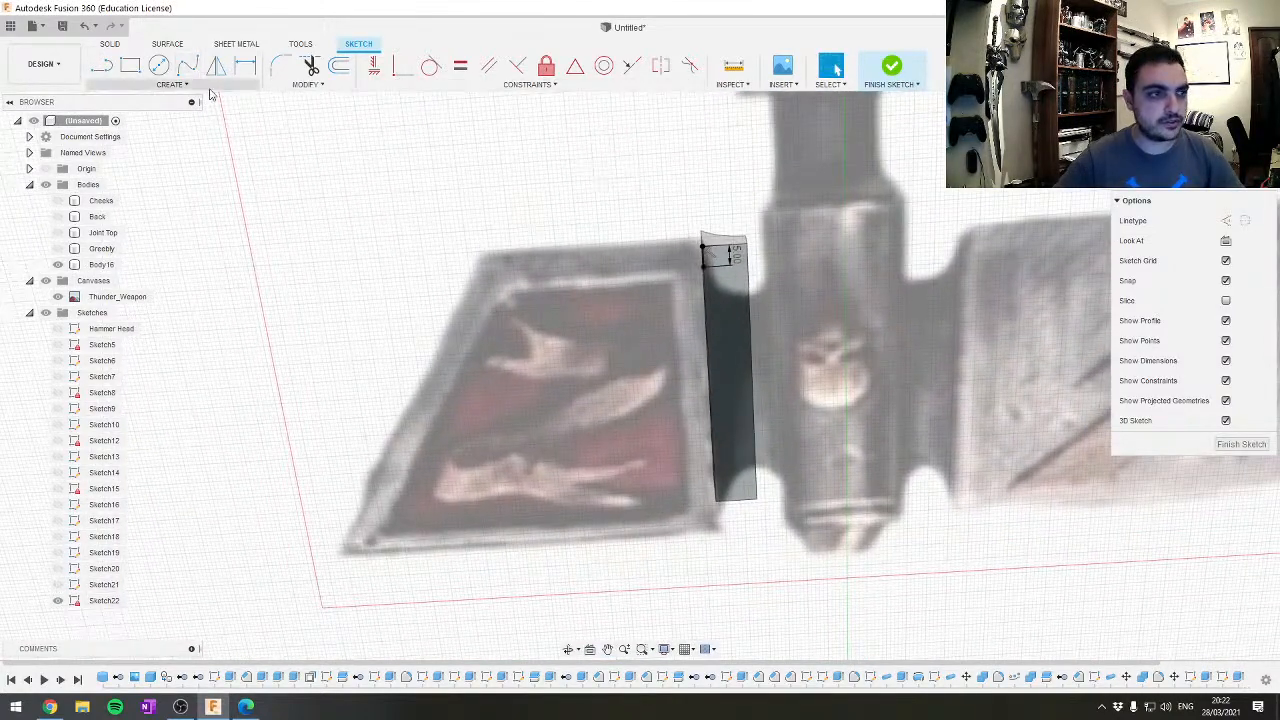
key("e")
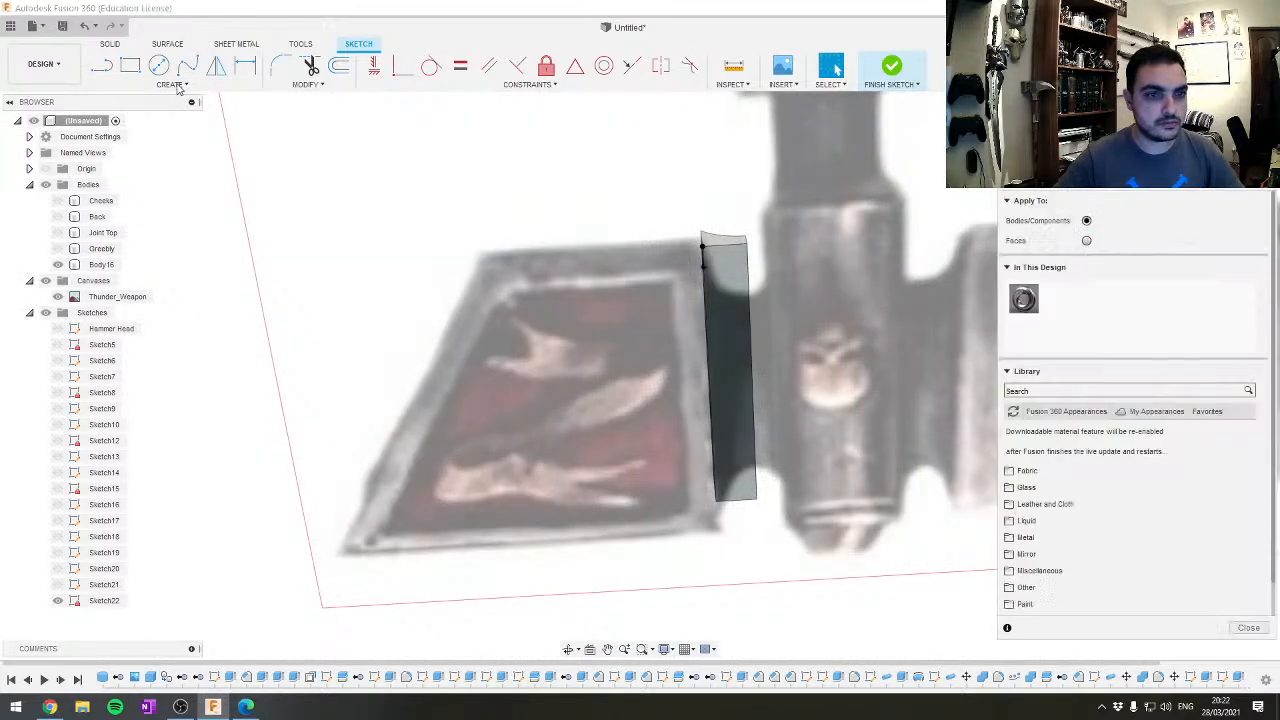
left_click(172, 84)
left_click(166, 102)
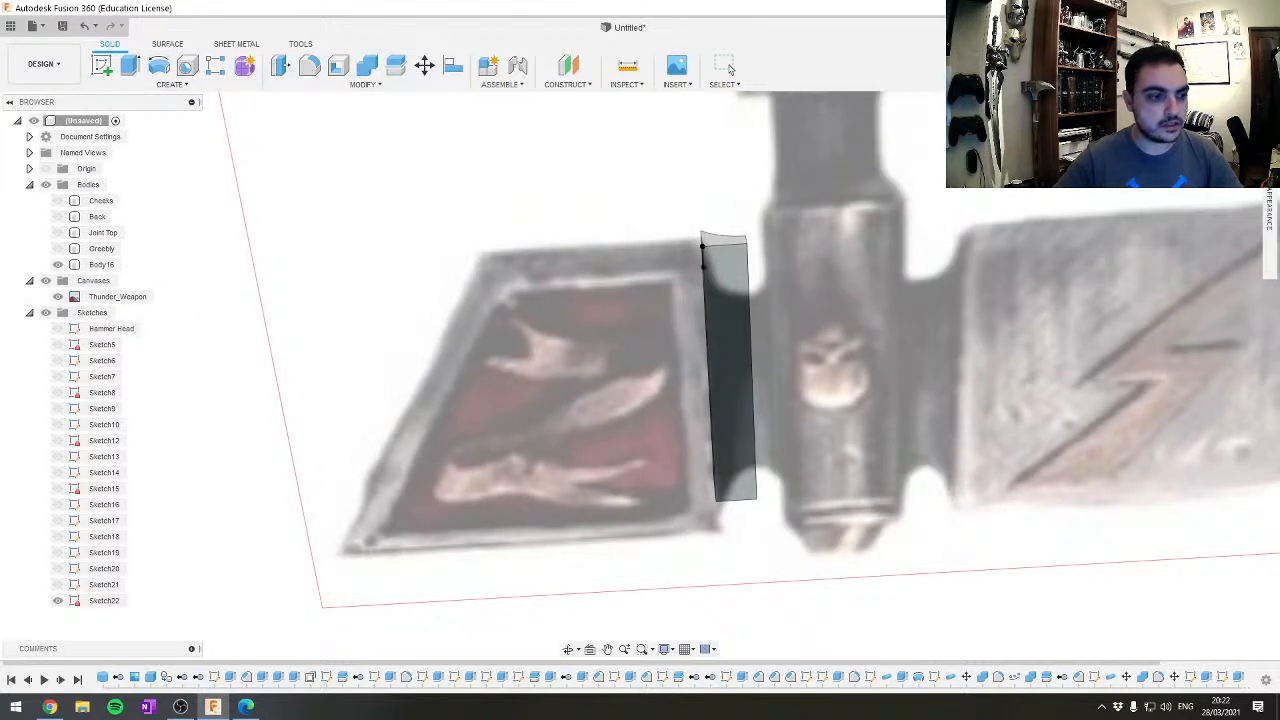
left_click_drag(1147, 664, 1256, 662)
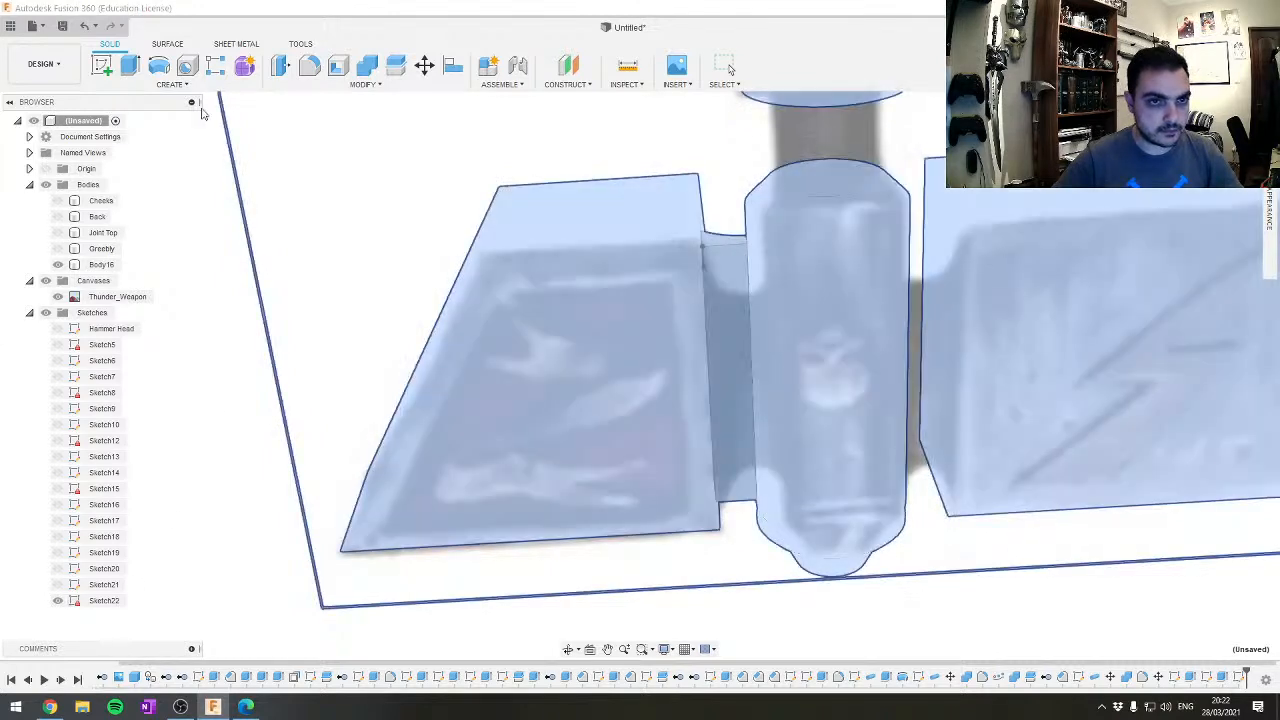
right_click(105, 600)
left_click(120, 93)
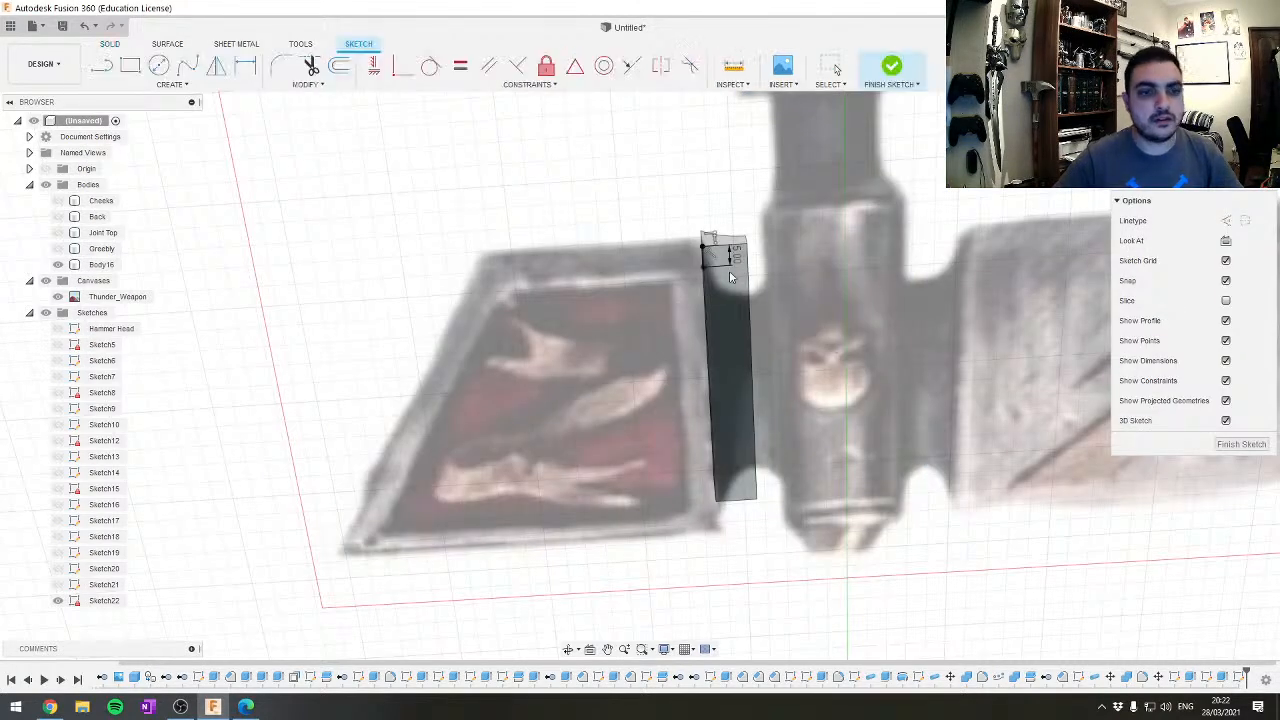
scroll(730, 278, "up", 5)
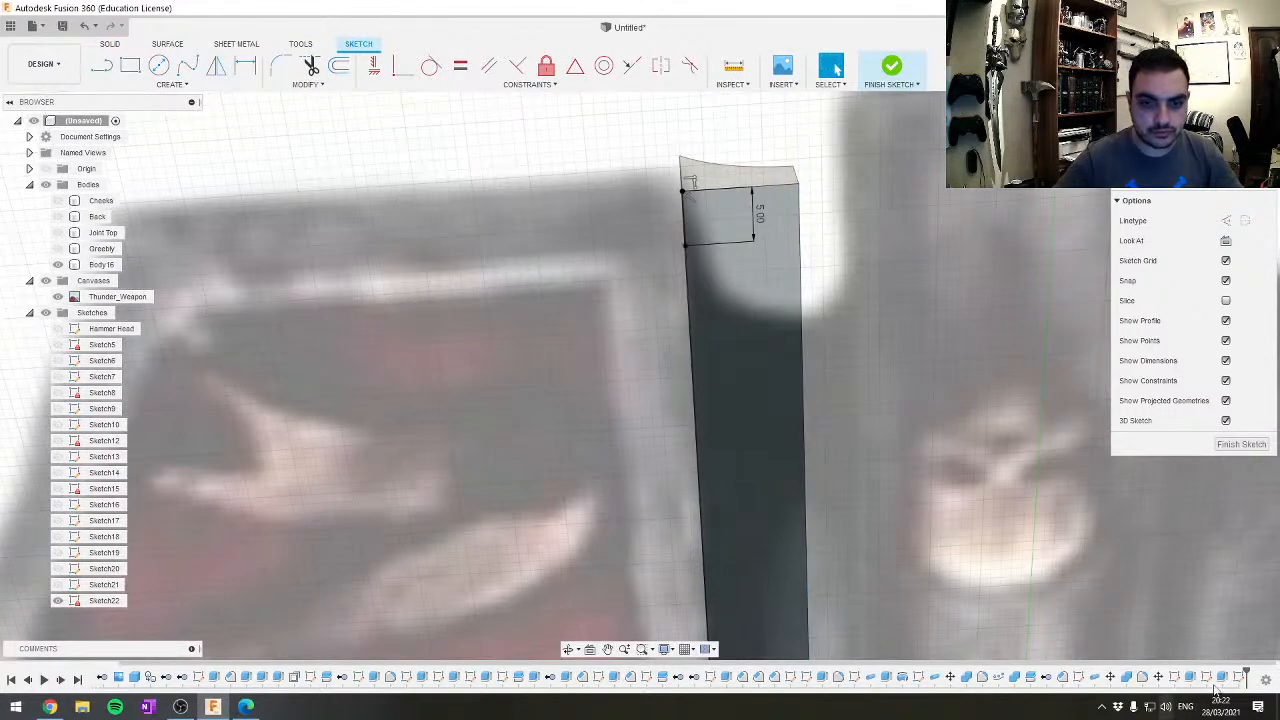
left_click(892, 68)
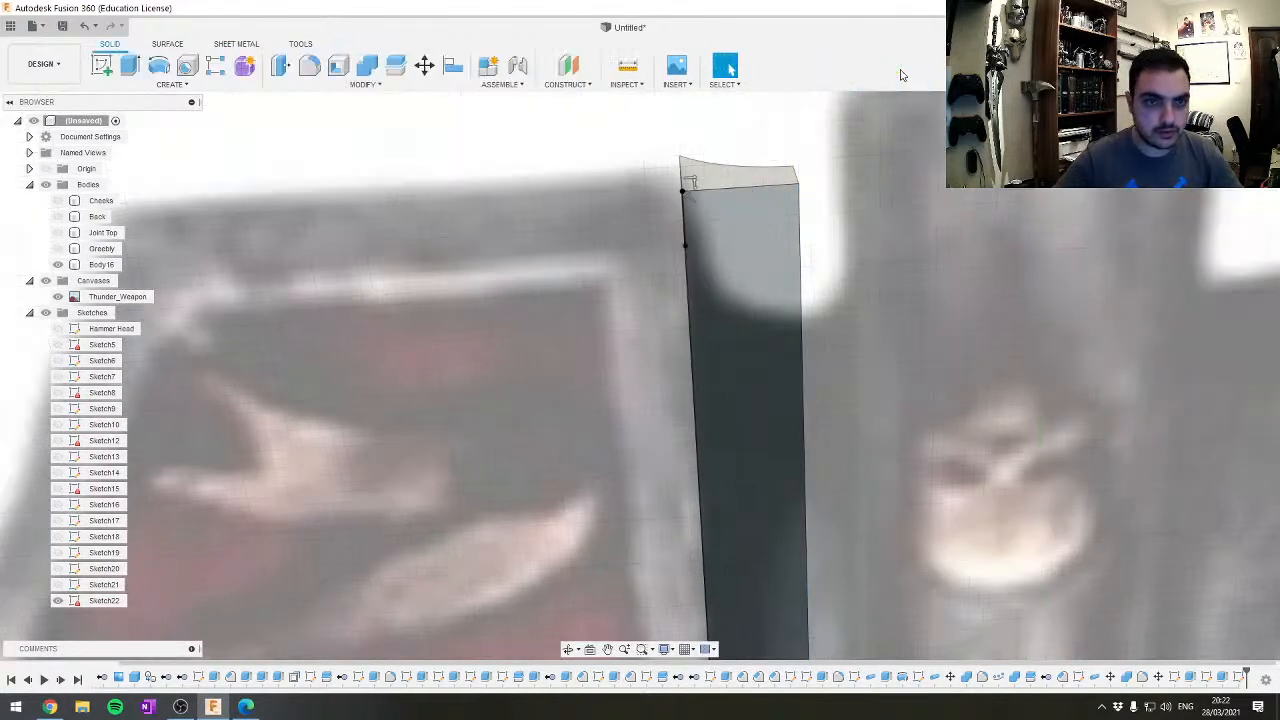
left_click(100, 600)
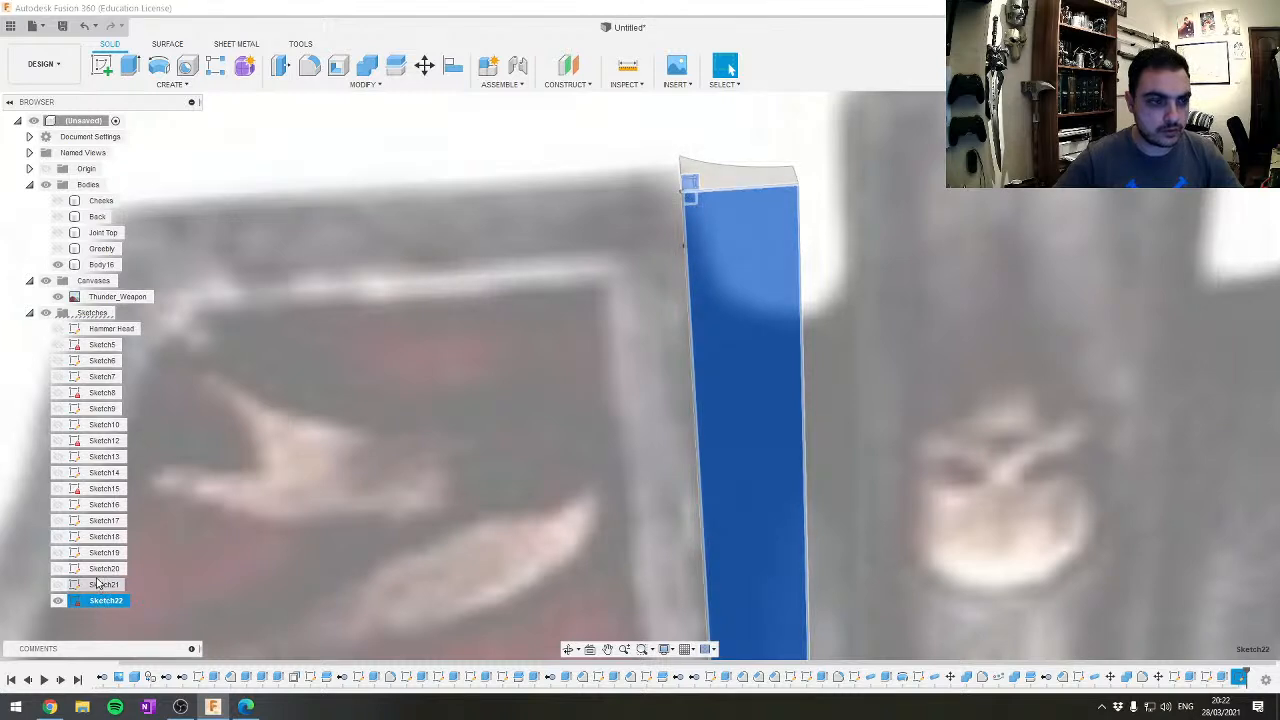
left_click(57, 585)
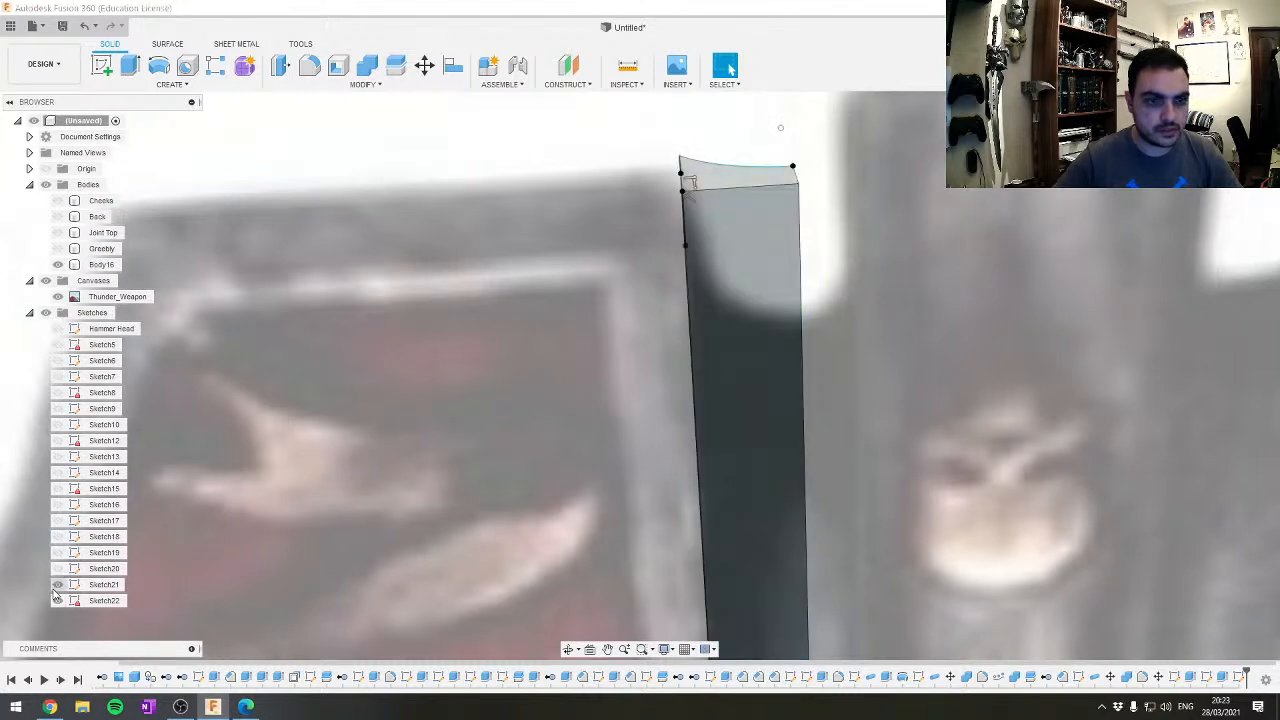
Reopen the sketch holding the 5 mm line on the connector's long flat face for editing
right_click(78, 600)
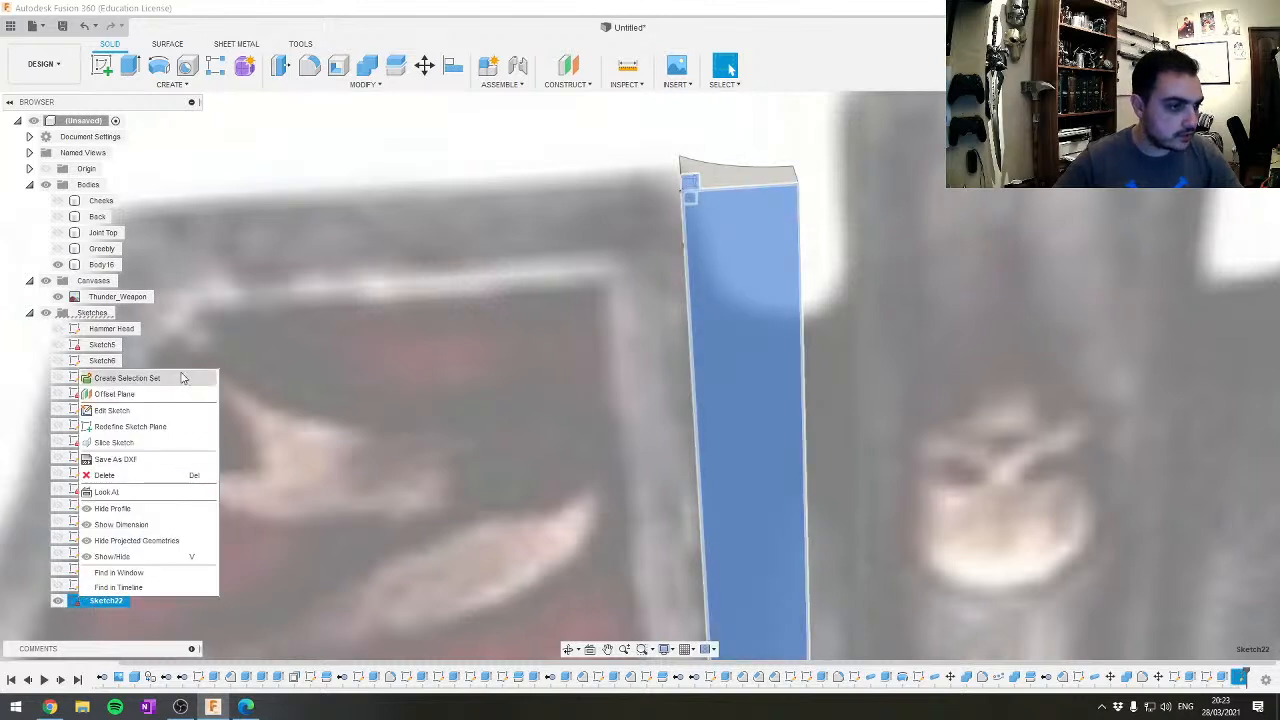
left_click(135, 410)
scroll(753, 413, "down", 15)
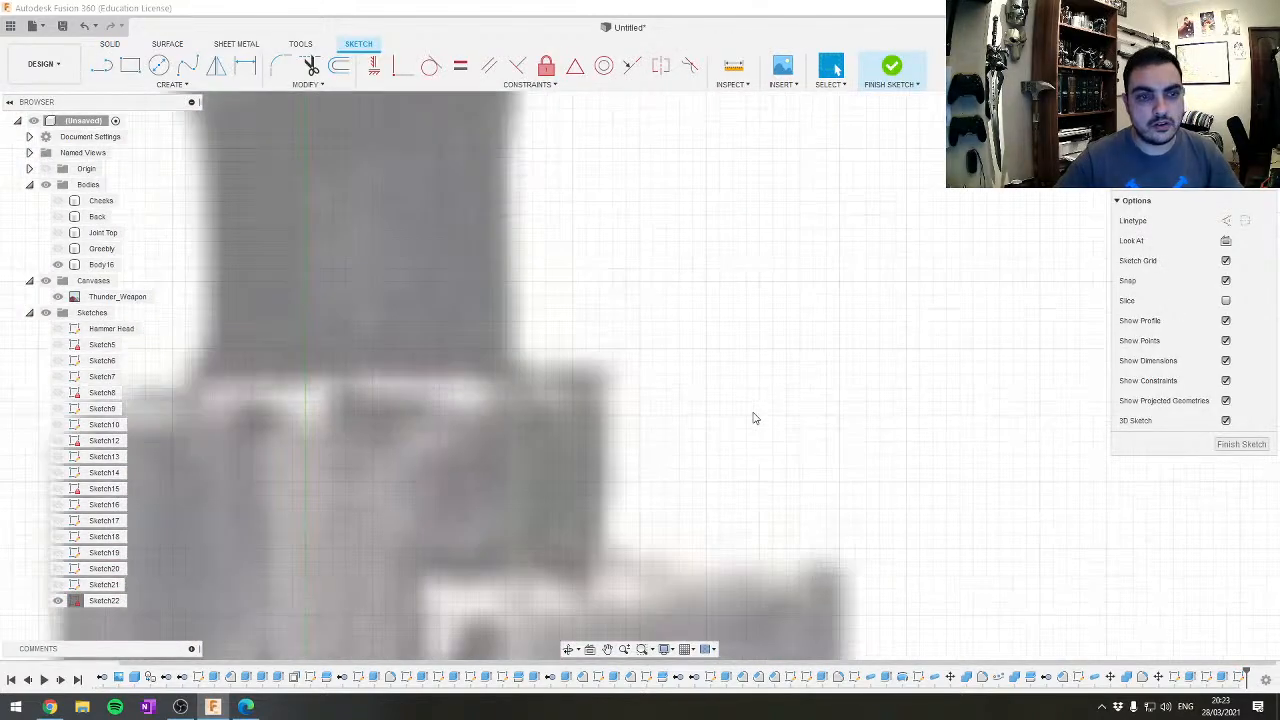
scroll(718, 335, "up", 4)
scroll(741, 390, "up", 4)
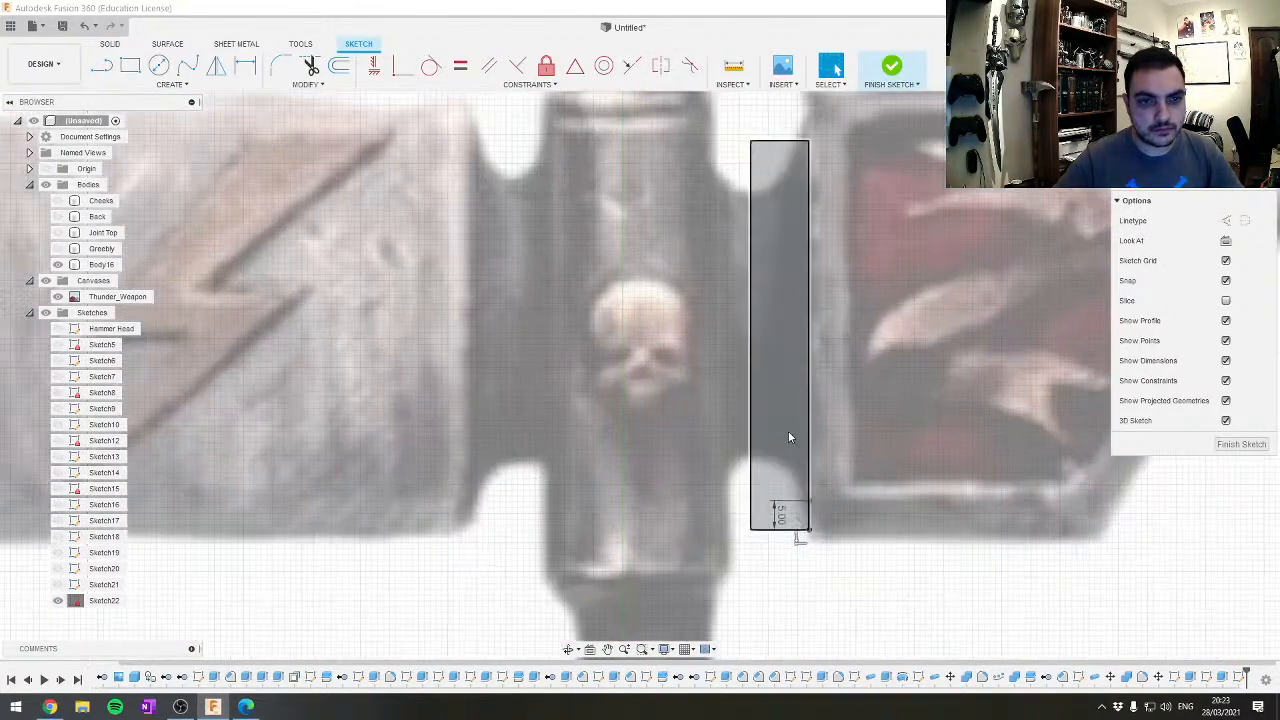
scroll(729, 370, "down", 3)
scroll(743, 387, "up", 4)
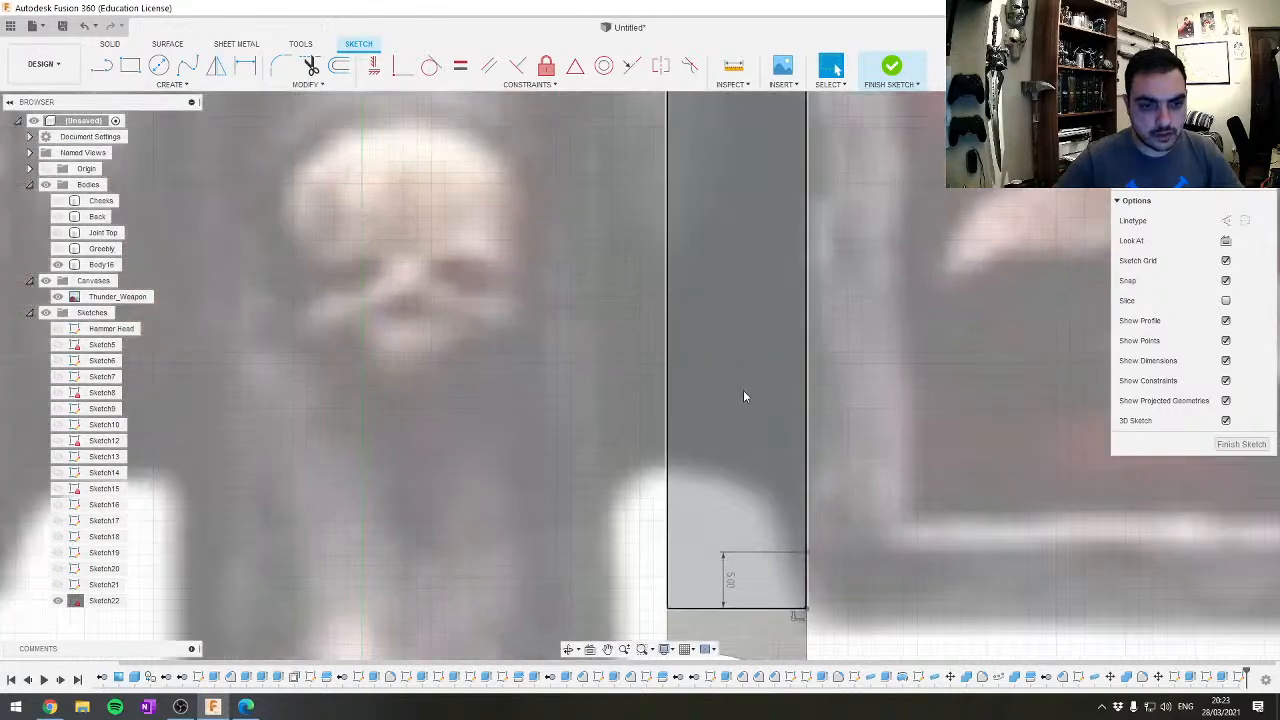
mouse_move(771, 490)
middle_mouse_down()
mouse_move(776, 318)
mouse_move(731, 283)
mouse_move(729, 314)
mouse_move(780, 140)
middle_mouse_up()
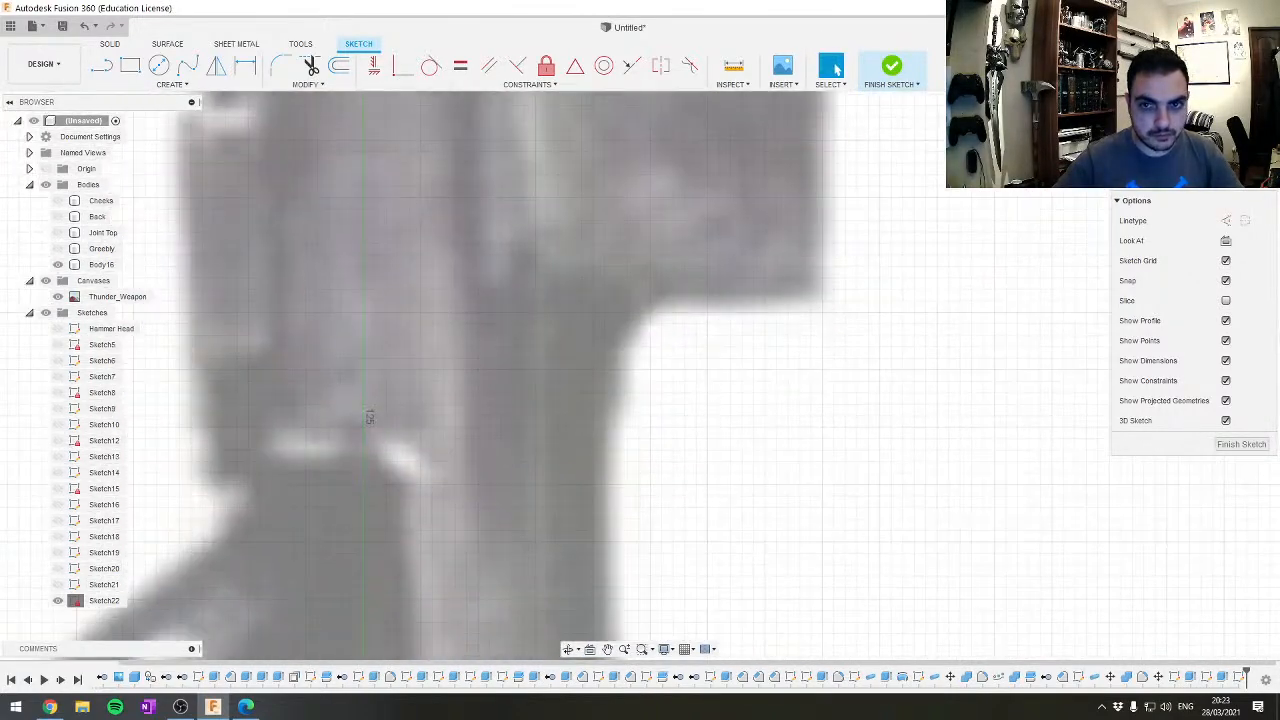
middle_click_drag(850, 120, 790, 463)
scroll(917, 240, "down", 3)
scroll(884, 345, "down", 2)
scroll(706, 389, "up", 5)
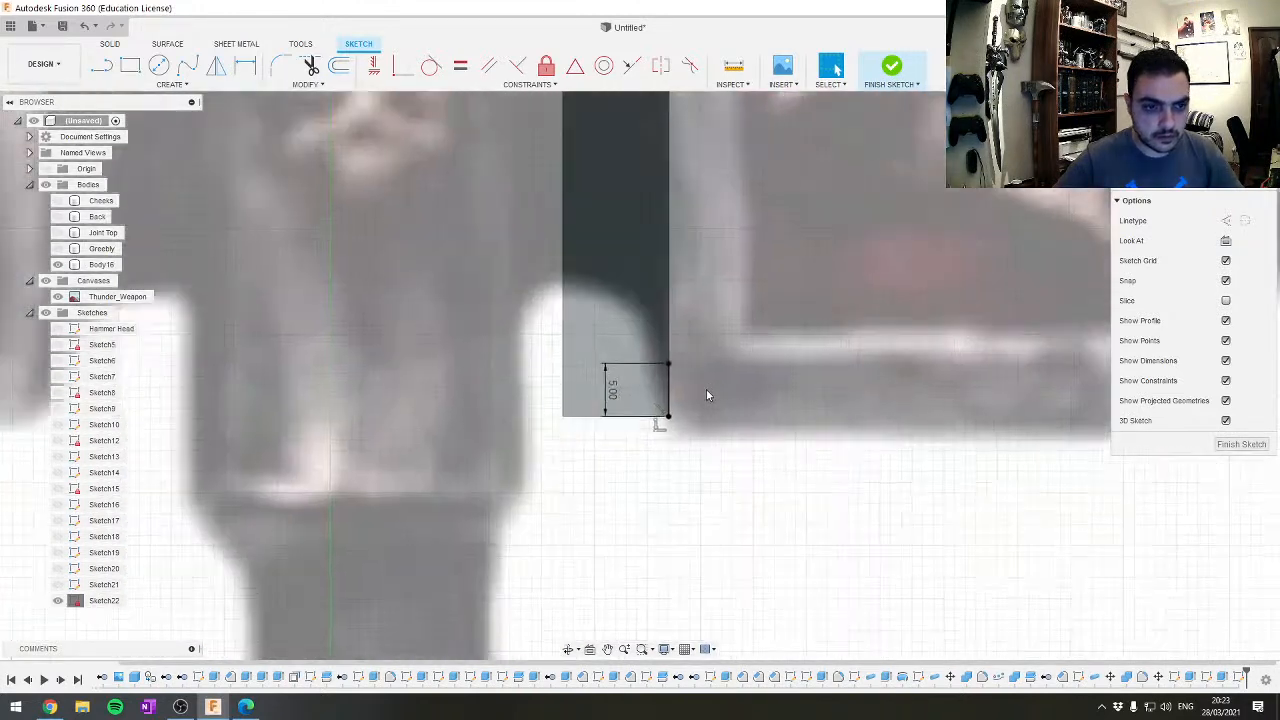
Try a concave three-point arc from the line's inner end to the face's opposite end corner, and undo it
left_click(172, 84)
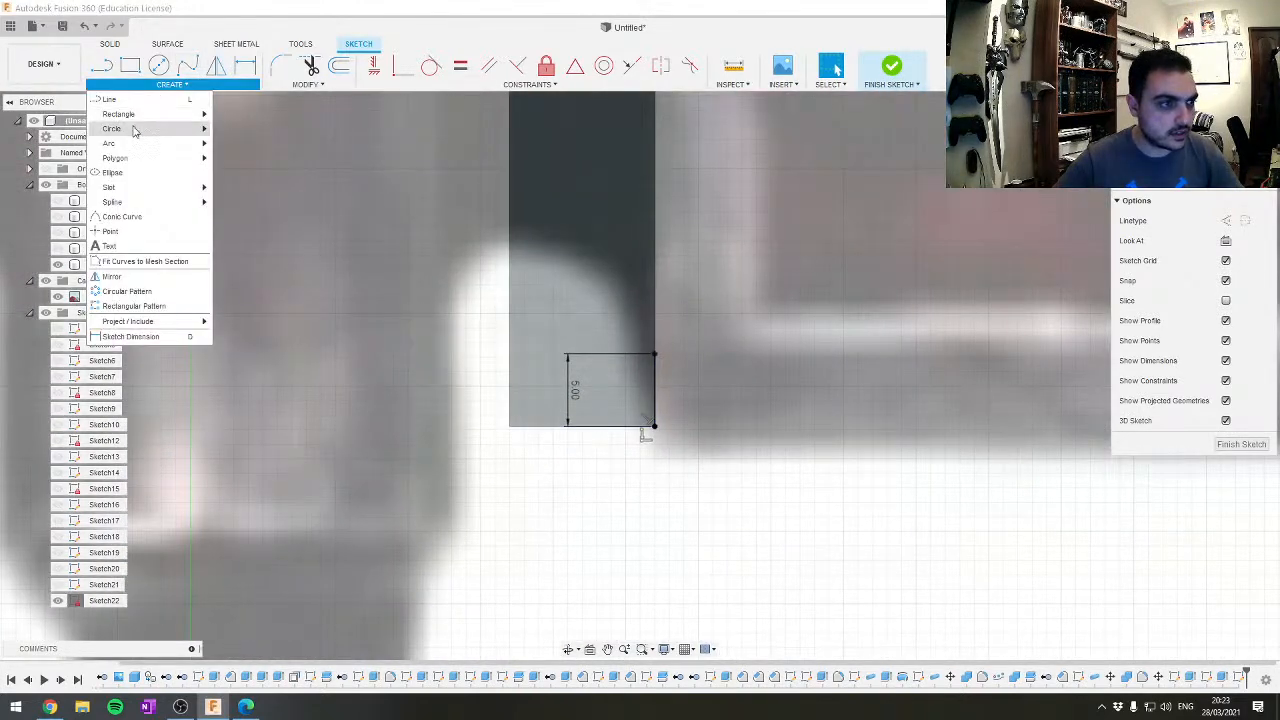
mouse_move(180, 143)
left_click(240, 143)
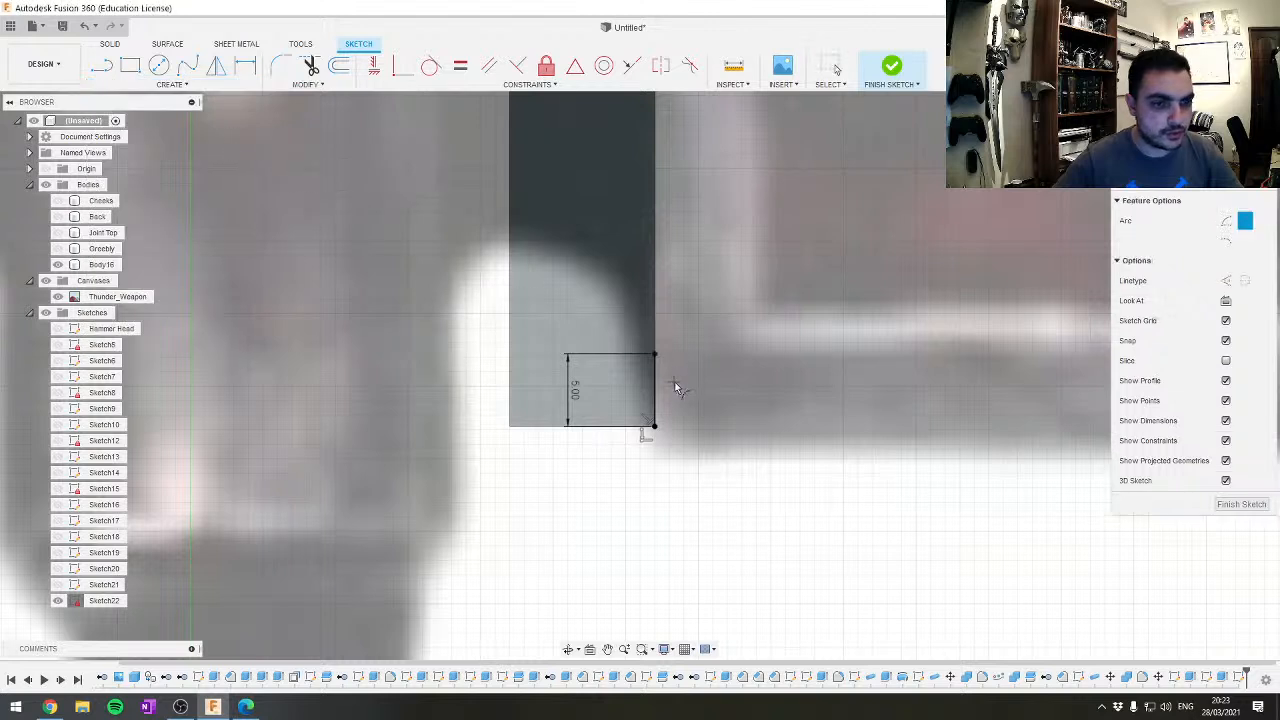
left_click(654, 355)
left_click(509, 425)
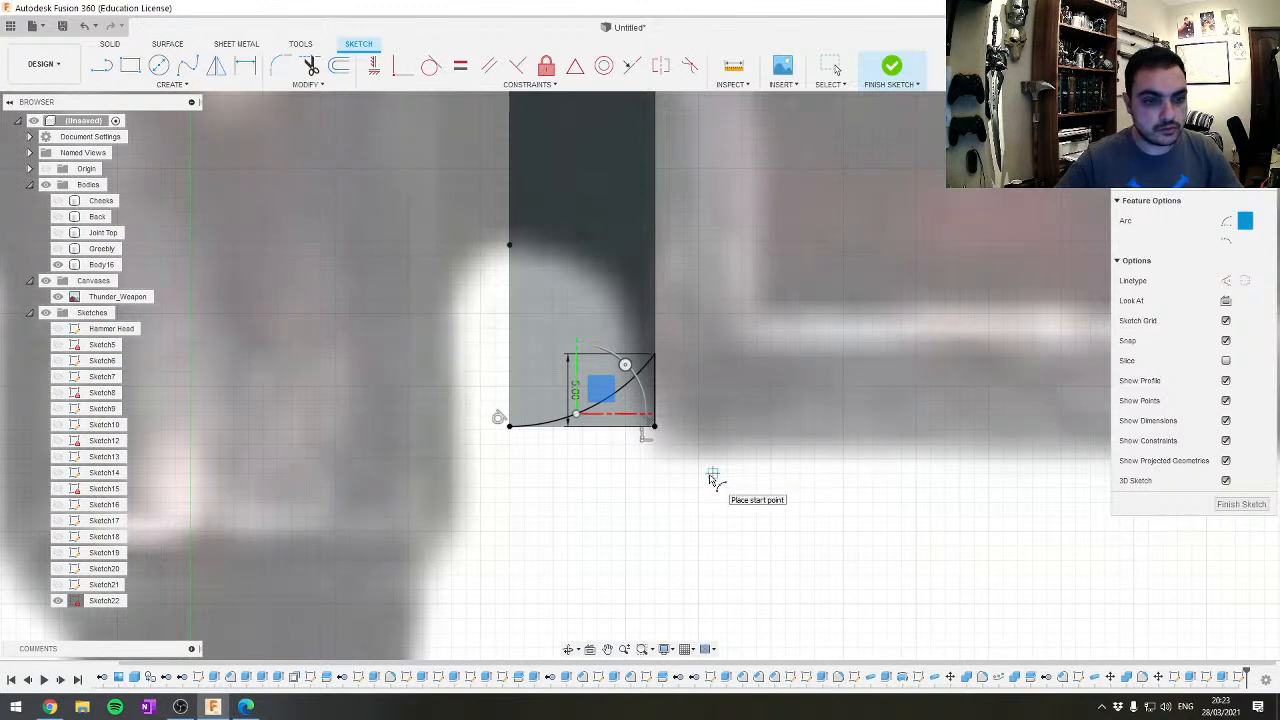
key("Escape")
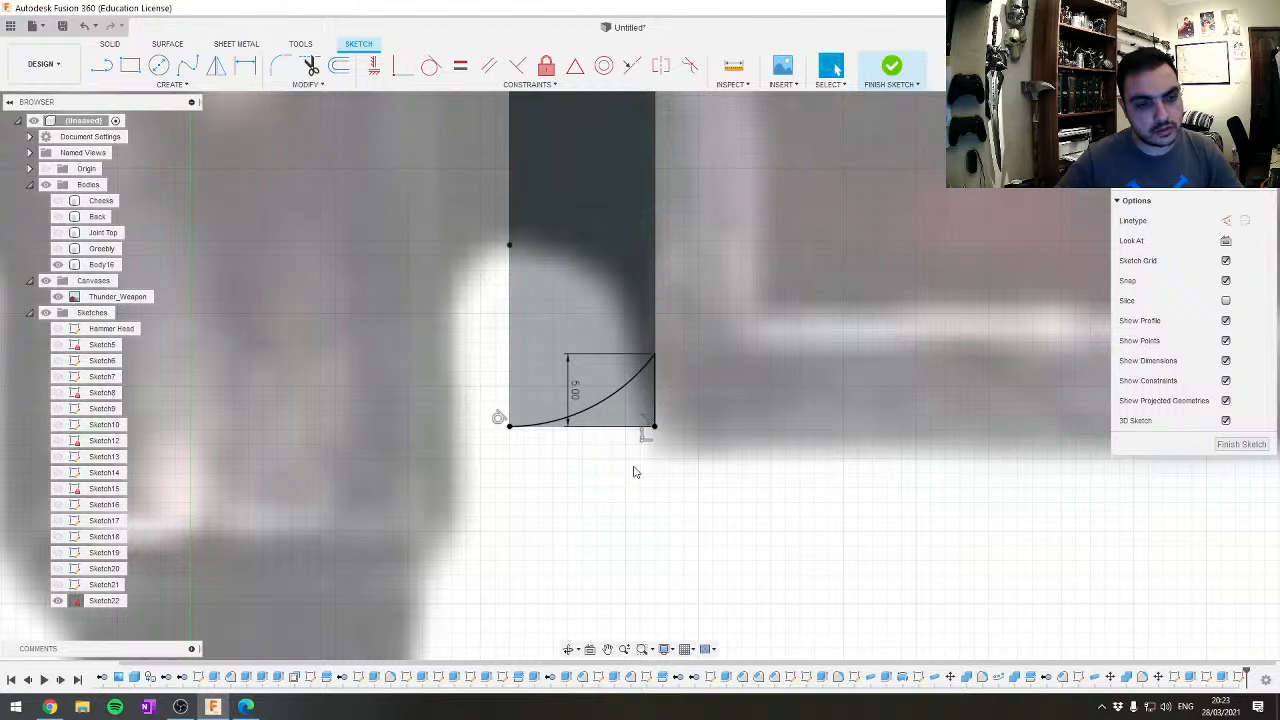
key("ctrl+z")
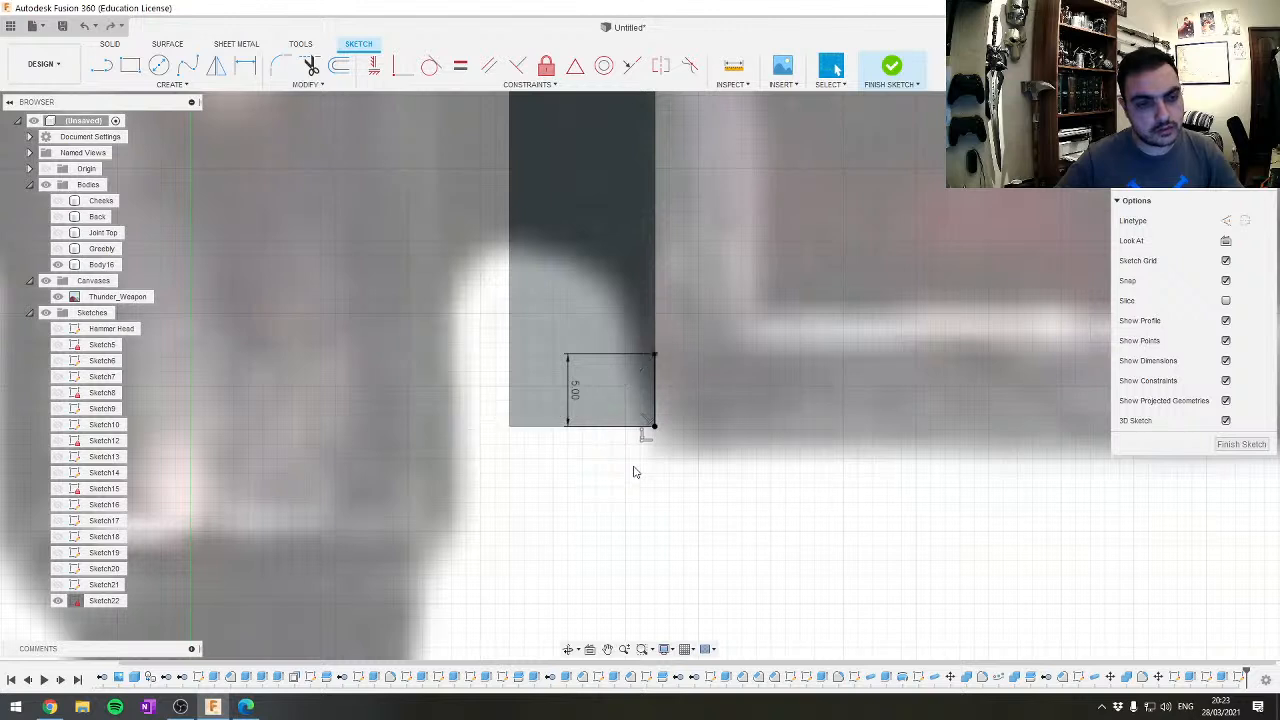
Try to move the 5 mm line toward the Joint Top's side of the face, cancel the move and delete the line
left_click(656, 398)
key("m")
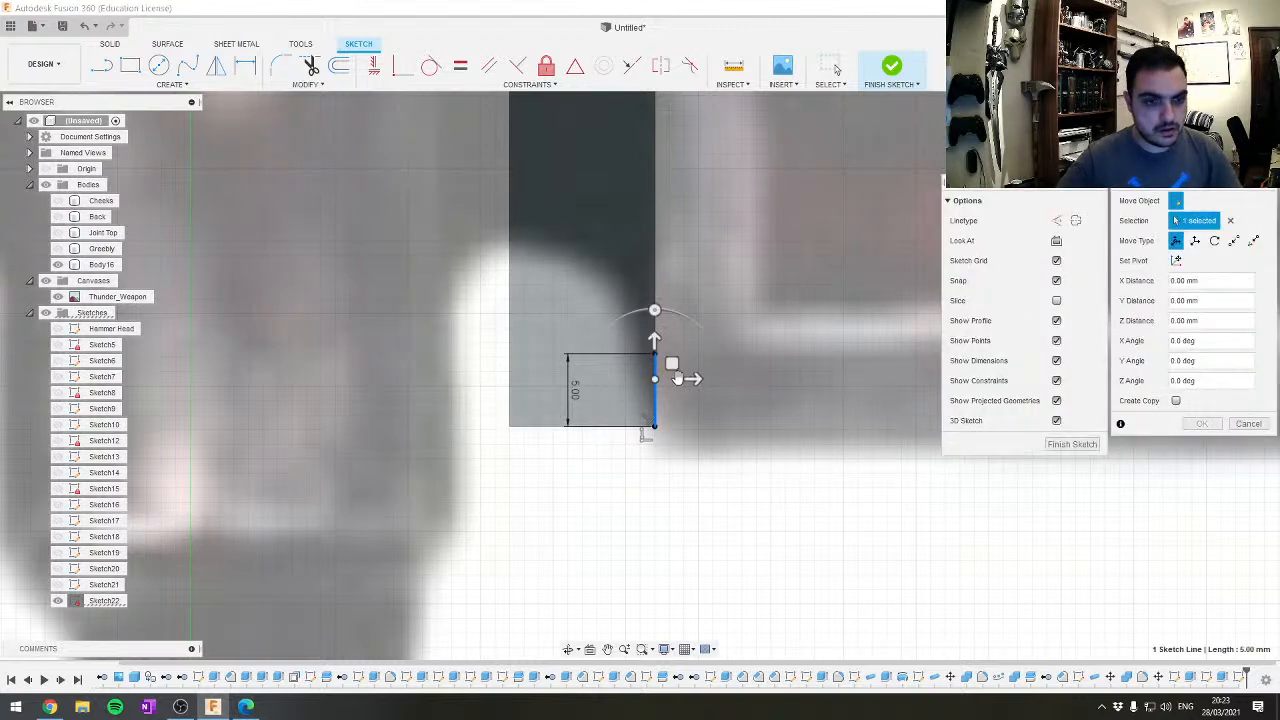
left_click_drag(693, 379, 607, 378)
key("Escape")
left_click(657, 386)
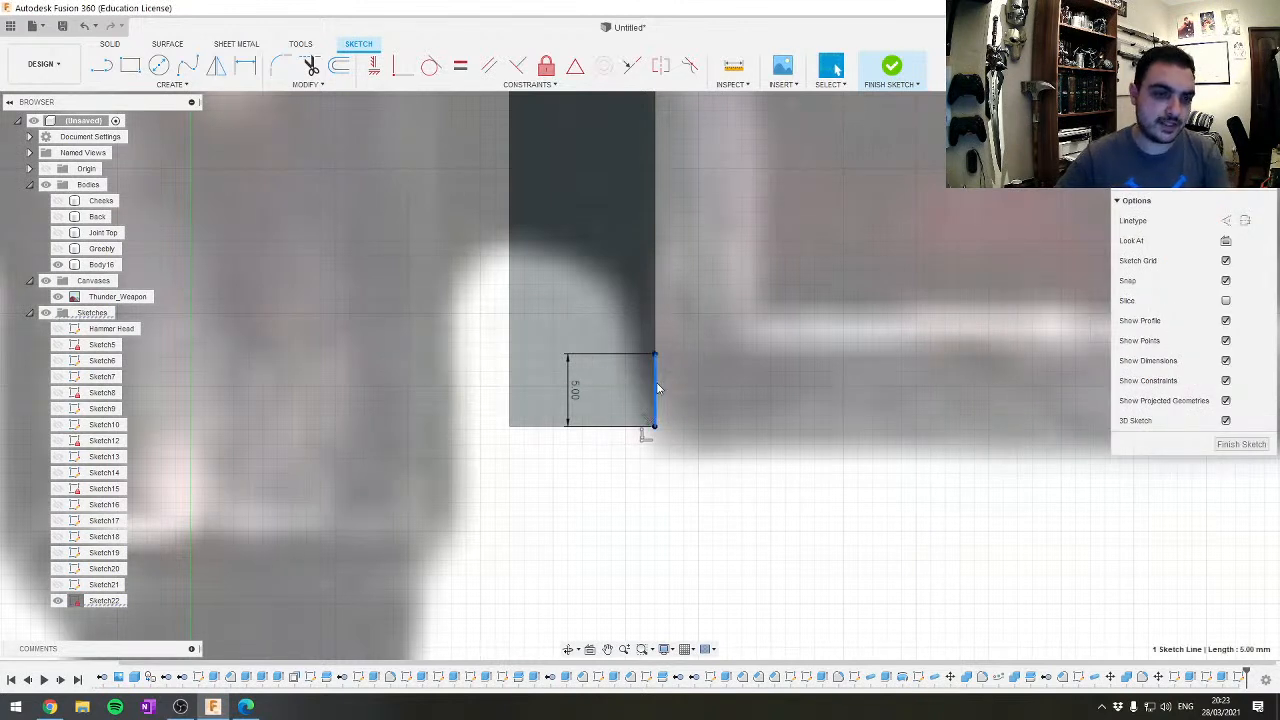
key("Delete")
Draw a 5 mm line from the end corner along the face's edge on the Joint Top's side
key("l")
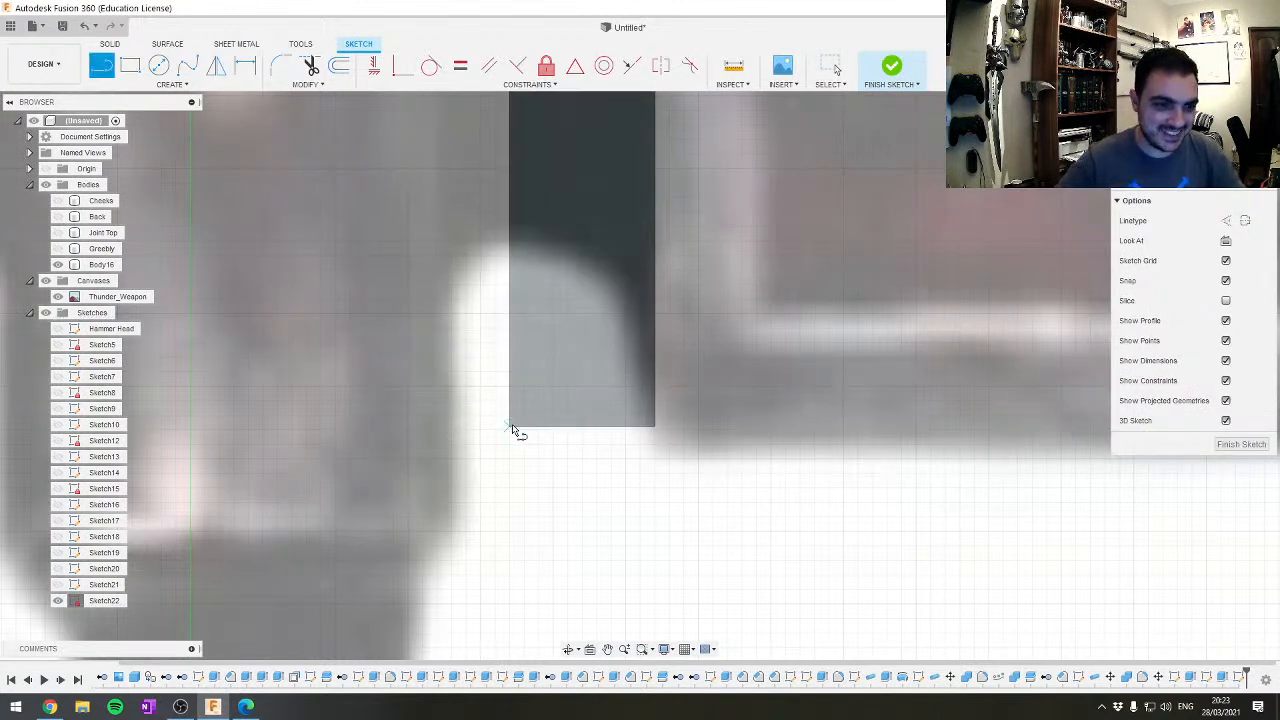
left_click(510, 427)
type("5")
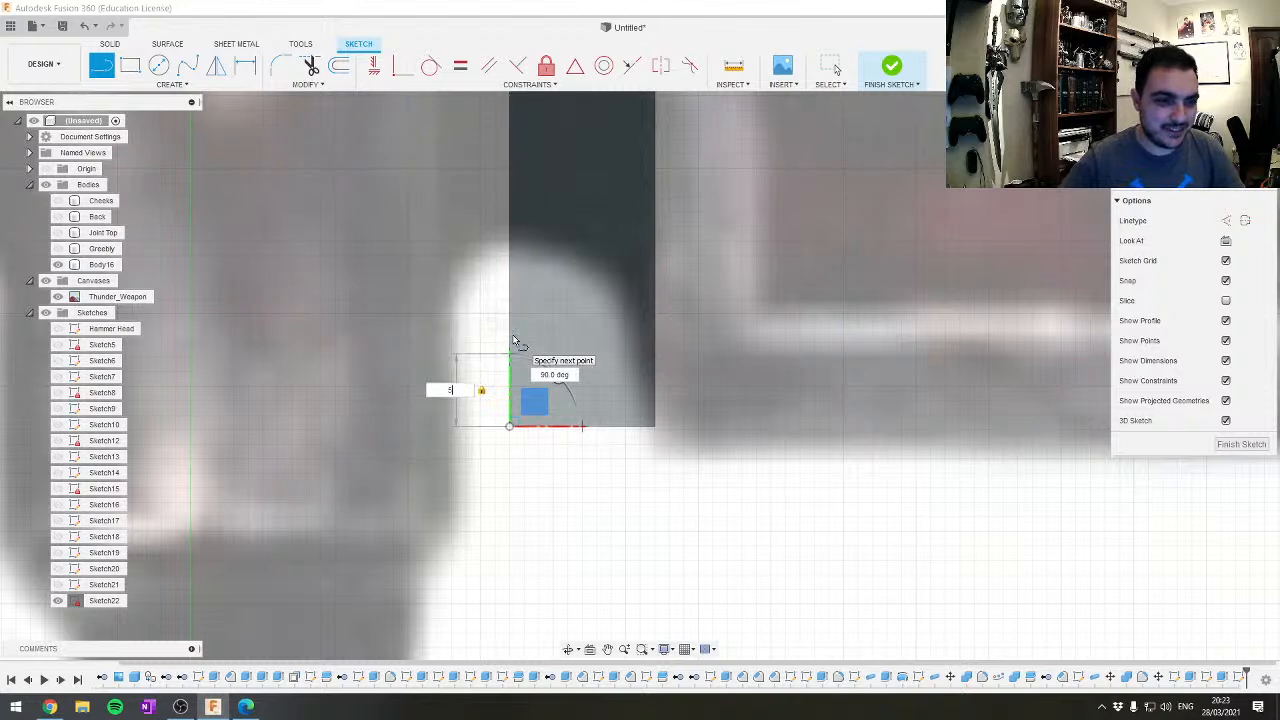
key("Return")
key("Escape")
Draw a concave three-point arc from the new line's inner end to the end corner on the Back's side, tangent to the end edge
left_click(171, 84)
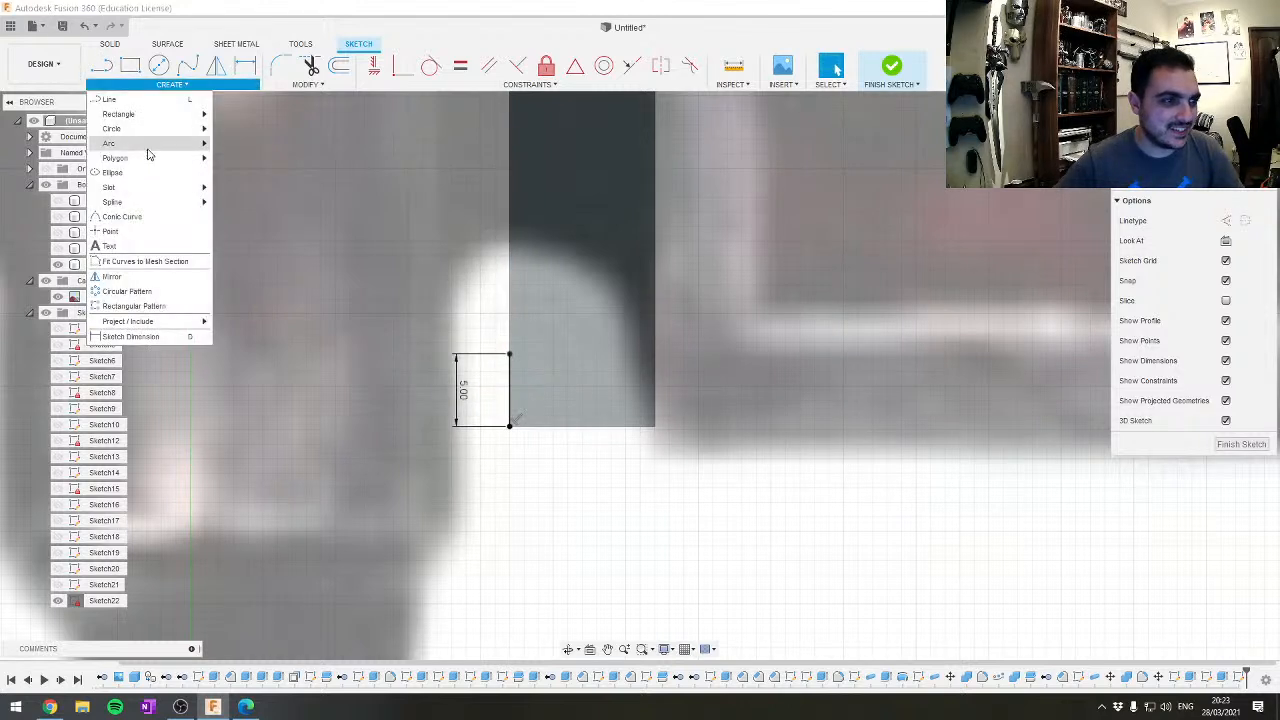
mouse_move(148, 153)
left_click(250, 158)
left_click(510, 355)
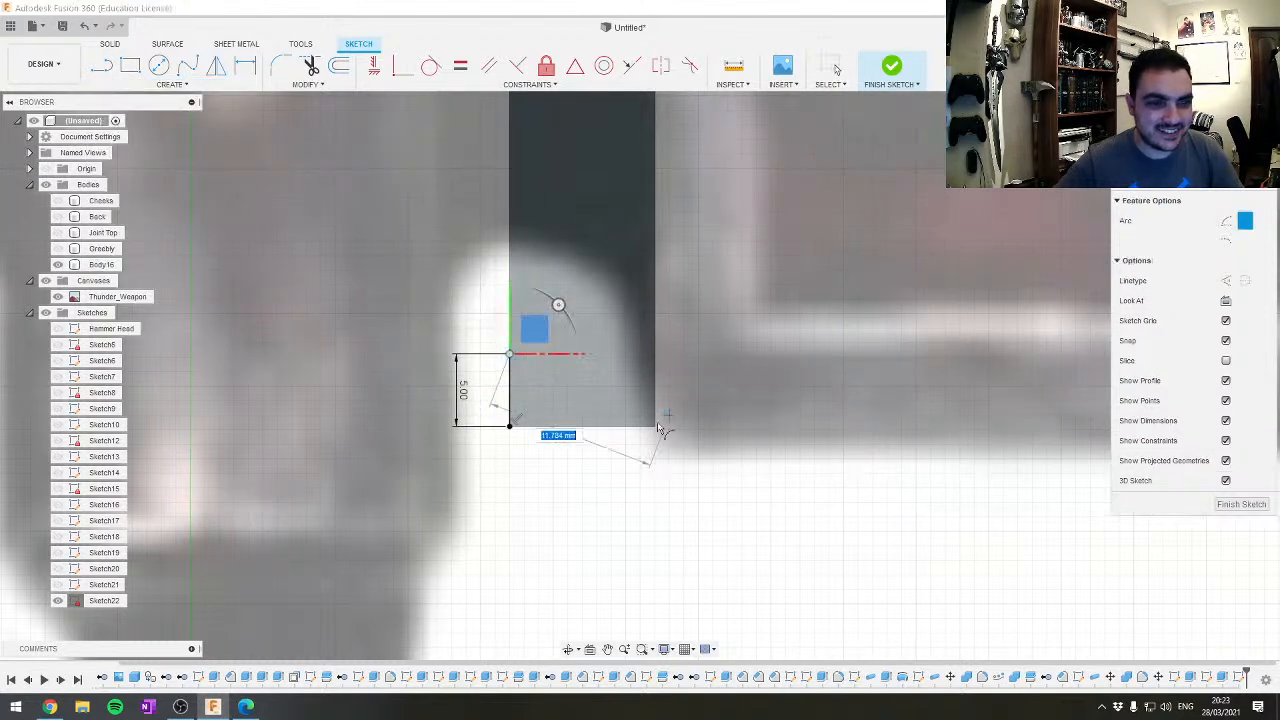
left_click(655, 427)
left_click(566, 406)
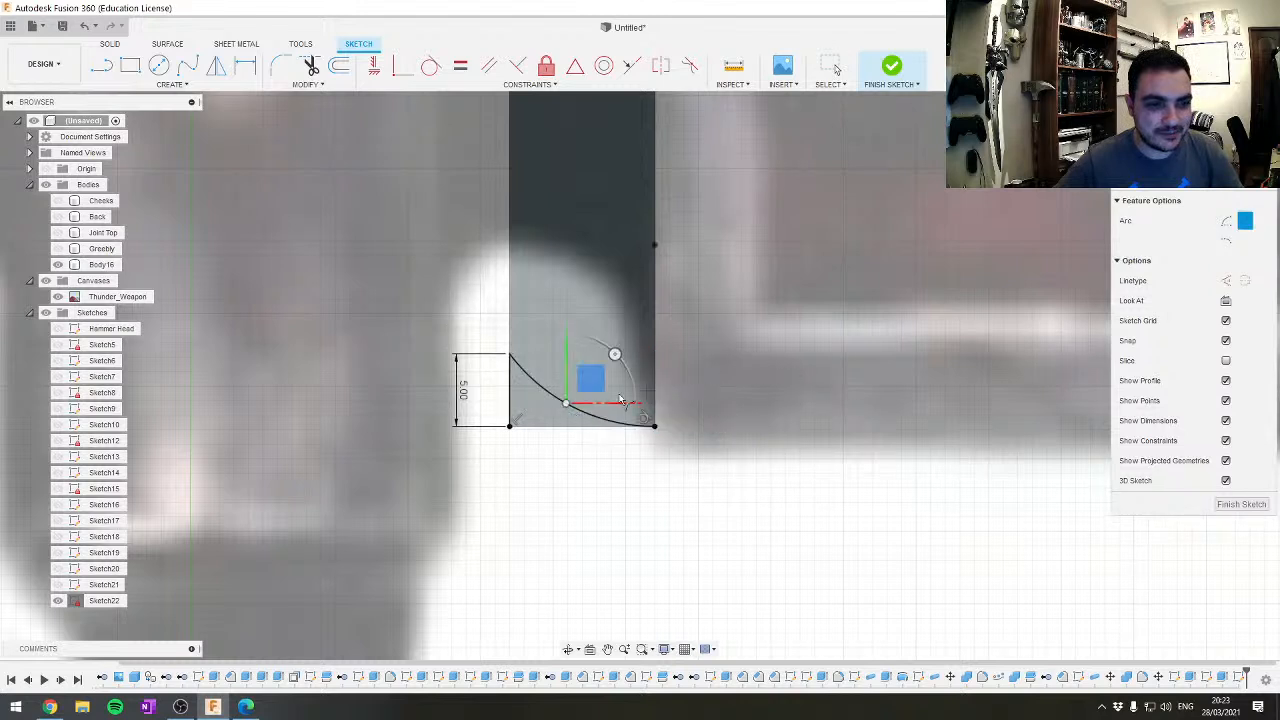
key("Escape")
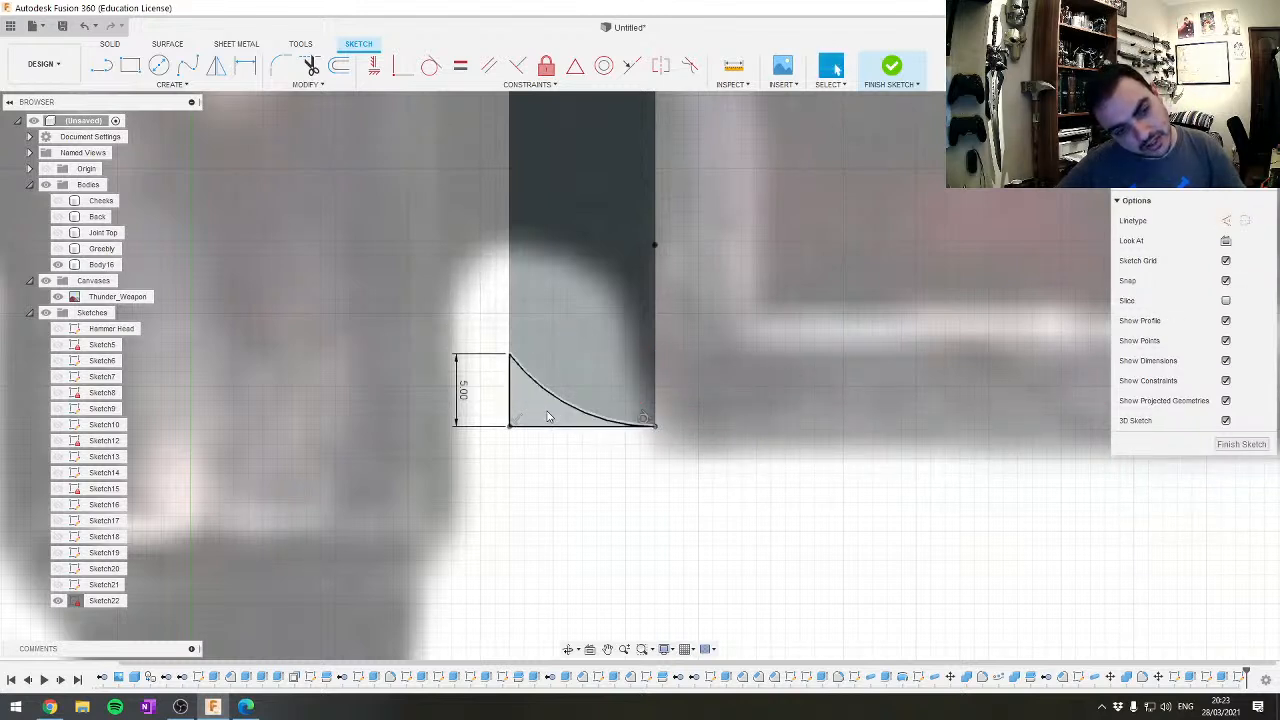
left_click(563, 404)
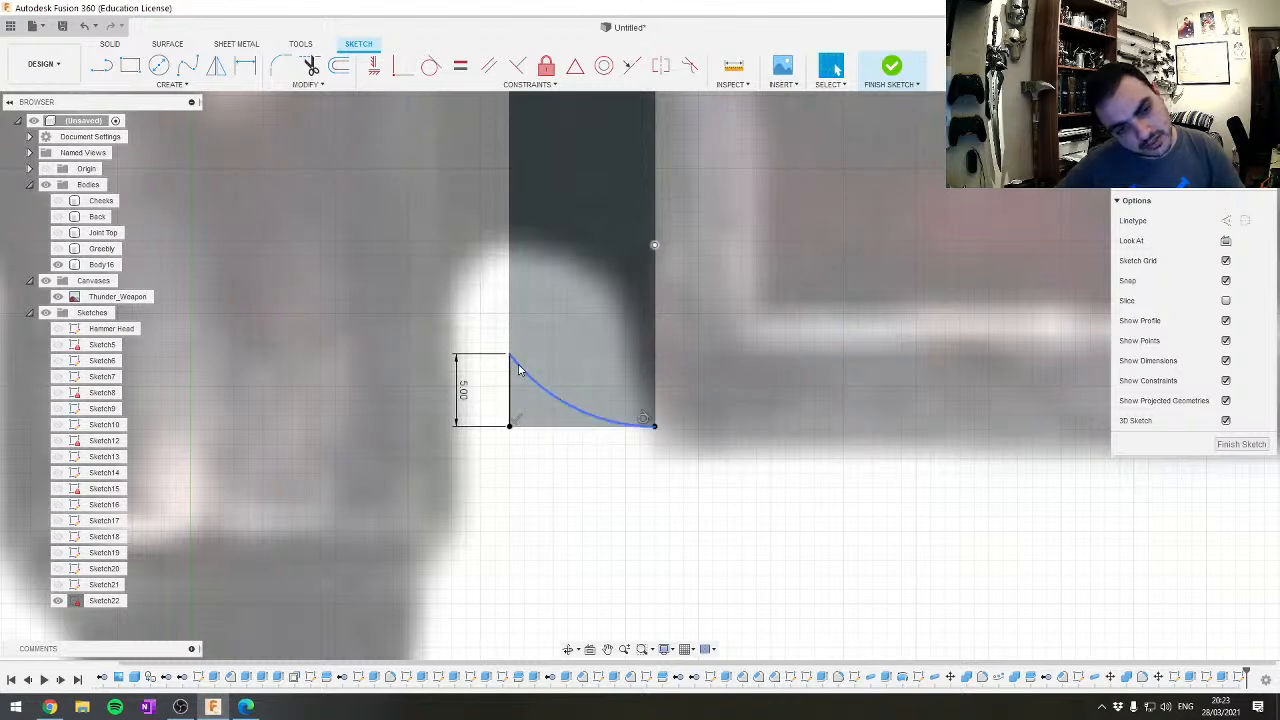
left_click(683, 437)
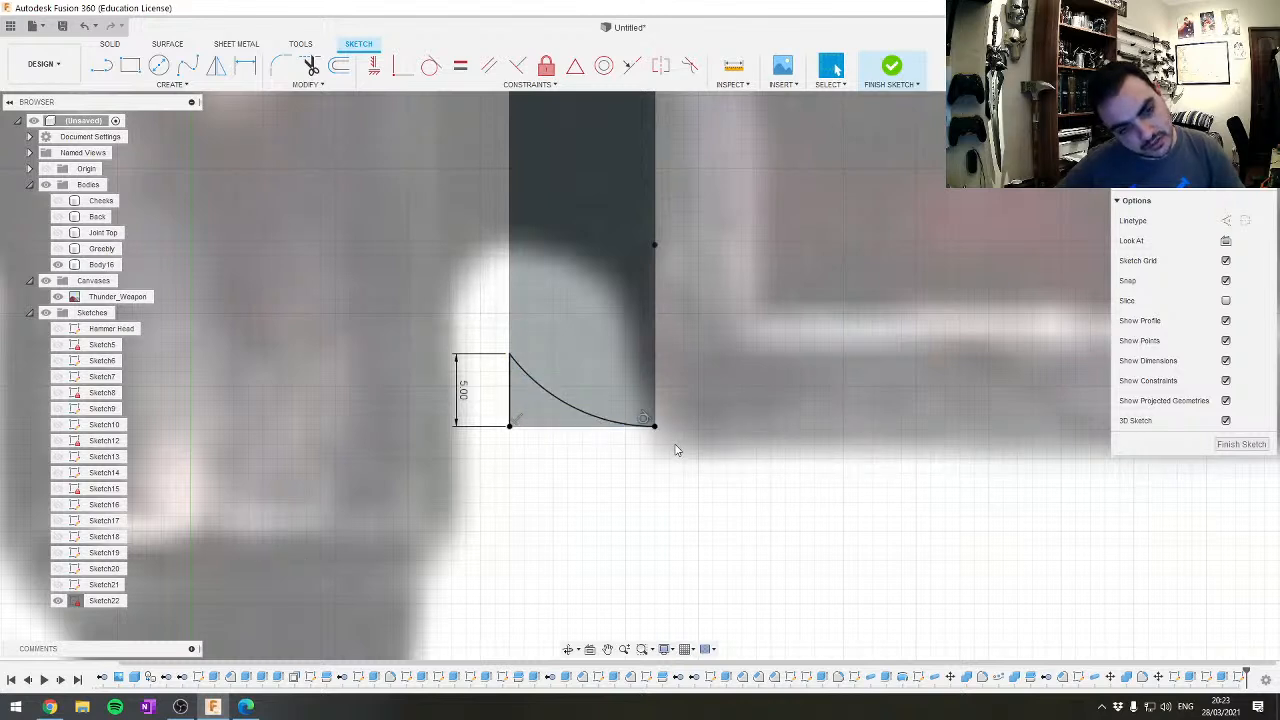
Draw a 10 mm line across the face from the 5 mm line's inner end to the edge on the Back's side
key("l")
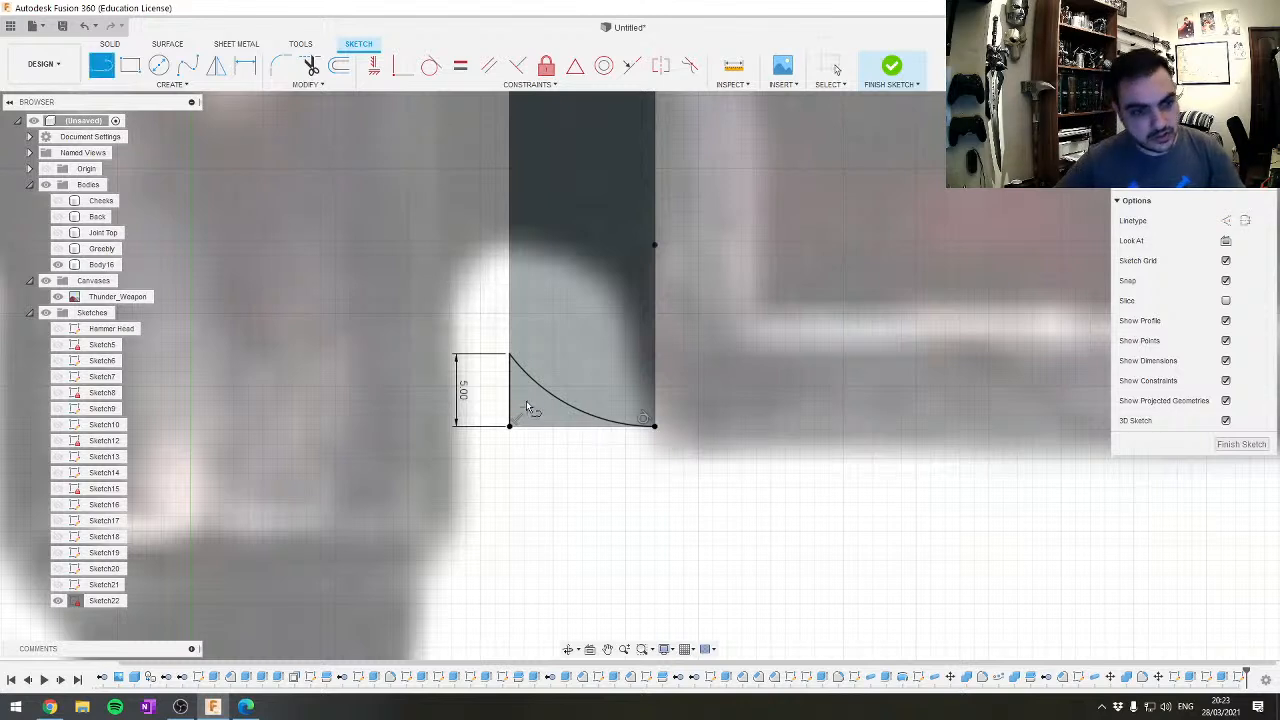
left_click(509, 355)
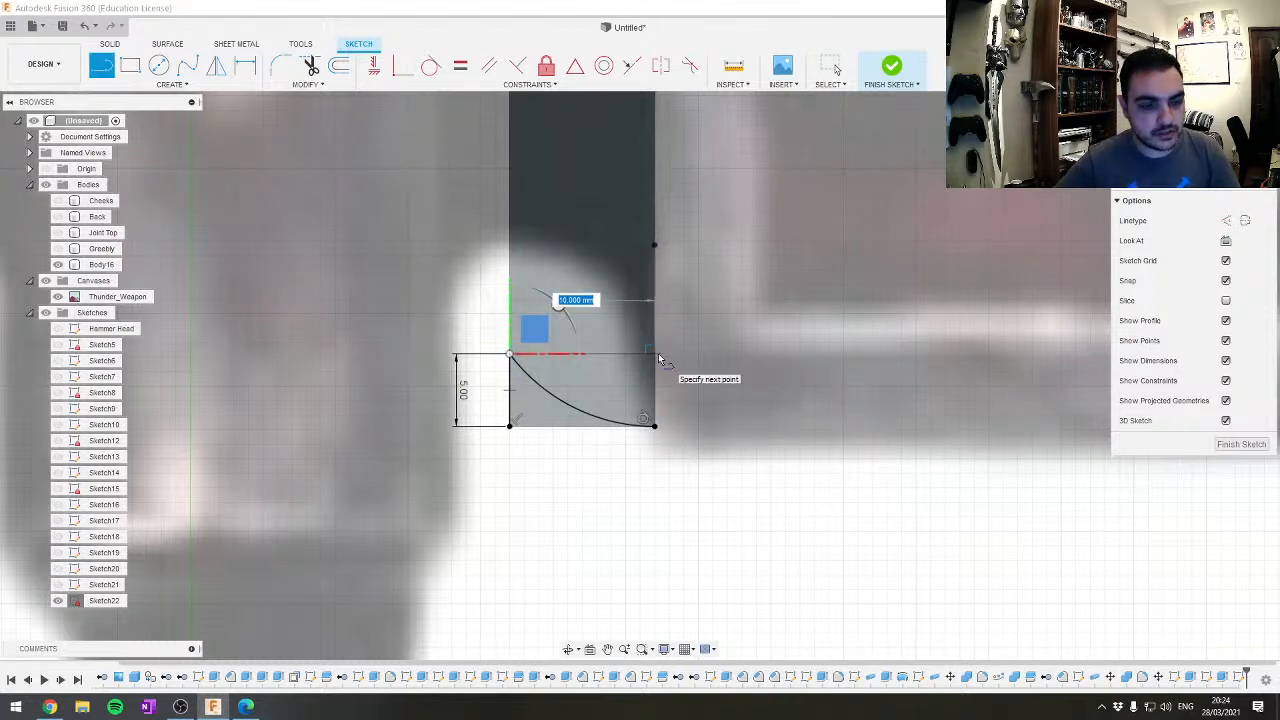
left_click(657, 354)
key("Escape")
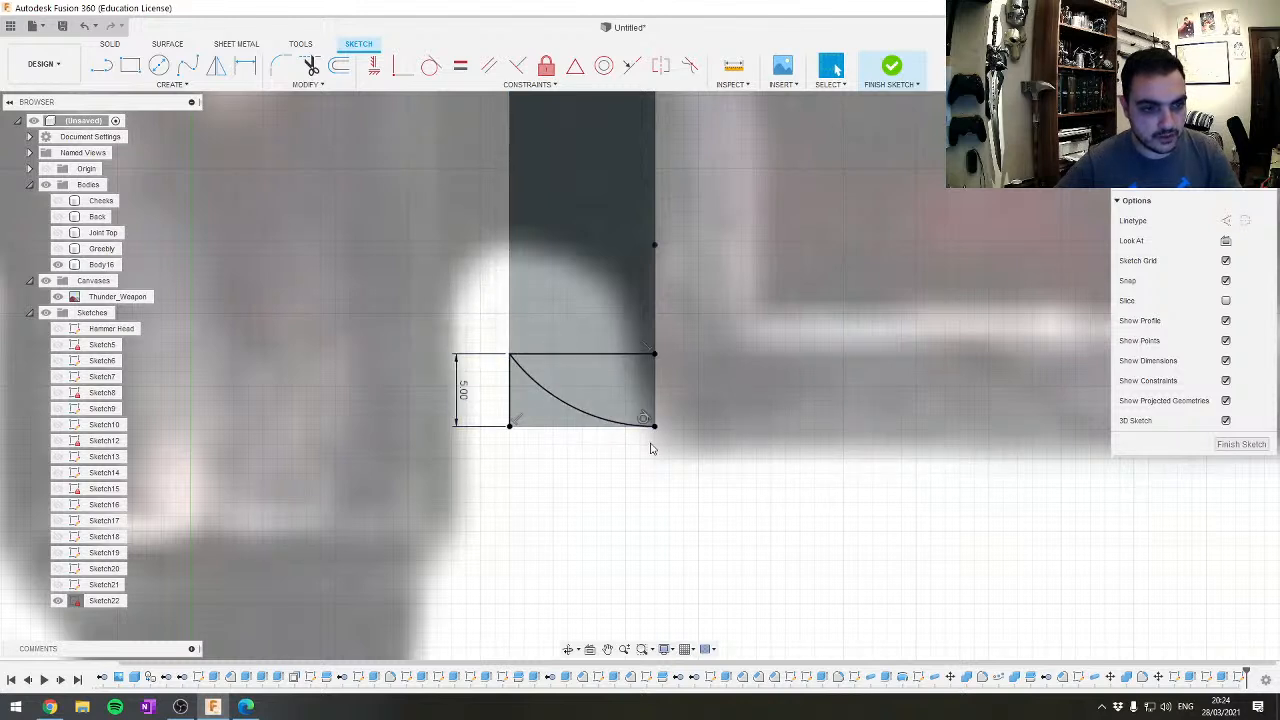
Replace the arc with a three-point arc between the same endpoints, tangent to the 10 mm line and bulging toward it
left_click(571, 410)
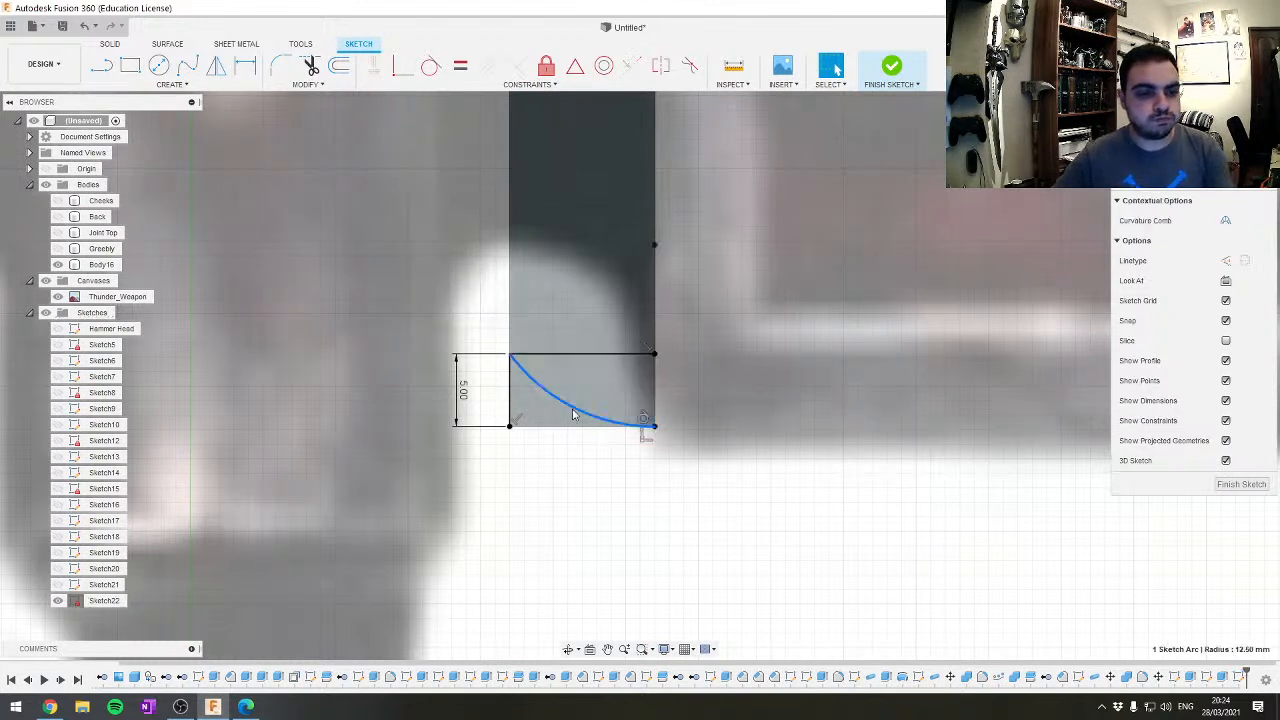
key("Delete")
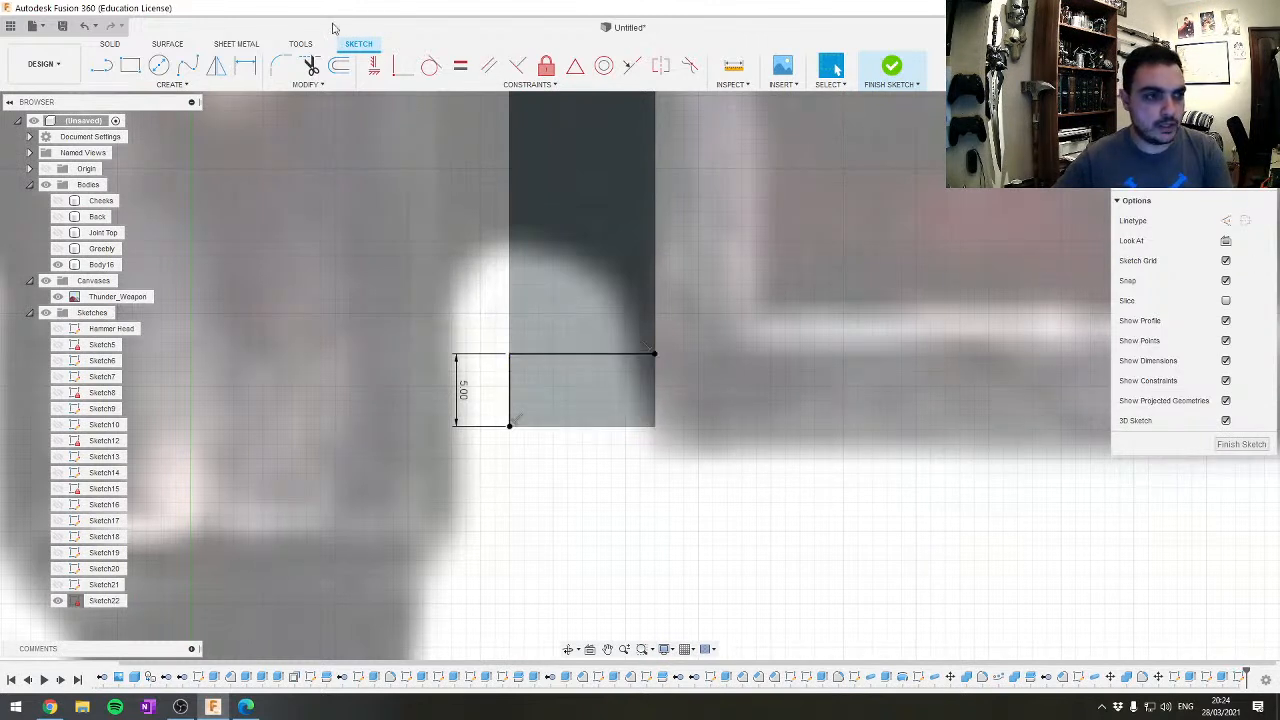
left_click(170, 84)
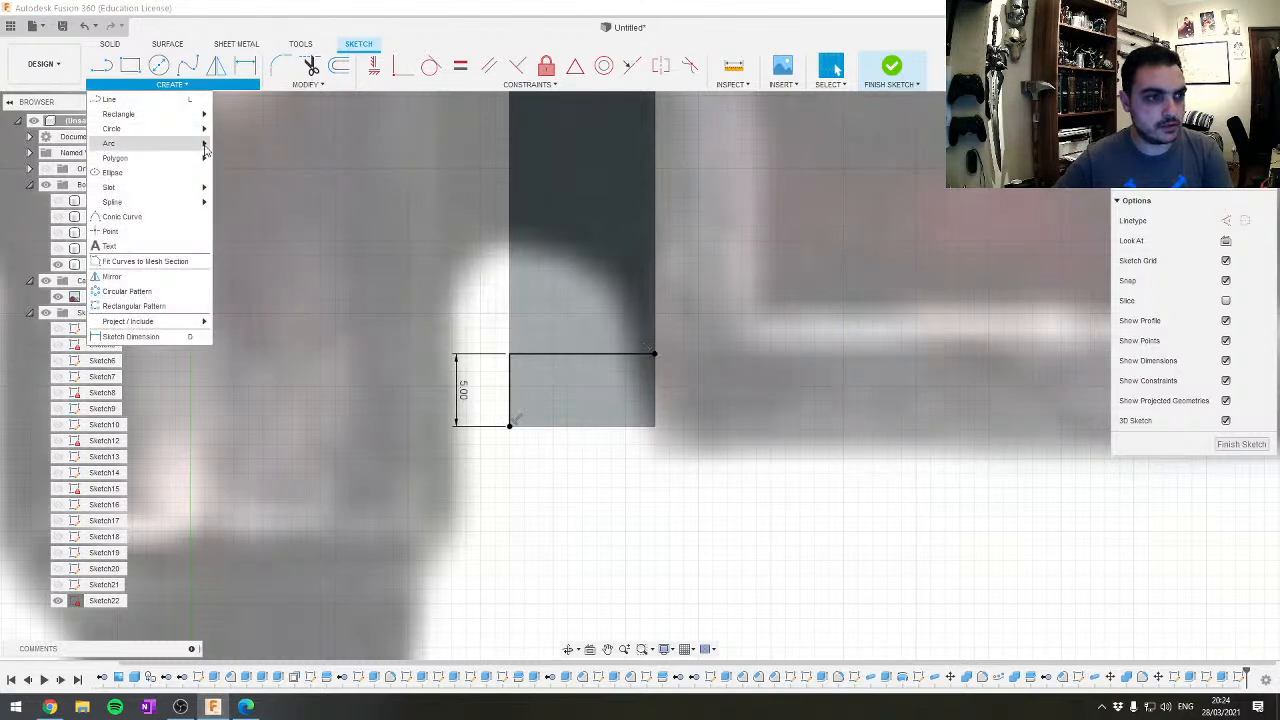
mouse_move(190, 143)
left_click(245, 145)
left_click(510, 354)
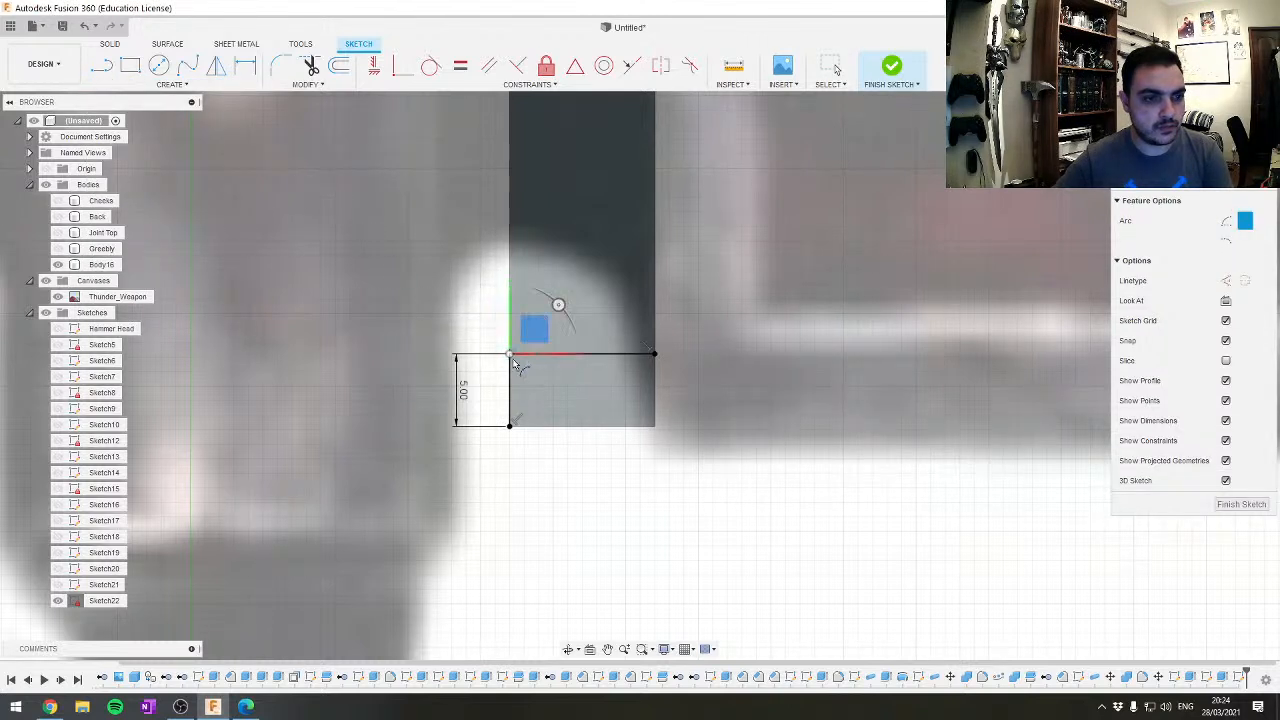
left_click(655, 427)
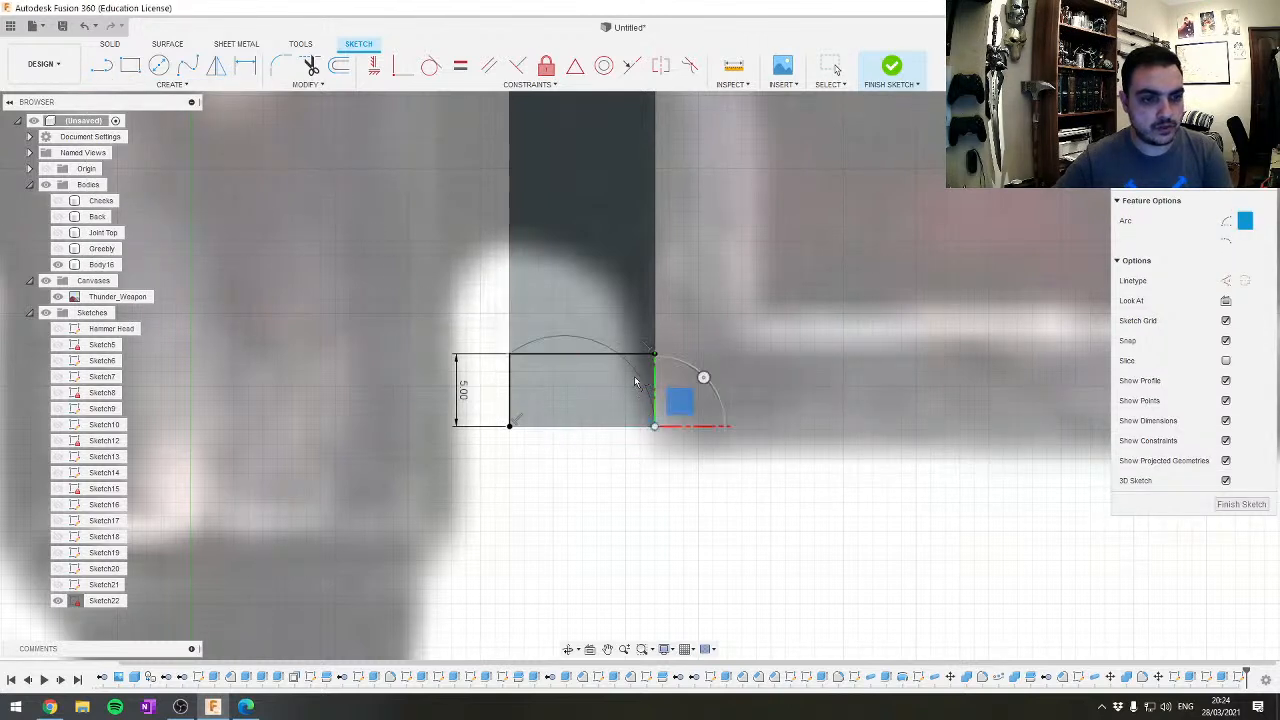
left_click(544, 358)
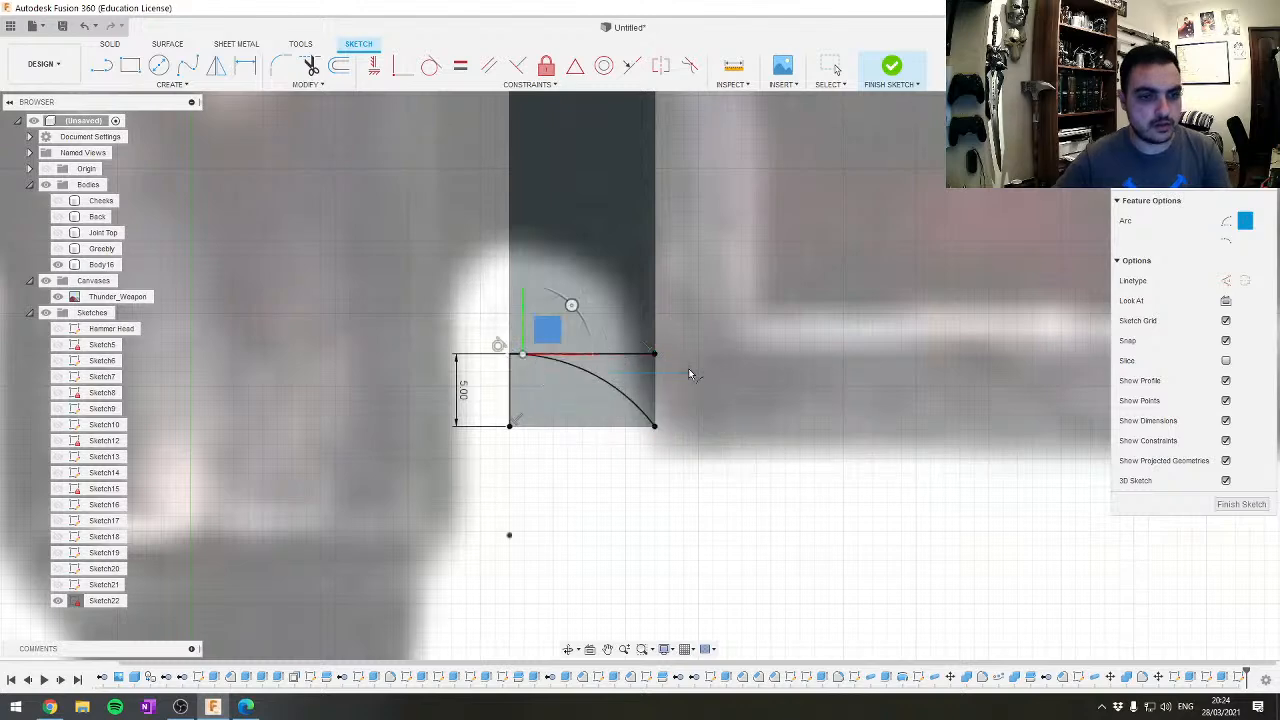
key("Escape")
Extrude the profile between the arc, the 5 mm line and the end edge to cut it away from the connector's end
left_click(563, 391)
middle_click_drag(563, 391, 562, 394, "shift")
key("e")
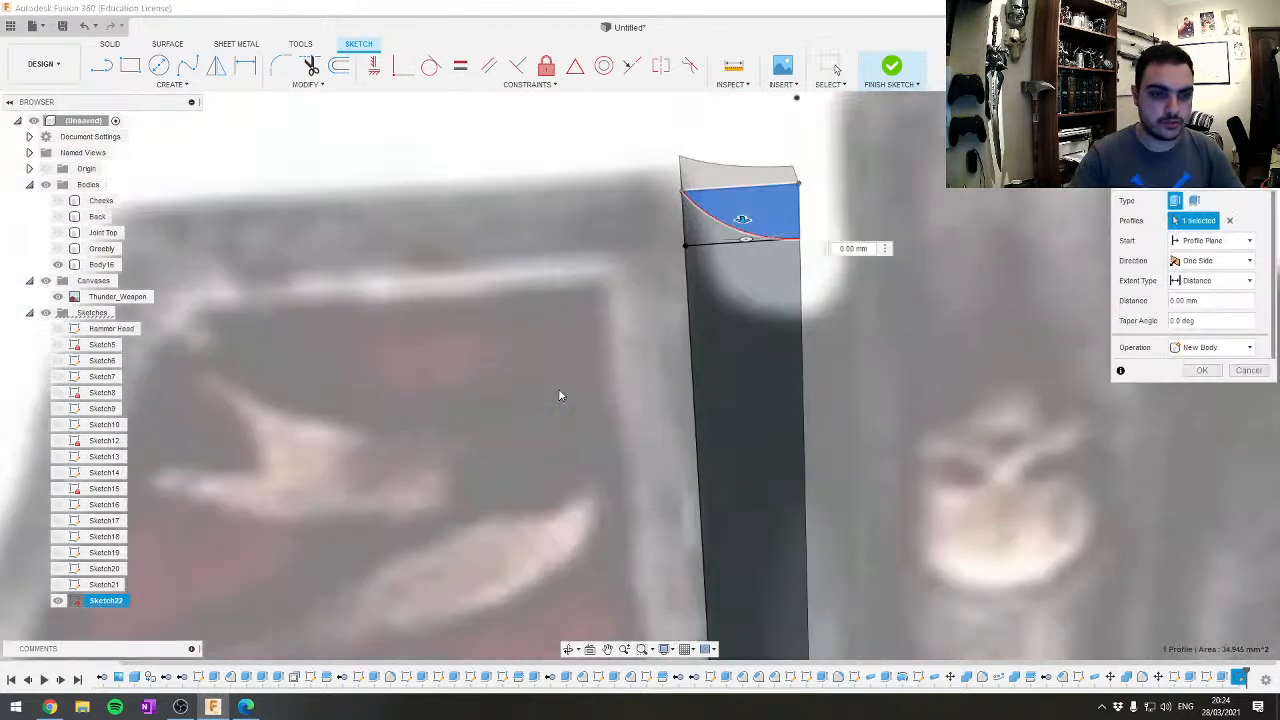
key("Return")
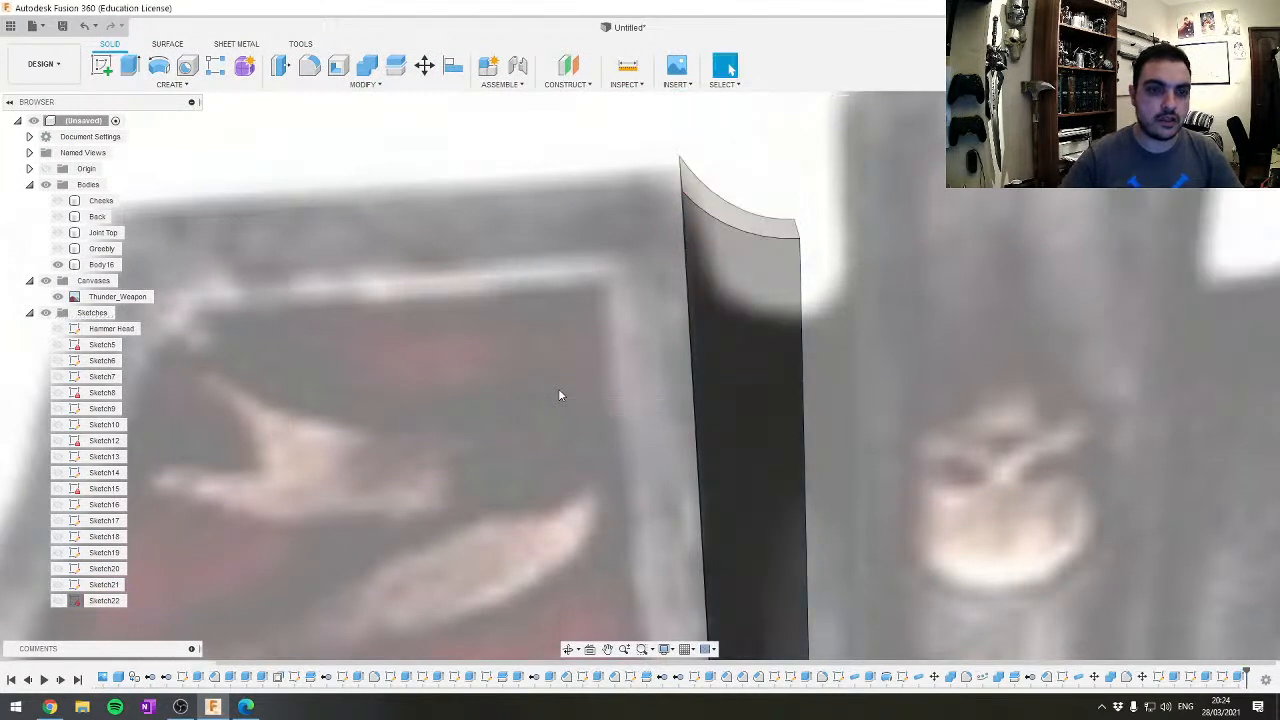
middle_click_drag(599, 332, 782, 307, "shift")
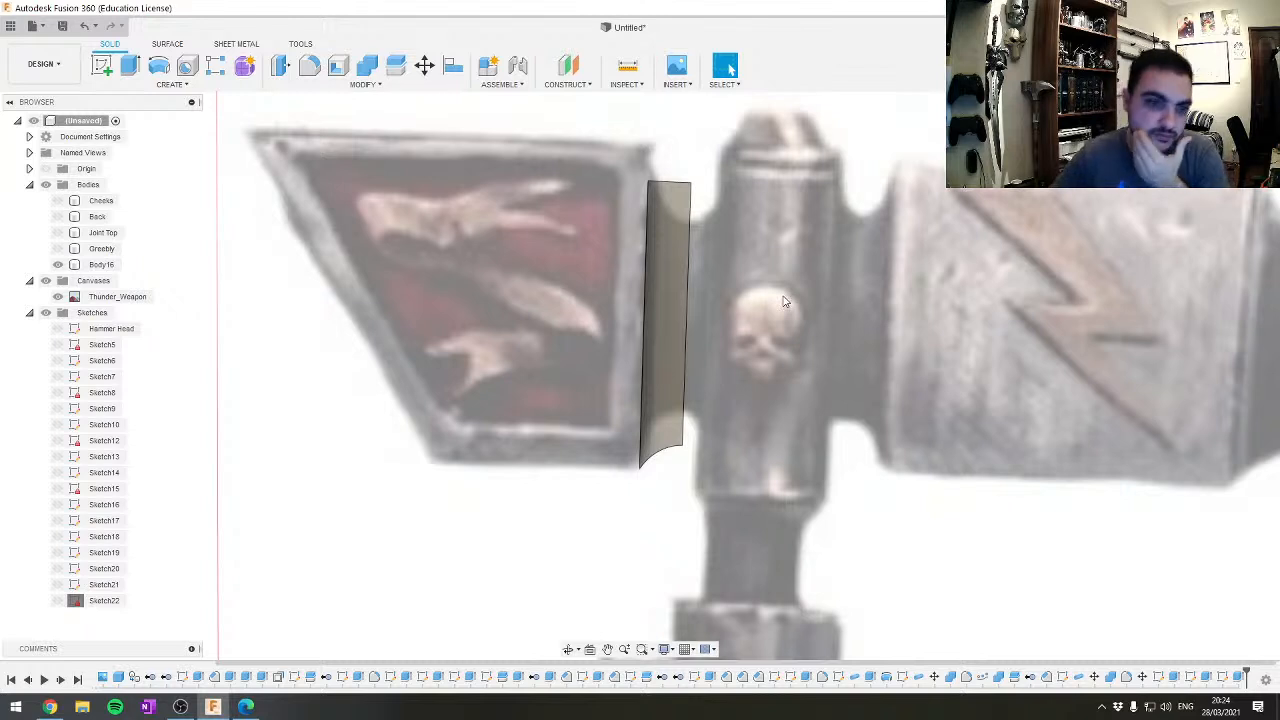
Try to push the connector's curved end face inward with Press Pull
middle_click_drag(686, 443, 670, 408, "shift")
left_click(670, 457)
key("q")
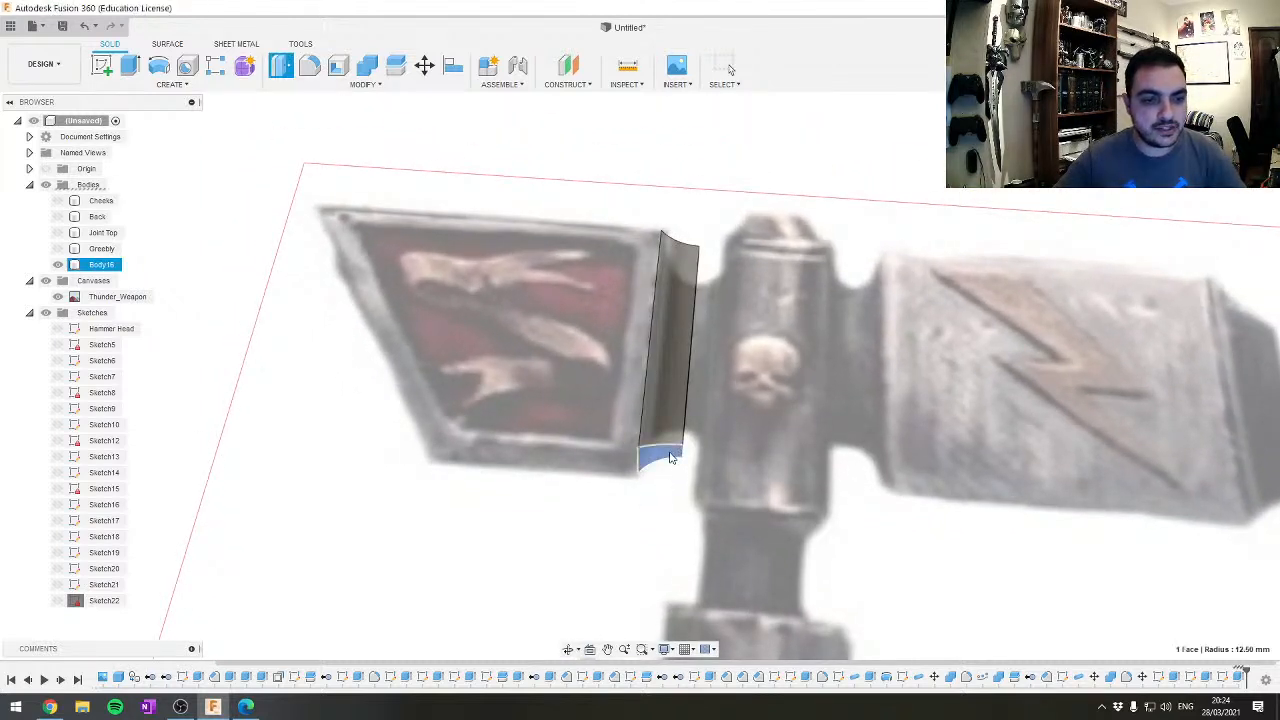
left_click_drag(671, 463, 665, 430)
key("Return")
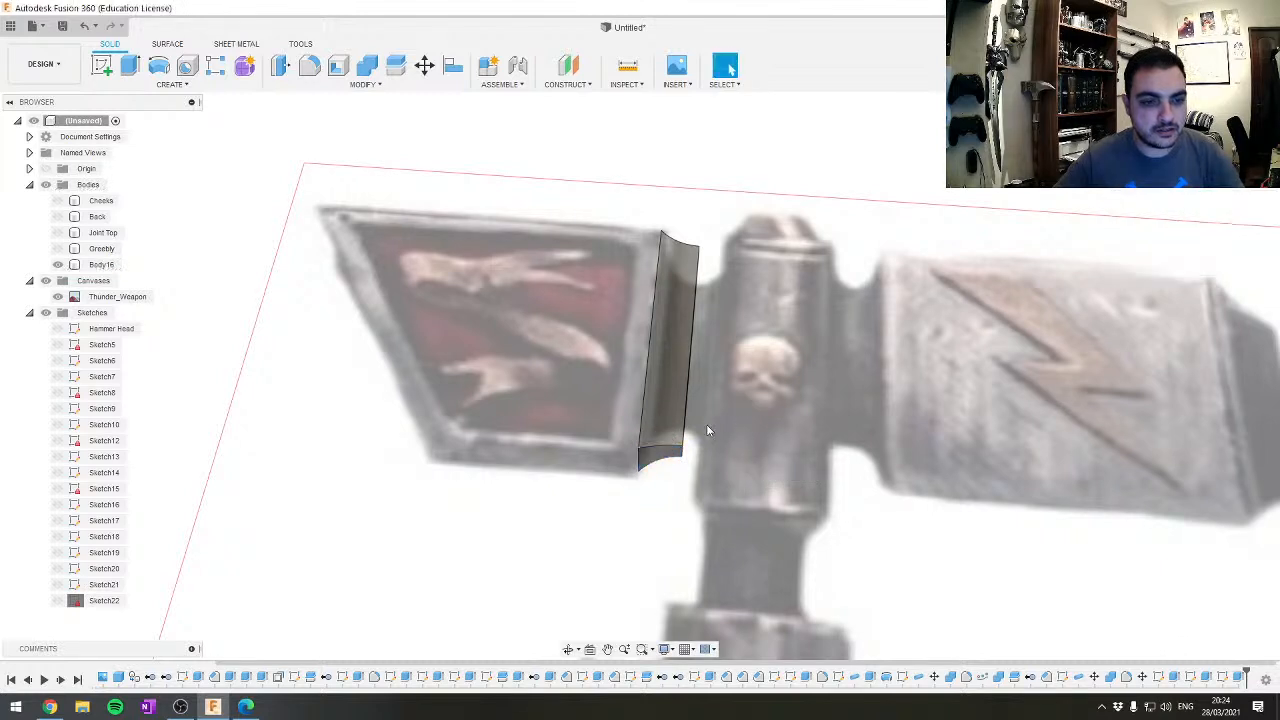
Try a sketch outline from the curved end's Joint Top-side corner, with a 23 mm line toward the Back and a parallel 25 mm line
middle_click_drag(707, 355, 715, 400, "shift")
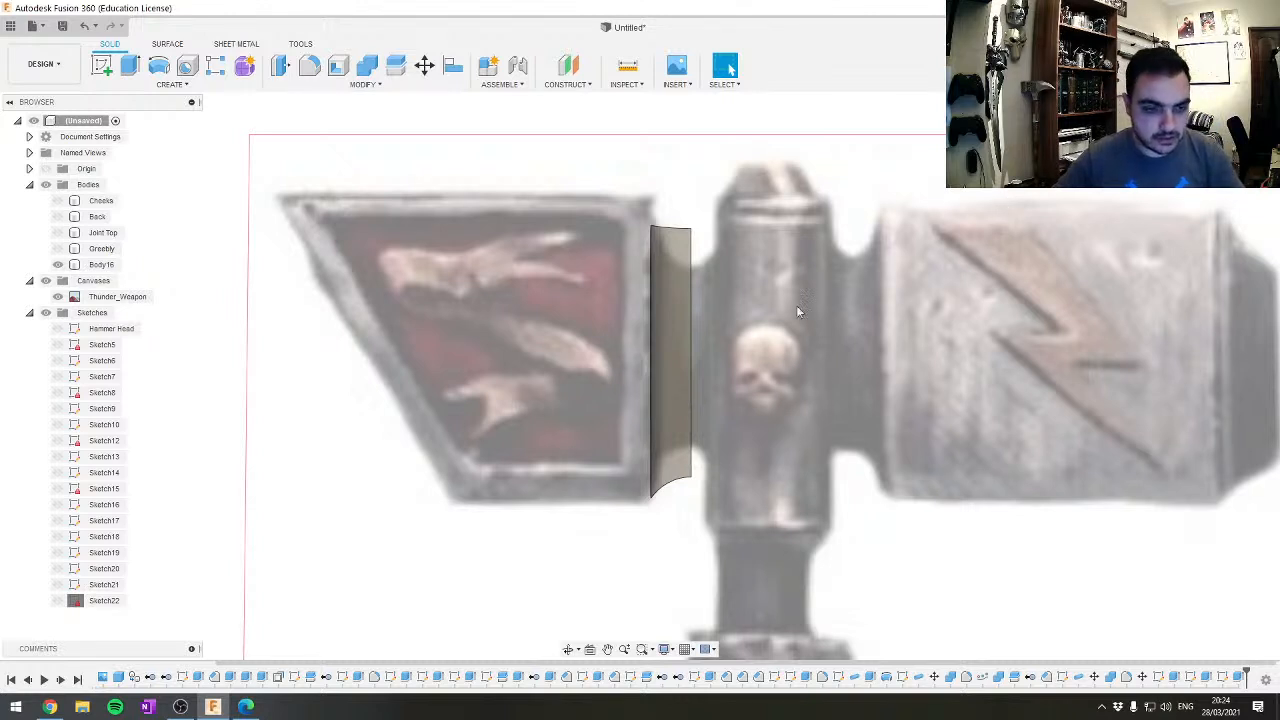
key("l")
left_click(764, 413)
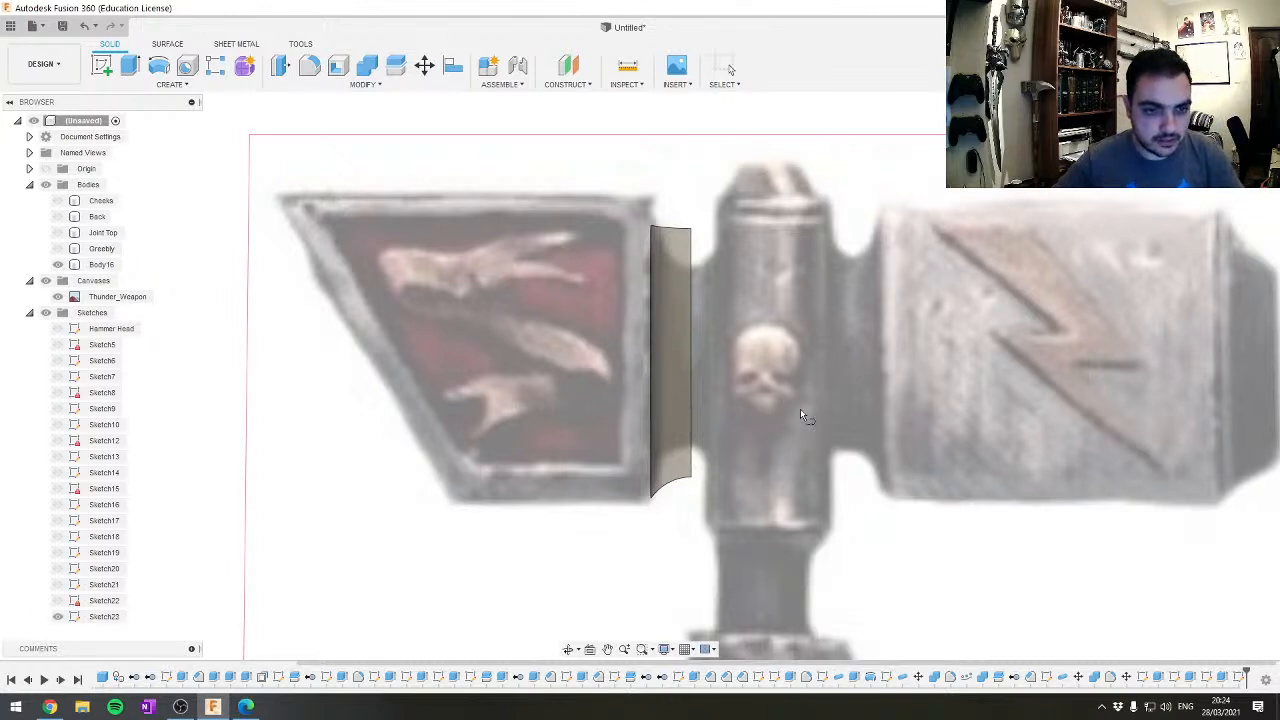
left_click(691, 477)
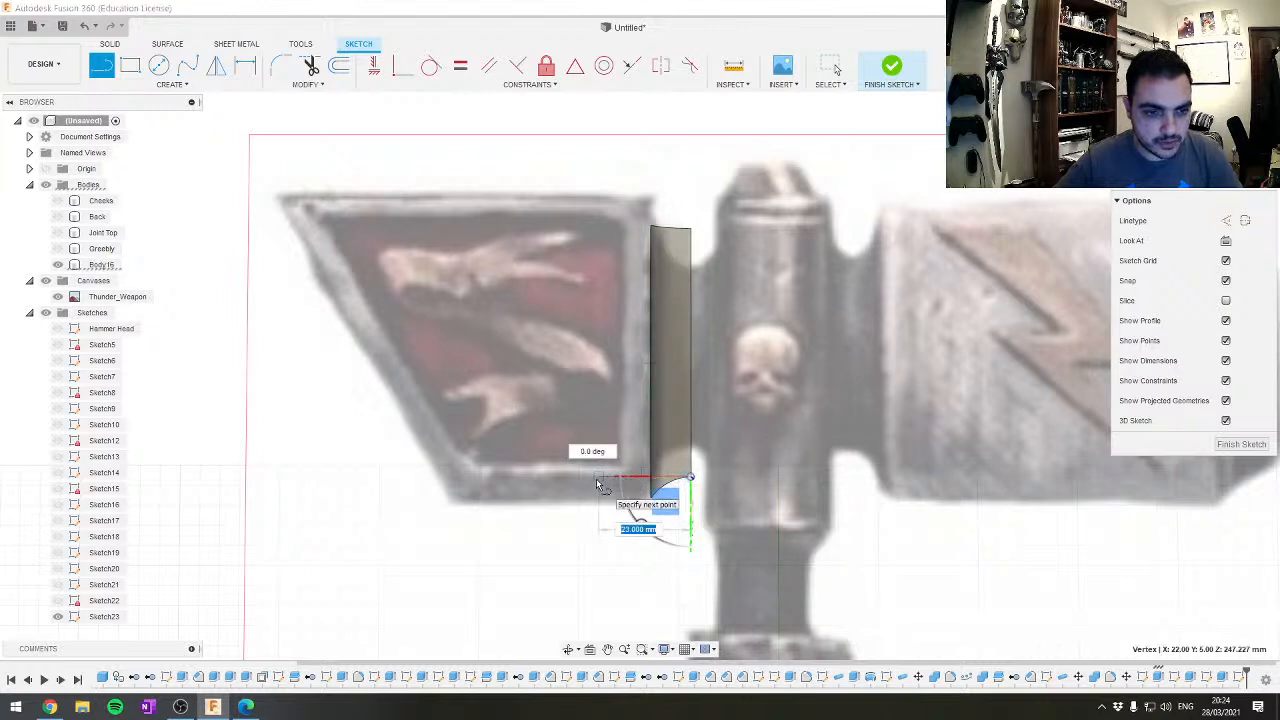
left_click(599, 477)
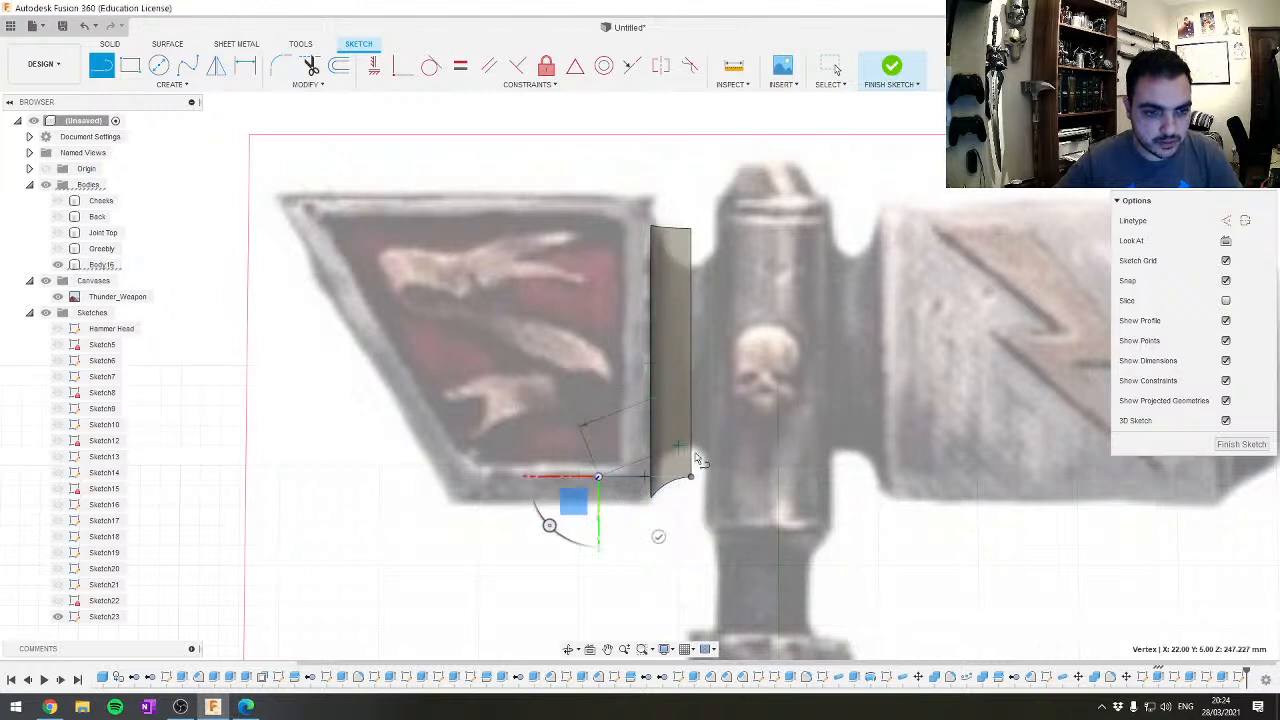
left_click(600, 446)
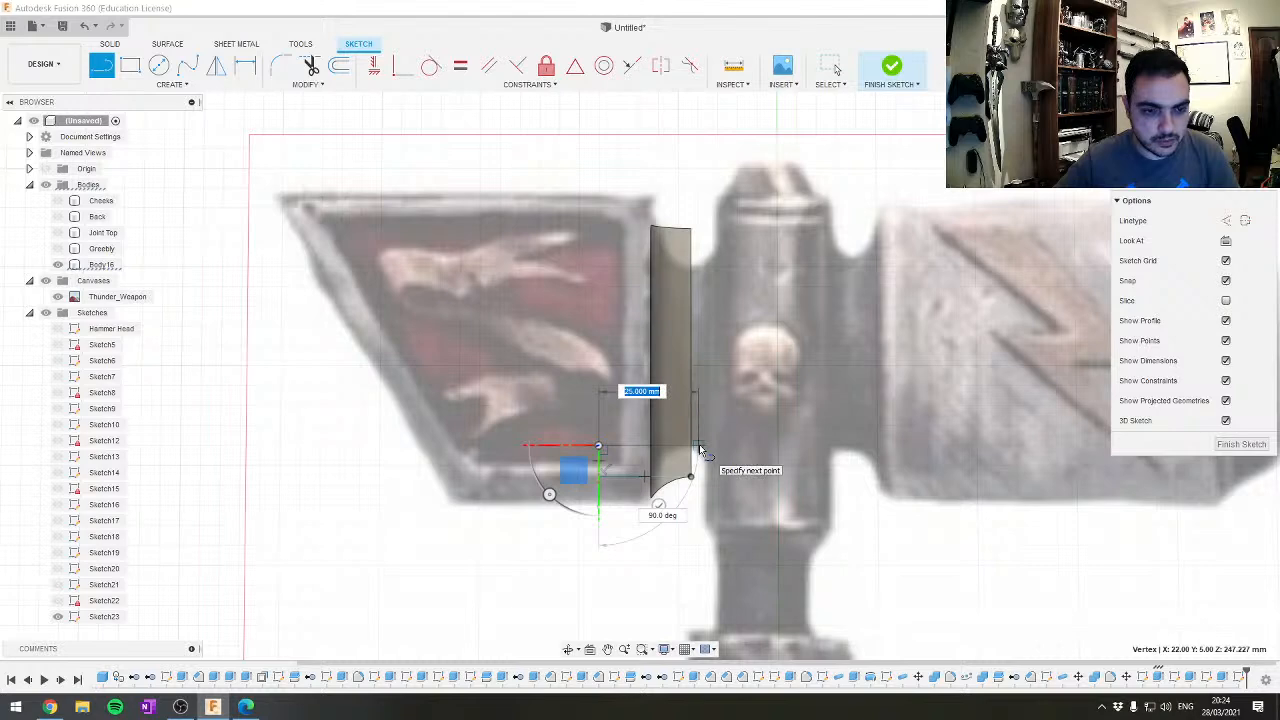
left_click(699, 447)
scroll(724, 470, "up", 4)
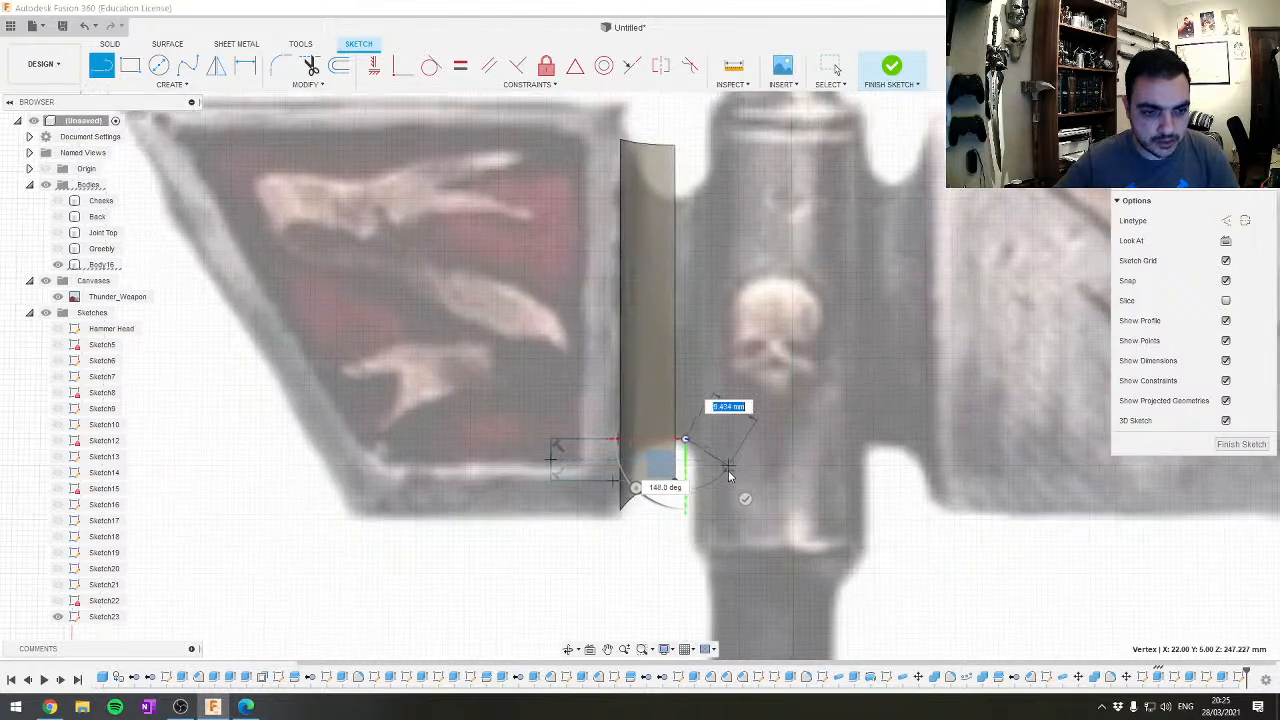
middle_click_drag(724, 476, 857, 294)
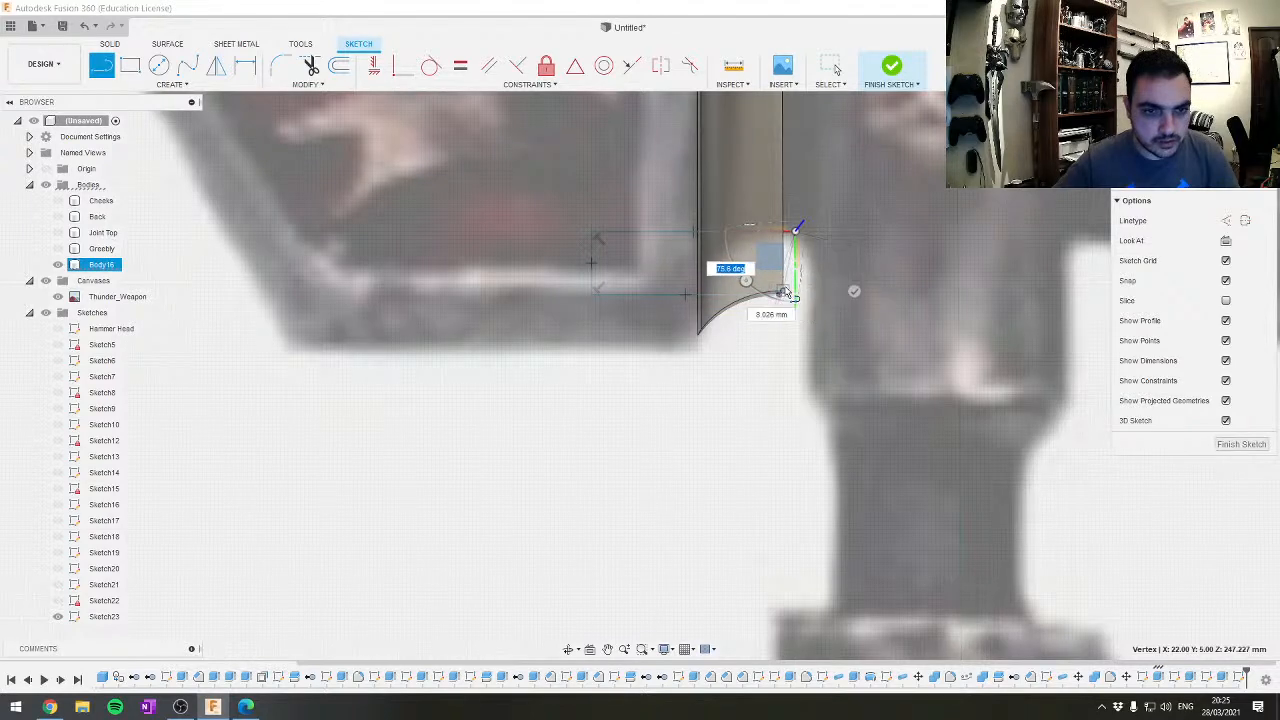
key("Escape")
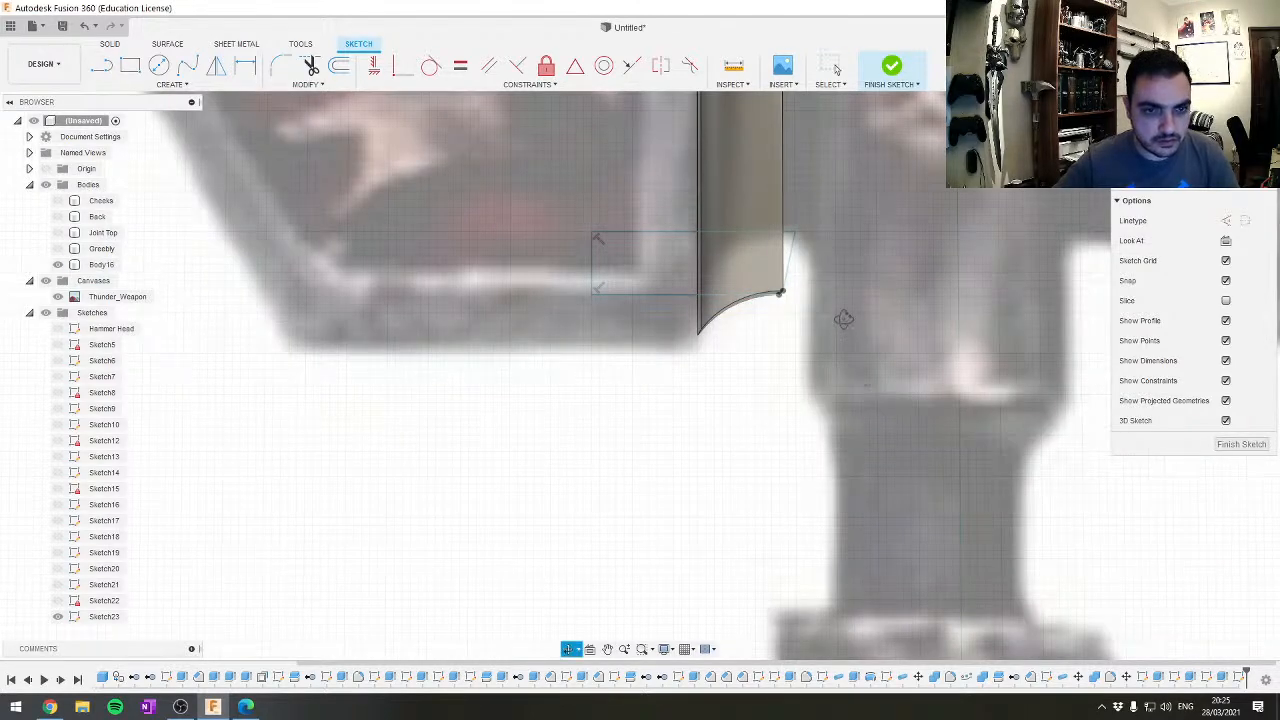
Delete the unfinished line sketch at the connector's curved end
middle_click_drag(843, 318, 814, 281, "shift")
middle_click_drag(977, 381, 920, 358)
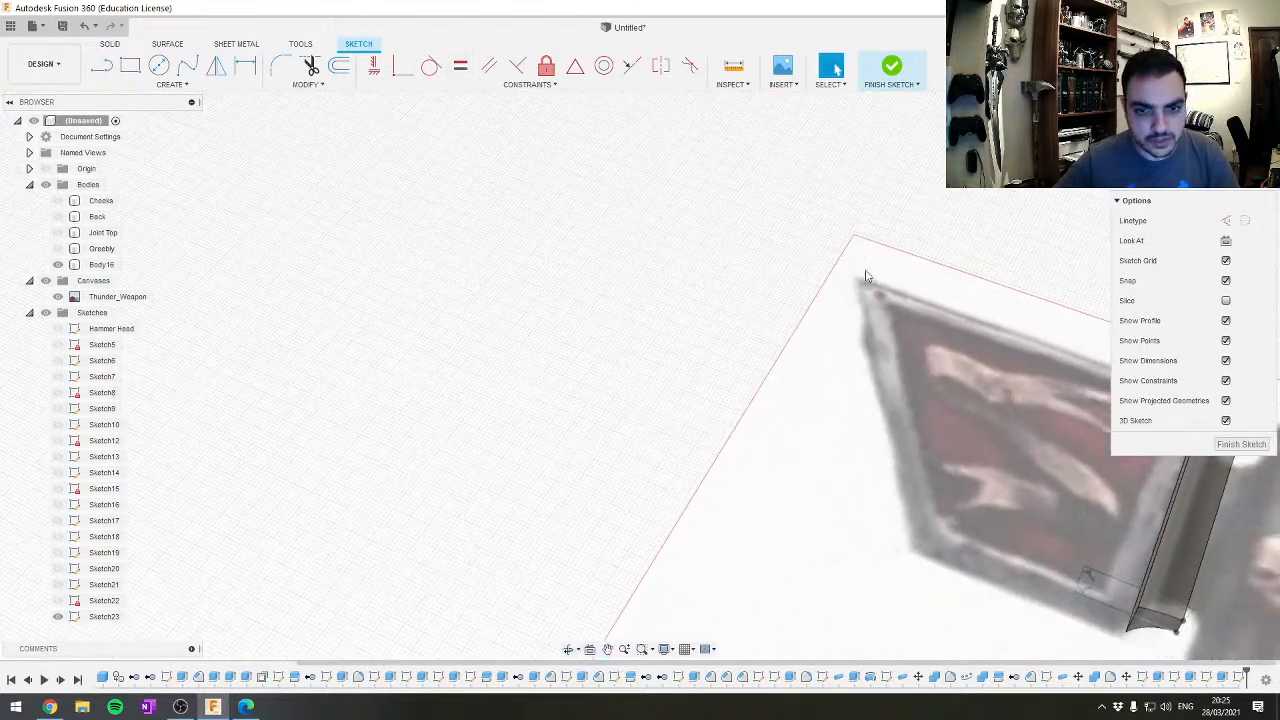
mouse_move(901, 269)
middle_mouse_down("shift")
mouse_move(920, 282)
mouse_move(881, 318)
middle_mouse_up("shift")
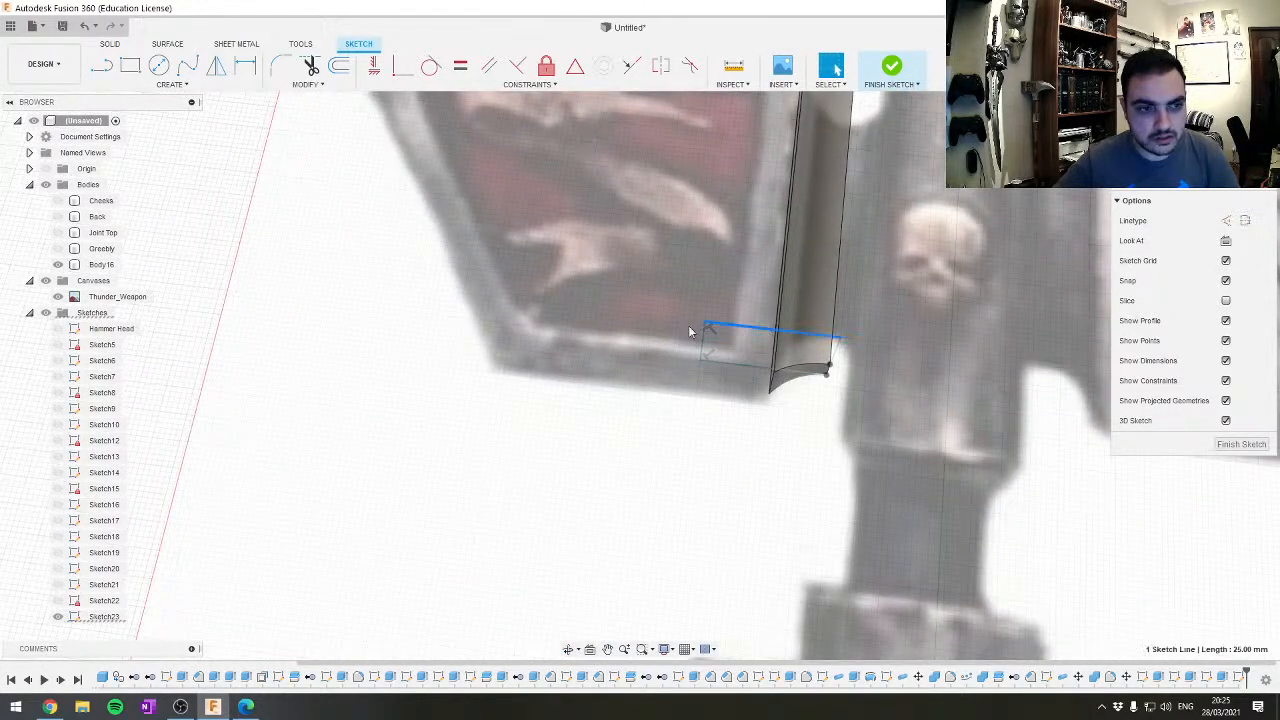
left_click(138, 615)
key("Delete")
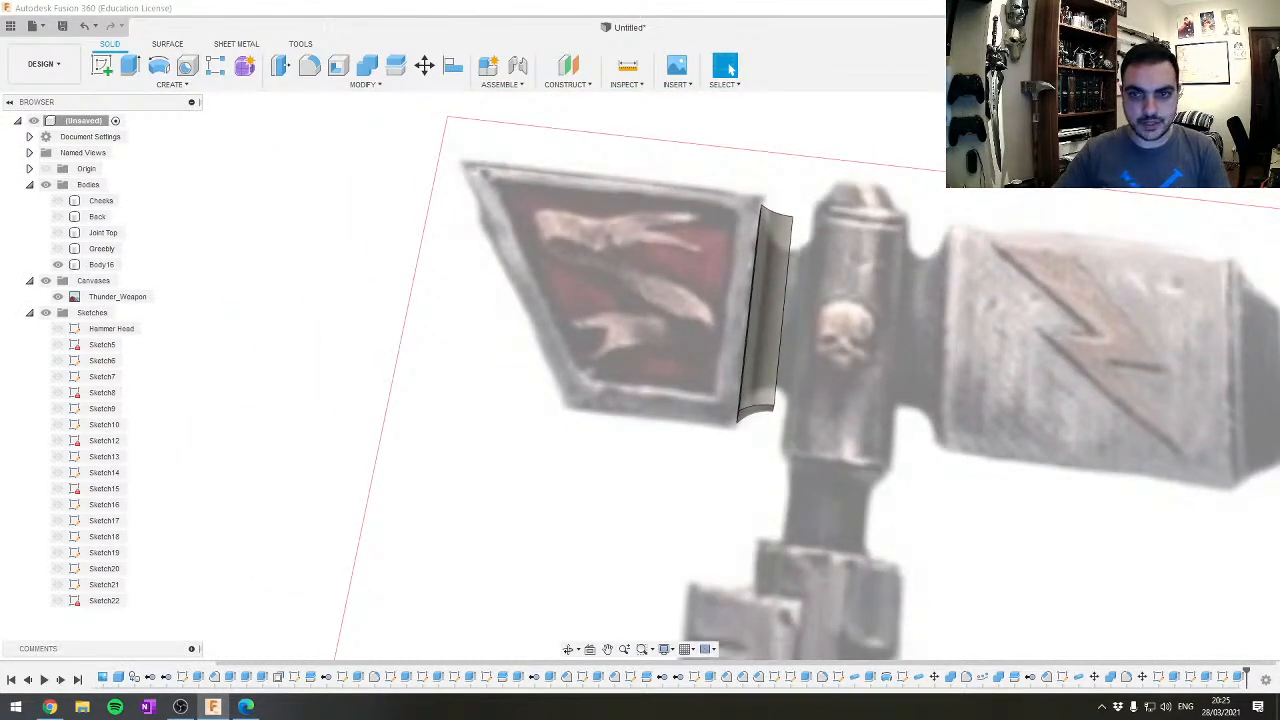
Move the connector body 7 mm along Z
left_click(1230, 136)
middle_click_drag(880, 203, 851, 248)
scroll(853, 247, "down", 5)
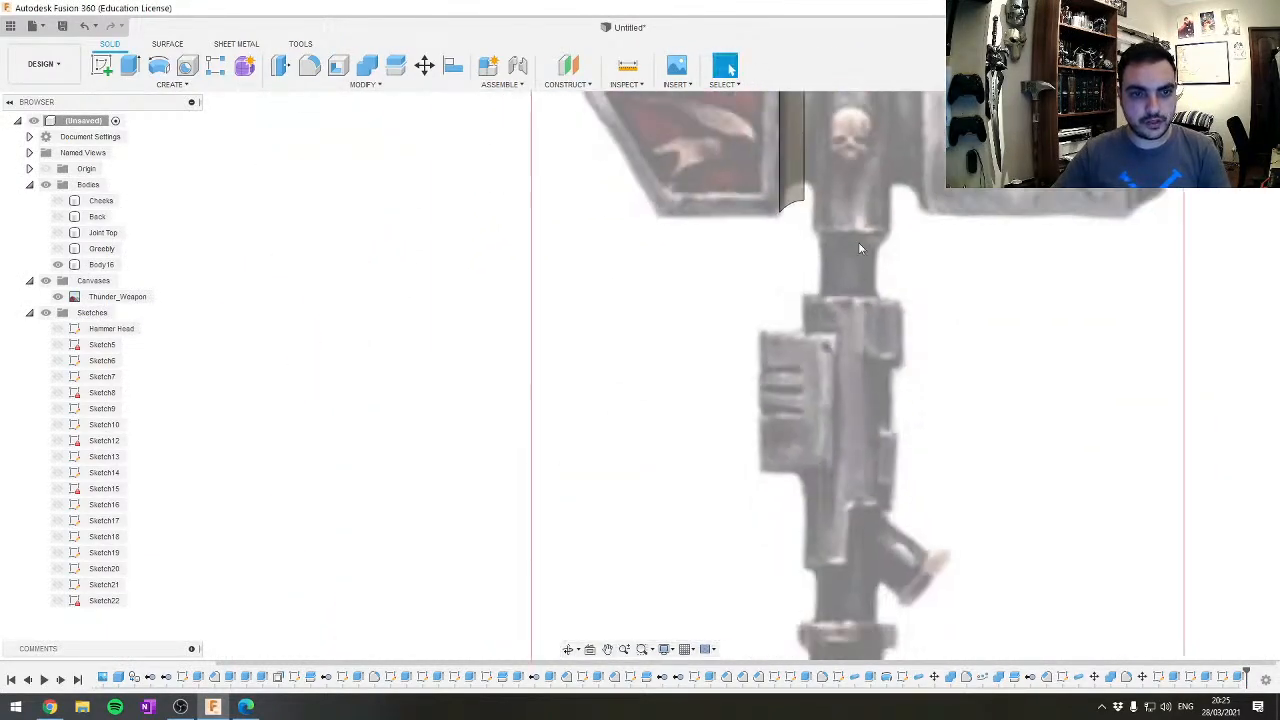
scroll(853, 250, "down", 3)
scroll(724, 433, "up", 6)
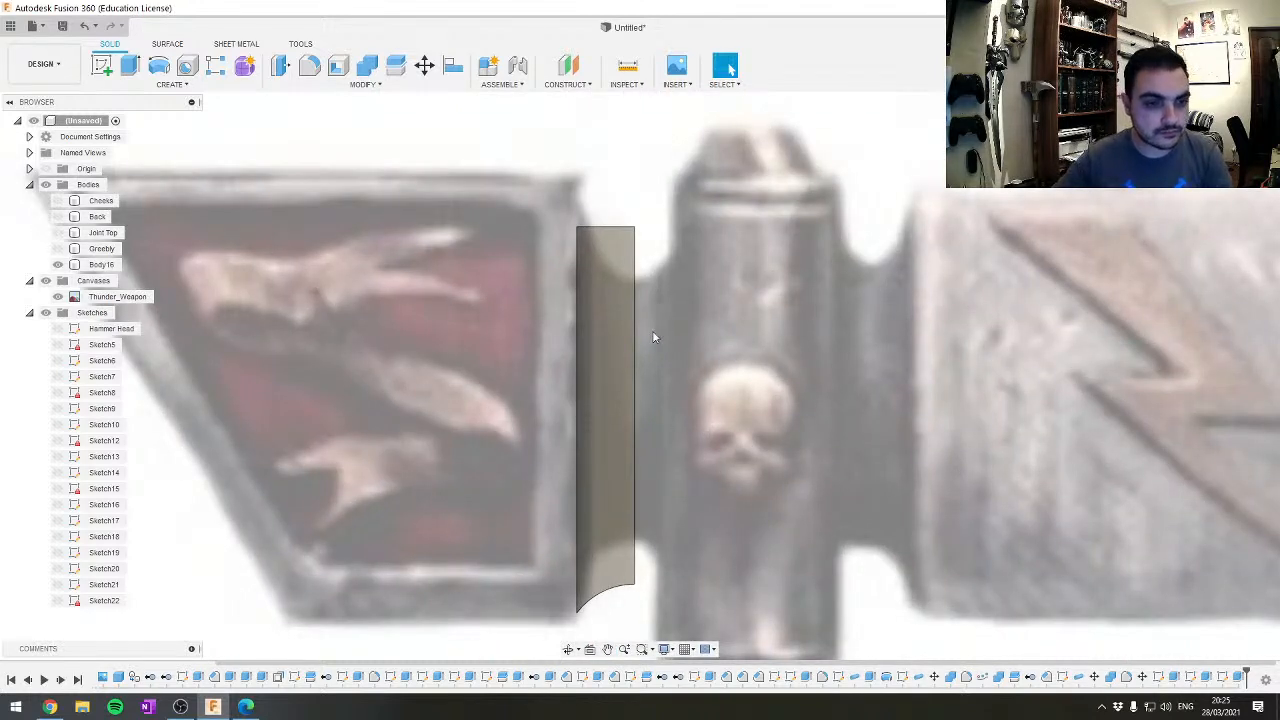
left_click(603, 234)
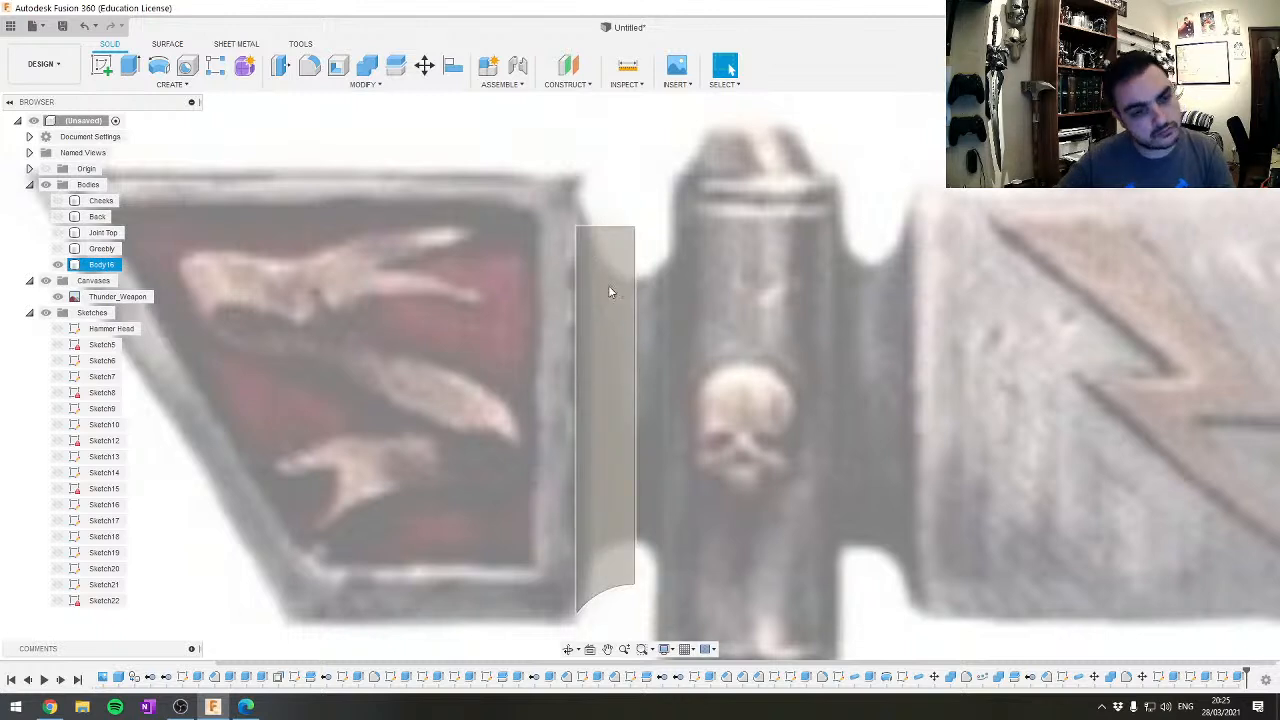
left_click(105, 265)
key("m")
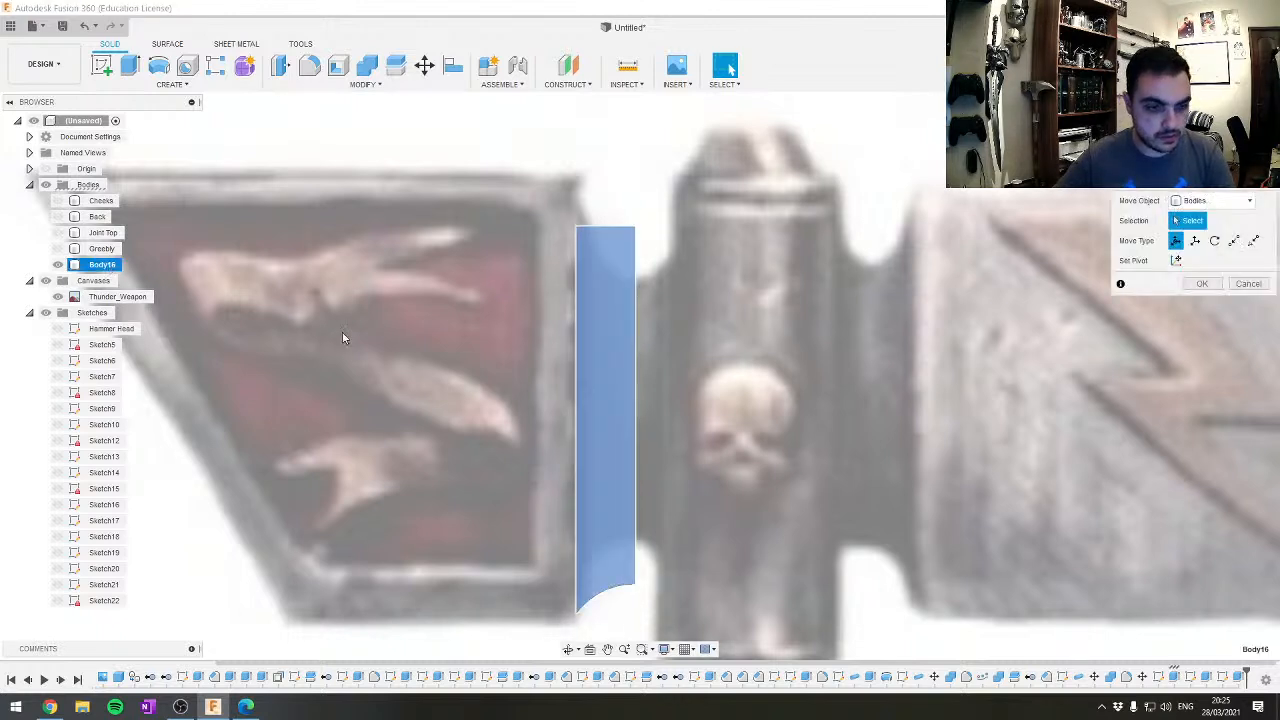
left_click_drag(632, 598, 634, 531)
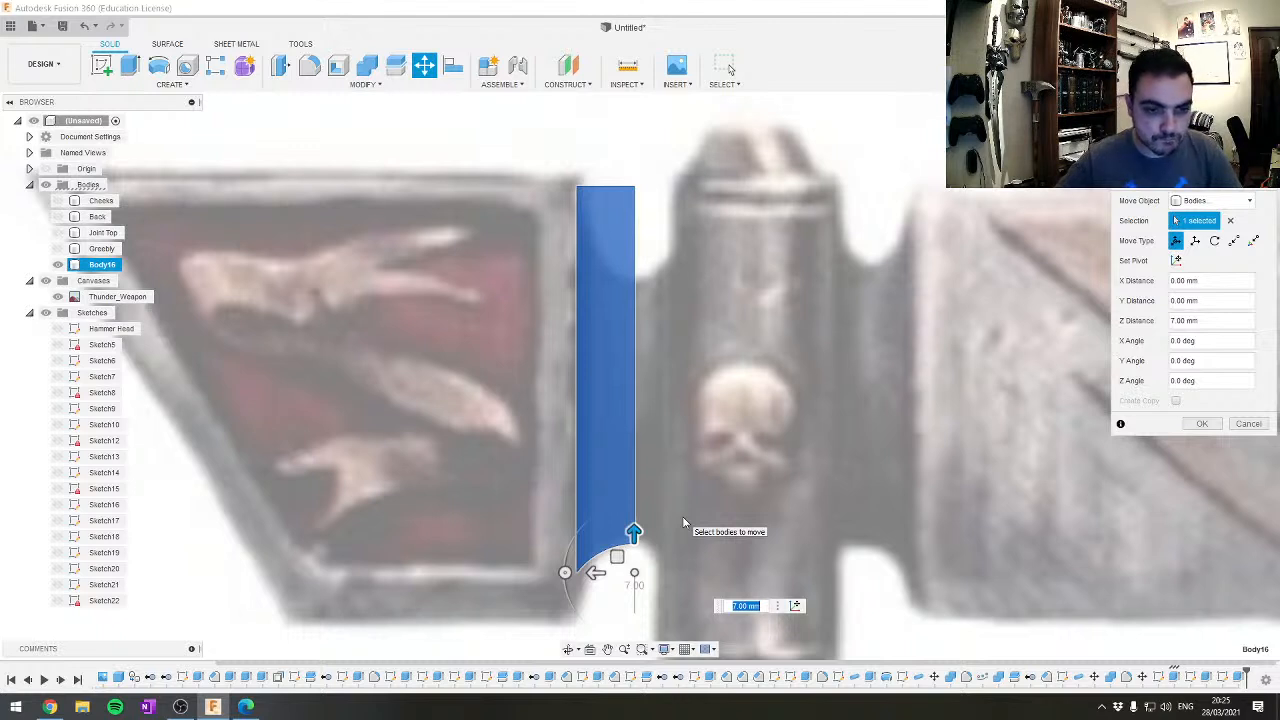
left_click(1202, 423)
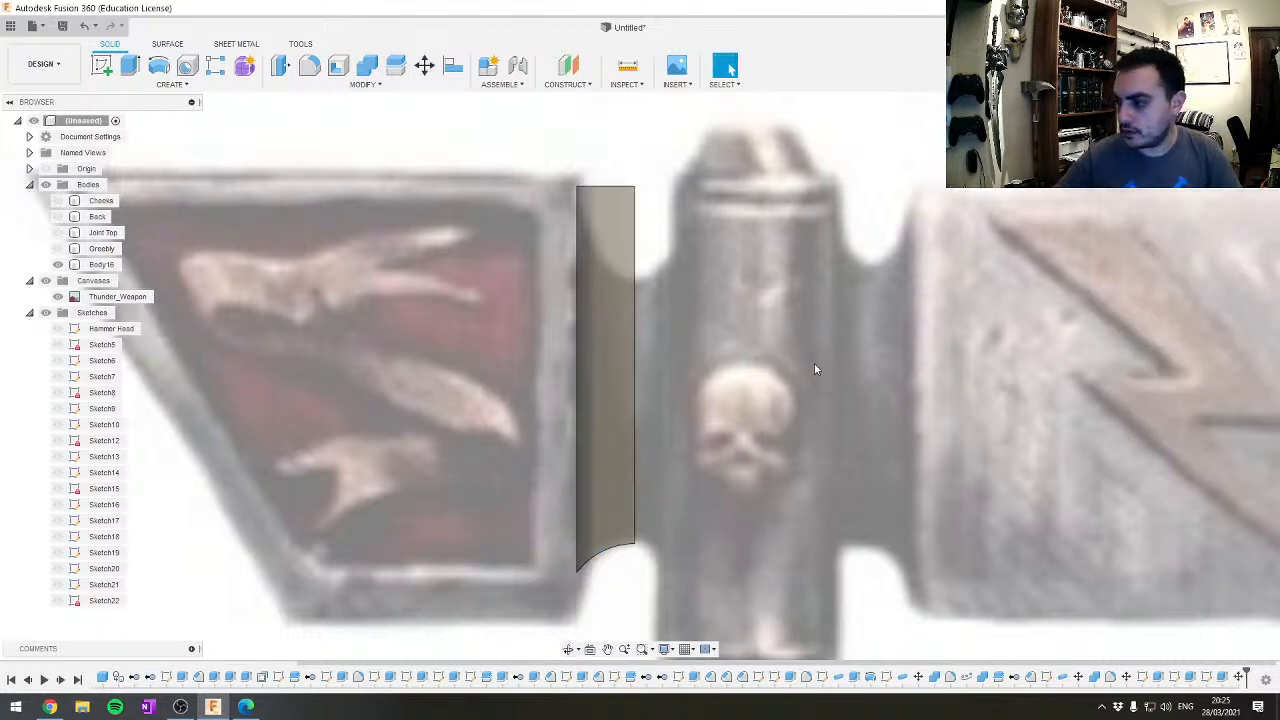
Examine the connector's position and curved end against the hammer reference canvas
scroll(733, 318, "down", 4)
middle_click_drag(733, 318, 697, 368, "shift")
scroll(818, 369, "up", 6)
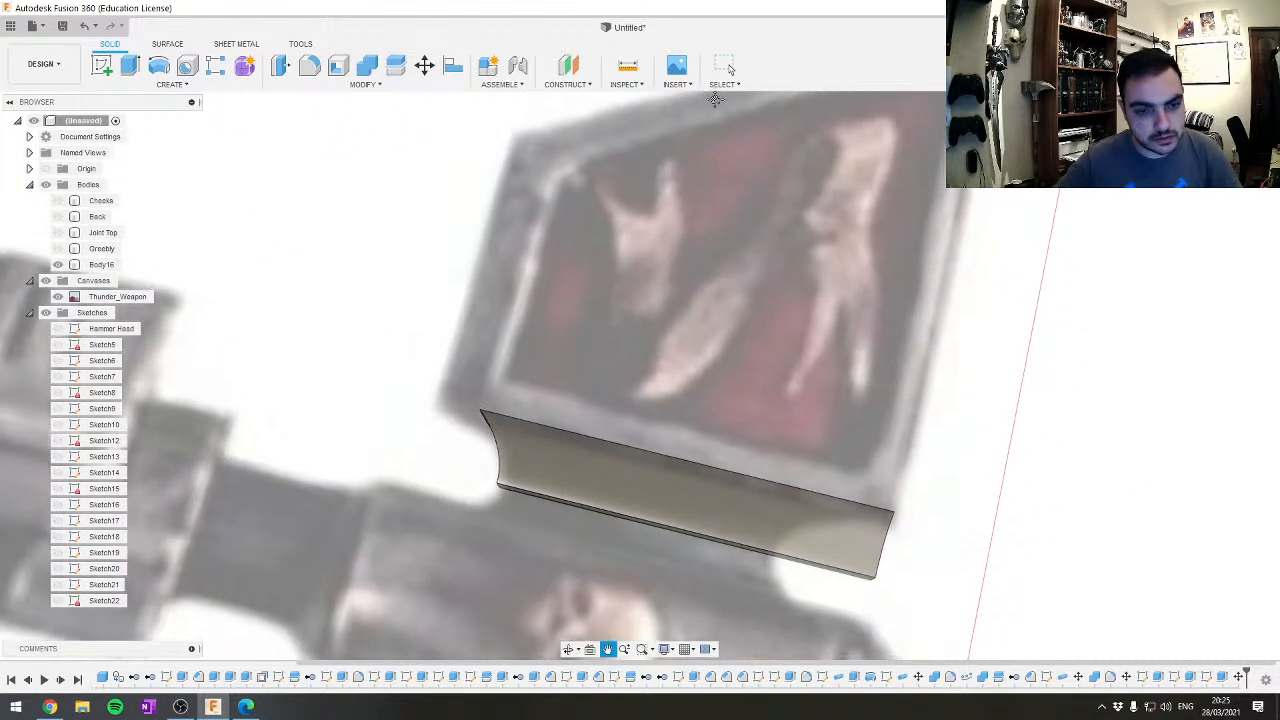
left_click(725, 67)
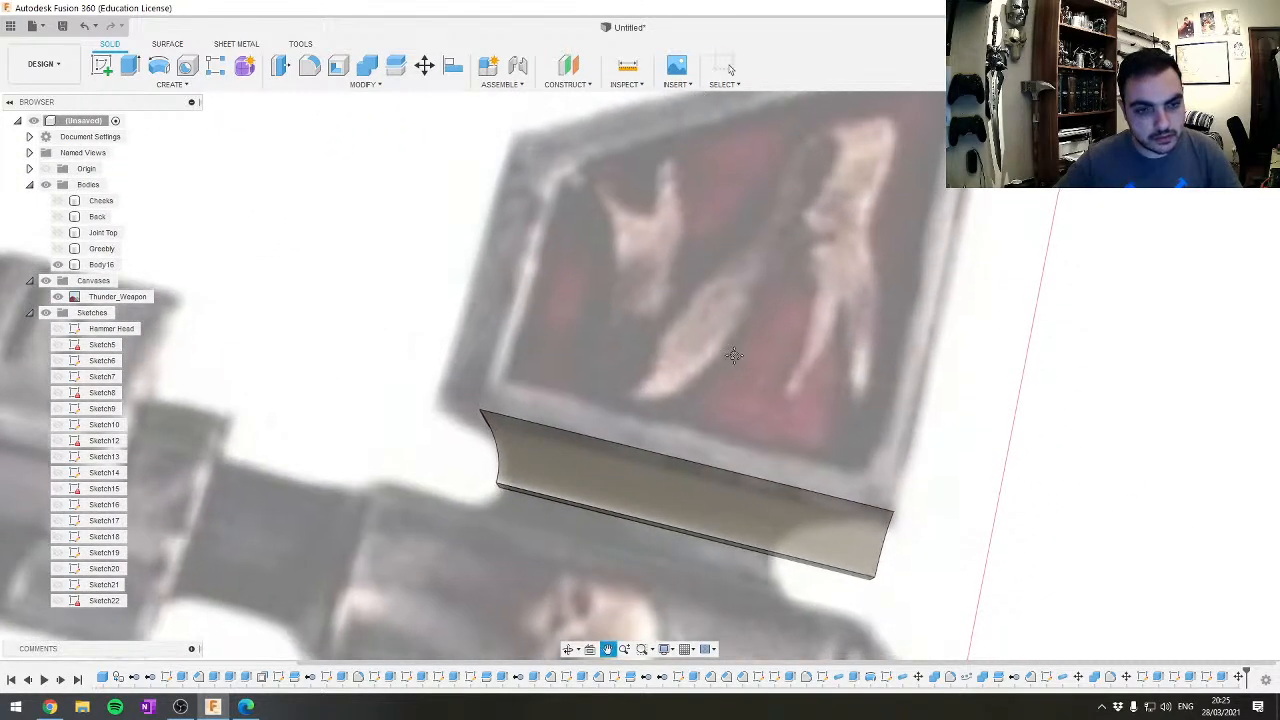
middle_click_drag(746, 353, 797, 91)
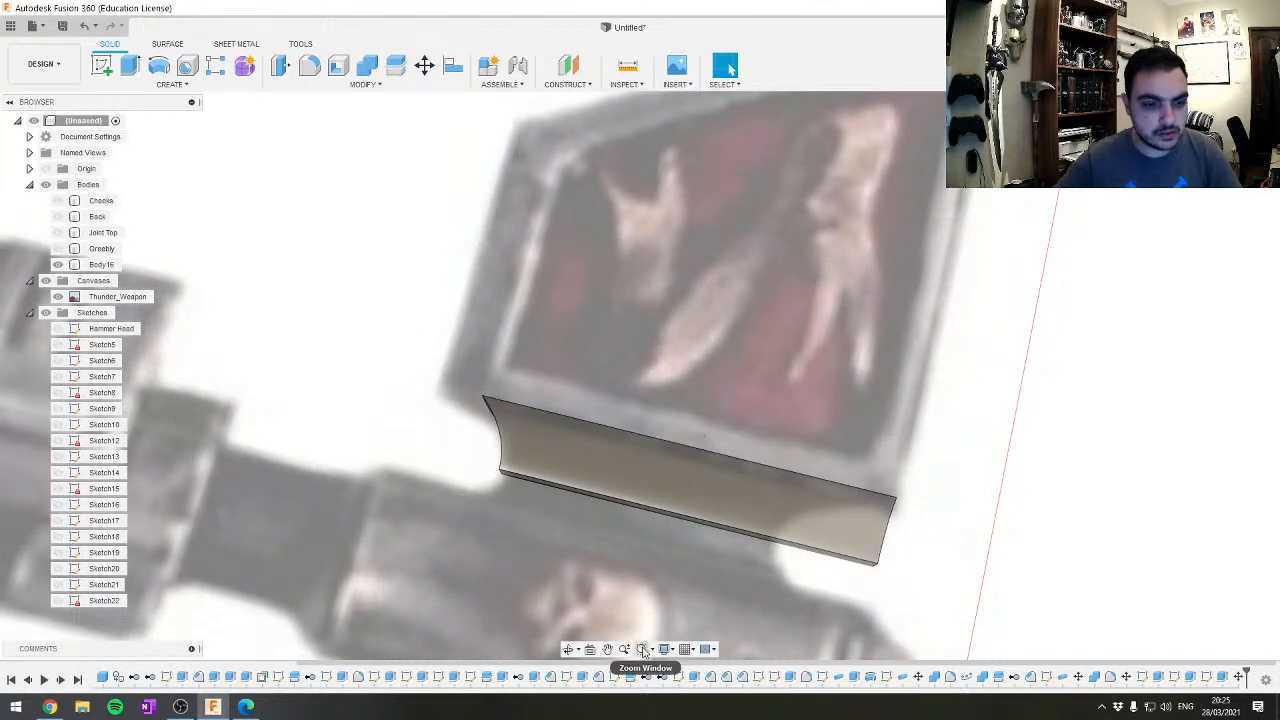
scroll(745, 450, "down", 10)
middle_click_drag(764, 528, 671, 468)
scroll(731, 432, "up", 5)
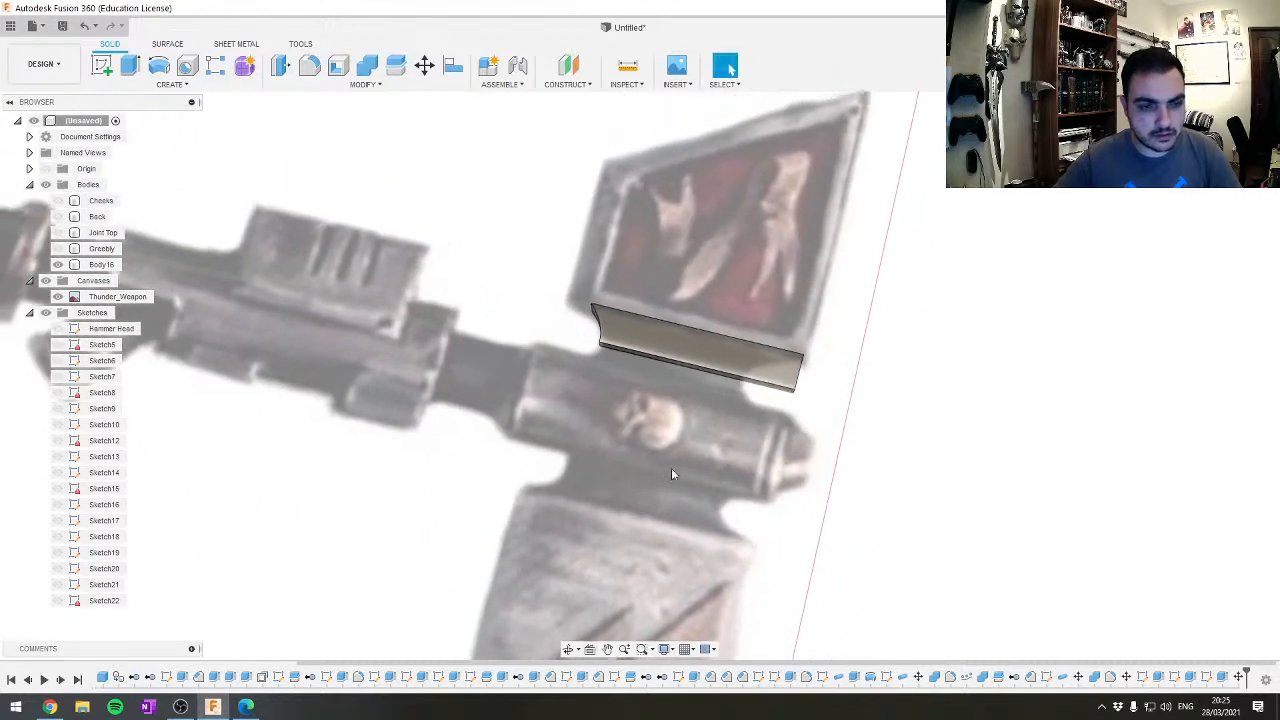
Measure the length of the connector's Back-side edge between its two end corners and copy the distance
scroll(808, 334, "up", 2)
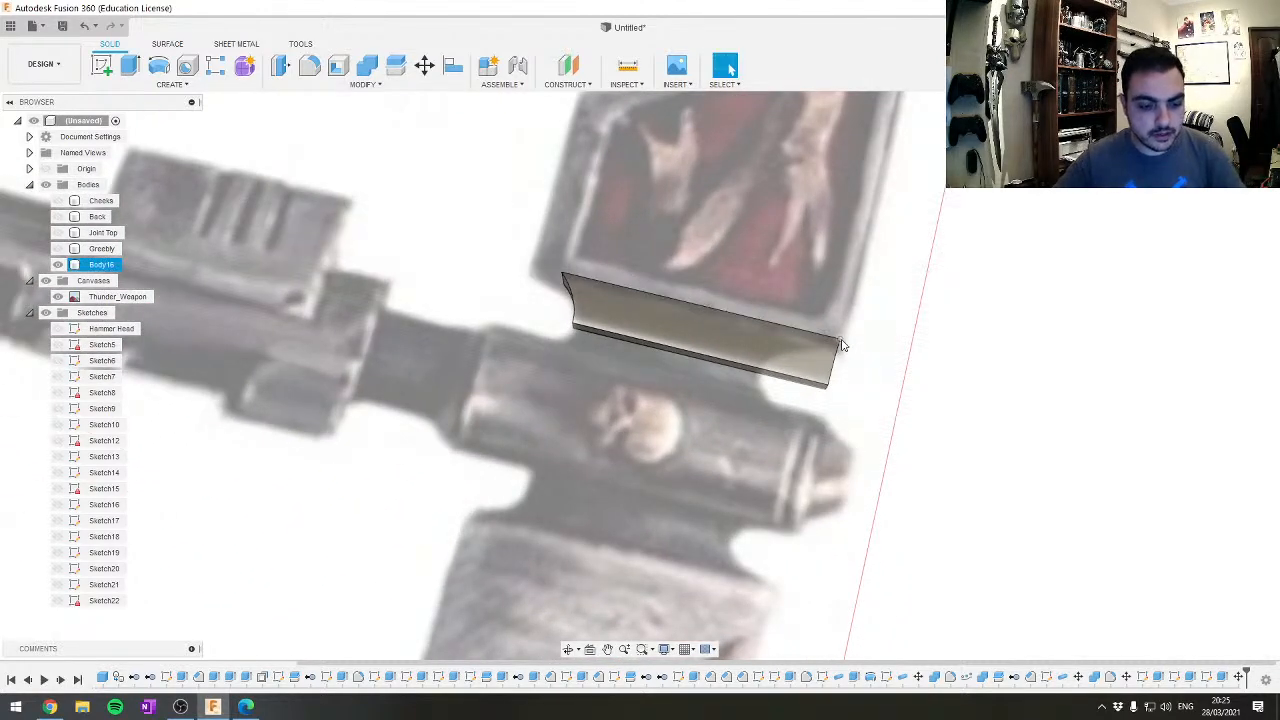
key("i")
left_click(837, 338)
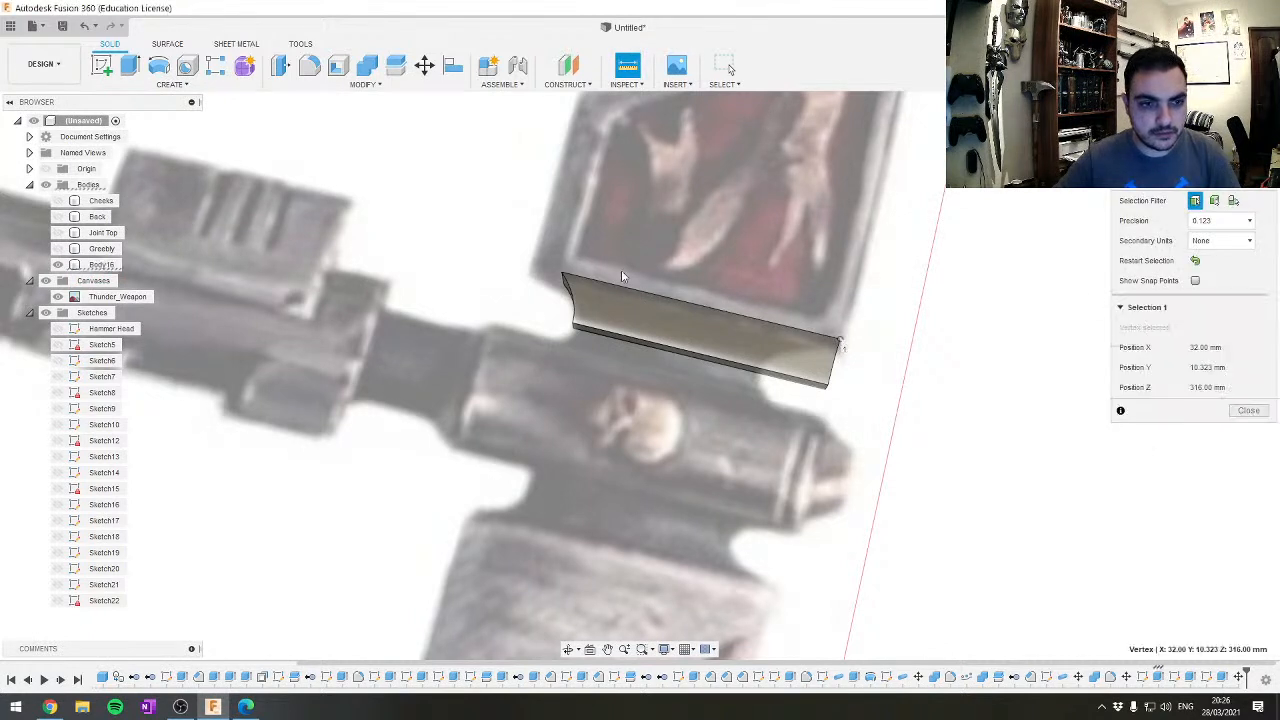
left_click(563, 274)
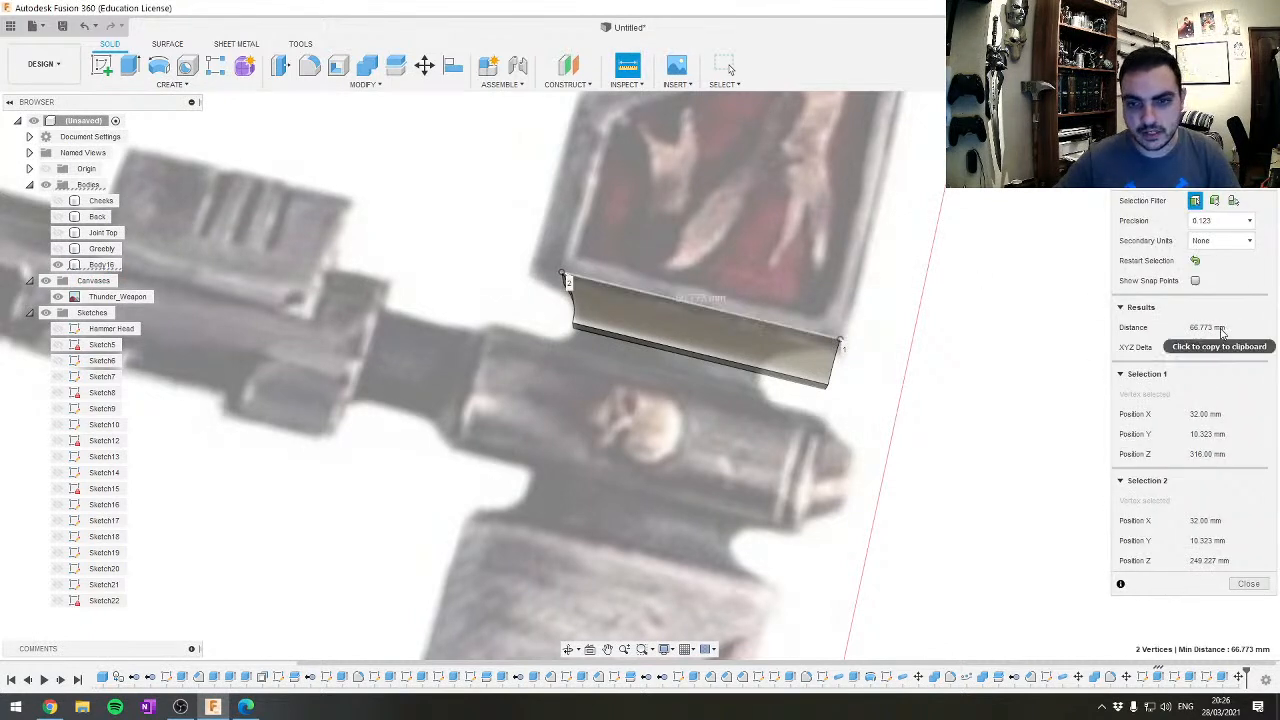
left_click(1221, 333)
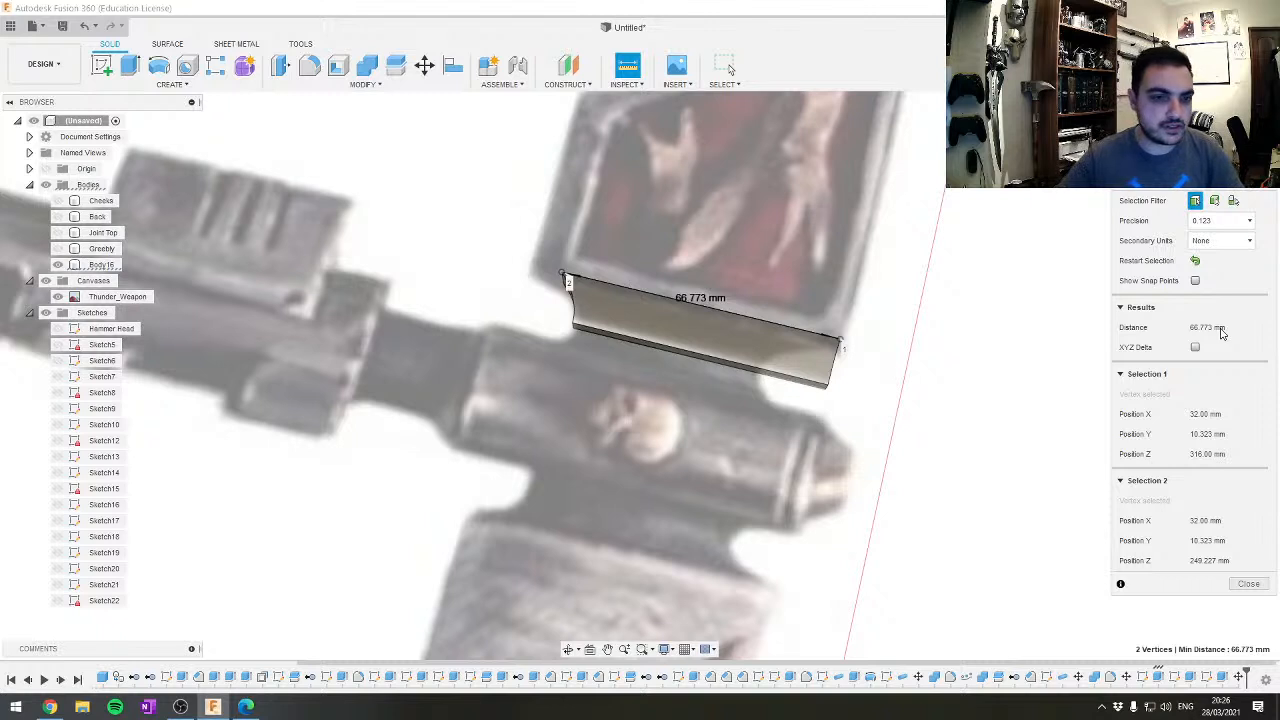
key("Escape")
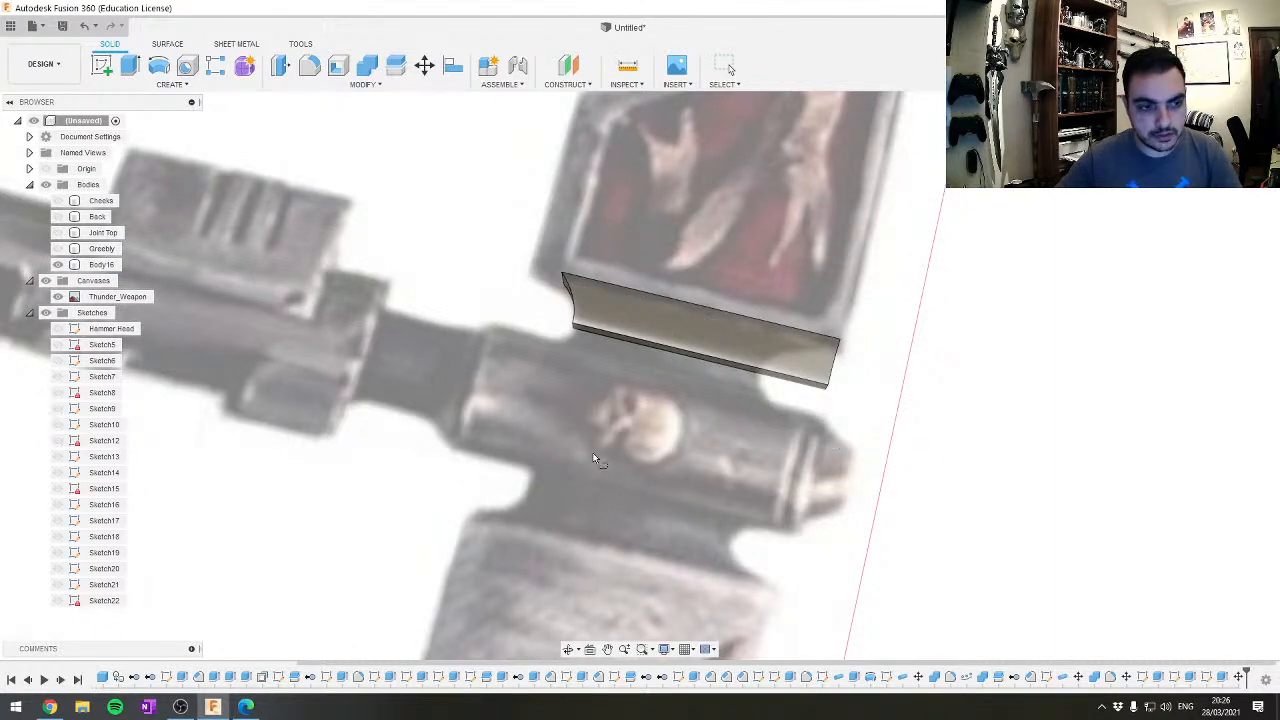
Sketch a line of 66.773 mm/2 along the connector's Joint Top-side edge, starting from the corner at its straight end
key("l")
left_click(822, 345)
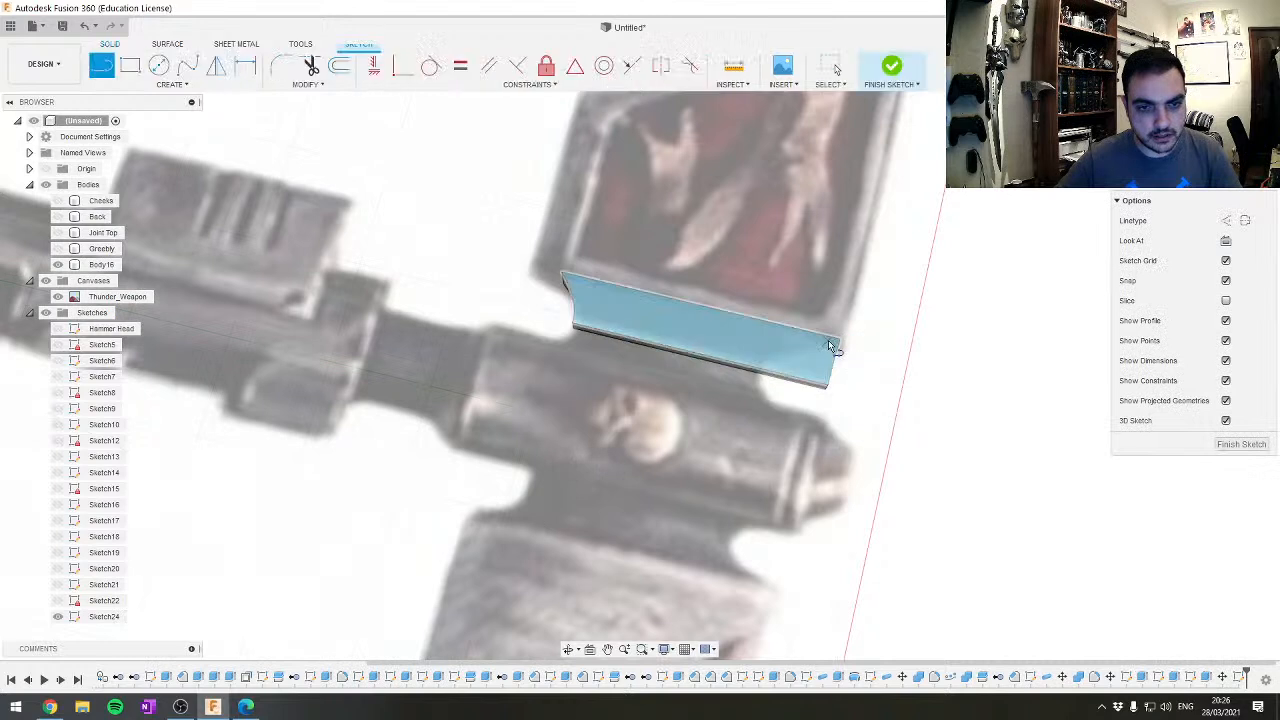
left_click(827, 392)
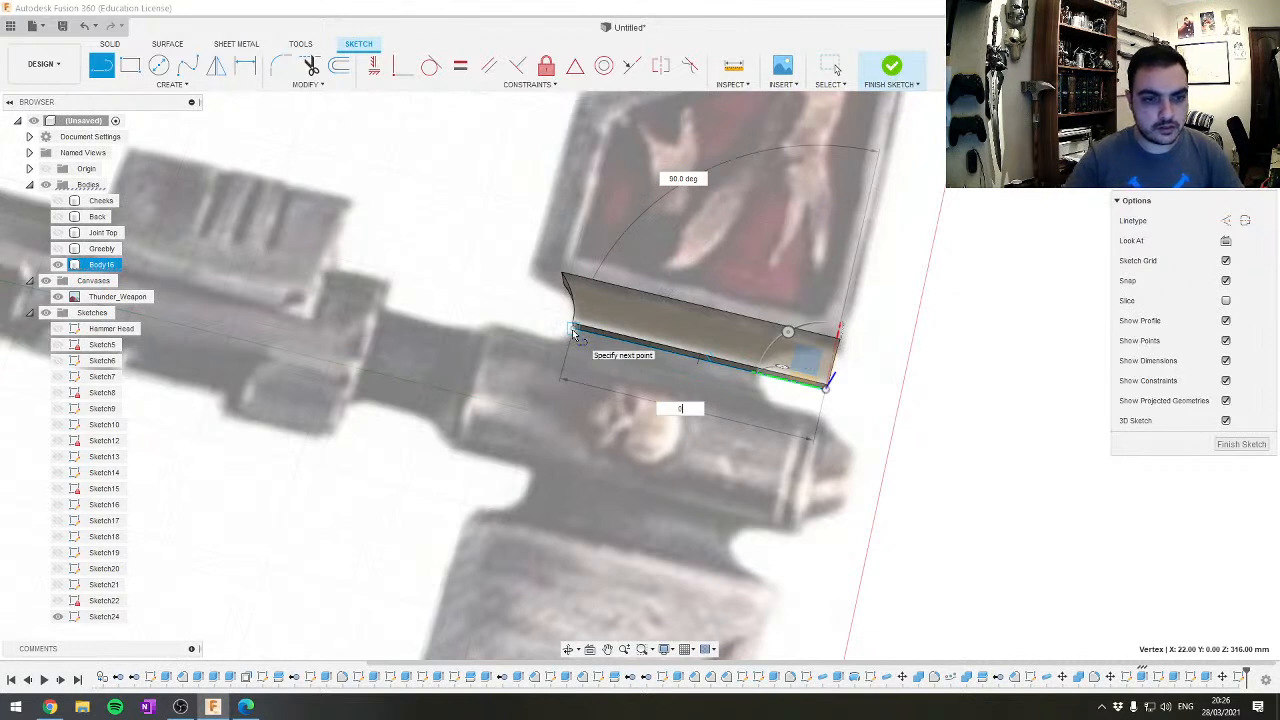
key("BackSpace")
type("66.773 mm")
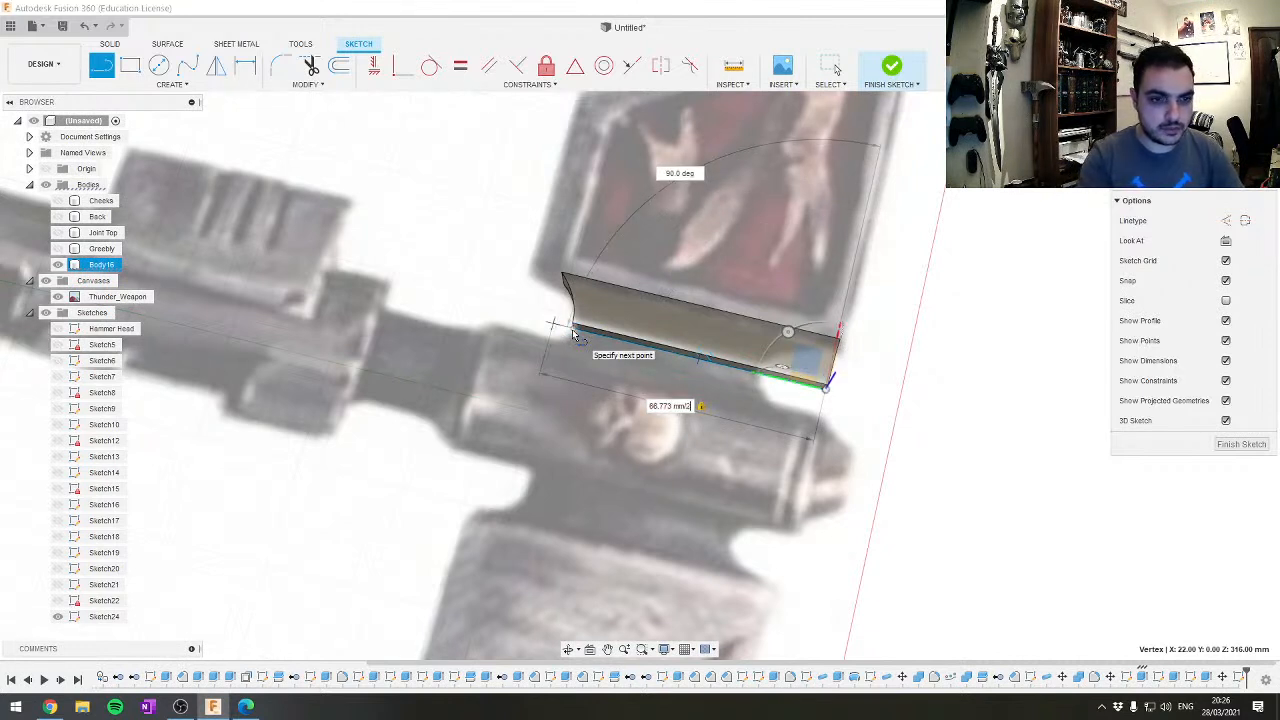
key("Return")
key("Escape")
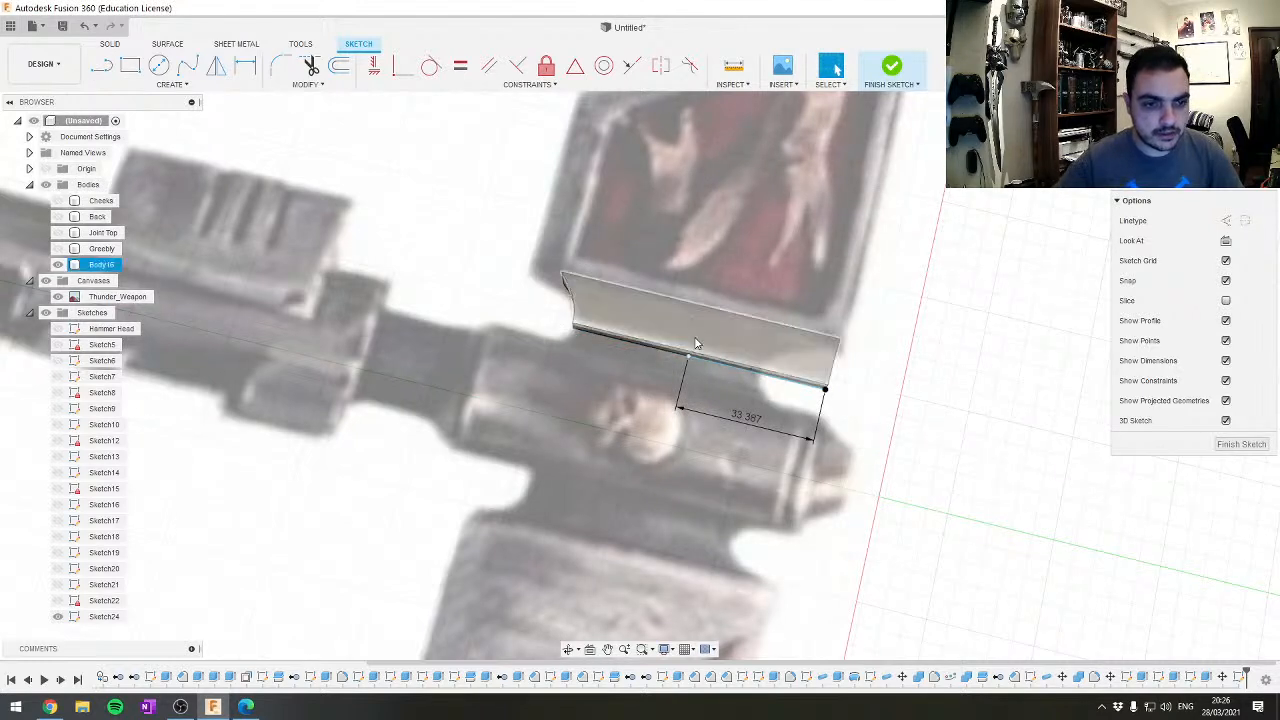
Sketch a crosswise line about 45 mm long from the edge's halfway point past the Back side, and delete the half-length helper line
key("l")
left_click(689, 356)
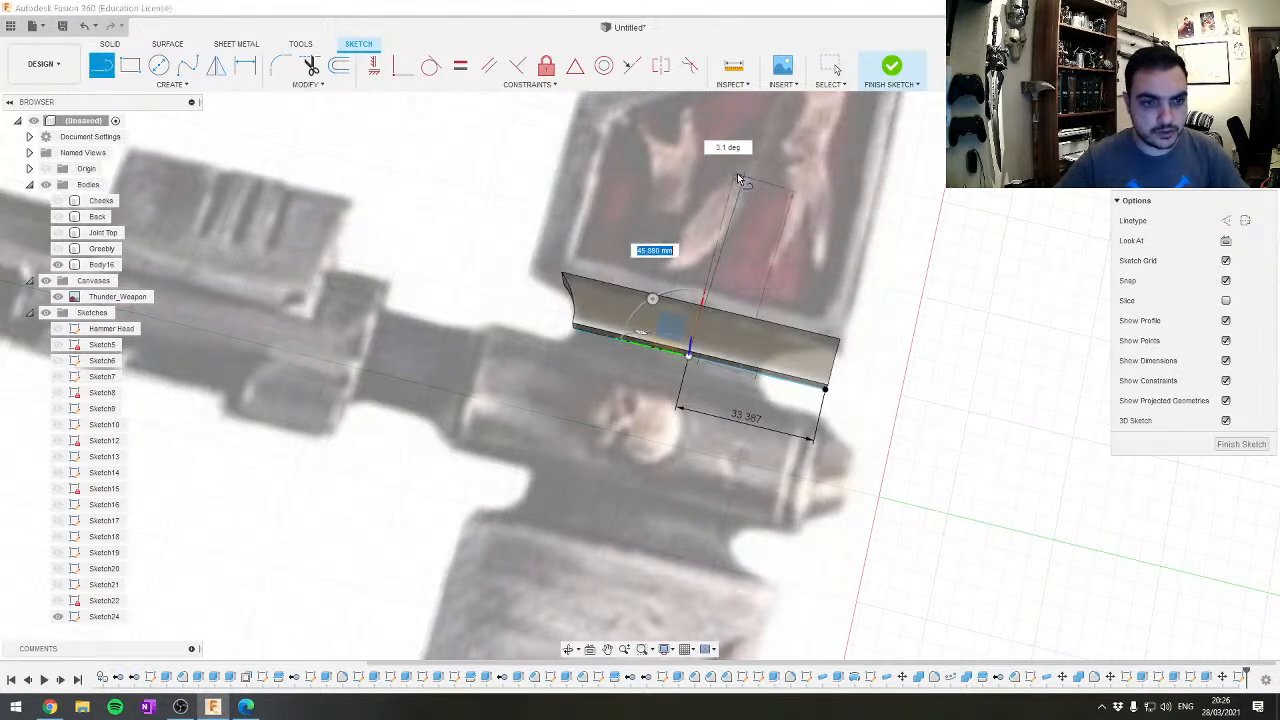
left_click(735, 172)
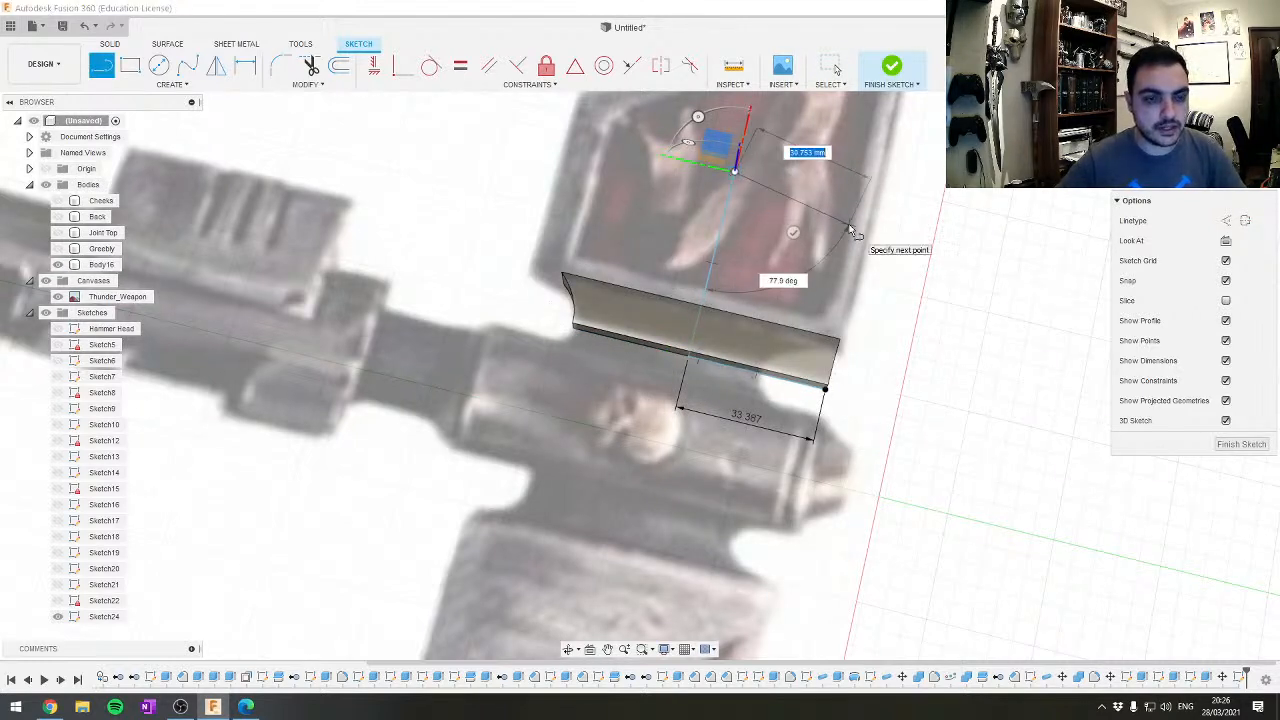
key("Escape")
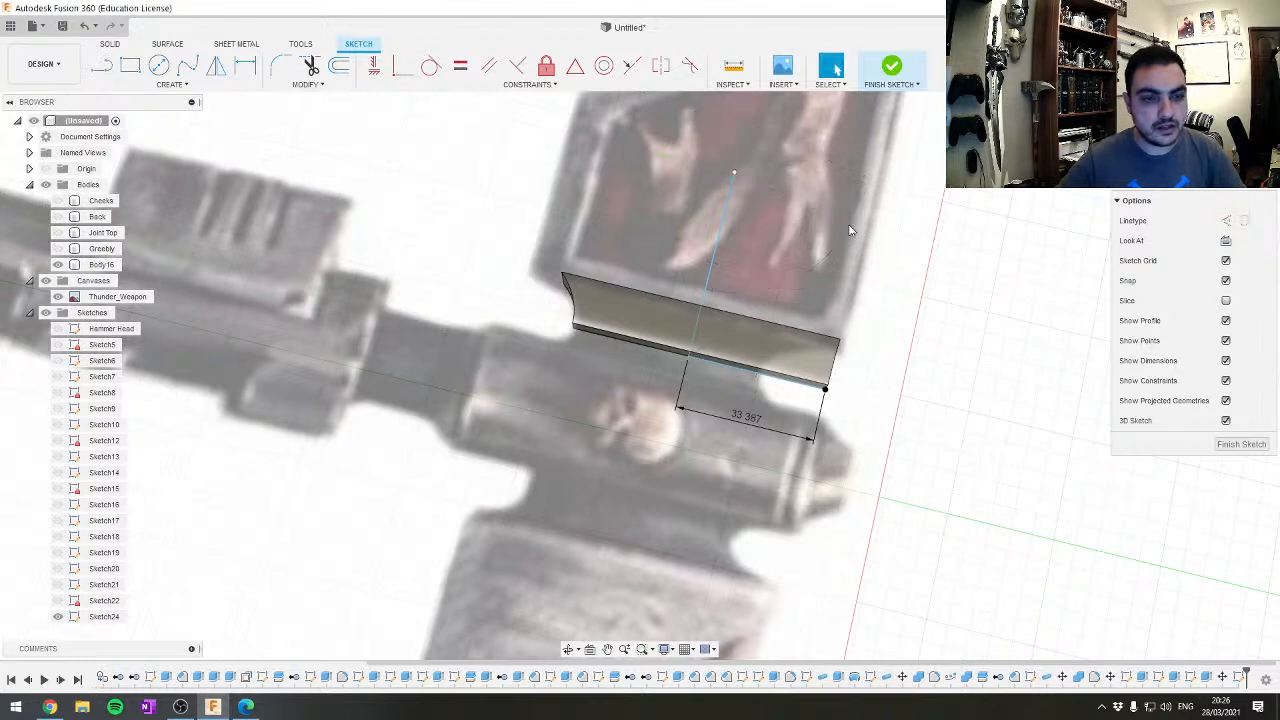
left_click(778, 388)
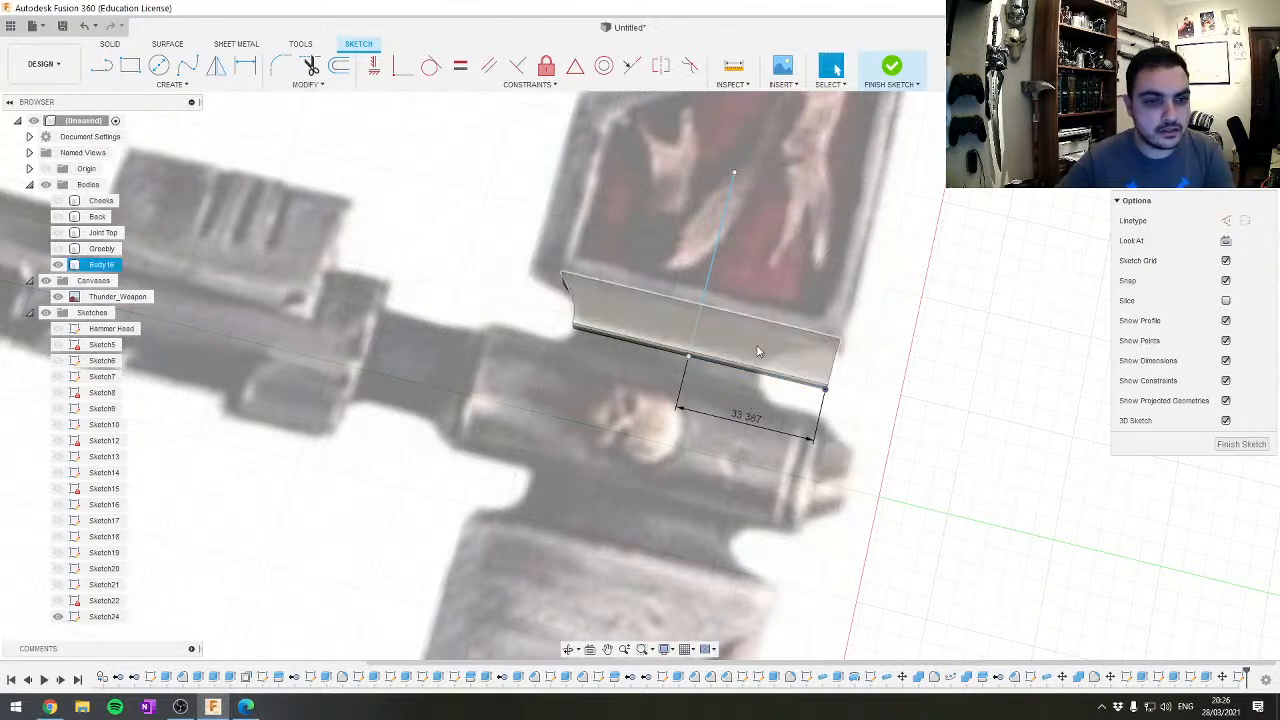
left_click(905, 72)
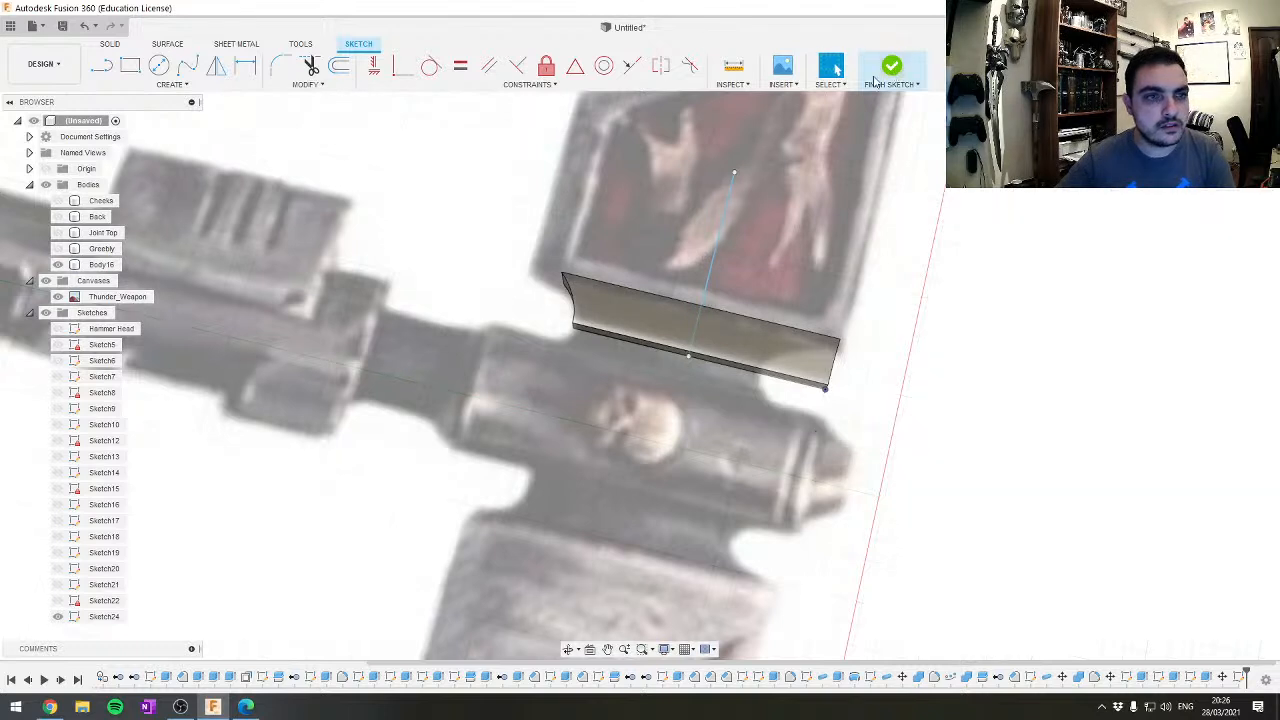
Split the connector body in half using the crosswise sketch line as the splitting tool
left_click(395, 65)
left_click(700, 343)
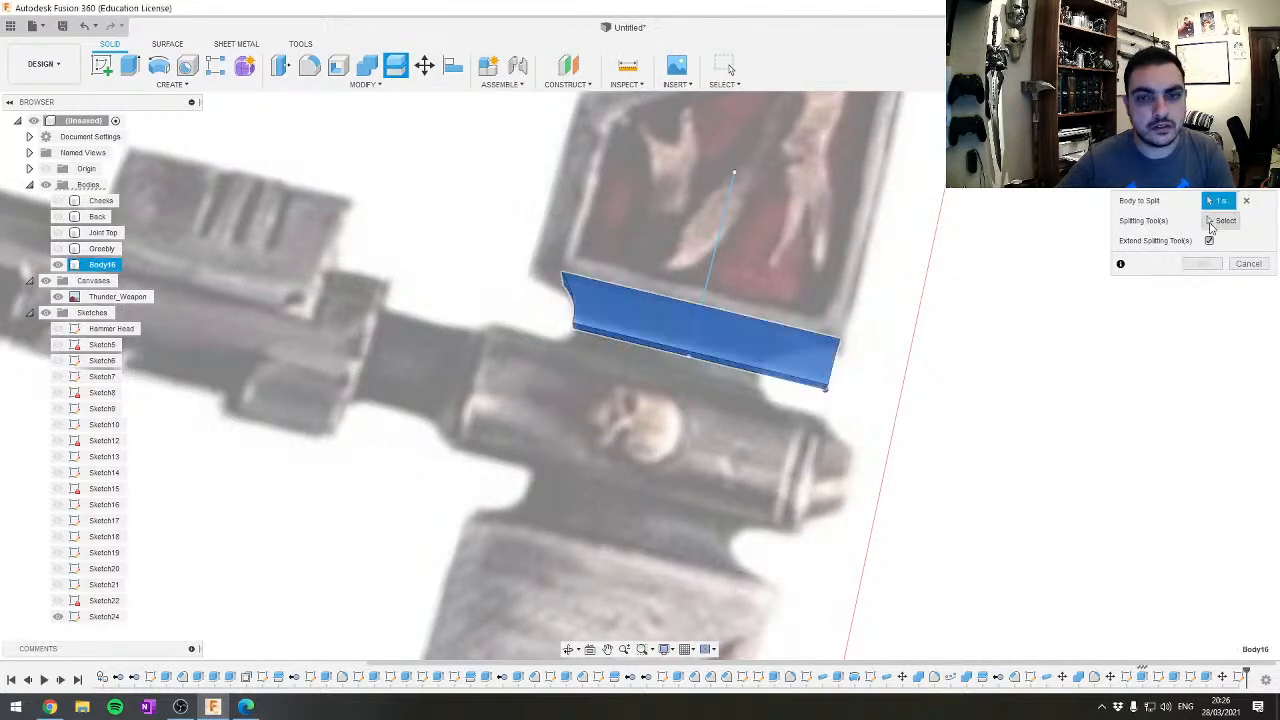
left_click(730, 212)
left_click(1202, 263)
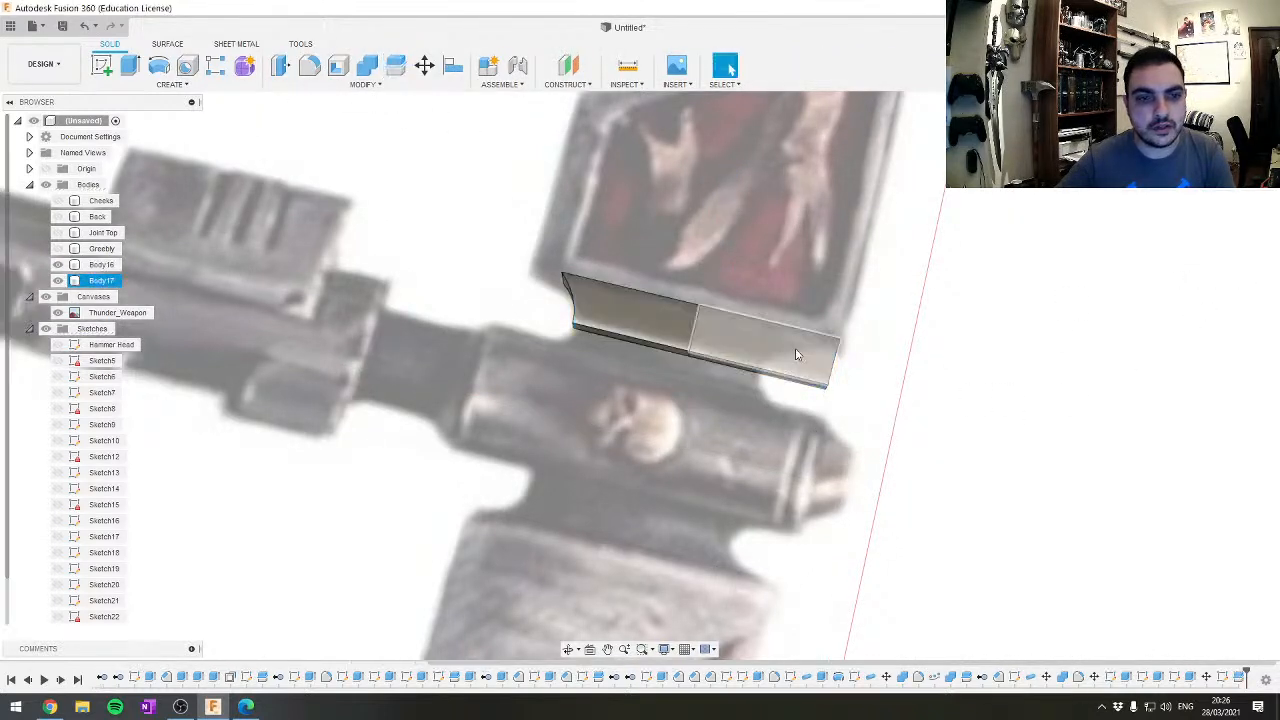
Remove the straight-ended half of the split connector, keeping the half with the curved end
left_click(102, 280)
right_click(112, 283)
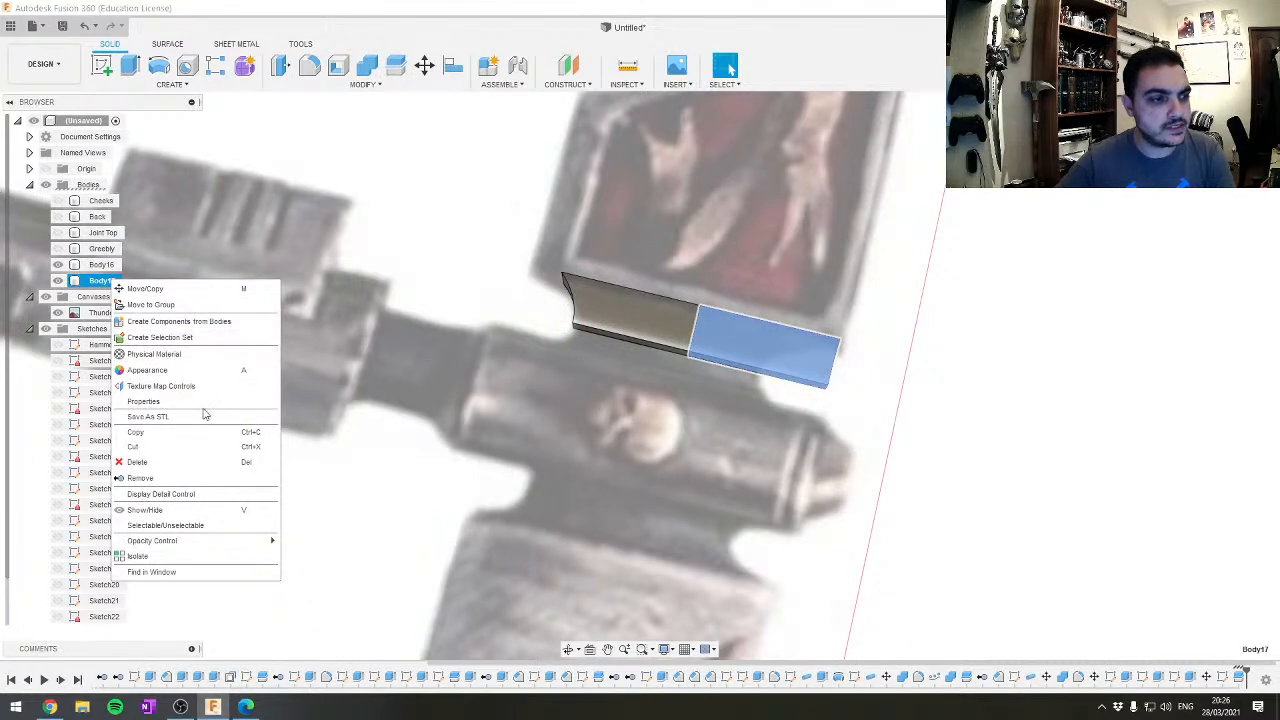
left_click(145, 478)
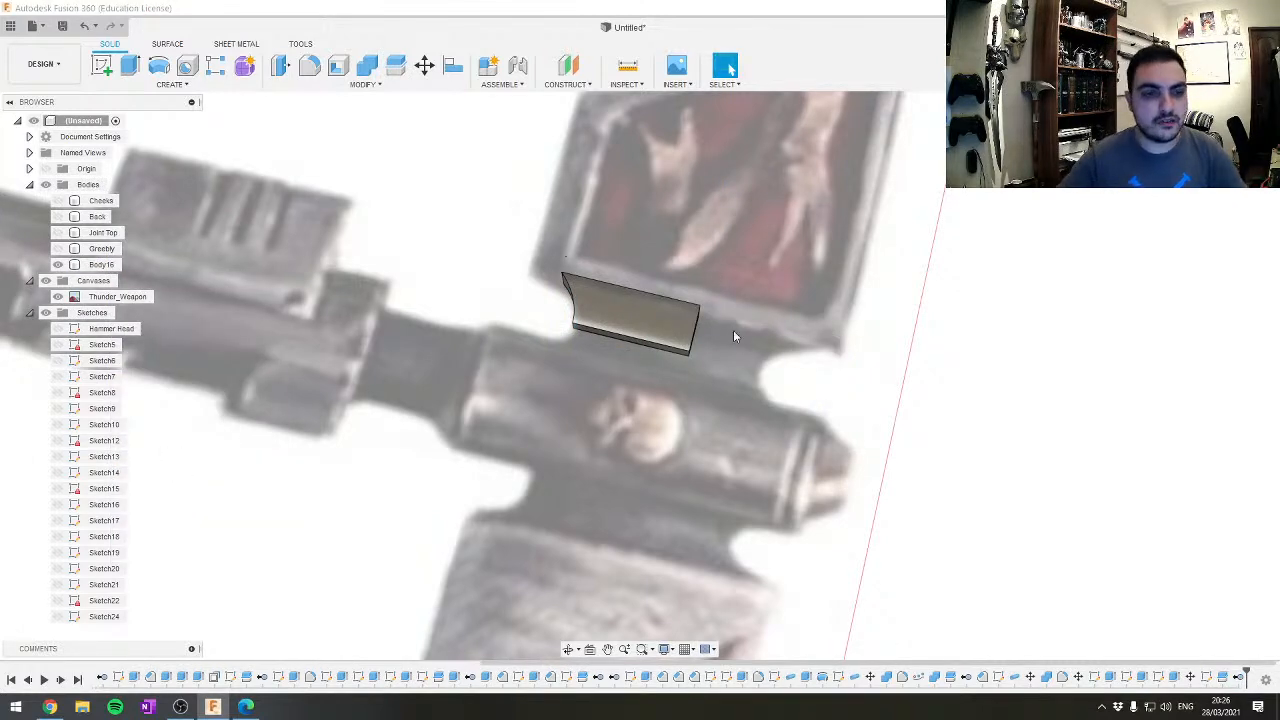
Mirror the remaining connector half as a body about its cut face, joining both halves into one connector with two curved ends
middle_click_drag(733, 336, 591, 266, "shift")
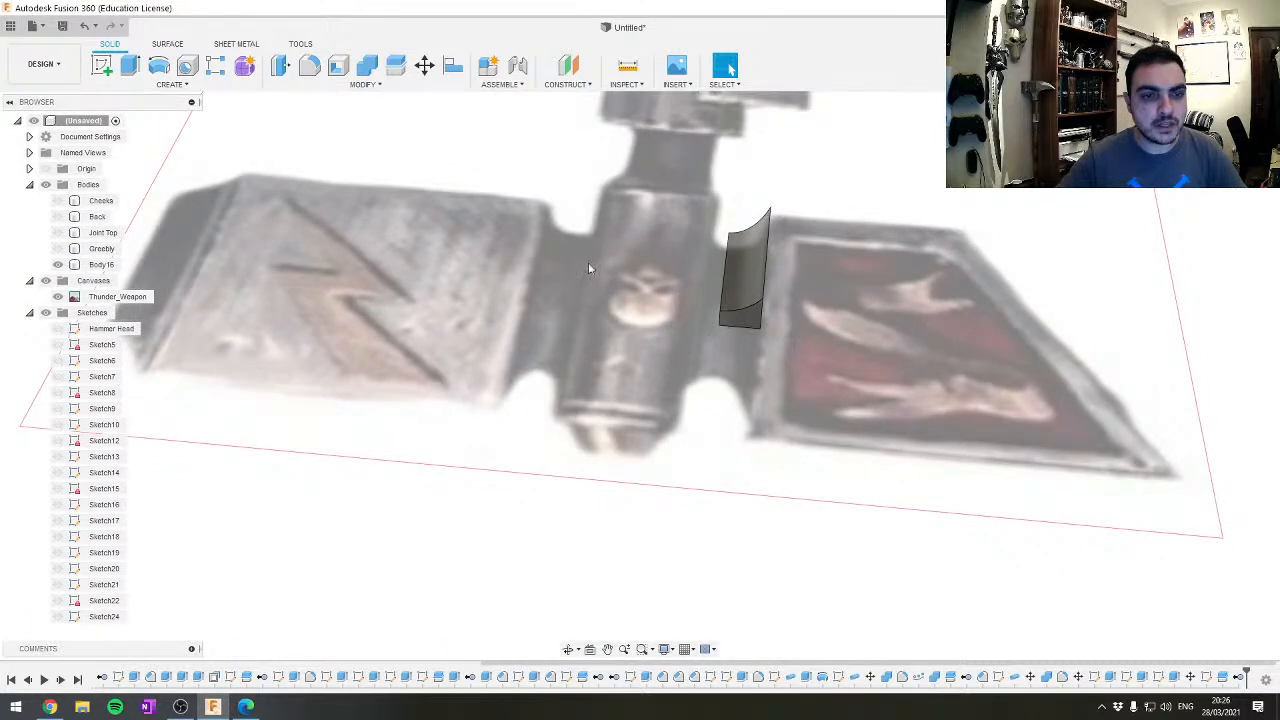
left_click(322, 86)
left_click(171, 84)
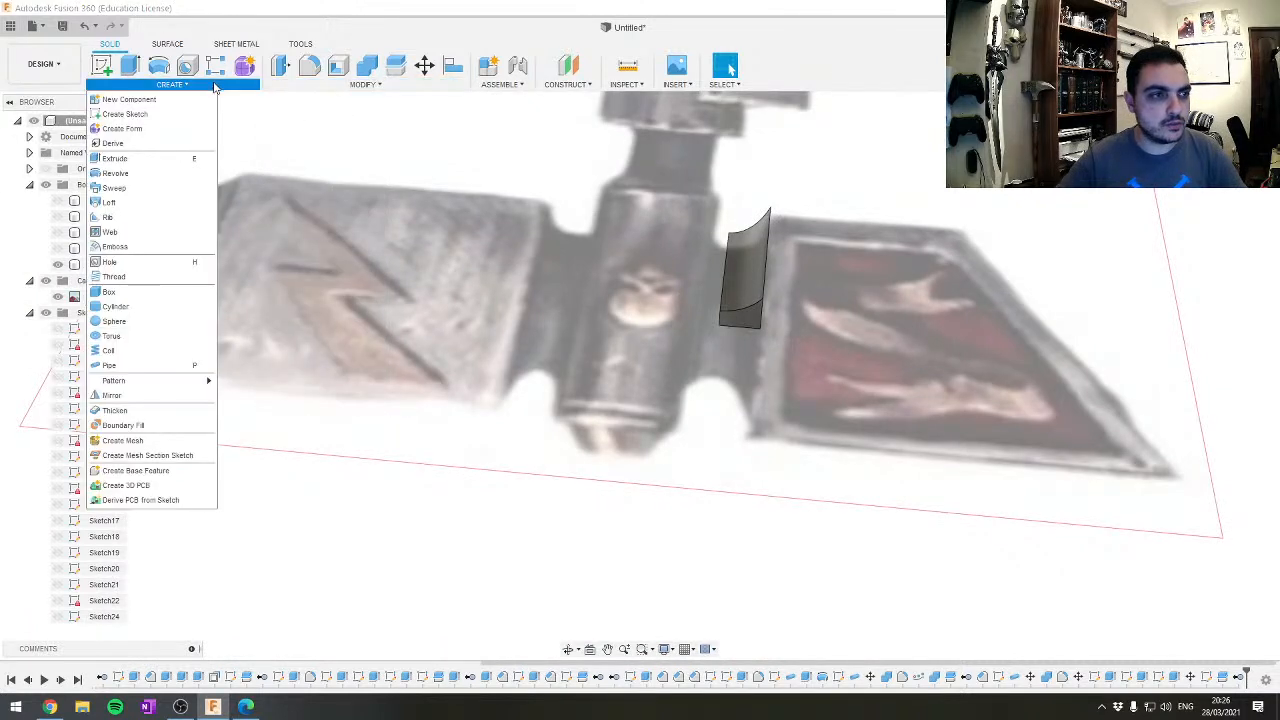
left_click(133, 396)
left_click(1219, 204)
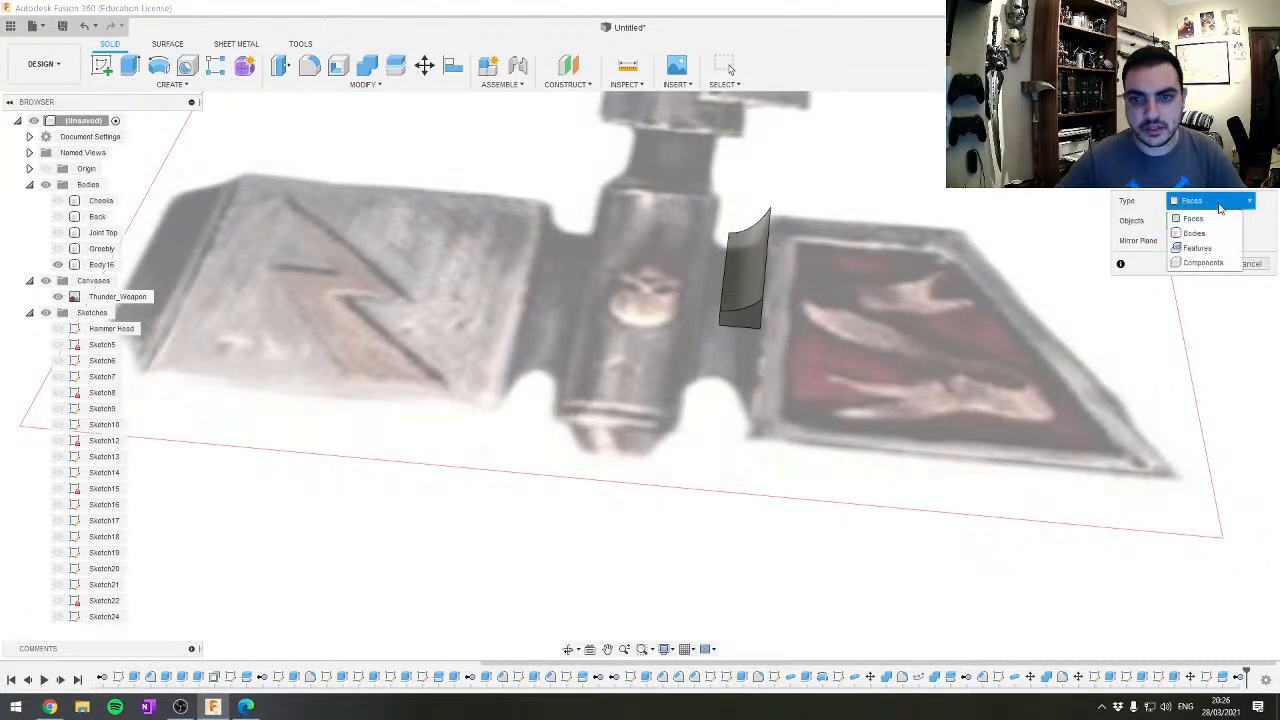
left_click(1194, 233)
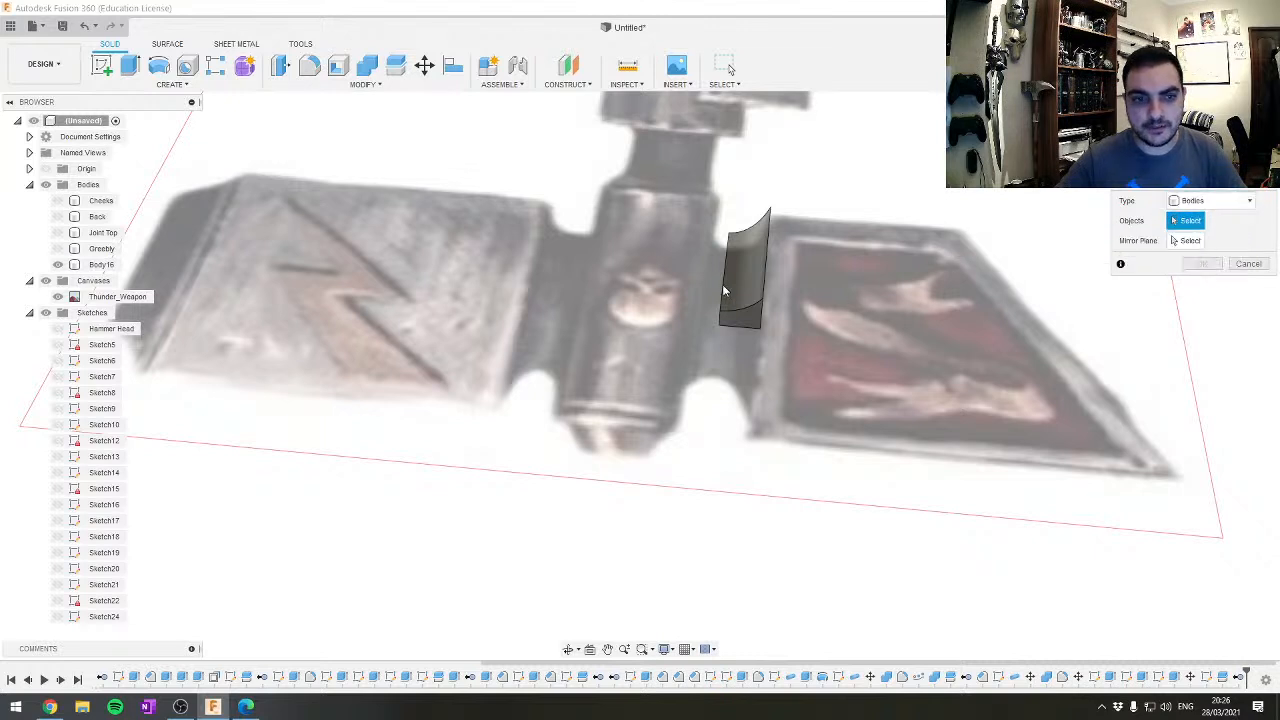
left_click(725, 291)
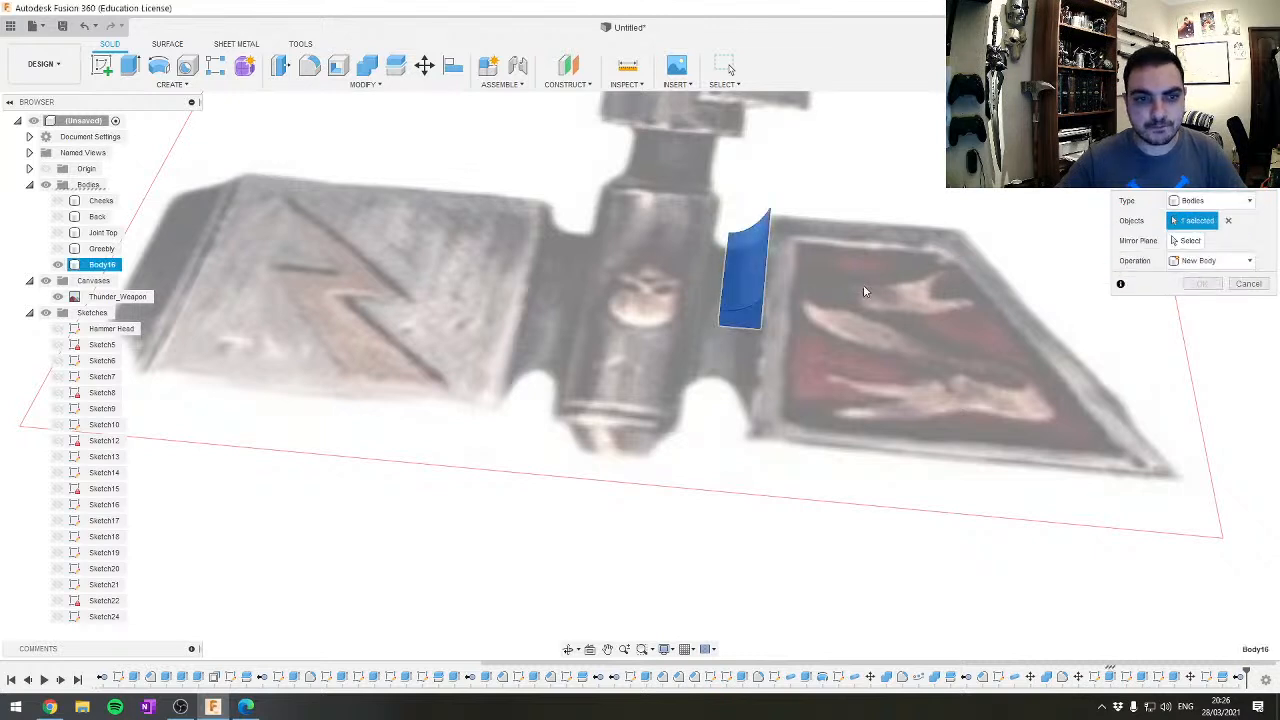
left_click(743, 322)
left_click(1203, 285)
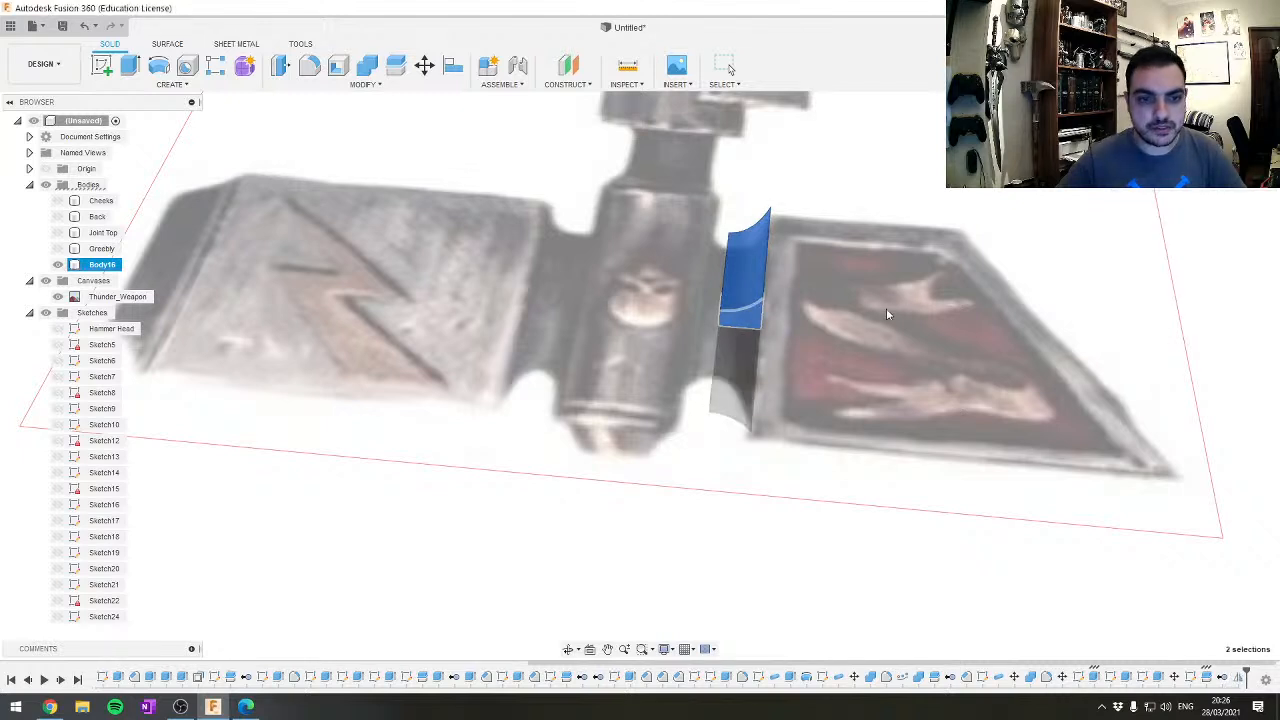
middle_click_drag(667, 236, 827, 236, "shift")
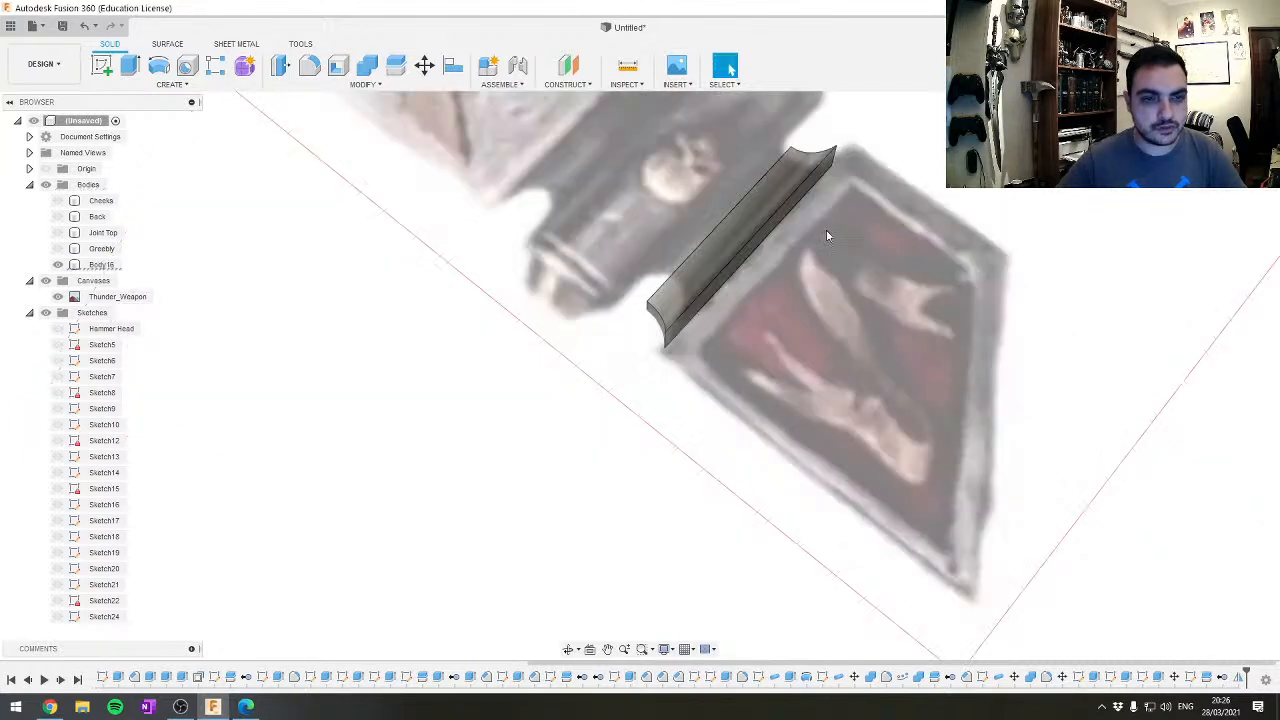
Show the Greebly, Joint Top, Back and Cheeks bodies again and check how the mirrored connector fits between Back and Joint Top
left_click(103, 265)
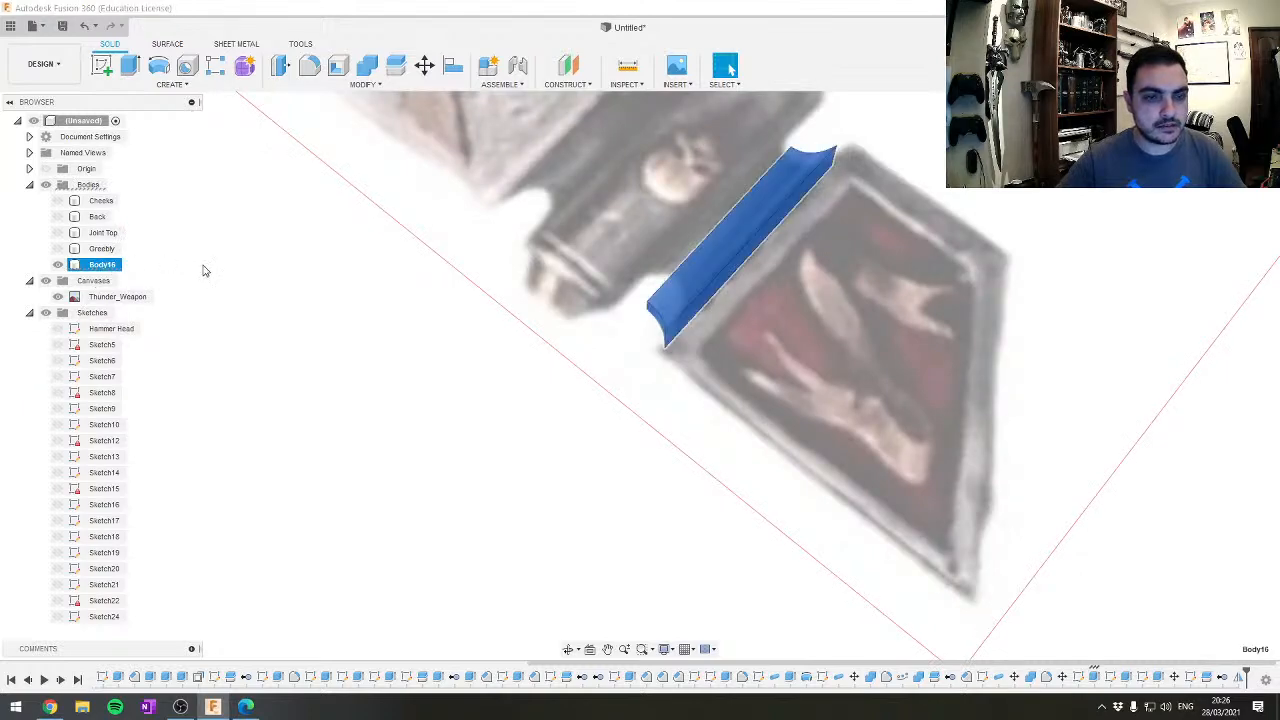
middle_click_drag(786, 277, 739, 276, "shift")
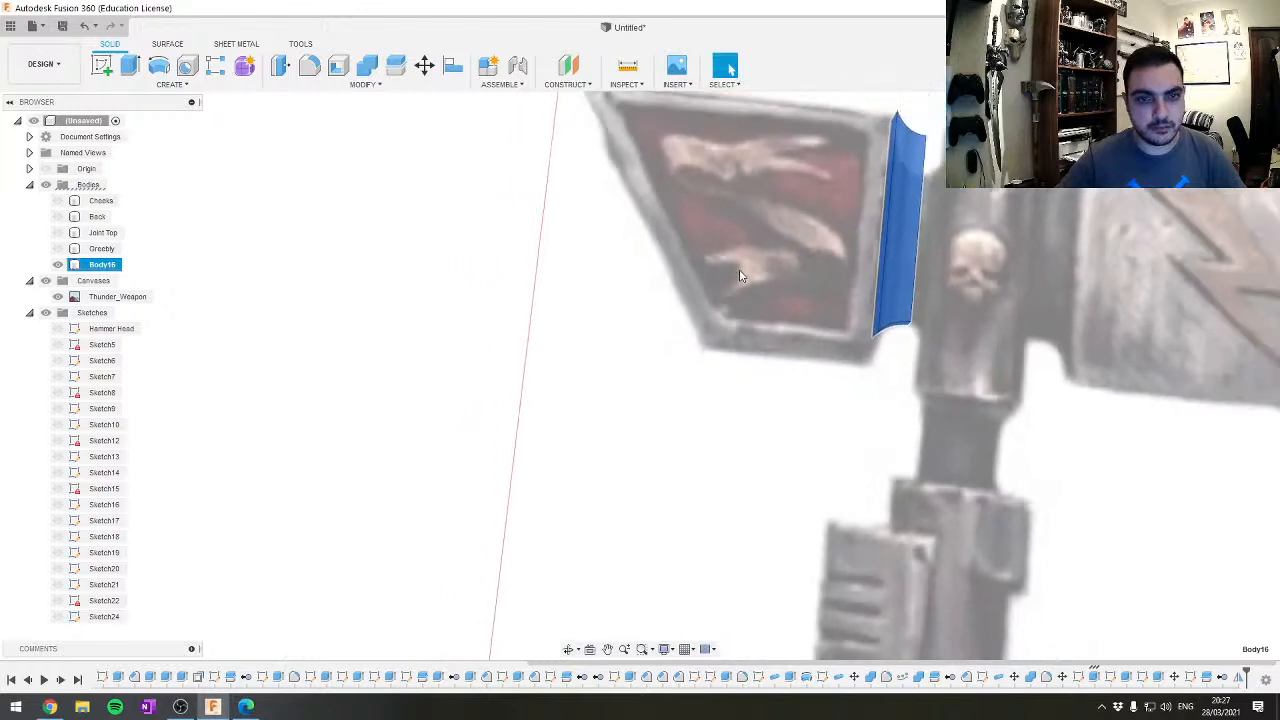
scroll(600, 300, "down", 5)
mouse_move(443, 323)
middle_mouse_down("shift")
mouse_move(486, 389)
mouse_move(728, 70)
mouse_move(743, 423)
middle_mouse_up("shift")
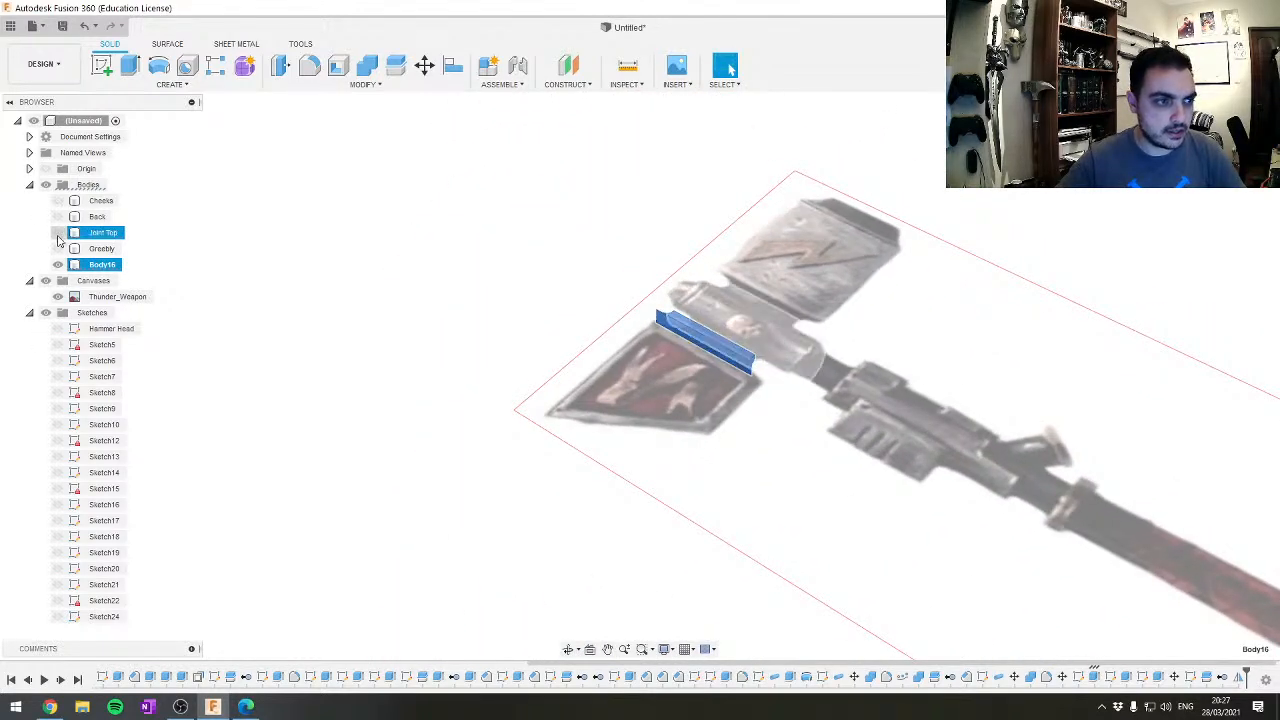
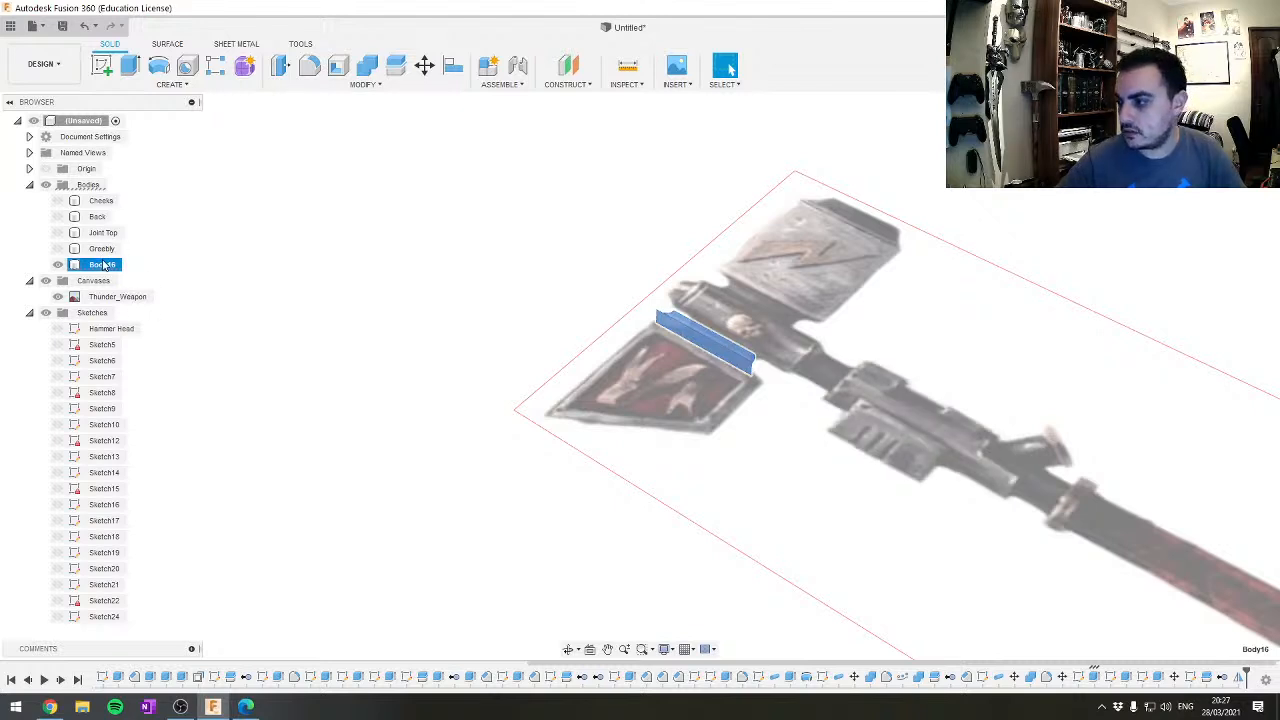
left_click(82, 249, "ctrl")
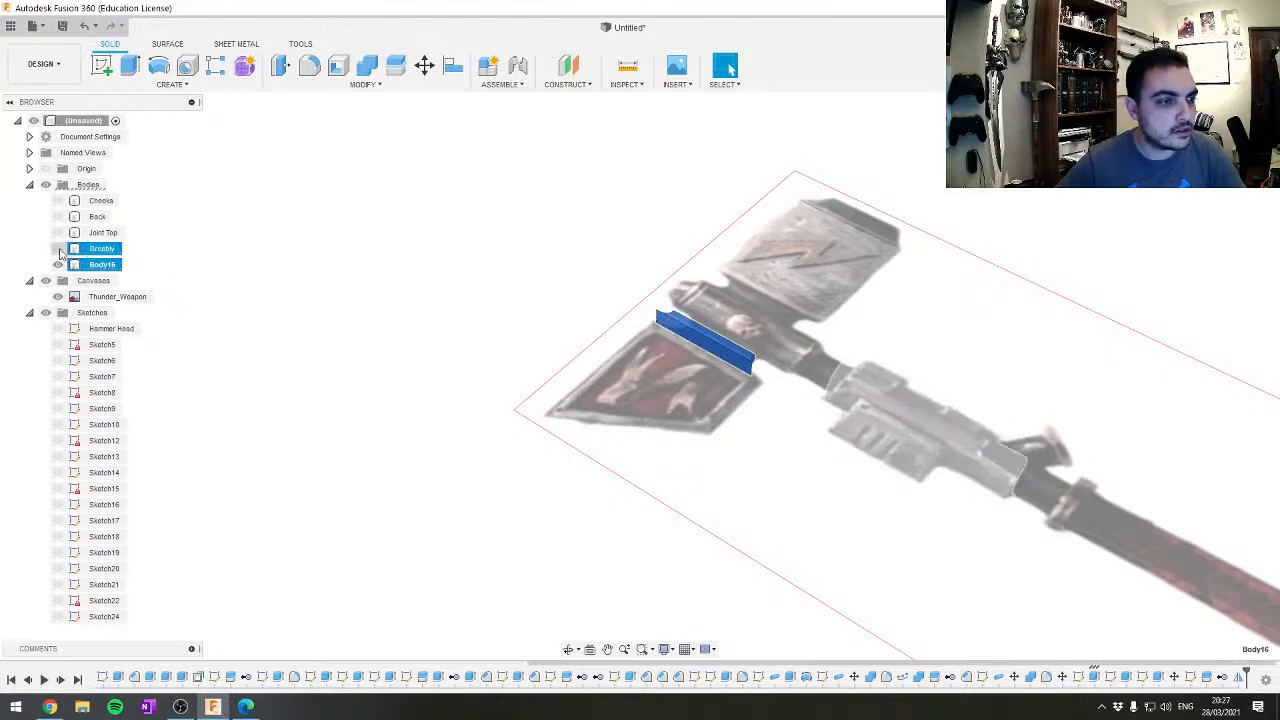
left_click(58, 249)
left_click(63, 231, "ctrl")
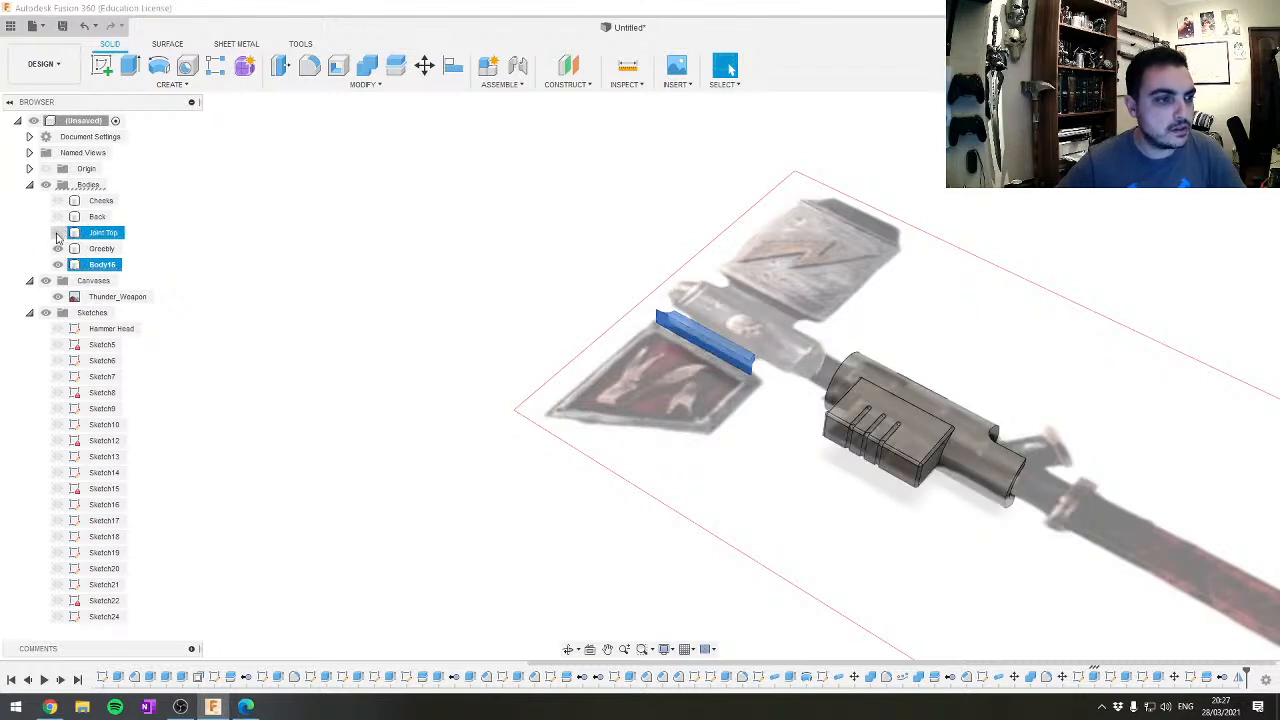
left_click(57, 232)
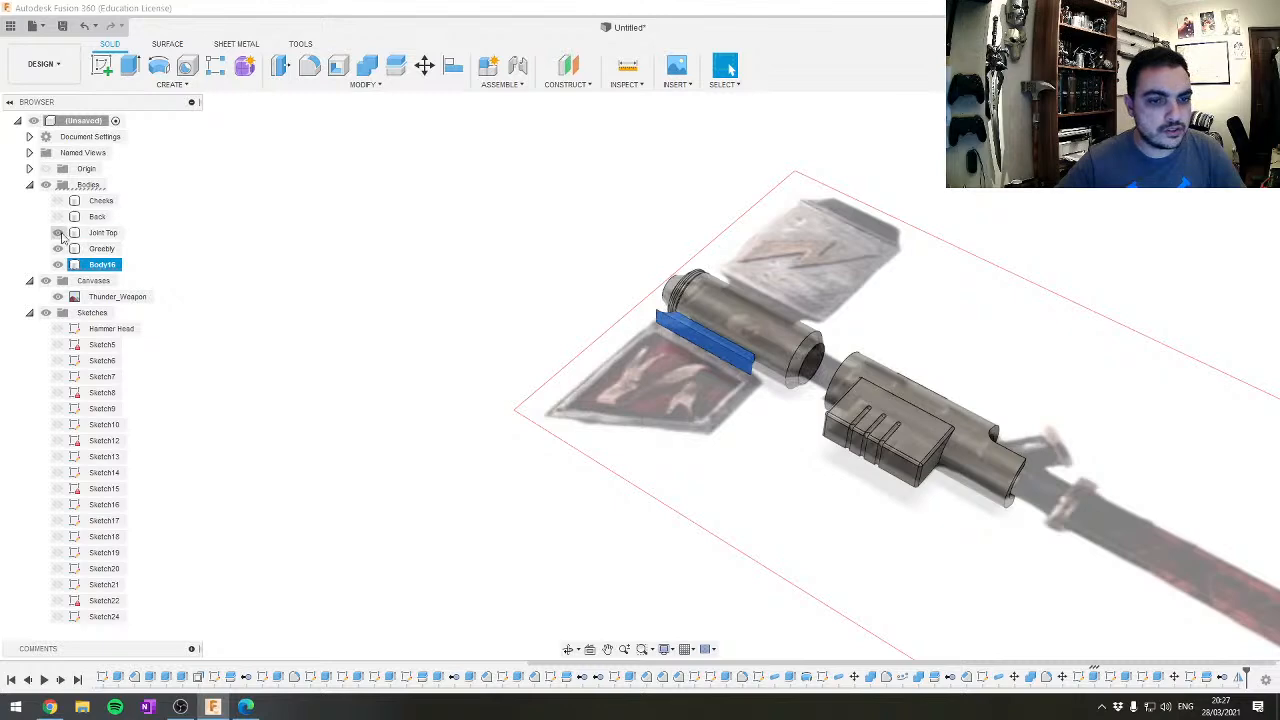
left_click(57, 216)
left_click(62, 201, "ctrl")
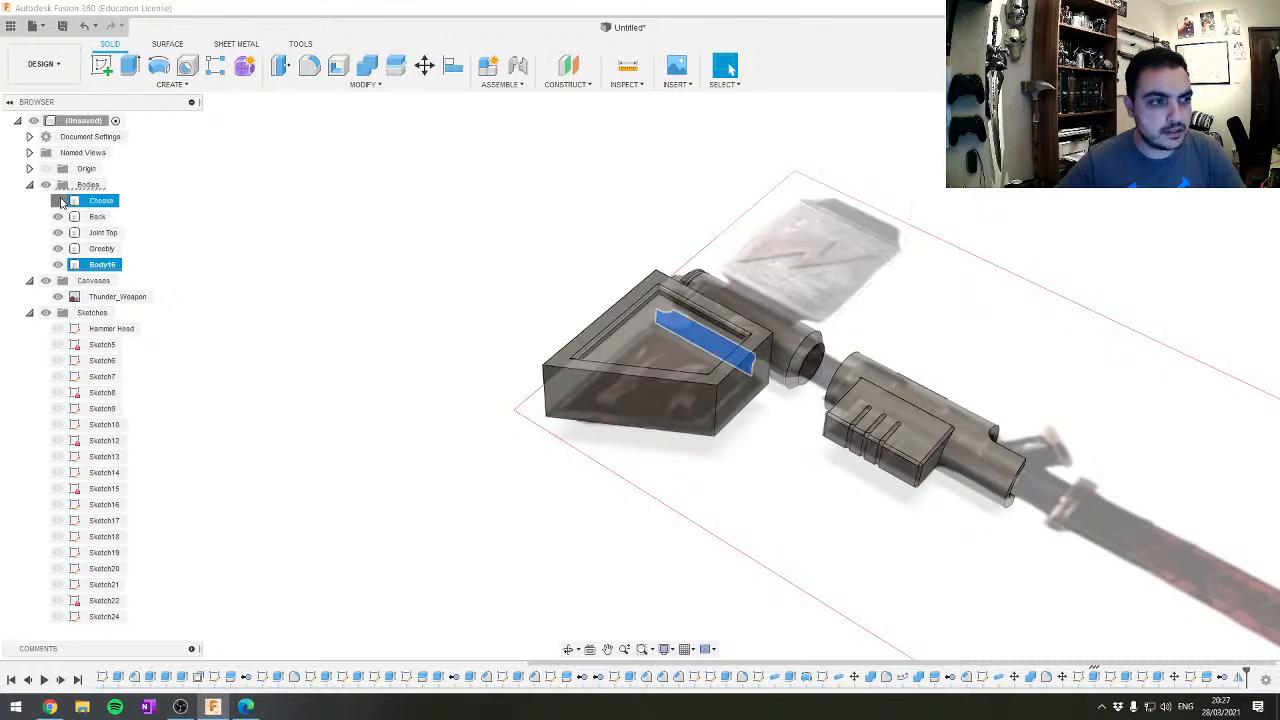
left_click(57, 200)
middle_click_drag(870, 300, 880, 513, "shift")
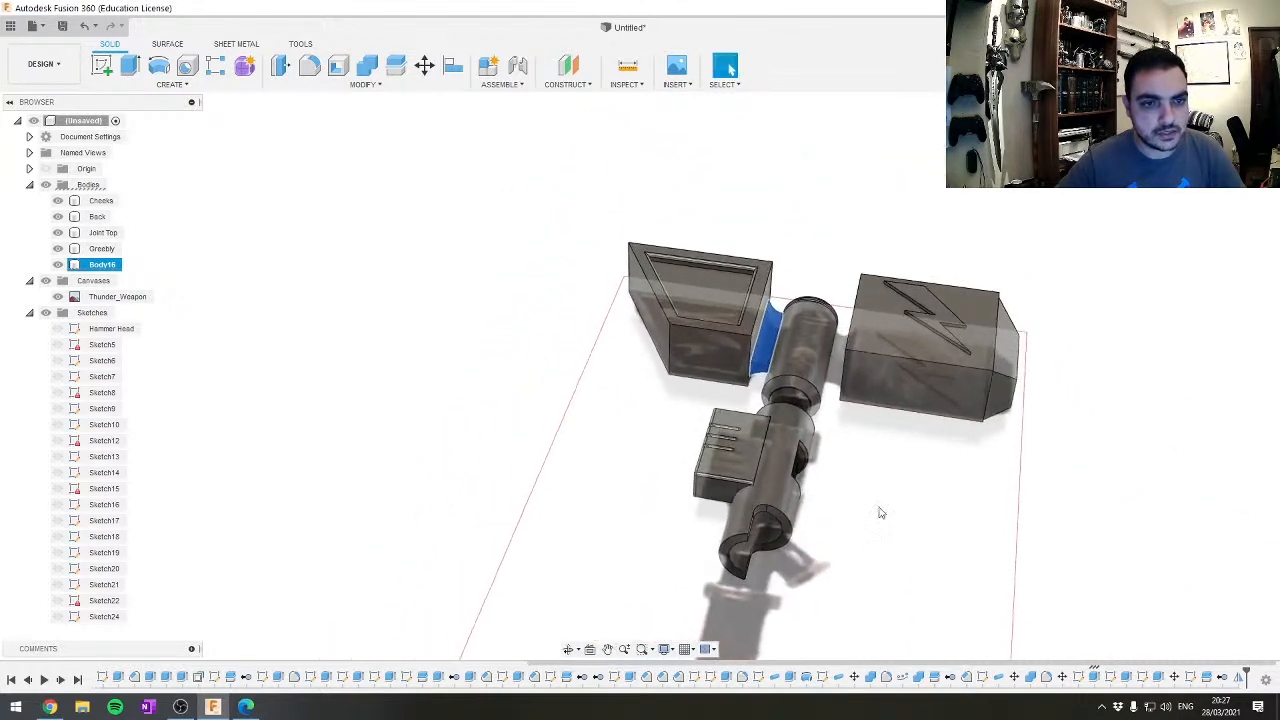
scroll(880, 513, "up", 3)
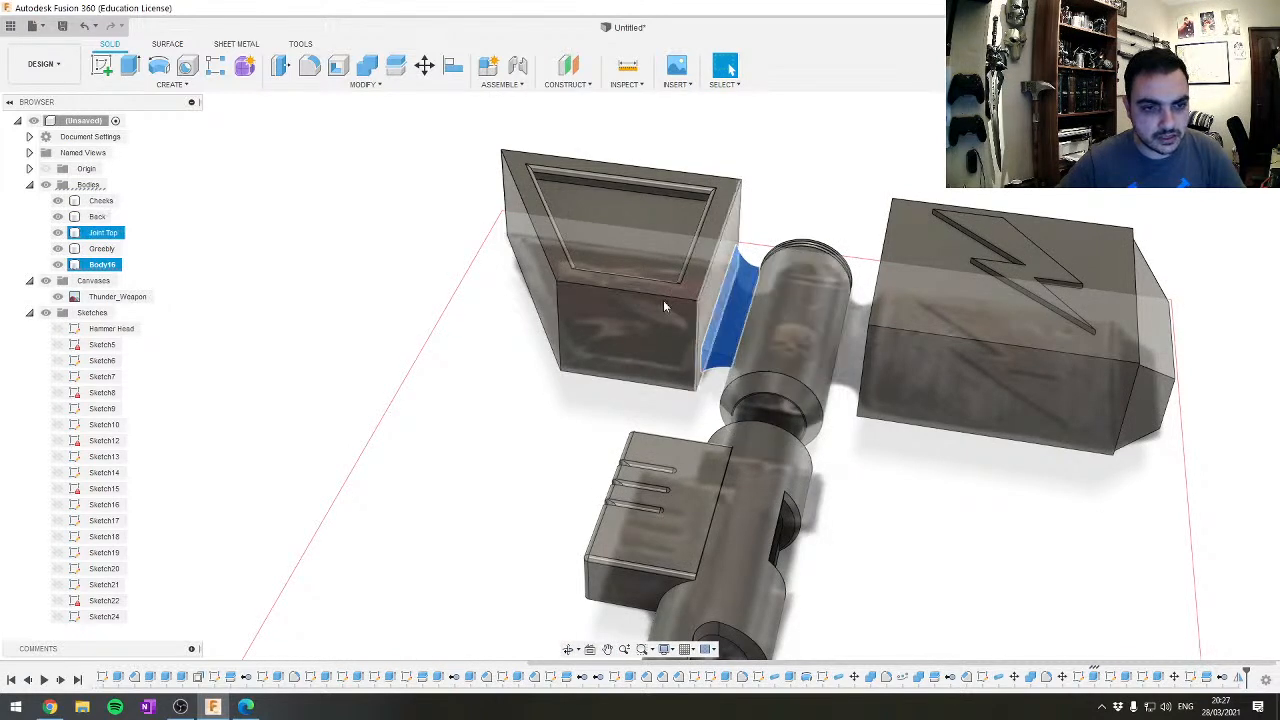
Move the Back body away from the connector along its length, leaving a clear gap between the two bodies
scroll(660, 300, "up", 2)
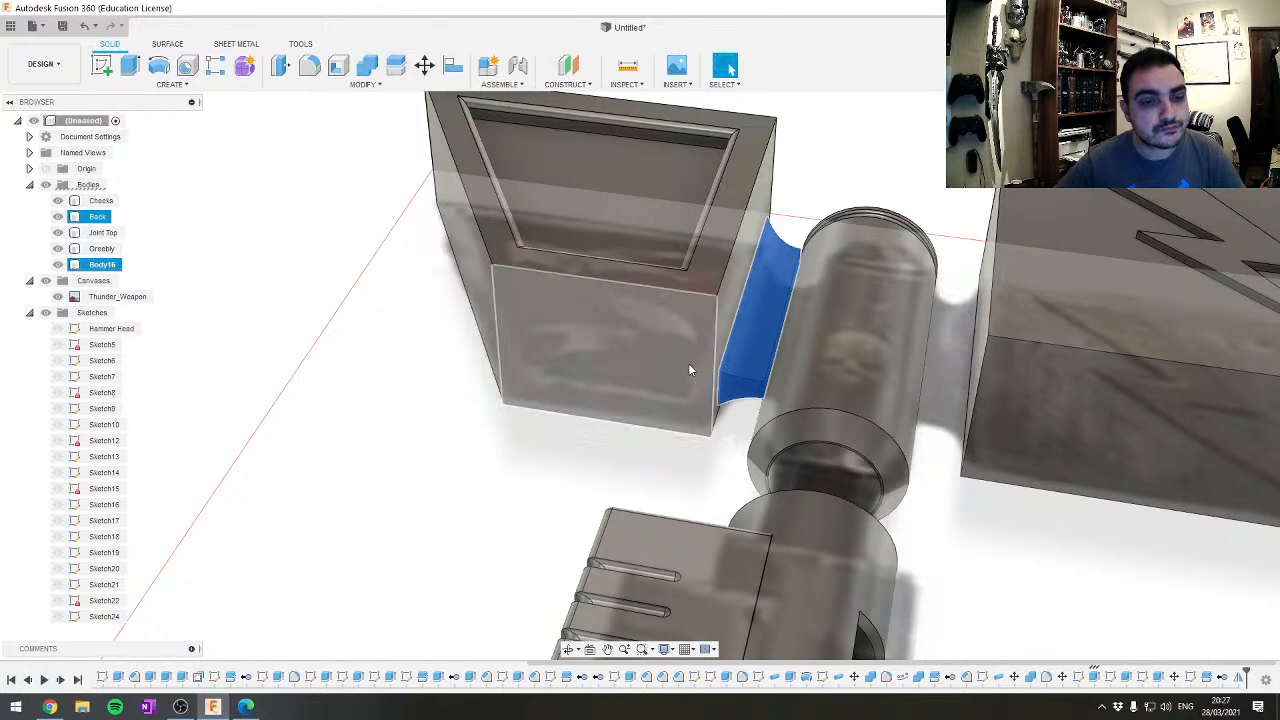
left_click(735, 276, "ctrl")
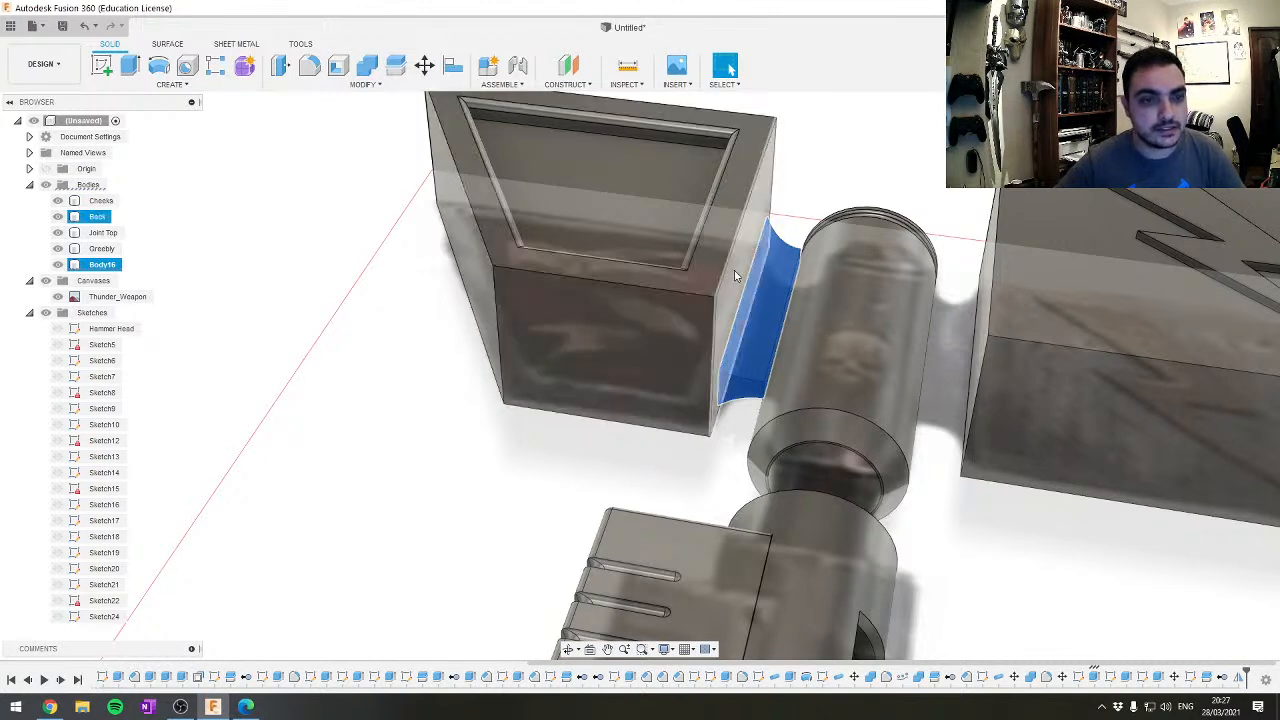
left_click(97, 216)
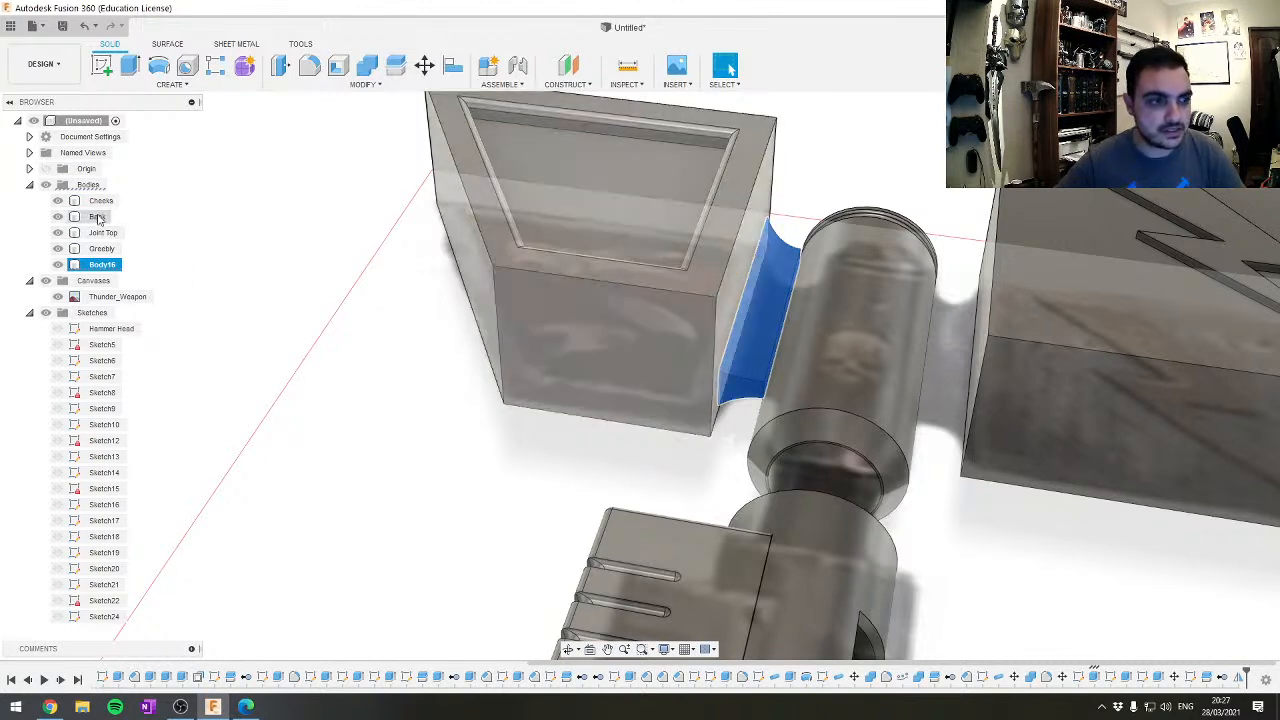
key("m")
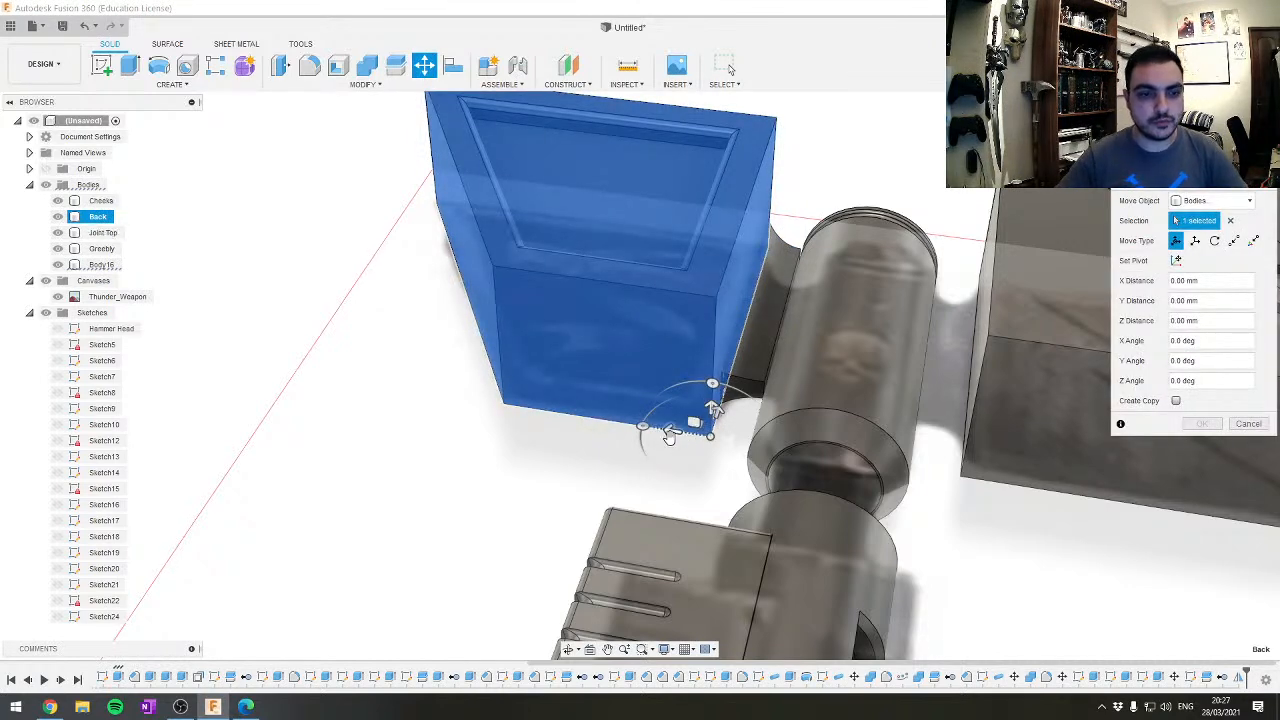
left_click_drag(672, 428, 481, 403)
left_click(1203, 424)
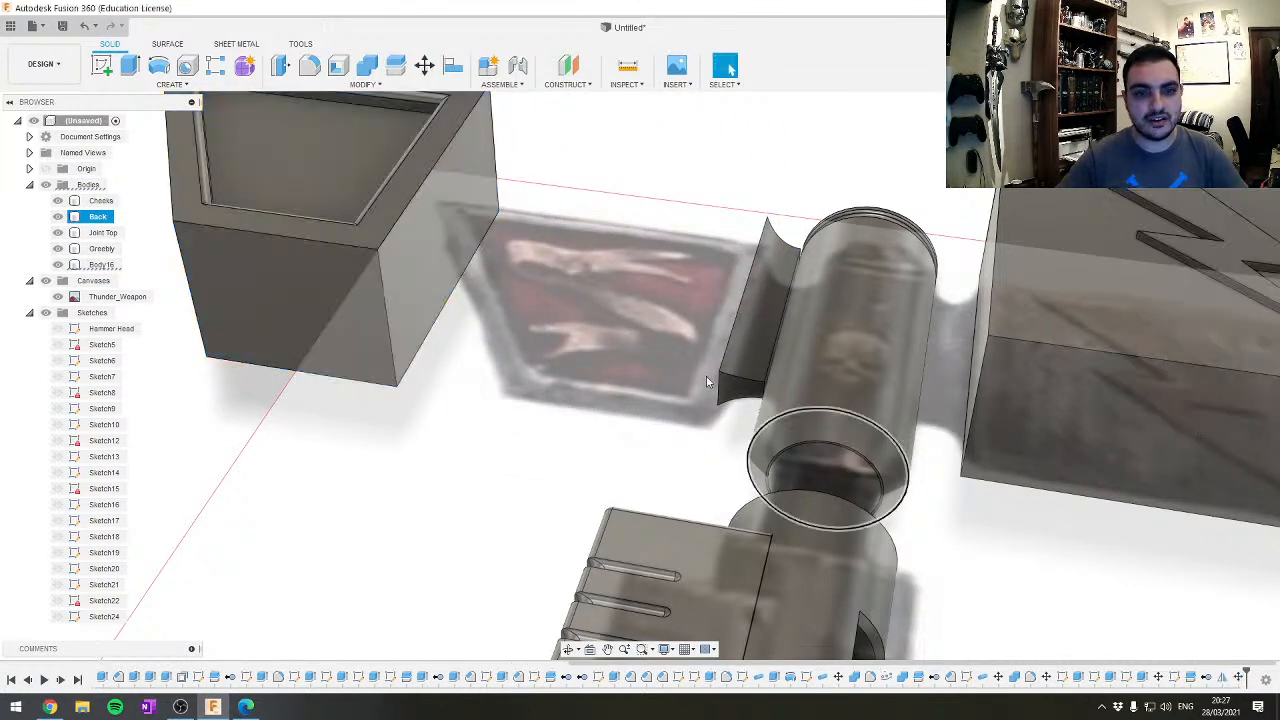
Align the Back body's inner face with the connector's outer end face so the two bodies meet
left_click(388, 85)
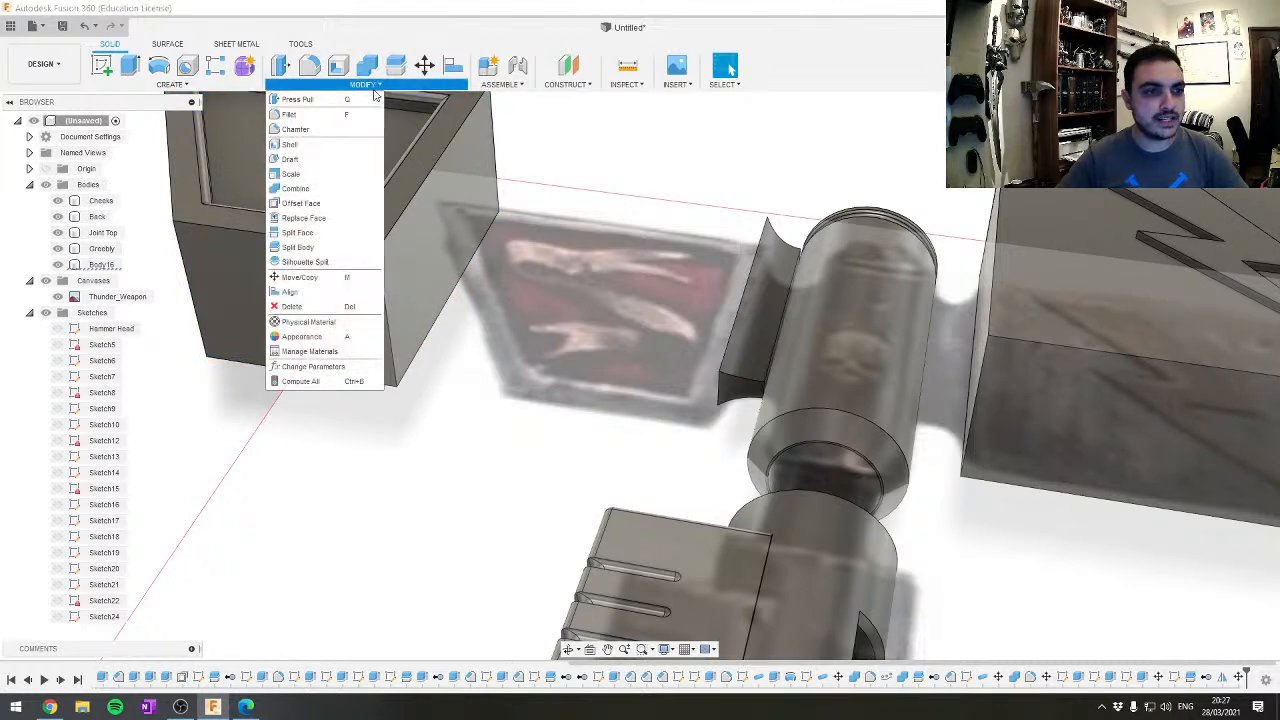
left_click(320, 286)
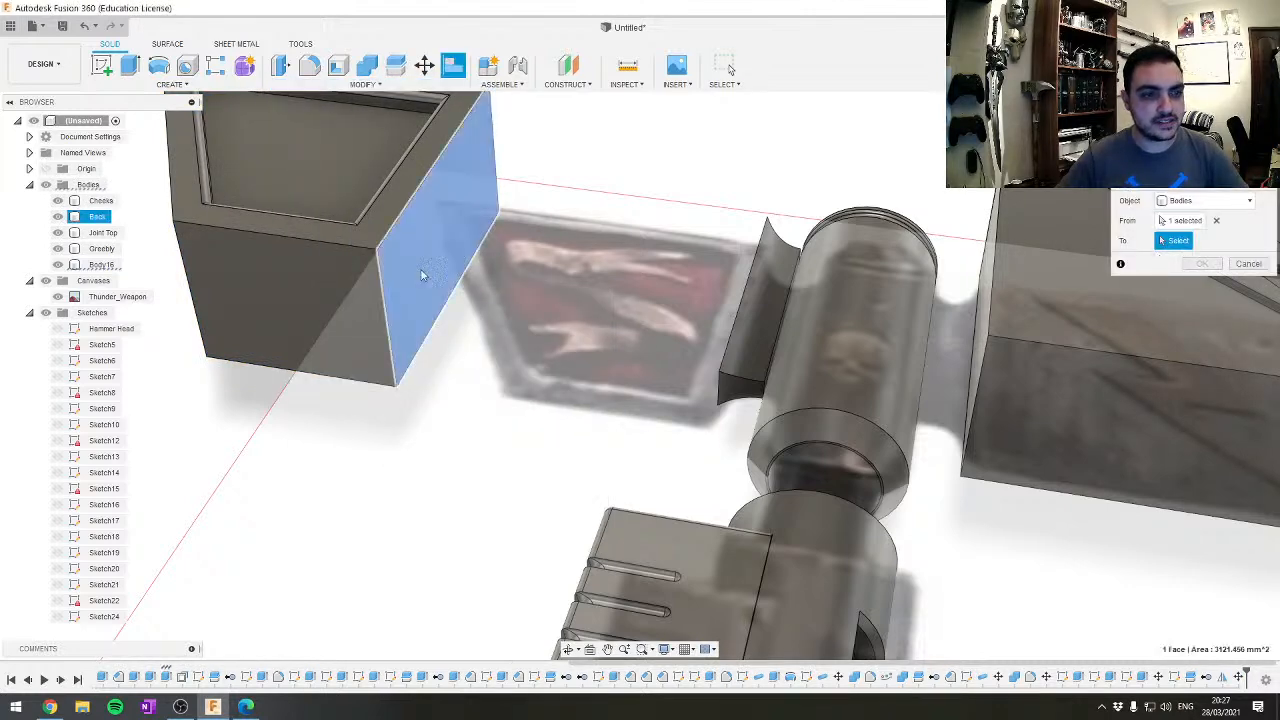
left_click(457, 289)
middle_click_drag(457, 289, 671, 285, "shift")
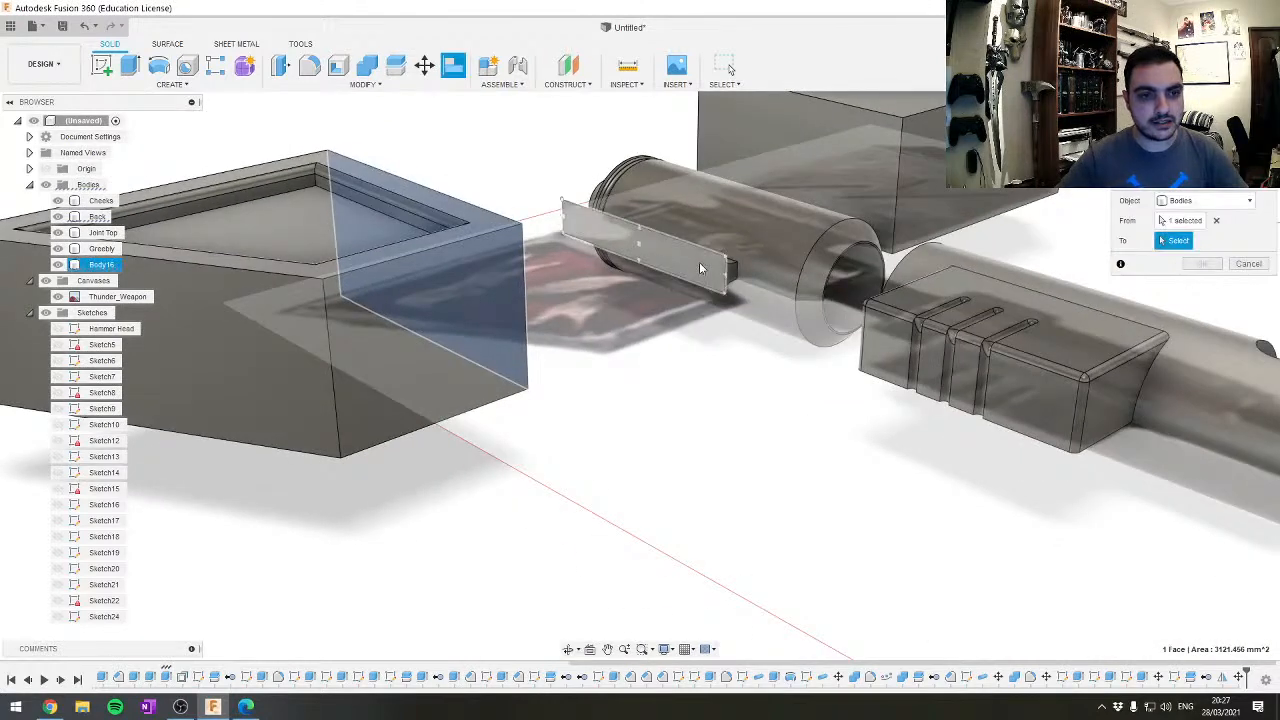
left_click(699, 262)
key("Return")
middle_click_drag(786, 387, 843, 320, "shift")
scroll(923, 286, "down", 10)
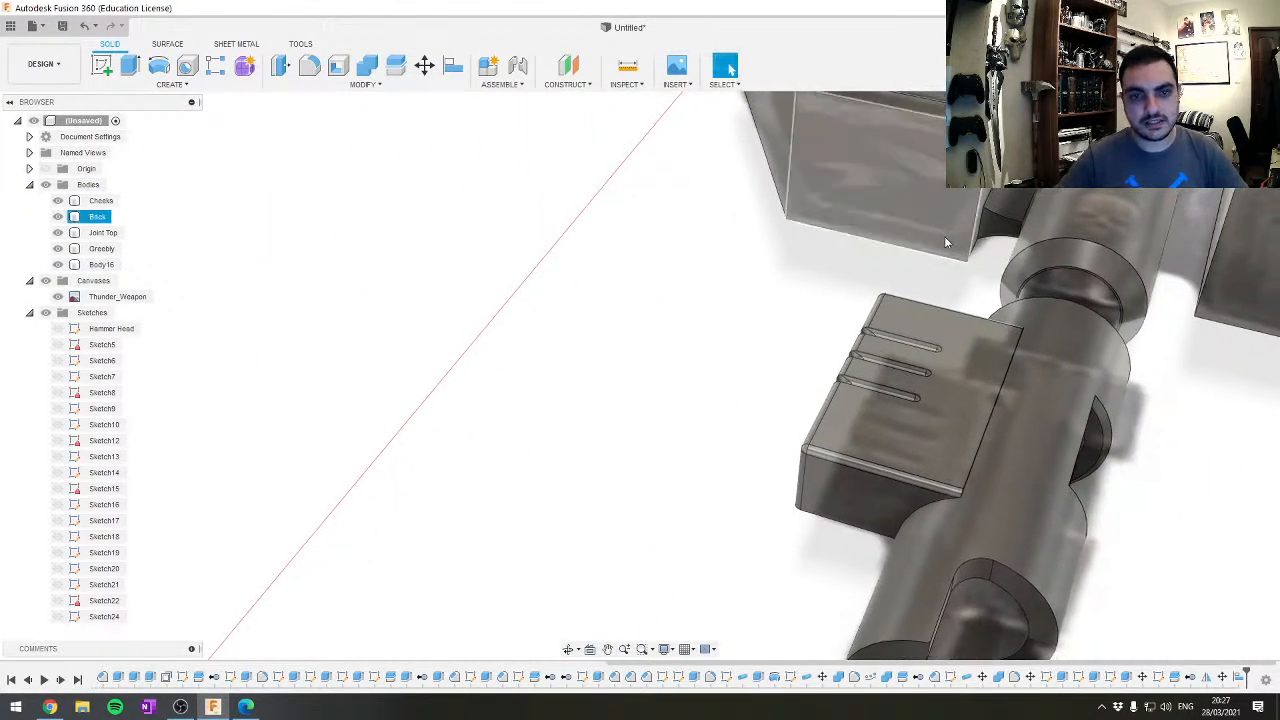
middle_click_drag(789, 346, 763, 349, "shift")
scroll(728, 372, "up", 8)
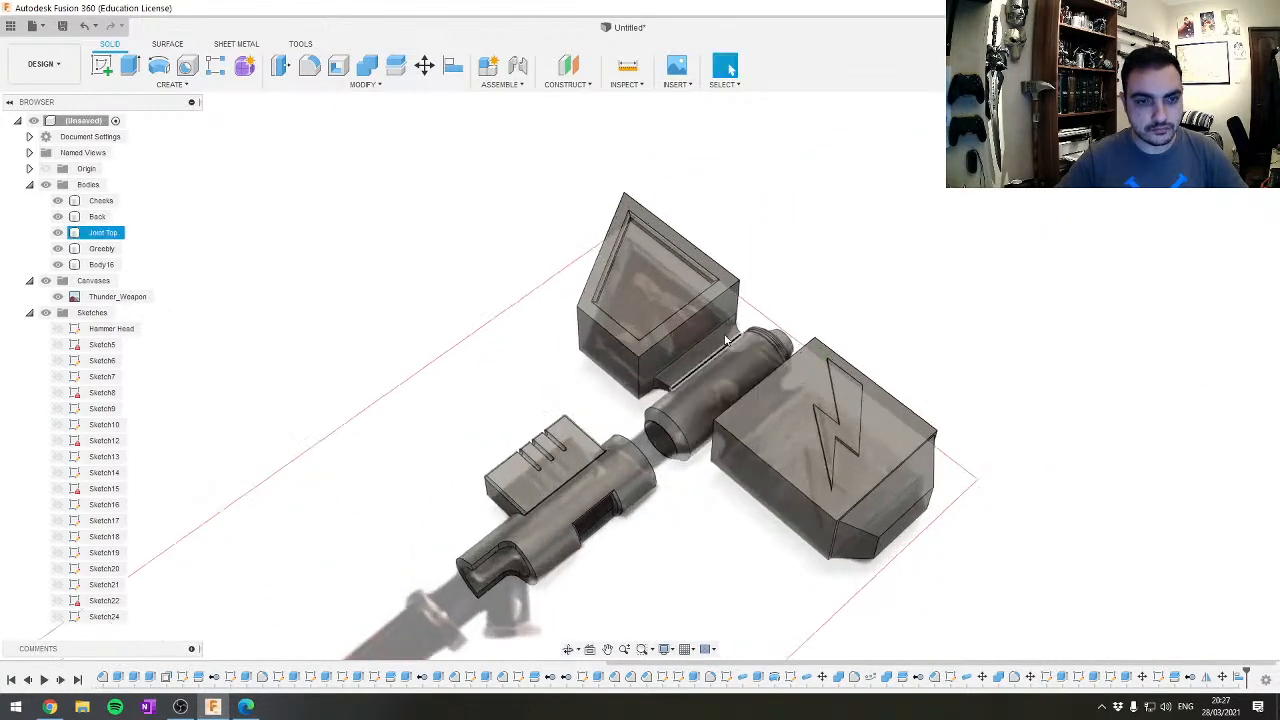
Extrude the connector's narrow face on the Joint Top side 10 mm into Joint Top, using the Join operation
scroll(721, 383, "up", 1)
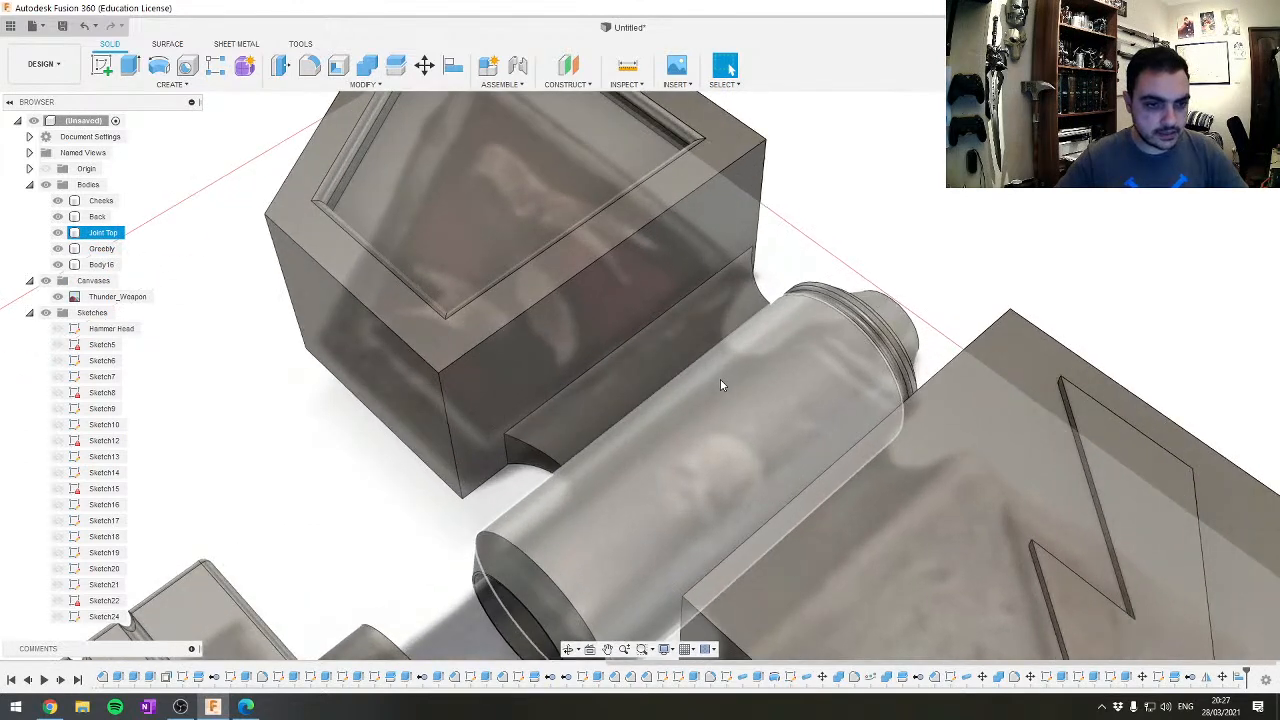
scroll(718, 378, "up", 6)
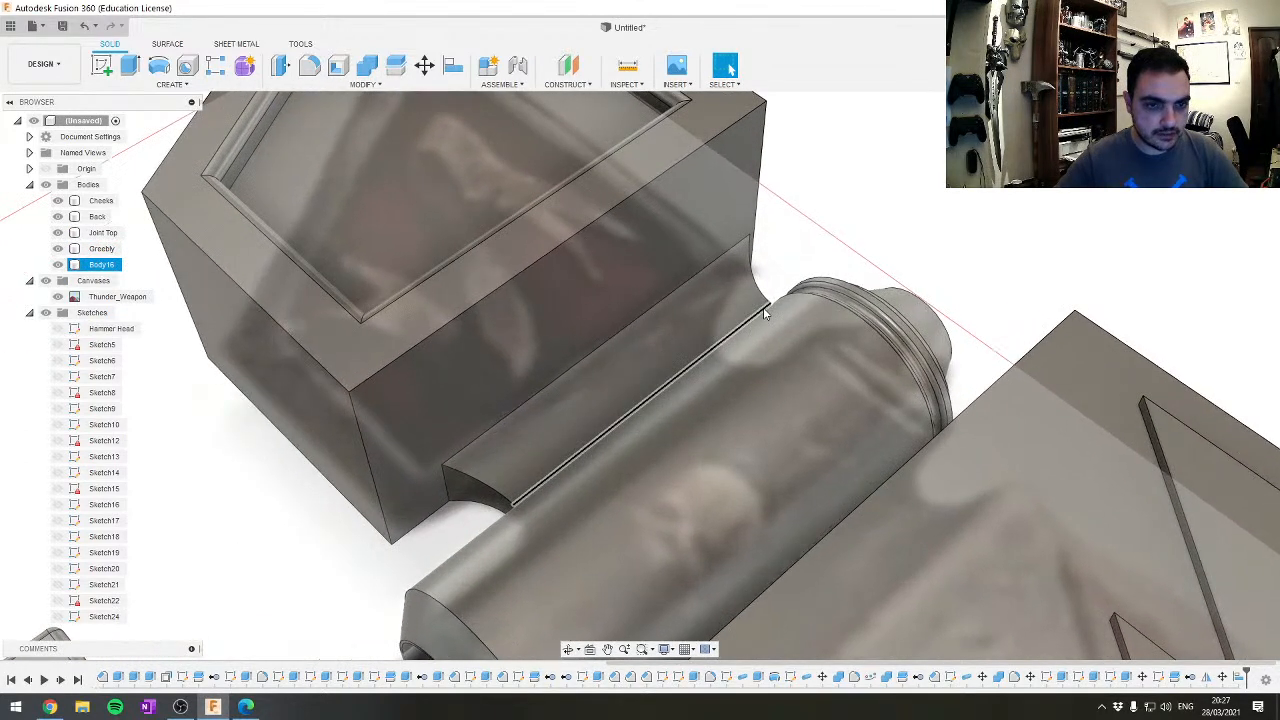
scroll(764, 318, "up", 6)
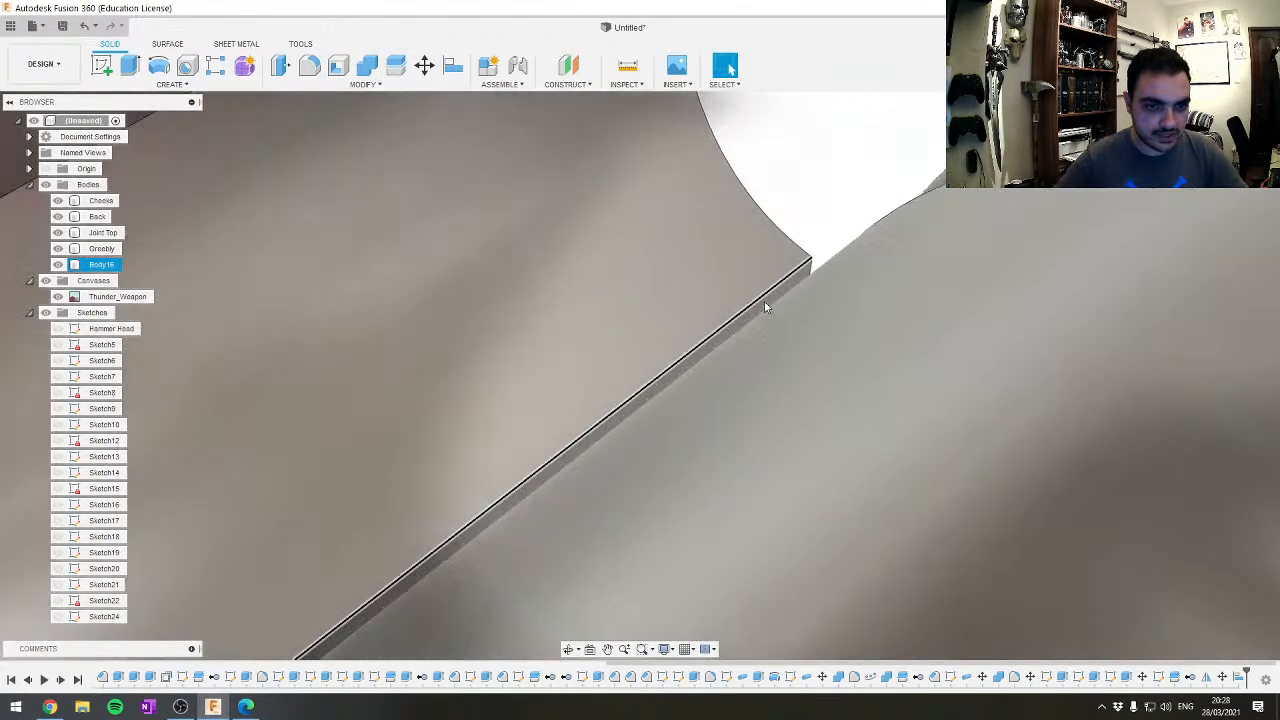
scroll(768, 320, "down", 10)
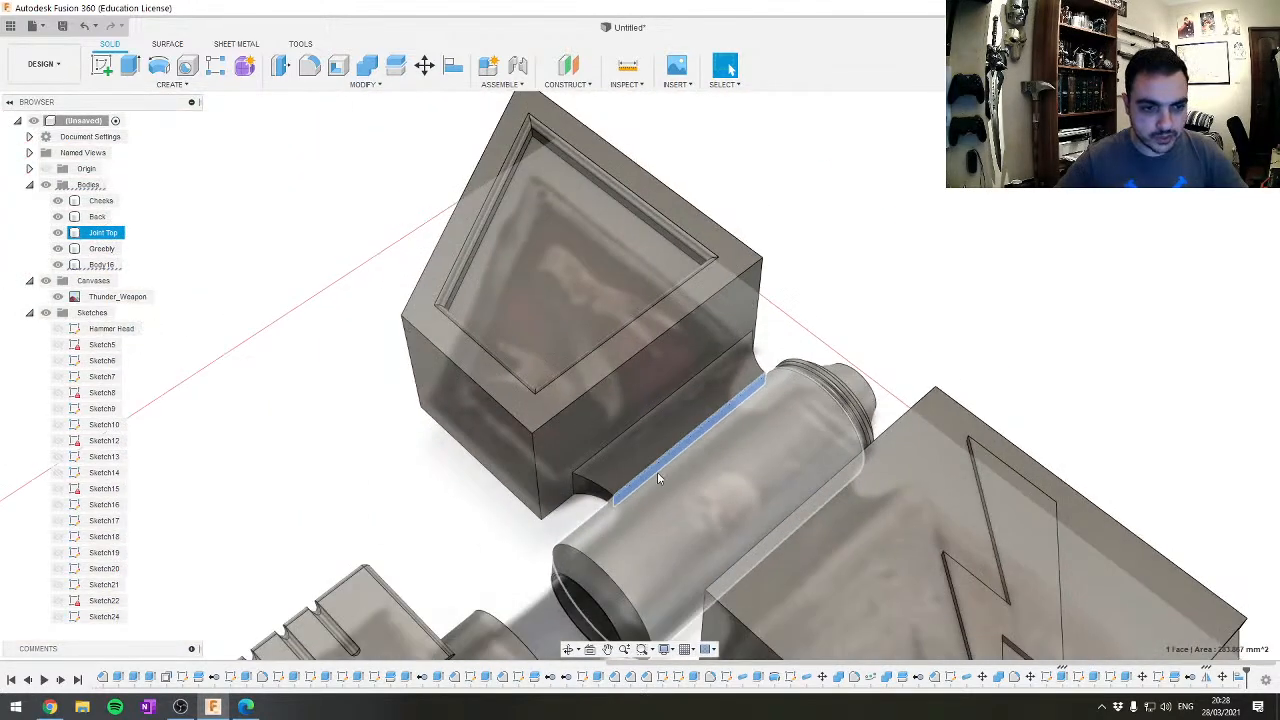
left_click(663, 473)
key("e")
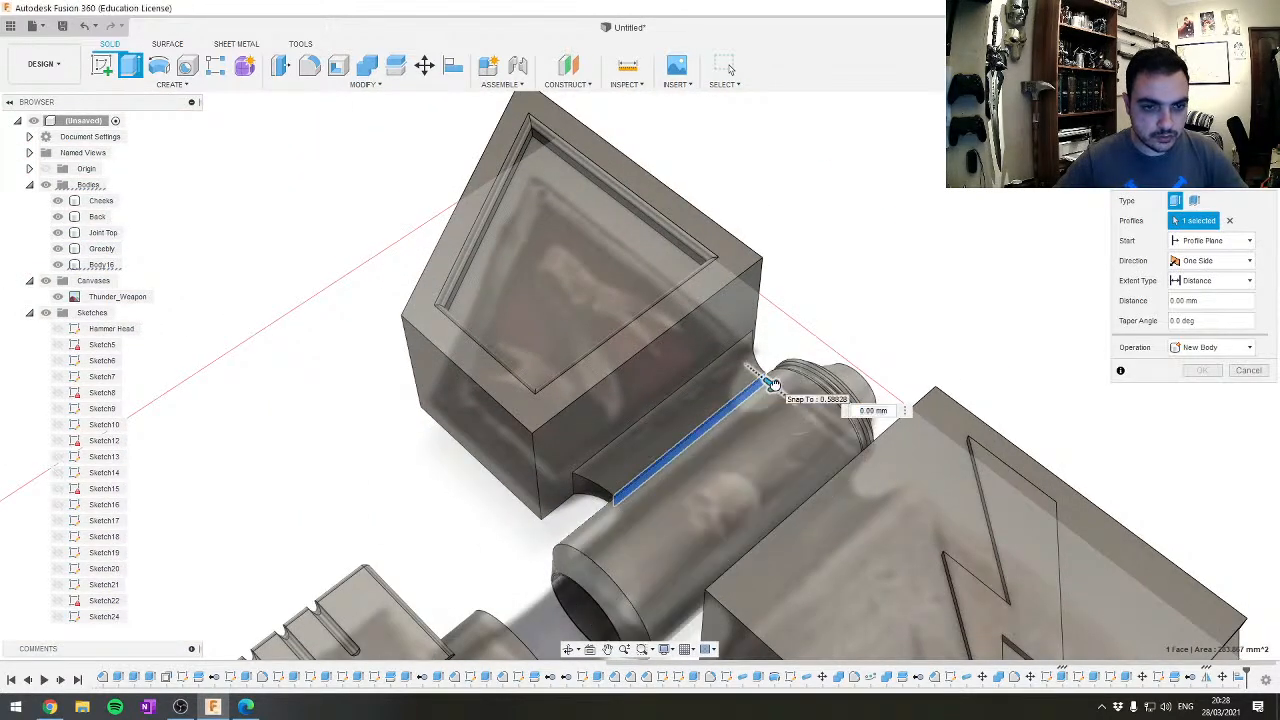
left_click_drag(772, 386, 785, 397)
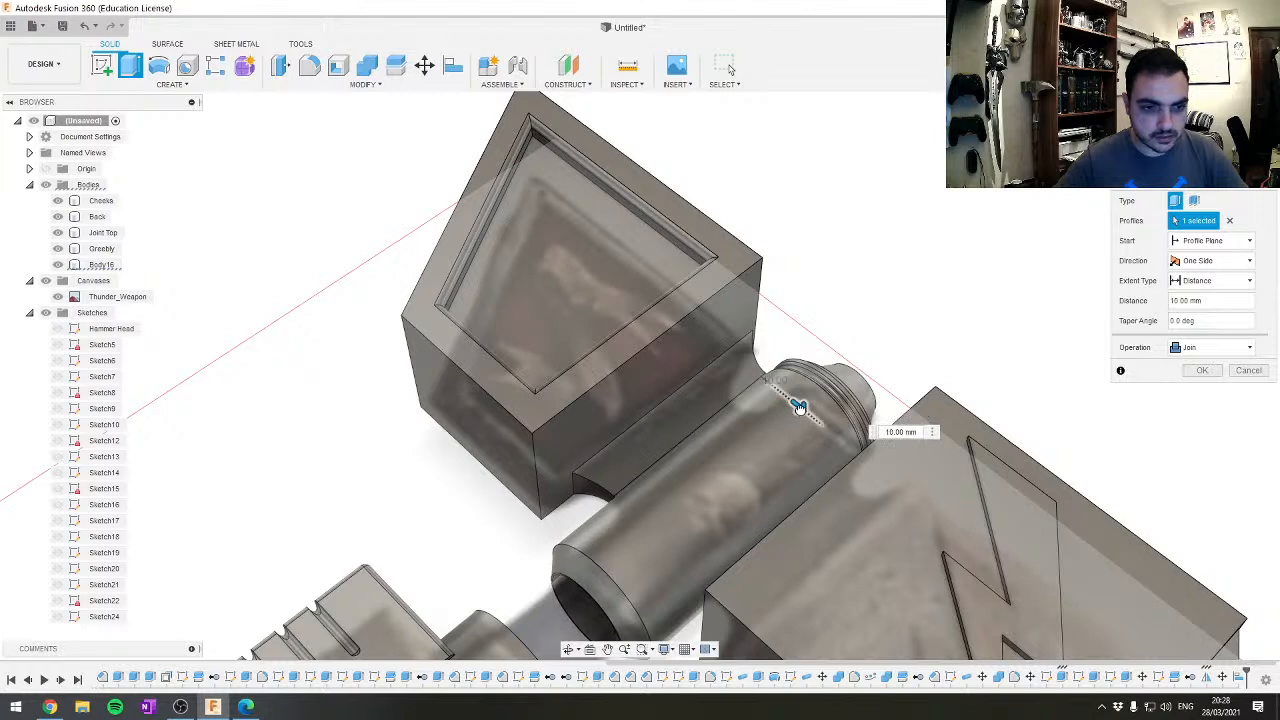
left_click(1220, 347)
left_click(1150, 372)
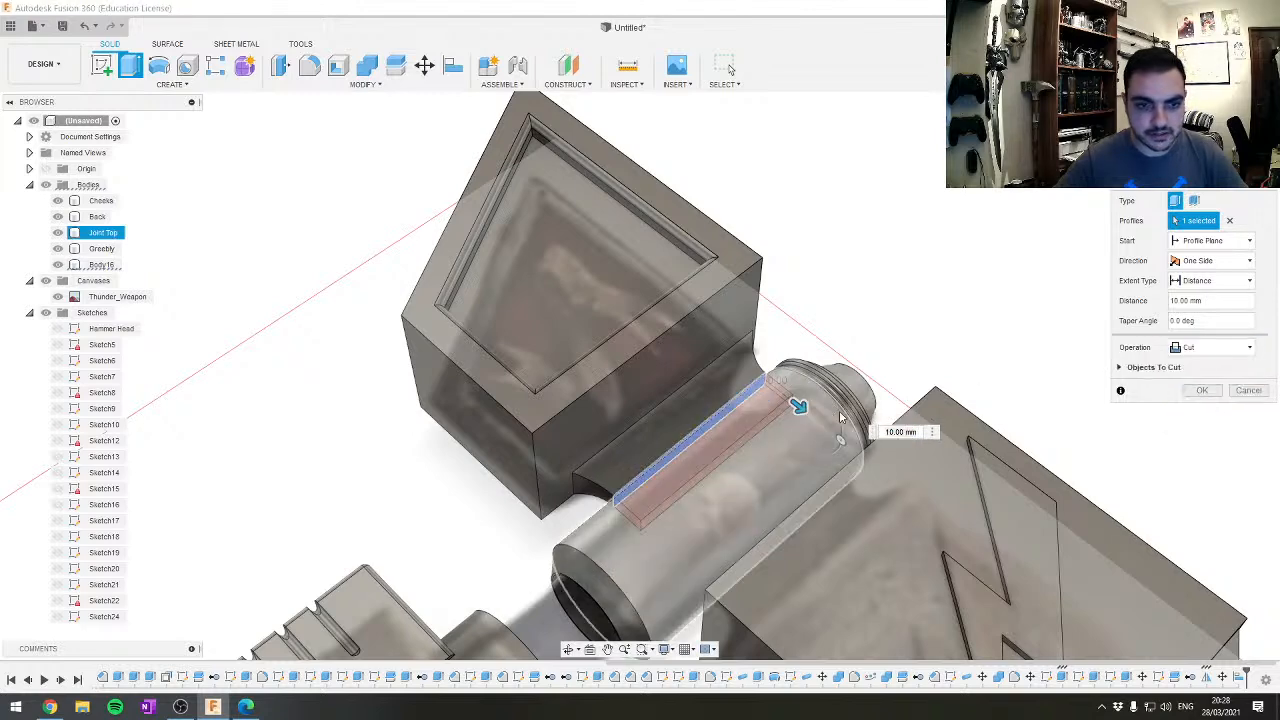
middle_click_drag(840, 418, 778, 465, "shift")
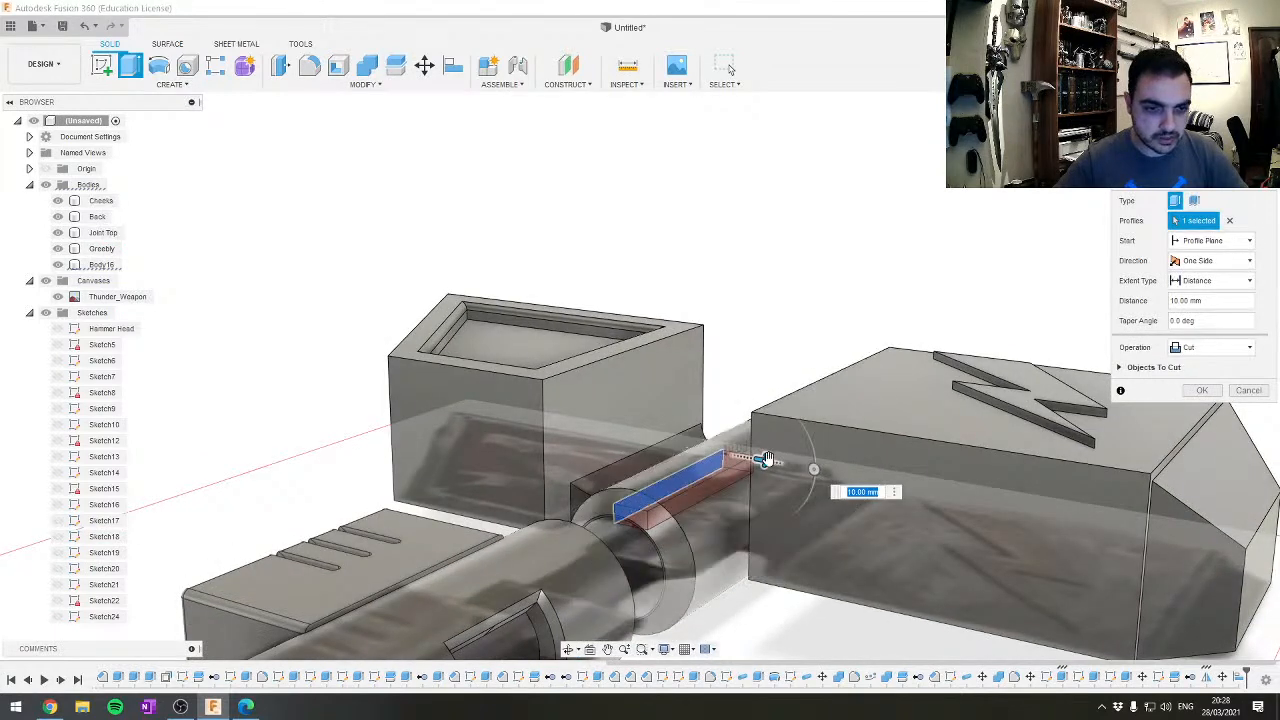
mouse_move(765, 458)
left_mouse_down()
mouse_move(735, 455)
mouse_move(765, 460)
left_mouse_up()
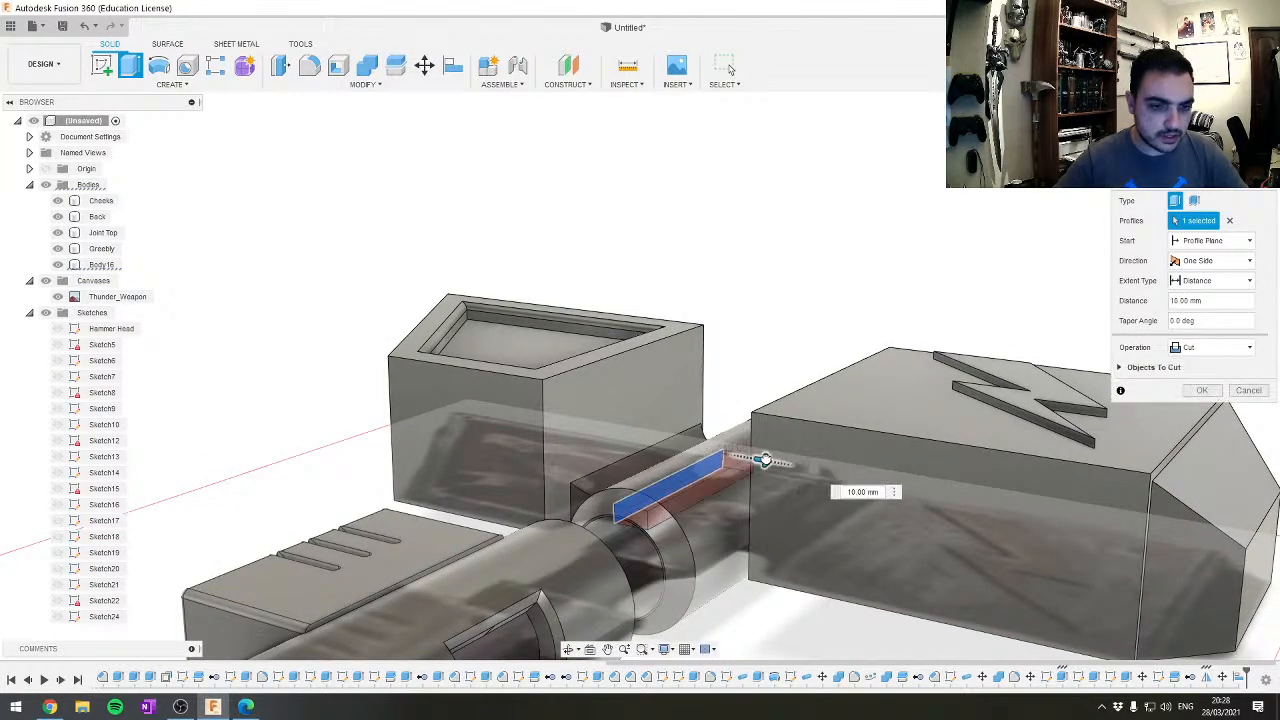
left_click(1208, 347)
left_click(1198, 364)
left_click(1203, 370)
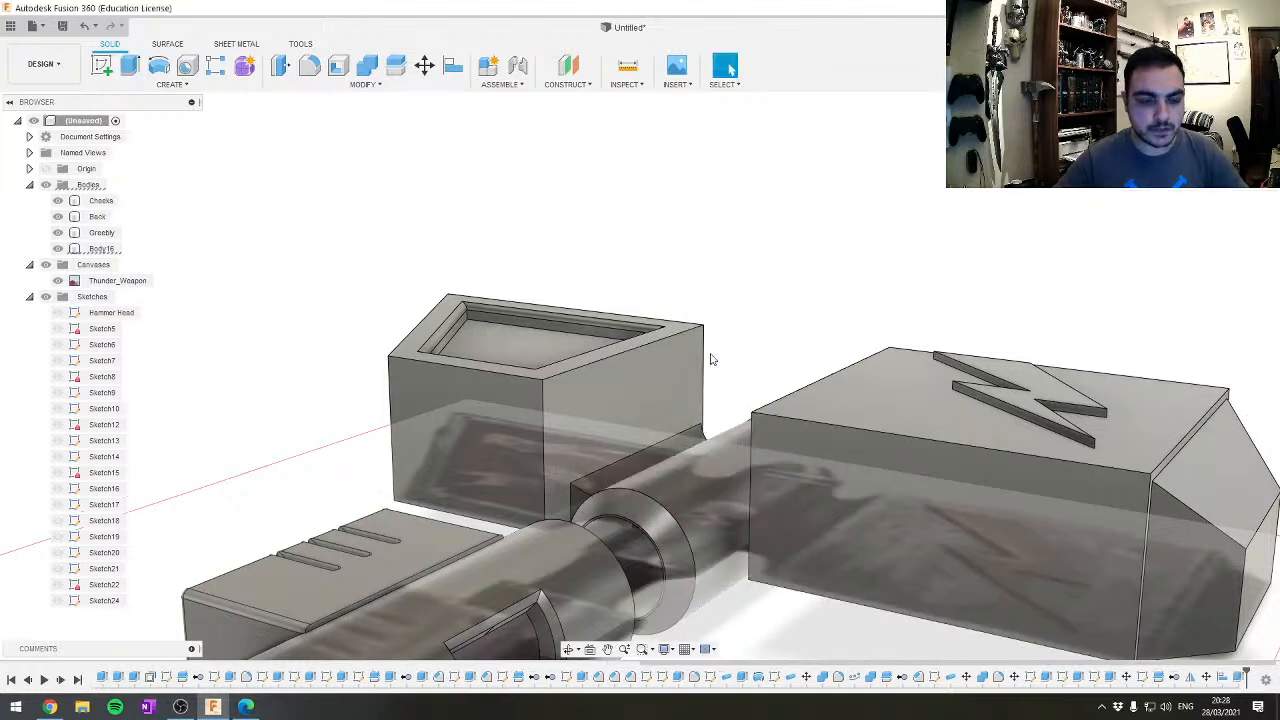
Edit the connector extrusion and change its operation to New Body, keeping Joint Top separate
middle_click_drag(709, 357, 719, 452, "shift")
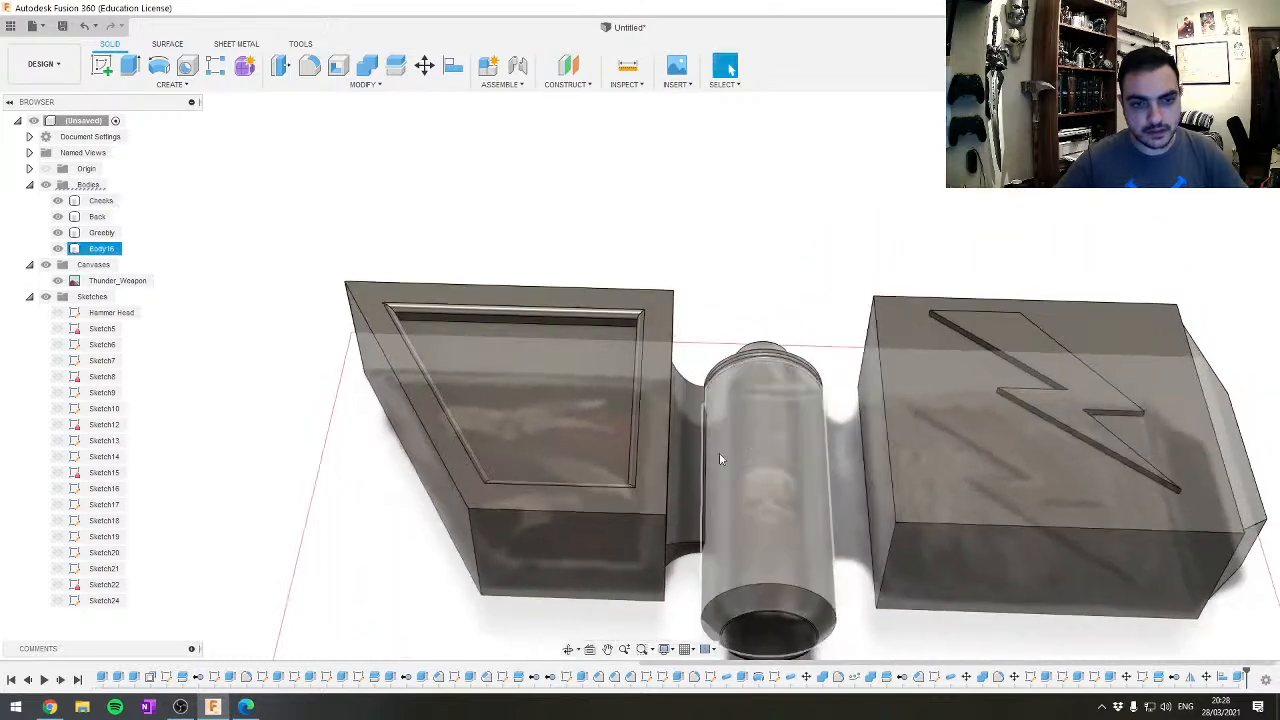
double_click(1242, 677)
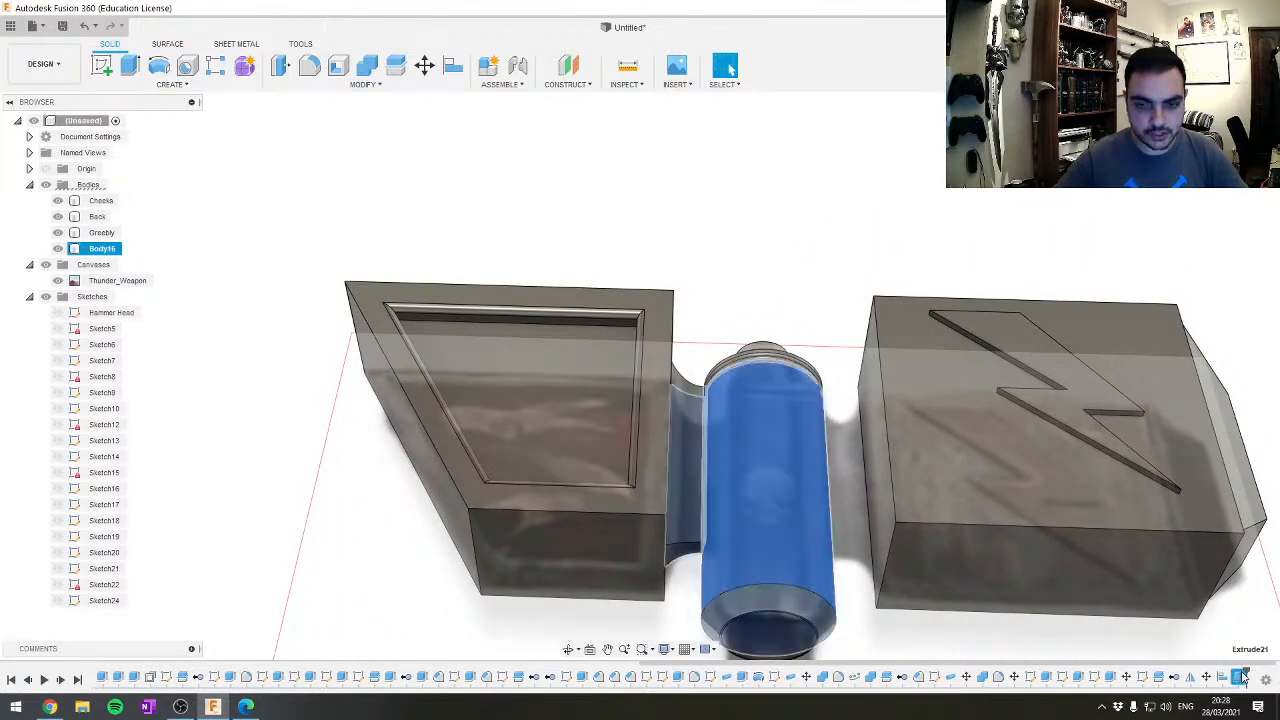
left_click(1222, 350)
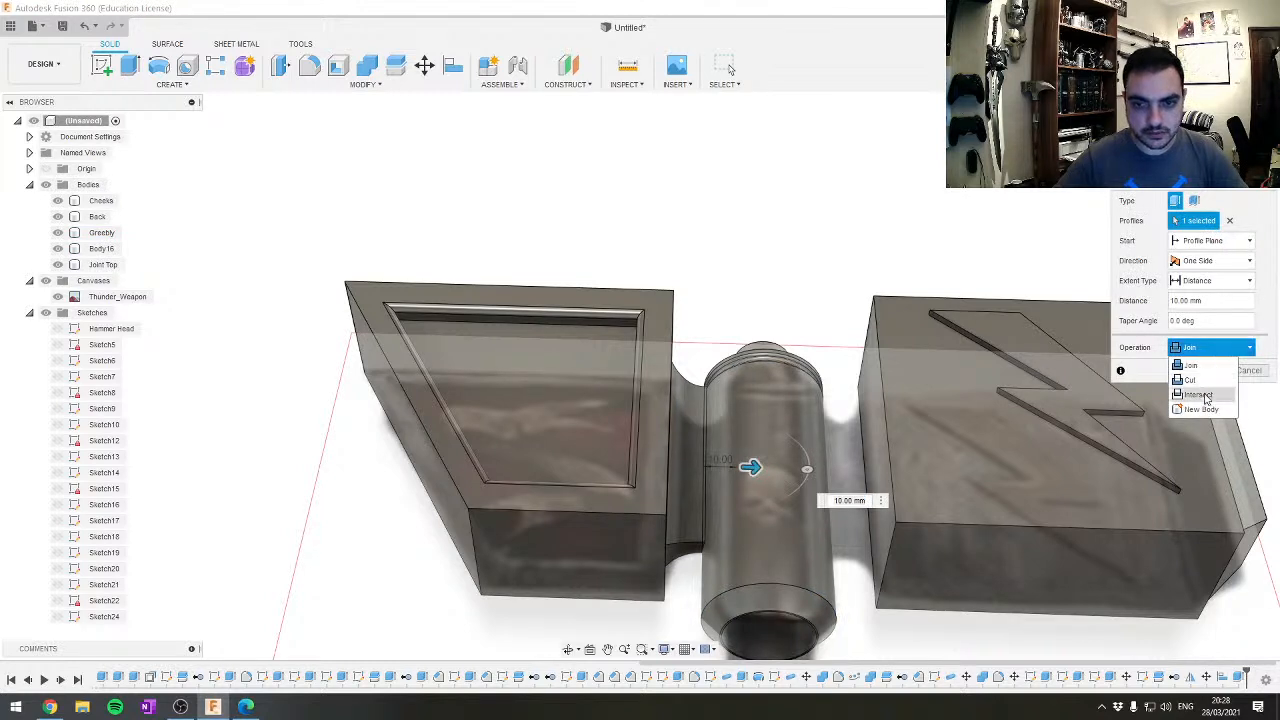
left_click(1203, 410)
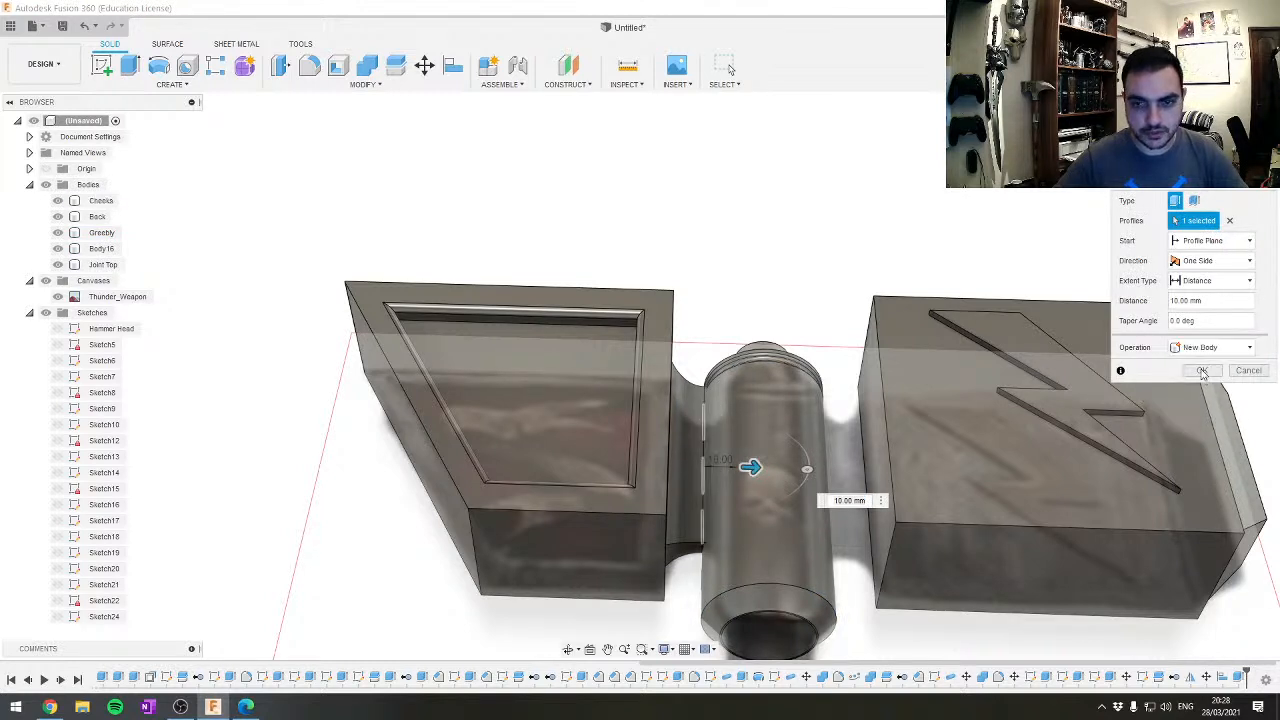
left_click(1203, 371)
Combine the connector Body16 and its extruded extension Body18 into one body with the Join operation
left_click(101, 281)
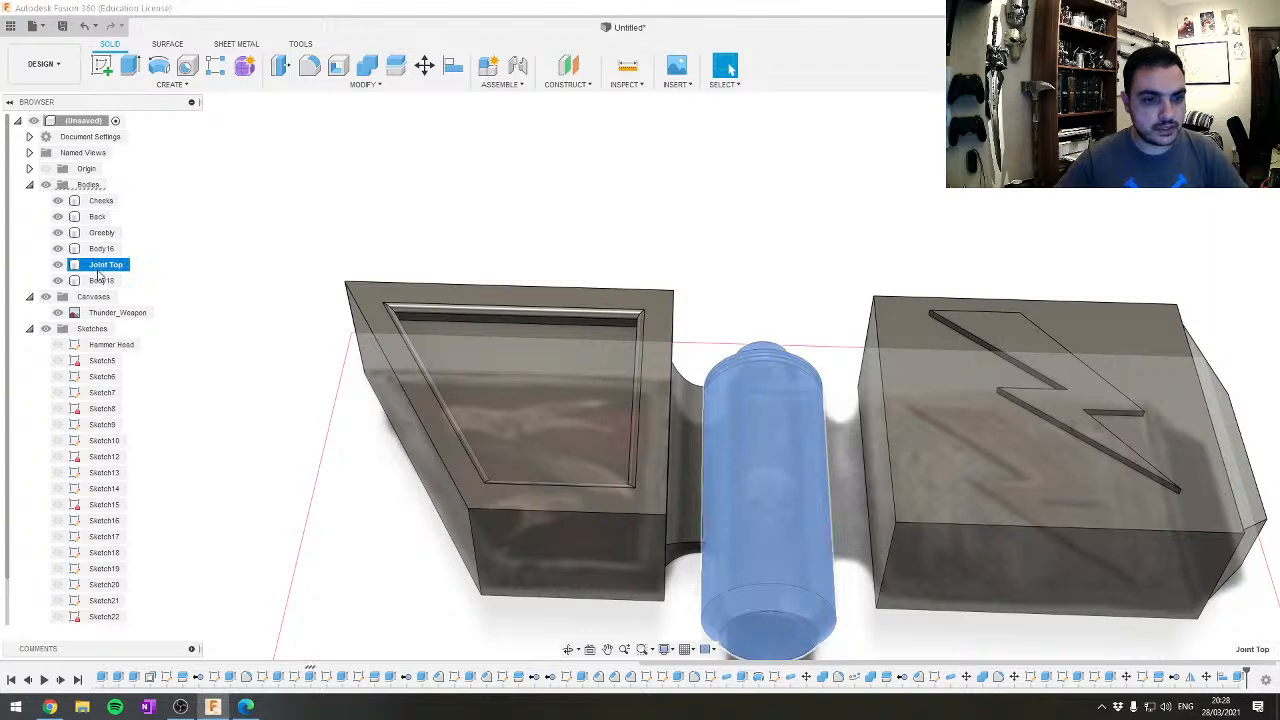
left_click(101, 248, "ctrl")
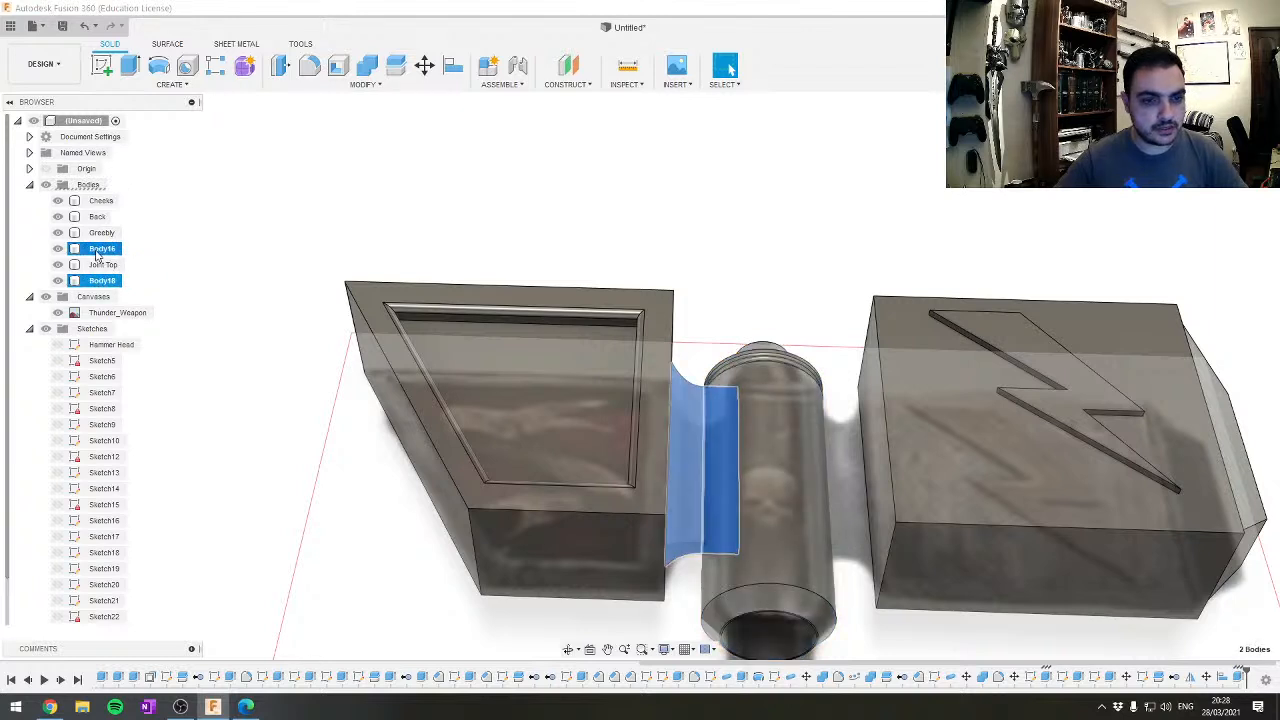
left_click(366, 67)
left_click(1197, 241)
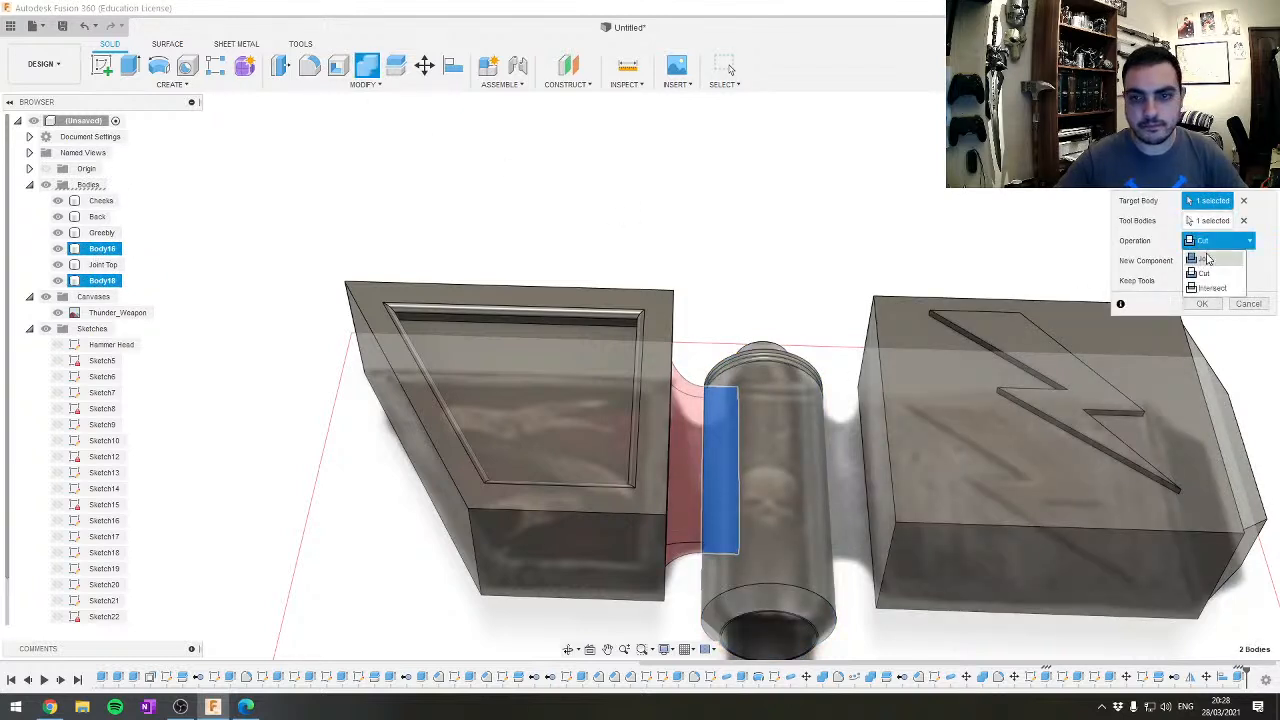
left_click(1220, 279)
left_click(1202, 303)
middle_click_drag(790, 460, 711, 400)
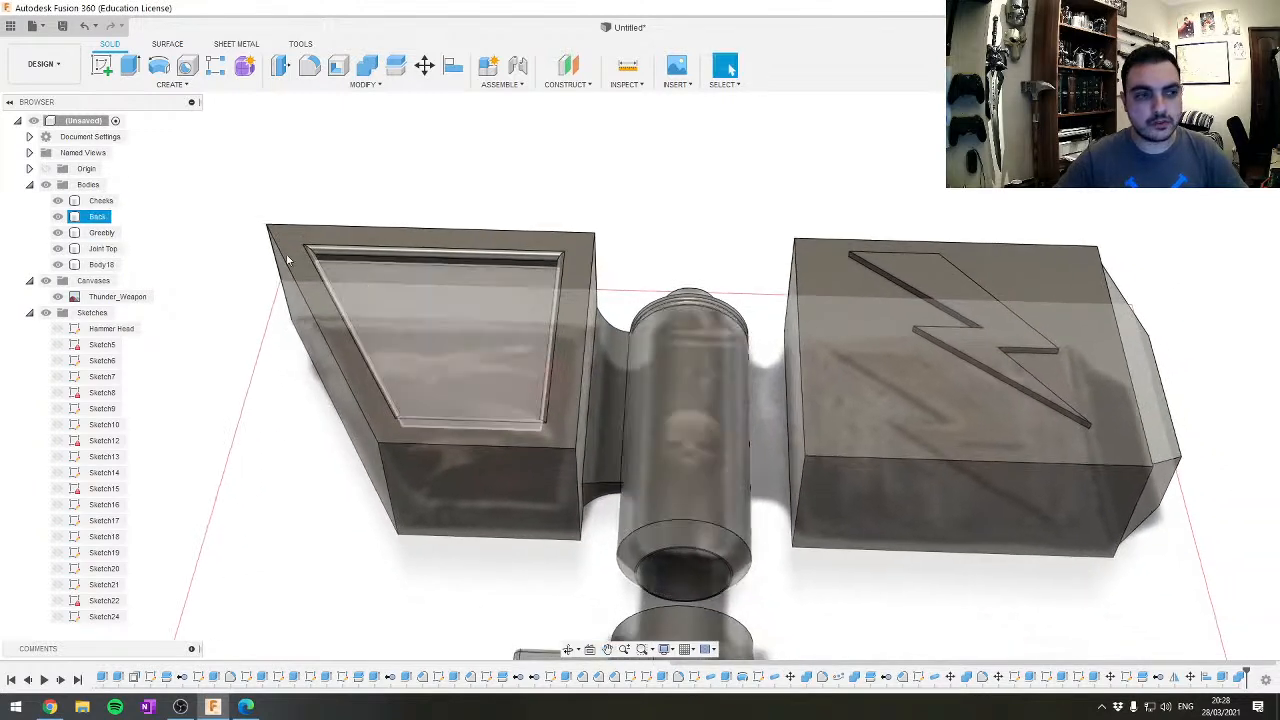
Mirror the connector Body18 as a new body about the origin plane along the handle's axis, filling the gap between Joint Top and the lightning-bolt block
left_click(102, 264)
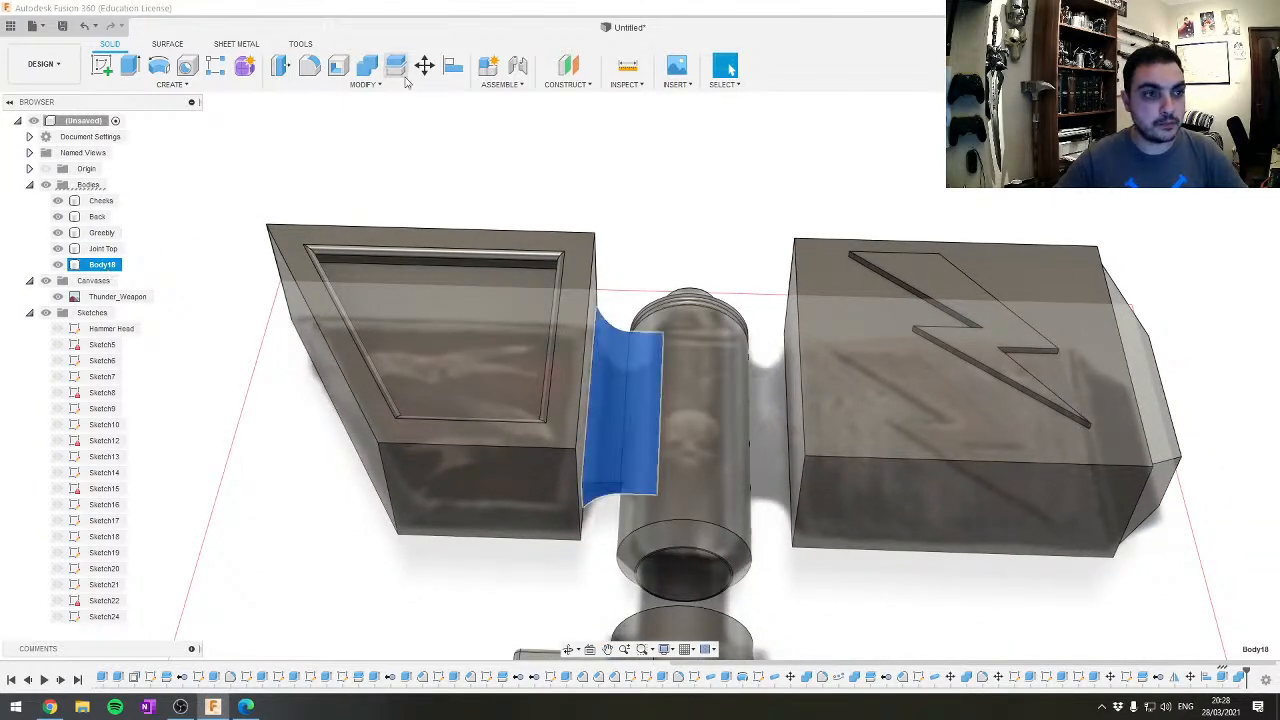
left_click(172, 84)
left_click(150, 410)
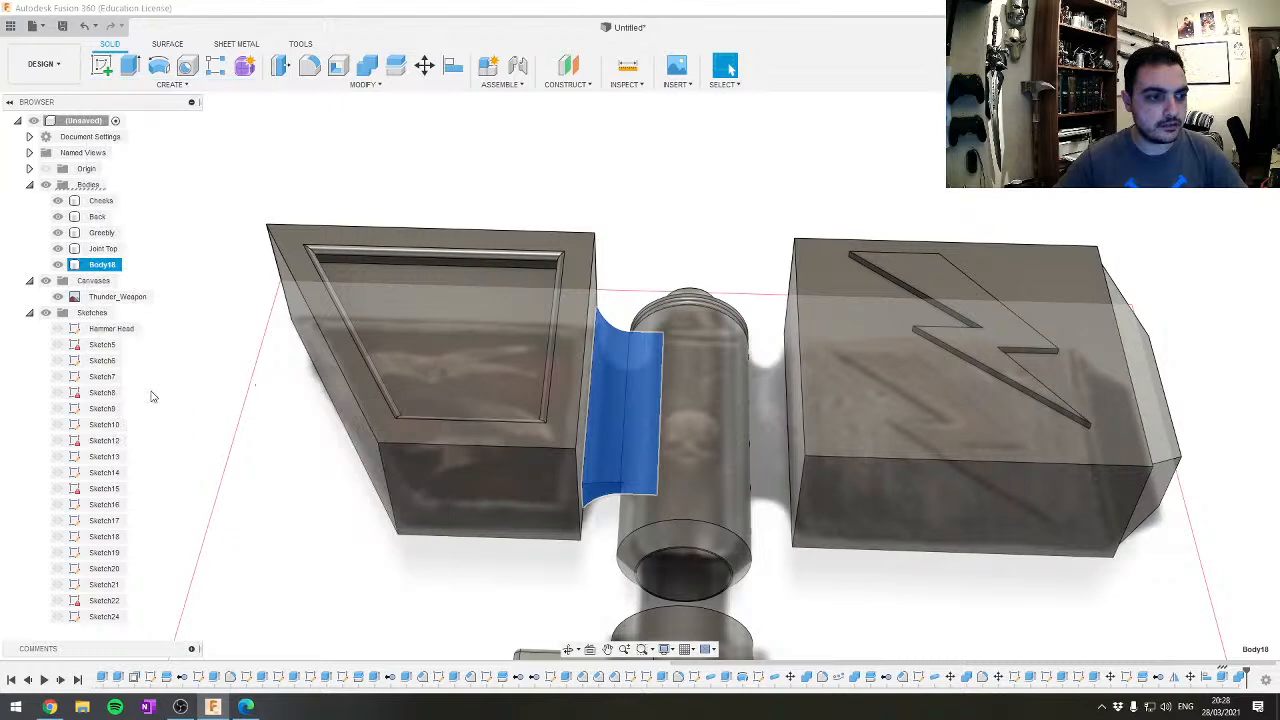
scroll(785, 420, "down", 3)
scroll(785, 420, "down", 4)
middle_click_drag(809, 455, 592, 132)
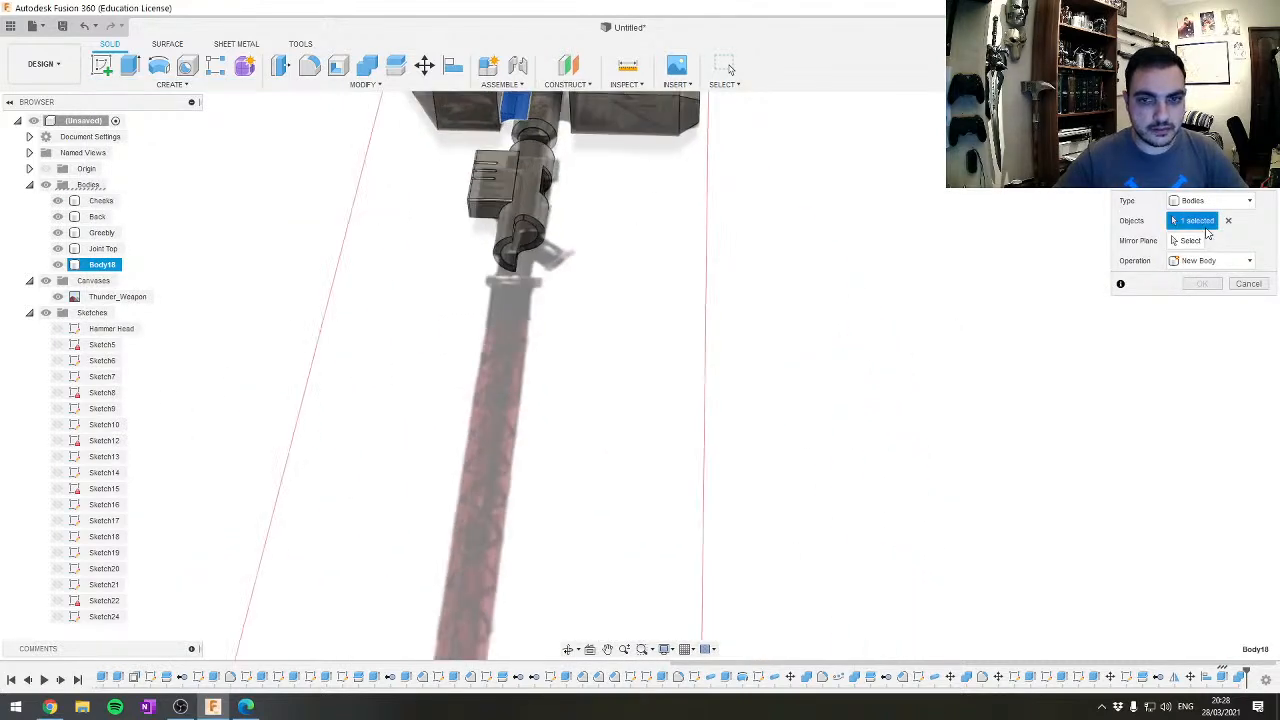
left_click(1190, 241)
middle_click_drag(757, 277, 636, 295, "shift")
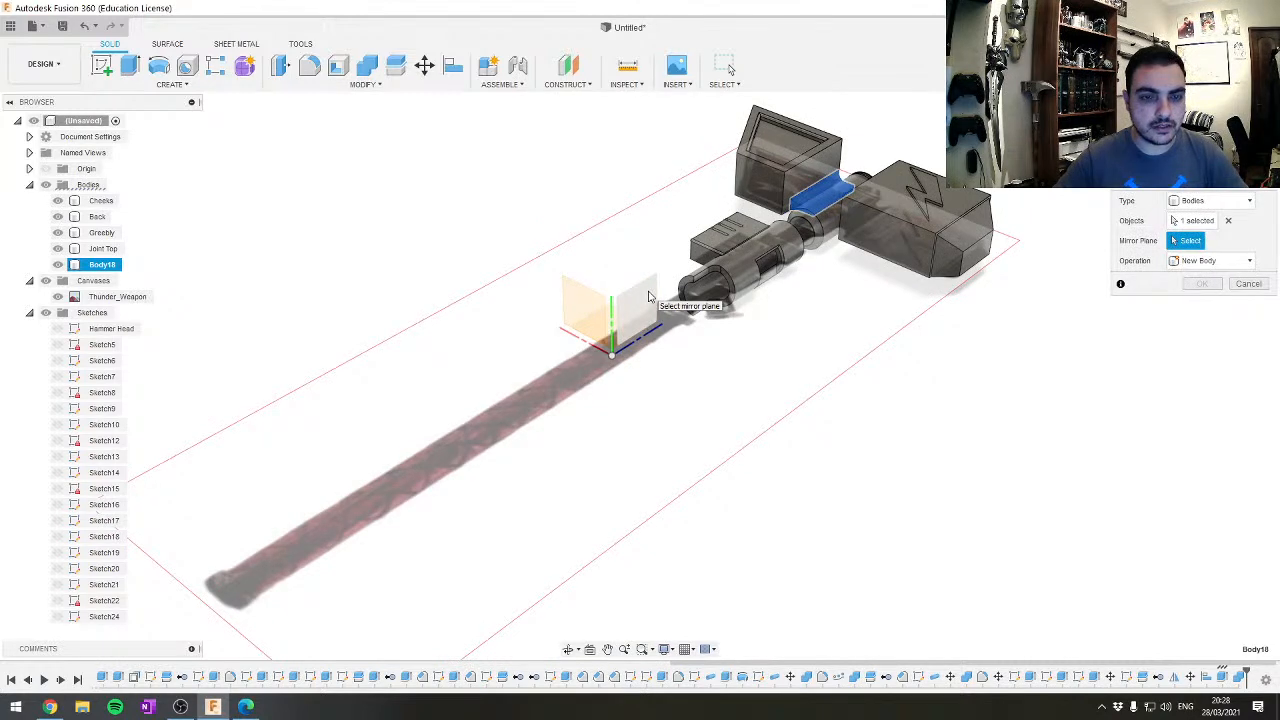
middle_click_drag(648, 296, 908, 413, "shift")
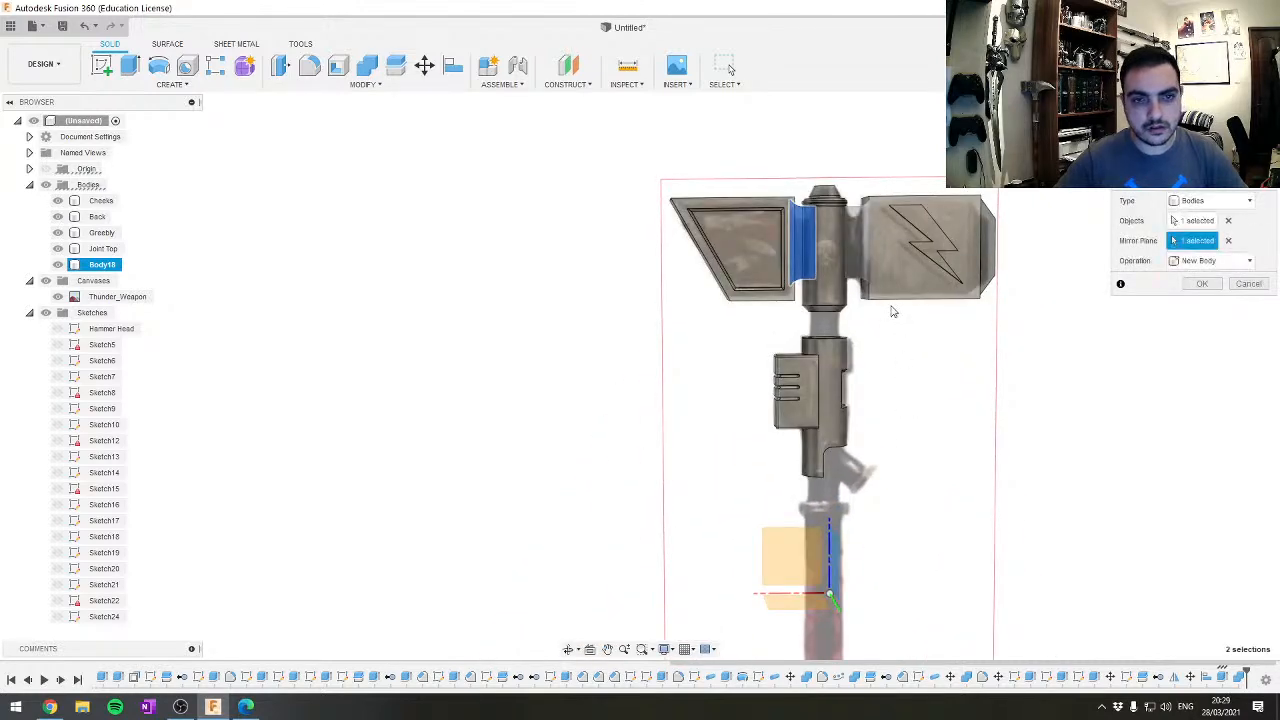
scroll(889, 309, "up", 5)
middle_click_drag(803, 357, 750, 440)
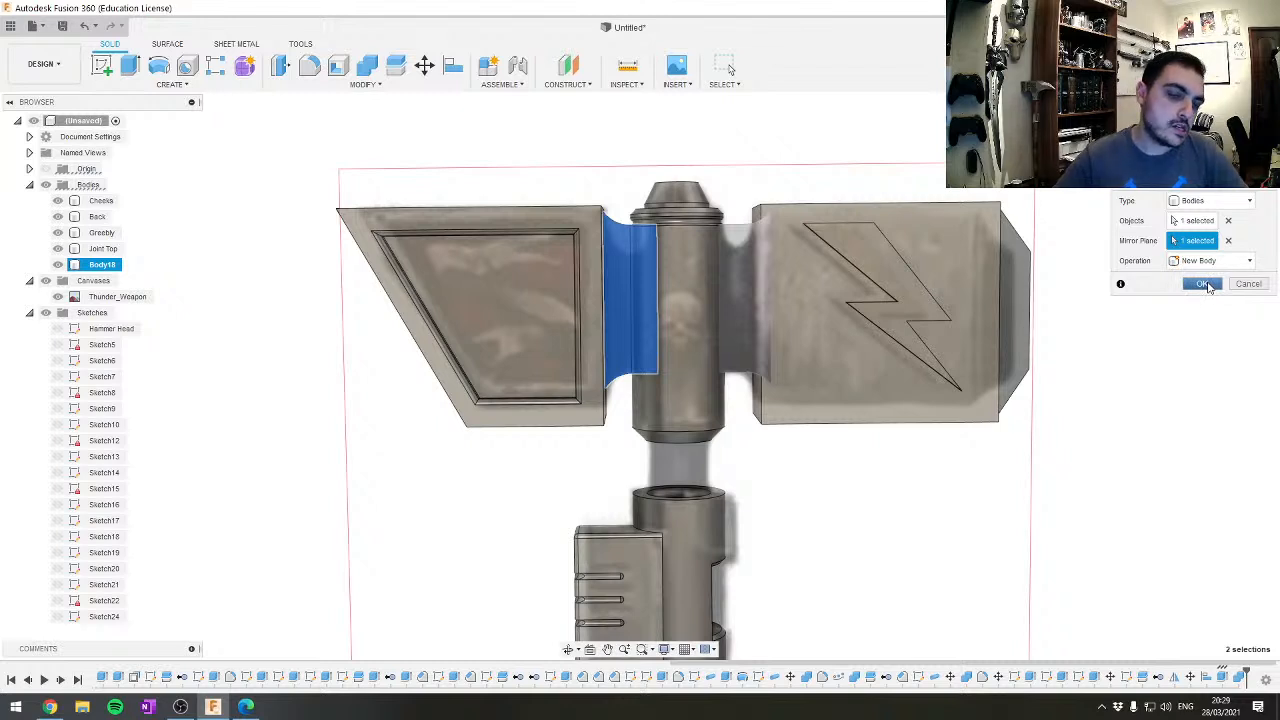
left_click(1204, 284)
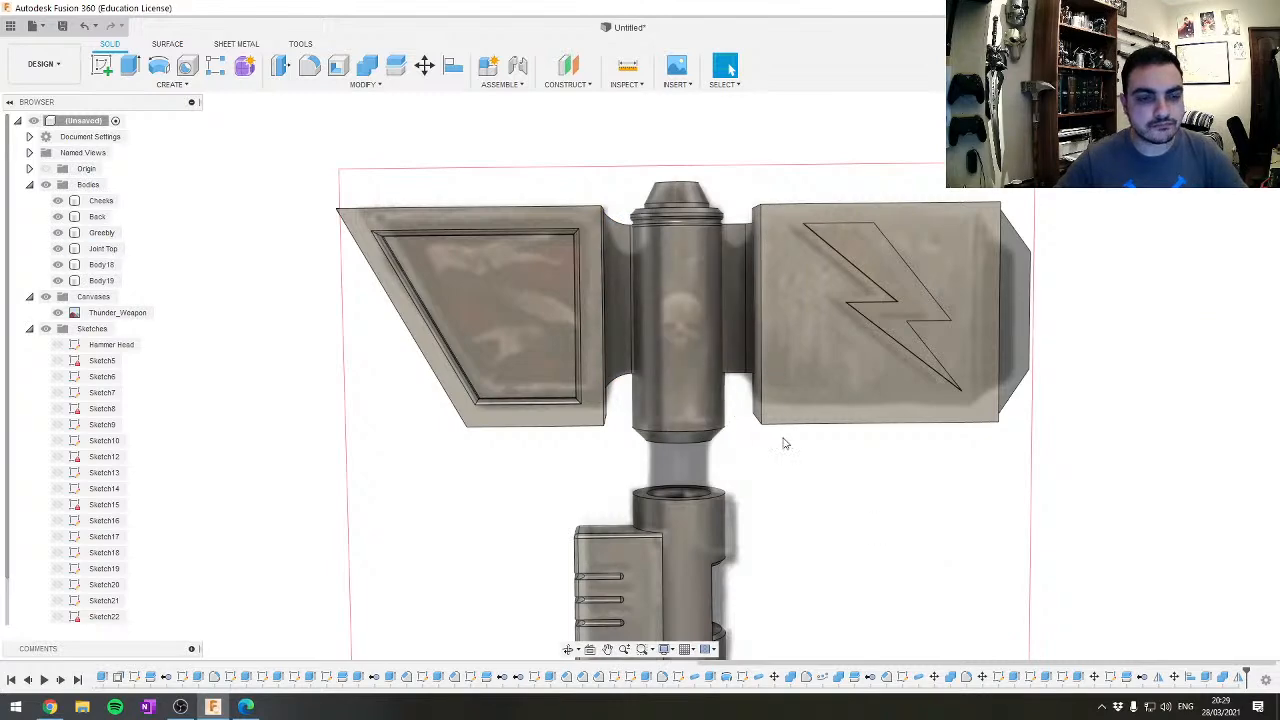
Measure the gap between the inner face of the lightning-bolt block and Joint Top's cylindrical face
scroll(784, 443, "up", 3)
scroll(710, 380, "down", 3)
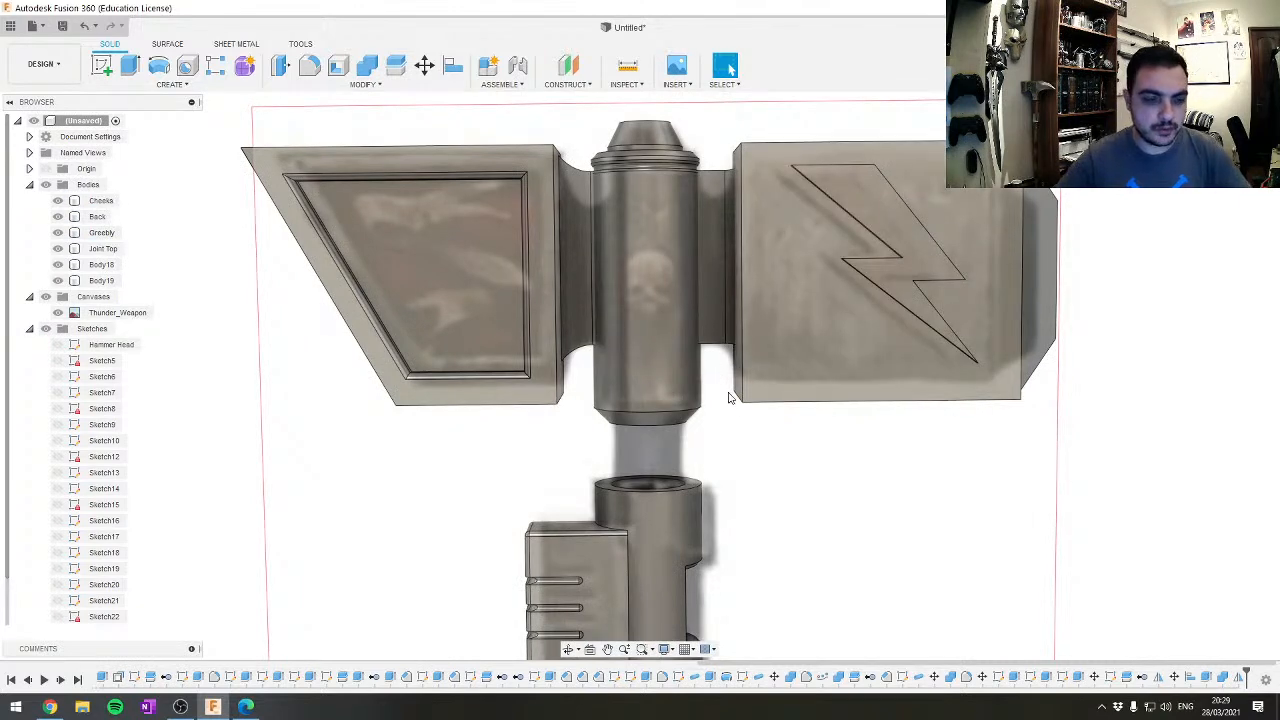
key("i")
scroll(712, 398, "up", 5)
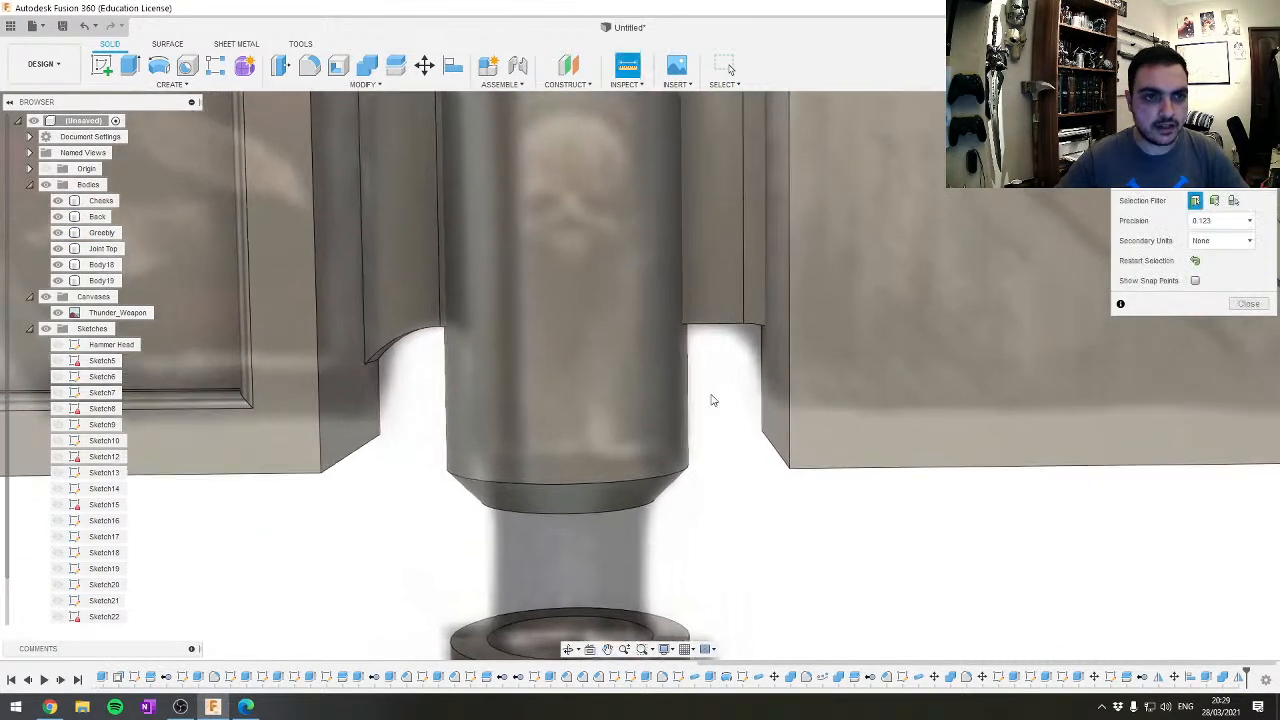
scroll(712, 398, "down", 2)
middle_click_drag(734, 371, 781, 330, "shift")
left_click(781, 337)
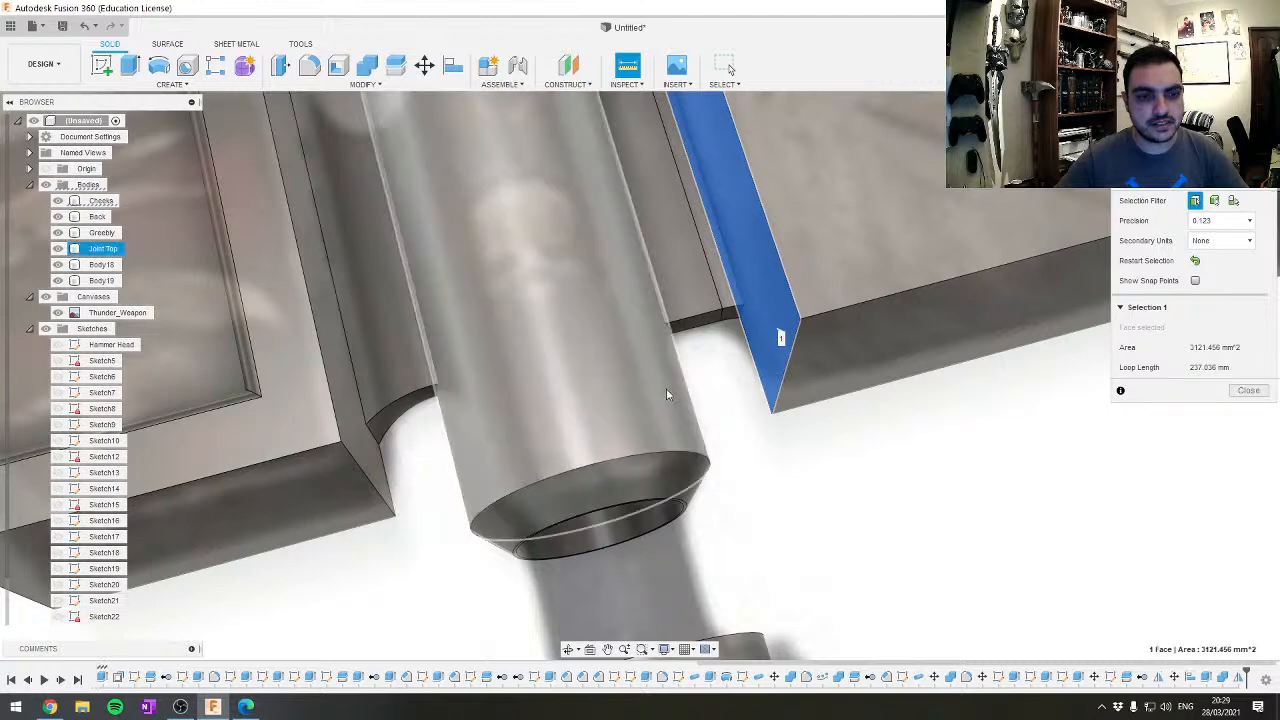
left_click(666, 394)
scroll(671, 400, "down", 5)
middle_click_drag(671, 400, 719, 449)
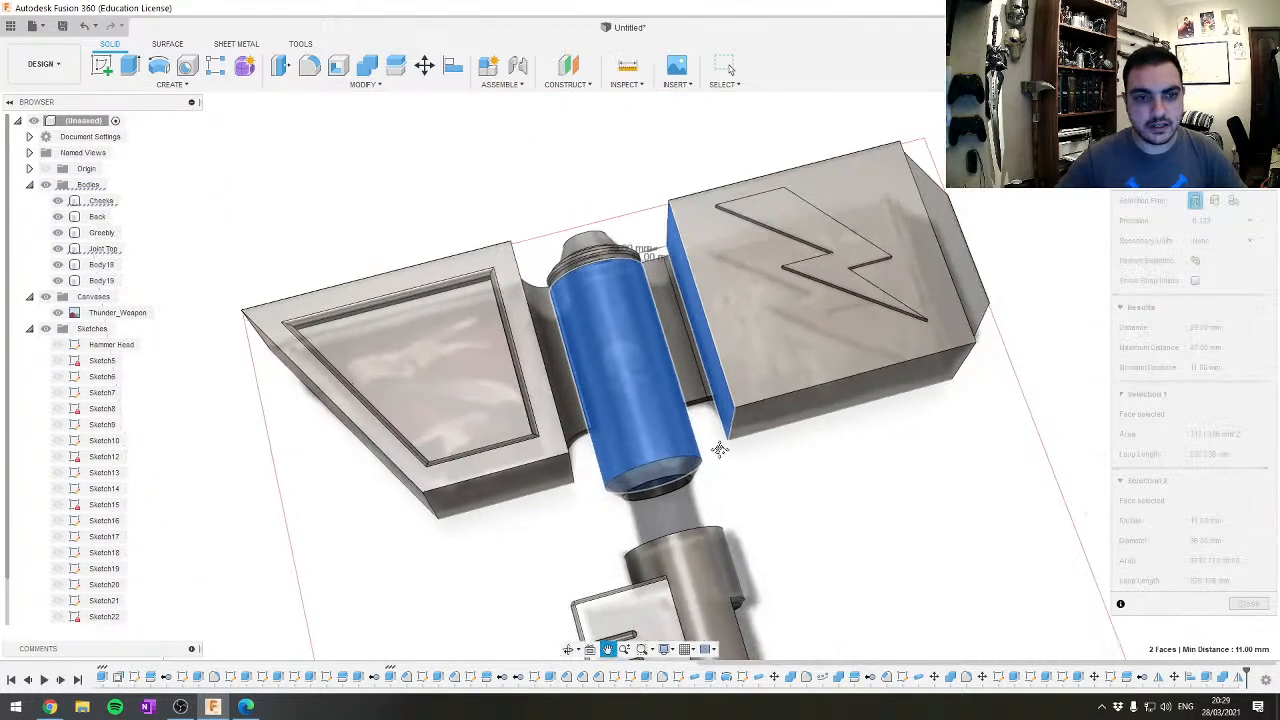
scroll(719, 449, "up", 3)
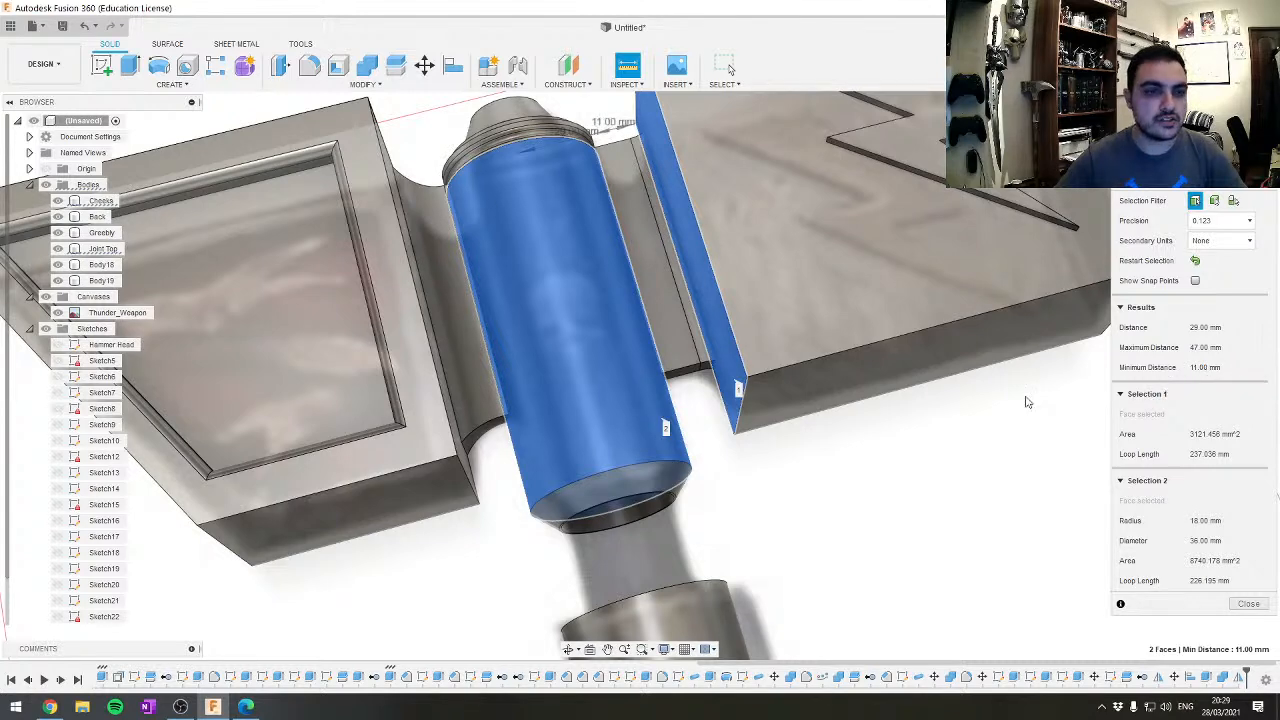
key("Escape")
scroll(861, 425, "down", 3)
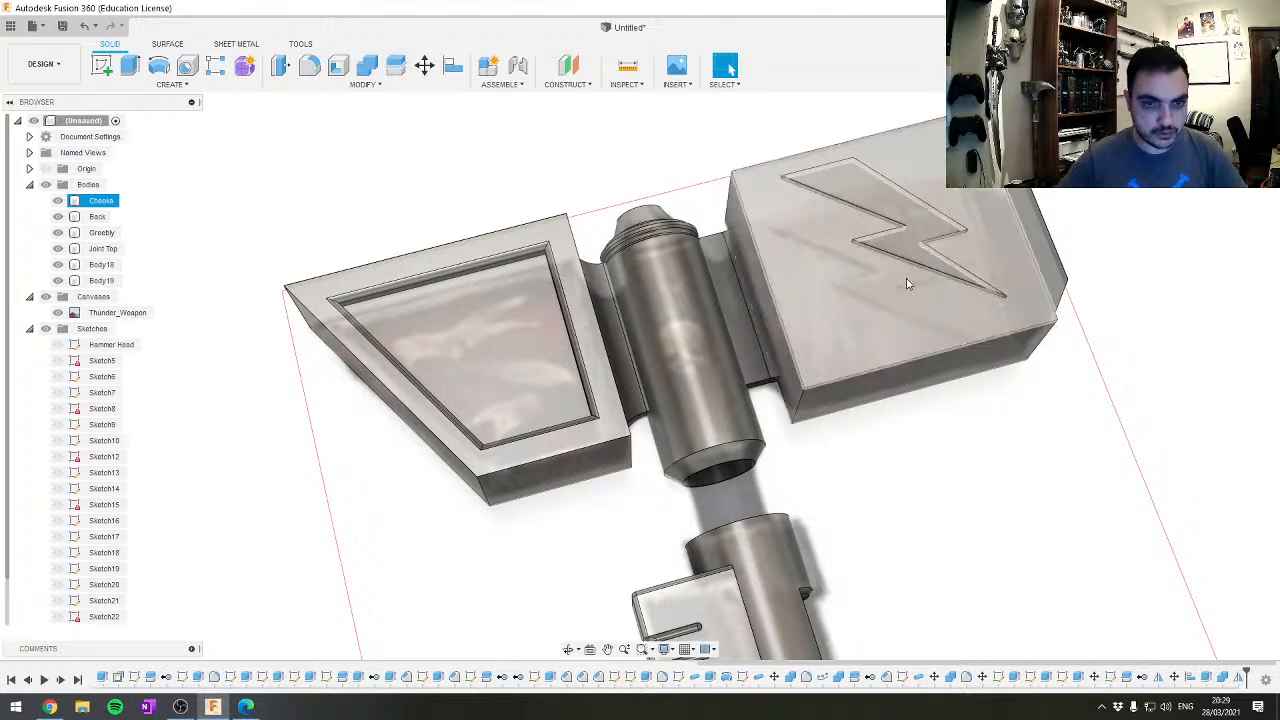
Move the Cheeks body 1 mm along the hammer head's length toward Joint Top
key("m")
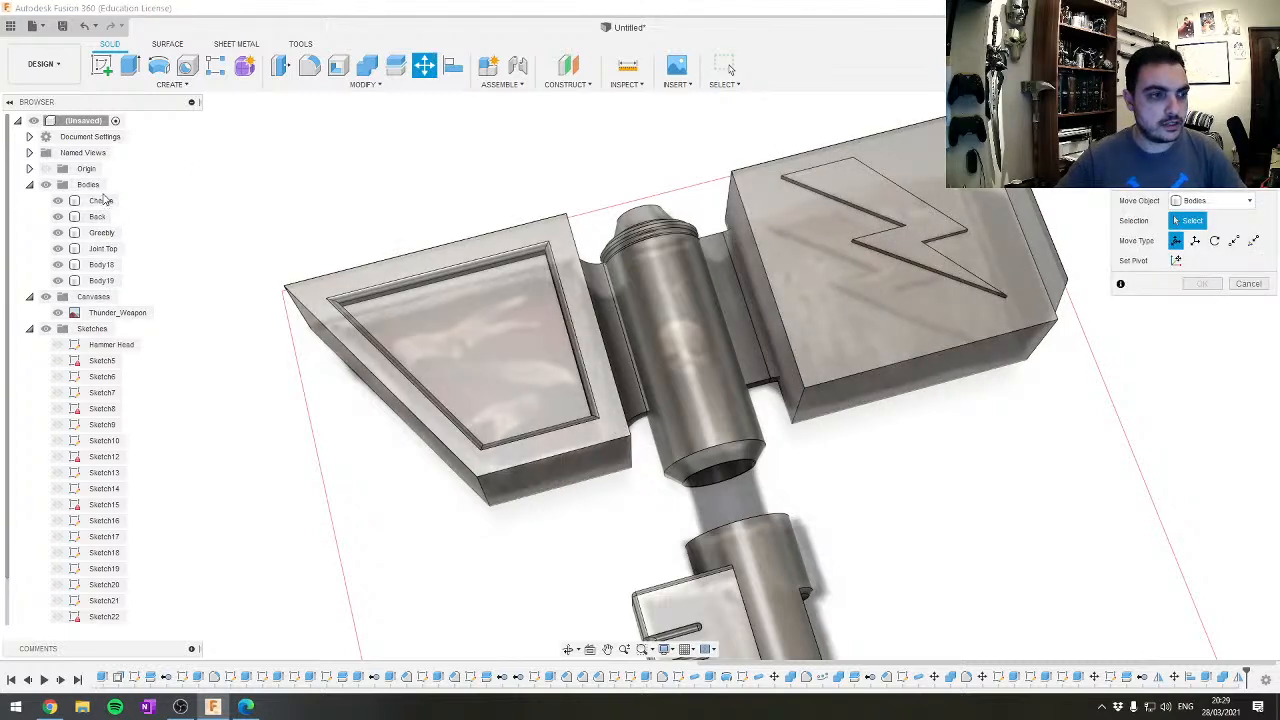
left_click(101, 200)
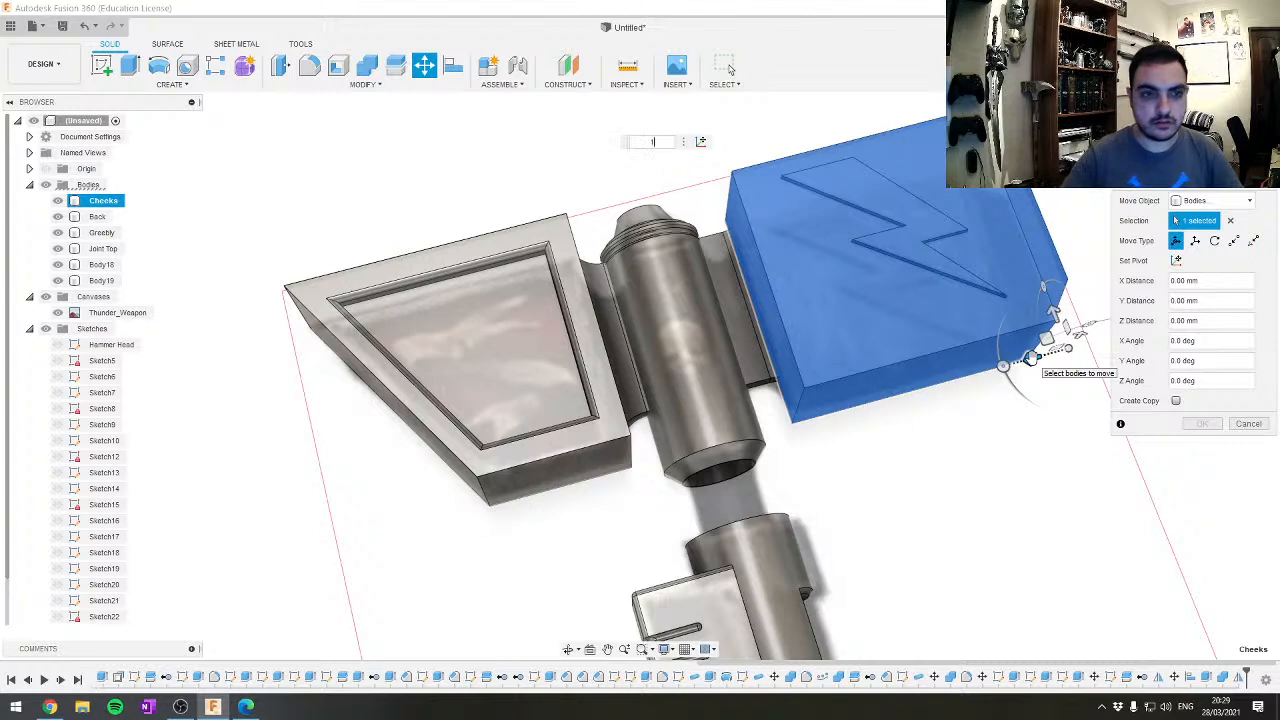
type("1")
key("Tab")
key("Return")
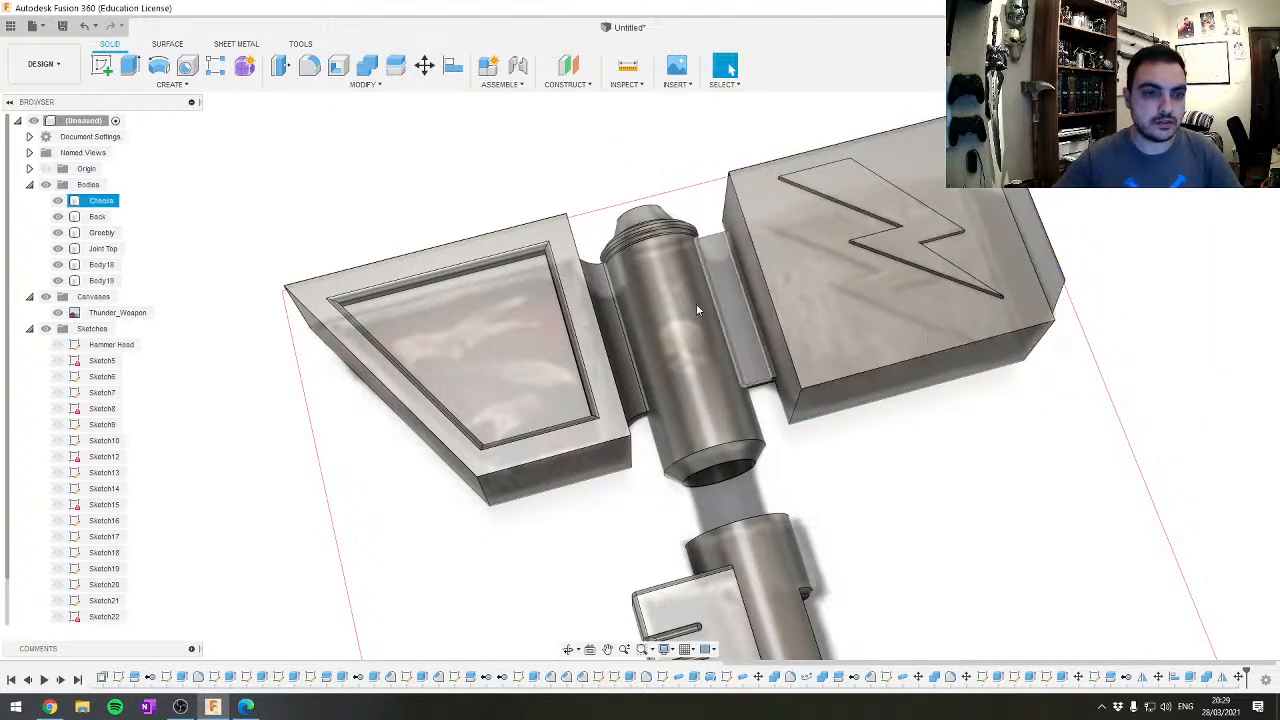
Move the mirrored connector Body19 by 190 mm in X, out past the far end of the hammer head
left_click(97, 283)
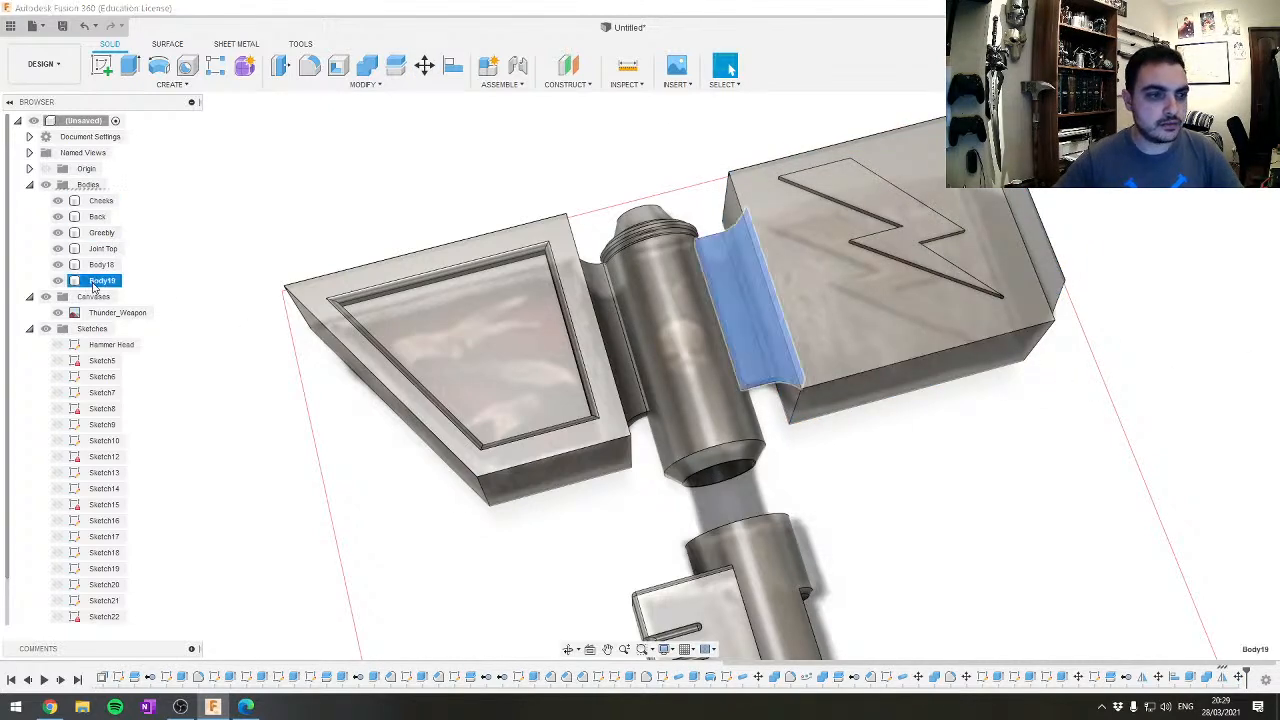
key("m")
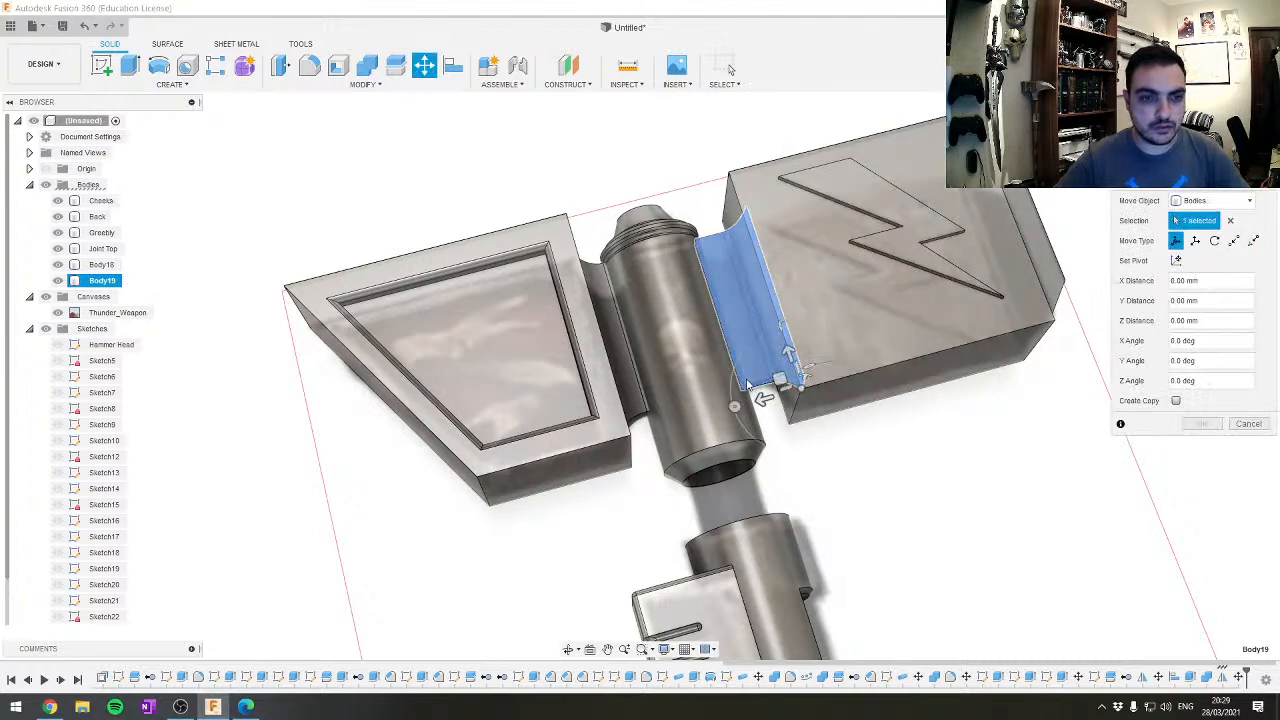
left_click_drag(760, 400, 218, 540)
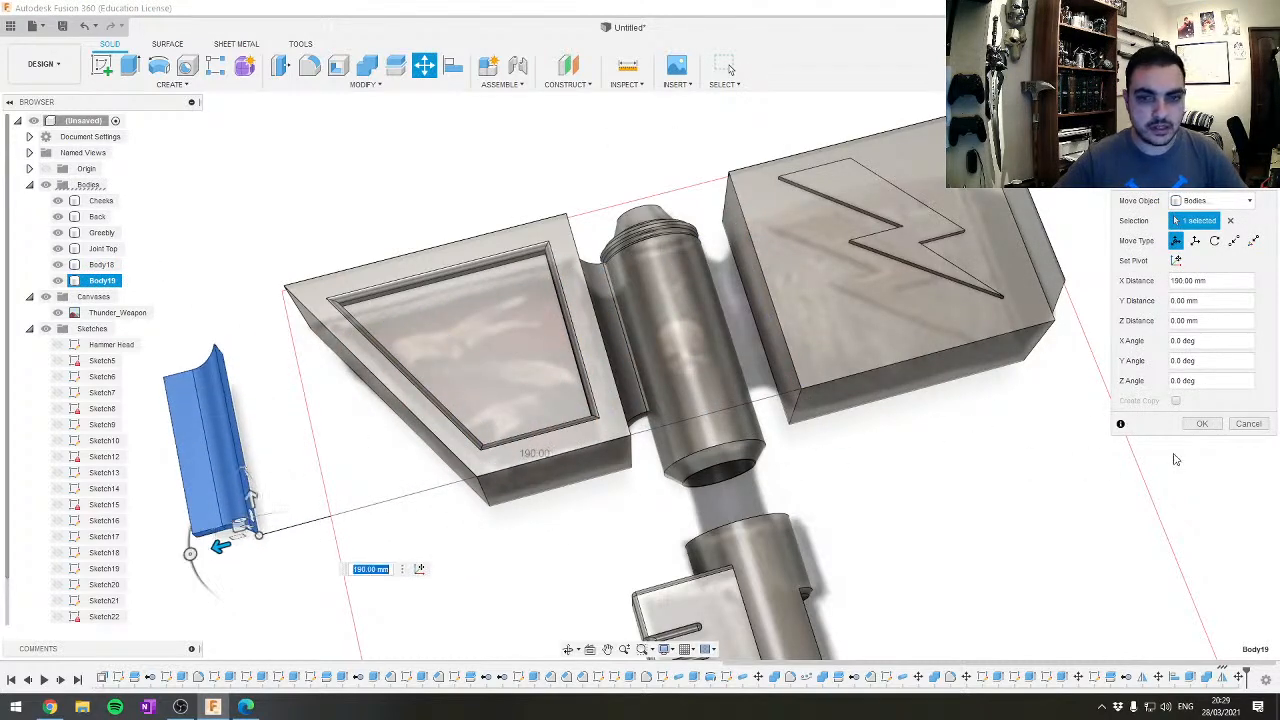
left_click(1204, 425)
middle_click_drag(728, 428, 640, 450, "shift")
left_click(365, 84)
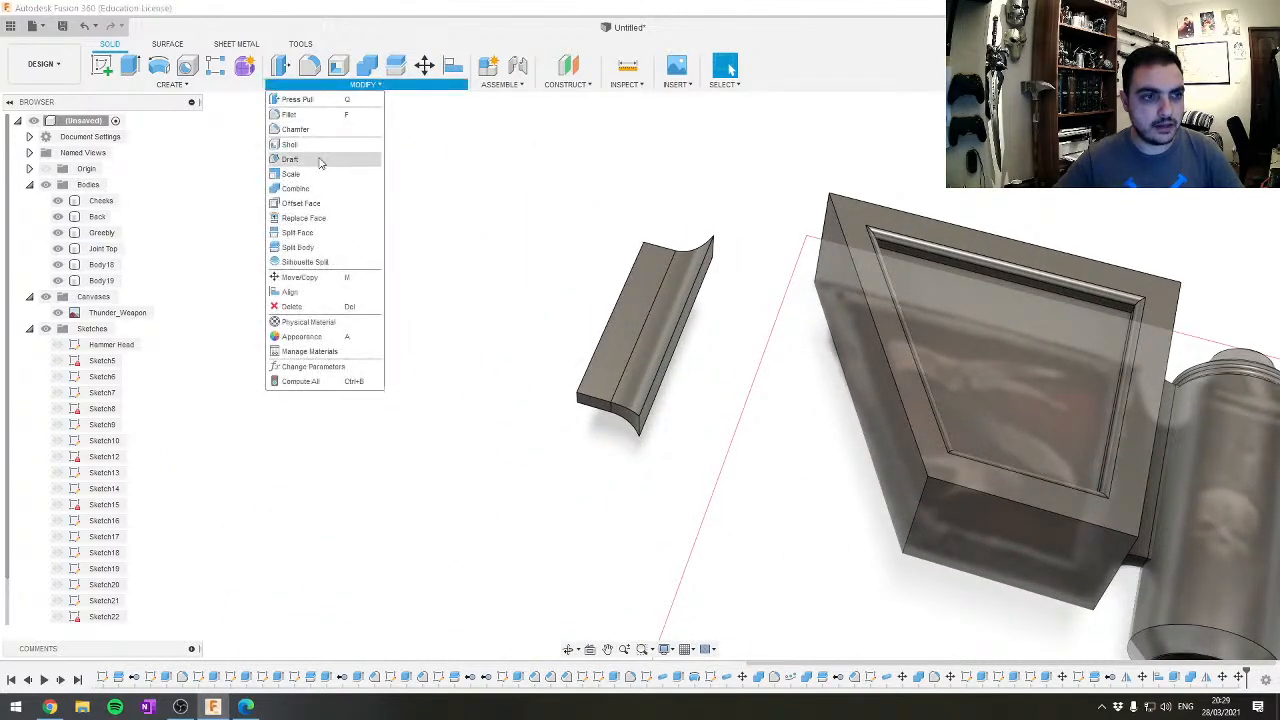
left_click(306, 295)
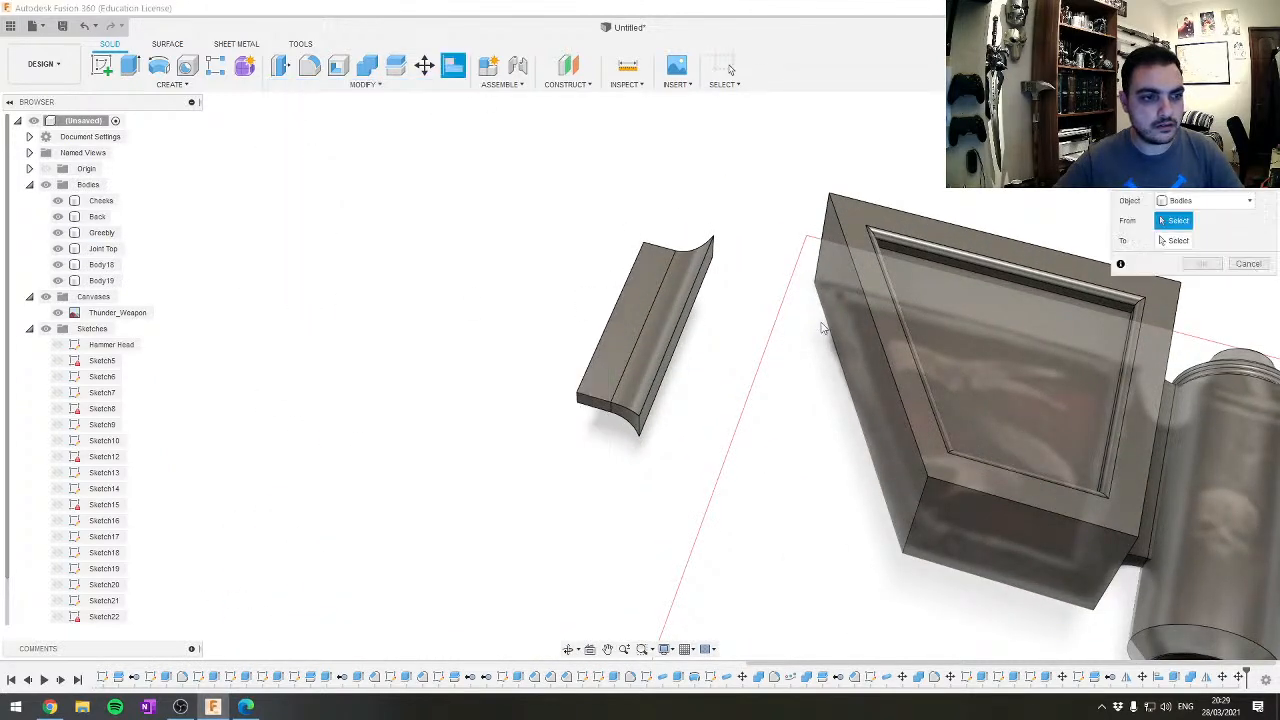
middle_click_drag(648, 400, 1075, 345, "shift")
scroll(740, 283, "up", 3)
left_click(734, 261)
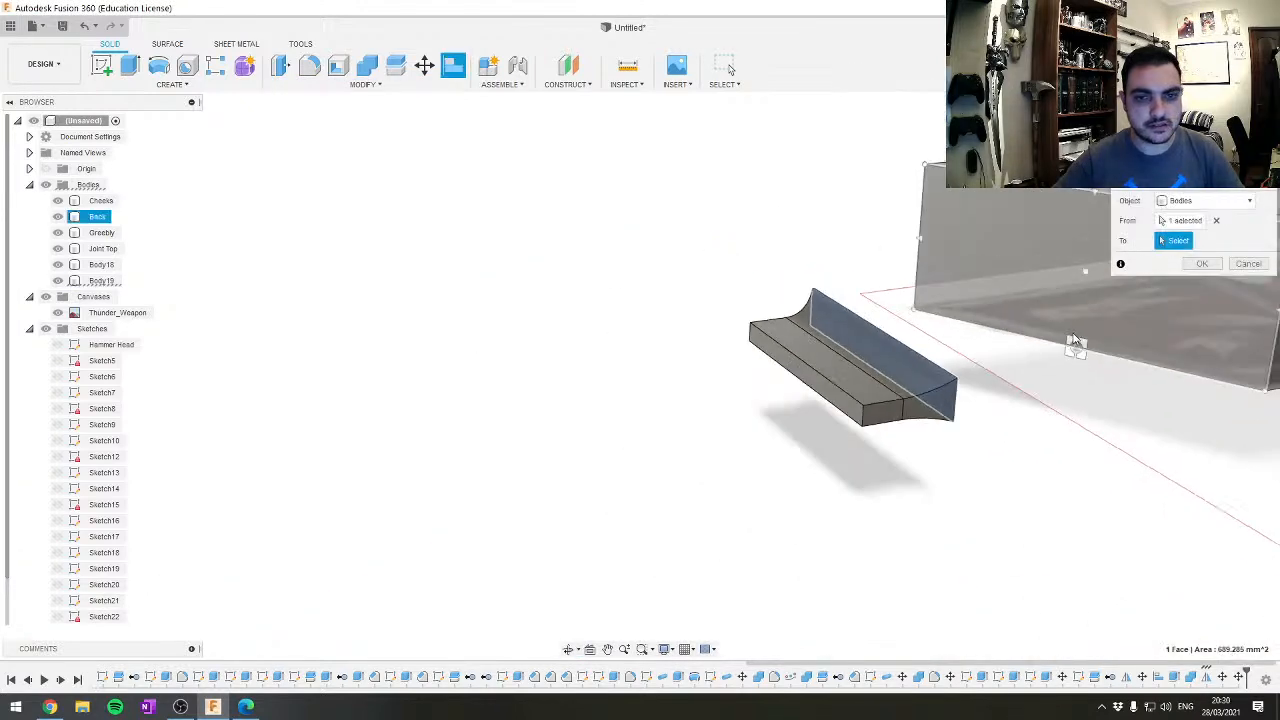
key("Escape")
Align the wide flared face of connector Body19 to the inner face of the lightning-bolt block
middle_click_drag(1094, 391, 720, 335, "shift")
left_click(365, 84)
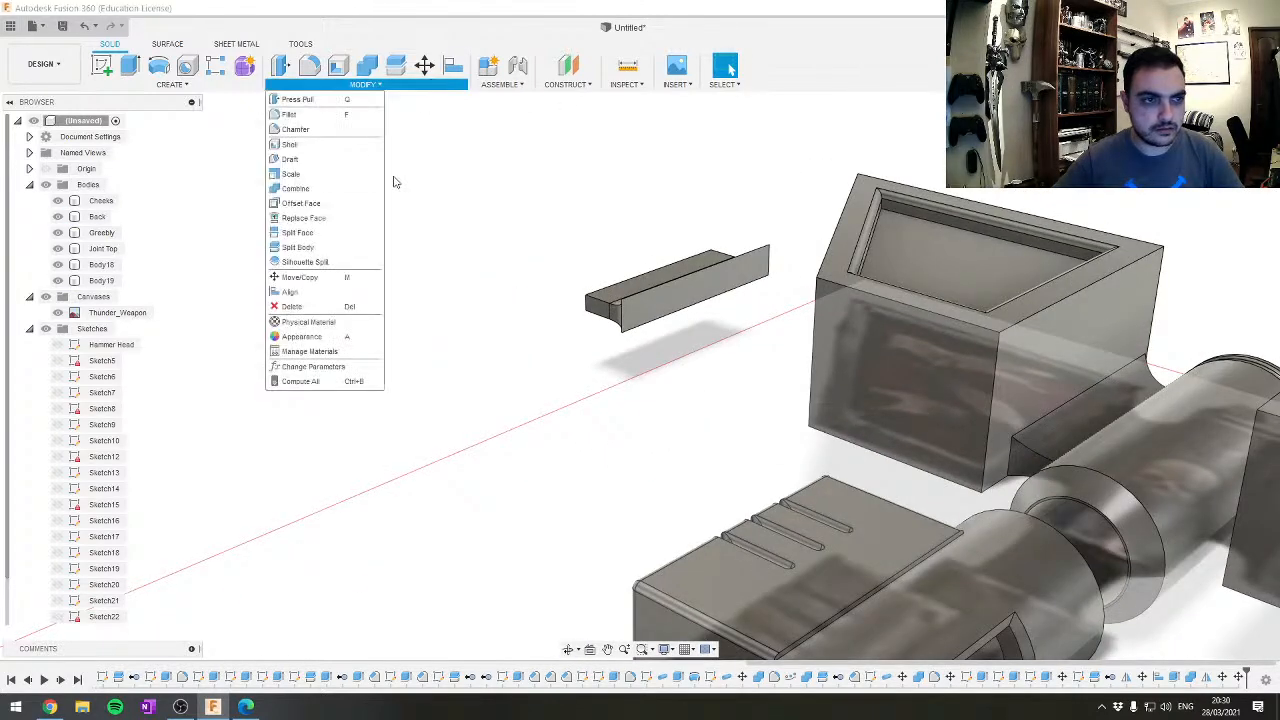
left_click(309, 293)
left_click(721, 291)
middle_click_drag(797, 377, 885, 335, "shift")
left_click(968, 200)
left_click(1202, 284)
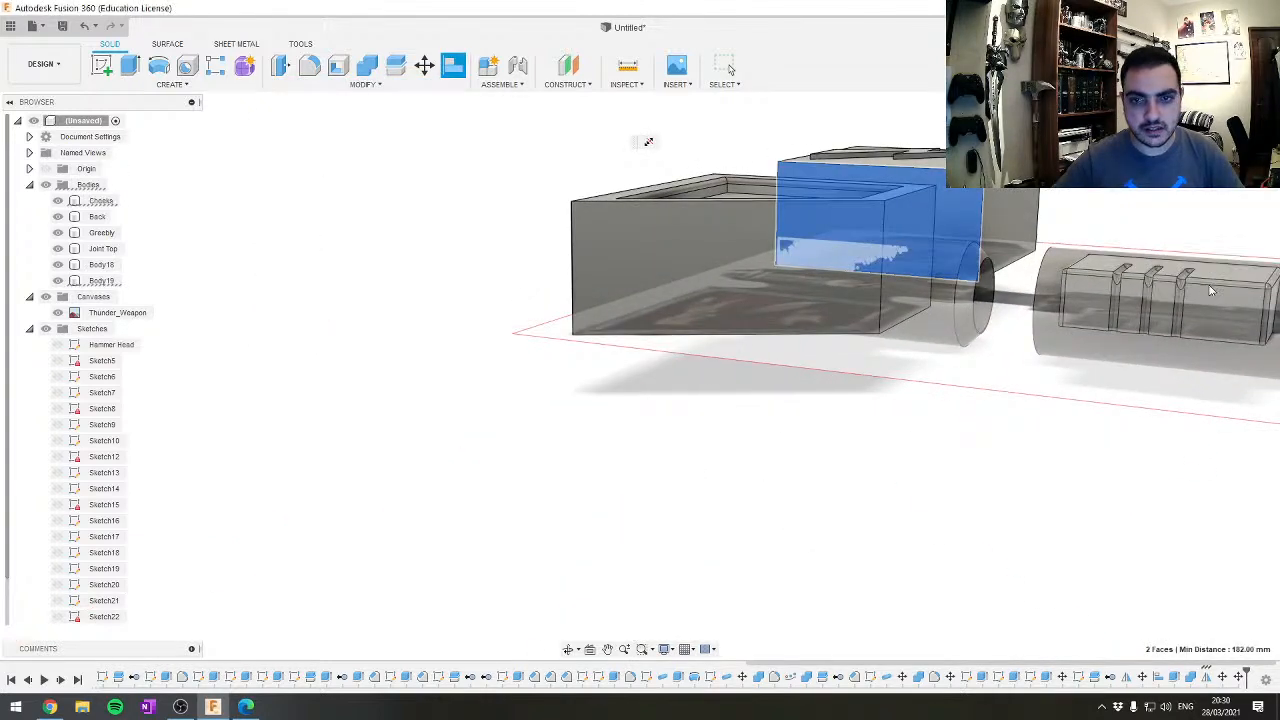
middle_click_drag(1022, 218, 935, 451, "shift")
scroll(938, 451, "down", 3)
middle_click_drag(971, 346, 820, 449)
scroll(820, 449, "up", 3)
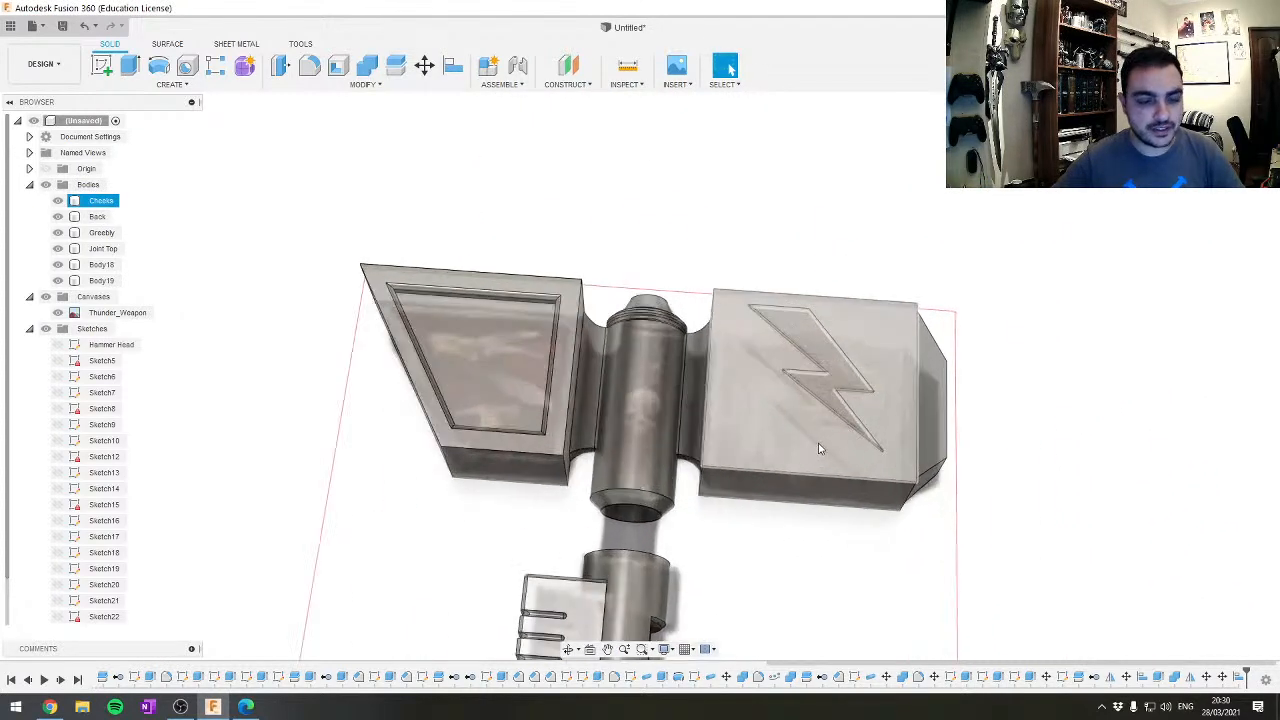
left_click(100, 201)
left_click(97, 217, "ctrl")
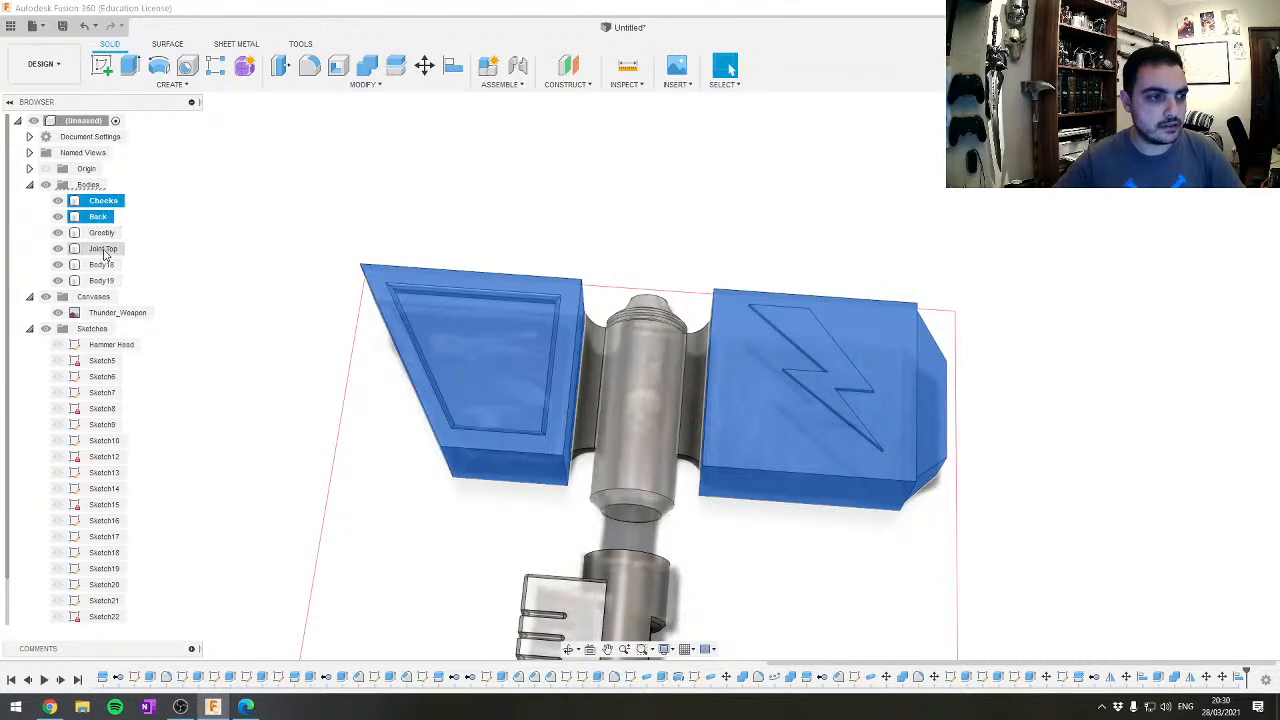
left_click(104, 250, "ctrl")
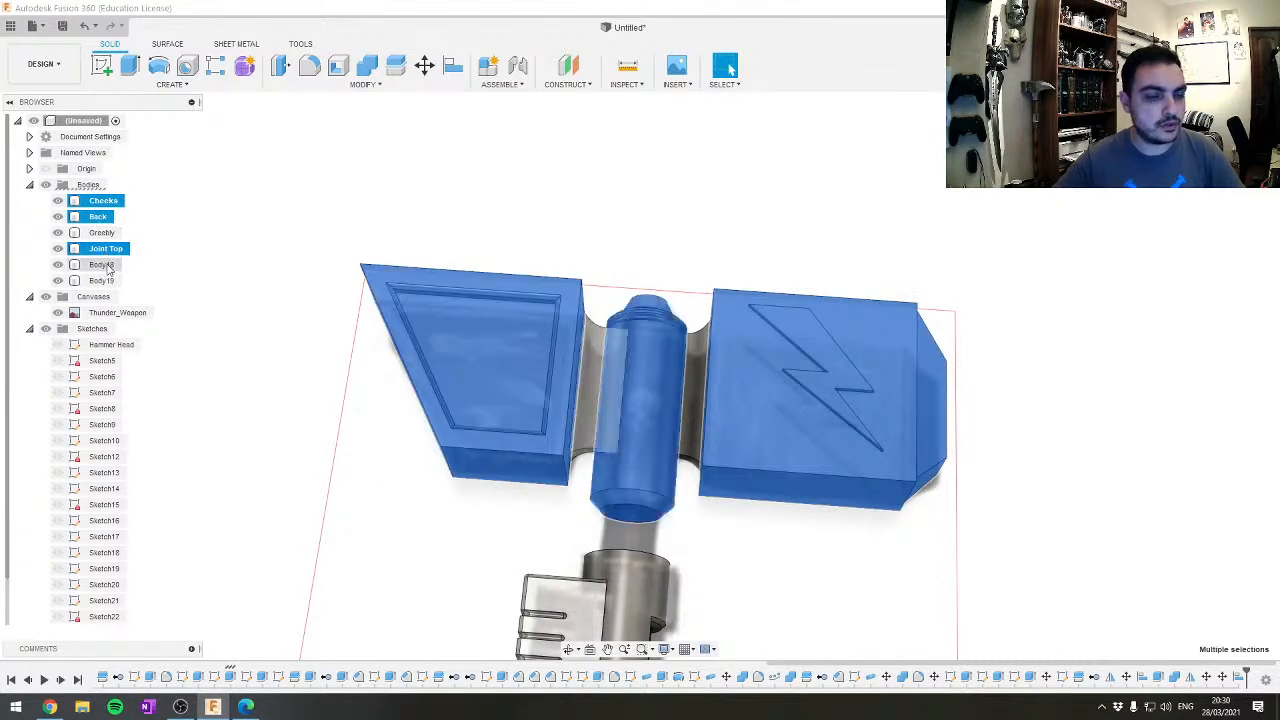
left_click(101, 265, "ctrl")
left_click(101, 281, "ctrl")
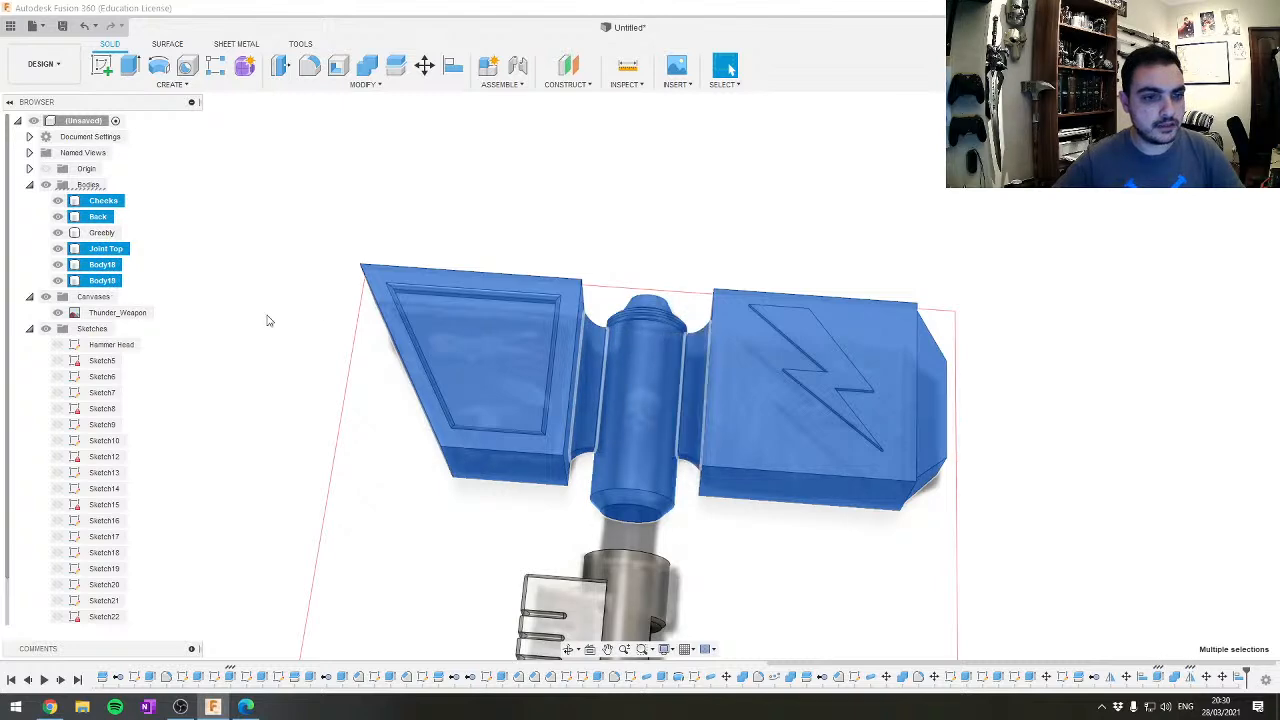
middle_click_drag(405, 380, 663, 269, "shift")
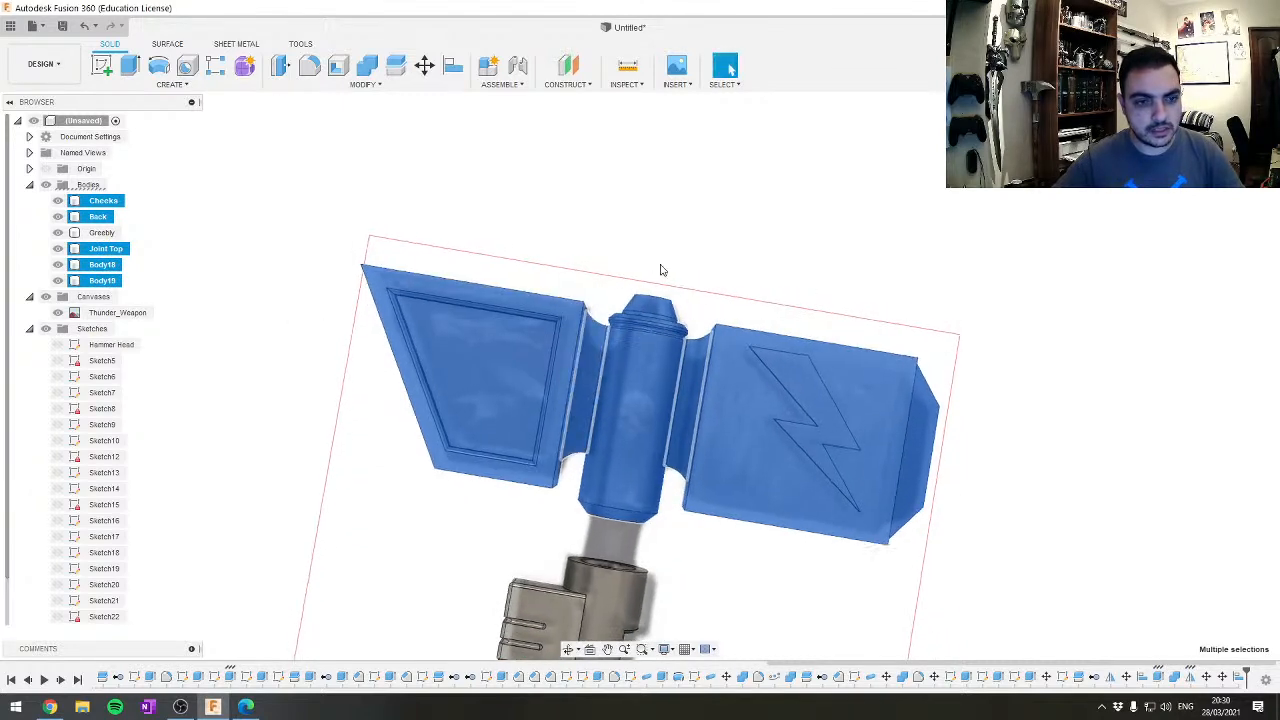
left_click(873, 233)
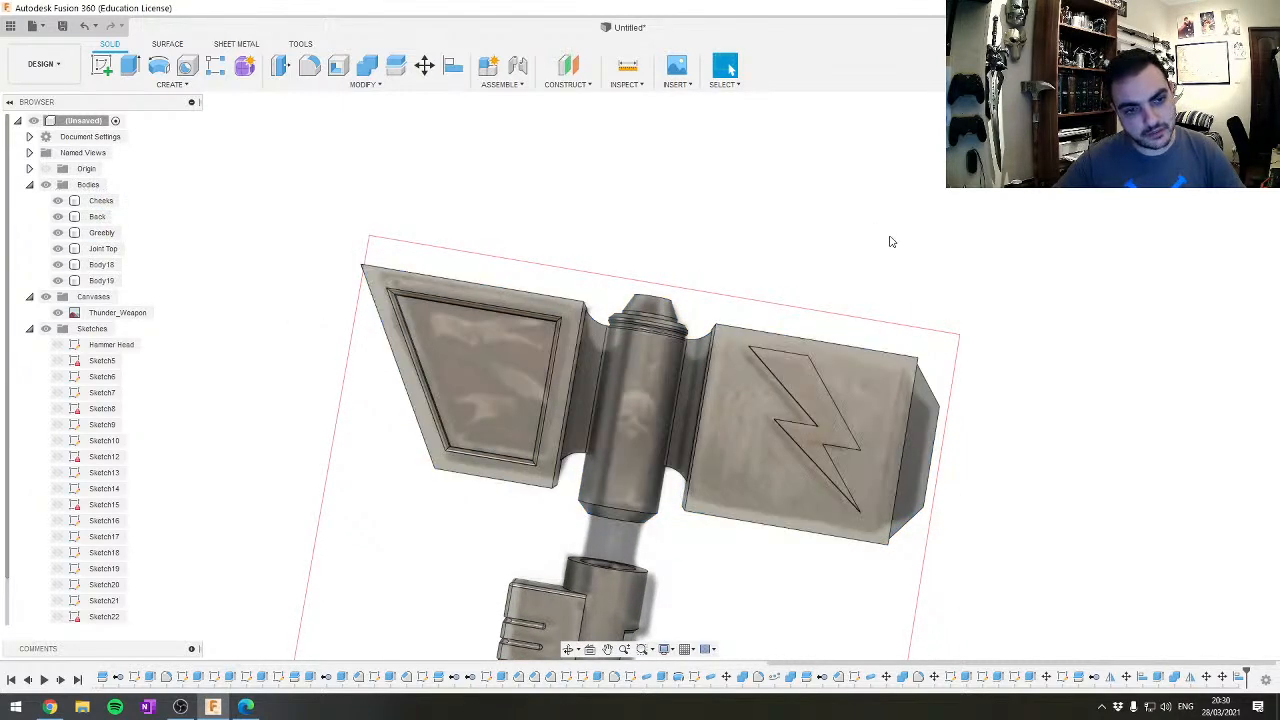
Move Cheeks, Back, Body18 and Body19 together by -5 mm in Z, leaving Joint Top in place
left_click(100, 201)
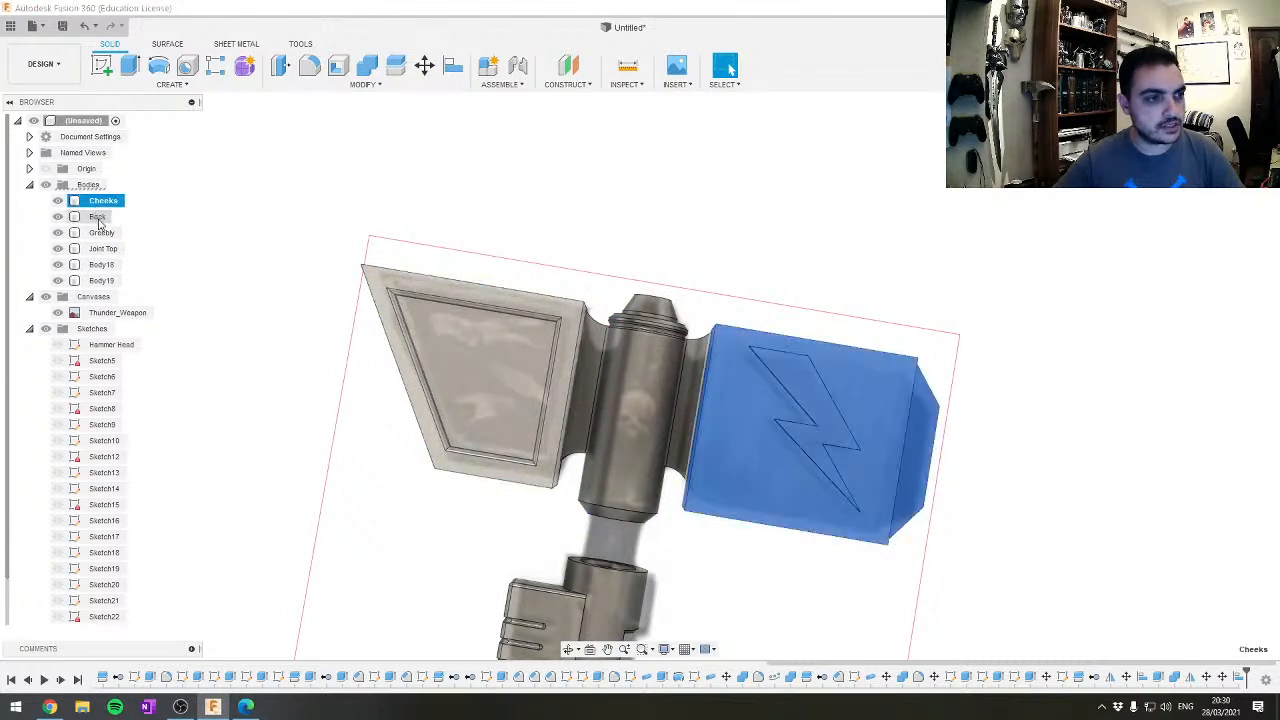
left_click(97, 217, "ctrl")
left_click(100, 265, "ctrl")
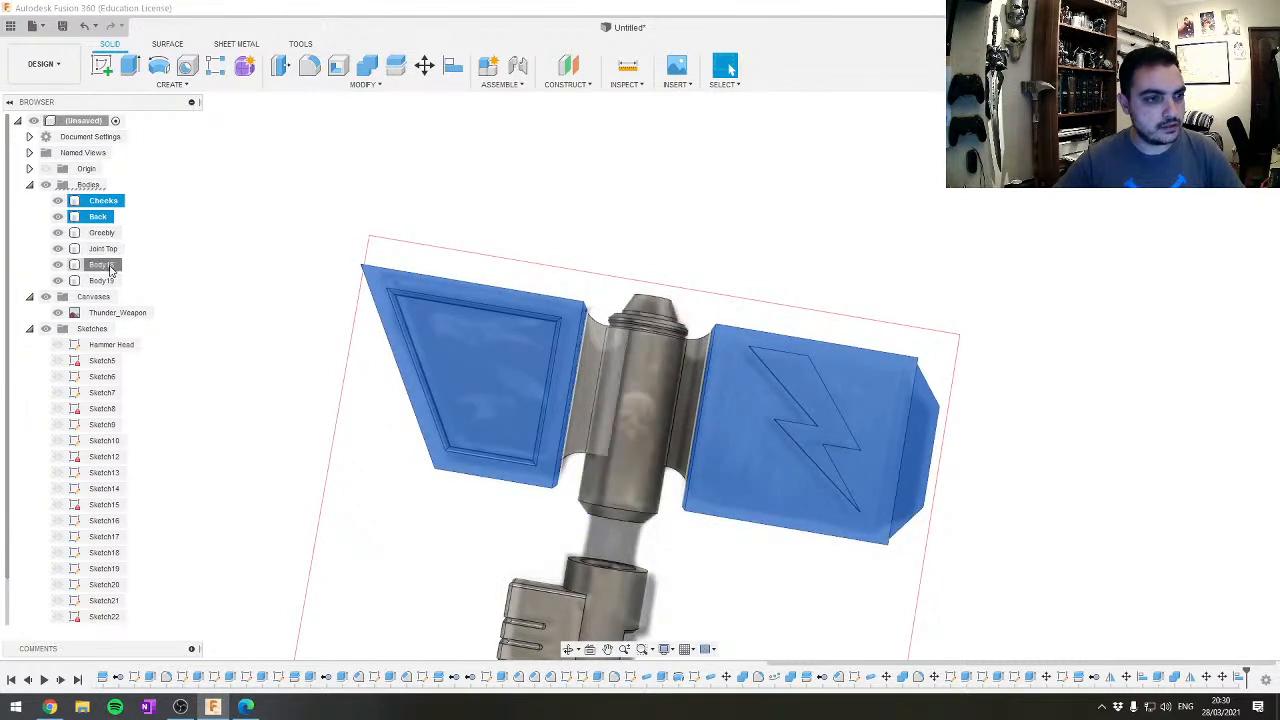
left_click(104, 281, "ctrl")
key("m")
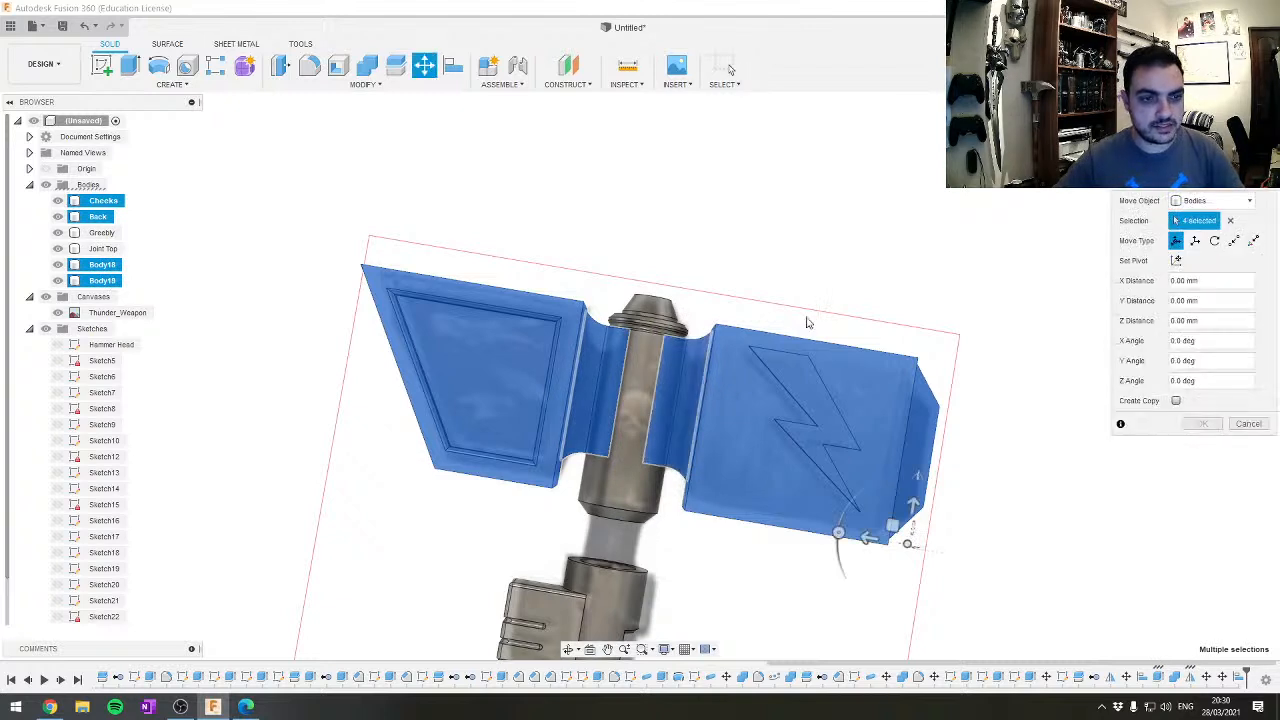
left_click_drag(912, 505, 910, 515)
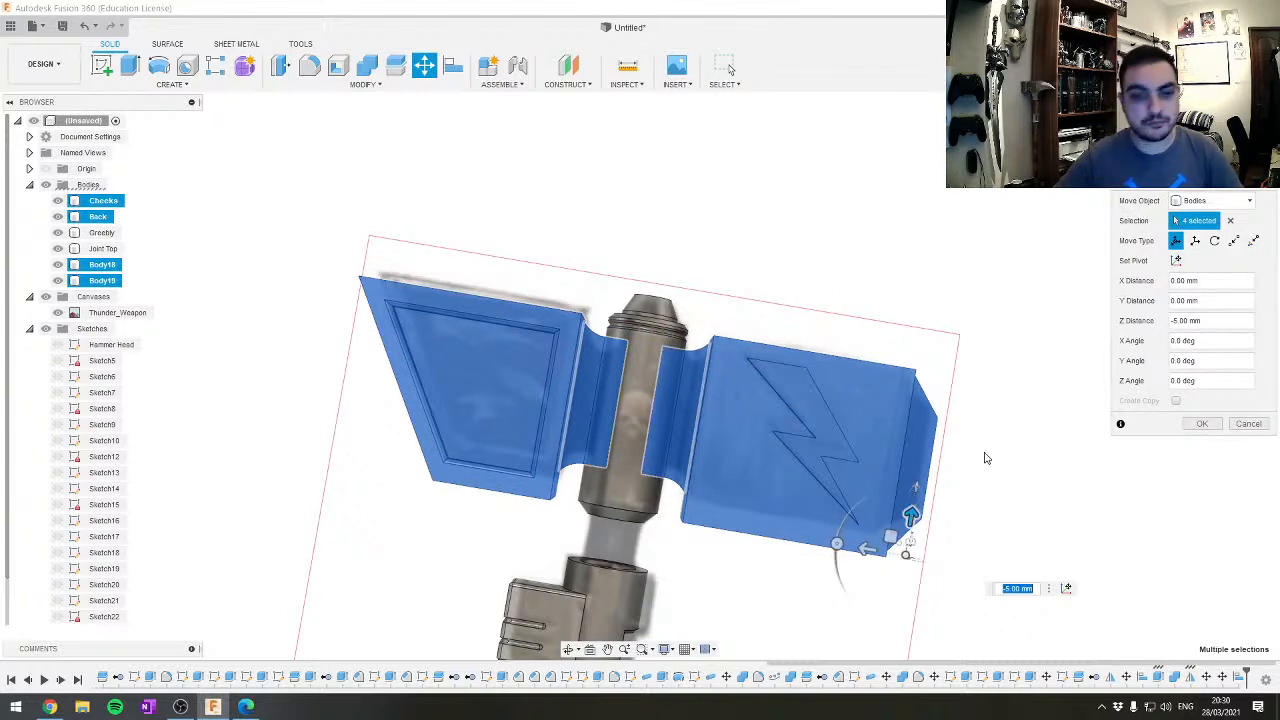
left_click(1200, 424)
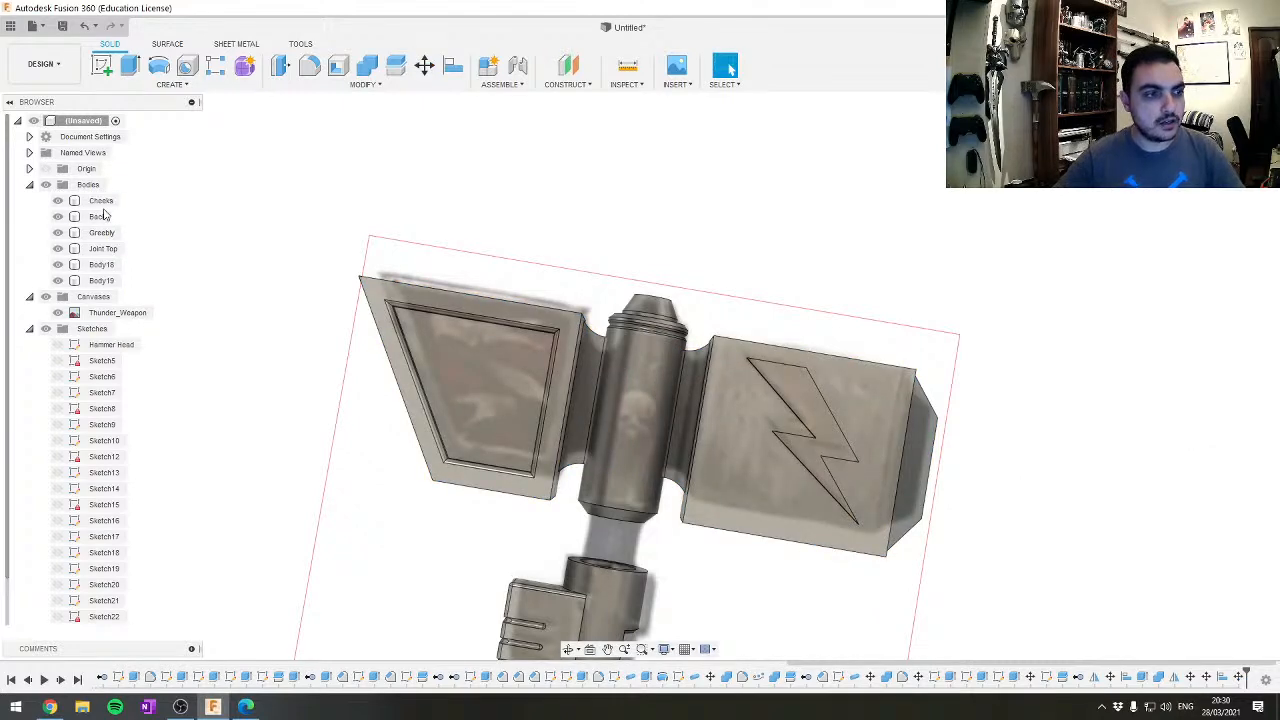
Combine Cheeks, Back, Joint Top, Body18 and Body19 into one body with the Join operation, leaving out Greebly
left_click(101, 201)
left_click(101, 280, "shift")
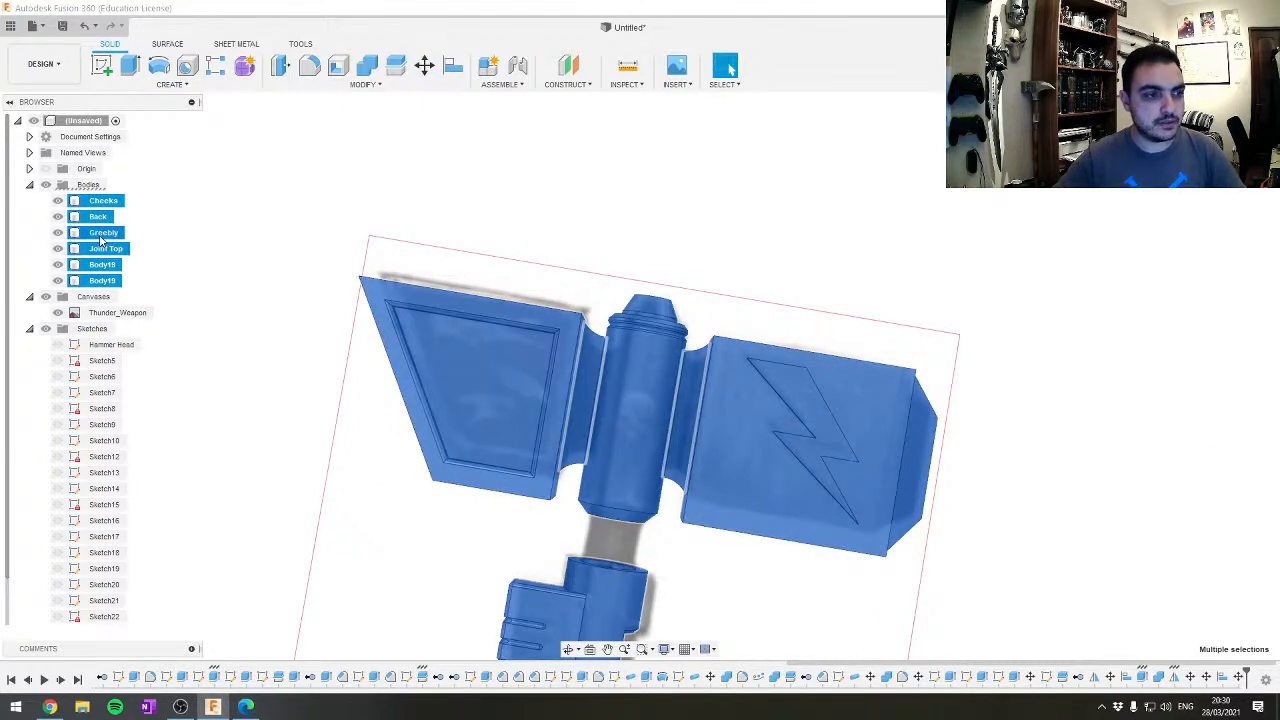
left_click(101, 232, "ctrl")
scroll(813, 293, "down", 2)
scroll(813, 290, "up", 3)
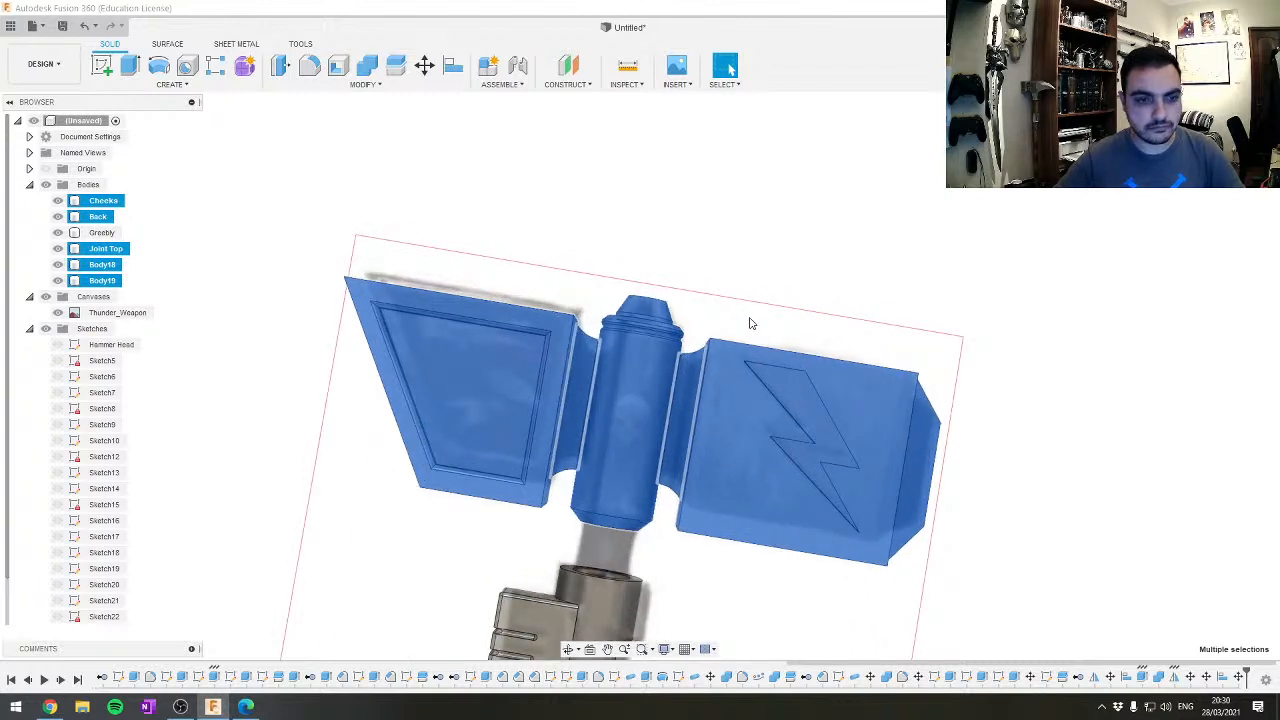
left_click(369, 64)
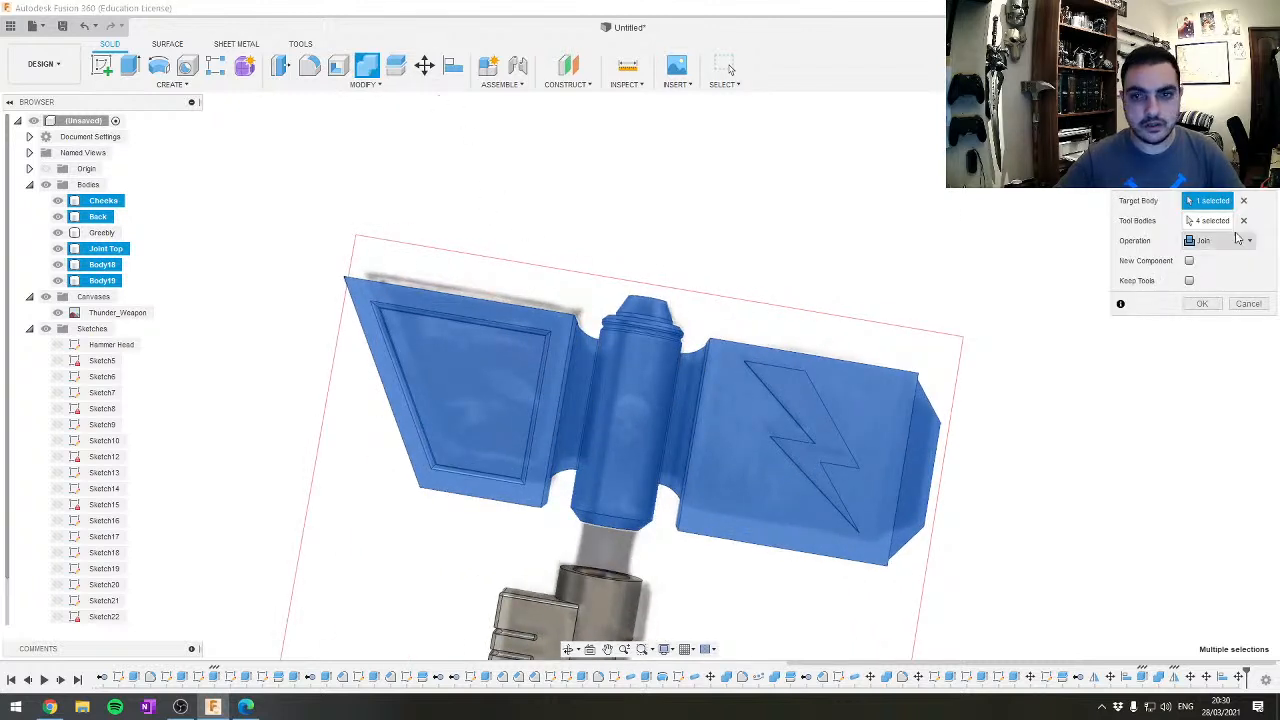
left_click(1203, 304)
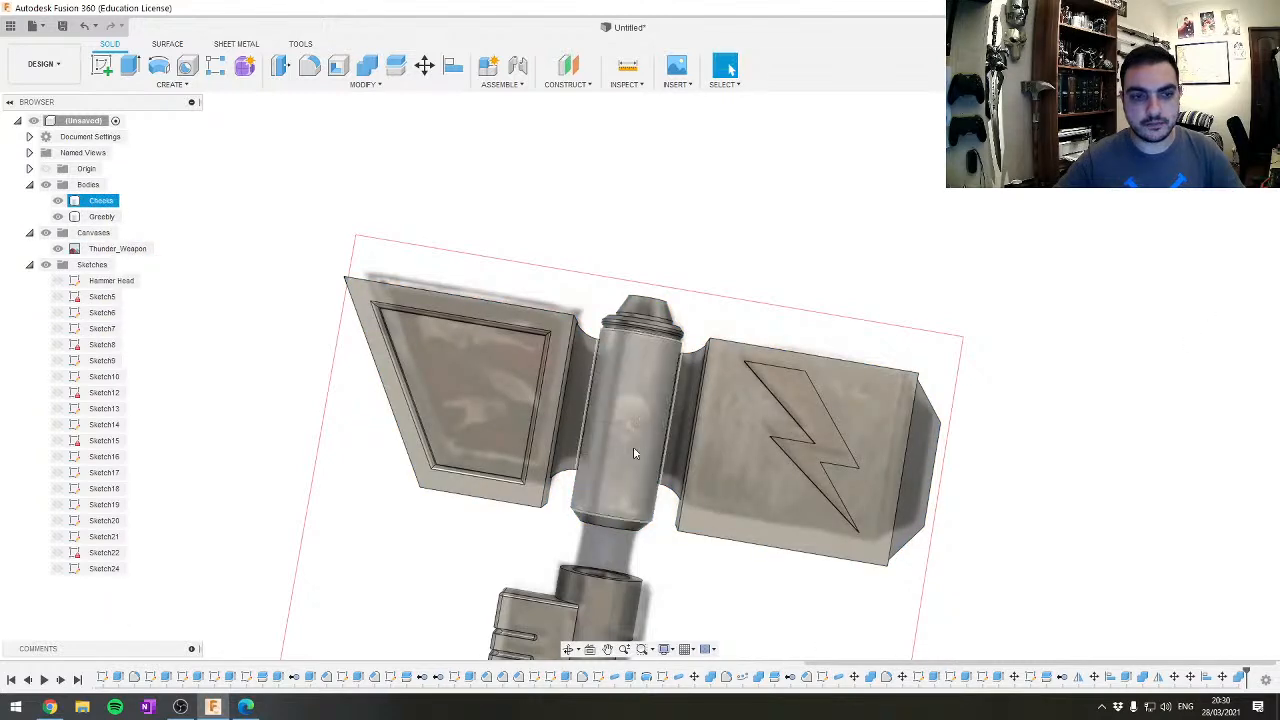
Start a Split Body operation with the combined hammer-head body Cheeks as the body to split
middle_click_drag(633, 446, 626, 388, "shift")
left_click(362, 84)
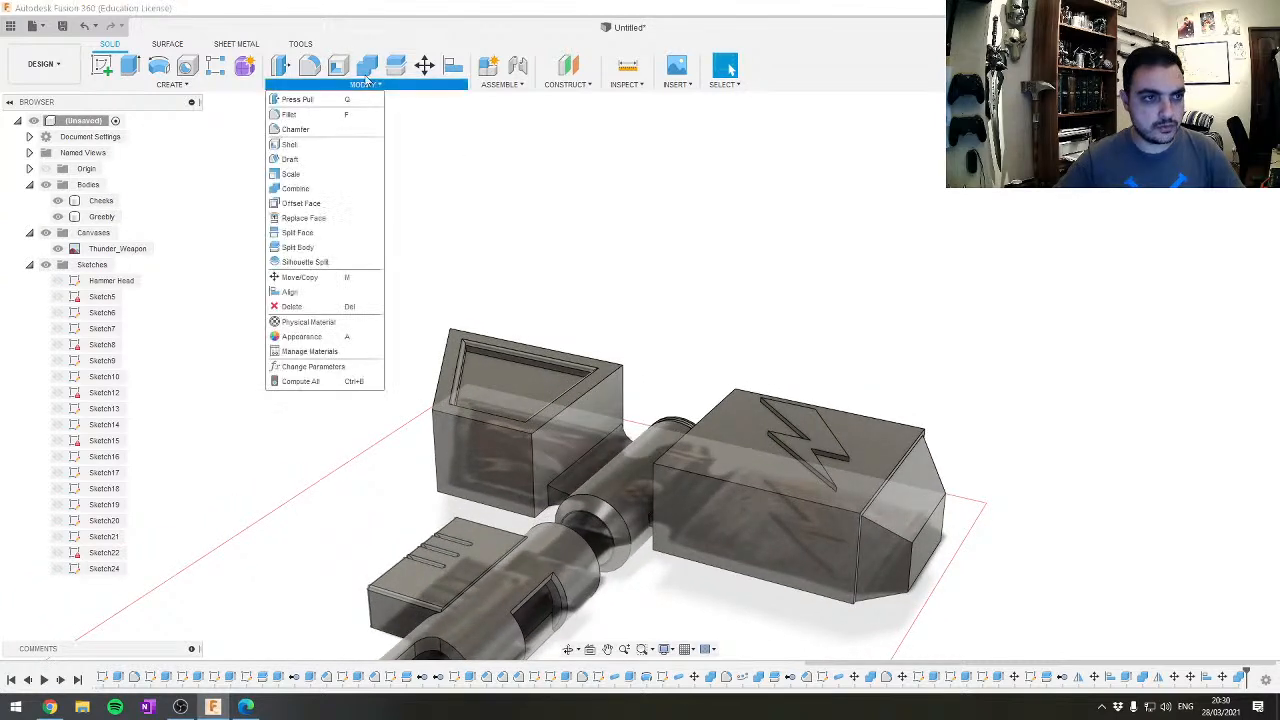
left_click(394, 67)
left_click(889, 374)
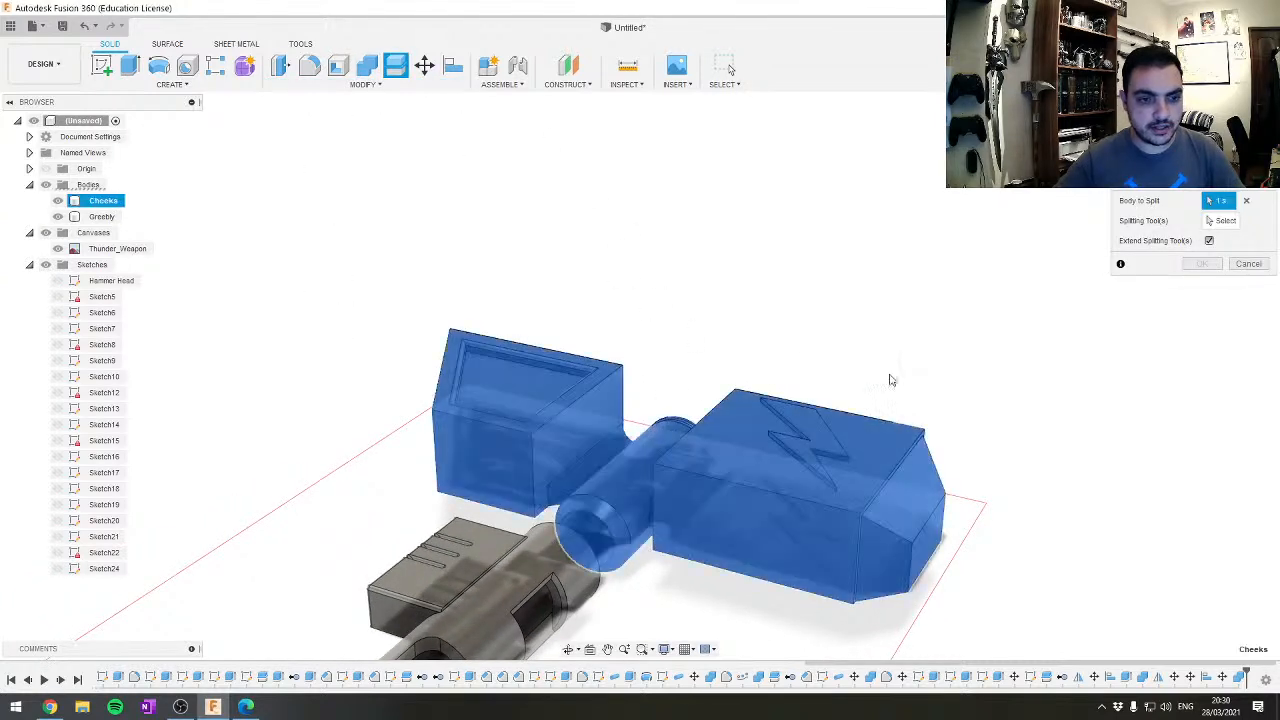
Hide the Greebly body and the Thunder_Weapon canvas, leaving only the Cheeks body on display
scroll(889, 374, "up", 2)
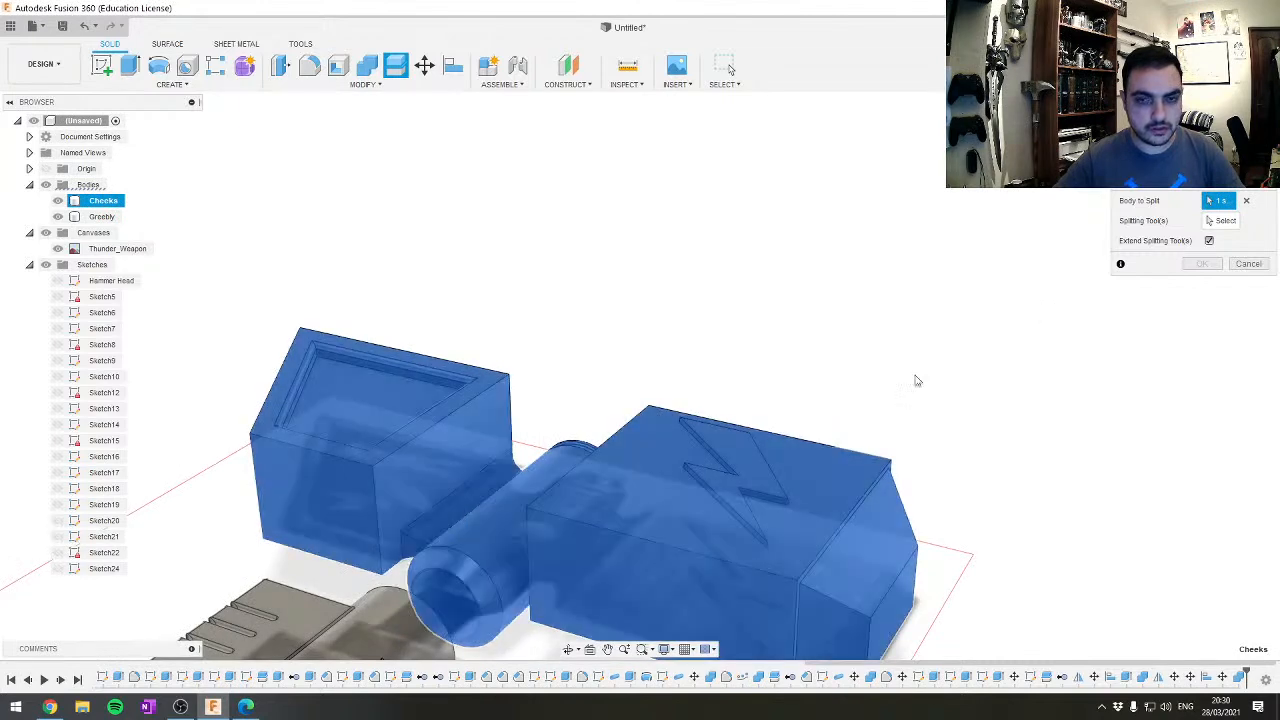
key("Escape")
scroll(433, 558, "up", 3)
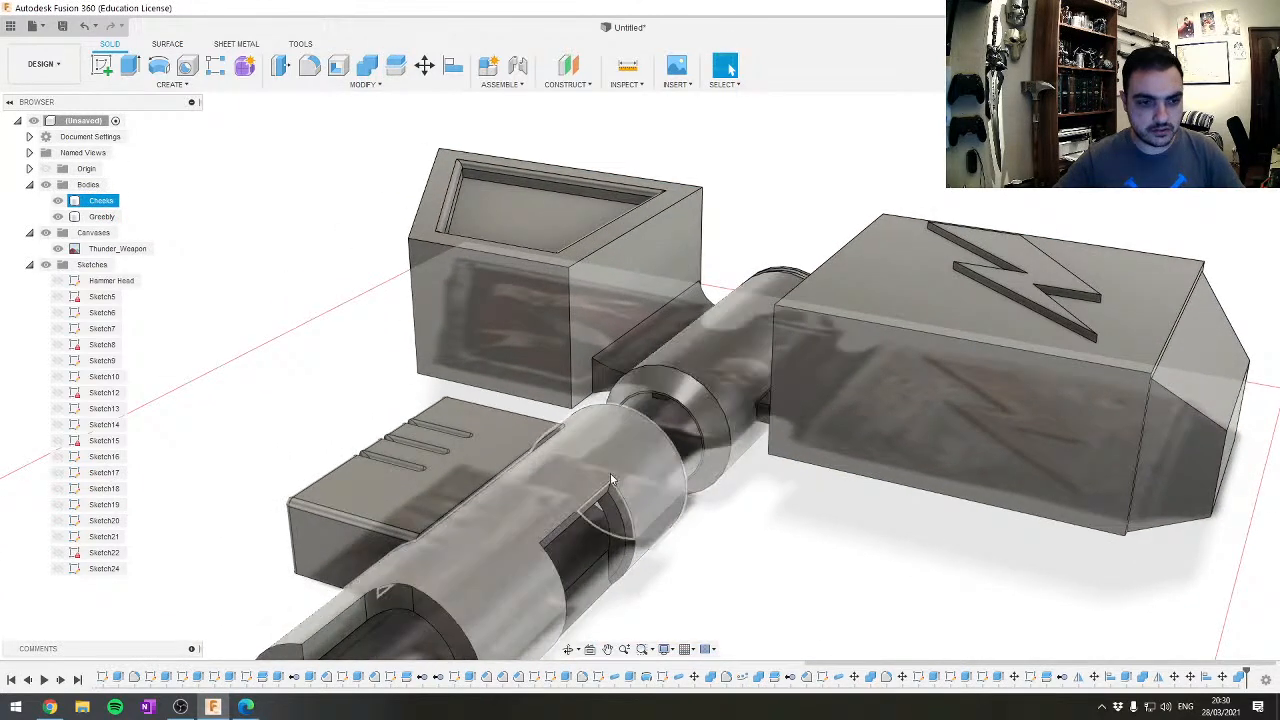
left_click(58, 217)
left_click(58, 249)
middle_click_drag(589, 406, 680, 400, "shift")
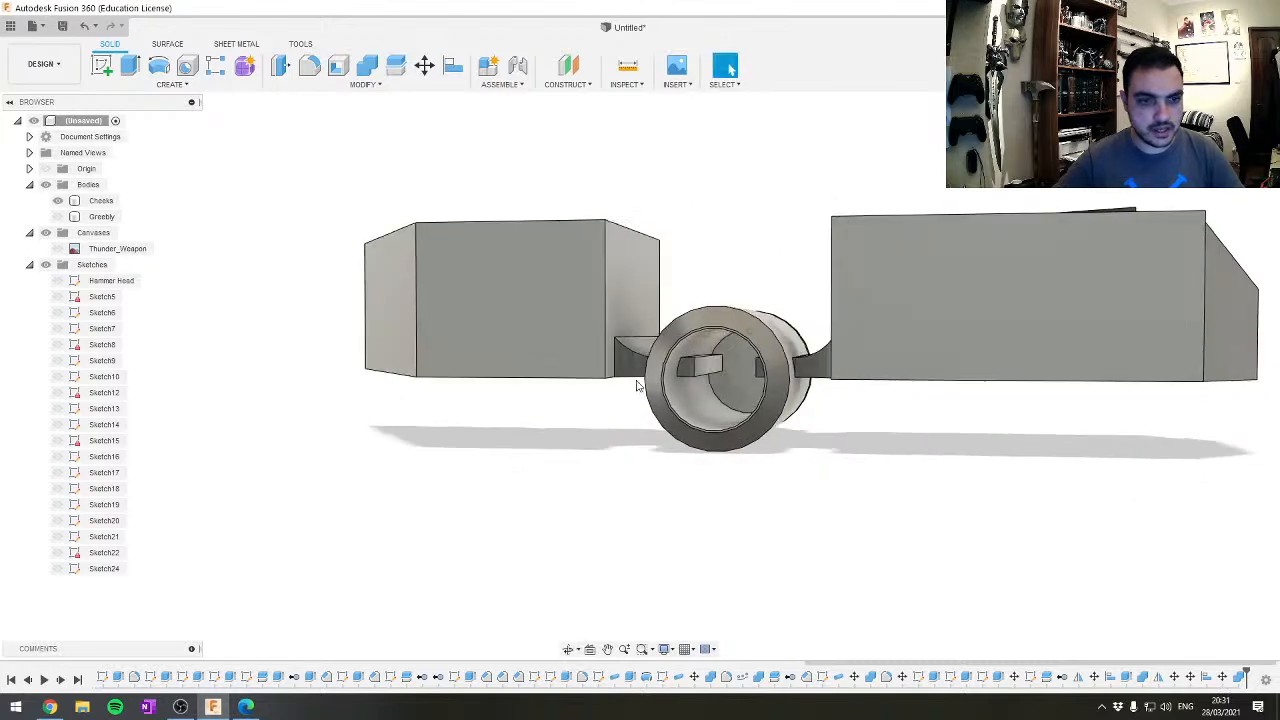
Cut away the two tabs protruding inside the central tube of the Cheeks body by extruding their faces about -57.785 mm
left_click(708, 362)
middle_click_drag(577, 471, 803, 466, "shift")
key("e")
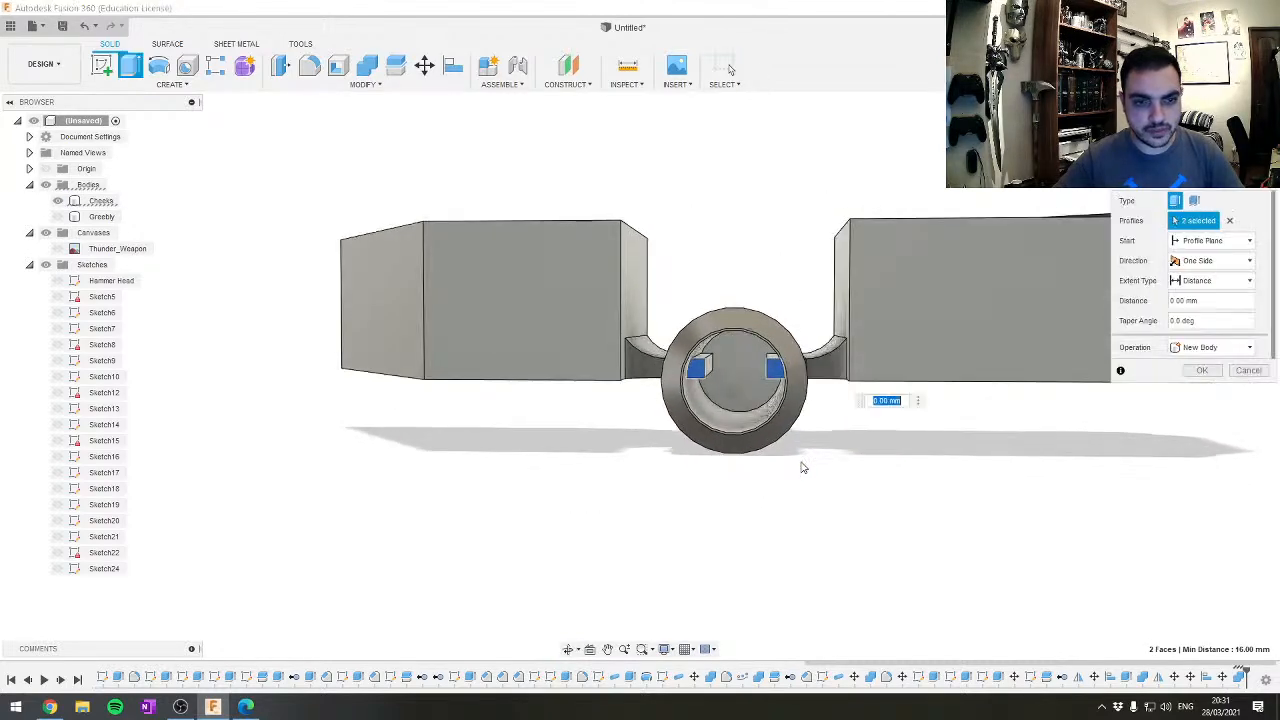
left_click_drag(764, 366, 816, 484)
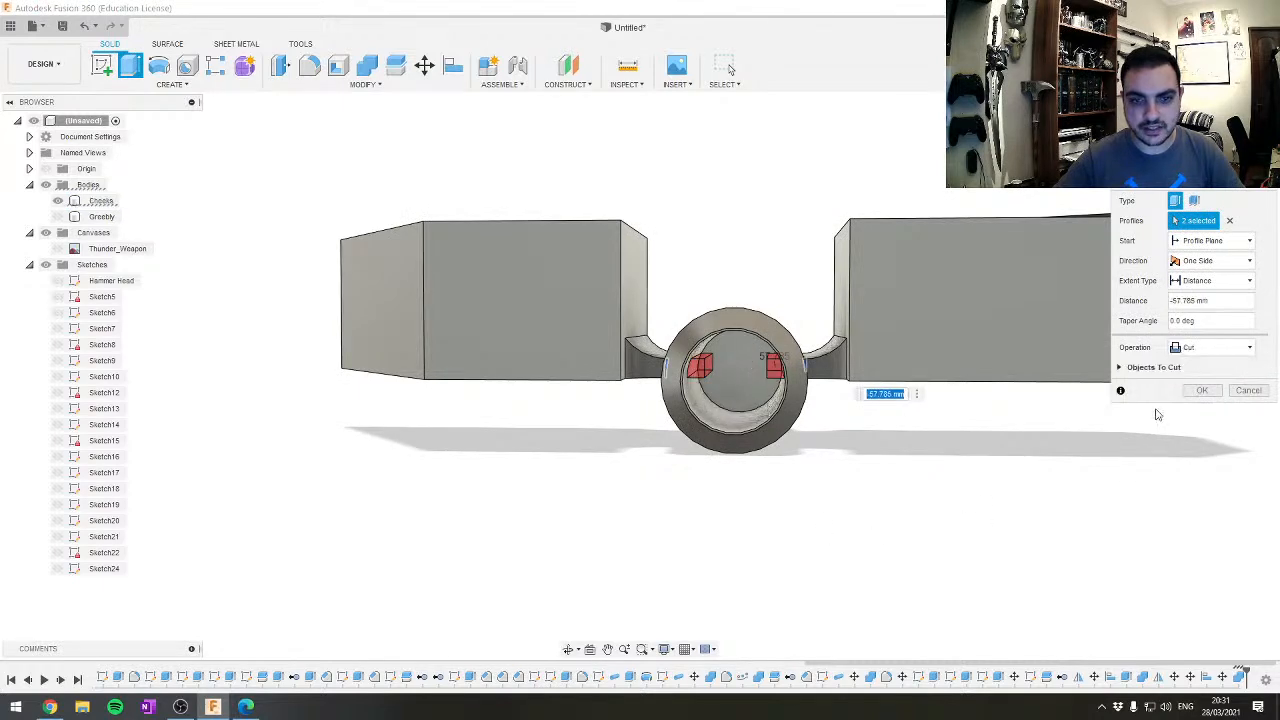
left_click(1202, 390)
middle_click_drag(709, 390, 736, 406, "shift")
scroll(736, 406, "down", 3)
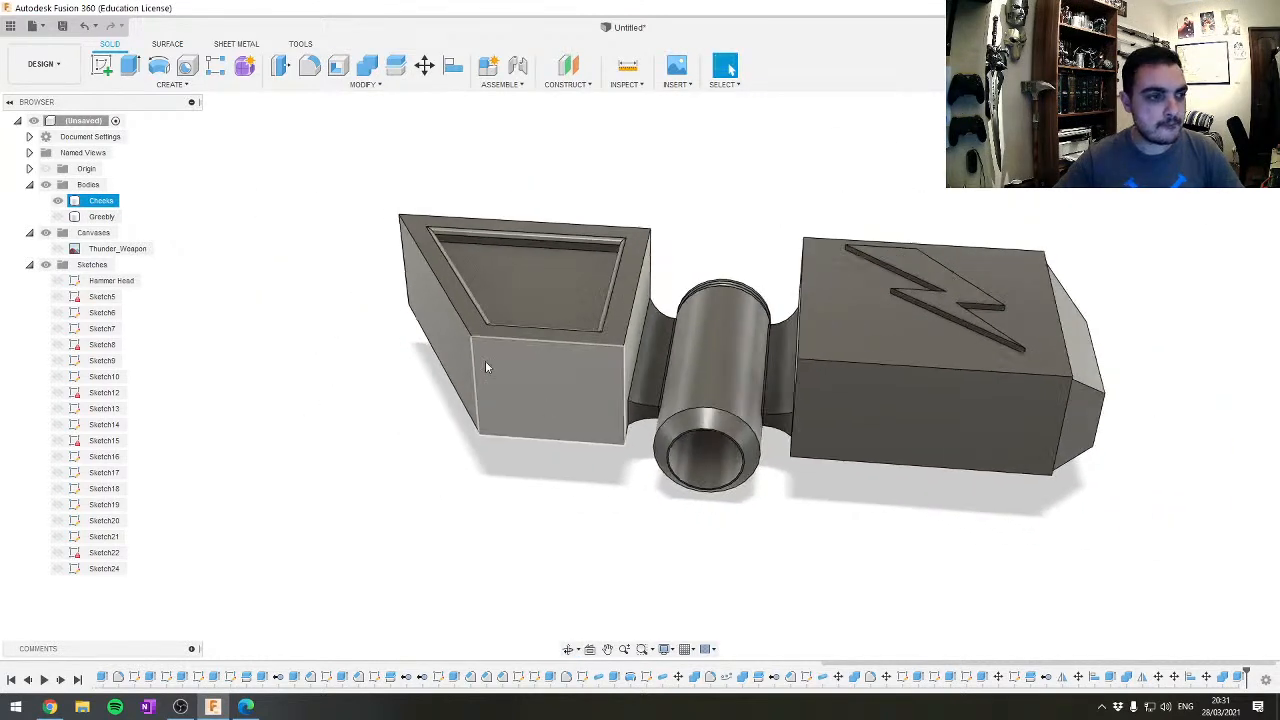
Show the Greebly body again
left_click(57, 216)
middle_click_drag(521, 366, 543, 252, "shift")
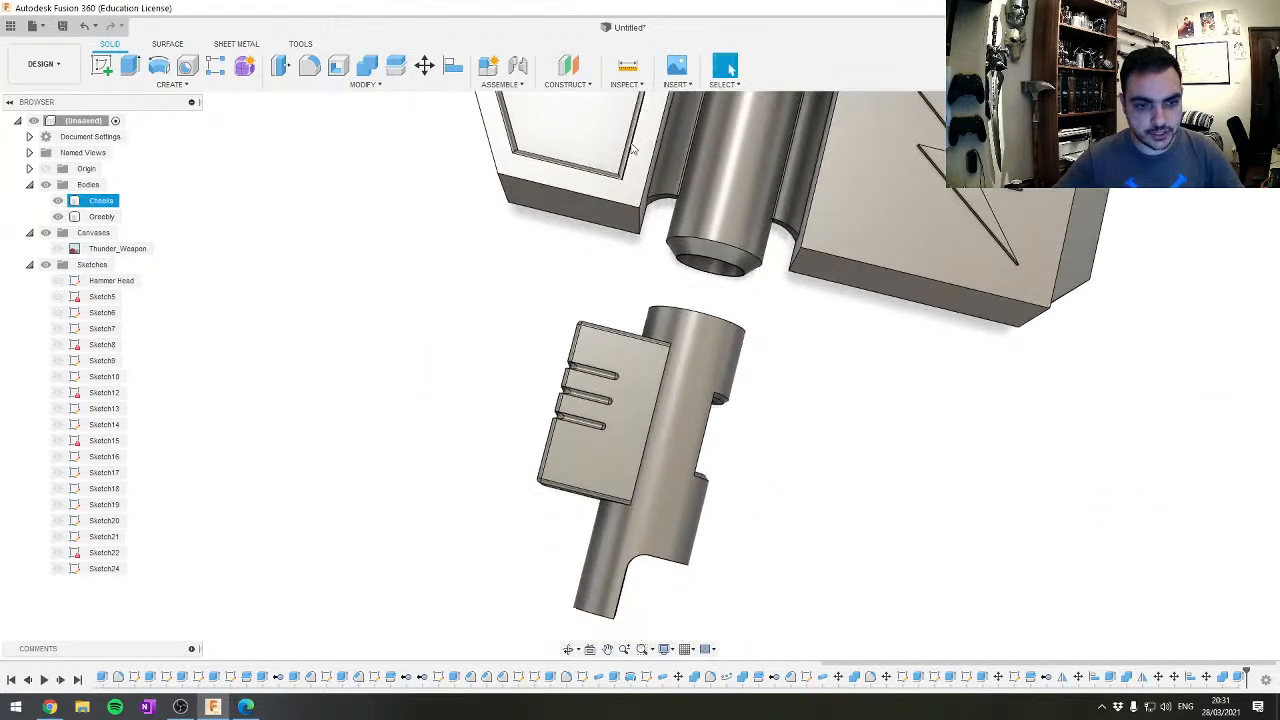
scroll(695, 289, "up", 2)
middle_click_drag(693, 290, 691, 317, "shift")
Chamfer the outer circular edge of the Greebly tube's end facing the hammer head by 3 mm
left_click(691, 317)
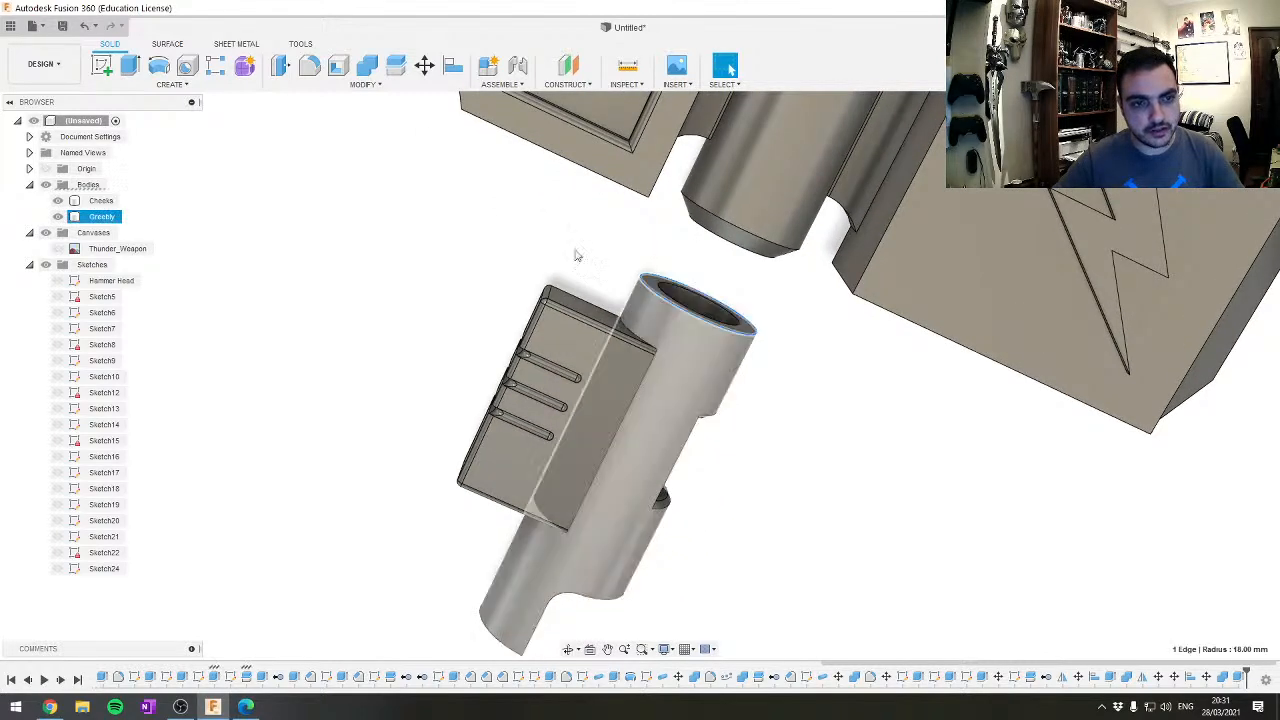
left_click(365, 84)
left_click(322, 130)
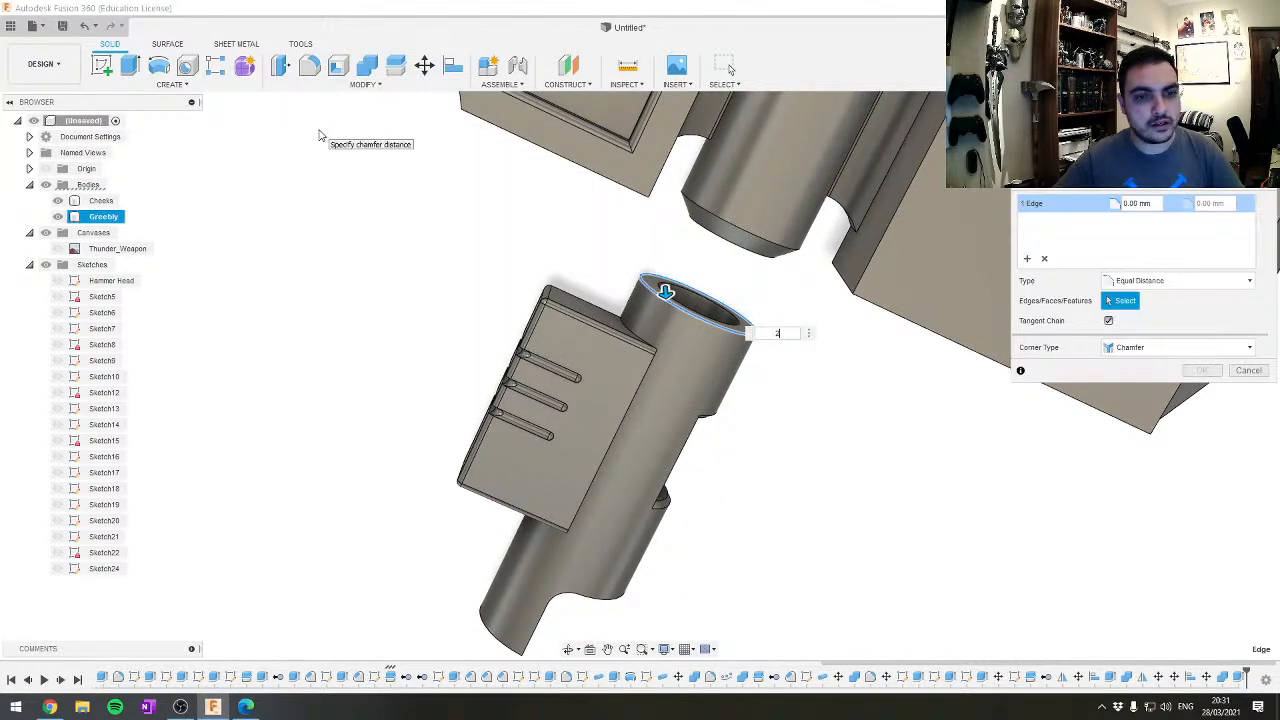
type("2")
key("Return")
key("BackSpace")
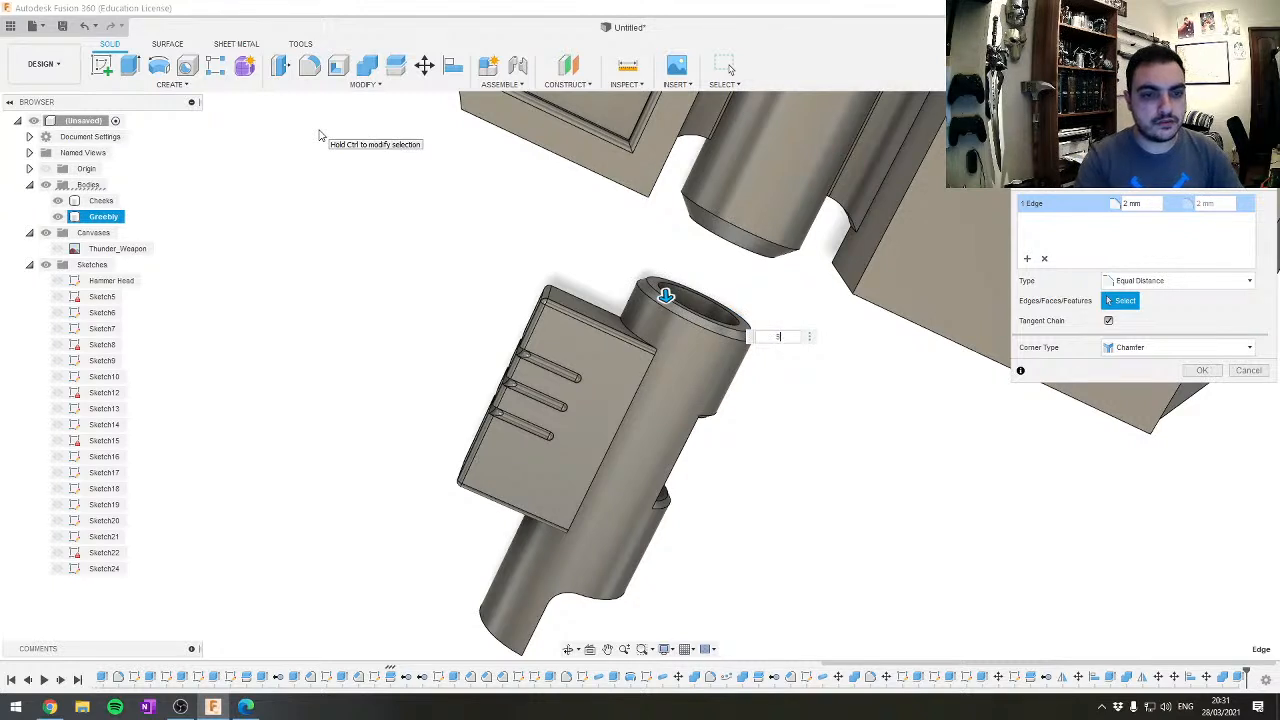
type("5")
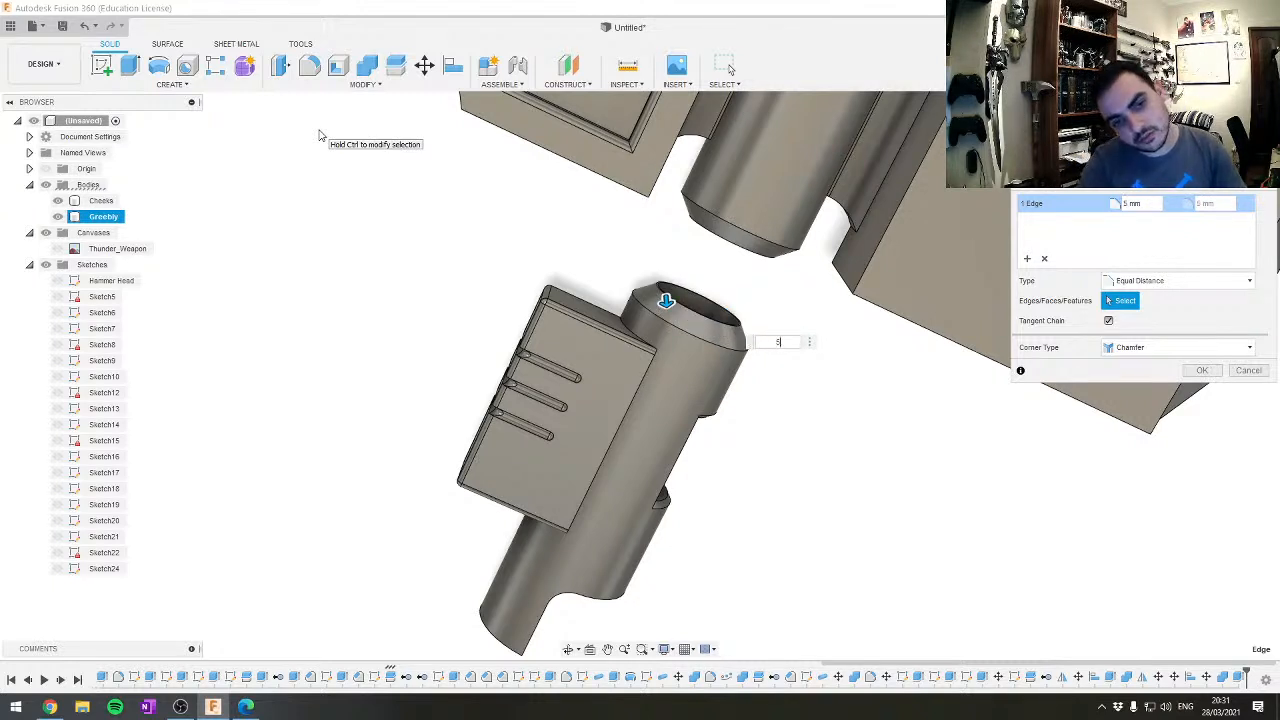
key("BackSpace")
type("3")
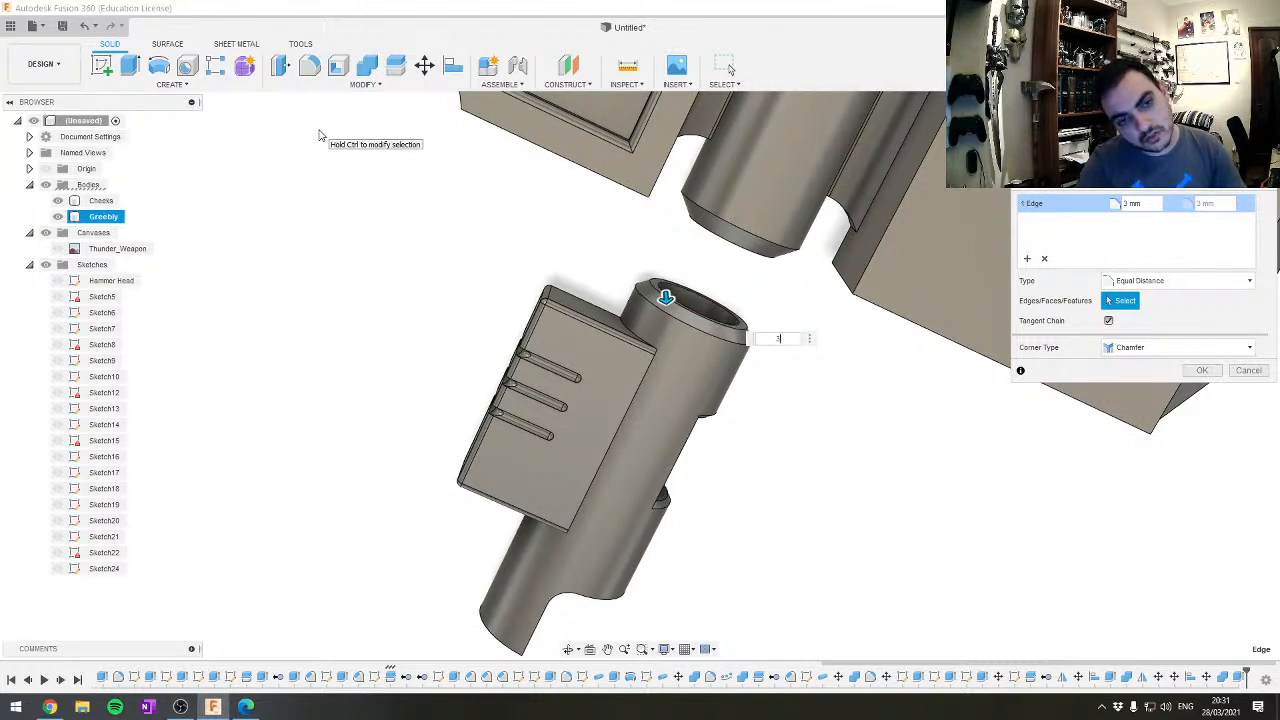
key("Return")
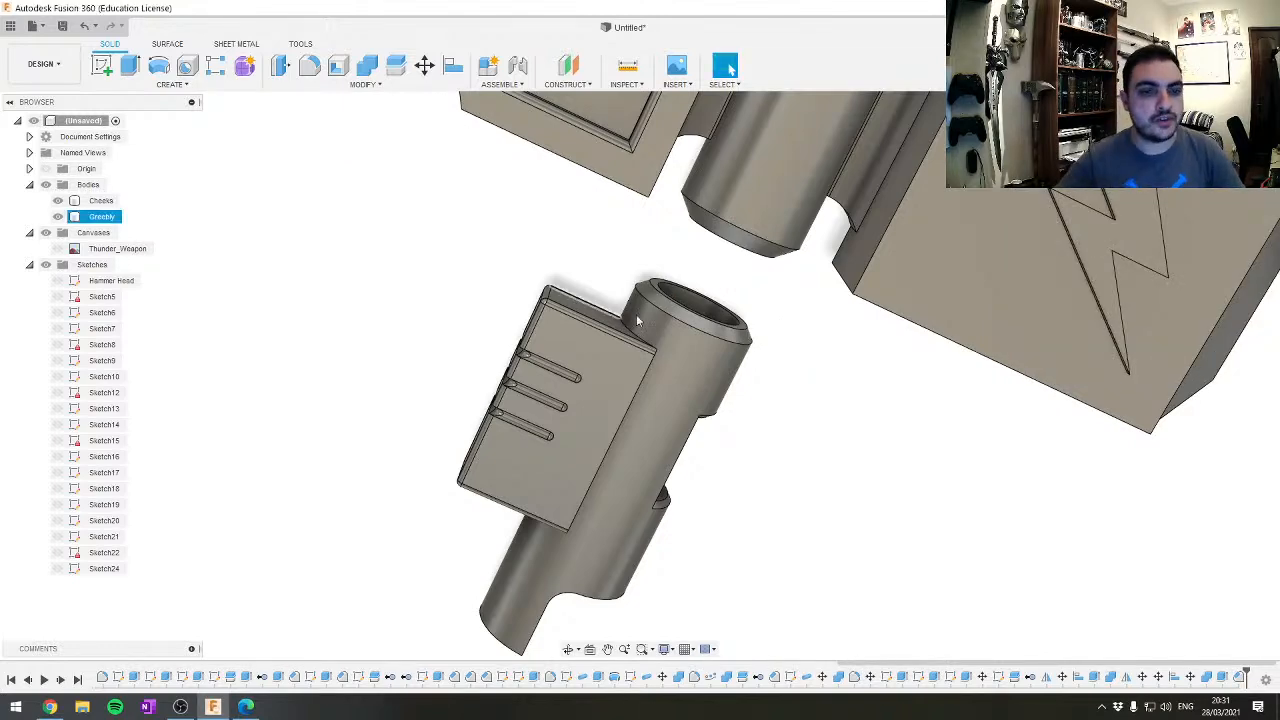
Chamfer the outer arc edge of the half-ring at the far end of the Greebly tube by 3 mm
middle_click_drag(683, 485, 691, 540, "shift")
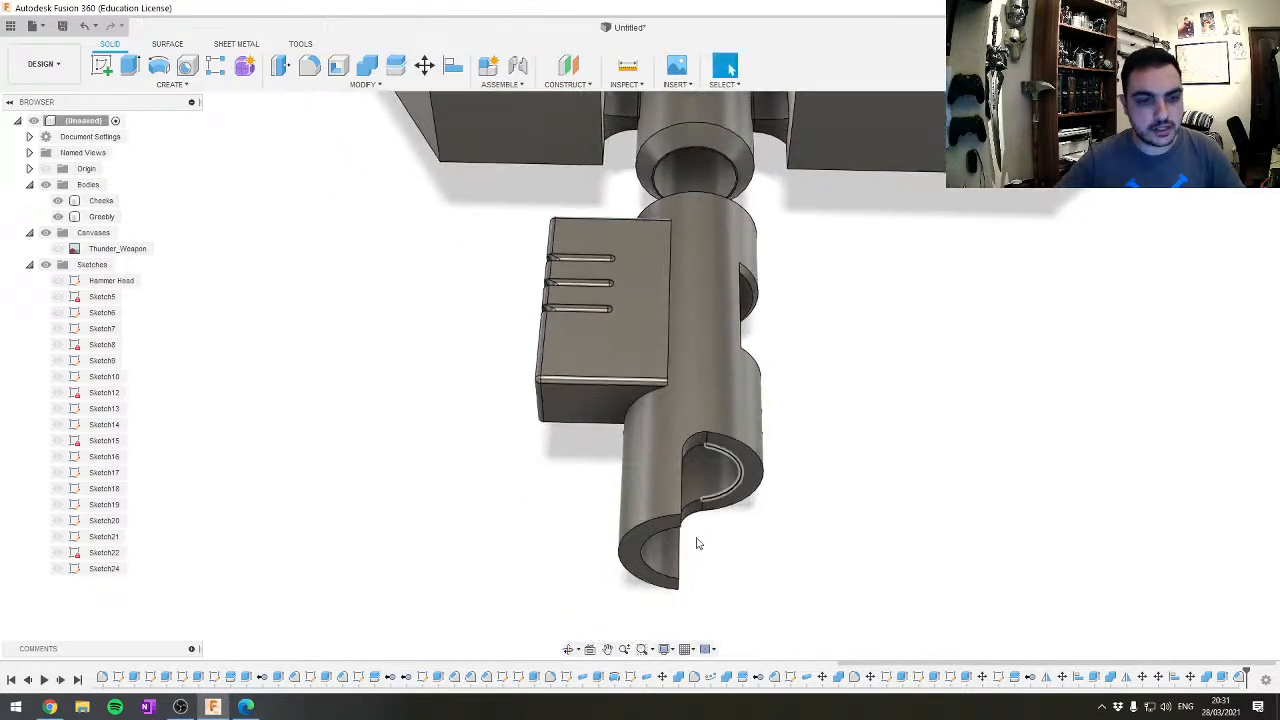
left_click(647, 527)
left_click(365, 84)
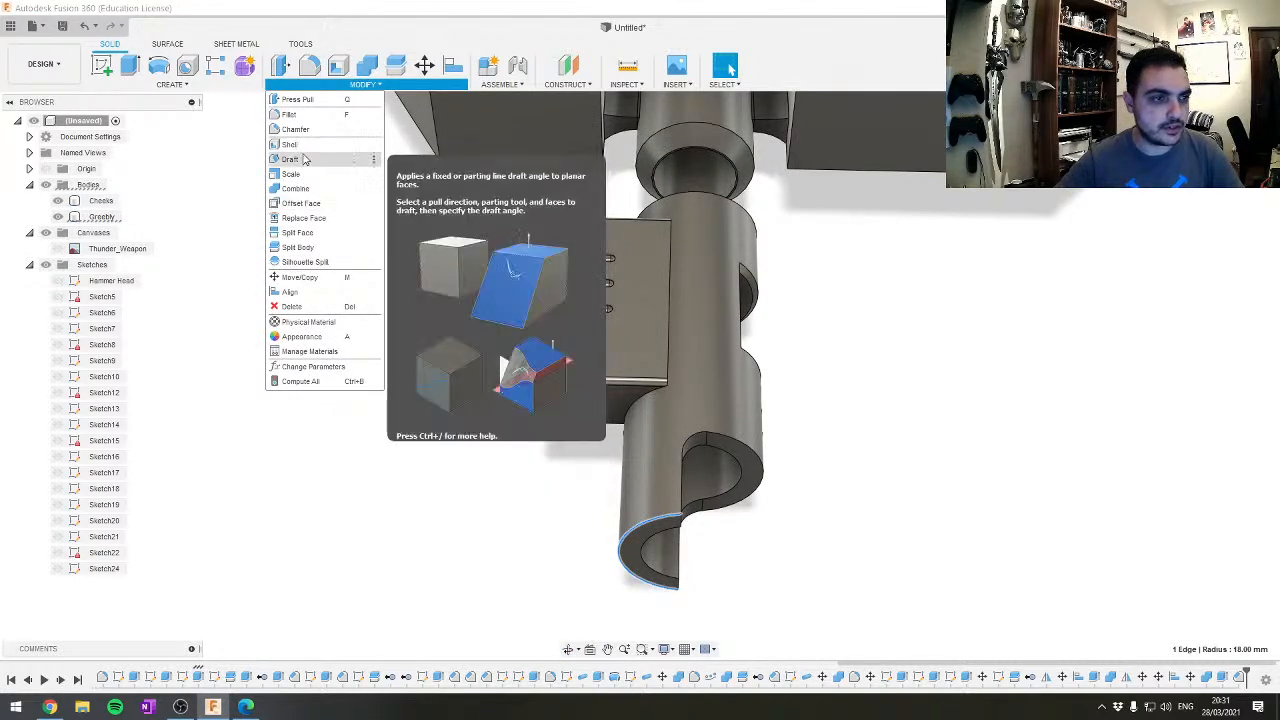
key("Escape")
type("3")
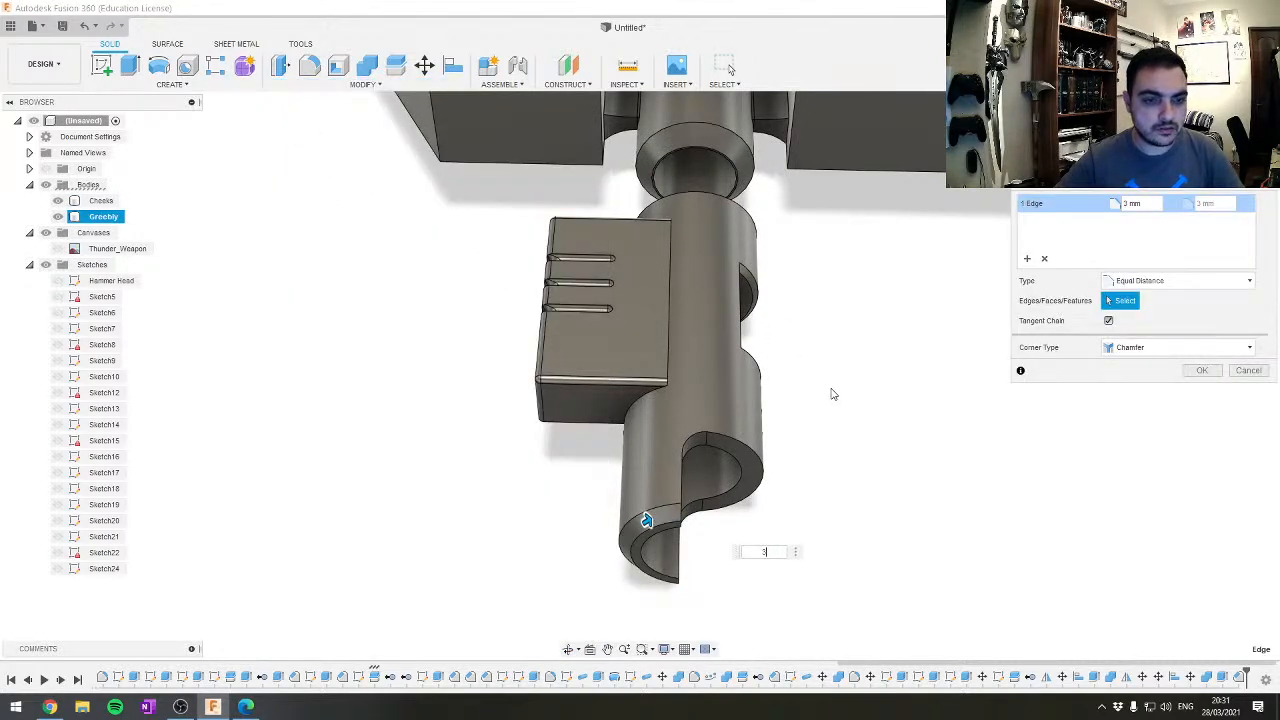
left_click(1203, 371)
Try to chamfer the outer edges of the stepped cut-out at the Greebly tube's end by 2 mm
middle_click_drag(811, 543, 668, 430, "shift")
left_click(695, 400)
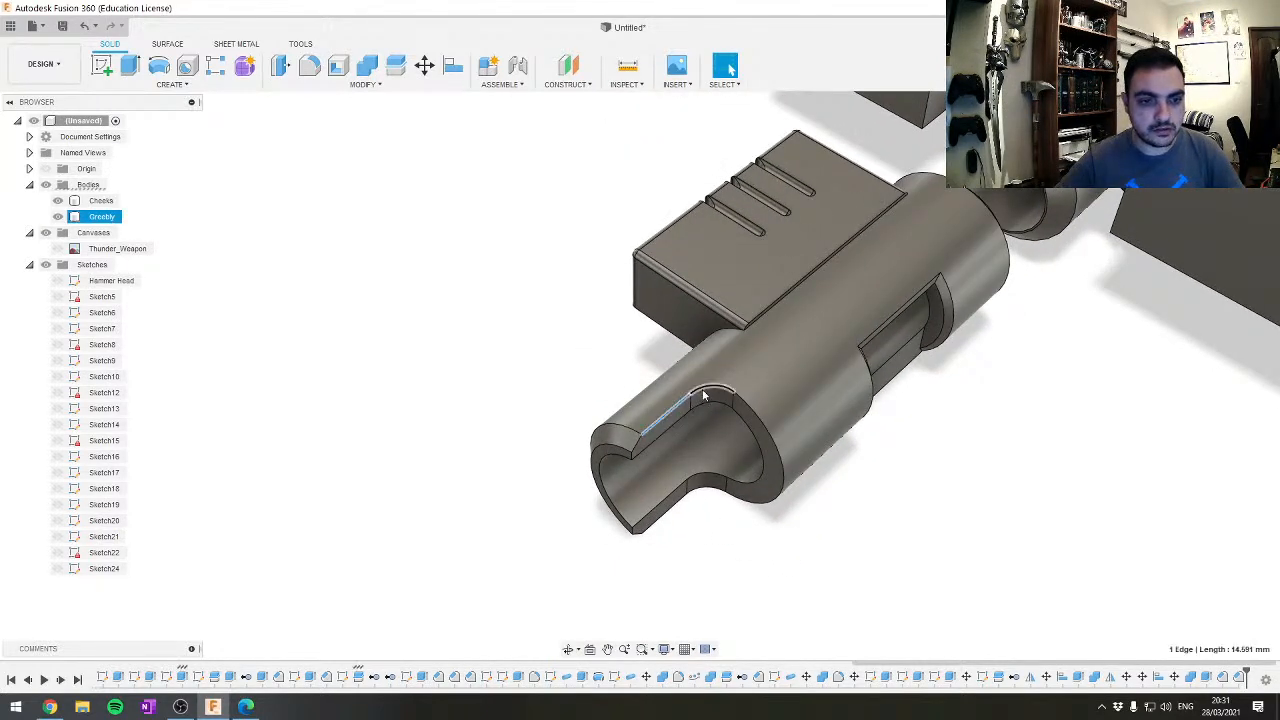
left_click(757, 420, "ctrl")
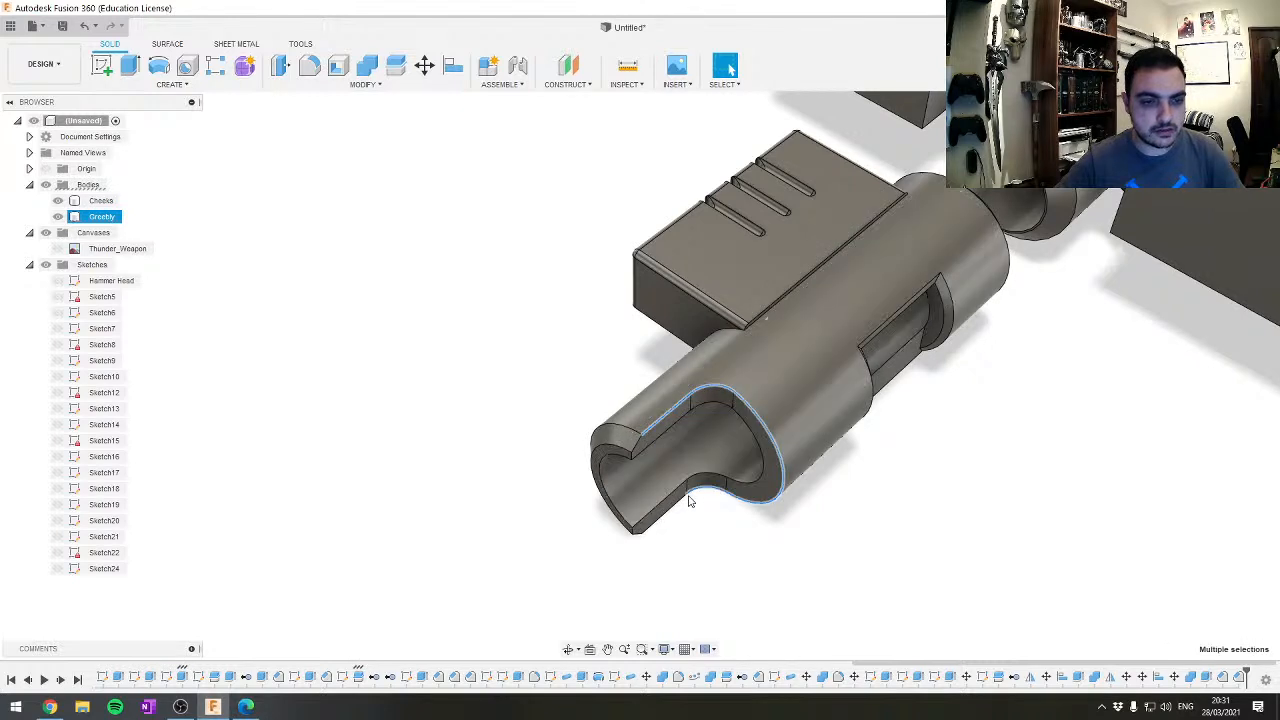
left_click(667, 517, "ctrl")
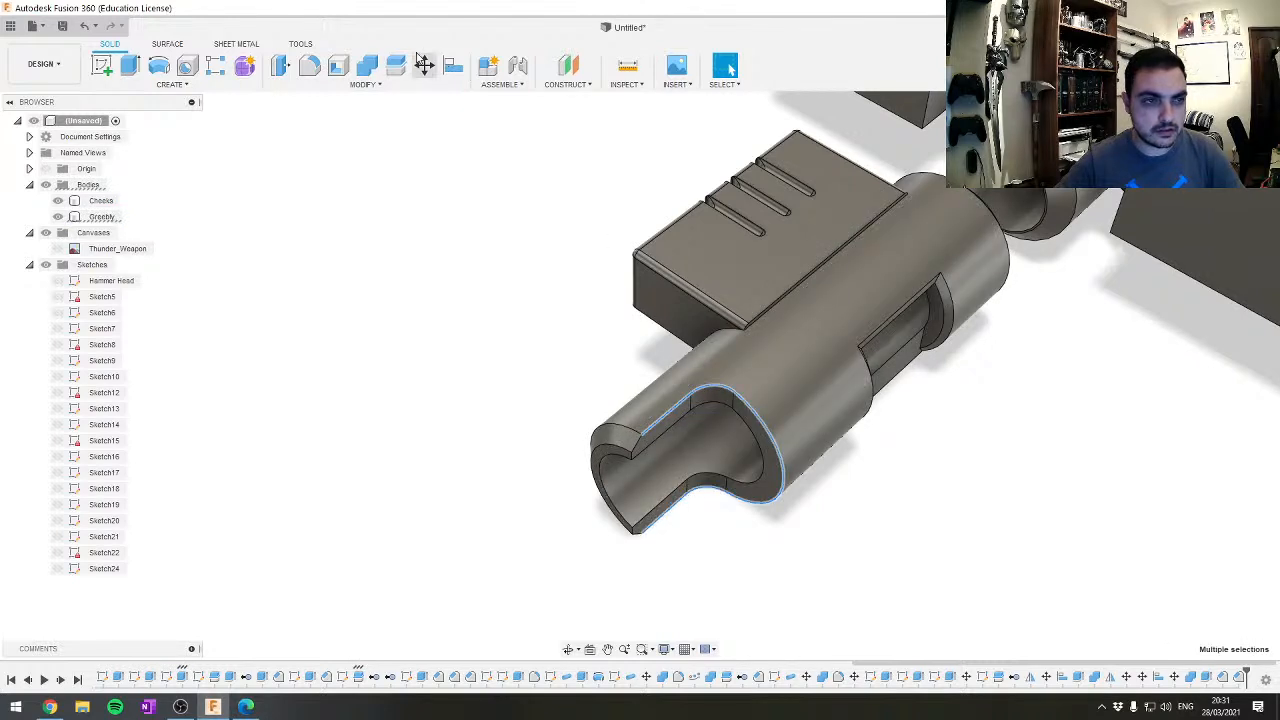
left_click(364, 80)
left_click(325, 128)
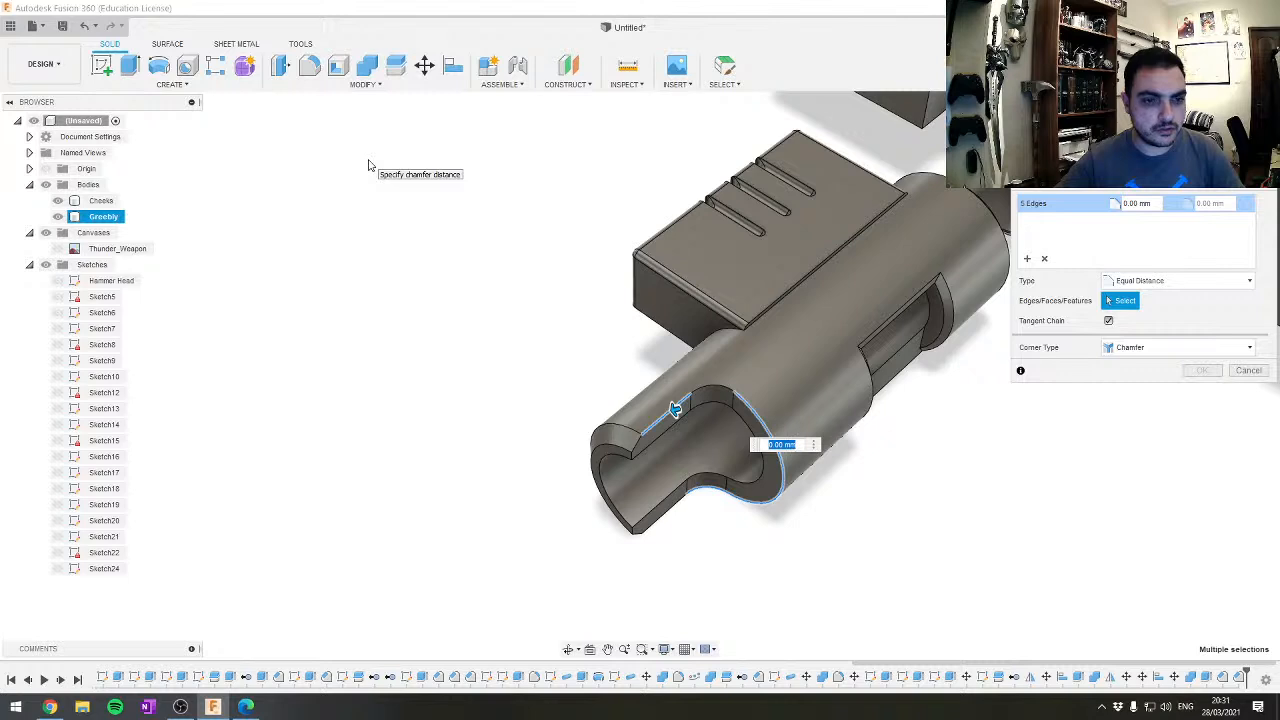
type("3")
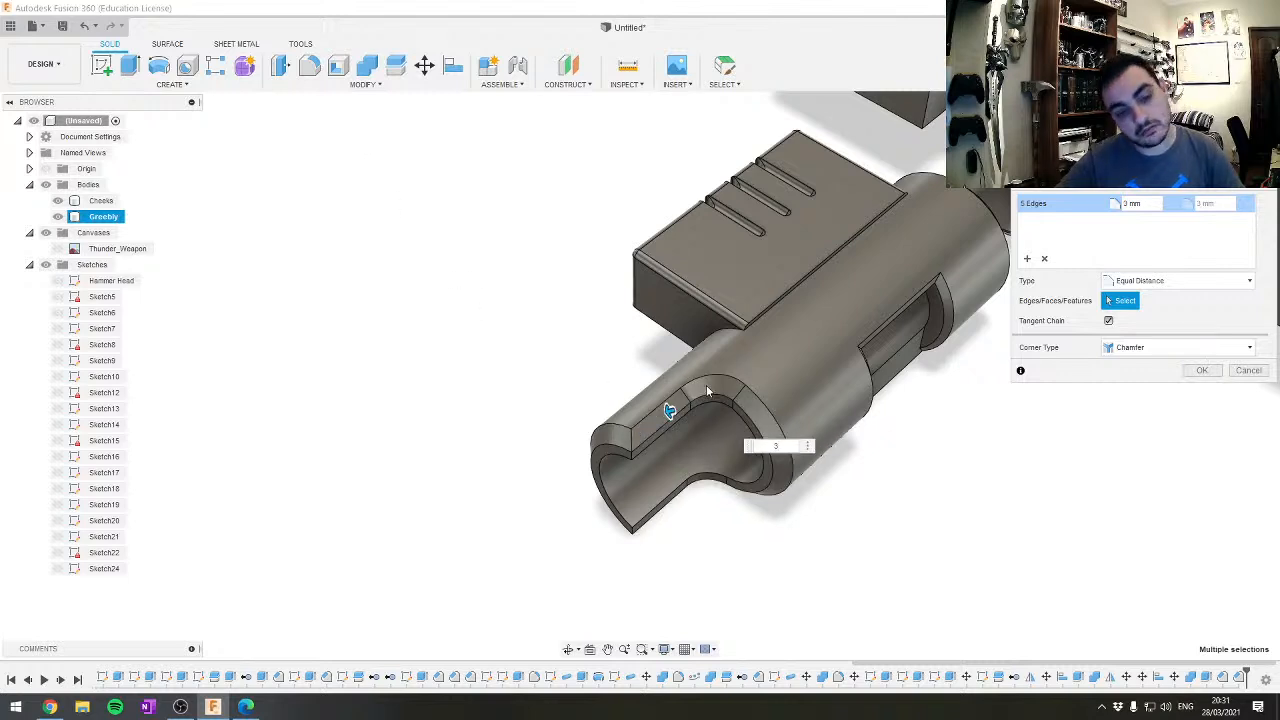
type("2")
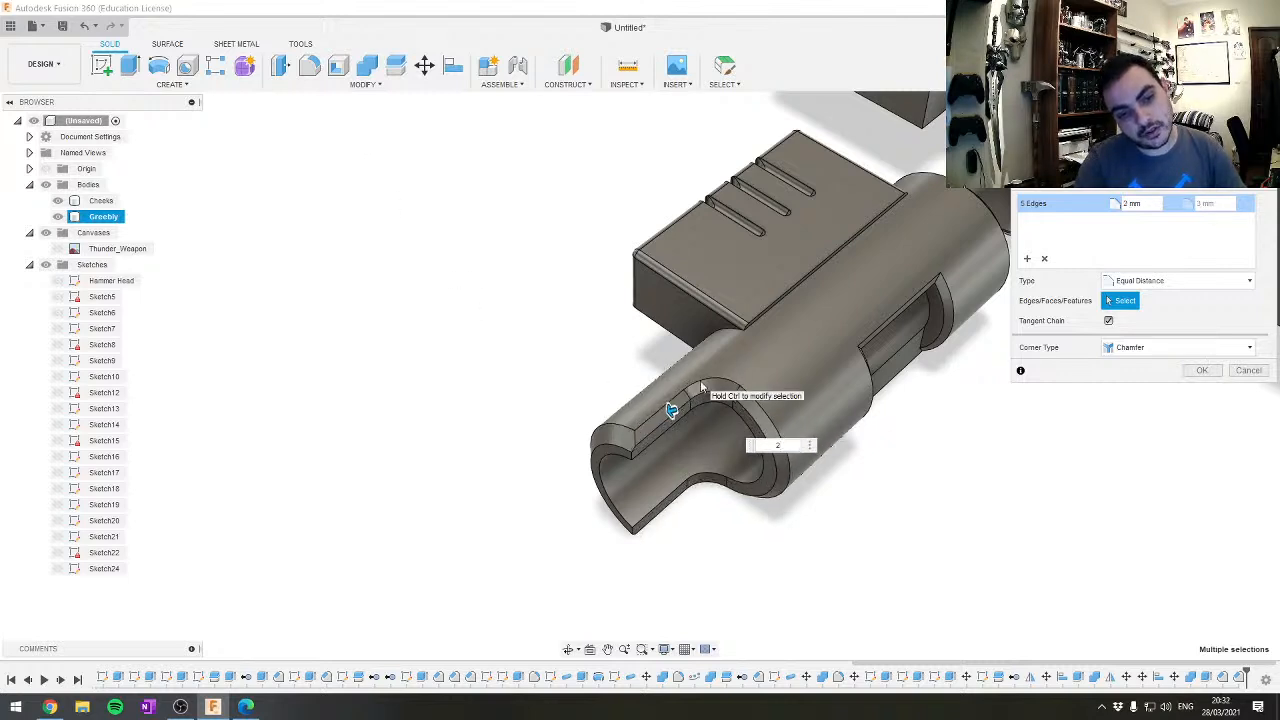
key("Return")
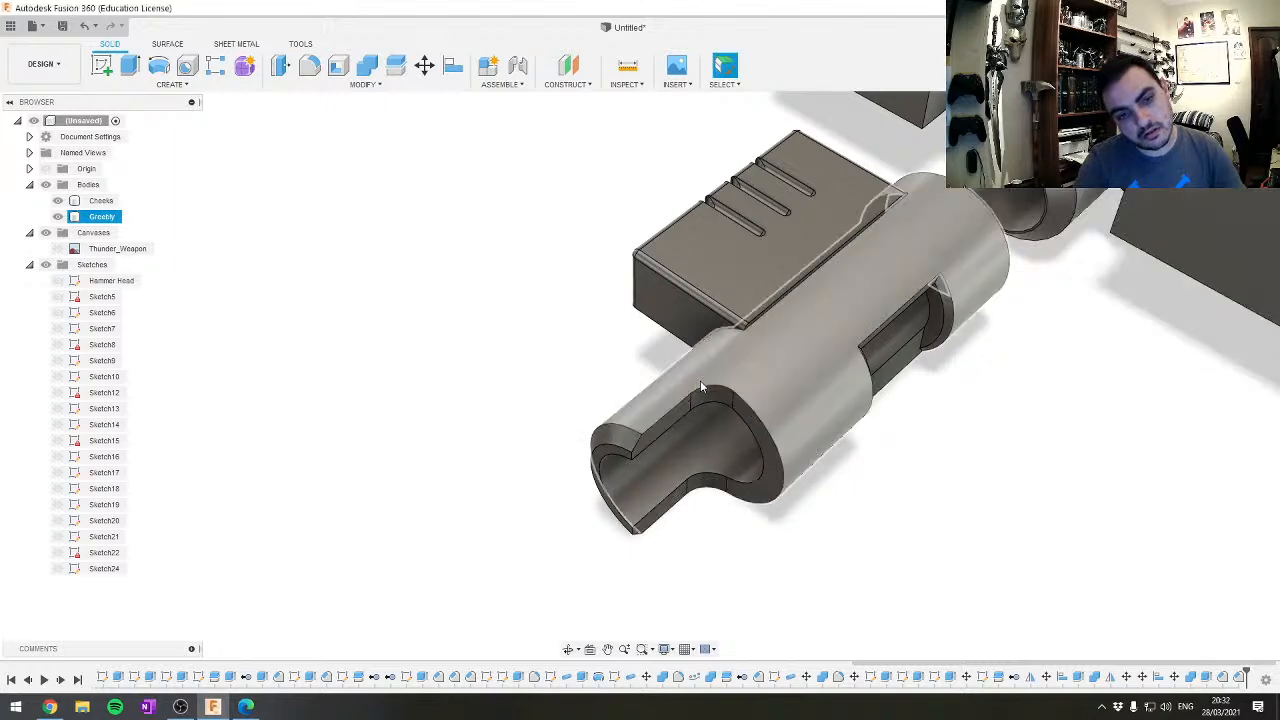
Extrude the narrow side face of the Greebly's ribbed block 4 mm into the tube with the Join operation
scroll(692, 312, "up", 2)
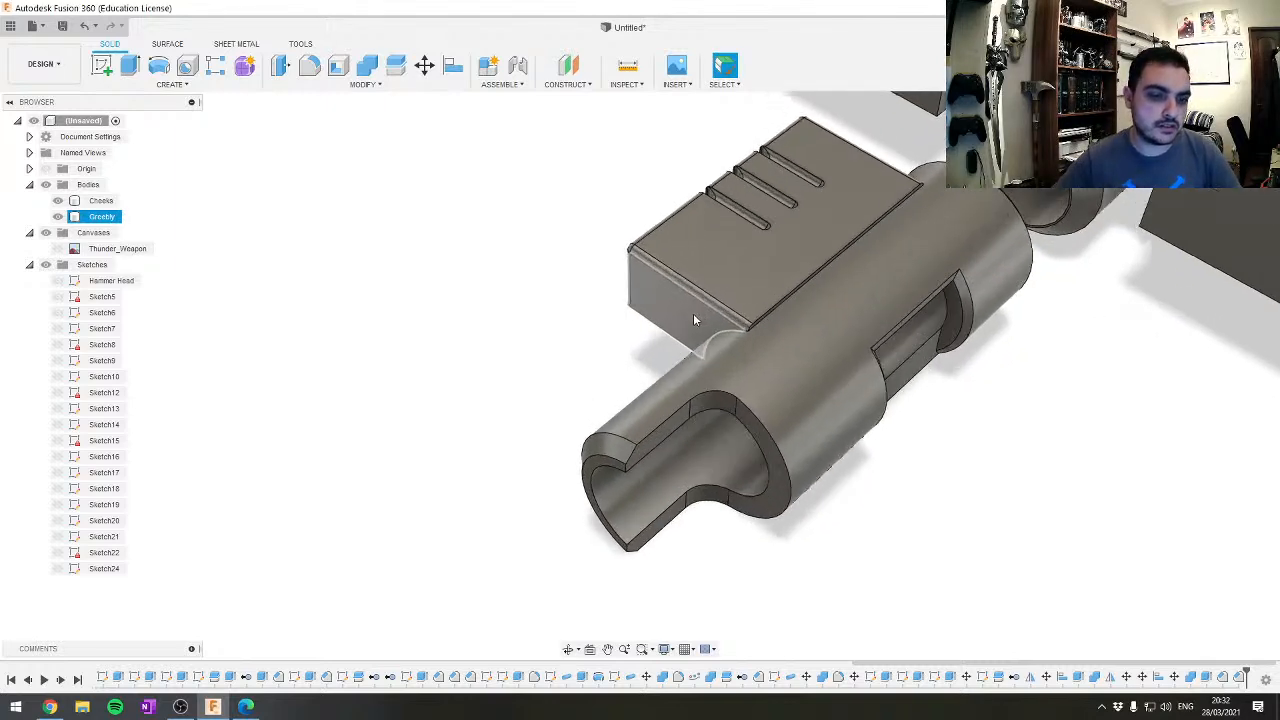
scroll(1005, 367, "down", 1)
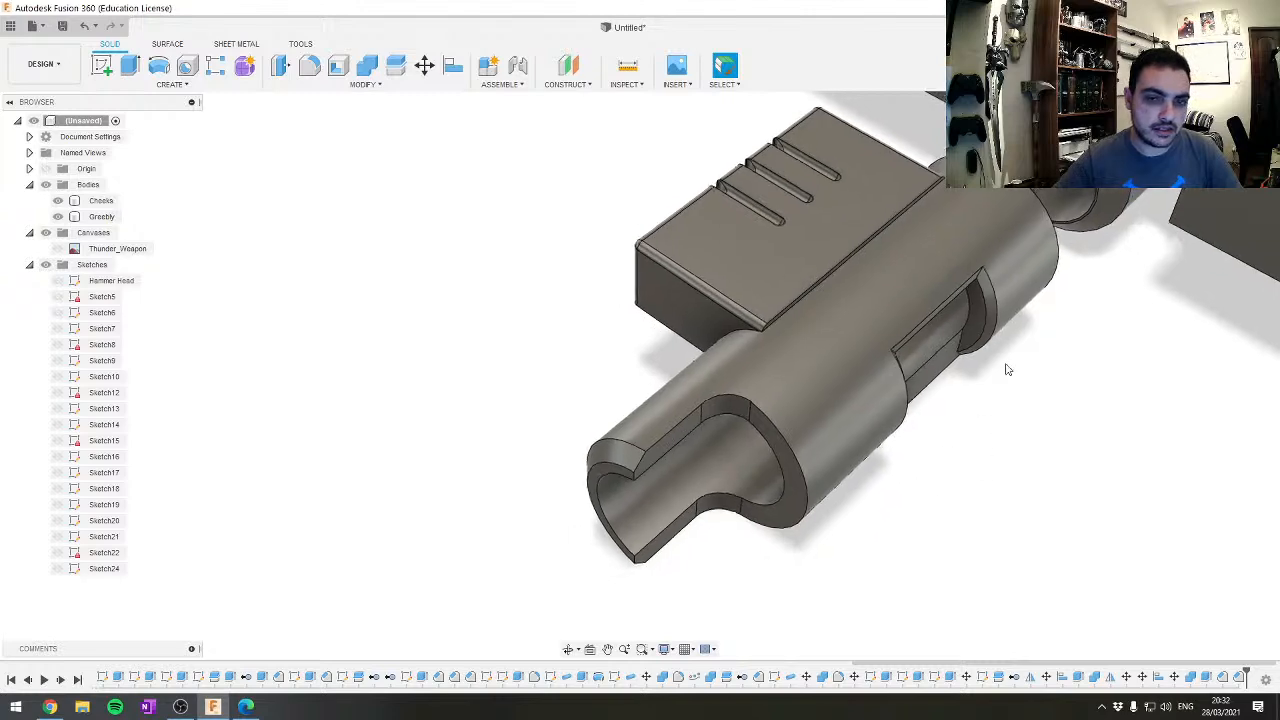
scroll(963, 402, "up", 1)
middle_click_drag(963, 406, 880, 330, "shift")
scroll(797, 286, "up", 4)
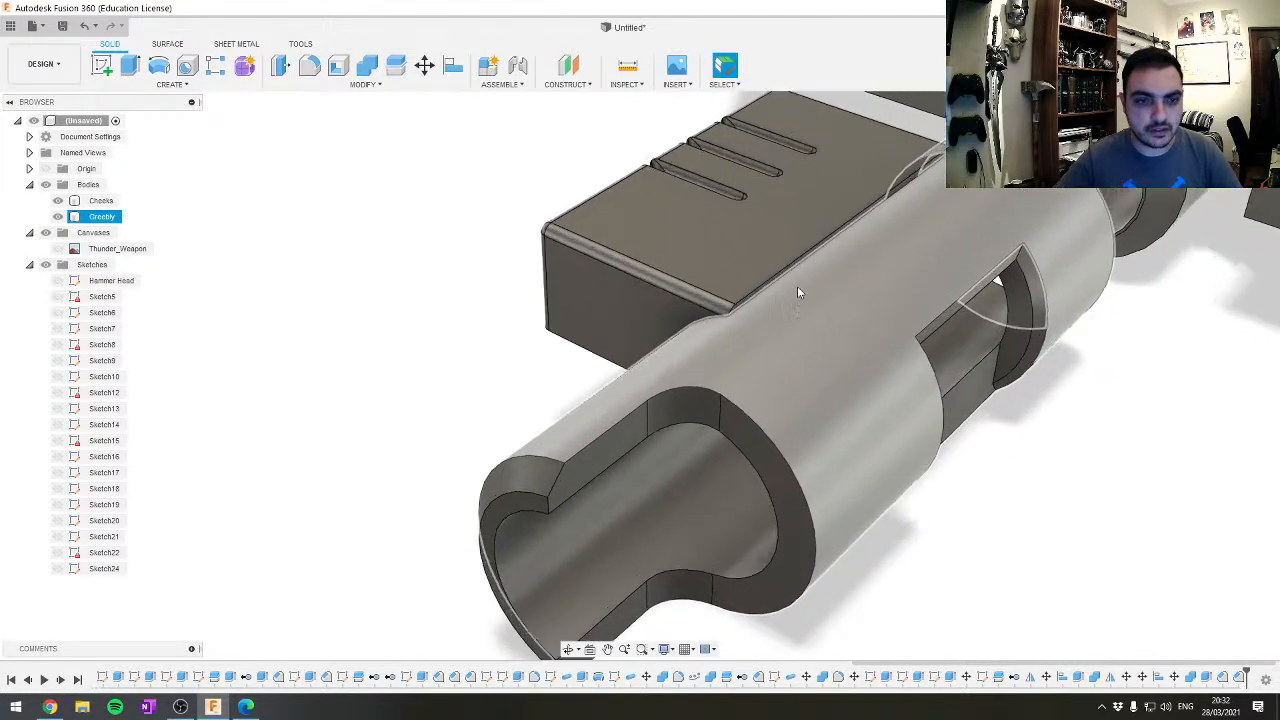
scroll(740, 305, "up", 4)
left_click(748, 284)
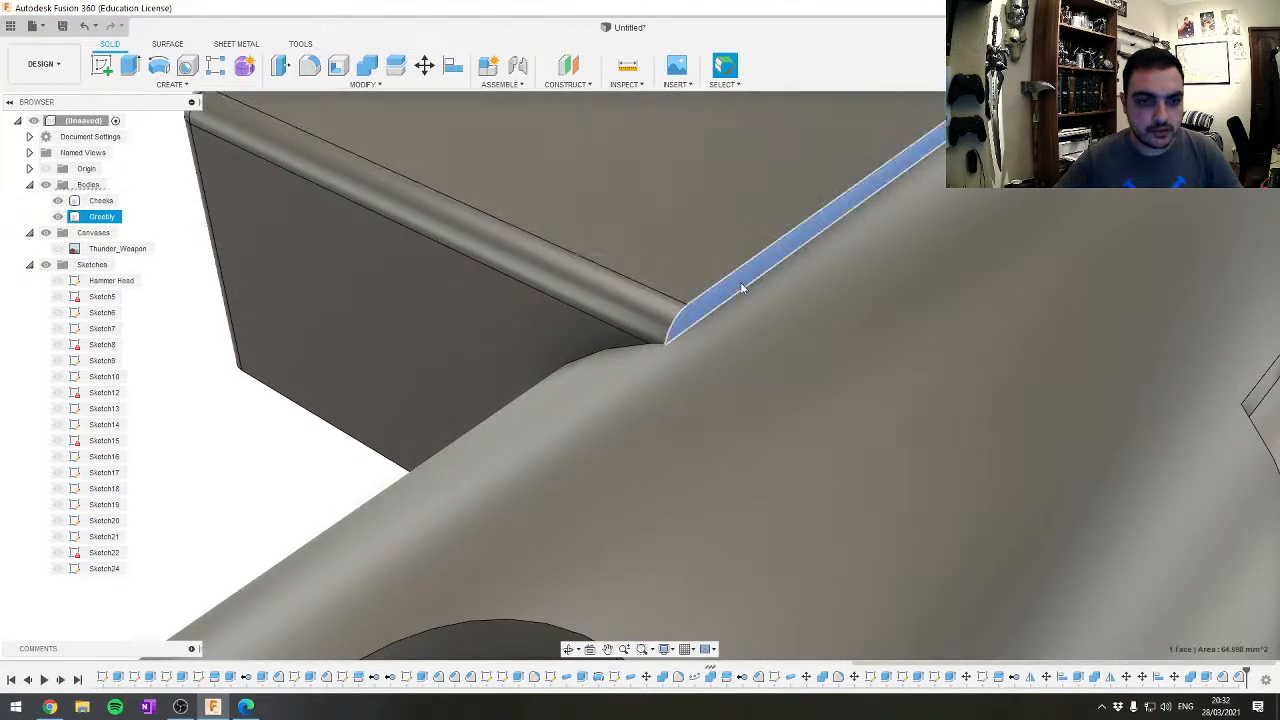
key("e")
scroll(758, 286, "down", 3)
left_click_drag(760, 286, 815, 314)
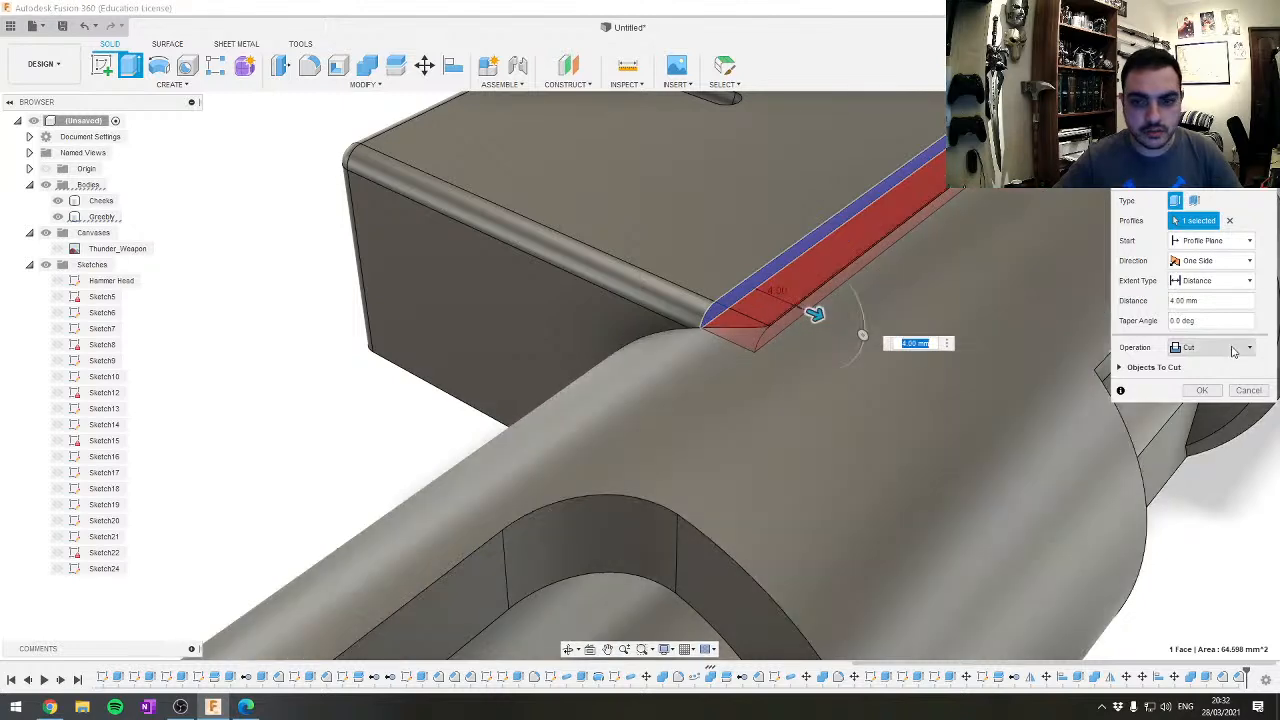
left_click(1215, 347)
left_click(1198, 368)
left_click(1204, 373)
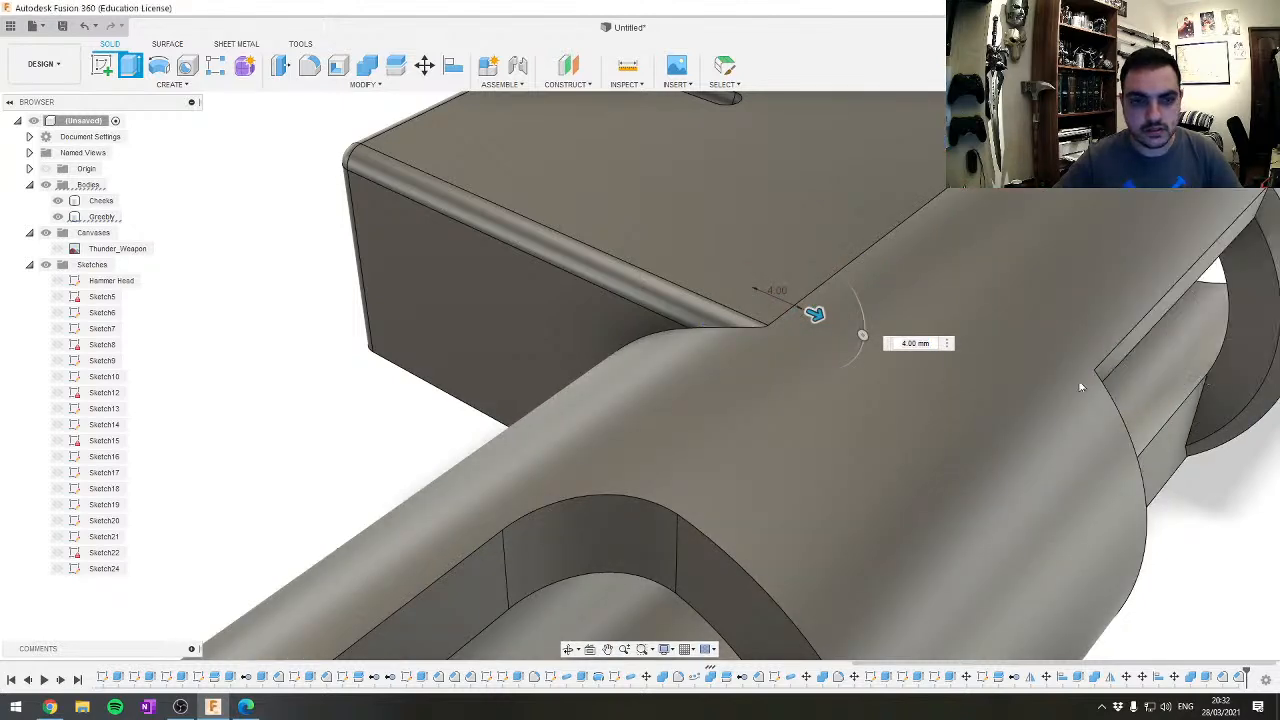
Split the Cheeks body using the flat underside face of one cheek as the splitting tool
middle_click_drag(1080, 386, 614, 375, "shift")
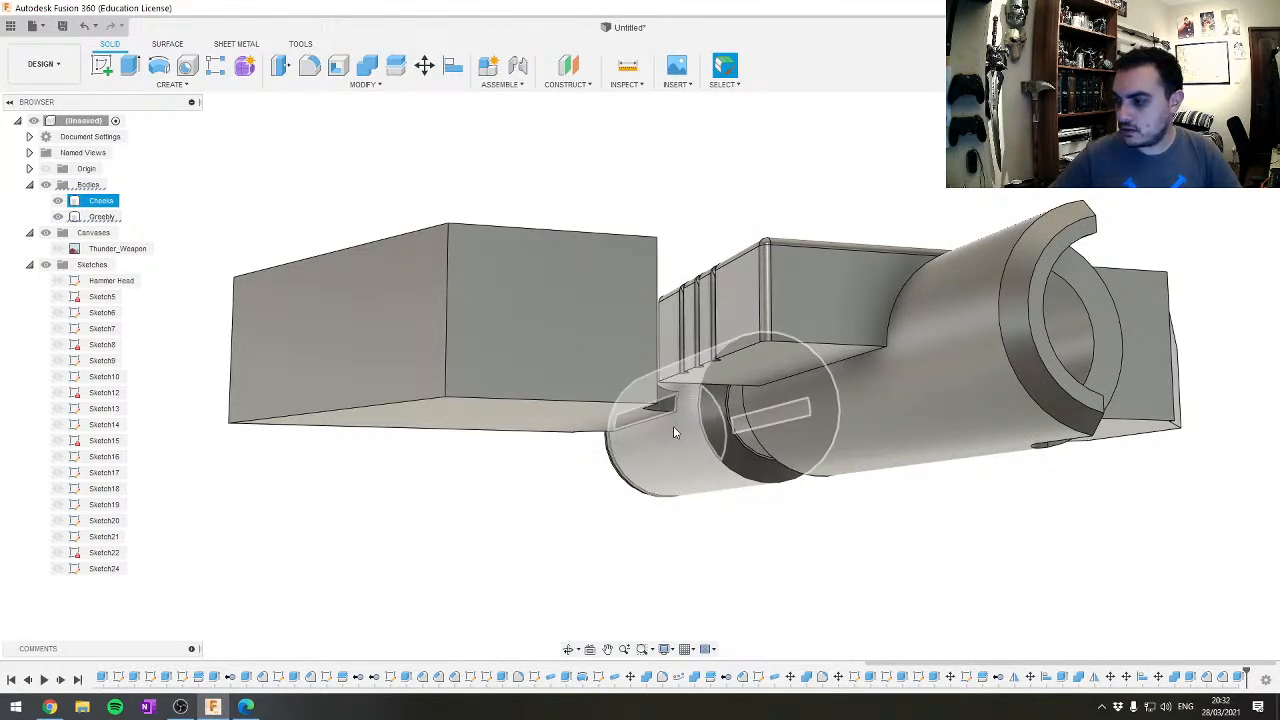
middle_click_drag(673, 426, 552, 377, "shift")
key("Escape")
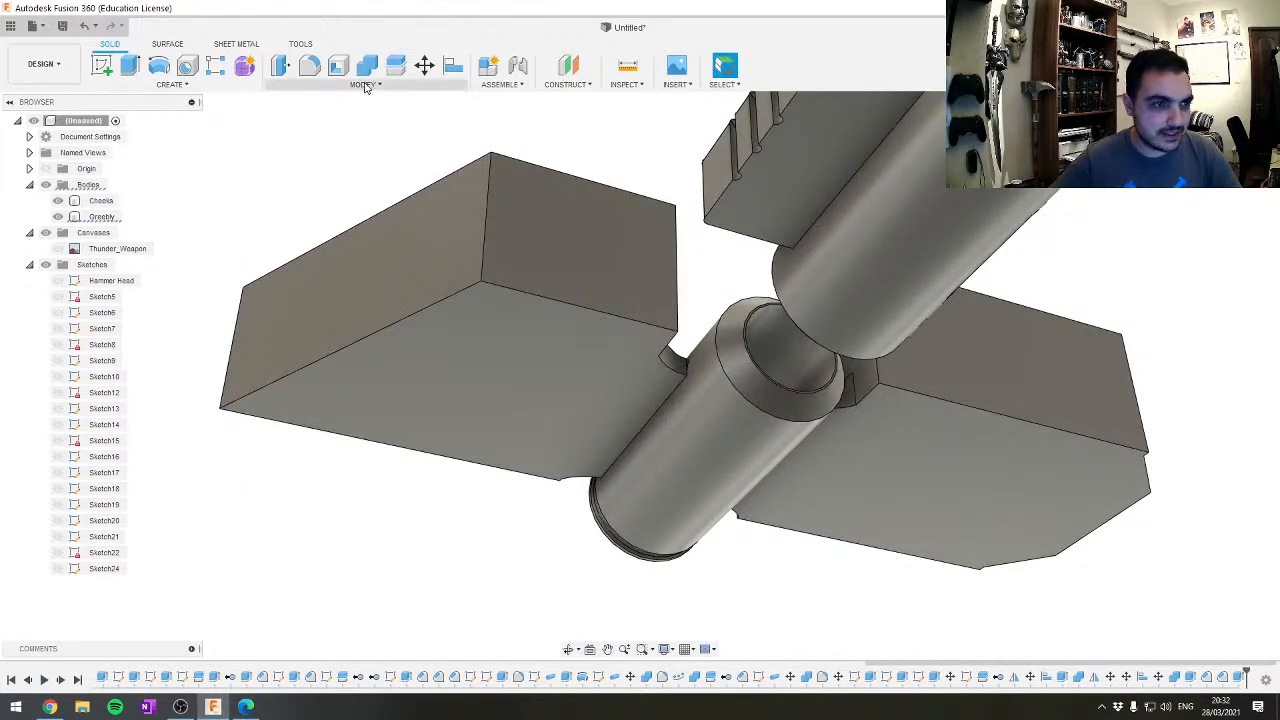
left_click(249, 88)
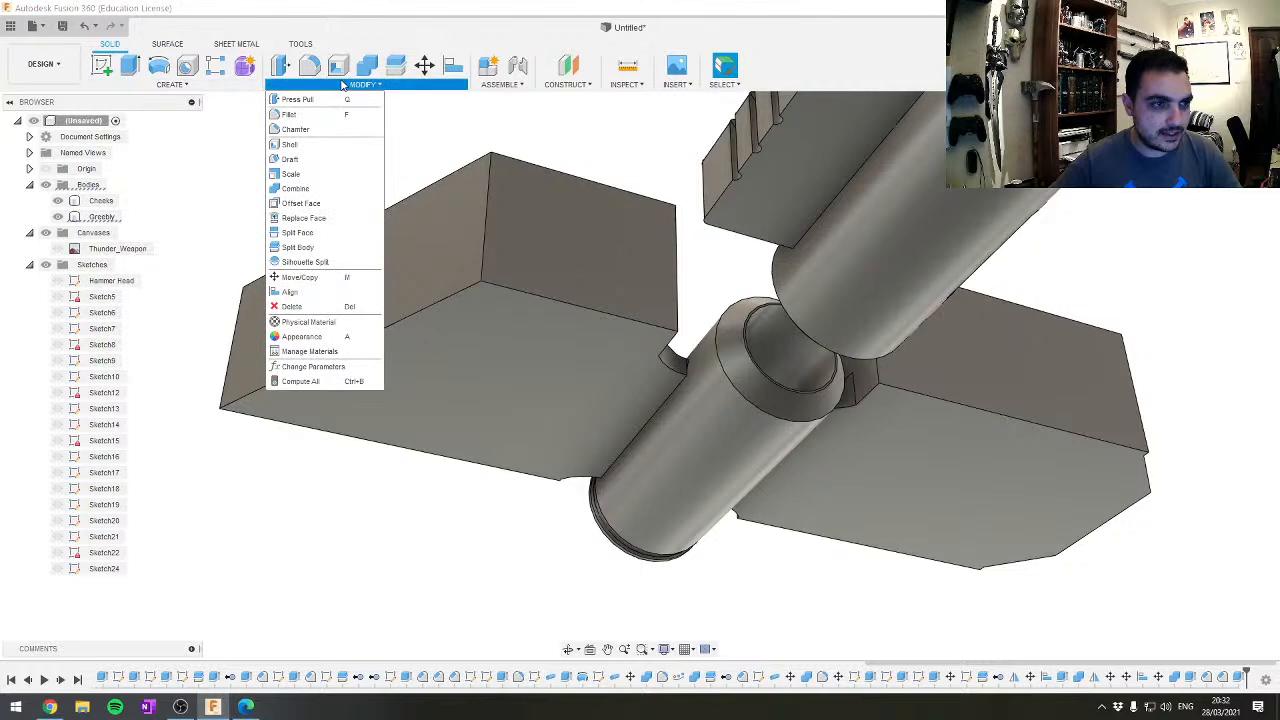
left_click(397, 66)
left_click(564, 280)
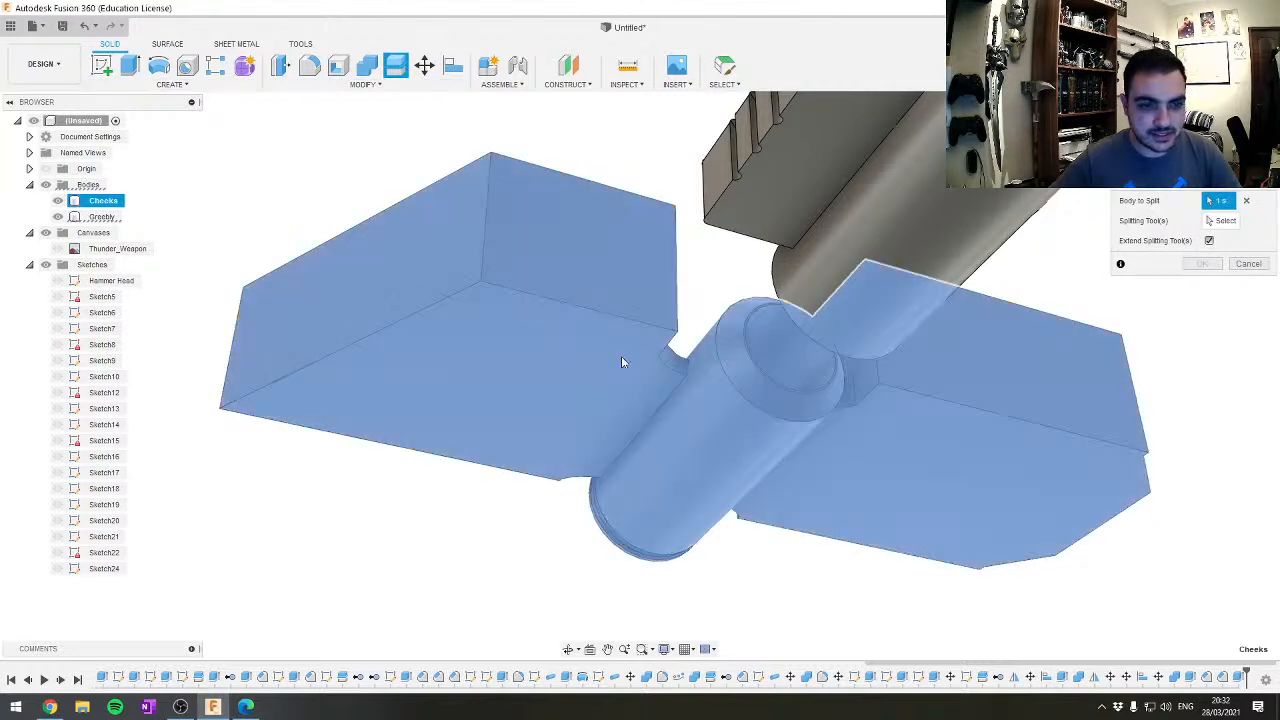
left_click(1232, 222)
left_click(574, 418)
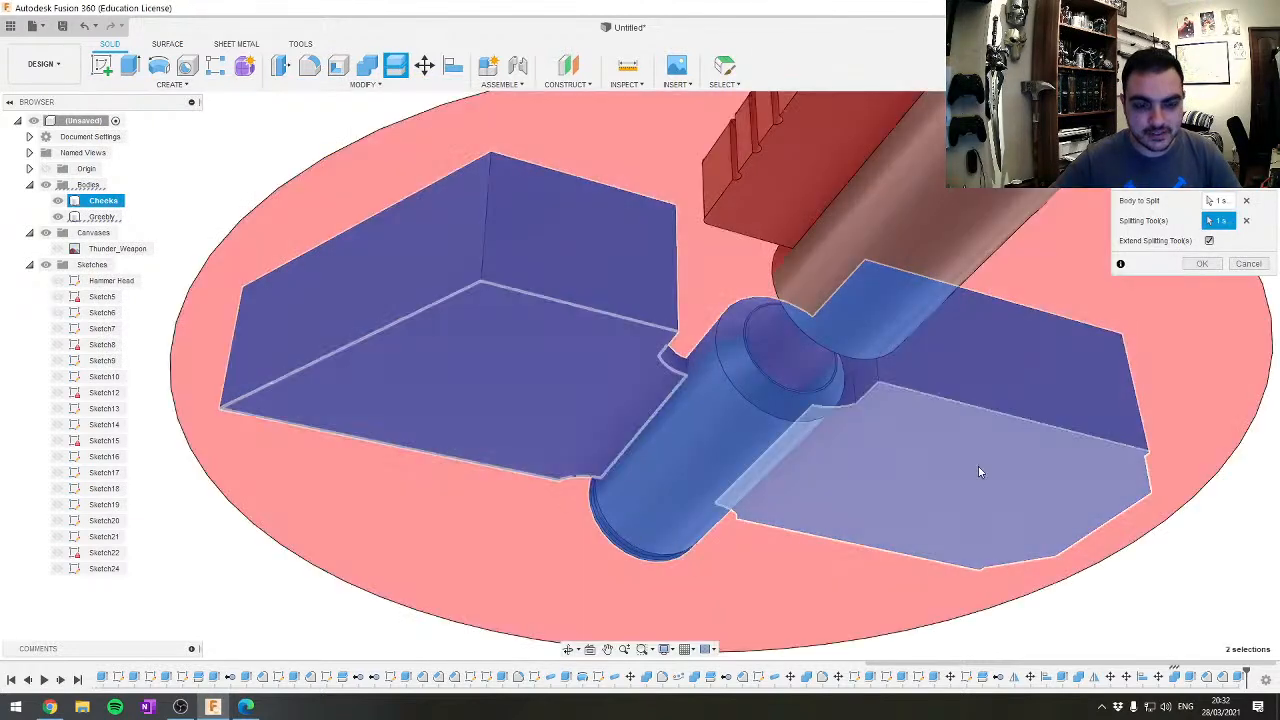
left_click(1202, 263)
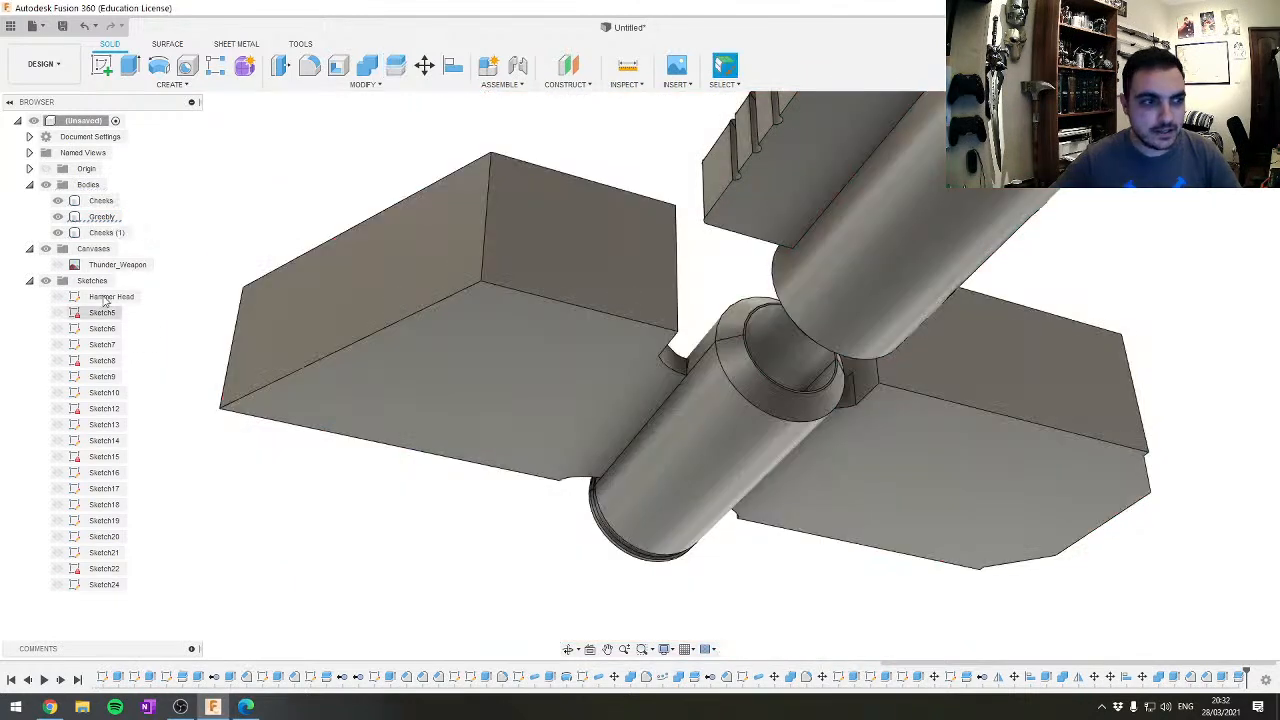
Split the Greebly body using the flat underside face of its ribbed block as the splitting tool
left_click(101, 216)
left_click(395, 66)
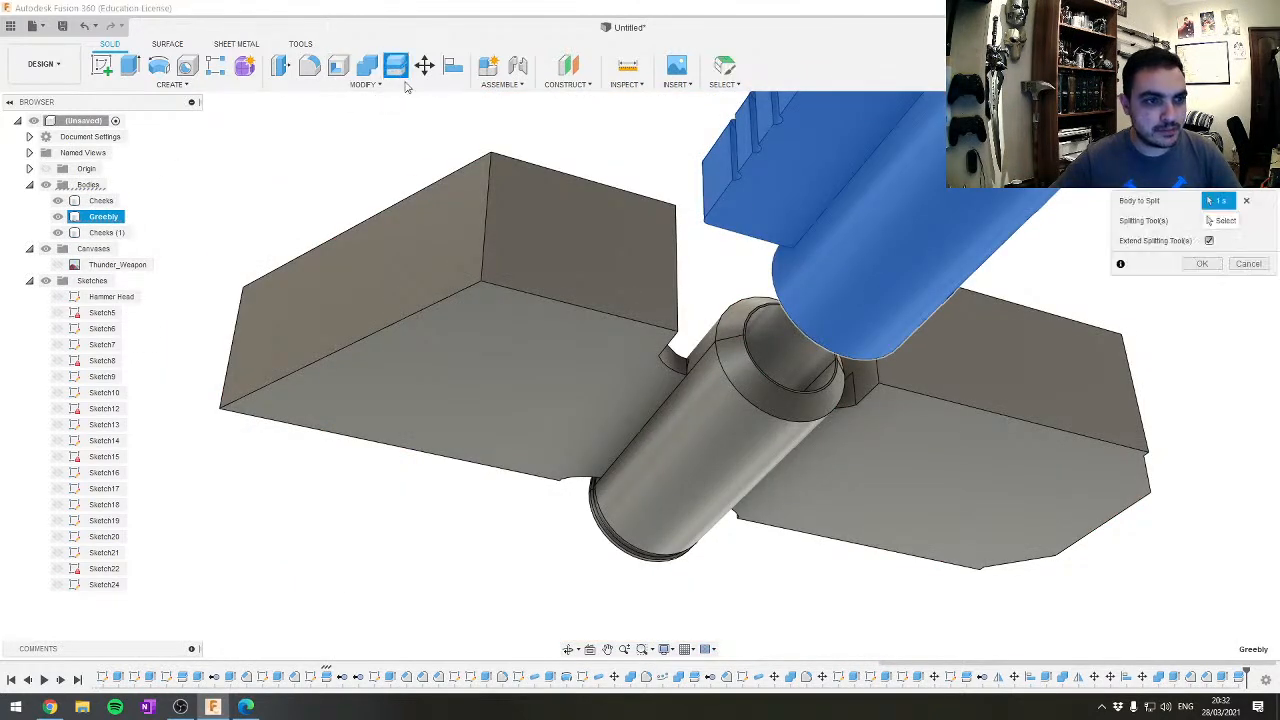
middle_click_drag(834, 231, 768, 362)
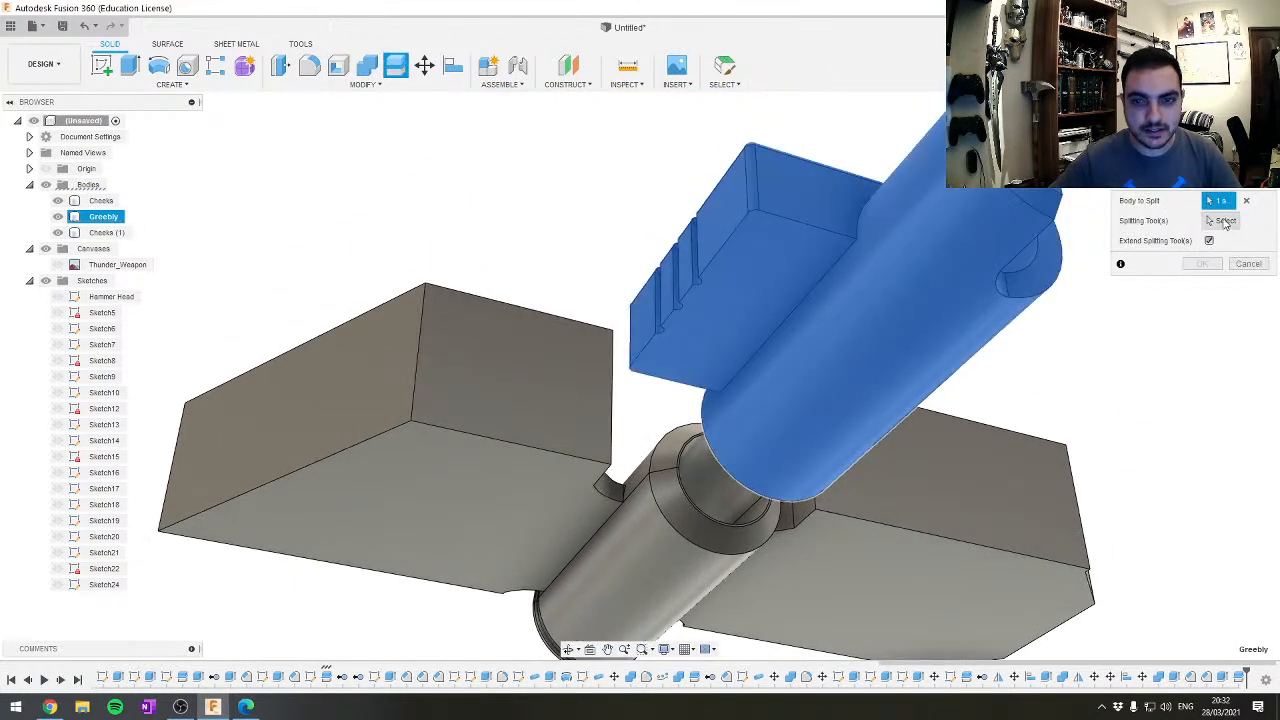
left_click(1228, 222)
left_click(773, 279)
key("Return")
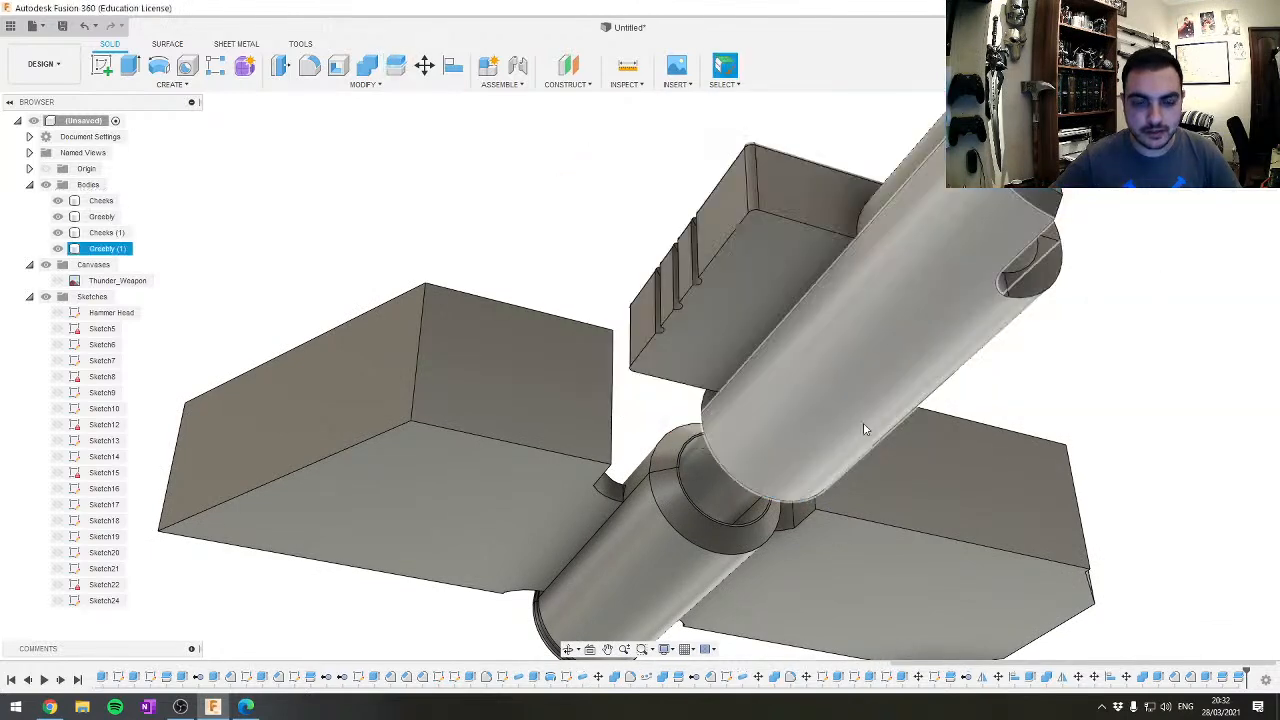
Remove the split-off underside bodies Cheeks (1) and Greebly (1)
left_click(107, 232)
left_click(110, 250, "ctrl")
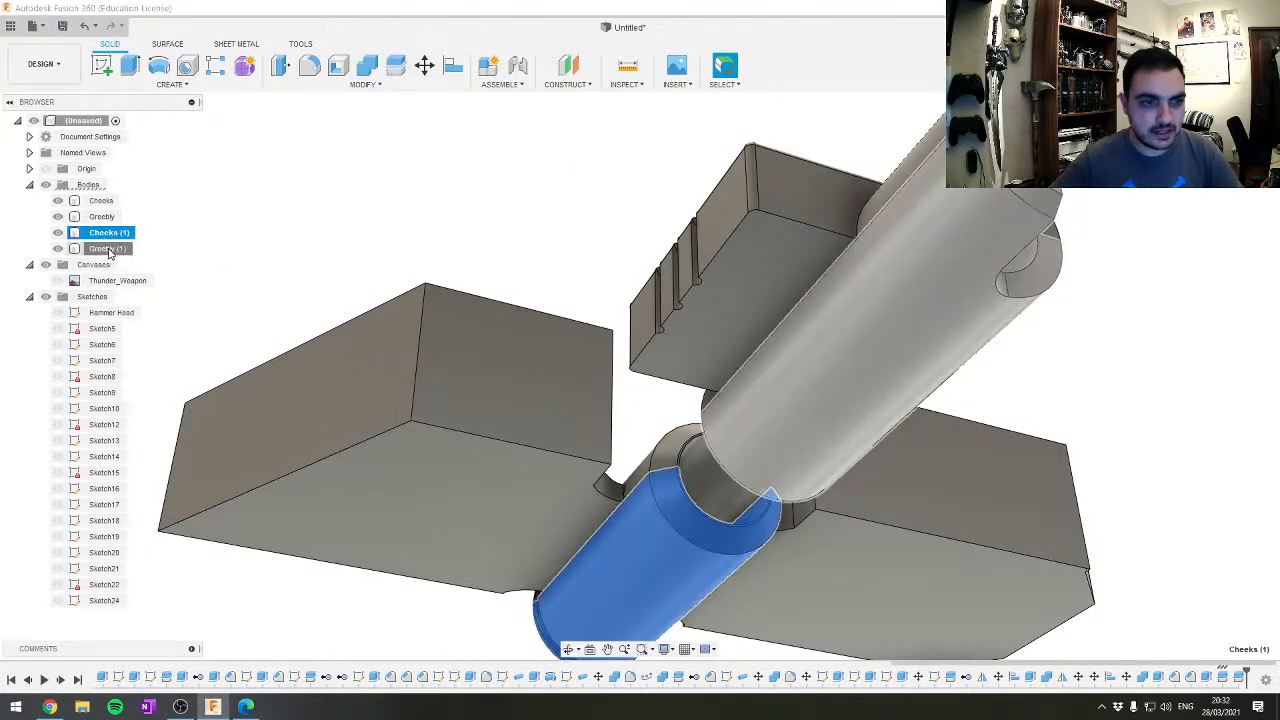
right_click(110, 252)
left_click(138, 450)
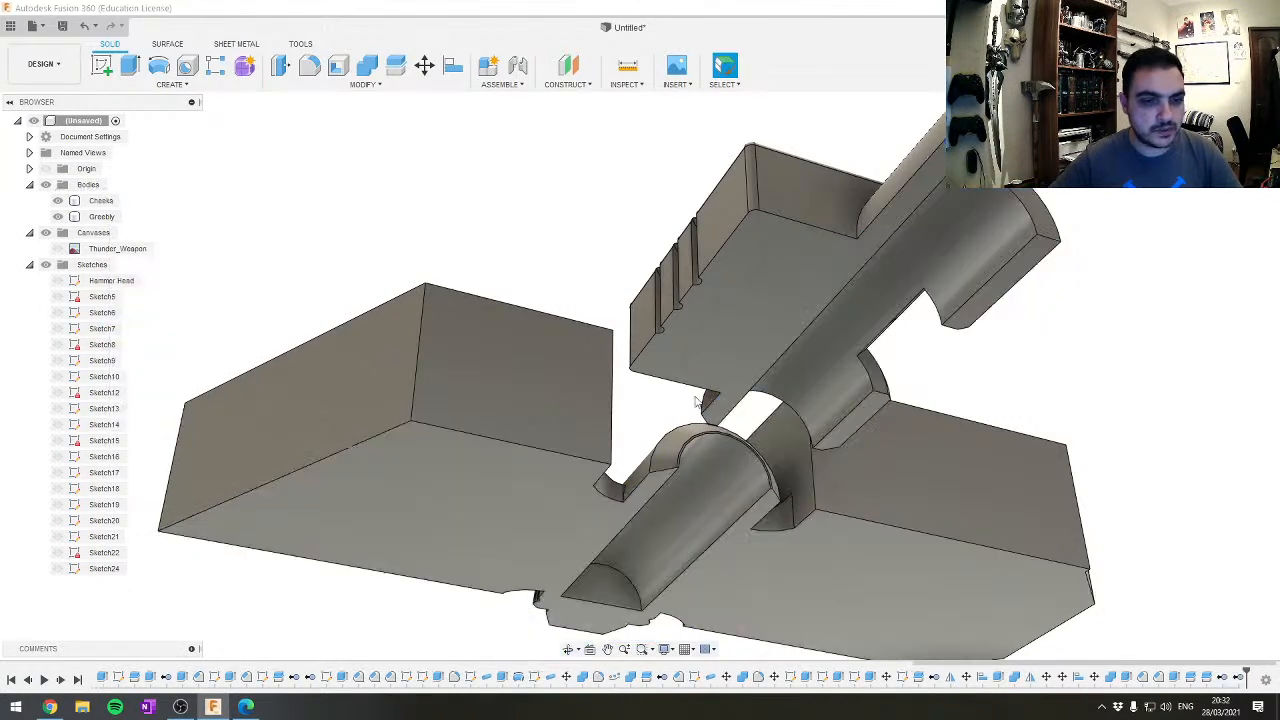
Show the Thunder_Weapon reference canvas with the hammer viewed from its decorated side
middle_click_drag(1097, 340, 814, 308, "shift")
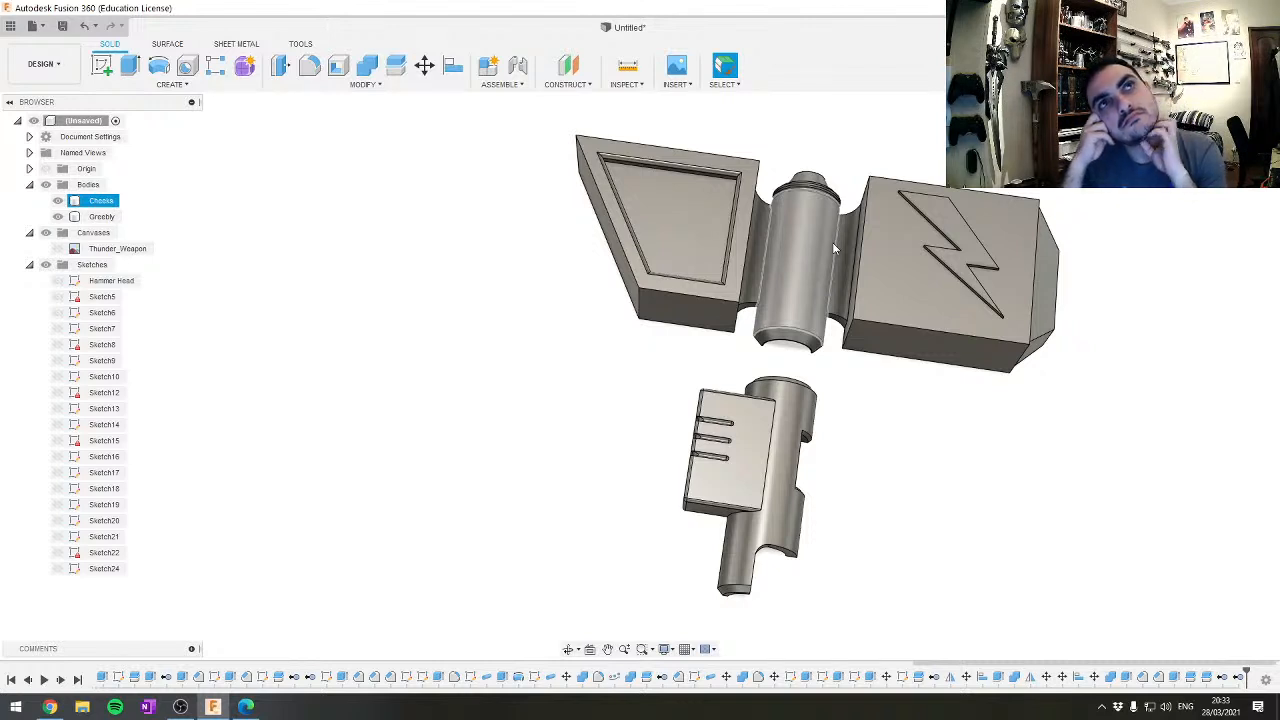
left_click(292, 268)
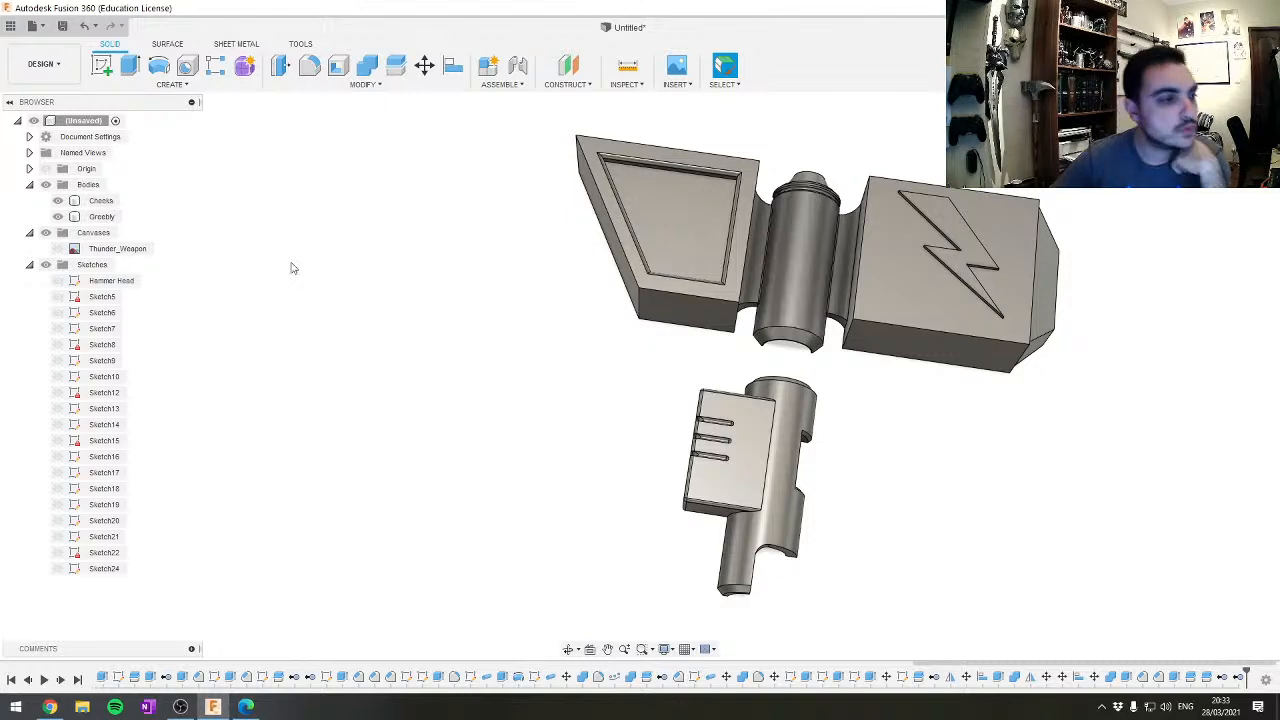
left_click(58, 250)
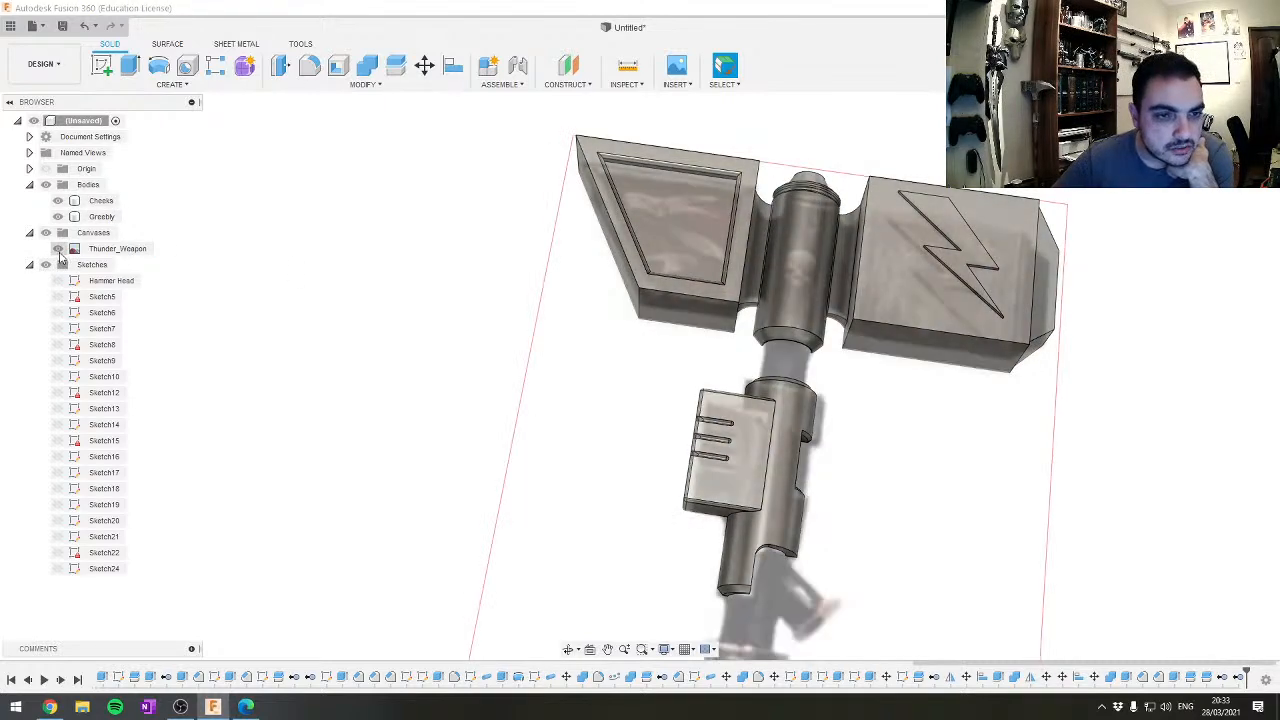
Start a sketch on the recessed face of the angular cheek and place a text frame in the empty space beside it
left_click(101, 200)
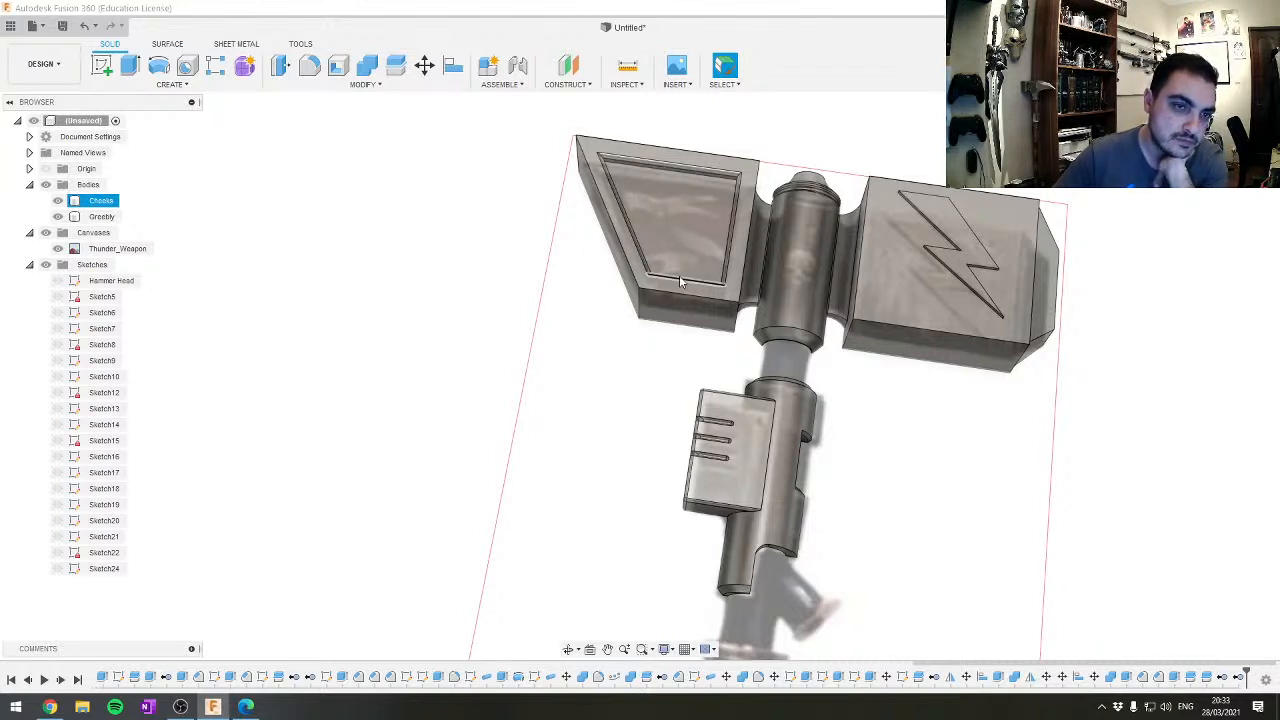
left_click(168, 86)
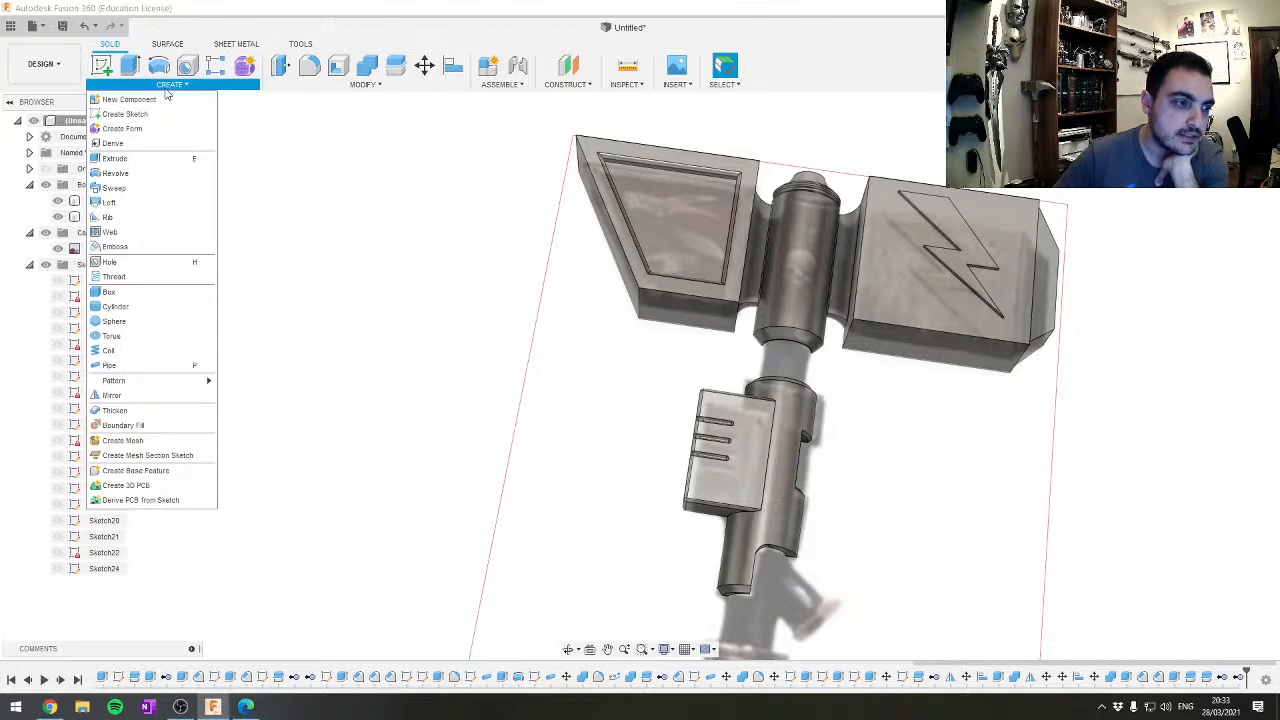
left_click(124, 114)
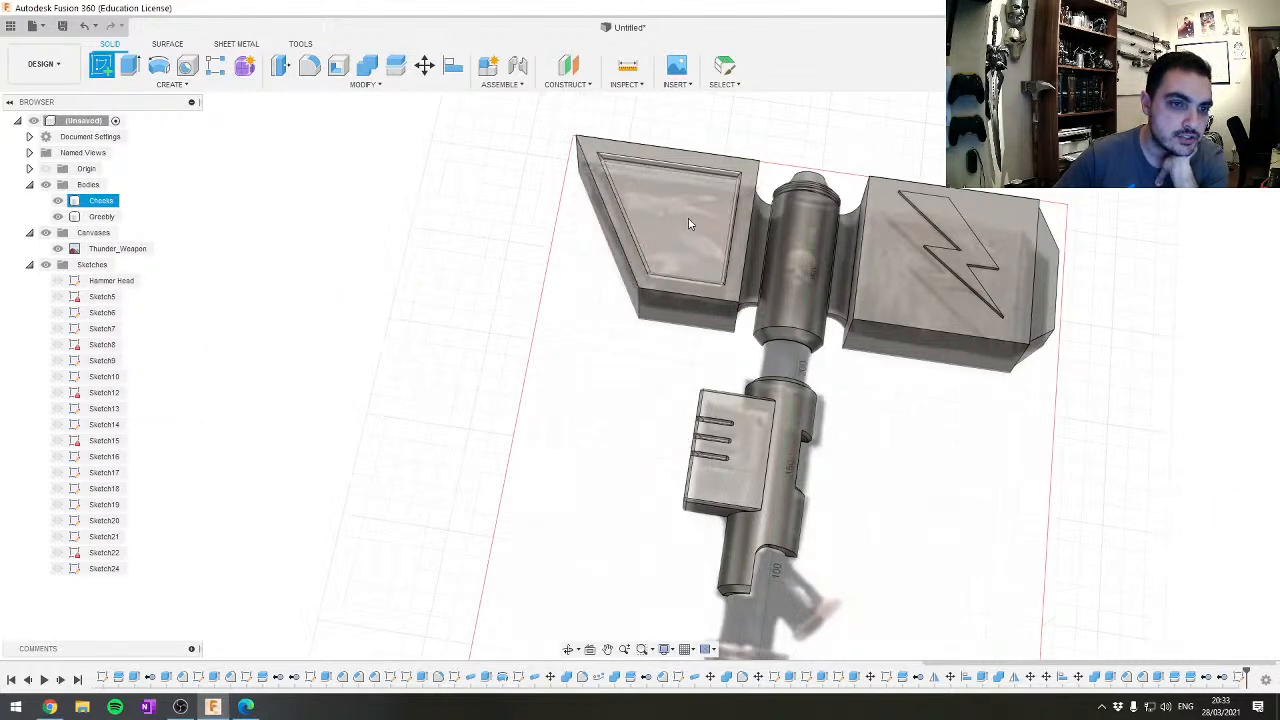
left_click(688, 224)
left_click(185, 86)
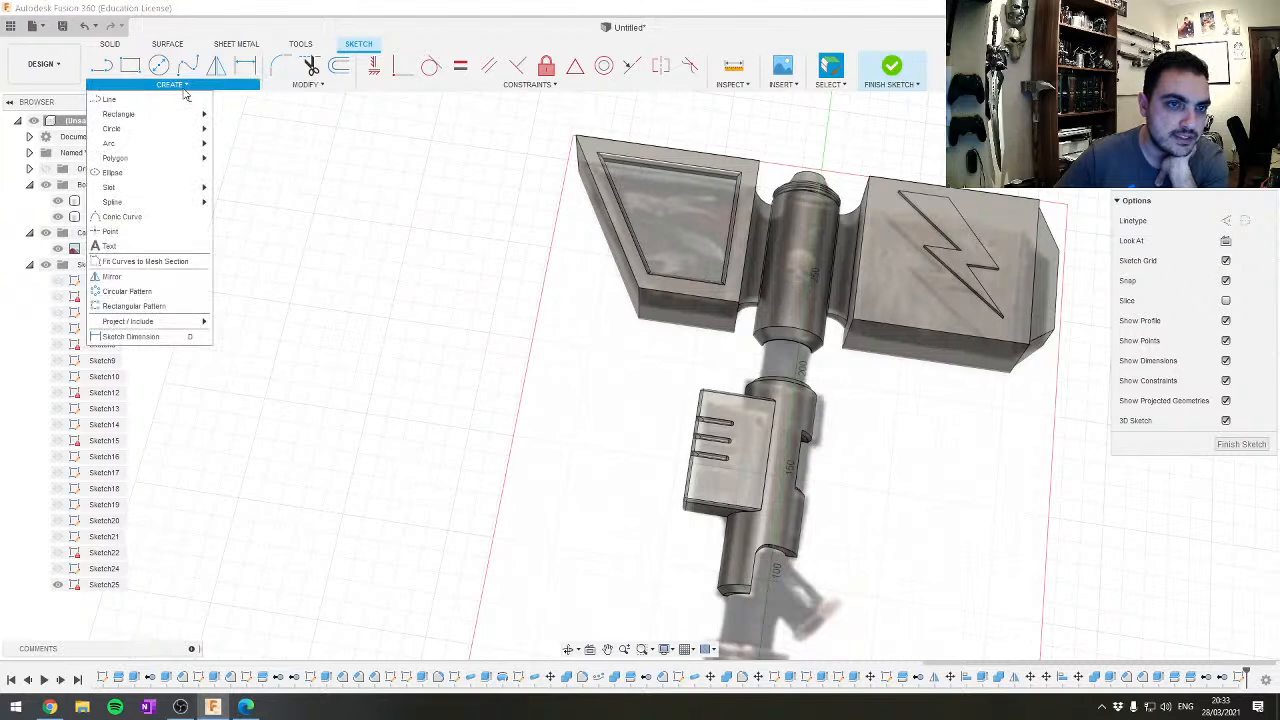
left_click(137, 249)
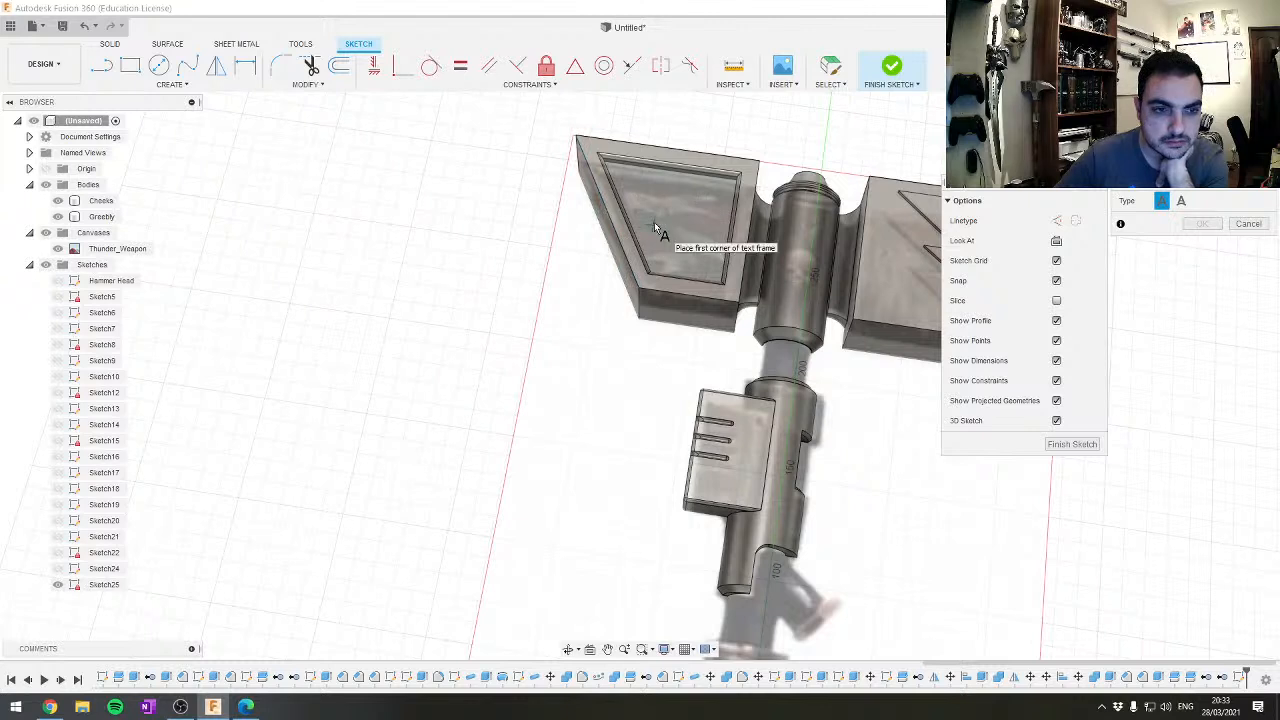
left_click(403, 366)
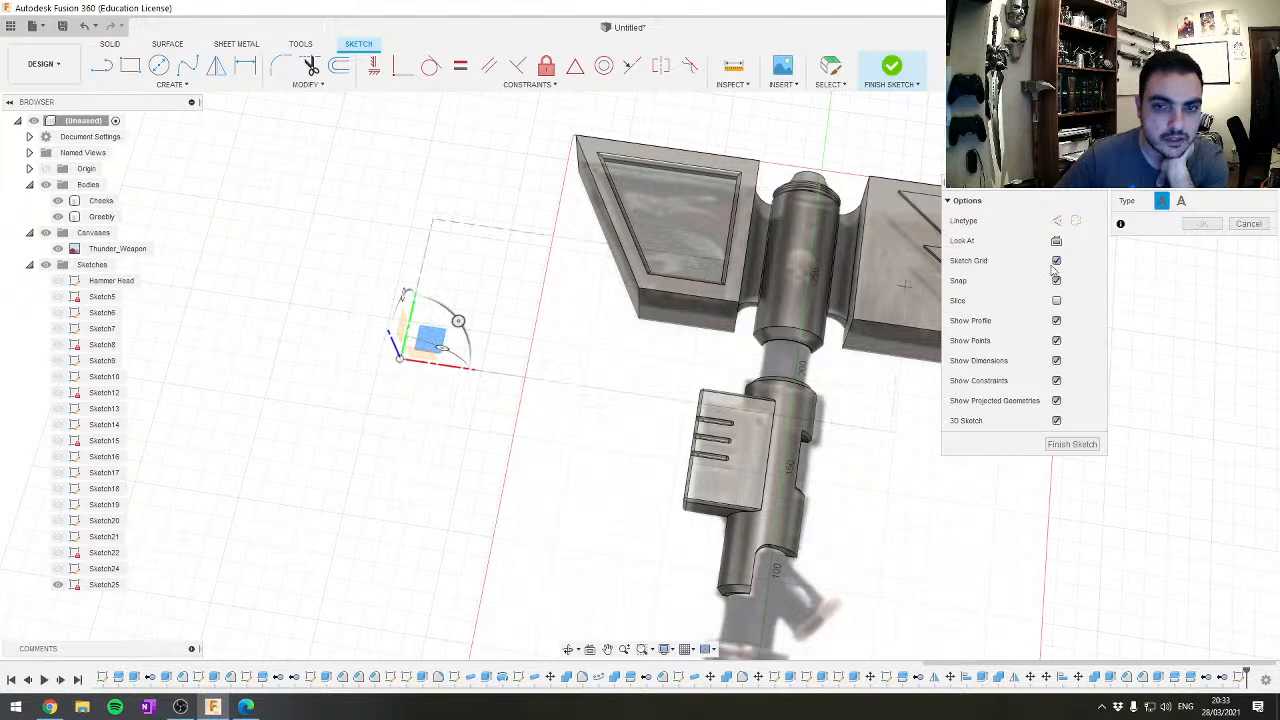
left_click(560, 287)
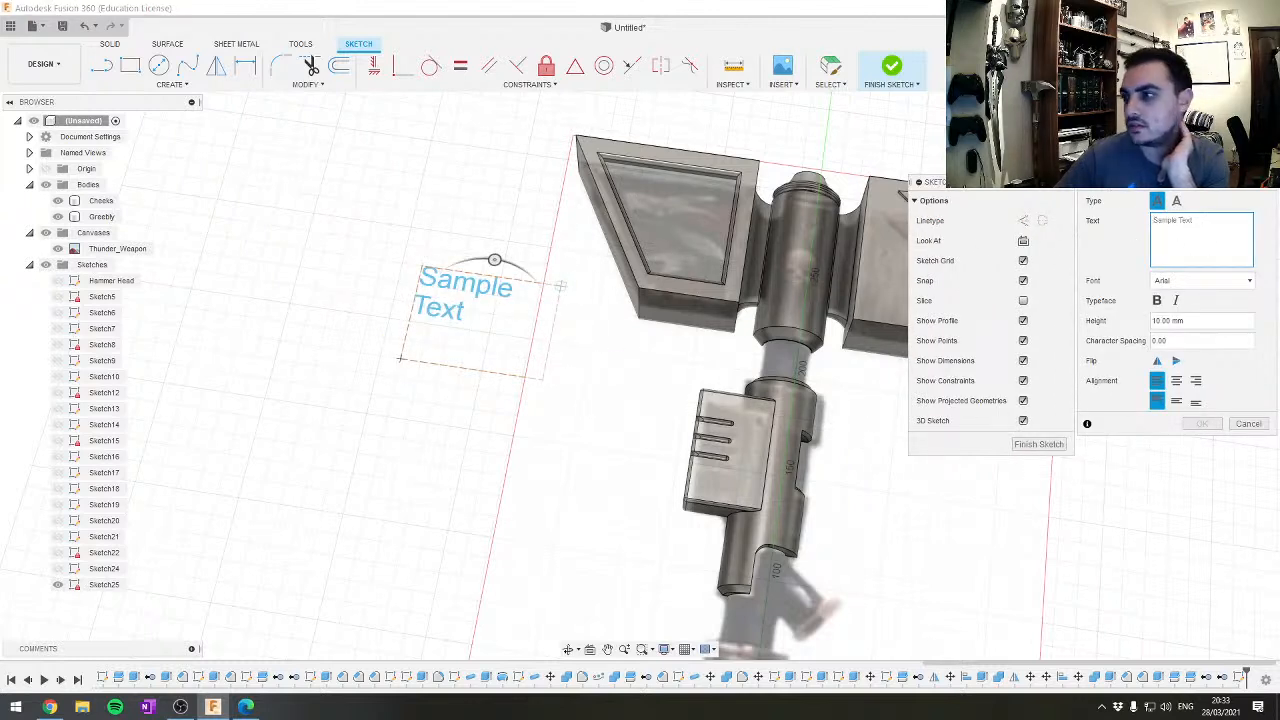
key("alt+Tab")
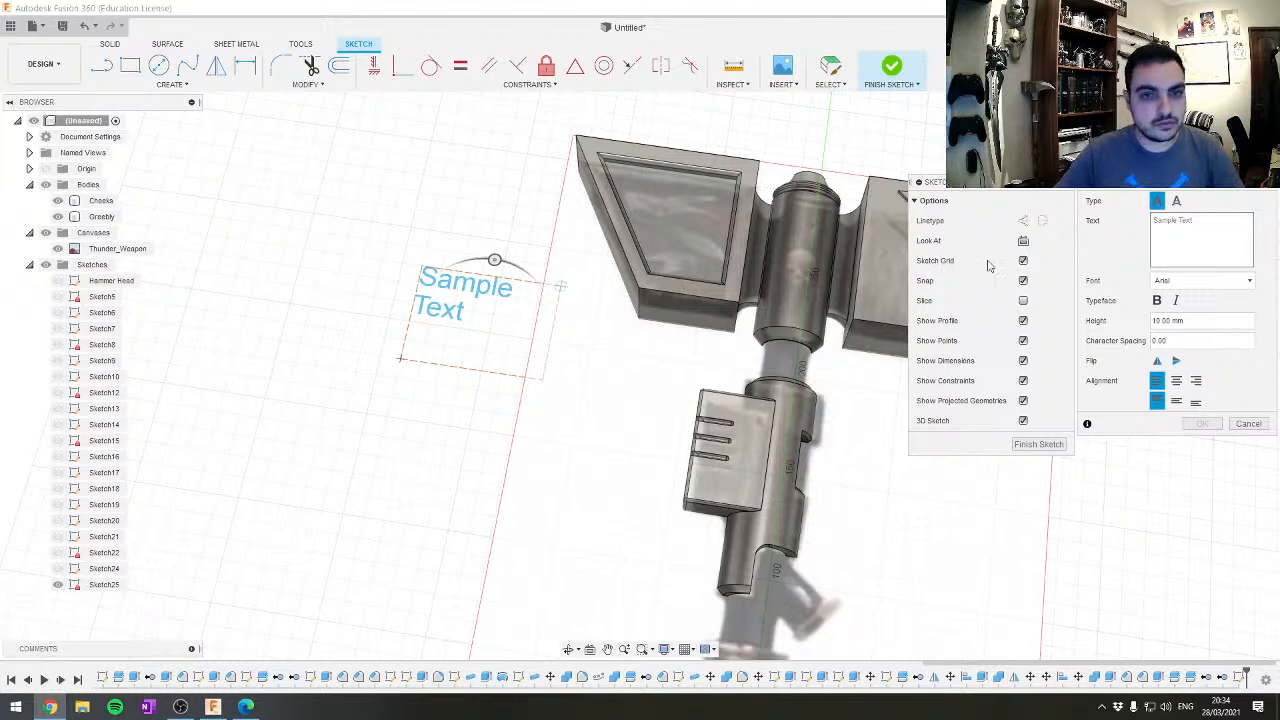
left_click(1208, 240)
type("U")
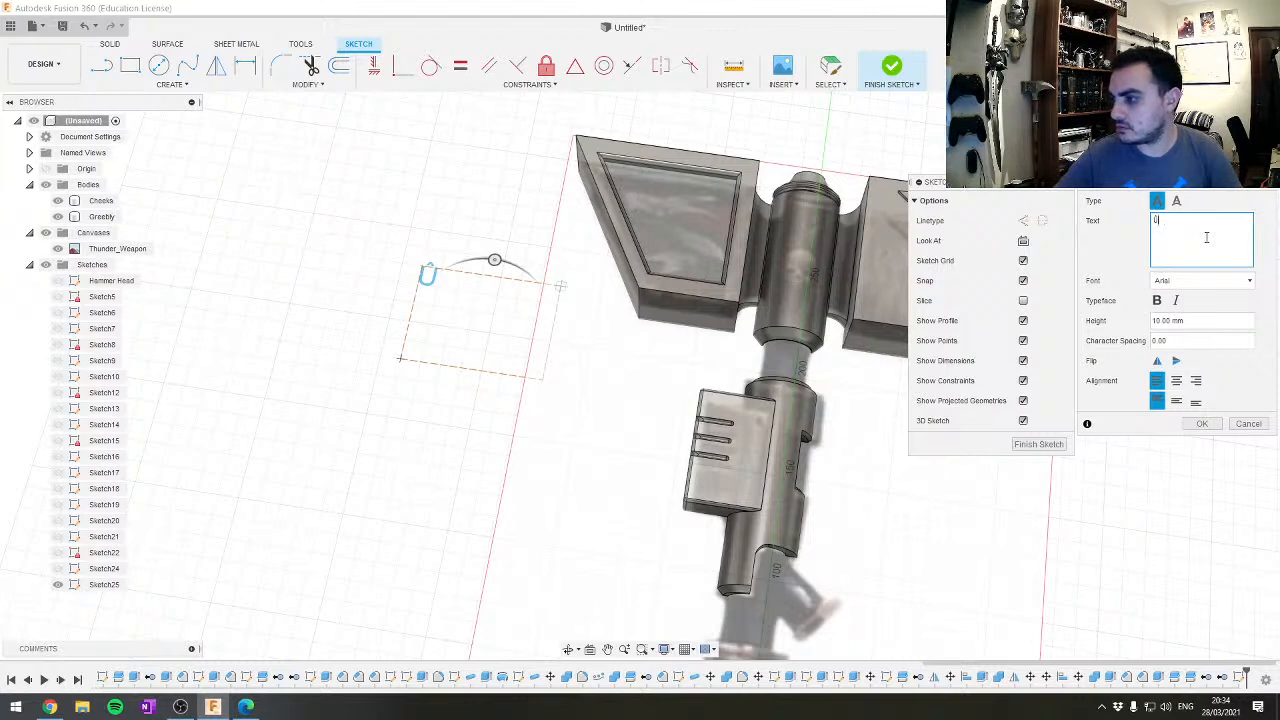
key("BackSpace")
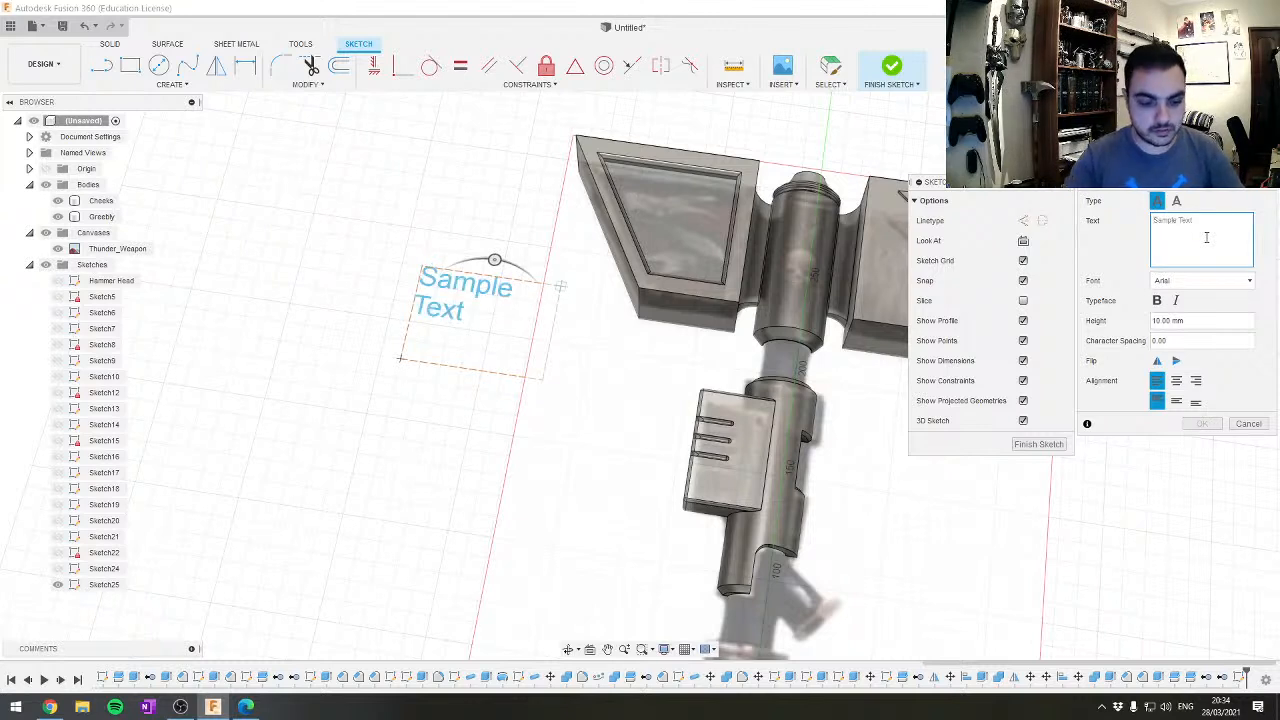
type("234")
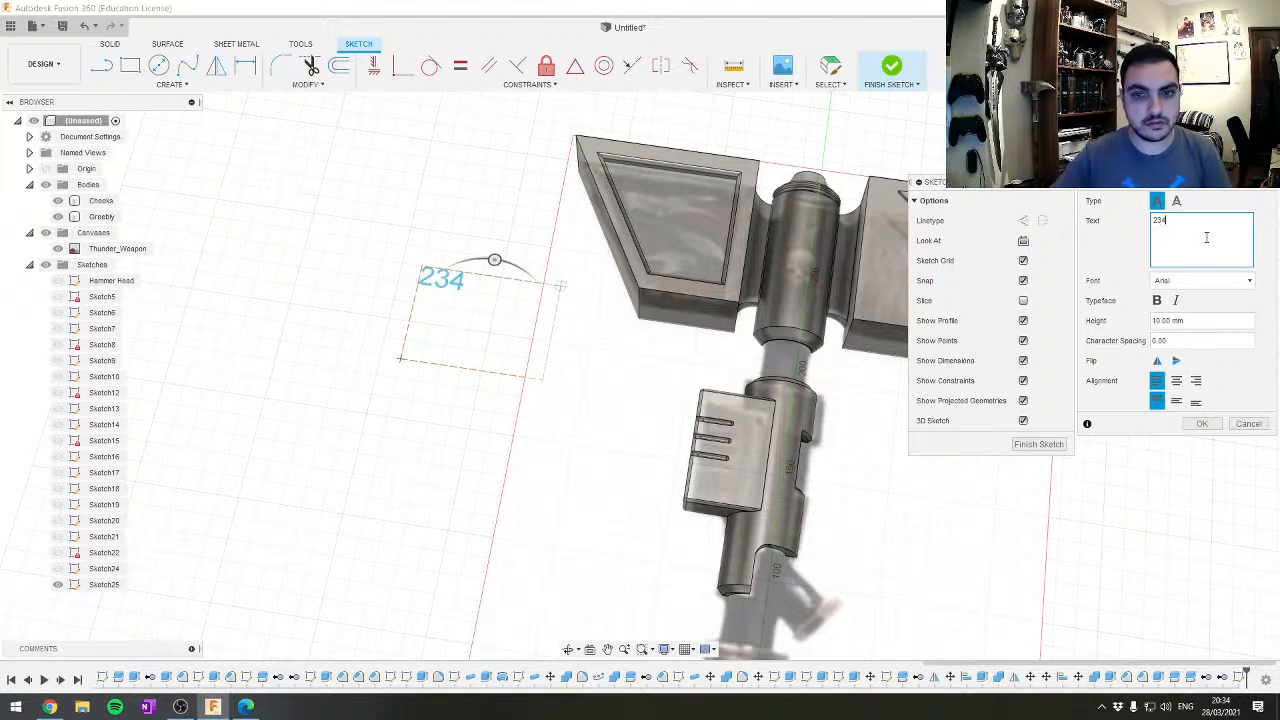
key("BackSpace")
key("BackSpace")
type("U")
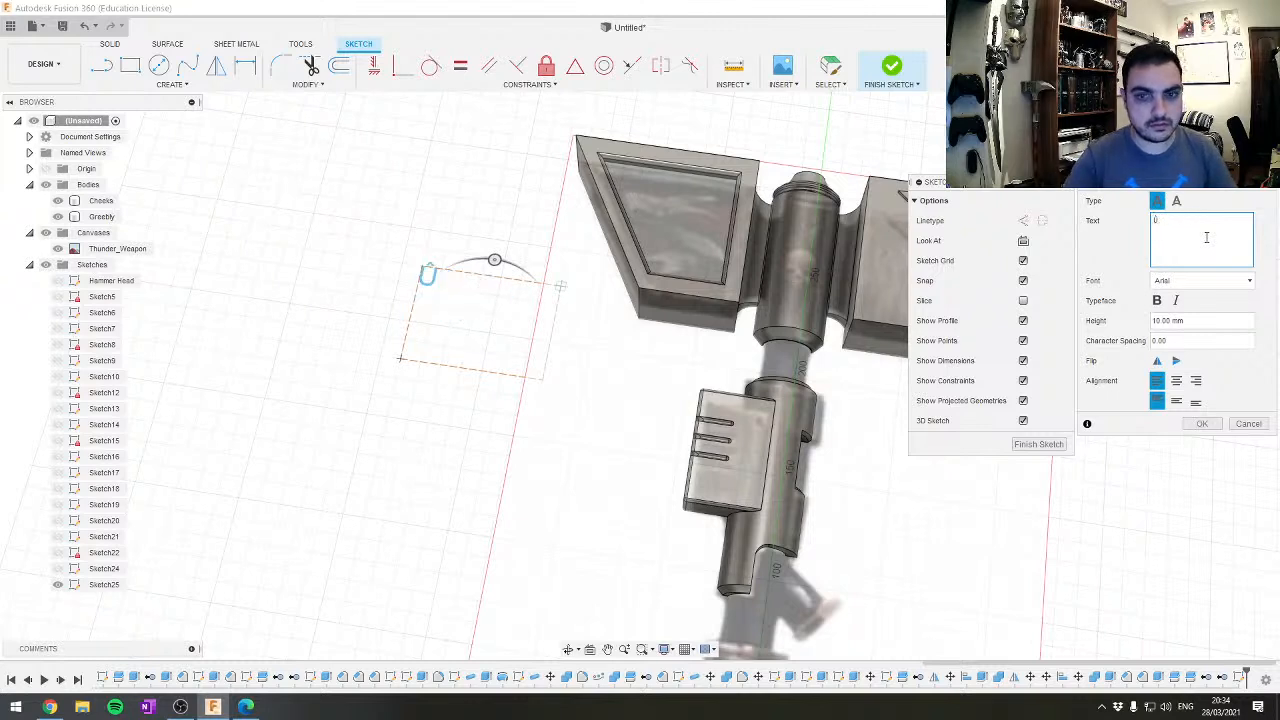
key("BackSpace")
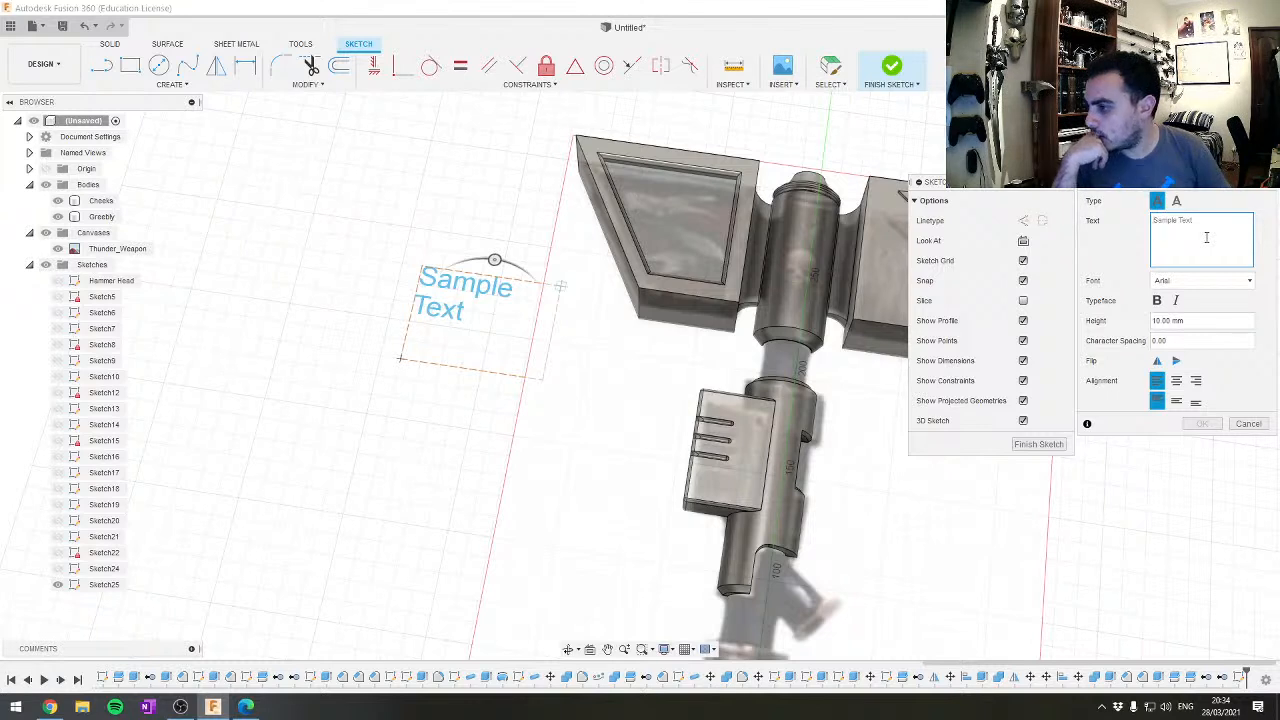
left_click(49, 707)
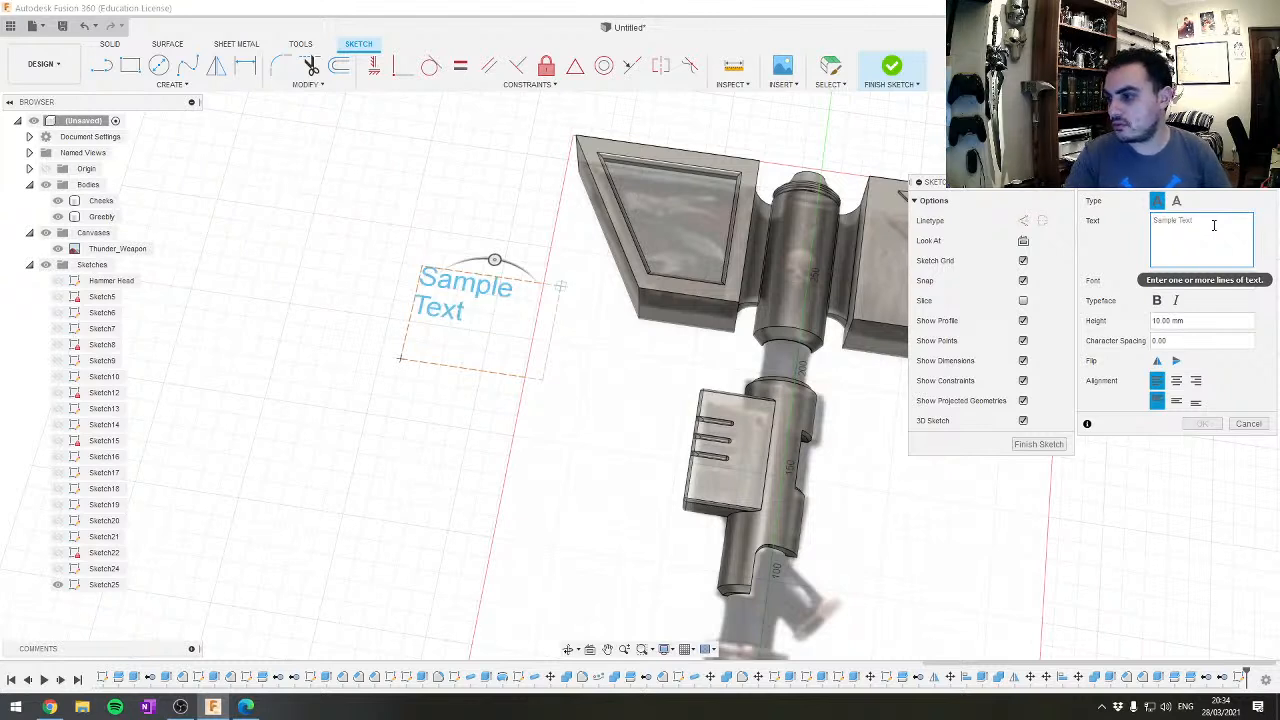
type("╬")
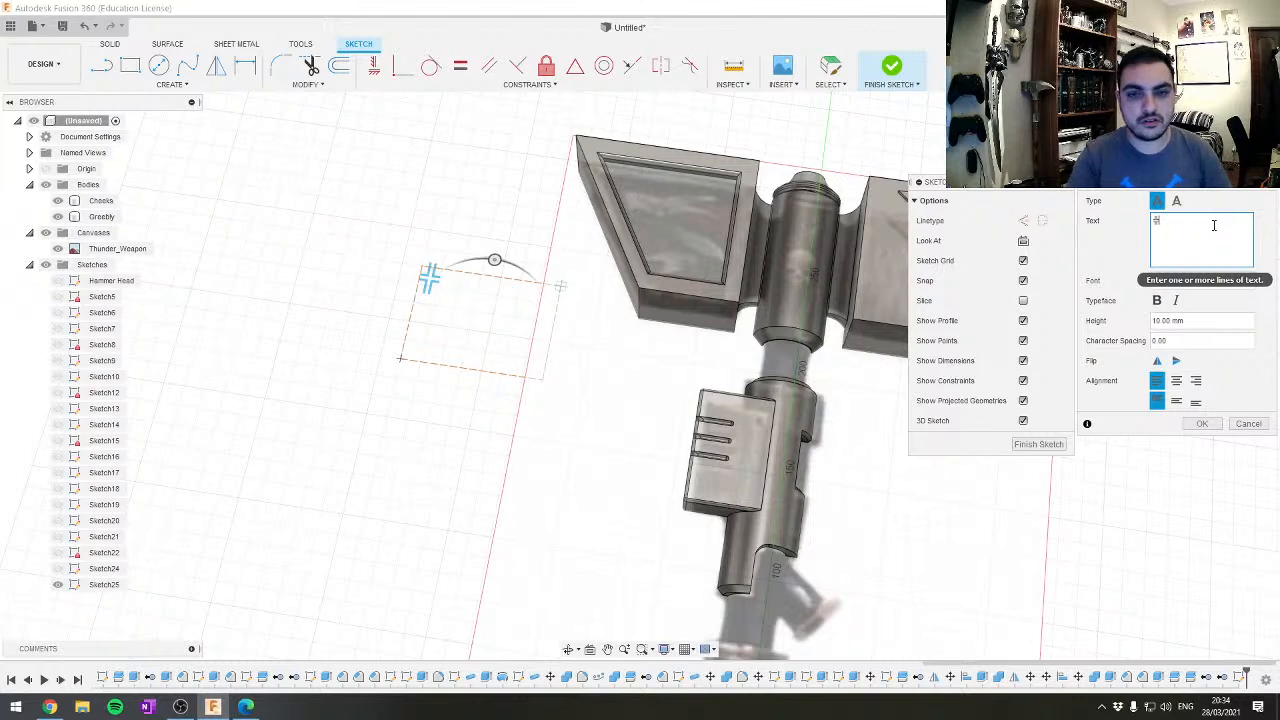
key("BackSpace")
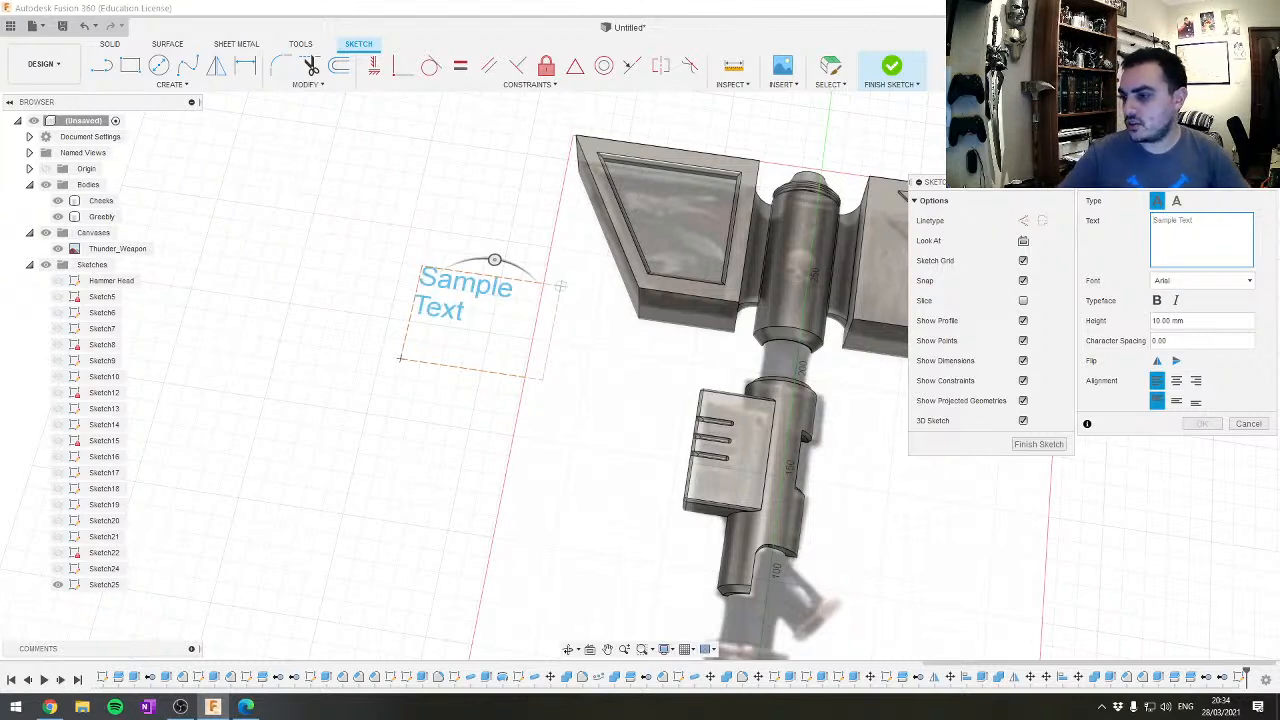
Enter the symbol Ω as the sketch text, make it bold and set its height to 25 mm
type("Ω")
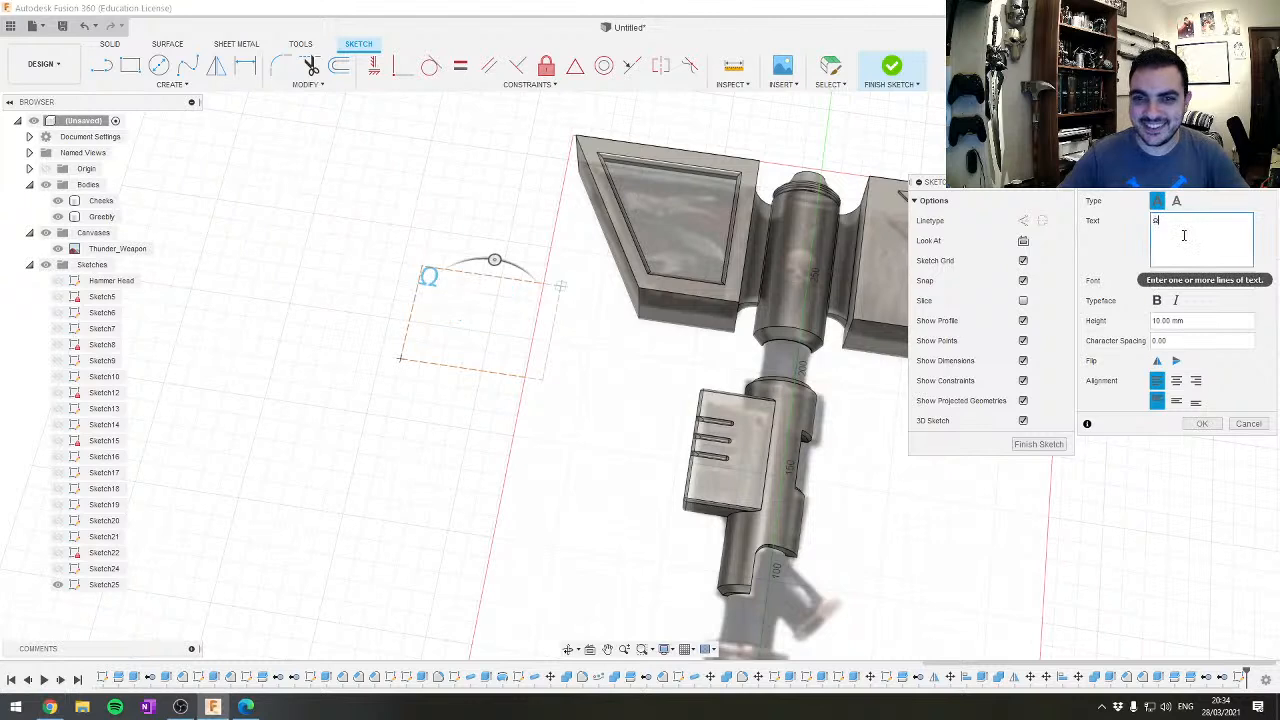
left_click(1157, 301)
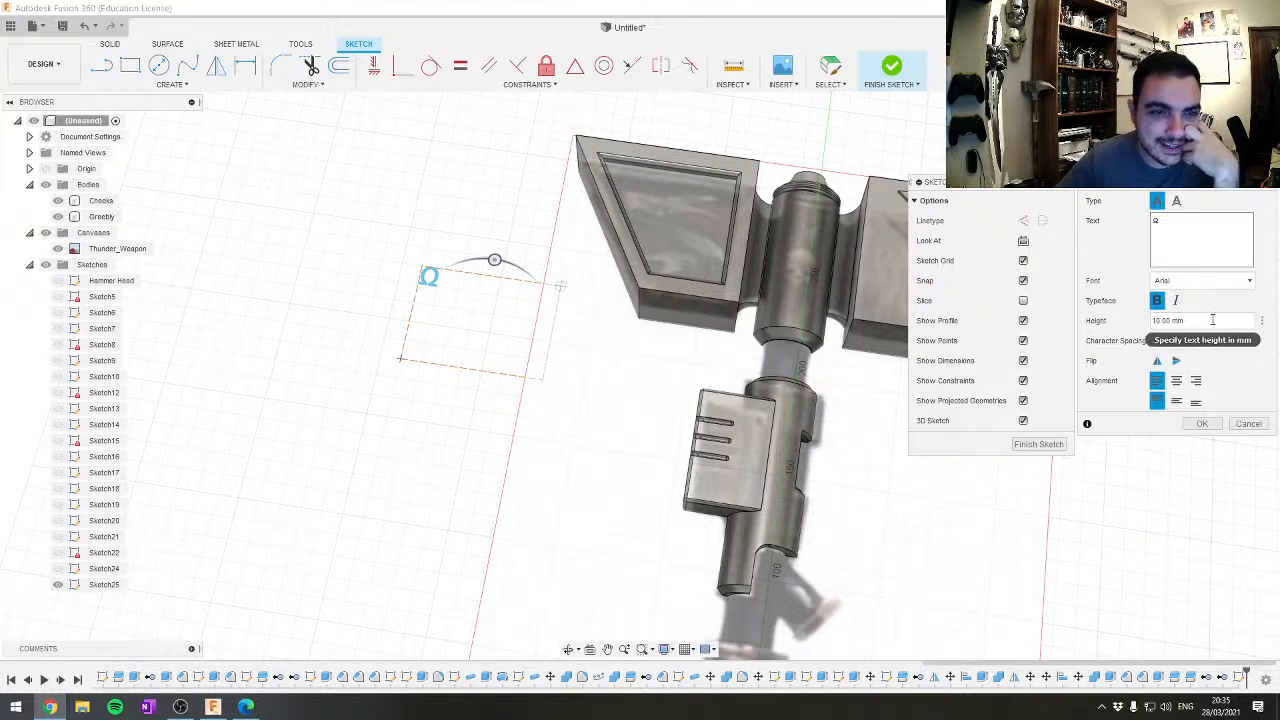
left_click_drag(1212, 319, 1123, 321)
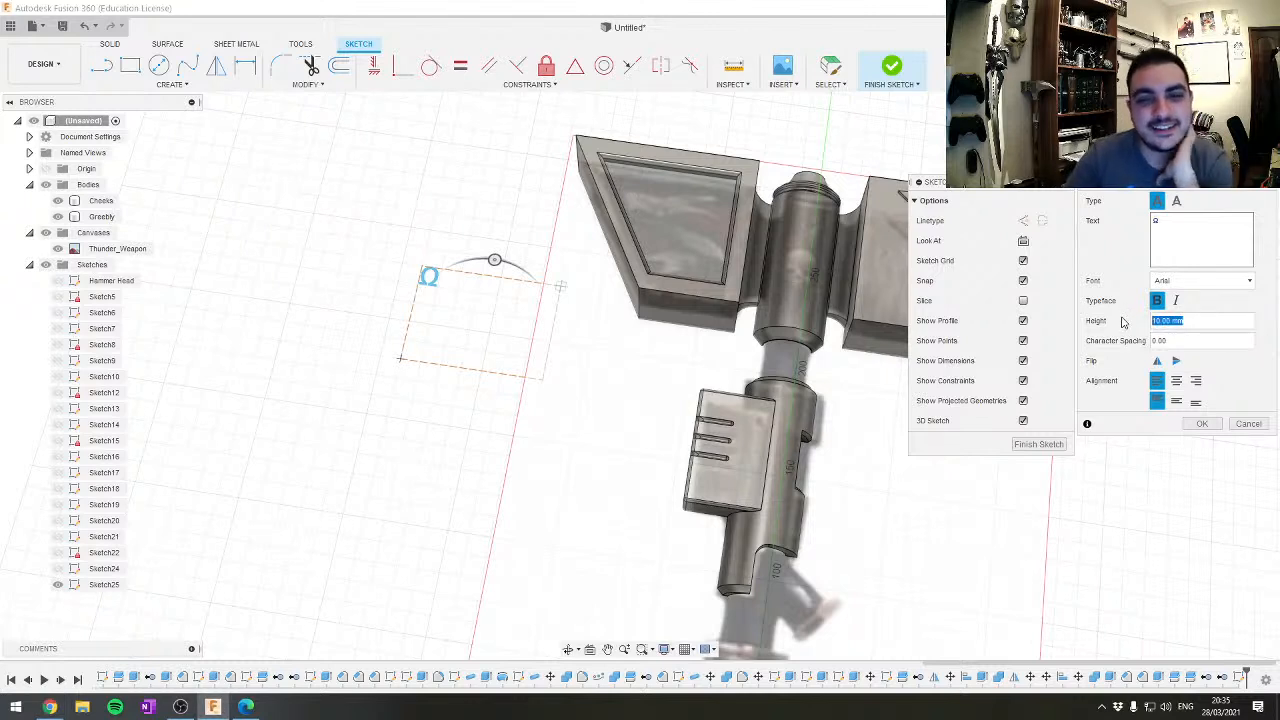
type("50")
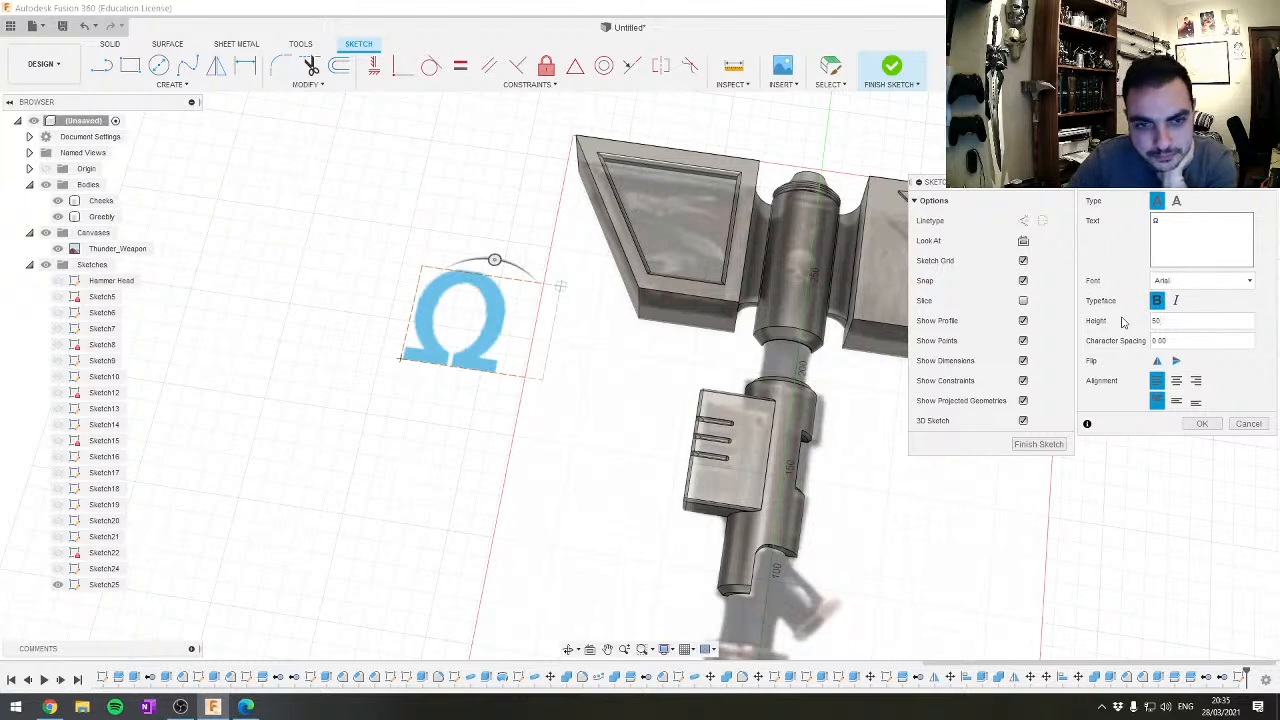
key("BackSpace")
key("BackSpace")
type("25")
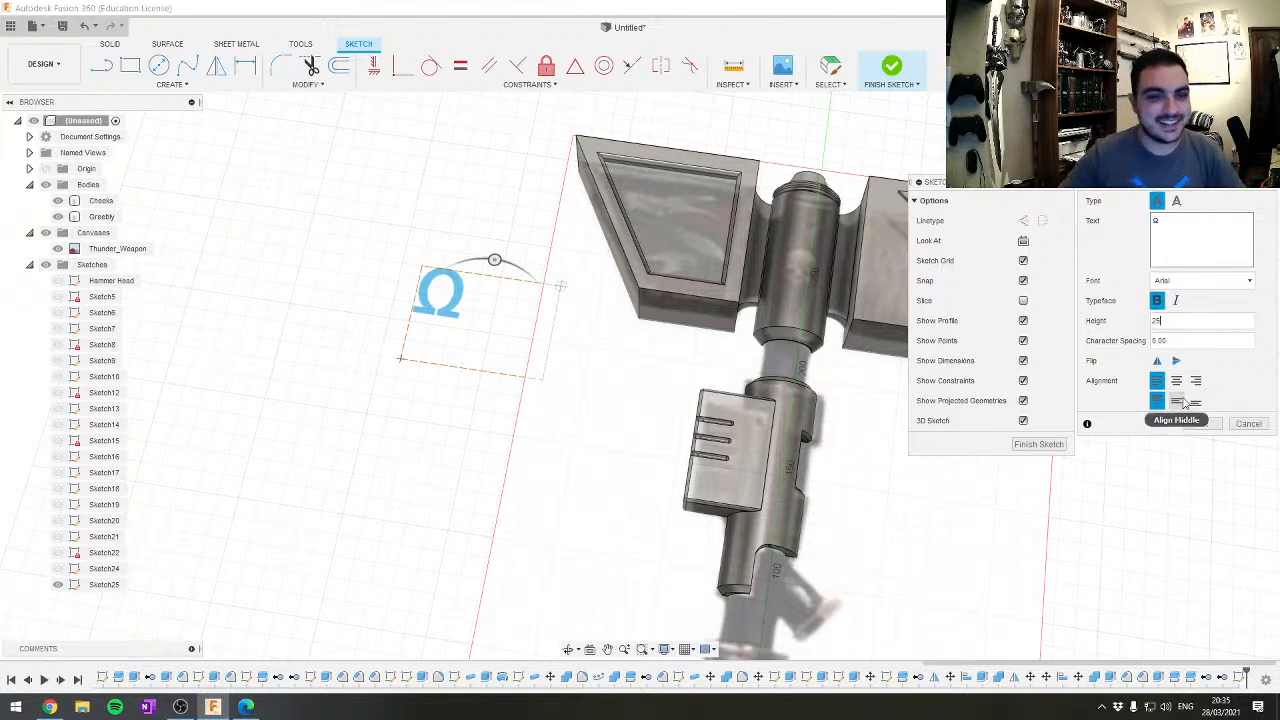
left_click(1210, 424)
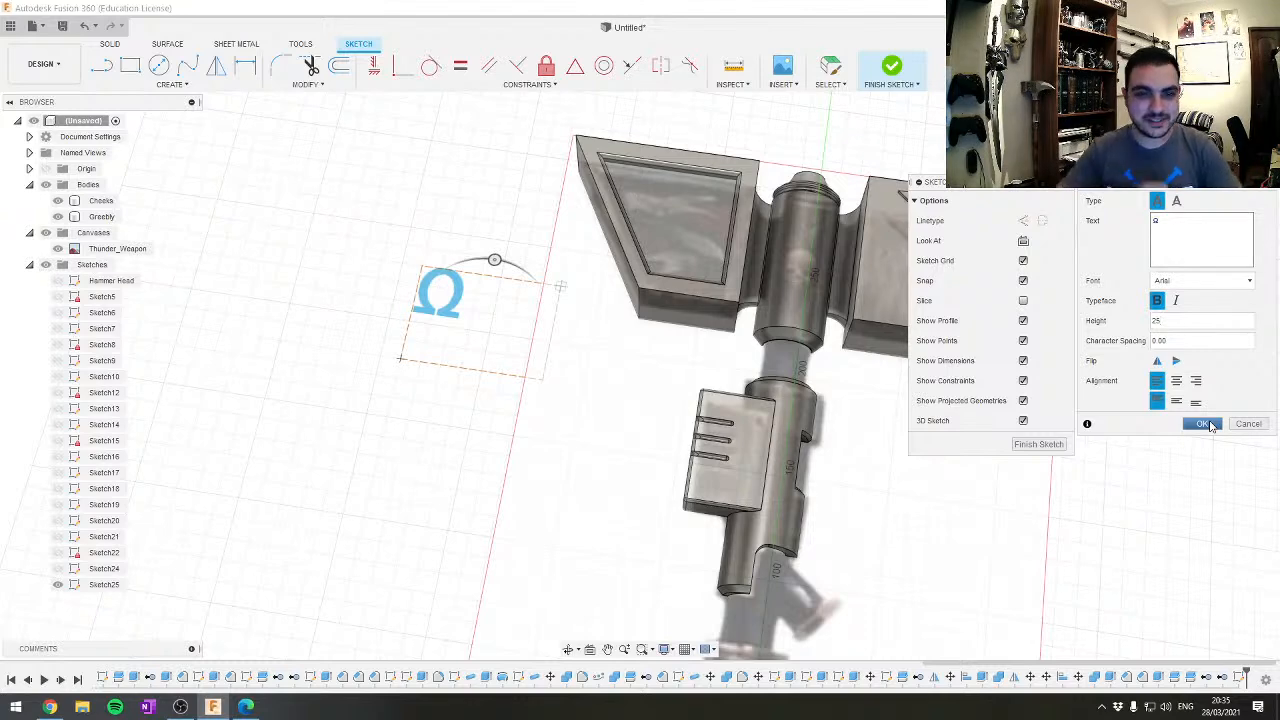
left_click(1210, 426)
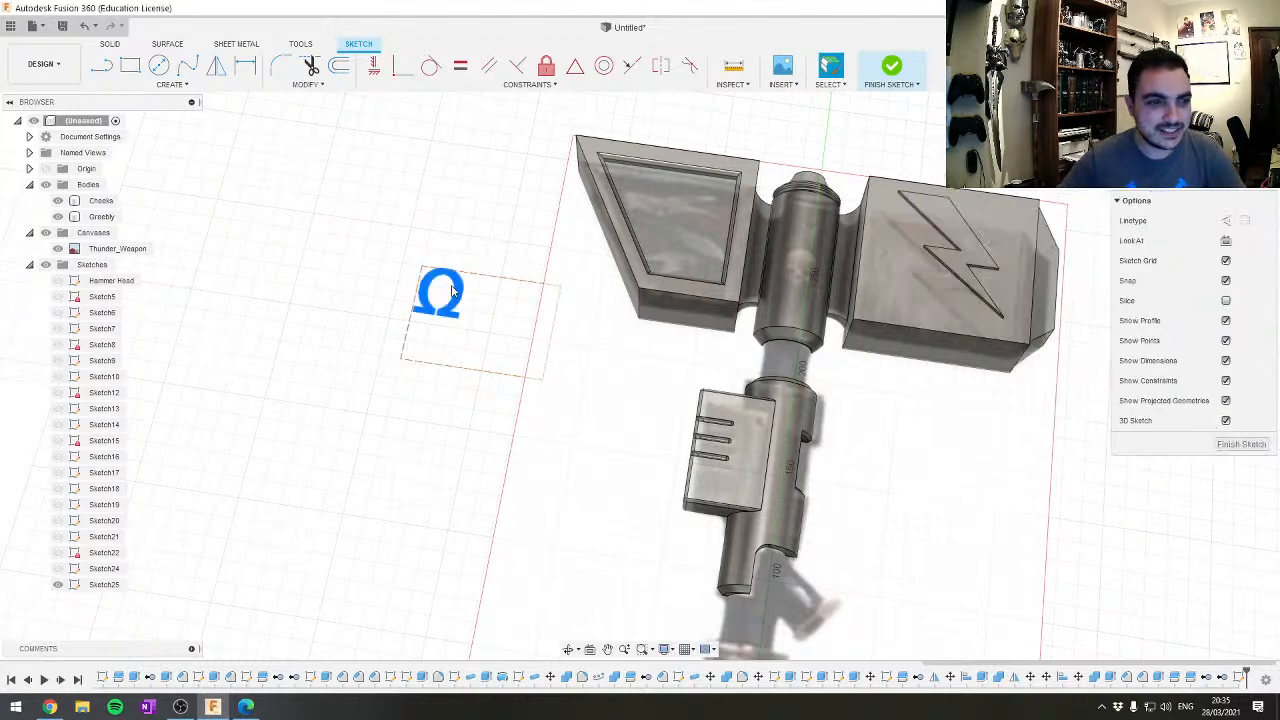
Extrude the Ω sketch text 5 mm as a new body
scroll(444, 284, "up", 2)
left_click(456, 320)
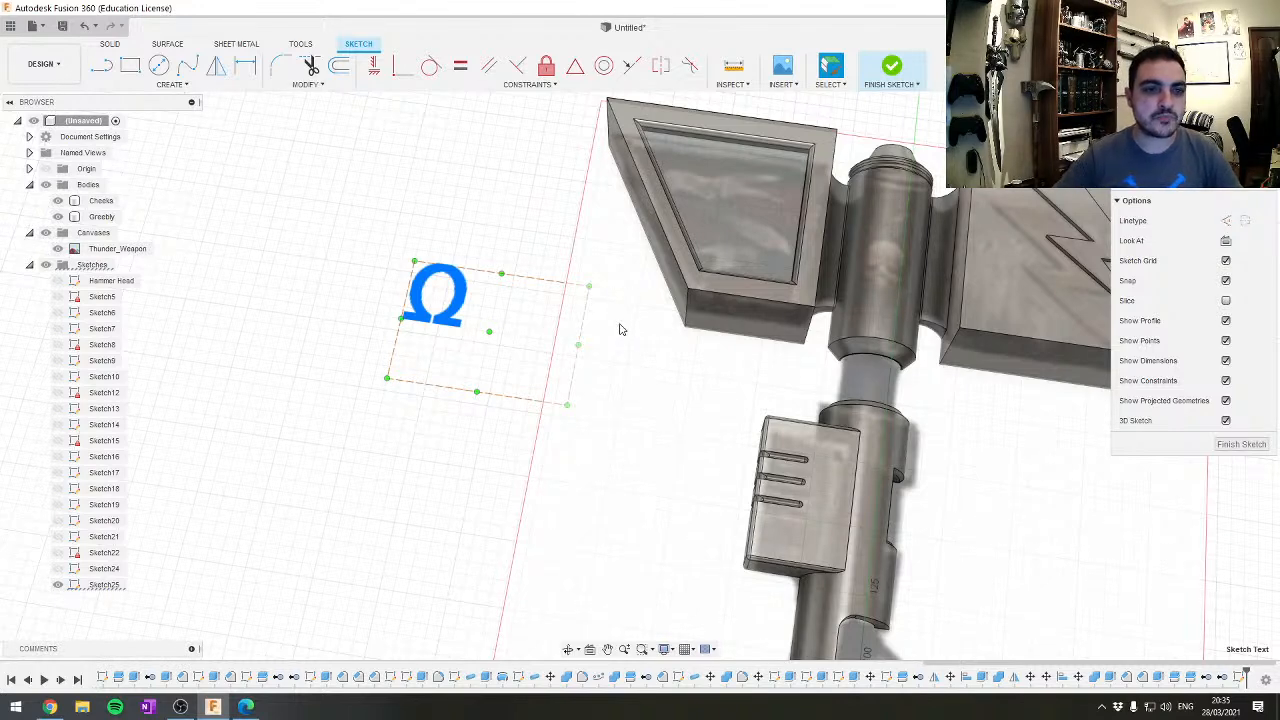
key("e")
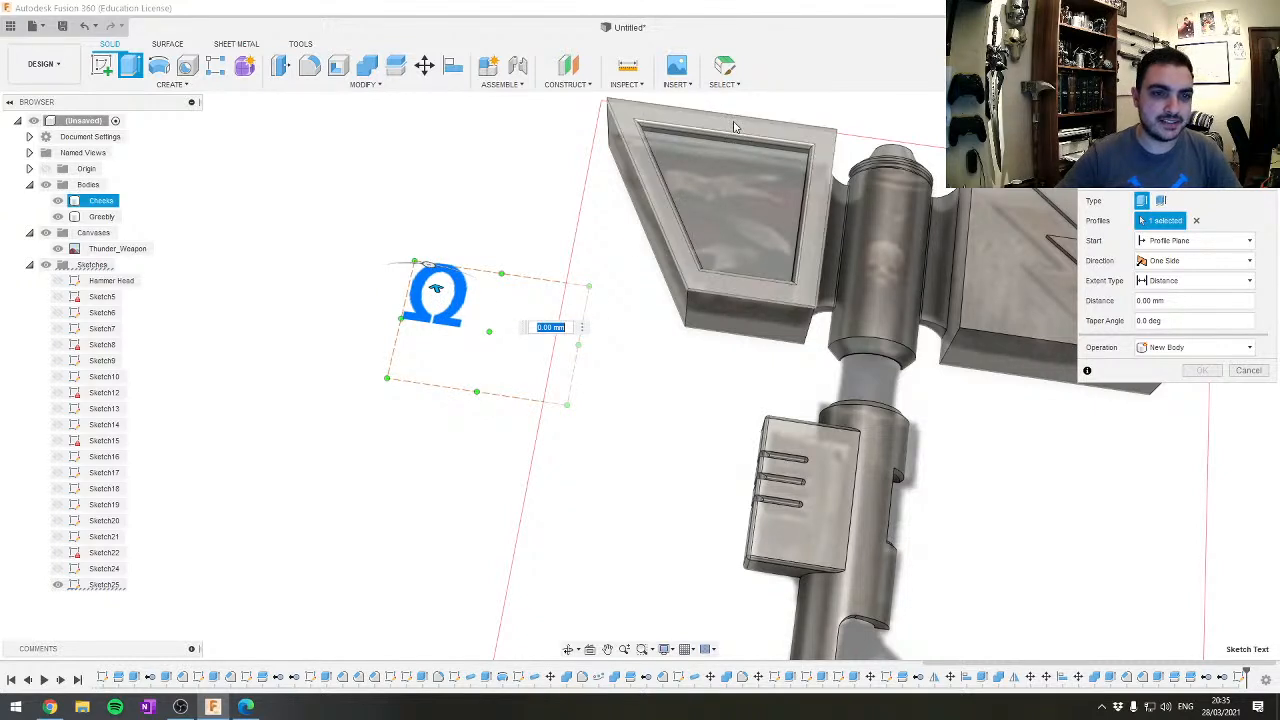
type("5")
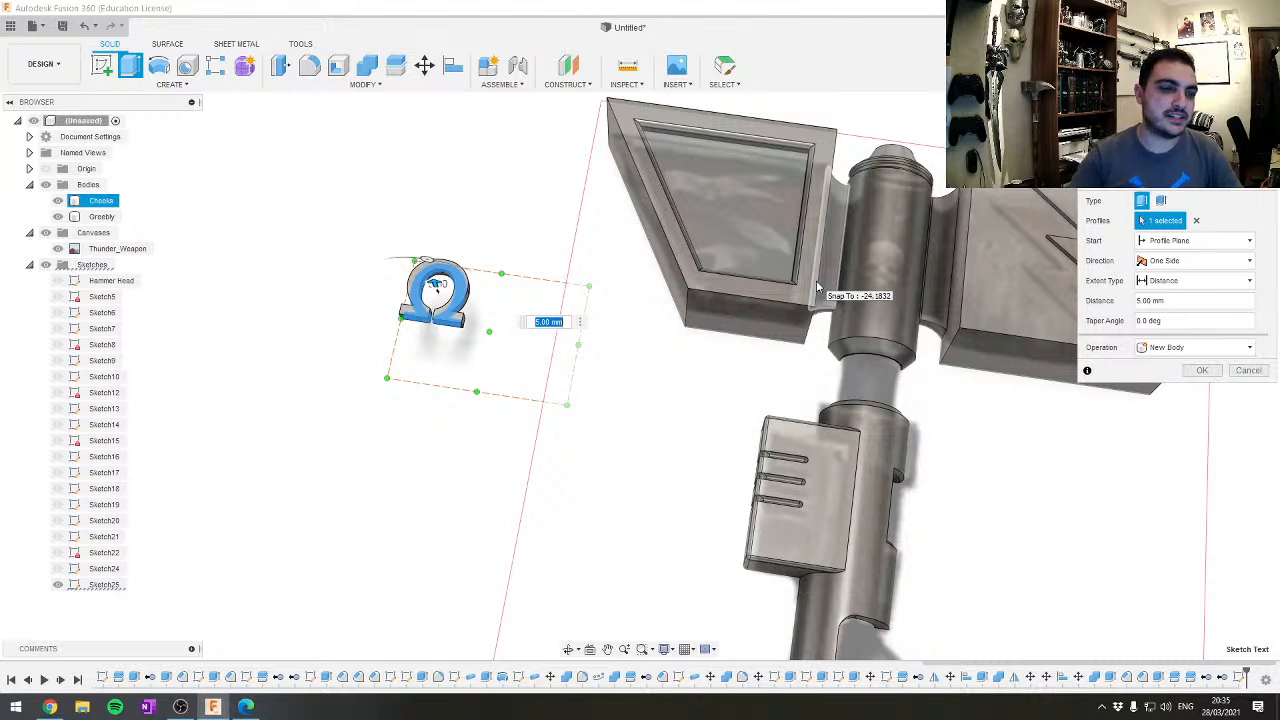
key("Return")
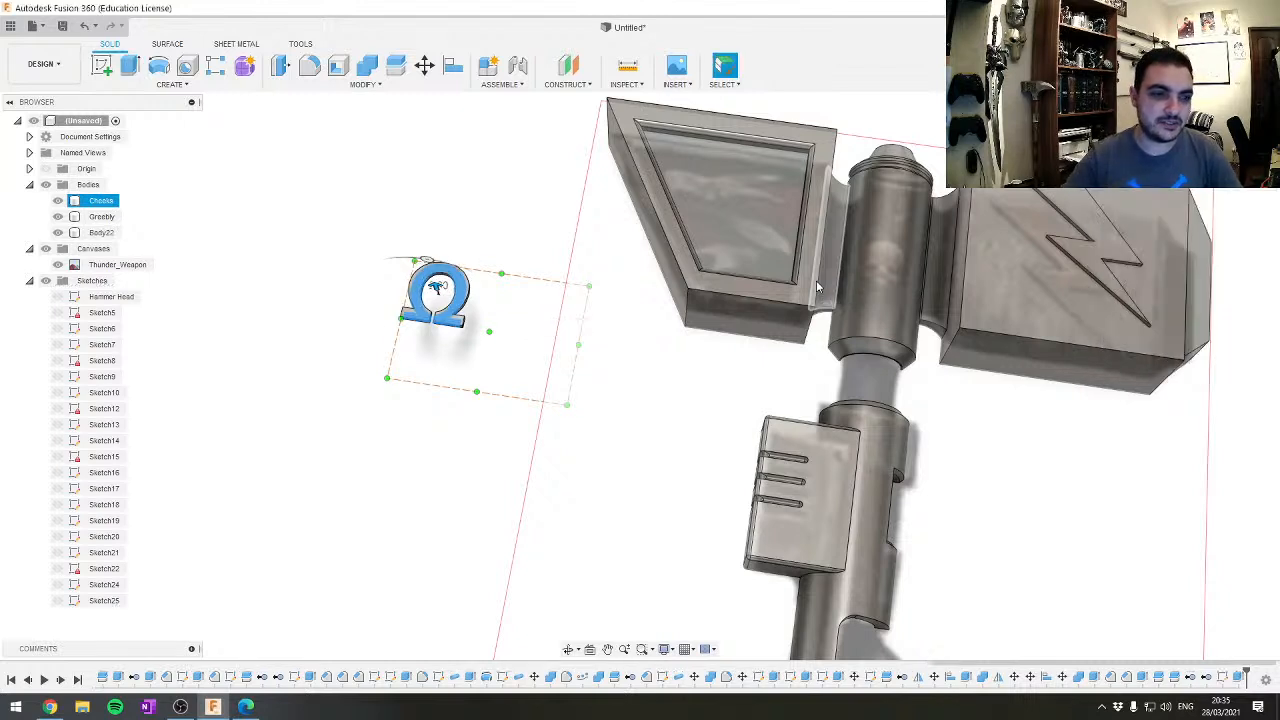
Move the Ω body onto the angular cheek's recessed panel, about -108.7 mm in X, 13.2 mm in Y and 61.7 mm in Z
double_click(100, 232)
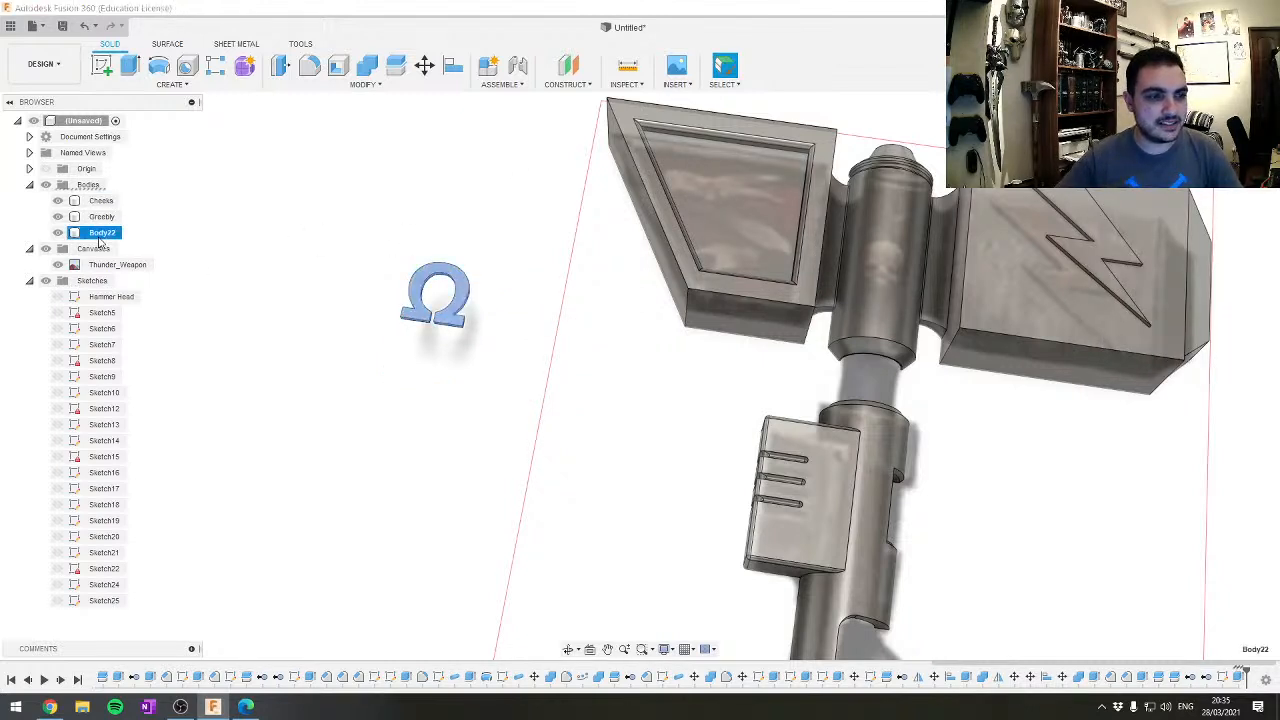
key("Escape")
key("m")
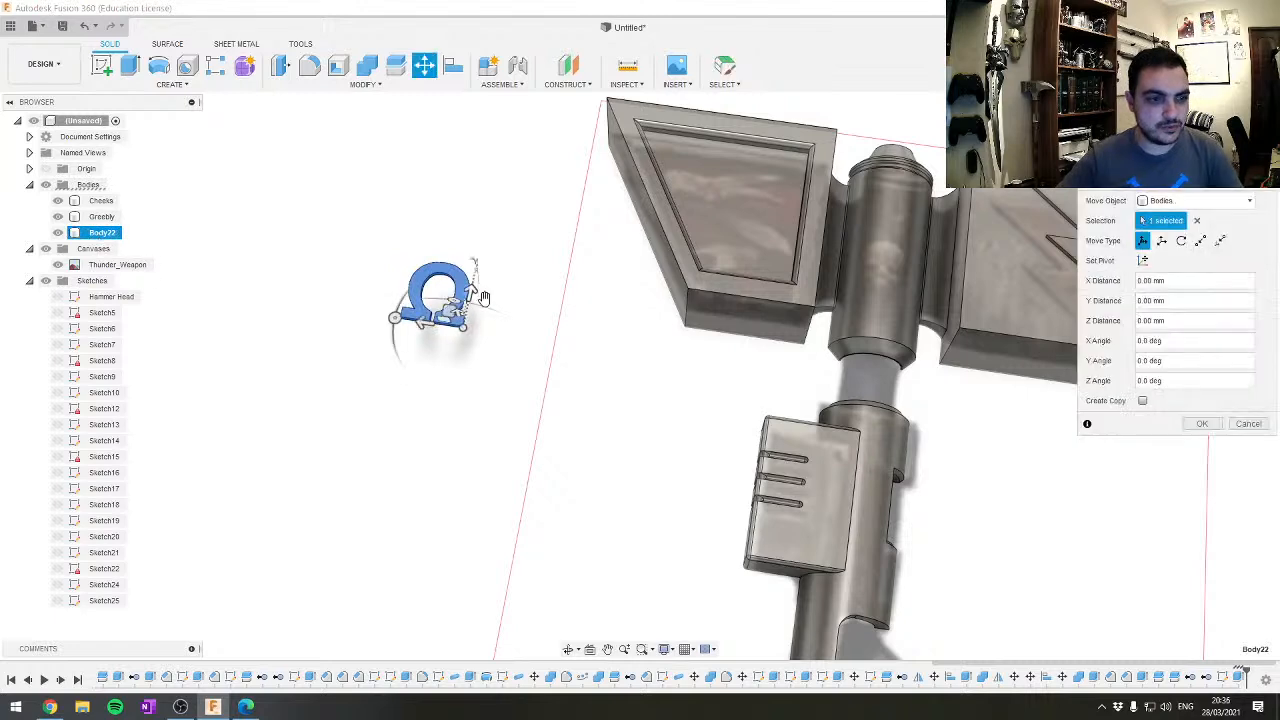
left_click_drag(462, 325, 763, 228)
left_click(1232, 136)
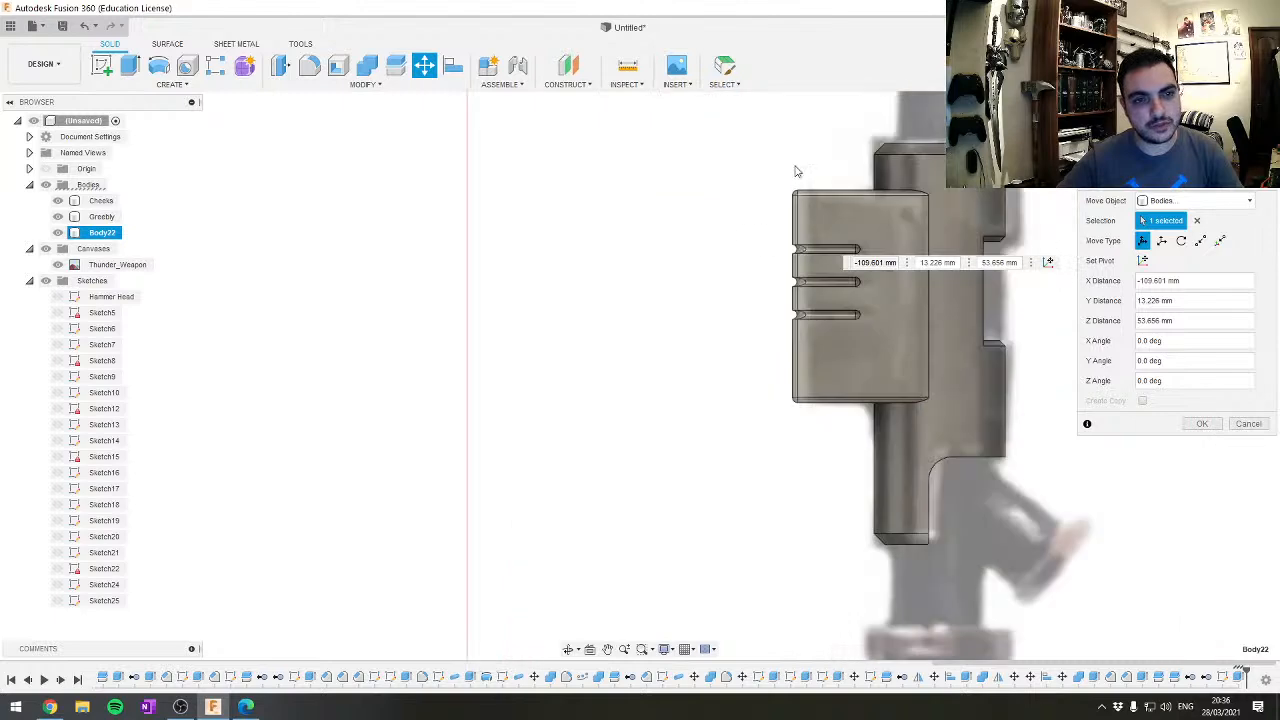
middle_click_drag(797, 171, 765, 615)
left_click_drag(714, 402, 709, 366)
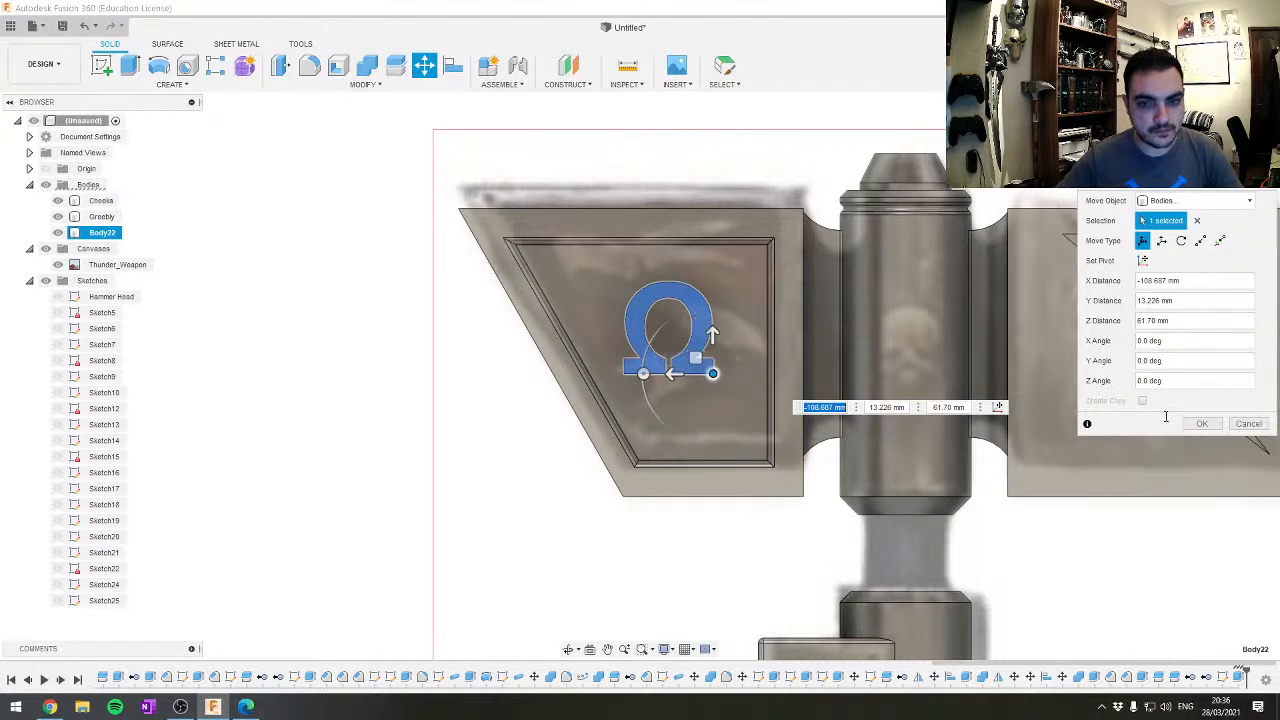
left_click(1201, 424)
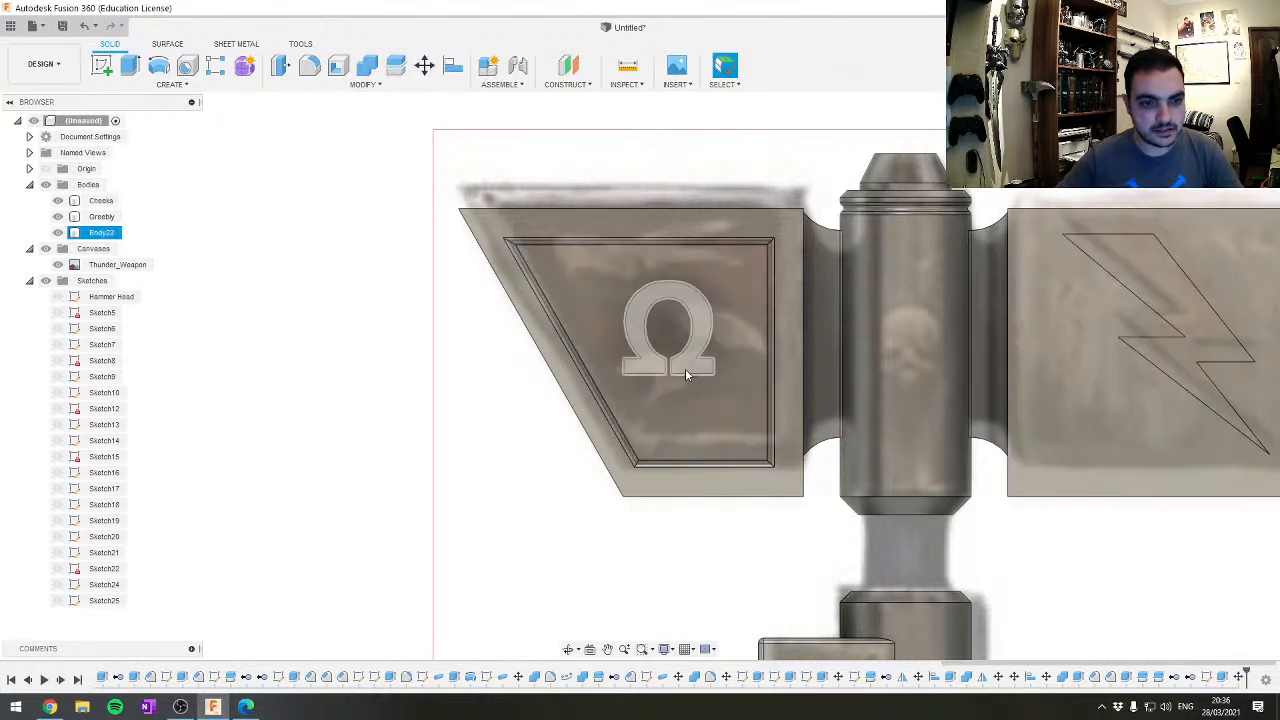
Scale the Ω body uniformly by a factor of about 1.475 from a point on its upper curve
left_click(365, 84)
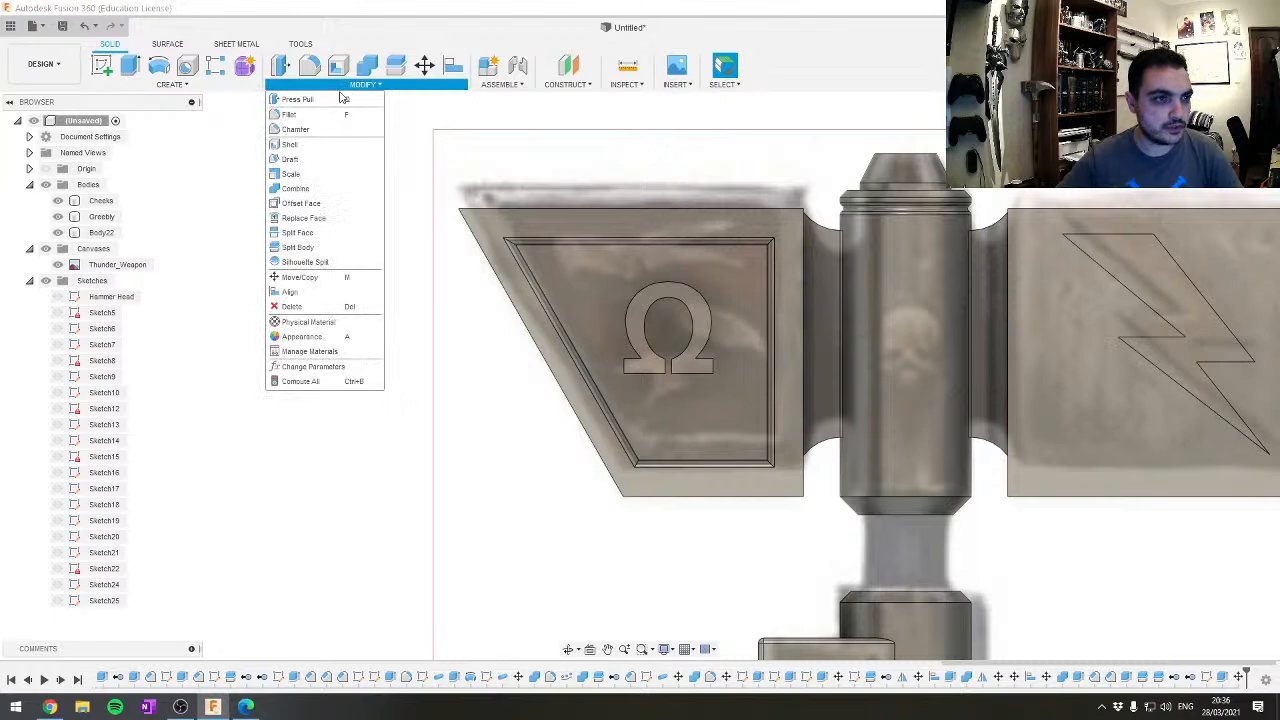
left_click(322, 166)
left_click(689, 310)
left_click(650, 298)
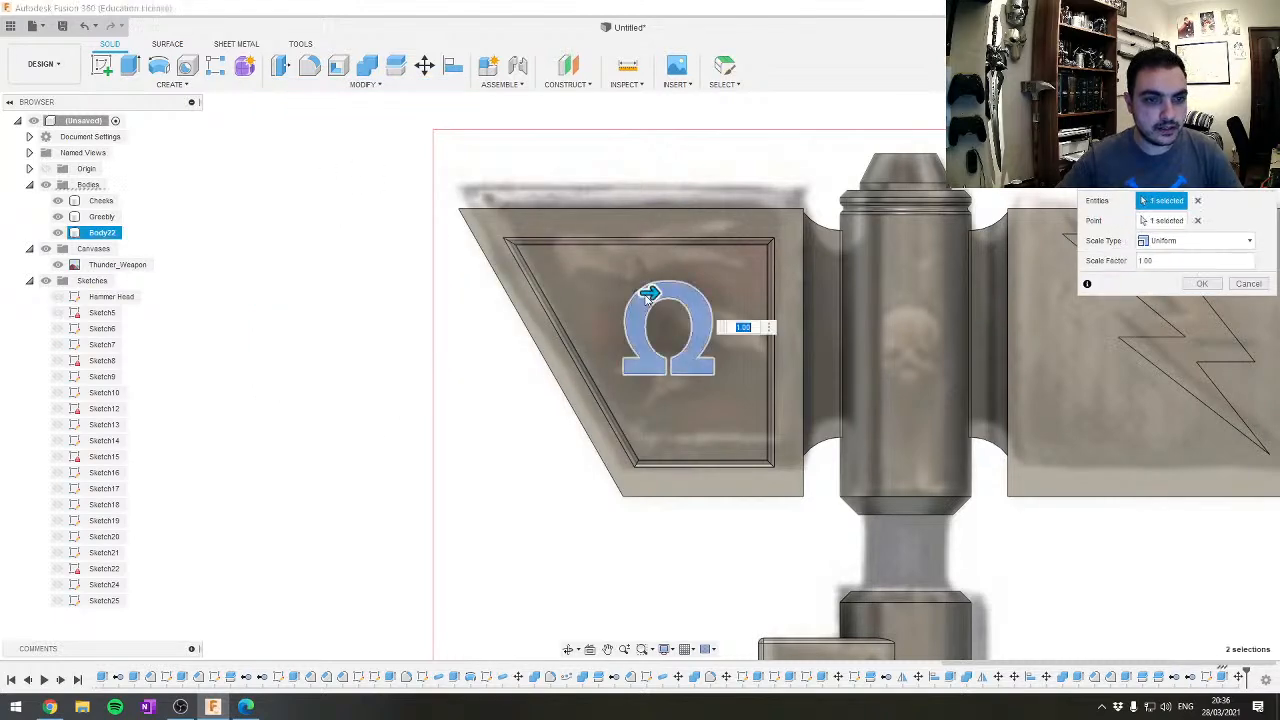
left_click_drag(650, 293, 668, 292)
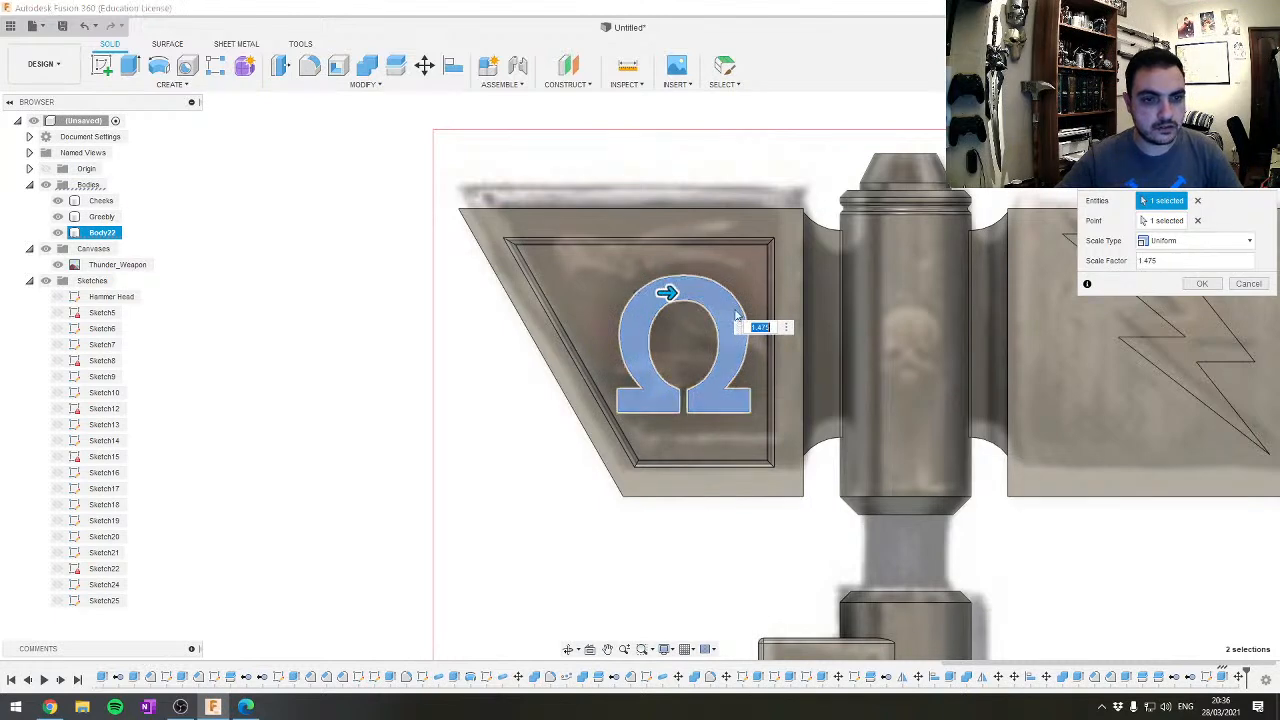
key("Return")
Shift the enlarged Ω body about 1.8 mm in X and 5.3 mm in Z within the recessed panel
key("m")
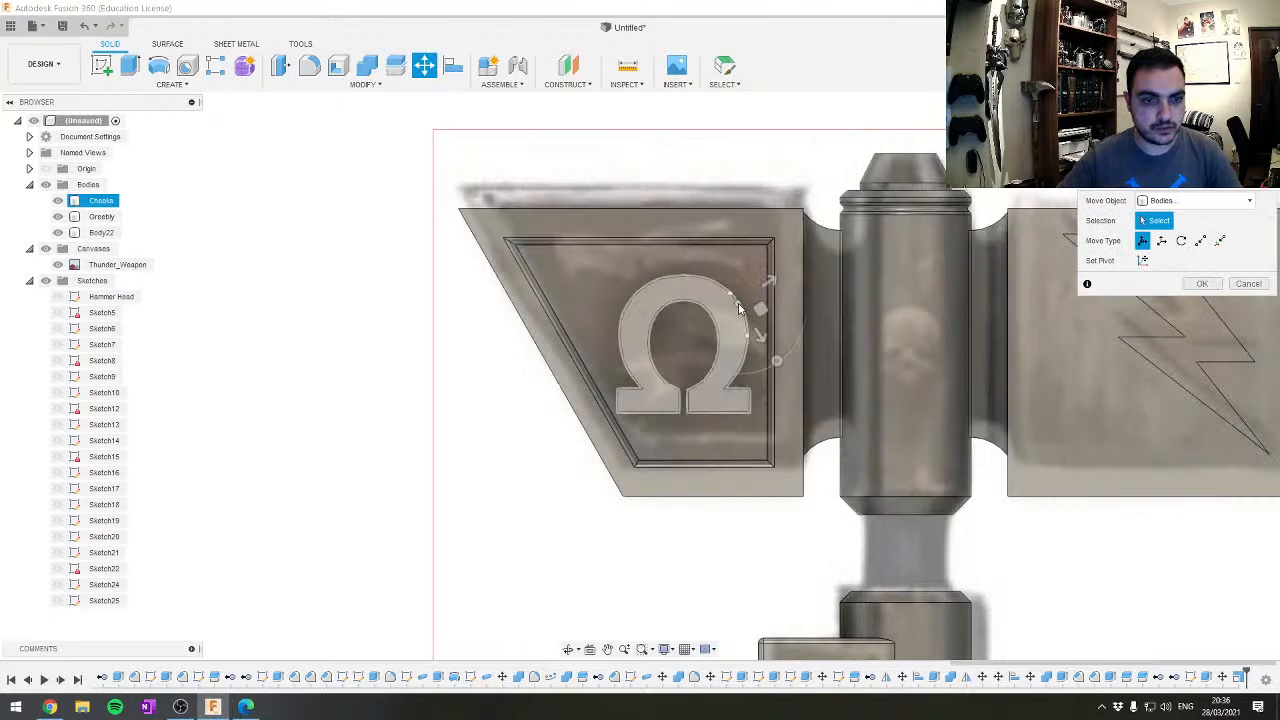
left_click(697, 364)
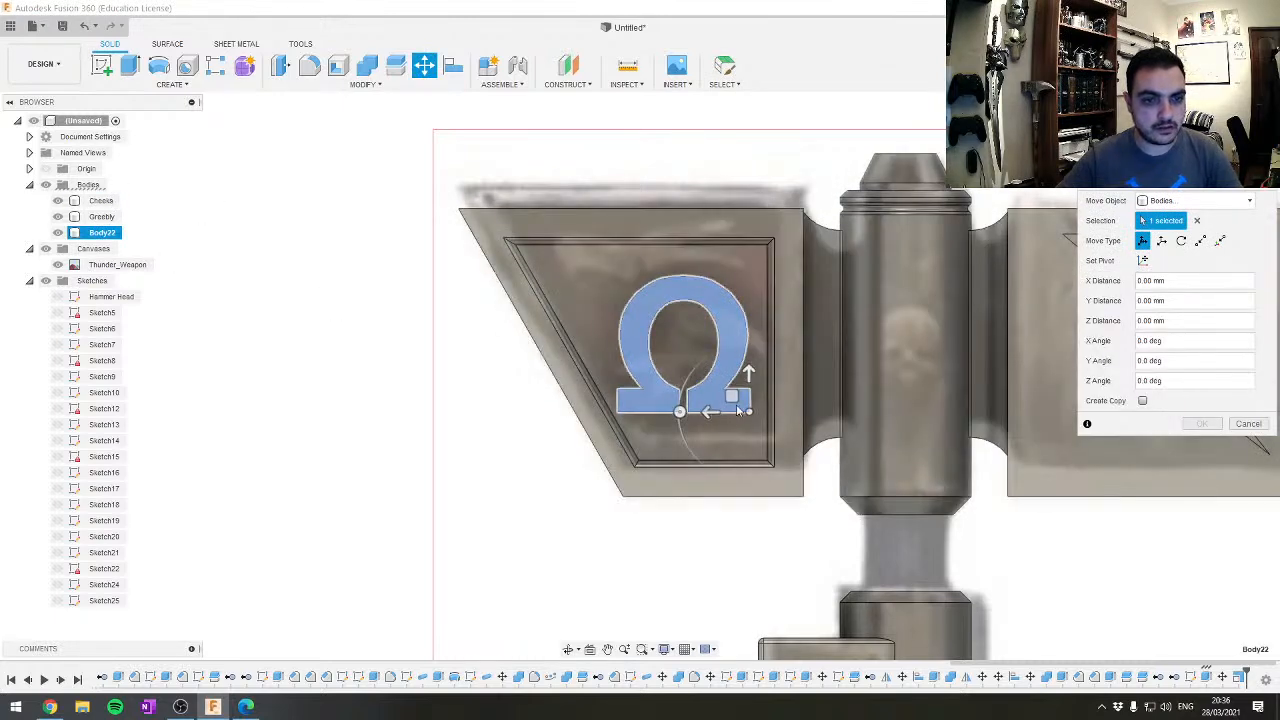
mouse_move(732, 396)
left_mouse_down()
mouse_move(727, 372)
mouse_move(624, 348)
mouse_move(734, 316)
mouse_move(709, 383)
mouse_move(727, 380)
left_mouse_up()
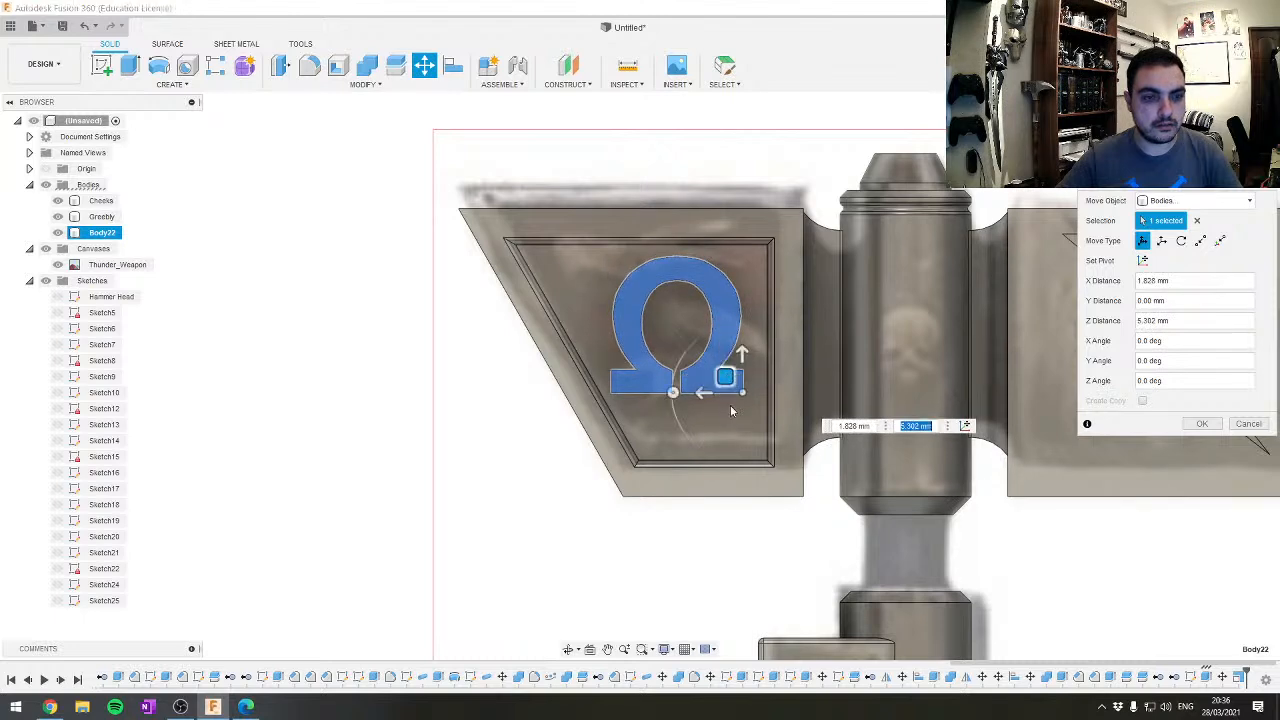
left_click(1202, 423)
Align the underside of the floating Ω body with the floor of the cheek's recessed panel
scroll(766, 516, "down", 3)
middle_click_drag(768, 518, 771, 480, "shift")
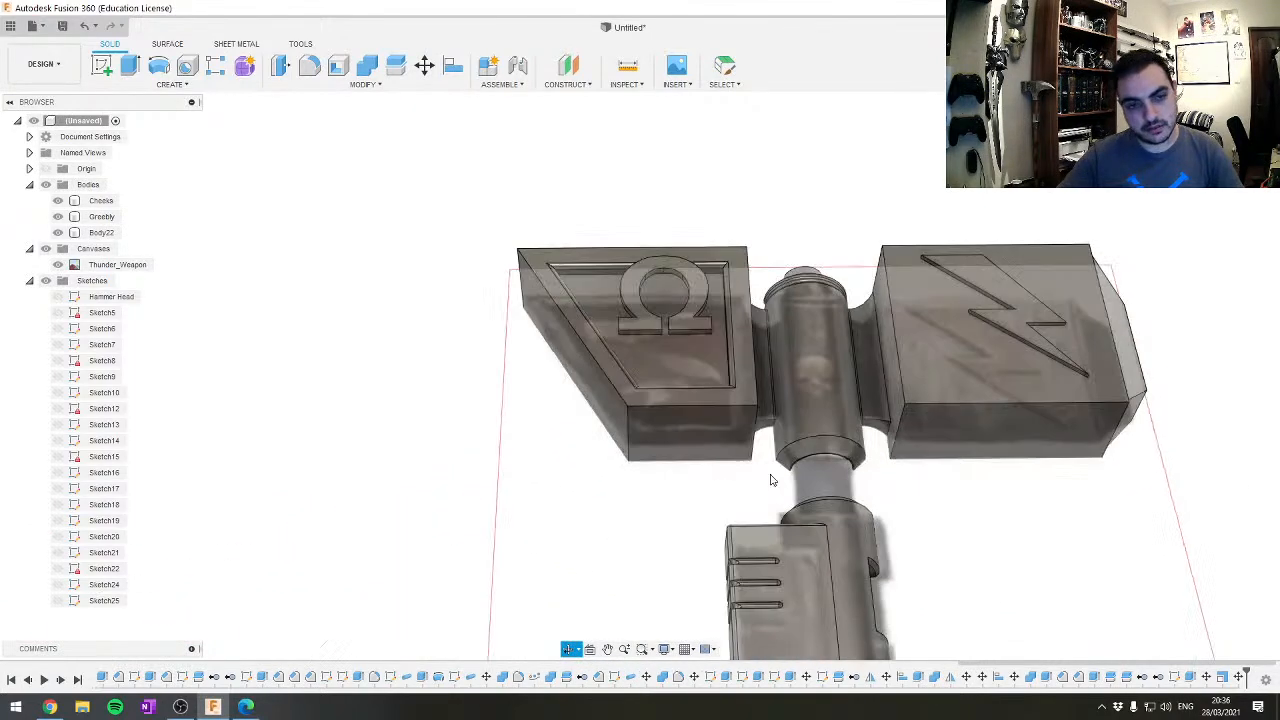
scroll(648, 397, "up", 4)
middle_click_drag(722, 342, 700, 305, "shift")
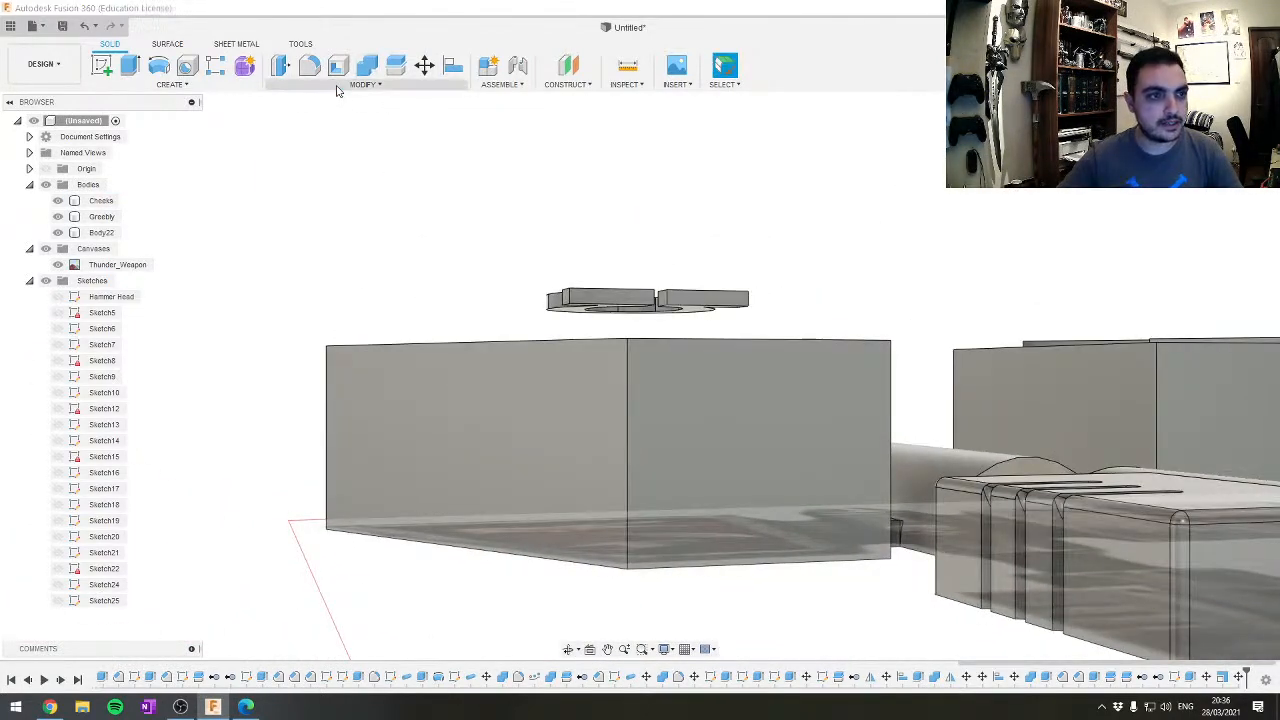
left_click(340, 85)
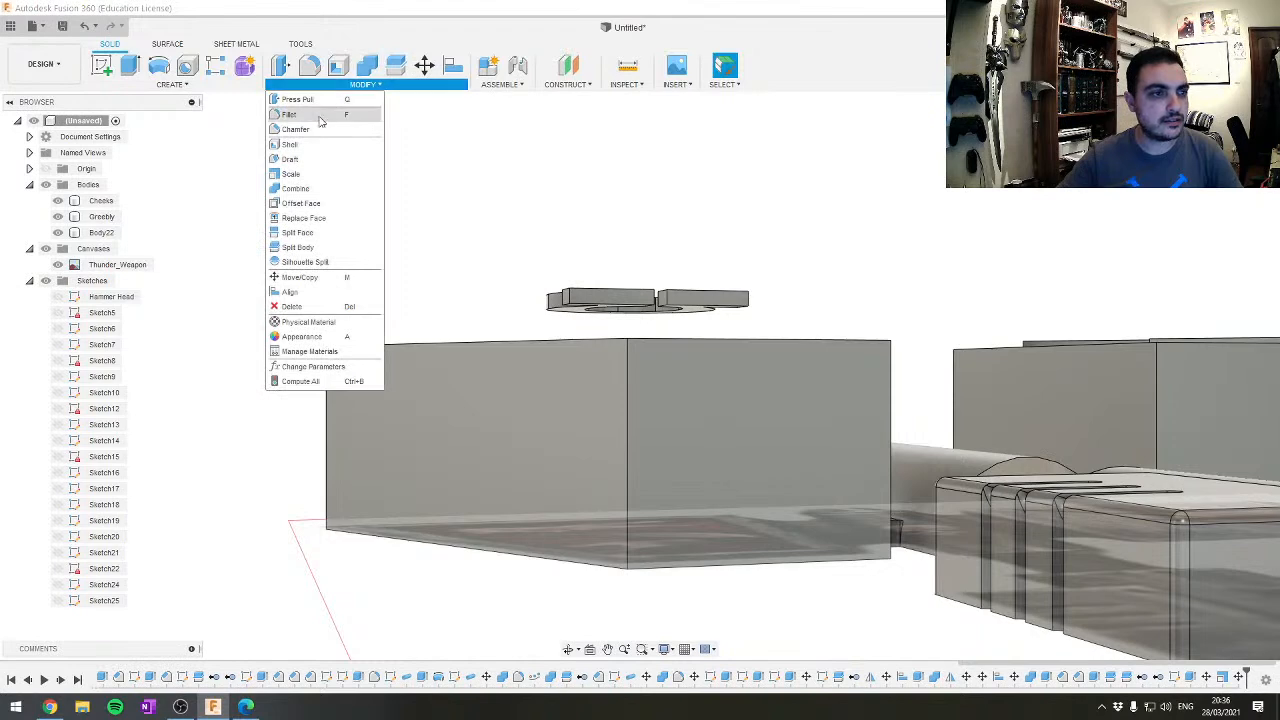
left_click(290, 291)
left_click(763, 340)
scroll(680, 305, "up", 3)
left_click(681, 305)
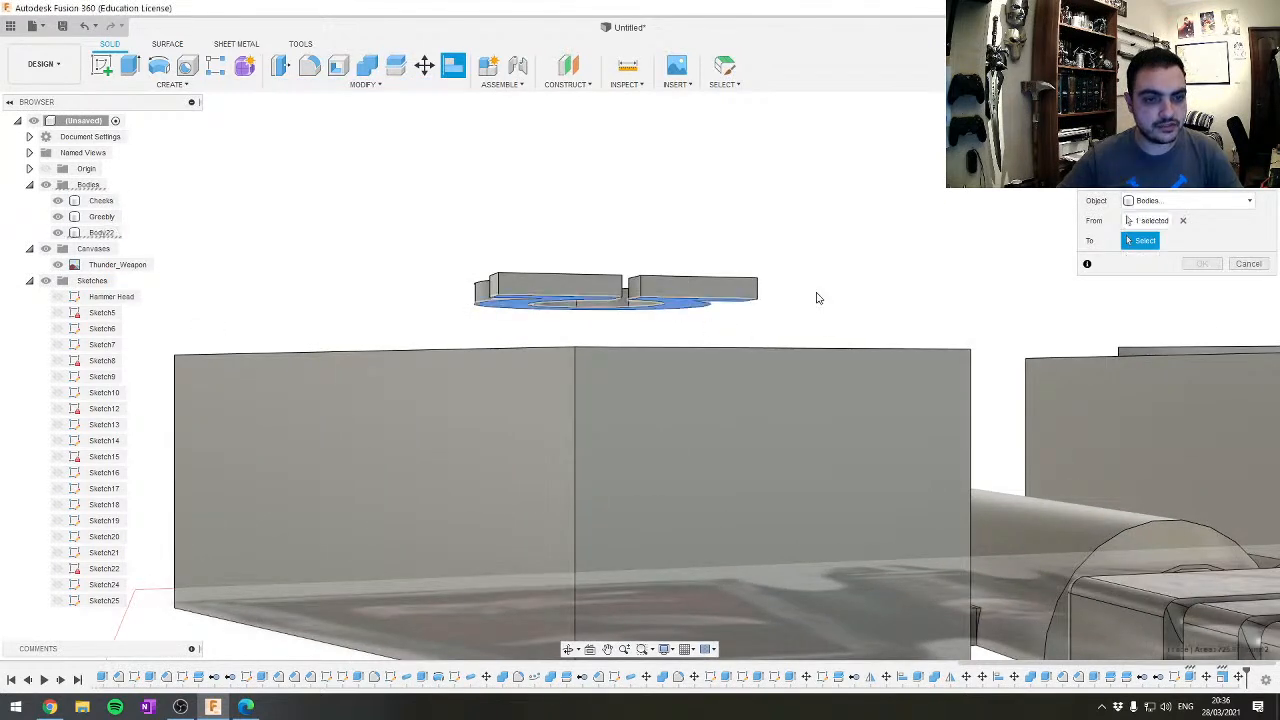
scroll(817, 292, "down", 2)
middle_click_drag(817, 285, 766, 306, "shift")
left_click(740, 277)
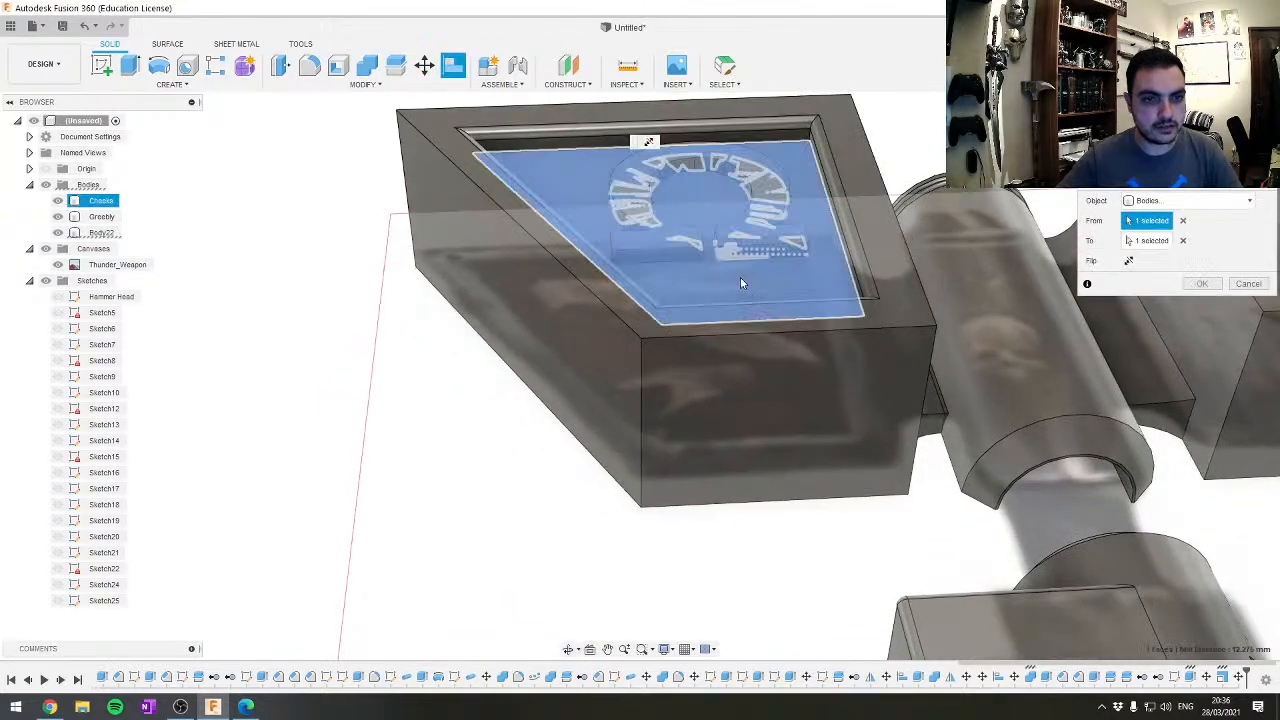
left_click(1202, 263)
middle_click_drag(855, 278, 709, 322, "shift")
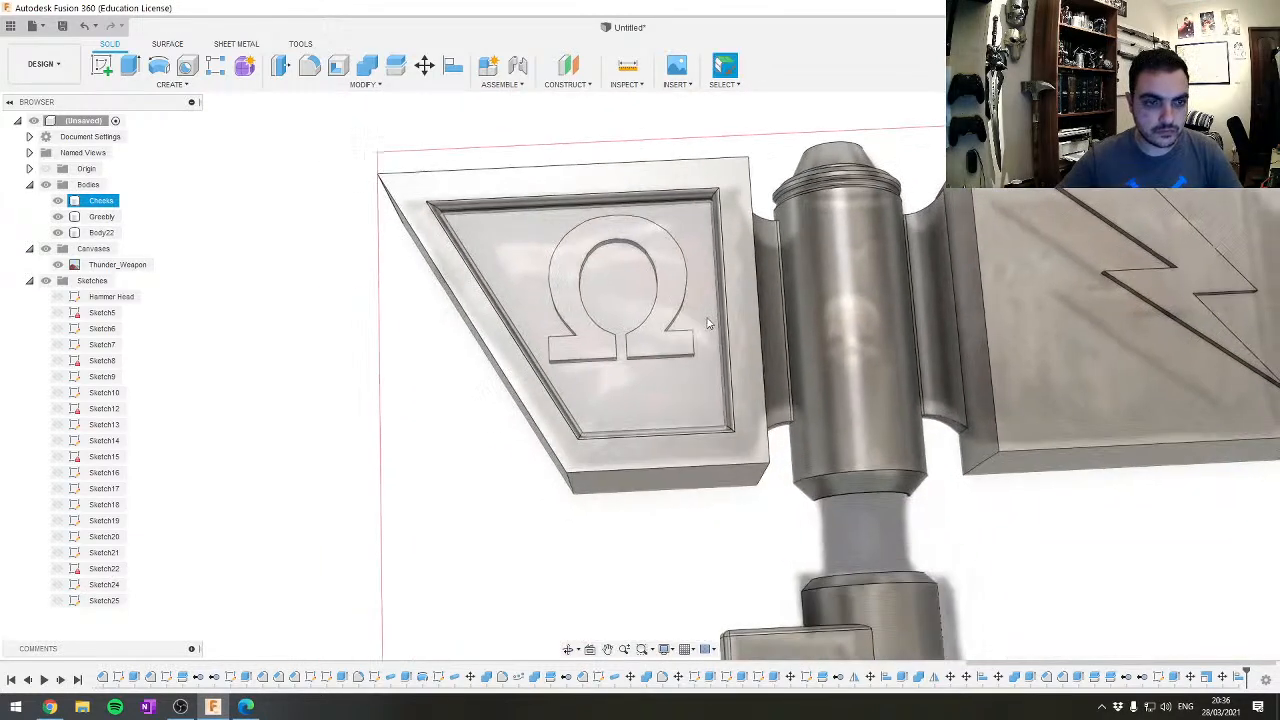
Recentre the Ω body in the recessed panel by moving it about -1.9 mm in X and -1.8 mm in Z
key("Escape")
left_click(101, 232)
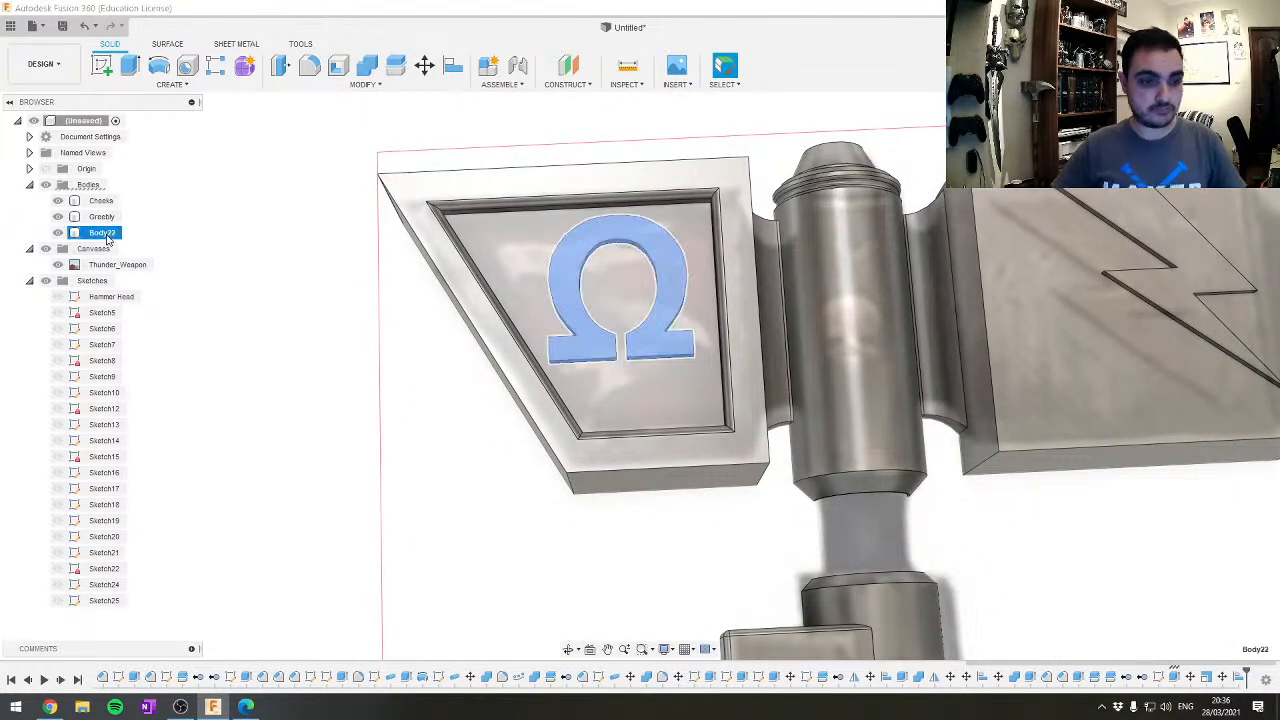
key("m")
left_click_drag(675, 343, 683, 350)
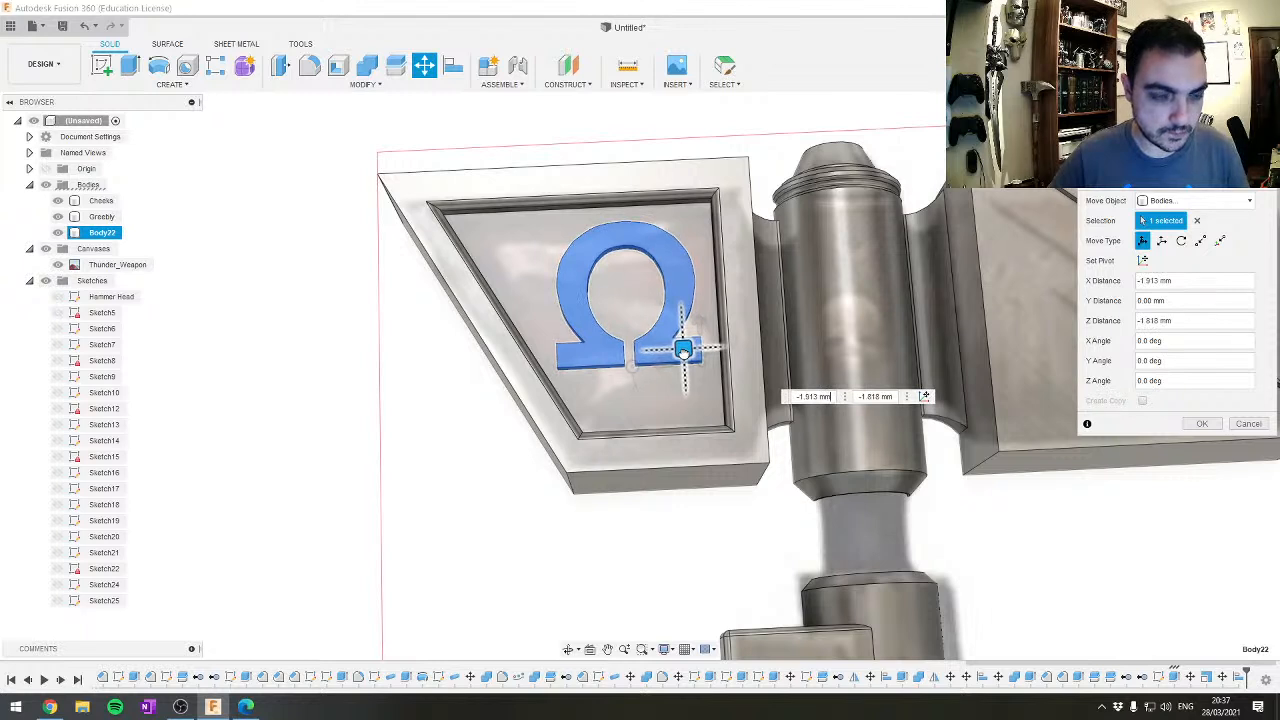
left_click(1202, 423)
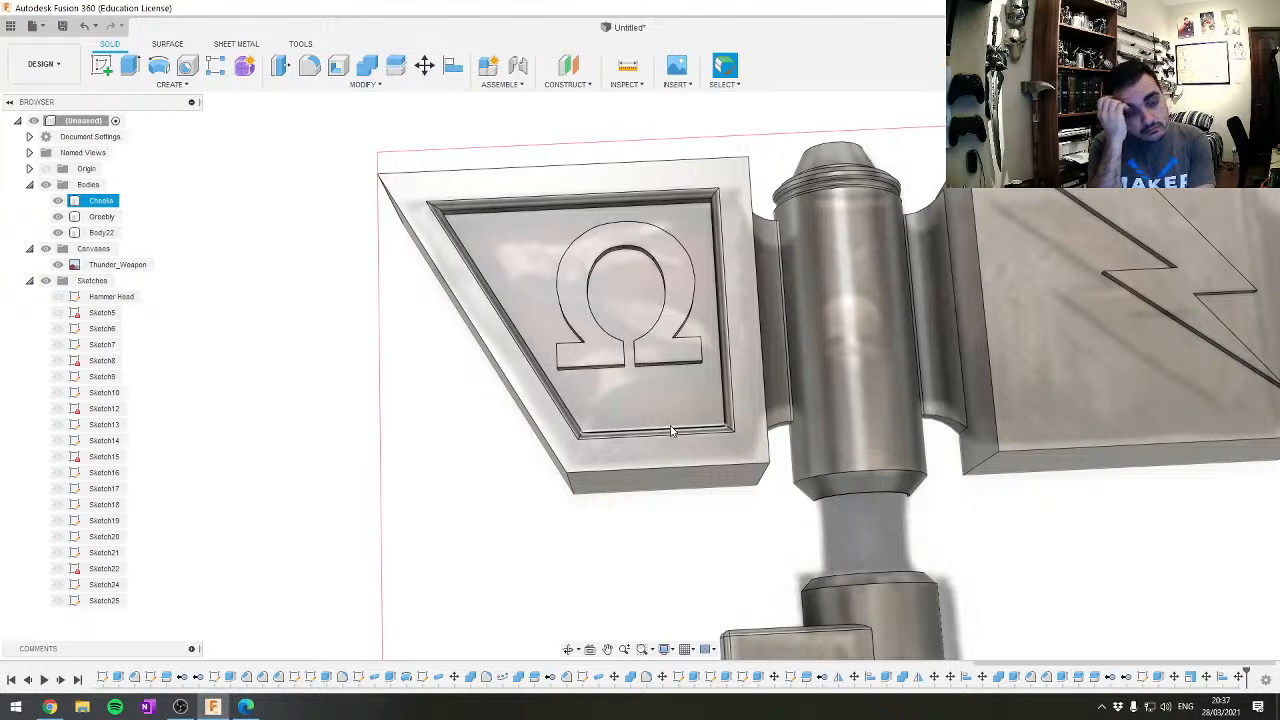
scroll(672, 430, "down", 5)
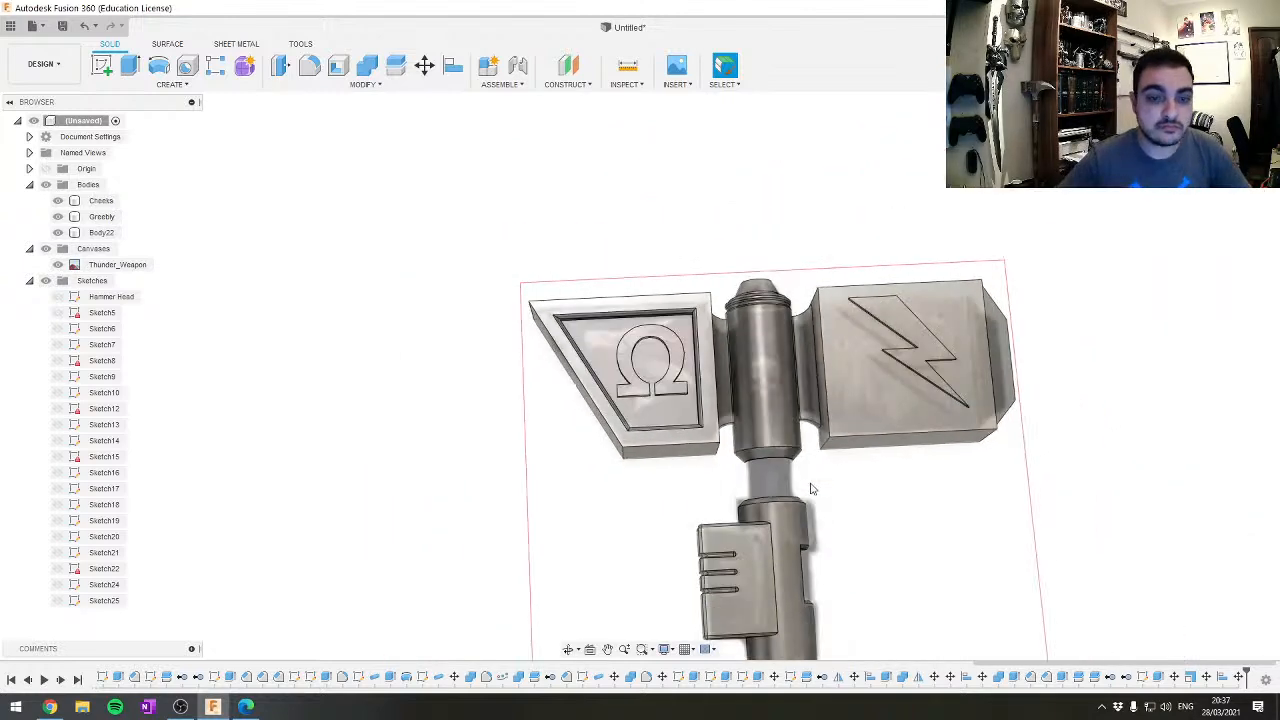
scroll(626, 425, "up", 3)
scroll(640, 423, "down", 2)
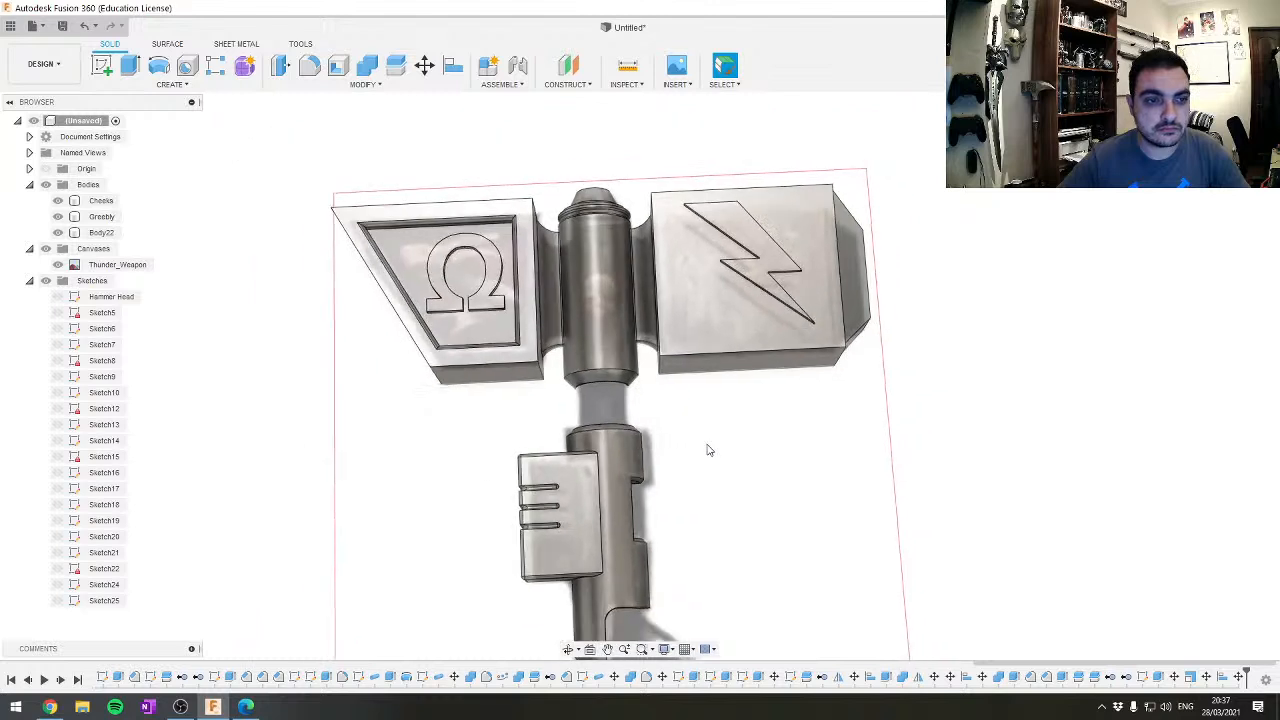
key("alt+Tab")
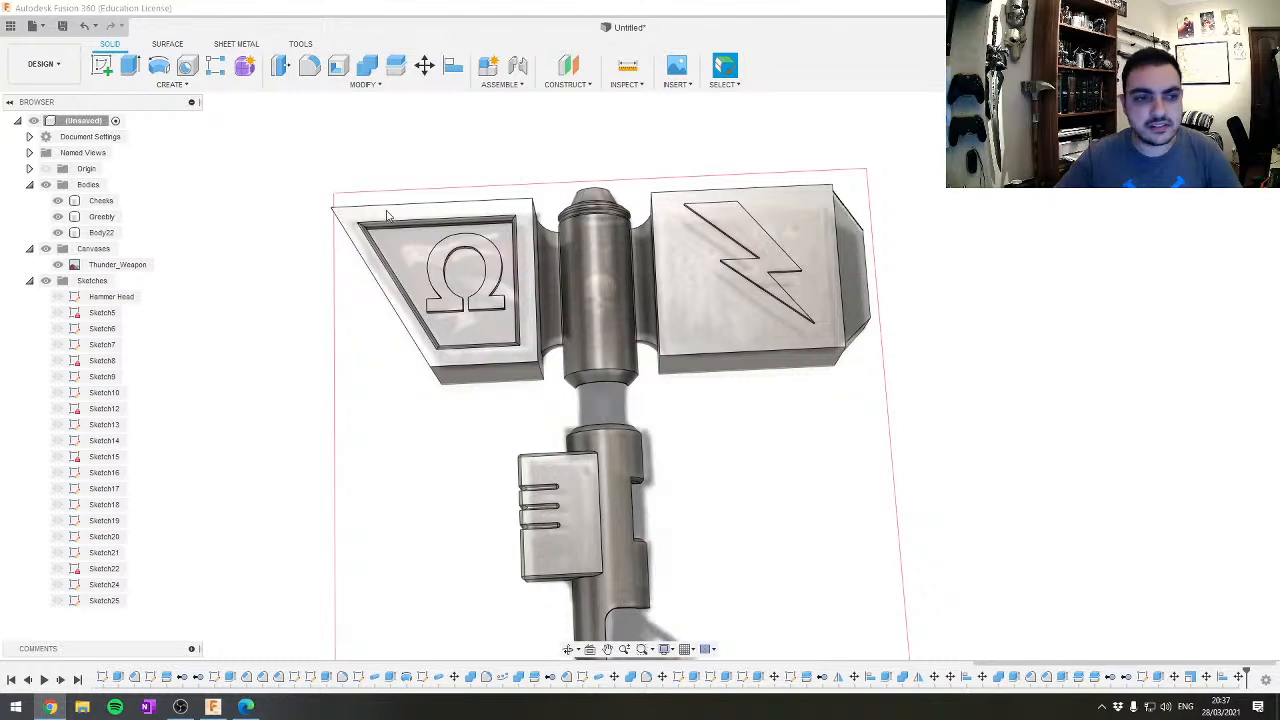
Rotate the Ω body -180° about Y to turn it upside down and move it back inside the cheek's recessed panel
middle_click_drag(470, 308, 662, 366)
left_click(102, 232)
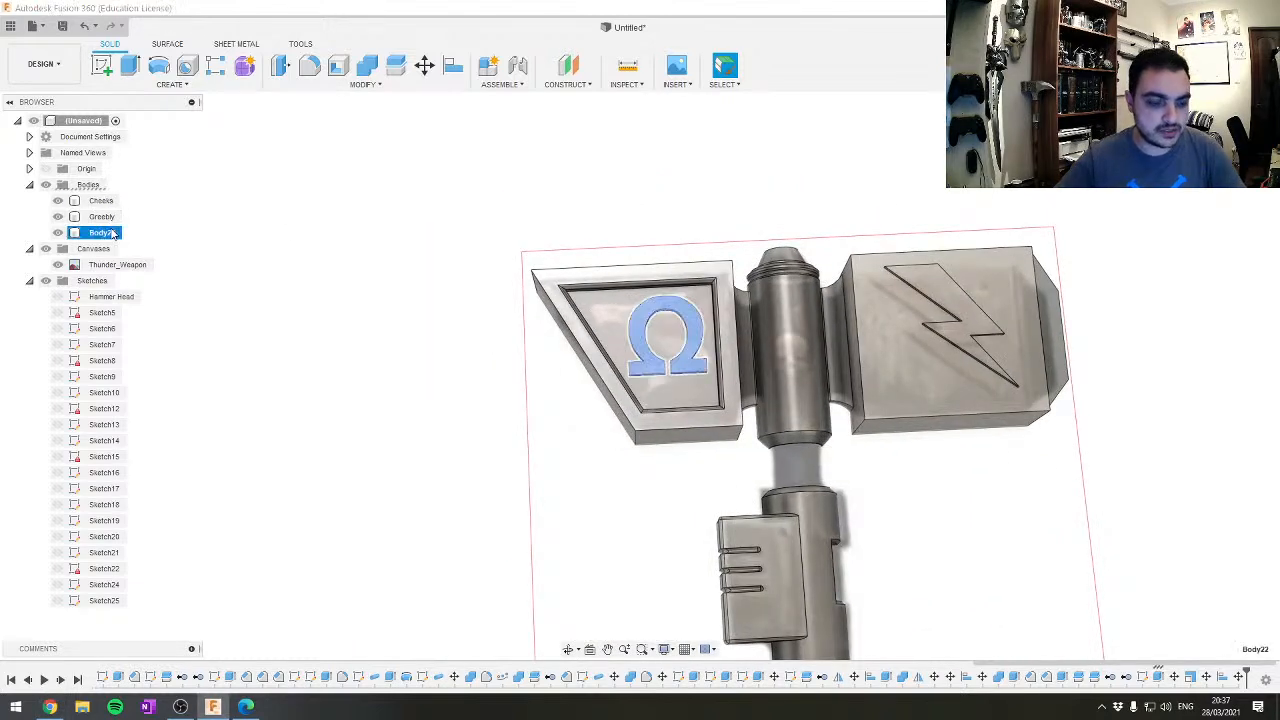
key("m")
left_click(652, 374)
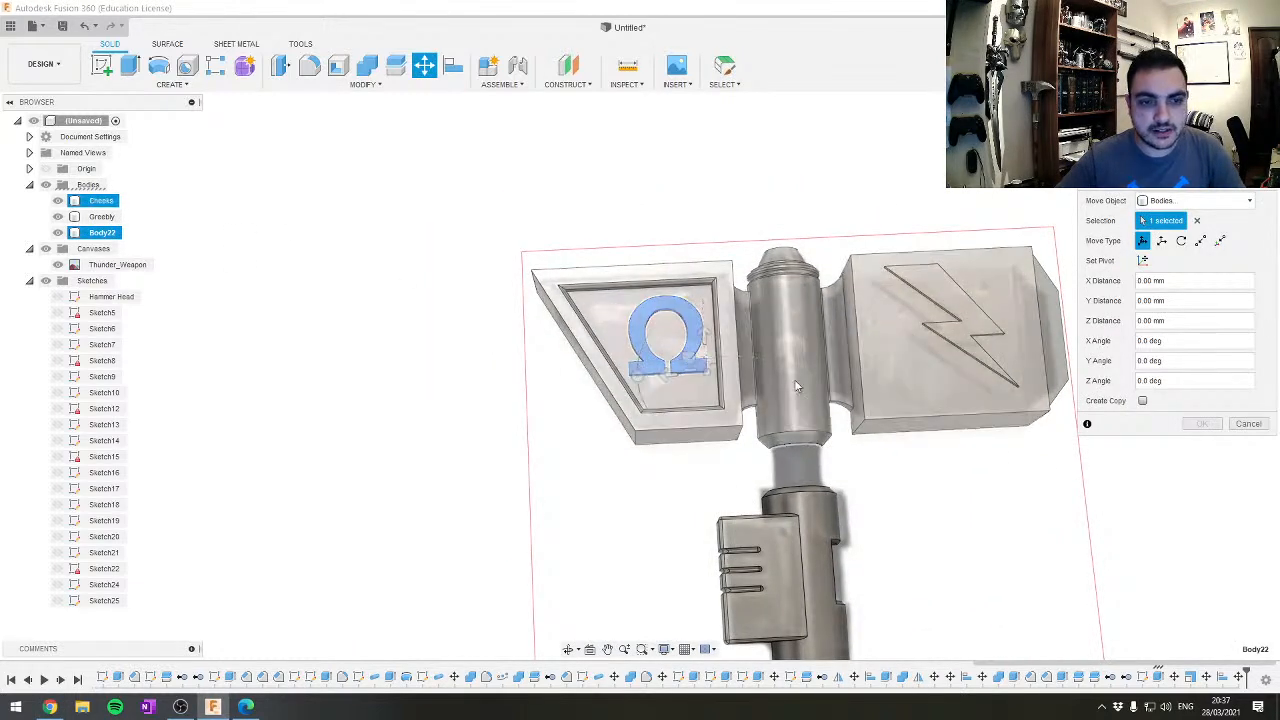
middle_click_drag(652, 374, 645, 345, "shift")
left_click_drag(645, 345, 871, 401)
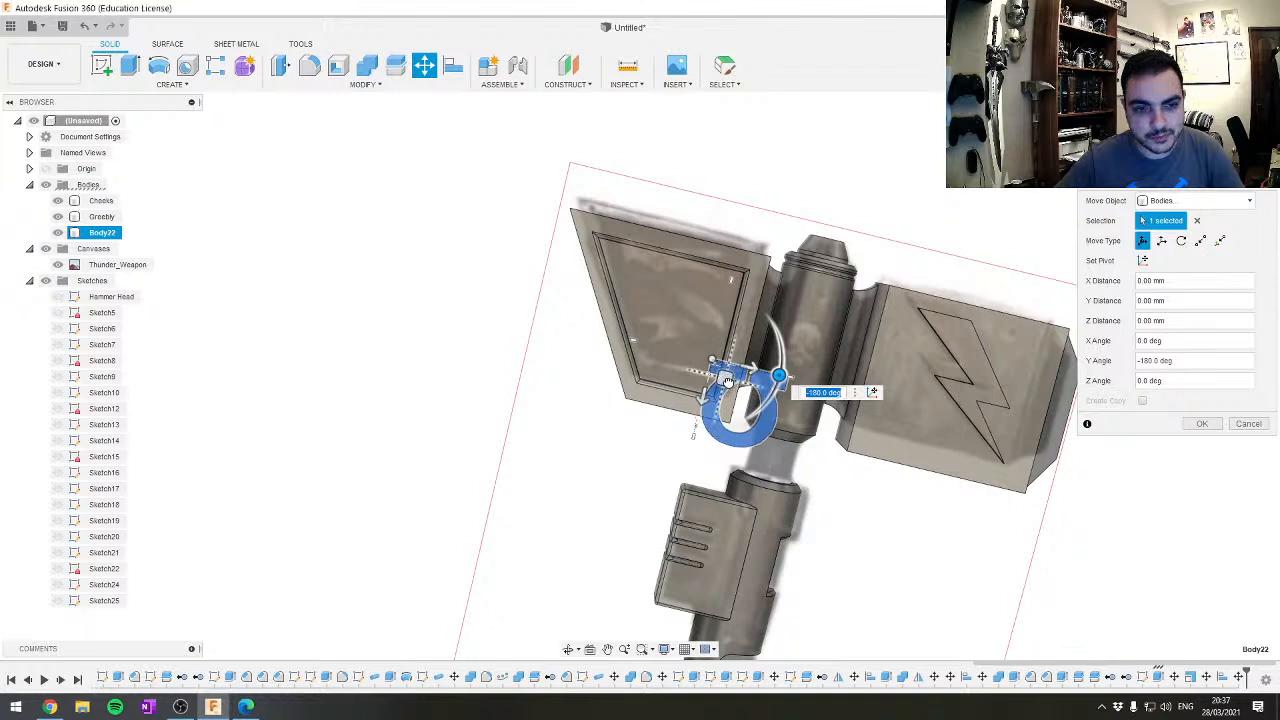
left_click_drag(726, 372, 663, 282)
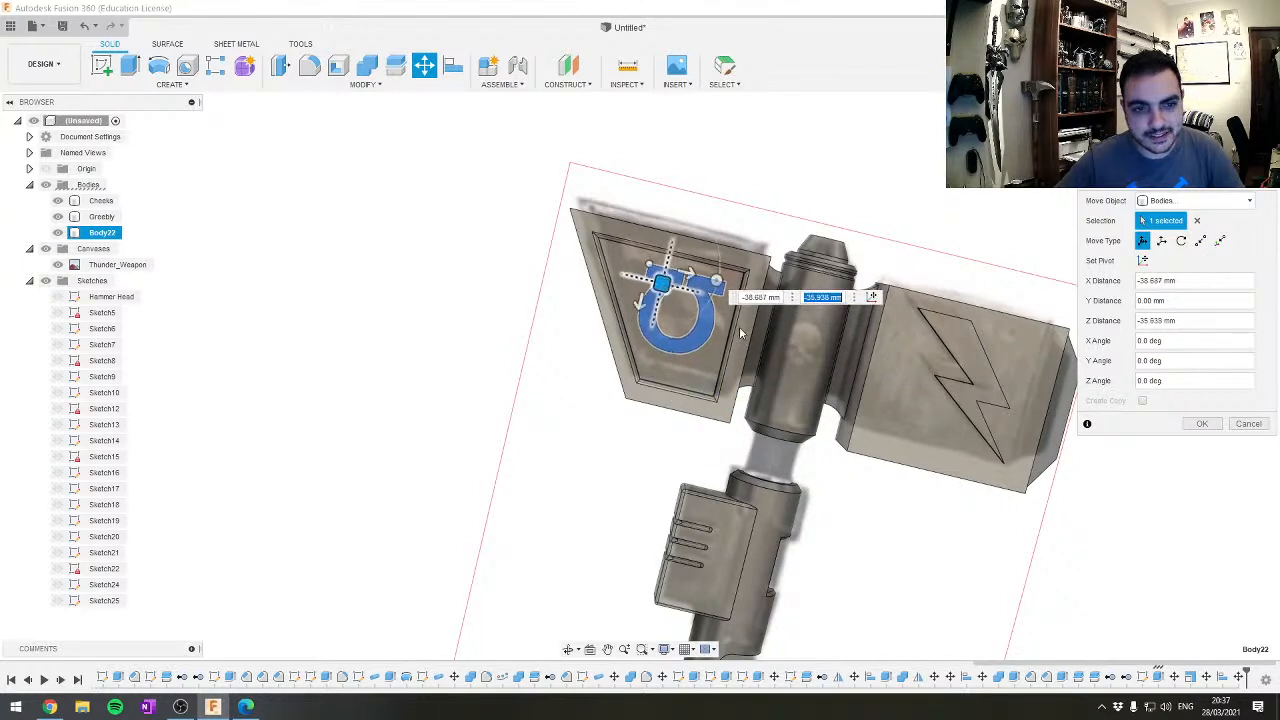
left_click(1203, 424)
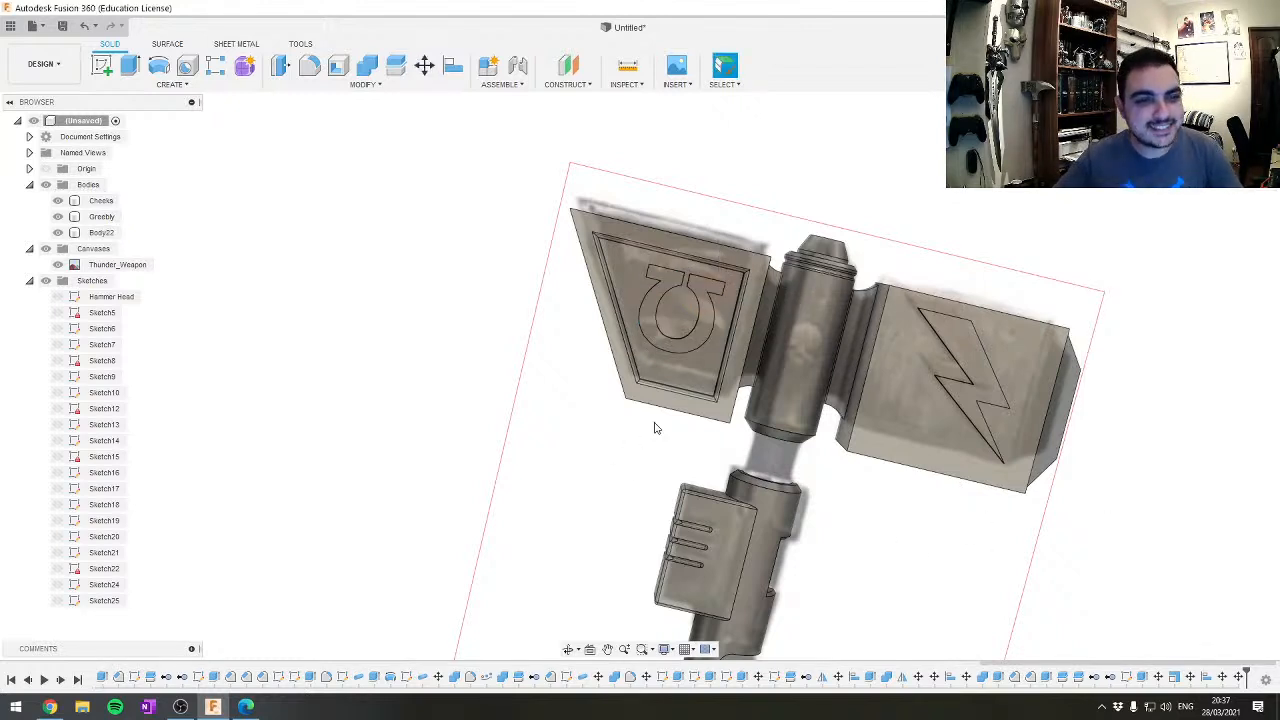
Nudge the inverted Ω body about -0.4 mm in X and -0.2 mm in Z to fine-tune its place in the panel
left_click(697, 348)
key("m")
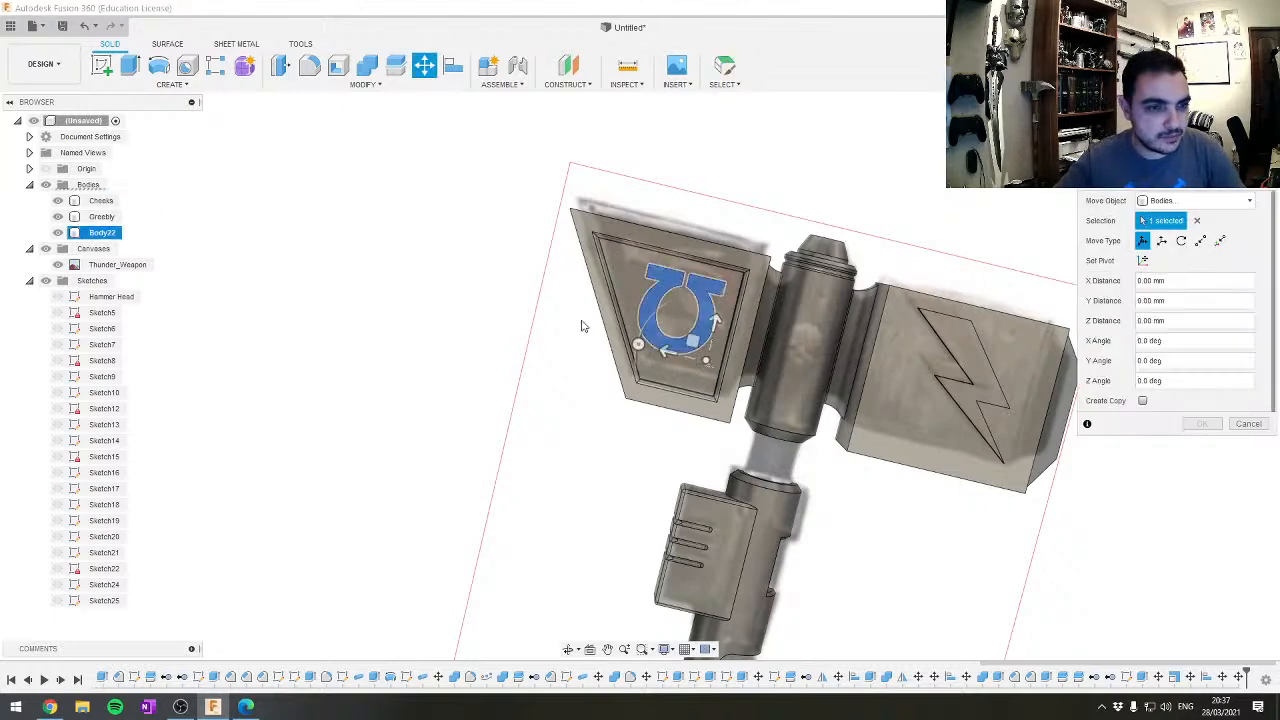
left_click_drag(692, 342, 693, 341)
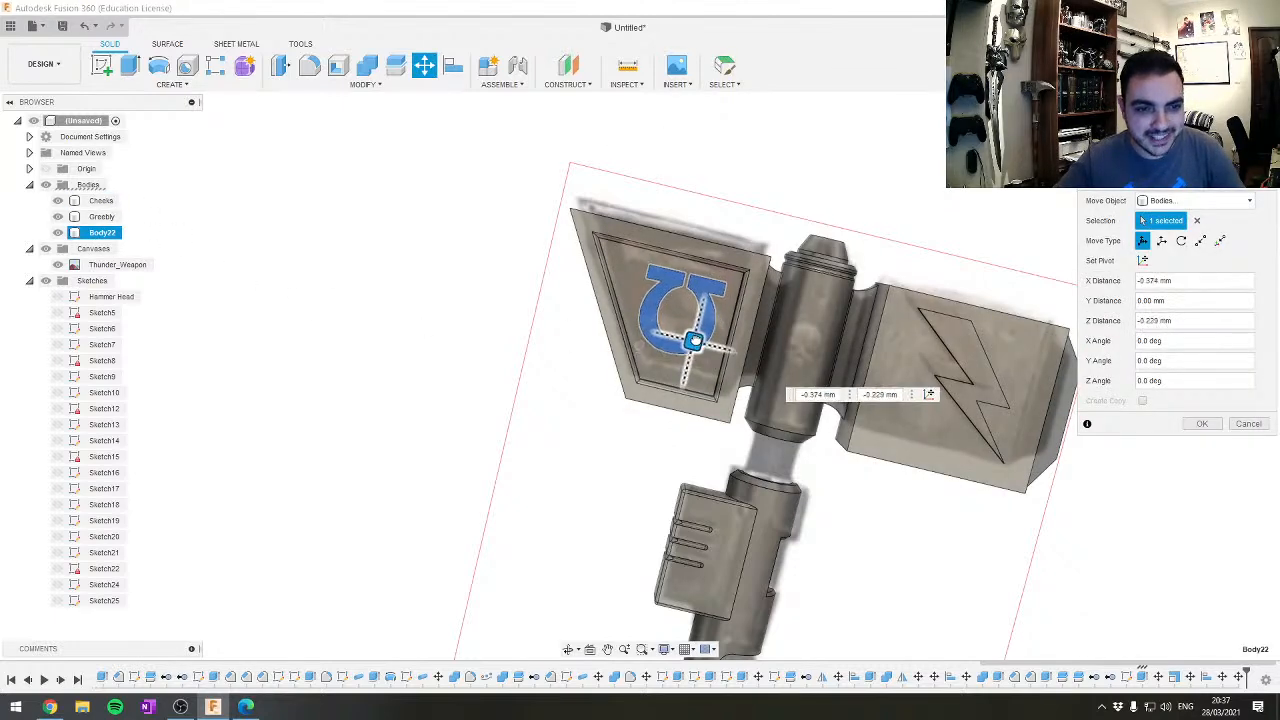
left_click(1203, 424)
Rename the Cheeks body as Head
middle_click_drag(580, 423, 647, 421, "shift")
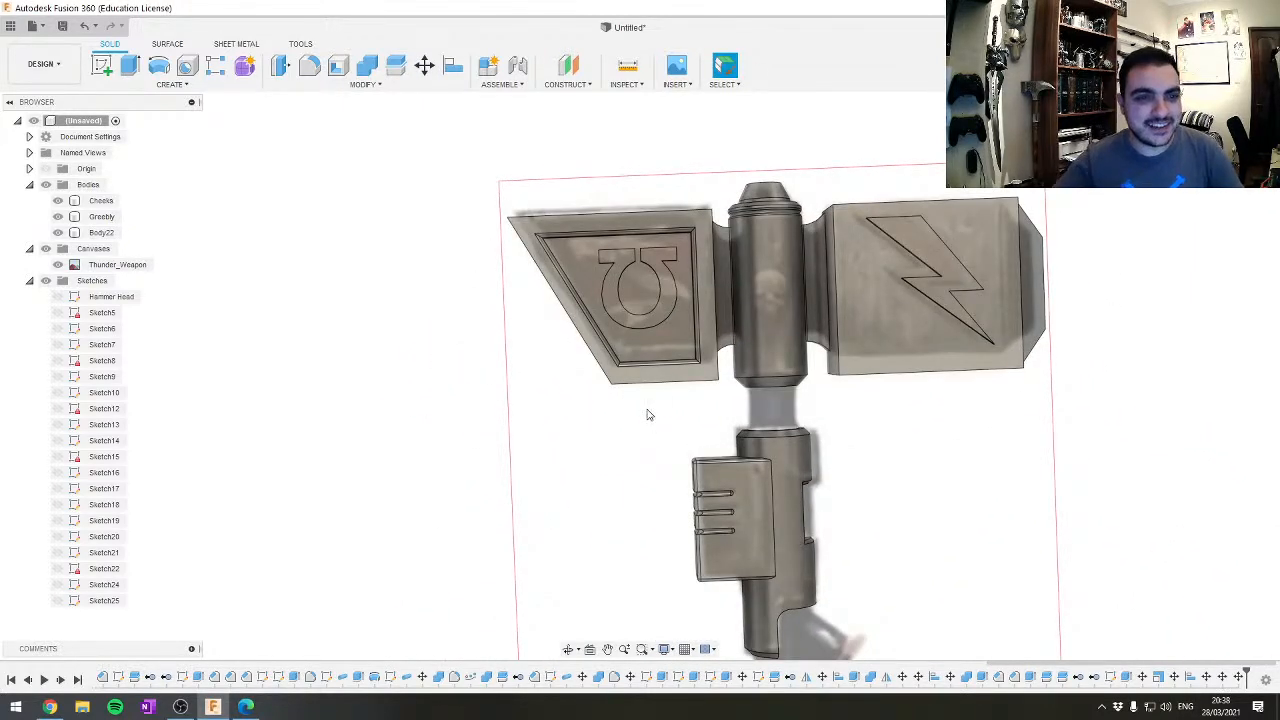
left_click(103, 200)
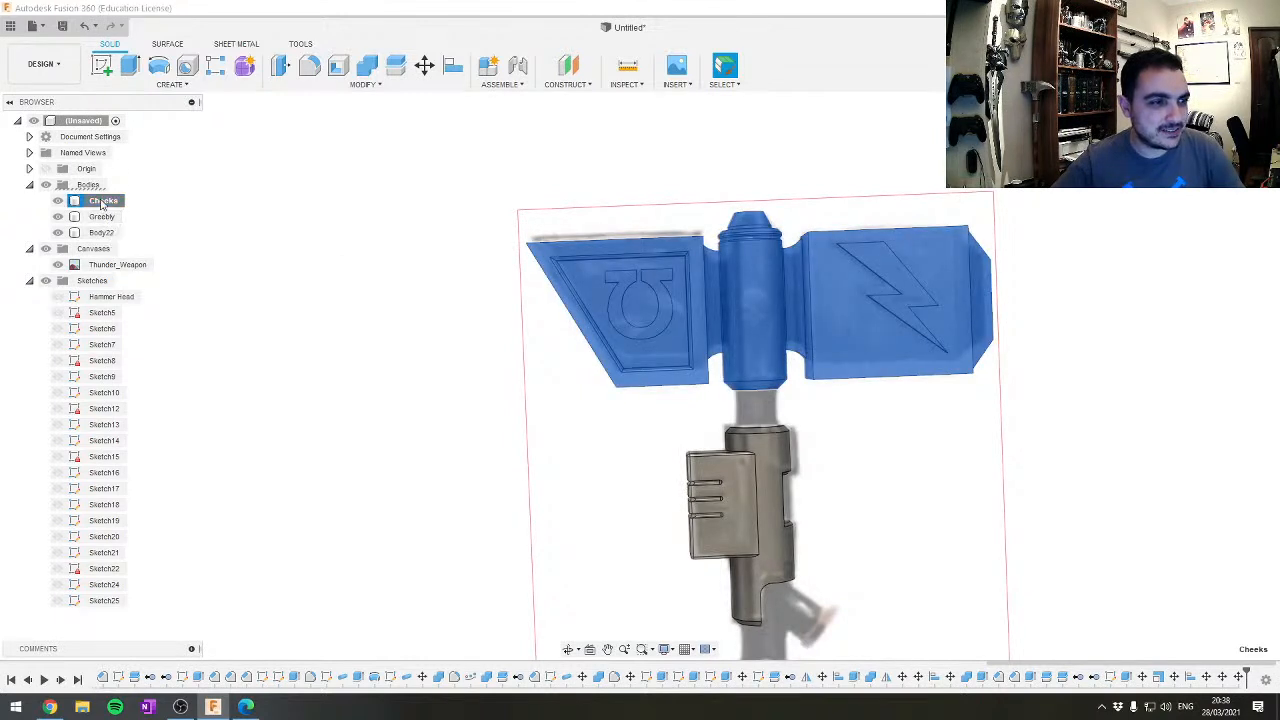
double_click(103, 201)
type("Head")
key("Return")
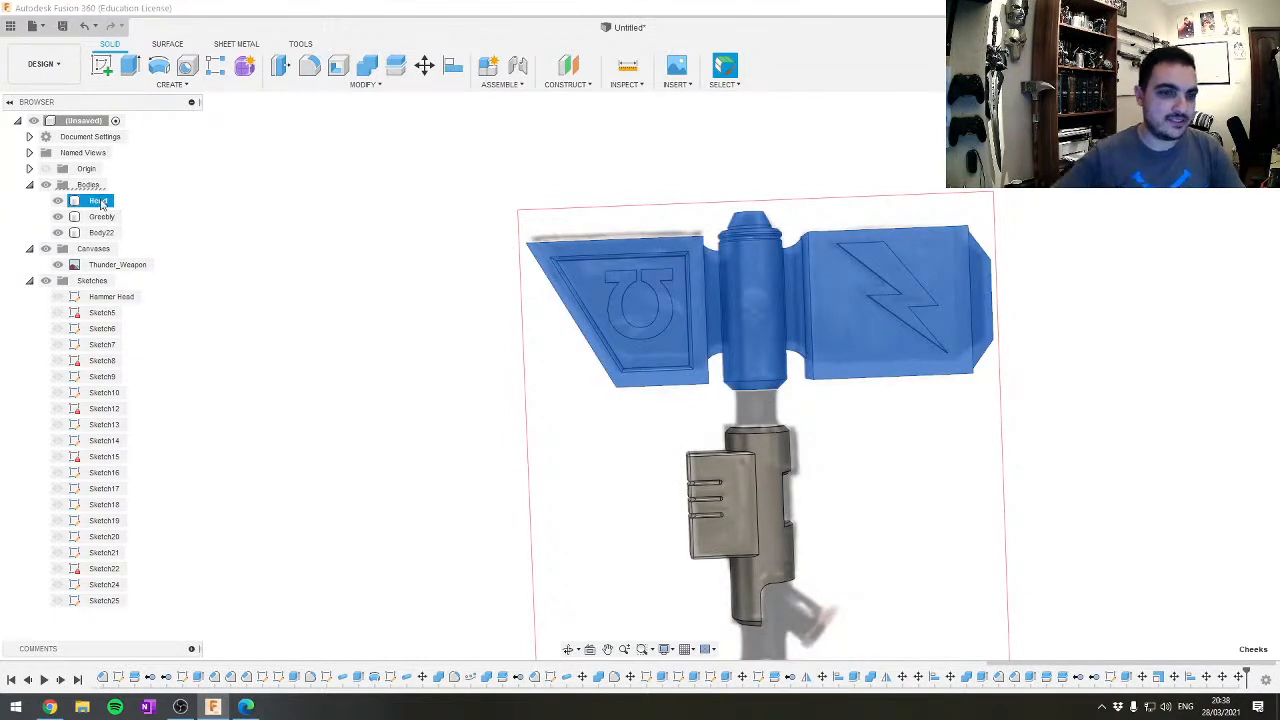
Combine the Ω emblem body with the Head body
left_click(101, 232, "ctrl")
left_click(367, 65)
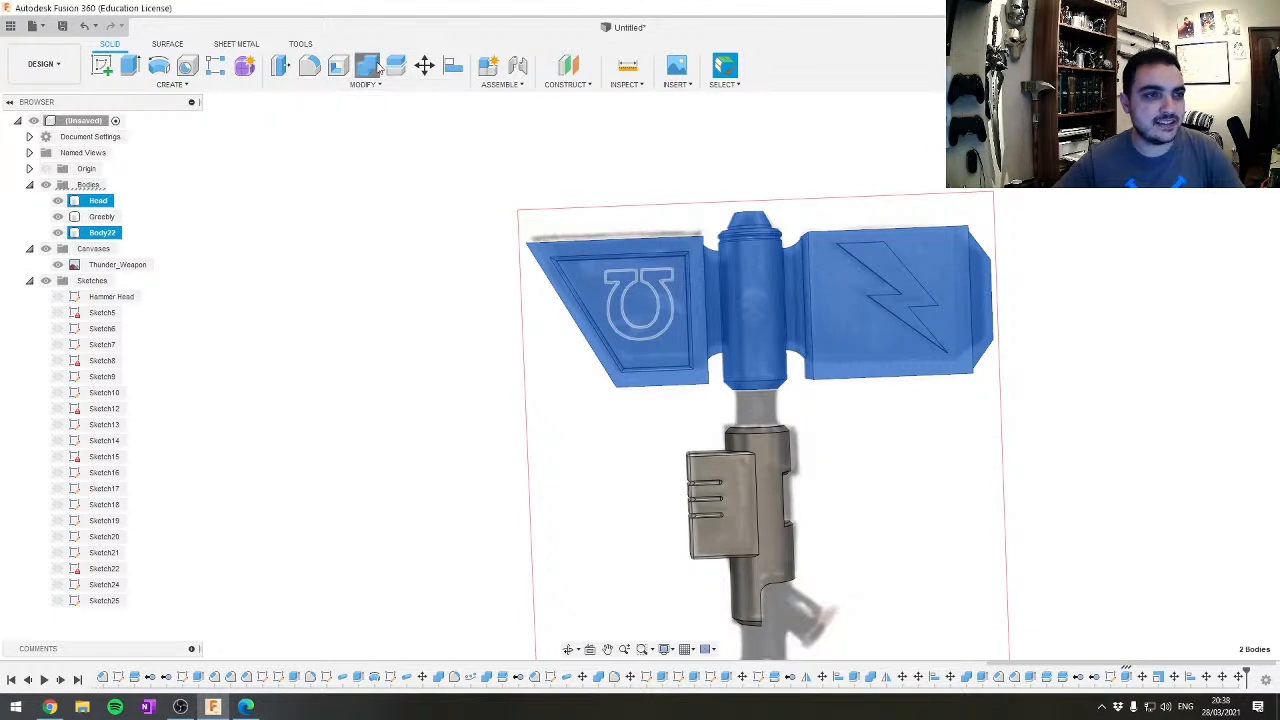
left_click(1201, 305)
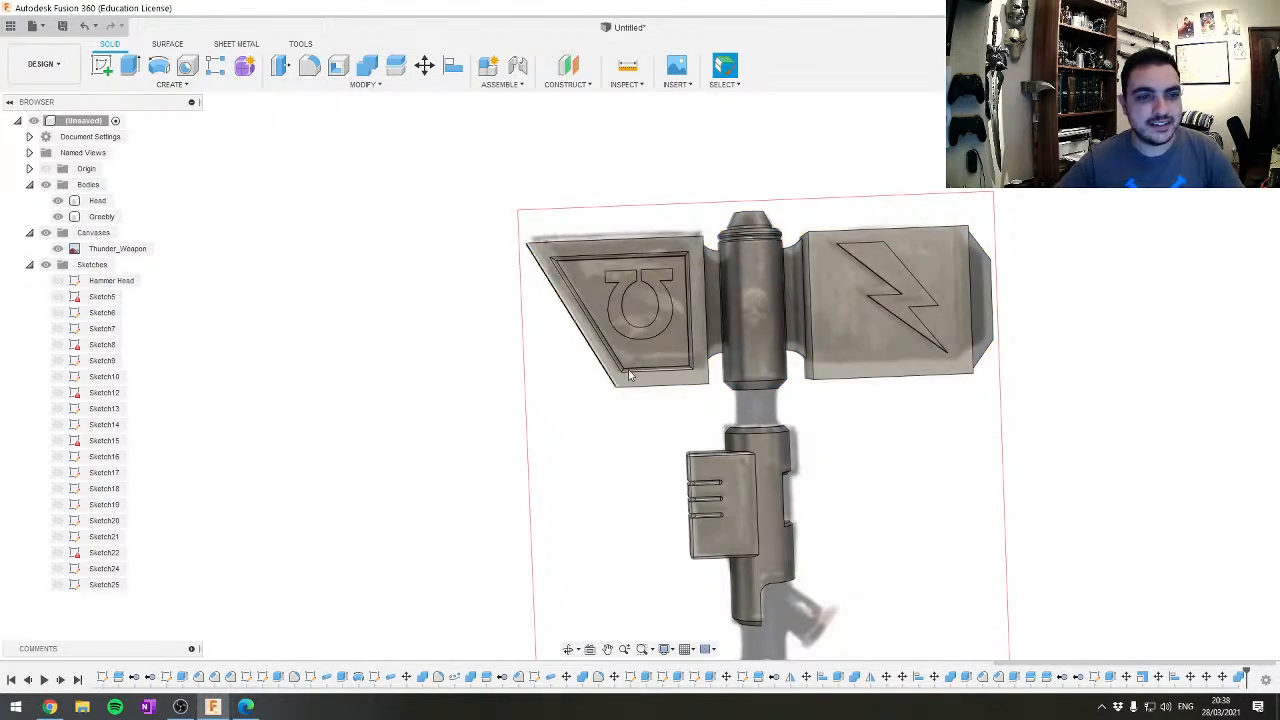
Mirror the Head and Greebly bodies about the head's flat back face, joining the mirrored halves to the originals
middle_click_drag(322, 450, 351, 374, "shift")
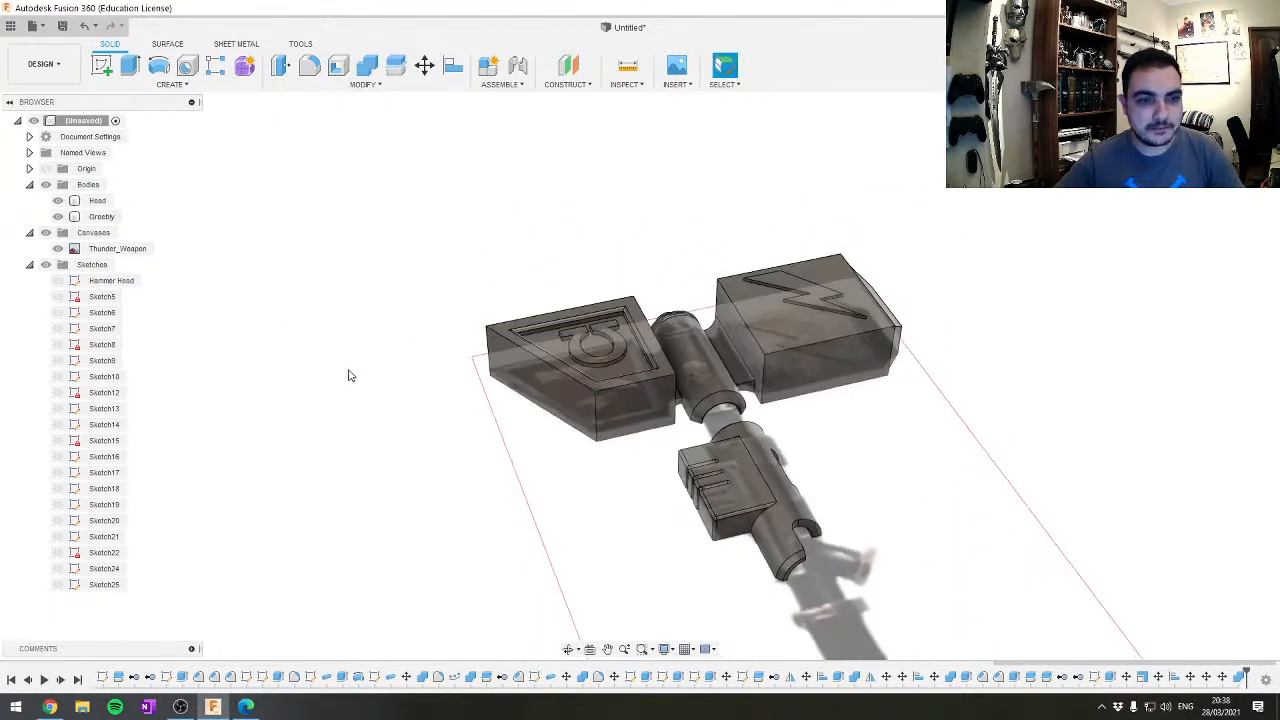
scroll(449, 466, "down", 3)
scroll(460, 468, "up", 5)
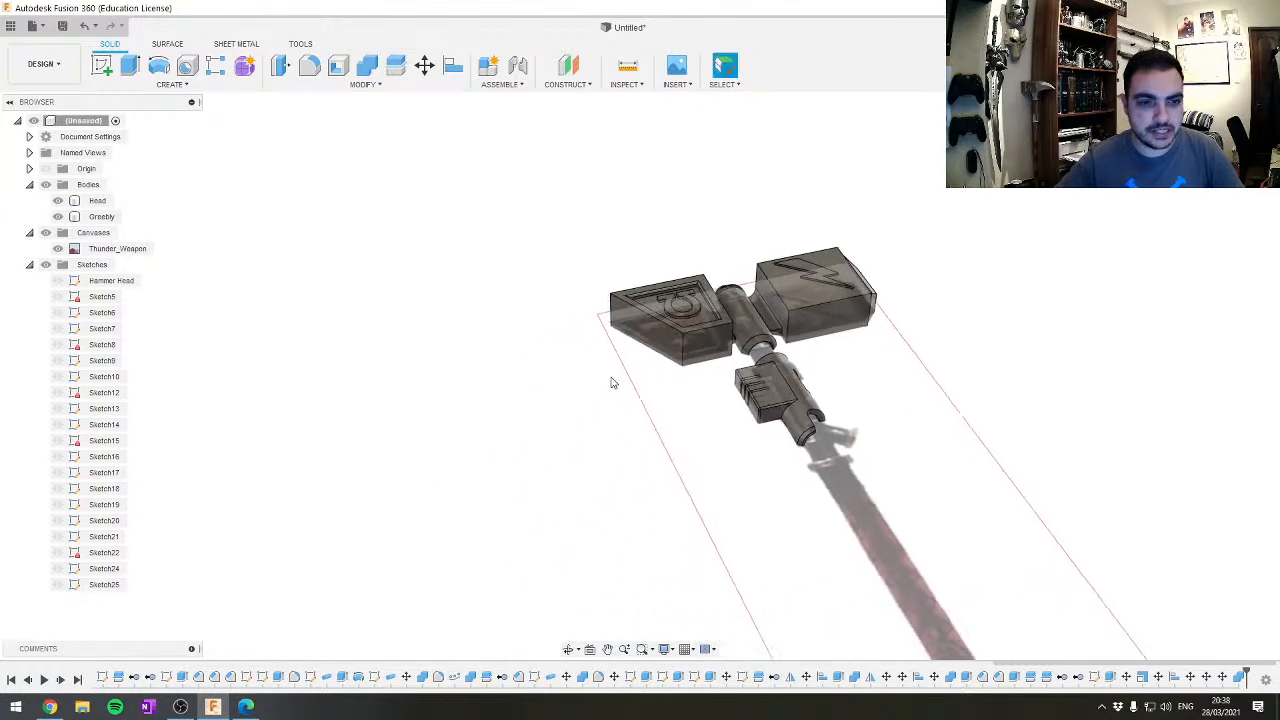
left_click(92, 201)
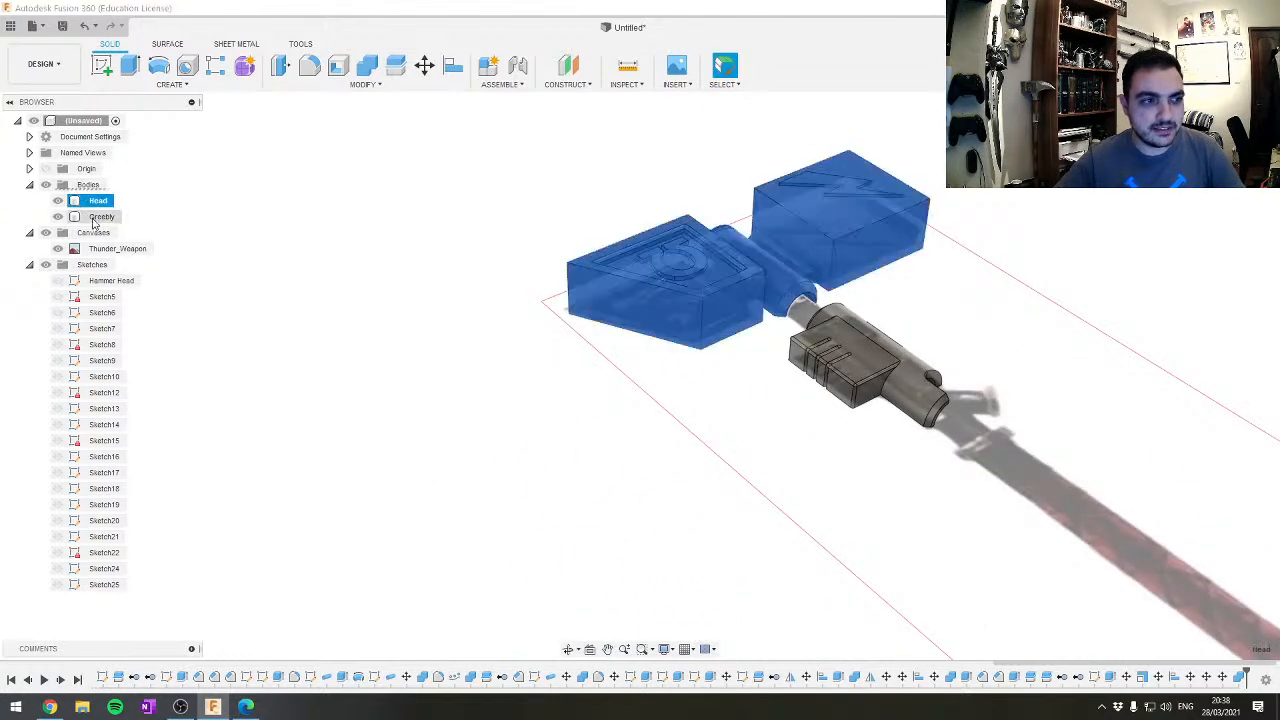
left_click(100, 216, "shift")
left_click(220, 86)
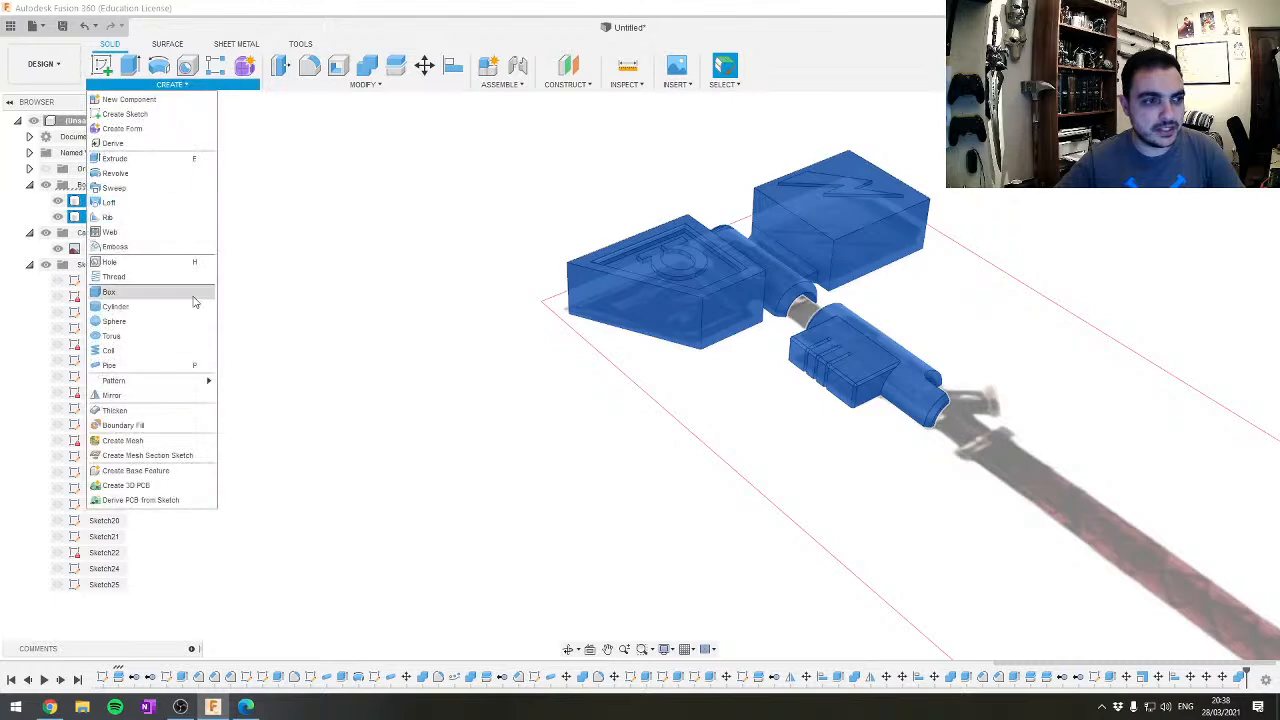
left_click(120, 366)
middle_click_drag(676, 368, 648, 280, "shift")
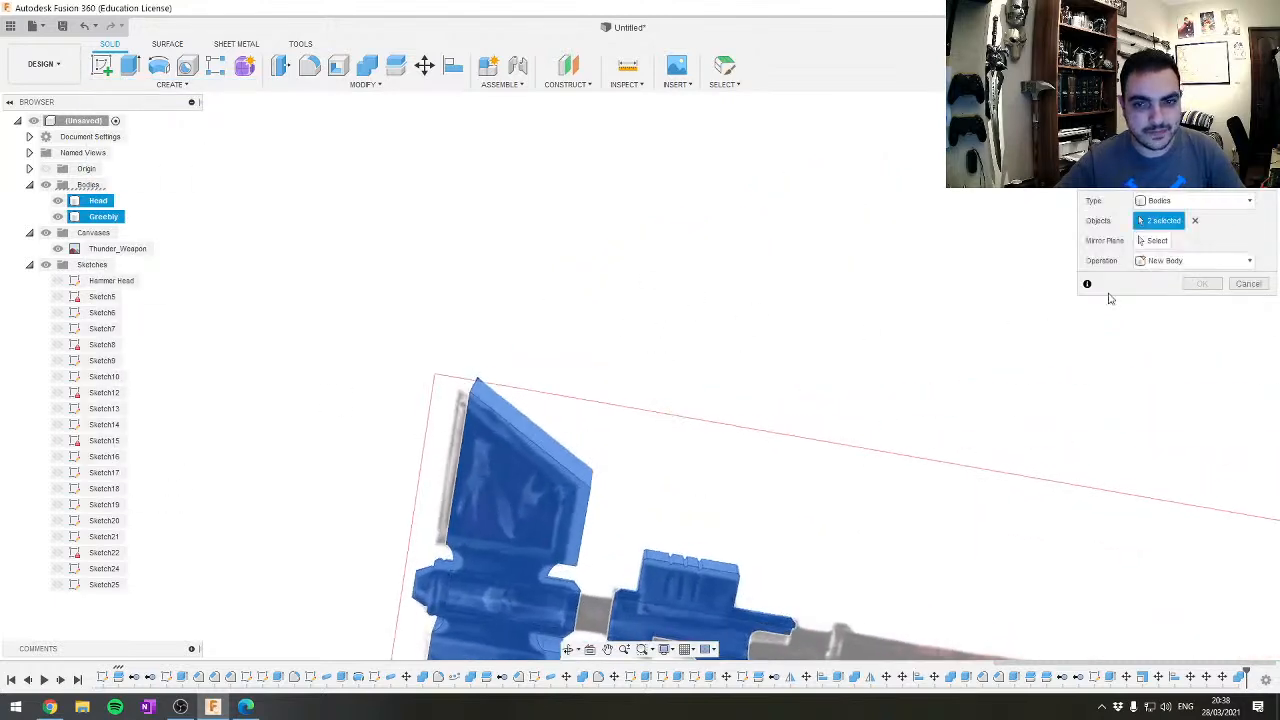
left_click(1152, 243)
left_click(480, 496)
middle_click_drag(752, 419, 686, 184)
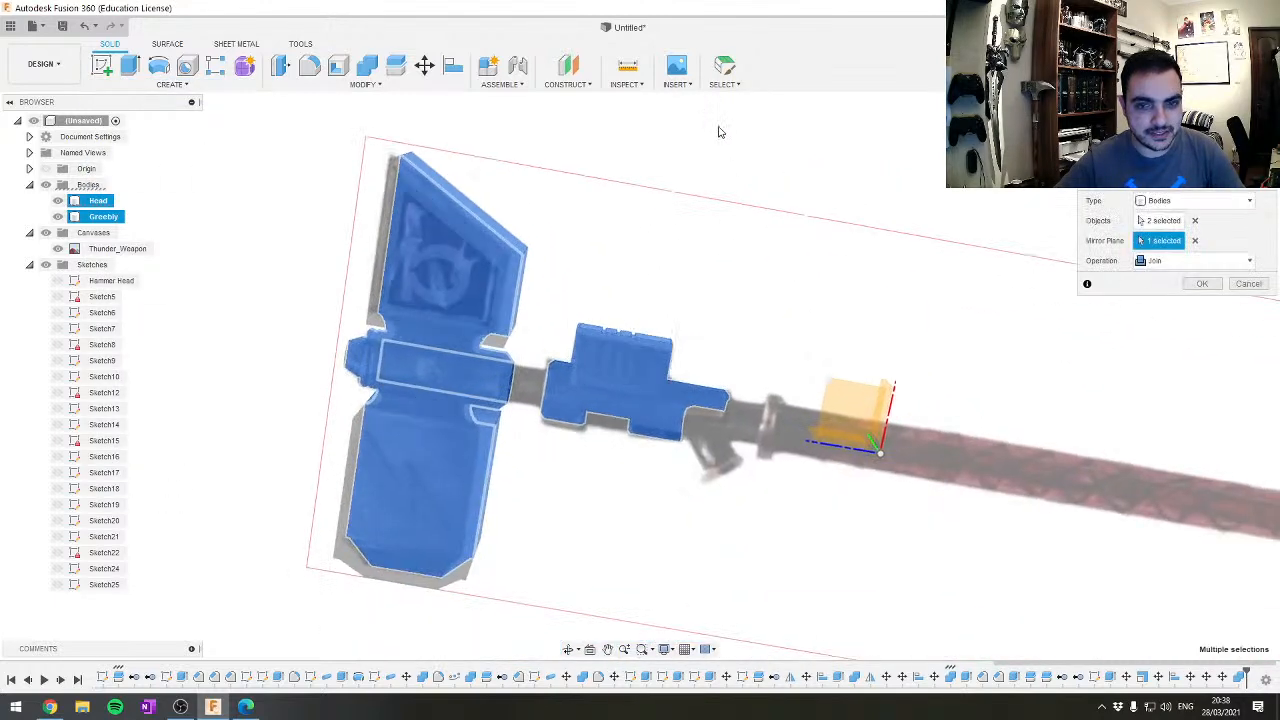
left_click(1208, 288)
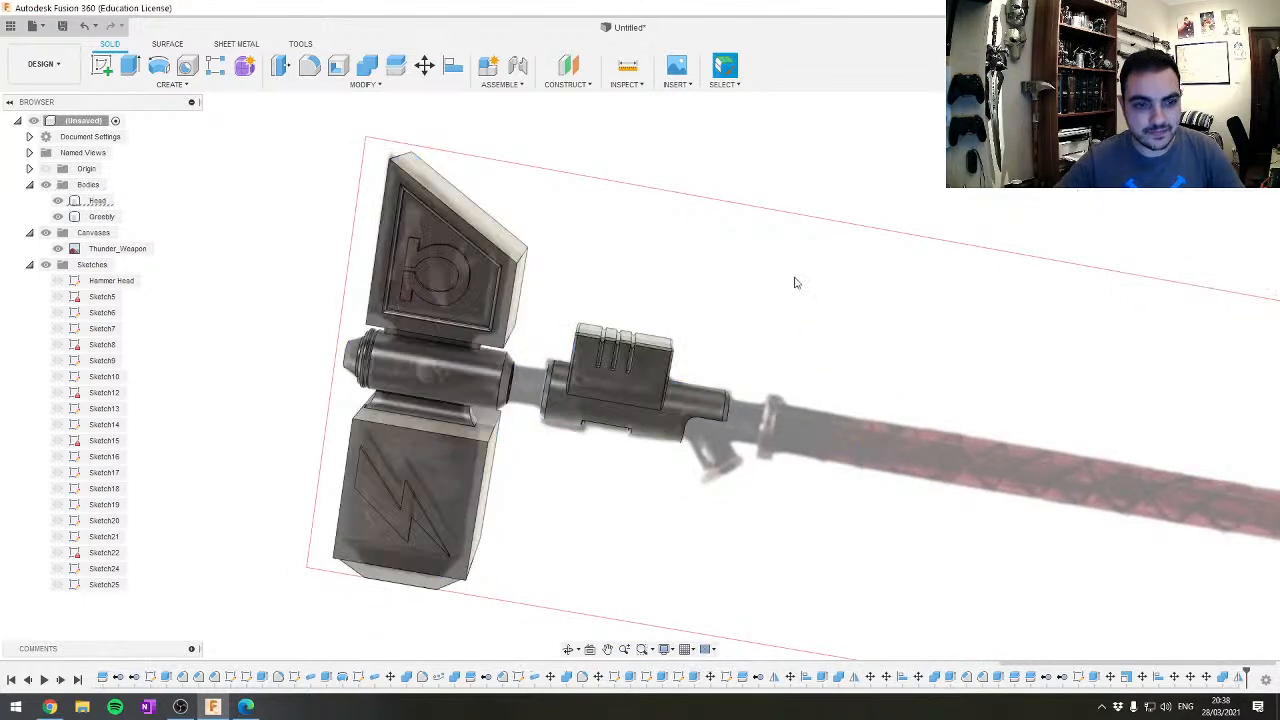
Hide the Thunder_Weapon canvas and examine the joints between the central cylinder and the two hammer blocks
middle_click_drag(794, 280, 727, 385, "shift")
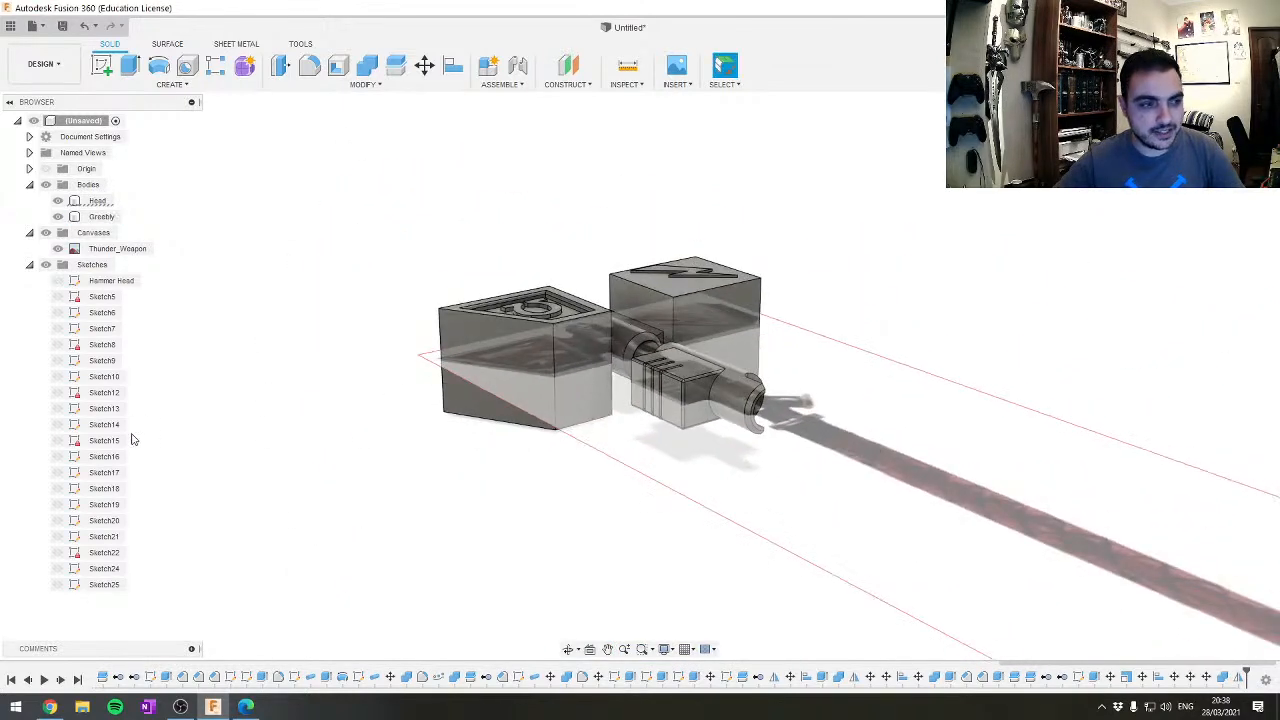
left_click(57, 248)
middle_click_drag(797, 297, 805, 368, "shift")
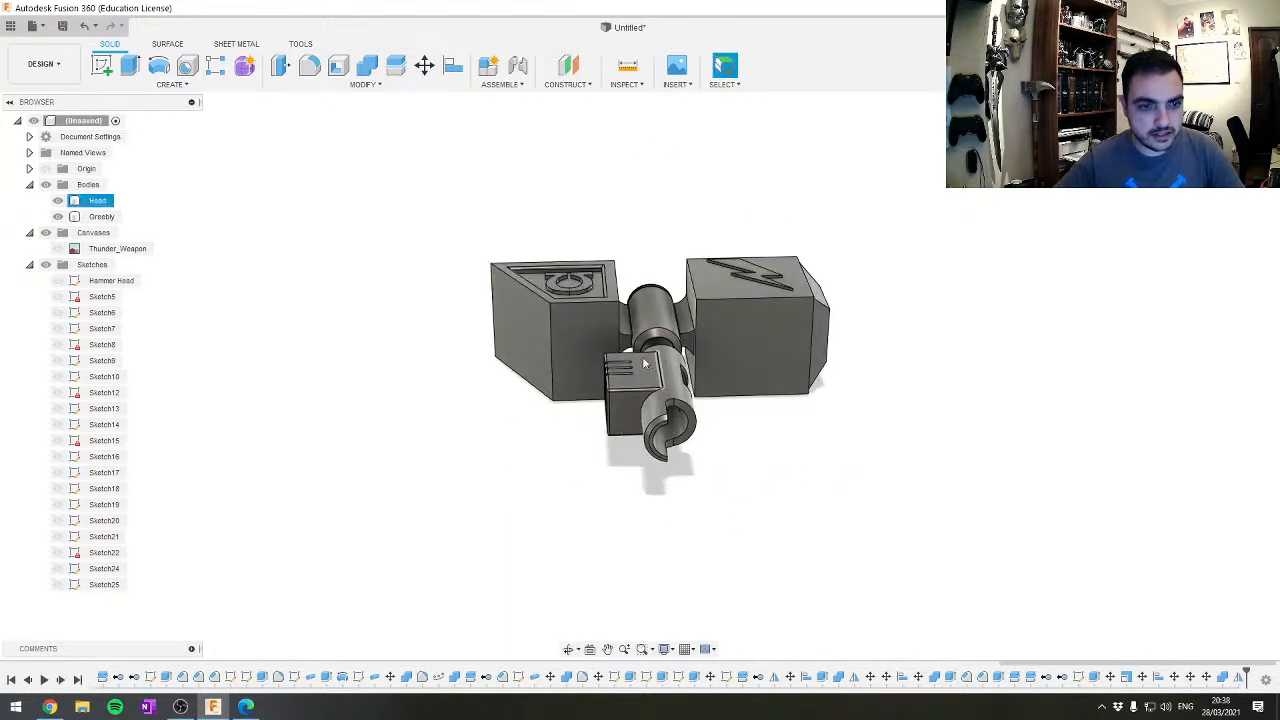
scroll(686, 336, "up", 6)
scroll(682, 362, "up", 2)
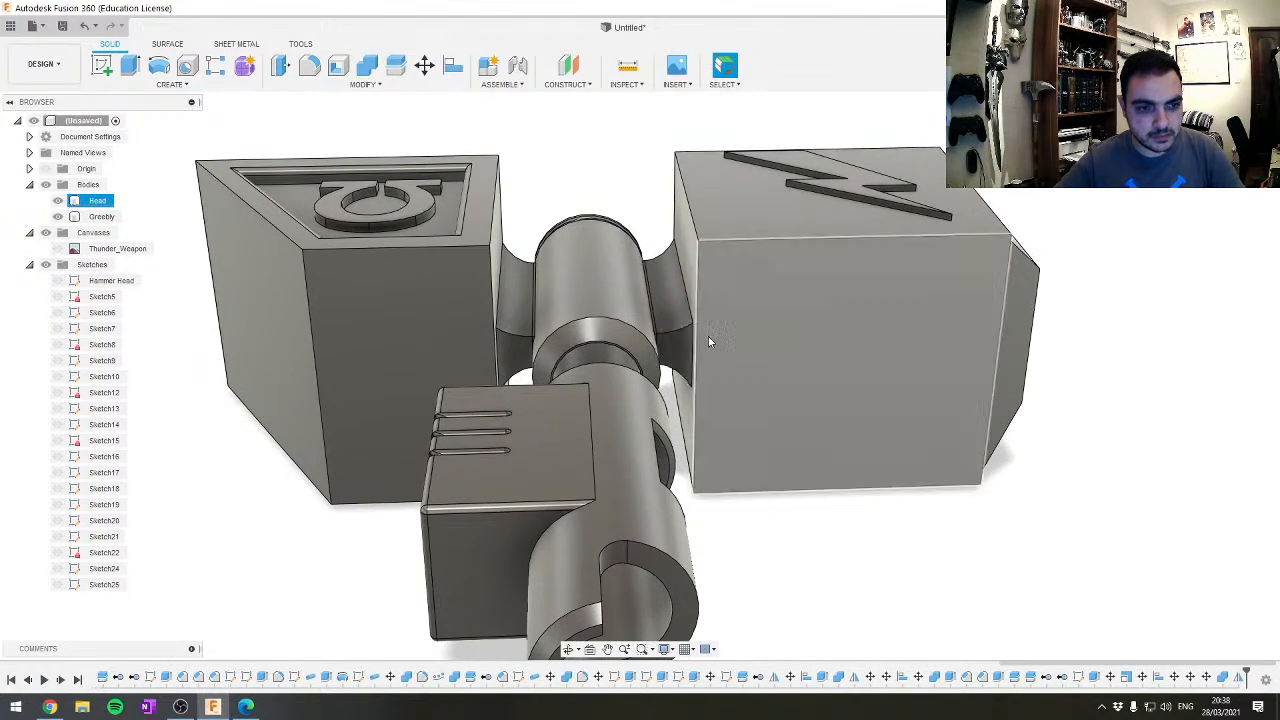
scroll(682, 360, "down", 2)
middle_click_drag(682, 358, 670, 403, "shift")
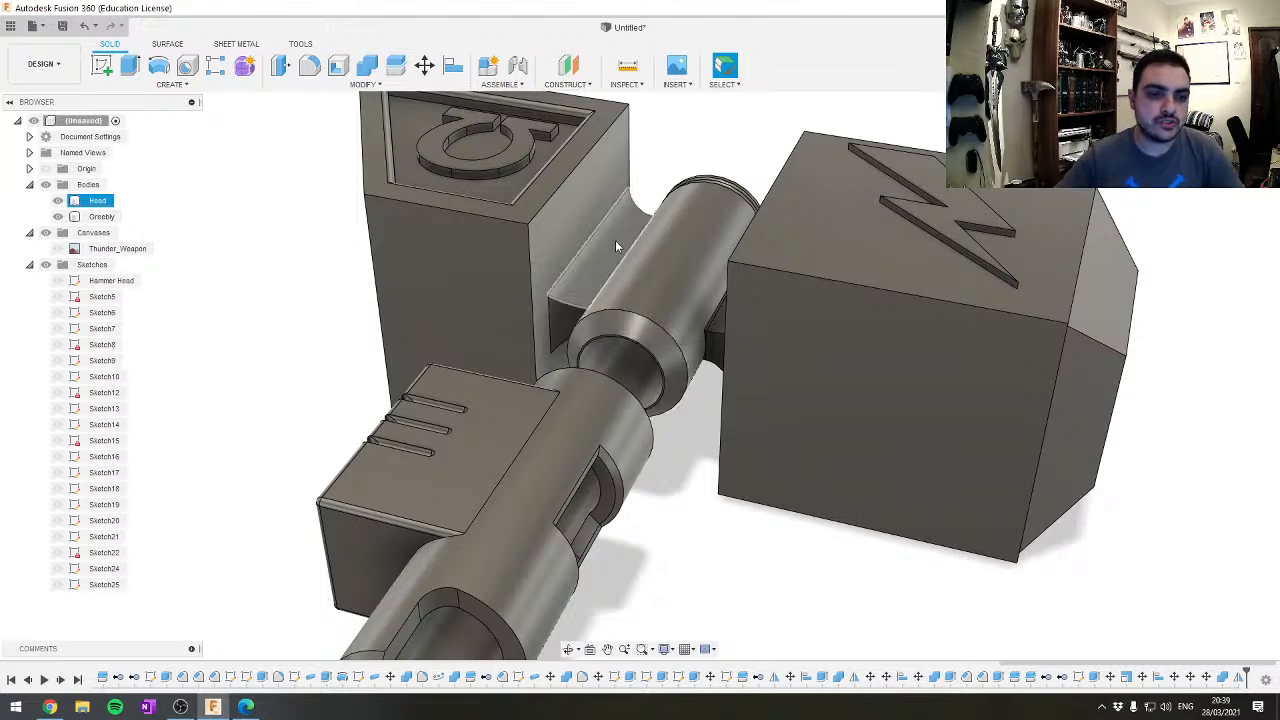
middle_click_drag(603, 283, 916, 407, "shift")
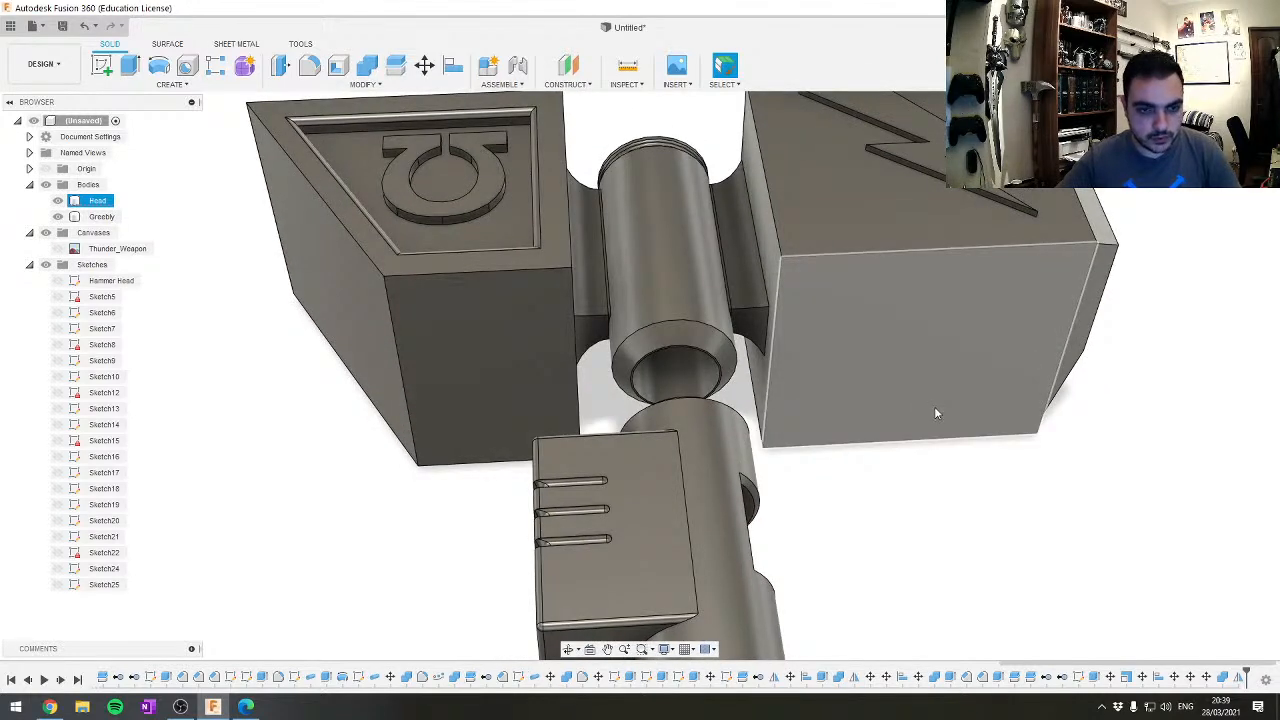
Roll the timeline back to the move that separates the cheek body from its joint piece
left_click_drag(1246, 672, 768, 676)
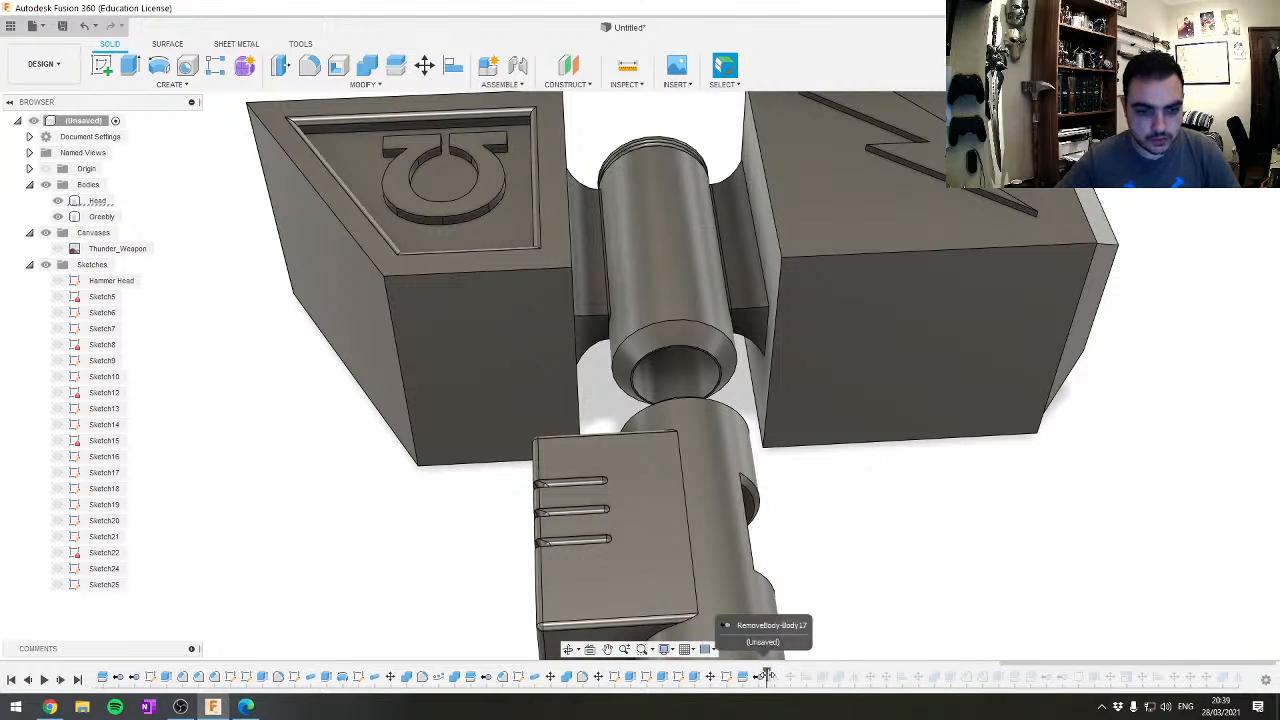
middle_click_drag(842, 493, 809, 480, "shift")
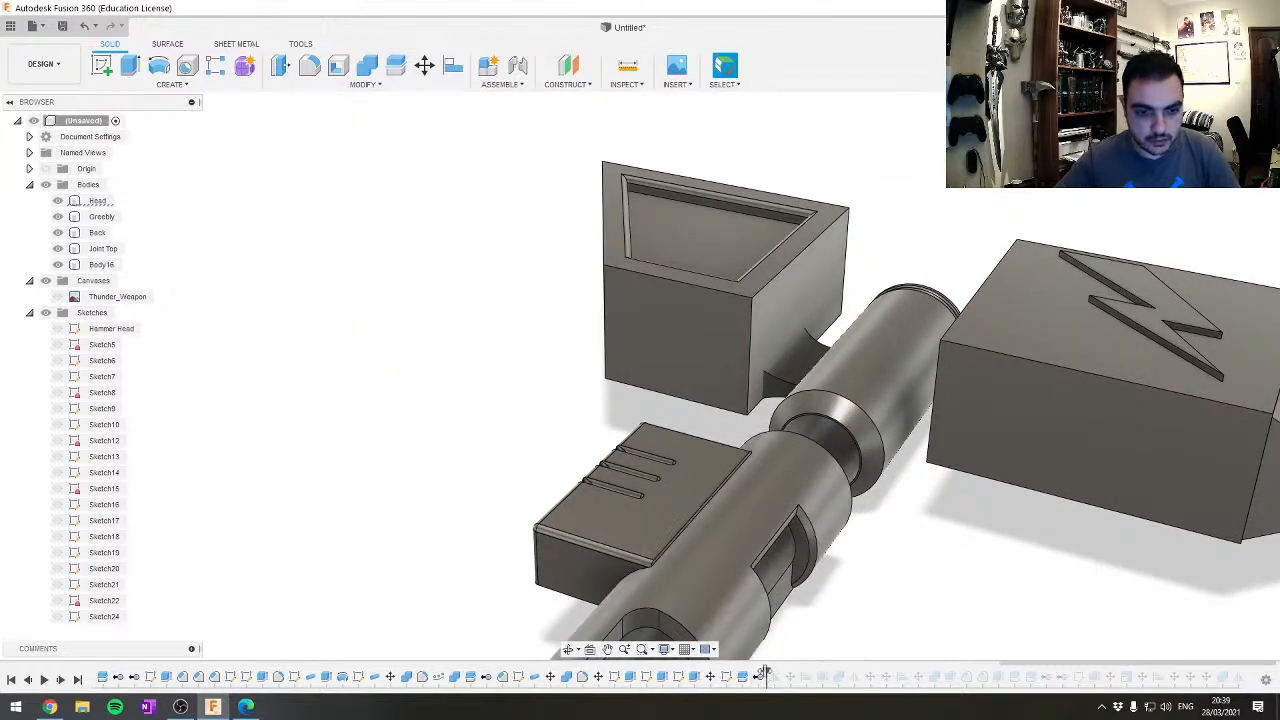
left_click_drag(764, 674, 793, 676)
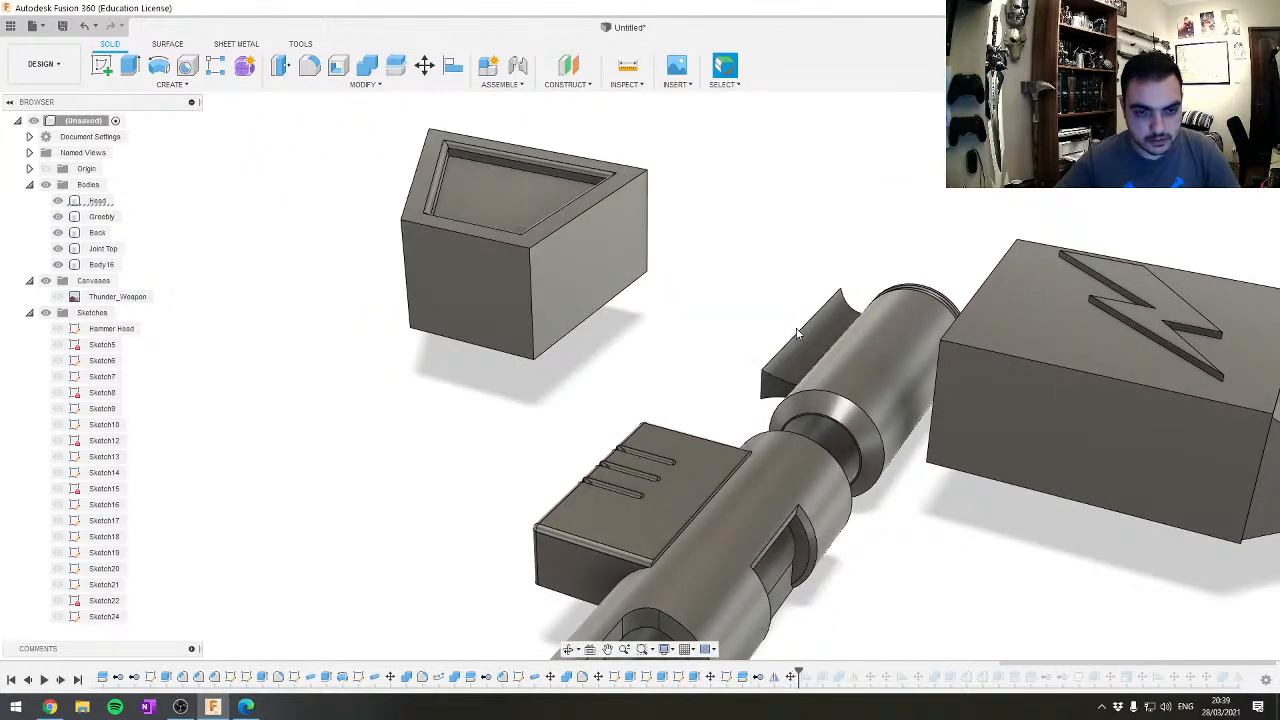
middle_click_drag(797, 333, 631, 545, "shift")
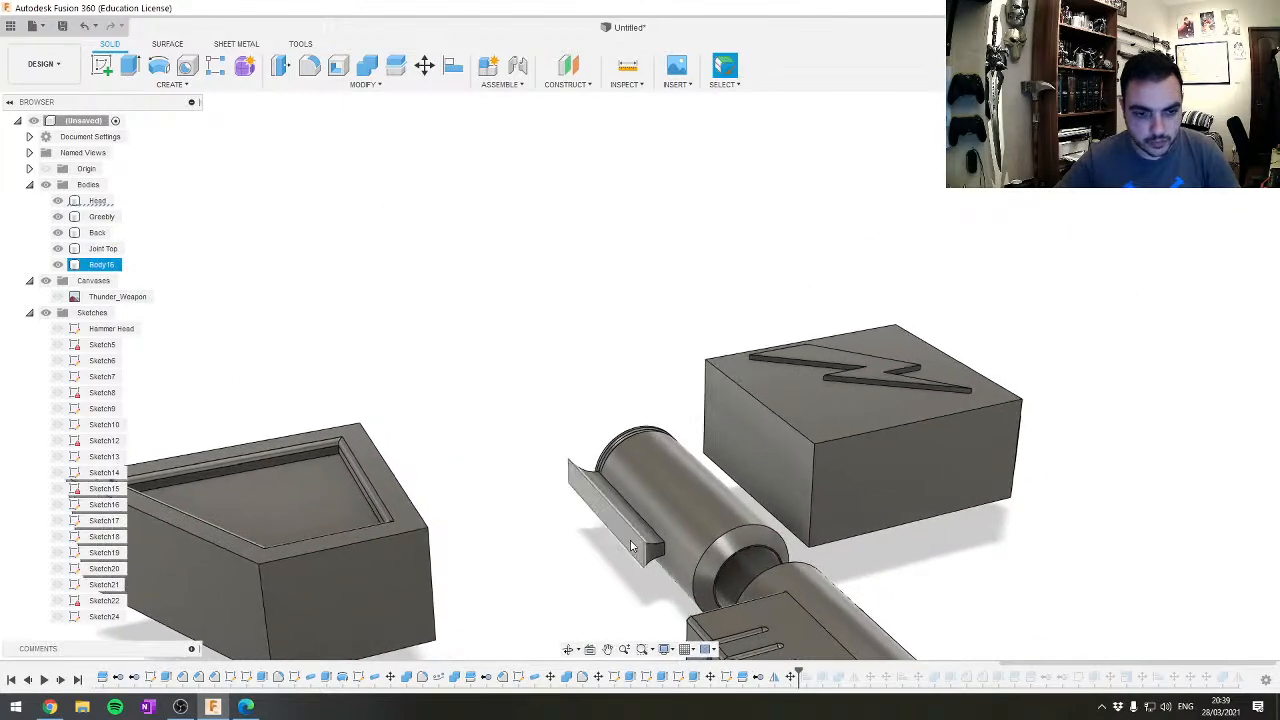
scroll(631, 545, "up", 5)
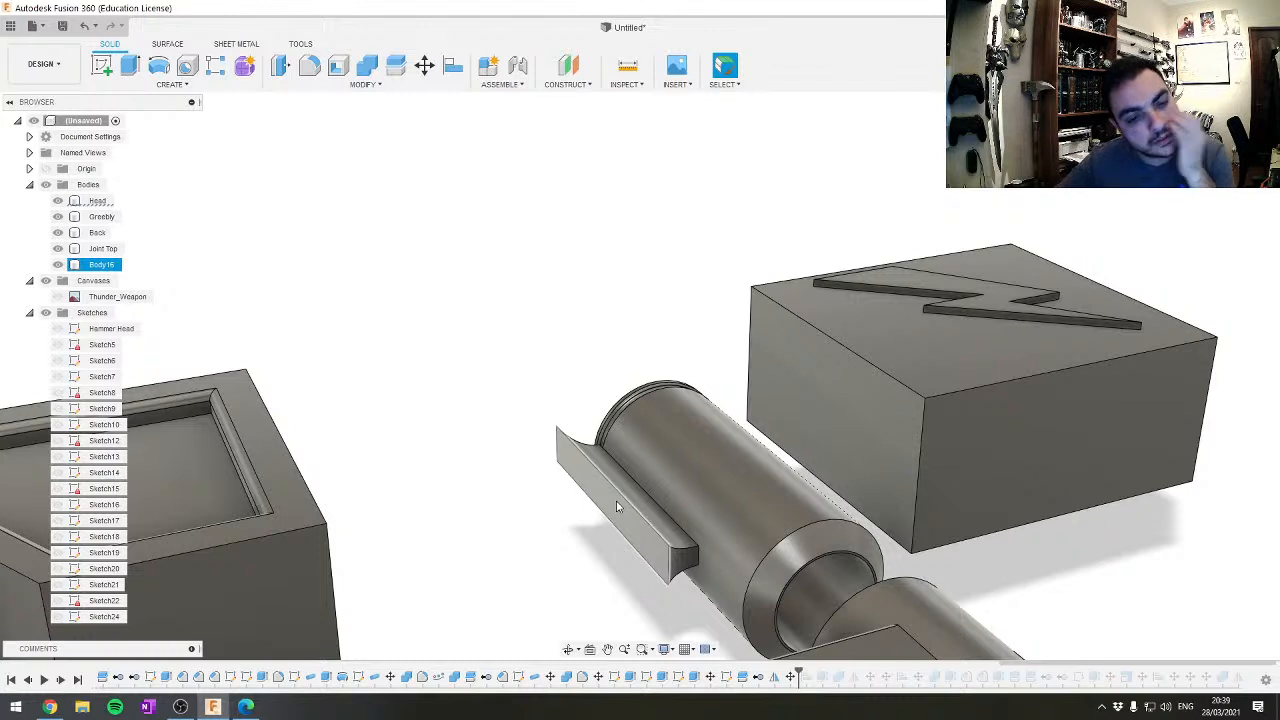
left_click(617, 506)
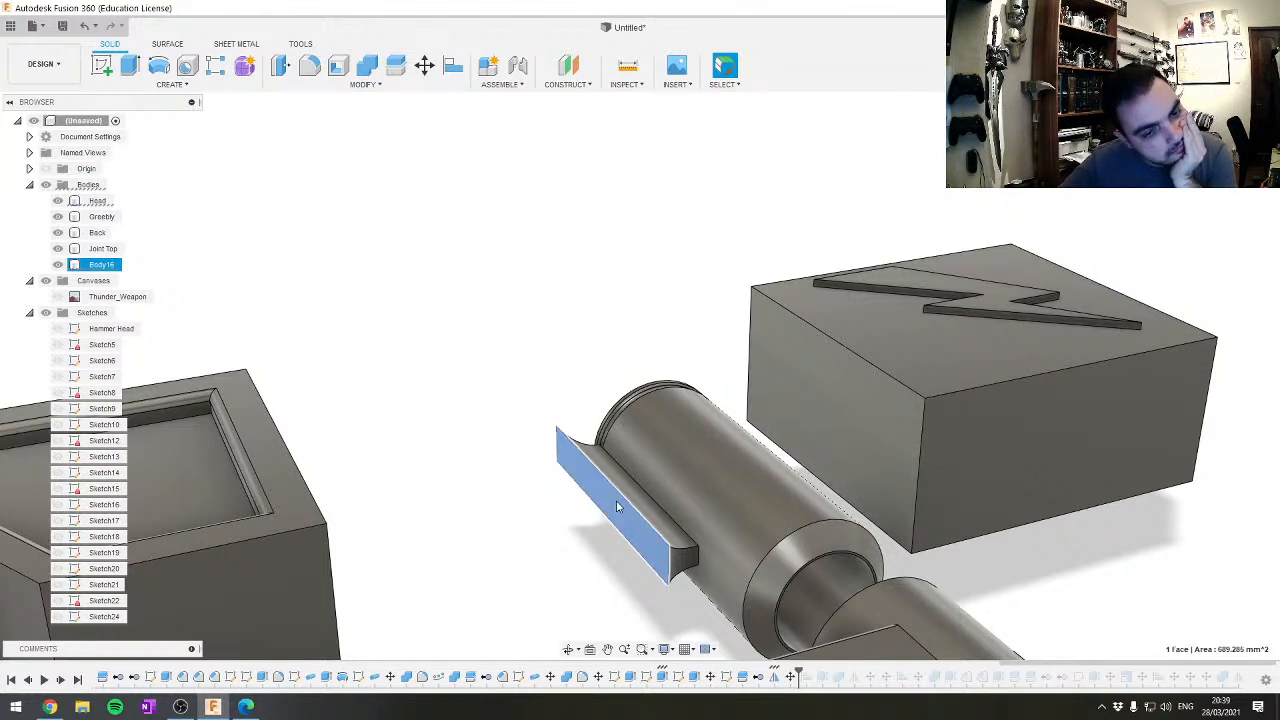
key("Escape")
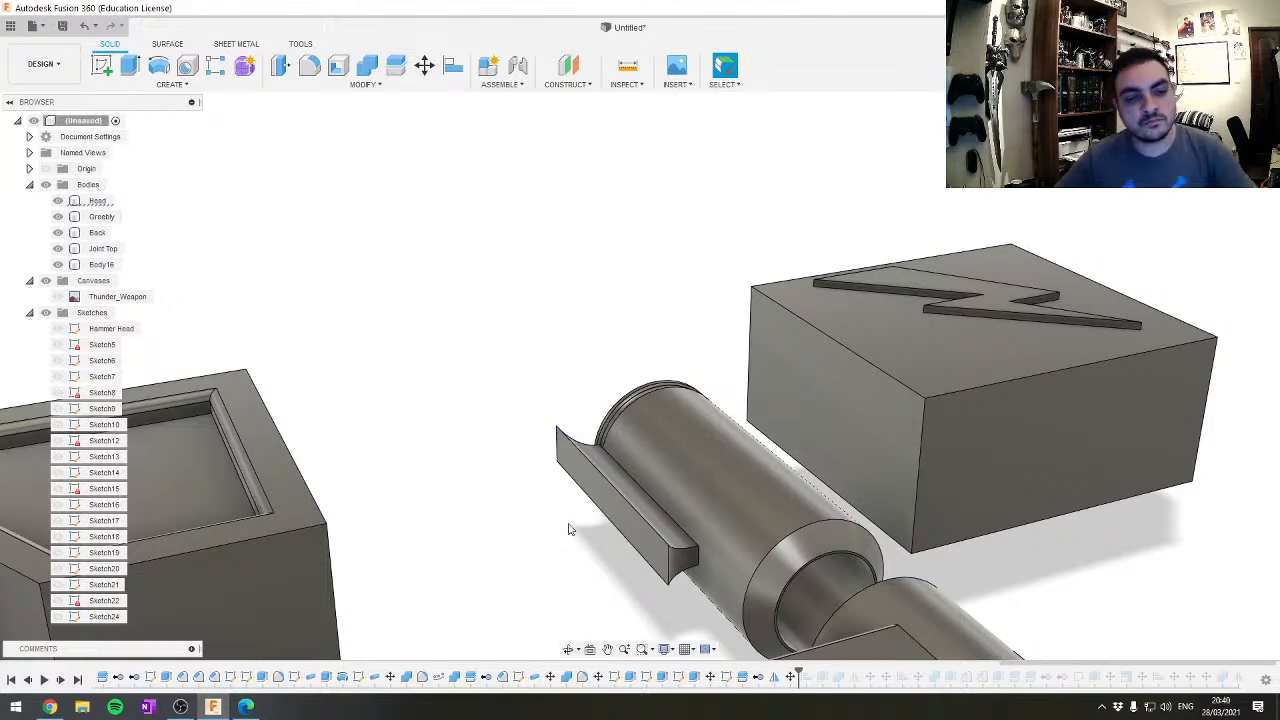
Move the cheek-side joint piece Body16 by 10 mm in Y
middle_click_drag(598, 524, 597, 494, "shift")
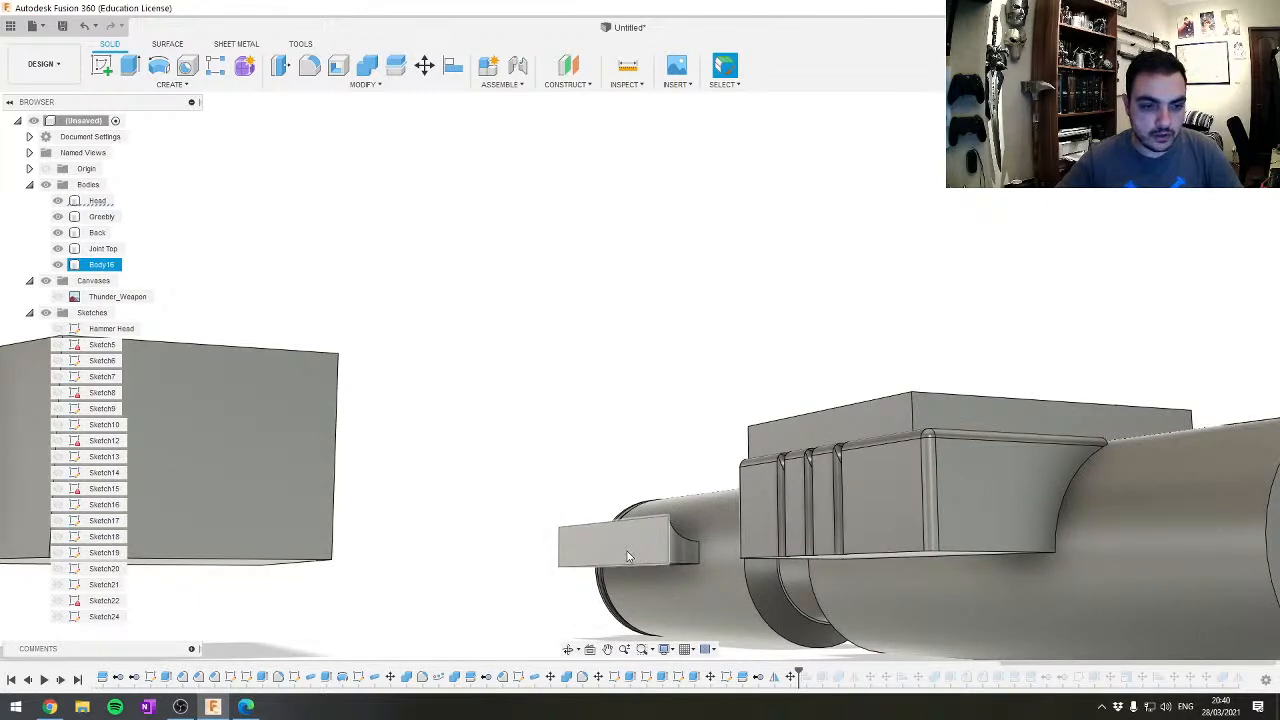
left_click(87, 265)
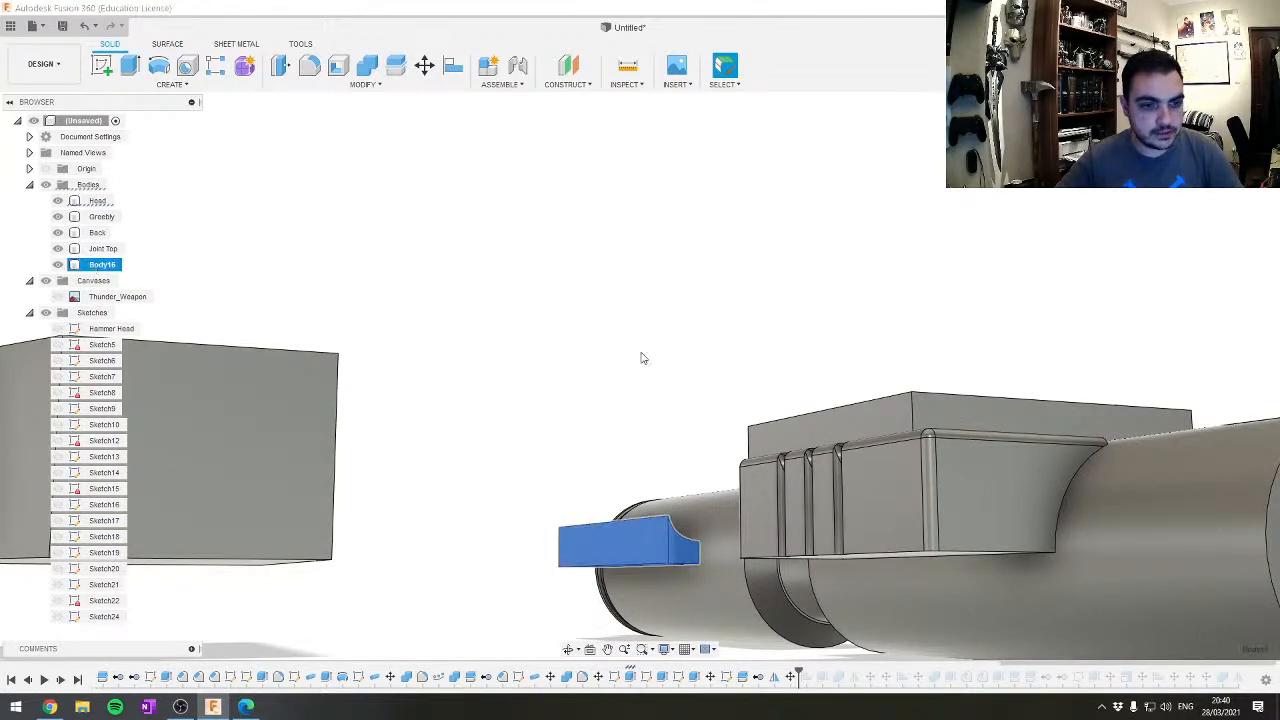
key("m")
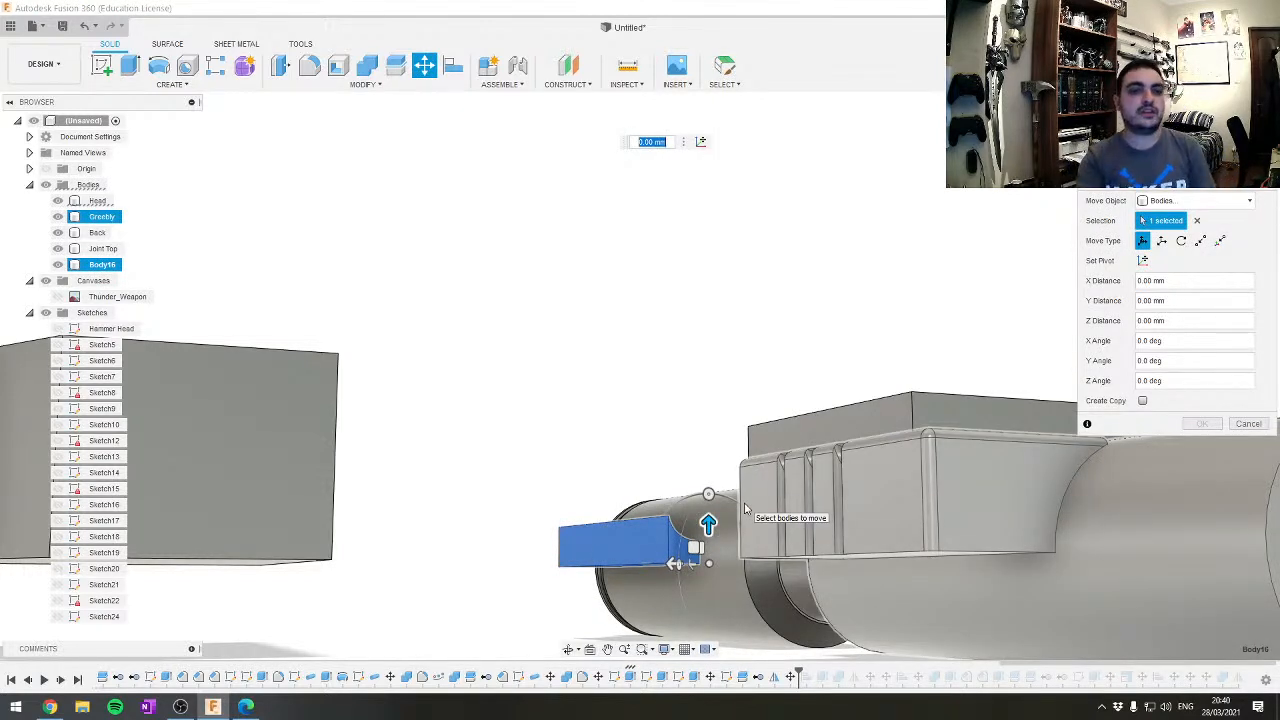
type("10")
key("Return")
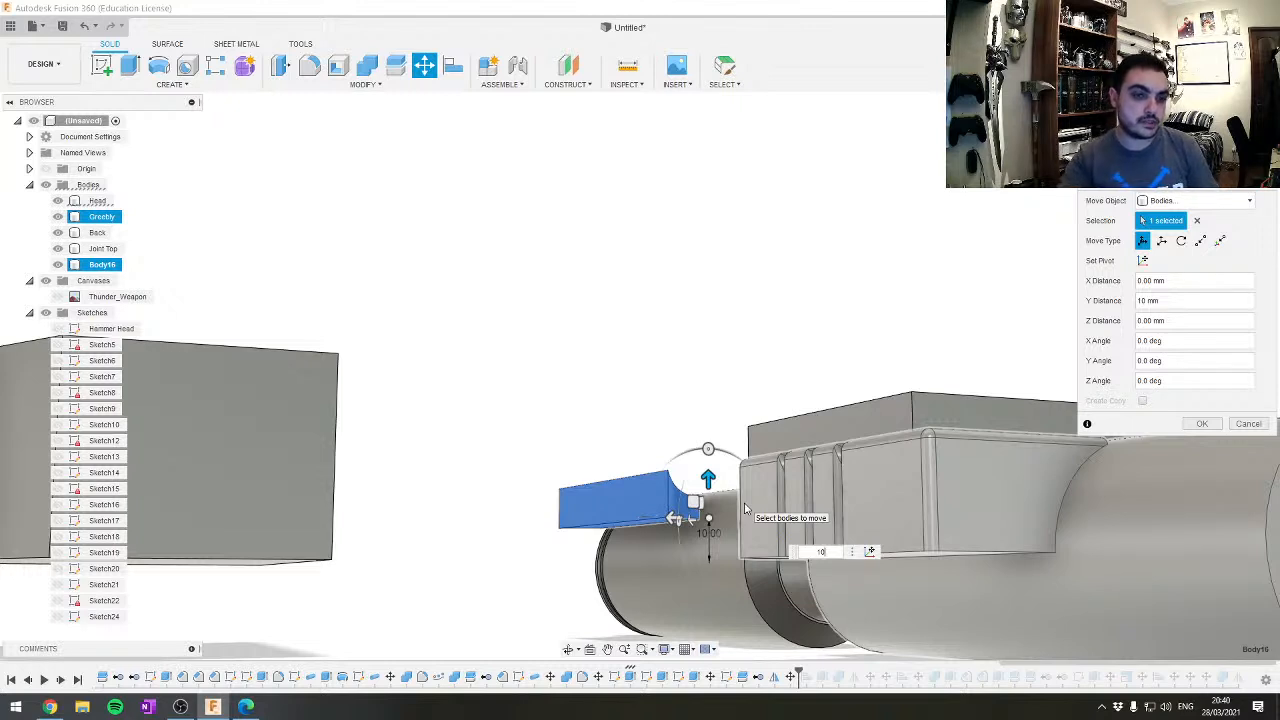
key("Return")
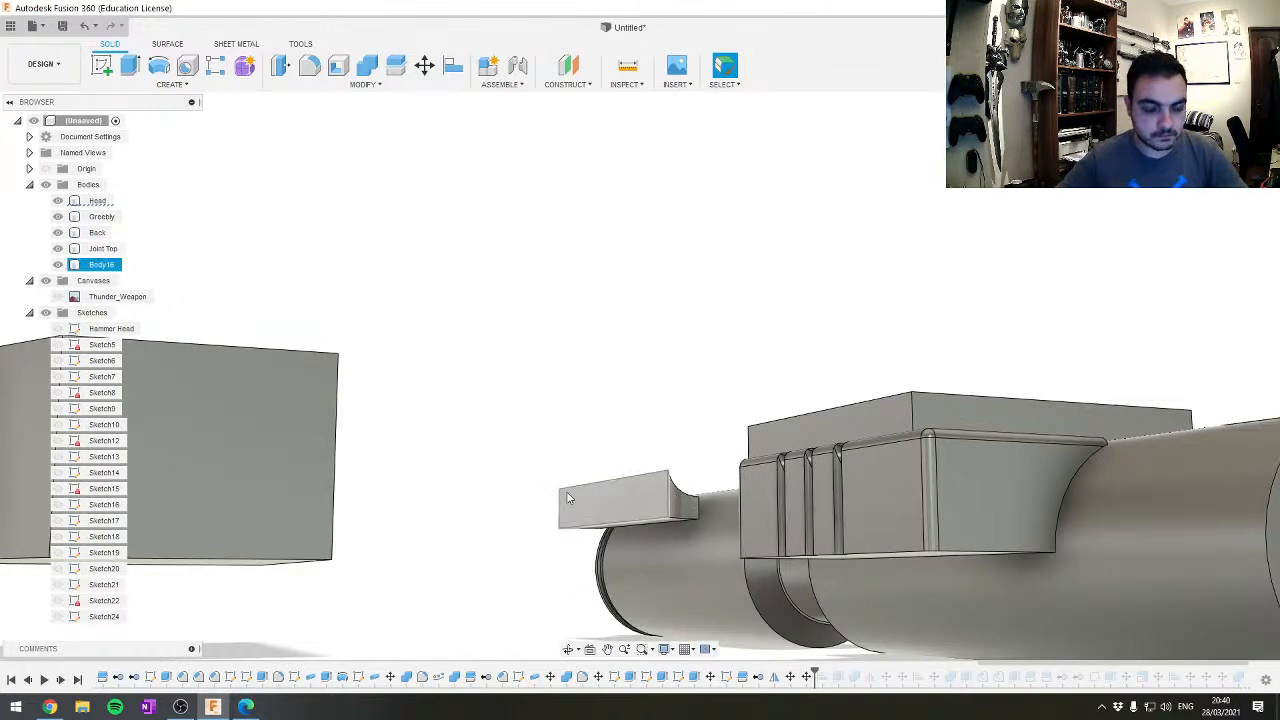
Extrude the underside face of the cheek-side joint piece by 10 mm, joining it to the body
middle_click_drag(567, 497, 632, 475, "shift")
left_click(632, 475)
type("e")
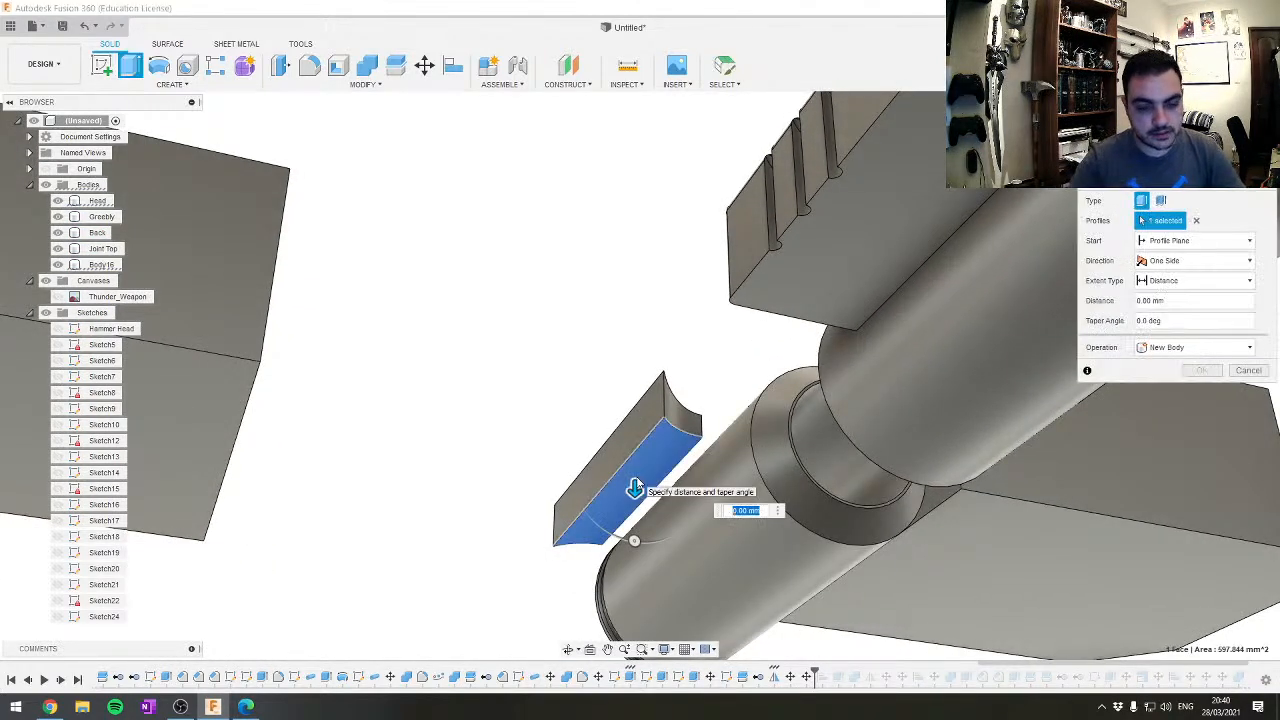
type("10")
key("Return")
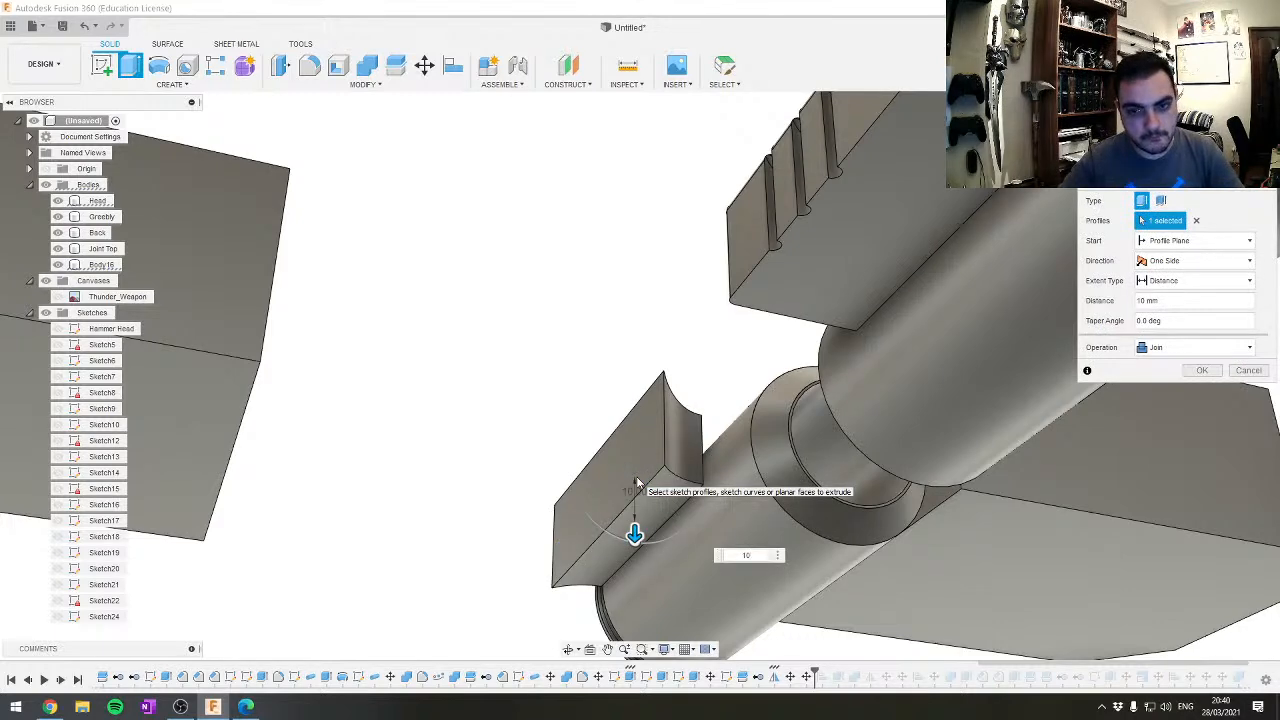
middle_click_drag(636, 483, 661, 454, "shift")
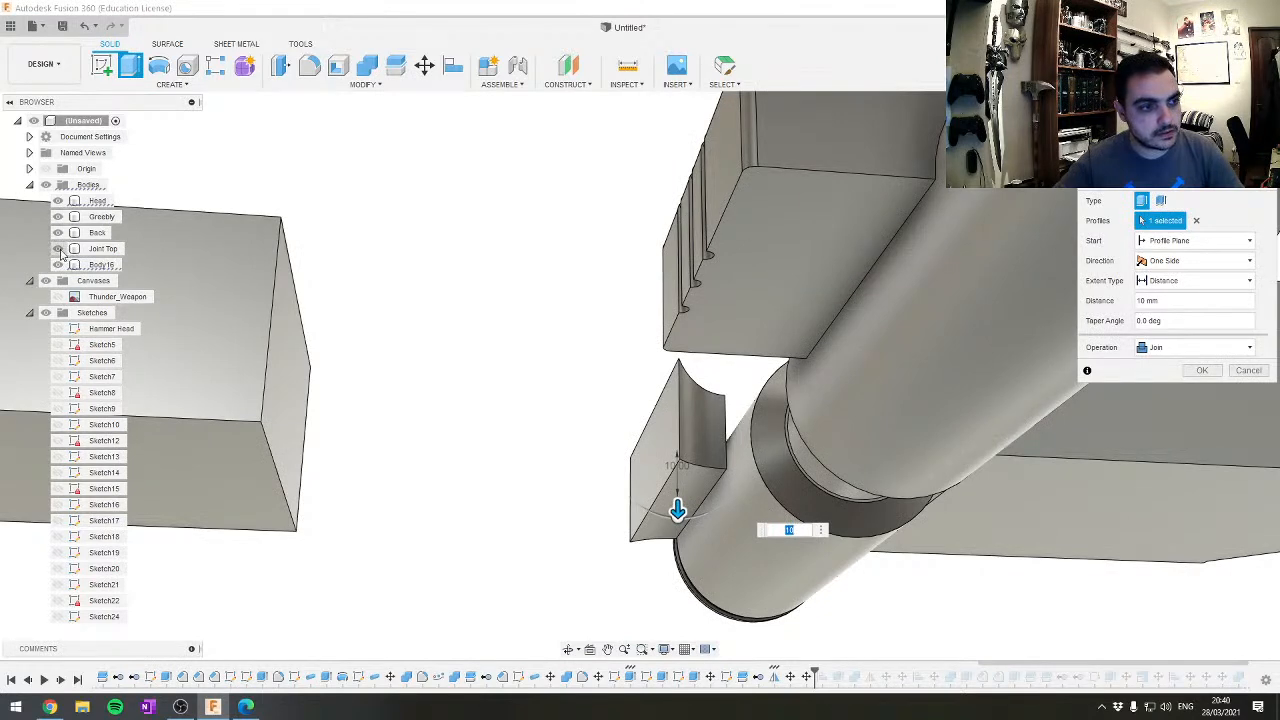
key("Return")
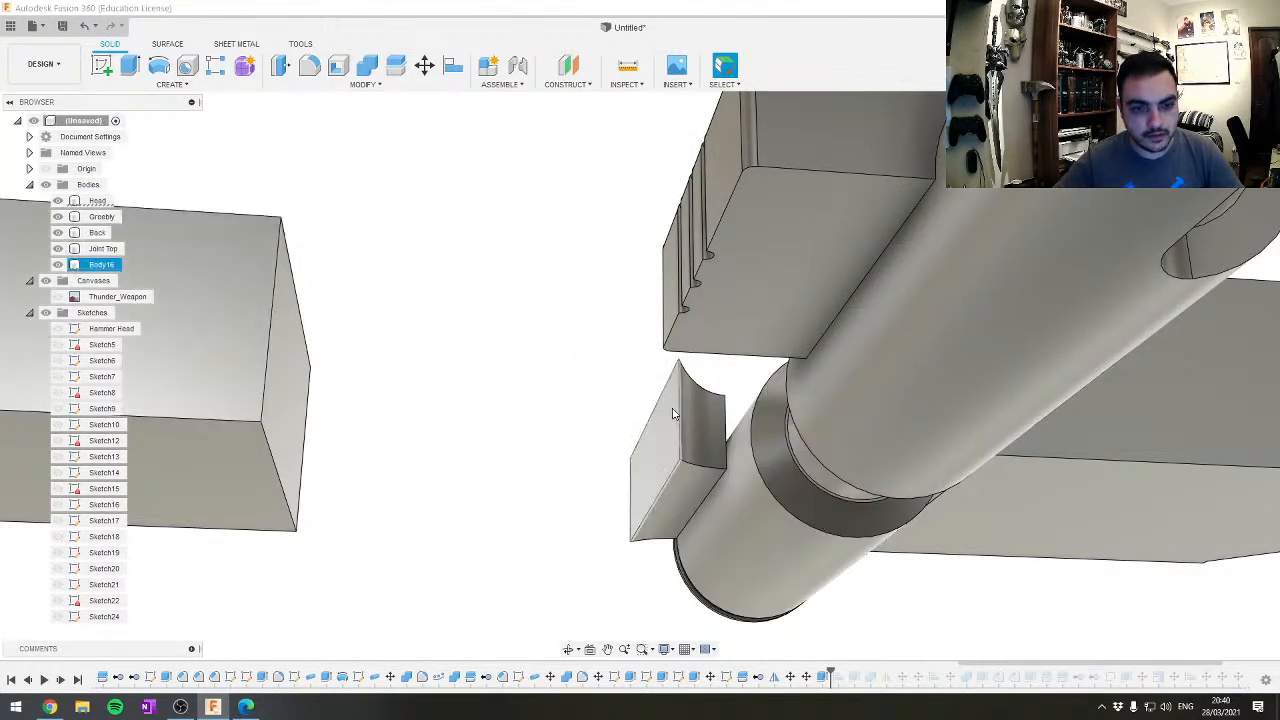
Roll the timeline forward to its end to rebuild the complete mirrored hammer
middle_click_drag(673, 413, 660, 480, "shift")
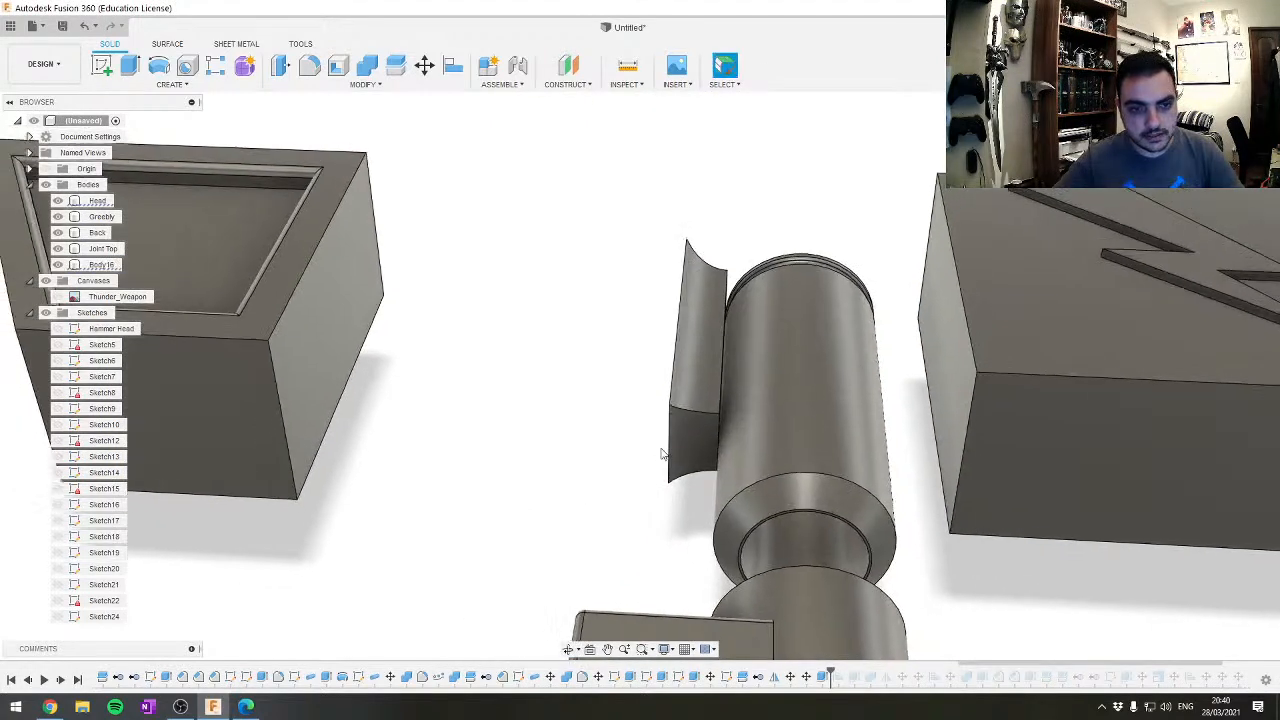
scroll(660, 455, "down", 5)
scroll(934, 523, "down", 3)
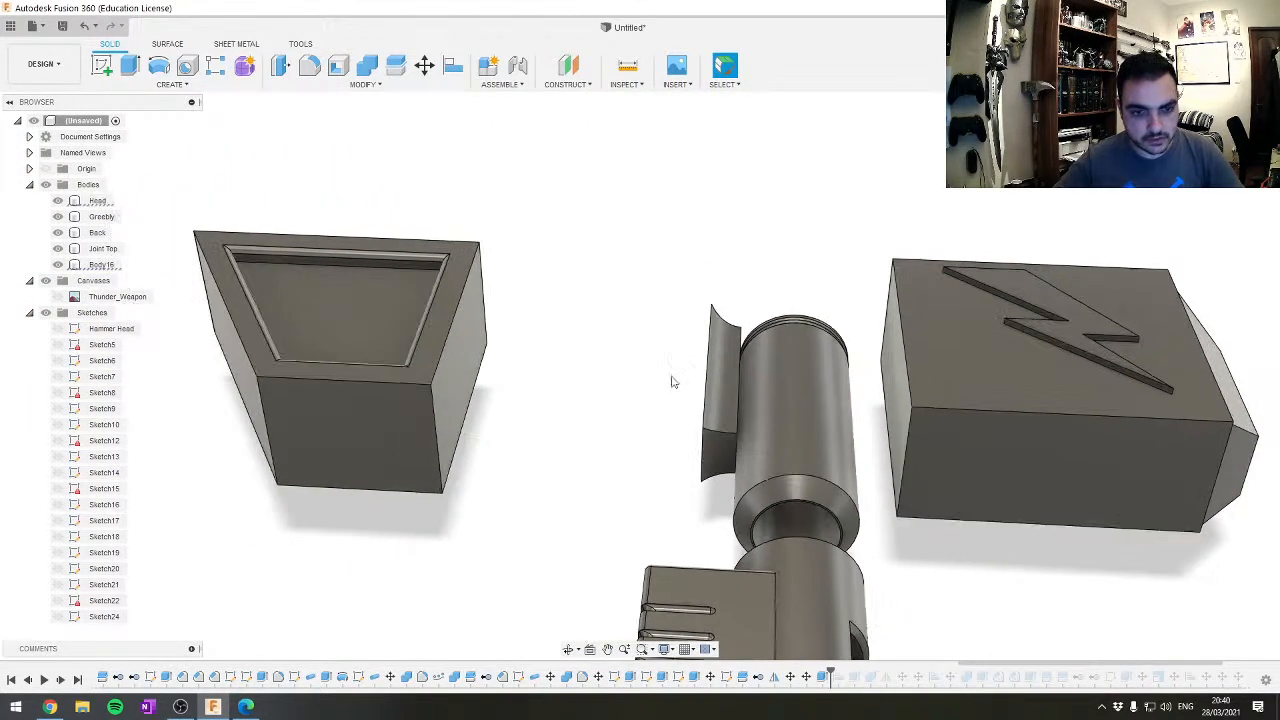
left_click_drag(830, 677, 1240, 677)
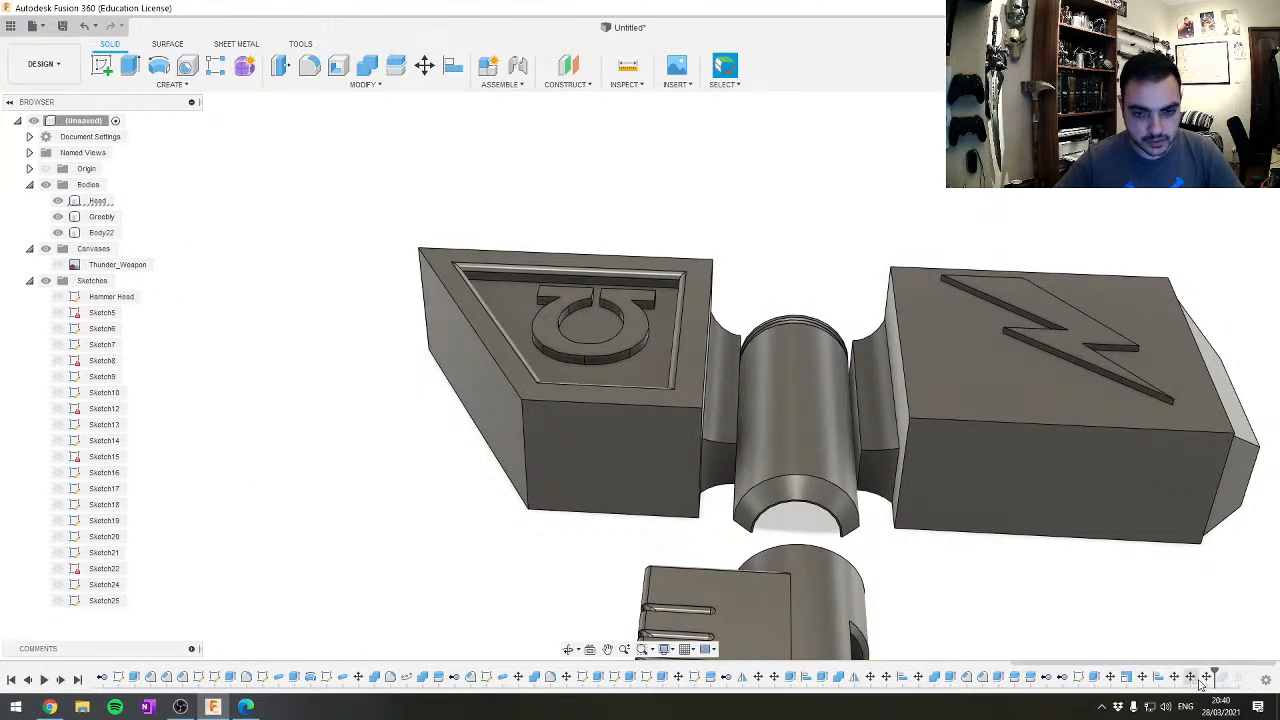
middle_click_drag(700, 450, 863, 332, "shift")
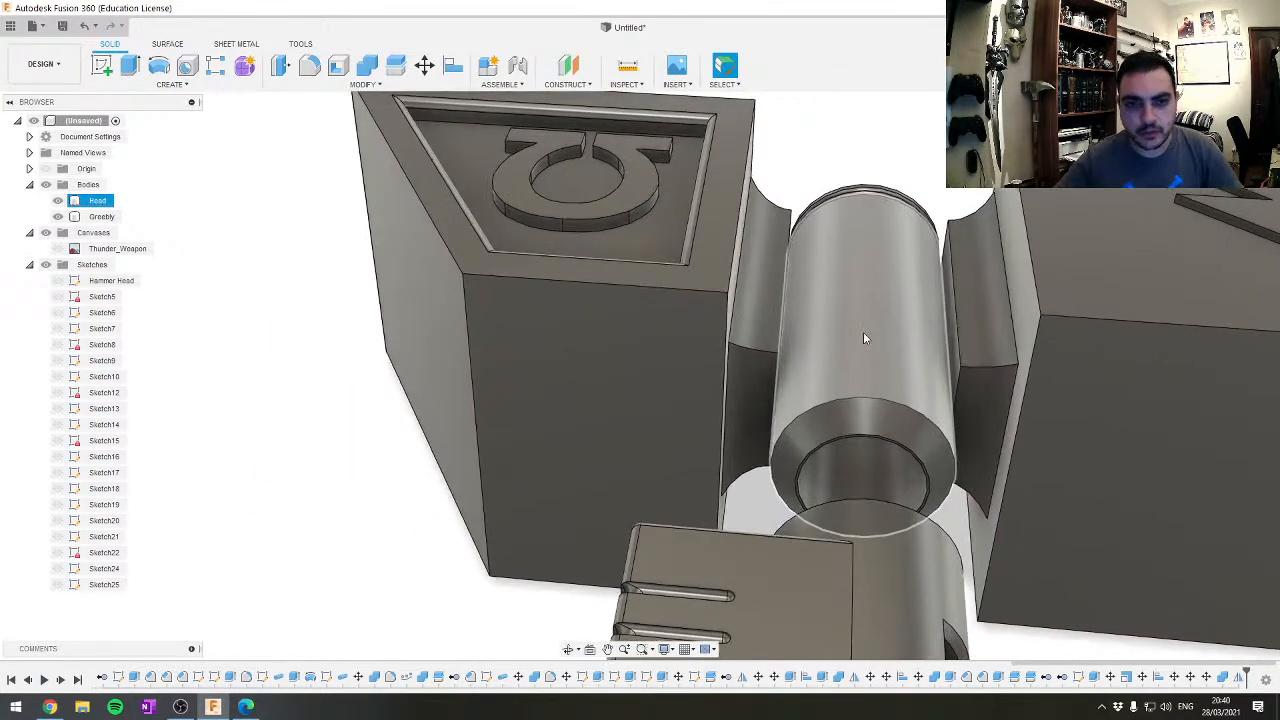
Extrude the cheek-side joint's two inner faces 36 mm across the central cylinder, joining them to the head
middle_click_drag(913, 295, 829, 266, "shift")
left_click(829, 266)
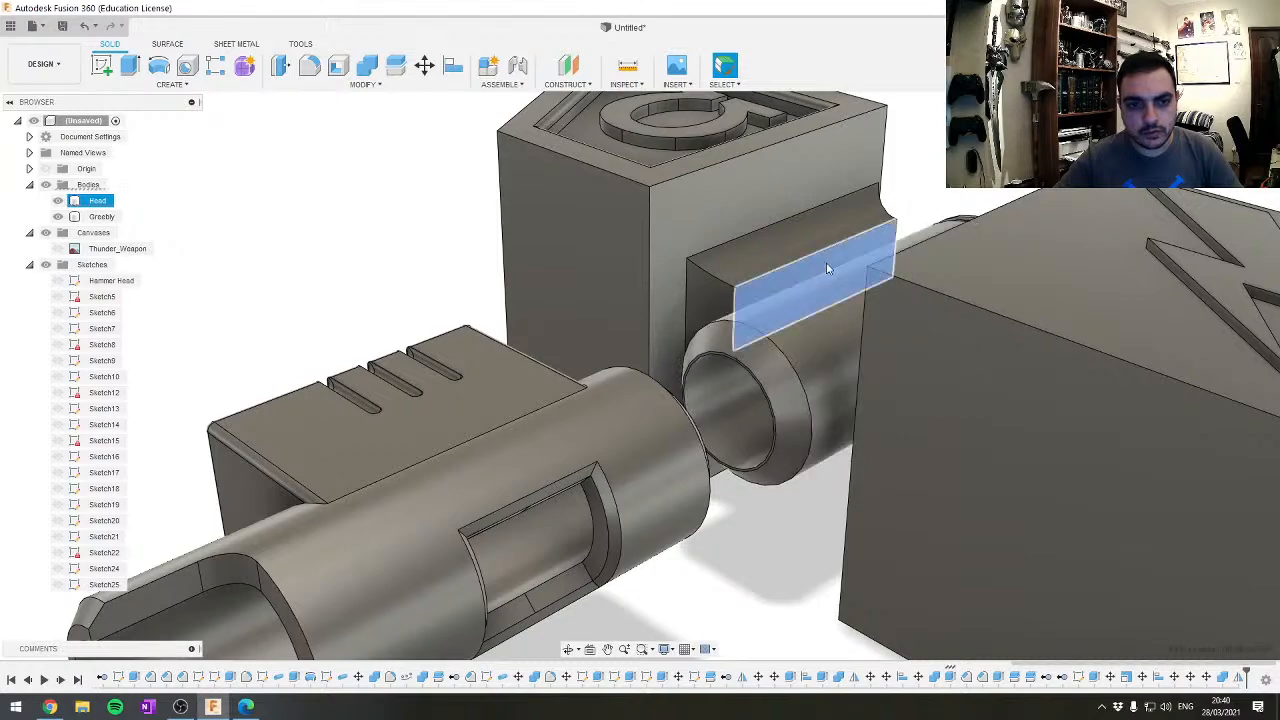
key("e")
left_click_drag(830, 268, 940, 304)
middle_click_drag(940, 304, 722, 282, "shift")
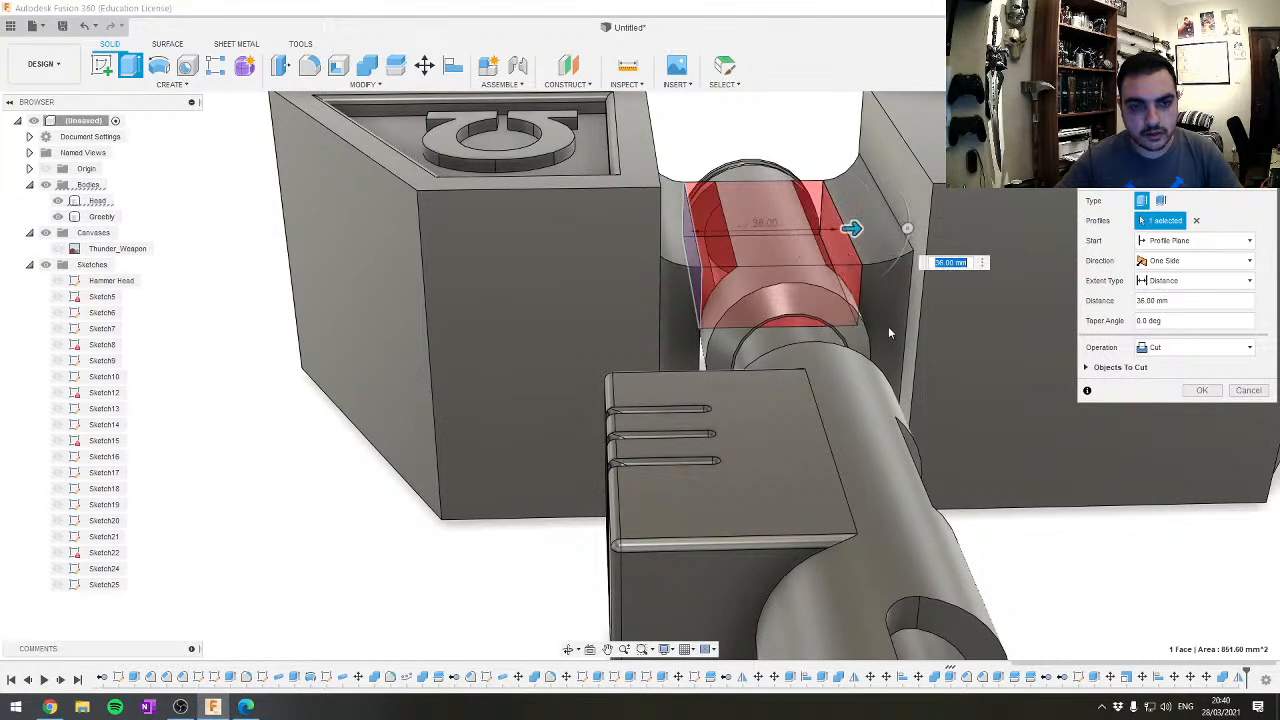
middle_click_drag(848, 256, 813, 531, "shift")
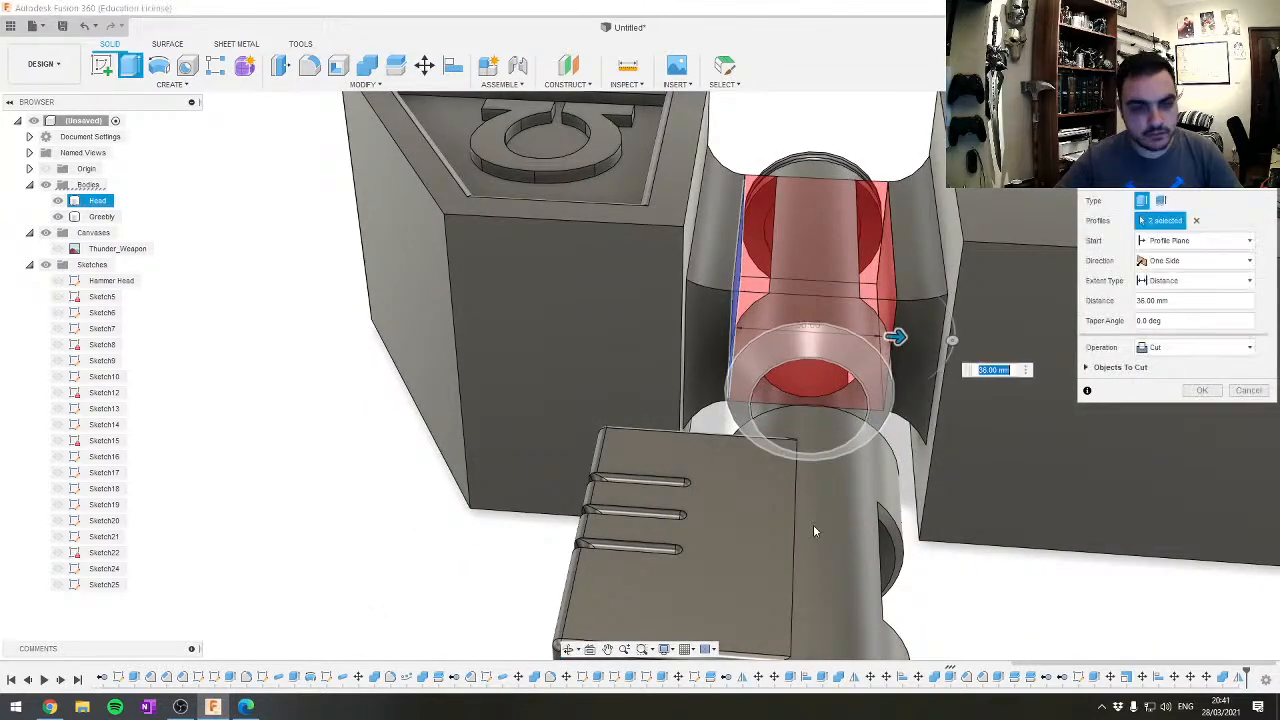
left_click(1200, 347)
left_click(1175, 366)
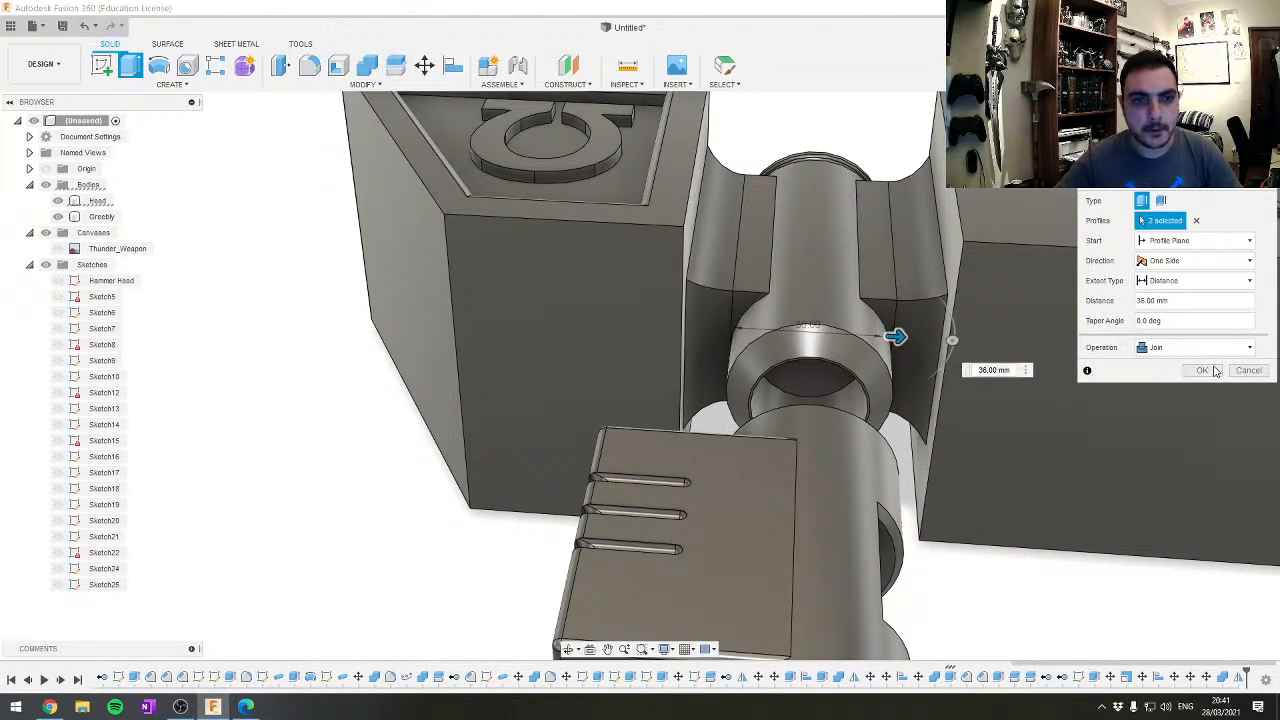
left_click(1203, 370)
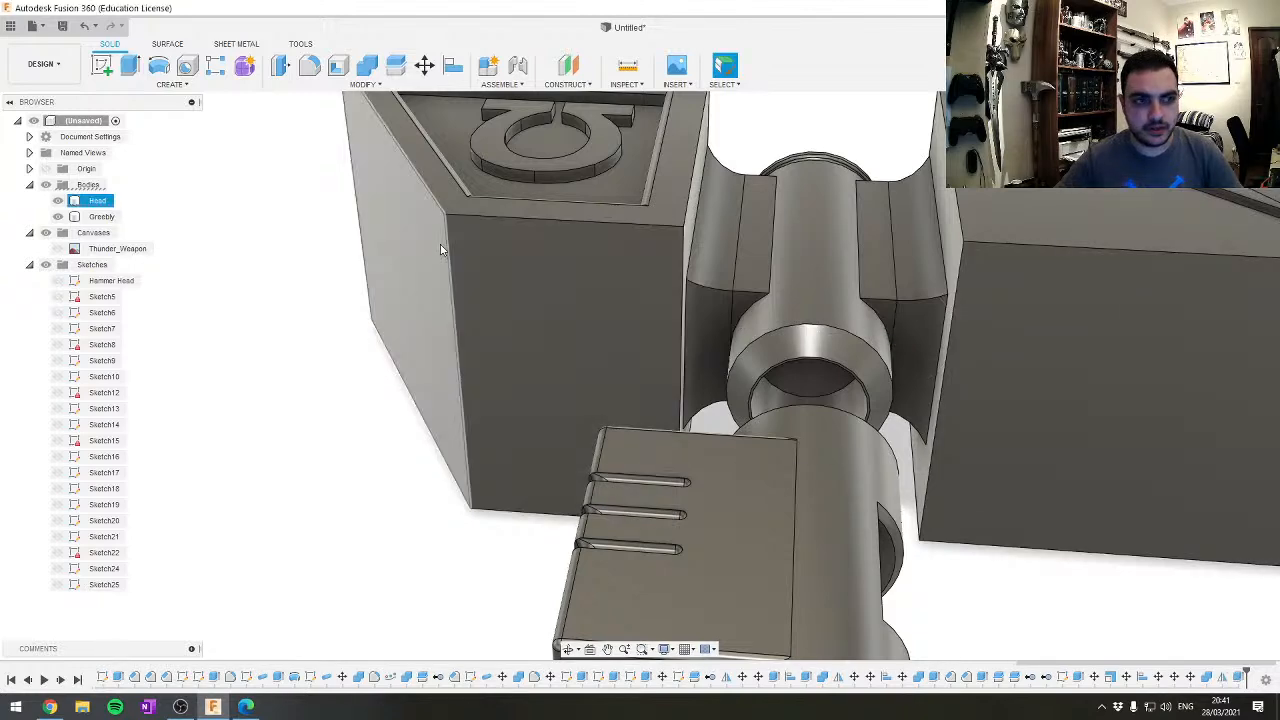
Hide the Greebly body and cut the circular face inside the central cylinder to a depth of 56.773 mm
left_click(58, 216)
middle_click_drag(780, 360, 800, 325, "shift")
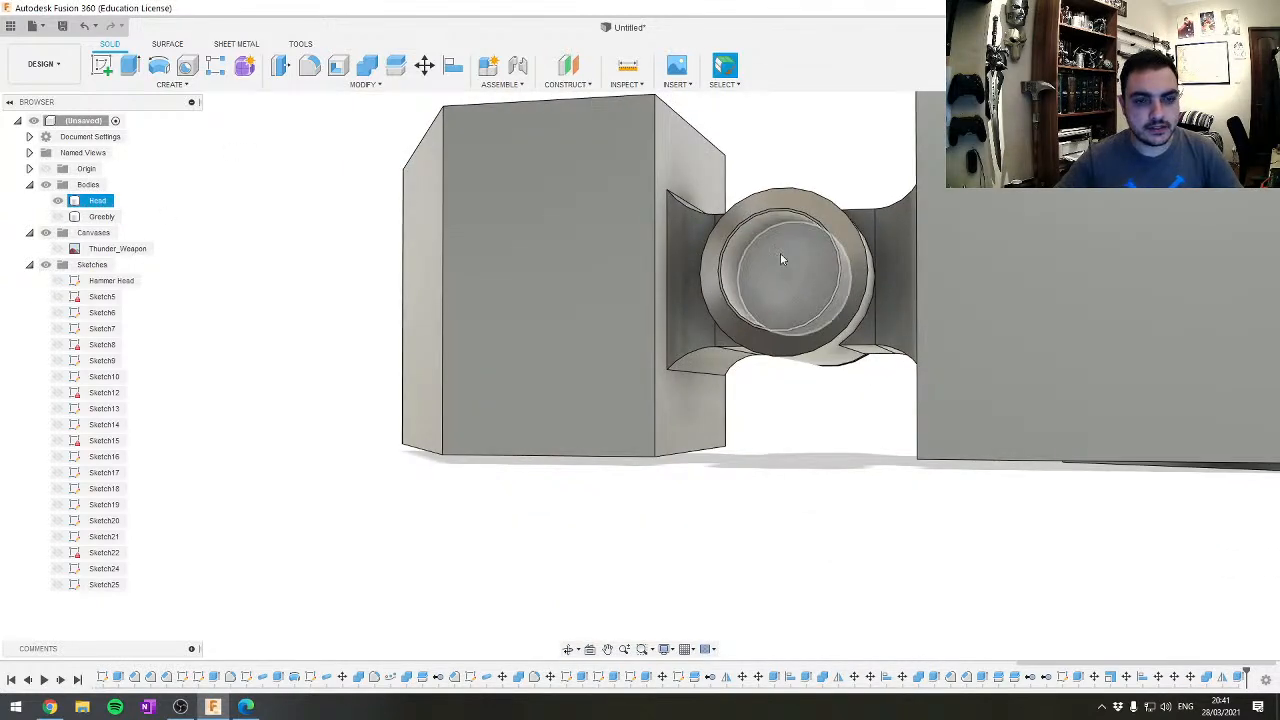
middle_click_drag(782, 259, 615, 350, "shift")
key("e")
middle_click_drag(461, 211, 492, 196, "shift")
left_click(403, 350)
middle_click_drag(617, 251, 440, 320, "shift")
left_click_drag(294, 321, 488, 347)
middle_click_drag(488, 347, 396, 313, "shift")
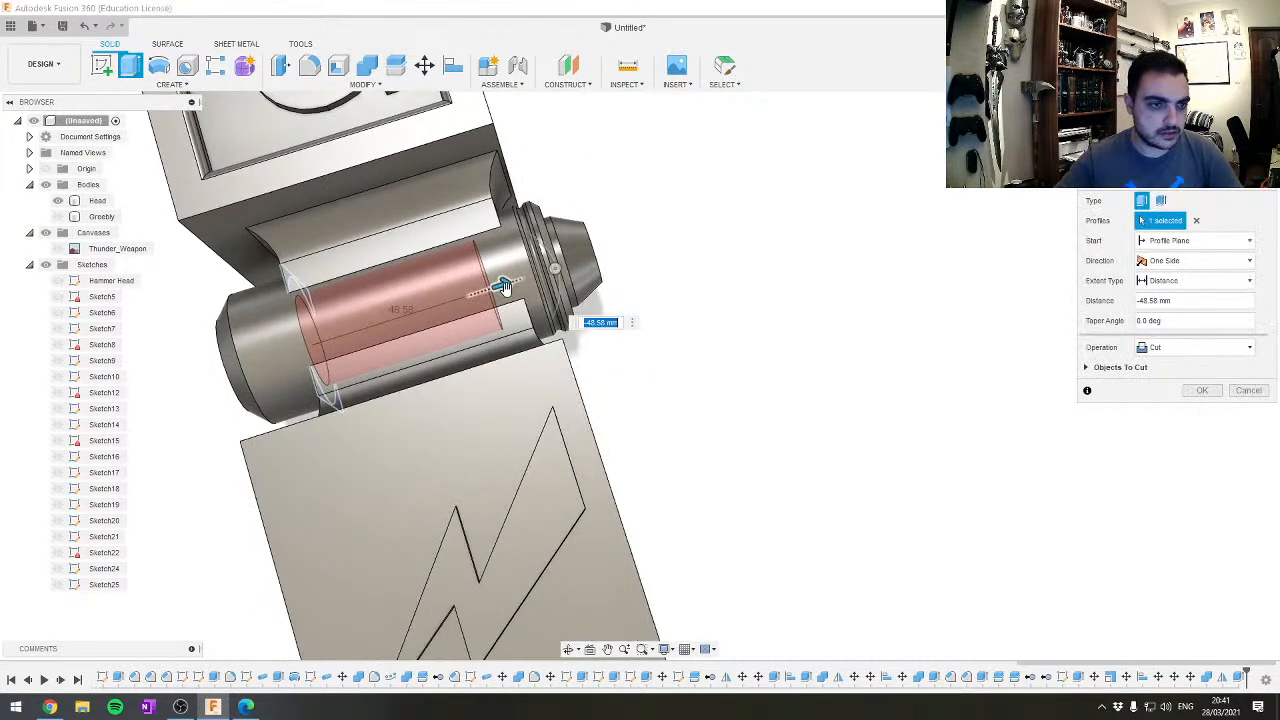
left_click_drag(502, 287, 515, 280)
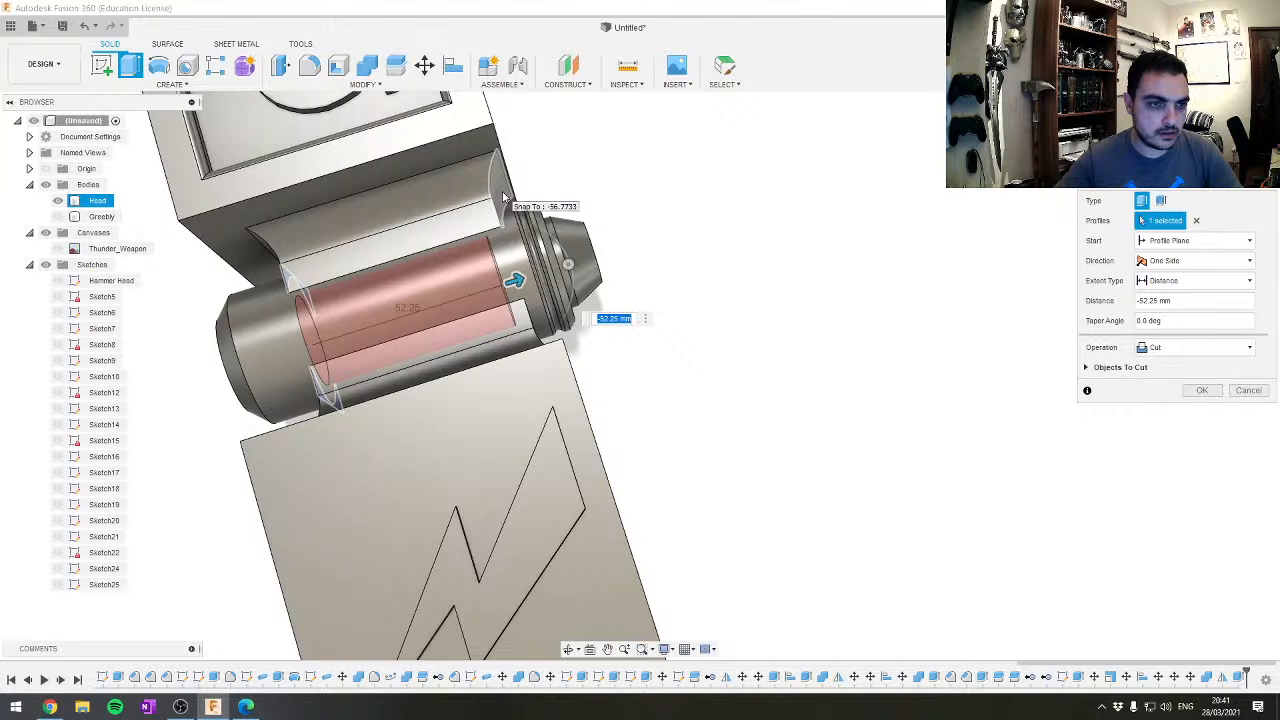
left_click_drag(504, 196, 502, 200)
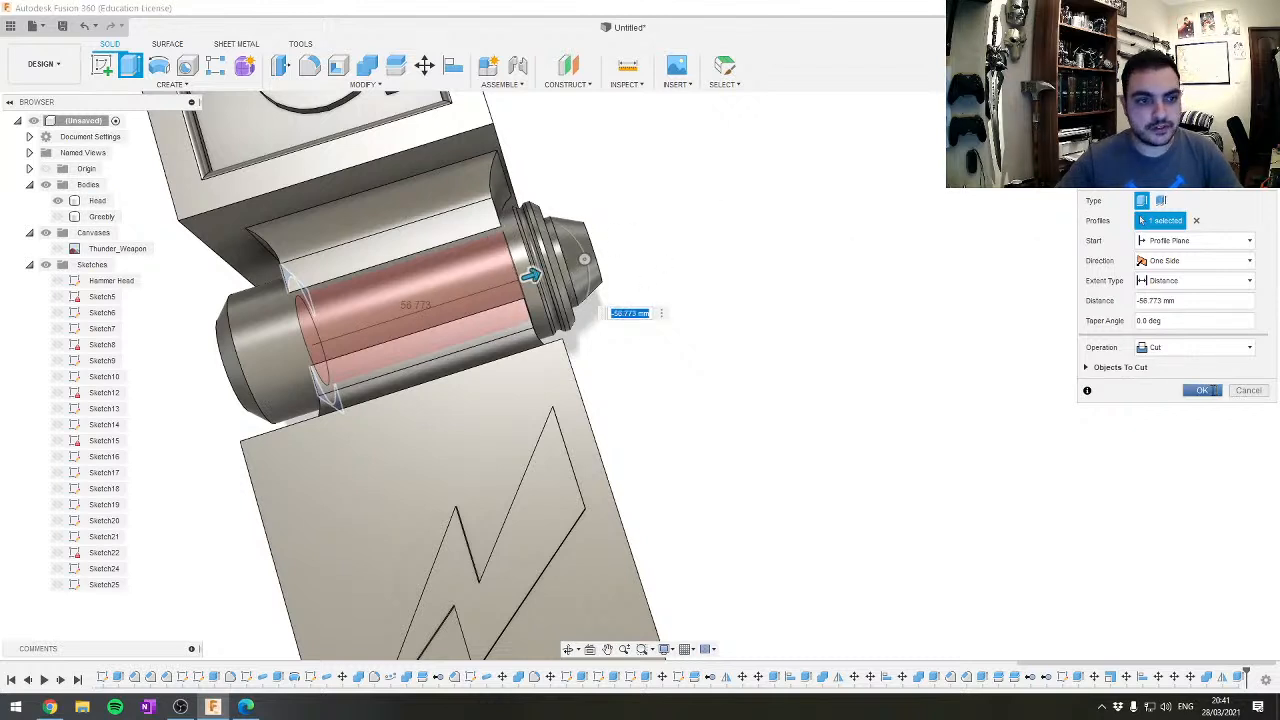
left_click(1214, 390)
Show the Greebly body again and view the complete hammer from several sides
middle_click_drag(374, 423, 741, 380, "shift")
scroll(741, 380, "down", 5)
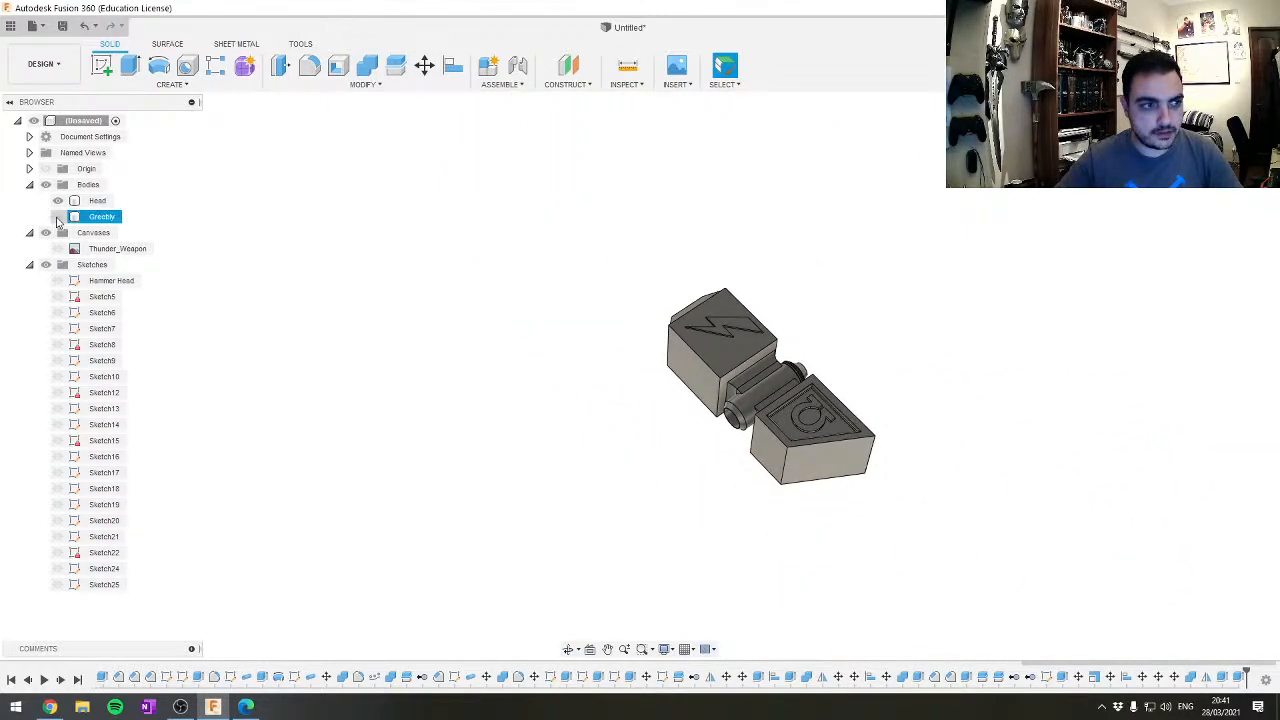
middle_click_drag(480, 330, 511, 373, "shift")
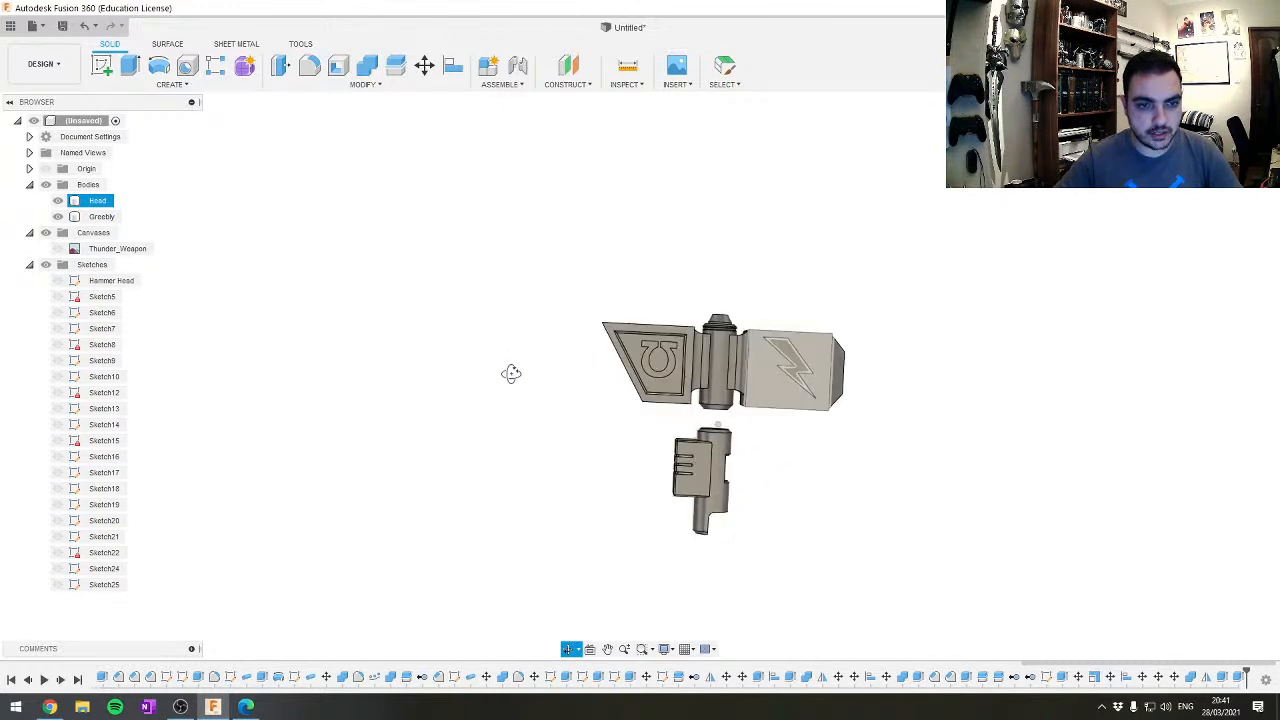
scroll(762, 398, "up", 5)
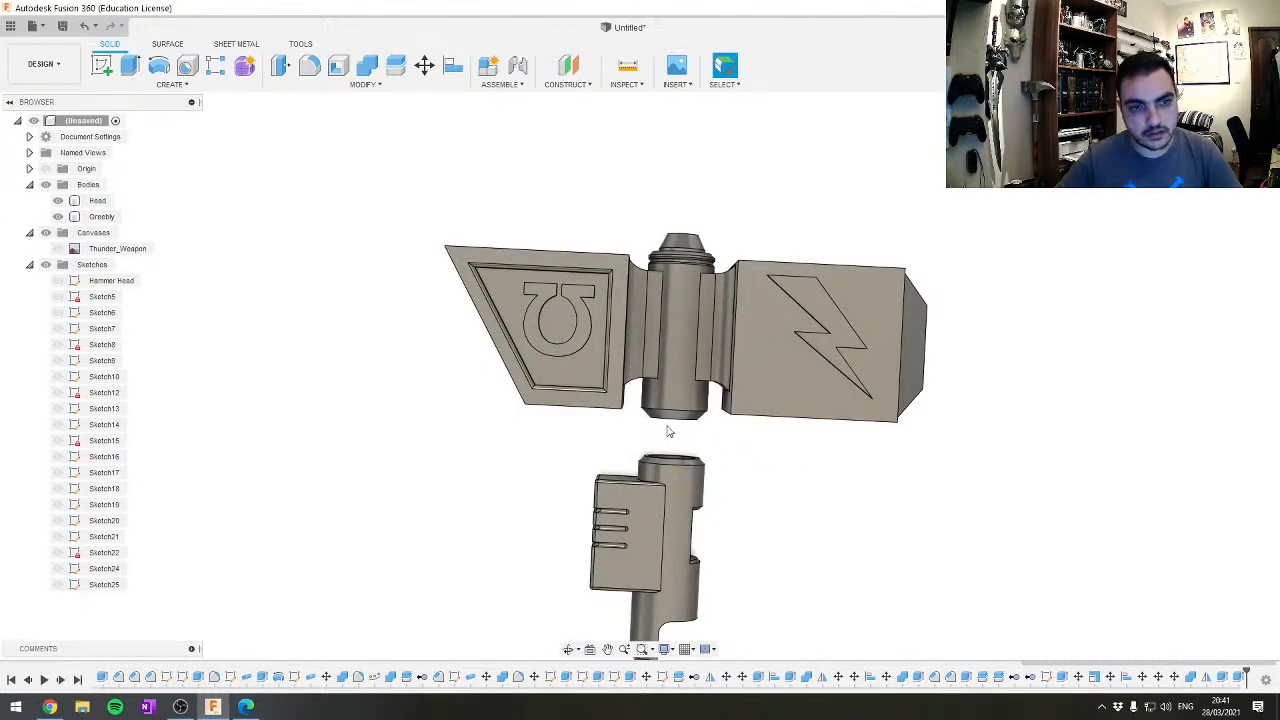
middle_click_drag(669, 431, 697, 378, "shift")
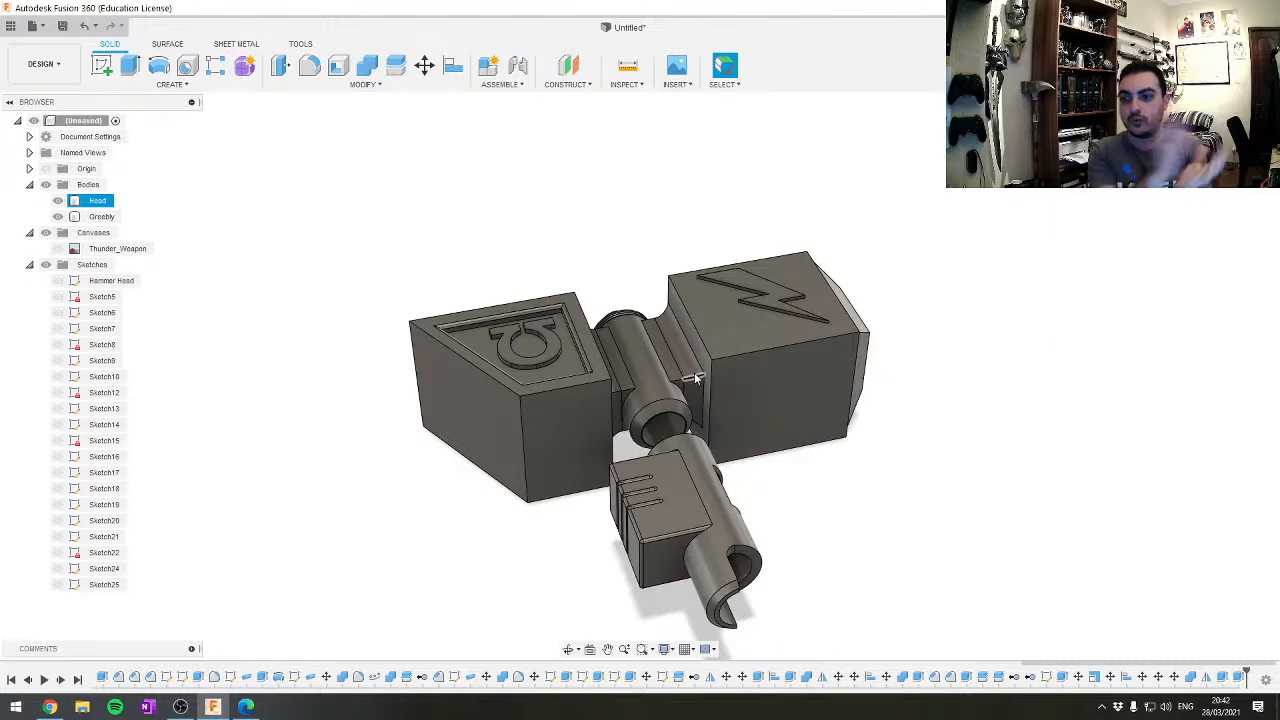
Show the Thunder_Weapon canvas to compare the hammer with the reference, and hide it again
left_click(57, 249)
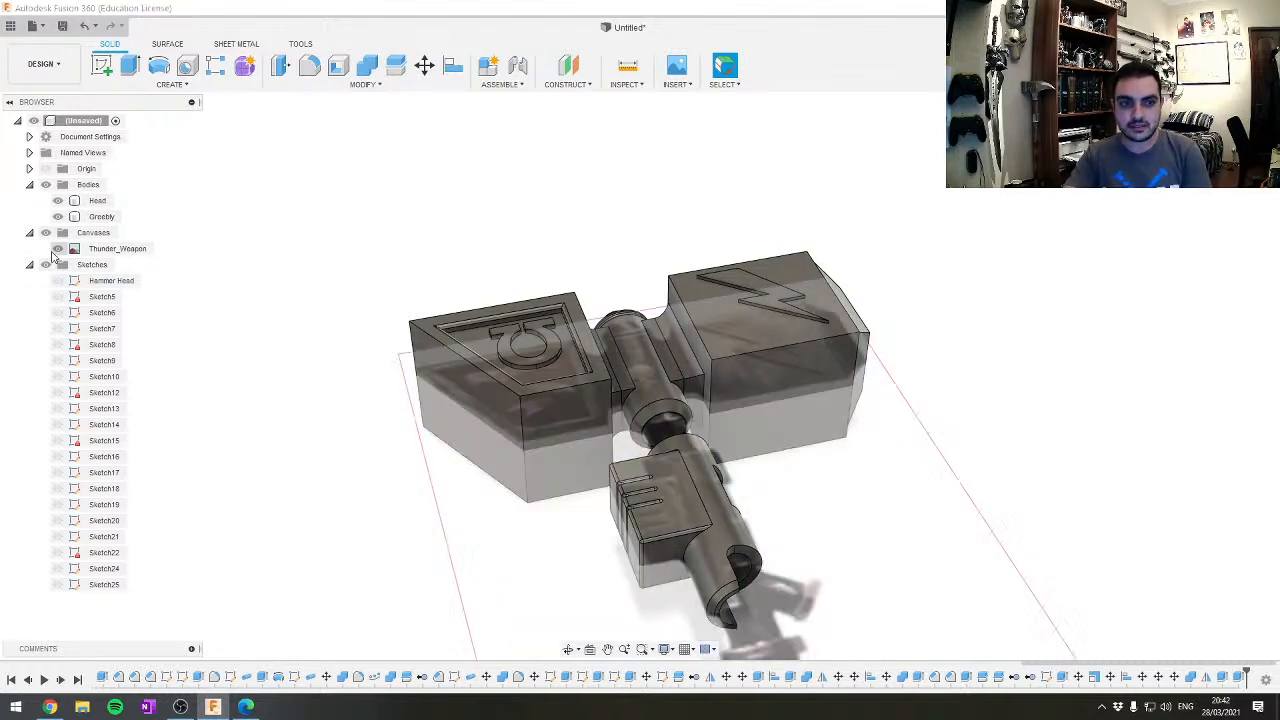
left_click(634, 484)
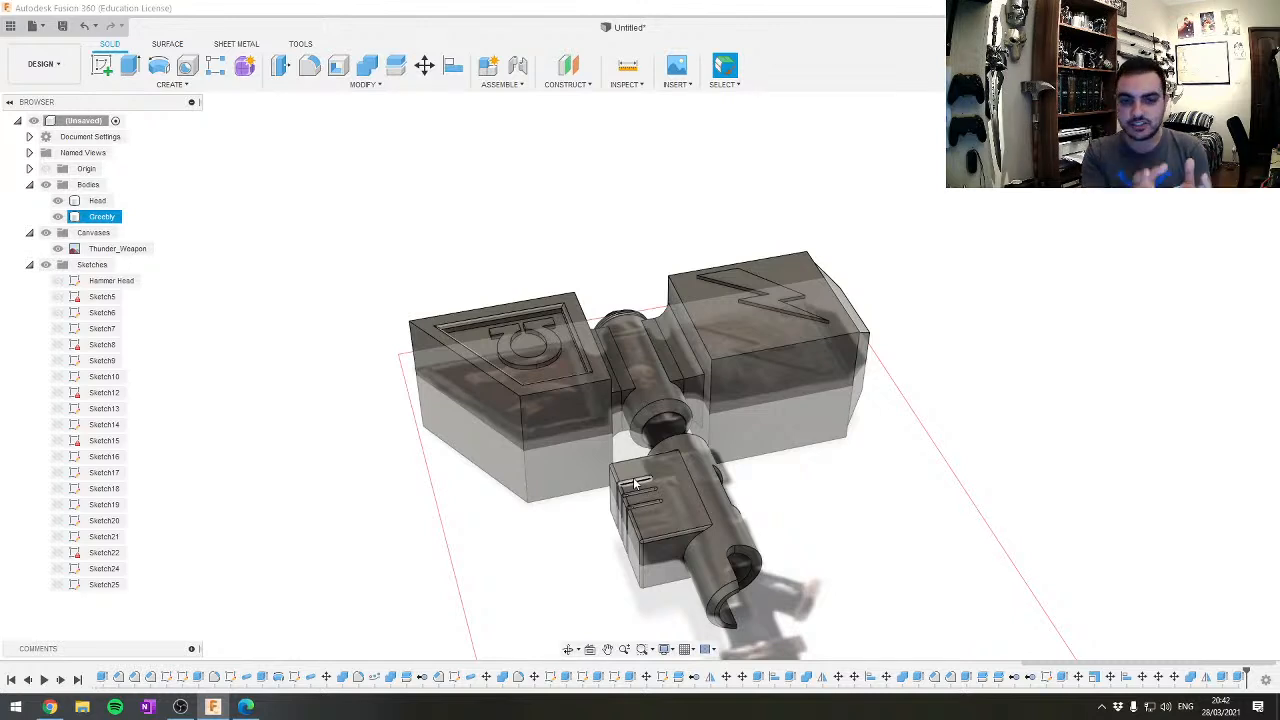
left_click(463, 218)
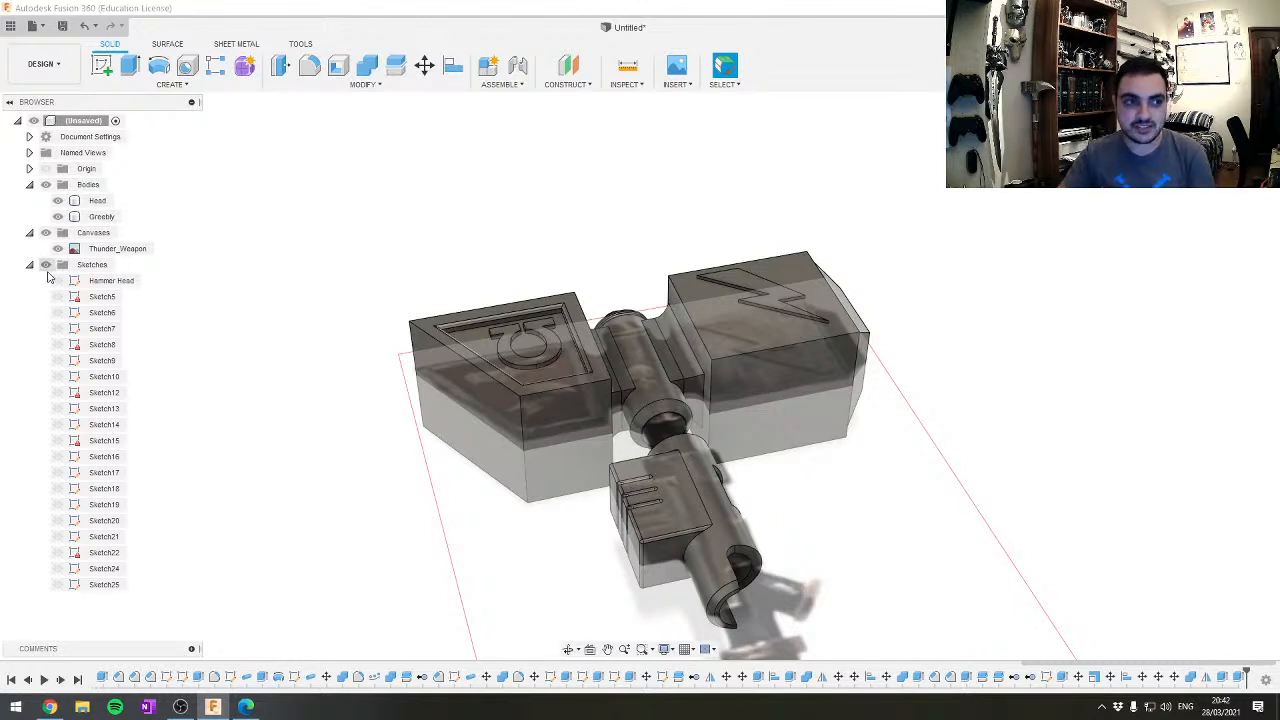
left_click(58, 249)
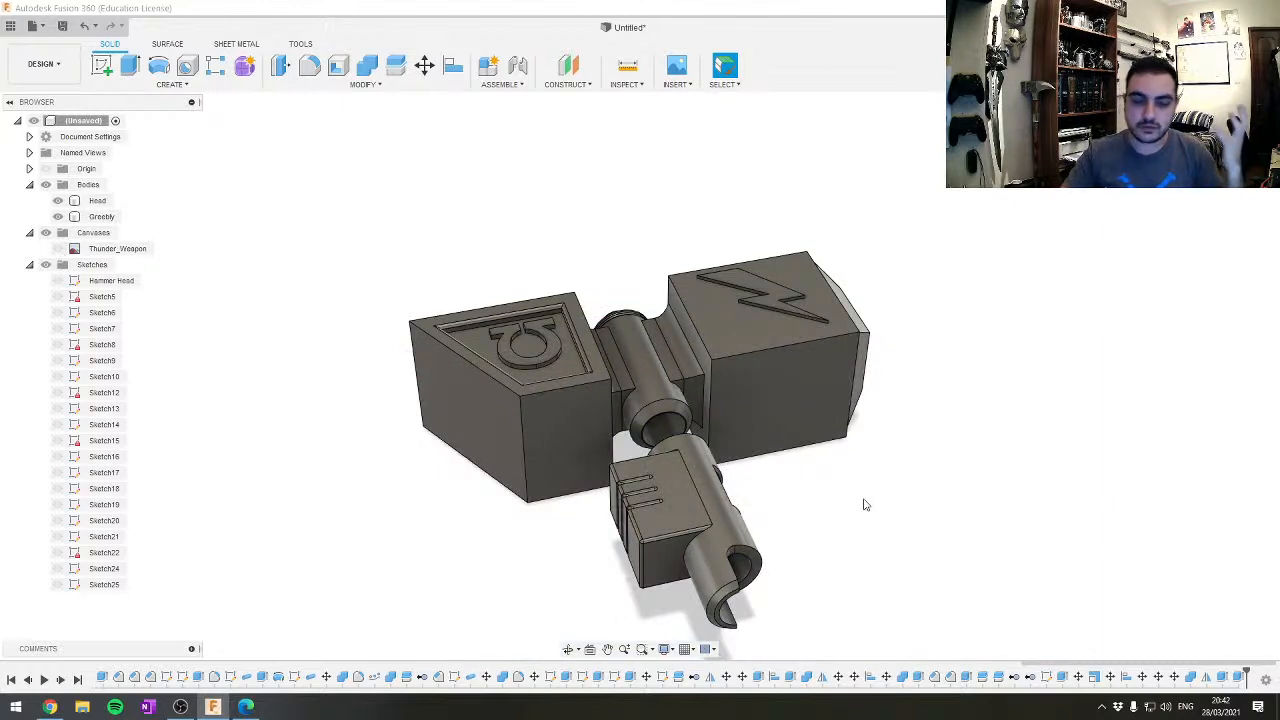
scroll(870, 535, "down", 3)
middle_click_drag(848, 490, 891, 408, "shift")
left_click(716, 506)
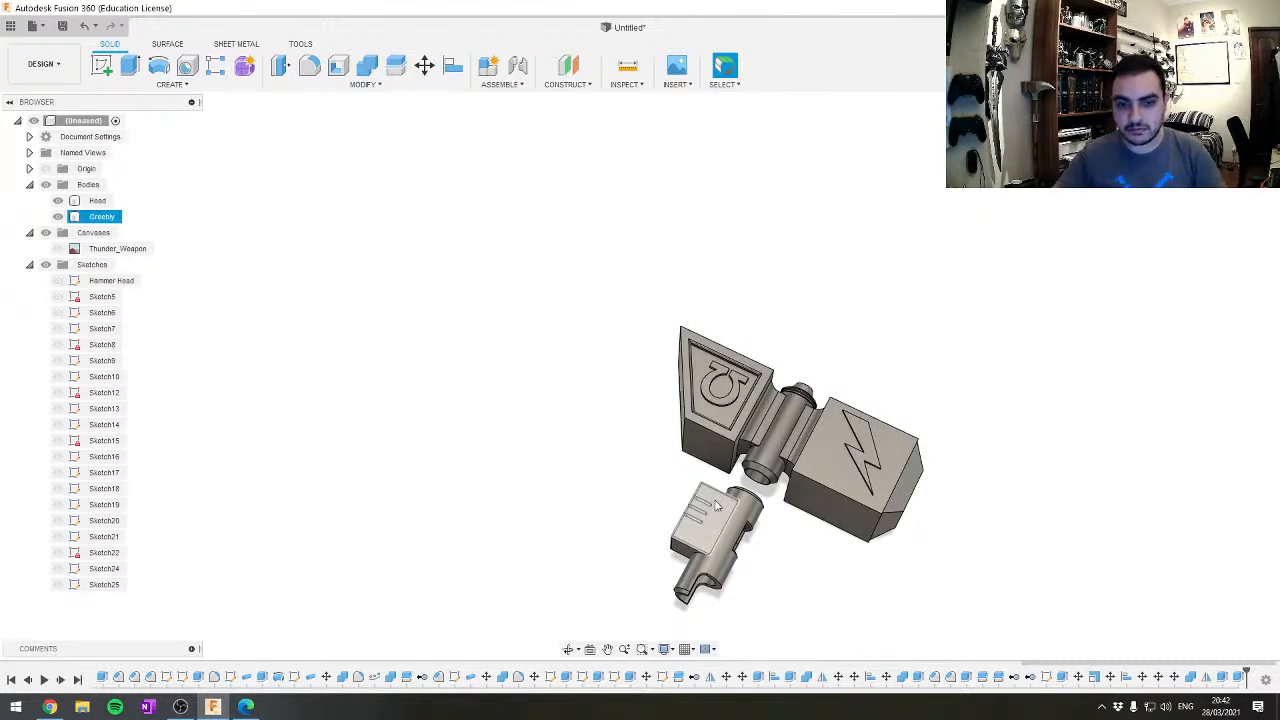
left_click(791, 523)
Offset the narrow vertical sliver face at the omega block's outer corner by 0.40 mm to close the corner
scroll(791, 523, "up", 5)
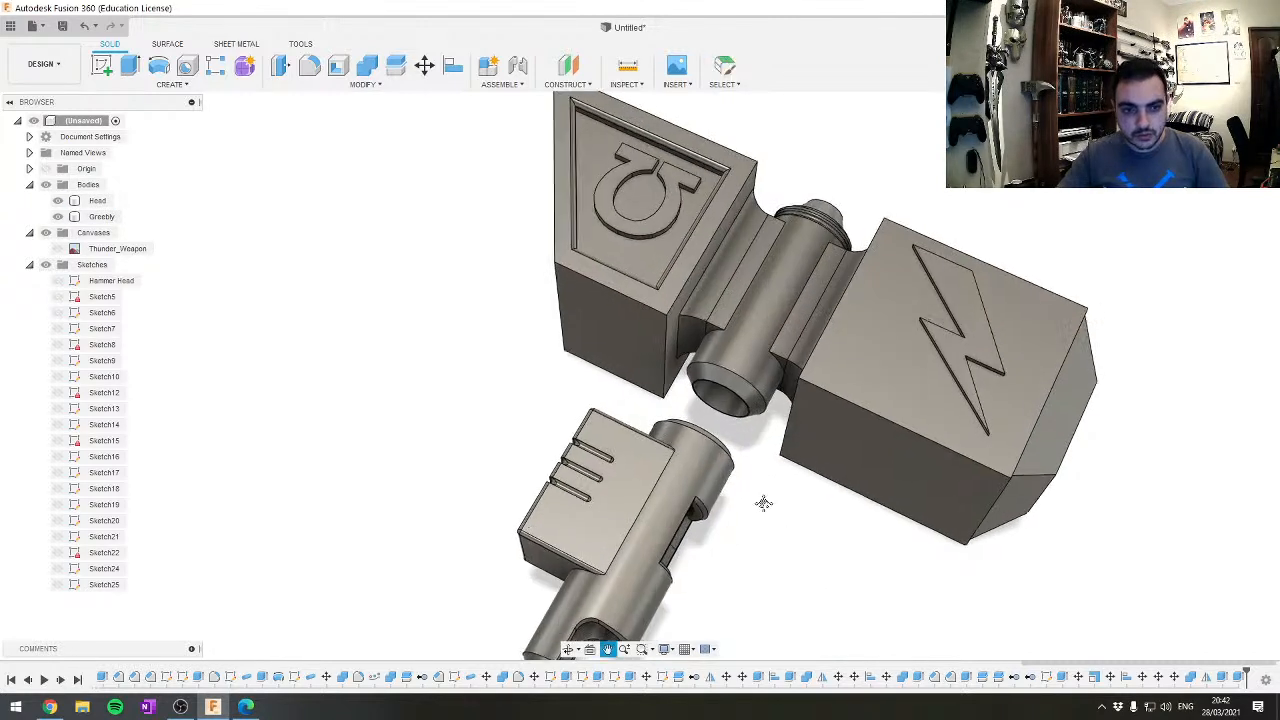
middle_click_drag(764, 503, 717, 537)
scroll(717, 537, "up", 2)
middle_click_drag(852, 523, 880, 532, "shift")
middle_click_drag(386, 338, 657, 363, "shift")
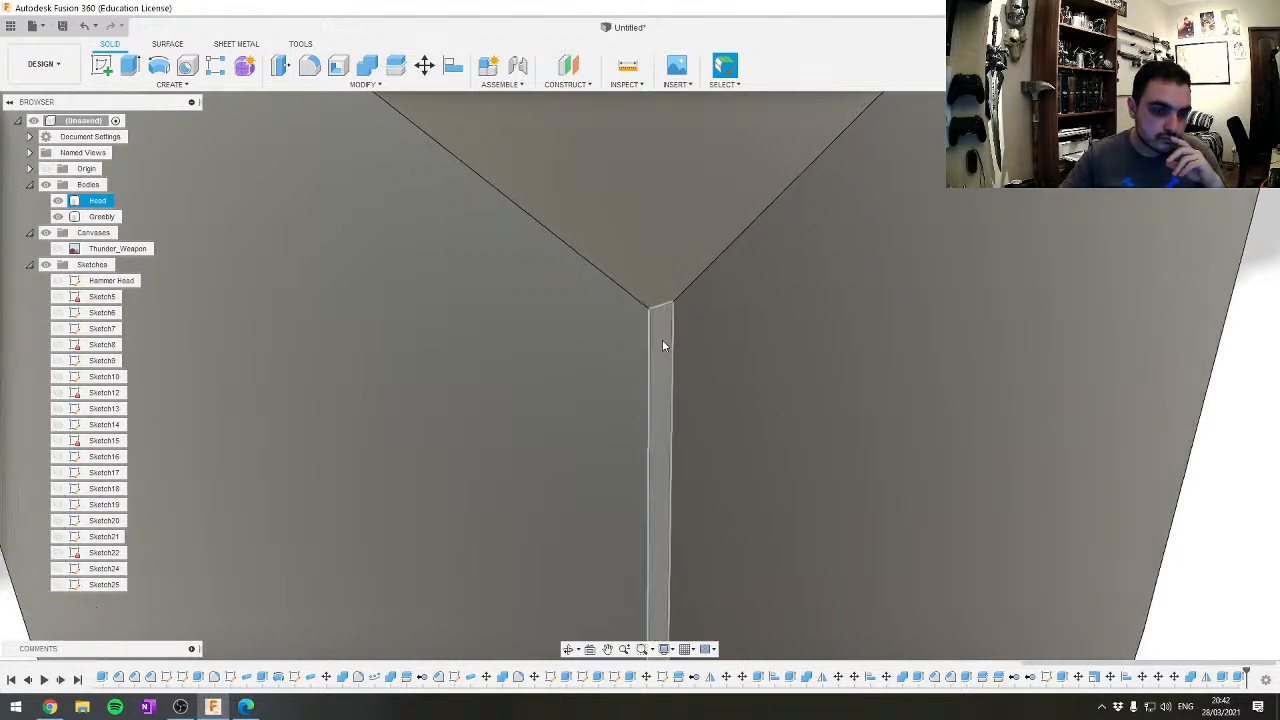
left_click(662, 342)
key("q")
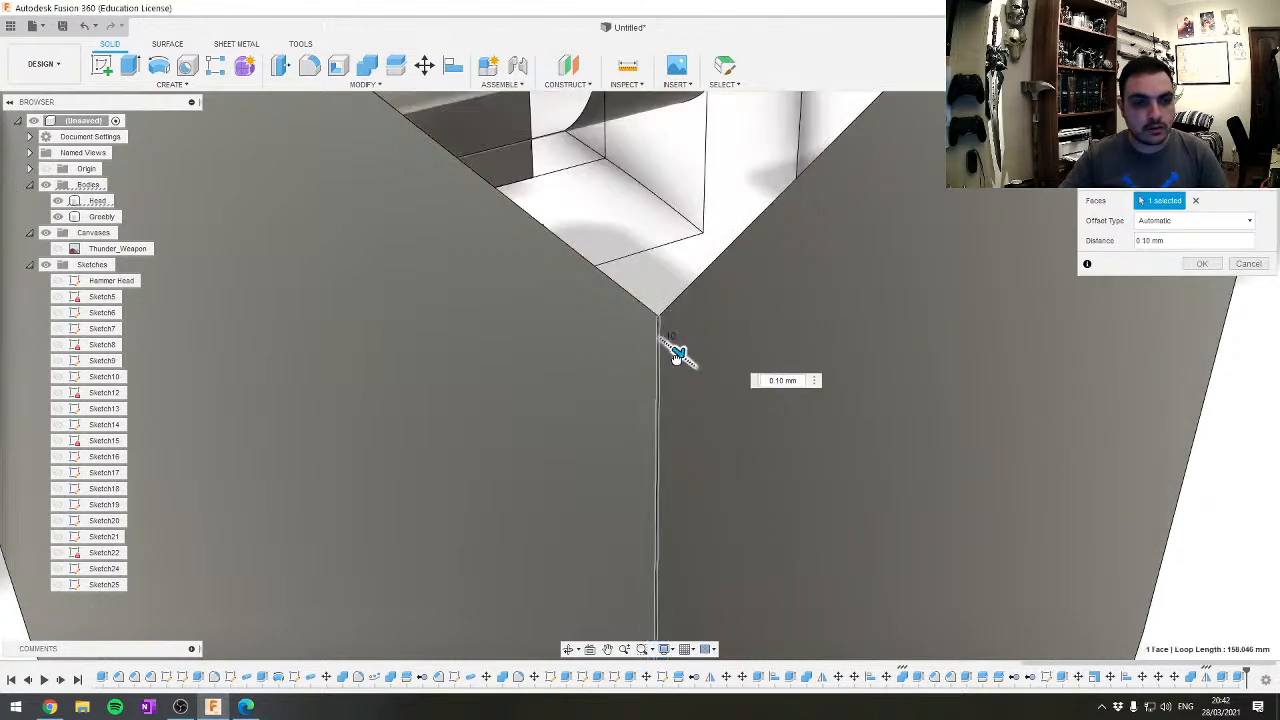
left_click_drag(676, 355, 704, 372)
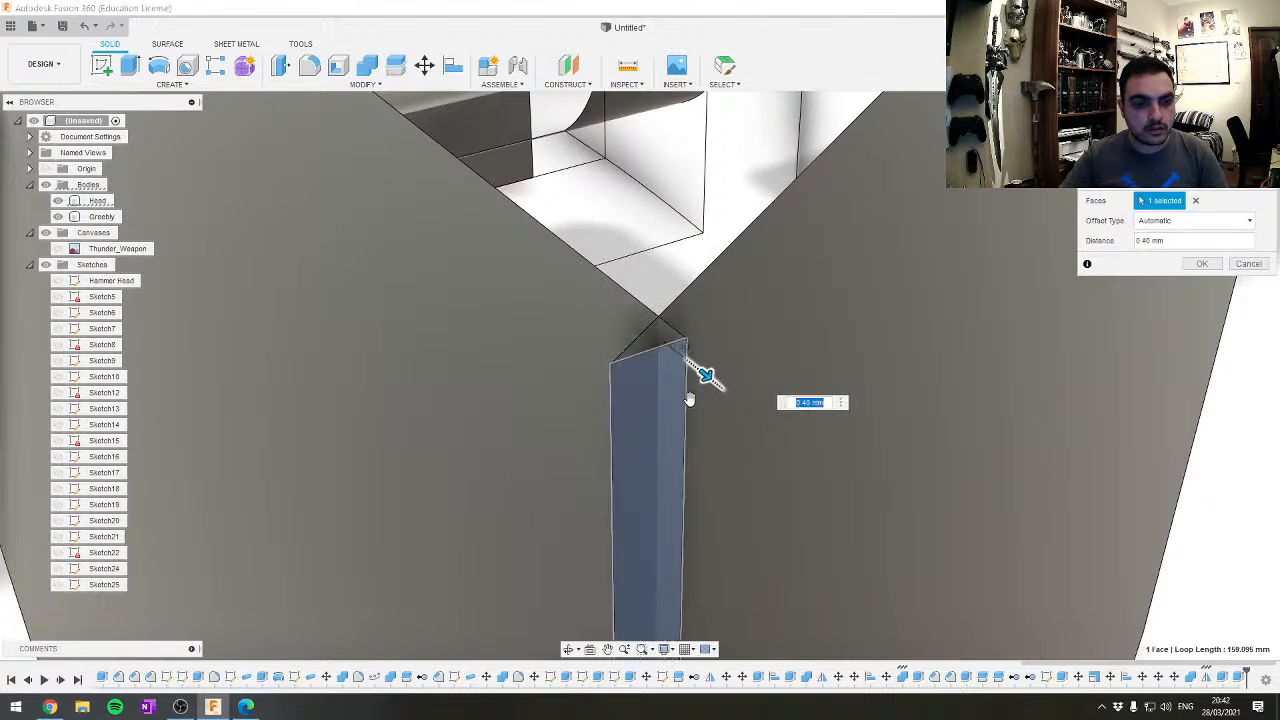
key("Return")
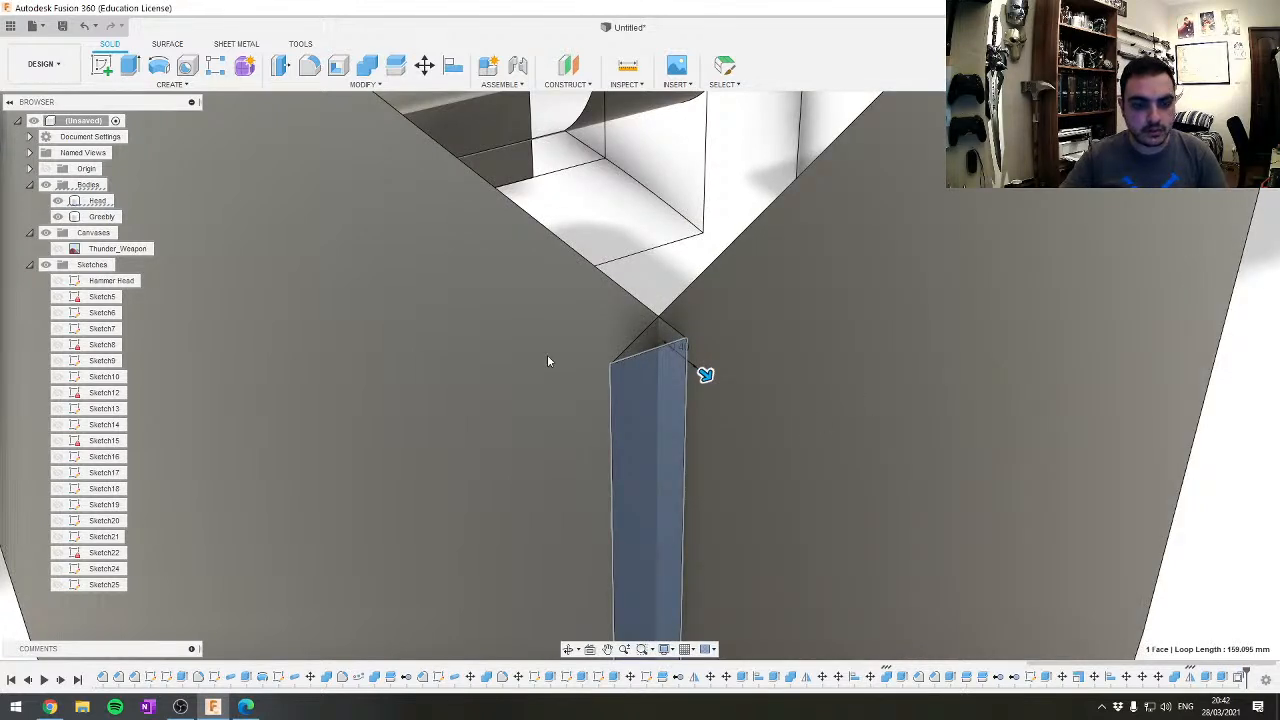
Examine the corner seam and surrounding edges of the omega block
scroll(766, 372, "down", 3)
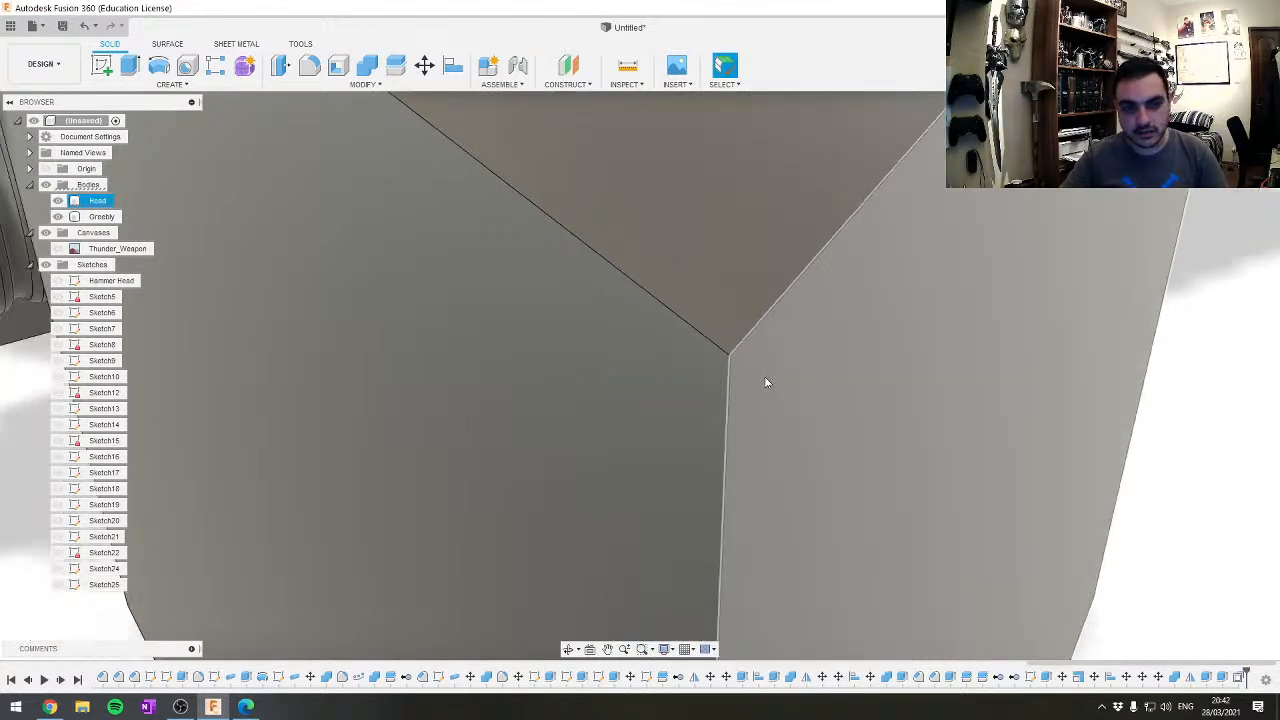
scroll(363, 509, "down", 3)
scroll(974, 466, "down", 3)
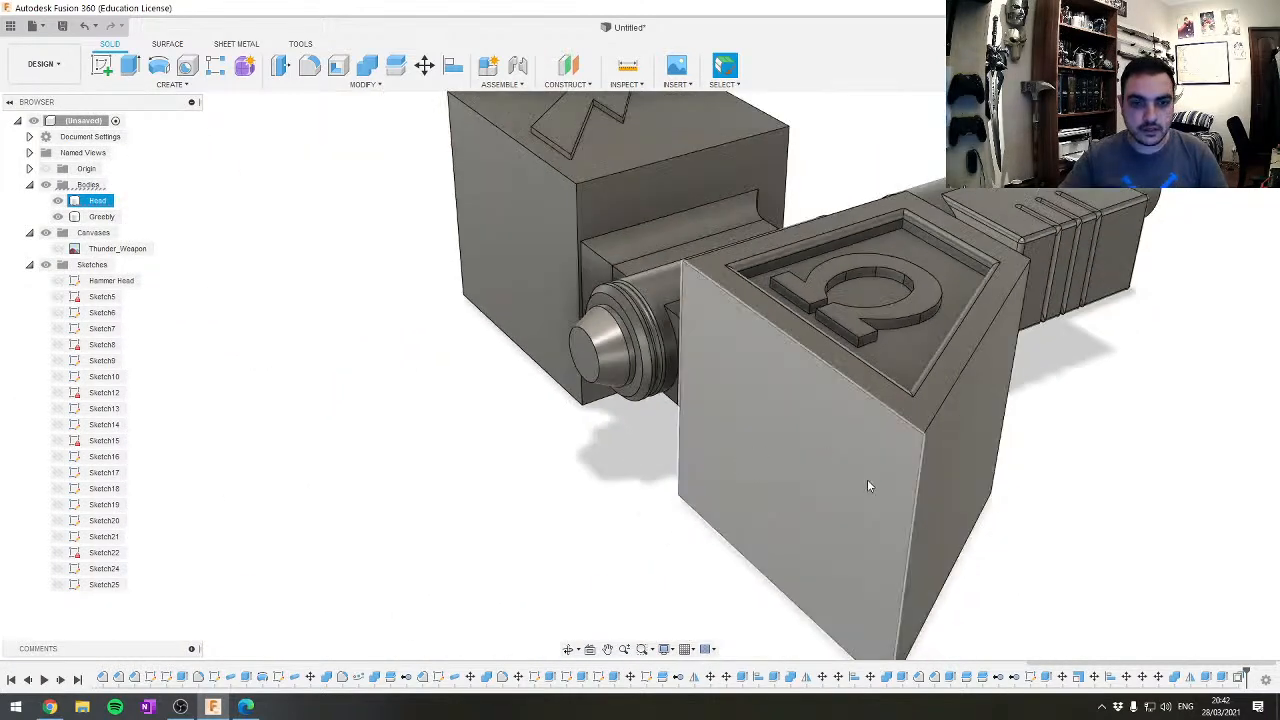
scroll(880, 490, "up", 2)
scroll(906, 510, "down", 2)
middle_click_drag(930, 497, 719, 478)
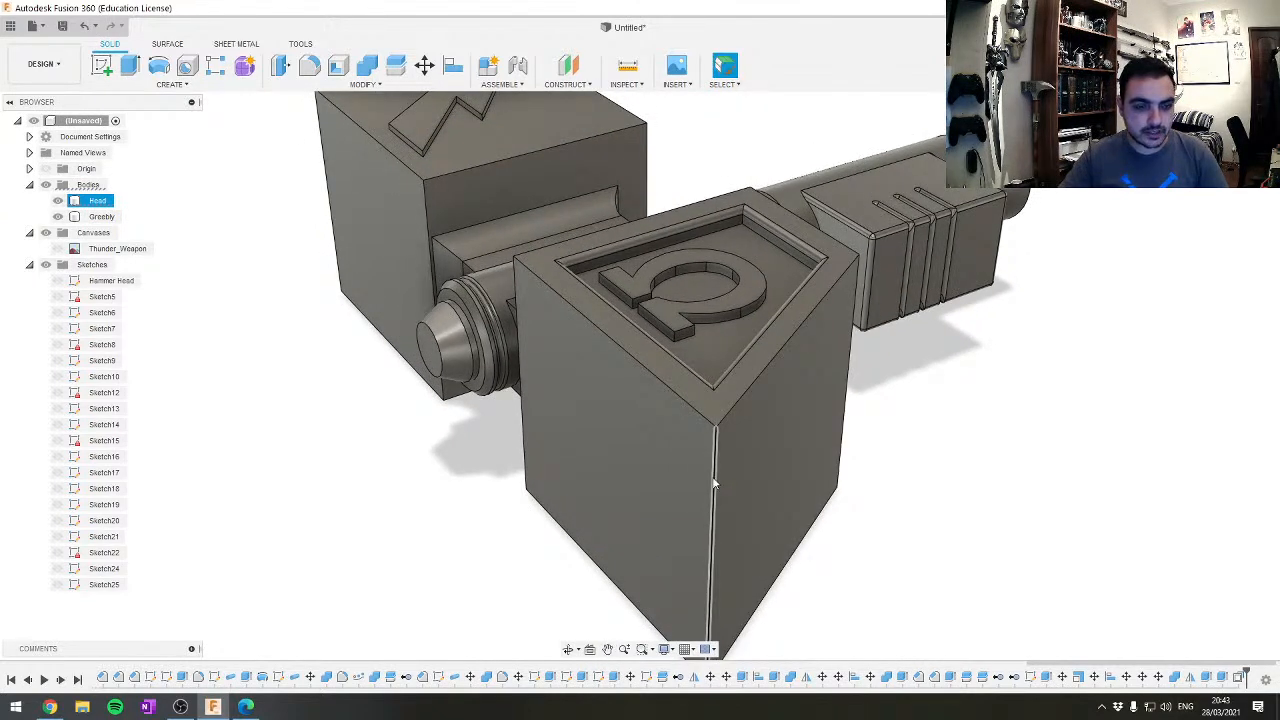
left_click(998, 579)
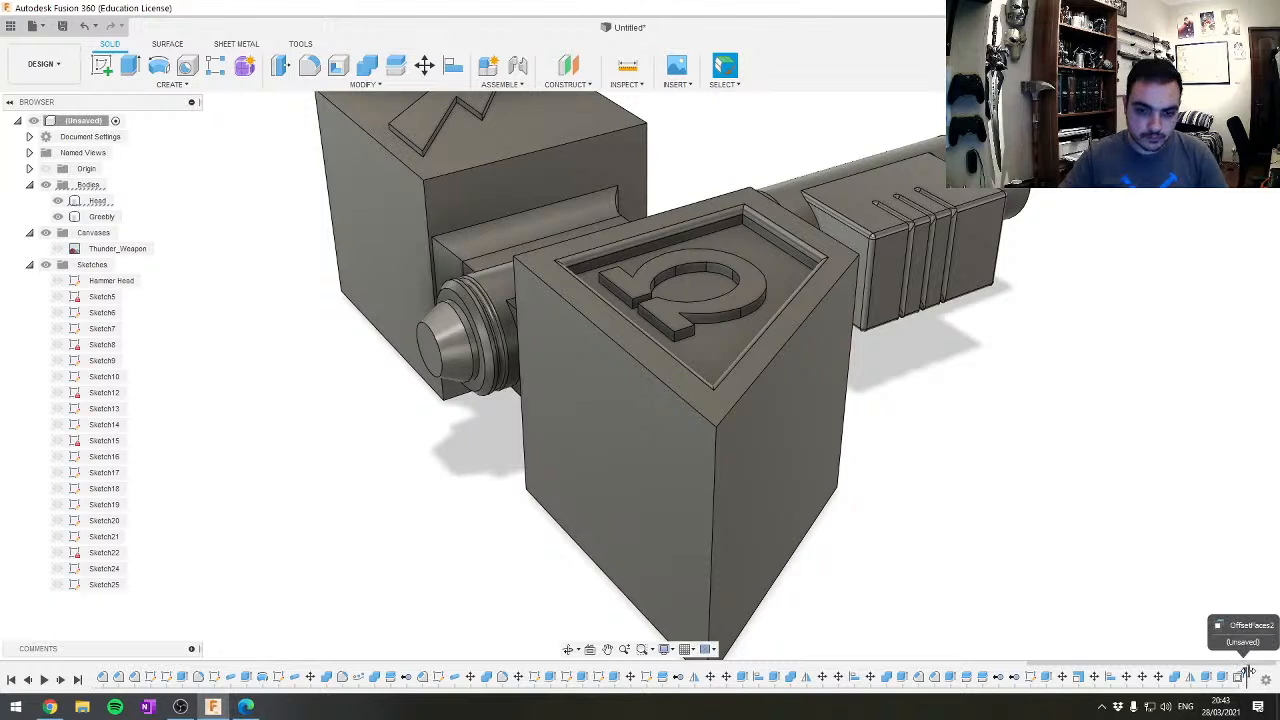
left_click(660, 383)
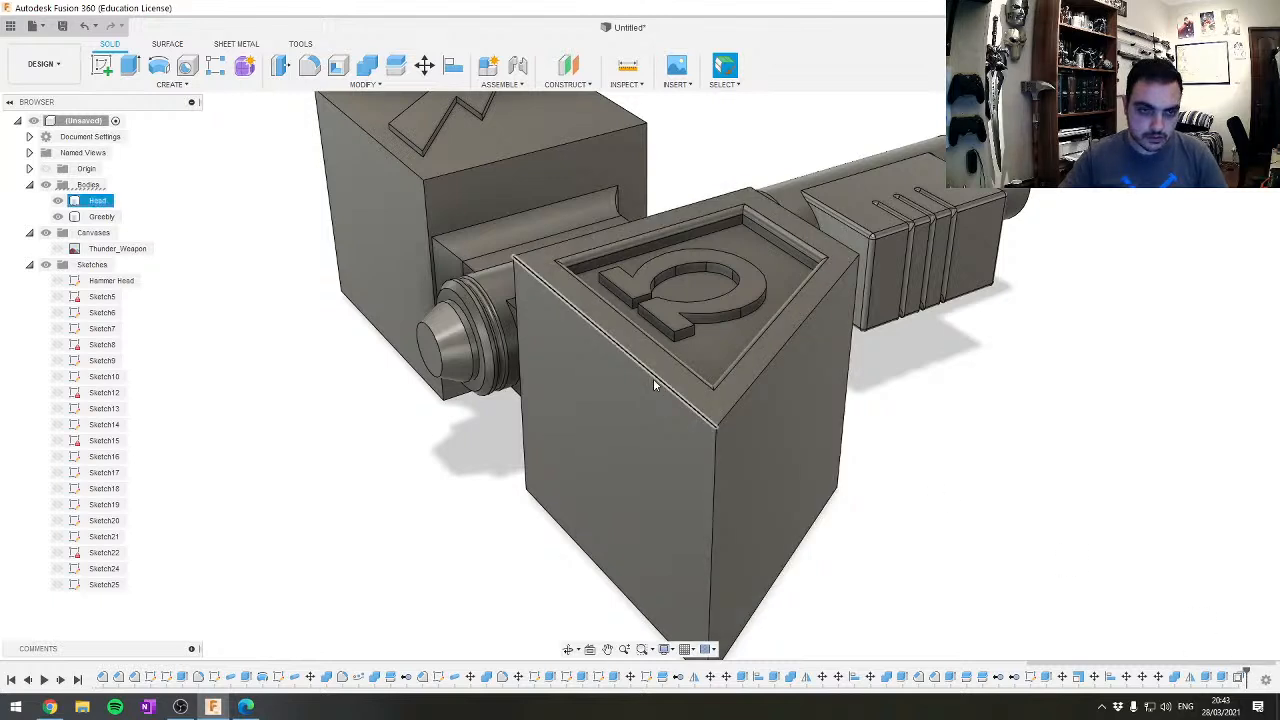
left_click(888, 433)
scroll(888, 433, "down", 4)
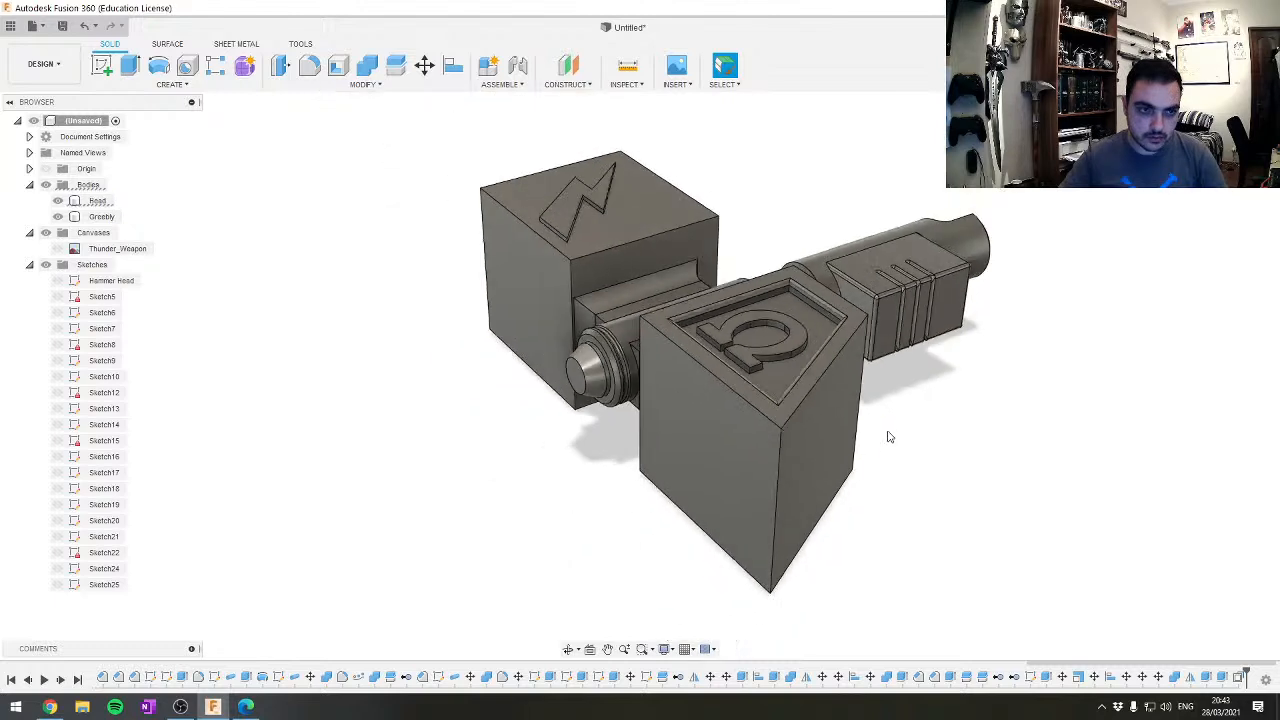
Split the Head body along the horizontal origin plane through its middle
left_click(395, 65)
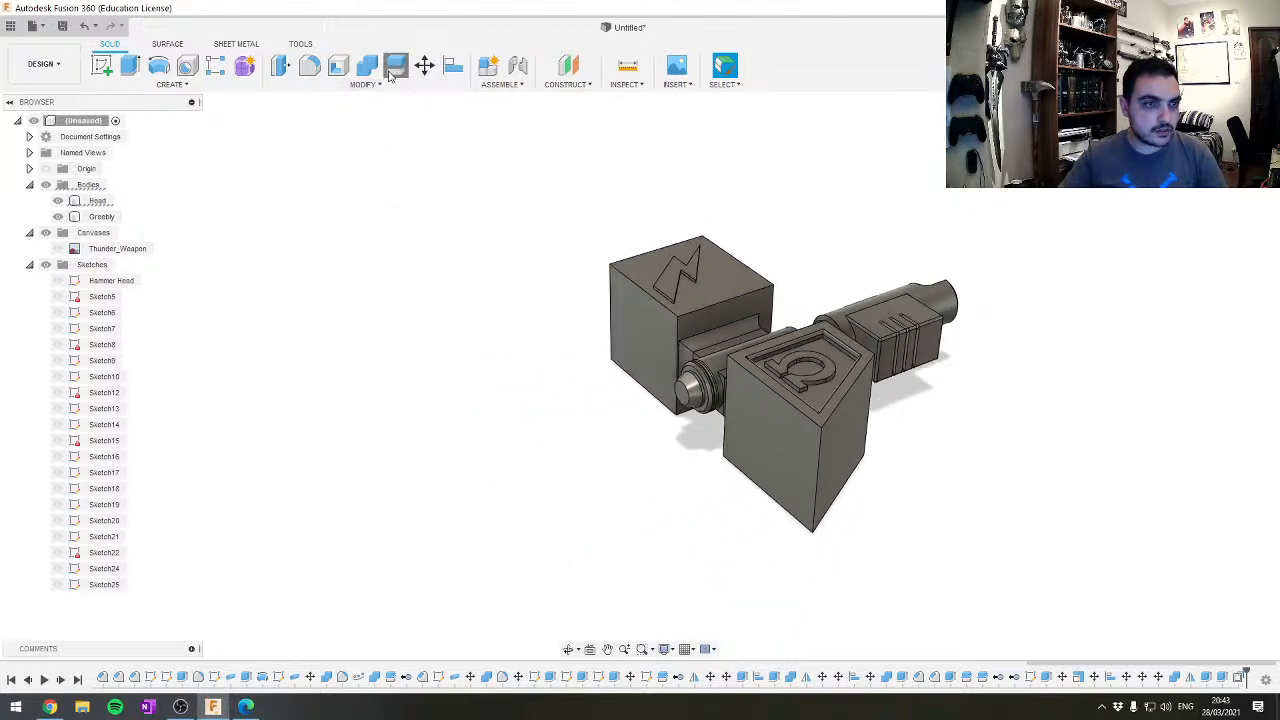
left_click(712, 304)
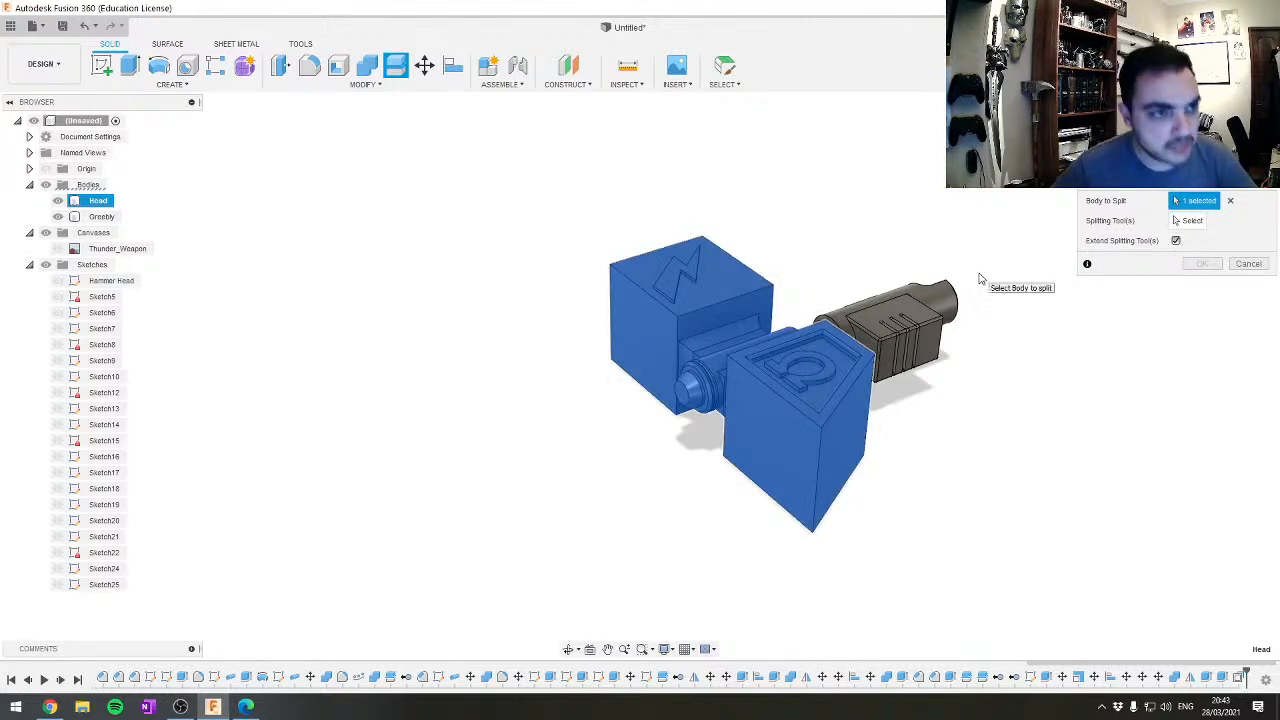
left_click(1190, 220)
left_click(1040, 290)
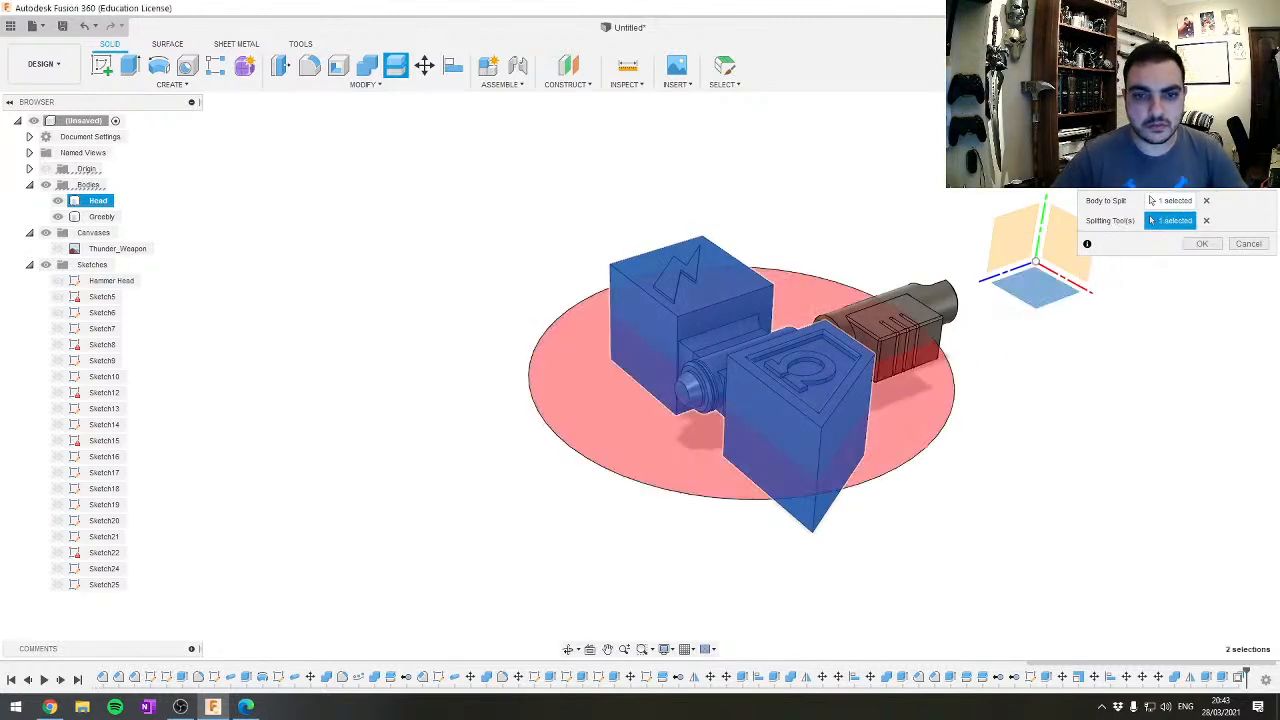
left_click(1200, 243)
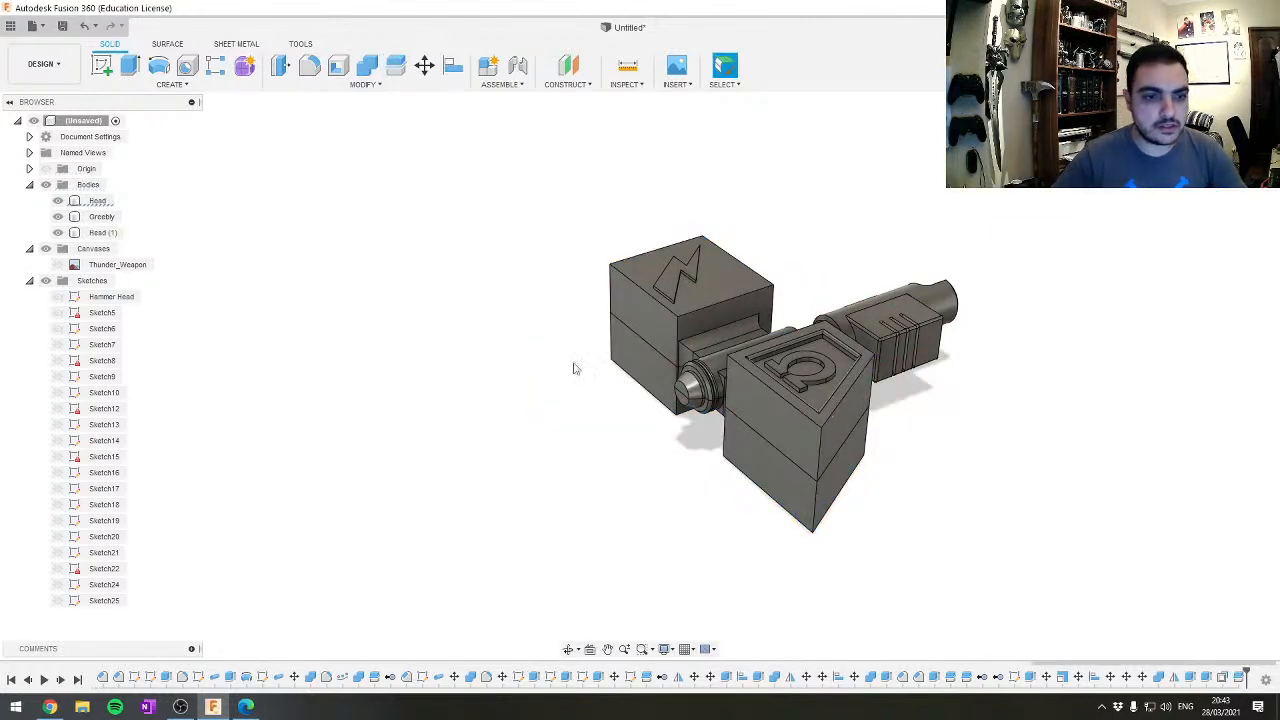
Remove the lower half of the split hammer head, the body named Head
left_click(100, 204)
right_click(100, 204)
left_click(153, 406)
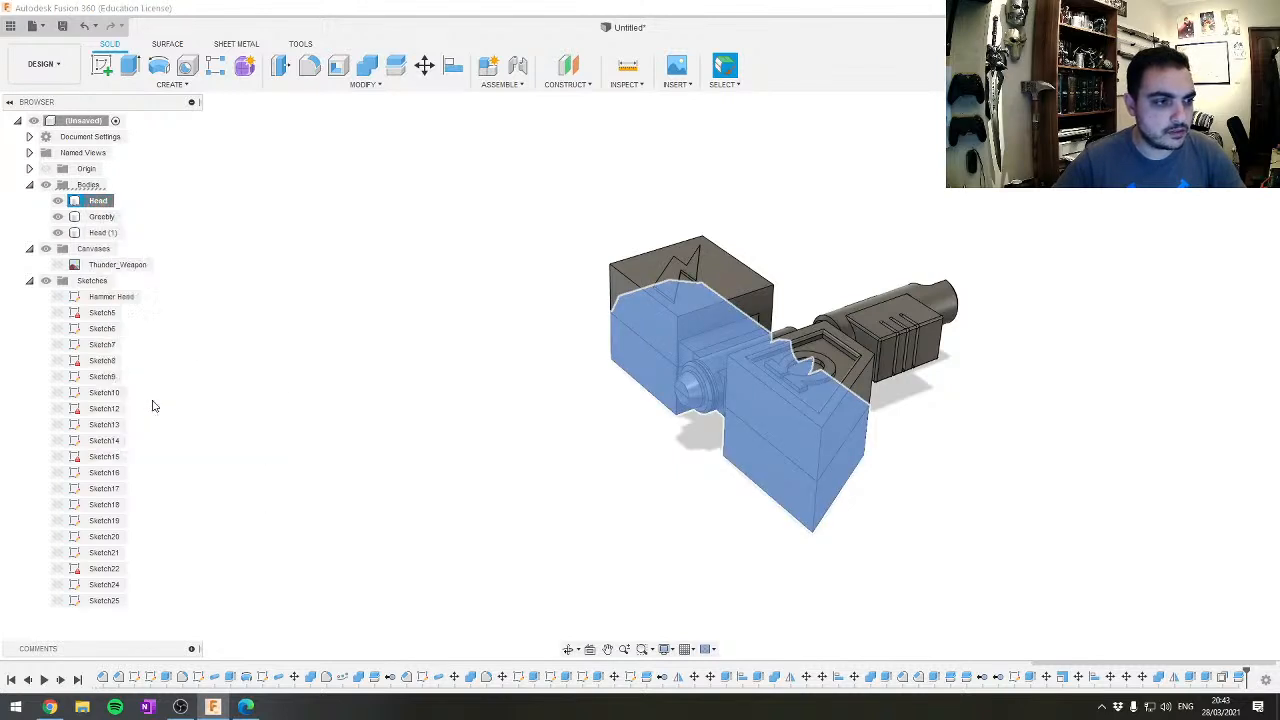
left_click(104, 216)
left_click(652, 450)
scroll(638, 420, "up", 5)
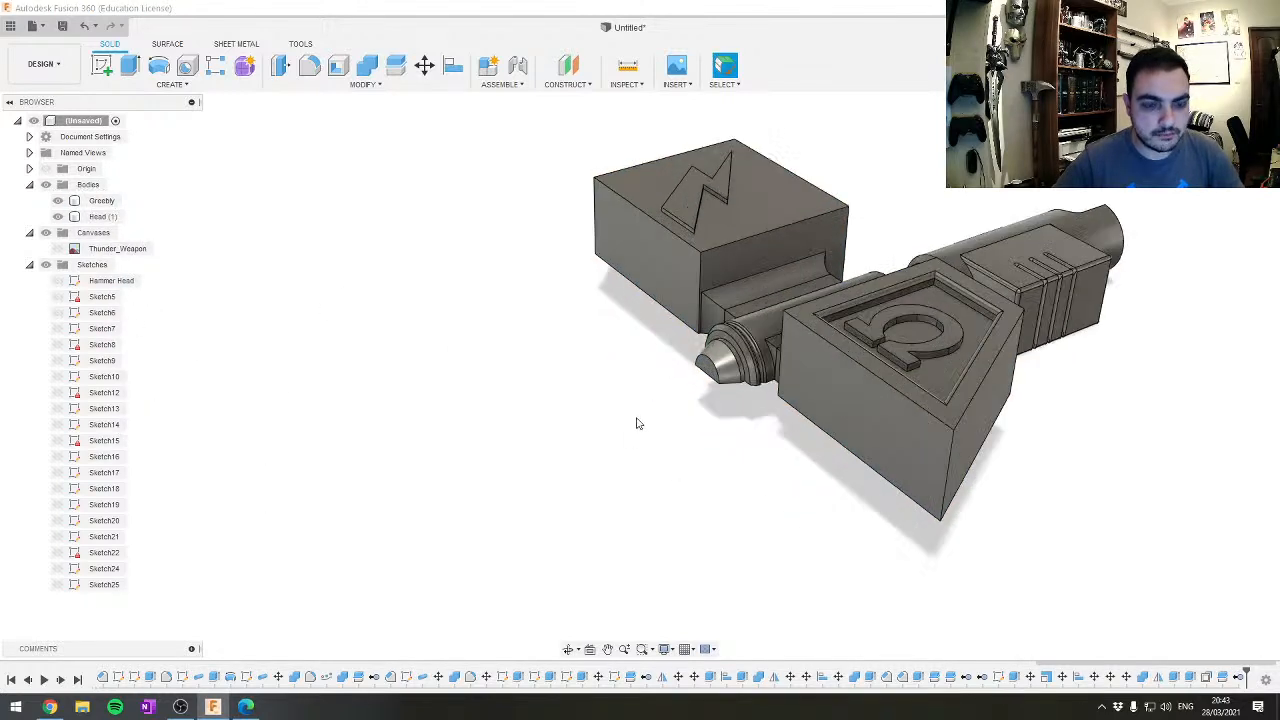
Try a 1 mm equal-distance chamfer on ten outer edges of the lightning and omega blocks
middle_click_drag(786, 390, 591, 558)
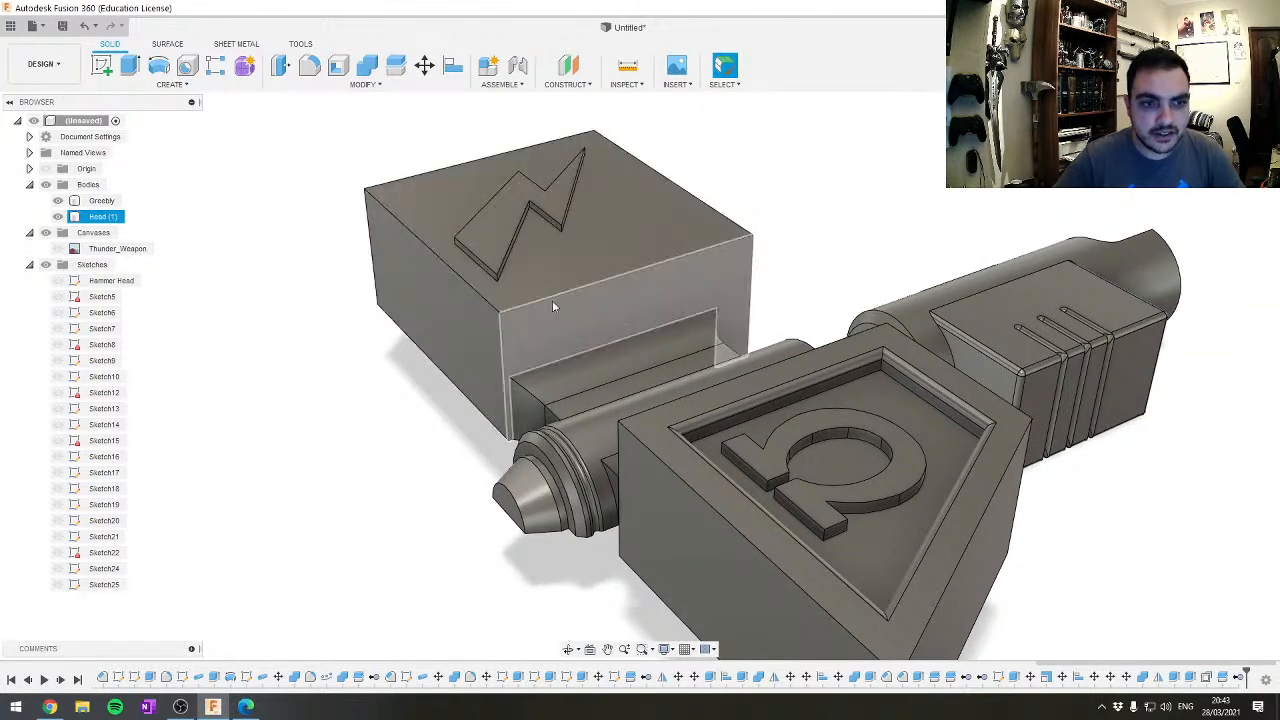
left_click(611, 279)
left_click(470, 284, "ctrl")
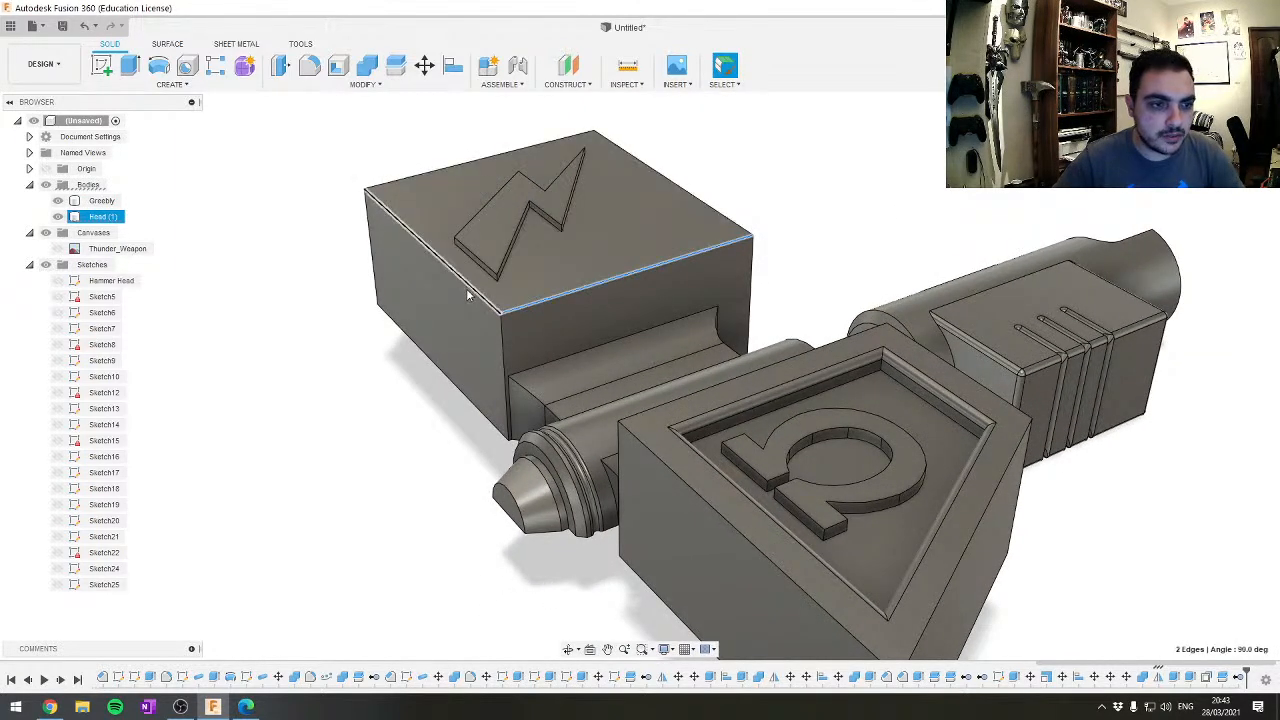
left_click(705, 204, "ctrl")
middle_click_drag(705, 204, 706, 235, "shift")
left_click(706, 235, "ctrl")
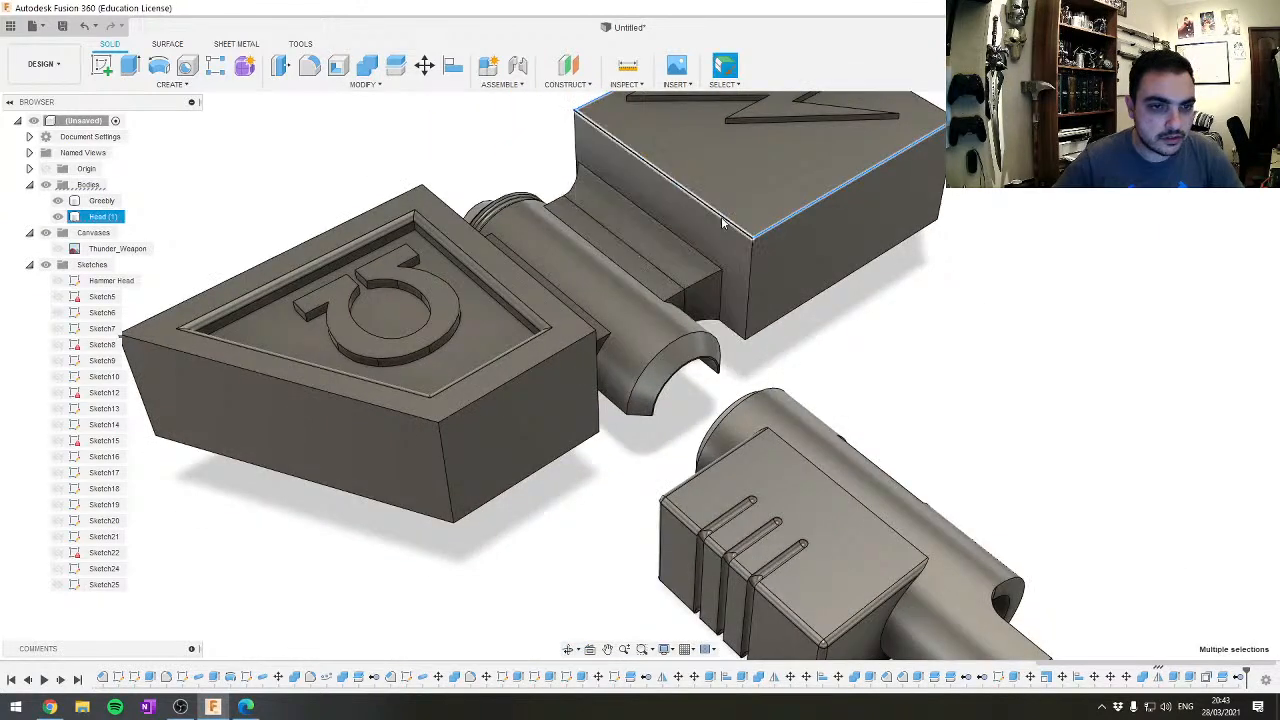
middle_click_drag(940, 291, 846, 306, "shift")
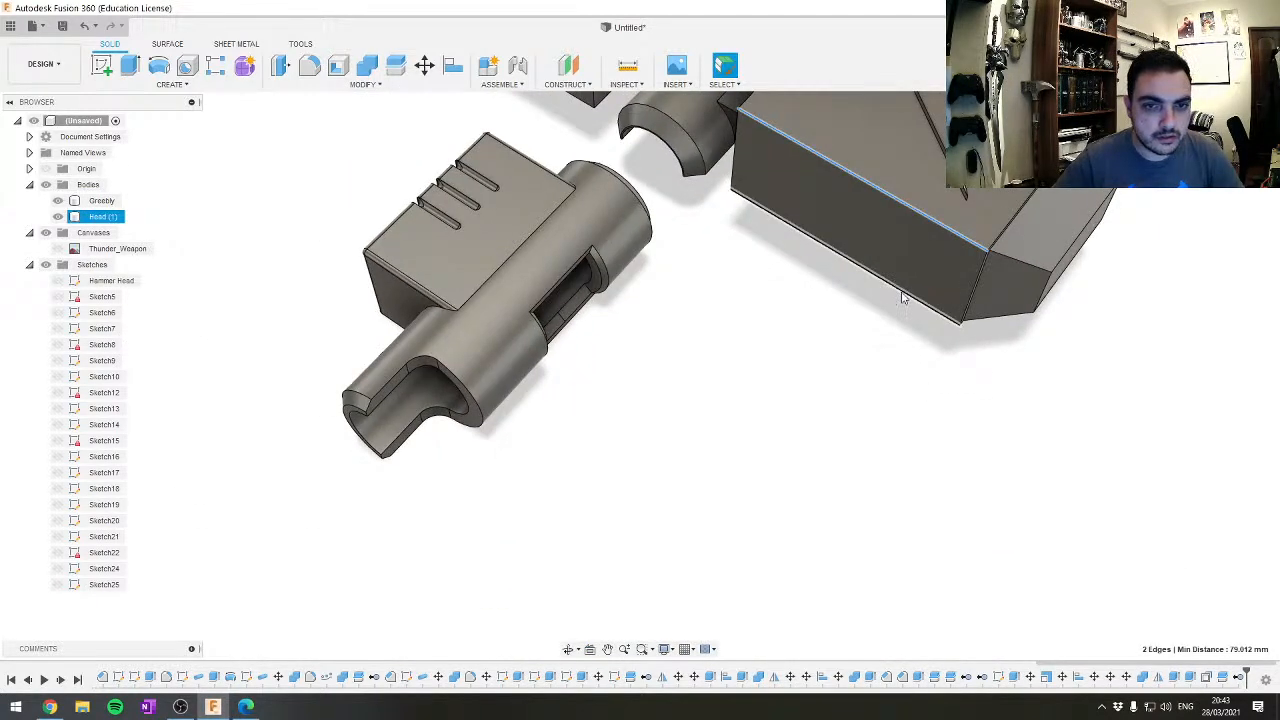
middle_click_drag(1028, 396, 951, 358, "shift")
left_click(967, 258, "ctrl")
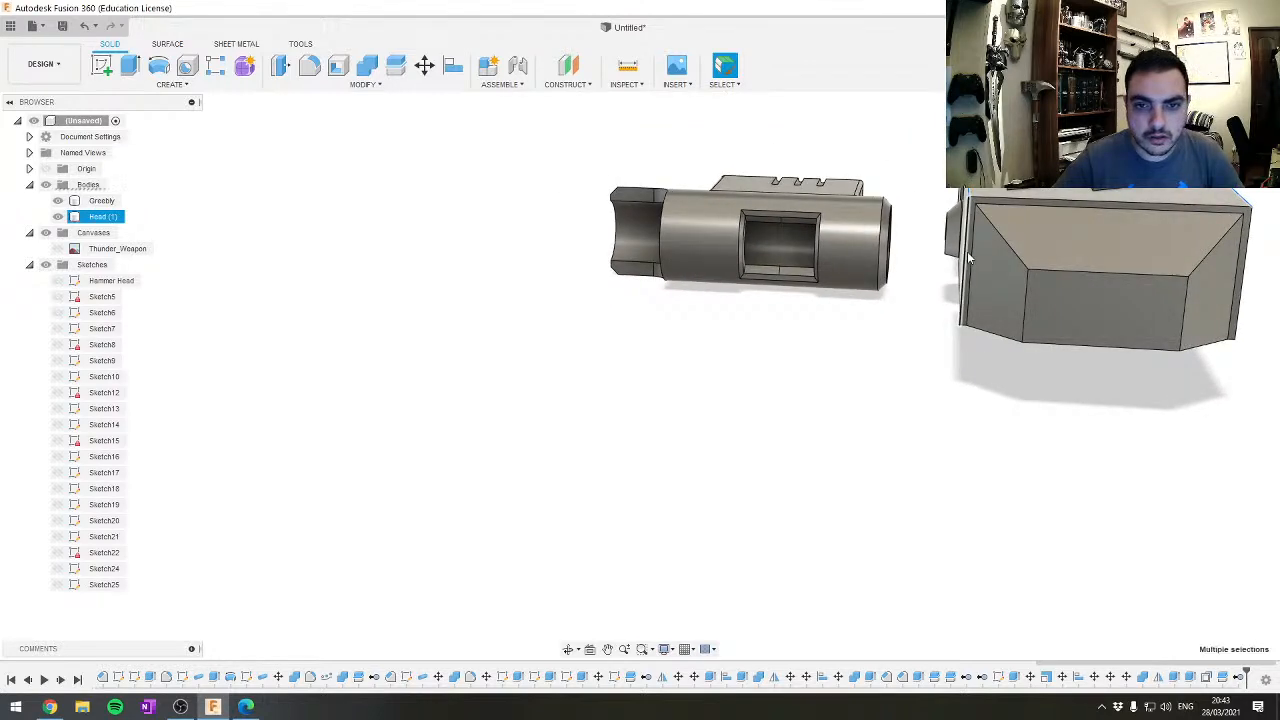
left_click(1022, 207, "ctrl")
middle_click_drag(1120, 234, 1083, 249, "shift")
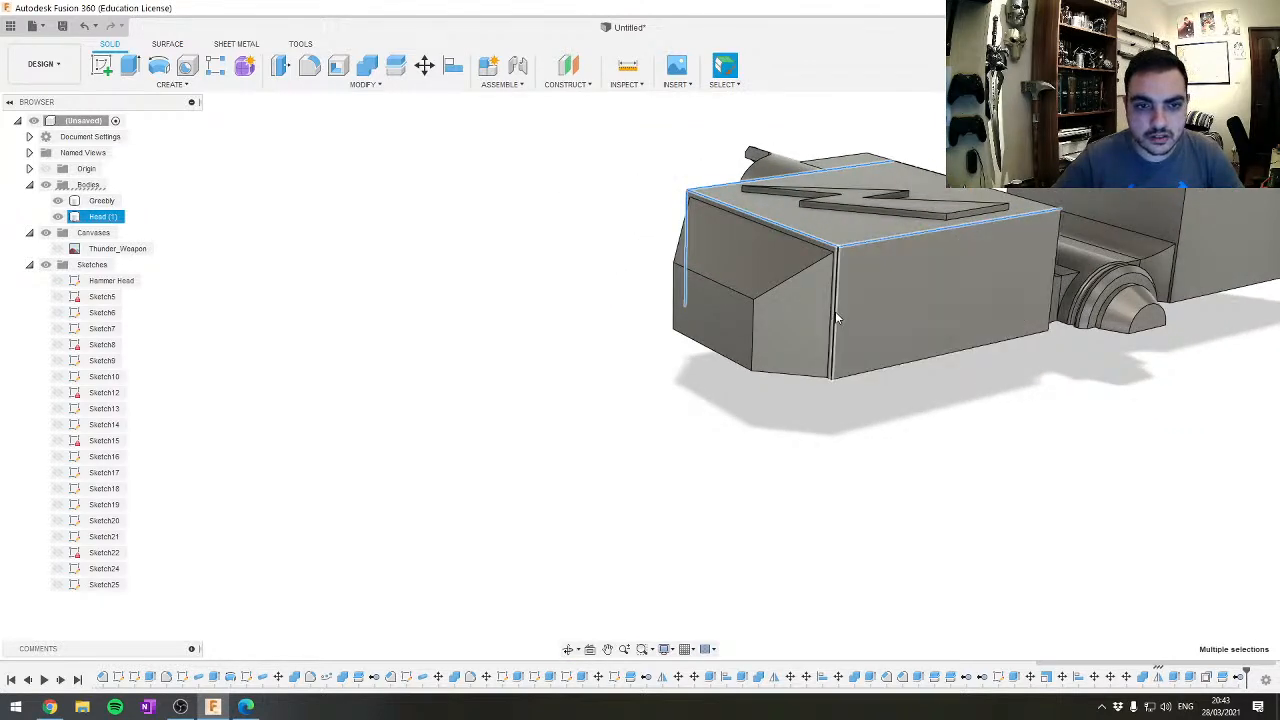
middle_click_drag(838, 318, 746, 218, "shift")
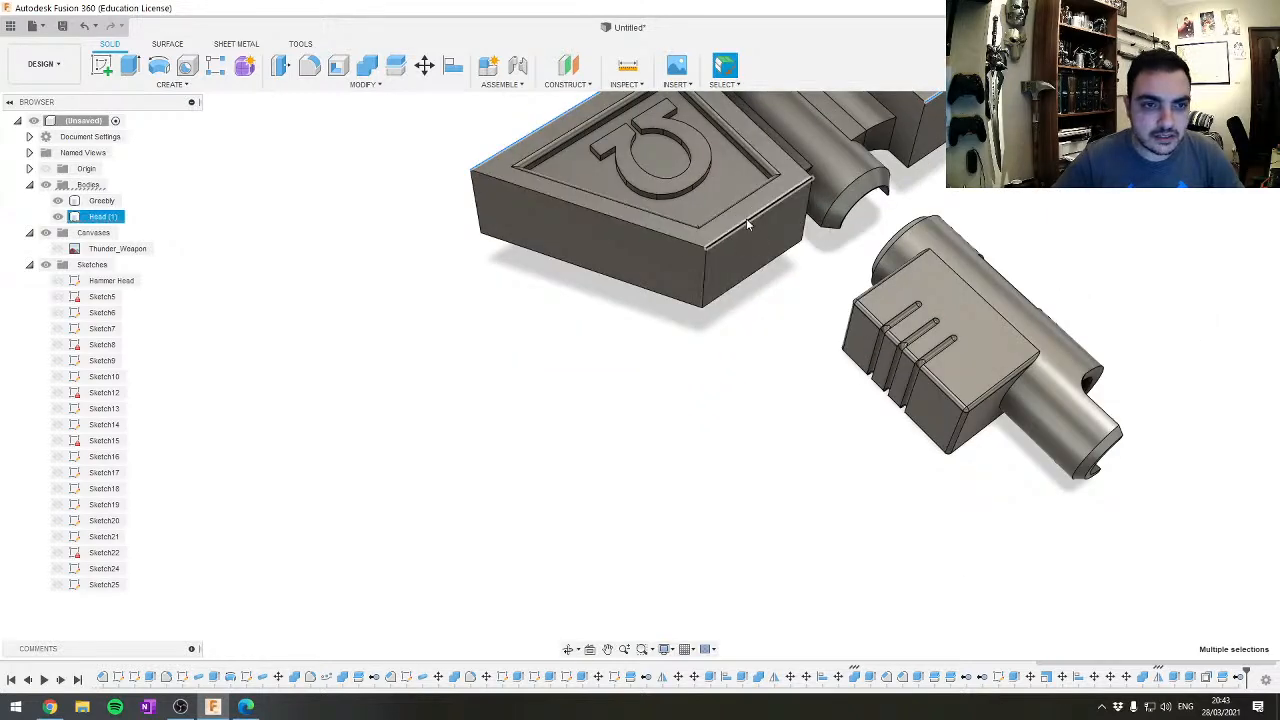
left_click(746, 218, "ctrl")
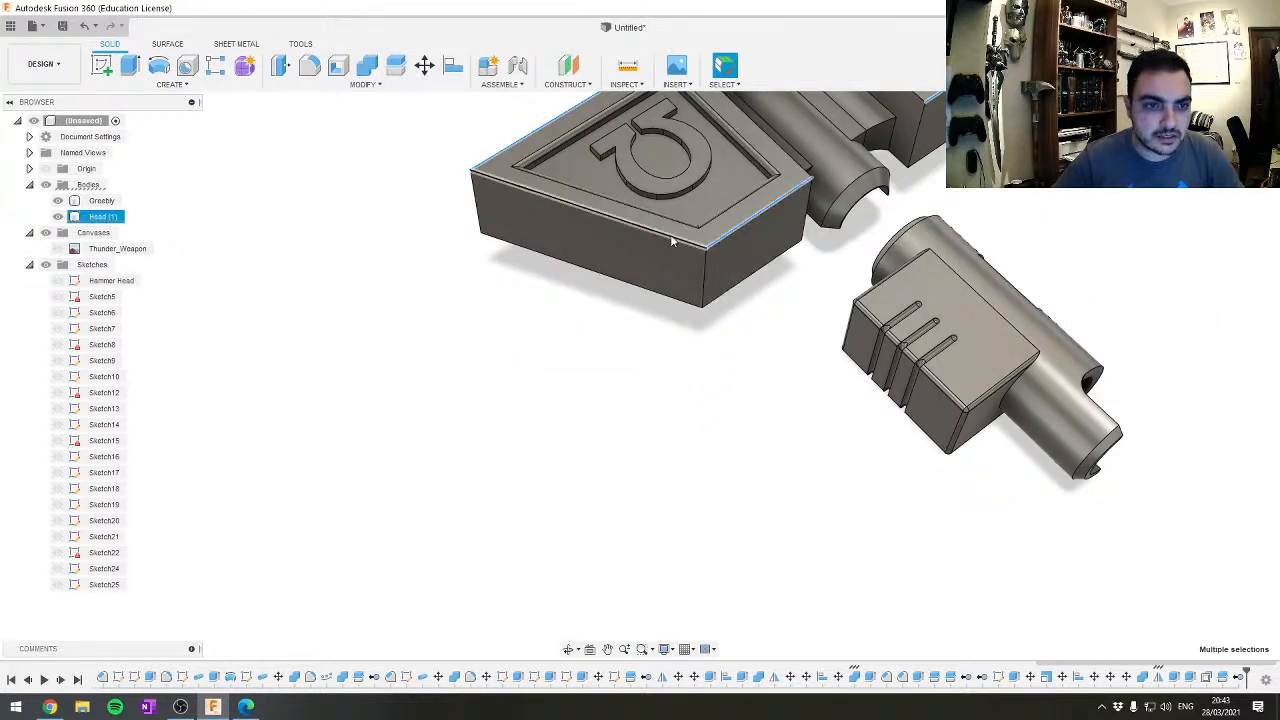
left_click(707, 280, "ctrl")
middle_click_drag(820, 274, 790, 285)
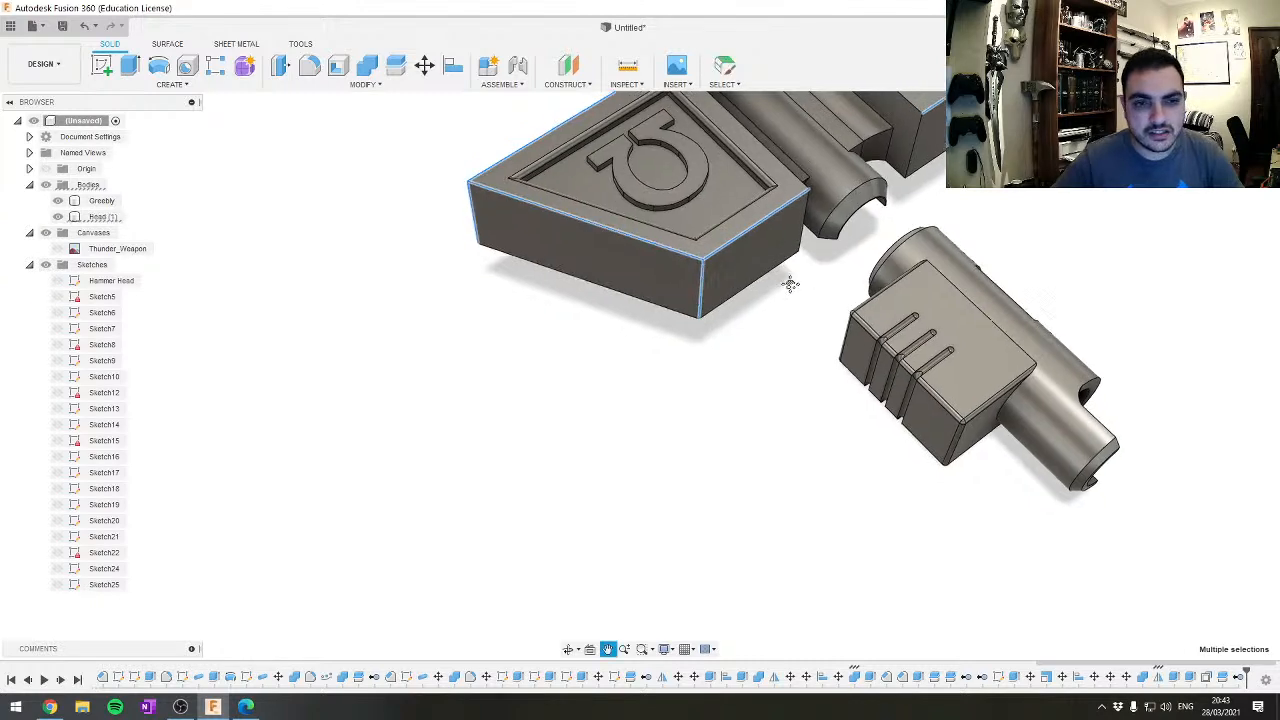
scroll(746, 480, "down", 3)
middle_click_drag(746, 480, 988, 317, "shift")
scroll(1006, 291, "up", 3)
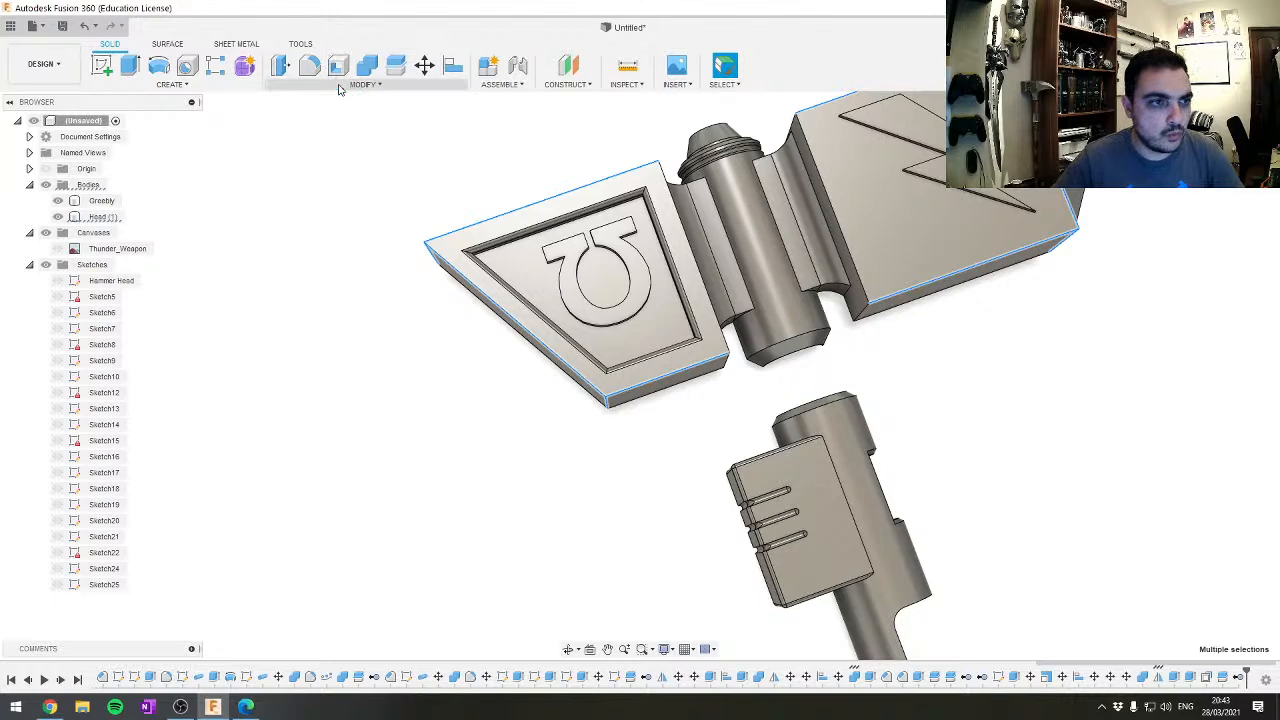
left_click(363, 84)
left_click(330, 116)
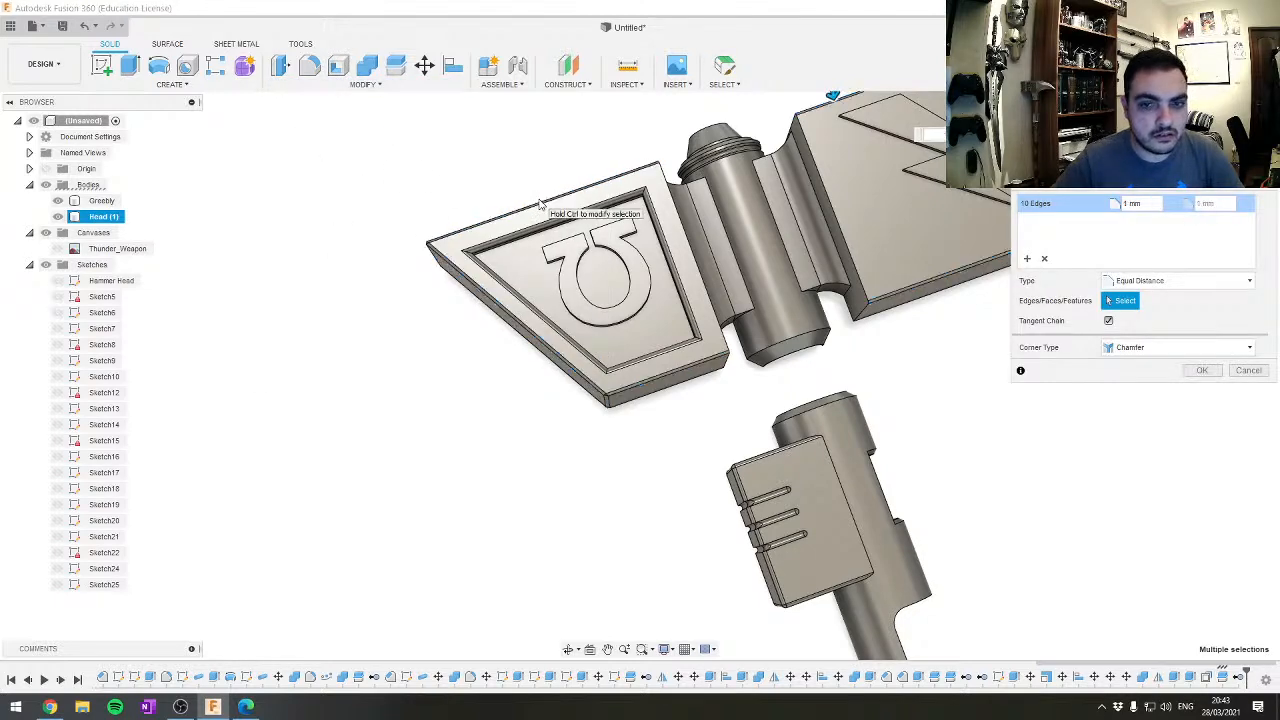
middle_click_drag(457, 366, 409, 318, "shift")
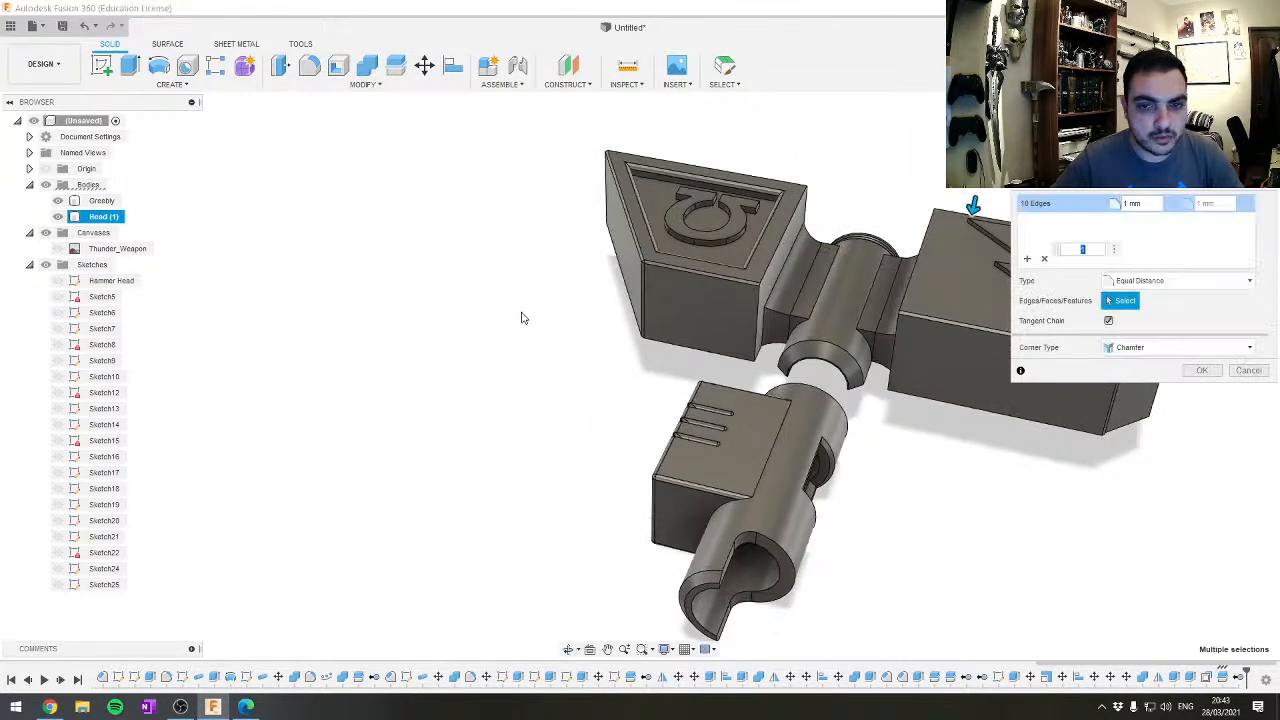
key("Return")
Try chamfer distances of 2 mm and 1 mm on the ten selected edges, then abandon the chamfer
middle_click_drag(534, 314, 567, 275, "shift")
scroll(720, 445, "up", 5)
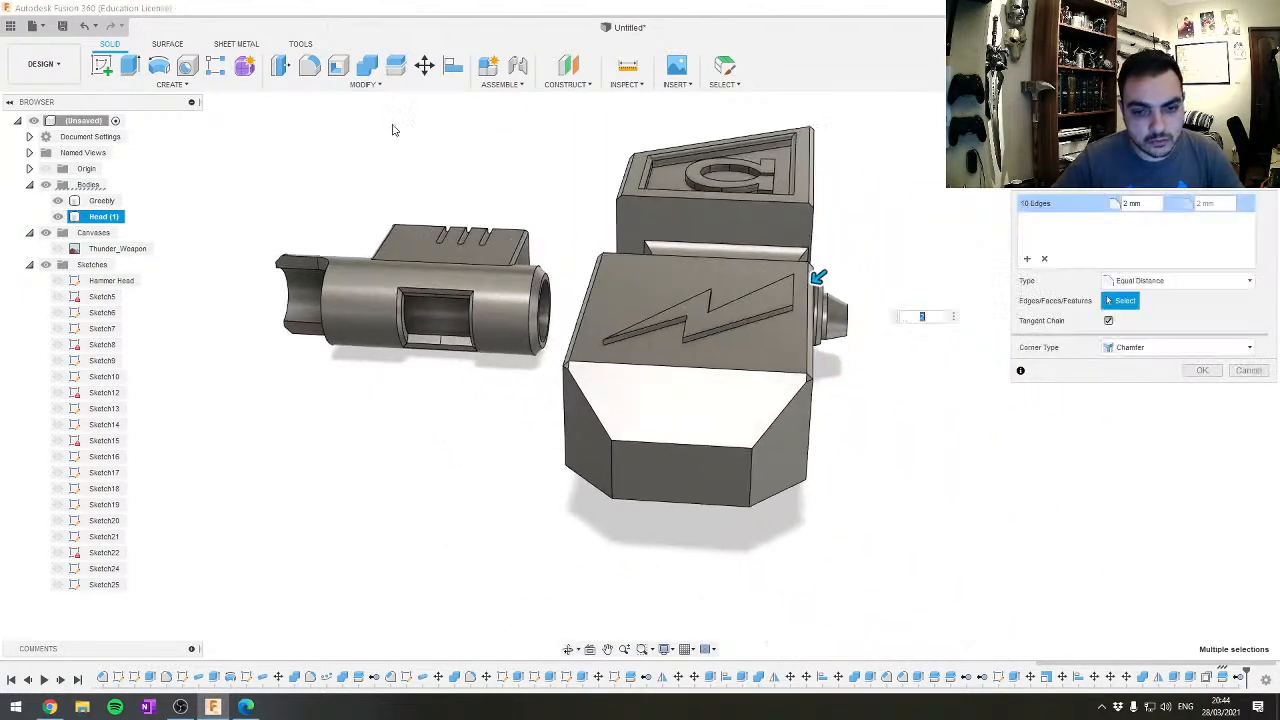
middle_click_drag(530, 378, 572, 392, "shift")
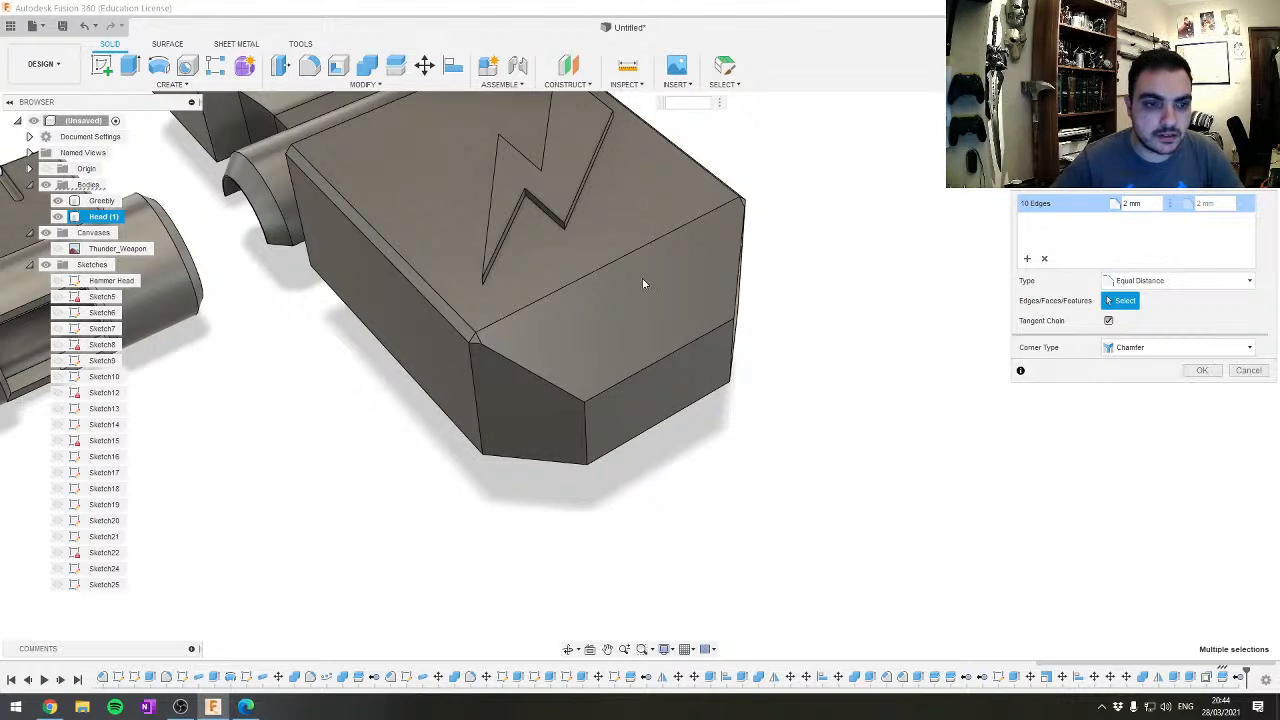
scroll(643, 300, "down", 5)
middle_click_drag(714, 205, 714, 291)
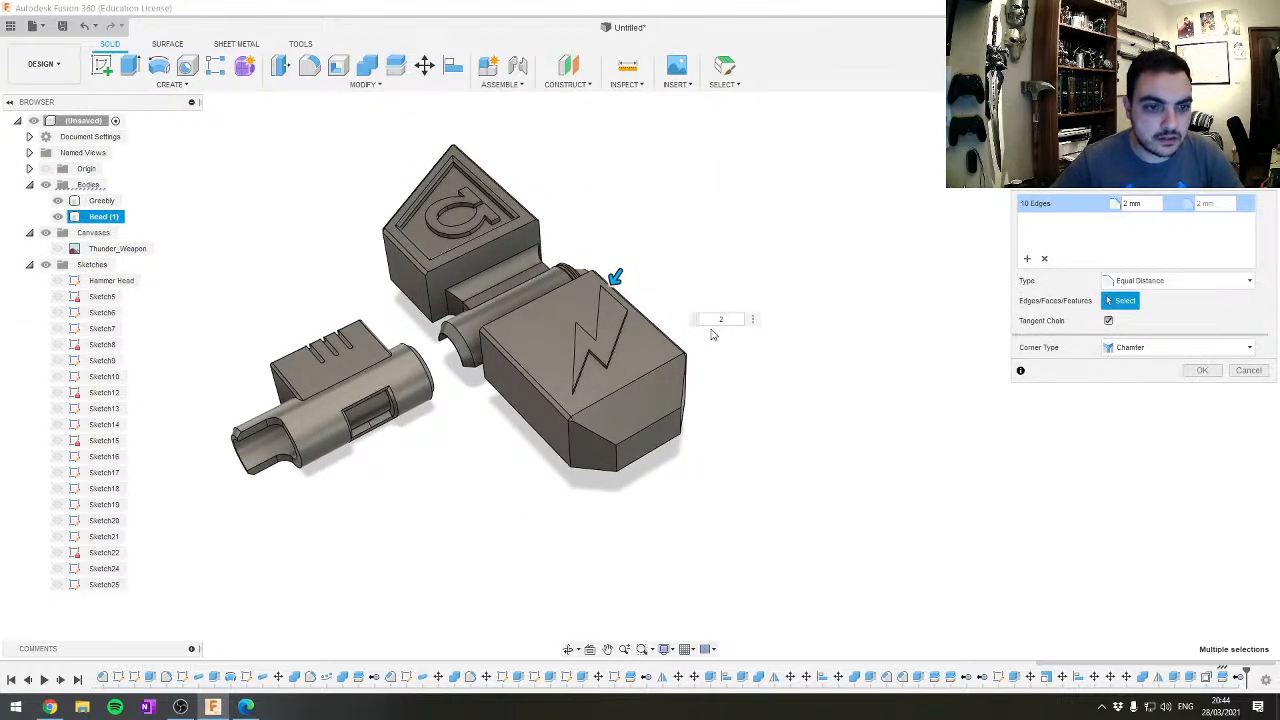
type("1")
scroll(595, 445, "up", 4)
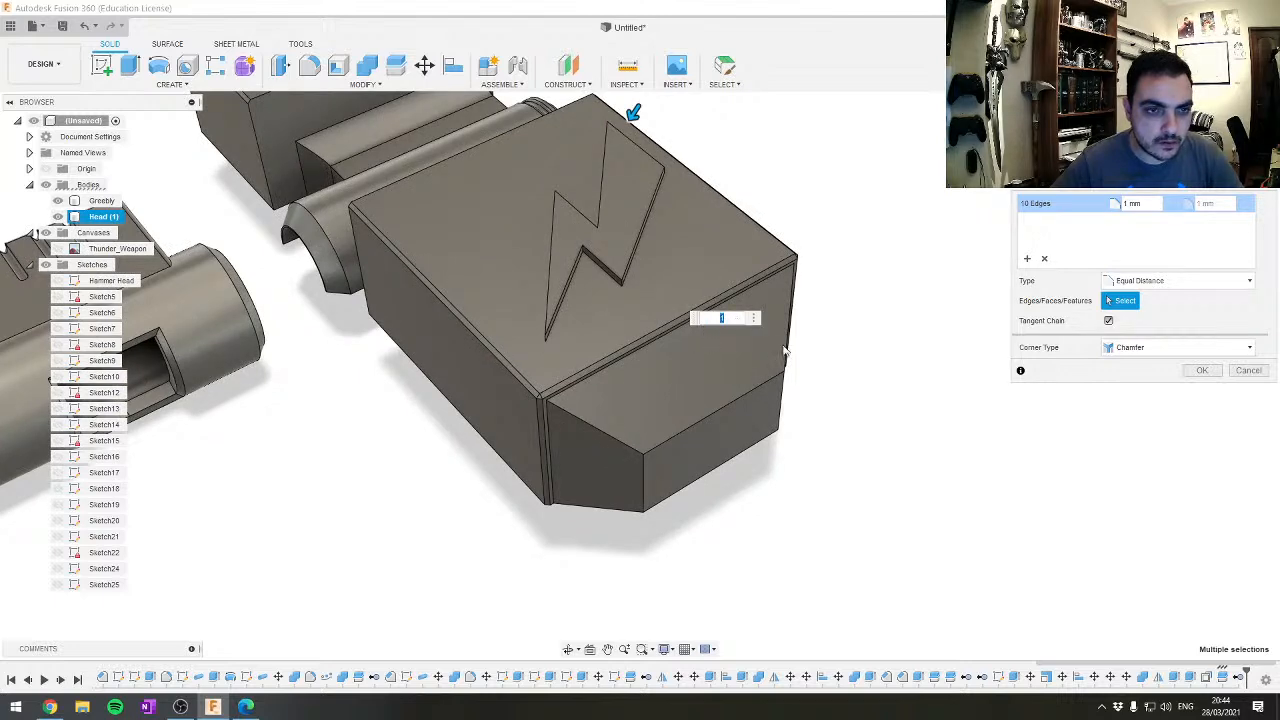
scroll(1010, 392, "down", 3)
left_click(1248, 371)
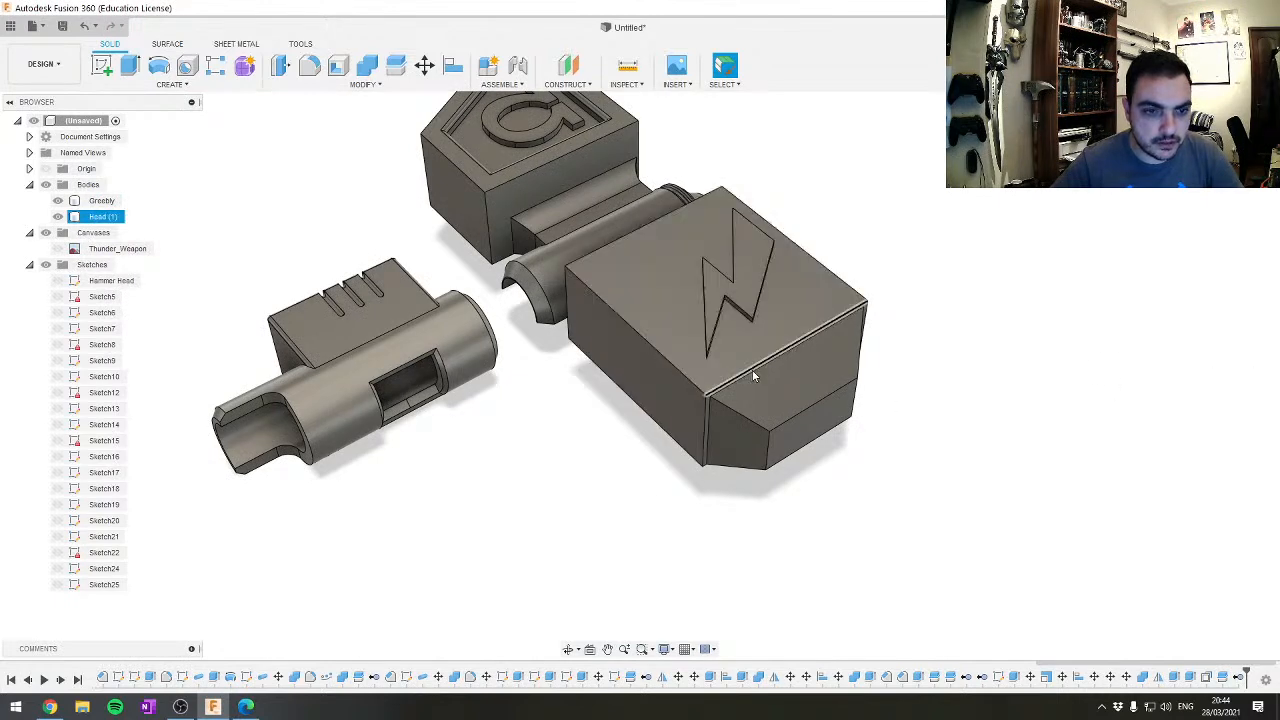
scroll(752, 372, "up", 2)
left_click(661, 380)
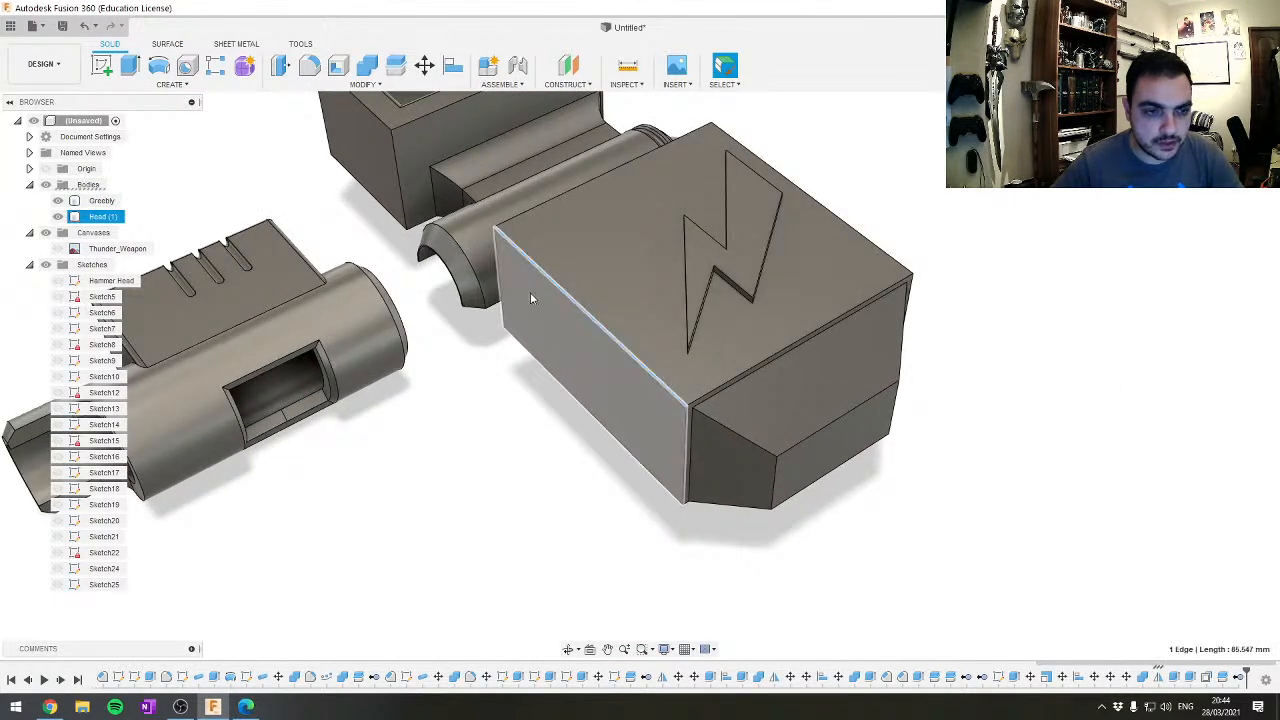
left_click(809, 196, "ctrl")
middle_click_drag(478, 259, 627, 595)
left_click(503, 429, "ctrl")
left_click(490, 330, "ctrl")
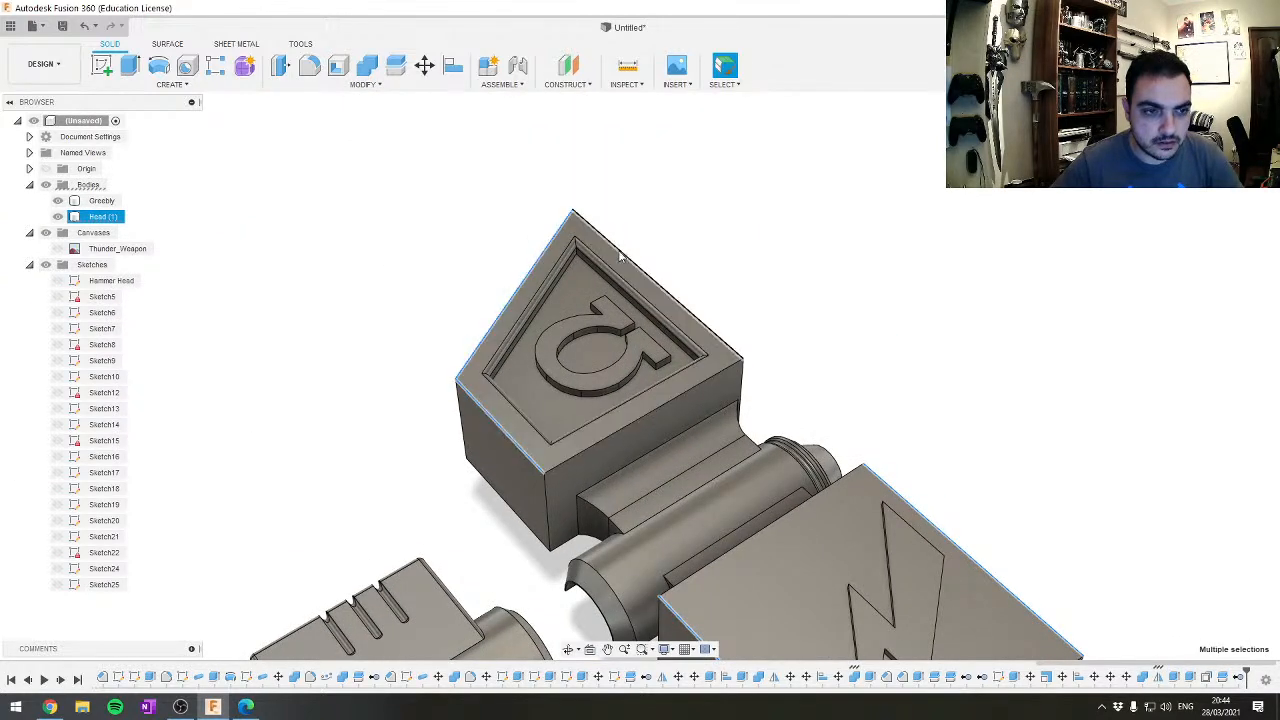
middle_click_drag(400, 383, 455, 500, "shift")
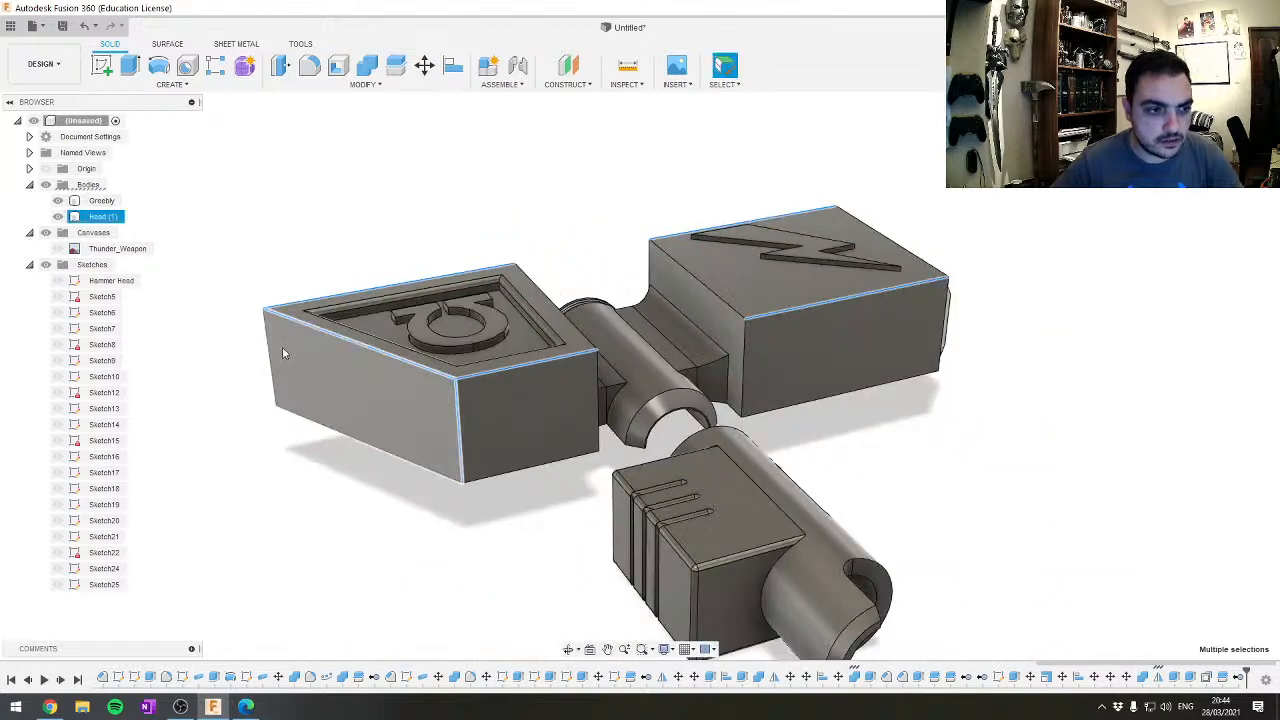
left_click(363, 96)
left_click_drag(273, 314, 267, 306)
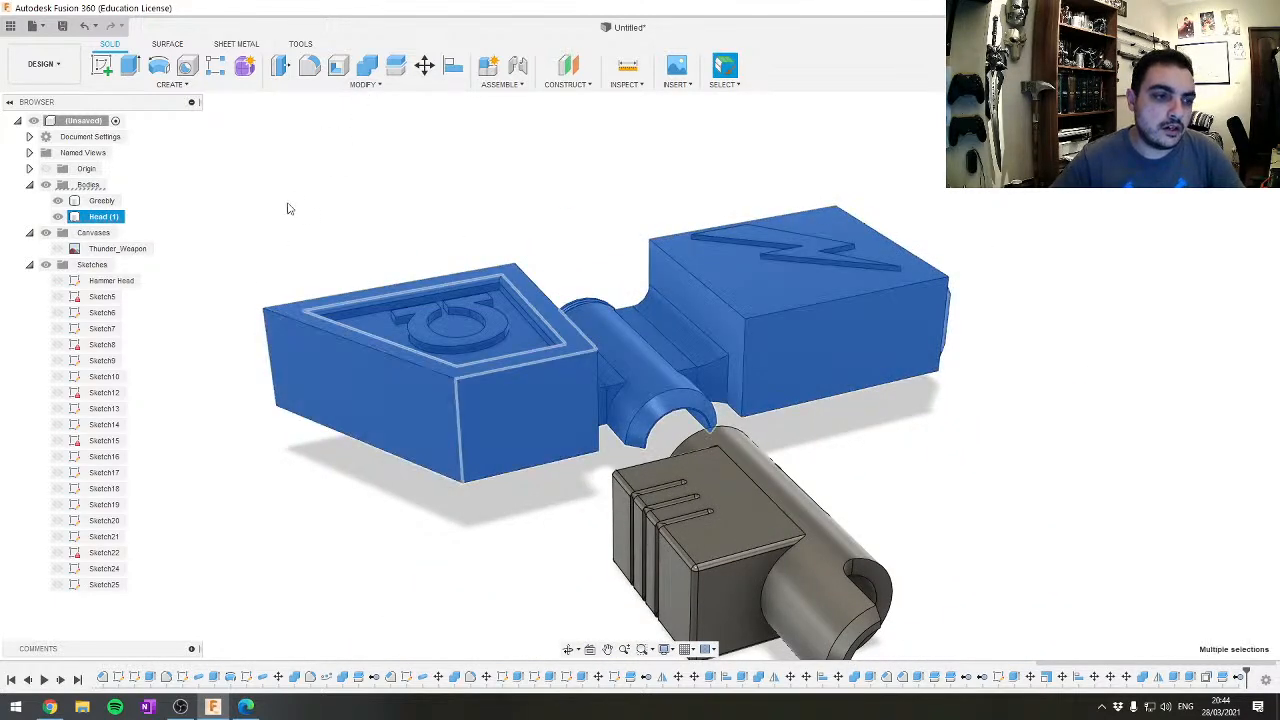
Chamfer the omega block's three outer top edges and two vertical corners, plus the lightning block's two long top side edges, by 2 mm
left_click(289, 209)
left_click(284, 304)
left_click(292, 319, "ctrl")
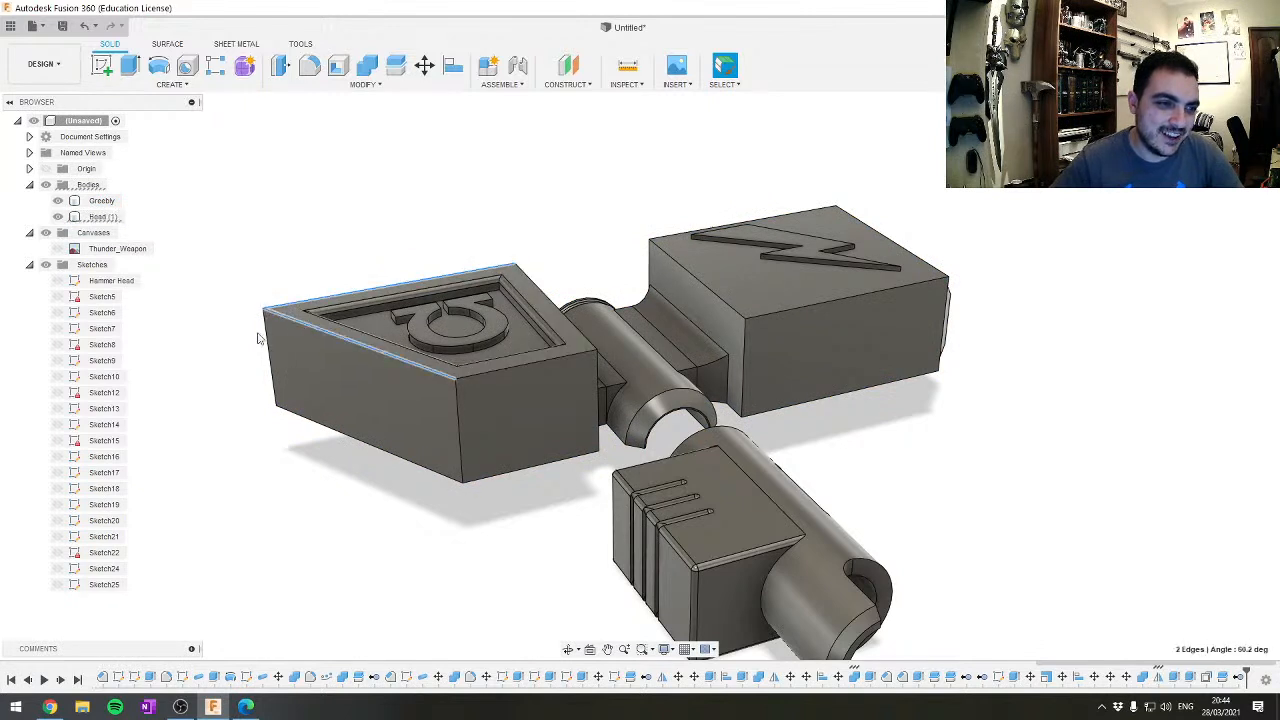
left_click(271, 372, "ctrl")
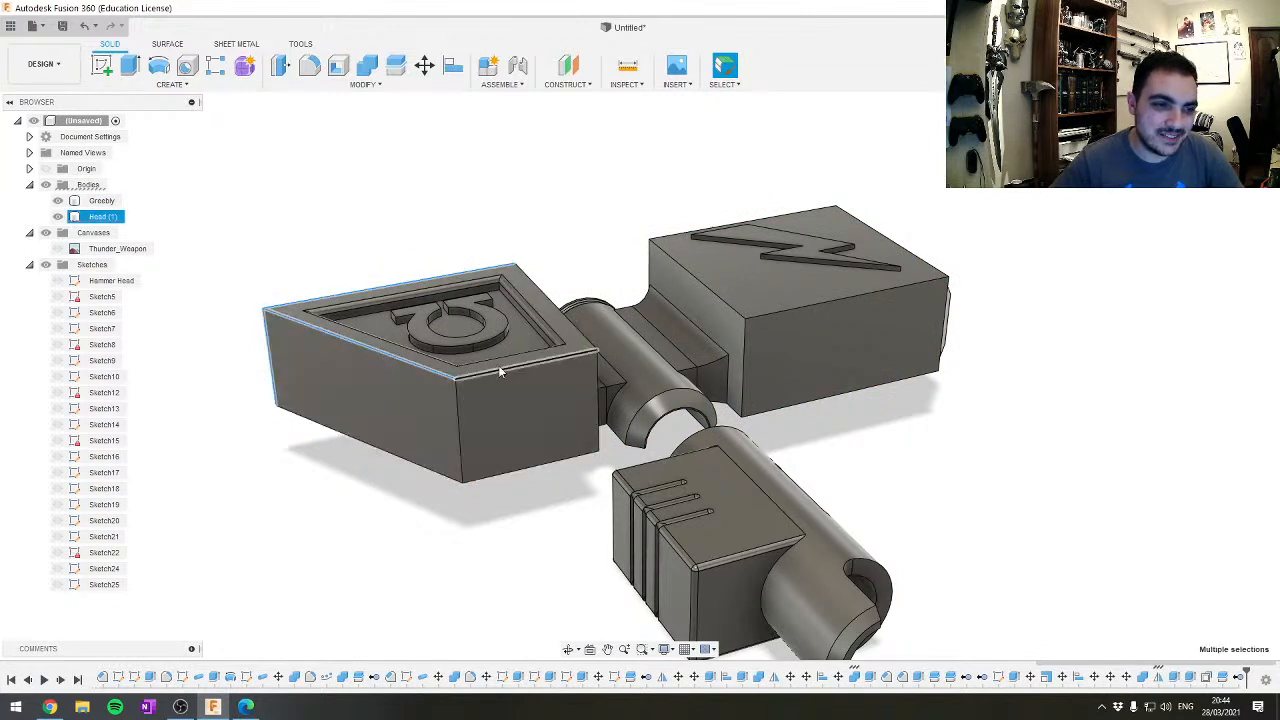
left_click(459, 420, "ctrl")
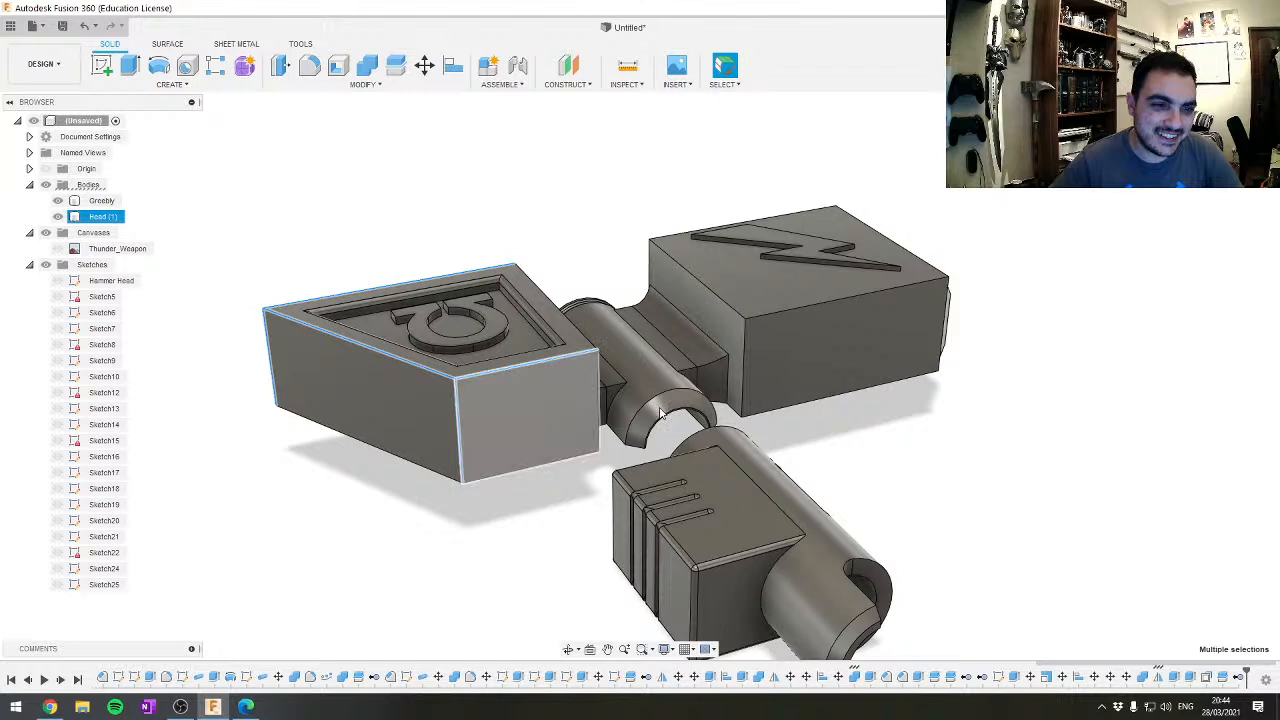
left_click(806, 310, "ctrl")
left_click(748, 222, "ctrl")
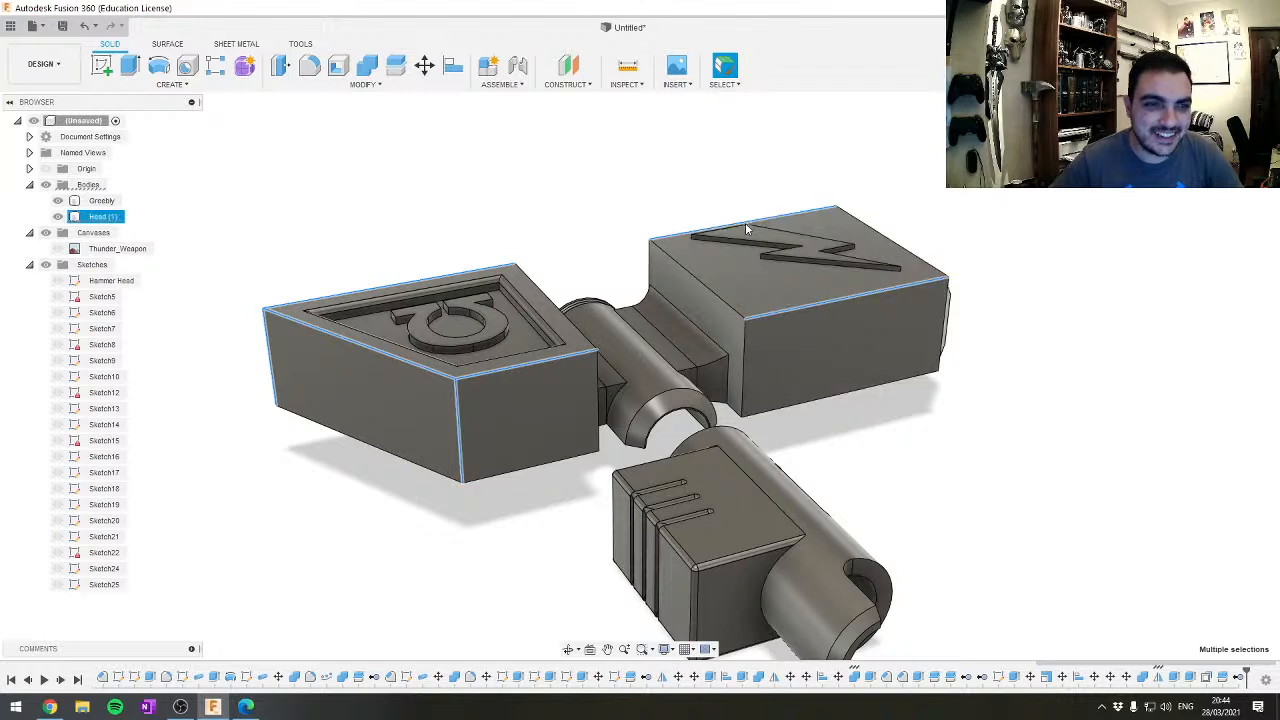
left_click(366, 83)
left_click(322, 127)
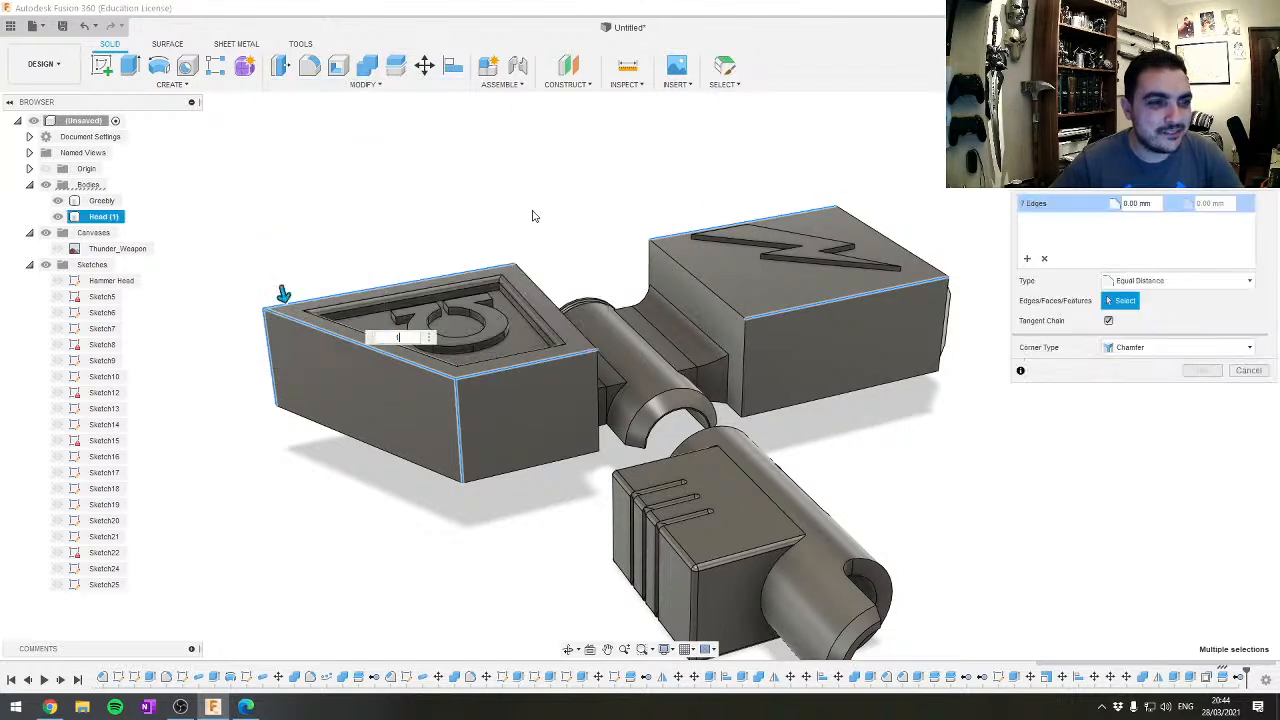
type("2")
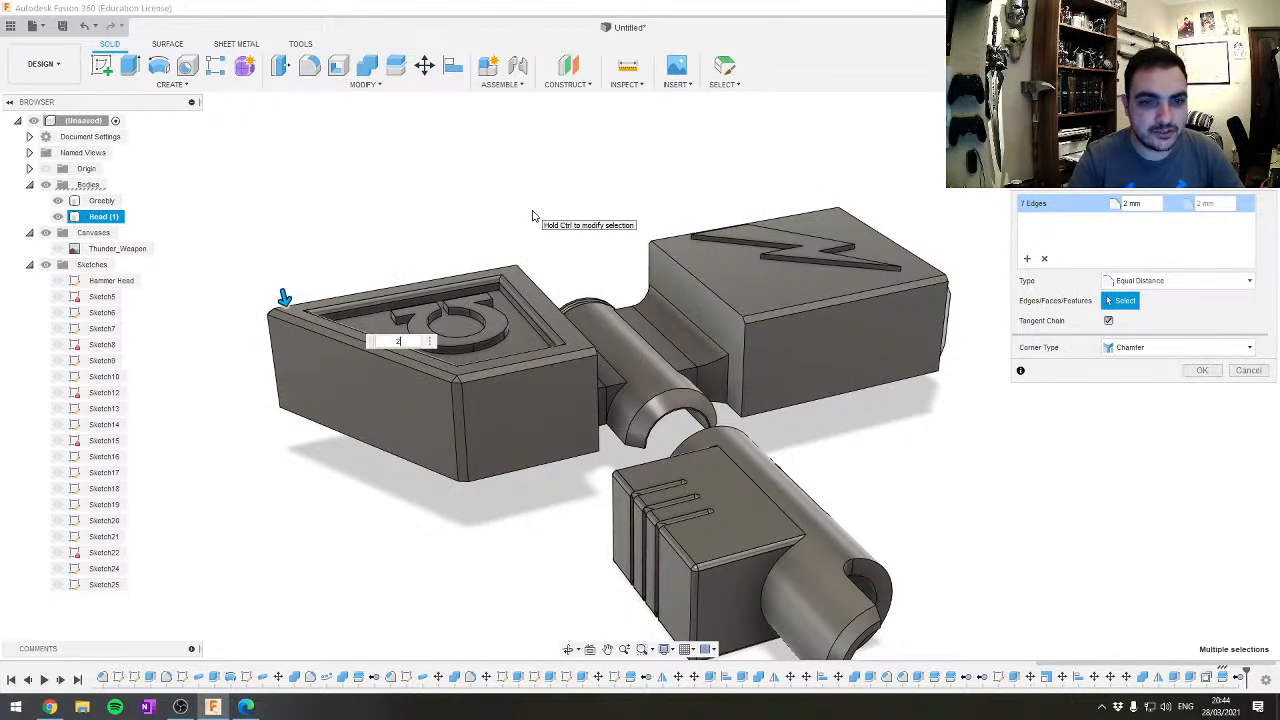
key("Return")
Chamfer five edges around the lightning block's striking end, the long top edge, two vertical sides and short corner edges, by 1 mm
middle_click_drag(824, 272, 871, 267, "shift")
left_click(905, 475)
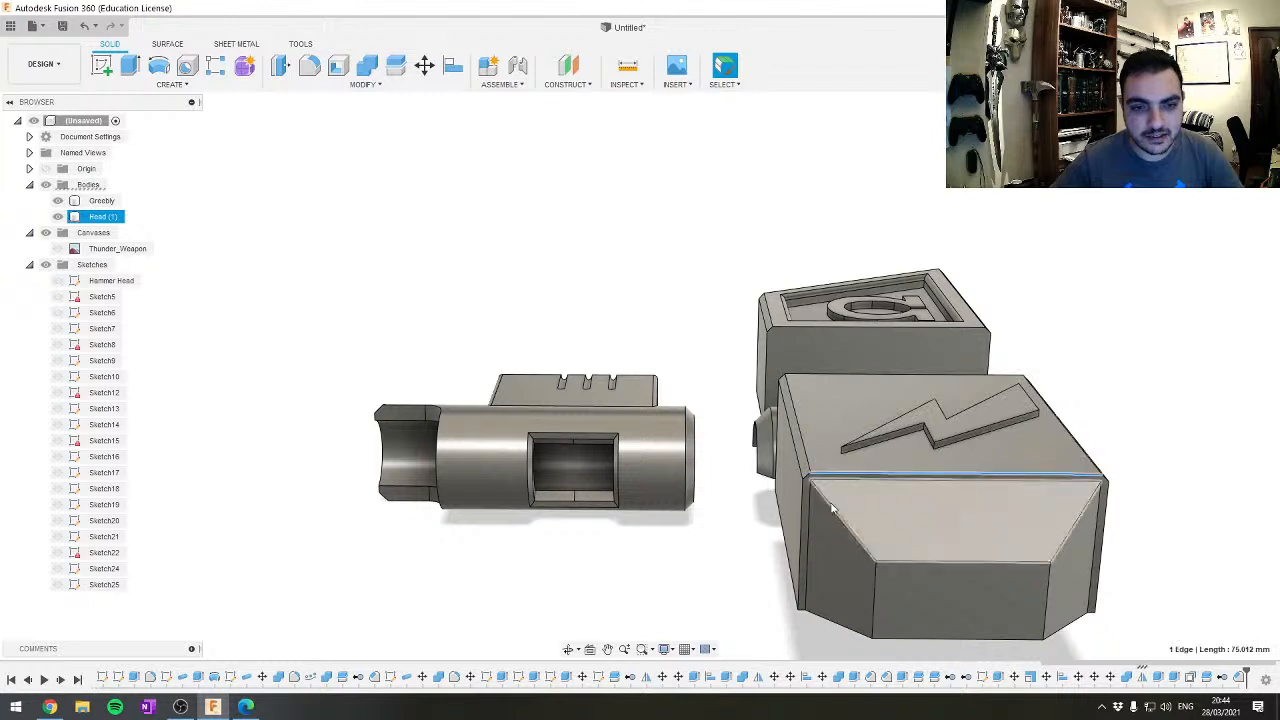
left_click(801, 528, "ctrl")
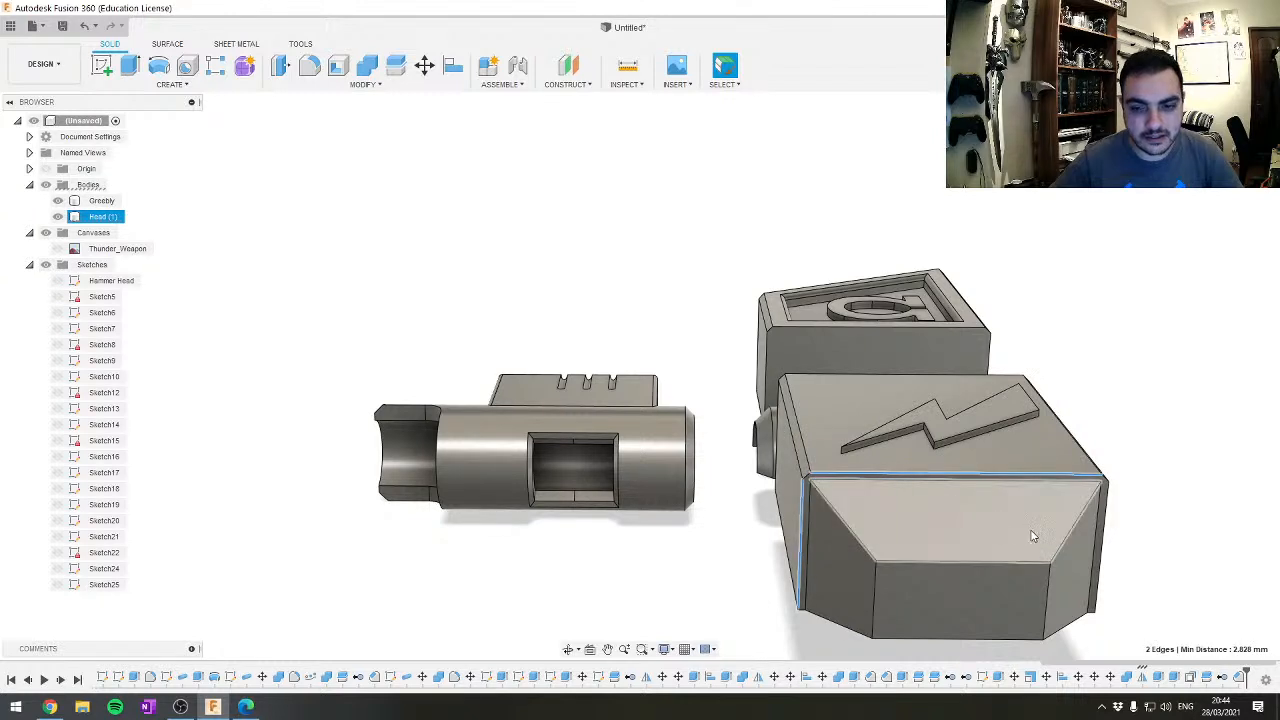
left_click(1099, 545, "ctrl")
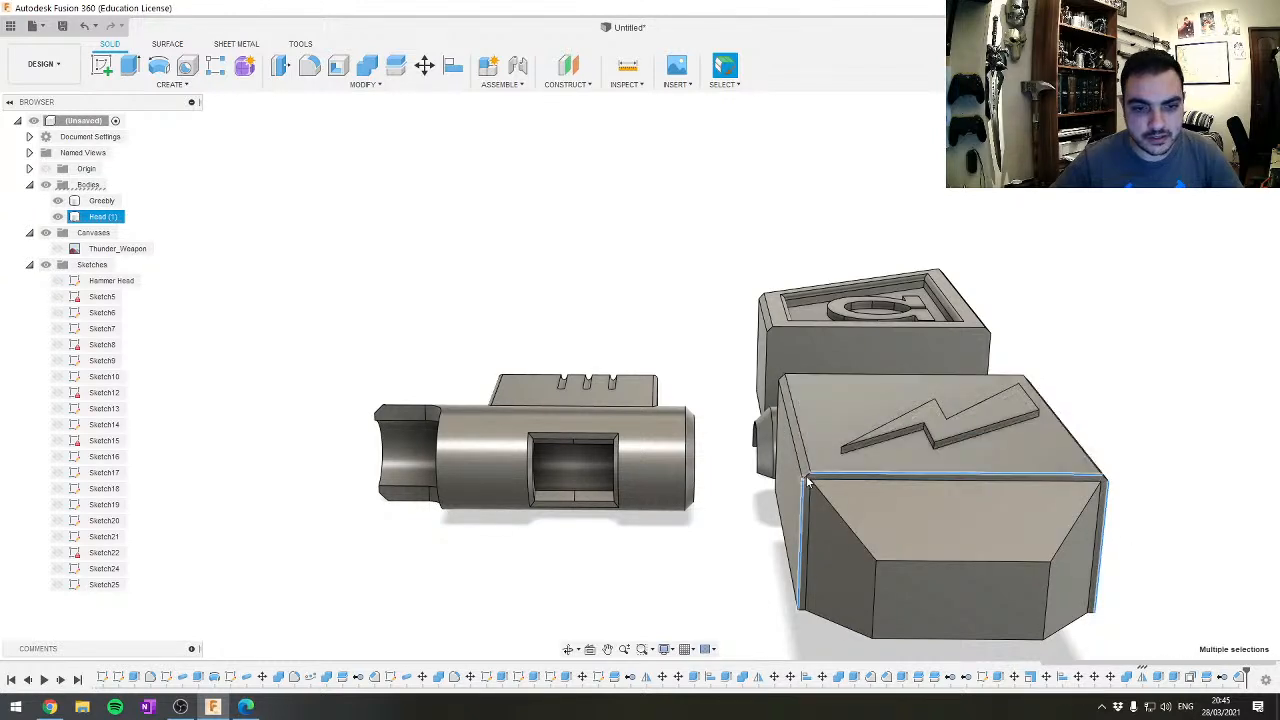
scroll(808, 483, "up", 3)
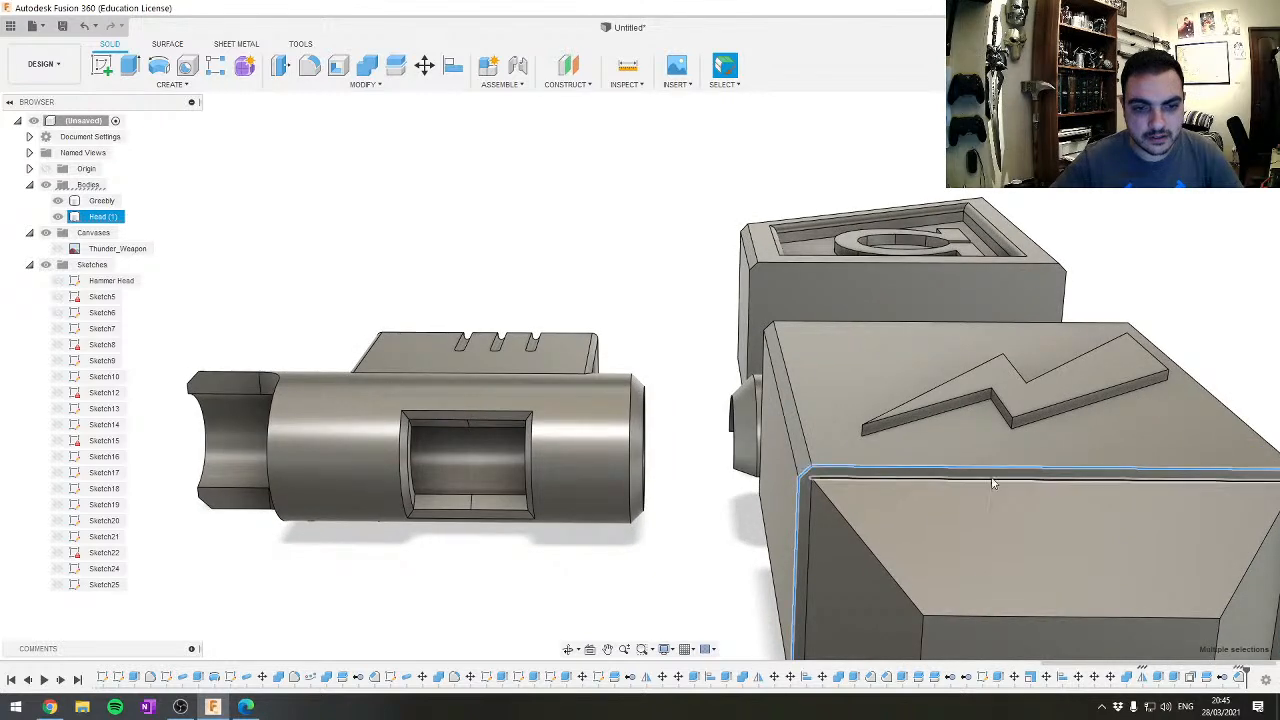
middle_click_drag(992, 483, 522, 392)
scroll(701, 378, "up", 2)
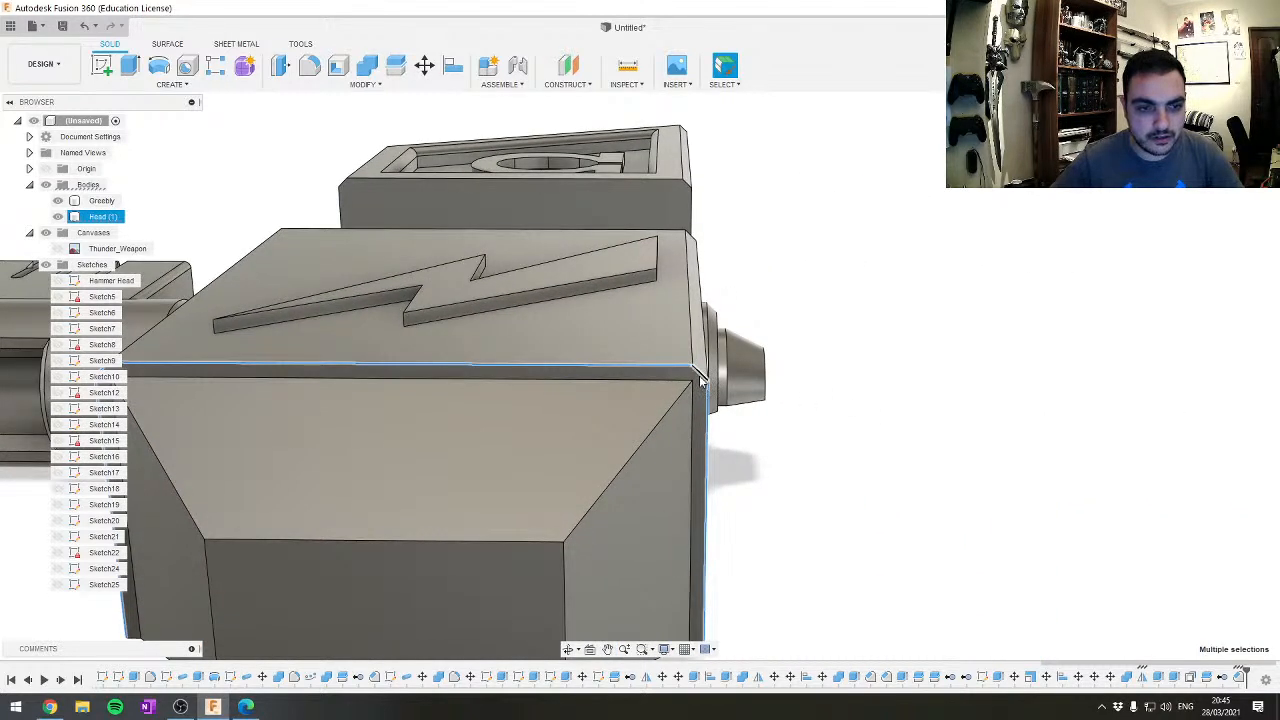
left_click(365, 84)
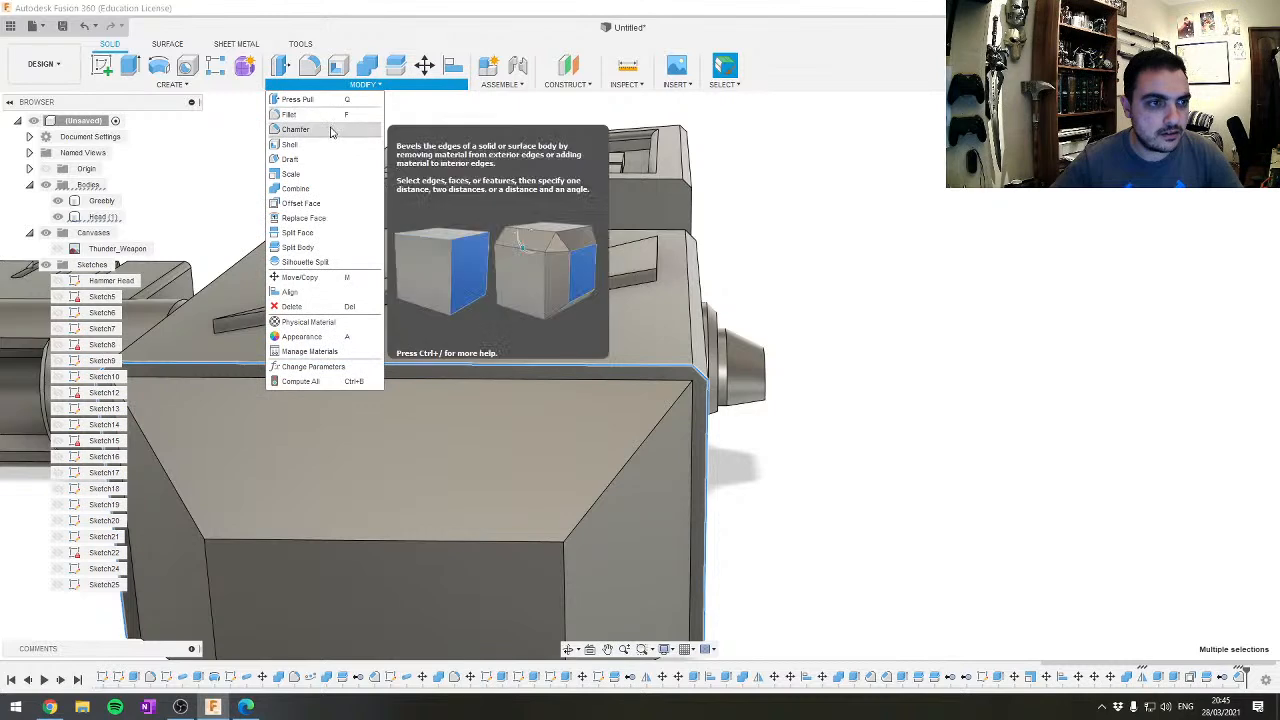
left_click(296, 129)
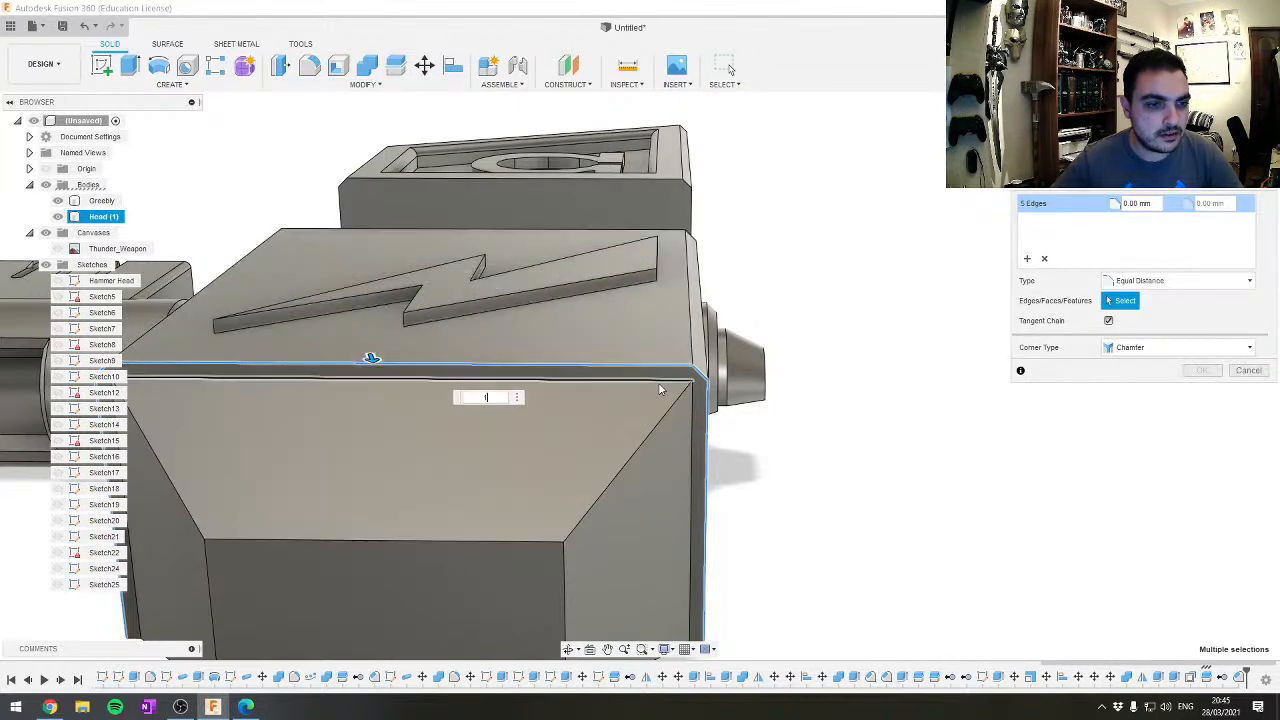
type("1")
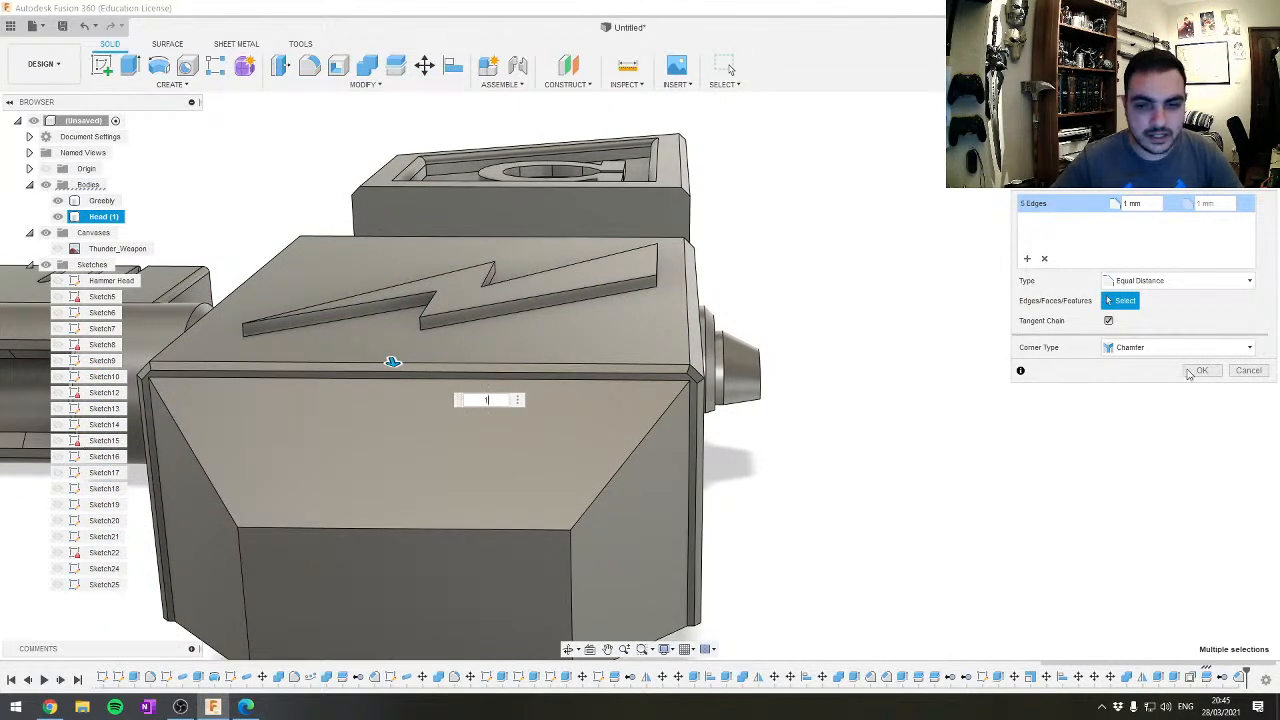
left_click(1196, 372)
Mirror the Head (1) body across its flat back face to complete the full hammer head
scroll(383, 443, "down", 4)
middle_click_drag(243, 461, 916, 308)
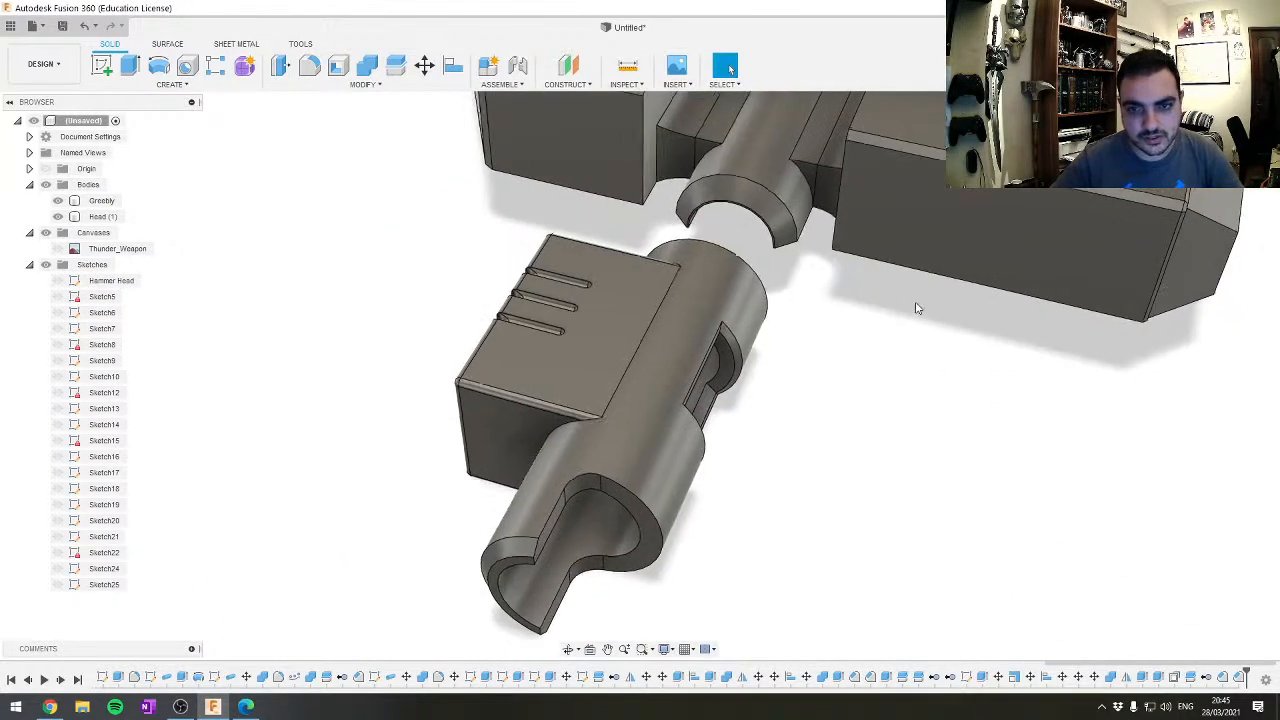
scroll(920, 306, "down", 5)
middle_click_drag(909, 206, 700, 405)
mouse_move(674, 320)
middle_mouse_down("shift")
mouse_move(678, 348)
mouse_move(668, 310)
middle_mouse_up("shift")
left_click(98, 218)
middle_click_drag(514, 294, 449, 254, "shift")
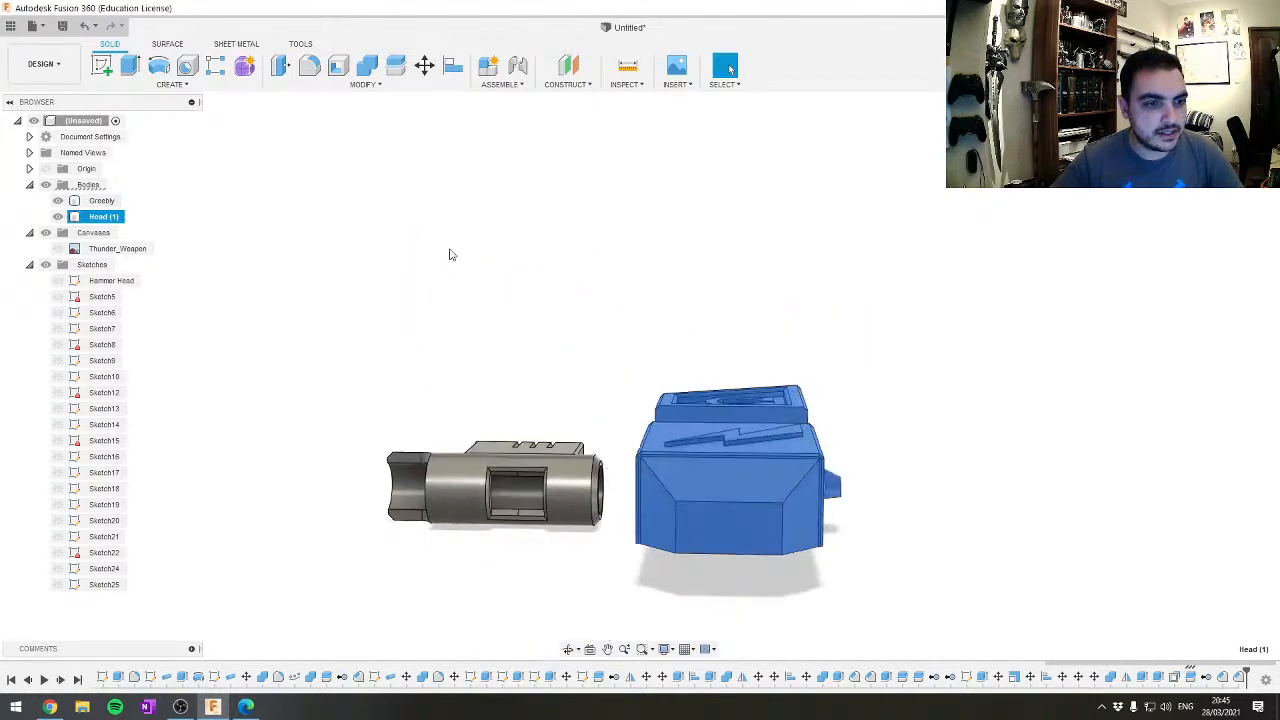
left_click(172, 84)
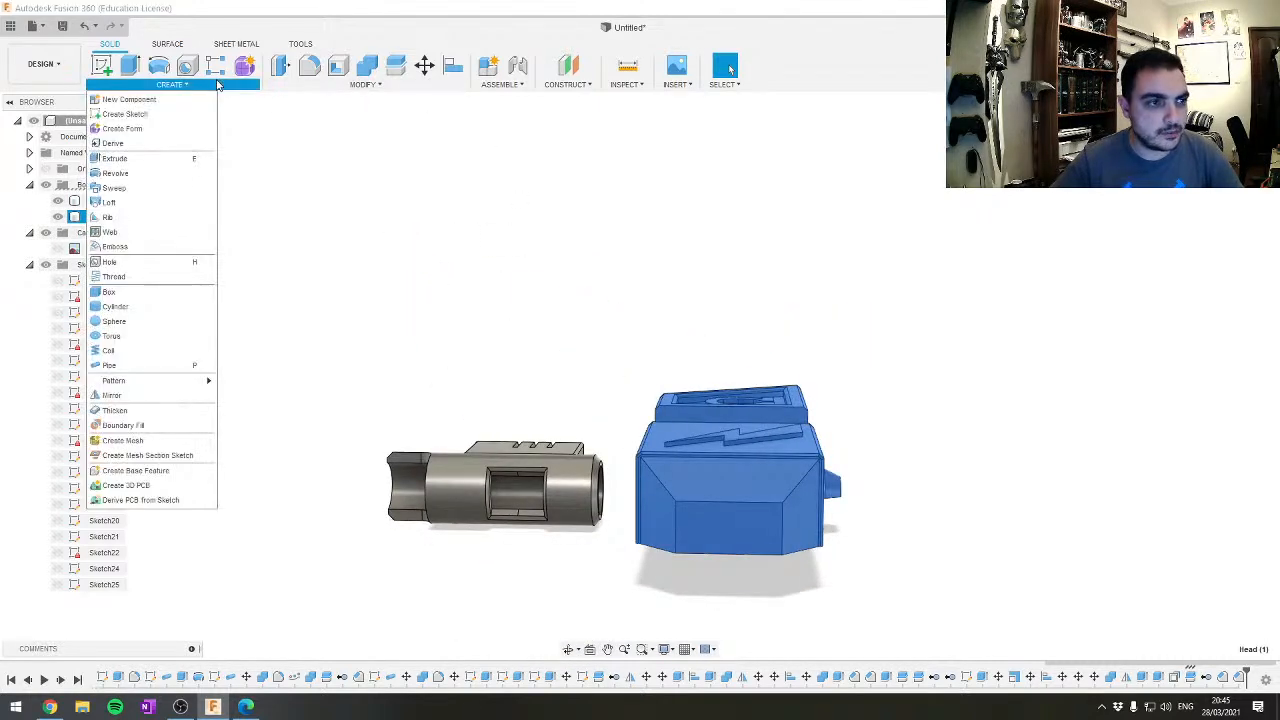
left_click(133, 398)
middle_click_drag(530, 395, 683, 225, "shift")
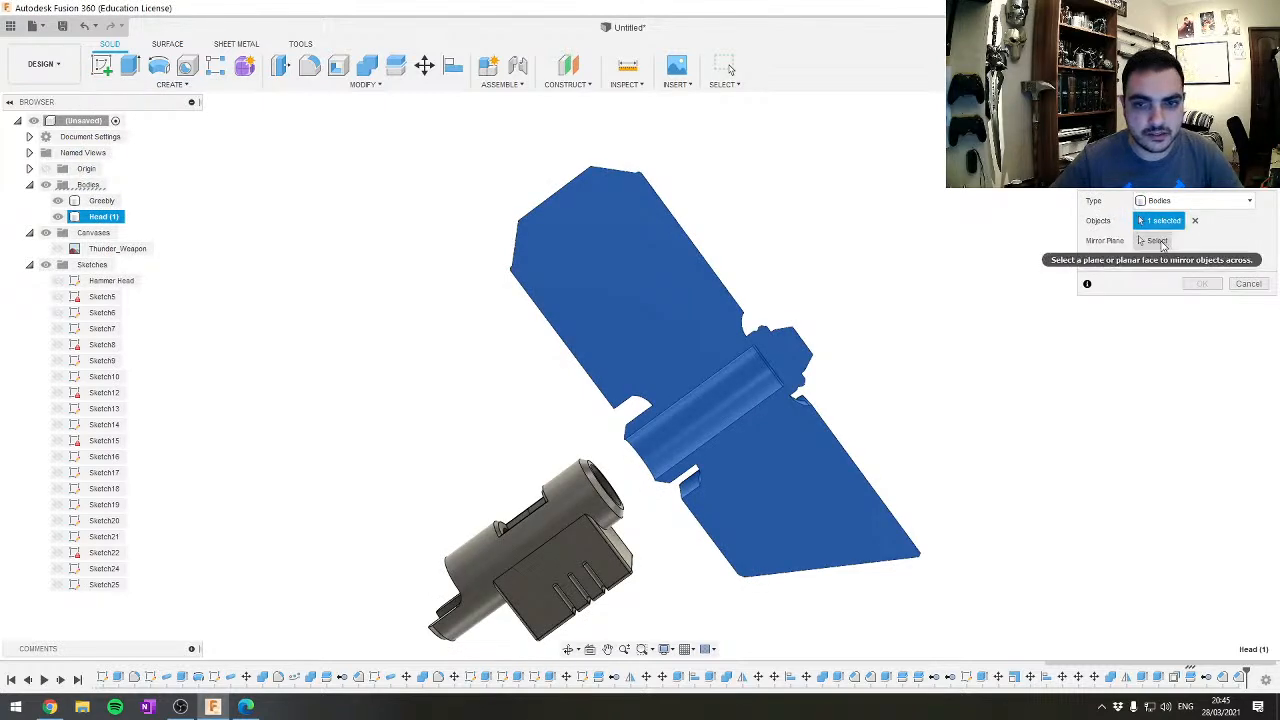
left_click(566, 297)
left_click(1202, 283)
middle_click_drag(466, 457, 716, 350, "shift")
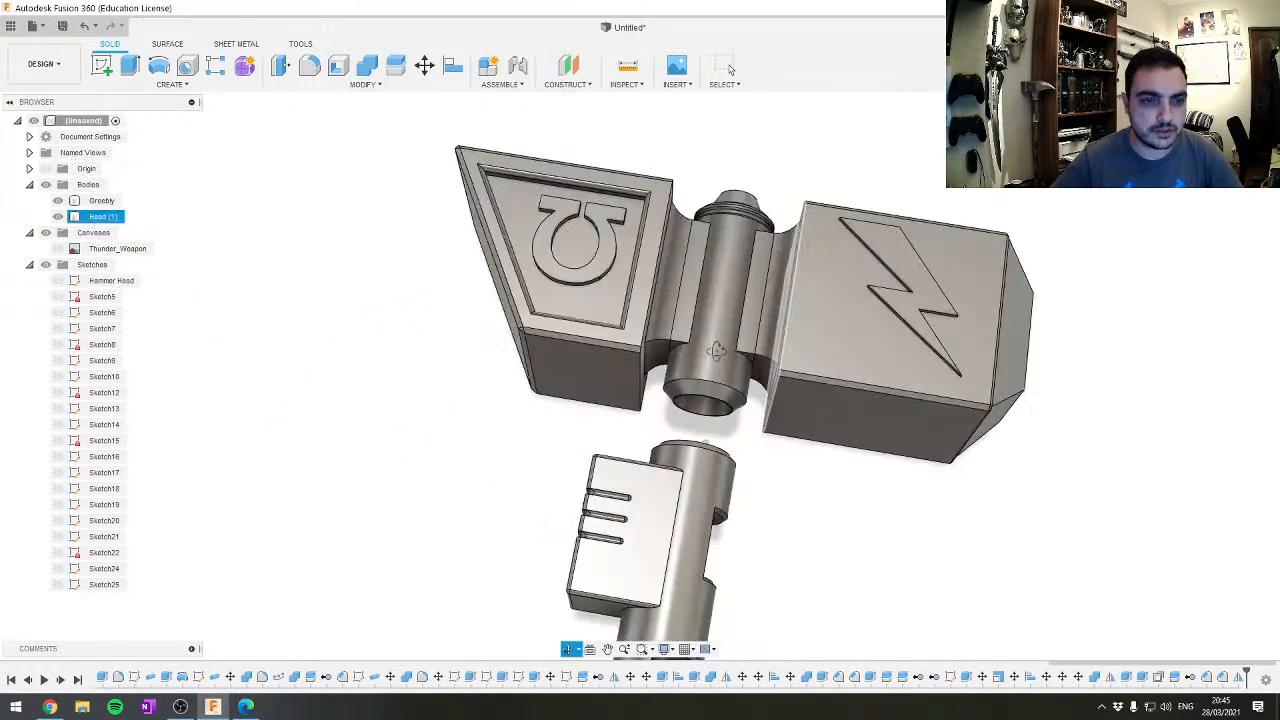
Show the Thunder_Weapon reference canvas and compare the modelled head and greebly with it along the whole handle
scroll(716, 350, "down", 8)
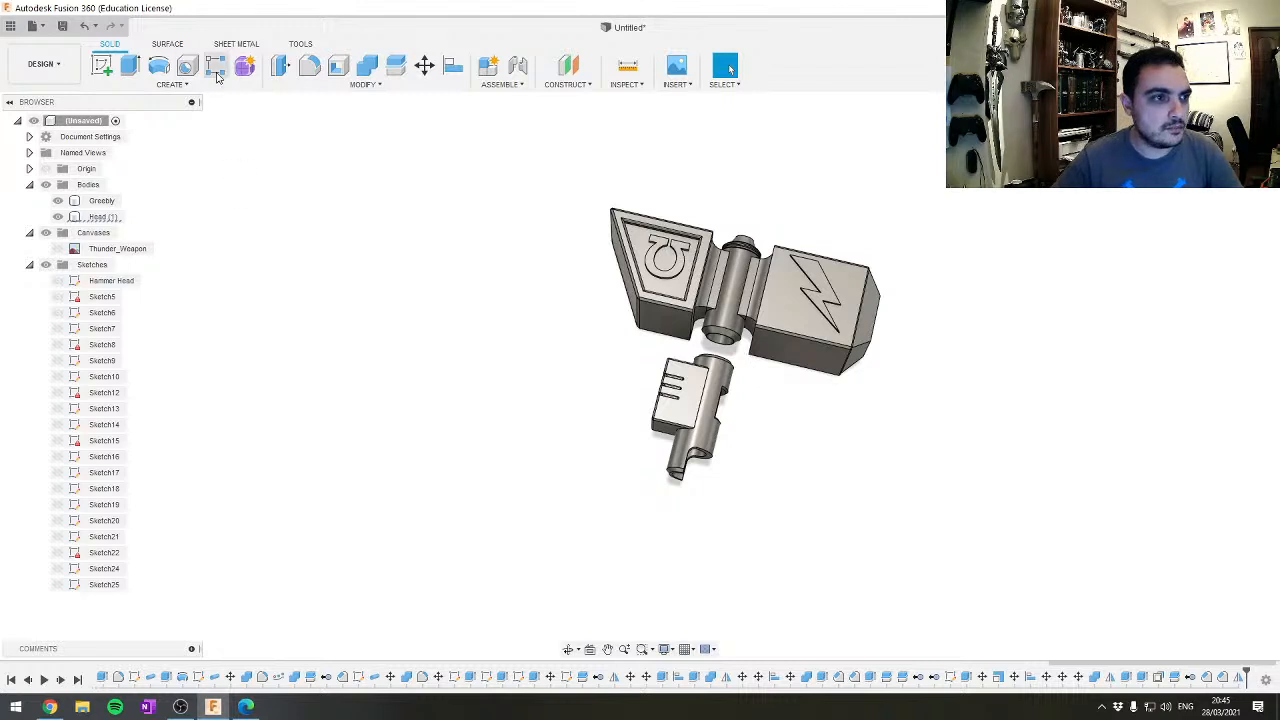
left_click(58, 249)
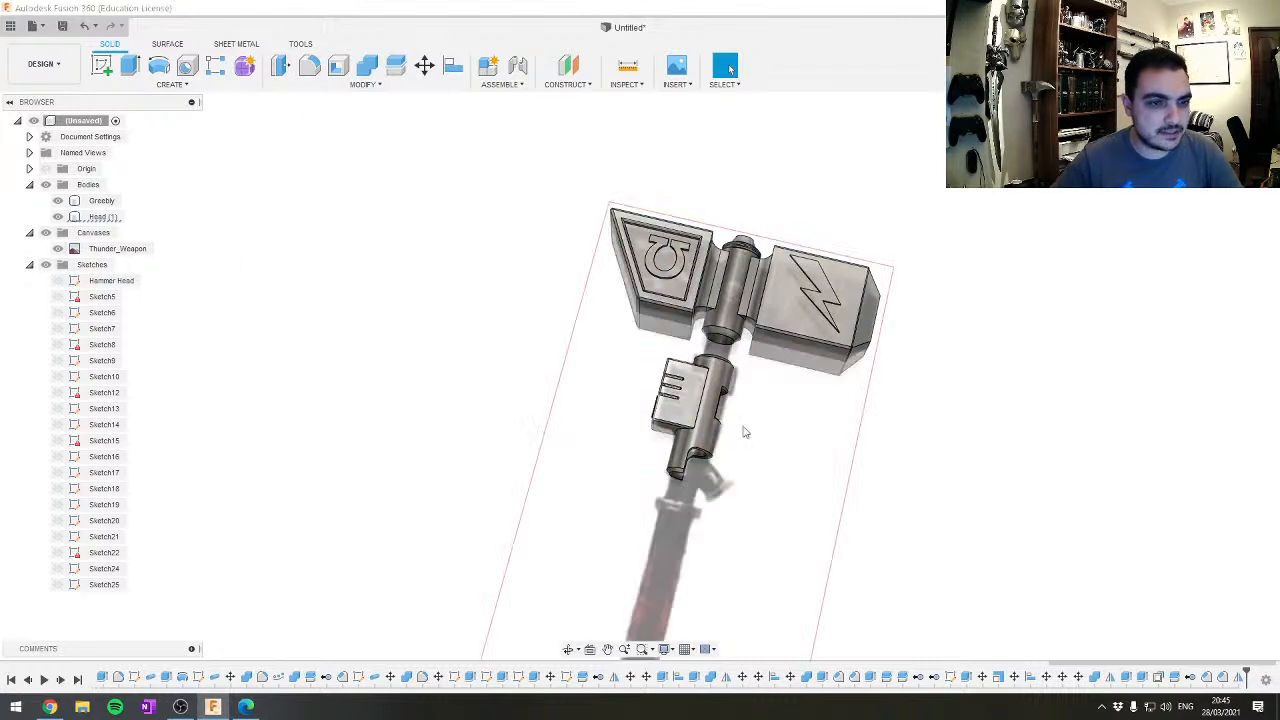
middle_click_drag(738, 450, 694, 186)
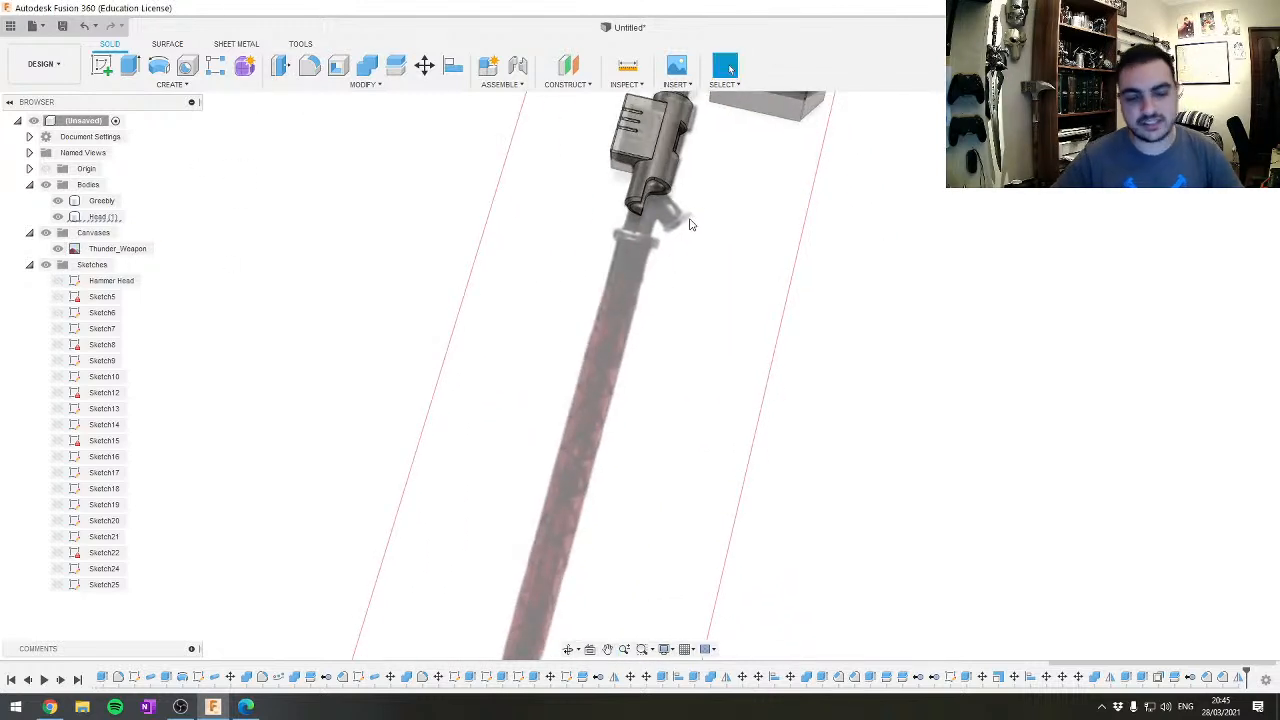
middle_click_drag(670, 460, 706, 246)
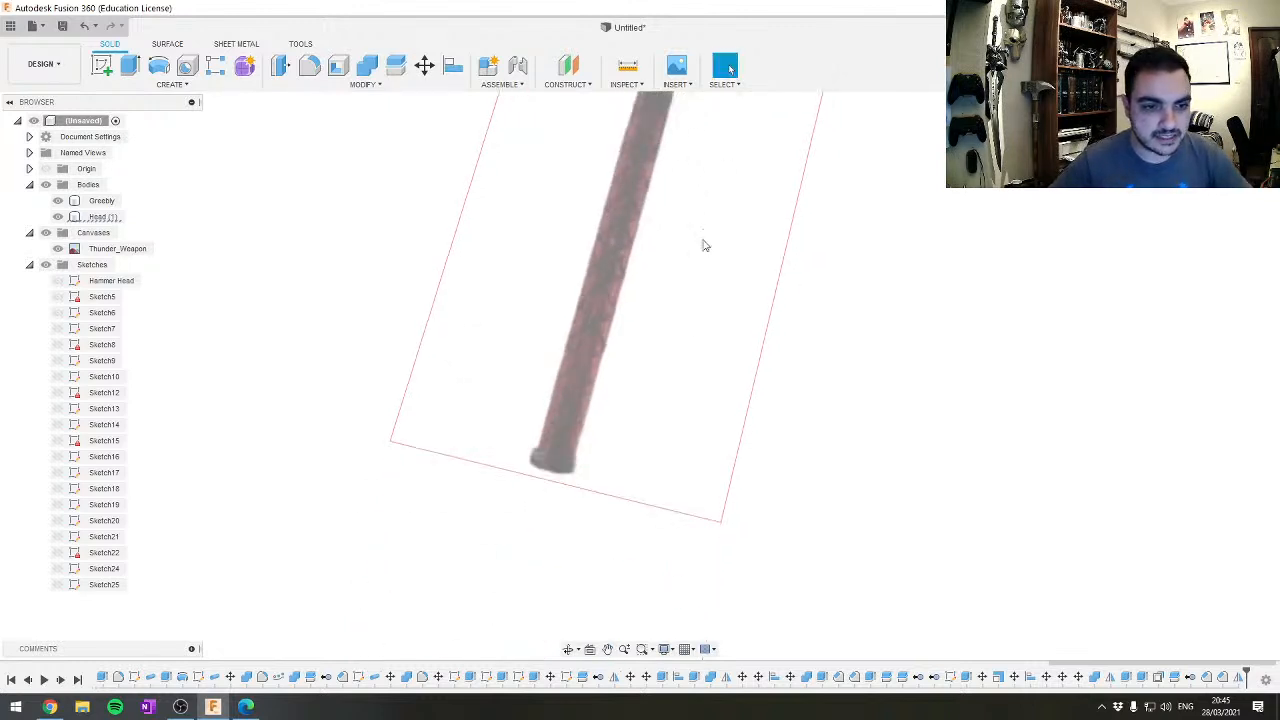
scroll(731, 209, "down", 2)
middle_click_drag(768, 165, 734, 291)
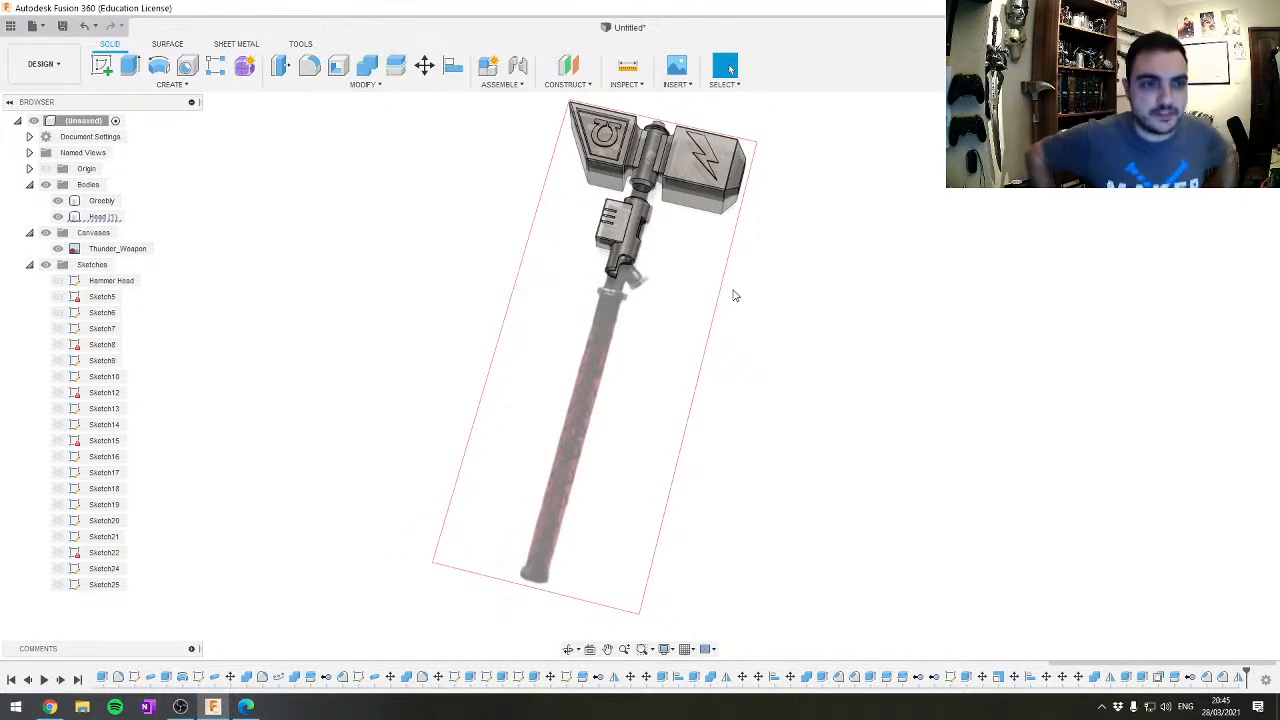
scroll(720, 266, "up", 3)
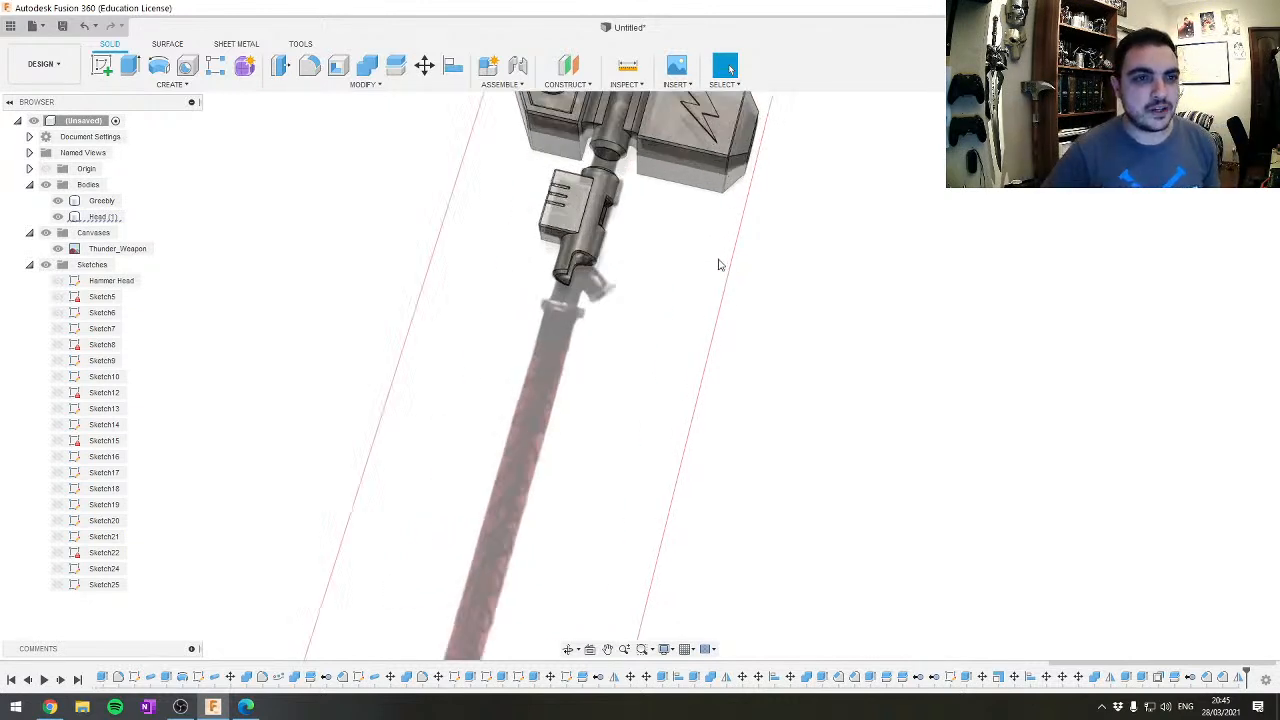
middle_click_drag(720, 266, 714, 360)
scroll(714, 361, "down", 2)
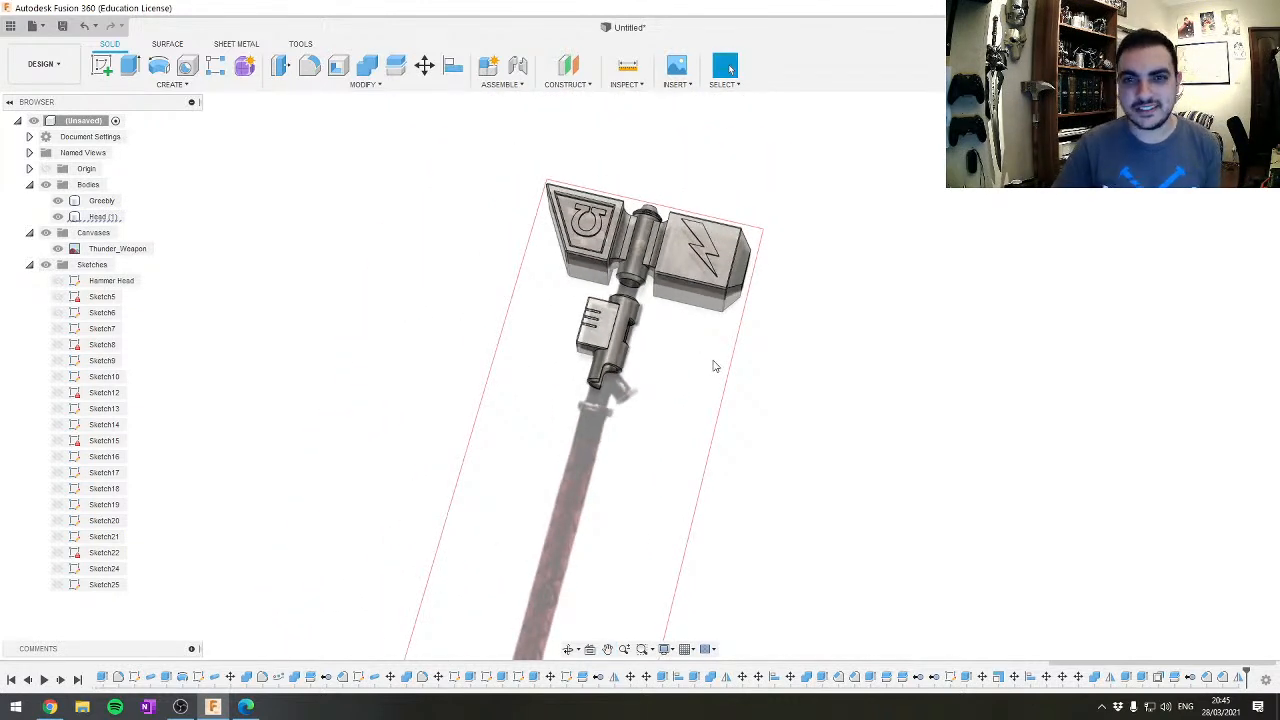
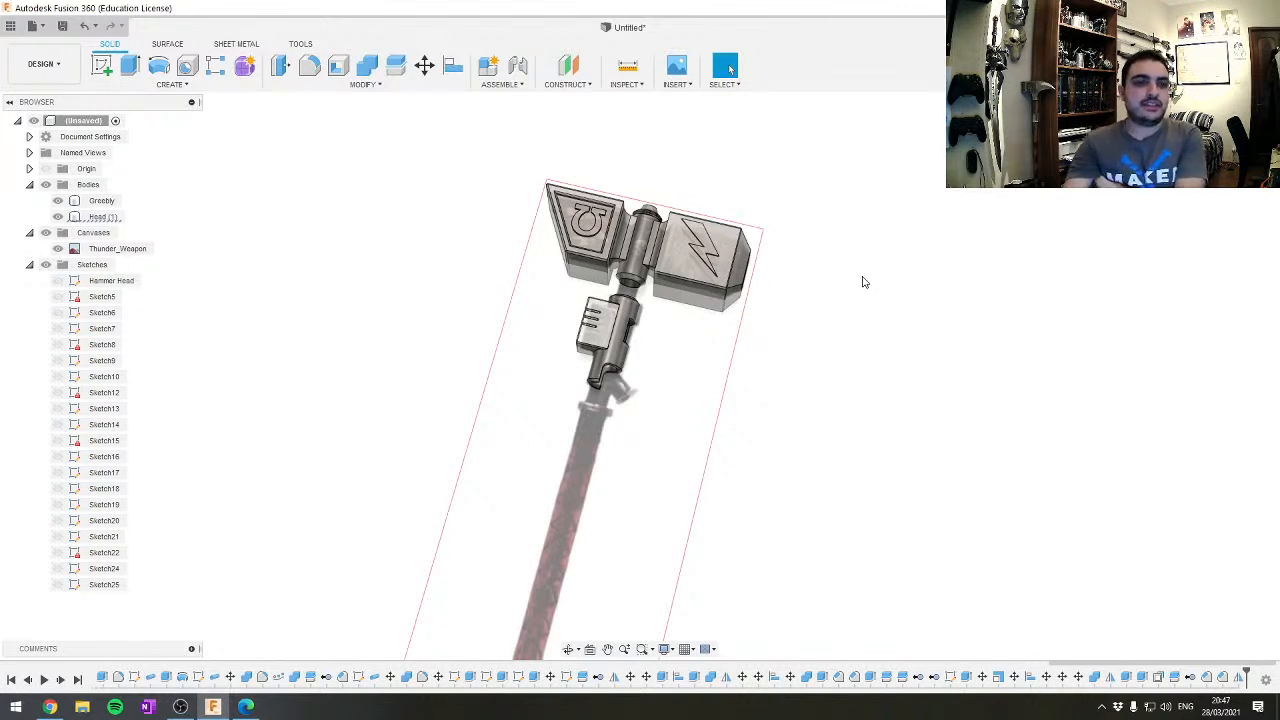
Send the Greebly body to Cura for 3D printing with High mesh refinement
left_click(299, 43)
left_click(104, 66)
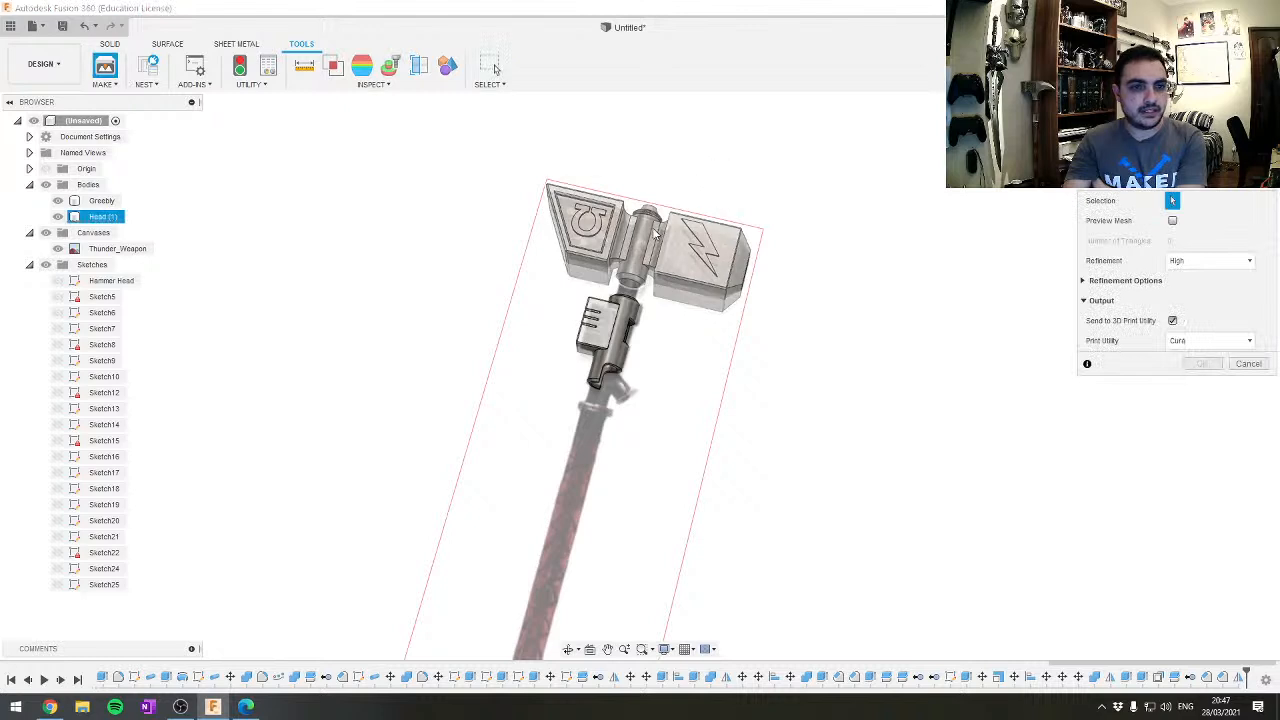
left_click(617, 348)
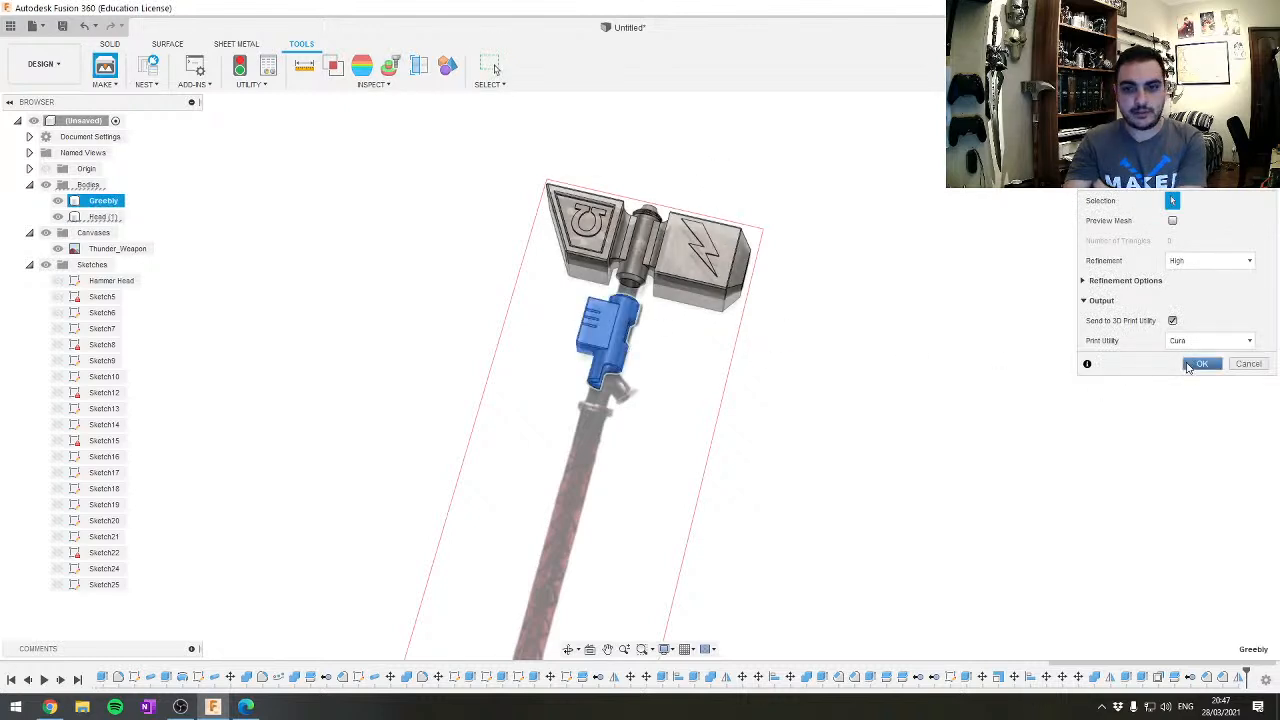
left_click(1202, 363)
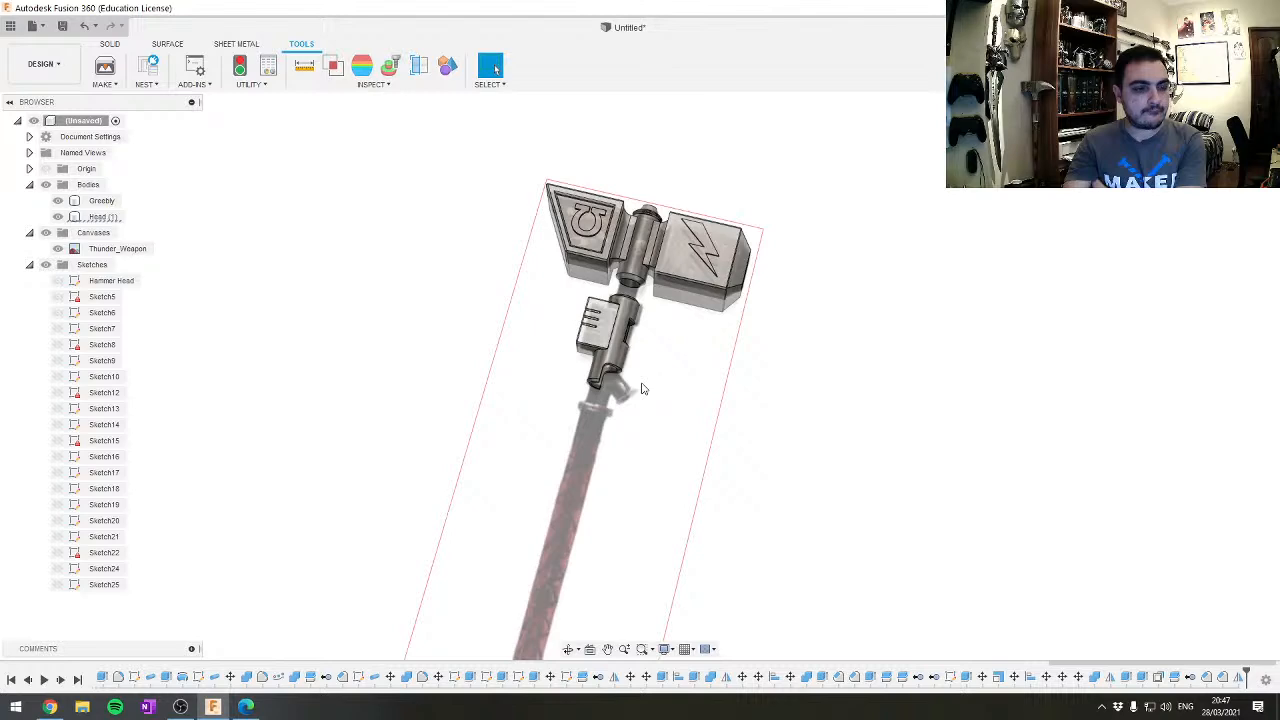
Find Cura on the computer and launch it
key("super")
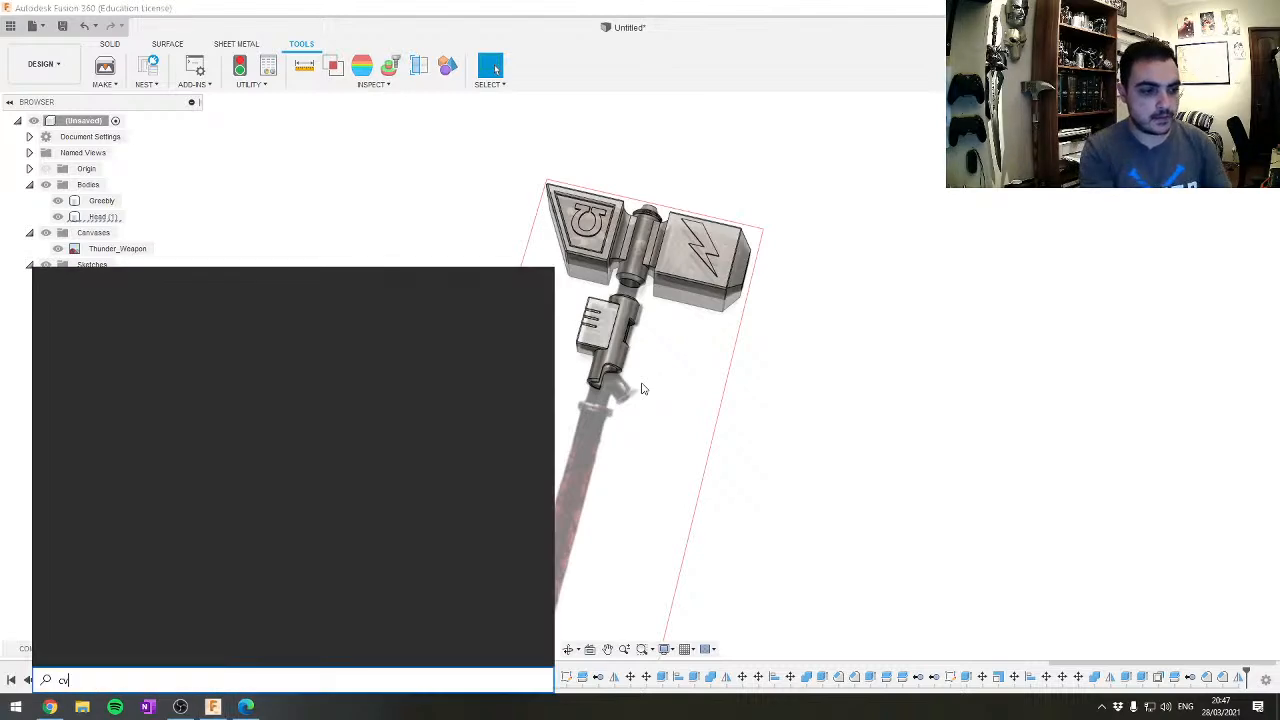
type("cura")
key("Return")
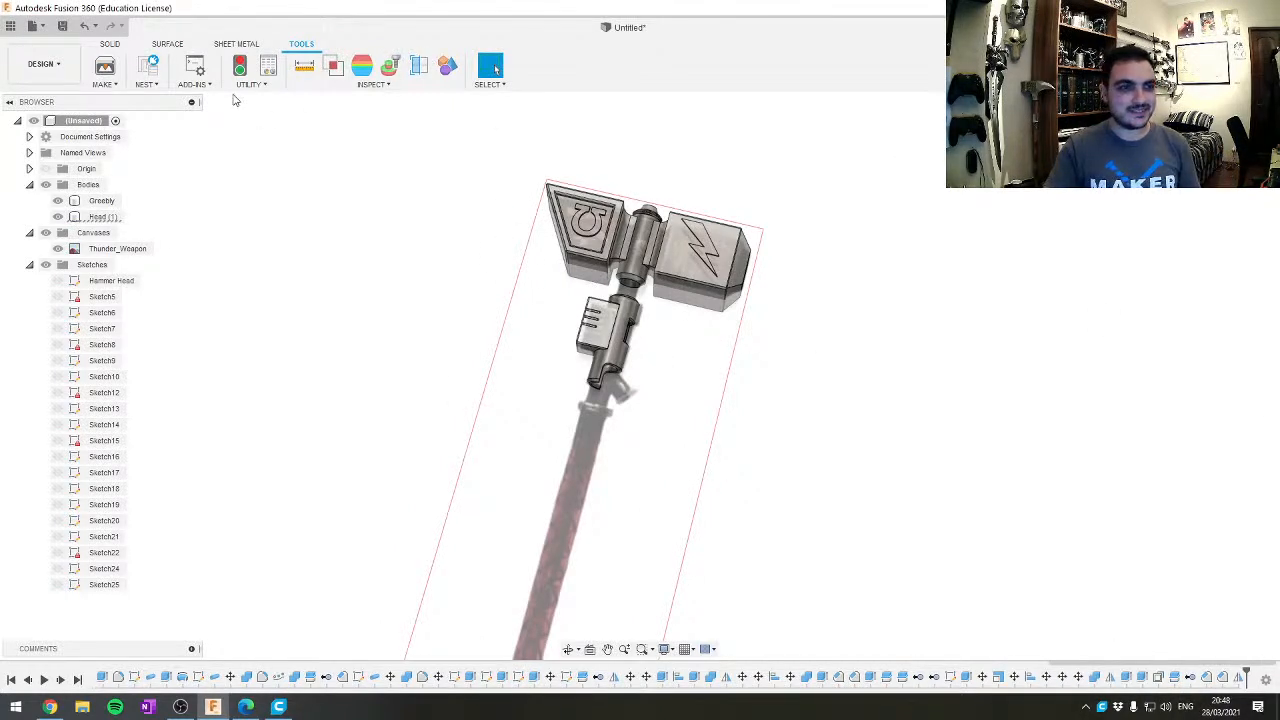
Send the Head (1) body to the Cura print utility with High refinement and switch to Cura
left_click(104, 66)
left_click(104, 216)
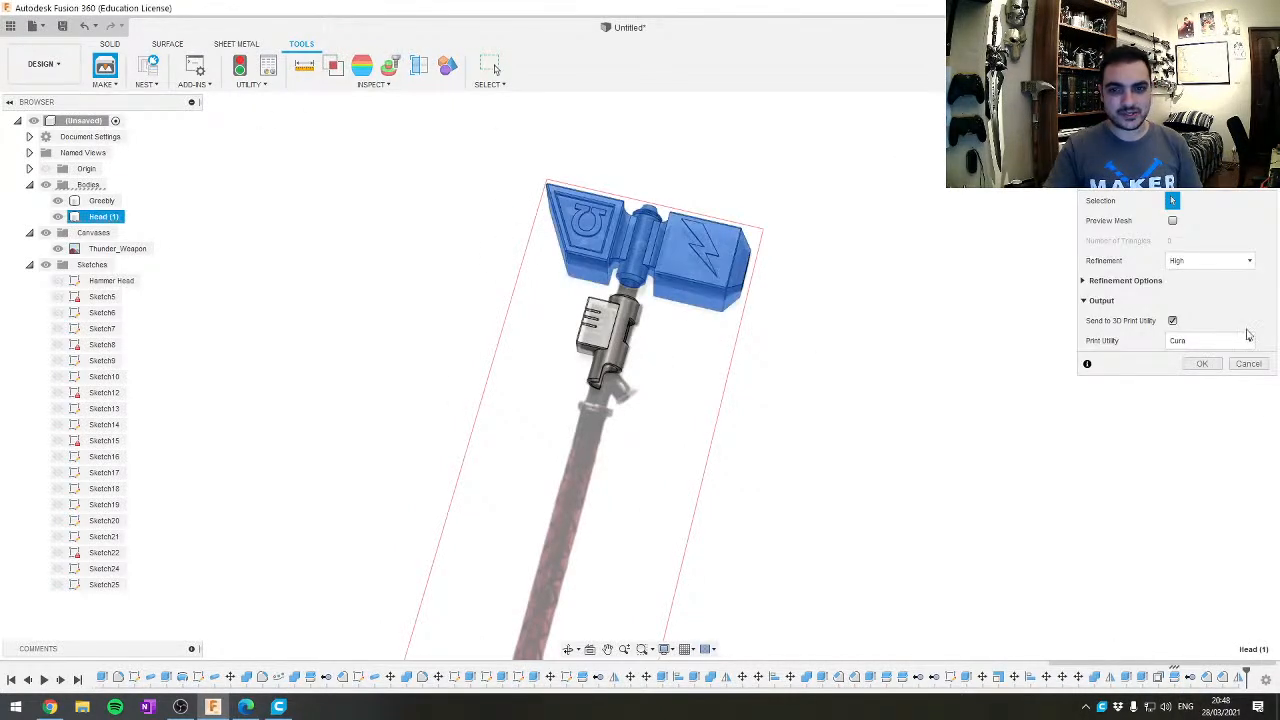
left_click(1208, 341)
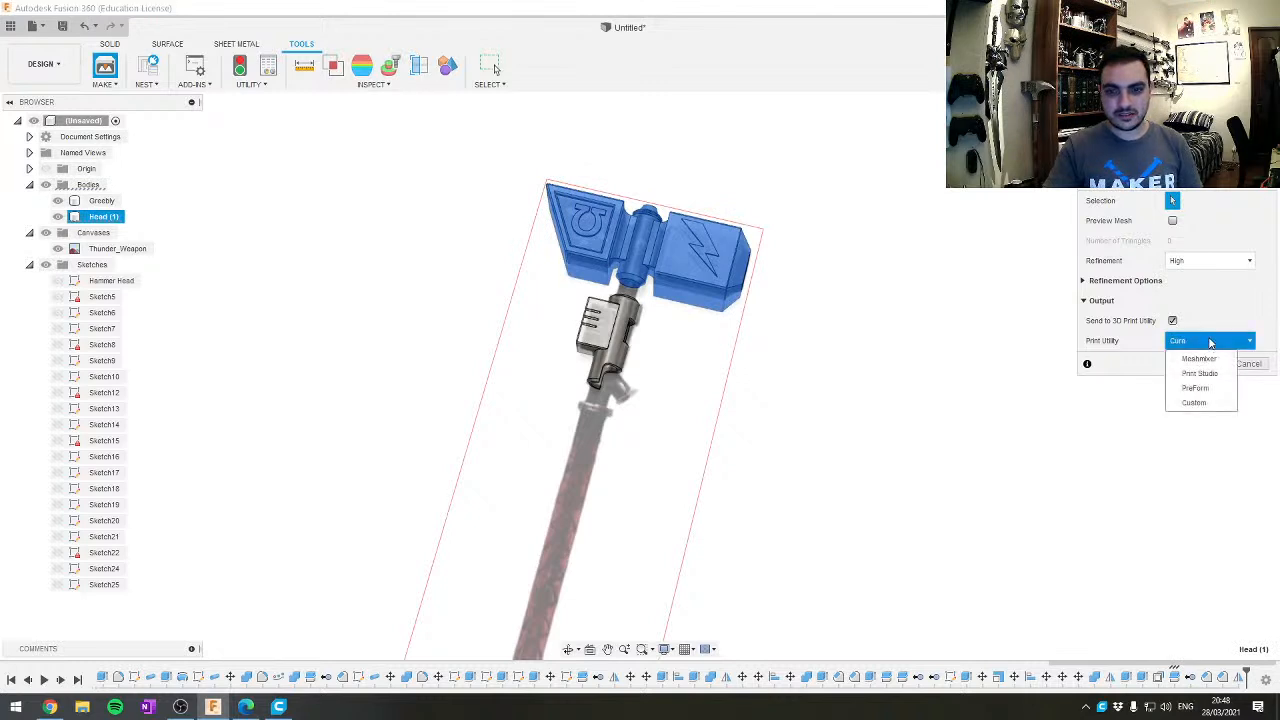
left_click(1210, 343)
left_click(1205, 362)
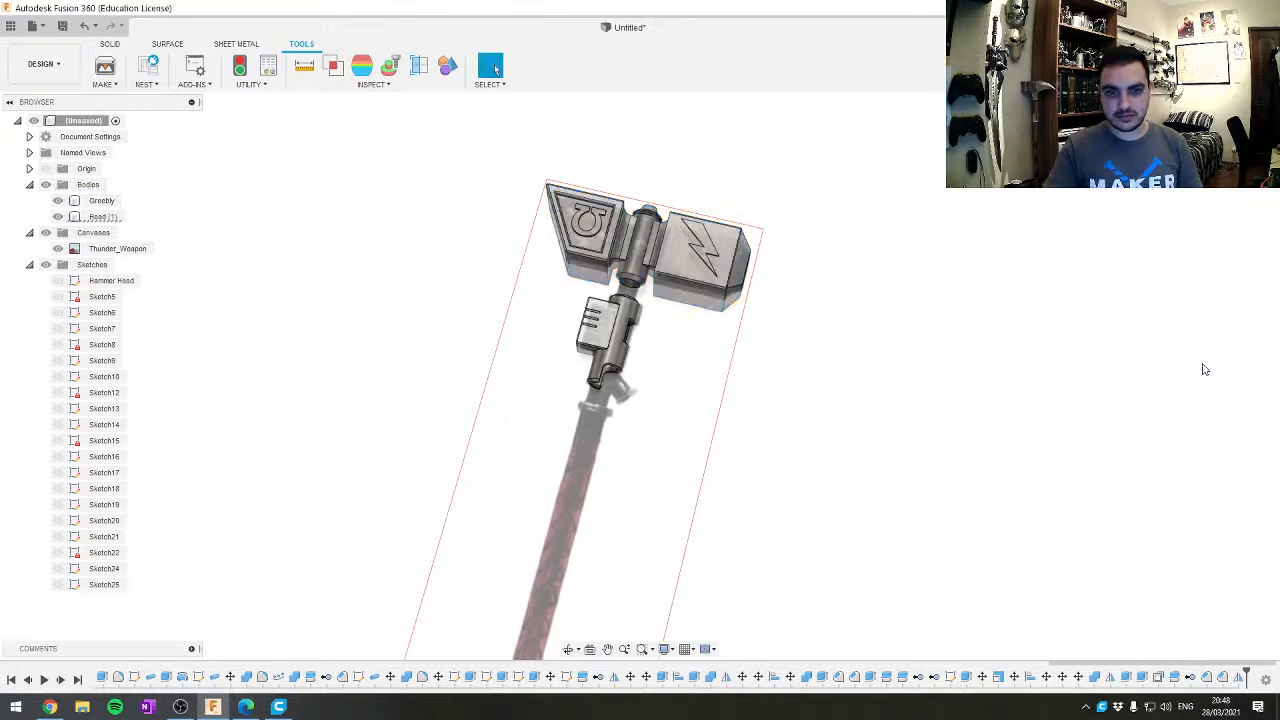
left_click(281, 707)
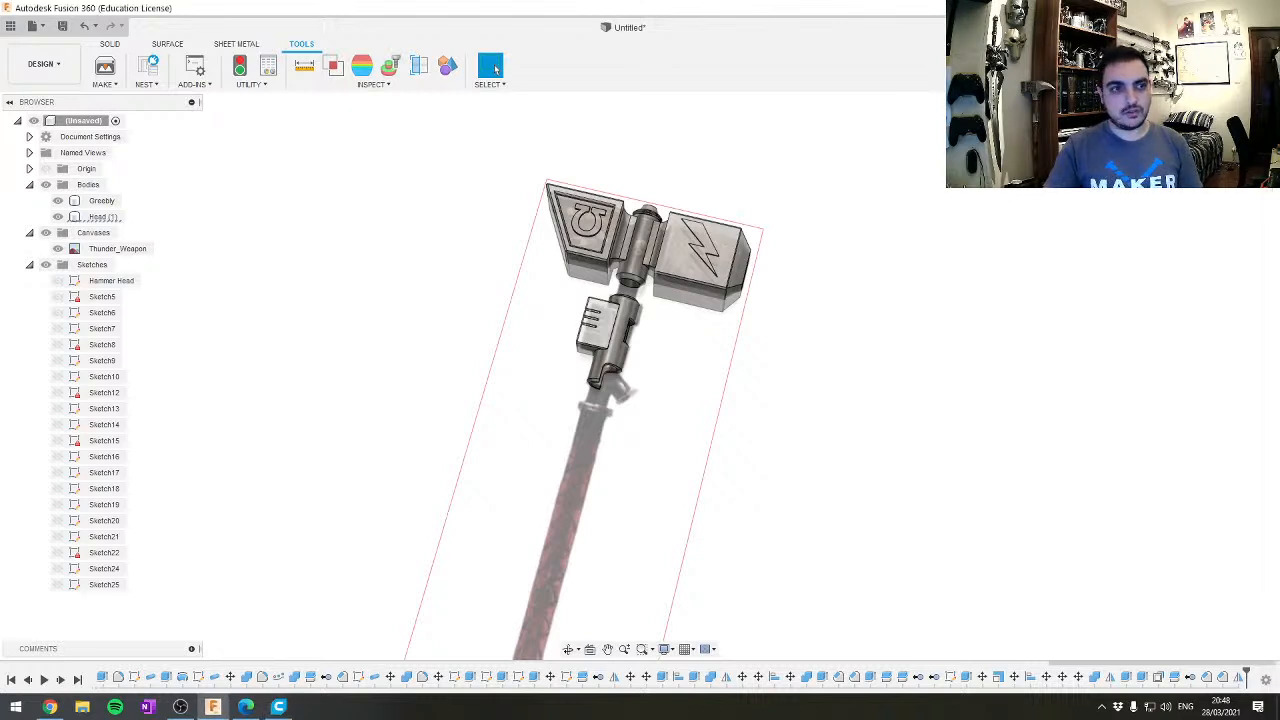
Send the Greebly body to Cura again with High refinement
left_click(104, 66)
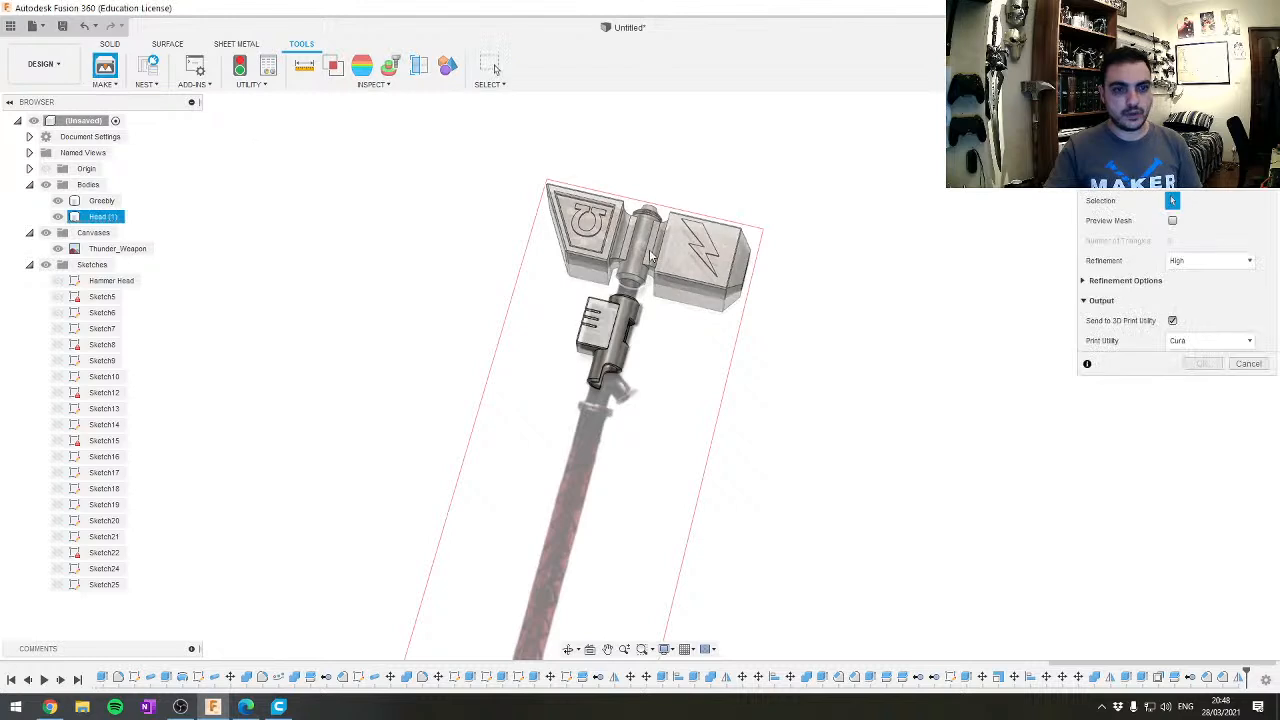
left_click(580, 335)
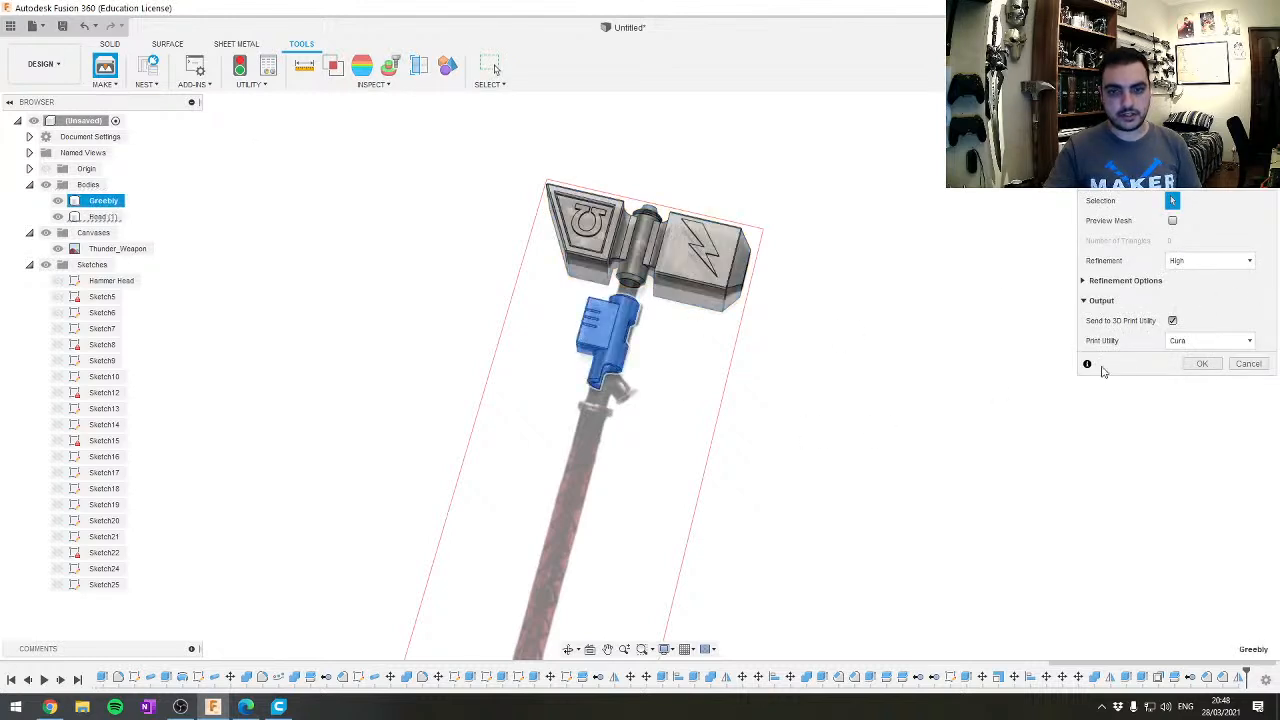
left_click(1202, 363)
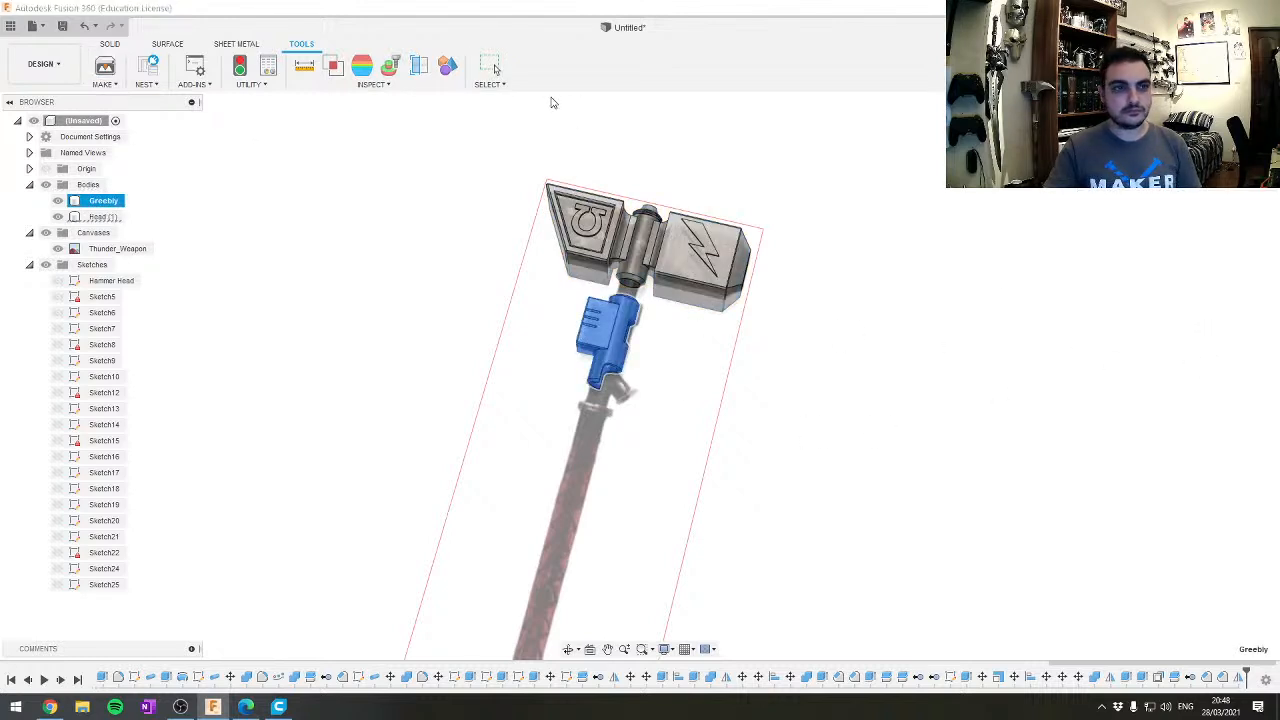
left_click(492, 66)
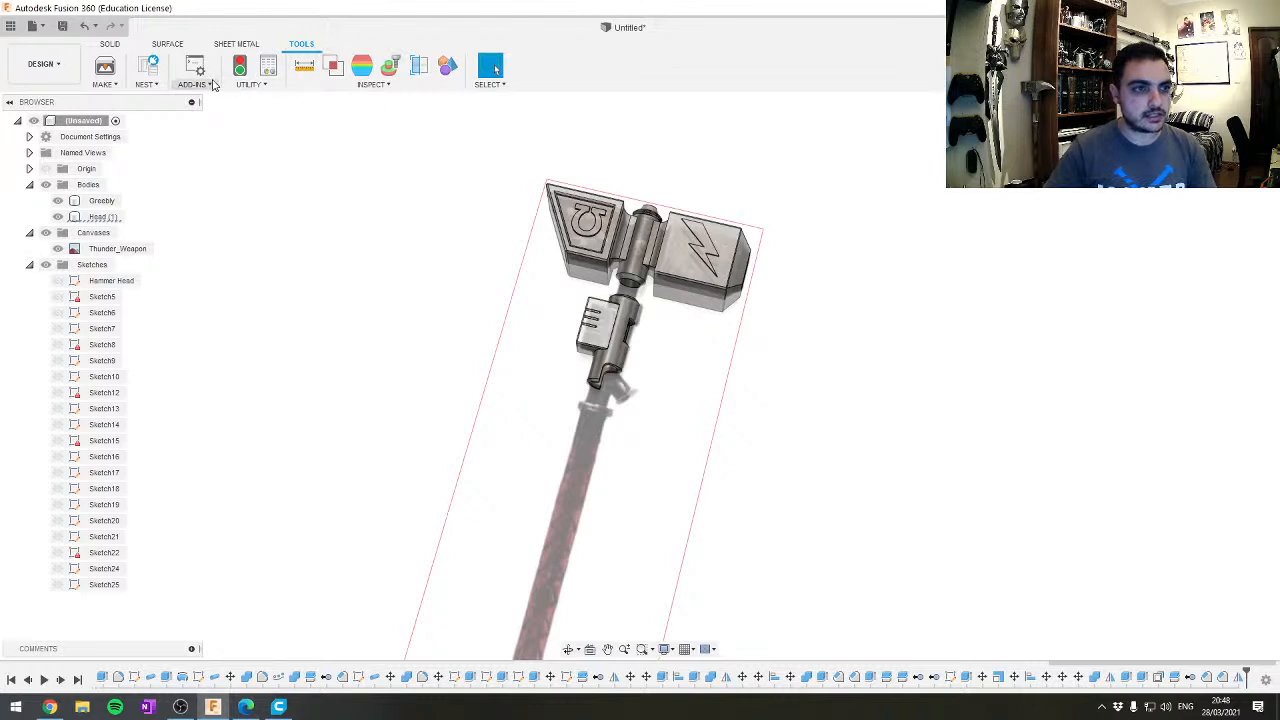
Export the Head (1) body for 3D printing with High refinement without sending it to the print utility, and switch to Cura
left_click(104, 66)
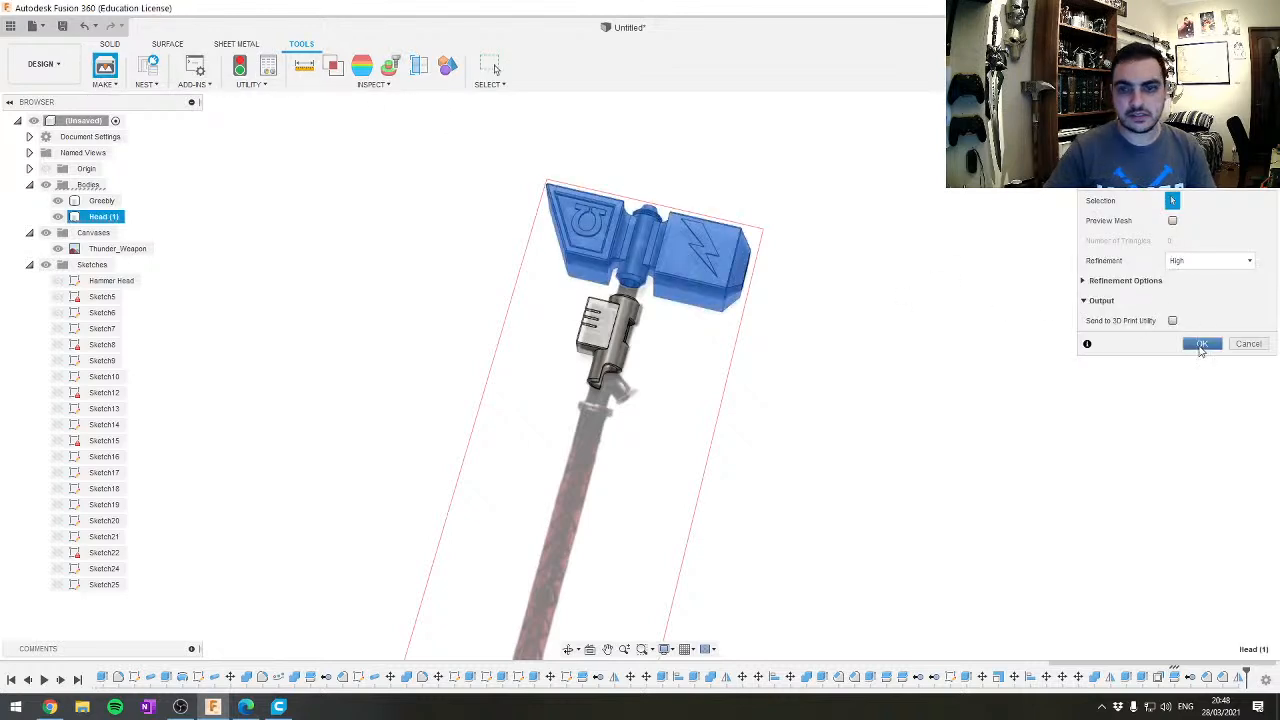
left_click(1201, 345)
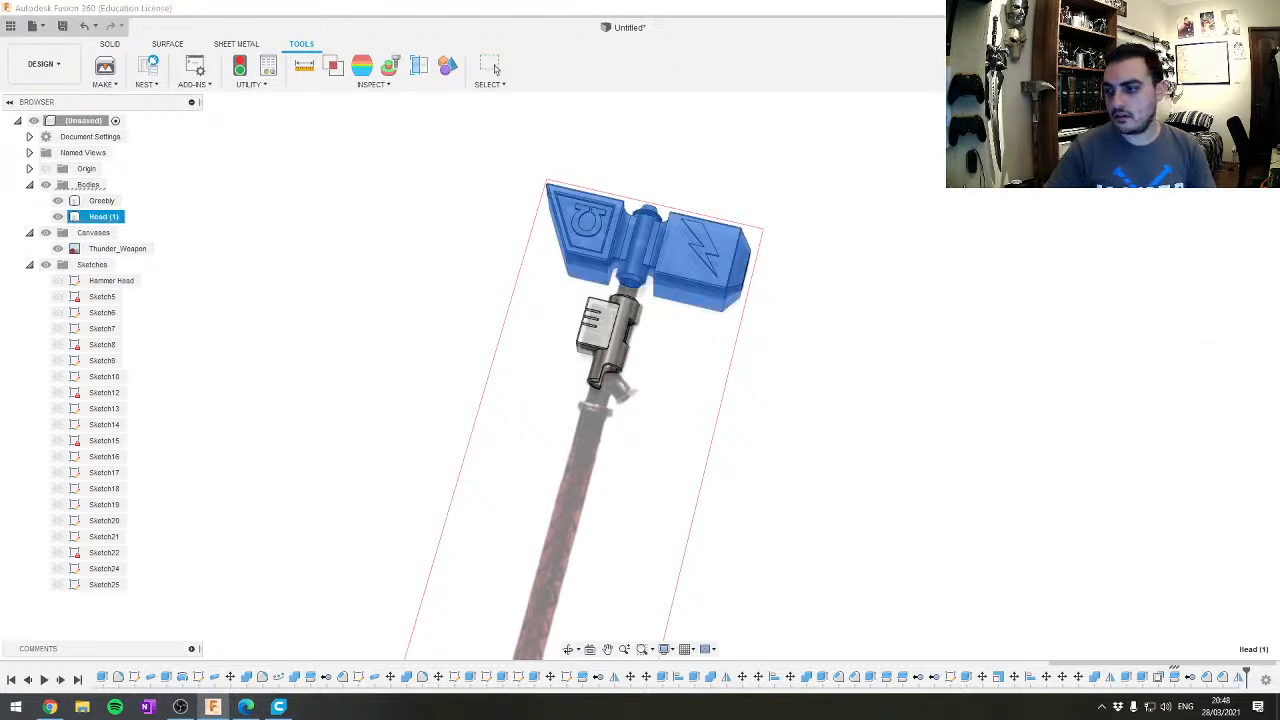
left_click(496, 69)
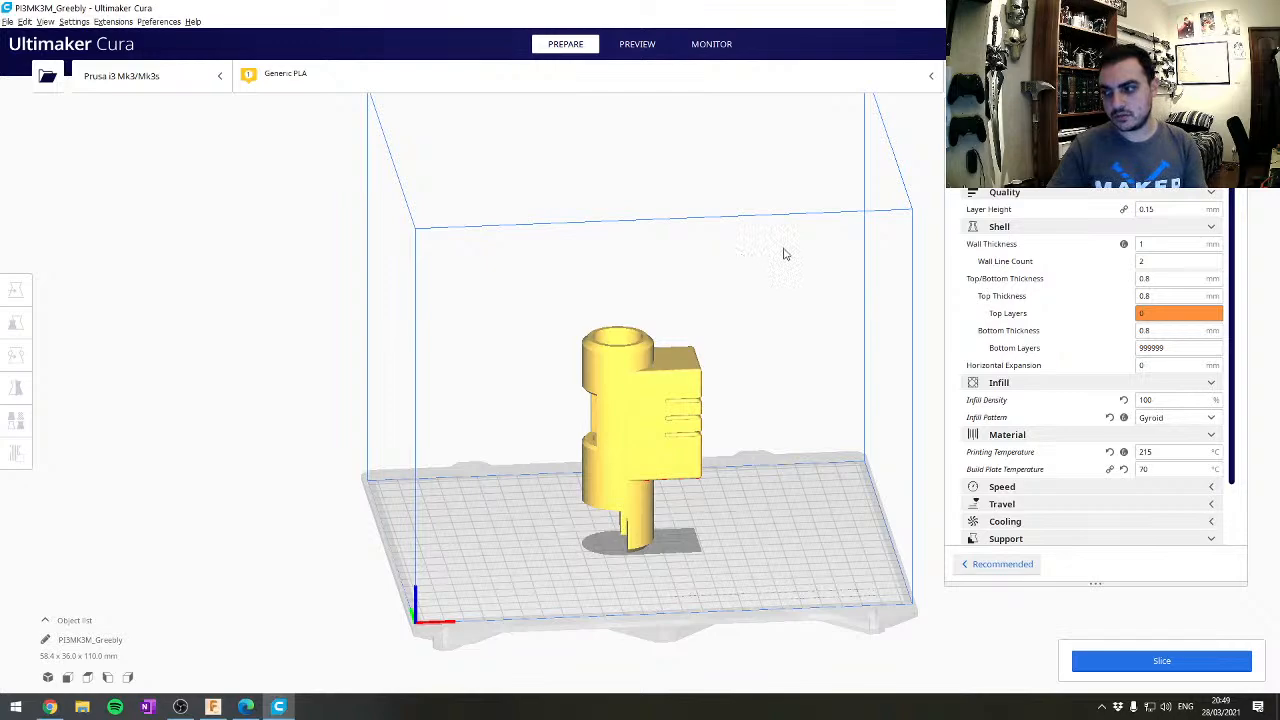
Turn the Greebly model upside down on the build plate so its round end rests on the bed and its notched end faces up
middle_click_drag(754, 329, 768, 274)
right_click_drag(748, 333, 837, 309)
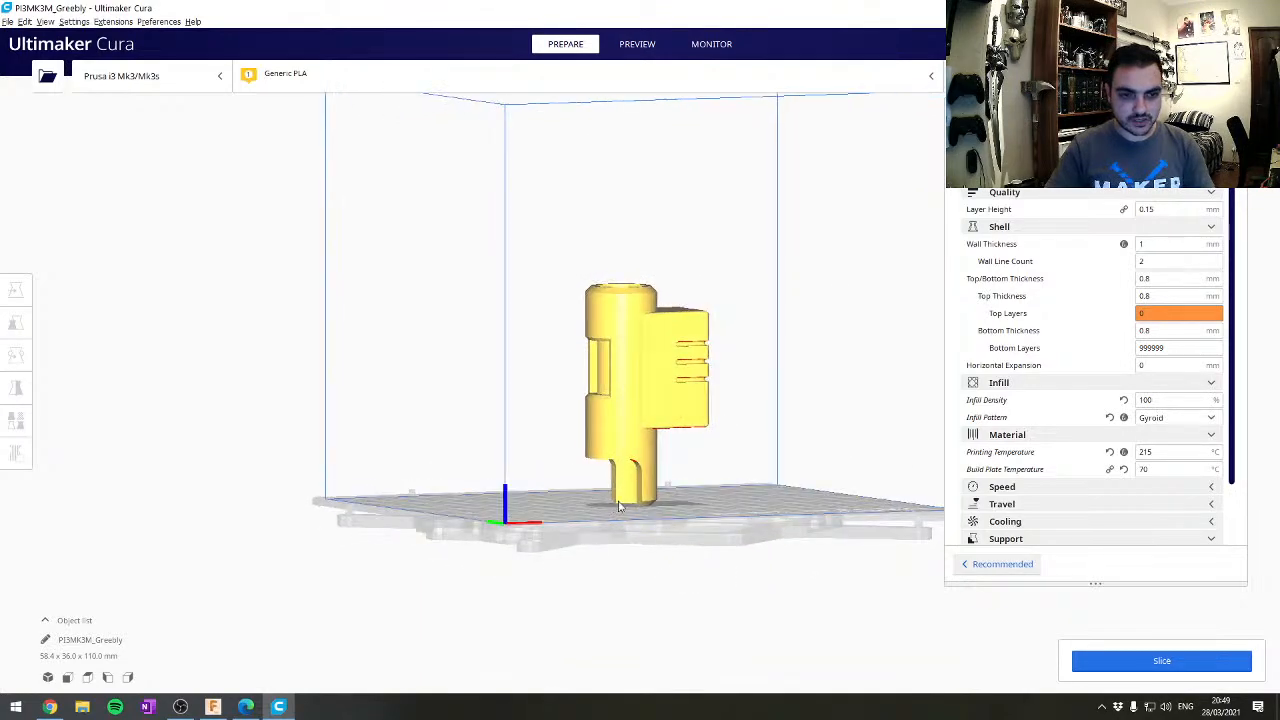
right_click_drag(555, 448, 561, 314)
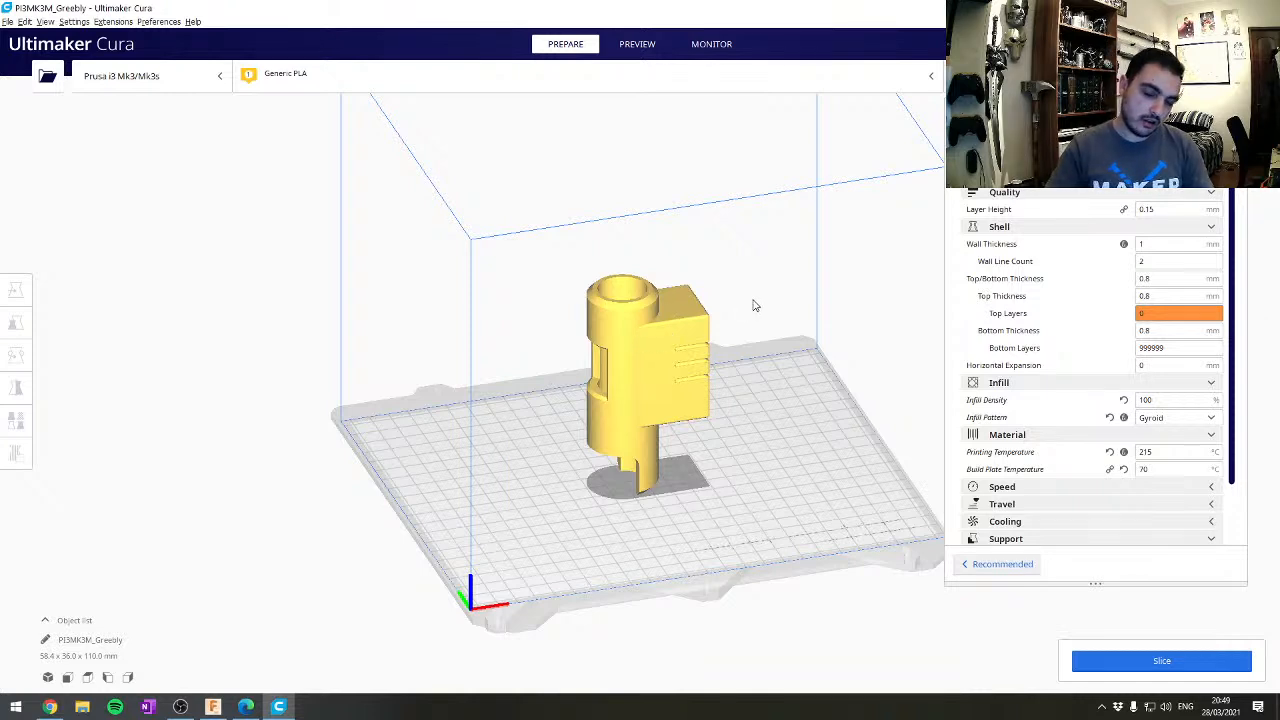
left_click(651, 312)
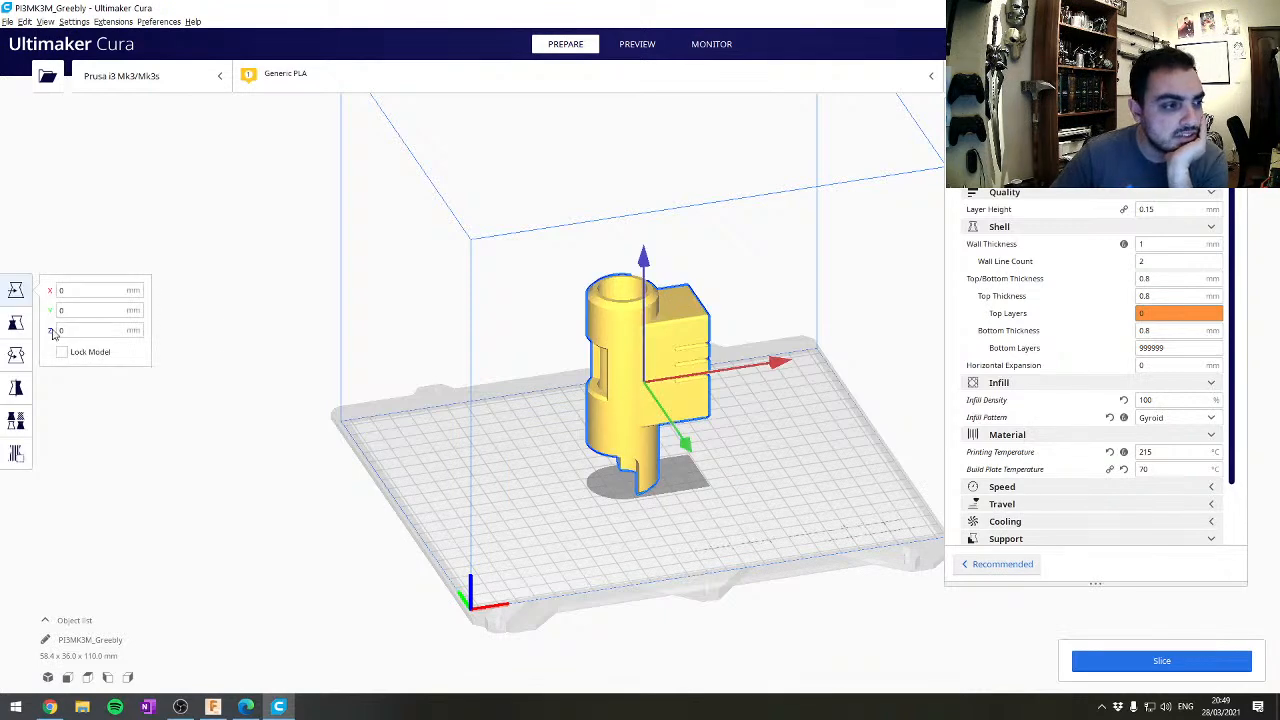
left_click(16, 355)
right_click_drag(397, 278, 713, 304)
left_click_drag(720, 303, 410, 440)
left_click(842, 403)
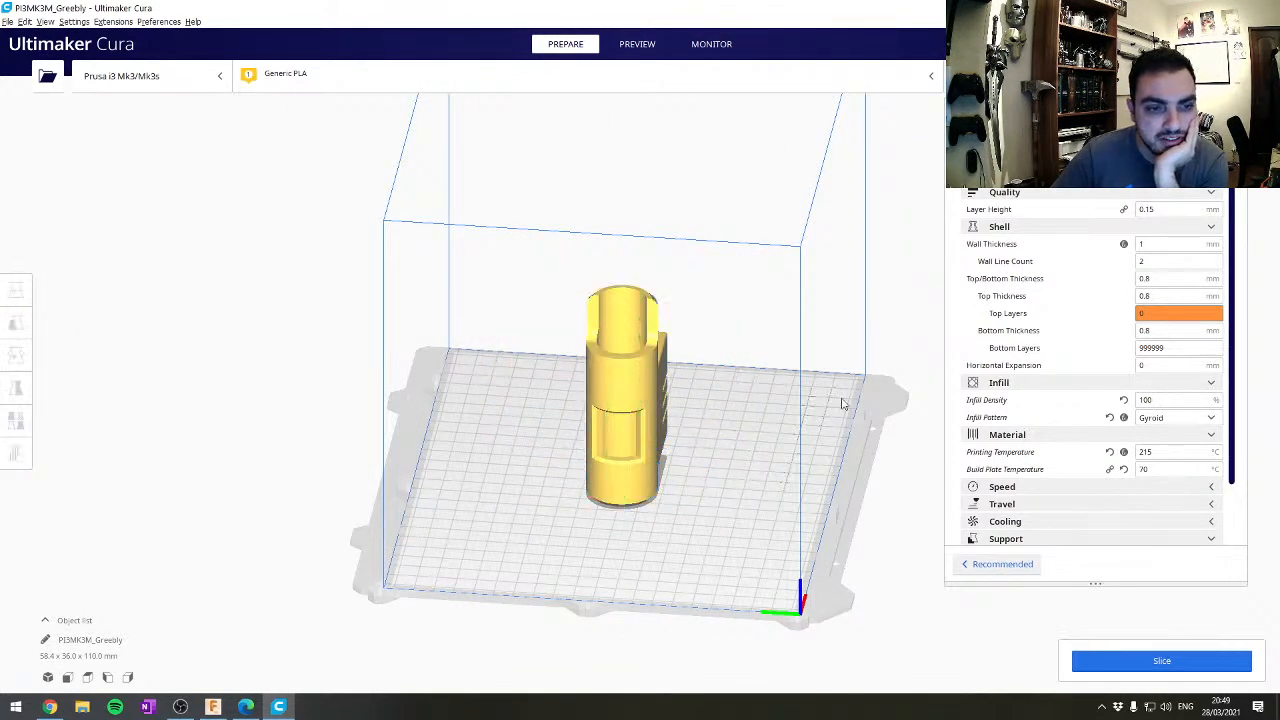
right_click_drag(842, 403, 733, 463)
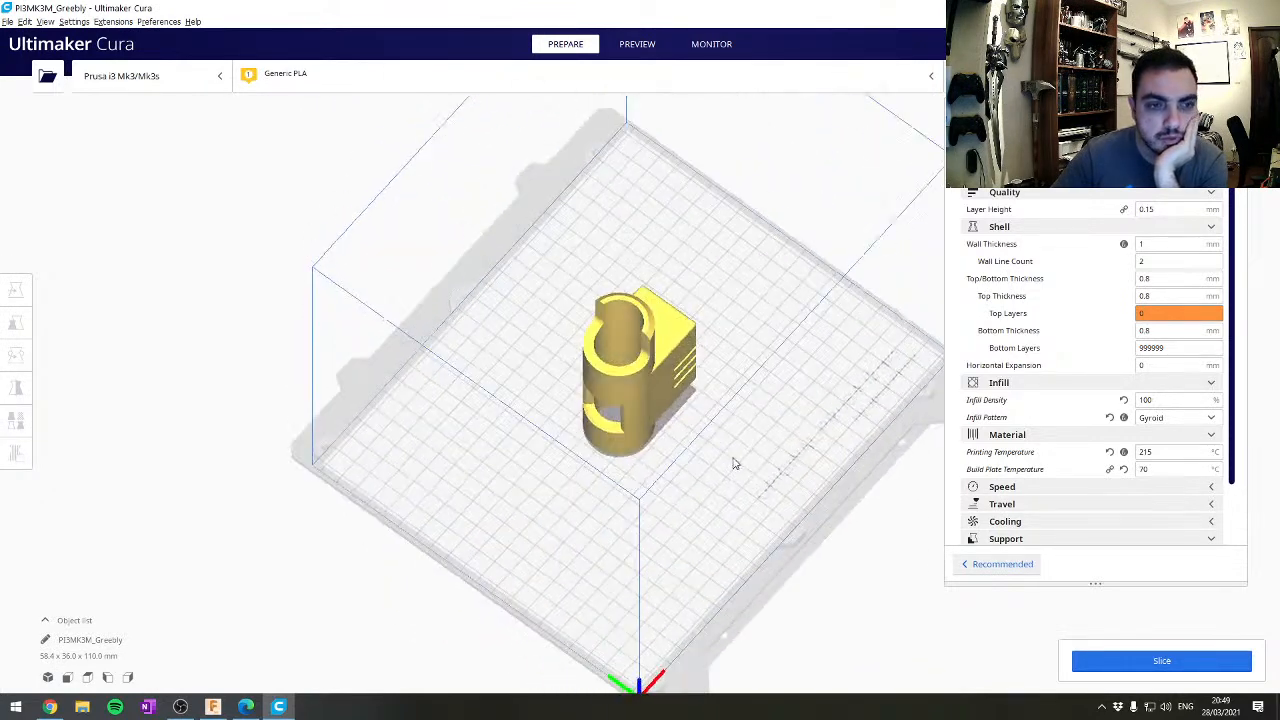
right_click_drag(530, 427, 648, 337)
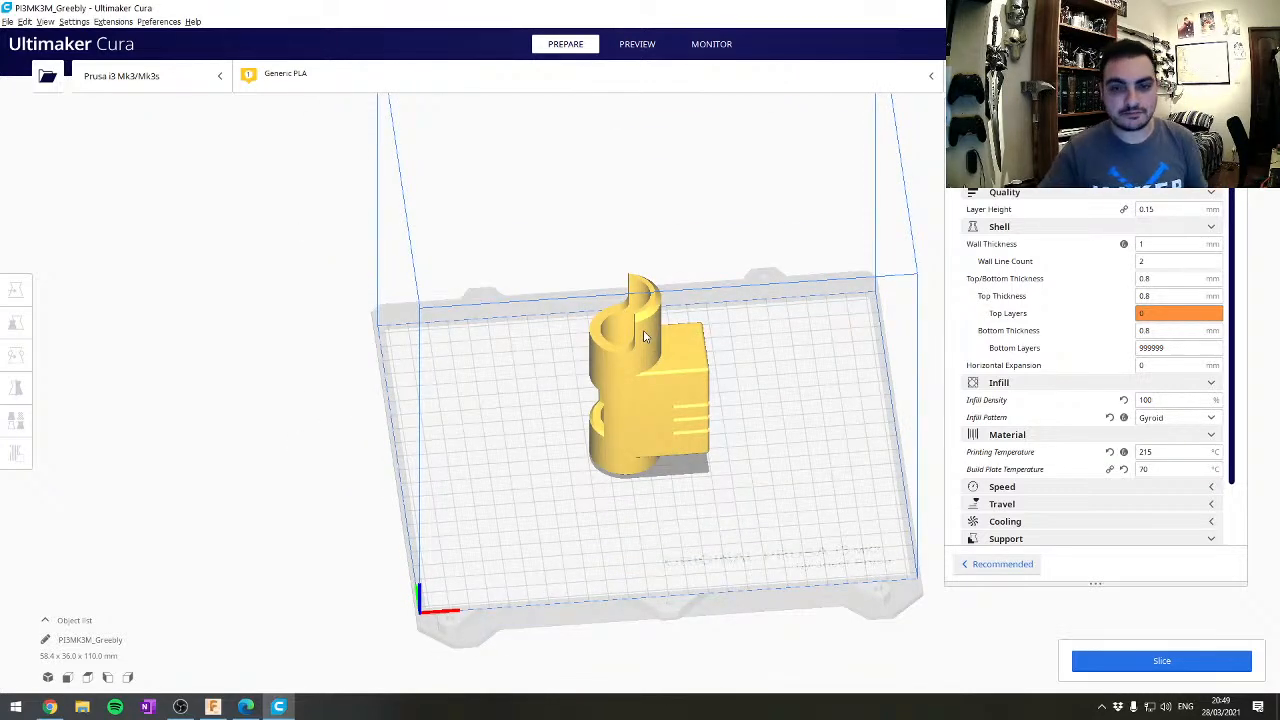
Change the print profile to Extra Fast - 0.3 mm while keeping the customized settings, and set the infill density to 10%
left_click(1125, 165)
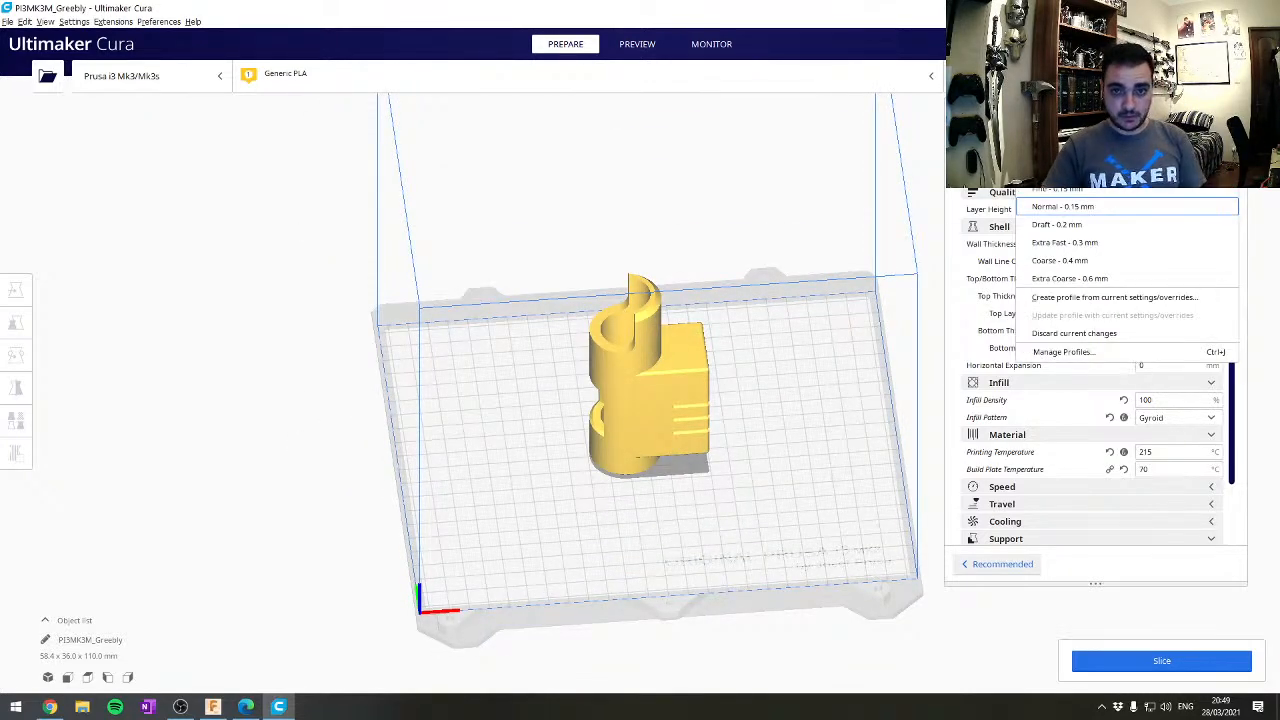
left_click(1121, 245)
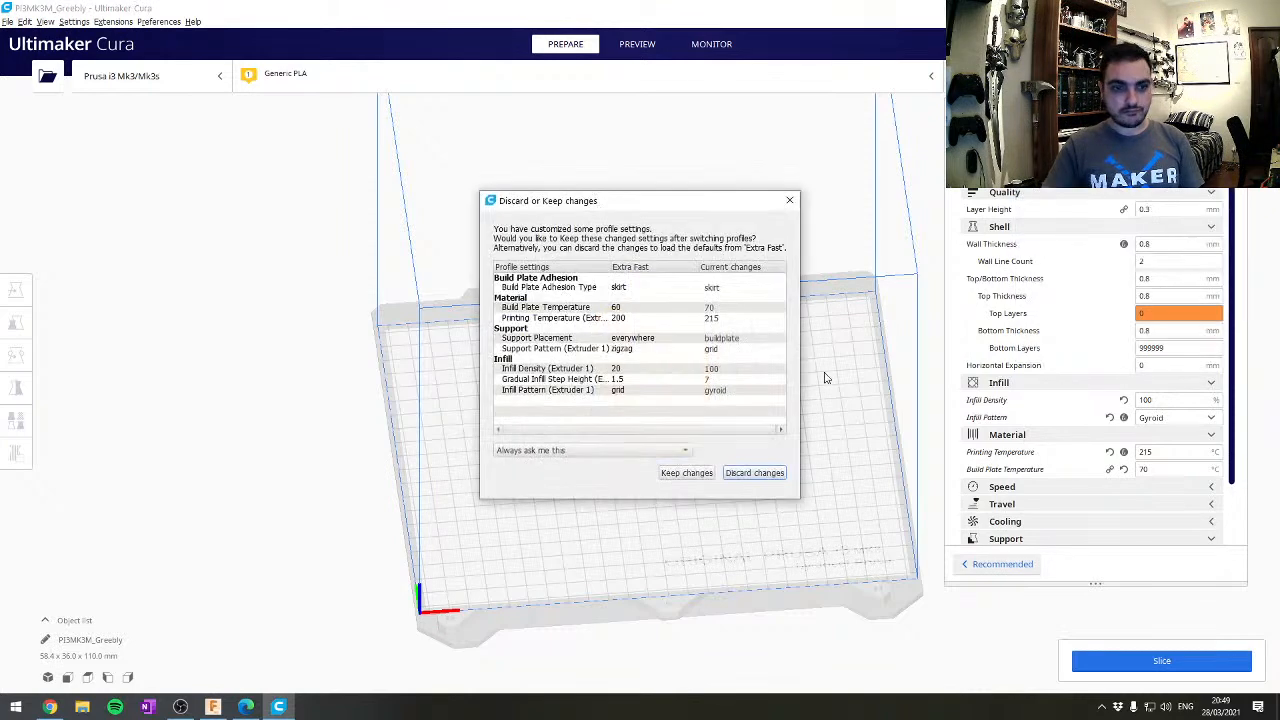
left_click(669, 476)
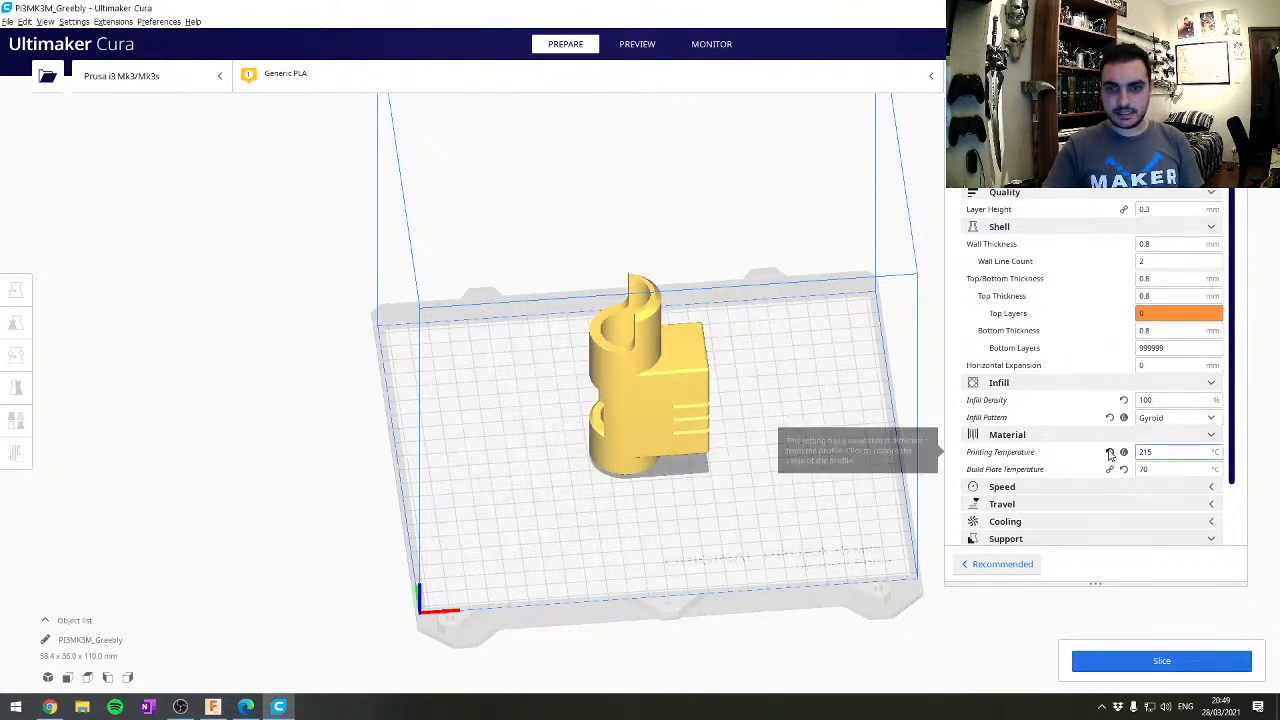
double_click(1147, 399)
type("10")
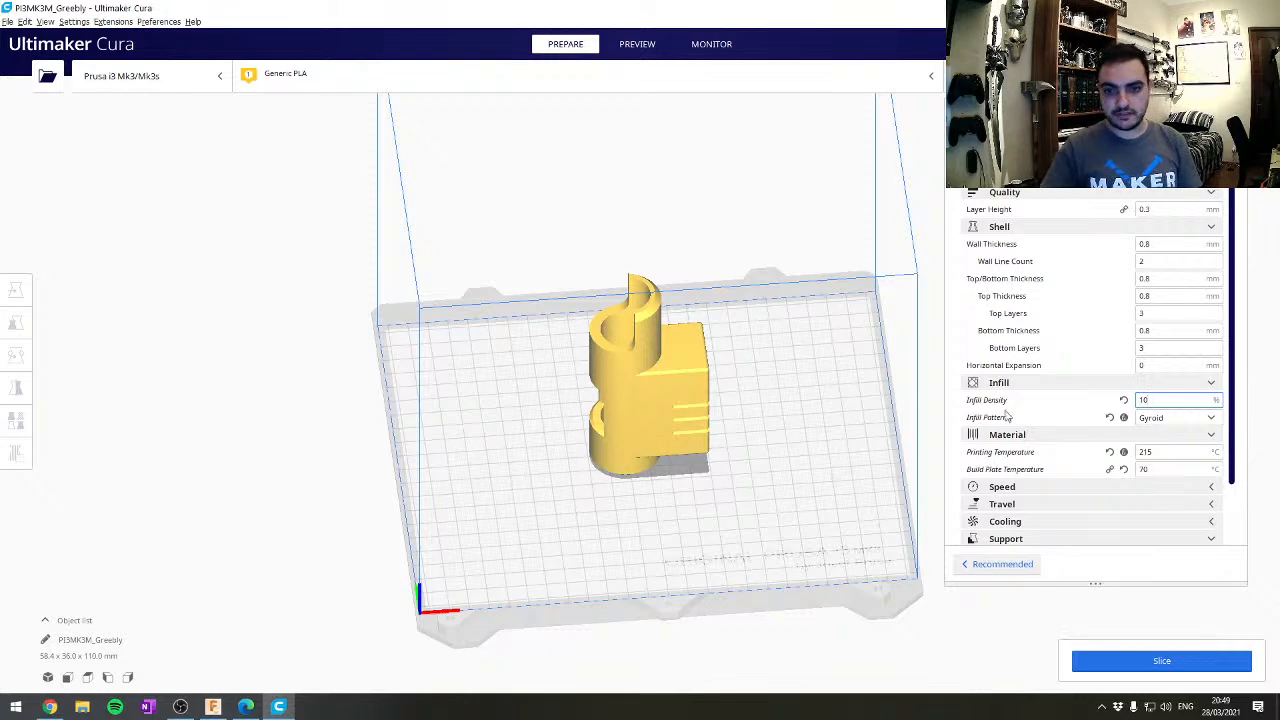
Enable support generation with the support placement set to Everywhere
scroll(1006, 417, "down", 2)
left_click(1142, 484)
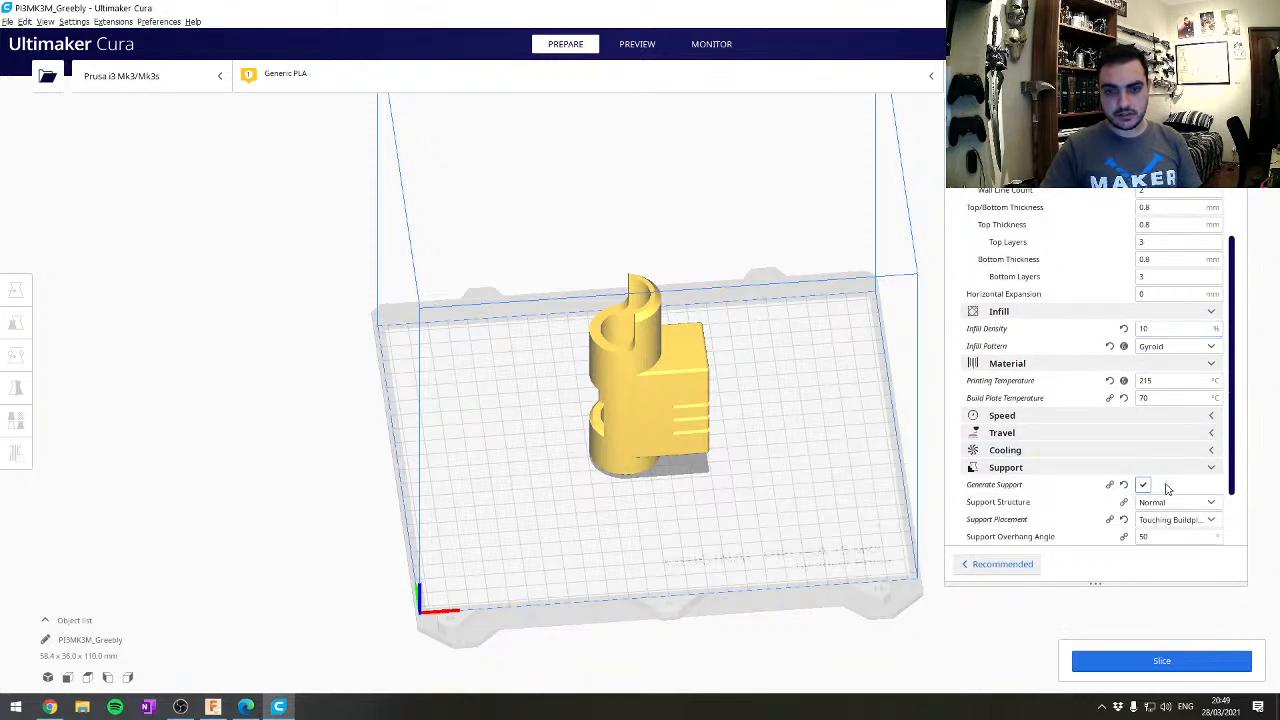
left_click(1175, 519)
left_click(1160, 552)
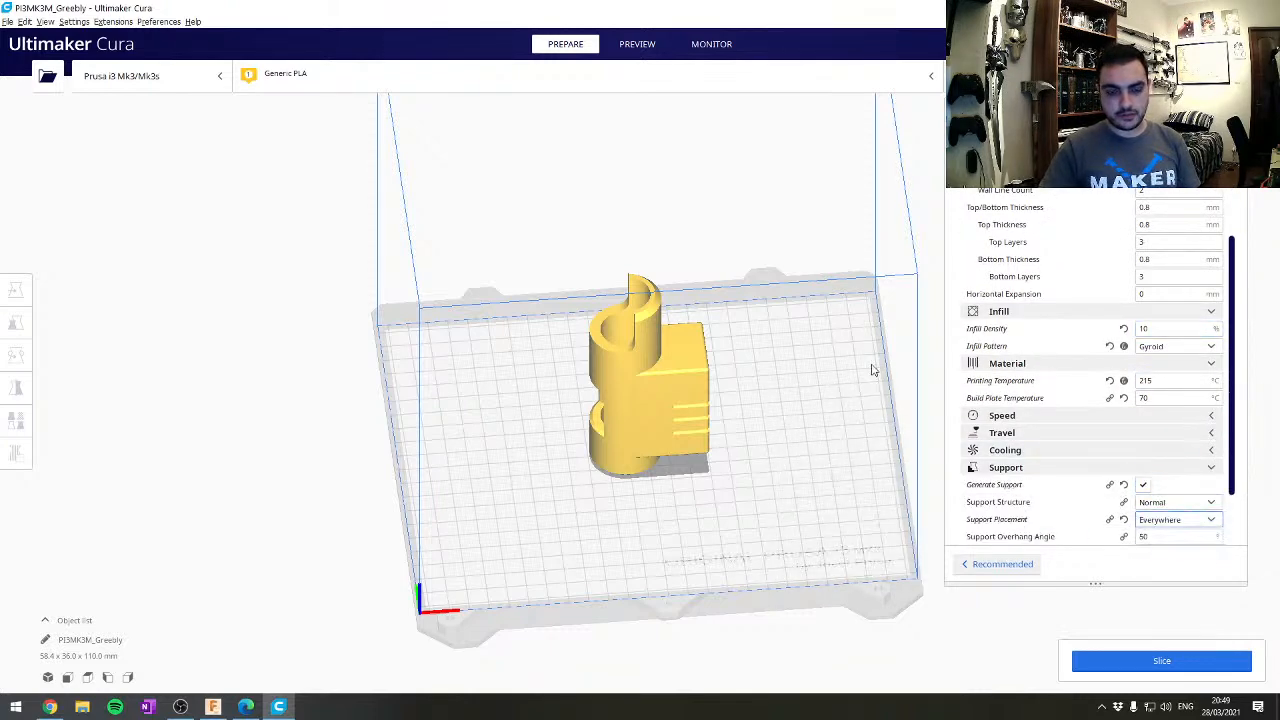
Slice the reoriented Greebly model and open its layer preview
right_click_drag(696, 452, 662, 314)
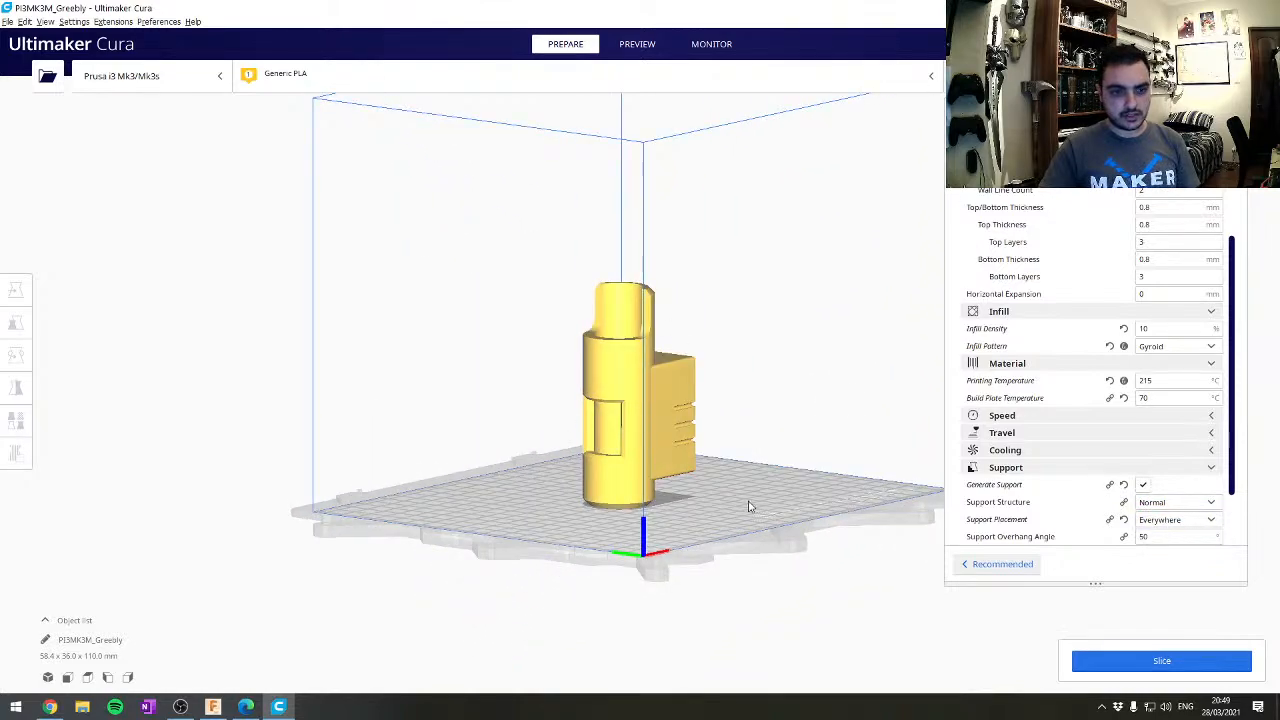
right_click_drag(749, 506, 681, 495)
right_click_drag(633, 329, 836, 375)
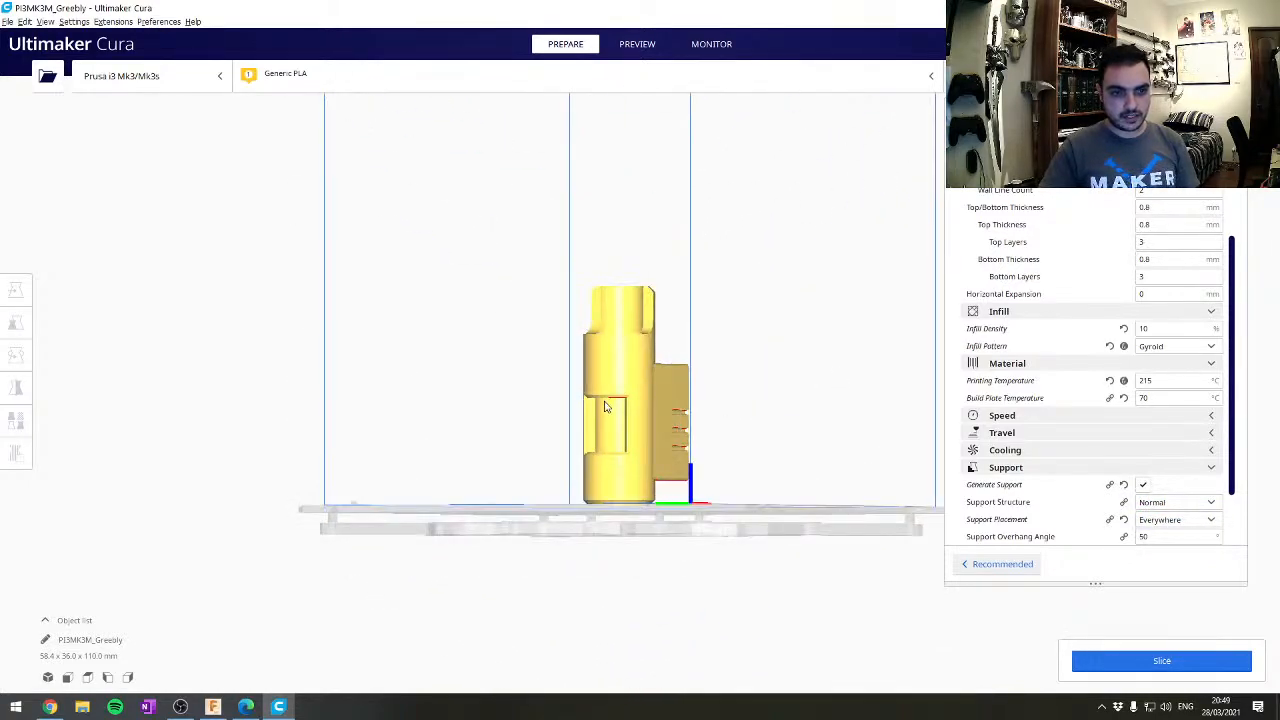
right_click_drag(731, 342, 585, 393)
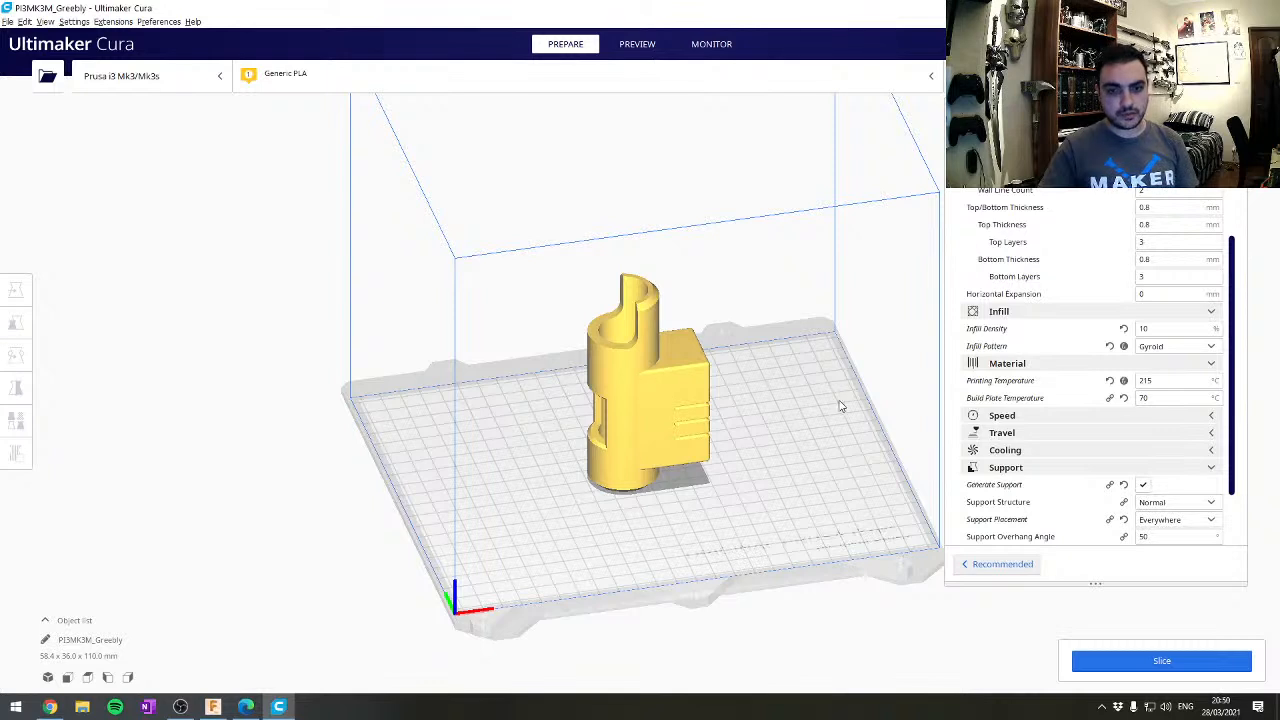
left_click(1118, 665)
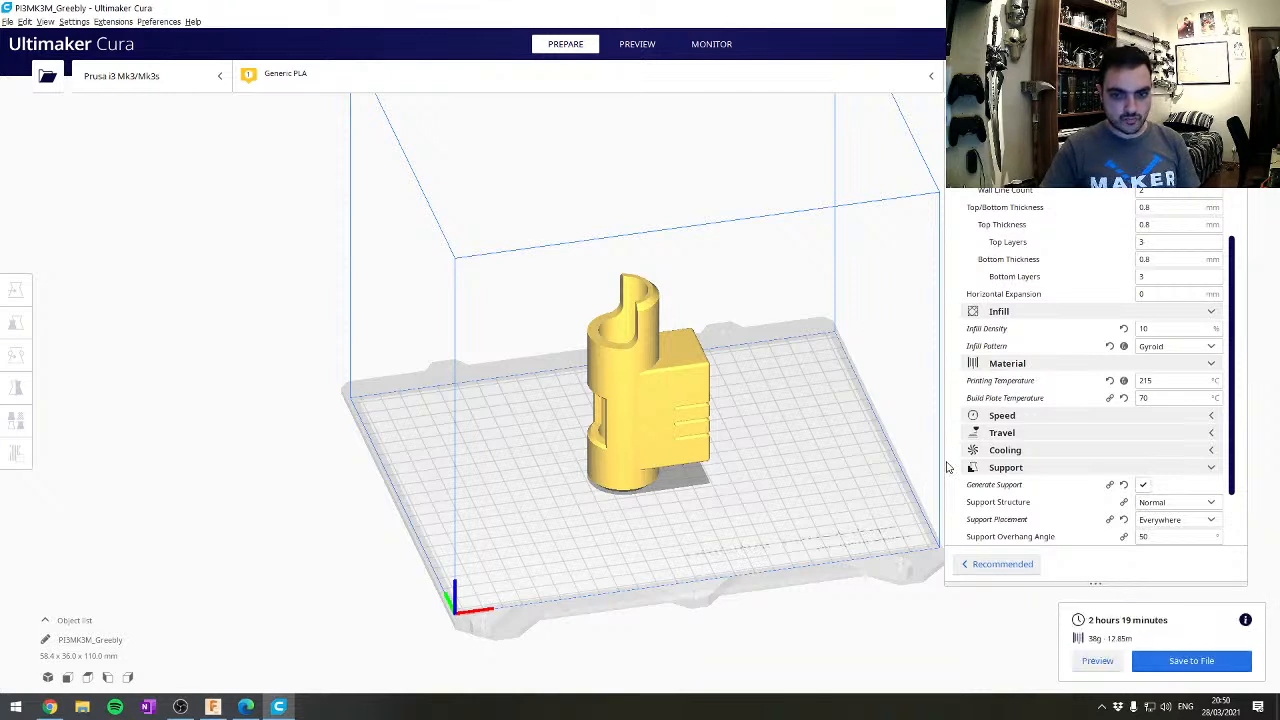
middle_click_drag(879, 438, 777, 465)
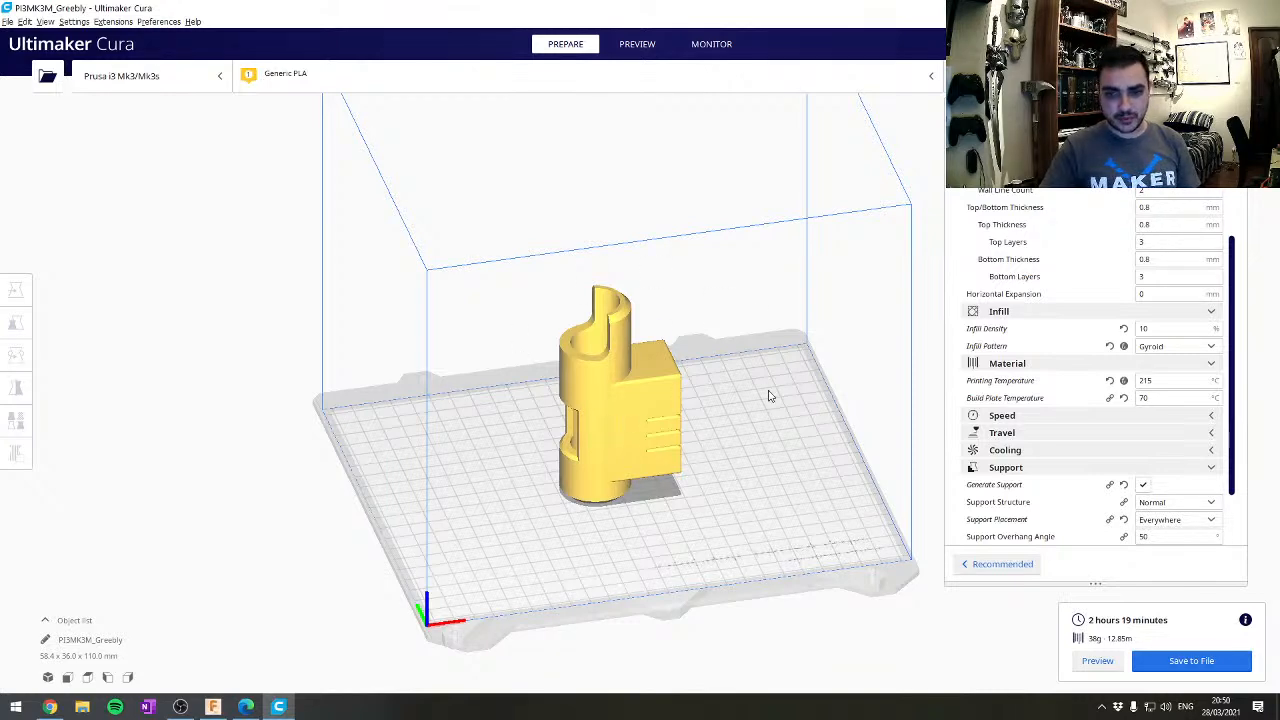
scroll(679, 318, "down", 3)
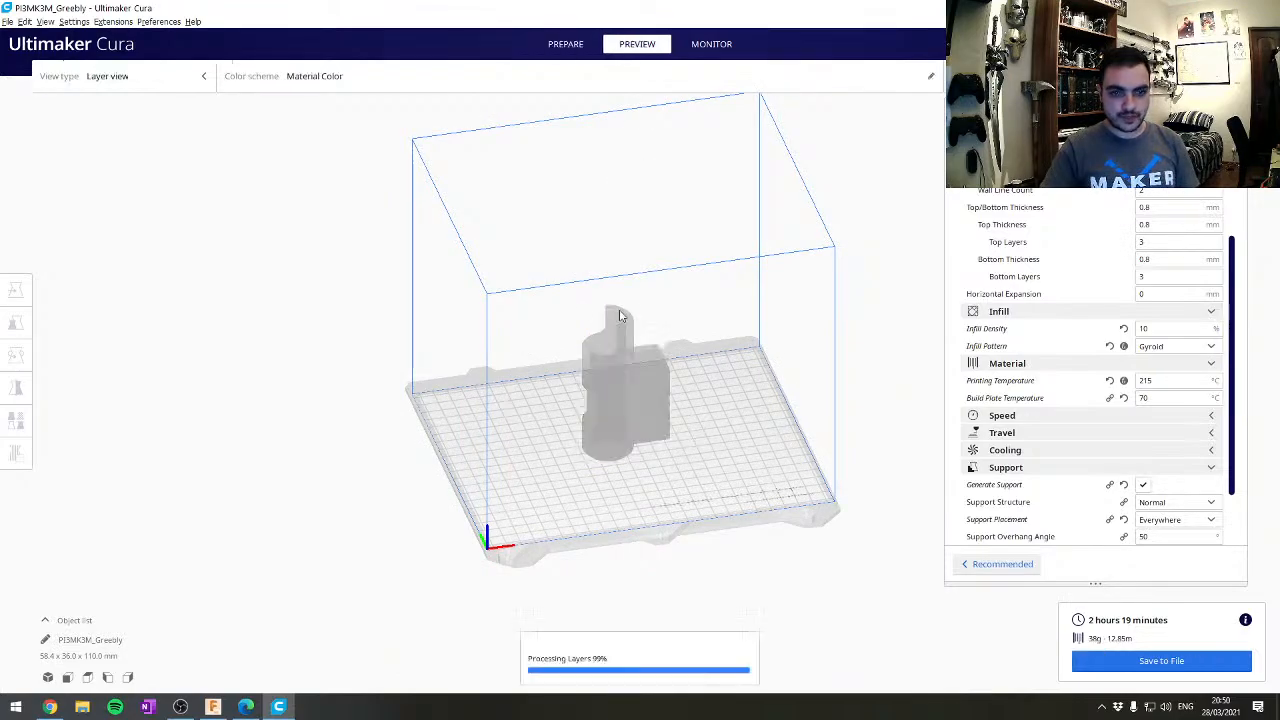
Inspect the sliced Greebly and lower the preview to layer 241 to examine its internal infill
scroll(645, 412, "up", 3)
scroll(645, 412, "up", 2)
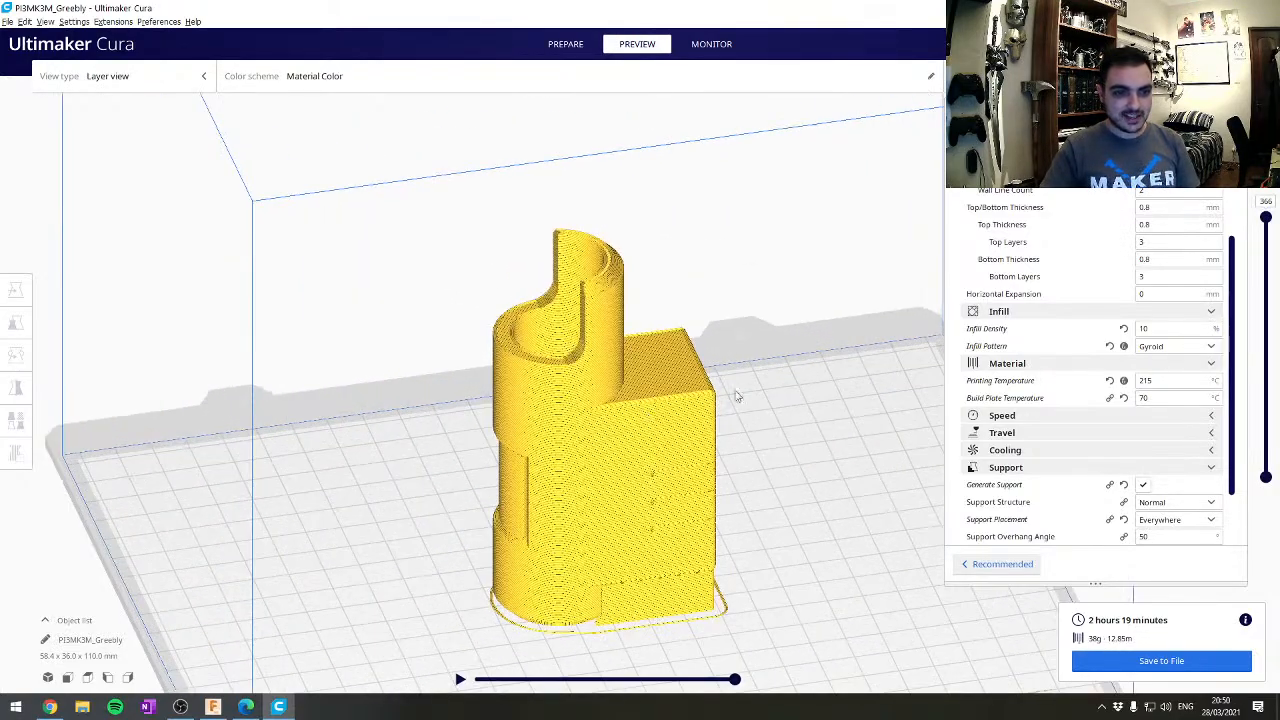
right_click_drag(645, 412, 520, 430)
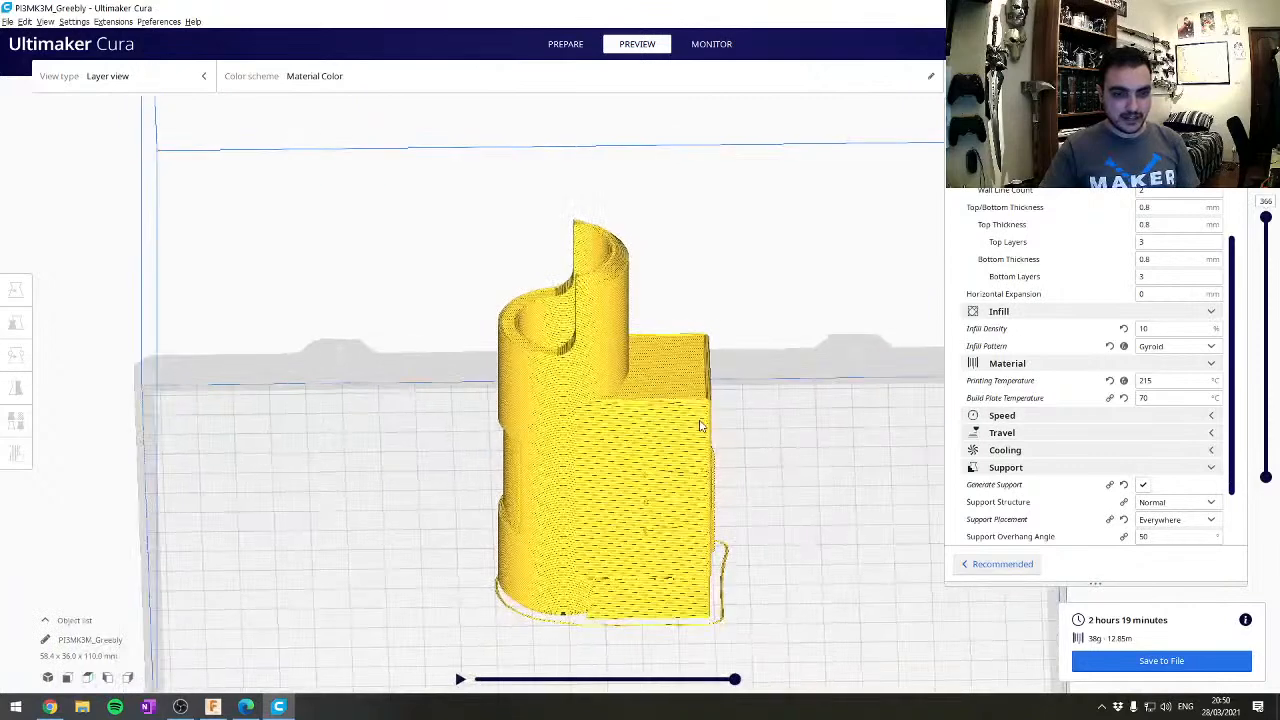
left_click_drag(735, 679, 803, 680)
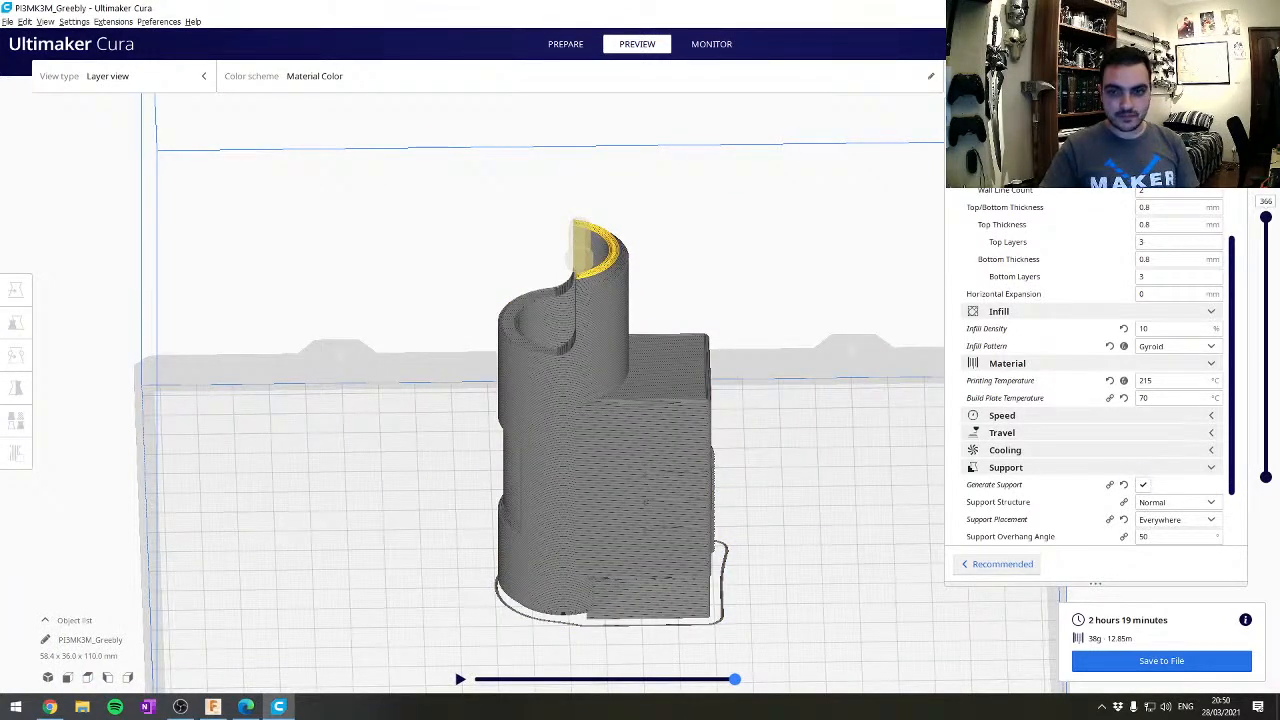
left_click_drag(1266, 218, 1266, 298)
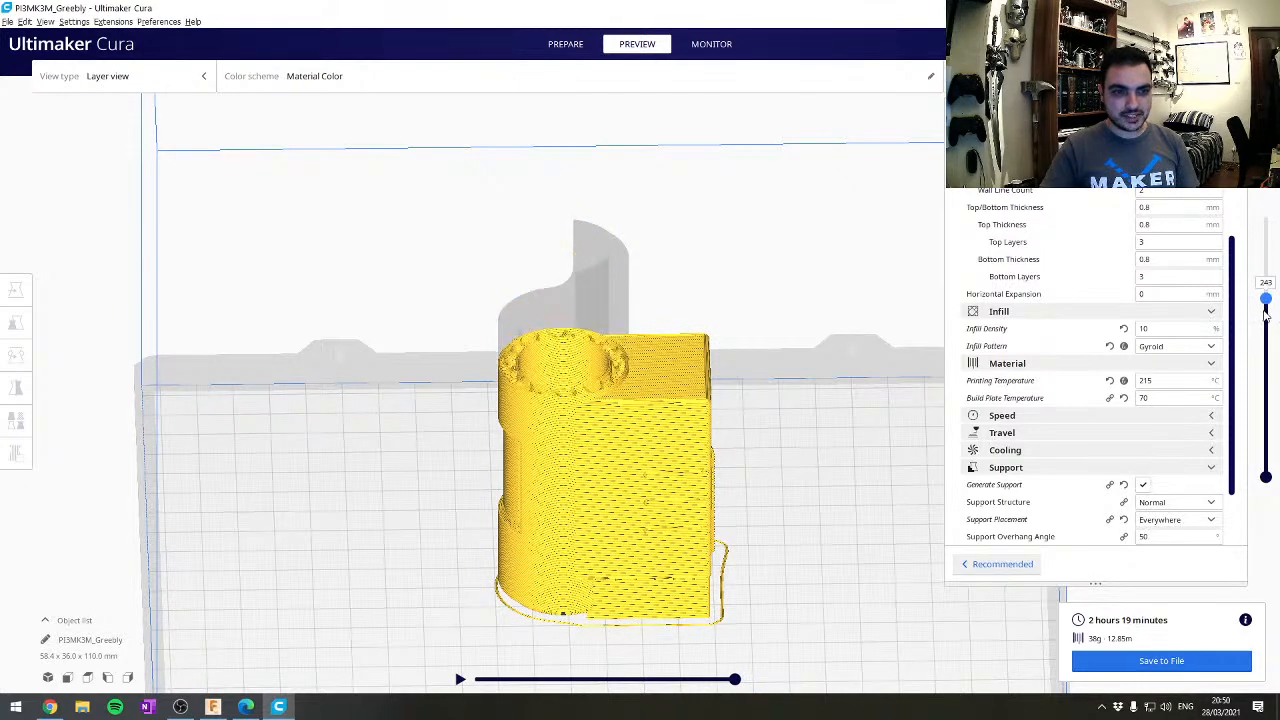
right_click_drag(870, 330, 723, 257)
right_click_drag(660, 289, 329, 229)
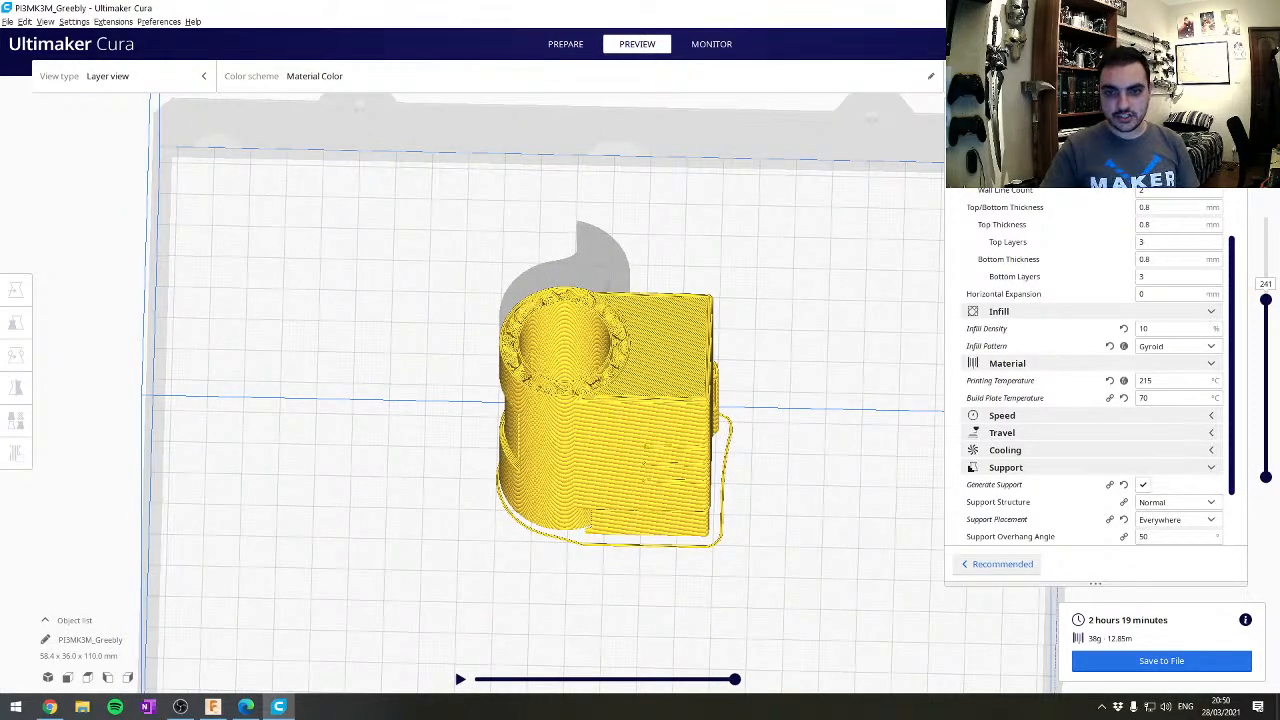
mouse_move(1097, 108)
left_mouse_down()
mouse_move(680, 127)
mouse_move(1093, 115)
left_mouse_up()
Open the preview's color scheme options and toggle the Helpers to compare the model with and without its supports
left_click(362, 77)
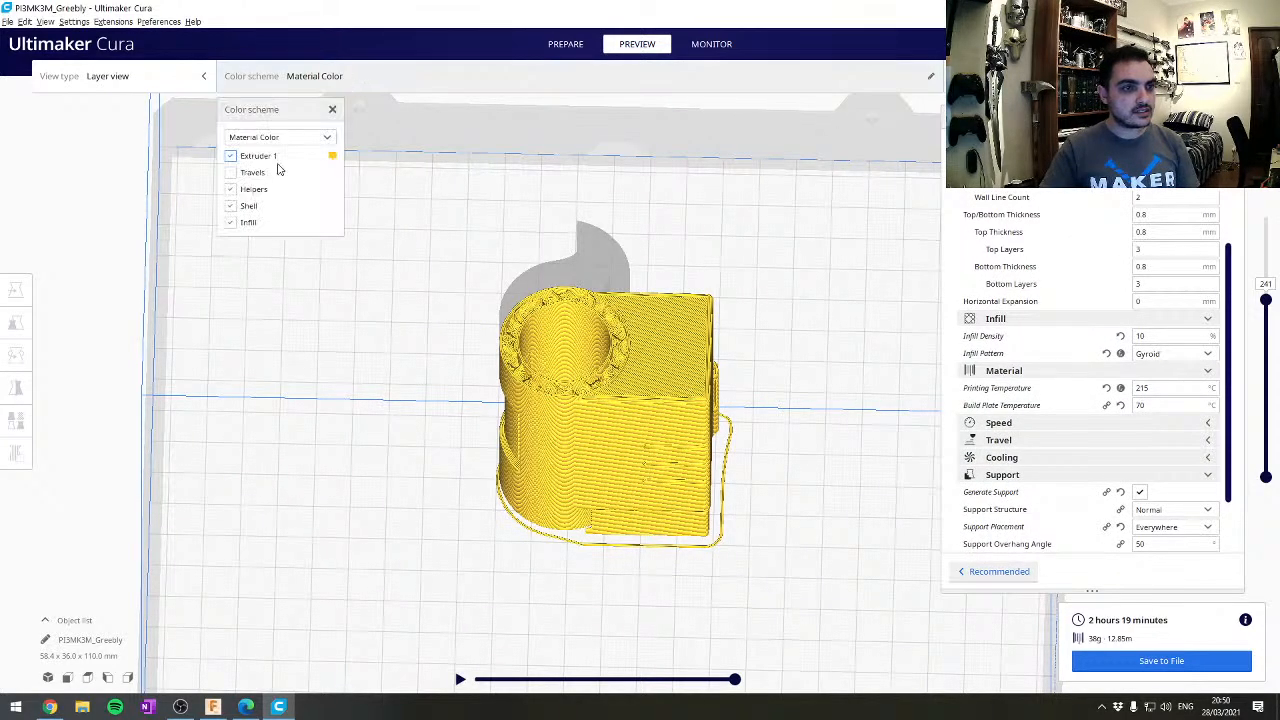
left_click(256, 137)
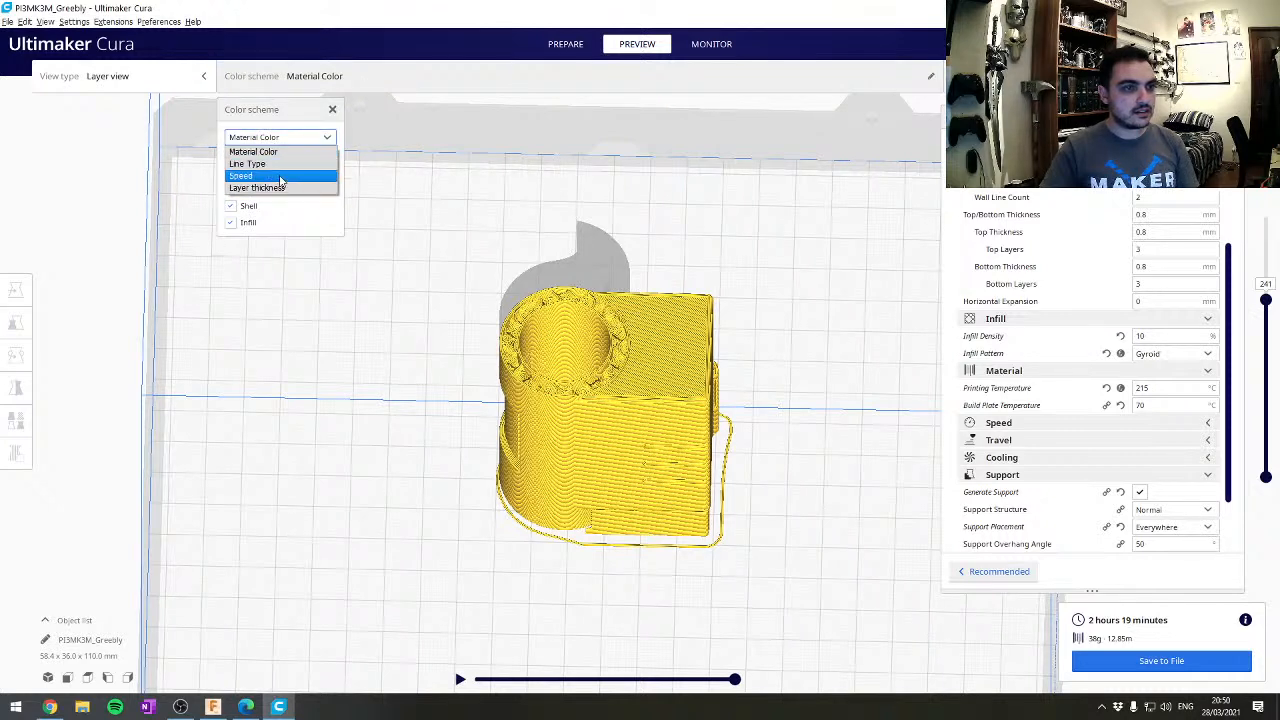
left_click(276, 142)
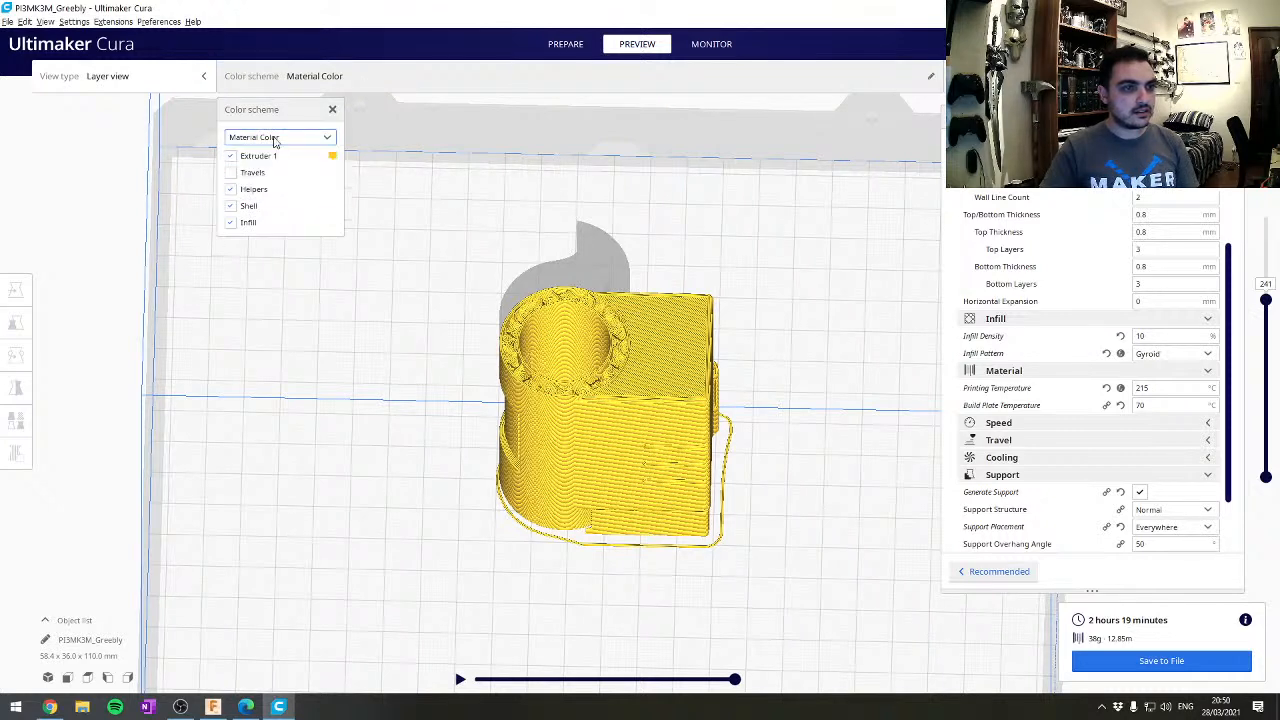
left_click(231, 190)
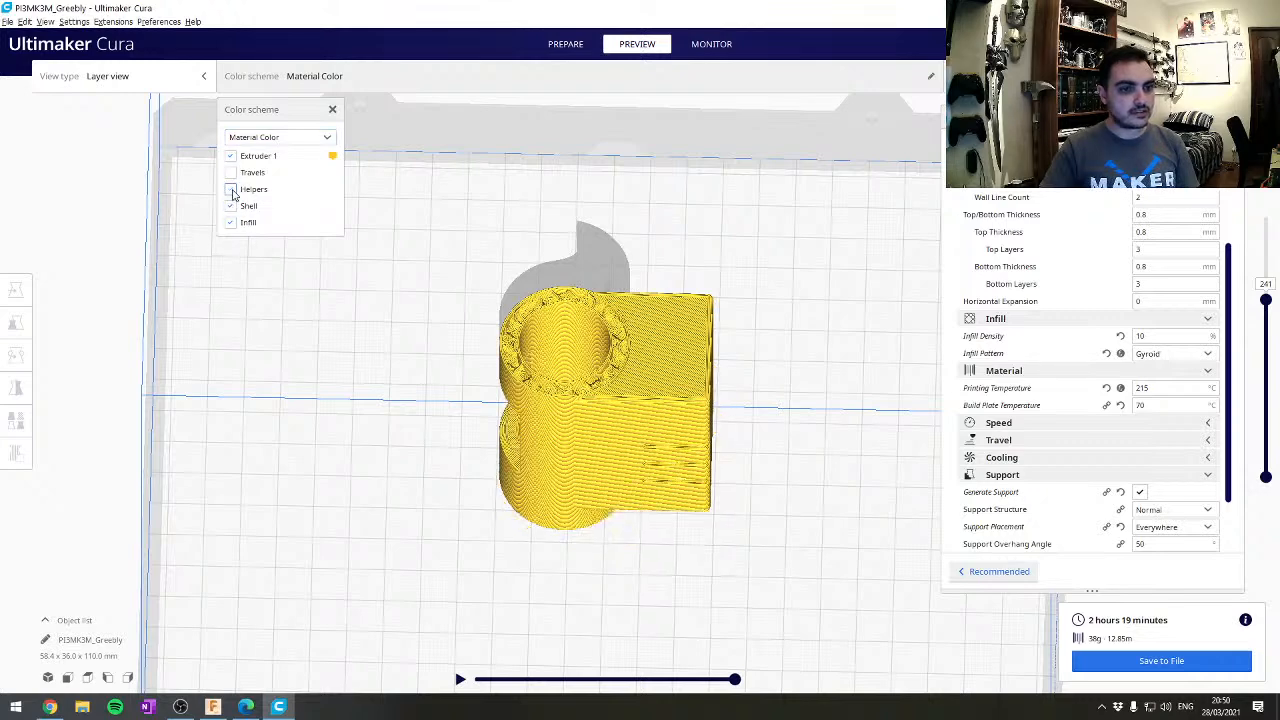
left_click(231, 190)
left_click(231, 190)
right_click_drag(451, 251, 480, 205)
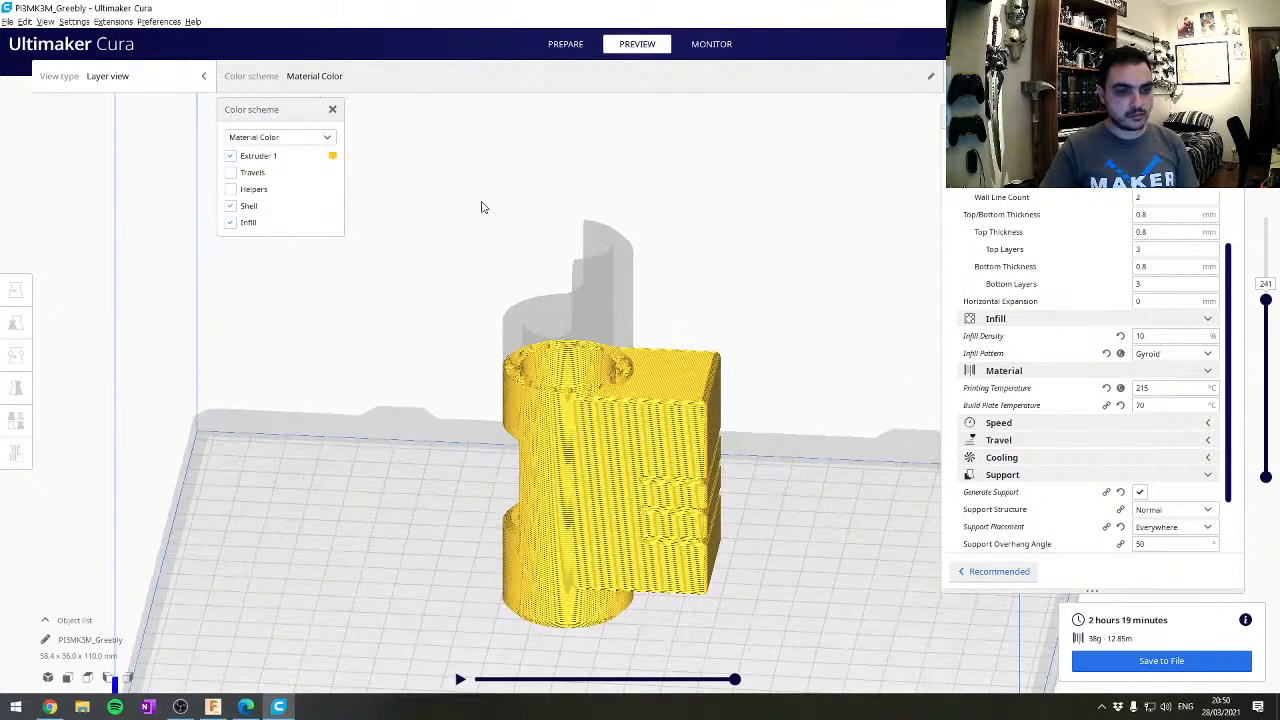
left_click(231, 190)
Toggle the visibility of Infill and Extruder 1 in the layer preview, restore both, and examine the Greebly's cross-section
left_click(231, 222)
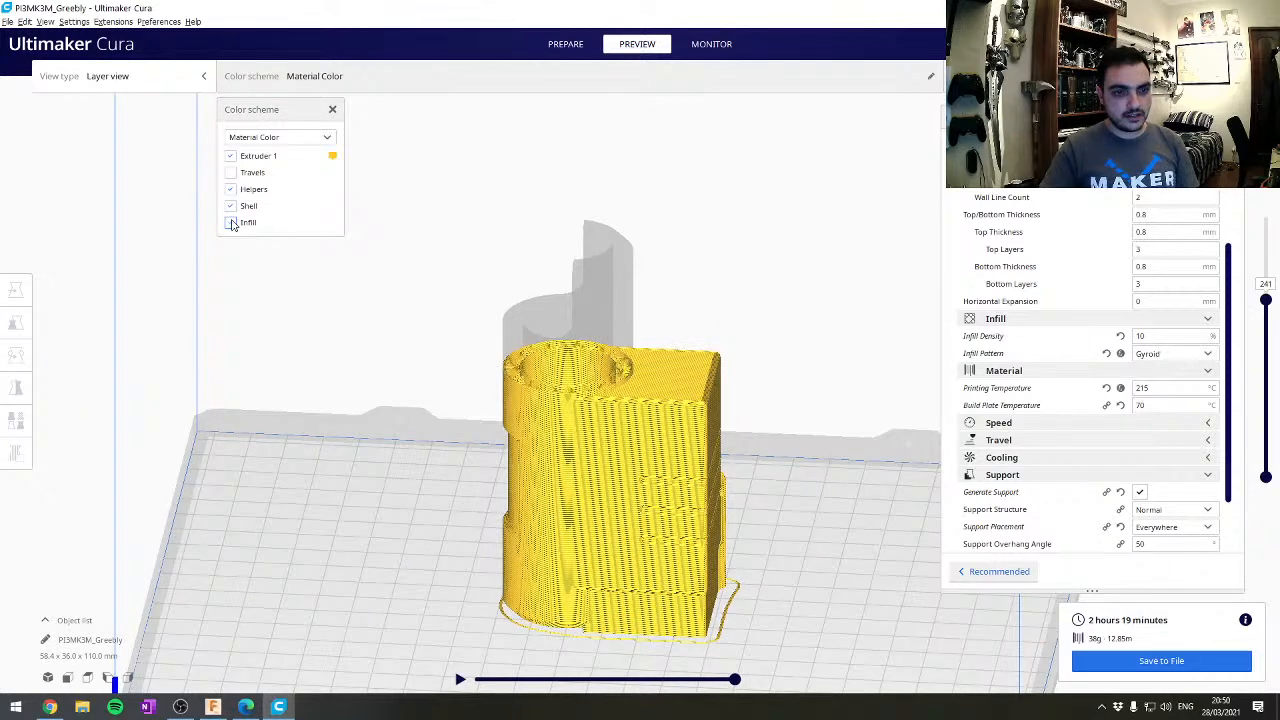
left_click(333, 158)
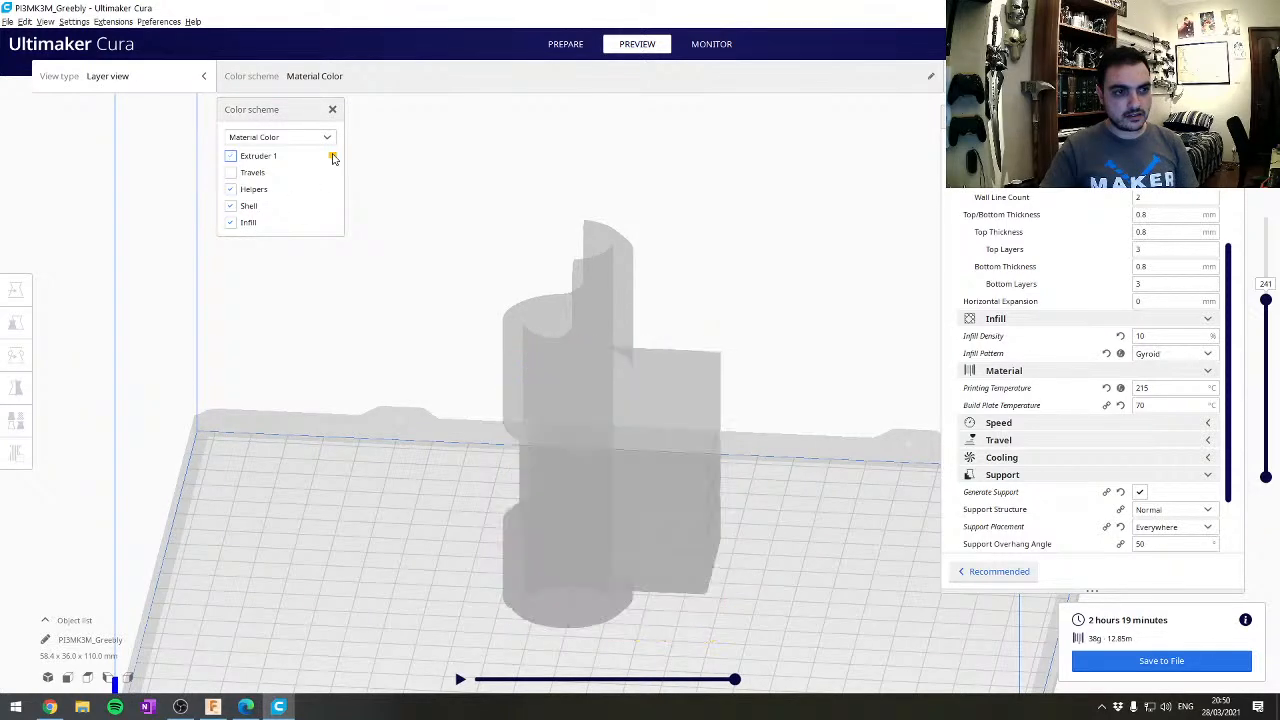
left_click(333, 158)
right_click(270, 232)
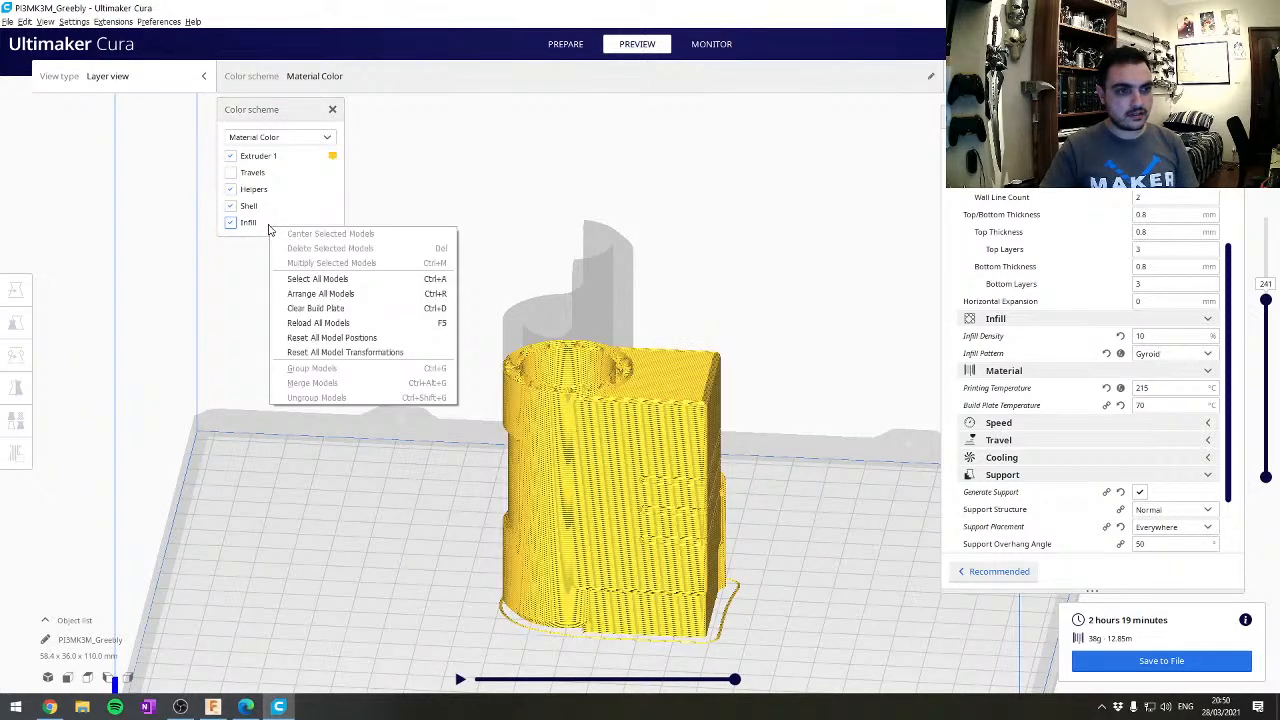
left_click(619, 168)
right_click_drag(503, 266, 613, 360)
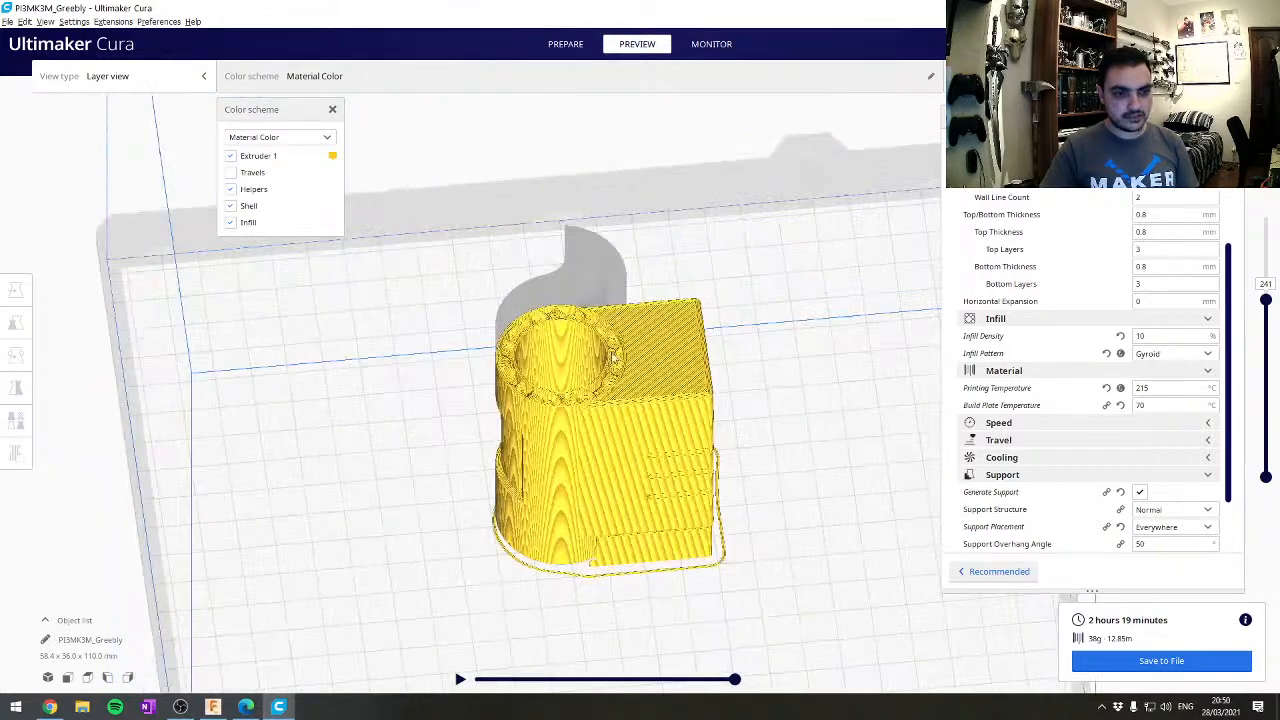
Lower the Greebly preview to layer 203 and try the Concentric infill pattern
scroll(613, 357, "up", 6)
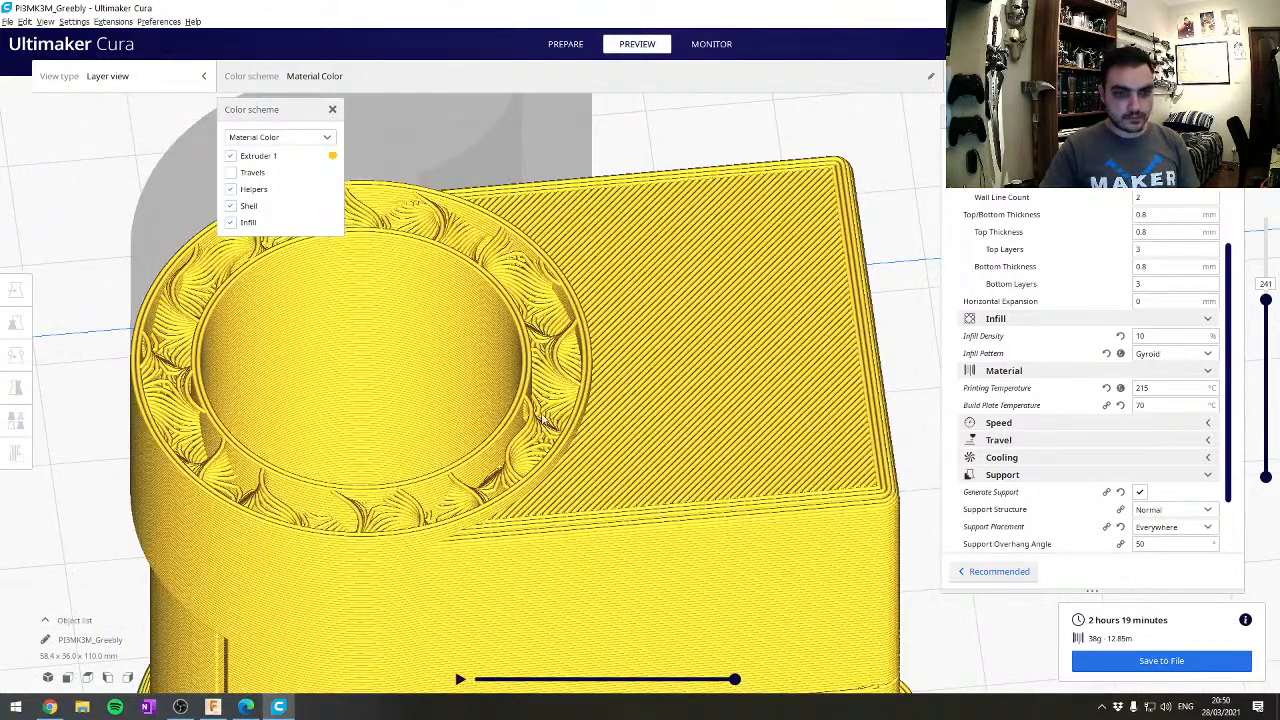
left_click_drag(1266, 300, 1266, 326)
left_click(1175, 354)
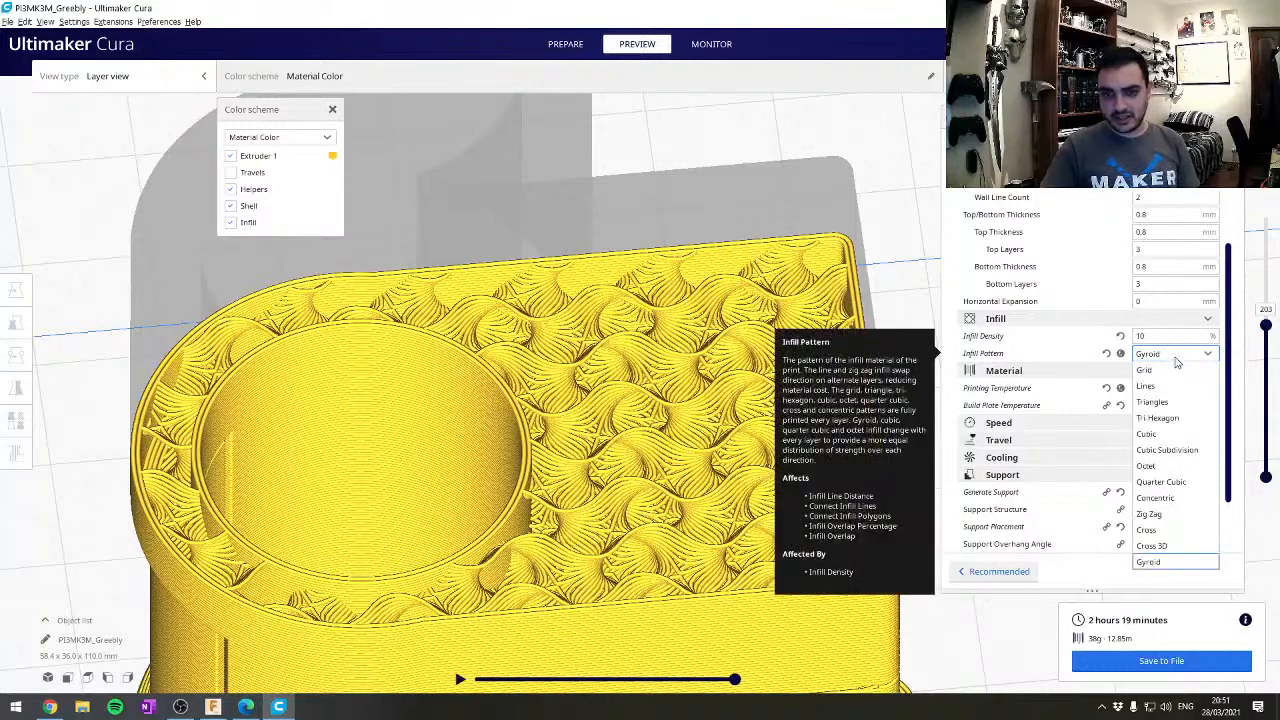
left_click(1158, 497)
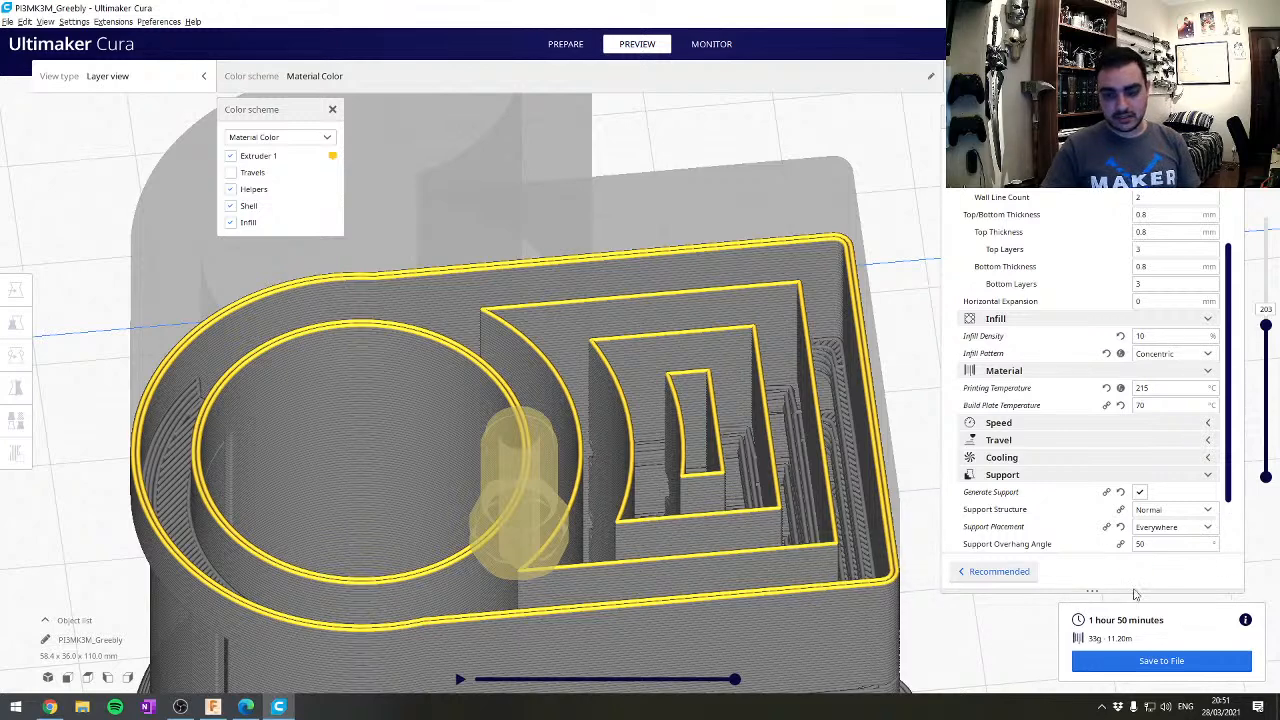
Re-slice the Greebly with the Gyroid infill pattern and raise the layer preview to layer 366
left_click(1175, 355)
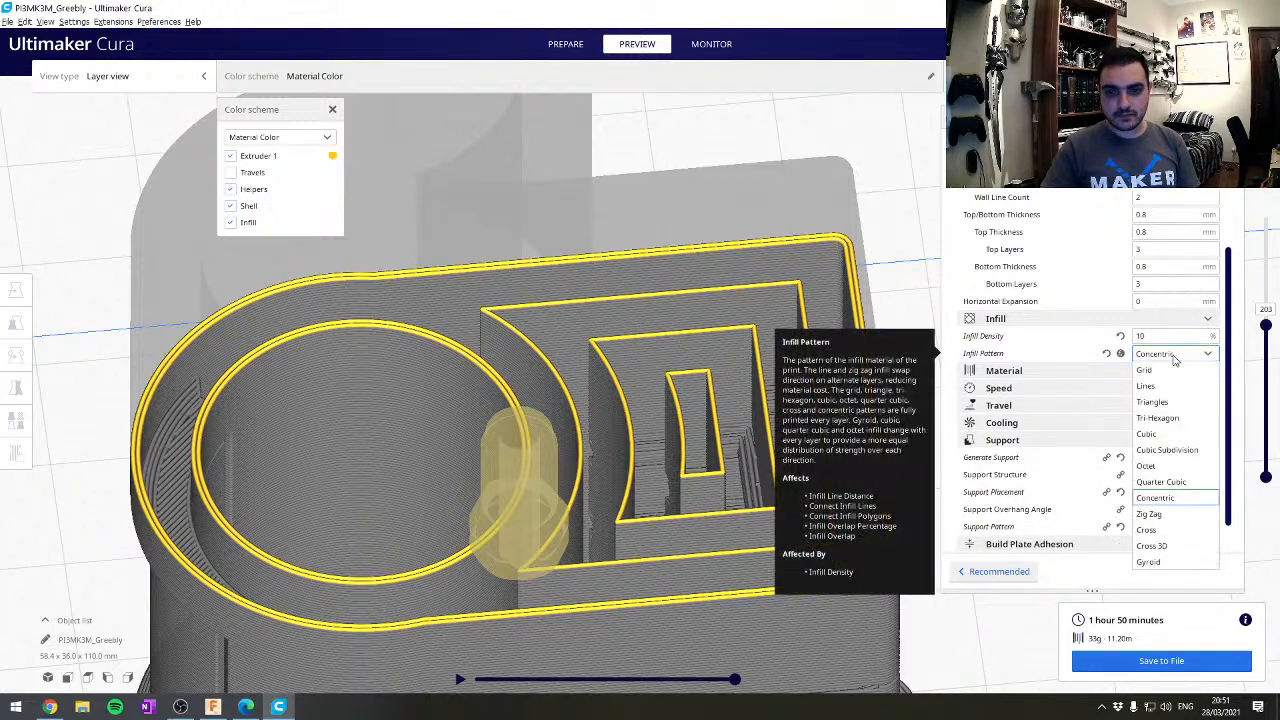
left_click(1150, 562)
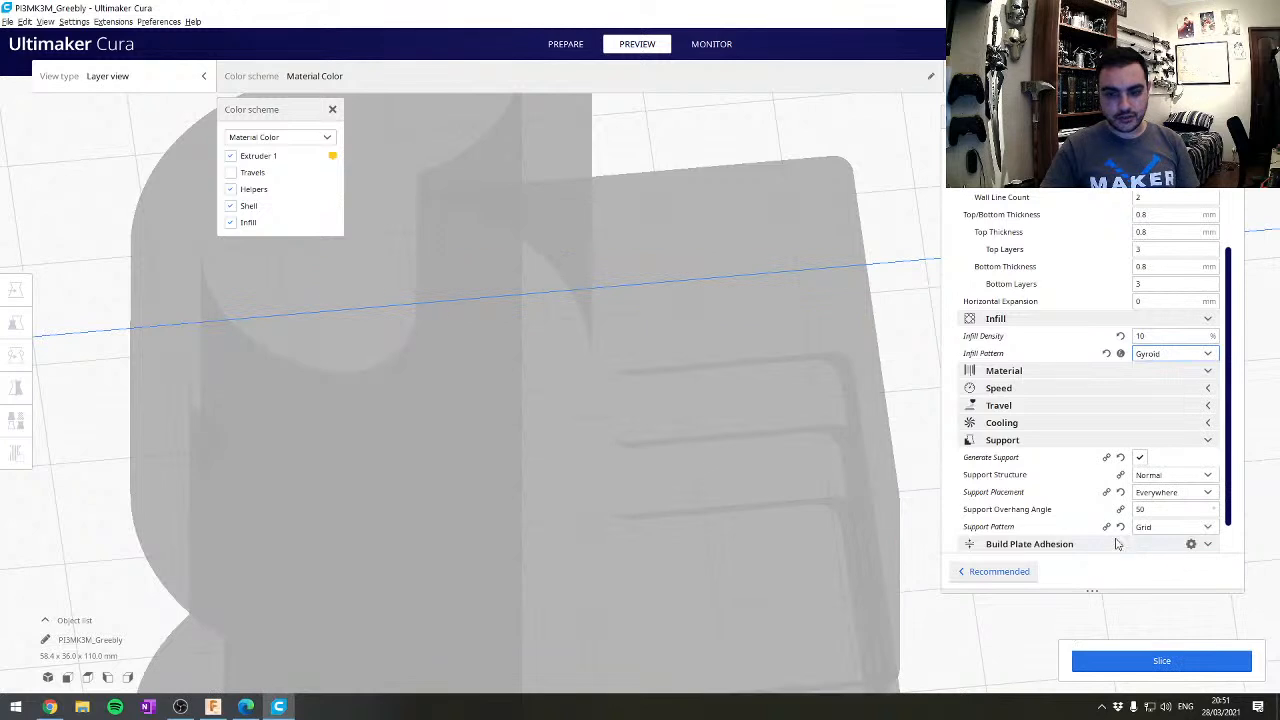
left_click(1122, 661)
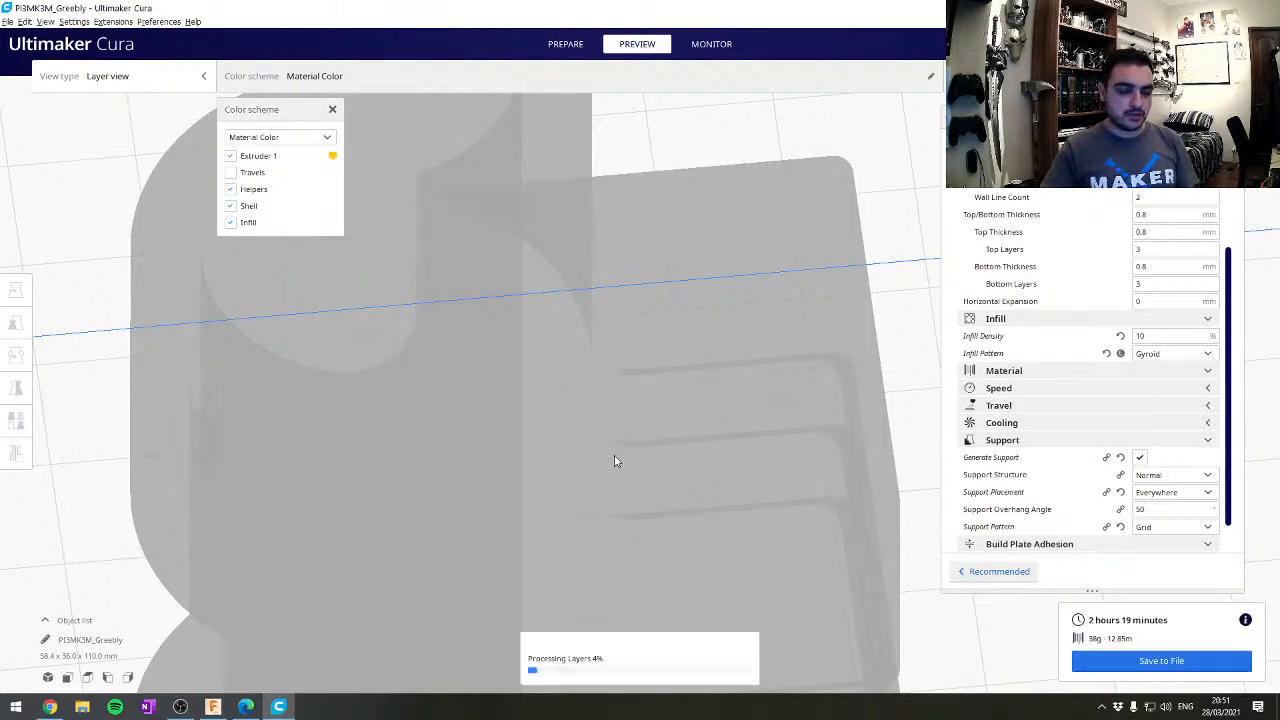
scroll(614, 461, "up", 3)
scroll(614, 461, "down", 10)
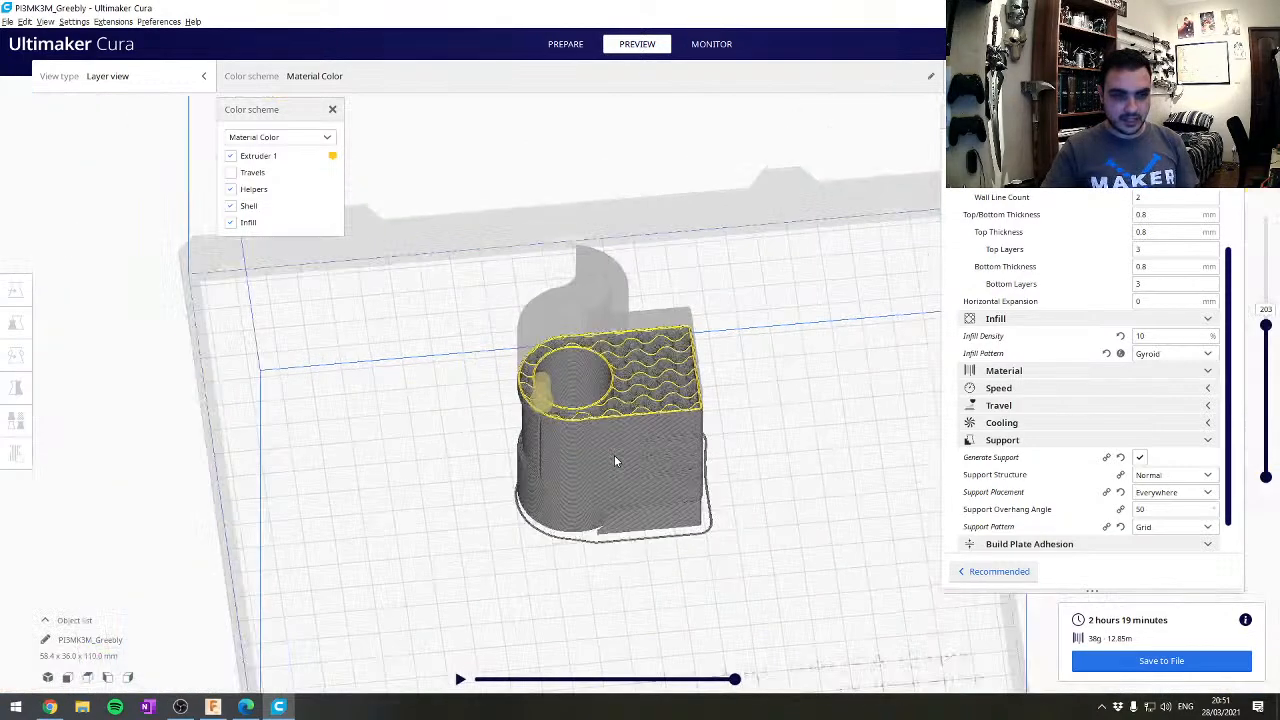
scroll(614, 460, "up", 2)
left_click_drag(1266, 325, 1274, 214)
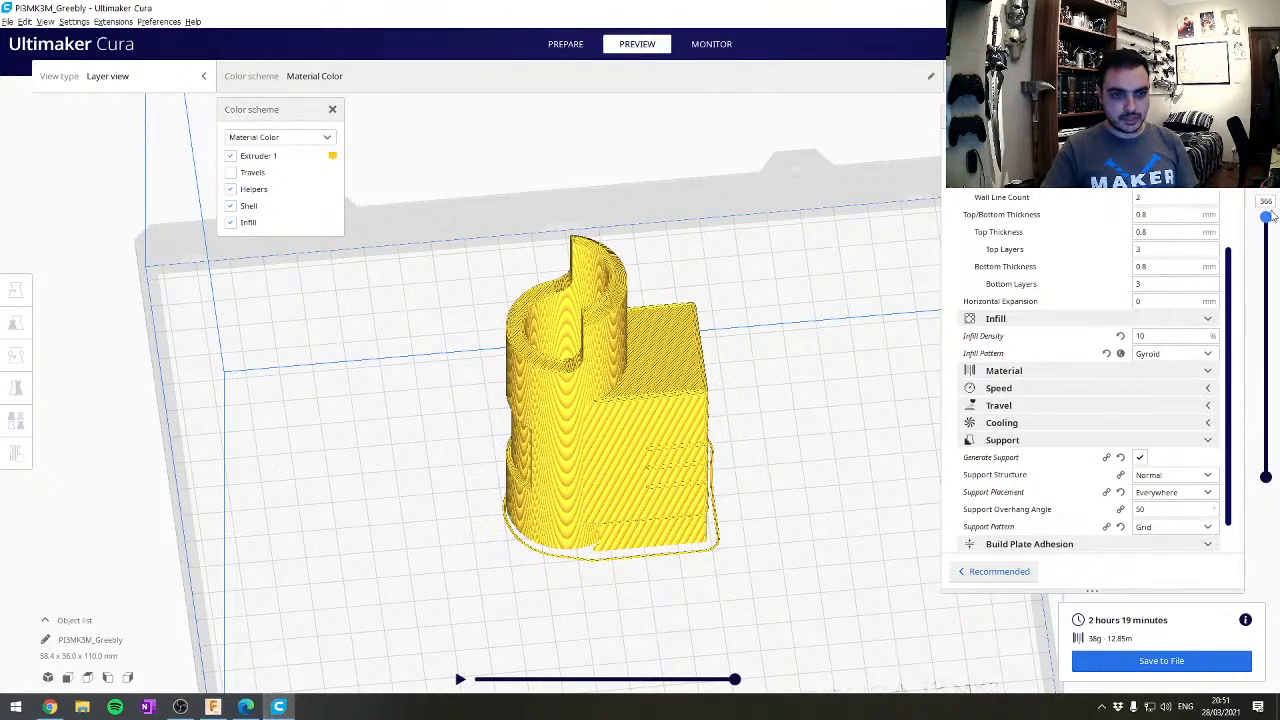
Delete the Greebly from the build plate and switch to the Cura window containing the hammer head
left_click(645, 352)
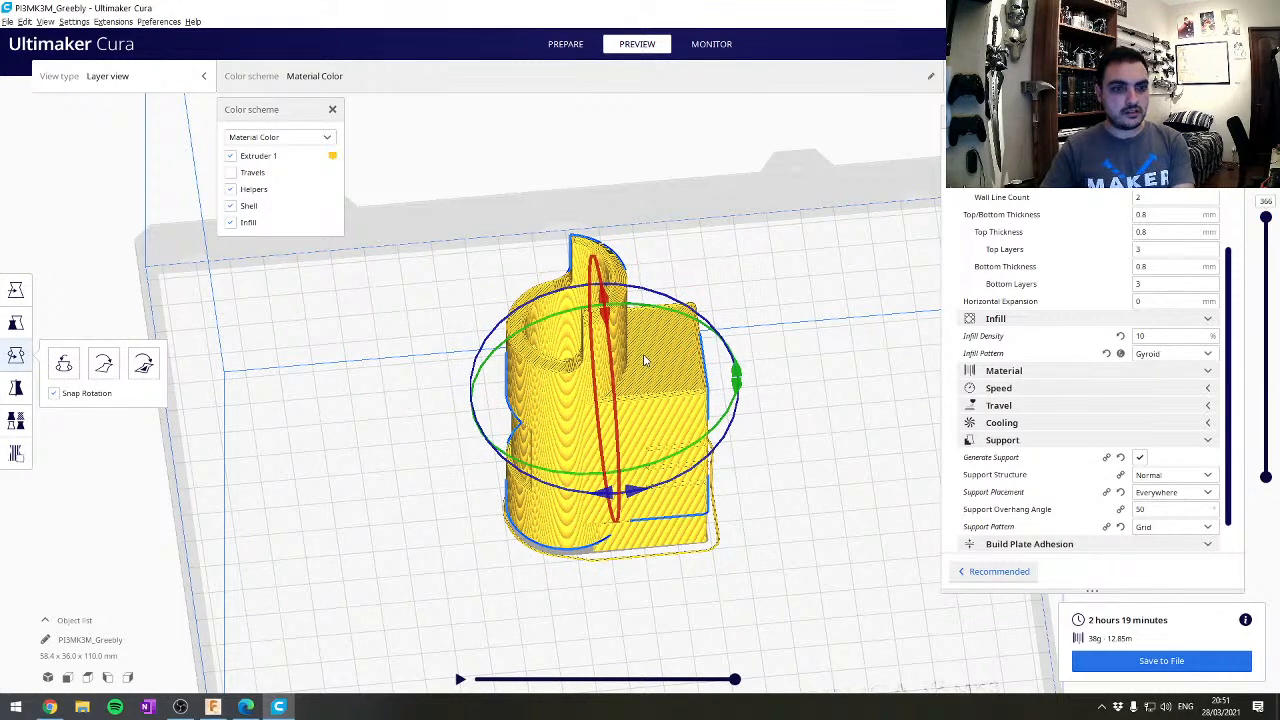
key("Delete")
left_click(590, 42)
left_click(1203, 8)
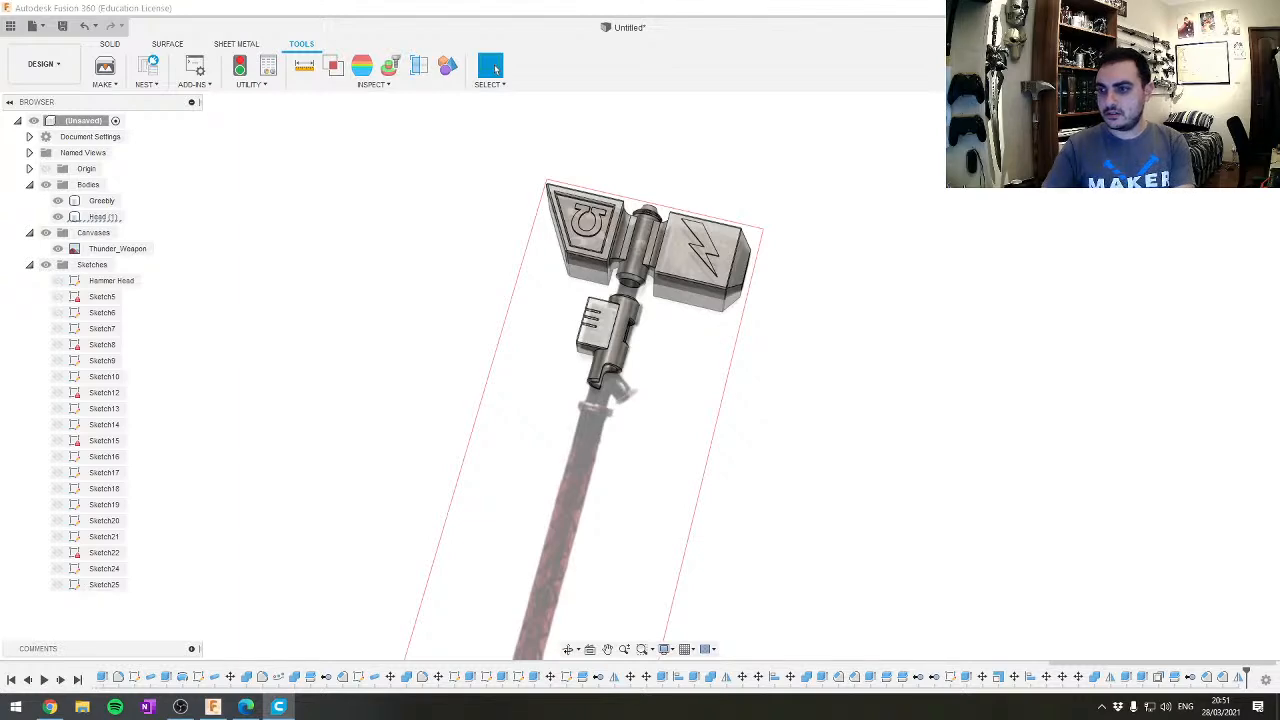
left_click_drag(1279, 262, 583, 4)
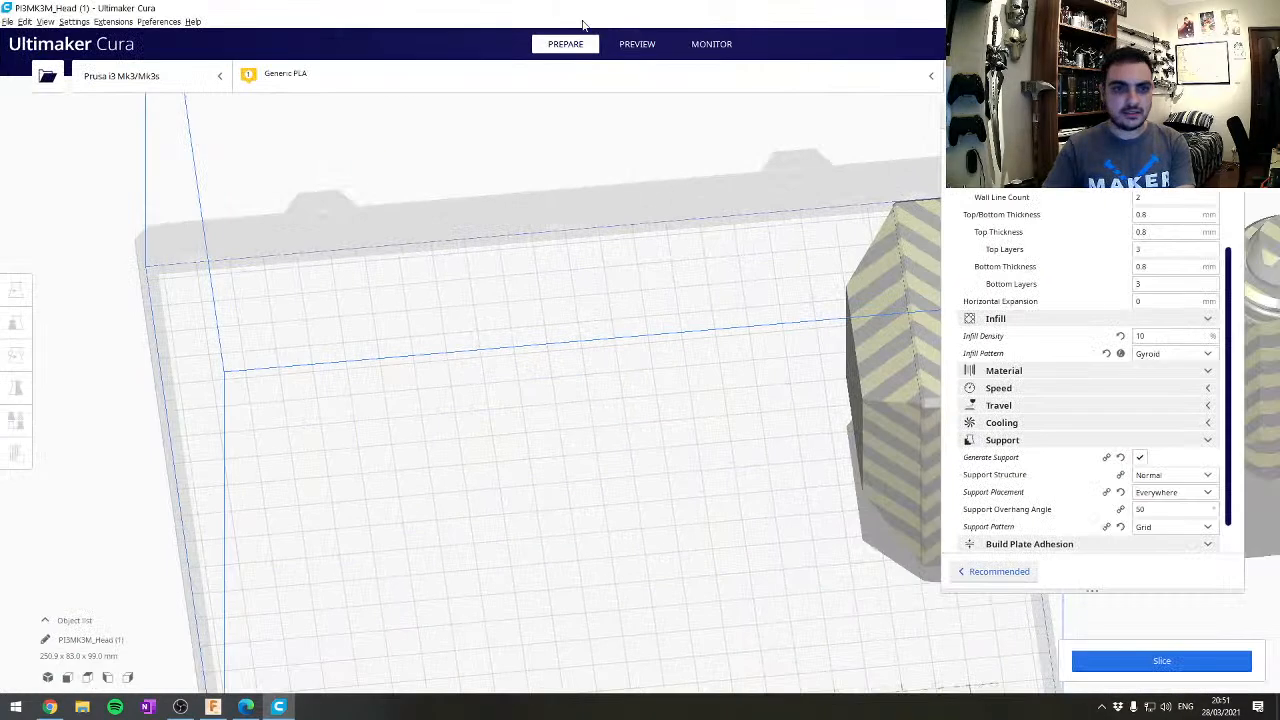
Select the hammer head lying outside the build area and center it on the build plate
scroll(694, 284, "down", 5)
scroll(729, 320, "down", 1)
middle_click_drag(610, 331, 520, 368)
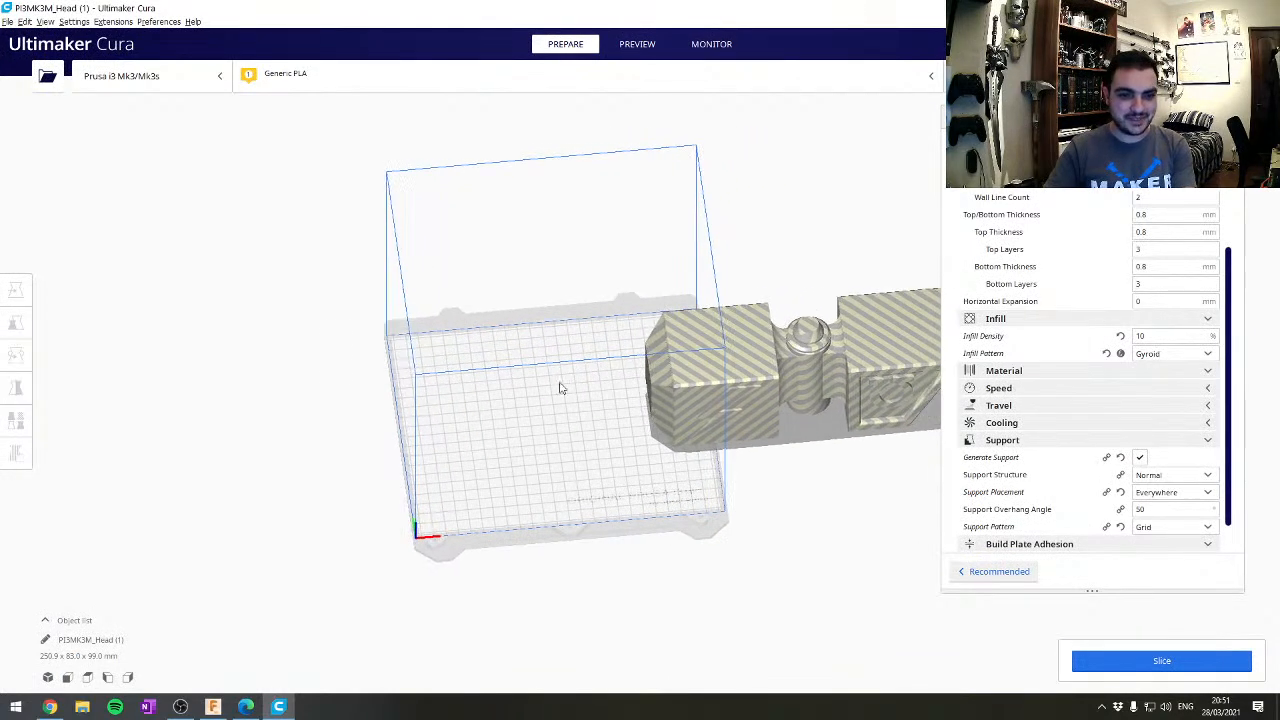
left_click(754, 371)
key("t")
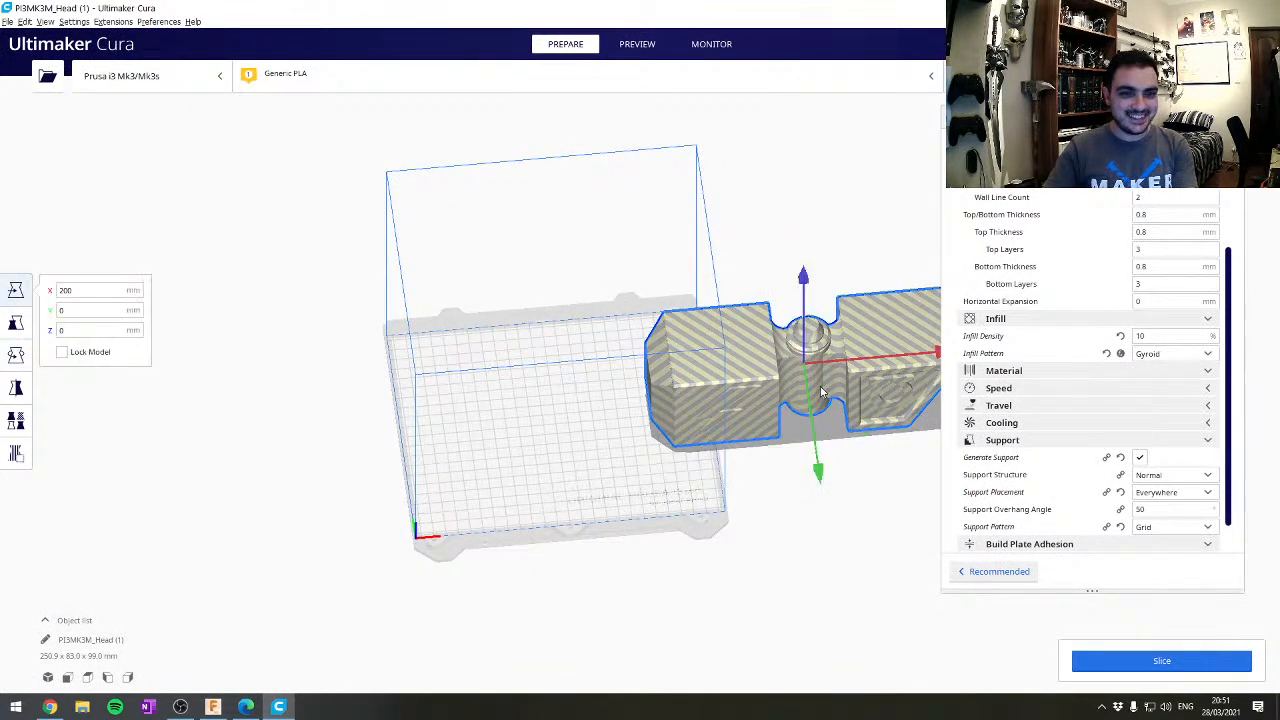
right_click(502, 429)
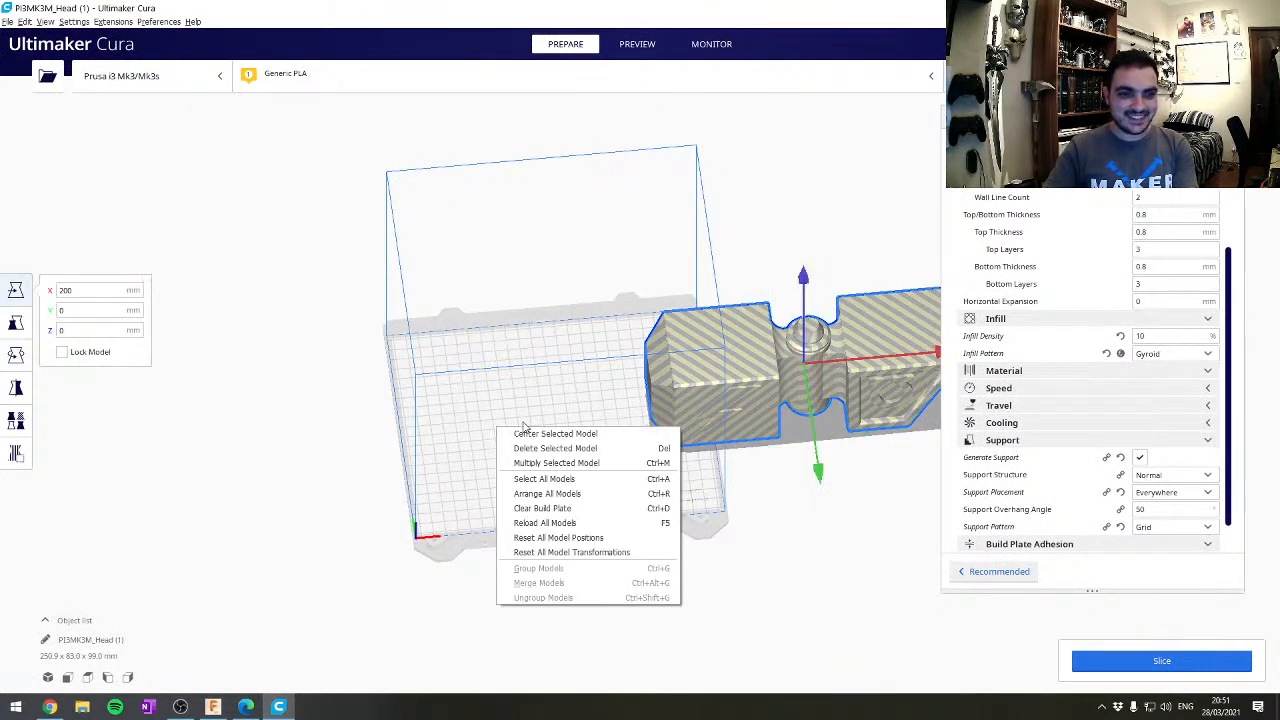
left_click(559, 495)
right_click(532, 407)
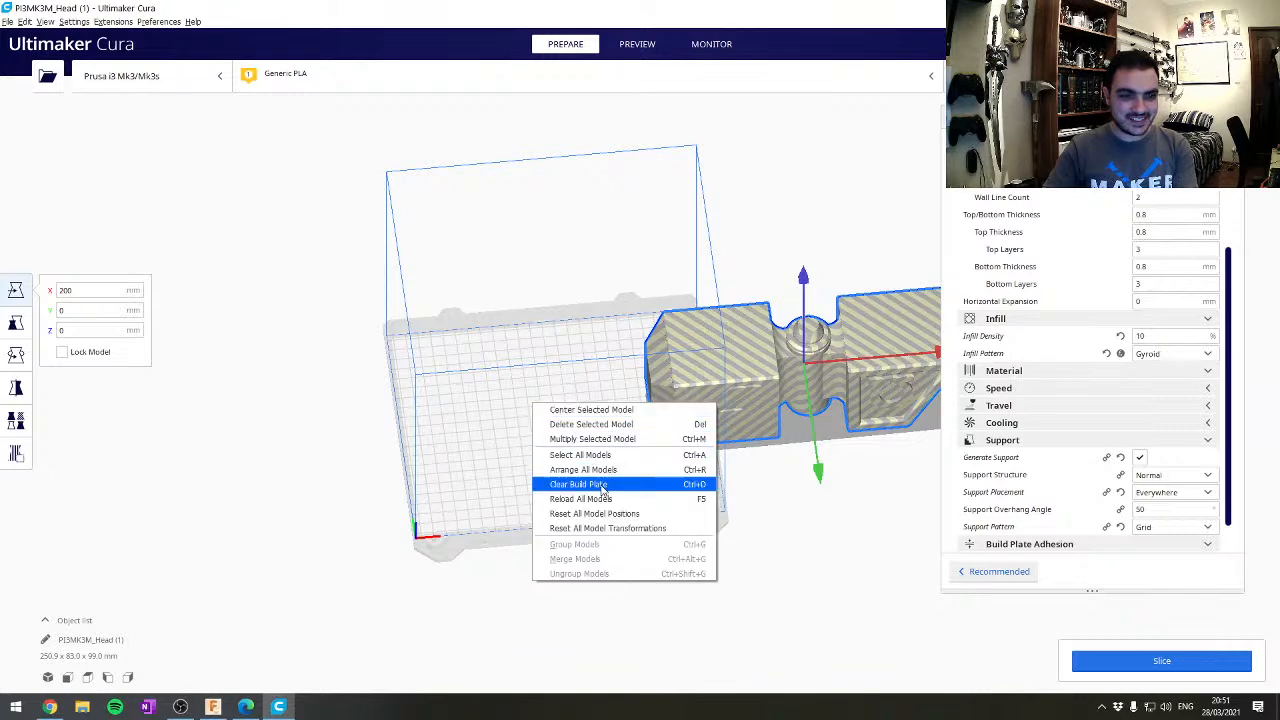
left_click(592, 412)
left_click(650, 541)
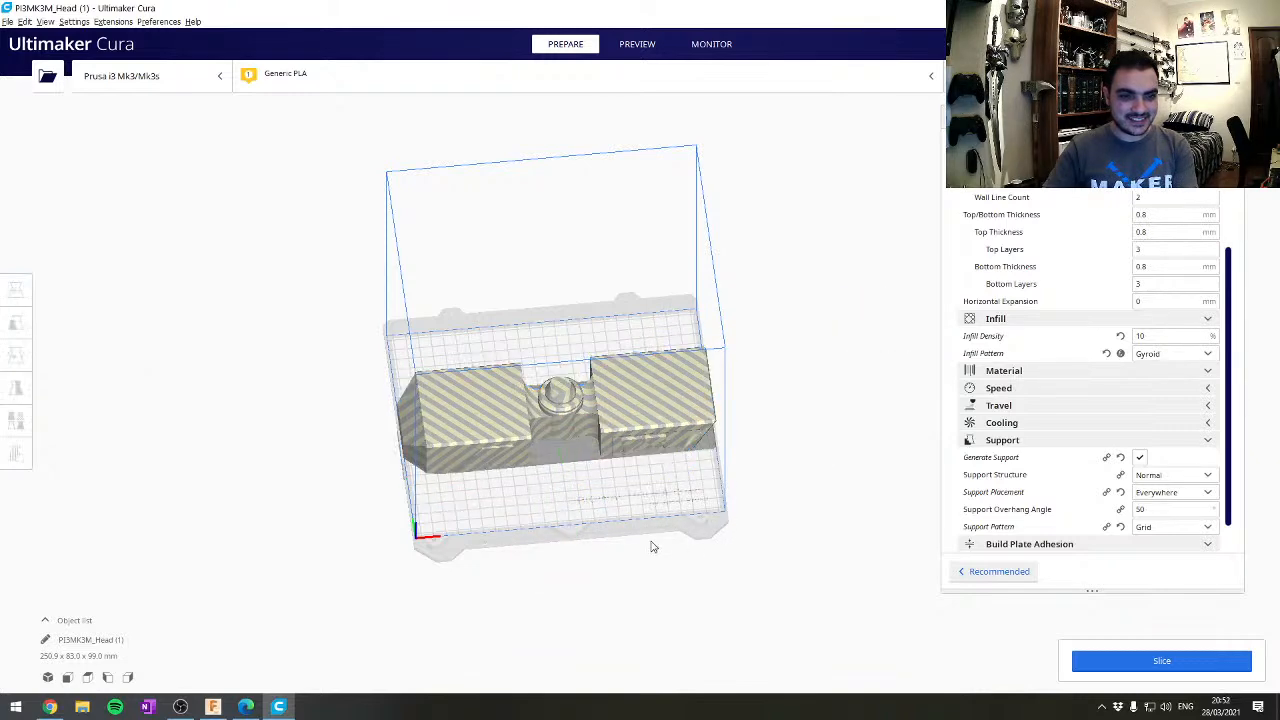
Raise the centered hammer head above the build plate to a Z position of about 33.67 mm
right_click_drag(650, 541, 632, 446)
left_click(632, 450)
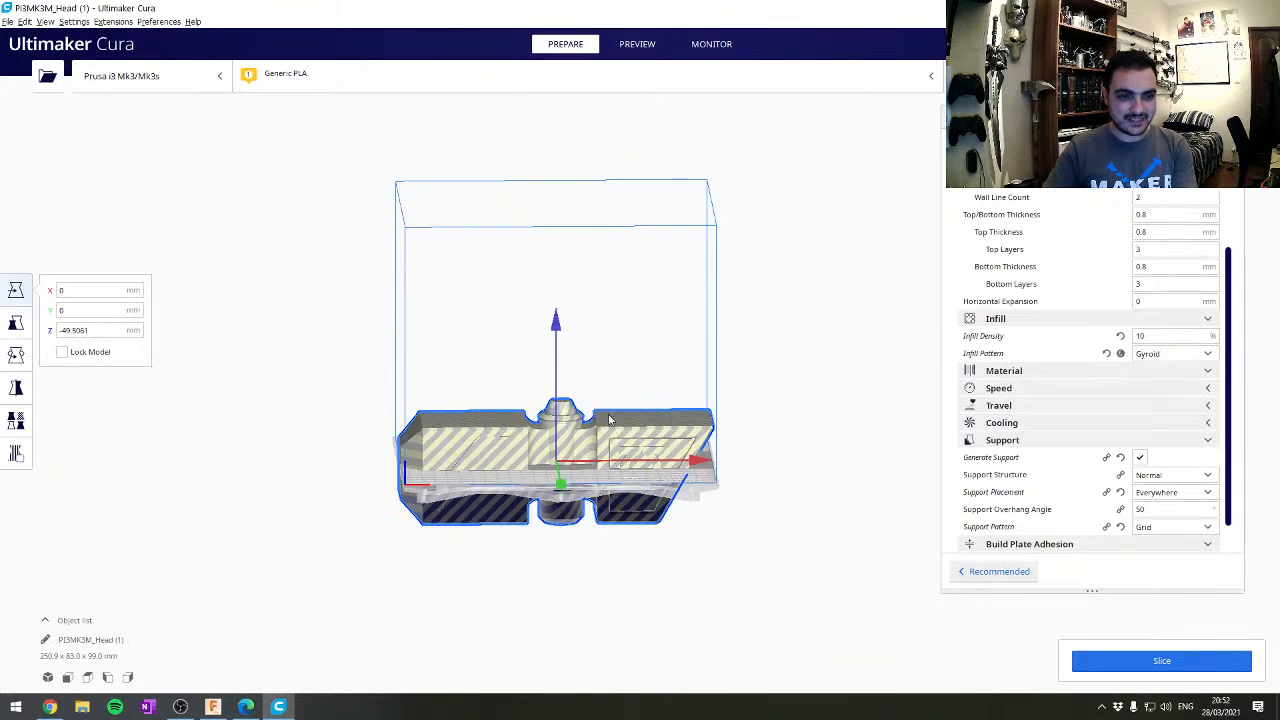
left_click_drag(556, 322, 557, 222)
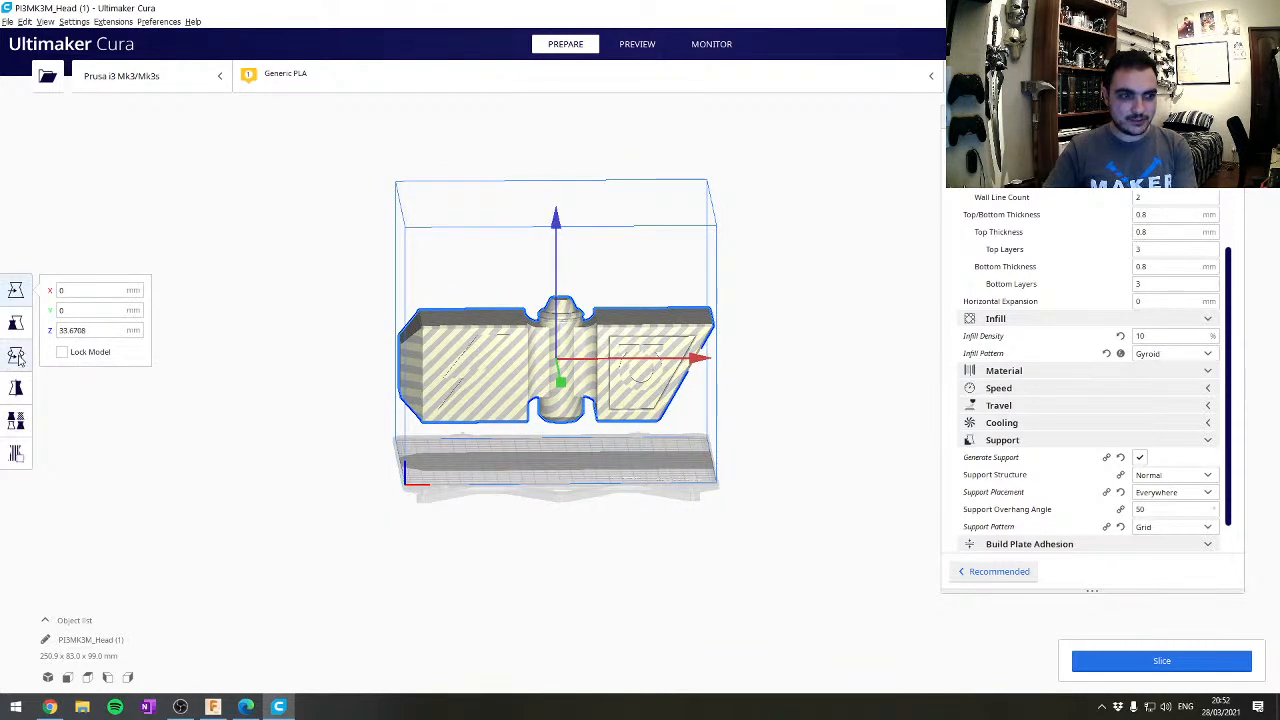
Rotate the hammer head to a steep diagonal tilt with the bevelled block down, fitting it inside the build volume
key("r")
left_click_drag(690, 344, 697, 417)
right_click_drag(783, 264, 542, 247)
left_click_drag(525, 278, 789, 521)
right_click_drag(789, 521, 562, 370)
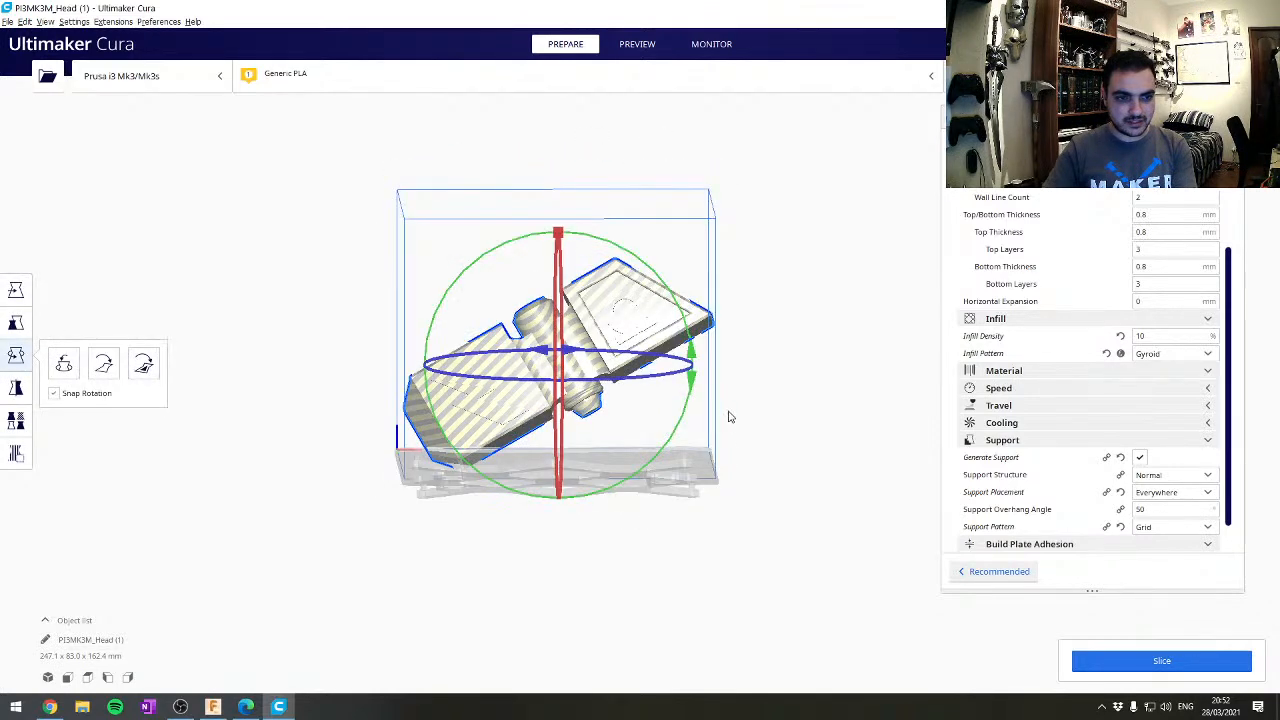
right_click_drag(729, 417, 736, 438)
left_click_drag(699, 350, 645, 265)
left_click(778, 483)
right_click_drag(724, 527, 551, 432)
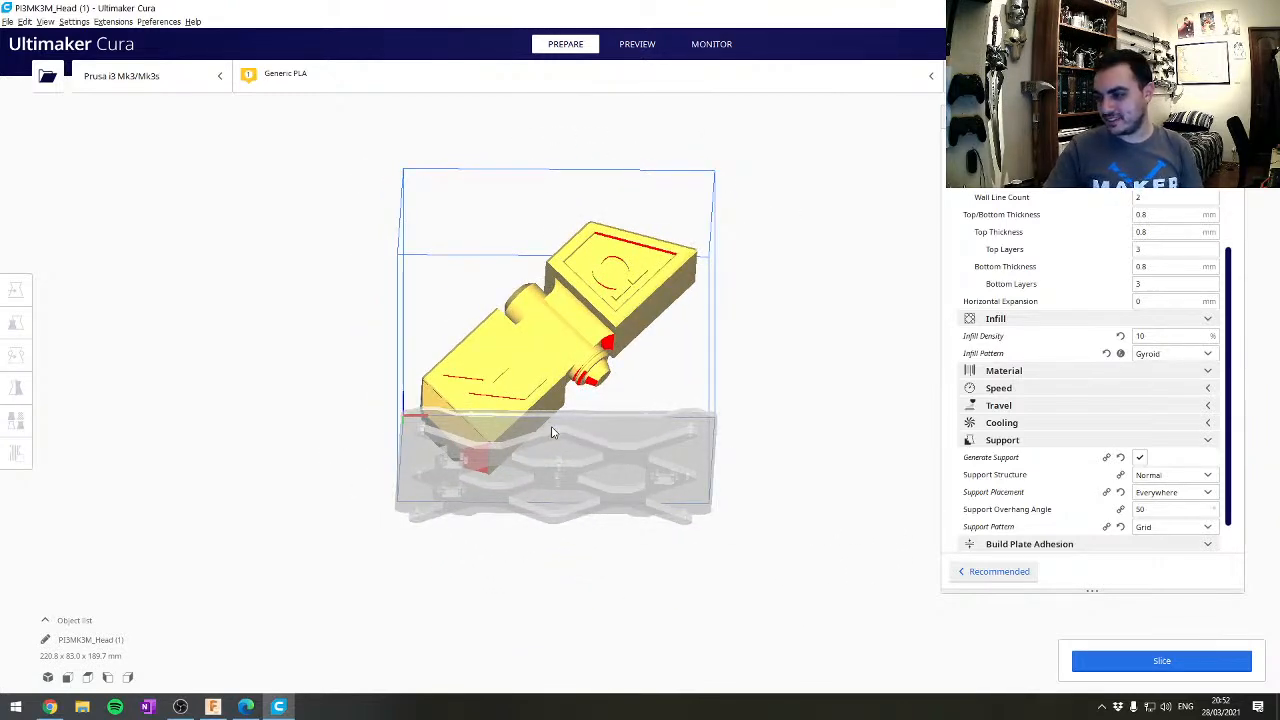
Check the tilted hammer head and its support and adhesion settings, and slice it
right_click_drag(551, 432, 920, 463)
scroll(1047, 440, "down", 1)
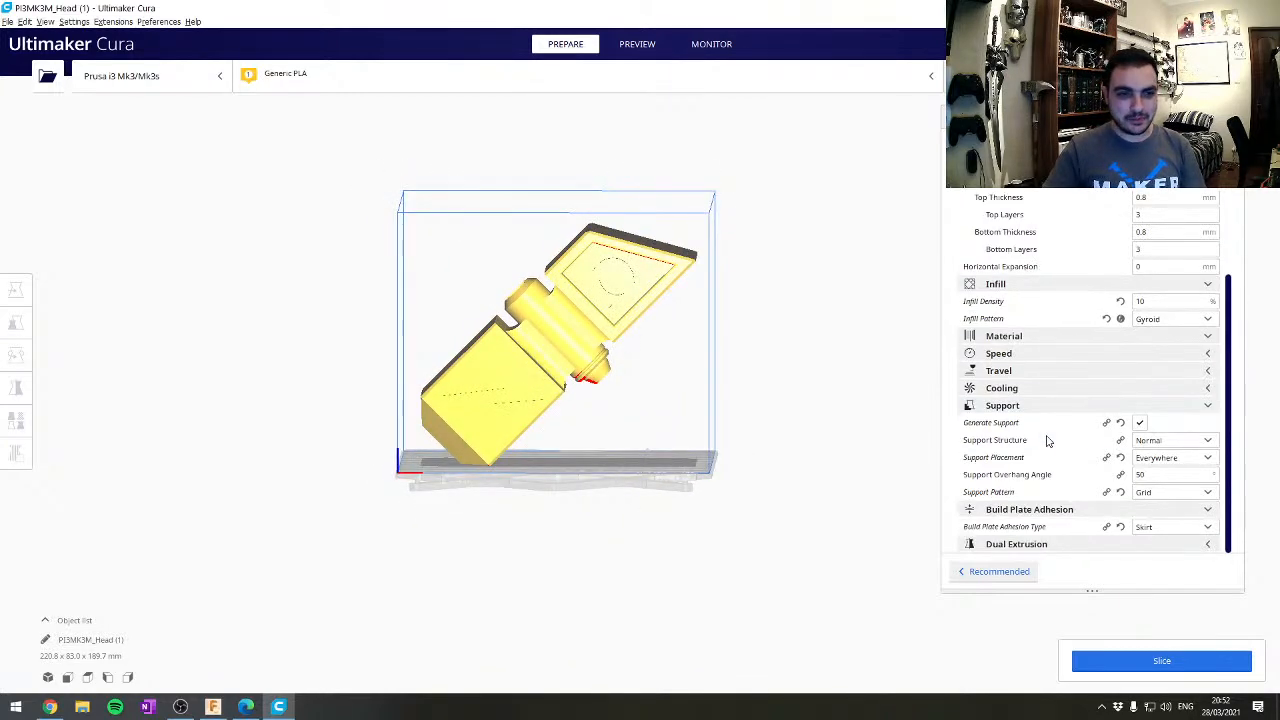
right_click_drag(690, 432, 637, 321)
right_click_drag(499, 448, 658, 466)
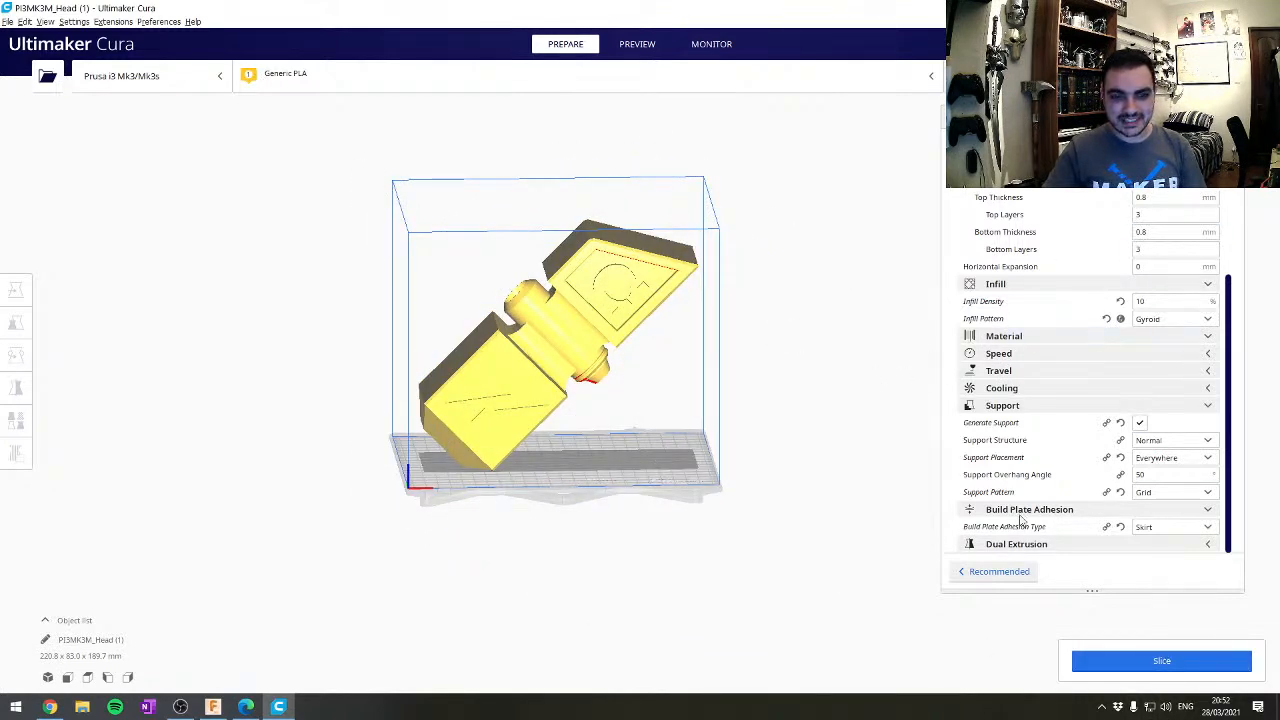
left_click(1118, 668)
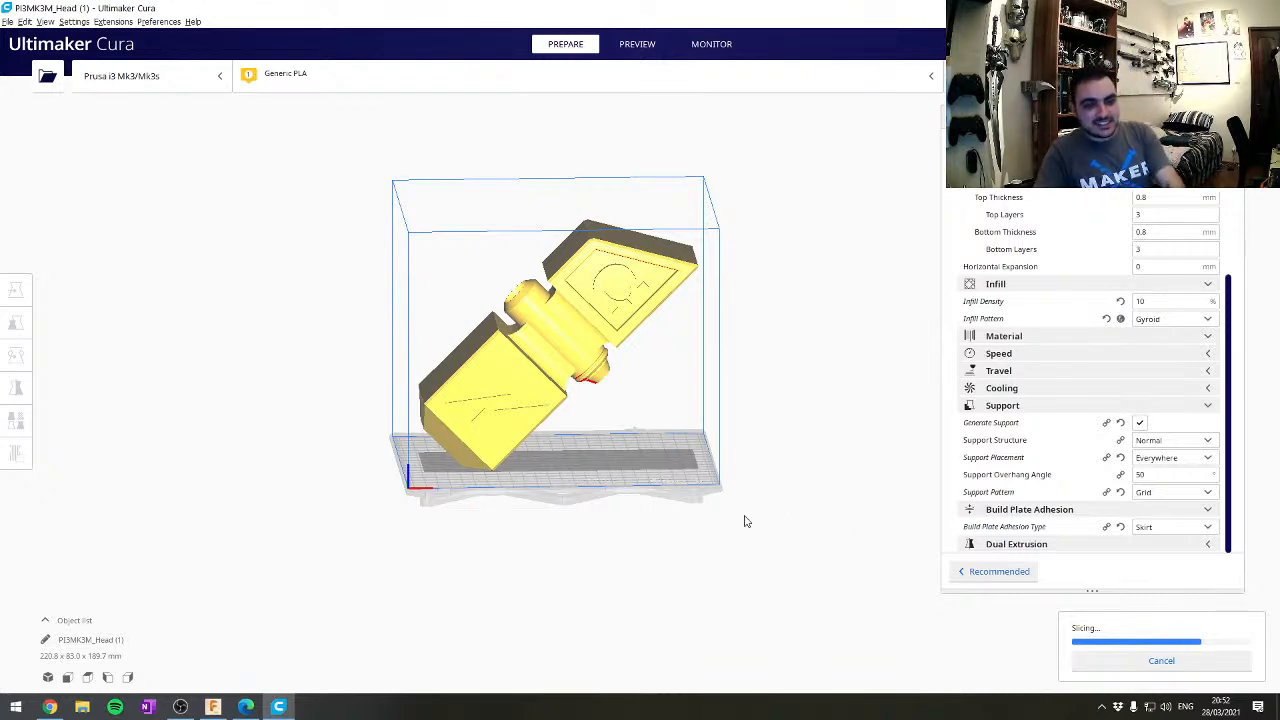
Examine the hammer head's overhangs from below and its generated supports in the layer preview
right_click_drag(745, 521, 583, 400)
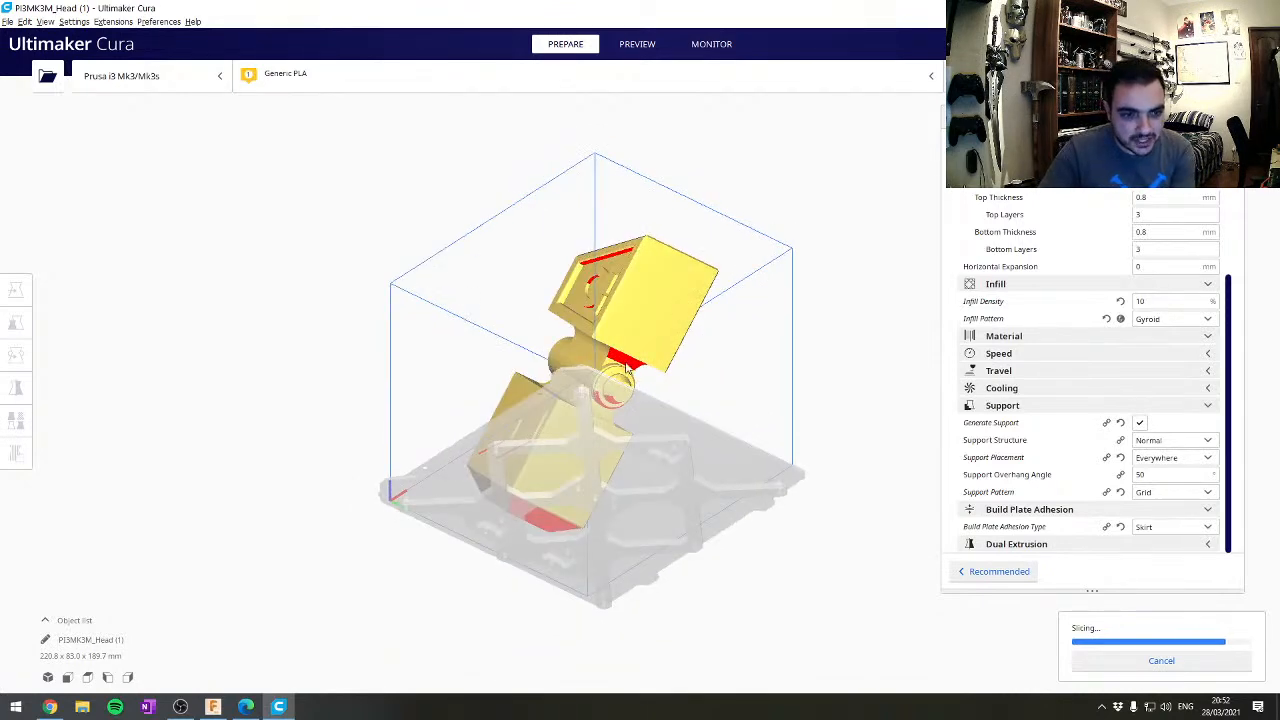
right_click_drag(560, 357, 440, 415)
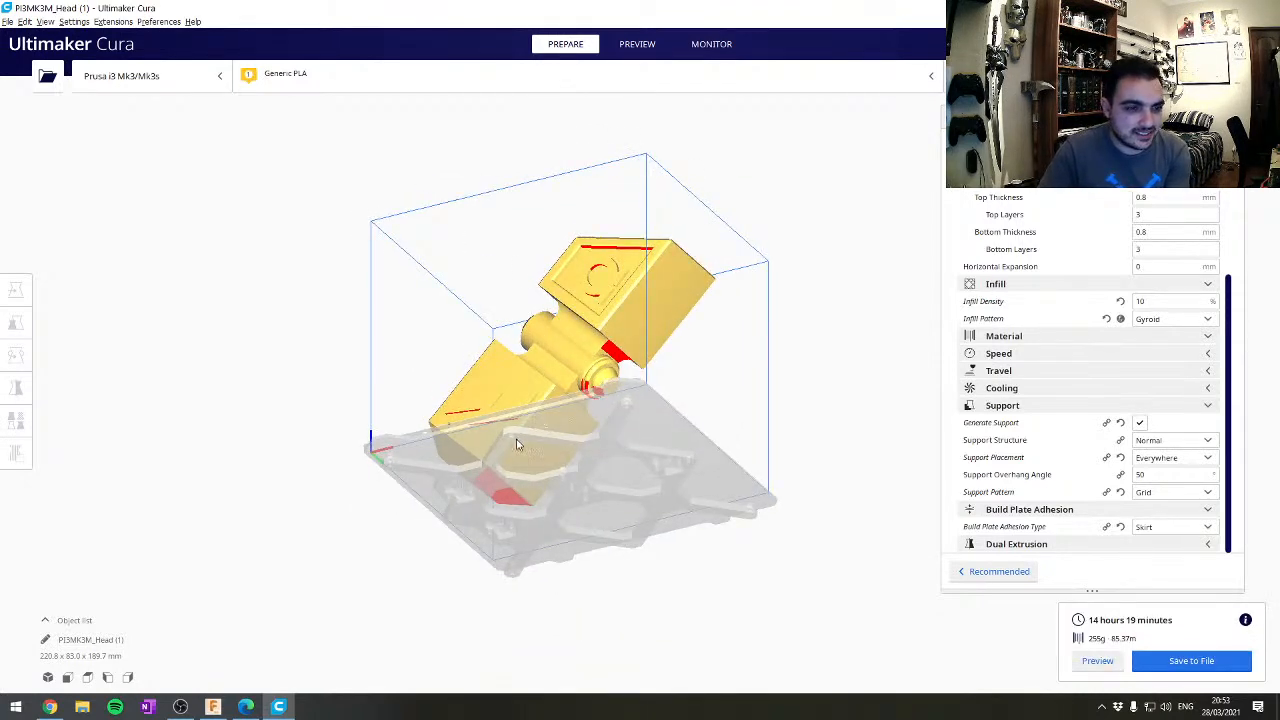
right_click_drag(511, 318, 653, 243)
right_click_drag(530, 278, 240, 403)
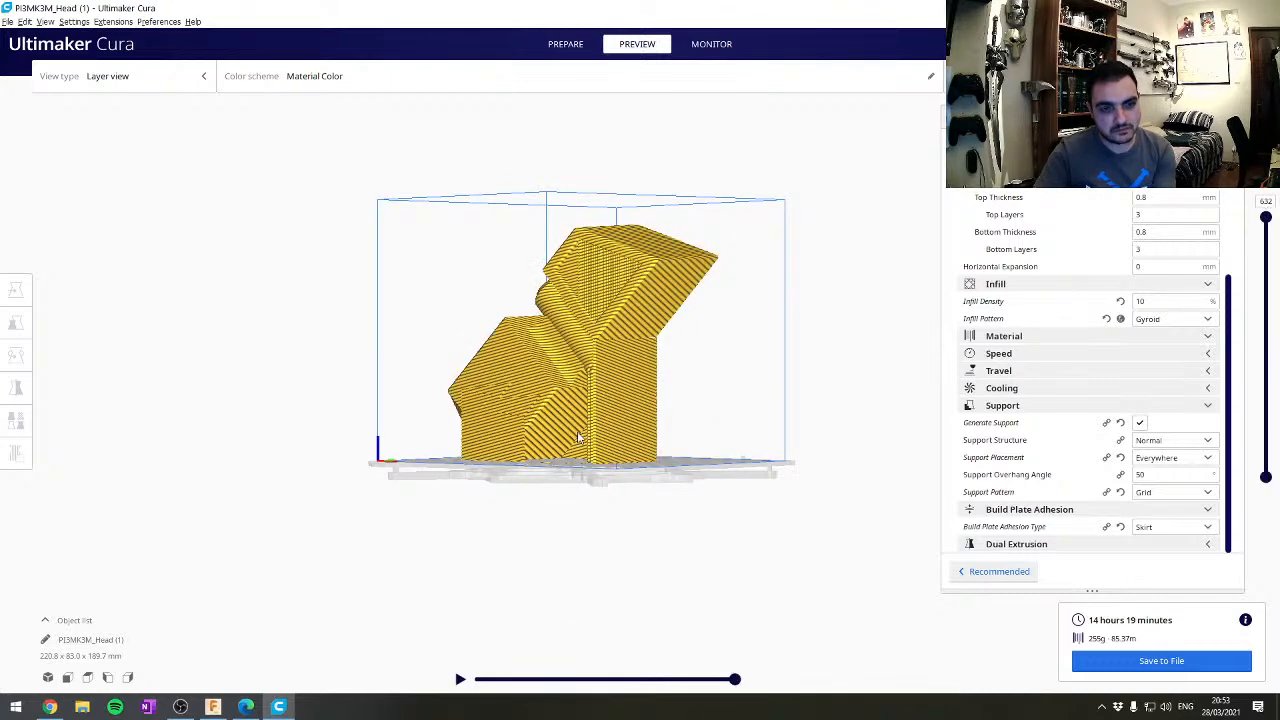
right_click_drag(562, 362, 596, 368)
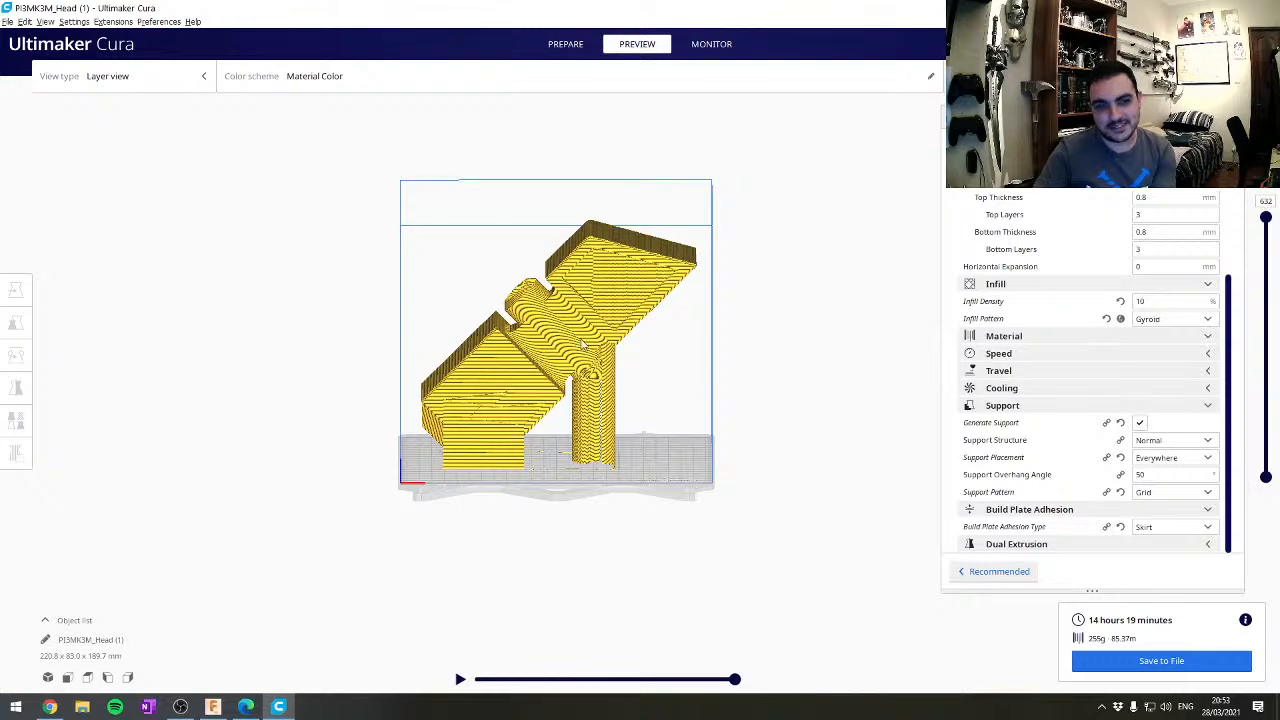
right_click_drag(578, 341, 876, 236)
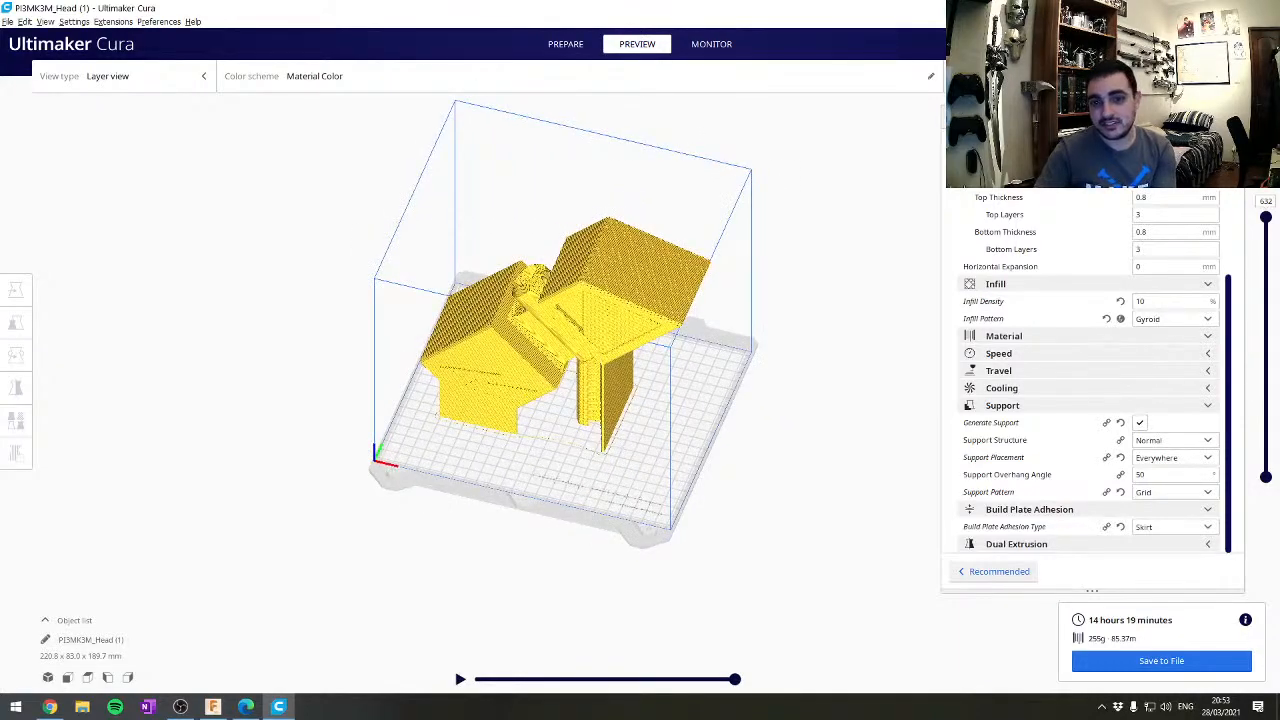
Switch the print profile to Extra Fine and keep the customized settings
left_click(1124, 148)
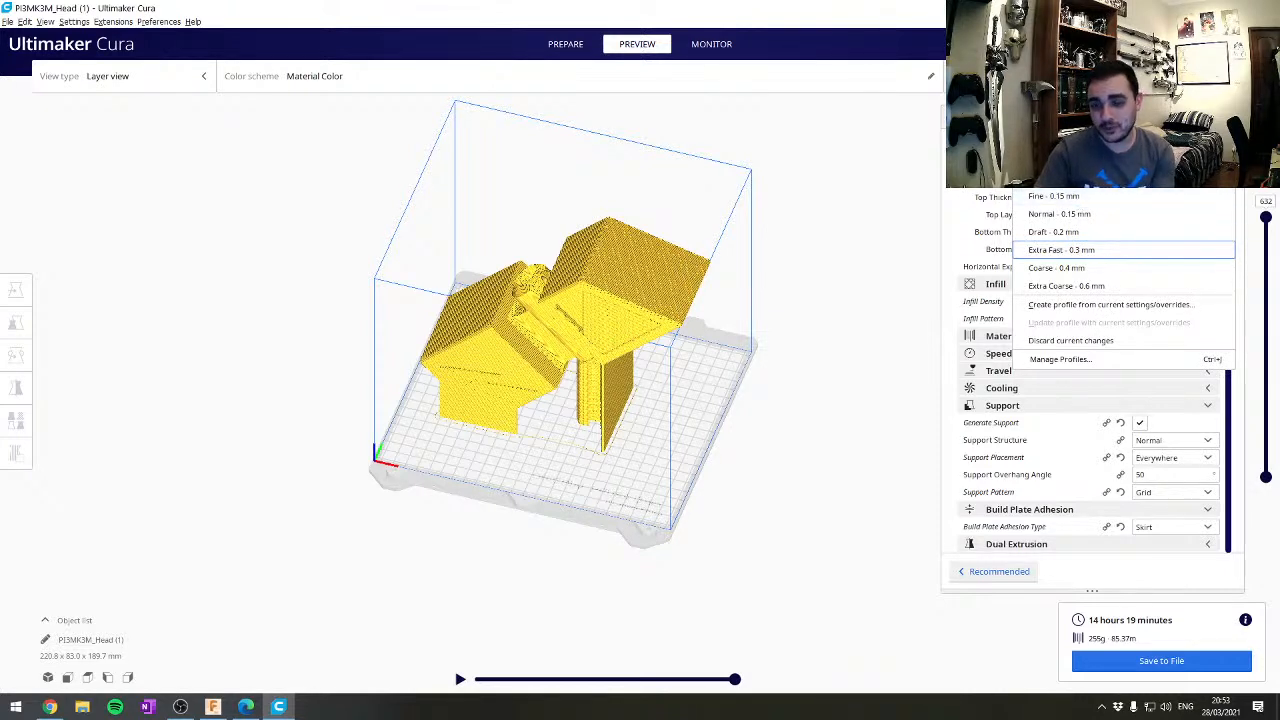
left_click(794, 206)
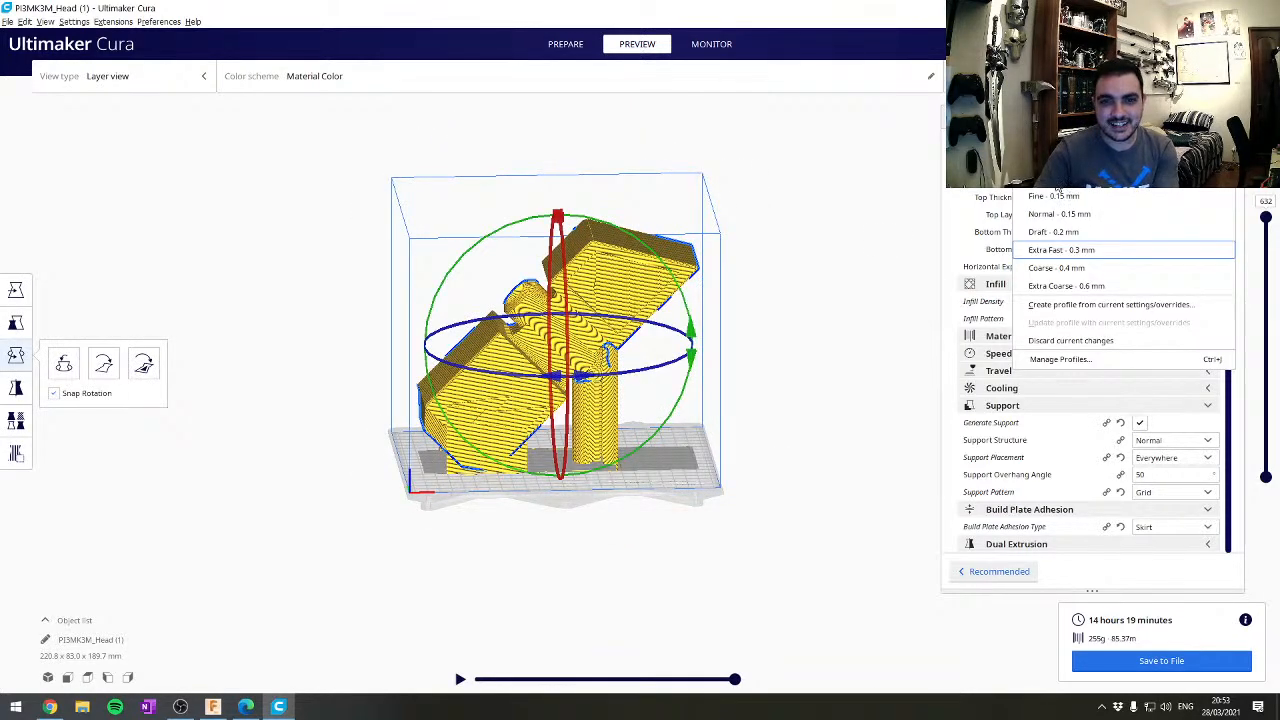
left_click(1057, 186)
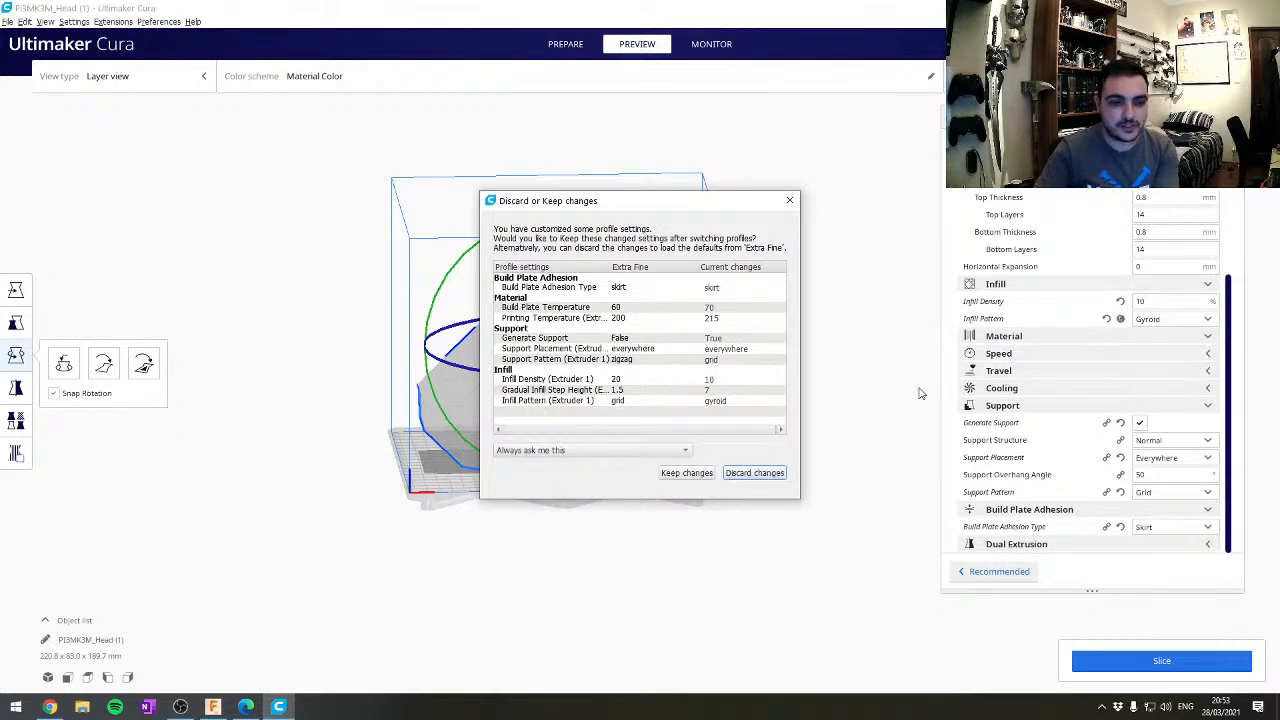
left_click(701, 477)
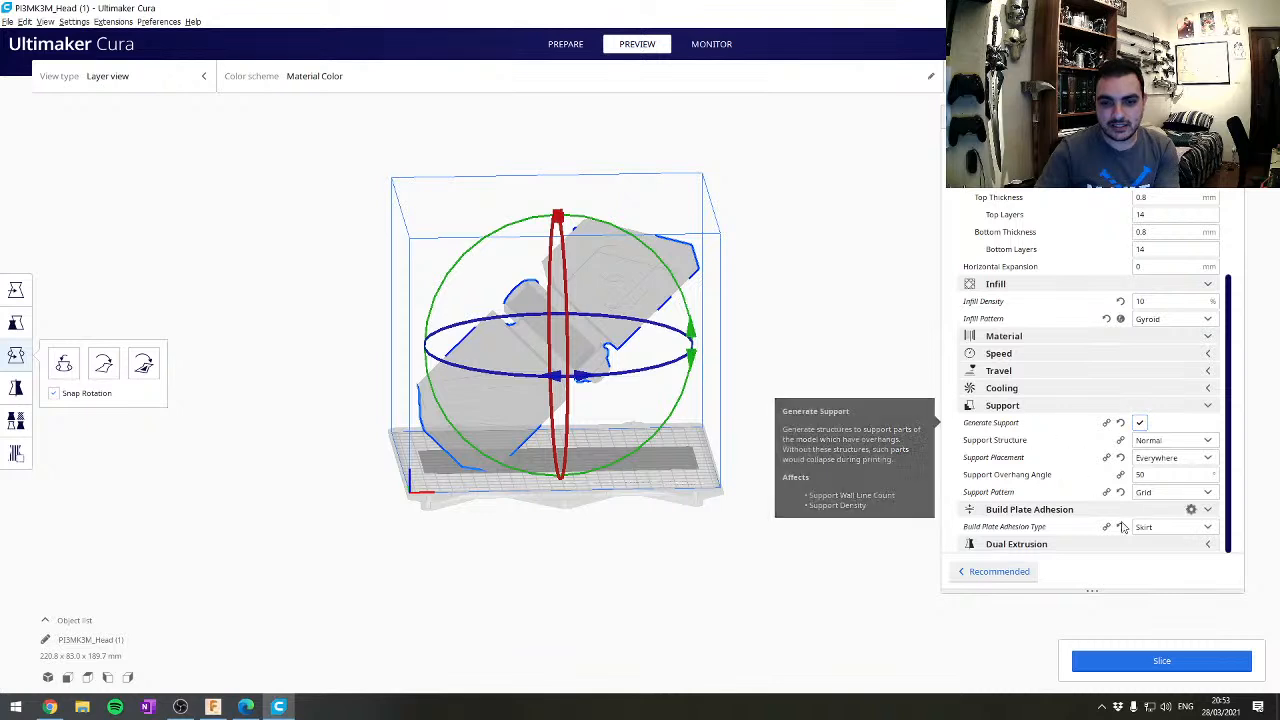
Set the build plate adhesion type to Brim and slice the hammer head again
left_click(1166, 528)
left_click(1156, 559)
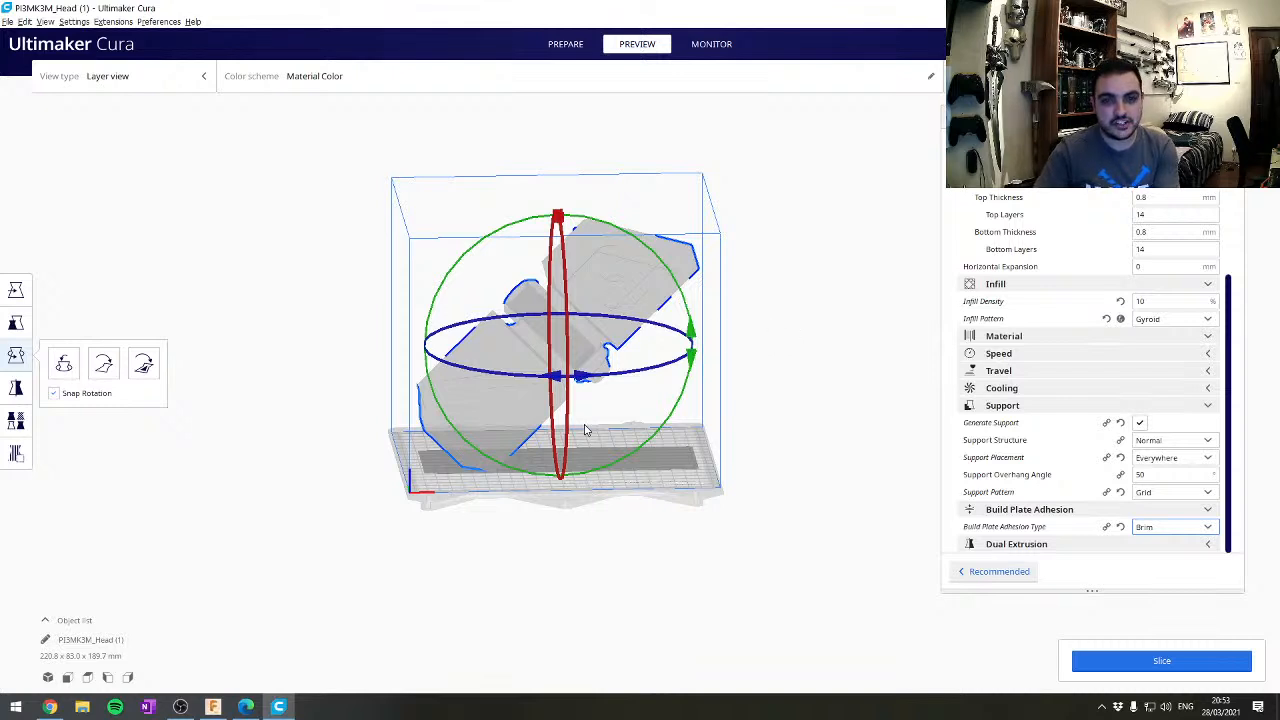
left_click(1072, 660)
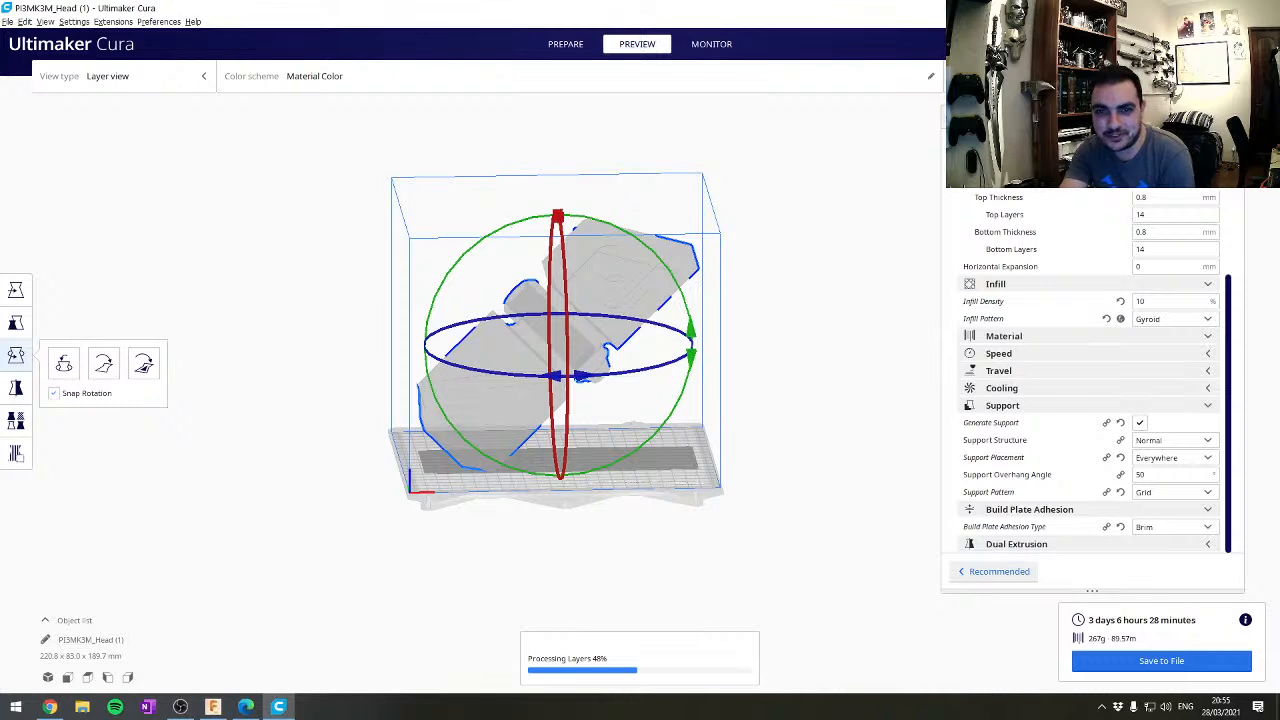
Examine the hammer head's infill and supports in the layer preview at about half height, layer 1593
left_click(1124, 152)
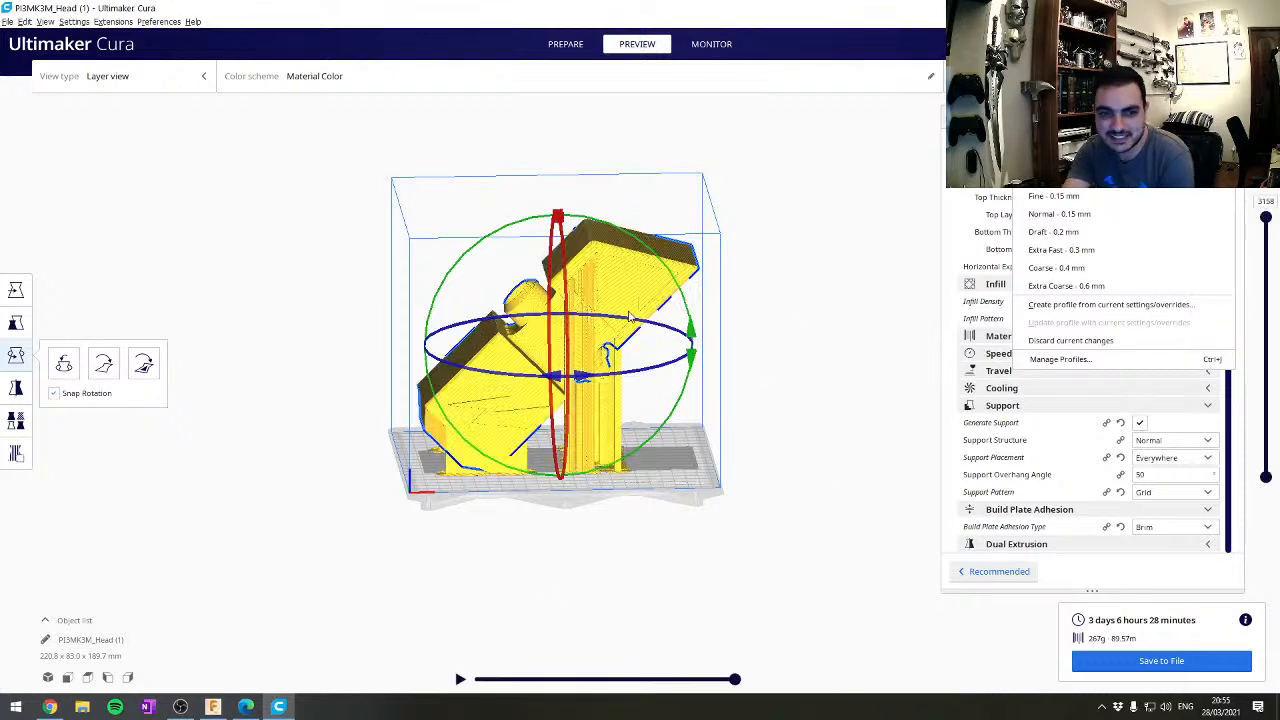
left_click(1263, 224)
left_click_drag(1264, 222, 1276, 361)
right_click_drag(783, 317, 441, 449)
Switch the print profile to Extra Fast - 0.3 mm, keep the customized settings, and slice the hammer head again
left_click(1098, 147)
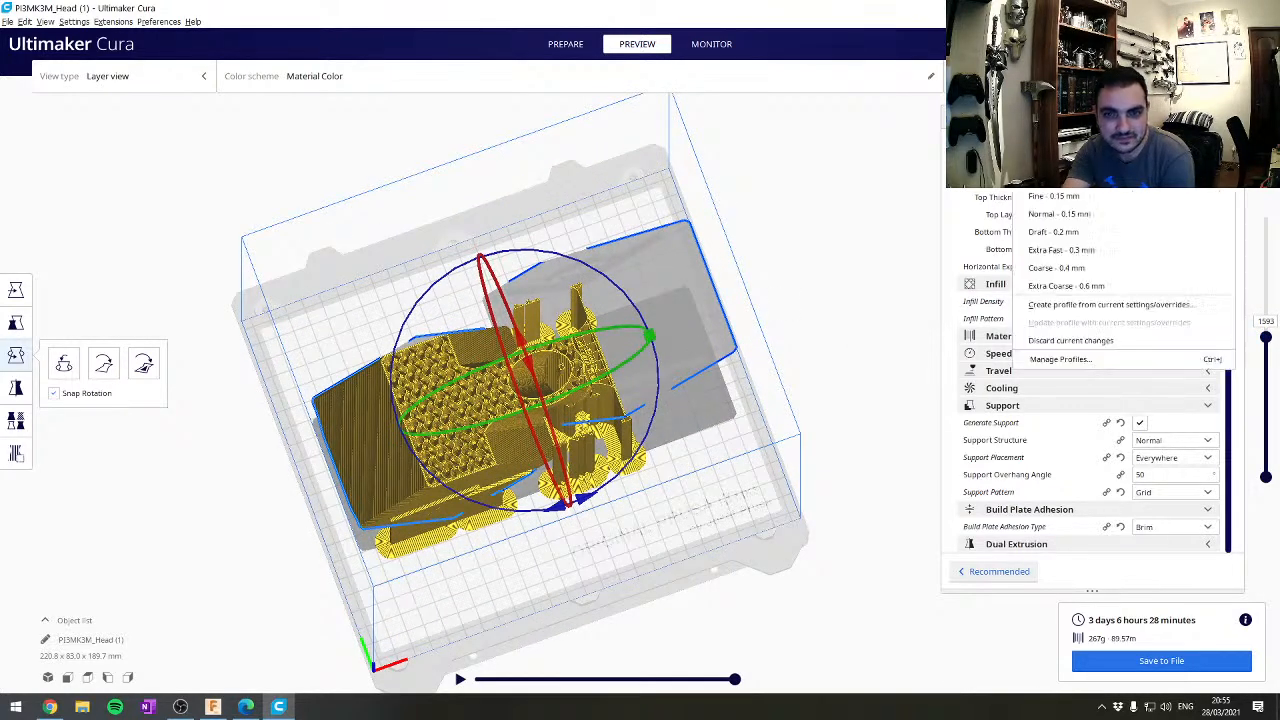
left_click(1079, 256)
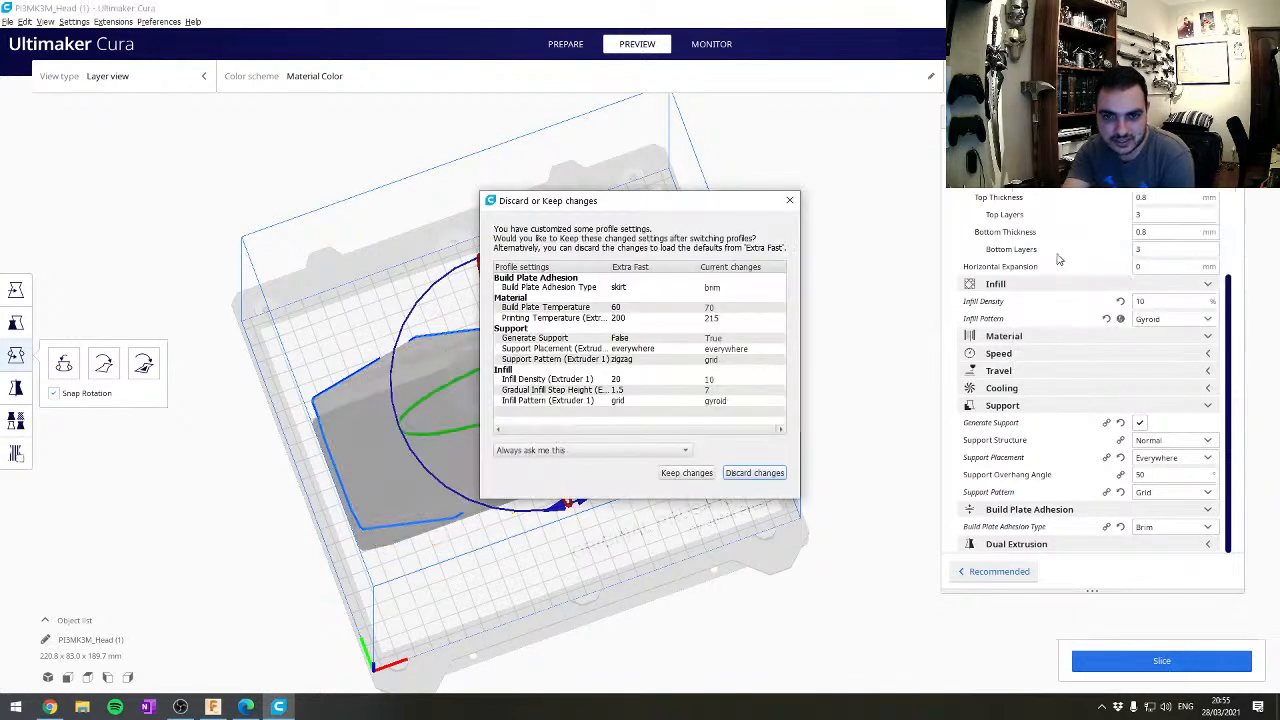
left_click(686, 473)
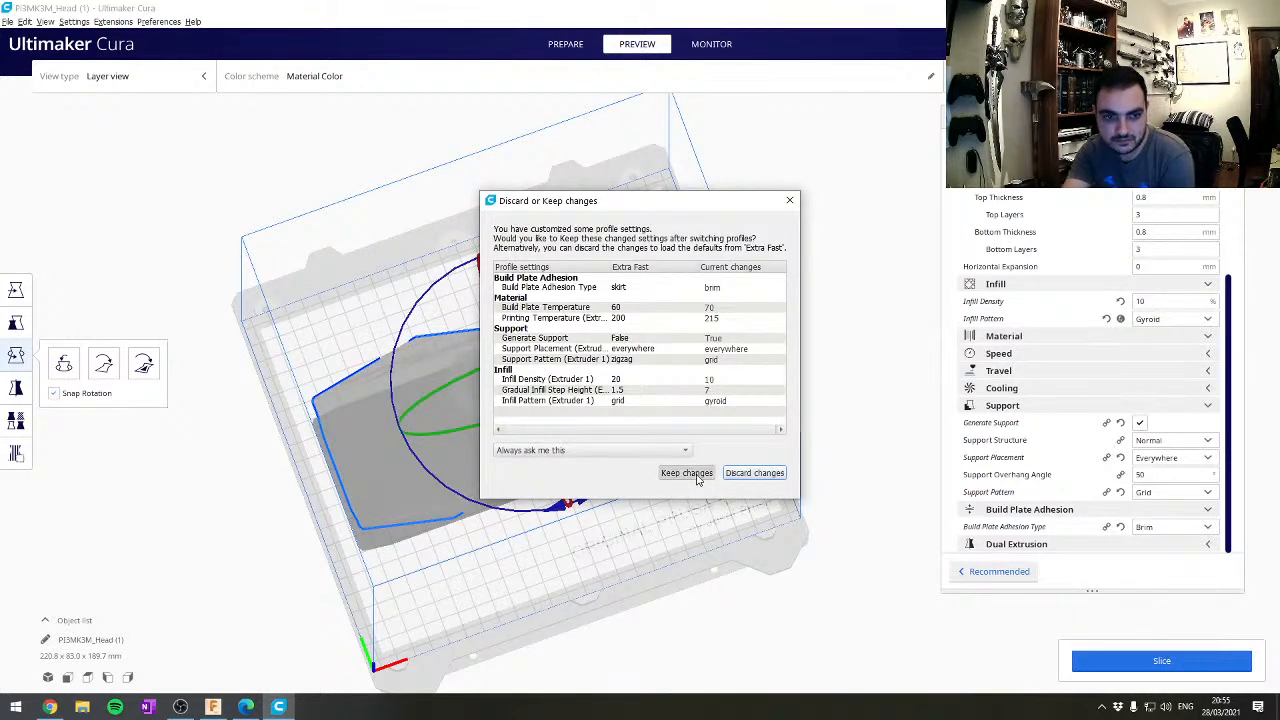
right_click_drag(893, 465, 792, 368)
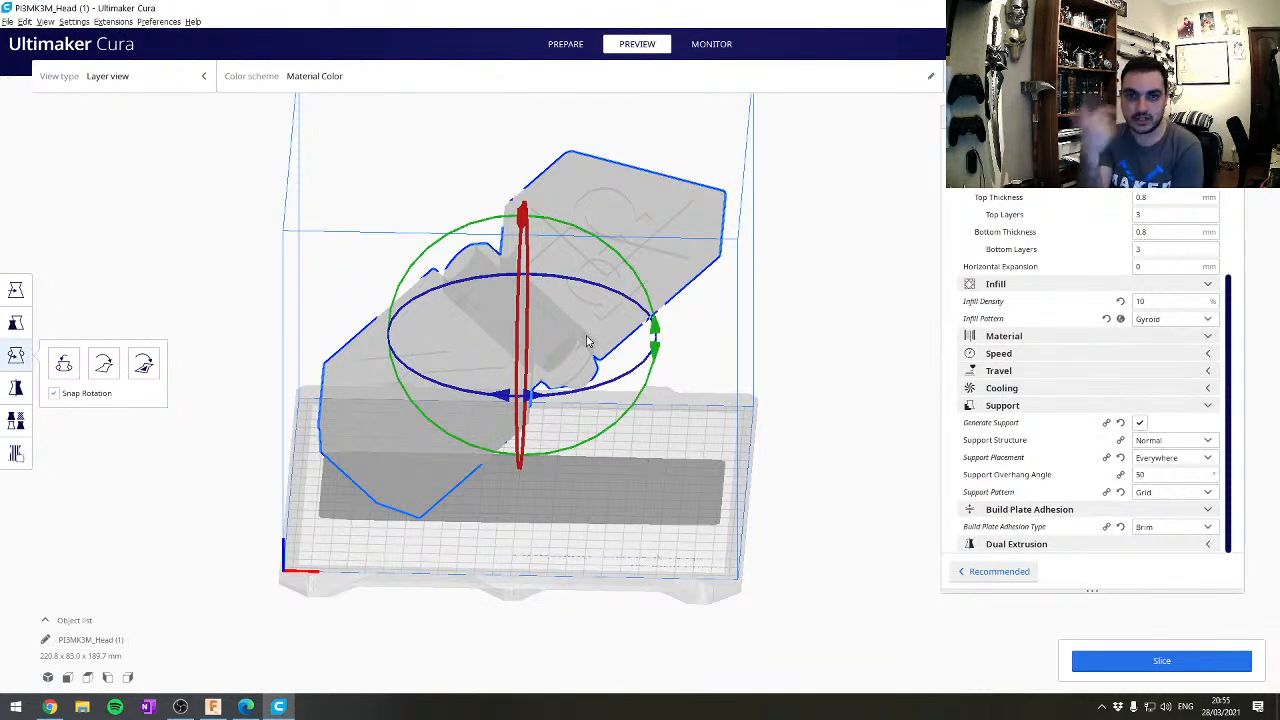
left_click(1118, 660)
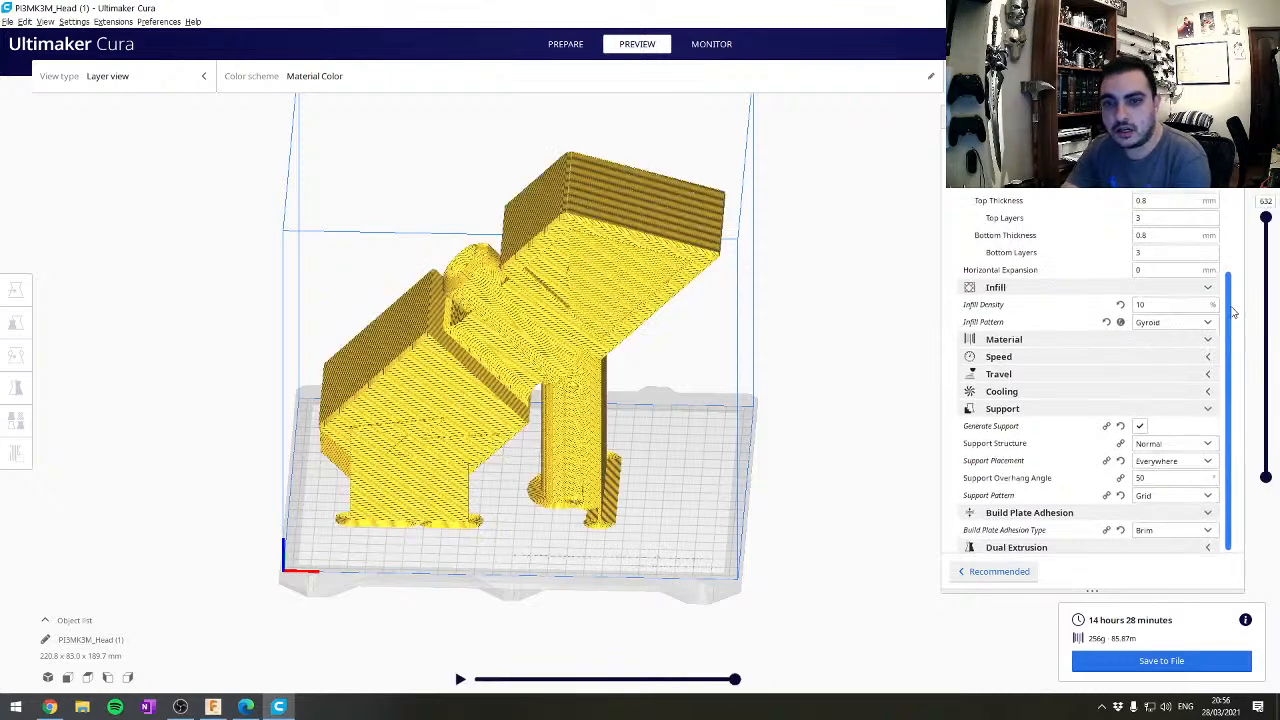
scroll(1234, 313, "up", 3)
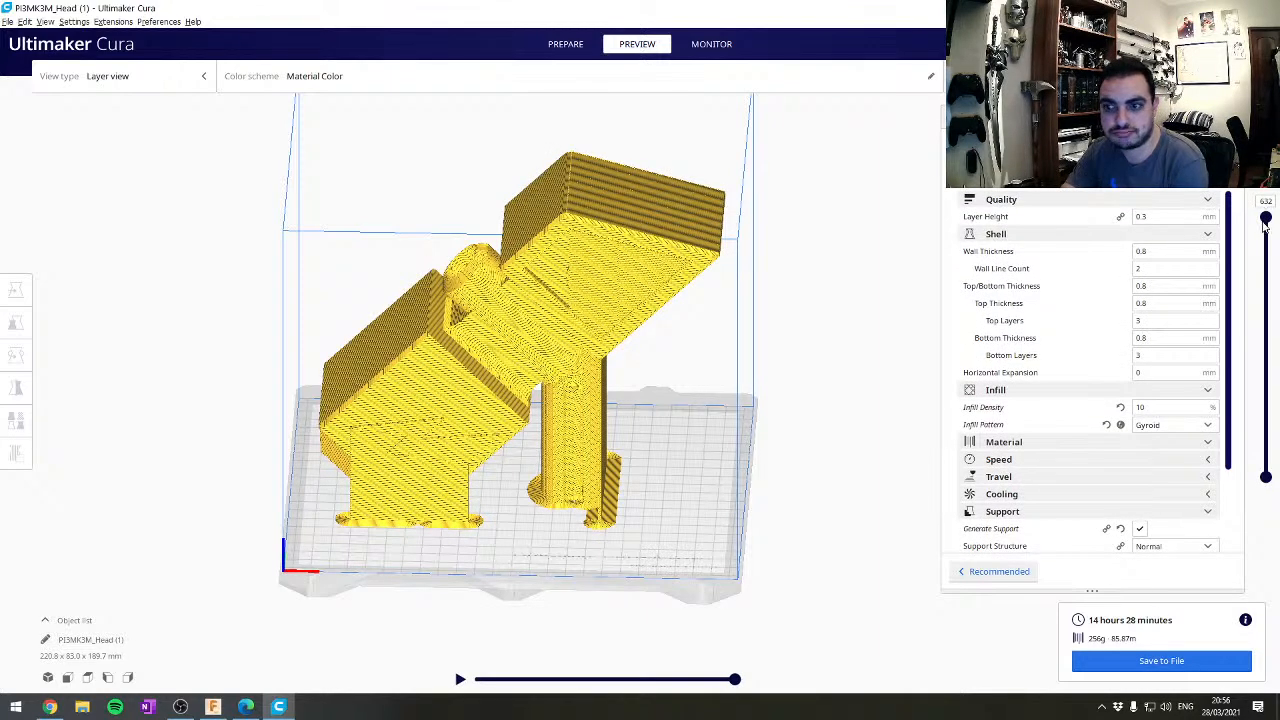
mouse_move(1265, 218)
left_mouse_down()
mouse_move(1264, 294)
mouse_move(1222, 476)
mouse_move(1242, 498)
mouse_move(1247, 227)
left_mouse_up()
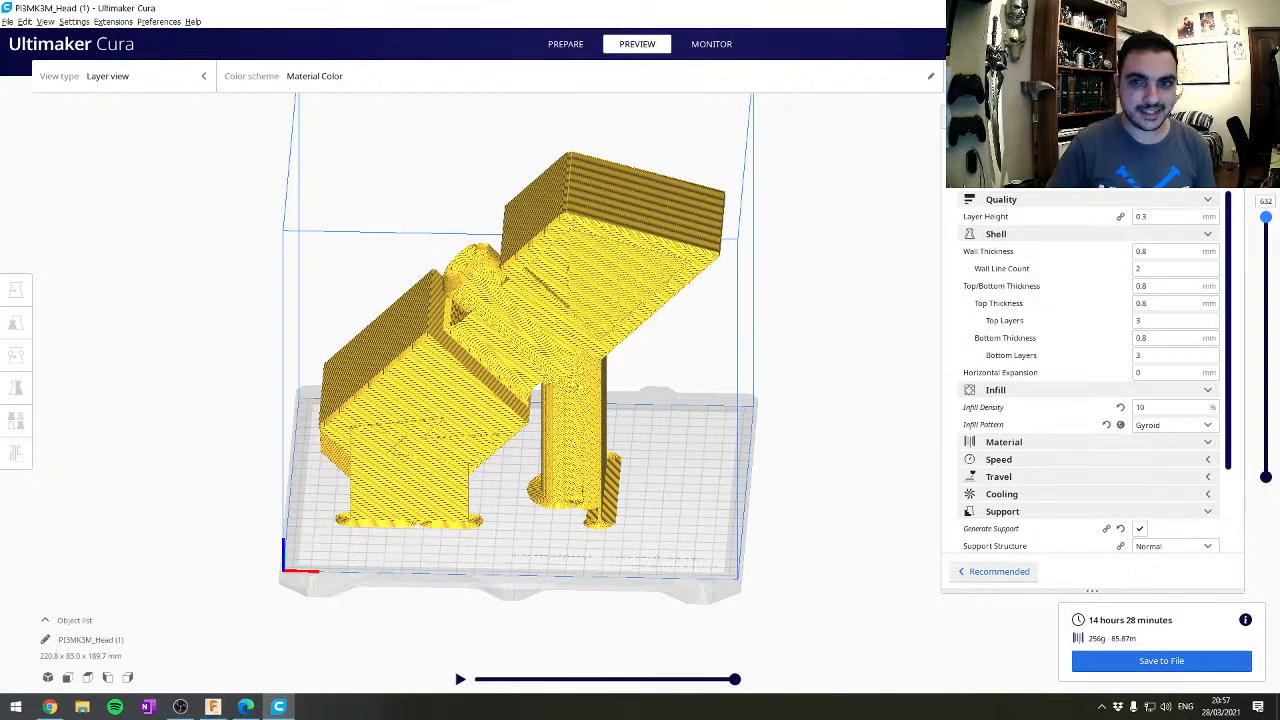
Switch to Fusion 360 and hide the Thunder_Weapon reference canvas behind the hammer bodies
key("alt+Tab")
middle_click_drag(672, 398, 745, 322)
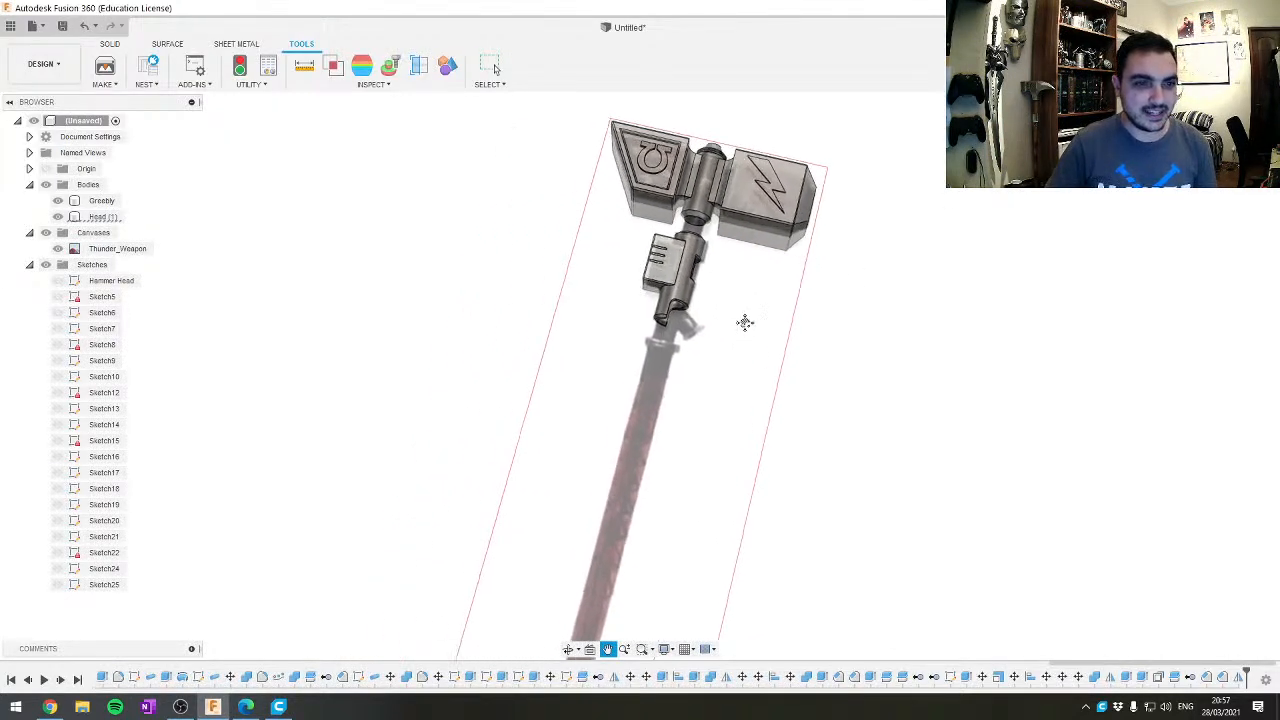
scroll(757, 328, "up", 3)
scroll(773, 332, "down", 5)
key("v")
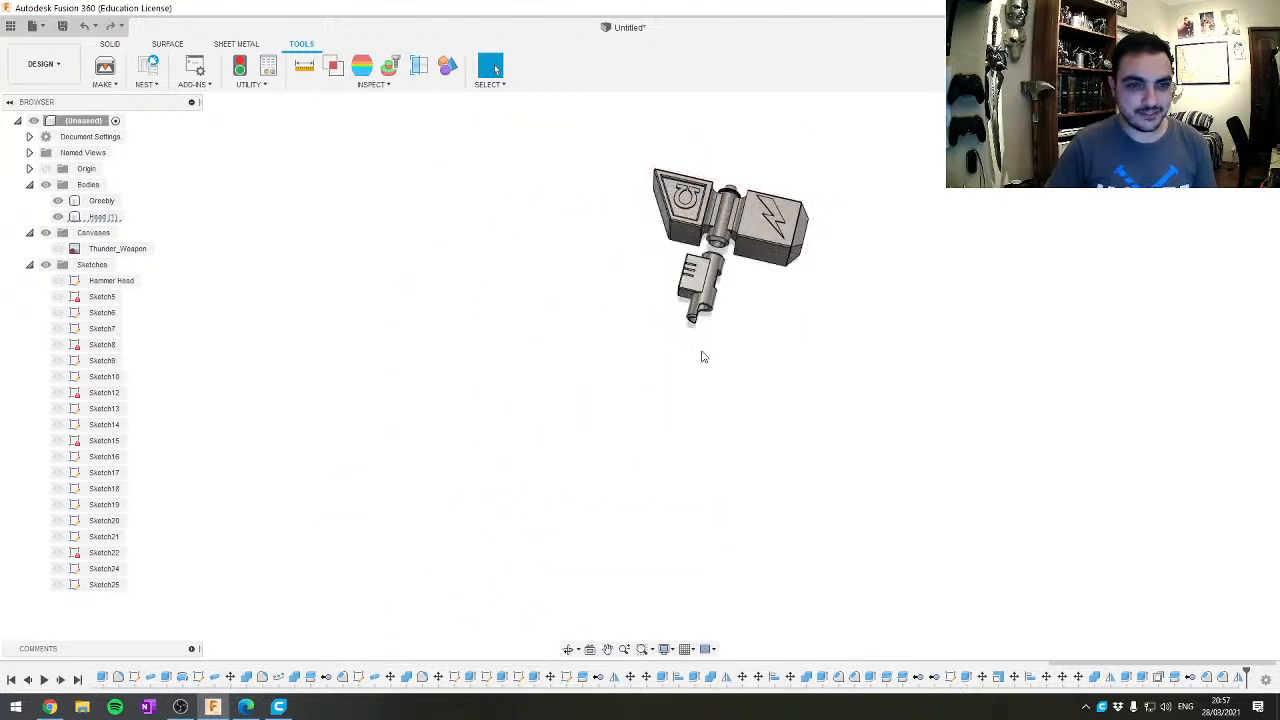
middle_click_drag(846, 374, 811, 357, "shift")
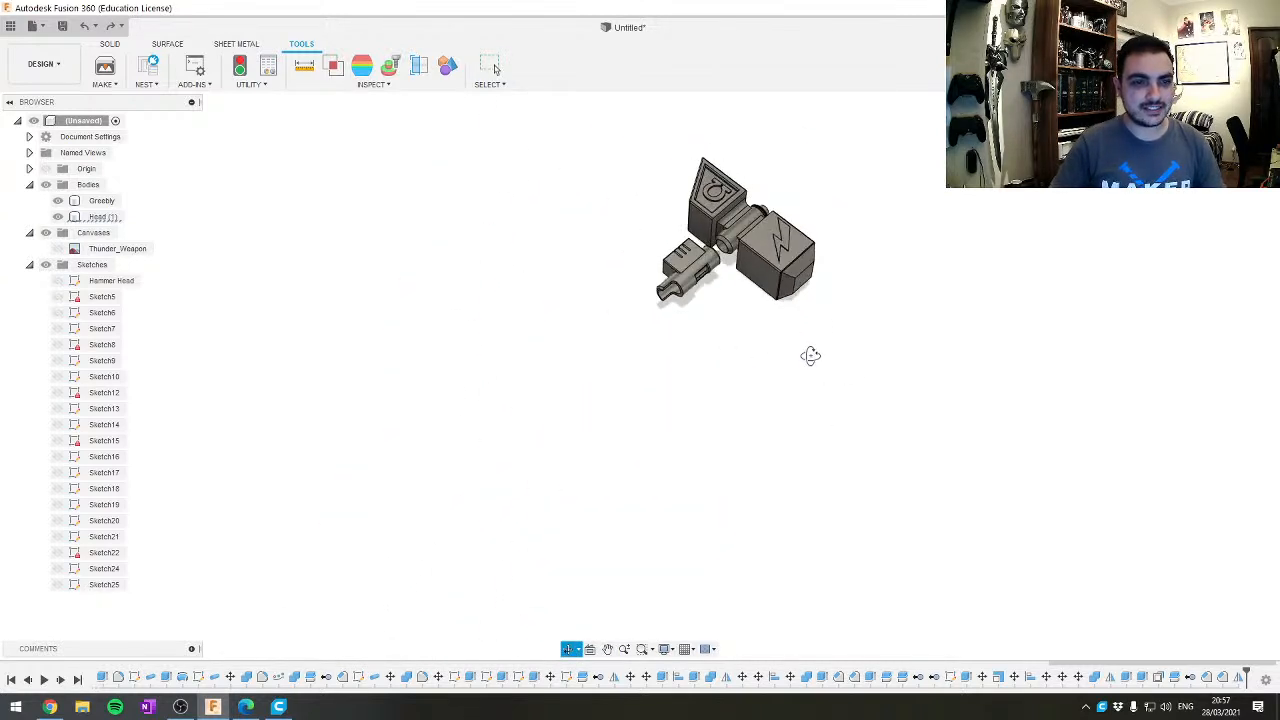
left_click(40, 680)
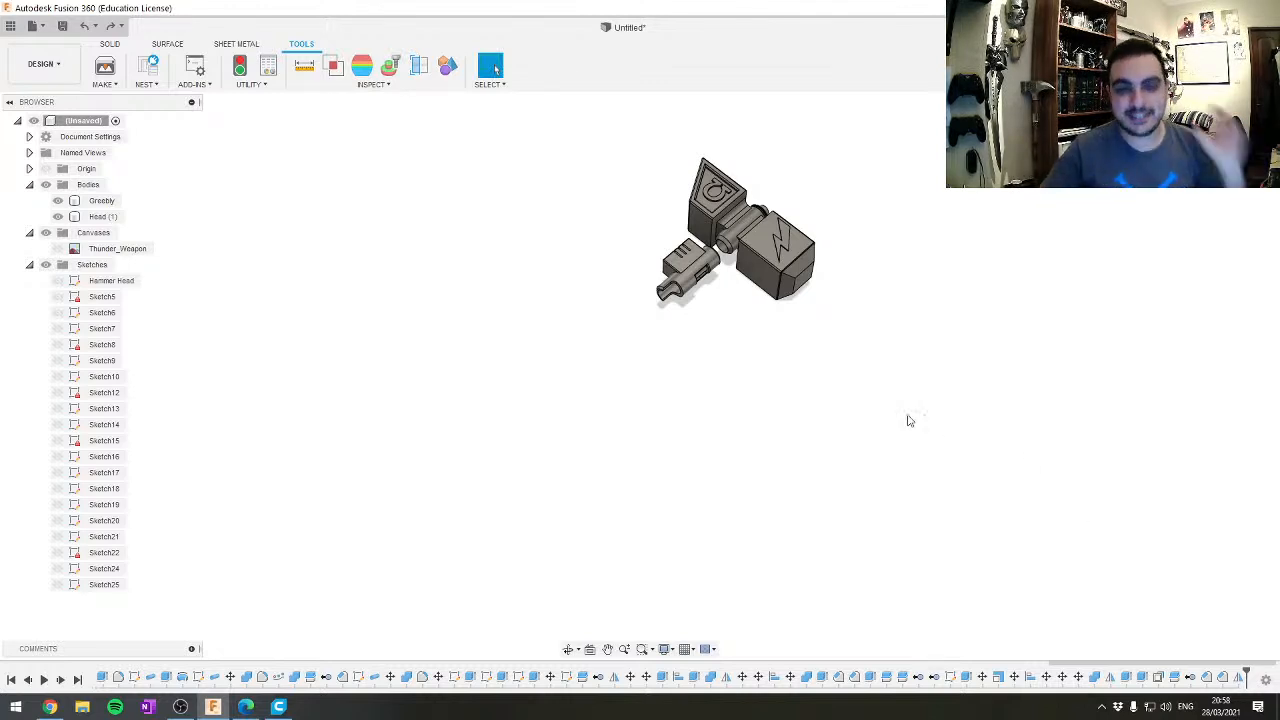
Apply the Iron, Ductile physical material from the Metal library to the Greebly and Head bodies
scroll(818, 287, "up", 5)
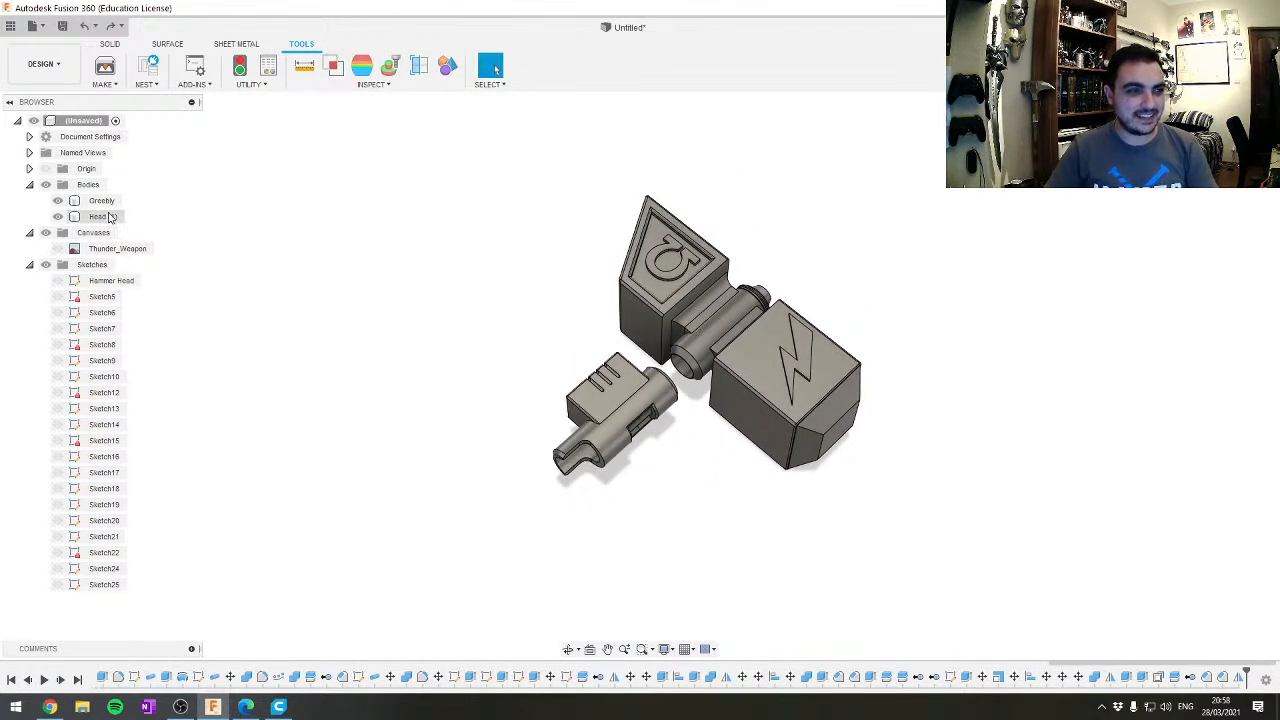
left_click(101, 200)
left_click(101, 217, "ctrl")
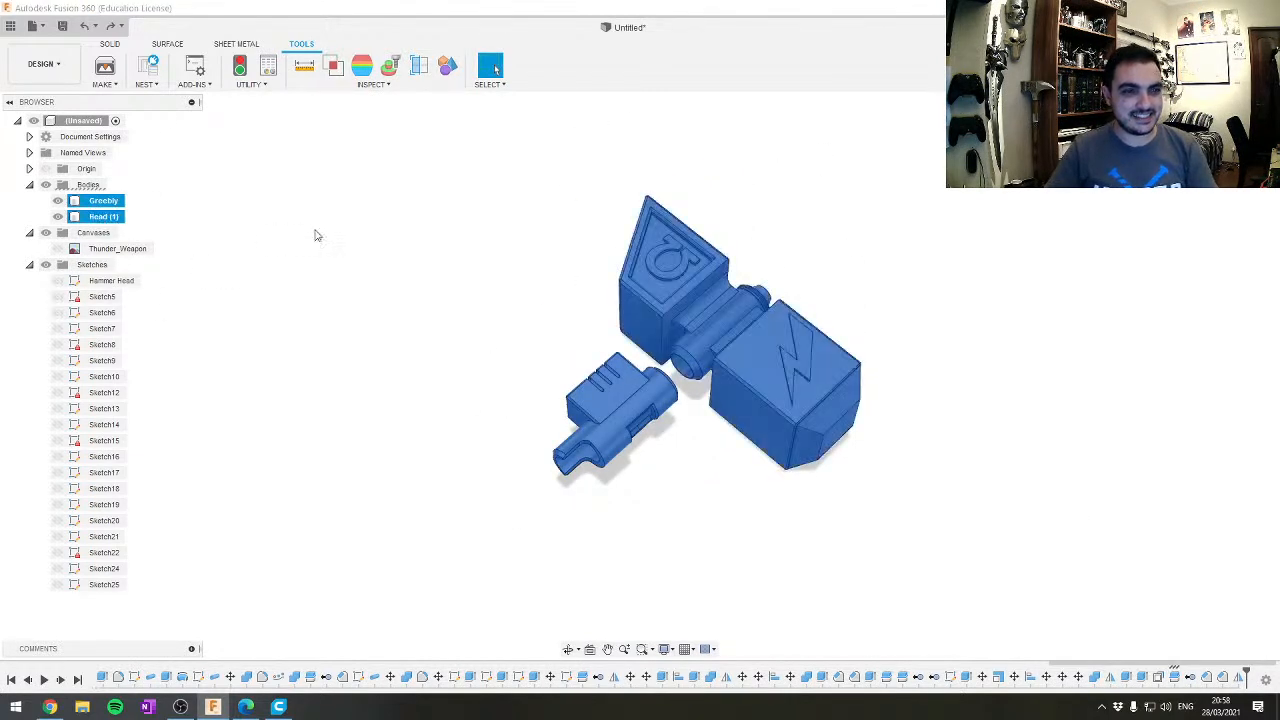
right_click(93, 201)
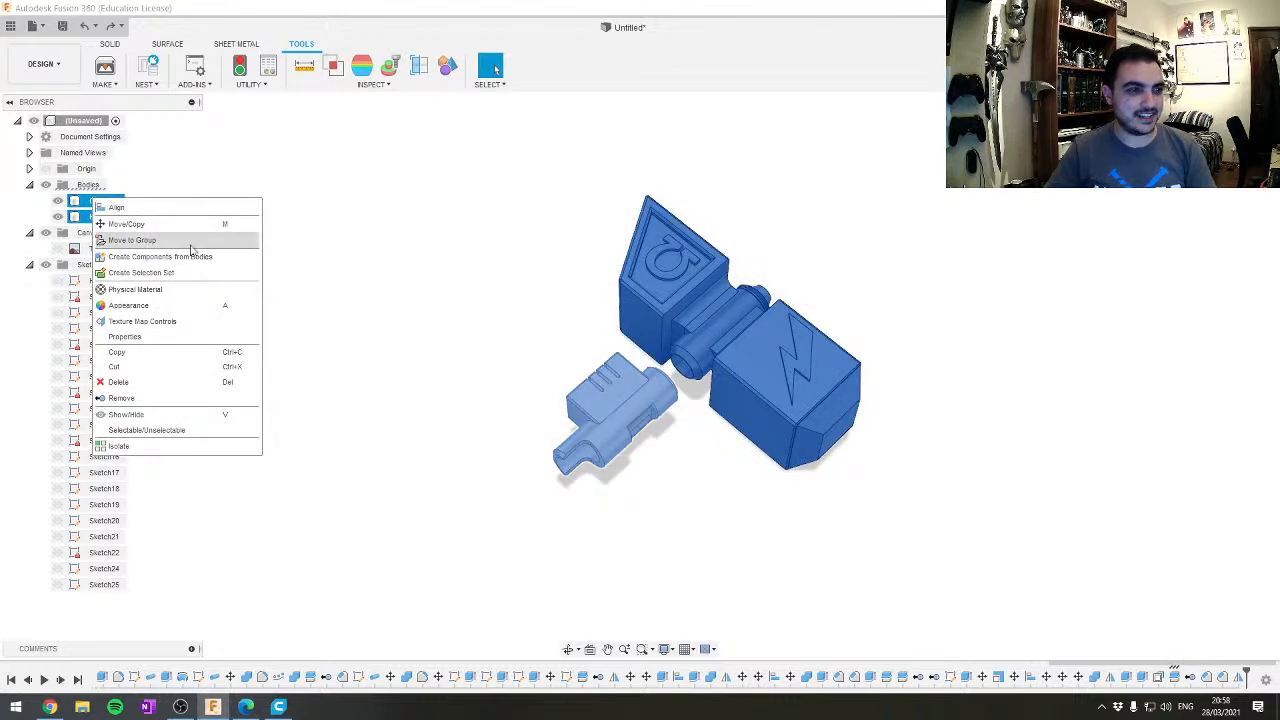
left_click(154, 296)
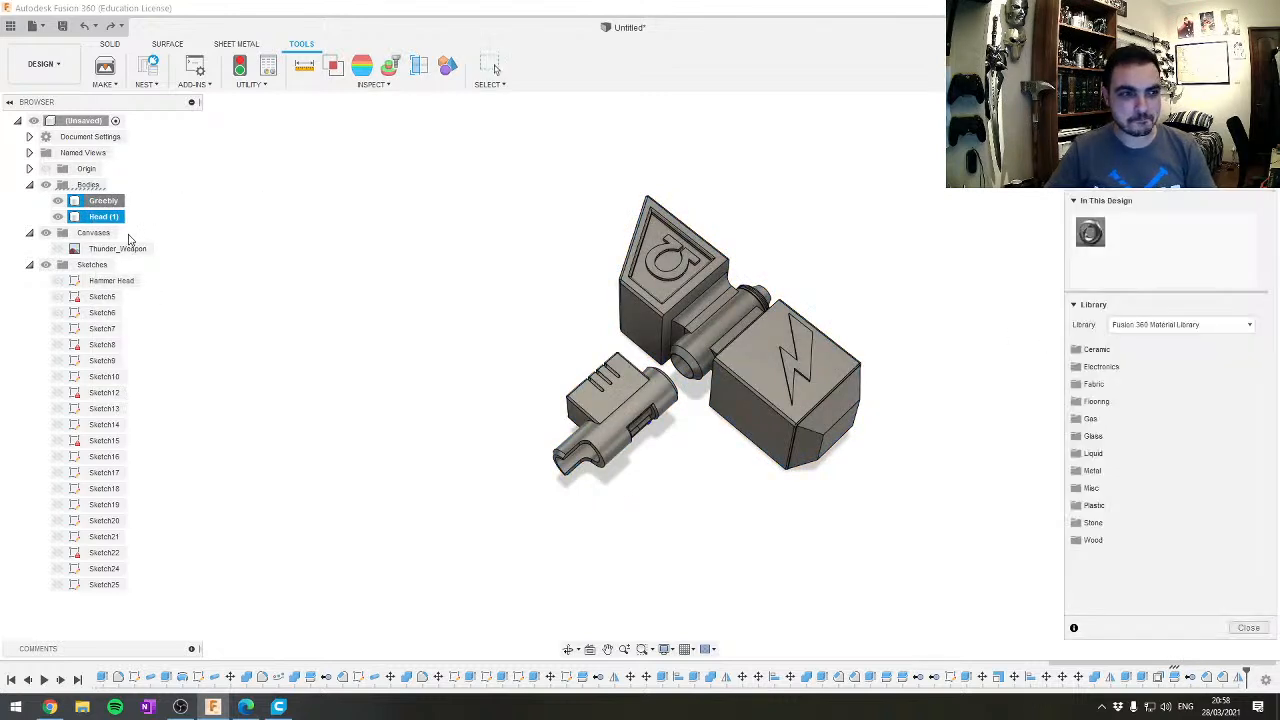
left_click(1140, 470)
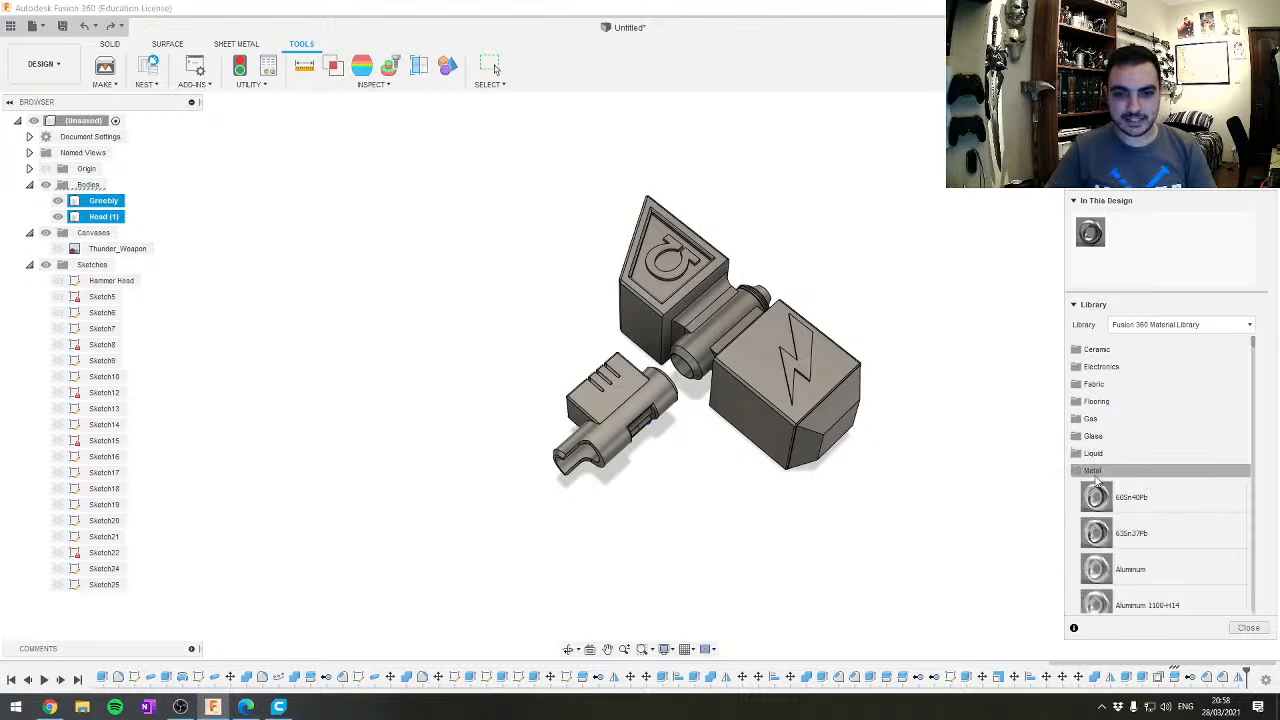
scroll(1177, 508, "down", 3)
scroll(1174, 508, "up", 2)
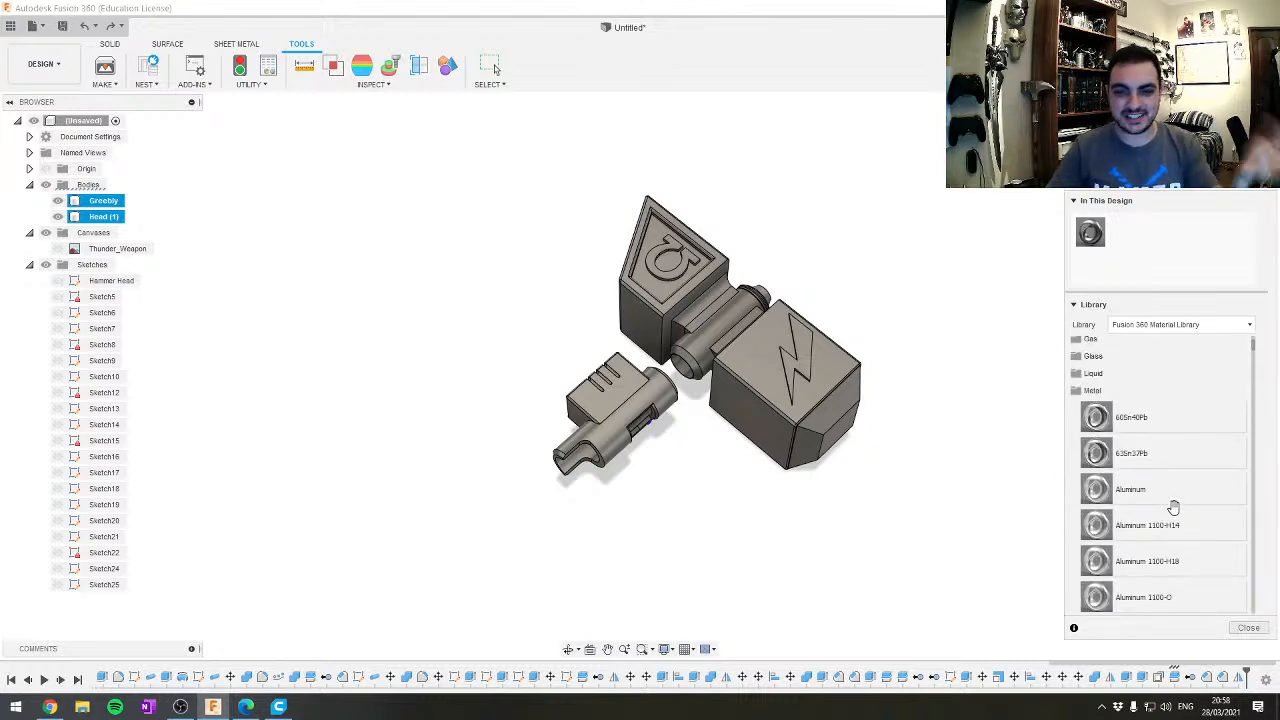
scroll(1174, 508, "down", 3)
scroll(1176, 507, "down", 3)
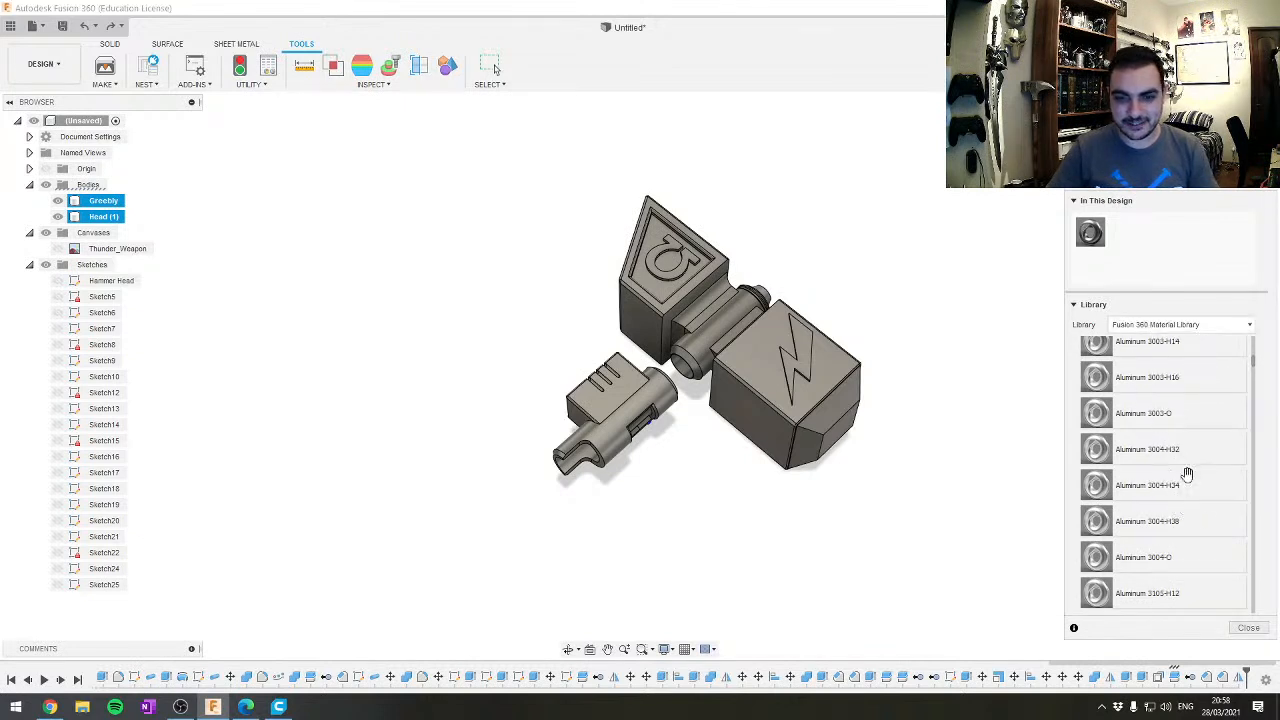
scroll(1190, 476, "down", 4)
scroll(1194, 478, "down", 2)
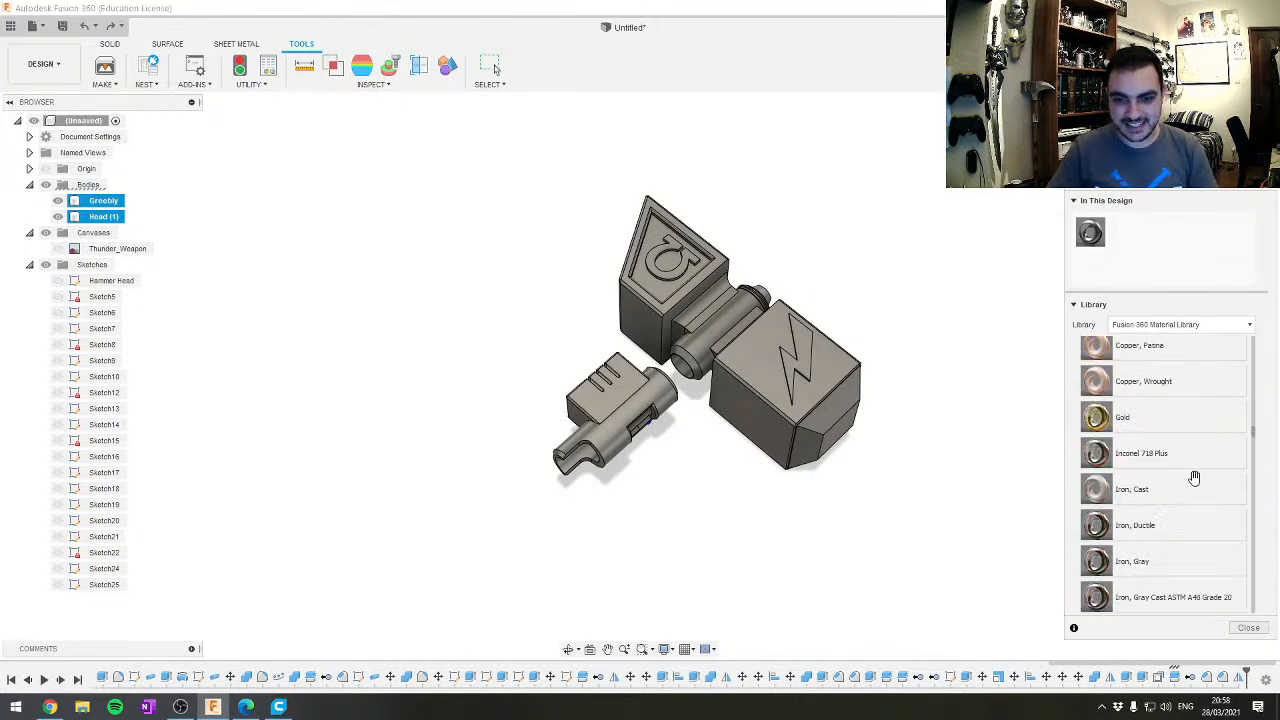
scroll(1164, 512, "down", 2)
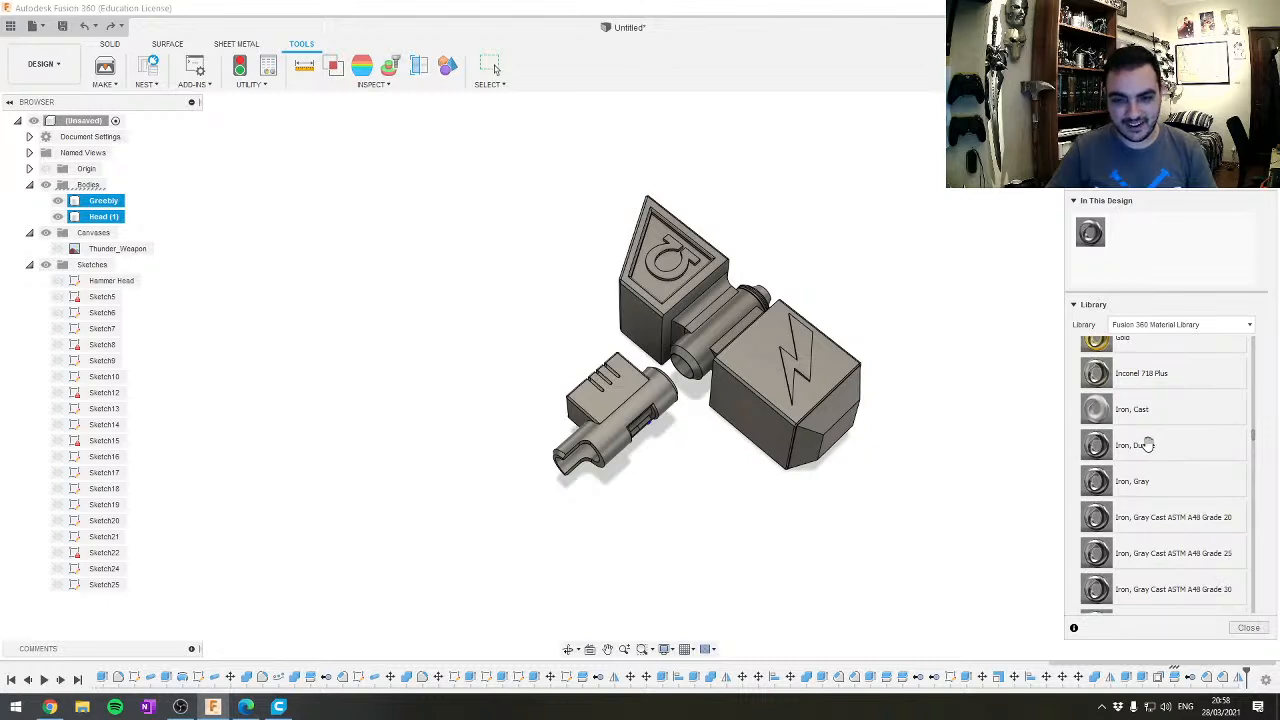
left_click_drag(1147, 445, 748, 360)
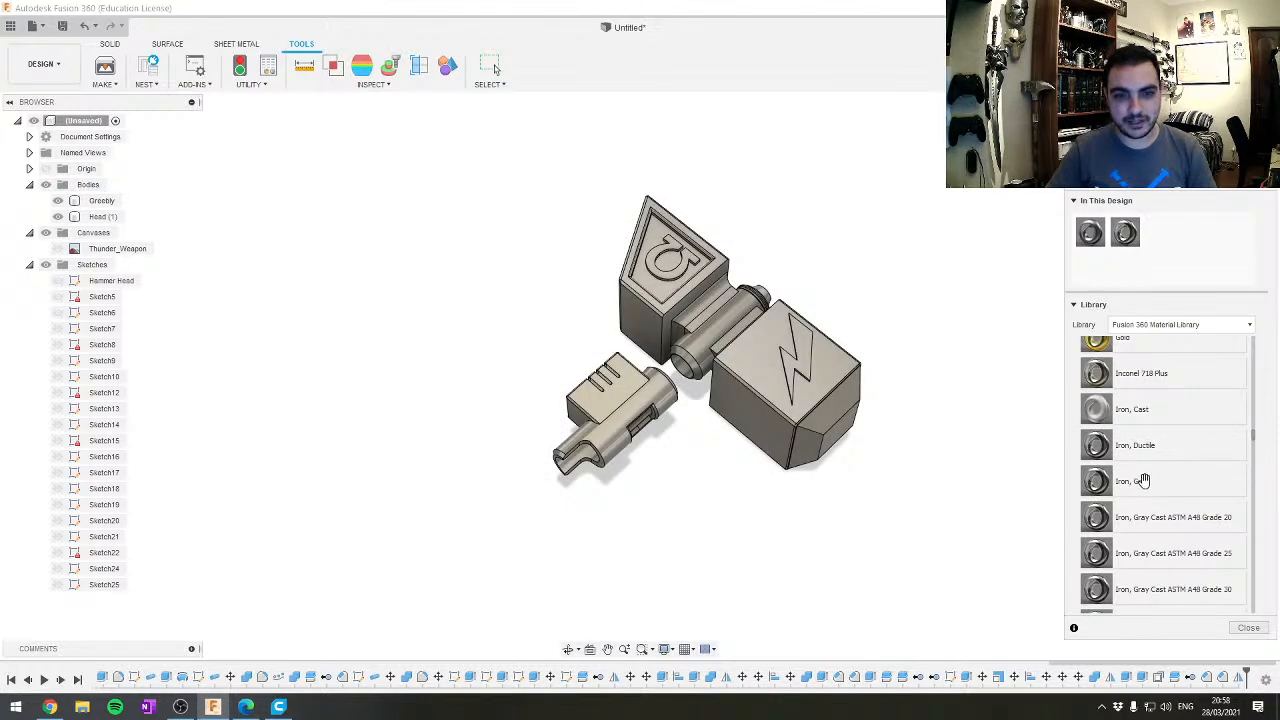
Try the Gold physical material on the hammer head, and undo that material change
middle_click_drag(852, 447, 889, 469, "shift")
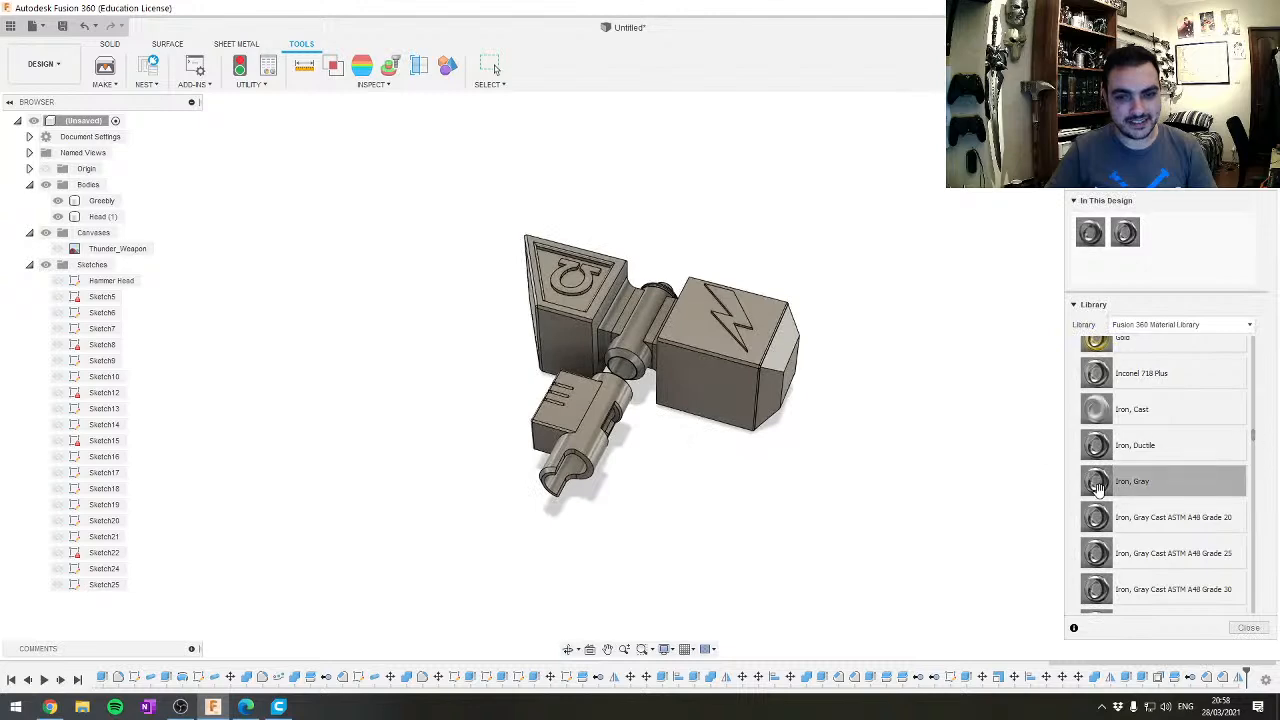
scroll(1157, 403, "up", 2)
scroll(1157, 403, "up", 1)
left_click_drag(1150, 460, 740, 372)
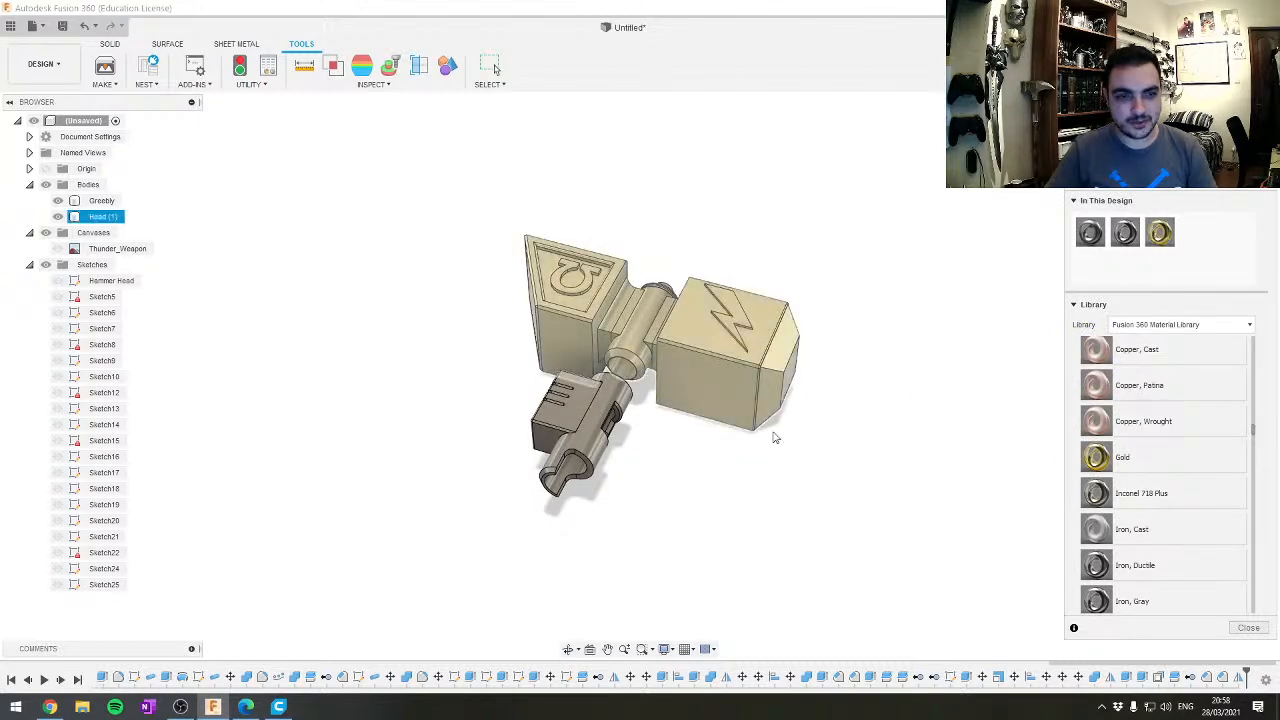
middle_click_drag(740, 372, 860, 391, "shift")
key("Escape")
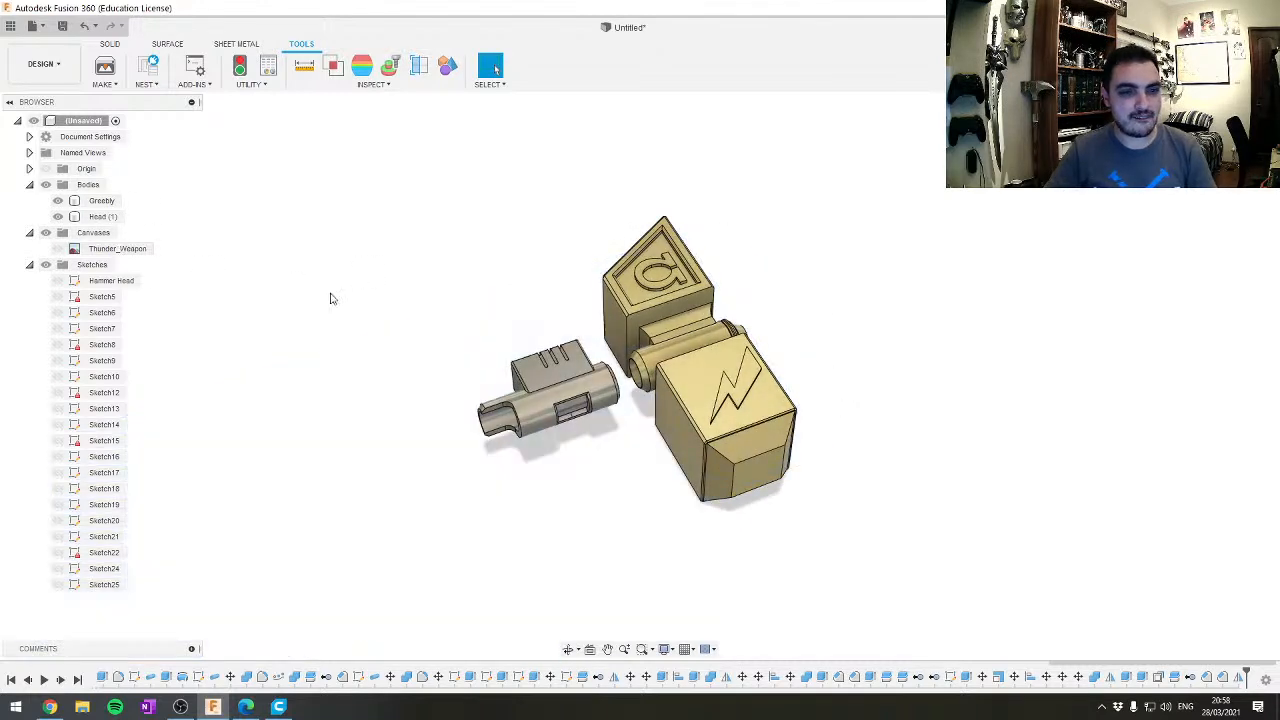
key("ctrl+z")
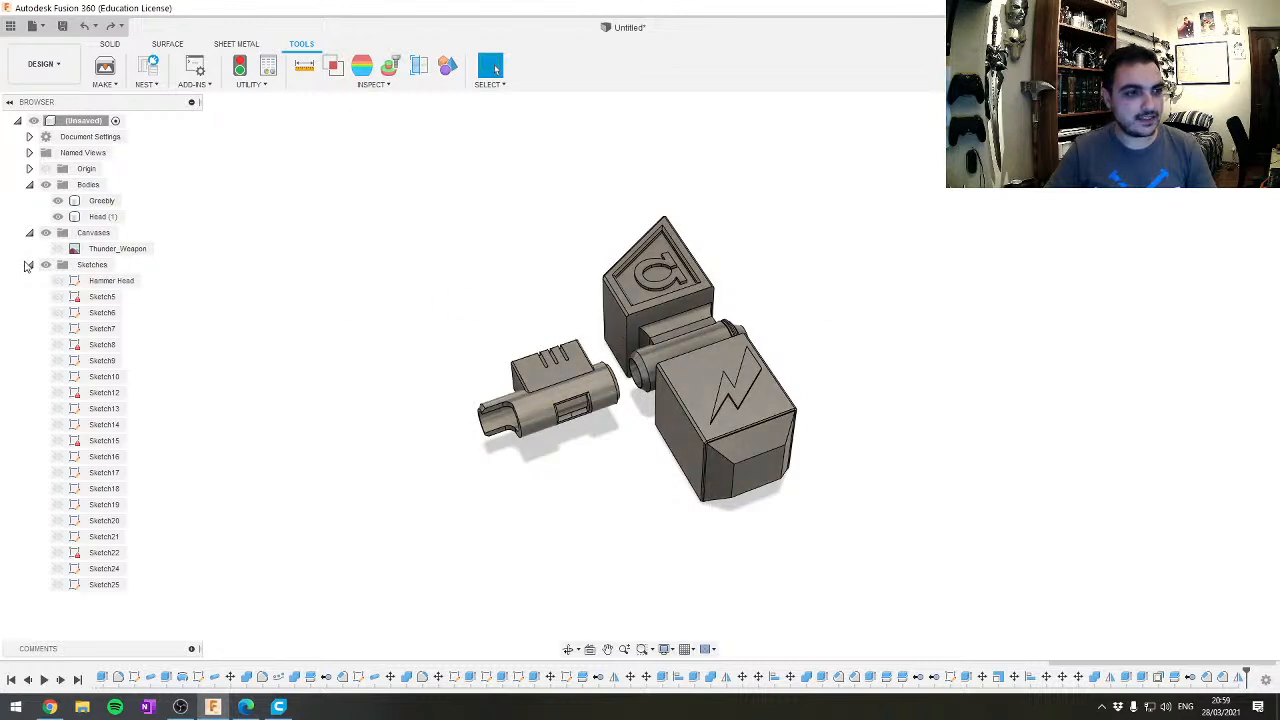
left_click(100, 201)
left_click(102, 218, "ctrl")
right_click(102, 218)
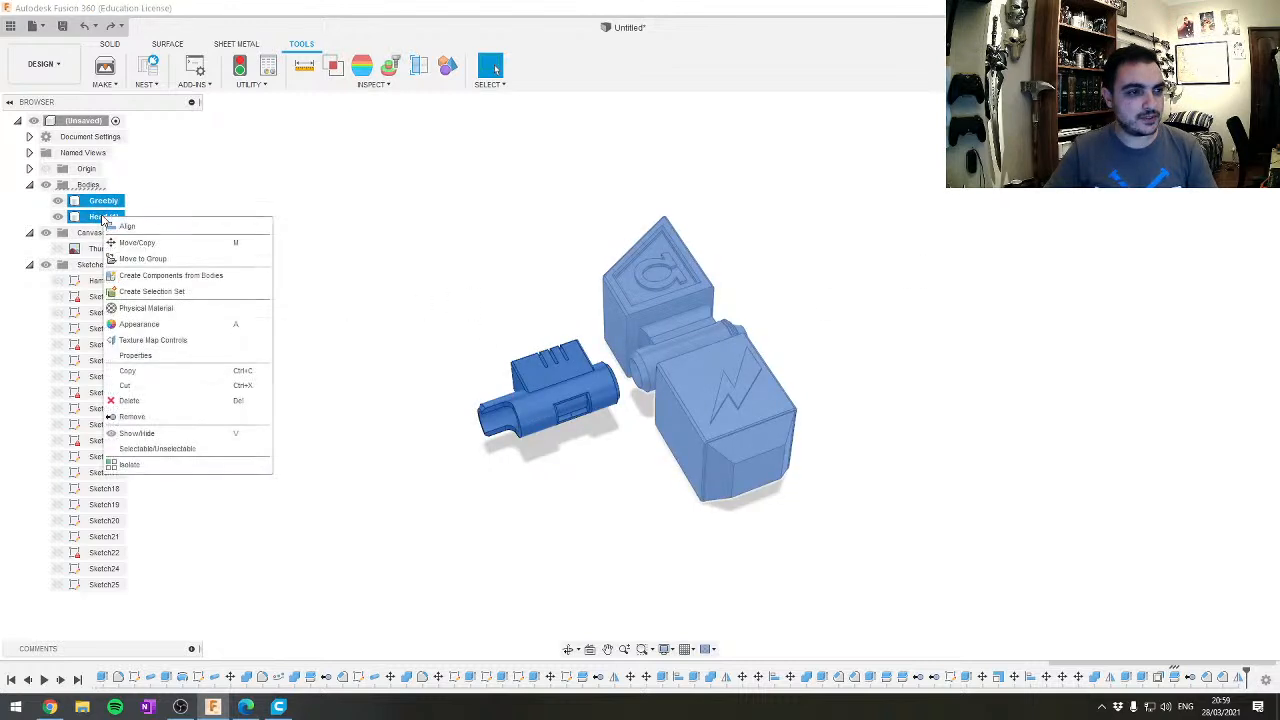
left_click(170, 329)
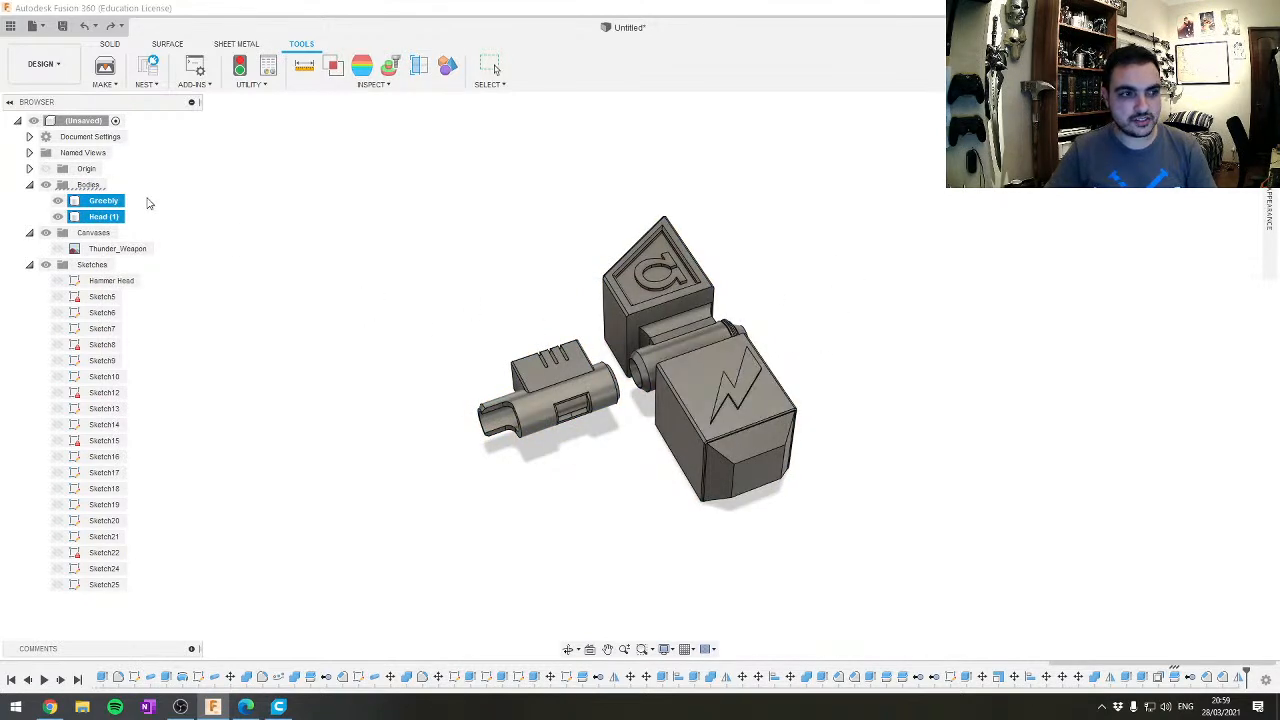
key("Escape")
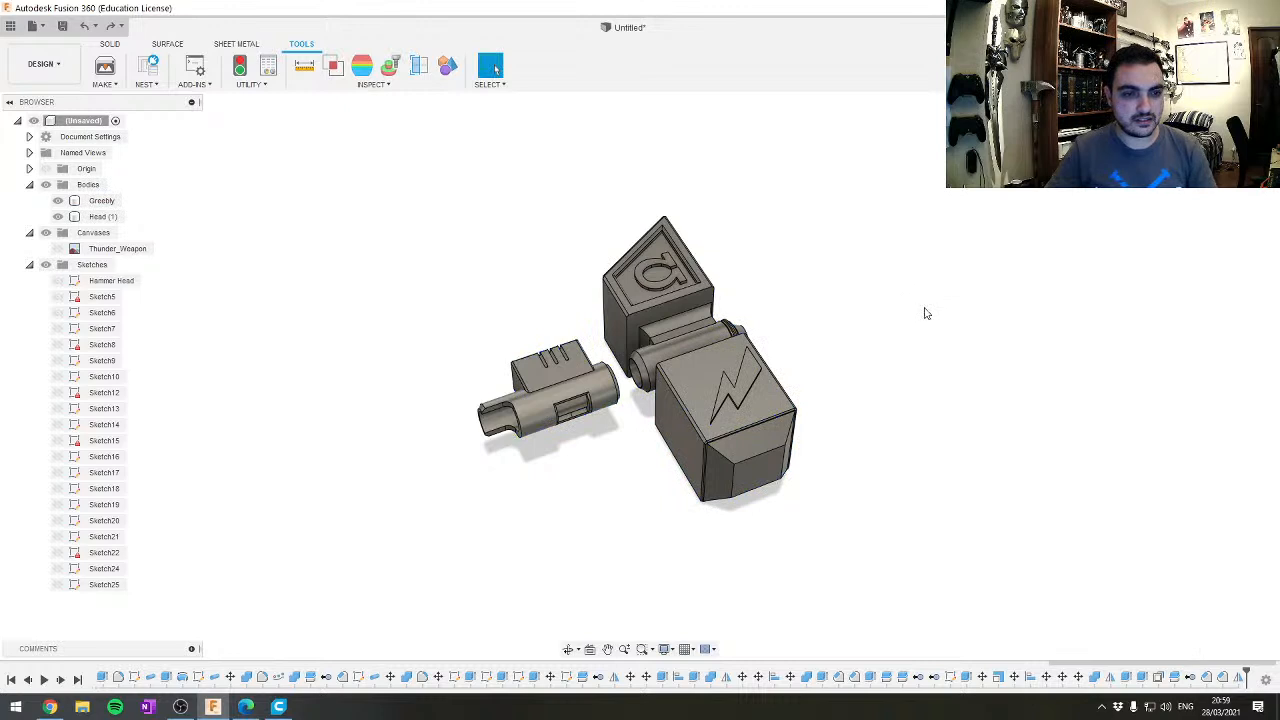
key("a")
left_click_drag(394, 182, 997, 587)
left_click(116, 218)
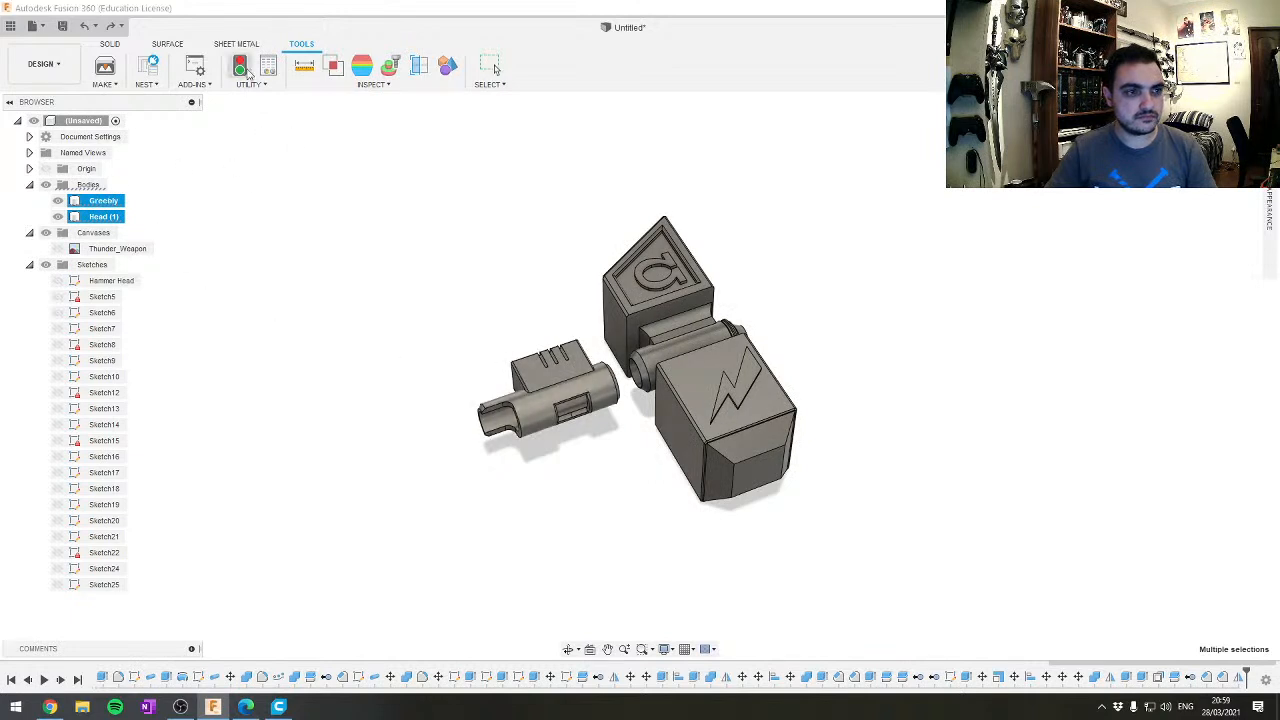
right_click(110, 217)
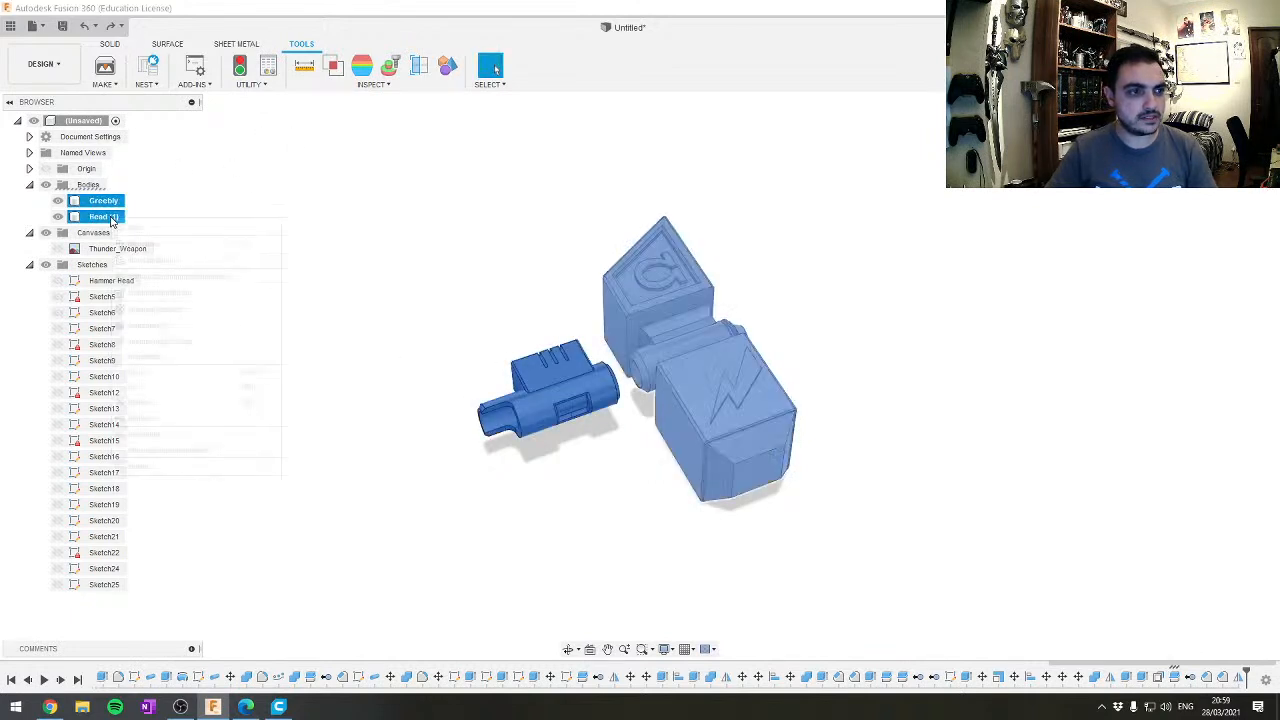
left_click(543, 258)
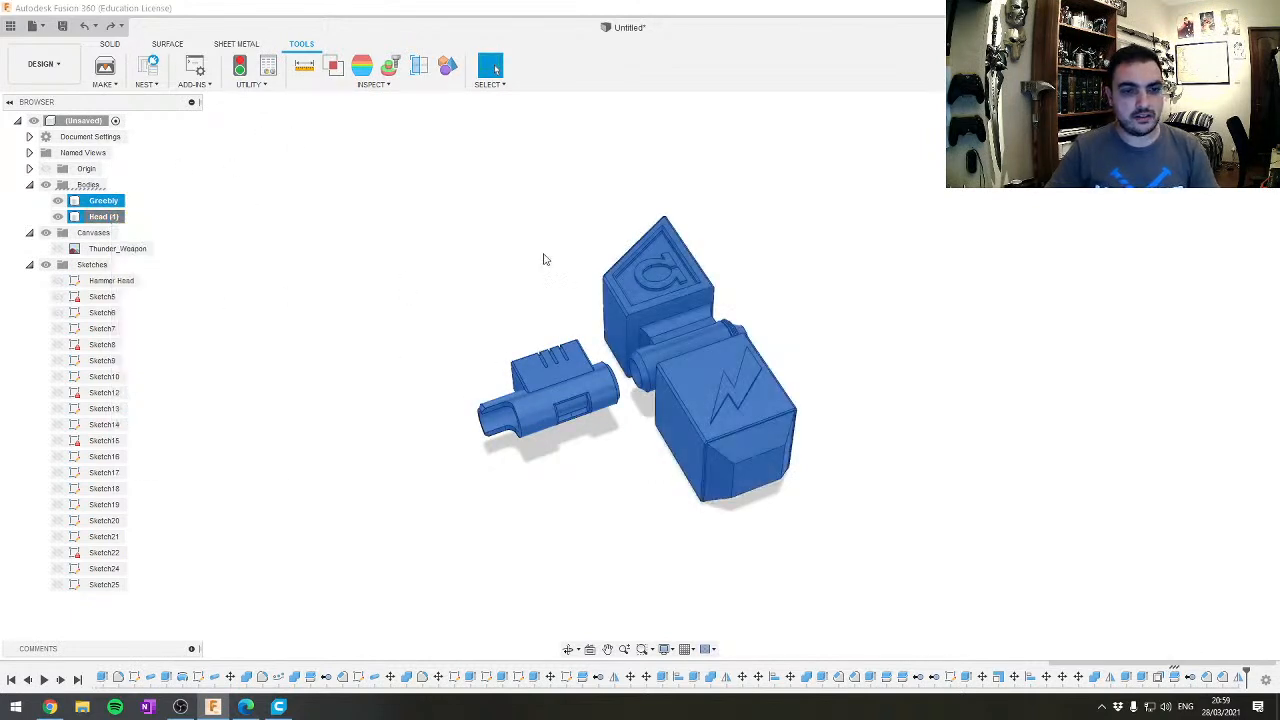
middle_click_drag(334, 394, 430, 262, "shift")
middle_click_drag(482, 350, 446, 440, "shift")
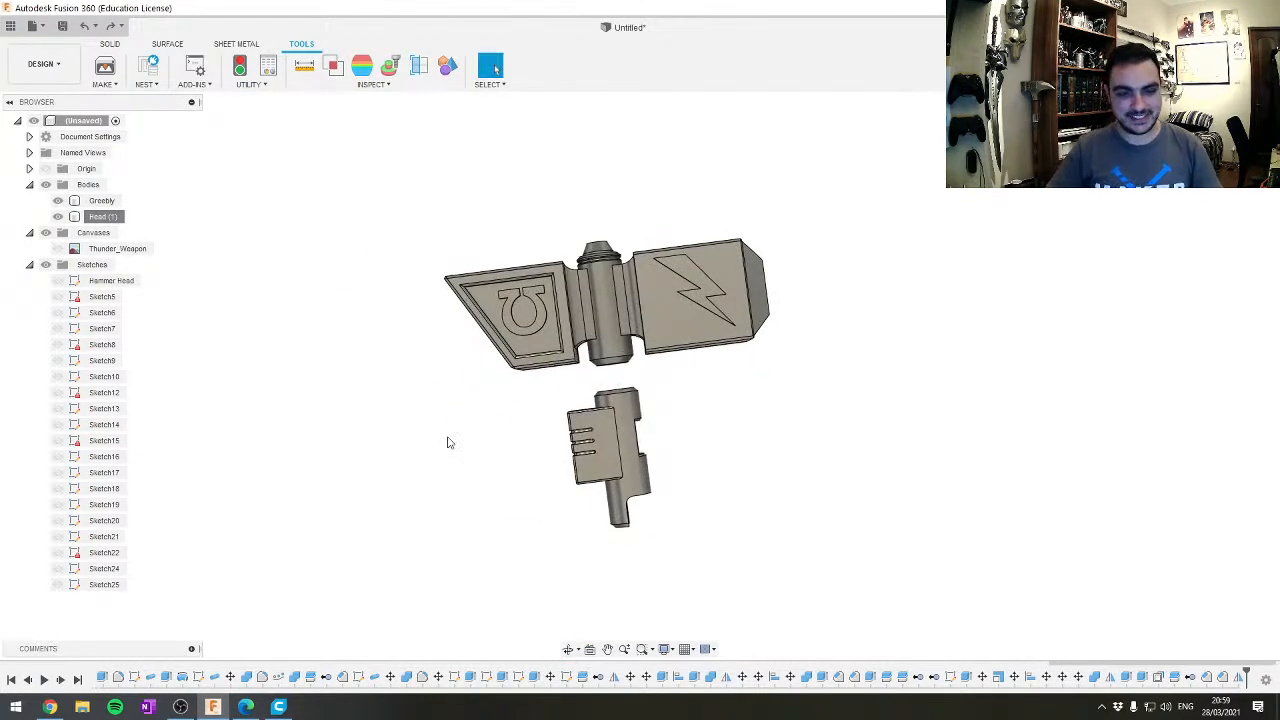
scroll(447, 458, "down", 3)
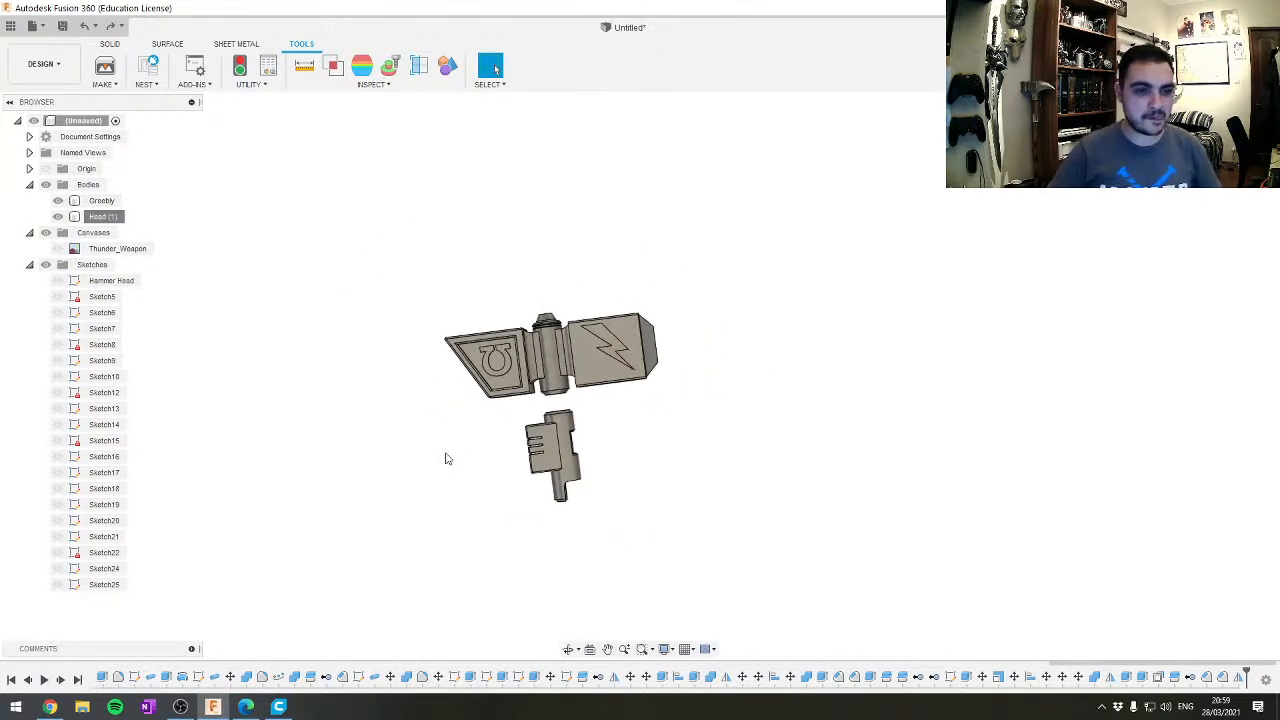
scroll(478, 445, "up", 5)
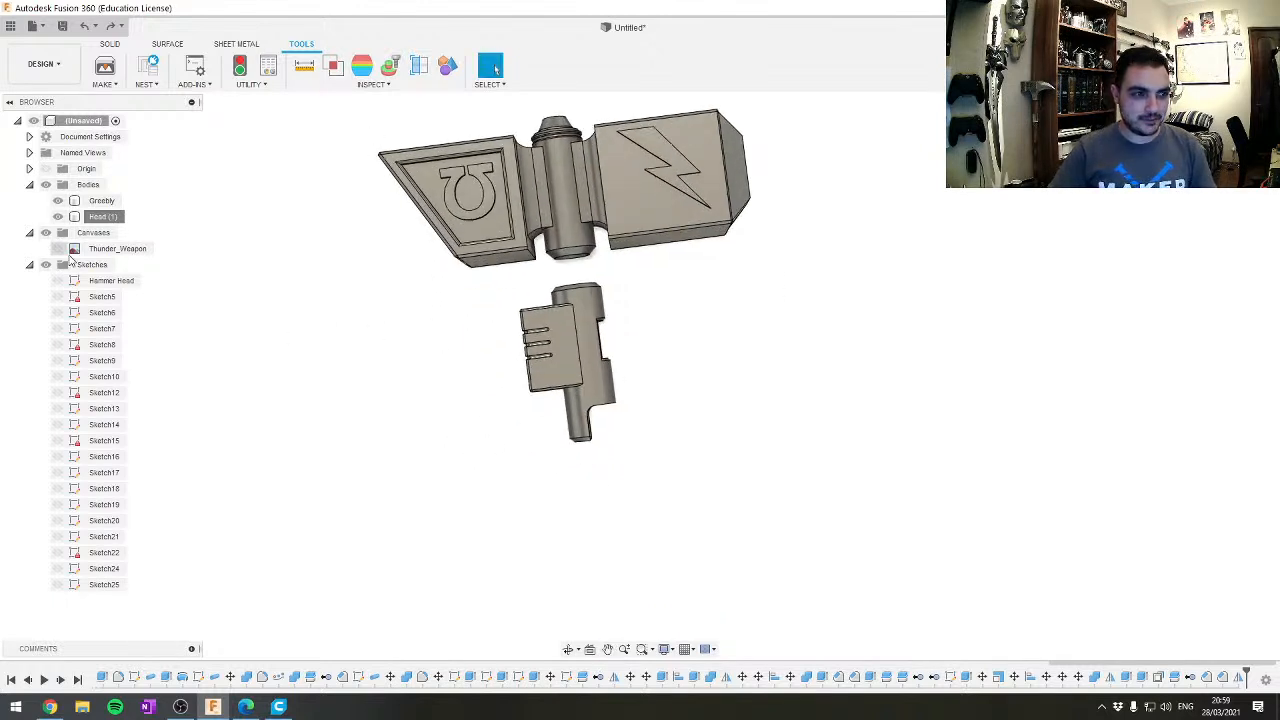
Show the Thunder_Weapon reference canvas again behind the hammer head and greebly bodies
left_click(59, 248)
scroll(461, 405, "up", 2)
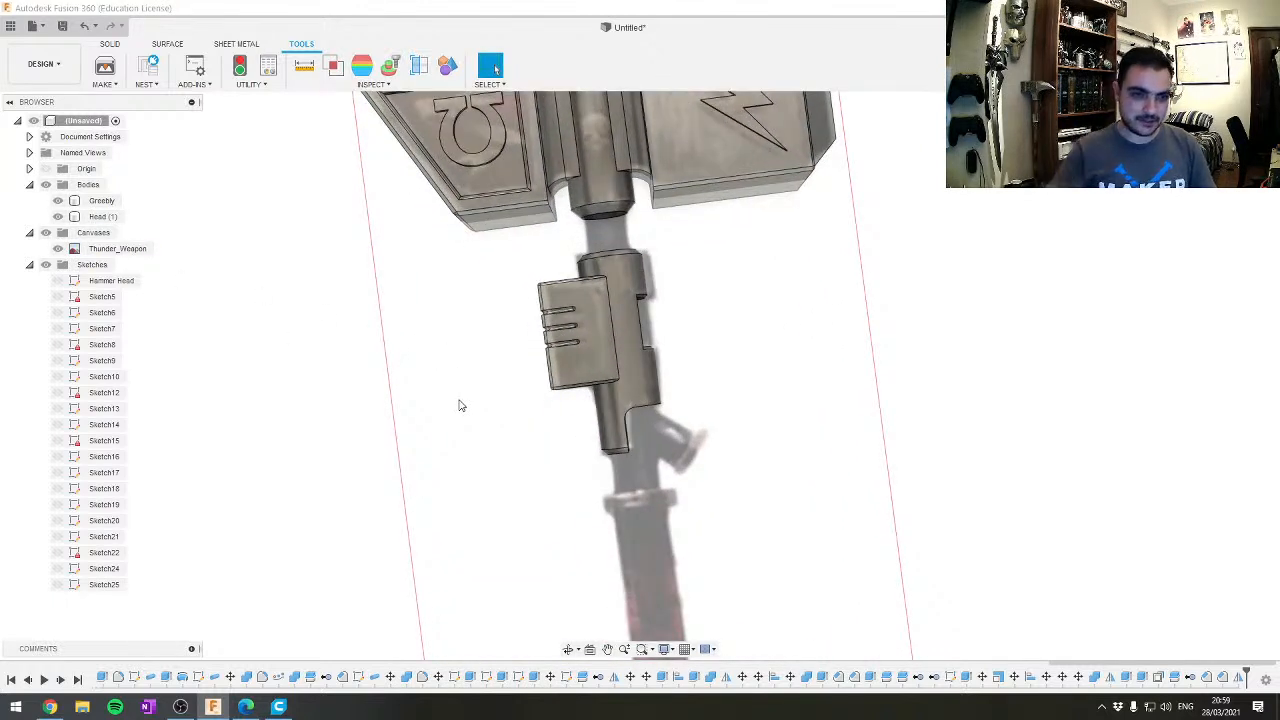
scroll(594, 457, "down", 3)
scroll(486, 249, "up", 3)
scroll(531, 437, "down", 4)
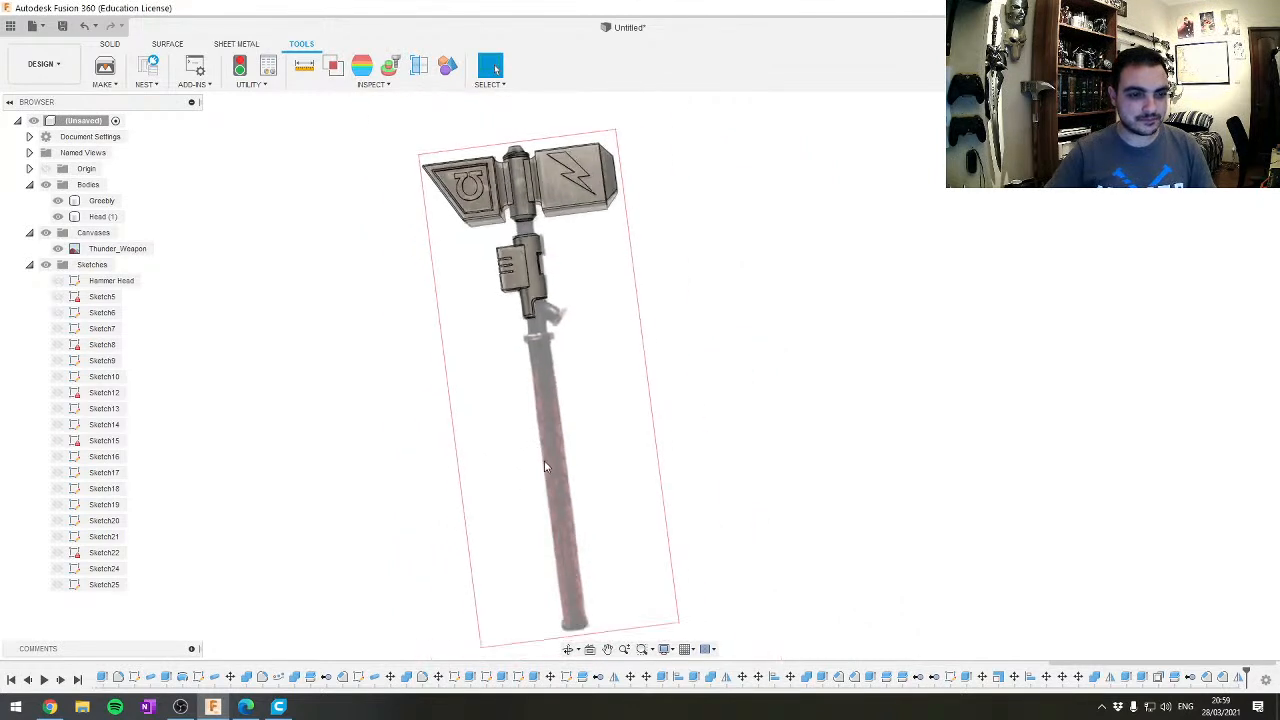
Examine how the hammer head and greebly line up with the weapon and handle pictured on the reference canvas
scroll(578, 262, "up", 3)
scroll(578, 262, "down", 3)
scroll(598, 455, "up", 4)
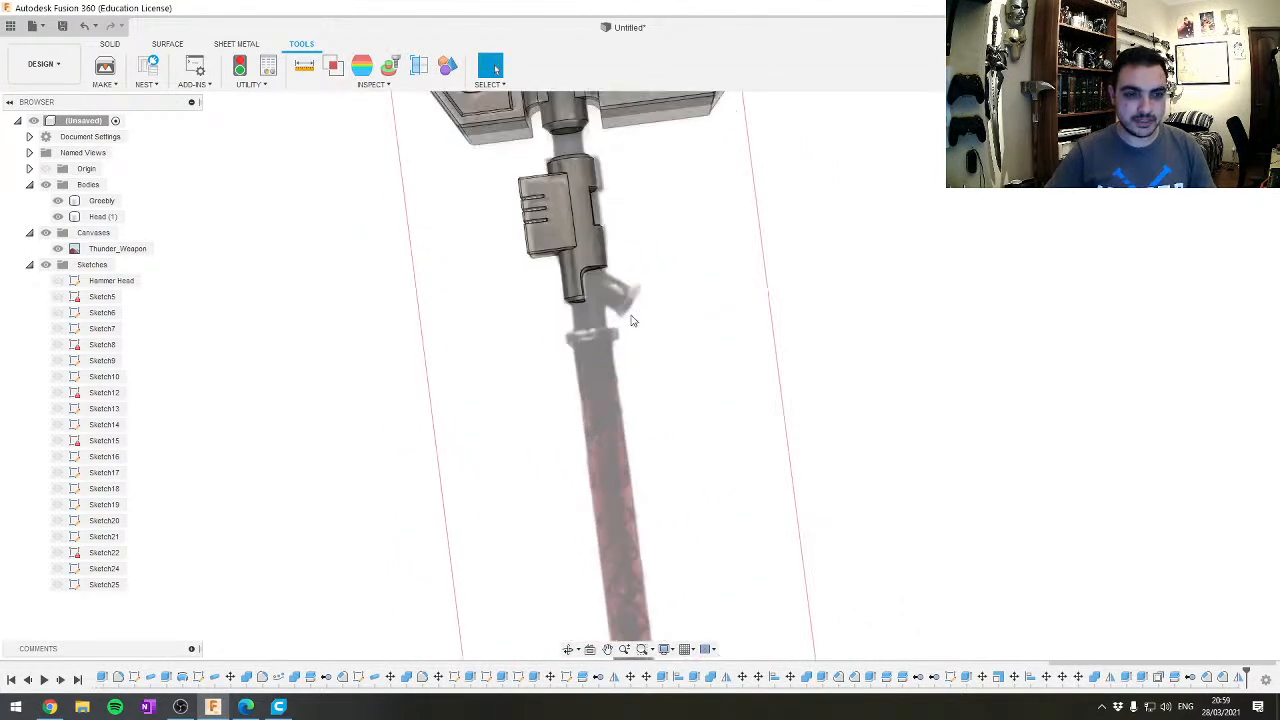
scroll(631, 320, "down", 3)
scroll(612, 390, "up", 1)
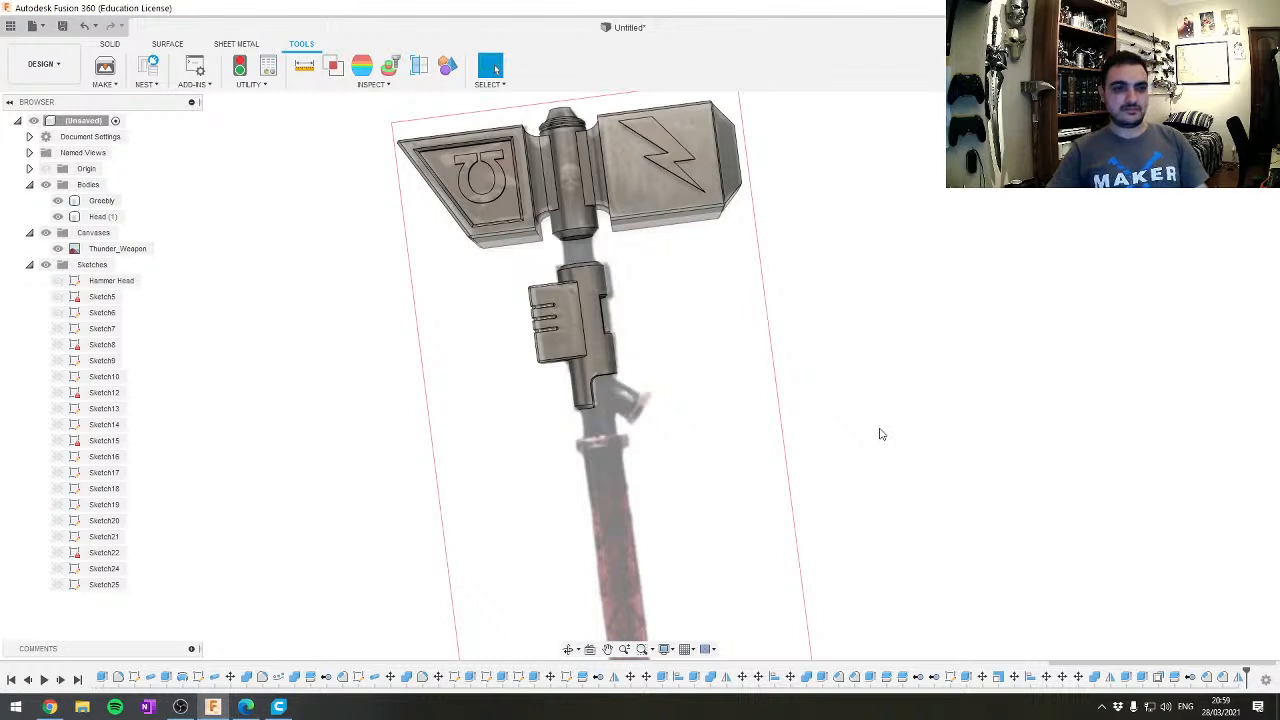
scroll(703, 400, "down", 2)
middle_click_drag(689, 314, 776, 440)
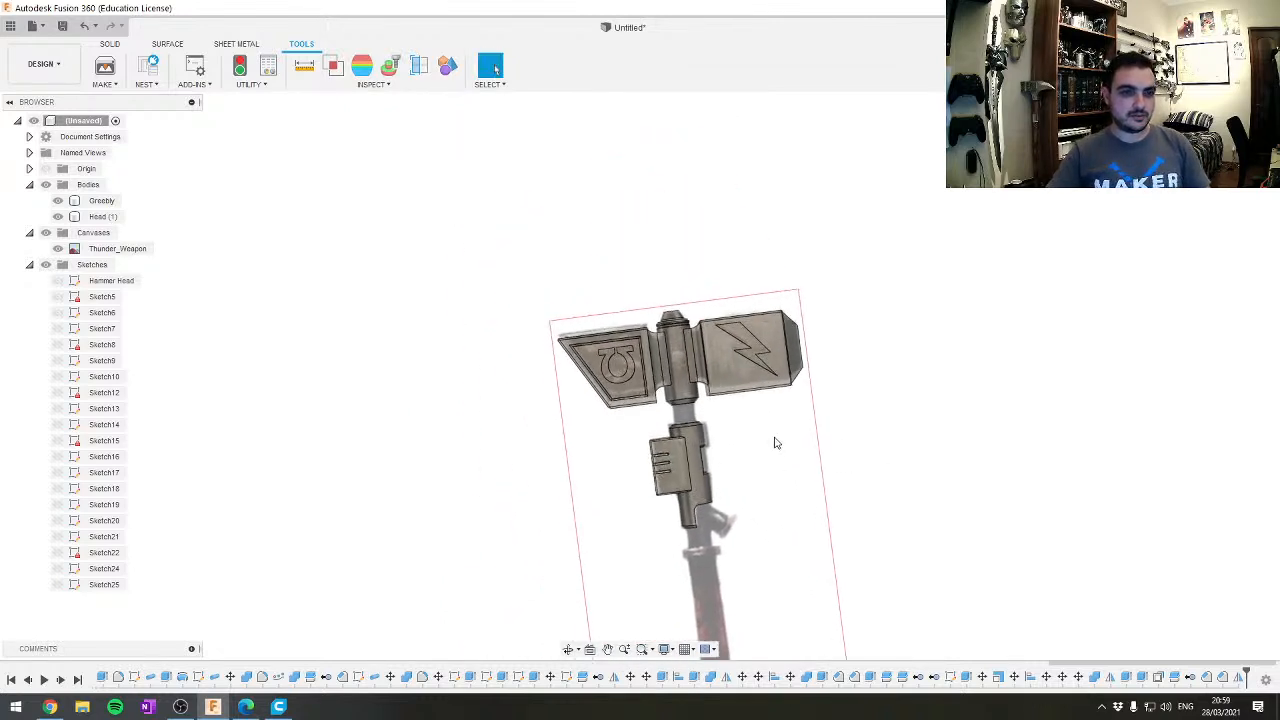
scroll(776, 440, "up", 1)
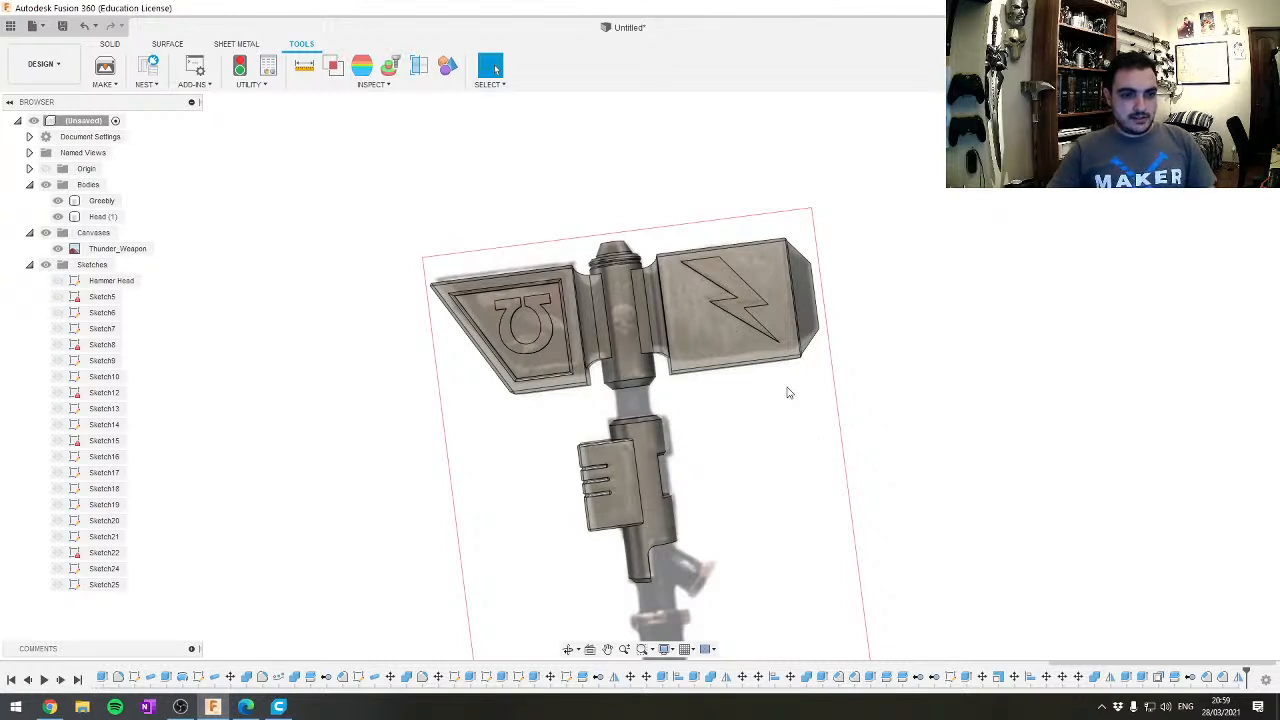
scroll(787, 393, "down", 2)
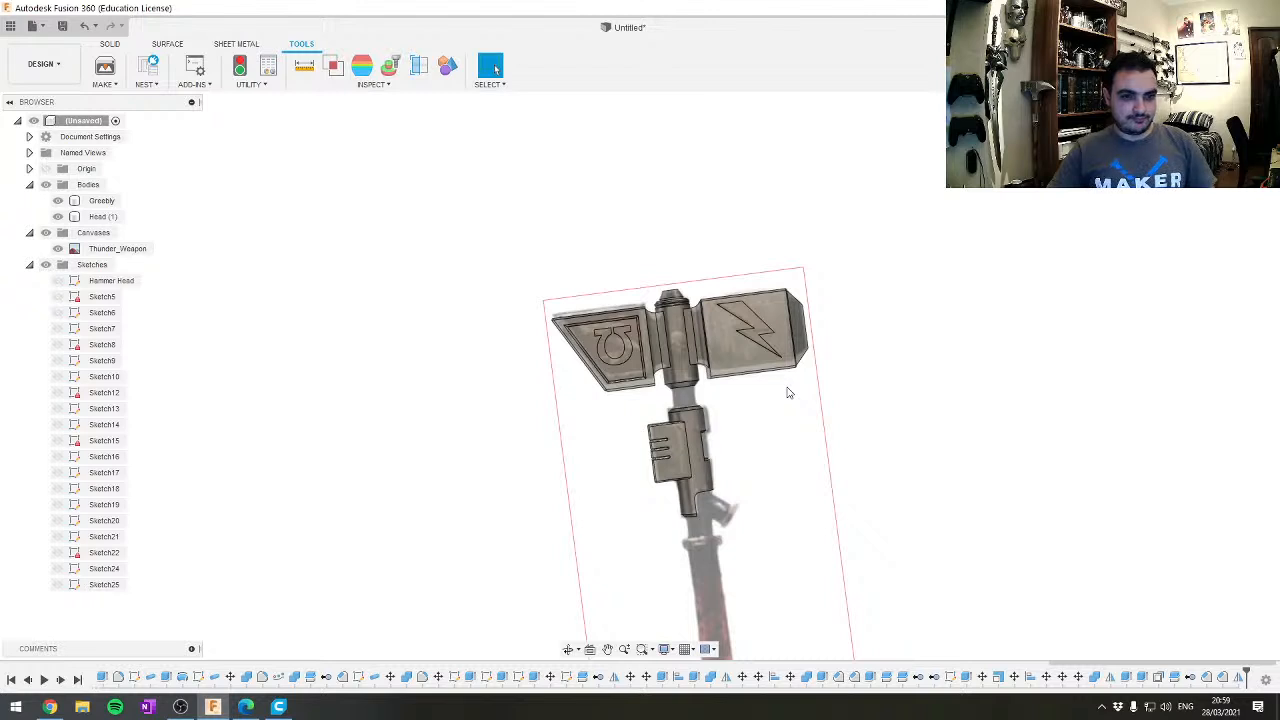